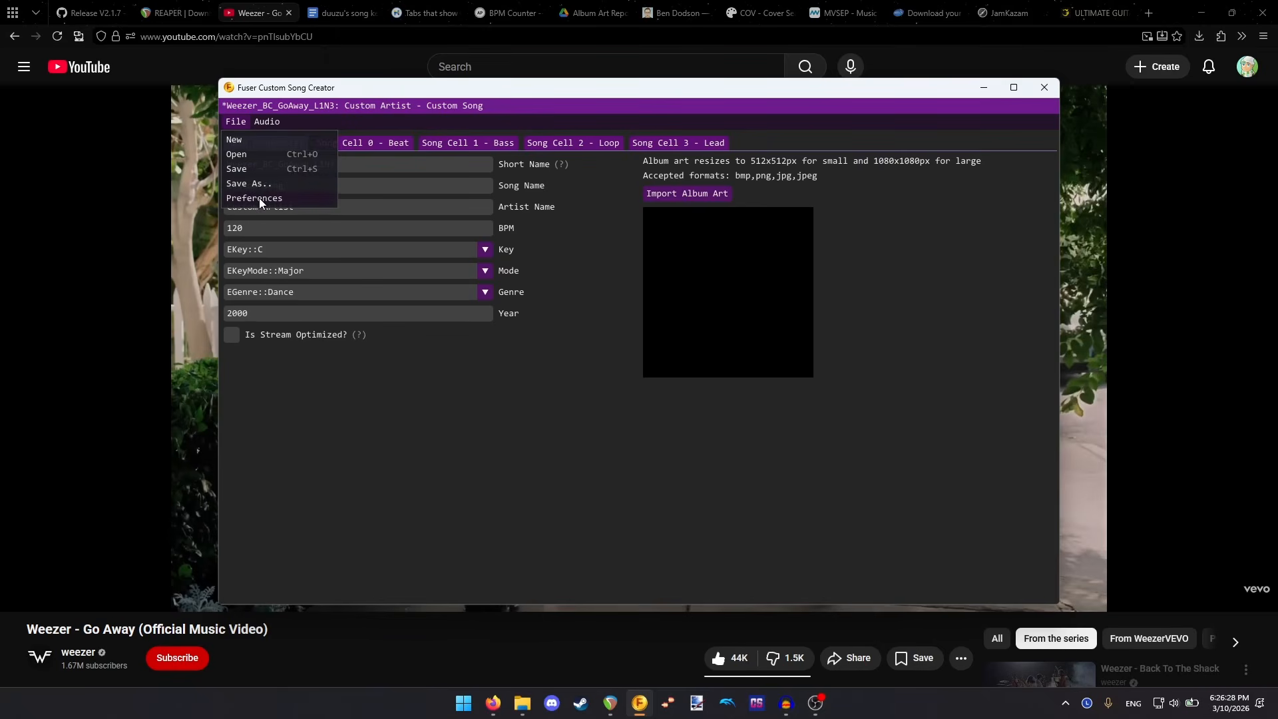
- Review the options in the preferences dialog and accept them
left_click(259, 197)
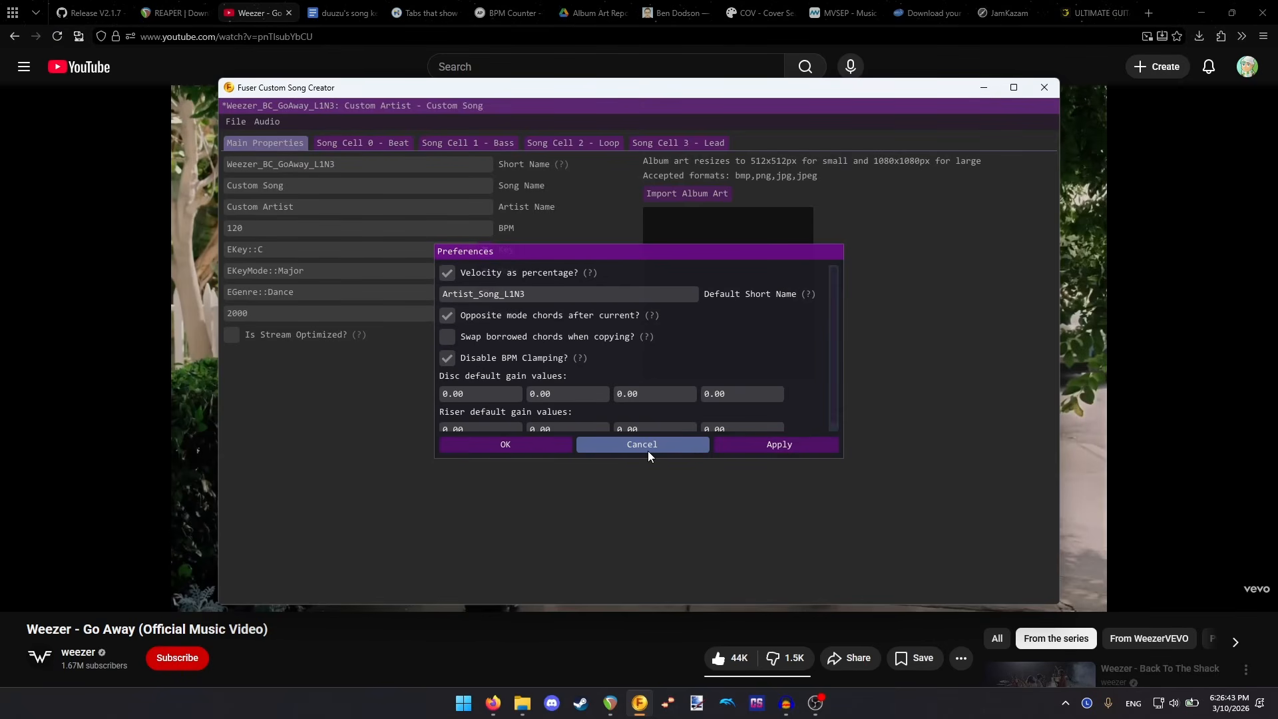
left_click(546, 447)
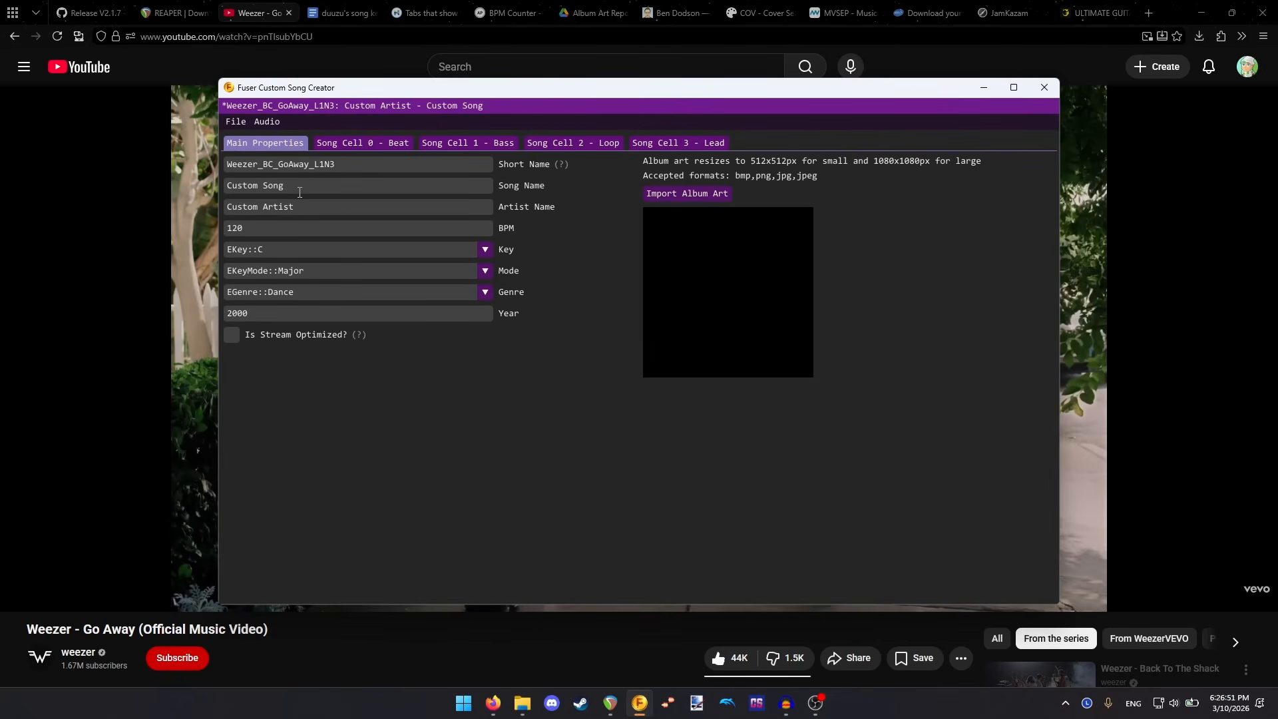
- Set the song name to "Go Away" and the artist name to "Weezer ft. Bethany Cosentino"
left_click(346, 186)
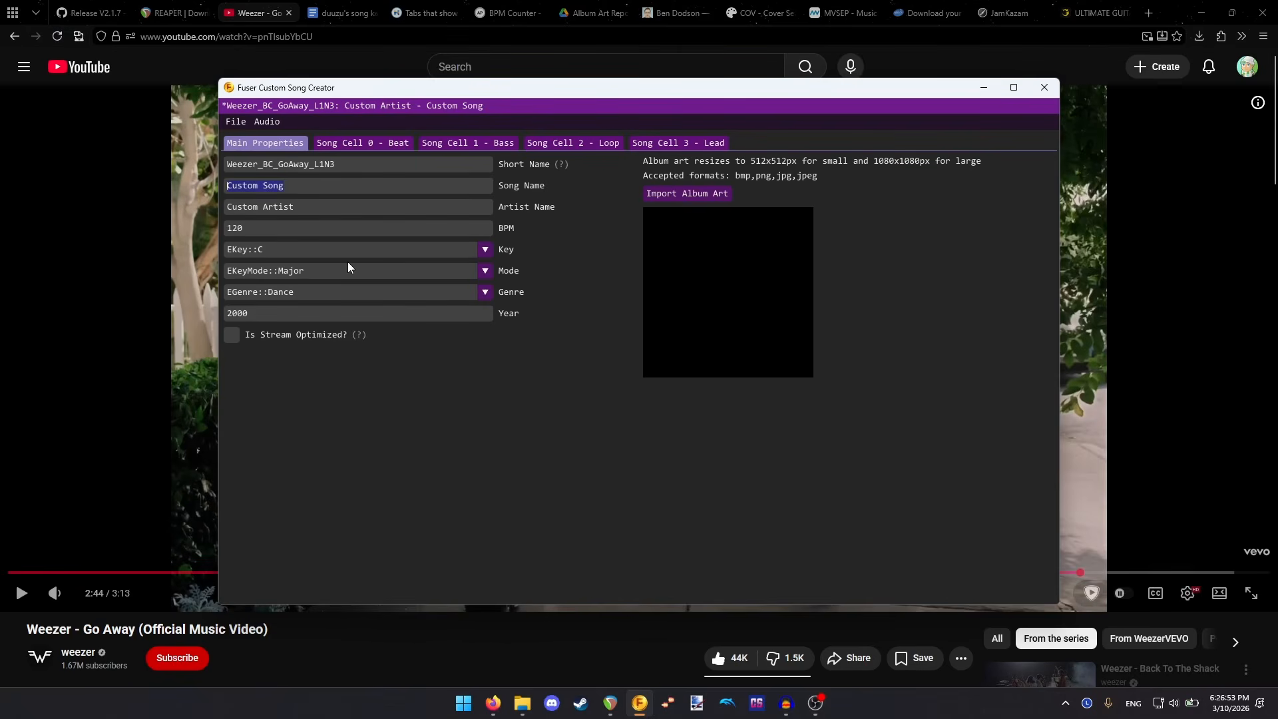
key("ctrl+a")
type("Go Away")
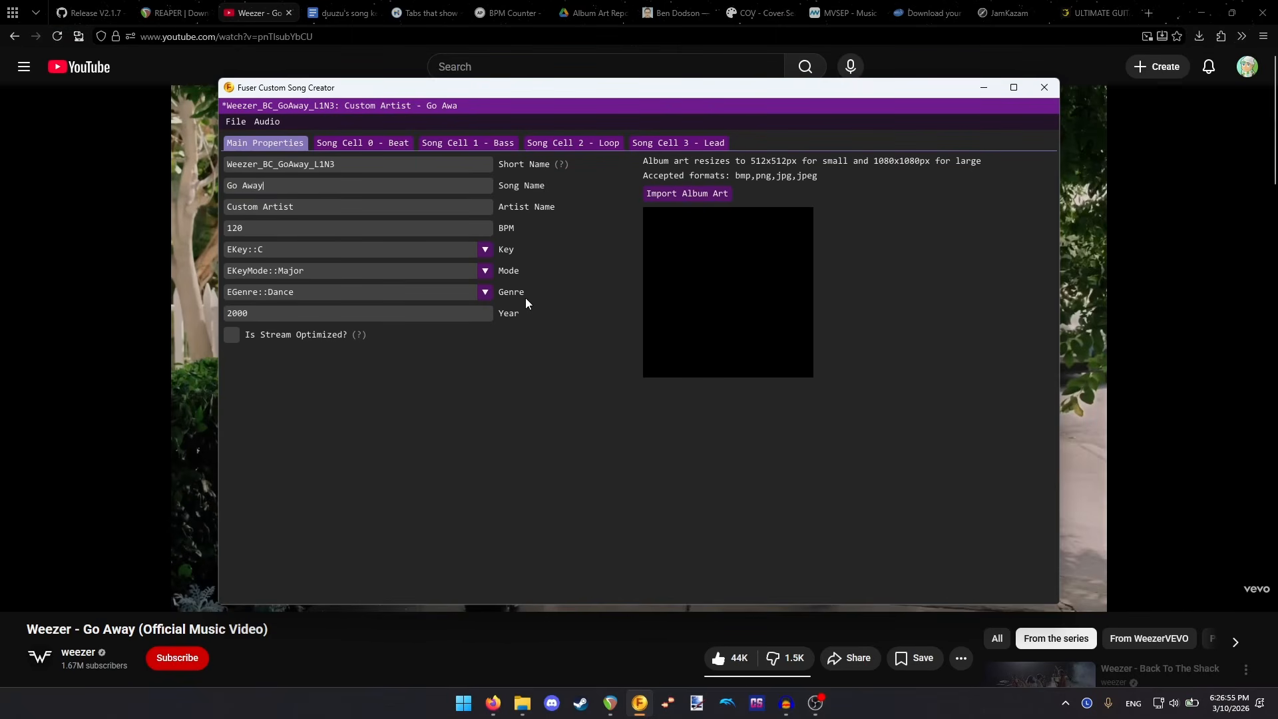
left_click(470, 207)
key("ctrl+a")
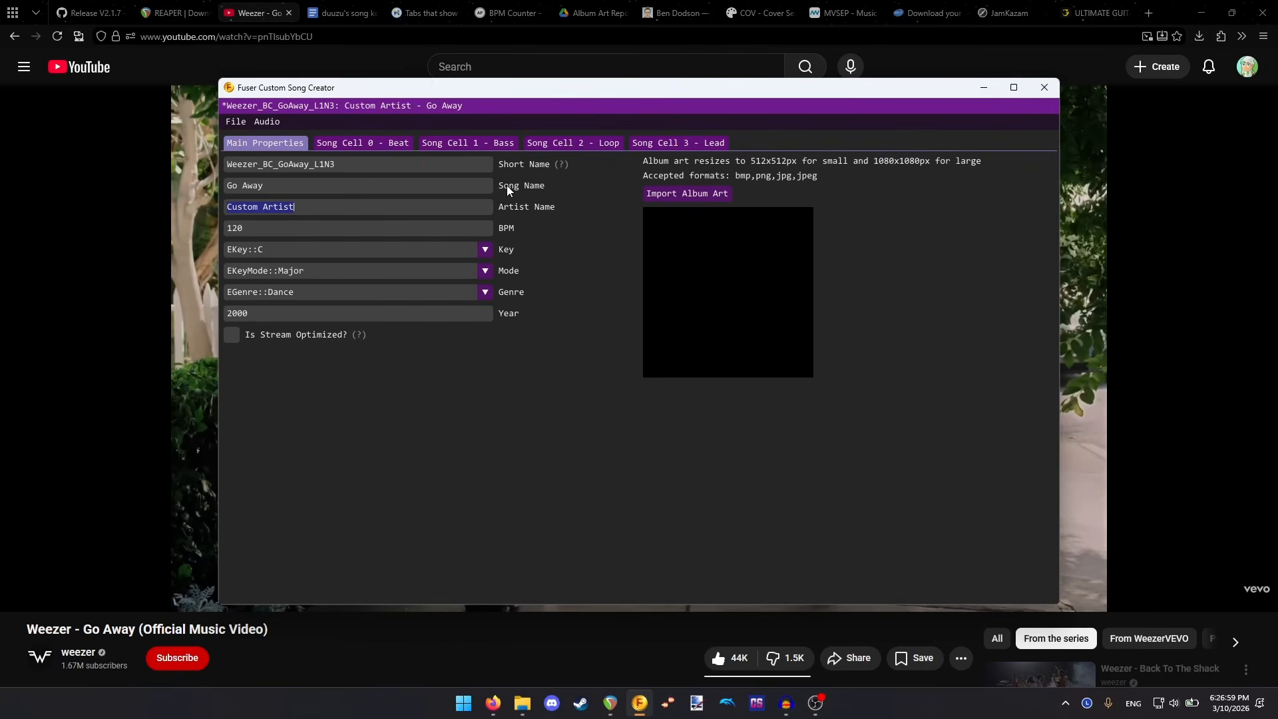
type("Weezer ft.")
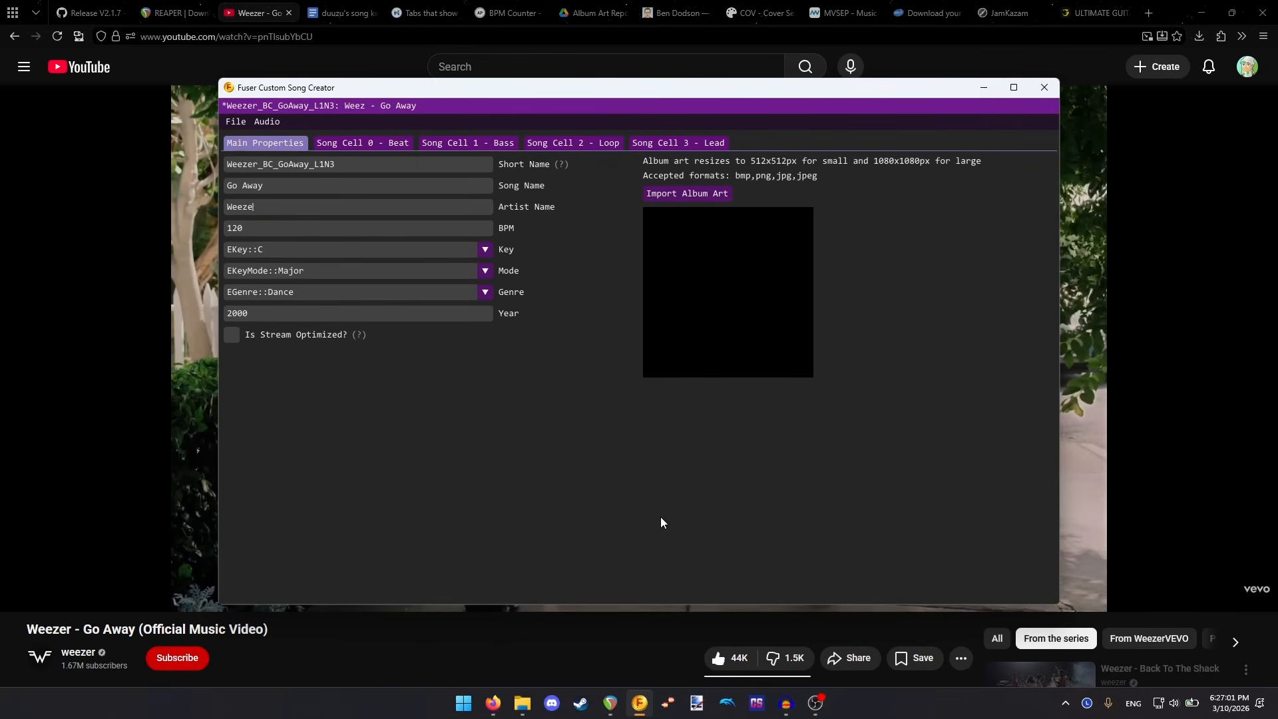
type(" Bethany Cosentino")
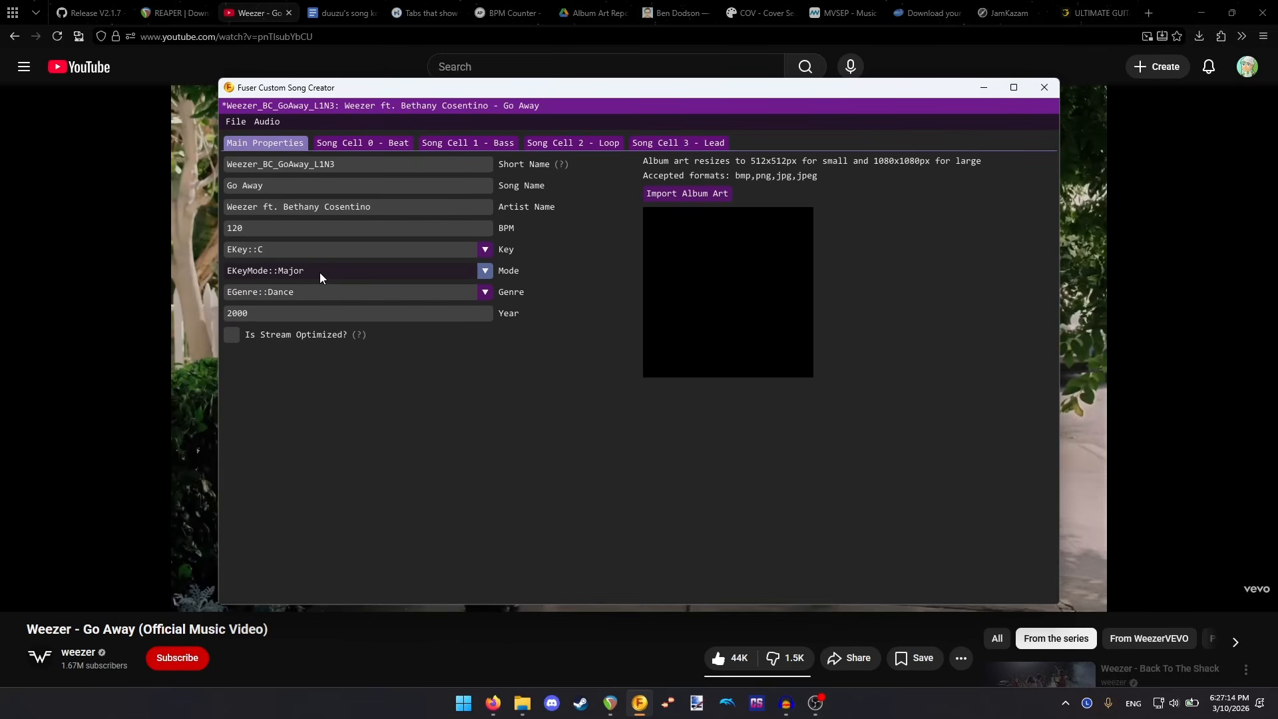
- Switch to the browser's BPM Counter page, place it beside the YouTube page, and tap along with the song's beat to measure its tempo
left_click(473, 5)
left_click_drag(472, 5, 348, 9)
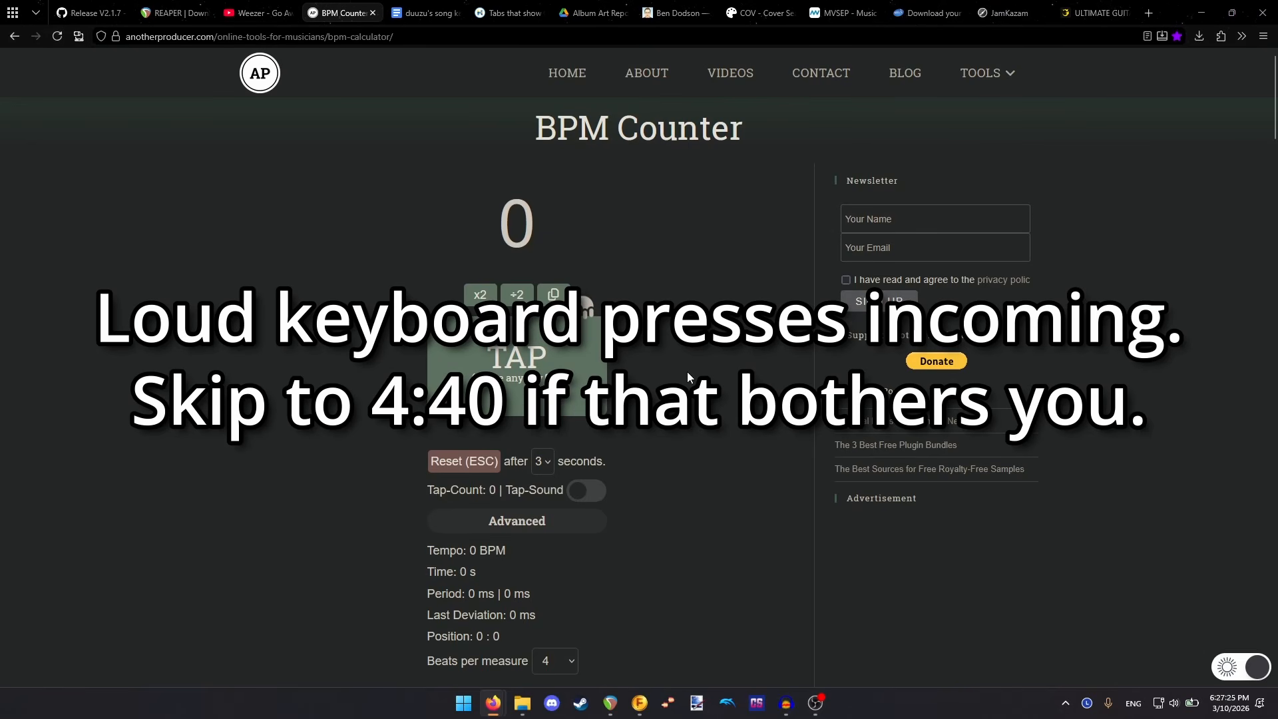
key("space")
key("space")
key("space")
key("space")
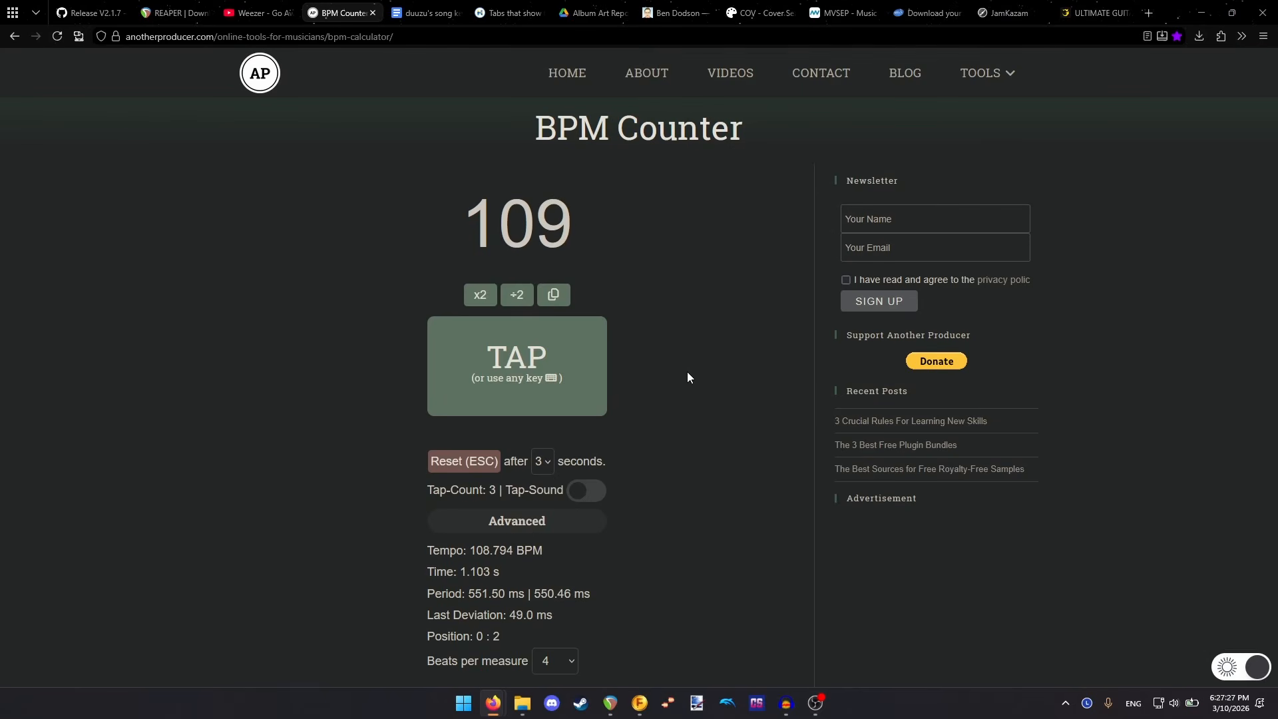
key("space")
key("space")
key("space")
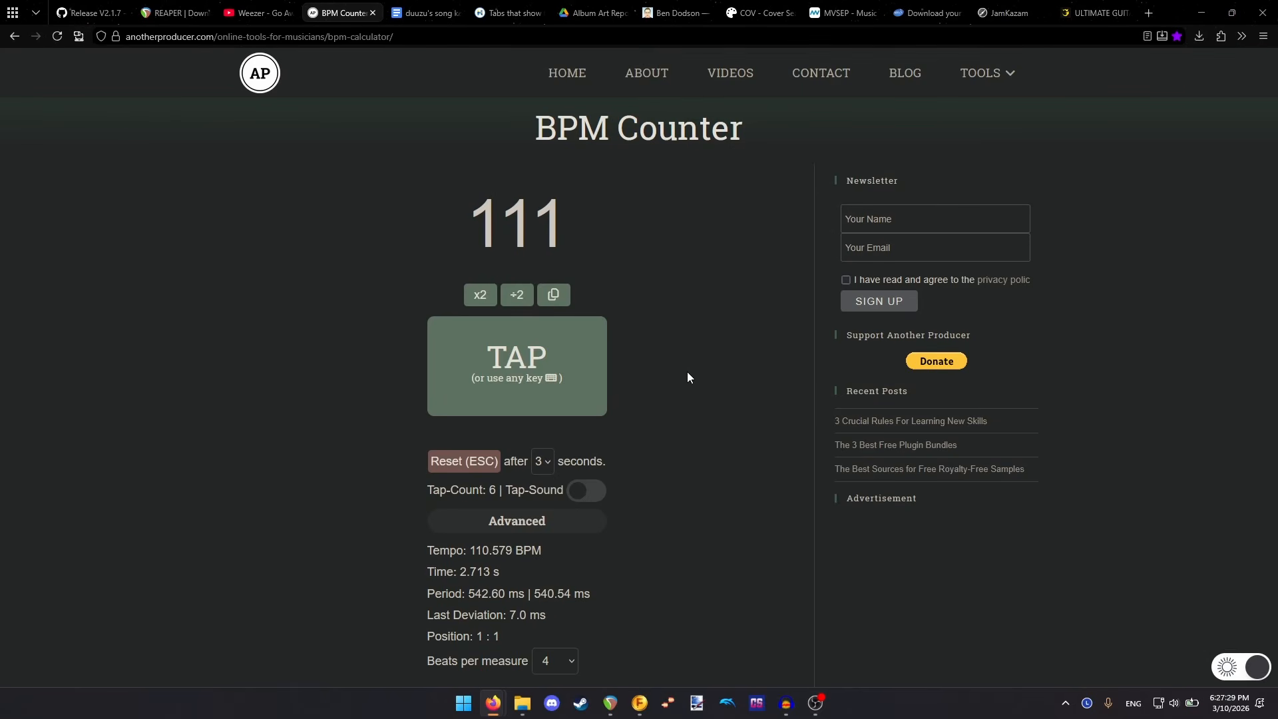
key("space")
key("space")
key("space")
key("space")
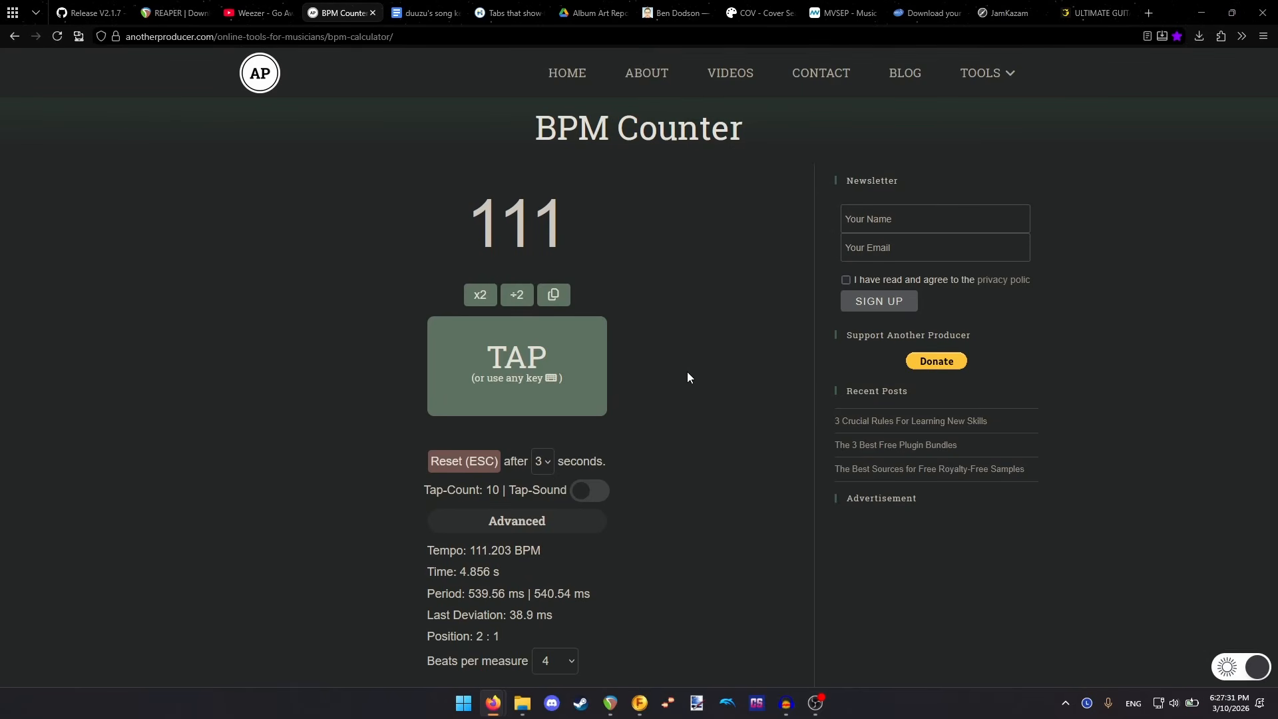
key("space")
key("space")
key("space")
key("space")
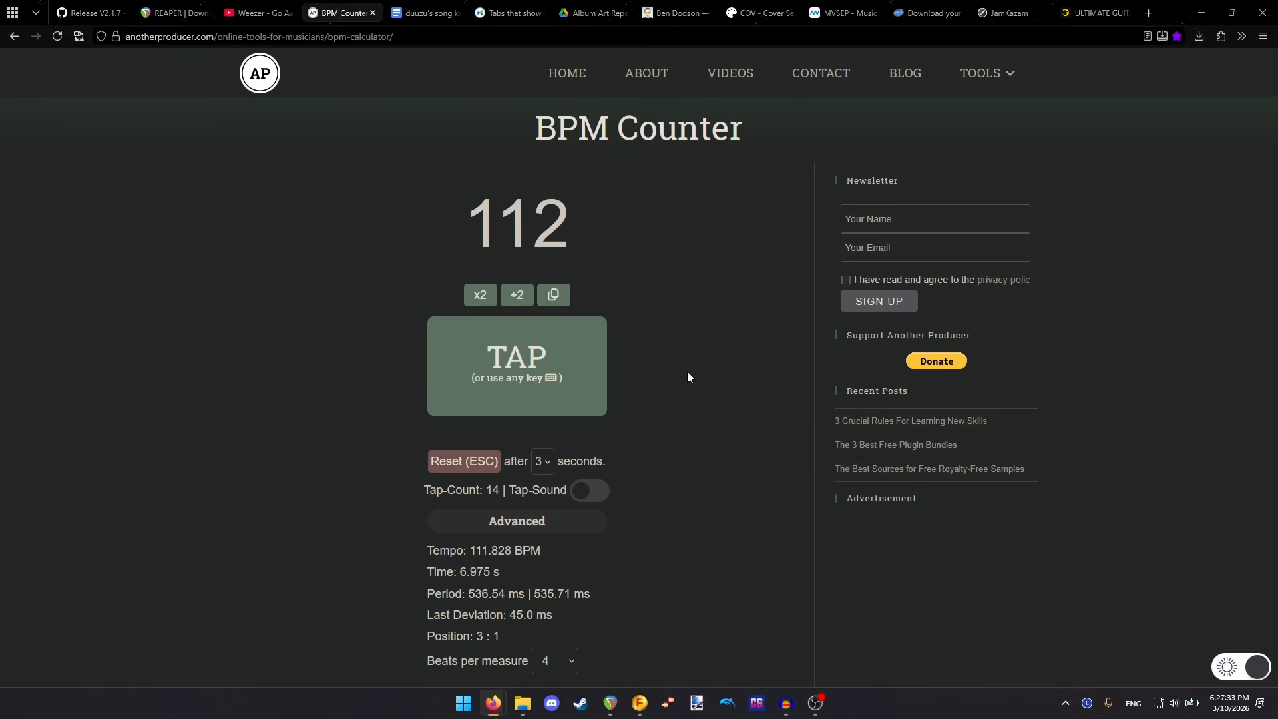
key("space")
key("space")
key("space")
key("space")
key("space")
key("space")
key("space")
key("space")
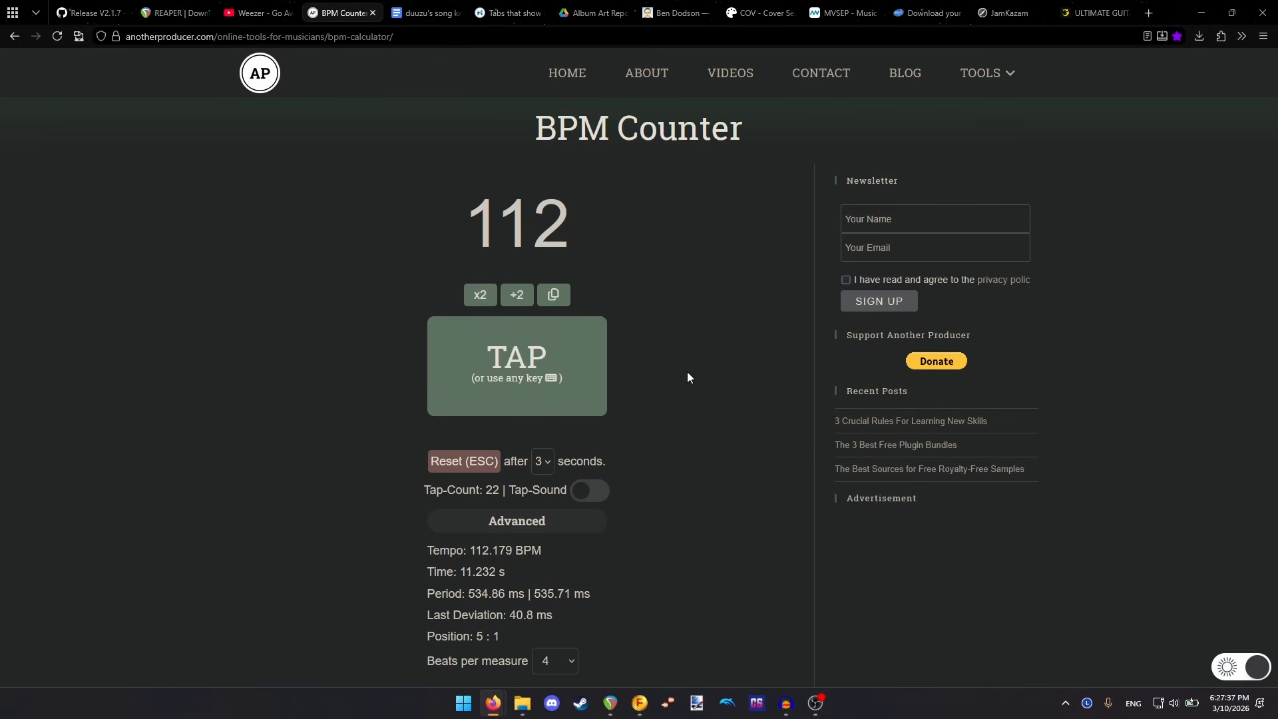
key("space")
key("space")
key("space")
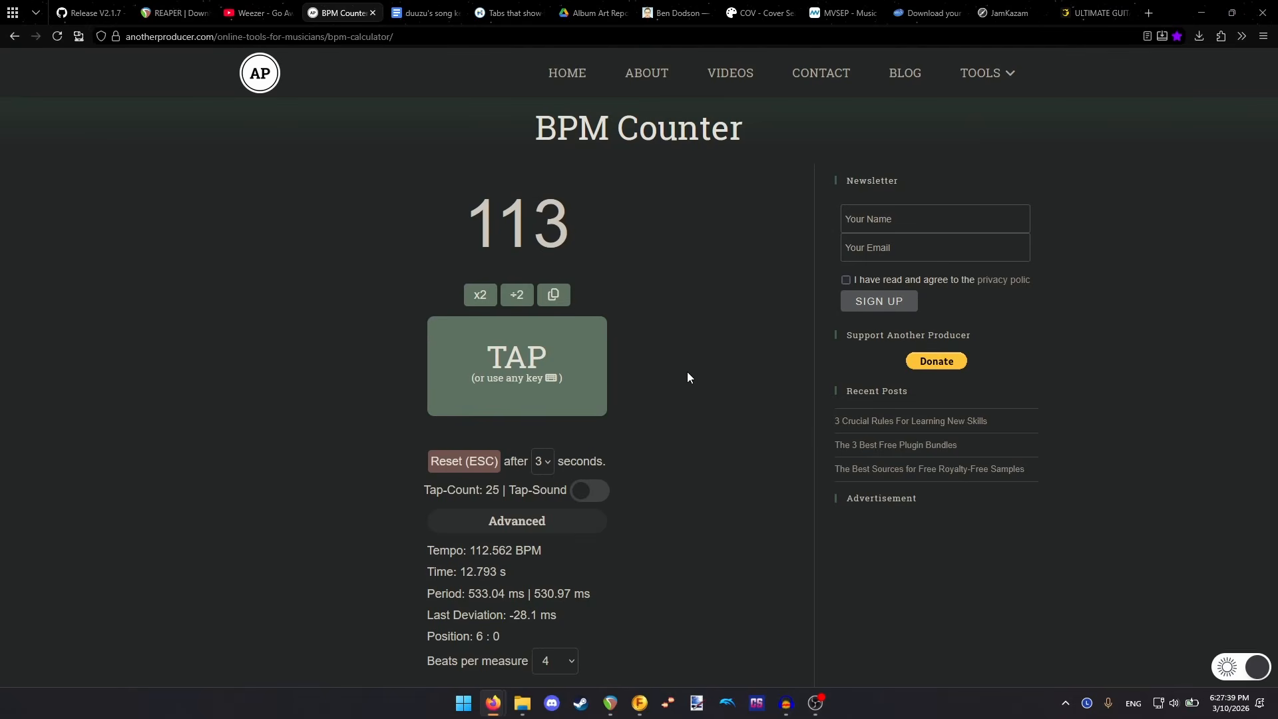
key("space")
key("space")
key("space")
key("space")
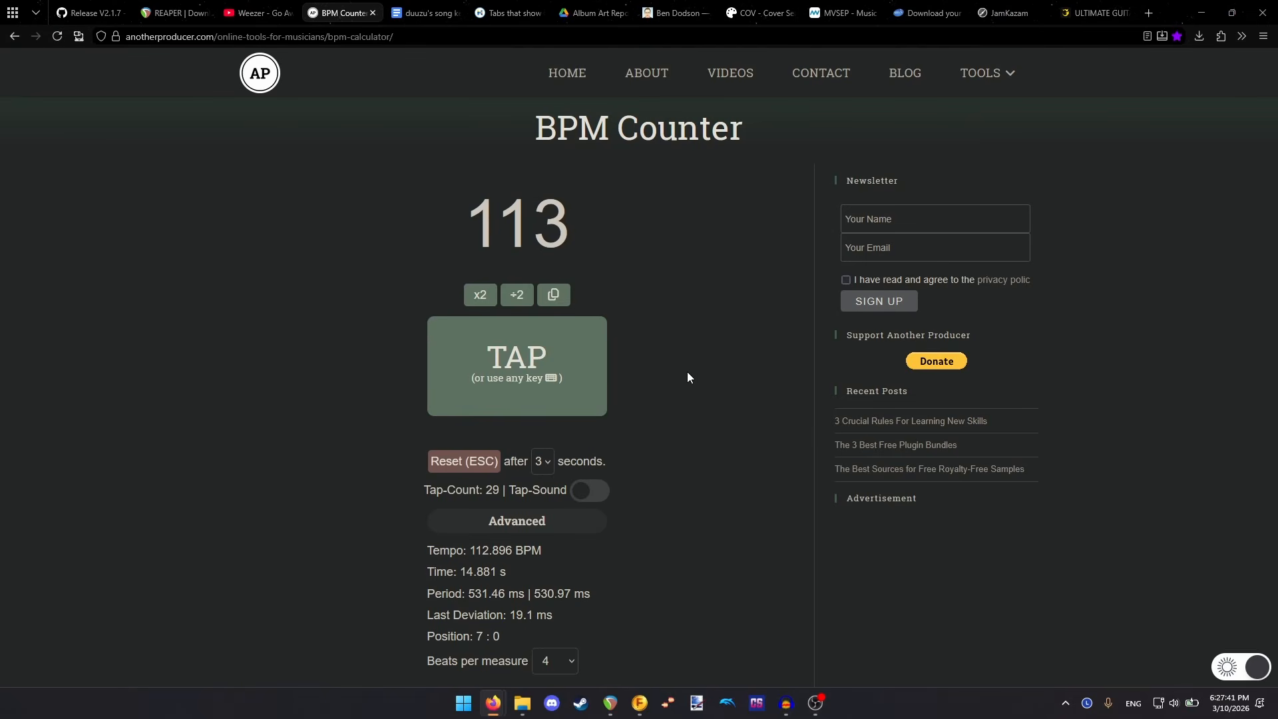
key("space")
key("space")
key("space")
key("space")
key("space")
key("space")
key("space")
key("space")
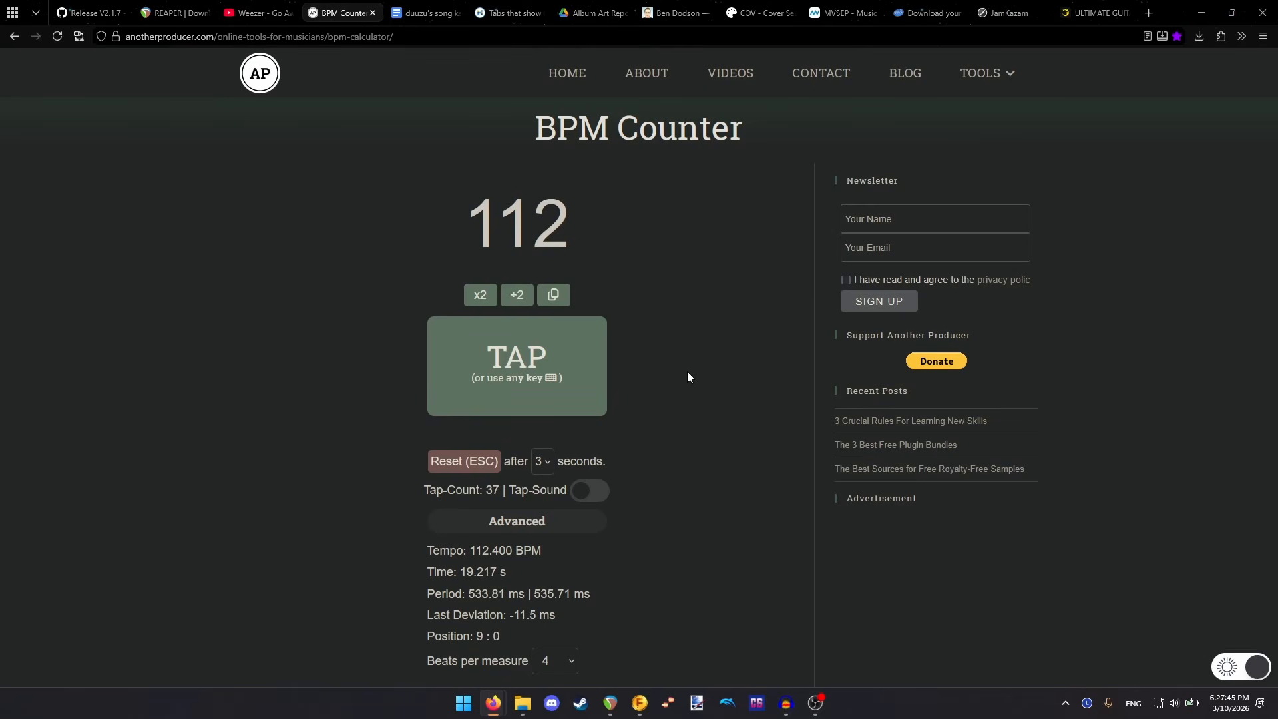
key("space")
key("space")
key("space")
key("space")
key("space")
key("space")
key("space")
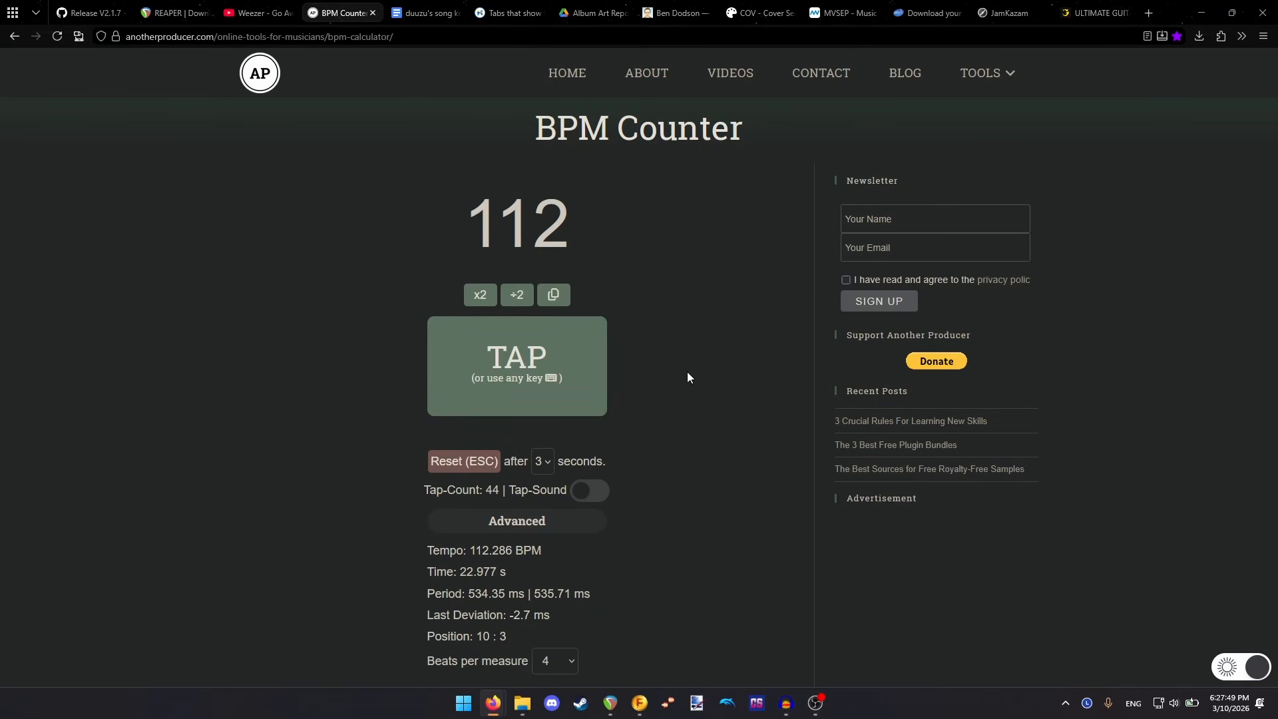
key("space")
key("space")
key("space")
key("space")
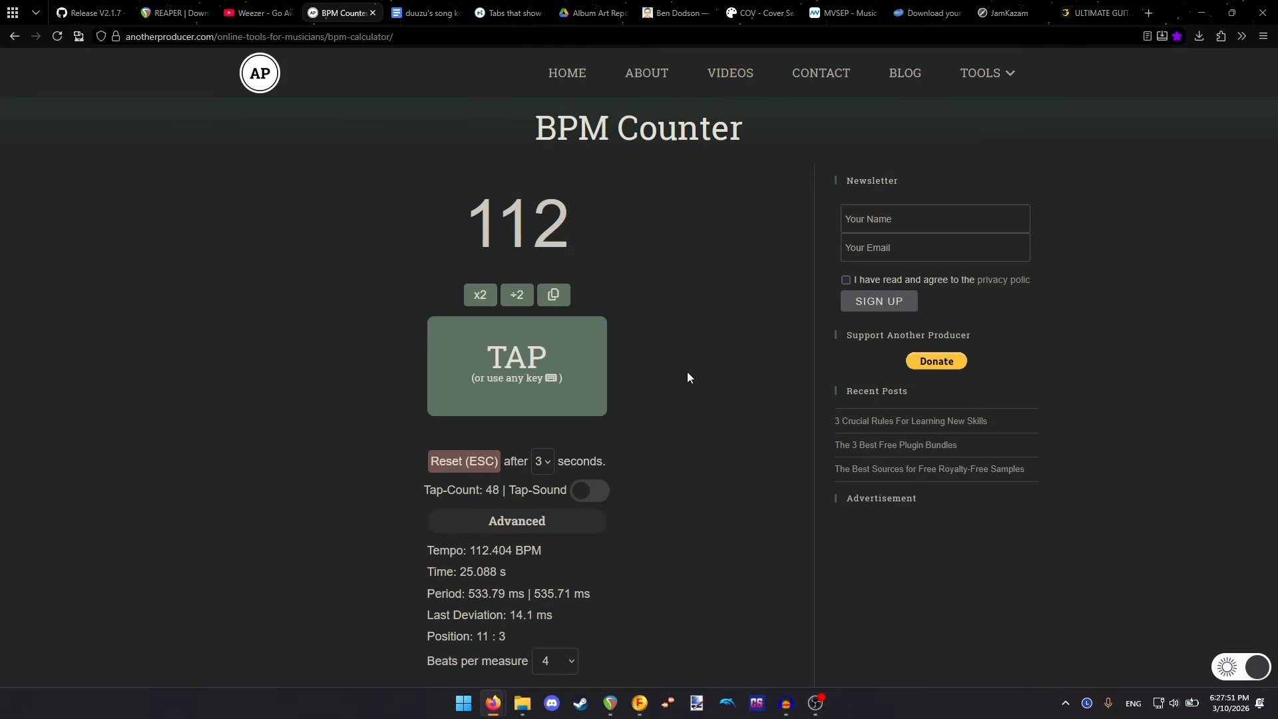
key("space")
key("space")
key("space")
key("space")
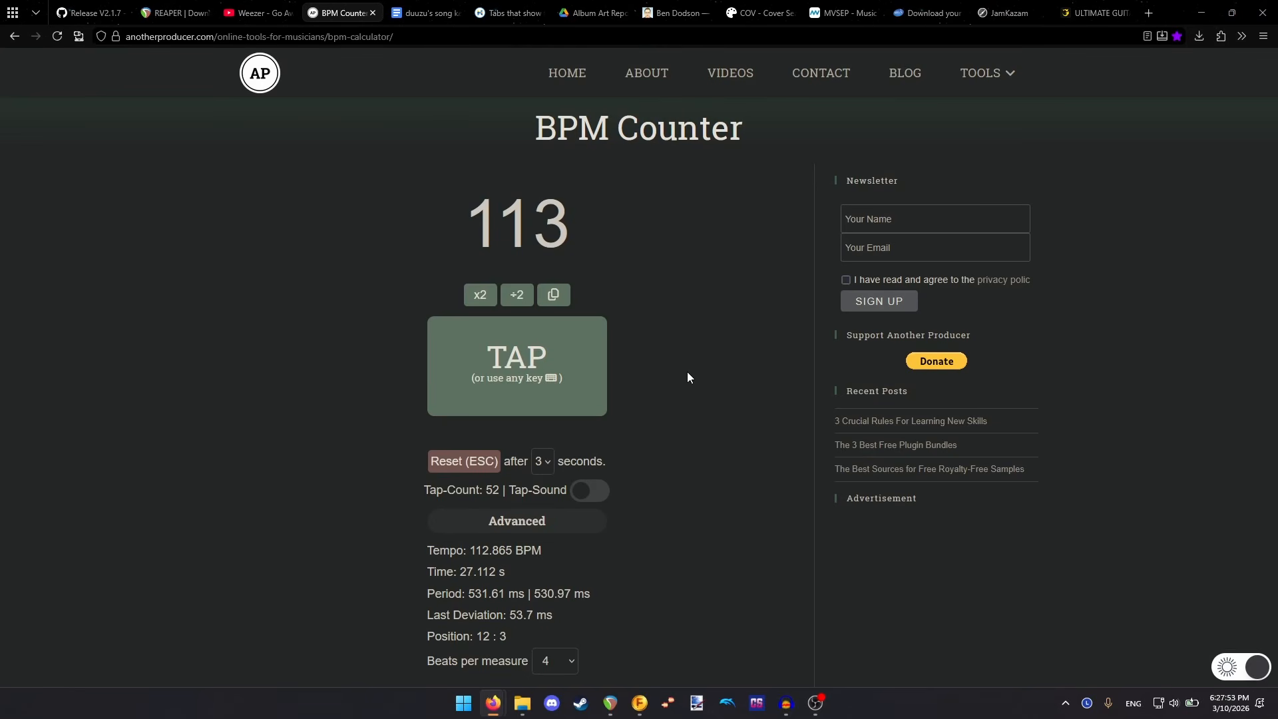
key("space")
key("space")
key("space")
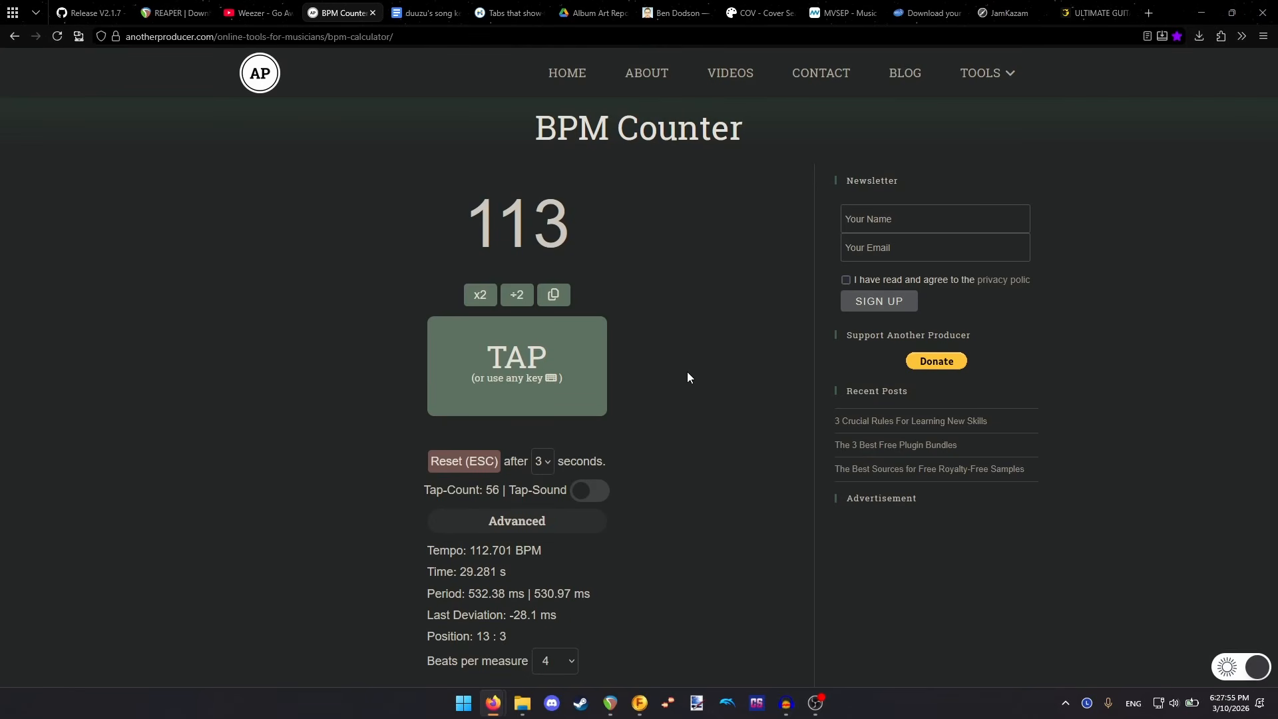
key("space")
key("space")
key("space")
key("space")
key("space")
key("space")
key("space")
key("space")
key("space")
key("space")
key("space")
key("space")
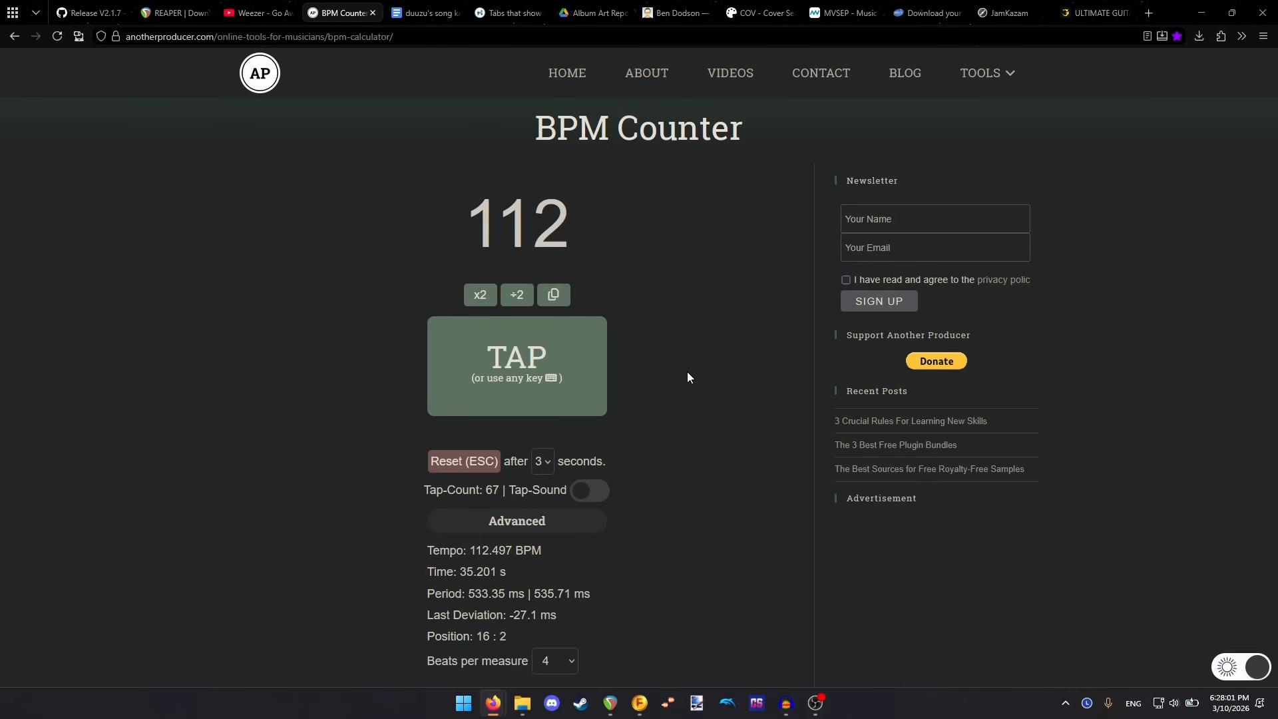
key("space")
key("space")
key("space")
key("space")
key("space")
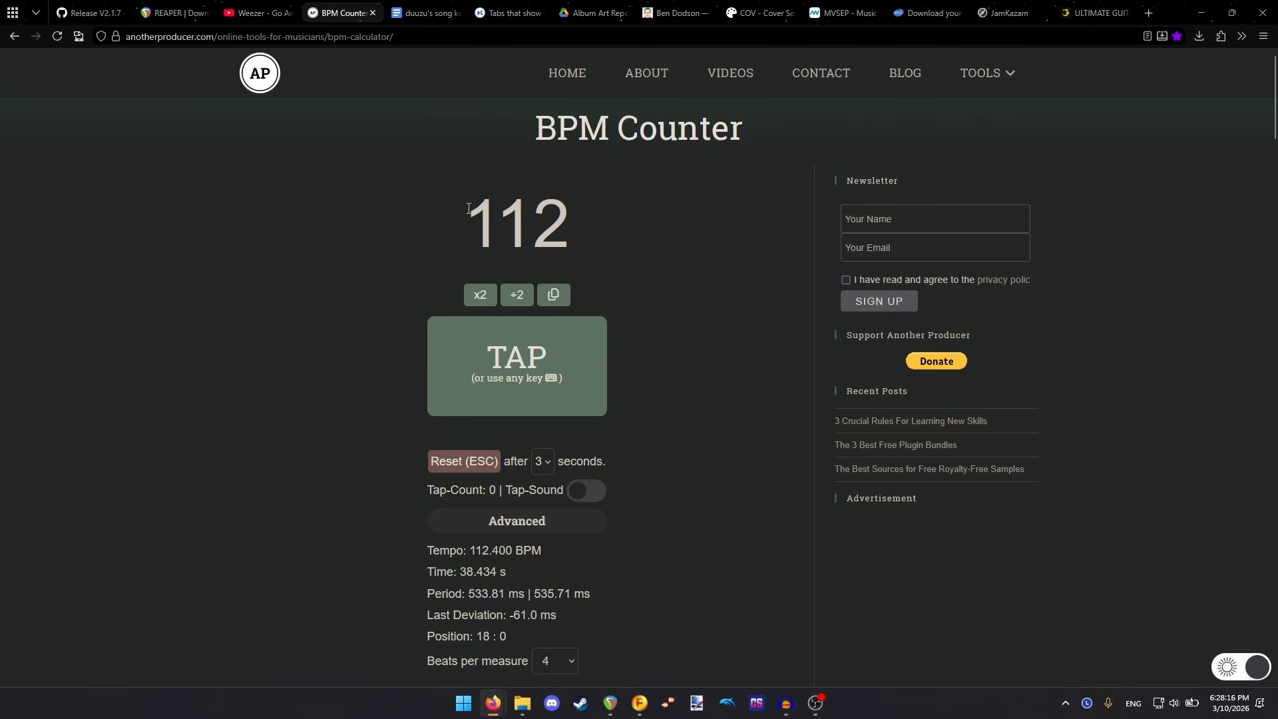
left_click_drag(466, 209, 608, 213)
left_click(608, 213)
- Search duuzu's song key and bpm database document for "go away" and check each match for the Weezer song
left_click(418, 11)
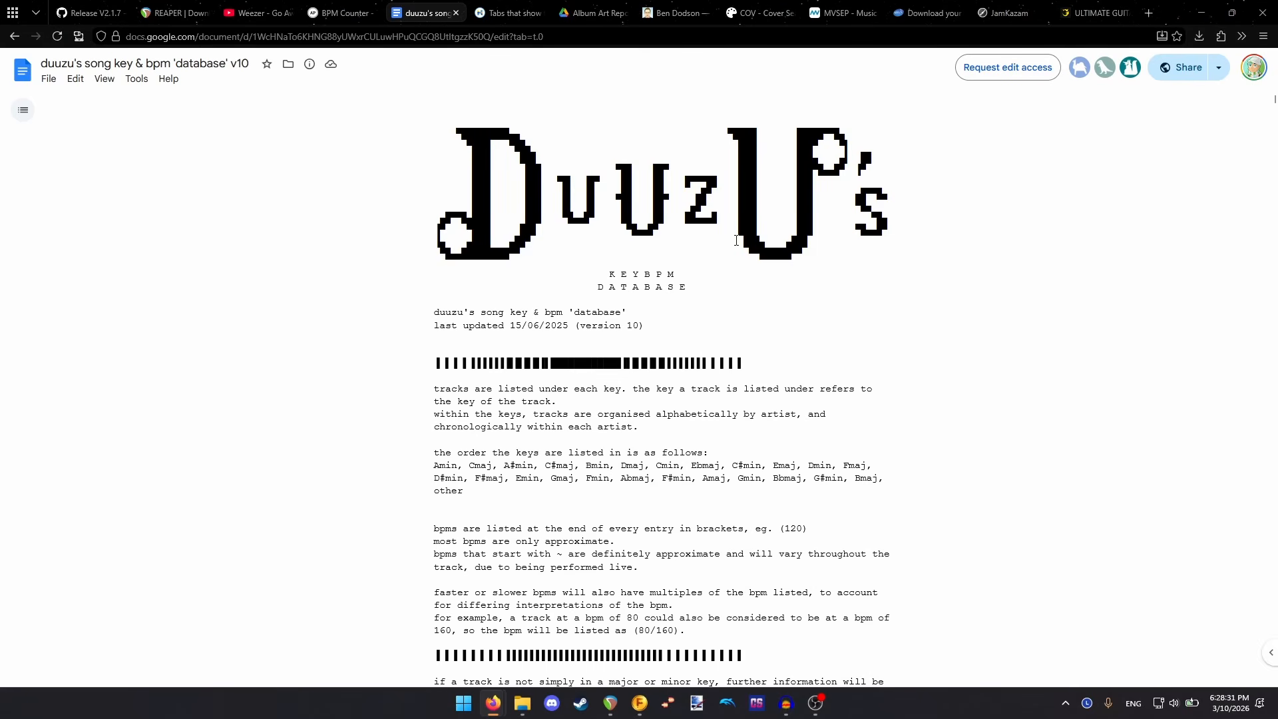
key("ctrl+f")
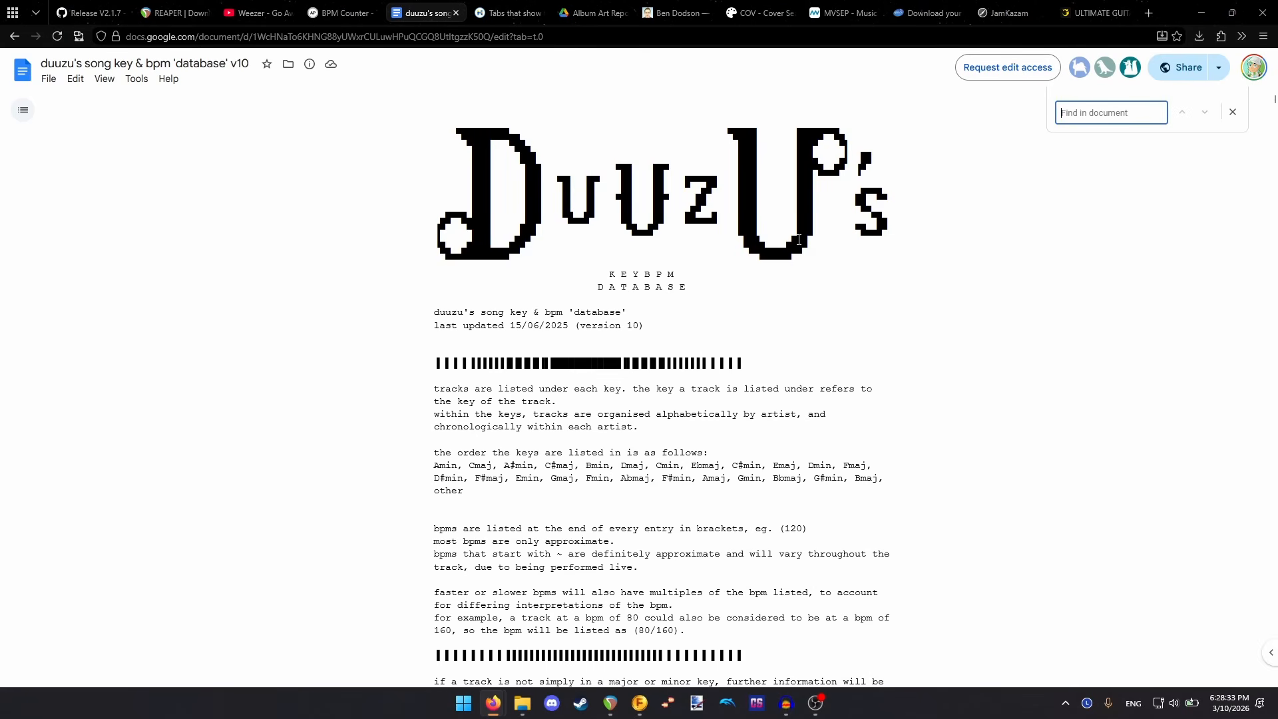
type("go away")
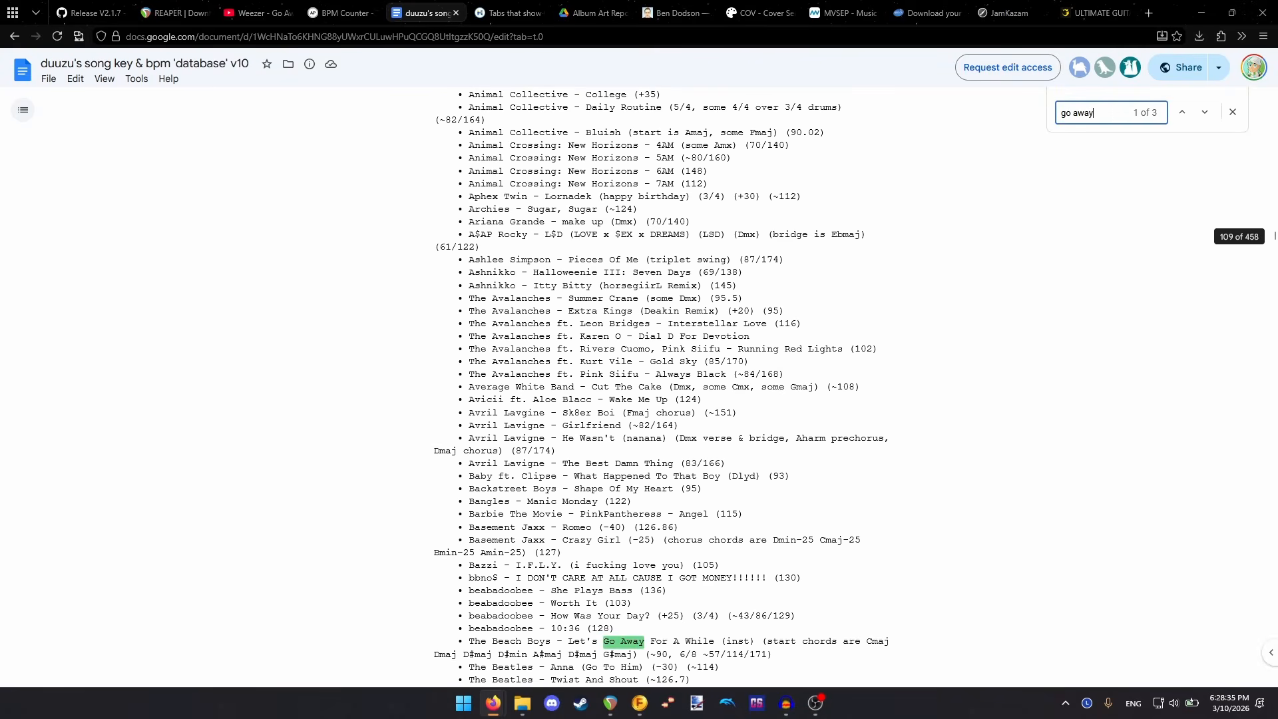
left_click(1204, 113)
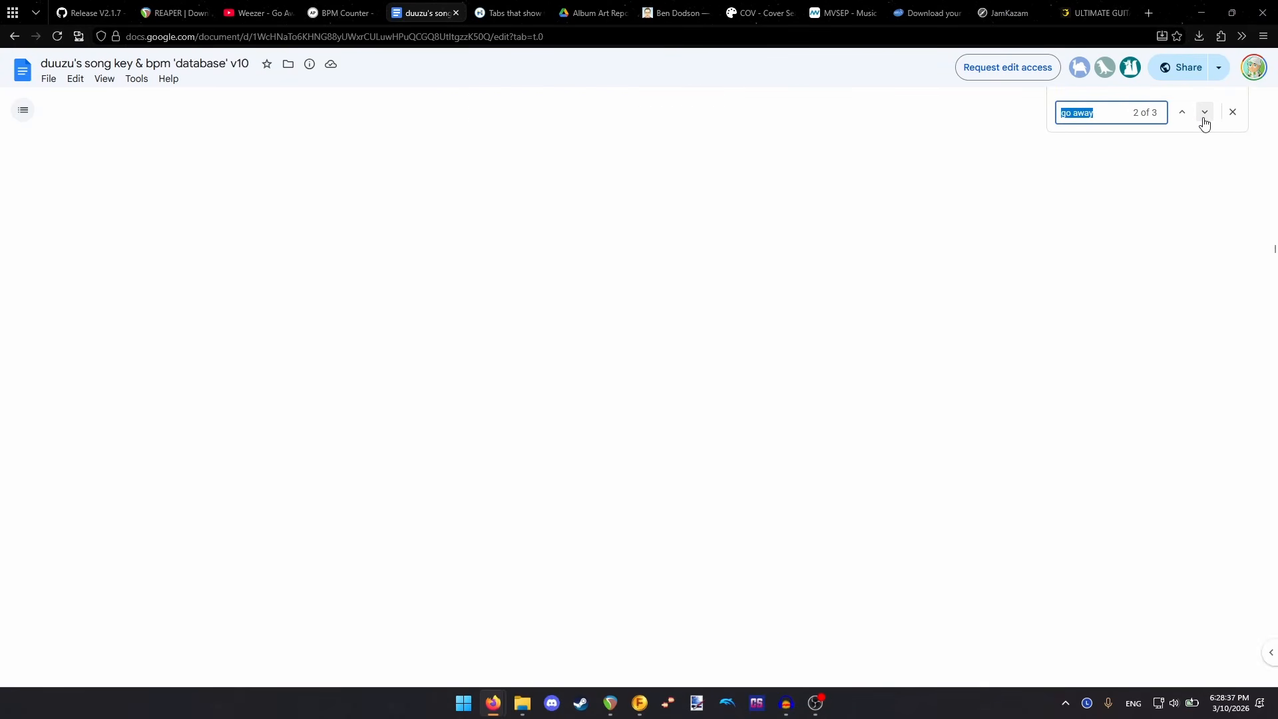
left_click(1204, 114)
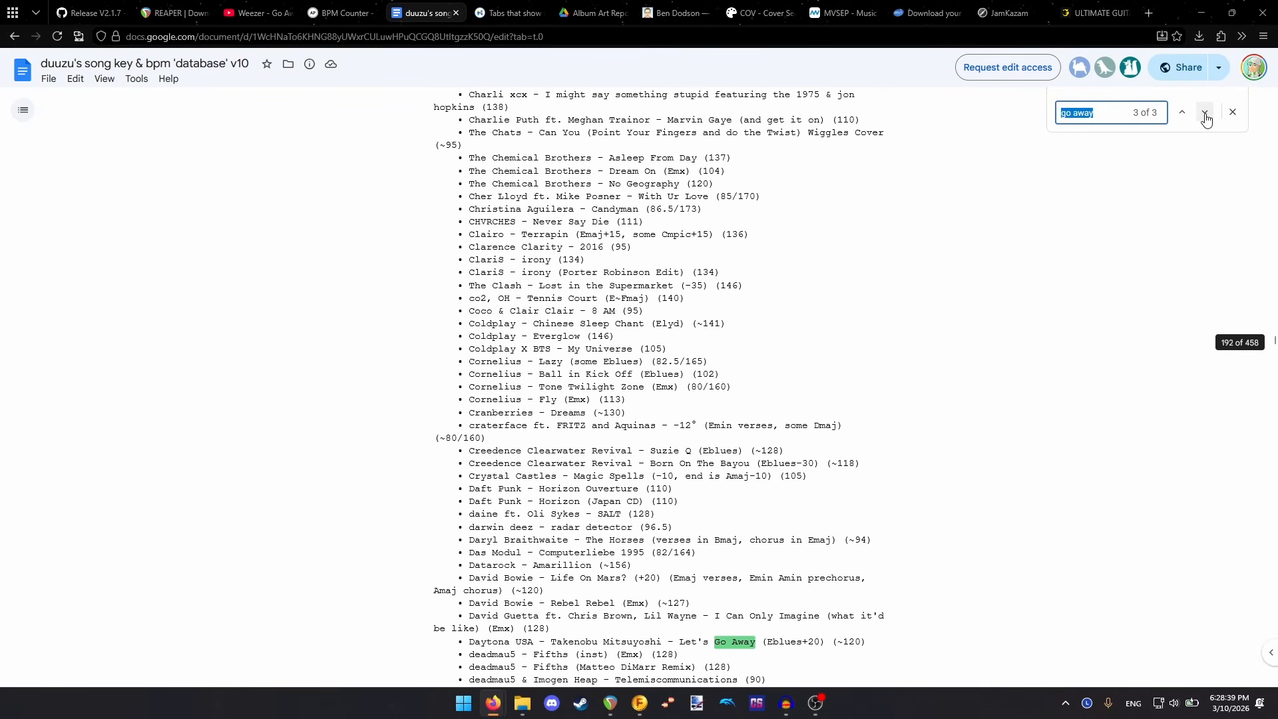
left_click(1232, 112)
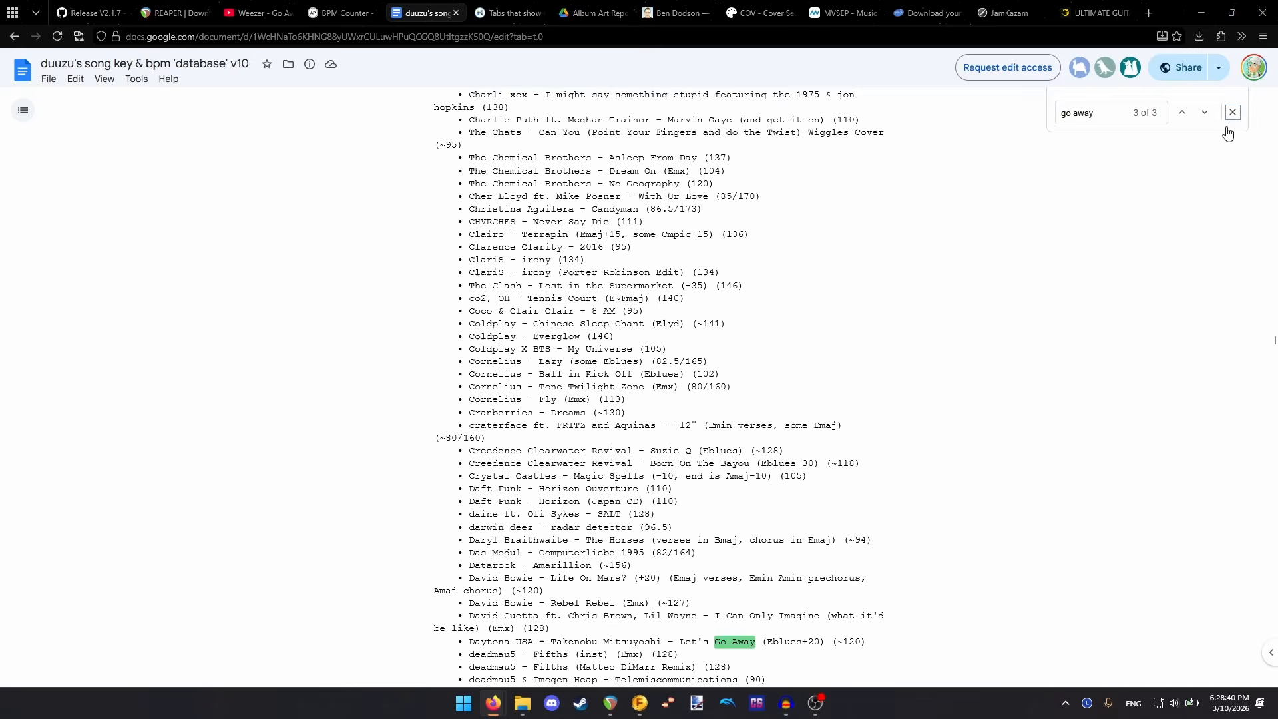
left_click(1204, 185)
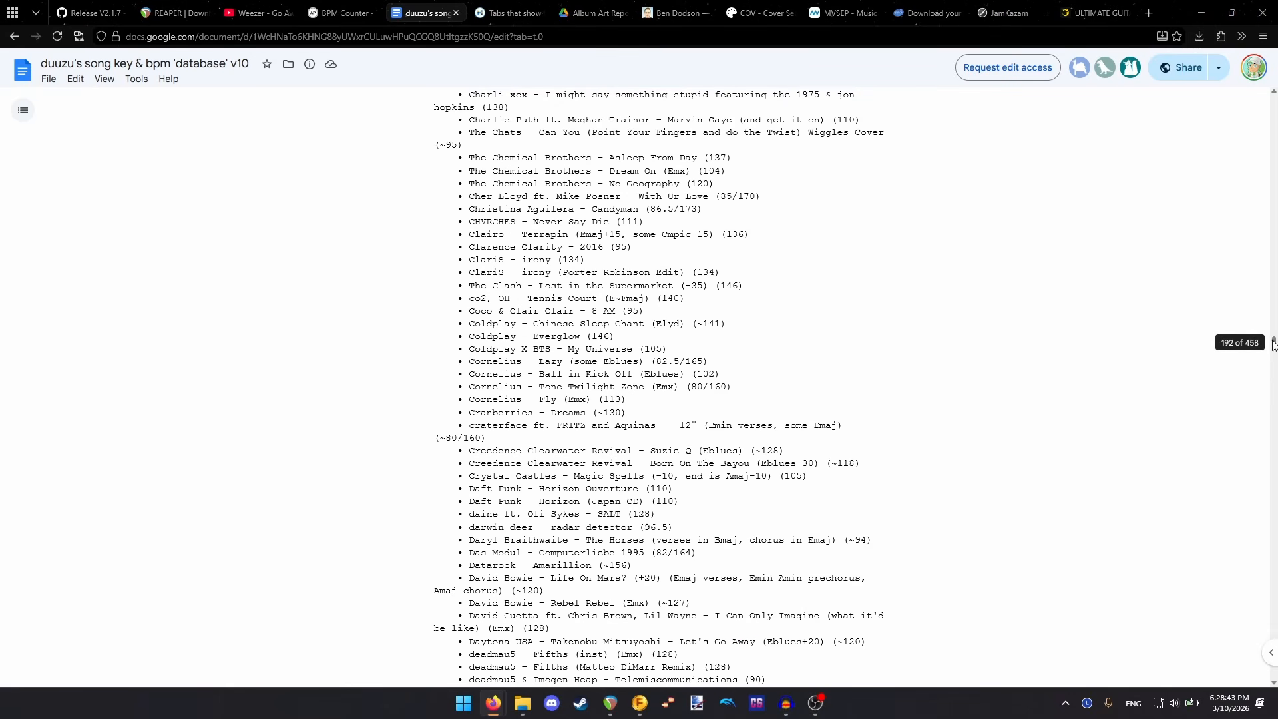
- Return to the start of the database document and examine its introduction and the first entries under Amin
left_click_drag(1273, 342, 1272, 99)
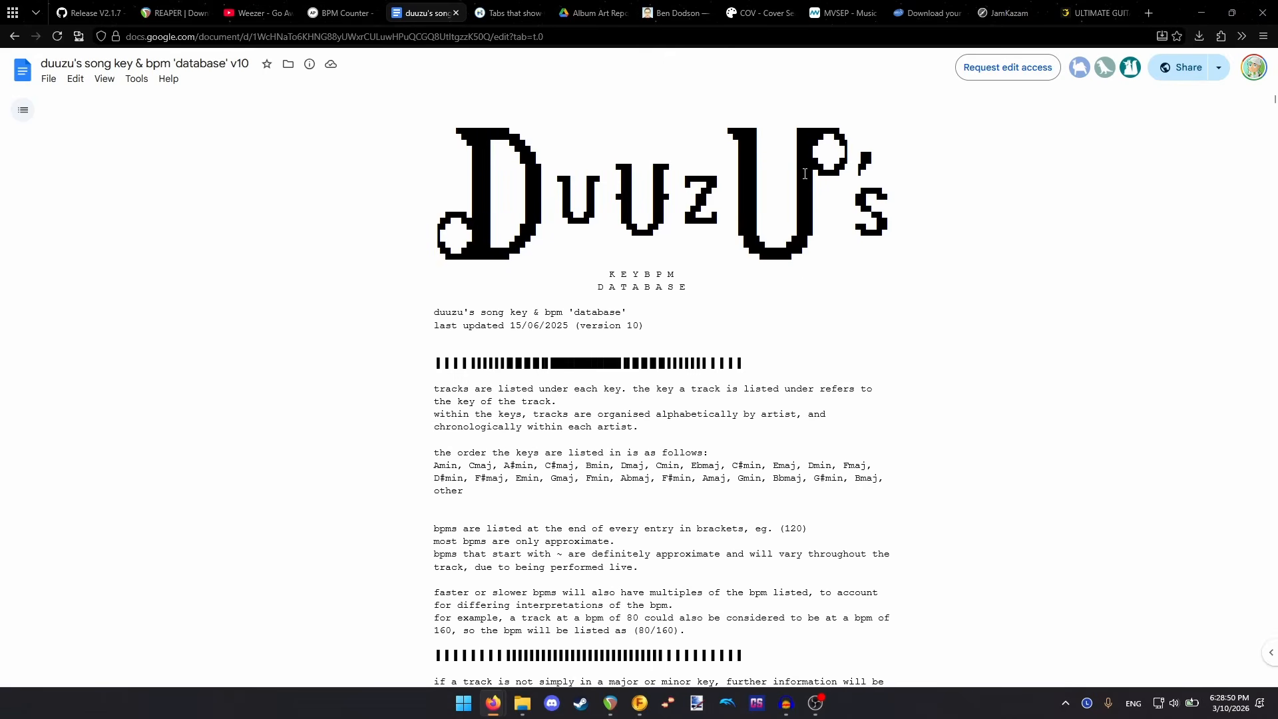
scroll(798, 212, "down", 15)
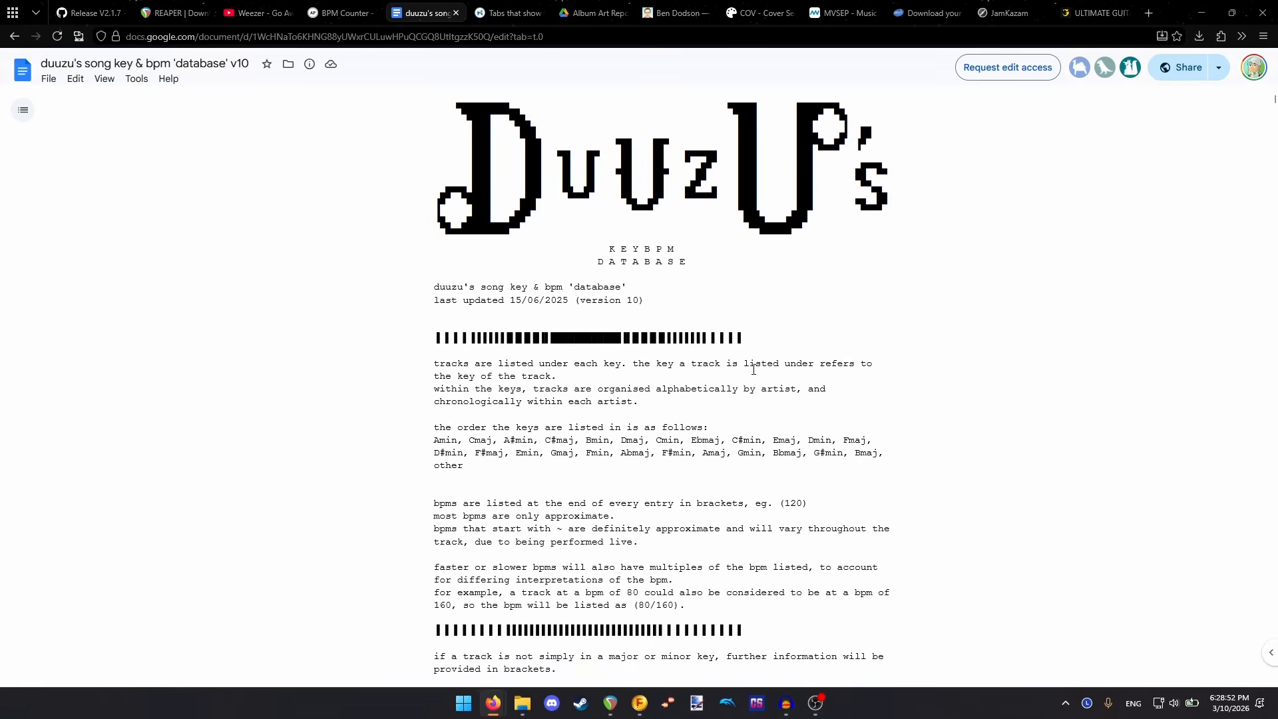
scroll(601, 448, "down", 3)
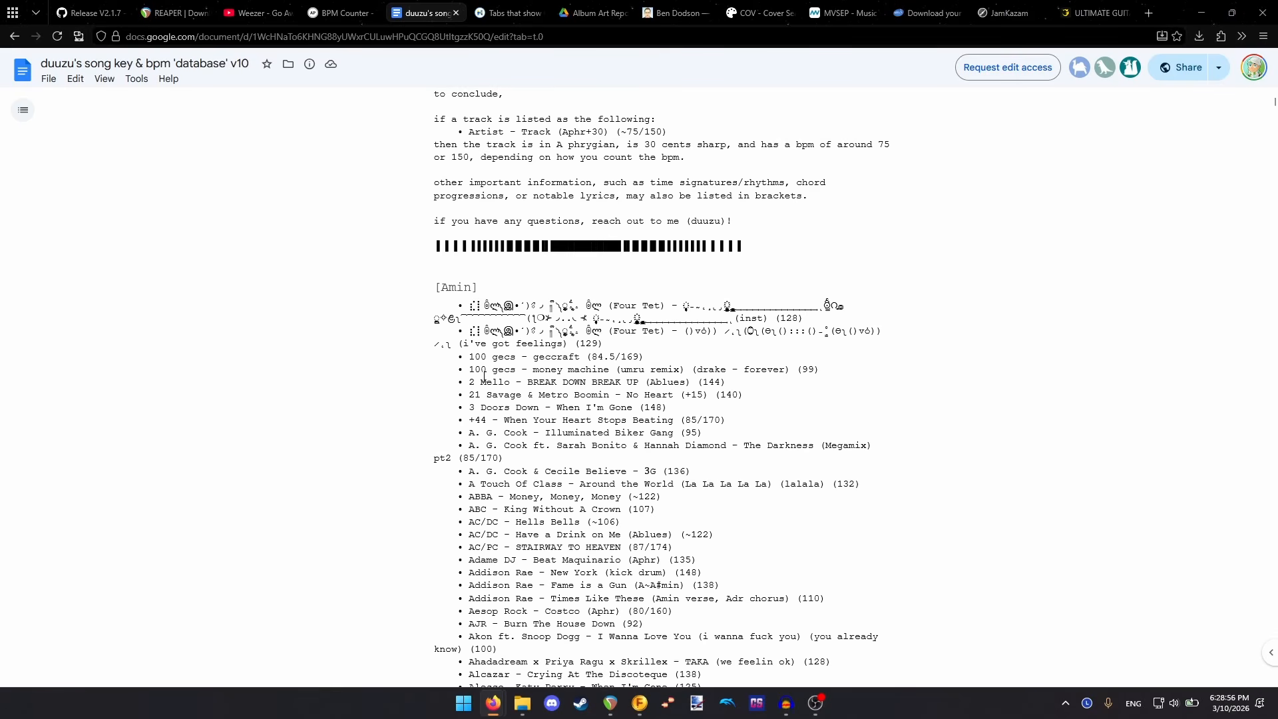
scroll(477, 323, "up", 15)
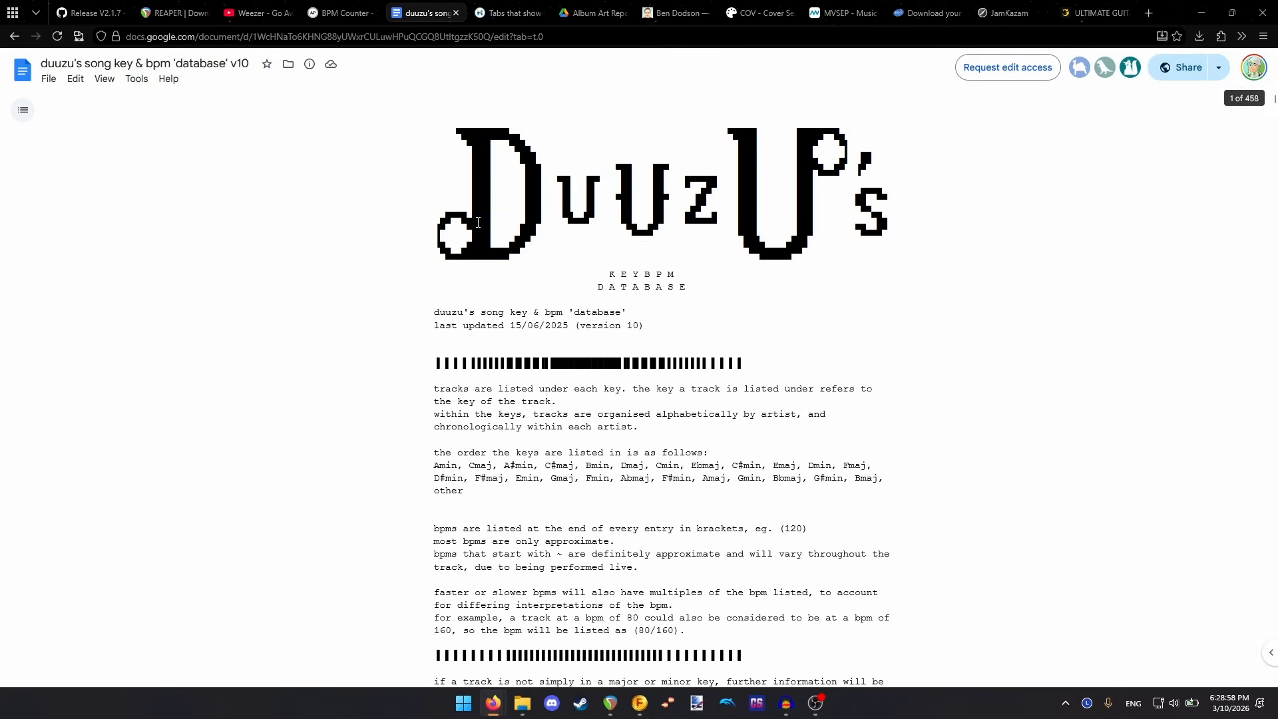
- Open the Hooktheory TheoryTab page and examine the key and chords of the featured "Anti-Hero" example
left_click(502, 7)
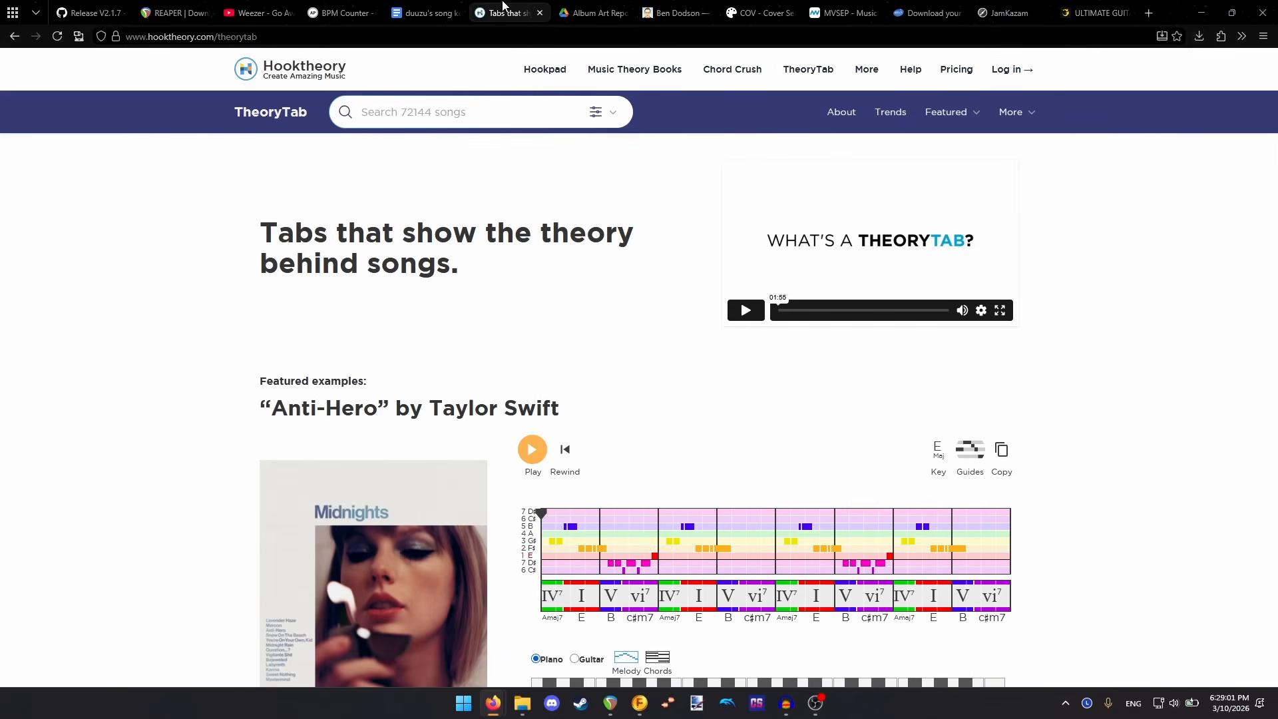
mouse_move(809, 78)
scroll(653, 393, "down", 2)
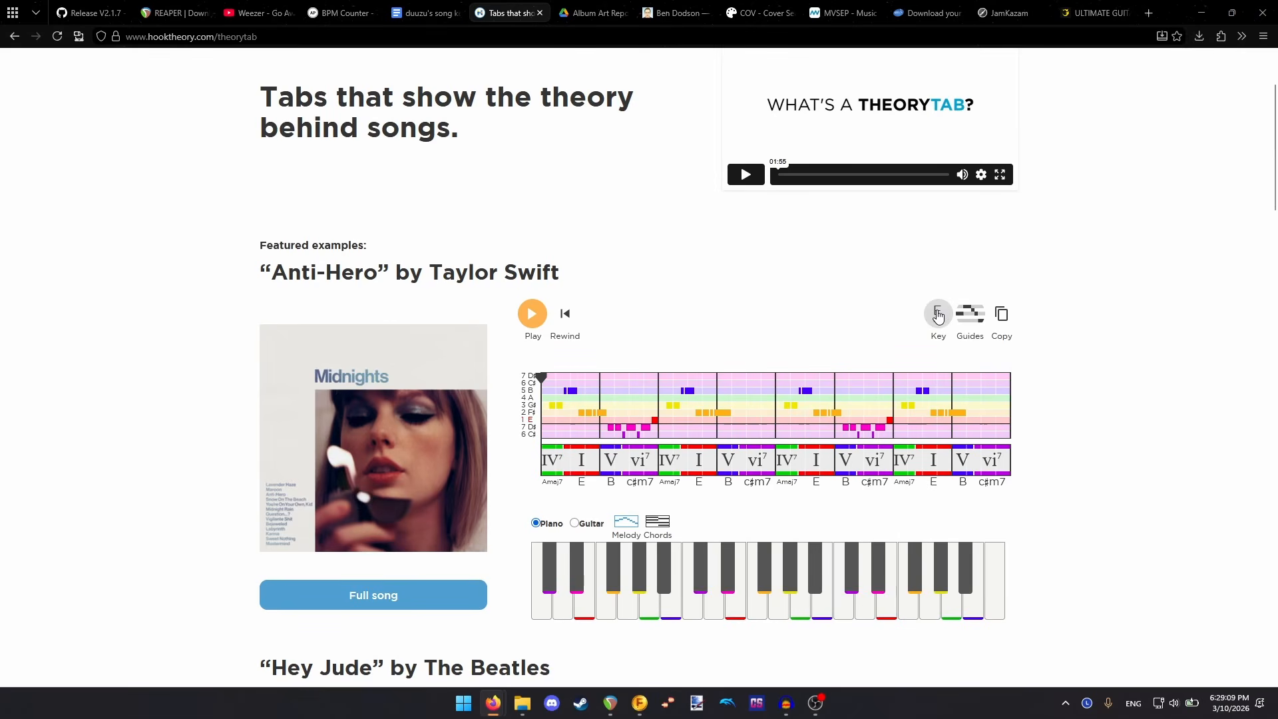
- Switch to the Karaoke Version site, search custom backing tracks for "buddy holly", and open Weezer's song
scroll(935, 320, "up", 2)
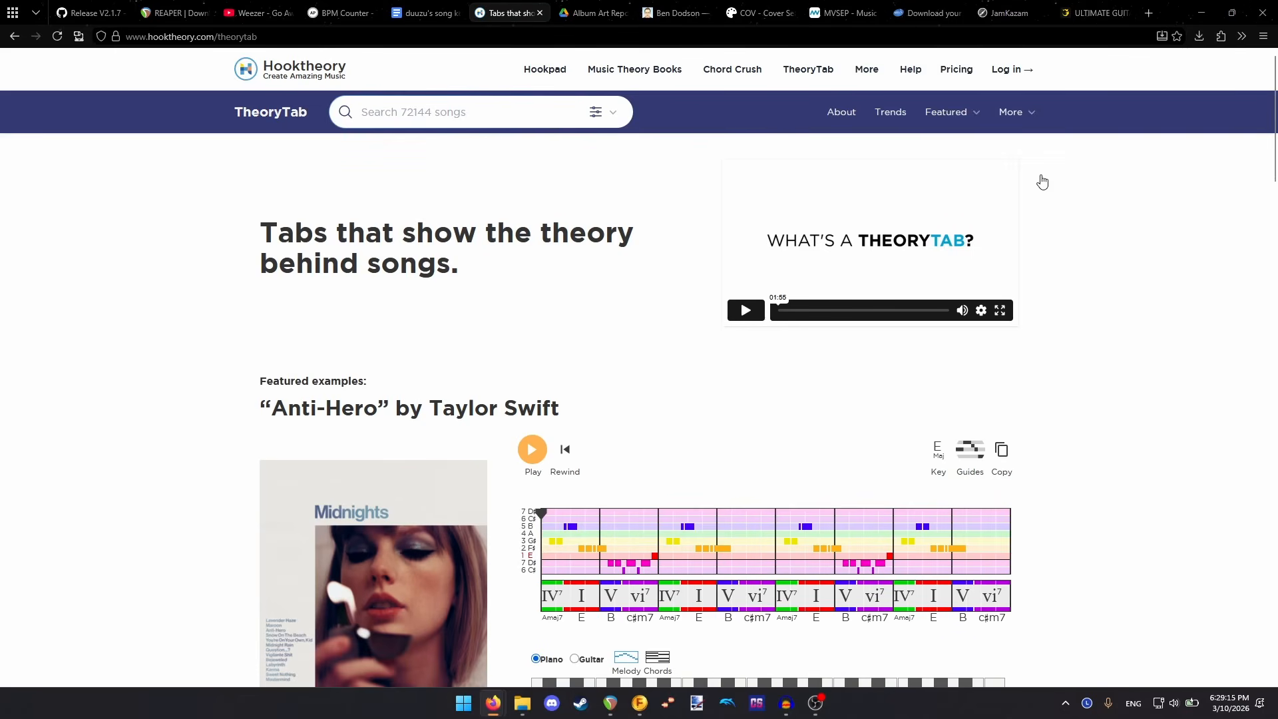
left_click(928, 13)
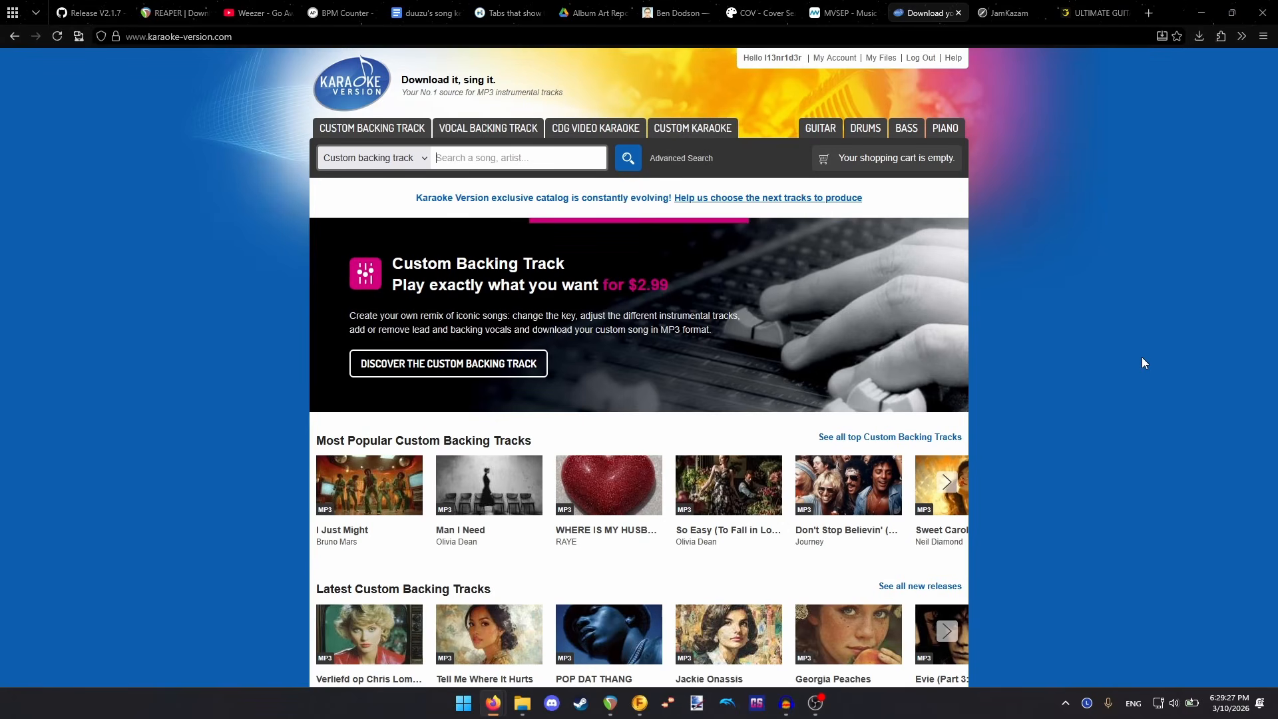
type("buddy hu")
type("lly")
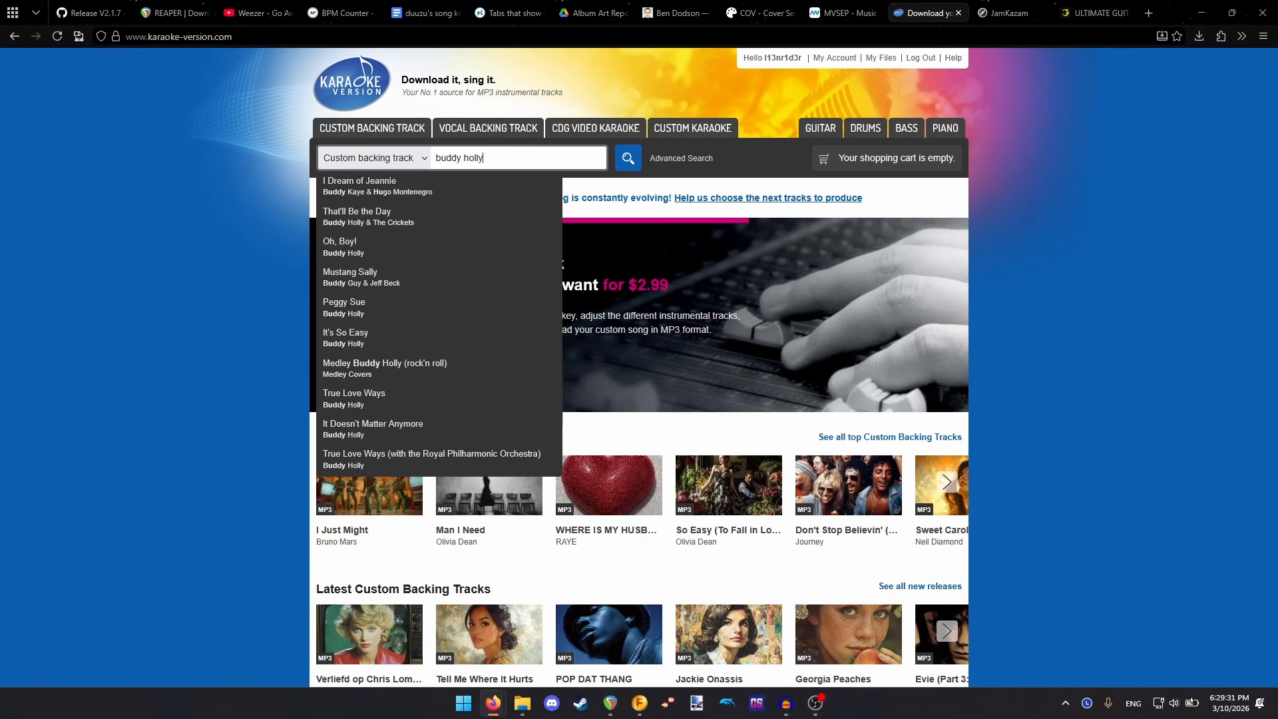
left_click(430, 193)
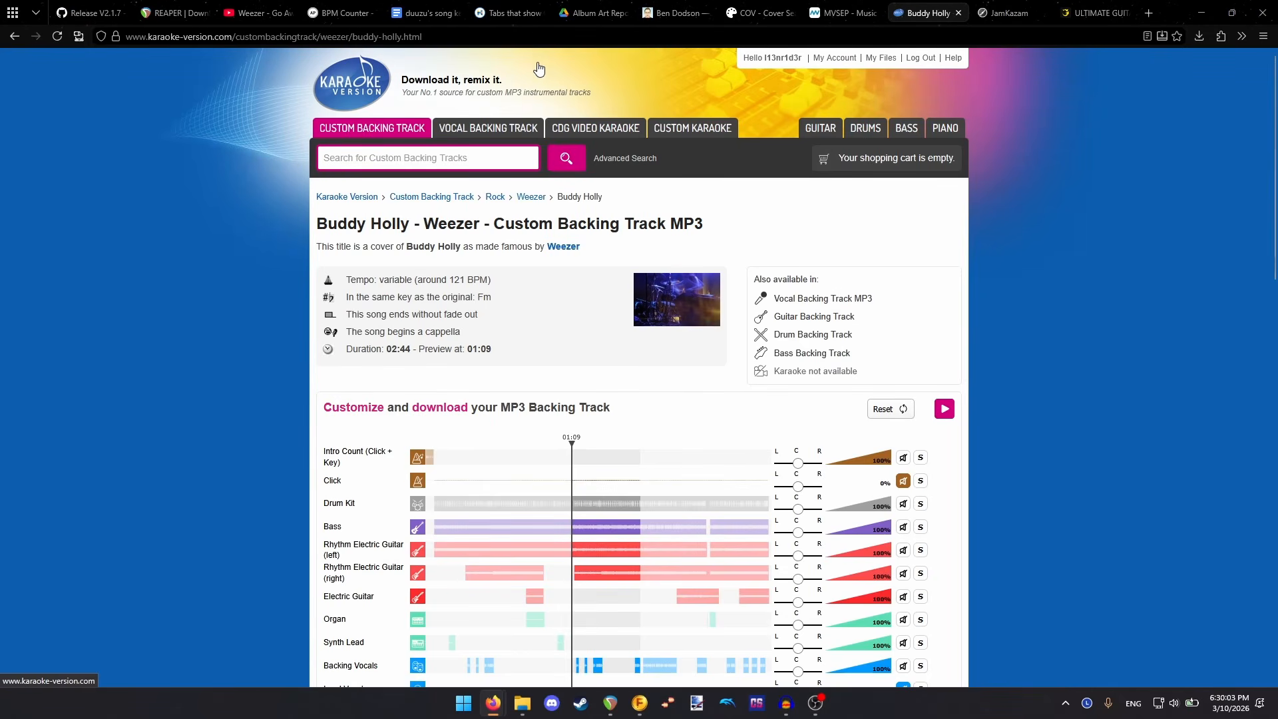
- Close the browser pages for the Weezer video, duuzu's database, the BPM Counter, REAPER and the V2.1.7 release
mouse_move(436, 5)
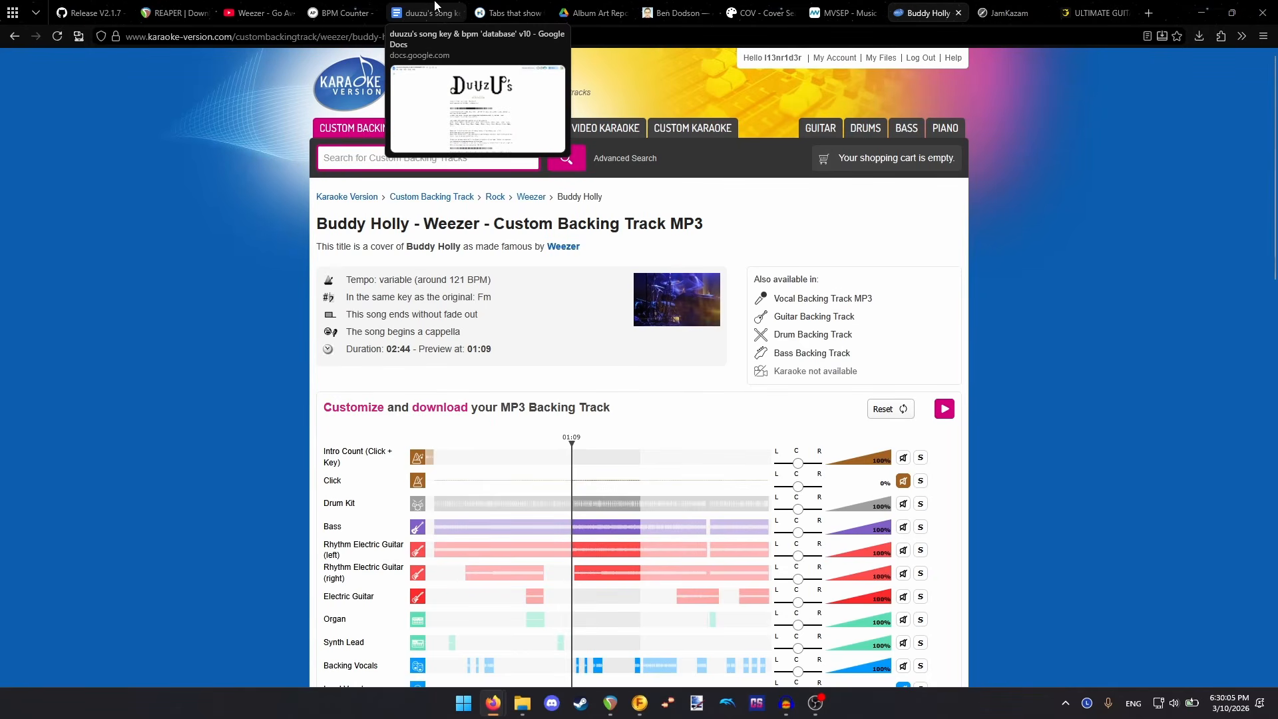
mouse_move(293, 5)
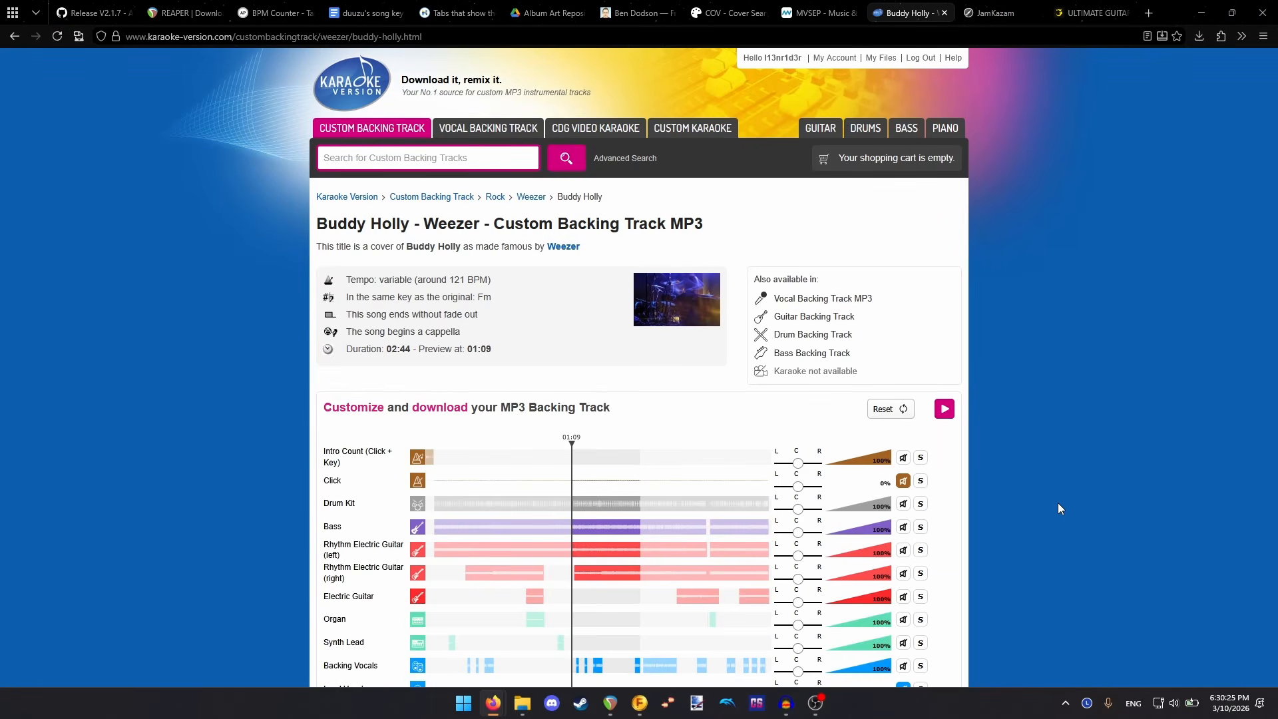
mouse_move(377, 5)
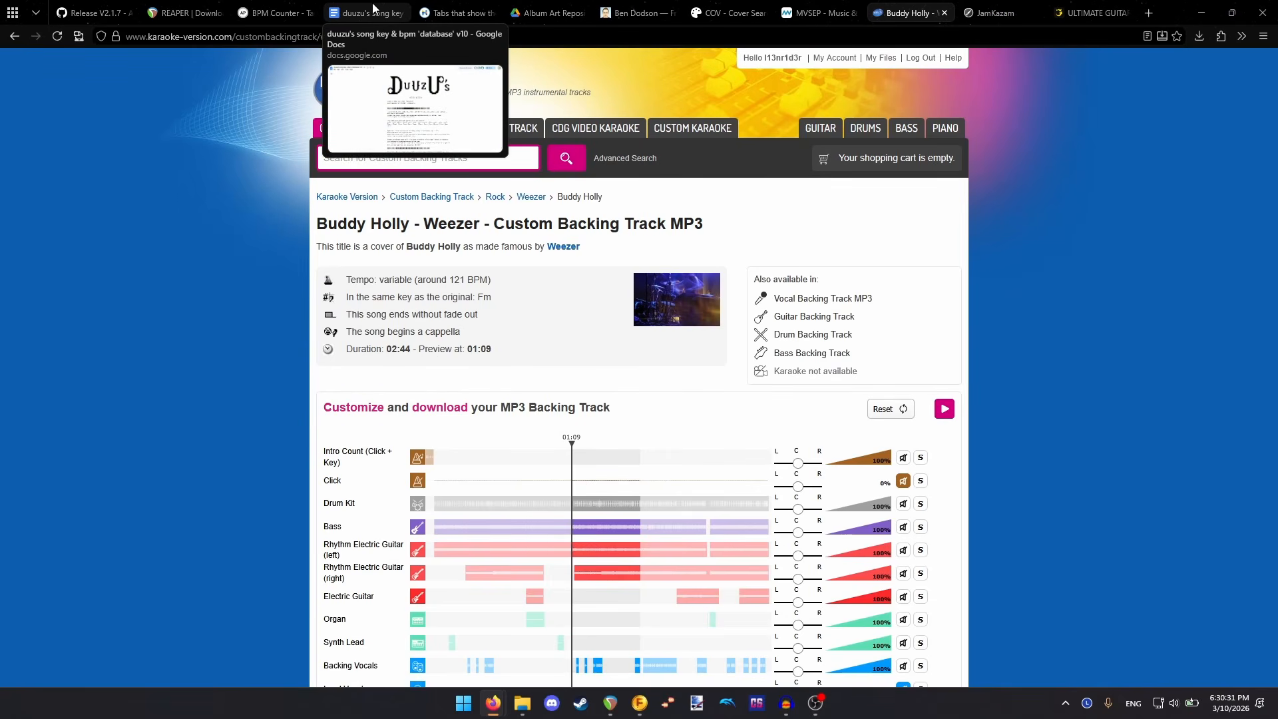
middle_click(372, 13)
middle_click(276, 13)
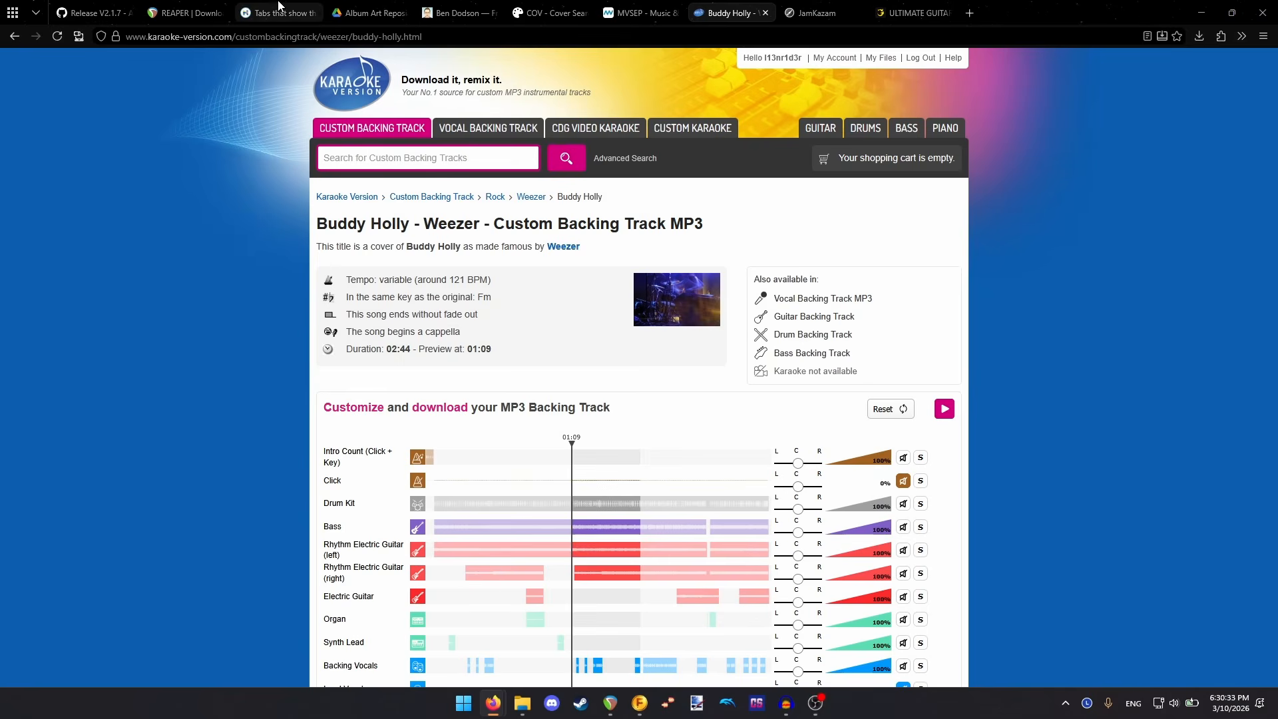
middle_click(187, 13)
middle_click(96, 12)
- Check the Go Away folder in File Explorer, and solo the Drum Kit track of Karaoke Version's "Buddy Holly" mix
left_click(522, 702)
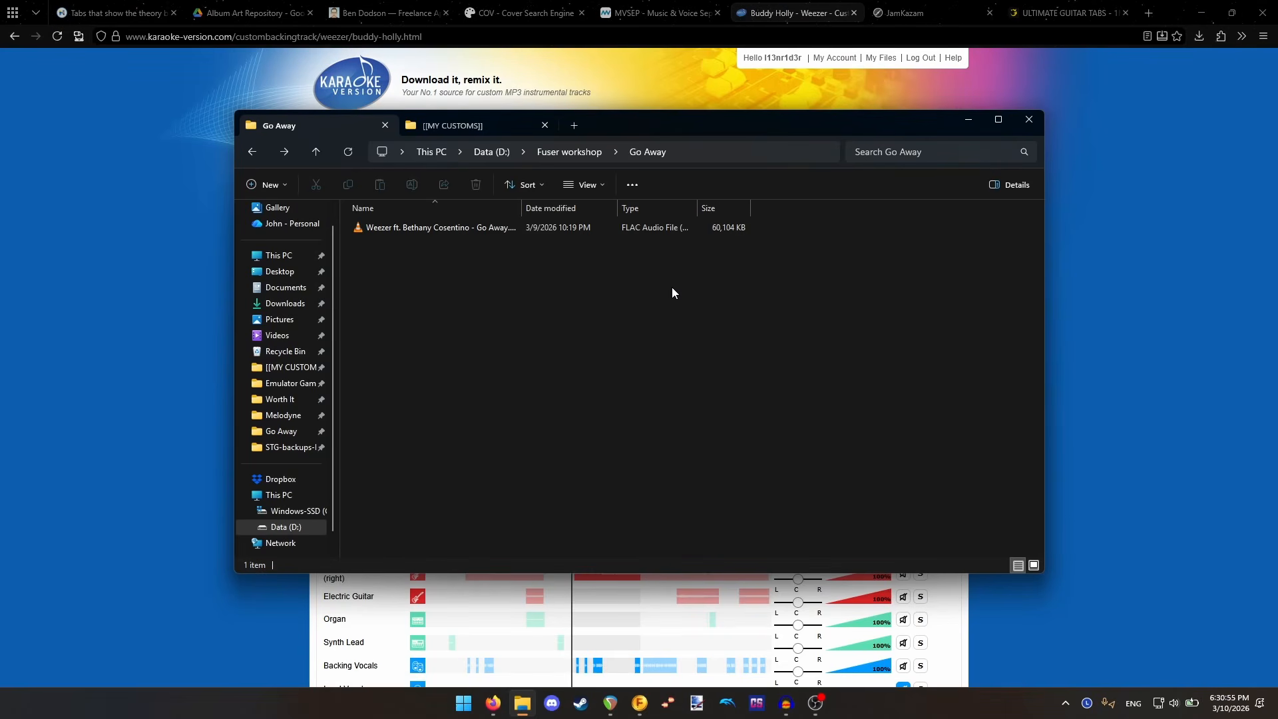
left_click(823, 8)
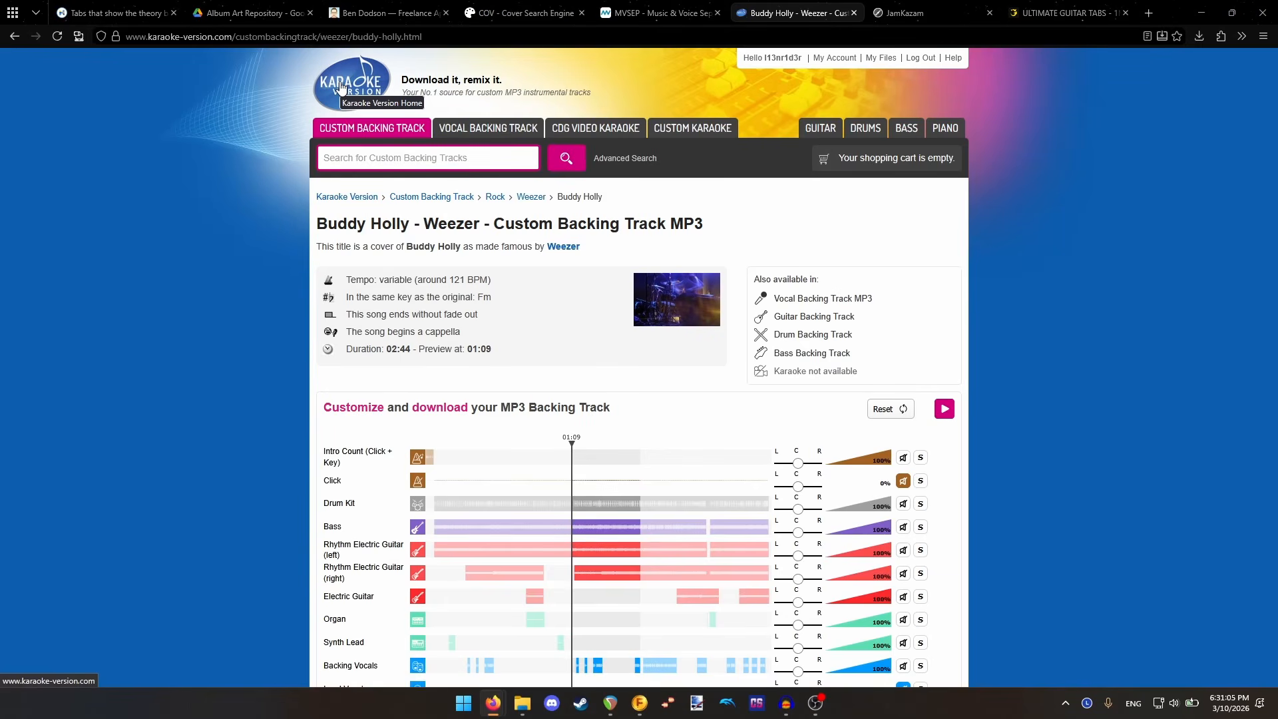
scroll(665, 332, "down", 3)
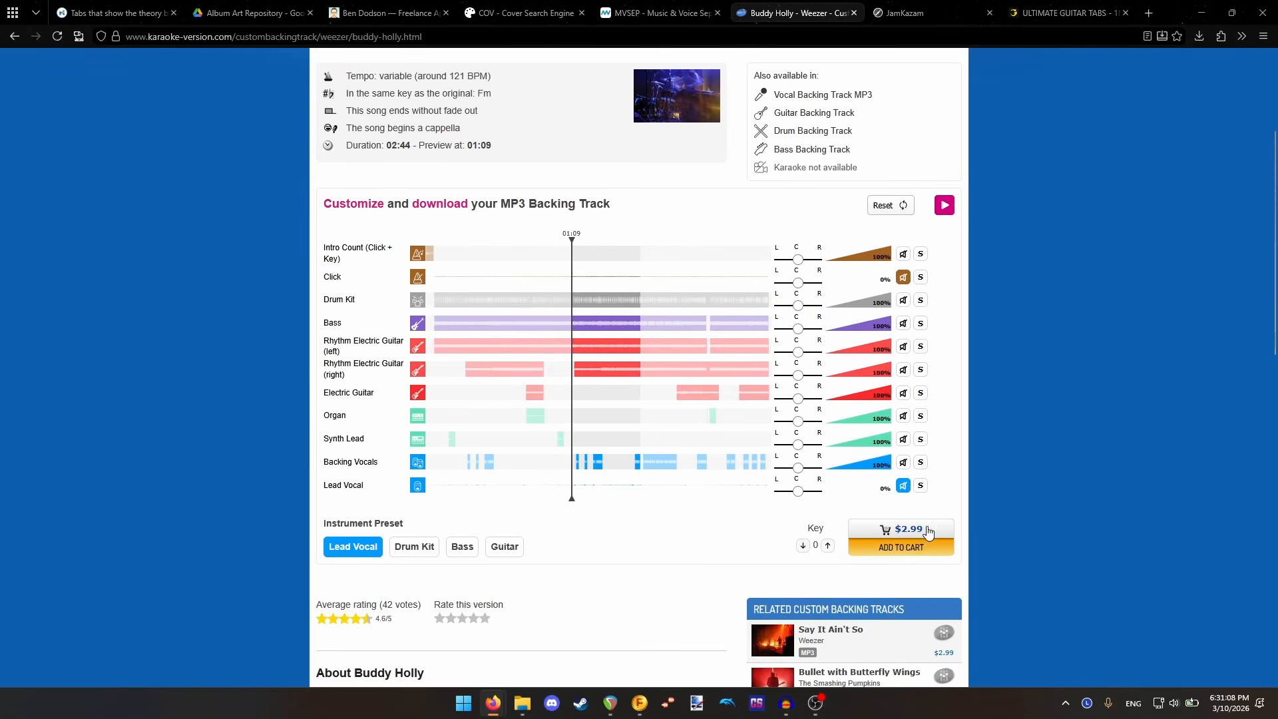
left_click(920, 300)
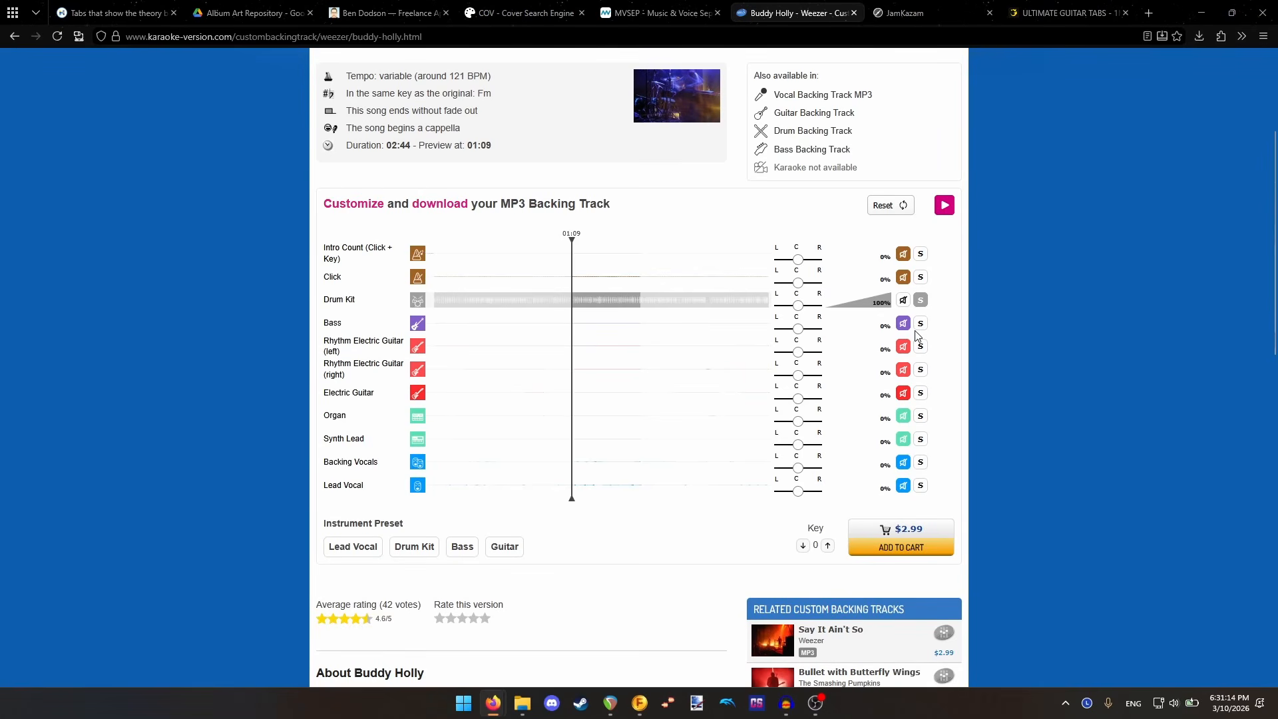
scroll(639, 379, "up", 3)
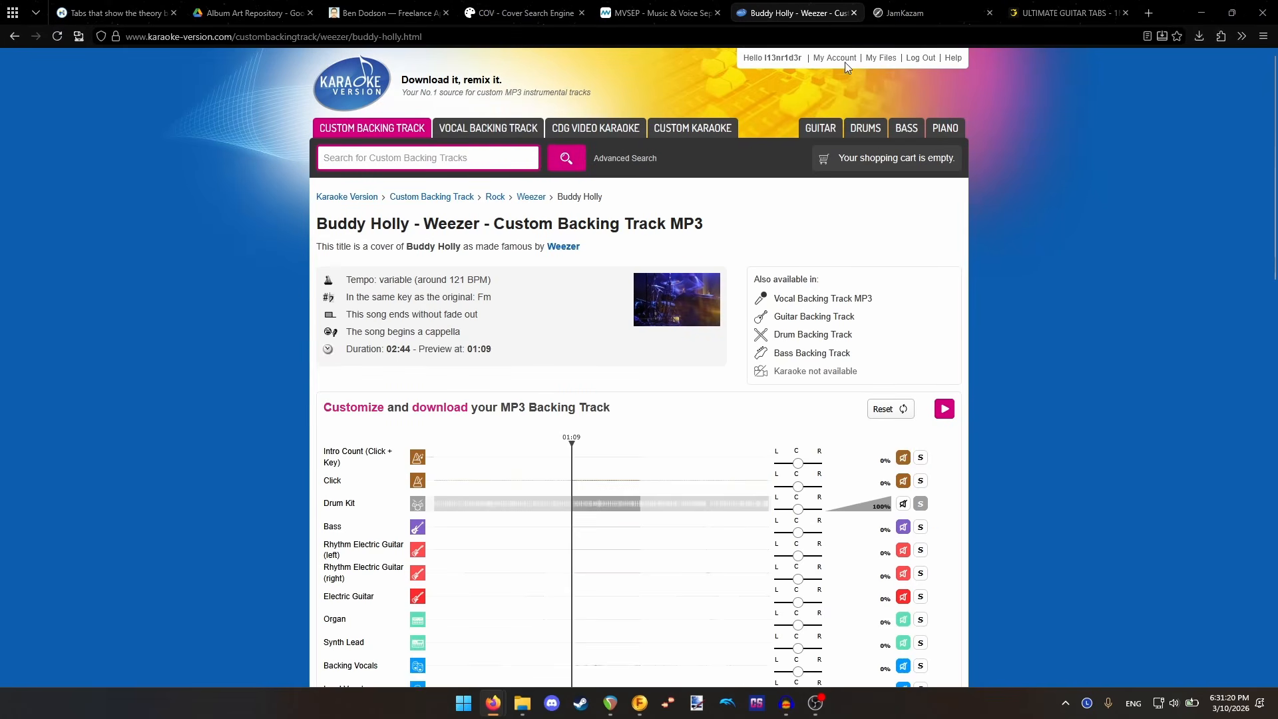
- Compare JamKazam's Find JamTracks page with Karaoke Version's "Buddy Holly" page, and bring up the Go Away folder
left_click(918, 13)
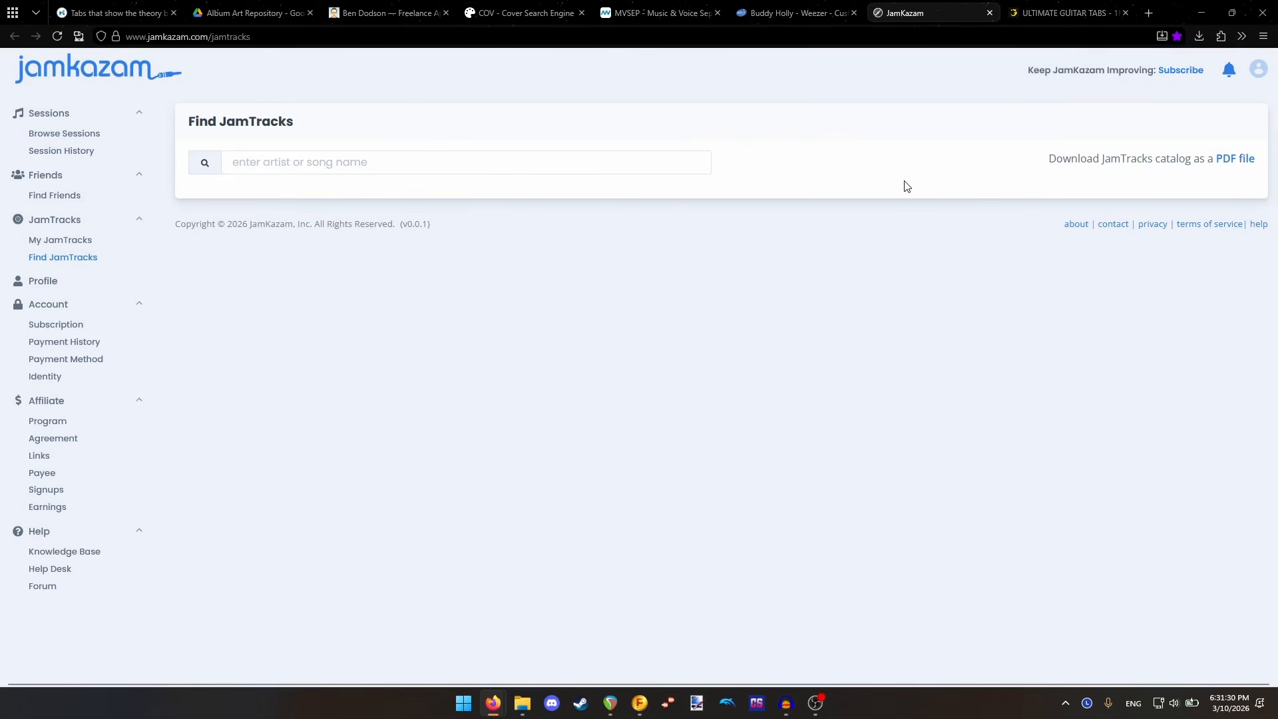
left_click(769, 12)
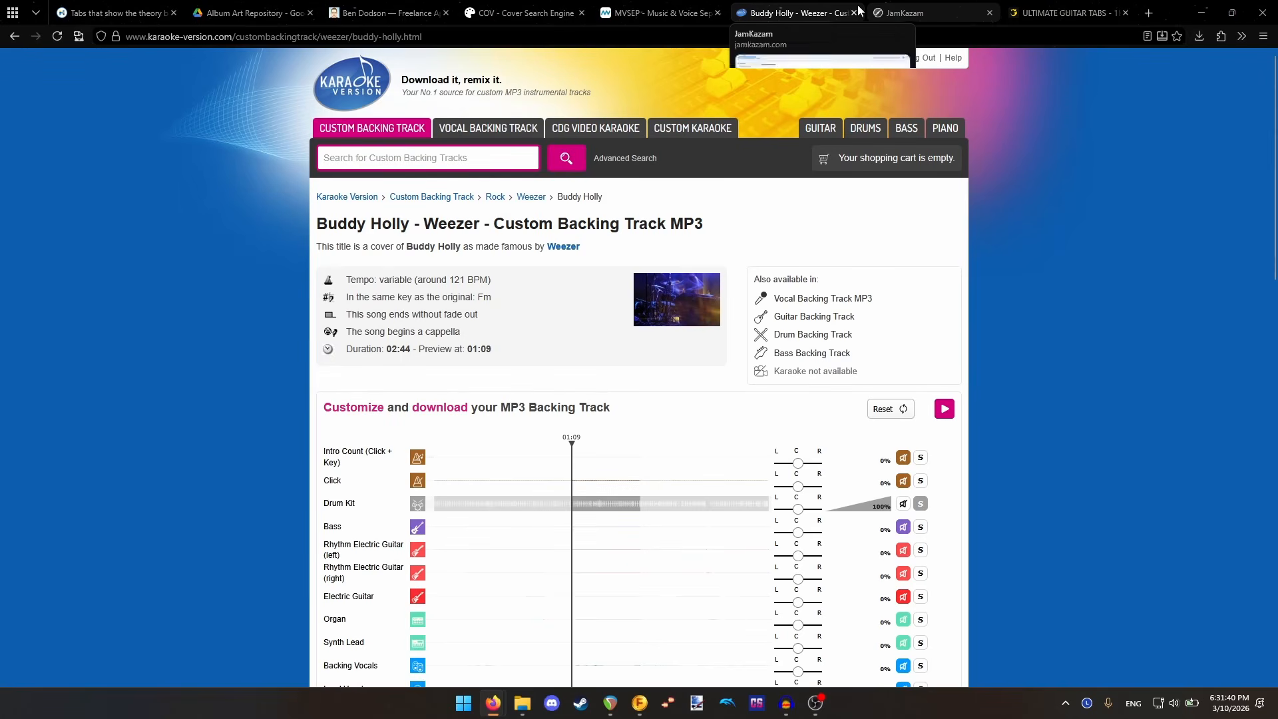
left_click(935, 7)
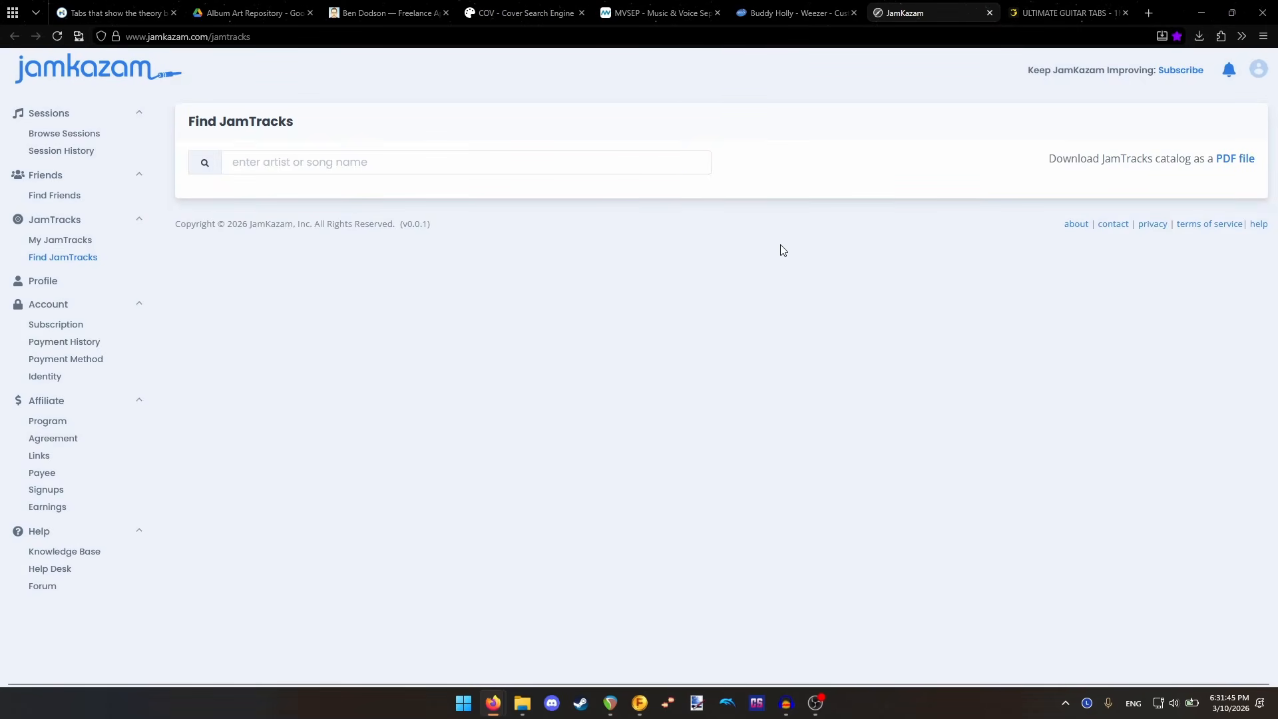
left_click(822, 6)
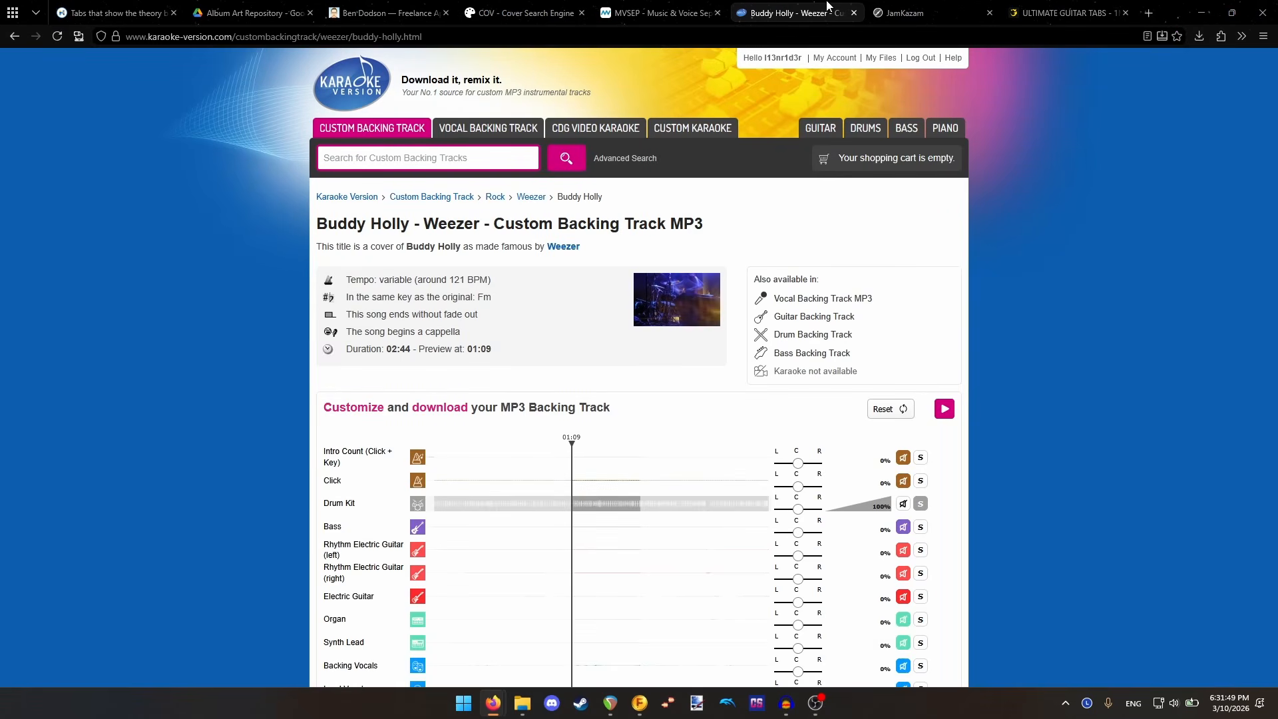
left_click(889, 7)
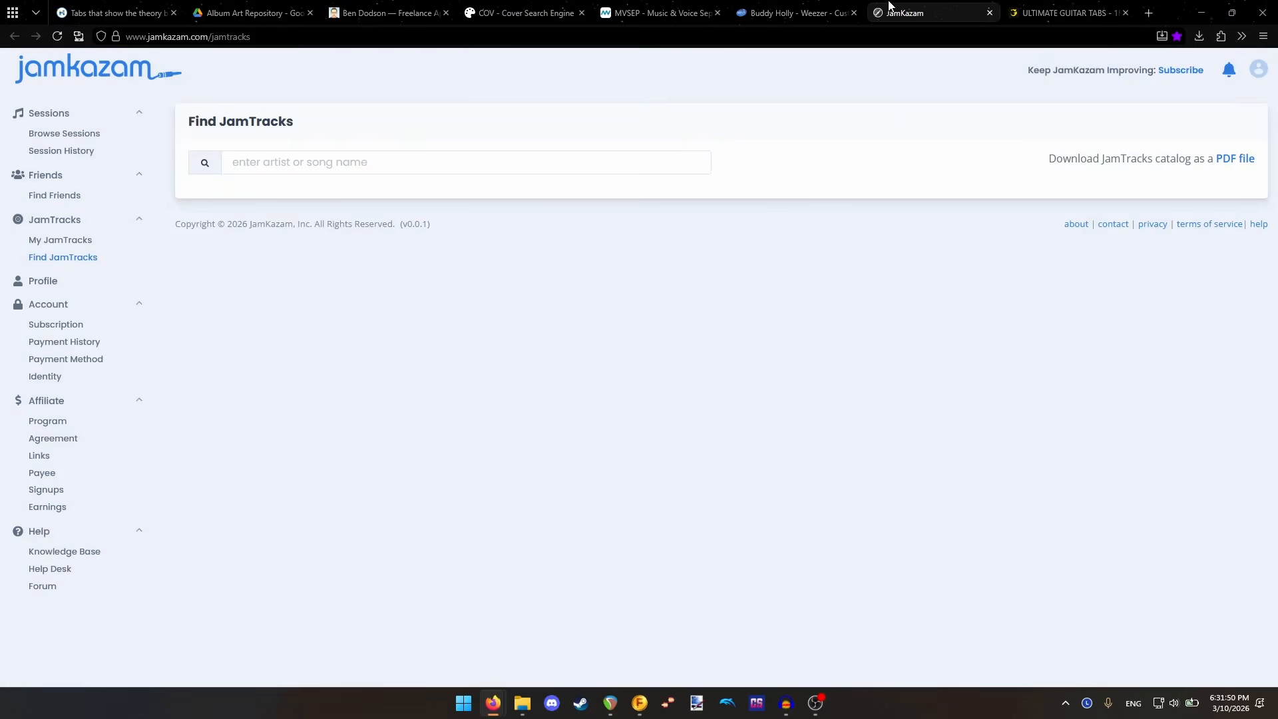
left_click(832, 9)
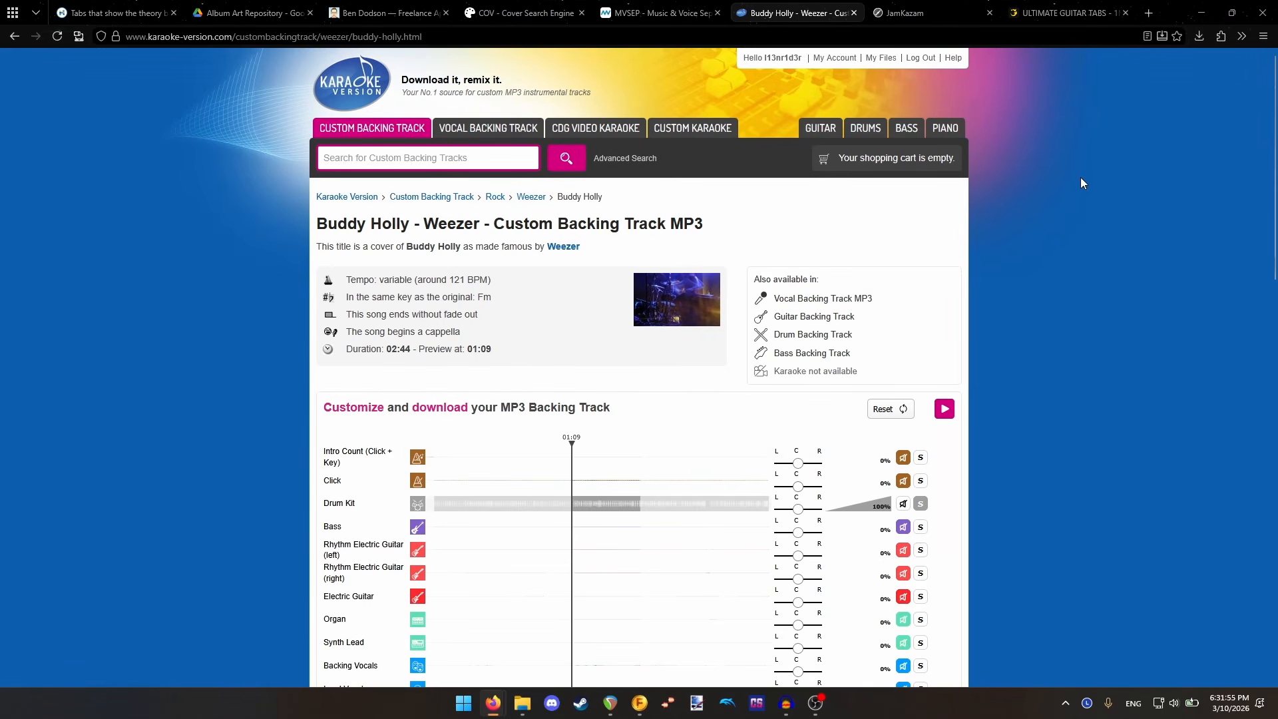
left_click(428, 158)
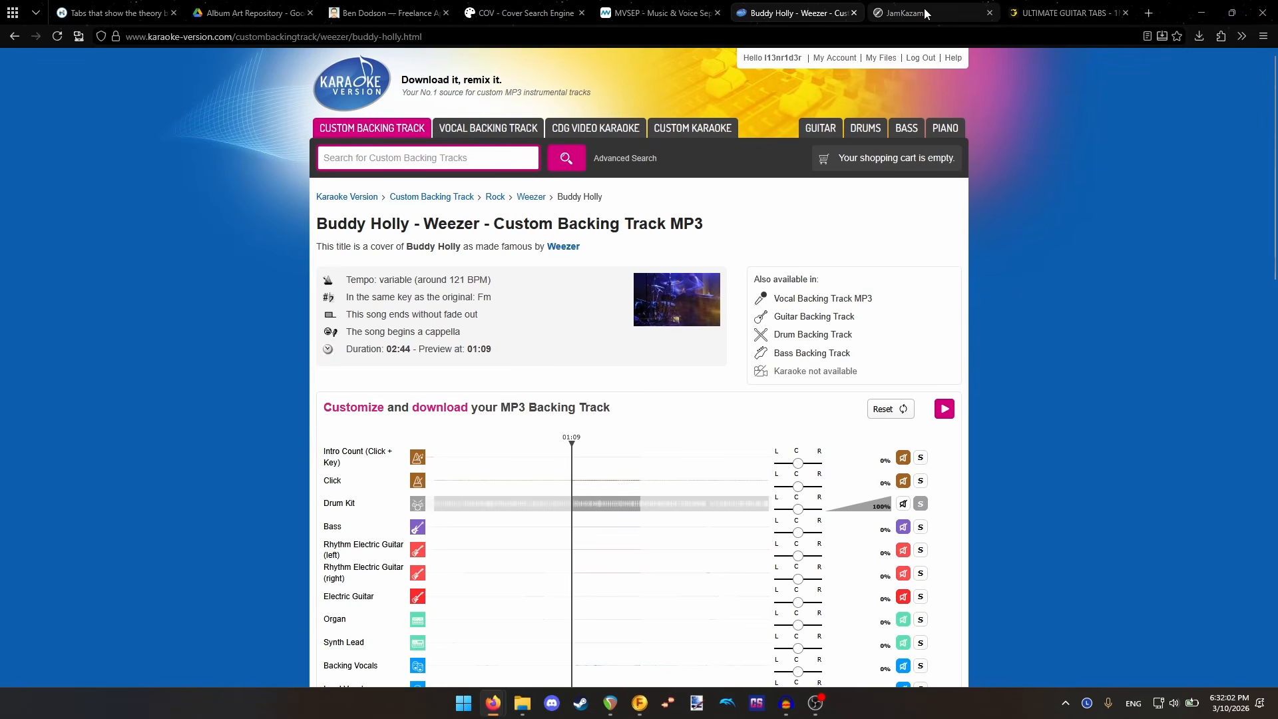
left_click(522, 703)
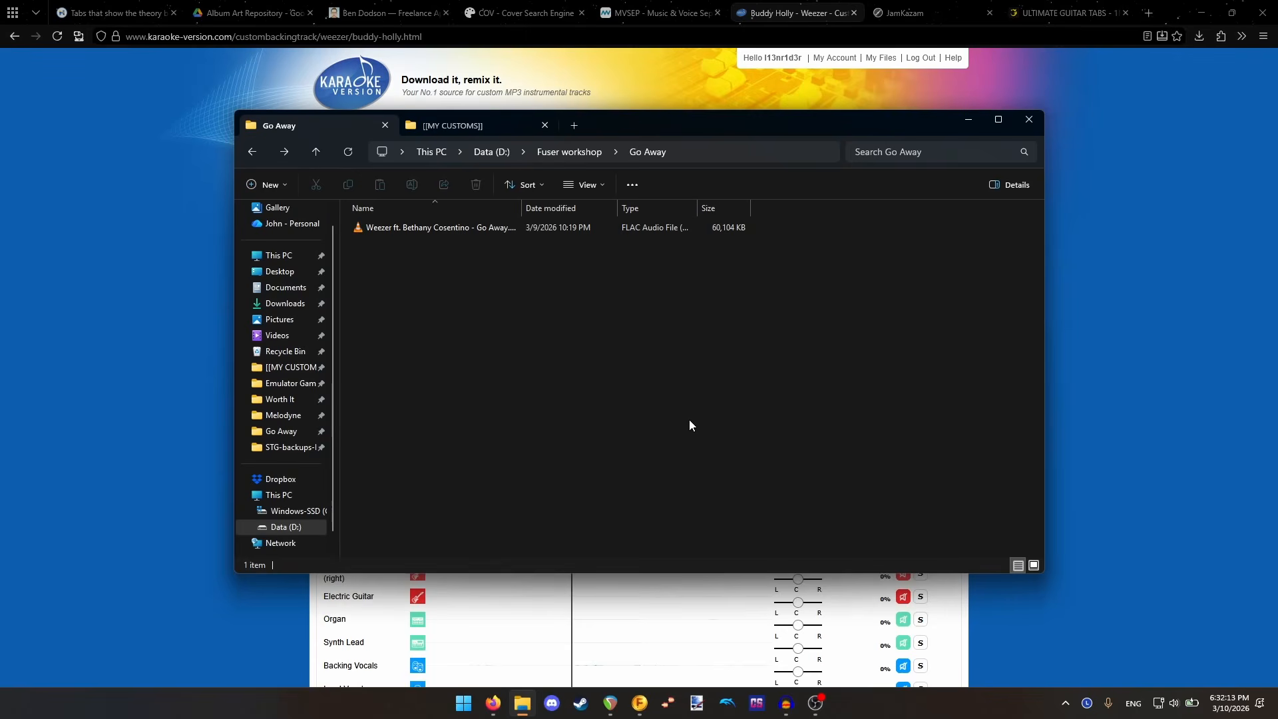
left_click(1150, 8)
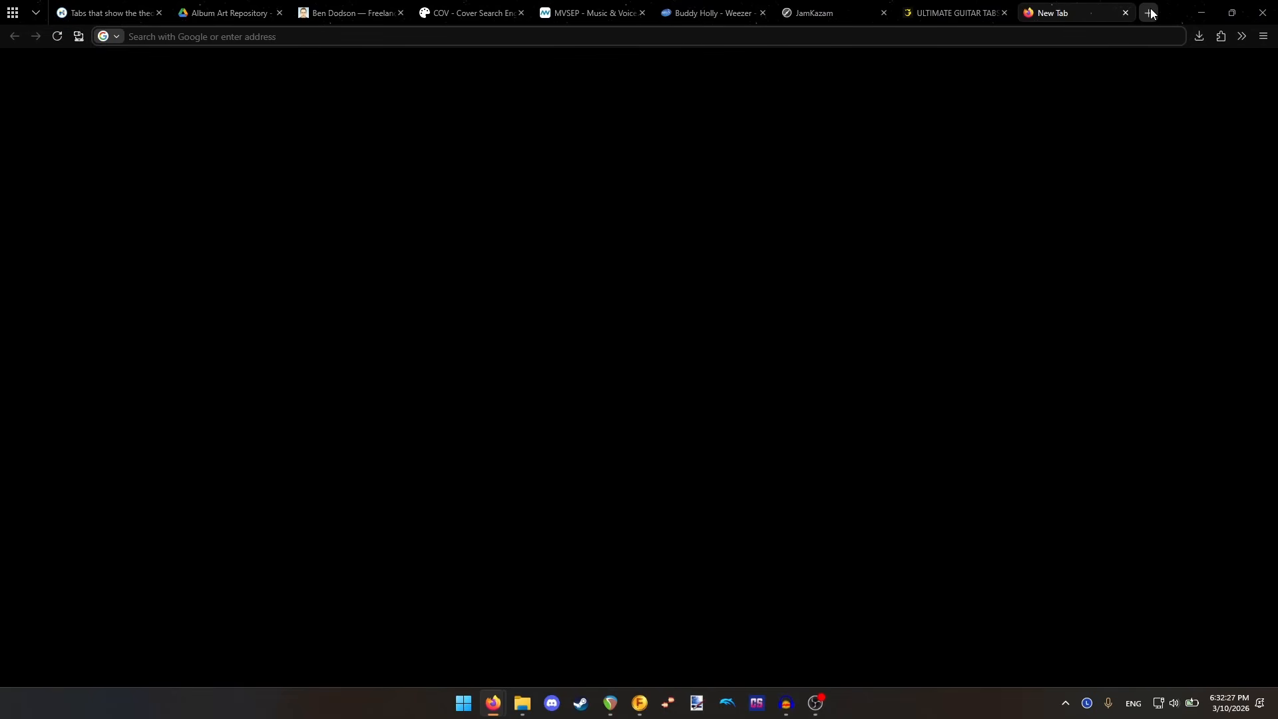
type("www.enchor.us")
key("Return")
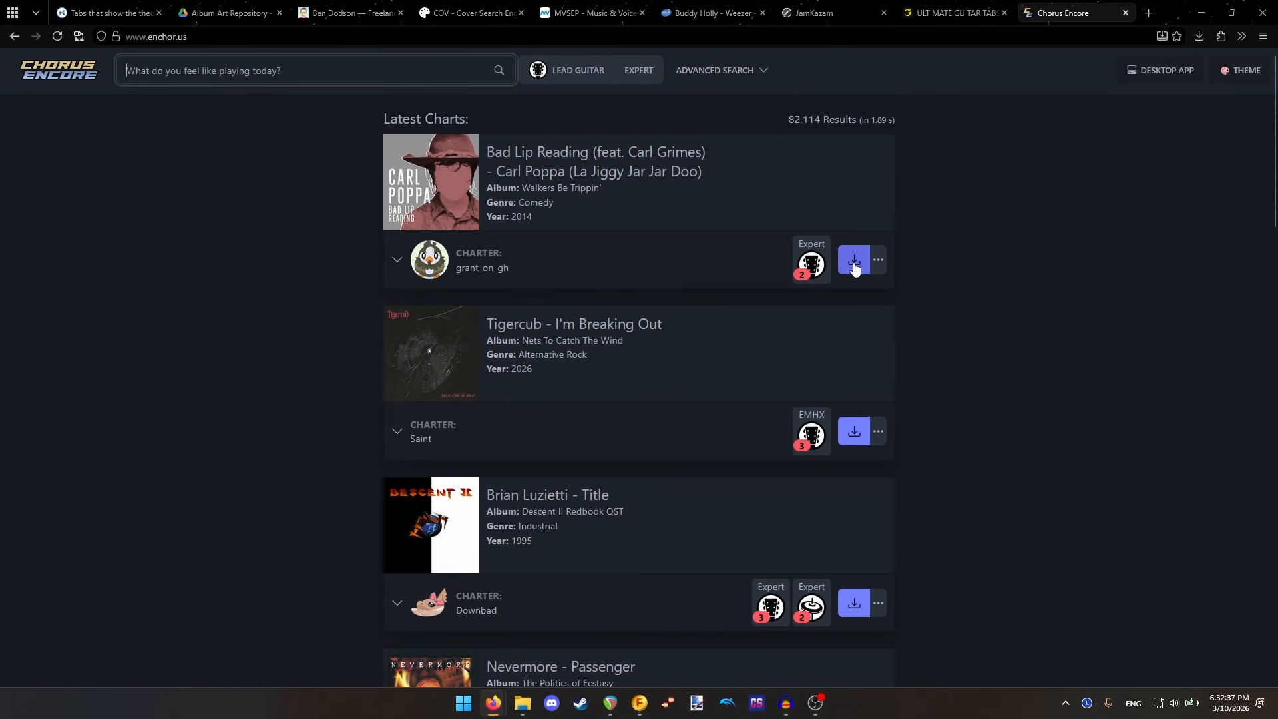
left_click(237, 83)
type("pull me ")
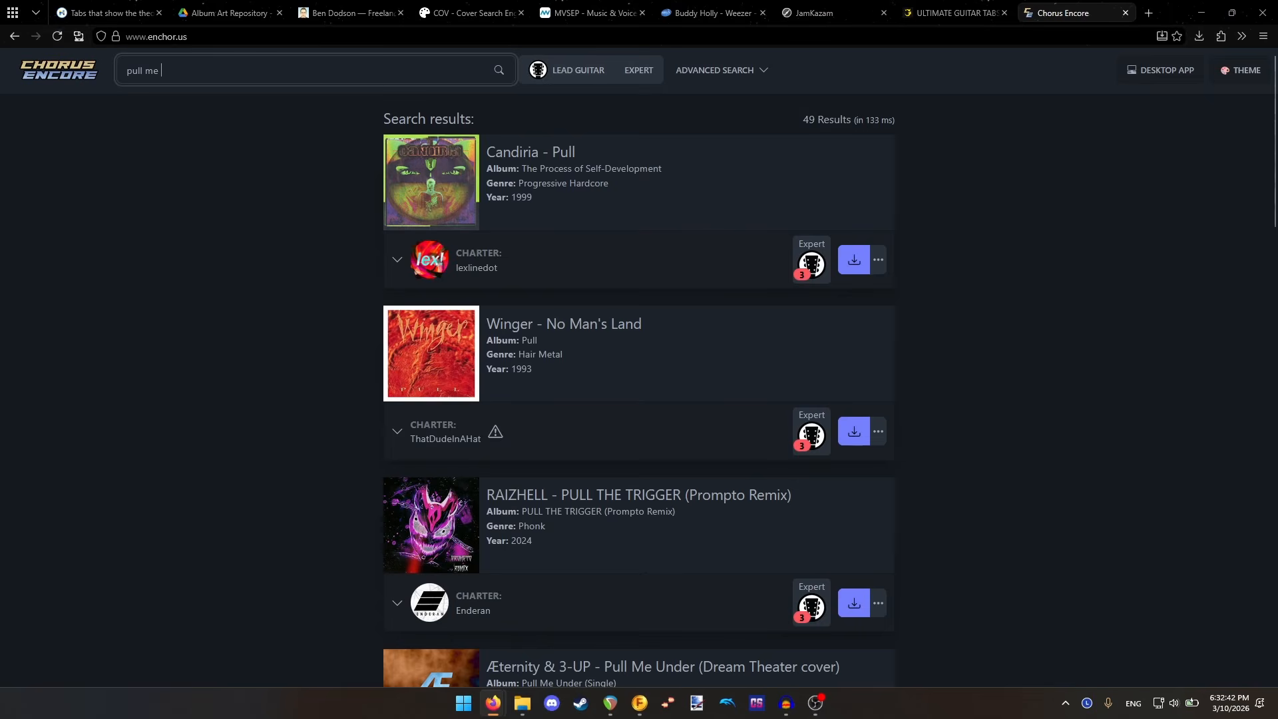
type("under")
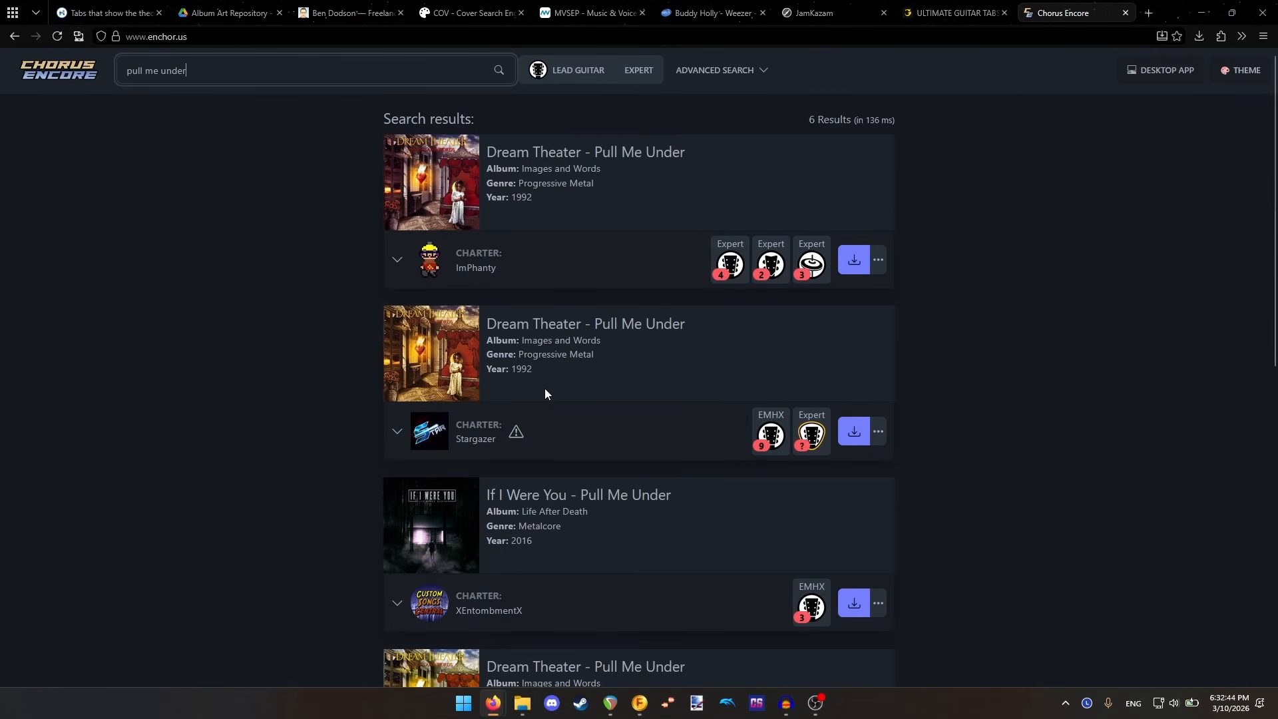
- Examine the "Pull Me Under" charts, including Neversoft's Dream Theater one and its instrument parts, and close the Chorus Encore page
scroll(545, 389, "down", 5)
scroll(559, 347, "down", 1)
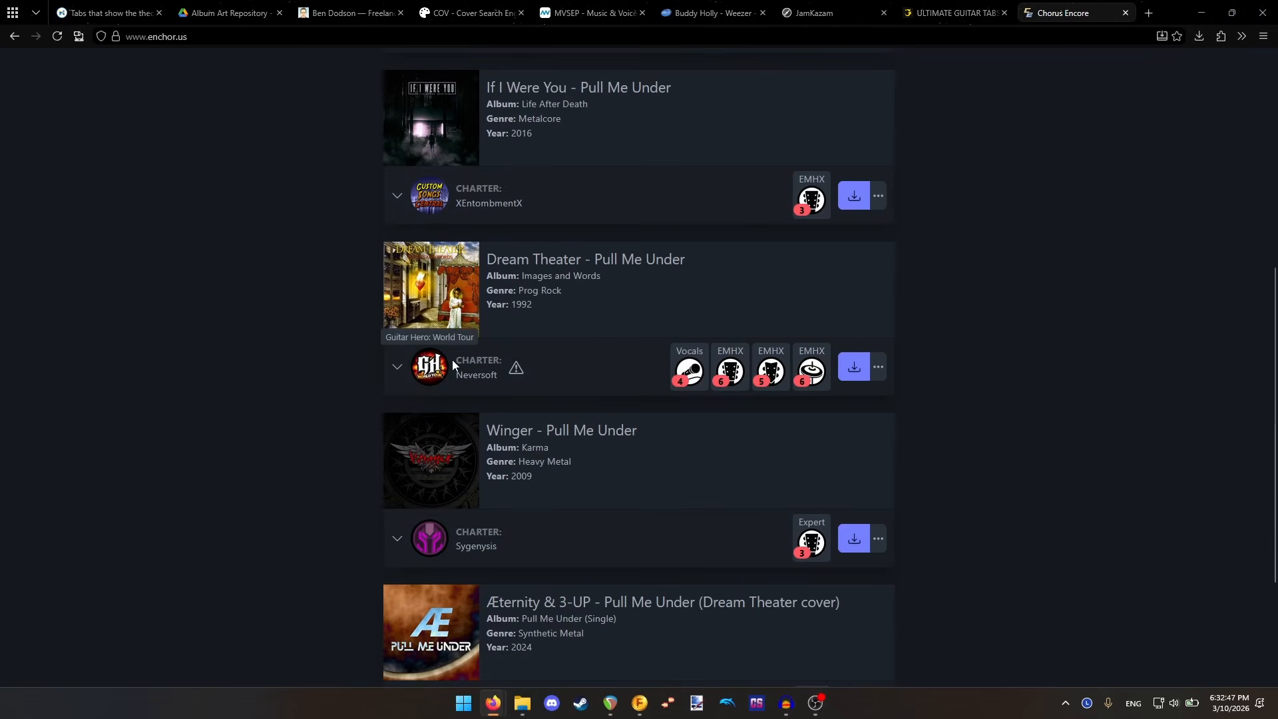
mouse_move(442, 368)
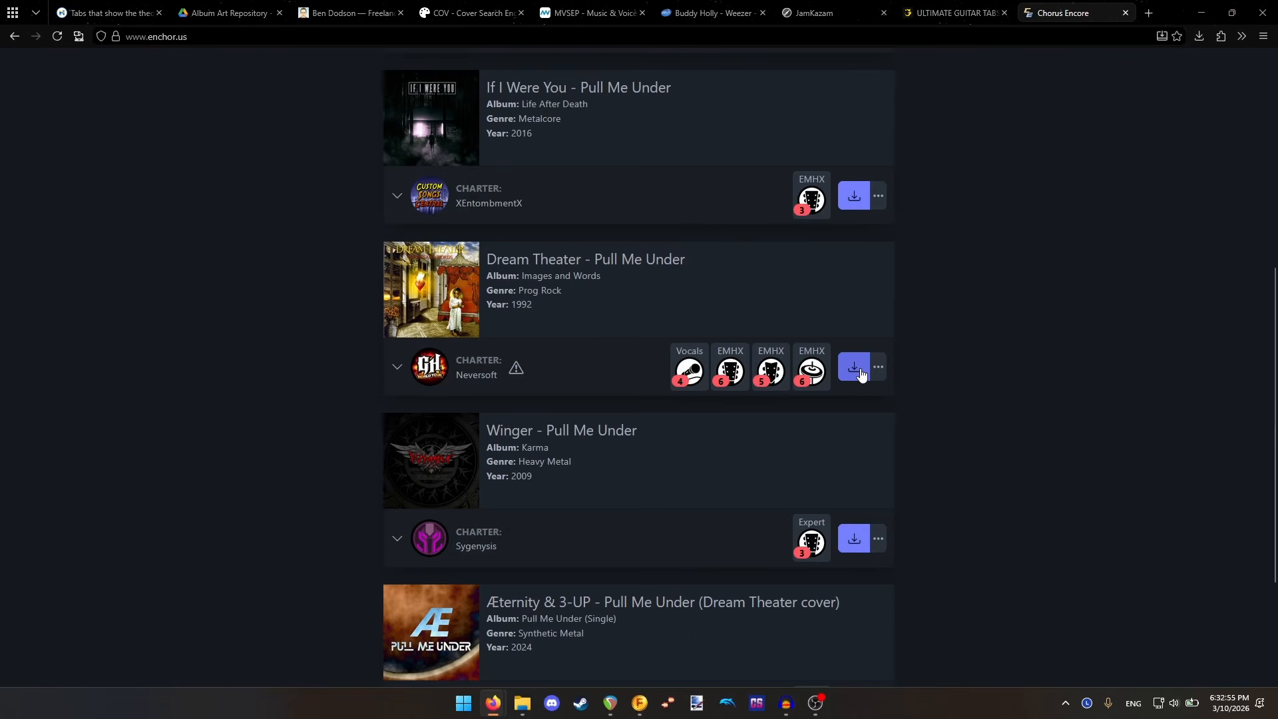
scroll(920, 278, "up", 1)
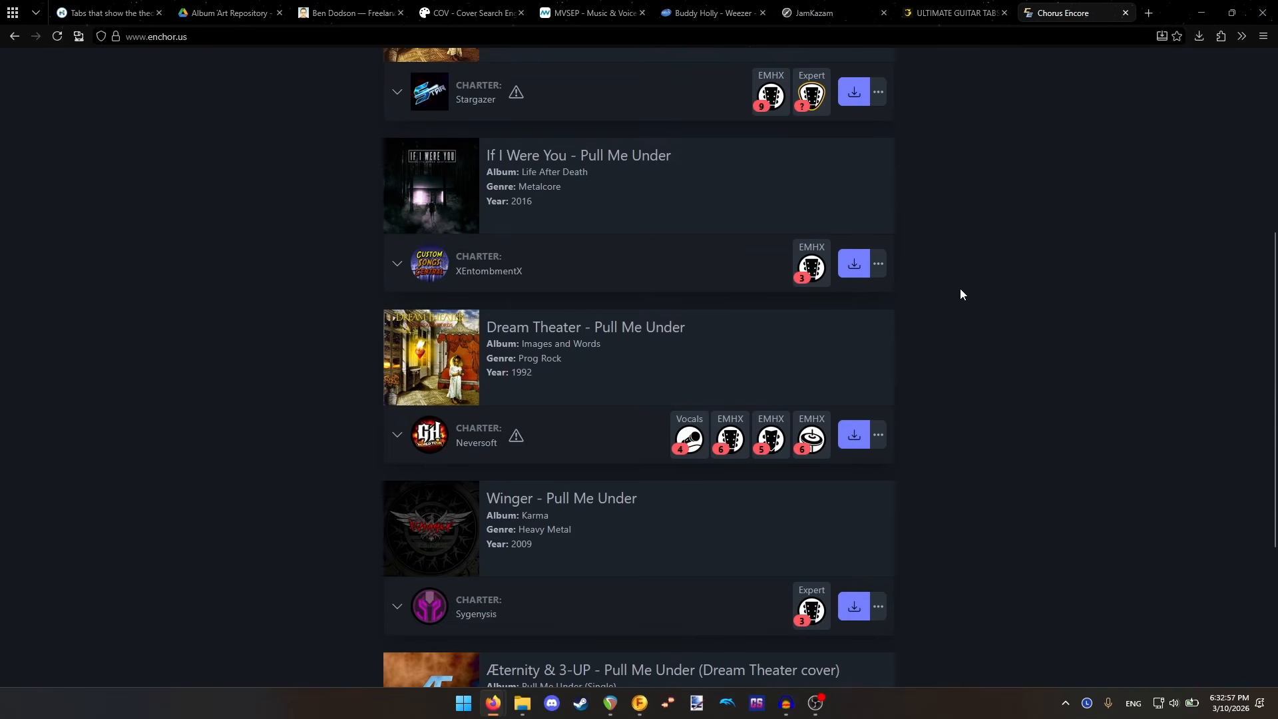
scroll(959, 288, "up", 5)
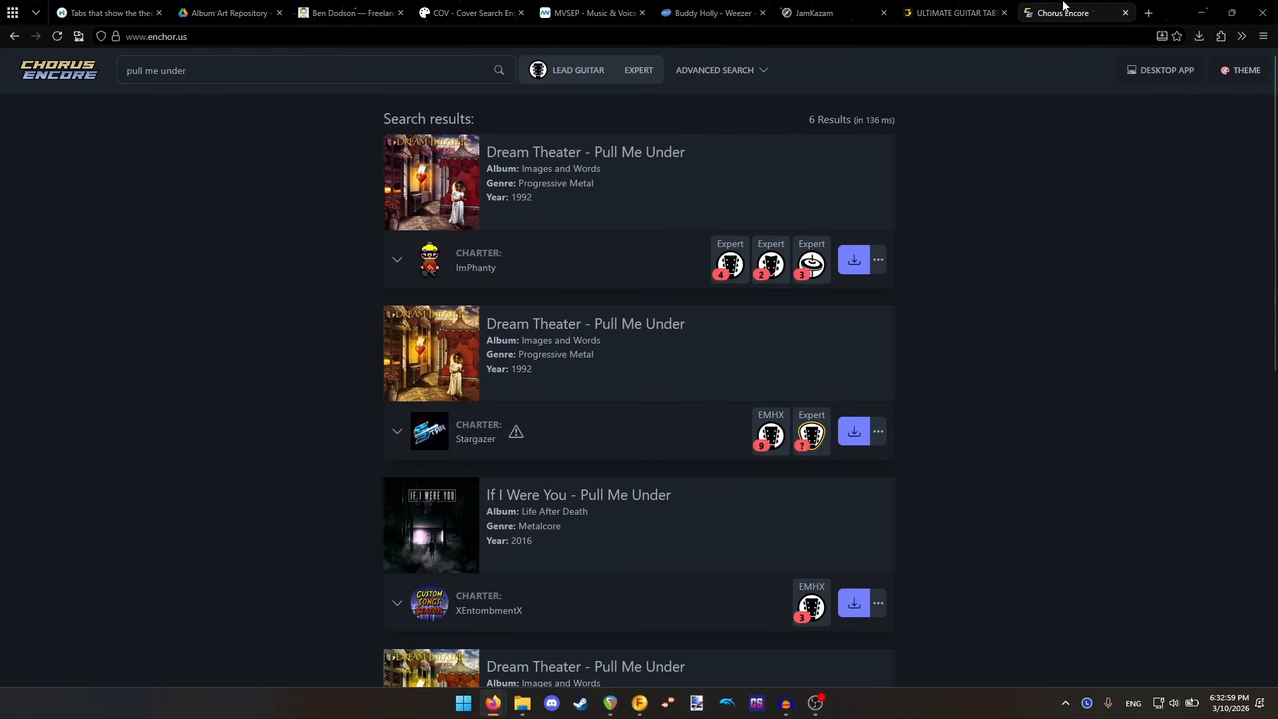
middle_click(1062, 6)
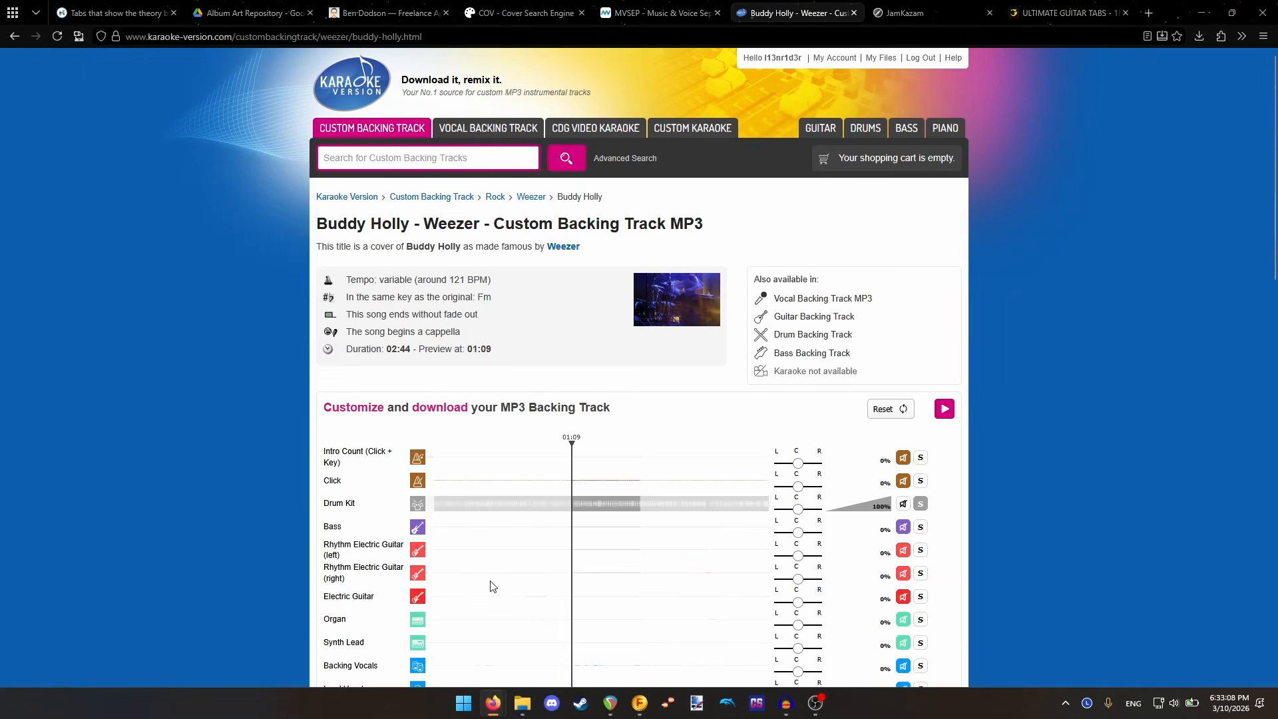
- Switch to Fuser Custom Song Creator and set the song's BPM to 112, key to Db and year to 2014
mouse_move(521, 703)
left_click(532, 633)
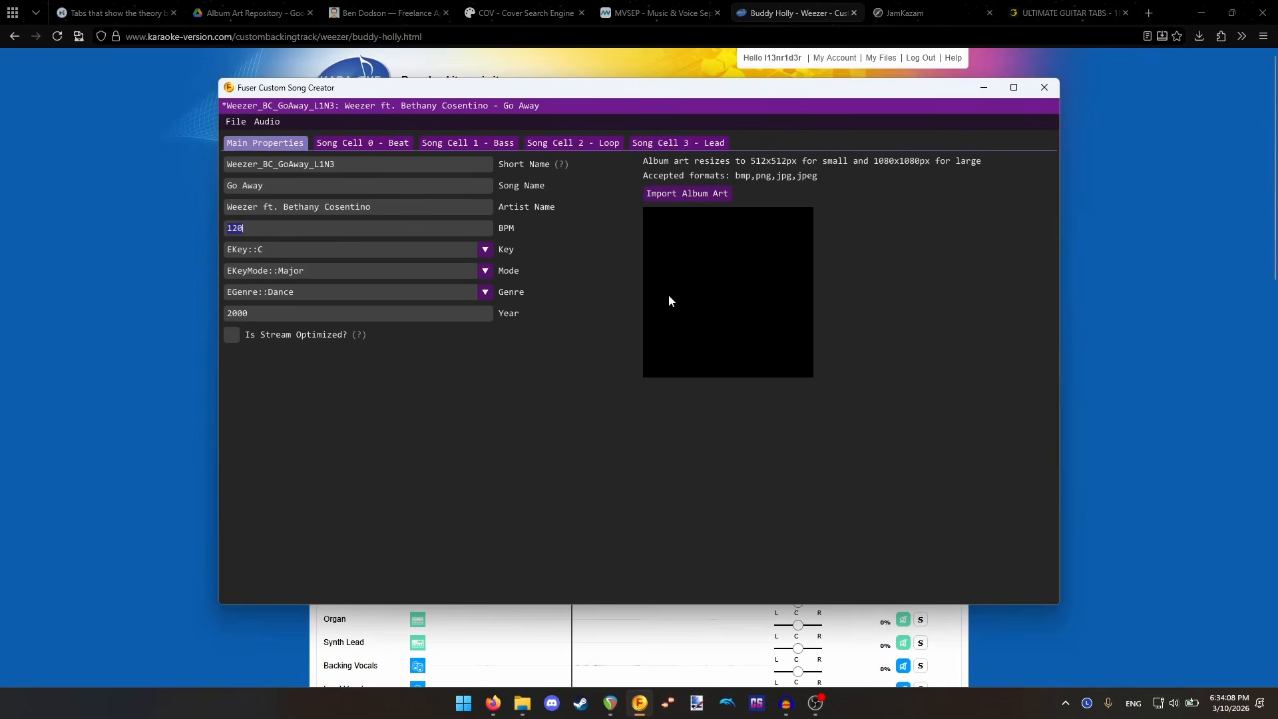
type("112")
left_click(294, 250)
left_click(274, 282)
left_click(266, 313)
type("2014")
- Examine the genre options available for the song, from None to Dance, and close the list
left_click(485, 292)
scroll(389, 375, "up", 1)
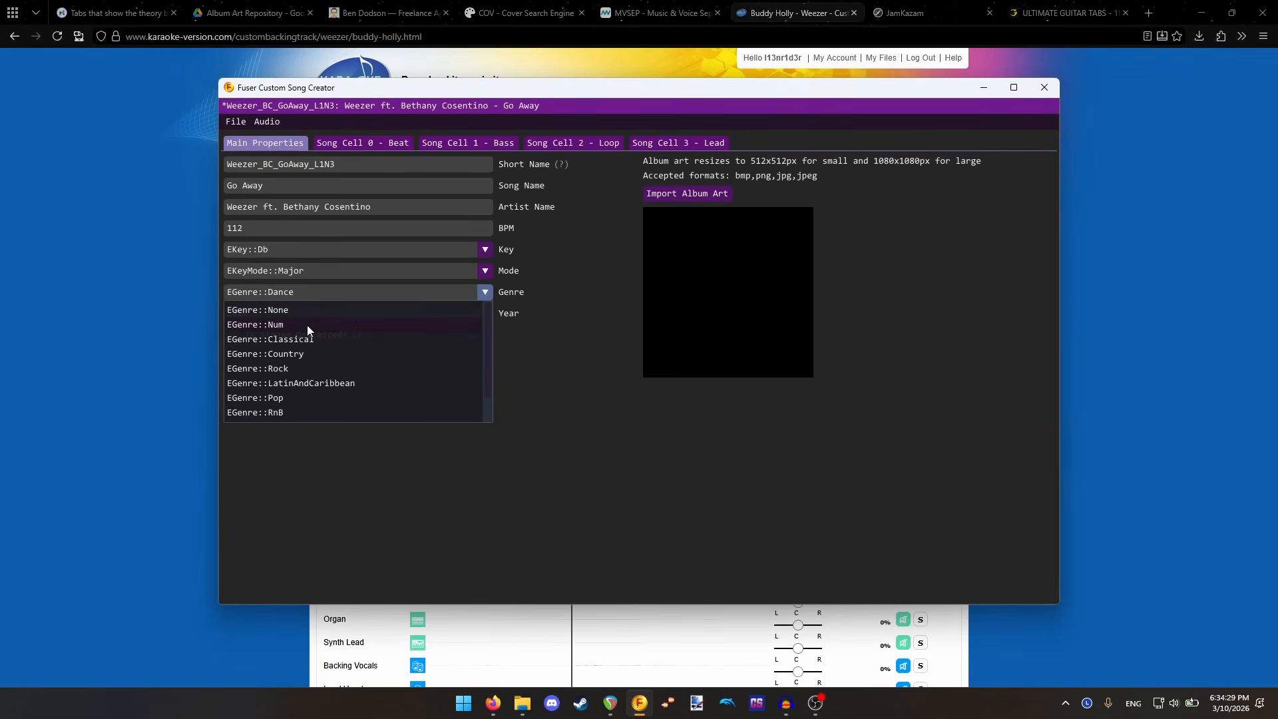
scroll(306, 330, "down", 1)
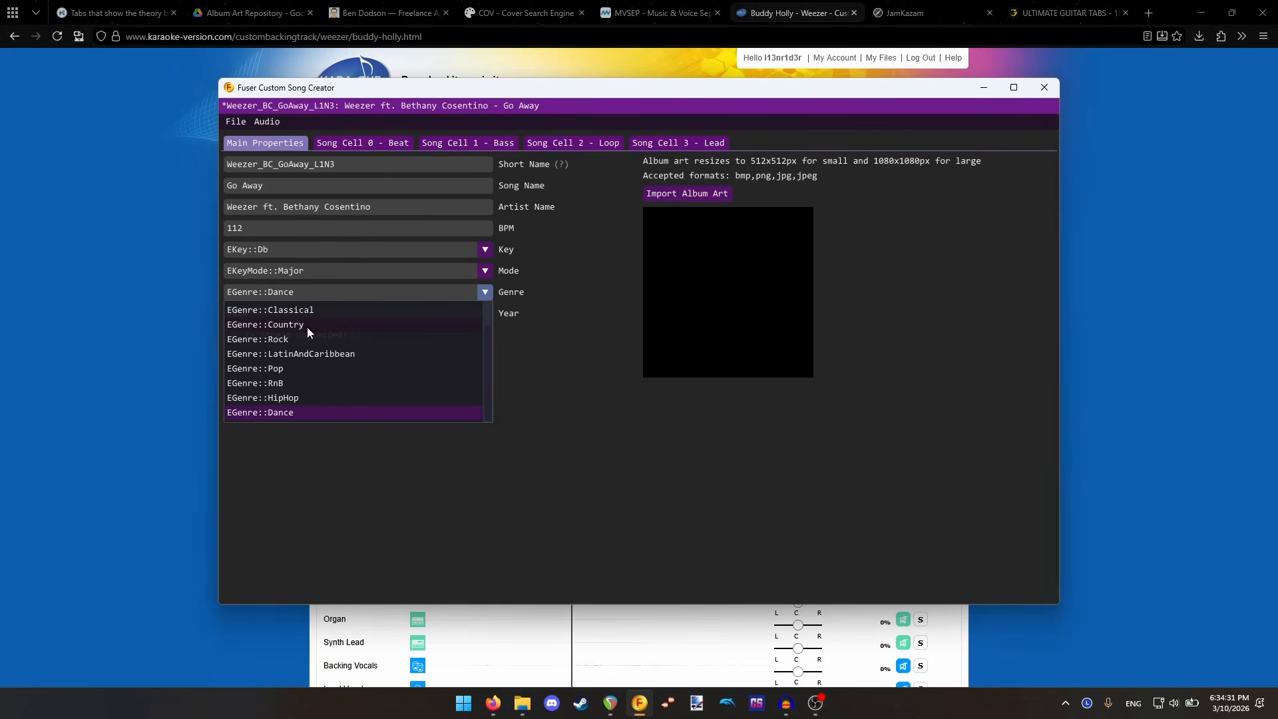
scroll(315, 374, "up", 1)
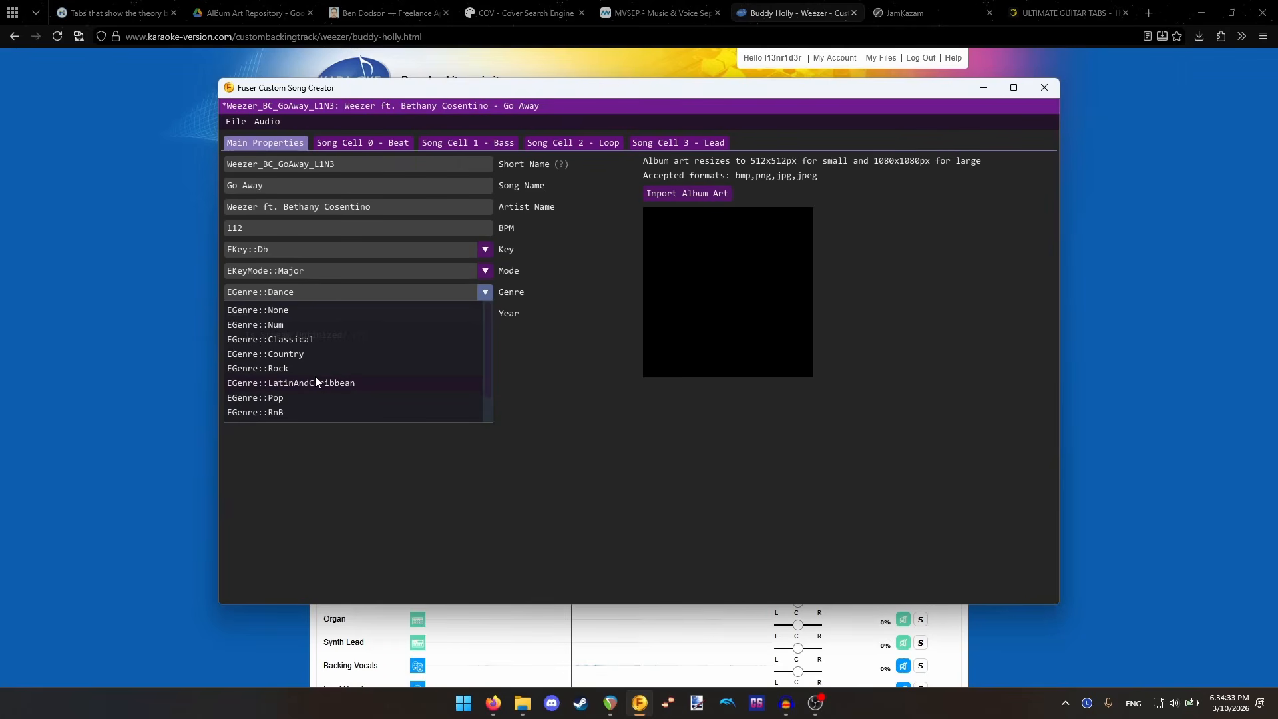
scroll(315, 381, "down", 1)
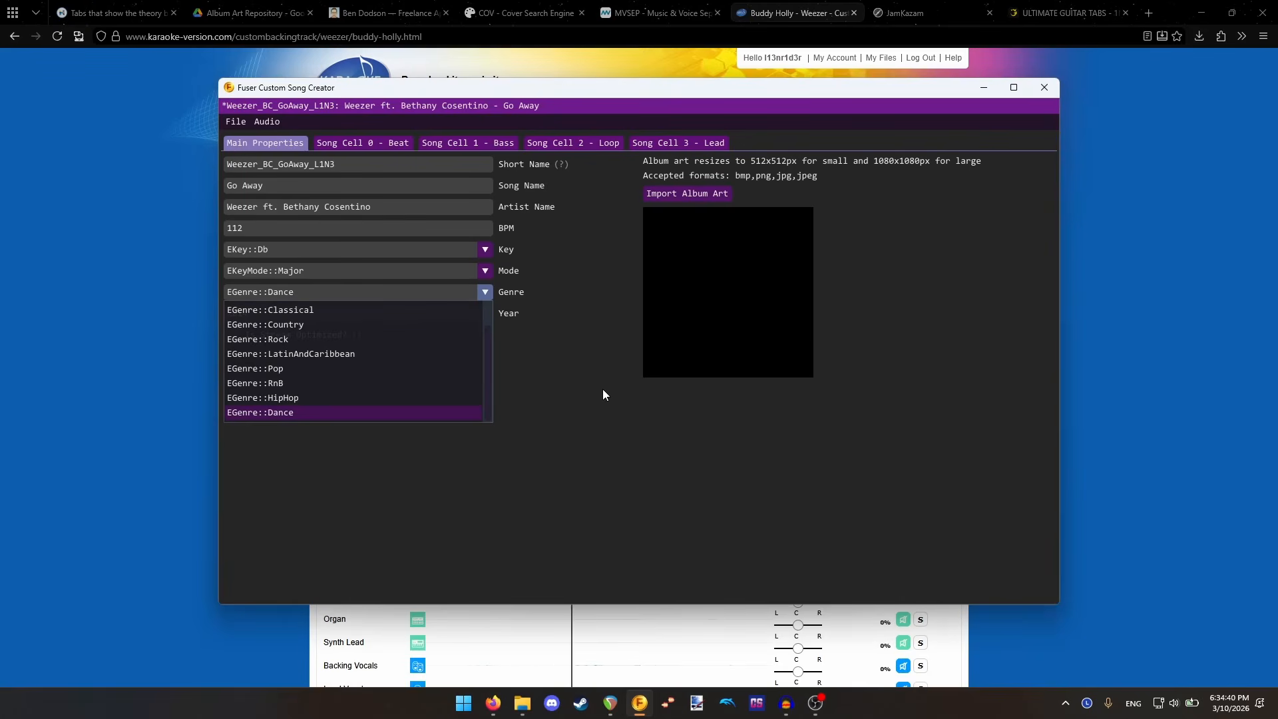
left_click(1159, 14)
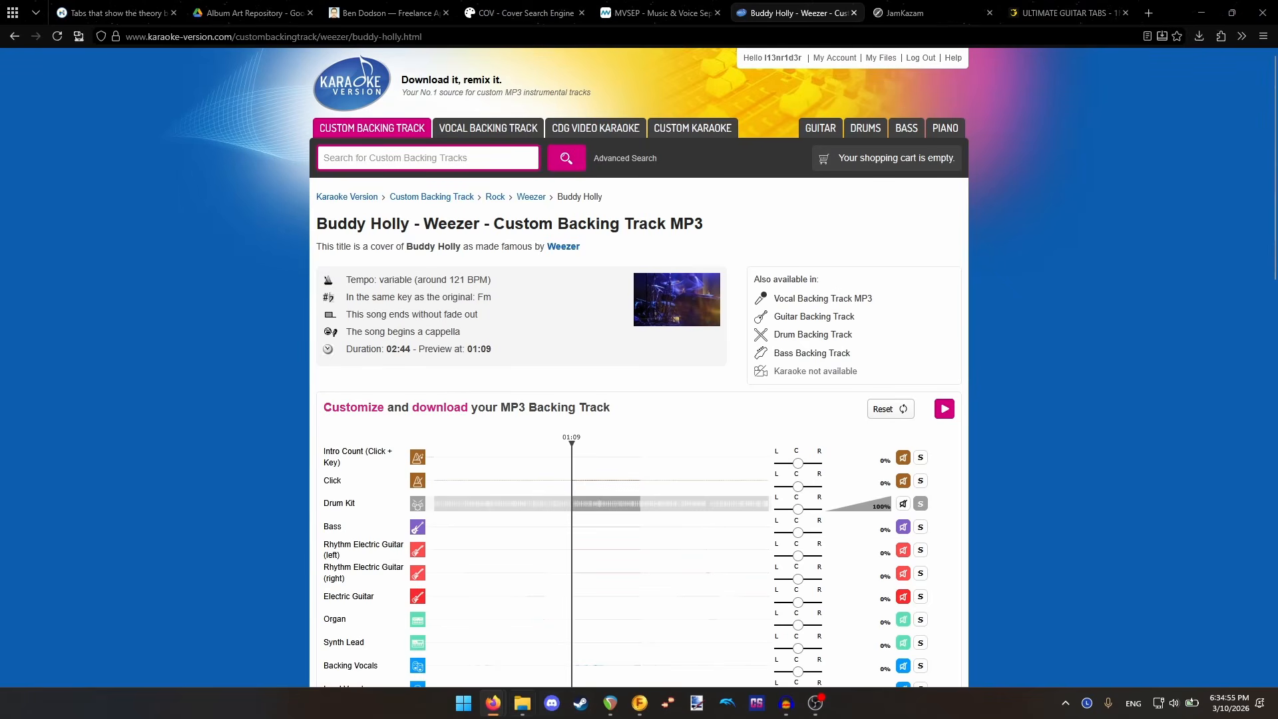
left_click(638, 702)
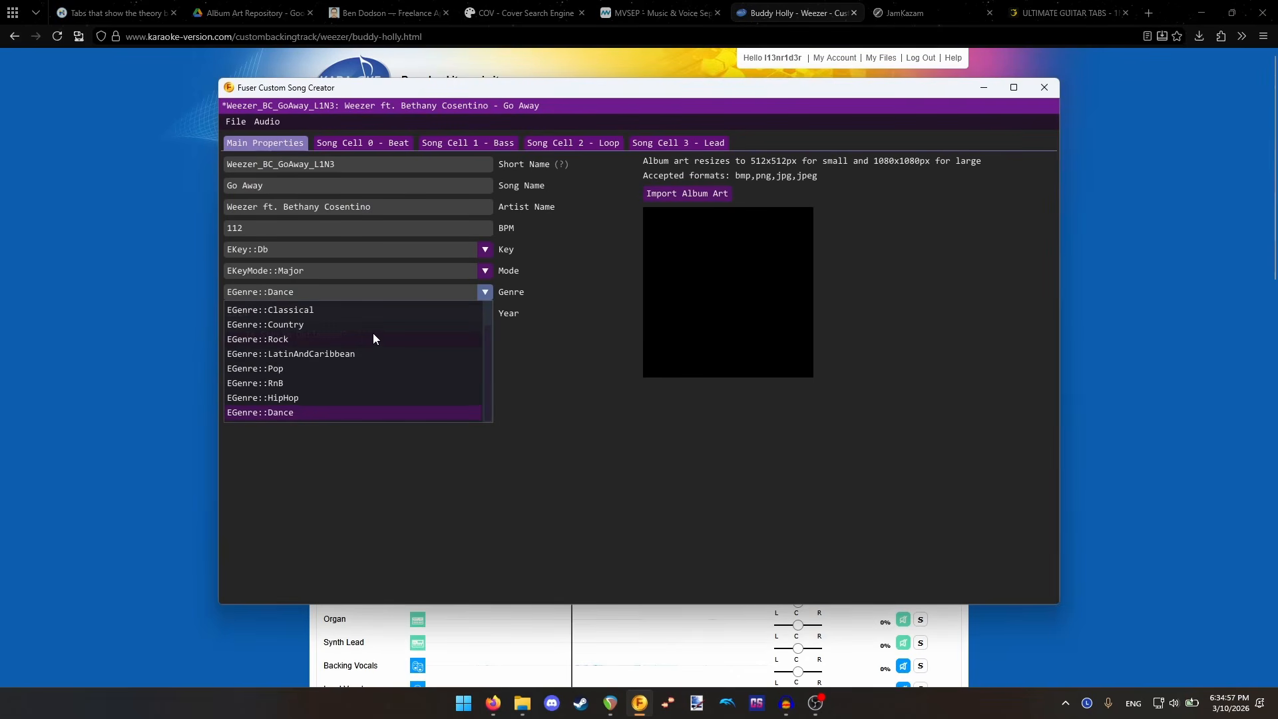
scroll(373, 334, "up", 1)
scroll(373, 334, "down", 1)
left_click(696, 475)
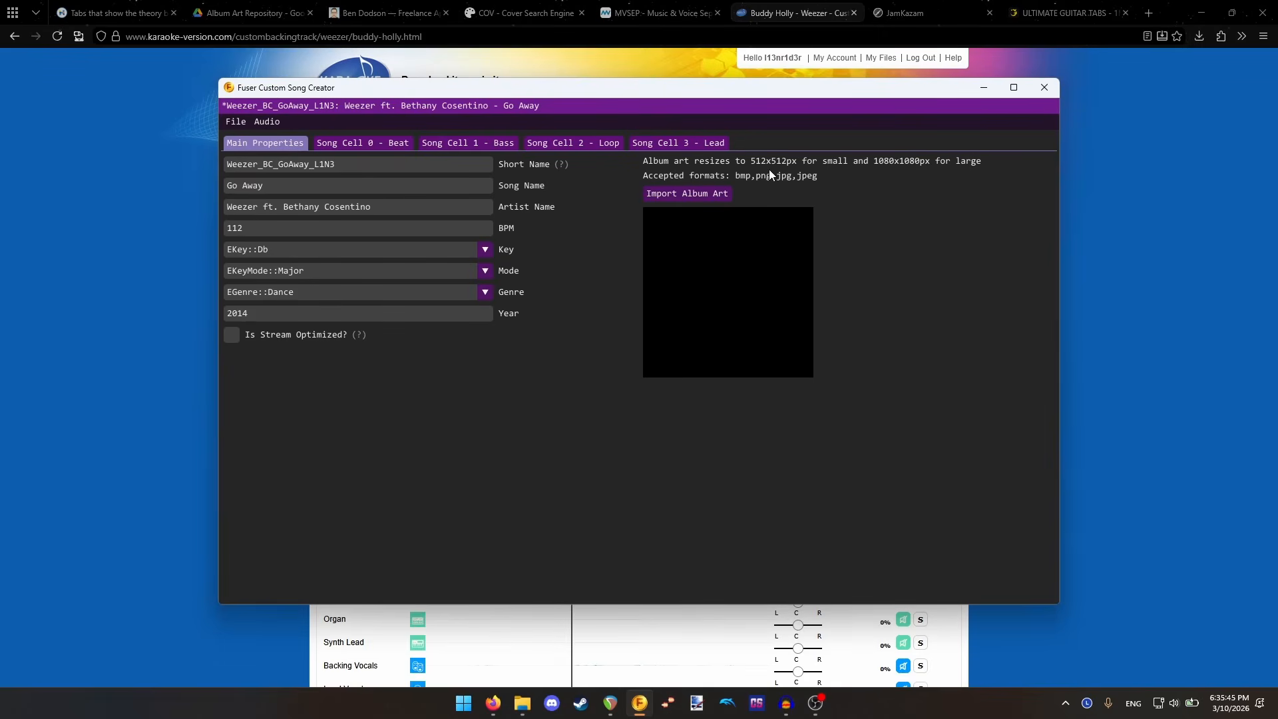
- Switch to the Album Art Repository in Google Drive and open the Weezer folder inside W
left_click(253, 13)
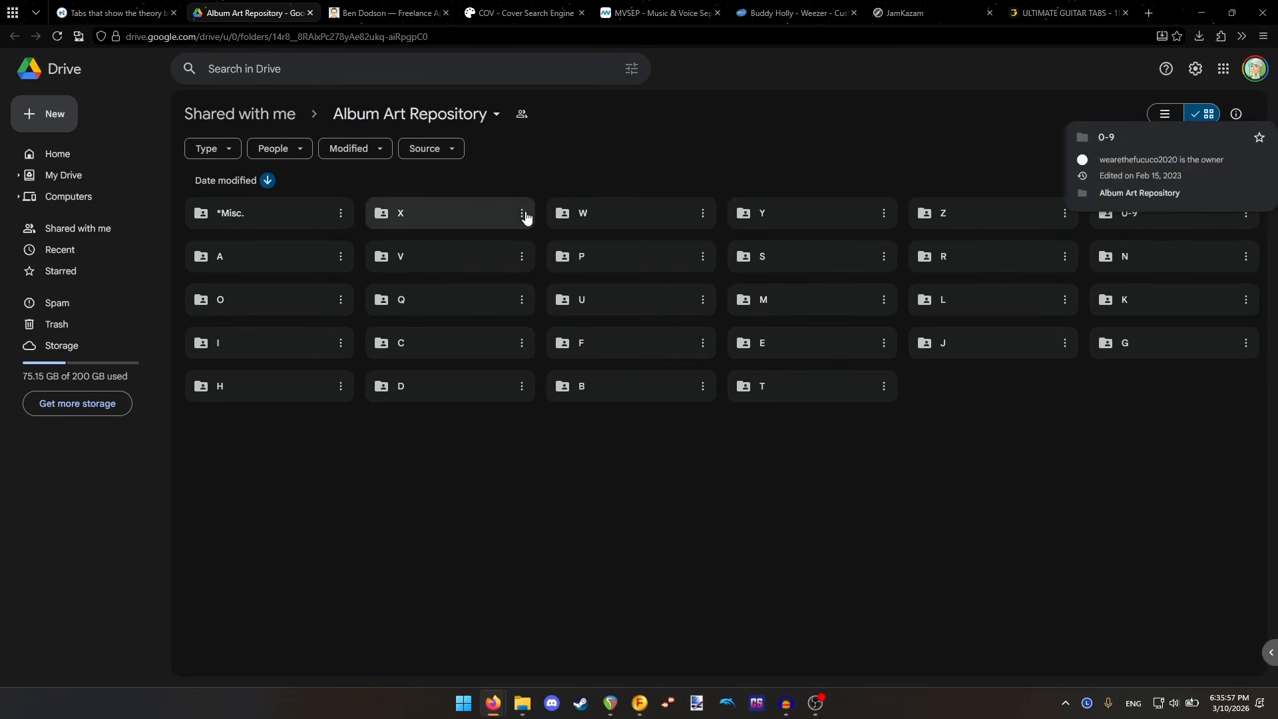
double_click(610, 216)
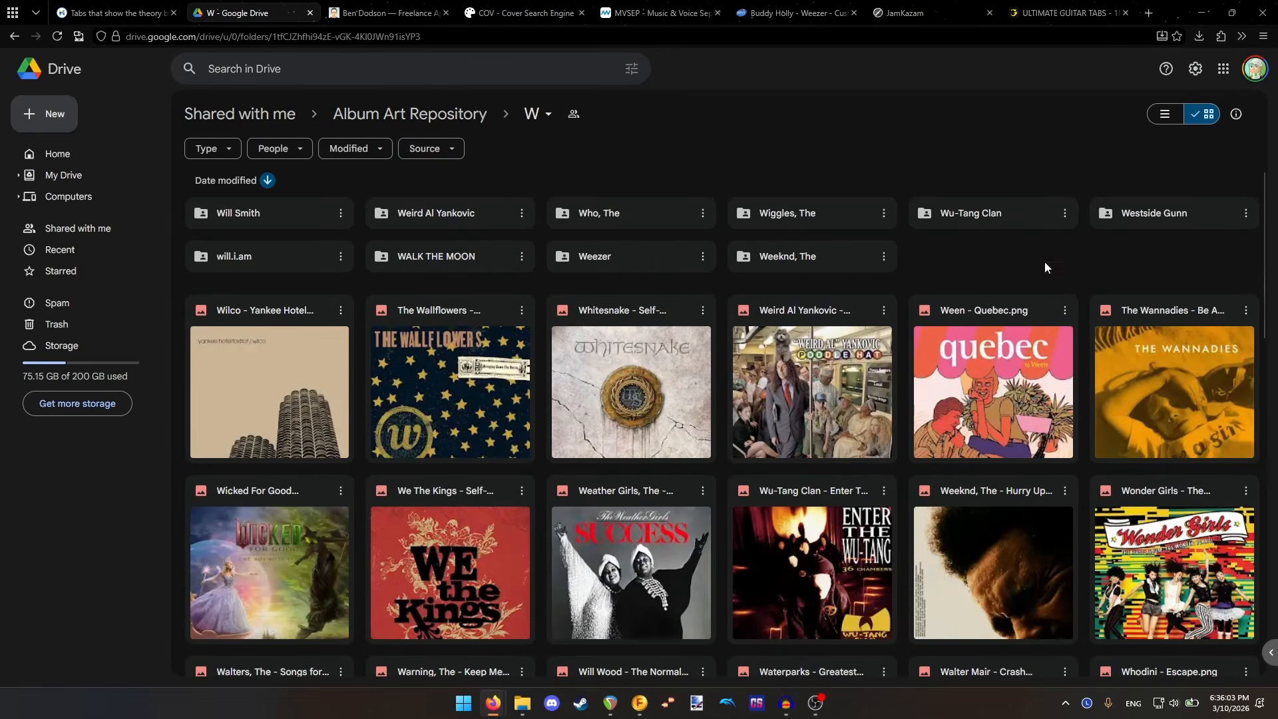
double_click(620, 264)
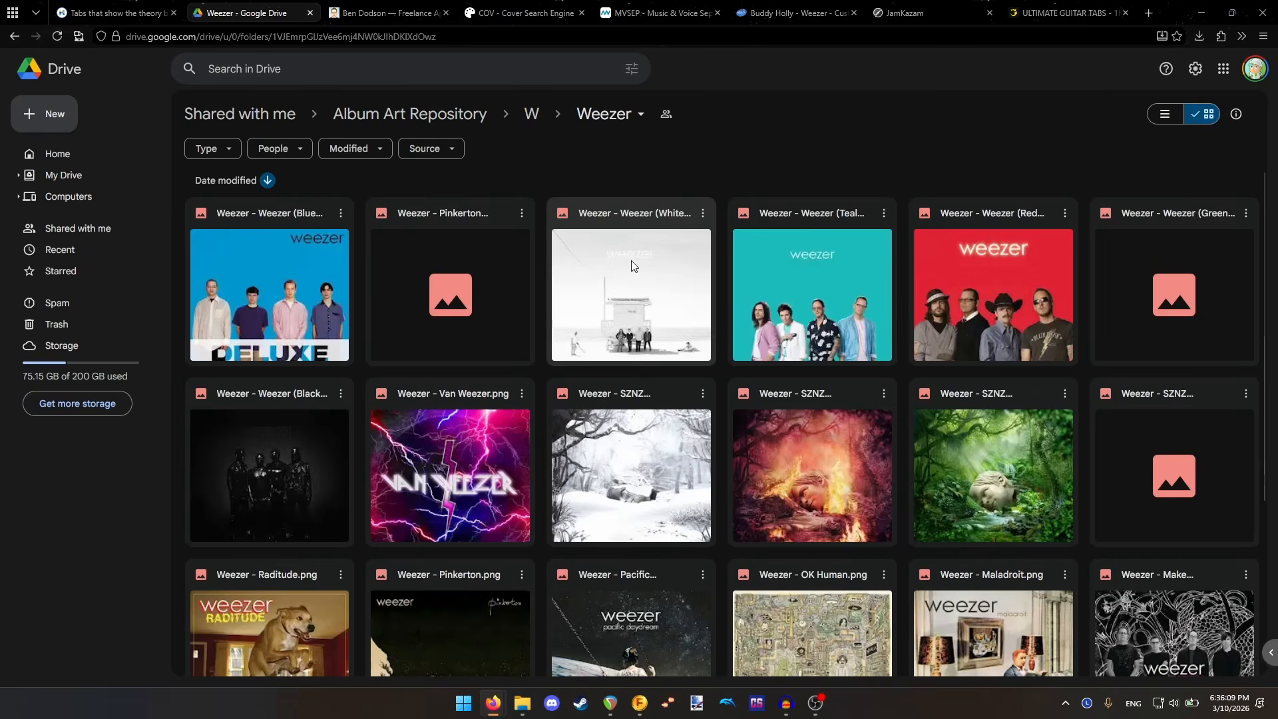
scroll(863, 276, "down", 3)
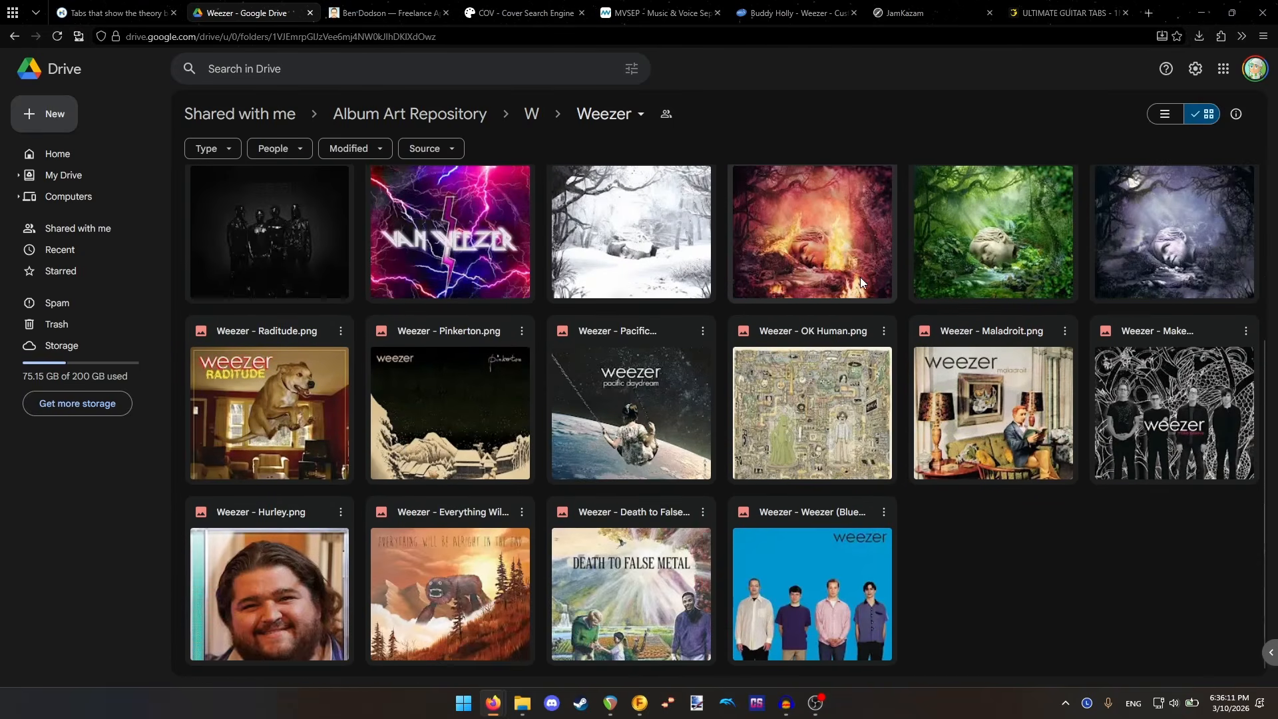
- Download "Weezer - Everything Will Be Alright In The End.png" into the Go Away folder of Fuser workshop, and go back to the W folder
left_click(489, 558)
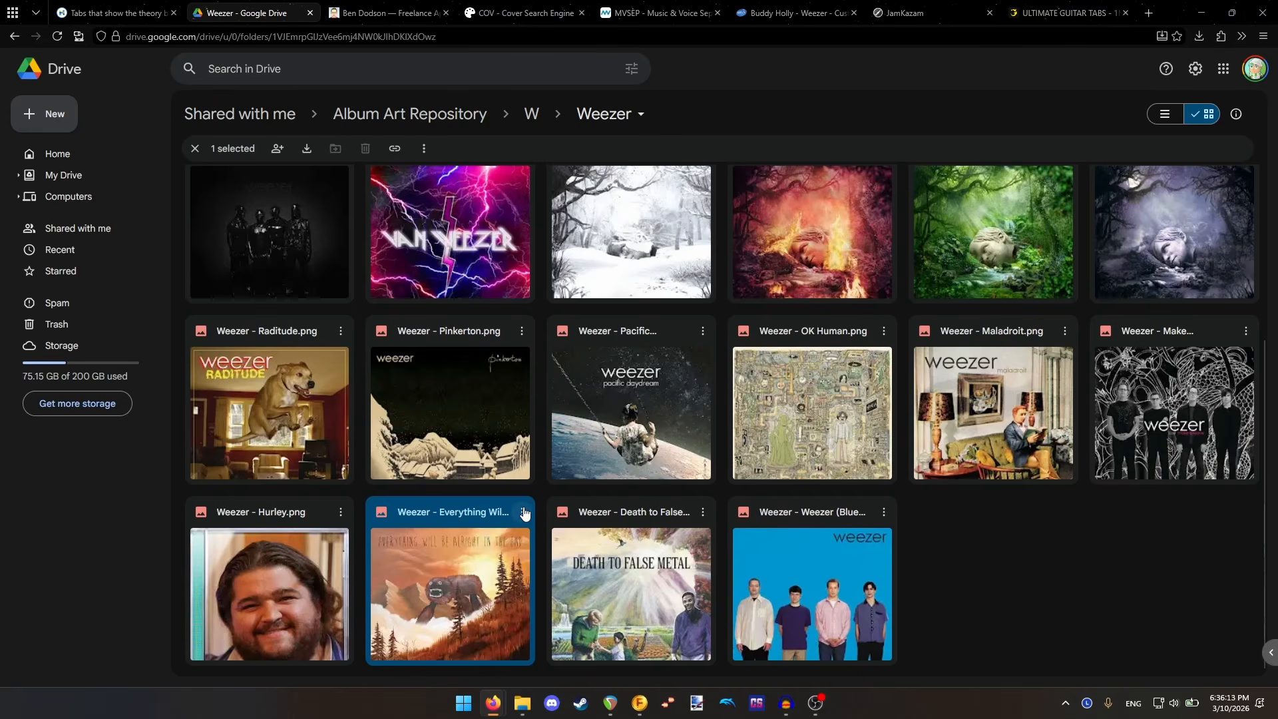
left_click(523, 511)
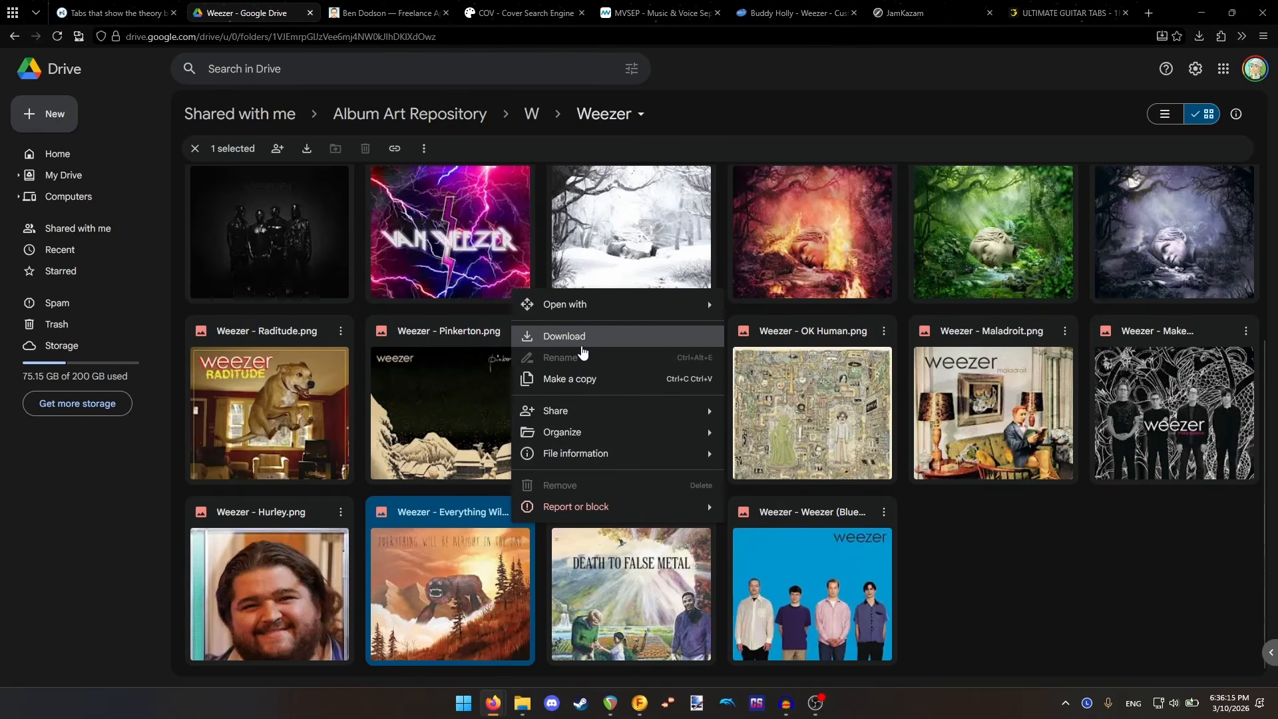
left_click(581, 341)
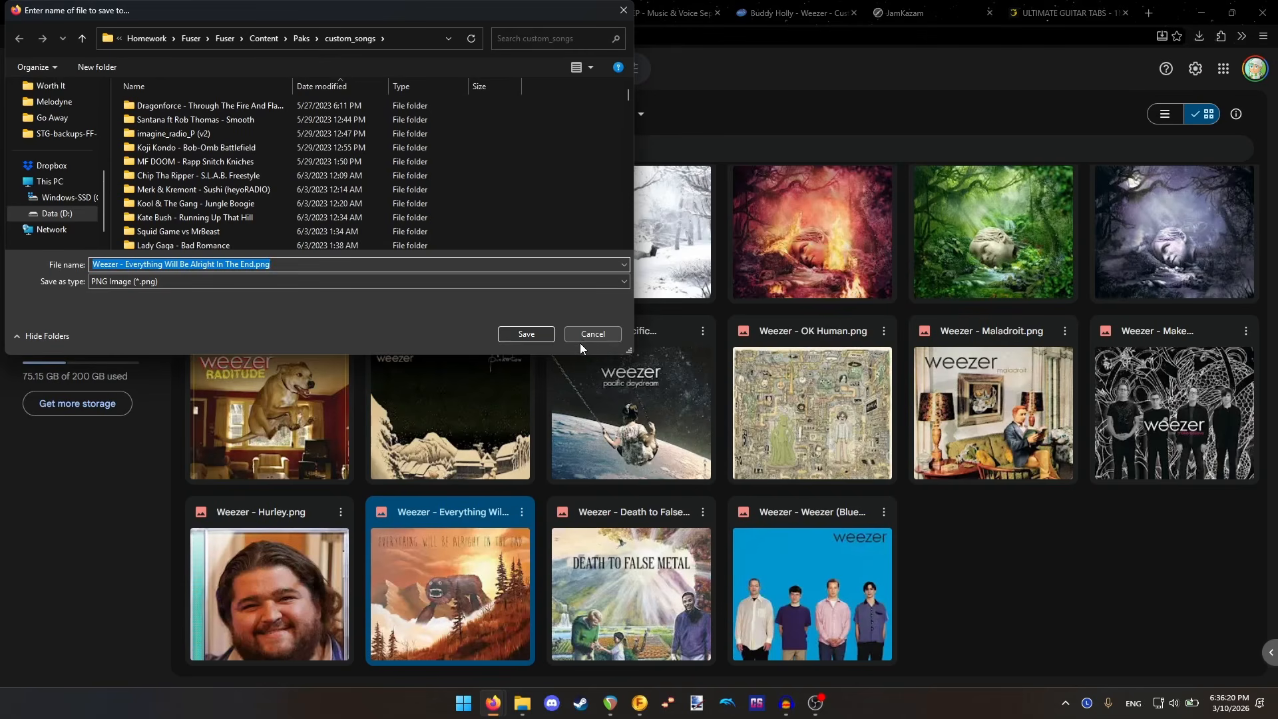
scroll(77, 119, "up", 1)
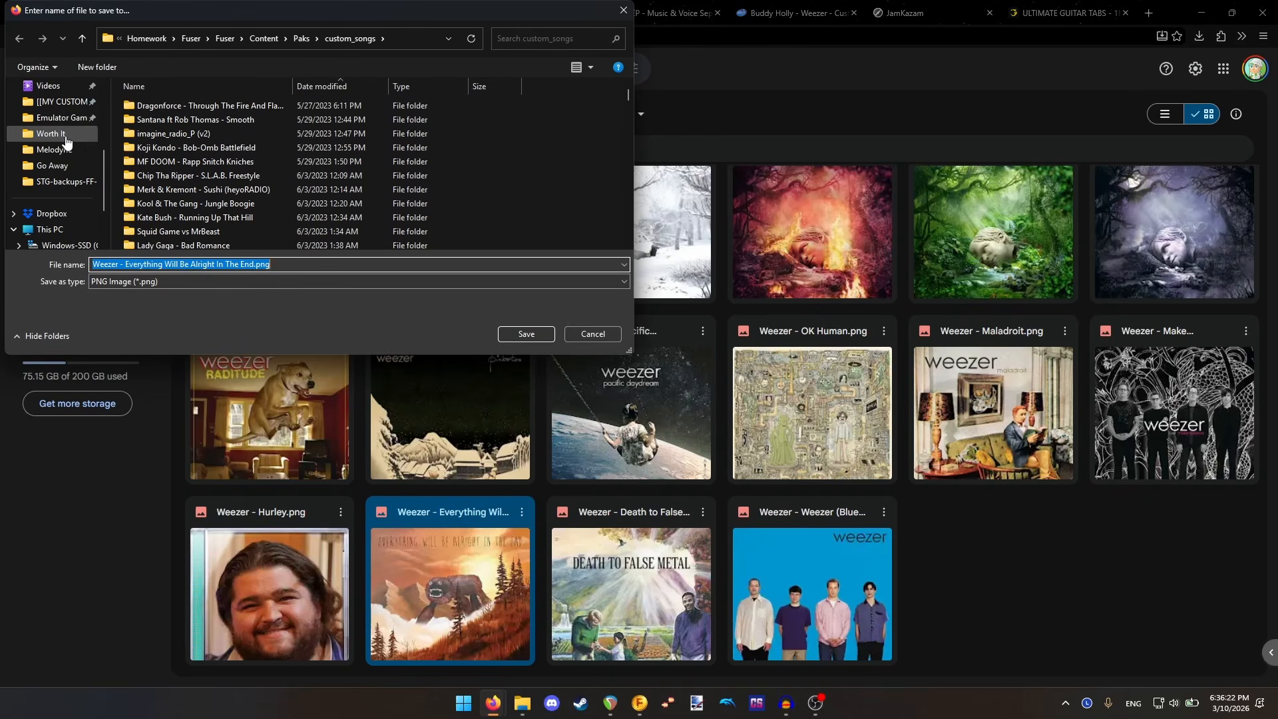
left_click(66, 170)
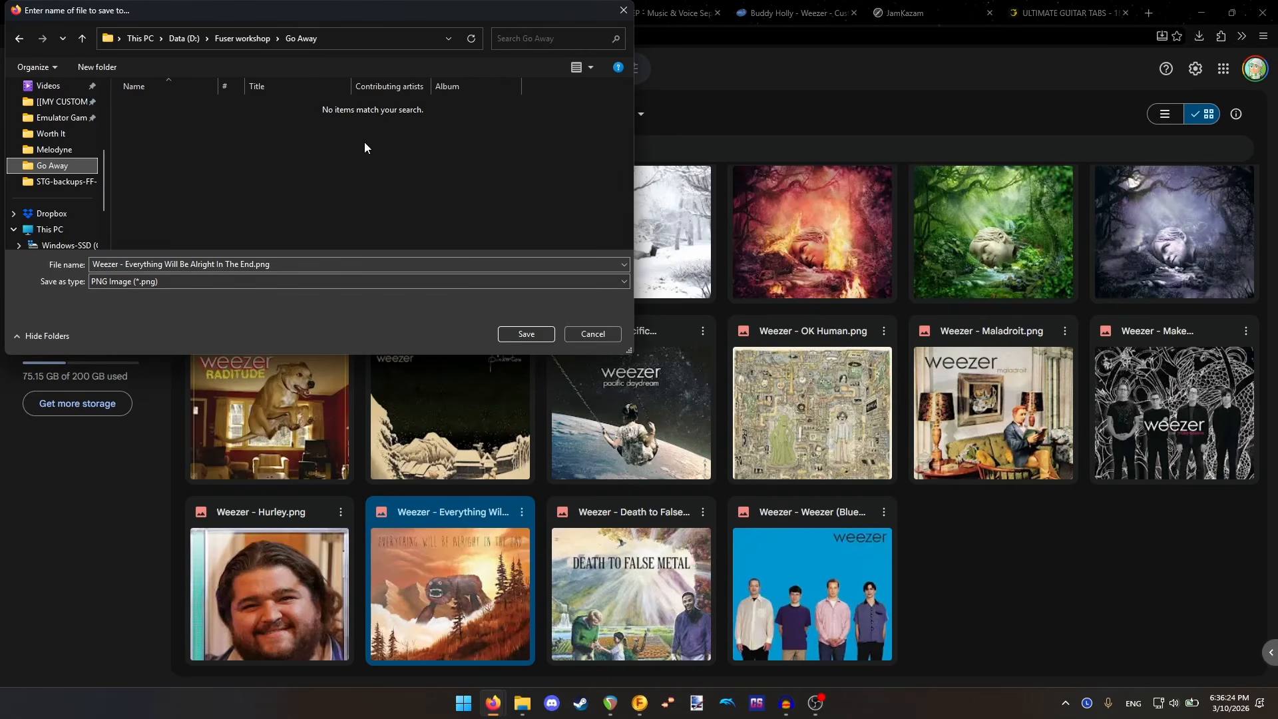
left_click(516, 333)
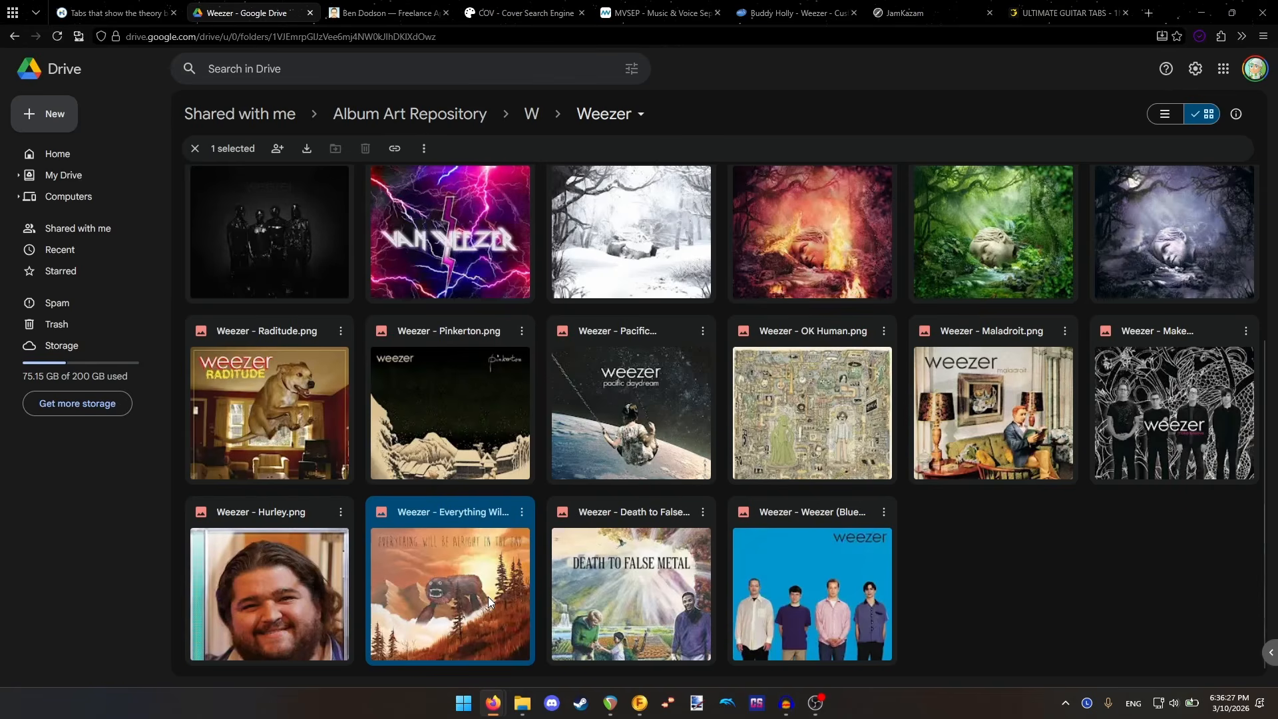
left_click(16, 36)
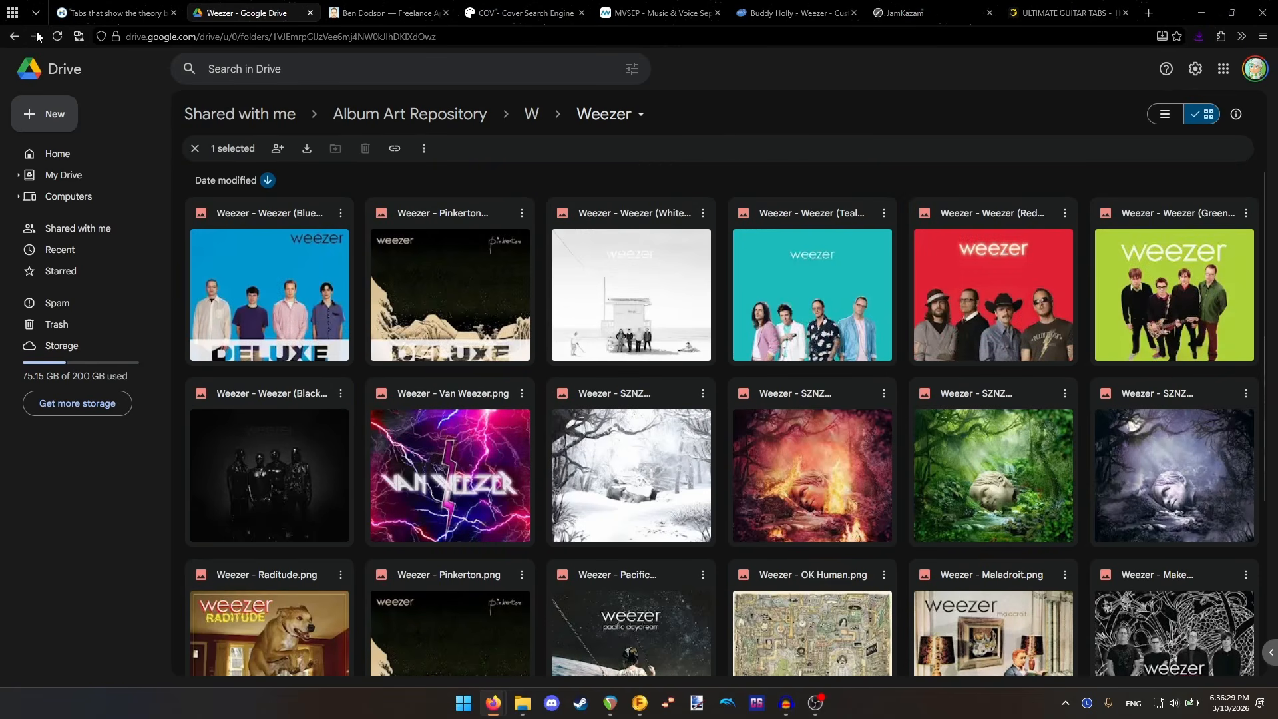
left_click(16, 36)
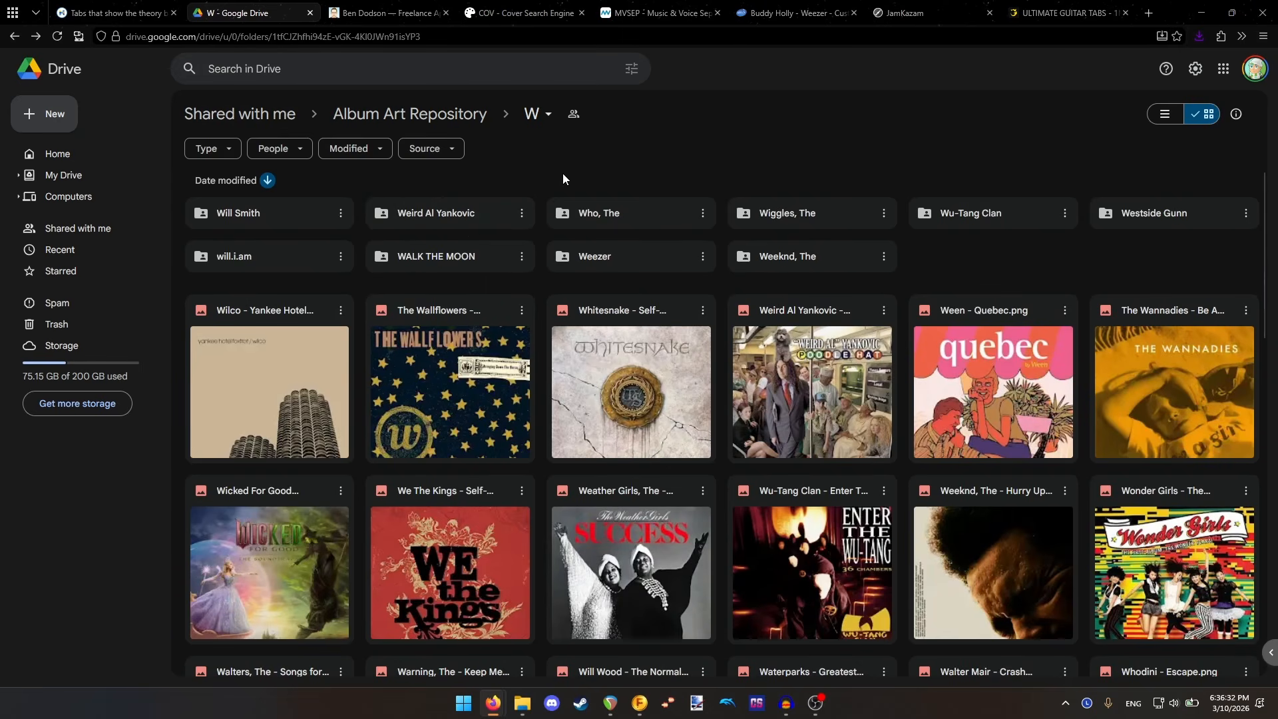
- Switch to the developer's website and open the iTunes Artwork Finder from its projects page
left_click(397, 8)
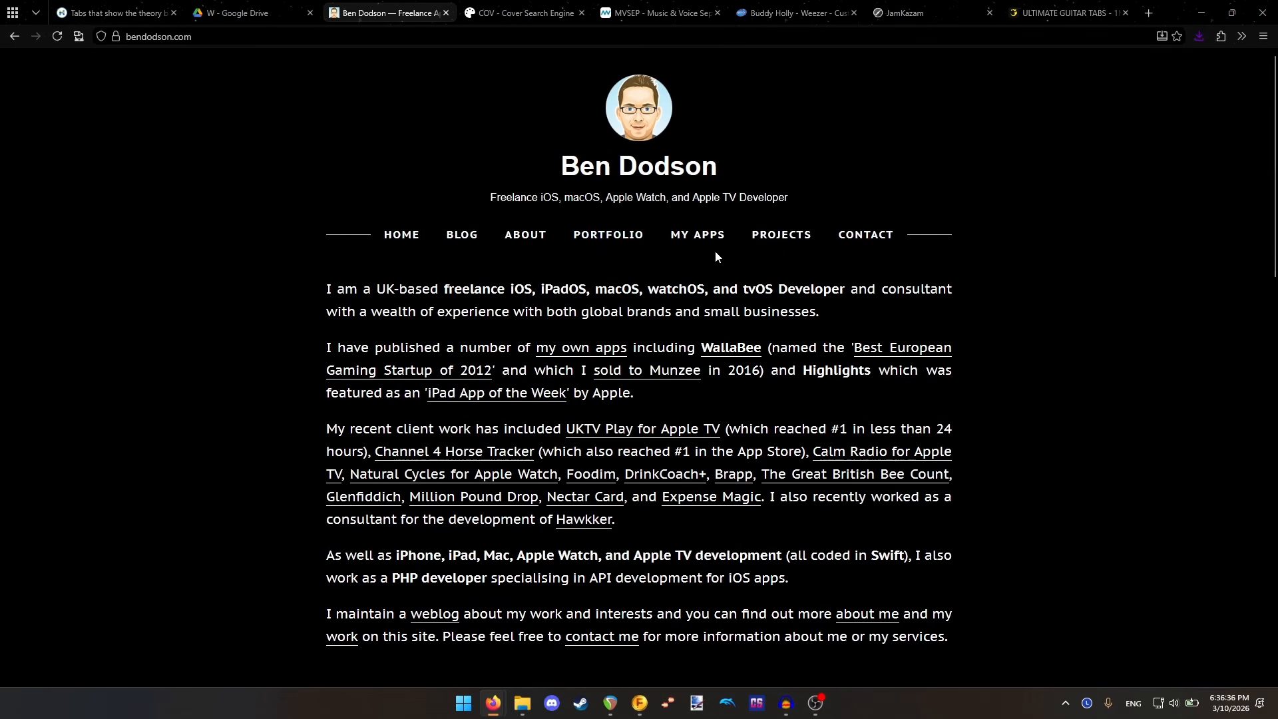
left_click(200, 36)
left_click(202, 36)
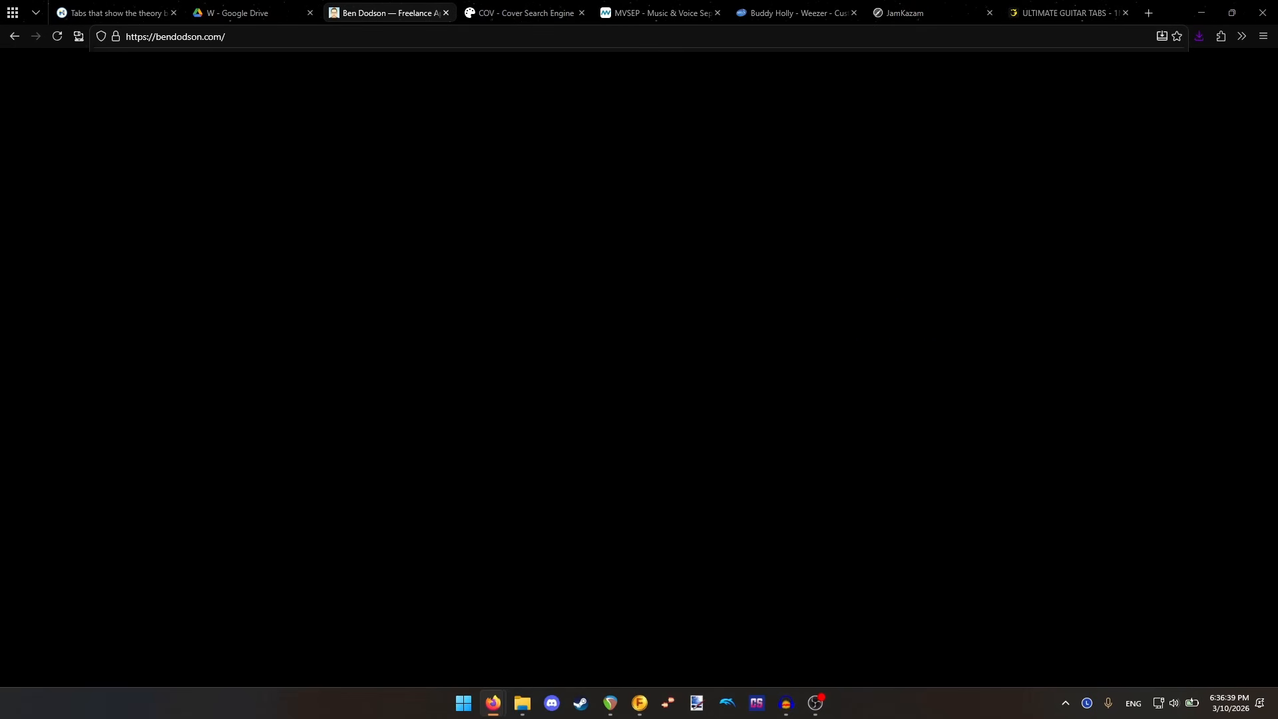
left_click(791, 238)
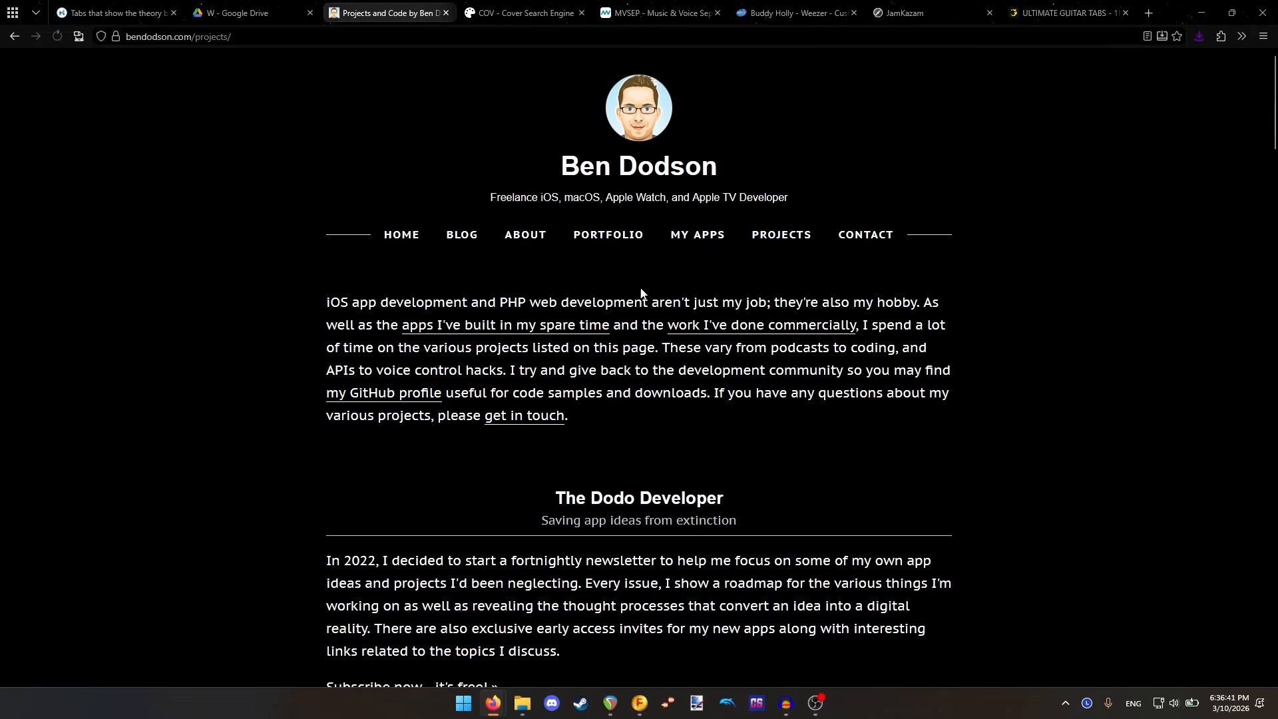
scroll(642, 293, "down", 10)
scroll(646, 296, "down", 3)
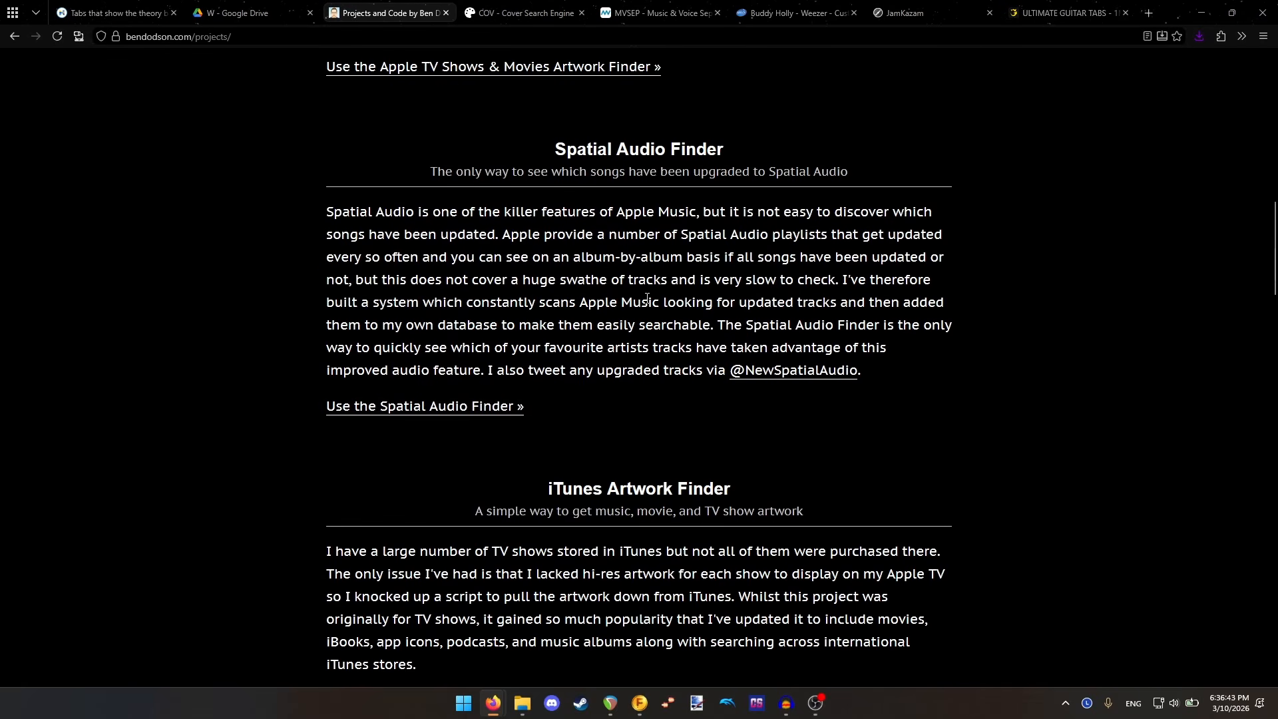
scroll(646, 297, "down", 3)
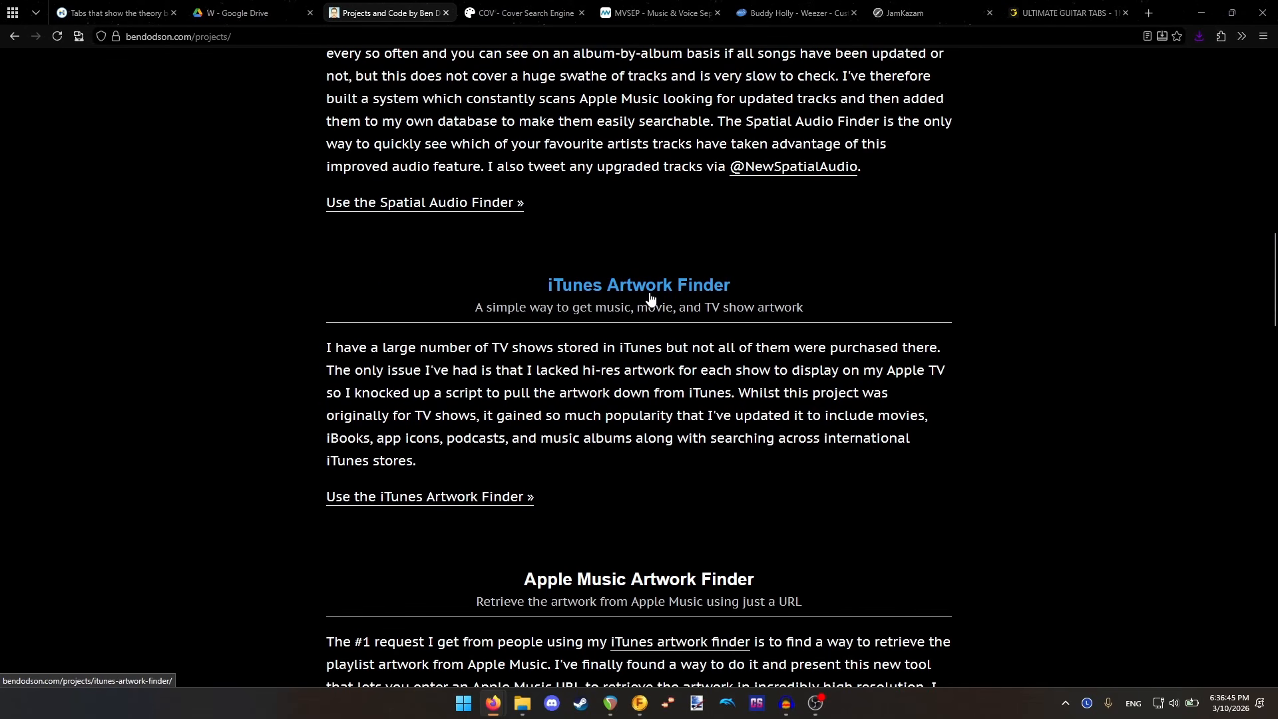
scroll(650, 297, "down", 5)
scroll(692, 384, "up", 2)
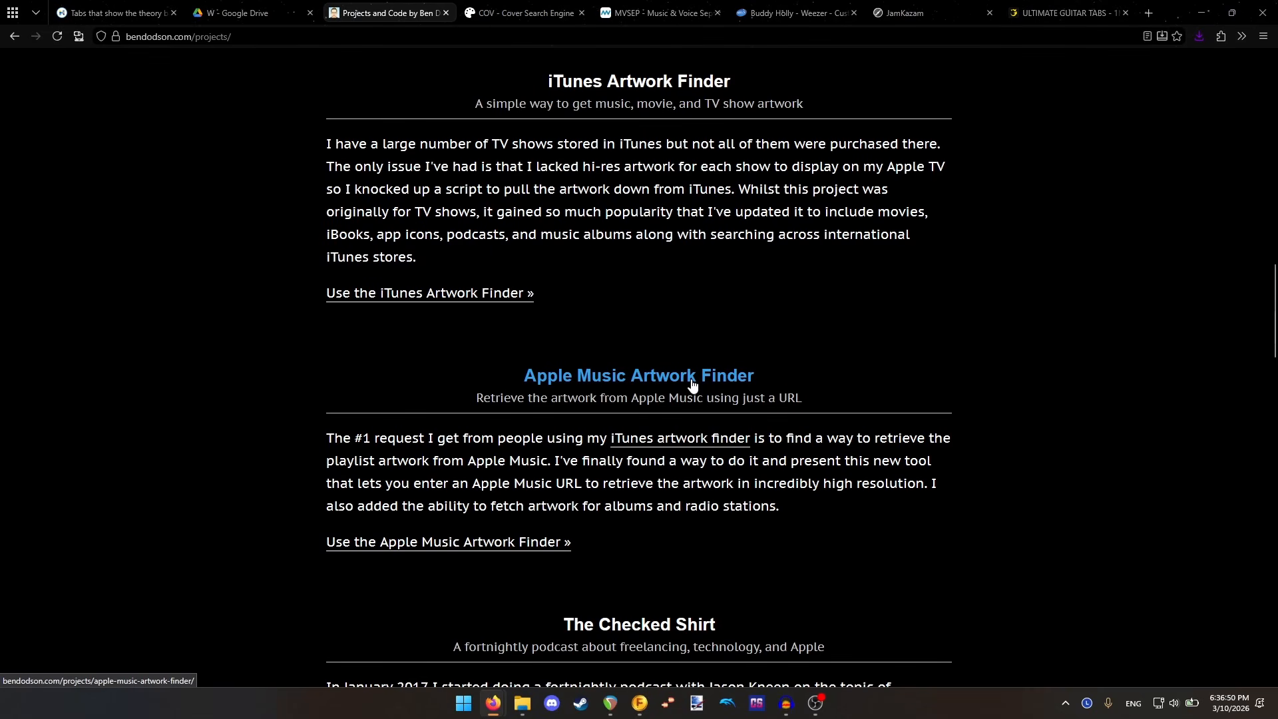
scroll(692, 385, "up", 1)
left_click(680, 156)
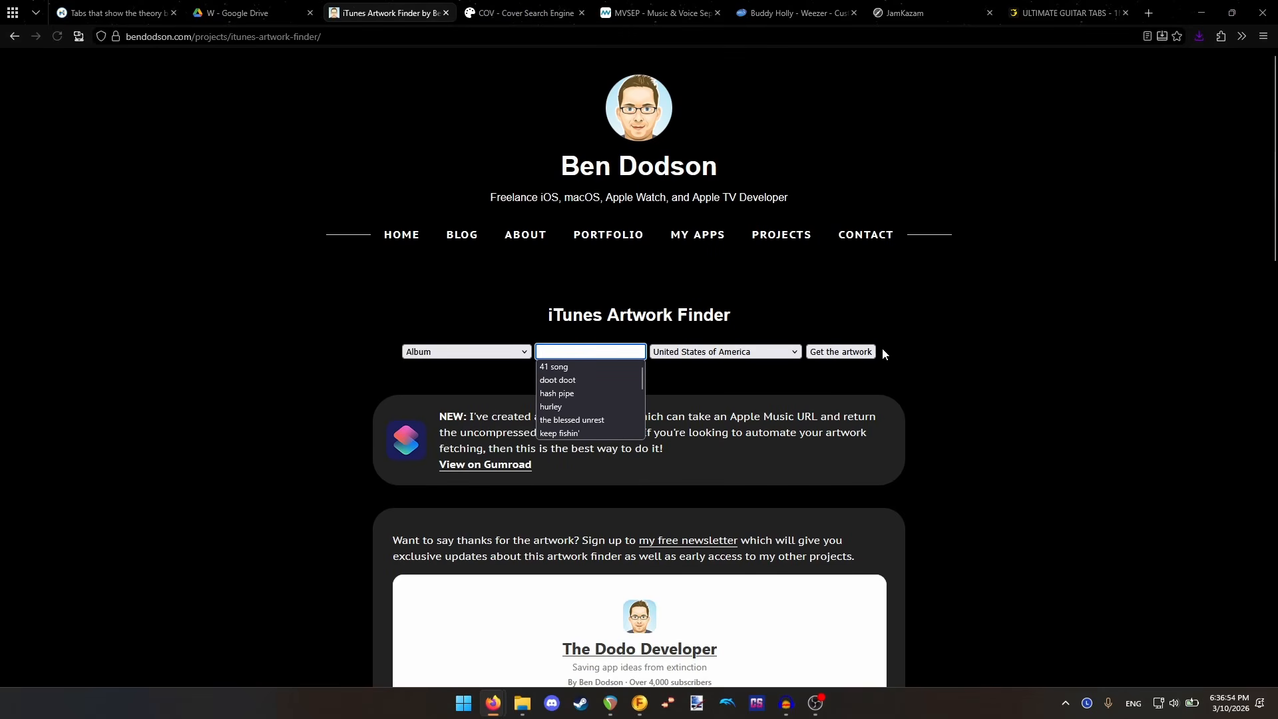
- Search the United States album artwork for Weezer's "everything will be alright in the end" and examine the cover
type("weezer")
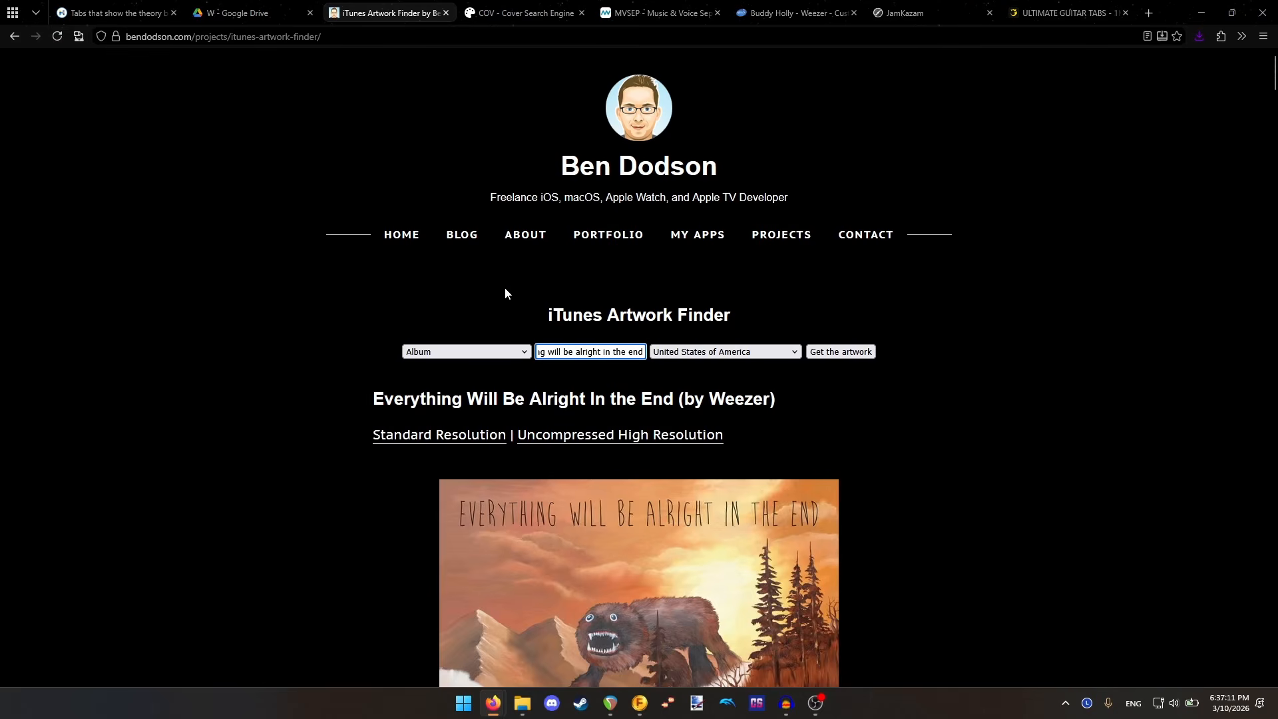
scroll(524, 353, "down", 5)
scroll(474, 181, "up", 1)
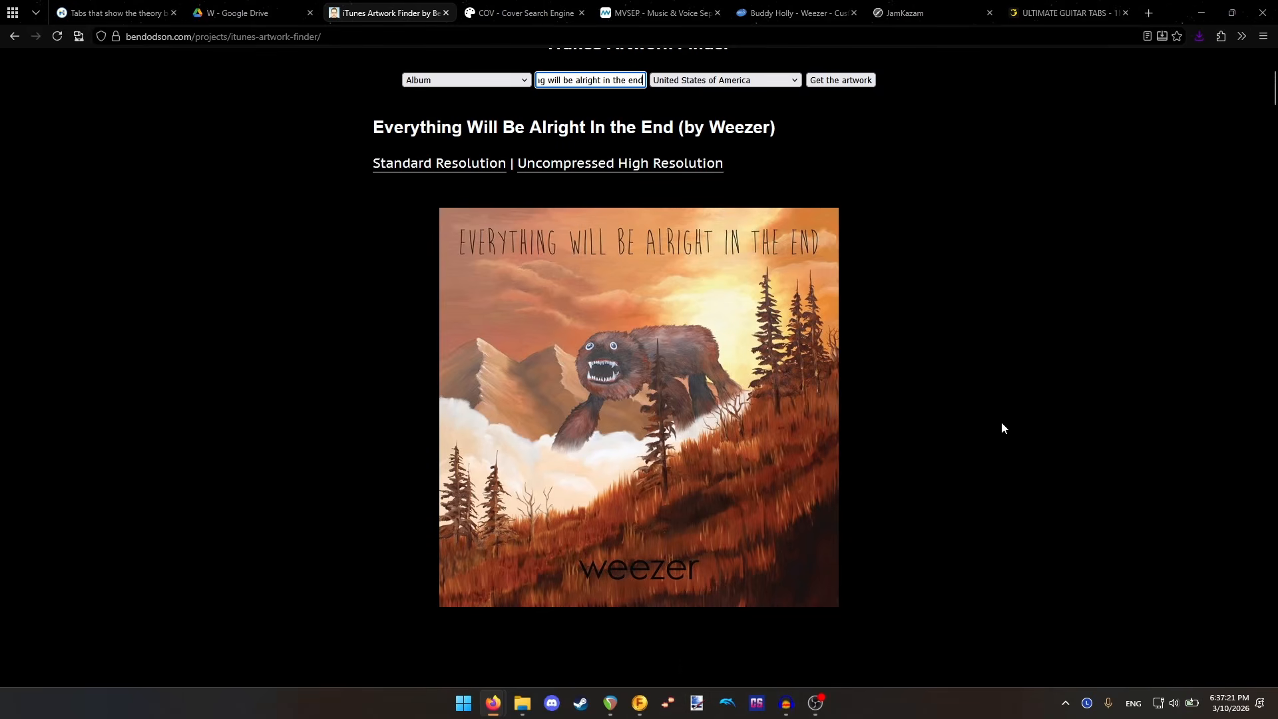
left_click(928, 419)
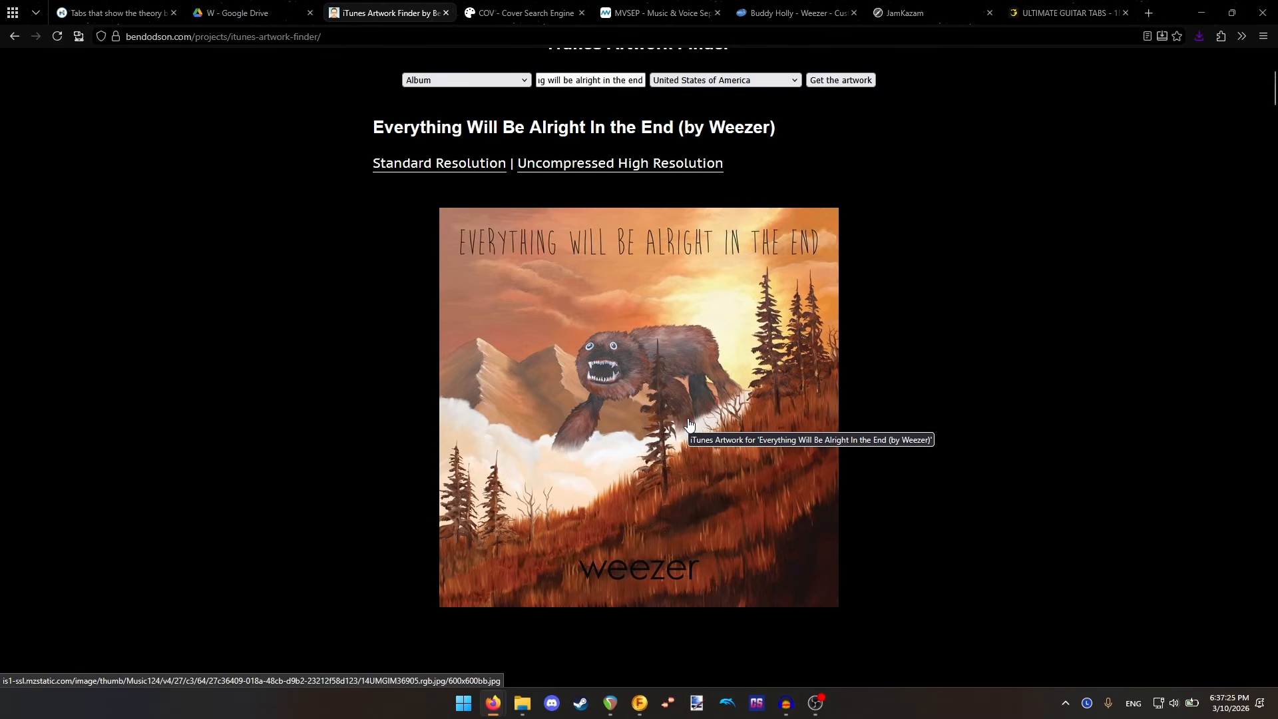
- Search the COV cover search engine for artist "weezer" and the album starting with "everything"
left_click(501, 9)
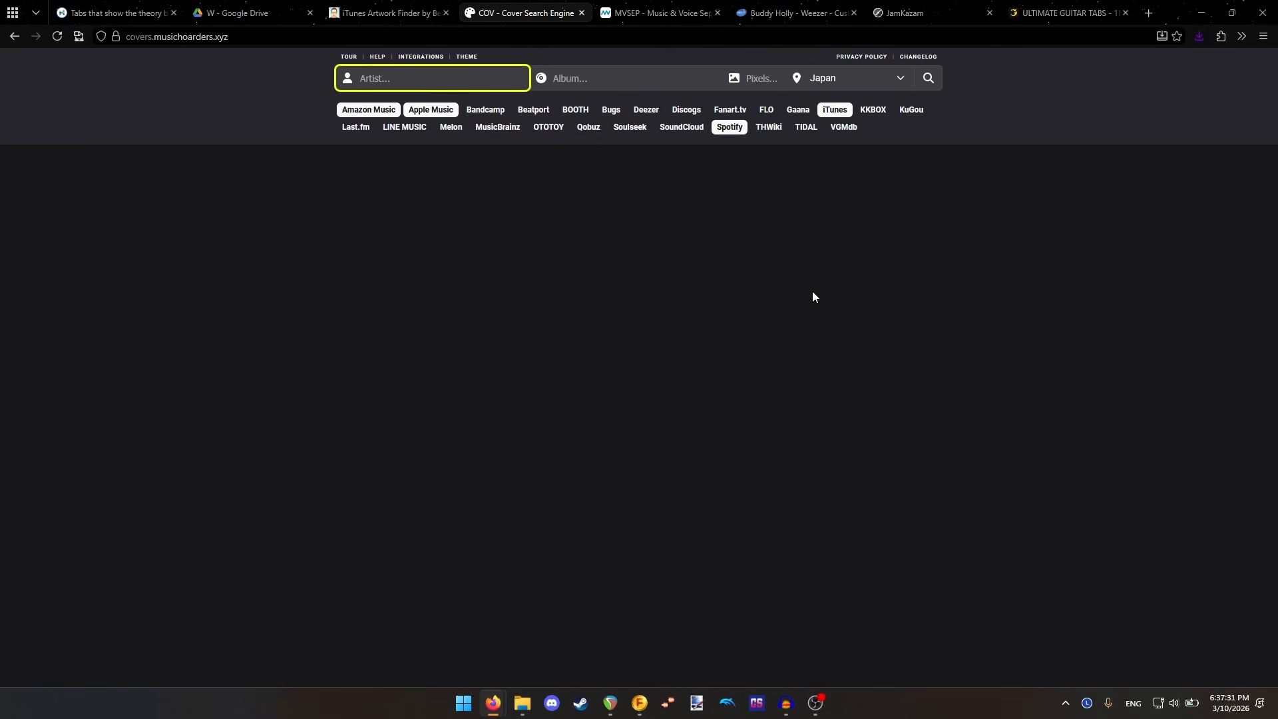
type("weezer")
left_click(599, 74)
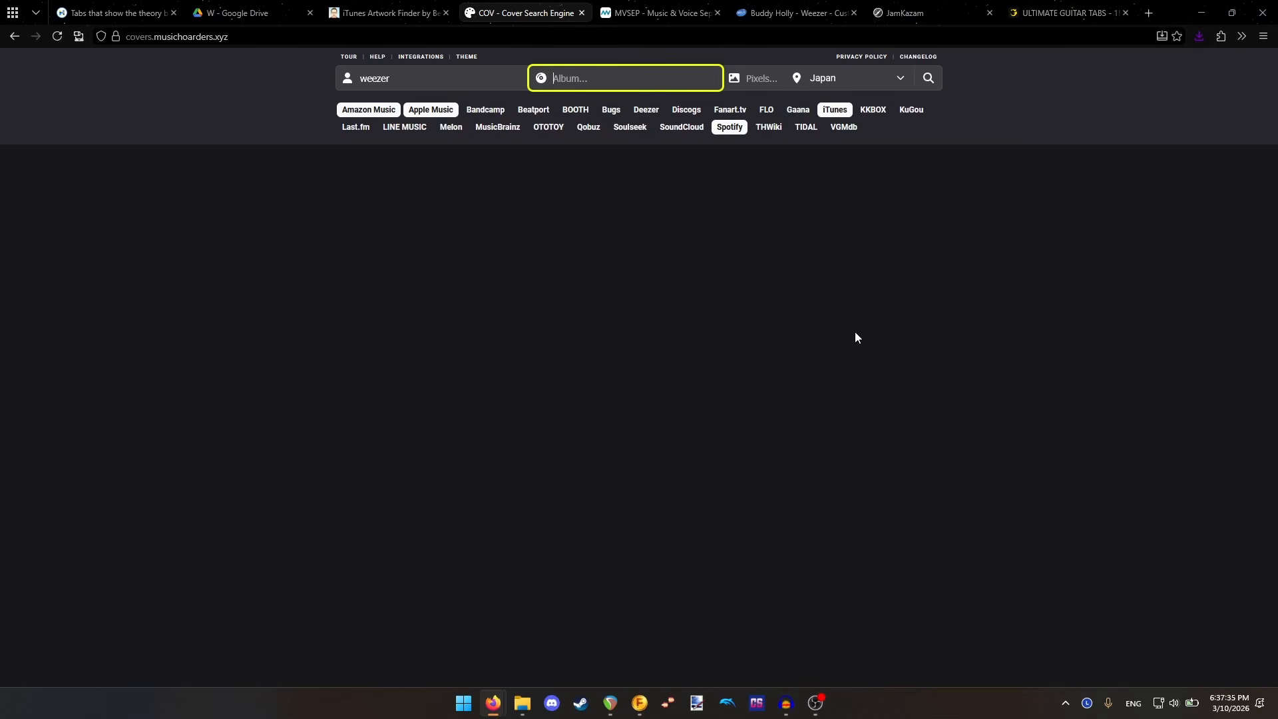
type("everything")
key("Return")
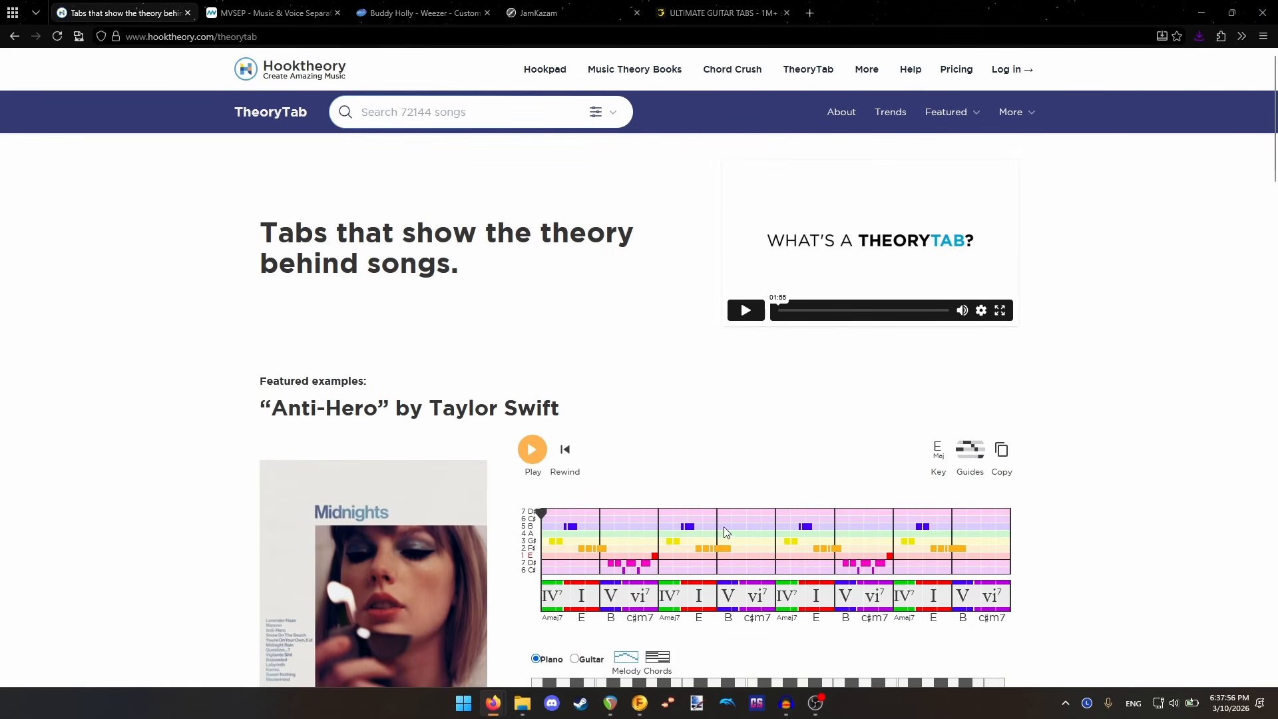
- Switch to Fuser Custom Song Creator and import the downloaded Weezer cover image from the Go Away folder as the album art
left_click(639, 703)
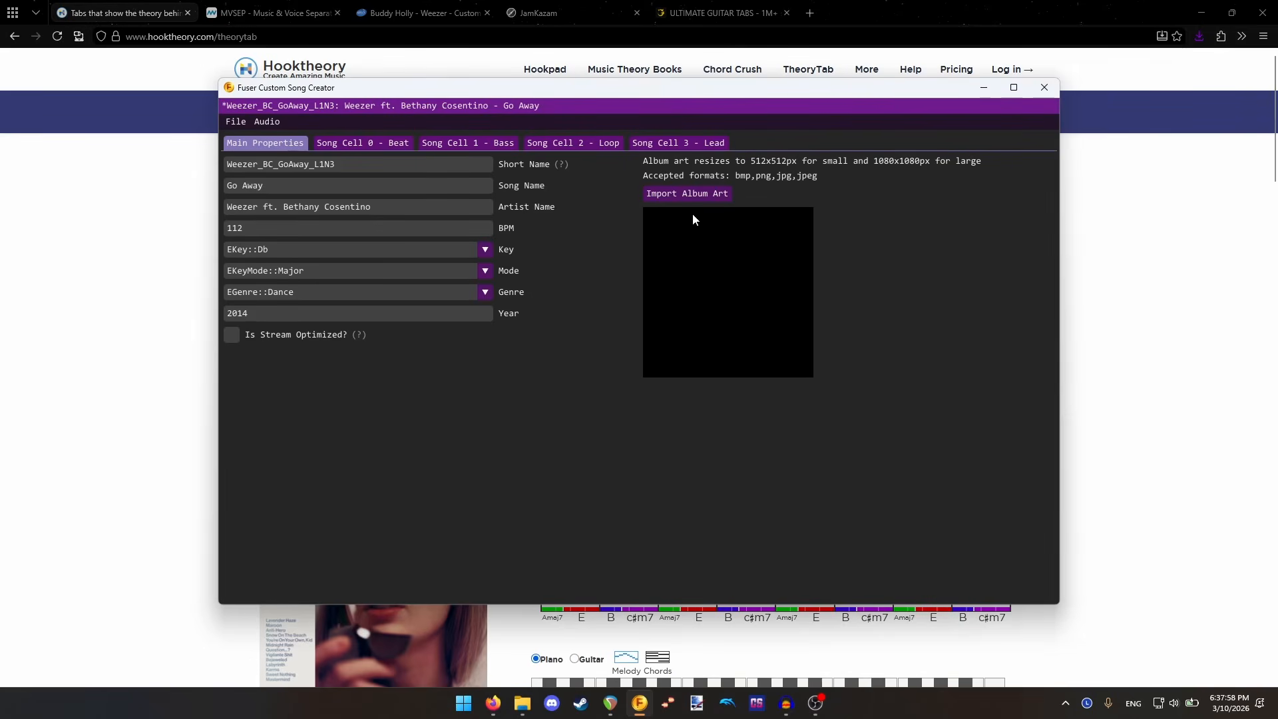
left_click(697, 197)
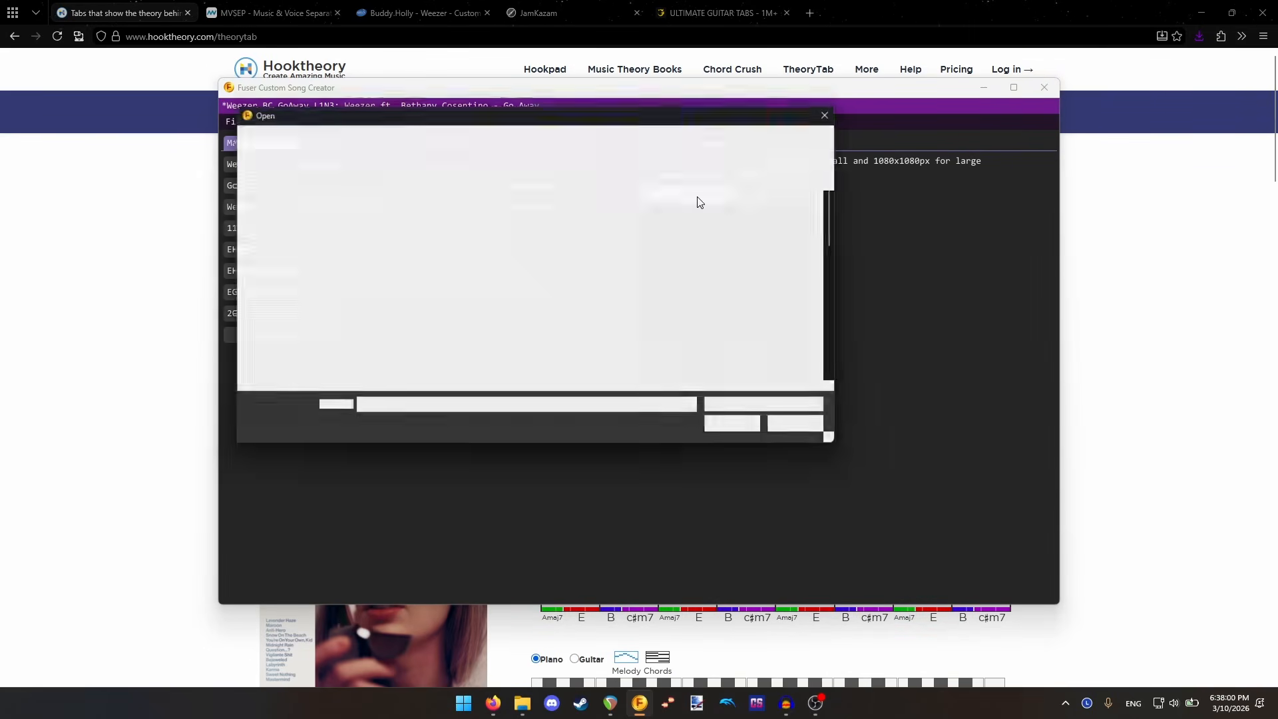
left_click(276, 376)
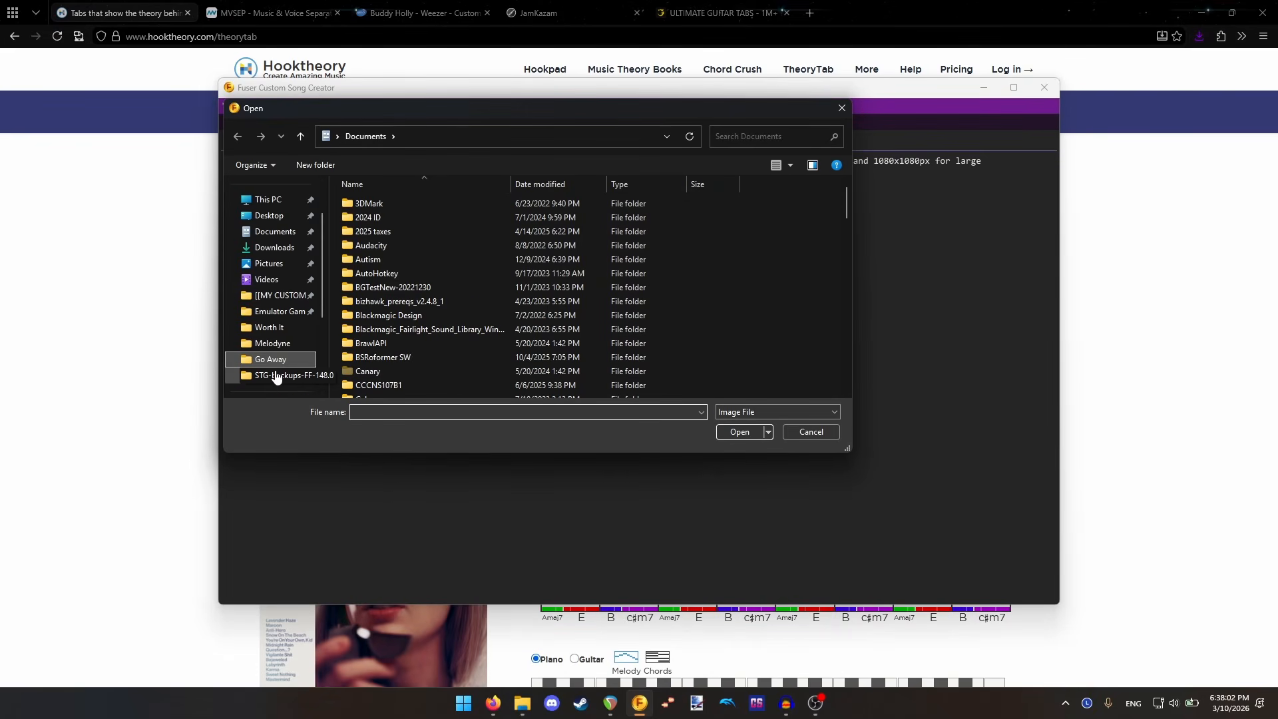
double_click(380, 226)
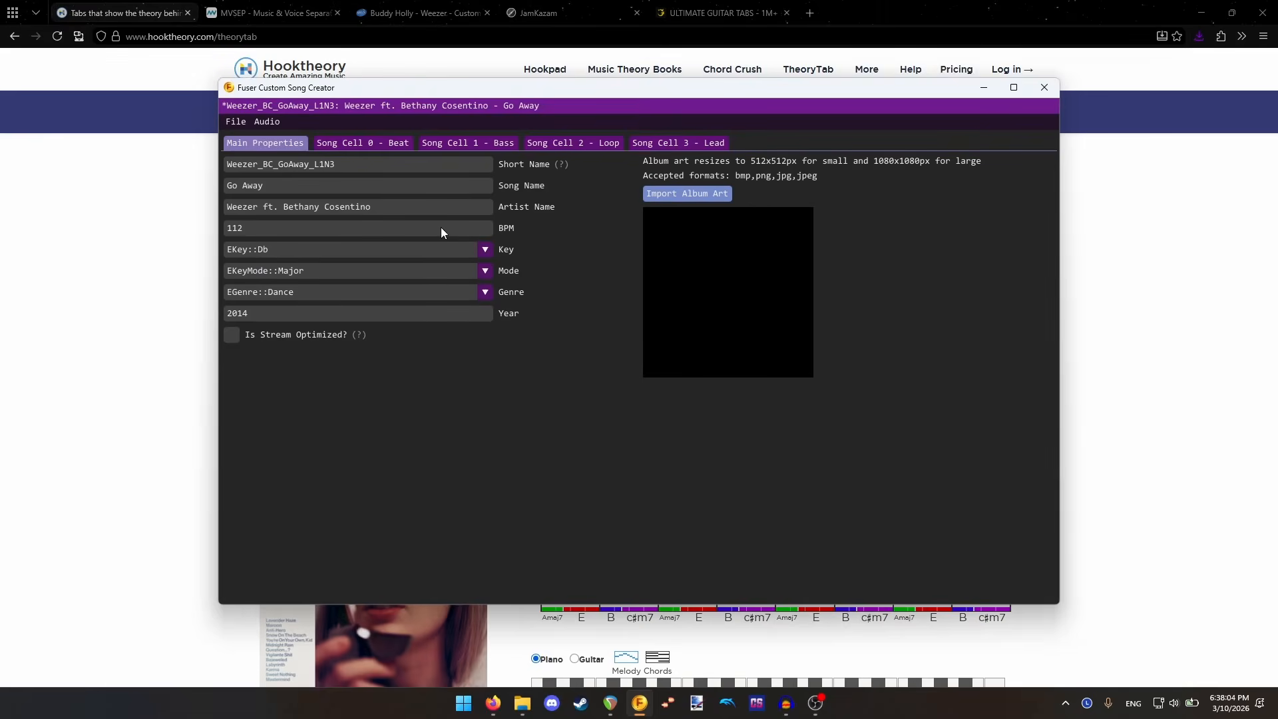
- Set the Loop song cell's instrument to Guitar while checking the Beat, Bass and Lead cells, and return to the main properties
left_click(394, 143)
left_click(377, 164)
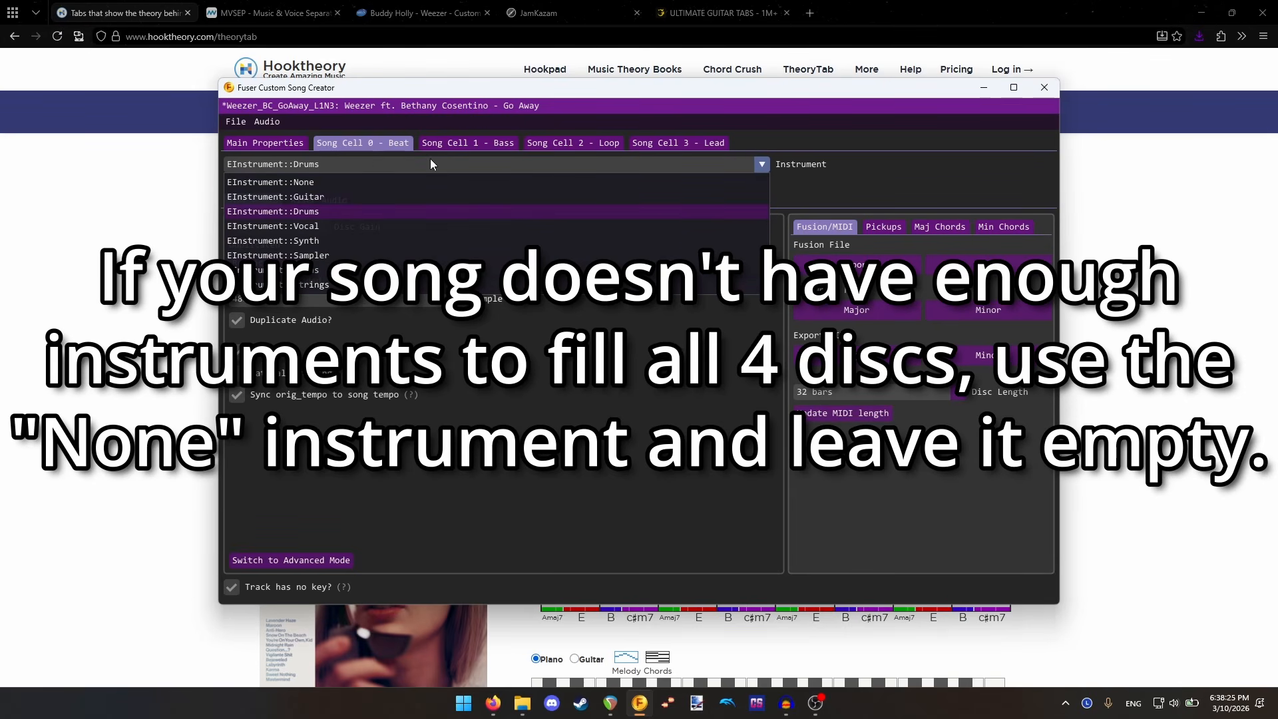
left_click(449, 140)
left_click(450, 140)
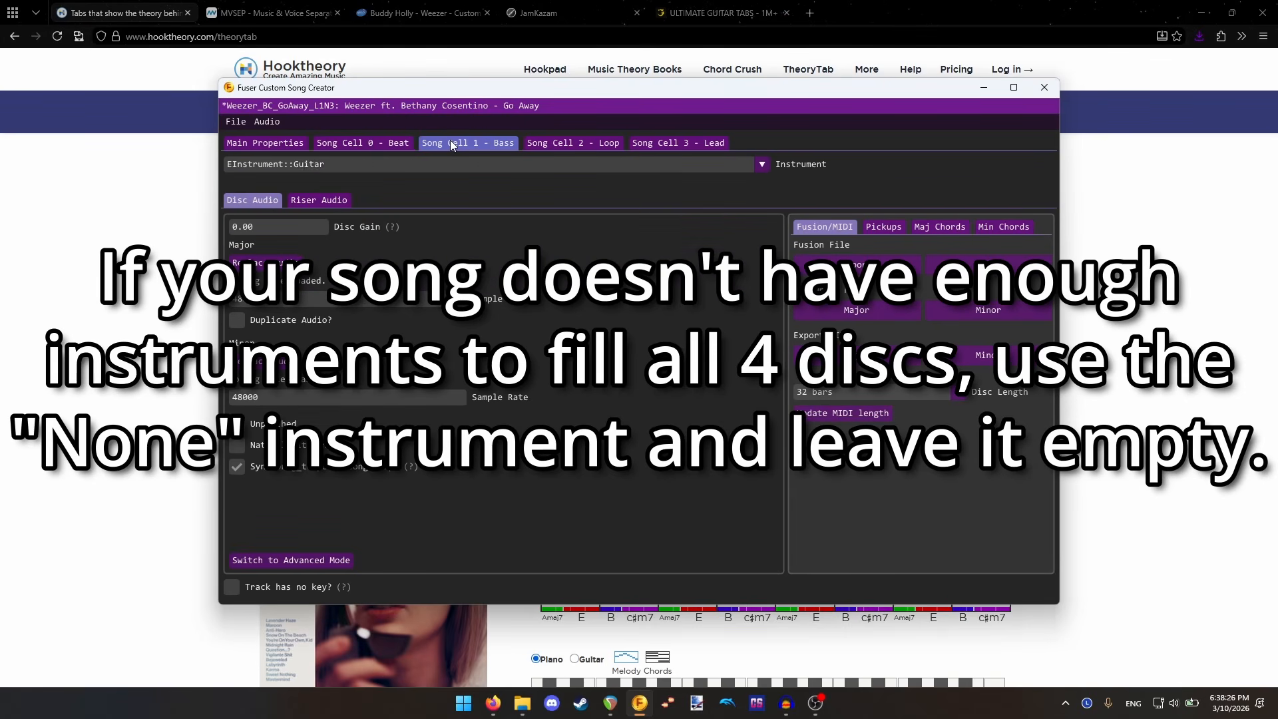
left_click(561, 142)
left_click(534, 165)
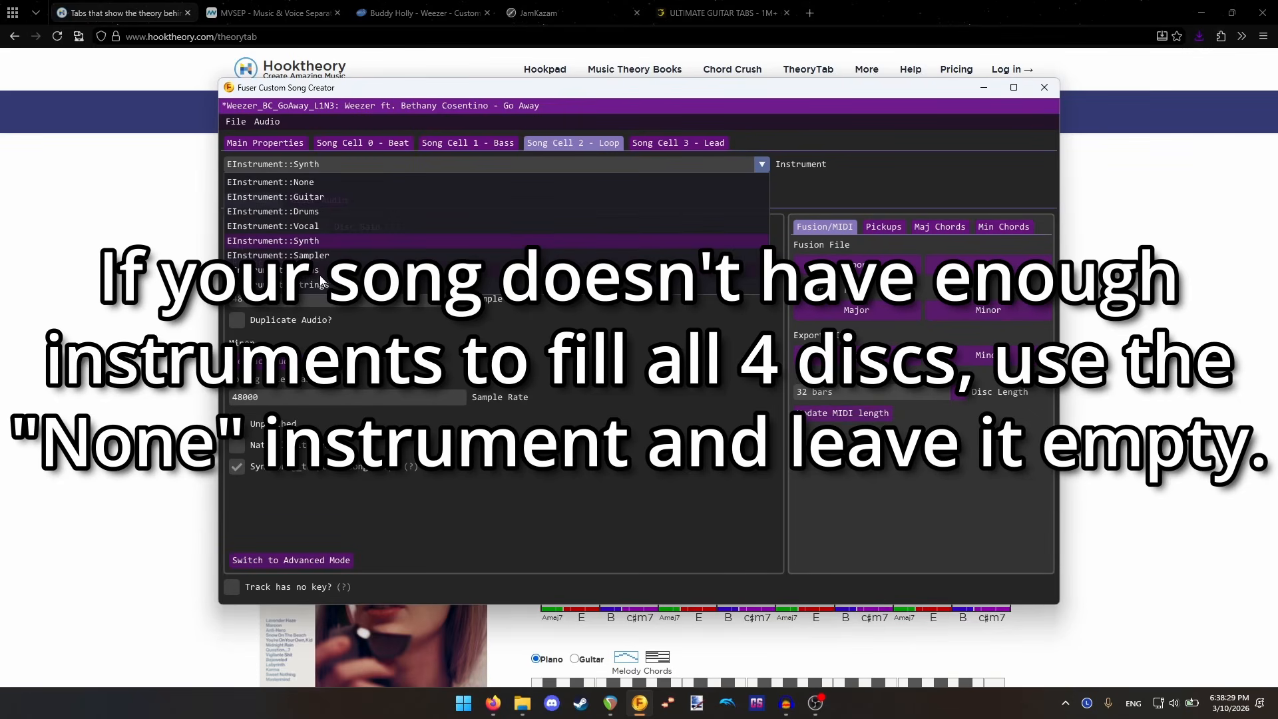
left_click(319, 196)
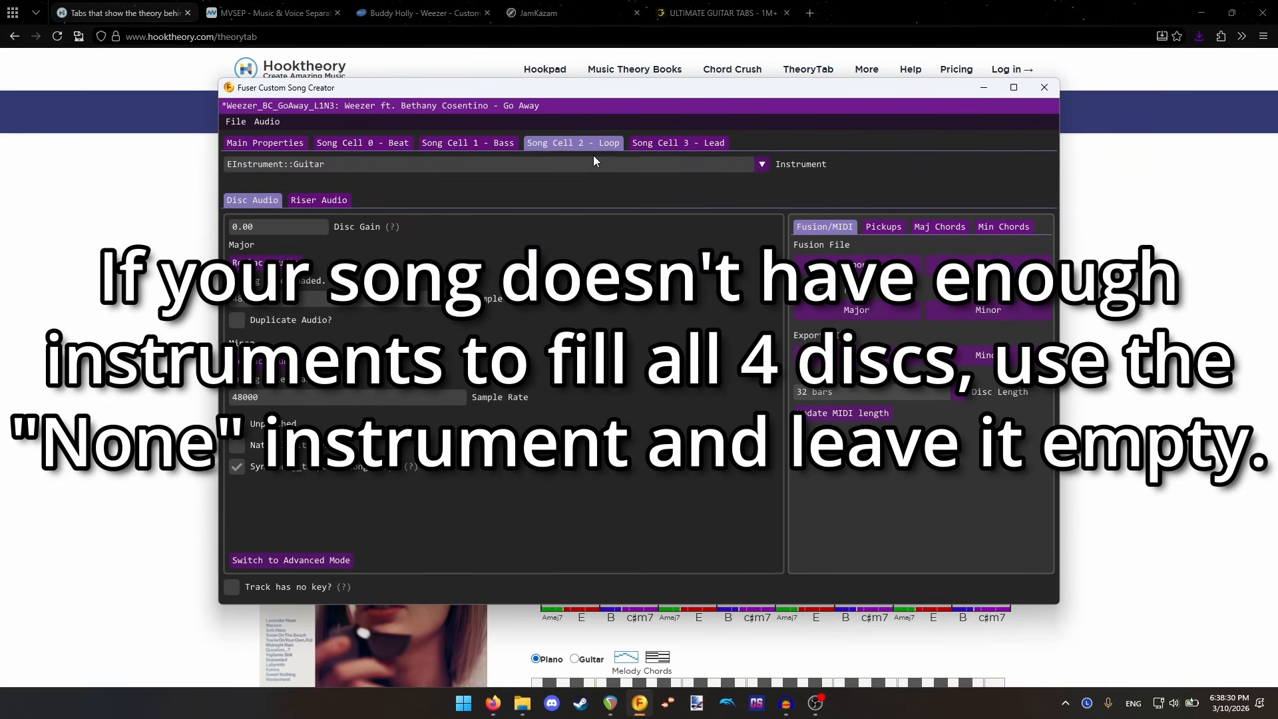
left_click(656, 142)
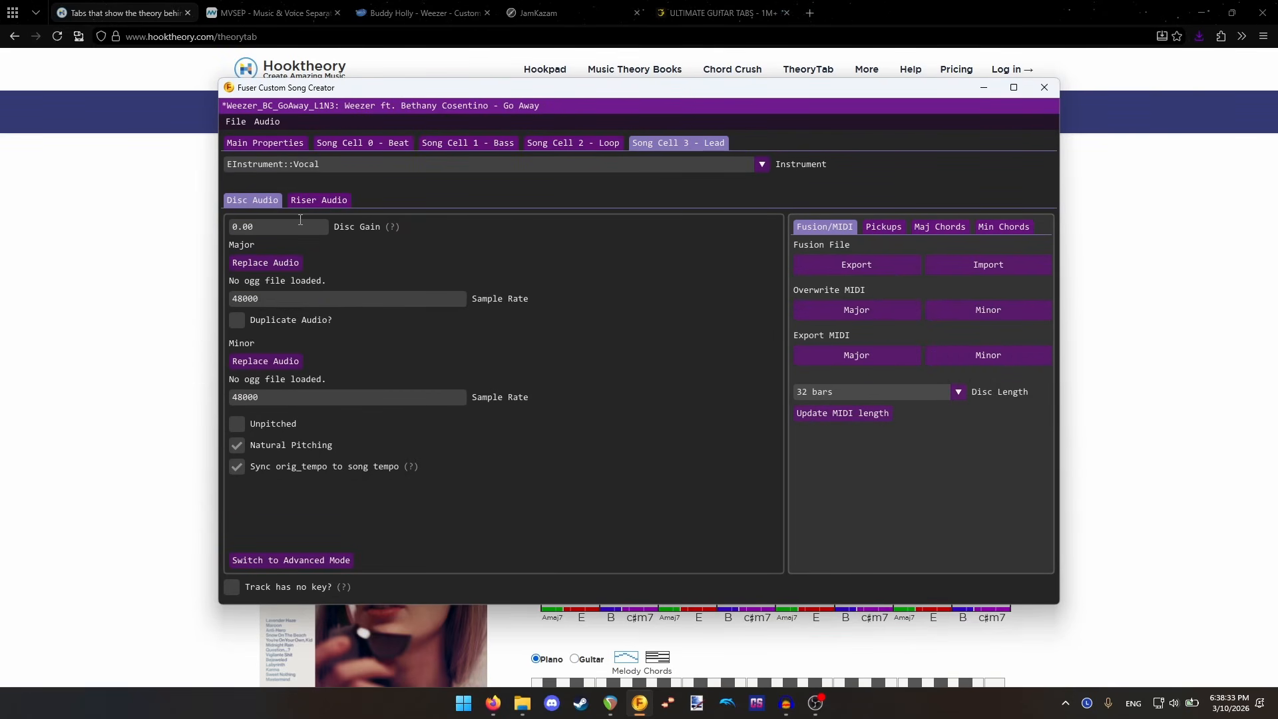
left_click(270, 143)
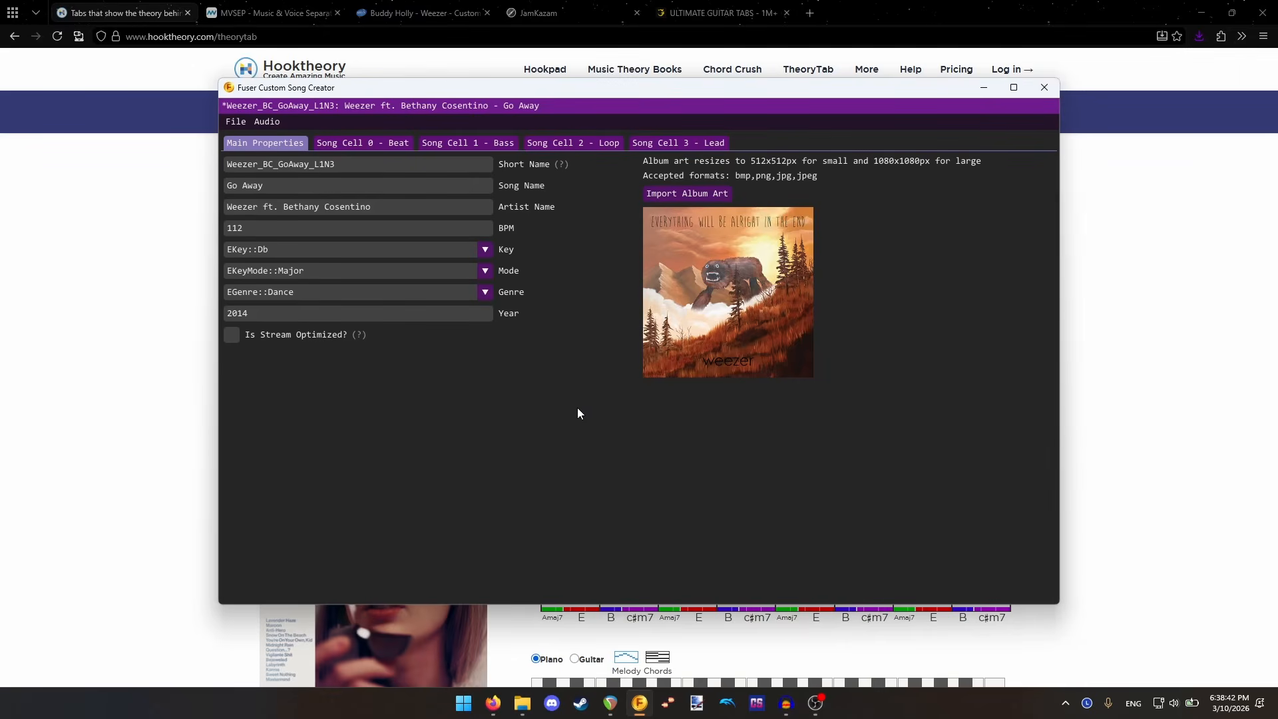
- Save the song as Weezer_BC_GoAway_L1N3_P.pak in a new Go Away subfolder named "Weezer ft. Bethany Cosentino - Go Away (L1N3R1D3R) (V1)"
key("ctrl+s")
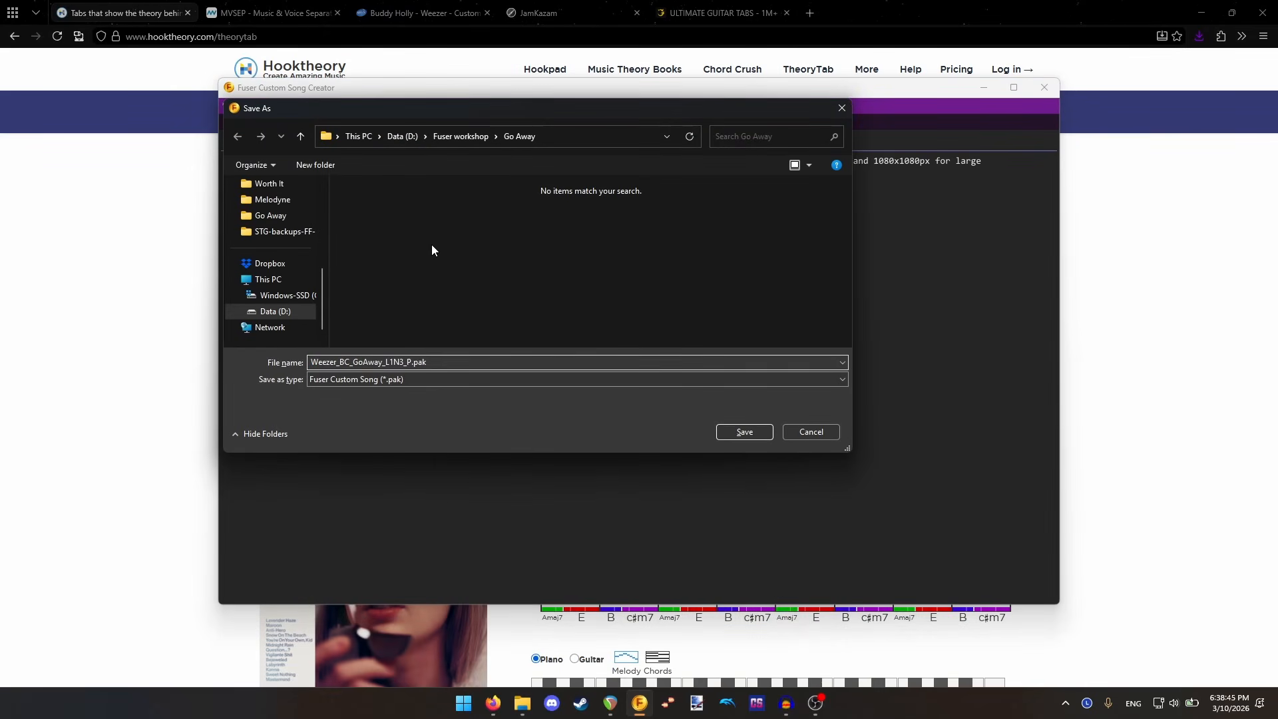
right_click(431, 246)
mouse_move(504, 364)
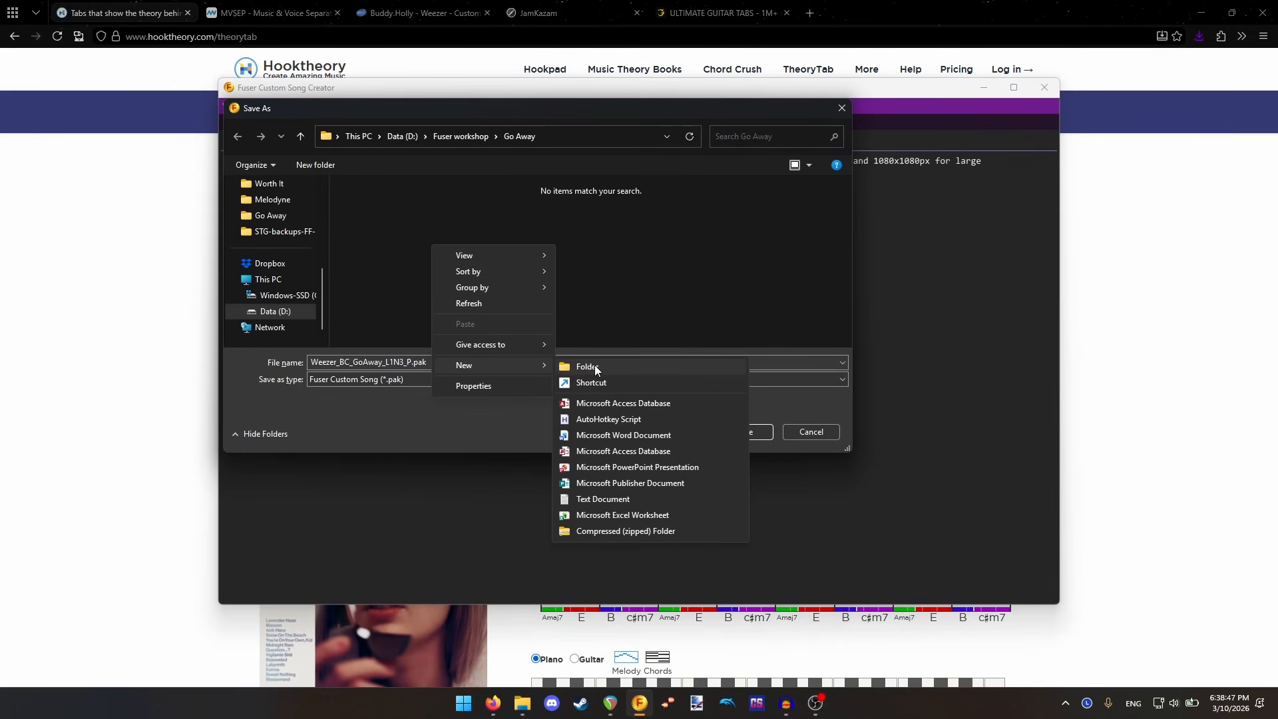
left_click(594, 367)
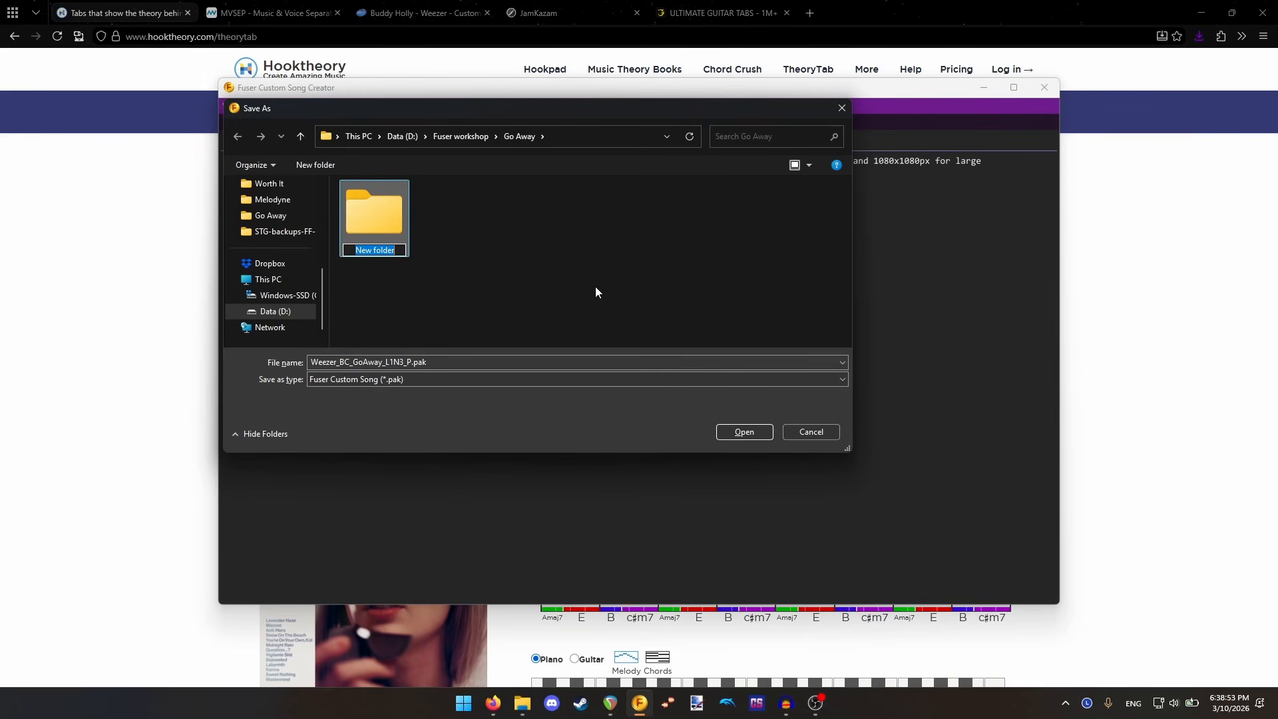
type("Weeze")
type("r ft. Bethany Cos")
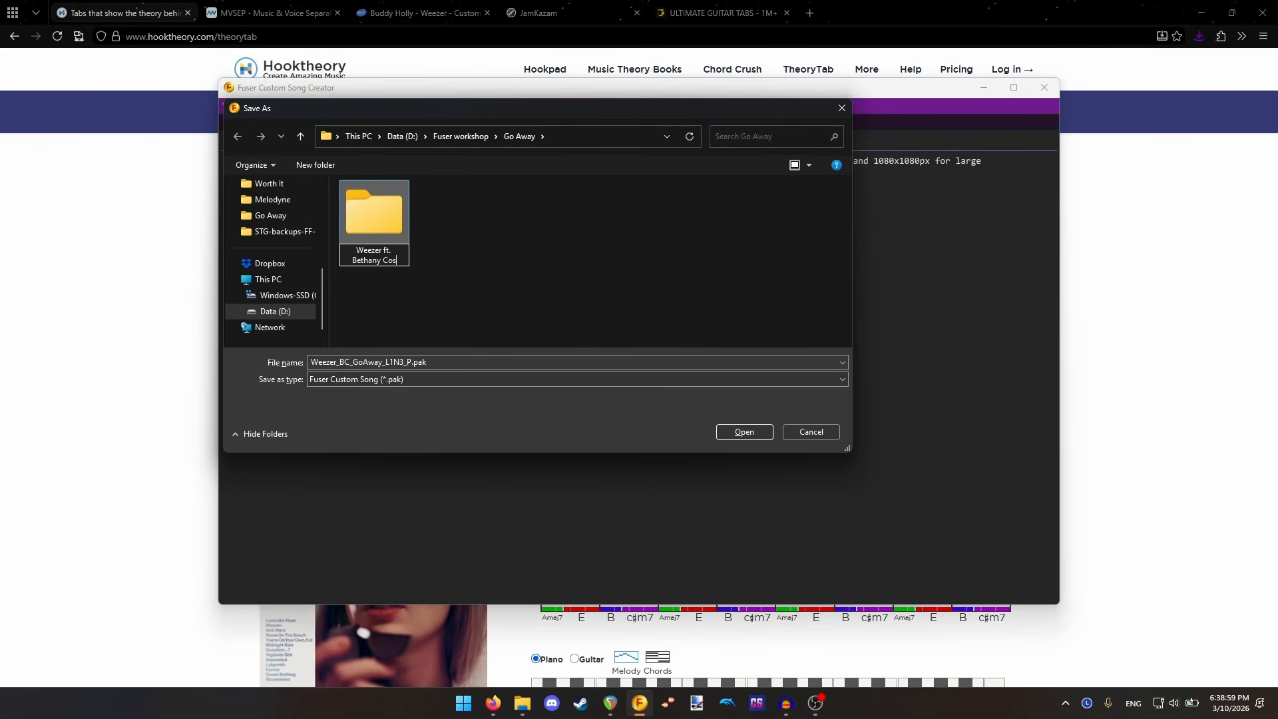
type("entino - Go Away (")
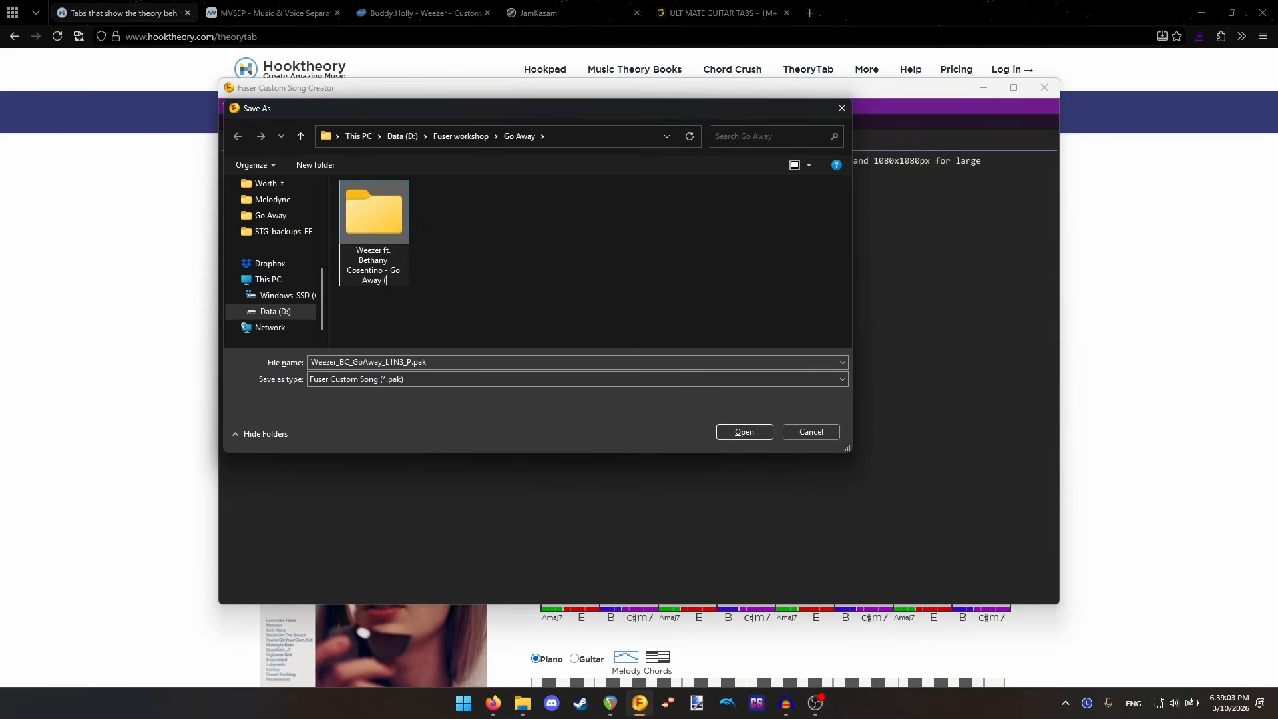
key("Caps_Lock")
type("(L1N3R1D3")
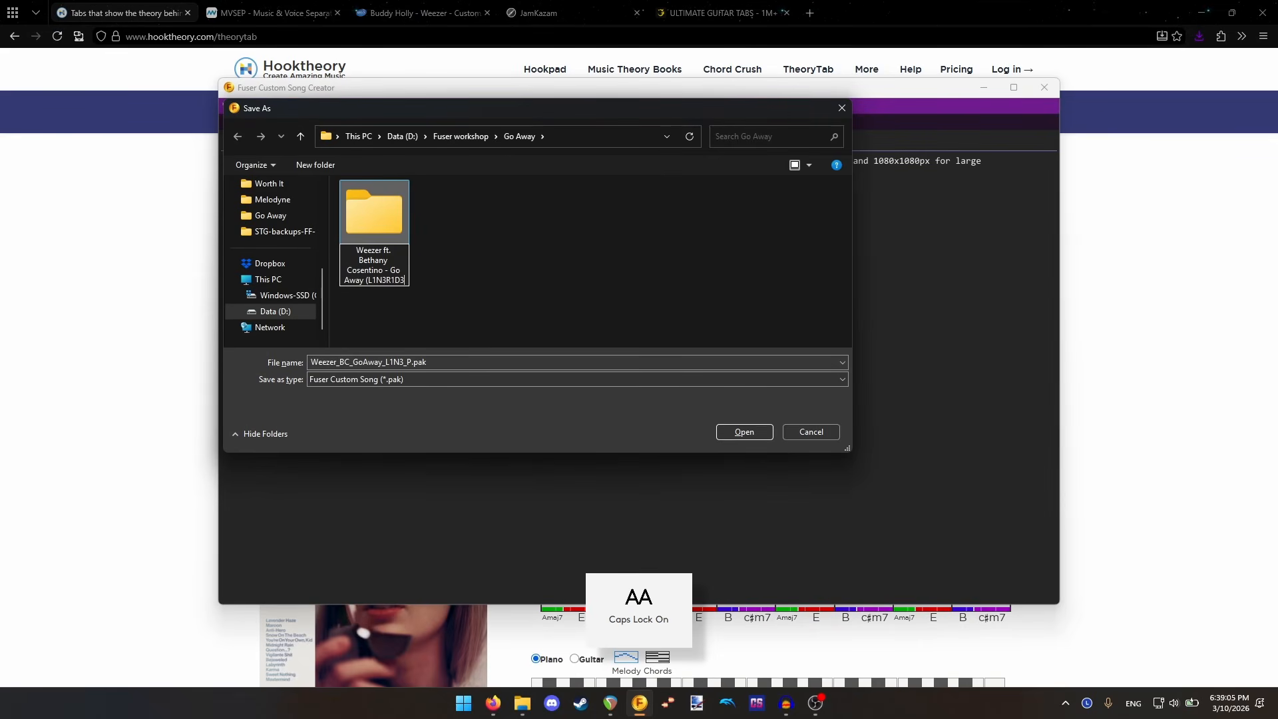
type("R) (V")
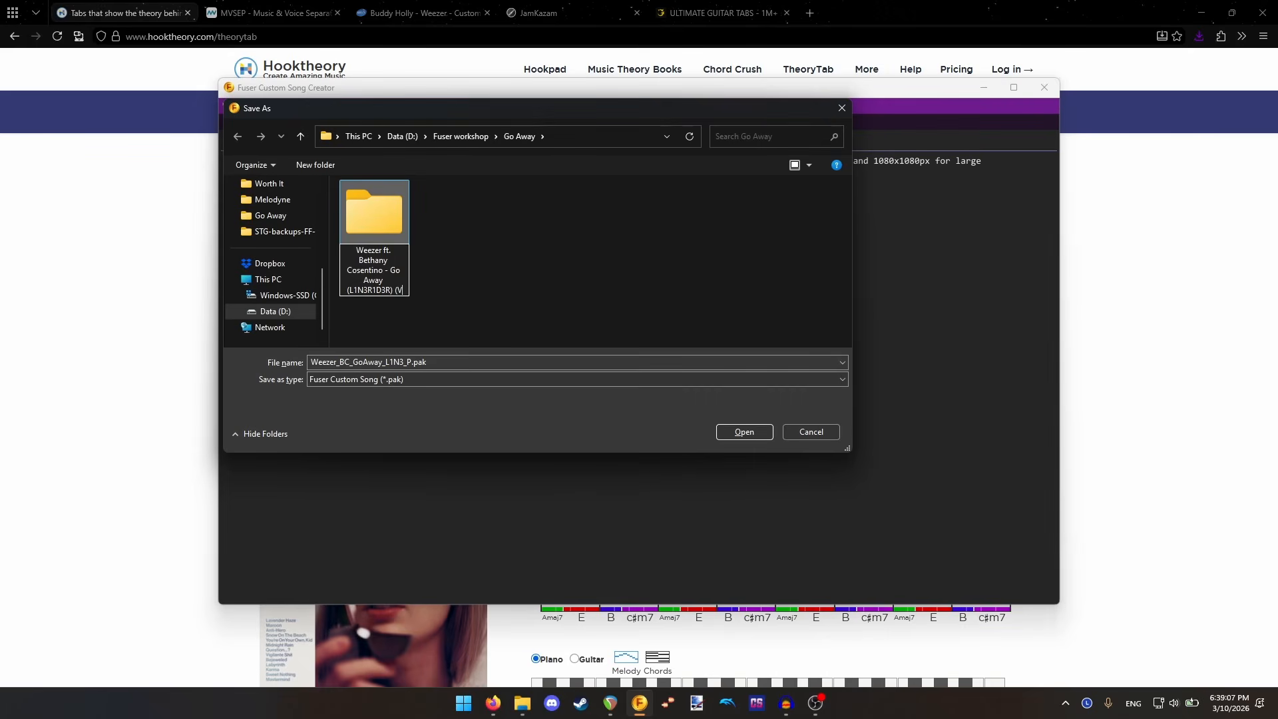
type("1)")
key("Caps_Lock")
left_click(509, 214)
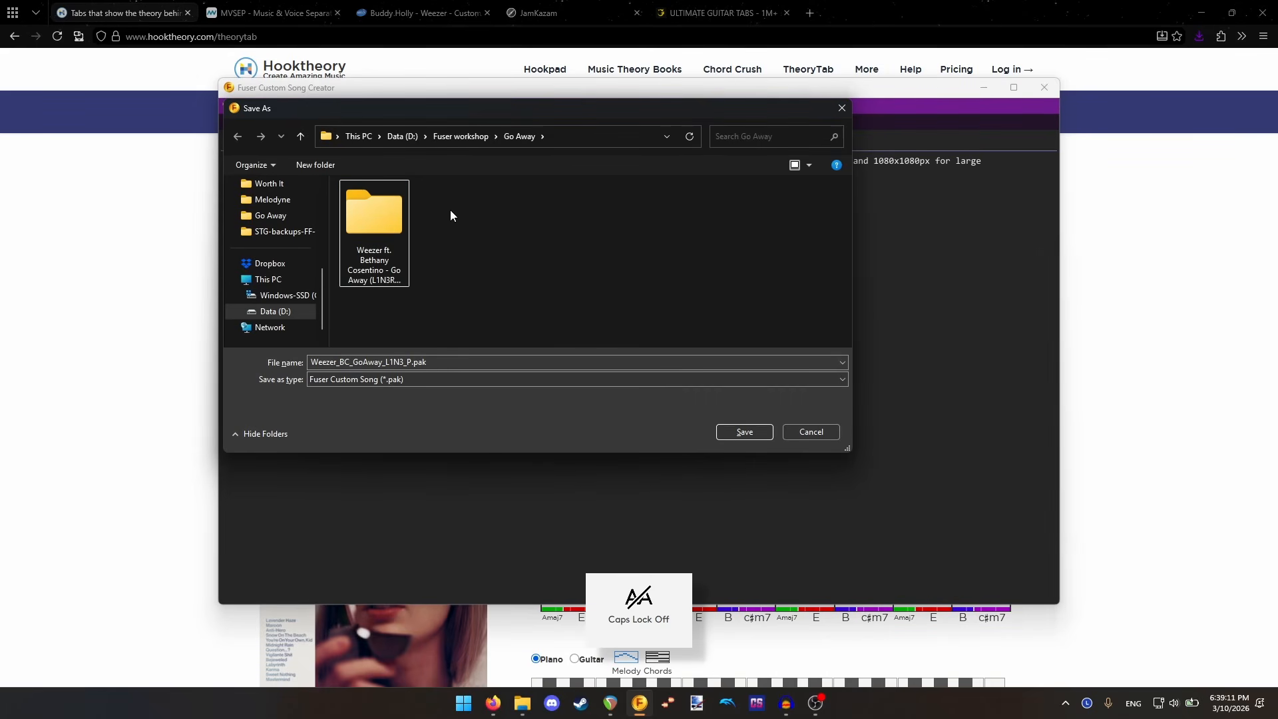
double_click(384, 208)
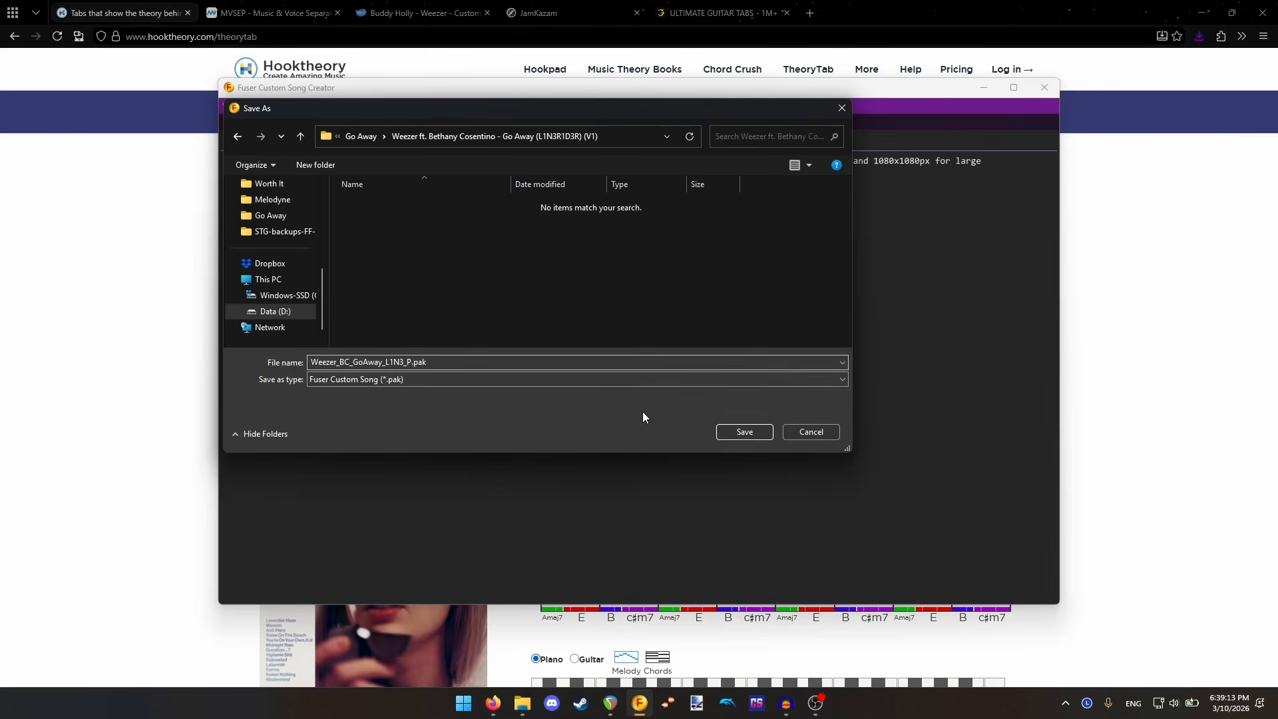
left_click(744, 432)
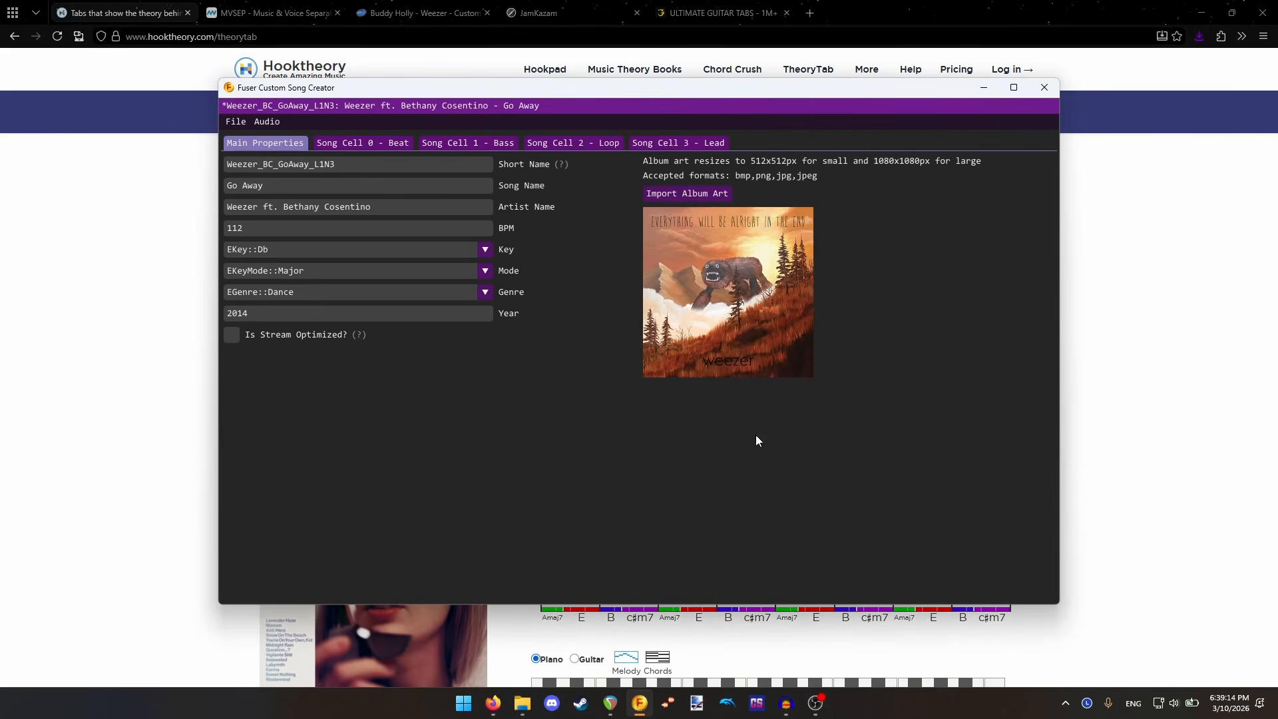
- Switch to File Explorer, examine the saved song files in the new song folder, and go back to the Go Away folder
left_click(521, 702)
double_click(468, 229)
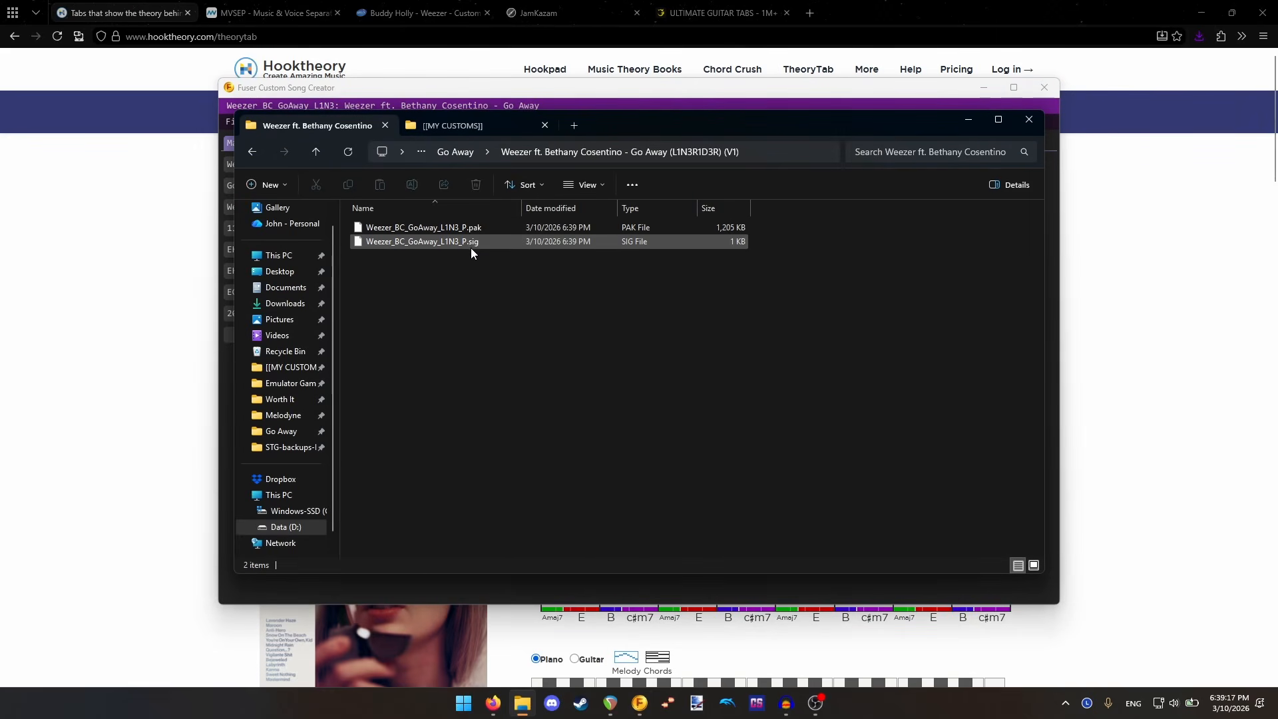
left_click(256, 153)
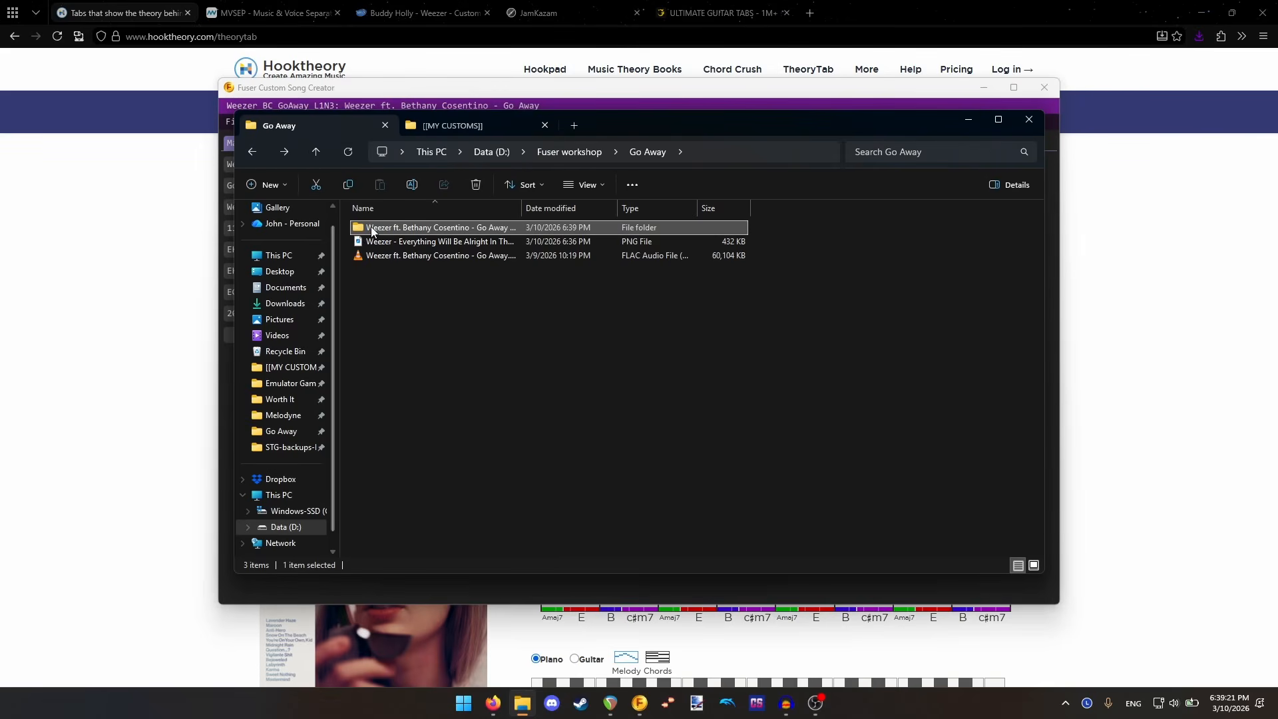
double_click(424, 226)
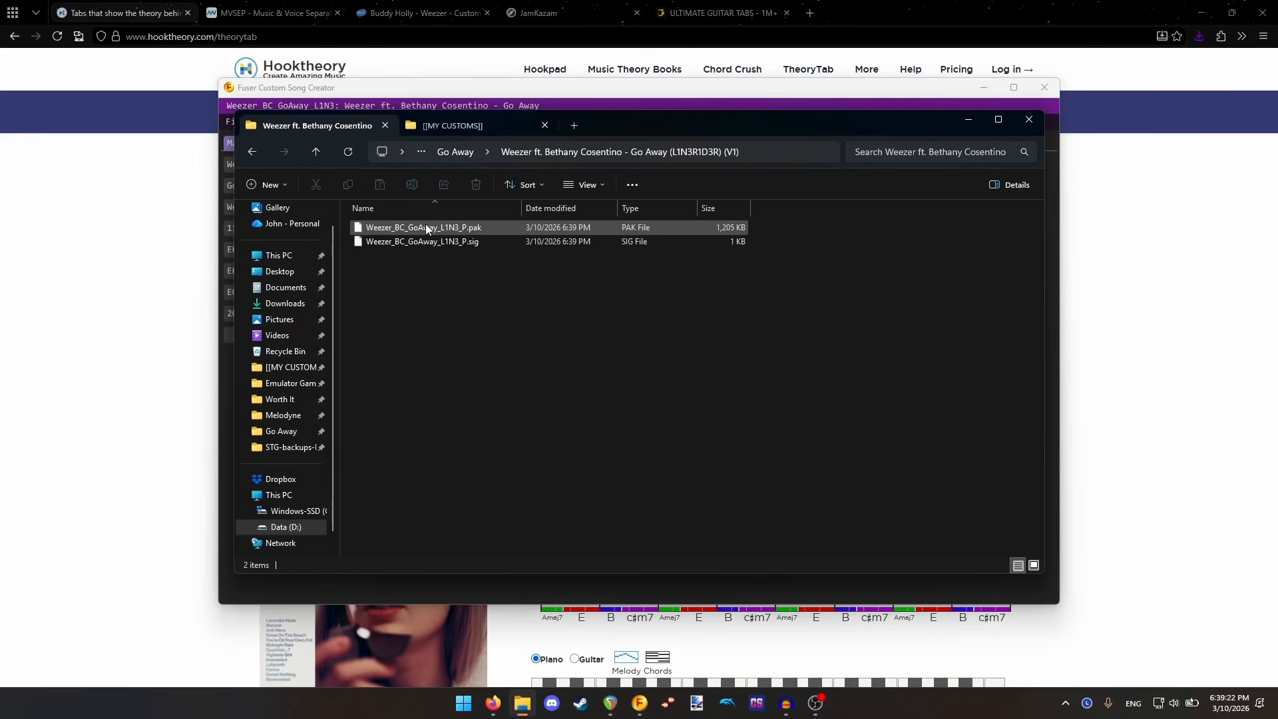
left_click(254, 153)
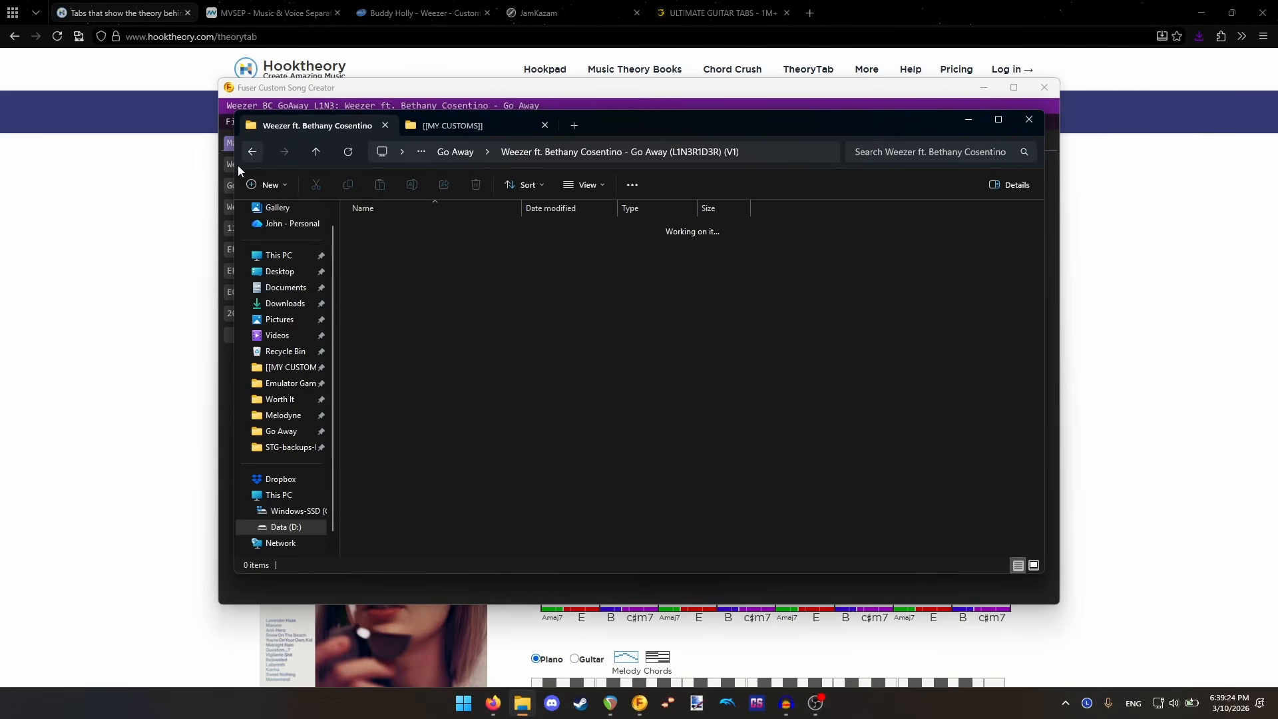
left_click(966, 124)
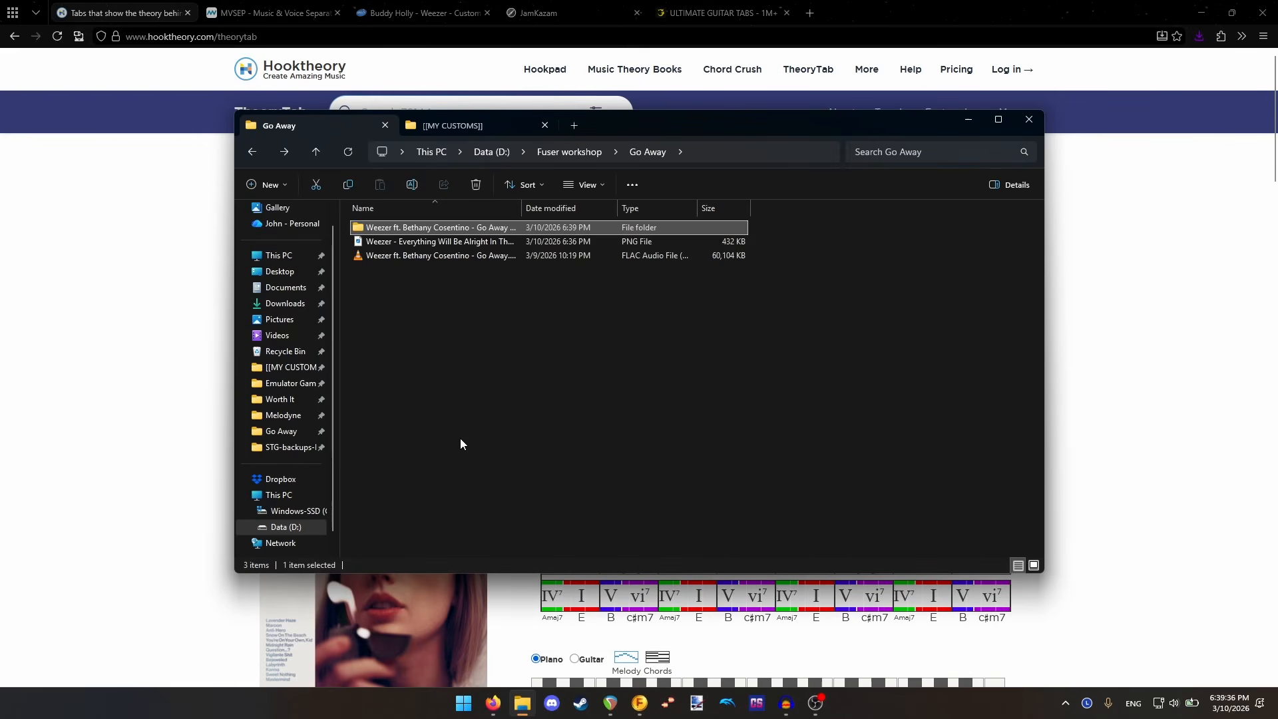
left_click(461, 437)
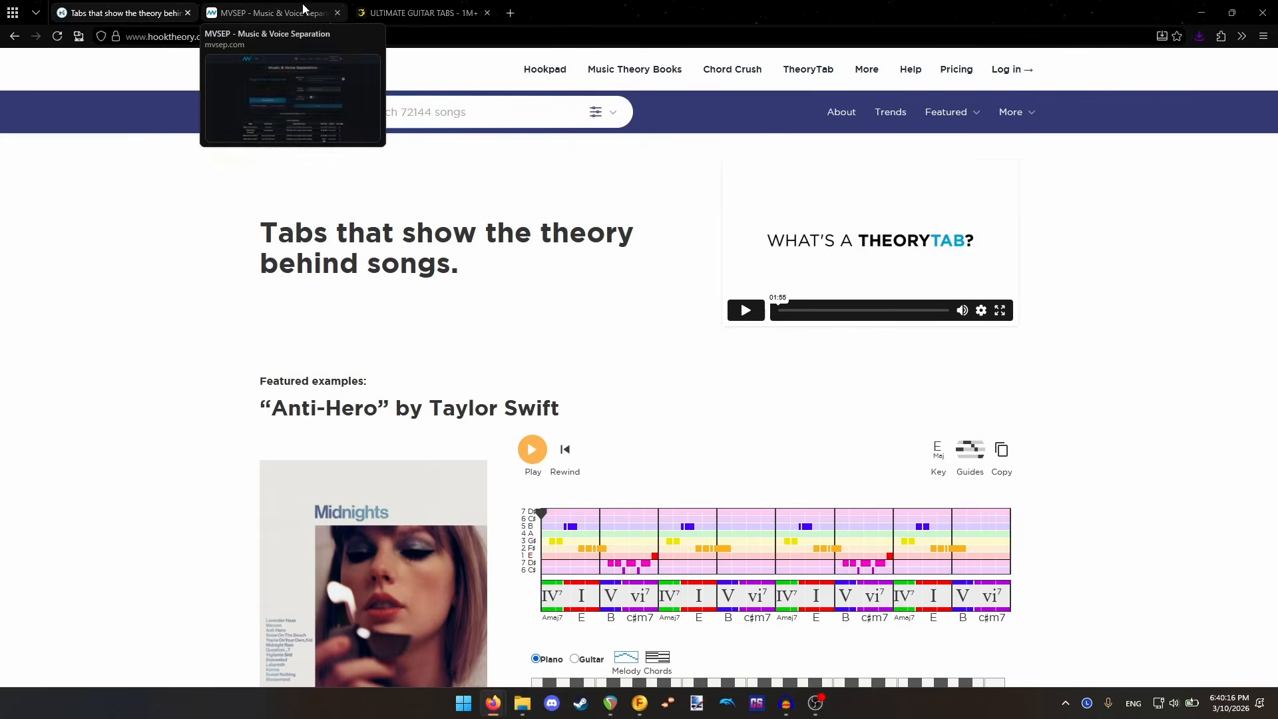
- Switch to the MVSEP page in the browser, make it the first tab, and open its Plans page in a new tab
left_click(294, 7)
left_click_drag(280, 7, 133, 8)
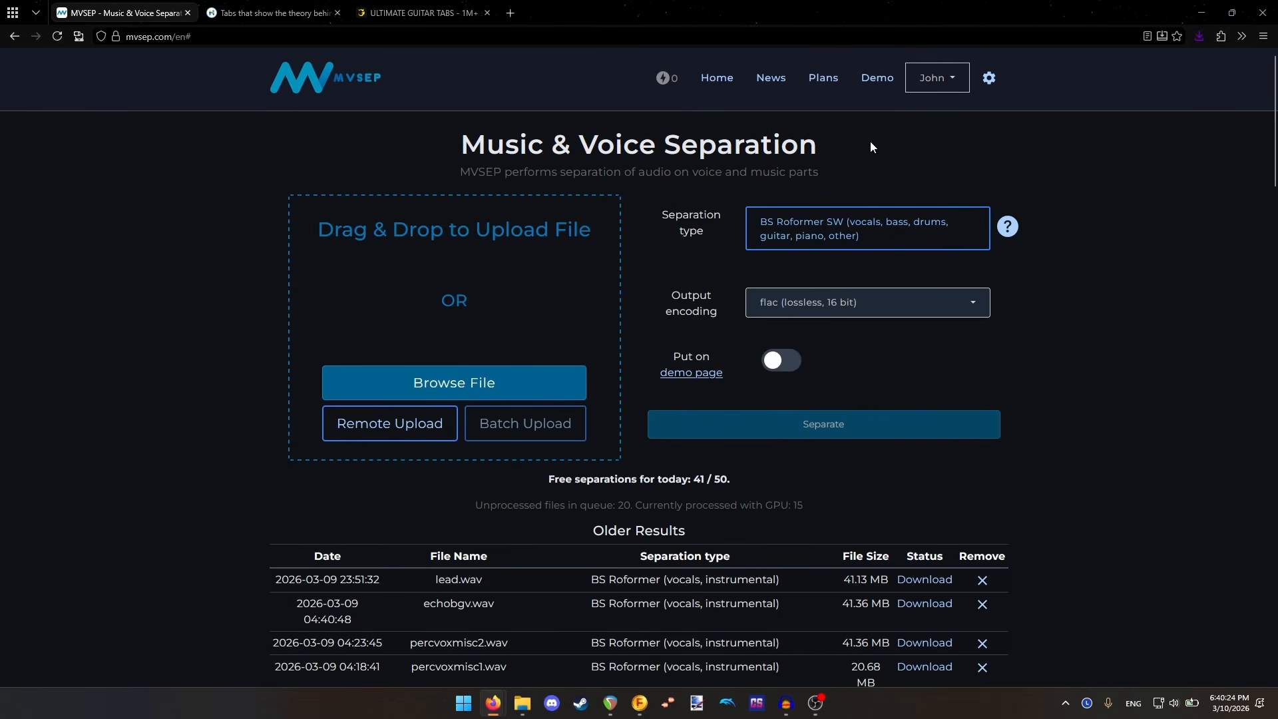
left_click(947, 84)
left_click(948, 85)
middle_click(823, 79)
- Examine the Registered plan on the MVSEP Plans page, and close that page to return to the separation form
left_click(253, 8)
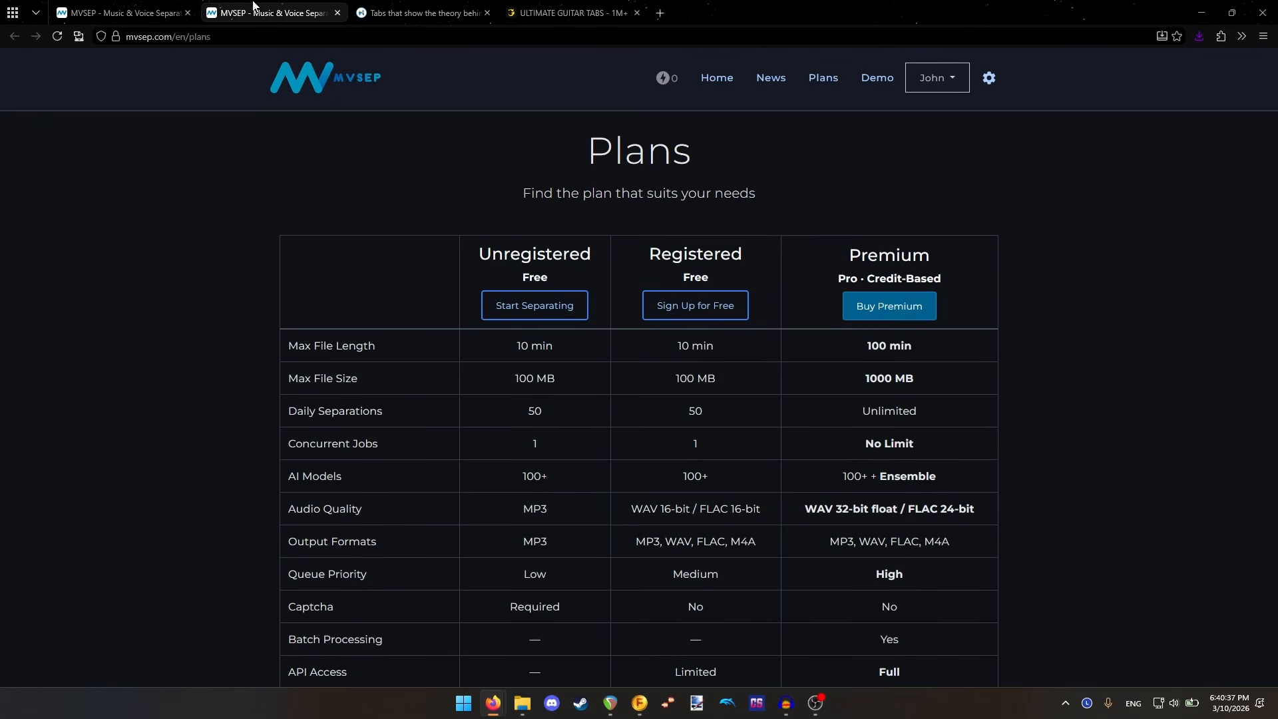
left_click_drag(656, 252, 720, 274)
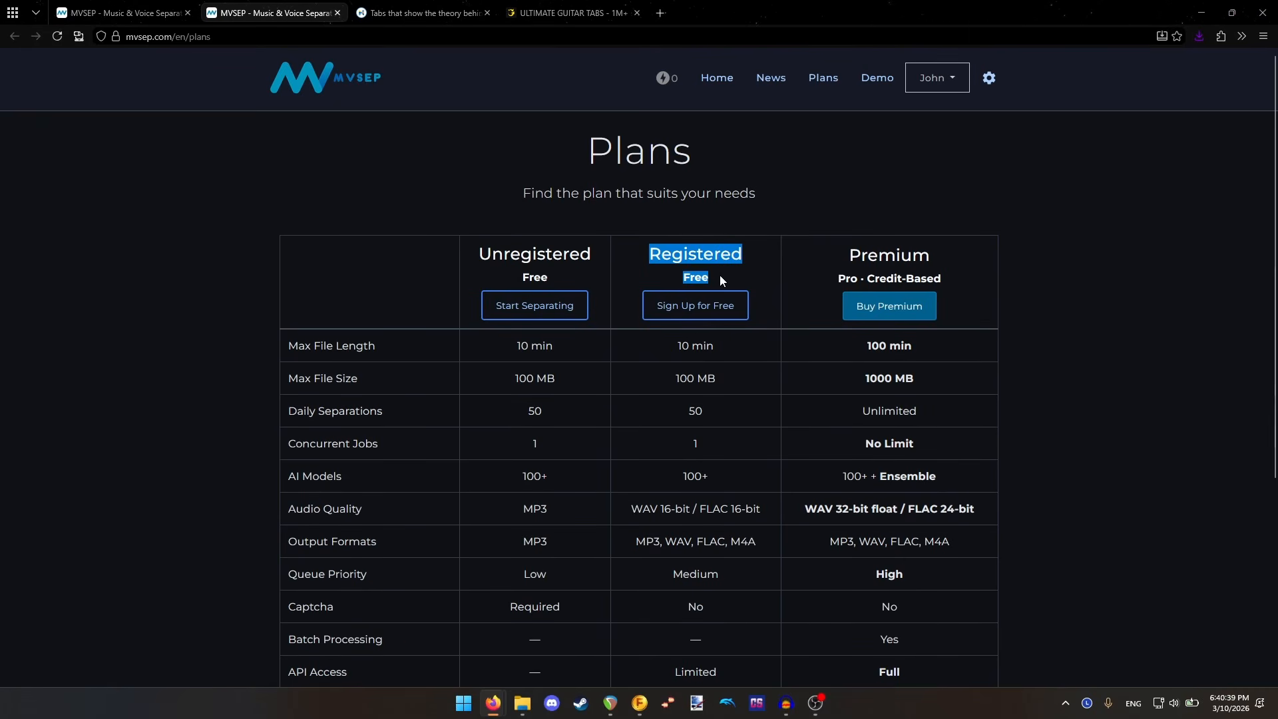
left_click(720, 274)
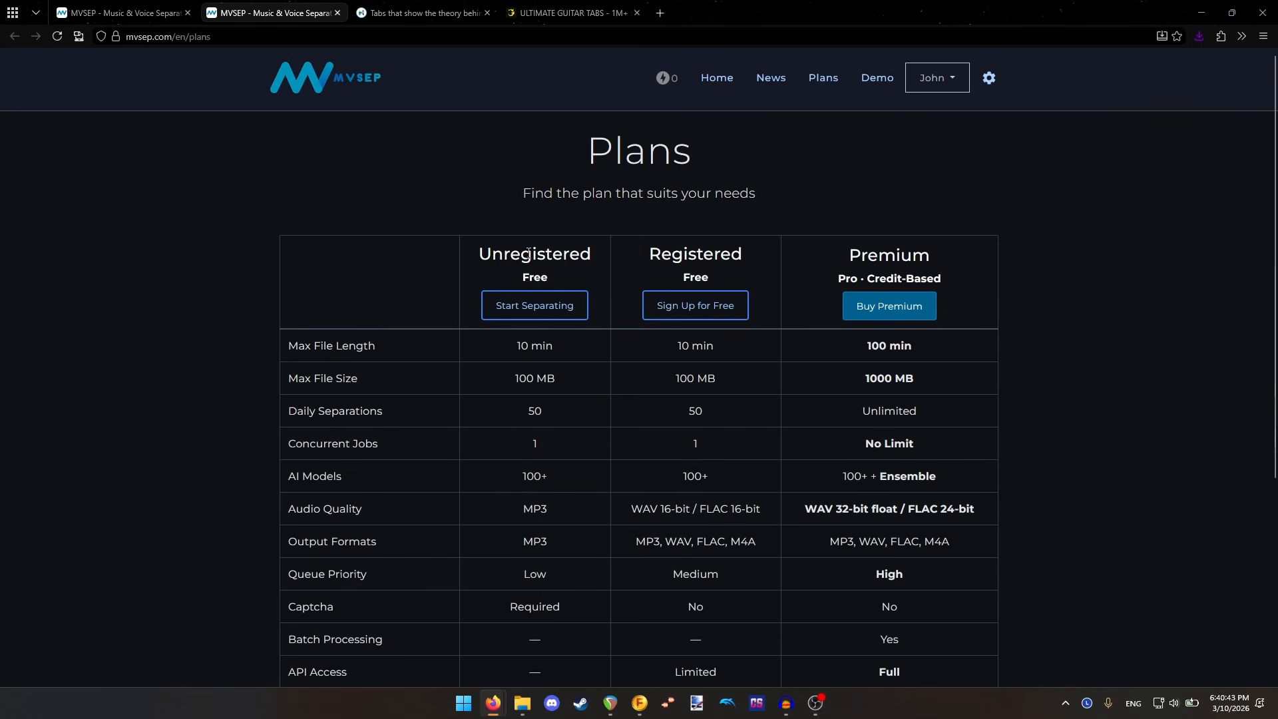
left_click(113, 8)
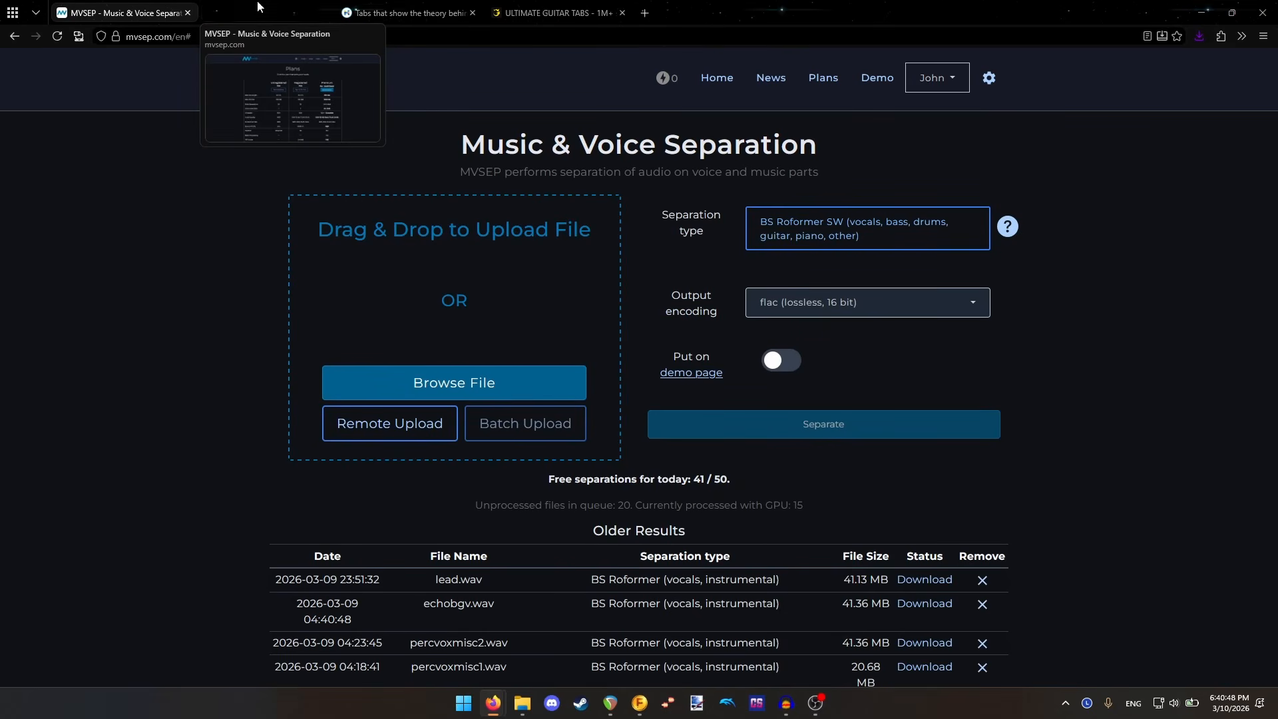
middle_click(256, 5)
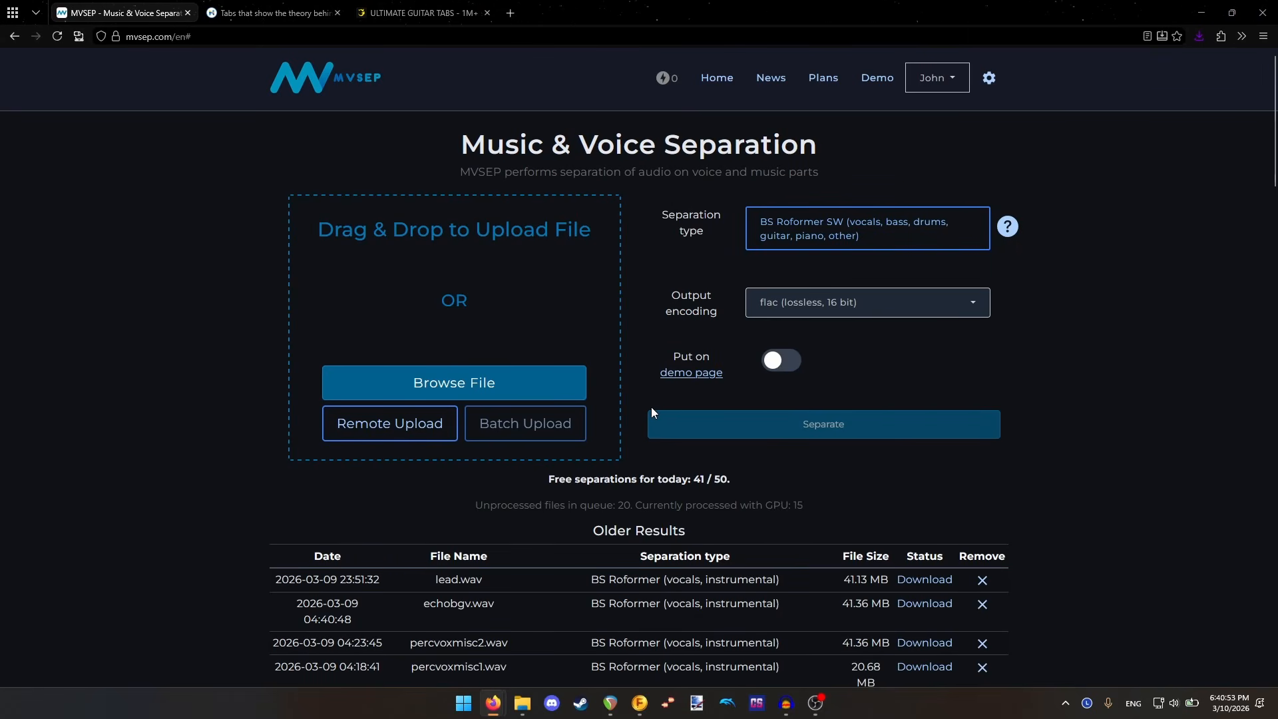
- Set the MVSEP separation type to BS Roformer (vocals, instrumental)
left_click(821, 245)
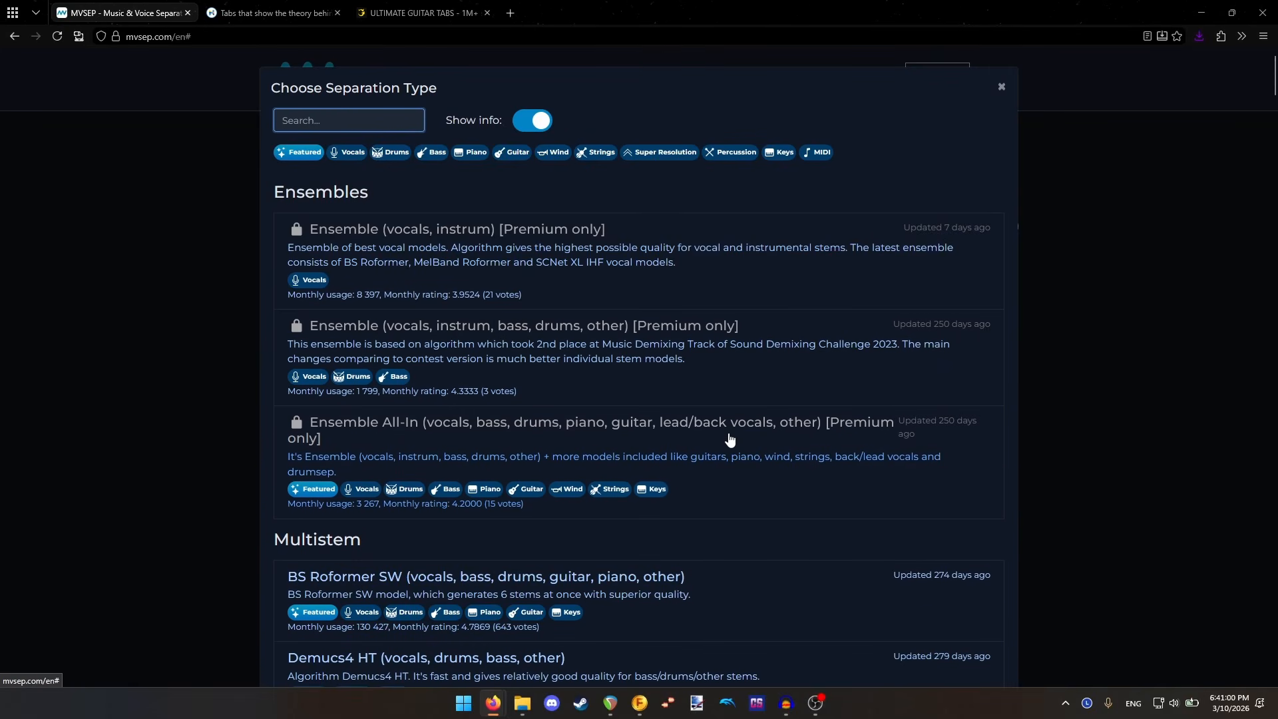
scroll(728, 442, "down", 3)
scroll(440, 440, "down", 2)
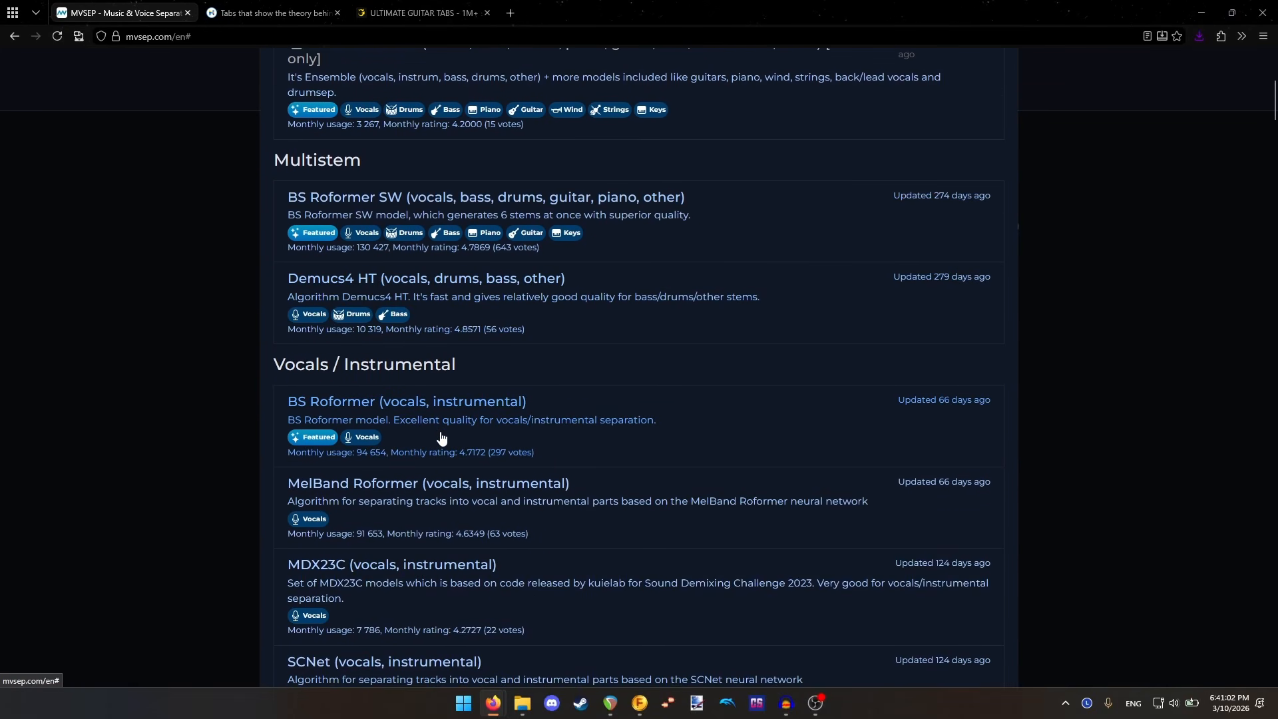
left_click(885, 431)
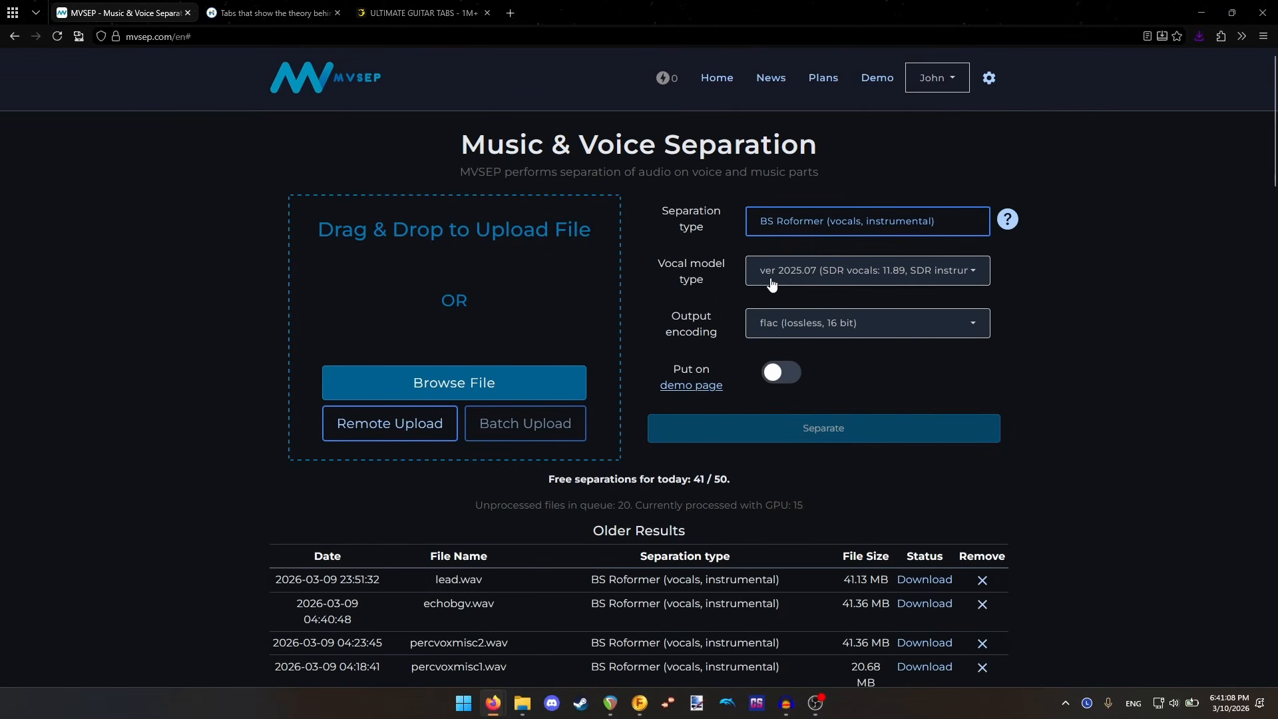
- Switch the separation type to MelBand Roformer (vocals, instrumental), and set it back to BS Roformer (vocals, instrumental)
left_click(841, 230)
scroll(624, 424, "down", 3)
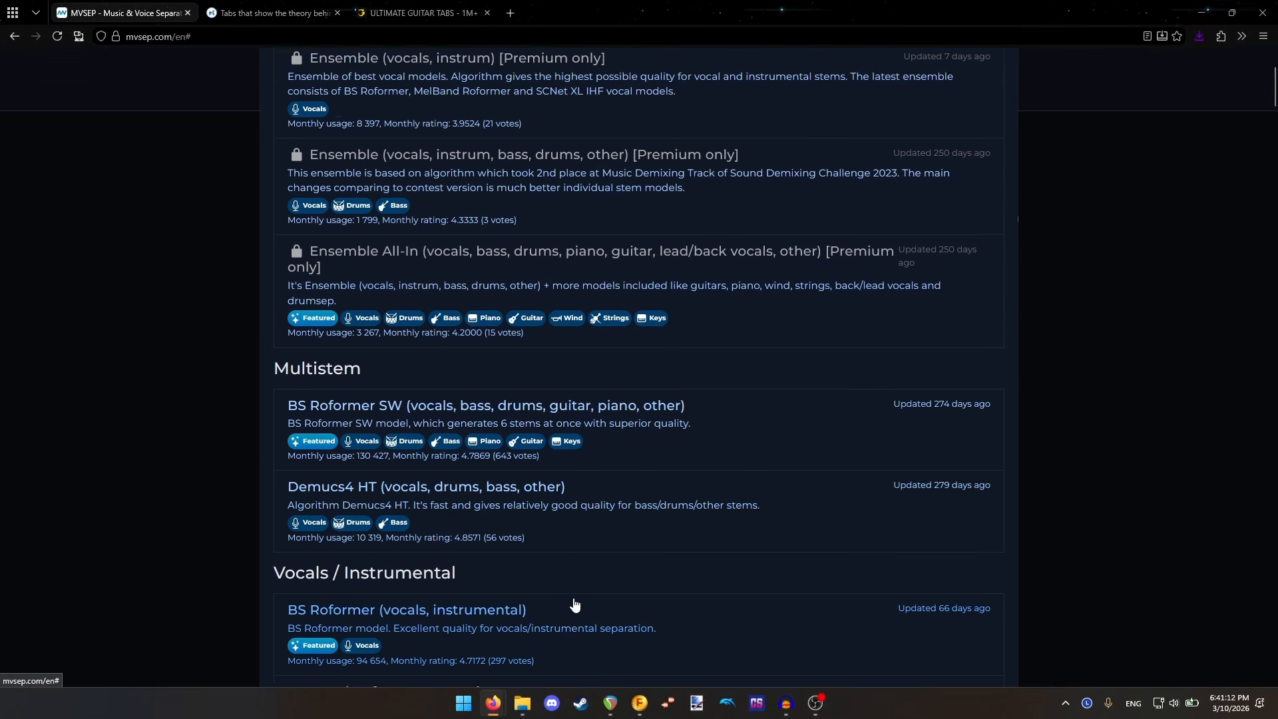
left_click(573, 634)
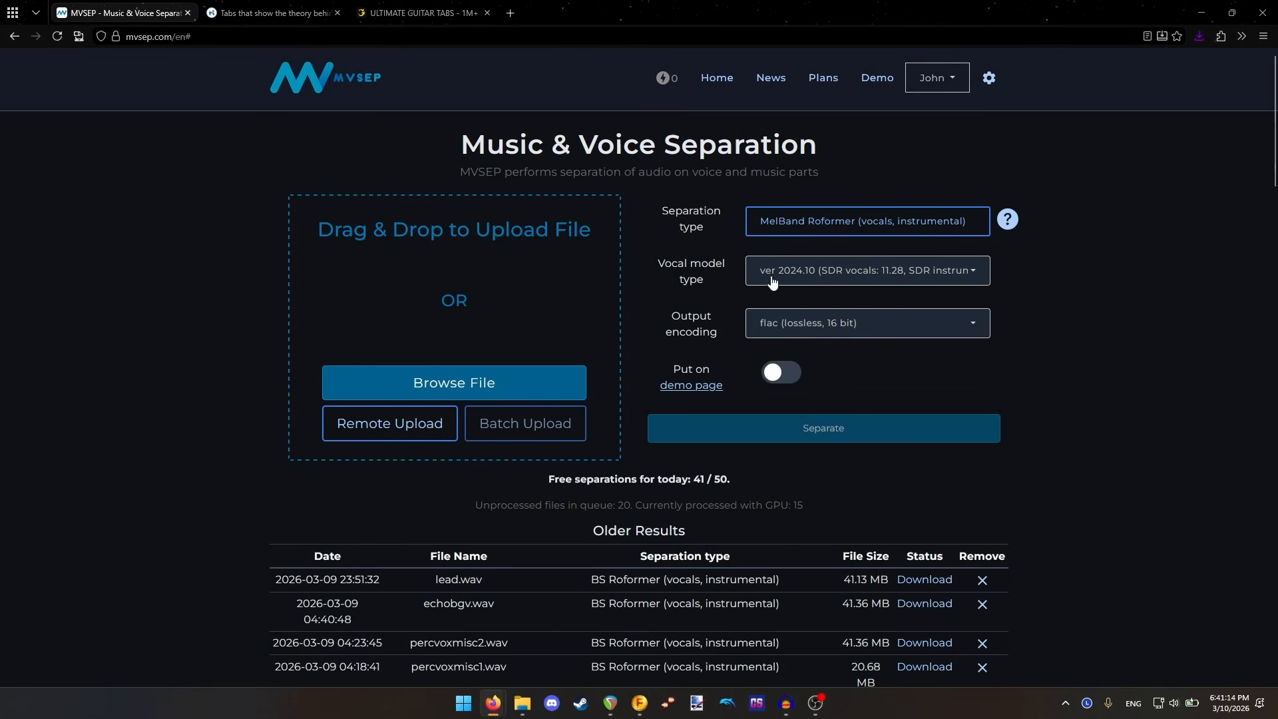
left_click(843, 229)
scroll(622, 556, "down", 3)
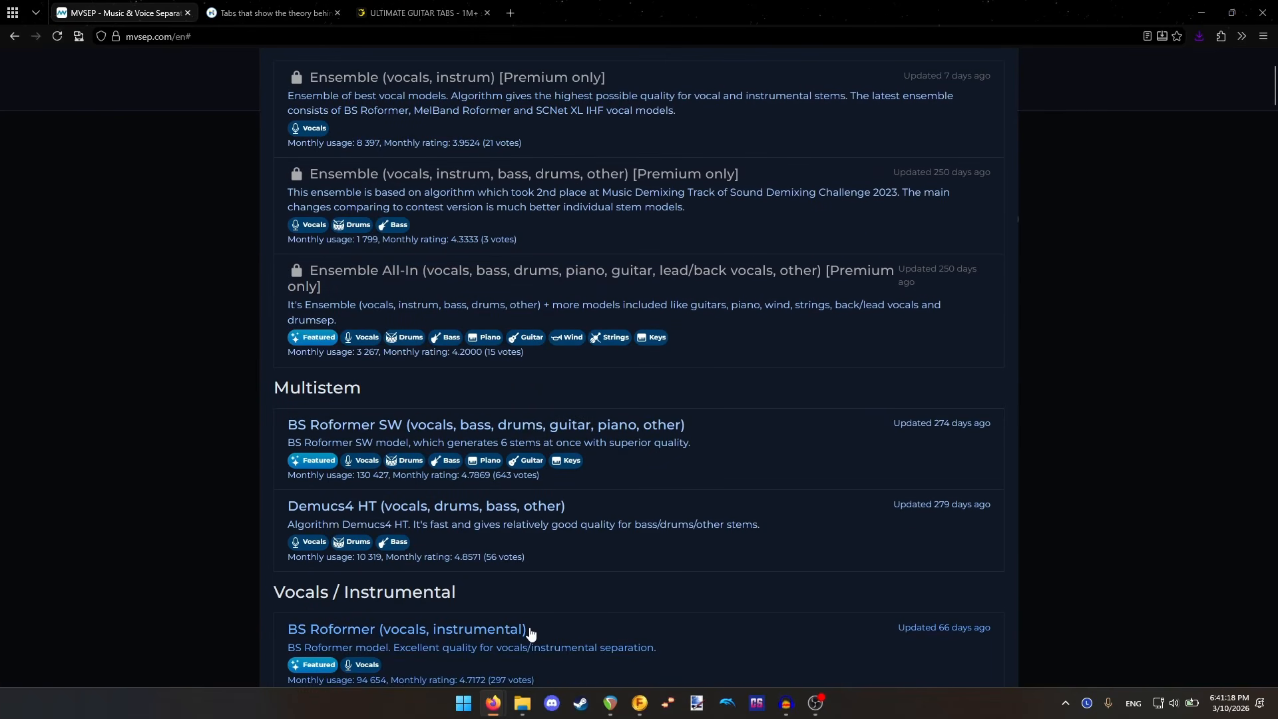
left_click(529, 629)
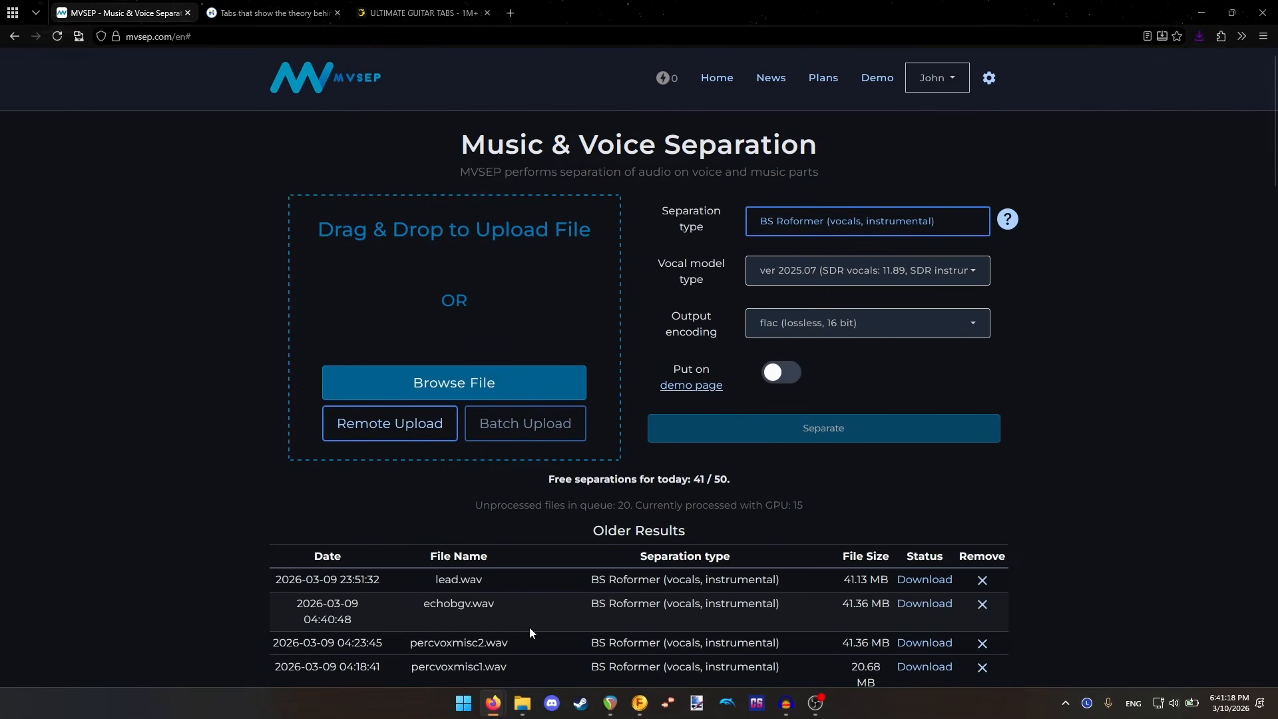
- Upload Weezer ft. Bethany Cosentino - Go Away.flac from the Go Away folder to MVSEP and start the separation
left_click(521, 703)
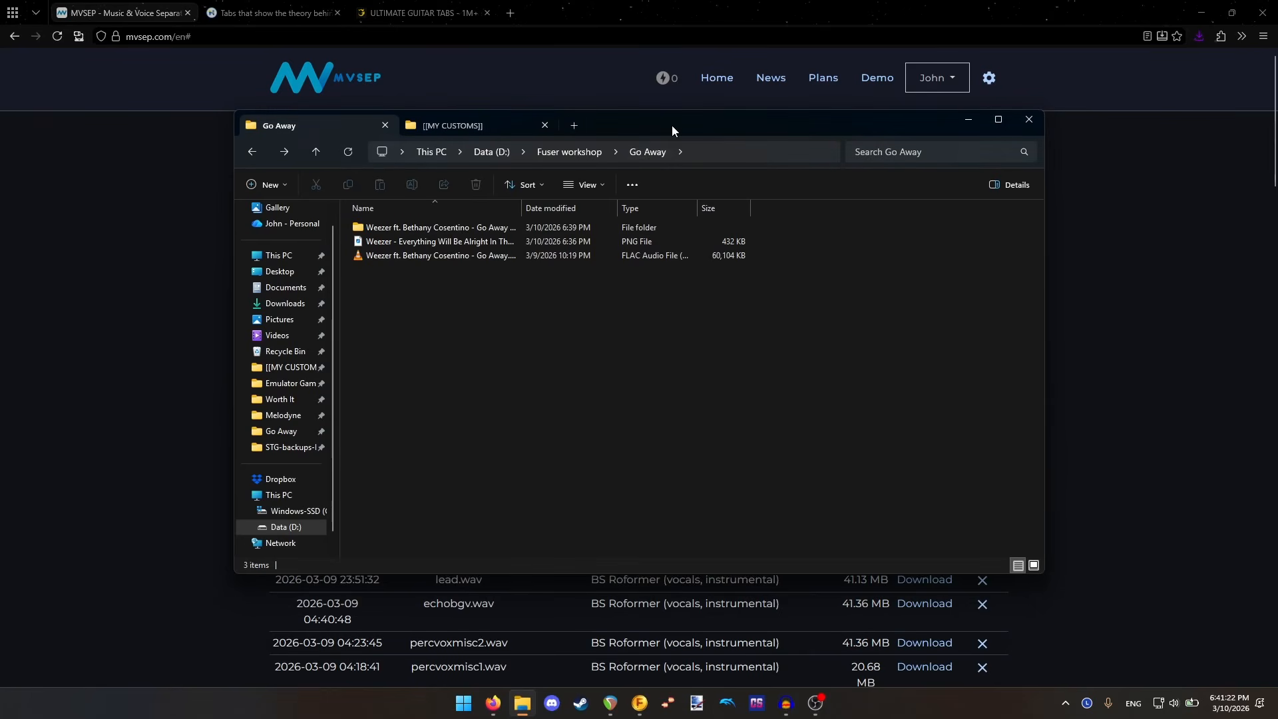
left_click_drag(672, 125, 845, 126)
left_click_drag(674, 263, 353, 278)
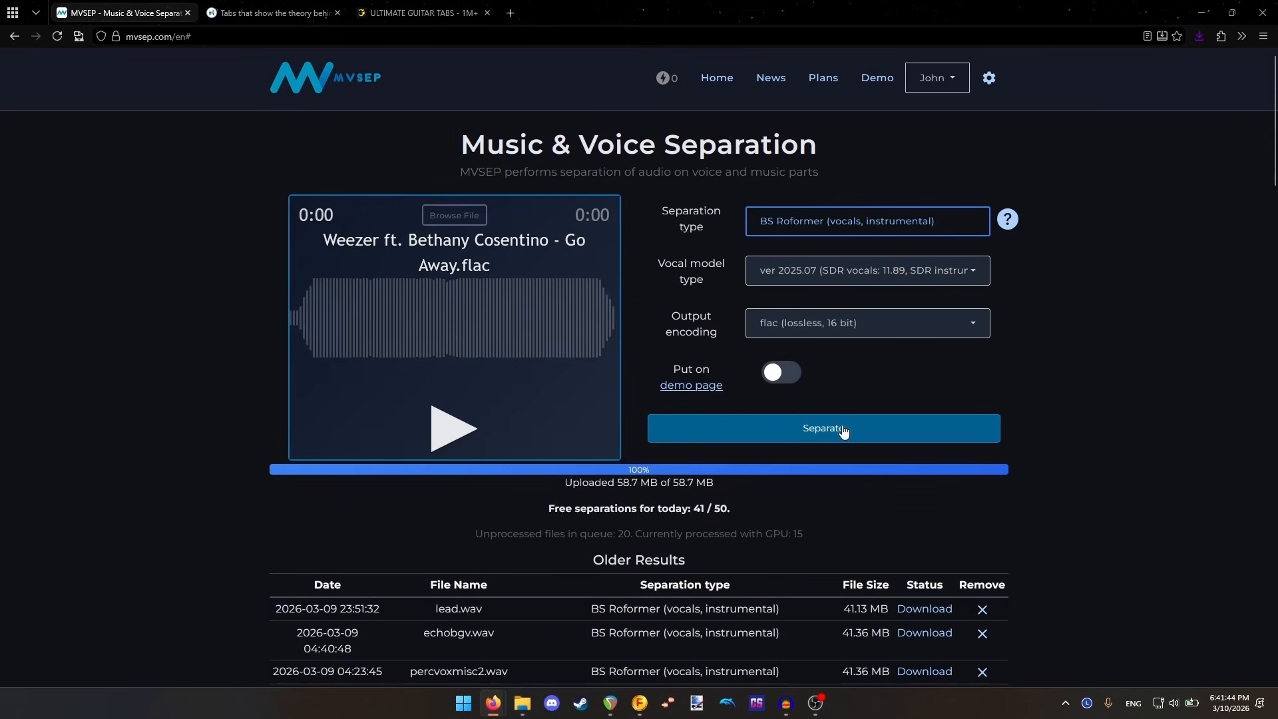
left_click(842, 434)
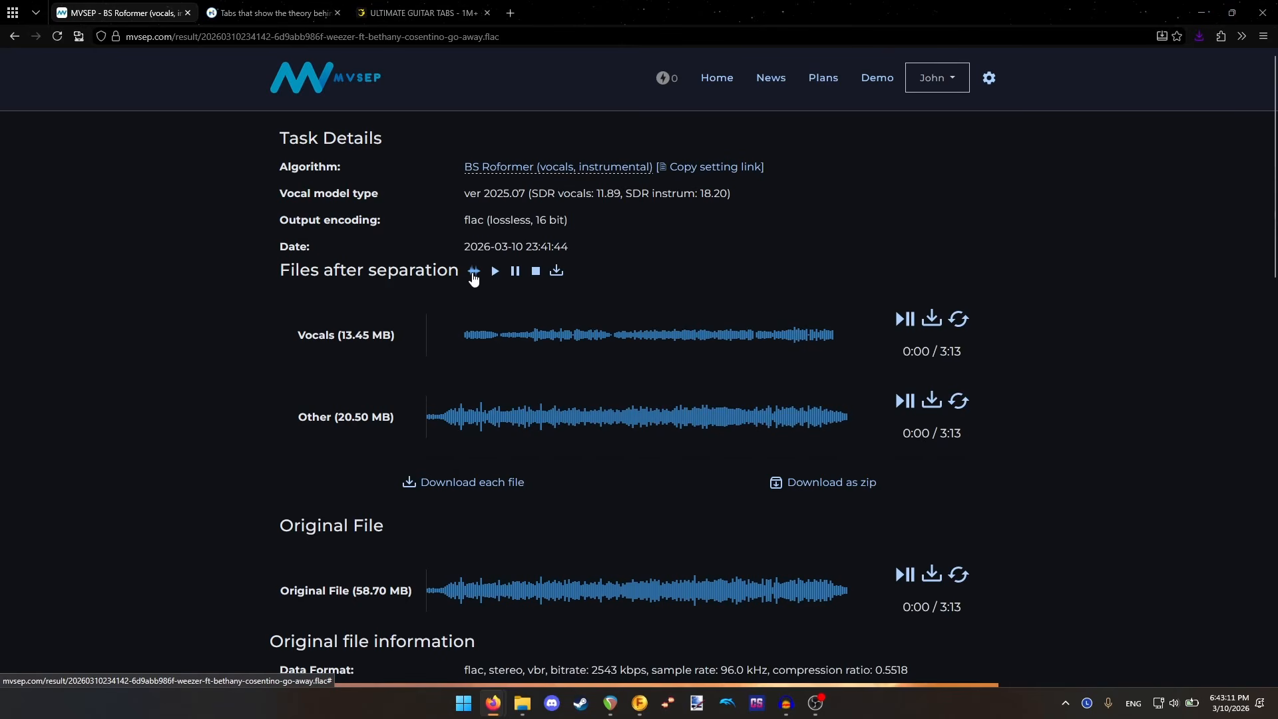
- Download the separated Vocals stem and save it in the Go Away folder as vocals
left_click(474, 273)
left_click(474, 272)
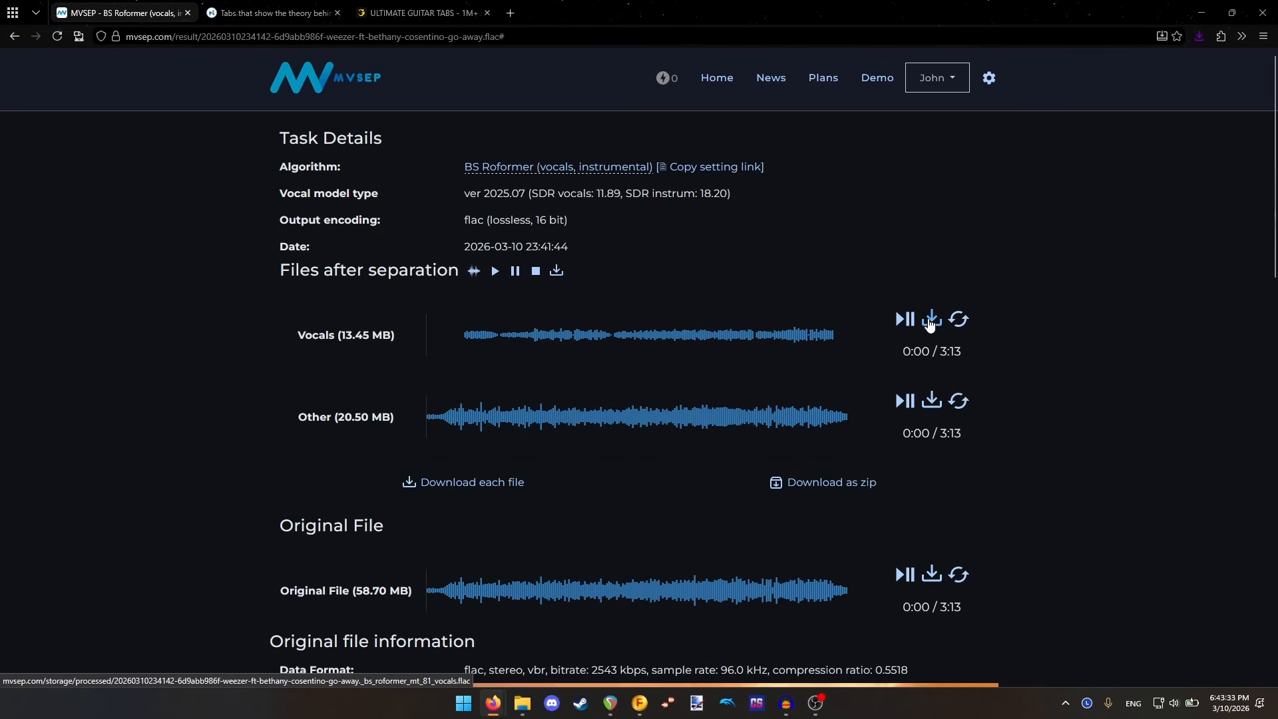
left_click(930, 322)
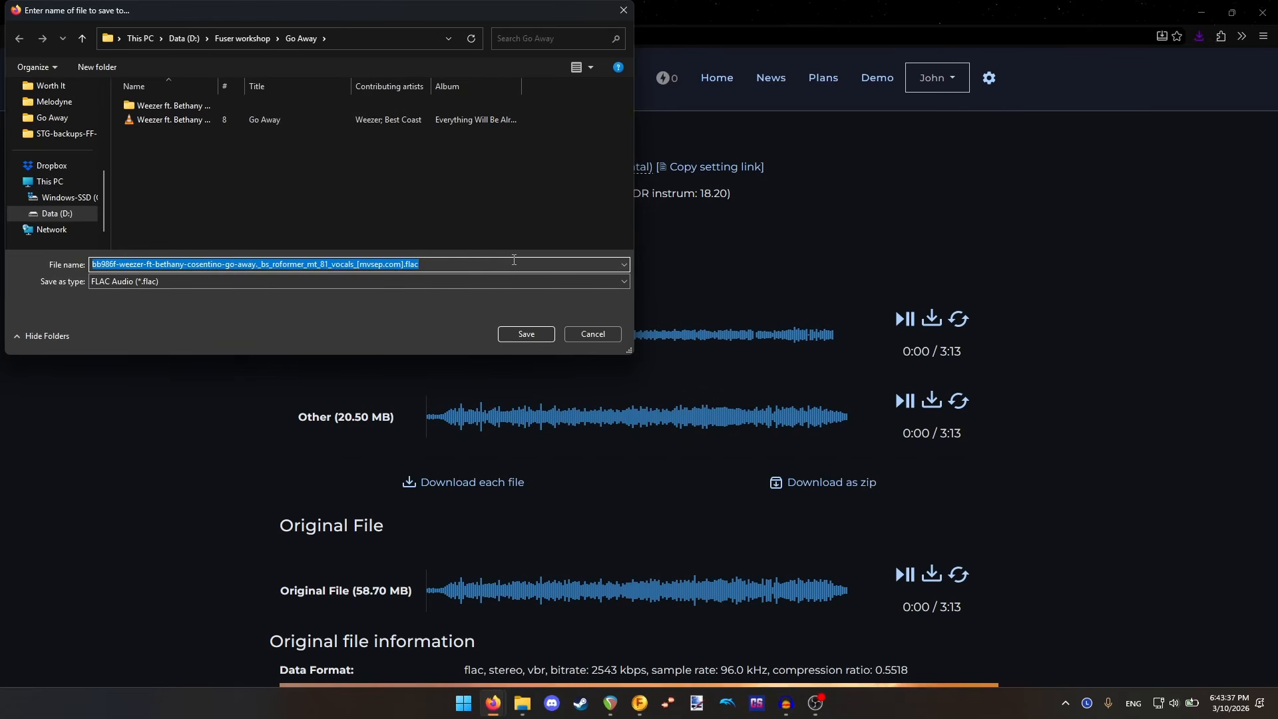
type("vocals")
key("Return")
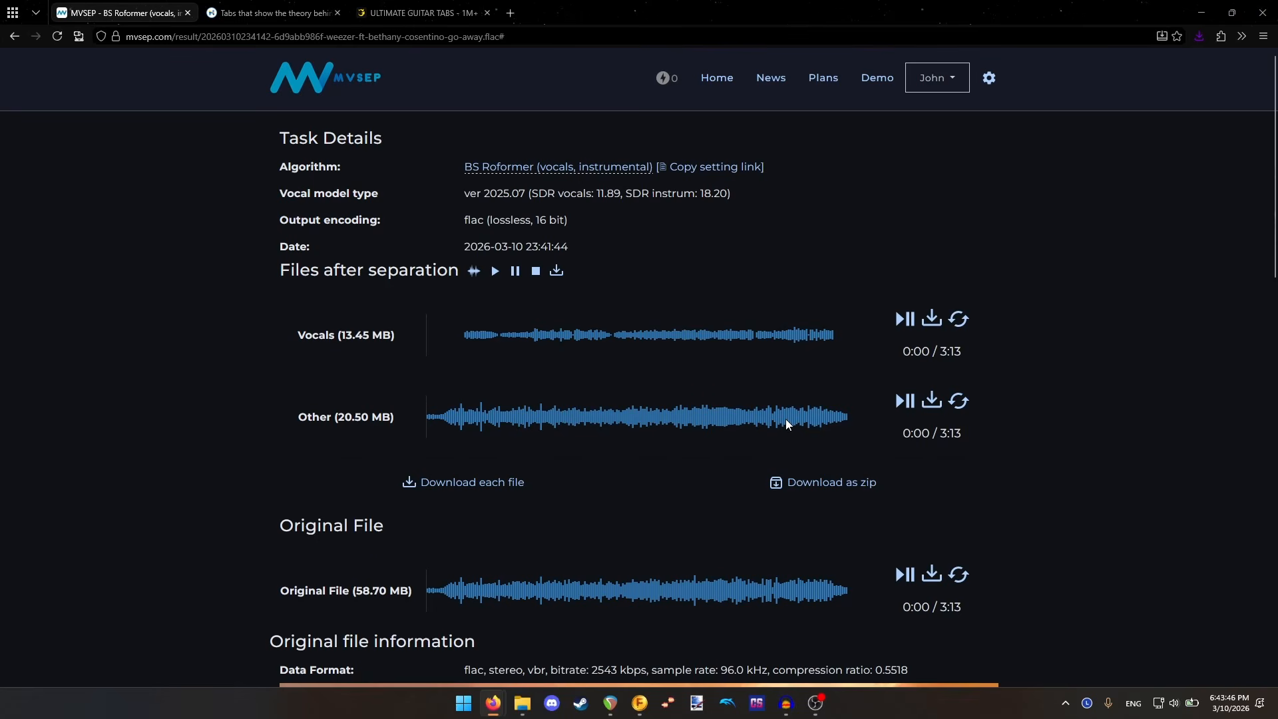
- Send the Other stem to a new separation through Remote Upload and check its file link
left_click(964, 403)
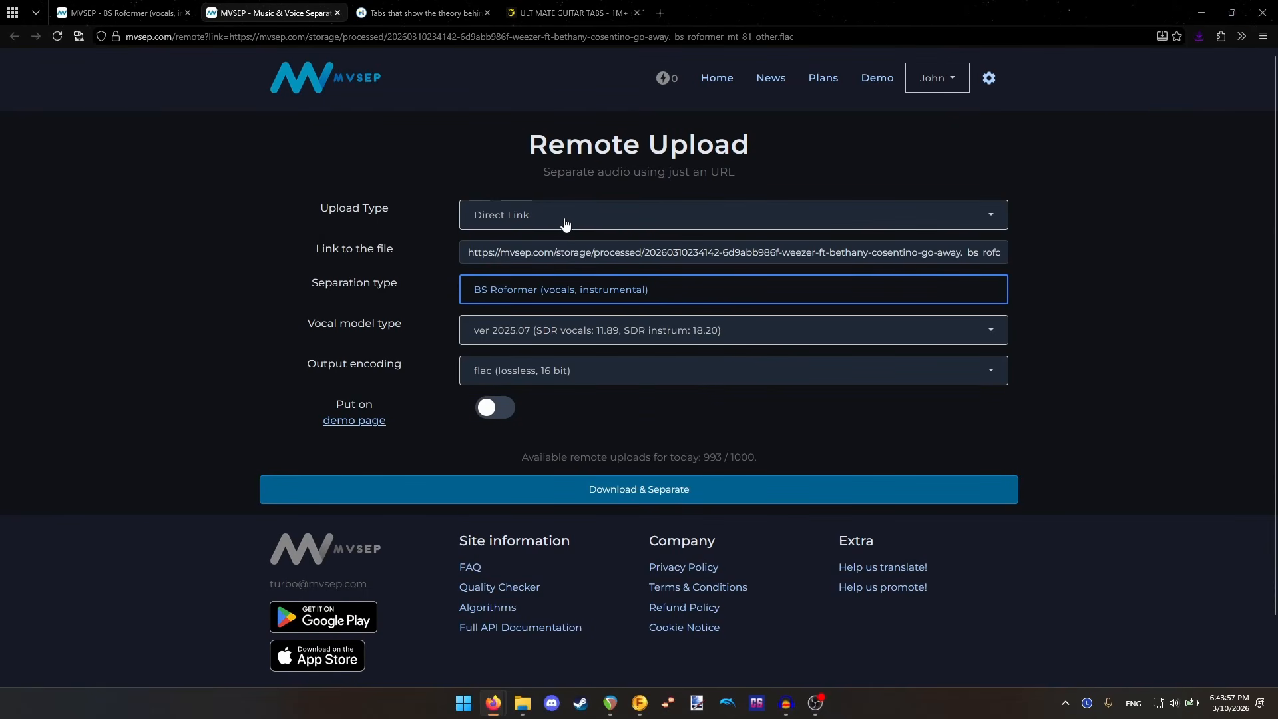
left_click_drag(473, 254, 1122, 273)
left_click(963, 253)
left_click(1032, 259)
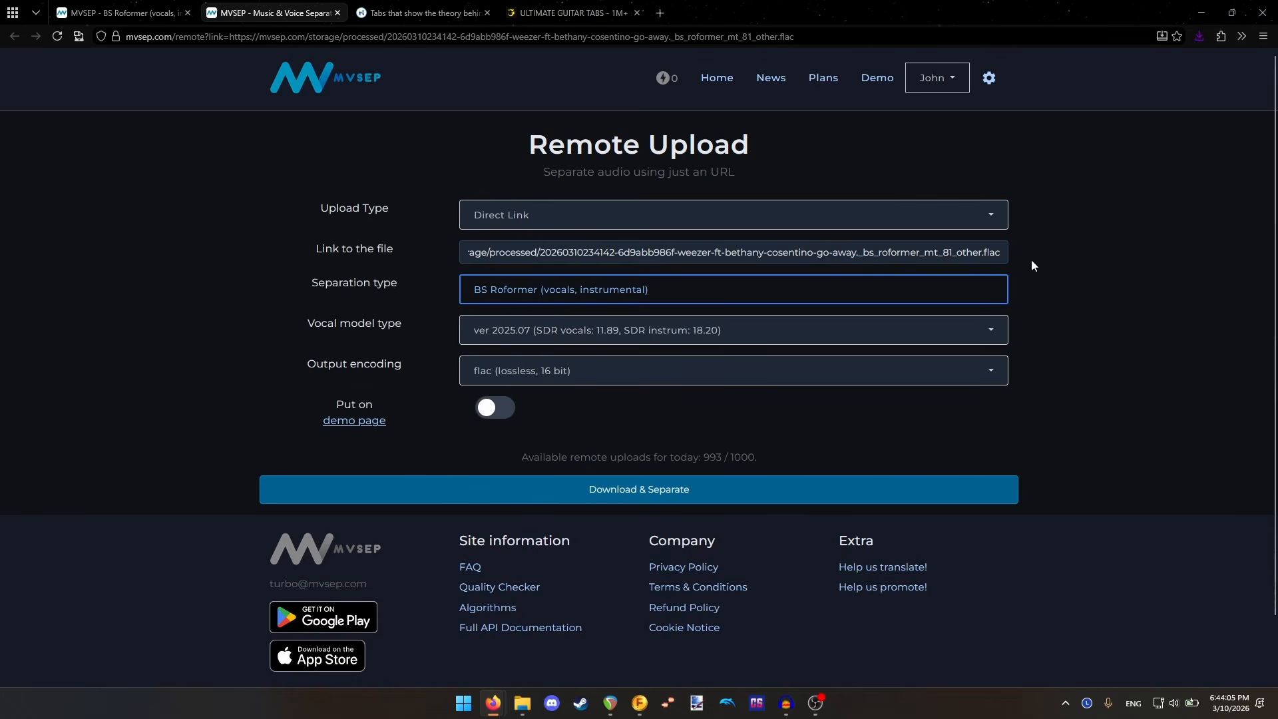
- Set the separation type to BS Roformer SW (vocals, bass, drums, guitar, piano, other) and start separating the linked stem
left_click(603, 294)
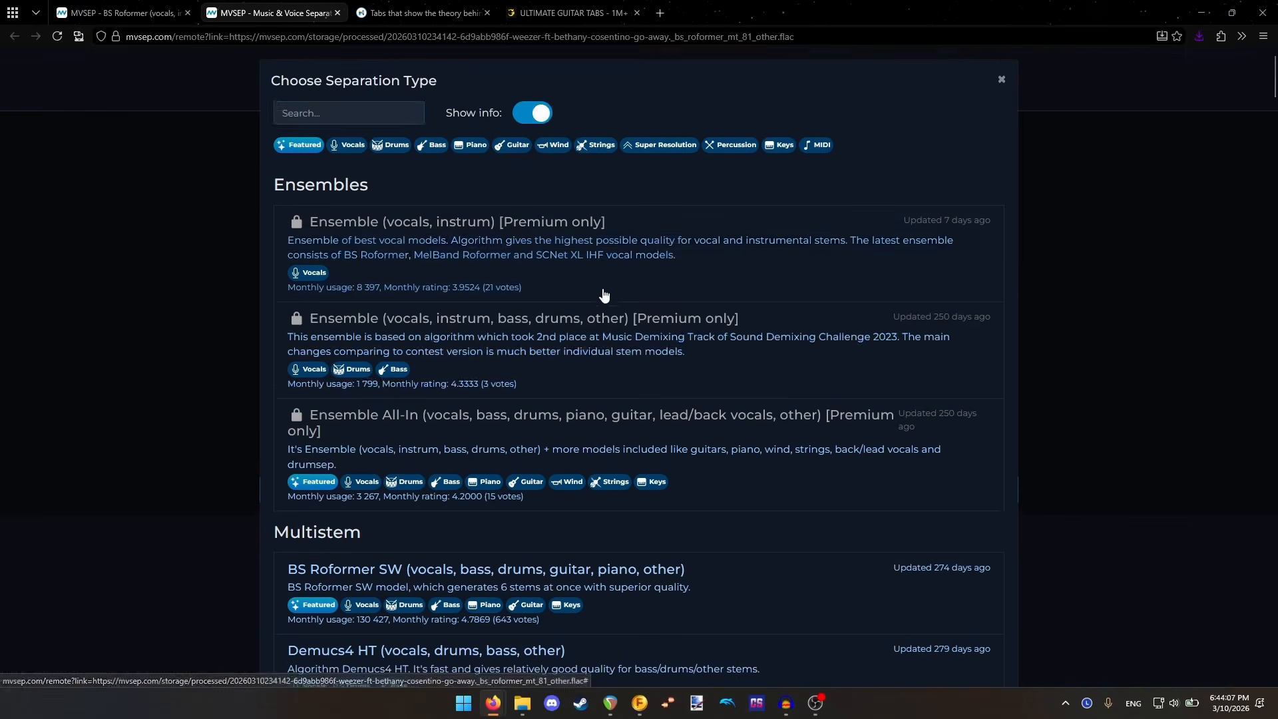
scroll(485, 517, "down", 2)
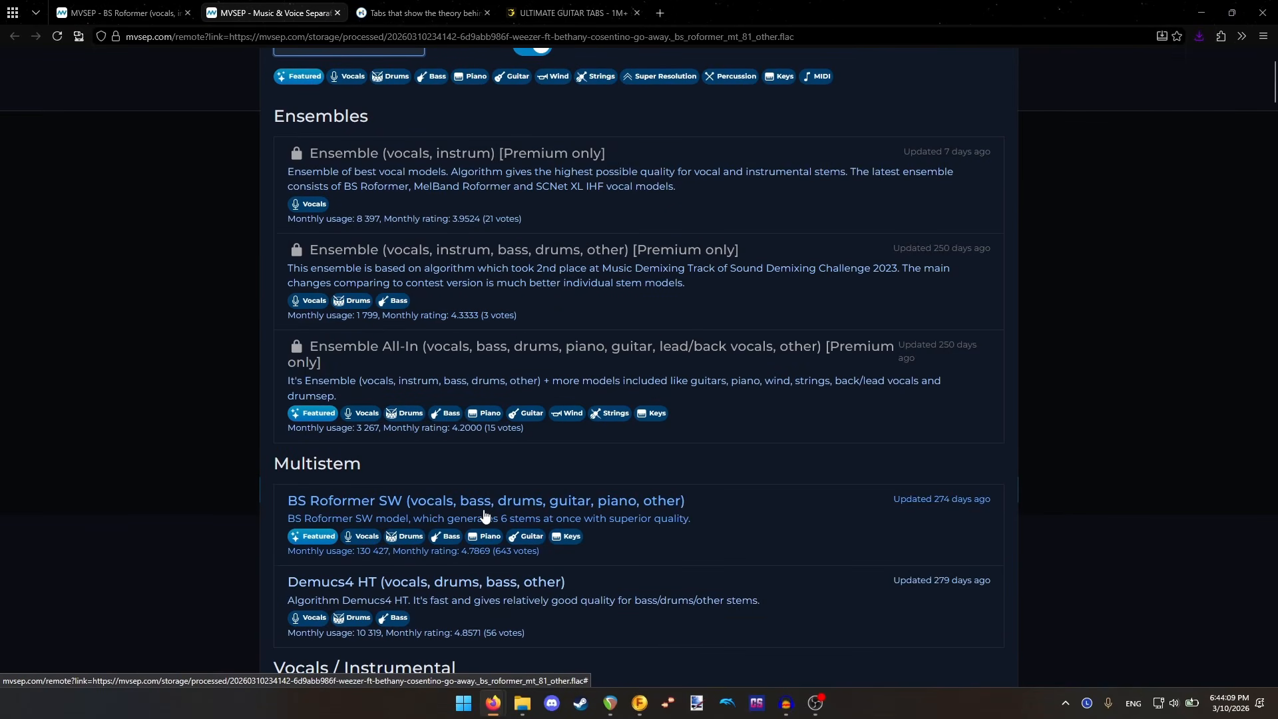
left_click(484, 517)
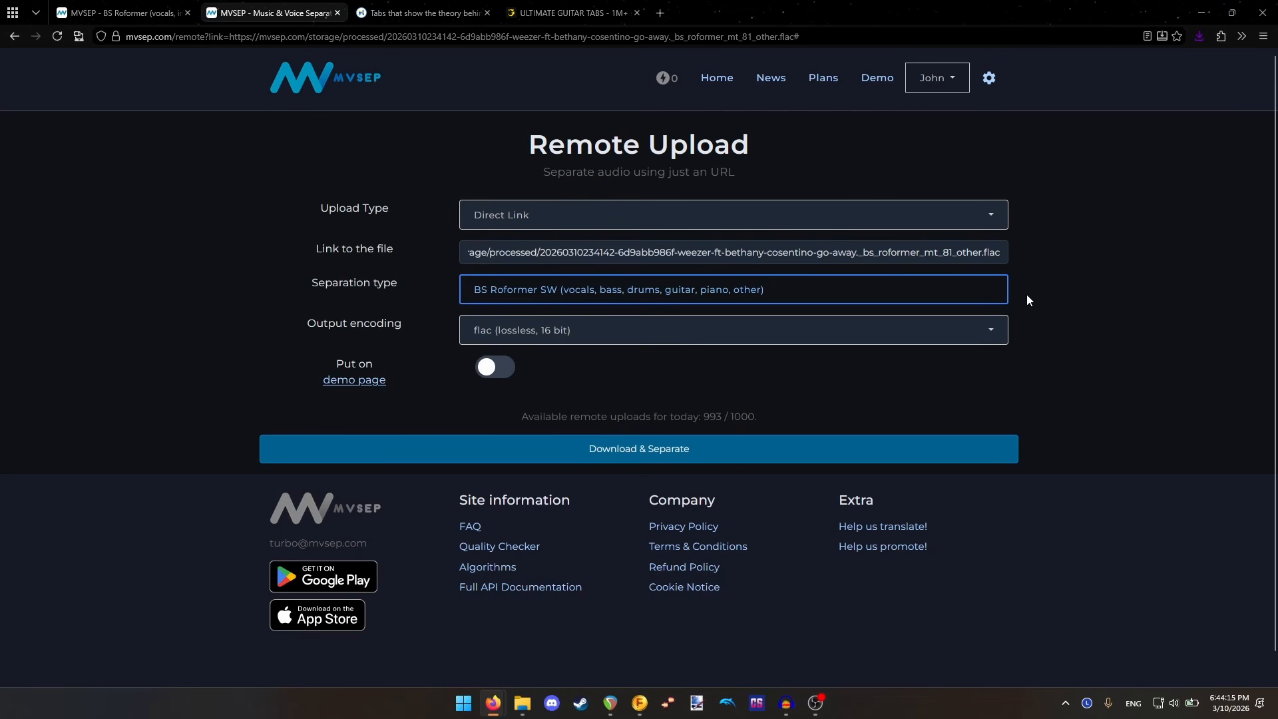
left_click(683, 456)
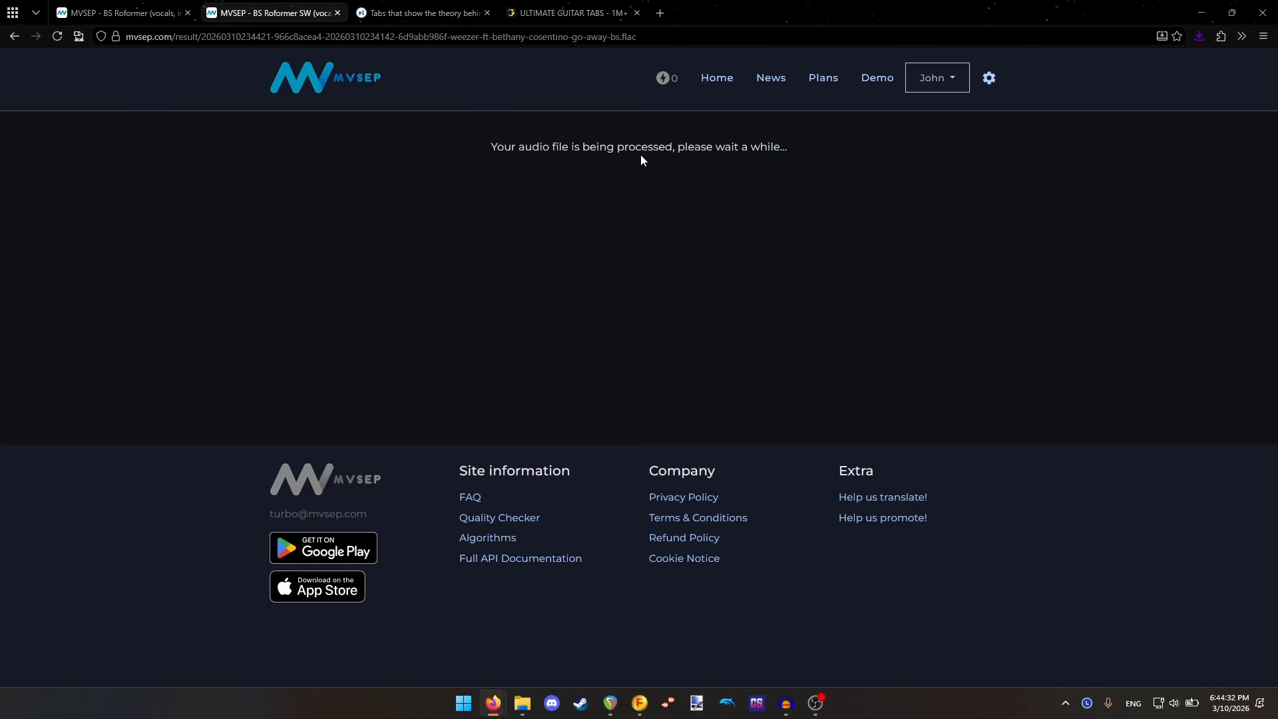
- Return to the MVSEP home page from the first result and examine the available separation types, from vocals and instruments to effects and restoration
left_click(119, 12)
left_click(722, 83)
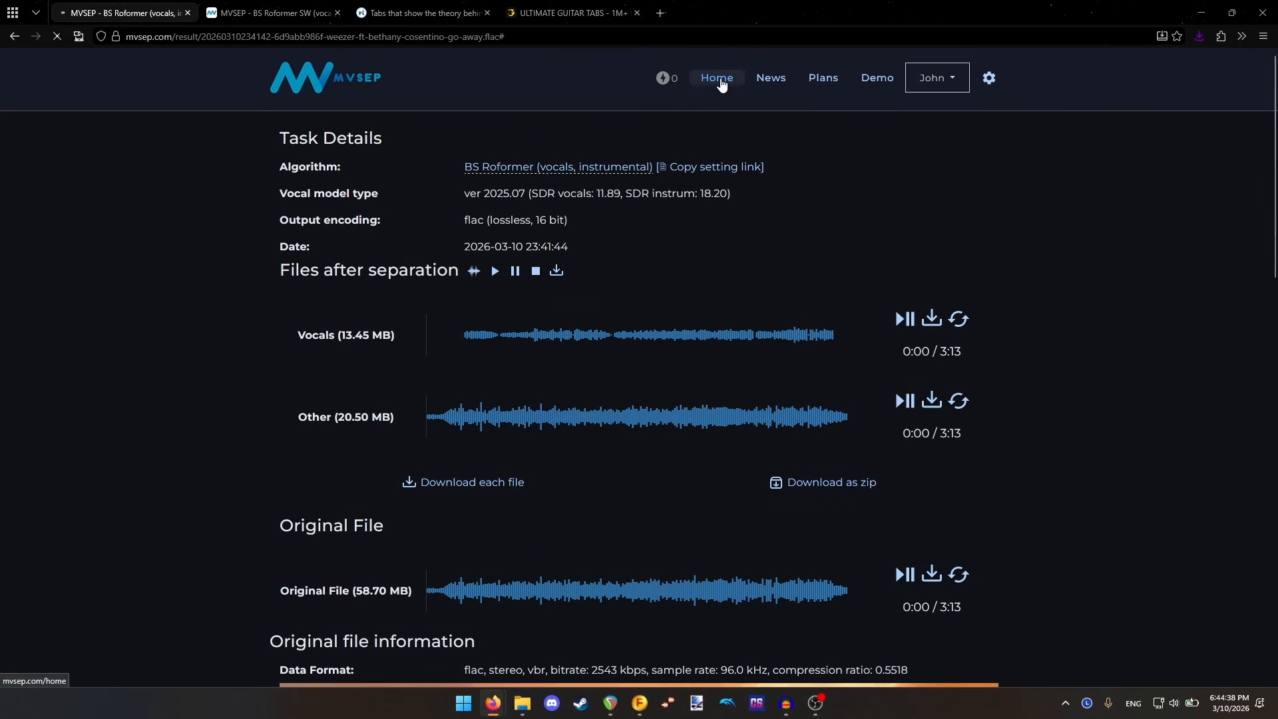
left_click(775, 229)
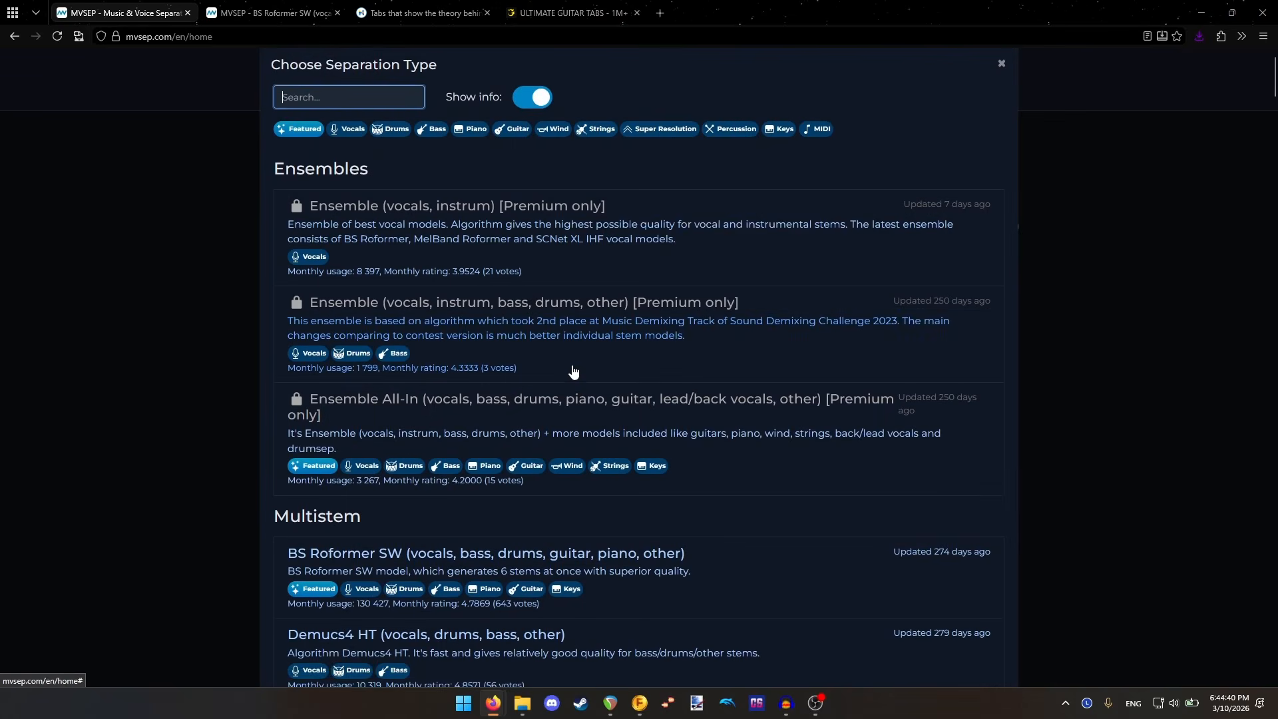
scroll(572, 371, "down", 8)
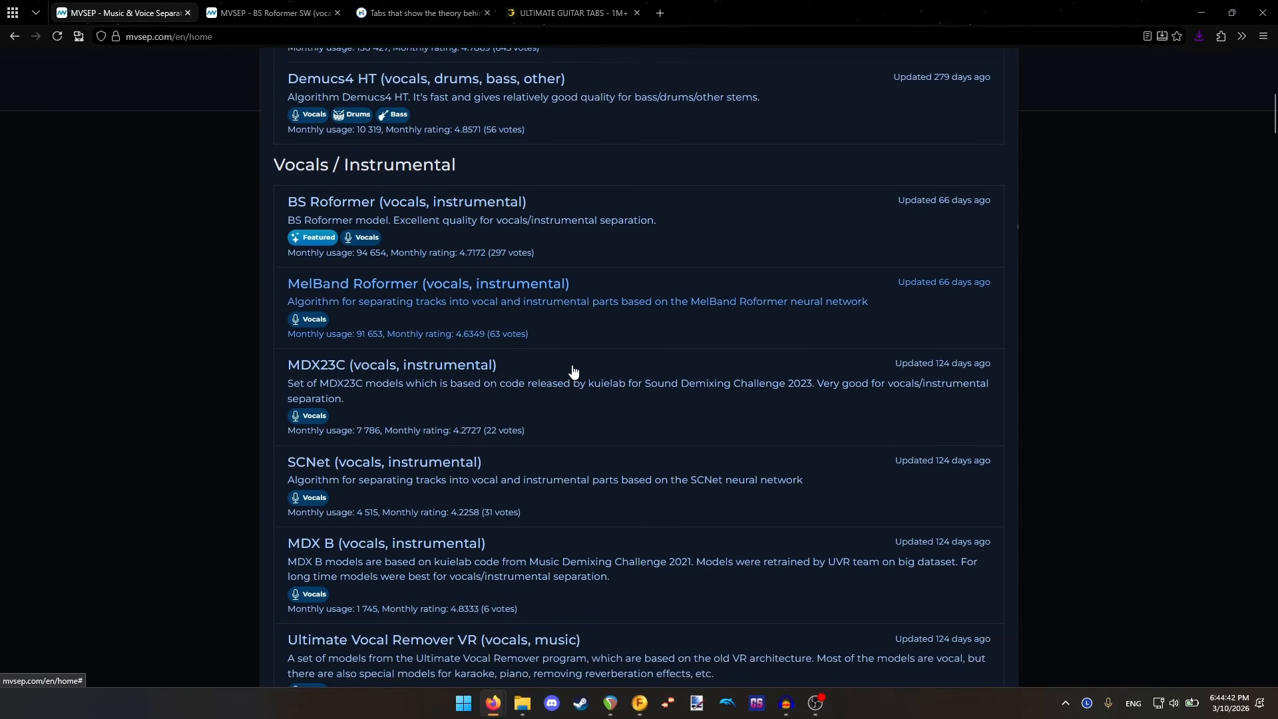
scroll(572, 371, "down", 7)
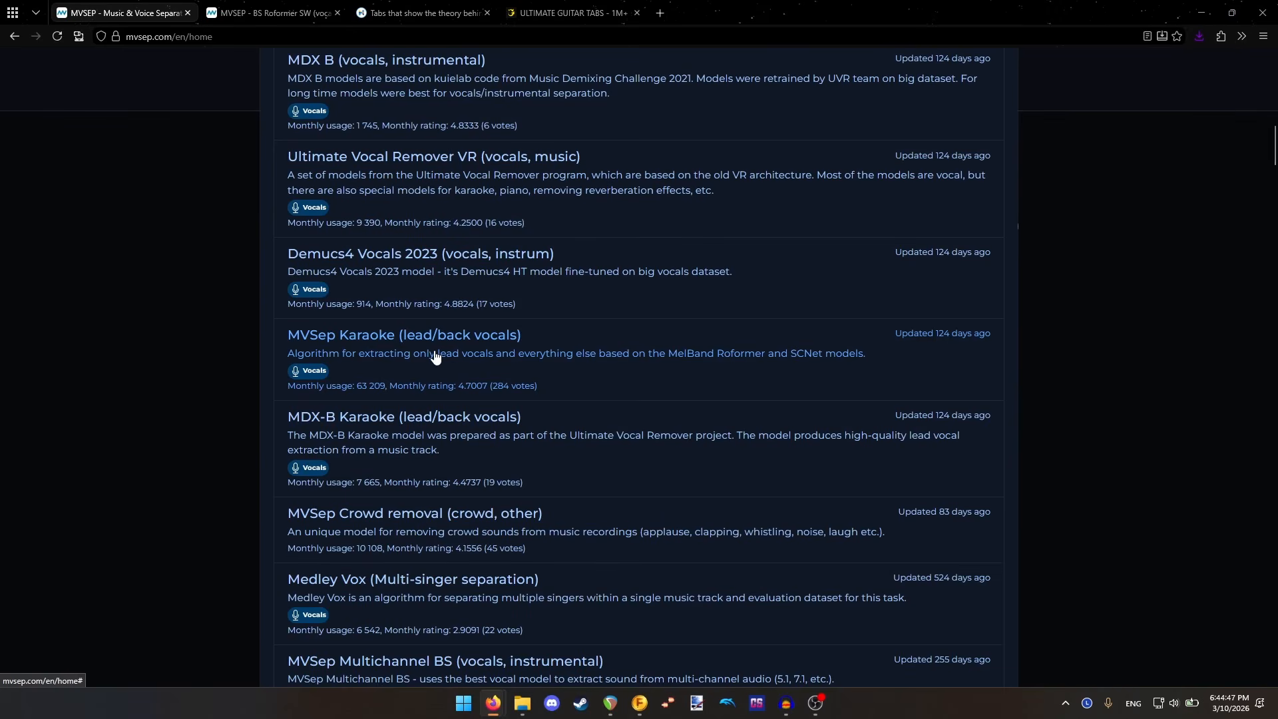
scroll(231, 354, "down", 9)
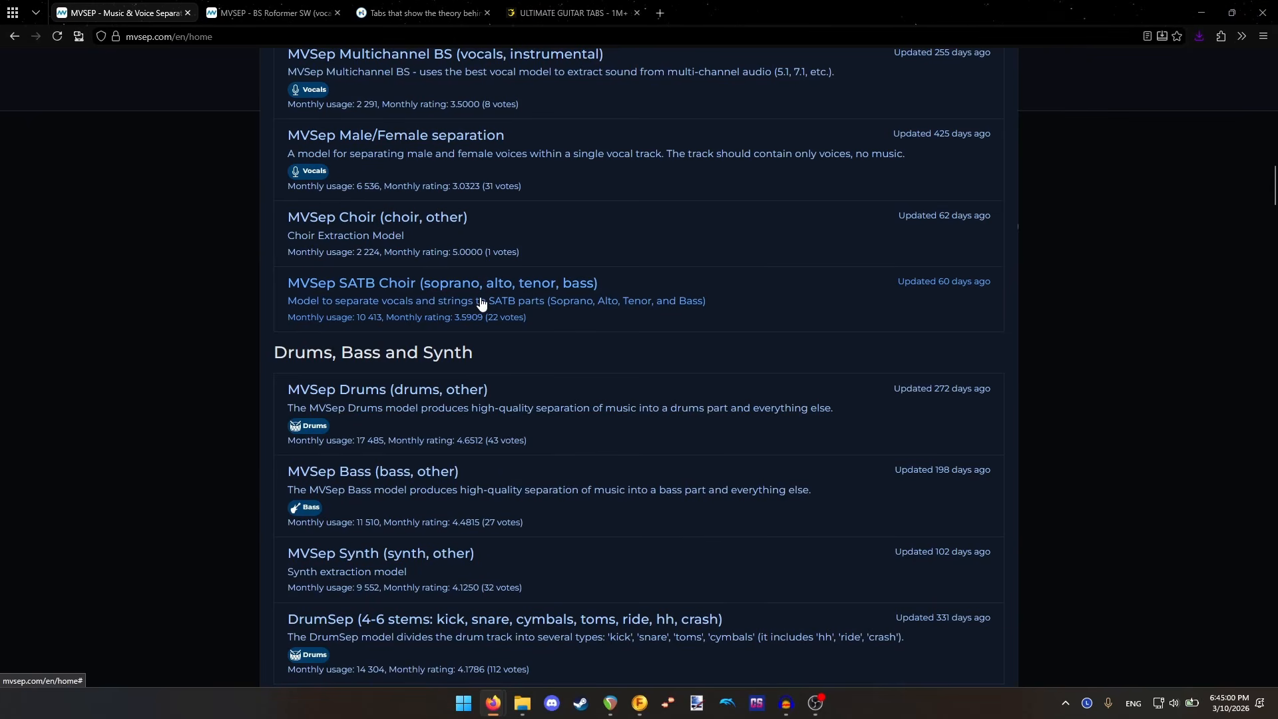
scroll(467, 261, "down", 6)
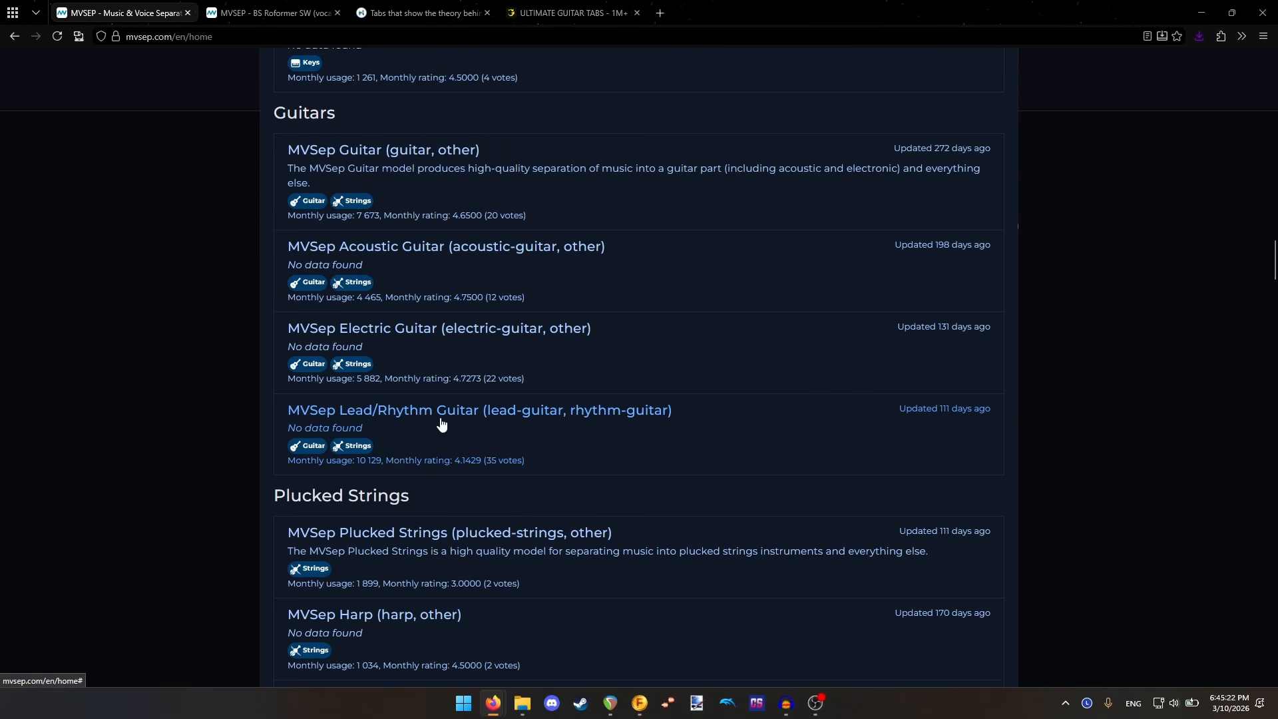
scroll(197, 297, "down", 15)
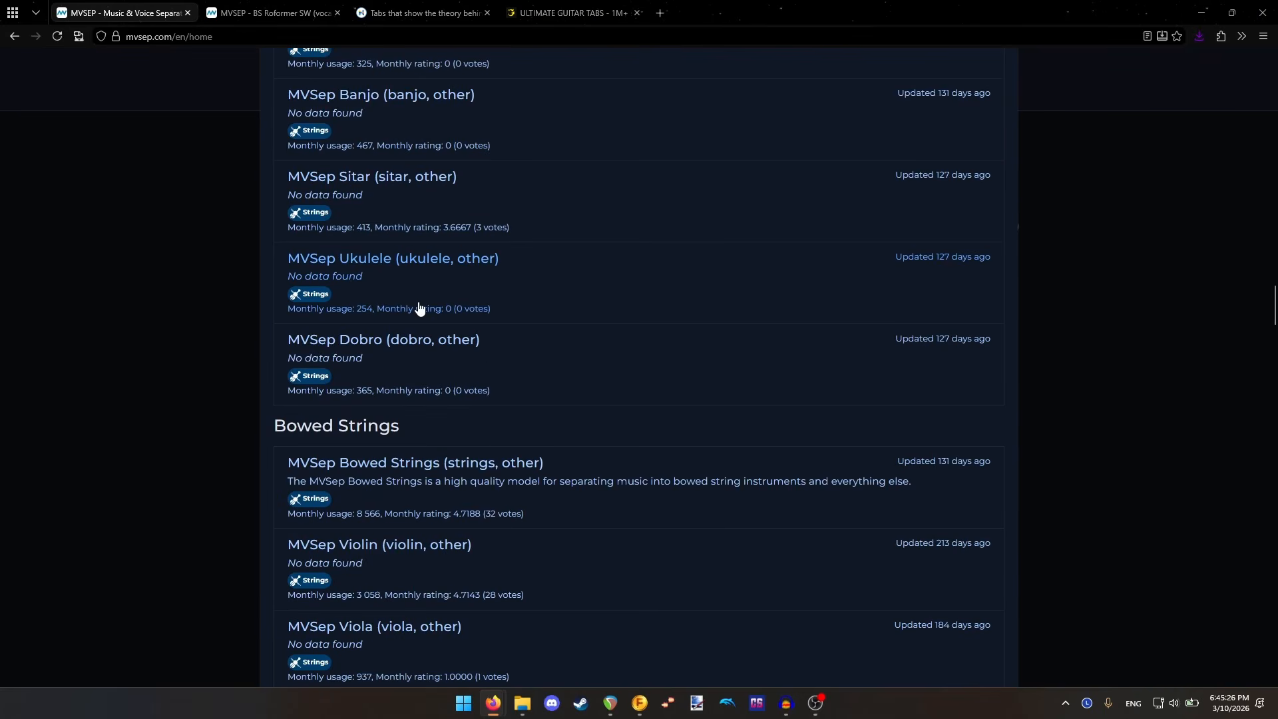
scroll(423, 307, "down", 20)
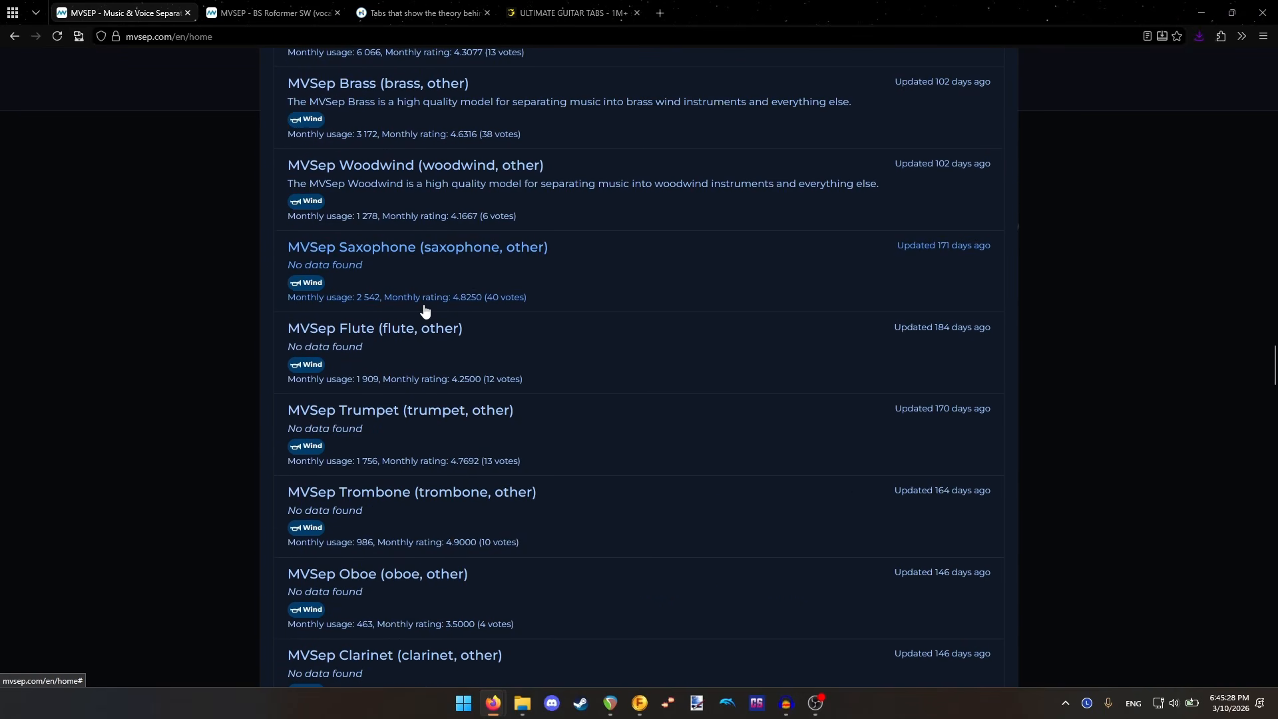
scroll(423, 315, "down", 12)
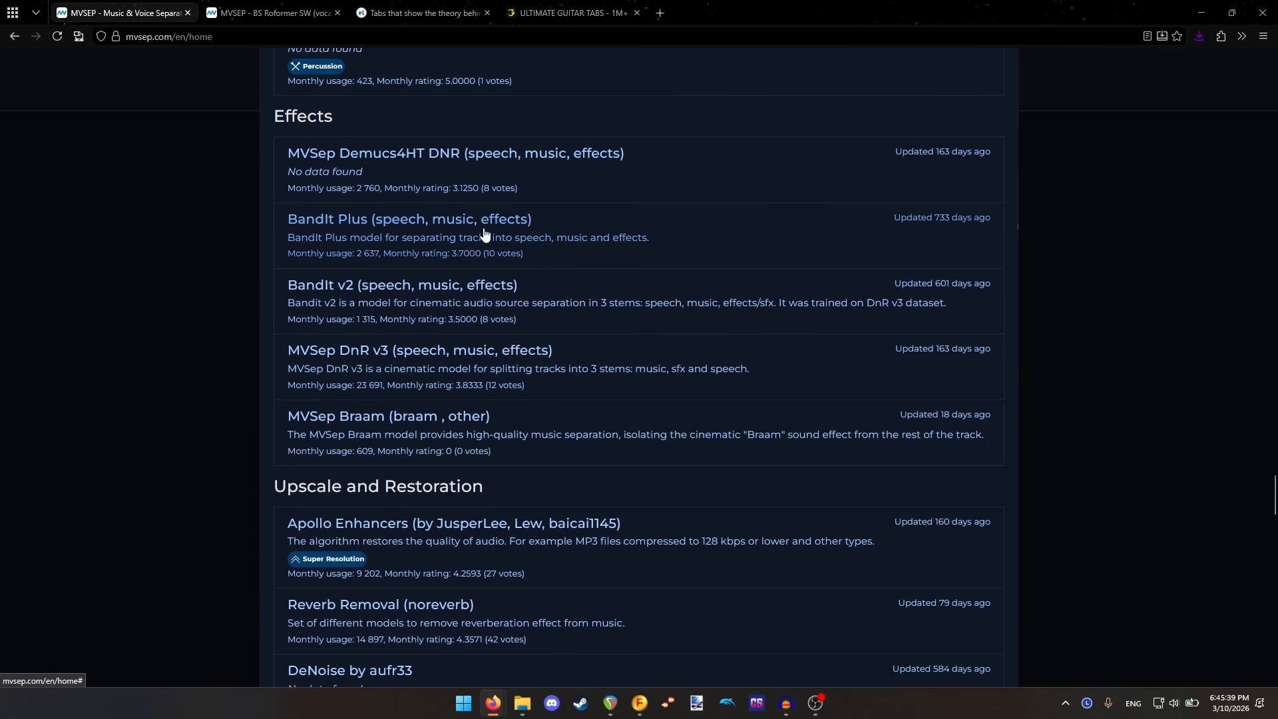
scroll(226, 297, "down", 5)
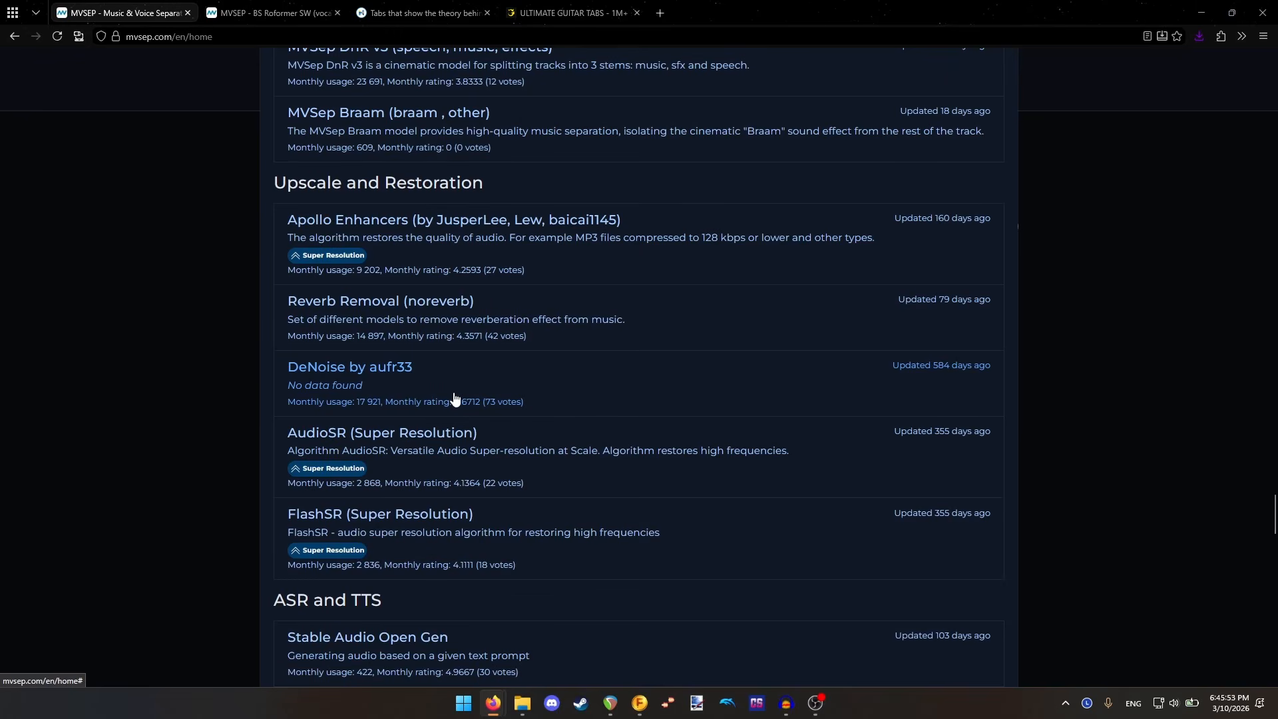
scroll(901, 433, "up", 15)
scroll(879, 412, "up", 15)
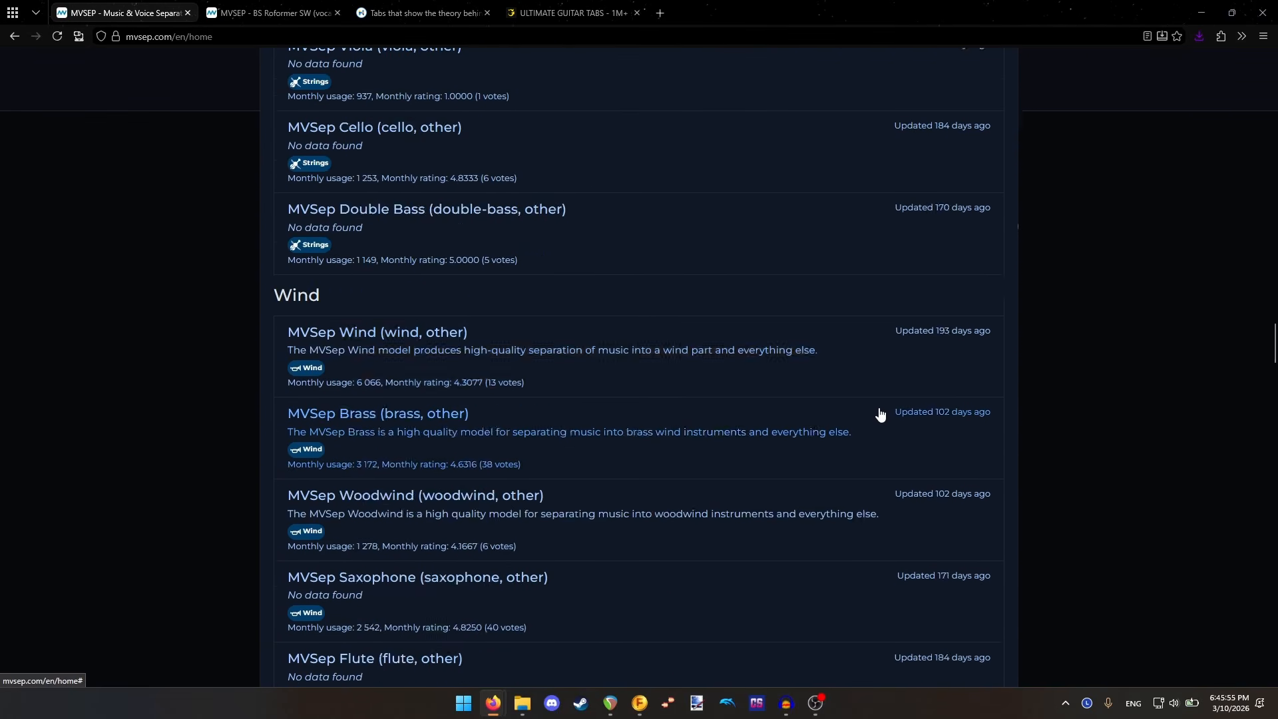
scroll(875, 413, "up", 15)
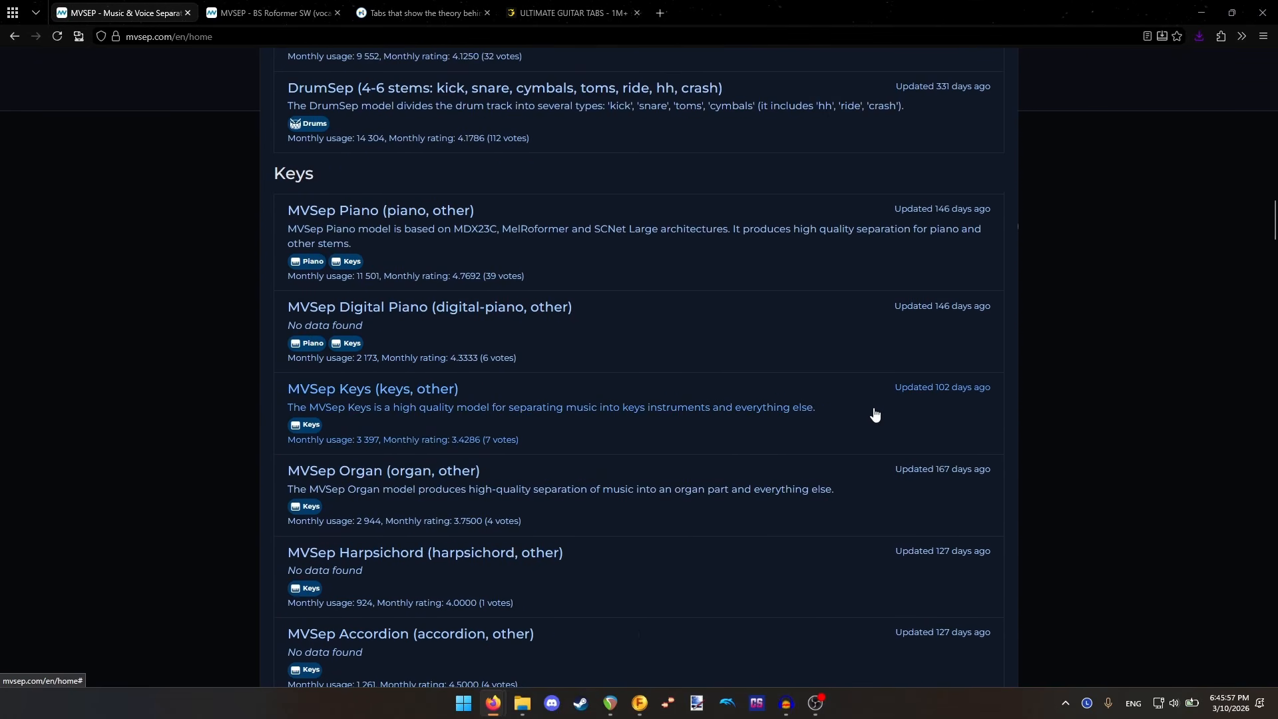
scroll(1001, 331, "up", 5)
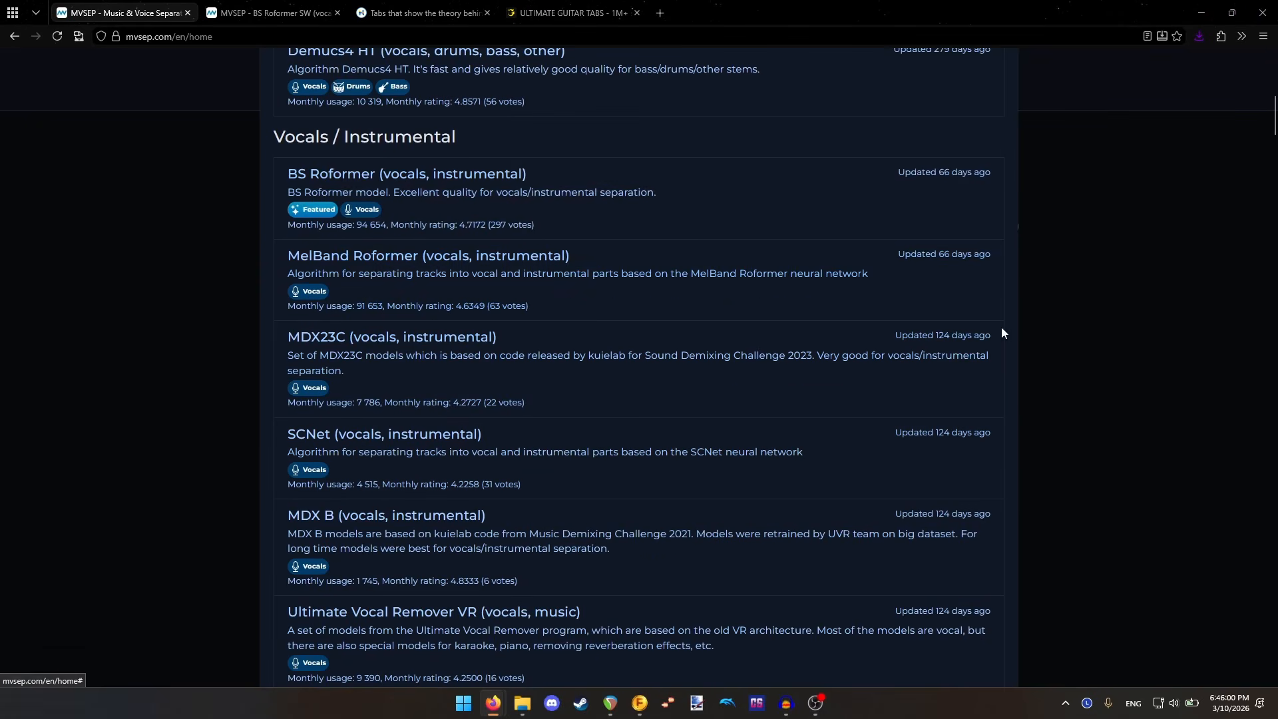
- Choose BS Roformer (vocals, instrumental) as the separation type and examine its vocal model versions, keeping ver 2025.07
left_click(525, 219)
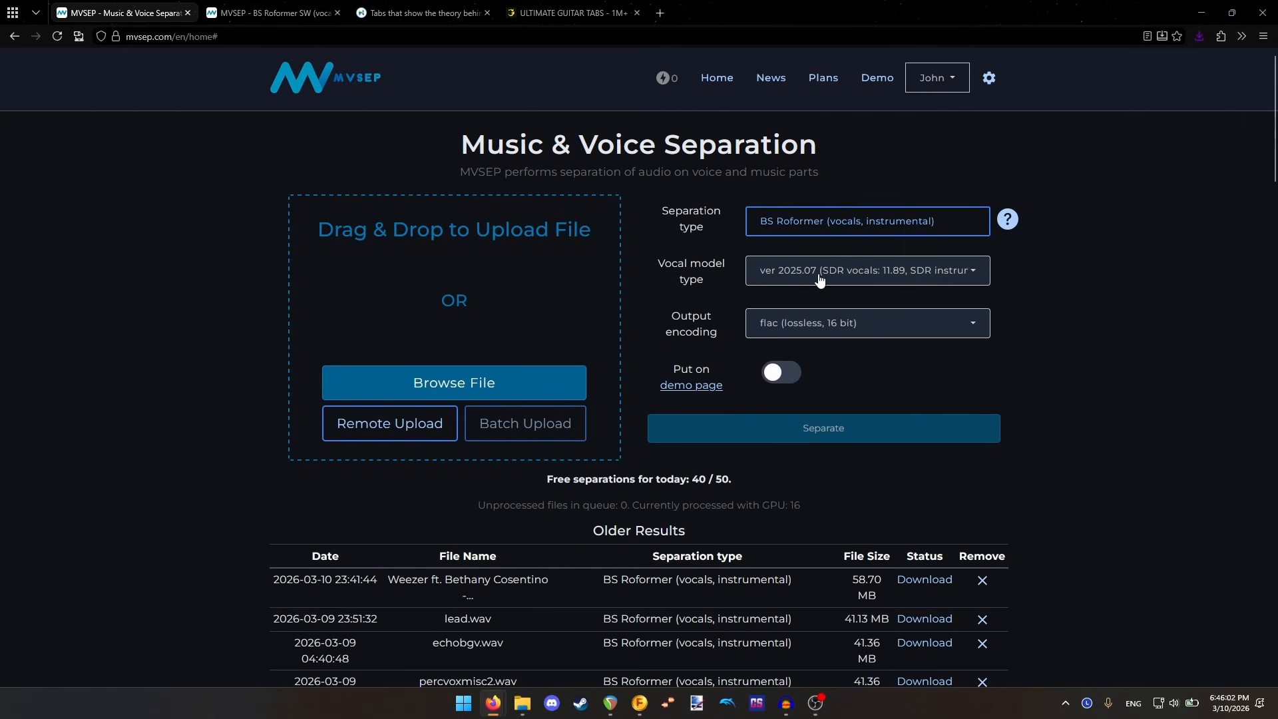
left_click(808, 280)
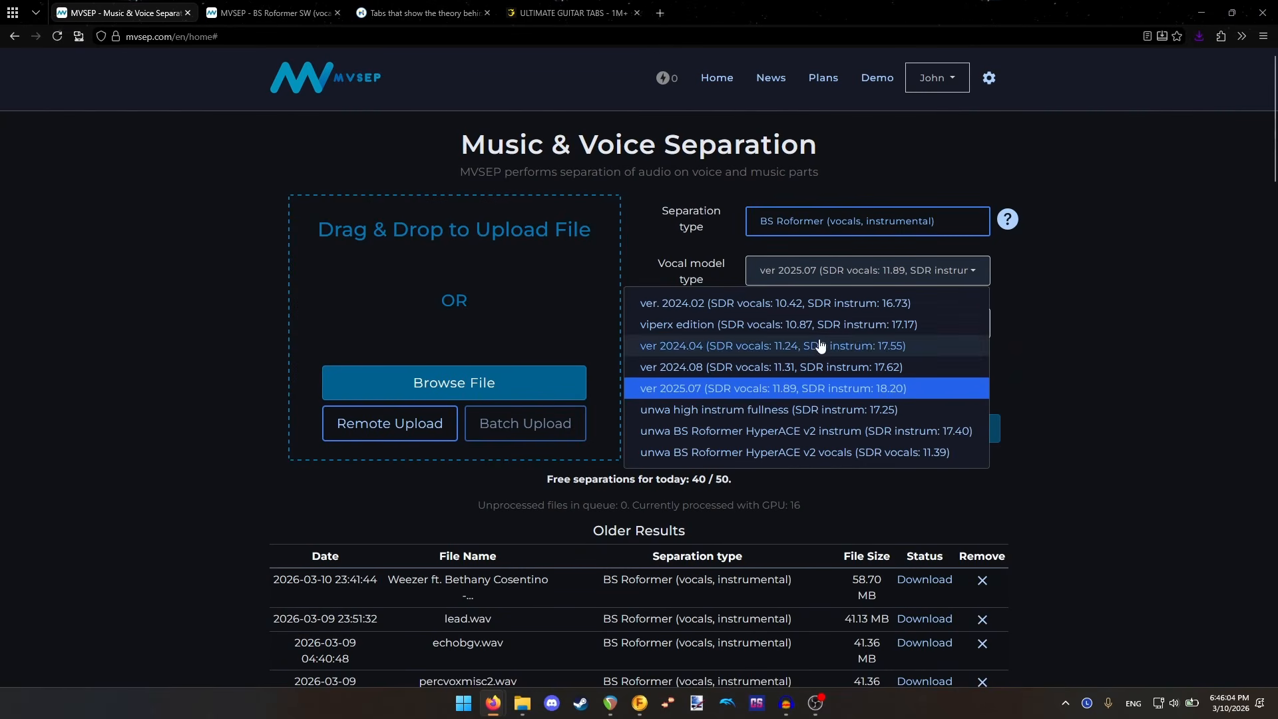
left_click(964, 278)
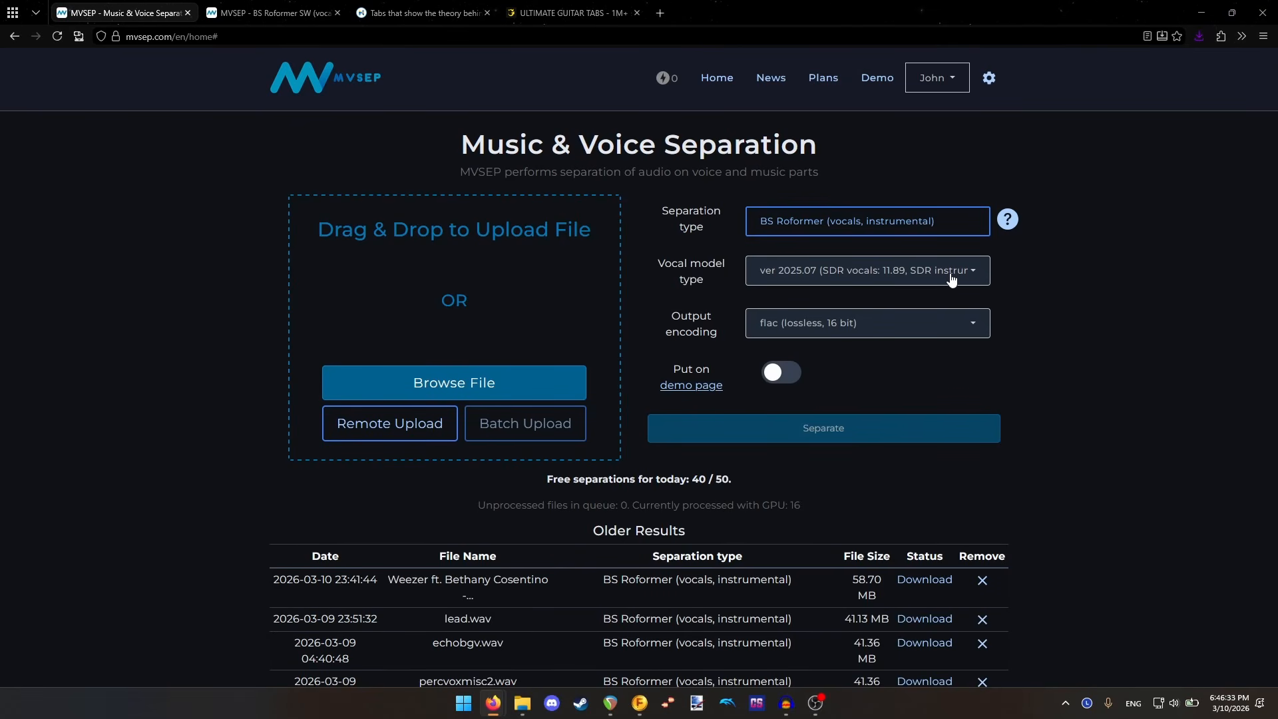
- Switch to the BS Roformer SW result page and examine the waveforms of the separated stems
left_click(269, 6)
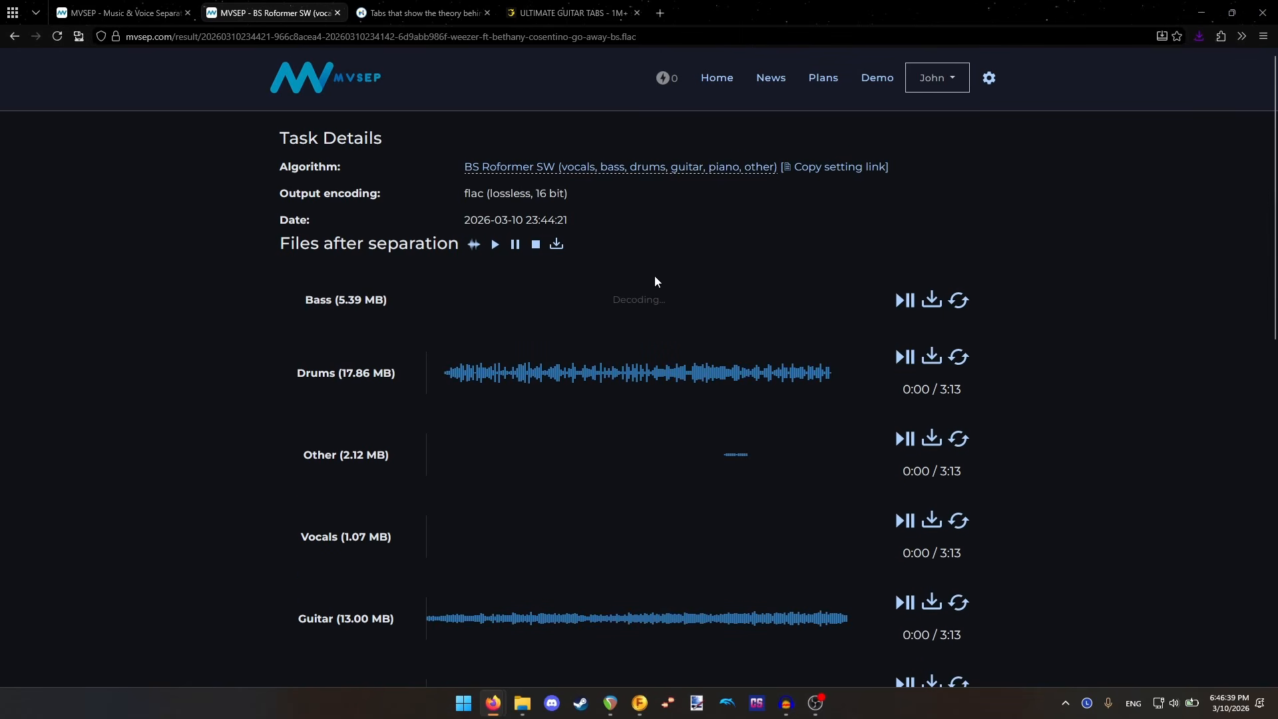
scroll(548, 282, "down", 1)
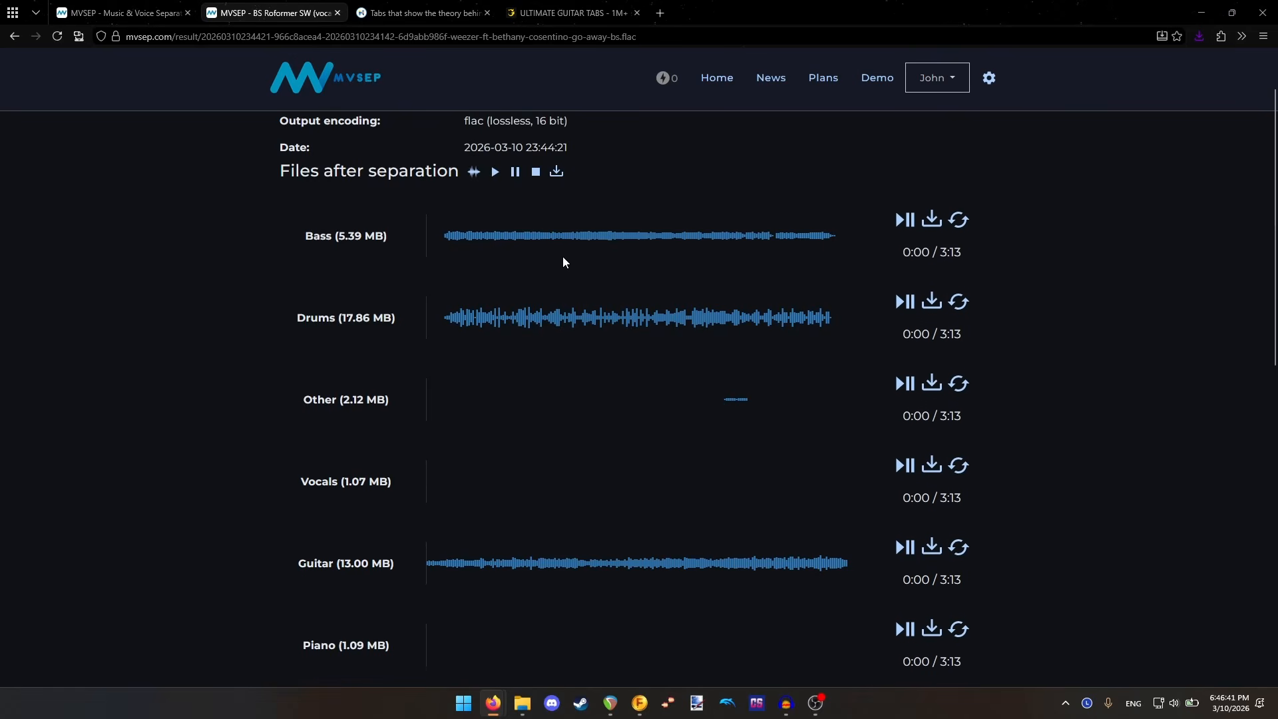
scroll(579, 379, "down", 1)
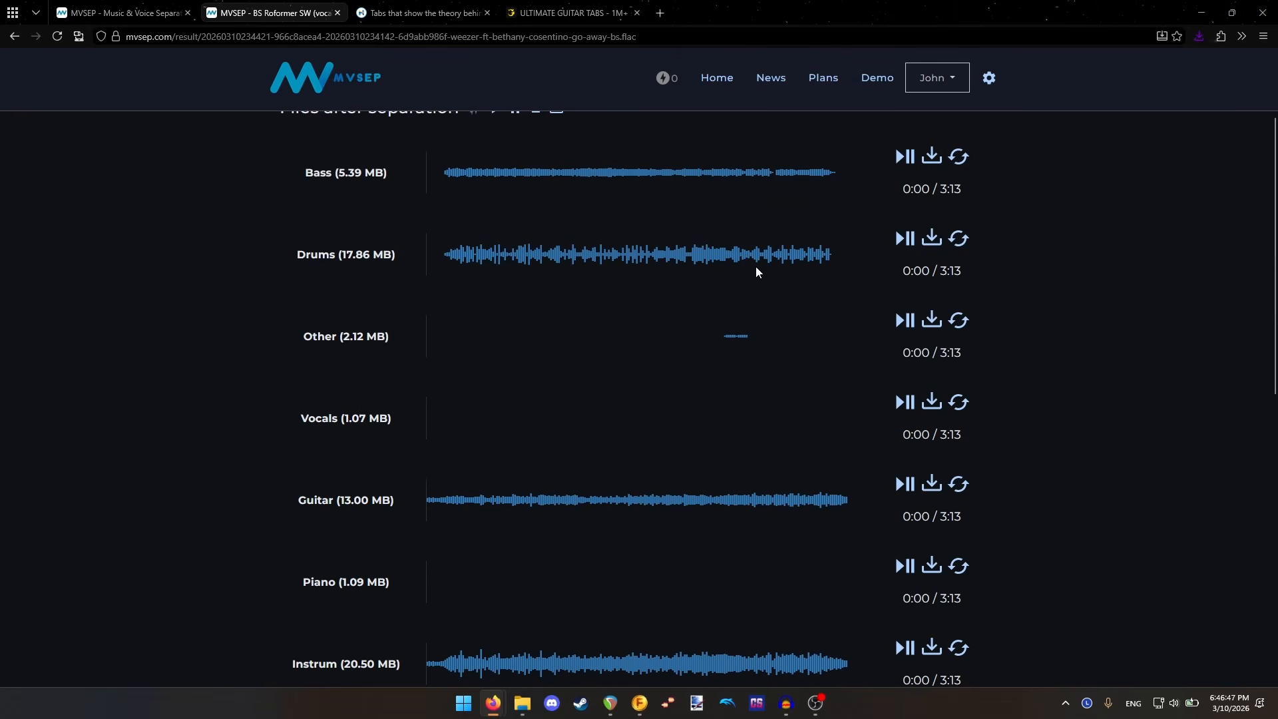
- Download the bass, drums and guitar stems into the Go Away folder as FLAC files named bass, drums and guitar
scroll(732, 376, "up", 1)
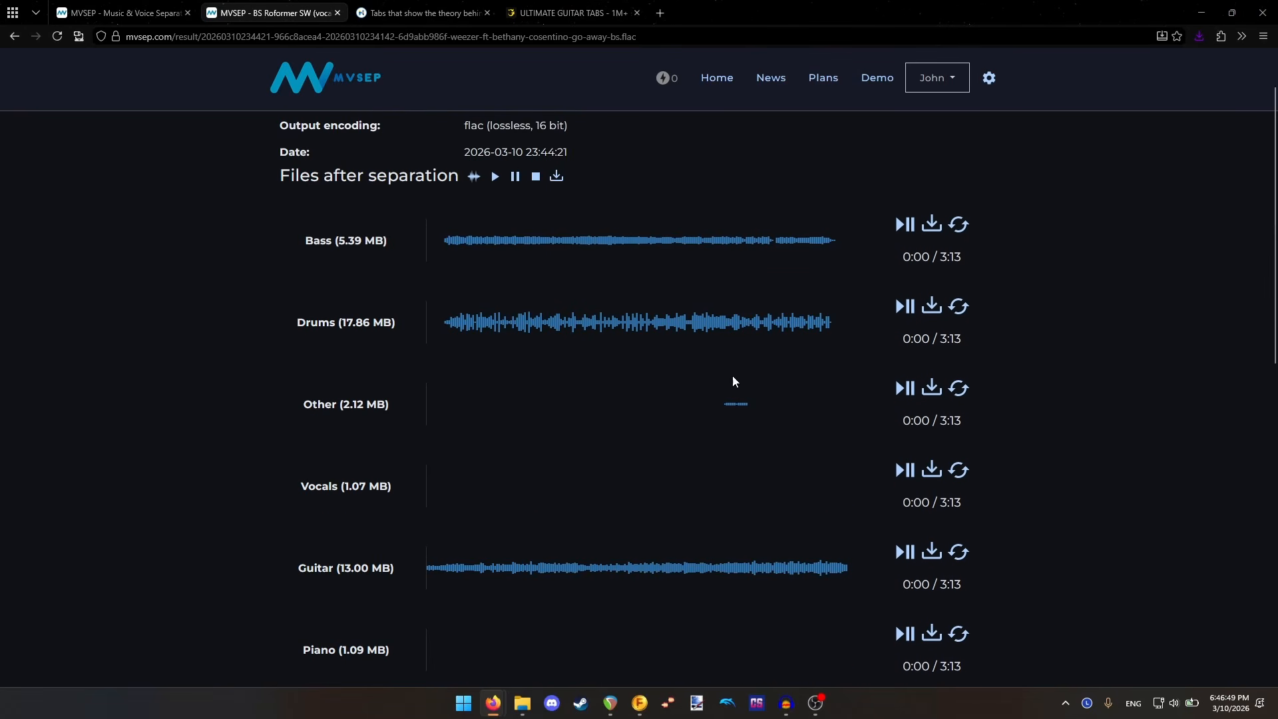
left_click(932, 225)
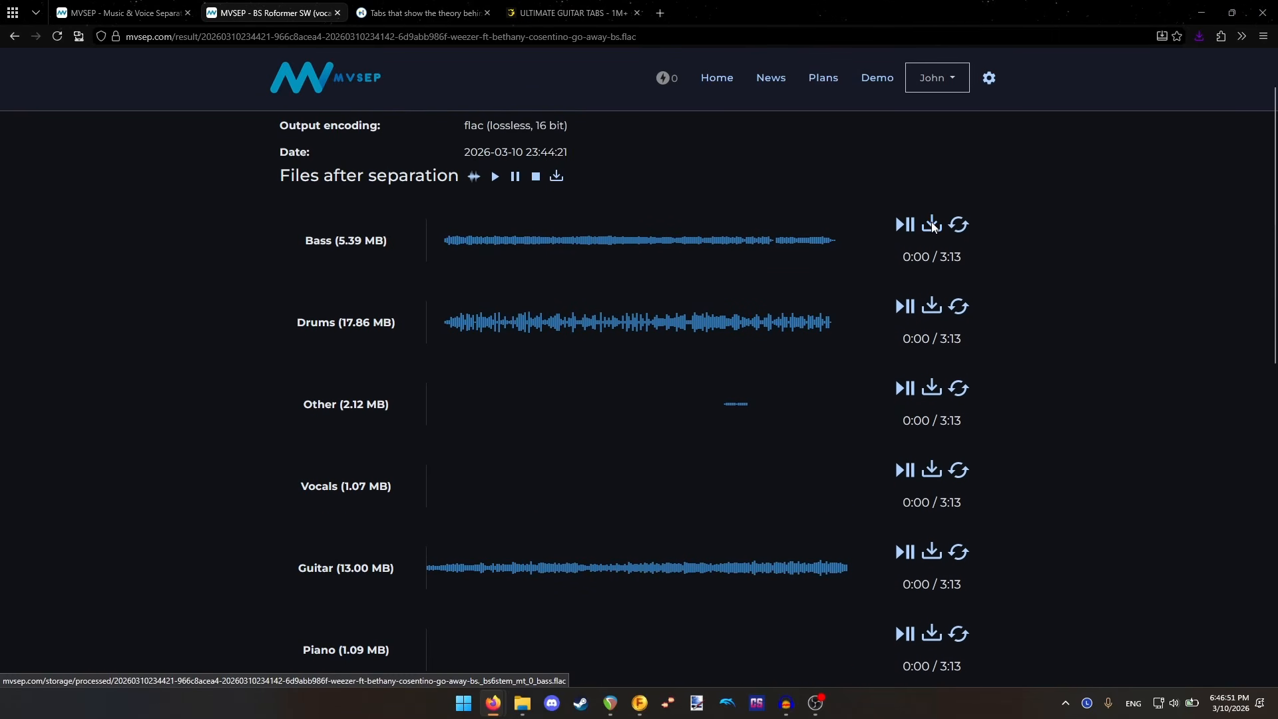
type("bass")
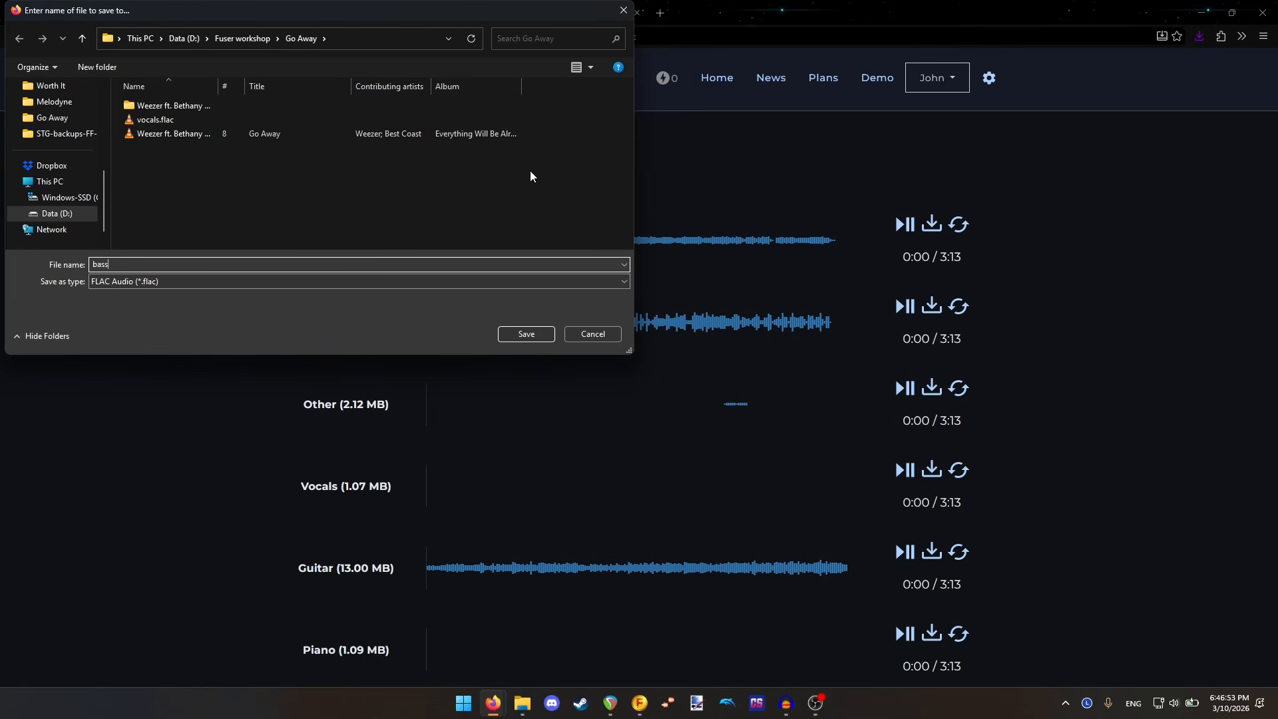
key("Return")
left_click(932, 307)
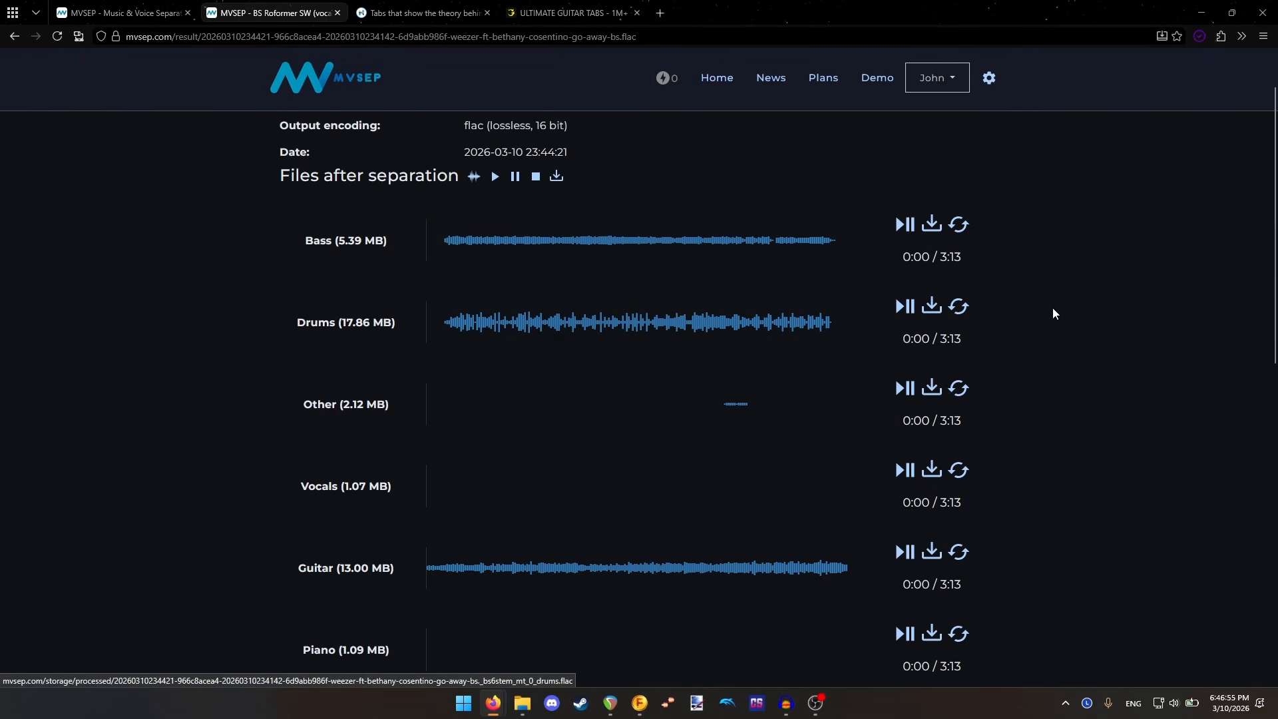
type("drums")
key("Return")
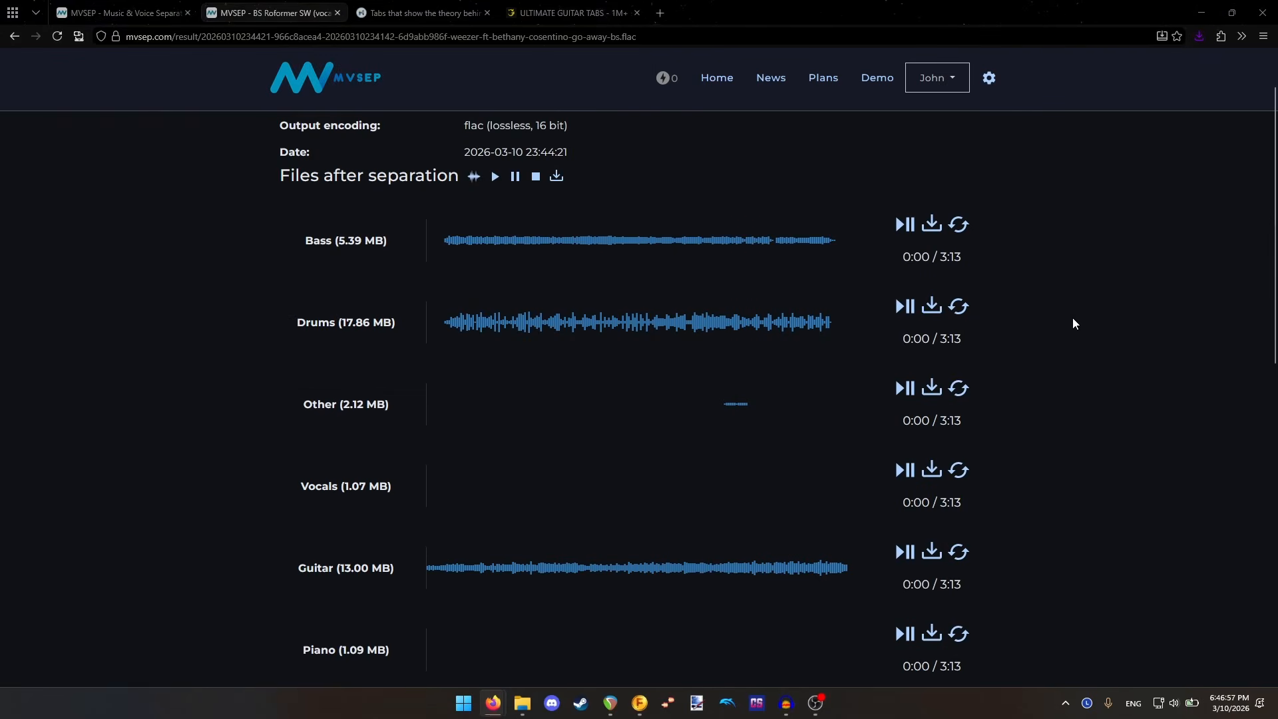
left_click(932, 552)
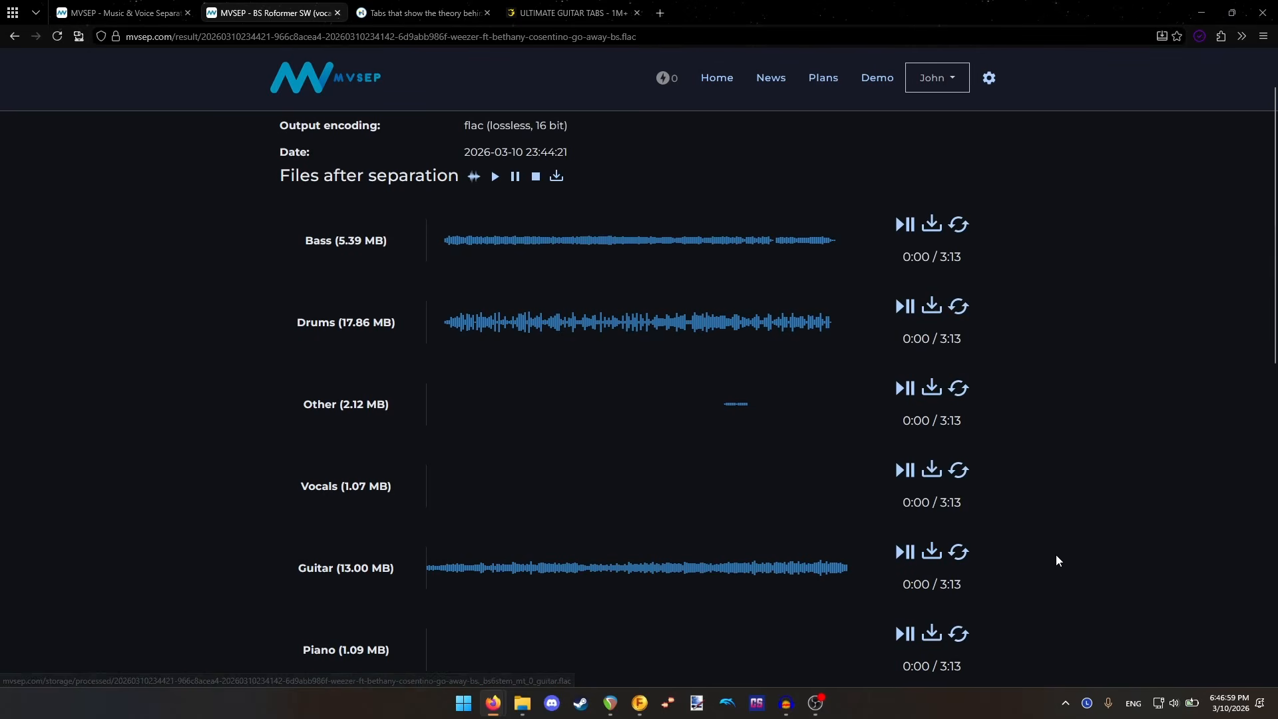
type("guitar")
key("Return")
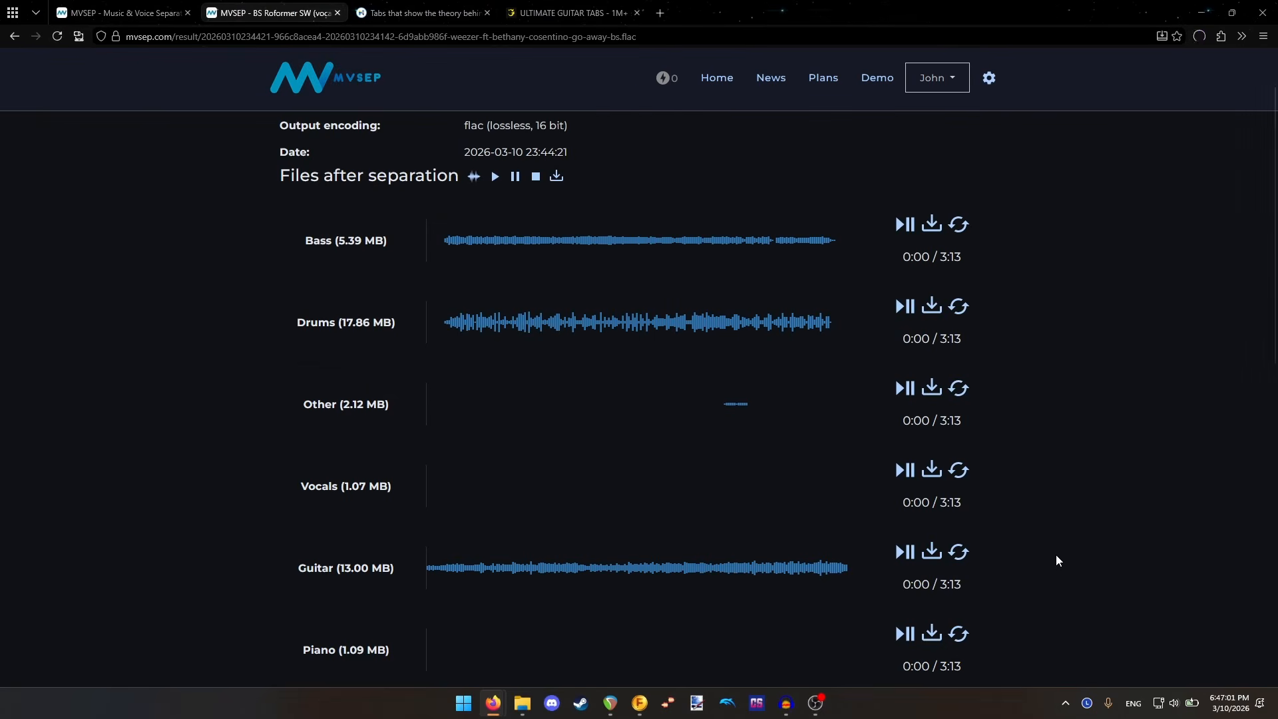
scroll(1055, 554, "down", 2)
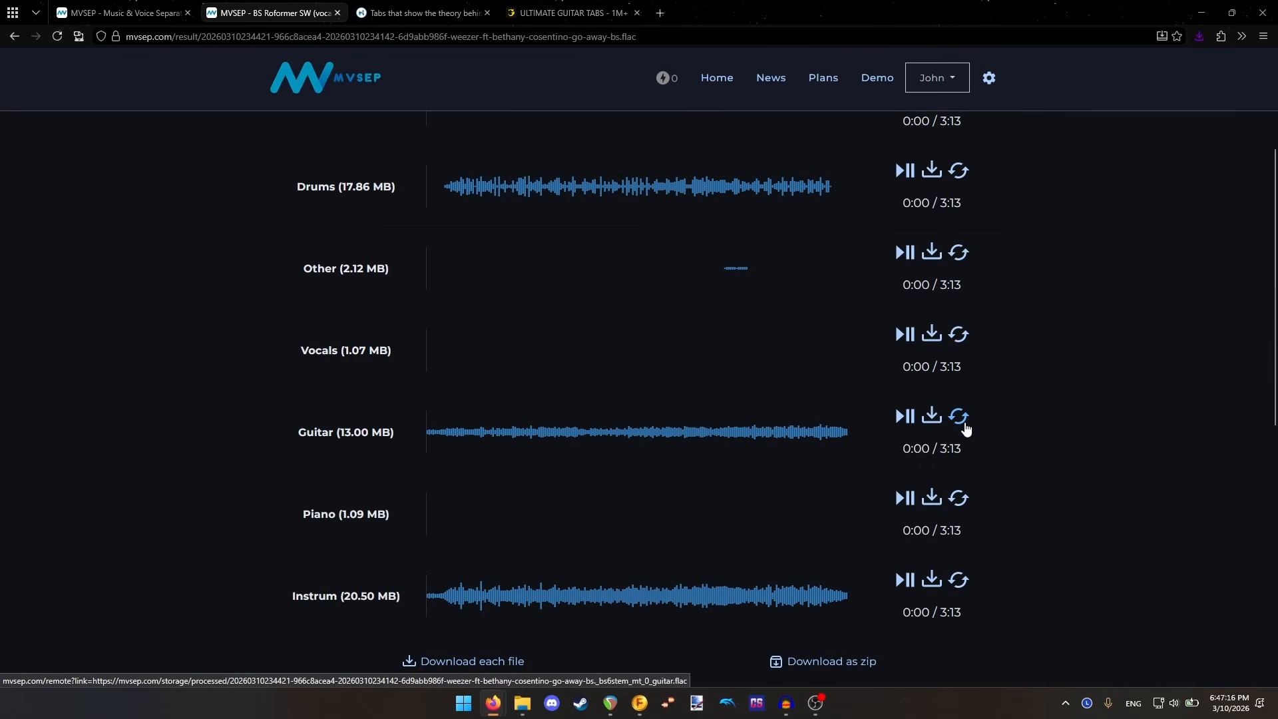
scroll(873, 423, "up", 1)
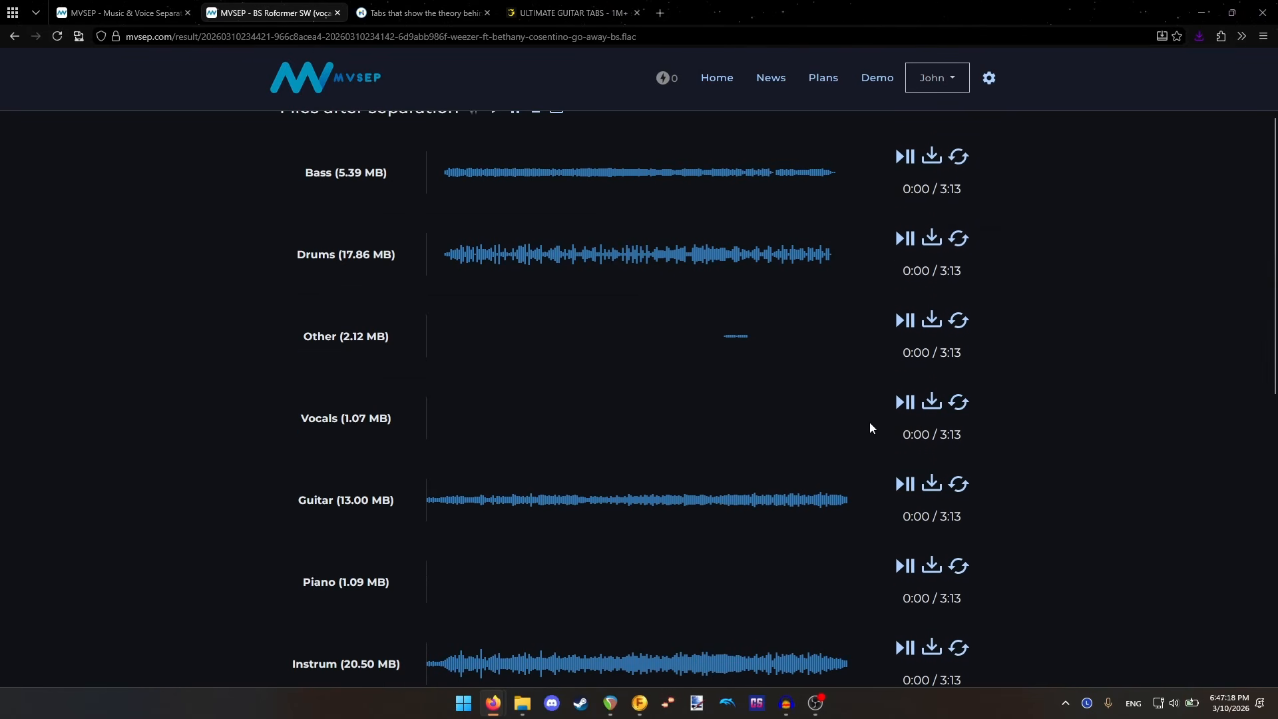
scroll(869, 427, "up", 1)
scroll(869, 427, "up", 1)
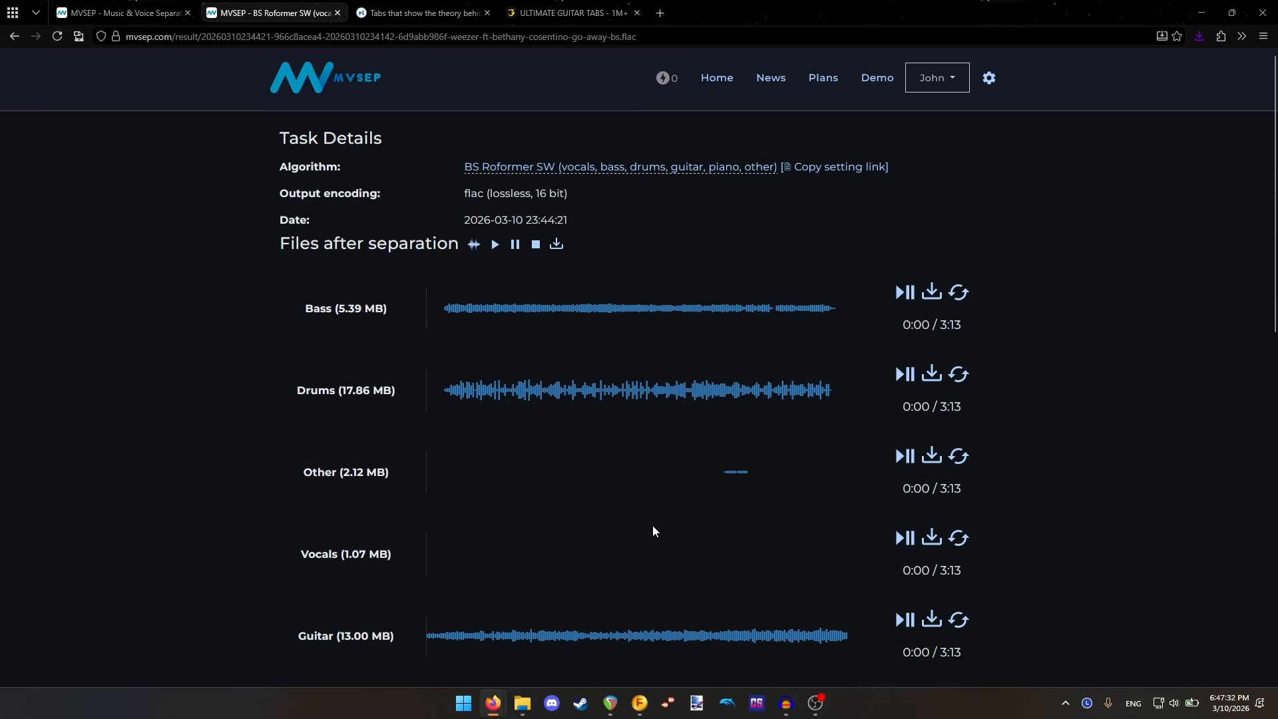
- Switch to REAPER and open the recent project FUSER Custom Template.rpp
left_click(610, 702)
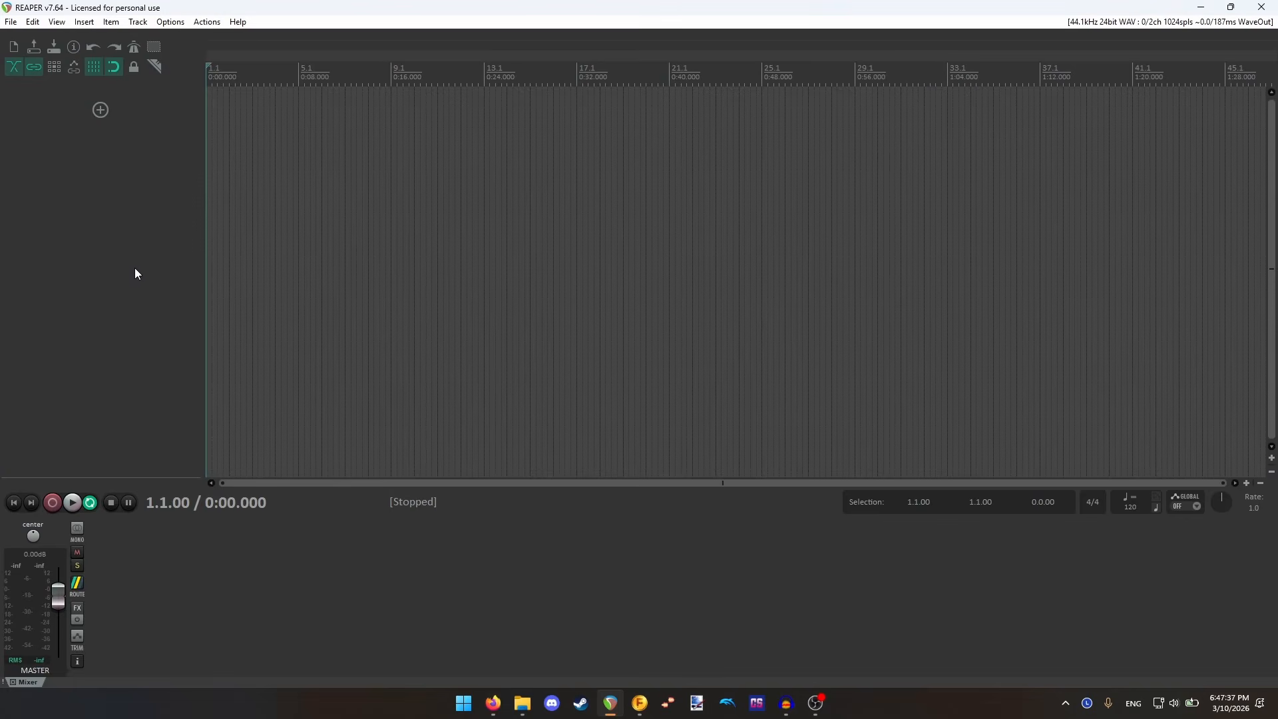
left_click(9, 24)
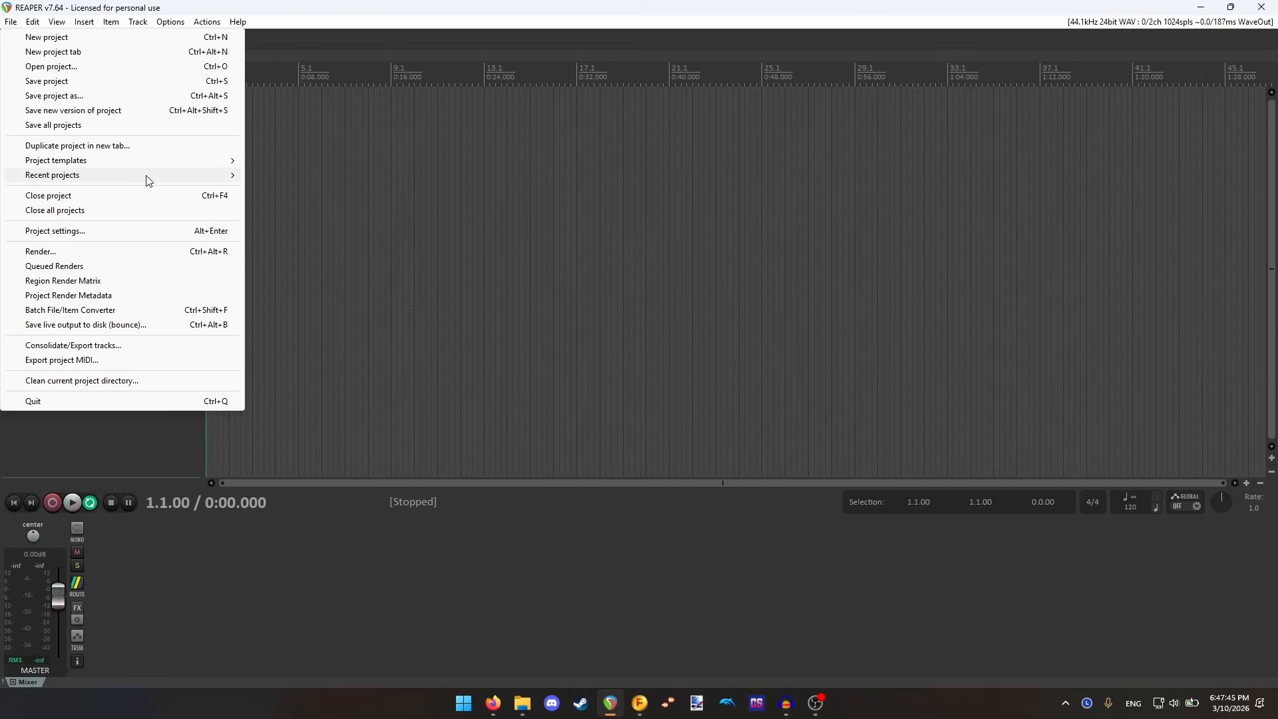
mouse_move(151, 180)
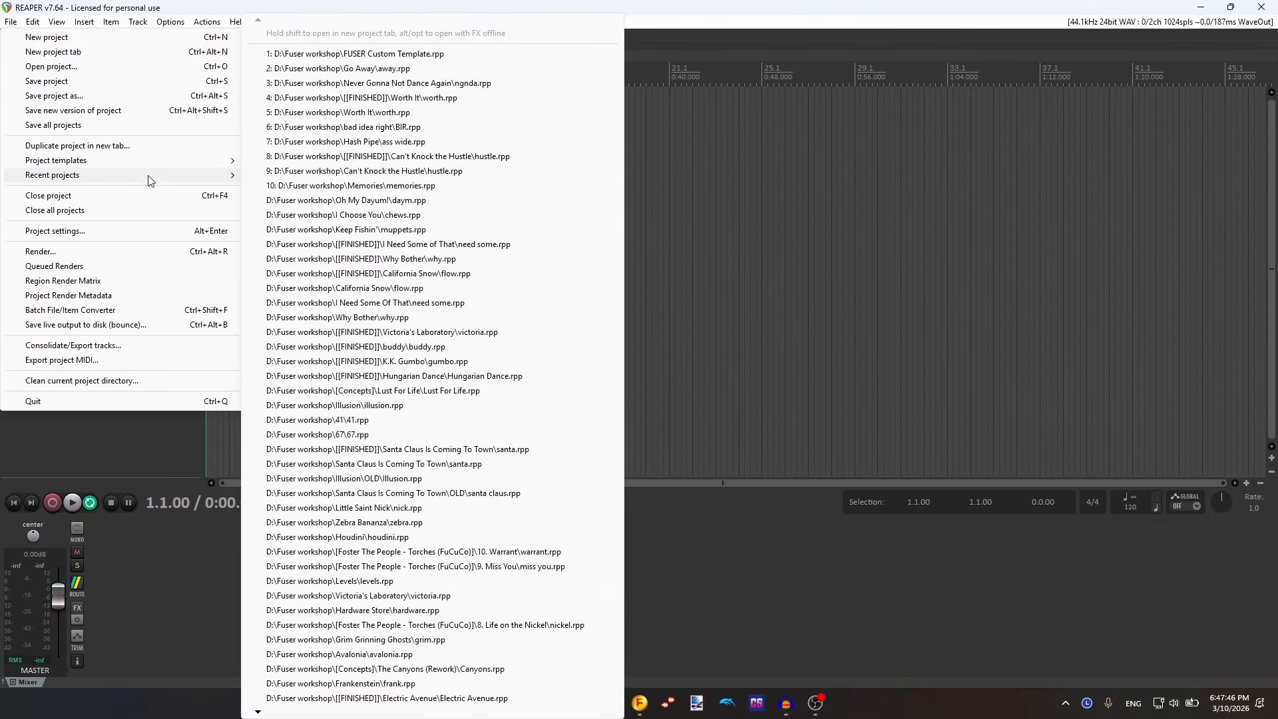
left_click(385, 55)
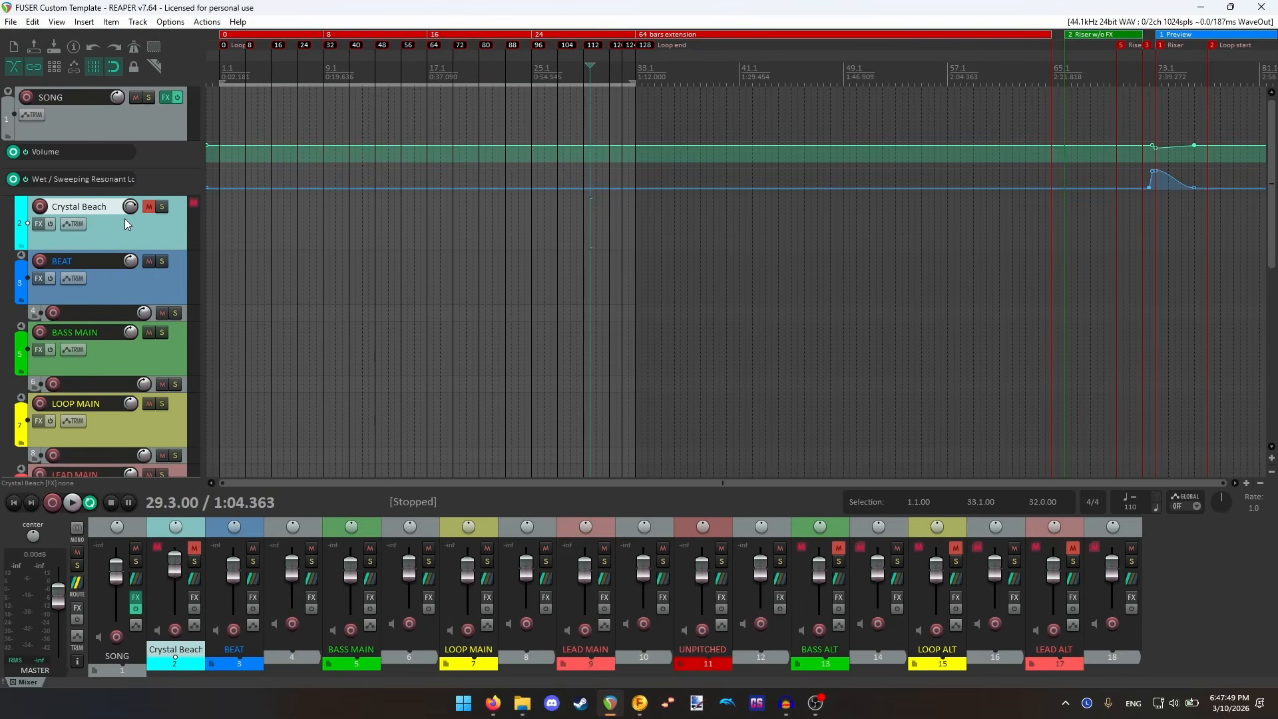
- Examine the template's track list, from SONG and BEAT to the main, unpitched and alternate bass, loop and lead tracks
scroll(125, 231, "down", 3)
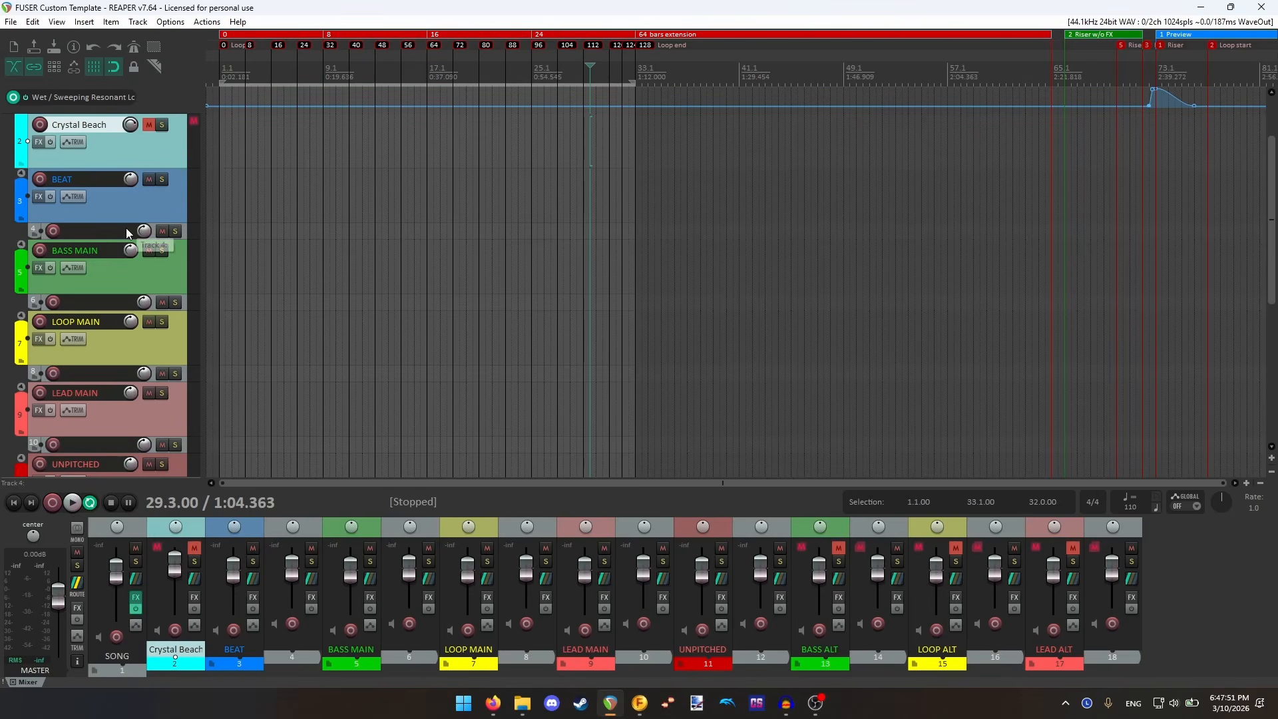
scroll(137, 291, "down", 2)
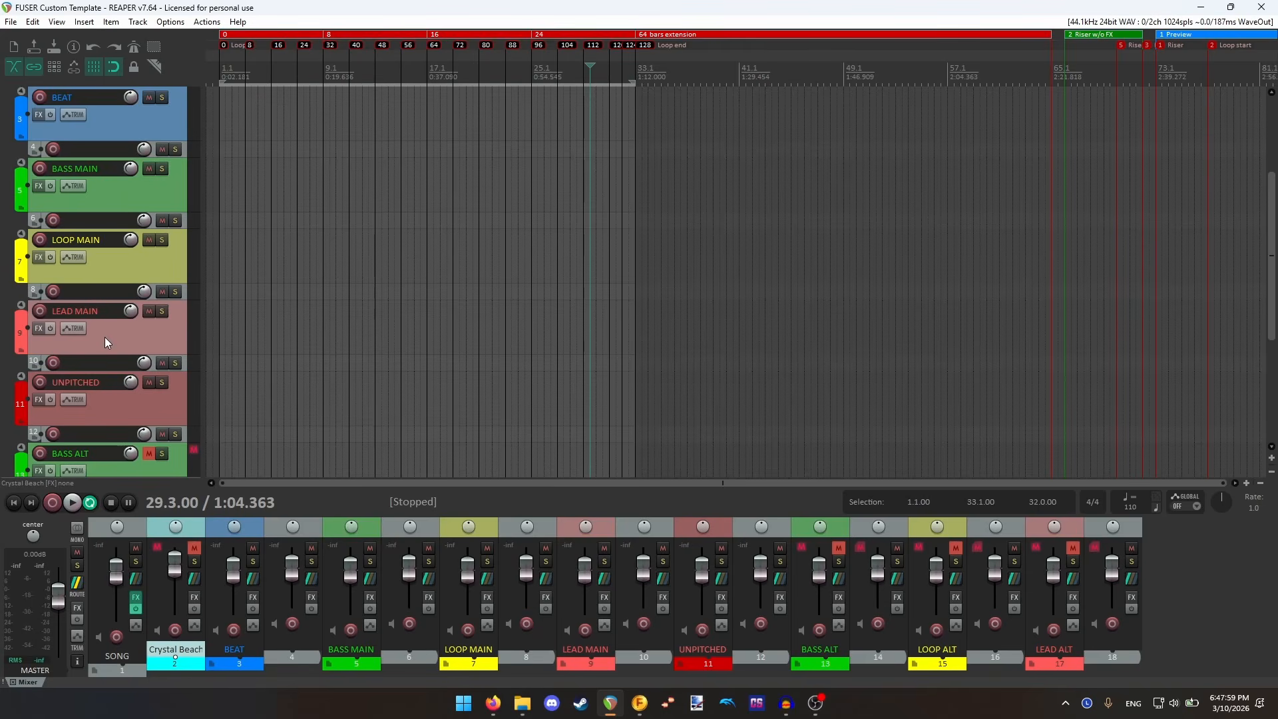
scroll(113, 332, "down", 5)
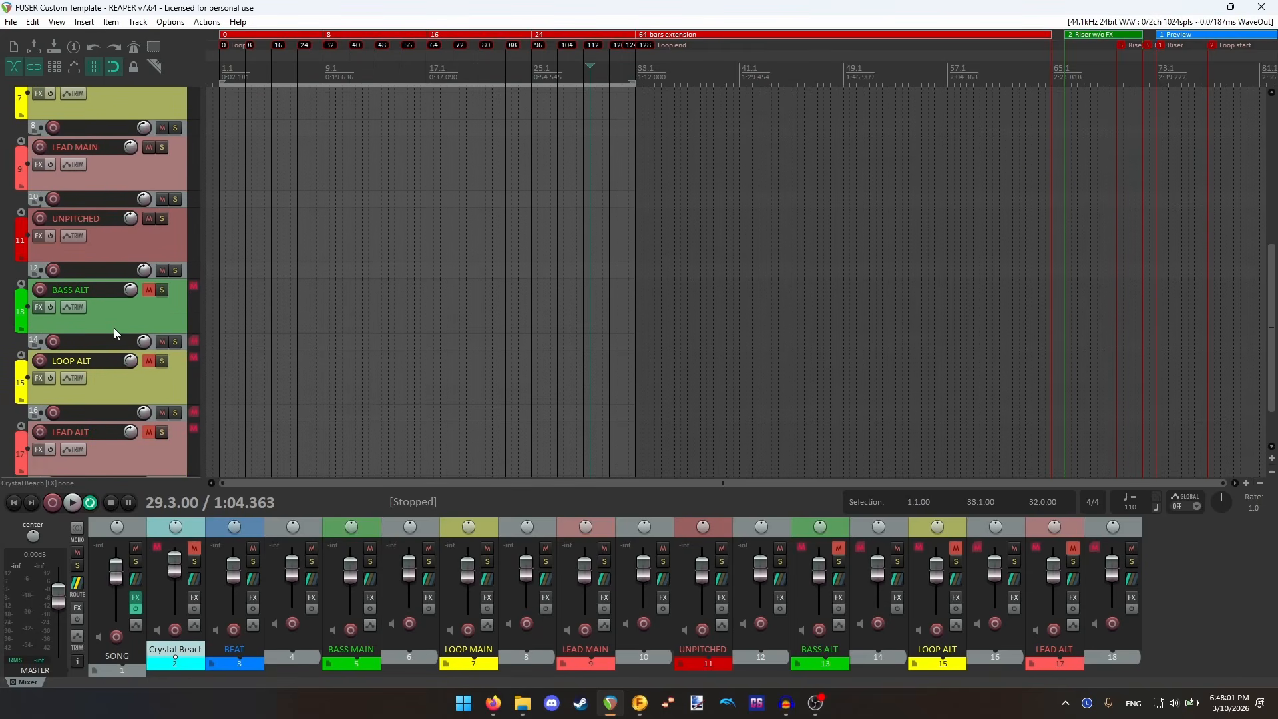
scroll(94, 365, "up", 5)
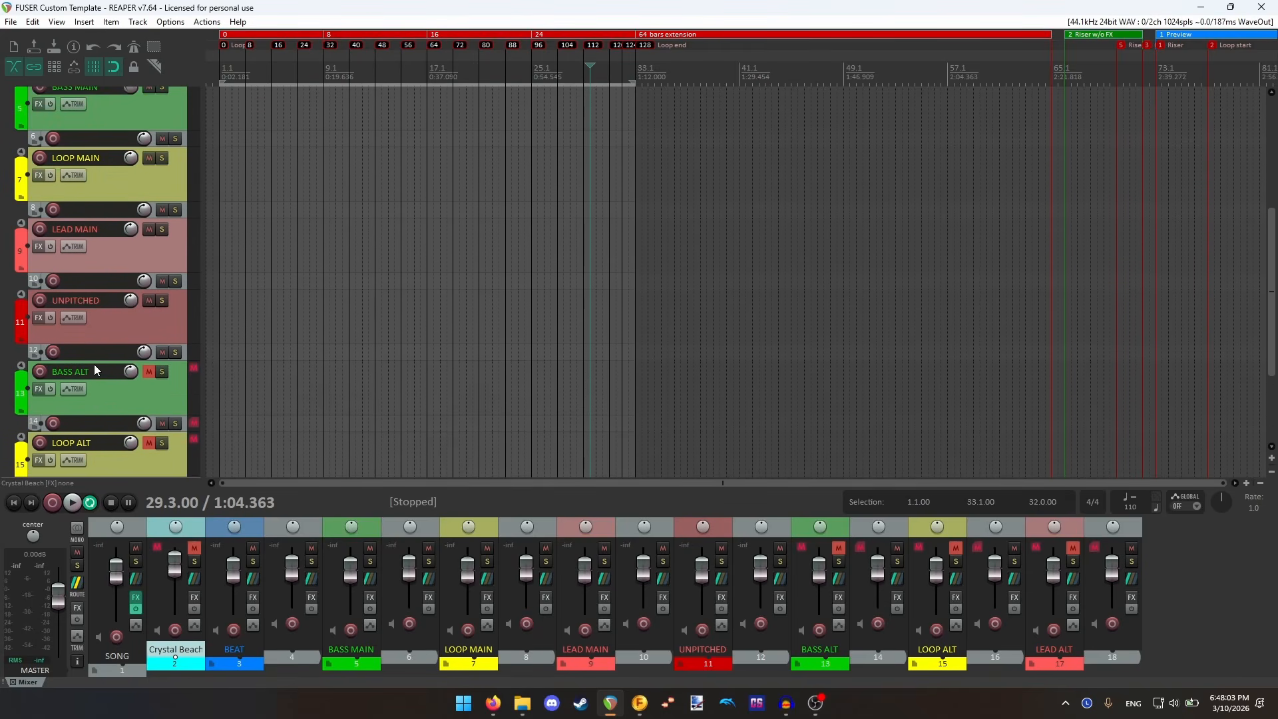
scroll(94, 365, "up", 2)
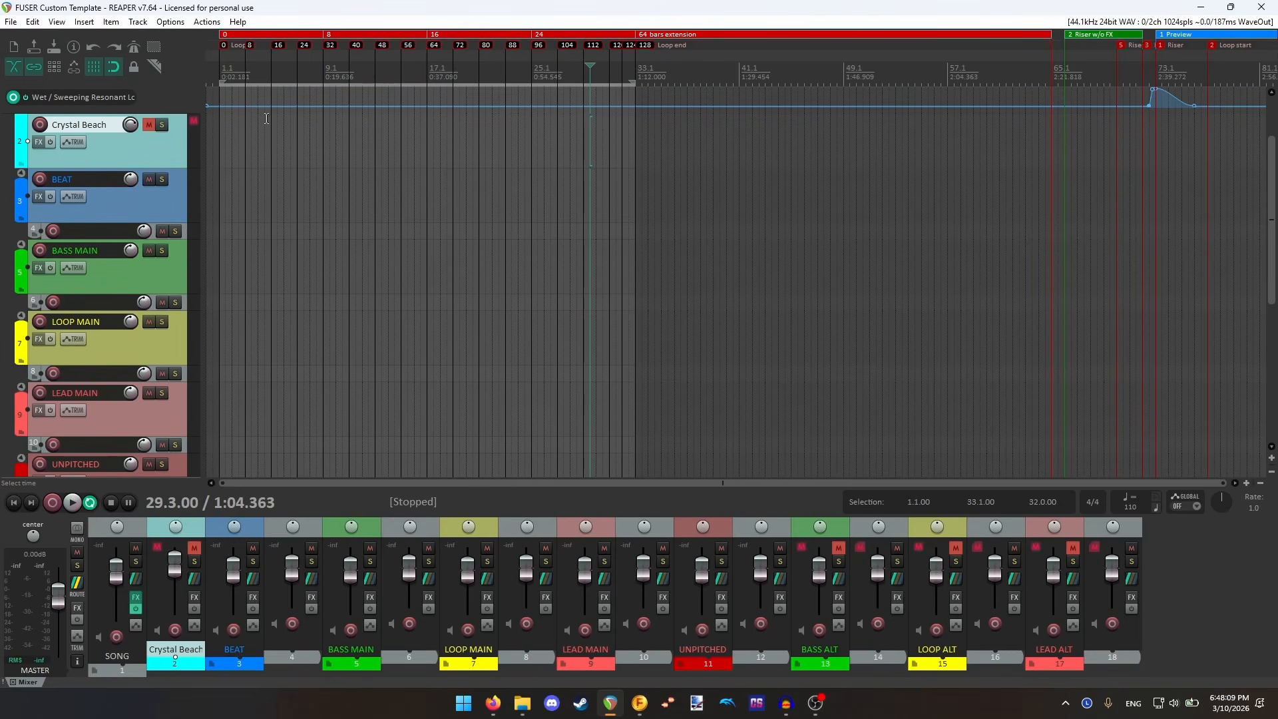
scroll(266, 119, "up", 2)
scroll(508, 432, "up", 2)
- Examine the timeline's loop markers and its 64 bars extension, Riser w/o FX and Preview regions, including the Riser and Loop start markers
left_click_drag(554, 481, 333, 468)
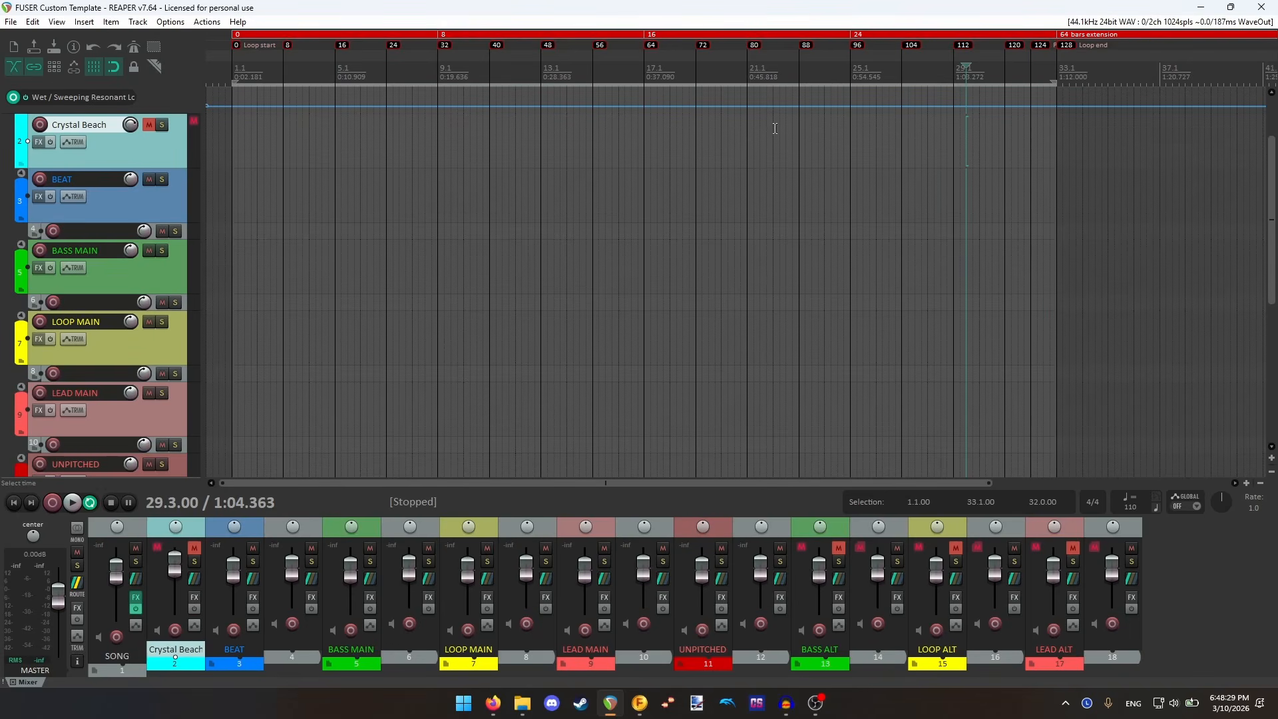
scroll(821, 144, "down", 5)
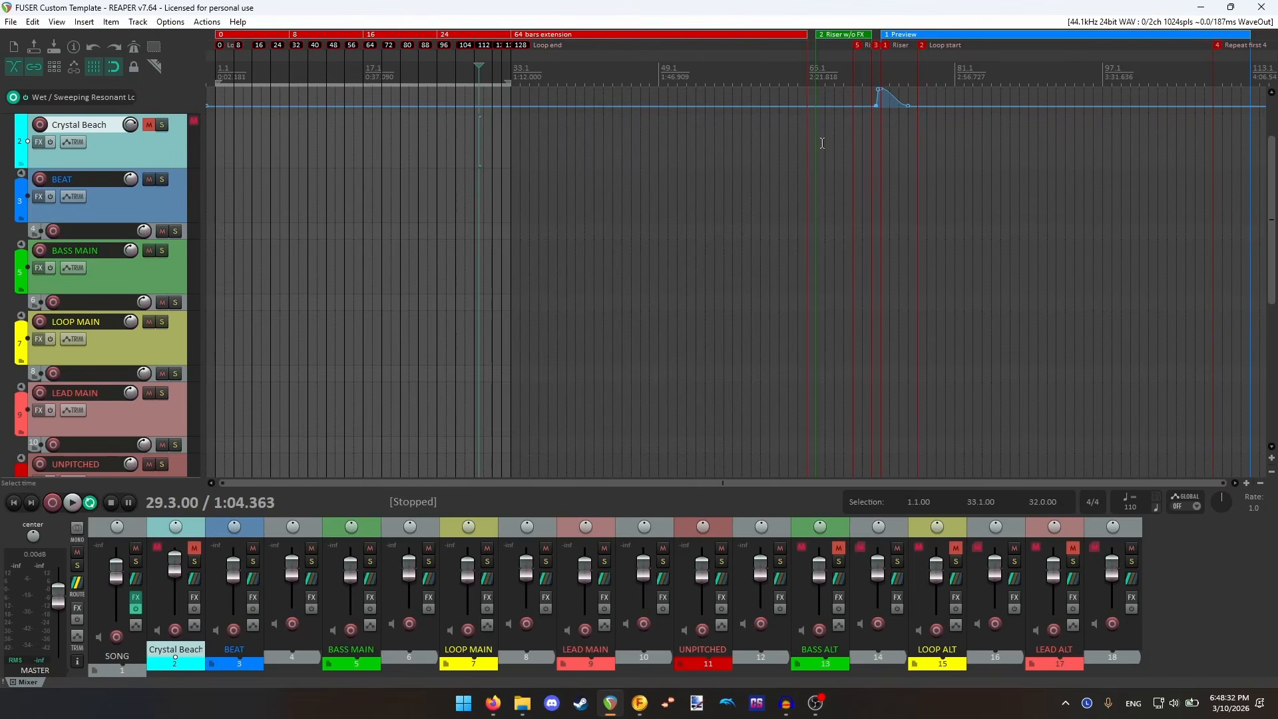
left_click(815, 80)
scroll(816, 80, "up", 5)
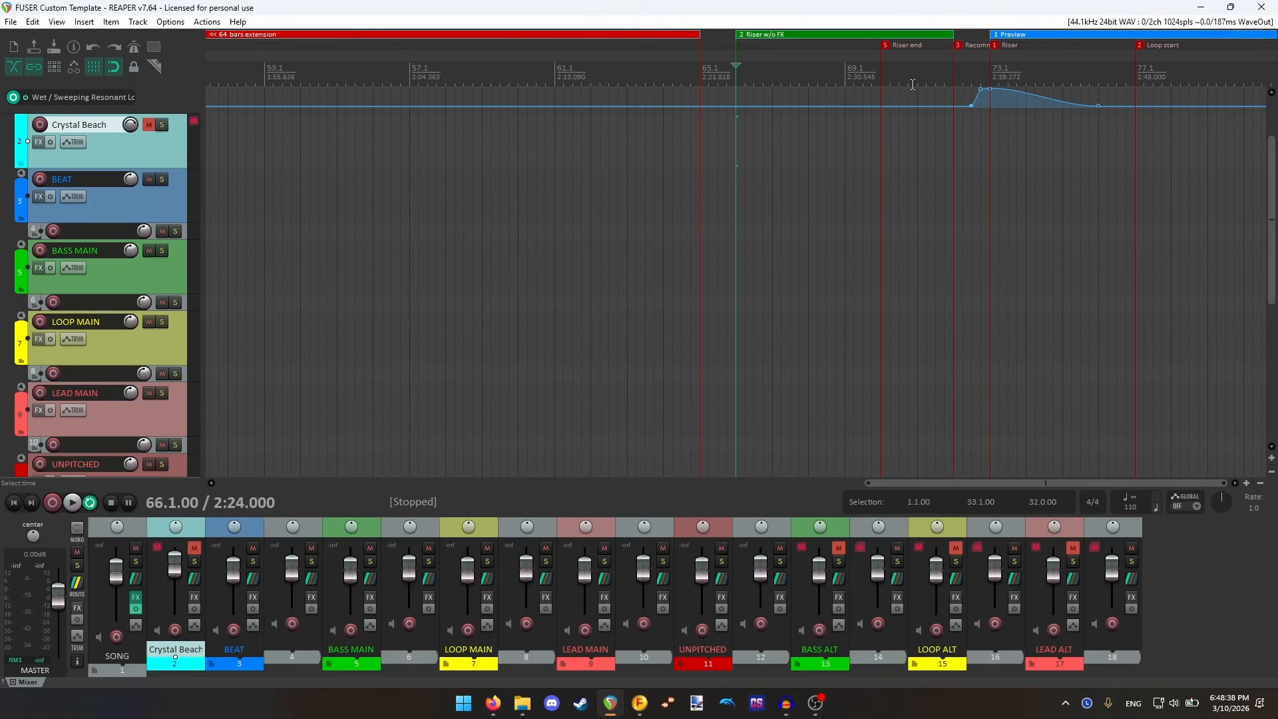
scroll(967, 90, "down", 1)
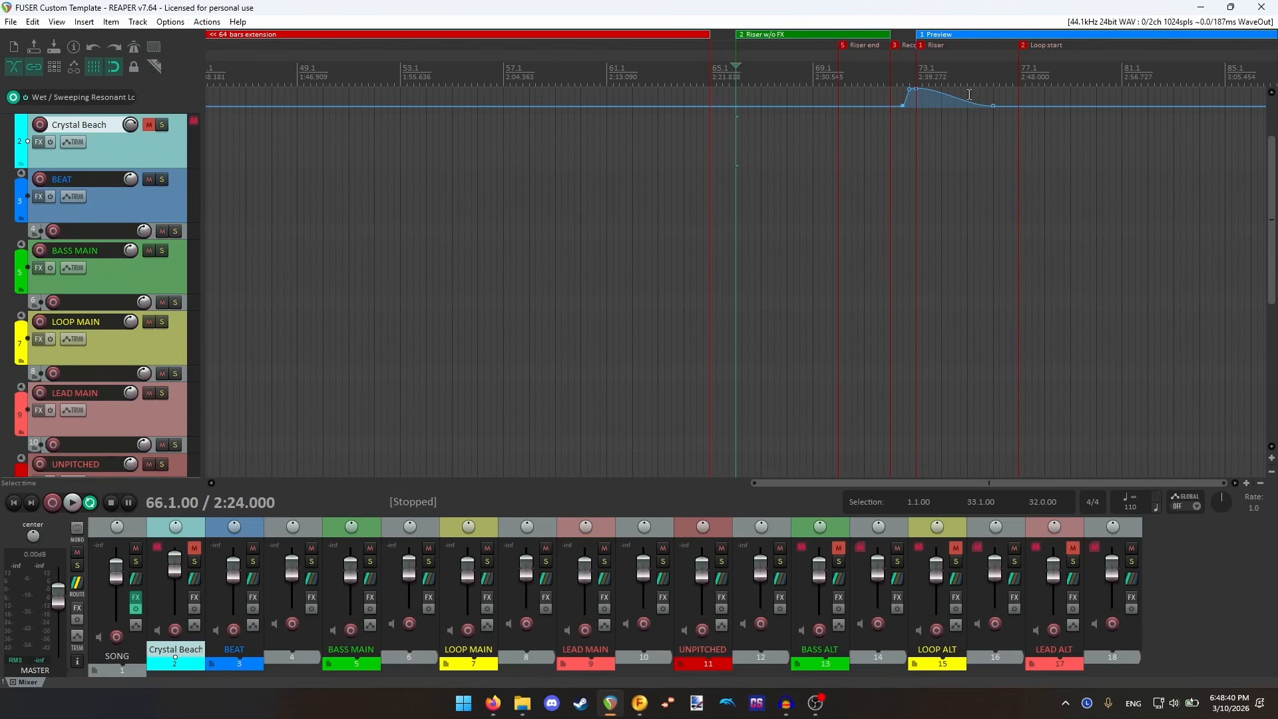
scroll(940, 77, "down", 1)
left_click(939, 77)
scroll(936, 77, "up", 3)
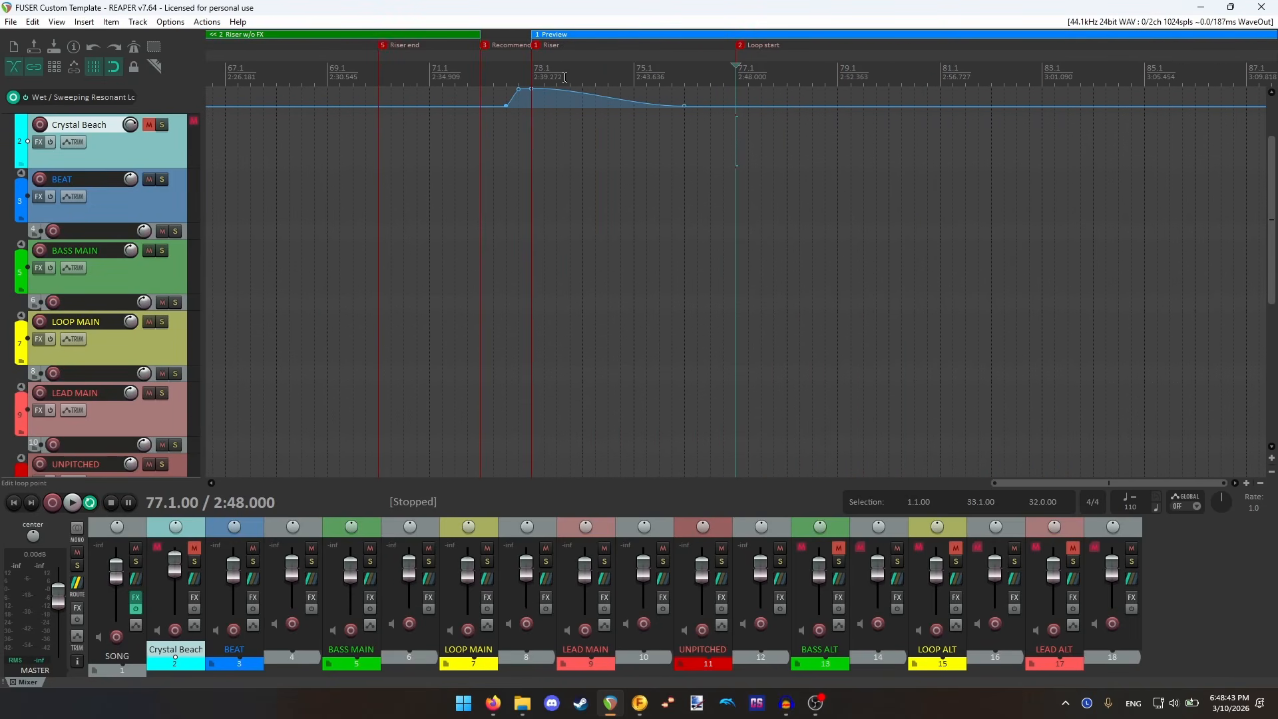
scroll(752, 73, "down", 4)
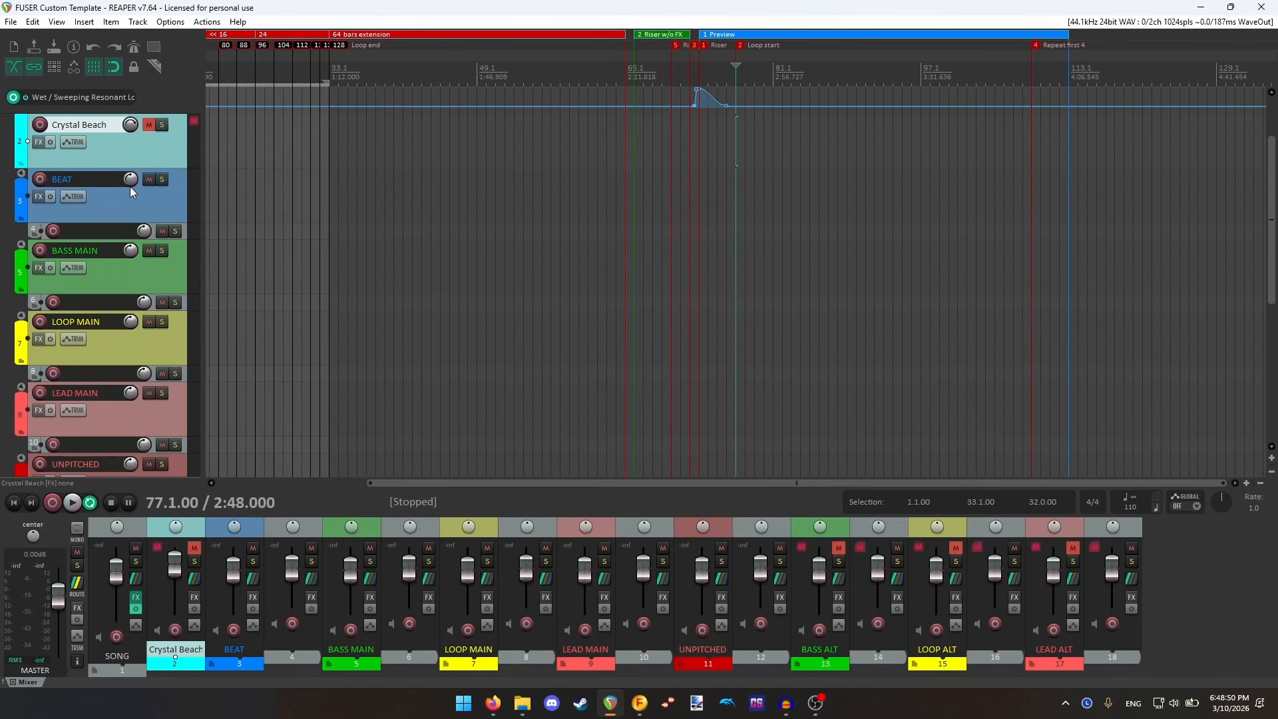
scroll(132, 193, "up", 1)
scroll(130, 188, "down", 1)
scroll(412, 136, "down", 2)
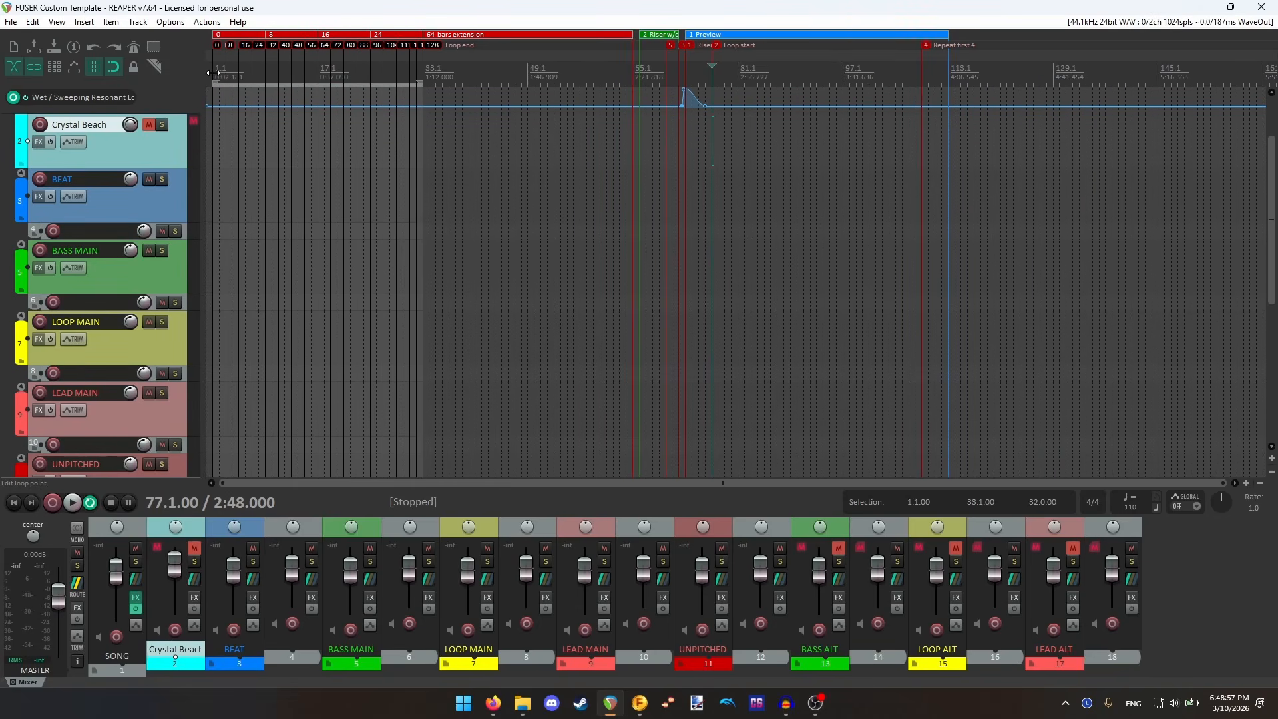
- Import drums.flac and bass.flac from the Go Away folder onto the subtracks under BEAT and BASS MAIN, starting at bar 129, past the Preview region
scroll(168, 198, "down", 3)
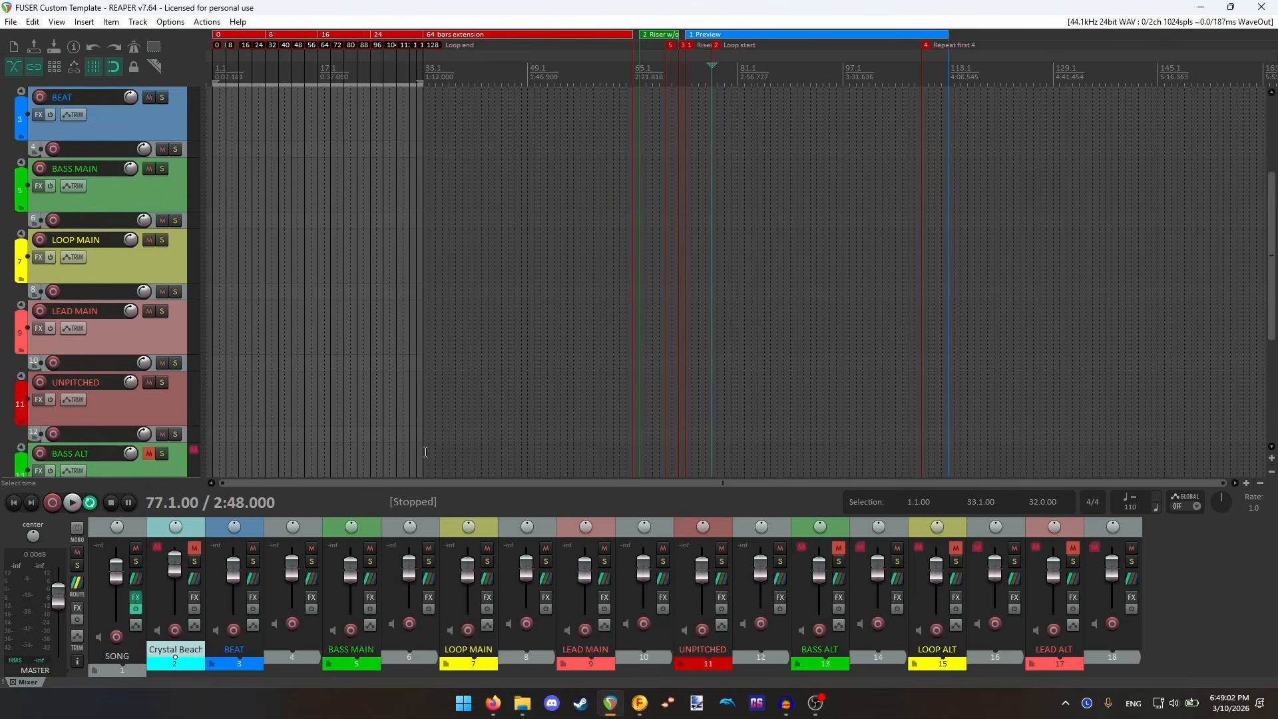
left_click(522, 702)
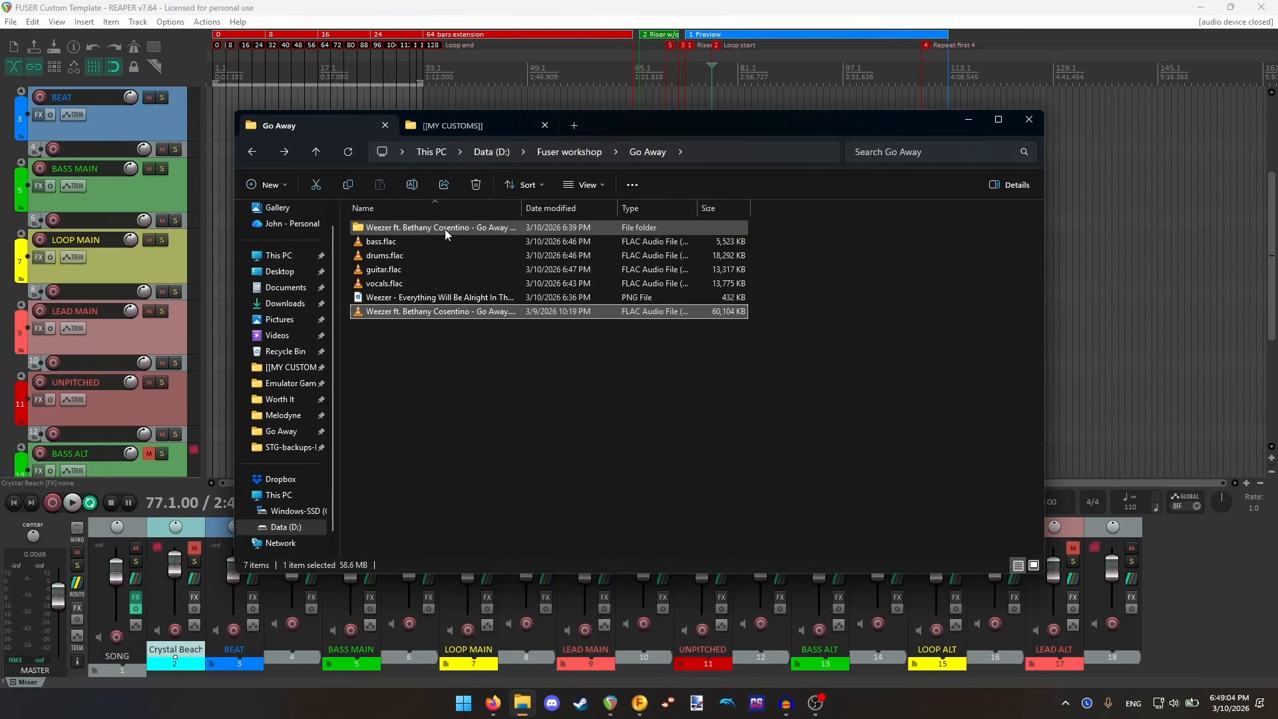
left_click(395, 255)
scroll(104, 218, "up", 2)
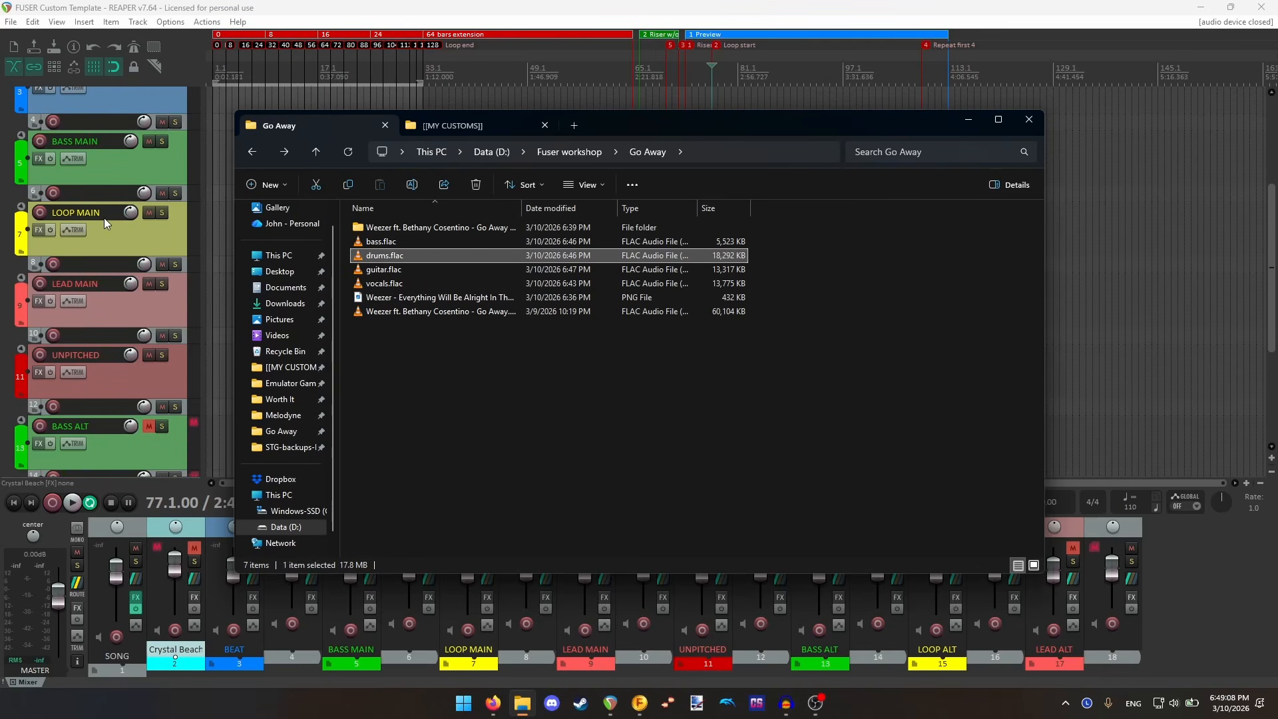
scroll(158, 218, "down", 2)
left_click_drag(393, 261, 1213, 219)
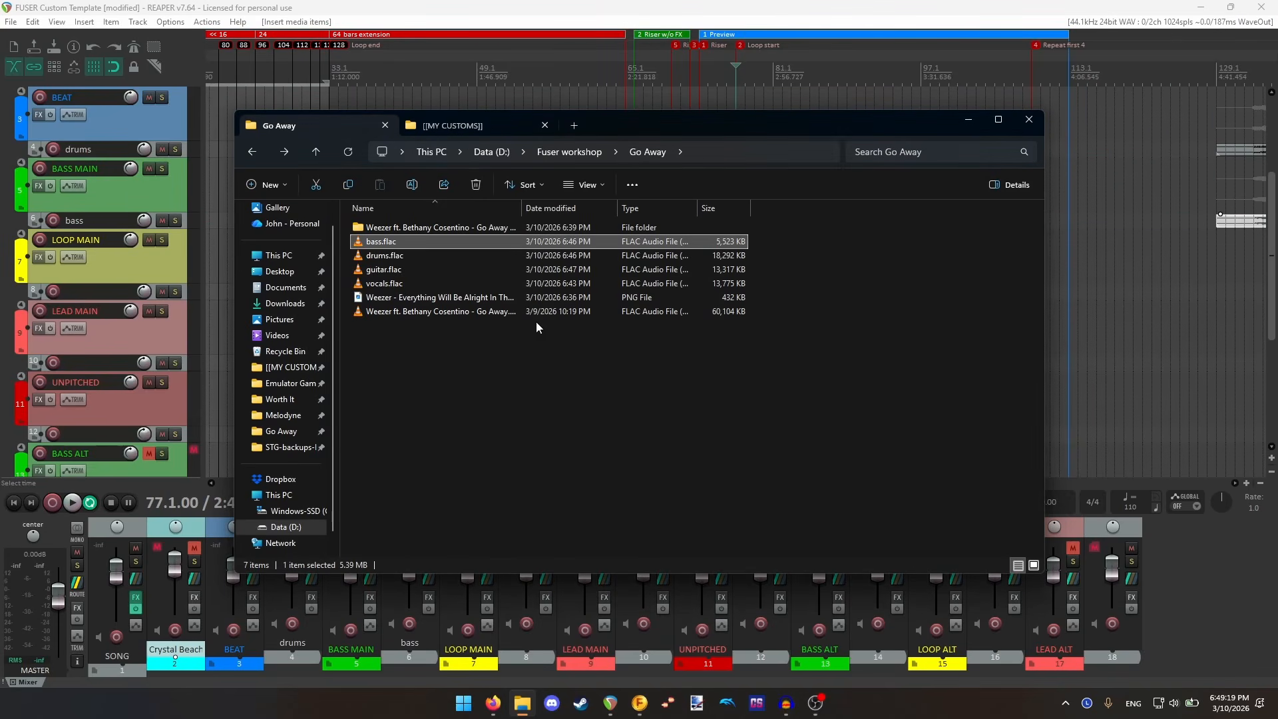
- Import guitar.flac and vocals.flac onto the subtracks under LOOP MAIN and LEAD MAIN, starting at bar 129
left_click(417, 273)
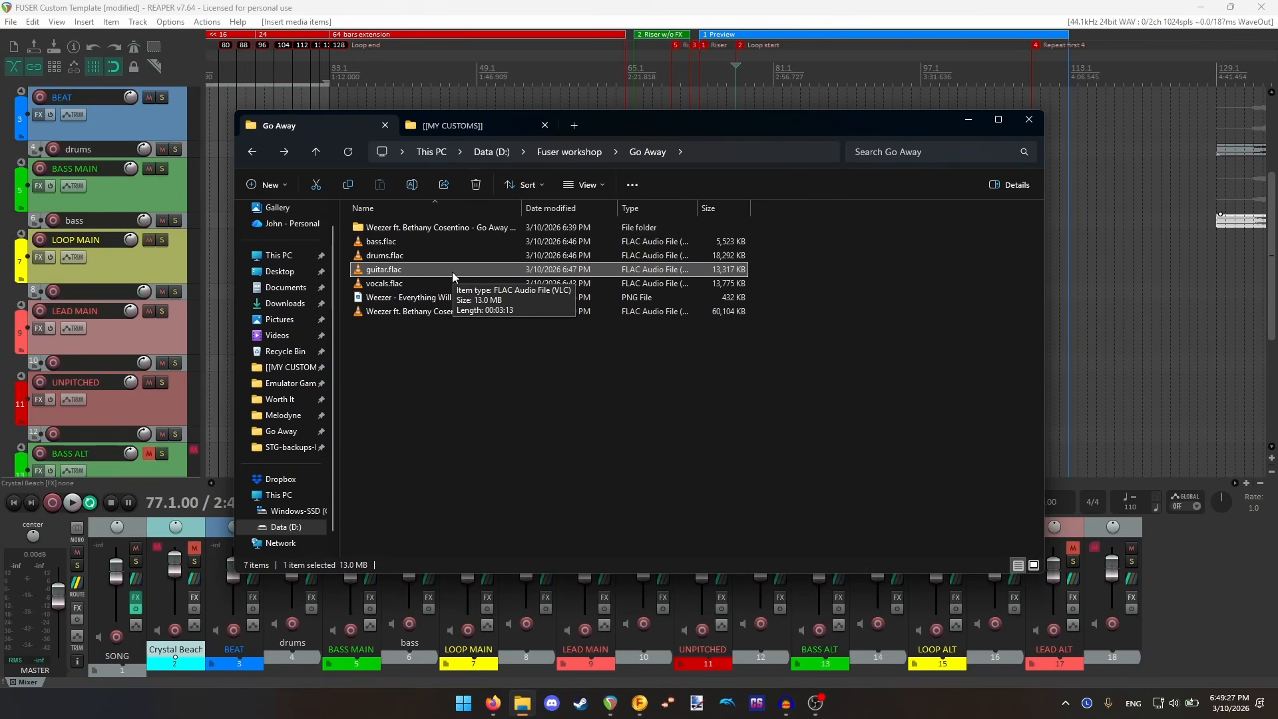
left_click_drag(449, 270, 1219, 289)
left_click_drag(401, 284, 1220, 362)
left_click(1222, 314)
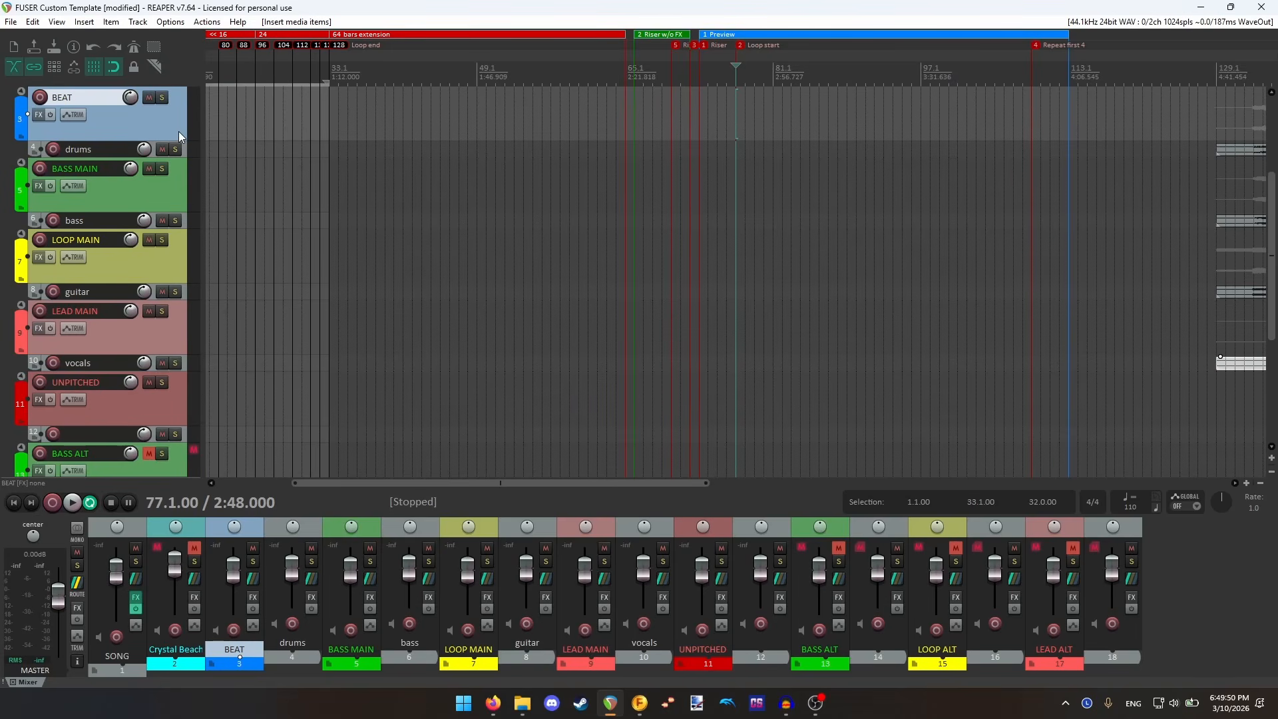
- Try adding an extra empty subtrack under BEAT, above the drums subtrack
left_click(170, 194)
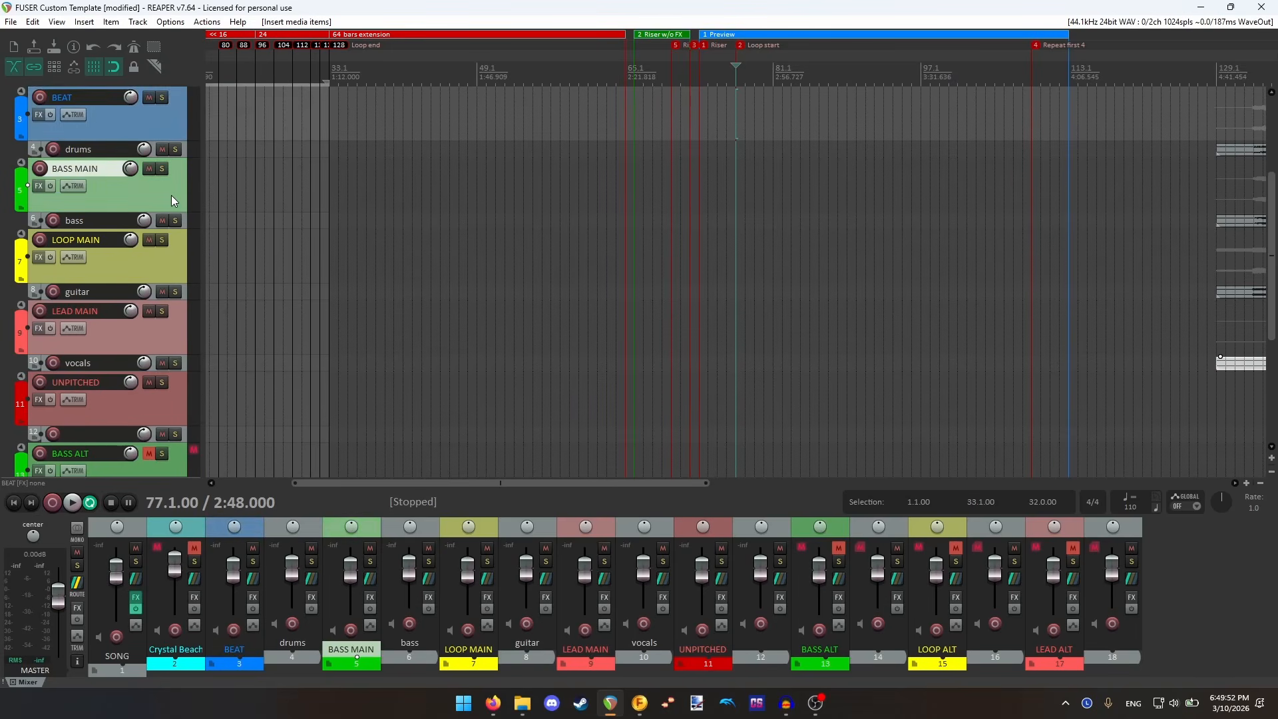
left_click(165, 121)
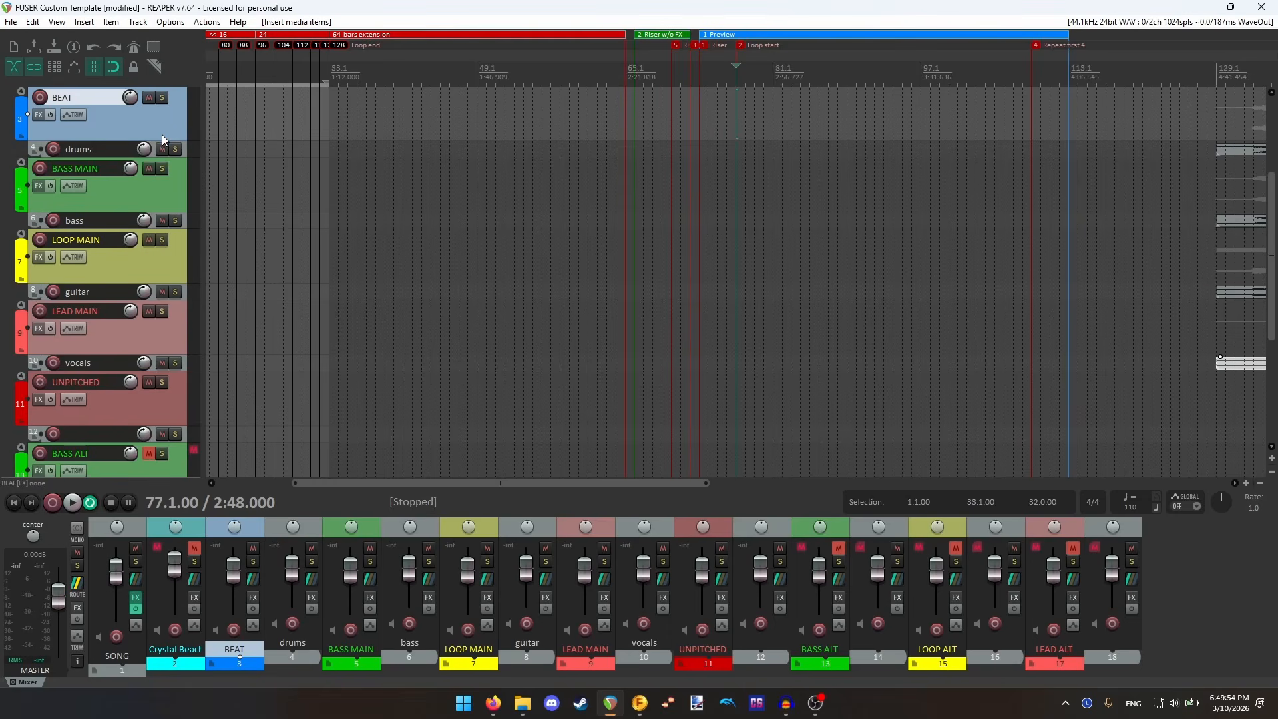
left_click_drag(161, 135, 172, 146)
right_click(157, 124)
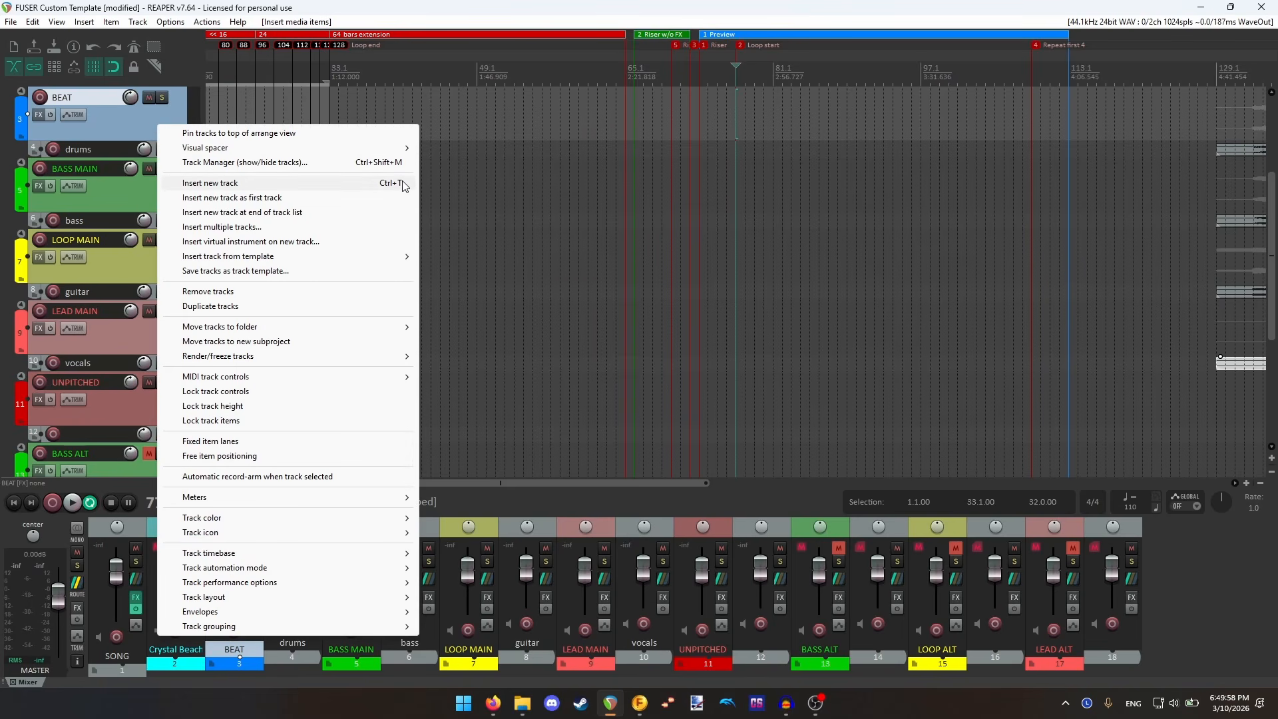
left_click(121, 121)
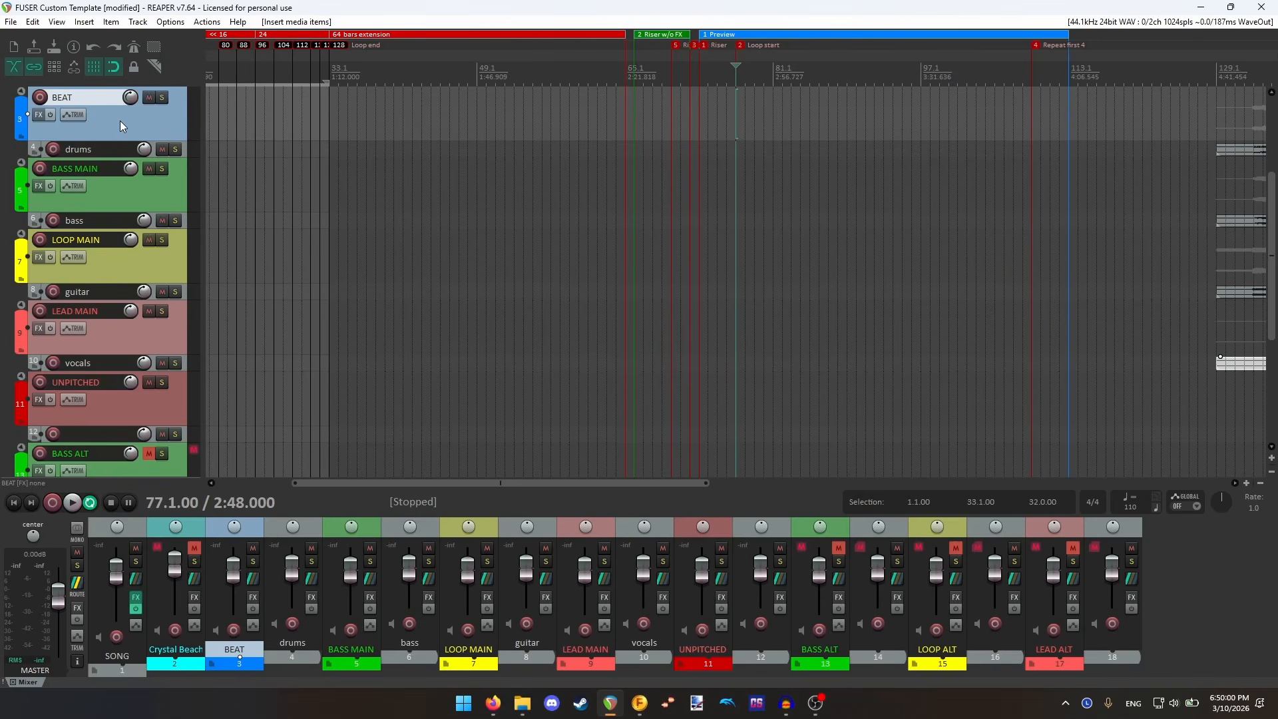
key("ctrl+t")
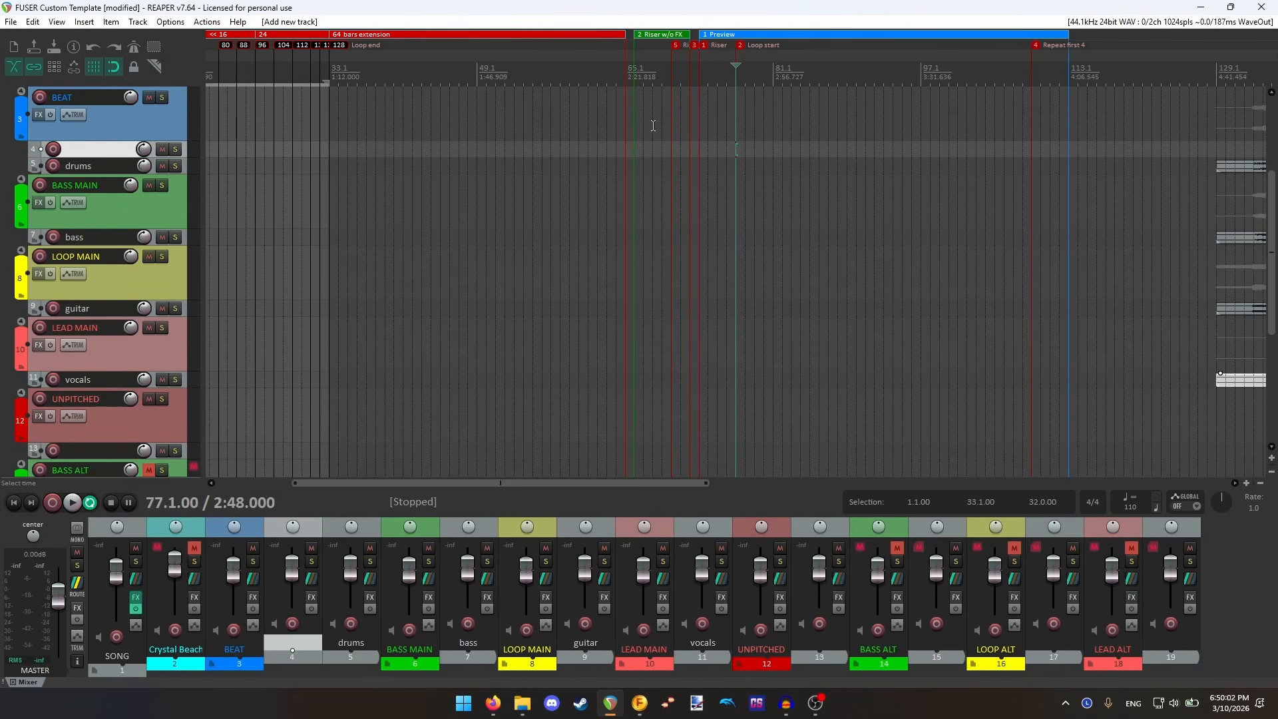
left_click(1219, 78)
scroll(947, 161, "up", 2)
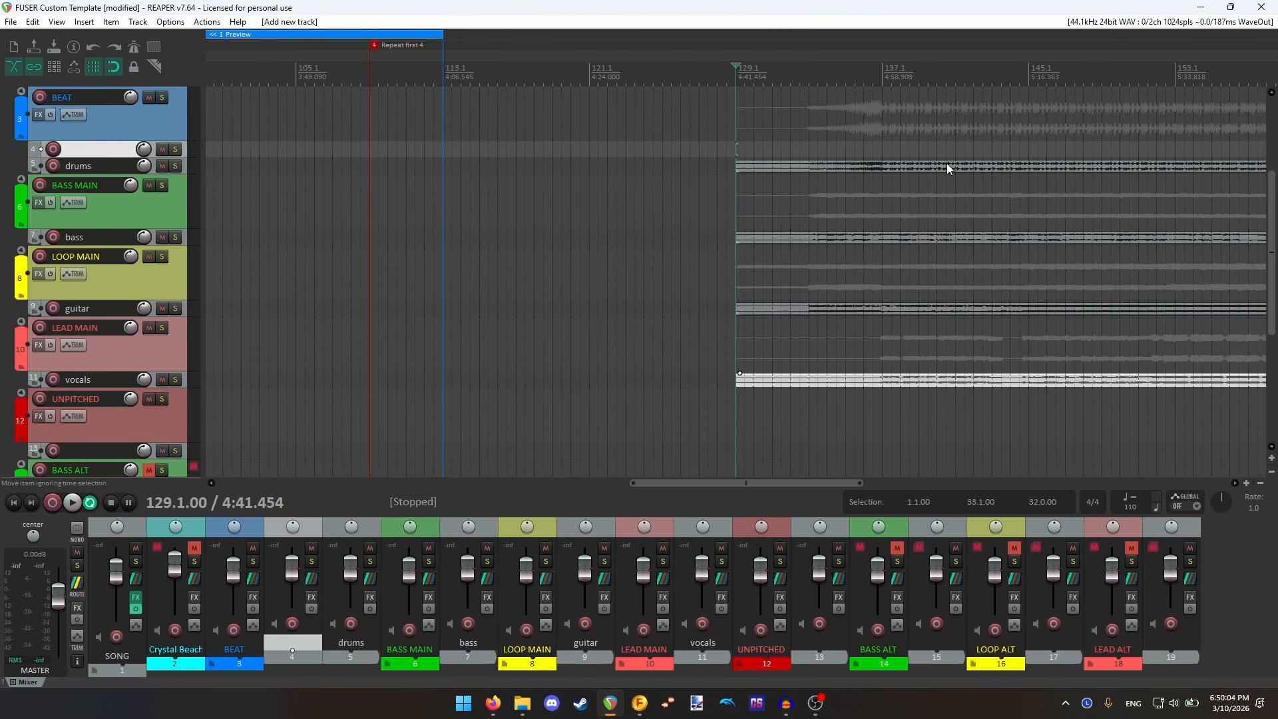
scroll(931, 147, "down", 1)
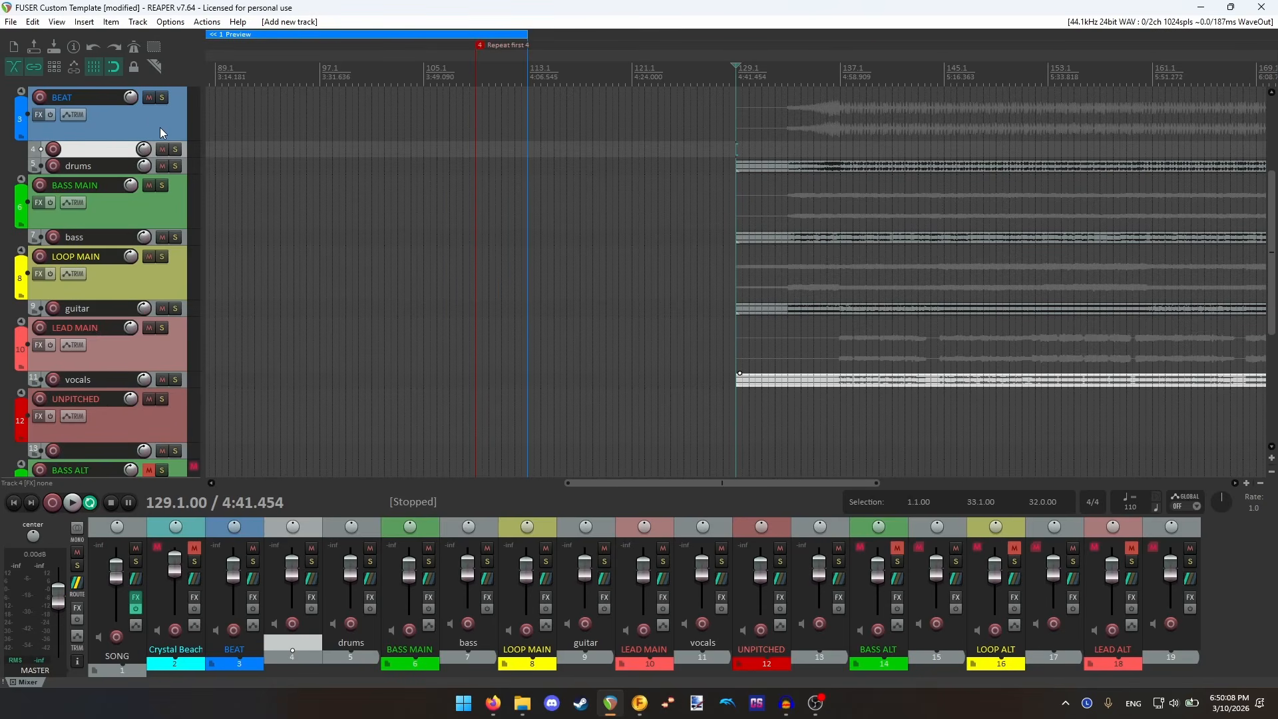
key("ctrl+z")
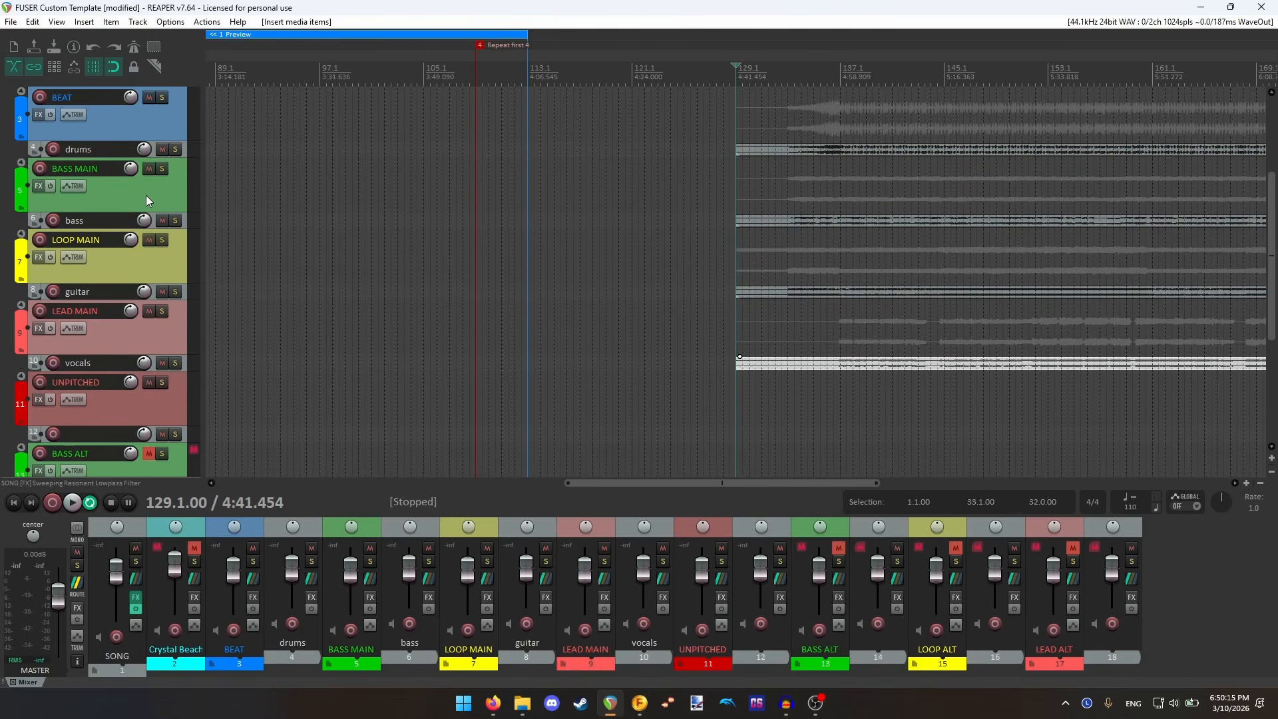
- Try adding extra empty subtracks under LOOP MAIN, above the guitar subtrack
left_click(145, 264)
key("ctrl+t")
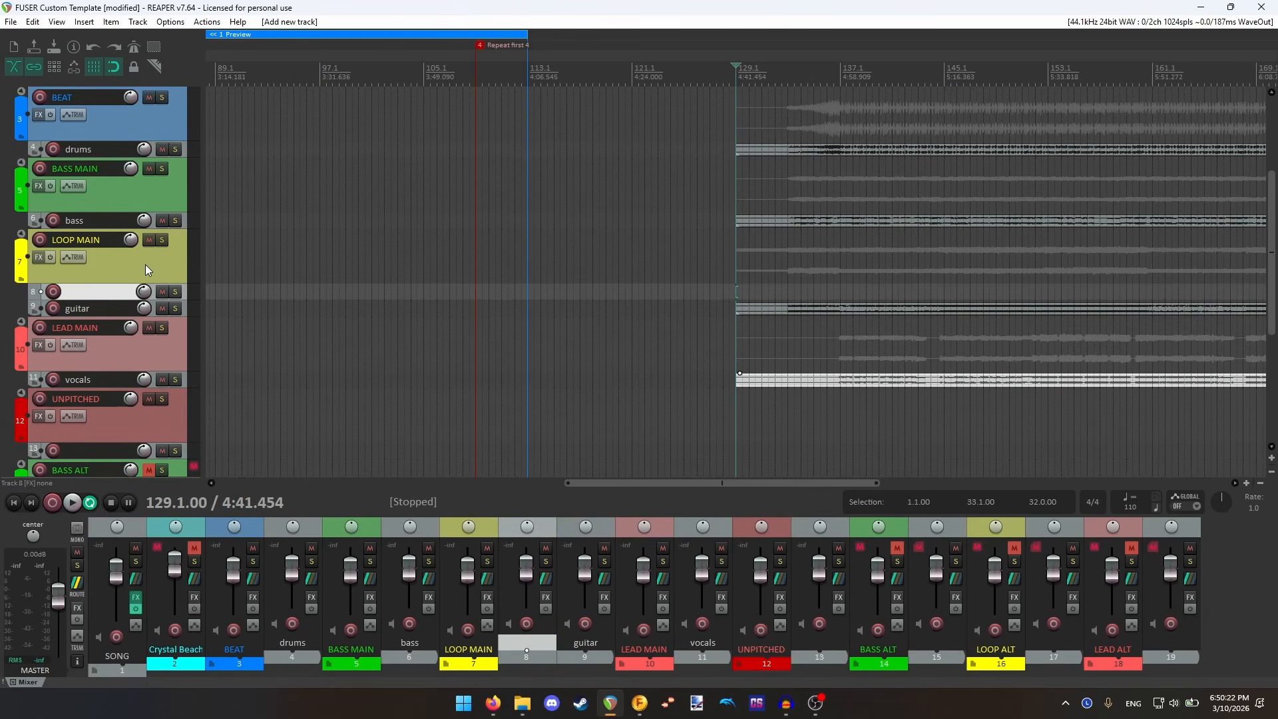
key("ctrl+t")
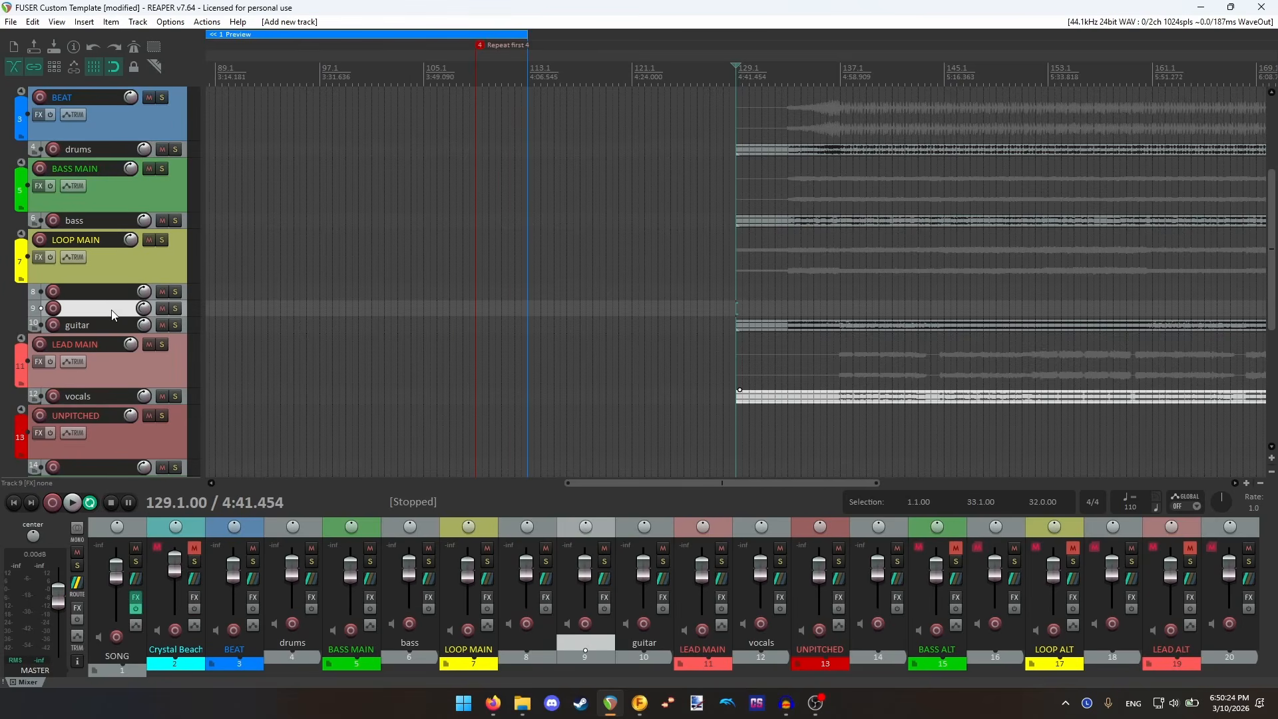
key("ctrl+z")
key("ctrl+z")
left_click(117, 265)
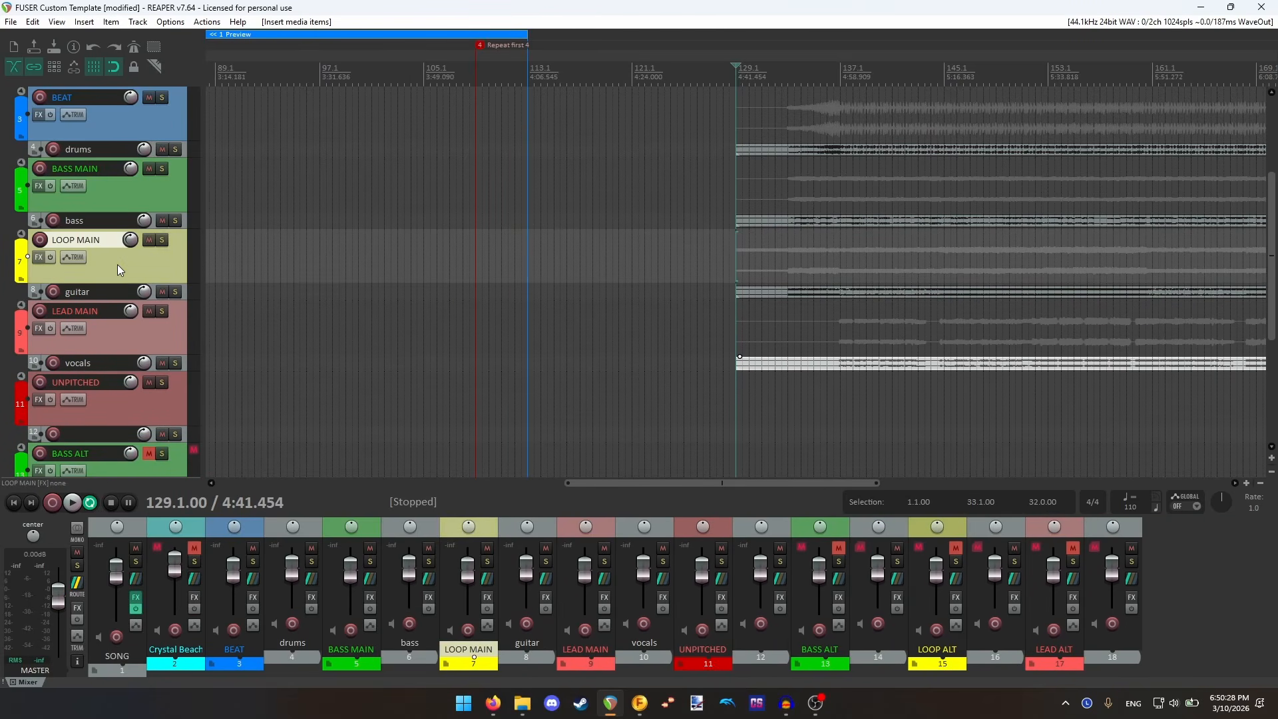
key("ctrl+t")
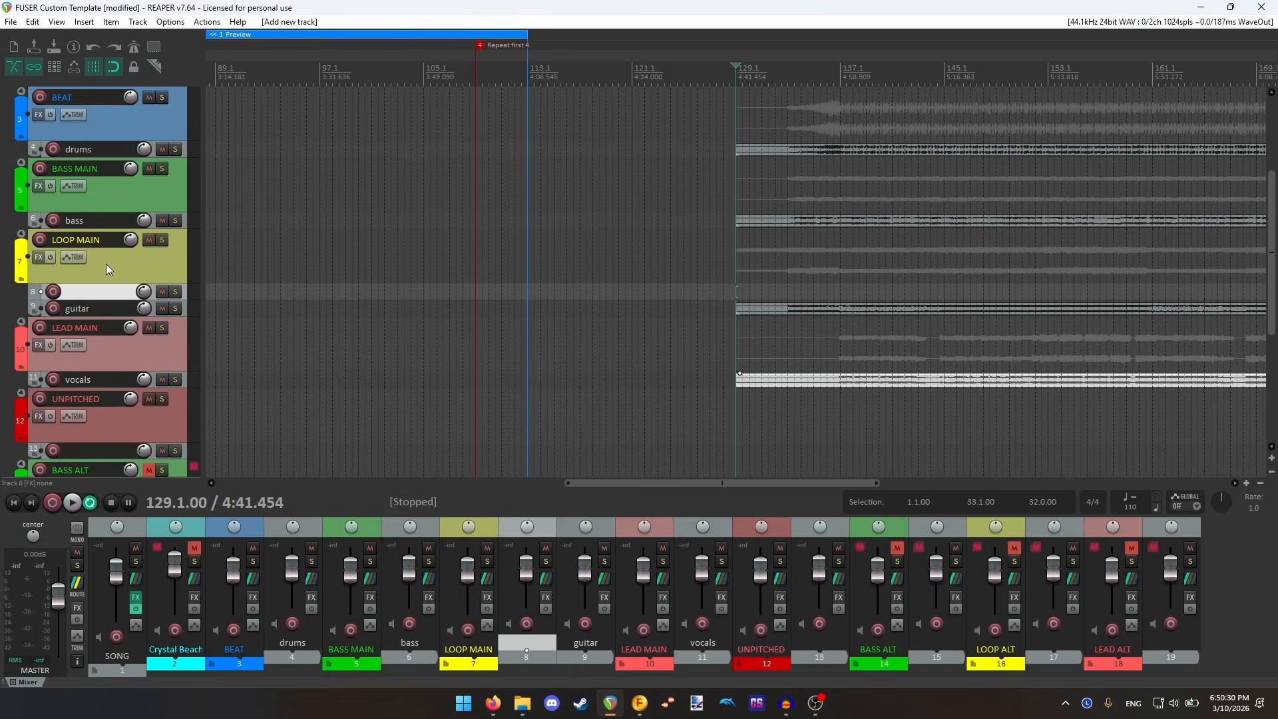
key("ctrl+z")
- Try adding an extra empty subtrack under LEAD MAIN
left_click(125, 342)
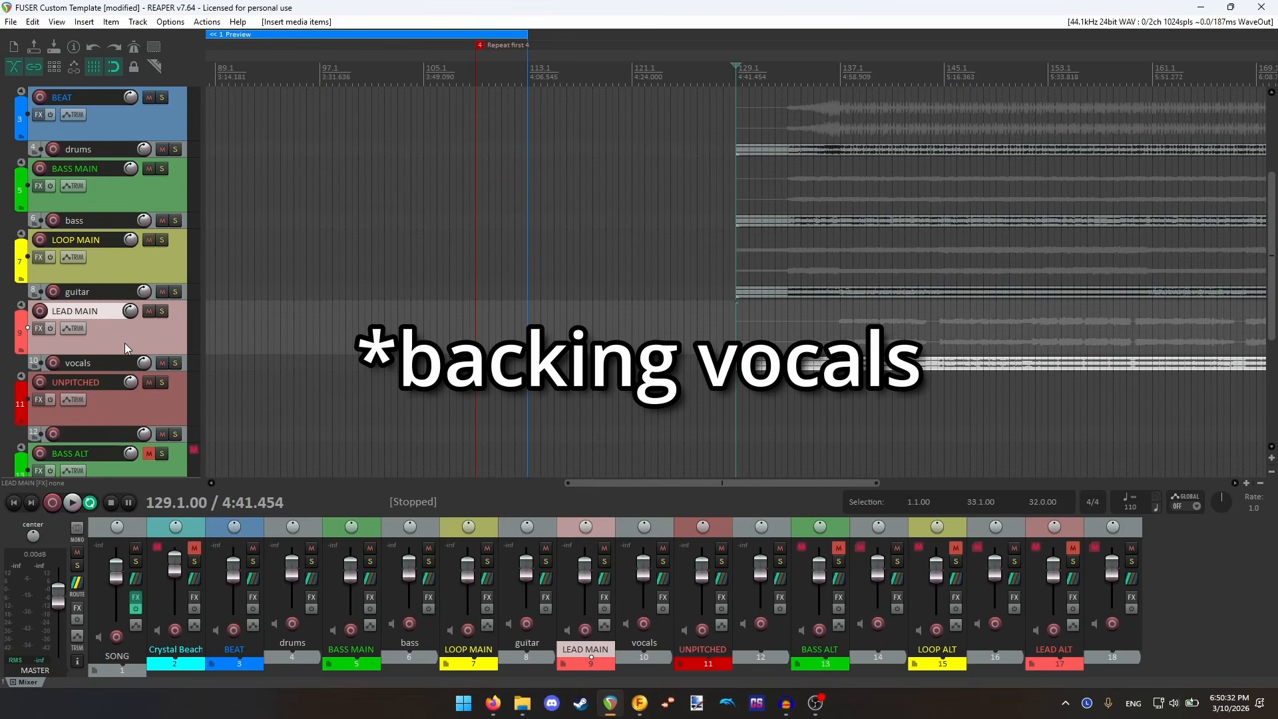
key("ctrl+t")
key("ctrl+z")
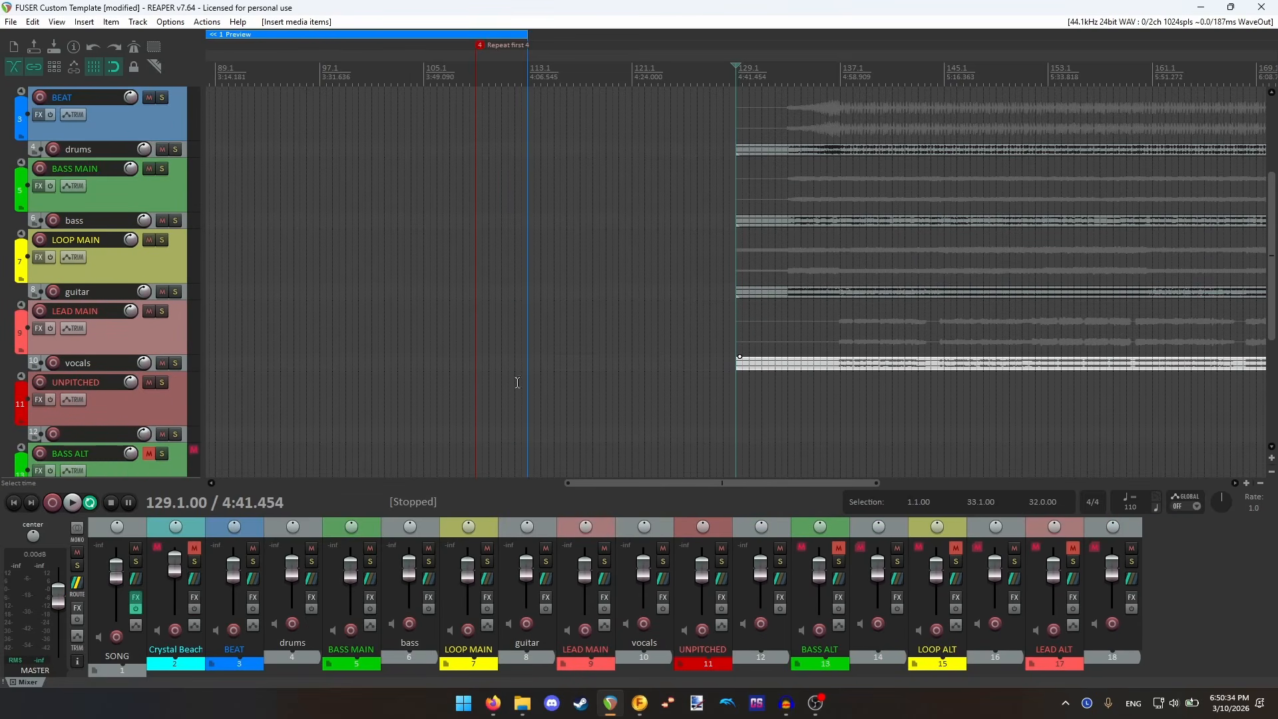
scroll(70, 346, "down", 3)
scroll(70, 346, "down", 3)
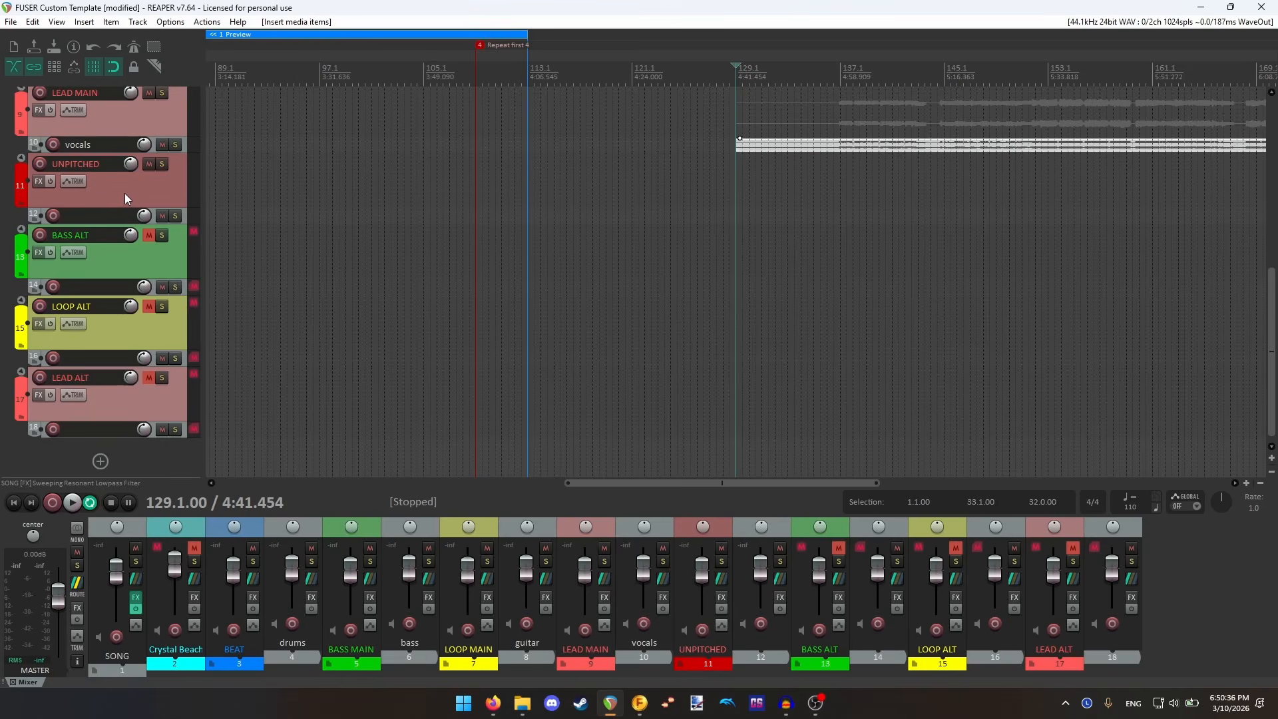
scroll(125, 193, "up", 3)
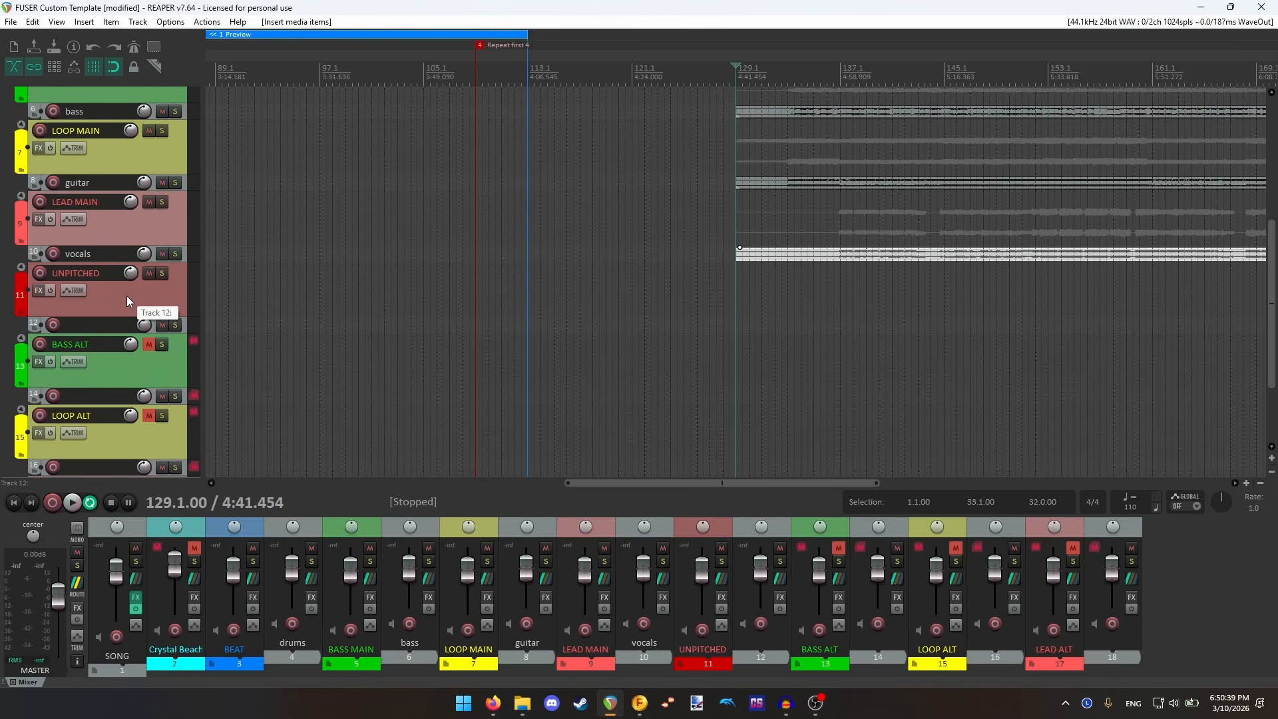
scroll(128, 301, "up", 3)
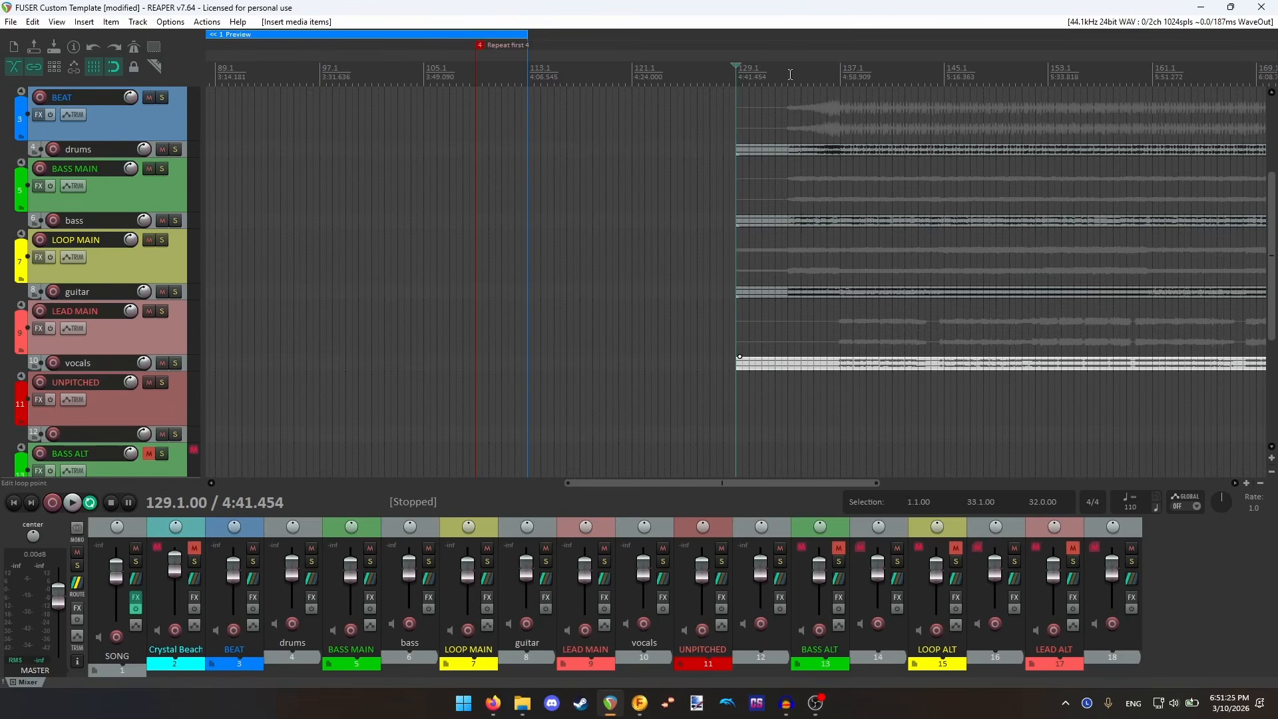
- Delete the imported audio items from the drums, bass, guitar and vocals subtracks
left_click(793, 153)
scroll(792, 153, "up", 2)
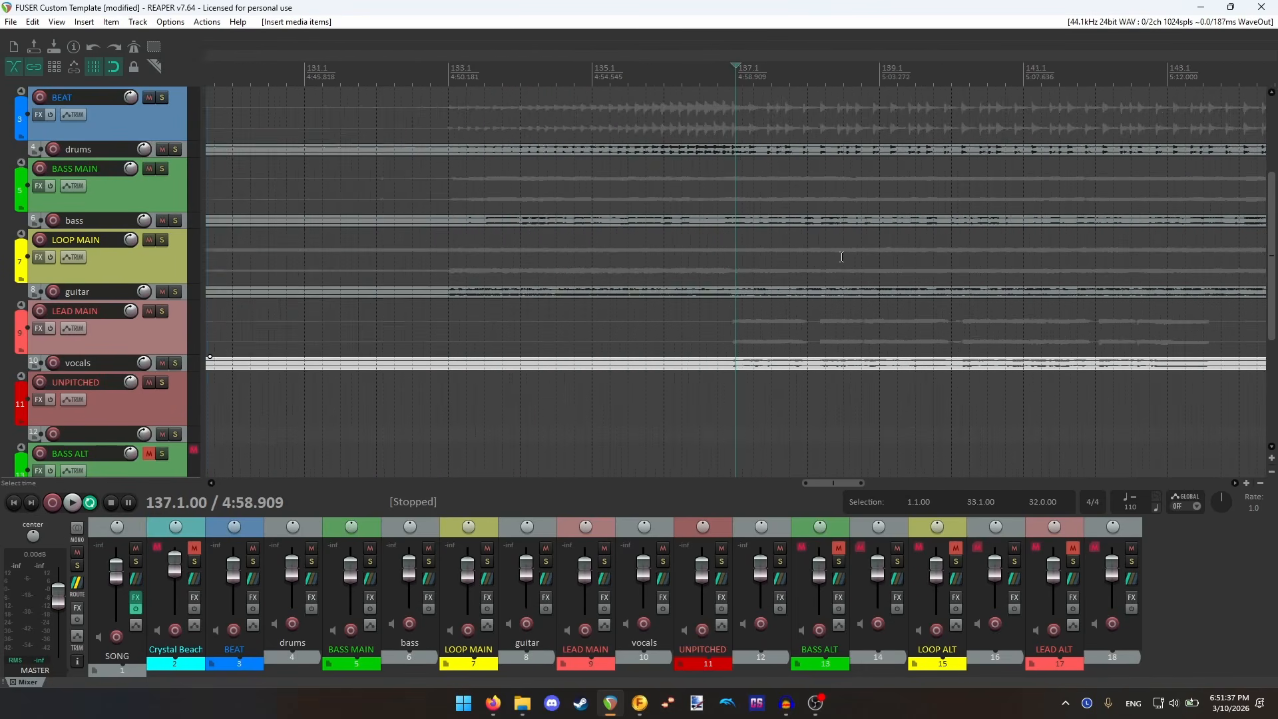
scroll(841, 257, "down", 3)
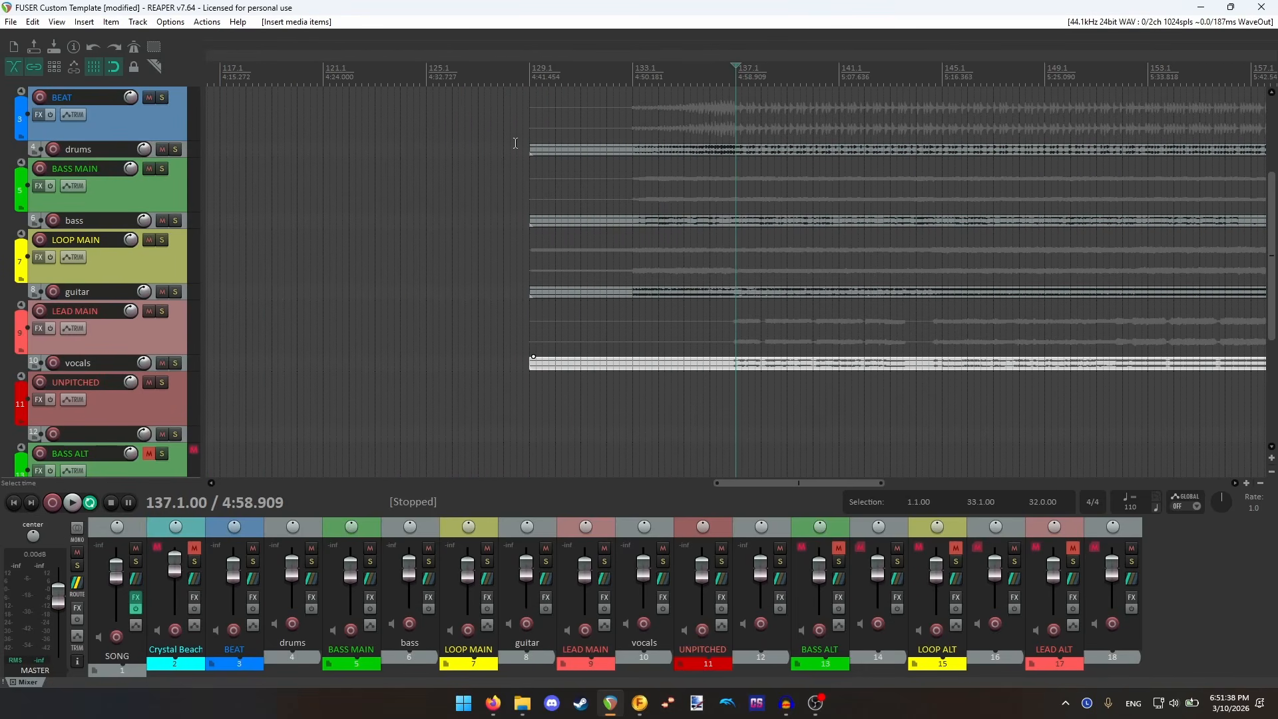
left_click_drag(503, 117, 658, 413)
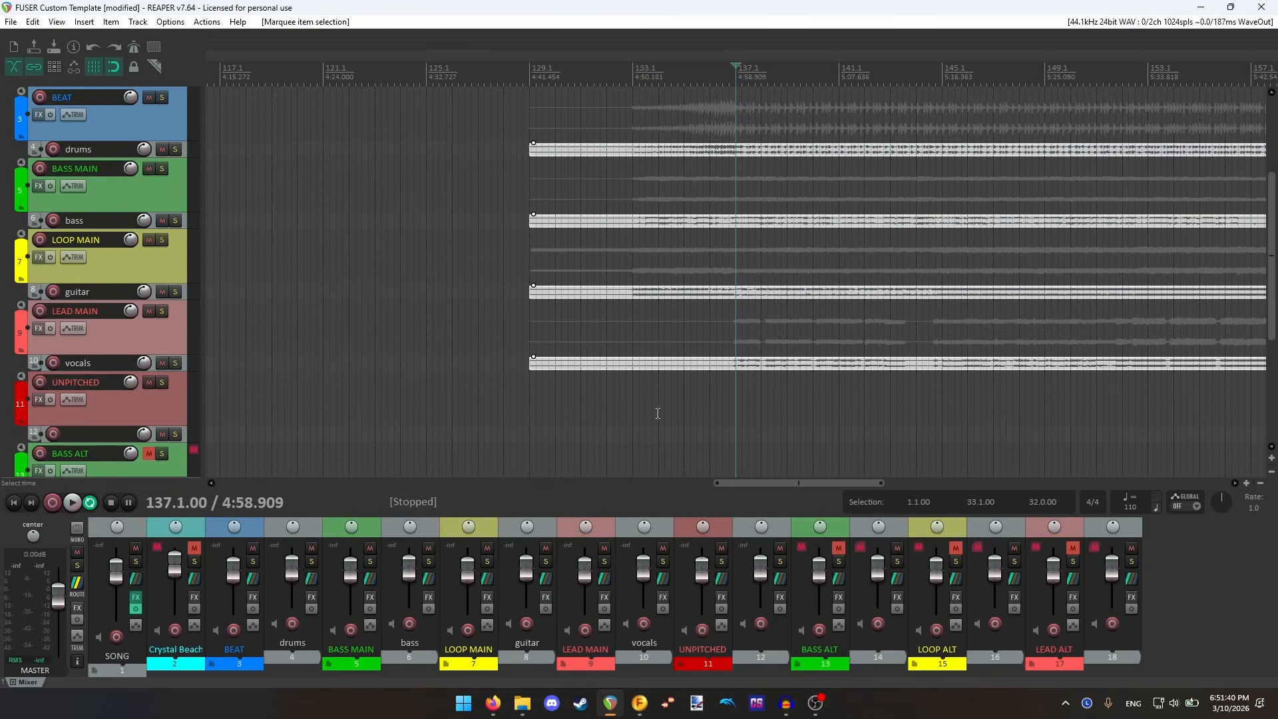
key("Delete")
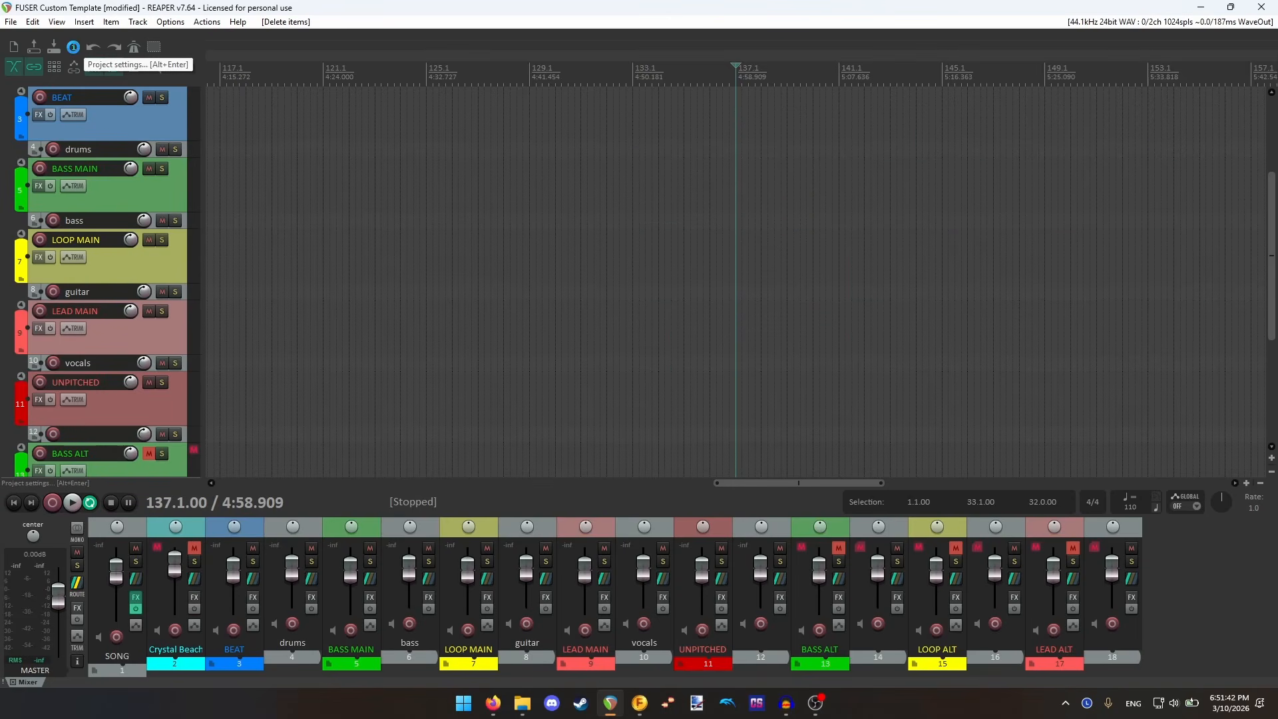
- Set the project tempo to 112 BPM in the project settings and place the edit cursor at bar 129
left_click(73, 48)
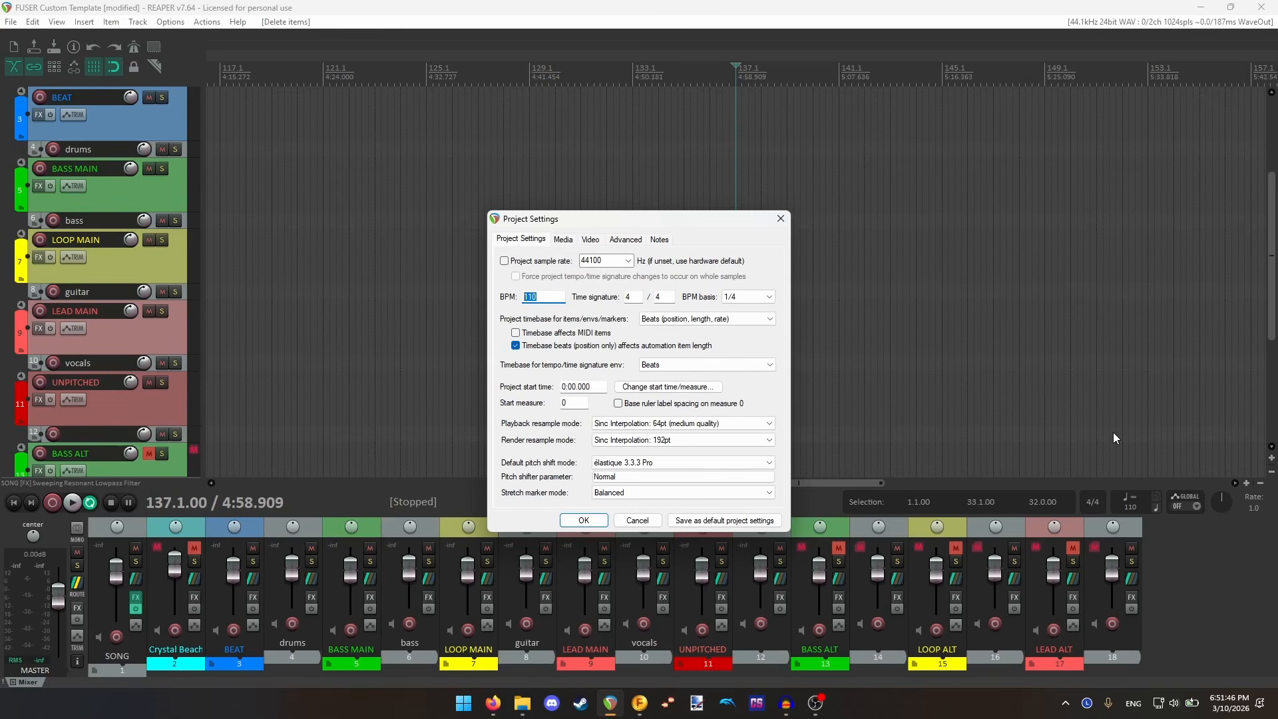
type("11")
left_click(584, 520)
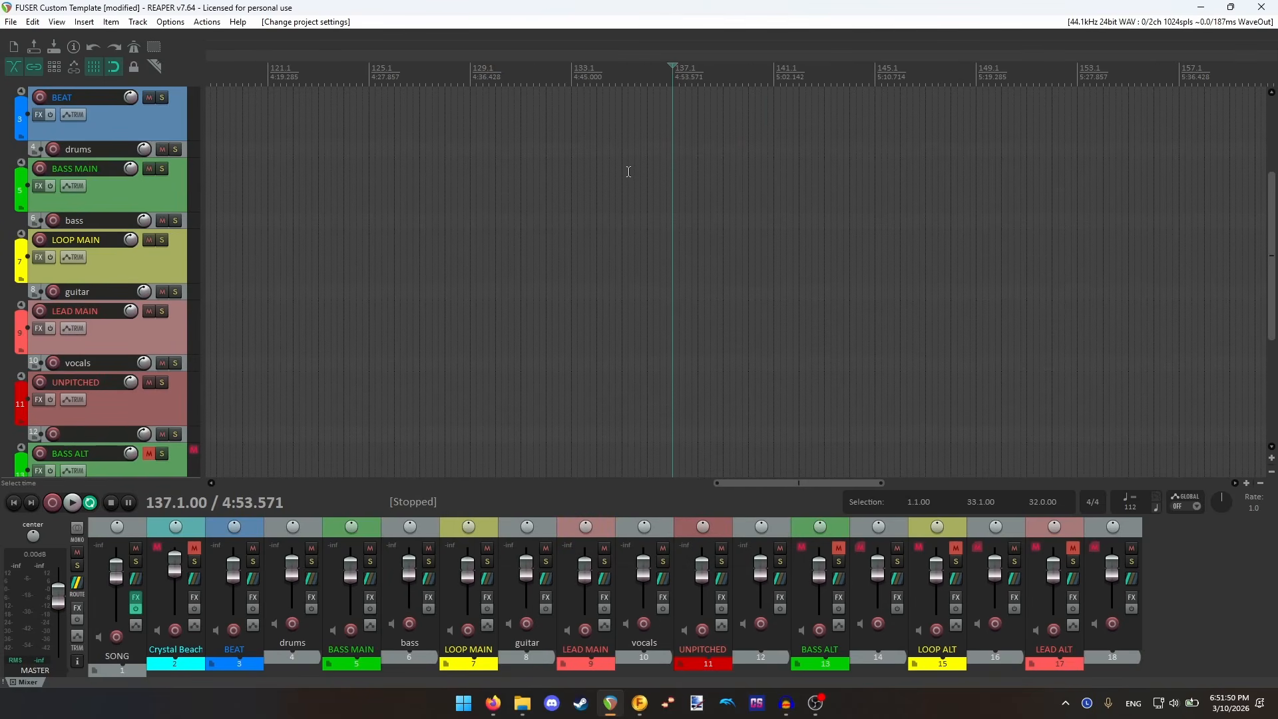
scroll(628, 171, "down", 3)
left_click(630, 69)
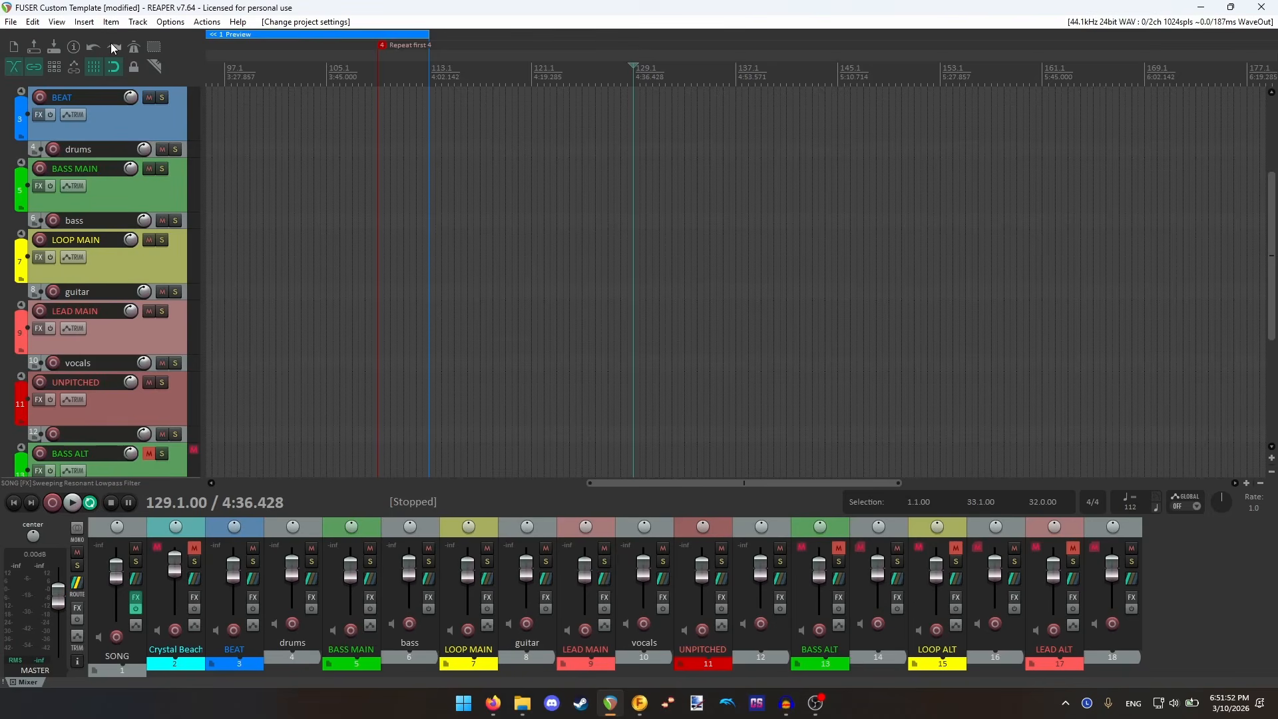
- Save the project under the new name Go Away in the Go Away folder of Fuser workshop
left_click(9, 22)
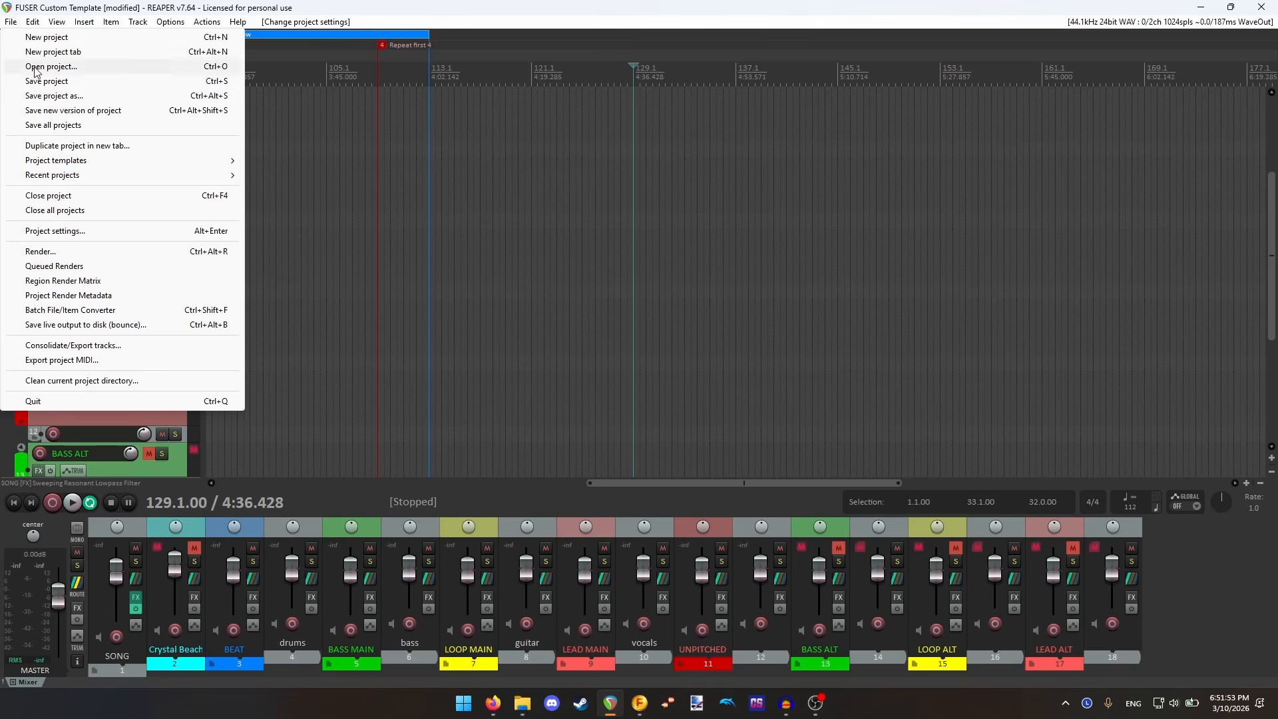
left_click(60, 97)
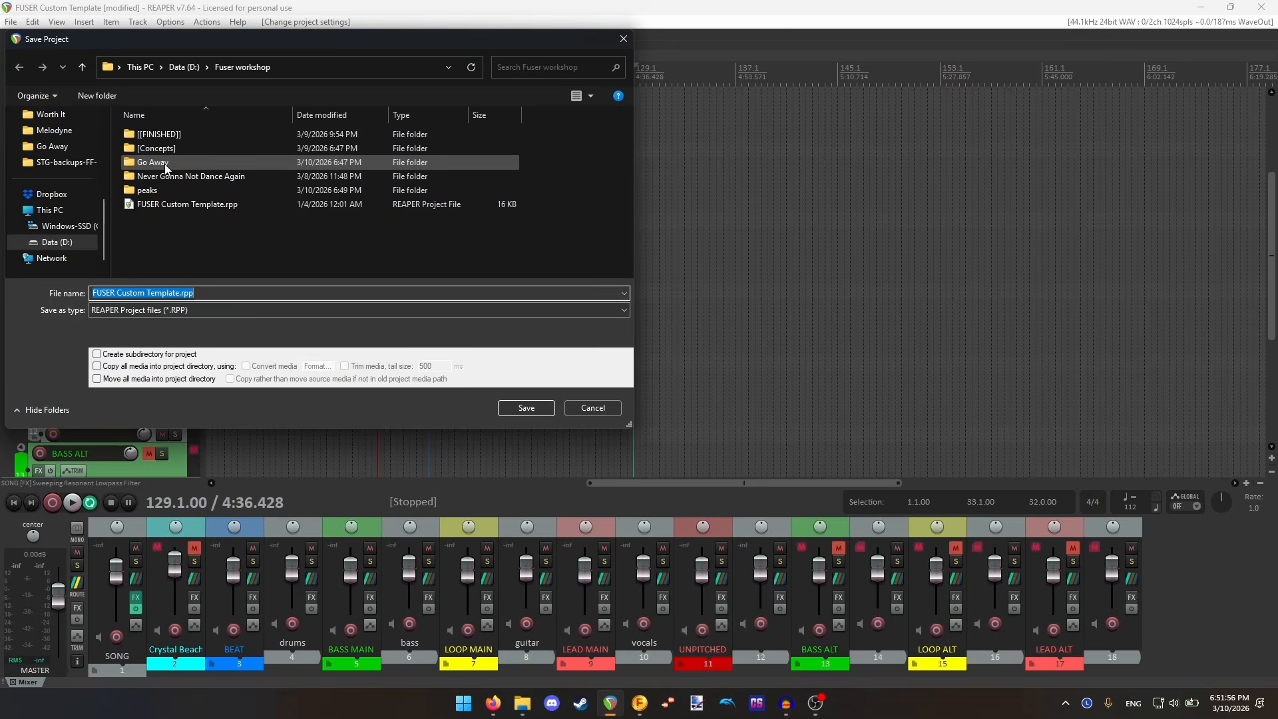
double_click(159, 162)
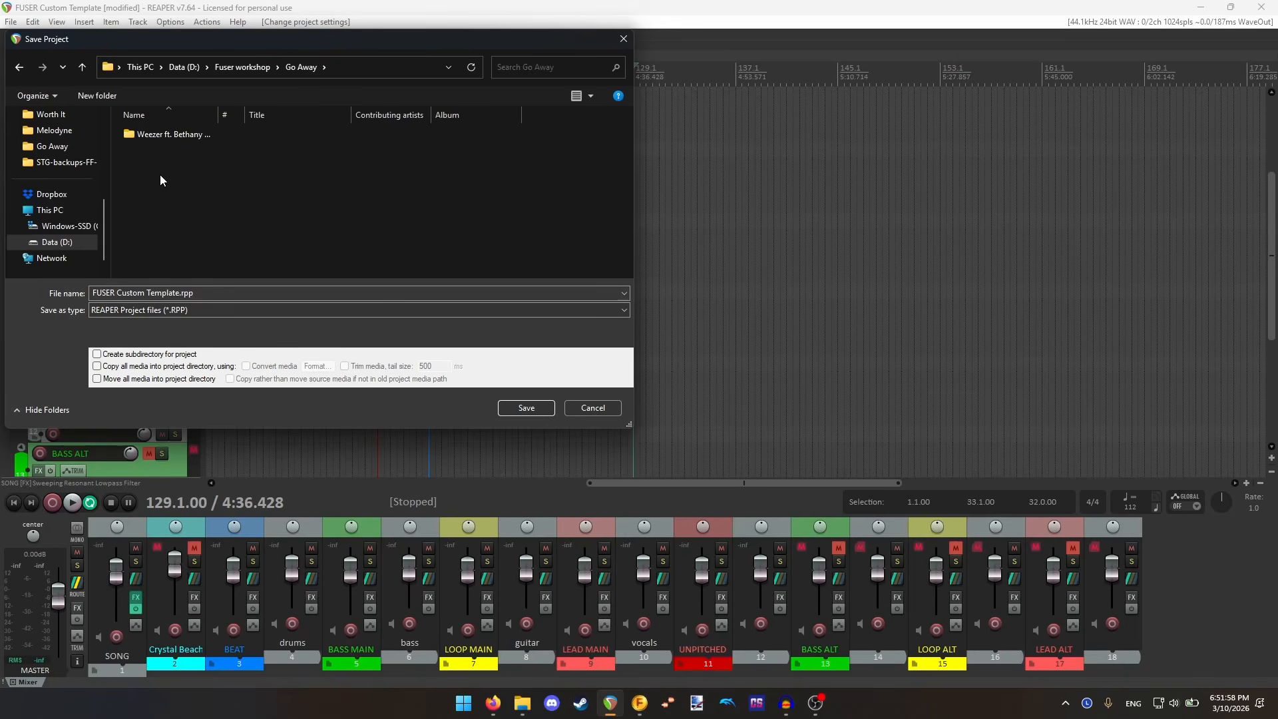
left_click(200, 293)
type("G")
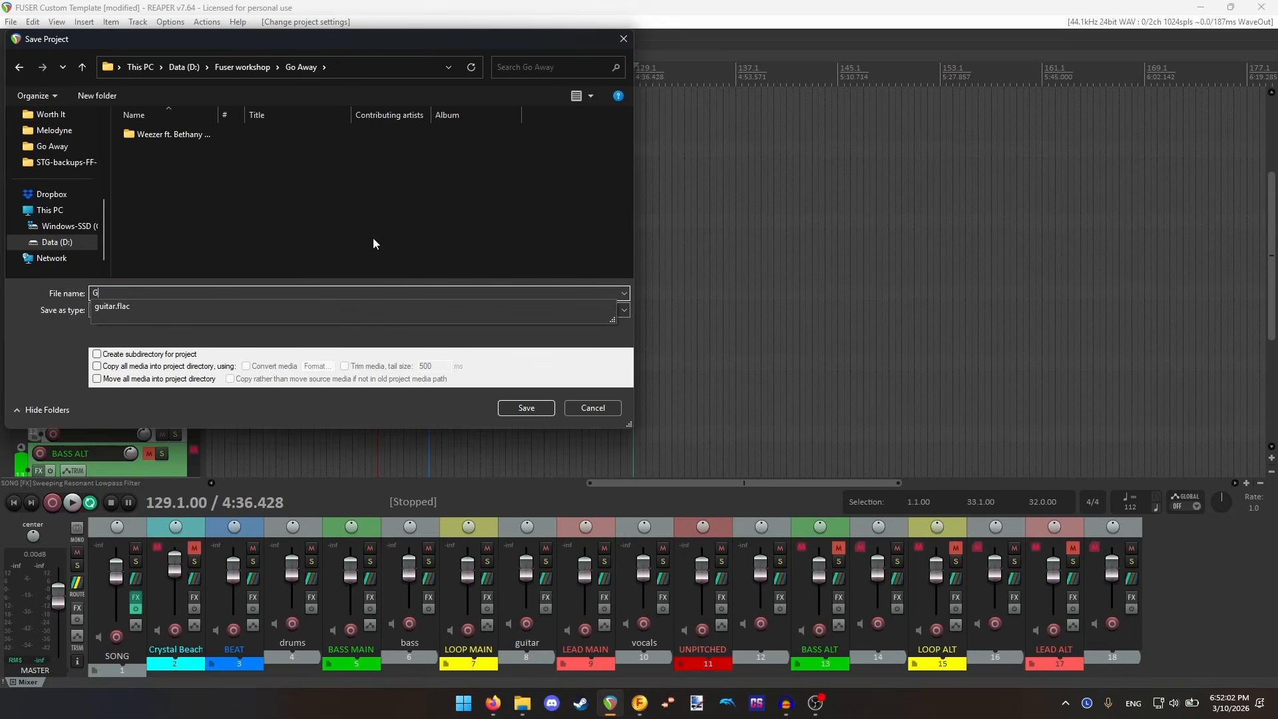
type("o Away")
key("Return")
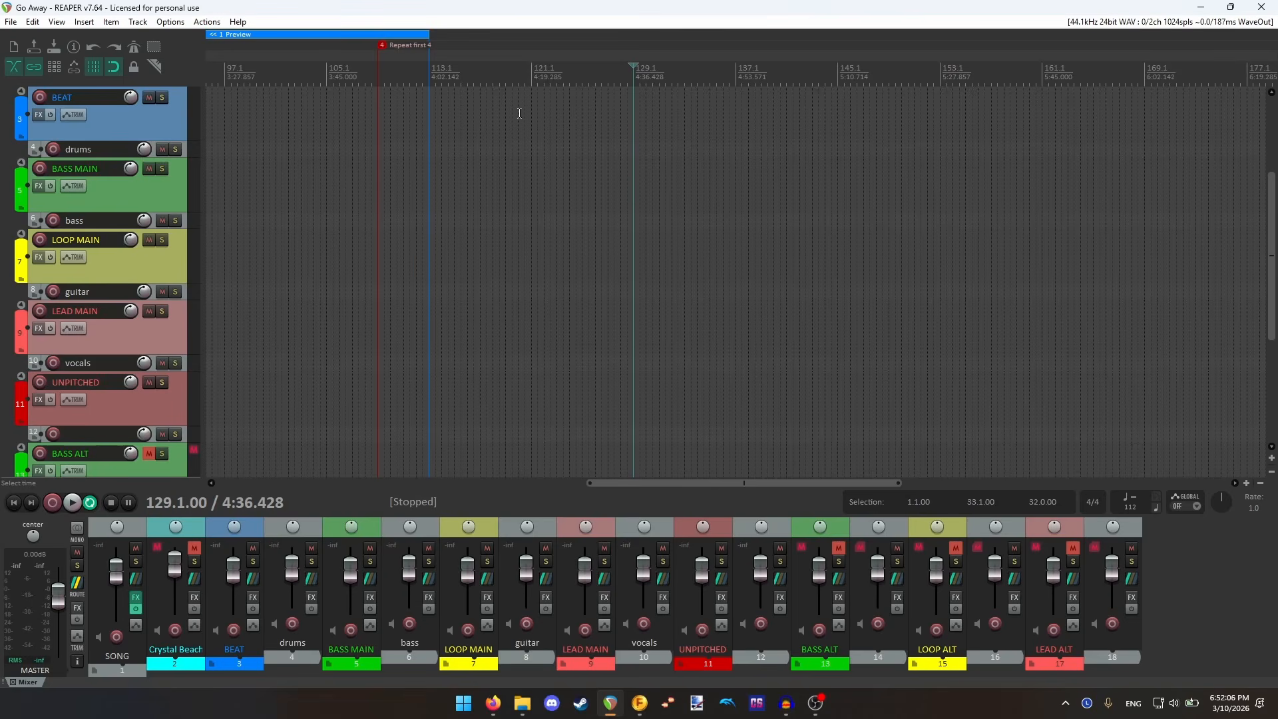
- Import the drums, bass, guitar and vocals FLAC files again onto their matching subtracks, starting at bar 129
left_click(473, 64)
scroll(519, 93, "up", 2)
scroll(676, 356, "up", 1)
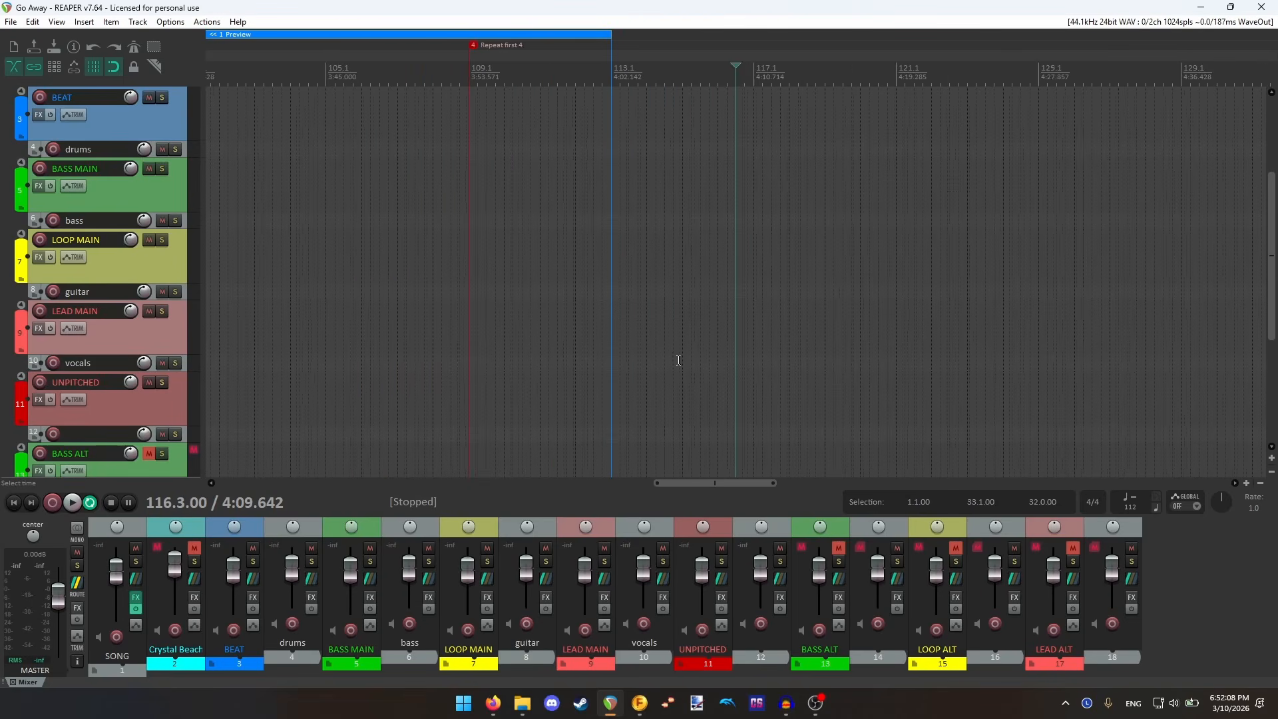
left_click(522, 703)
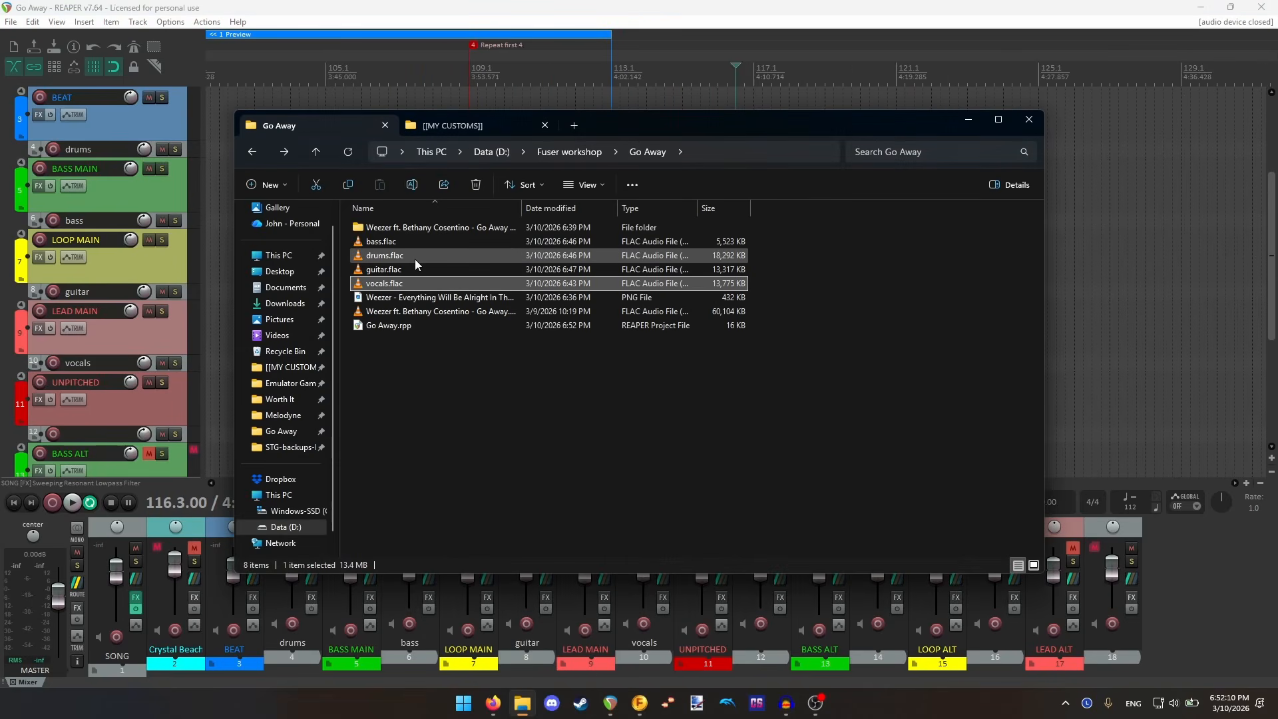
left_click_drag(404, 256, 1182, 149)
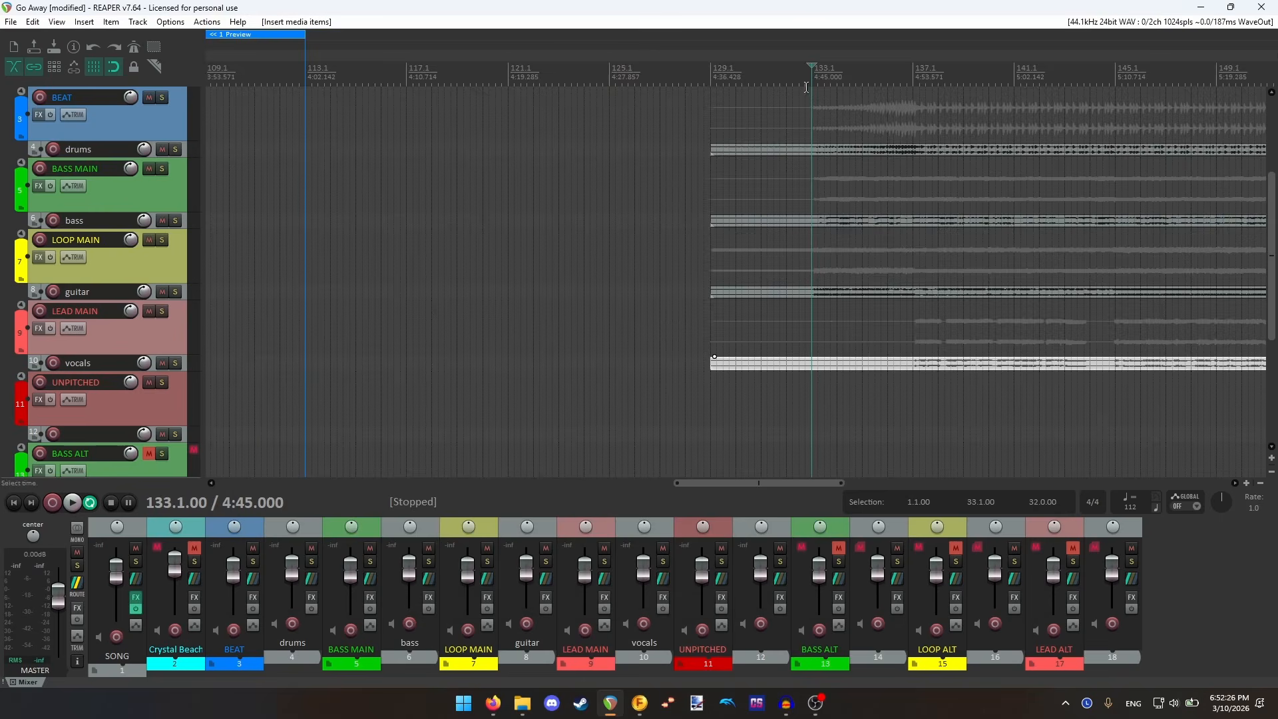
- Solo the BEAT track and listen to the drums stem from bar 133, continuing playback from 136.3
left_click_drag(1042, 150, 810, 153)
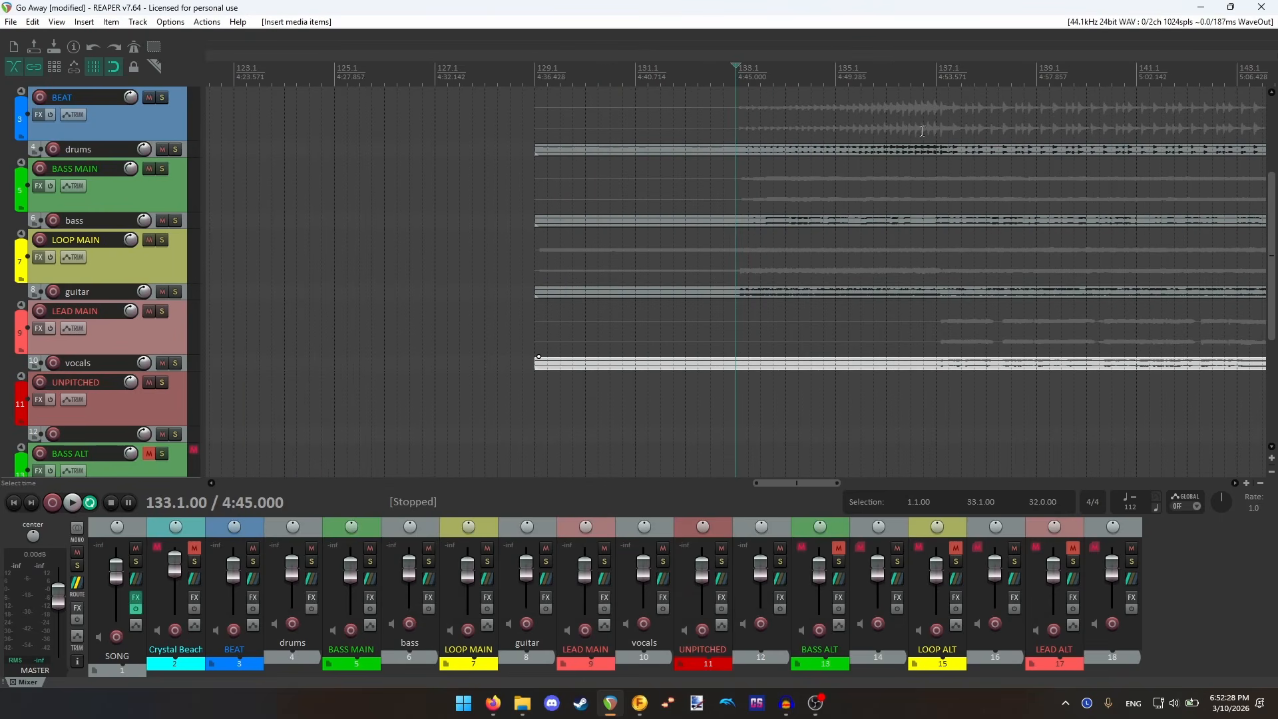
left_click(162, 97)
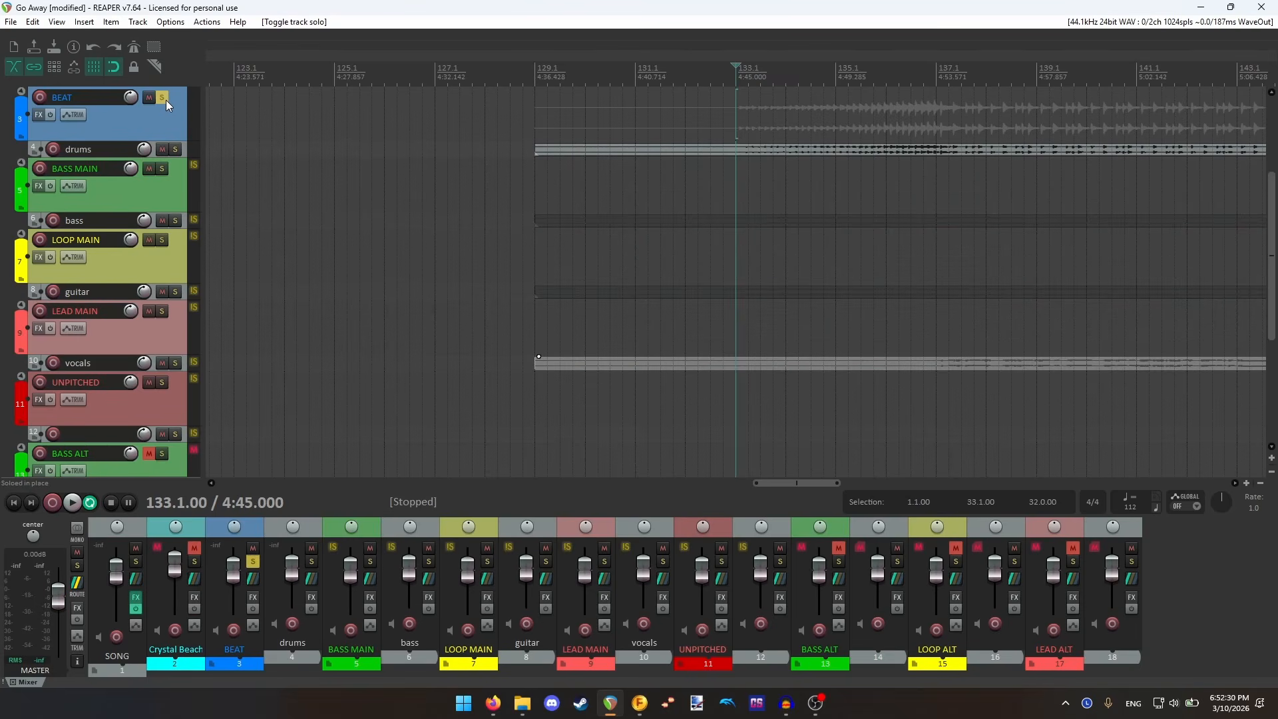
key("space")
left_click(911, 153)
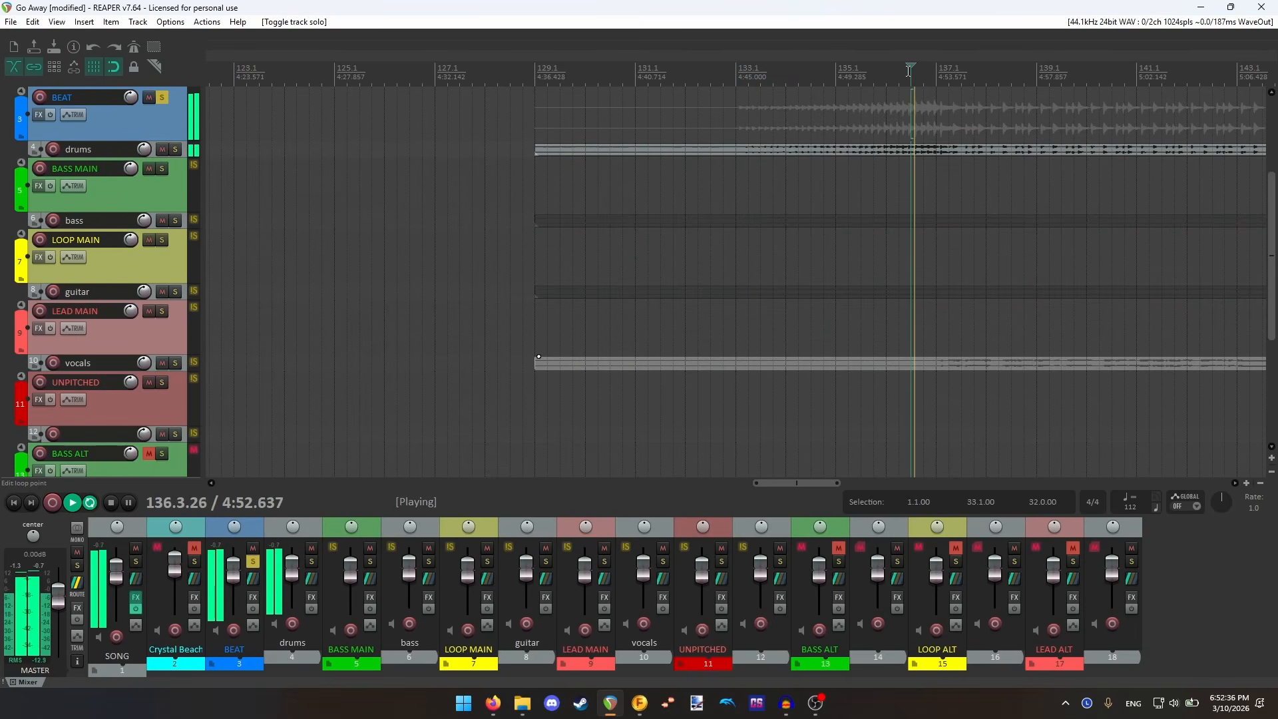
scroll(919, 158, "down", 2)
scroll(919, 158, "up", 2)
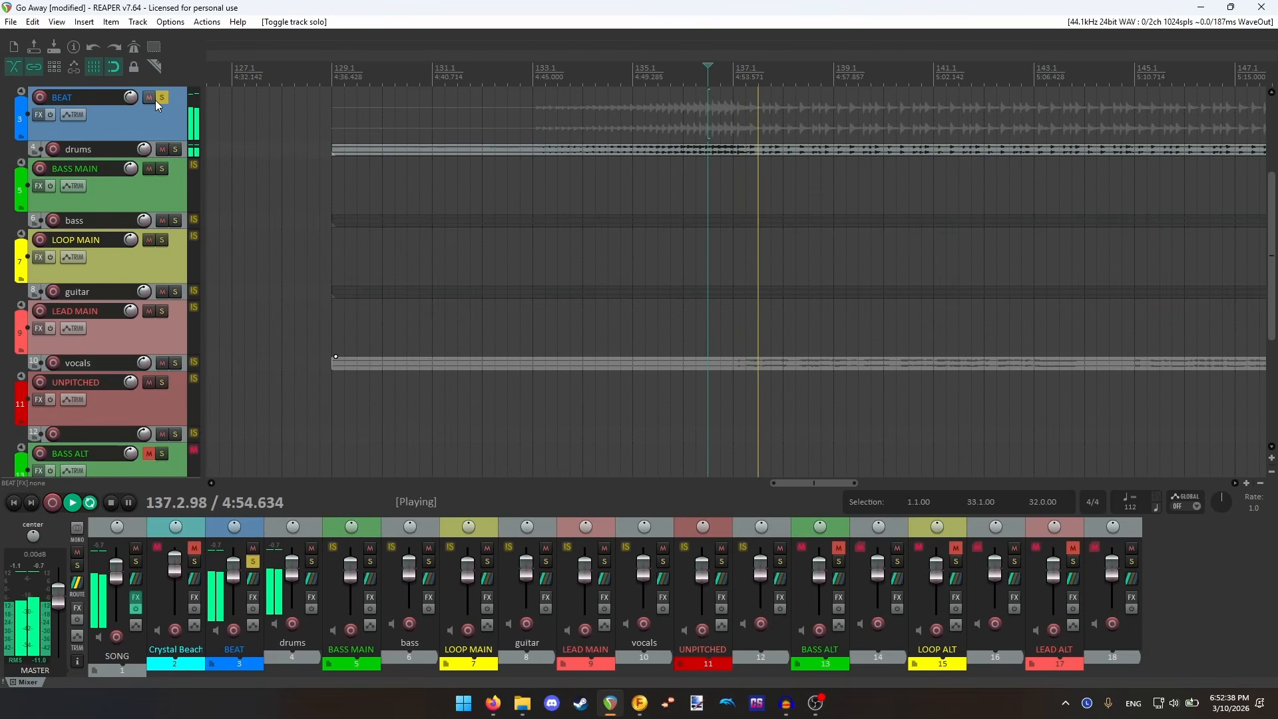
left_click(111, 502)
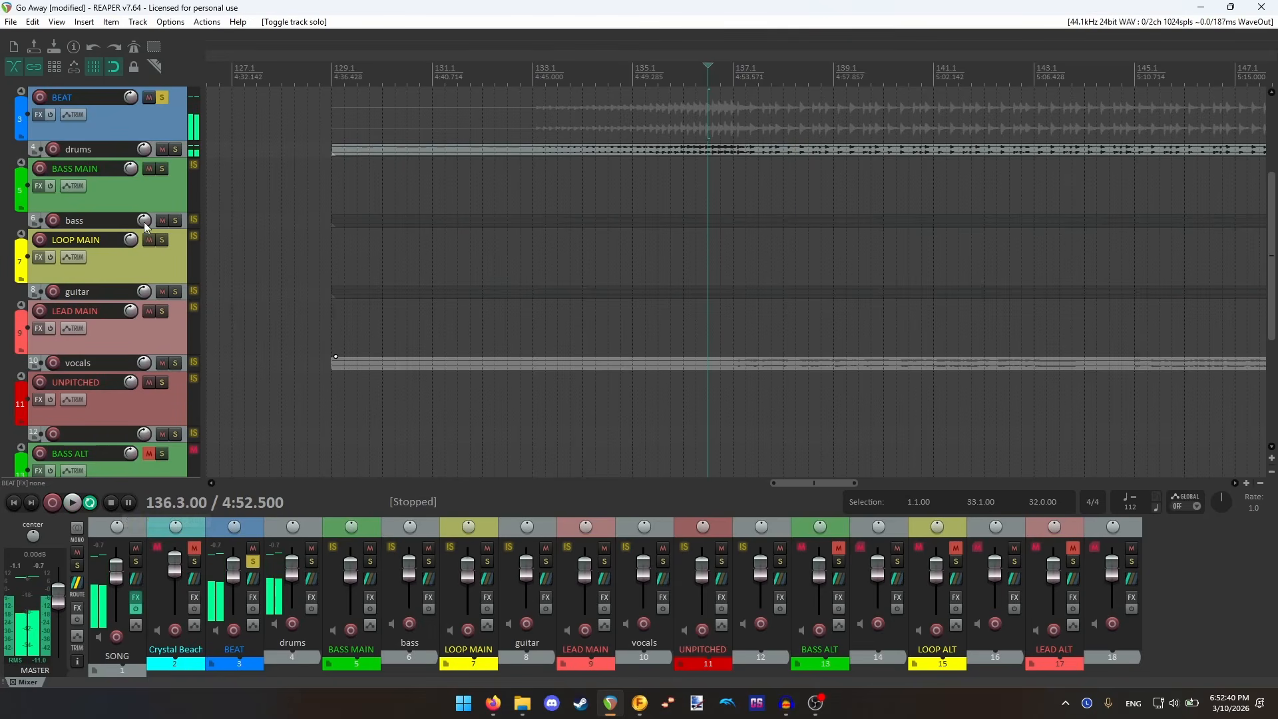
- Switch the solo from BEAT to BASS MAIN and listen to the bass stem from 136.3
left_click(161, 169)
left_click(161, 97)
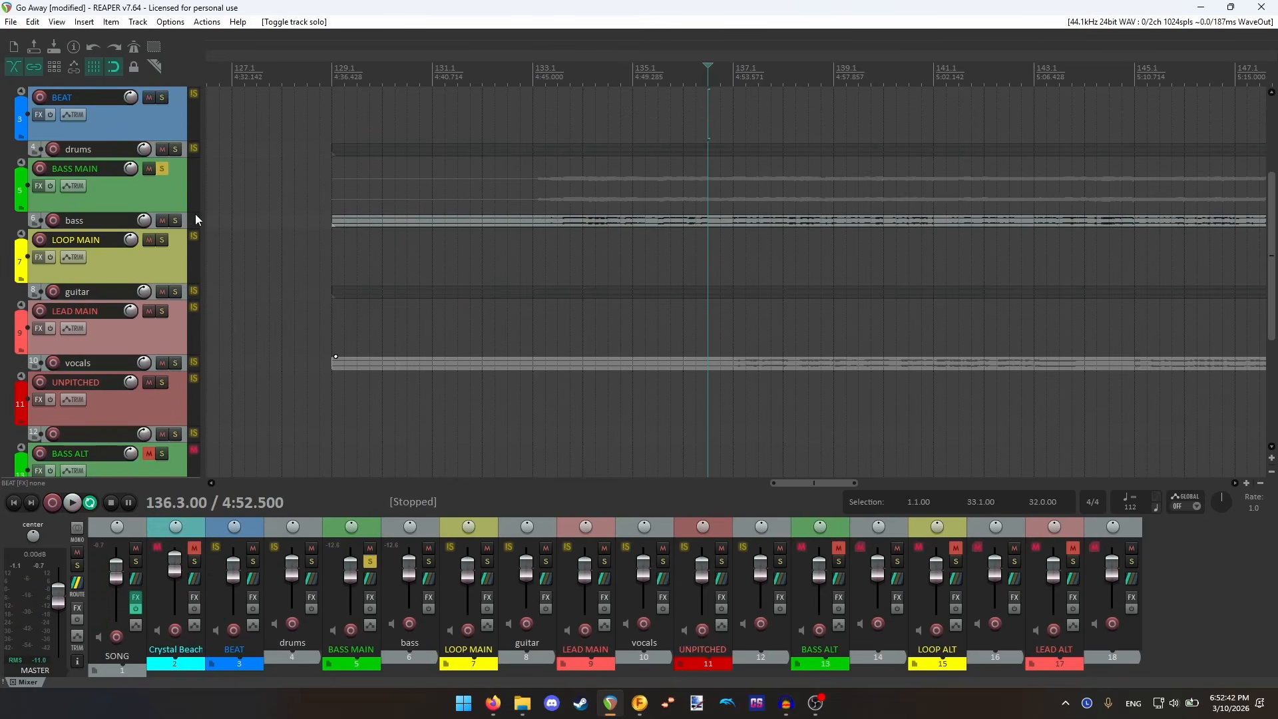
left_click(72, 502)
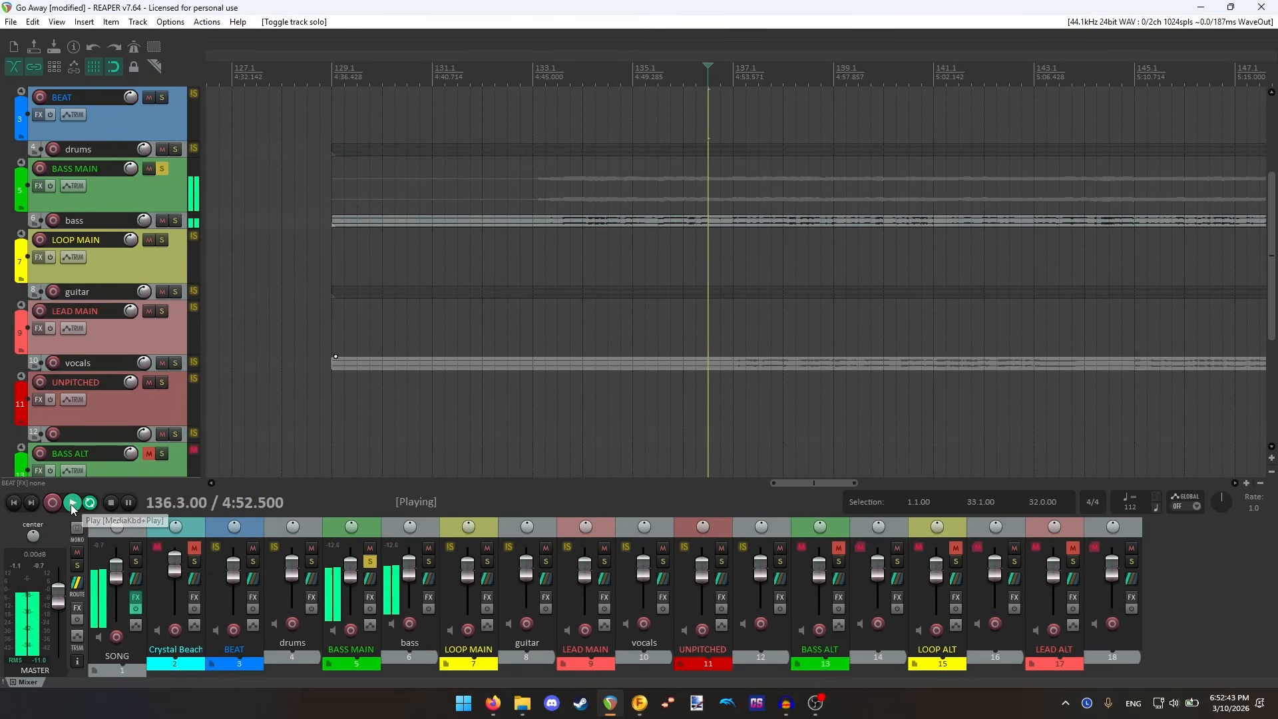
left_click(112, 502)
- Switch the solo from BASS MAIN to LOOP MAIN, listen to the guitar stem, and unsolo the track
left_click(162, 240)
left_click(162, 168)
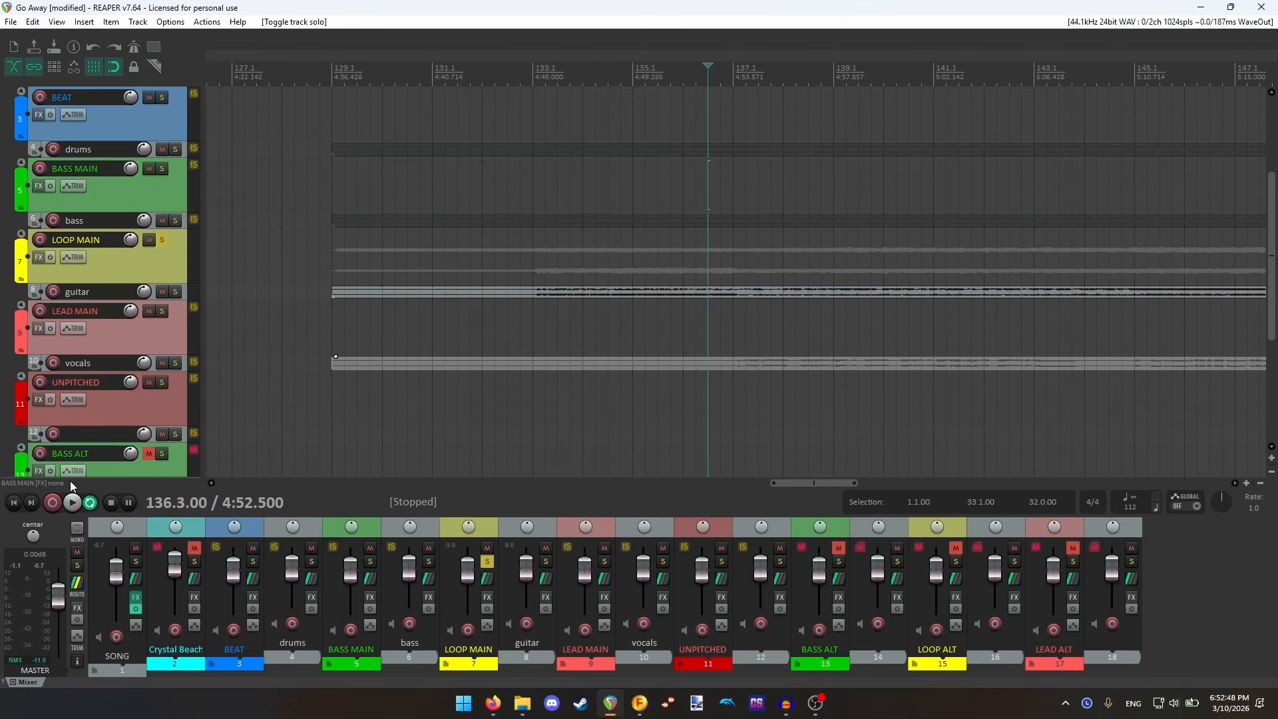
left_click(73, 504)
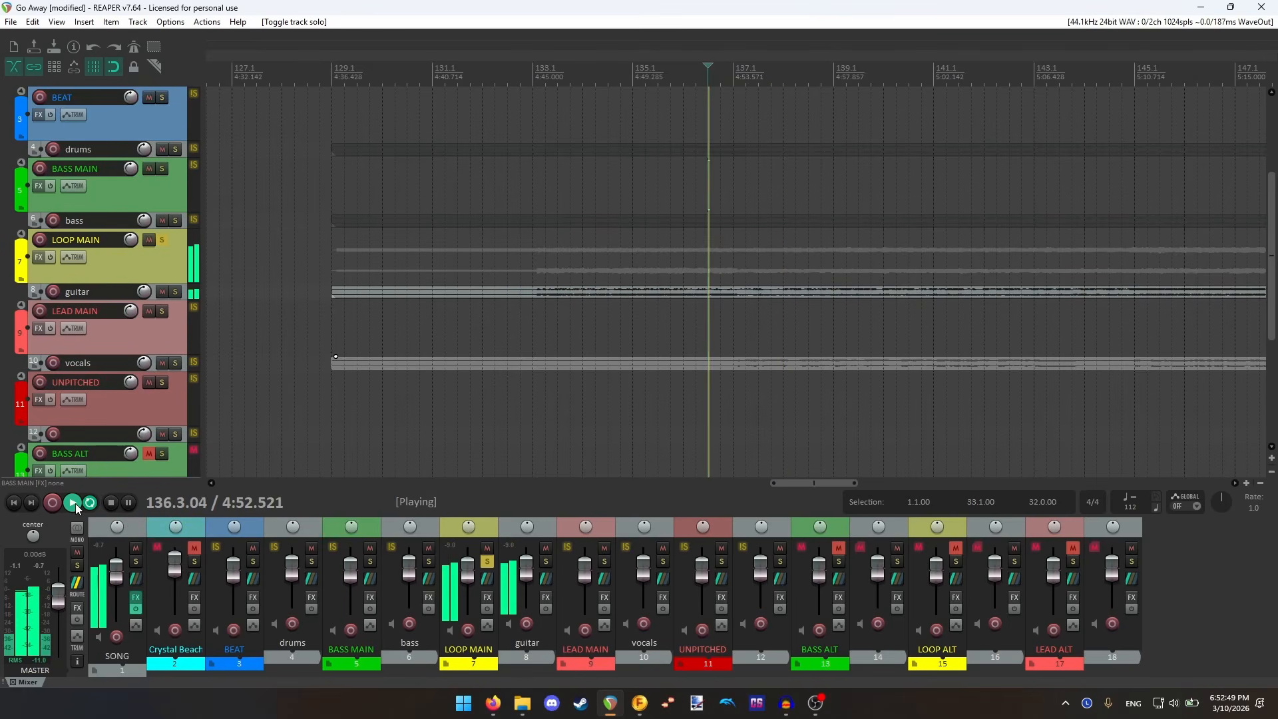
left_click(113, 507)
left_click(164, 241)
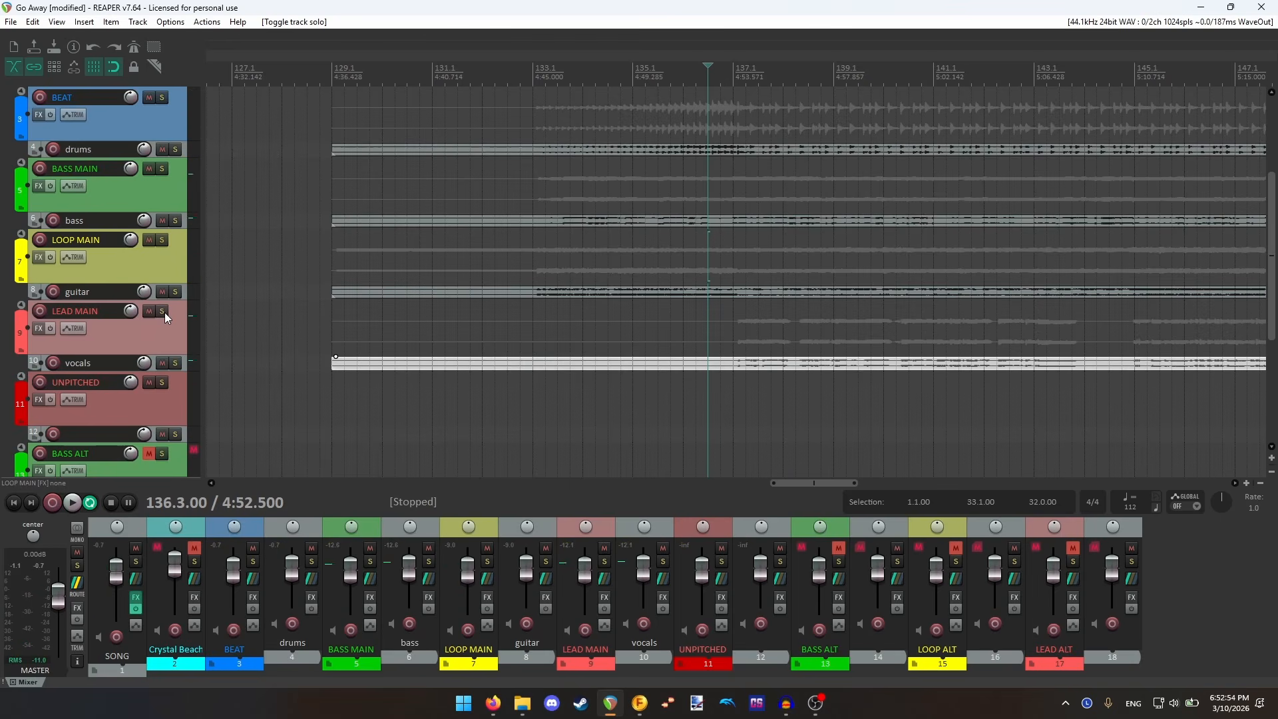
- Solo LEAD MAIN, listen to the vocals stem from 136.3, and unsolo the track
left_click(163, 311)
left_click(71, 502)
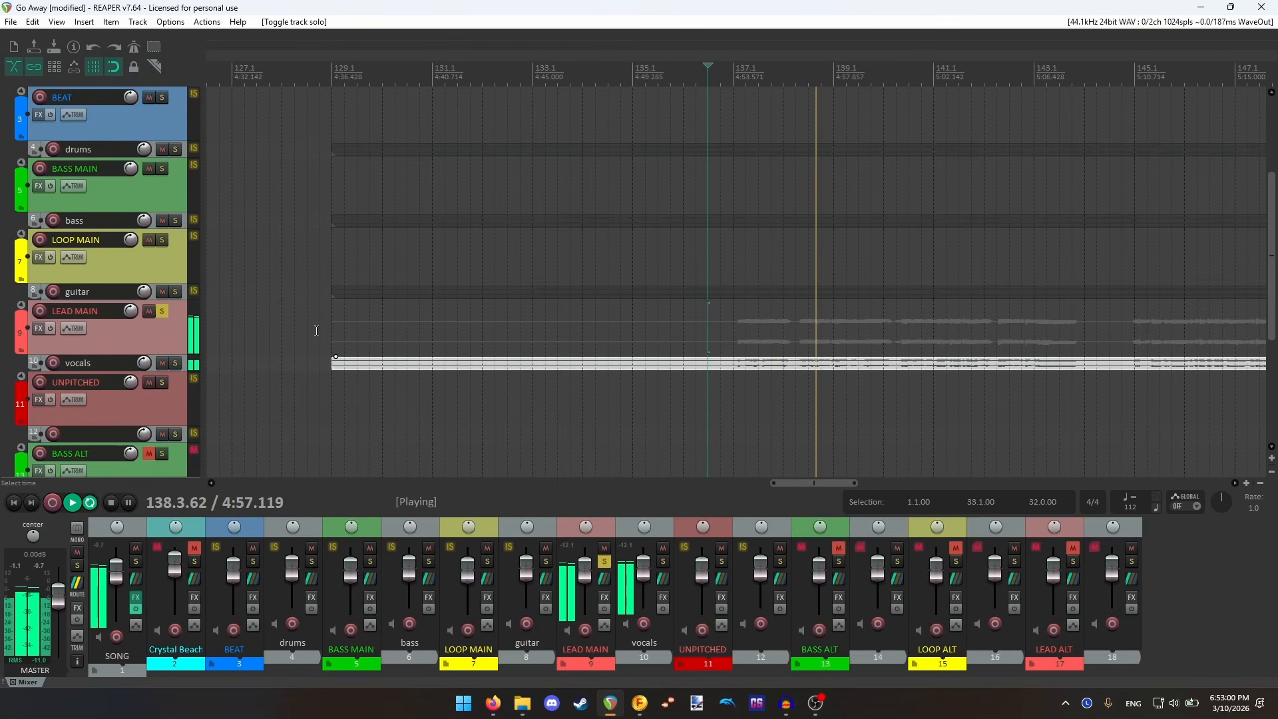
left_click(113, 499)
left_click(162, 311)
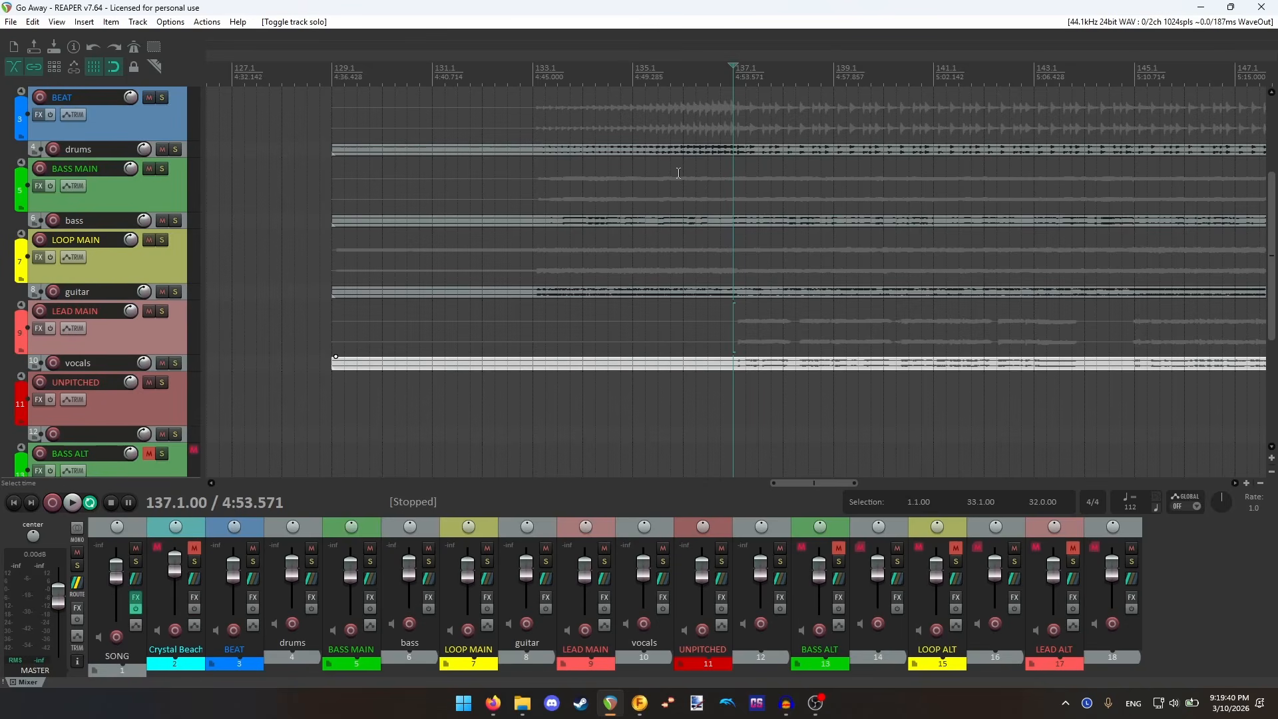
- Place the edit cursor at bar 1 and examine the main loop's start and its beat markers
scroll(632, 192, "down", 1)
scroll(679, 166, "down", 10)
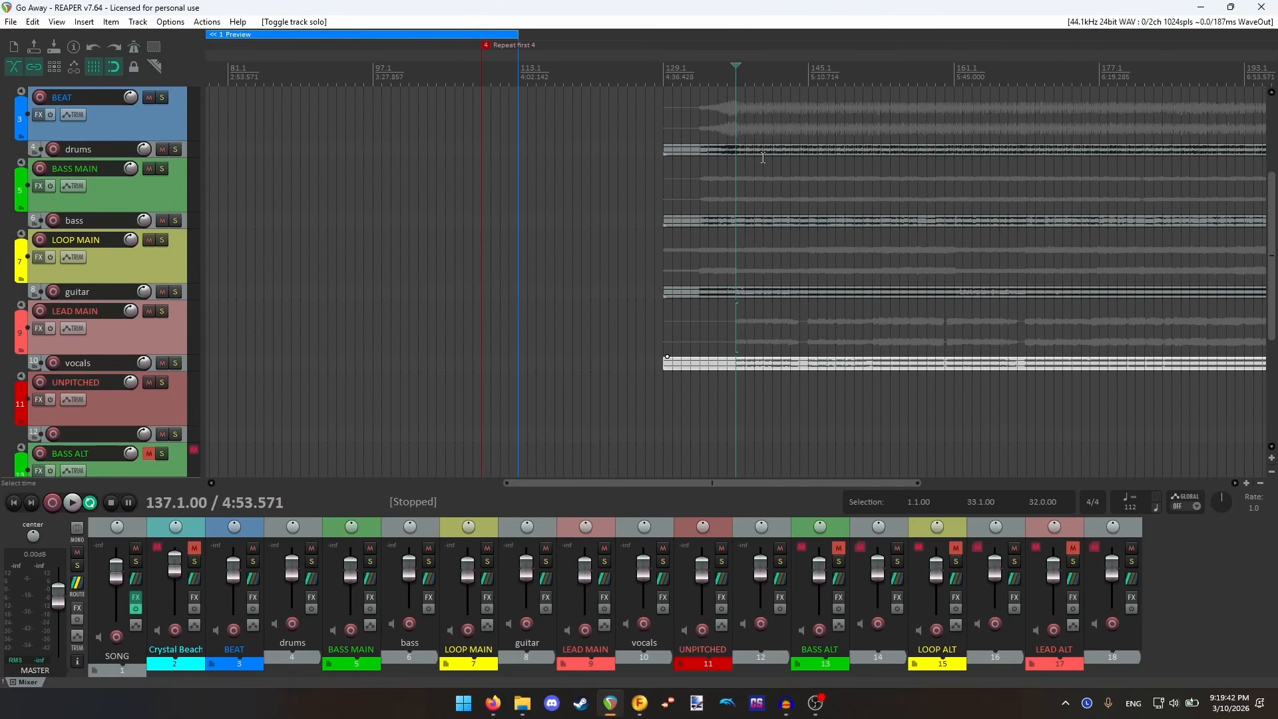
scroll(245, 95, "down", 2)
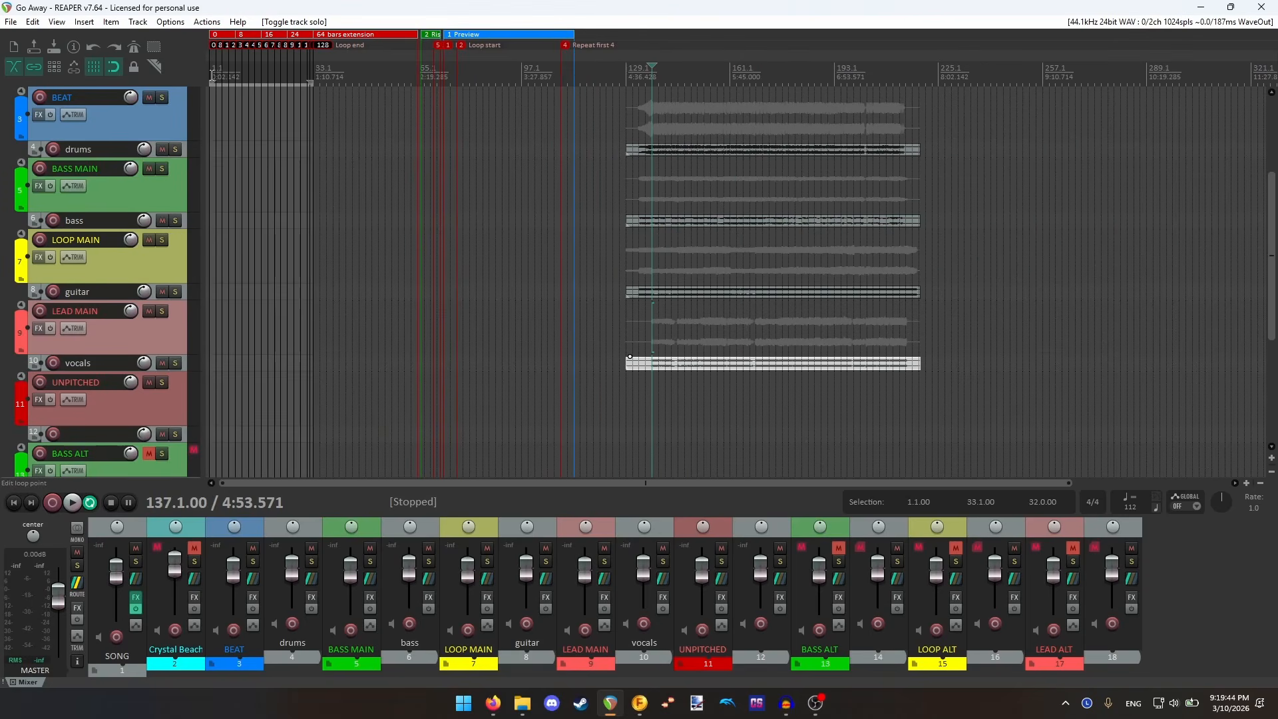
left_click(210, 75)
scroll(285, 160, "up", 6)
scroll(286, 160, "up", 2)
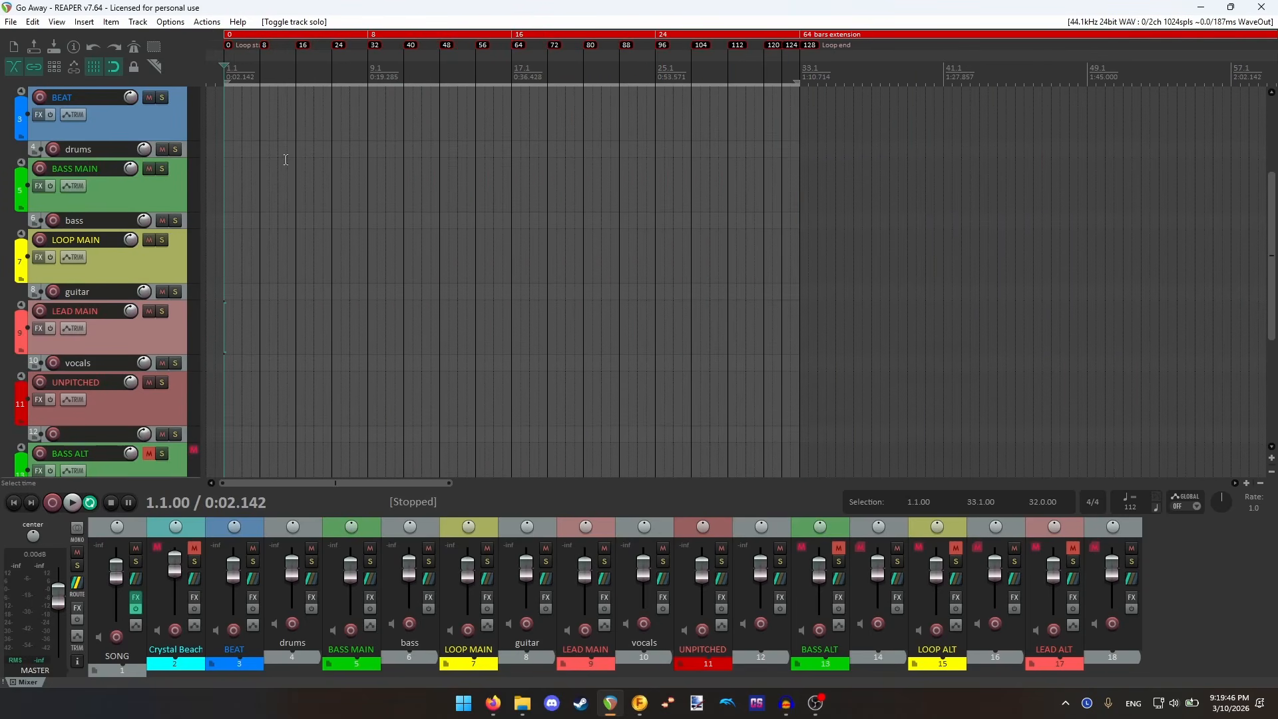
scroll(285, 160, "up", 1)
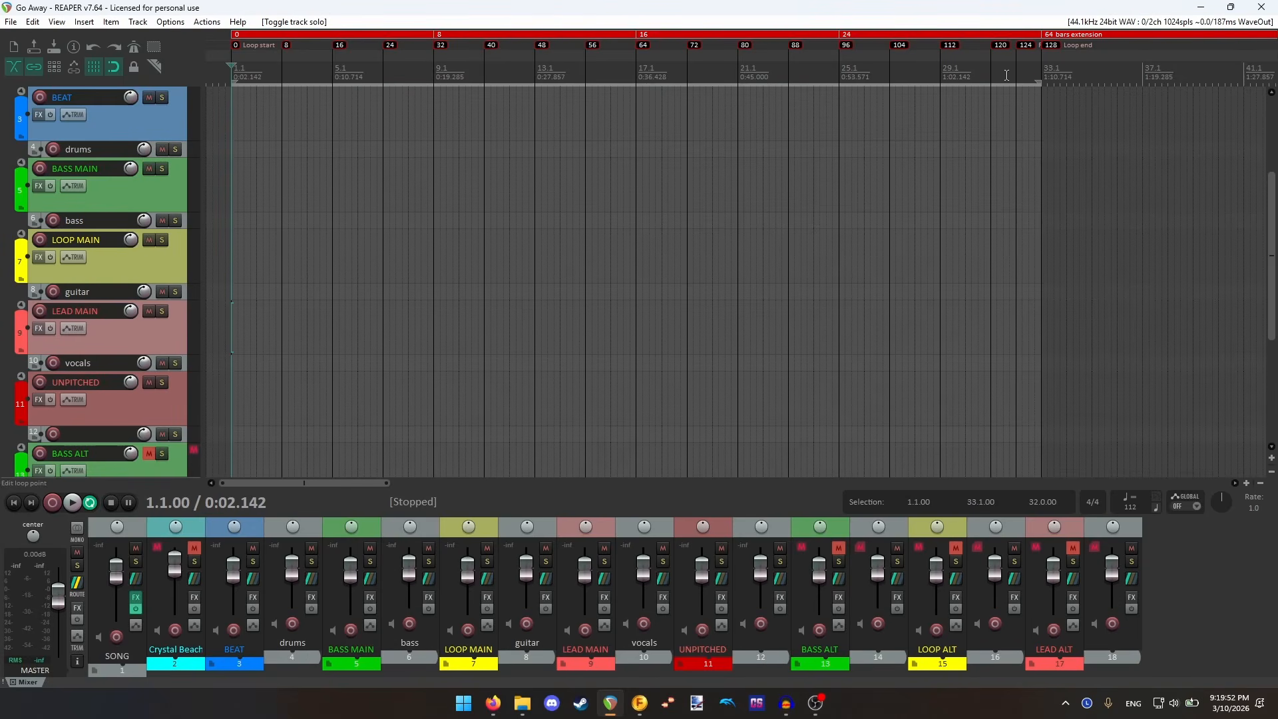
scroll(519, 156, "up", 2)
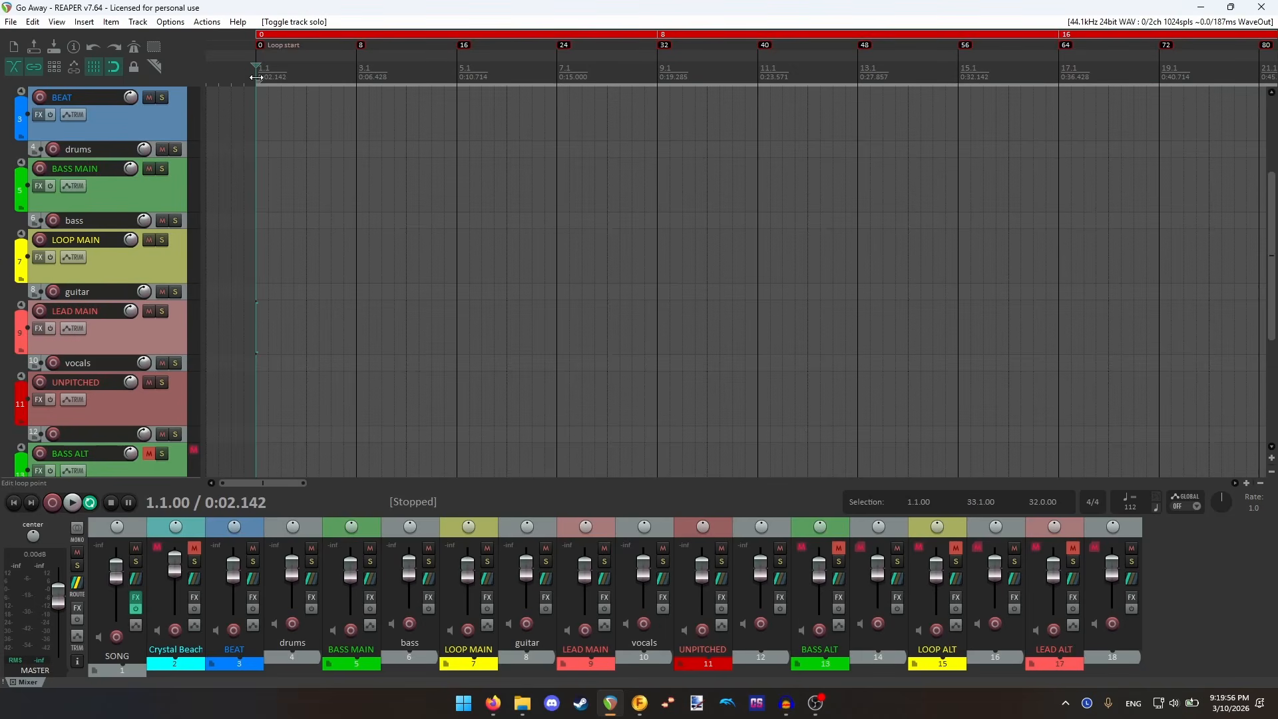
scroll(509, 80, "down", 2)
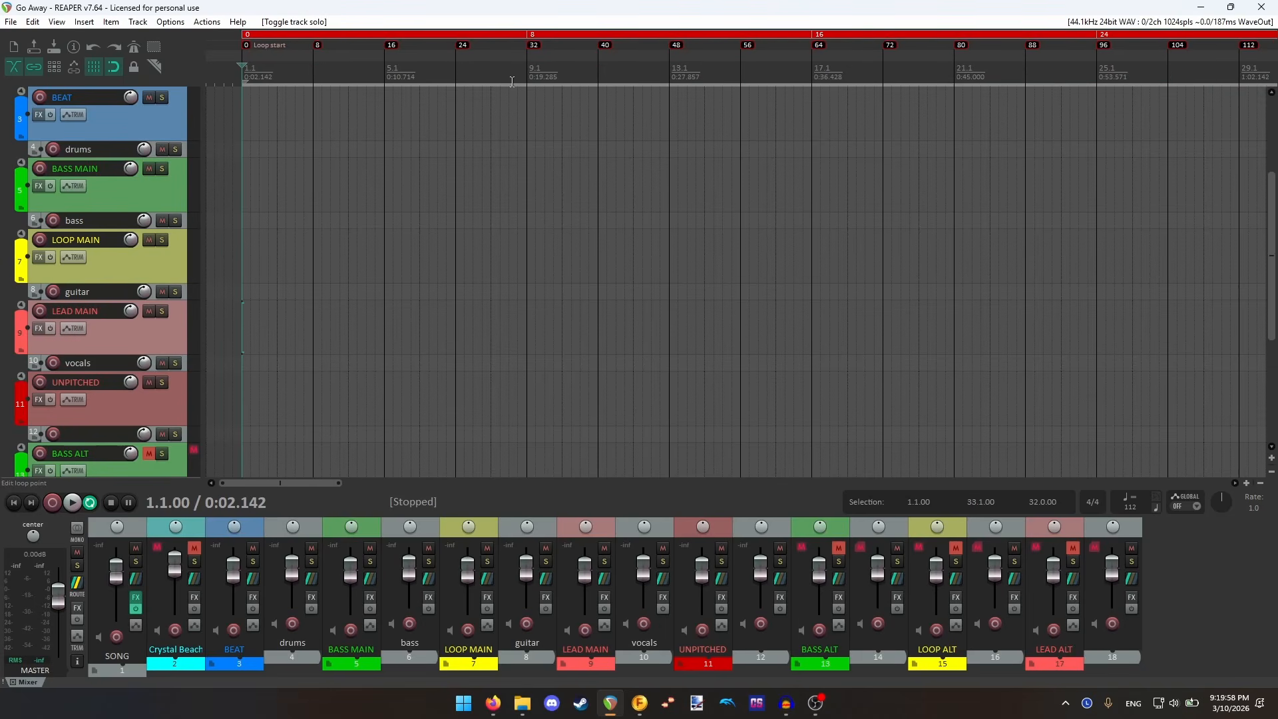
- Place the edit cursor at bar 33 and examine the Loop end marker and the full main loop section
left_click(1043, 63)
scroll(1025, 70, "up", 2)
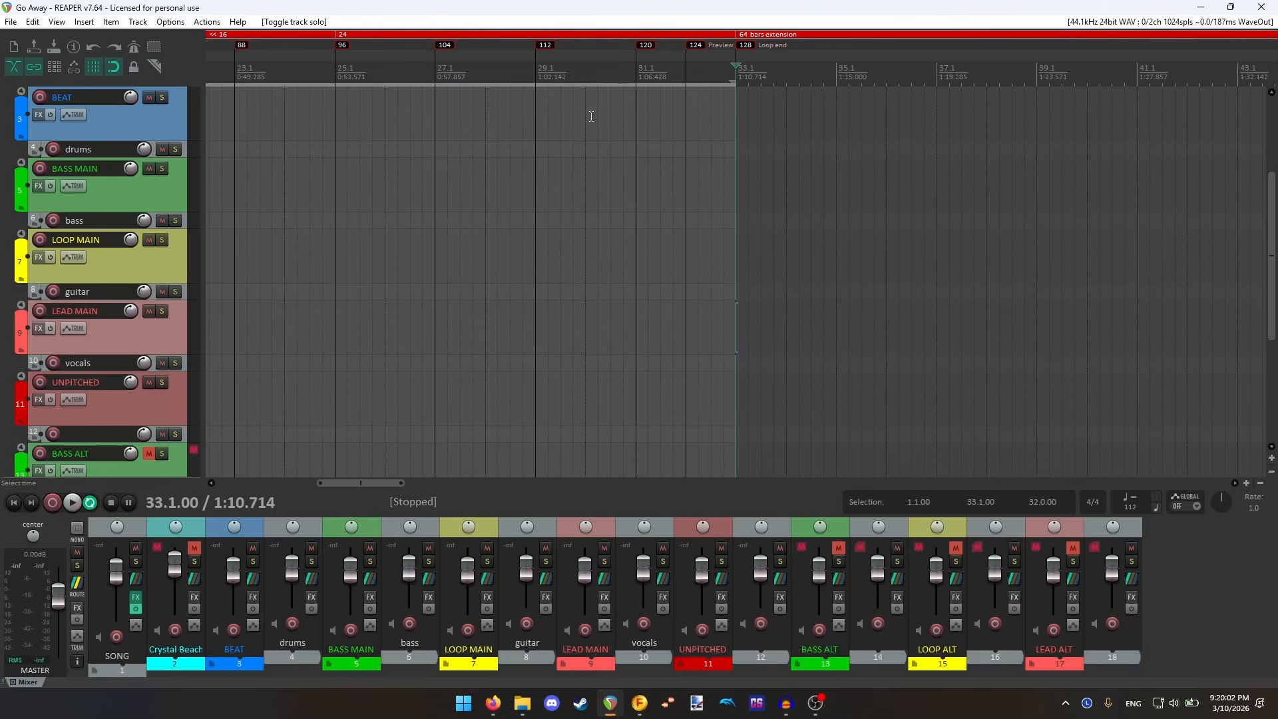
scroll(599, 211, "down", 3)
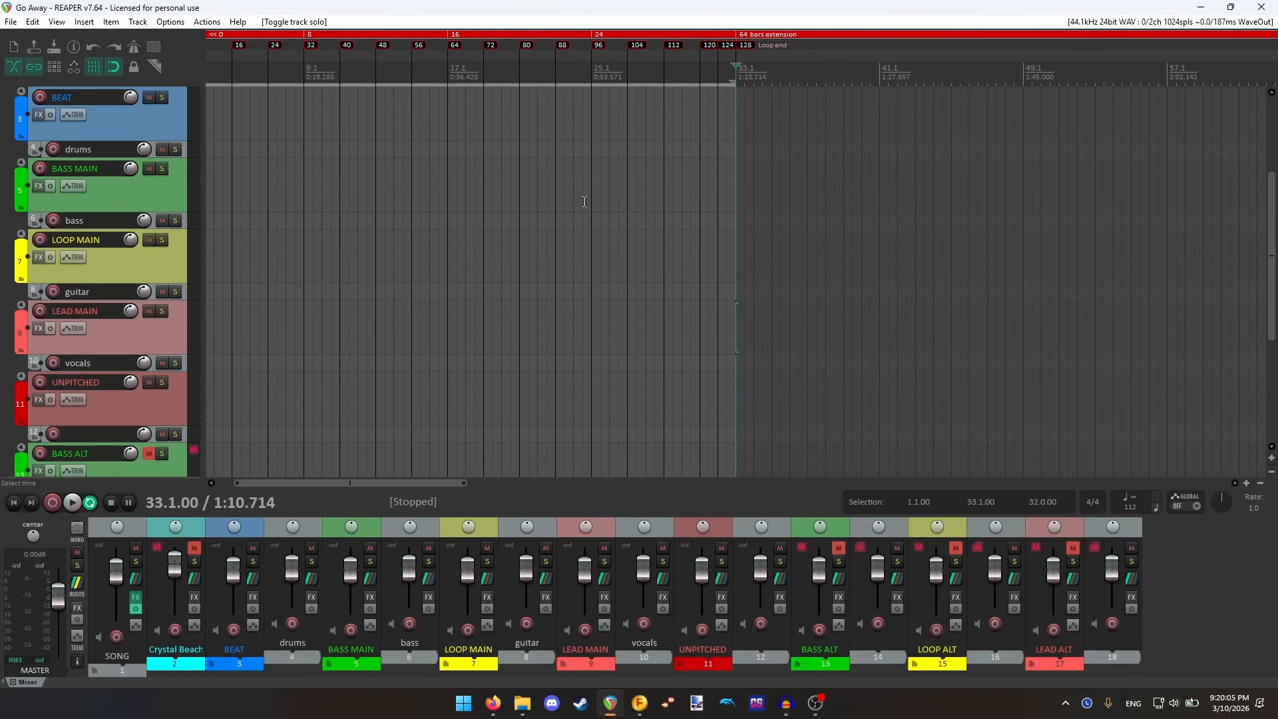
left_click_drag(441, 482, 279, 487)
scroll(373, 459, "up", 1)
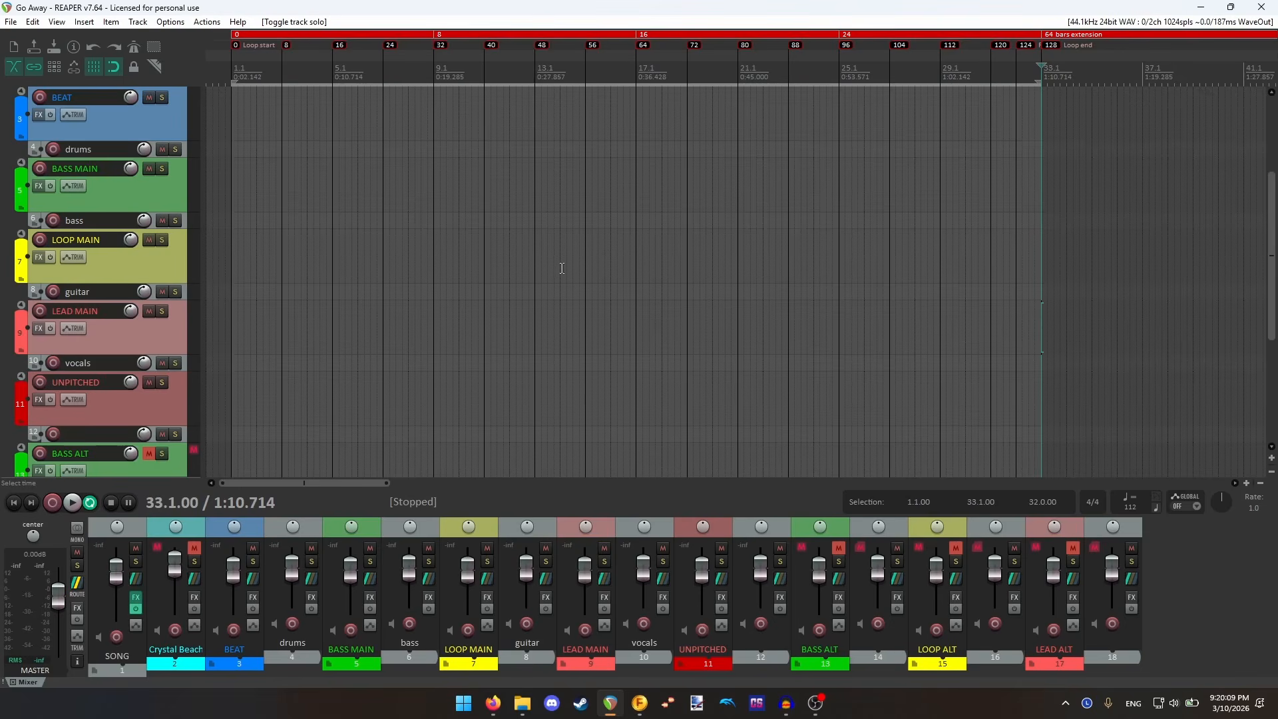
left_click(635, 71)
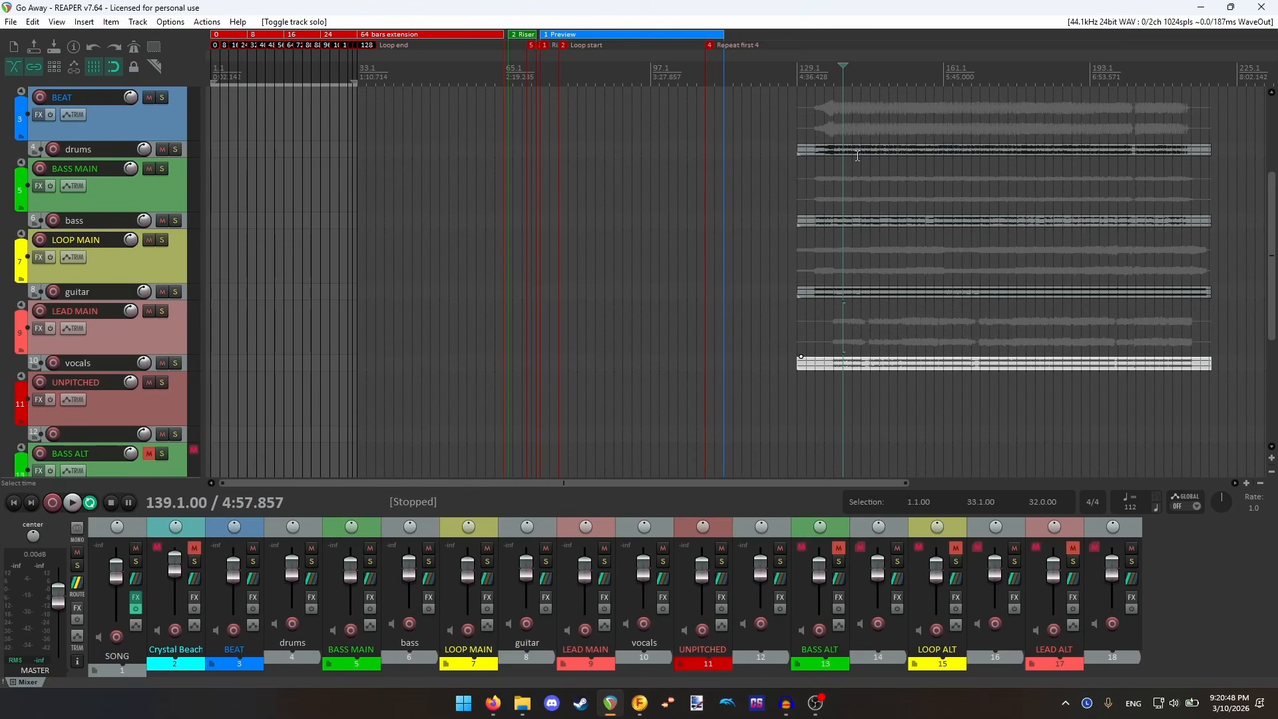
- Examine the stem waveforms from bar 129 to their end, placing the edit cursor at bars 180 and 200
scroll(857, 155, "up", 6)
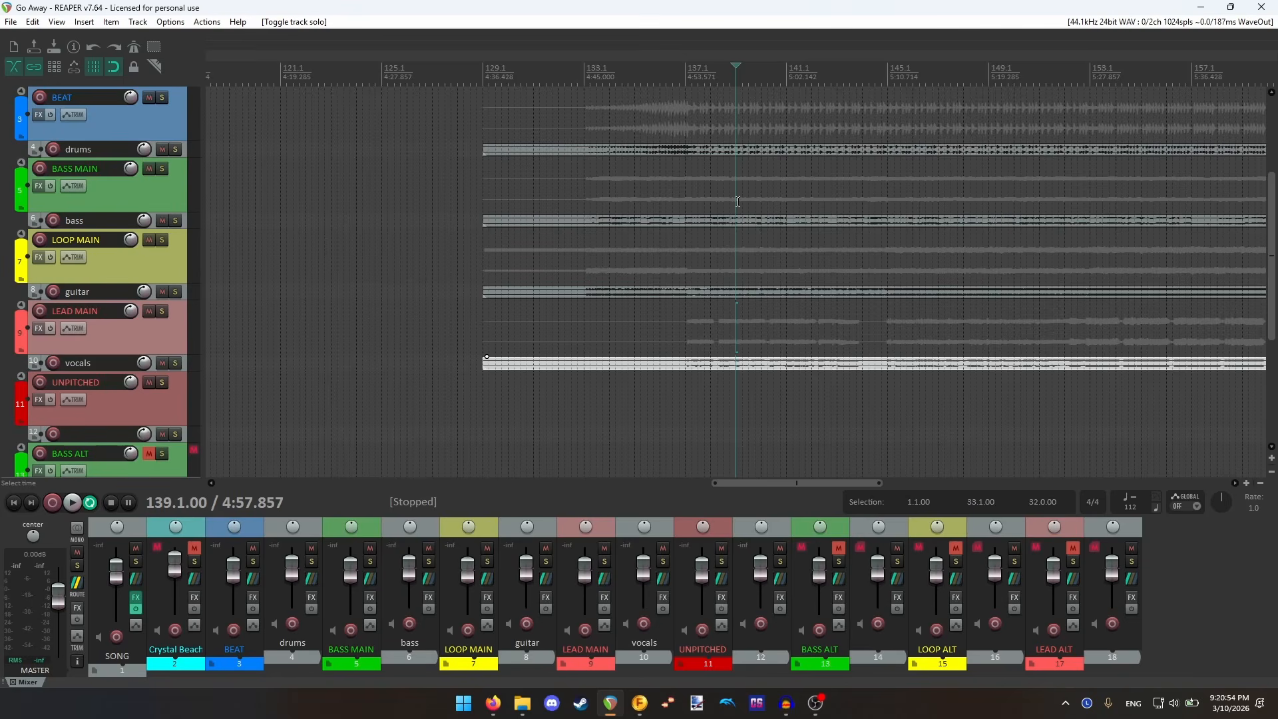
scroll(732, 117, "down", 1)
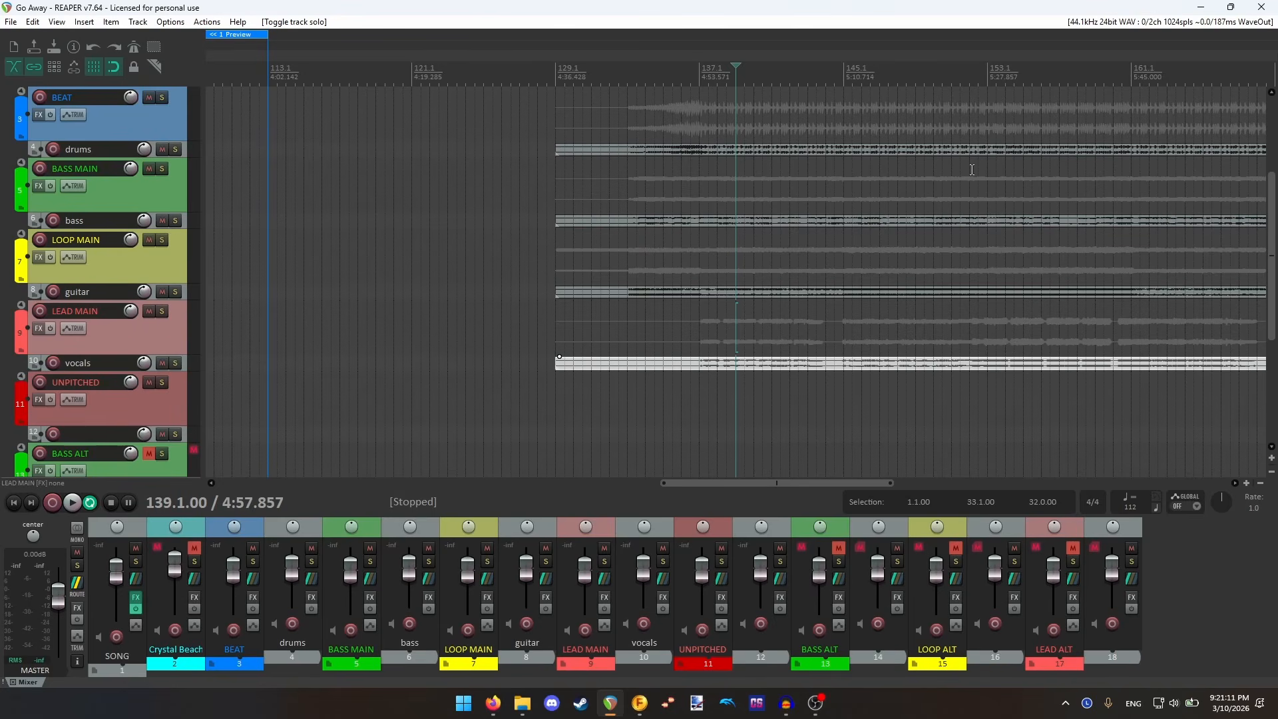
scroll(971, 169, "down", 4)
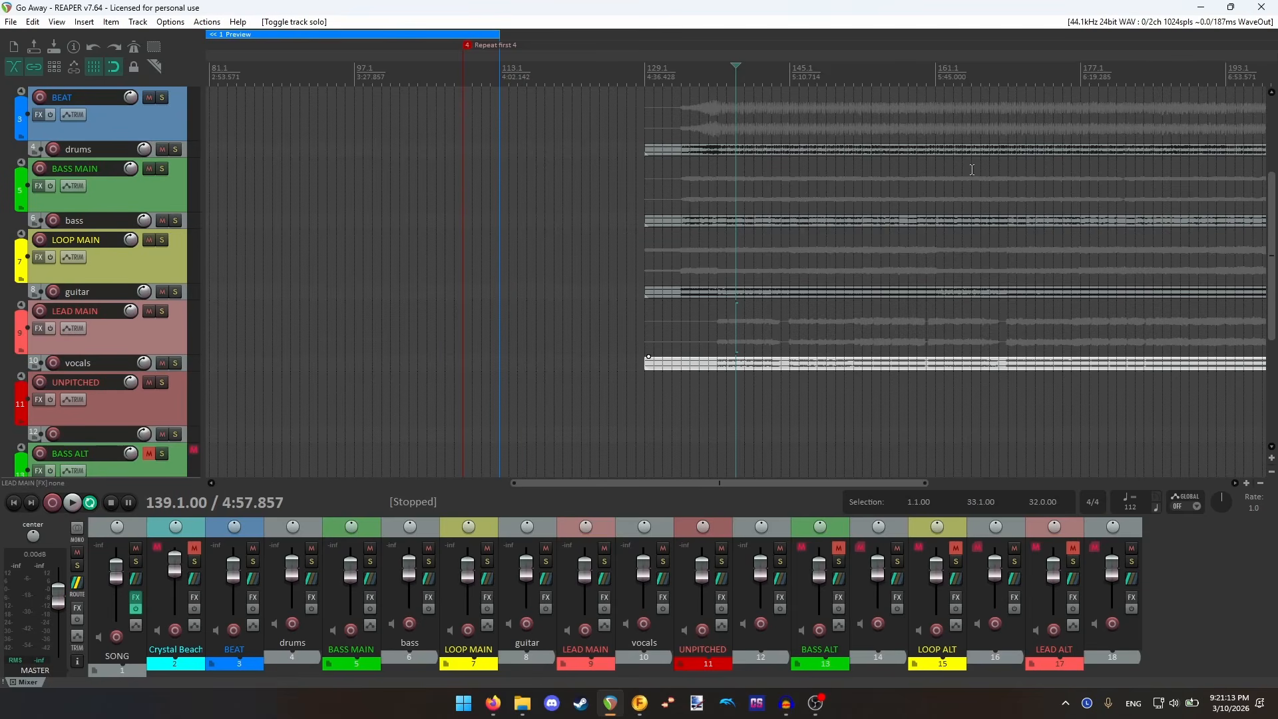
left_click(1108, 73)
scroll(849, 94, "down", 2)
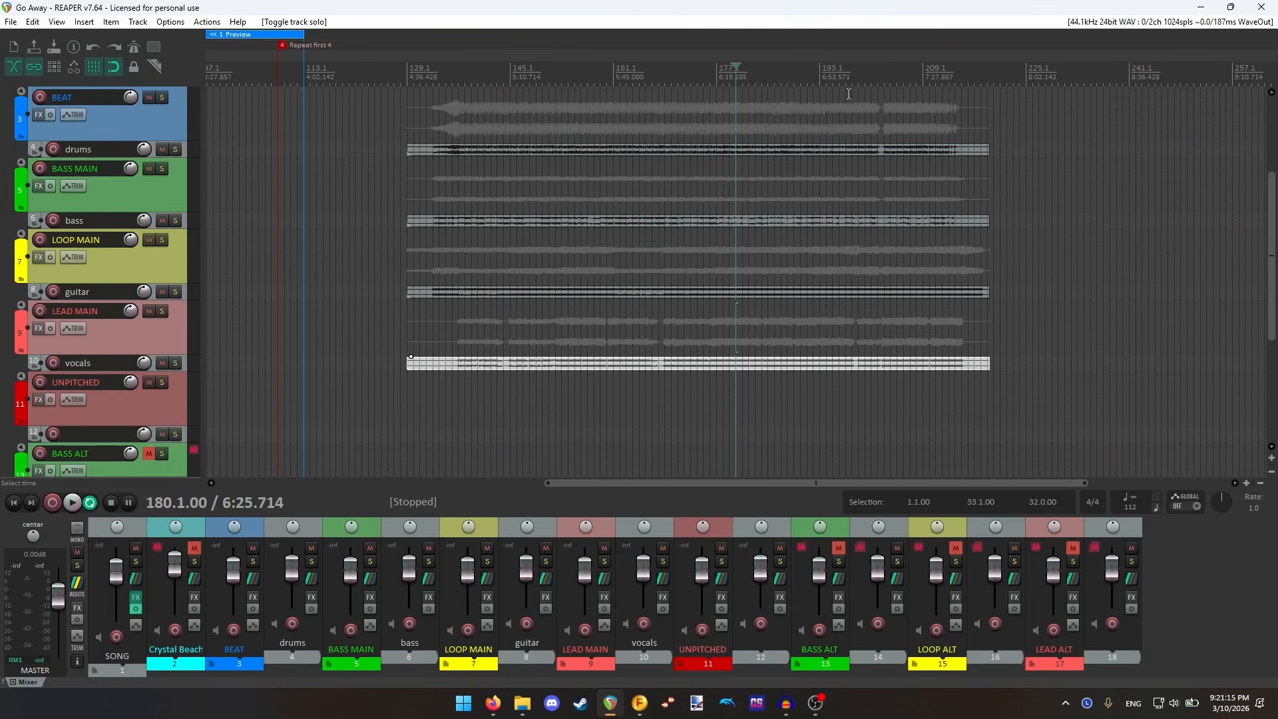
scroll(842, 155, "up", 6)
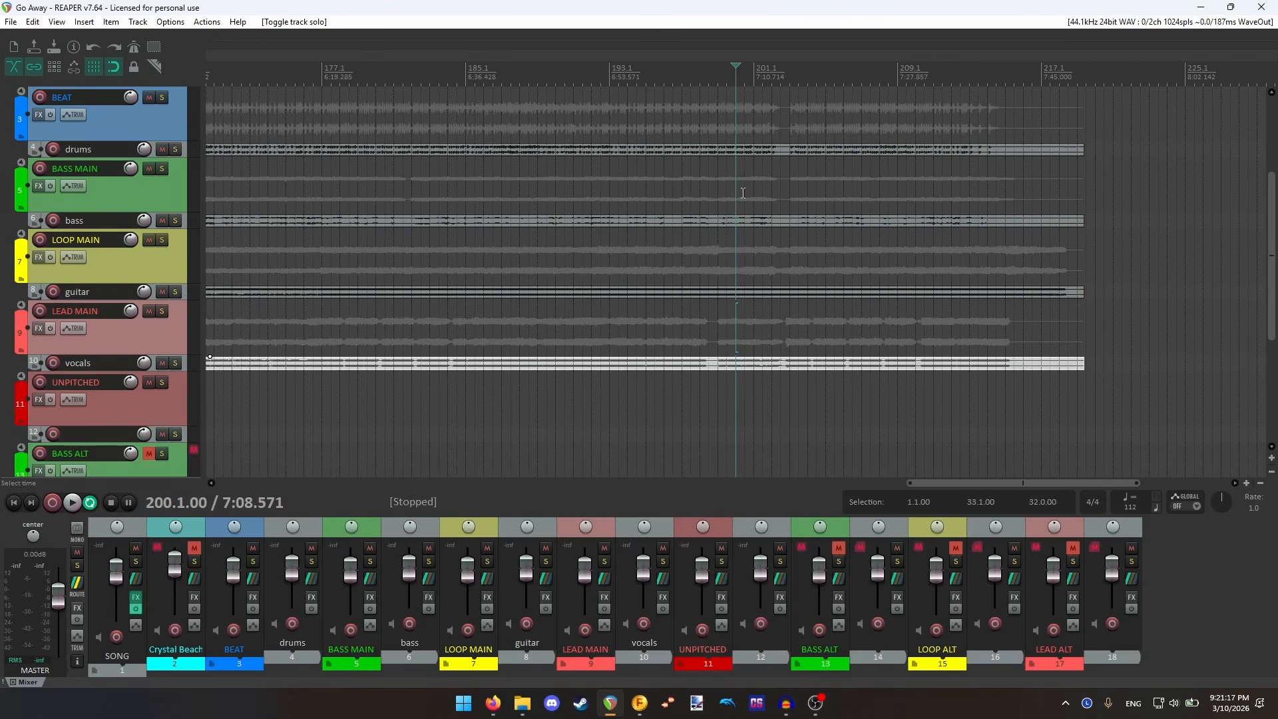
scroll(735, 213, "down", 7)
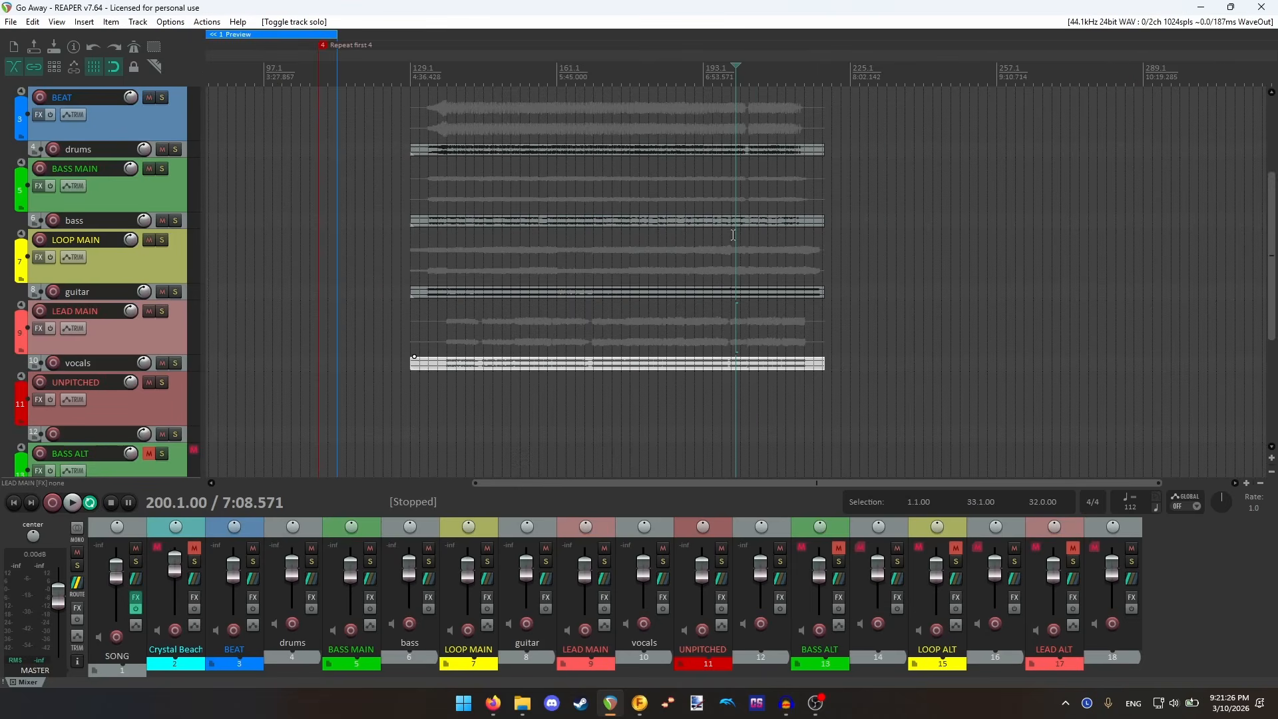
scroll(733, 235, "down", 3)
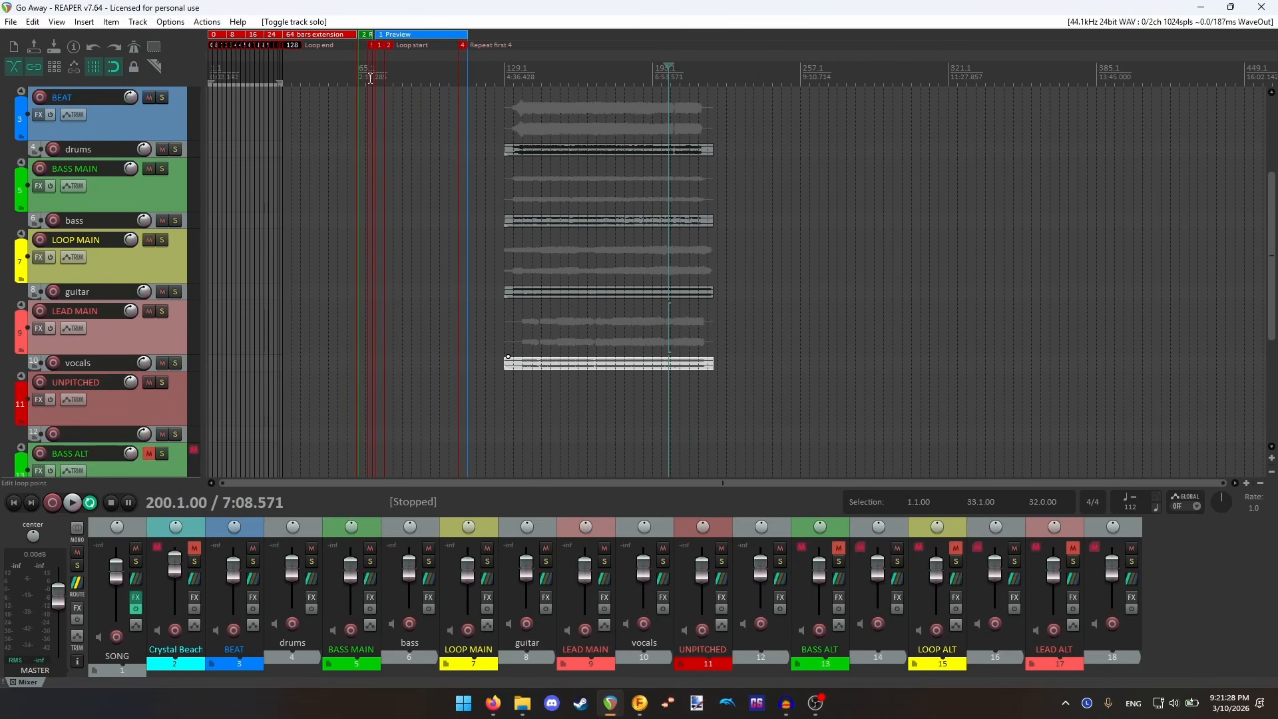
- Place the edit cursor at bar 73 and examine the Riser and Preview regions, their markers and the song envelopes
left_click(373, 78)
scroll(712, 139, "up", 10)
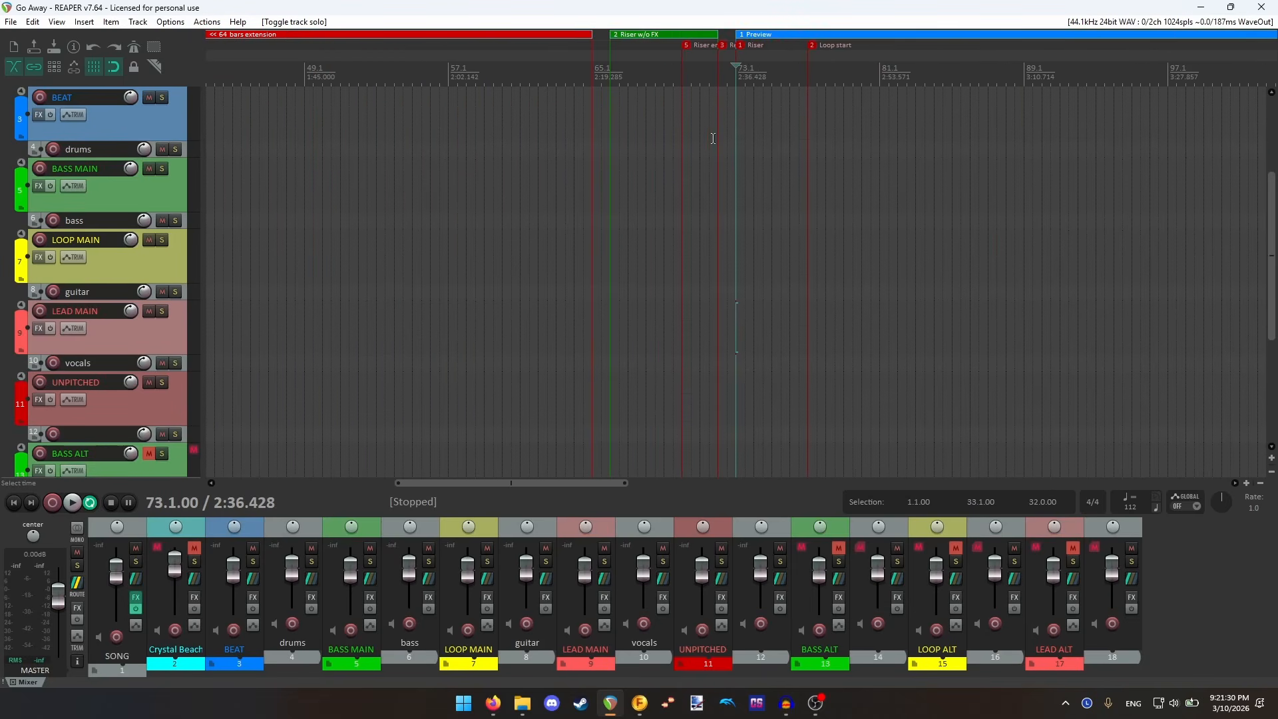
scroll(713, 138, "down", 2)
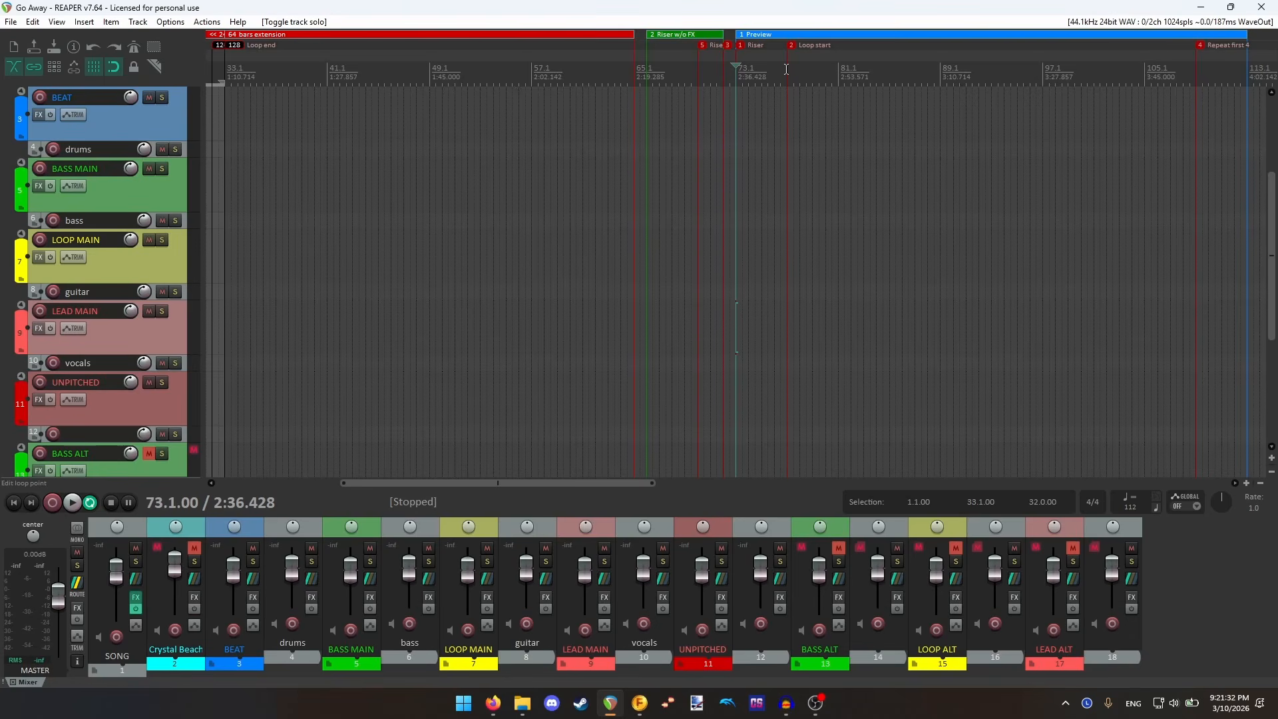
scroll(73, 276, "up", 4)
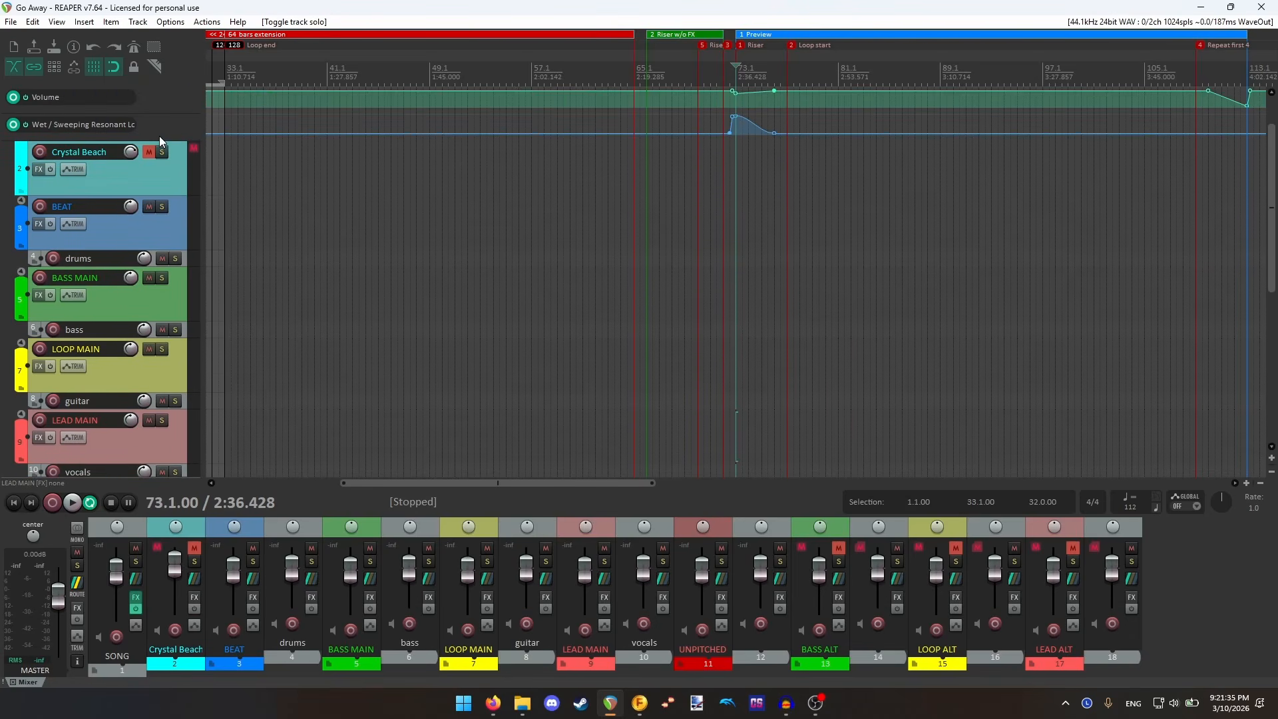
scroll(134, 344, "down", 4)
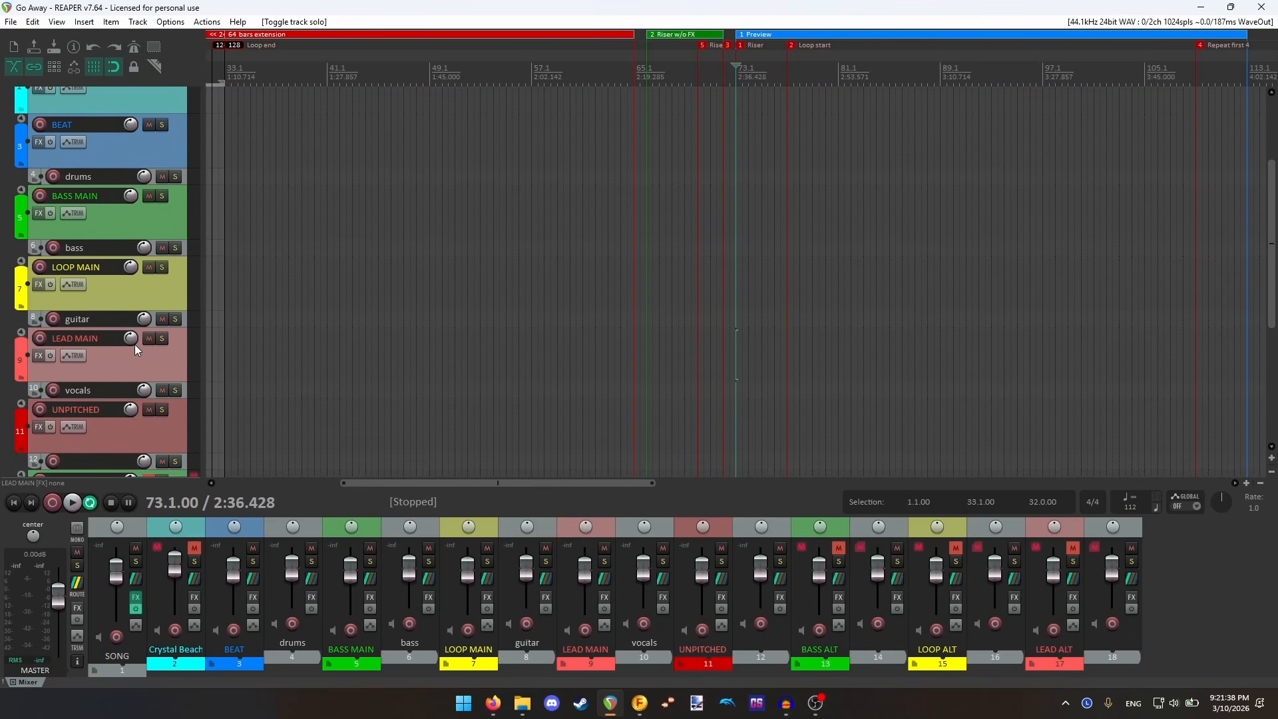
scroll(739, 273, "down", 1)
scroll(740, 273, "down", 1)
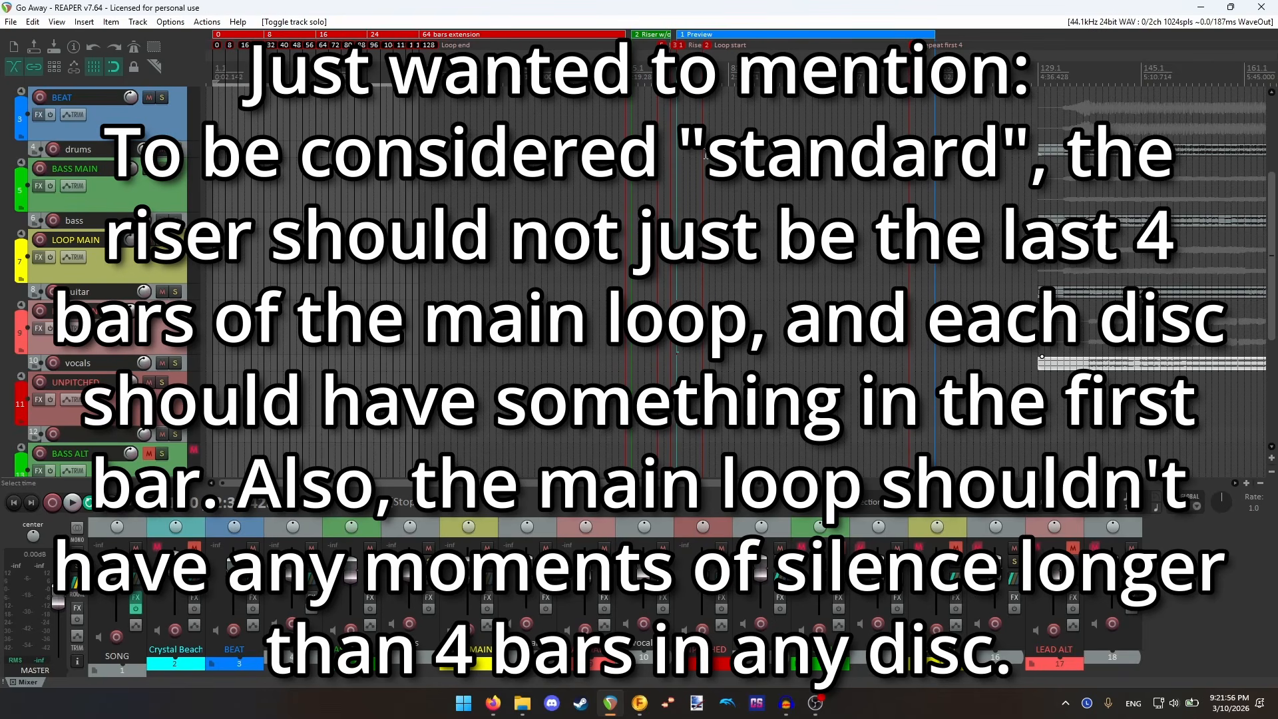
scroll(732, 280, "down", 2)
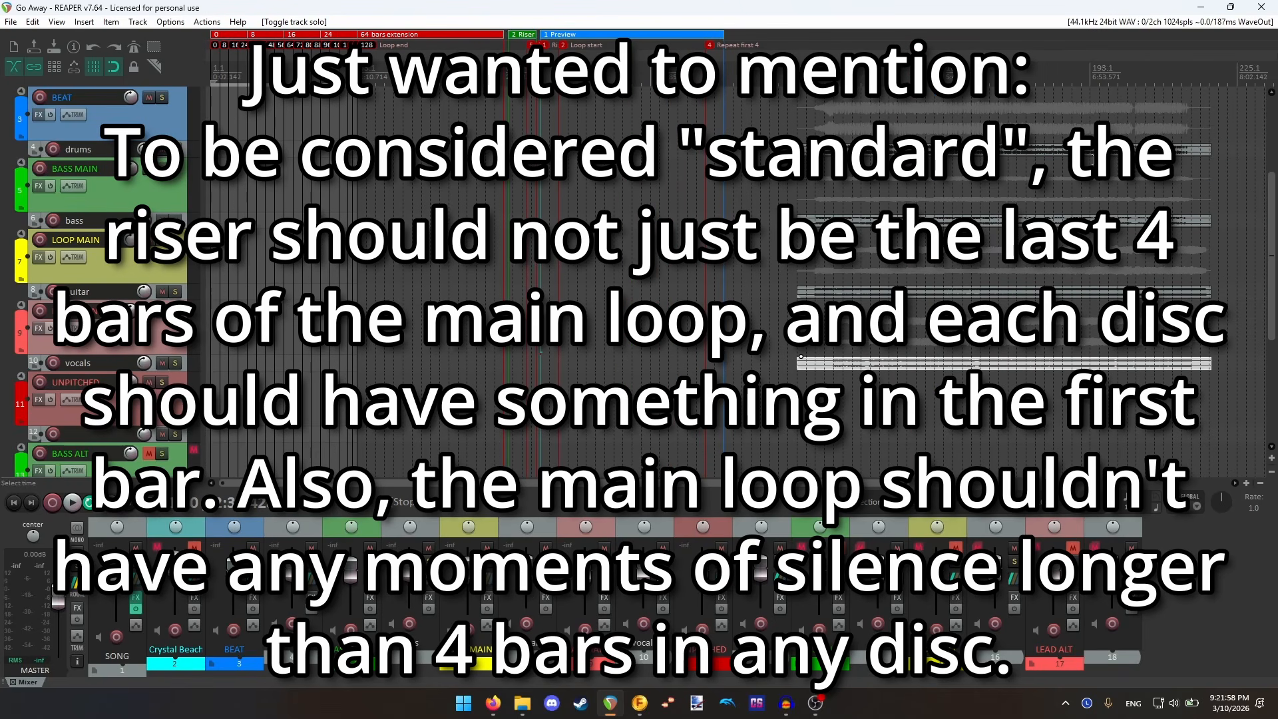
- Place the edit cursor at bar 201 and examine the stem waveforms around it
left_click(1125, 79)
scroll(1125, 84, "up", 7)
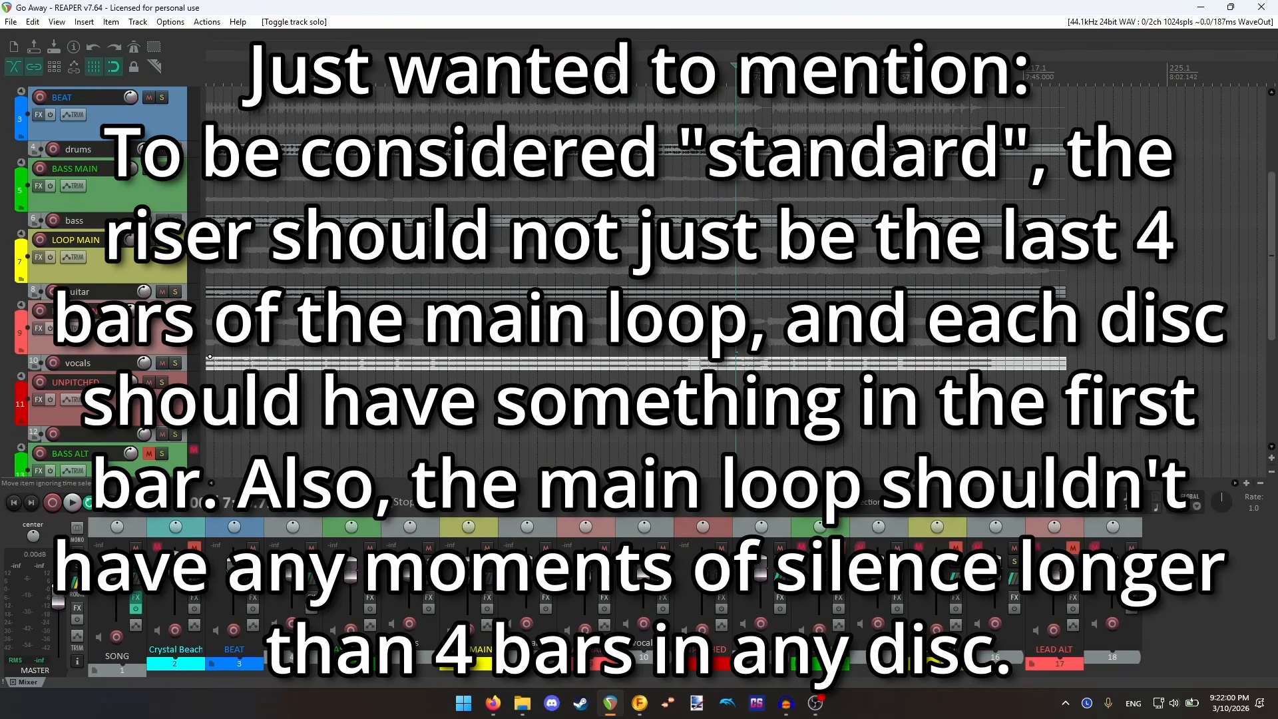
scroll(785, 210, "down", 6)
scroll(785, 210, "down", 1)
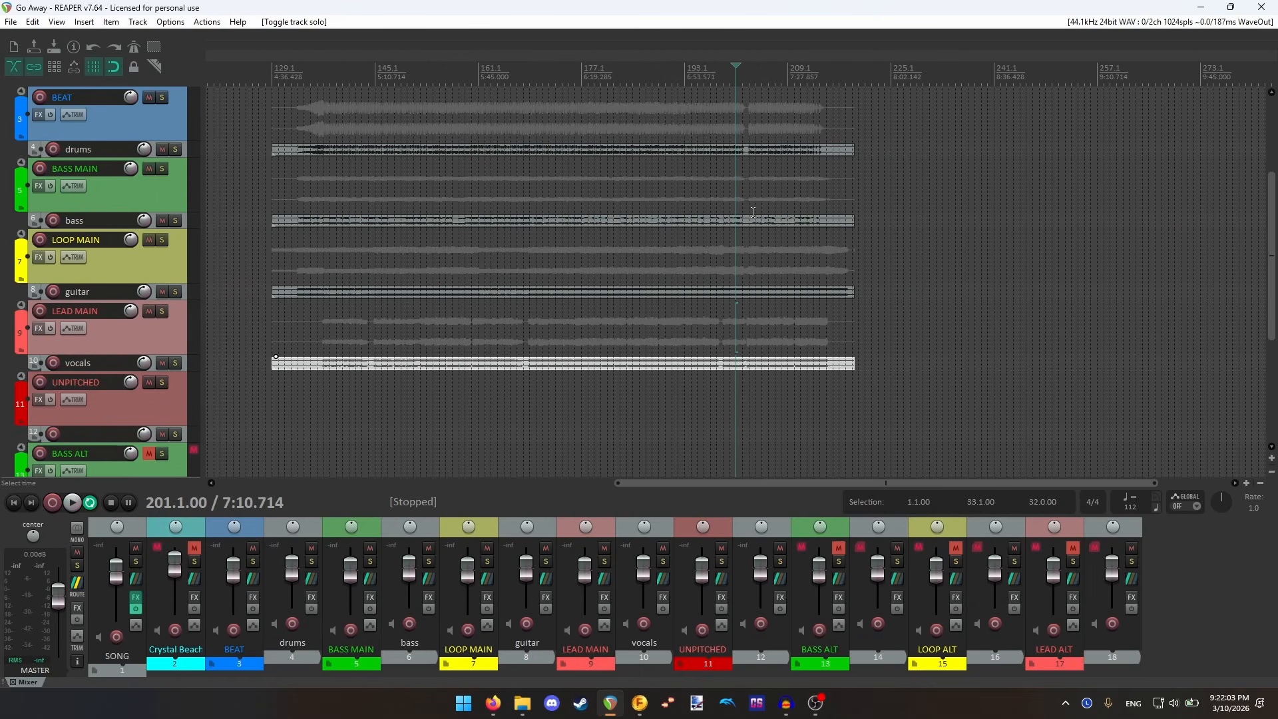
- Place the edit cursor at bar 160 and audition the stems around the transition into bar 161
left_click(473, 77)
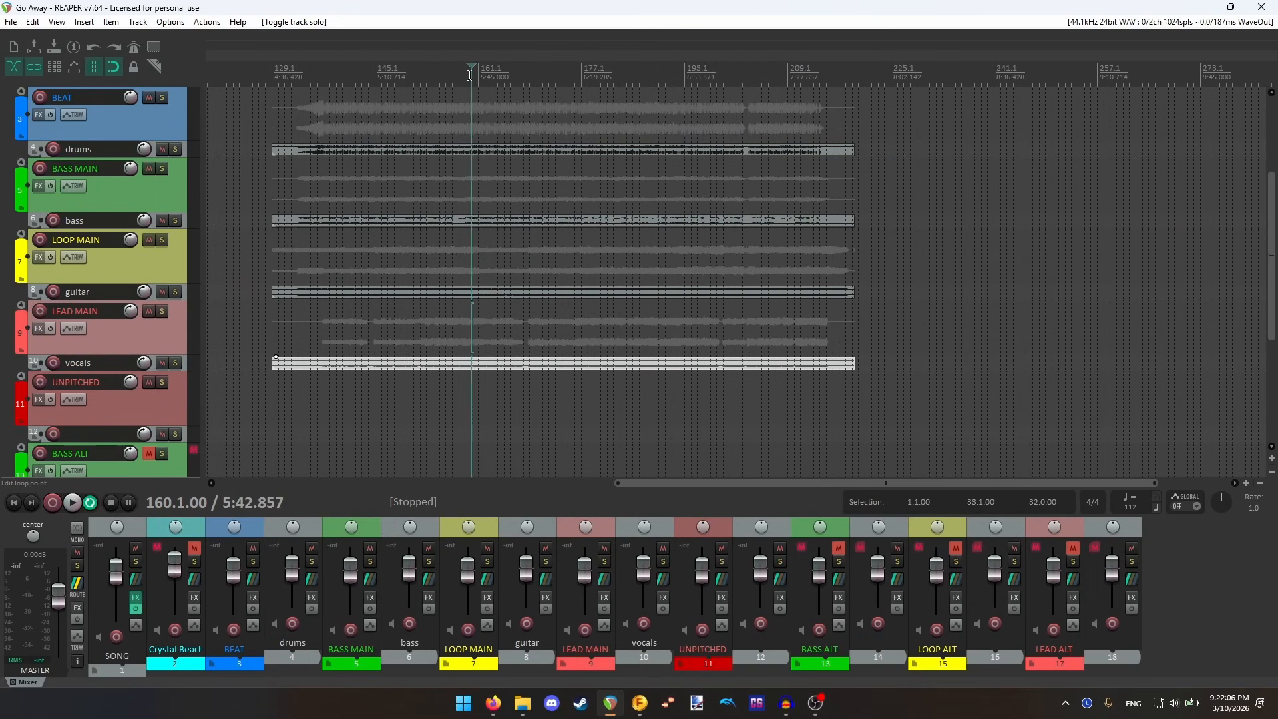
scroll(760, 112, "up", 2)
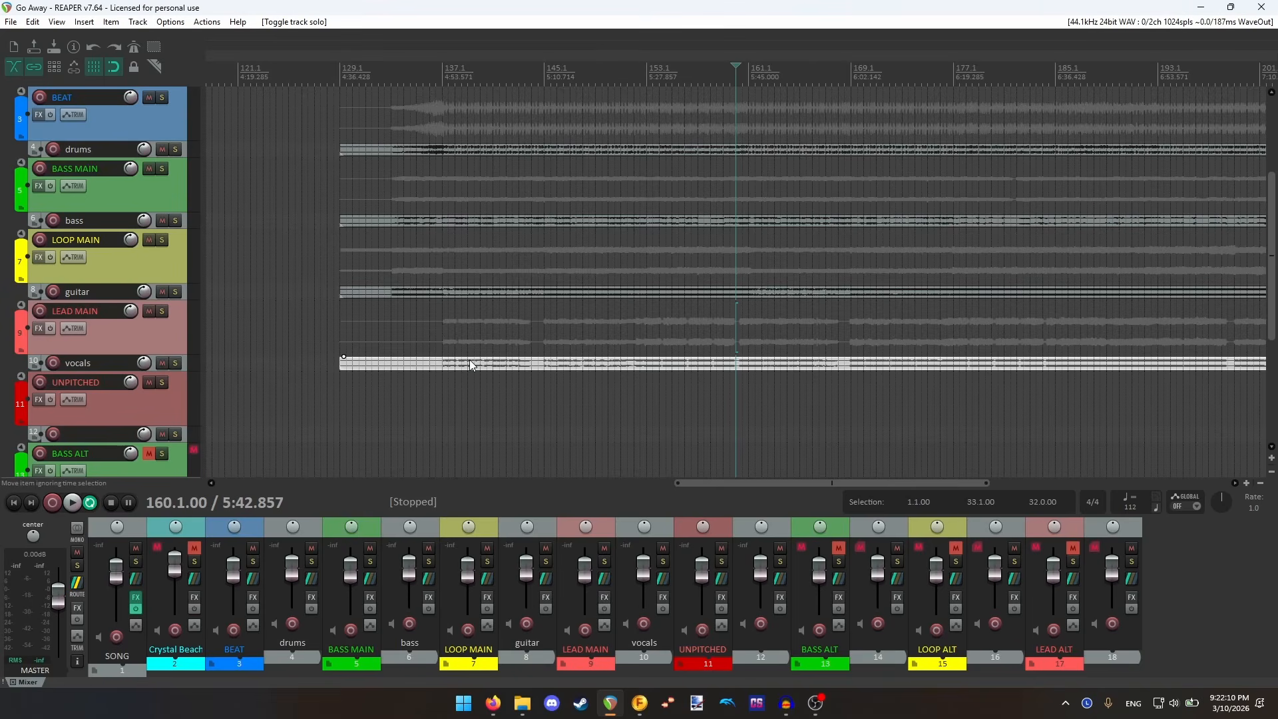
scroll(469, 359, "up", 2)
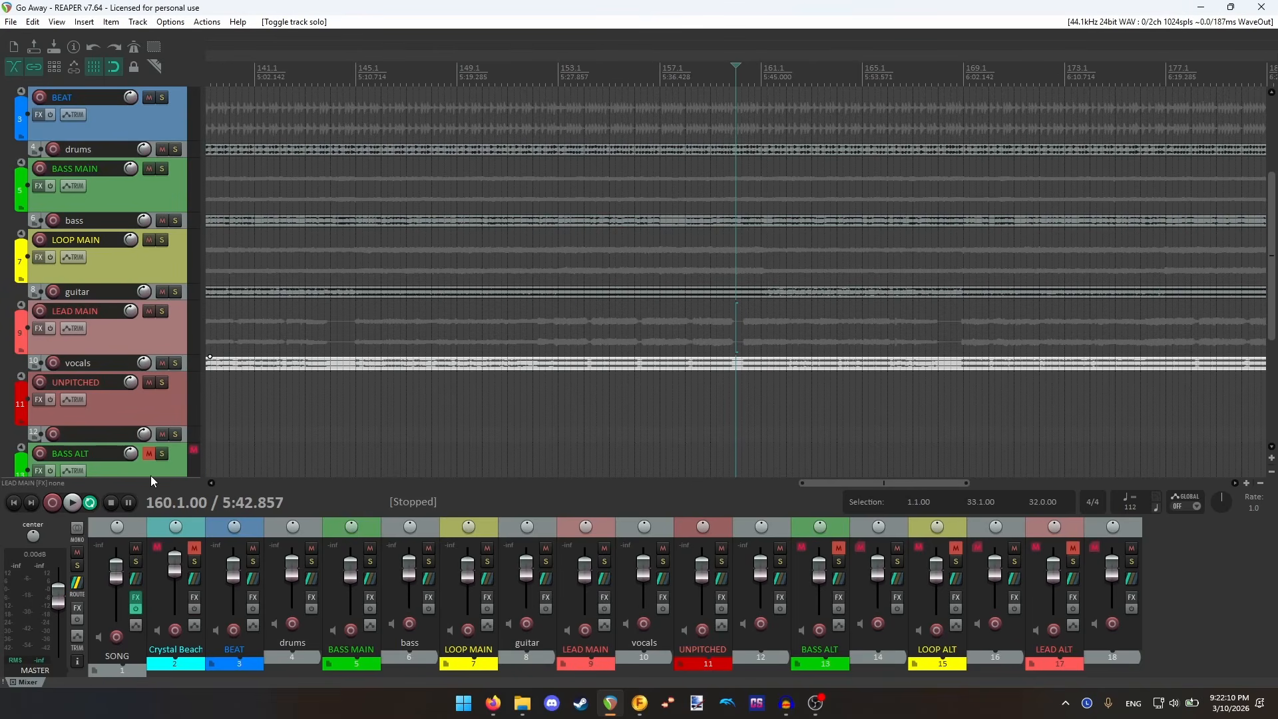
left_click(74, 503)
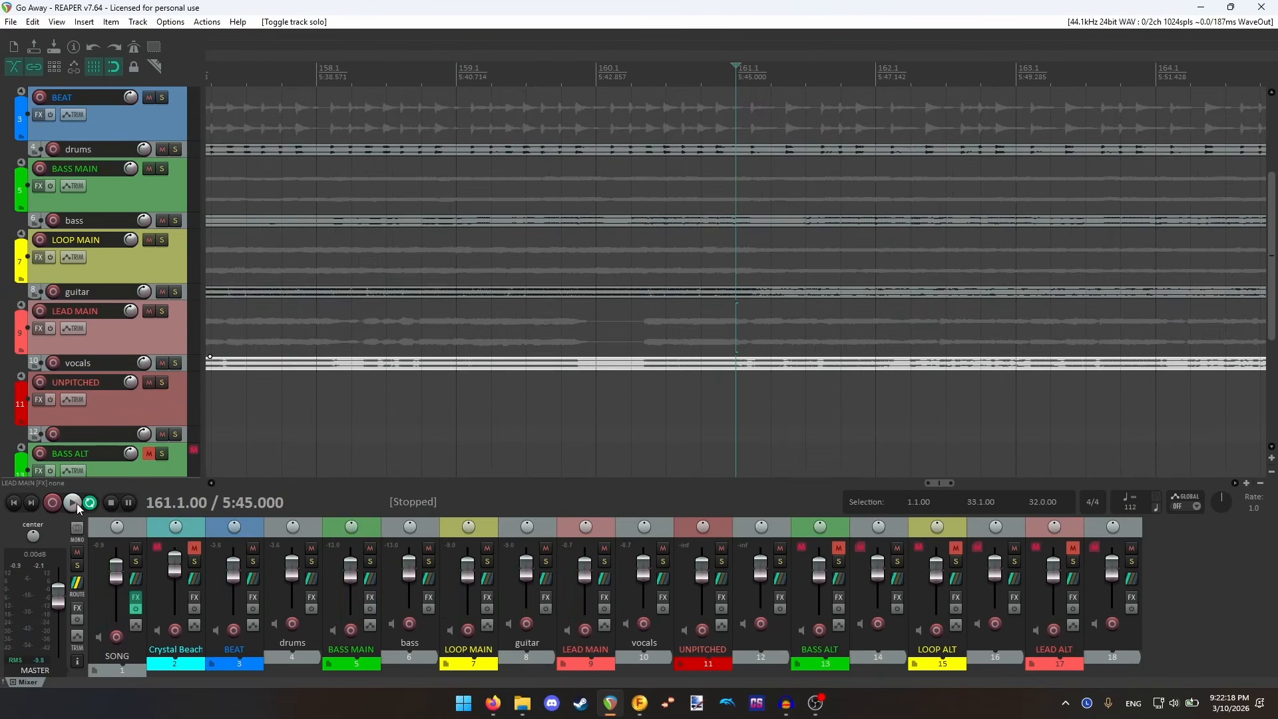
left_click(76, 503)
left_click(106, 503)
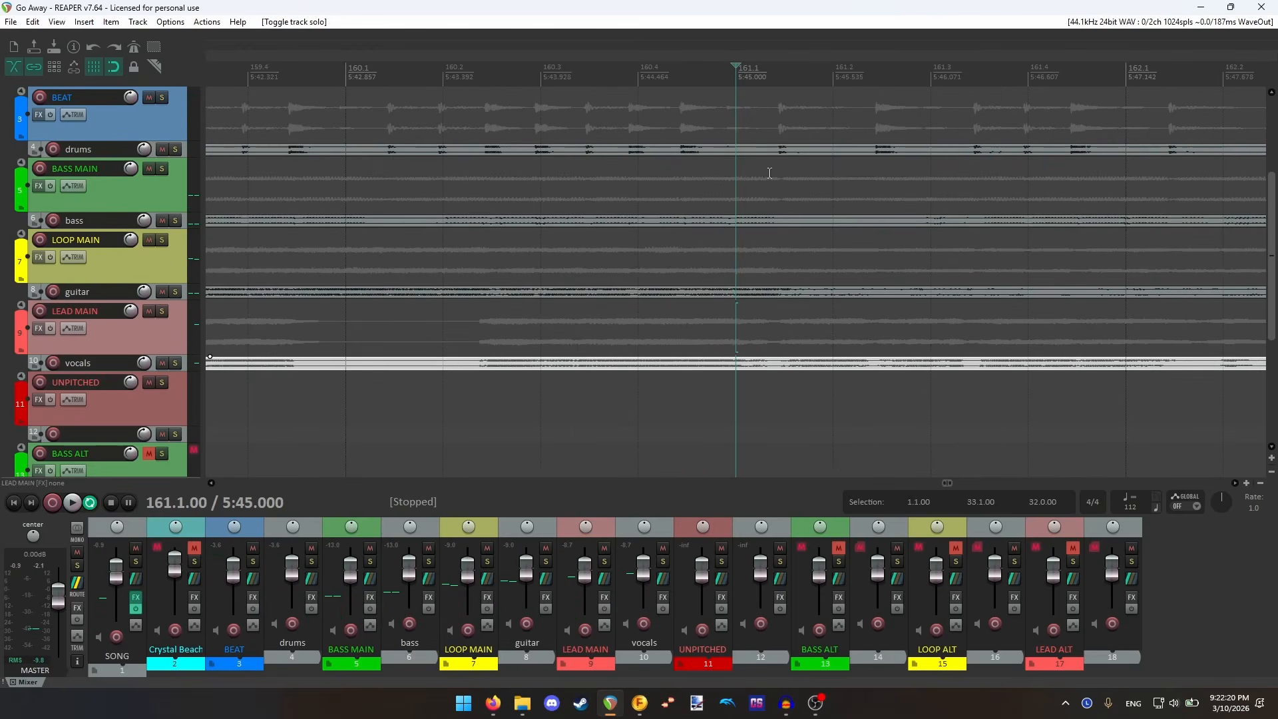
- With snapping off, select the drums, bass, guitar and vocals items and place the edit cursor near the first drum hit after 161.1
left_click_drag(806, 392, 780, 166)
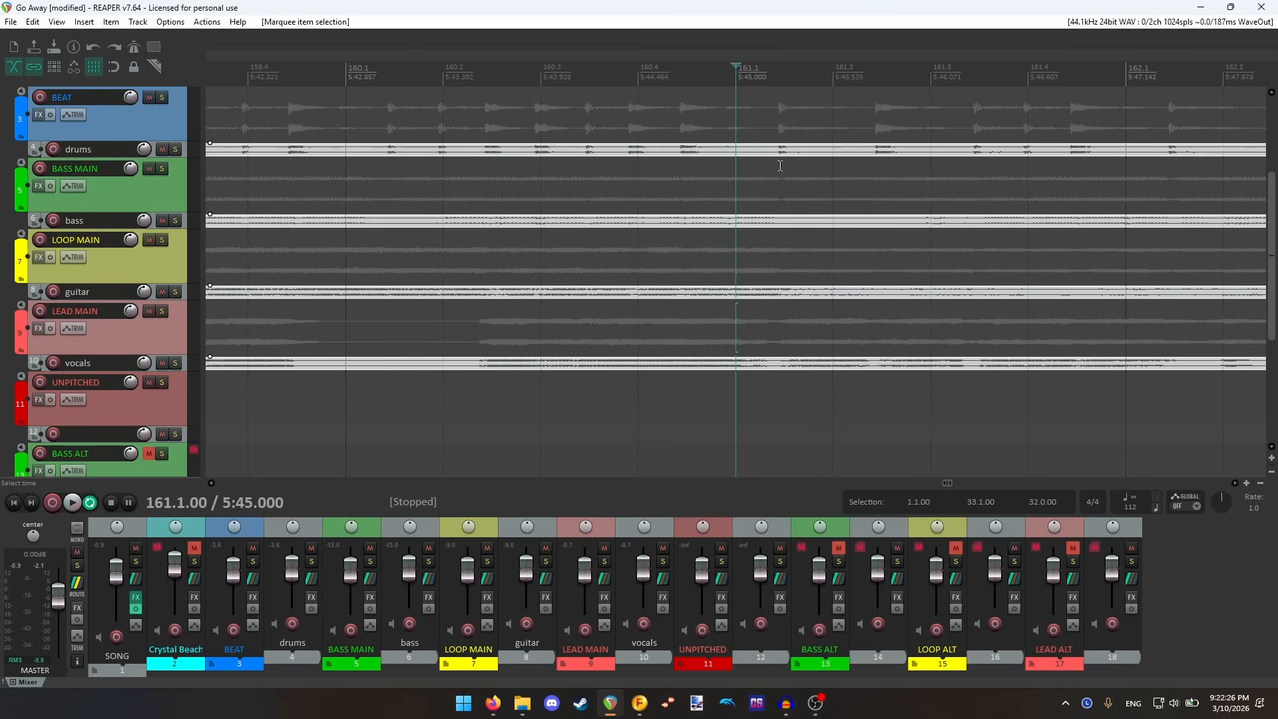
left_click(779, 78)
scroll(779, 78, "up", 3)
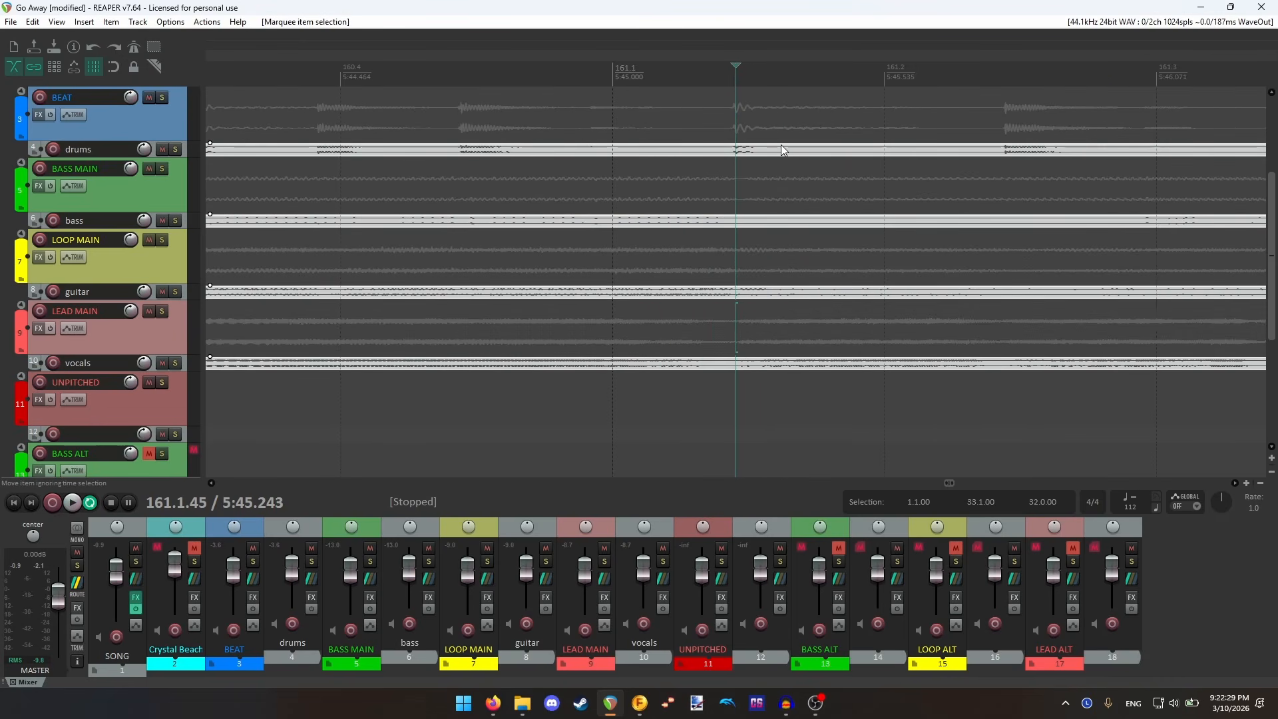
left_click(731, 74)
left_click(734, 74)
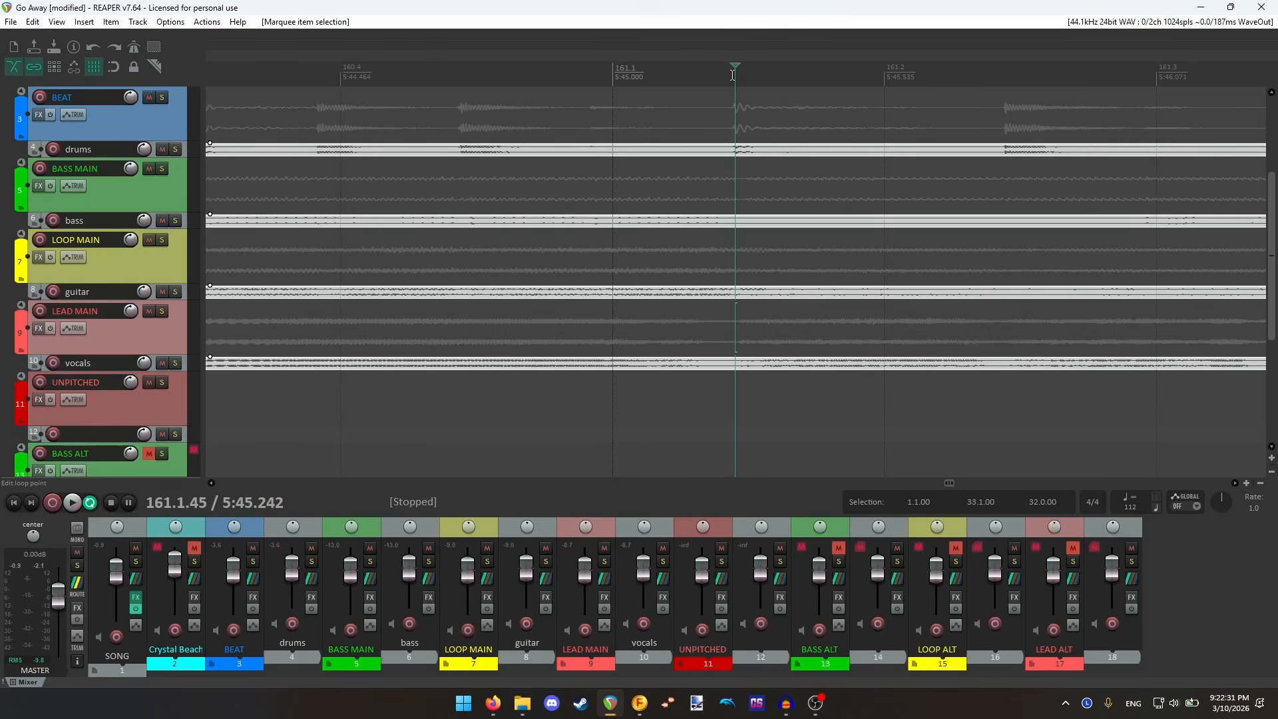
left_click(733, 74)
scroll(728, 161, "up", 1)
scroll(729, 162, "down", 1)
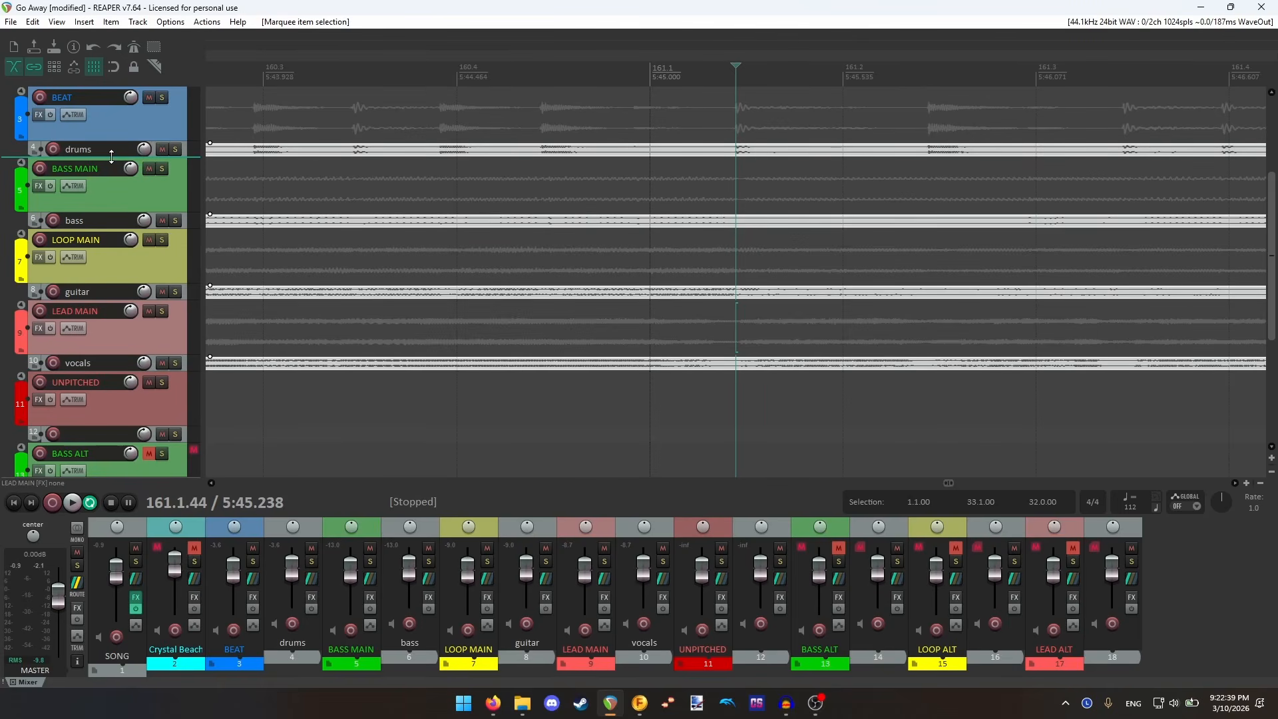
- Enlarge the drums track and place the edit cursor at the onset of the drum hit at 161.1.45
left_click_drag(112, 157, 113, 436)
scroll(869, 273, "up", 10)
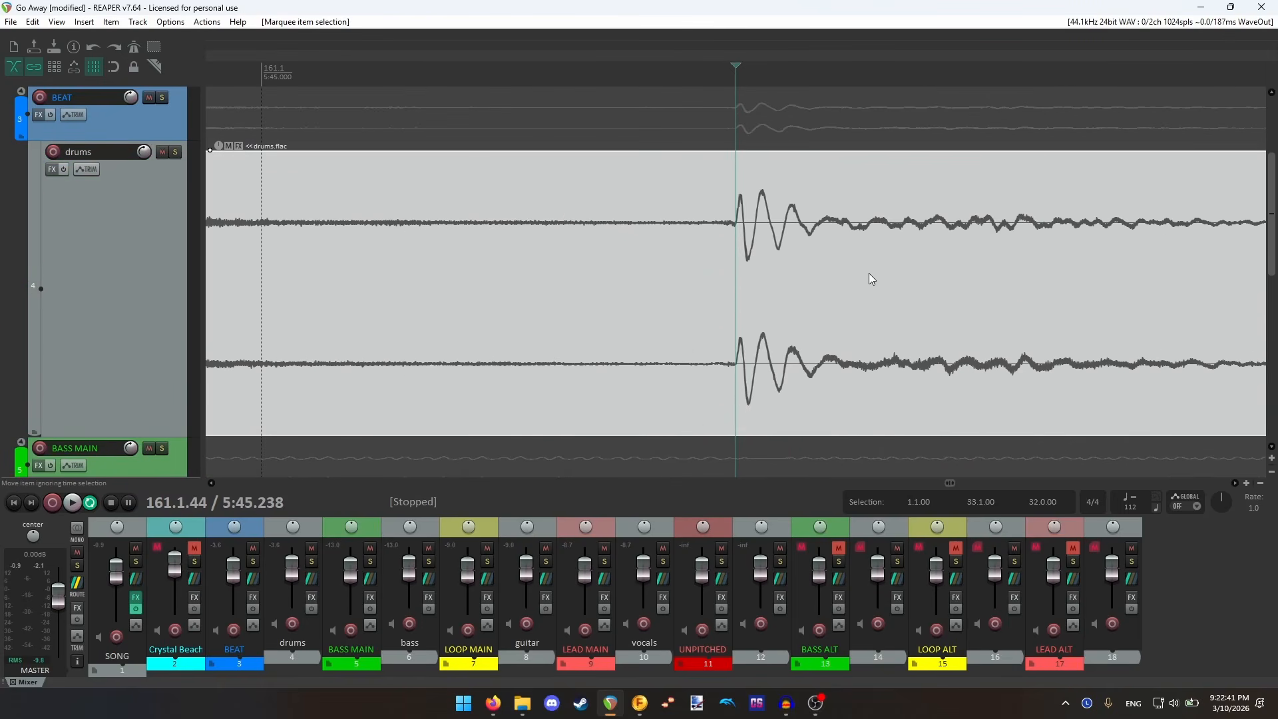
left_click(746, 226)
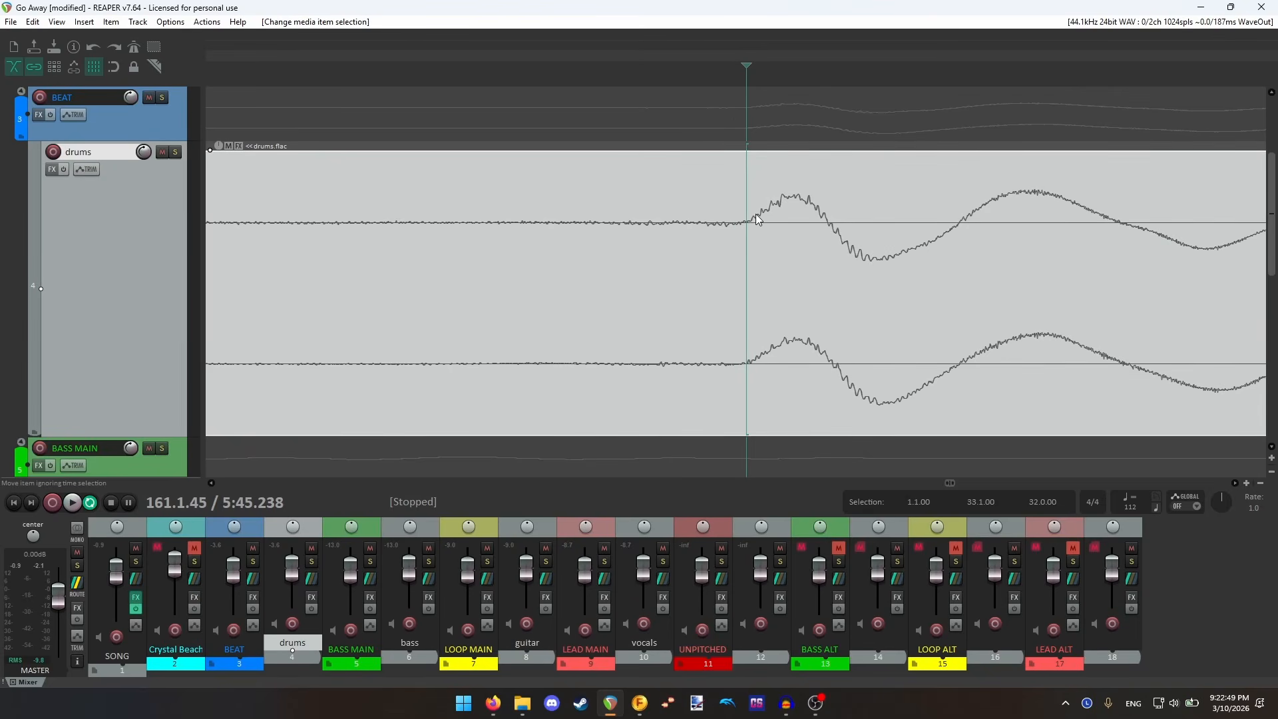
scroll(1058, 270, "down", 5)
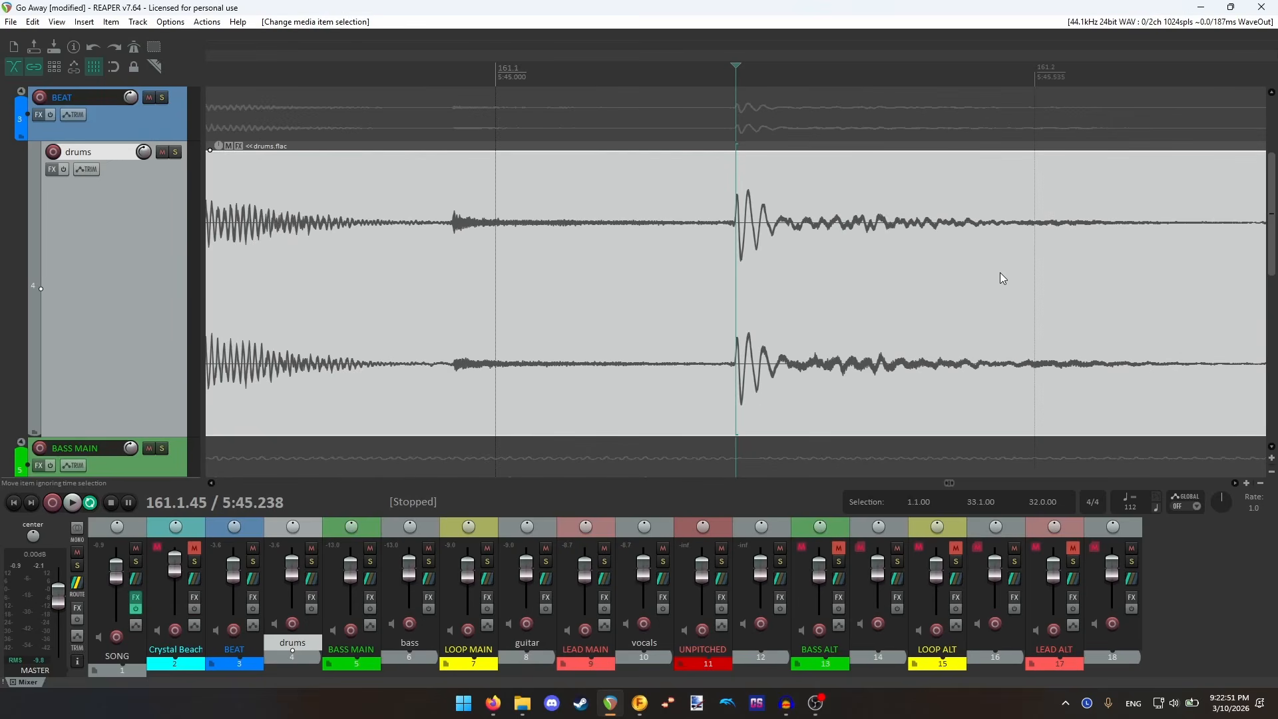
scroll(984, 261, "down", 7)
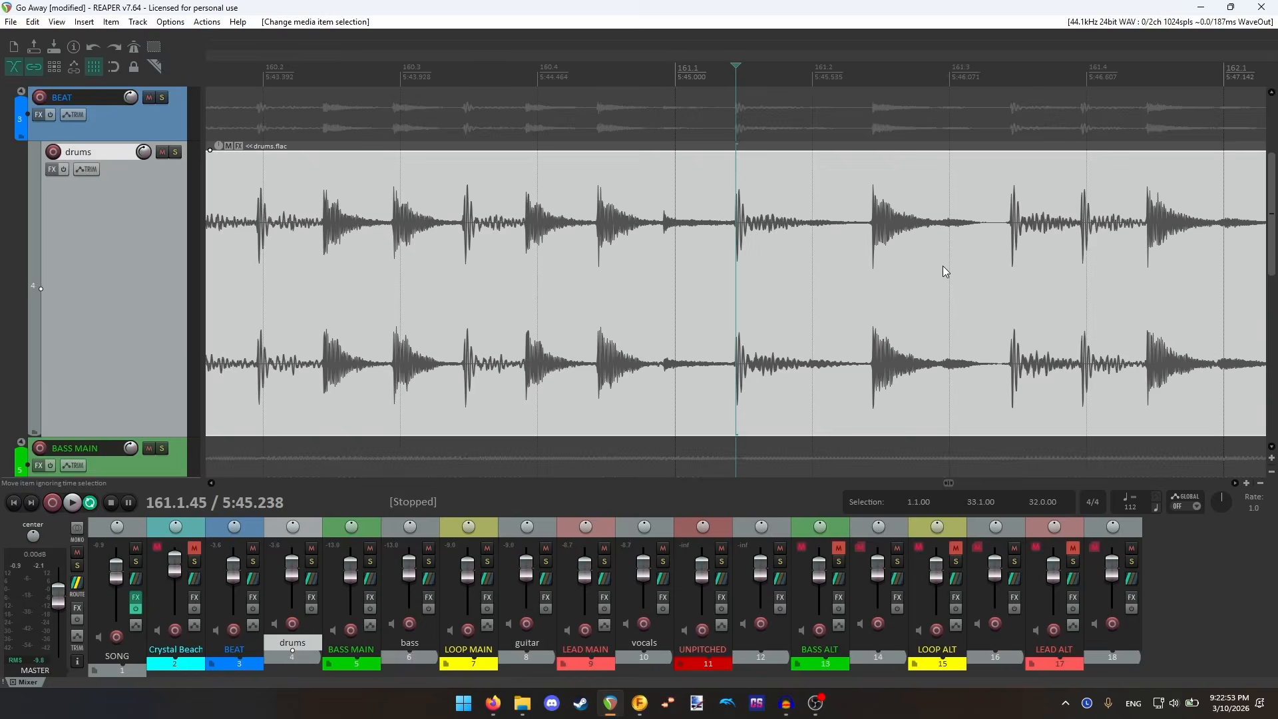
- Place the edit cursor at 160.2.45 and examine the neighbouring drum hits against the beat grid
left_click(530, 241)
scroll(757, 266, "up", 3)
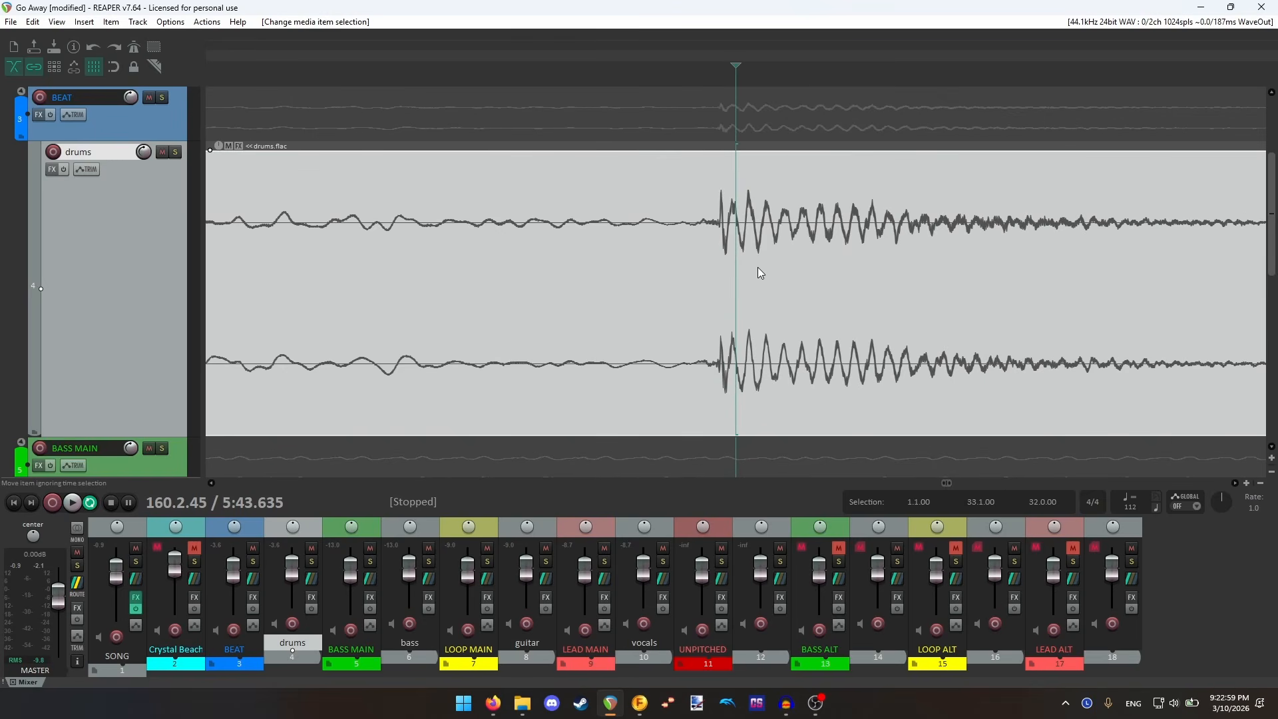
scroll(757, 266, "down", 3)
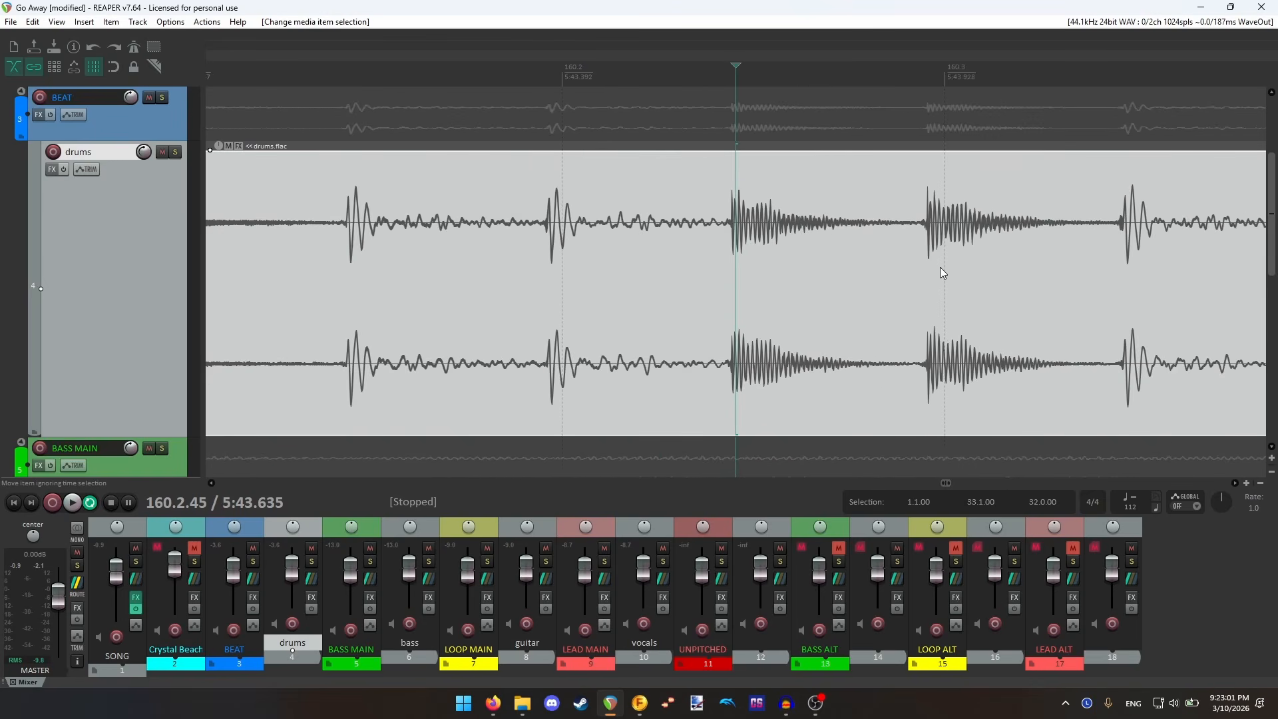
scroll(941, 268, "down", 3)
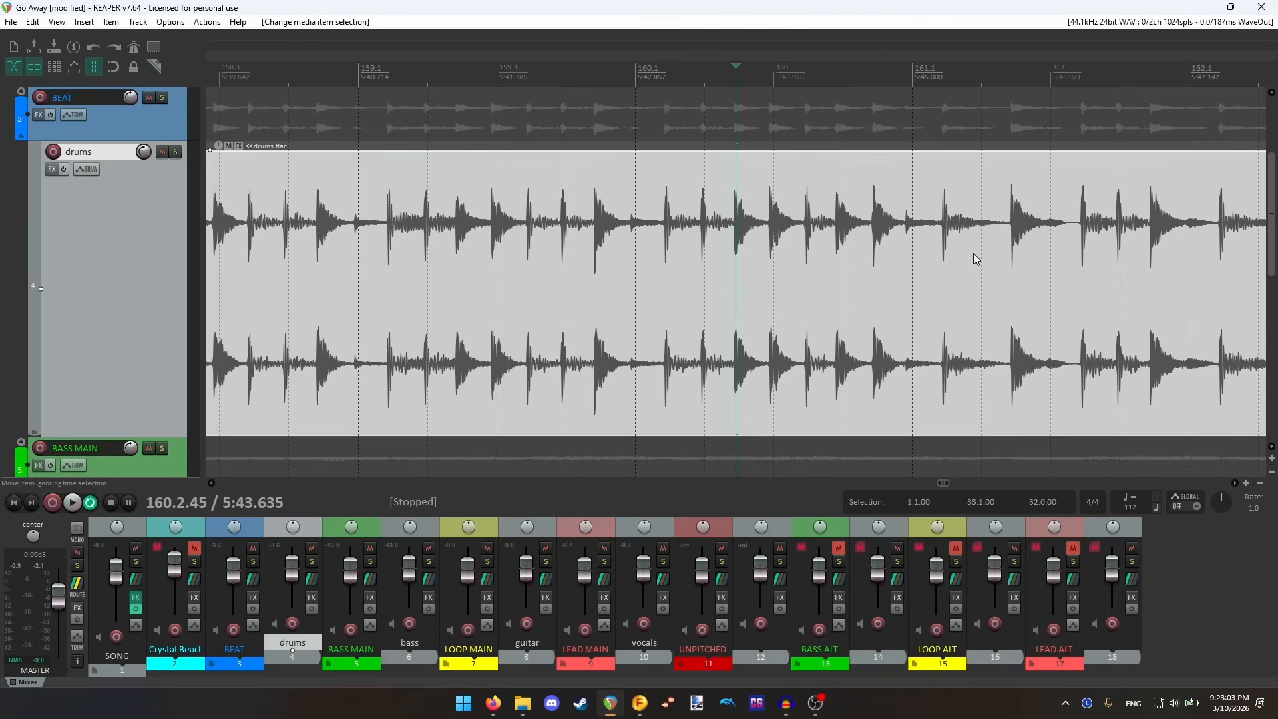
- Place the edit cursor precisely at 161.1.45, on the exact onset of the first drum hit after 161.1
left_click(941, 255)
scroll(919, 261, "up", 5)
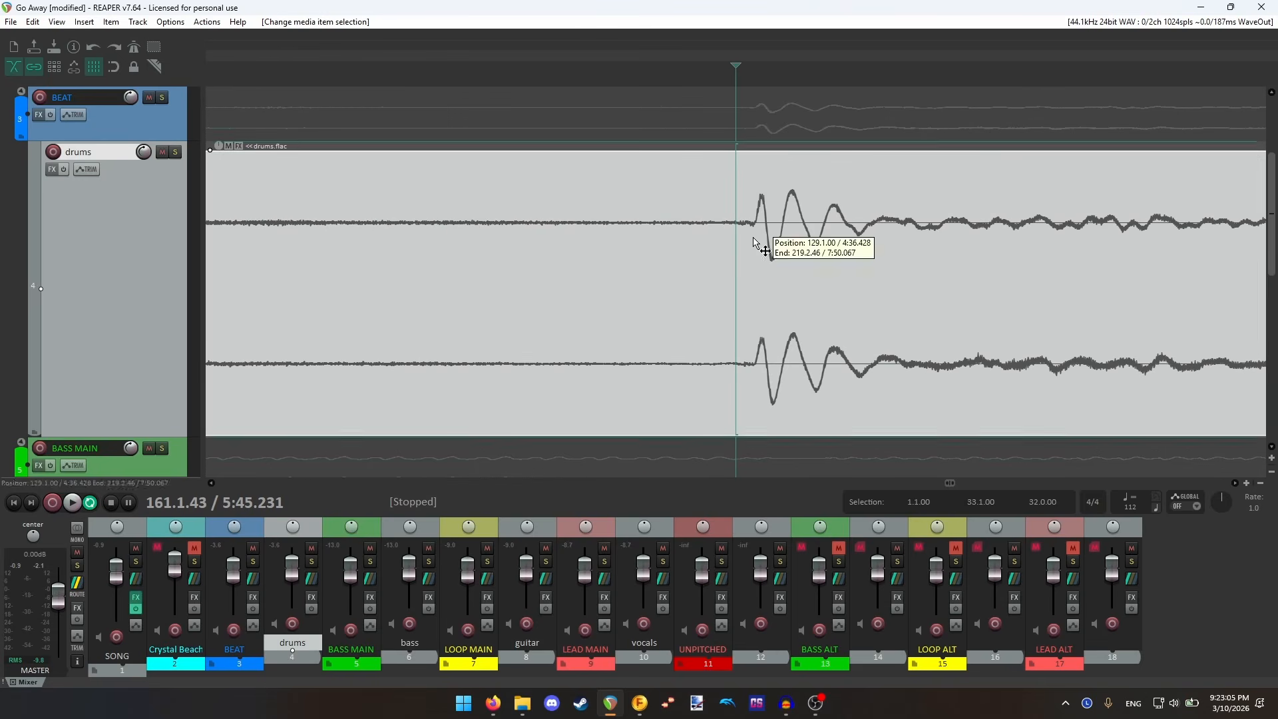
scroll(750, 228, "up", 3)
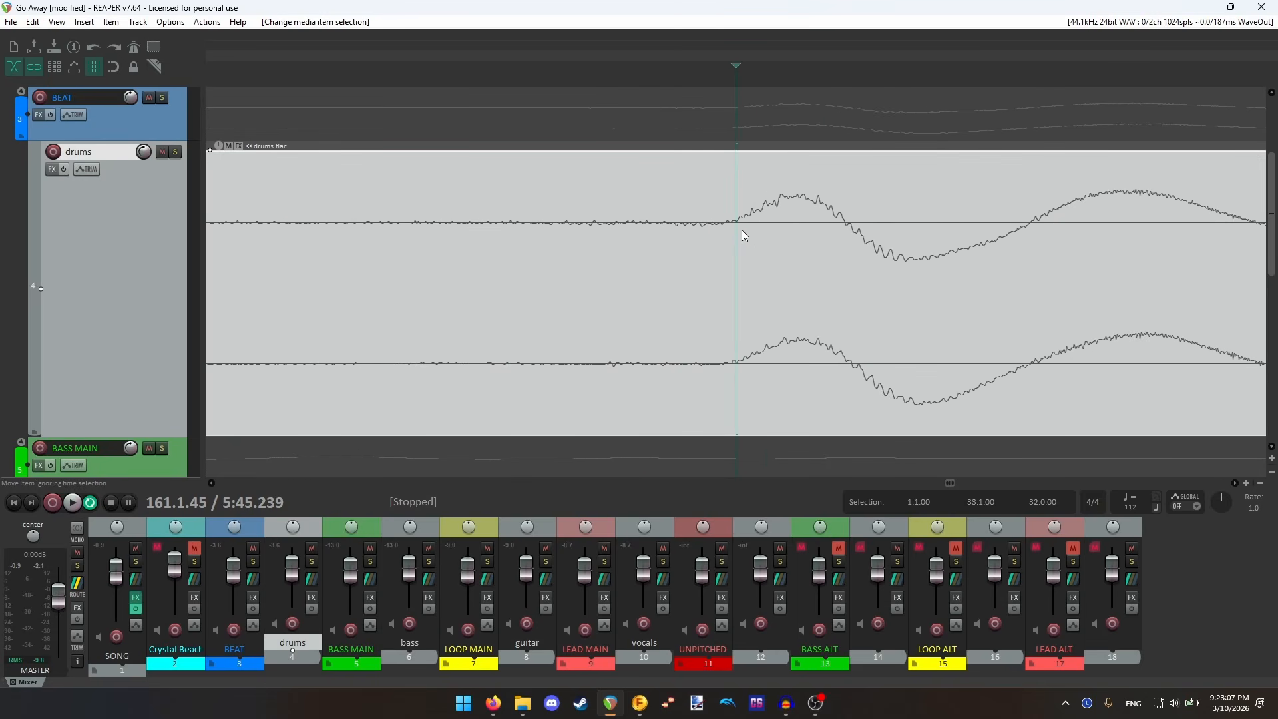
scroll(736, 231, "up", 2)
left_click(739, 230)
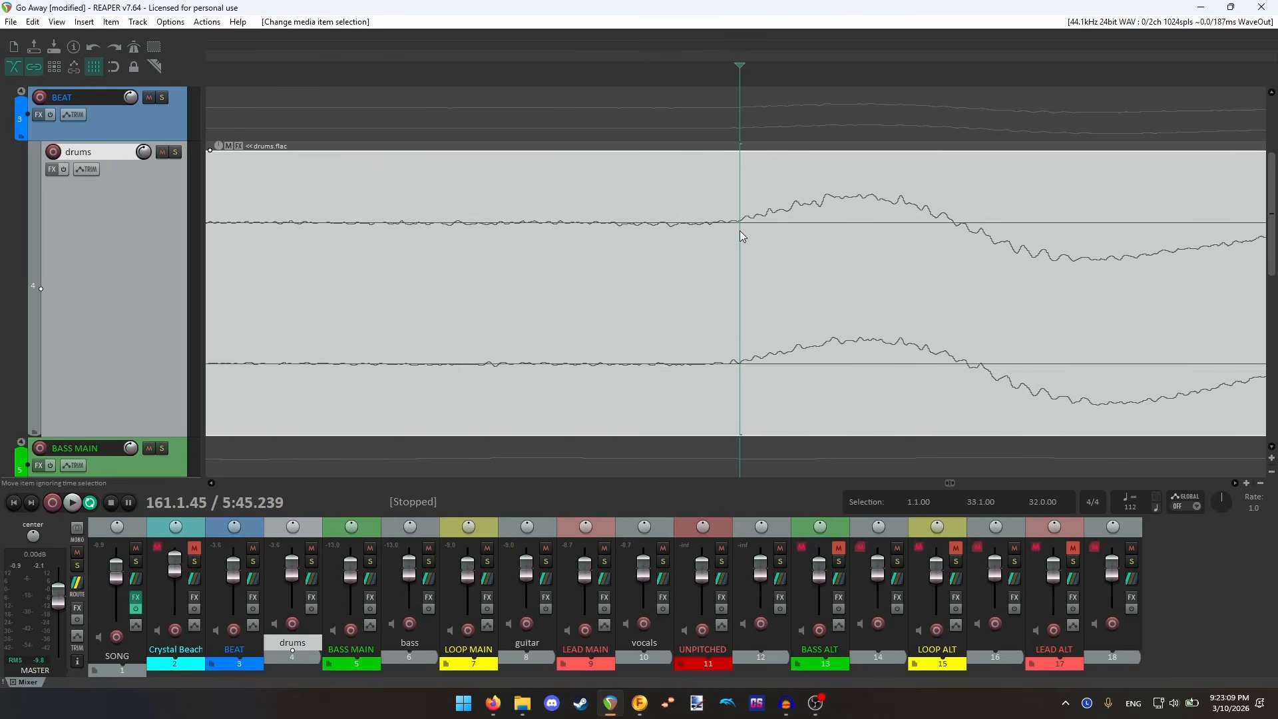
left_click(736, 228)
left_click(737, 228)
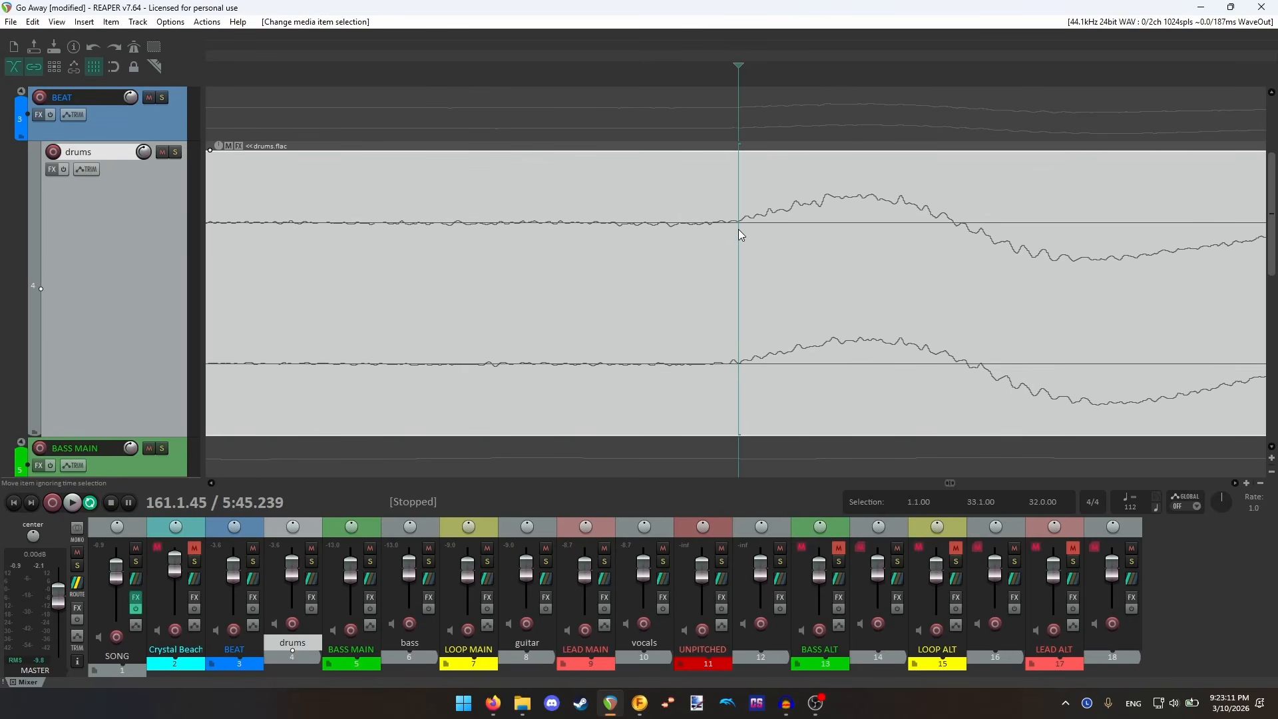
scroll(740, 234, "down", 3)
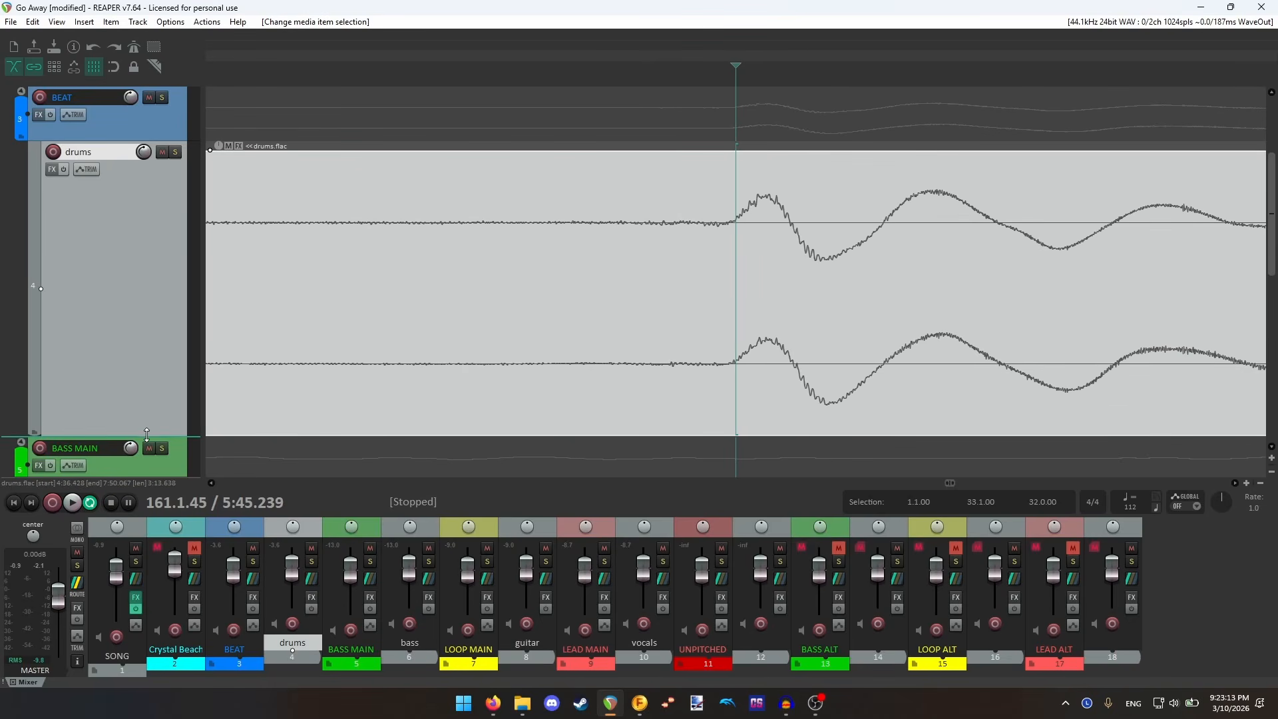
- Reduce the drums track's height and audition the stems from the edit cursor at 161.1.45
left_click_drag(147, 434, 146, 227)
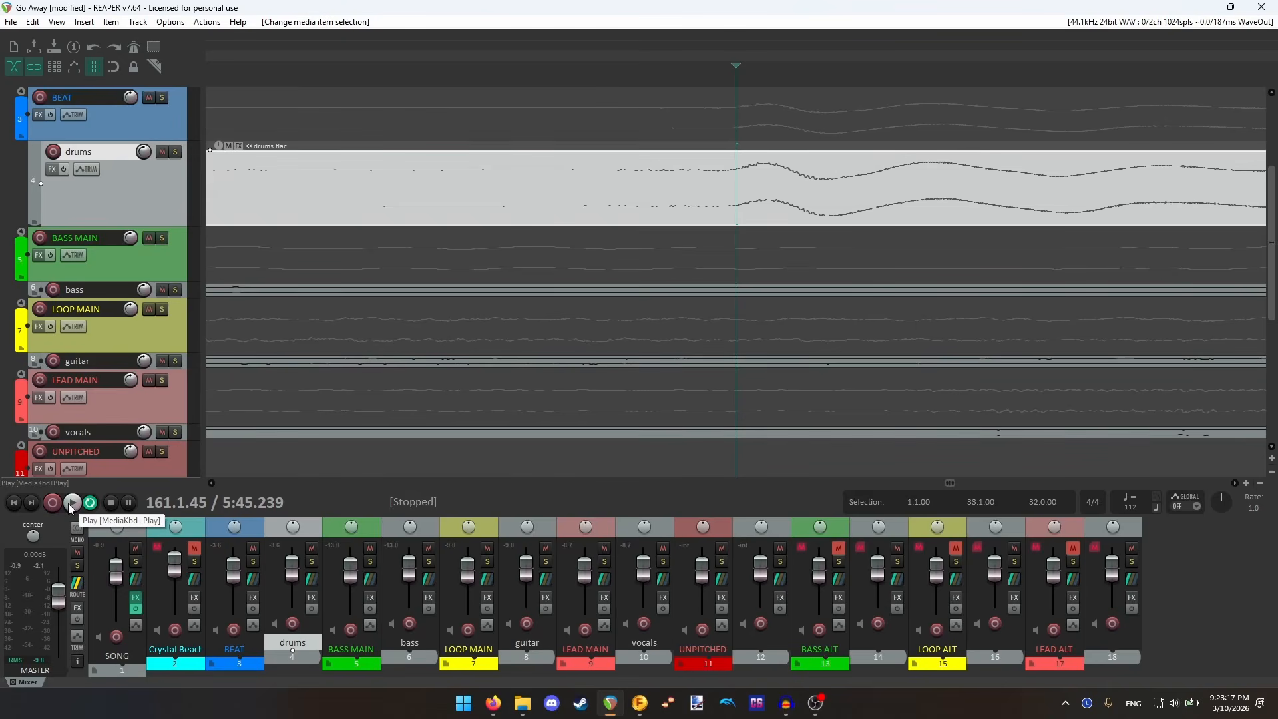
left_click(69, 502)
left_click(111, 502)
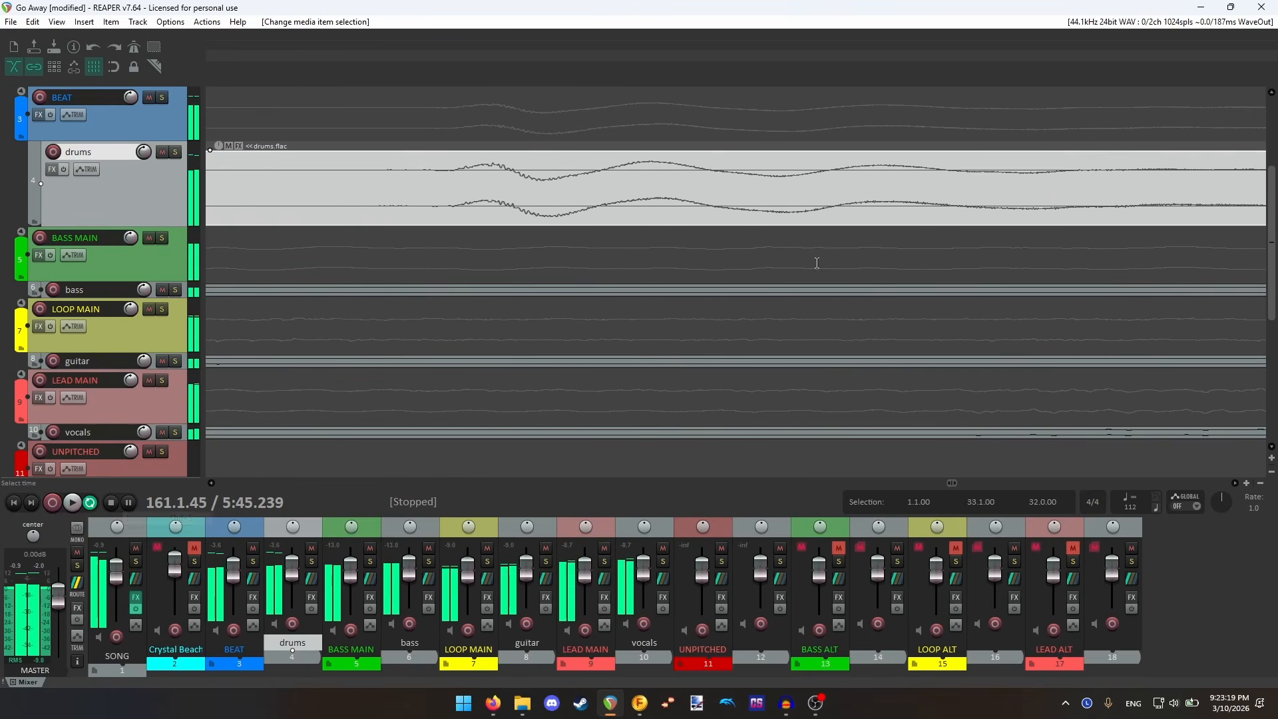
- Select the bass, guitar and vocals items along with the drums and split all four stems at 161.1.45
scroll(816, 263, "down", 5)
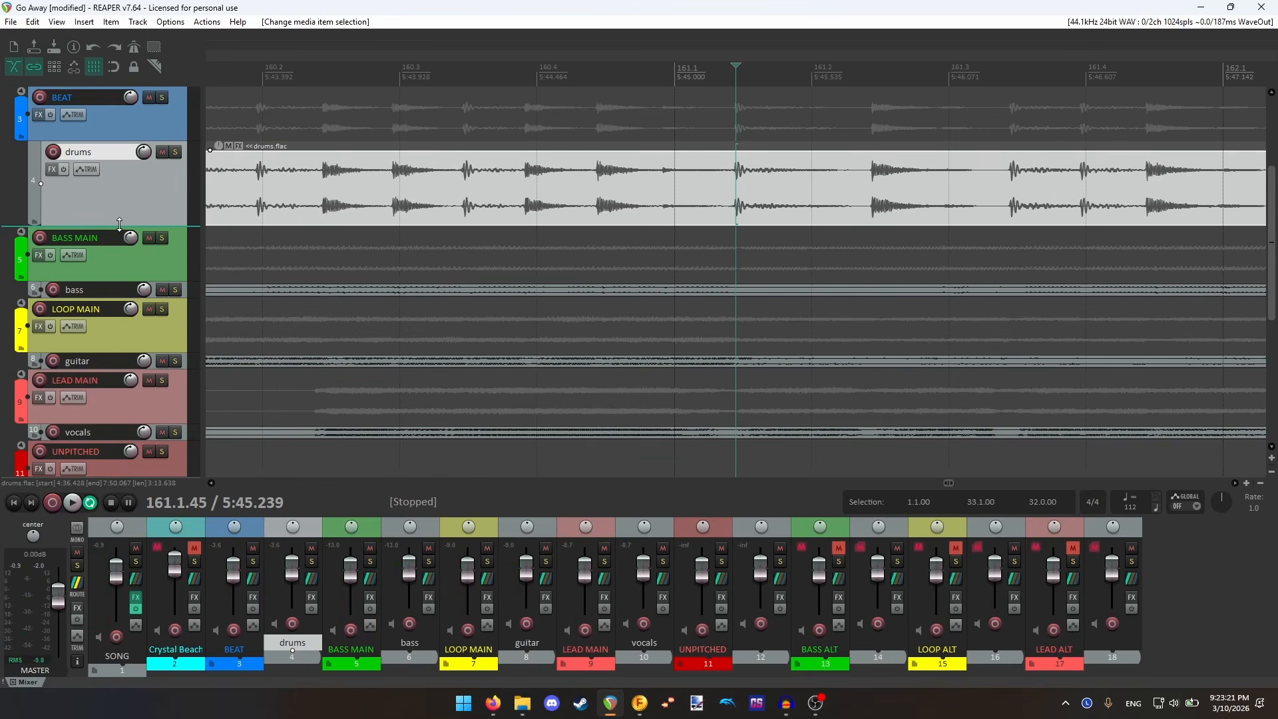
left_click_drag(119, 225, 120, 256)
scroll(753, 332, "down", 5)
left_click_drag(598, 200, 753, 431)
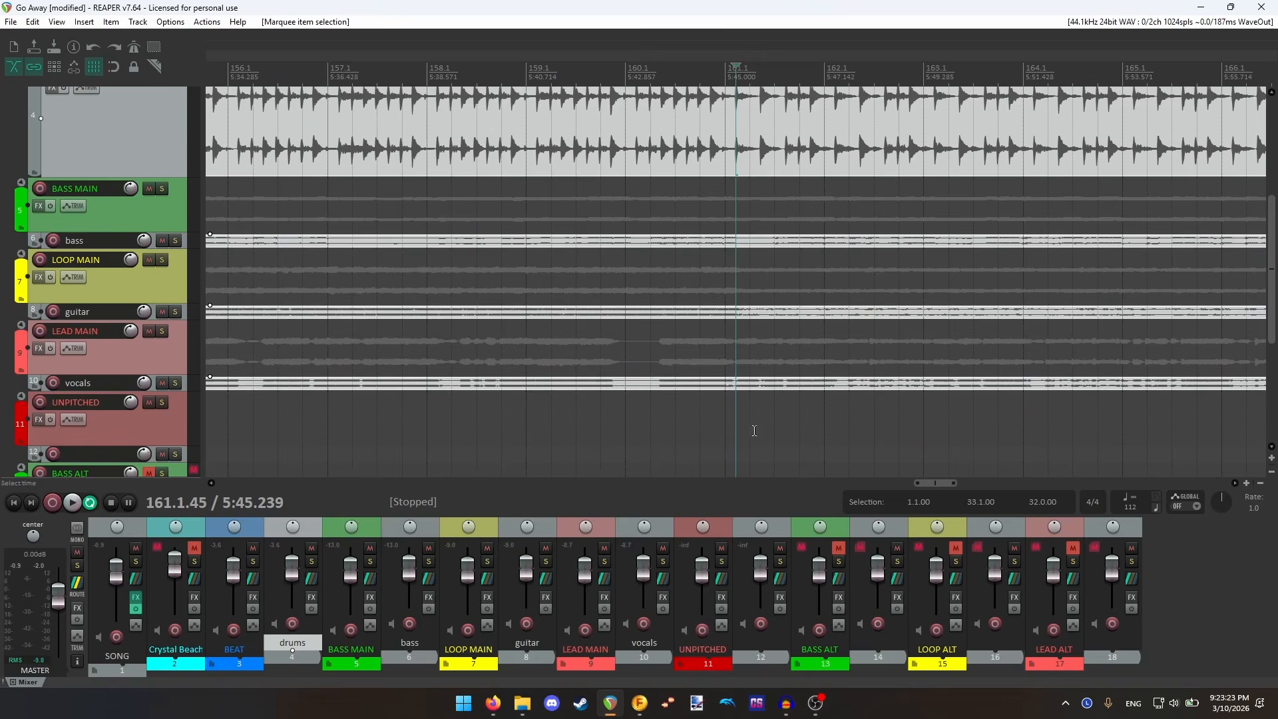
scroll(77, 243, "up", 3)
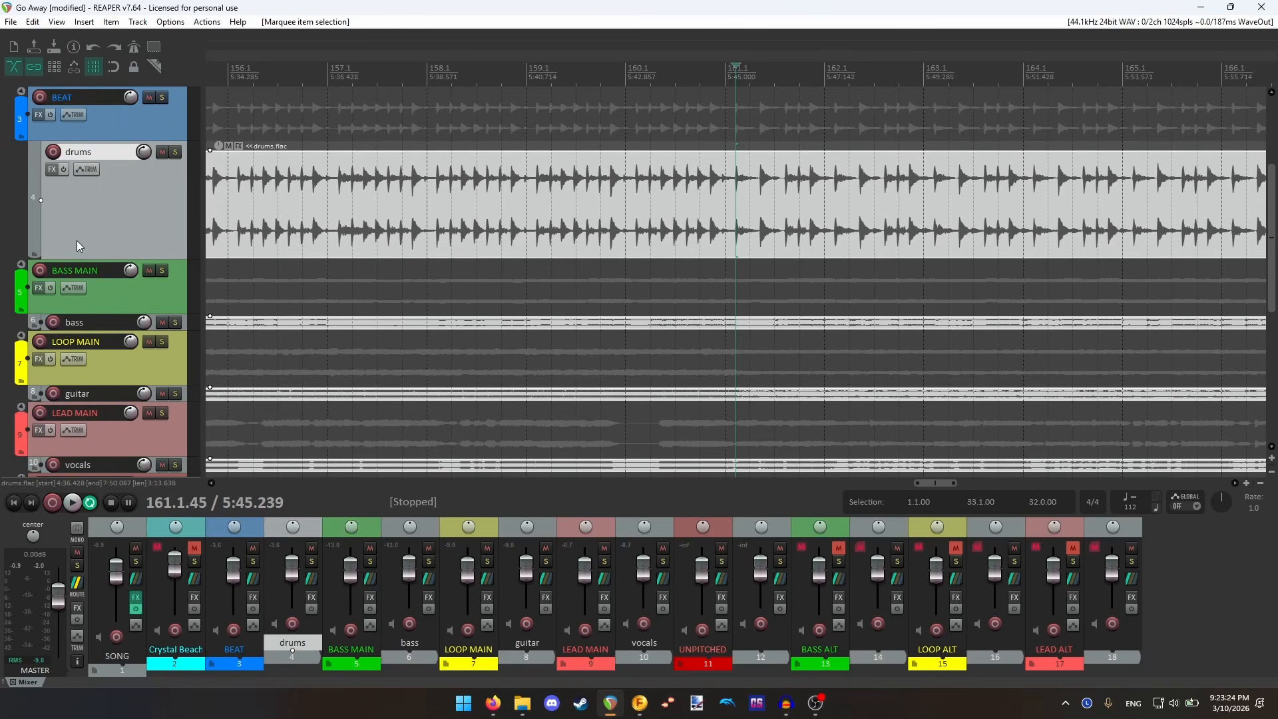
scroll(733, 180, "up", 3)
key("s")
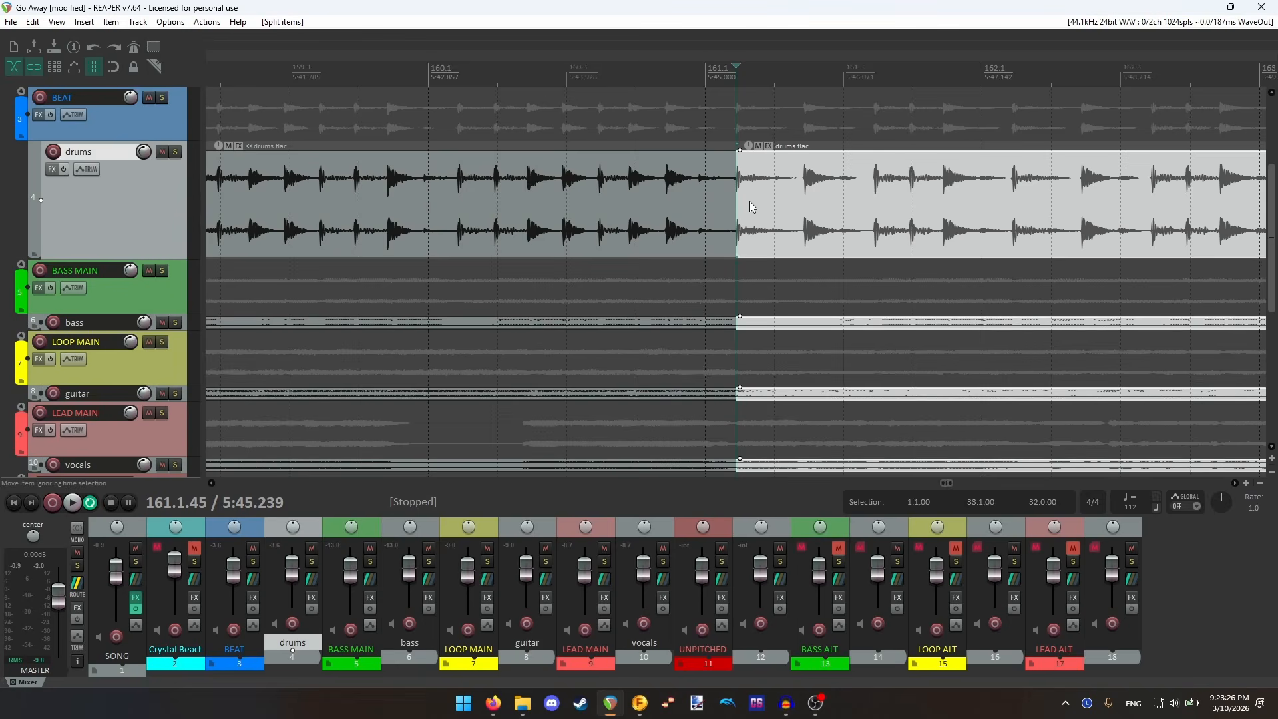
- Audition the split stems from 180.2.65 to find where the section ends near bar 185
scroll(752, 200, "down", 5)
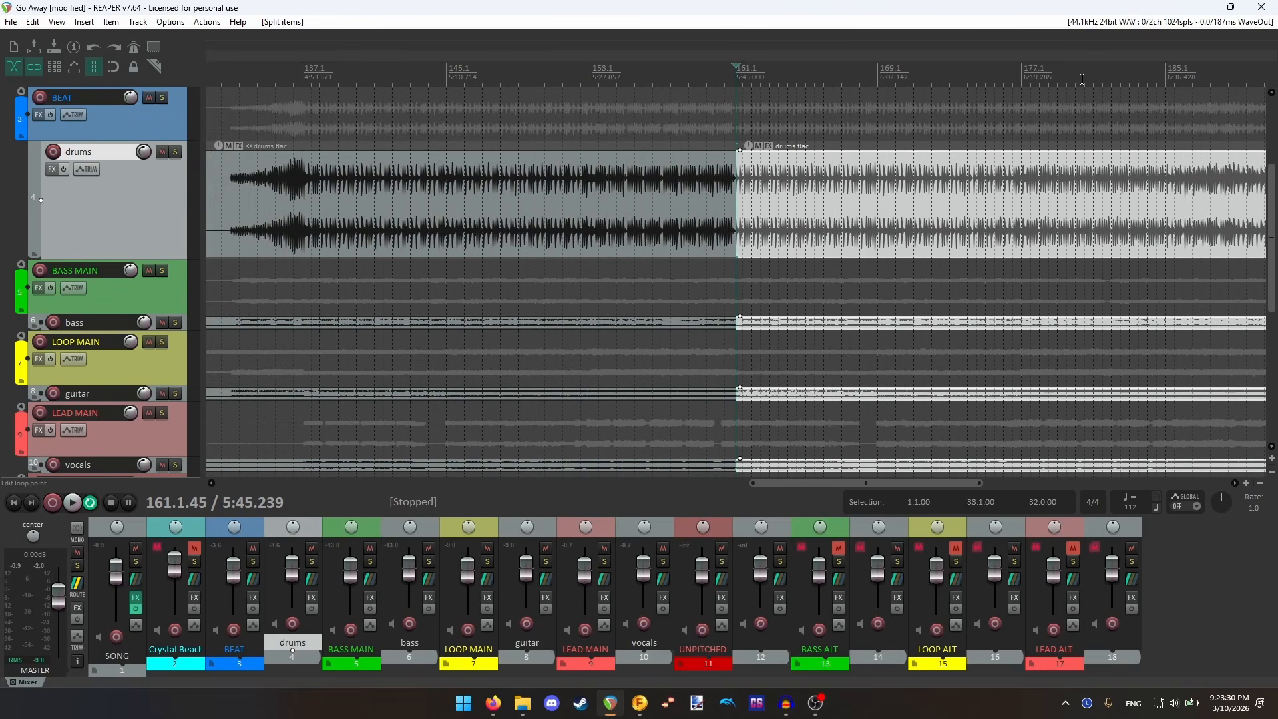
left_click(1081, 79)
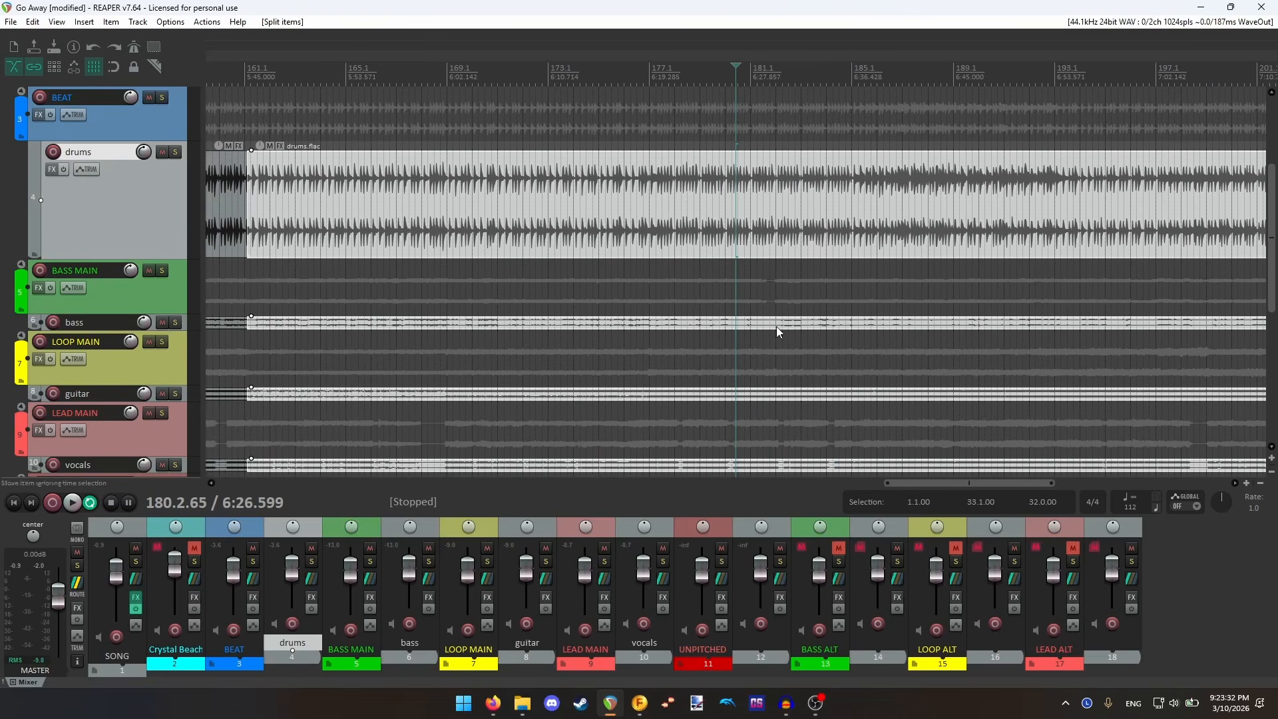
left_click(73, 503)
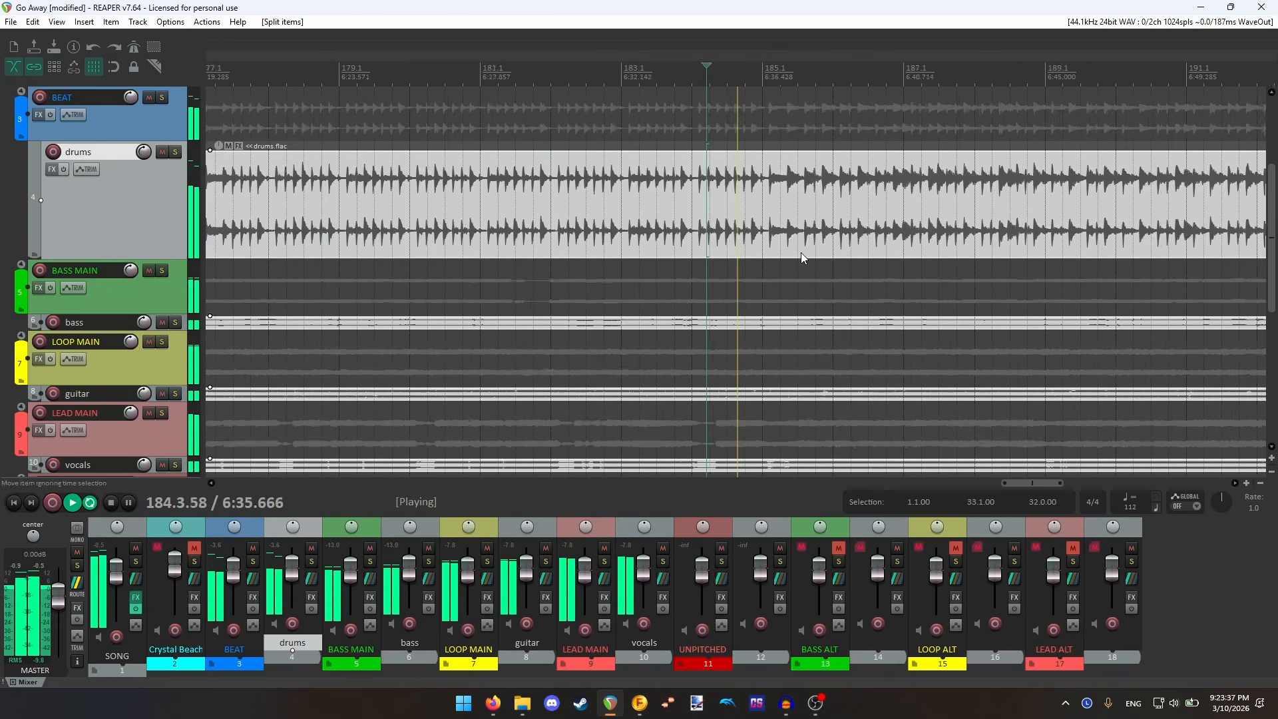
left_click(113, 504)
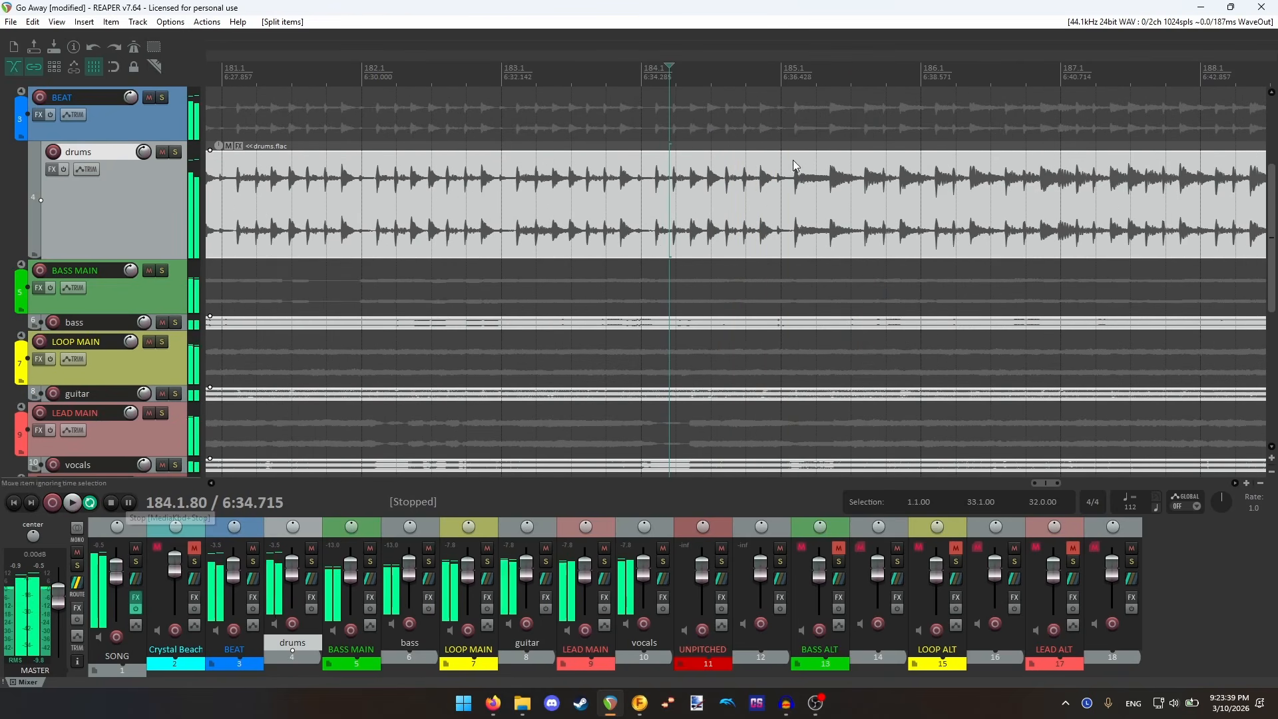
- Place the edit cursor at 185.1.41, on the first drum hit after 185.1
left_click(794, 79)
scroll(776, 131, "up", 8)
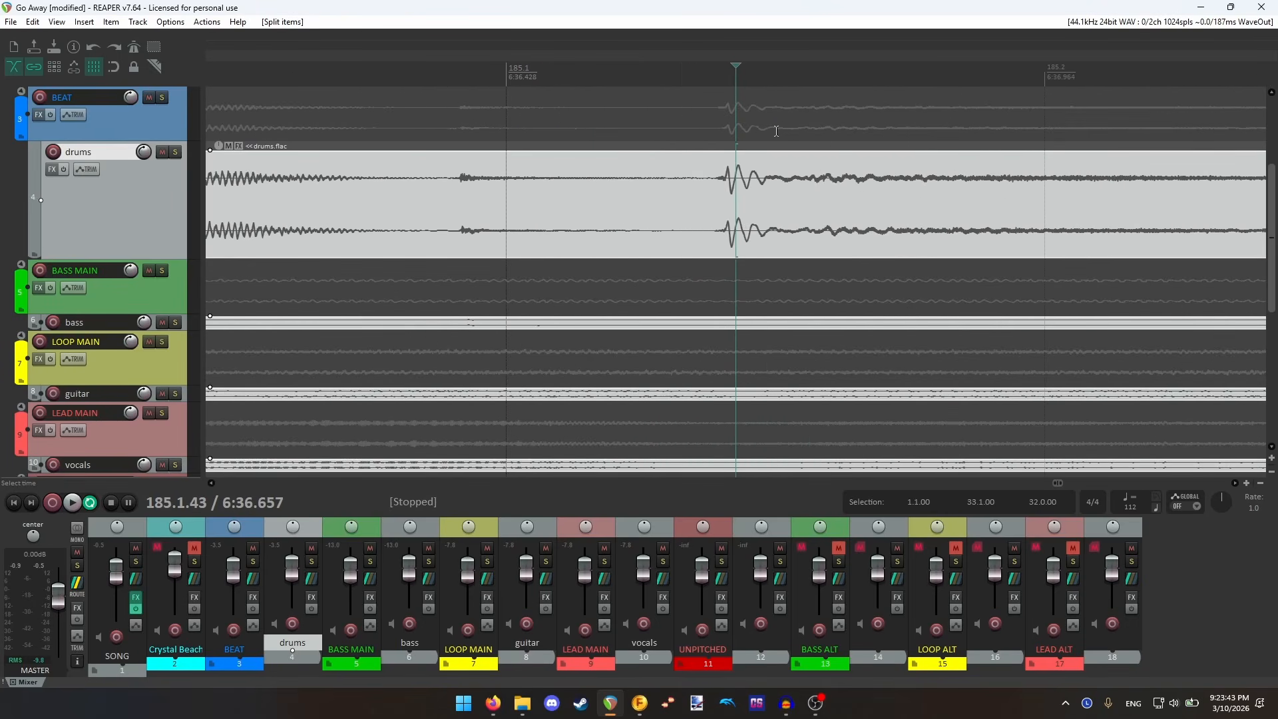
left_click(726, 73)
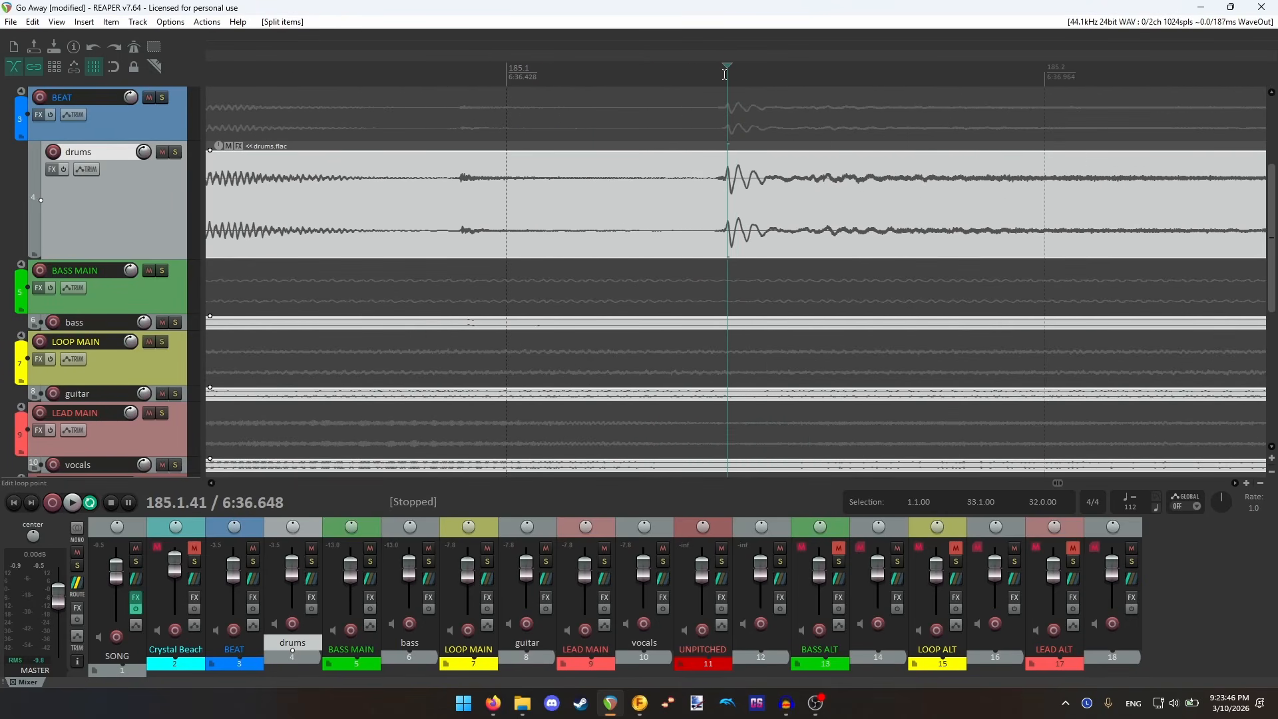
left_click(725, 73)
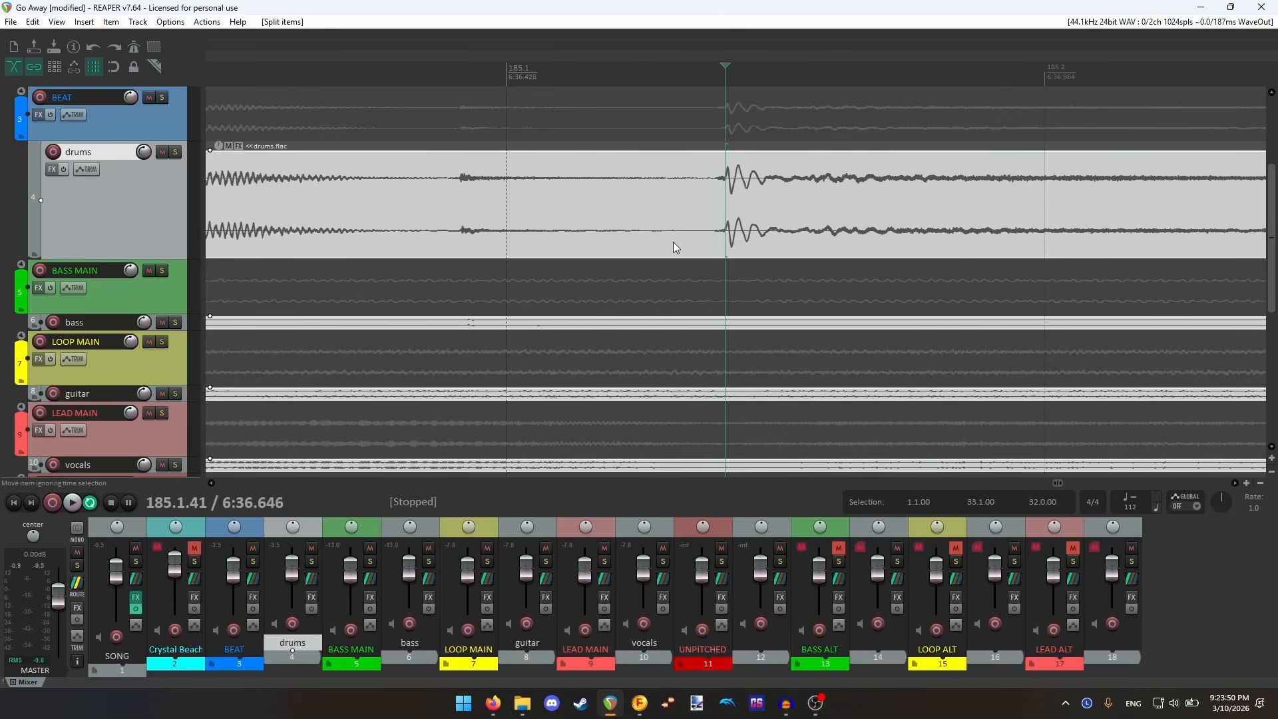
scroll(984, 309, "down", 8)
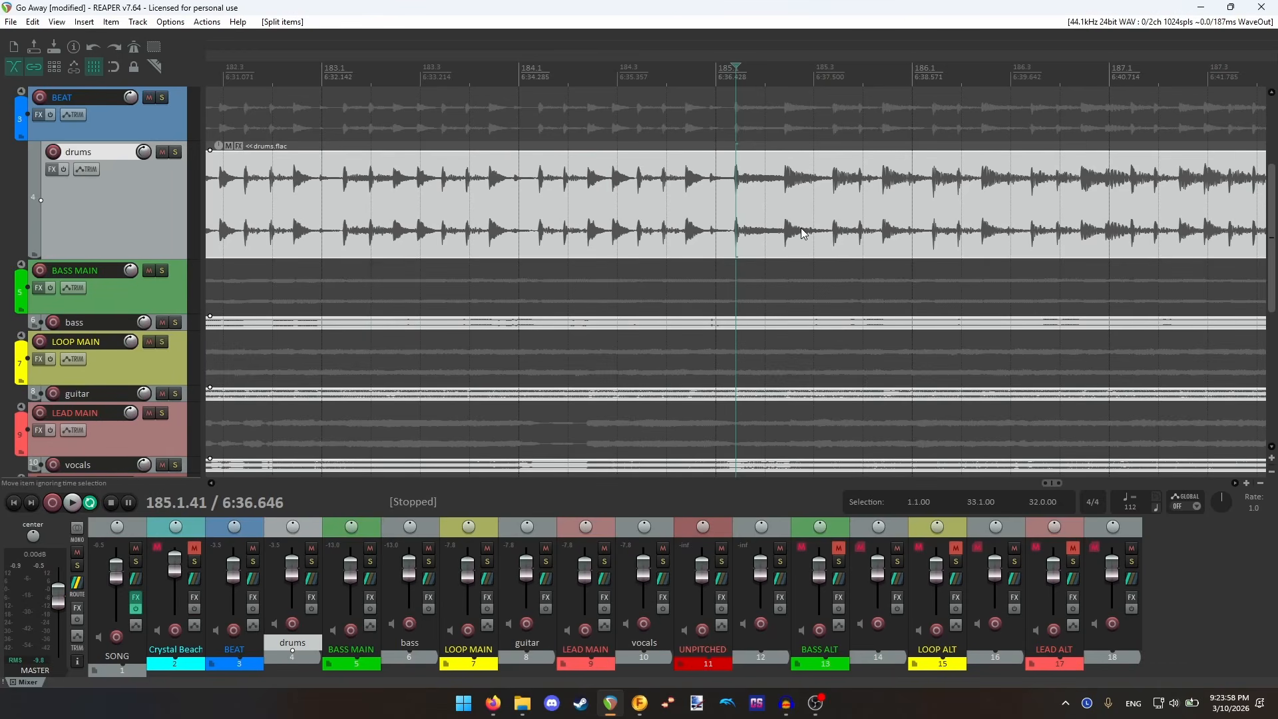
scroll(629, 201, "up", 12)
scroll(743, 214, "up", 3)
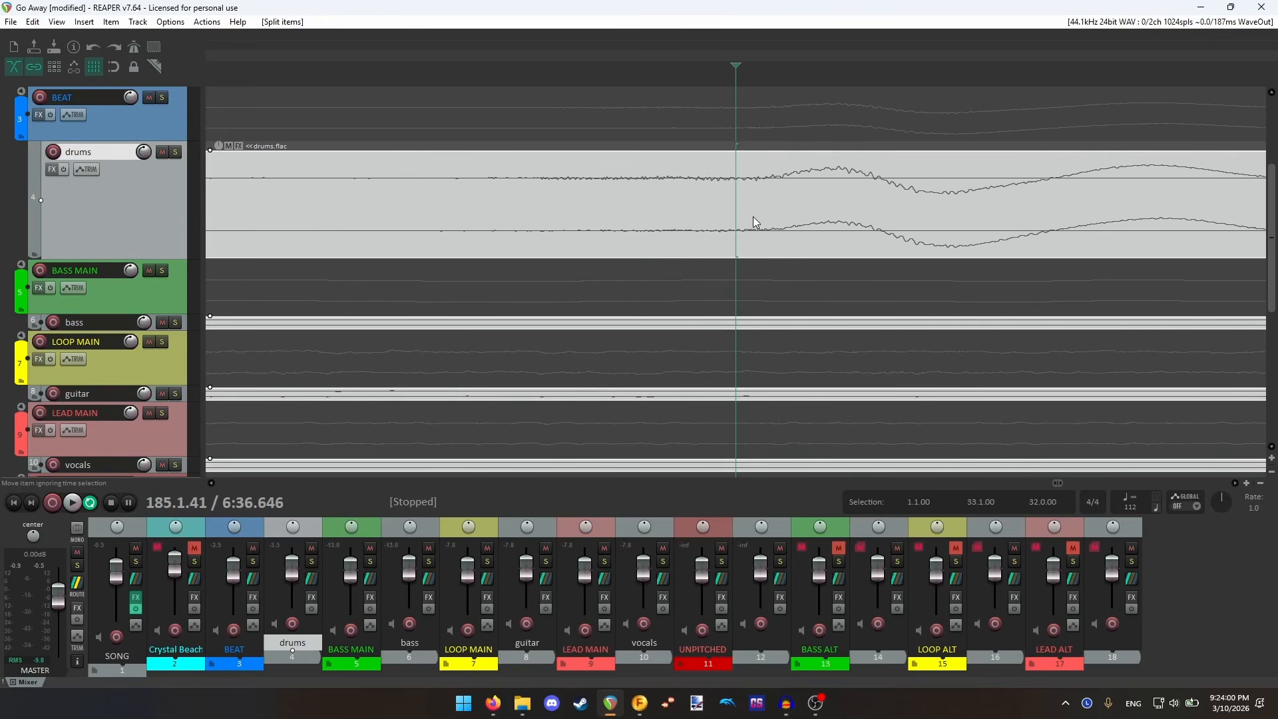
- Increase the drums track's height and refine the edit cursor to 6:36.648, where the drum hit's waveform starts rising
left_click_drag(142, 258, 142, 407)
scroll(713, 229, "up", 2)
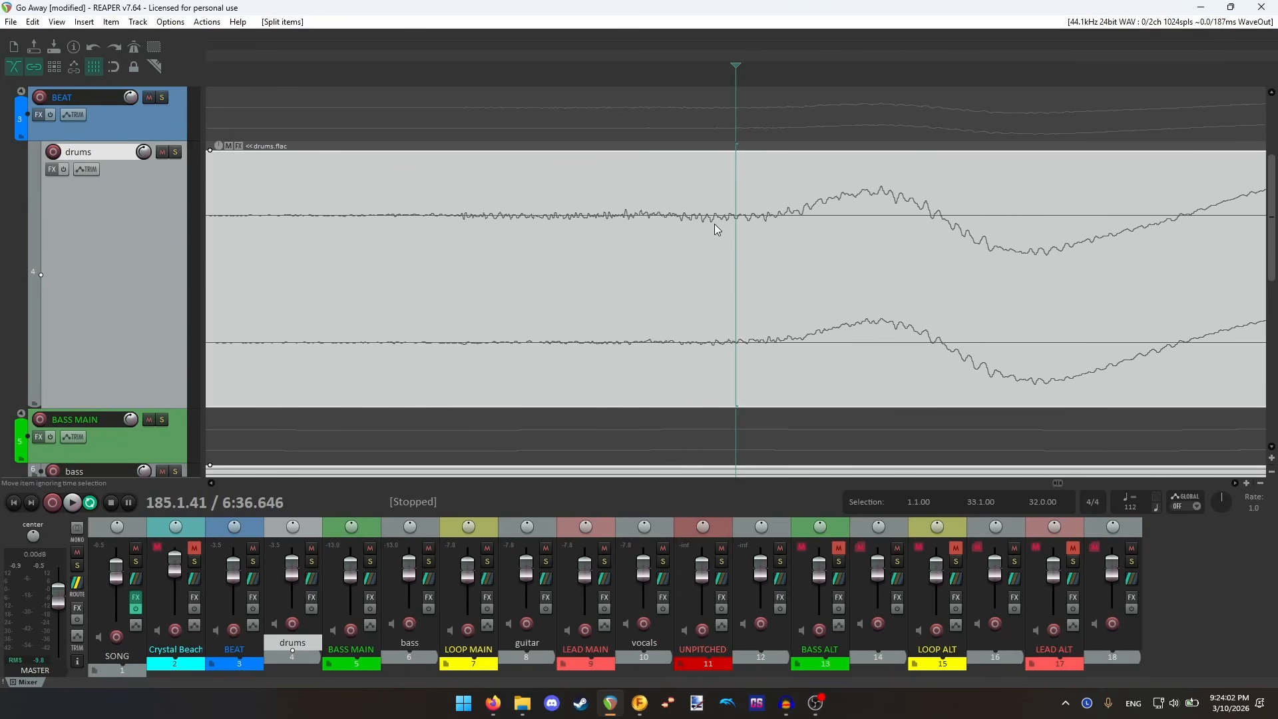
left_click(788, 230)
scroll(788, 230, "up", 1)
scroll(781, 229, "down", 2)
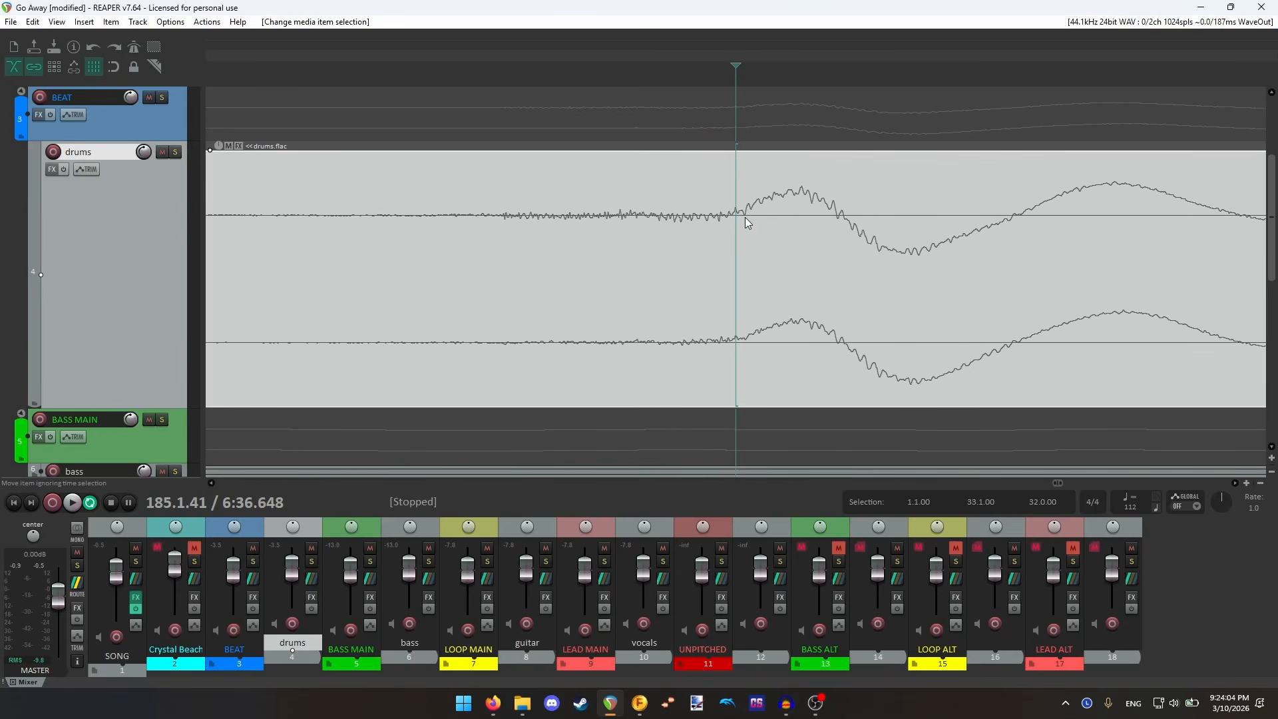
left_click(744, 217)
scroll(744, 217, "up", 1)
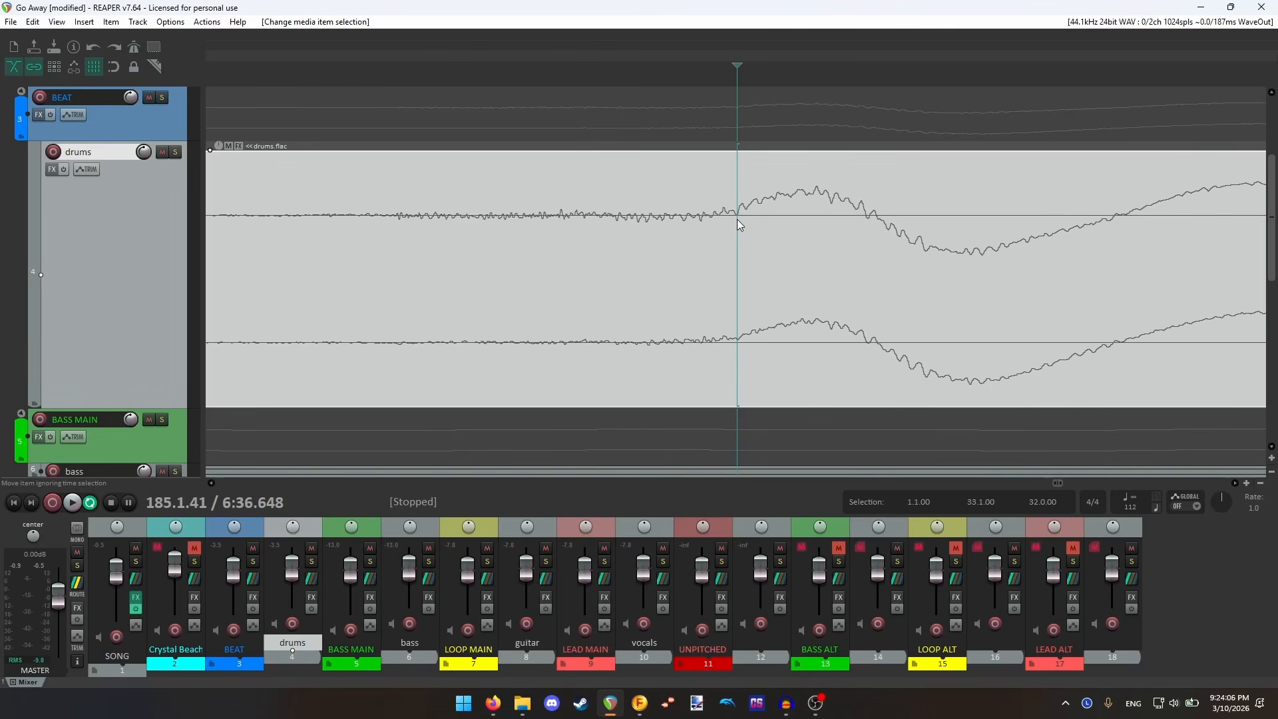
- Select the drums, bass, guitar and vocals items and split all four at 185.1.41
scroll(736, 219, "down", 2)
scroll(742, 229, "down", 1)
scroll(109, 287, "down", 1)
scroll(109, 287, "down", 5)
left_click_drag(854, 154, 716, 461)
key("s")
scroll(110, 301, "up", 1)
scroll(673, 230, "down", 8)
scroll(672, 230, "up", 2)
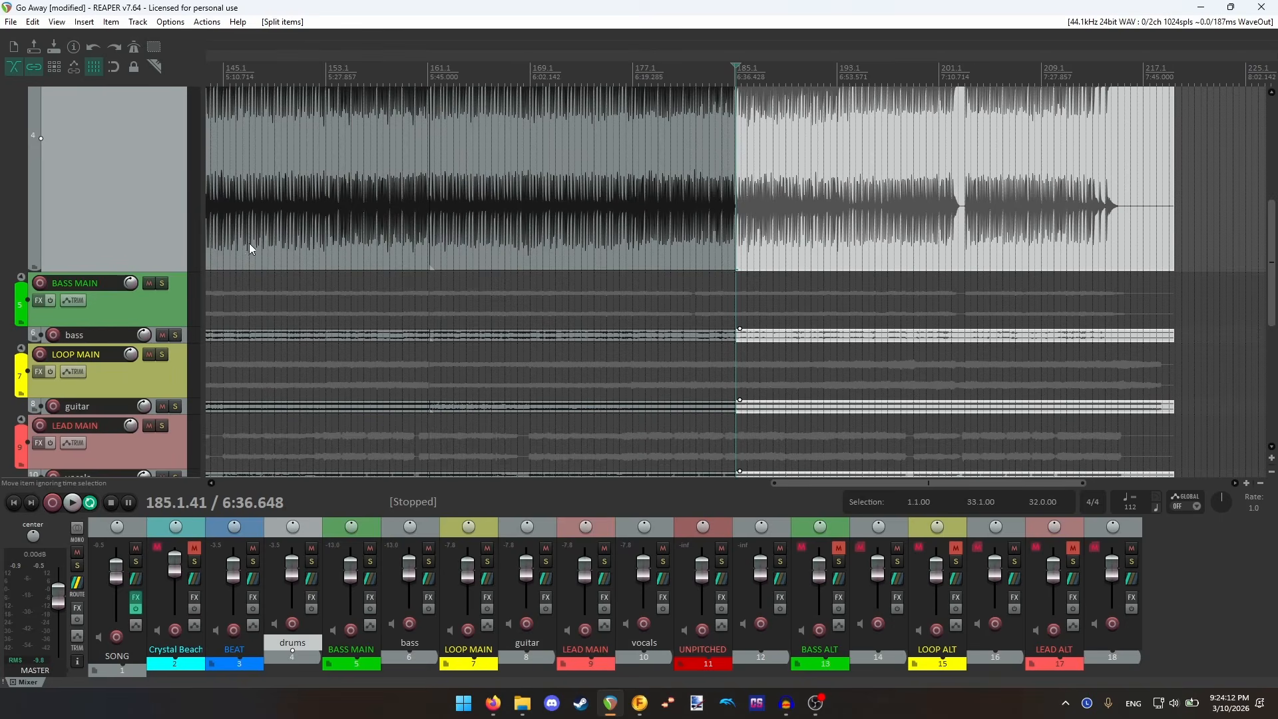
- Cut the four stems' section between 161.1.45 and 185.1.41 and paste it at 1.1.00, the loop start
scroll(106, 218, "down", 1)
left_click_drag(481, 190, 696, 464)
key("ctrl+x")
scroll(268, 193, "down", 6)
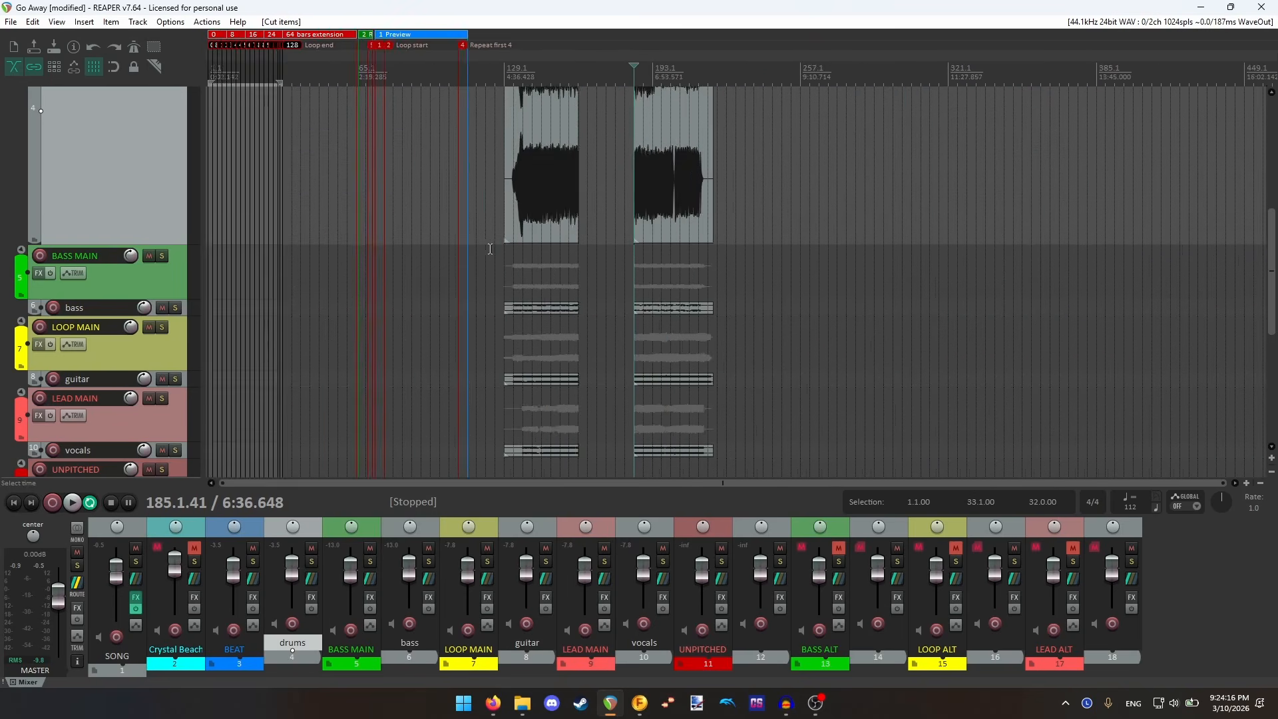
left_click(209, 190)
scroll(248, 186, "up", 6)
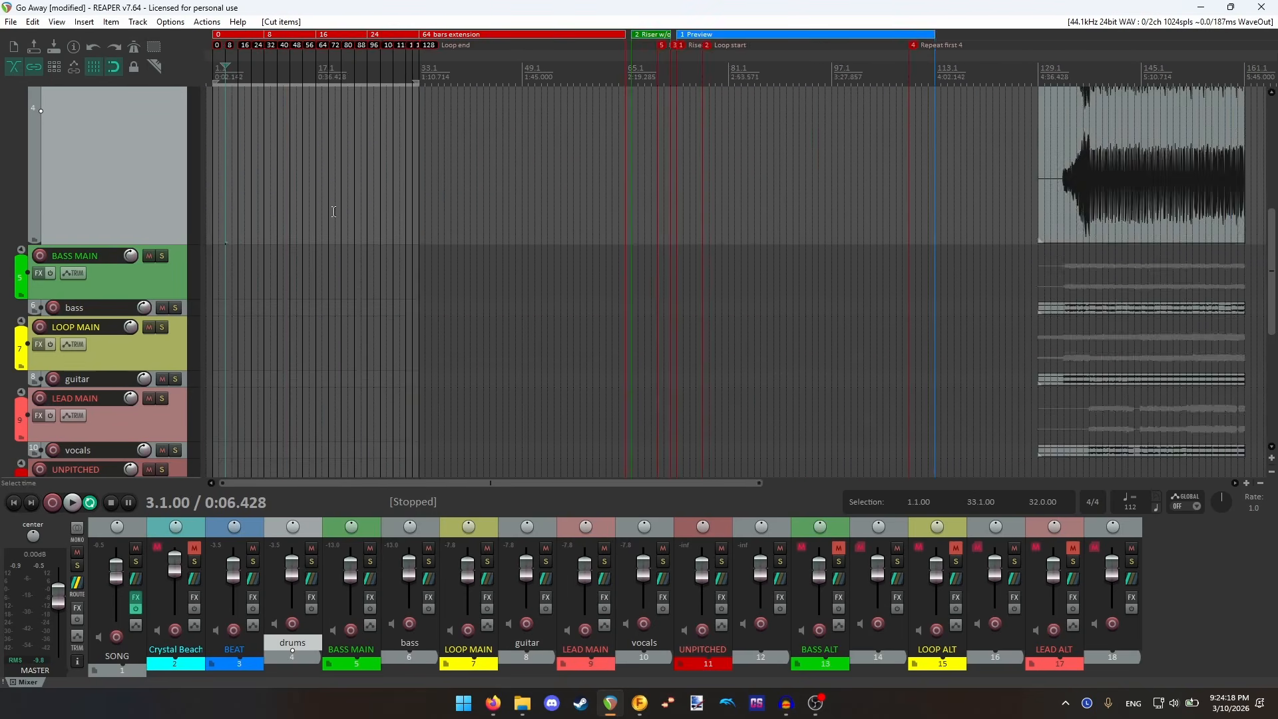
left_click(221, 180)
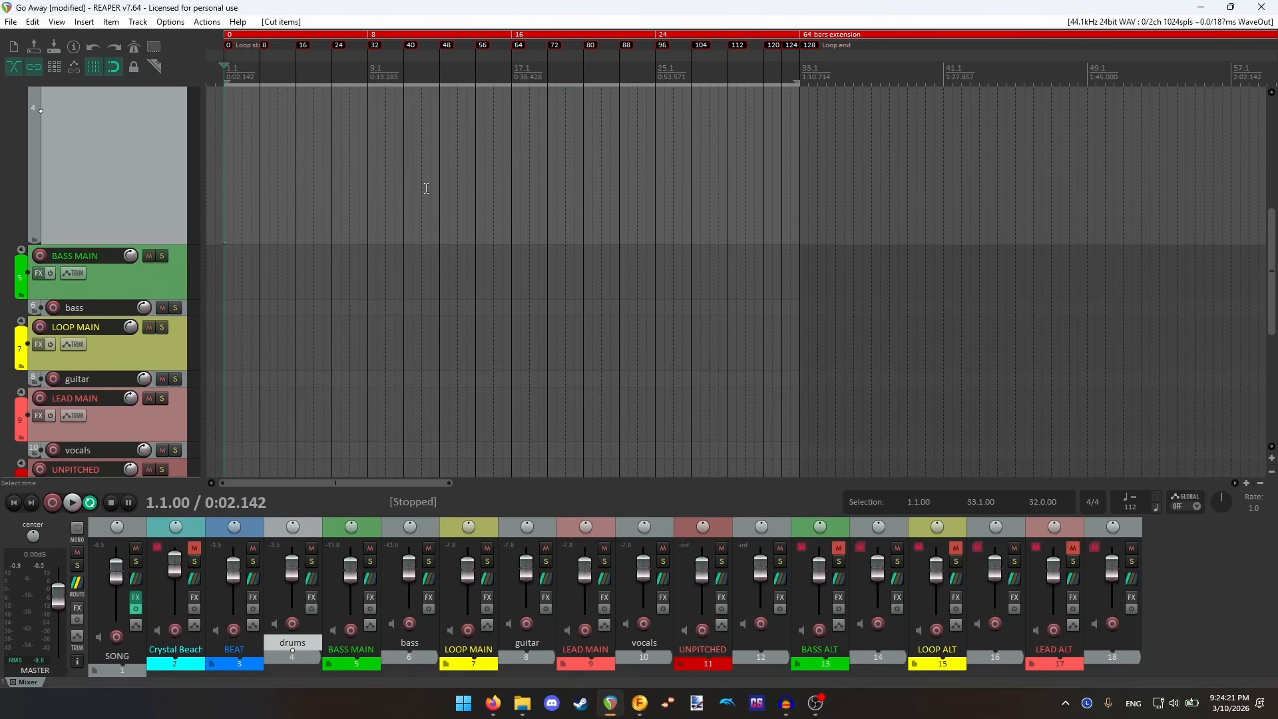
scroll(134, 193, "up", 1)
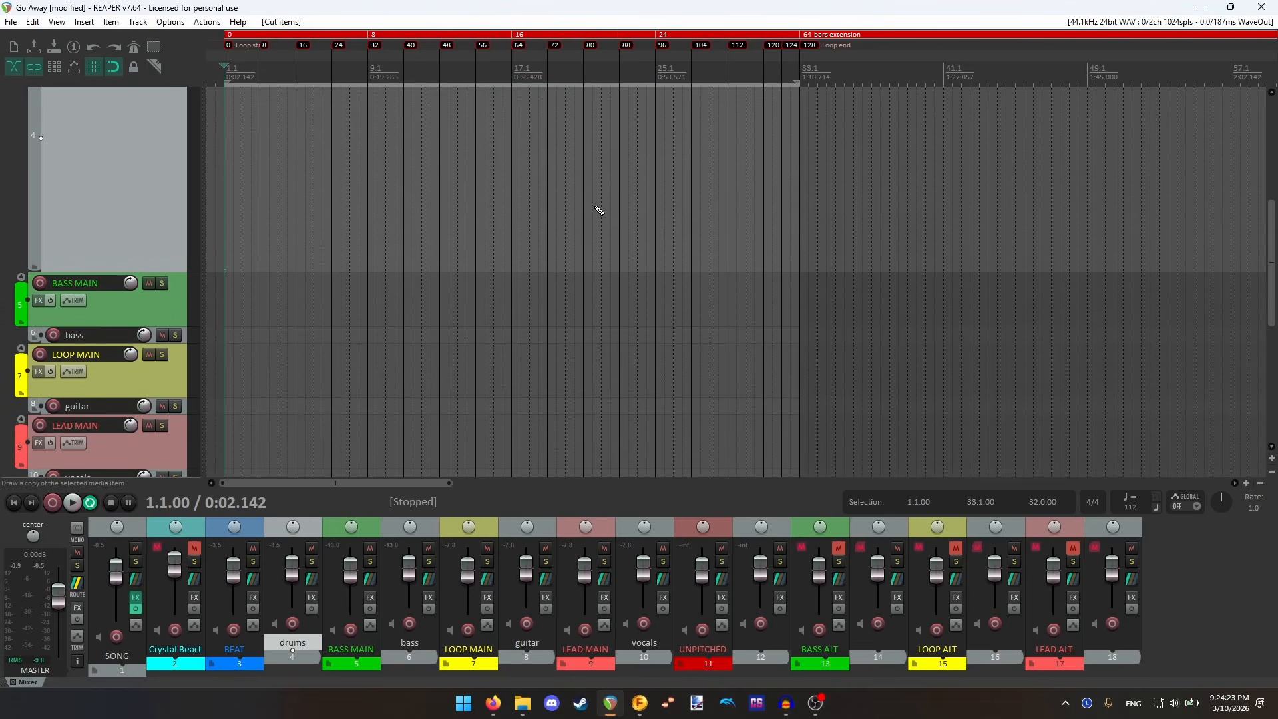
key("ctrl+v")
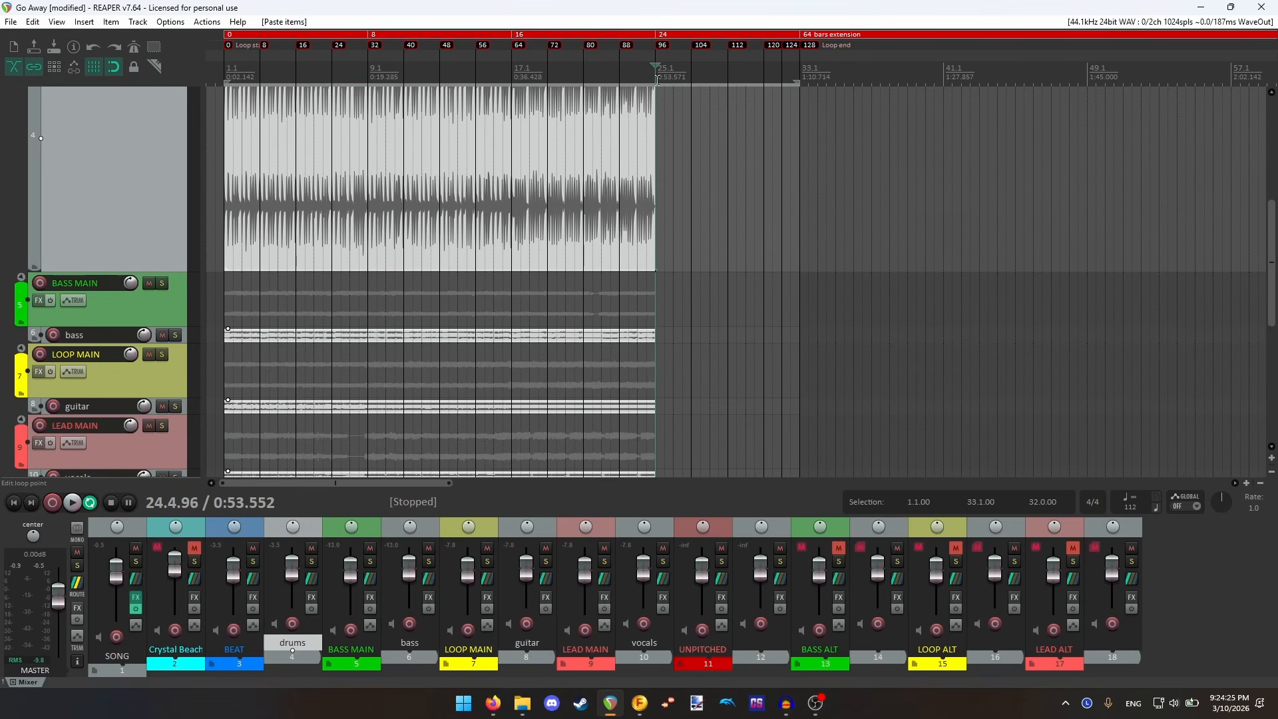
- Stretch the end of the pasted stems to the bar line at 25.1
scroll(754, 160, "up", 10)
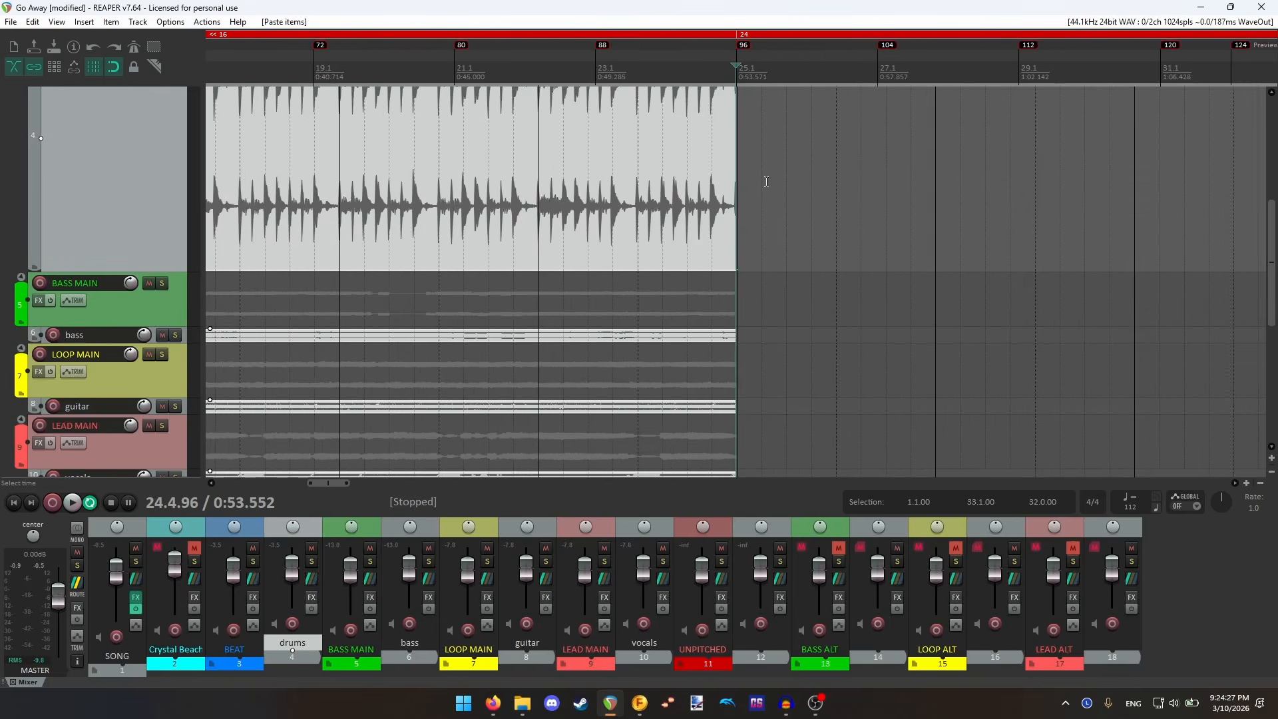
scroll(737, 169, "up", 2)
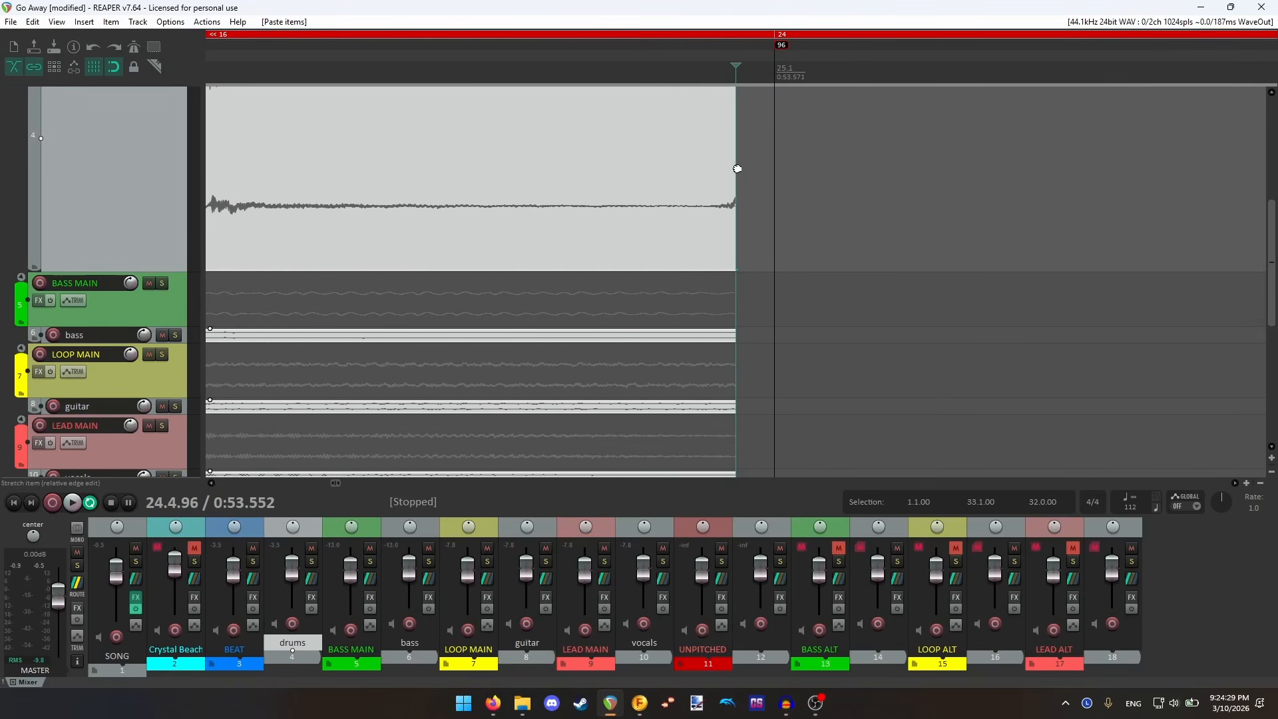
left_click_drag(737, 169, 775, 175)
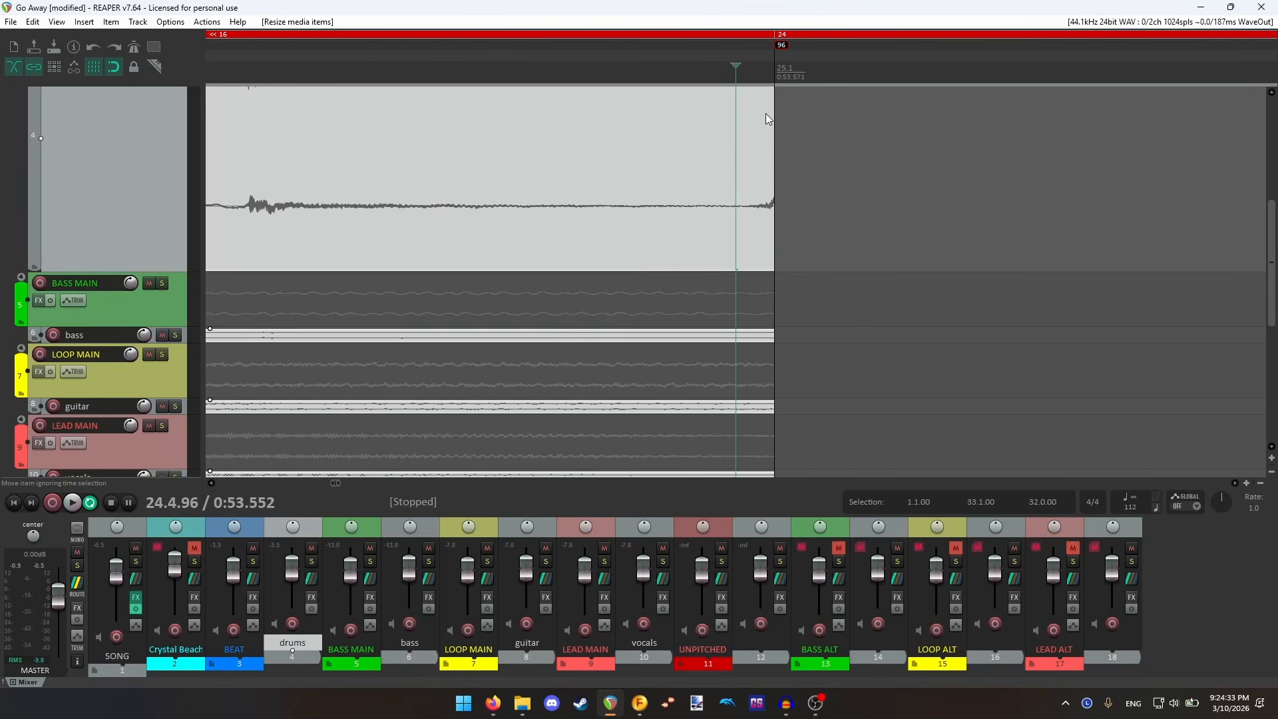
scroll(757, 197, "down", 2)
scroll(755, 197, "down", 4)
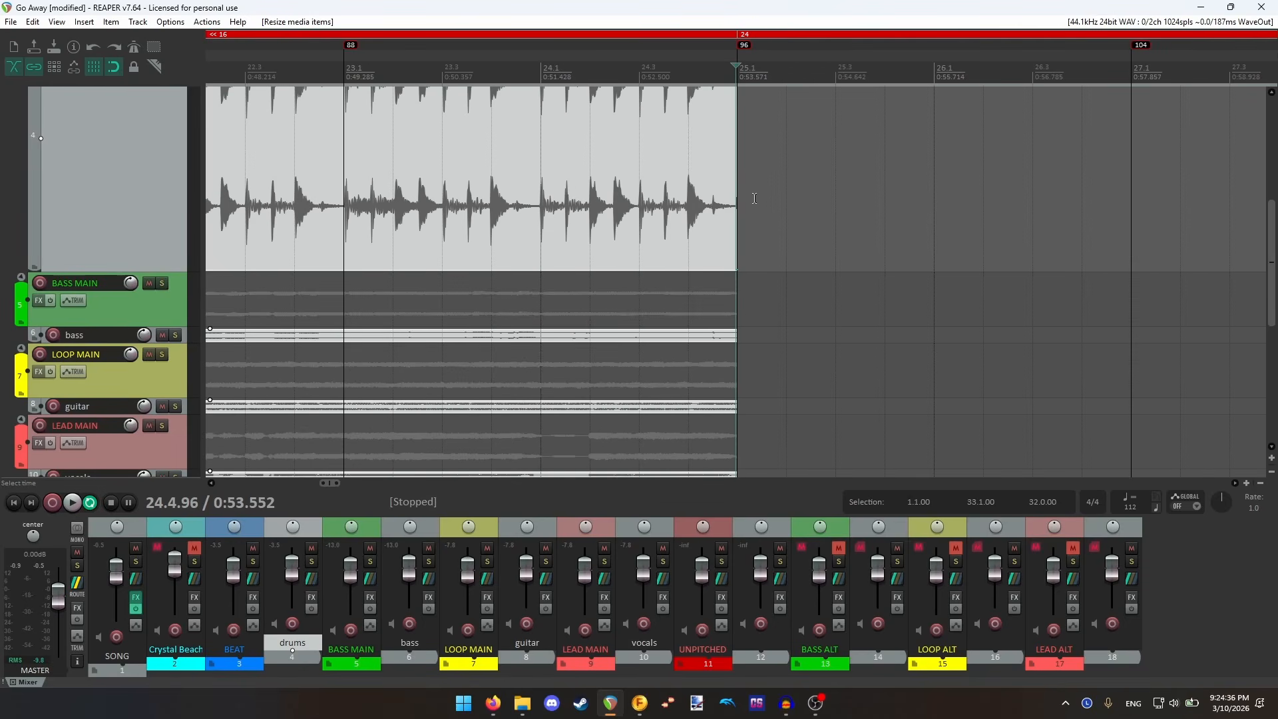
- Examine how the stretched drum hits line up with the grid around 23.1 and 23.3
scroll(699, 193, "up", 2)
scroll(662, 193, "down", 4)
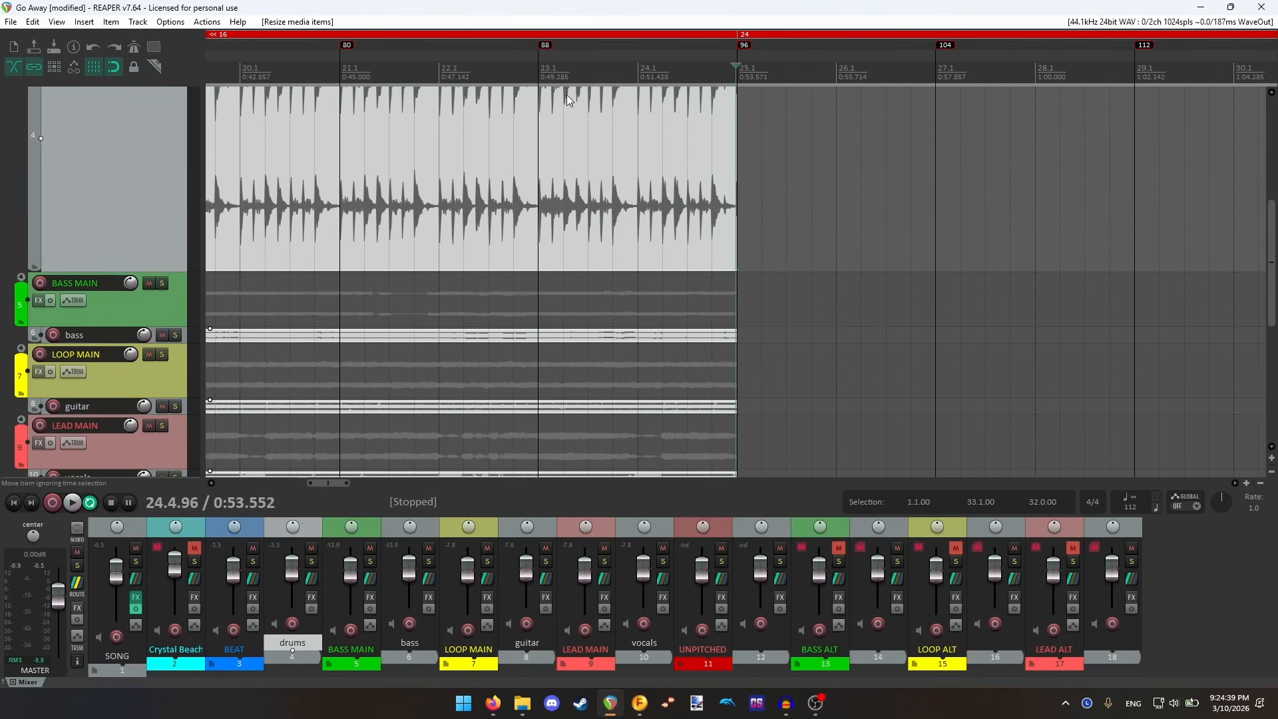
left_click(540, 68)
scroll(736, 206, "up", 7)
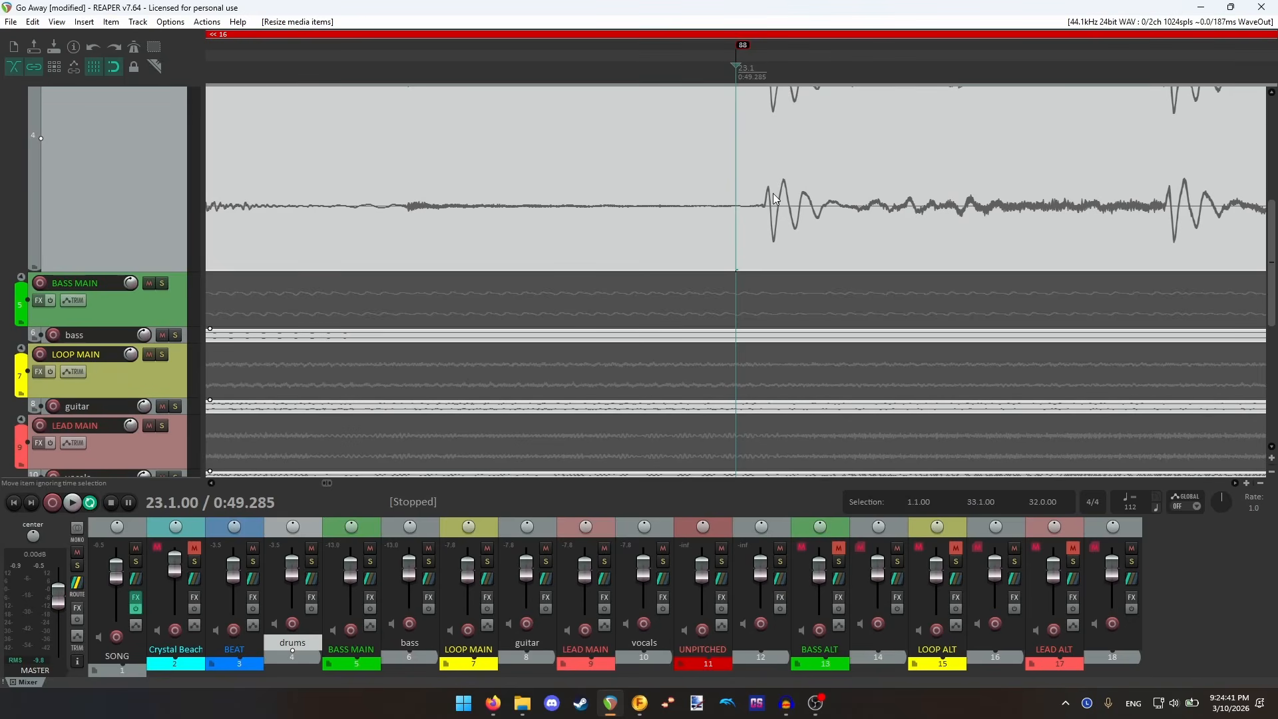
scroll(767, 210, "down", 4)
left_click(1011, 69)
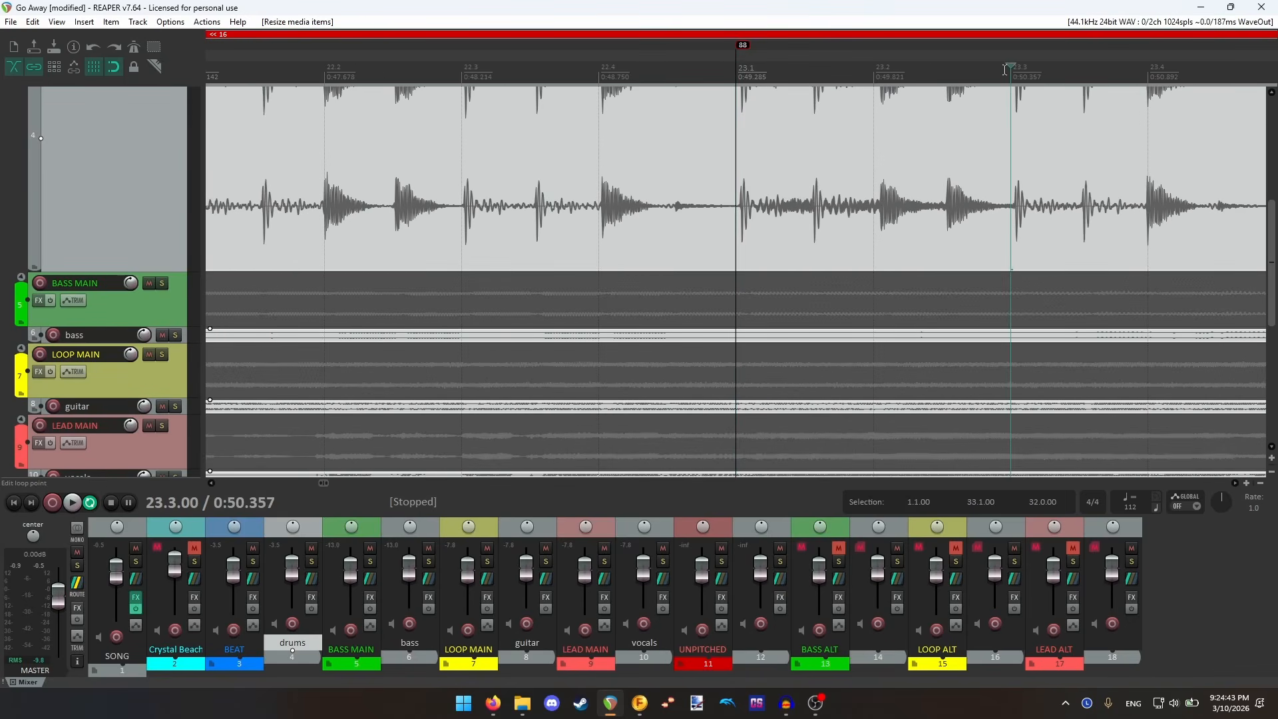
scroll(714, 205, "up", 3)
scroll(818, 223, "down", 3)
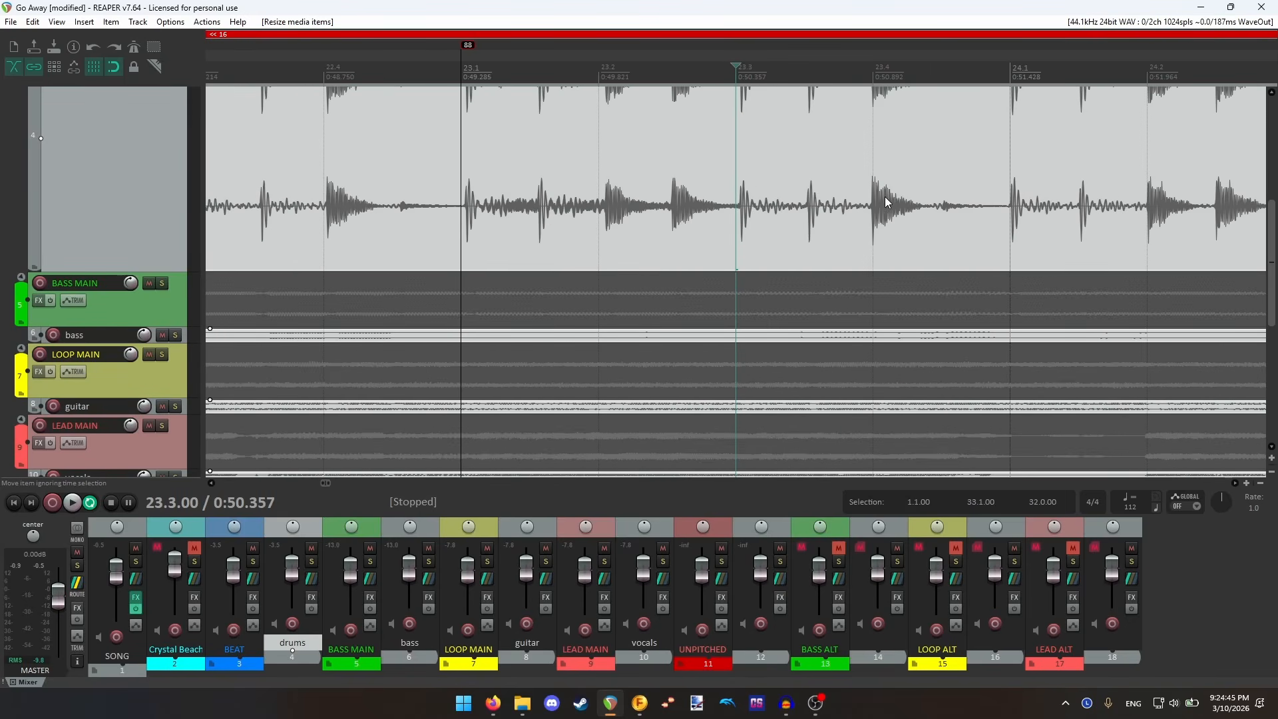
- Move the edit cursor to 203.1, at the silent gap in the last drums section
scroll(889, 203, "down", 8)
scroll(142, 213, "up", 2)
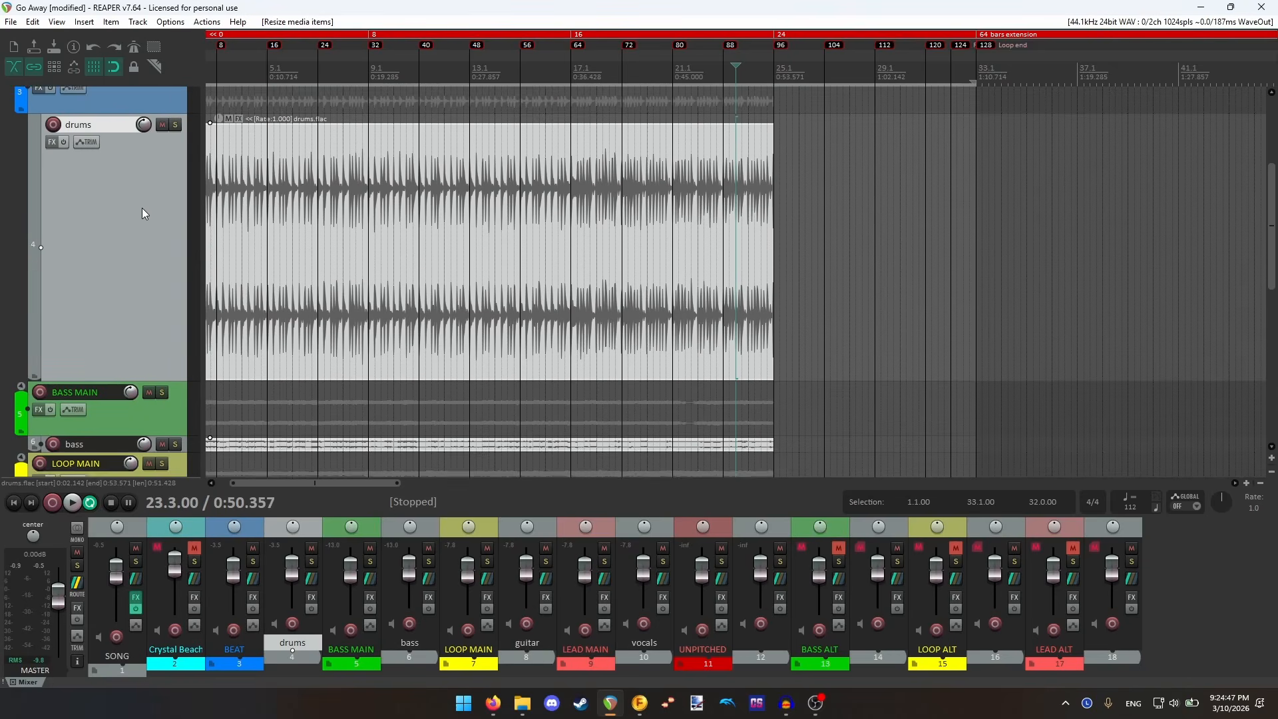
scroll(141, 213, "up", 1)
scroll(712, 220, "down", 5)
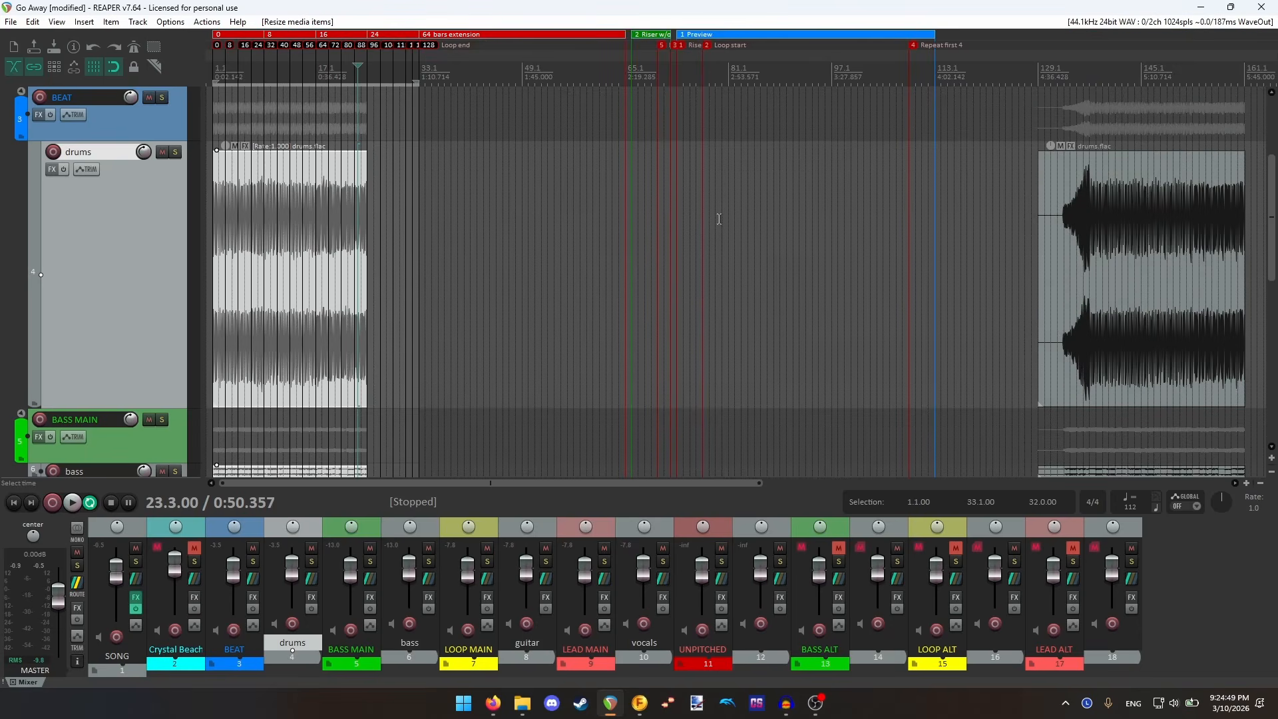
scroll(718, 219, "down", 2)
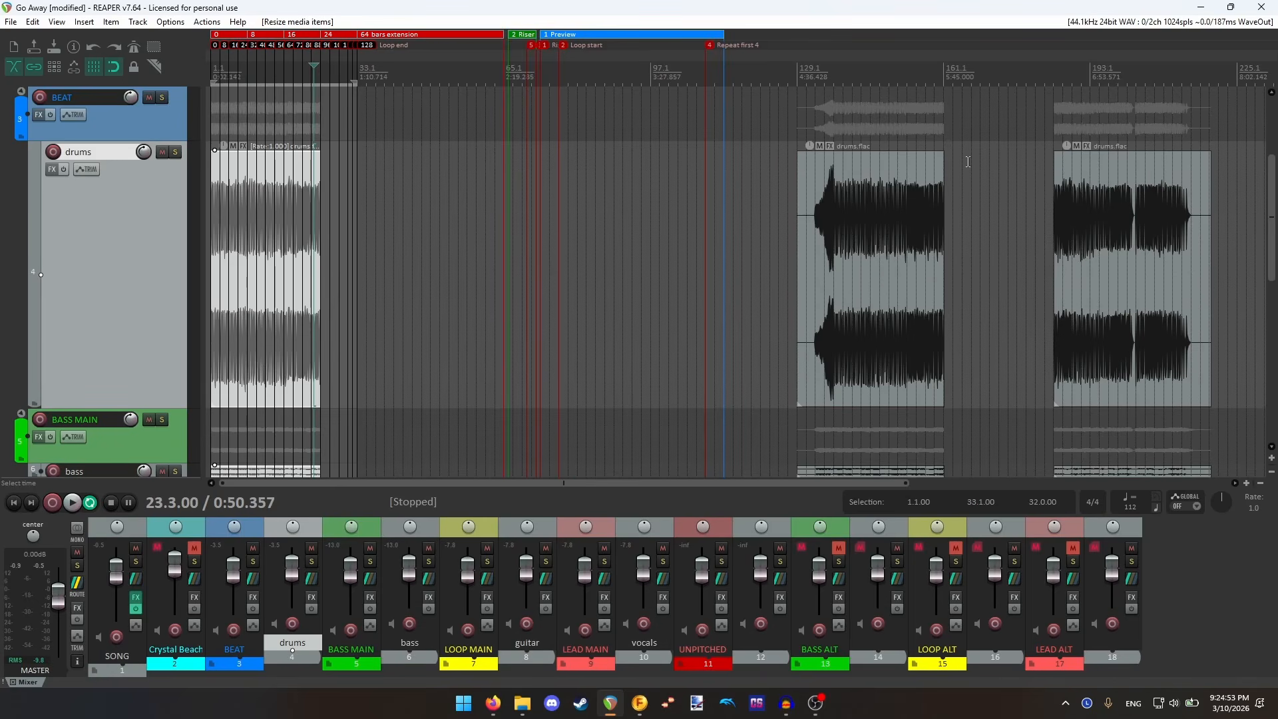
left_click(1134, 76)
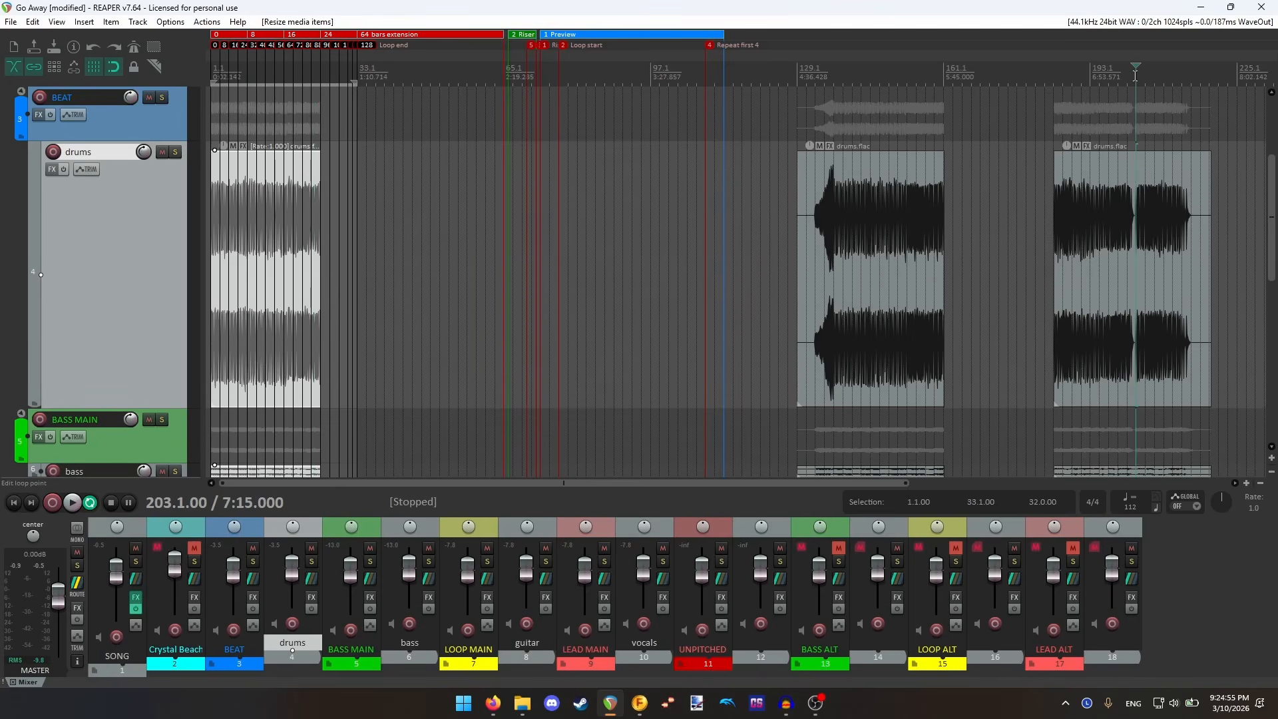
scroll(887, 216, "up", 7)
scroll(786, 233, "down", 2)
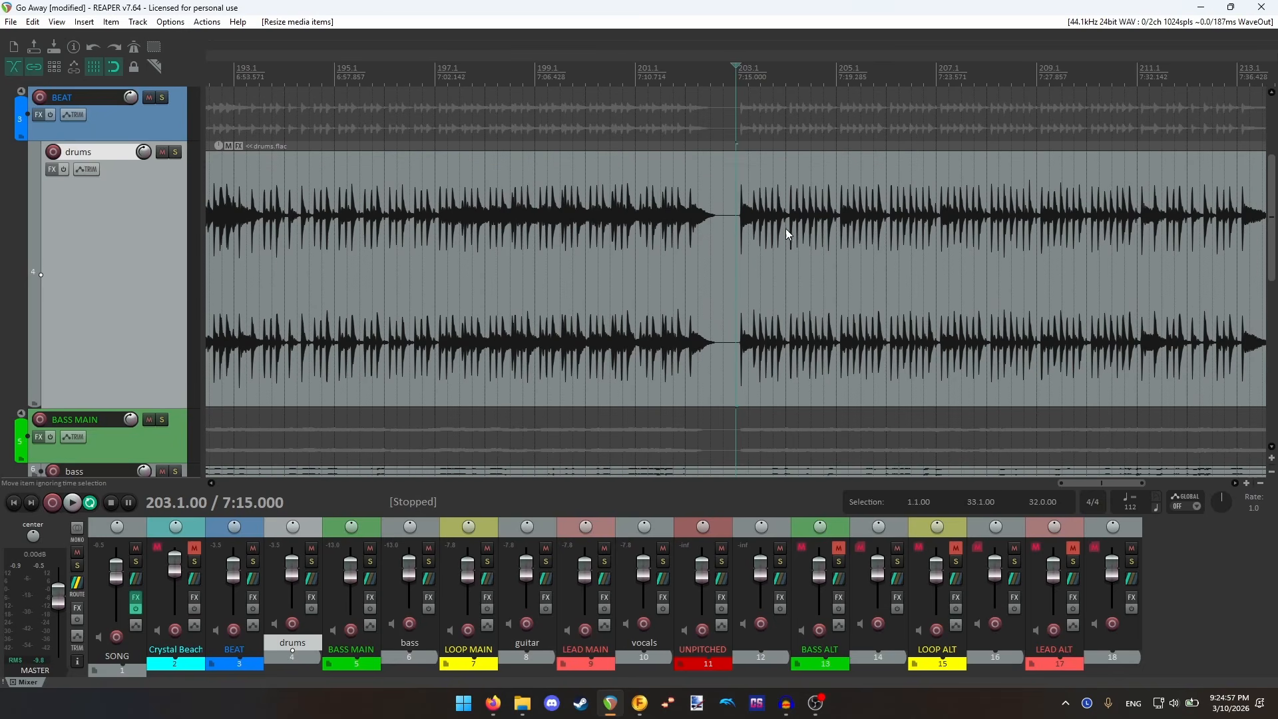
- Place the edit cursor precisely at 203.1.46, on the onset of the first drum hit after the gap
scroll(86, 262, "down", 2)
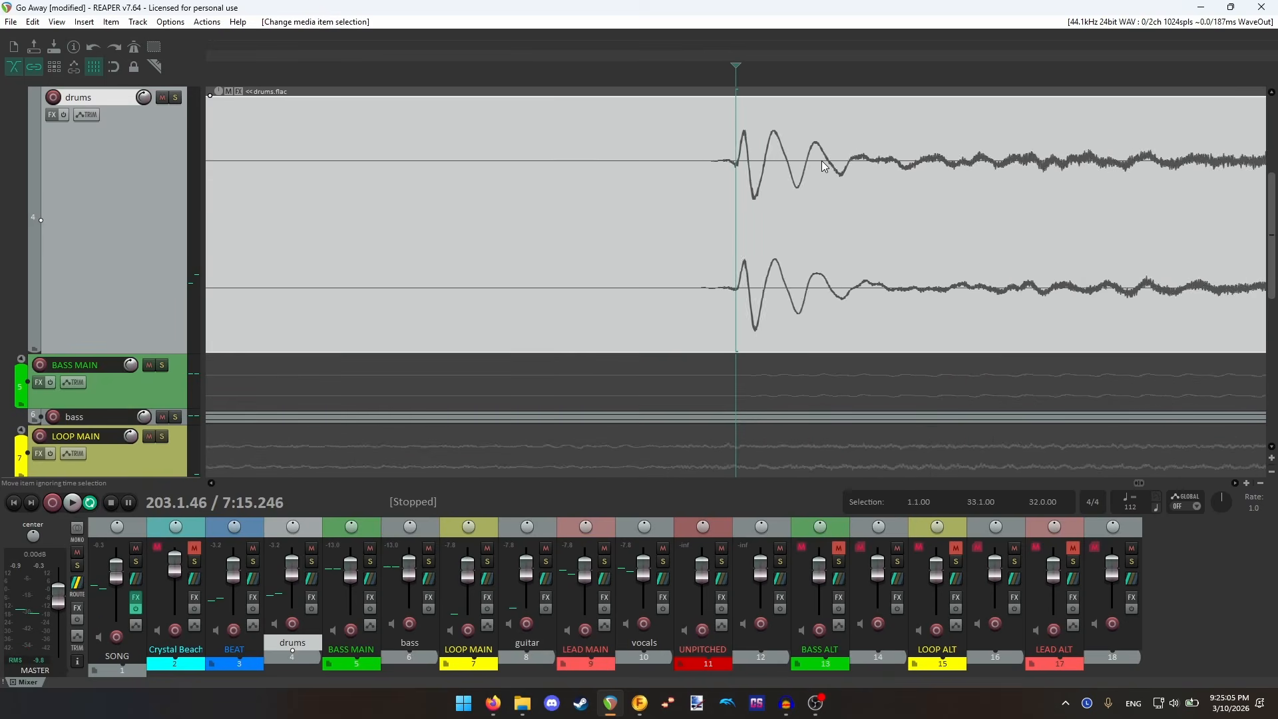
scroll(821, 166, "up", 8)
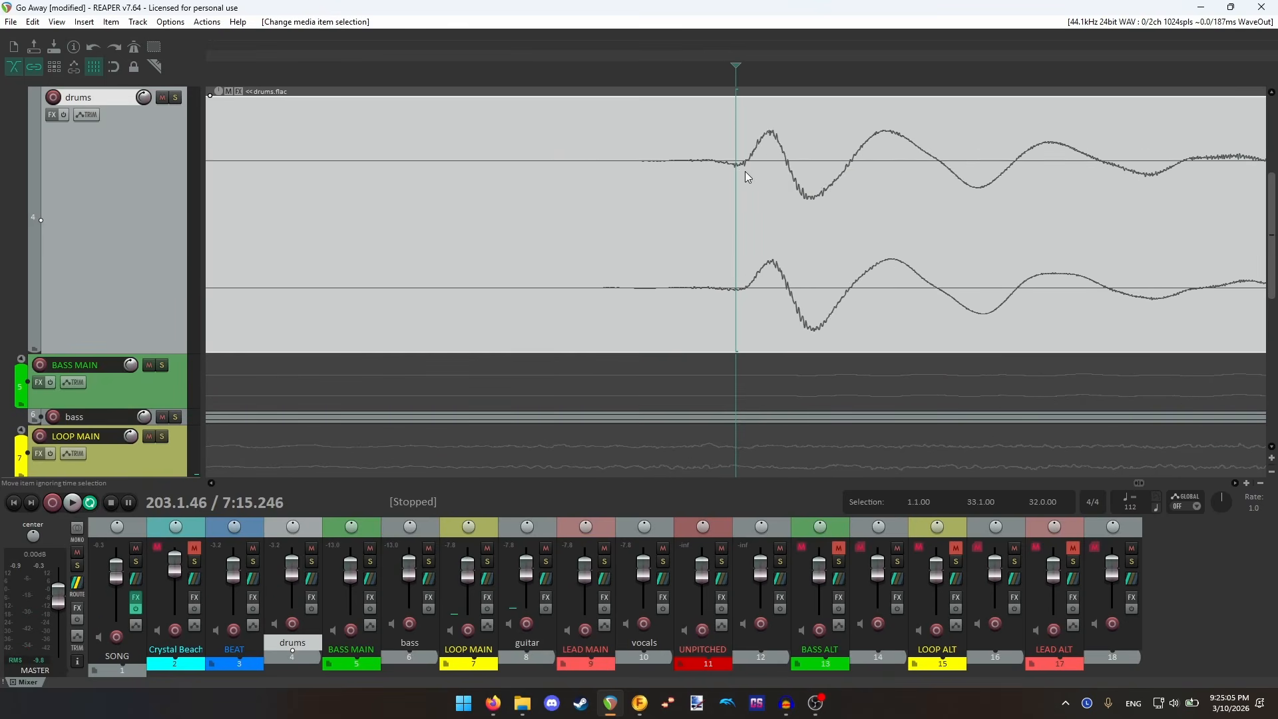
left_click(787, 167)
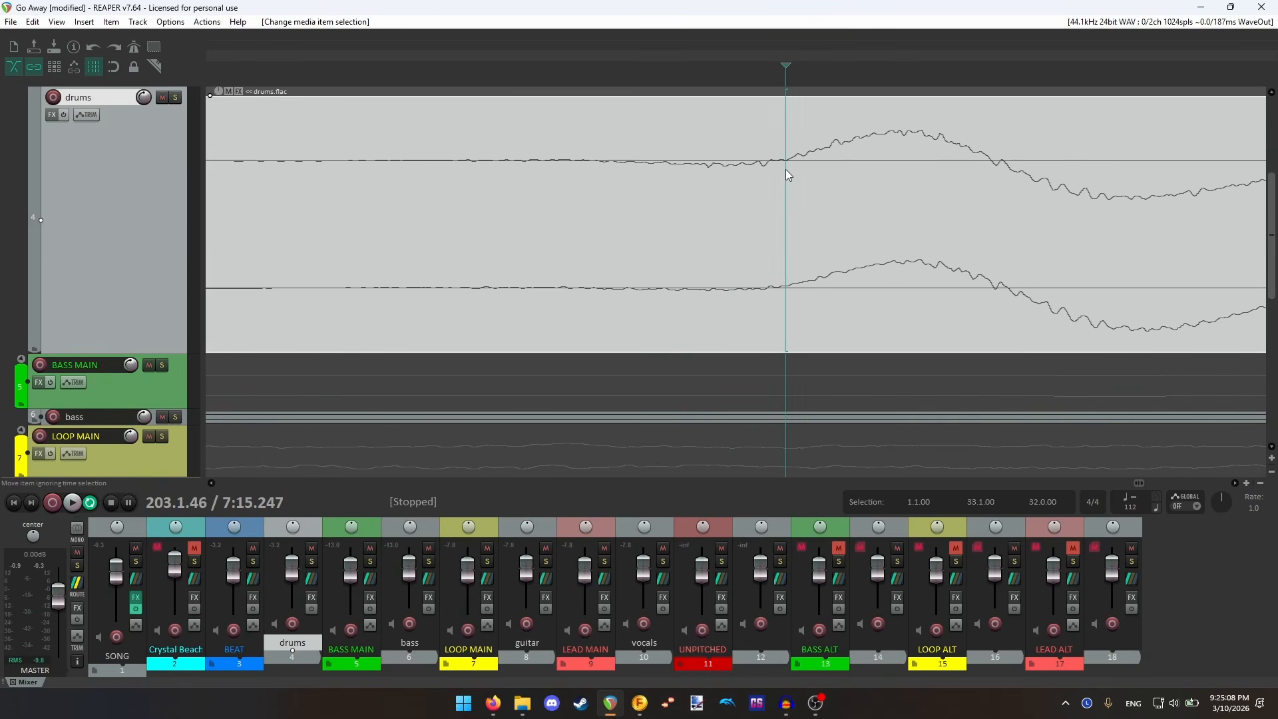
scroll(801, 199, "down", 4)
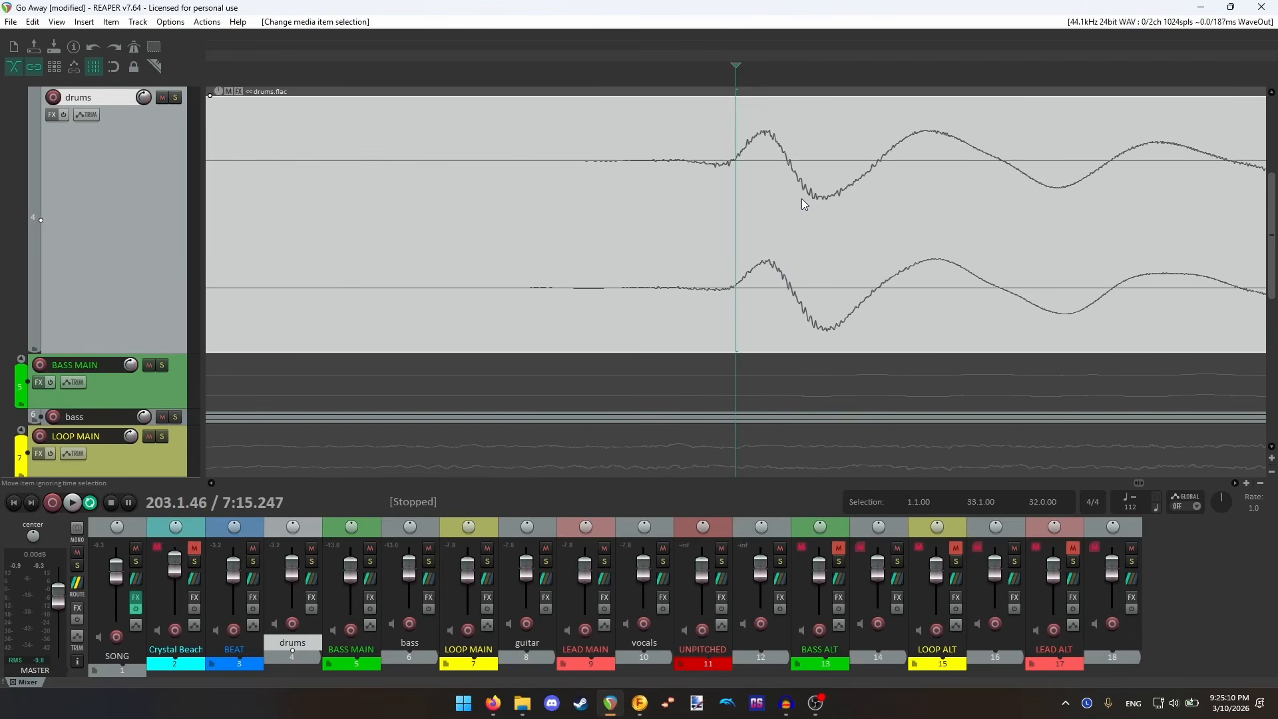
scroll(766, 207, "up", 4)
scroll(669, 199, "down", 6)
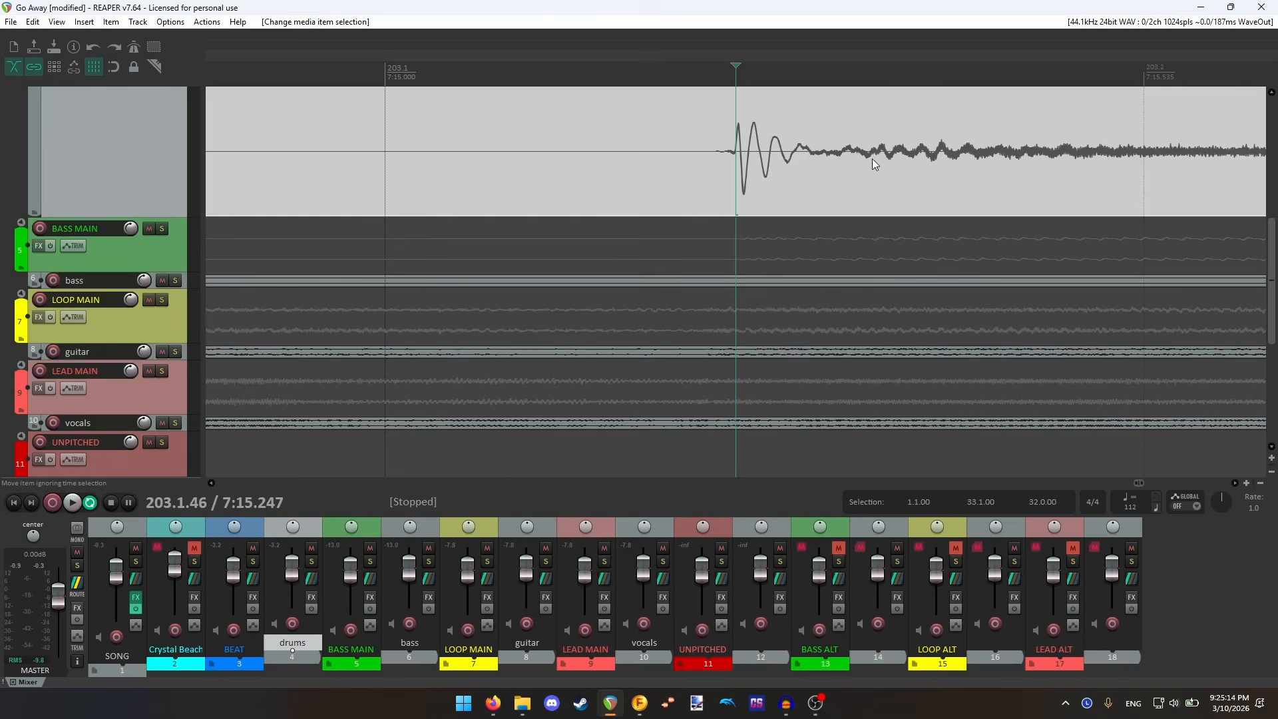
- Select the last drums, bass, guitar and vocals items and split them at 203.1.46
left_click_drag(872, 158, 728, 459)
key("s")
scroll(122, 275, "up", 1)
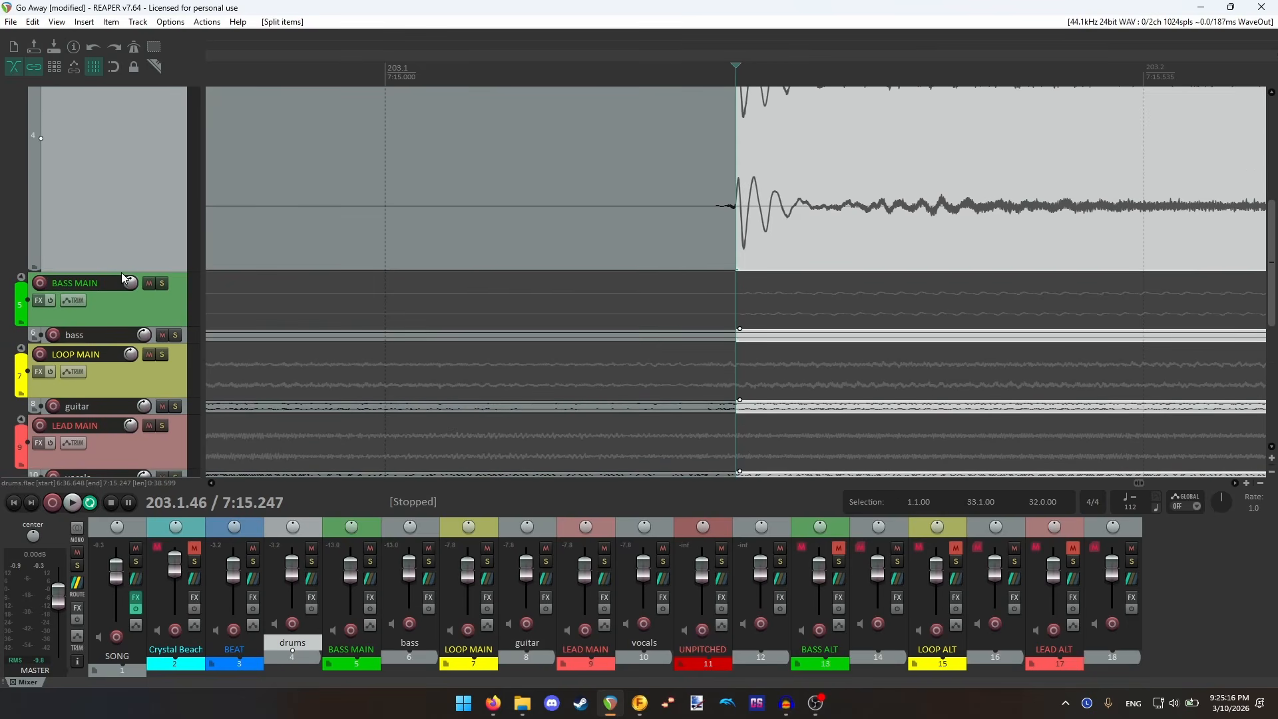
- Place the edit cursor near 210.2.98 to inspect the stems section following the 203.1.46 split
scroll(1058, 66, "down", 10)
left_click(997, 73)
scroll(997, 73, "up", 5)
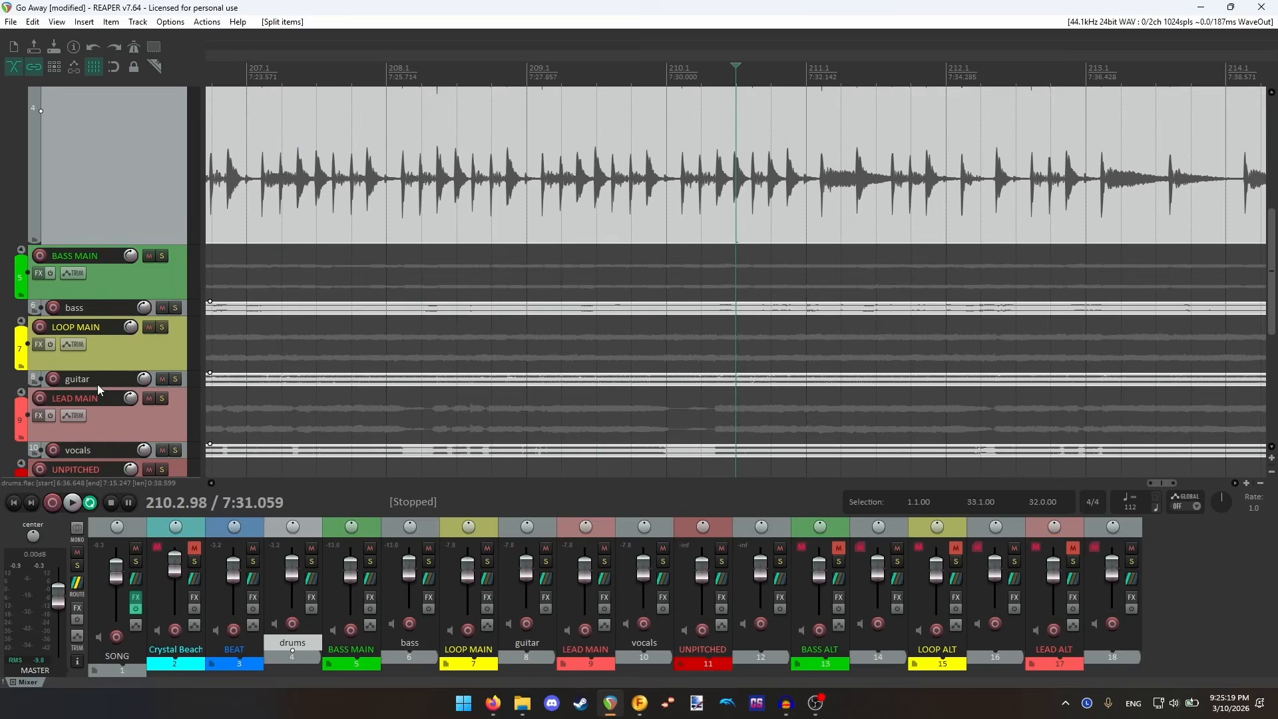
- Play from bar 210, stop, and place the edit cursor exactly on the drum hit's onset just after bar 211, at 7:32.377
left_click(71, 502)
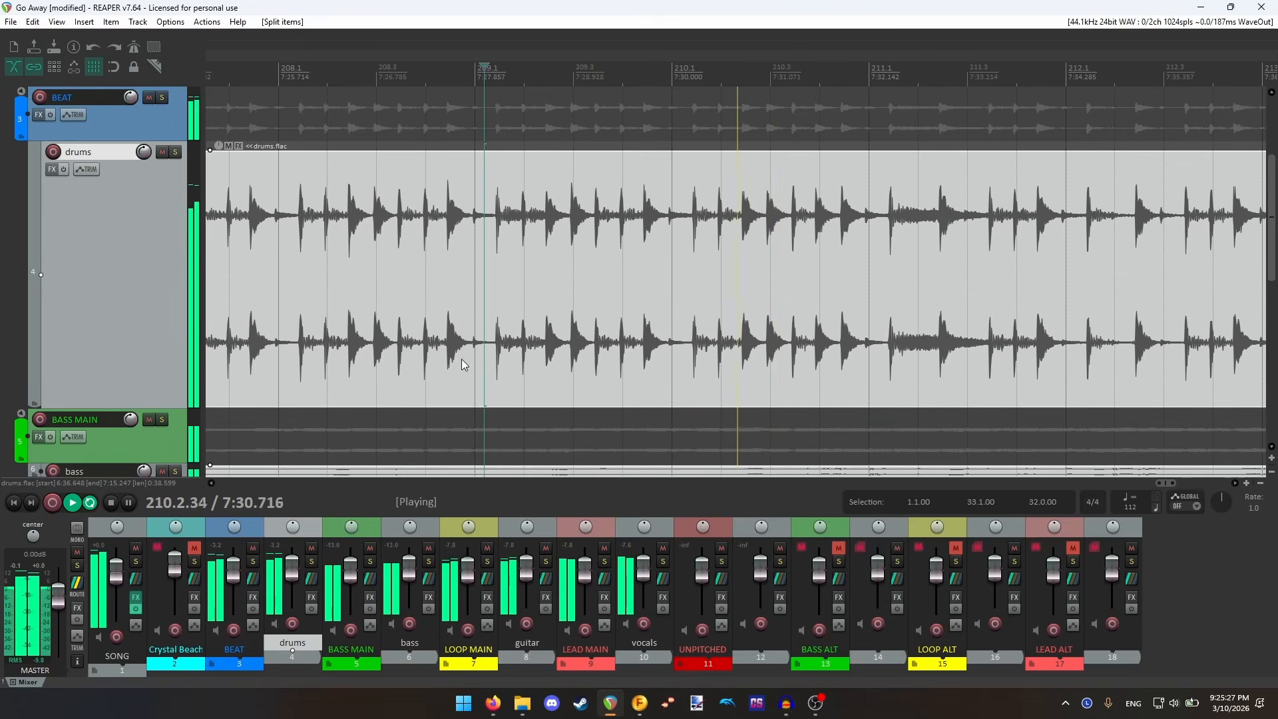
left_click(114, 504)
left_click(889, 229)
scroll(889, 229, "up", 8)
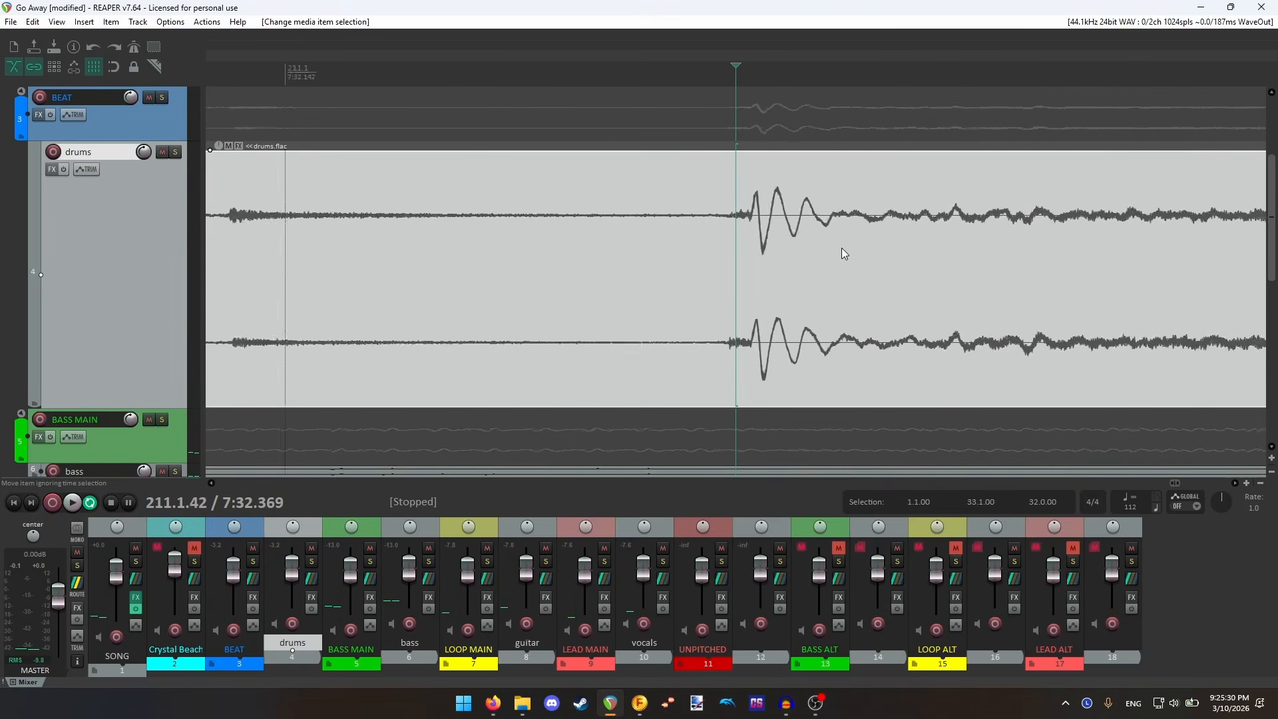
left_click(754, 226)
scroll(753, 224, "up", 3)
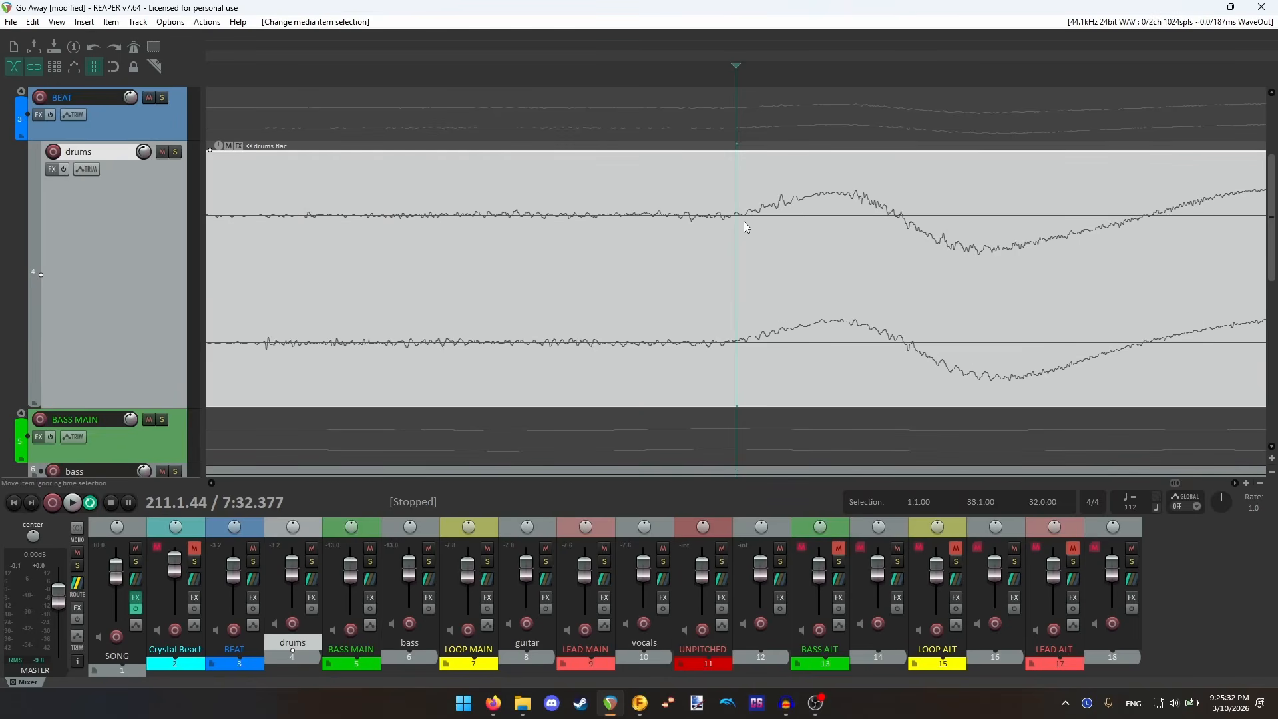
left_click(741, 221)
scroll(745, 221, "up", 2)
left_click(740, 217)
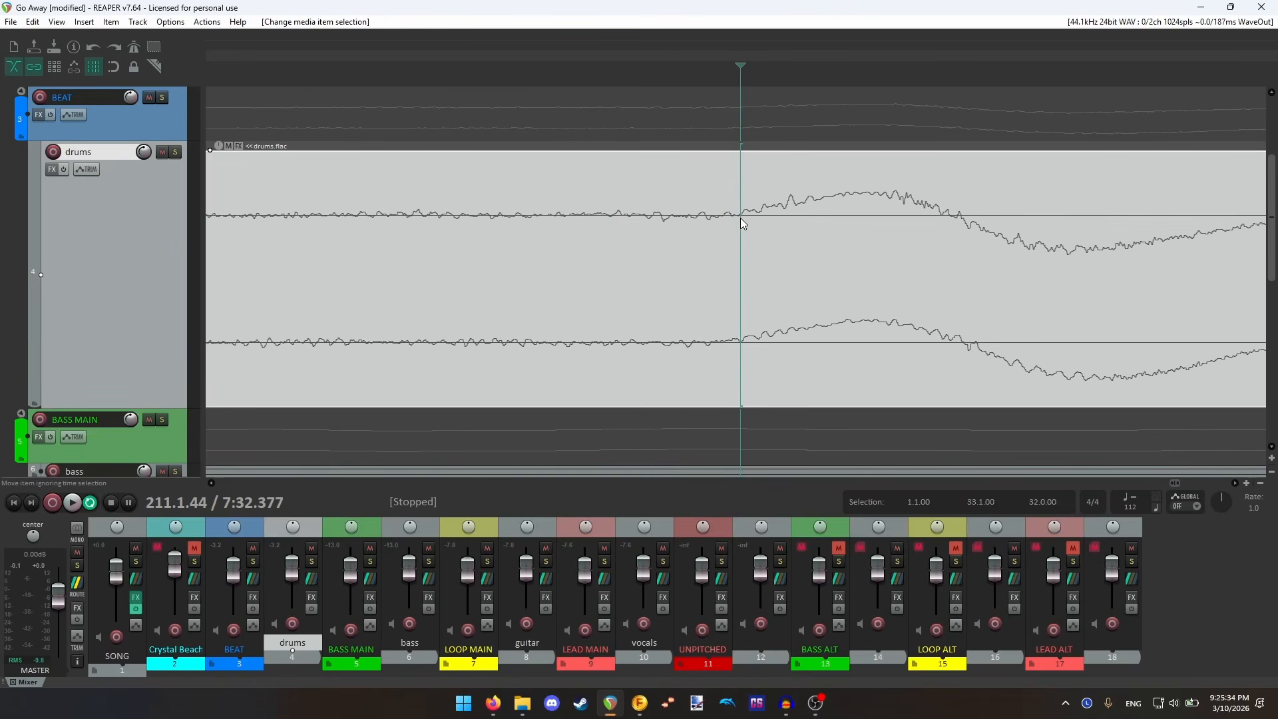
- Split the drums, bass, guitar and vocals items at the edit cursor
scroll(728, 234, "down", 3)
scroll(578, 318, "down", 4)
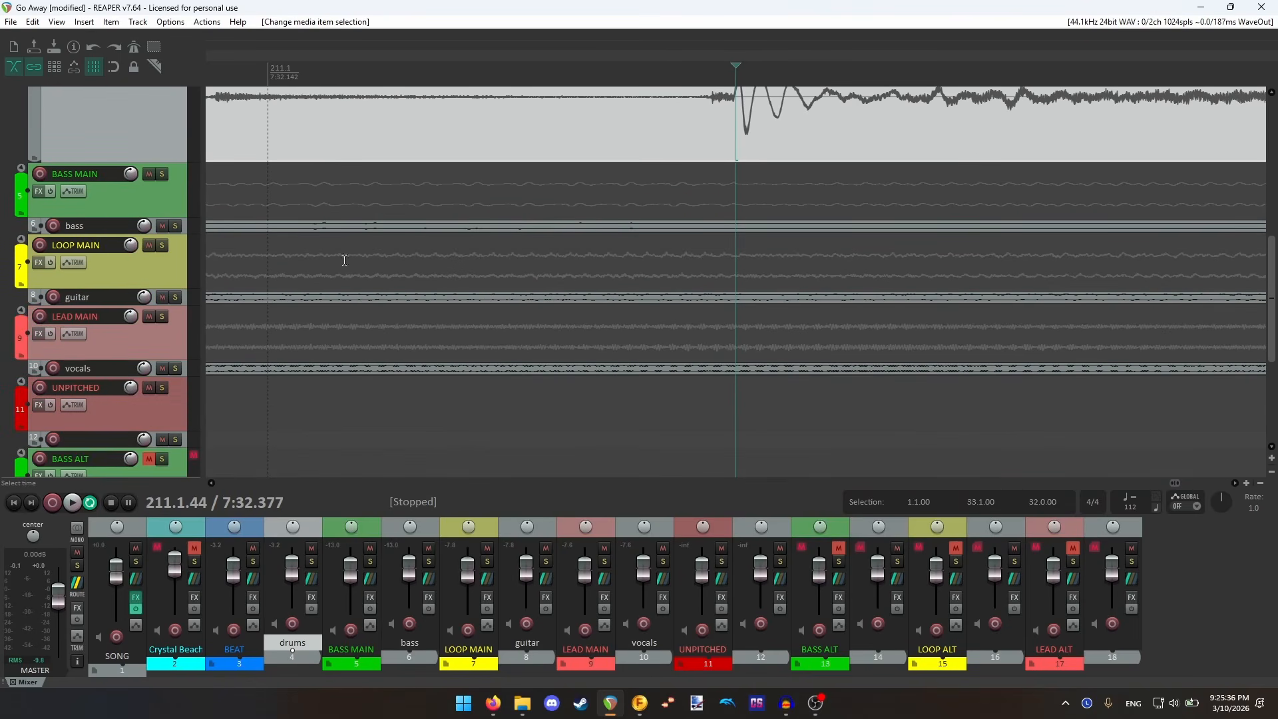
left_click_drag(801, 397, 718, 127)
key("s")
scroll(62, 241, "up", 2)
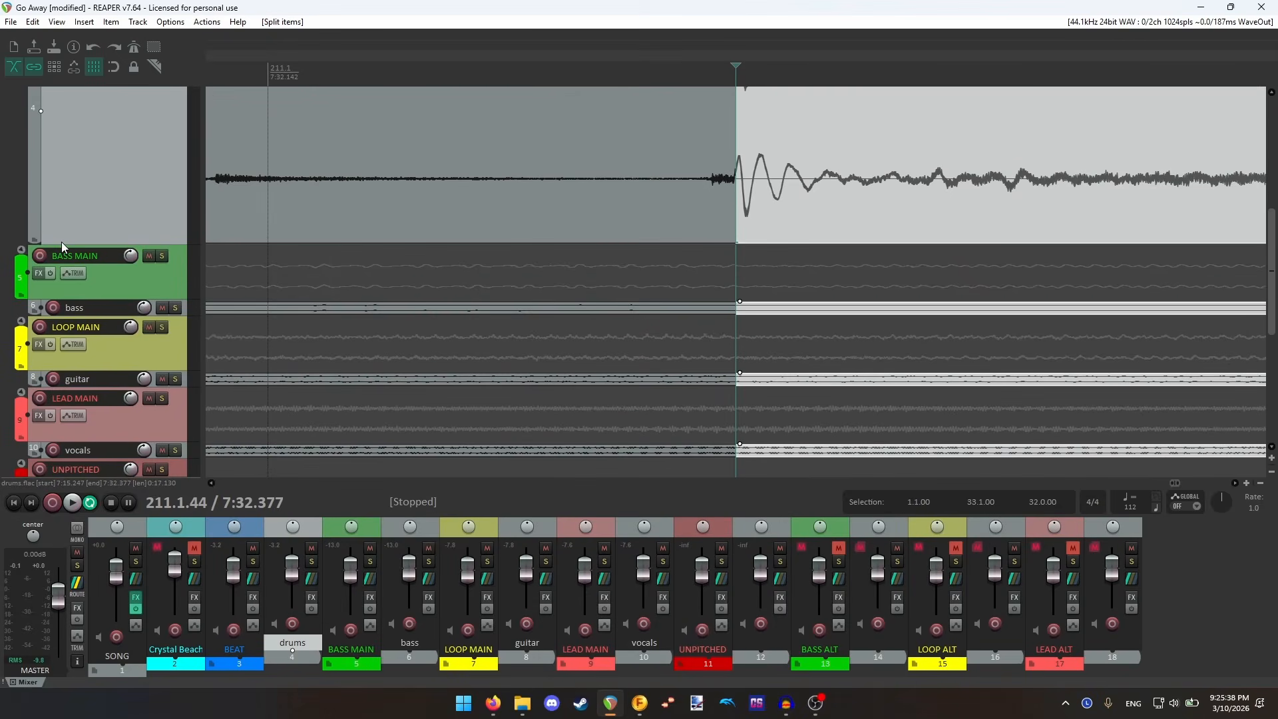
- Shrink the drums track's height and cut the four stem items spanning about bars 203 to 211
left_click_drag(73, 243, 73, 216)
scroll(700, 165, "down", 8)
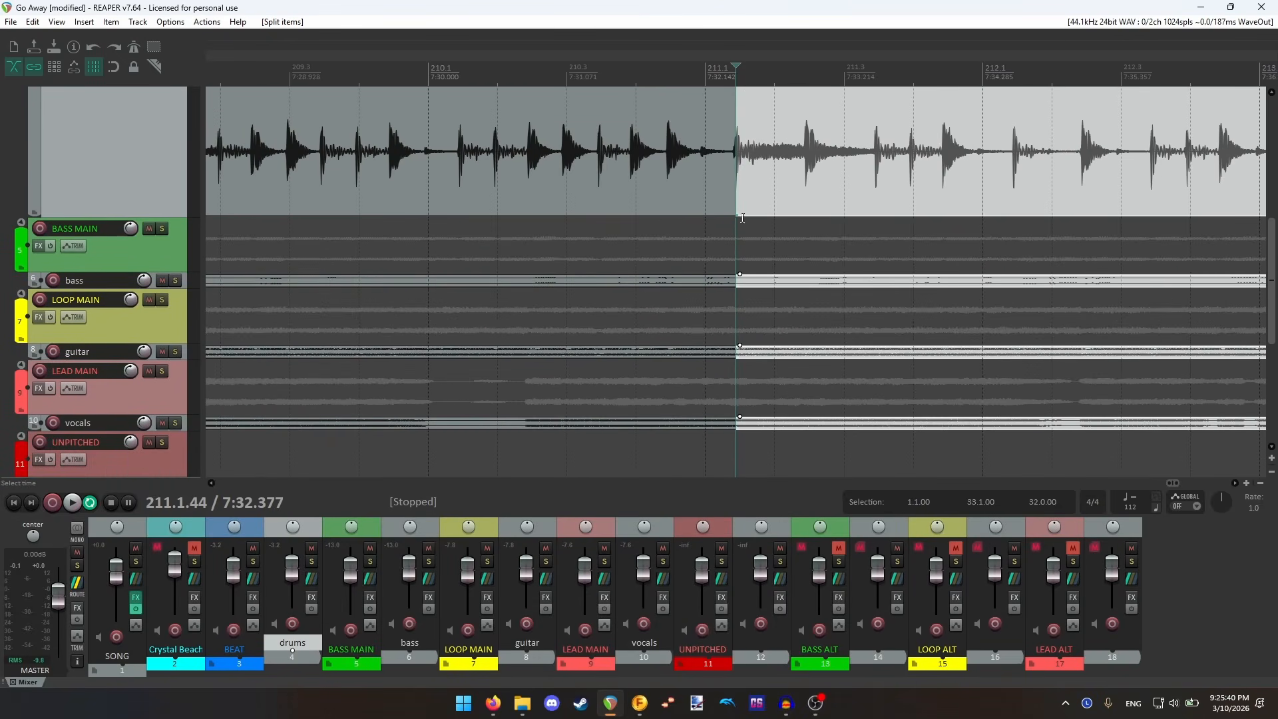
scroll(700, 165, "down", 4)
left_click_drag(697, 166, 640, 435)
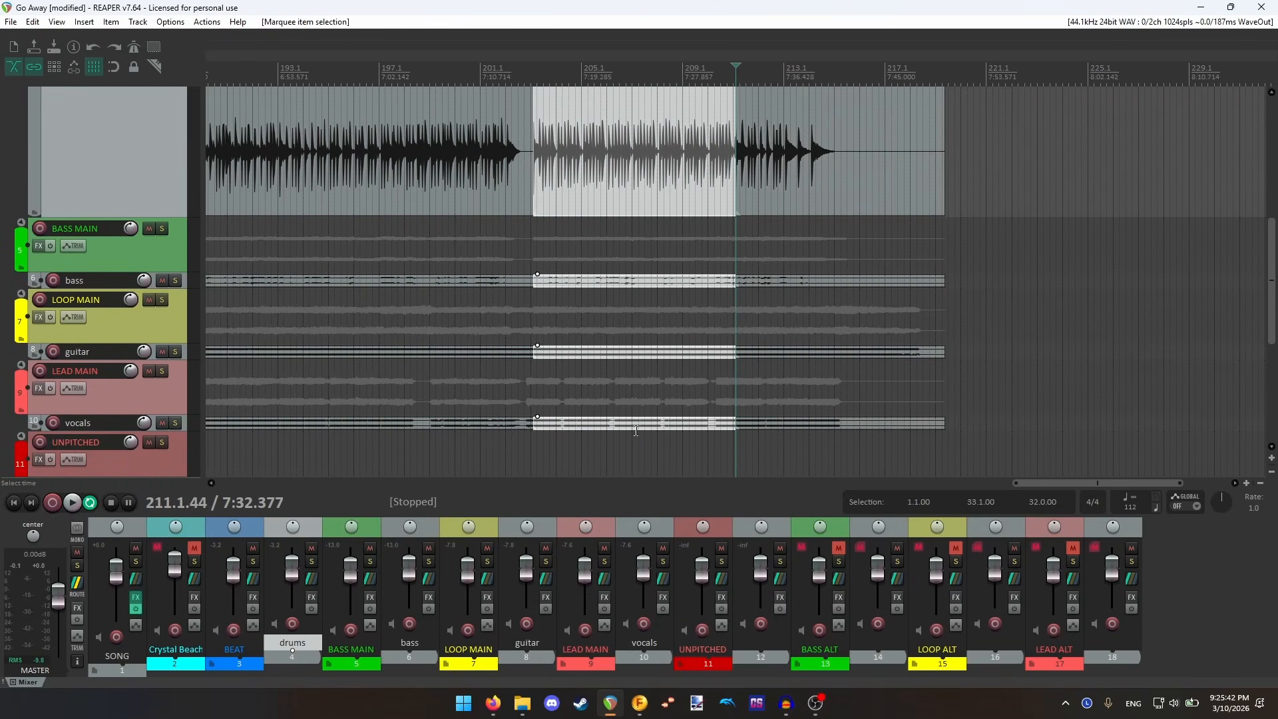
key("ctrl+x")
- Paste the cut drums, bass, guitar and vocals items at bar 25.1.00
scroll(590, 350, "down", 10)
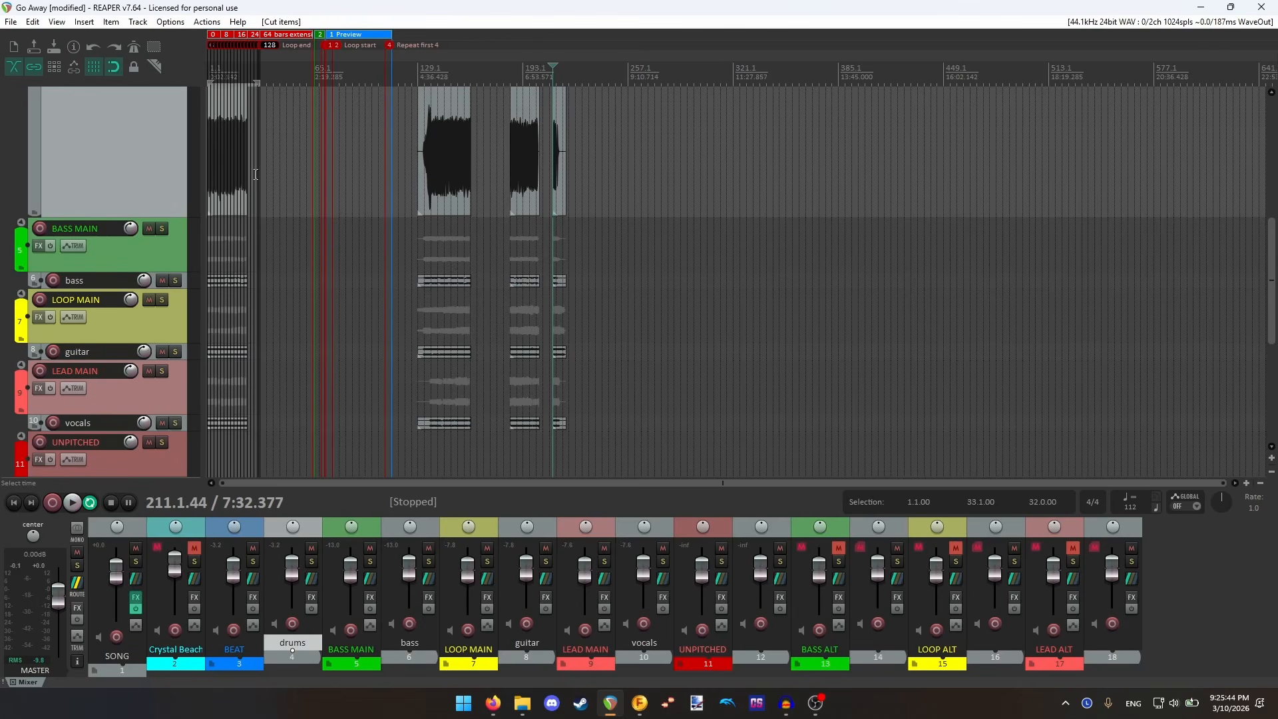
left_click(250, 175)
scroll(698, 218, "up", 15)
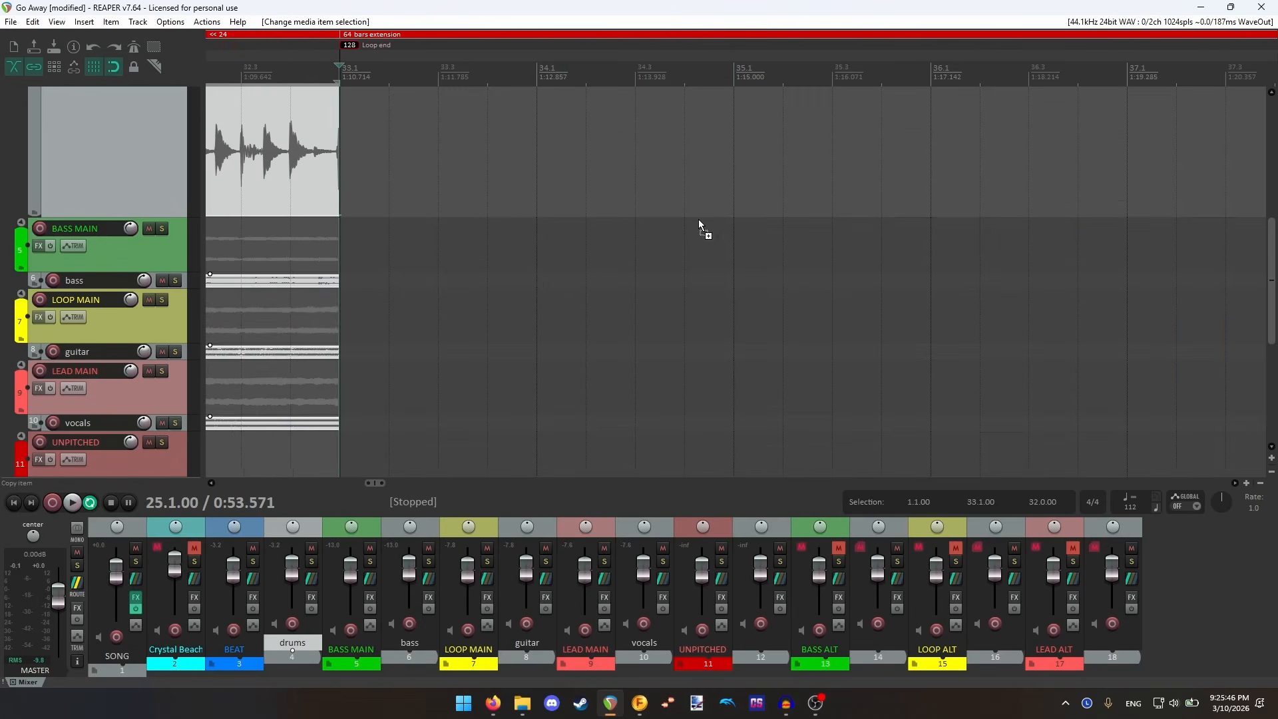
key("ctrl+v")
- Adjust the end edges of the pasted stem items to meet the loop end at bar 33
scroll(726, 212, "up", 8)
left_click_drag(736, 180, 745, 184)
scroll(746, 183, "down", 8)
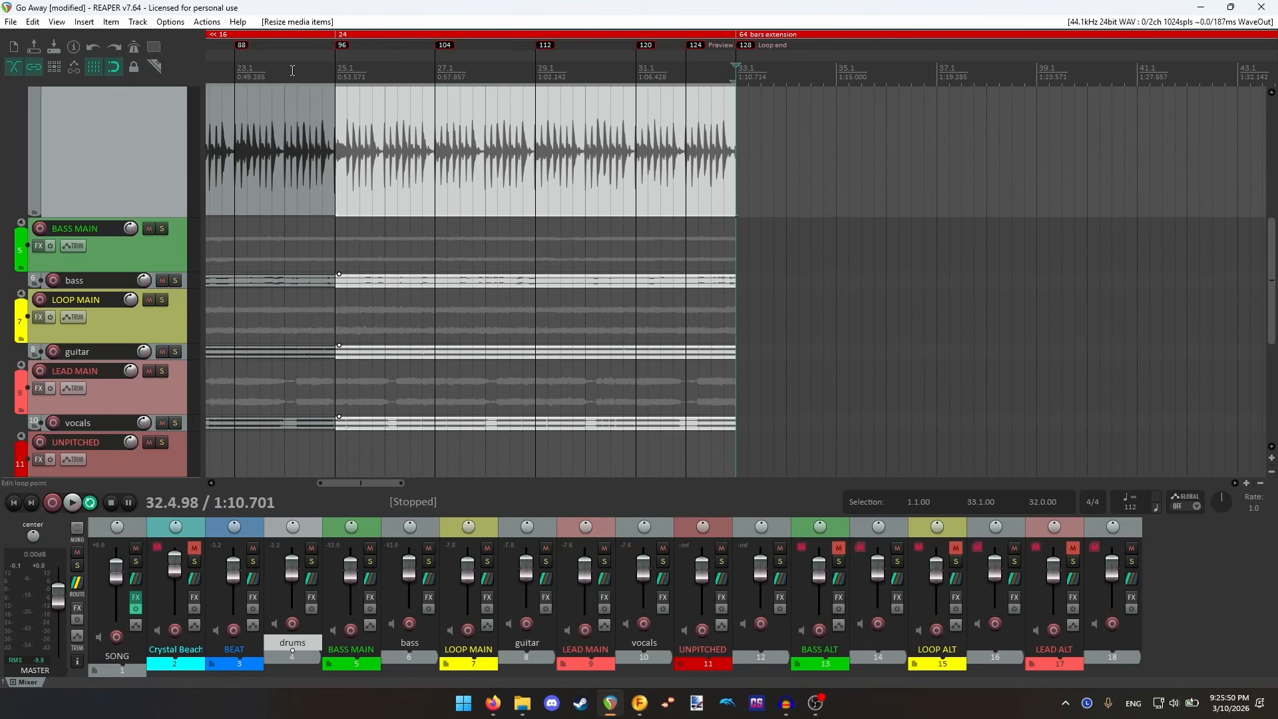
- Play from 23.3.00 across the join at bar 25, then examine the transition between the stem items up close
left_click(279, 71)
scroll(625, 165, "up", 3)
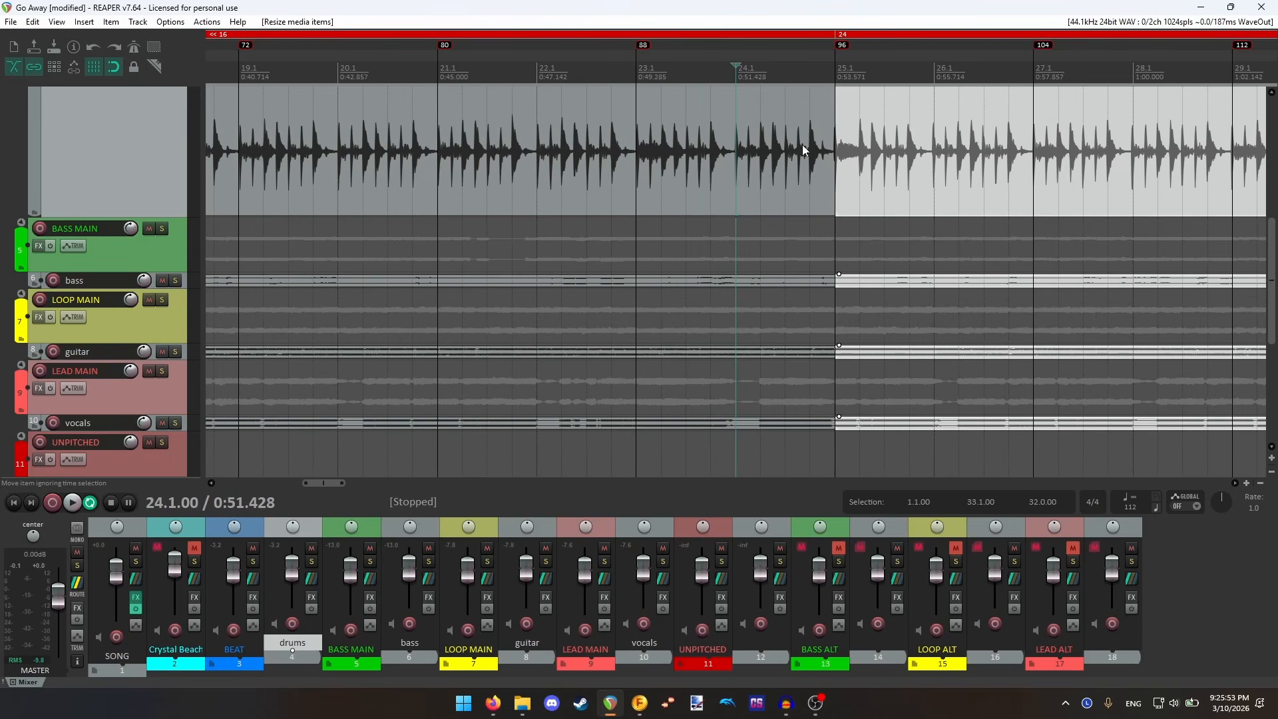
left_click(685, 53)
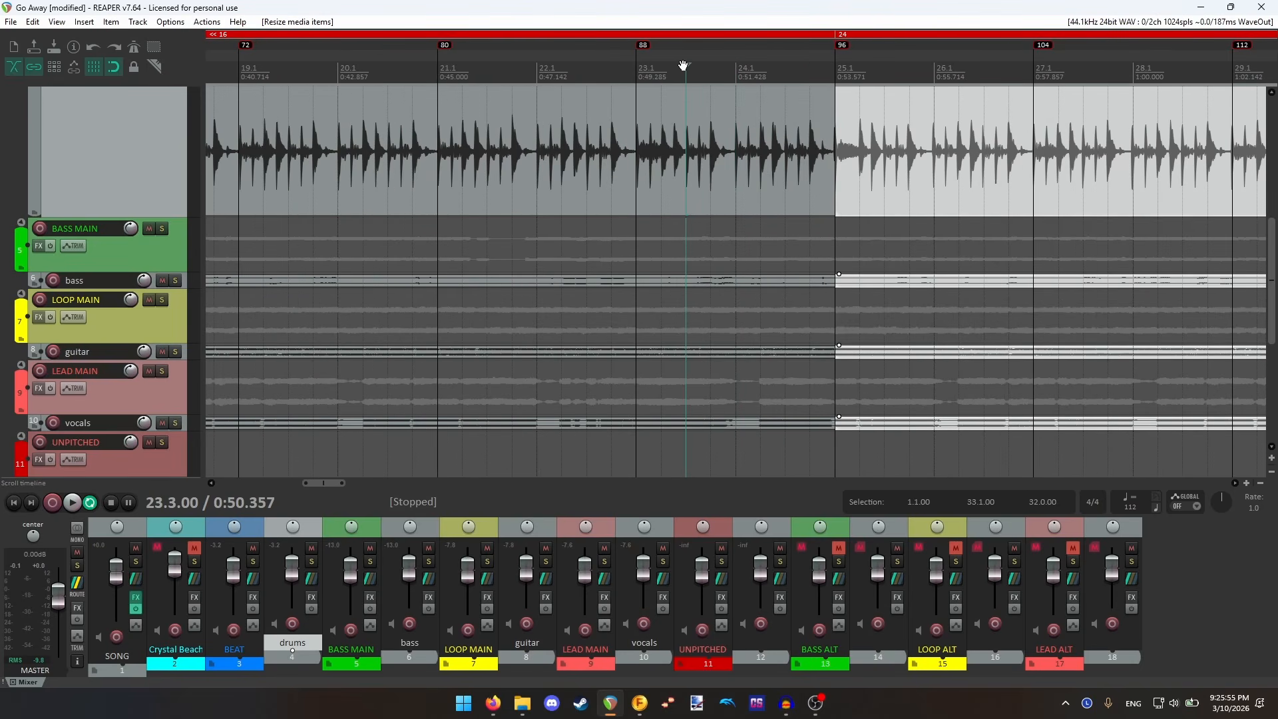
left_click(72, 503)
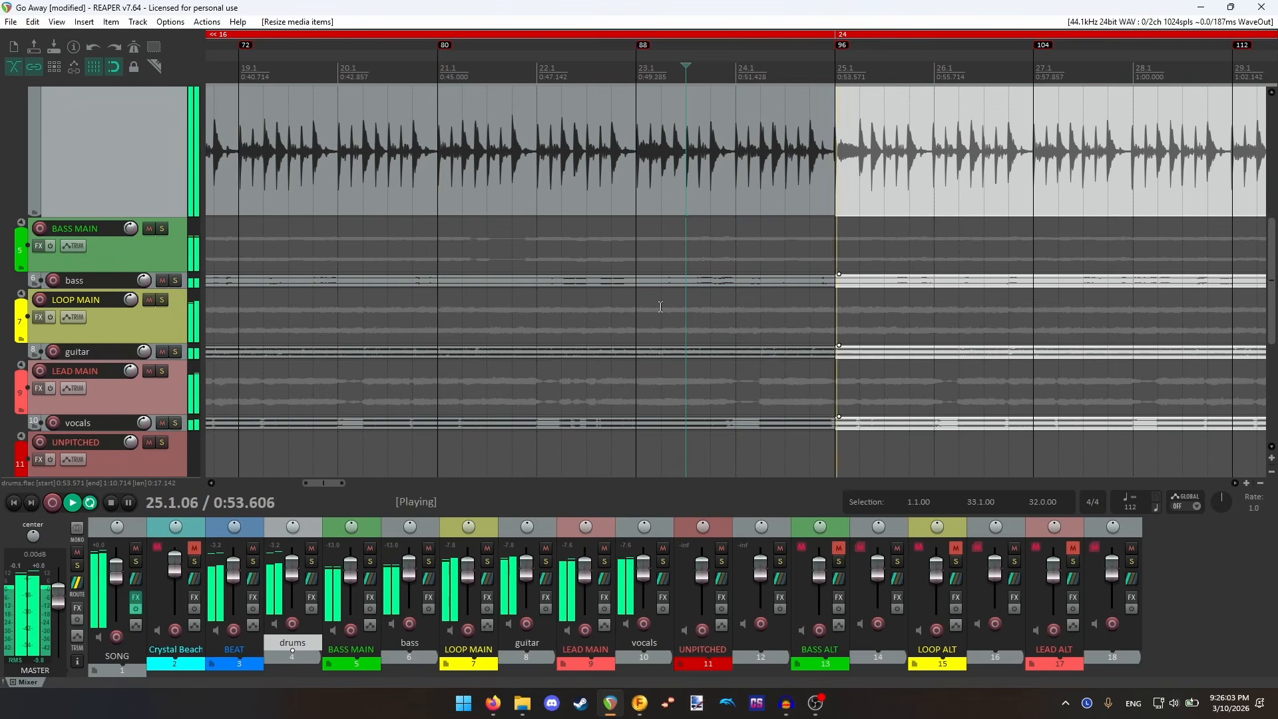
key("space")
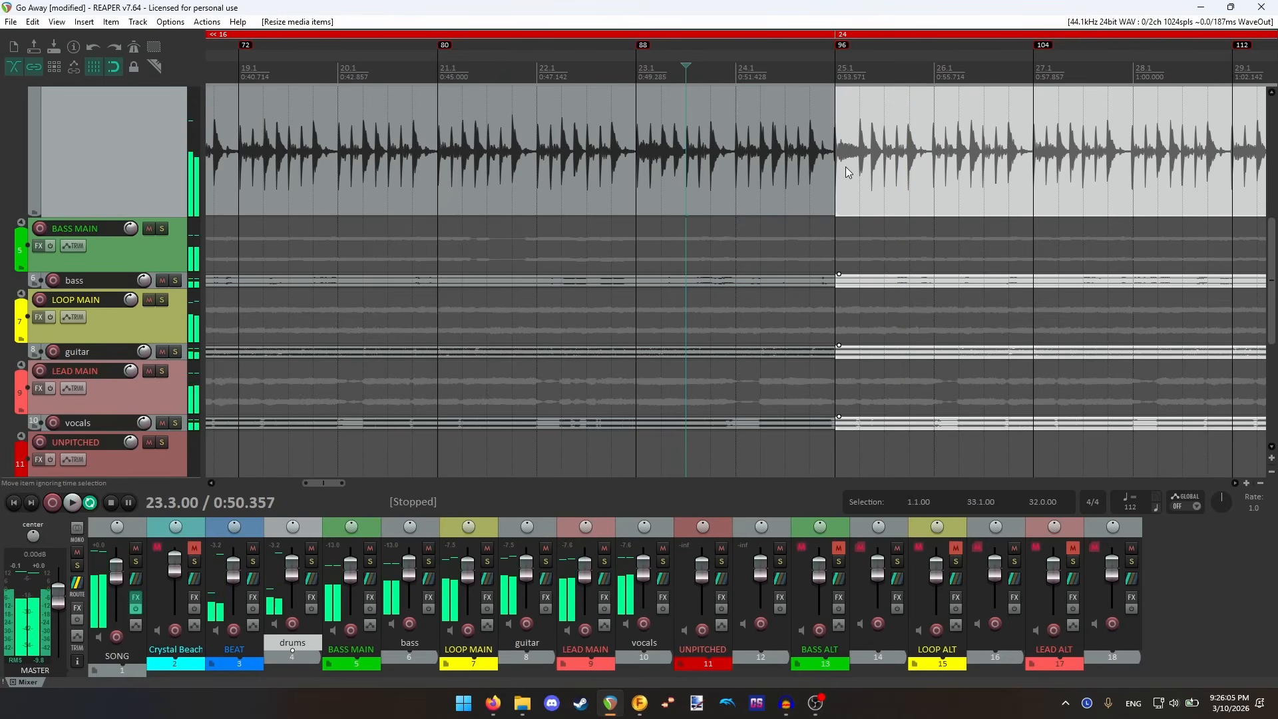
left_click(847, 172)
scroll(845, 156, "up", 3)
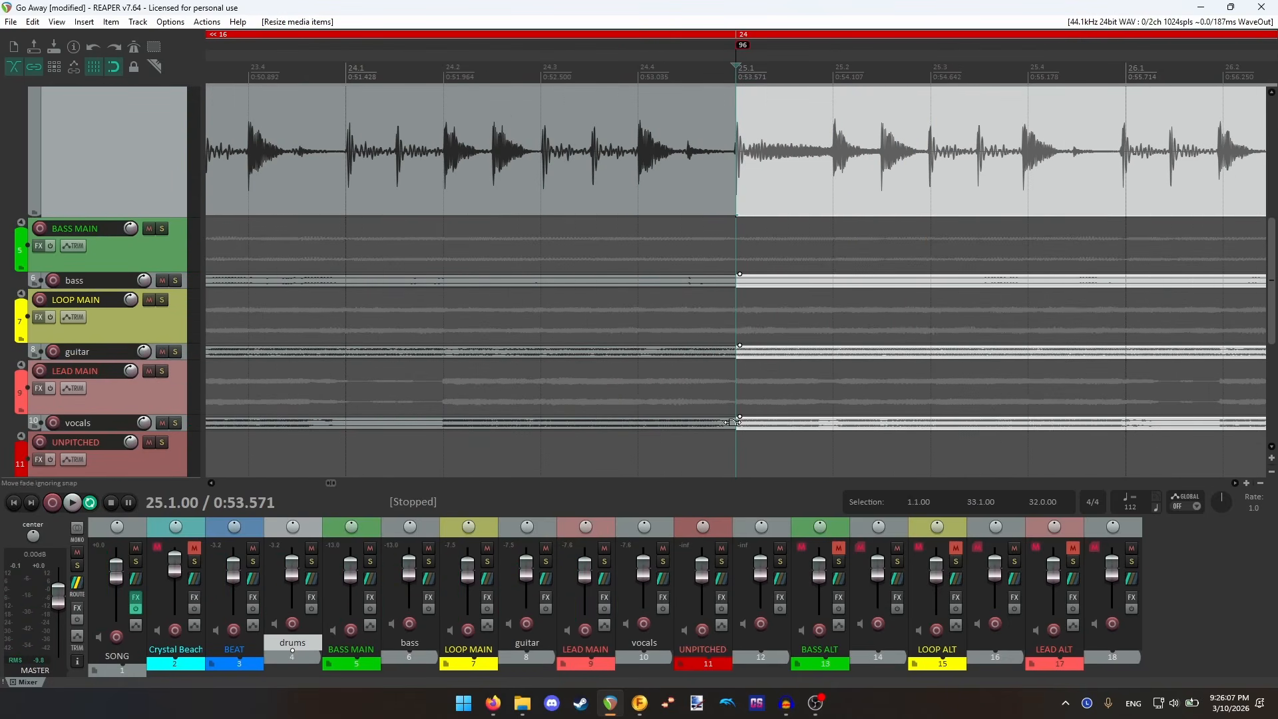
scroll(767, 221, "down", 3)
scroll(770, 302, "down", 5)
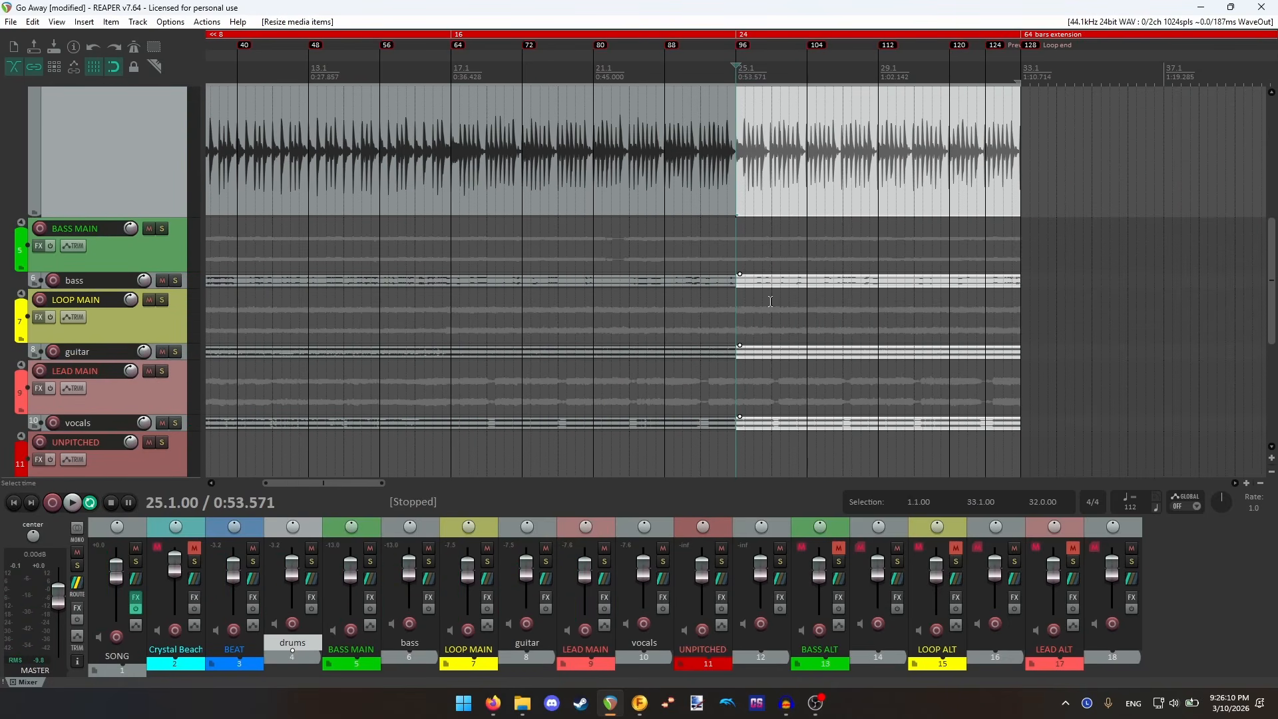
scroll(538, 203, "down", 4)
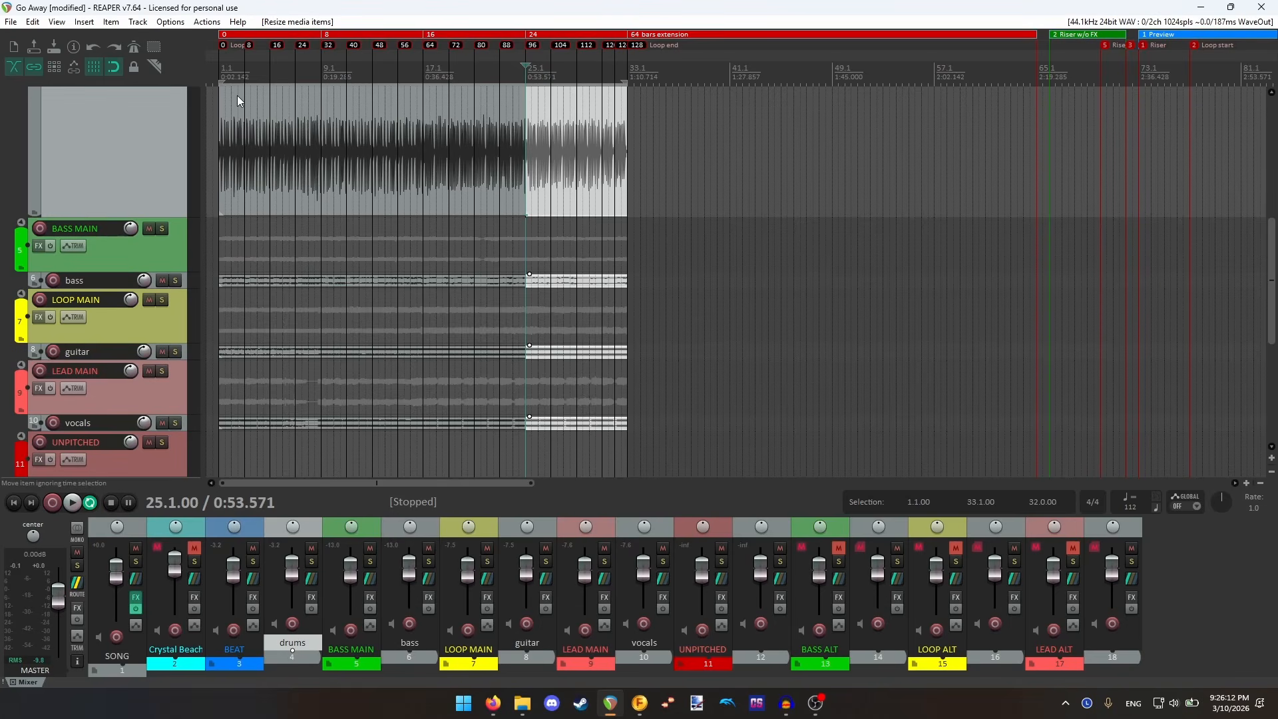
- Play from bar 32 through the loop end back to the loop start, then inspect the item ends at bar 33
left_click(615, 177)
scroll(649, 180, "up", 8)
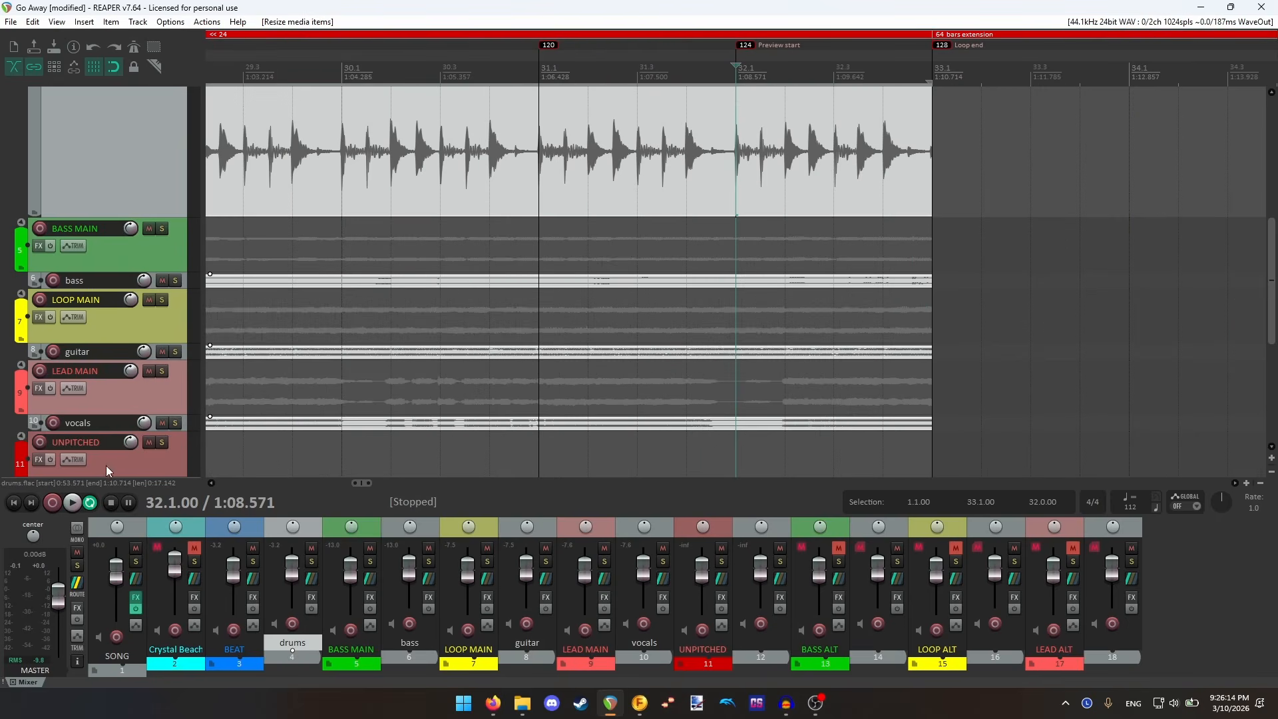
scroll(217, 83, "down", 8)
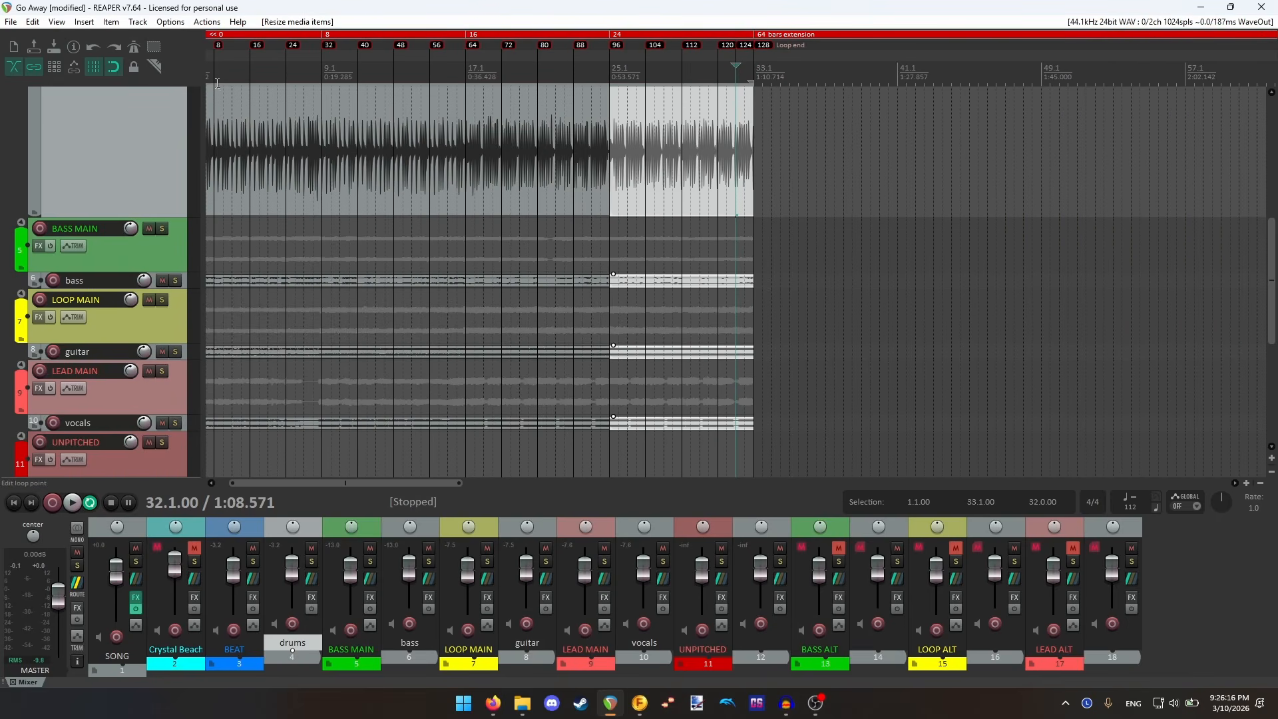
scroll(230, 89, "down", 5)
scroll(602, 67, "up", 3)
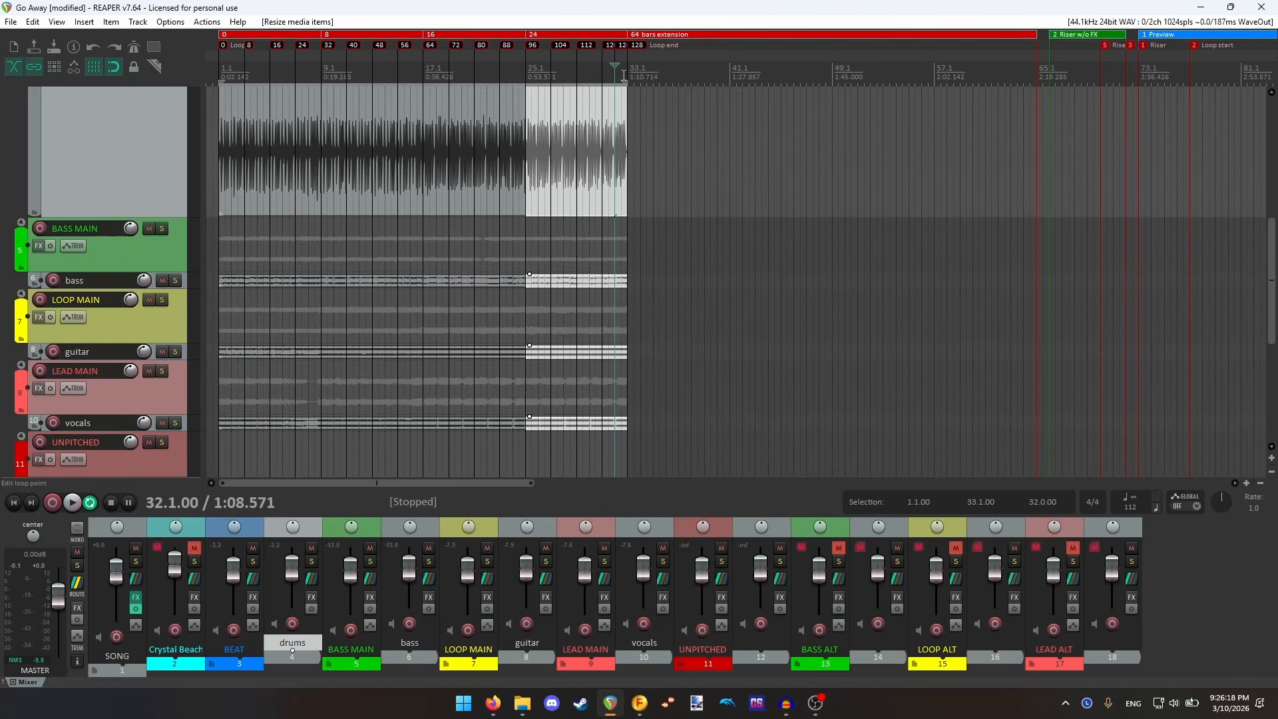
scroll(595, 129, "up", 6)
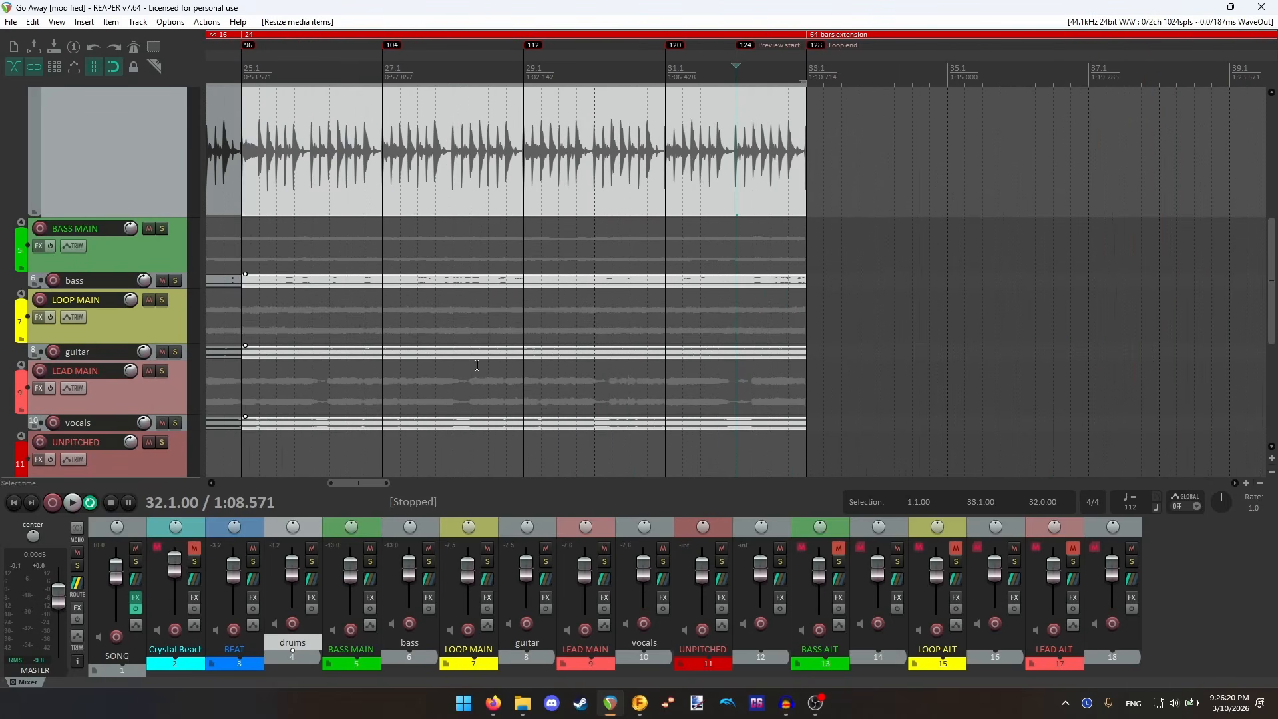
left_click(72, 502)
scroll(607, 285, "up", 3)
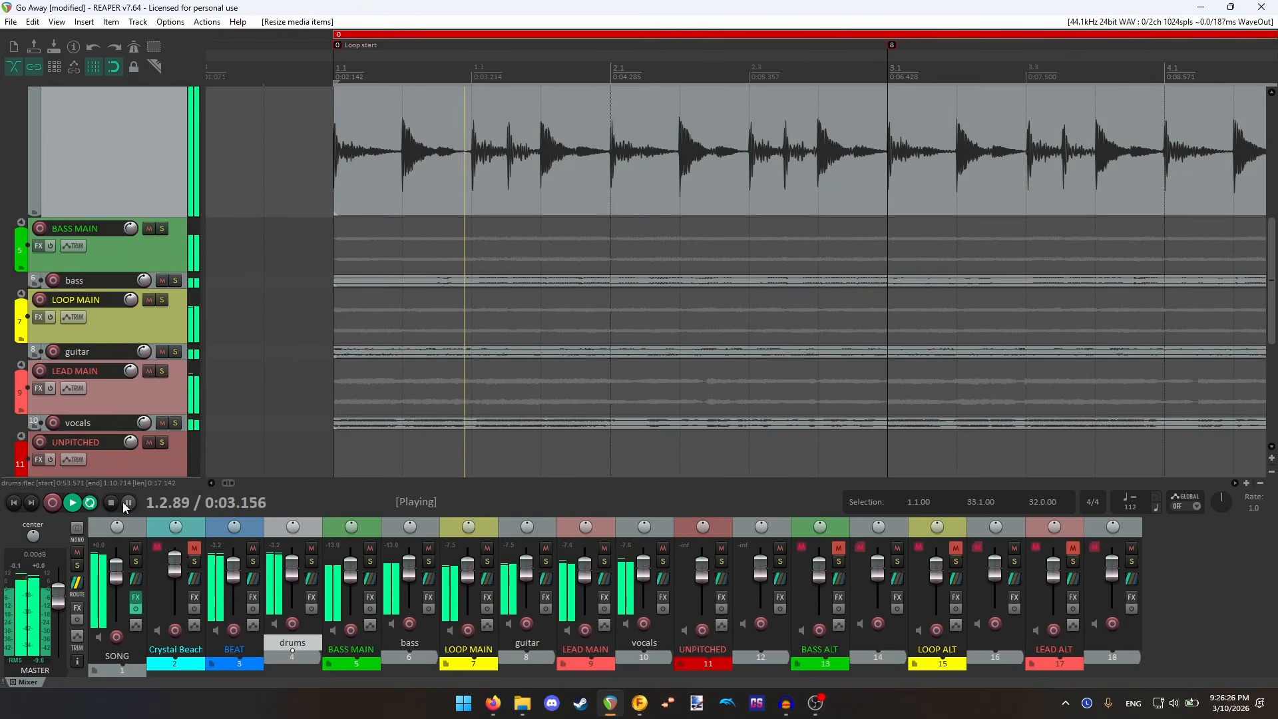
left_click(115, 504)
scroll(830, 260, "down", 5)
left_click(785, 72)
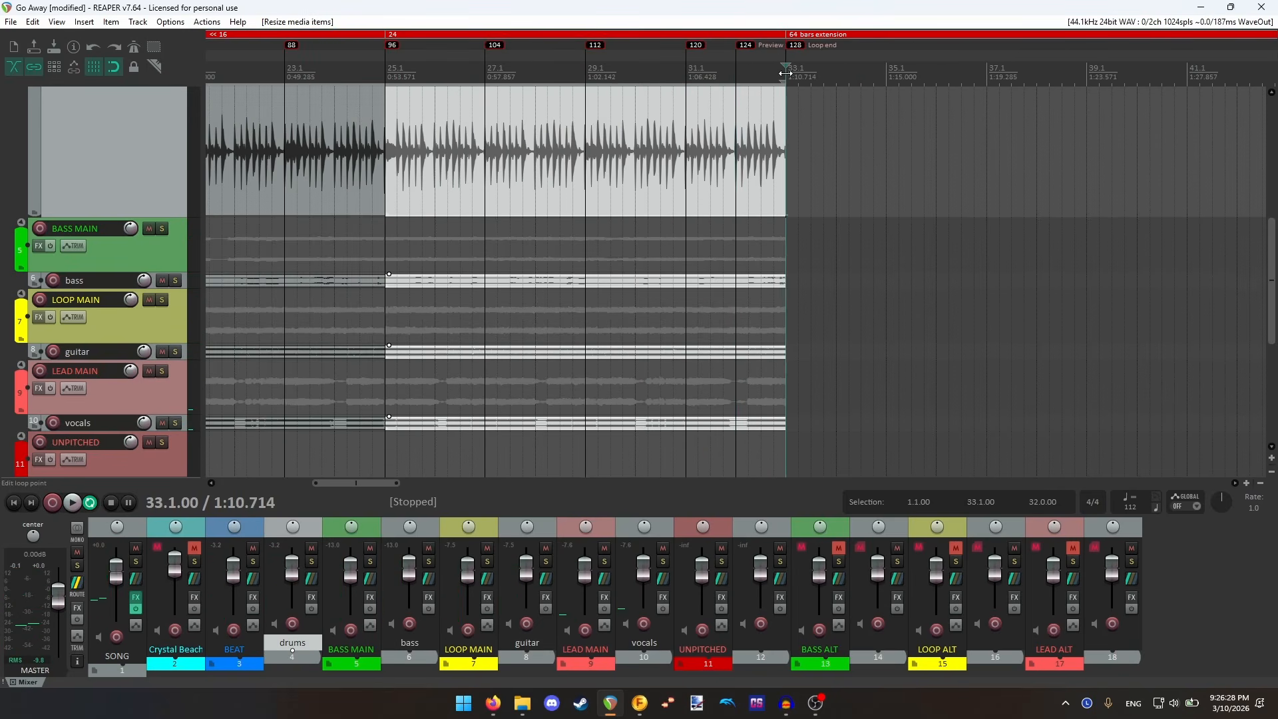
scroll(766, 338, "up", 6)
scroll(736, 399, "down", 8)
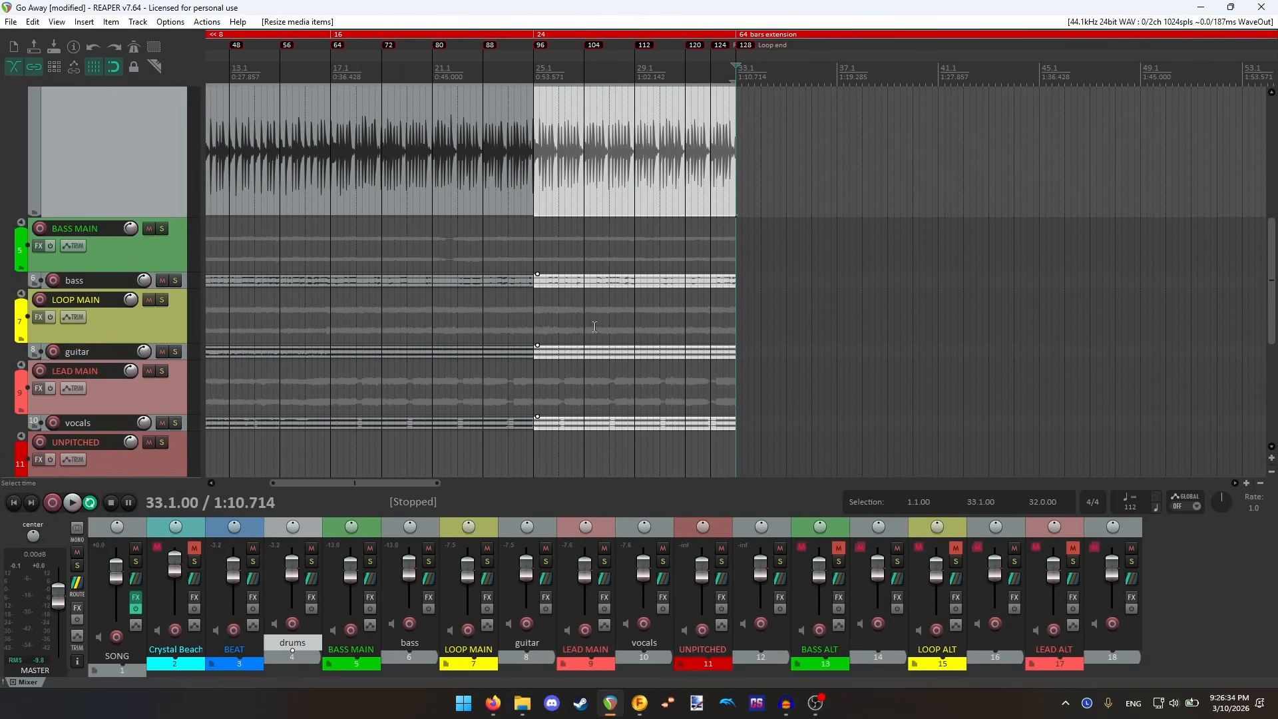
- Add a new track directly beneath LEAD MAIN, above the vocals track
left_click(171, 392)
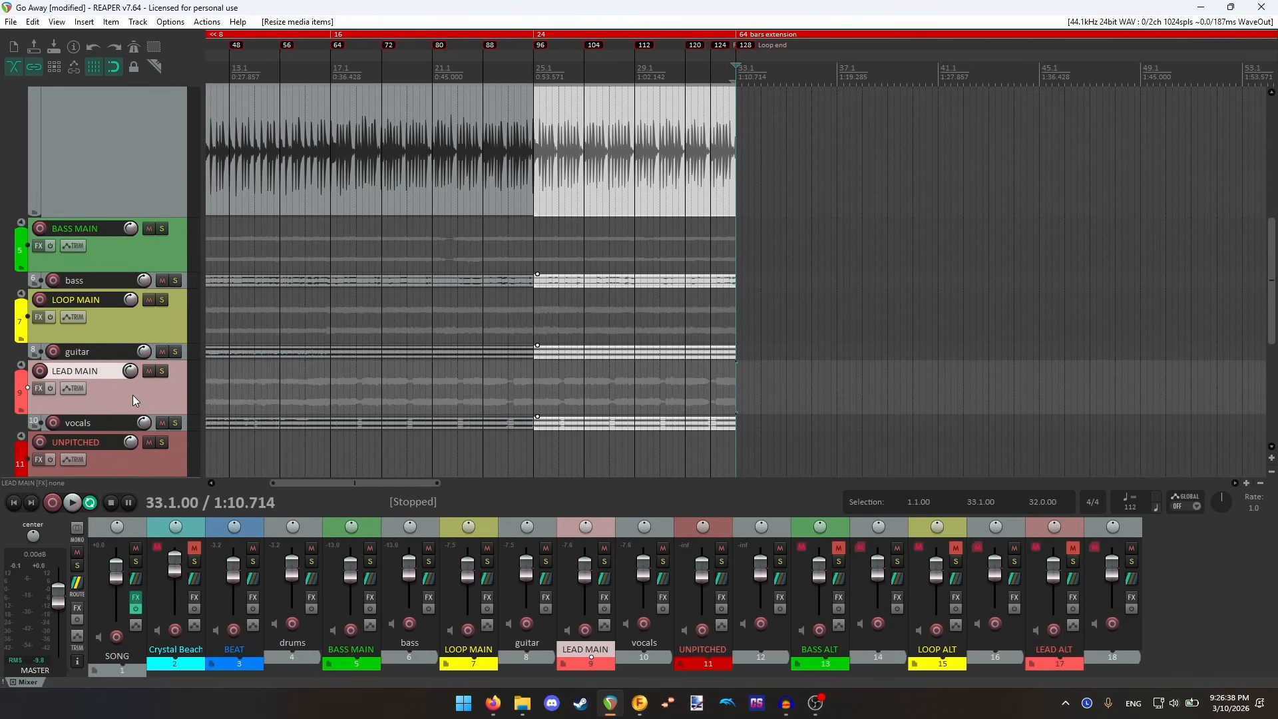
key("ctrl+t")
scroll(133, 394, "down", 3)
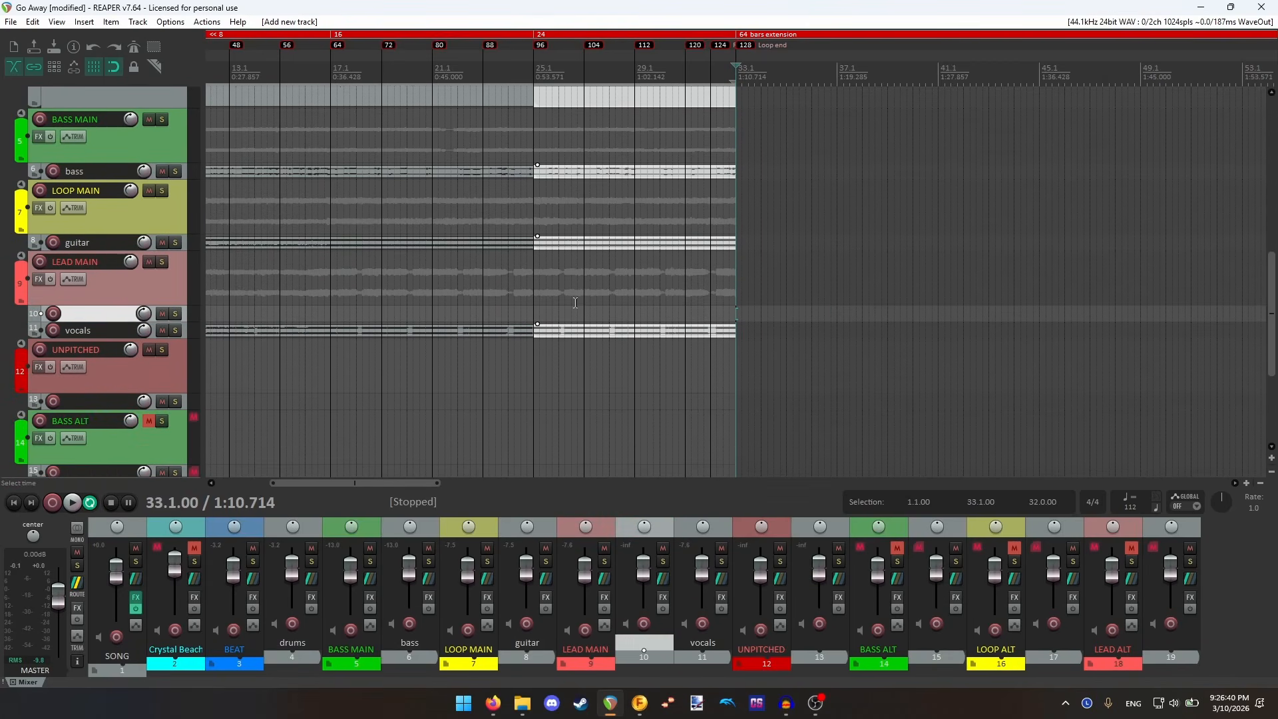
- Move the vocals item that starts at bar 25 up to the new empty track, keeping its timing
left_click(533, 70)
scroll(778, 287, "up", 5)
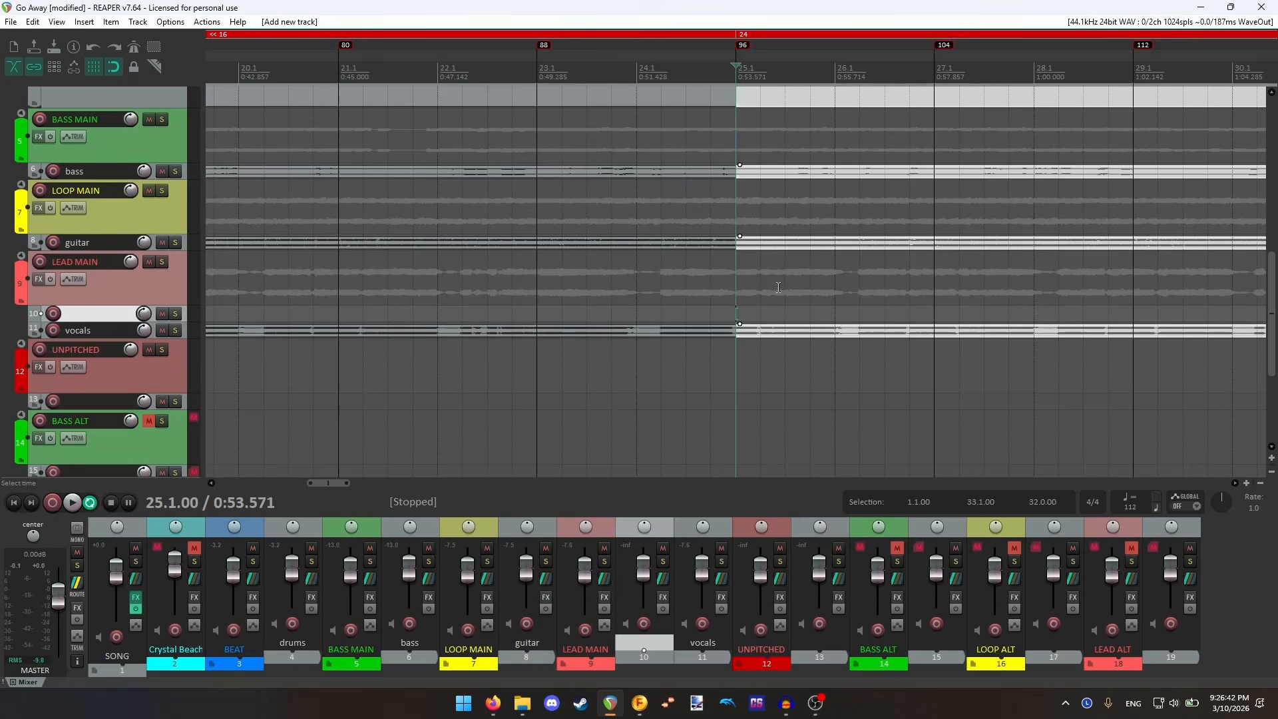
left_click(765, 333)
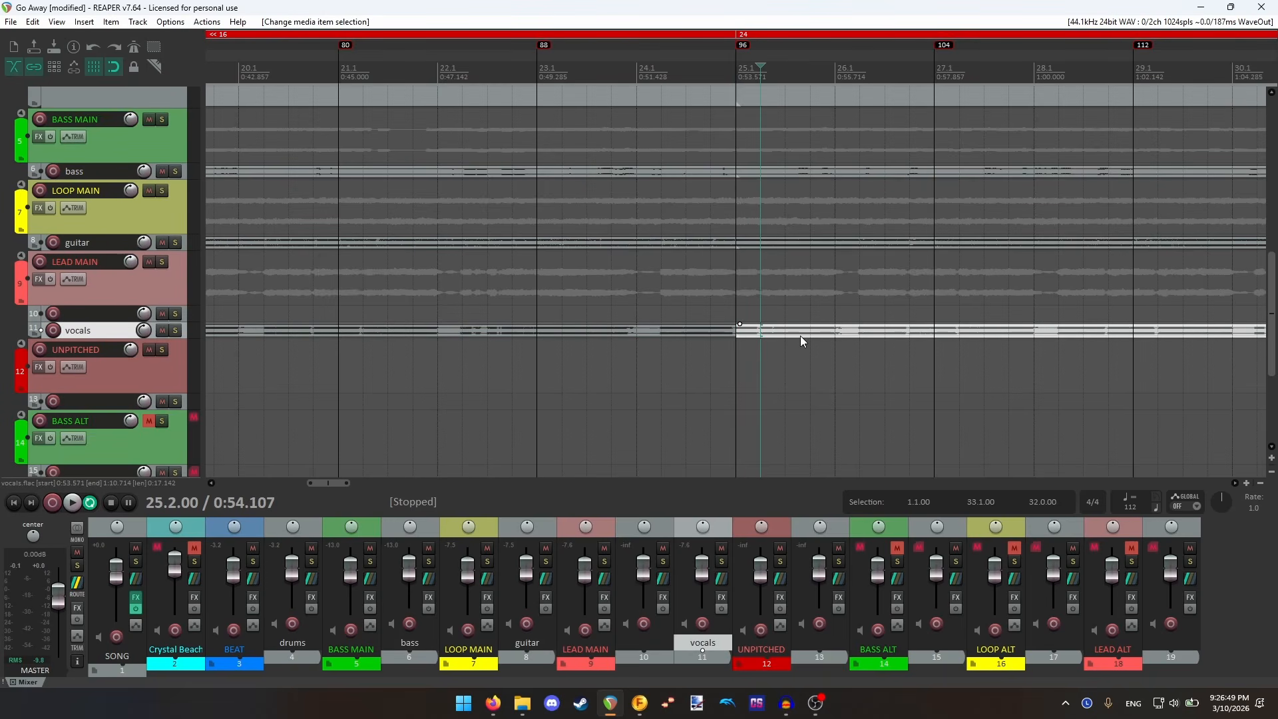
left_click_drag(800, 336, 801, 316)
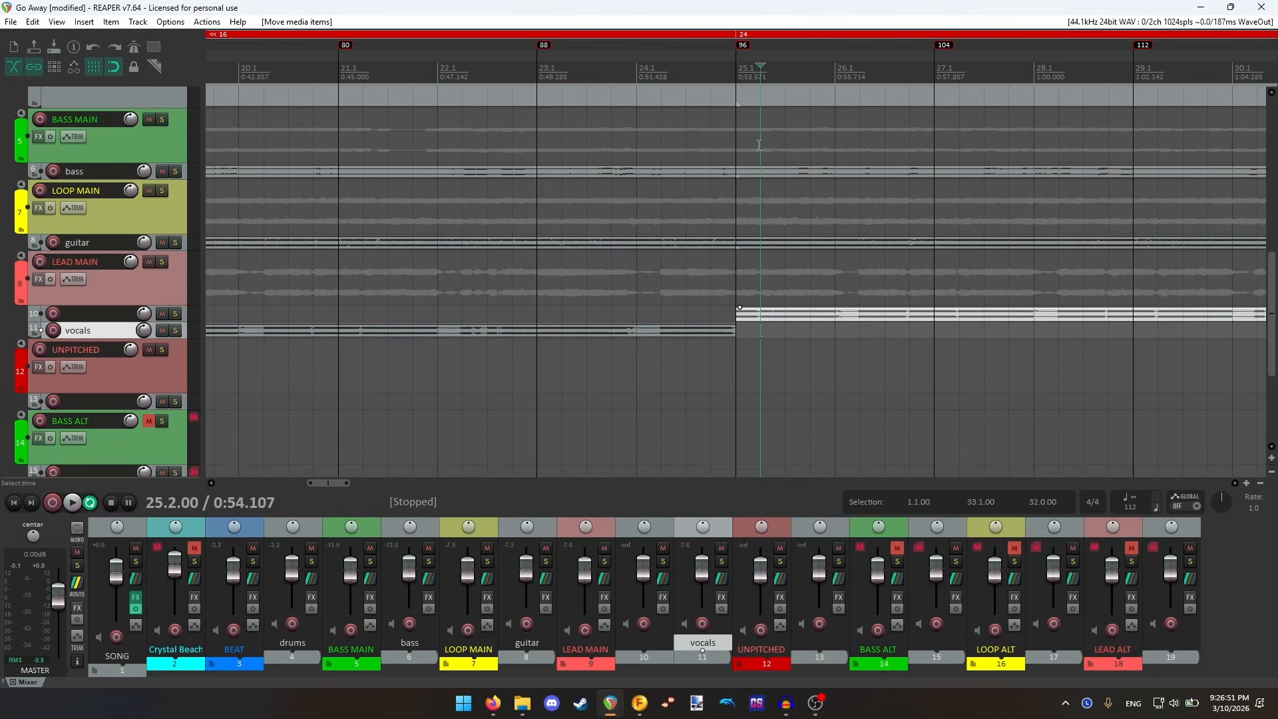
- Extend the moved vocals item's start back to midway between 24.3 and 24.4, and give it a short fade-in
left_click(732, 64)
scroll(900, 318, "down", 5)
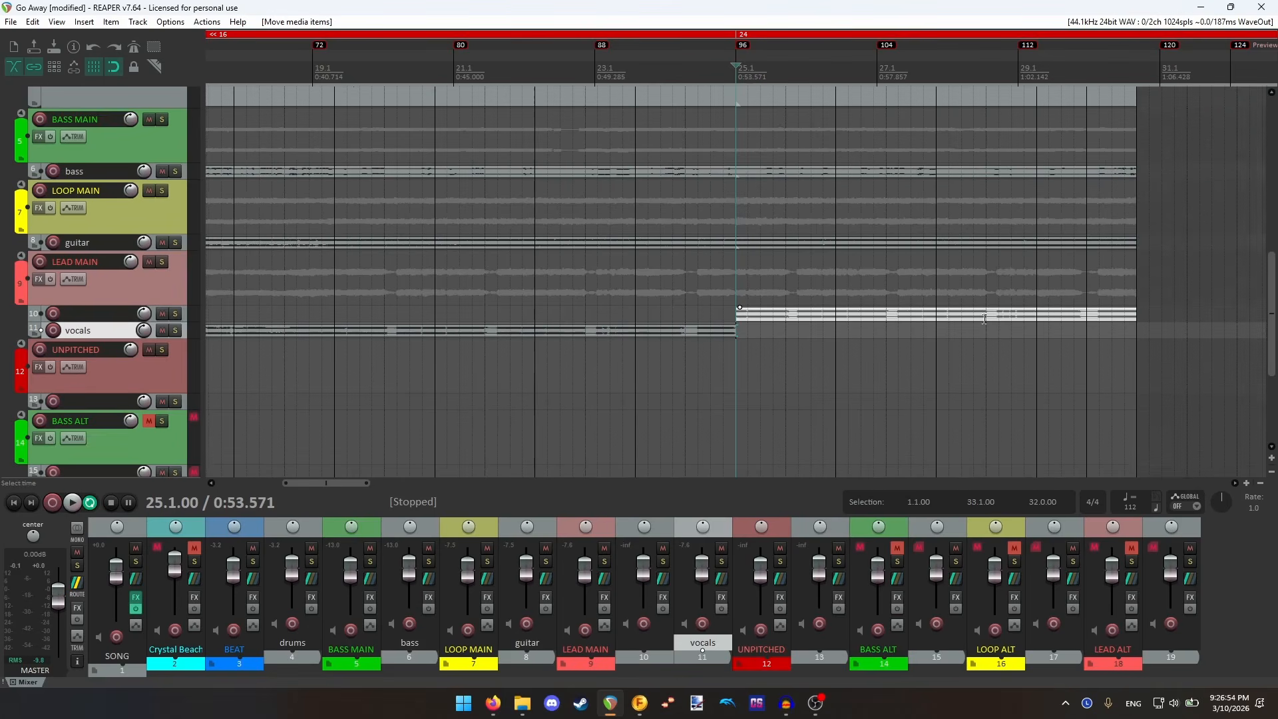
scroll(859, 347, "up", 3)
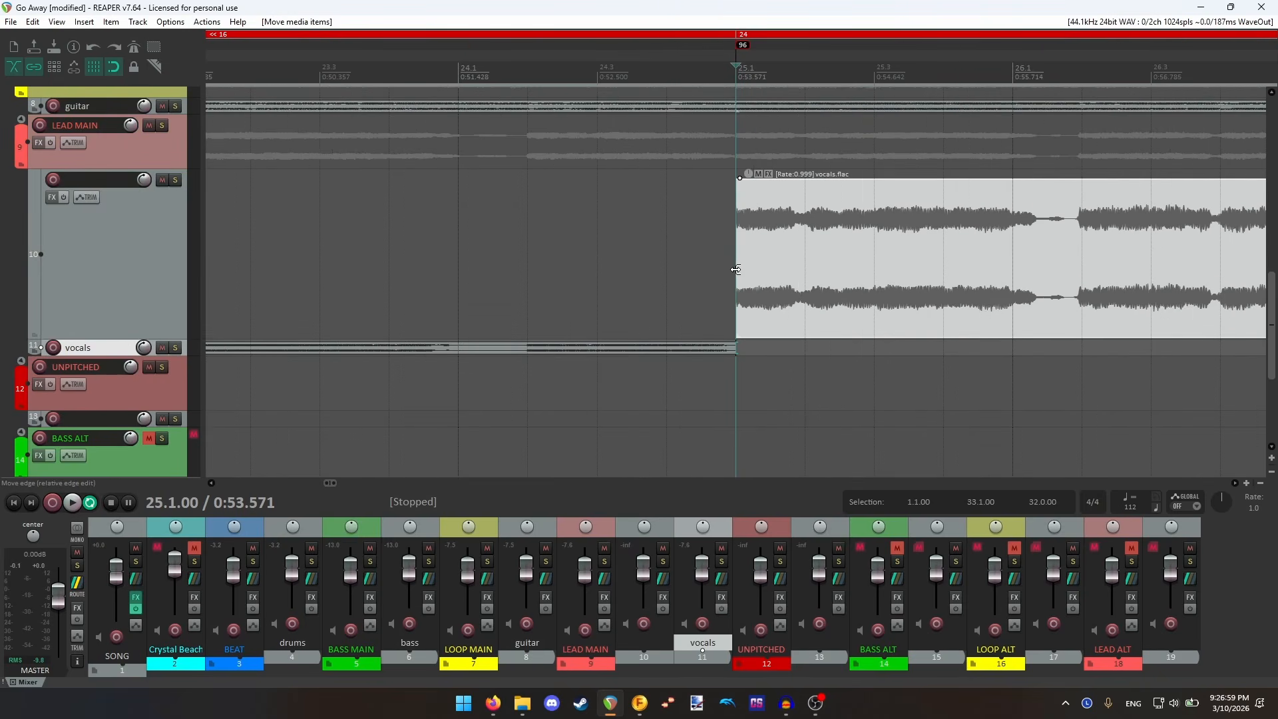
left_click_drag(736, 269, 607, 260)
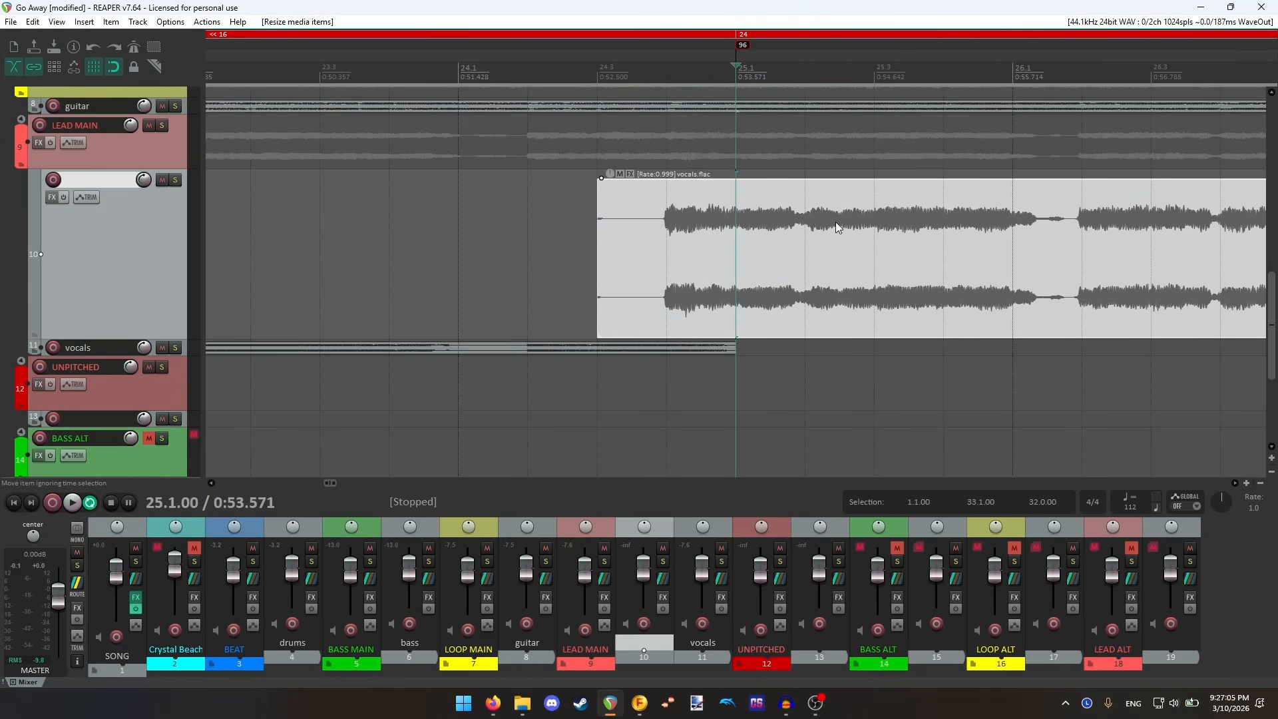
left_click_drag(598, 238, 631, 238)
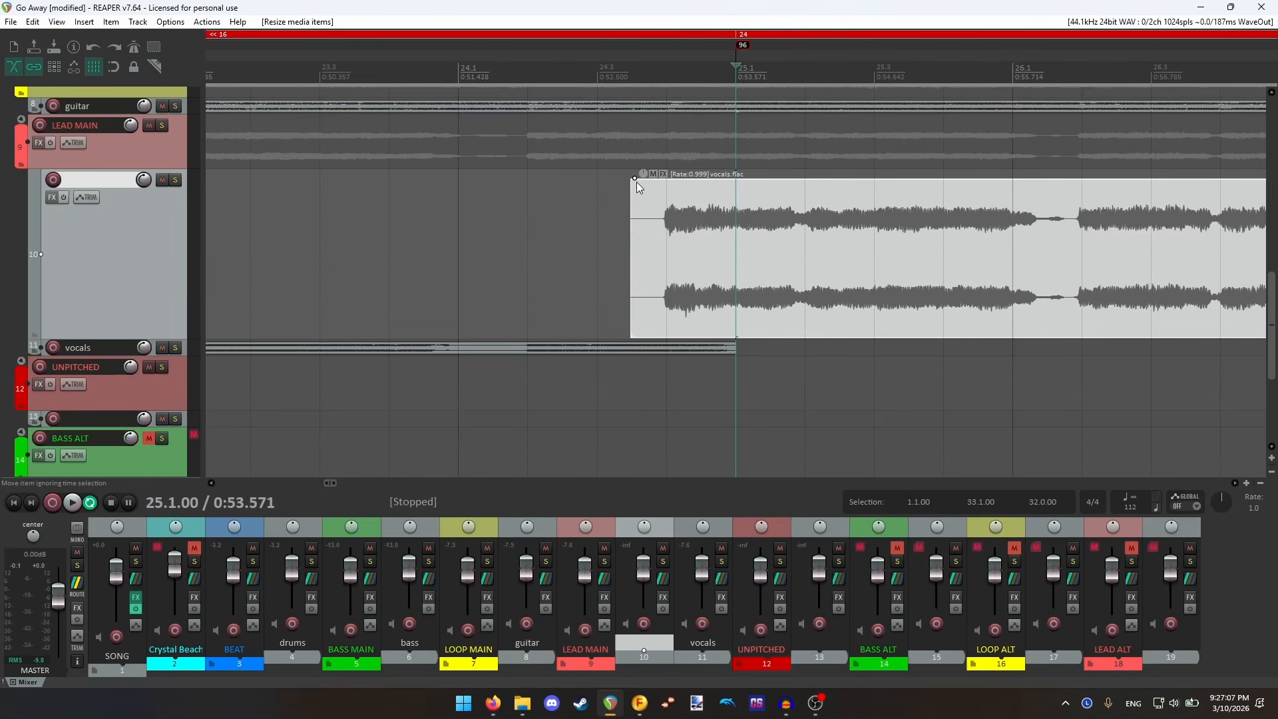
left_click_drag(635, 189, 645, 195)
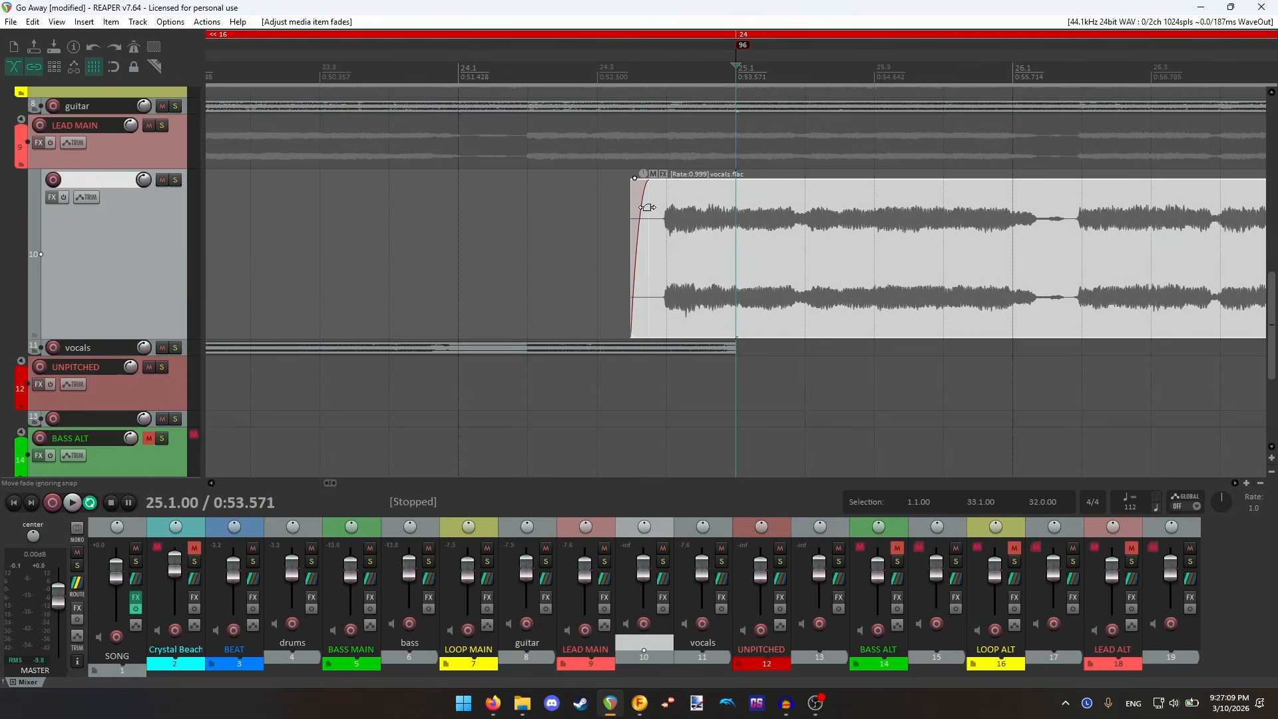
- Trim the upper vocals item's start to about midway between 24.4 and 25.1
scroll(657, 232, "up", 3)
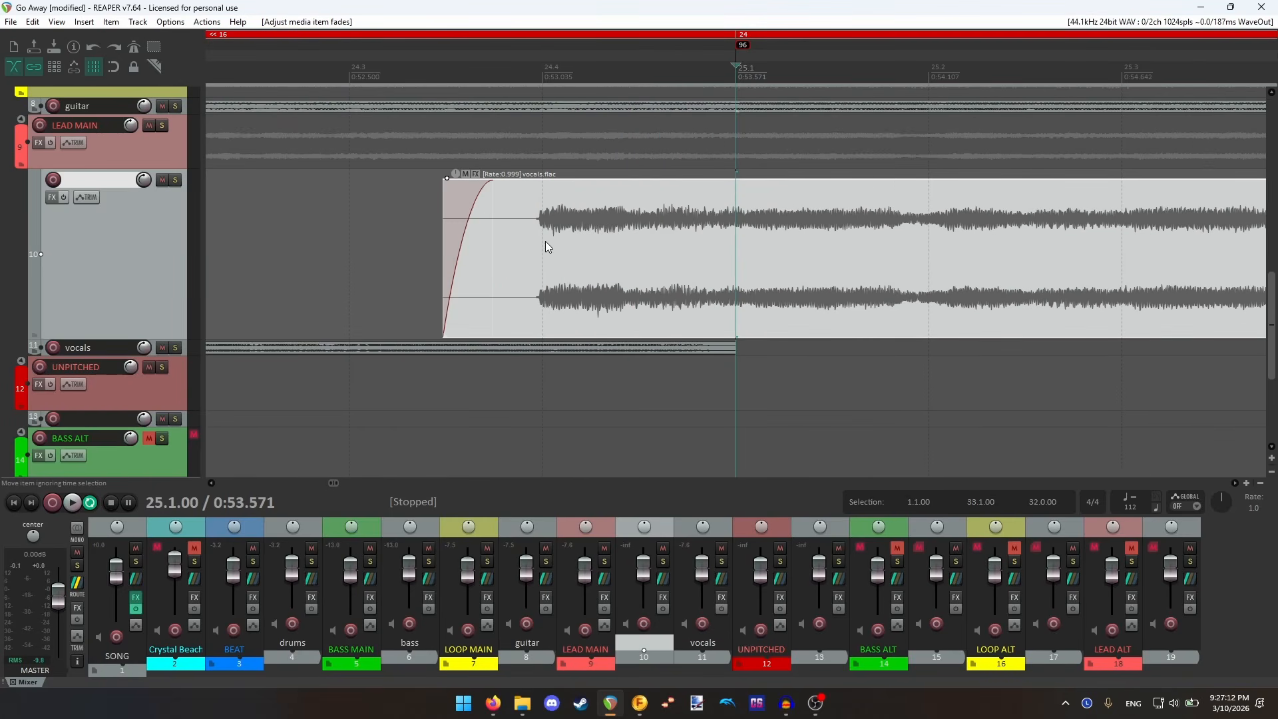
left_click(443, 237)
scroll(722, 248, "up", 4)
scroll(872, 243, "down", 3)
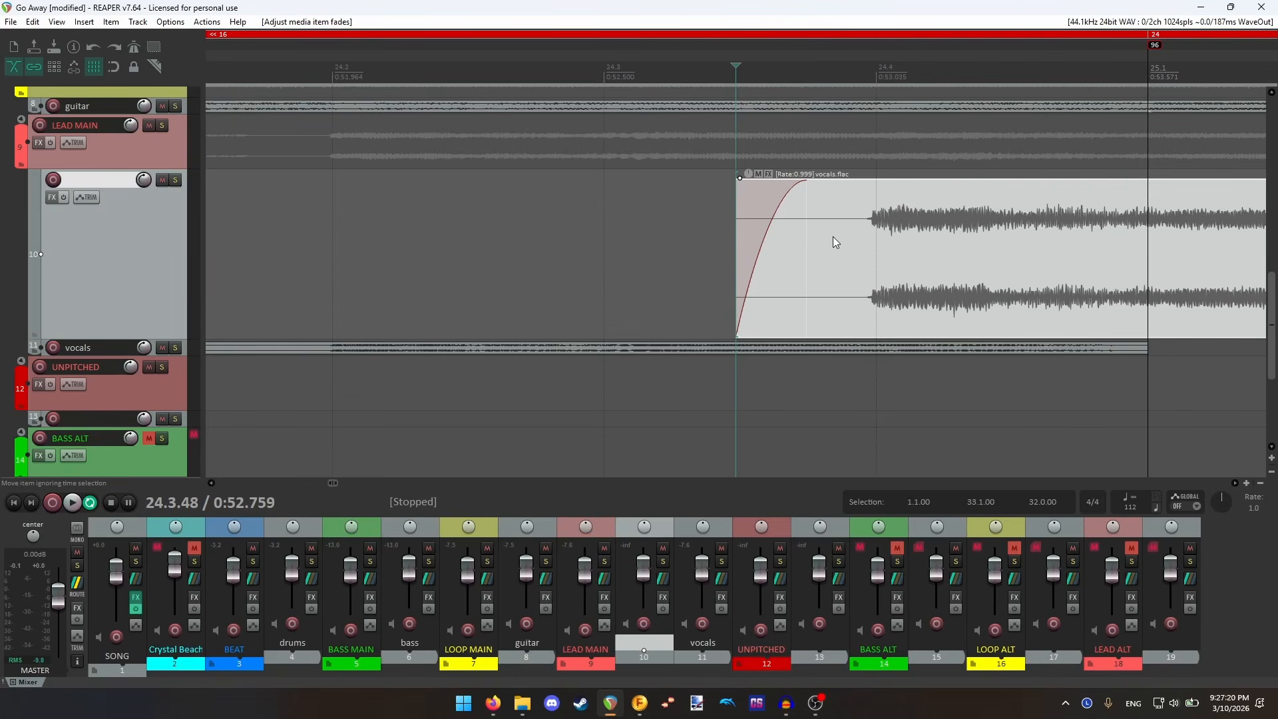
scroll(832, 237, "down", 3)
scroll(829, 243, "up", 2)
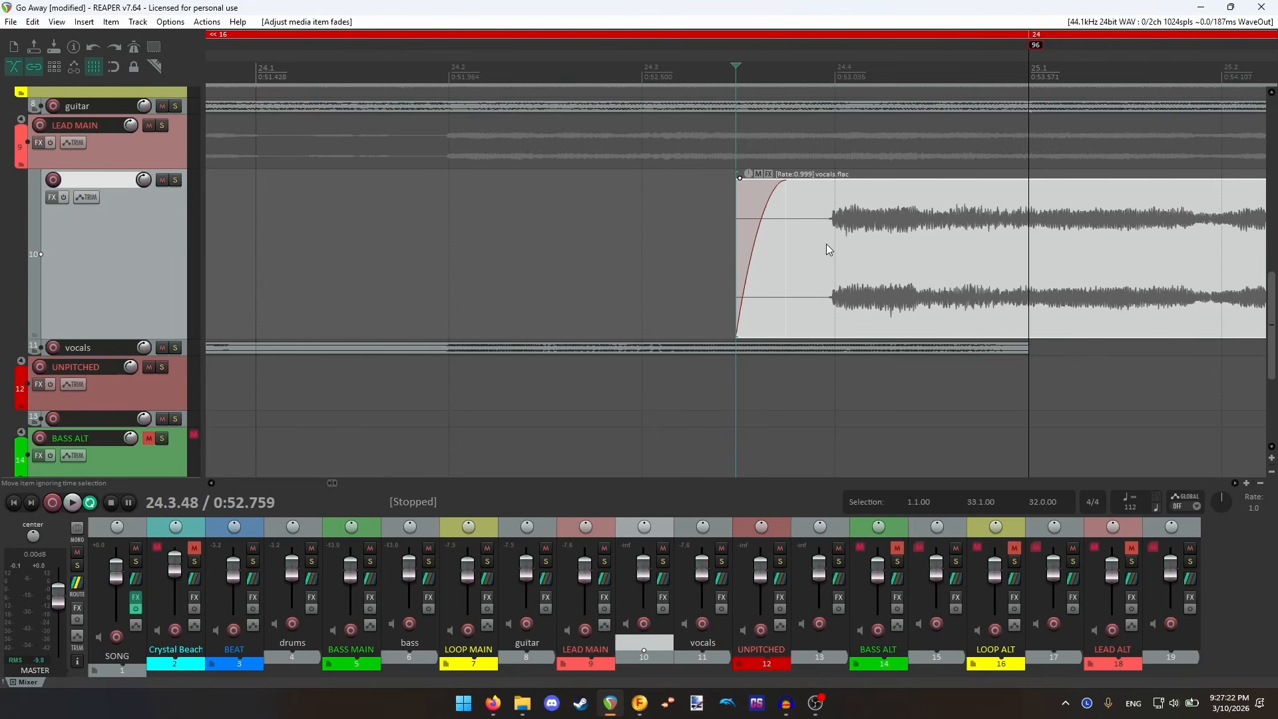
scroll(825, 243, "up", 2)
scroll(821, 245, "down", 4)
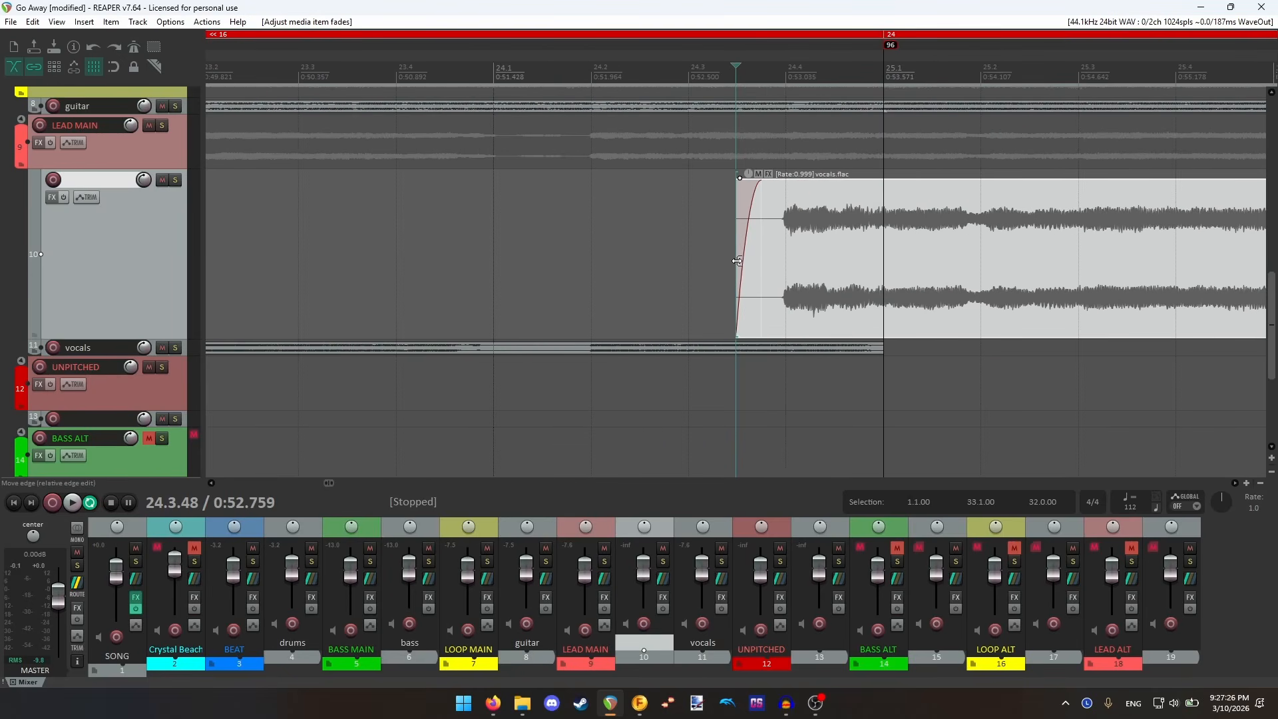
left_click_drag(737, 261, 197, 160)
- Solo LEAD MAIN and play from about 24.2.47 towards the start of the upper vocals item
left_click(162, 127)
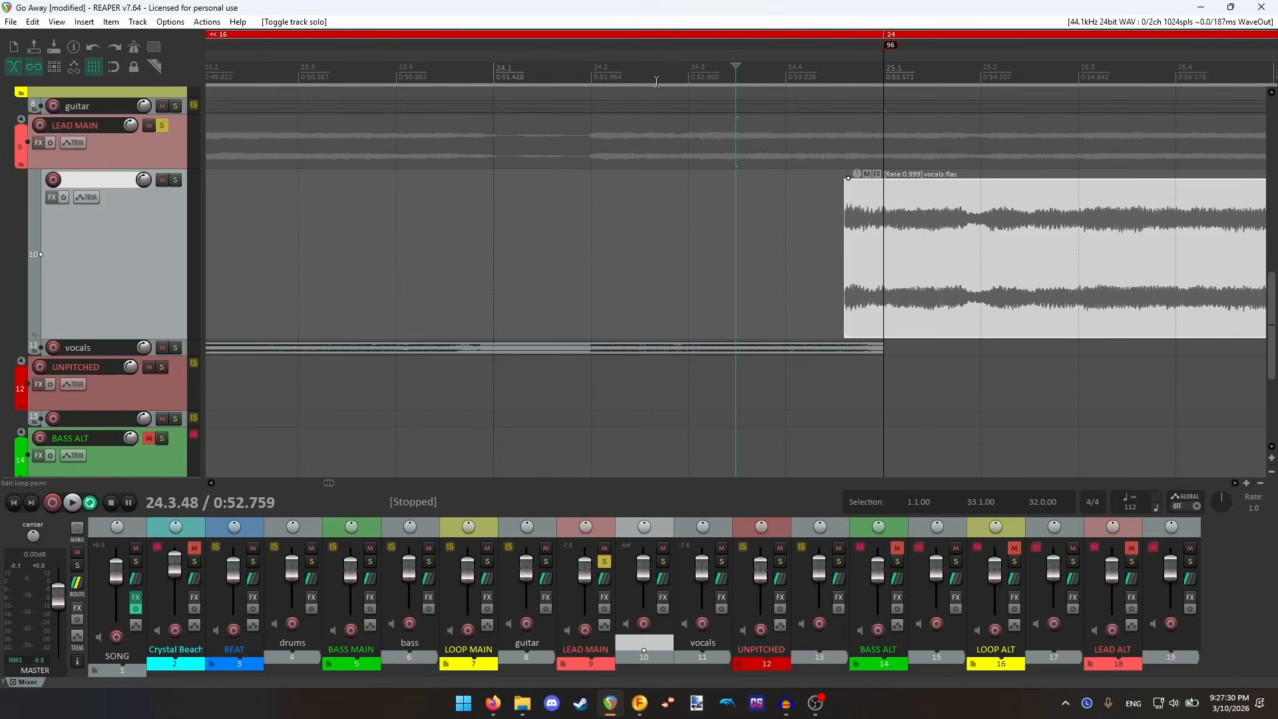
left_click(635, 70)
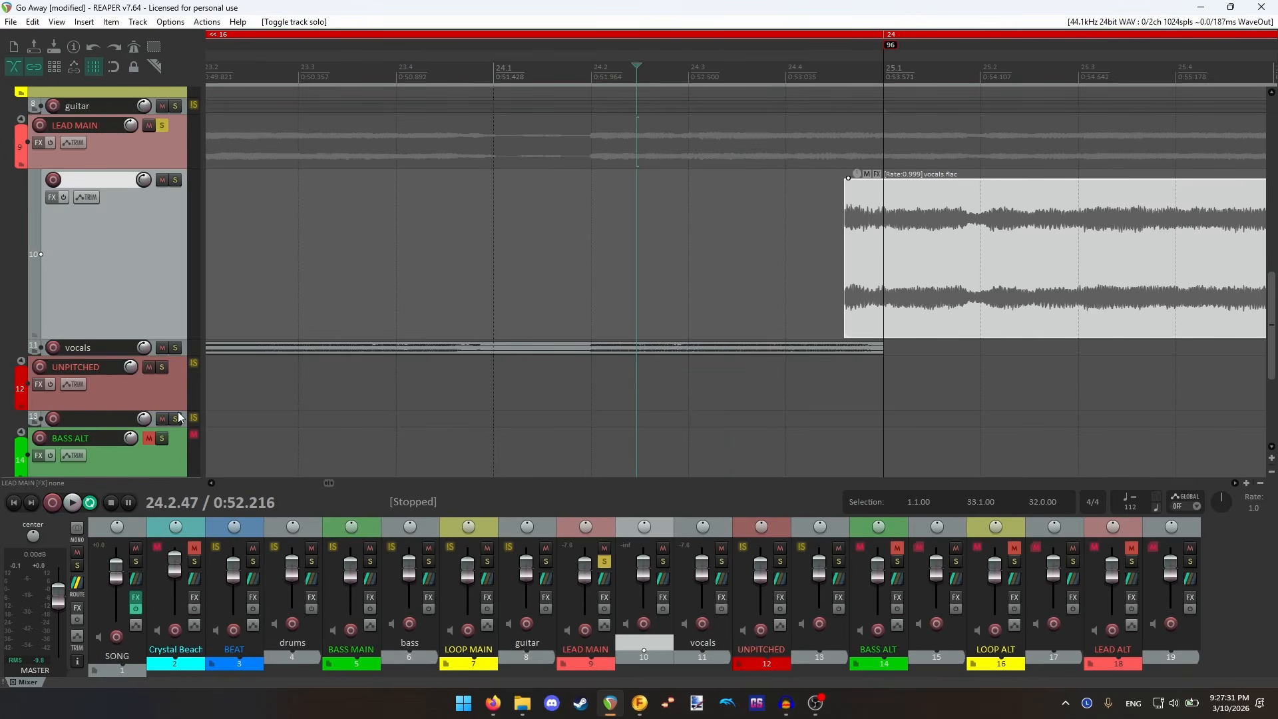
left_click(71, 504)
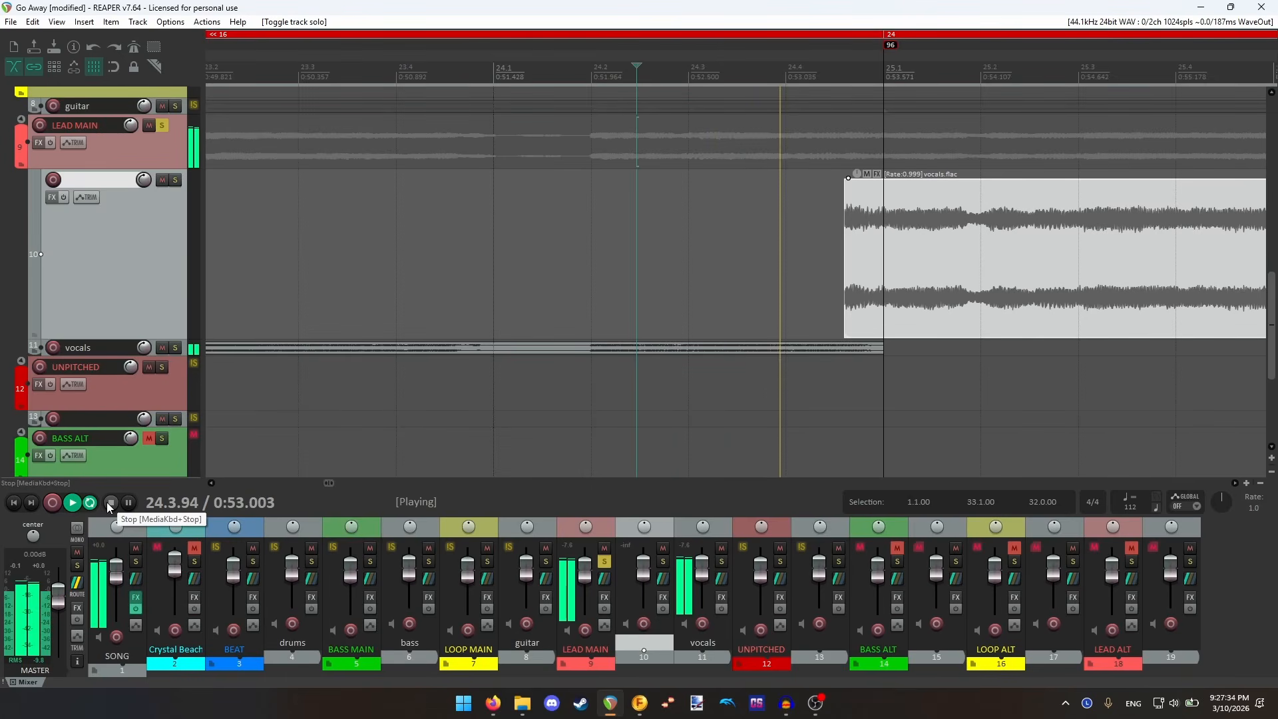
left_click(107, 501)
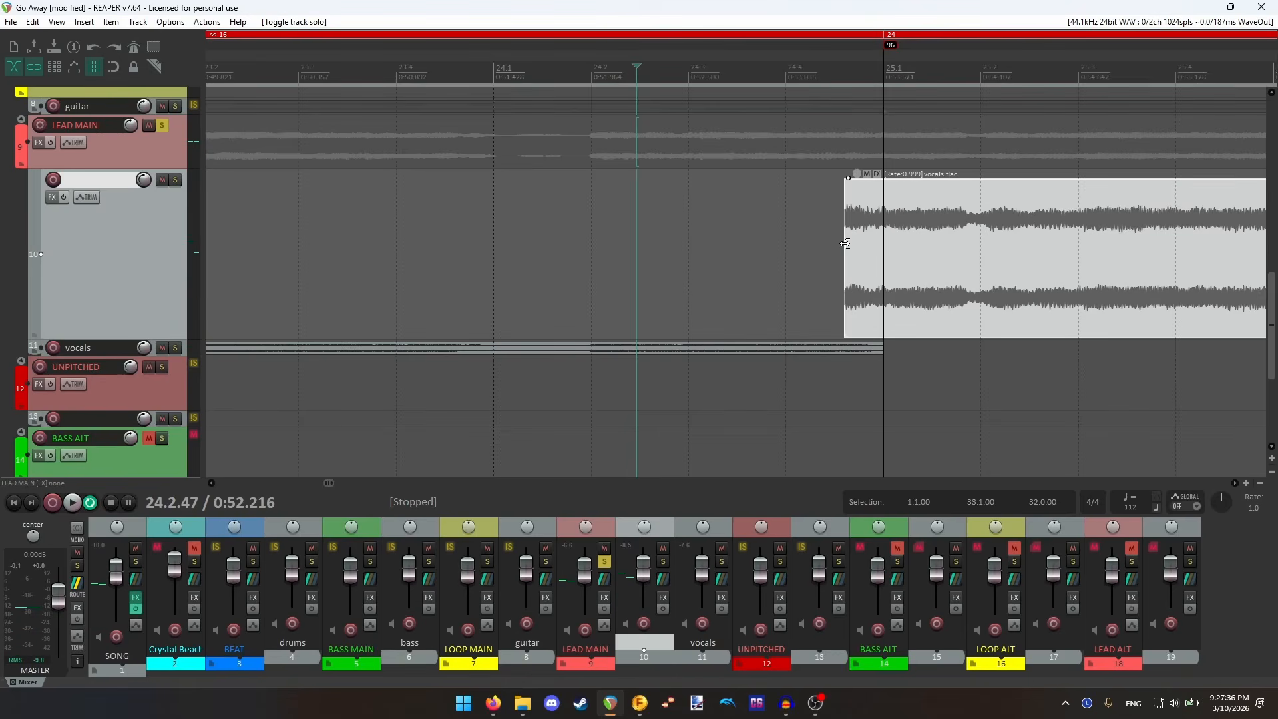
- Extend the upper vocals item's start back to about 24.3.60 and add a short fade-in before the first phrase
left_click_drag(844, 243, 746, 245)
left_click_drag(746, 192, 768, 191)
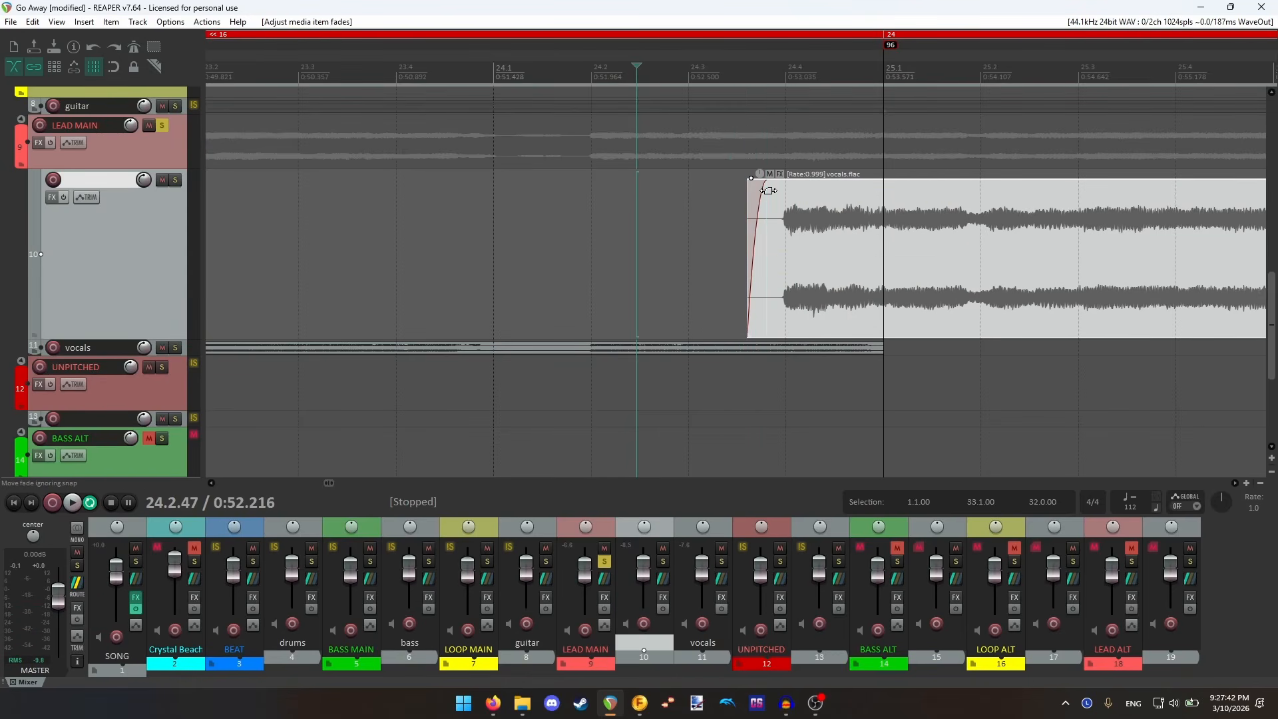
left_click(752, 225)
scroll(754, 226, "up", 4)
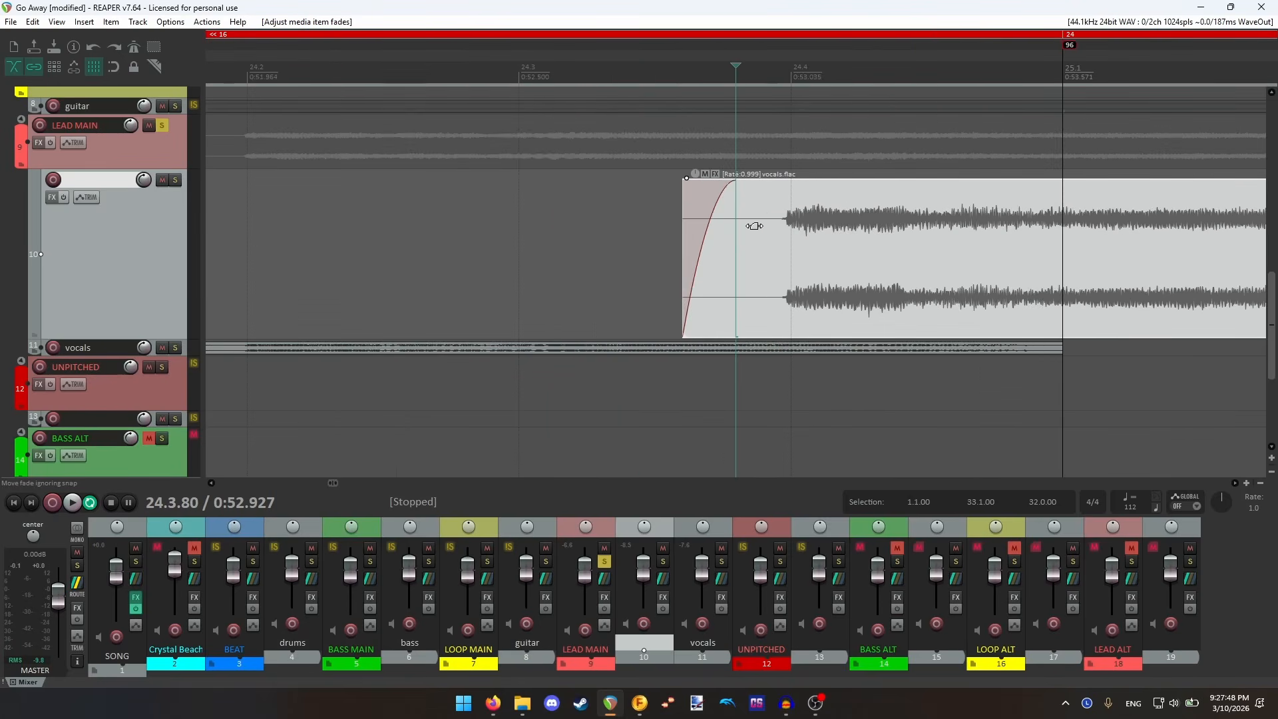
left_click(676, 284)
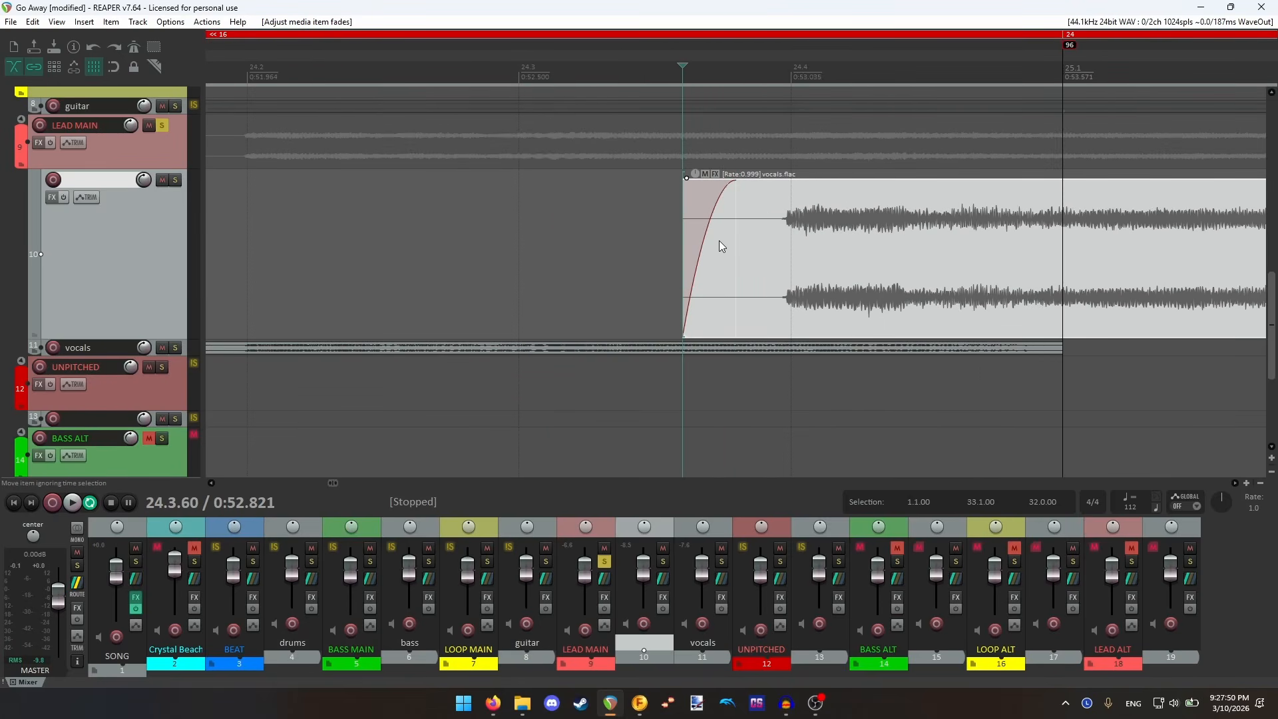
scroll(768, 258, "down", 4)
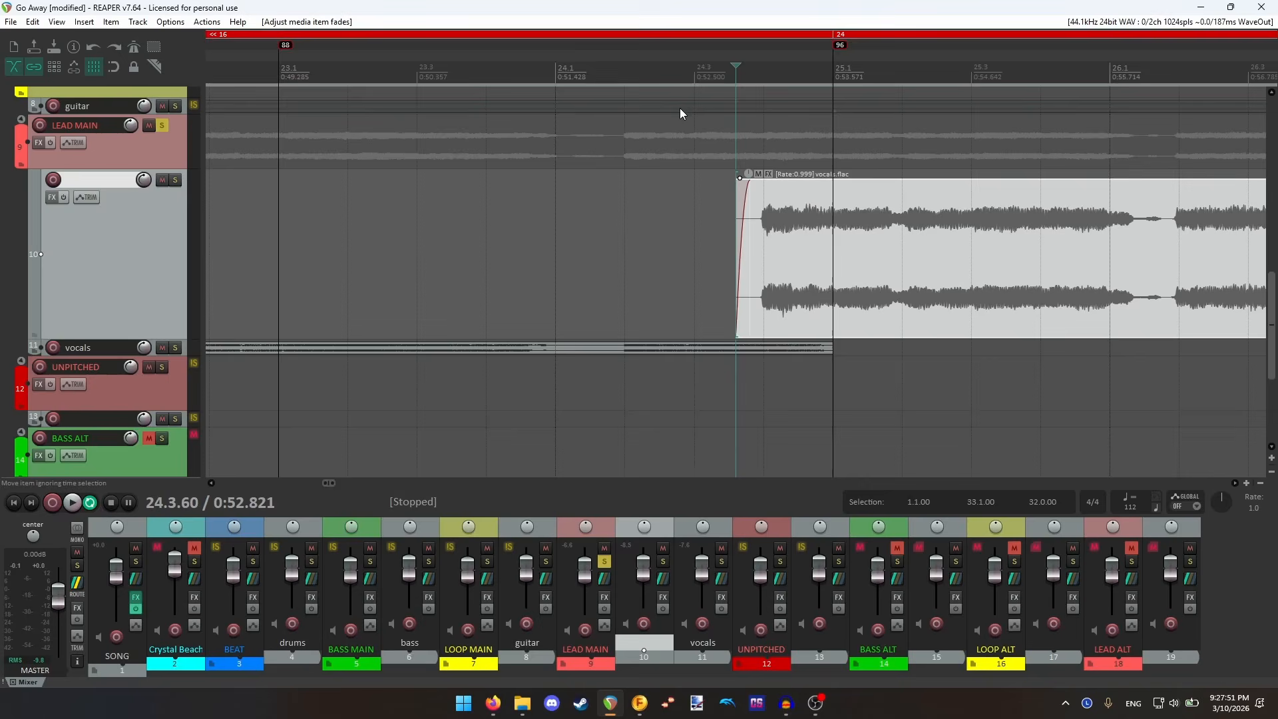
- Enlarge the vocals track to show the waveform of the item ending at bar 25
left_click(675, 75)
scroll(123, 276, "down", 2)
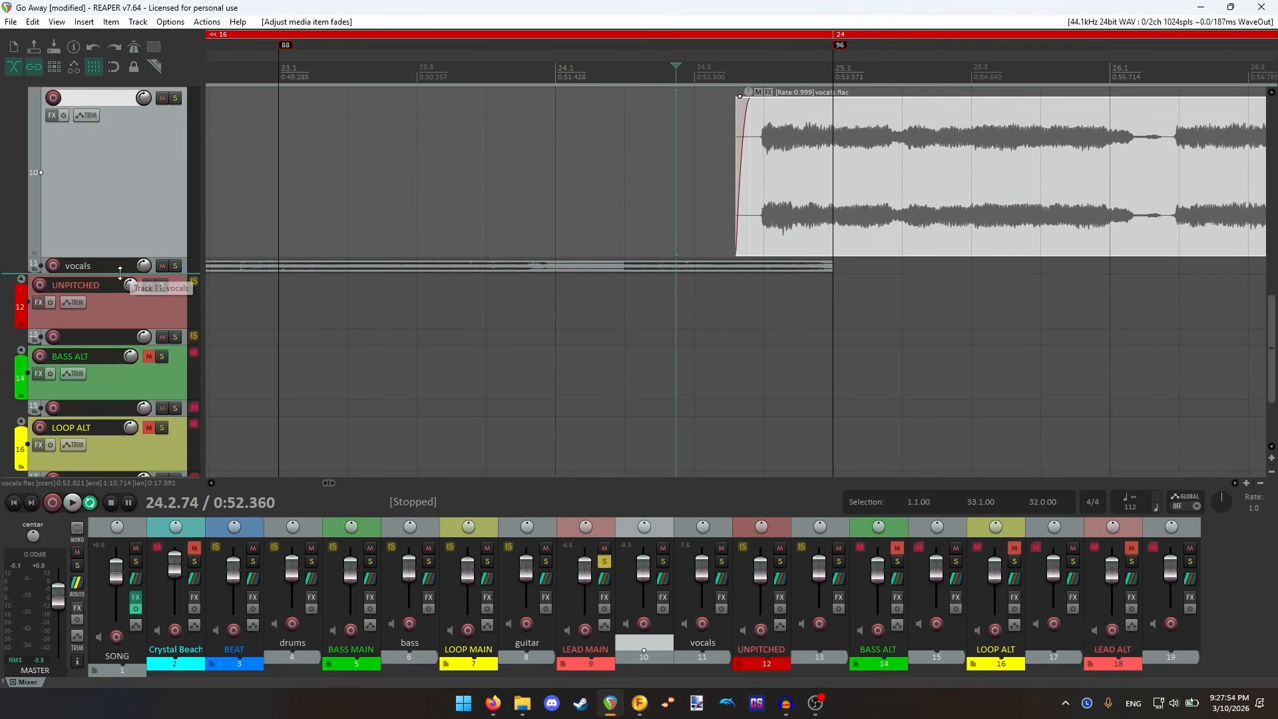
left_click_drag(122, 274, 135, 400)
scroll(829, 293, "up", 2)
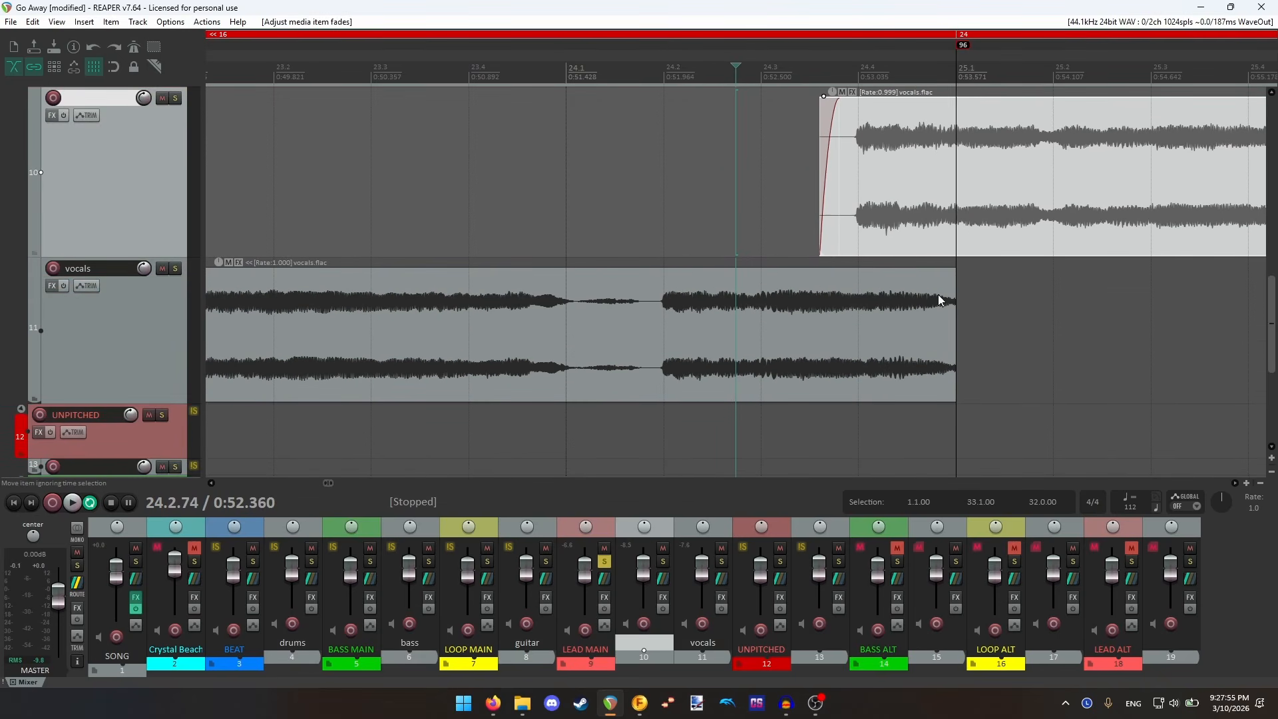
- Try extending the lower vocals item's end past bar 25, and undo the resize
mouse_move(956, 284)
left_mouse_down()
mouse_move(1004, 287)
mouse_move(958, 297)
left_mouse_up()
left_click(955, 302)
scroll(953, 303, "up", 4)
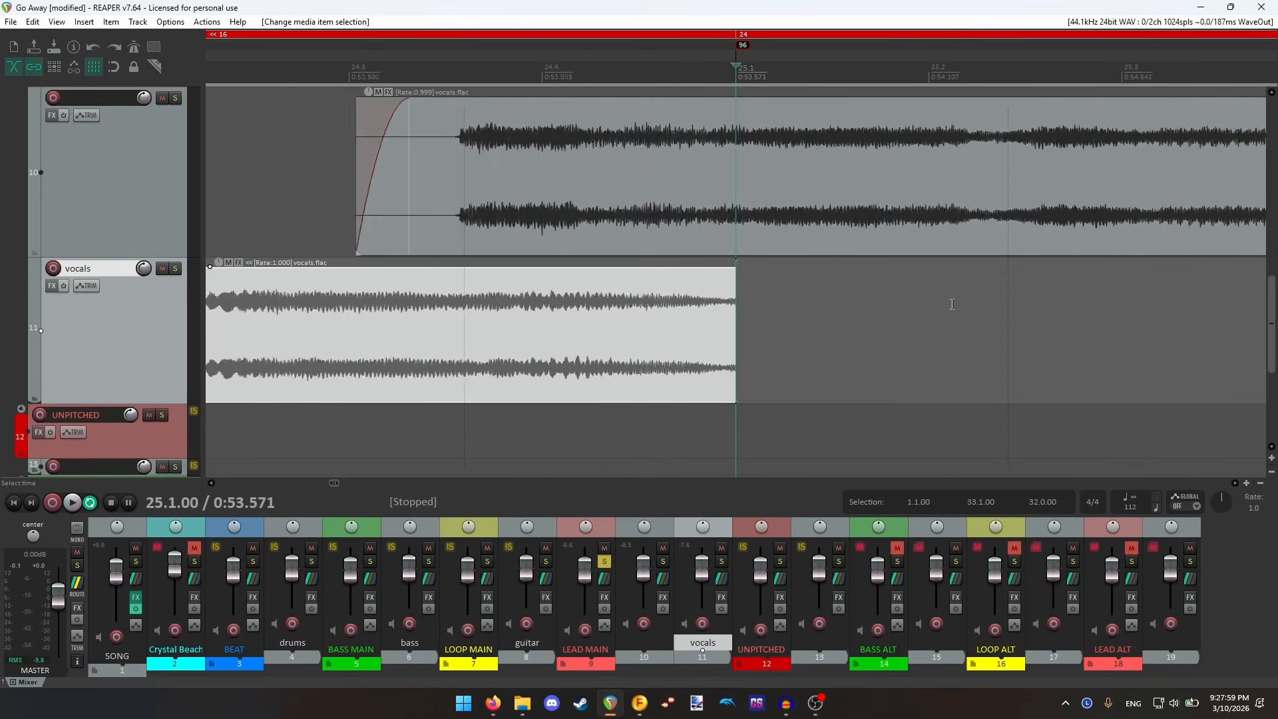
left_click_drag(736, 323, 856, 327)
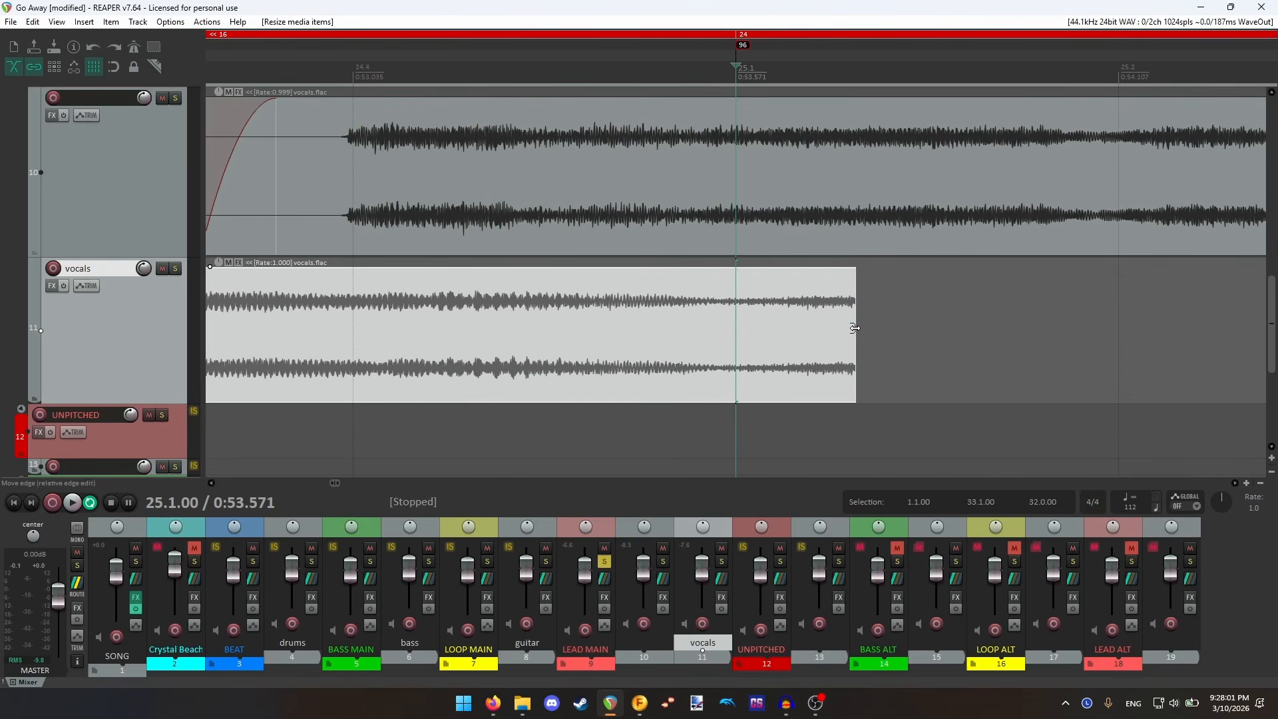
key("ctrl+z")
- Give the lower vocals item a short fade-out ending at bar 25
left_click_drag(733, 277, 674, 284)
scroll(707, 296, "down", 4)
scroll(717, 291, "down", 3)
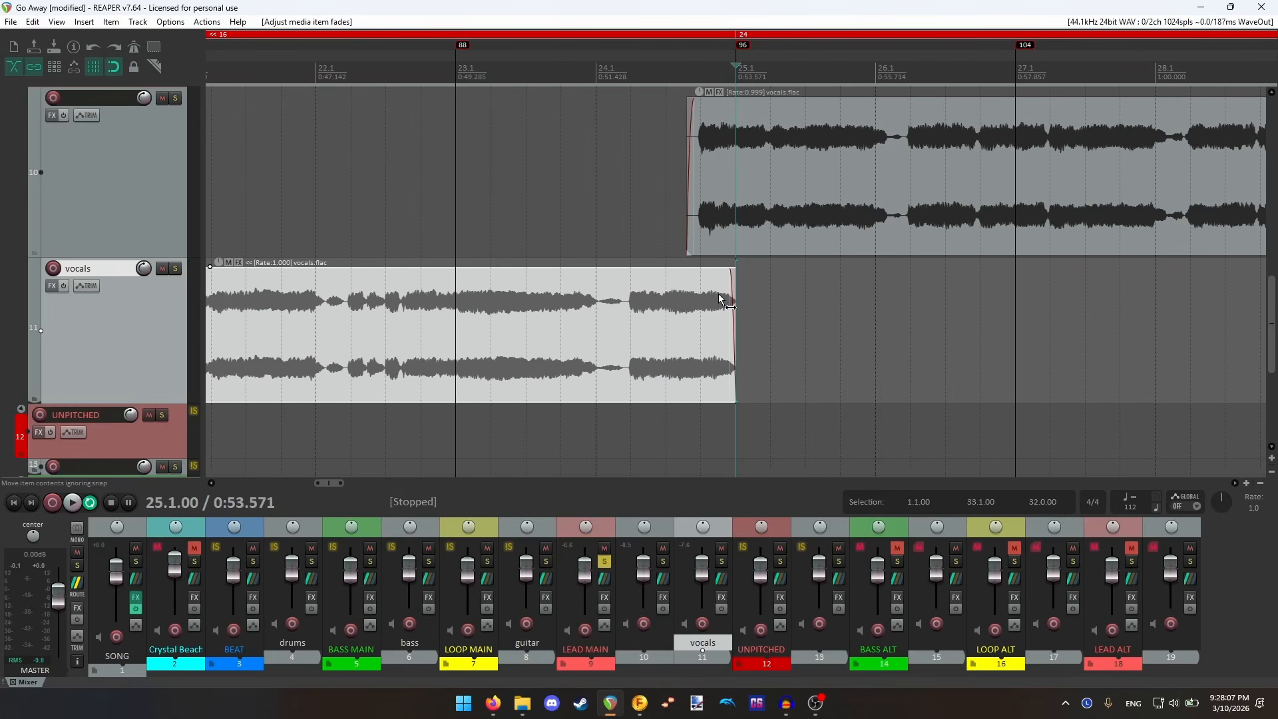
scroll(539, 109, "up", 2)
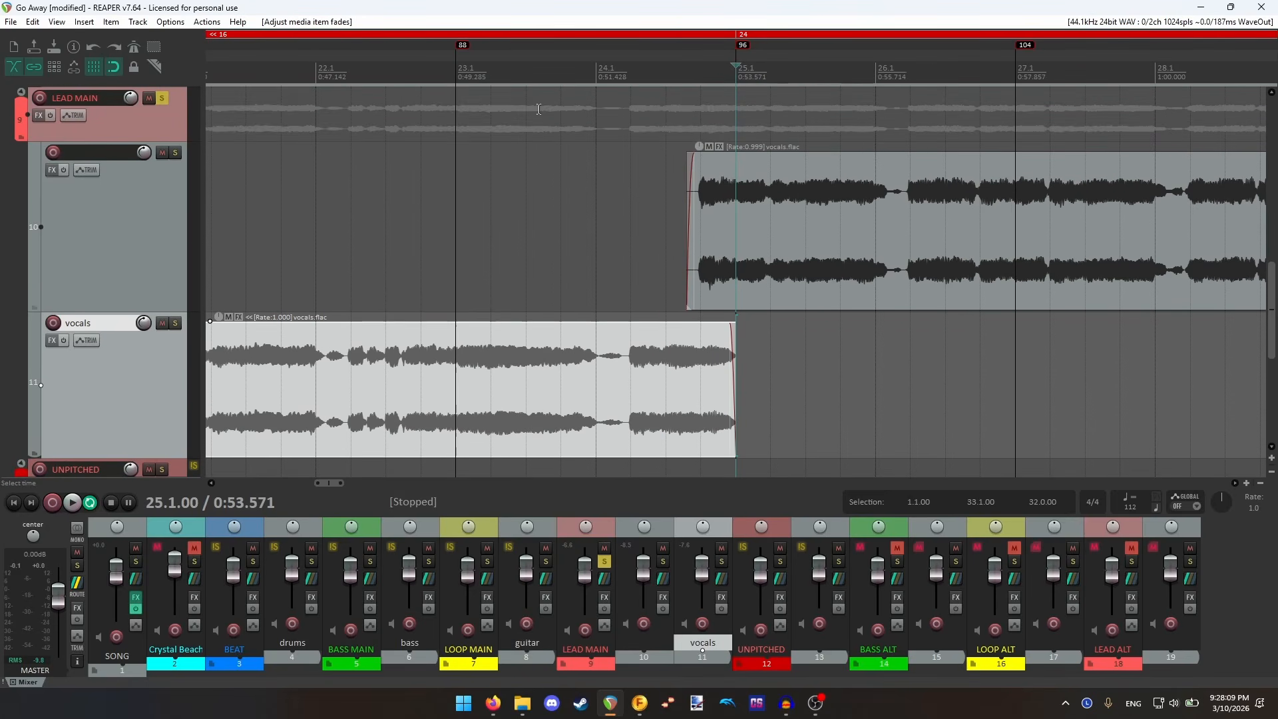
- Play the soloed LEAD MAIN group from 23.4 across the overlap of the two vocals items at bar 25
left_click(491, 73)
scroll(917, 201, "down", 4)
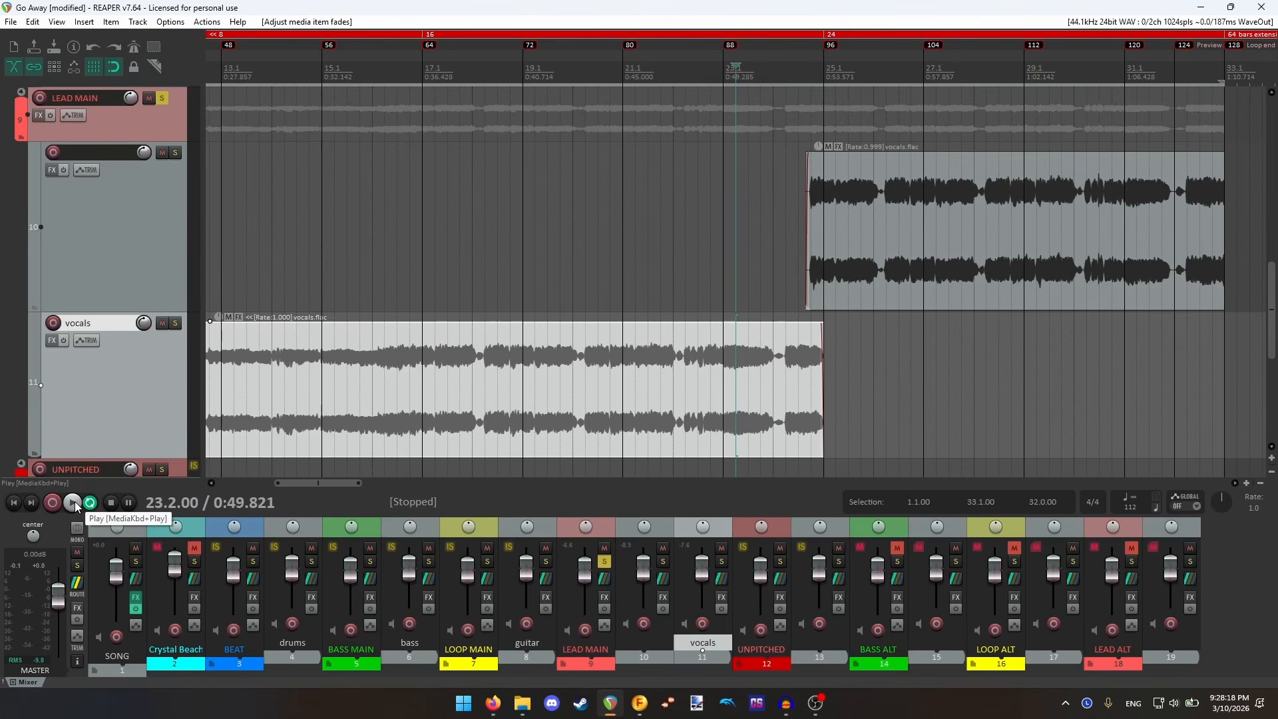
key("Page_Up")
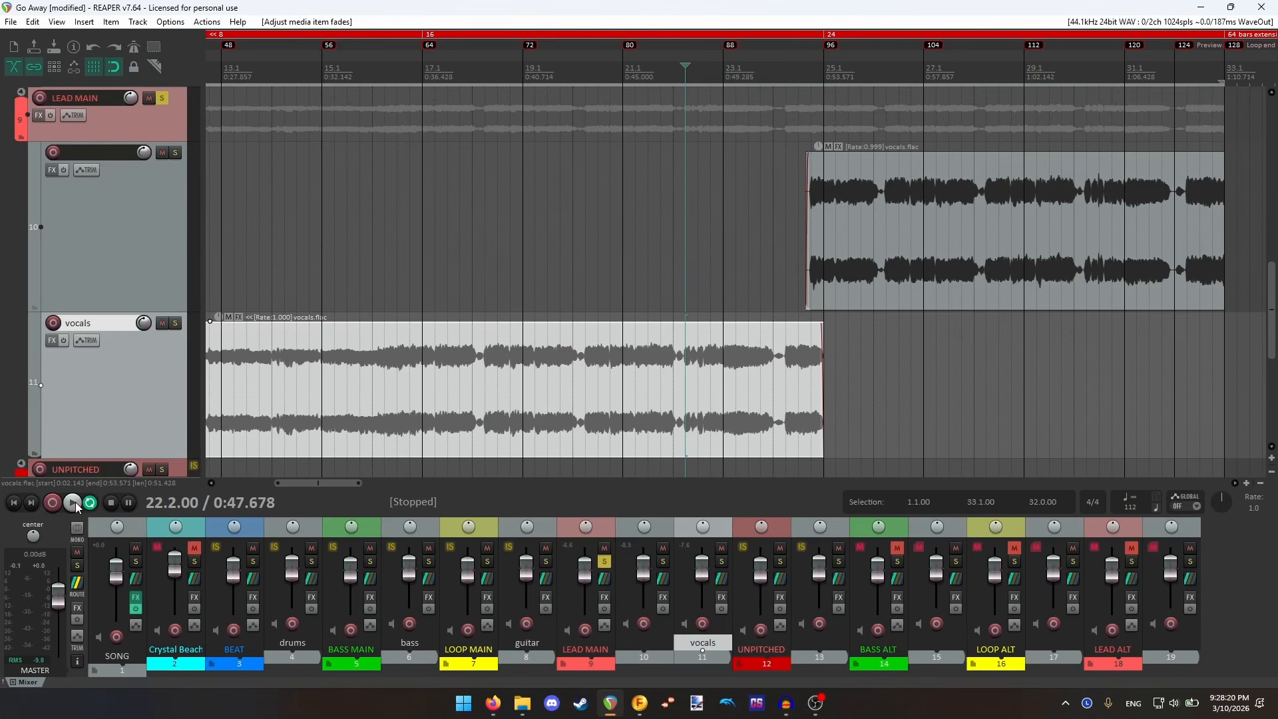
left_click(767, 71)
left_click(72, 504)
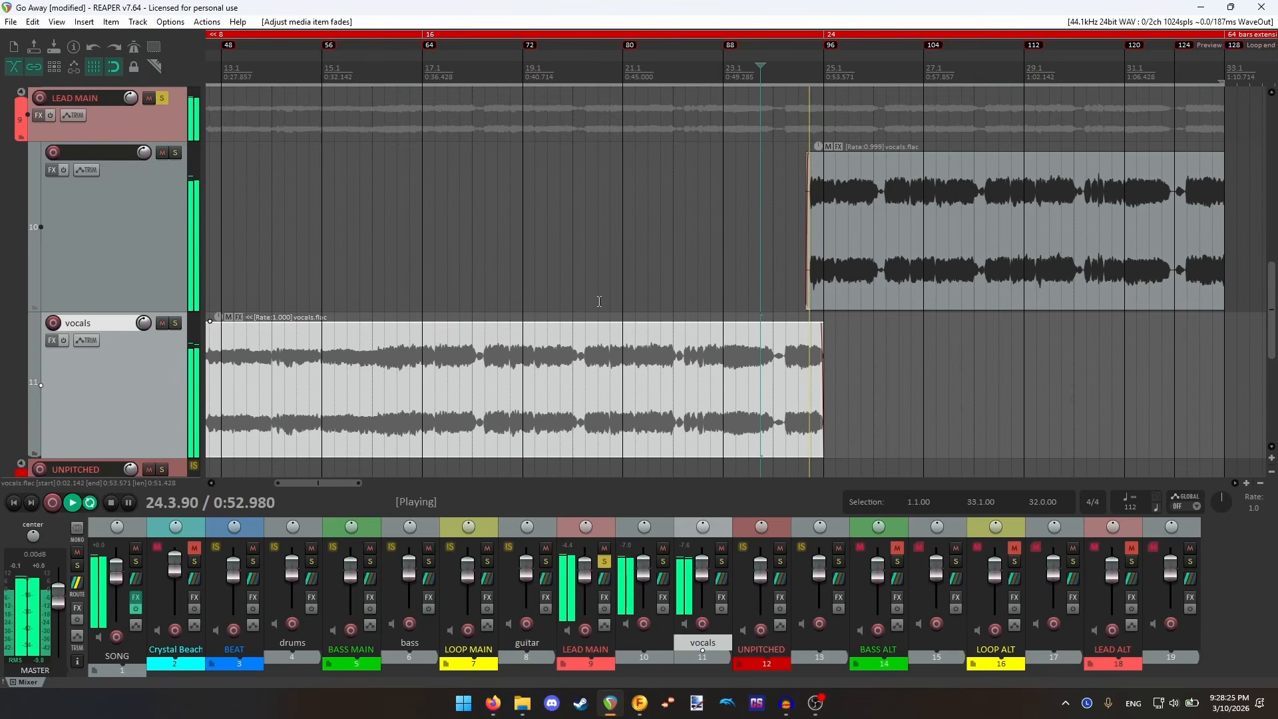
scroll(599, 301, "up", 2)
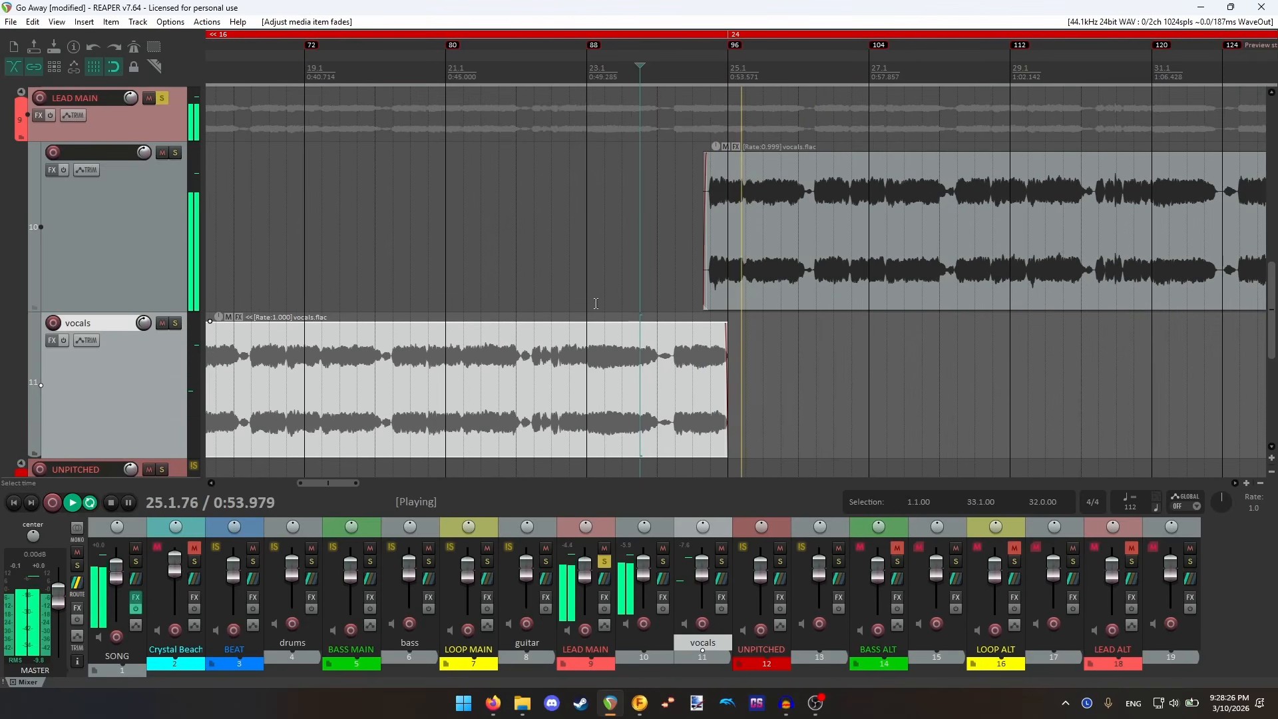
left_click(112, 503)
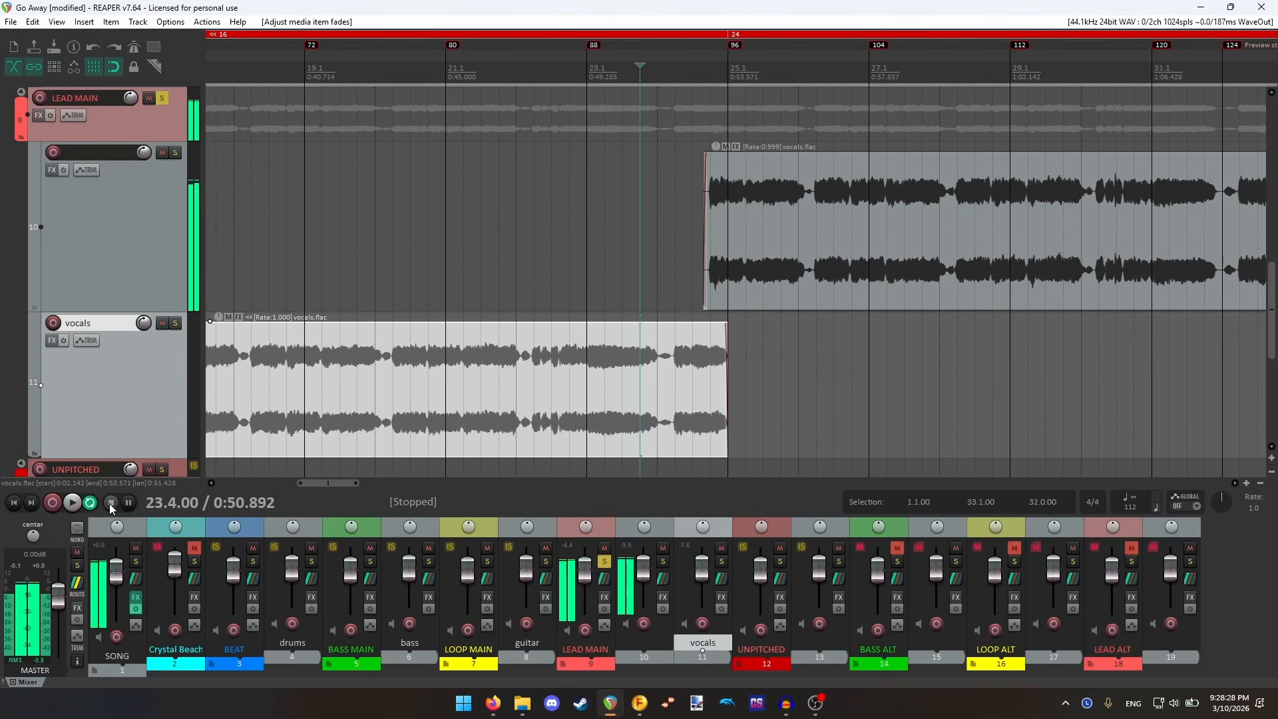
- Collapse the vocals track to minimum height and unsolo LEAD MAIN
left_click(719, 72)
scroll(819, 188, "down", 2)
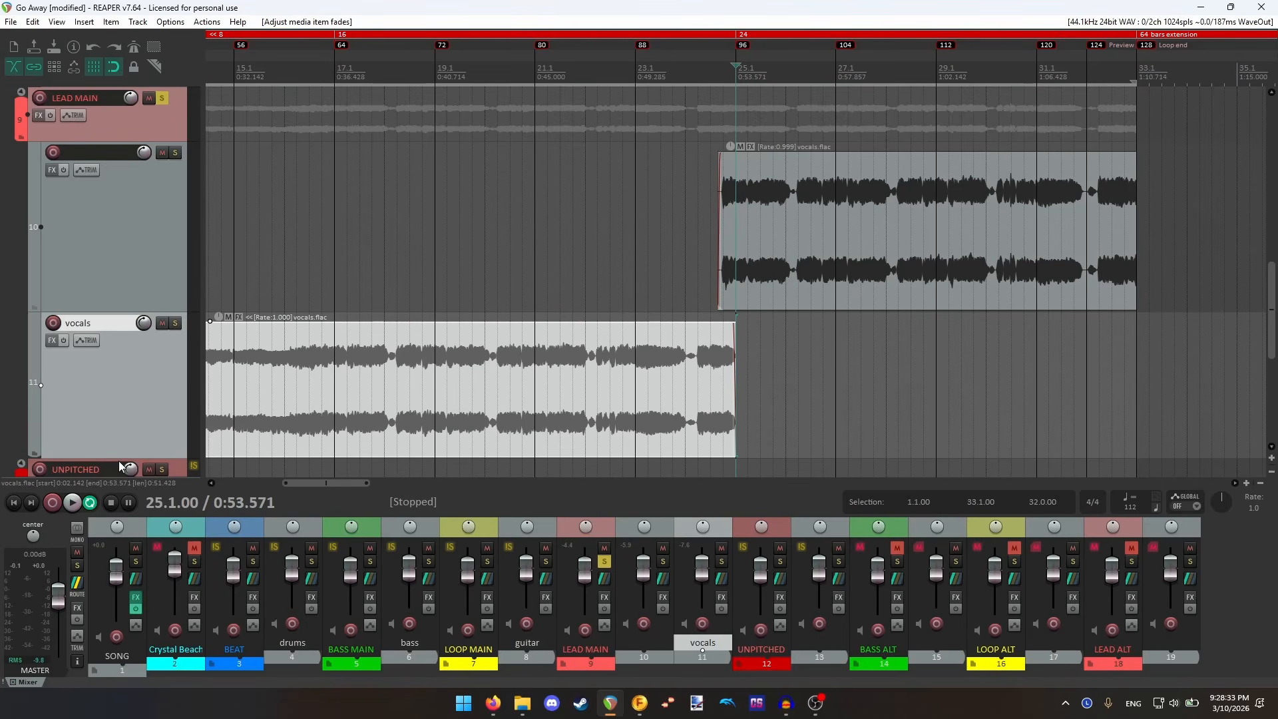
left_click_drag(121, 458, 99, 314)
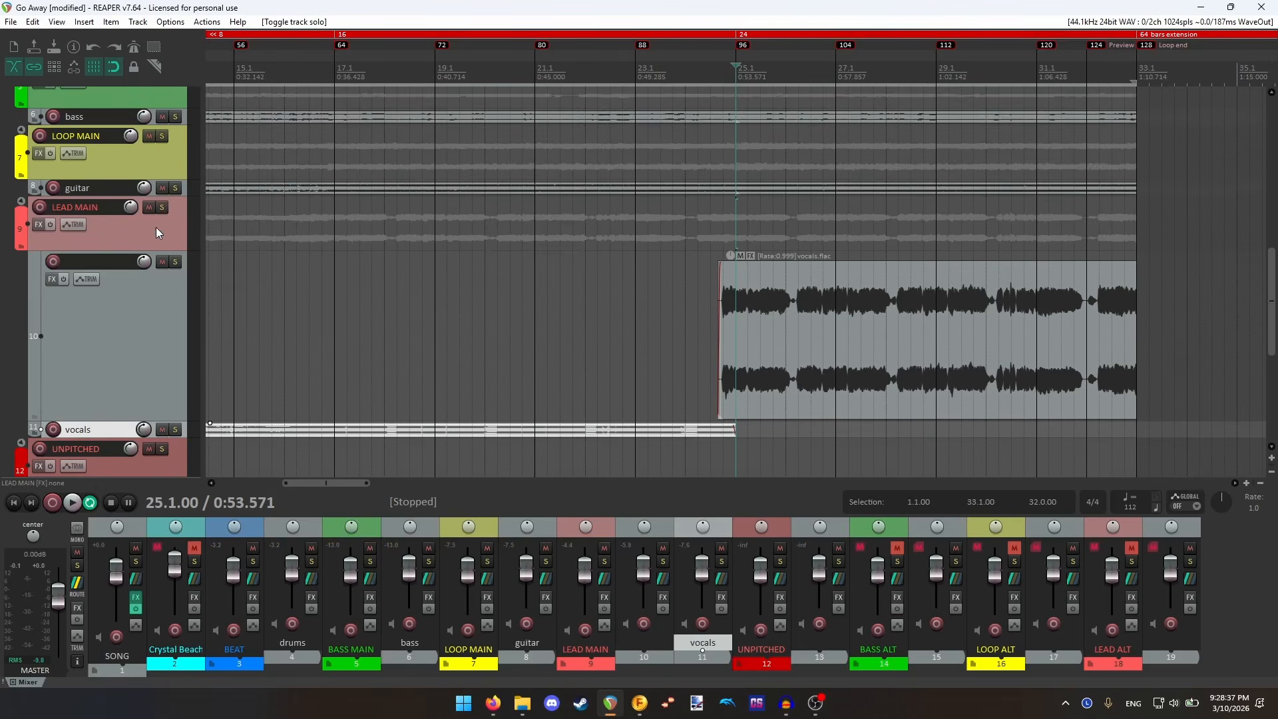
- Play the full mix from 24.1 across the transition at bar 25
scroll(161, 203, "up", 8)
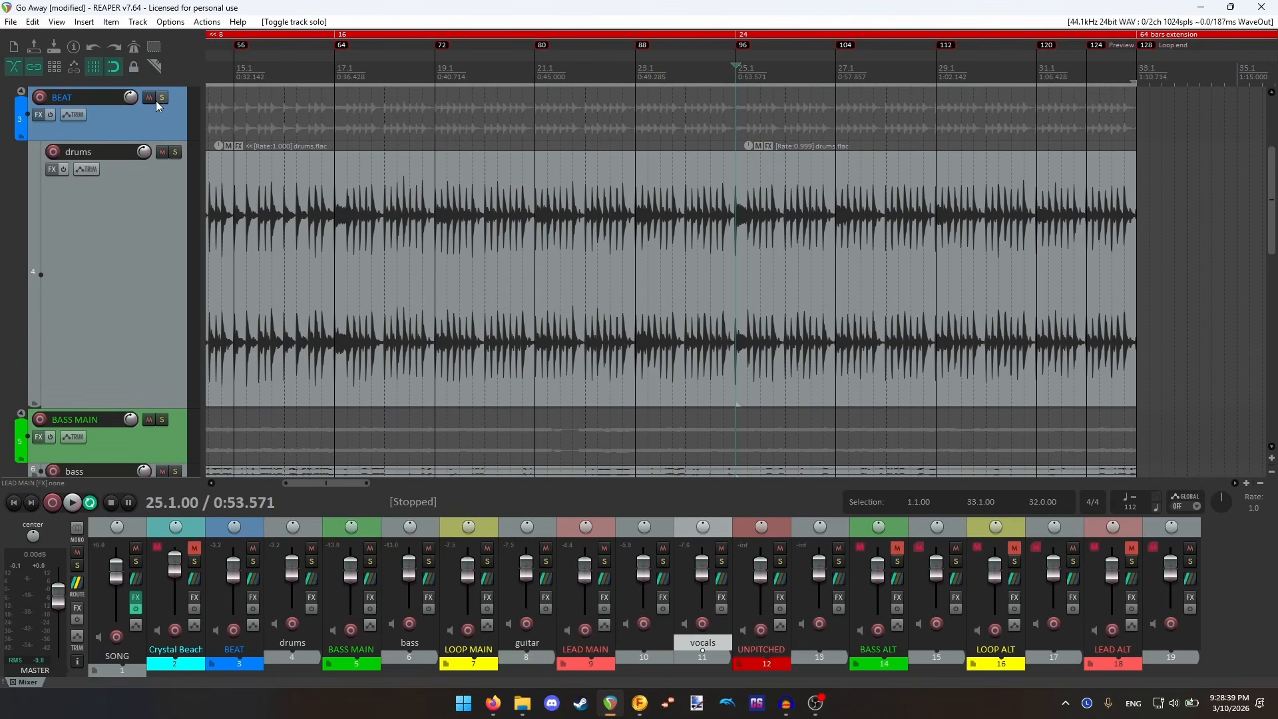
scroll(162, 173, "down", 4)
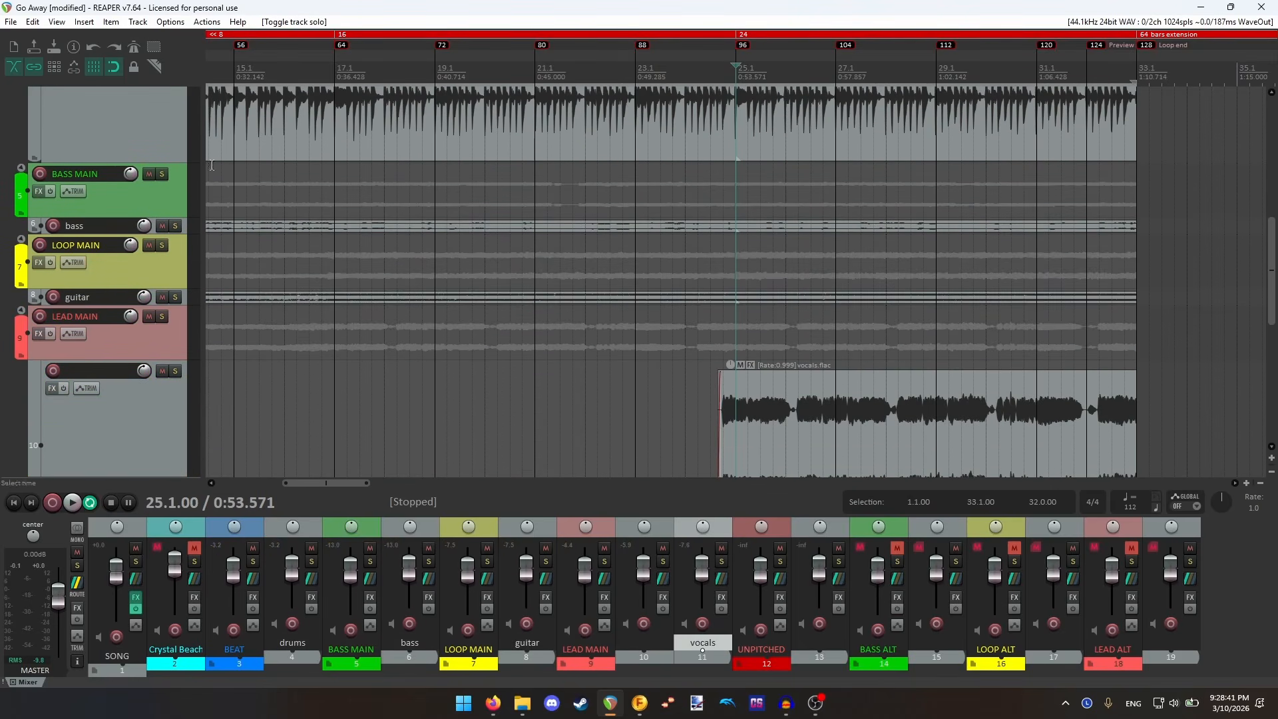
left_click(686, 65)
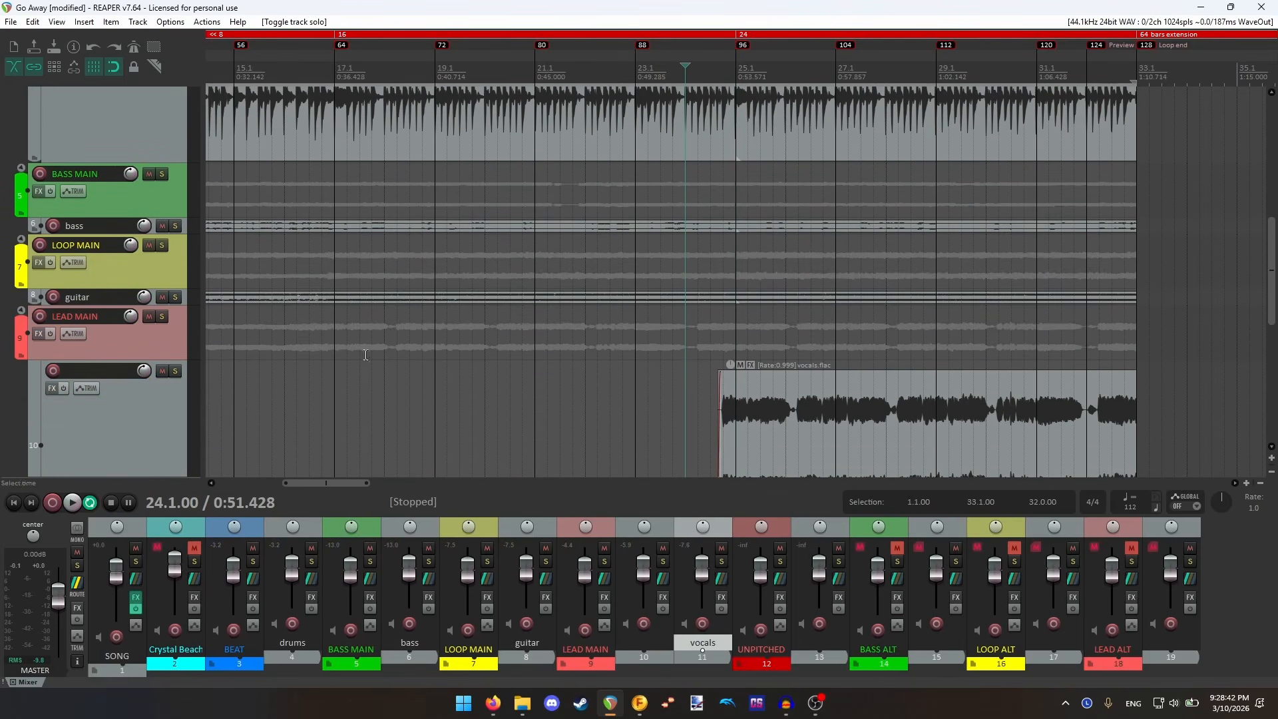
left_click(69, 503)
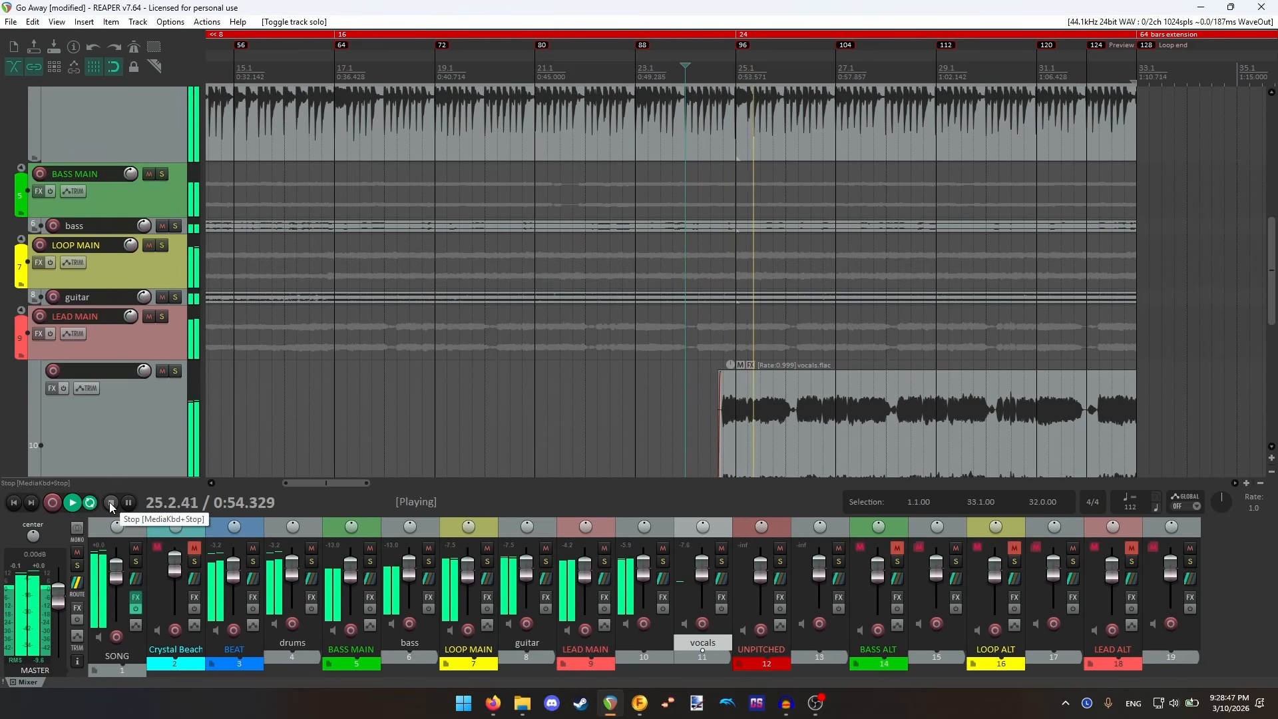
left_click(110, 502)
- Inspect the drums join at bar 25, and collapse the drums track to minimum height
key("Page_Down")
scroll(174, 237, "up", 4)
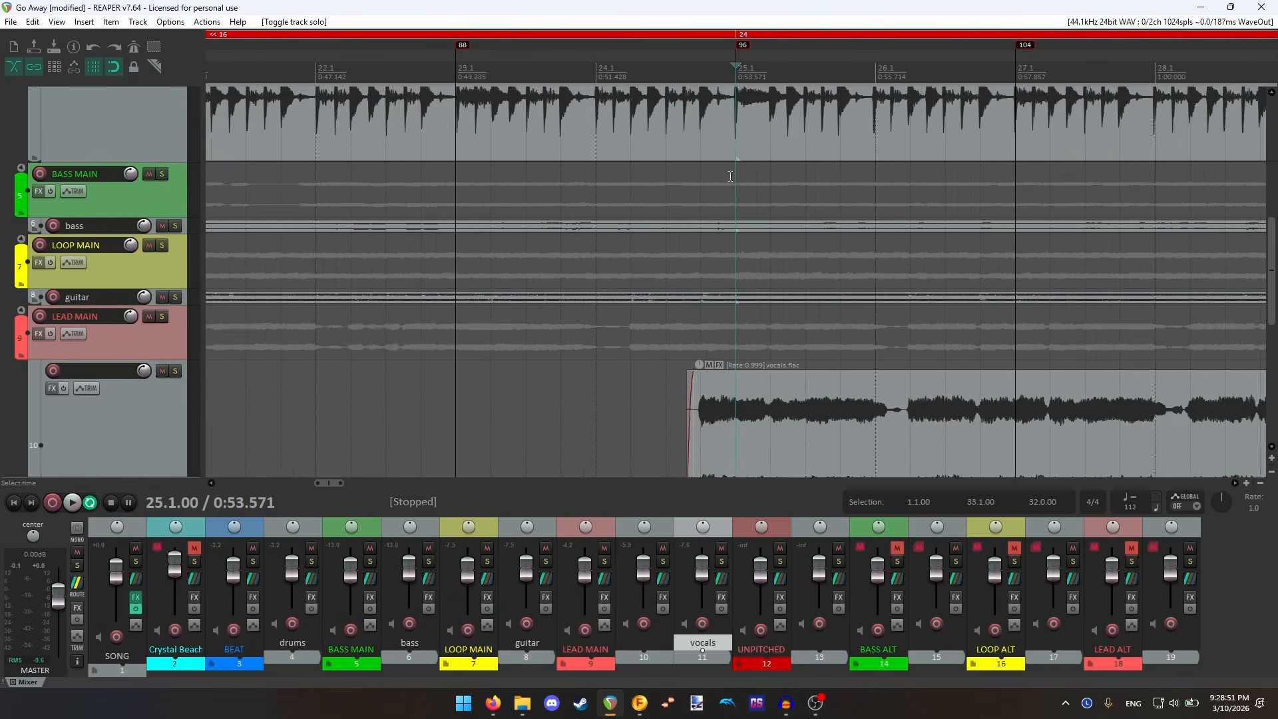
scroll(154, 198, "up", 5)
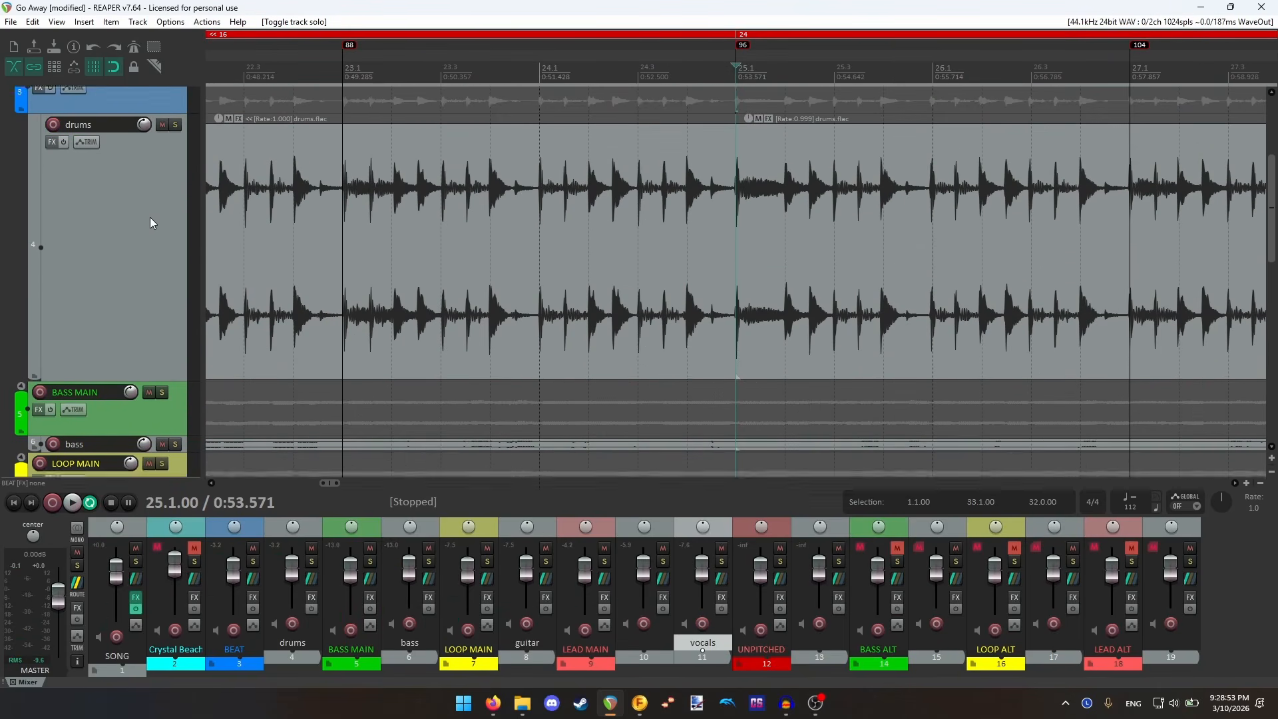
scroll(157, 280, "up", 1)
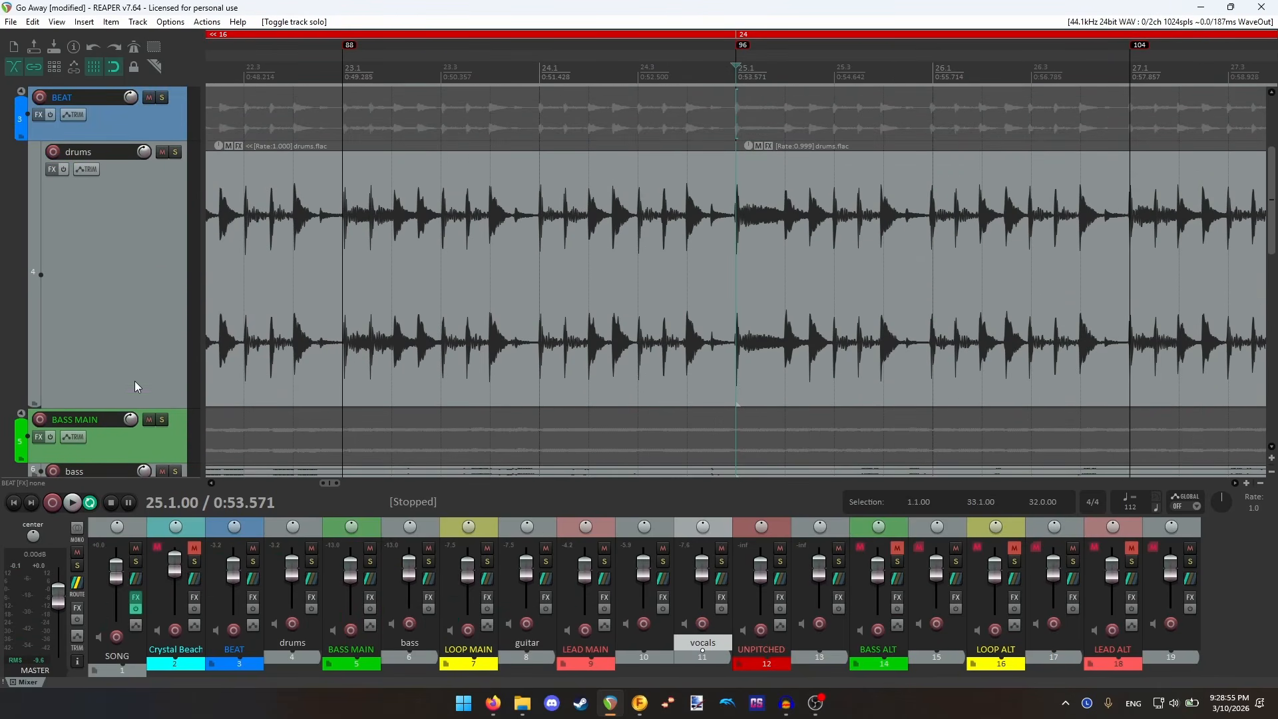
left_click_drag(135, 408, 137, 156)
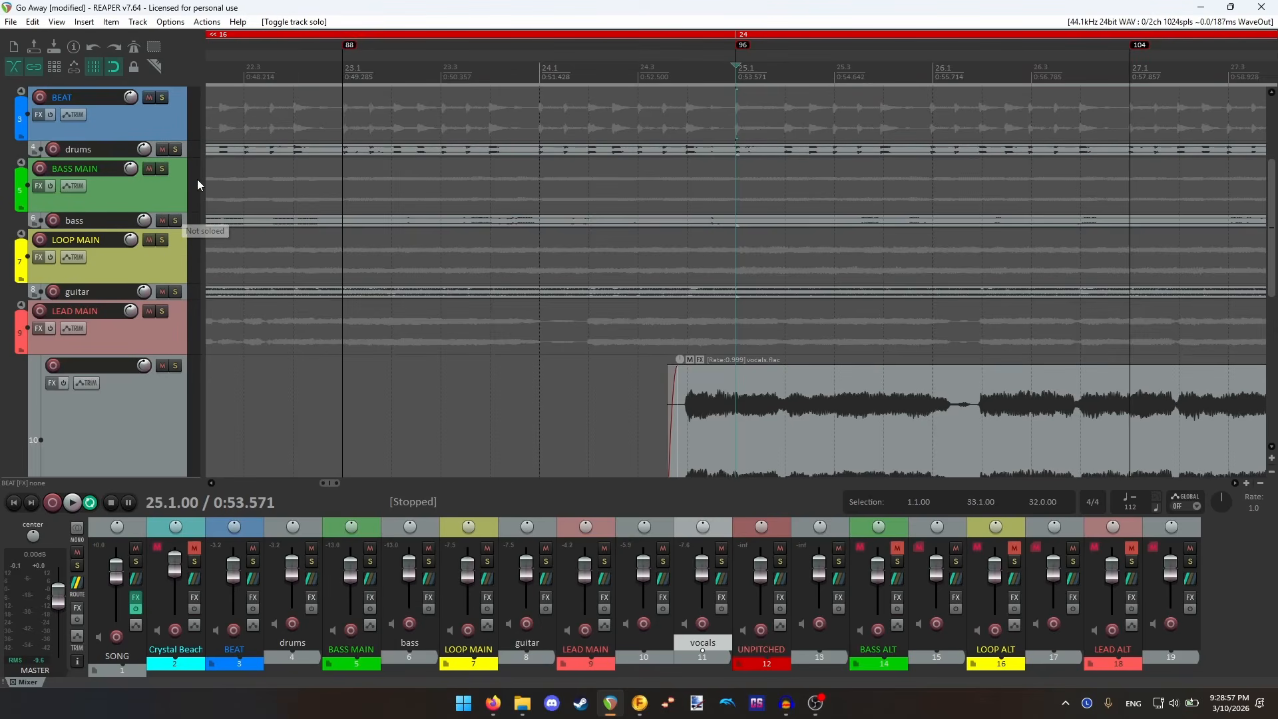
- Solo the BASS MAIN group and play from 24.3 across the transition at bar 25
scroll(746, 191, "up", 3)
left_click(632, 74)
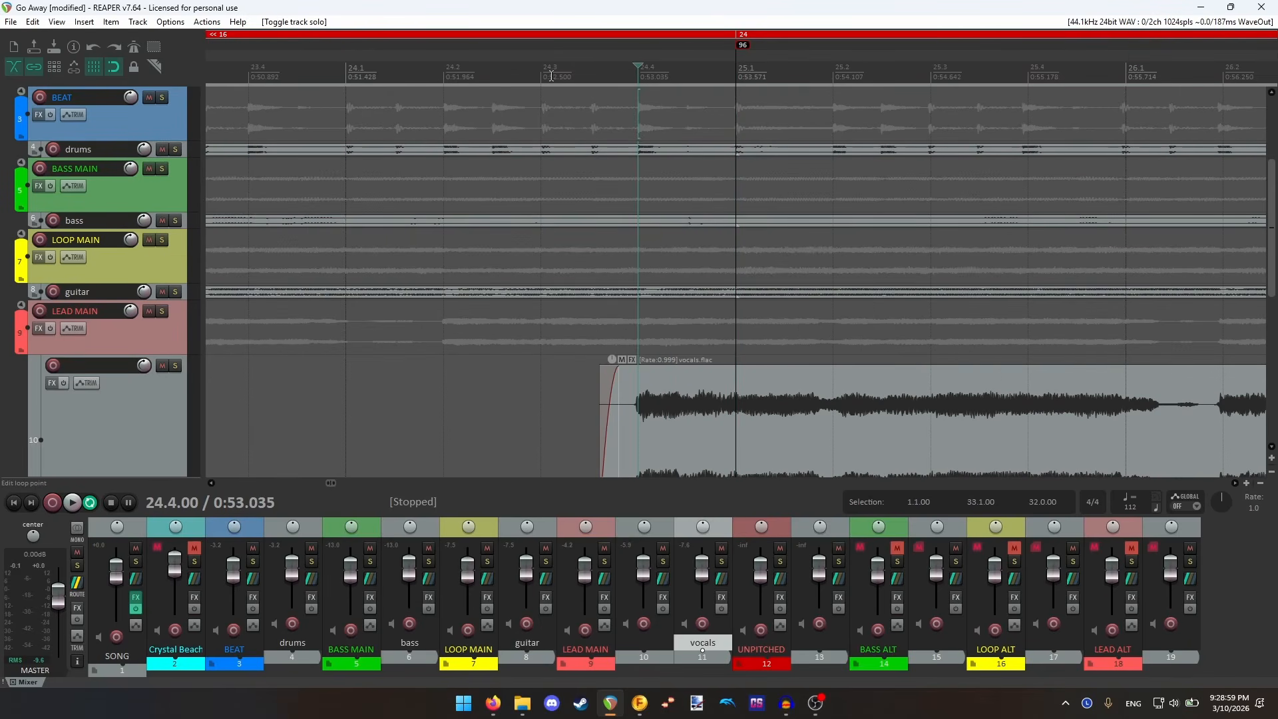
left_click(556, 74)
left_click(161, 169)
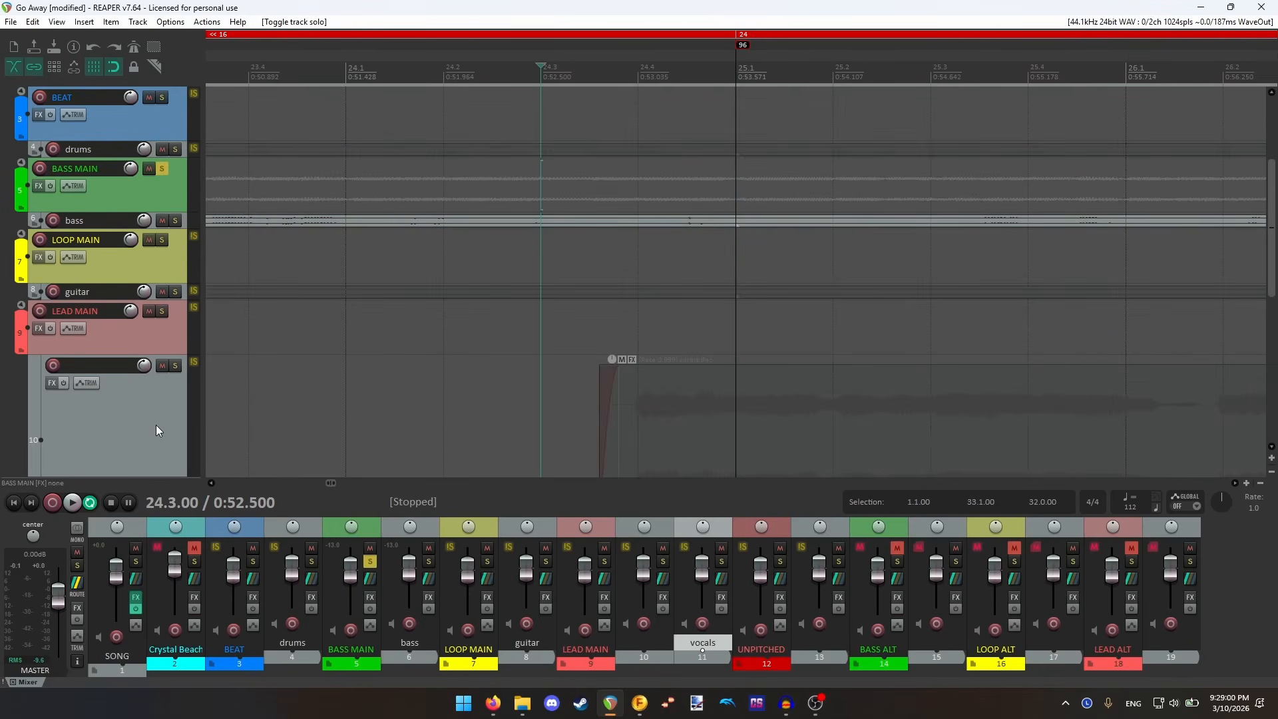
left_click(70, 503)
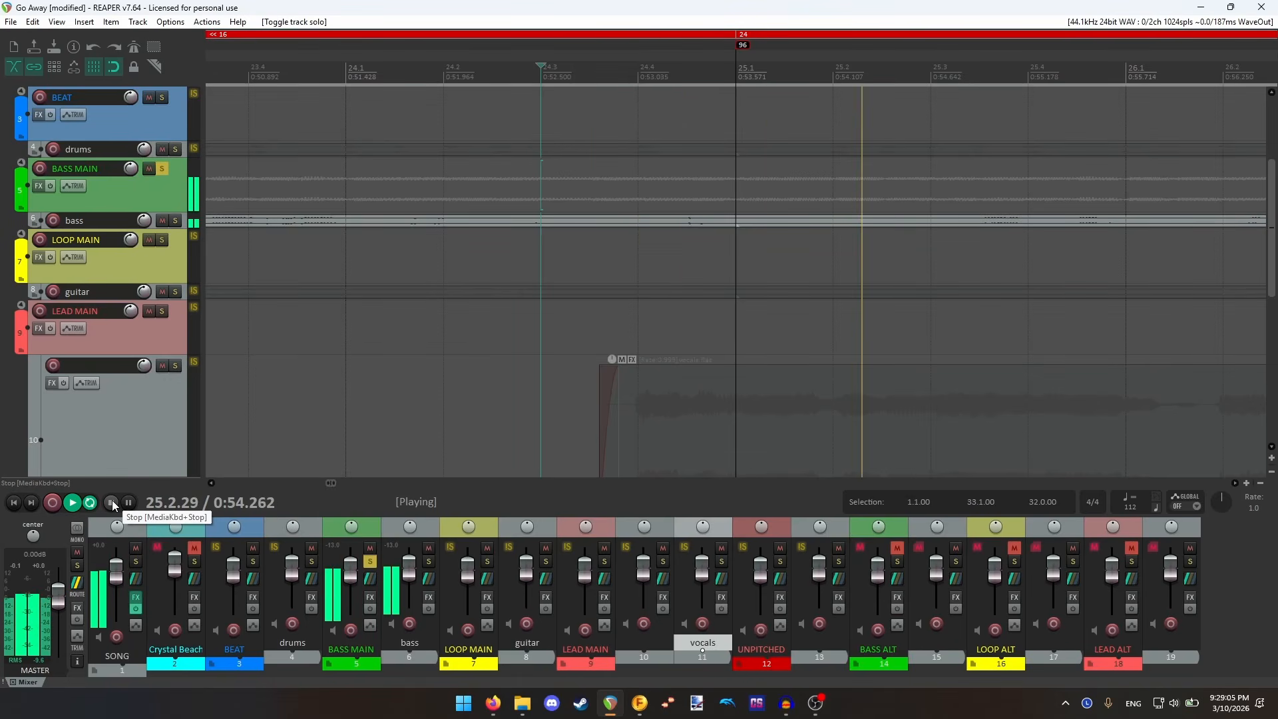
left_click(112, 502)
- Solo LOOP MAIN instead of BASS MAIN and play from 24.3 across the bar 25 join
left_click(160, 241)
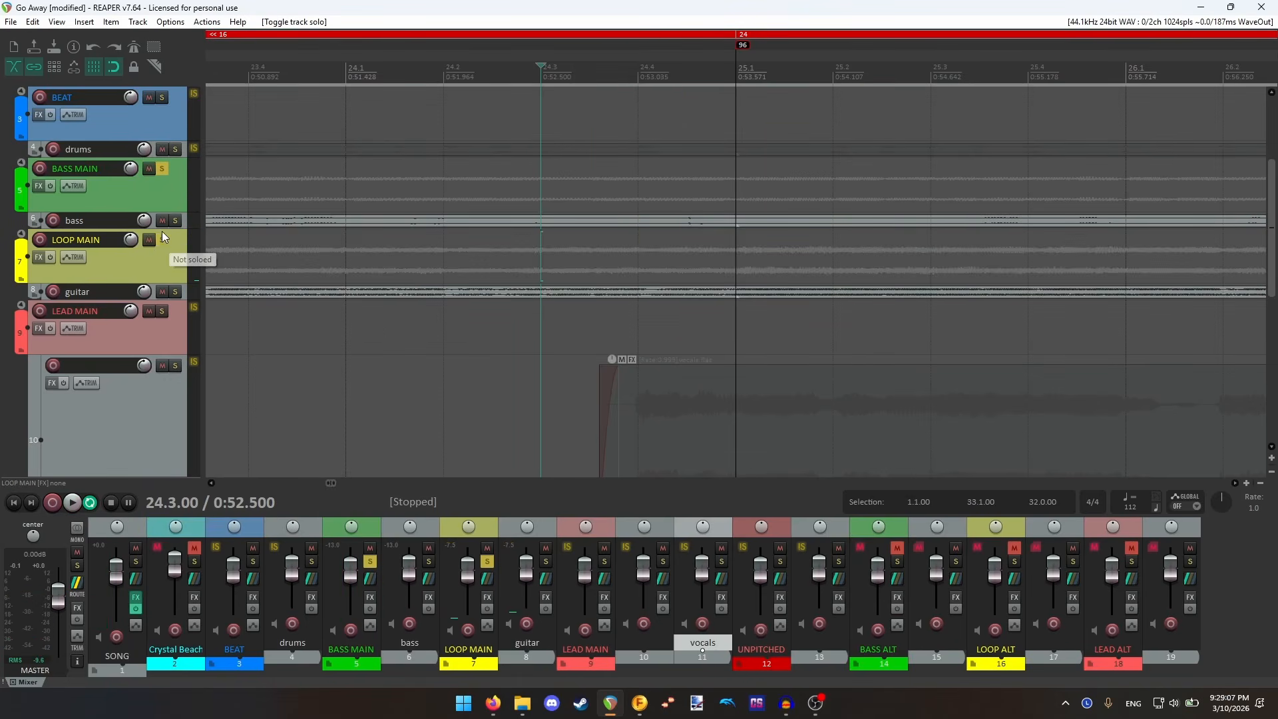
left_click(162, 169)
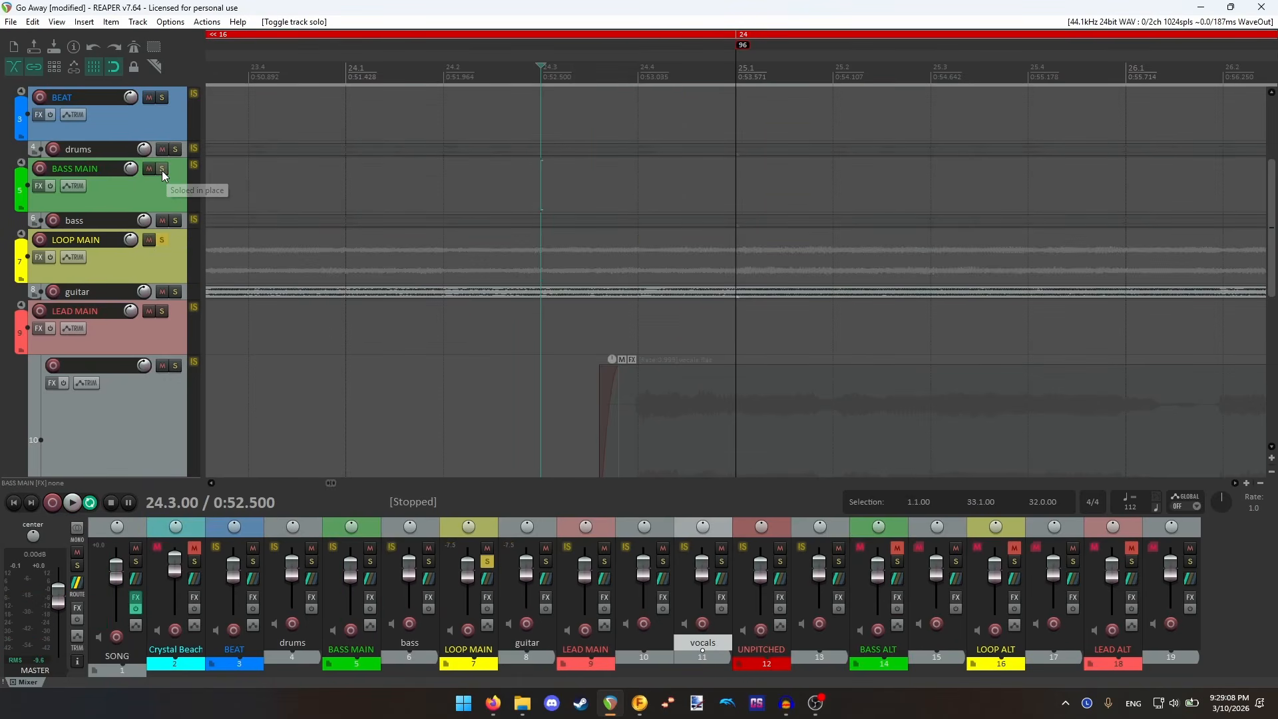
left_click(74, 502)
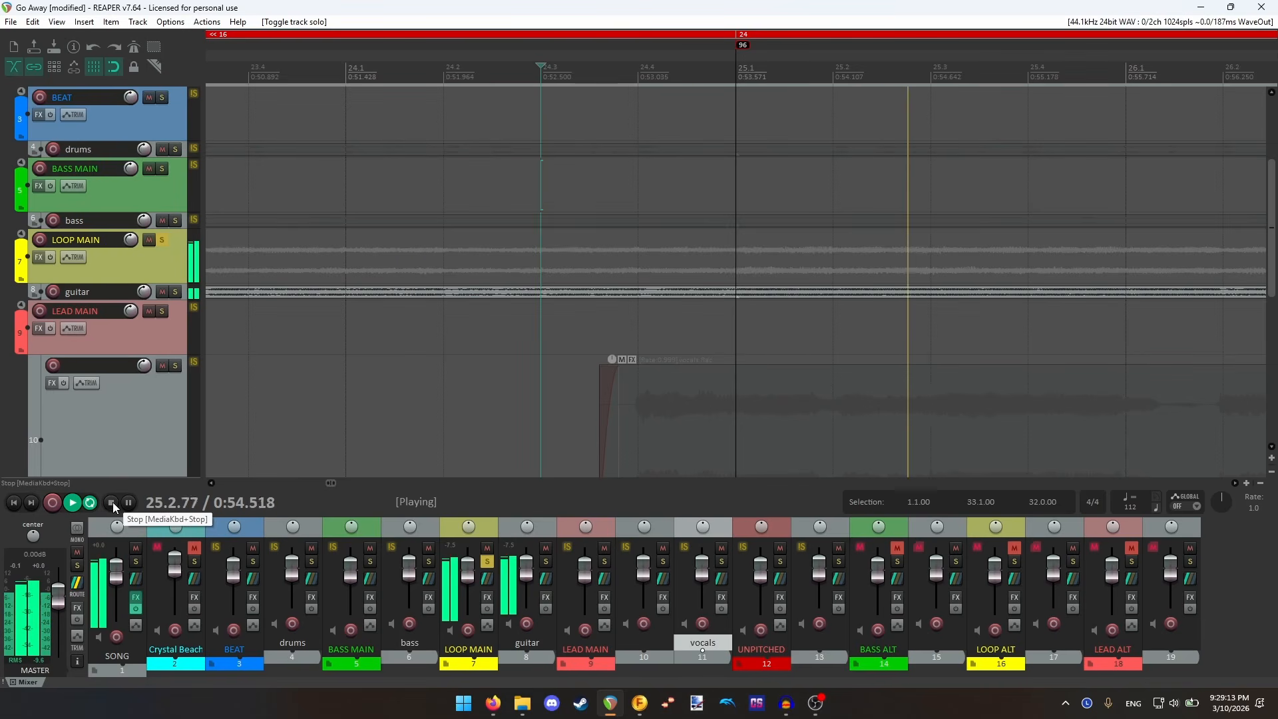
left_click(113, 501)
- Unsolo LOOP MAIN and enlarge the bass and guitar tracks around the join at 25.1
key("]")
key("=")
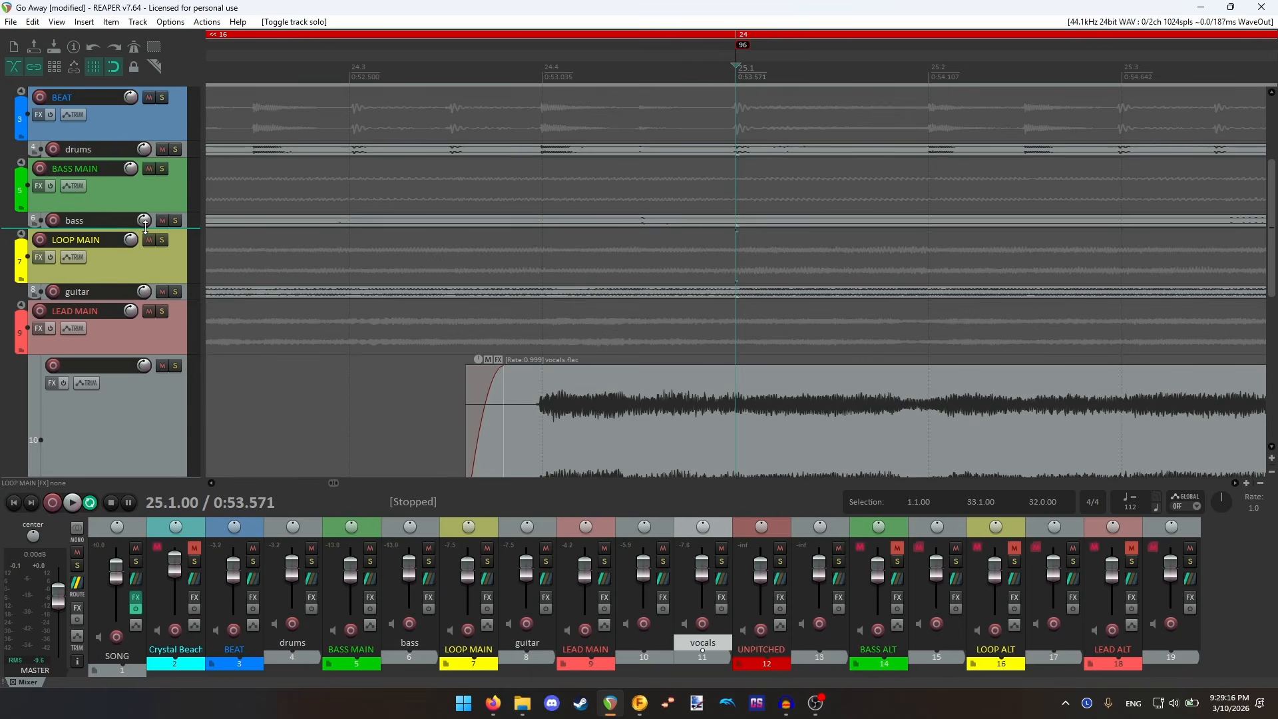
left_click_drag(145, 227, 145, 366)
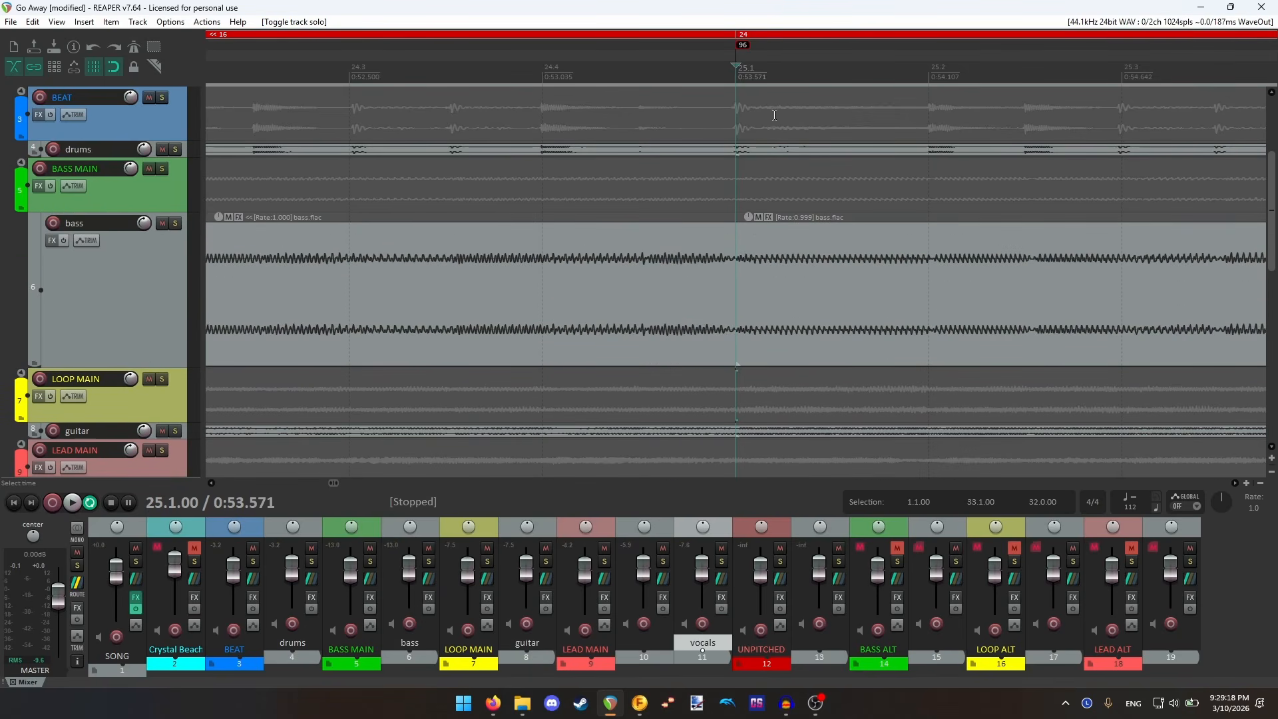
scroll(153, 266, "down", 3)
left_click_drag(137, 301, 137, 408)
- With snapping off, extend the starts of the second bass and guitar items slightly before bar 25 to crossfade with the preceding items
left_click_drag(801, 149, 741, 351)
scroll(767, 270, "up", 3)
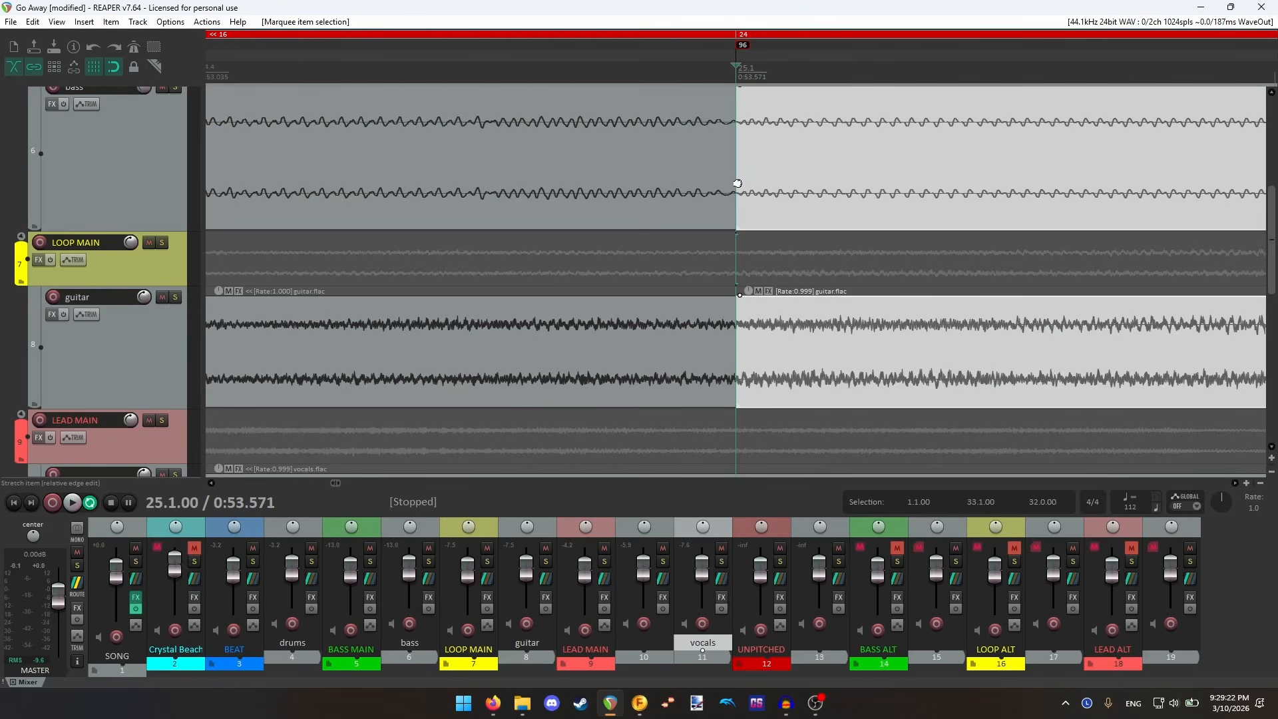
key("alt+s")
mouse_move(739, 189)
left_mouse_down()
mouse_move(712, 191)
mouse_move(728, 193)
left_mouse_up()
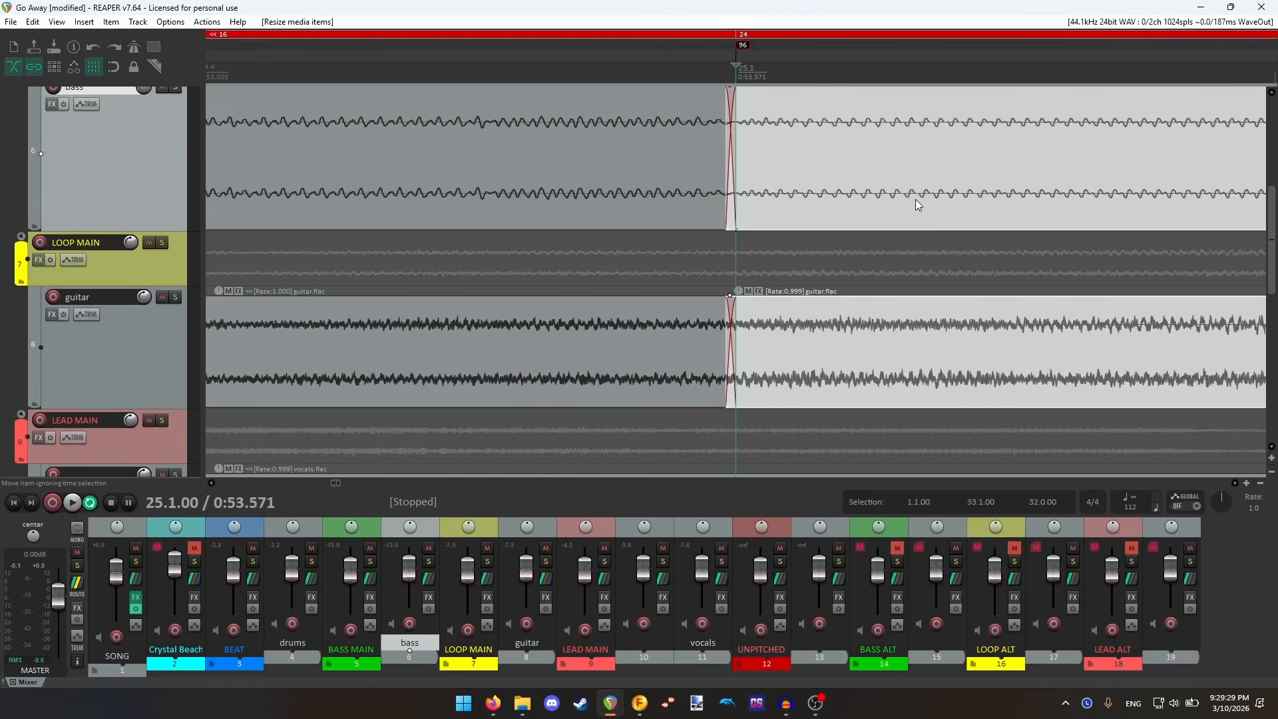
- Play the soloed BASS MAIN group from 24.3 to check the new bass crossfade at bar 25
scroll(797, 226, "down", 5)
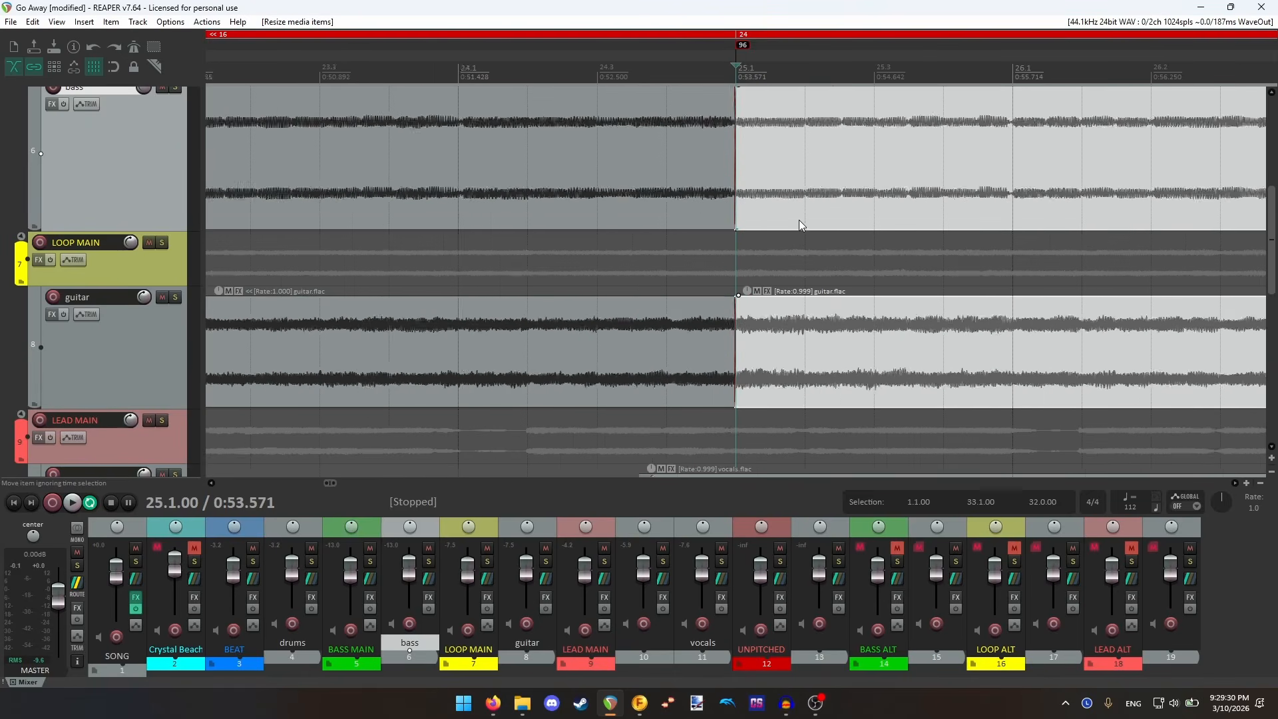
left_click(659, 66)
scroll(171, 149, "up", 2)
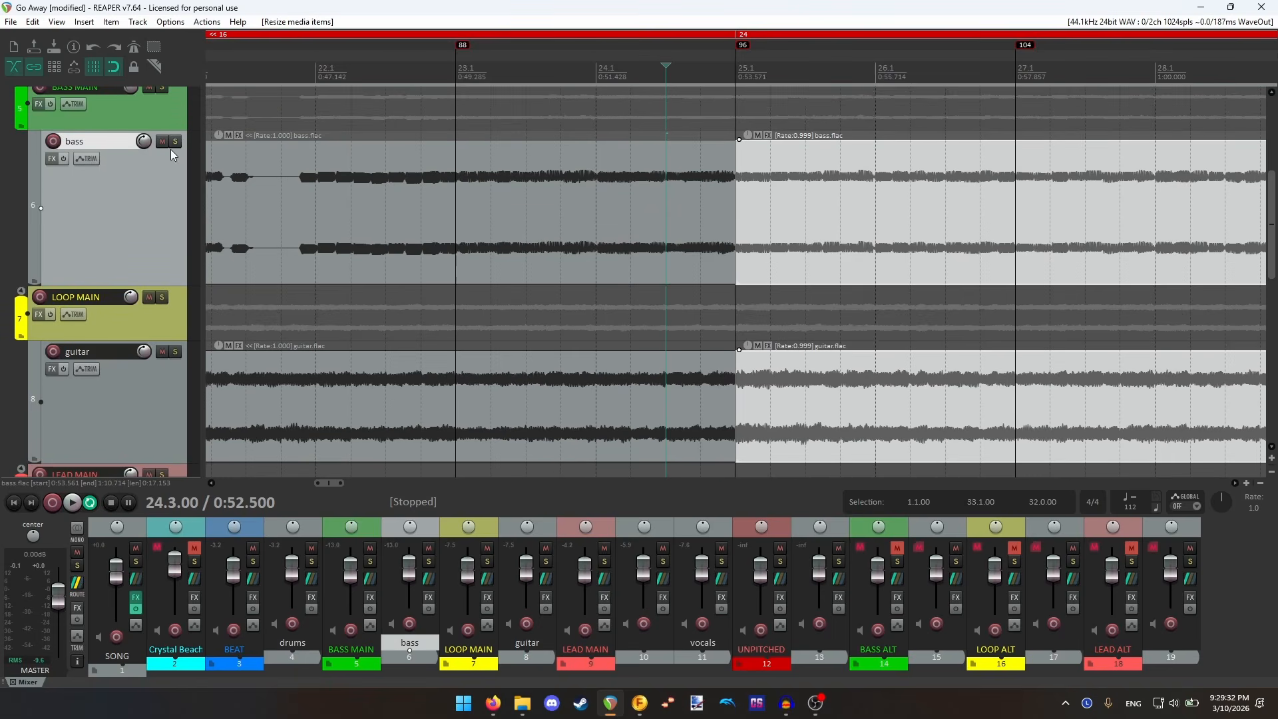
left_click(164, 90)
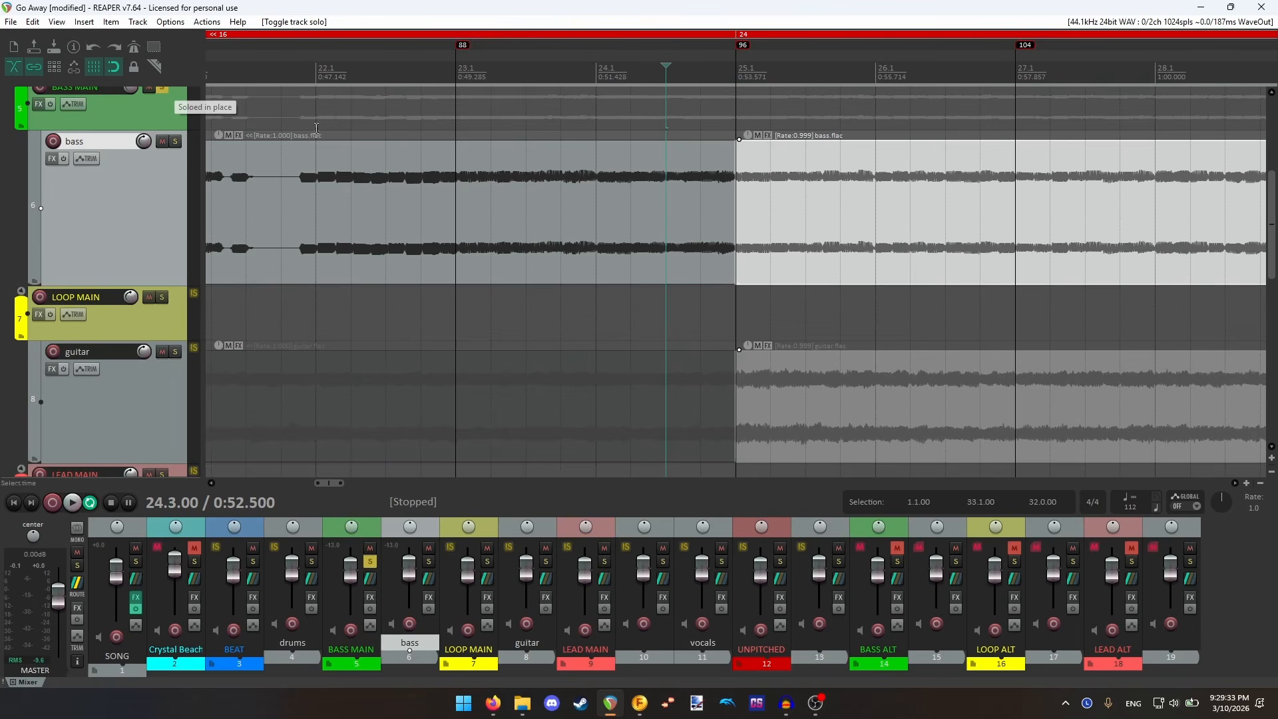
left_click(72, 503)
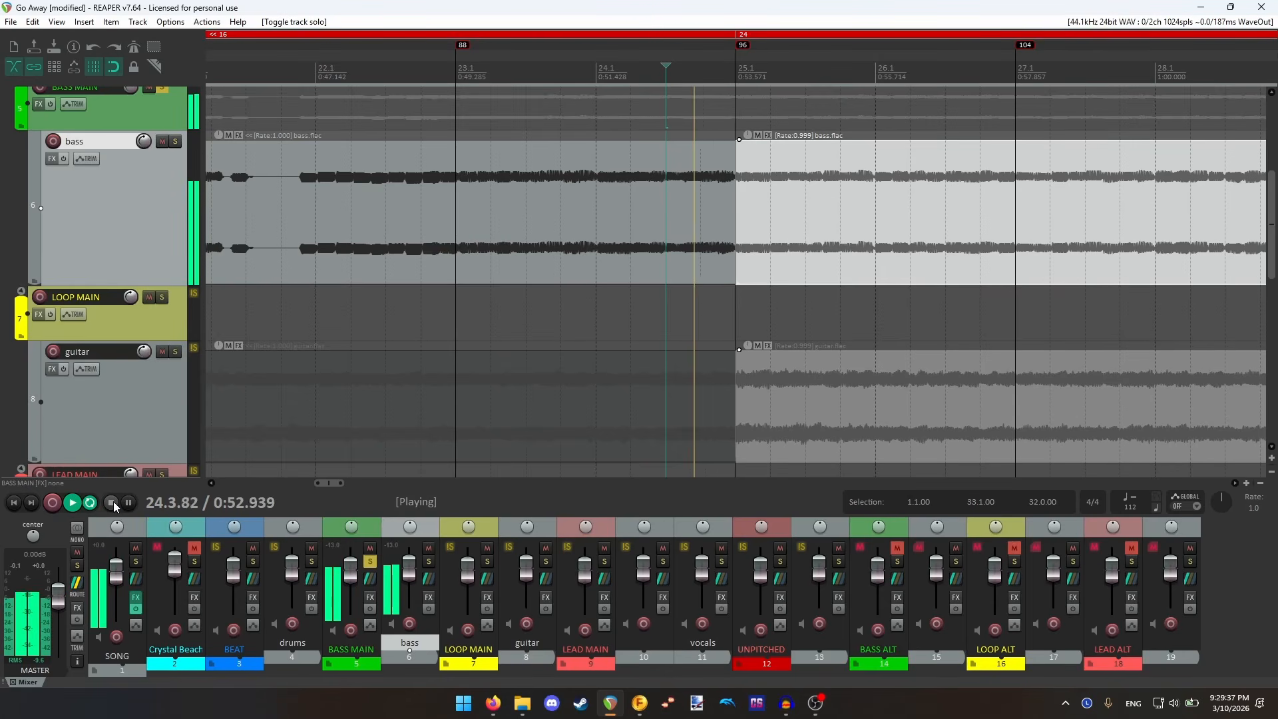
left_click(111, 503)
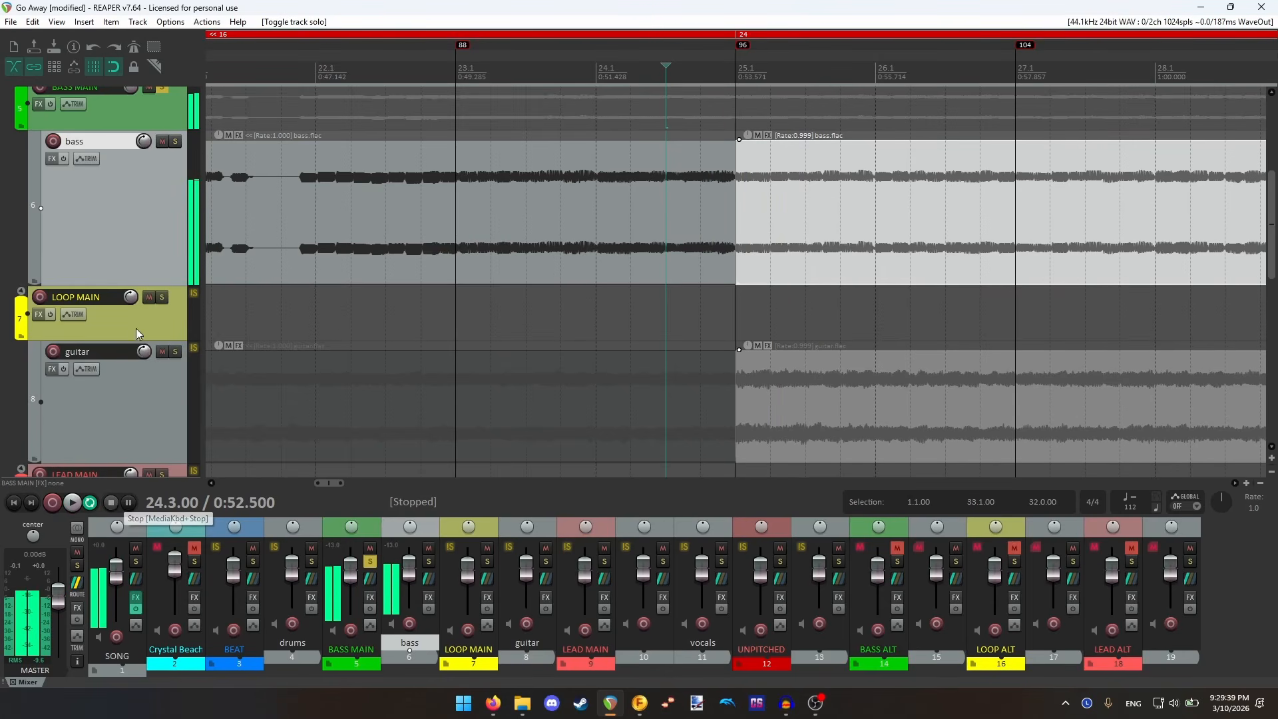
- Switch the solo to LOOP MAIN, play the guitar crossfade from 24.3, and unsolo the group
left_click(162, 88)
left_click(161, 296)
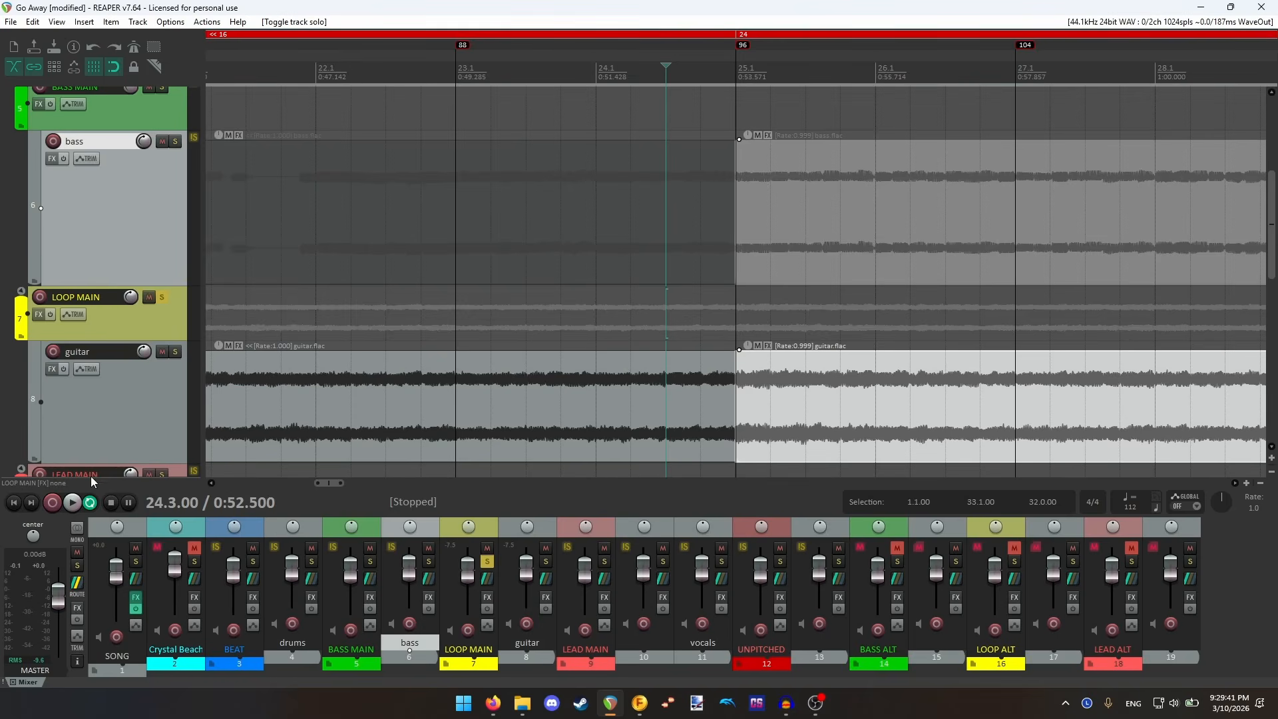
key("space")
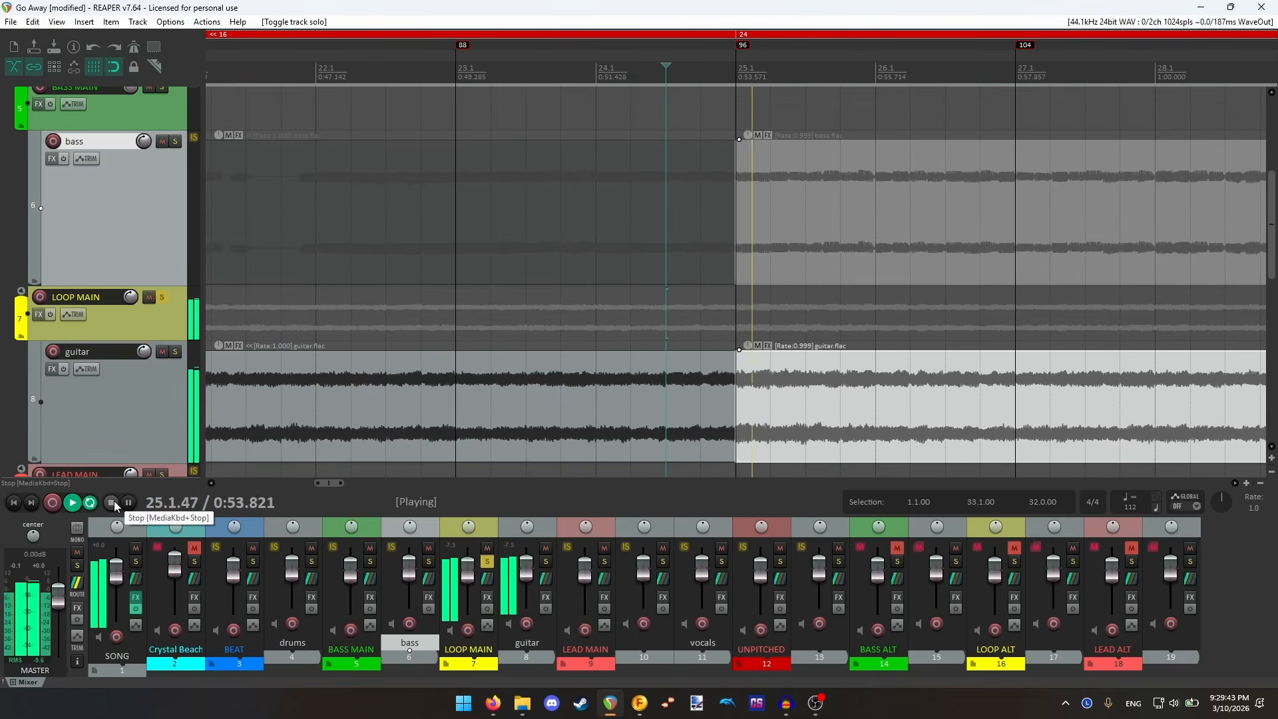
left_click(112, 503)
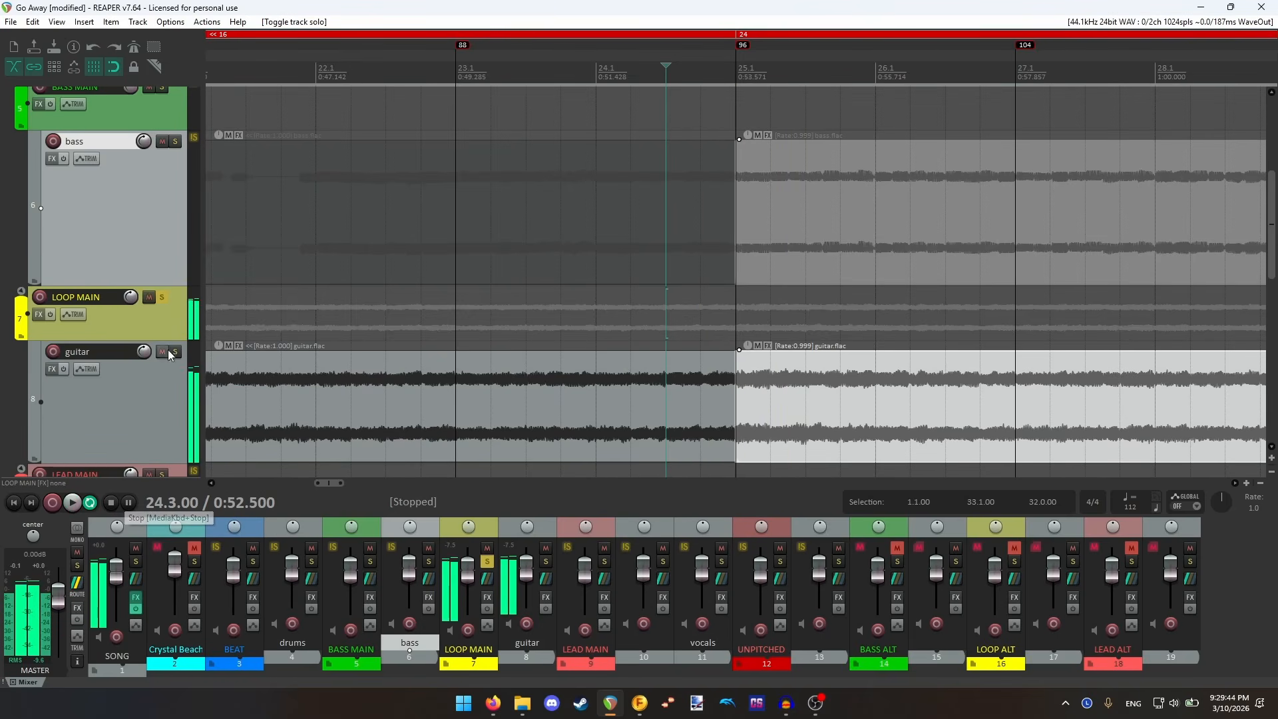
left_click(163, 297)
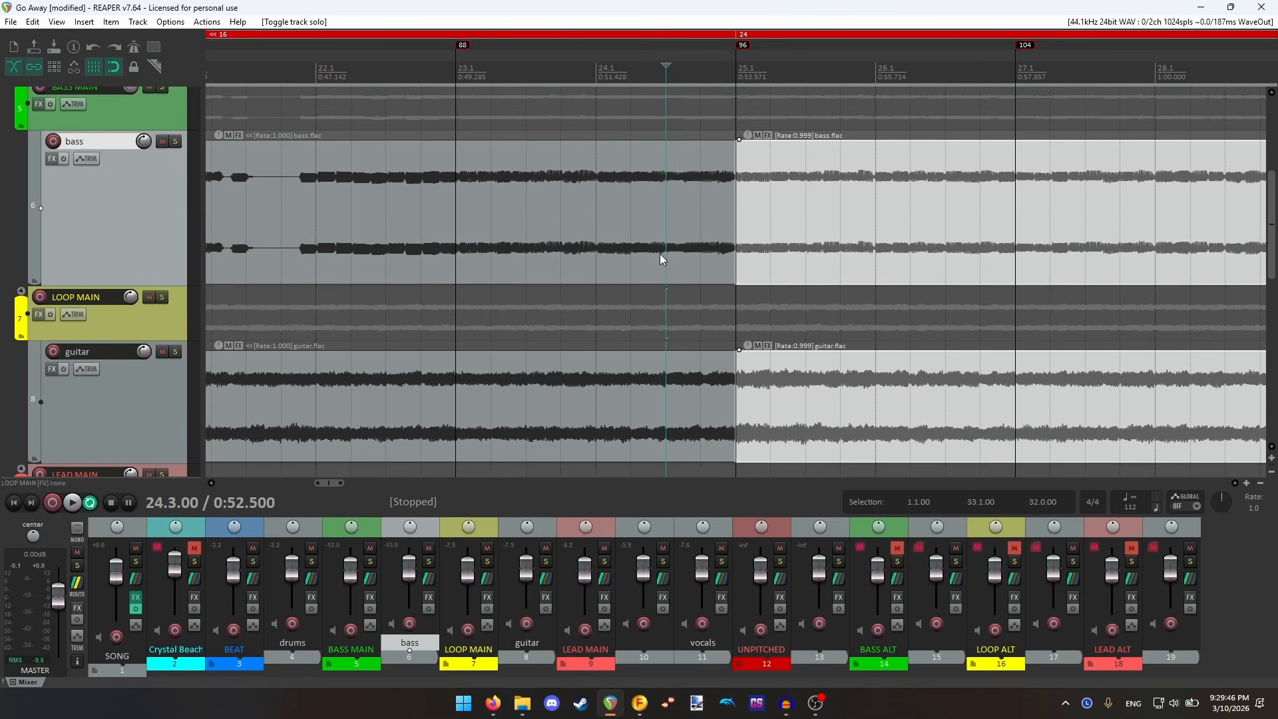
- Examine the bass and guitar crossfades at bar 25 up close and in the wider arrangement
left_click(737, 76)
scroll(738, 185, "up", 6)
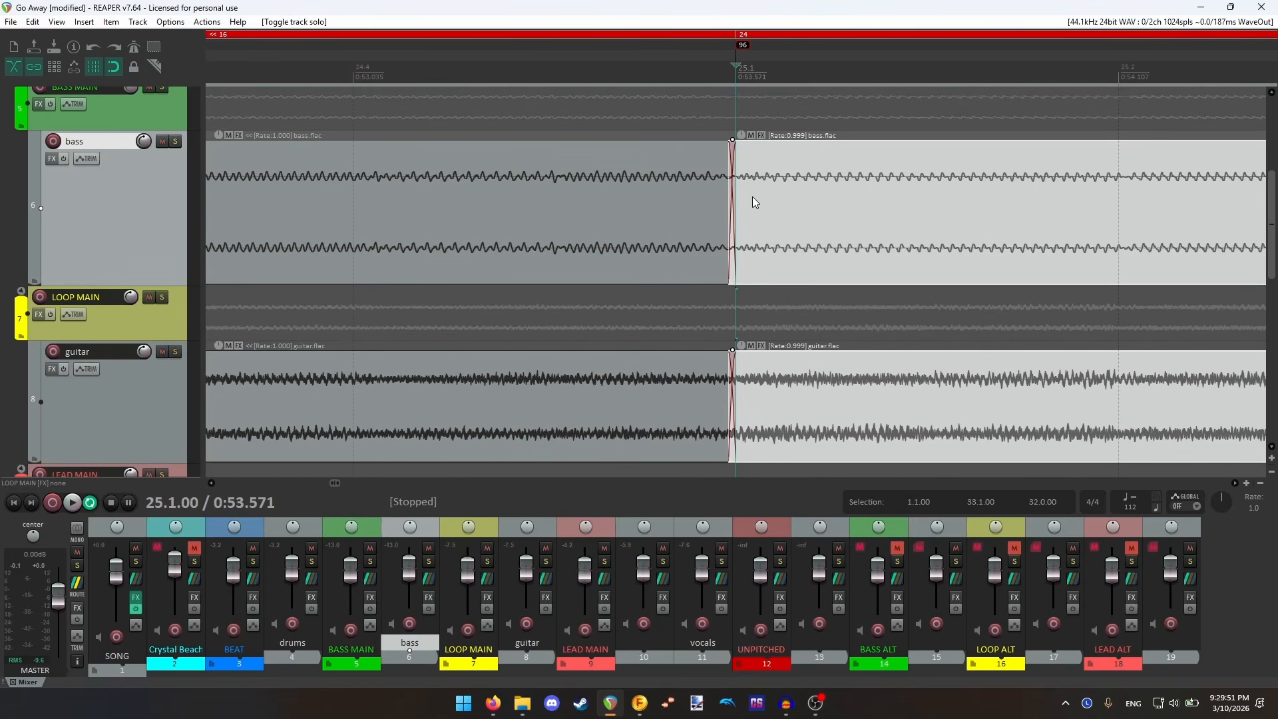
scroll(800, 224, "down", 4)
scroll(800, 219, "down", 4)
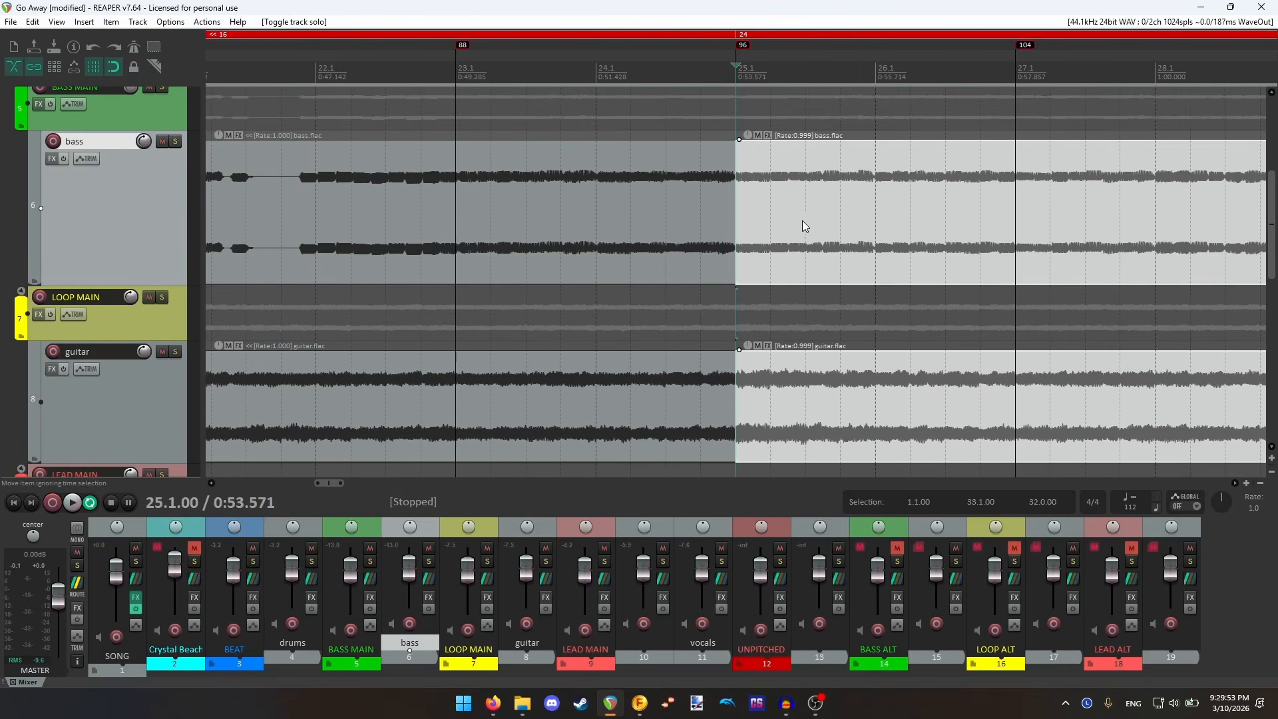
scroll(932, 187, "down", 2)
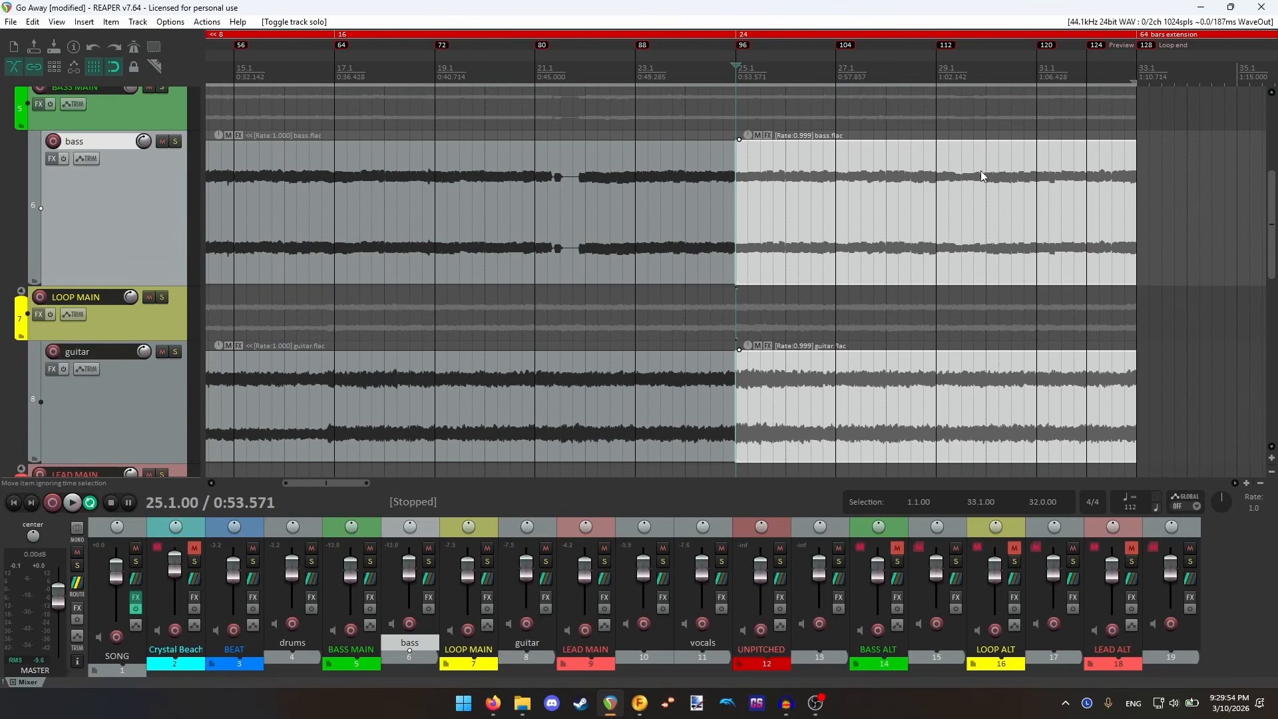
- Collapse the bass and guitar tracks to minimum height
left_click(1102, 71)
scroll(1102, 71, "up", 2)
scroll(121, 248, "up", 3)
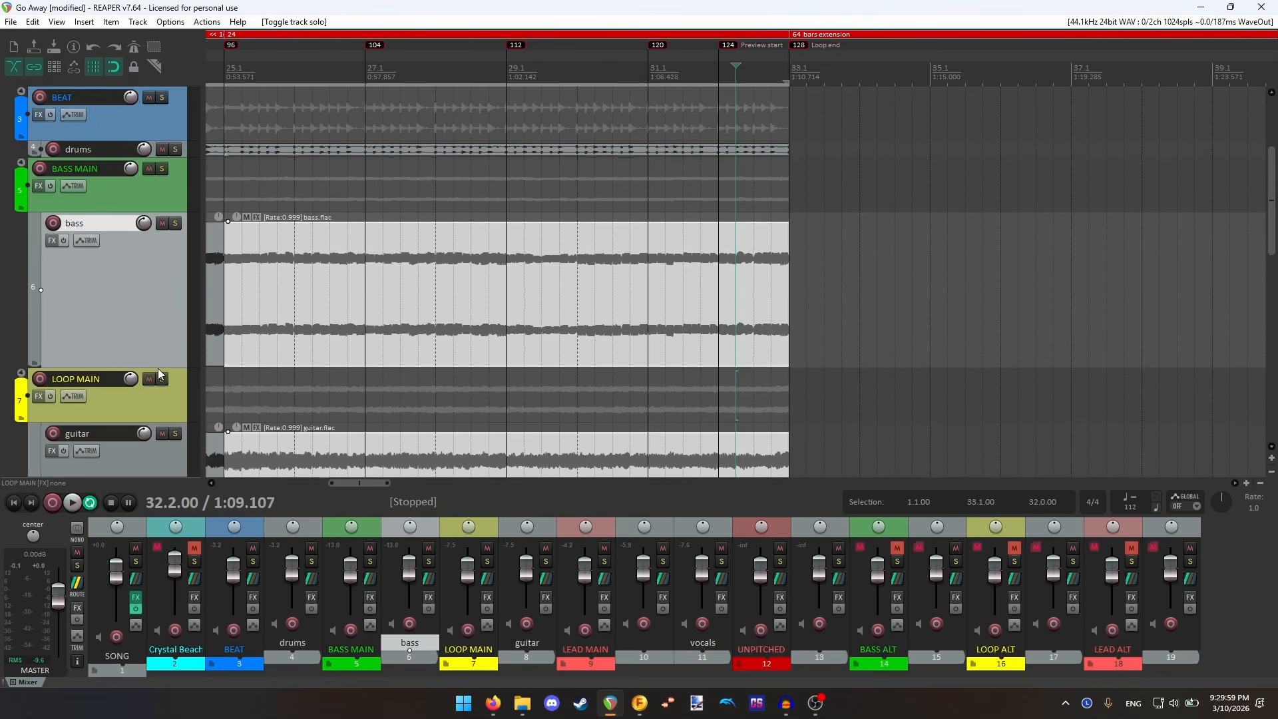
left_click_drag(158, 367, 161, 229)
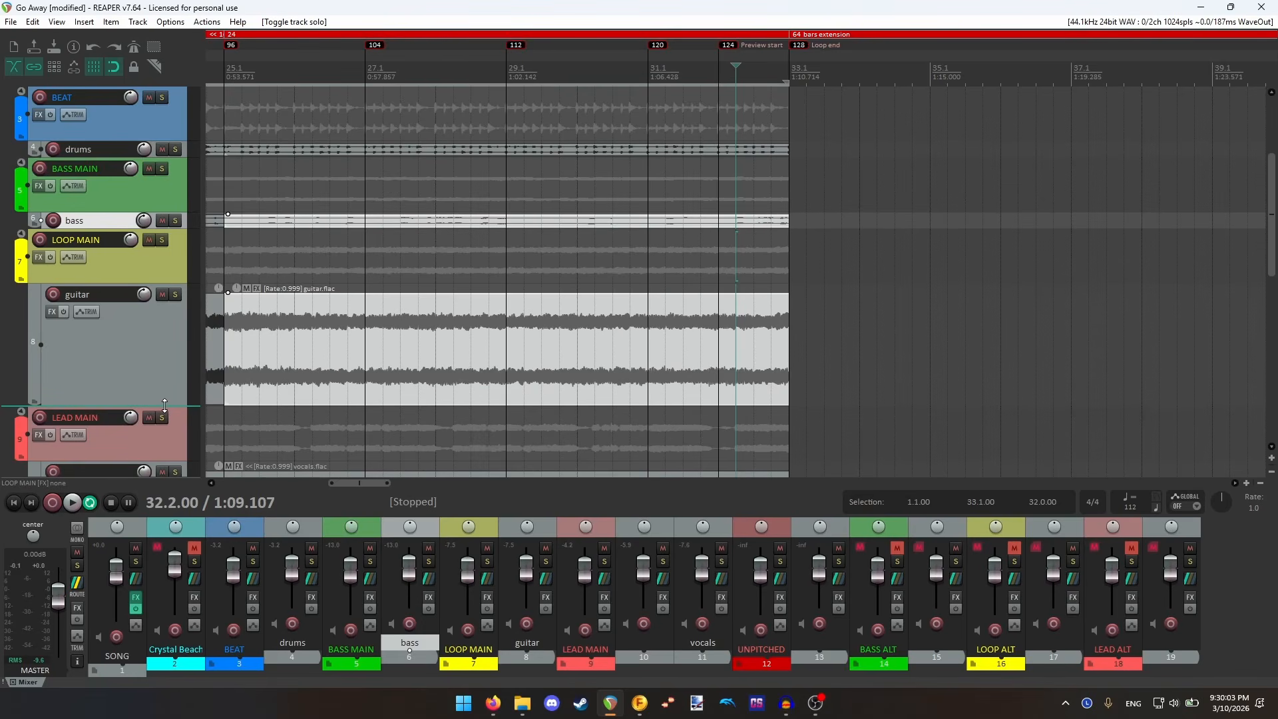
left_click_drag(165, 406, 165, 303)
- Try adding short fade-outs to the drums, bass and guitar items at the loop end, bar 33
left_click(790, 75)
scroll(792, 153, "up", 6)
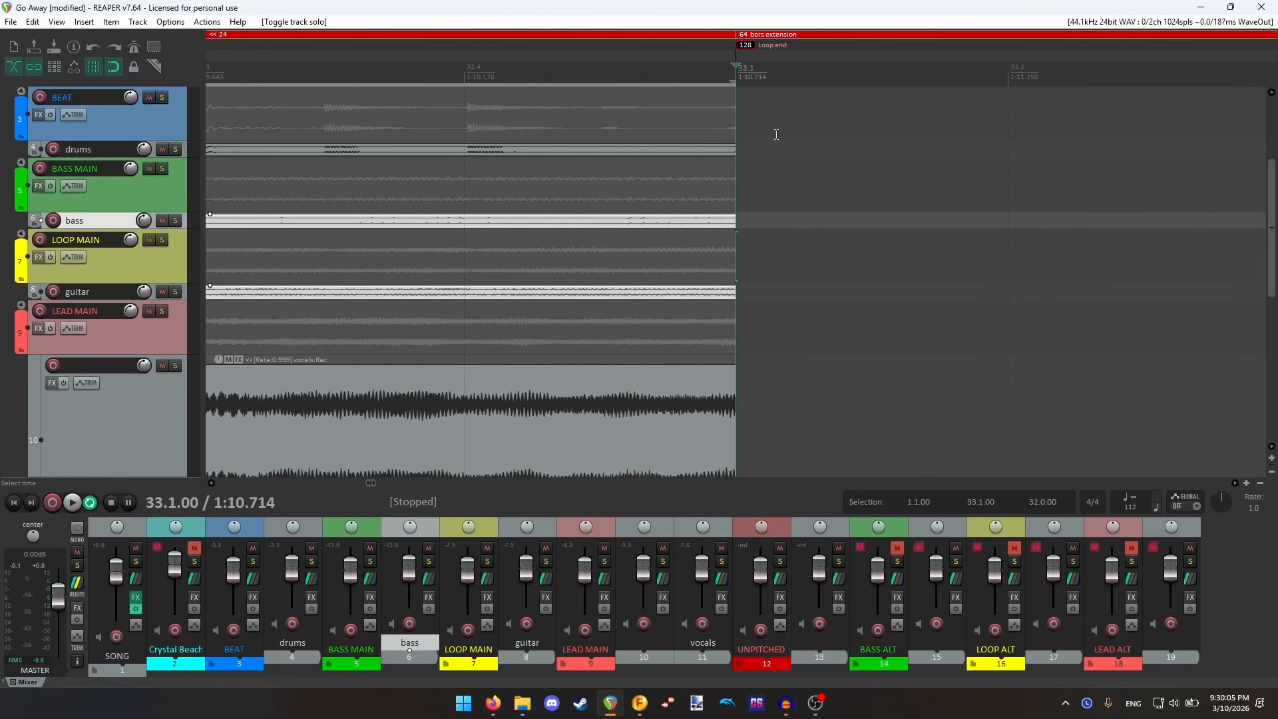
left_click_drag(774, 133, 717, 307)
scroll(725, 220, "up", 3)
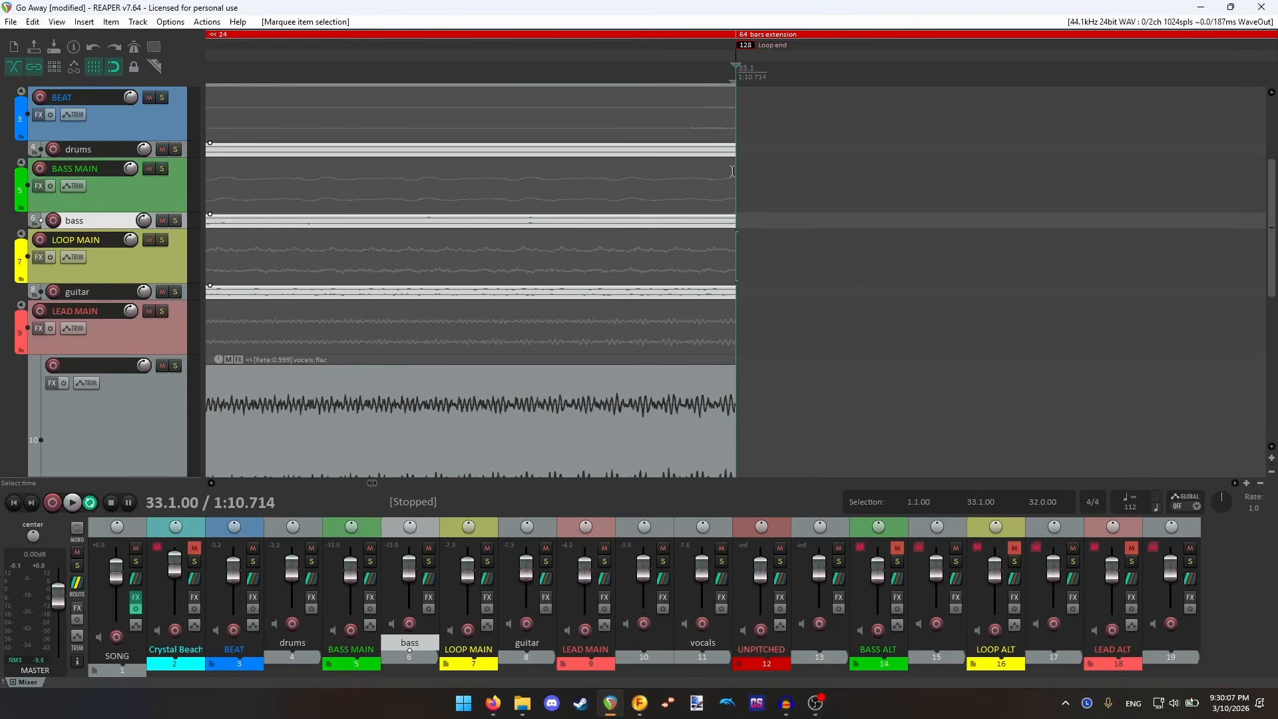
scroll(737, 153, "up", 3)
left_click_drag(733, 147, 626, 147)
- Try adding short fade-ins to the drums, bass and guitar items at the loop start, bar 1
scroll(626, 148, "down", 10)
scroll(419, 195, "down", 5)
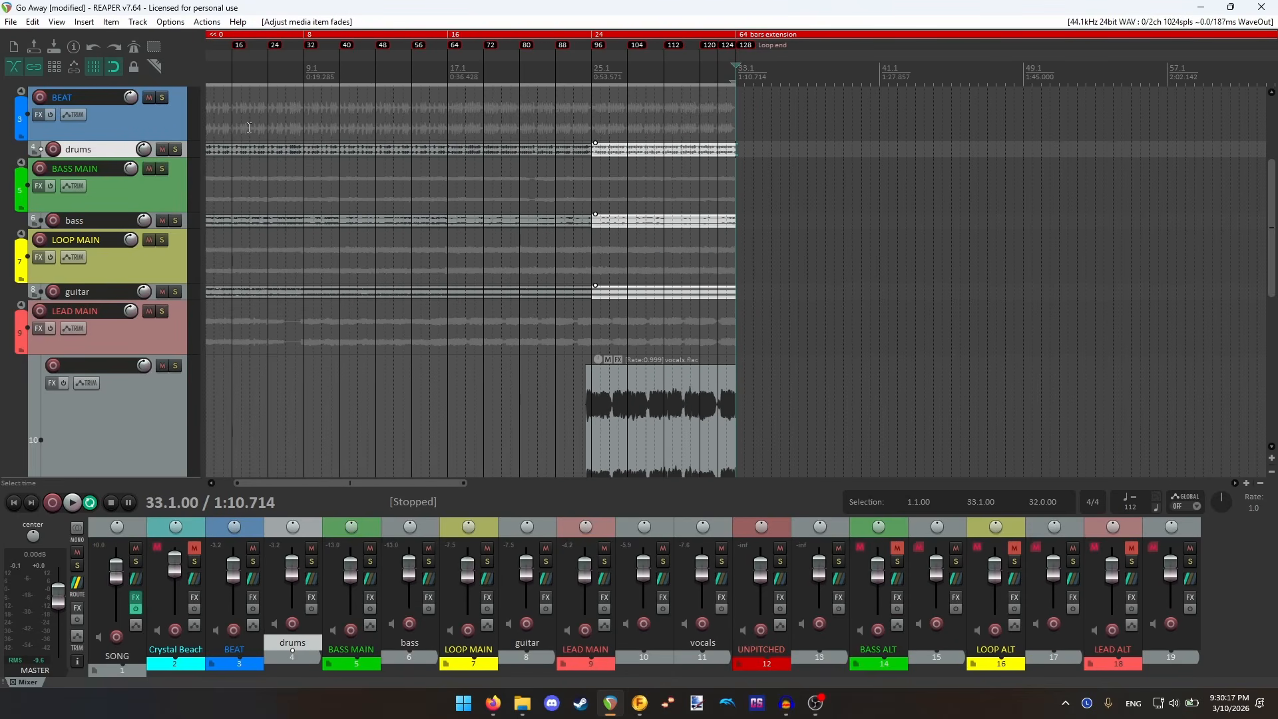
left_click(219, 71)
scroll(491, 209, "up", 15)
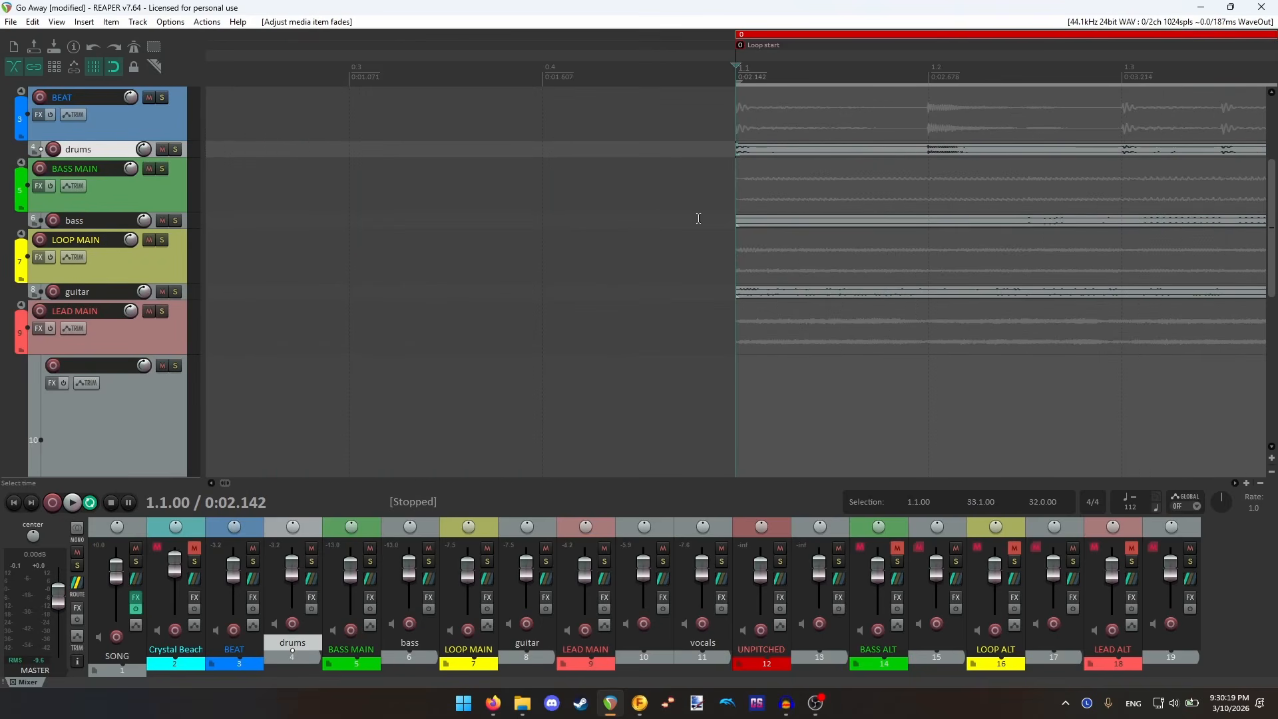
left_click_drag(773, 136, 735, 298)
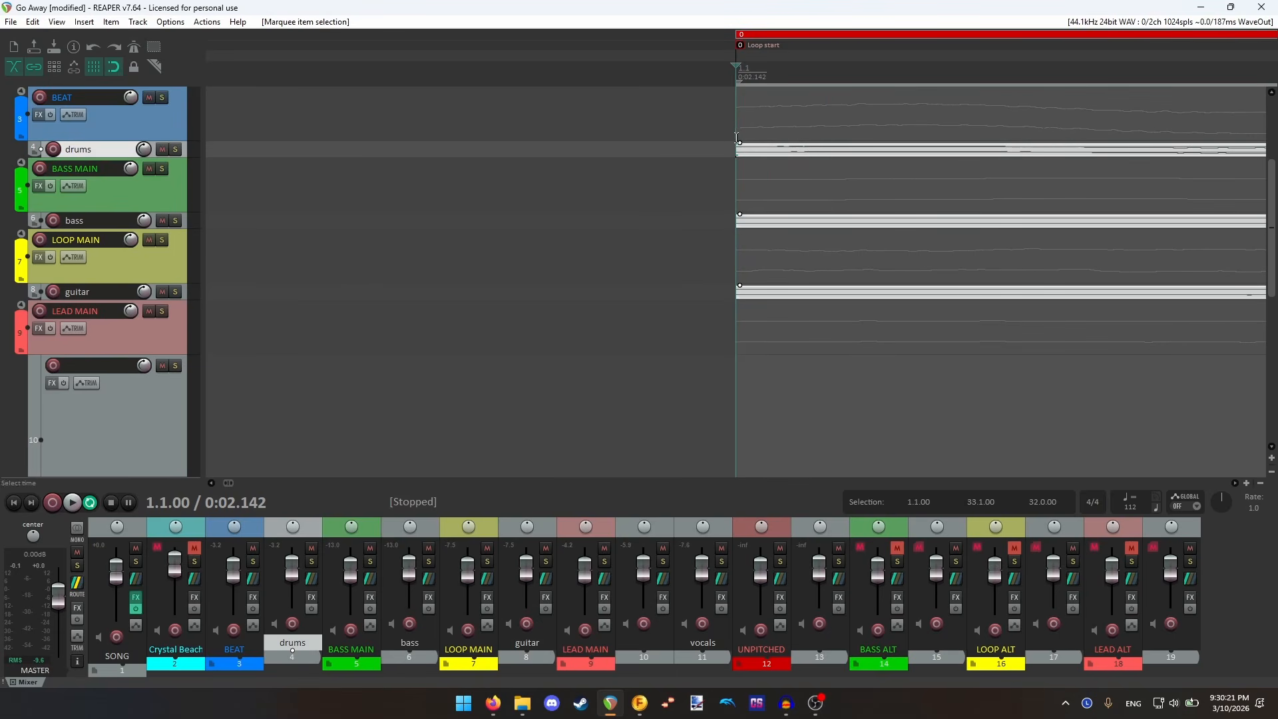
left_click_drag(736, 146, 1164, 194)
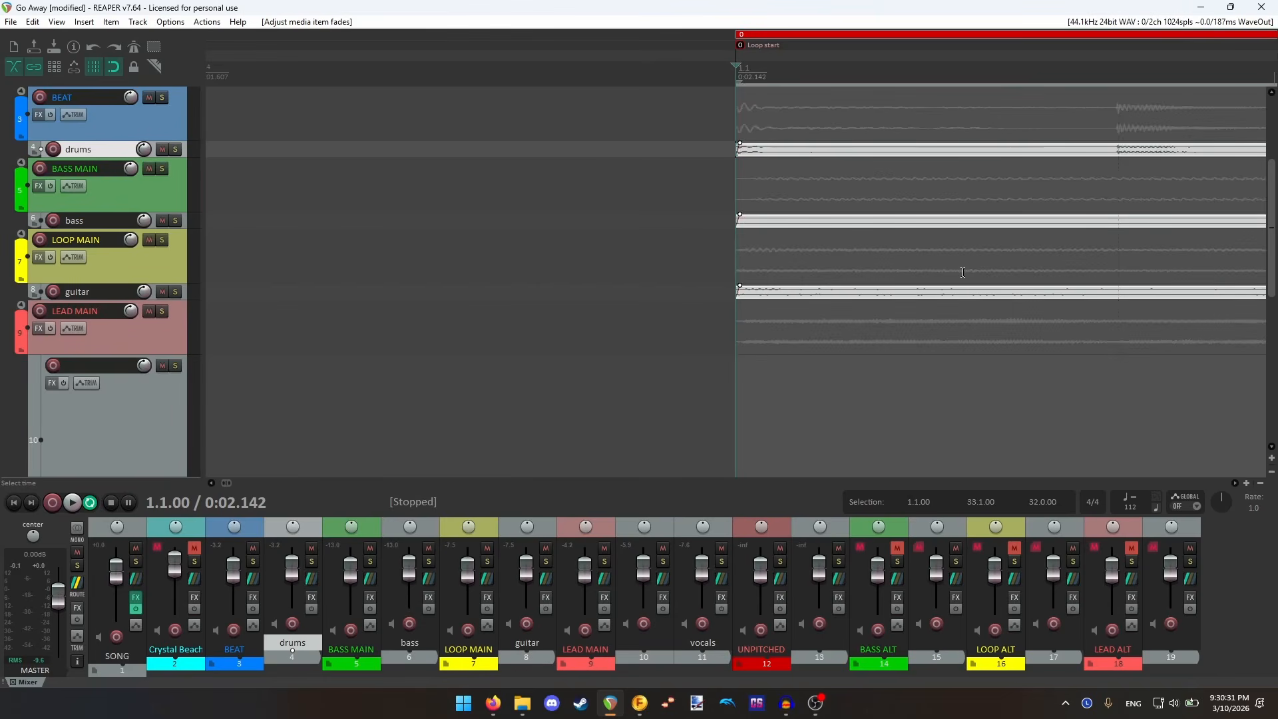
- Undo the fades on the drums, bass and guitar items at the loop start and loop end
scroll(956, 265, "down", 8)
scroll(965, 192, "down", 4)
left_click(790, 80)
scroll(790, 80, "up", 15)
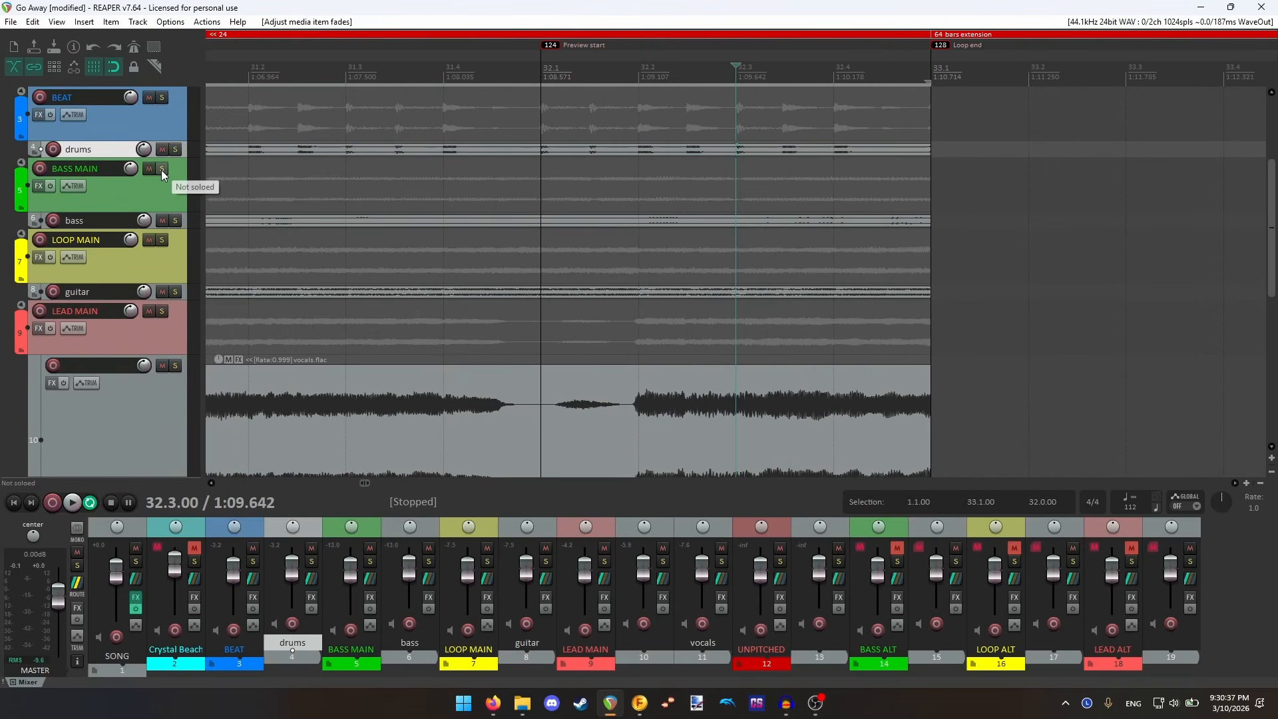
key("ctrl+z")
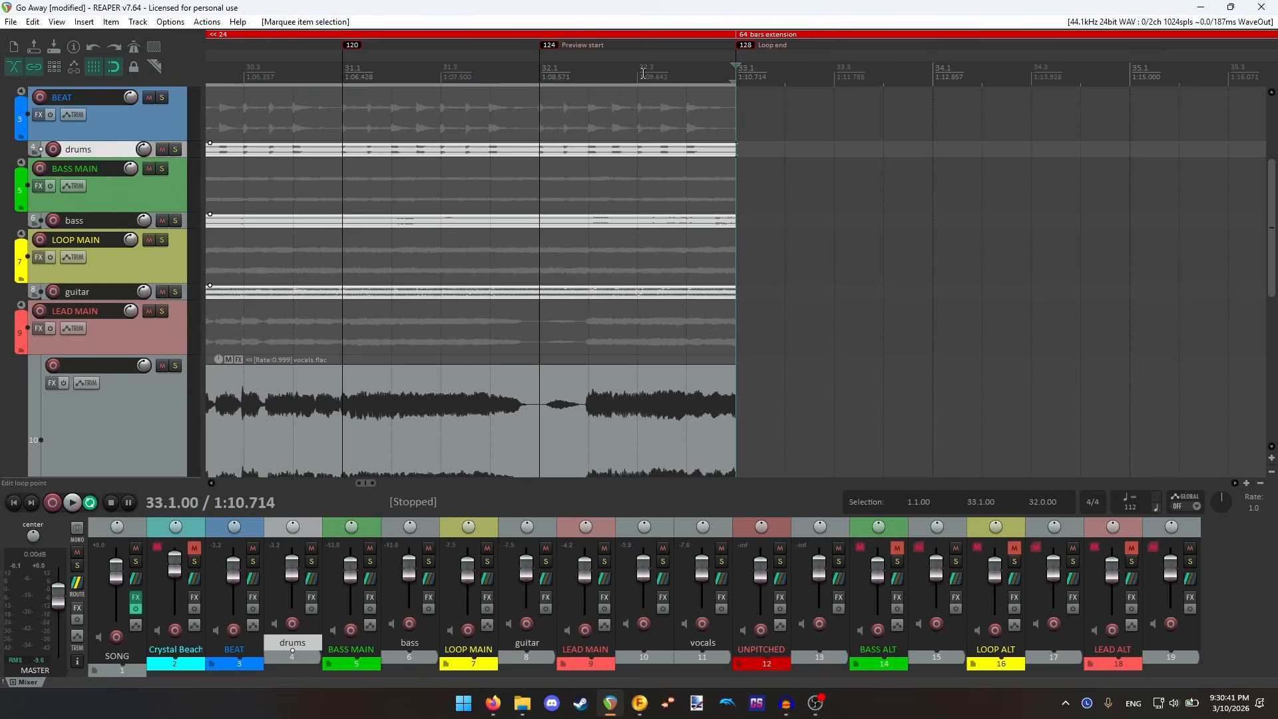
- Solo BASS MAIN and play from 32.3 through the loop point back to bar 1
left_click(643, 74)
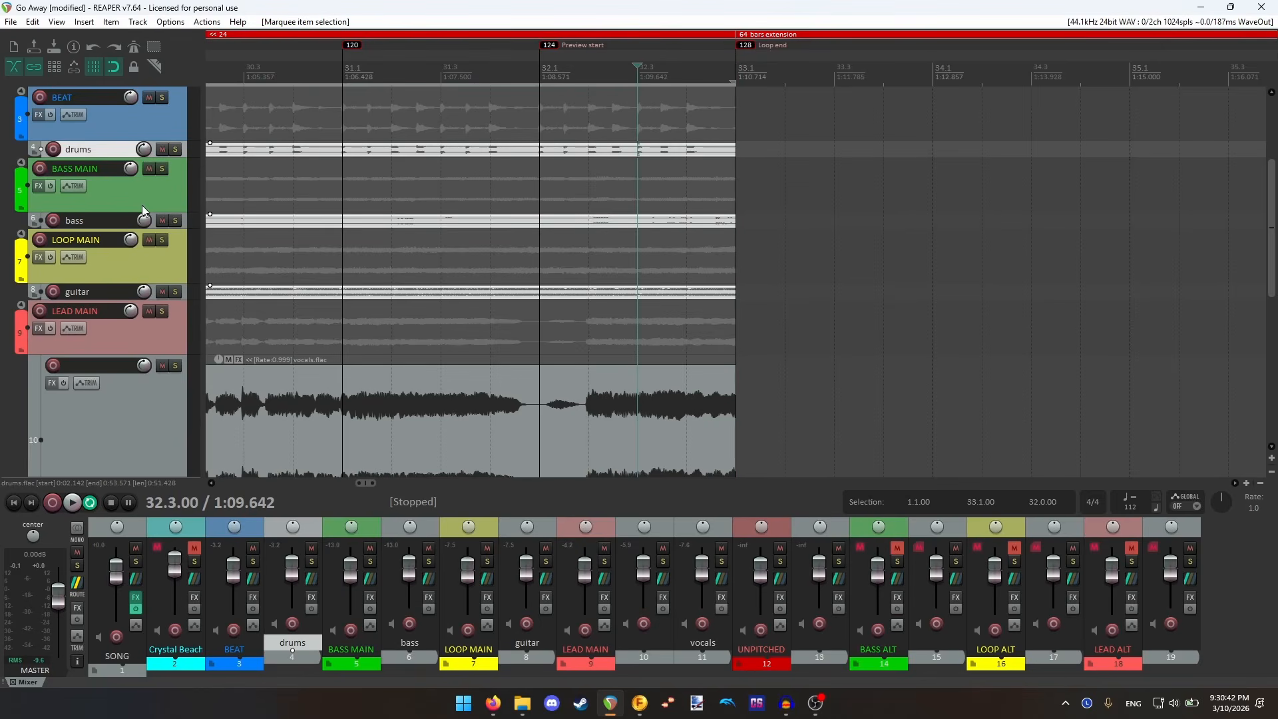
left_click(161, 169)
left_click(71, 503)
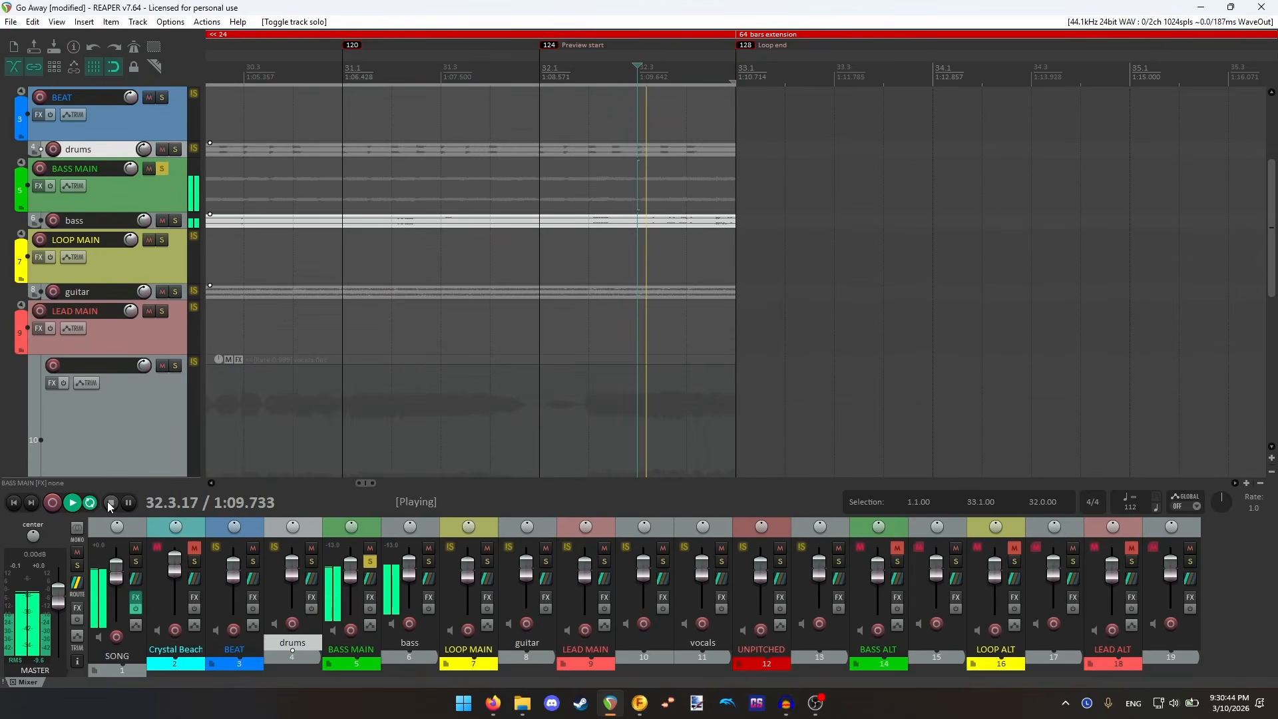
left_click(109, 501)
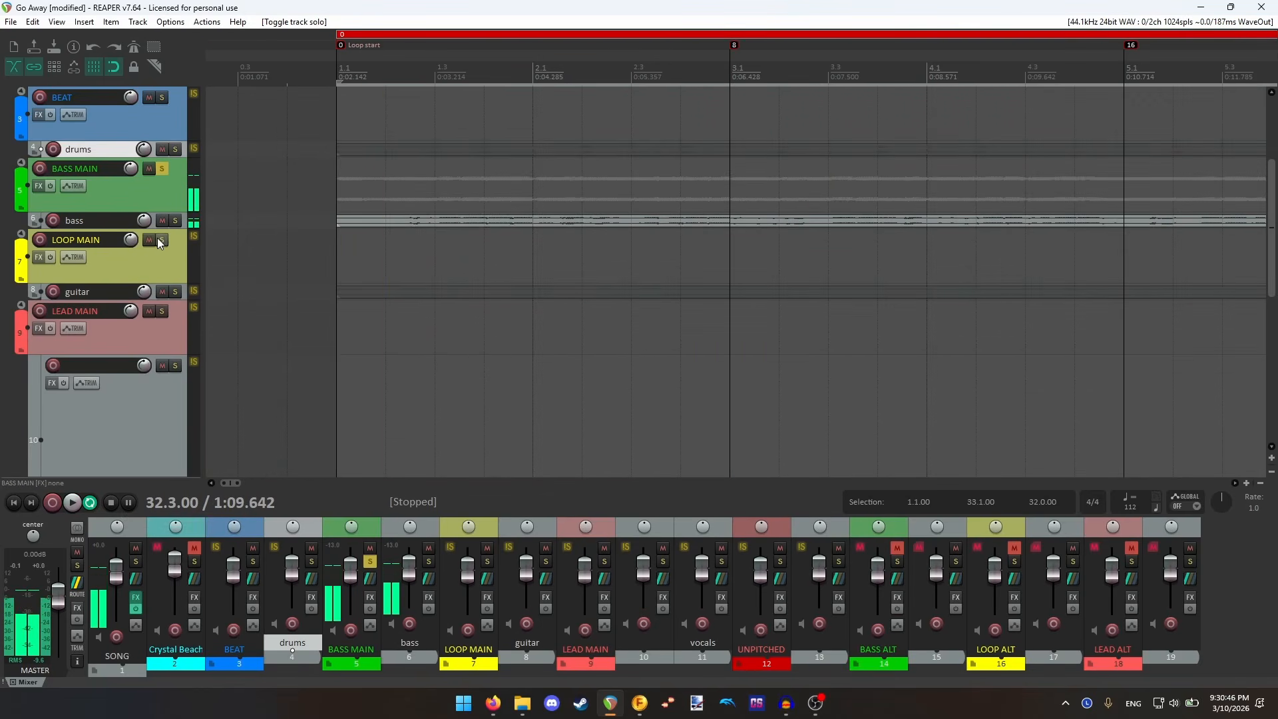
- Solo LOOP MAIN instead of BASS MAIN and play from 32.3 through the loop point back to bar 1
left_click(162, 240)
left_click(161, 168)
left_click(72, 503)
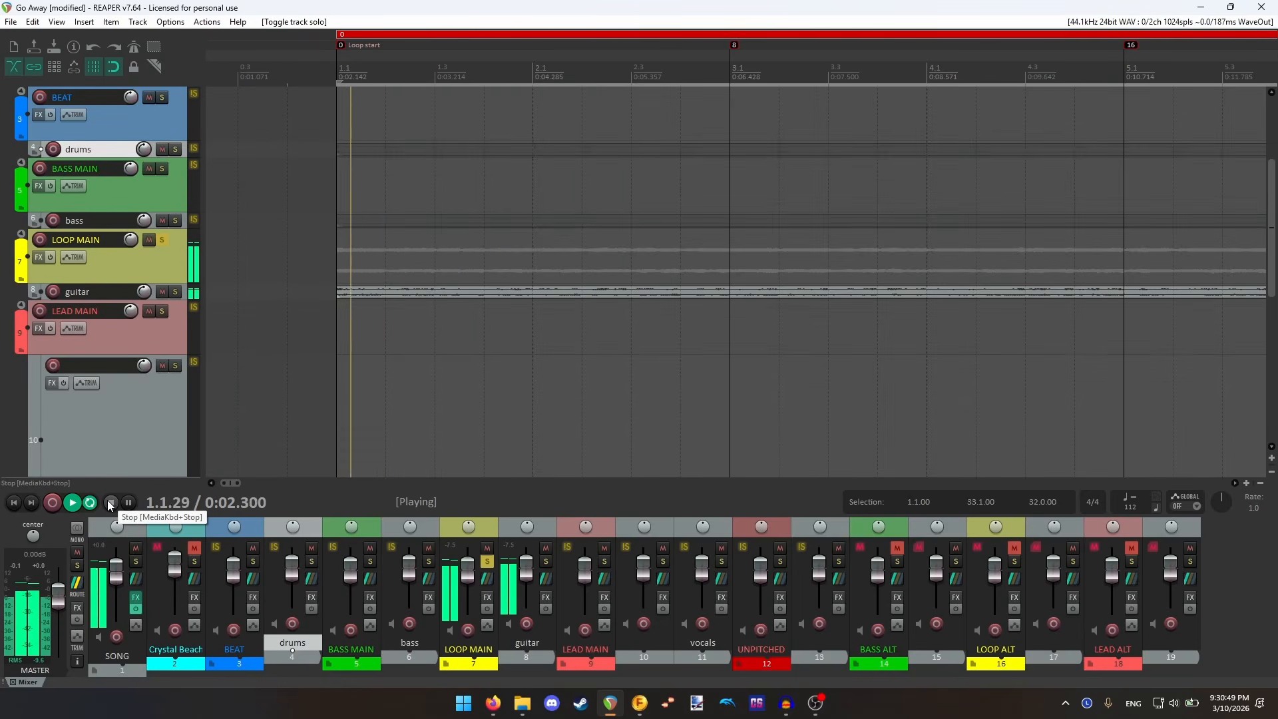
left_click(108, 502)
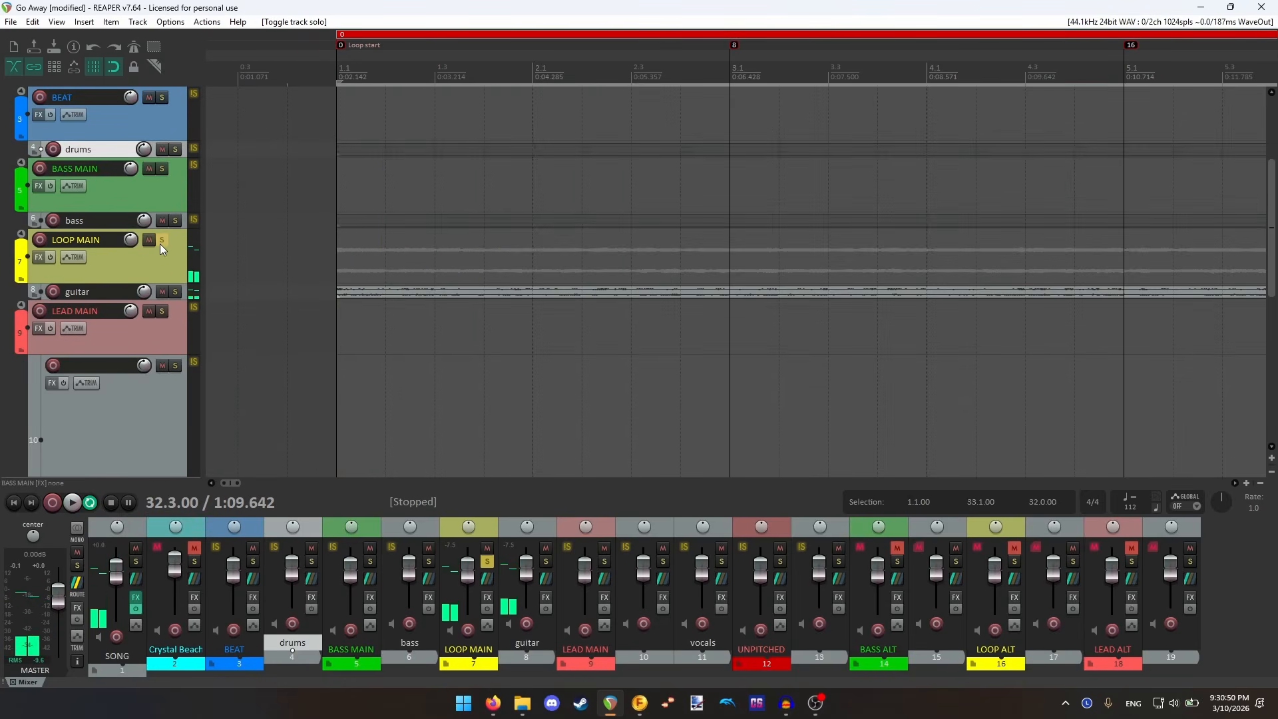
- Add very short fade-ins to the drums, bass and guitar items at the loop start, bar 1
left_click_drag(1034, 158, 1035, 162)
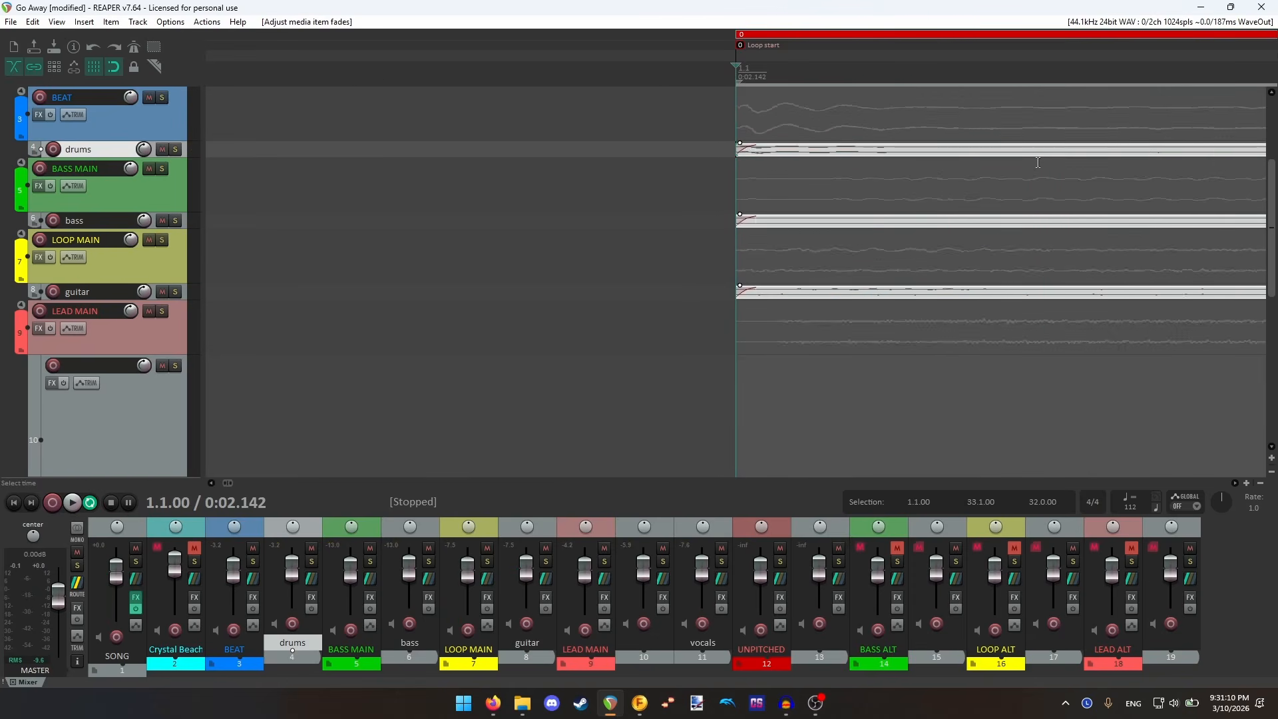
scroll(1023, 165, "down", 10)
scroll(1023, 165, "down", 10)
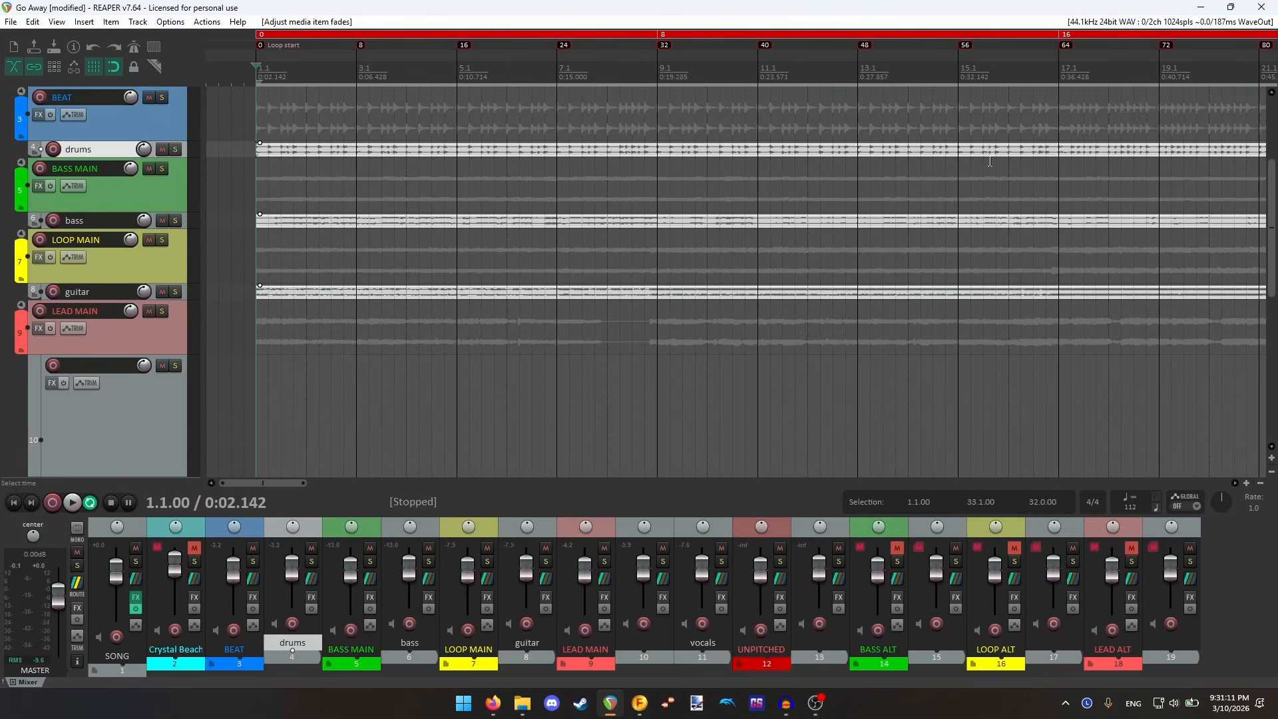
- Solo BASS MAIN and play from 32.3 across the loop point to check the faded bass
left_click(784, 64)
scroll(784, 64, "up", 8)
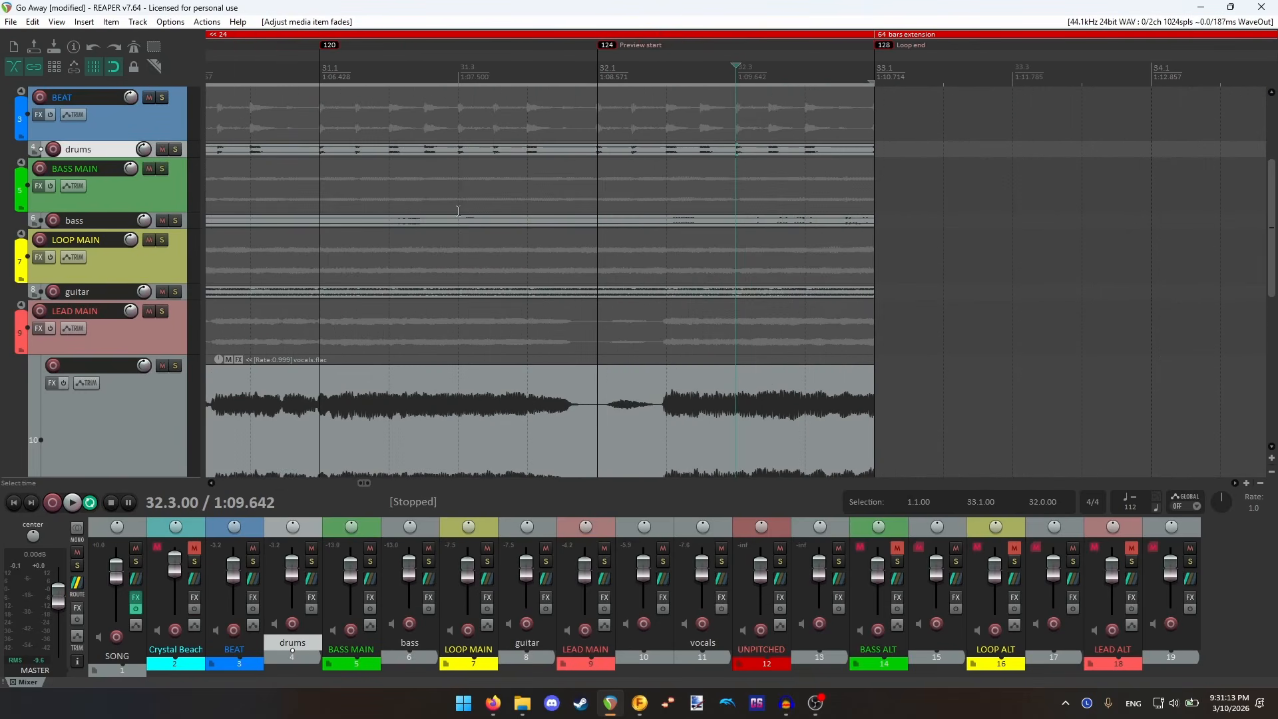
left_click(162, 168)
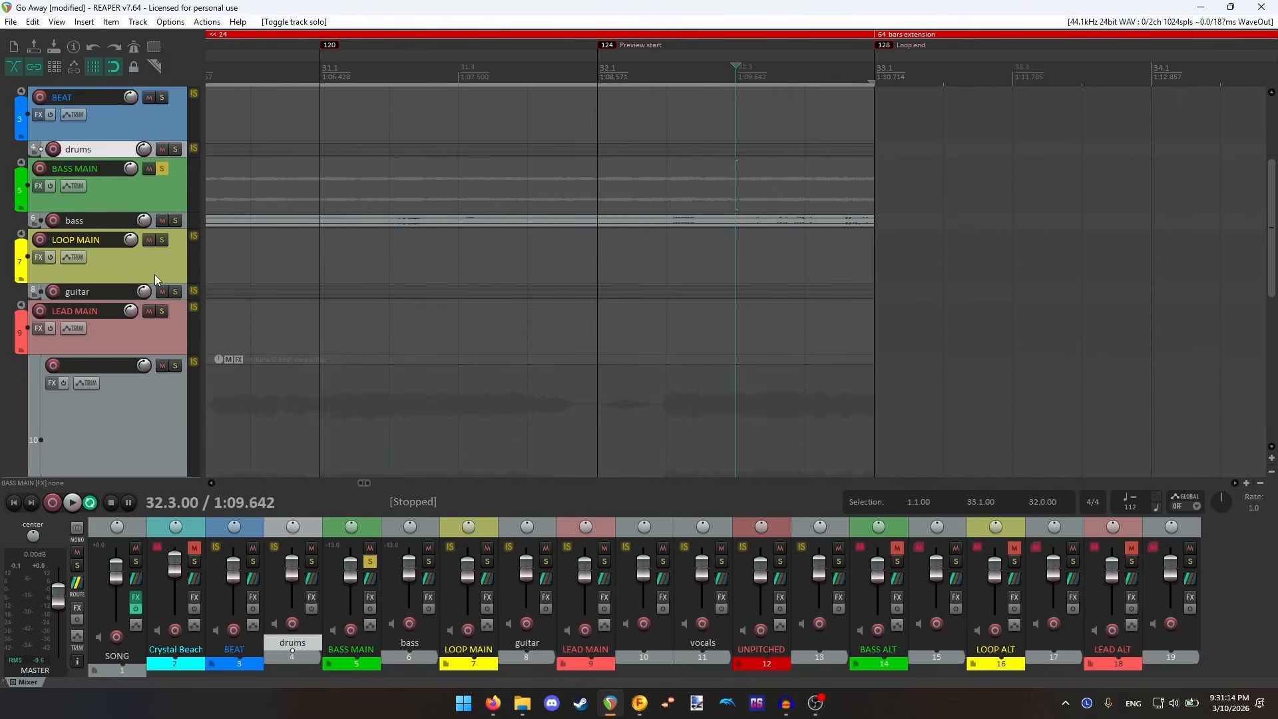
left_click(72, 503)
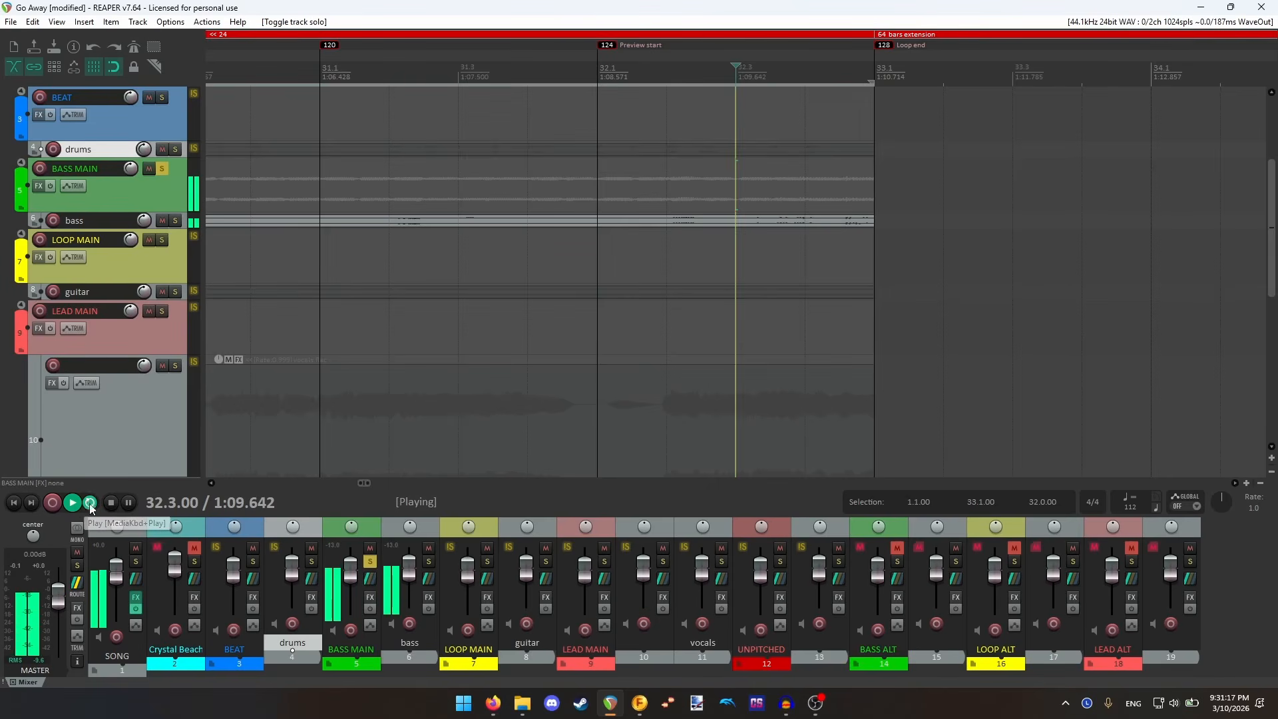
left_click(112, 504)
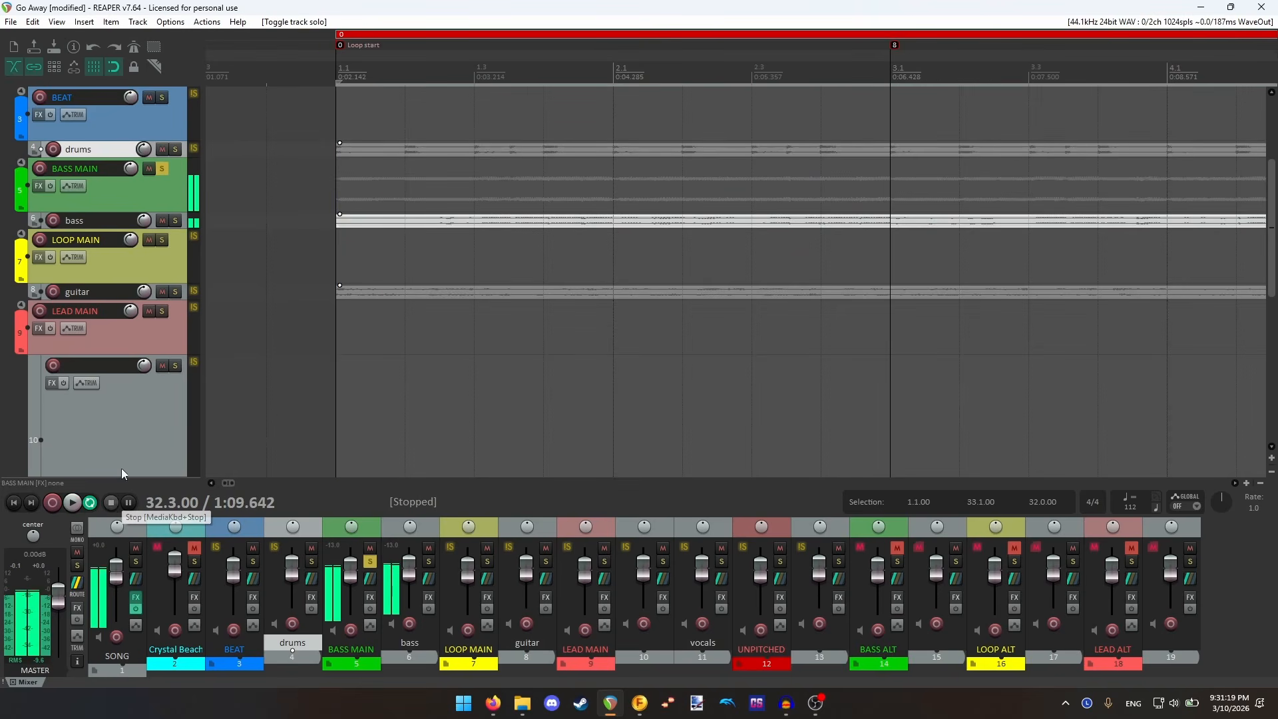
- Switch the solo to LOOP MAIN, play the guitar from 32.3 across the loop point, and clear the solo
left_click(161, 239)
left_click(162, 169)
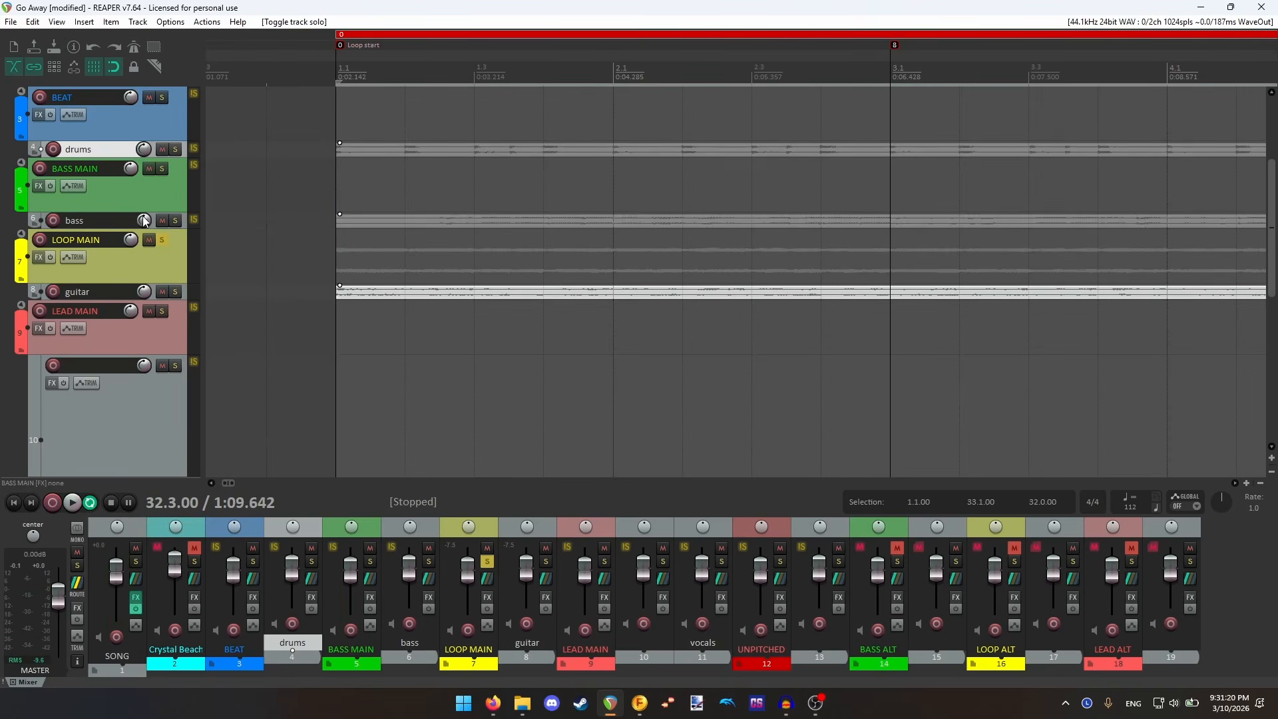
left_click(70, 504)
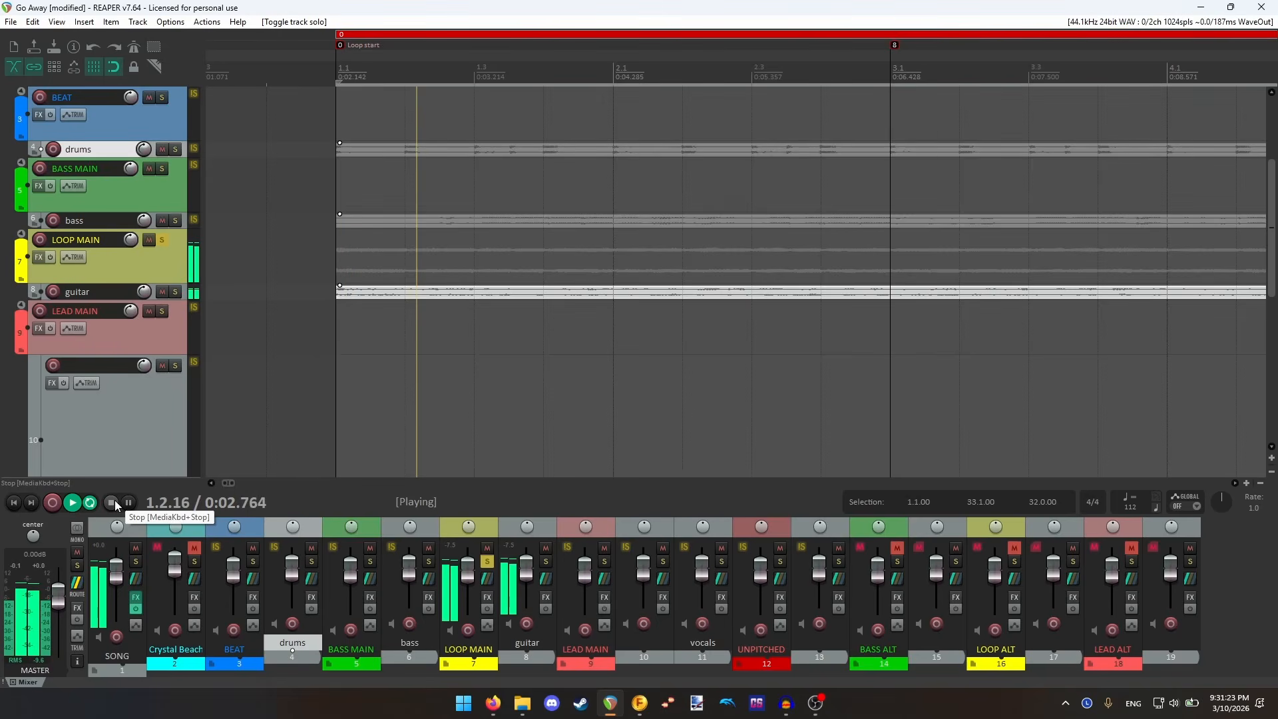
left_click(112, 503)
left_click(162, 240)
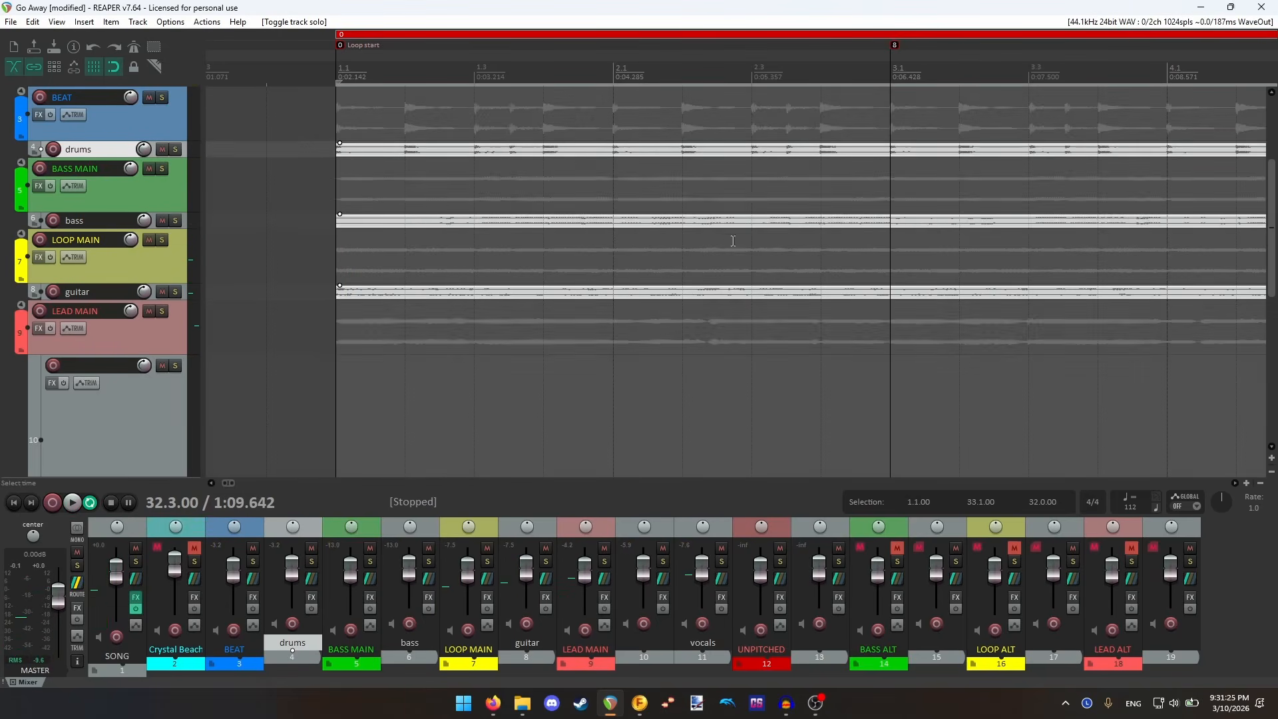
scroll(732, 241, "down", 8)
left_click(605, 79)
scroll(756, 309, "up", 2)
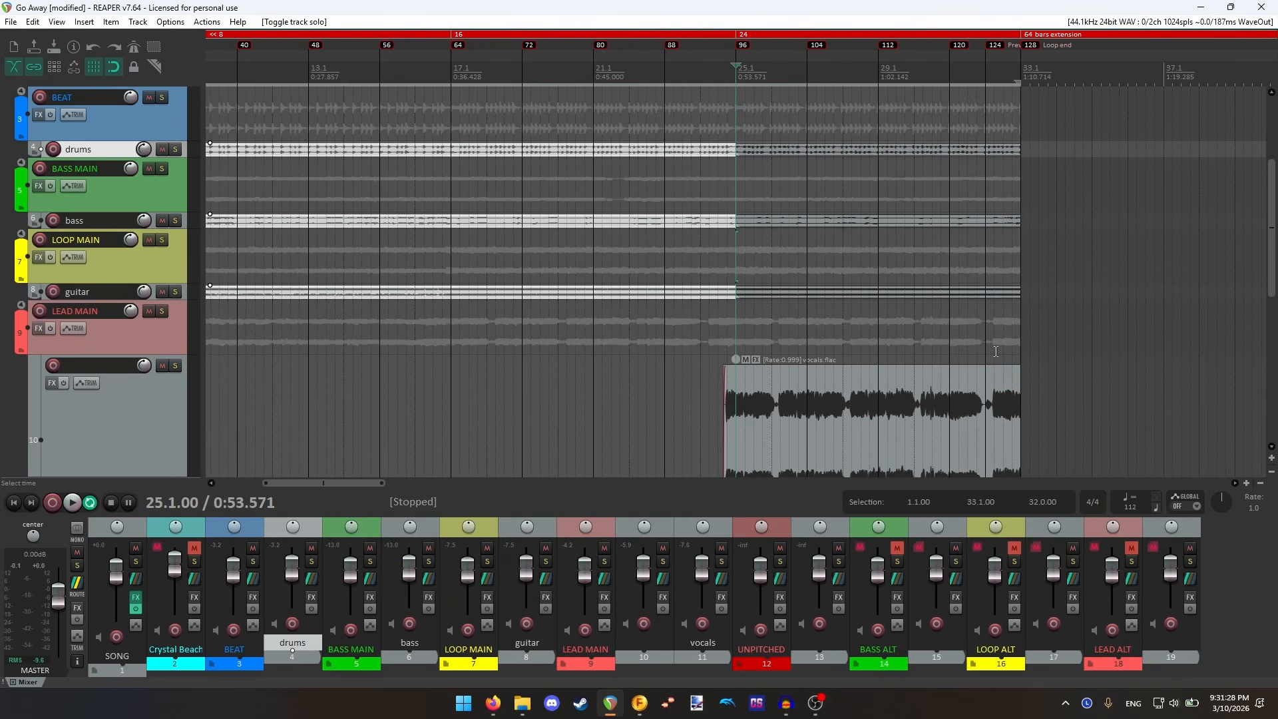
left_click(1016, 71)
scroll(410, 299, "down", 3)
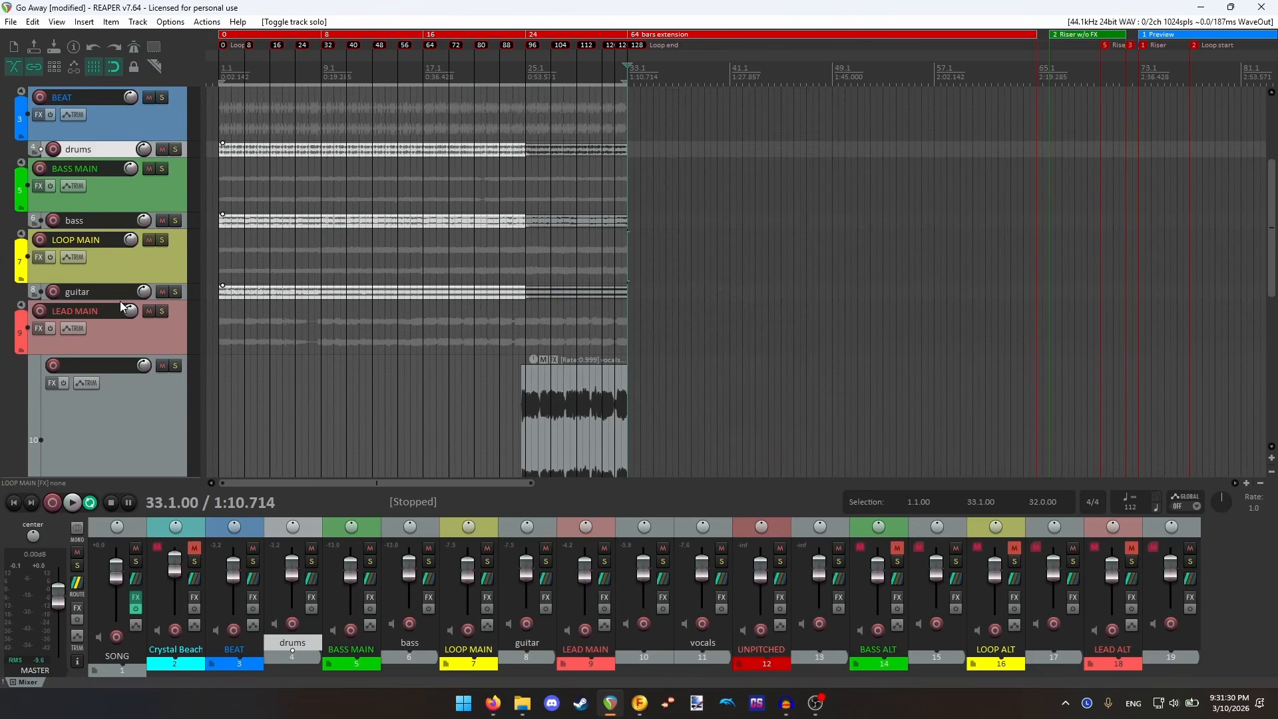
scroll(120, 301, "down", 2)
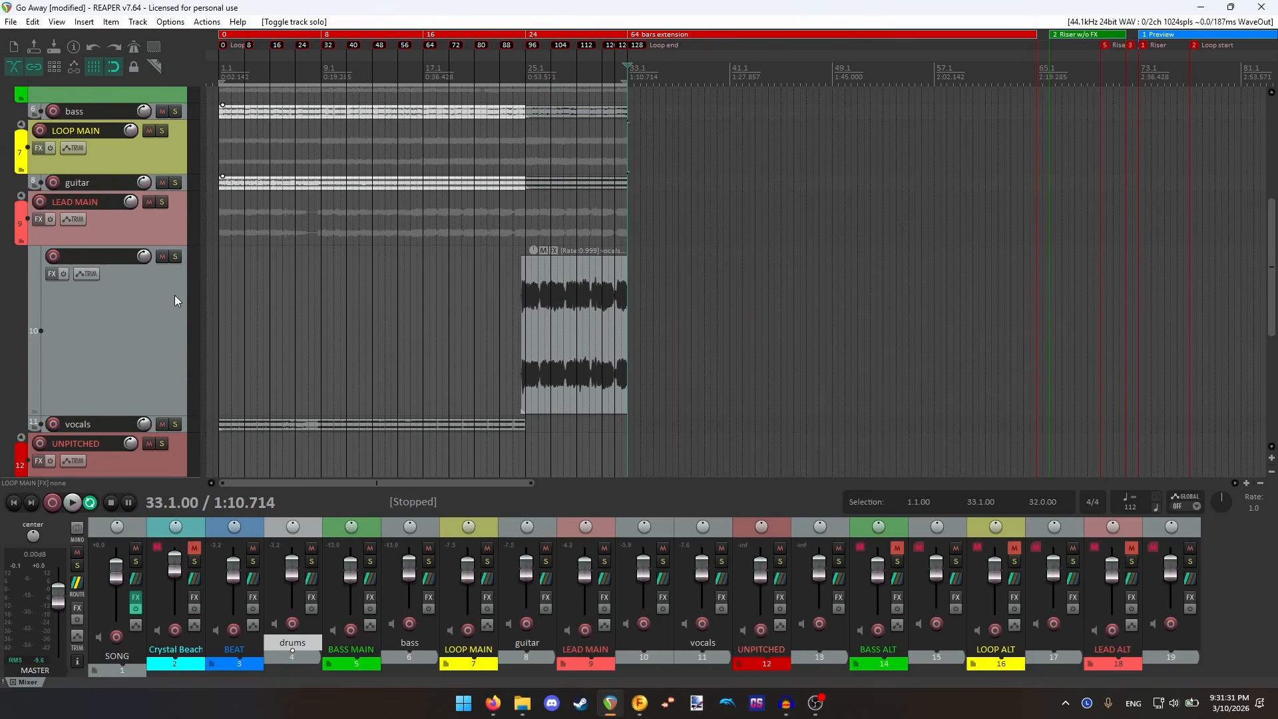
- Try extending the end of the upper vocals item past the loop end at bar 33
left_click(614, 77)
scroll(692, 279, "up", 5)
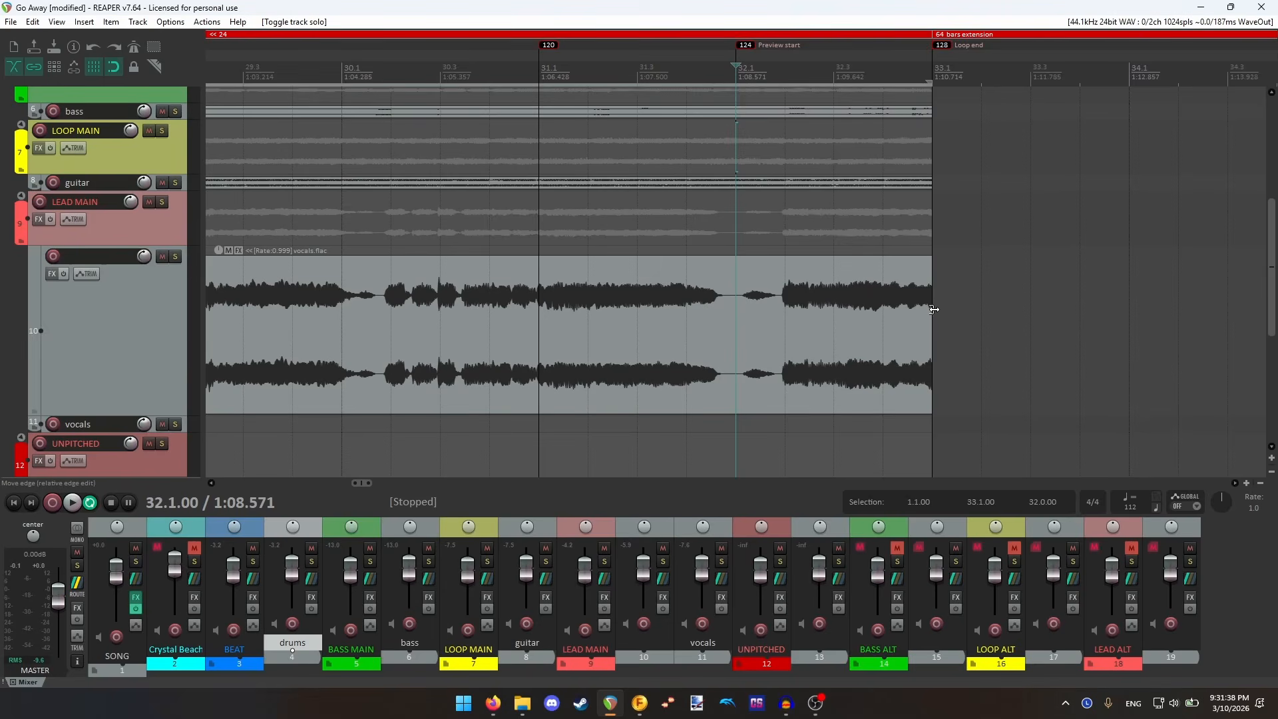
left_click_drag(932, 307, 1180, 334)
key("ctrl+z")
scroll(859, 342, "down", 2)
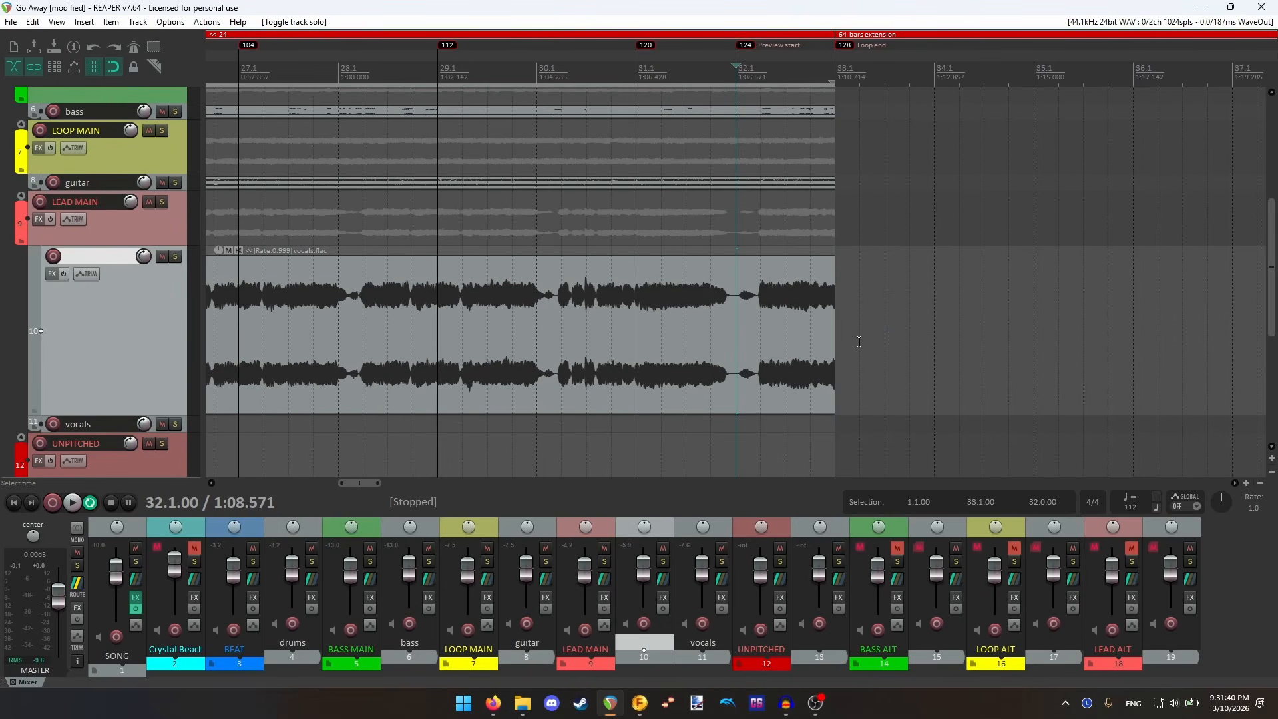
- Split the upper vocals item at 32.1 and delete the part after the split
scroll(841, 339, "up", 3)
left_click_drag(945, 305, 842, 378)
scroll(842, 377, "up", 1)
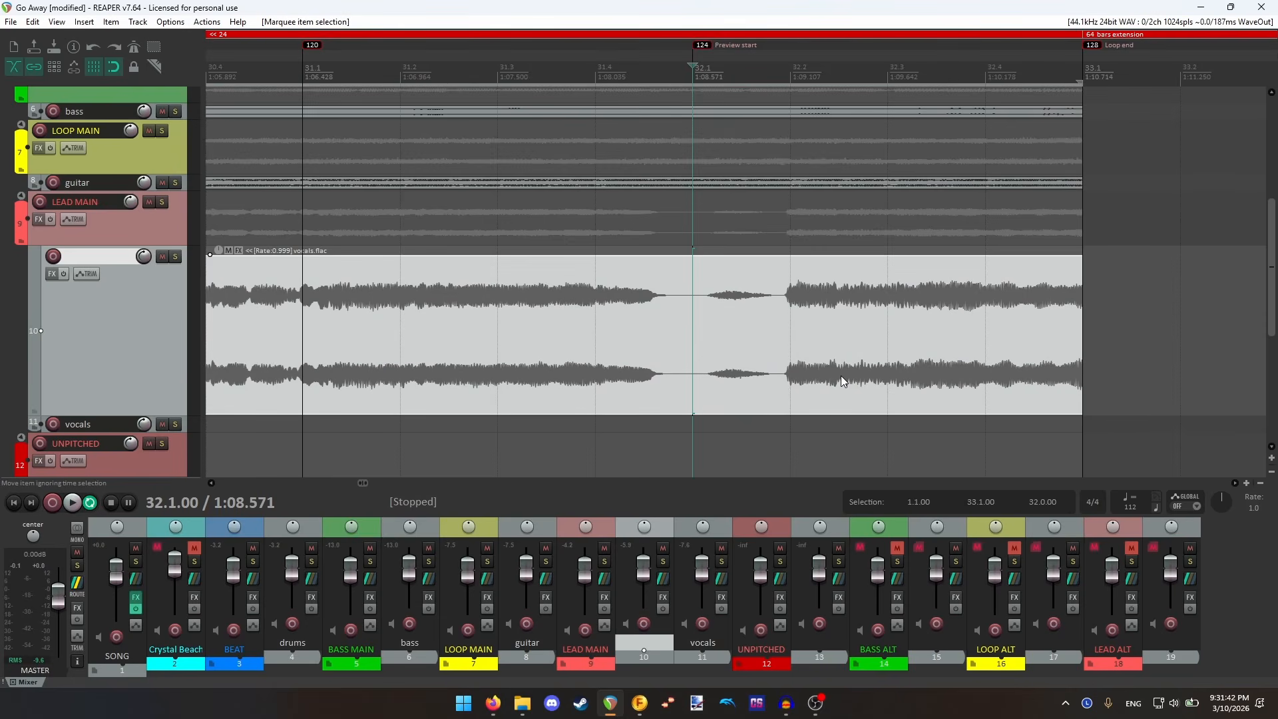
key("s")
key("Delete")
scroll(737, 366, "down", 3)
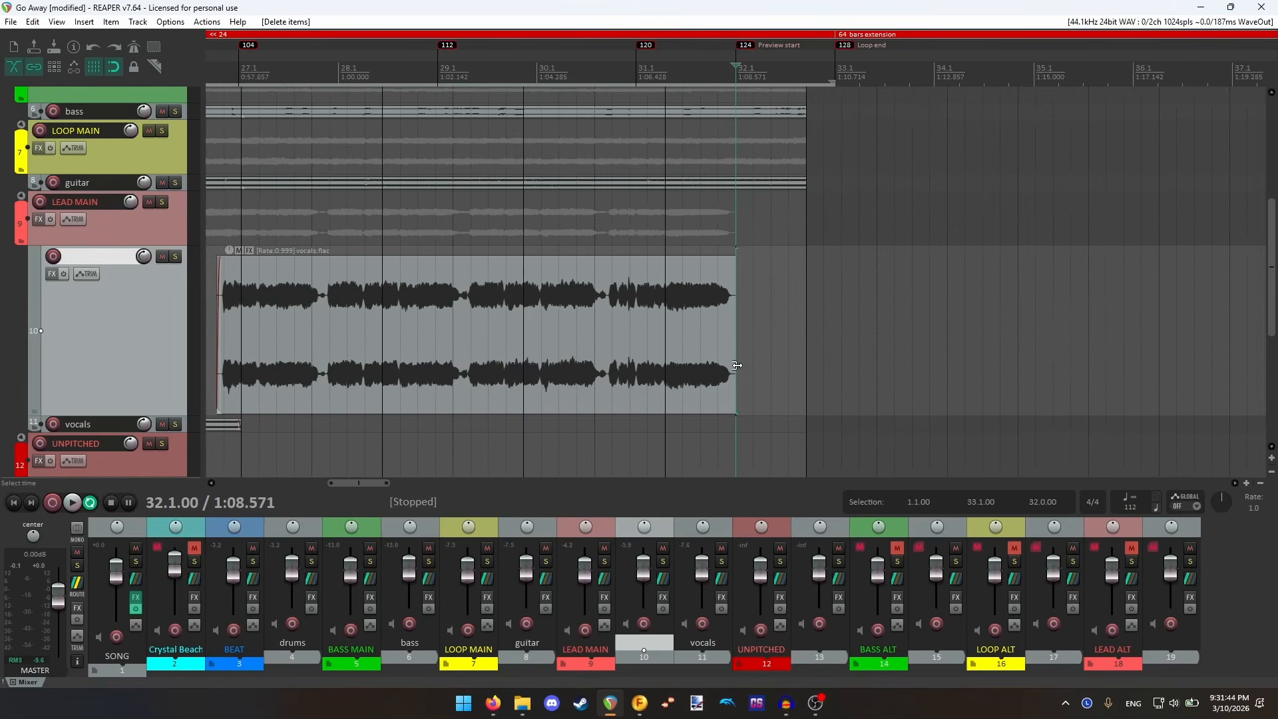
- Extend the start of the vocals track's item from bar 1 back to the project start
scroll(300, 374, "down", 5)
left_click(221, 421)
scroll(247, 424, "up", 8)
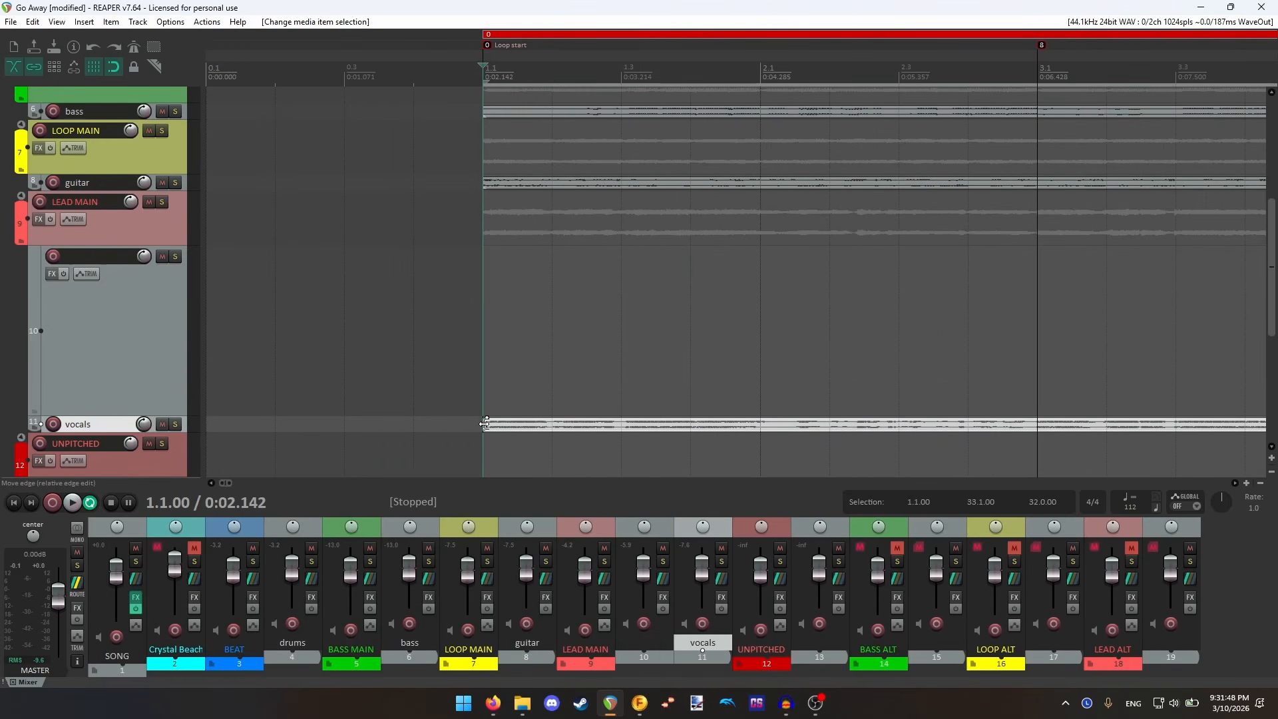
left_click_drag(485, 423, 208, 426)
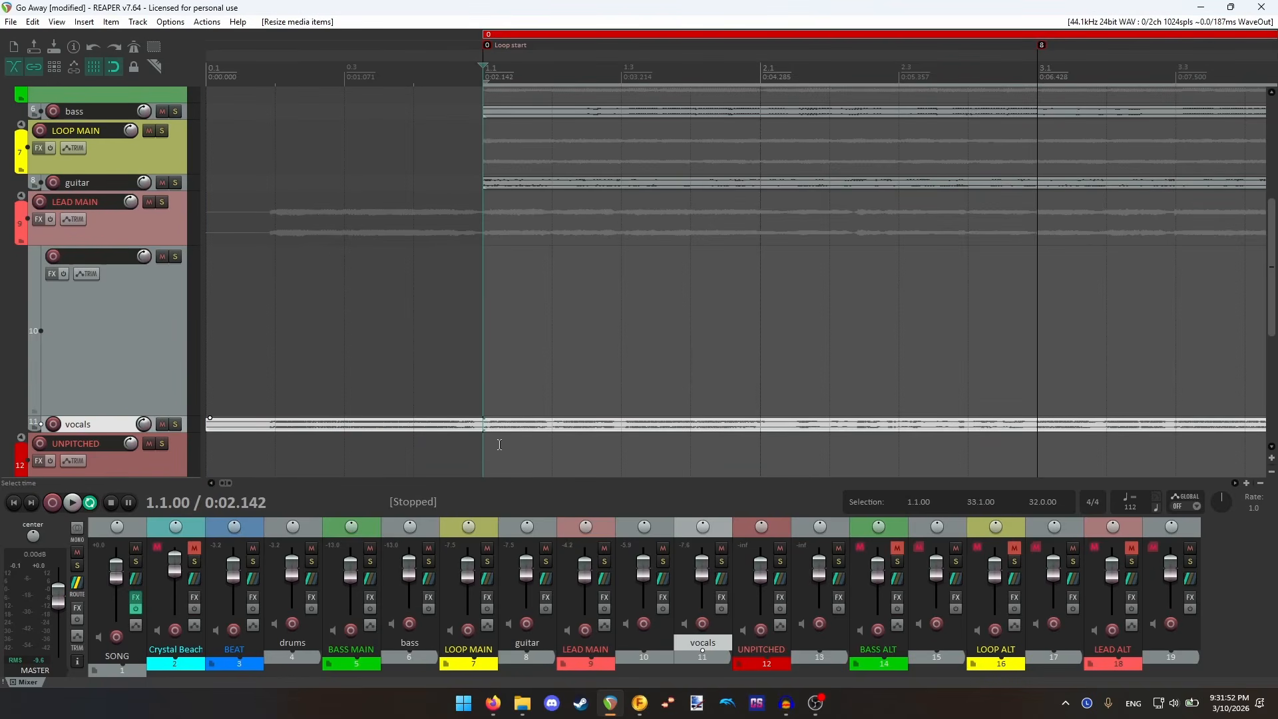
- Split the vocals track's item at bar 1 and cut the section before the split
key("s")
left_click_drag(448, 398, 425, 451)
key("ctrl+x")
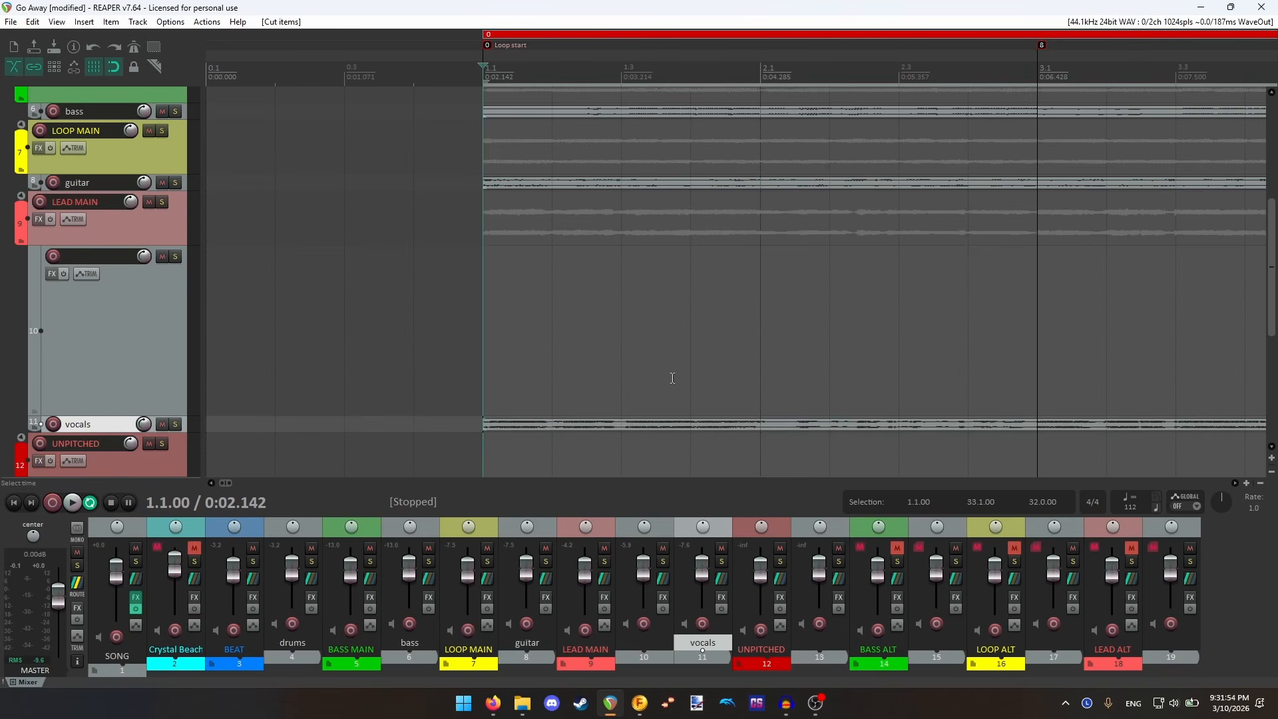
- Paste the cut vocal section at 32.1 on the unnamed track above the vocals track
scroll(671, 377, "down", 7)
left_click(1032, 353)
scroll(1028, 353, "up", 6)
left_click(607, 326)
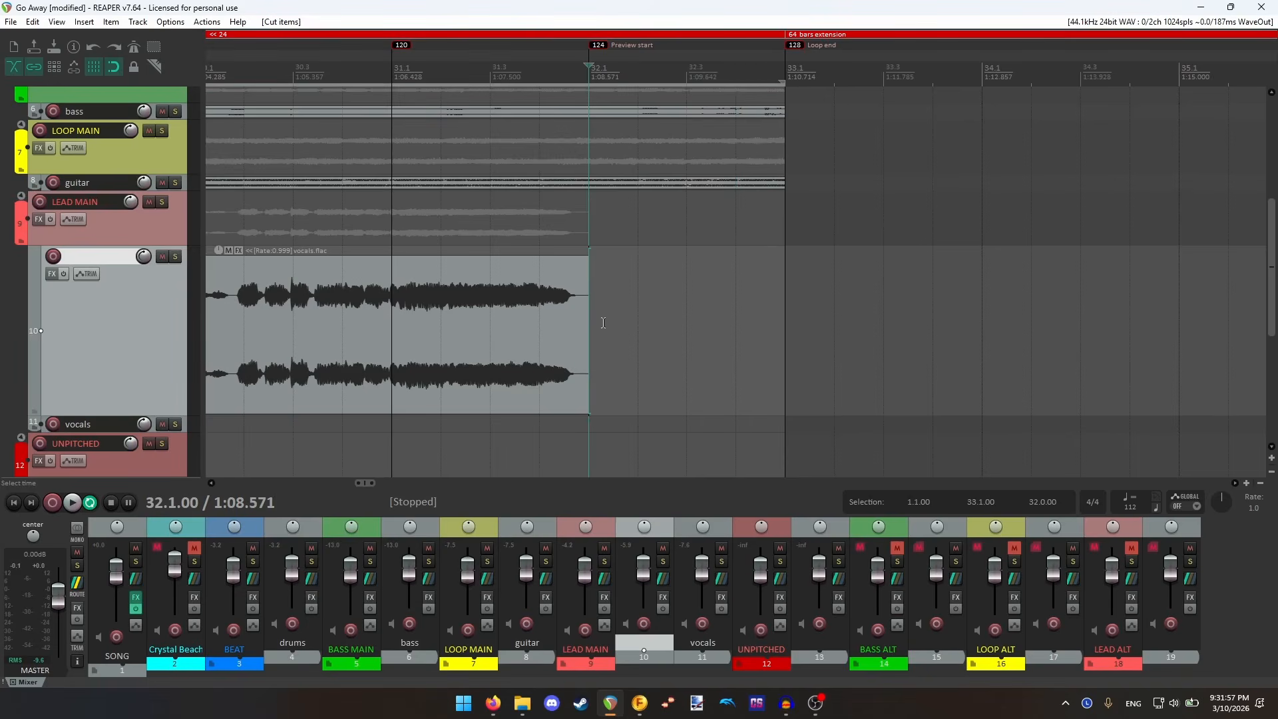
key("ctrl+v")
- Solo the unnamed vocals track and extend the first item's end slightly past 32.1 to crossfade into the pasted section
left_click(584, 318)
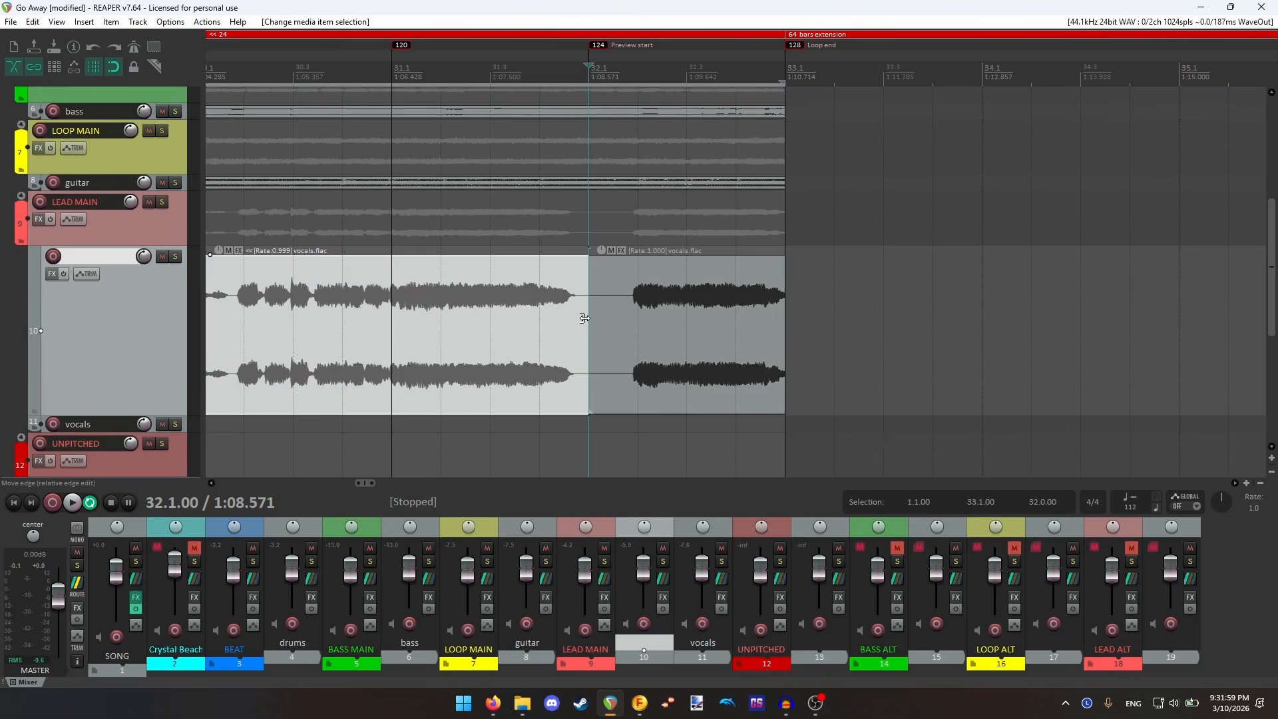
left_click(175, 256)
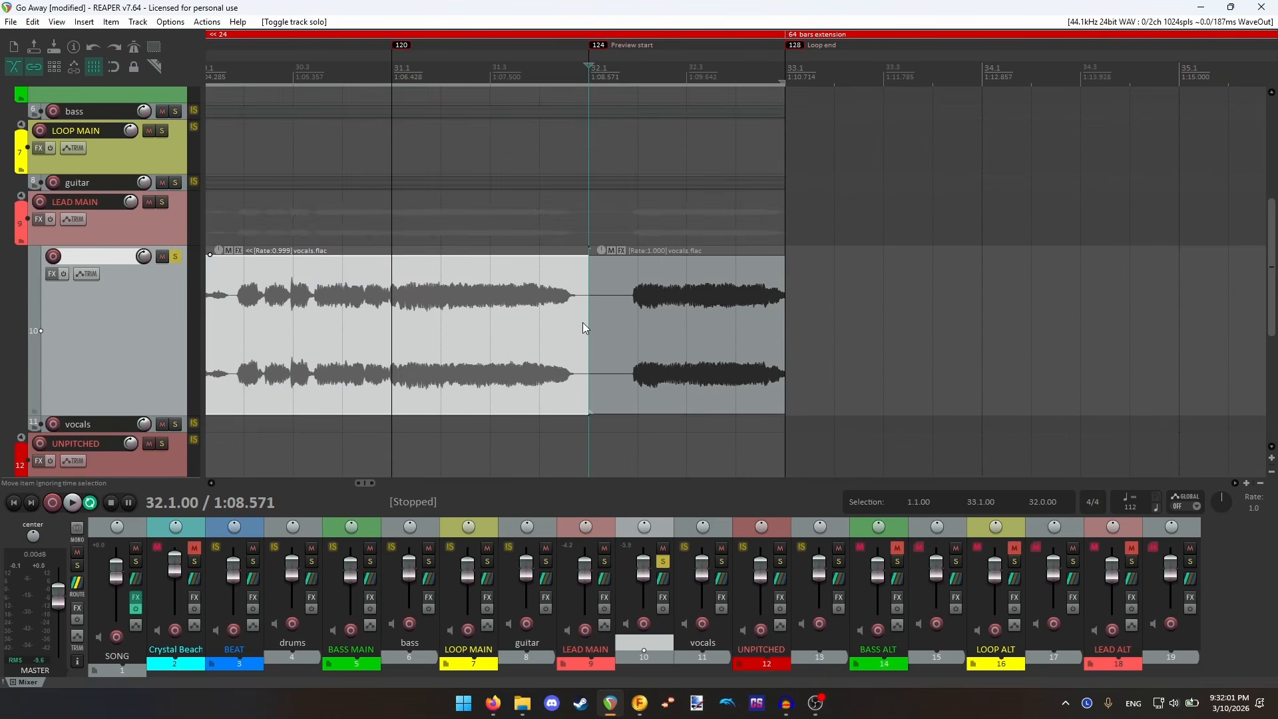
left_click_drag(583, 323, 590, 324)
scroll(810, 339, "up", 4)
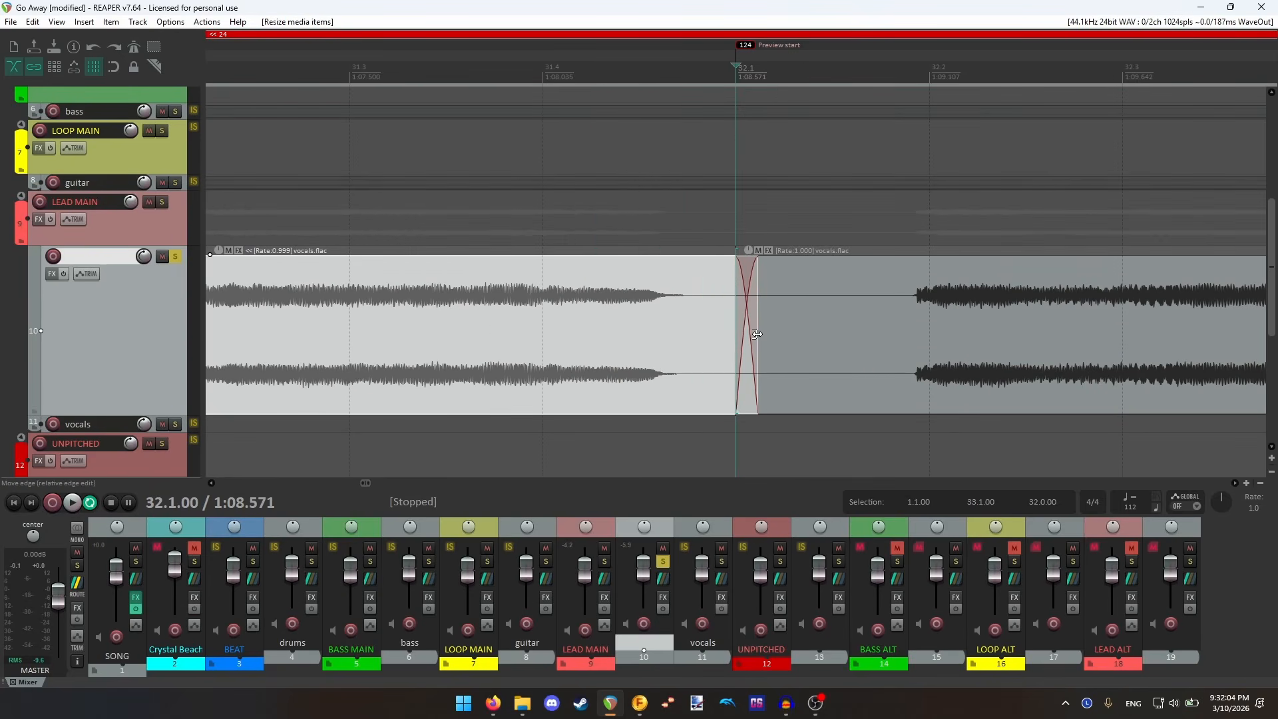
- Try moving the edges of the two vocals items further past 32.1
left_click_drag(756, 333, 802, 330)
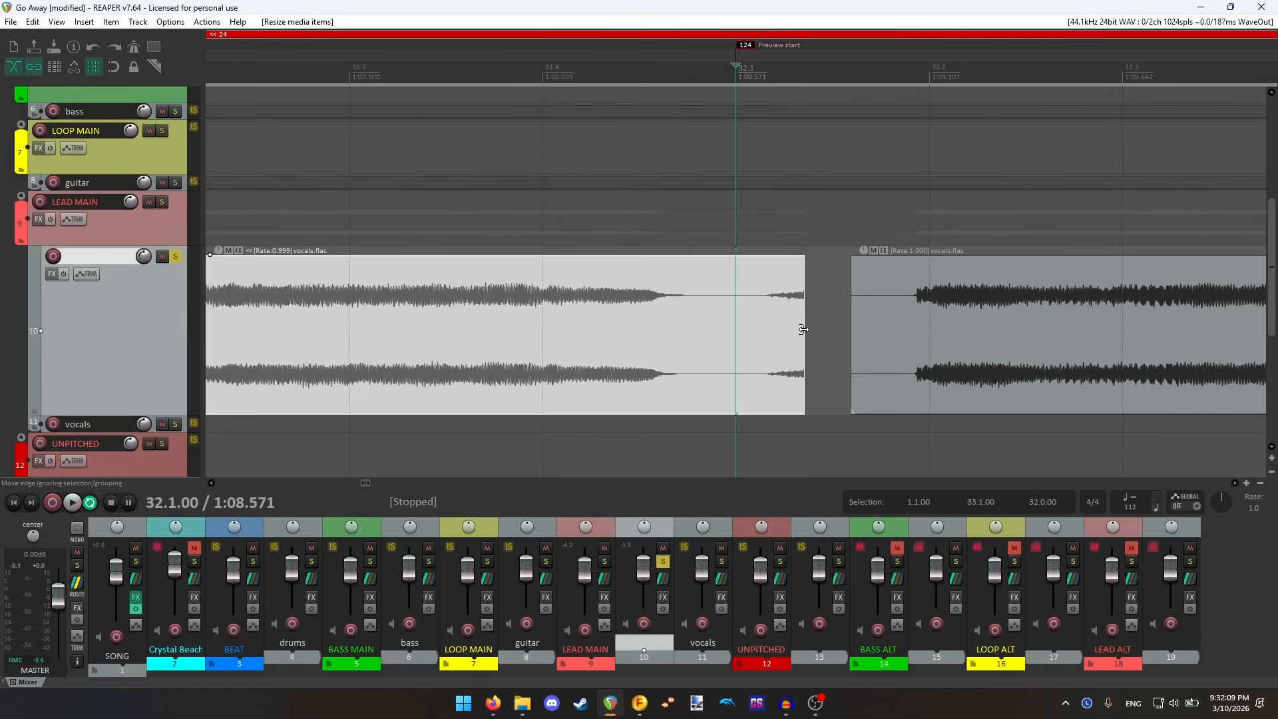
key("ctrl+z")
scroll(842, 340, "down", 4)
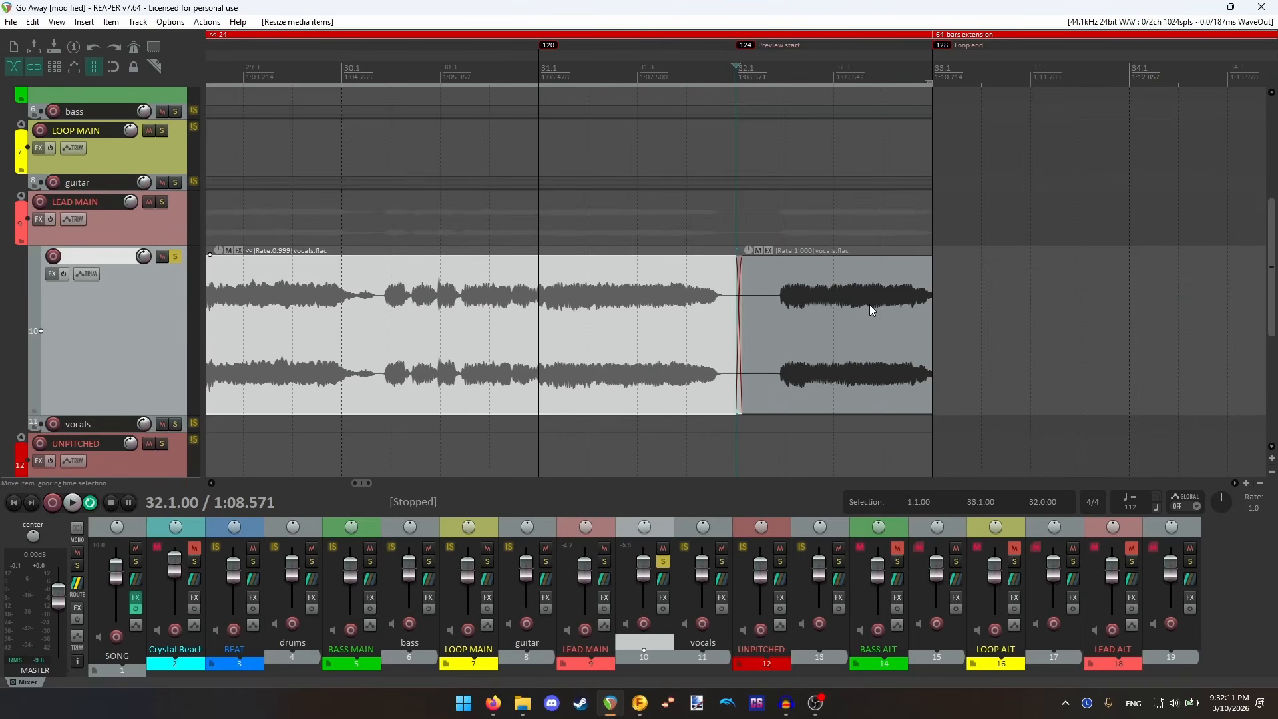
- Turn snapping back on, solo LEAD MAIN and play from 31.2 across the vocals join at 32.1
key("alt+s")
left_click(605, 68)
left_click(162, 202)
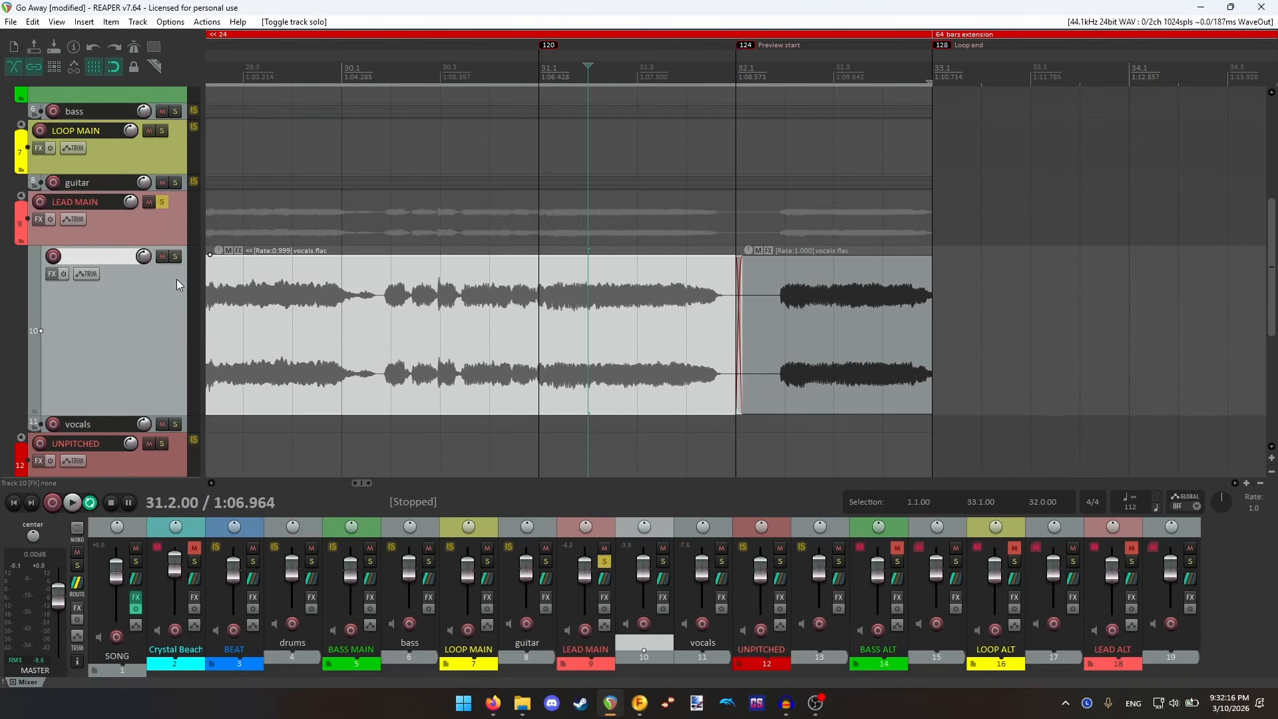
left_click(73, 503)
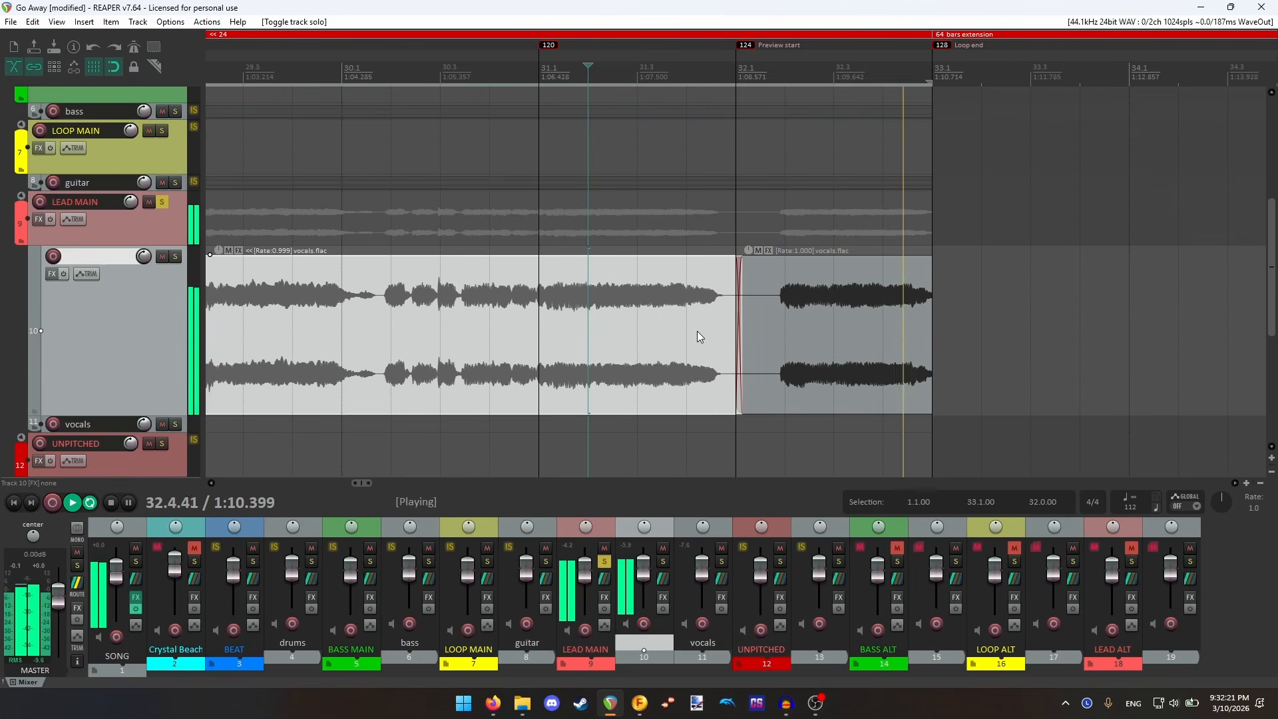
left_click(112, 502)
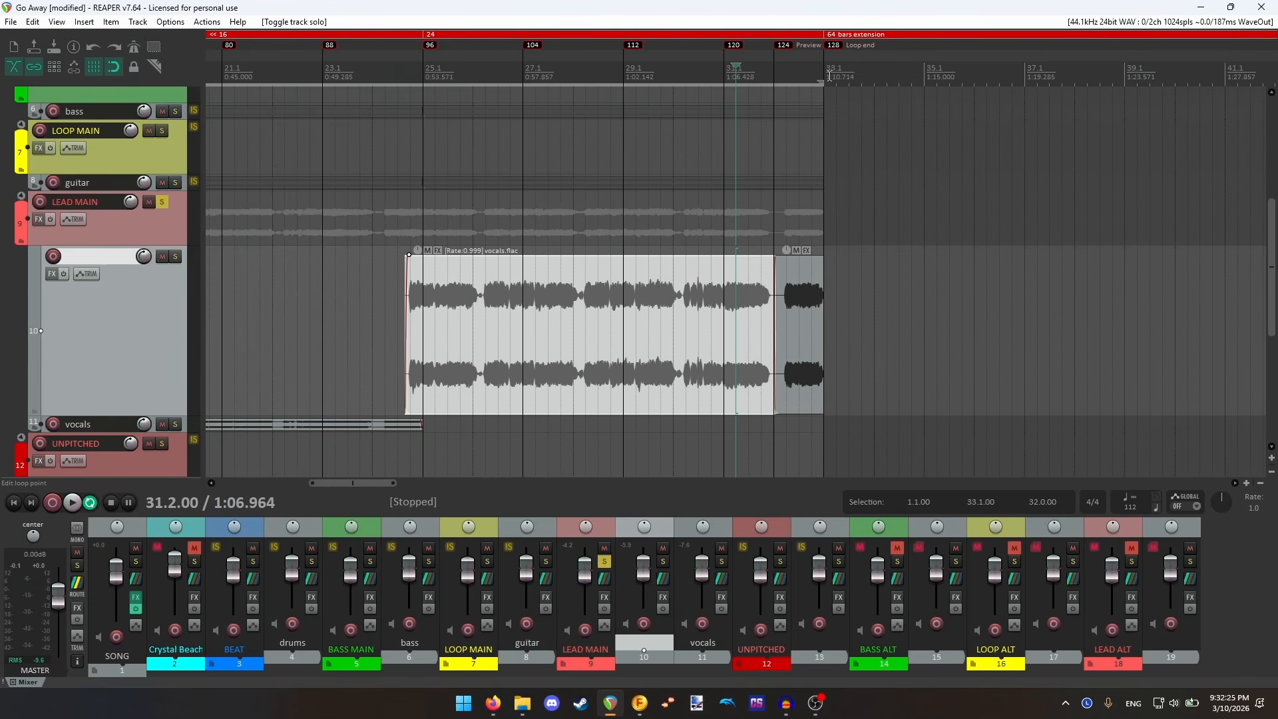
- Examine the vocals at the loop end, bar 33, and at the loop start, bar 1
left_click(825, 71)
scroll(792, 260, "up", 4)
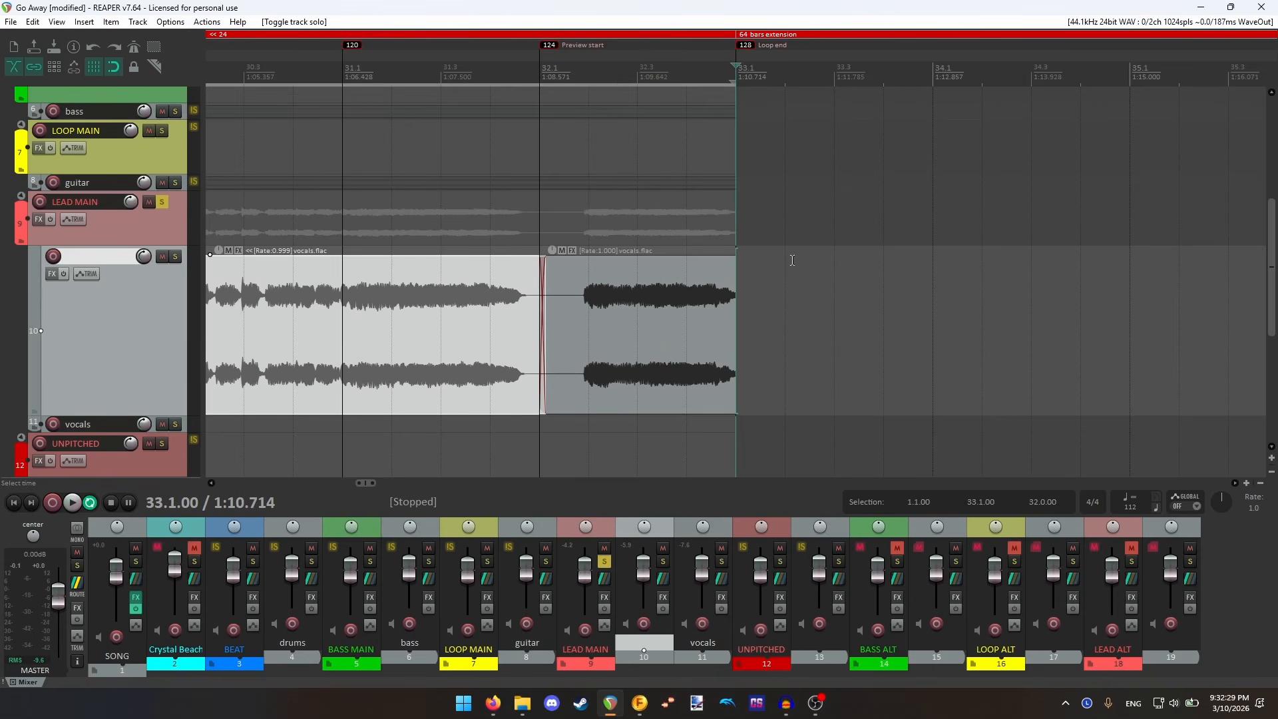
scroll(785, 280, "up", 1)
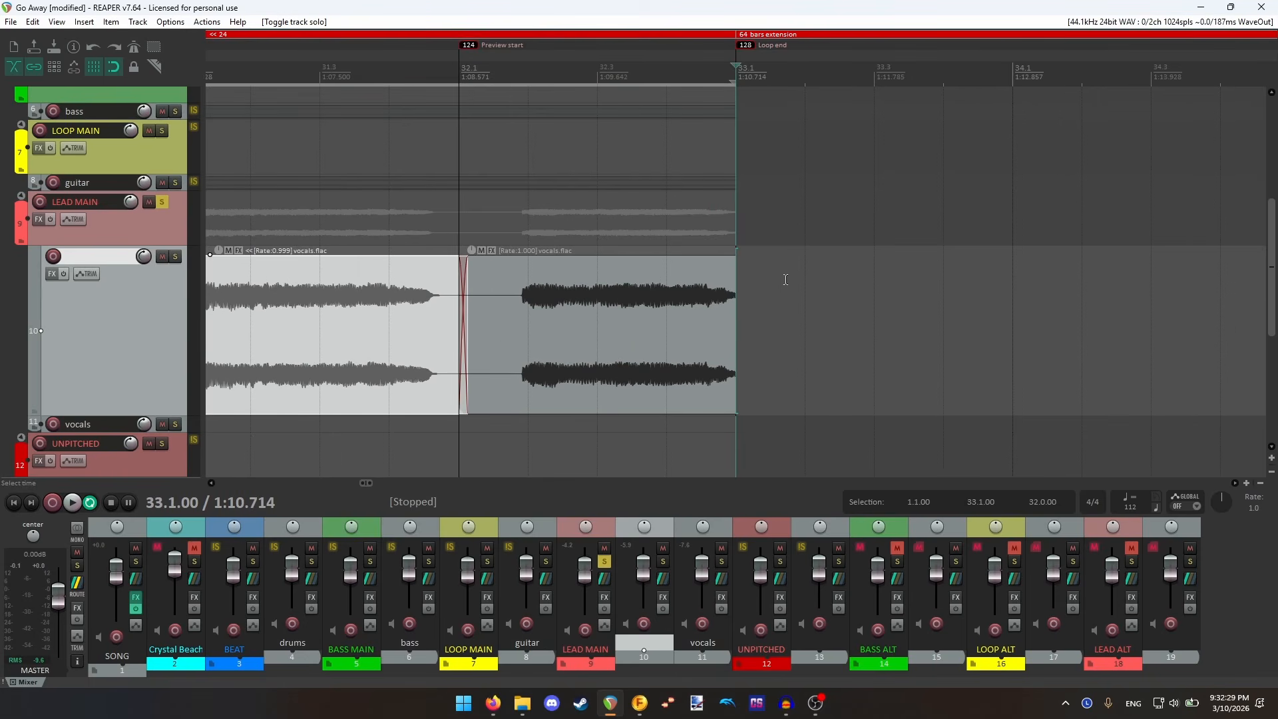
scroll(774, 296, "down", 5)
scroll(736, 300, "up", 1)
scroll(734, 300, "up", 3)
scroll(784, 336, "down", 8)
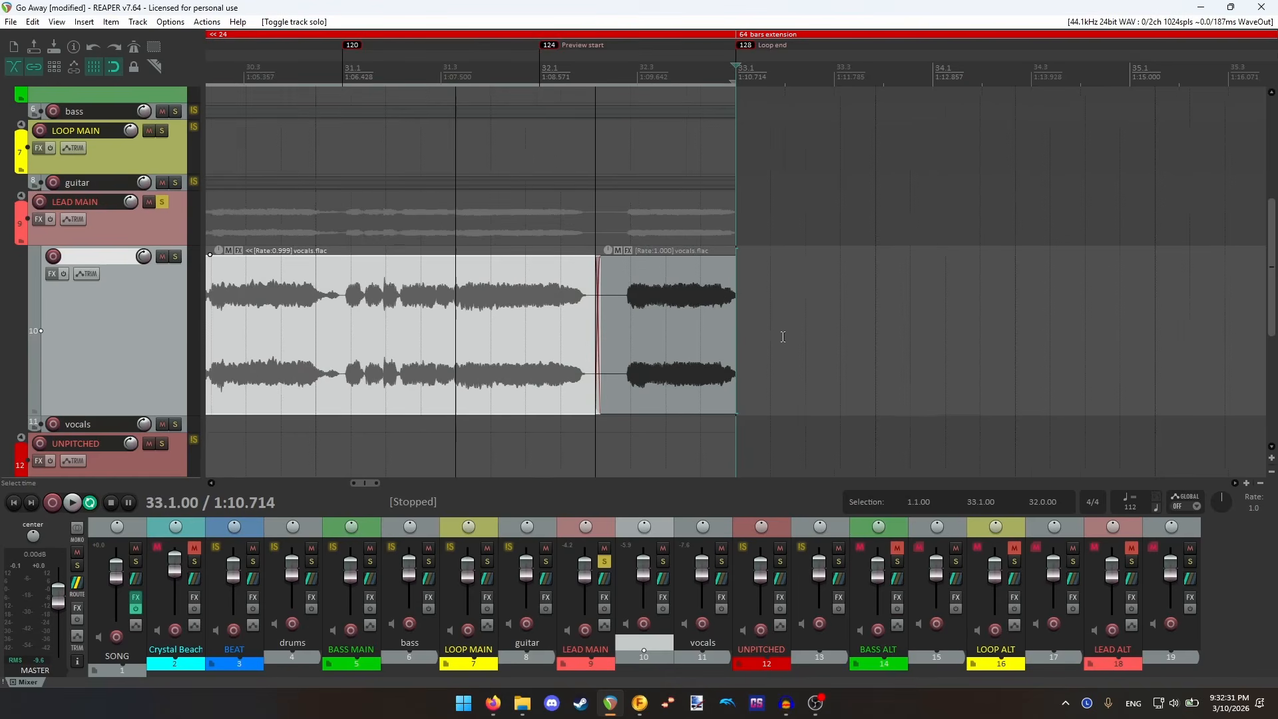
left_click(214, 71)
scroll(1149, 362, "up", 4)
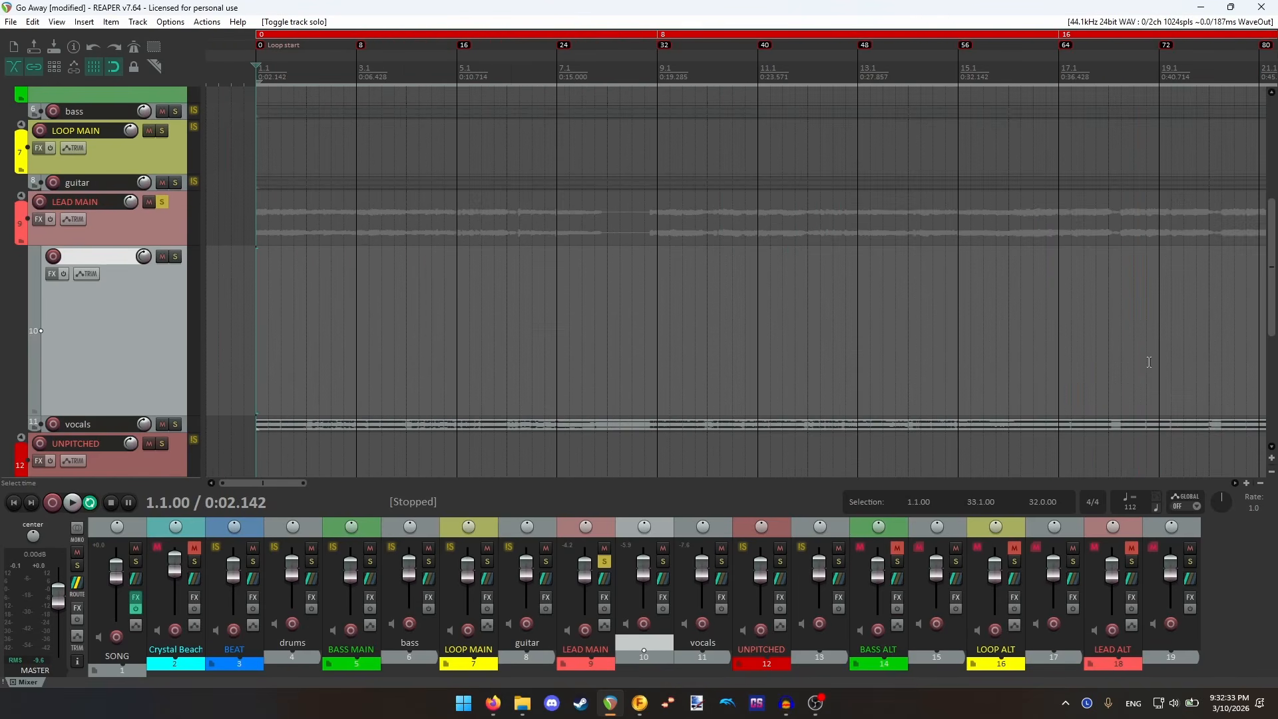
scroll(349, 384, "down", 4)
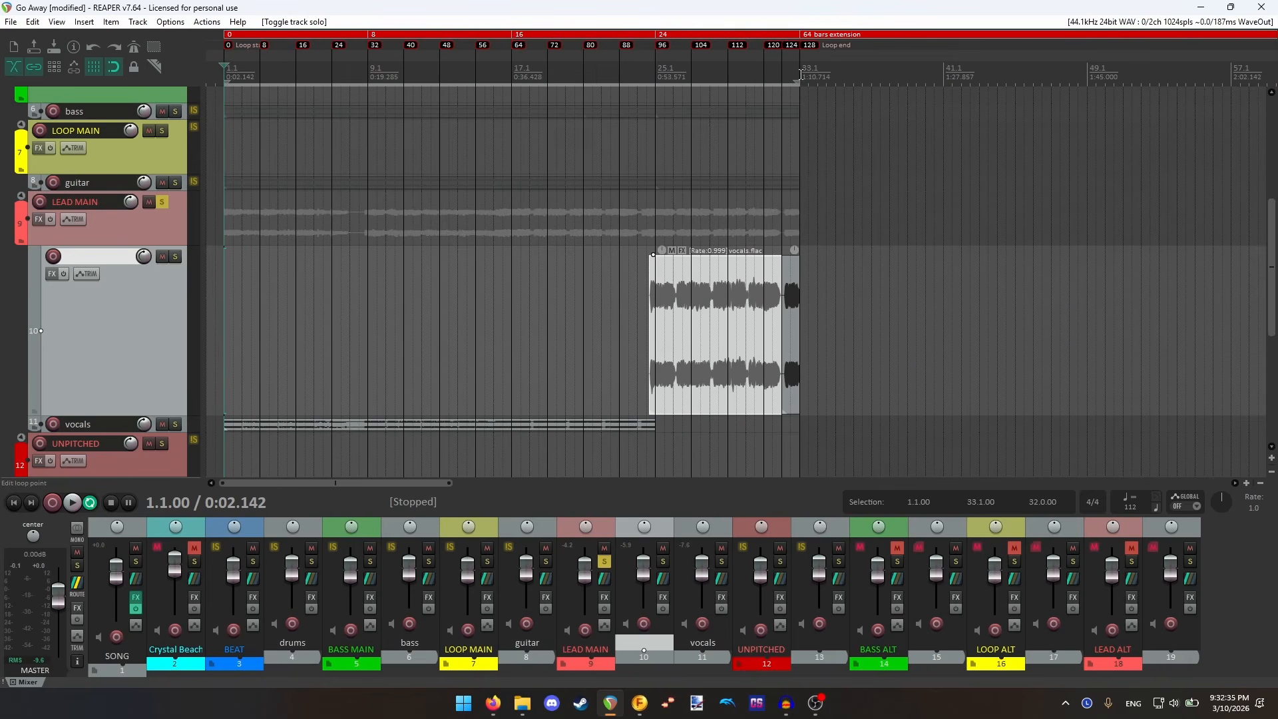
- Add a very short fade-out to the end of the unnamed track's last vocals item at 33.1
left_click(801, 73)
scroll(802, 319, "up", 6)
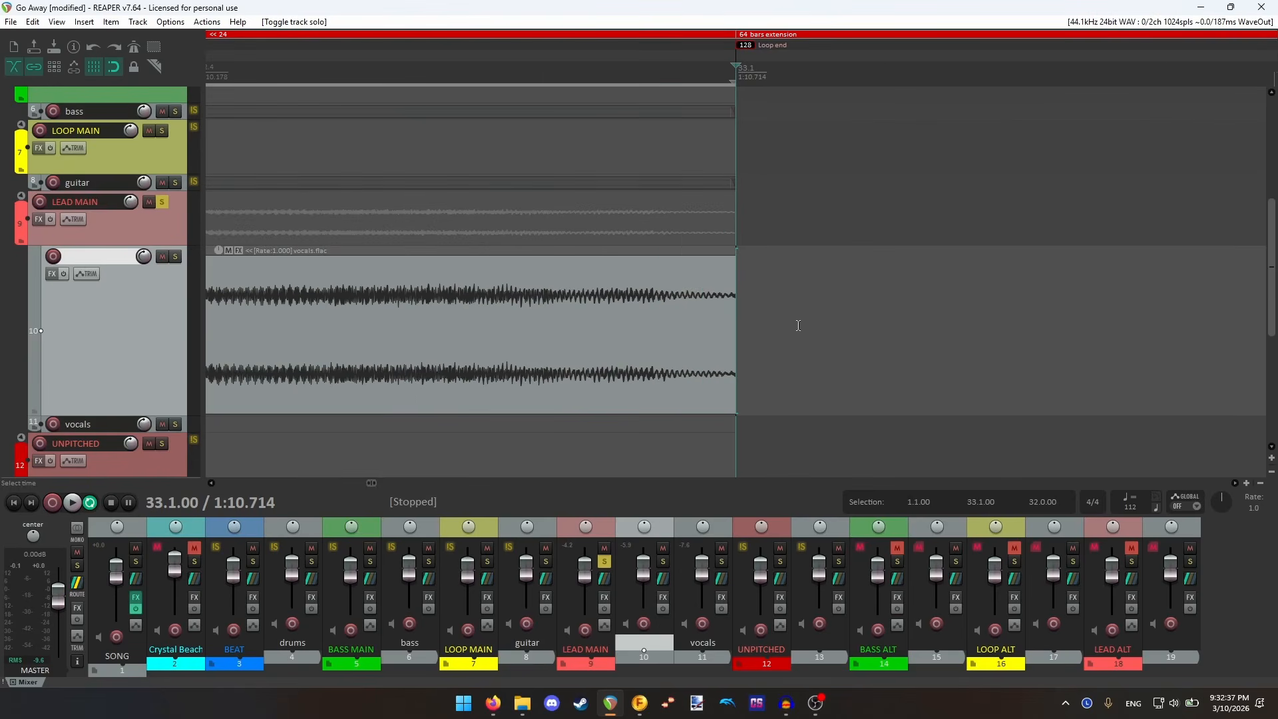
scroll(797, 326, "up", 4)
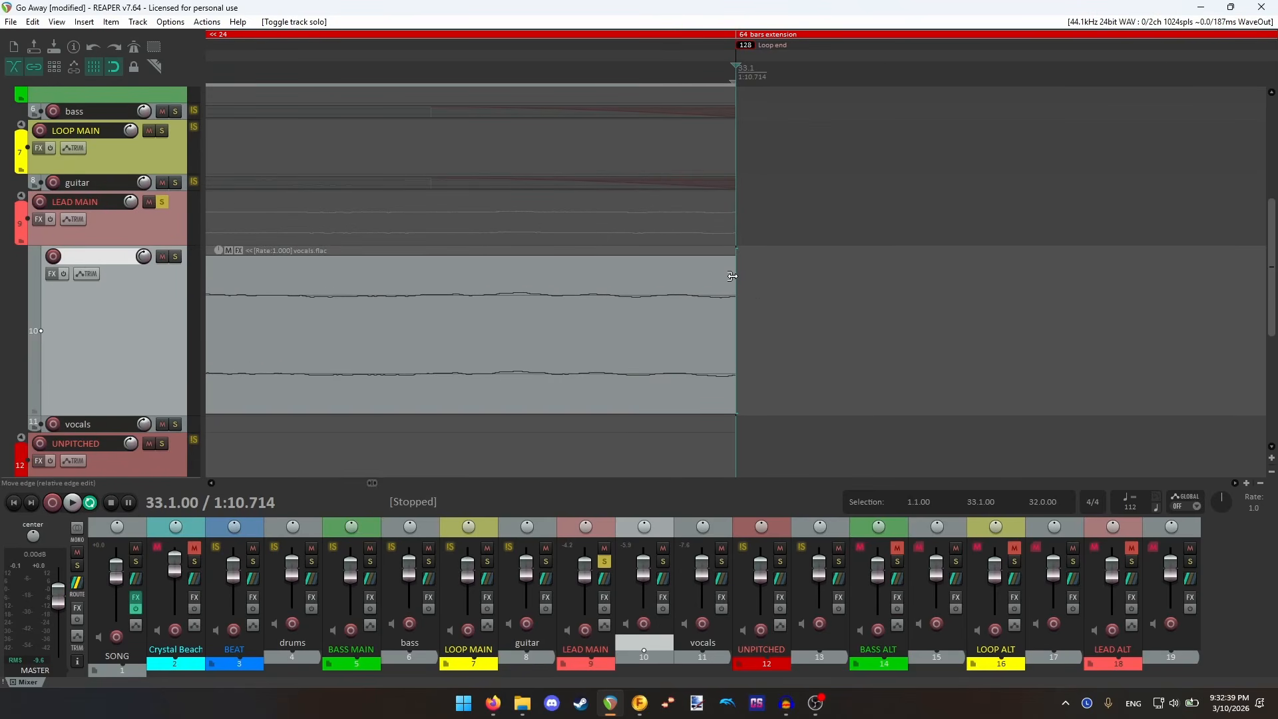
left_click_drag(736, 262, 432, 309)
scroll(576, 321, "down", 15)
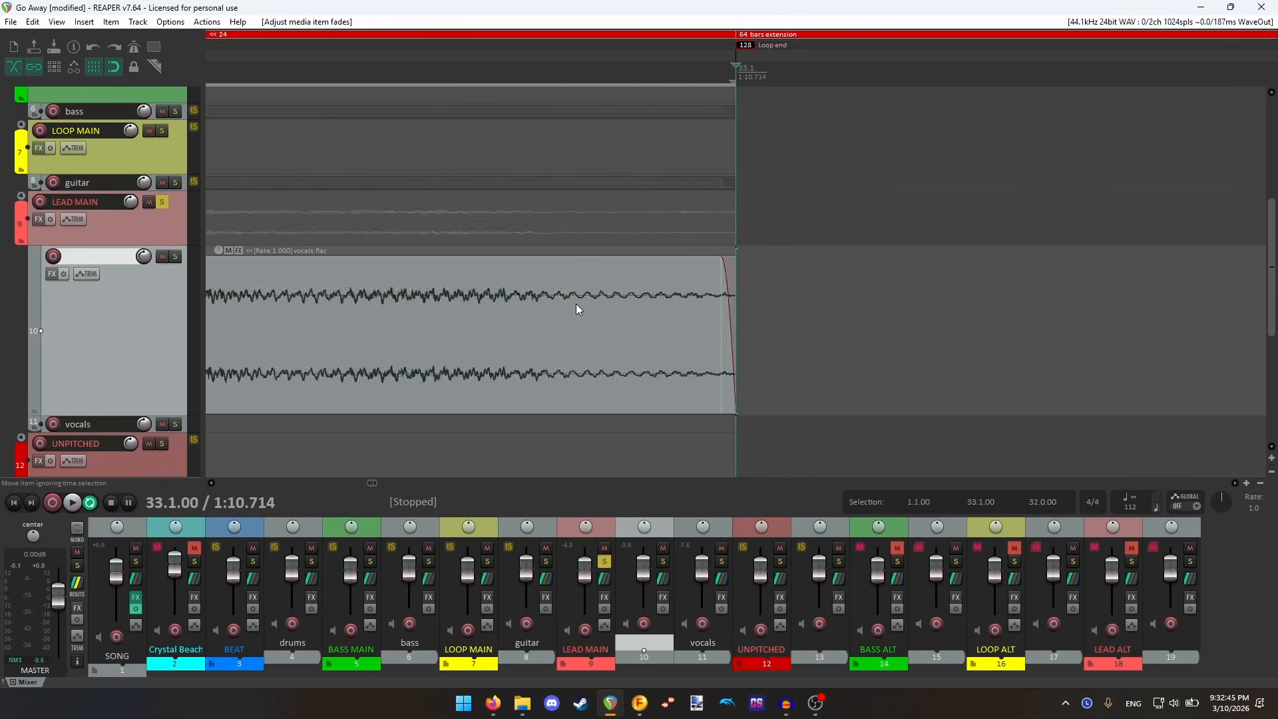
- Add a very short fade-in to the start of the vocals track's first item at 1.1
left_click(229, 77)
scroll(466, 305, "up", 15)
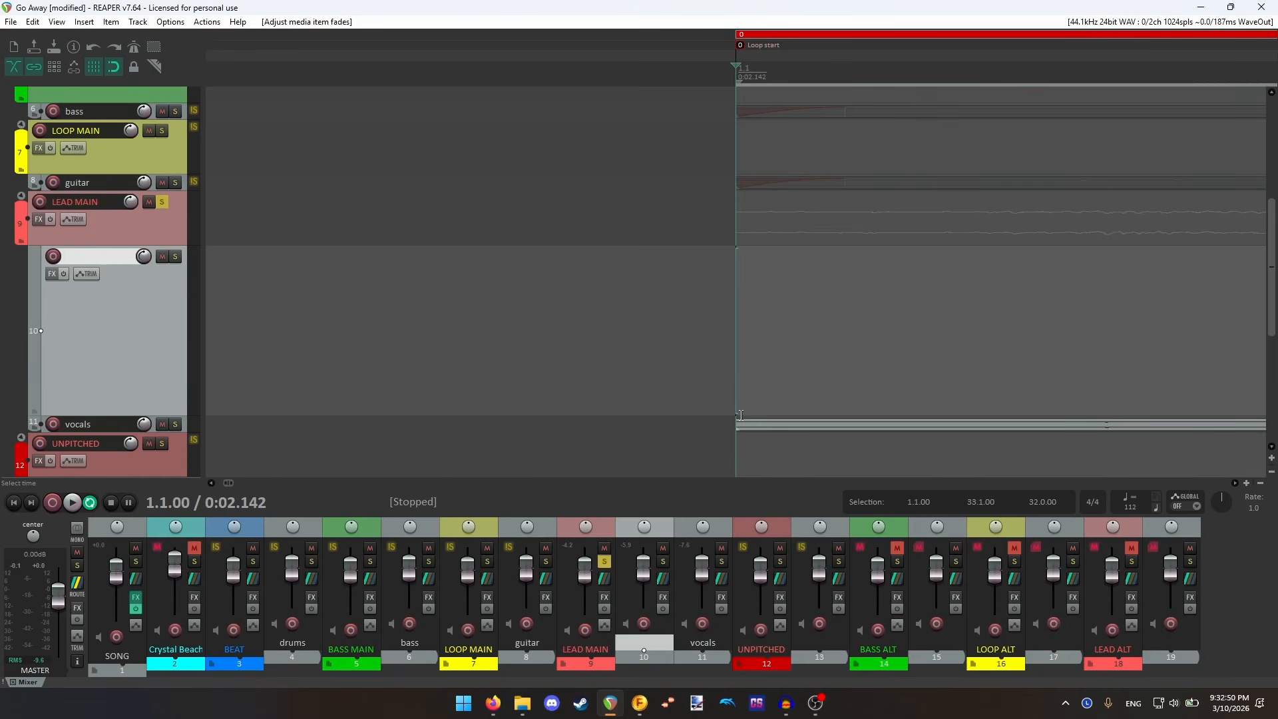
left_click_drag(735, 421, 844, 423)
scroll(465, 299, "down", 15)
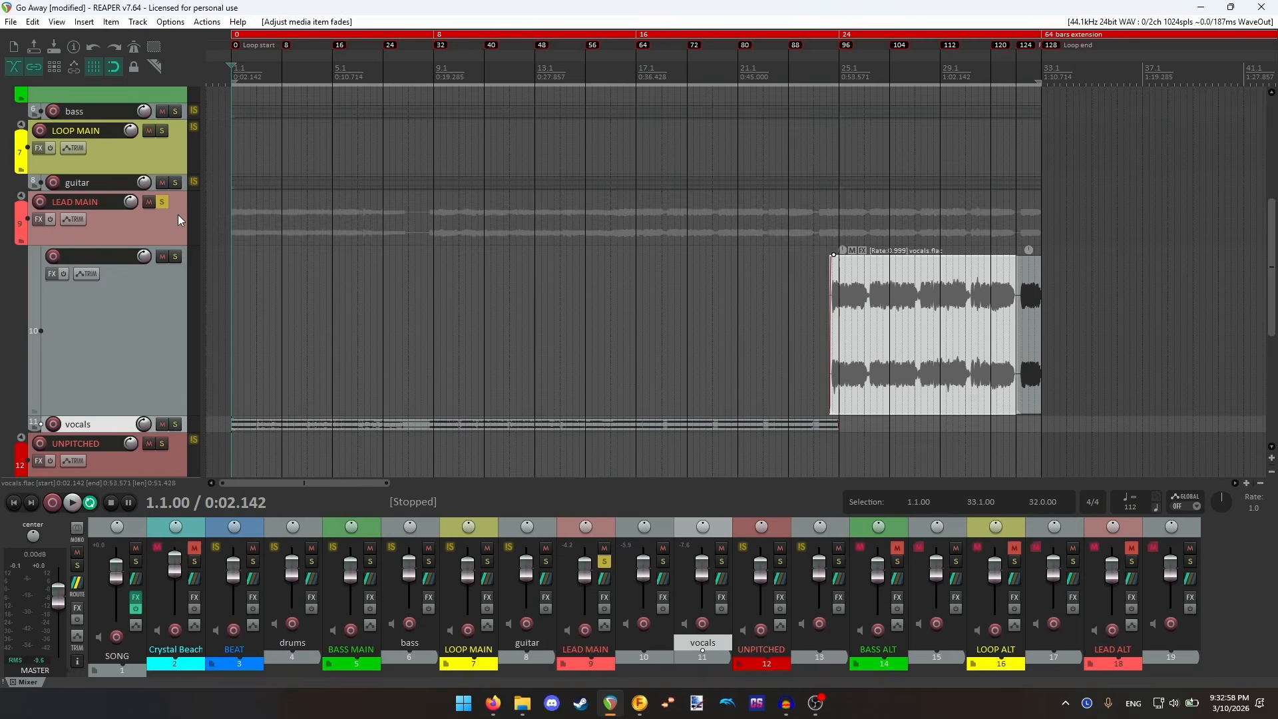
- Unsolo LEAD MAIN and shrink the unnamed vocals track back to its minimum height
left_click(162, 201)
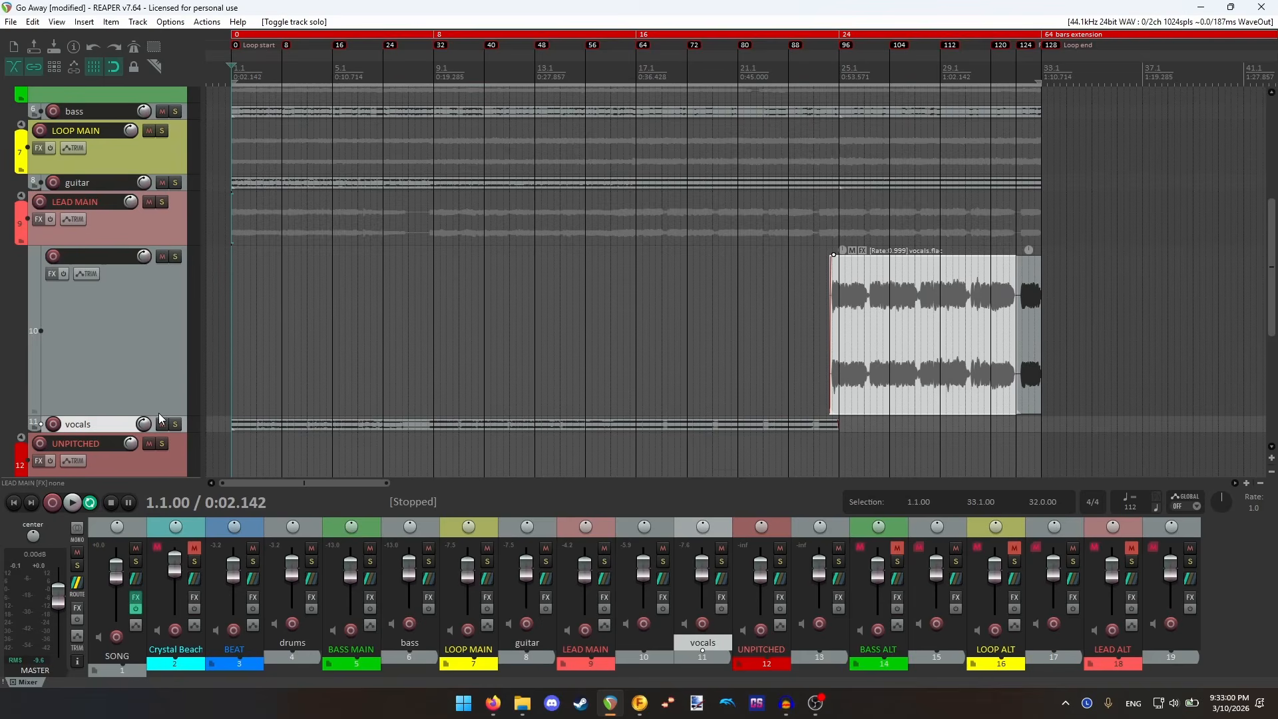
left_click_drag(158, 413, 146, 265)
scroll(137, 236, "up", 5)
scroll(137, 241, "down", 1)
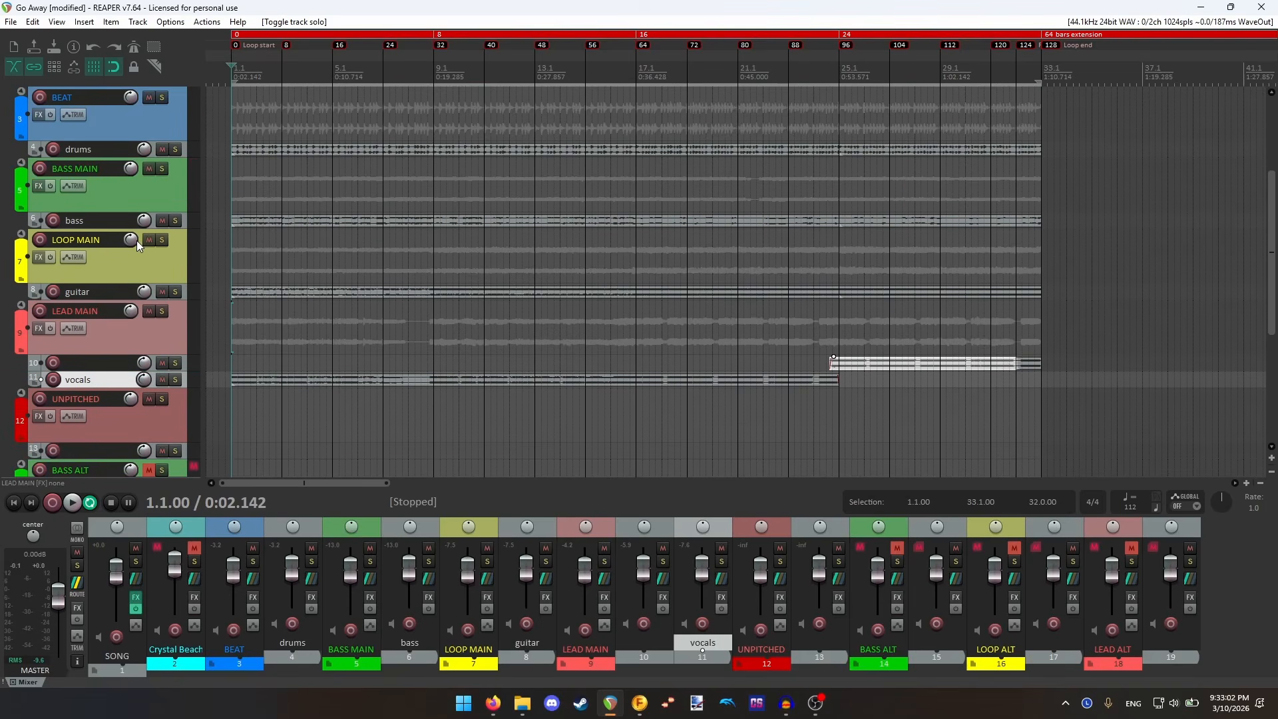
- Play all tracks from 24.3 across the vocals transition at bar 25
left_click(818, 72)
scroll(864, 152, "up", 5)
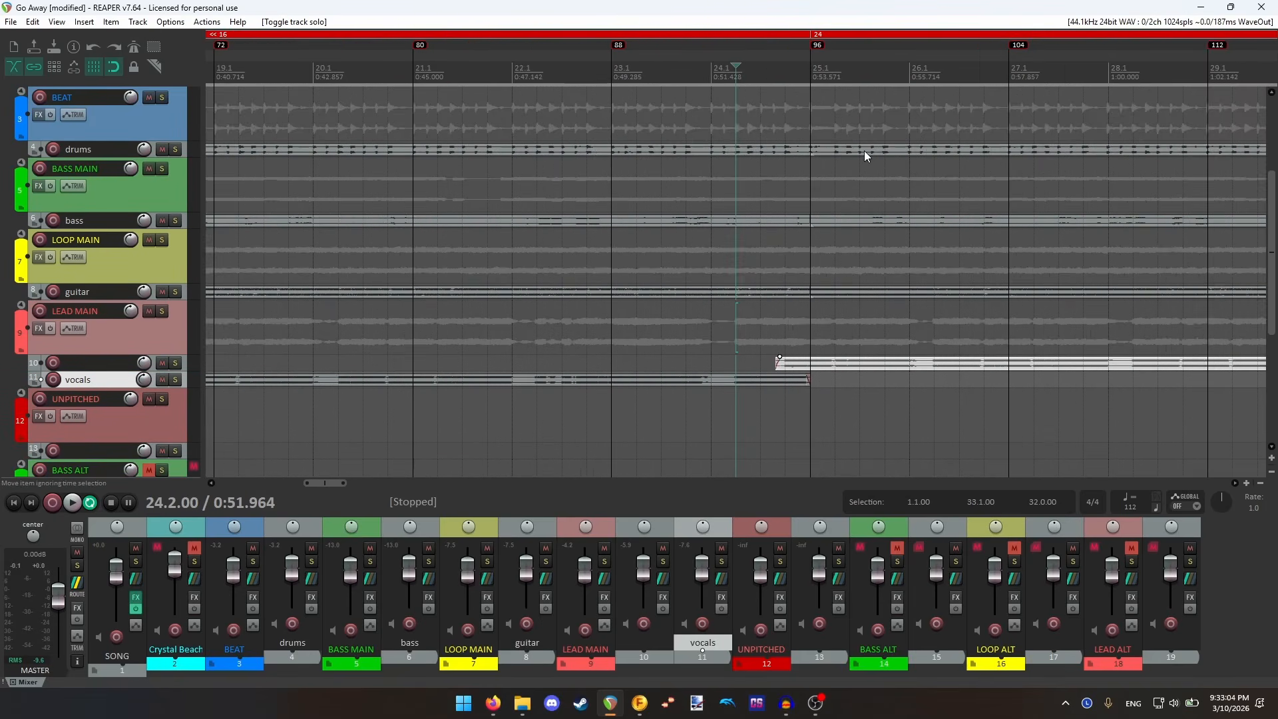
left_click(759, 69)
scroll(729, 296, "right", 1)
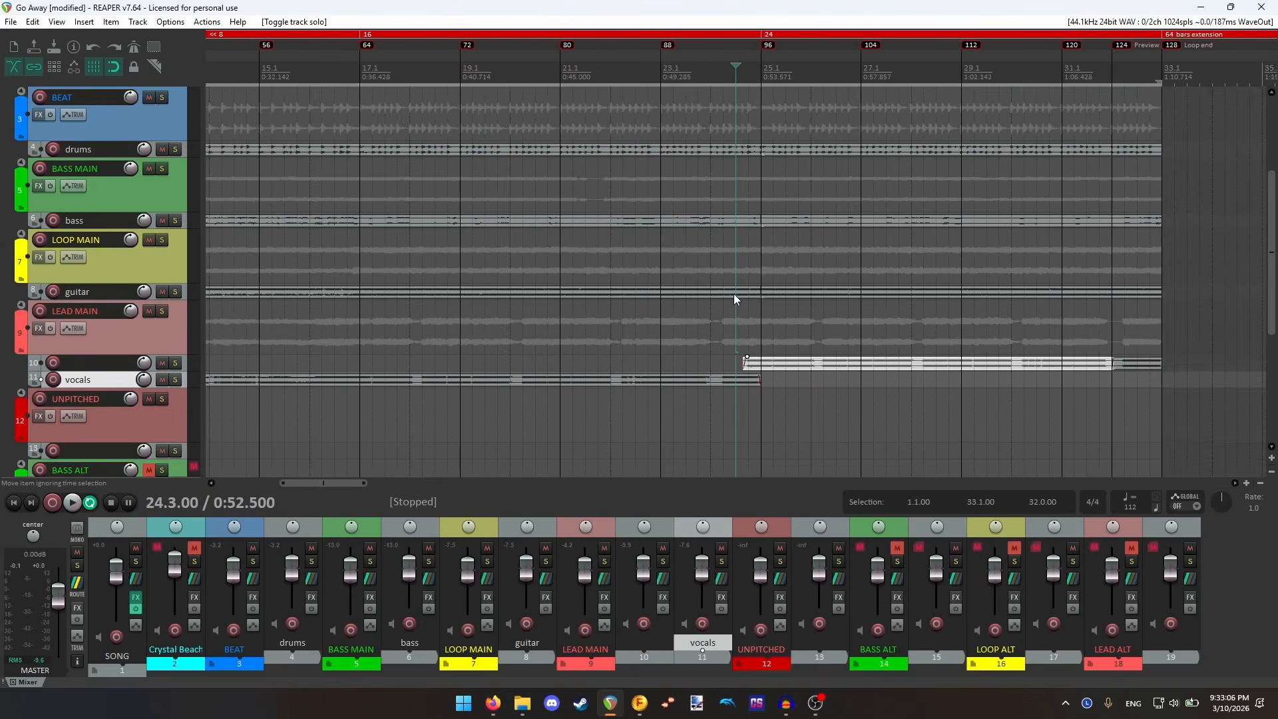
left_click(72, 503)
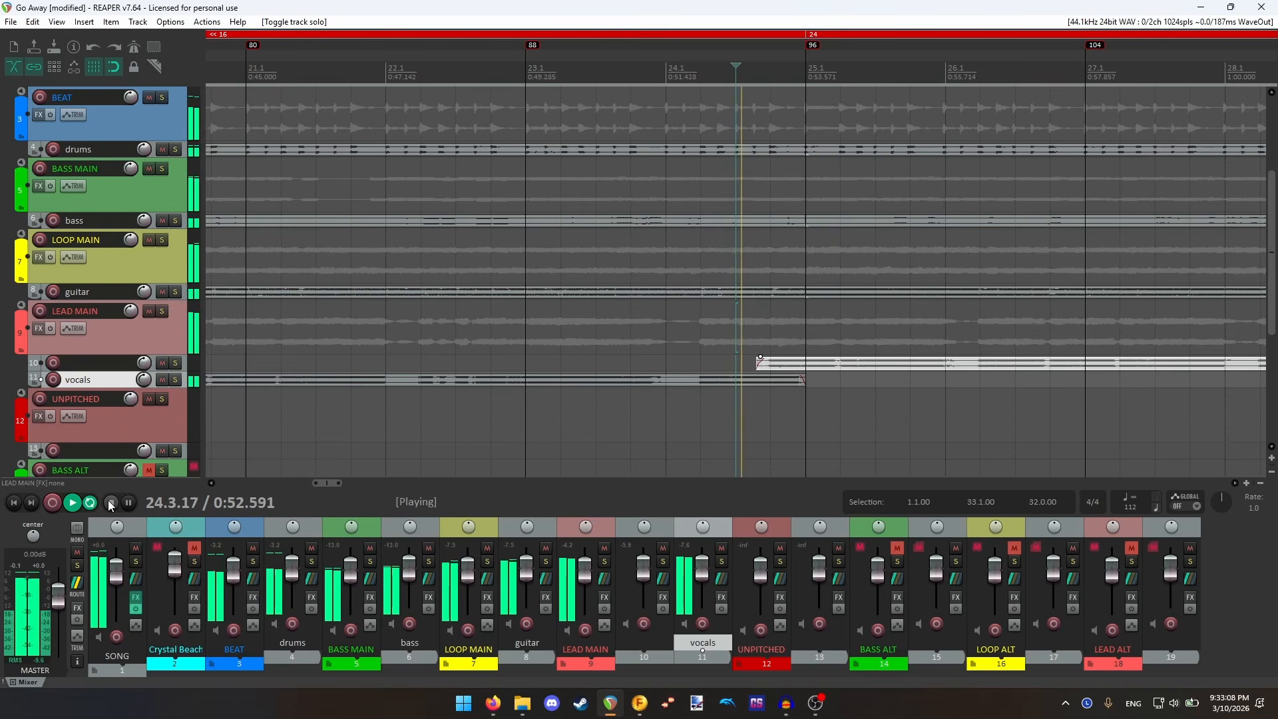
scroll(916, 150, "down", 3)
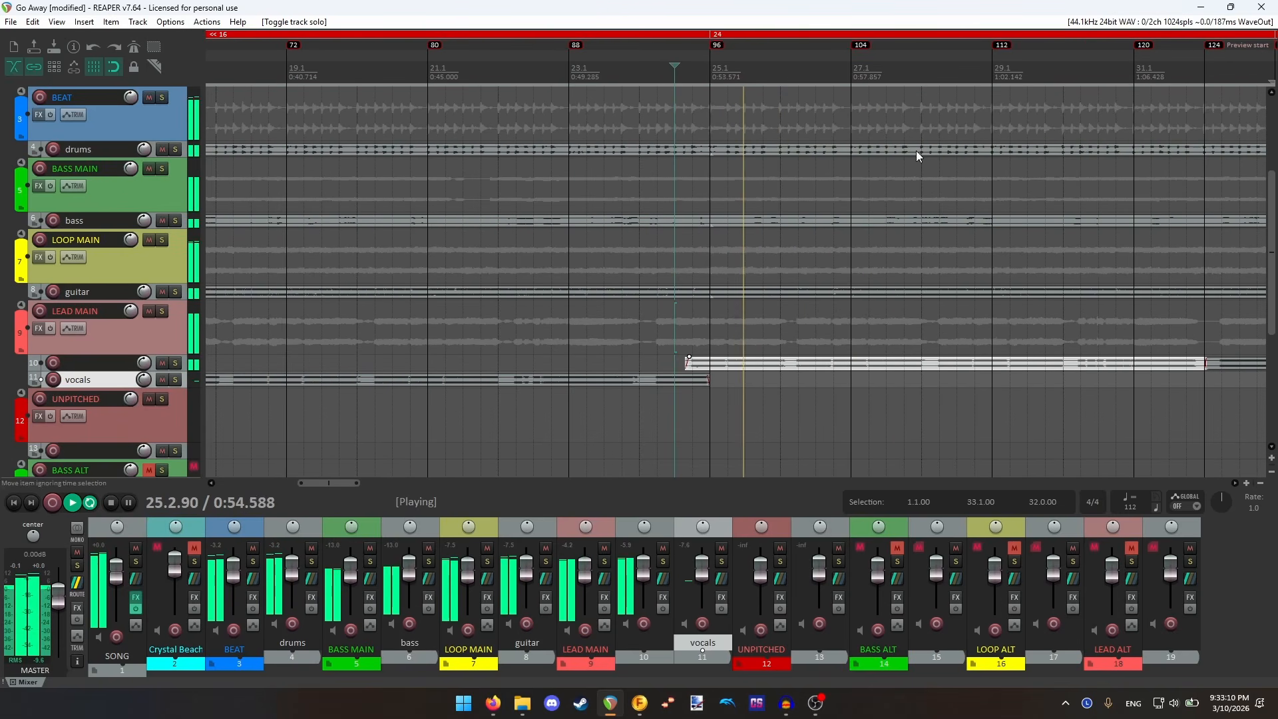
key("space")
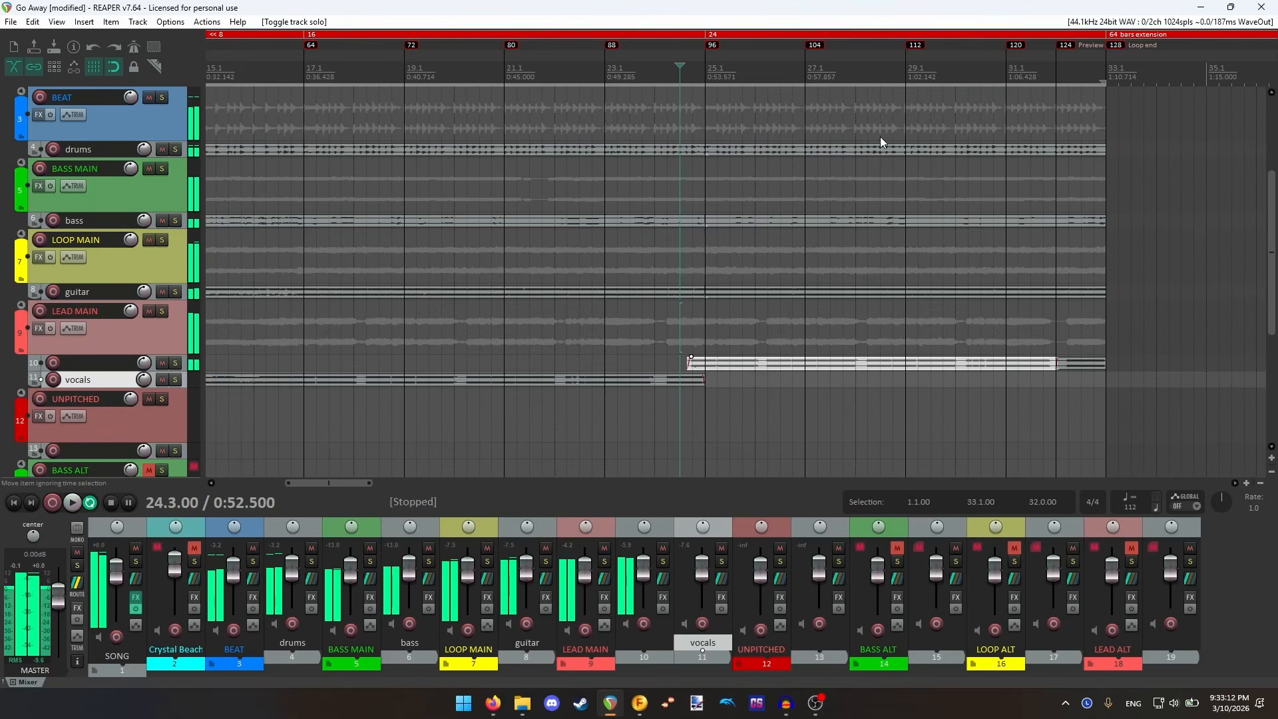
- Play all tracks from 31.4 through the loop end at 33.1 and back into bar 1
left_click(1082, 75)
scroll(703, 302, "up", 5)
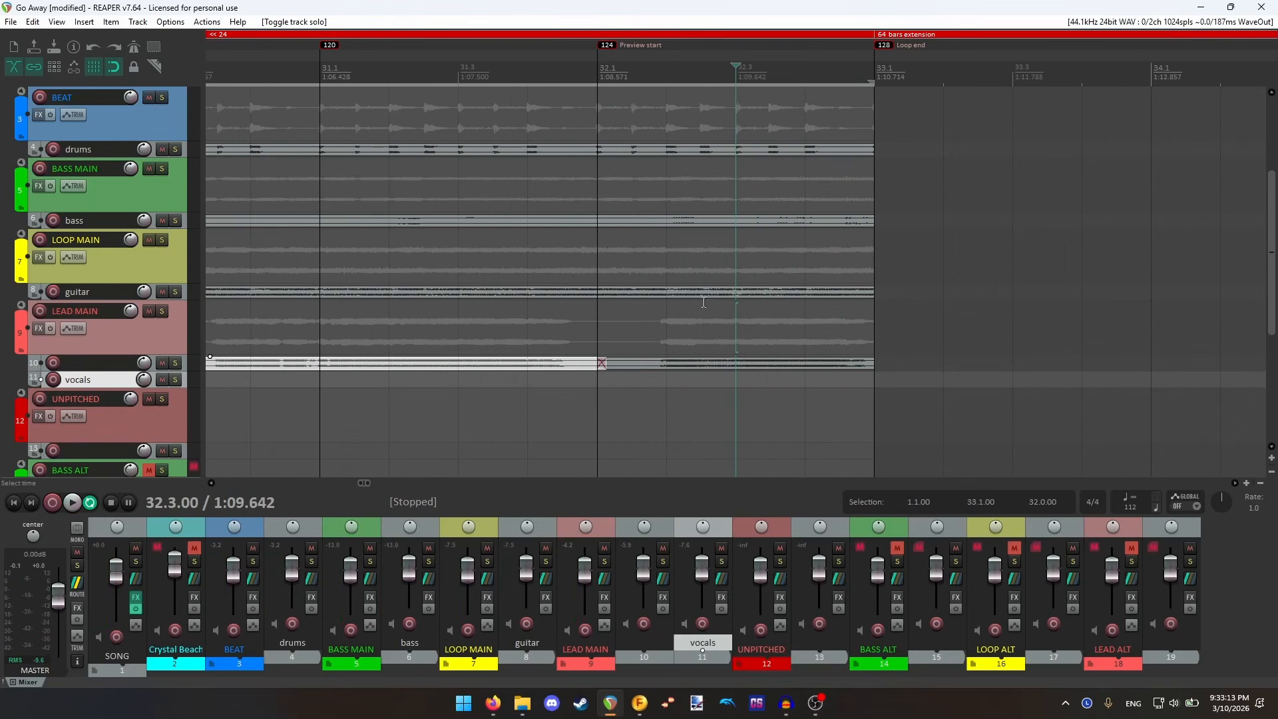
left_click(529, 70)
left_click(72, 502)
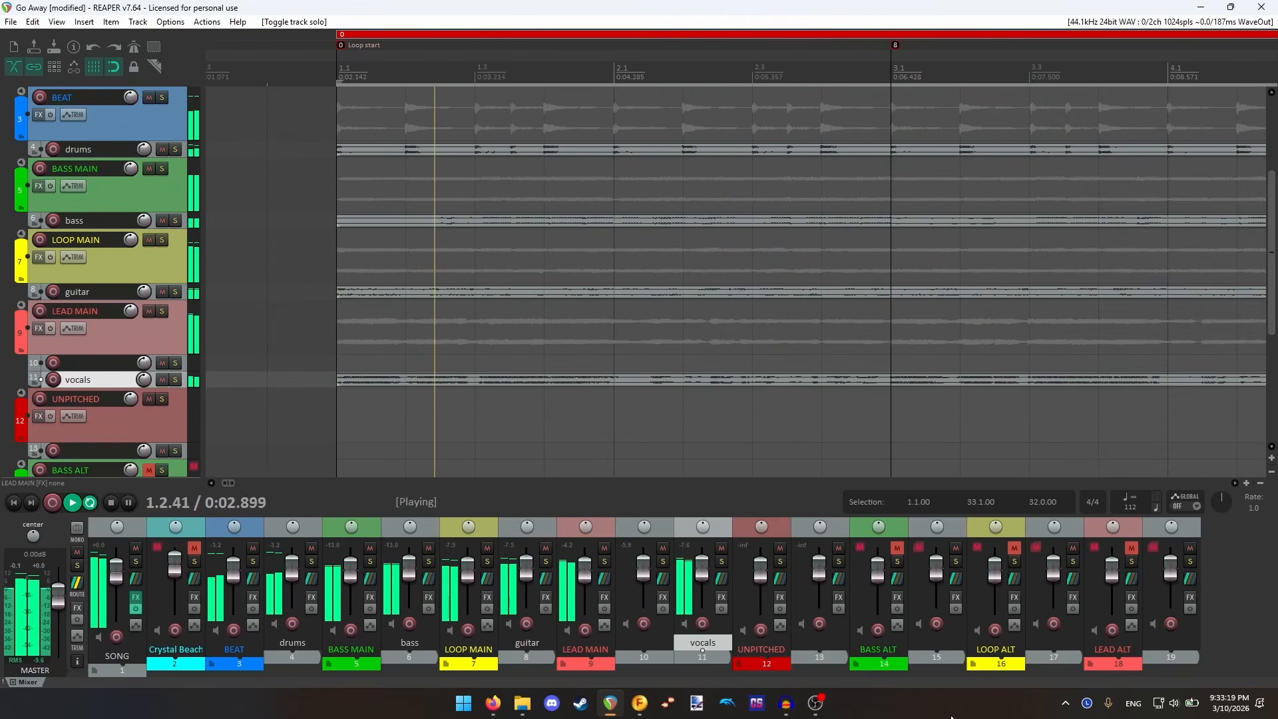
left_click(109, 503)
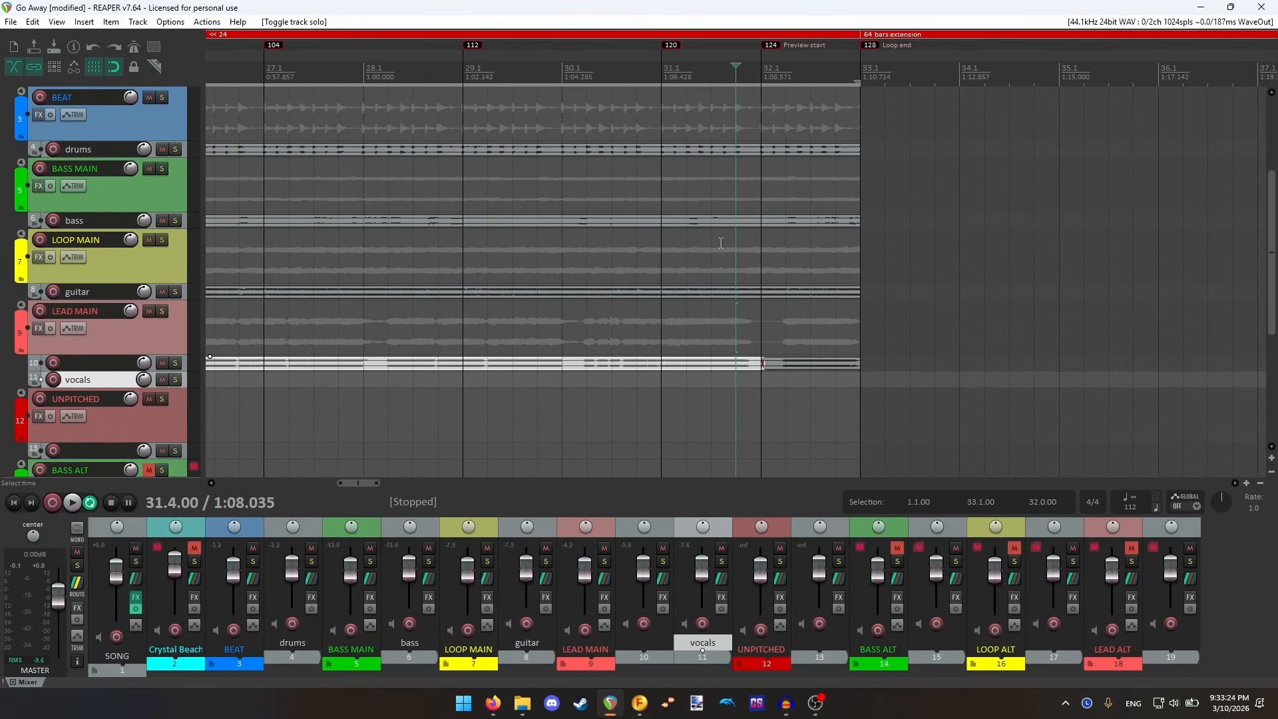
- Examine the finished loop's sections at bars 1, 17 and 25 and the Riser and Preview regions around bar 73
scroll(742, 234, "down", 10)
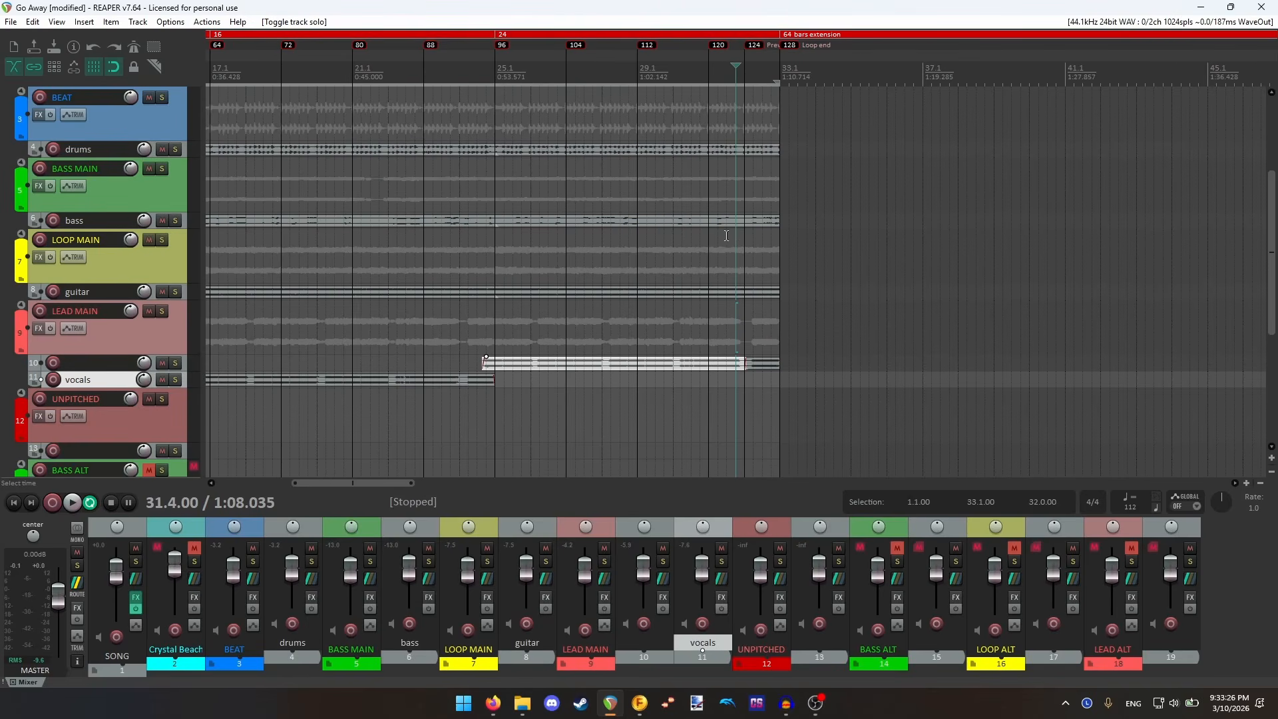
left_click(217, 71)
scroll(678, 305, "up", 8)
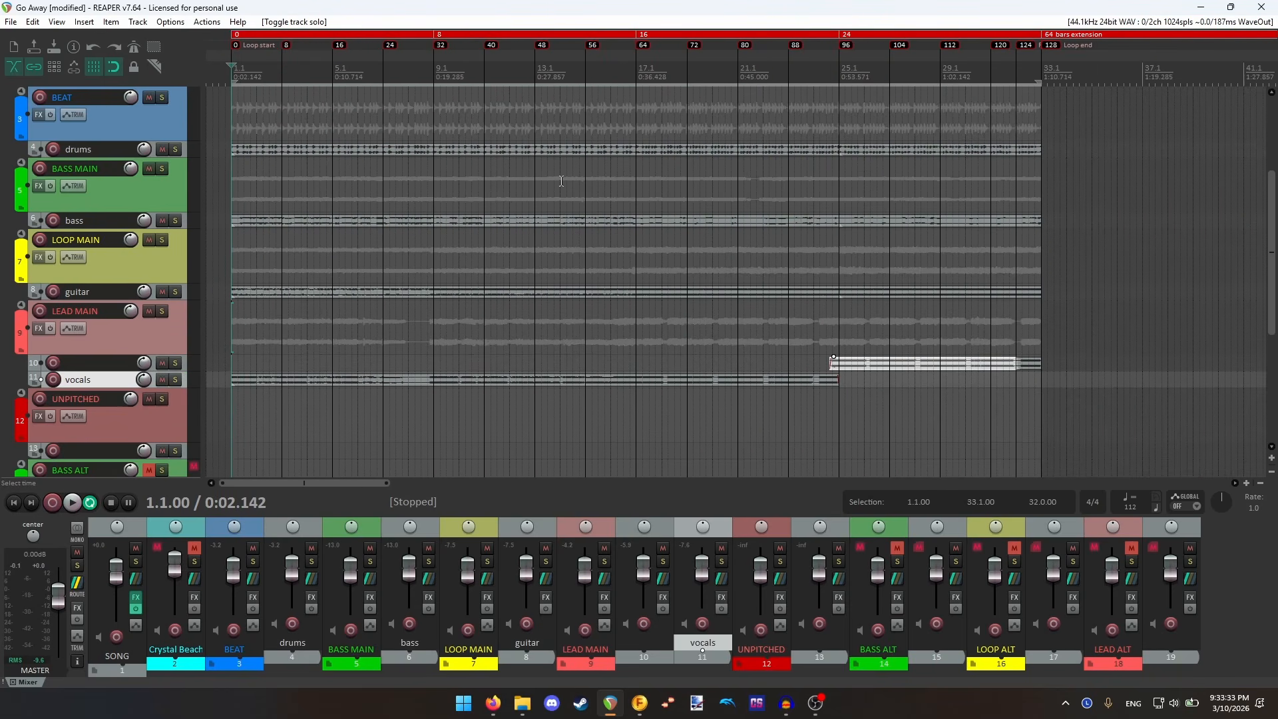
scroll(561, 180, "down", 2)
scroll(562, 184, "down", 2)
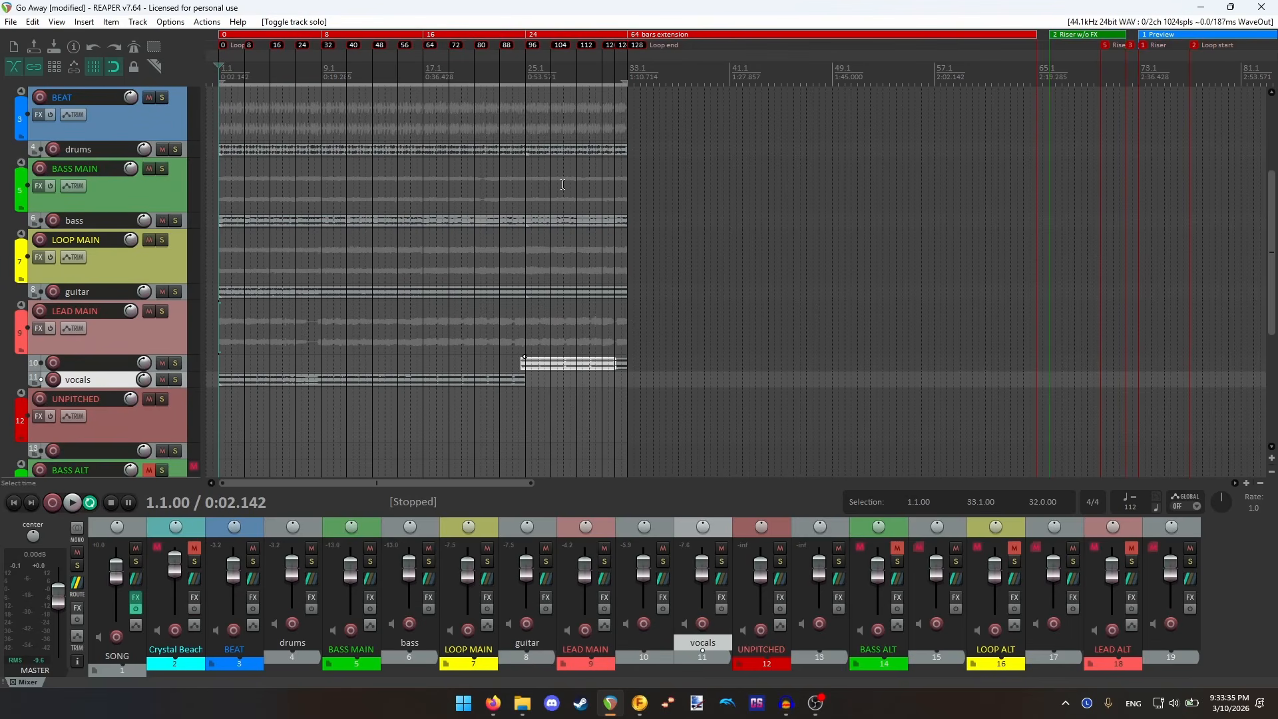
scroll(564, 185, "up", 4)
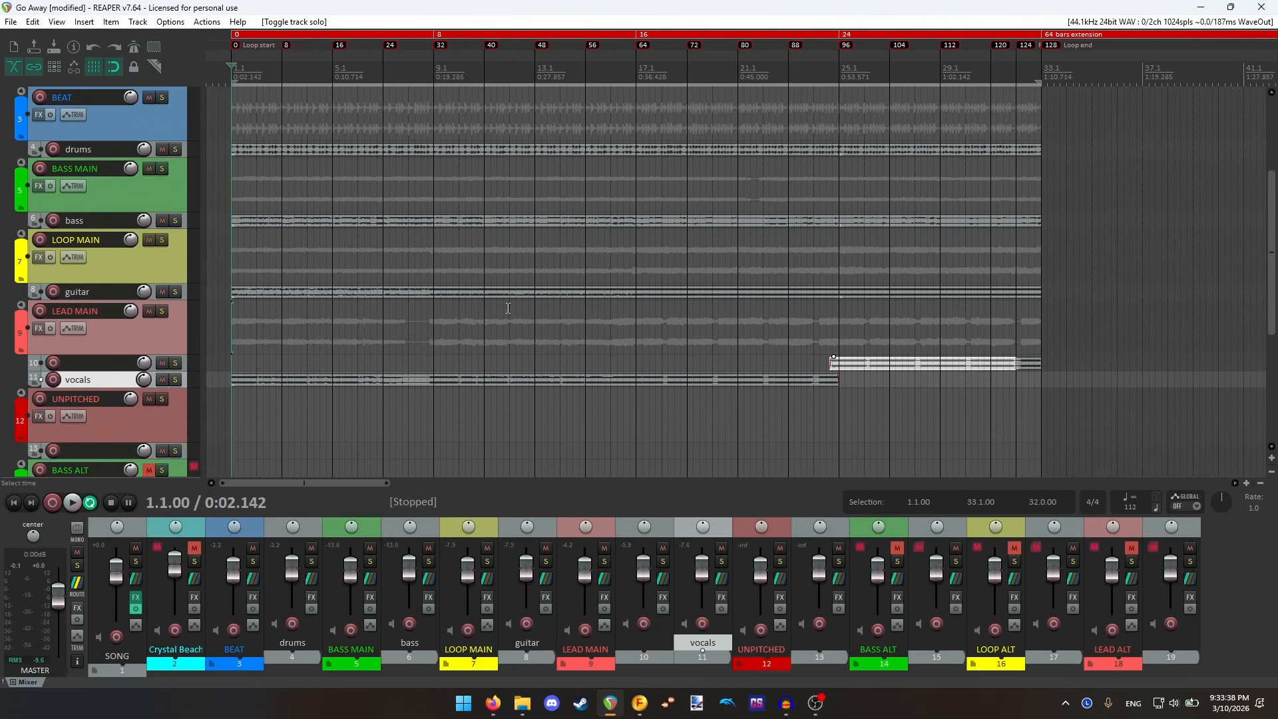
left_click(636, 67)
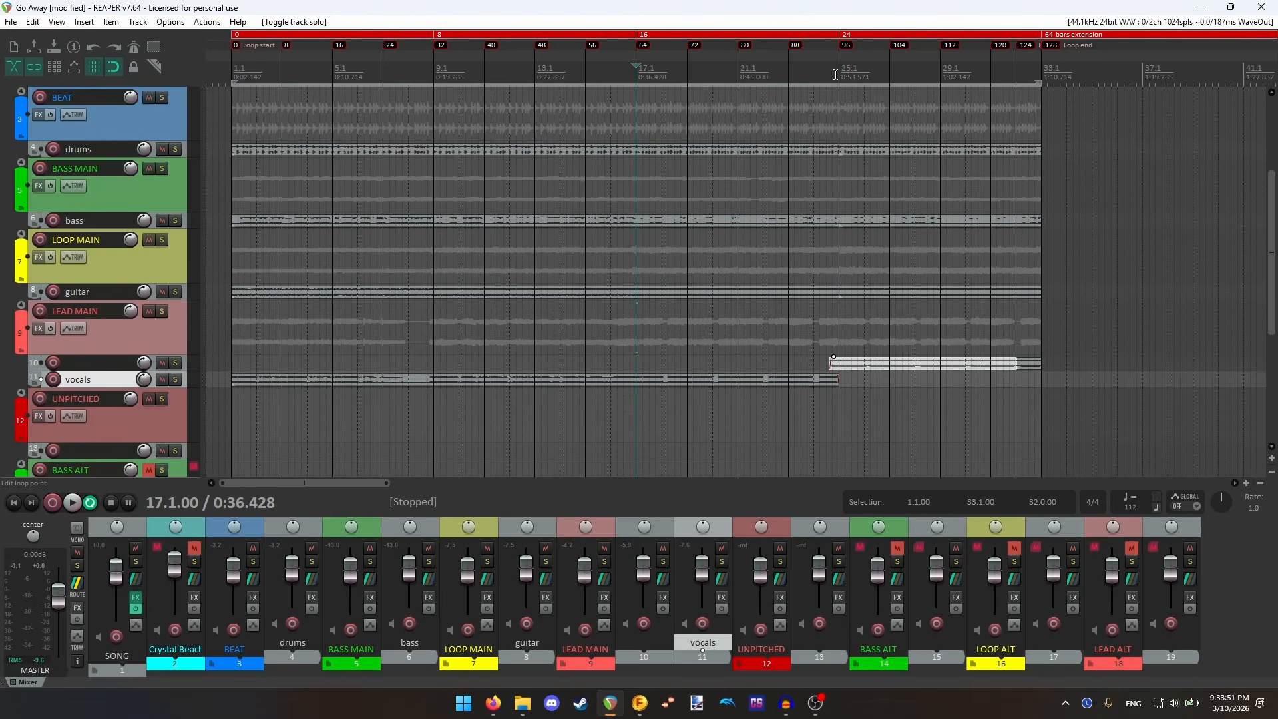
left_click(838, 75)
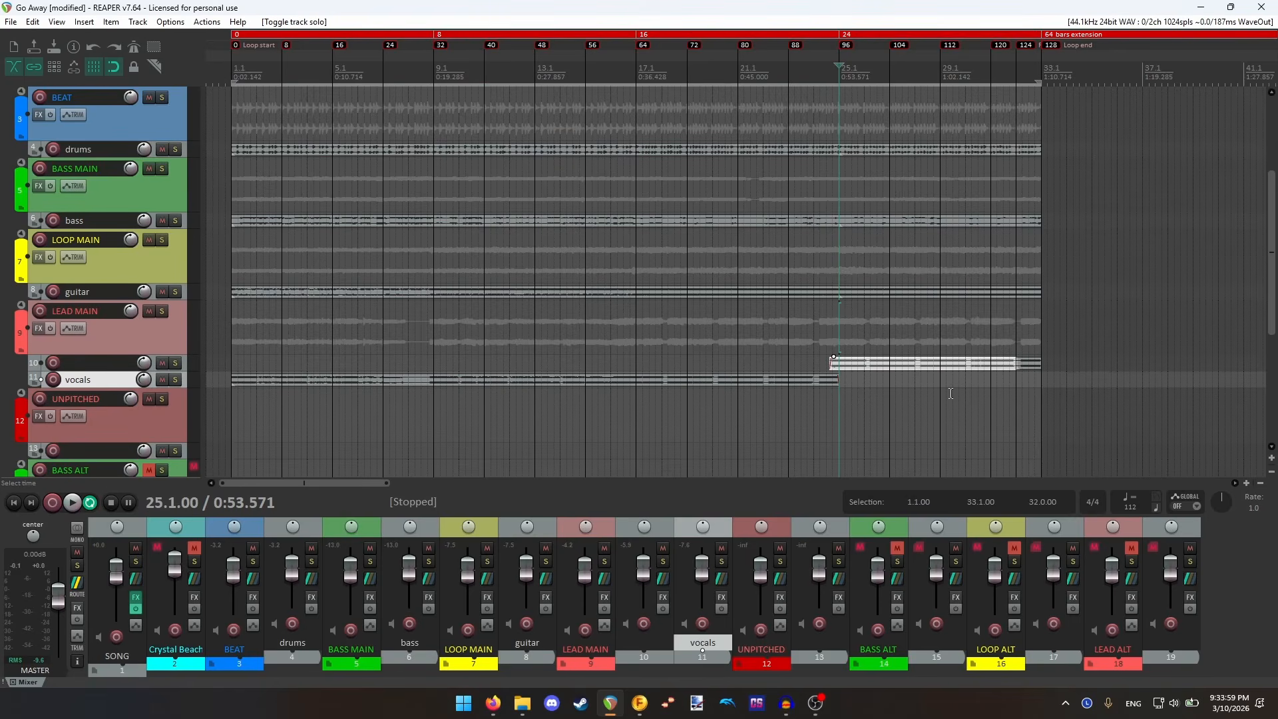
scroll(907, 321, "down", 6)
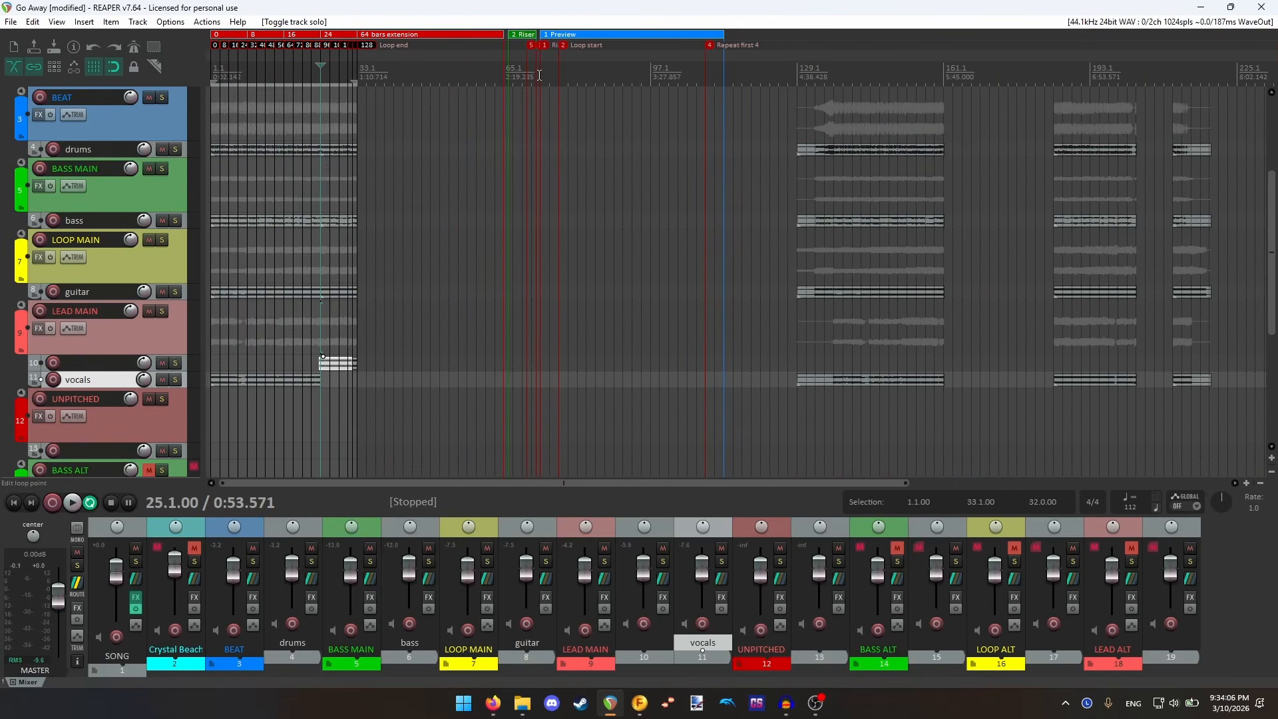
left_click(539, 75)
scroll(664, 224, "up", 4)
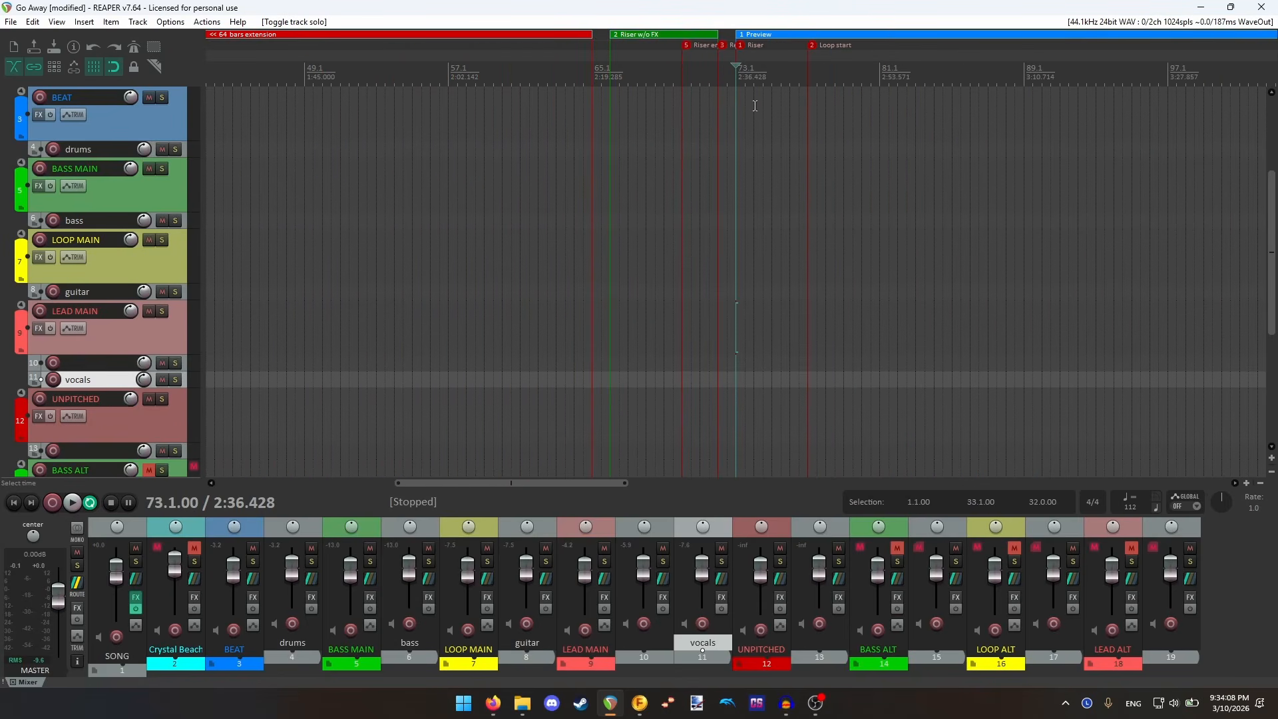
scroll(832, 238, "down", 4)
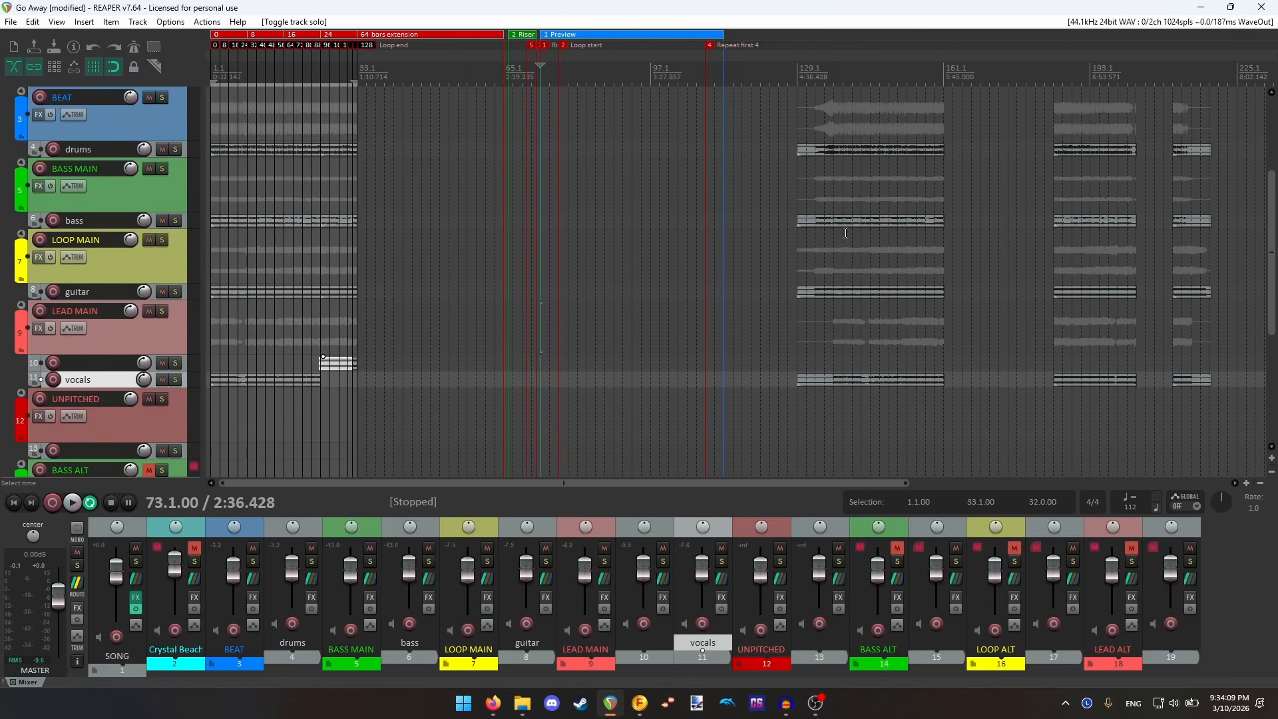
- Find the stem section ending near bar 203 and play it briefly from 199.1
left_click(1125, 73)
scroll(969, 200, "up", 8)
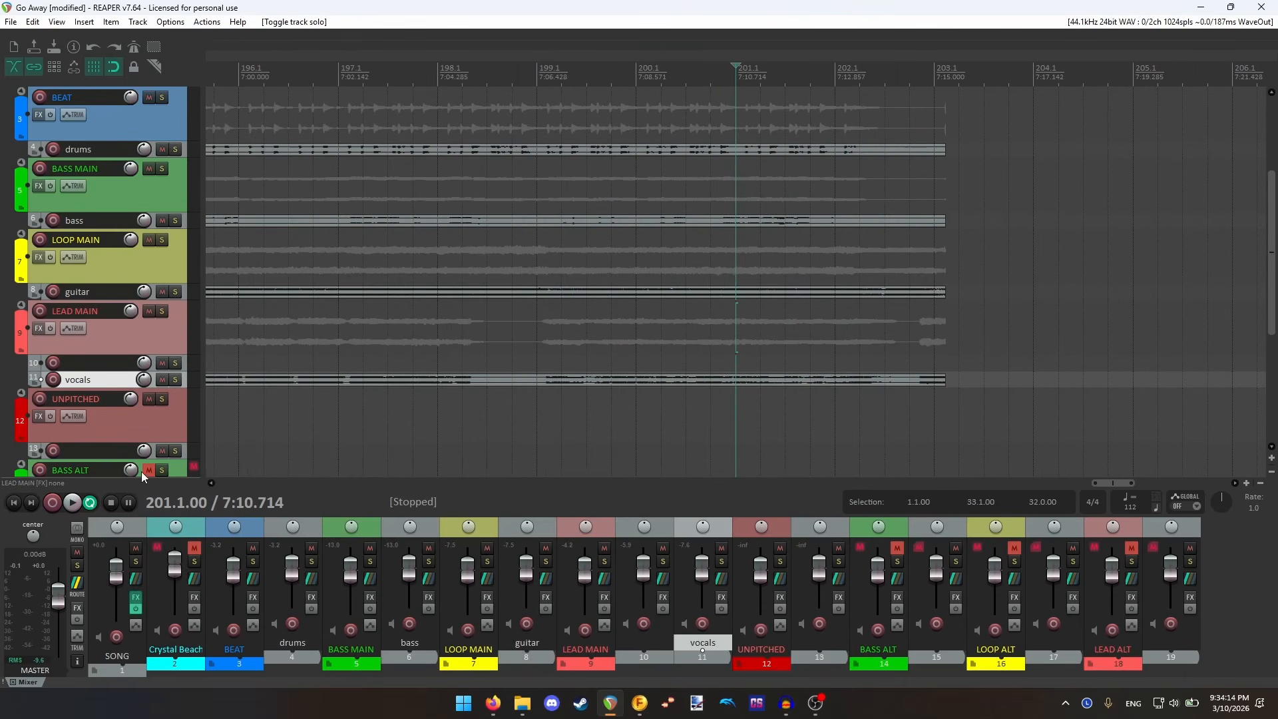
left_click(540, 110)
key("space")
key("space")
scroll(896, 162, "up", 5)
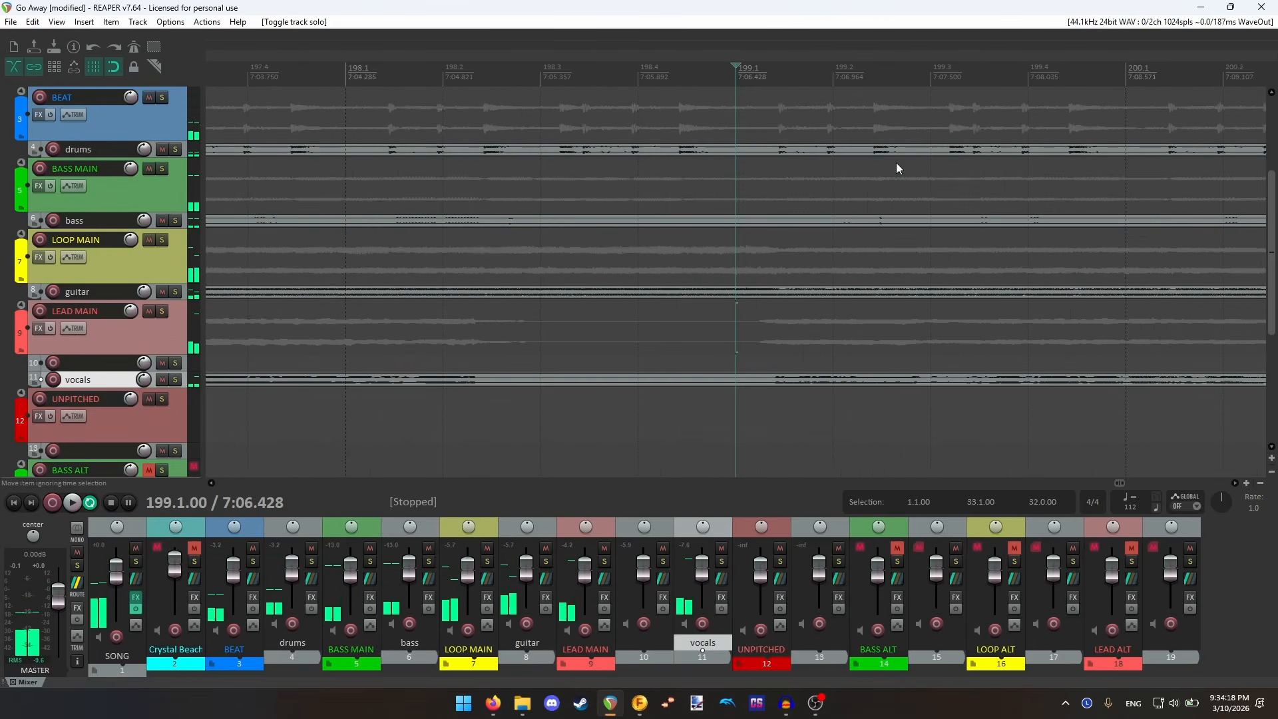
- Turn snapping off, enlarge the drums track and place the edit cursor exactly on the drum hit's onset just after 199.1
key("alt+s")
left_click(795, 76)
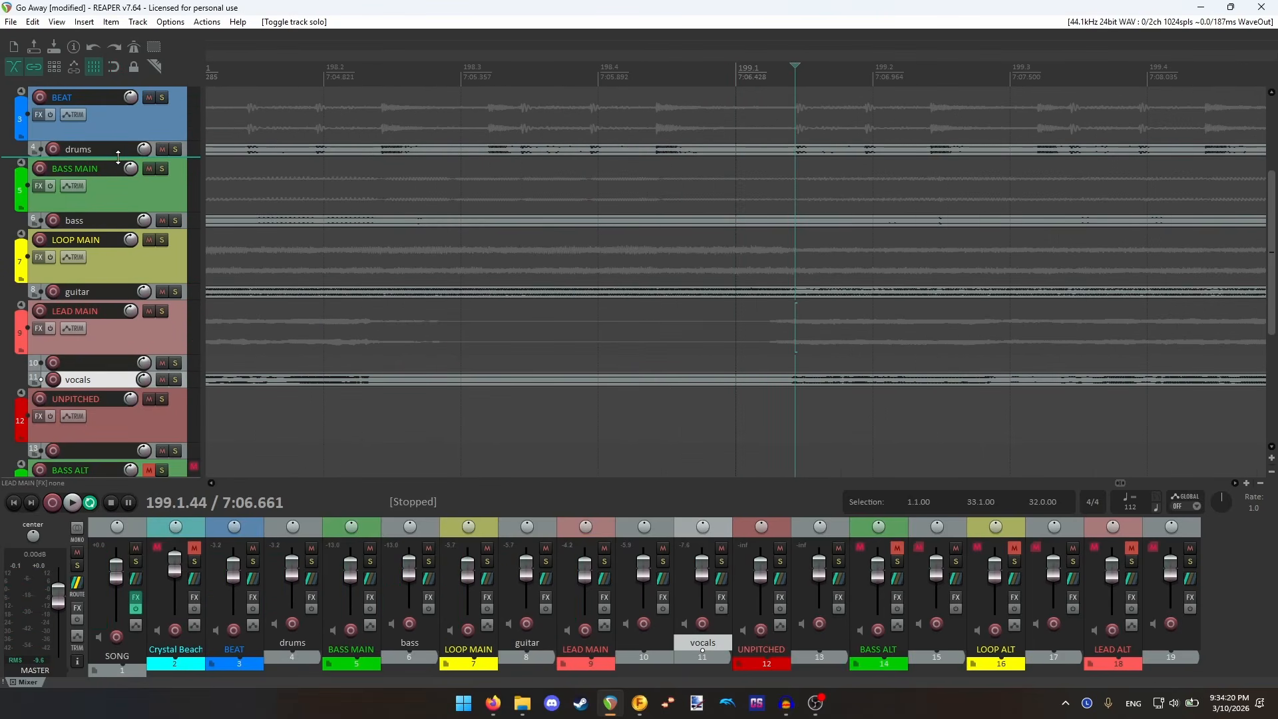
left_click_drag(117, 157, 119, 369)
scroll(773, 243, "up", 6)
scroll(772, 233, "up", 3)
left_click(764, 217)
scroll(764, 217, "up", 3)
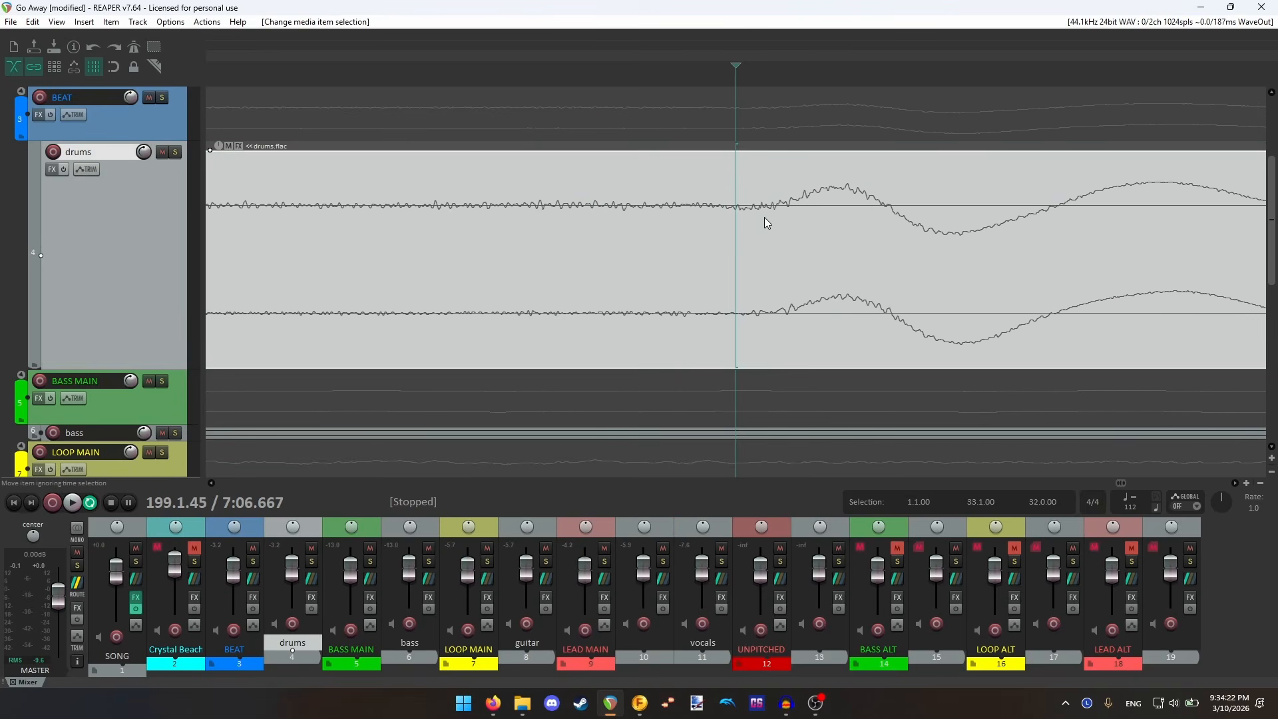
scroll(780, 219, "up", 1)
left_click(750, 215)
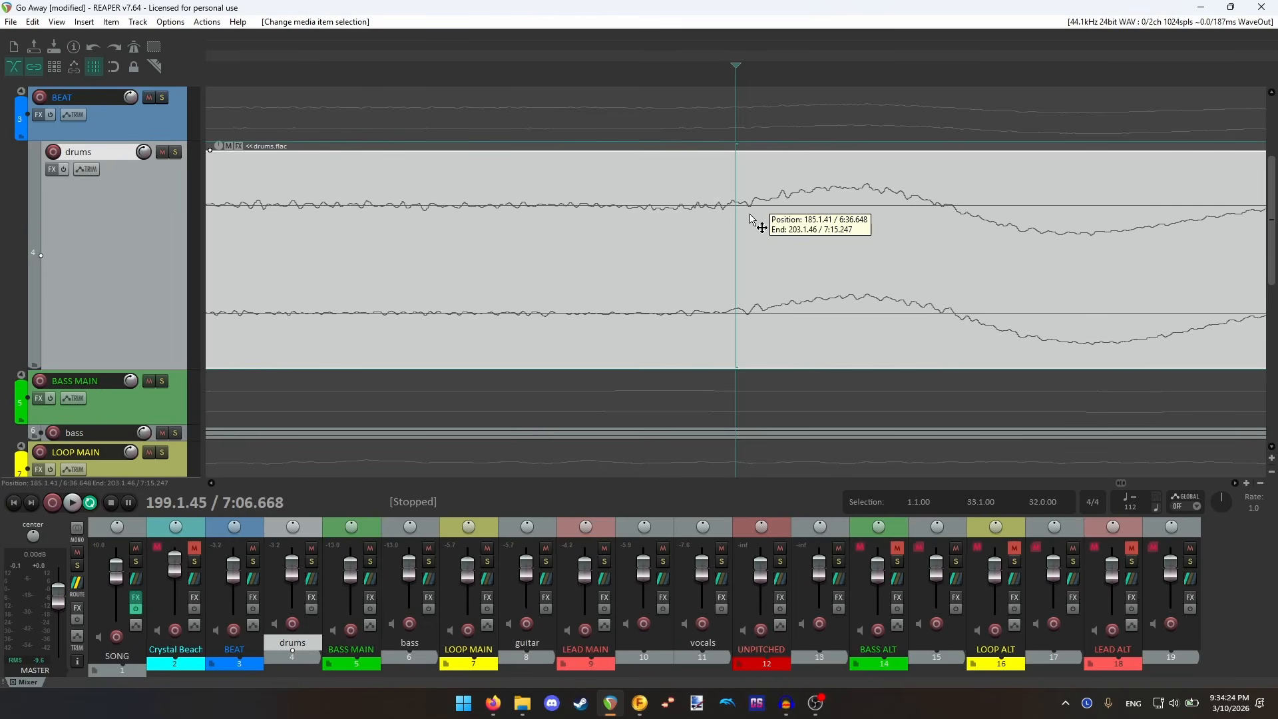
left_click(749, 219)
- Select the drums, bass, guitar and vocals items together and split them at the edit cursor just after 199.1
scroll(749, 221, "down", 8)
scroll(160, 296, "down", 6)
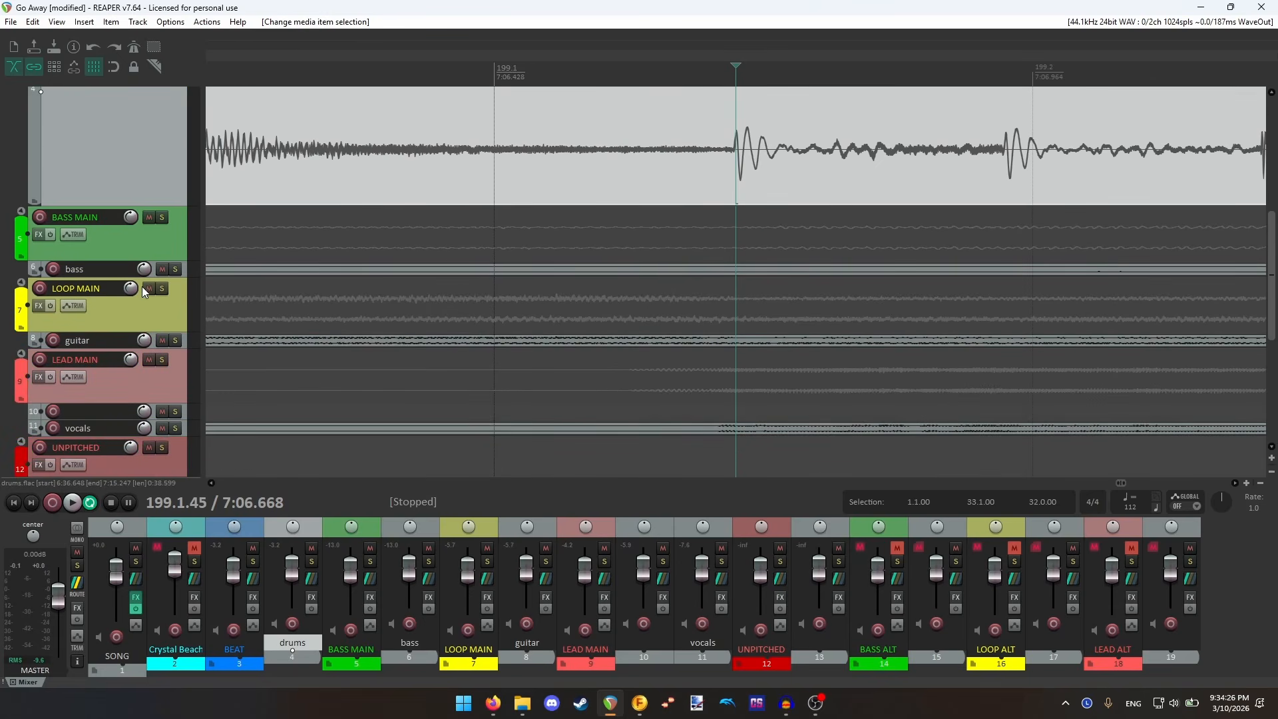
left_click_drag(864, 143, 764, 470)
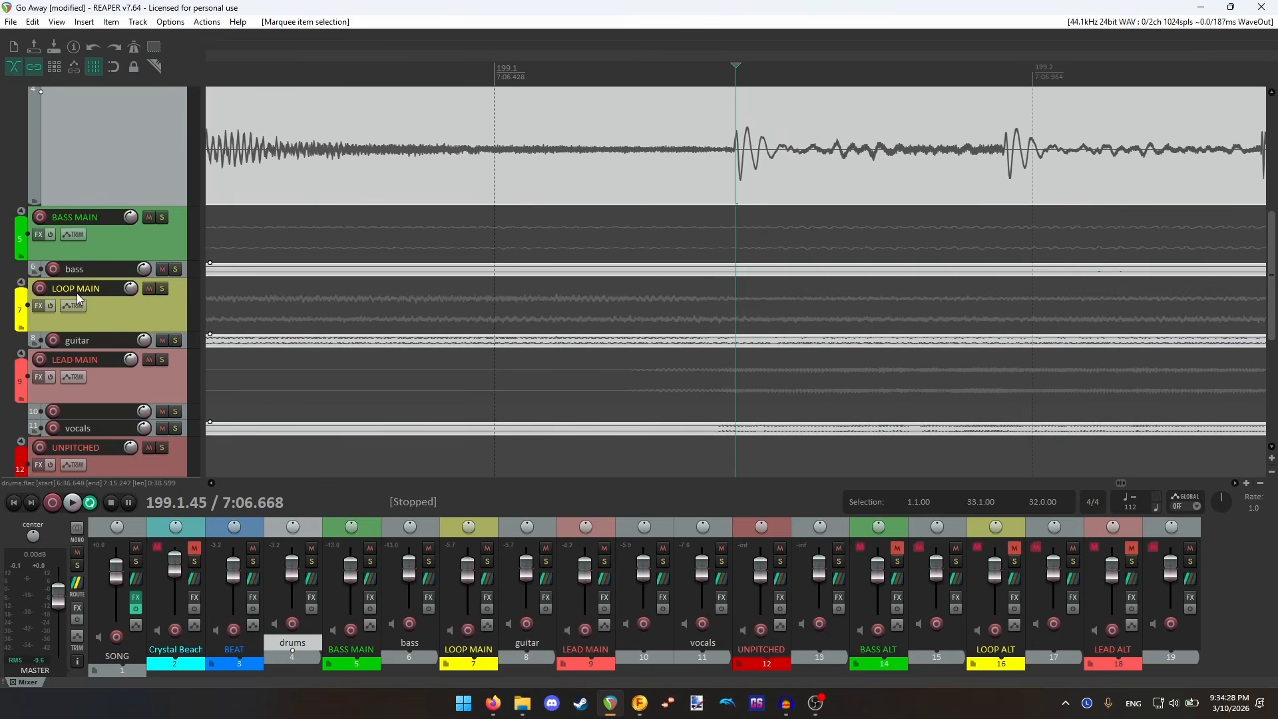
scroll(77, 293, "up", 5)
scroll(53, 263, "down", 1)
key("s")
scroll(757, 237, "down", 10)
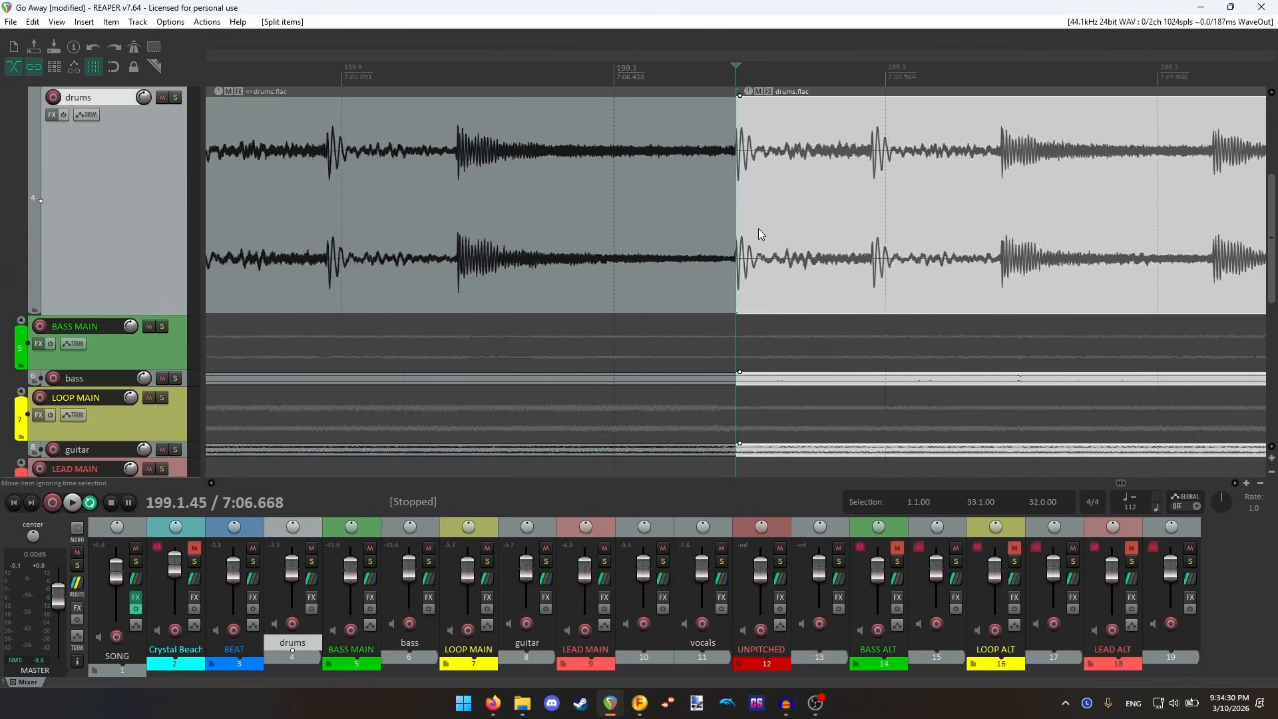
- Turn snapping back on and place the edit cursor at 203.2, just past the end of the split stem items
key("alt+s")
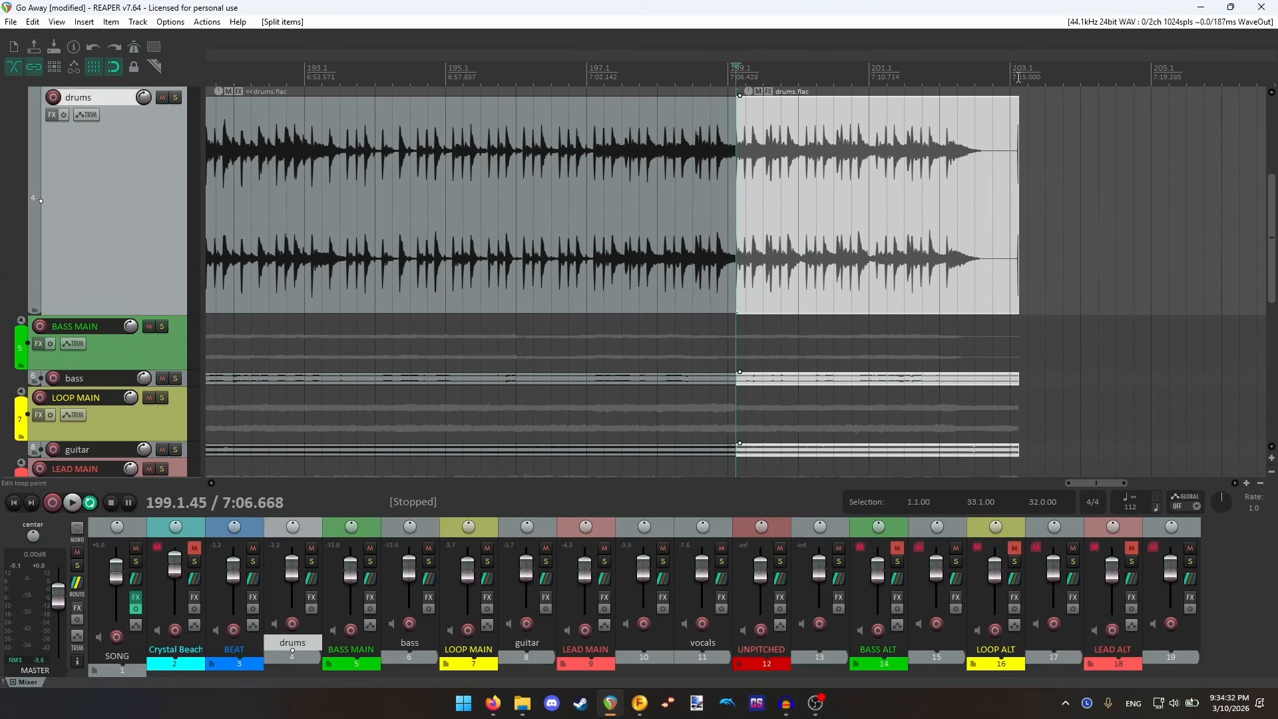
left_click(1031, 130)
scroll(944, 166, "up", 10)
scroll(666, 233, "down", 6)
scroll(695, 266, "down", 6)
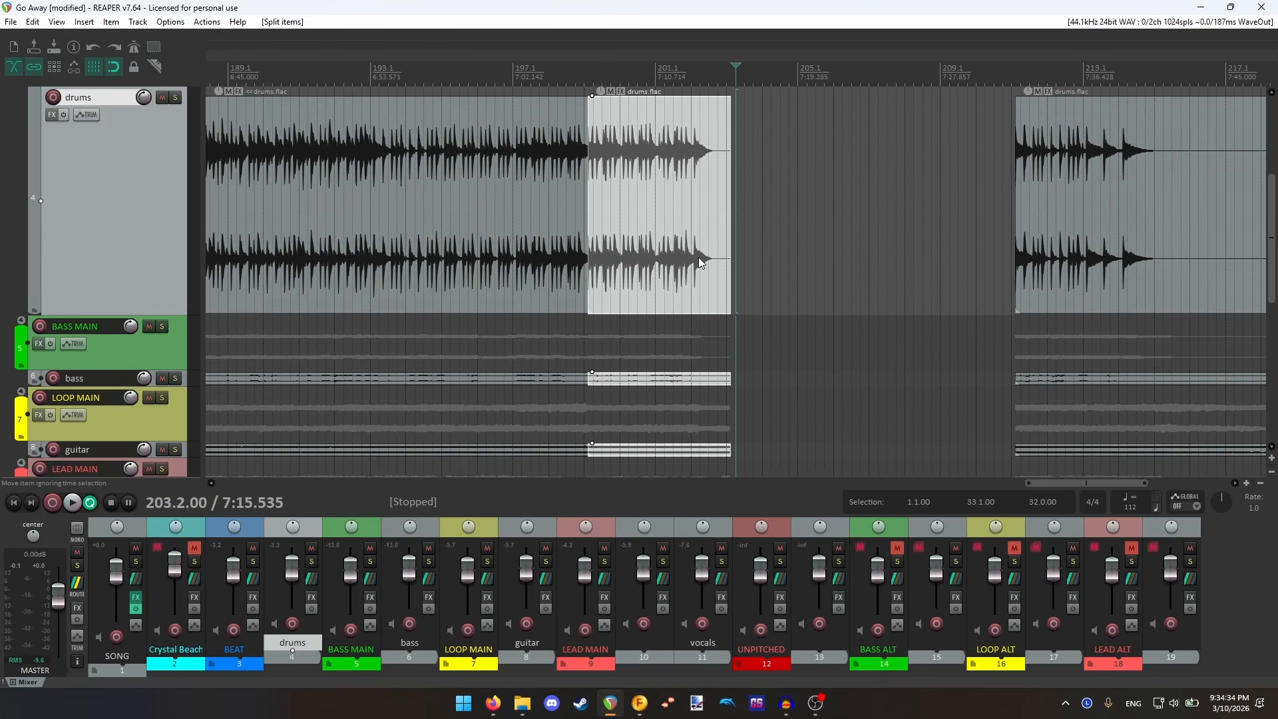
scroll(148, 220, "down", 1)
scroll(438, 293, "down", 2)
scroll(65, 253, "up", 1)
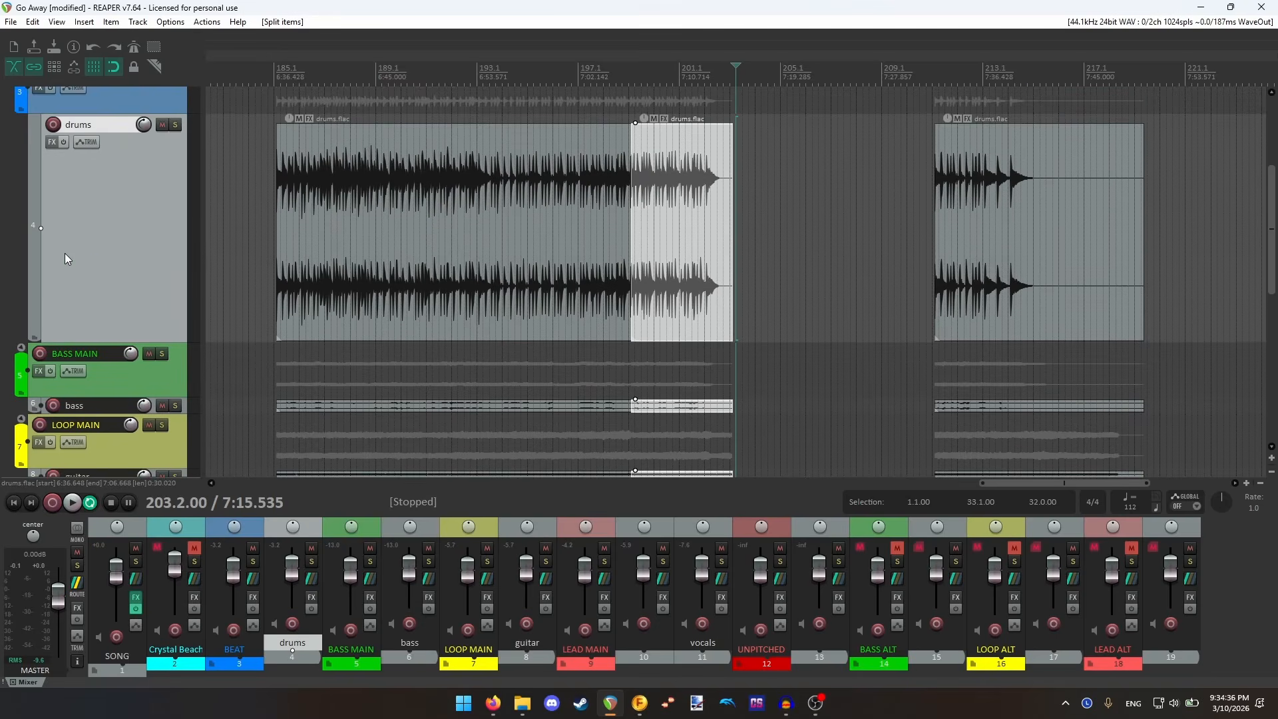
- Cut the split drums, bass, guitar and vocals items and paste them at the Riser marker at 73.1
scroll(65, 253, "down", 3)
key("ctrl+x")
scroll(365, 146, "down", 8)
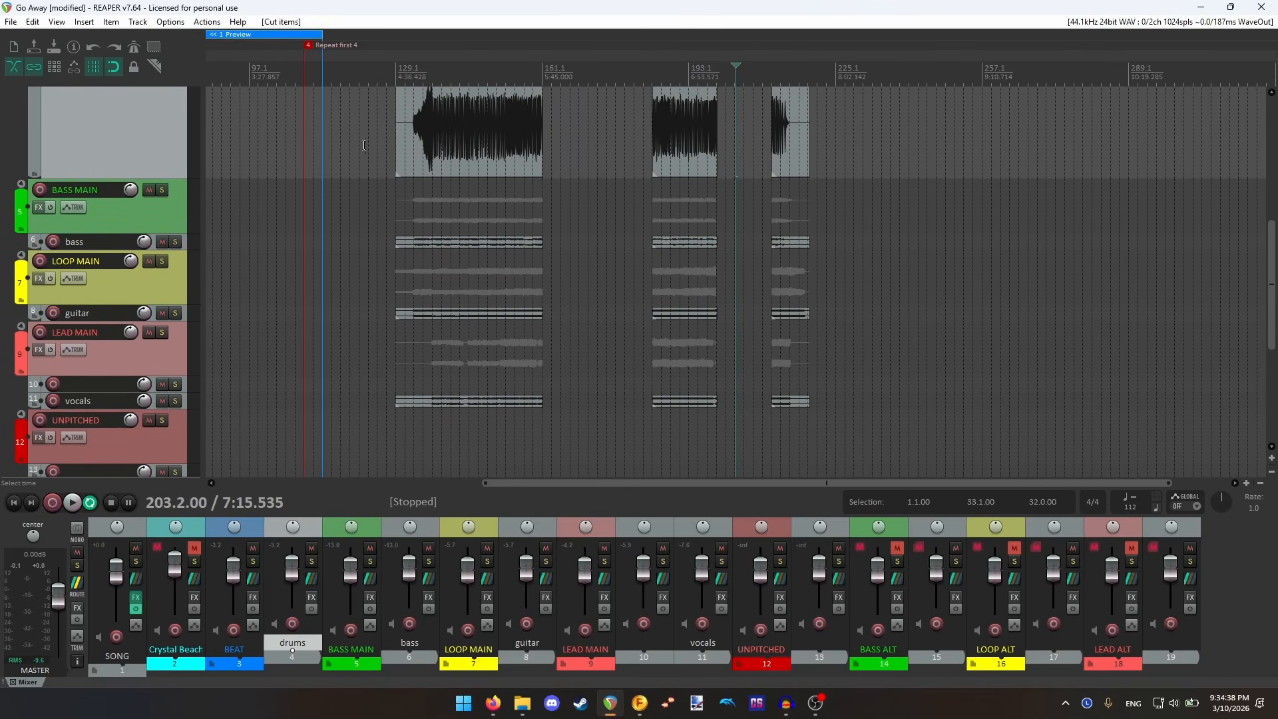
left_click(375, 146)
scroll(747, 171, "up", 8)
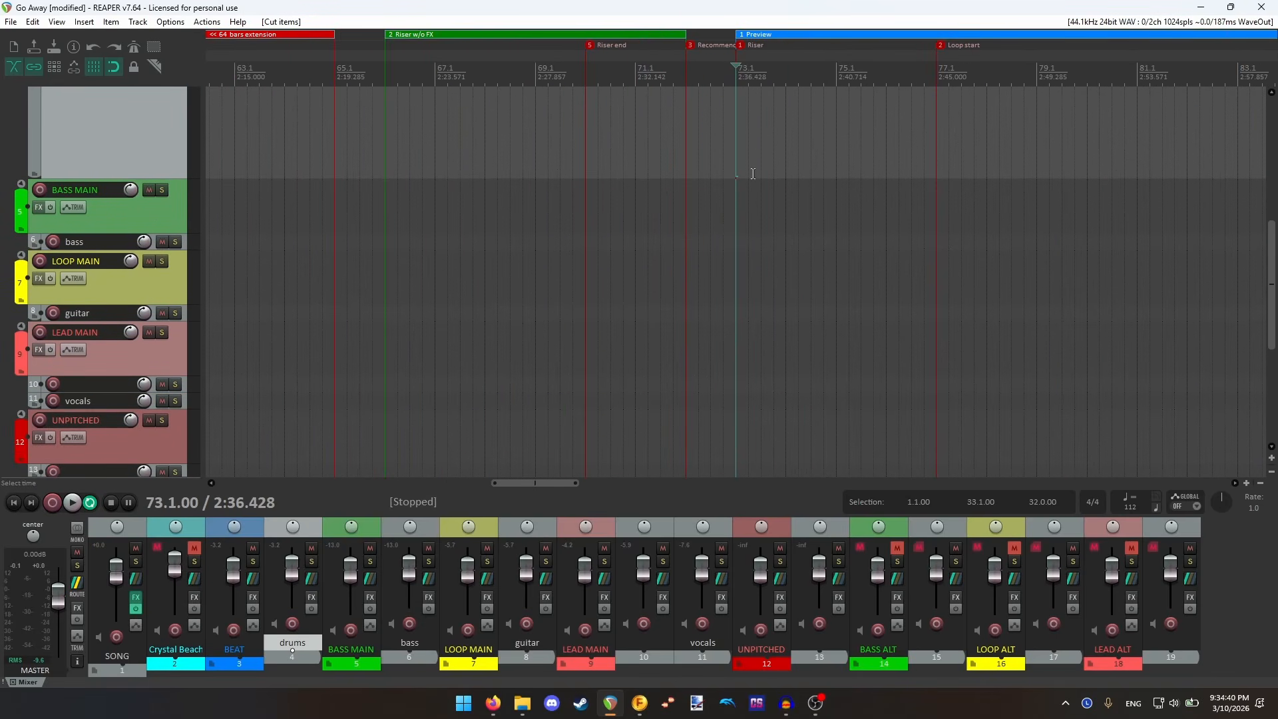
key("ctrl+v")
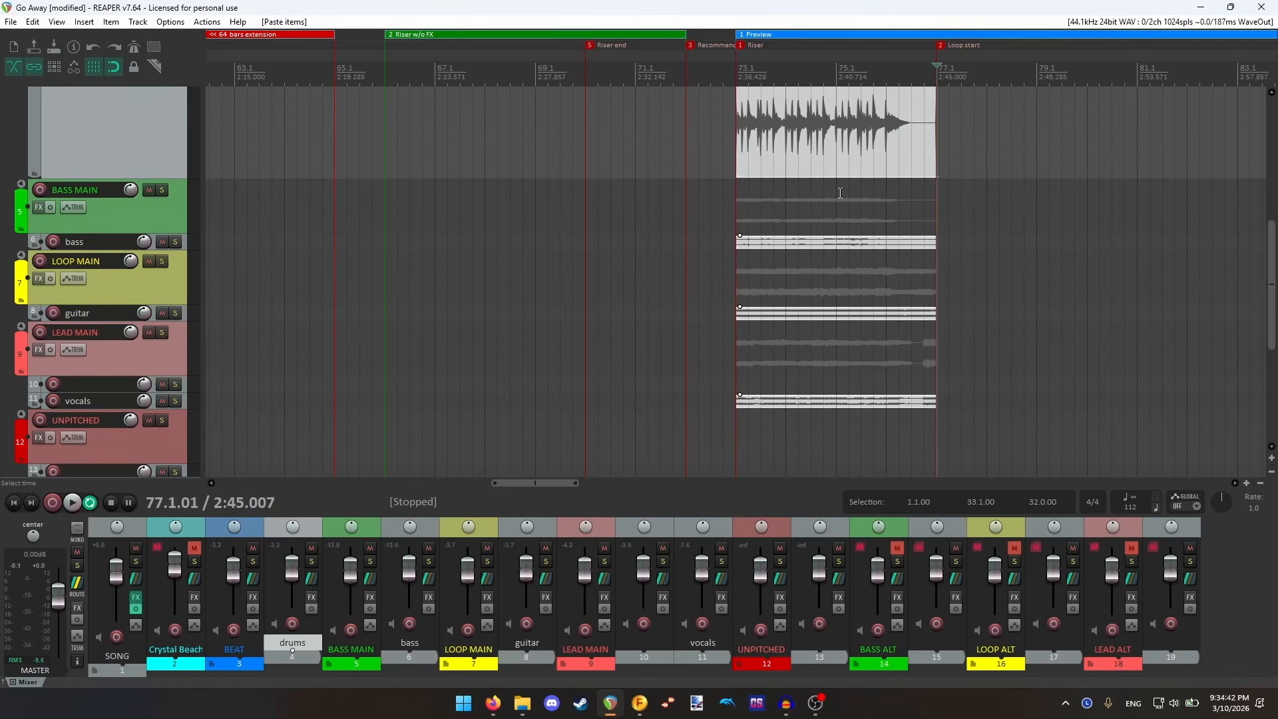
- Stretch the ends of the pasted stem items to the Loop start marker and place the edit cursor there at 77.1
scroll(840, 193, "up", 5)
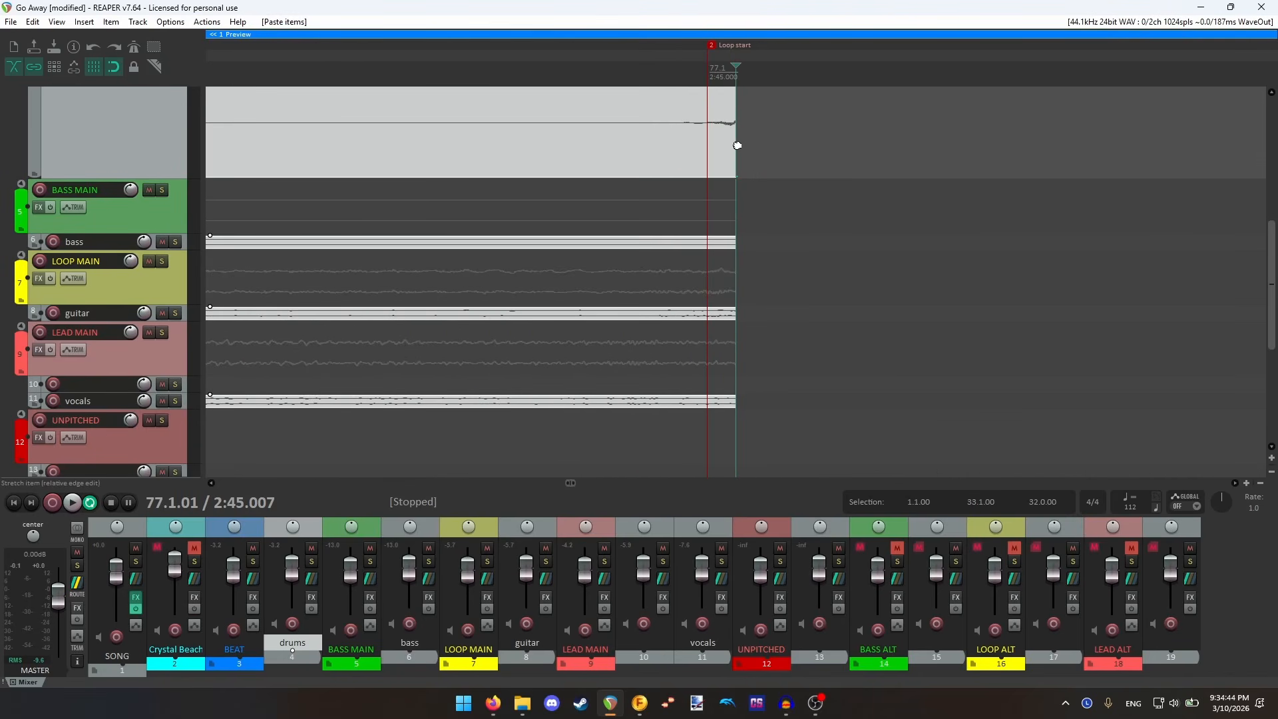
left_click_drag(736, 145, 702, 147)
scroll(714, 220, "down", 3)
scroll(714, 219, "down", 4)
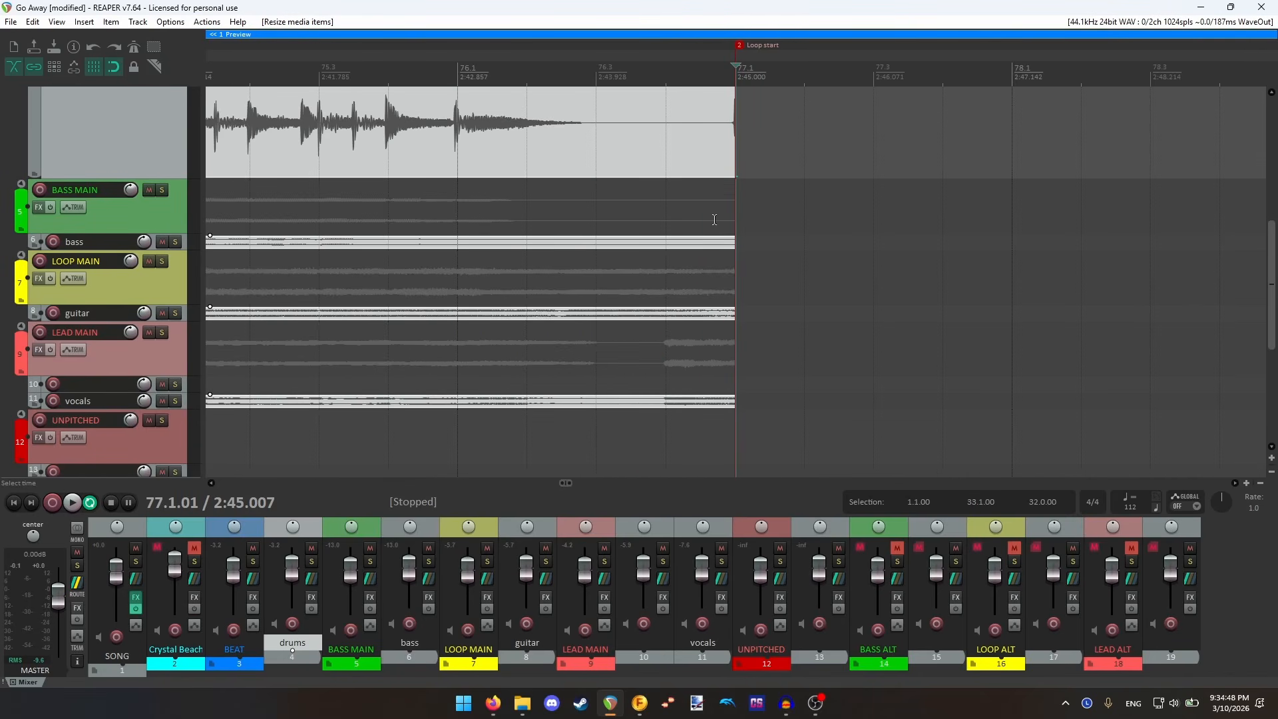
left_click(718, 199)
scroll(701, 301, "up", 4)
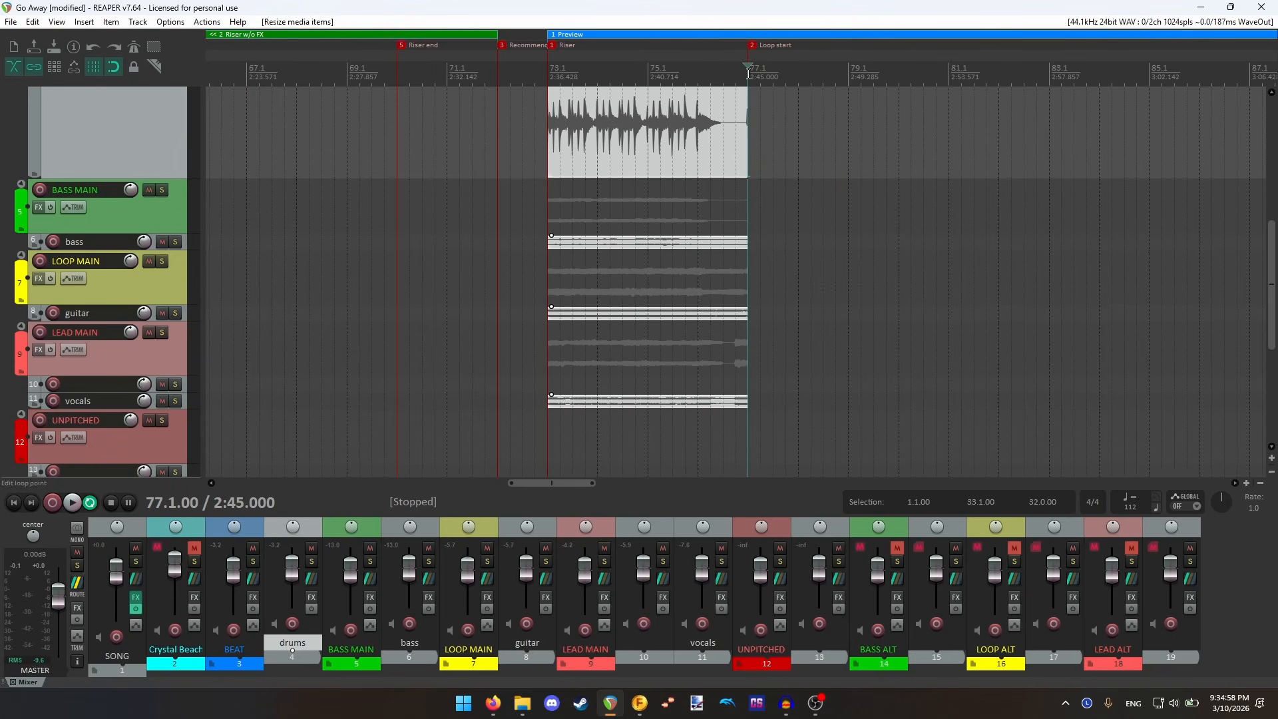
- Examine the stems at the beginning of the loop at 1.1
scroll(662, 175, "down", 4)
scroll(661, 176, "down", 2)
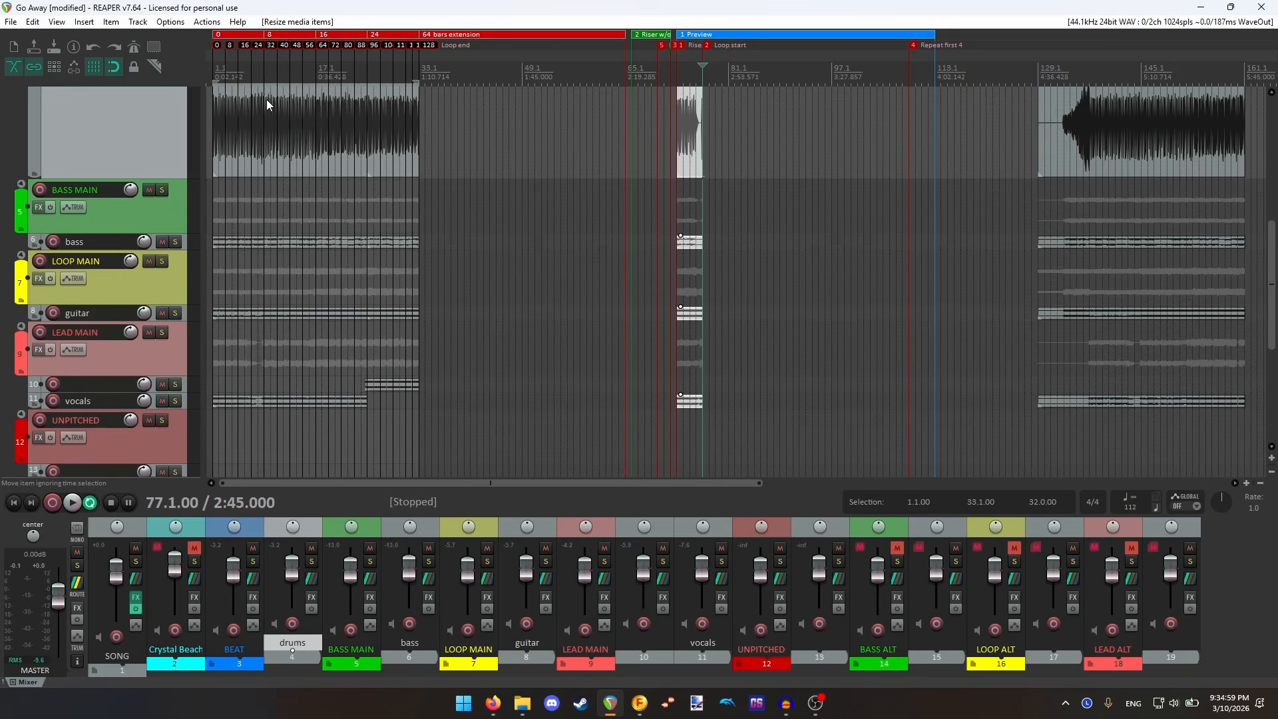
left_click(210, 71)
scroll(375, 187, "up", 6)
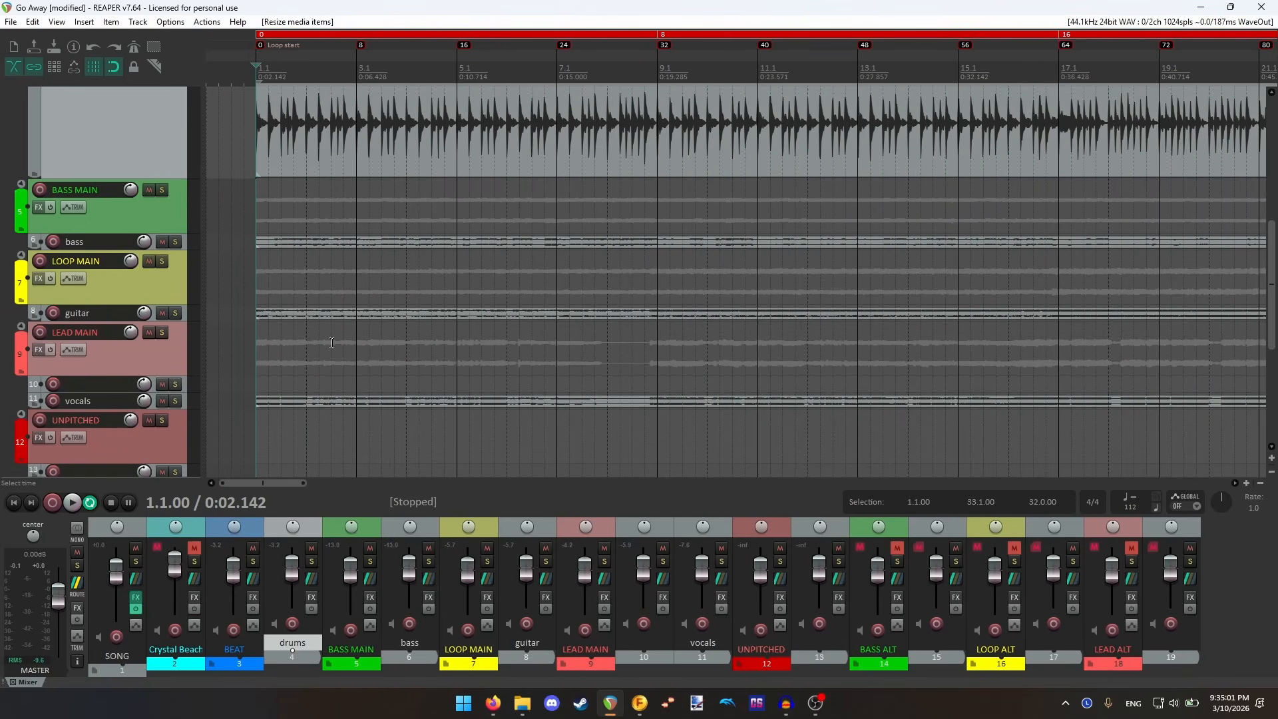
scroll(290, 383, "down", 5)
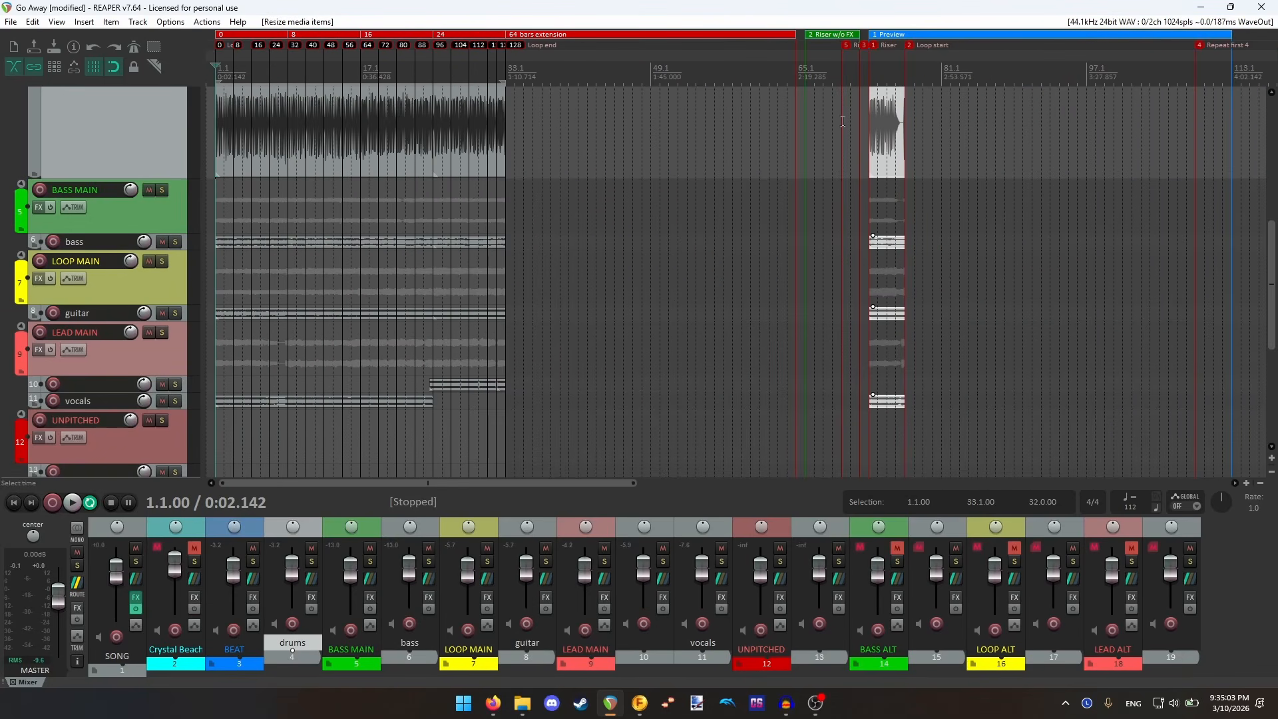
- With snapping off, split the vocals item at 76.3.88, delete the phrase after it and add a short fade-out to the new end
left_click(902, 73)
scroll(680, 398, "up", 8)
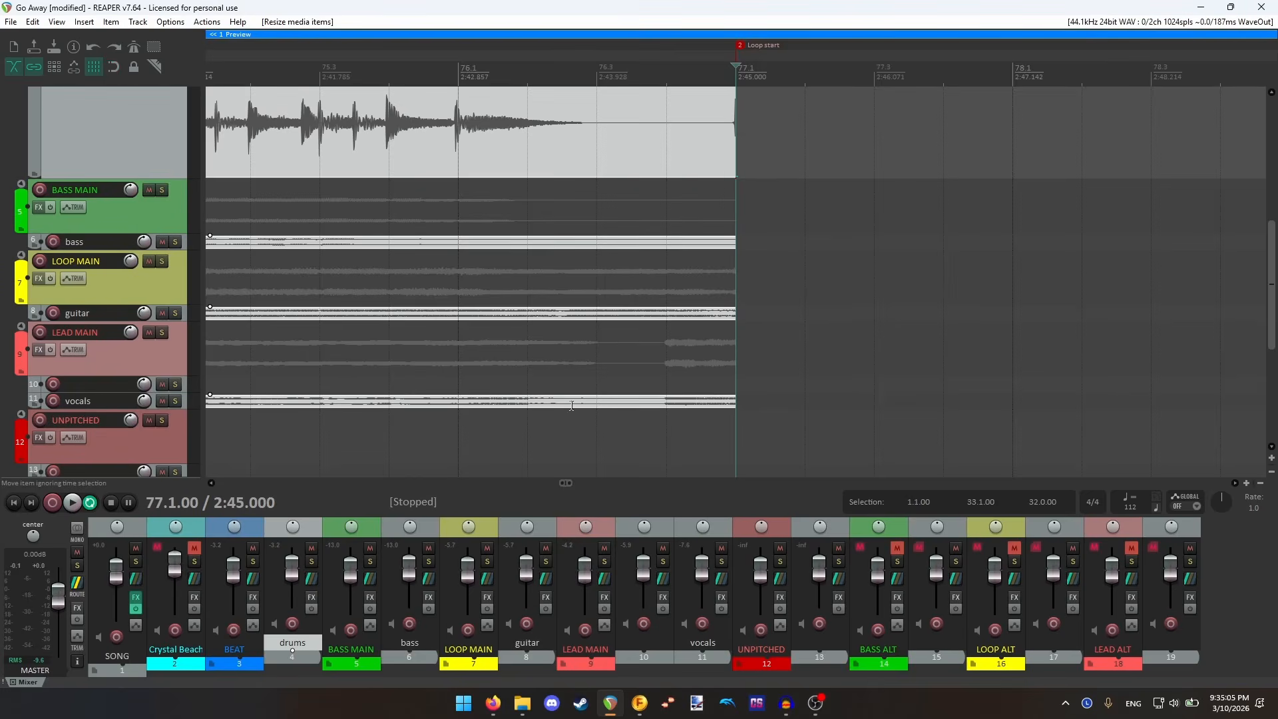
scroll(125, 265, "down", 3)
double_click(121, 214)
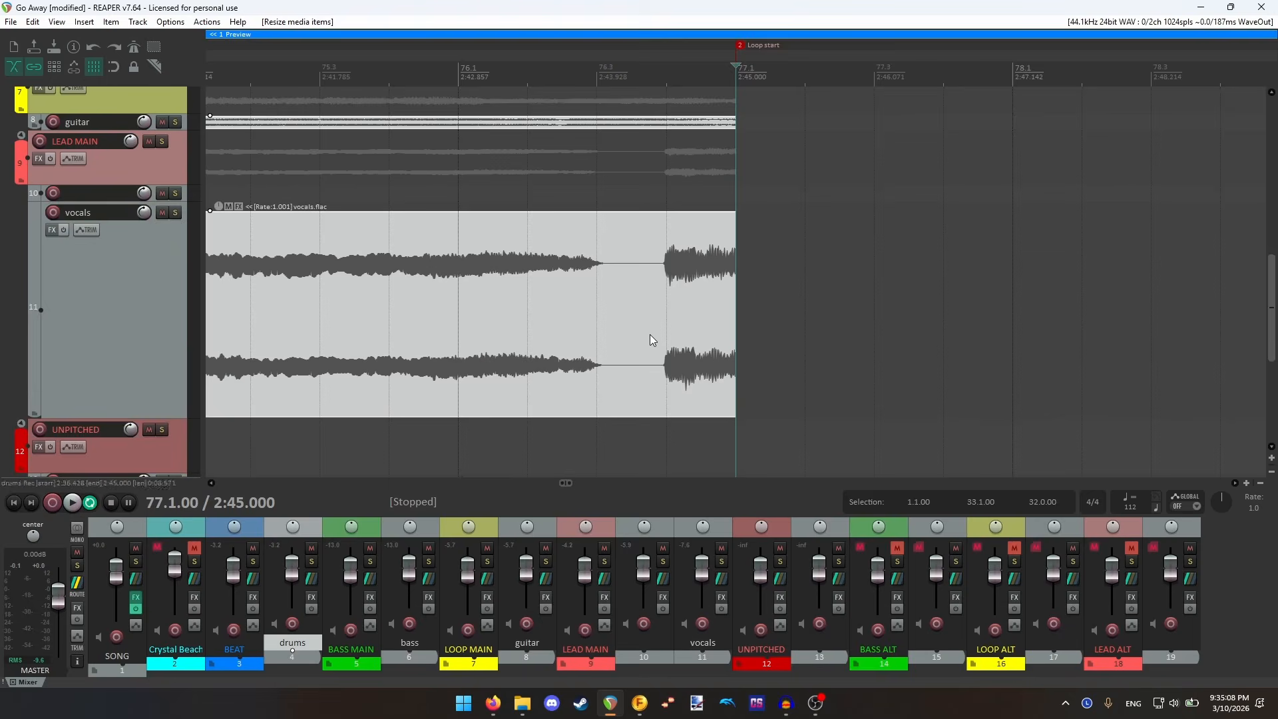
left_click(658, 313)
key("s")
key("Delete")
left_click_drag(658, 217, 643, 223)
- Turn snapping back on, place the edit cursor at 77.1 and select the drums item ending there
scroll(149, 229, "up", 2)
scroll(149, 229, "up", 2)
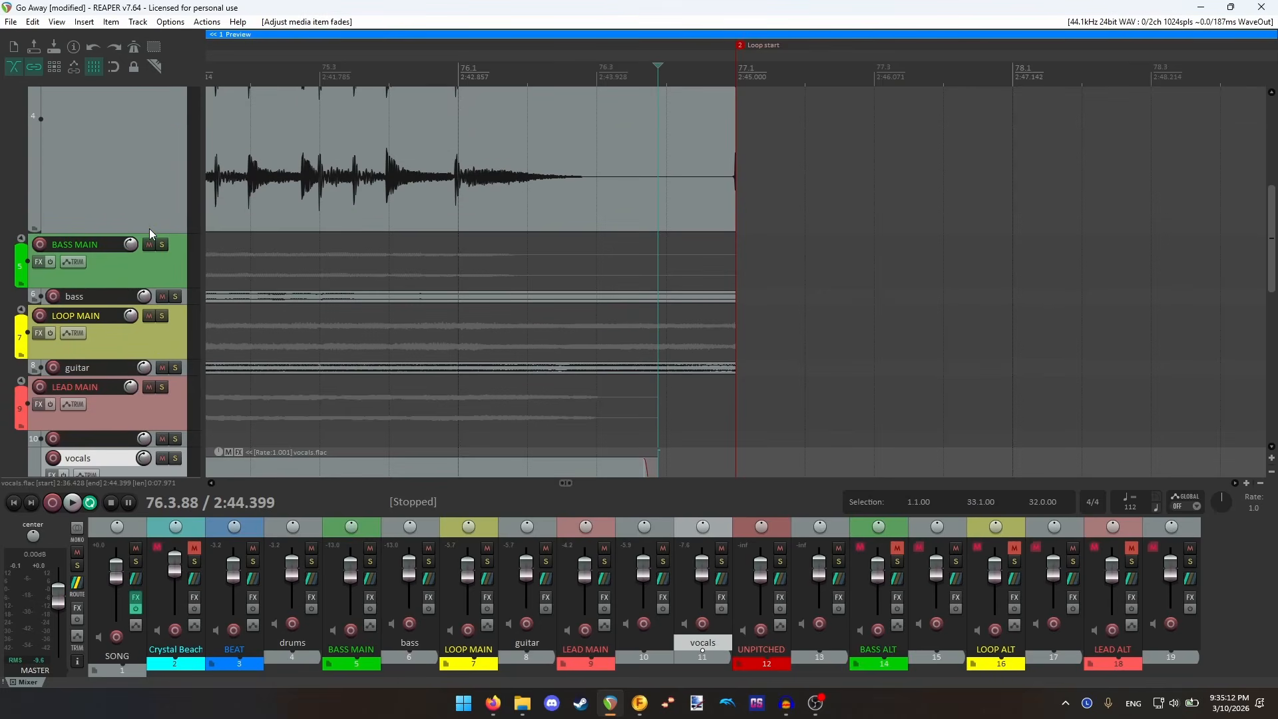
left_click(741, 213)
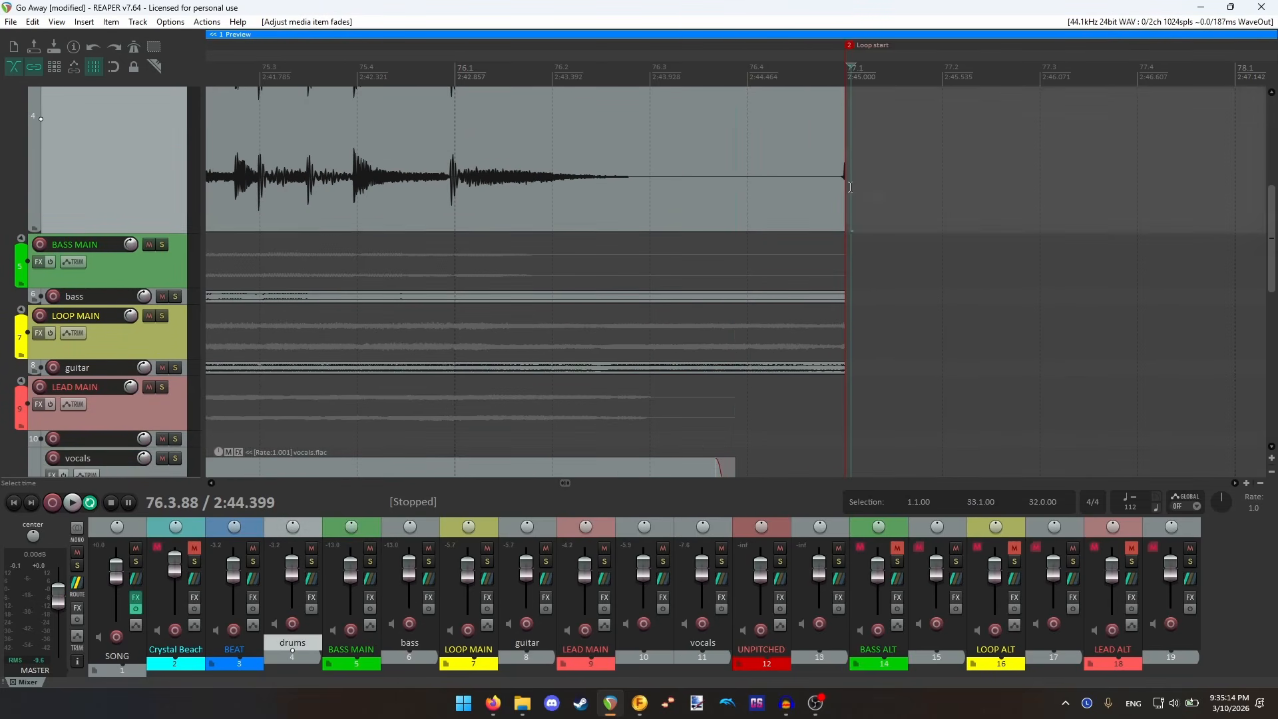
scroll(743, 215, "up", 5)
key("alt+s")
left_click(708, 199)
scroll(730, 194, "up", 3)
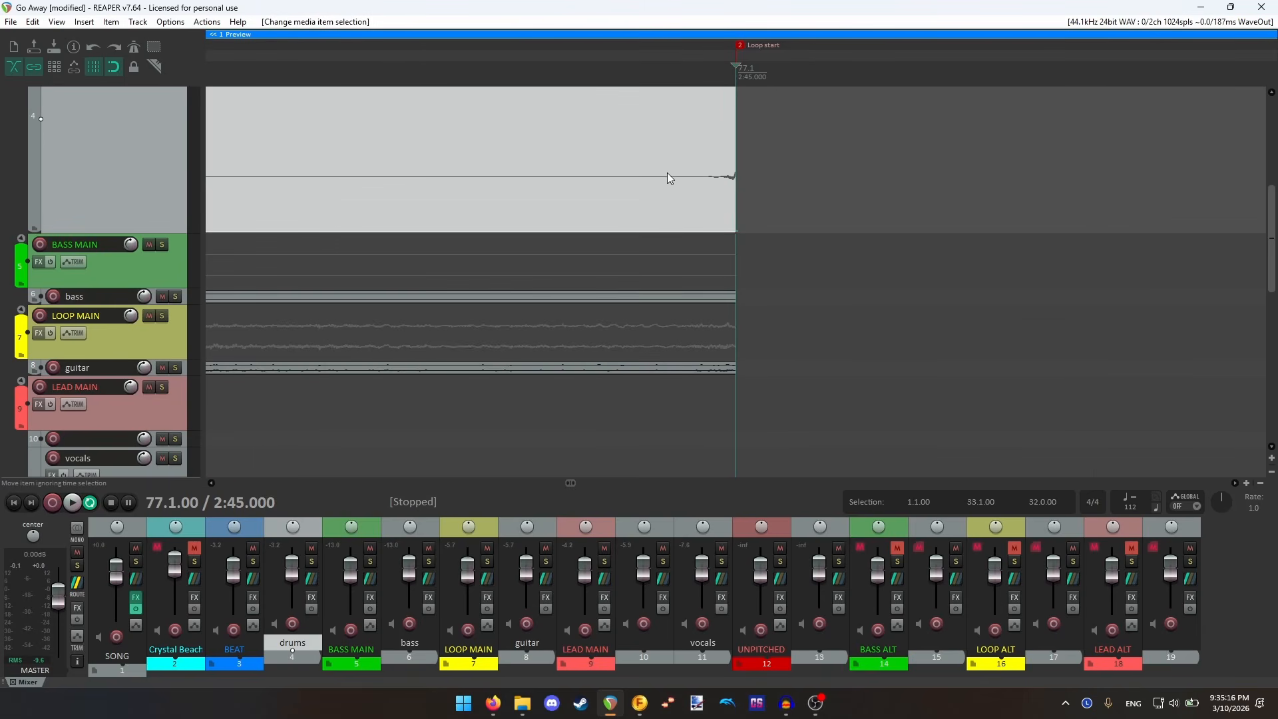
- Turn snapping off, trim the drums item's end to just before the hit at 77.1 and add a short fade-out
scroll(717, 197, "down", 8)
scroll(719, 197, "up", 3)
key("alt+s")
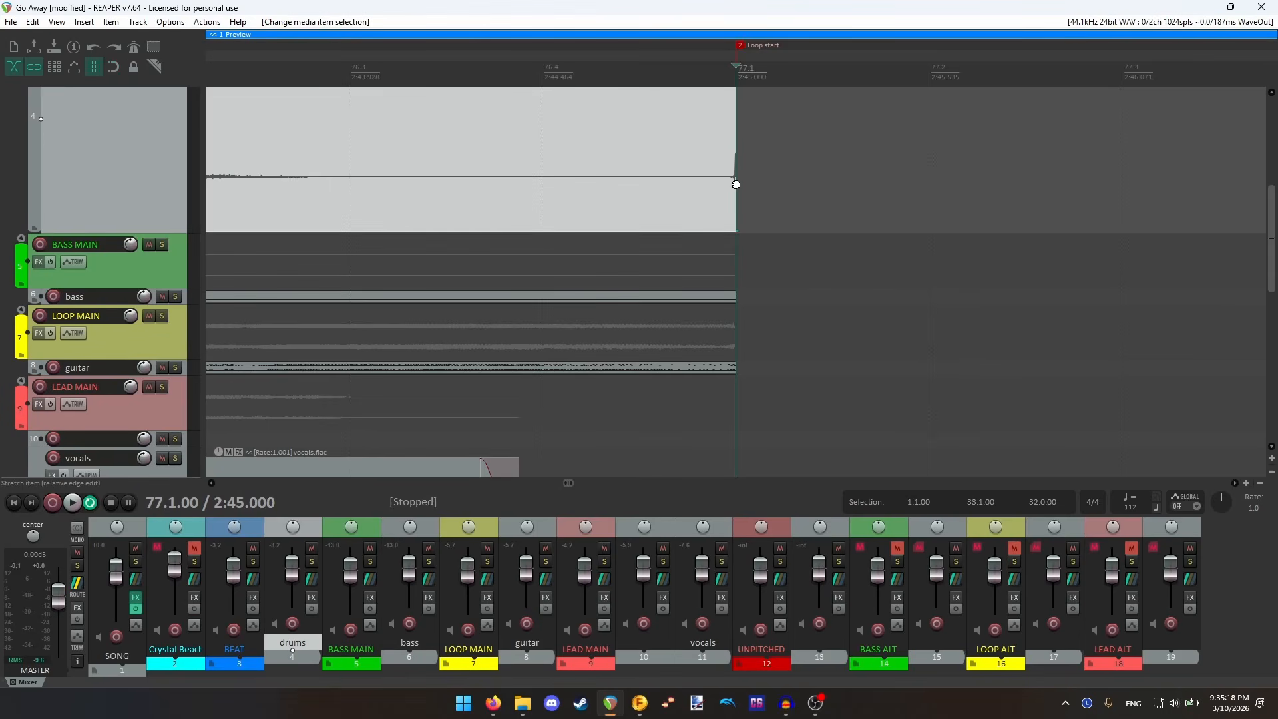
scroll(735, 185, "up", 3)
left_click_drag(735, 184, 695, 163)
scroll(133, 186, "up", 2)
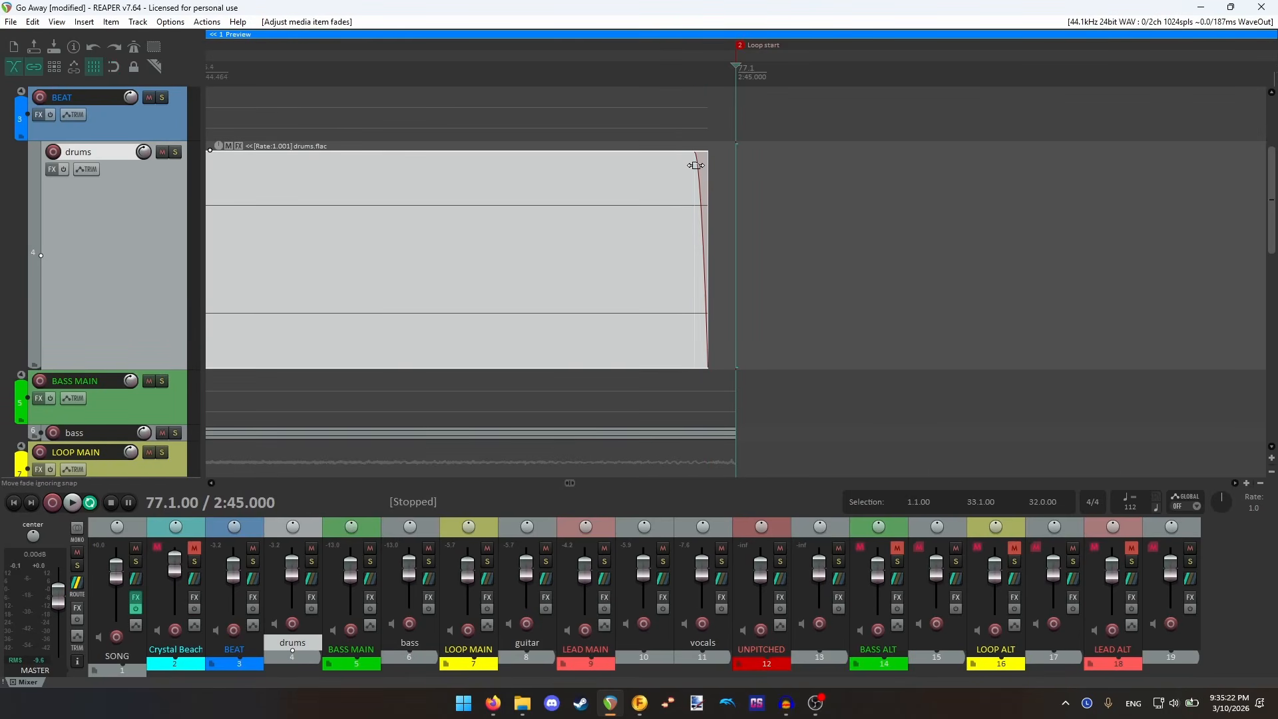
- Compare the drums fade-out at the loop end at 33.1 with the one in the Riser section before 77.1
scroll(653, 271, "down", 15)
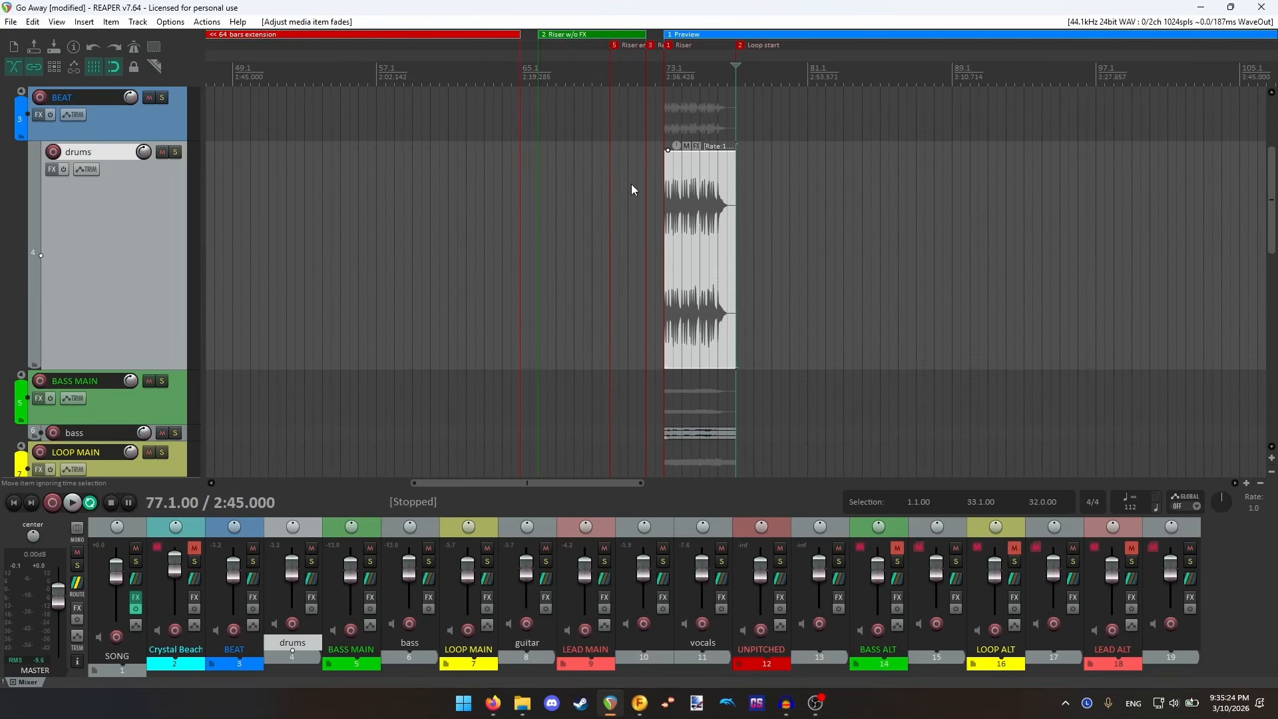
left_click(417, 78)
scroll(724, 245, "up", 15)
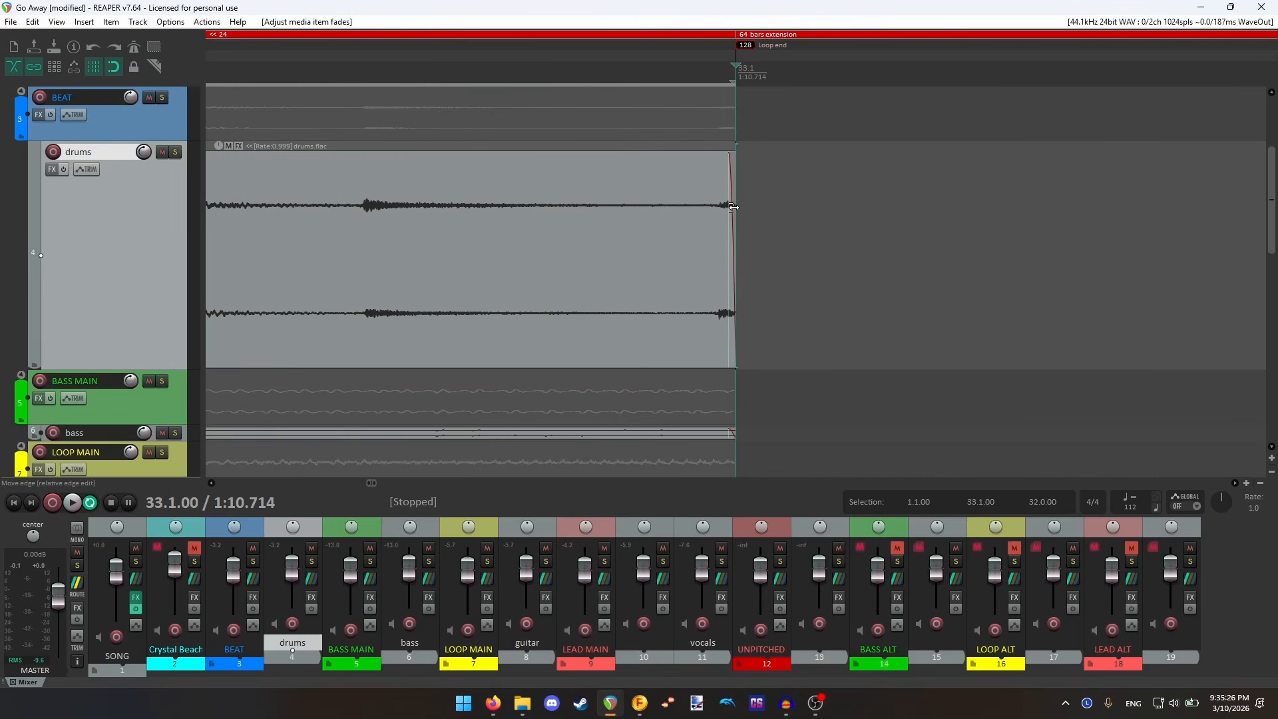
scroll(841, 250, "down", 6)
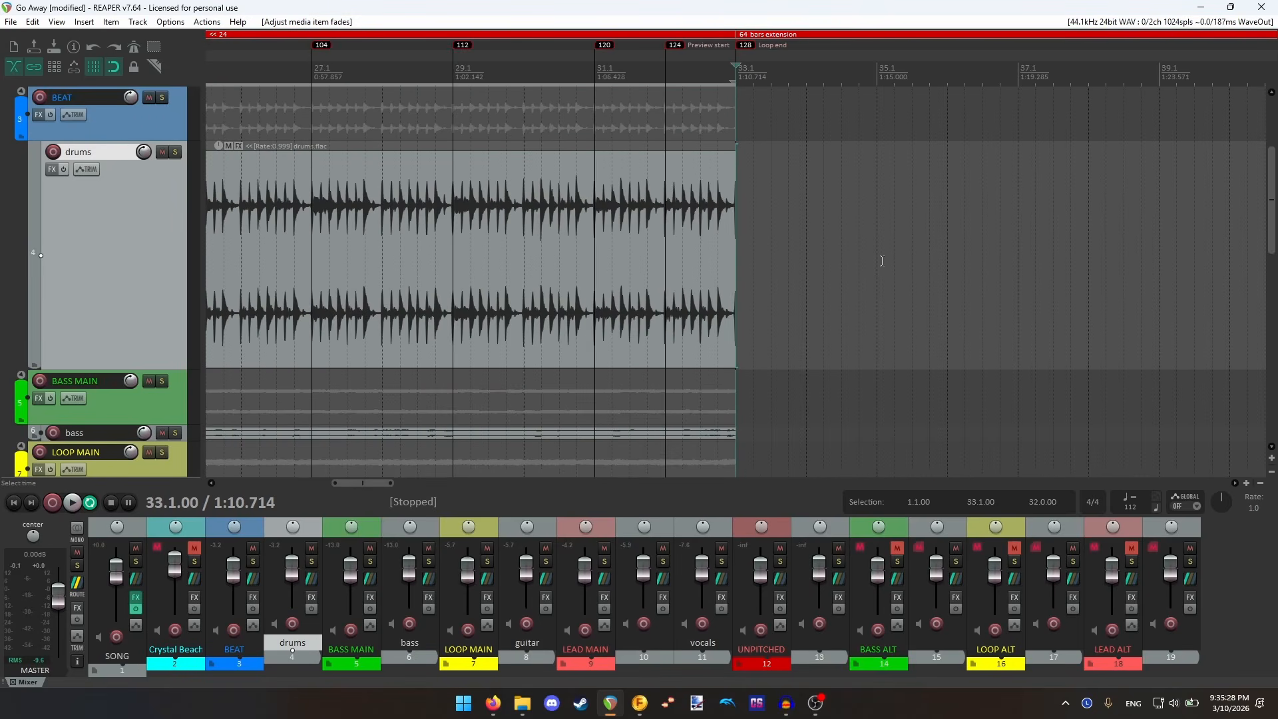
scroll(894, 249, "down", 8)
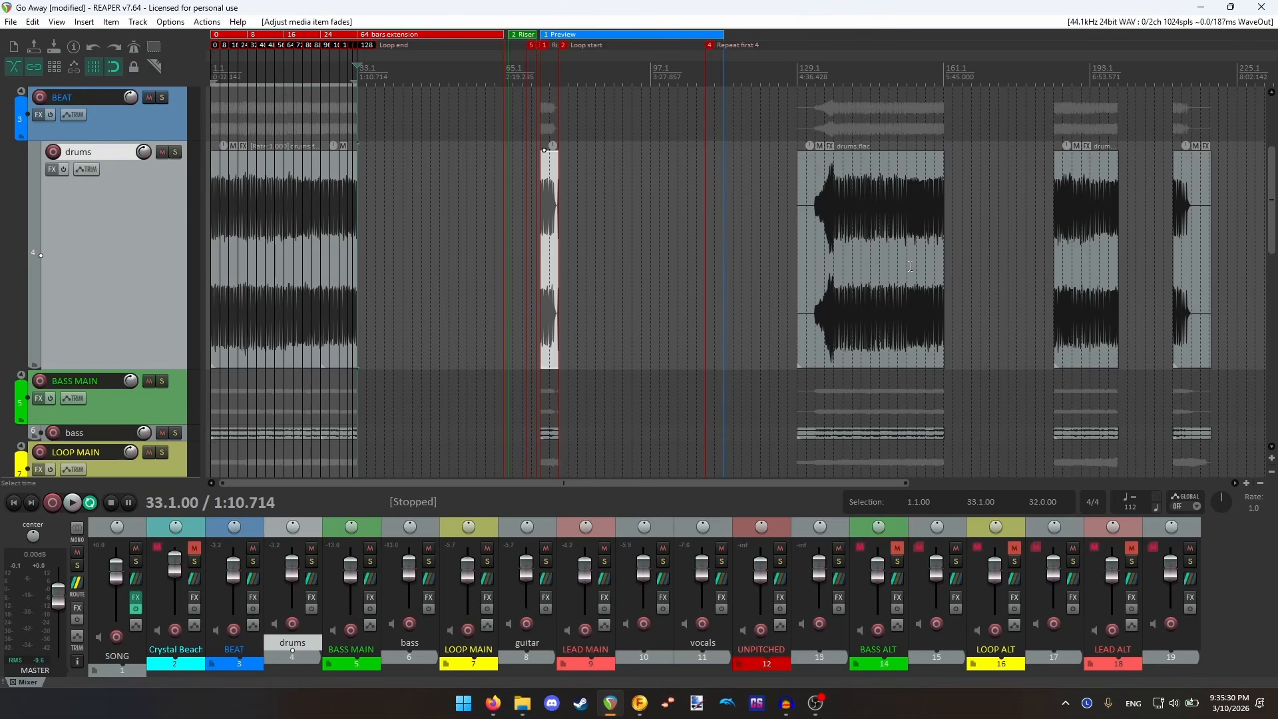
scroll(910, 266, "up", 3)
left_click(697, 79)
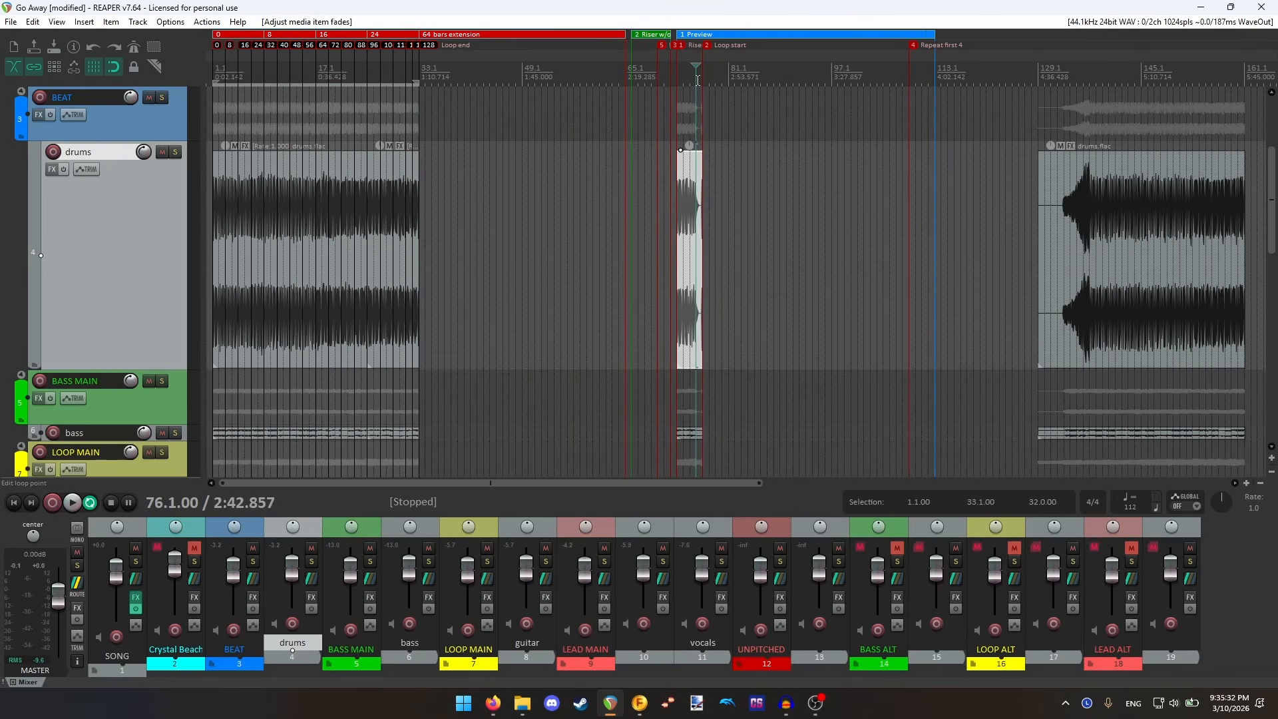
scroll(701, 81, "up", 7)
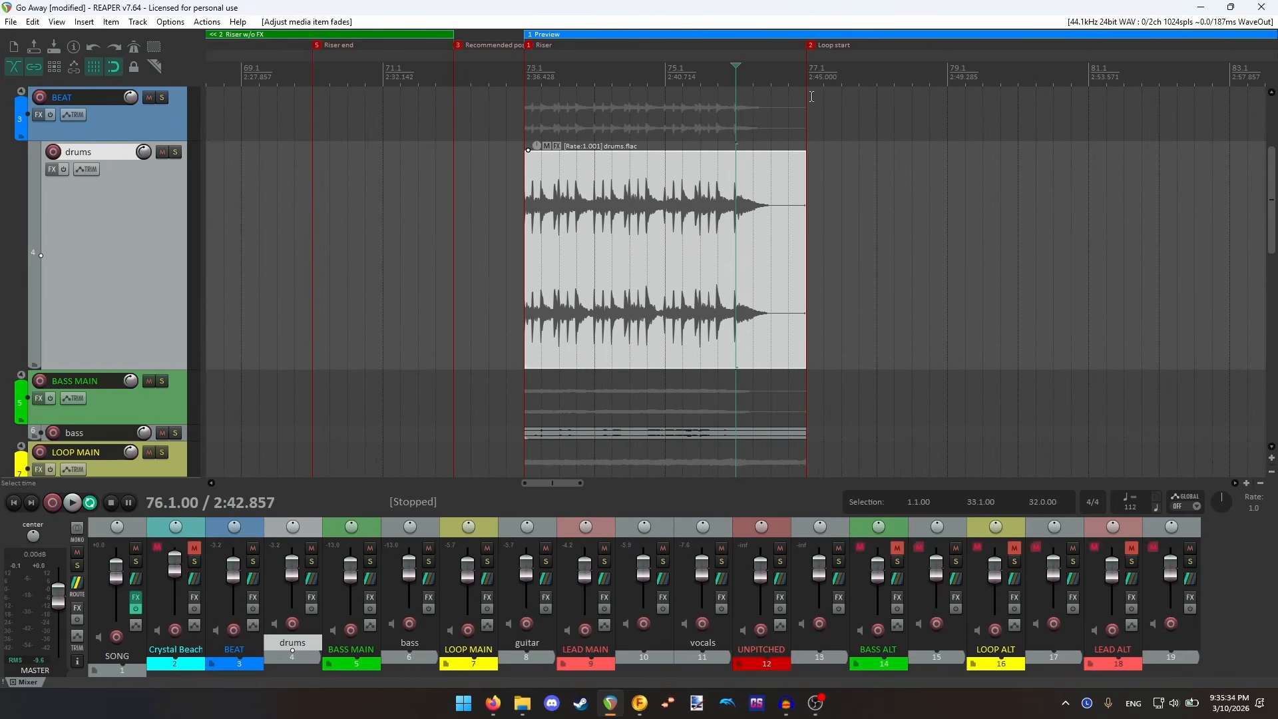
scroll(804, 165, "up", 3)
scroll(819, 250, "up", 6)
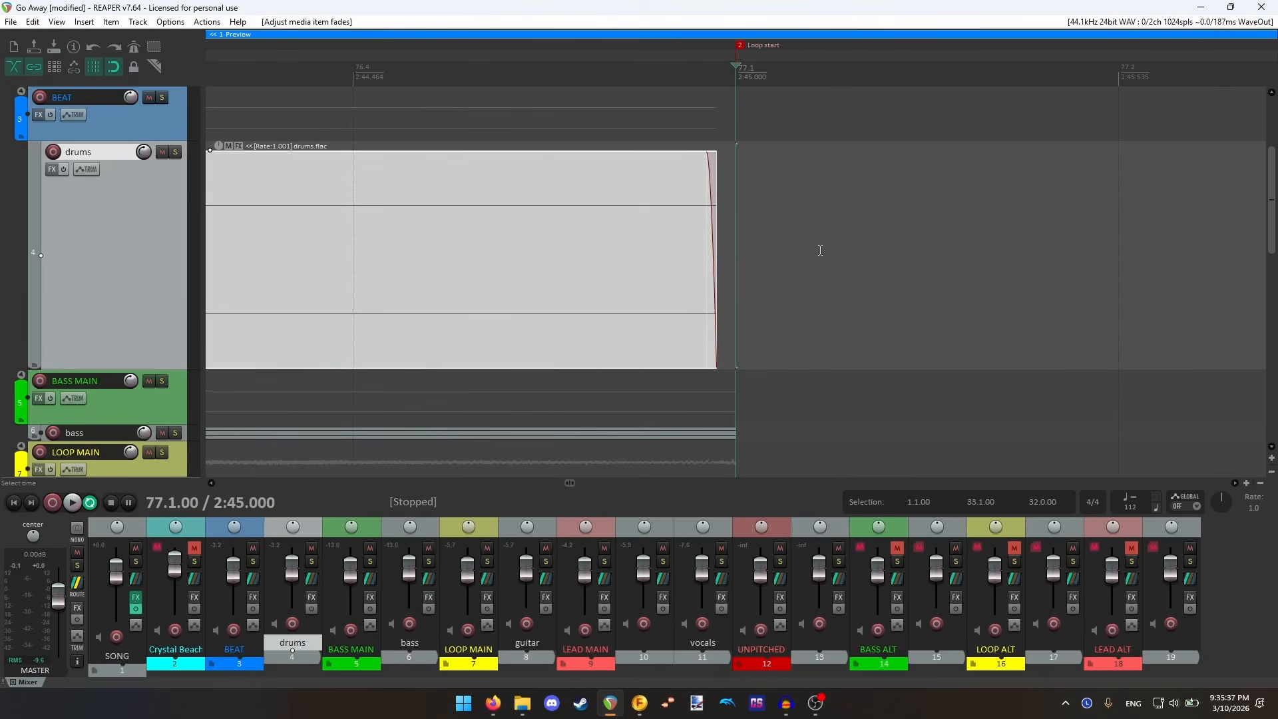
- With snapping off and the bass track enlarged, trim the bass item's end to just before 77.1 and add a short fade-out
scroll(117, 302, "down", 5)
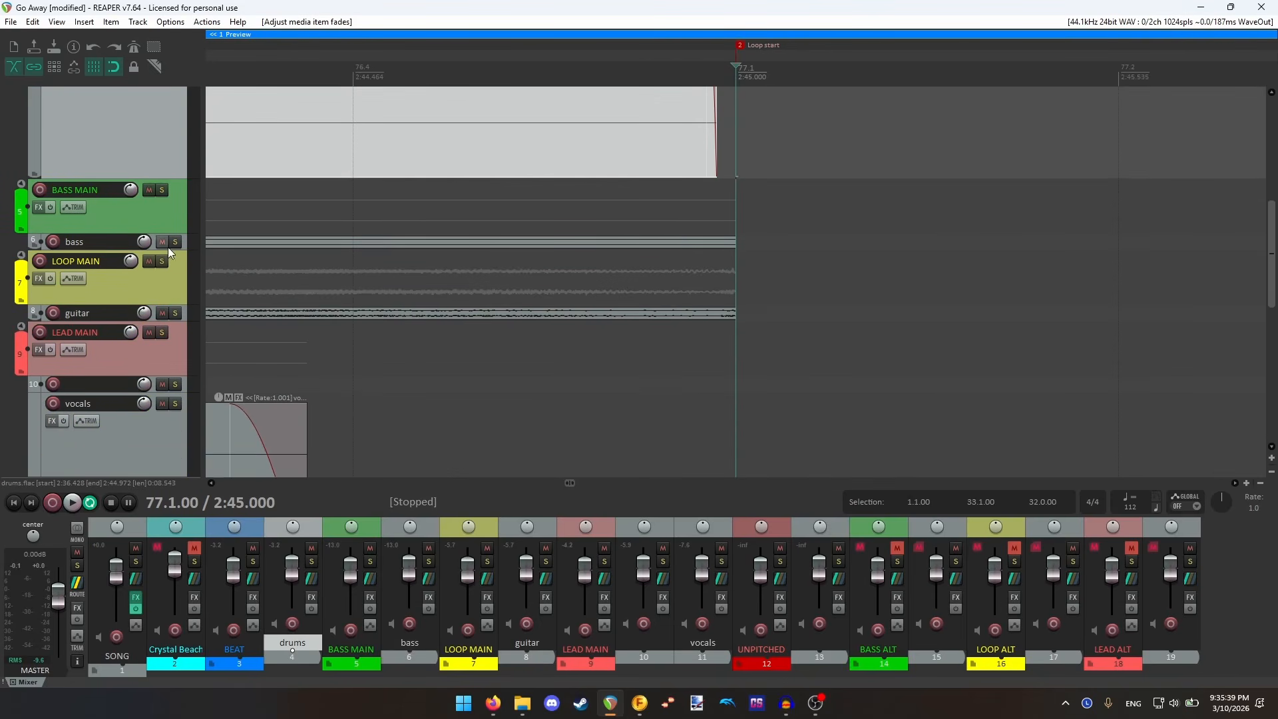
left_click_drag(137, 250, 137, 412)
key("alt+s")
scroll(750, 288, "up", 4)
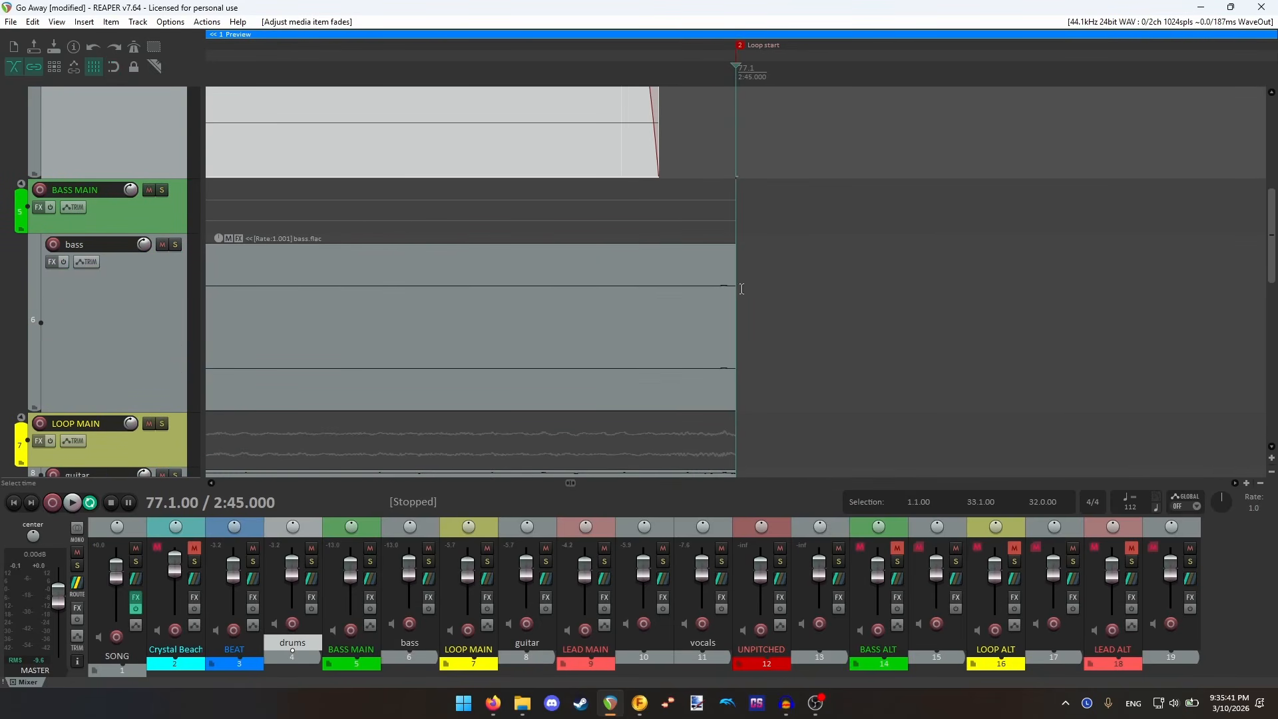
left_click_drag(735, 287, 699, 262)
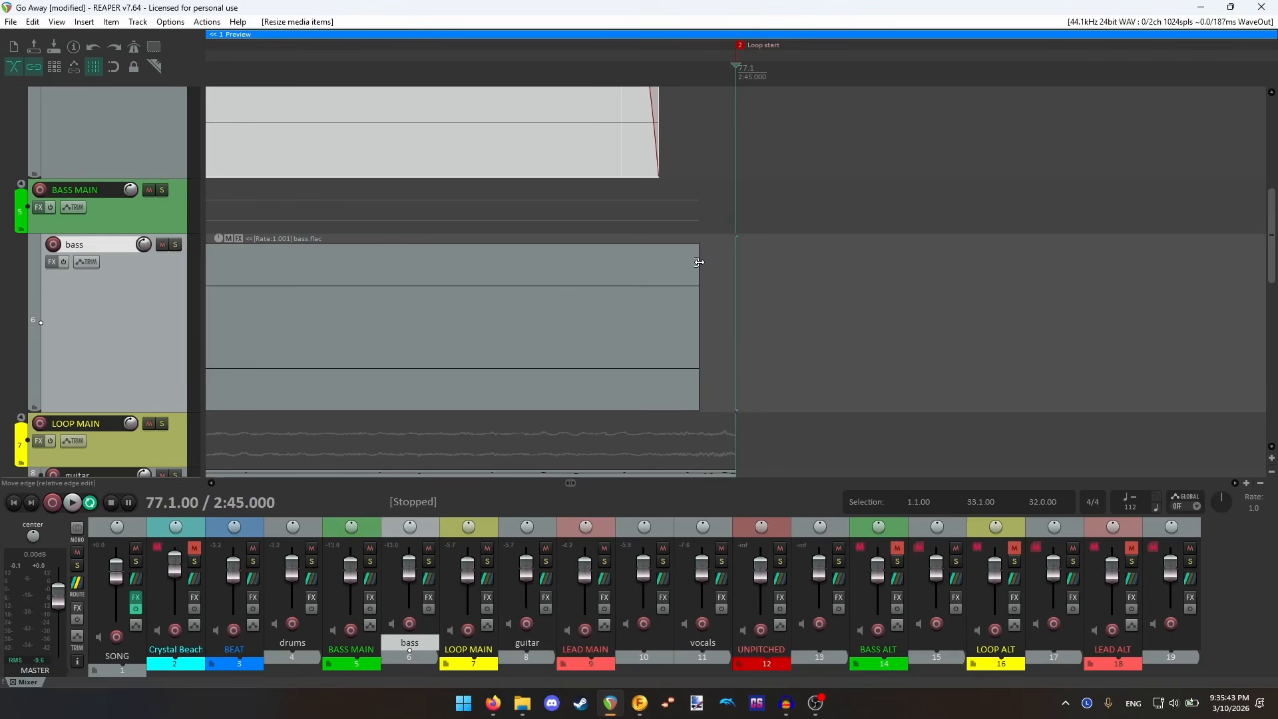
key("ctrl+z")
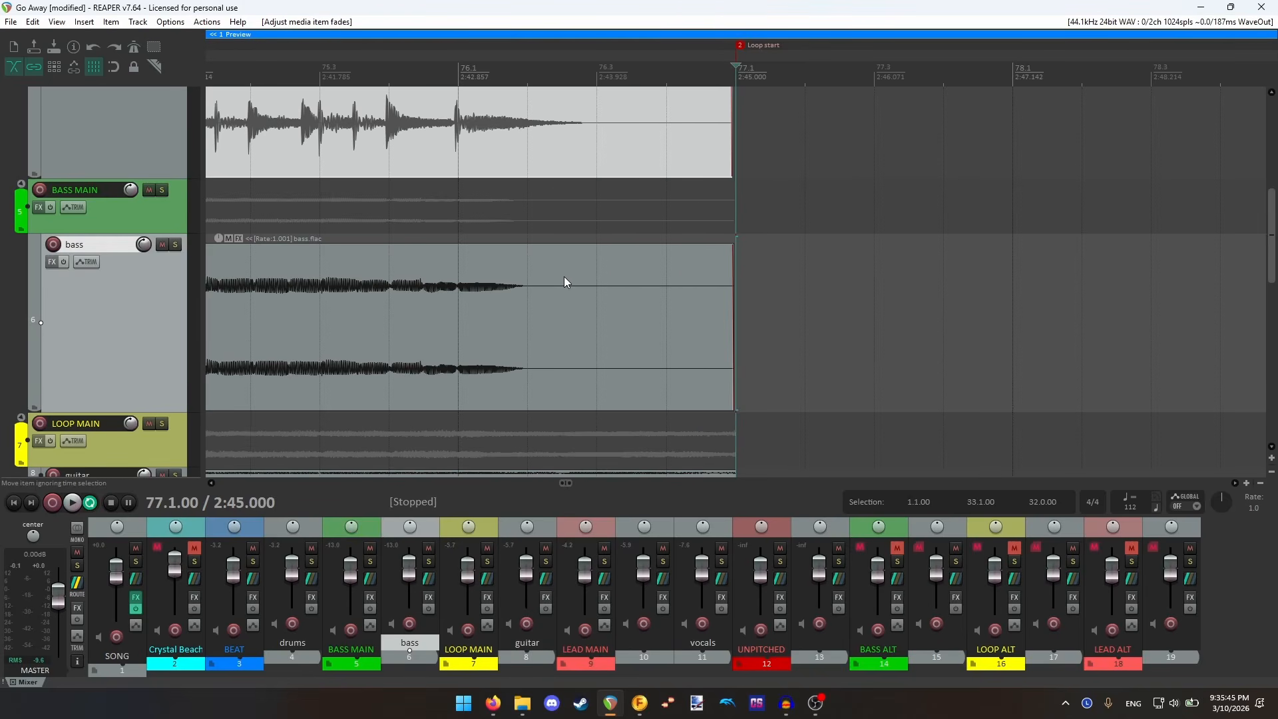
scroll(612, 282, "down", 5)
scroll(669, 283, "up", 7)
scroll(126, 266, "down", 6)
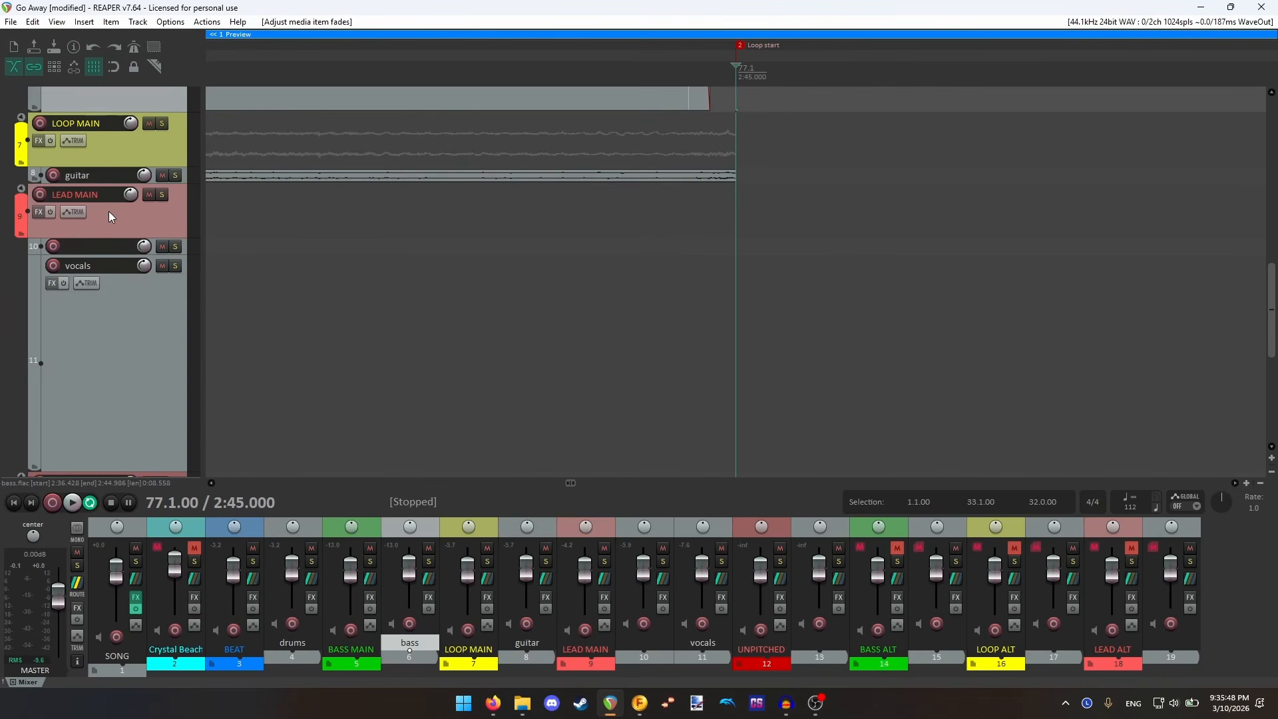
- Enlarge the guitar track and try extending the guitar item's end past 77.1
left_click_drag(116, 183, 158, 380)
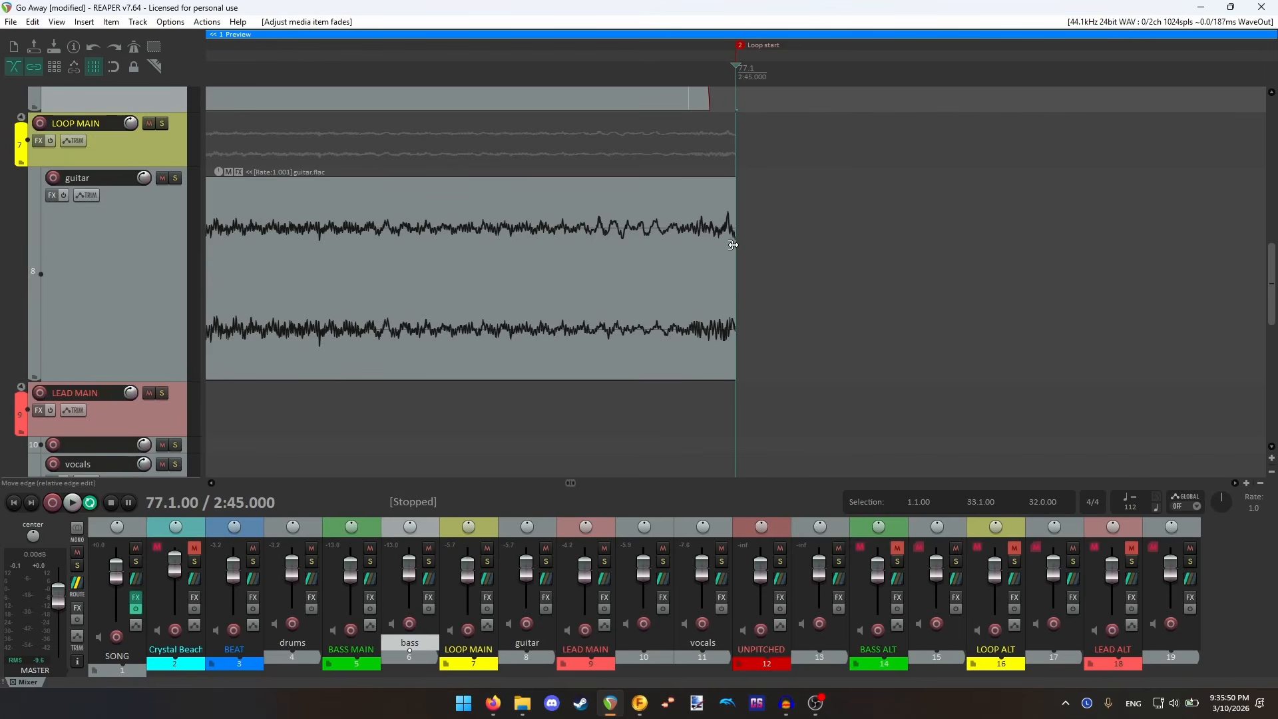
left_click_drag(733, 245, 945, 252)
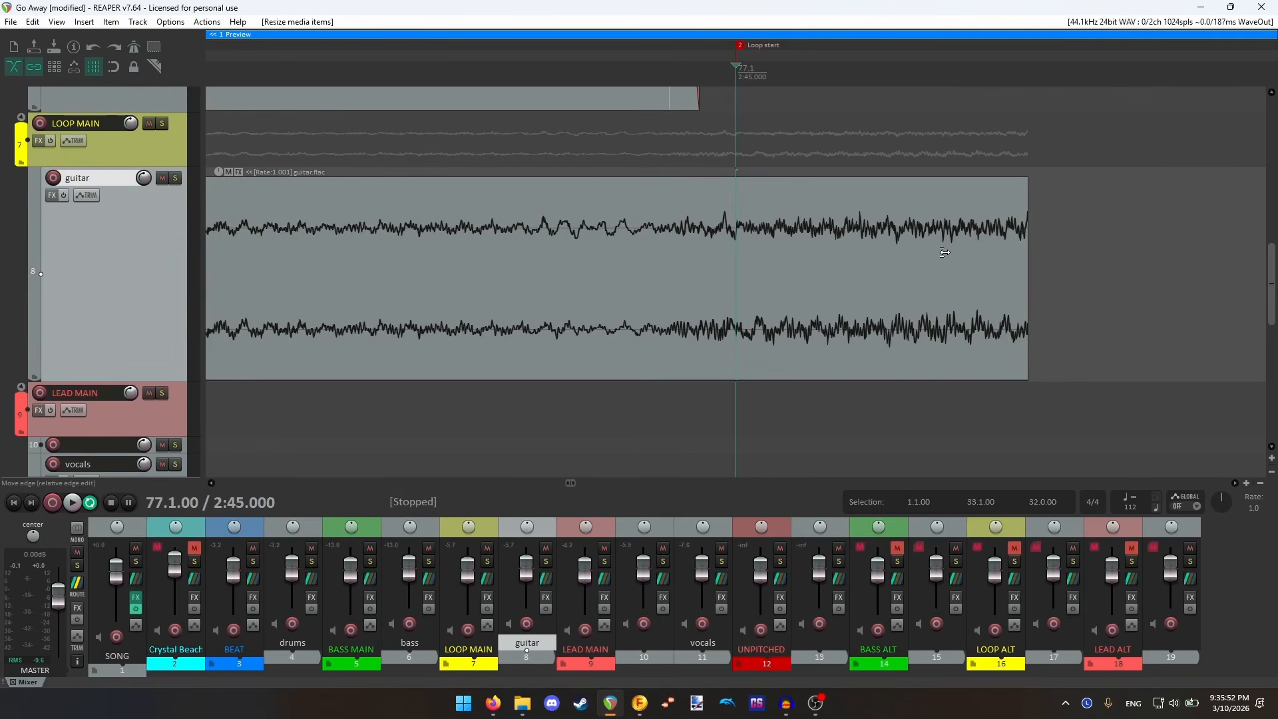
key("ctrl+z")
- Select the guitar item and place the edit cursor at 76.4.95, at the new note's onset just before 77.1
left_click(672, 251)
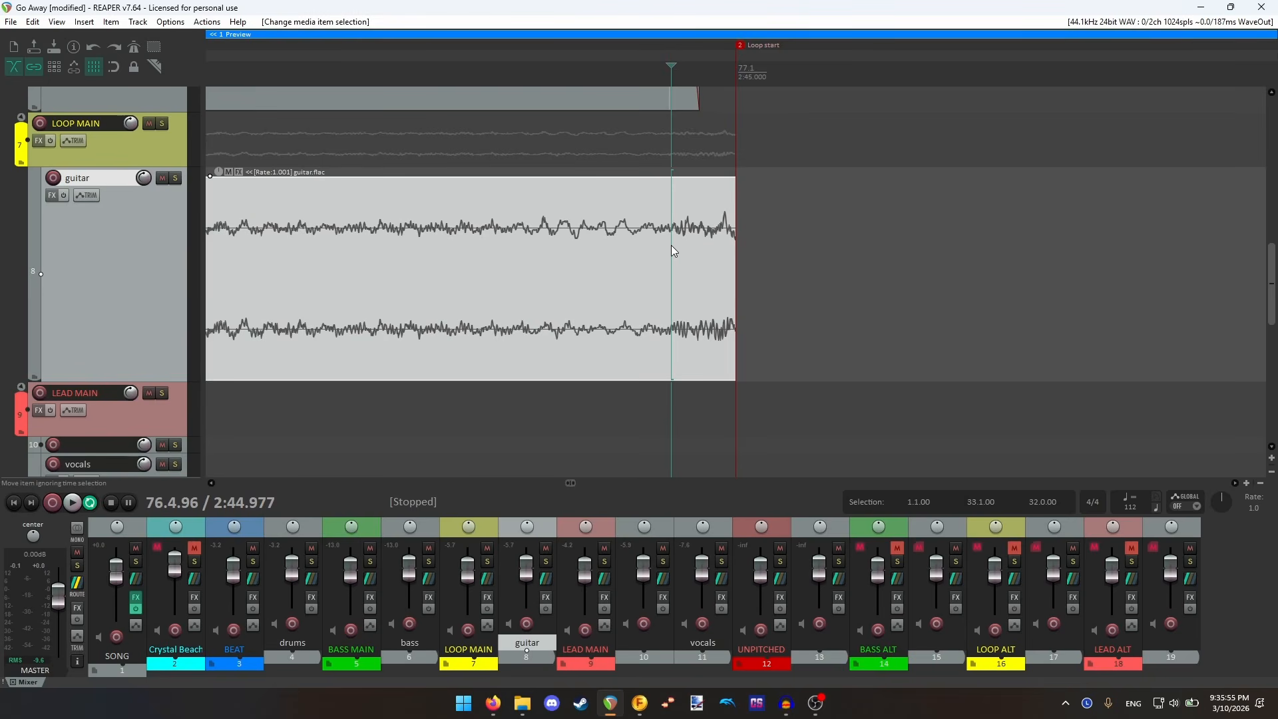
left_click(661, 246)
left_click(664, 246)
left_click(665, 246)
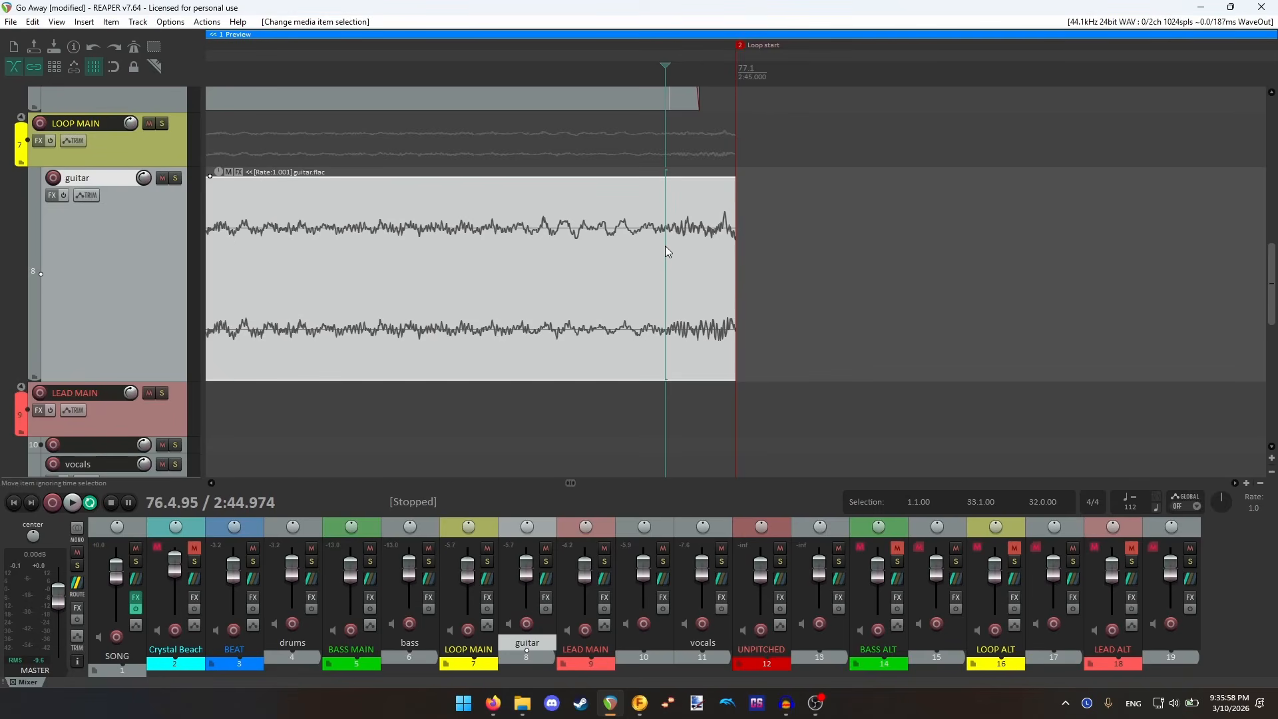
scroll(669, 245, "down", 3)
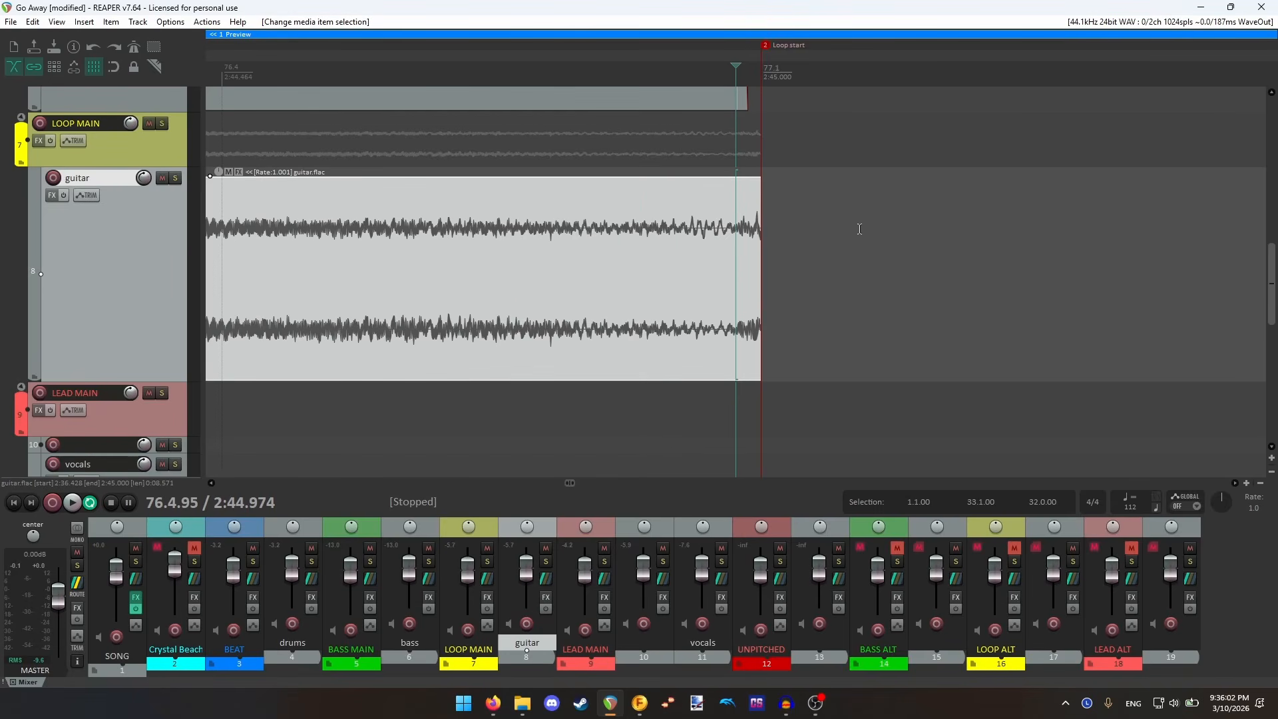
scroll(859, 231, "down", 3)
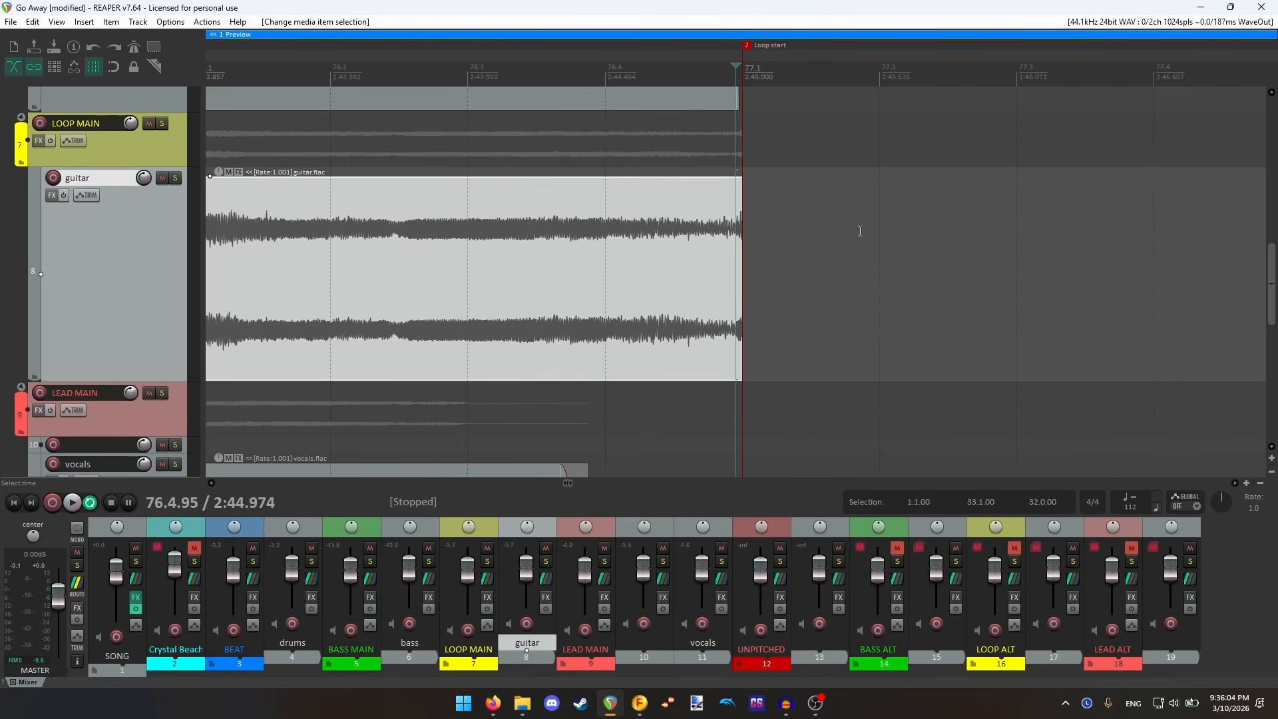
scroll(859, 229, "up", 3)
scroll(720, 278, "up", 2)
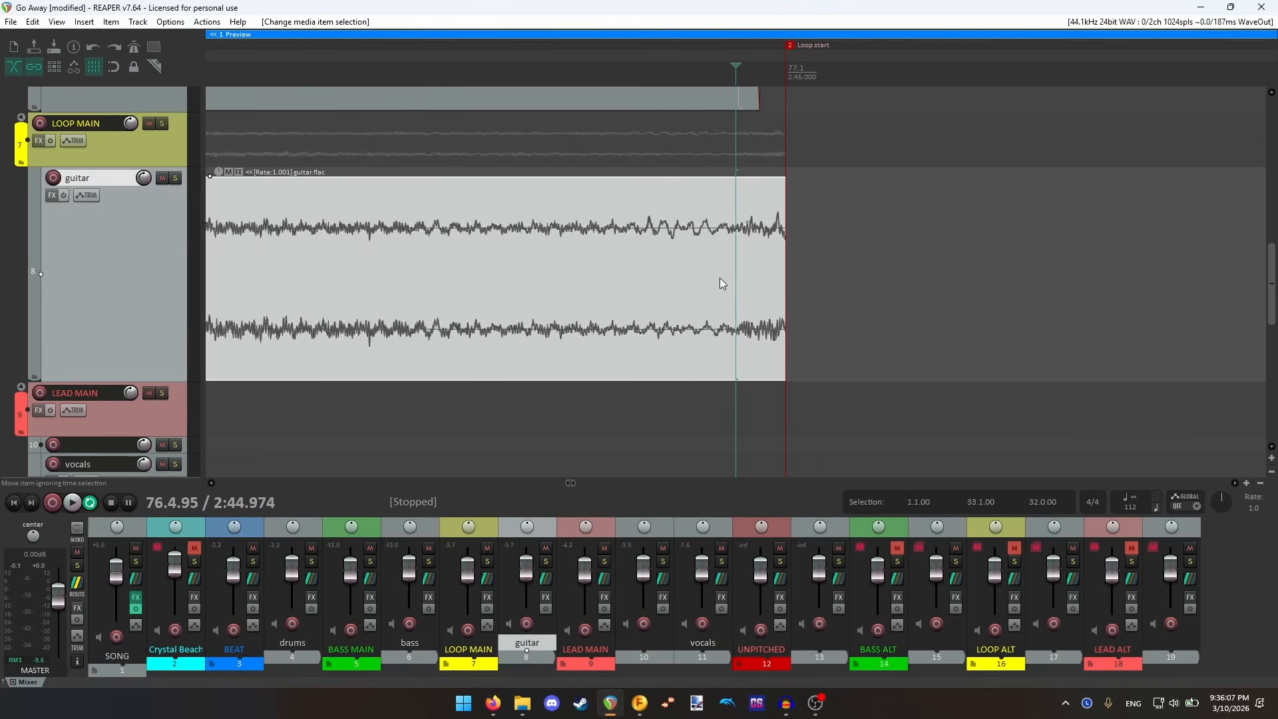
- With snapping on, place the edit cursor at 76.1 and add a stretch marker there in the guitar item
scroll(720, 278, "down", 5)
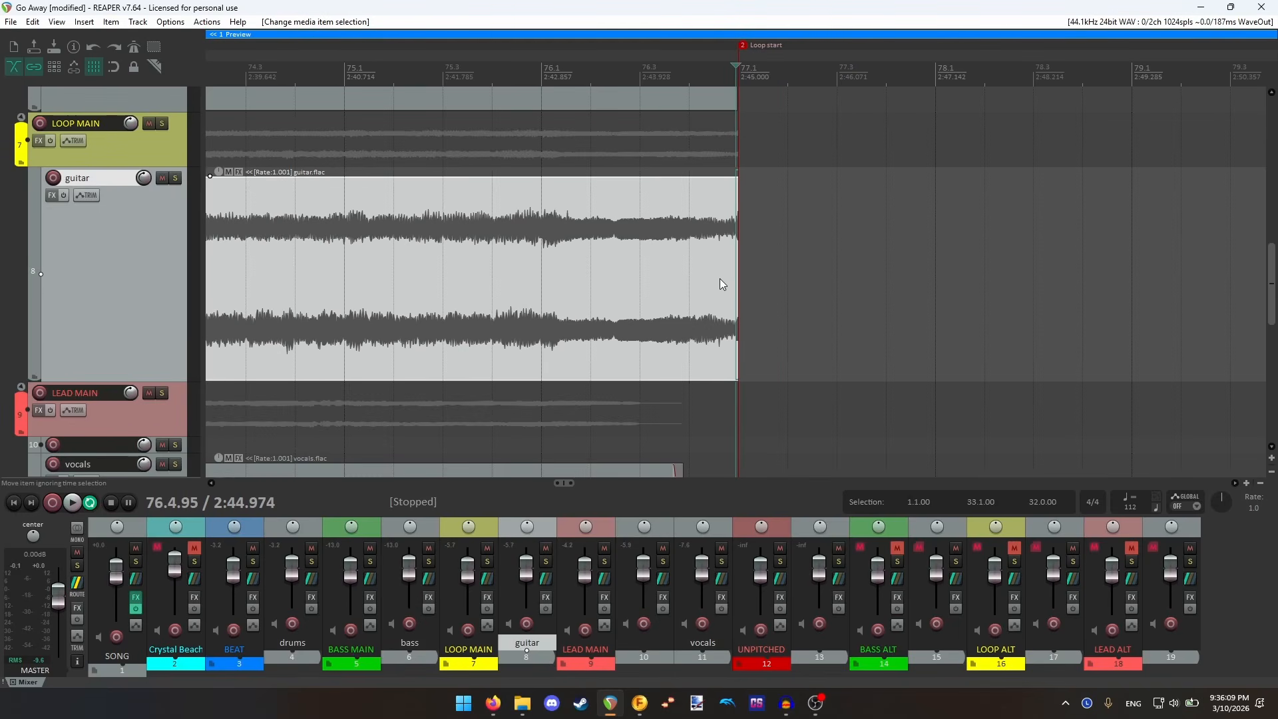
left_click(545, 290)
scroll(740, 262, "up", 5)
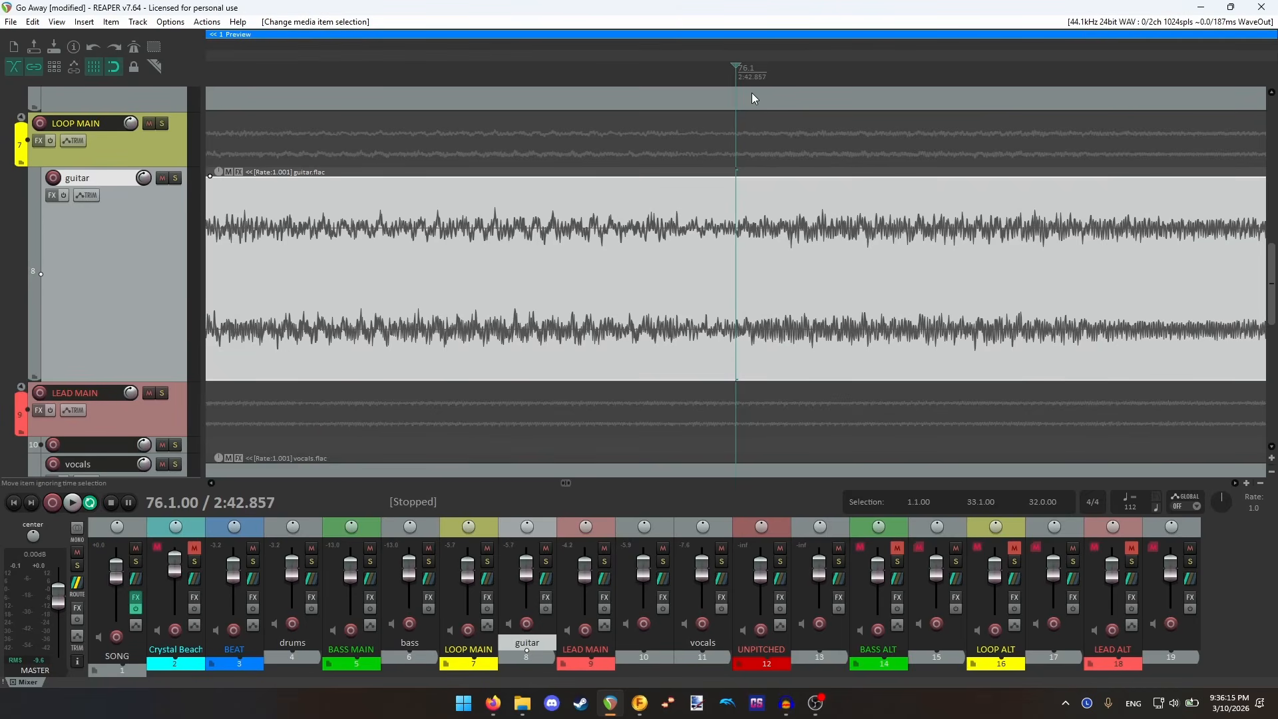
scroll(782, 296, "down", 5)
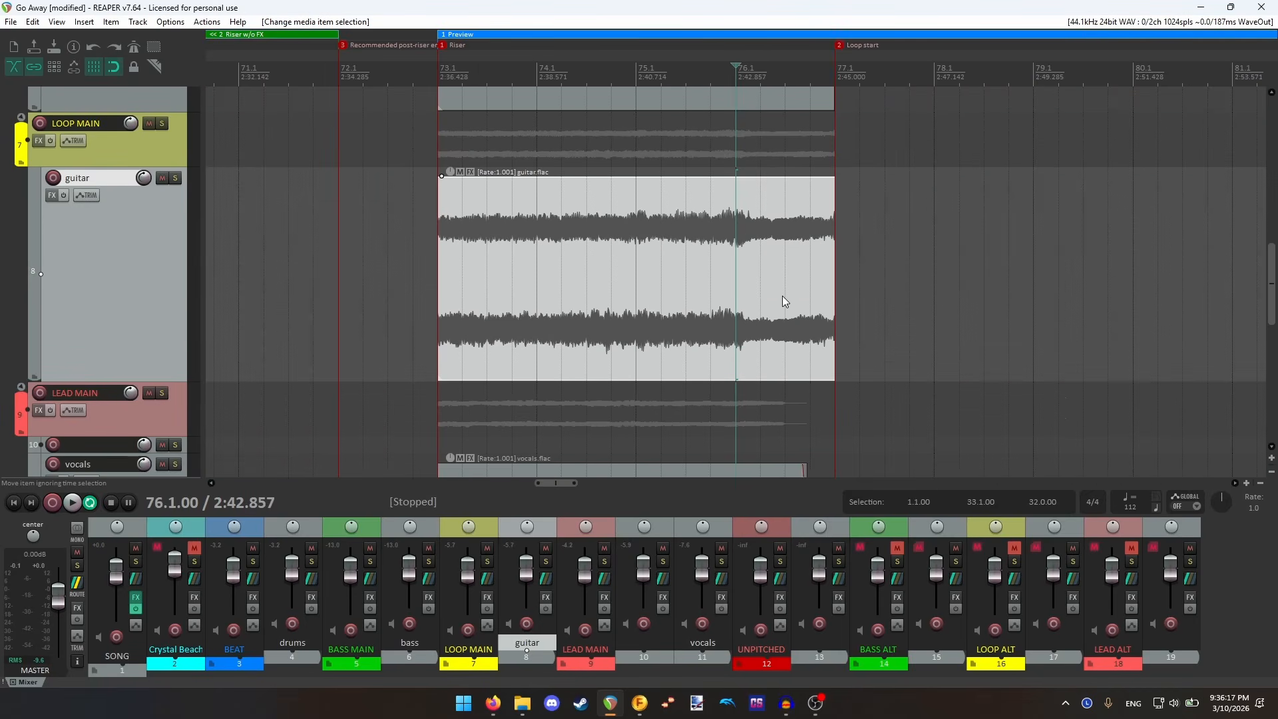
scroll(783, 297, "up", 4)
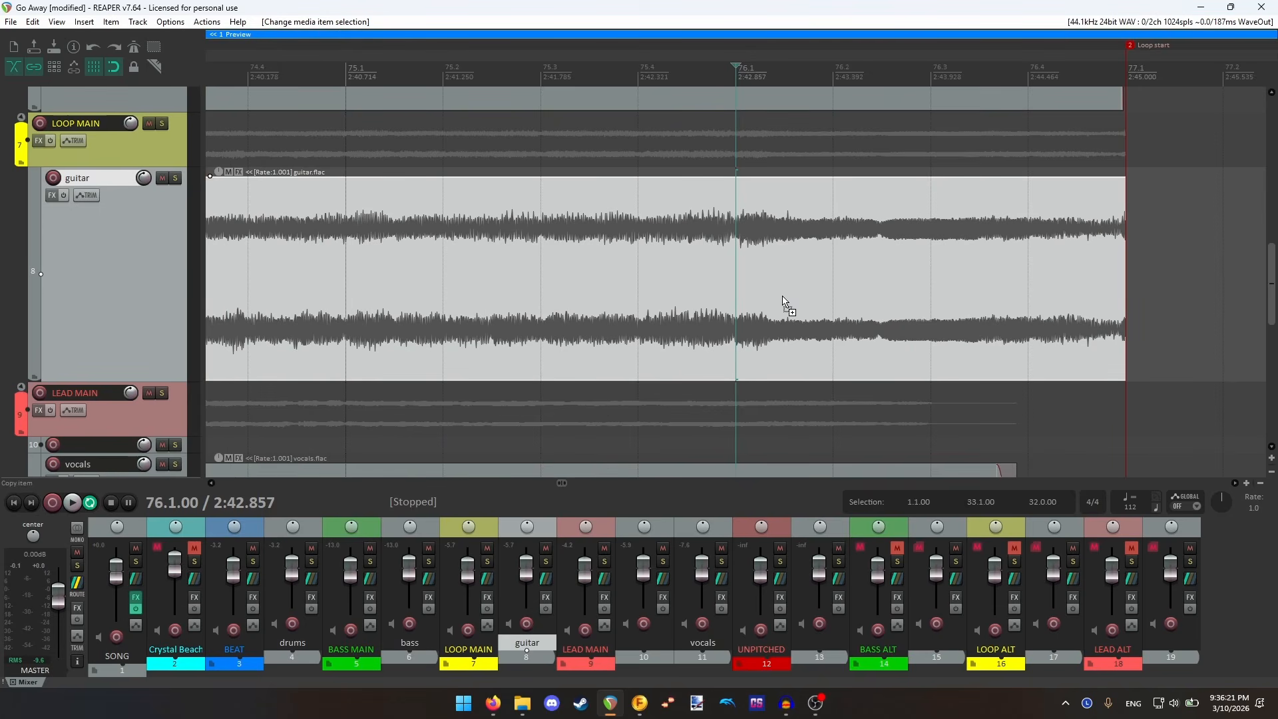
key("w")
scroll(736, 233, "up", 5)
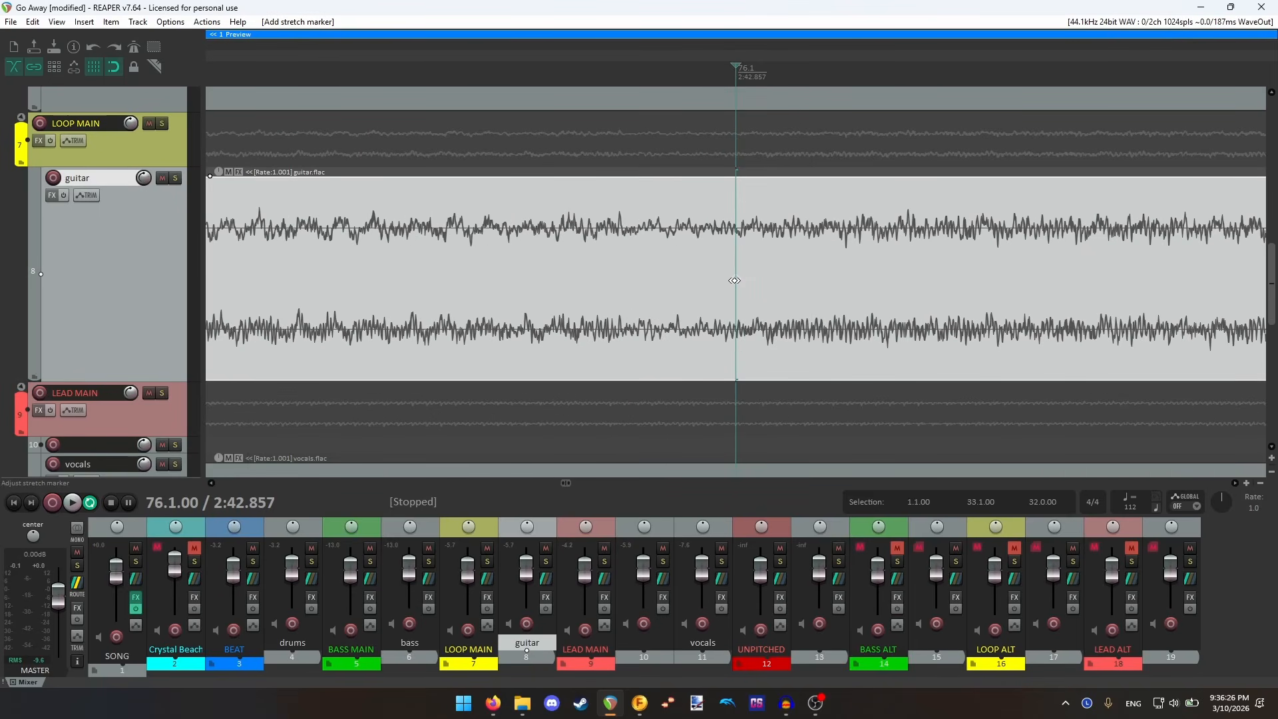
scroll(837, 259, "down", 6)
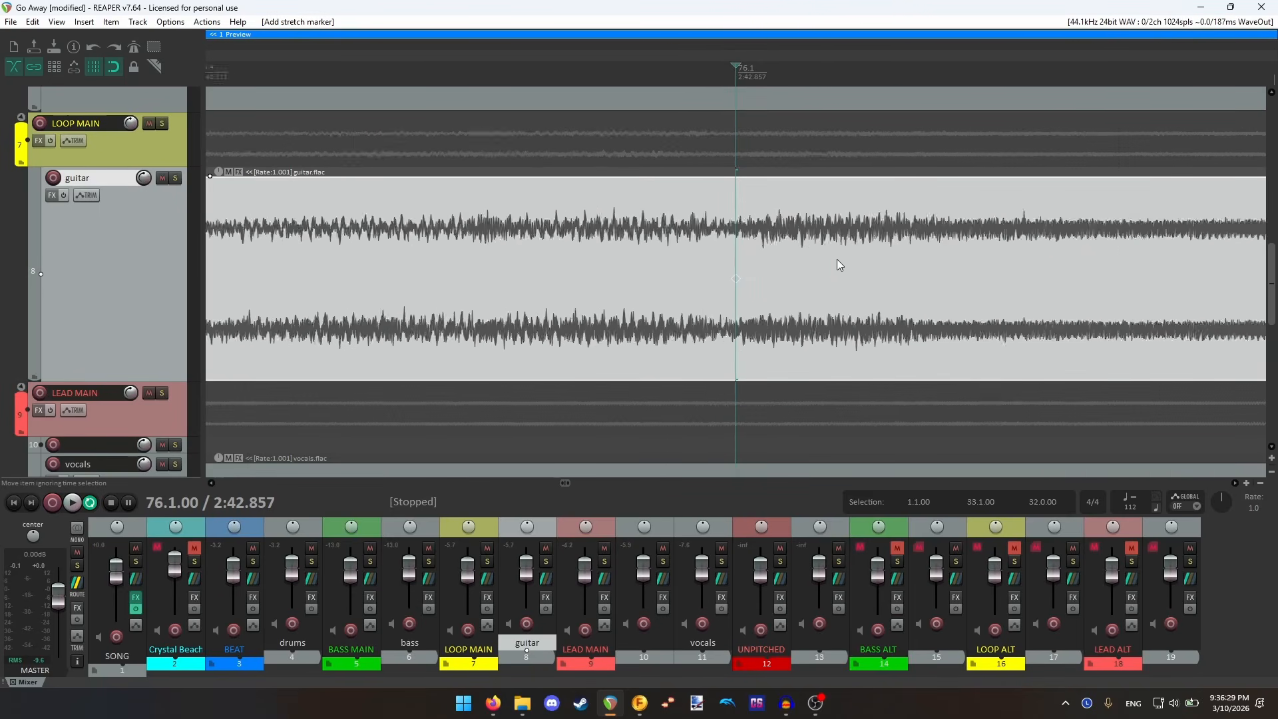
scroll(816, 269, "up", 3)
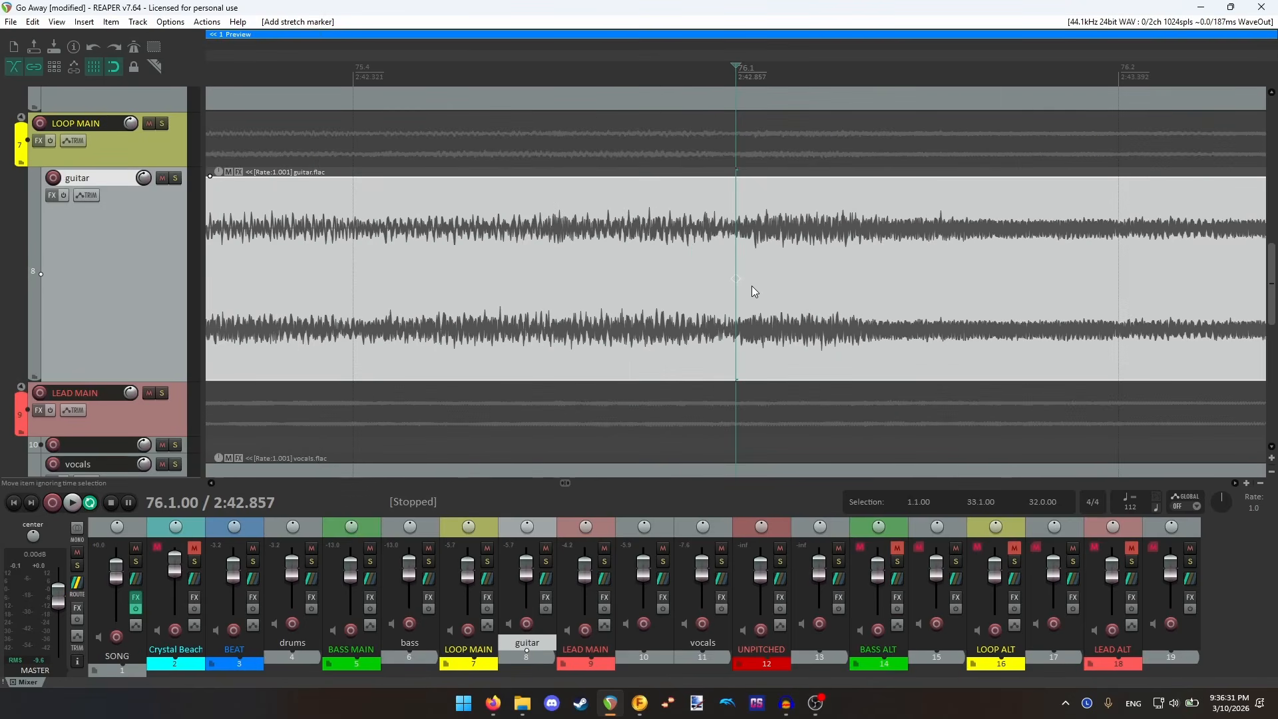
mouse_move(735, 279)
left_mouse_down()
mouse_move(765, 282)
mouse_move(707, 283)
mouse_move(763, 285)
mouse_move(736, 282)
left_mouse_up()
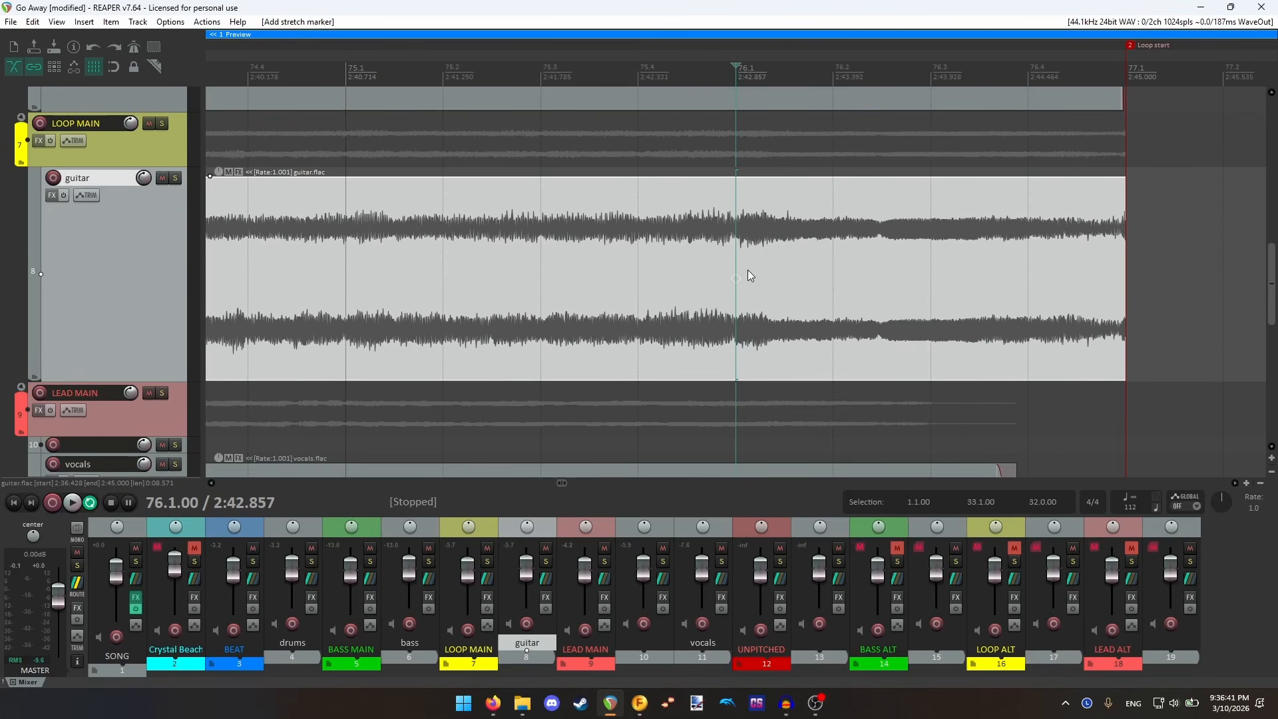
- Add a second stretch marker to the guitar item at 76.1.96, slightly before beat 76.2
left_click(829, 269)
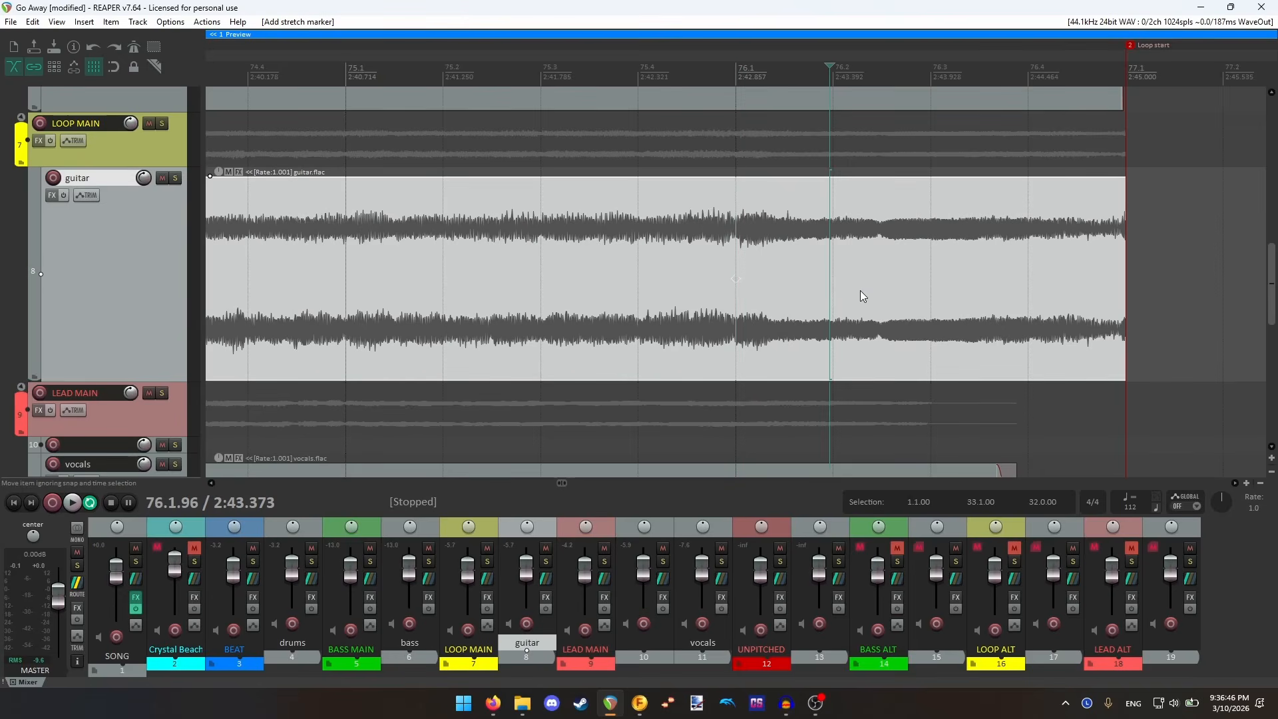
scroll(860, 290, "up", 2)
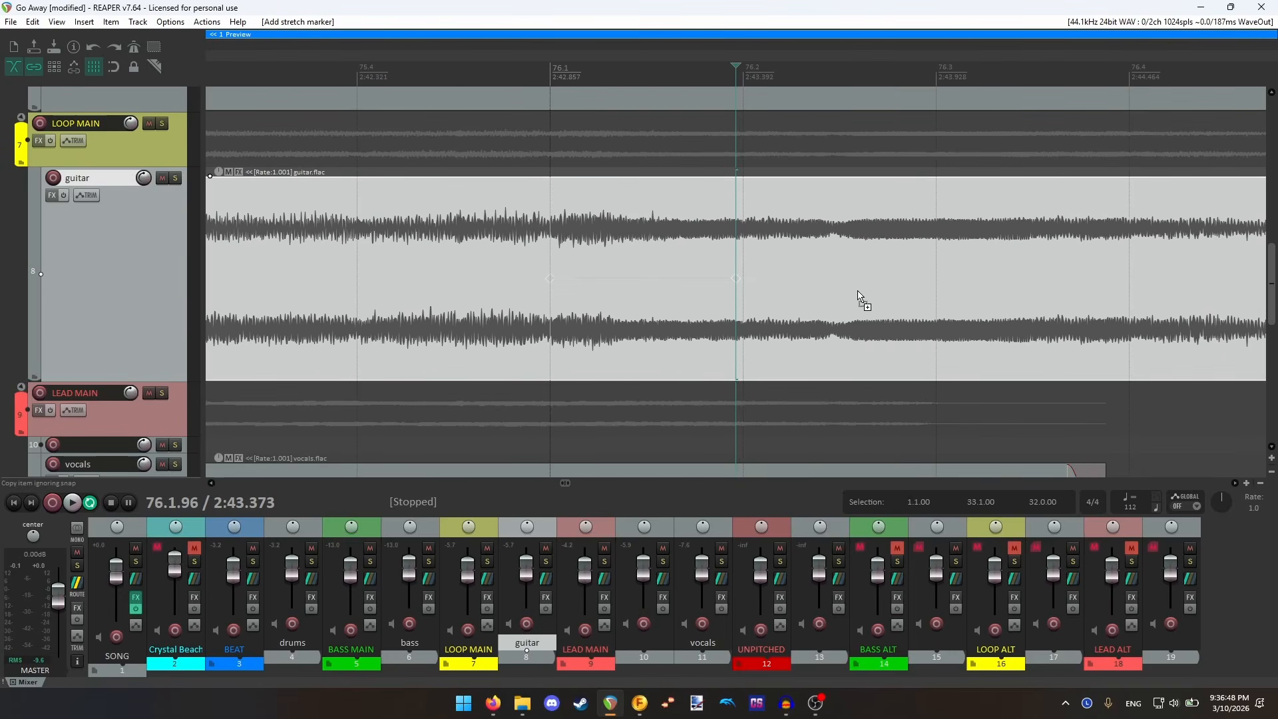
key("ctrl+shift+w")
key("ctrl+z")
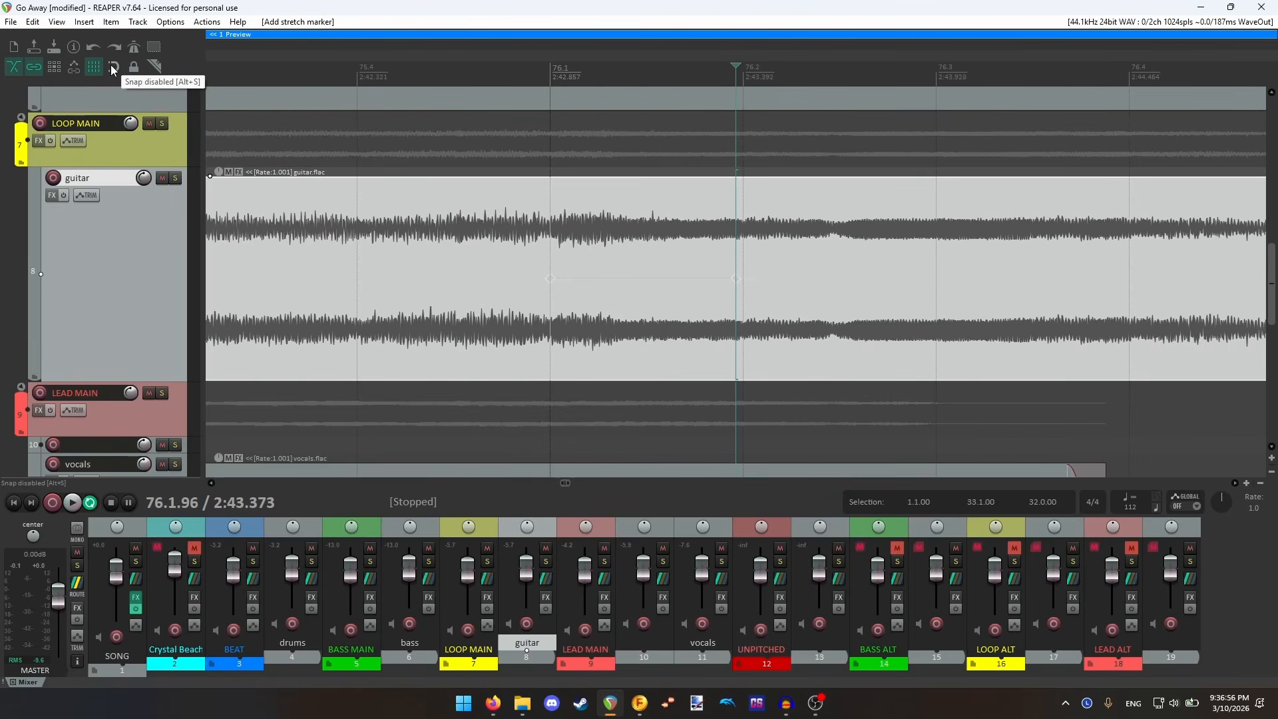
- Toggle snapping on and off, and with it off place the edit cursor off the grid at 76.2.66
scroll(796, 222, "down", 3)
scroll(792, 222, "up", 2)
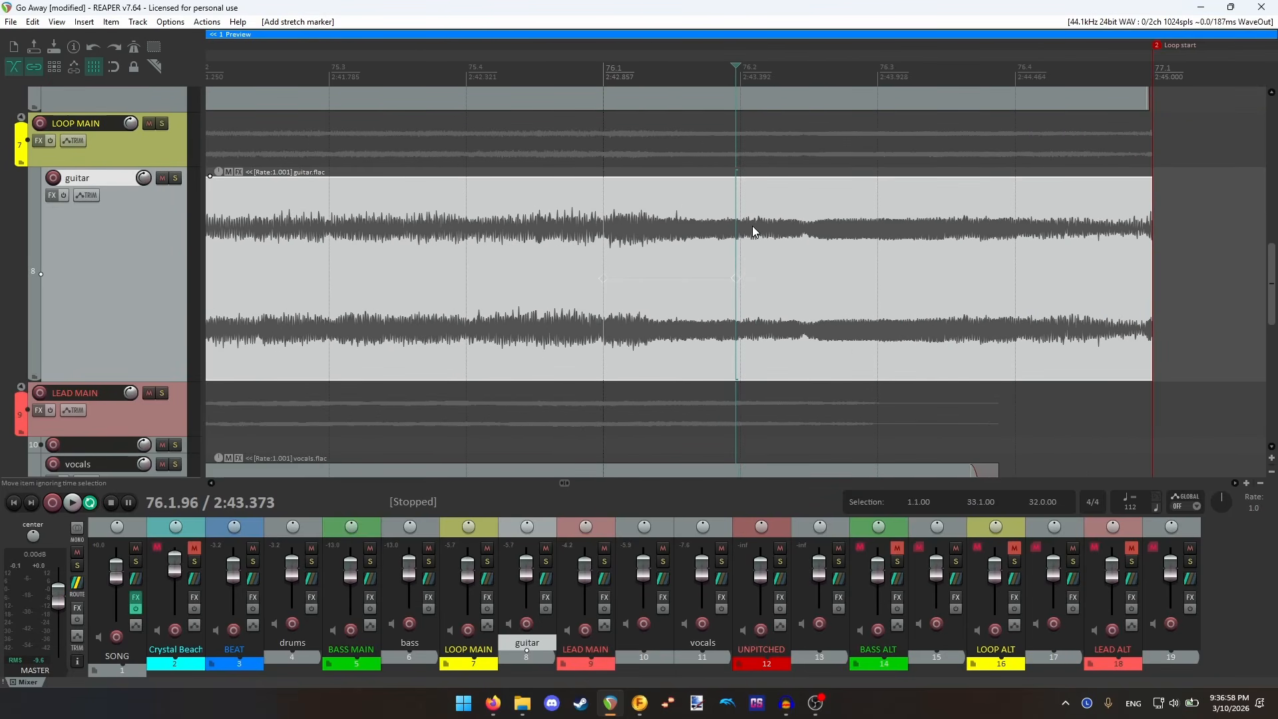
scroll(752, 226, "down", 2)
key("alt+s")
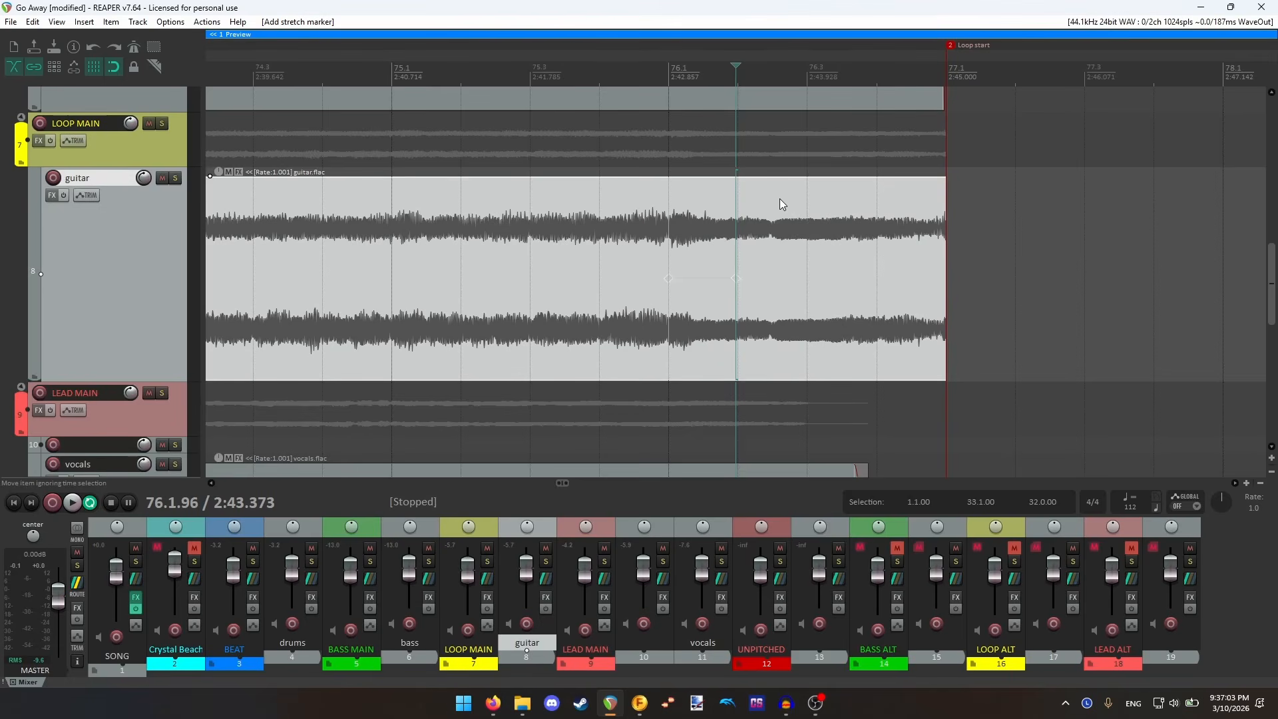
scroll(780, 198, "up", 2)
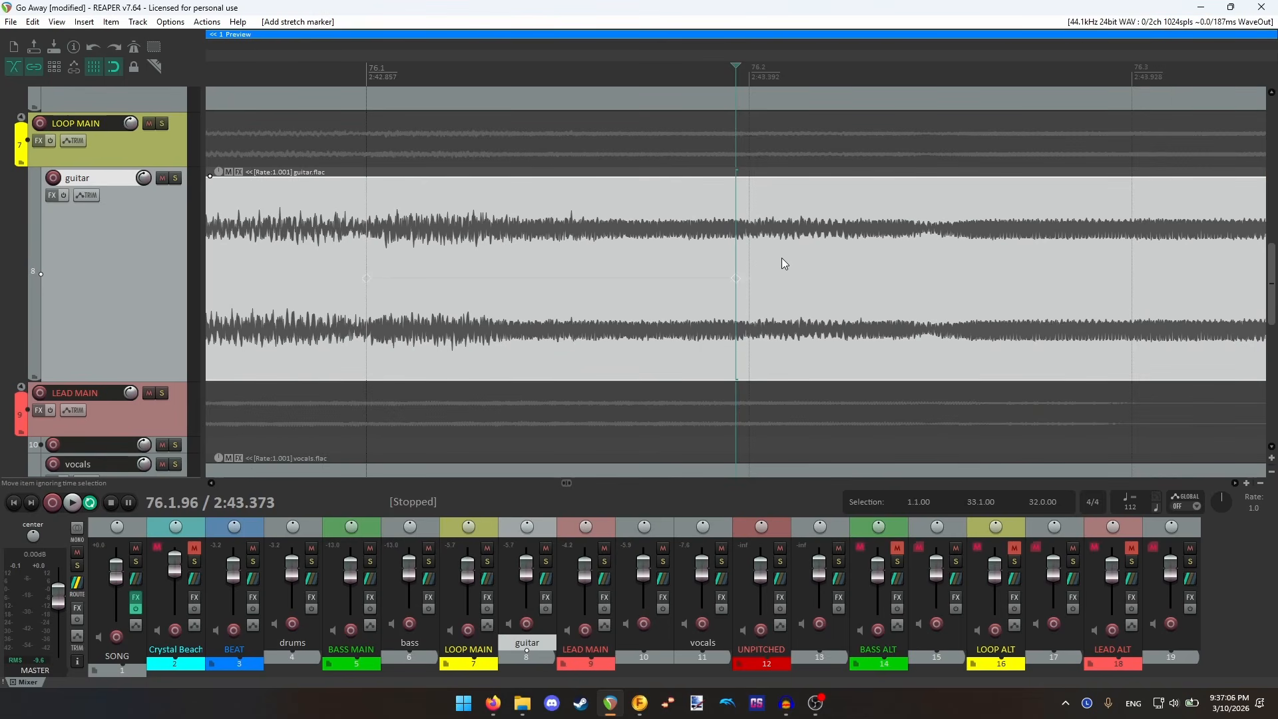
left_click(113, 69)
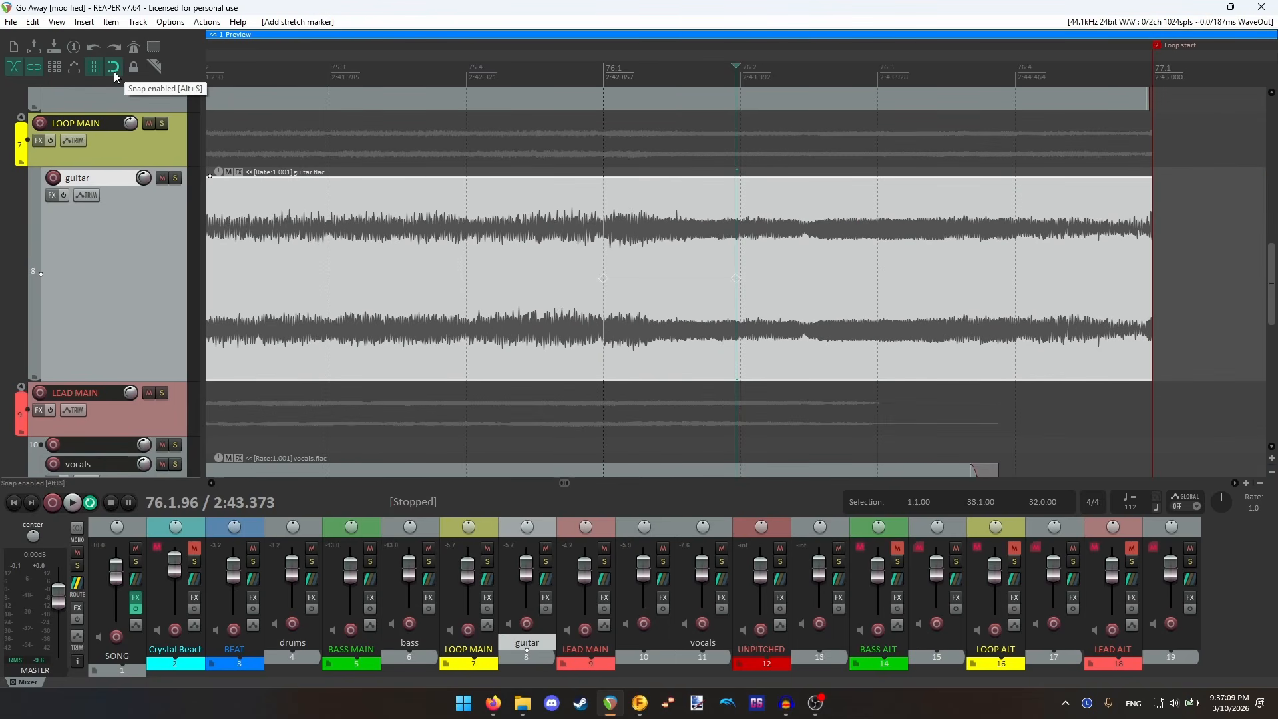
left_click(830, 74)
scroll(827, 251, "down", 2)
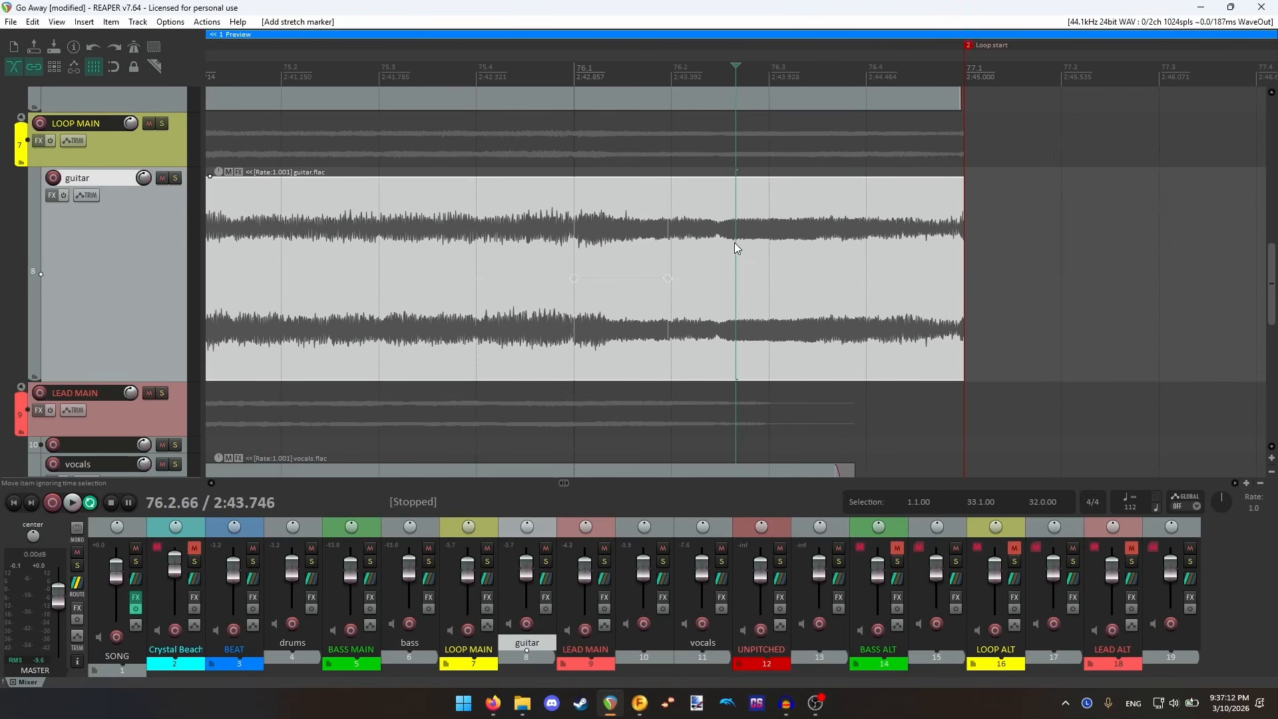
- Enable snapping and place the edit cursor on beats 76.4, 76.3, 76.2 and 76.1 in turn
key("alt+s")
left_click(865, 72)
left_click(774, 71)
left_click(672, 70)
left_click(561, 71)
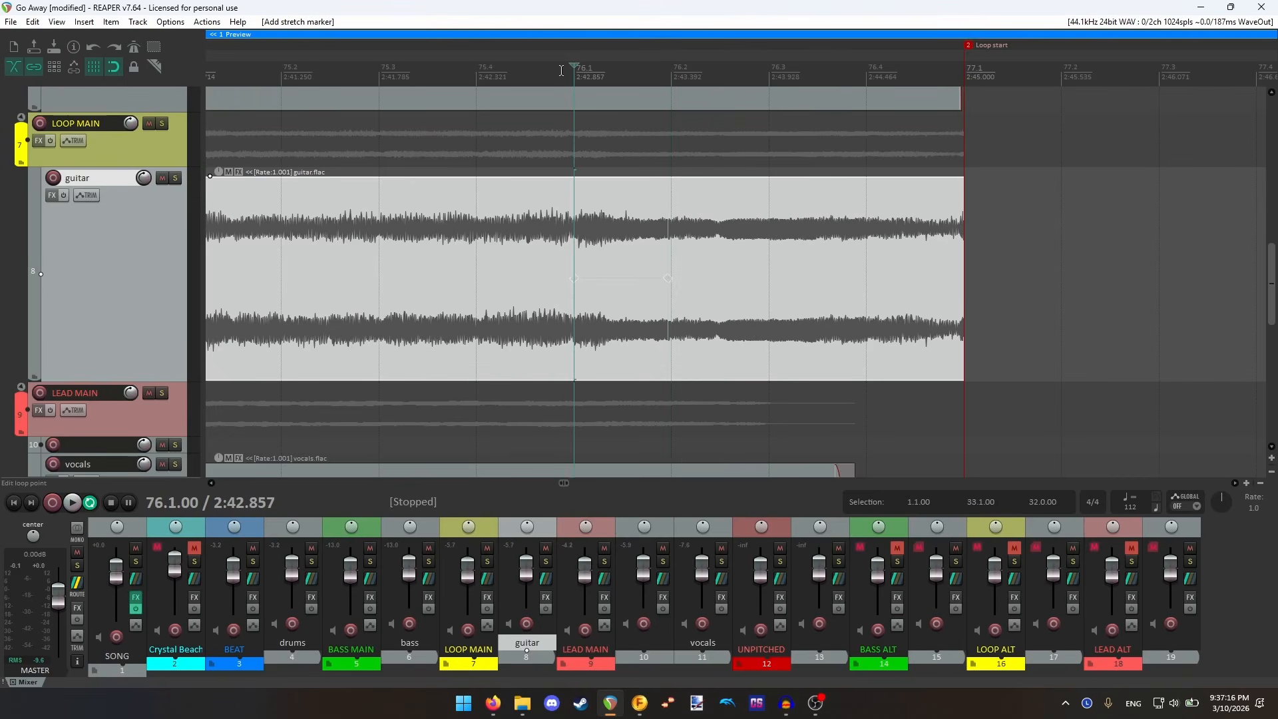
- Remove the guitar item's second stretch marker near 76.2, keeping the one at 76.1
scroll(746, 256, "up", 2)
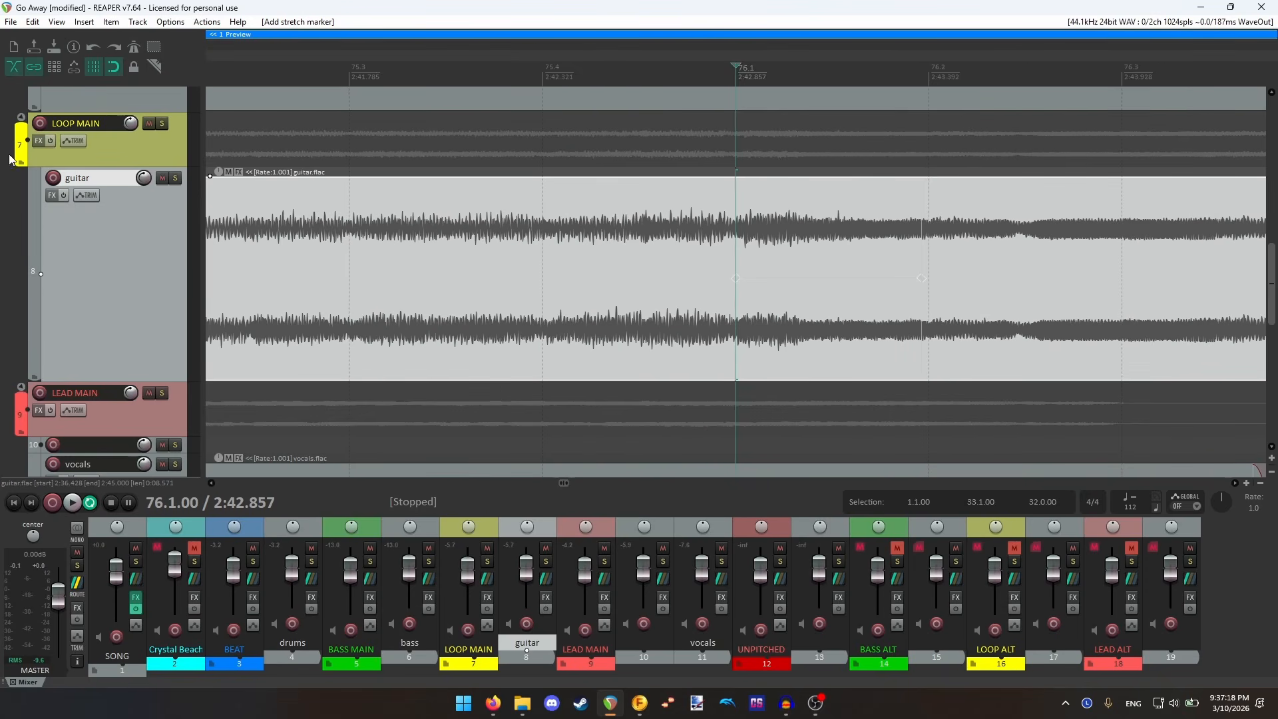
mouse_move(922, 280)
left_mouse_down()
mouse_move(885, 286)
mouse_move(1092, 289)
mouse_move(921, 277)
left_mouse_up()
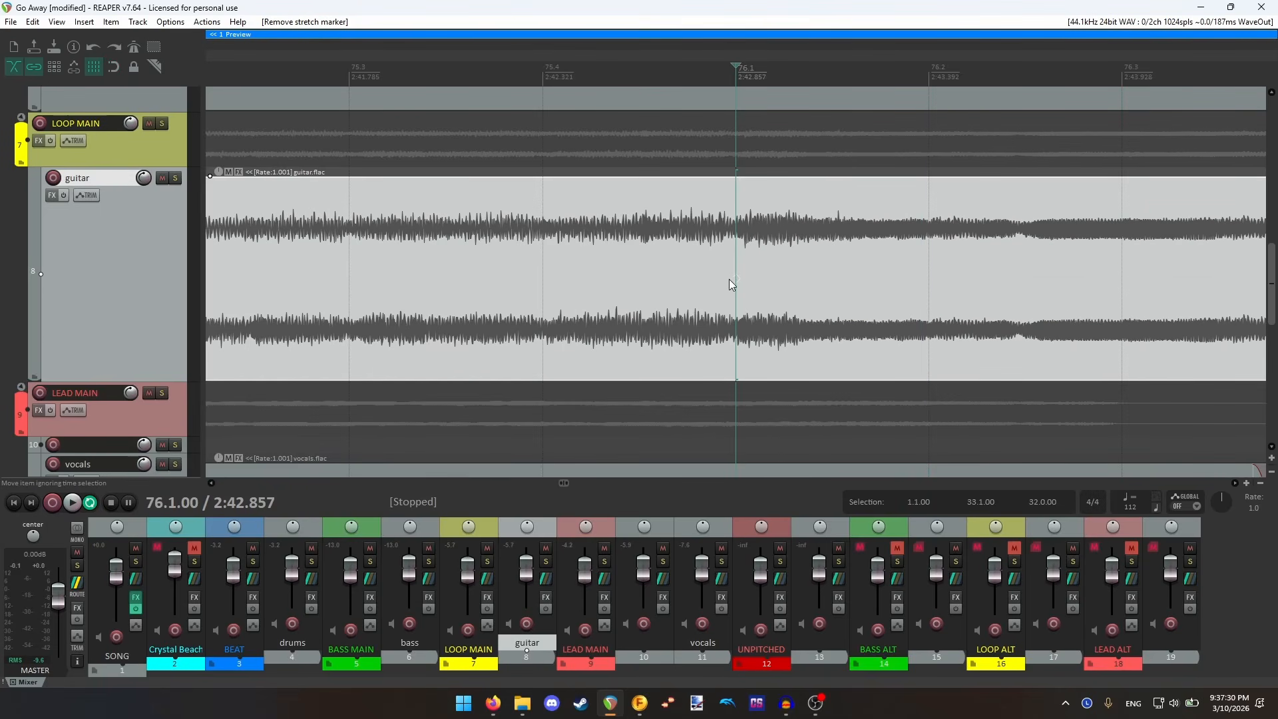
- With snapping off, place the edit cursor at 76.4.95, just before the new guitar note's onset, and add a stretch marker there
scroll(743, 268, "down", 3)
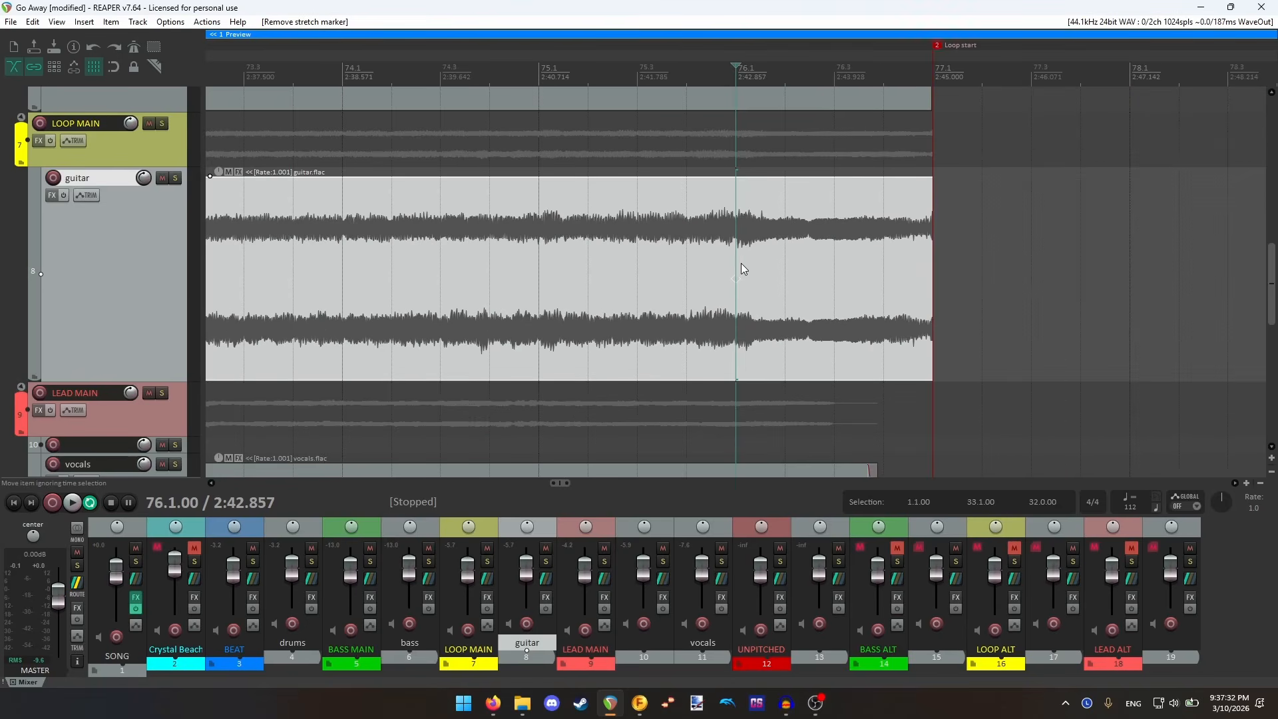
left_click(928, 241)
scroll(928, 241, "up", 3)
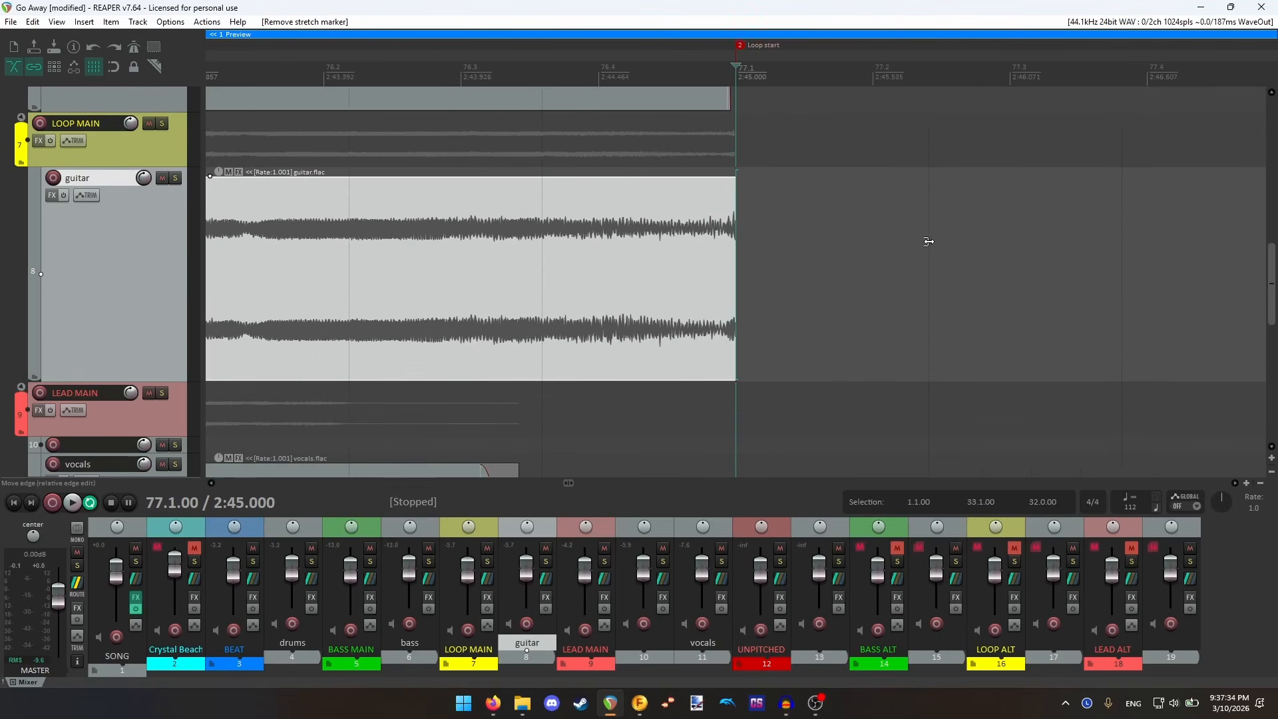
left_click(733, 261)
scroll(733, 260, "up", 3)
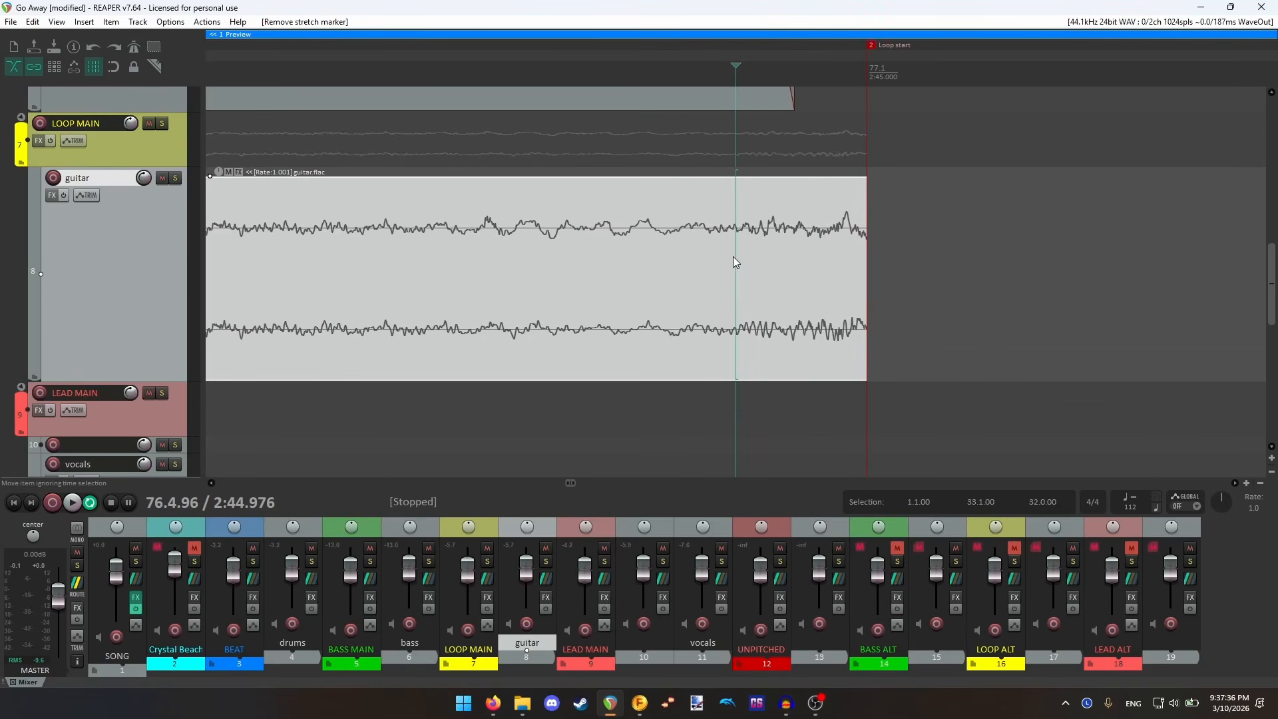
left_click(739, 248)
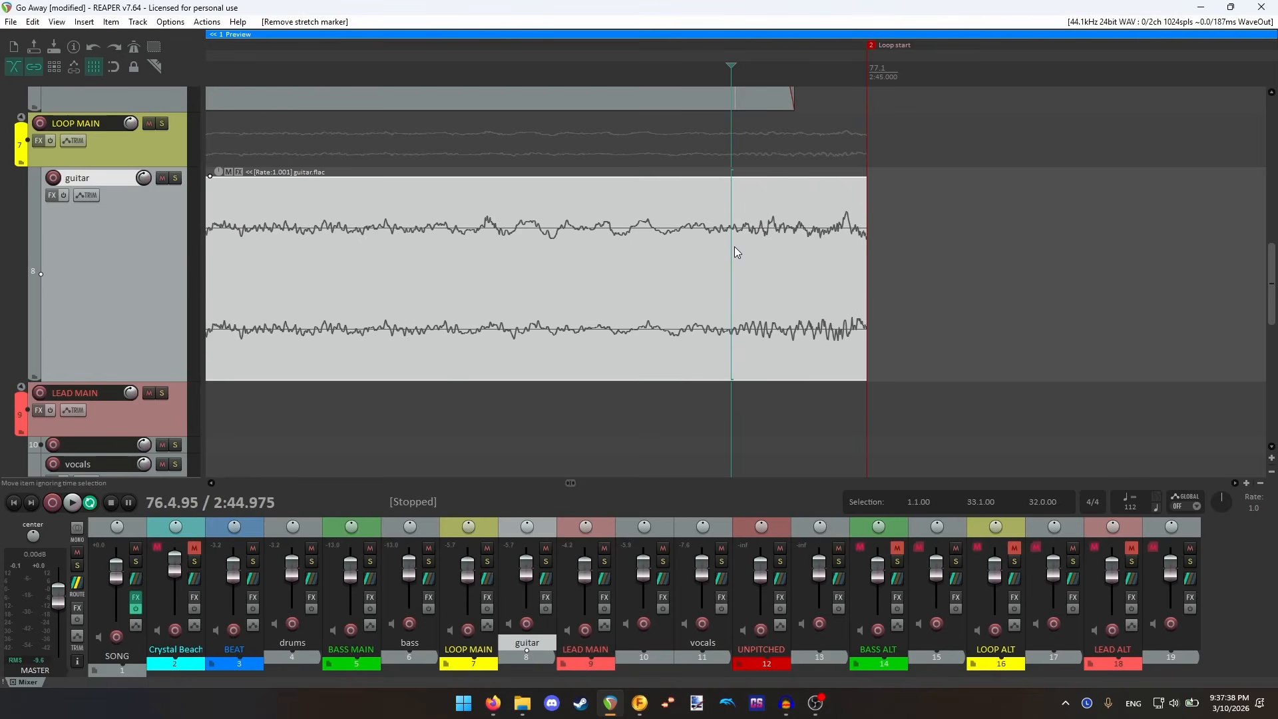
left_click(713, 241)
key("shift+w")
- With snapping on, move the guitar's last stretch marker to 77.1 and add a fade-out of about 3 ms to the item's end
scroll(758, 278, "down", 3)
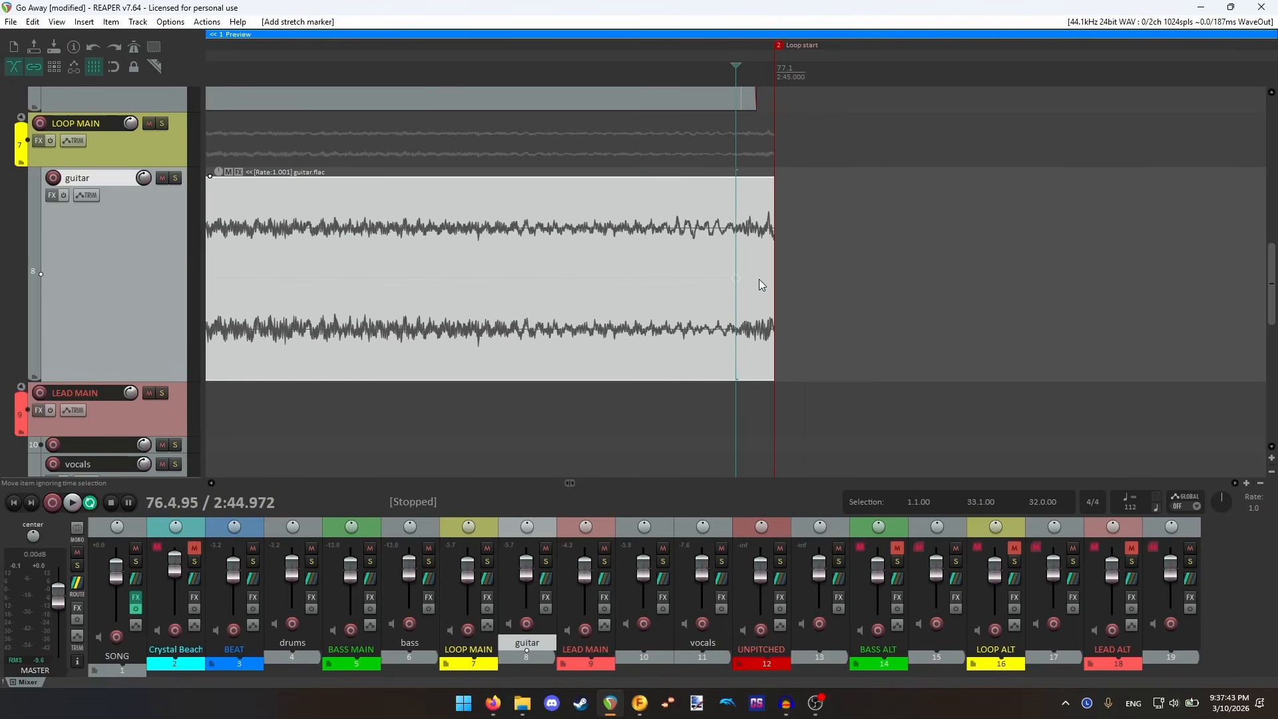
key("alt+s")
left_click_drag(736, 278, 777, 279)
scroll(779, 278, "down", 3)
scroll(779, 278, "down", 2)
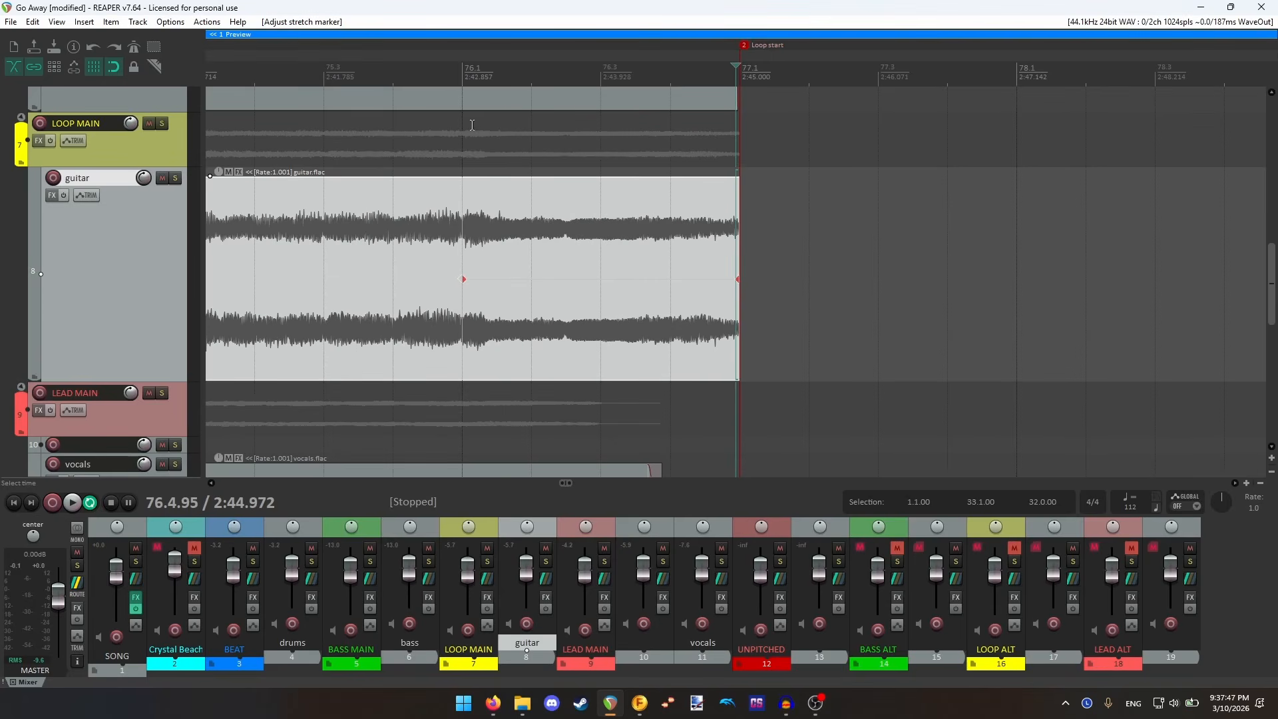
left_click(465, 72)
left_click_drag(734, 184, 714, 187)
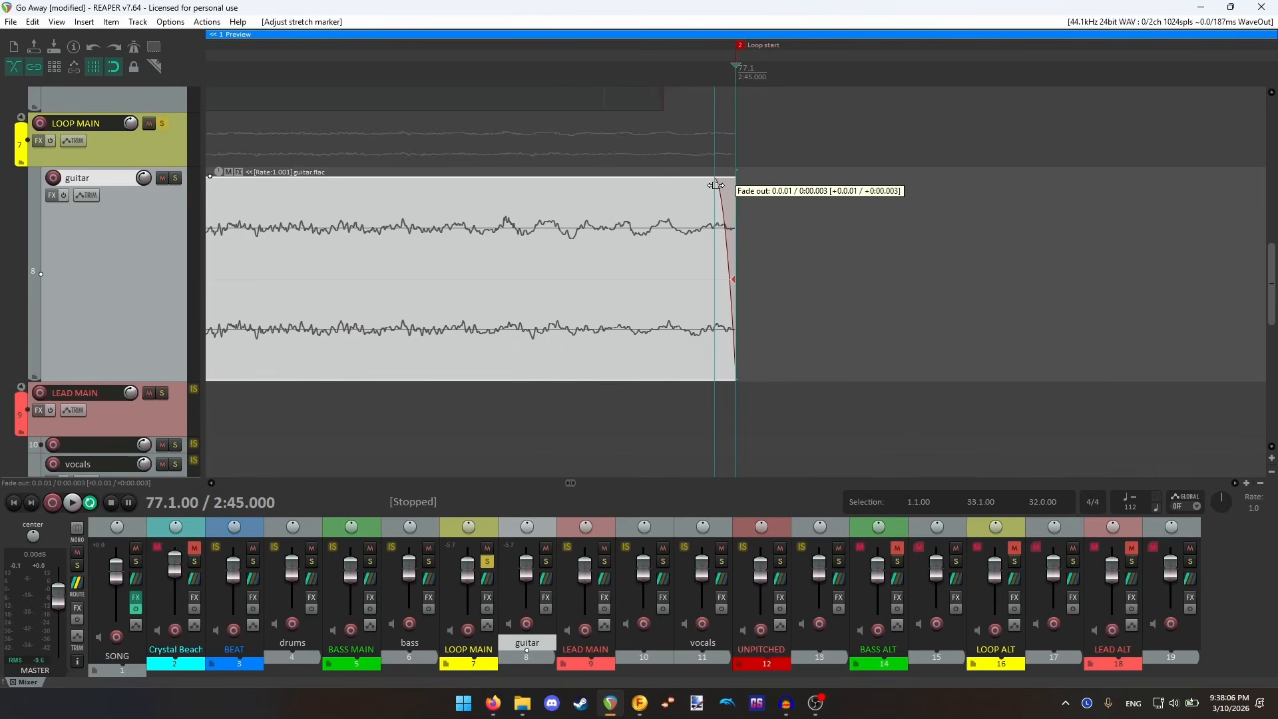
- Try the guitar ending without the stretch by removing the stretch marker at 77.1, and play it back from 76.1
scroll(713, 189, "down", 3)
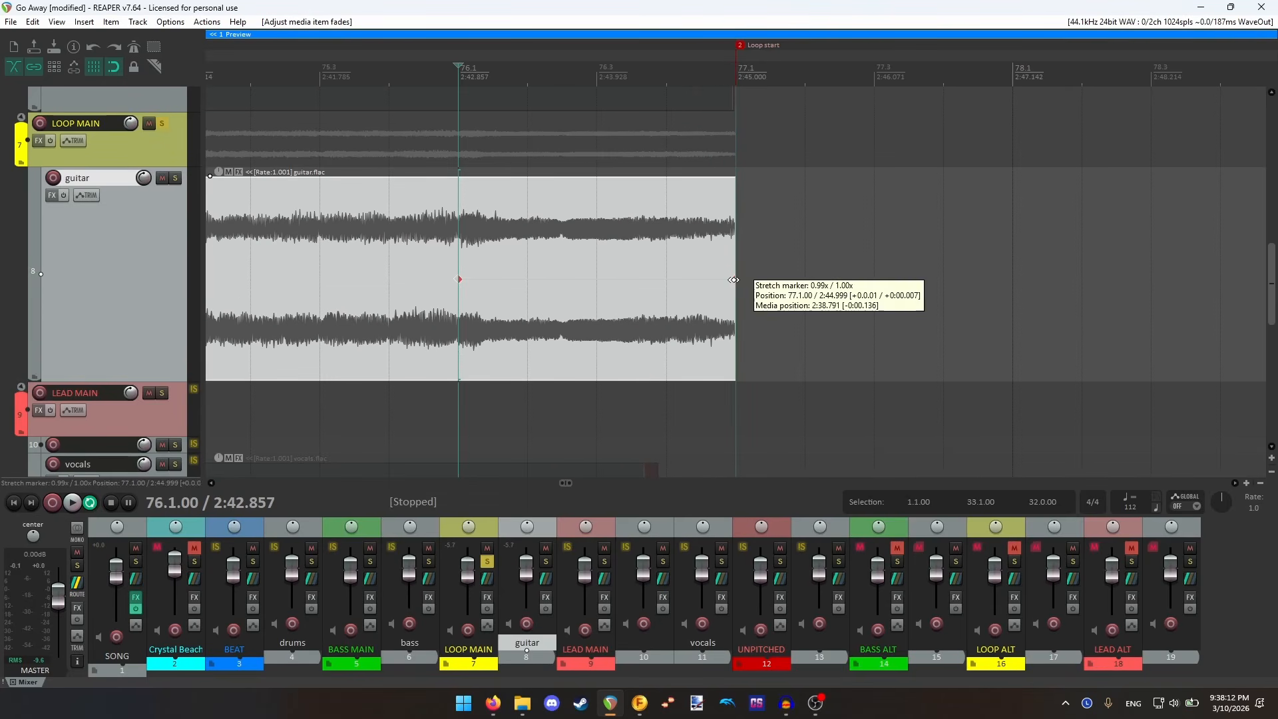
left_click(733, 279, "alt")
left_click(71, 502)
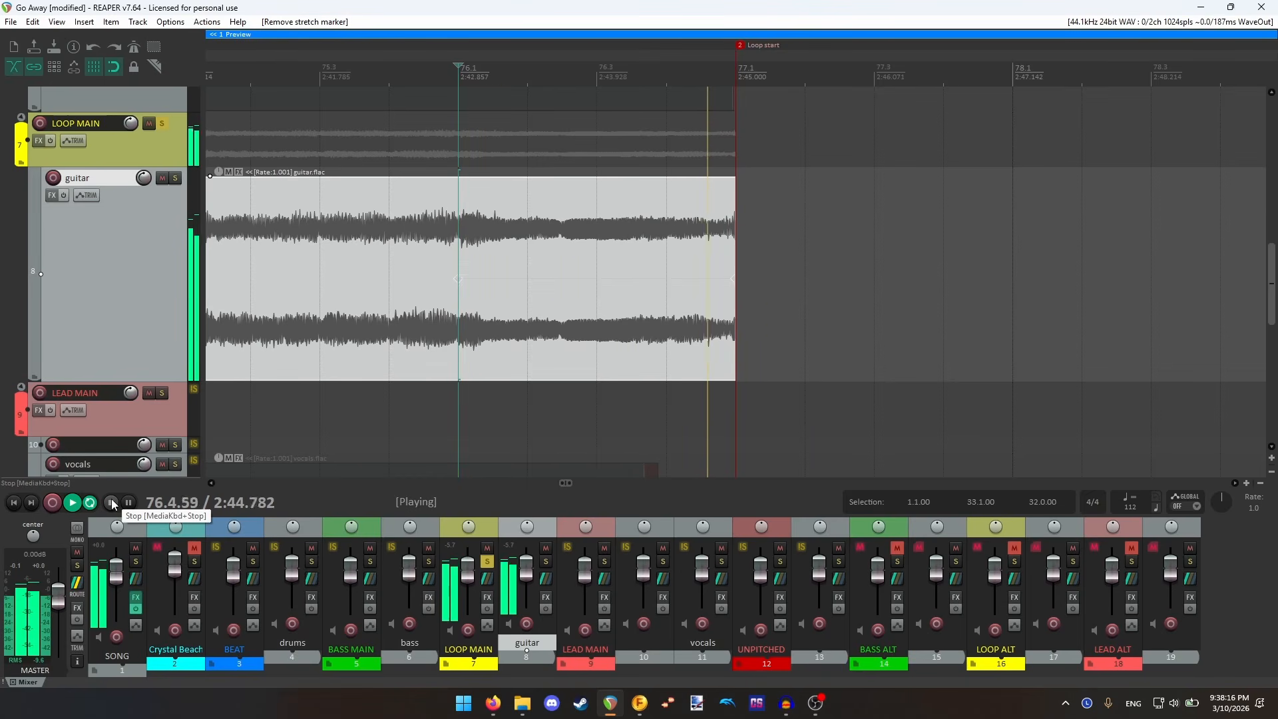
left_click(112, 503)
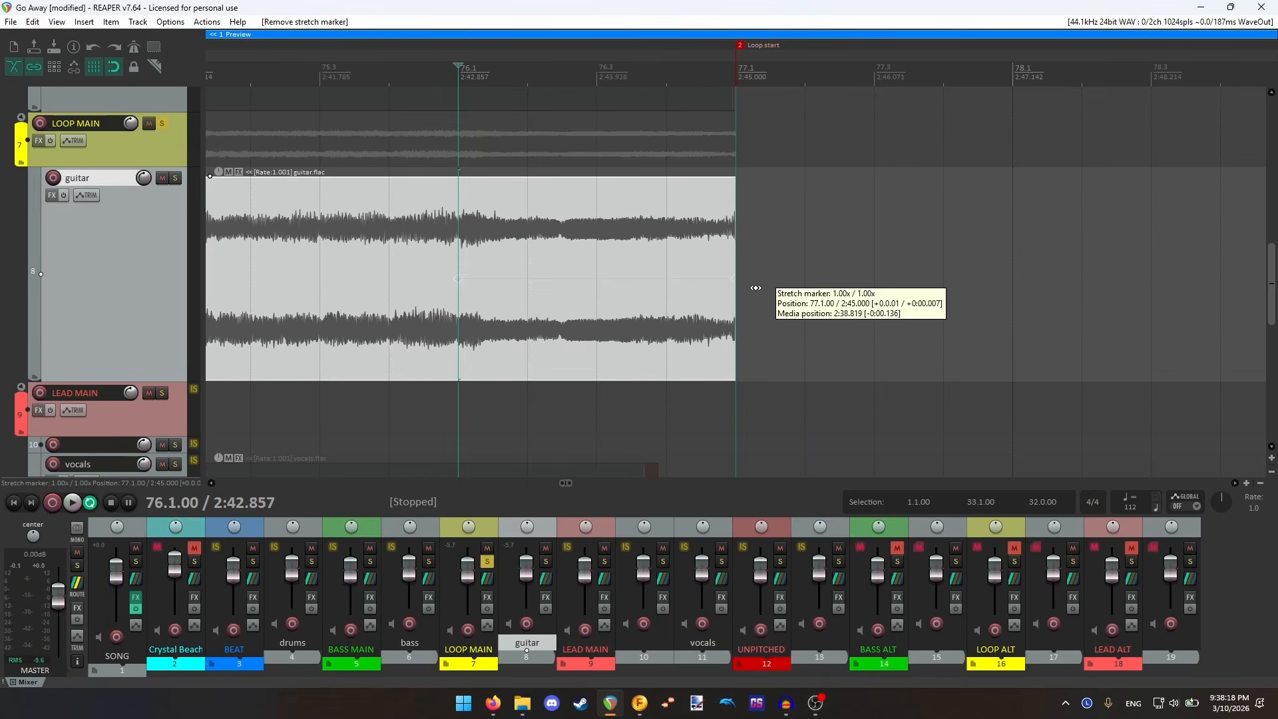
left_click(734, 281)
scroll(735, 286, "up", 10)
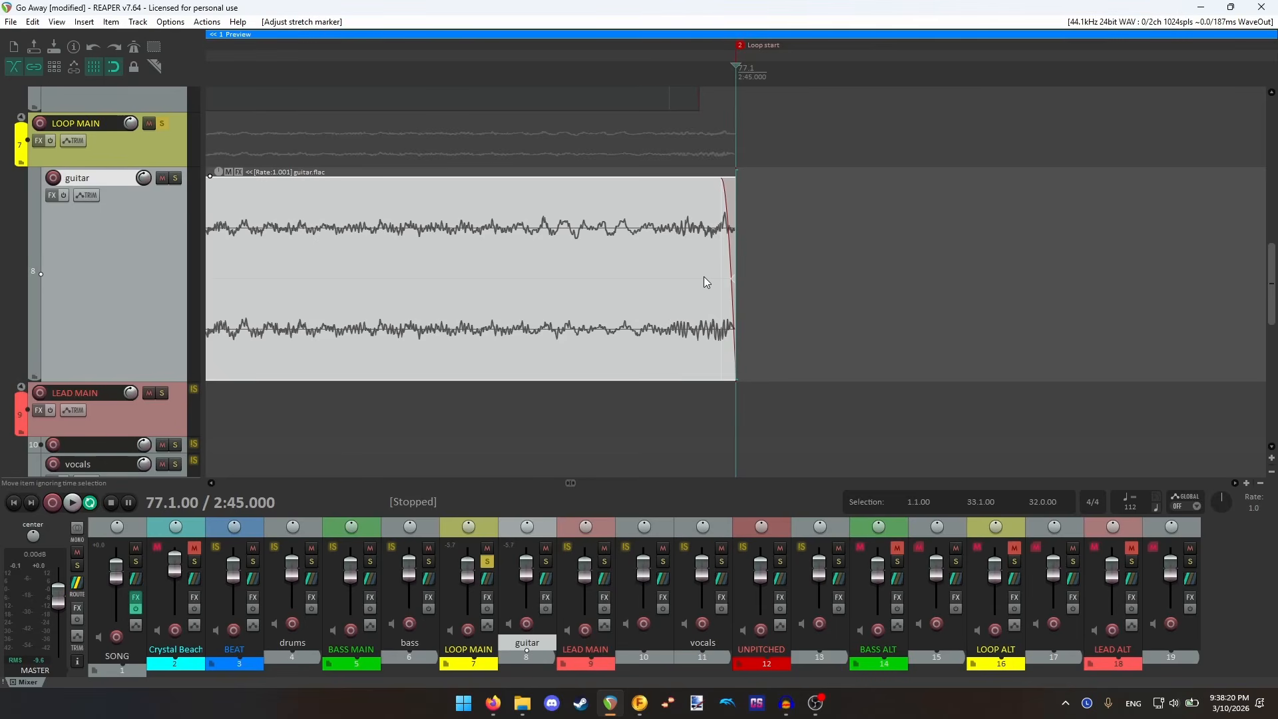
left_click(668, 260)
scroll(704, 285, "down", 6)
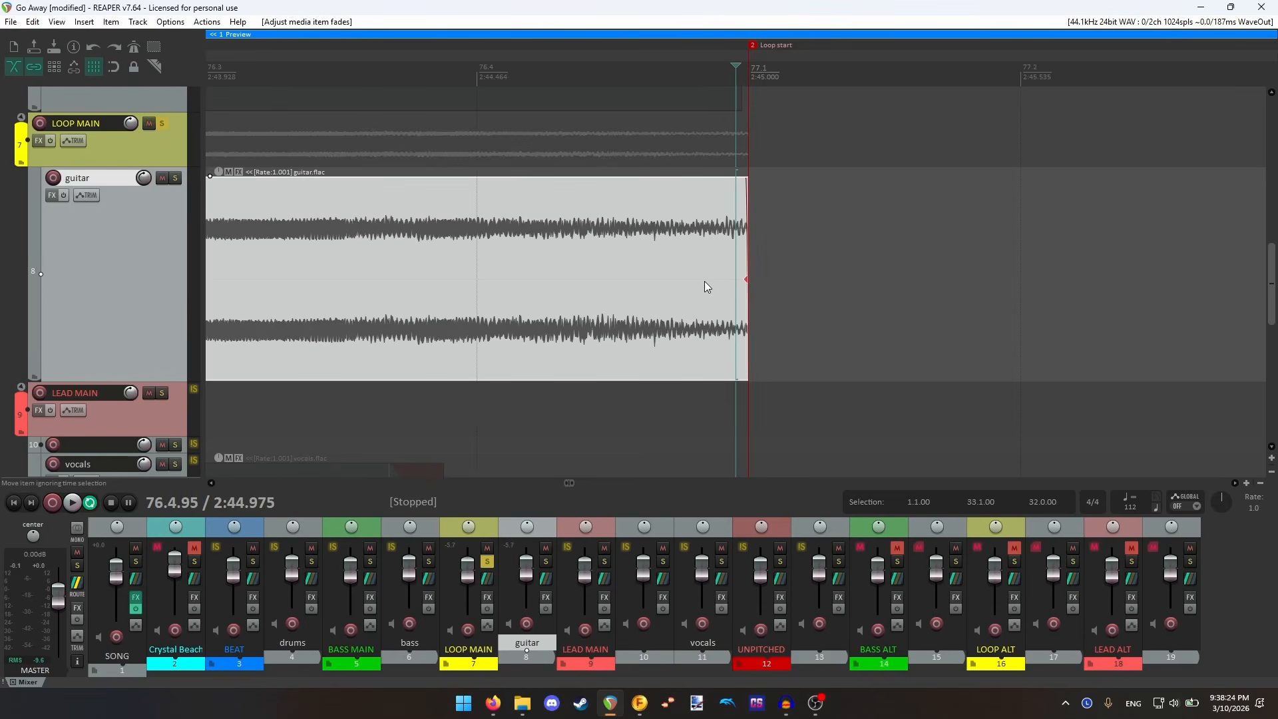
- Play the stretched guitar ending from 76.1 and stop just before 77.1
left_click(476, 92)
left_click(72, 503)
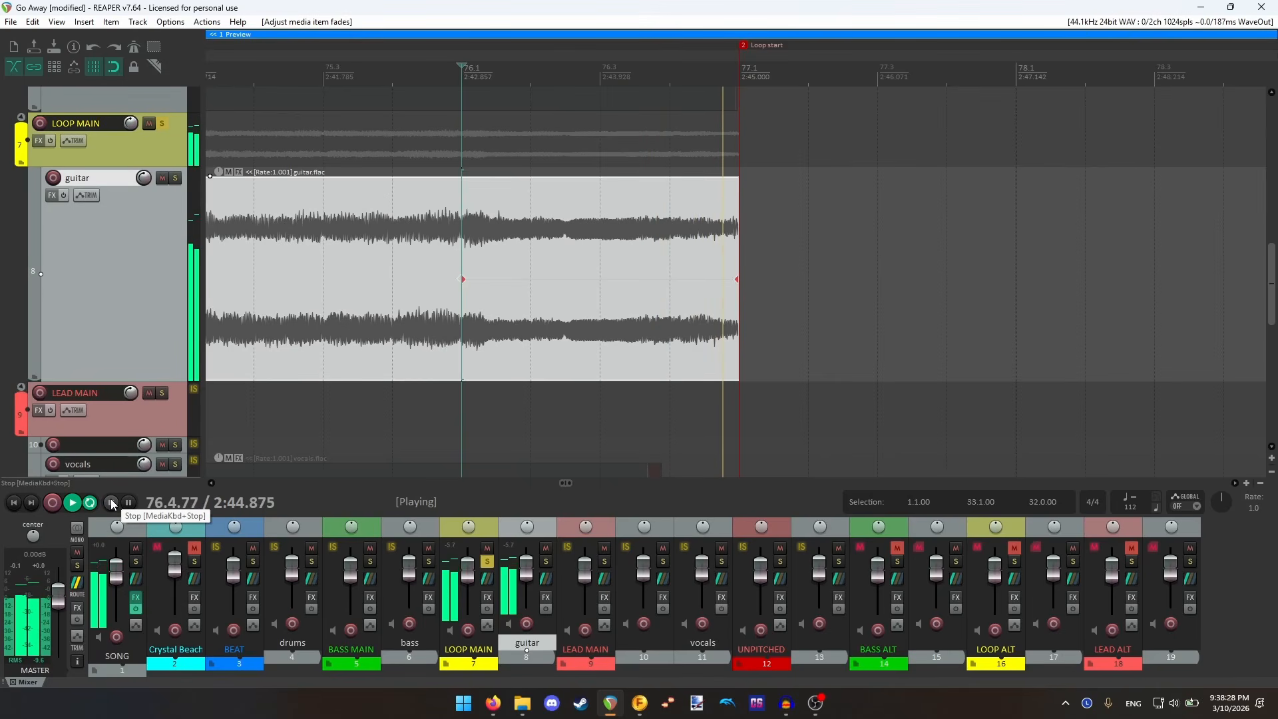
left_click(112, 503)
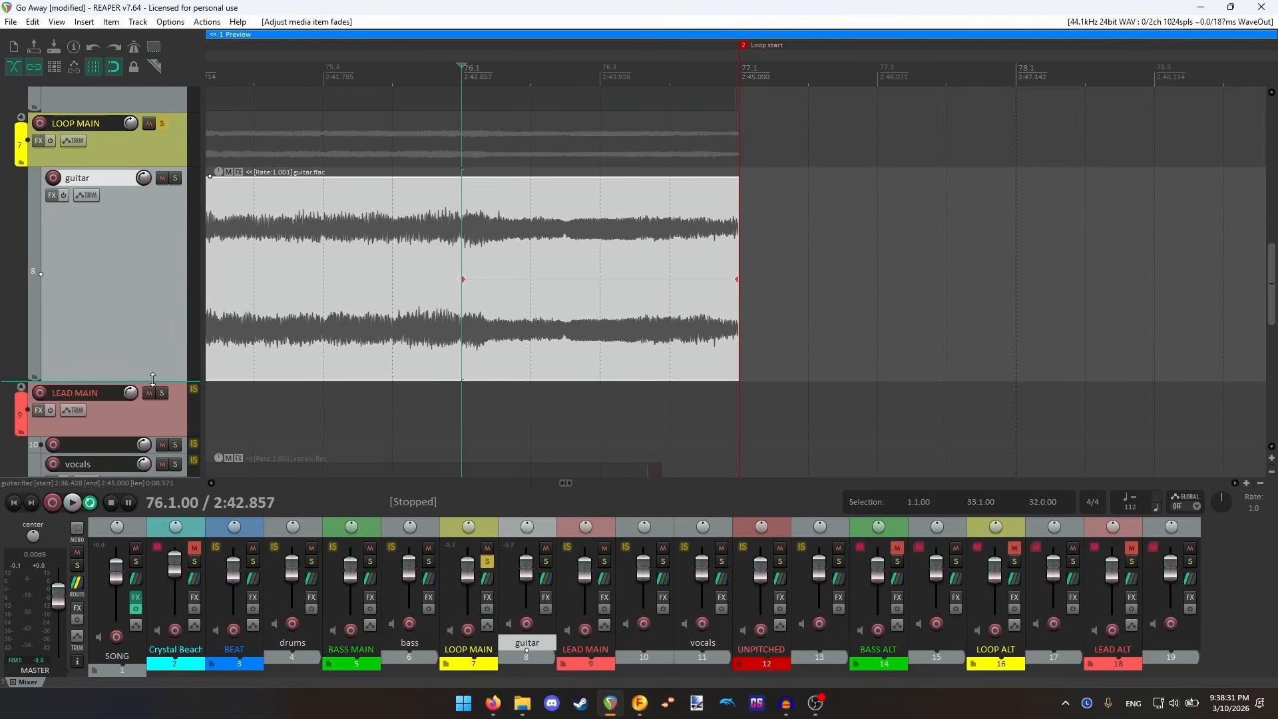
- Shrink the guitar track to its minimum height and unsolo the LOOP MAIN track
left_click_drag(152, 380, 161, 126)
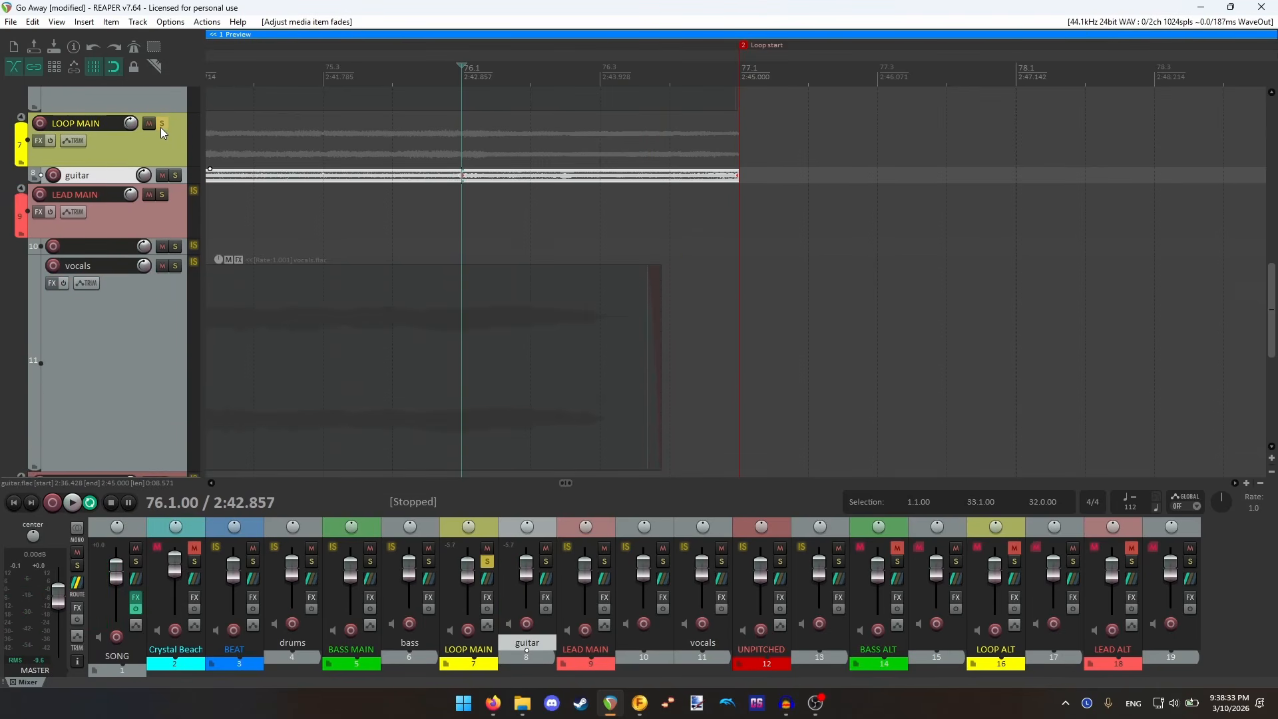
left_click(161, 125)
scroll(531, 67, "down", 4)
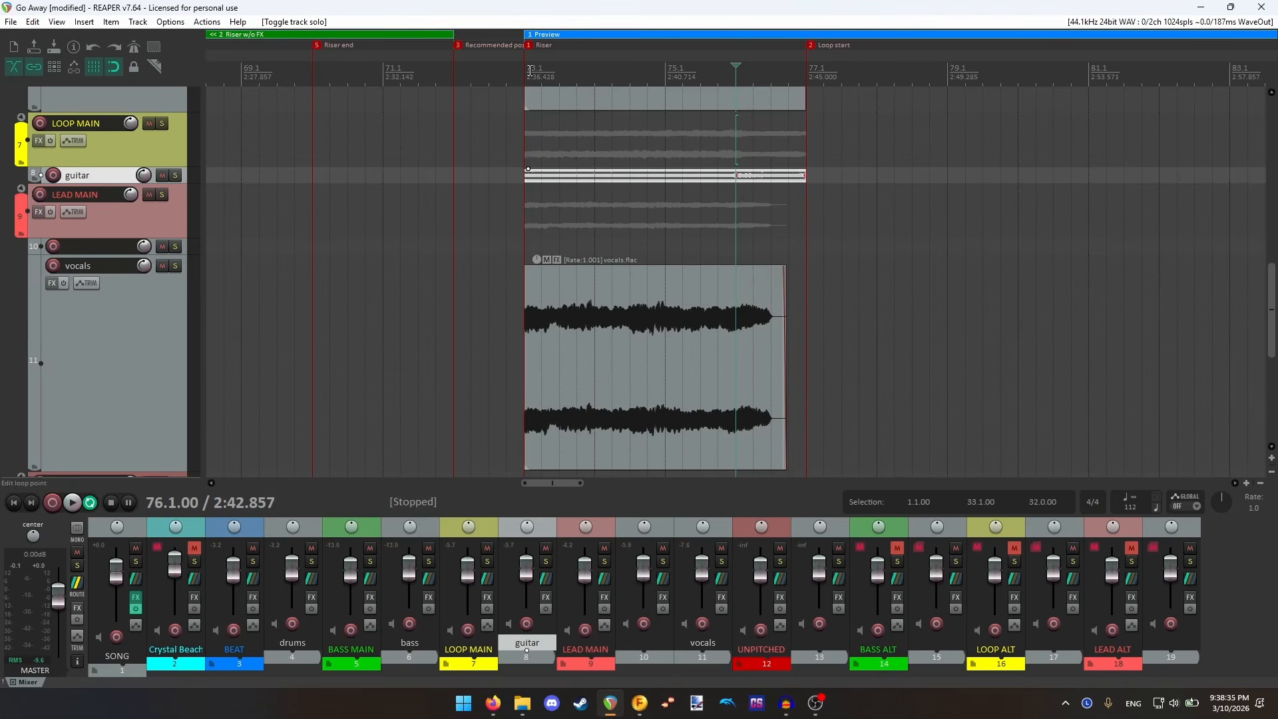
- Shrink the bass and vocals tracks and select the drums, bass, guitar and vocals items that start at 73.1
left_click(528, 67)
scroll(566, 219, "up", 7)
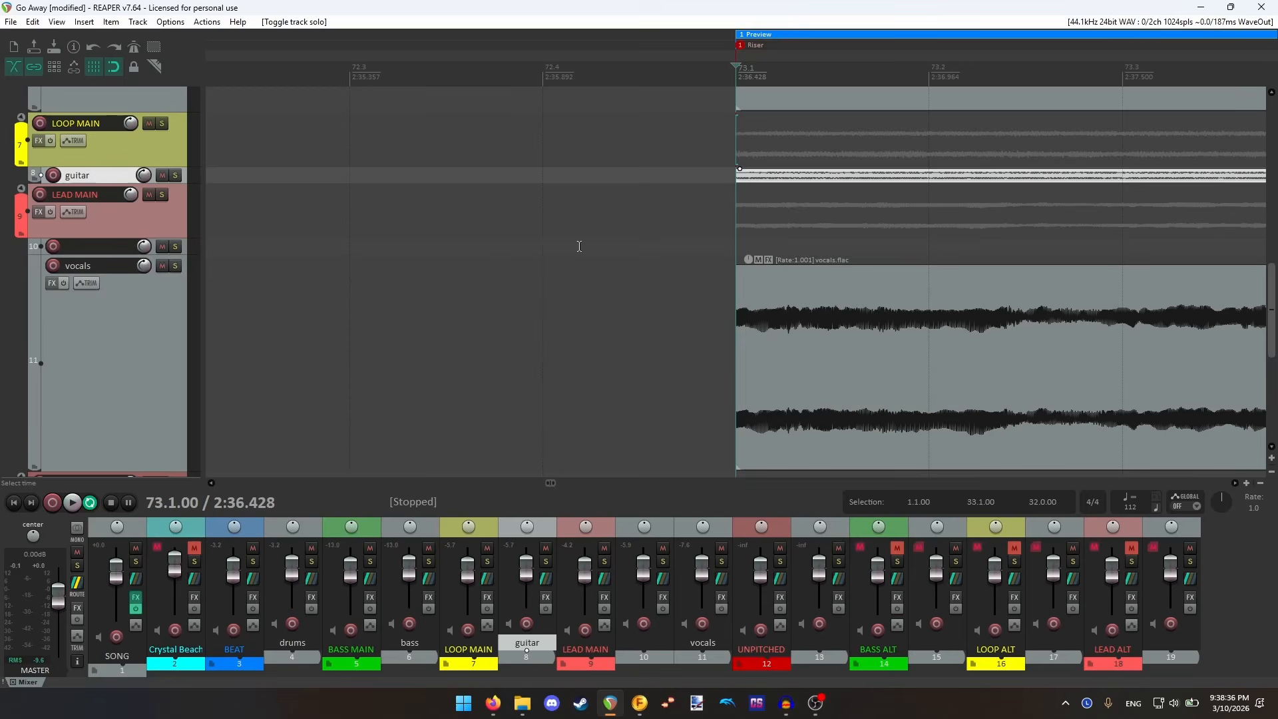
scroll(145, 257, "up", 3)
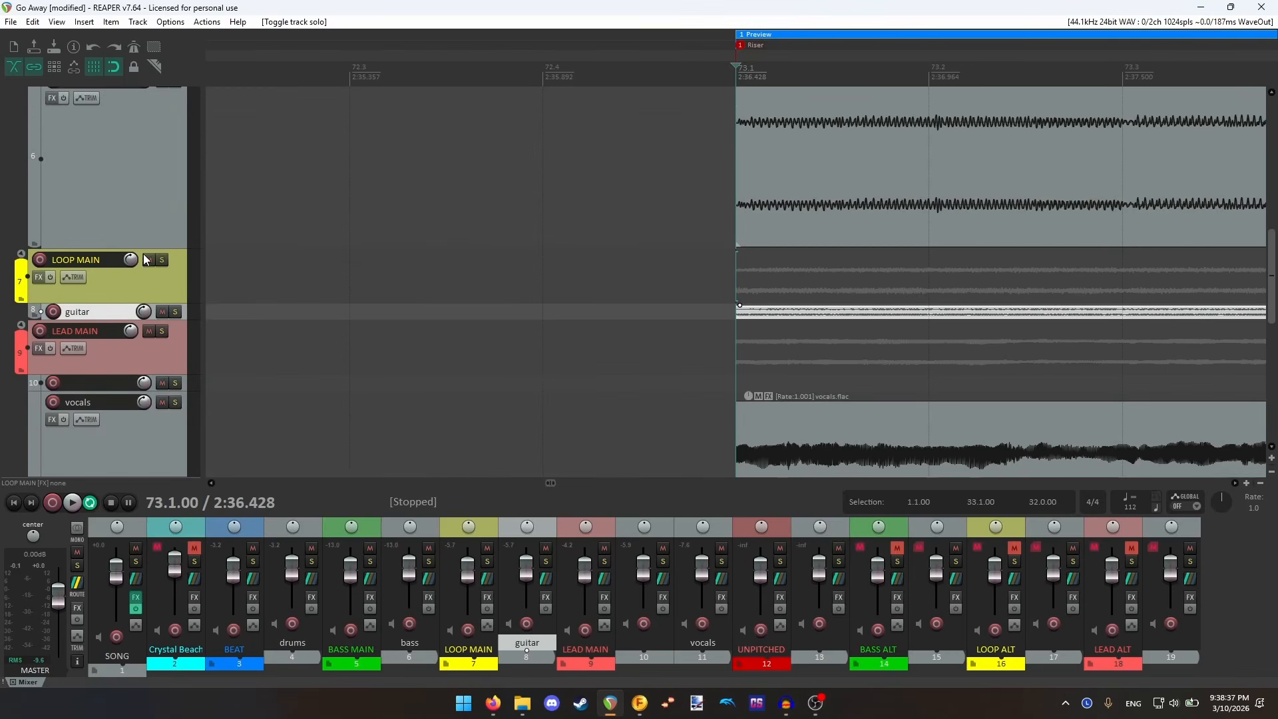
scroll(144, 256, "up", 6)
scroll(146, 263, "down", 6)
scroll(146, 269, "up", 6)
scroll(740, 169, "up", 3)
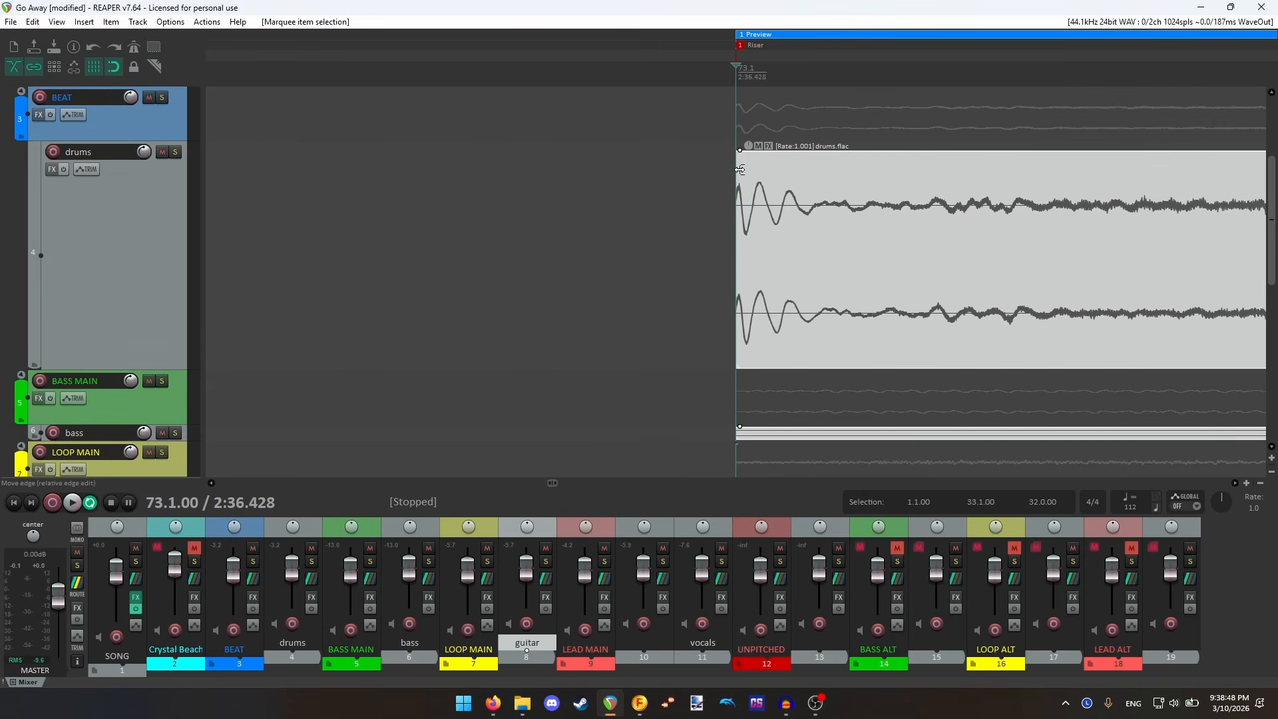
- Play the start of the Preview section from 72.4 with all stems audible, then stop shortly after 73.1
scroll(689, 186, "down", 5)
left_click(702, 81)
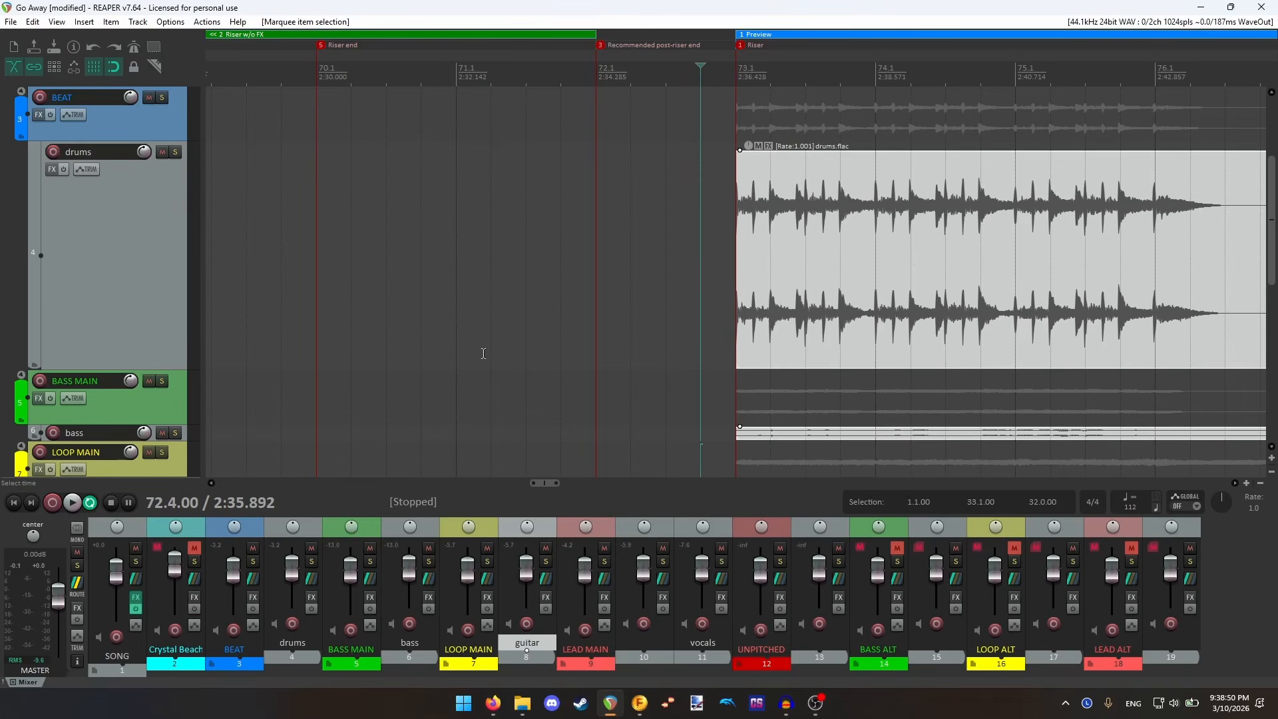
left_click(73, 503)
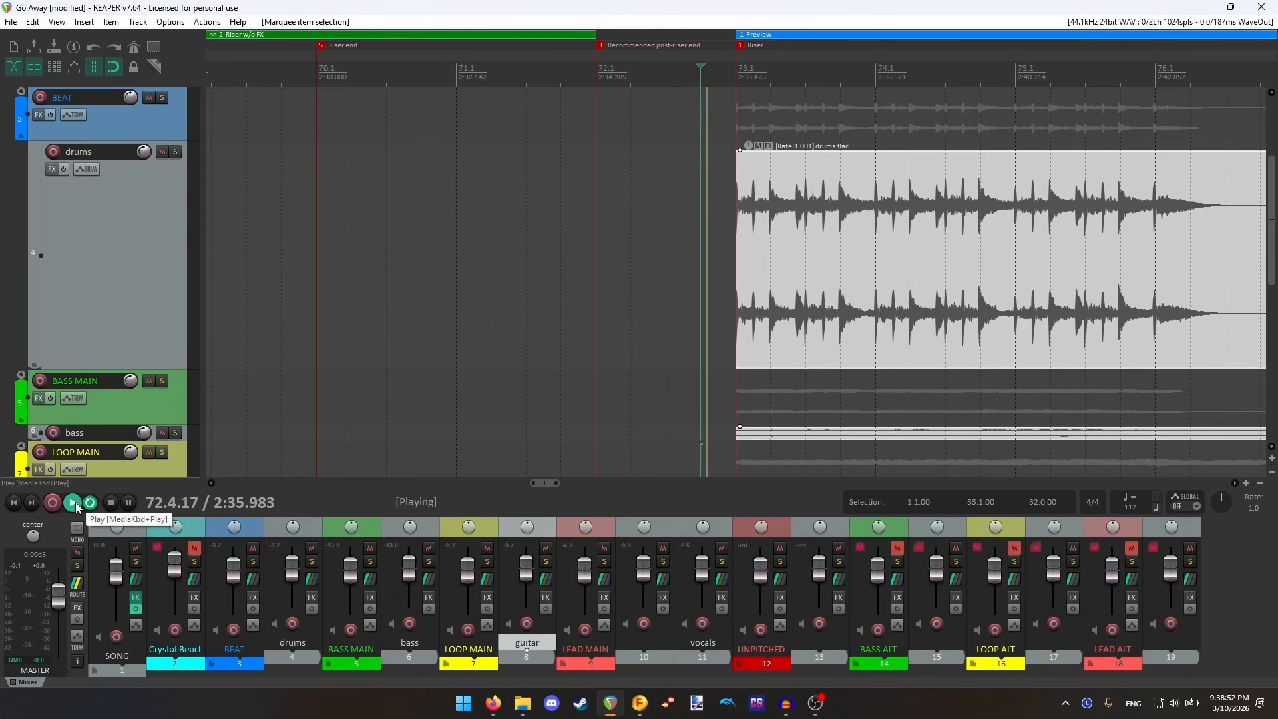
left_click(111, 502)
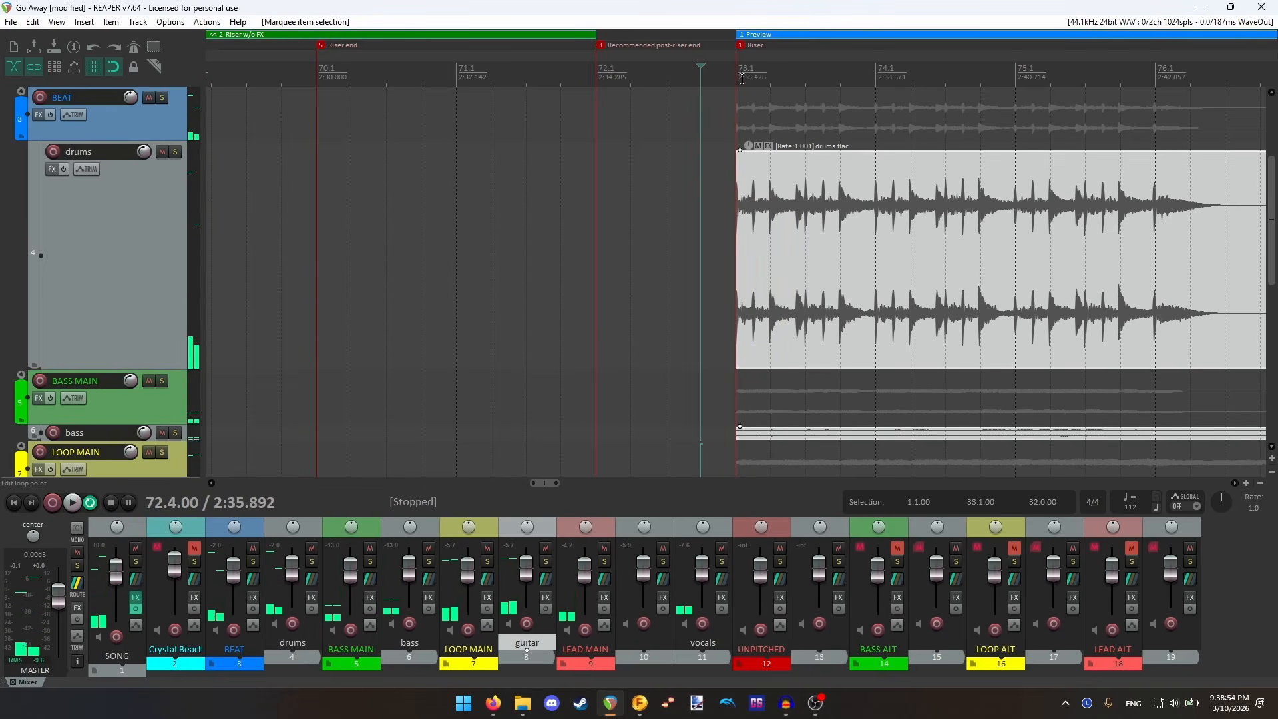
- Mute the drums track, play the Preview start from 72.3 without it, and unmute the drums
left_click(735, 170)
left_click(162, 152)
key("space")
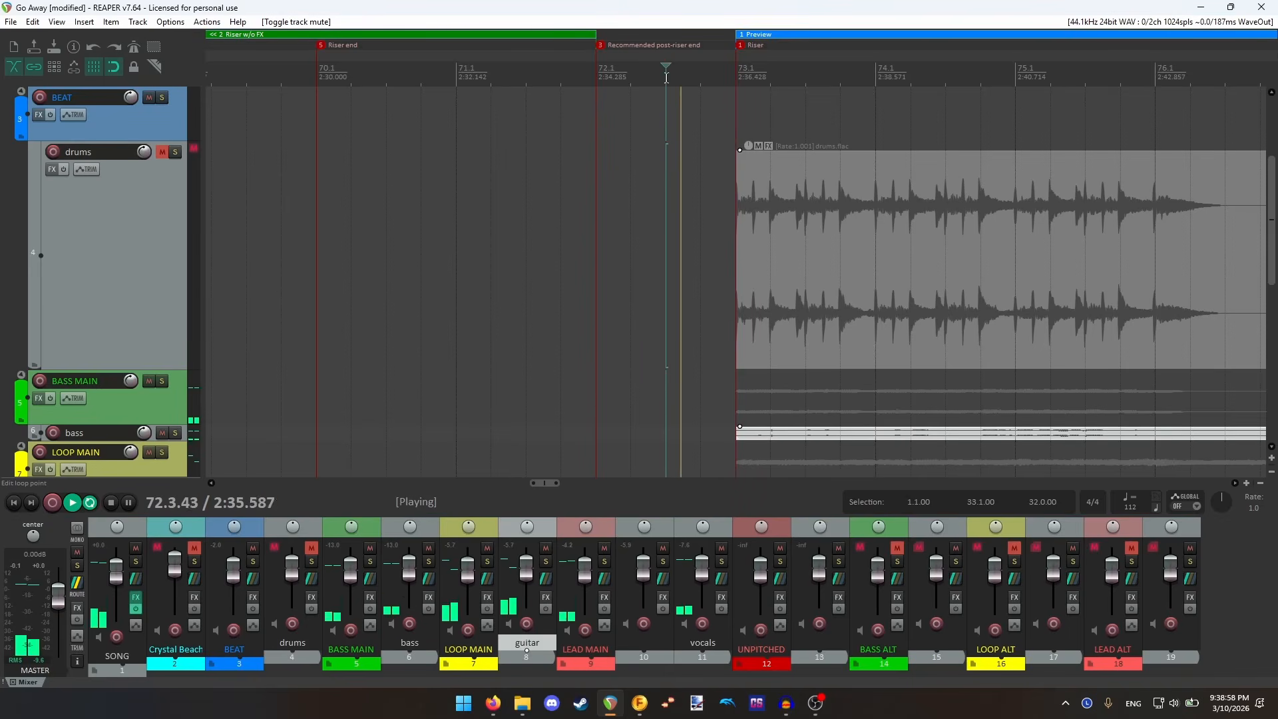
left_click(111, 501)
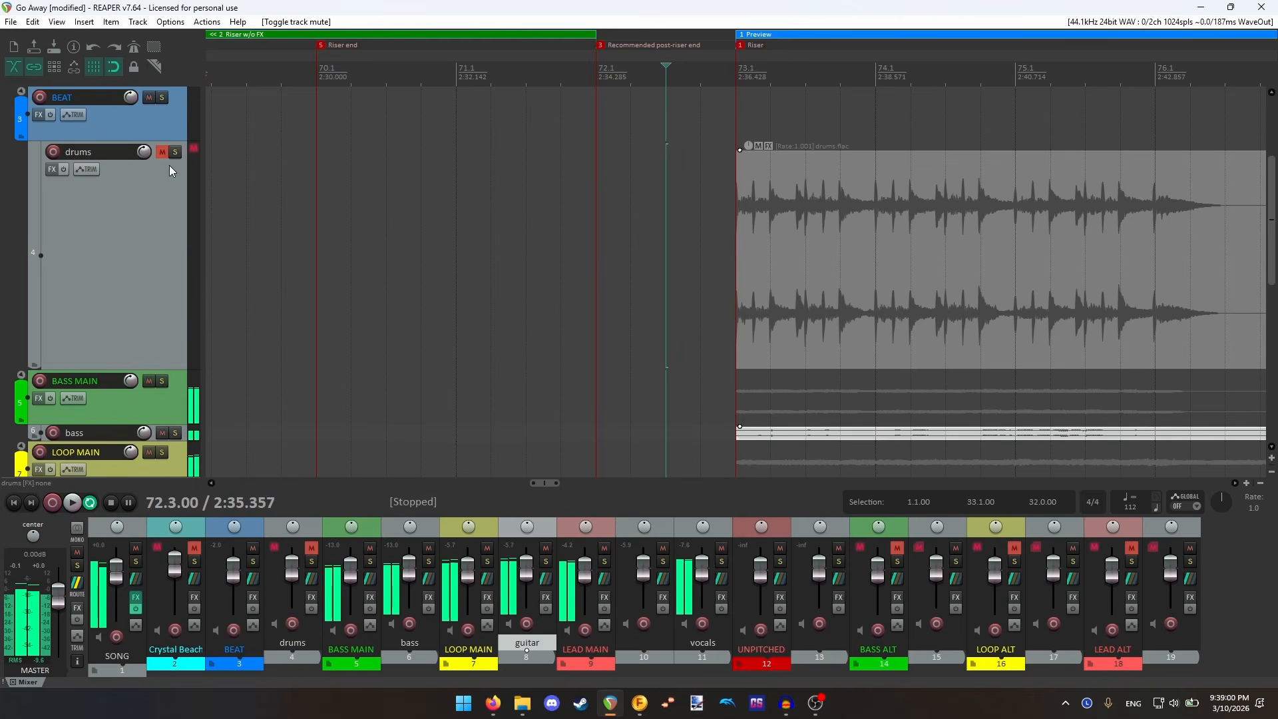
left_click(163, 152)
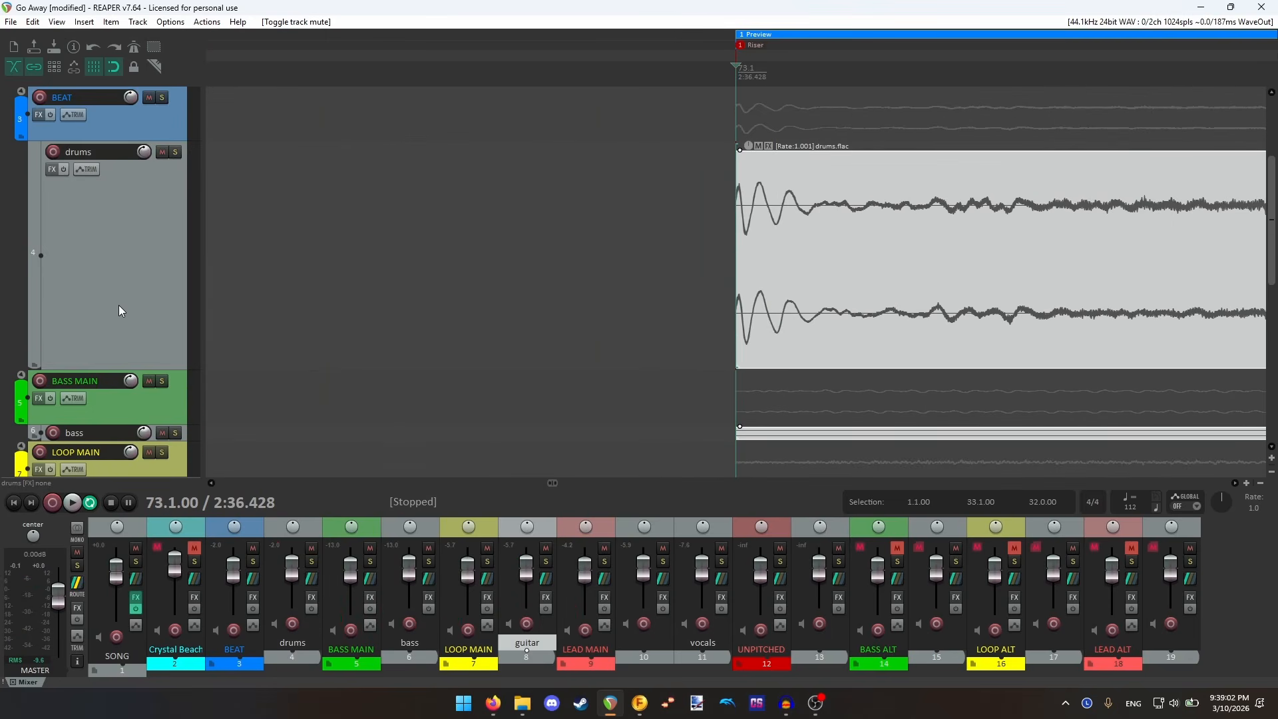
- Add a fade-in of about 0.132 s to the selected drums, bass, guitar and vocals items at 73.1
scroll(125, 291, "down", 4)
scroll(124, 292, "up", 1)
scroll(124, 292, "up", 3)
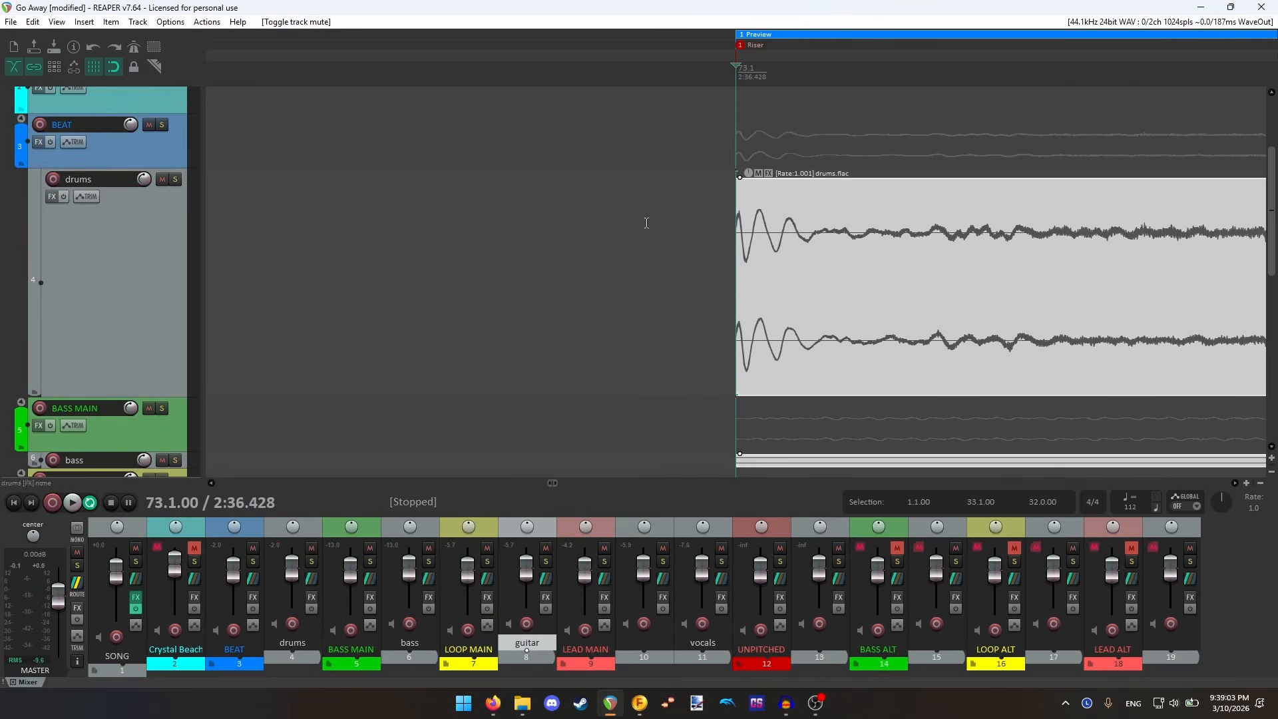
left_click_drag(735, 187, 828, 192)
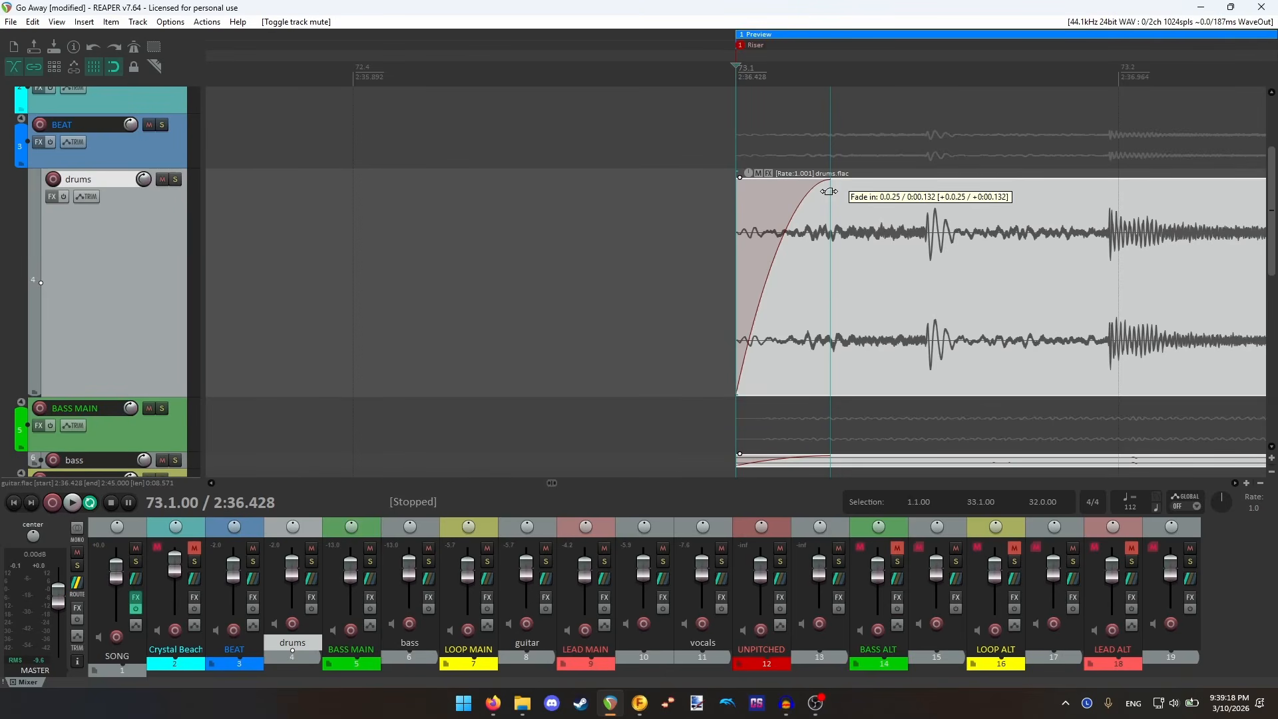
left_click(828, 192)
- Change the fade-in shape of the selected items to the slow-start curve
scroll(129, 274, "down", 3)
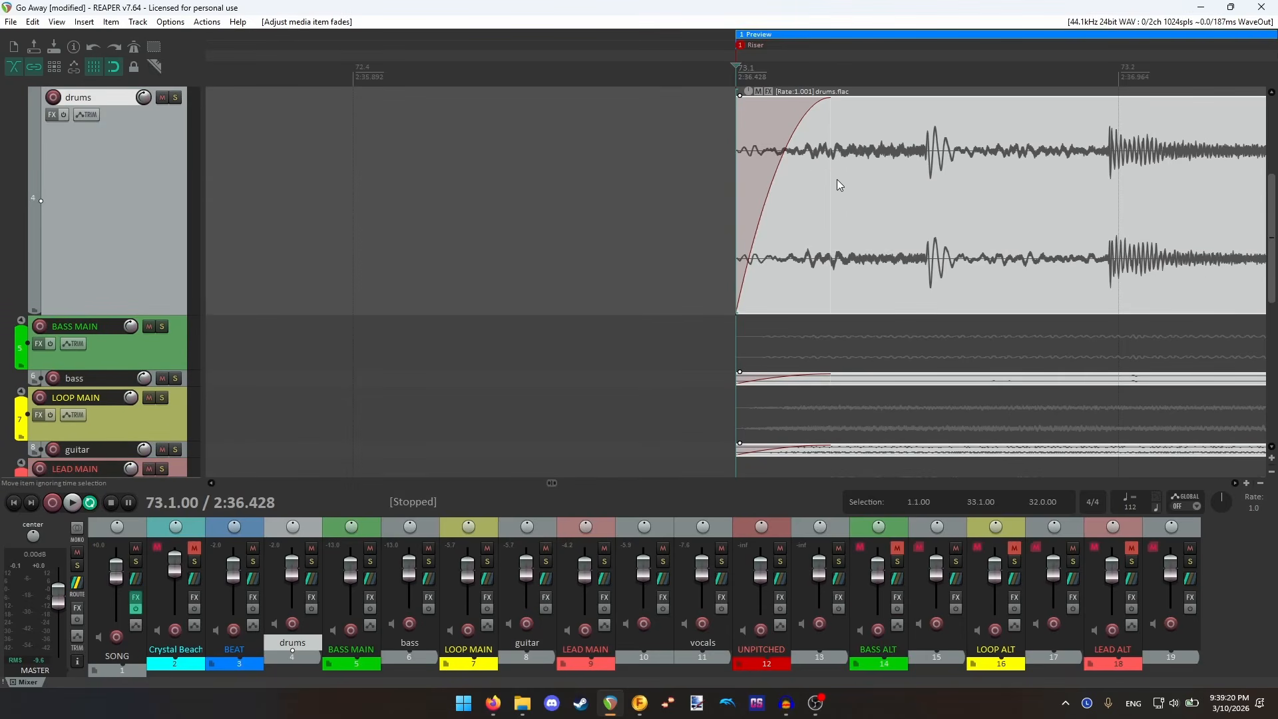
right_click(766, 184)
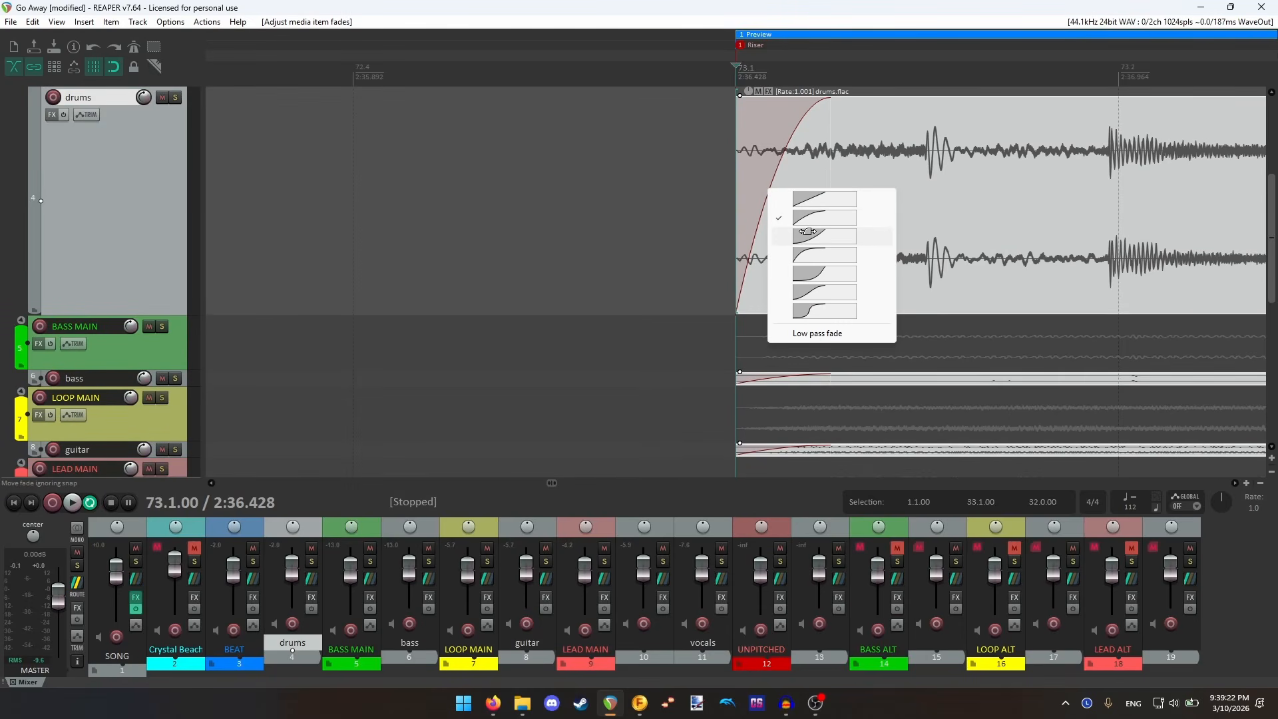
left_click(809, 233)
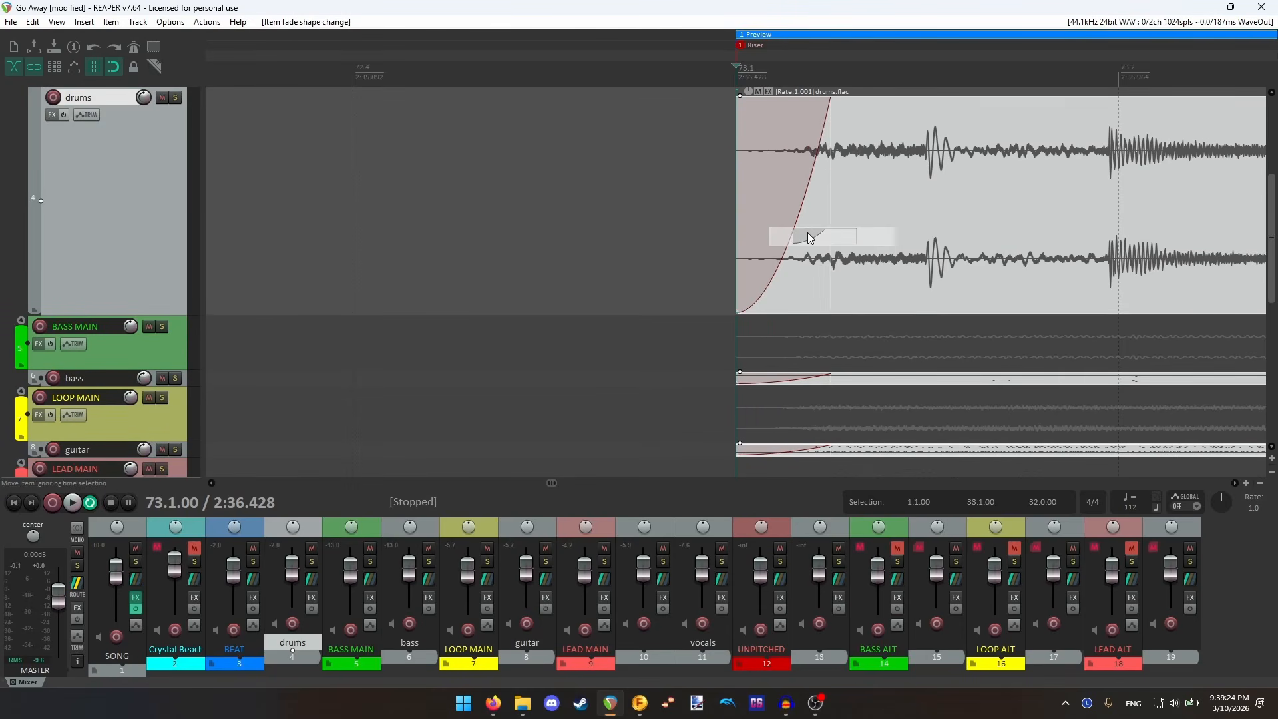
- Play the faded-in stems from 72.4 and stop just before 77.1
scroll(858, 250, "down", 5)
scroll(858, 250, "up", 3)
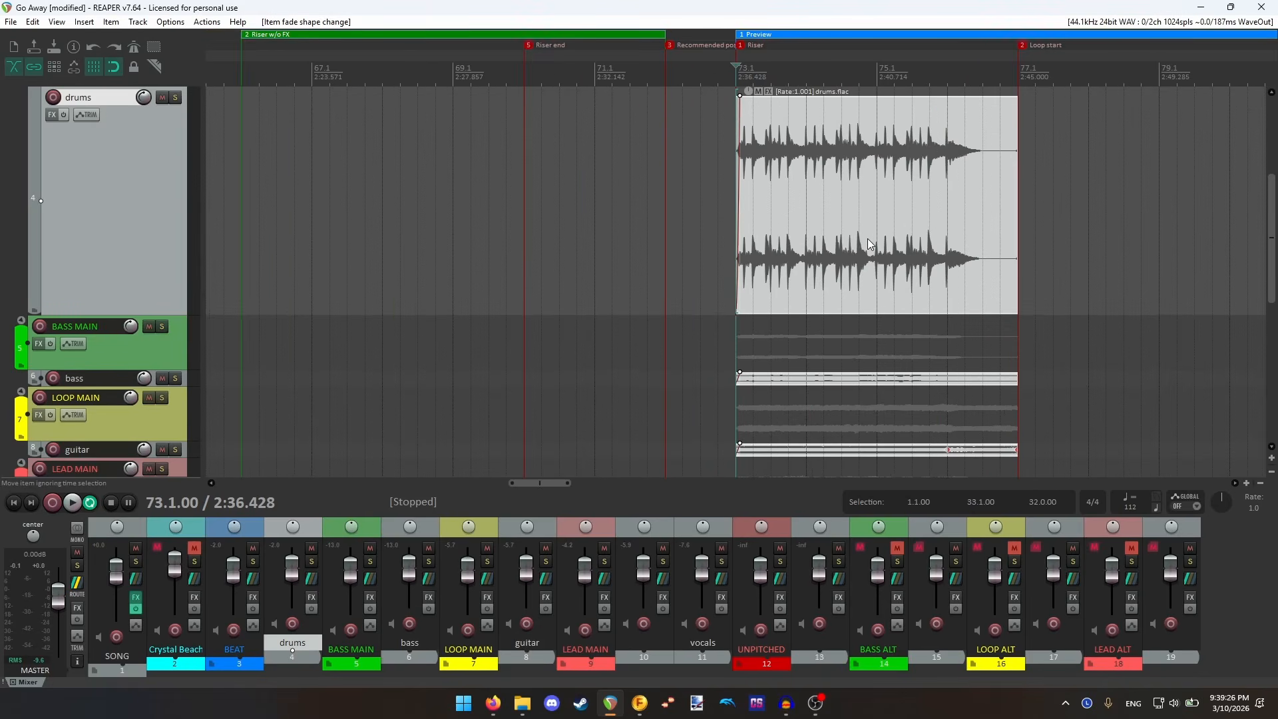
left_click(710, 75)
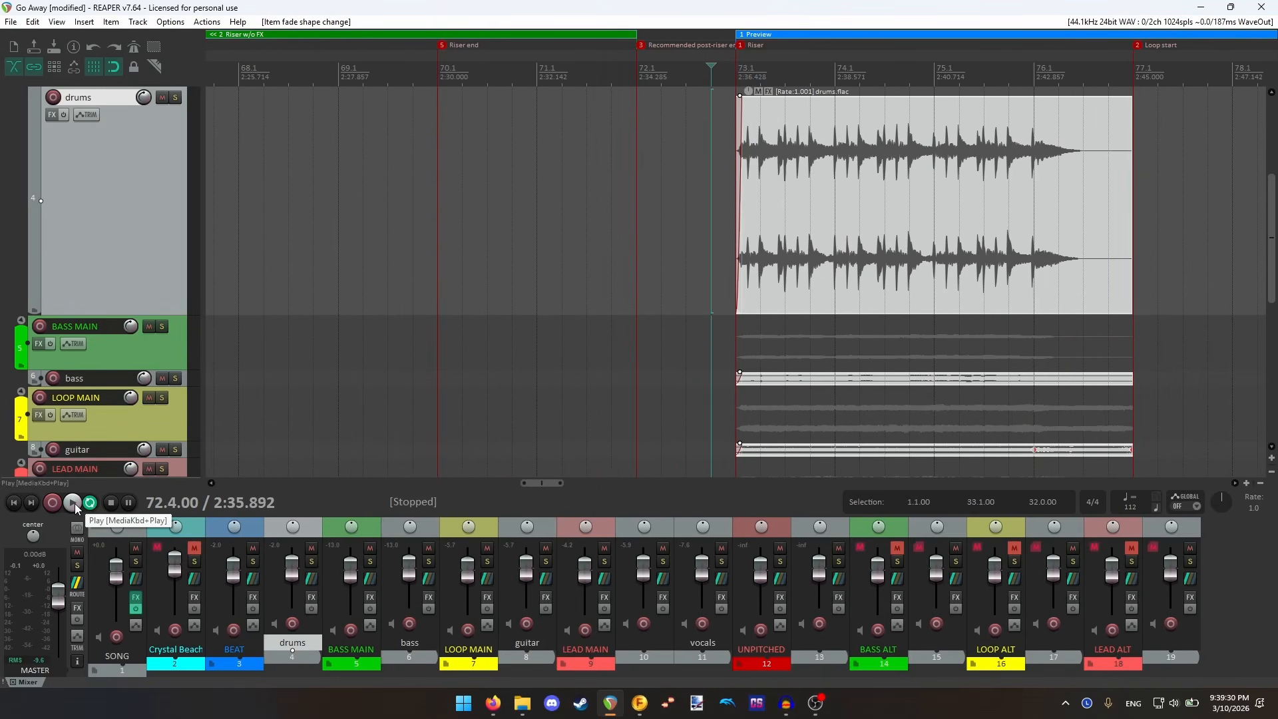
left_click(72, 503)
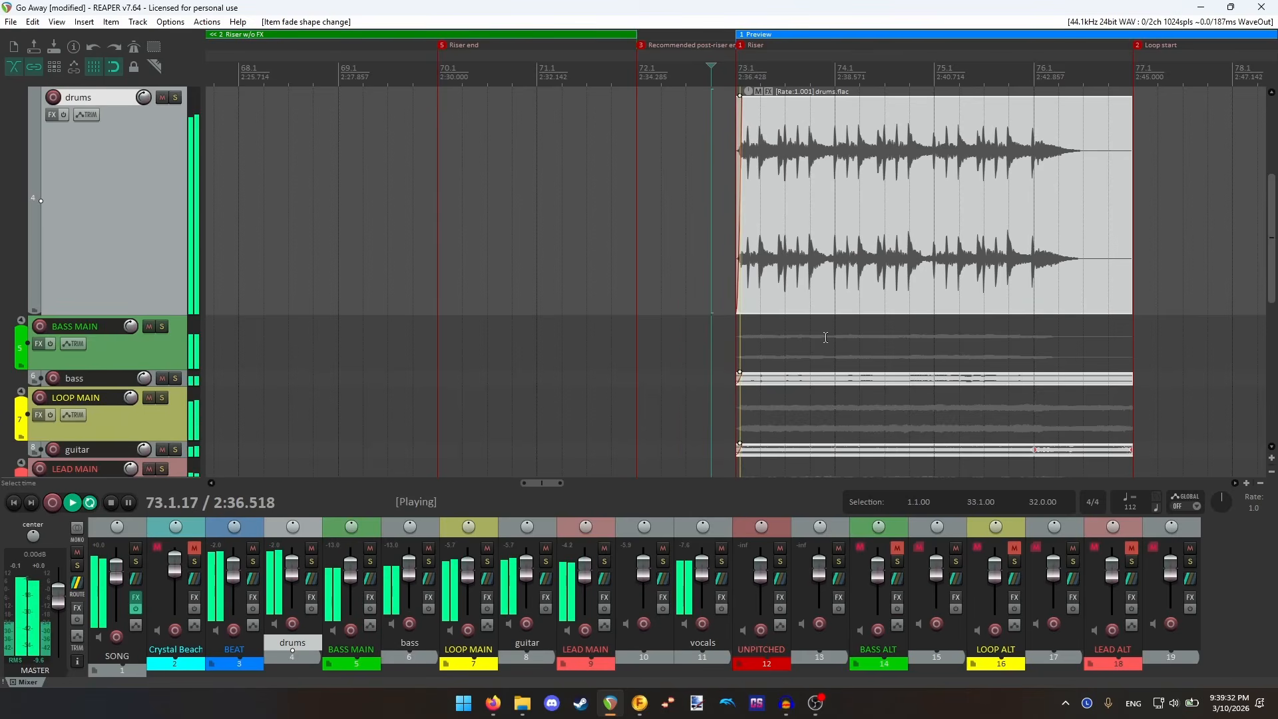
scroll(825, 336, "down", 2)
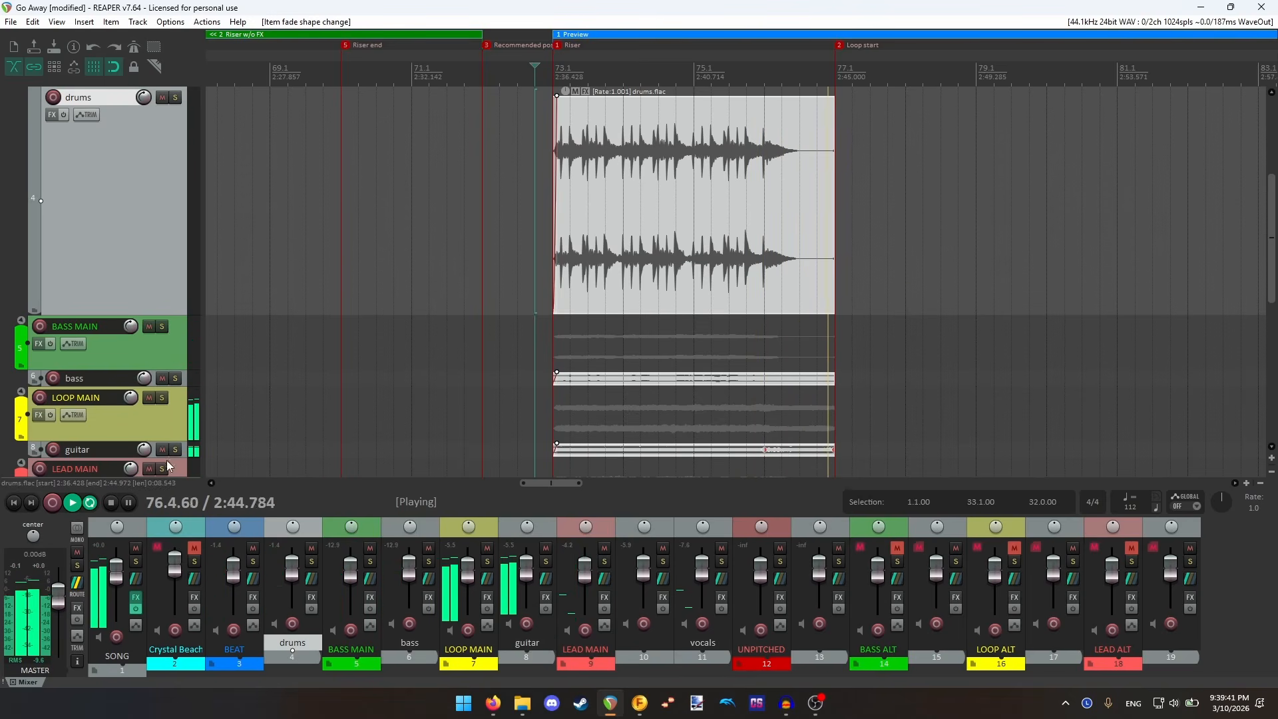
key("space")
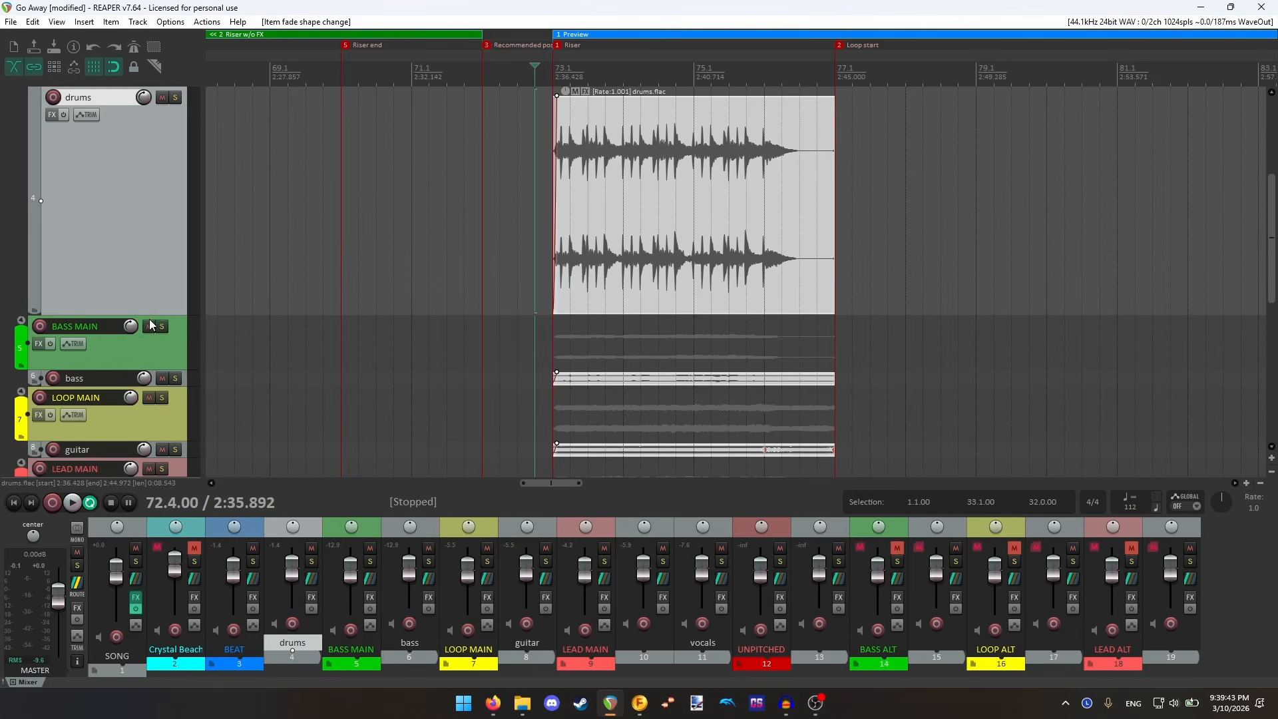
- Shrink the drums track to its minimum height and place the cursor at the Loop start marker at 77.1
left_click_drag(149, 316, 149, 104)
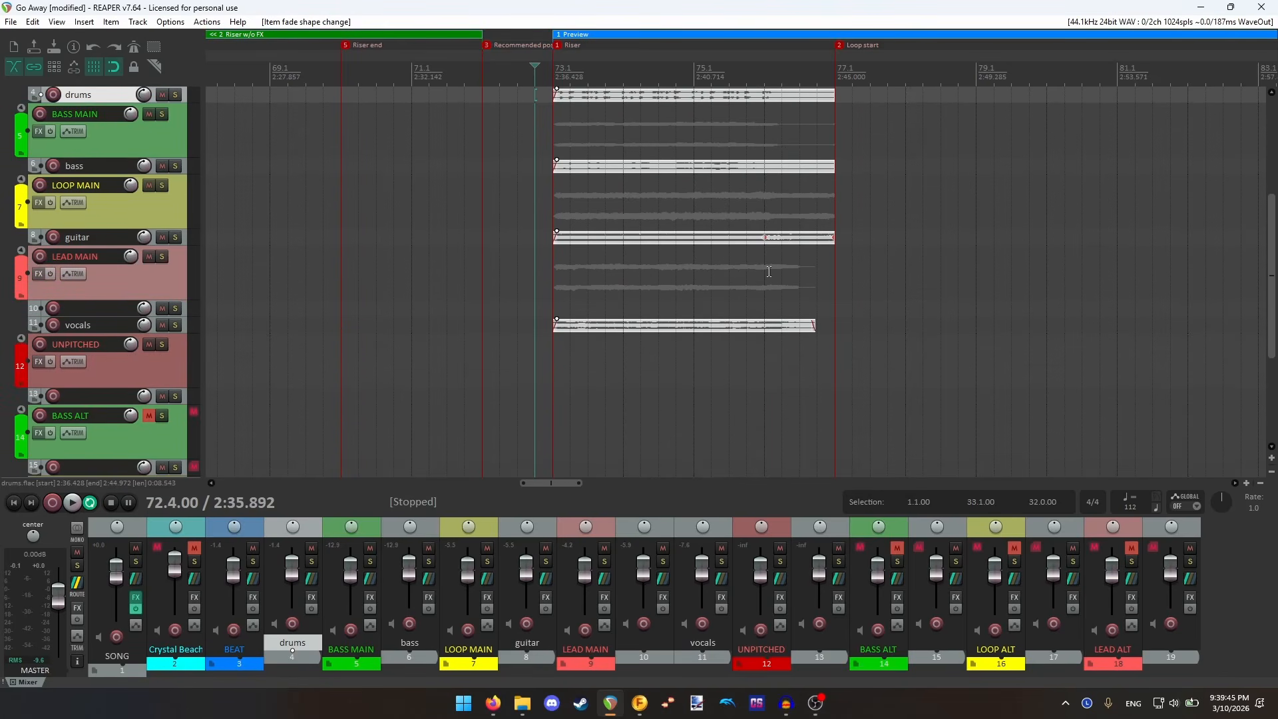
scroll(859, 222, "down", 14)
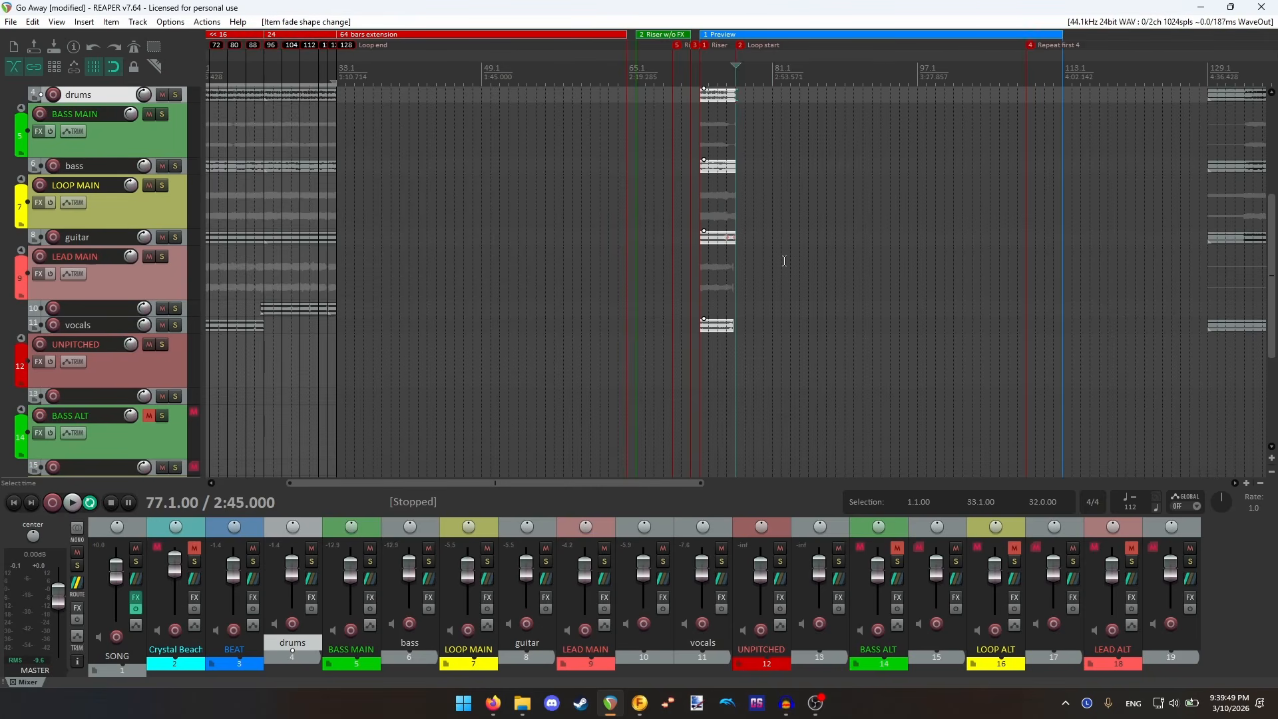
scroll(785, 259, "up", 1)
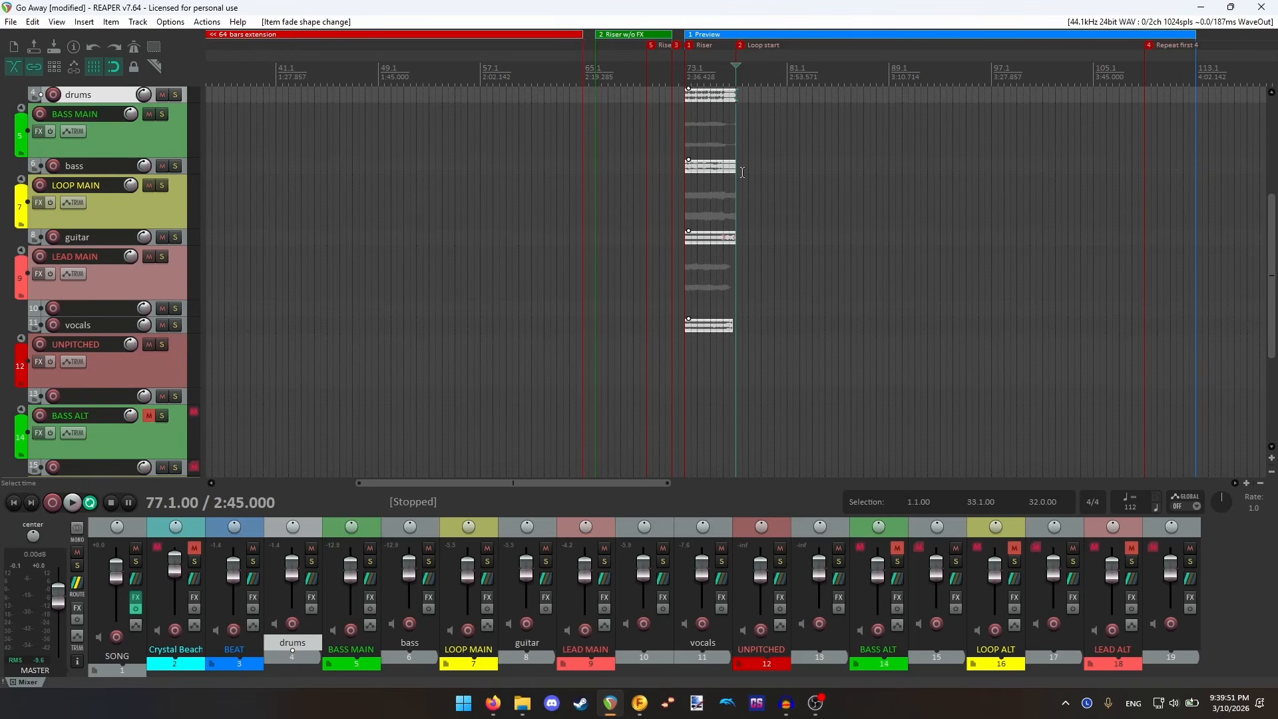
scroll(264, 196, "down", 3)
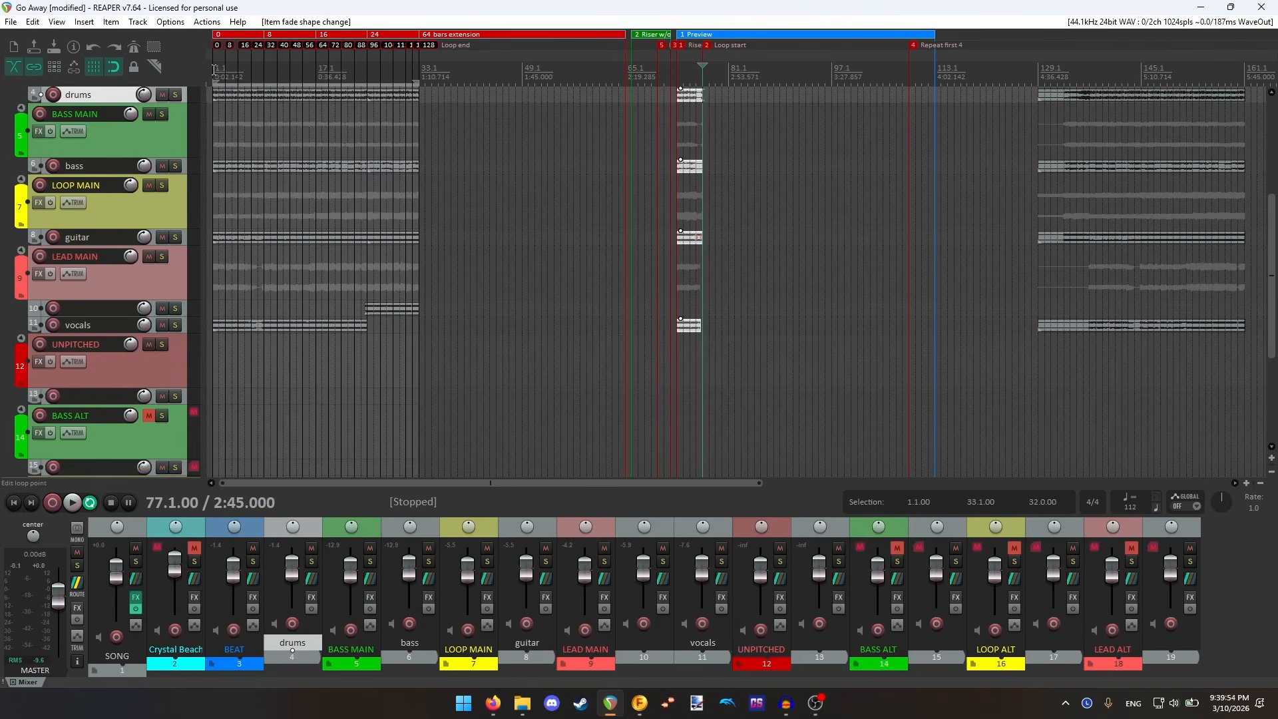
- Copy the stem items of the 32-bar loop from 1.1 to 33.1 and paste them at 77.1
left_click(214, 69)
scroll(194, 187, "up", 3)
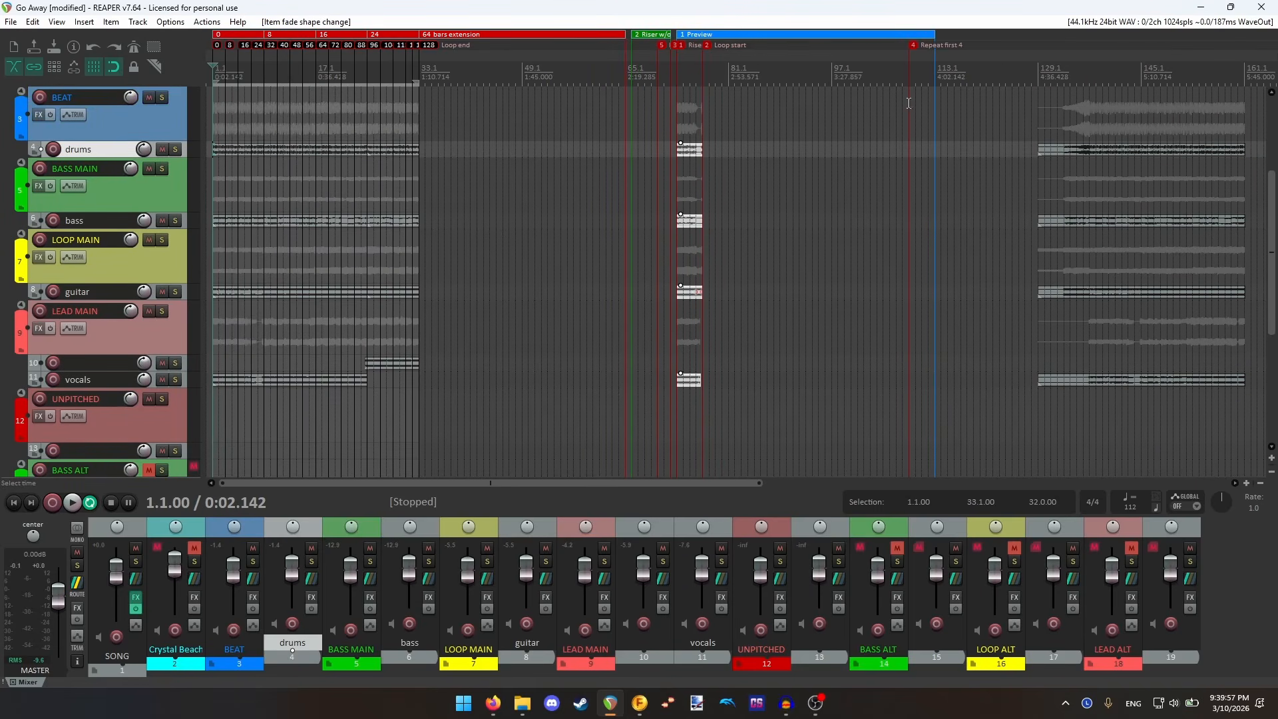
left_click_drag(450, 412, 197, 126)
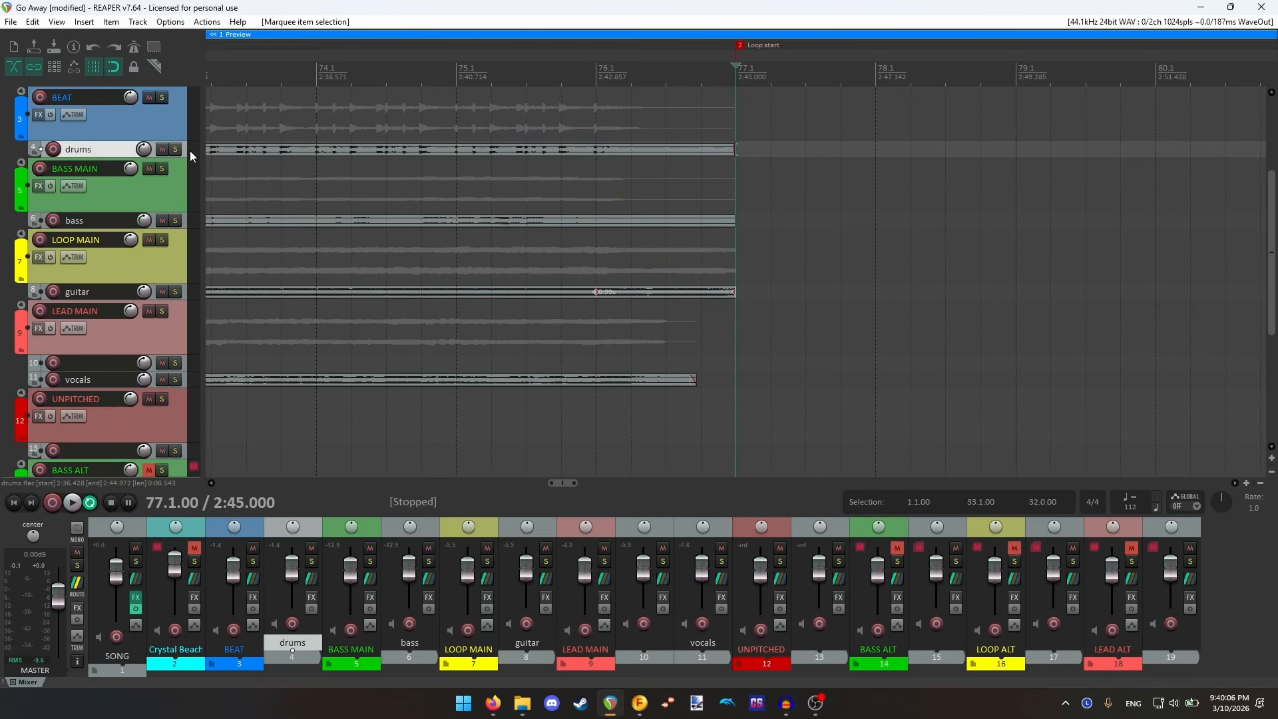
key("ctrl+v")
scroll(711, 188, "down", 5)
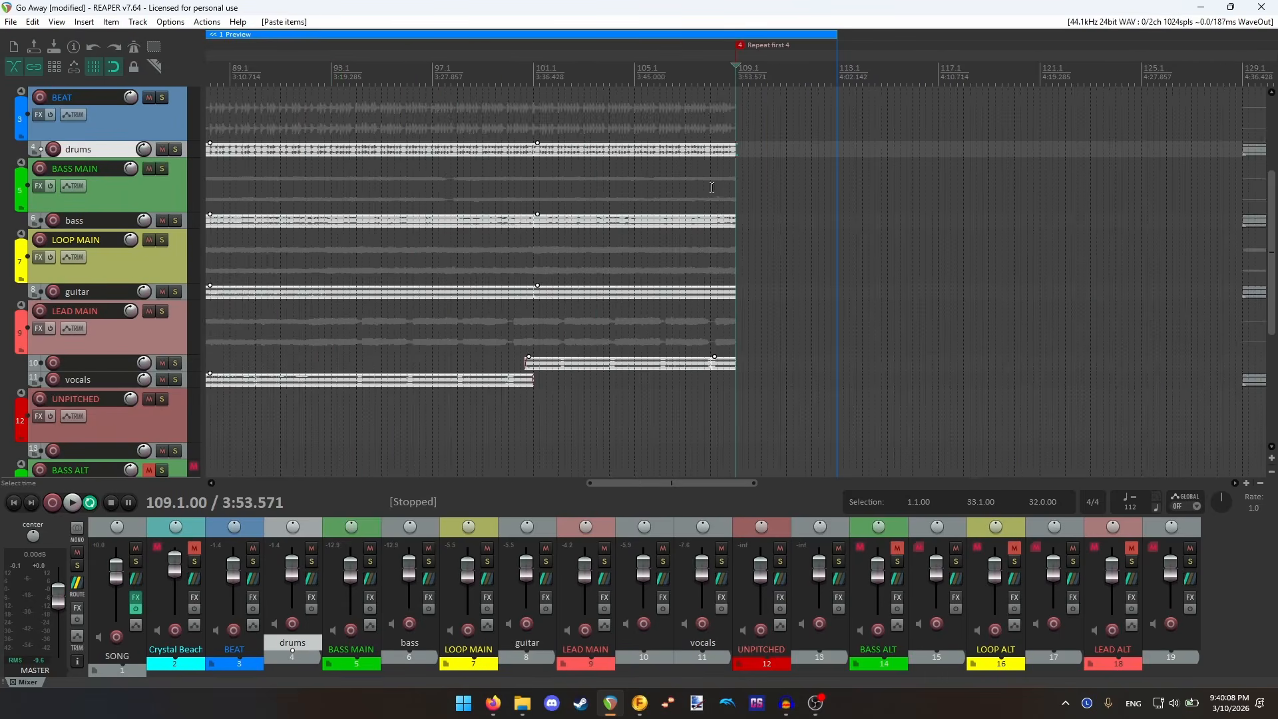
- Play the transition from the Riser into the pasted loop, starting at 75.1
scroll(711, 188, "down", 4)
left_click(428, 73)
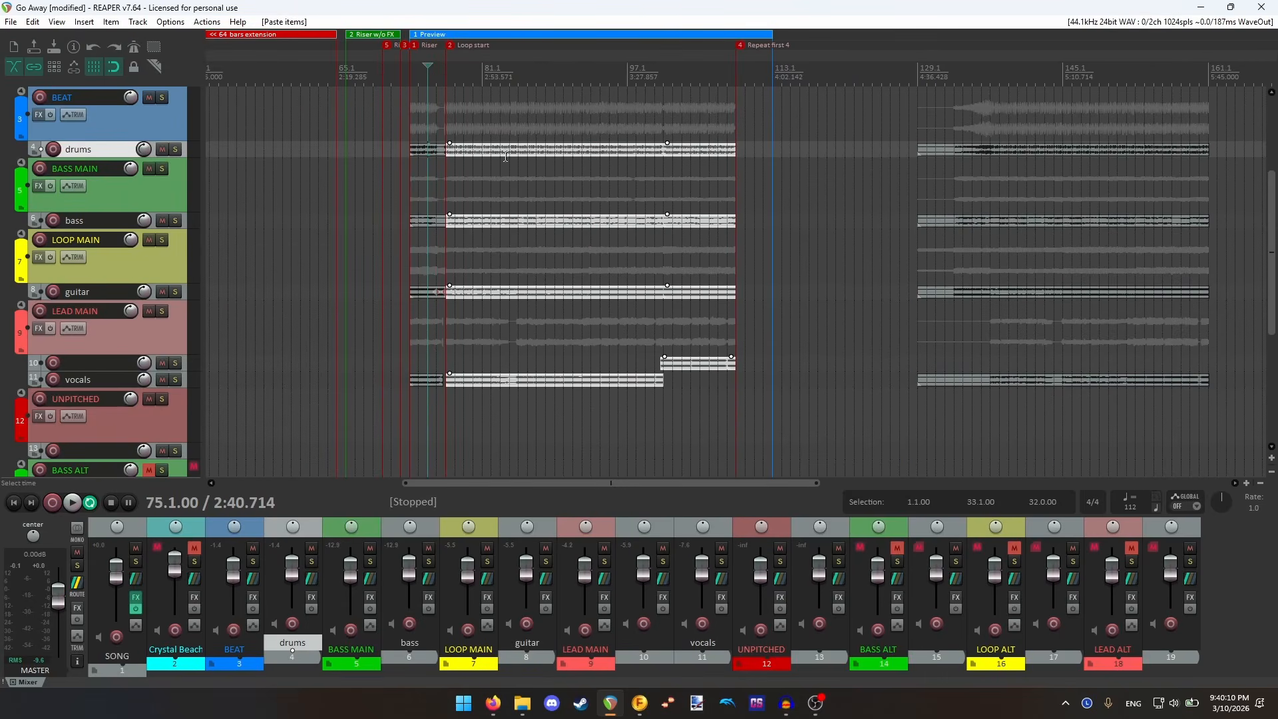
scroll(506, 156, "up", 5)
key("space")
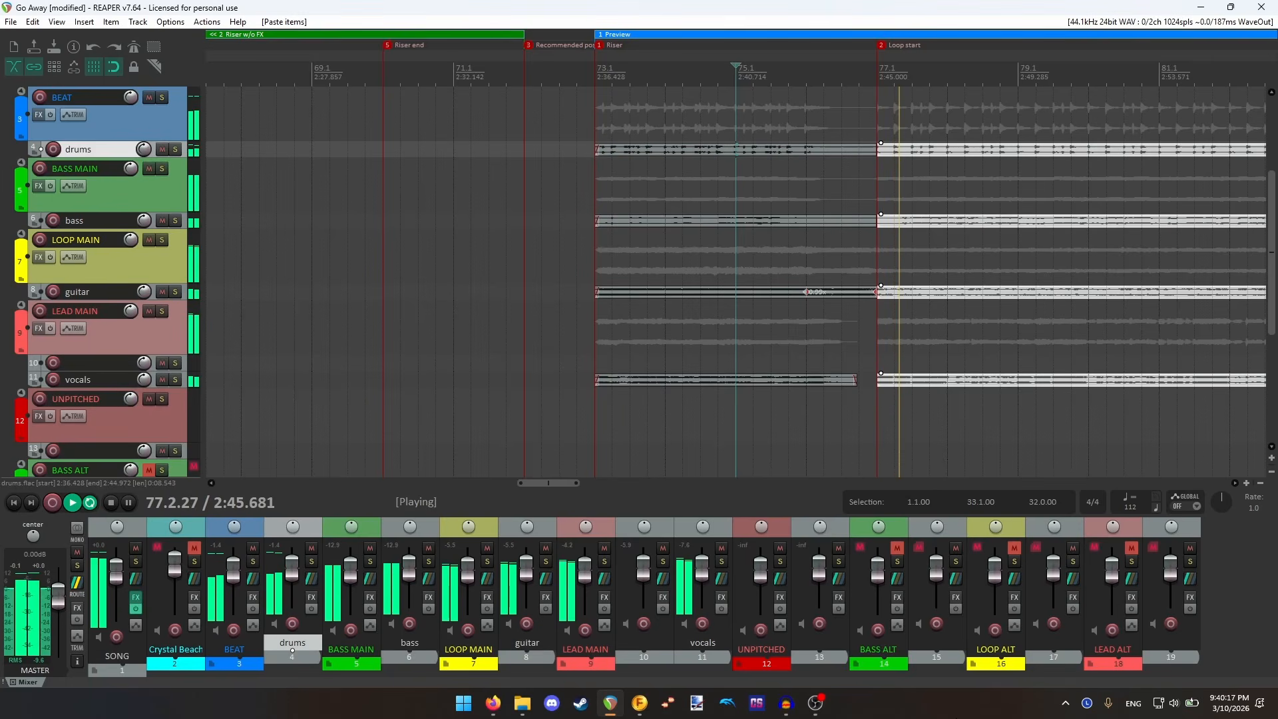
key("space")
- Delete the pasted loop items between 77.1 and 109.1
scroll(839, 261, "down", 3)
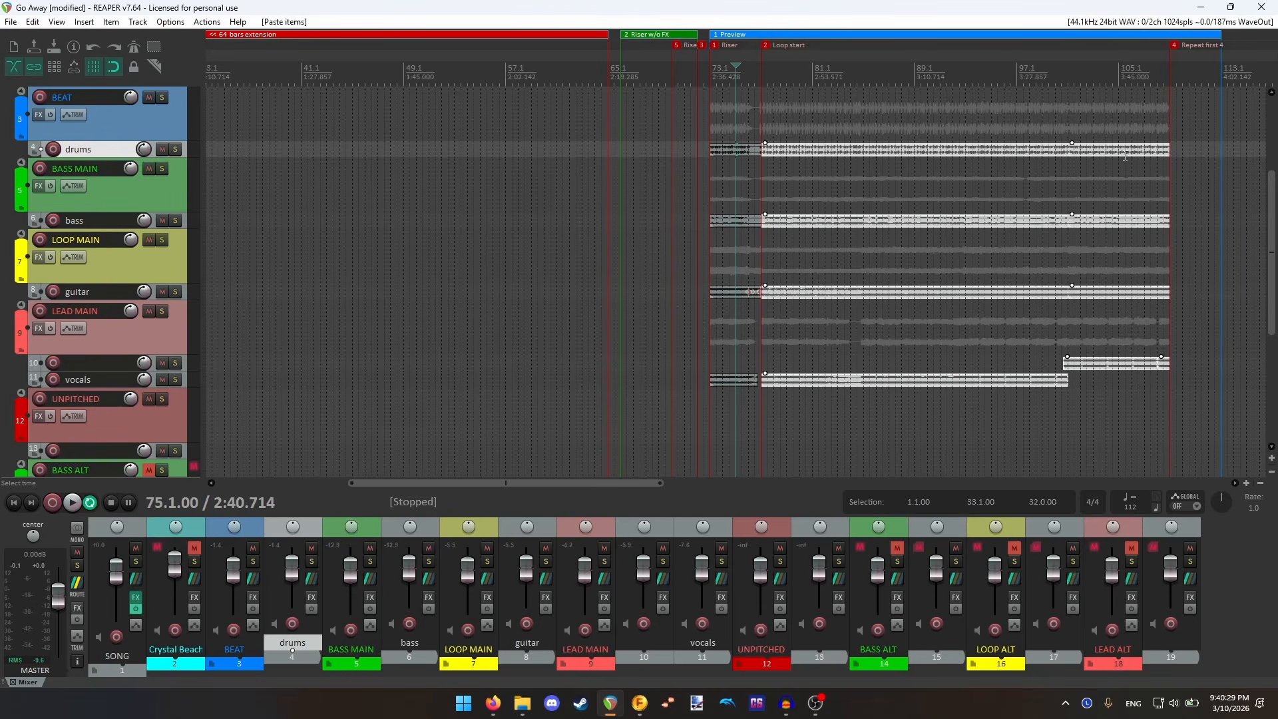
scroll(1126, 157, "down", 2)
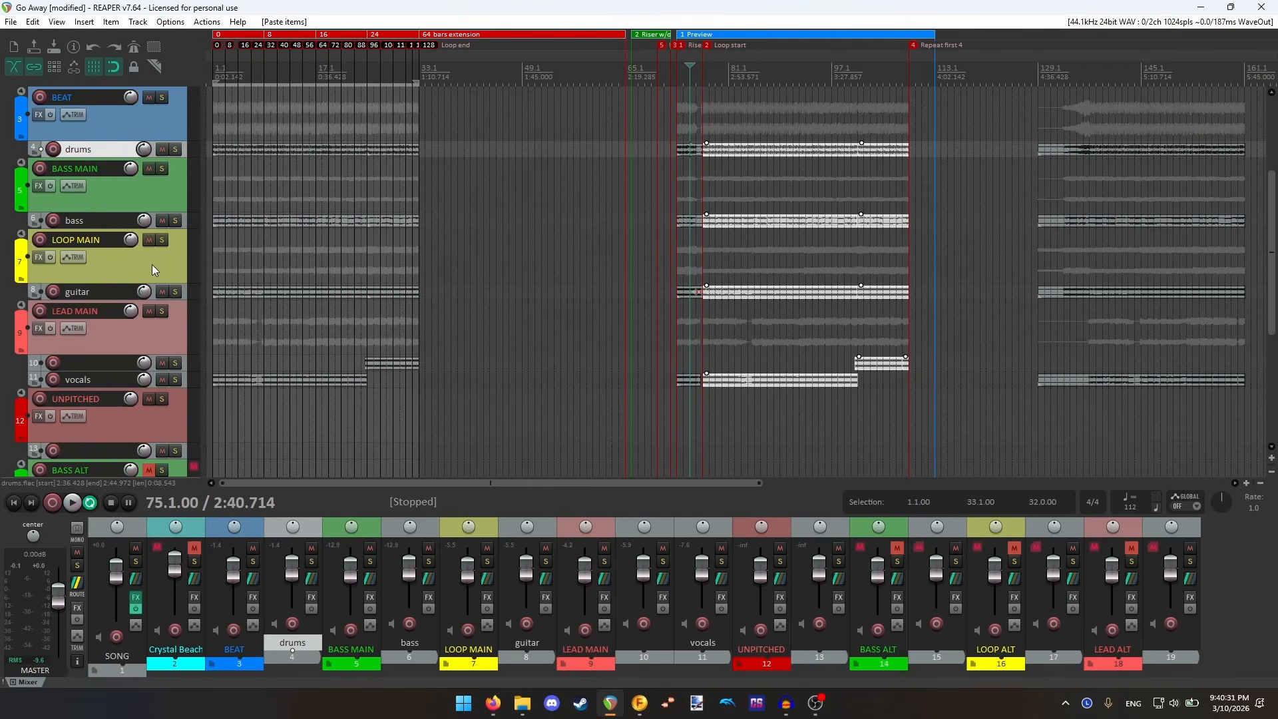
key("Delete")
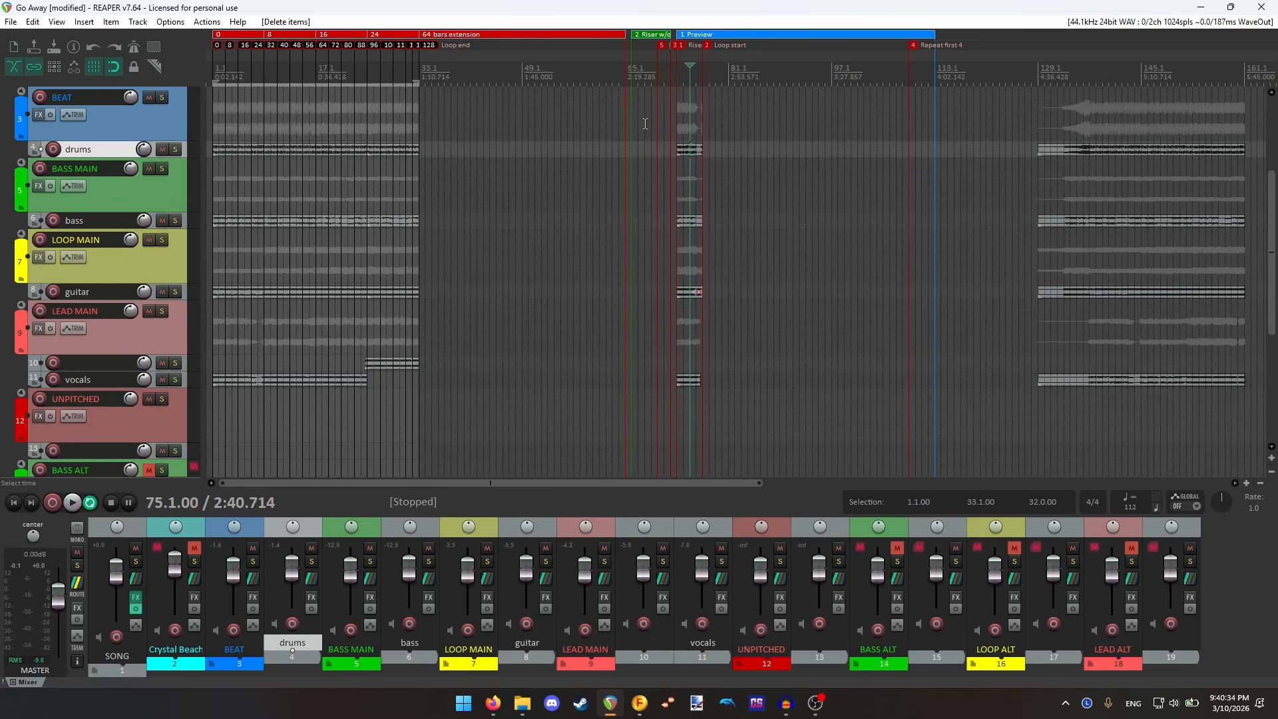
- Return the cursor to the Riser marker at 73.1 and save the project
left_click(677, 75)
scroll(688, 158, "up", 4)
scroll(688, 157, "up", 4)
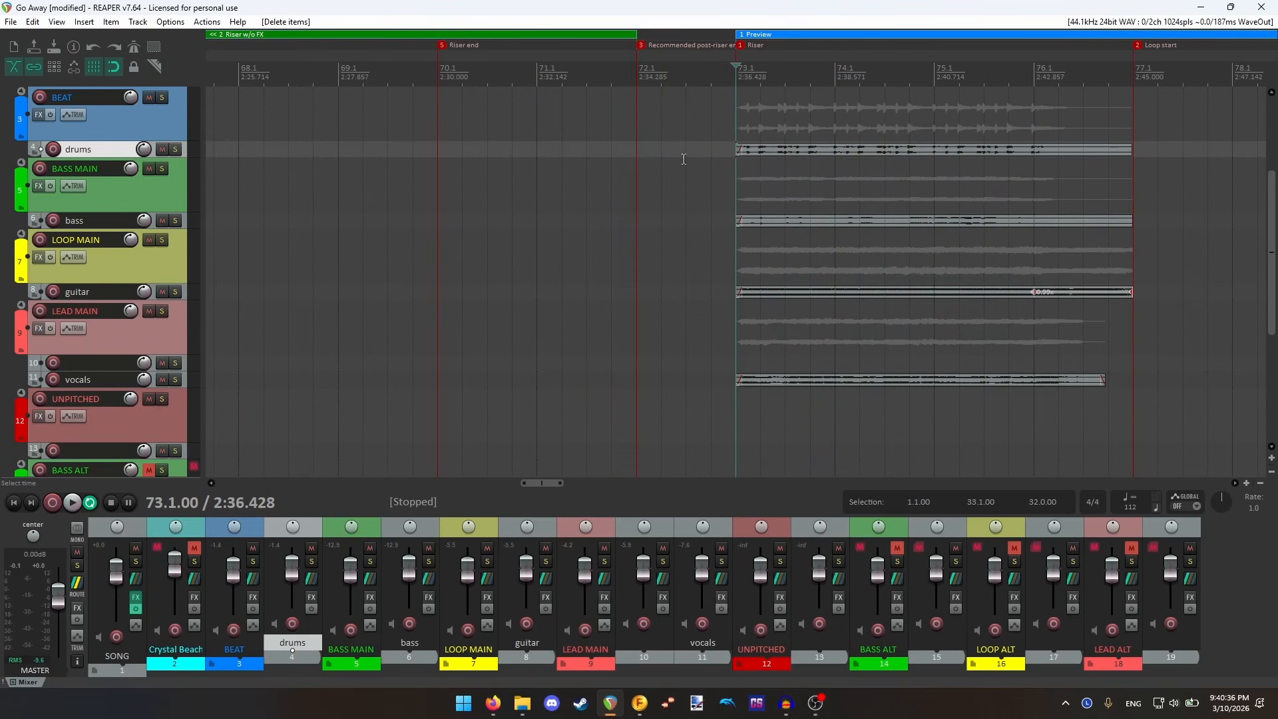
scroll(669, 159, "up", 1)
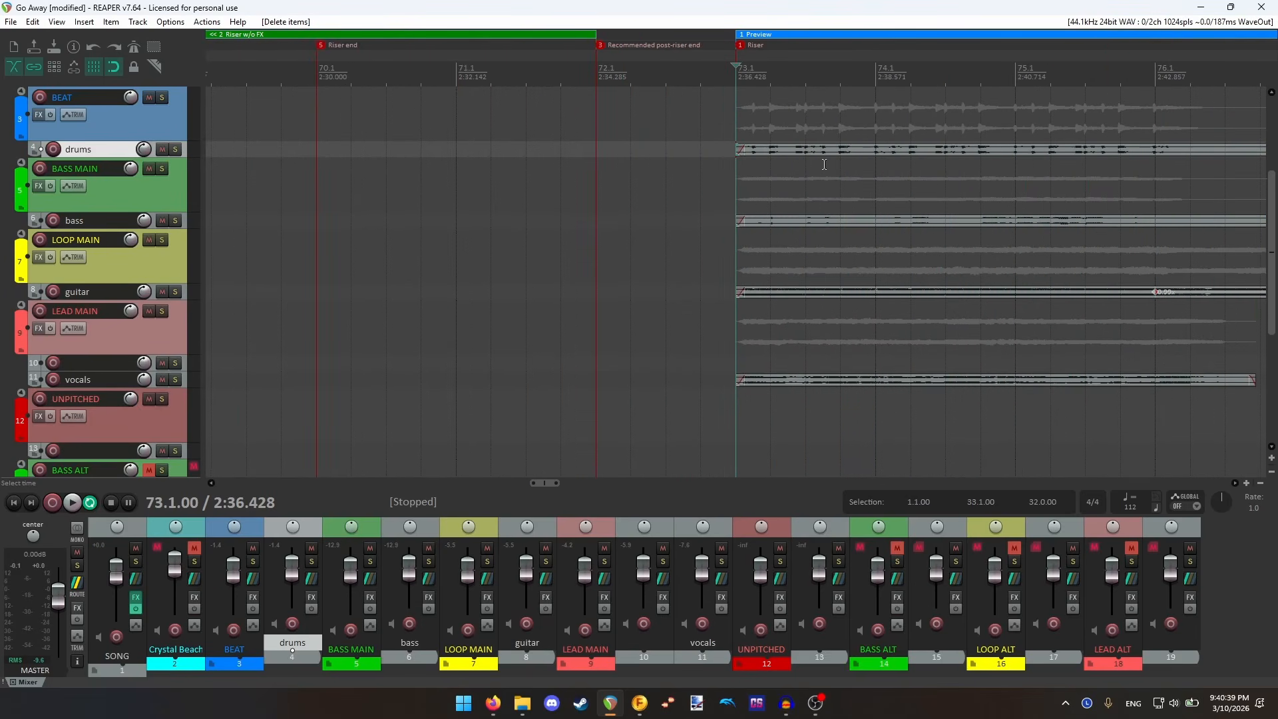
scroll(832, 165, "down", 1)
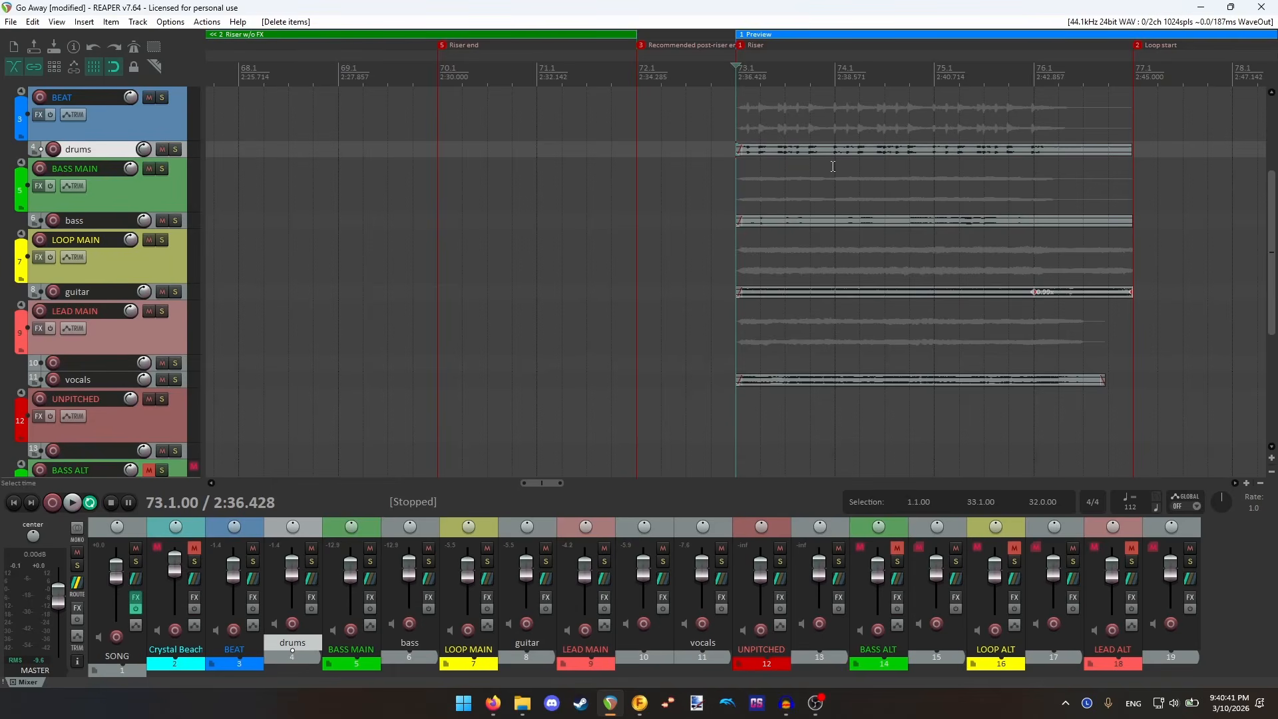
key("ctrl+s")
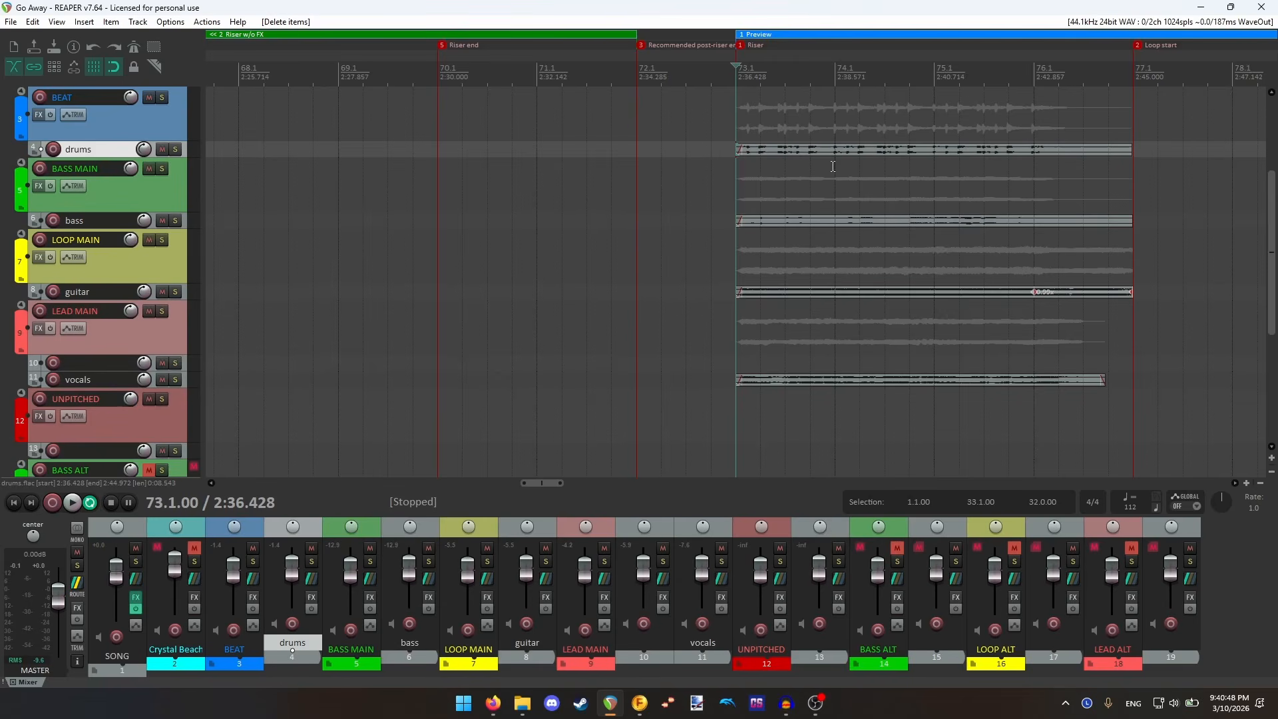
- Move the cursor back to the loop start at 1.1
scroll(641, 178, "down", 7)
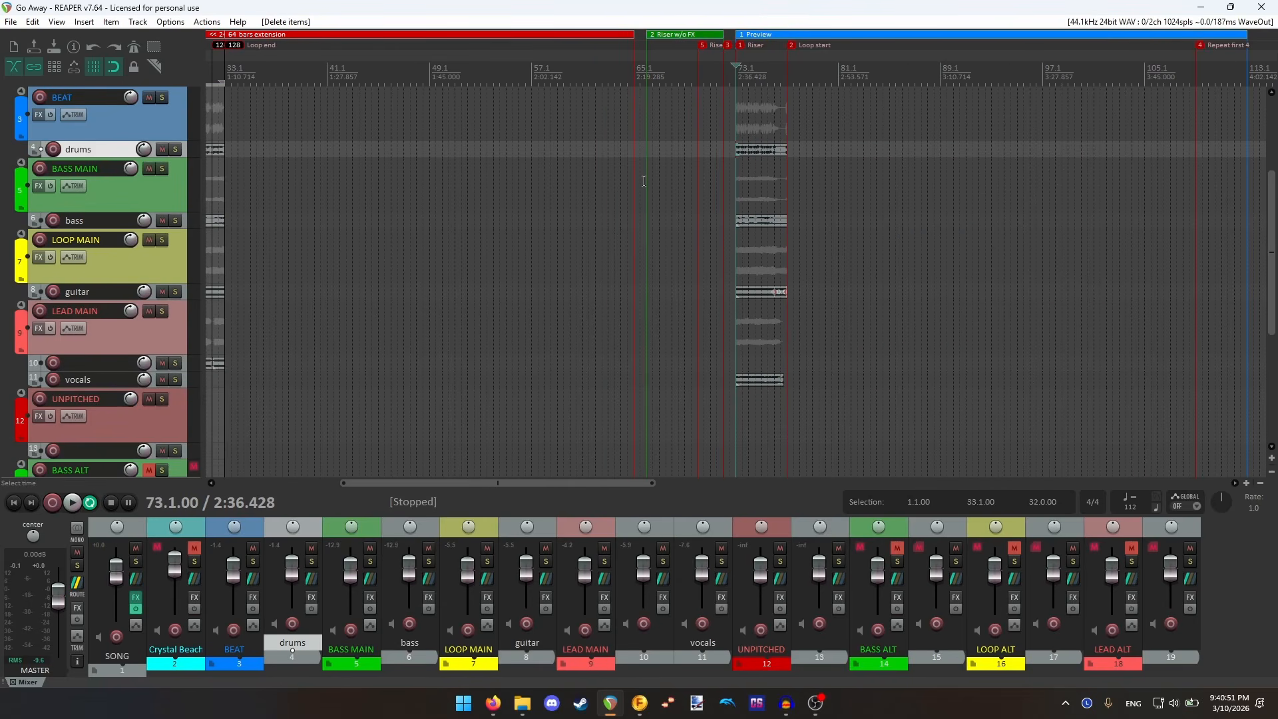
scroll(644, 181, "up", 2)
left_click_drag(588, 486, 446, 499)
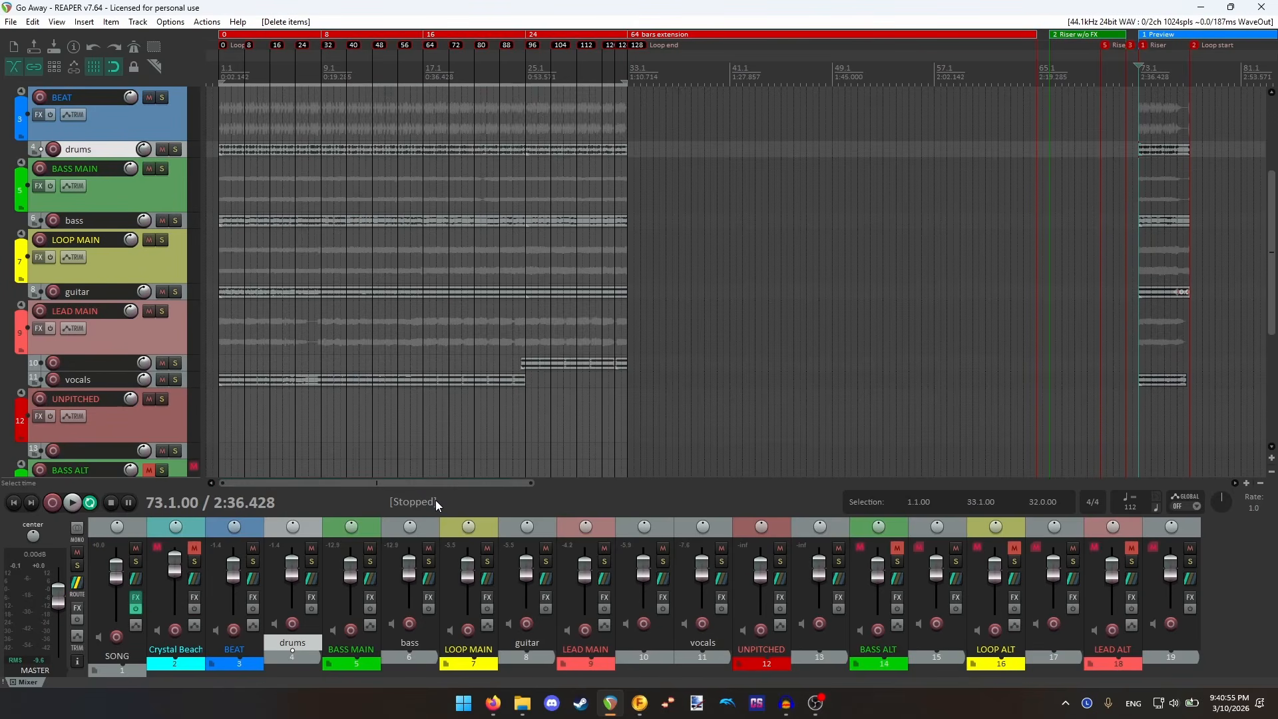
left_click(217, 74)
scroll(1116, 58, "up", 15)
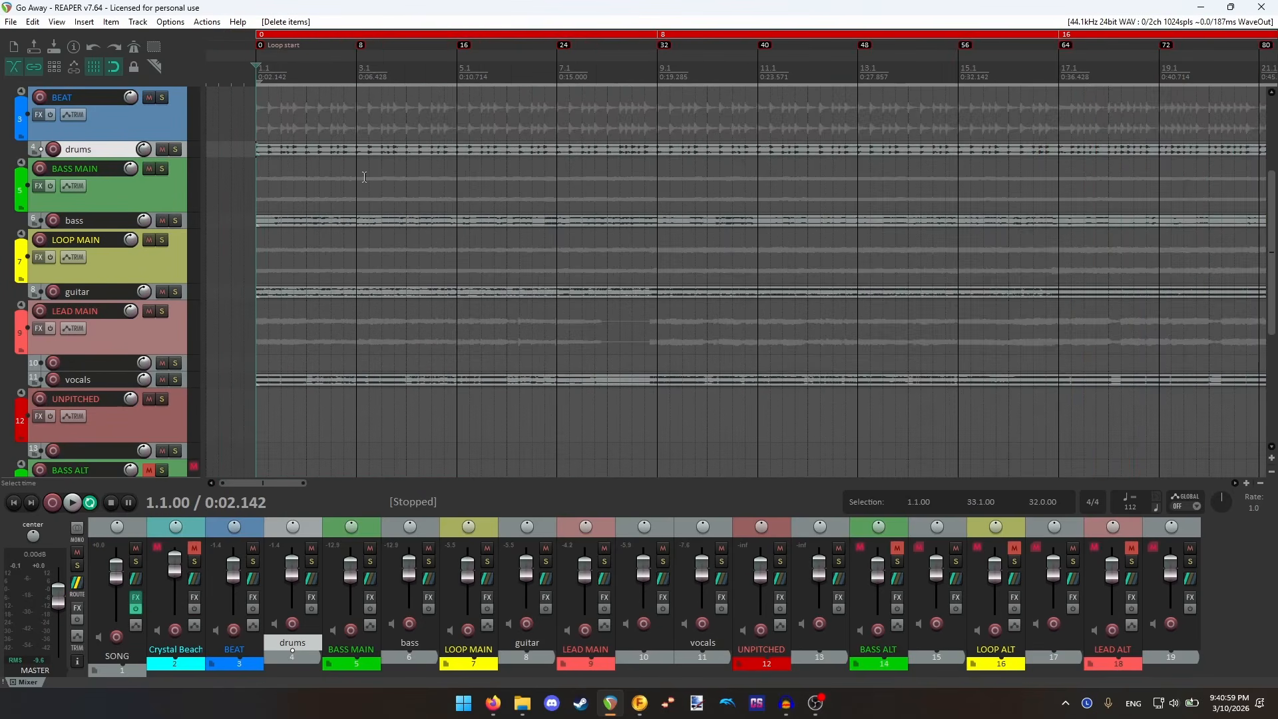
- Examine how the drum transients line up with the grid beats from 1.2 through 3.3
left_click(1115, 60)
scroll(1061, 146, "up", 1)
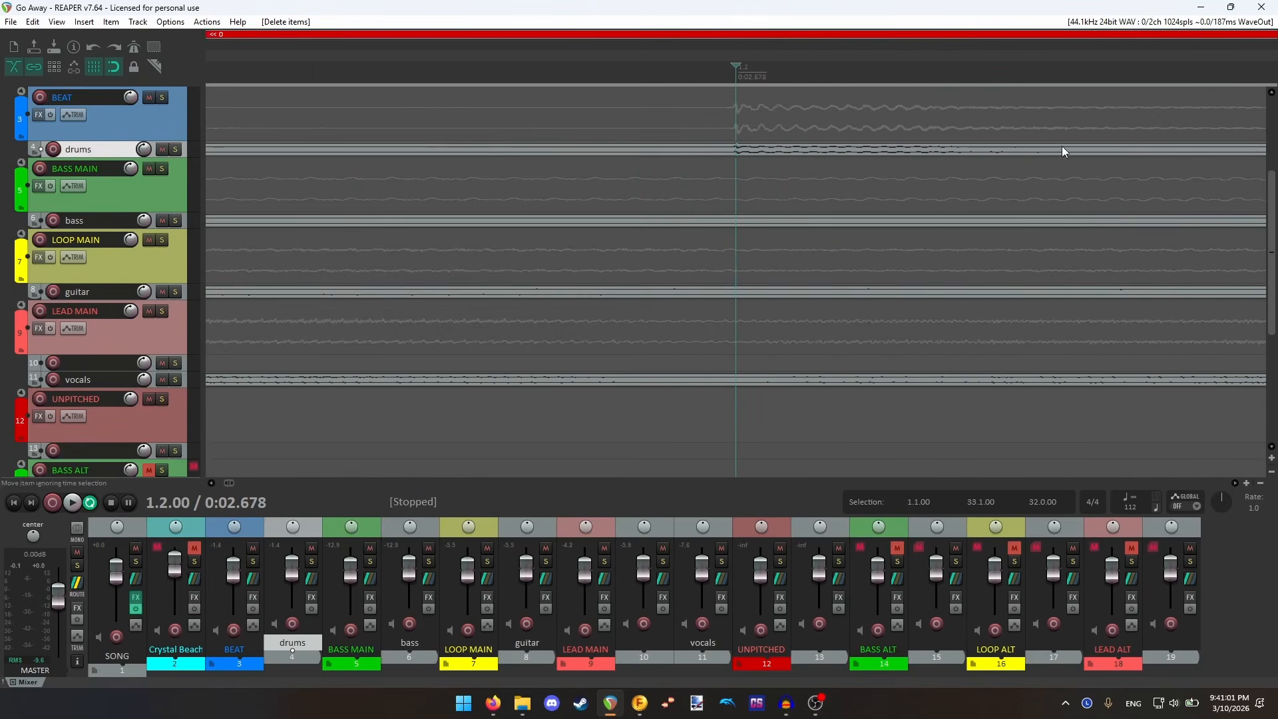
scroll(1025, 155, "down", 2)
left_click(1012, 74)
scroll(996, 129, "up", 2)
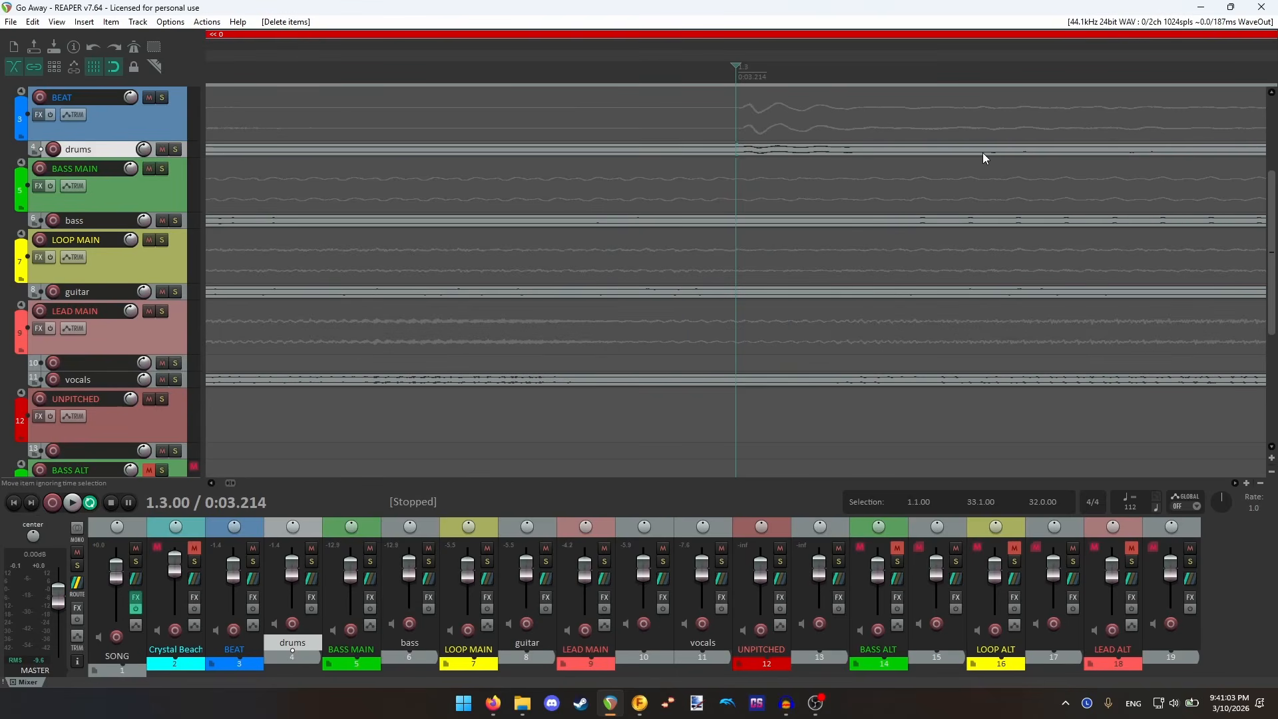
scroll(982, 153, "down", 1)
left_click(1000, 74)
scroll(986, 149, "up", 1)
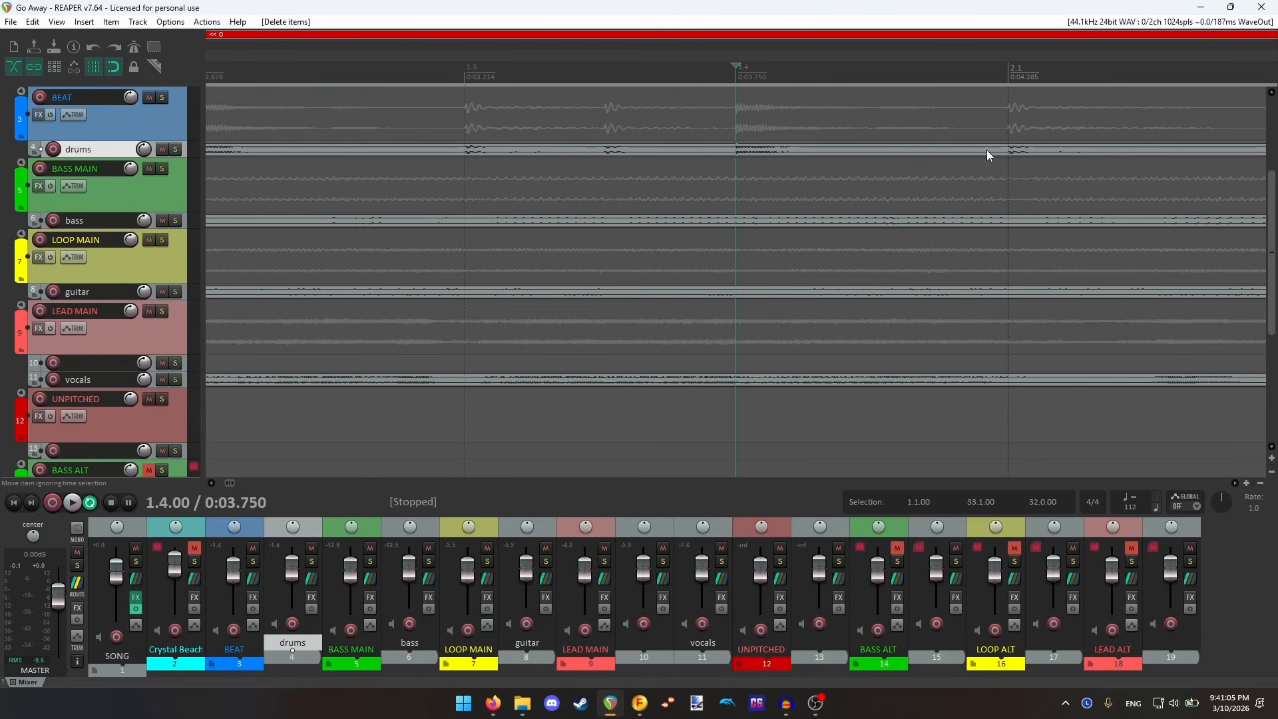
scroll(986, 150, "down", 1)
left_click(872, 67)
scroll(870, 114, "up", 1)
scroll(945, 121, "down", 3)
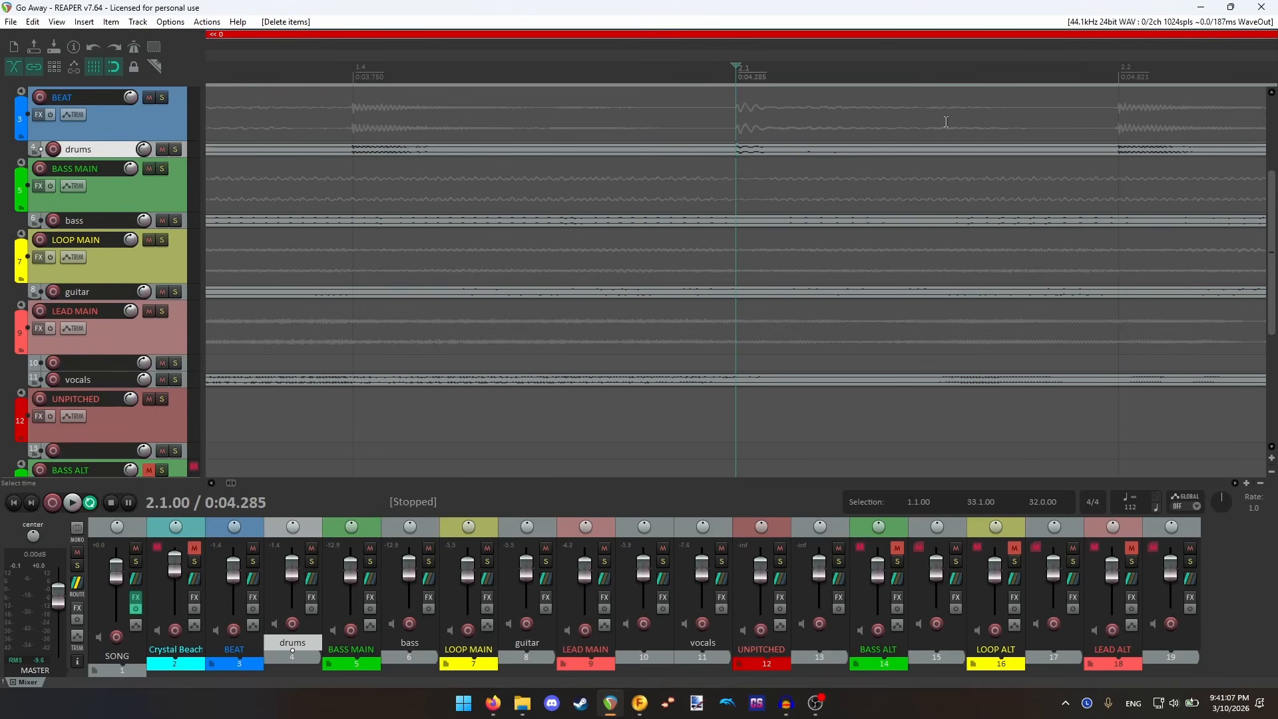
left_click(1157, 73)
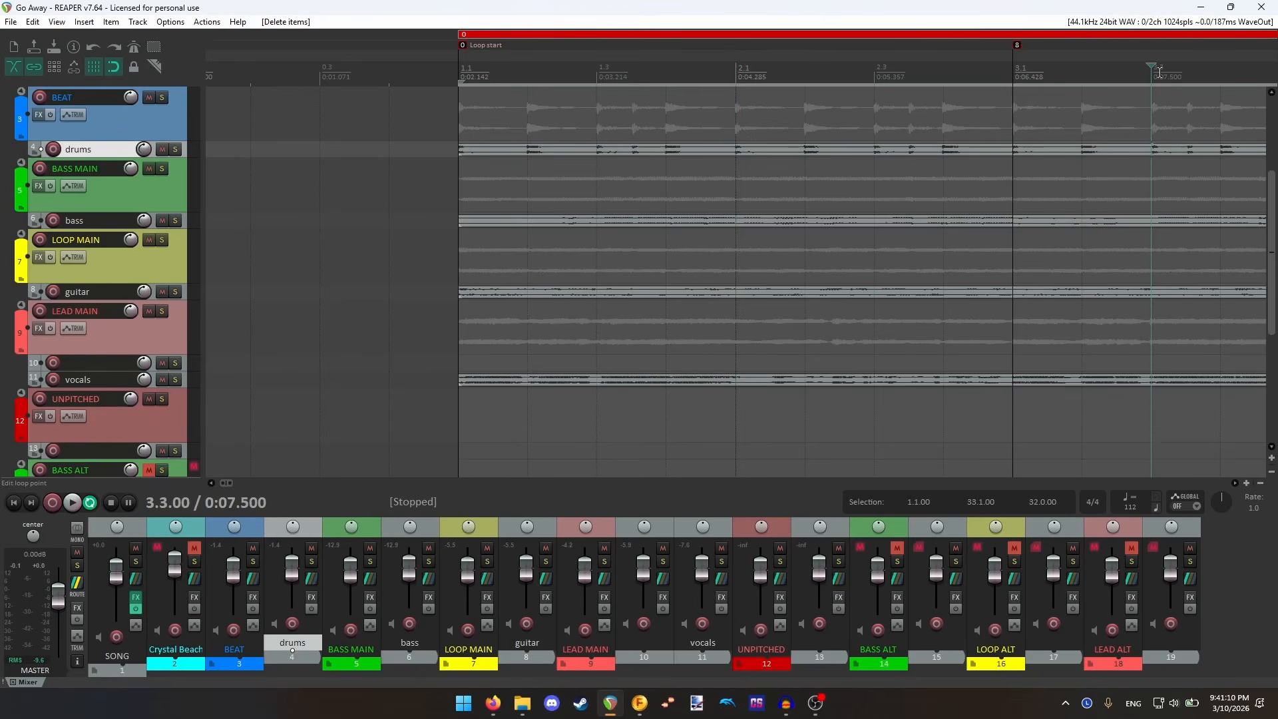
scroll(985, 137, "up", 3)
scroll(732, 175, "down", 4)
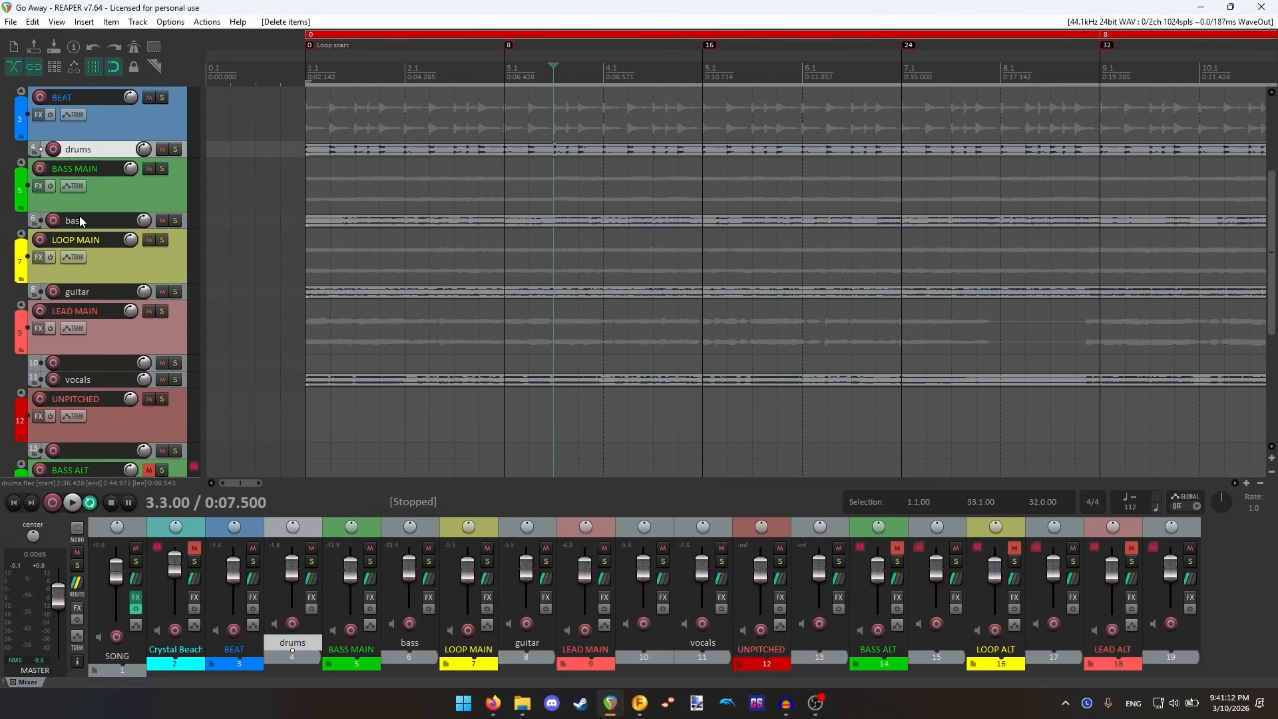
- Unmute the Crystal Beach track and lower the project playback rate to 0.802
scroll(79, 215, "up", 2)
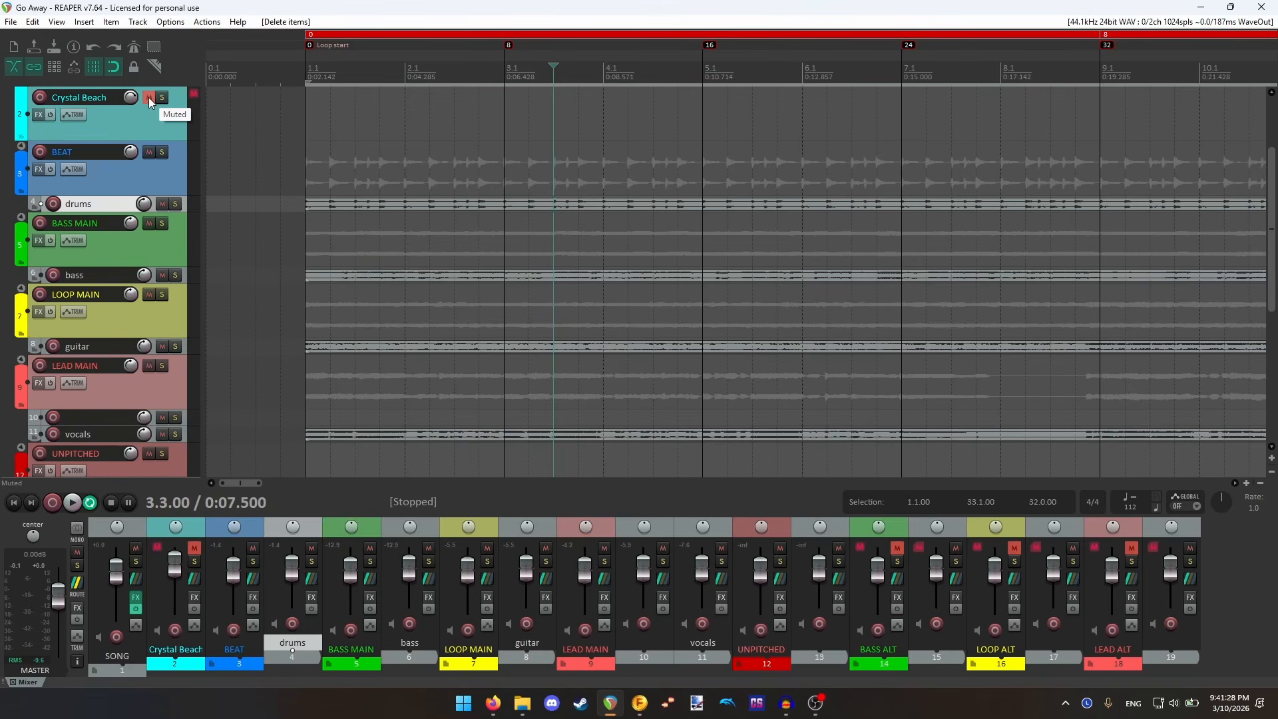
left_click(149, 97)
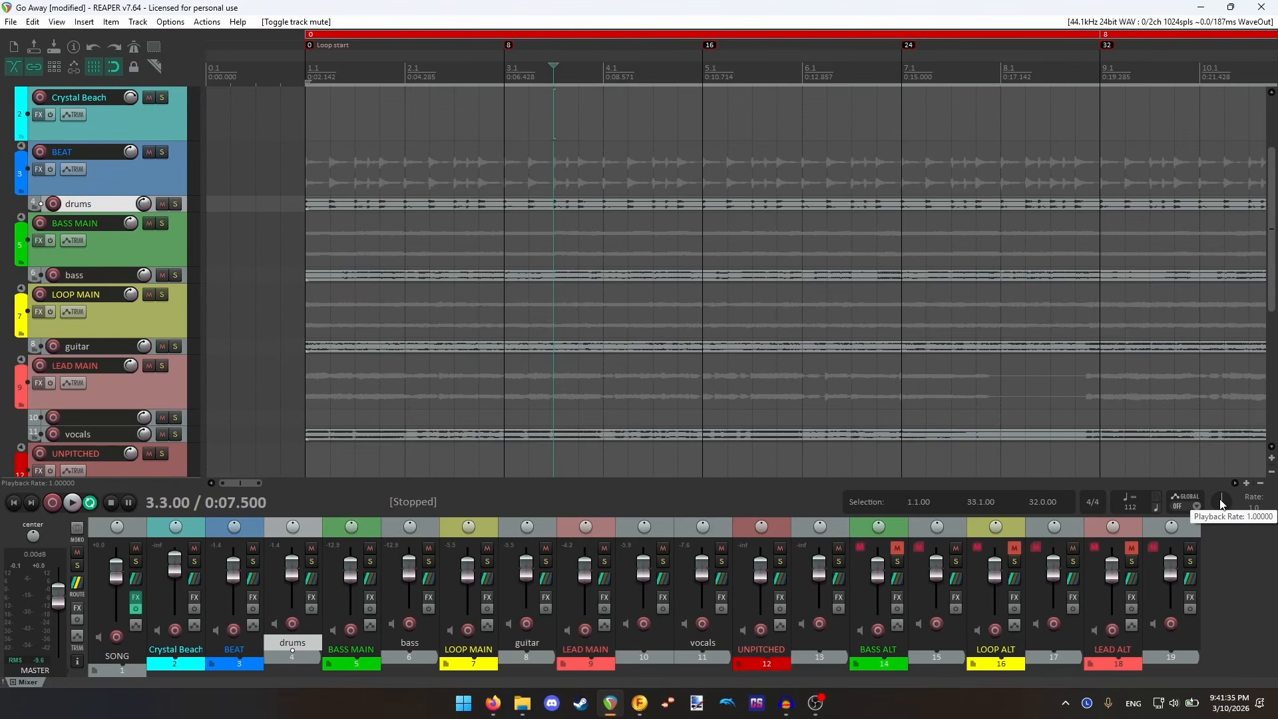
left_click_drag(1221, 504, 1221, 526)
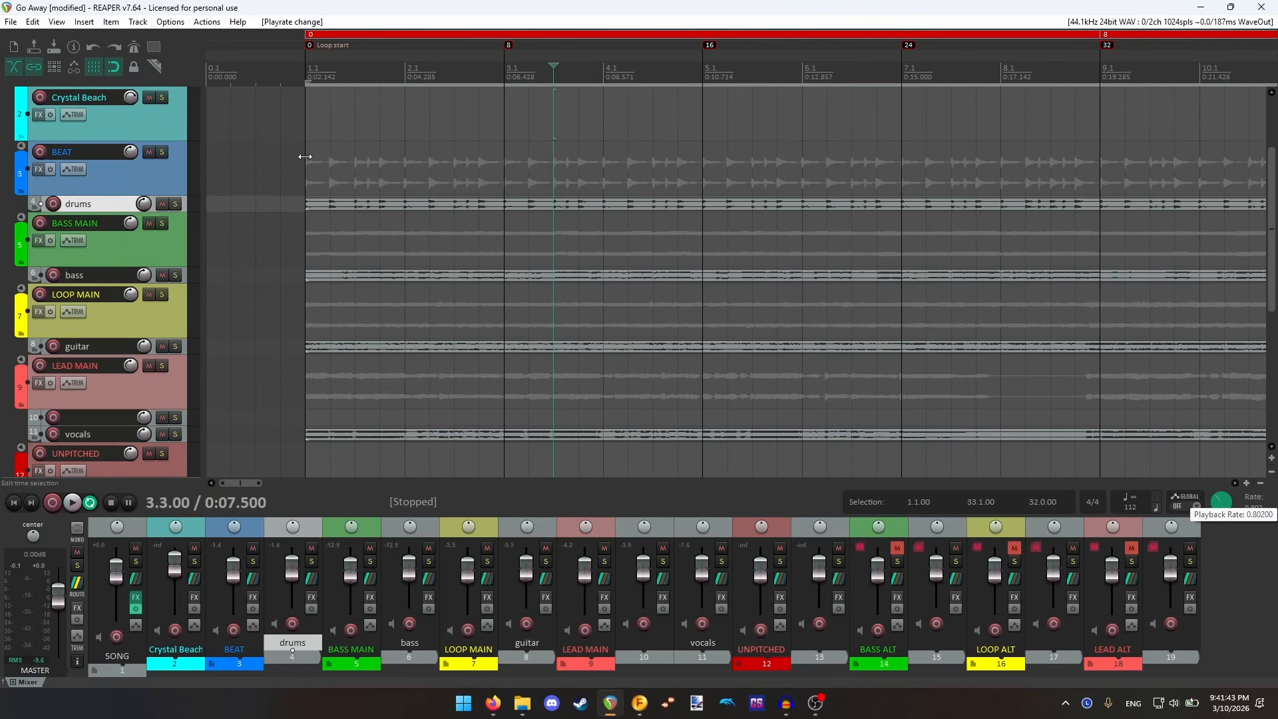
- Play the opening of the stem loop from 1.1 at the reduced rate, and stop it
left_click(304, 71)
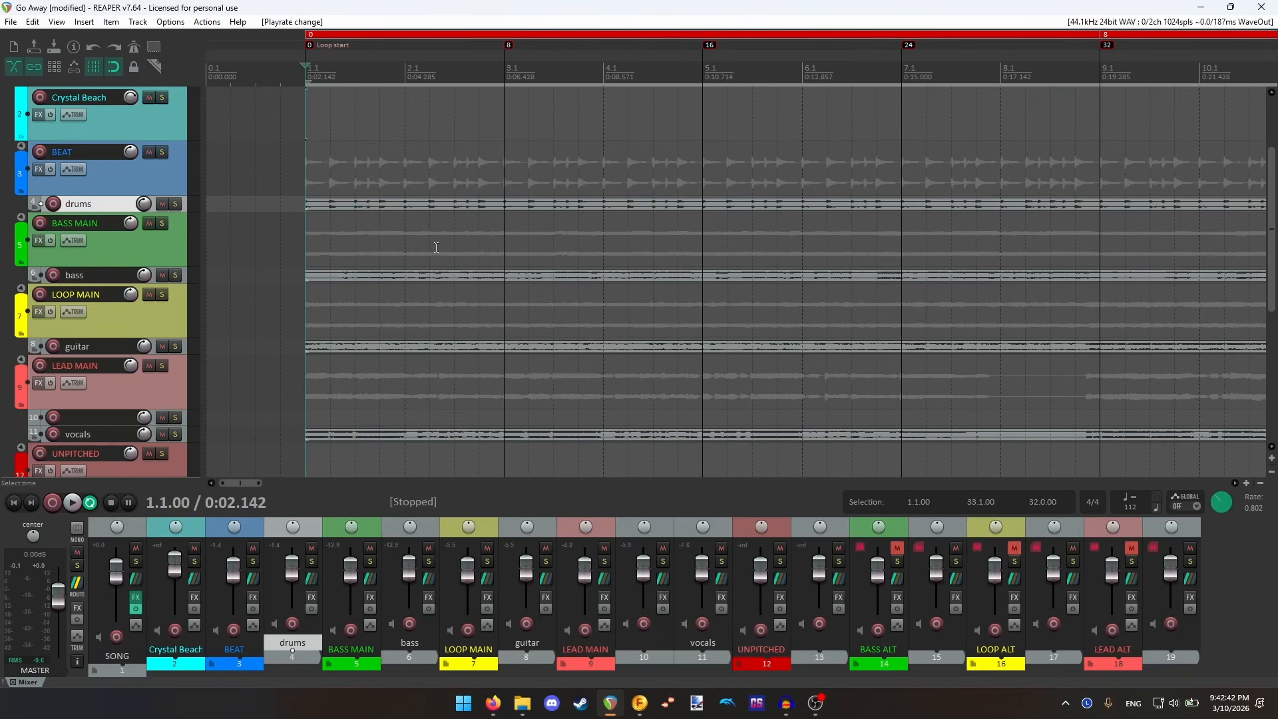
scroll(435, 248, "down", 2)
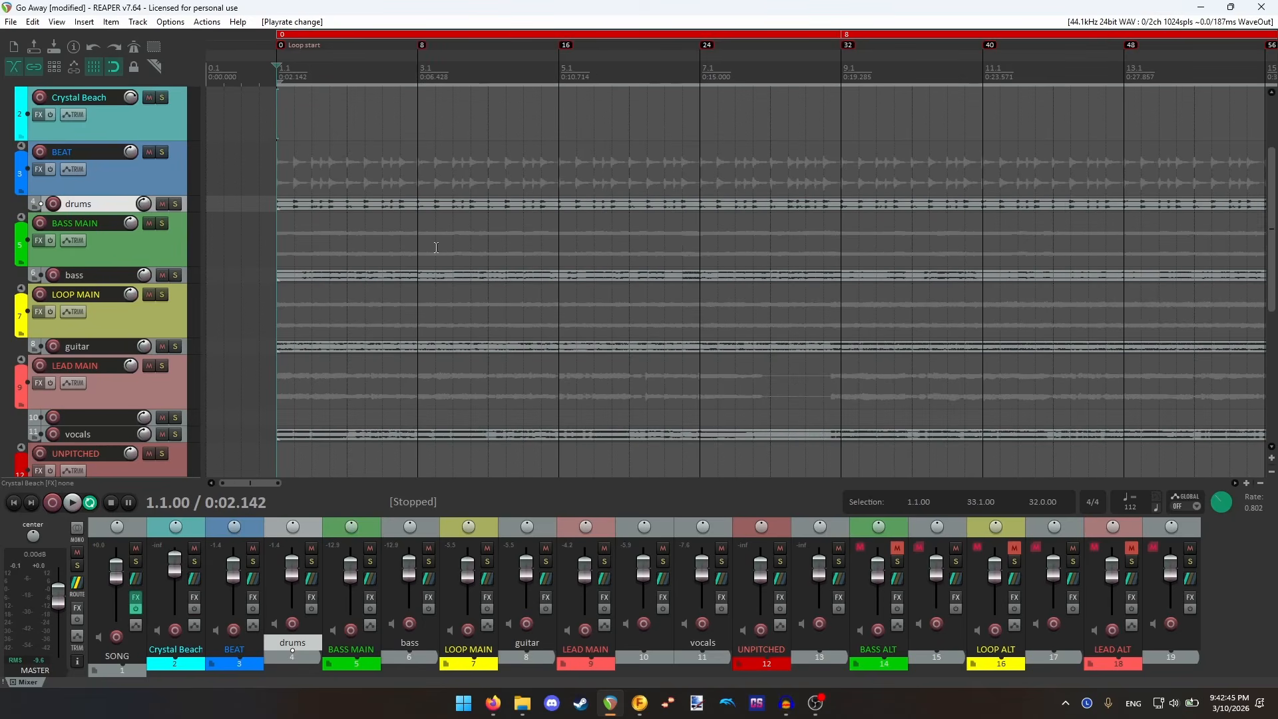
scroll(436, 248, "down", 2)
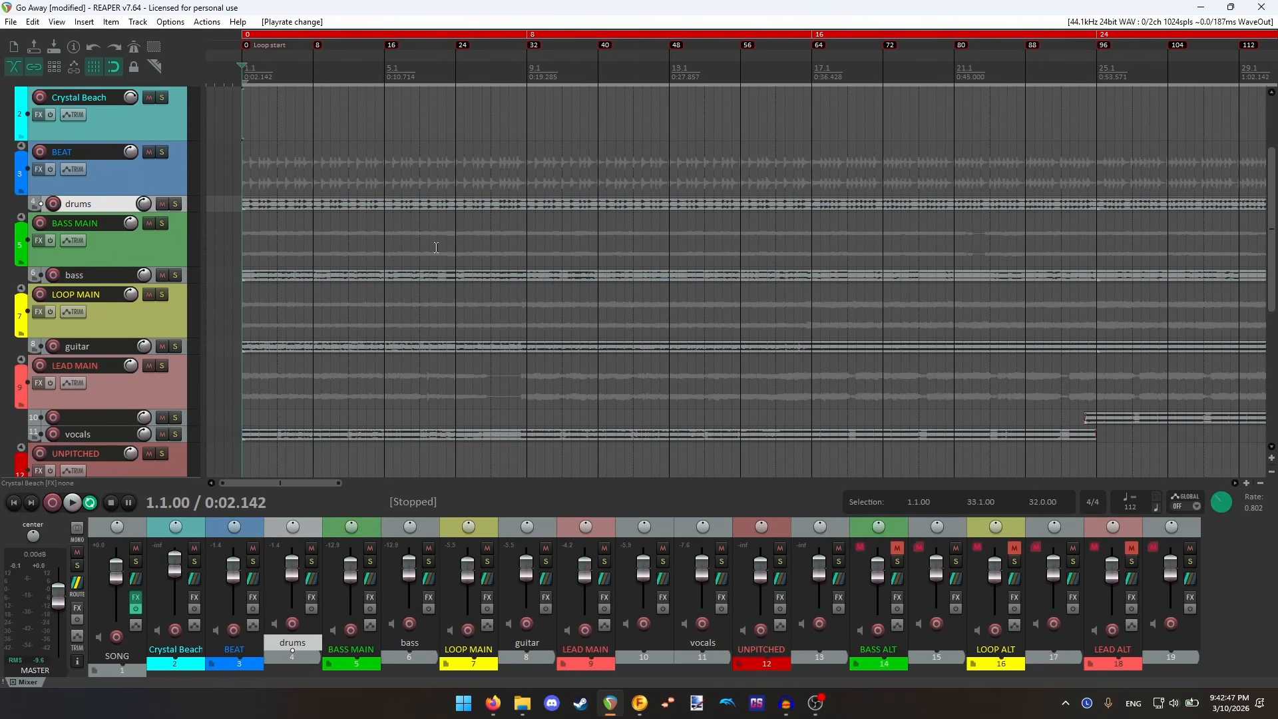
scroll(436, 247, "down", 1)
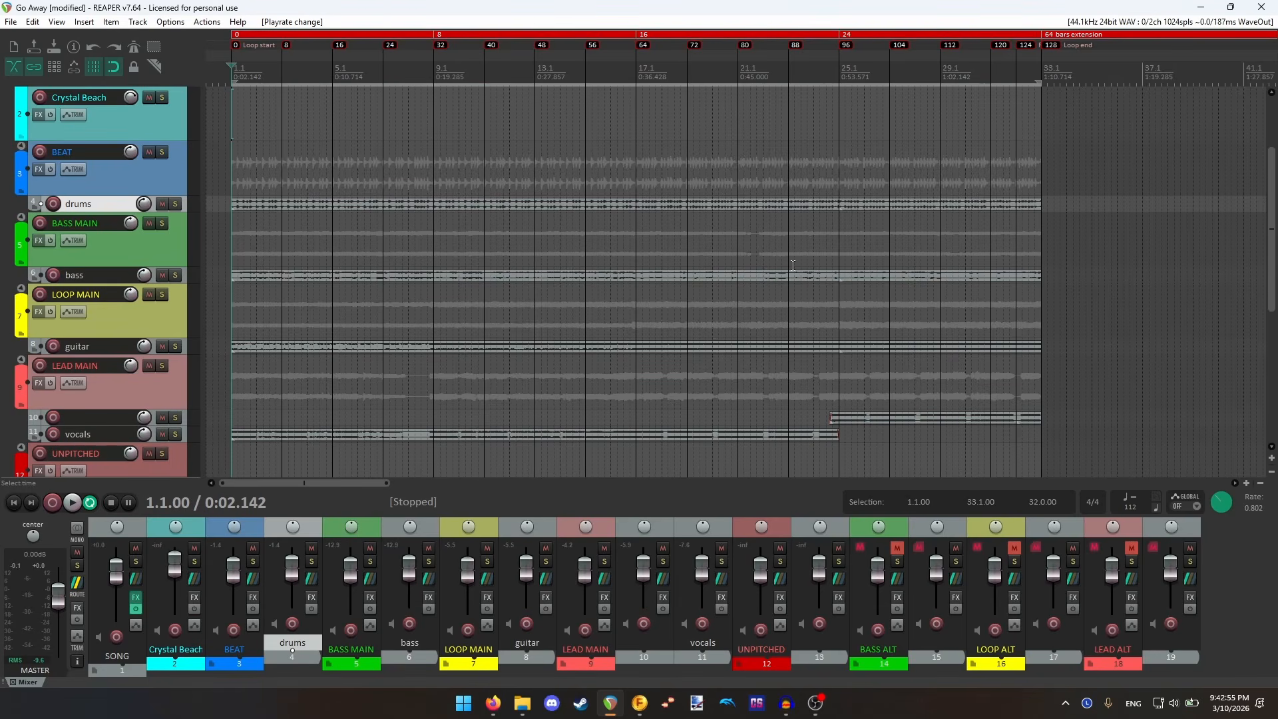
scroll(793, 265, "up", 1)
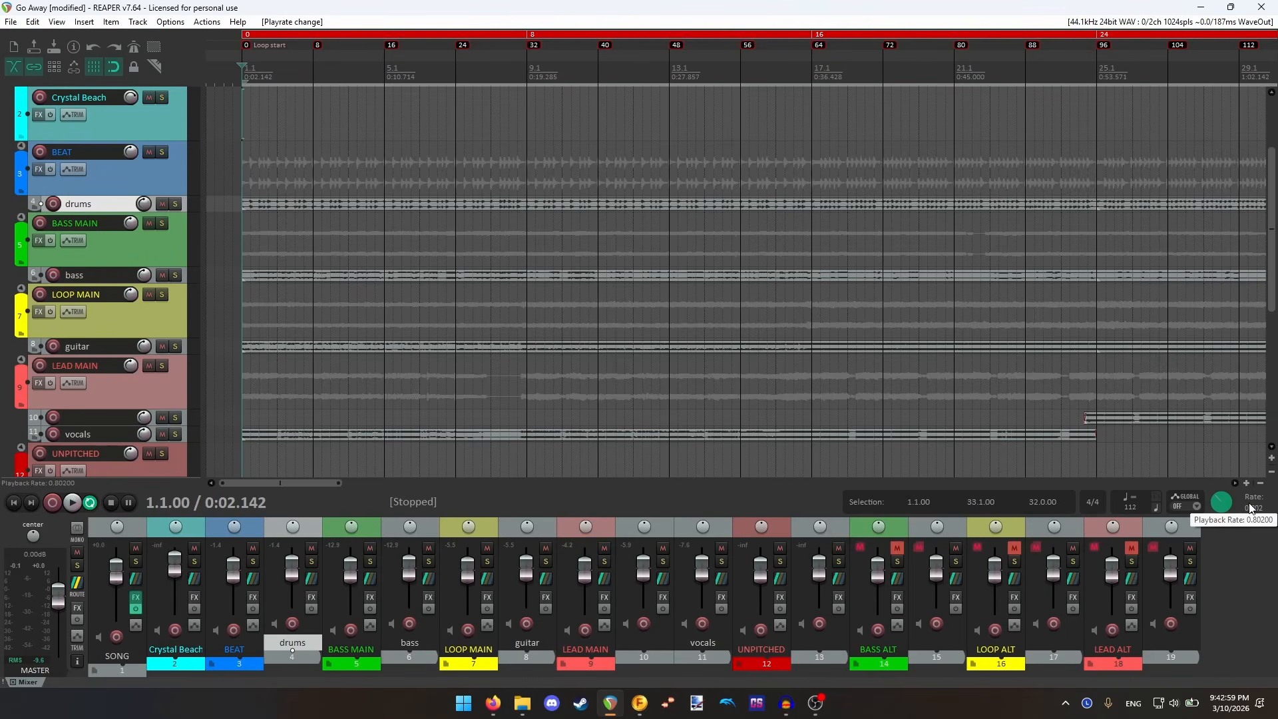
left_click(73, 505)
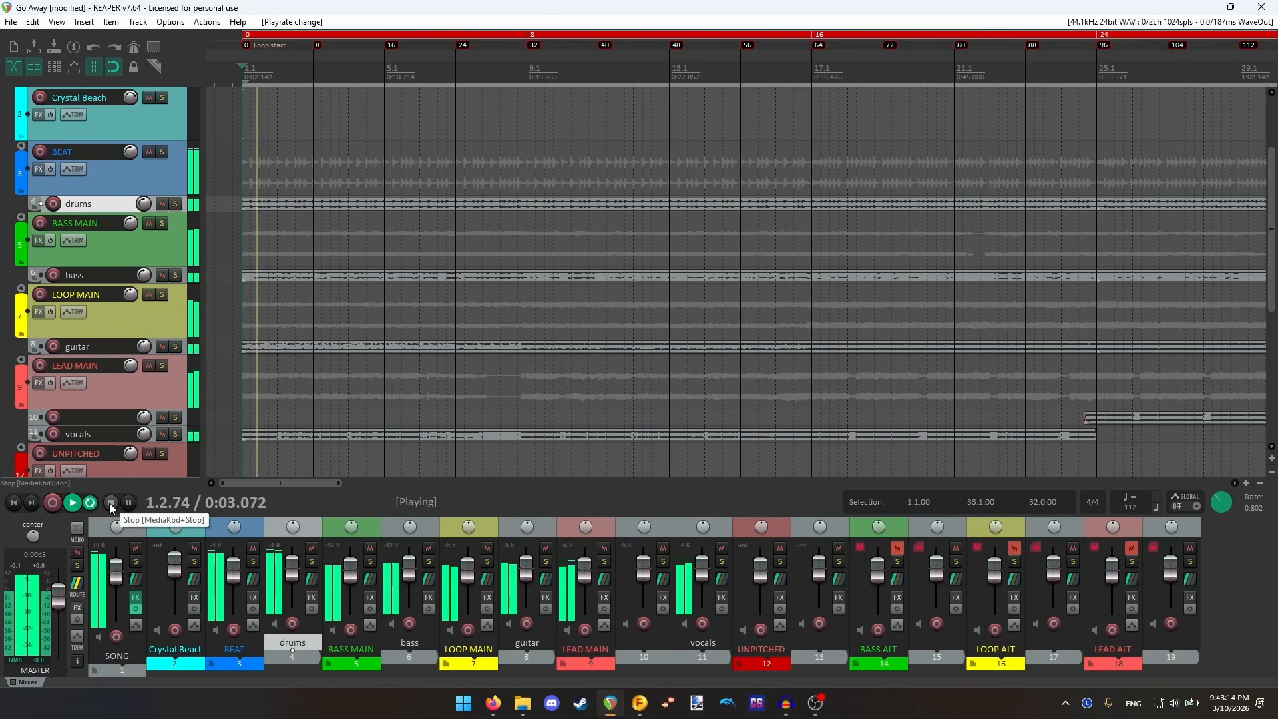
left_click(110, 504)
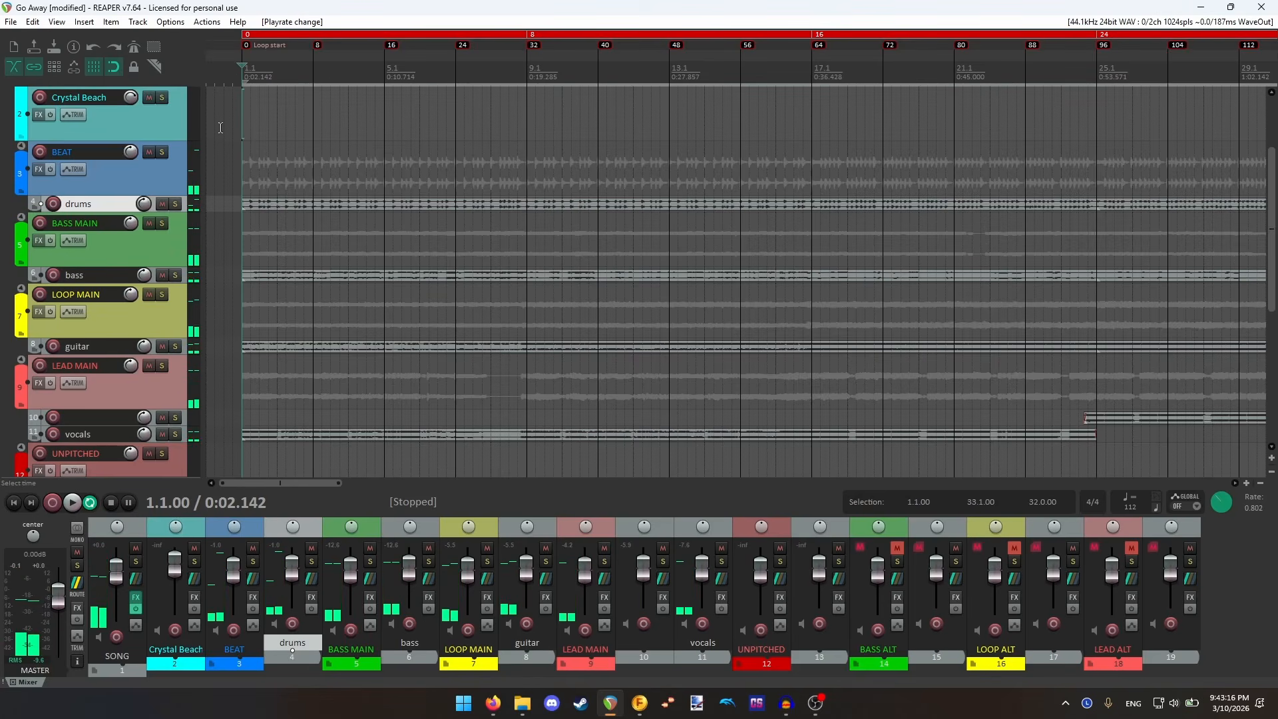
- Enlarge the drums track's height and solo the BEAT and Crystal Beach tracks
left_click(169, 177)
left_click_drag(150, 211, 161, 437)
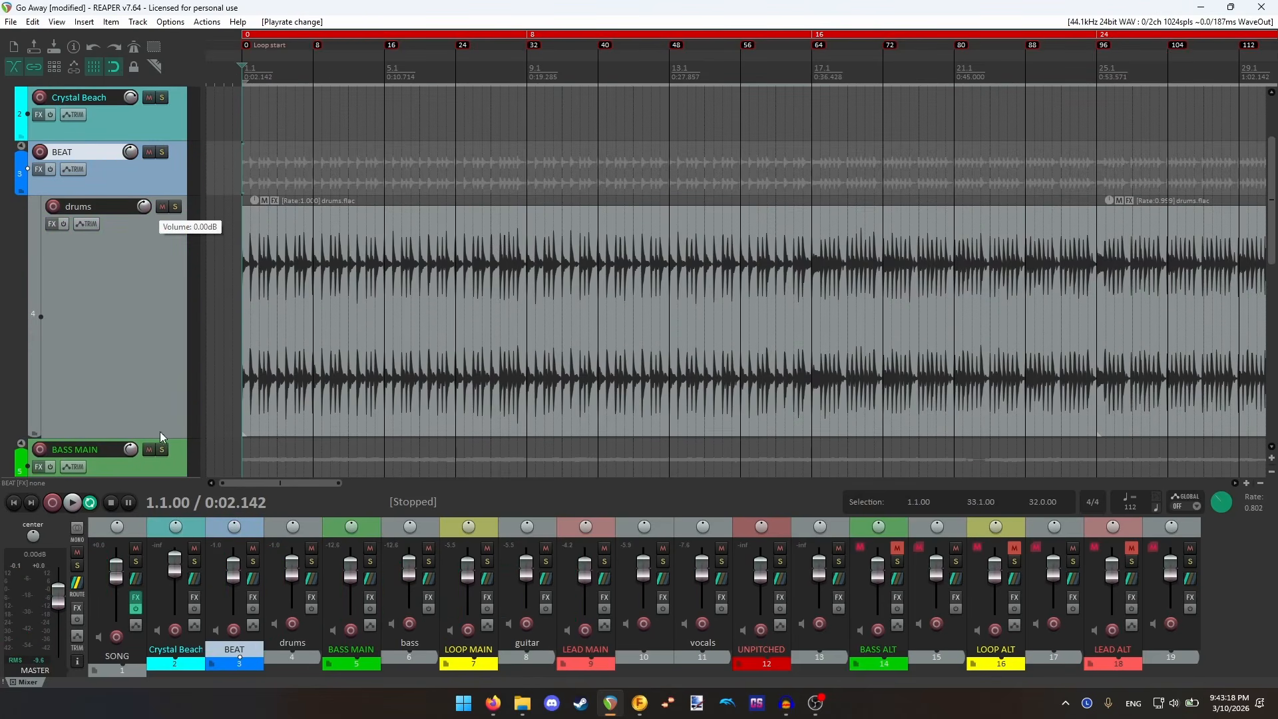
left_click(162, 152)
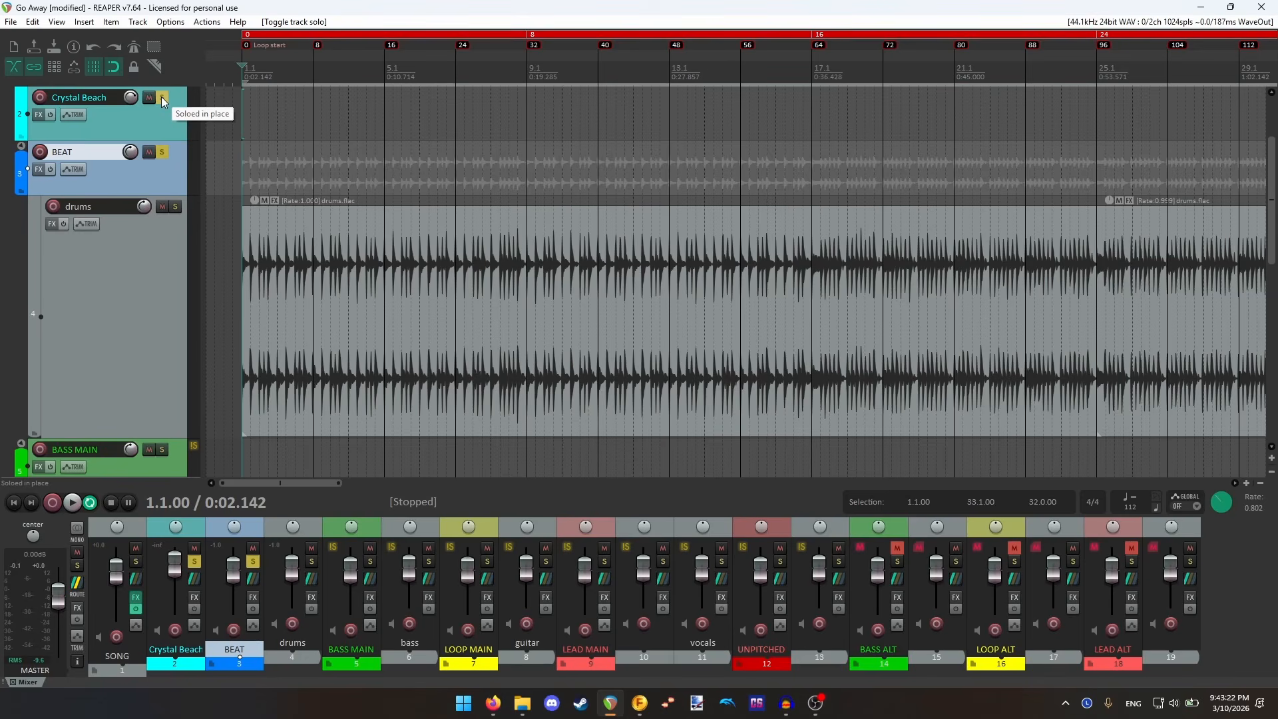
scroll(644, 399, "down", 2)
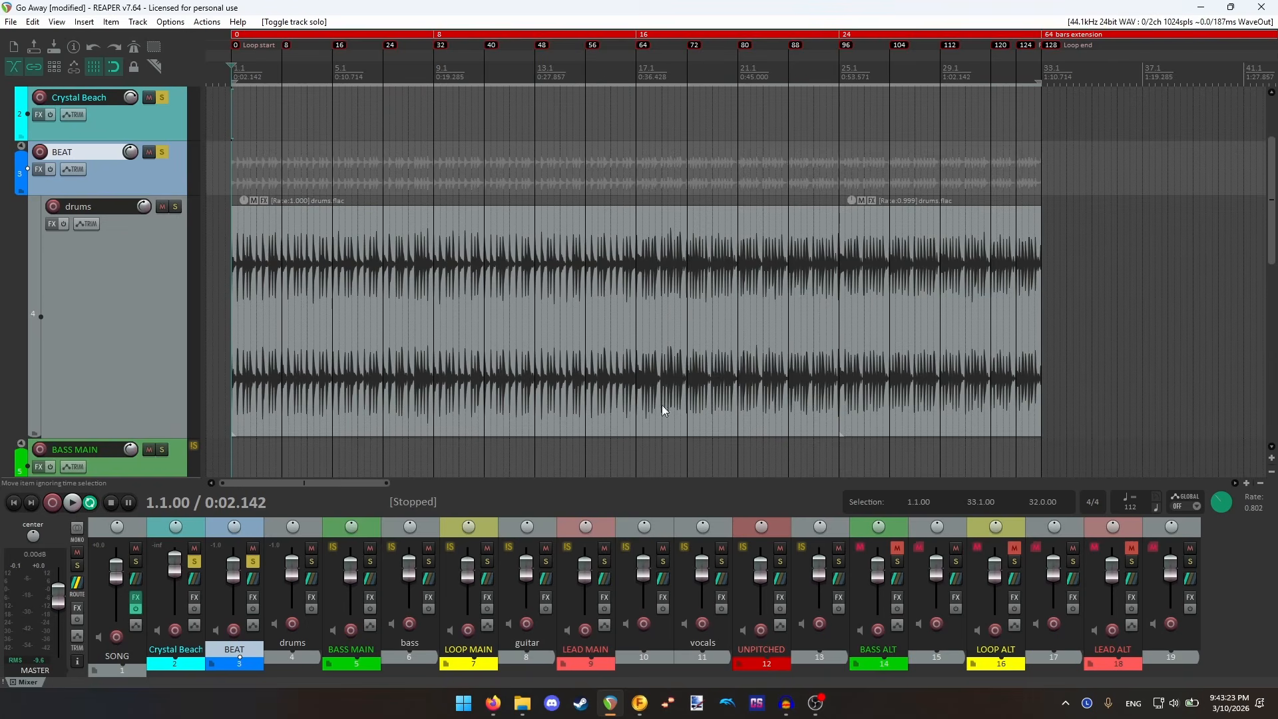
- Switch to File Explorer and insert cb_drums 110bpm.wav from the Fuser workshop folder onto the Crystal Beach track at 1.1
left_click(522, 704)
left_click(311, 118)
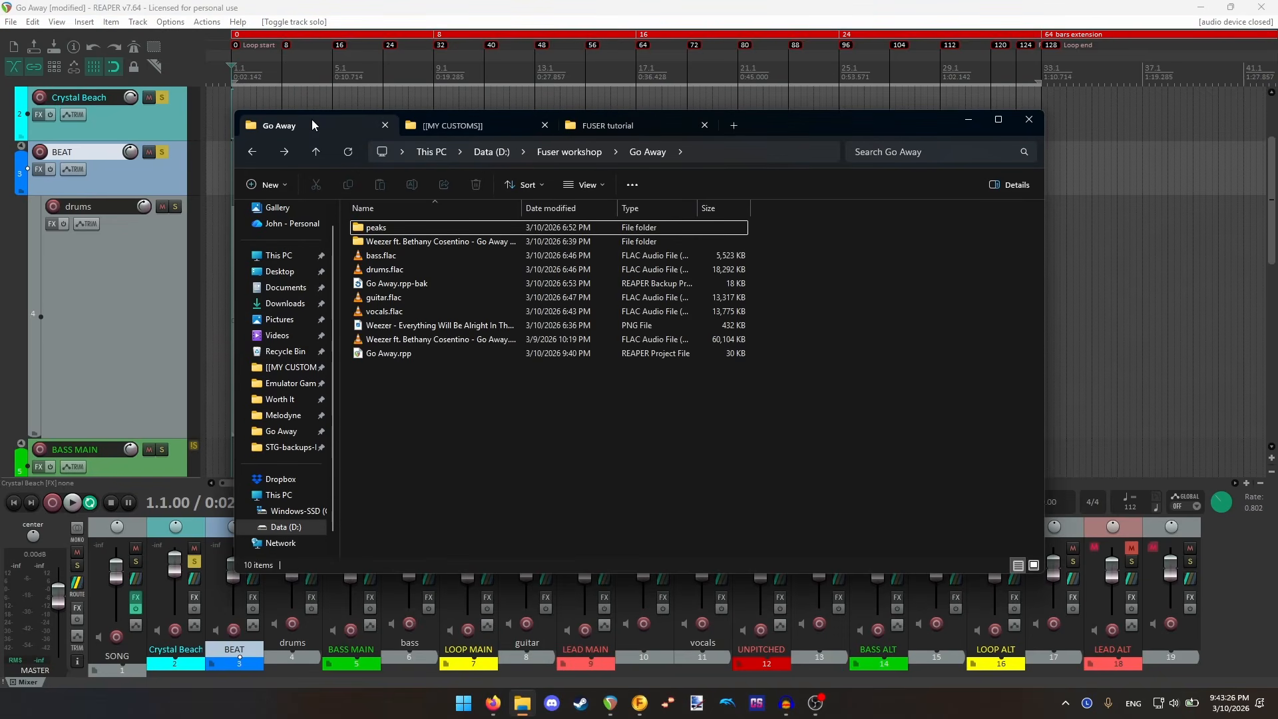
left_click(589, 154)
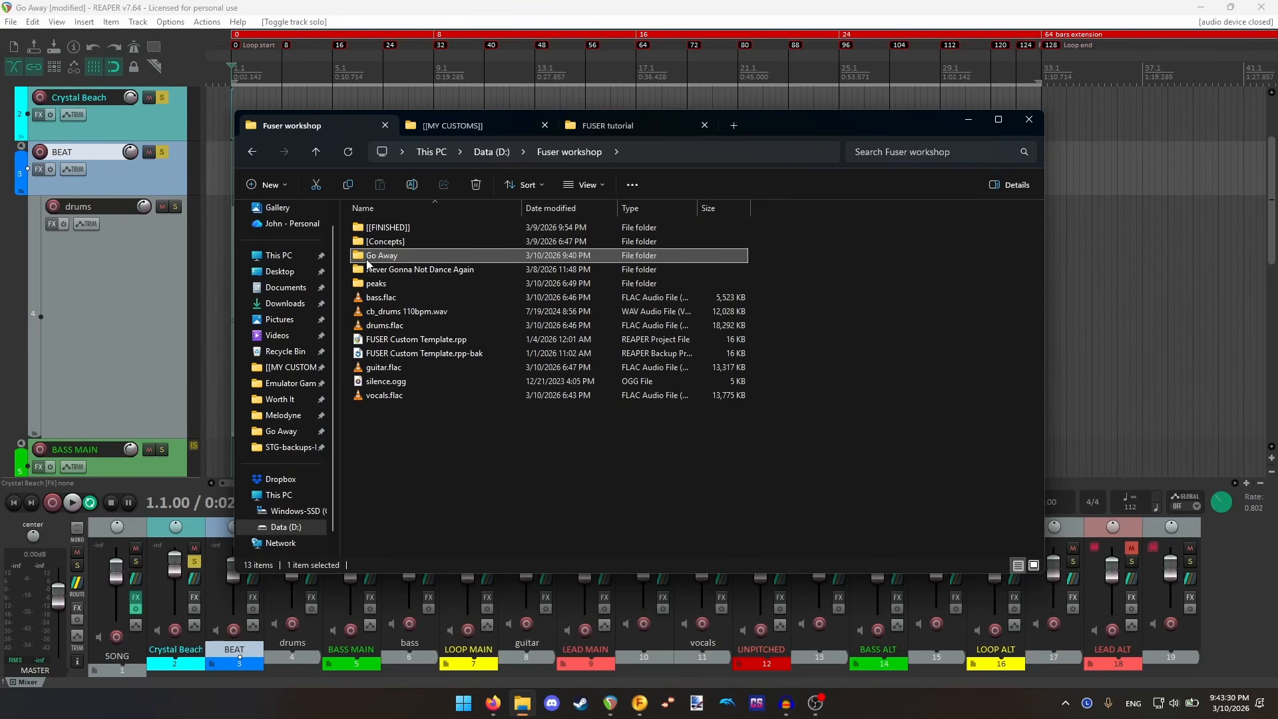
left_click(449, 313)
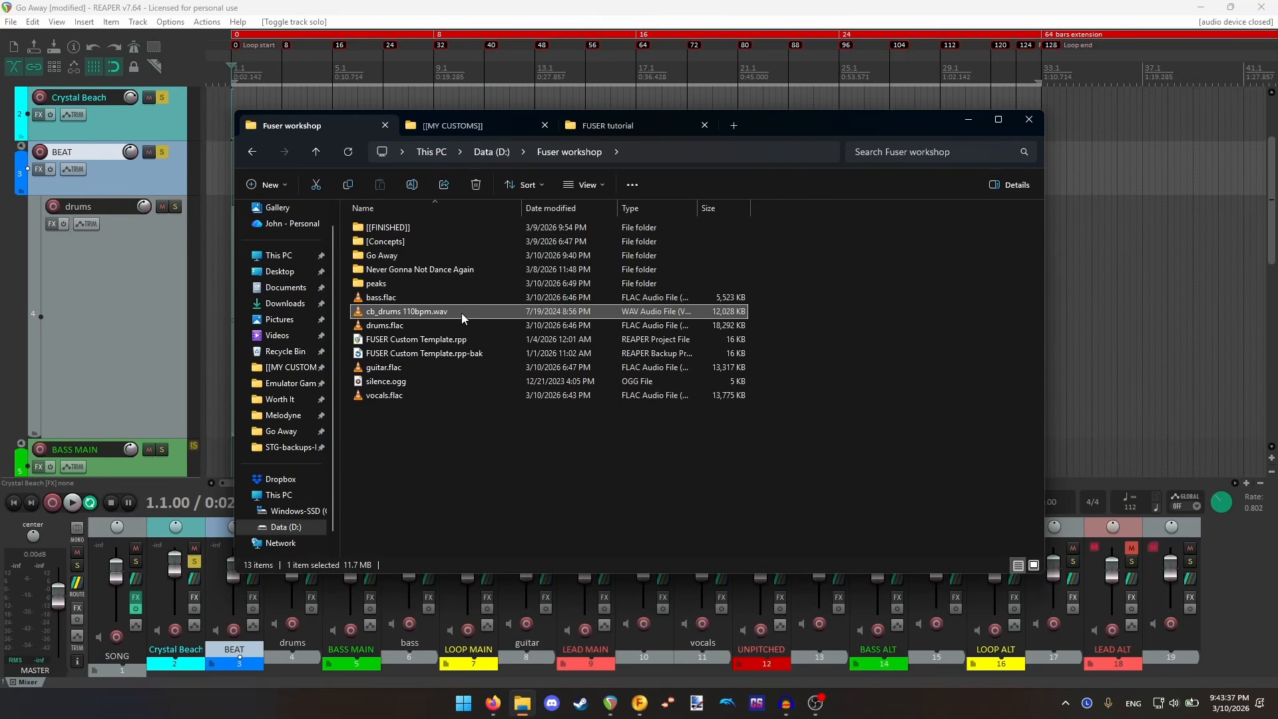
left_click_drag(461, 313, 230, 102)
left_click(968, 122)
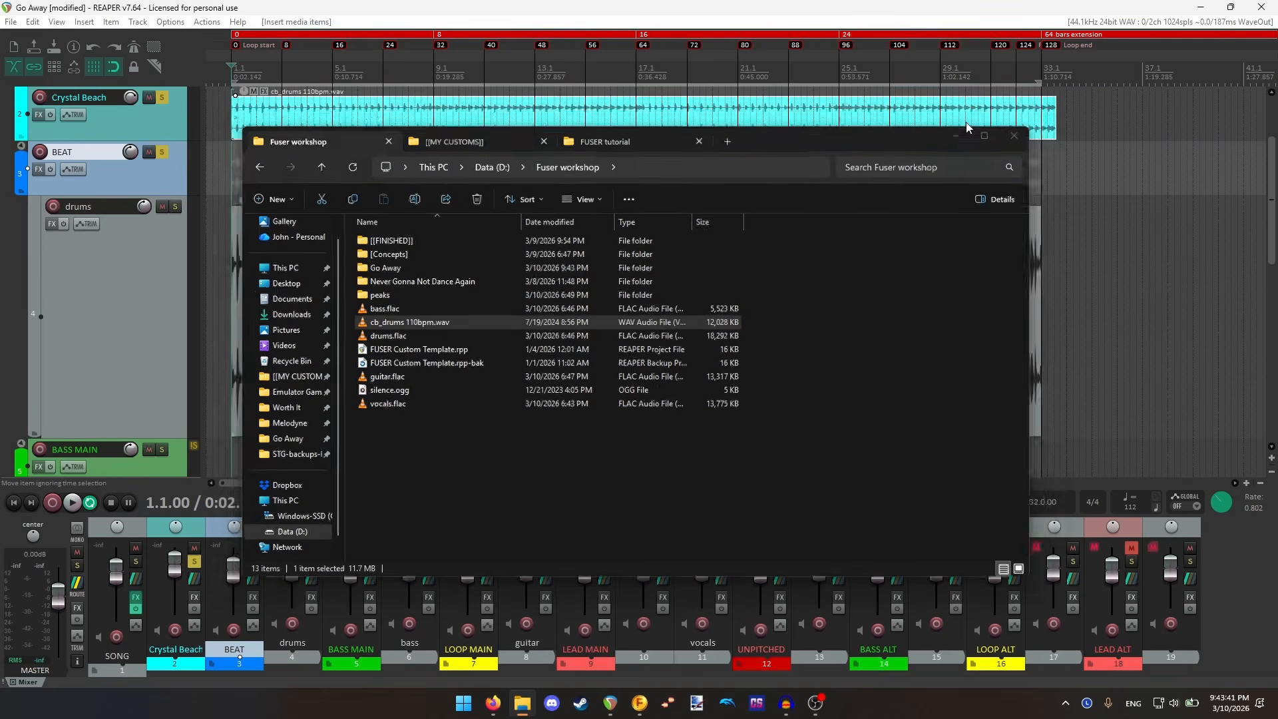
- Time-stretch the cb_drums 110bpm.wav item so its end aligns with the loop end at 33.1
left_click(1041, 69)
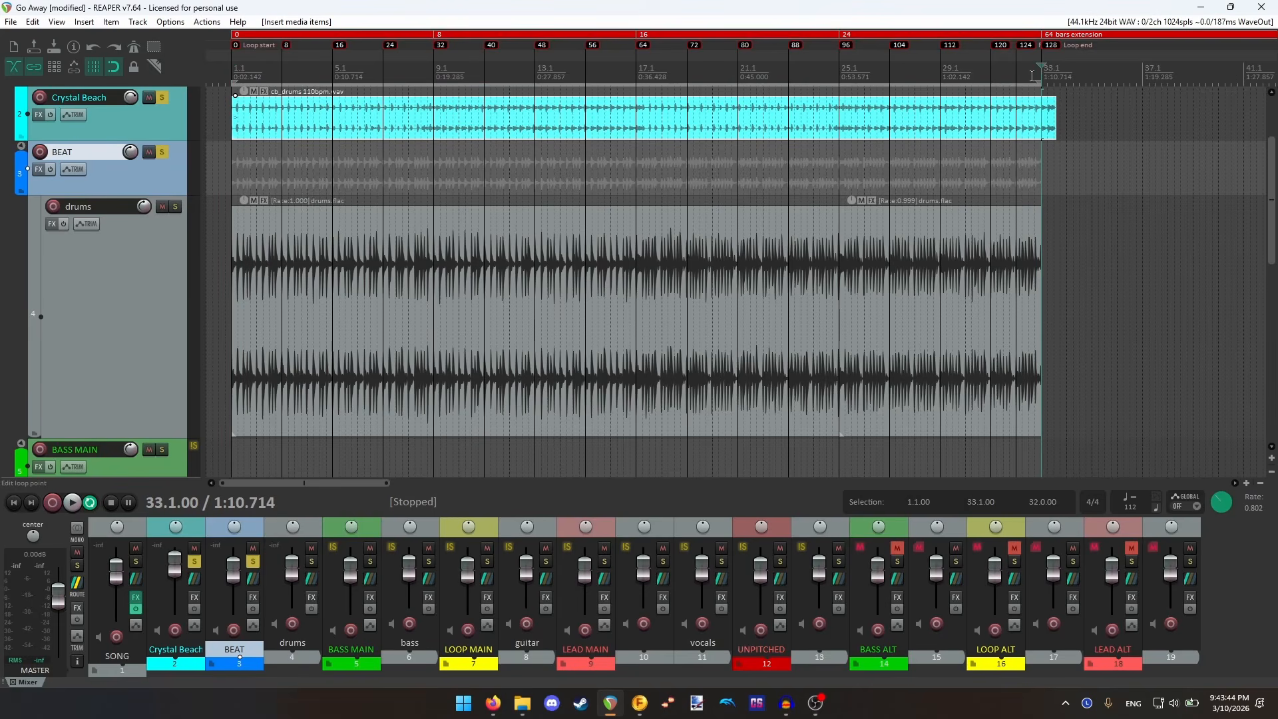
scroll(928, 140, "up", 4)
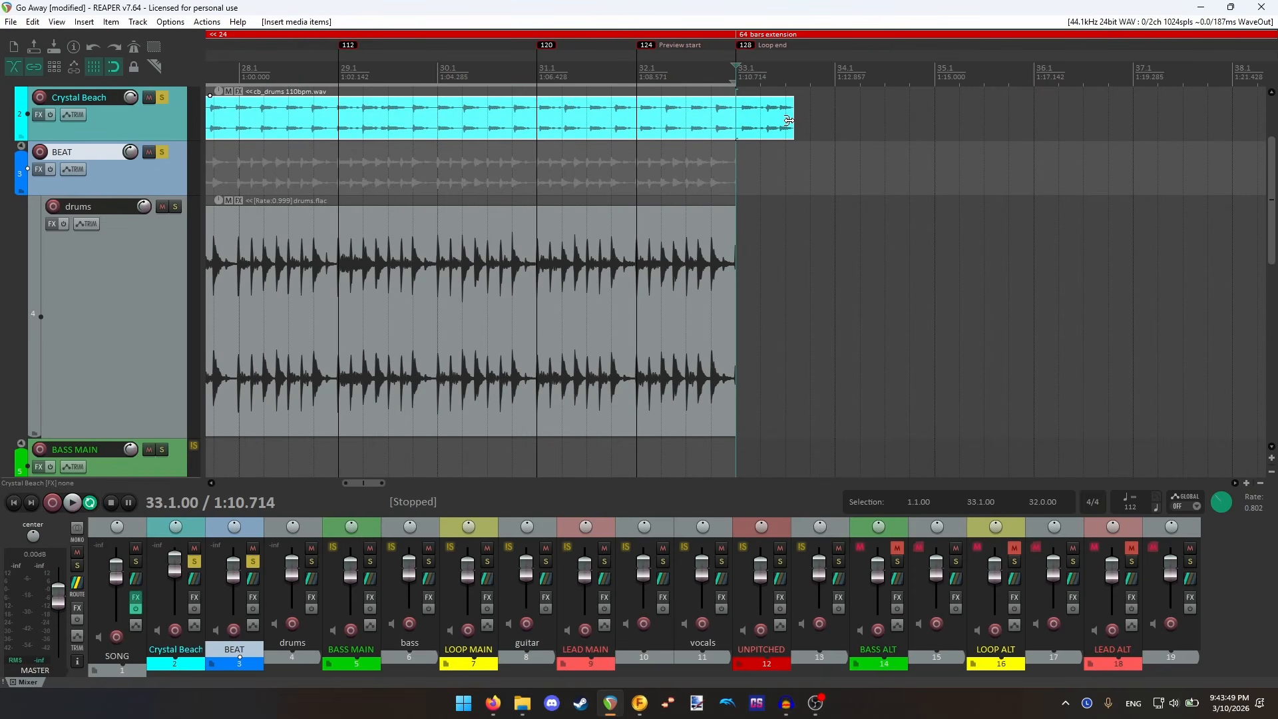
scroll(792, 123, "up", 4)
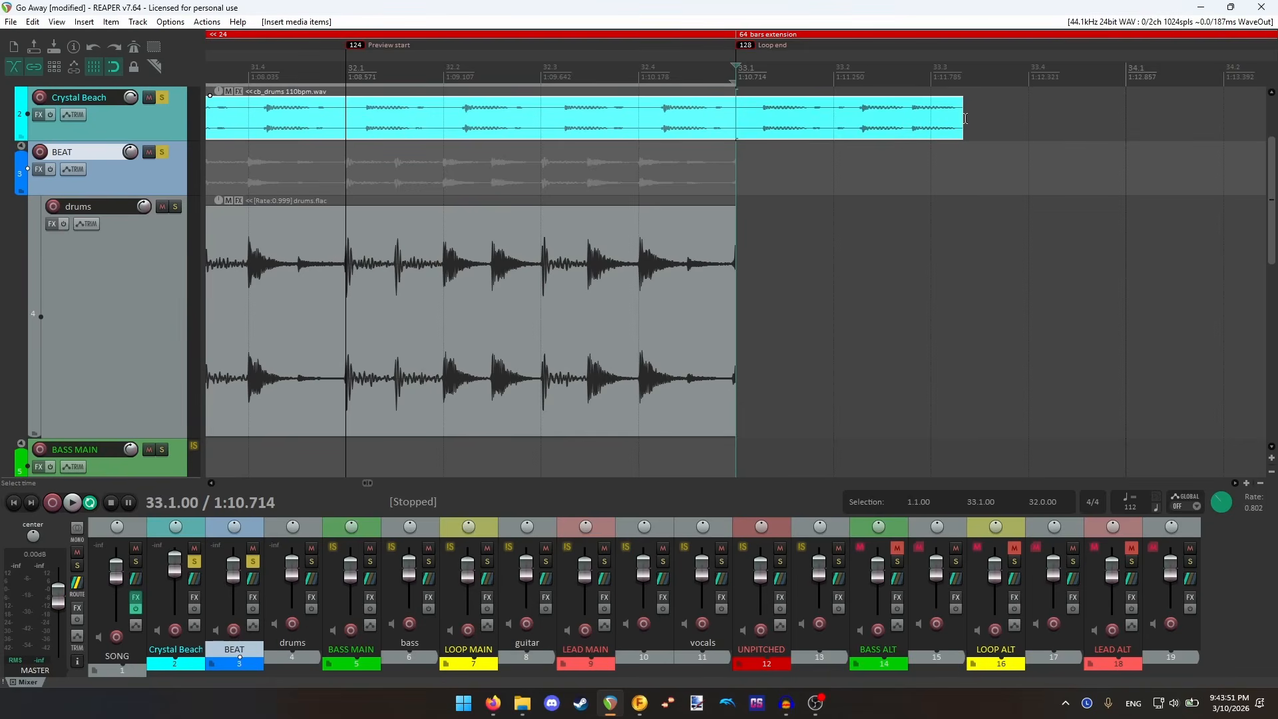
left_click_drag(963, 120, 753, 122)
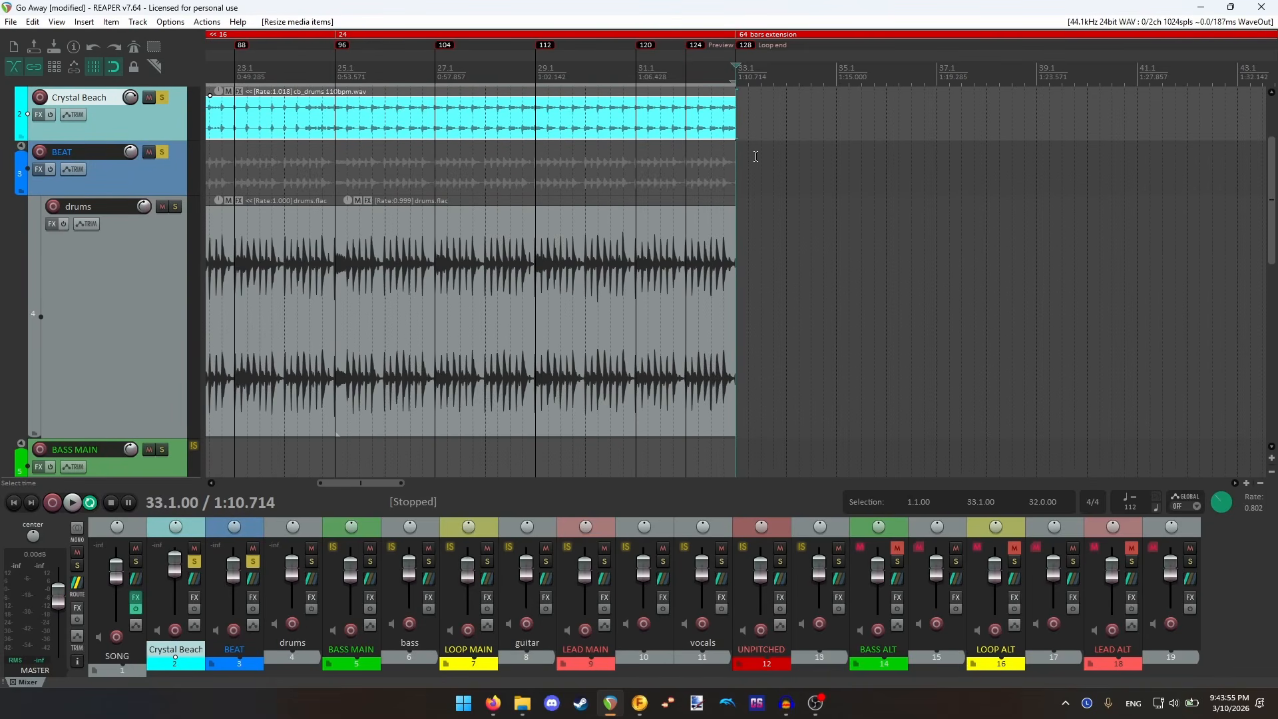
scroll(736, 128, "up", 2)
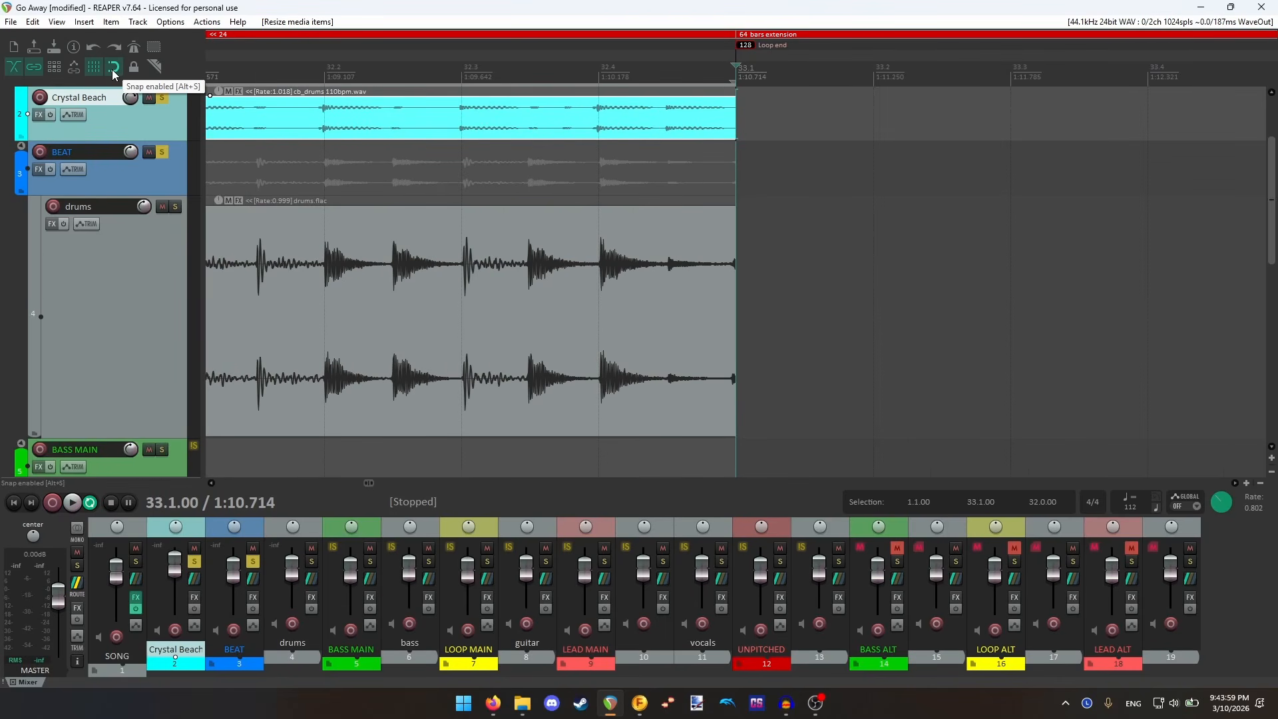
- Play the soloed drums stem against the Crystal Beach drums from 1.1 to compare their timing, and stop playback
scroll(529, 257, "down", 8)
scroll(529, 257, "down", 8)
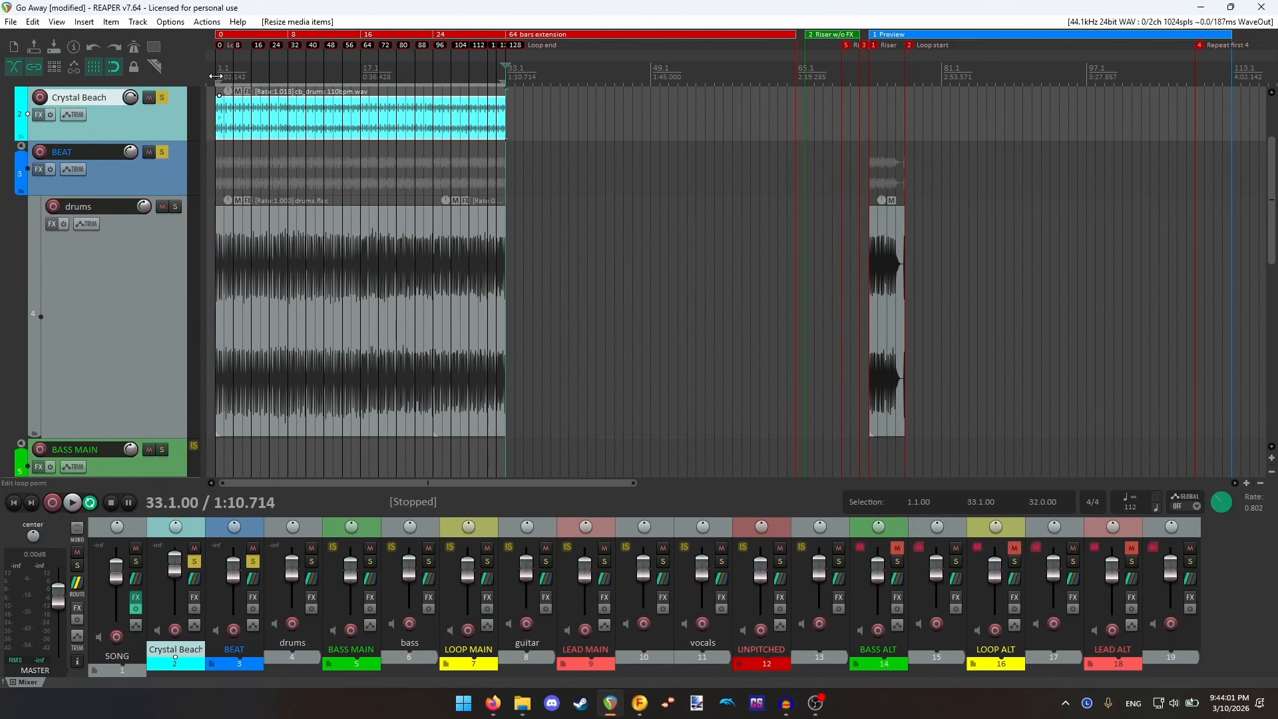
left_click(217, 76)
scroll(420, 243, "up", 10)
scroll(421, 242, "up", 5)
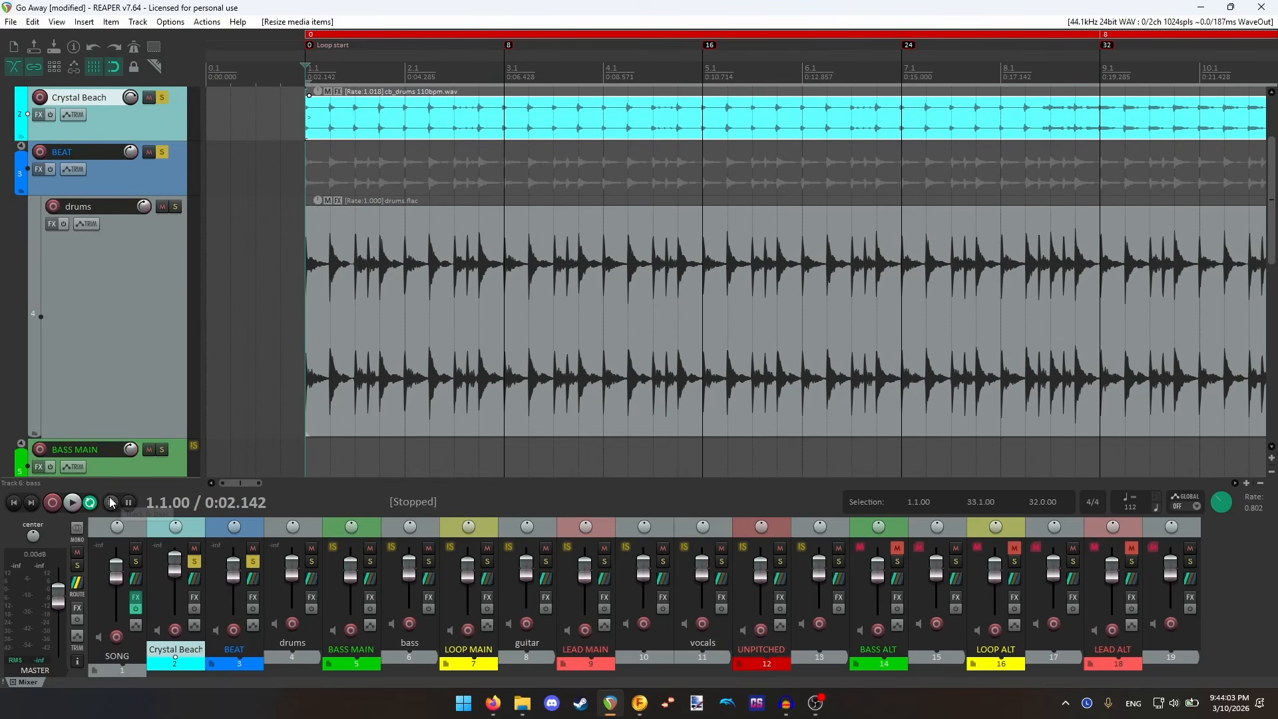
key("space")
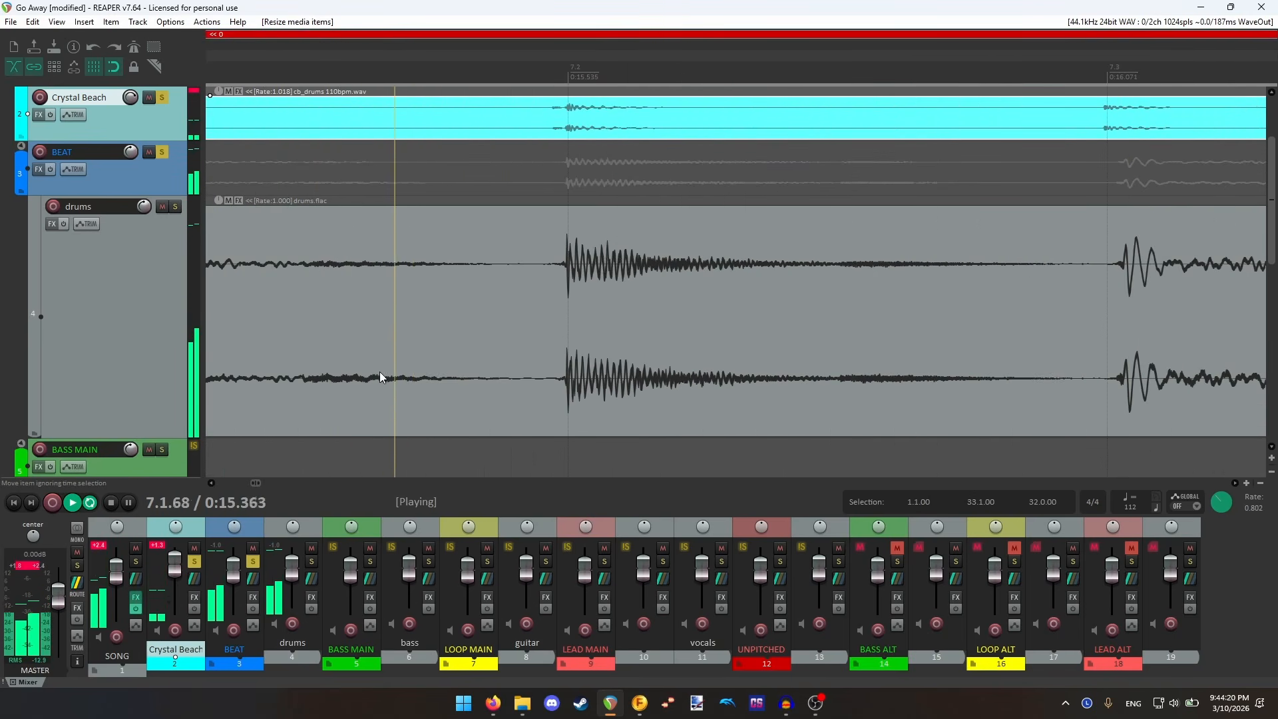
left_click(111, 503)
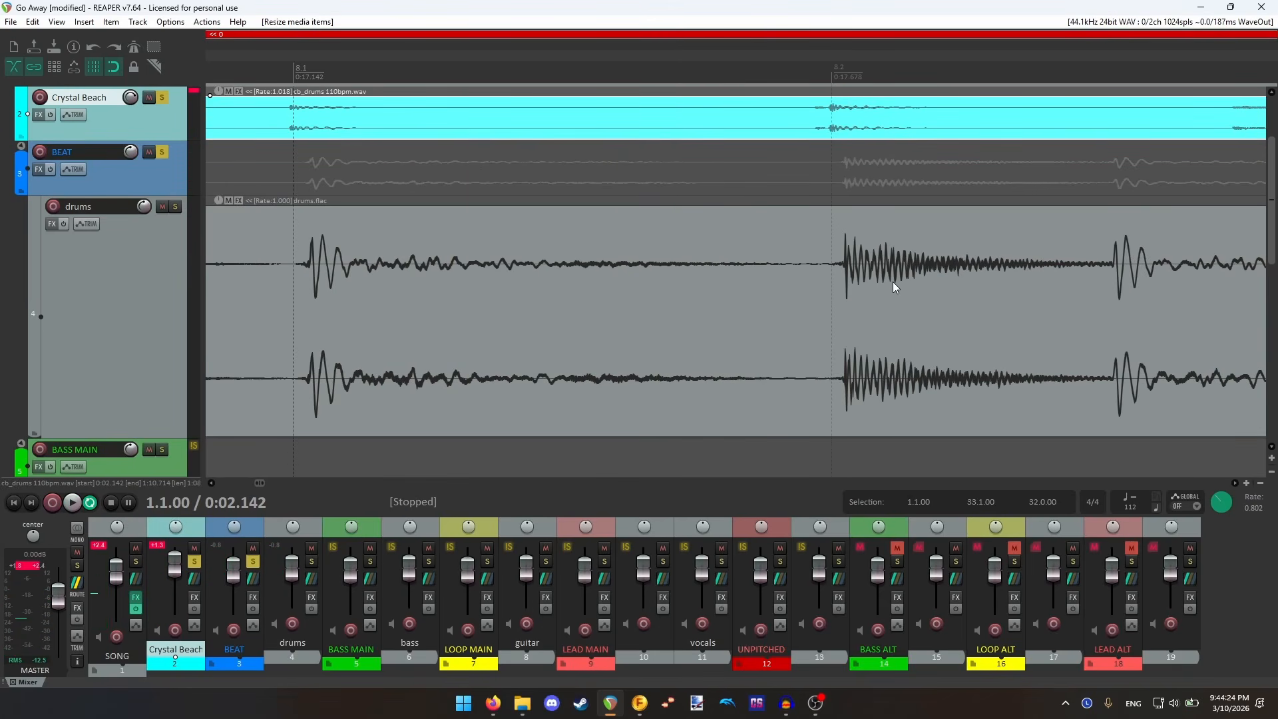
- Split the cb_drums 110bpm.wav item on the Crystal Beach track at 5.1 and copy its first four-bar segment
scroll(893, 284, "down", 5)
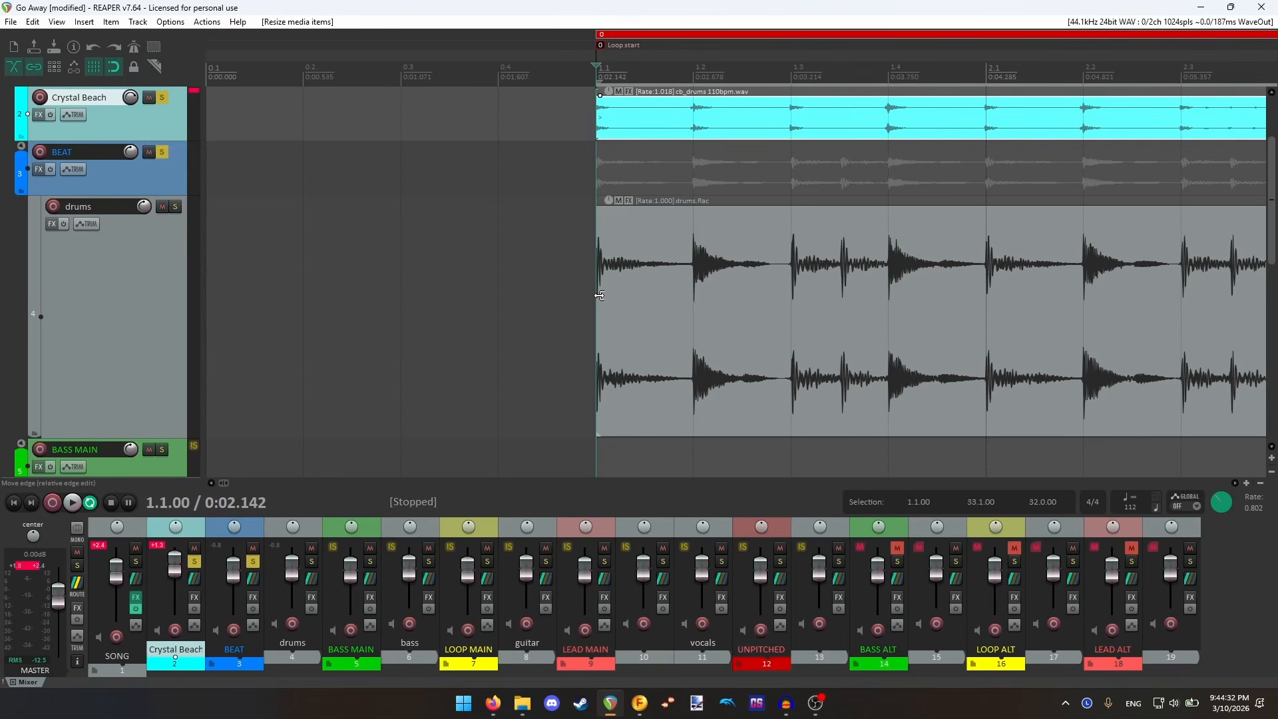
scroll(612, 291, "down", 5)
scroll(620, 273, "up", 1)
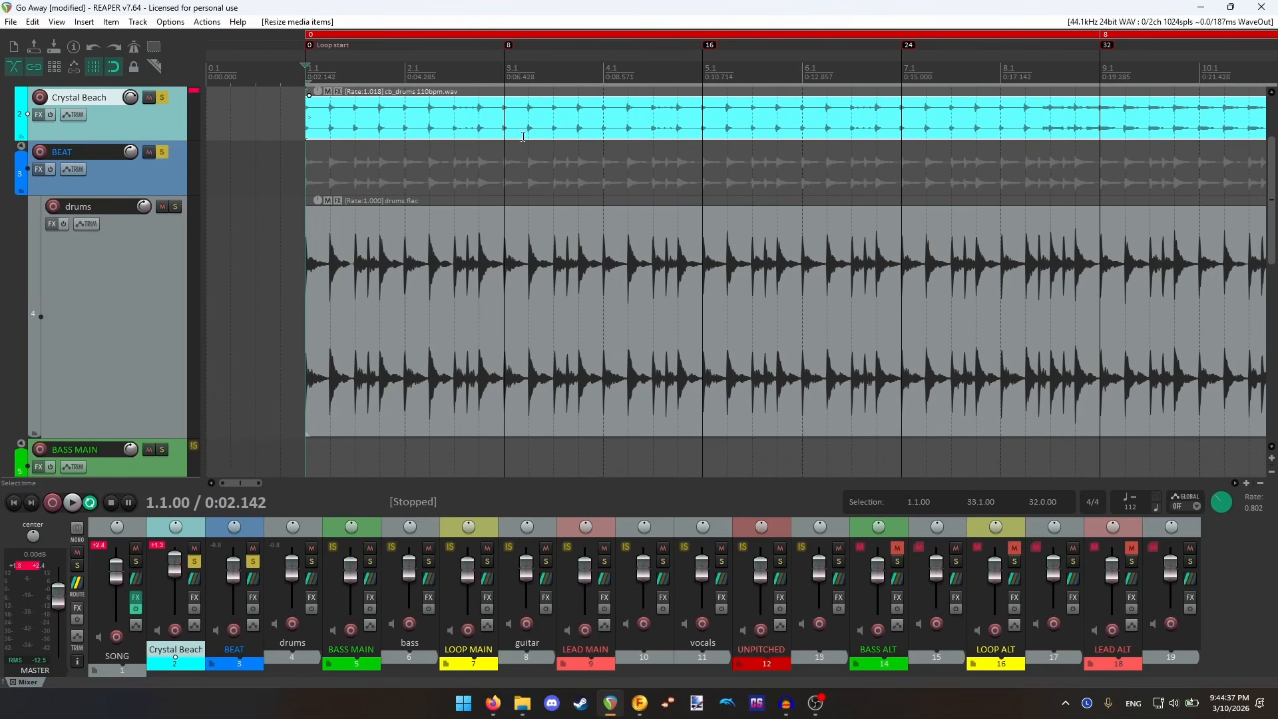
scroll(731, 139, "down", 4)
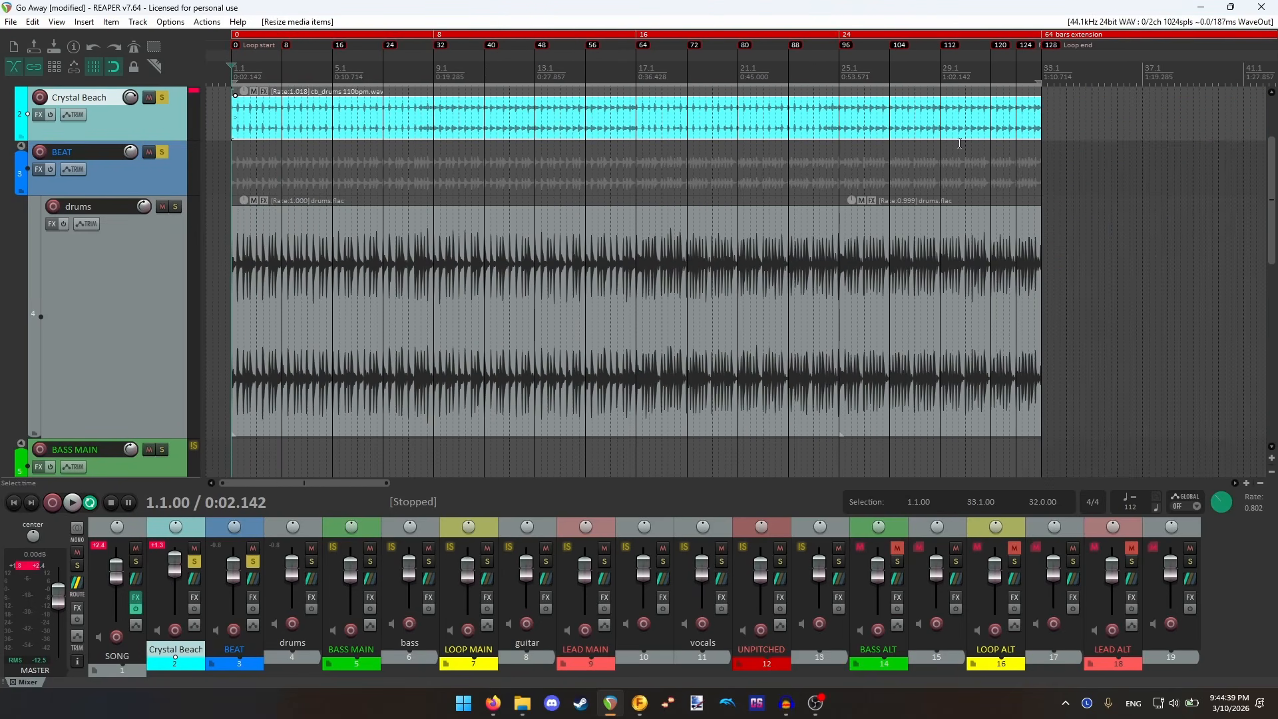
scroll(545, 129, "up", 2)
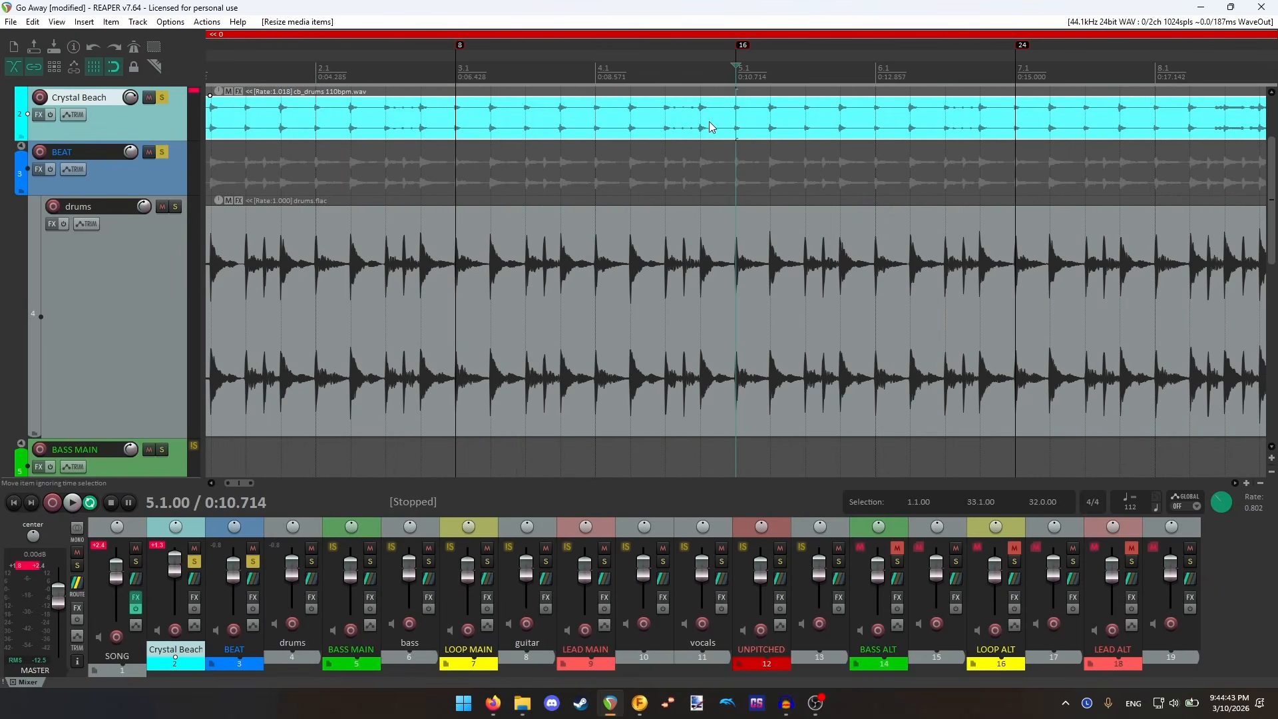
key("s")
left_click(694, 127)
scroll(685, 126, "down", 2)
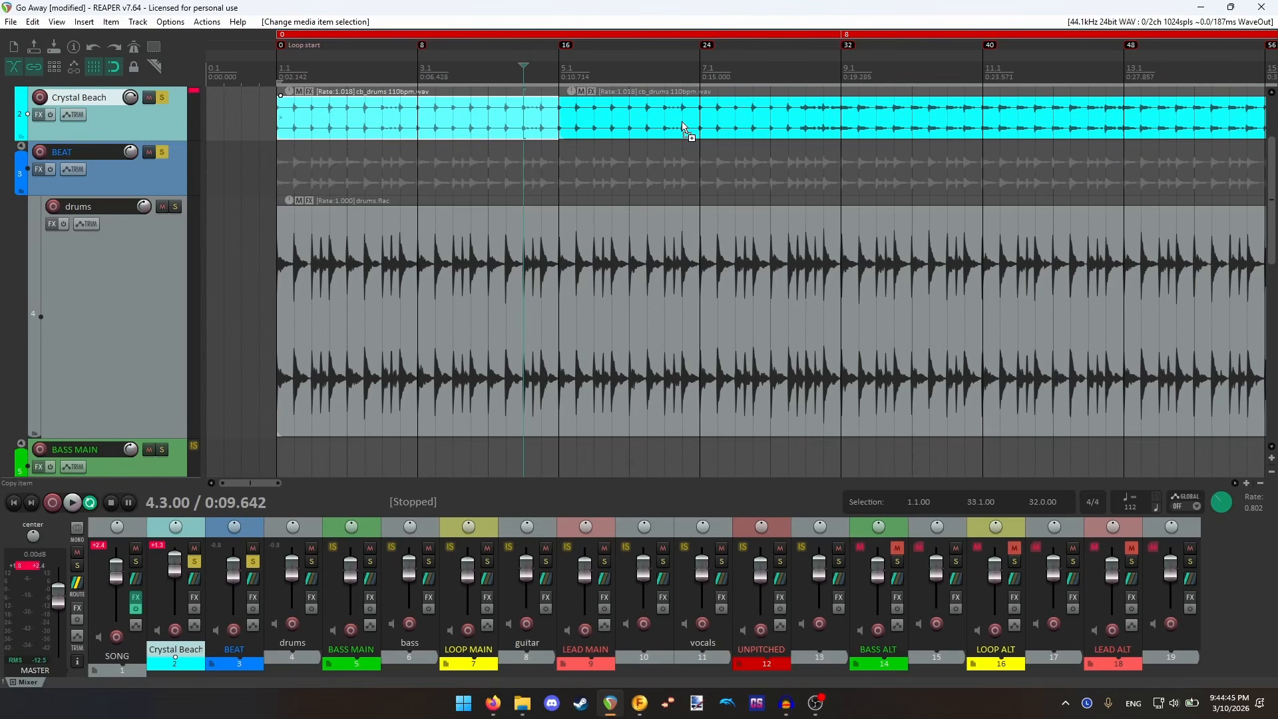
- Undo the item split and paste the copied four-bar drum segment onto the Crystal Beach track at the Preview start, 73.1
key("ctrl+z")
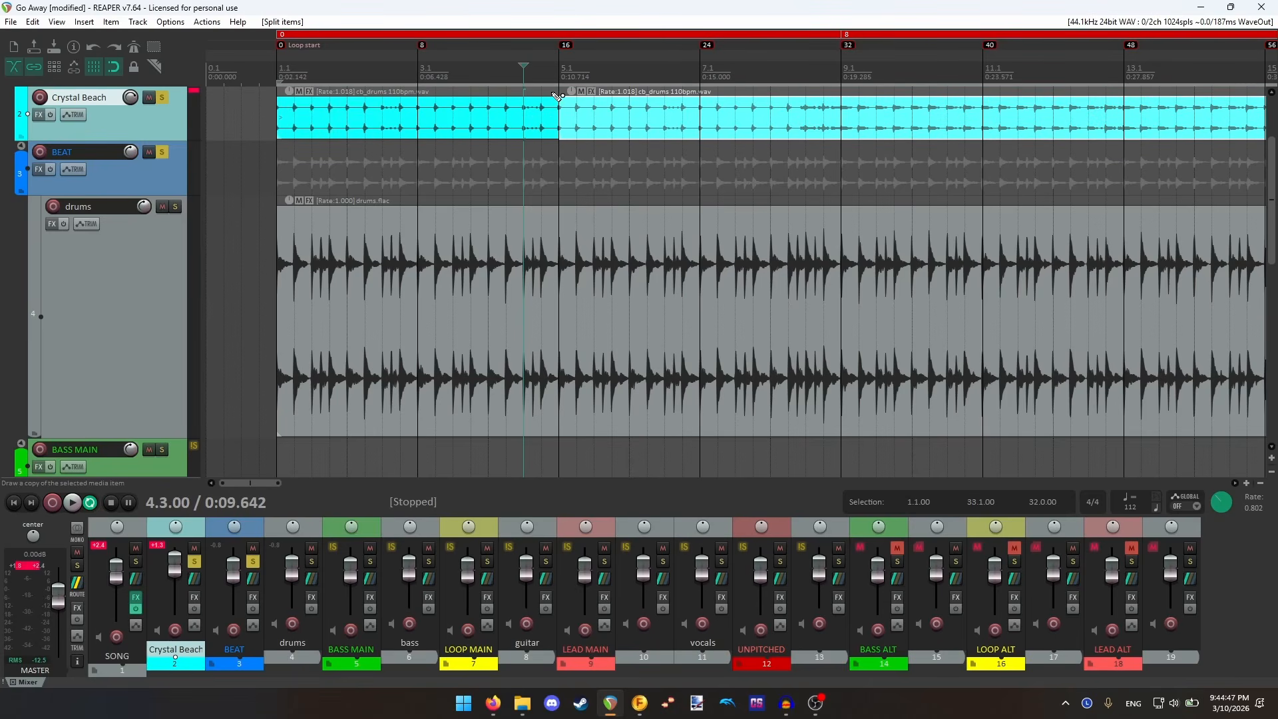
key("ctrl+z")
scroll(536, 151, "down", 5)
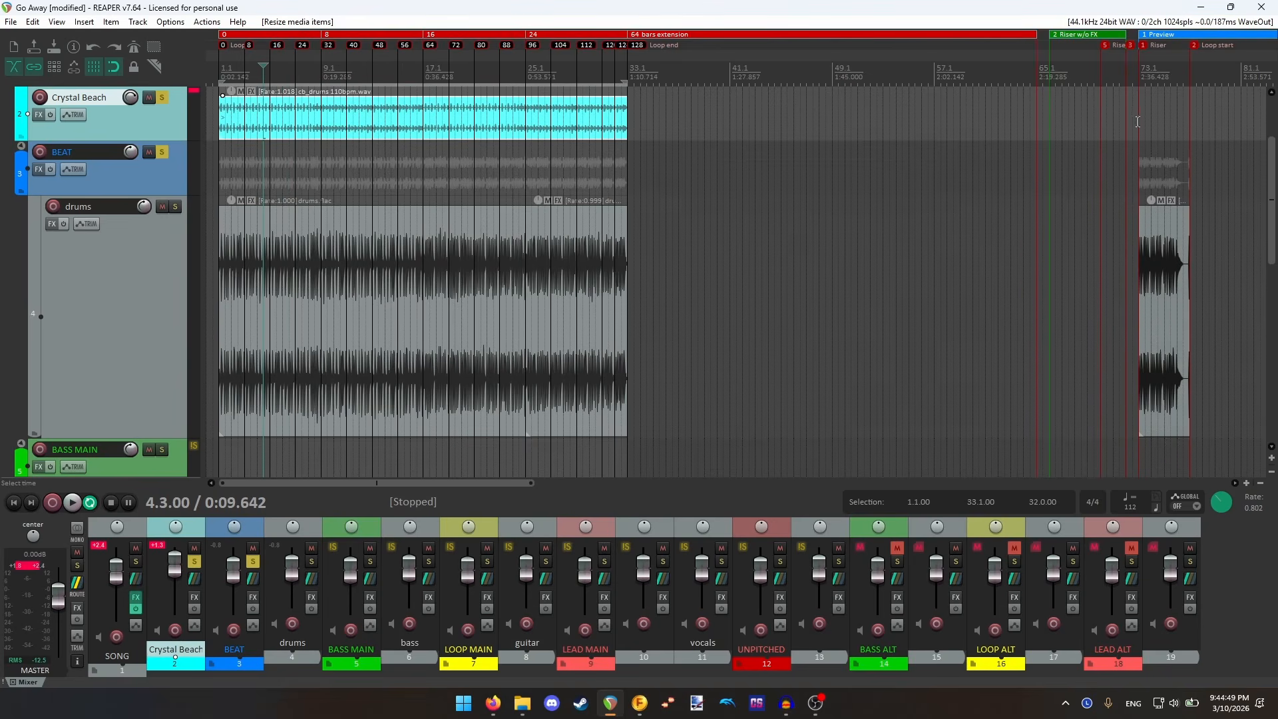
left_click(1137, 122)
scroll(1052, 240, "up", 4)
key("ctrl+v")
scroll(998, 241, "up", 3)
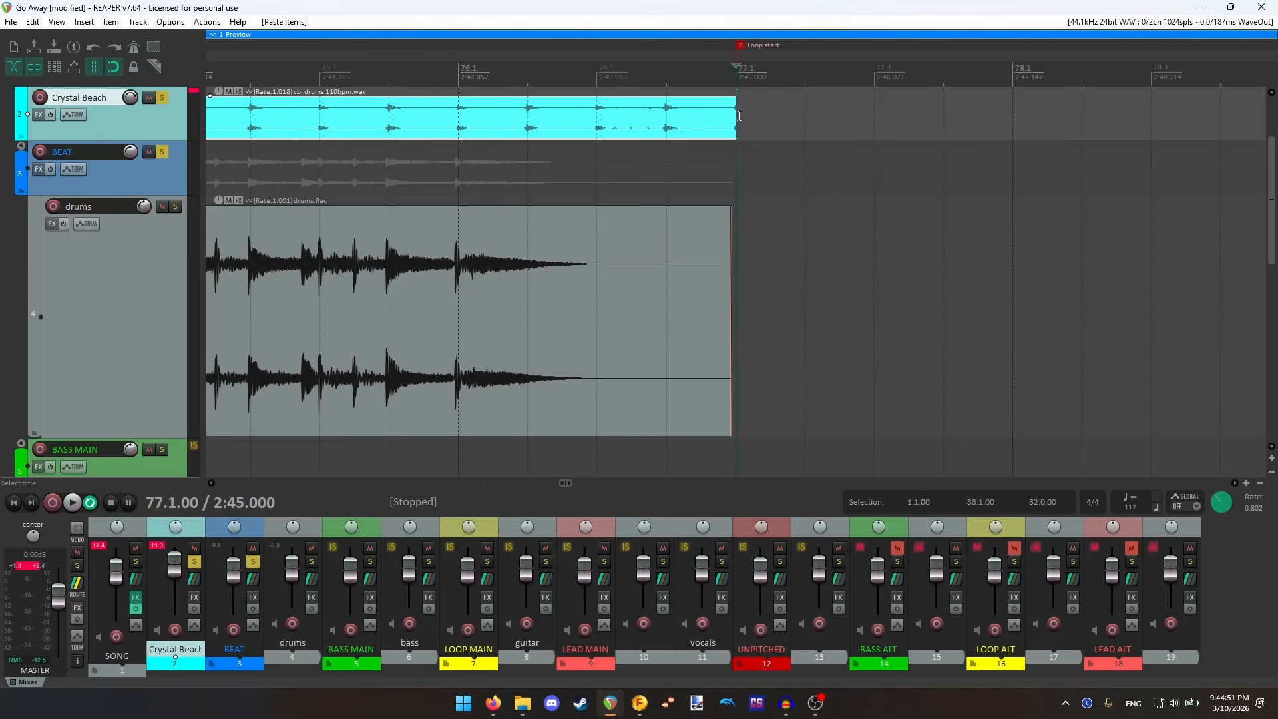
- Disable snapping and add a short fade-out to the end of the pasted Crystal Beach drum item
key("alt+s")
left_click_drag(734, 117, 717, 100)
scroll(795, 161, "down", 5)
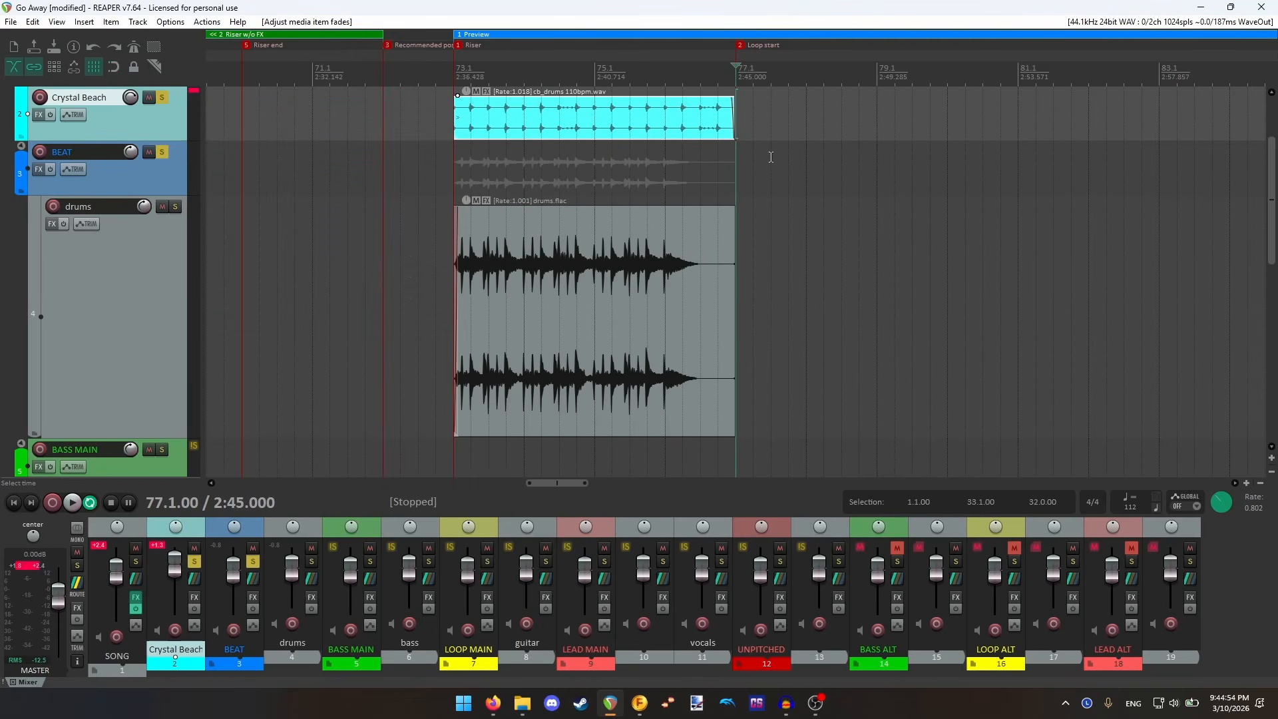
- Add a stretch marker at 73.1, the very start of the drums.flac item in the Preview section
left_click(453, 78)
scroll(812, 240, "up", 5)
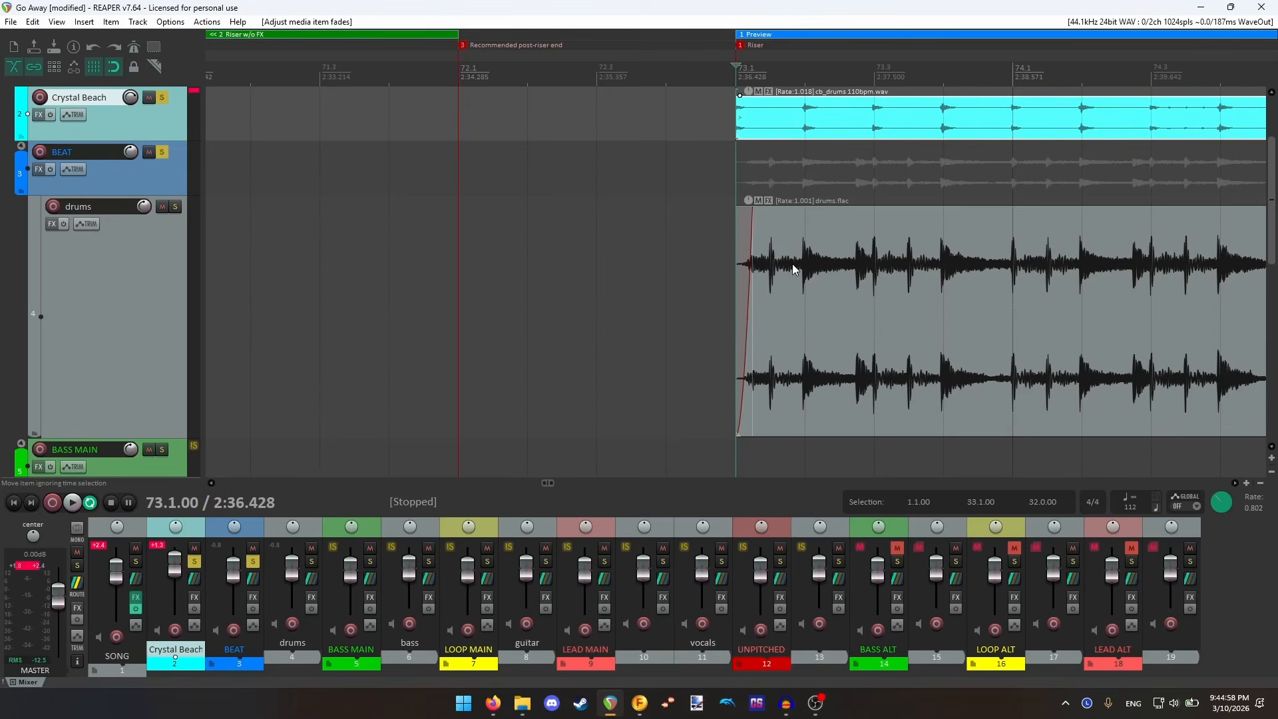
left_click(740, 274)
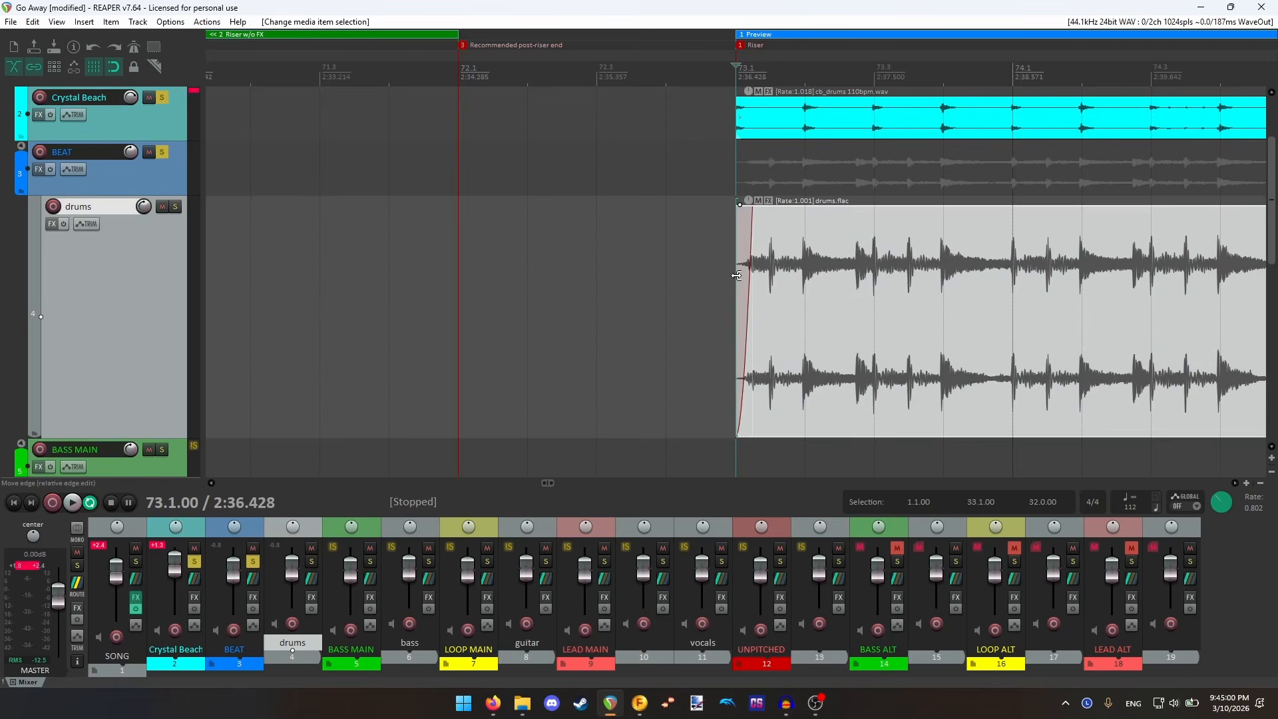
scroll(820, 305, "up", 5)
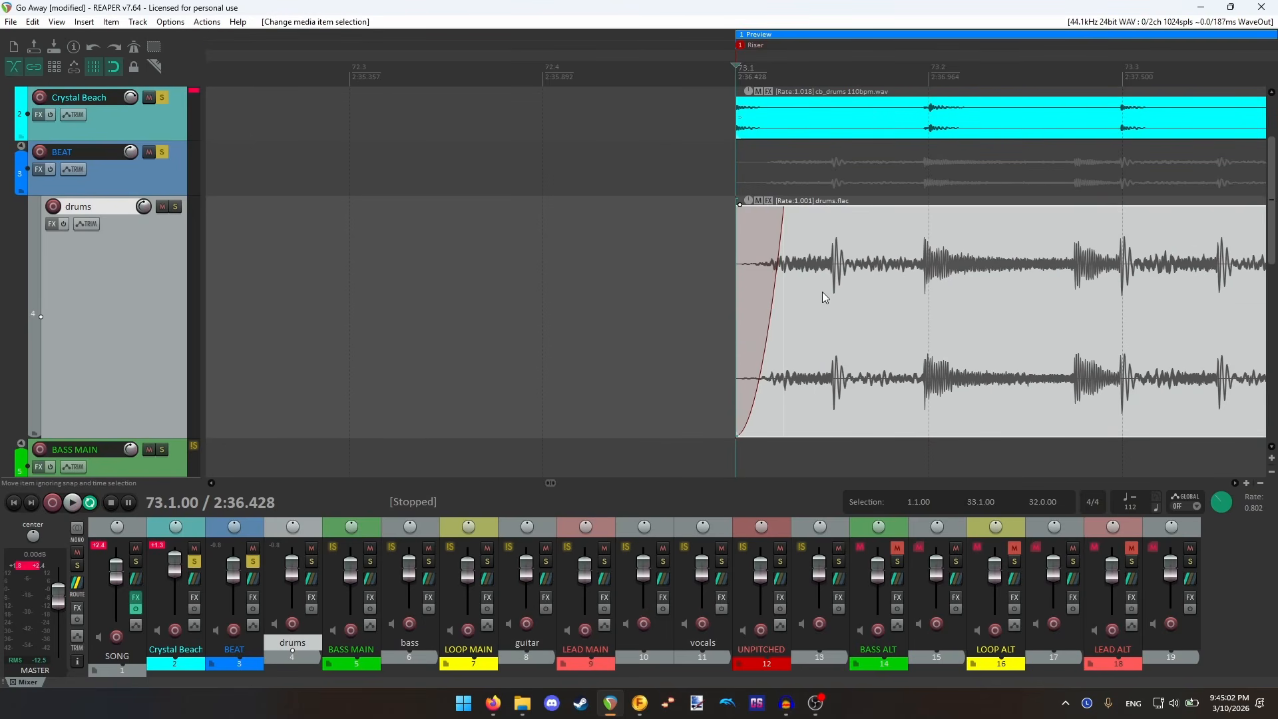
key("w")
- Enlarge the drums track's height and add a stretch marker at 73.1.98 on the onset of the hit just before 73.2
left_click(938, 304)
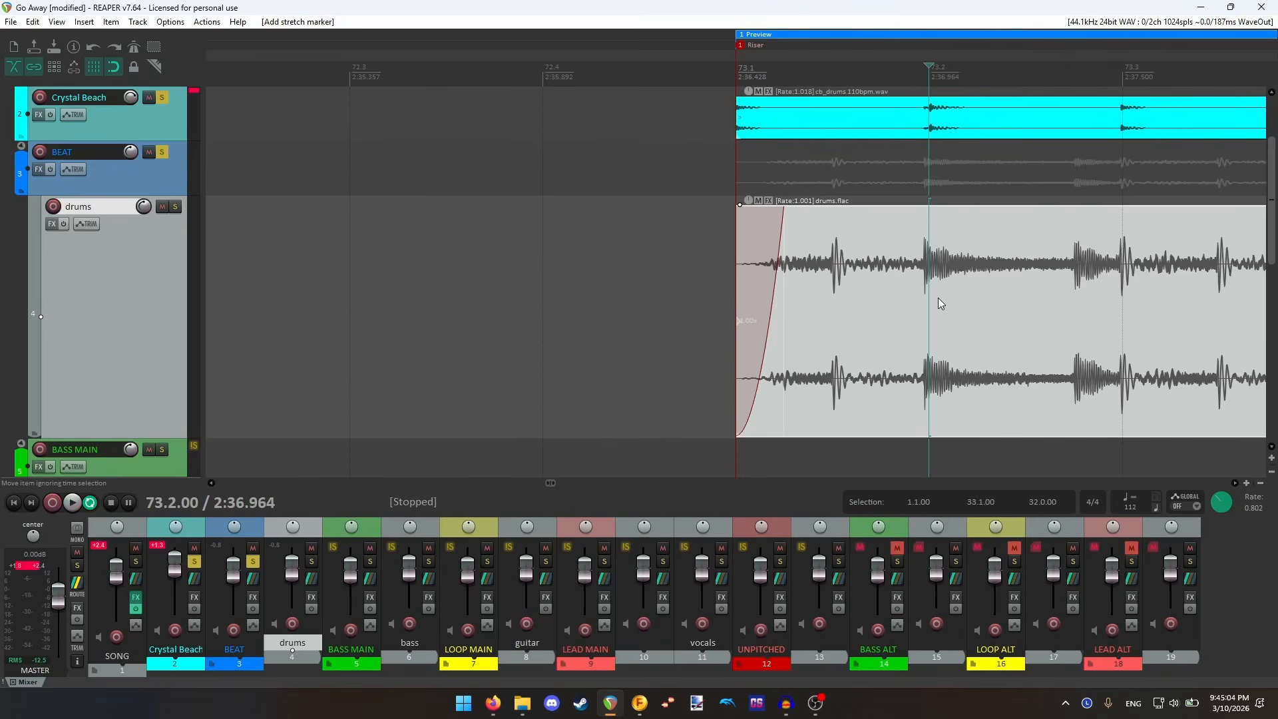
scroll(922, 299, "up", 5)
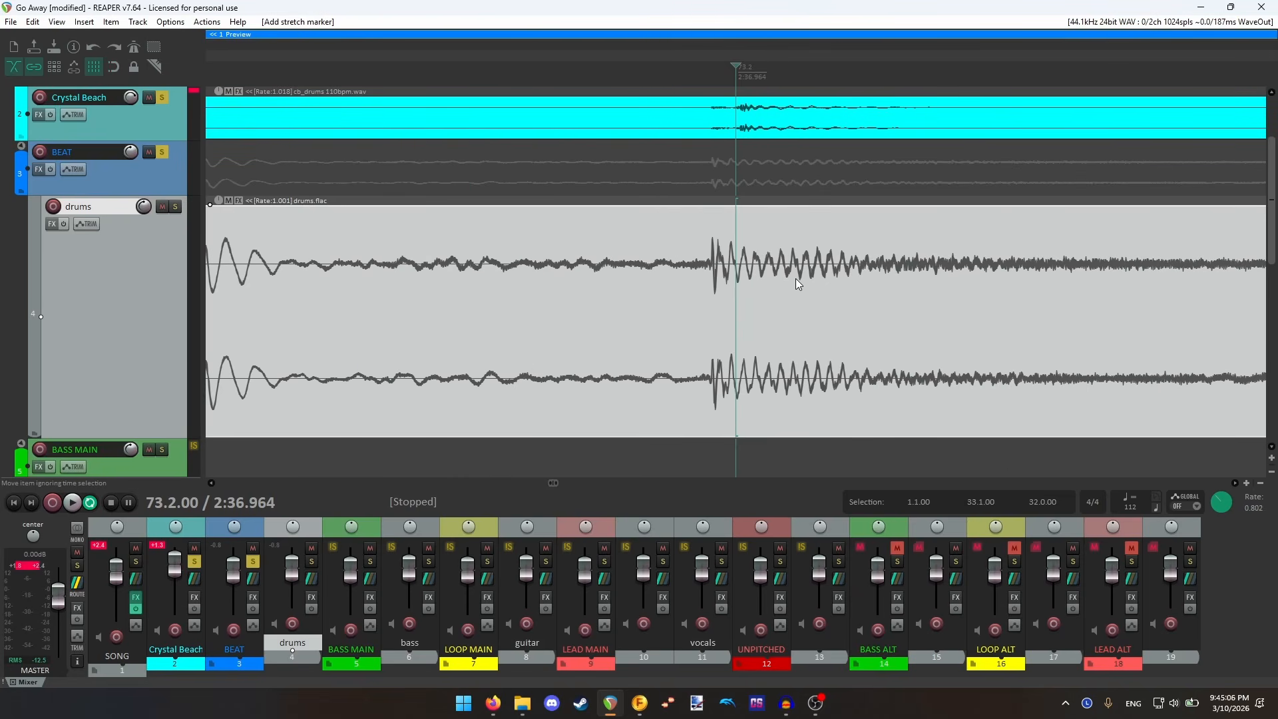
scroll(120, 209, "down", 2)
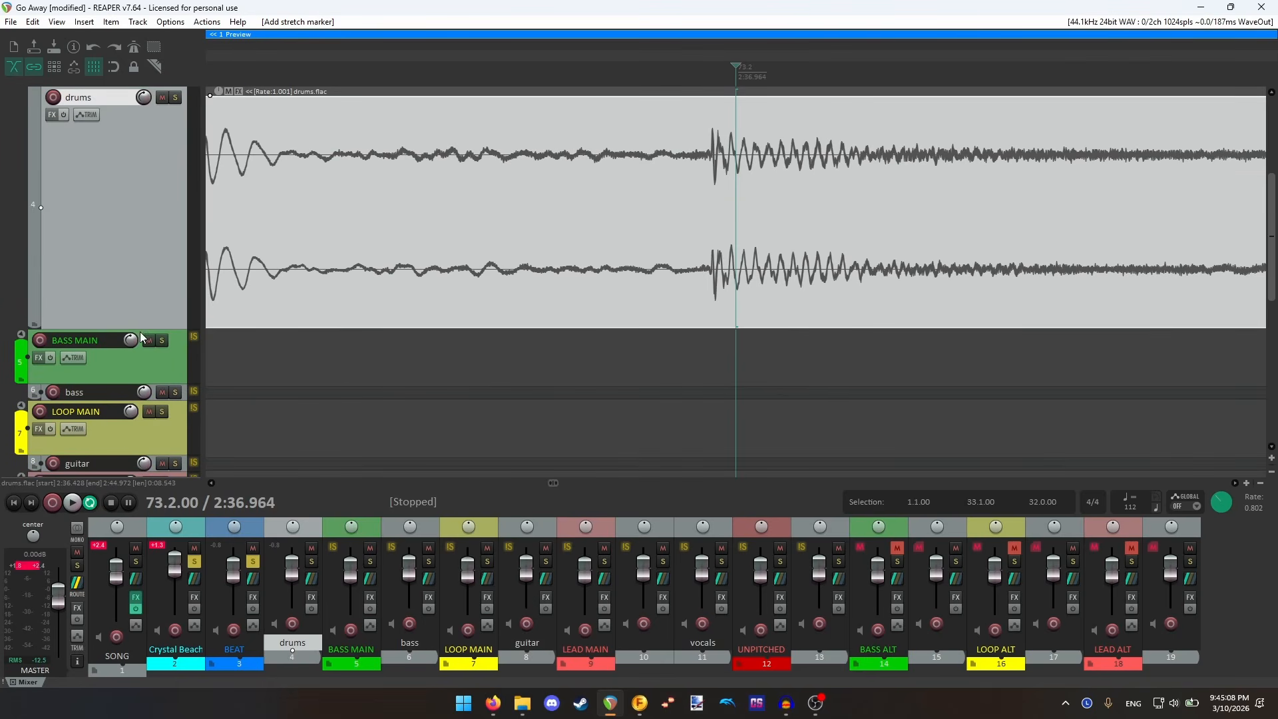
left_click_drag(143, 331, 142, 473)
left_click(668, 188)
scroll(793, 251, "up", 6)
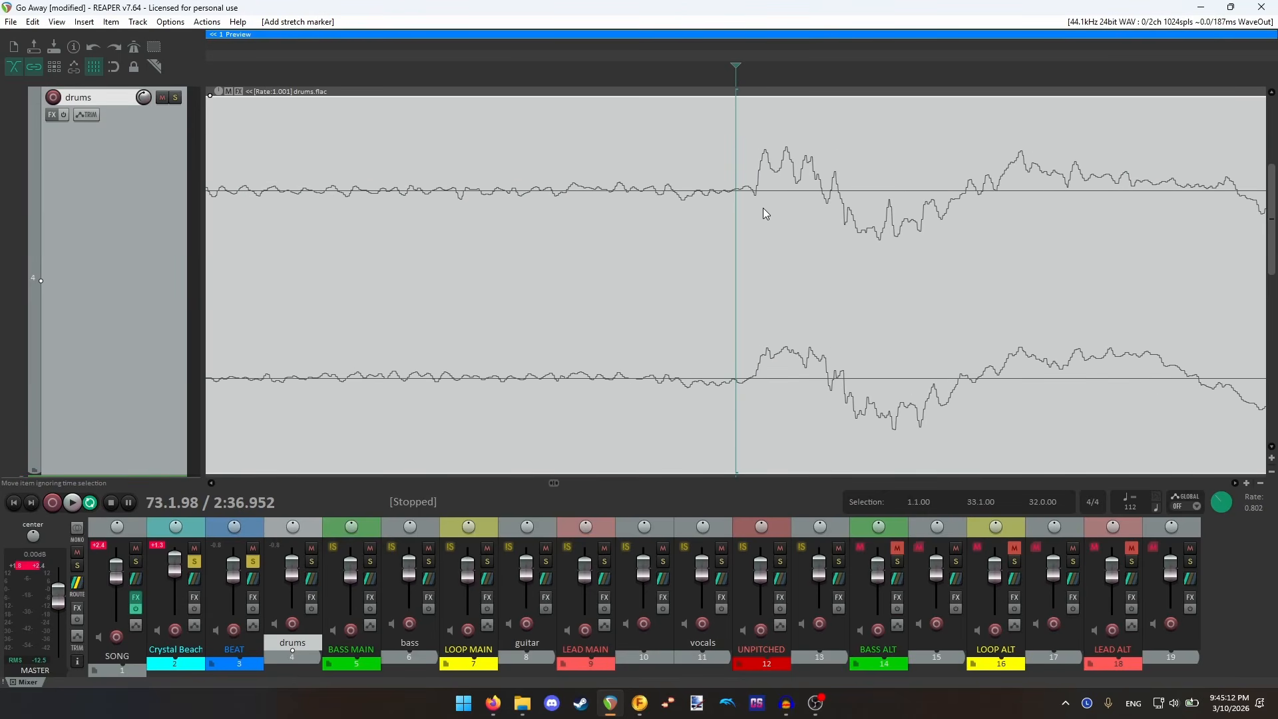
left_click(740, 203)
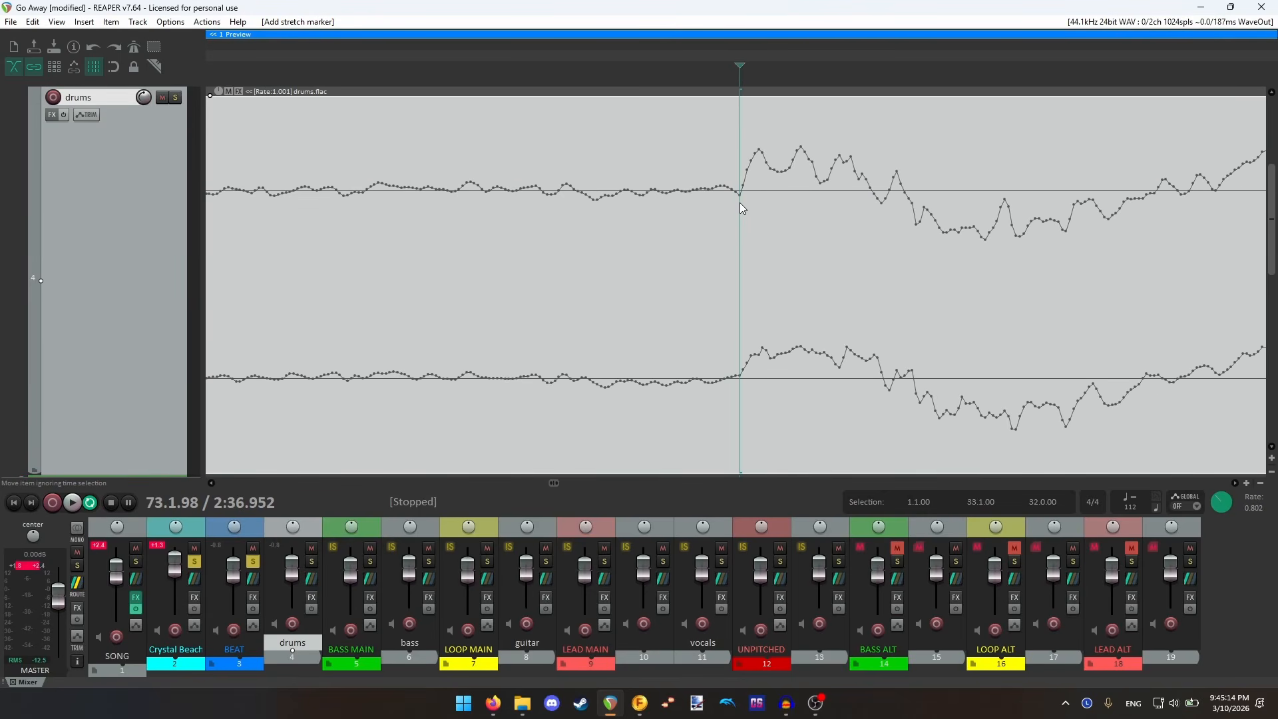
- Place the edit cursor on the onset of the drum hit just before 73.3, at 73.2.99, for a stretch marker
scroll(773, 242, "down", 6)
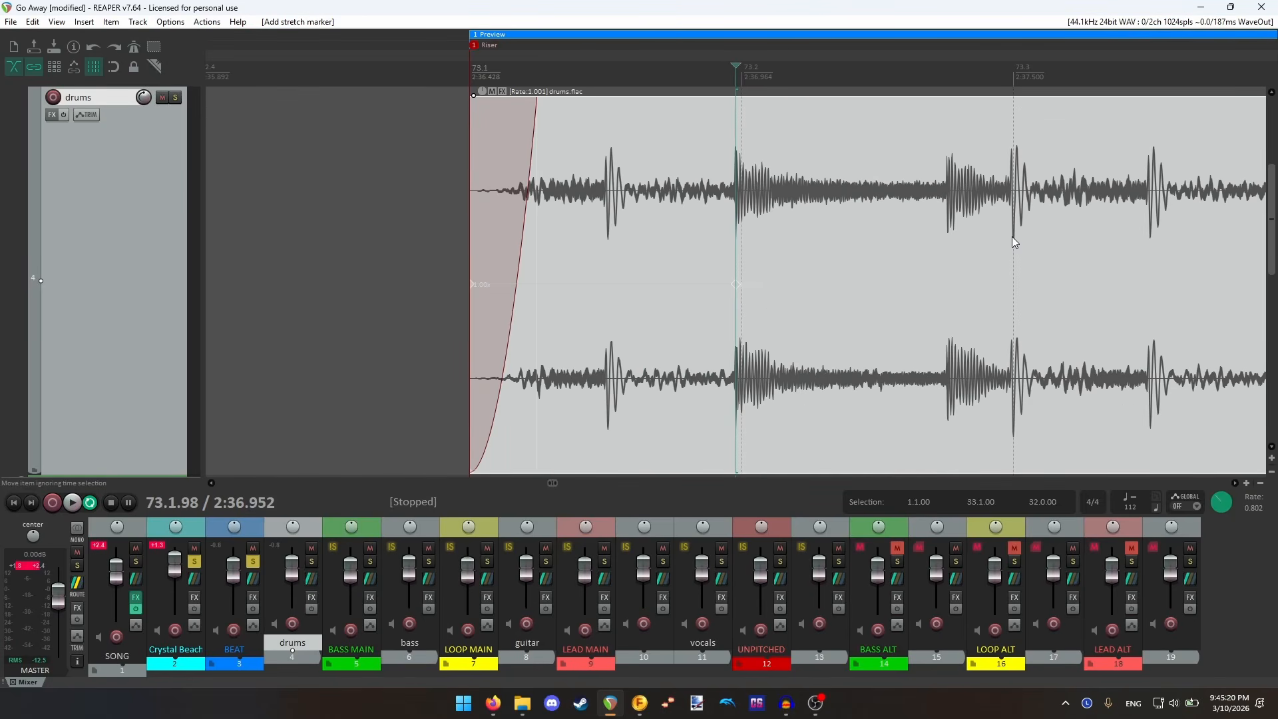
left_click(1011, 236)
scroll(1011, 236, "up", 6)
left_click(680, 211)
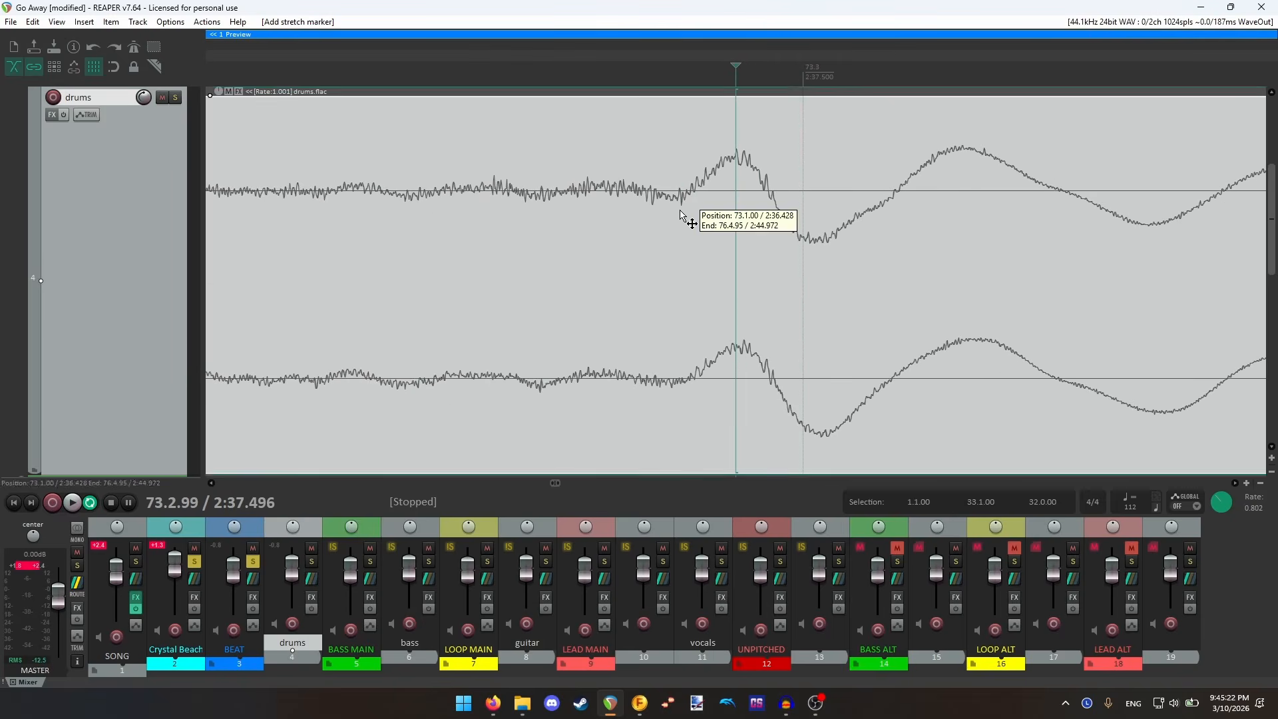
scroll(716, 213, "up", 2)
left_click(722, 208)
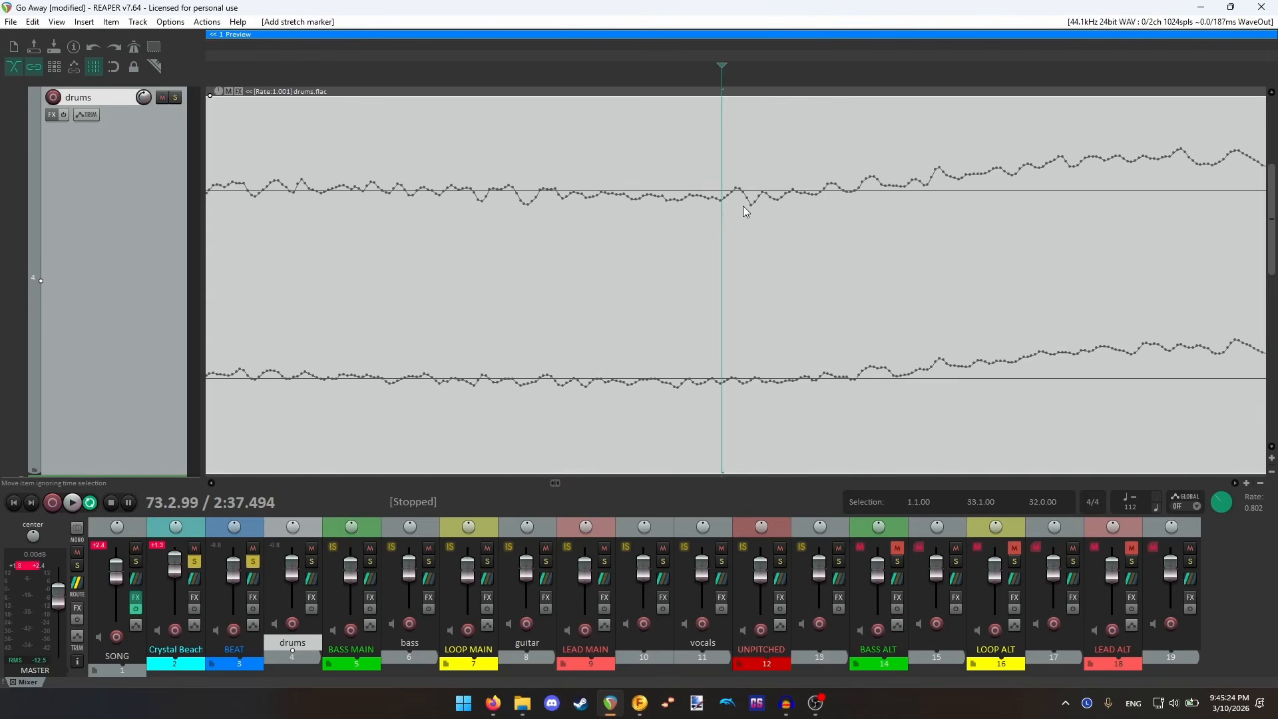
left_click(745, 206)
left_click(749, 209)
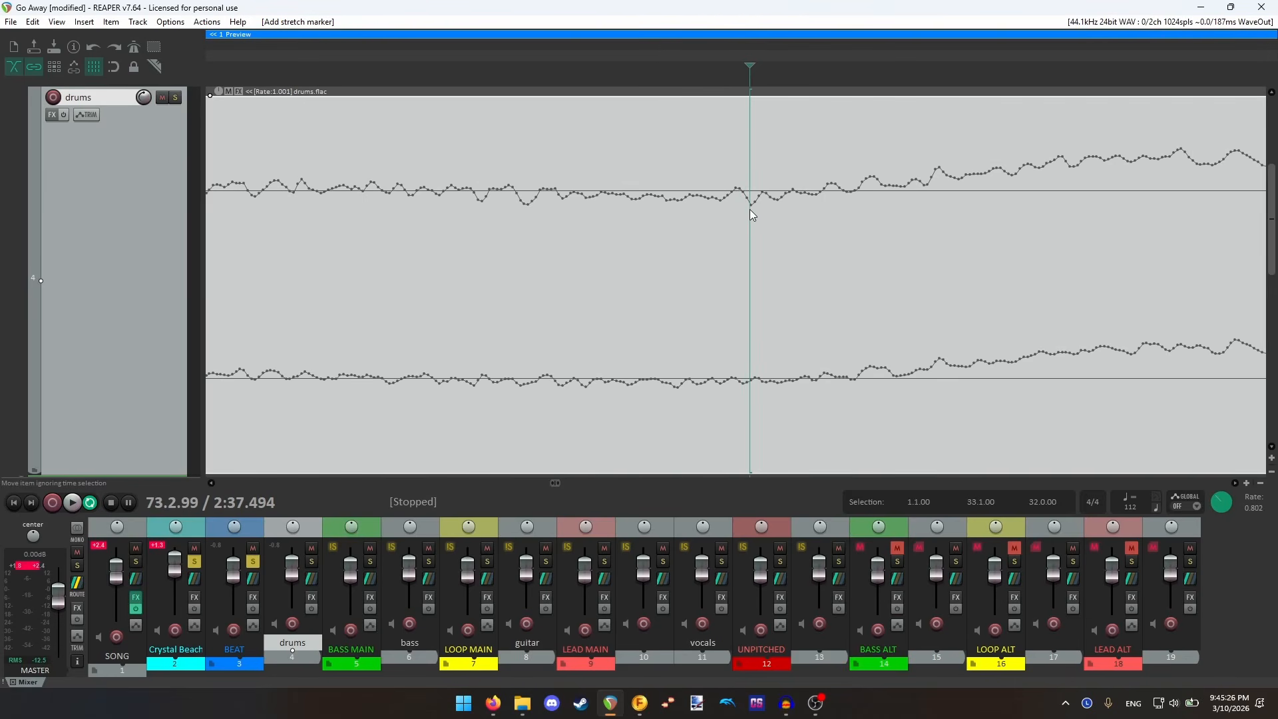
- Add a stretch marker to the drums item at the exact onset of the hit just before beat 73.3
scroll(750, 210, "down", 2)
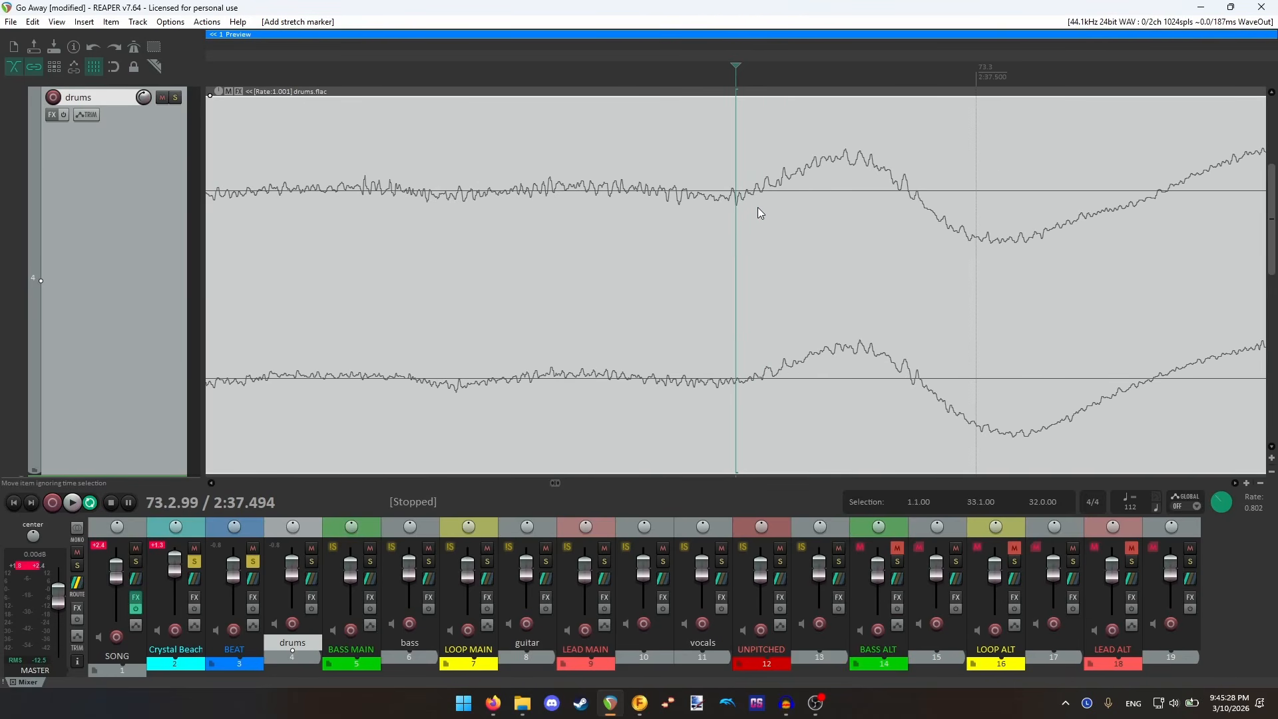
scroll(758, 206, "up", 3)
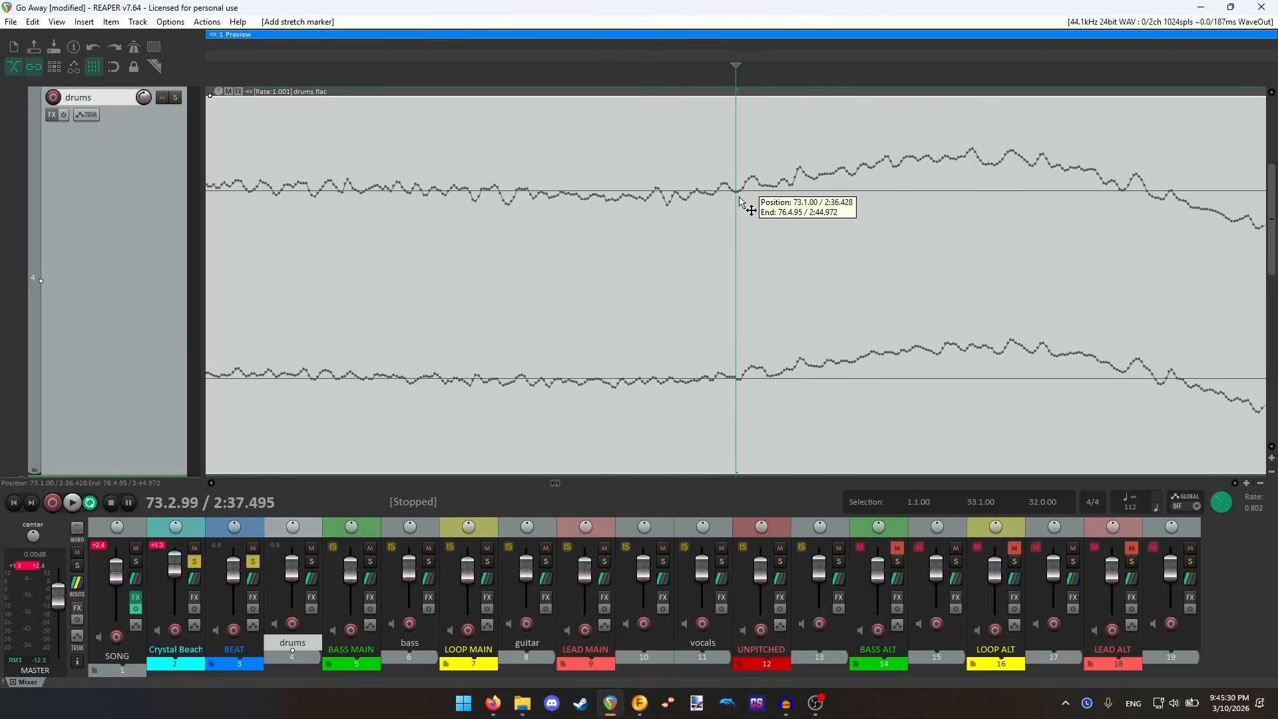
left_click(740, 197)
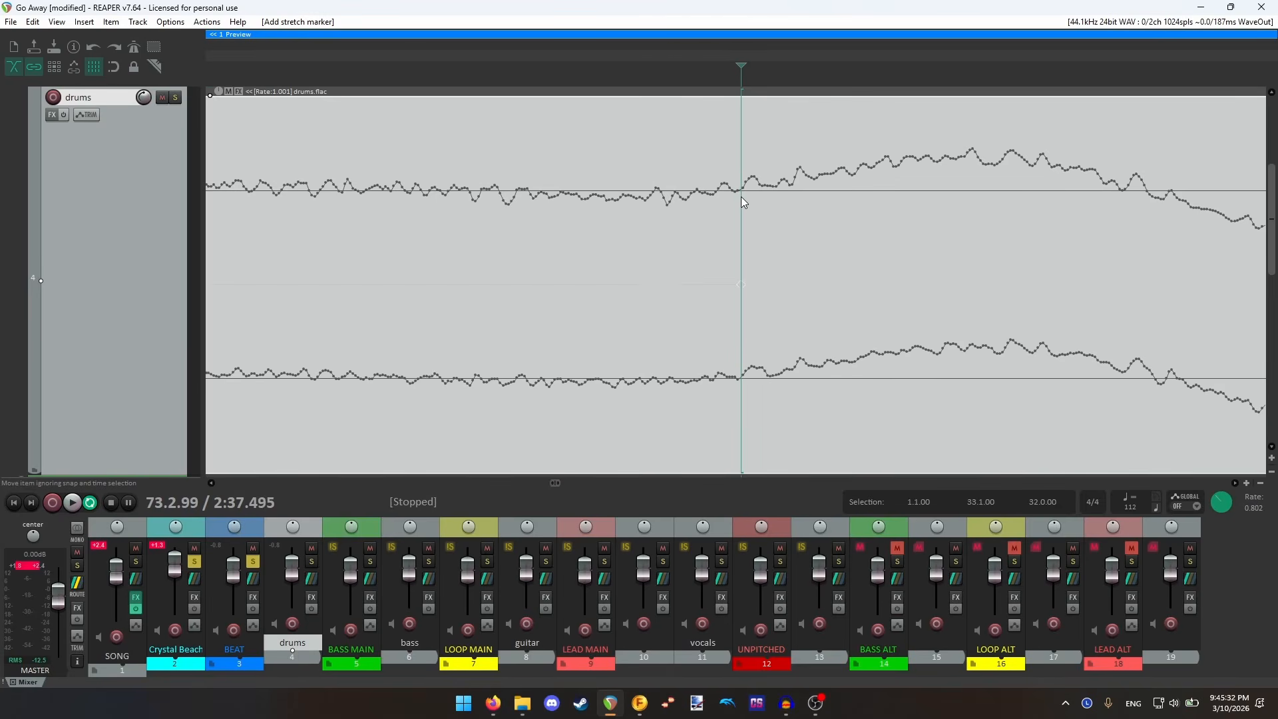
- Add a stretch marker to the drums item at the onset of the hit just before beat 73.4
scroll(801, 263, "down", 6)
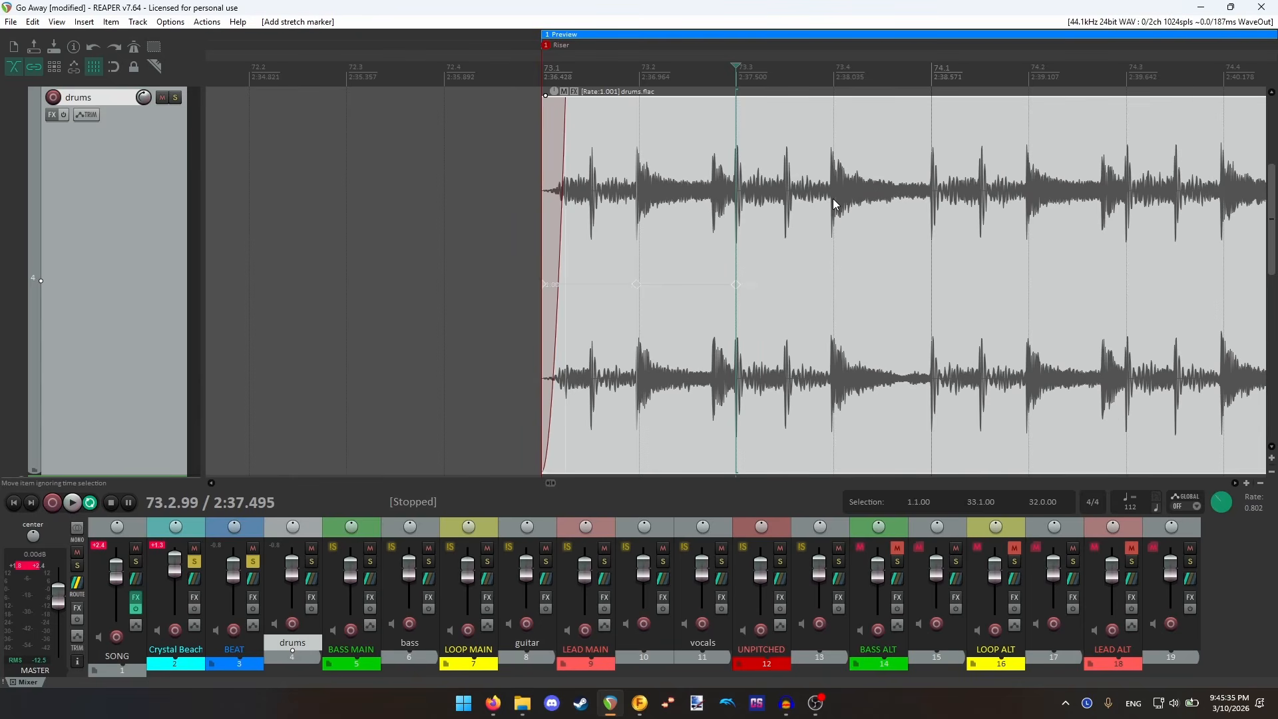
left_click(832, 199)
scroll(832, 198, "up", 5)
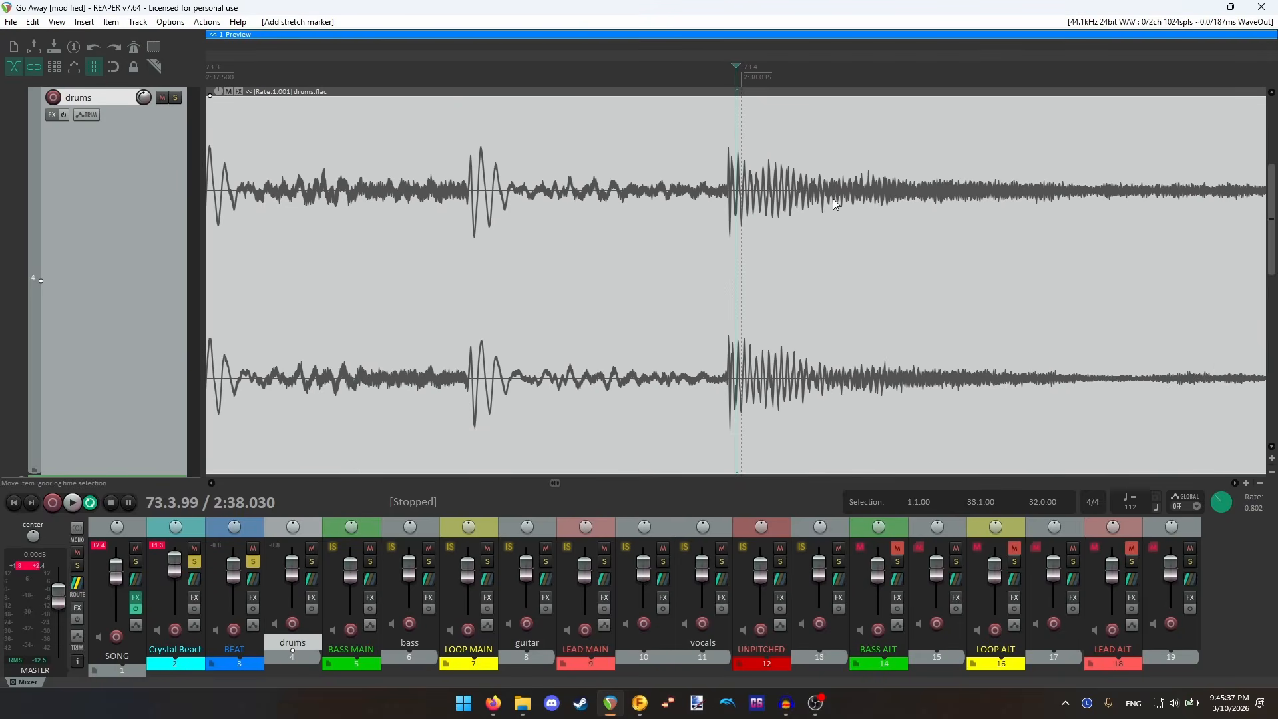
left_click(704, 194)
scroll(704, 194, "up", 3)
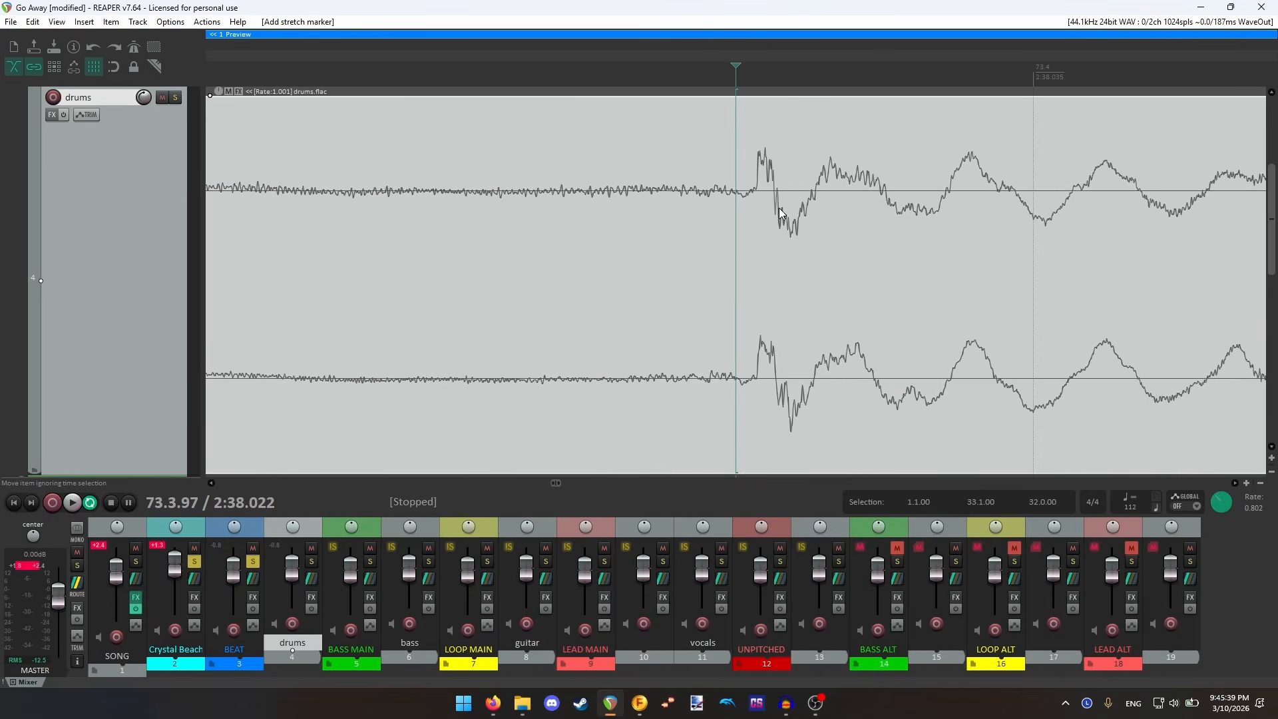
left_click(754, 194)
scroll(751, 195, "up", 3)
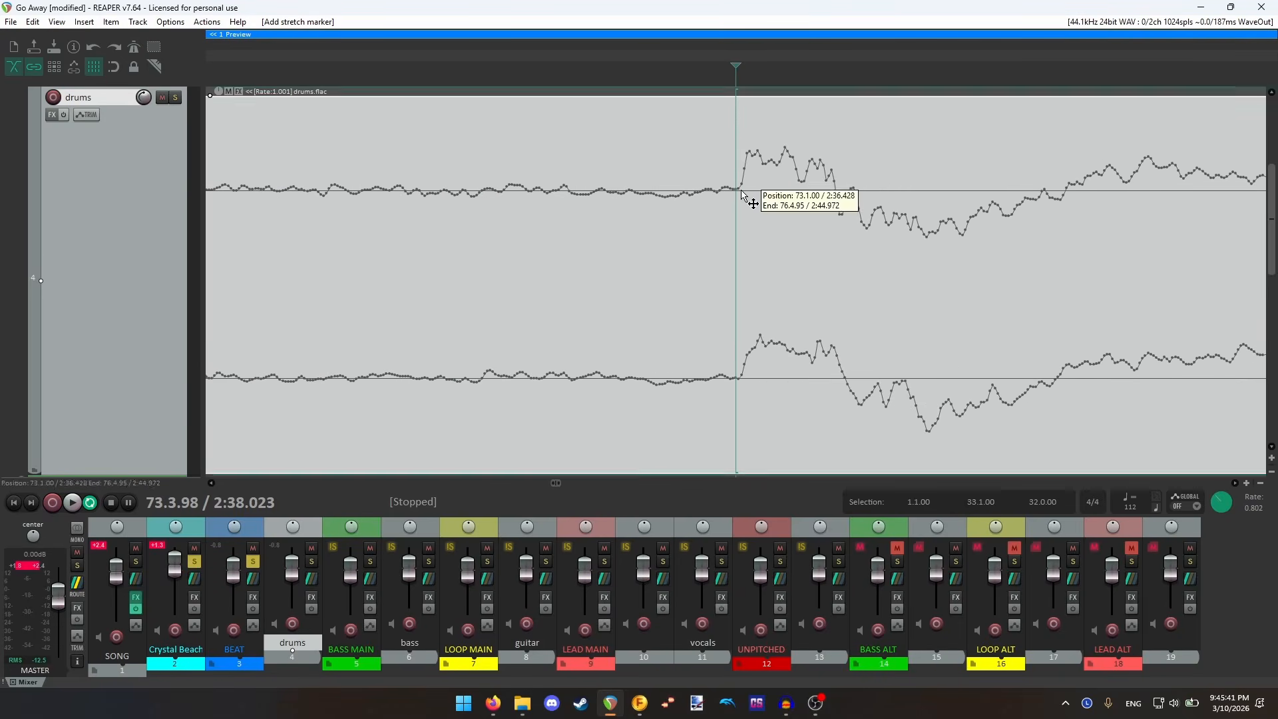
- Add a stretch marker to the drums item at the onset of the hit just before beat 74.1
scroll(799, 256, "down", 3)
scroll(800, 257, "down", 5)
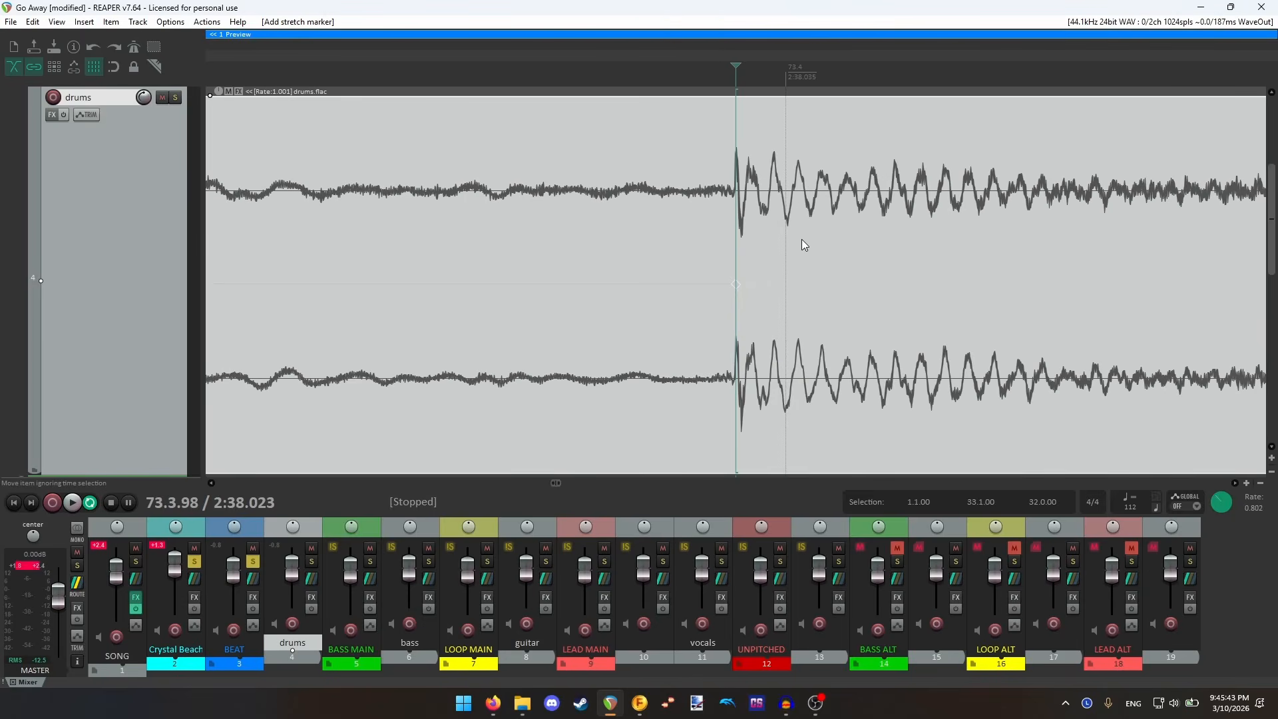
left_click(808, 209)
scroll(808, 209, "up", 10)
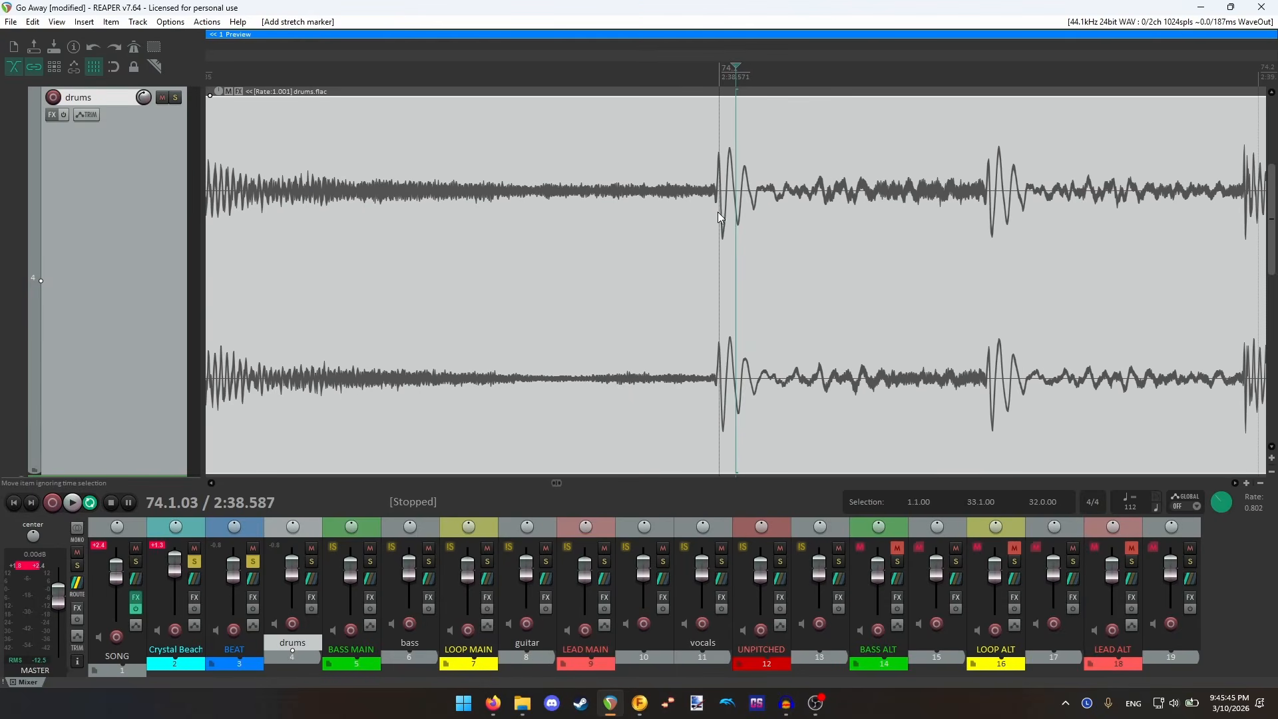
scroll(738, 219, "up", 3)
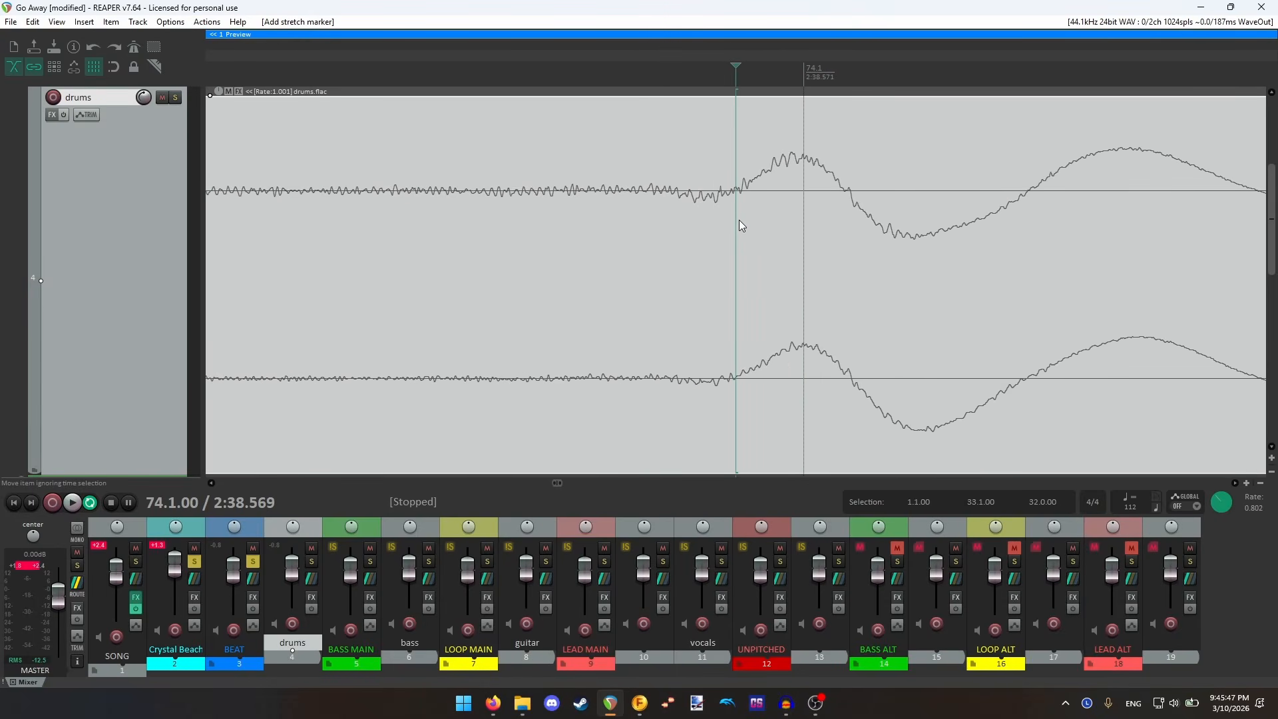
scroll(764, 214, "up", 3)
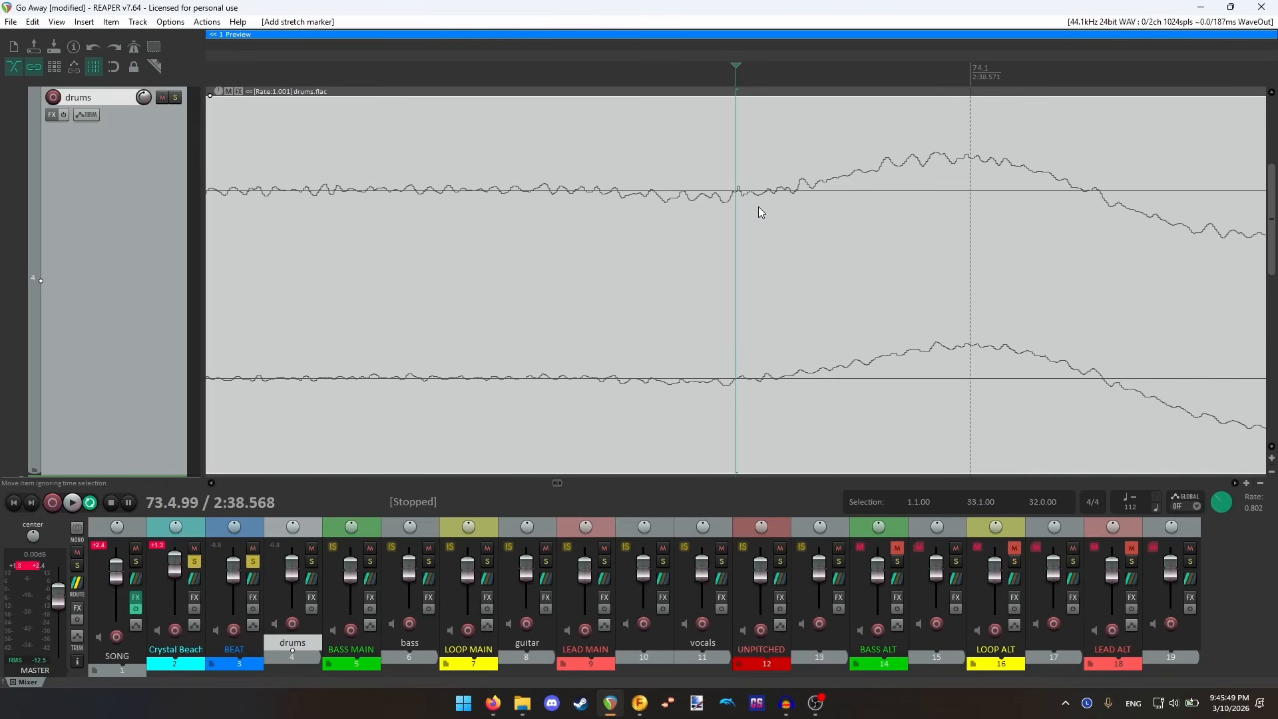
scroll(758, 213, "down", 7)
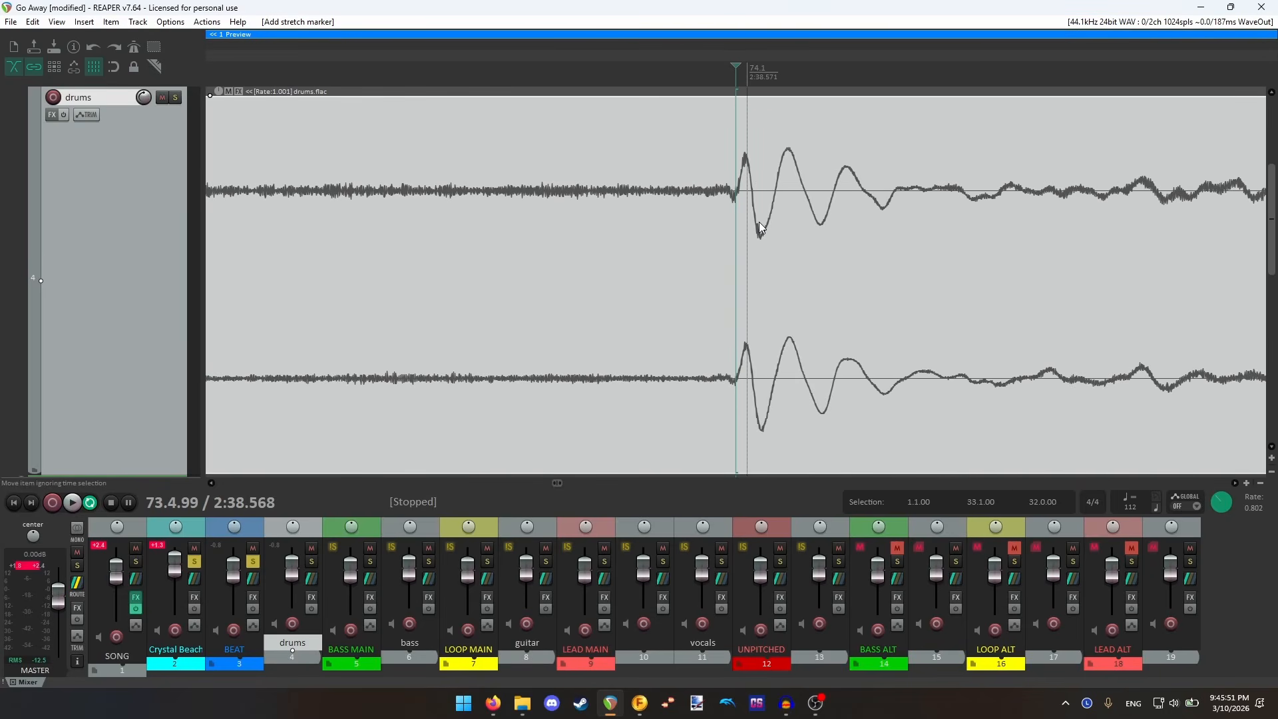
scroll(758, 222, "up", 7)
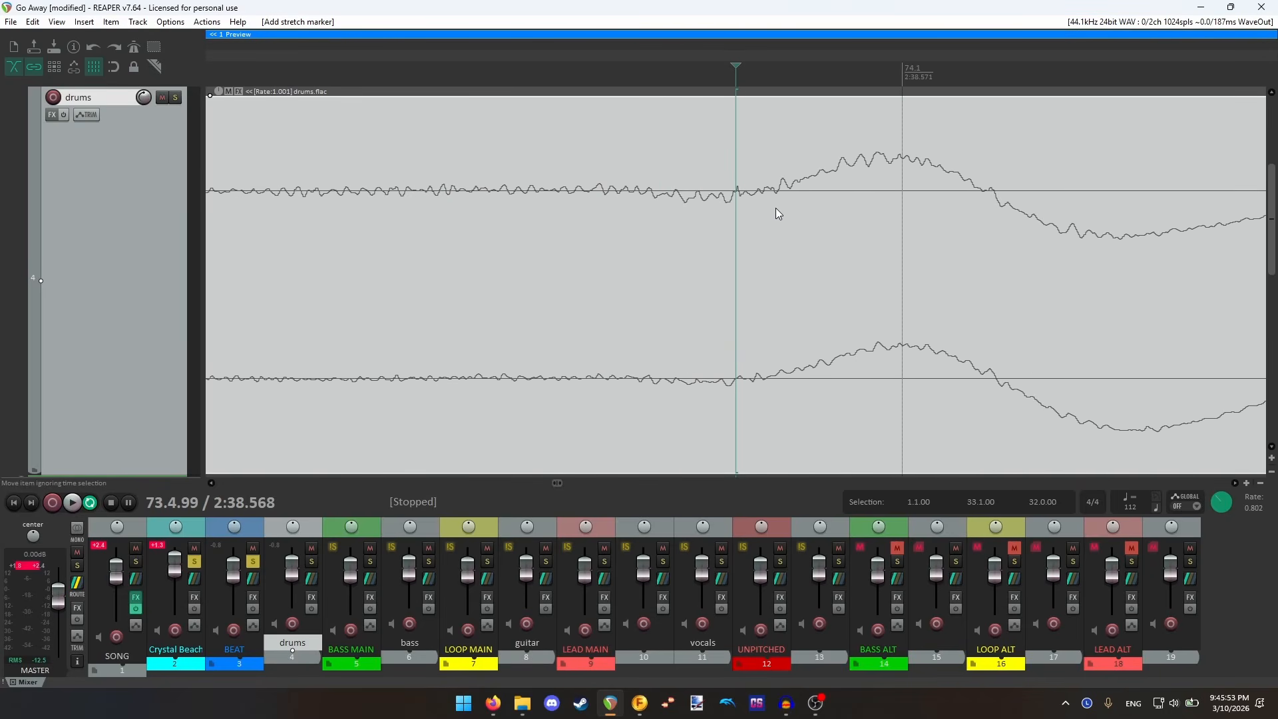
scroll(776, 208, "up", 2)
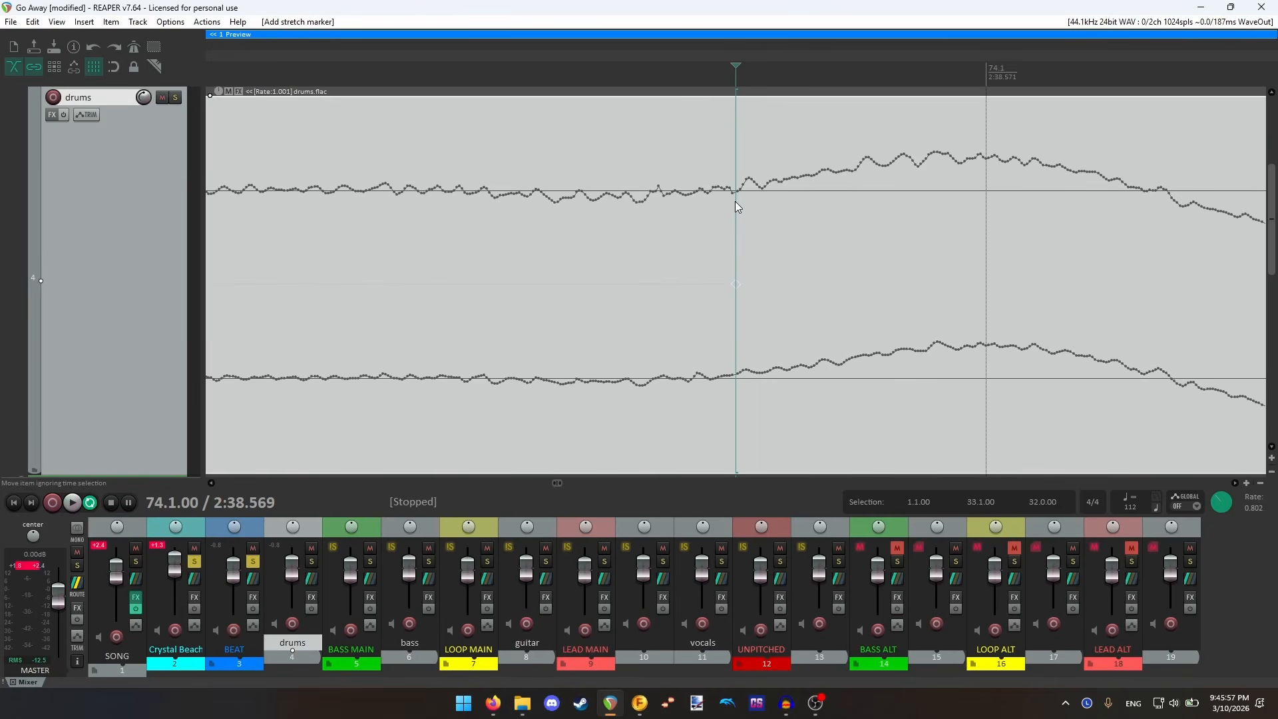
- Snap the drums item's stretch markers from 73.1 through 74.1 to the grid
scroll(767, 233, "down", 10)
scroll(767, 234, "down", 3)
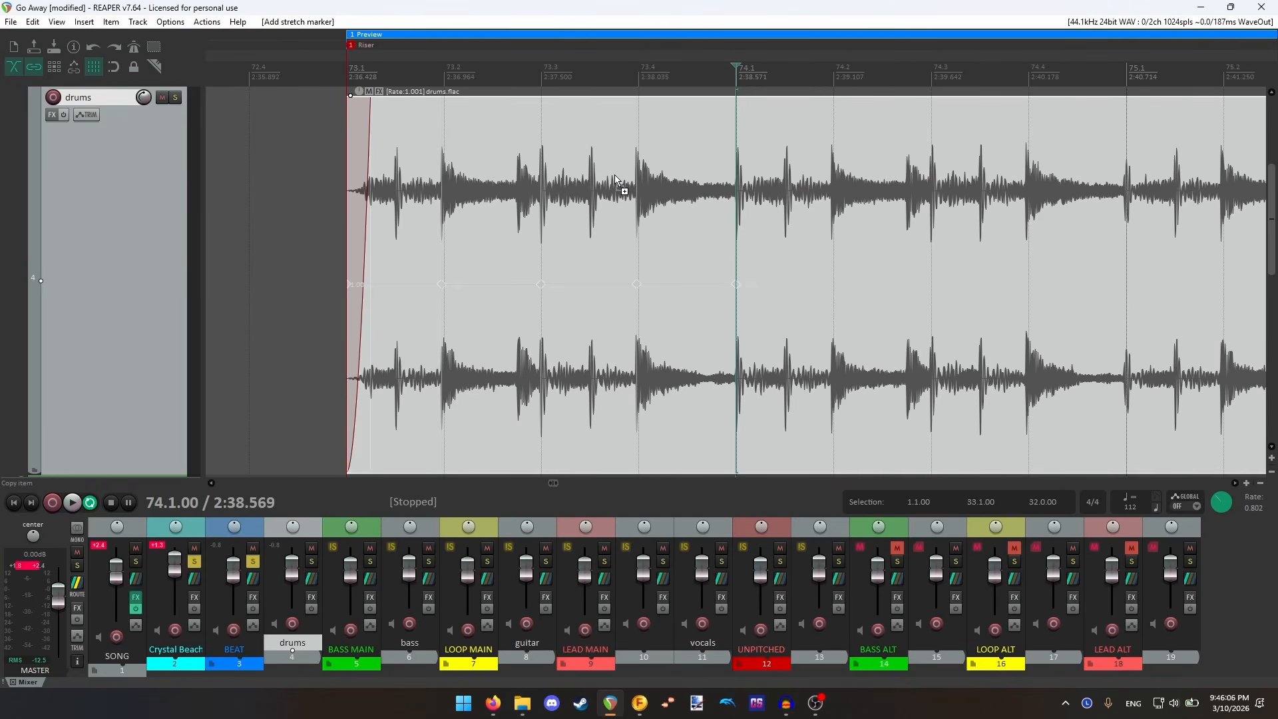
key("q")
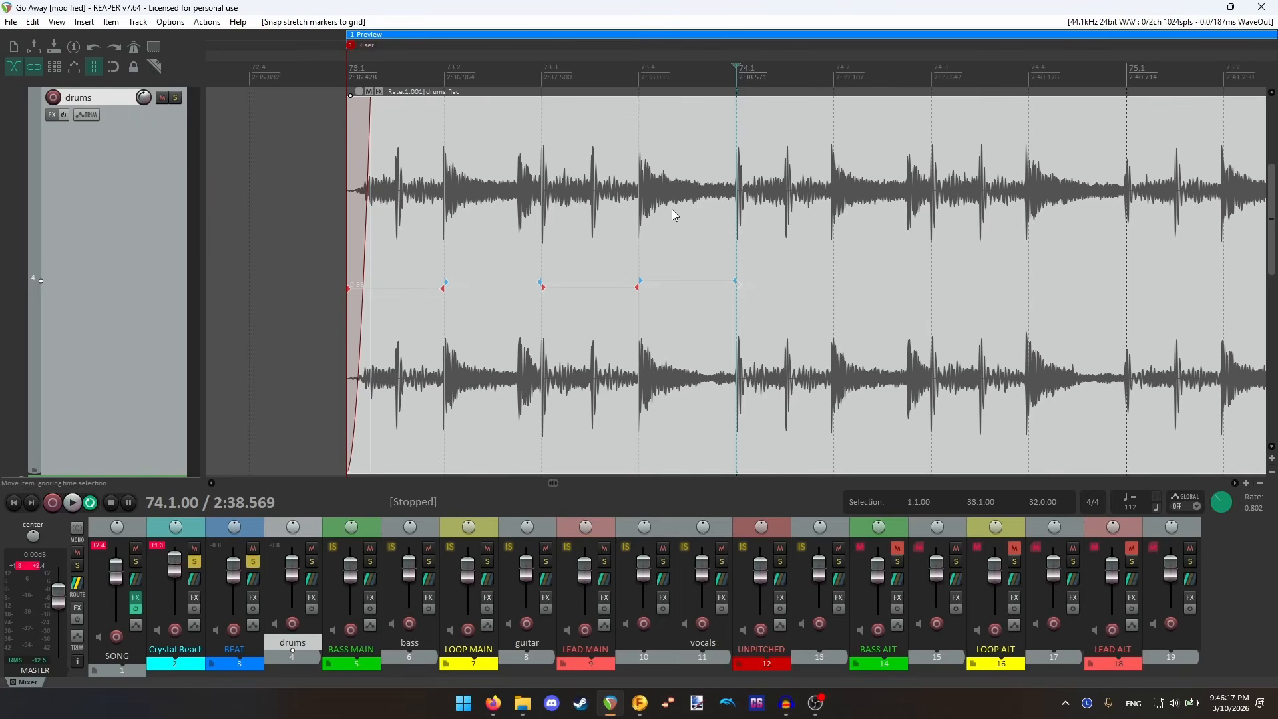
- Filter the action list for "stretch marker" and check the shortcuts for adding a marker at the cursor and snapping markers to grid
left_click(207, 22)
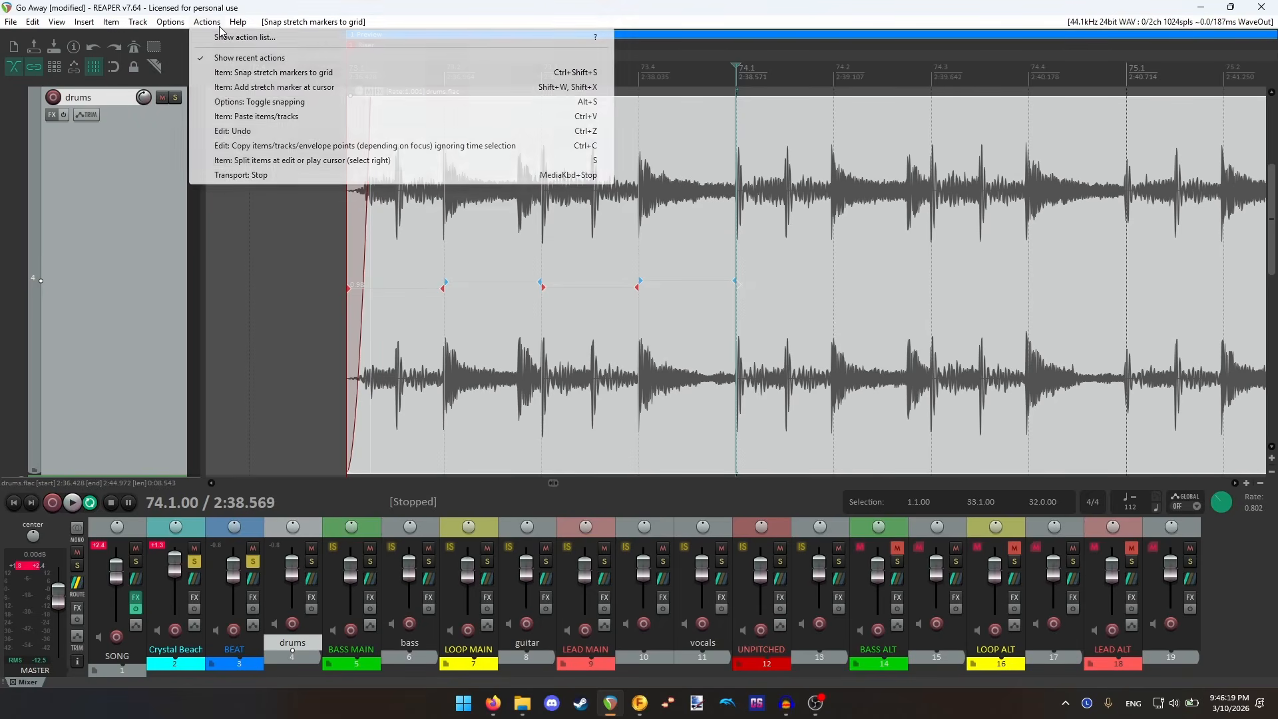
mouse_move(168, 23)
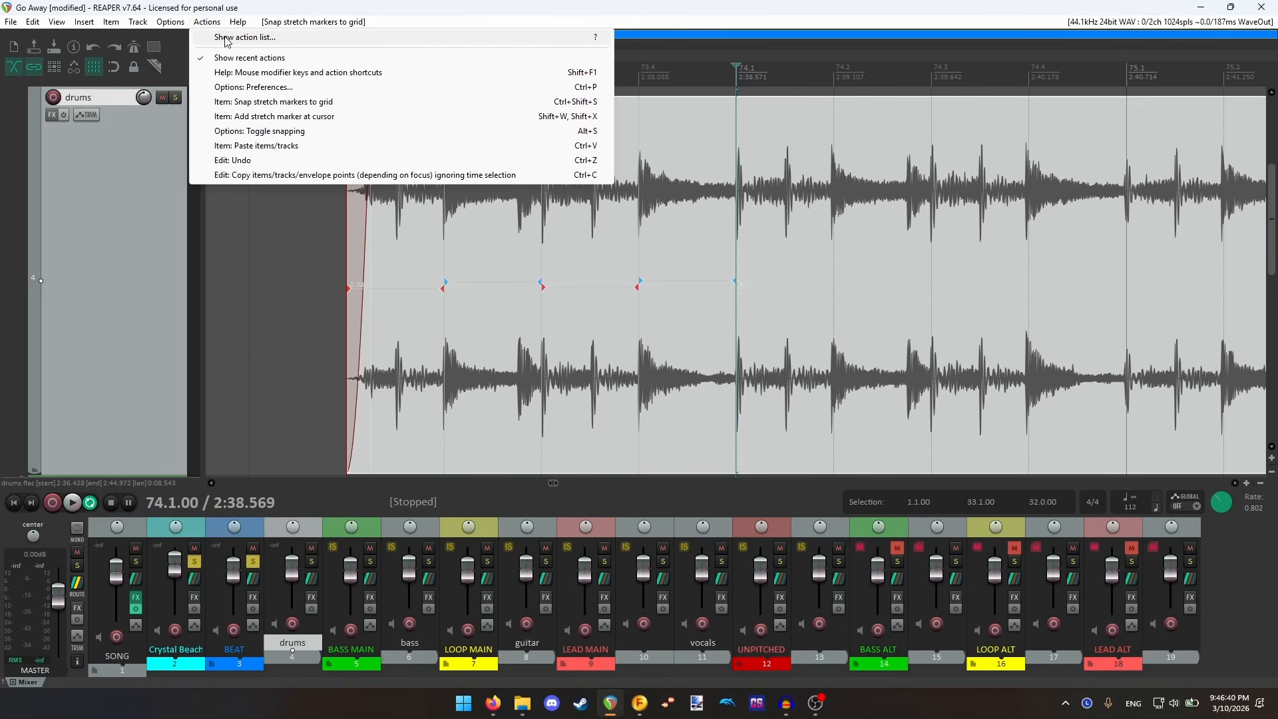
left_click(226, 38)
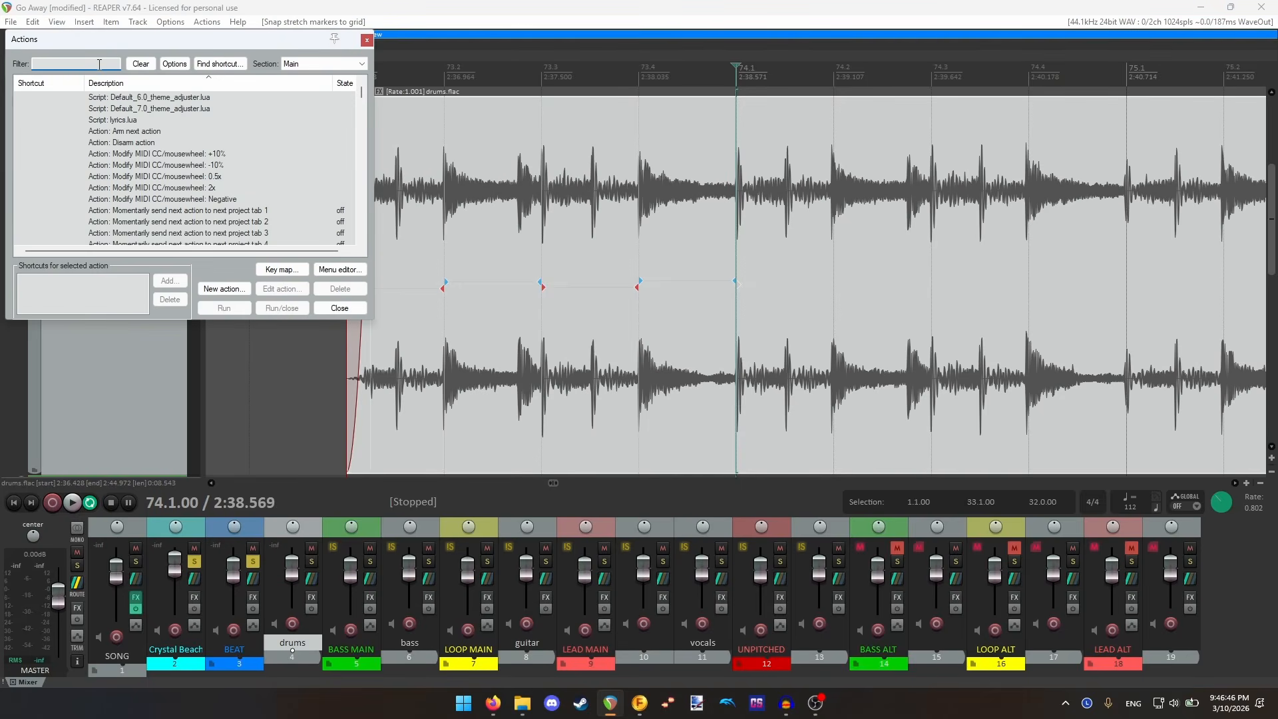
type("stretch ")
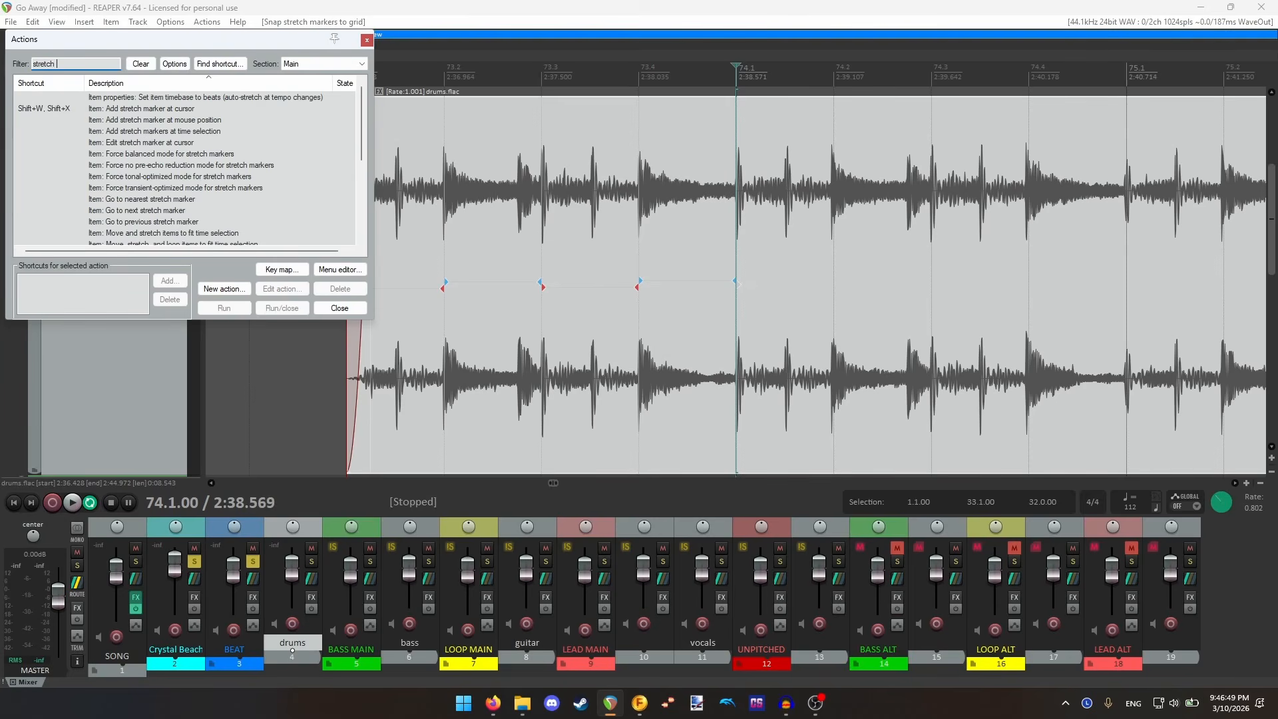
type("marker")
left_click(74, 96)
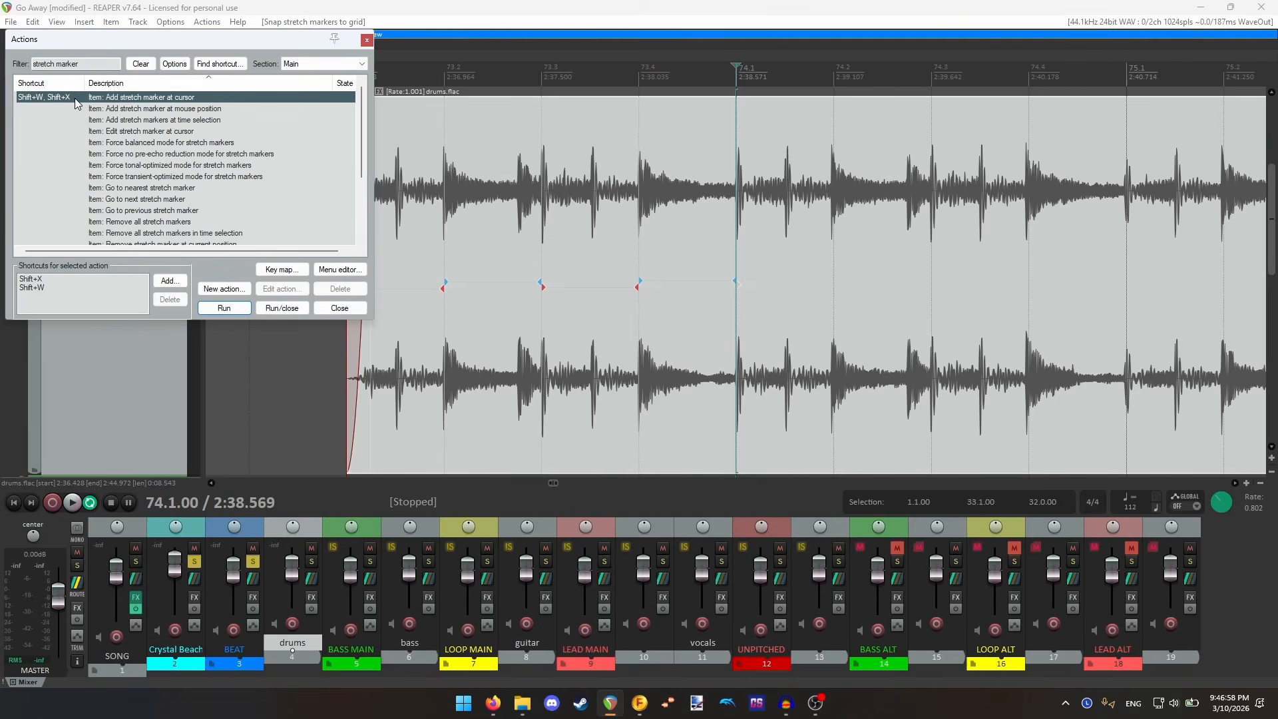
scroll(109, 170, "down", 3)
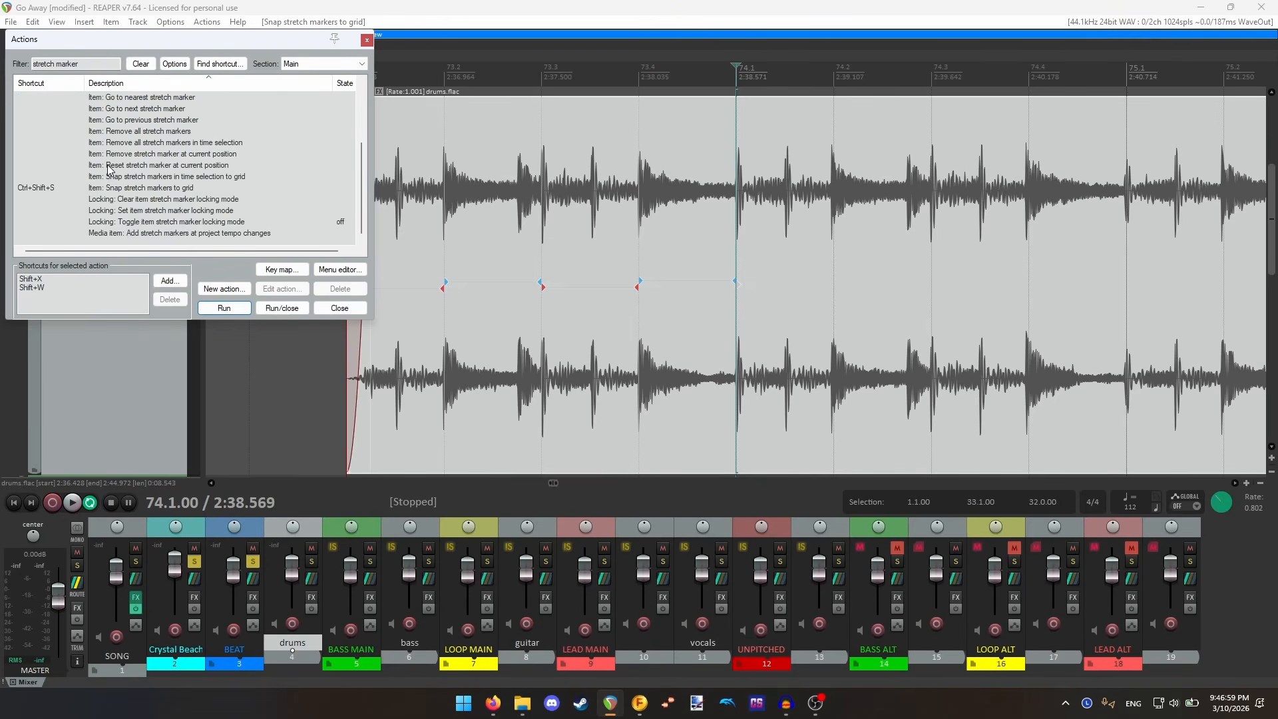
left_click(59, 188)
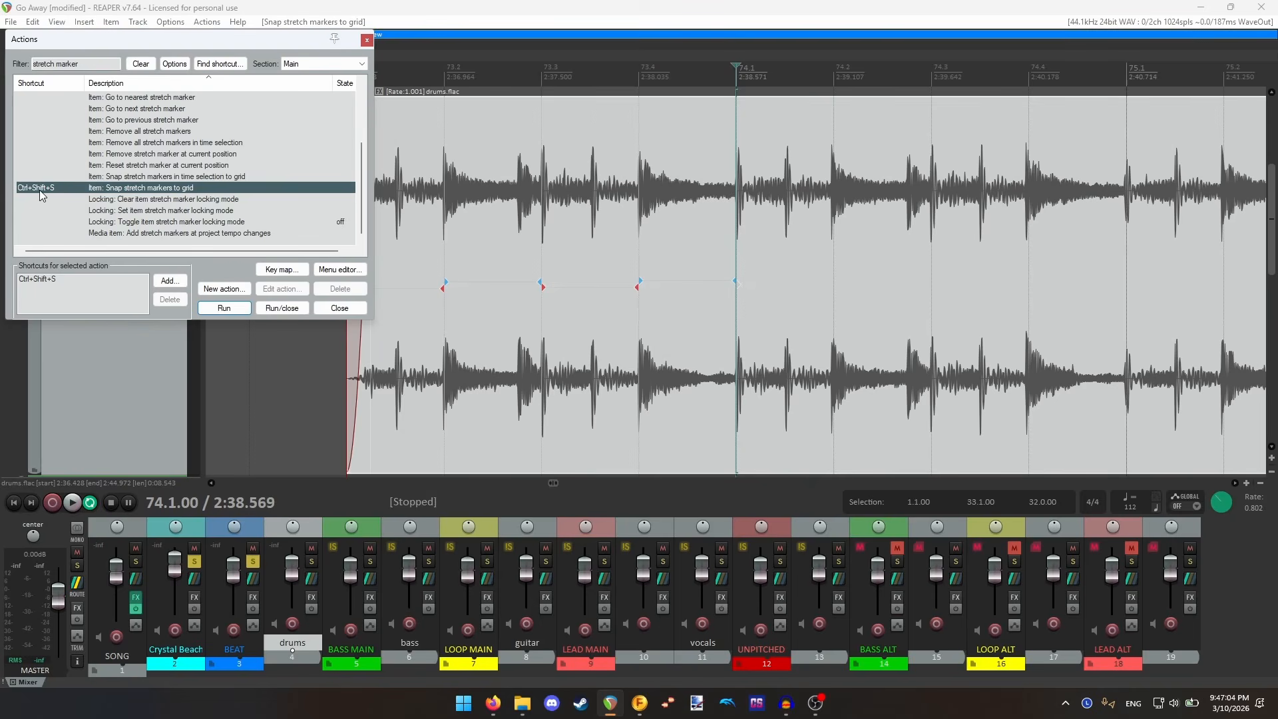
left_click(340, 309)
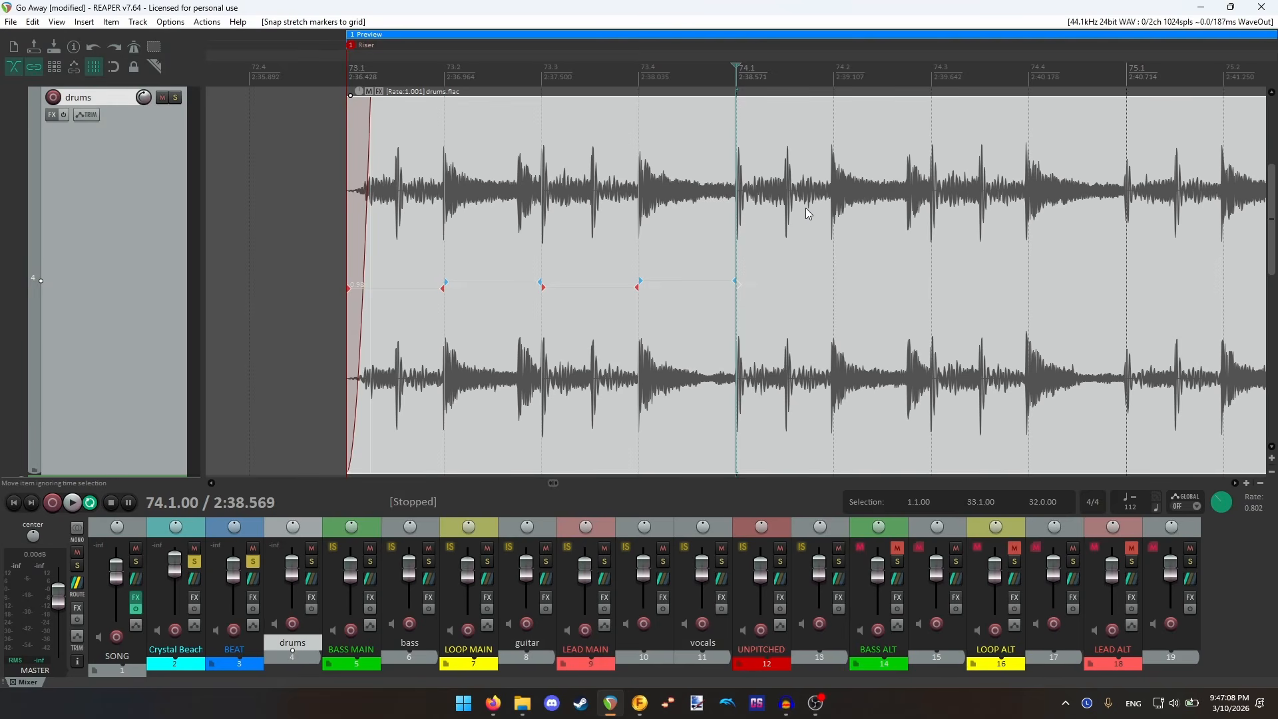
- Play the snapped drums together with the Crystal Beach track from just before bar 73 into bar 74
scroll(742, 216, "up", 5)
scroll(742, 216, "down", 6)
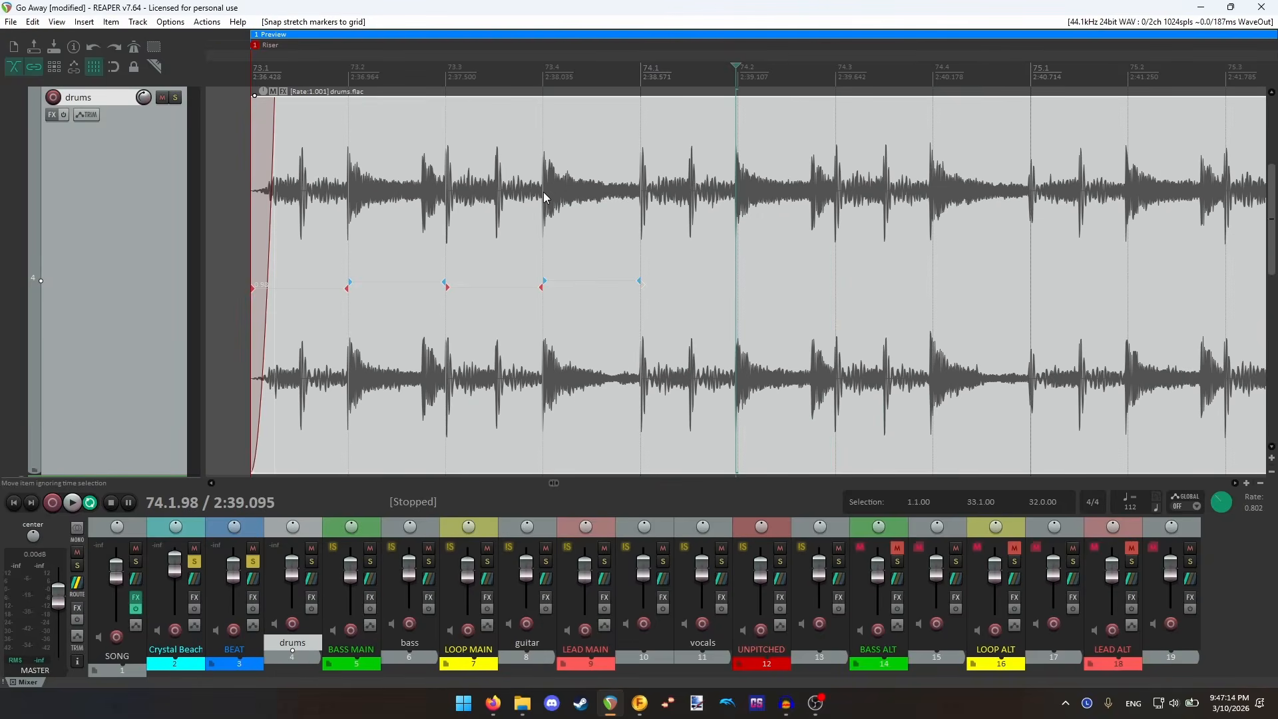
left_click(373, 72)
scroll(121, 278, "up", 2)
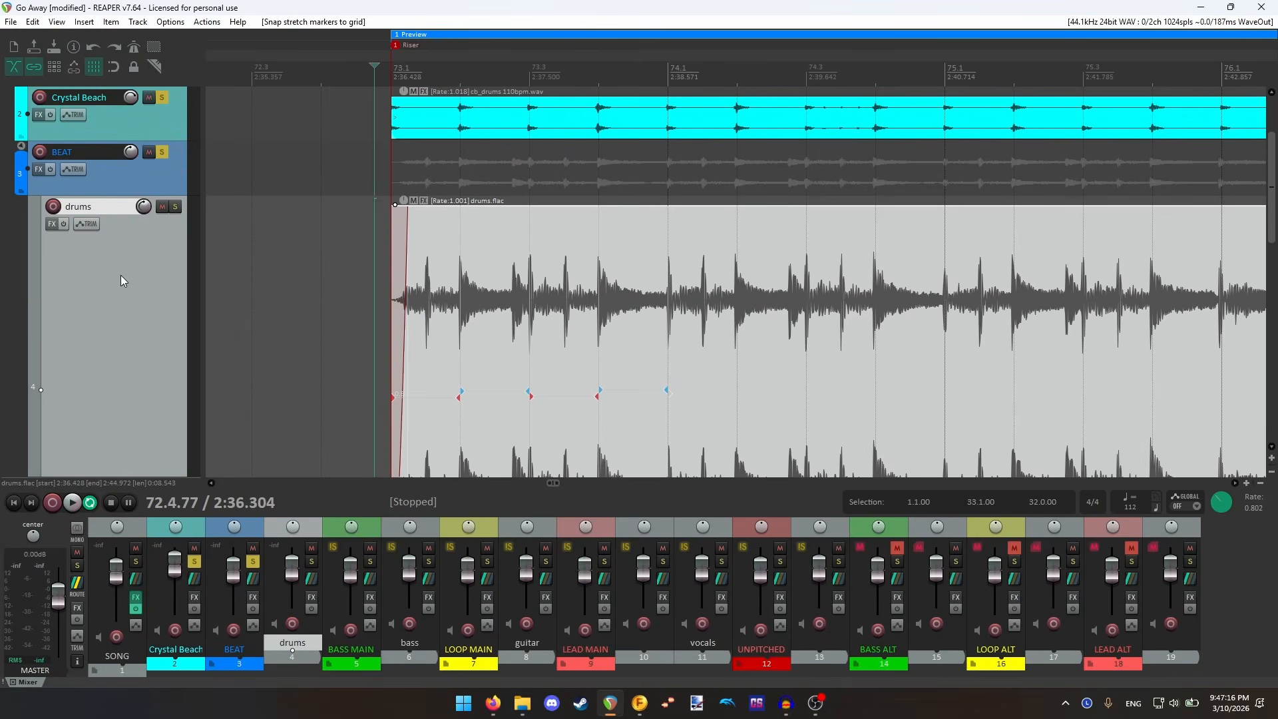
left_click(72, 504)
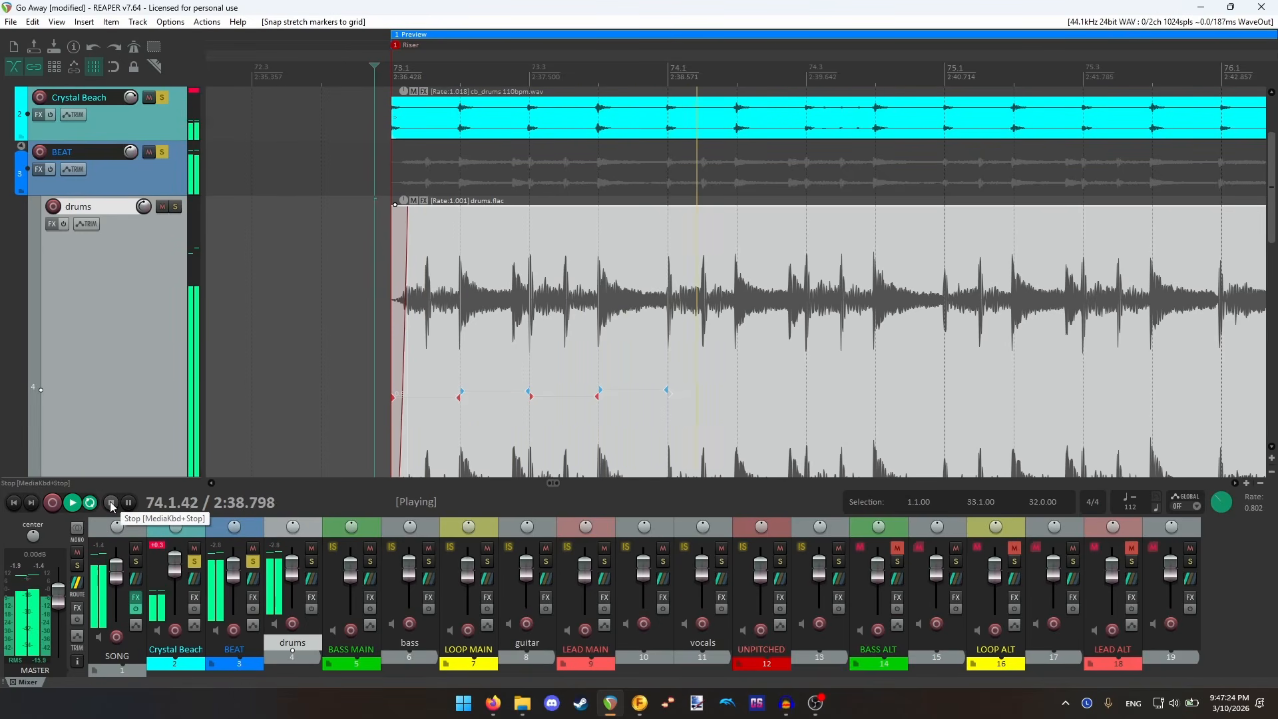
left_click(111, 504)
- Add a stretch marker to the drums item at the onset of the hit just before beat 74.2
left_click(738, 316)
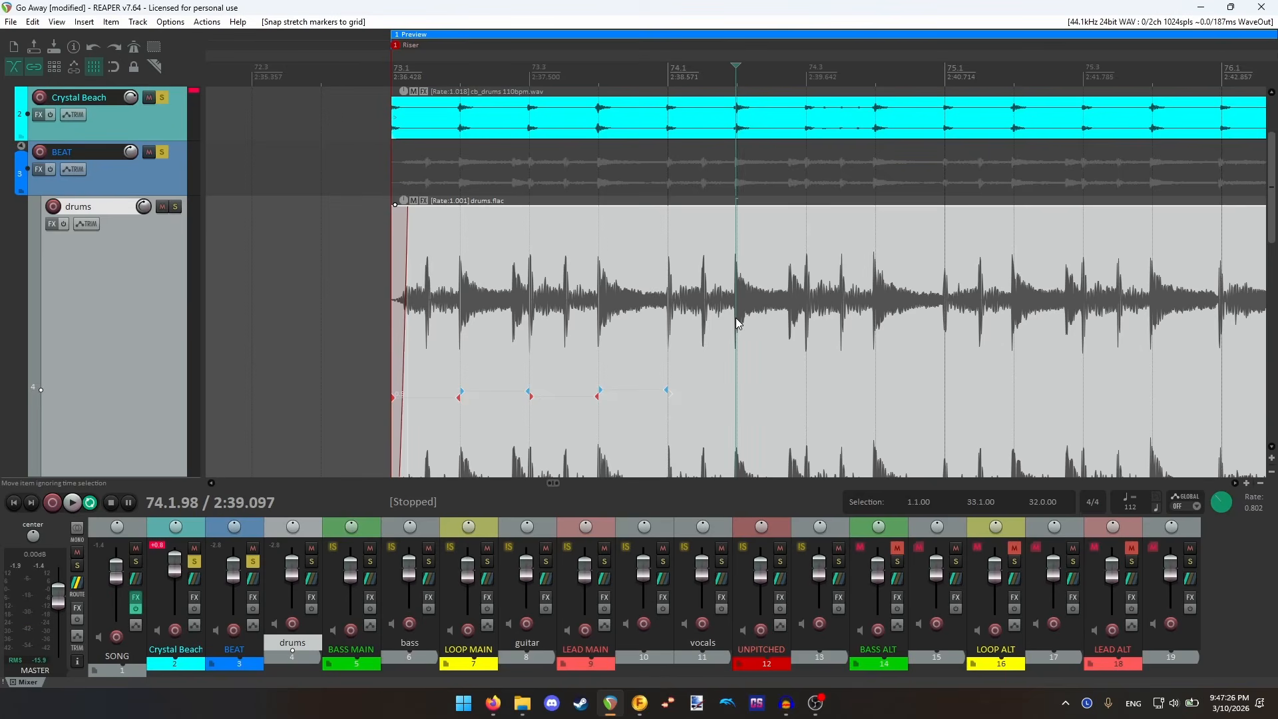
scroll(737, 318, "up", 10)
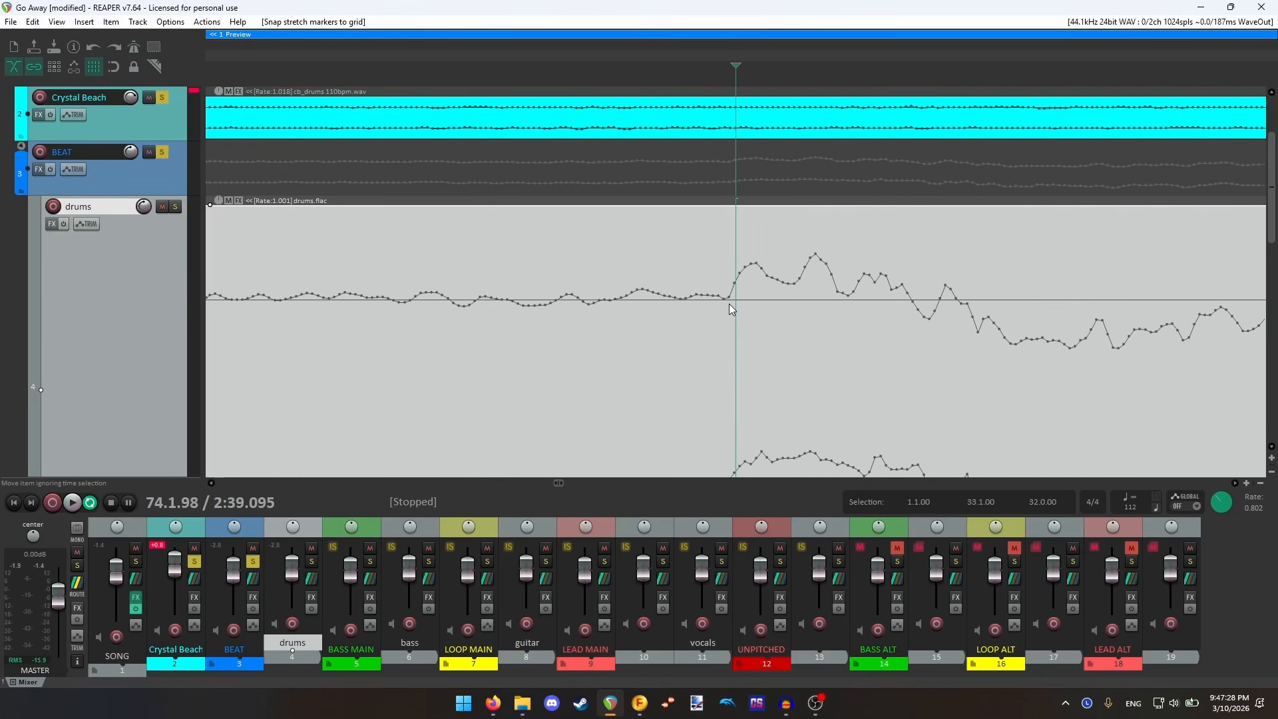
left_click(728, 304)
key("w")
- Add a stretch marker to the drums item at the onset of the hit just before beat 74.3
scroll(825, 318, "down", 6)
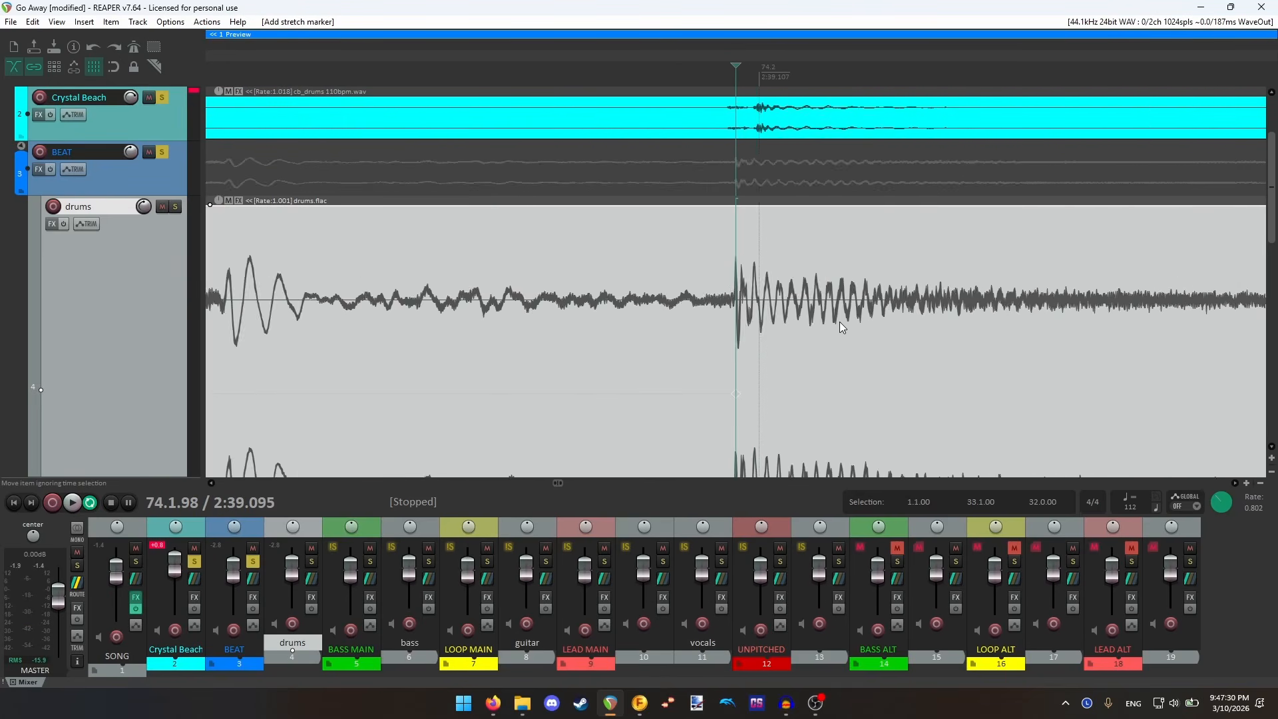
left_click(876, 306)
scroll(822, 315, "up", 6)
left_click(653, 317)
scroll(765, 323, "up", 5)
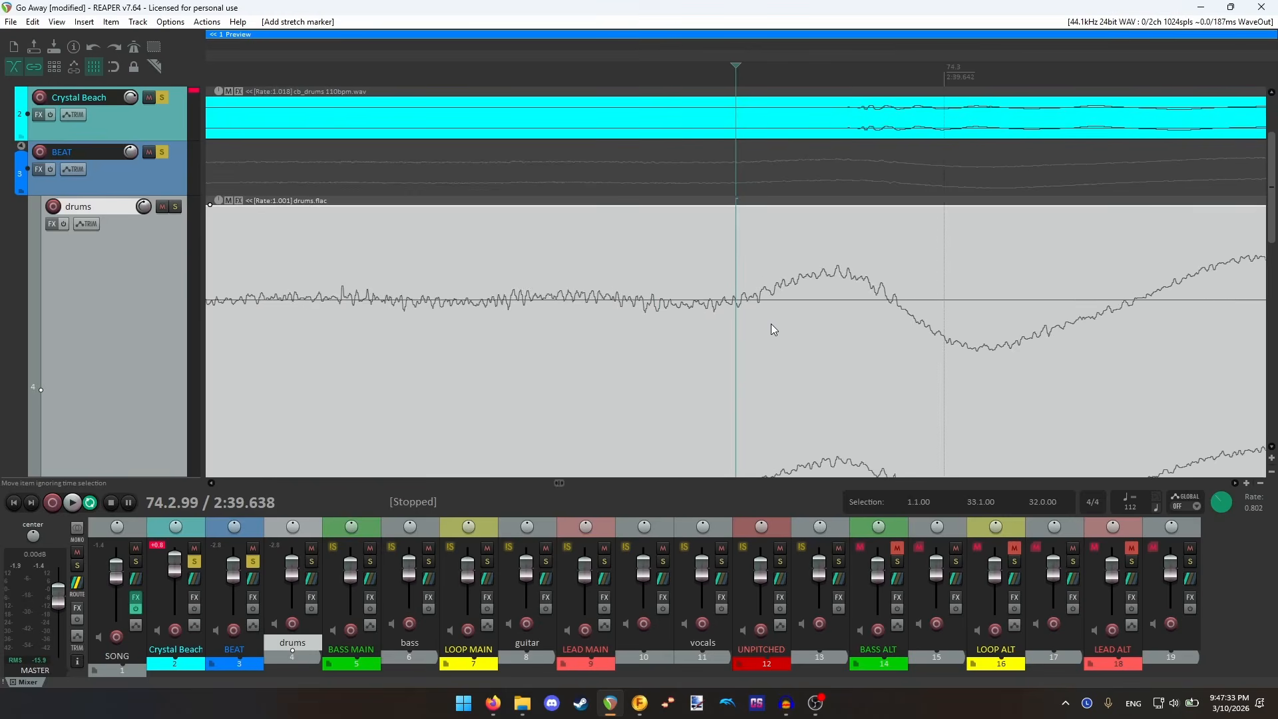
scroll(139, 261, "down", 6)
scroll(138, 261, "up", 2)
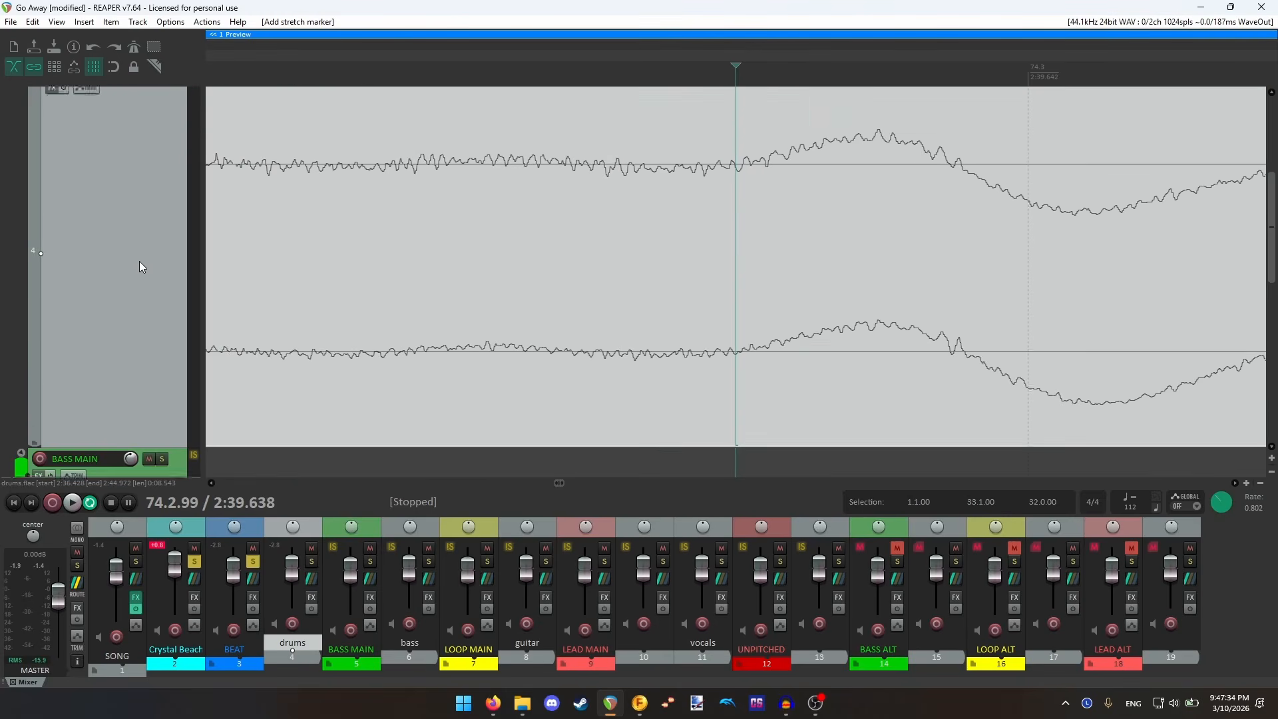
scroll(756, 204, "up", 2)
left_click(757, 201)
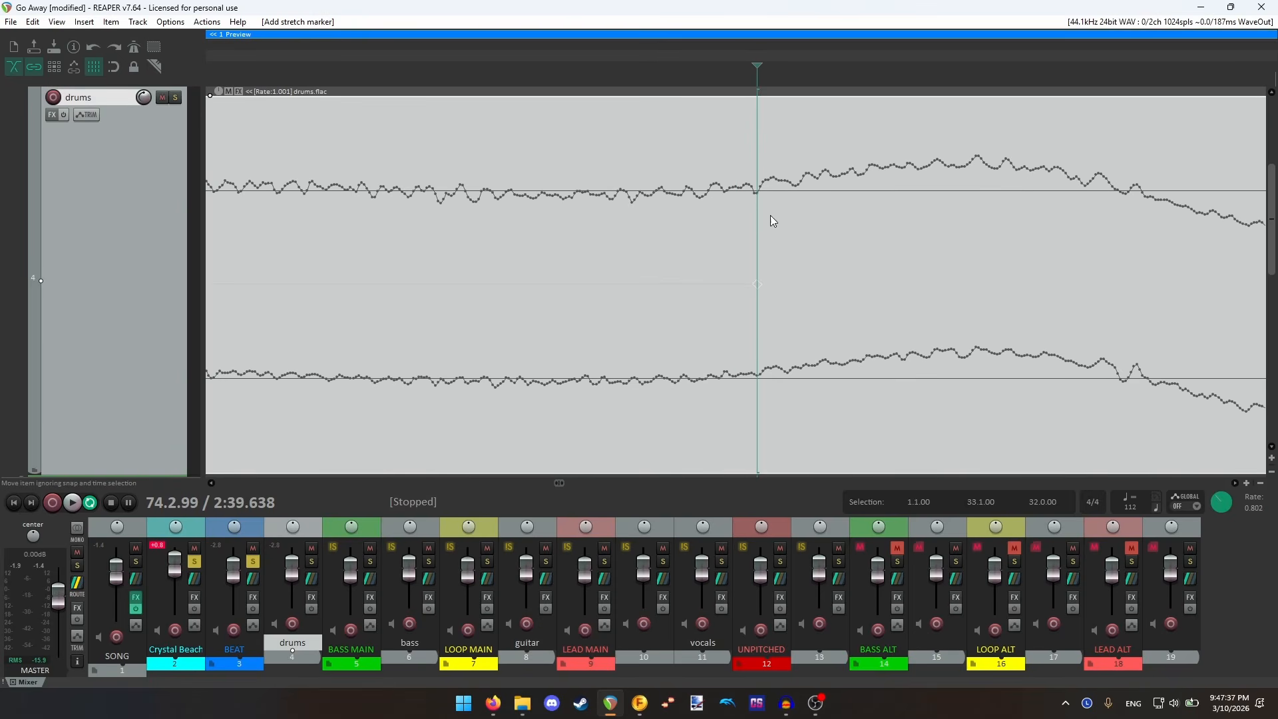
- Add a stretch marker to the drums item at the onset of the hit just before beat 74.4
scroll(770, 220, "down", 6)
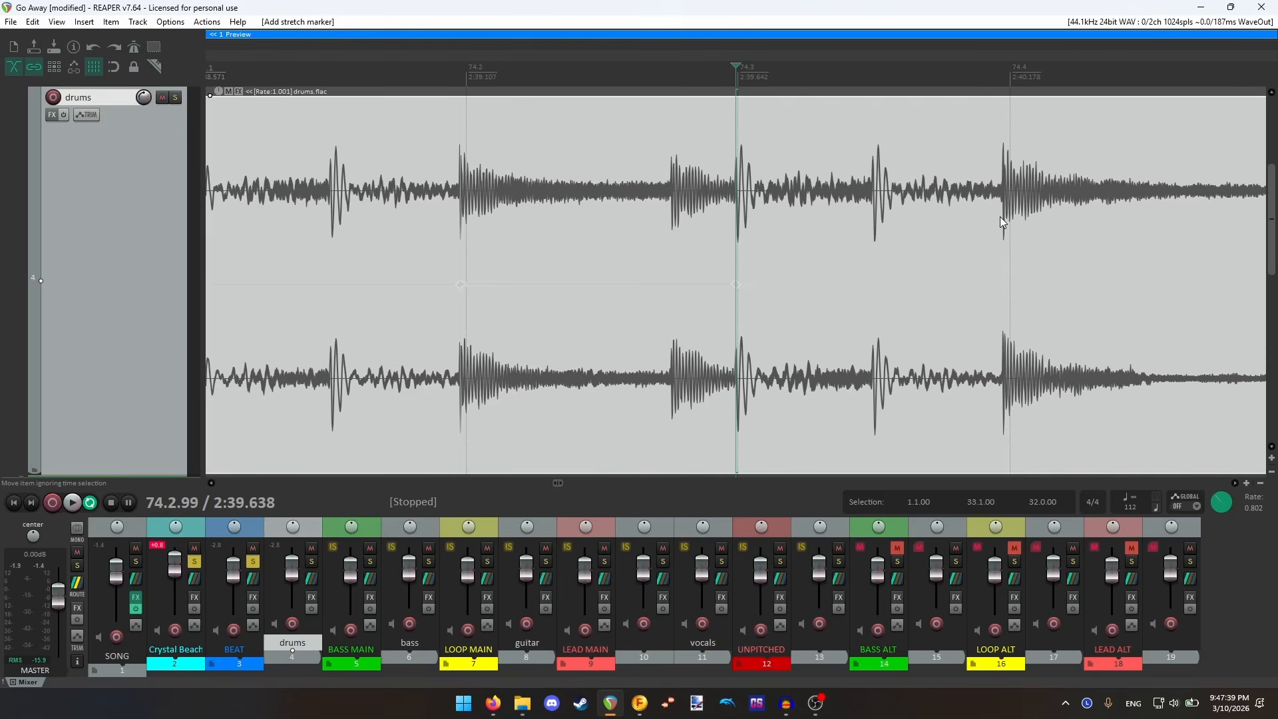
left_click(999, 217)
scroll(1000, 221, "up", 5)
scroll(766, 218, "up", 5)
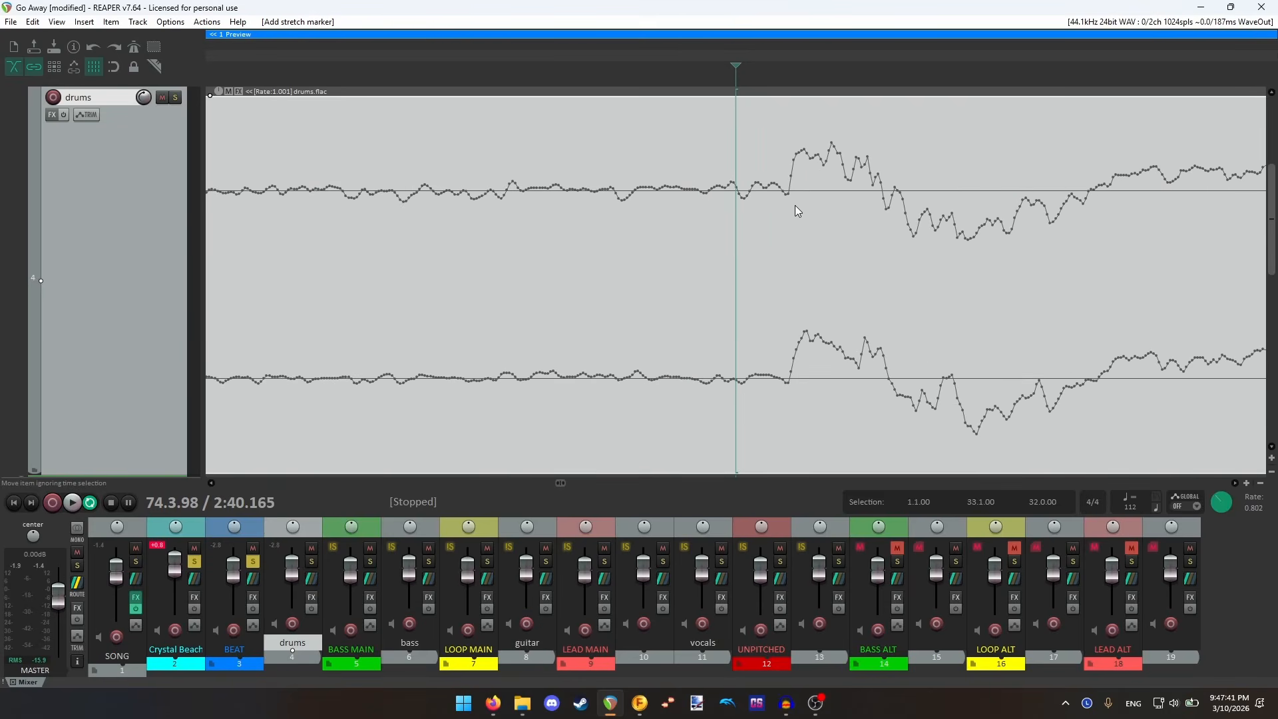
left_click(712, 209)
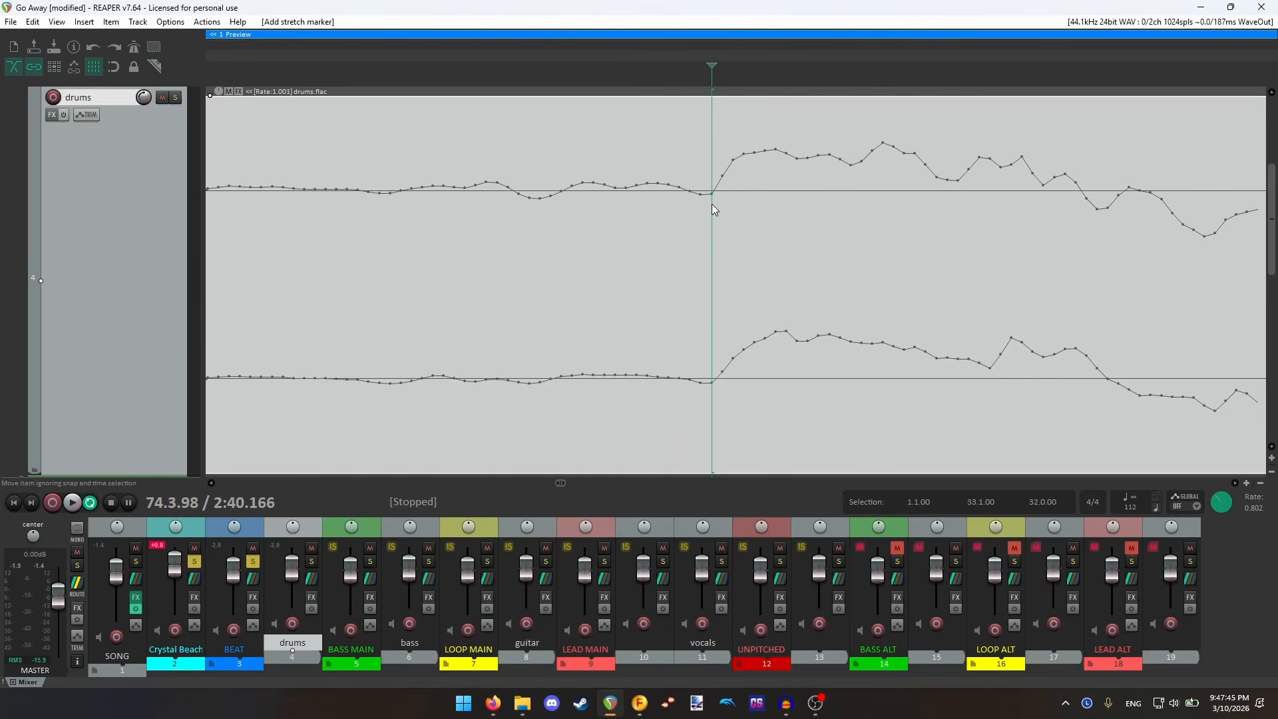
scroll(755, 307, "down", 3)
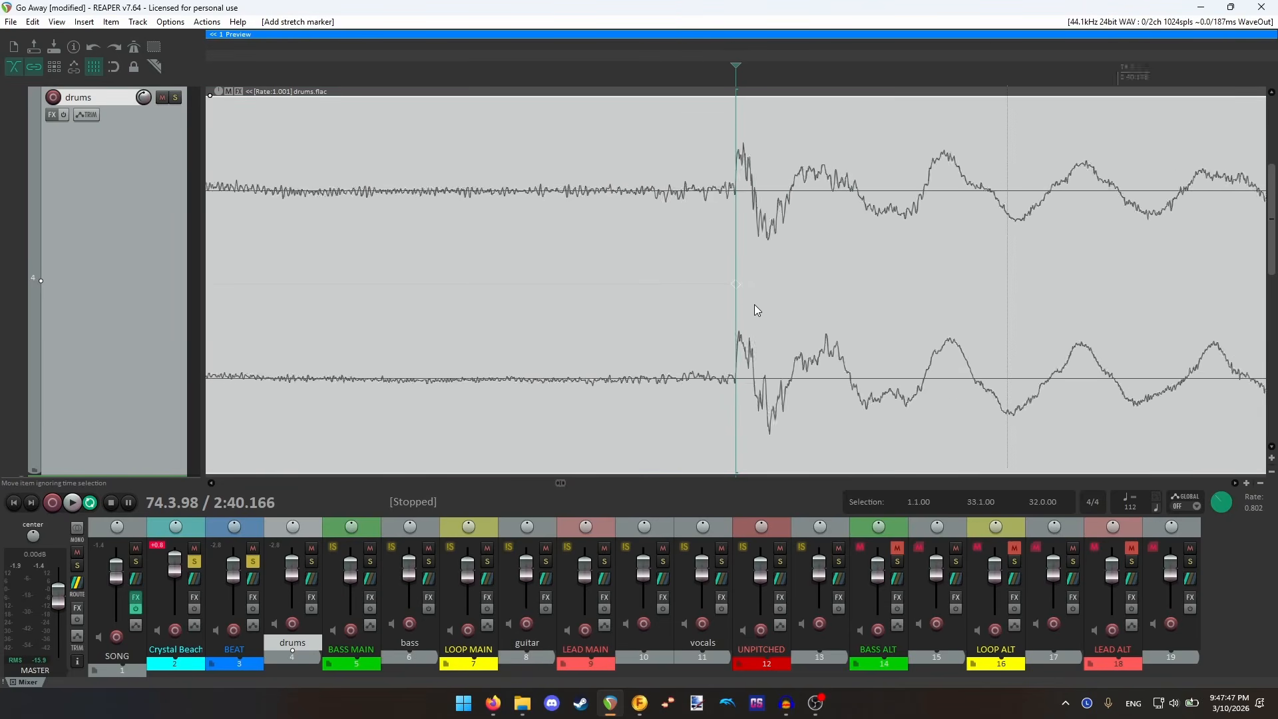
- Set the grid line spacing to 1/16 and place the edit cursor on the offbeat hit just before 74.3.50
key("alt+l")
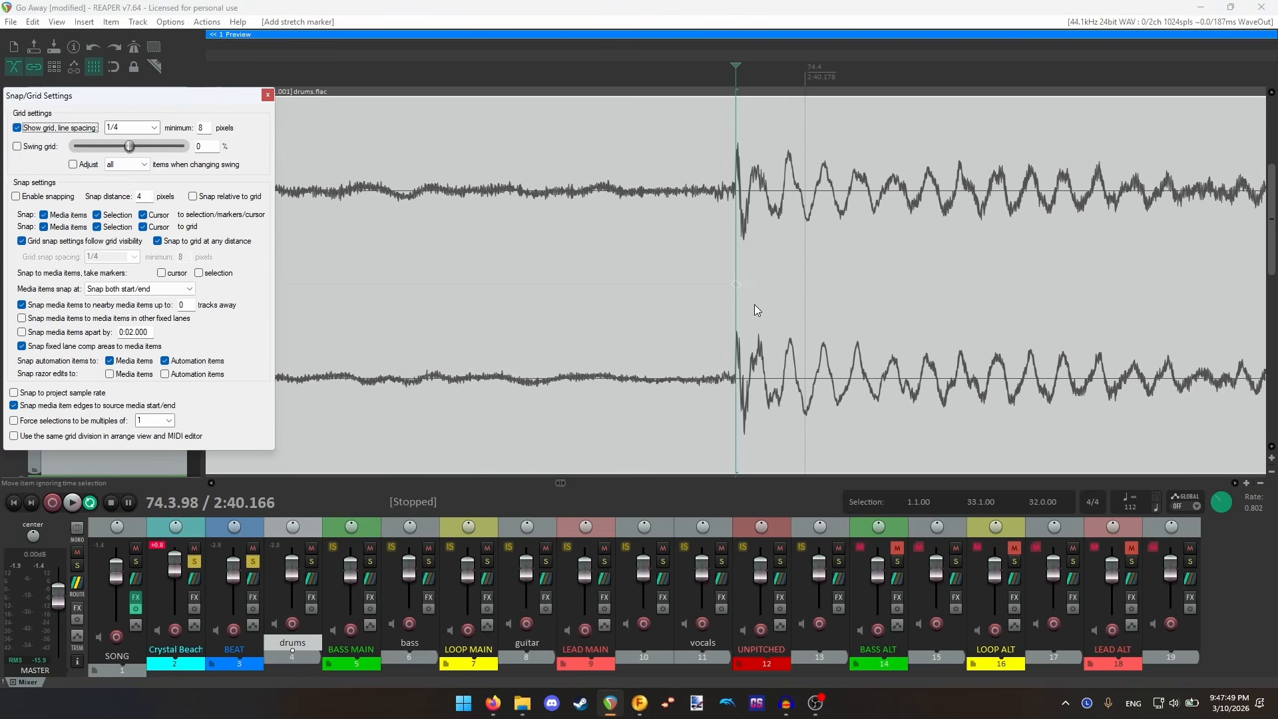
left_click(156, 132)
left_click(157, 134)
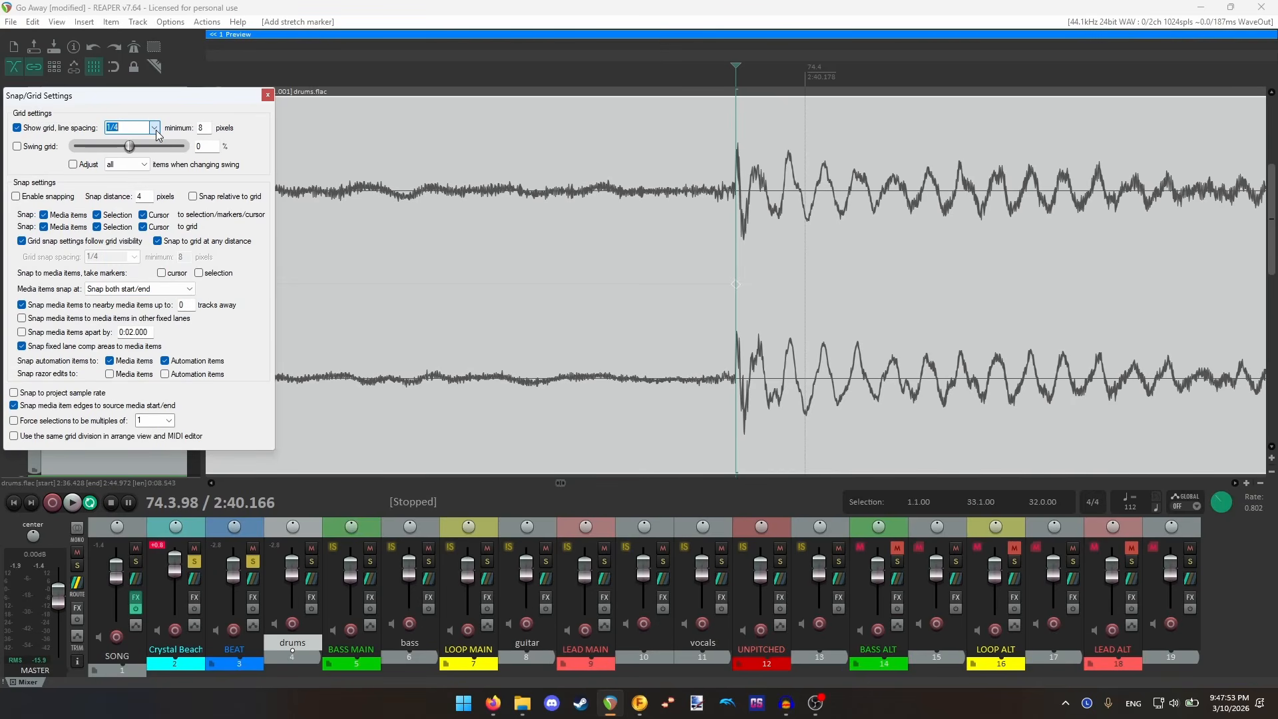
left_click(154, 132)
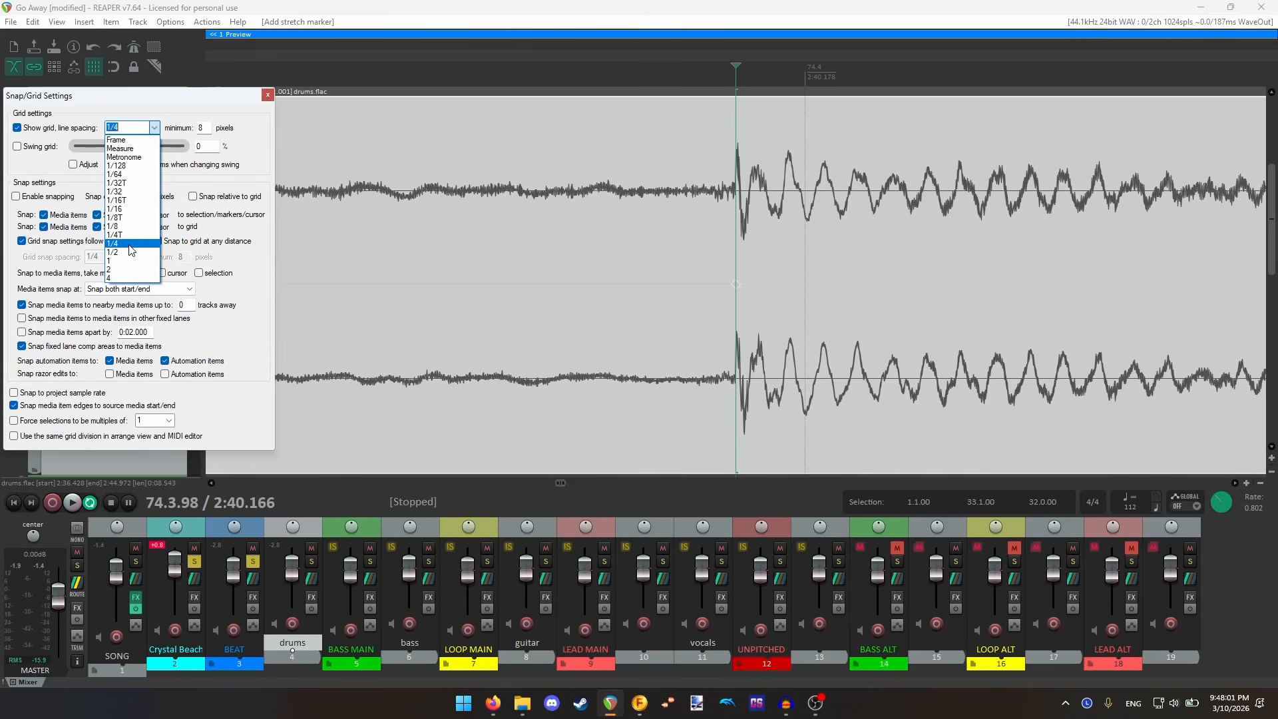
left_click(127, 211)
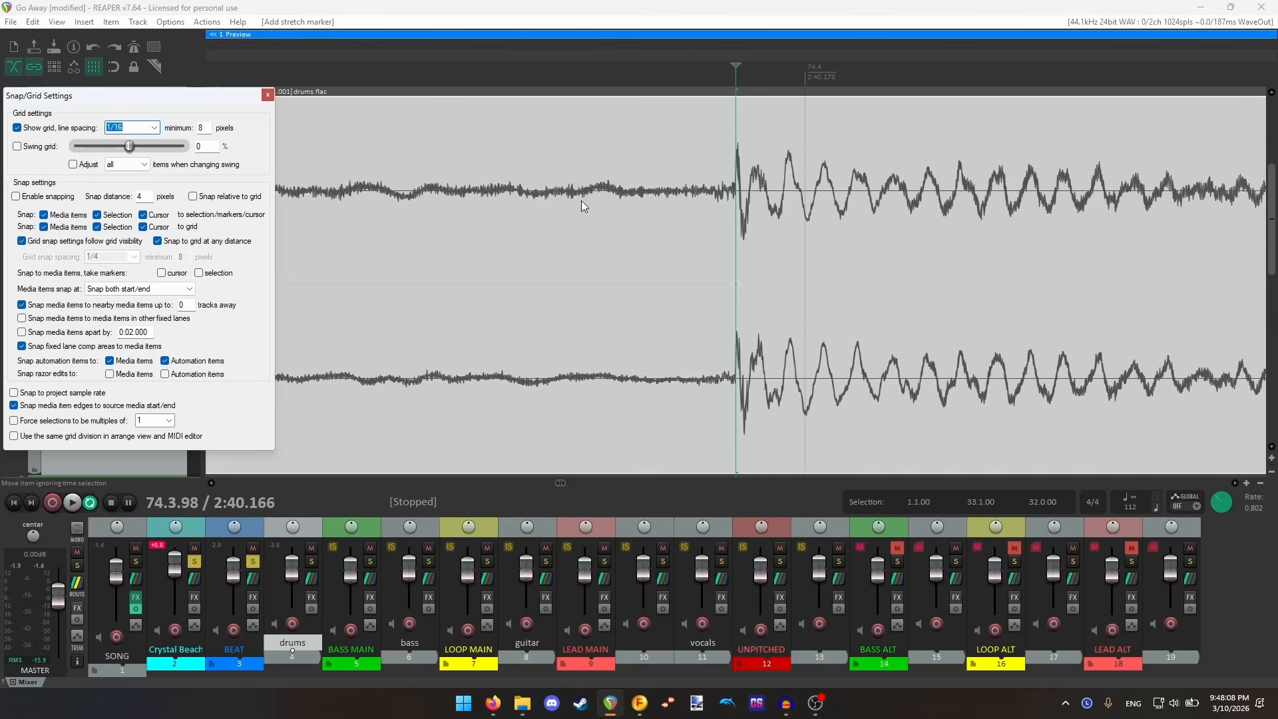
left_click(669, 80)
key("alt+l")
scroll(746, 129, "down", 4)
scroll(746, 129, "down", 7)
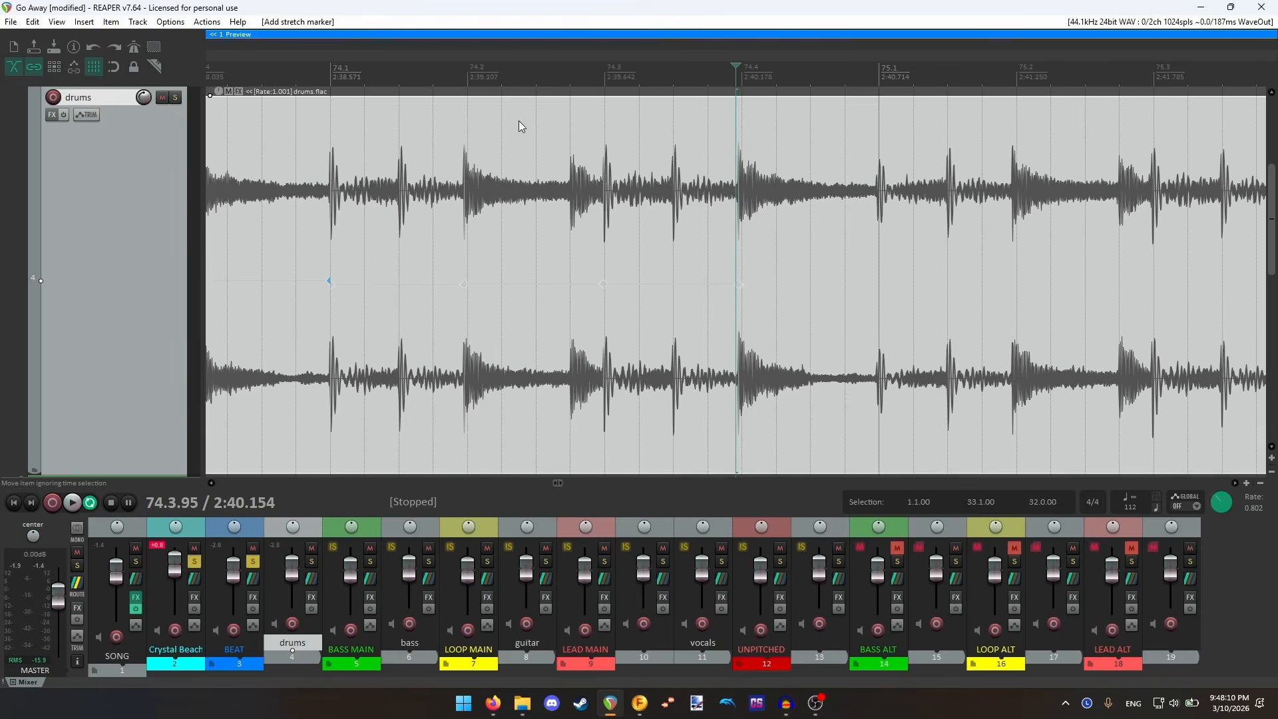
scroll(744, 232, "up", 4)
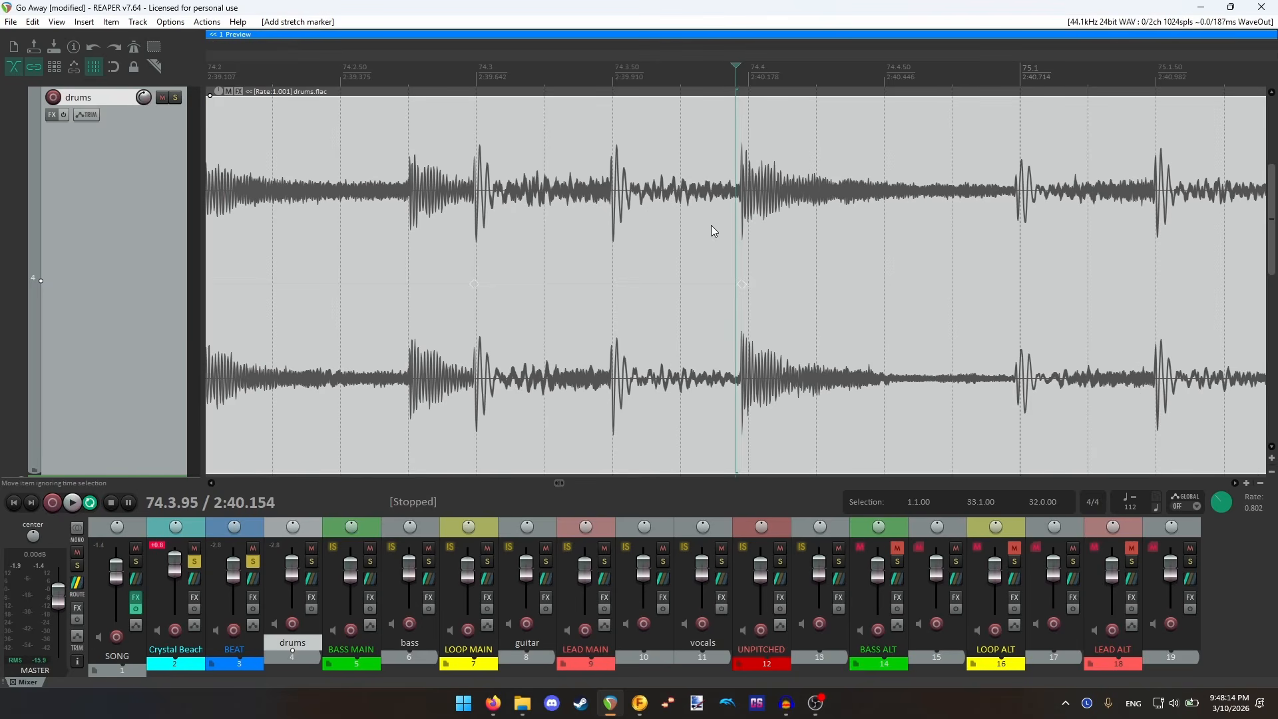
left_click(612, 186)
scroll(704, 212, "up", 5)
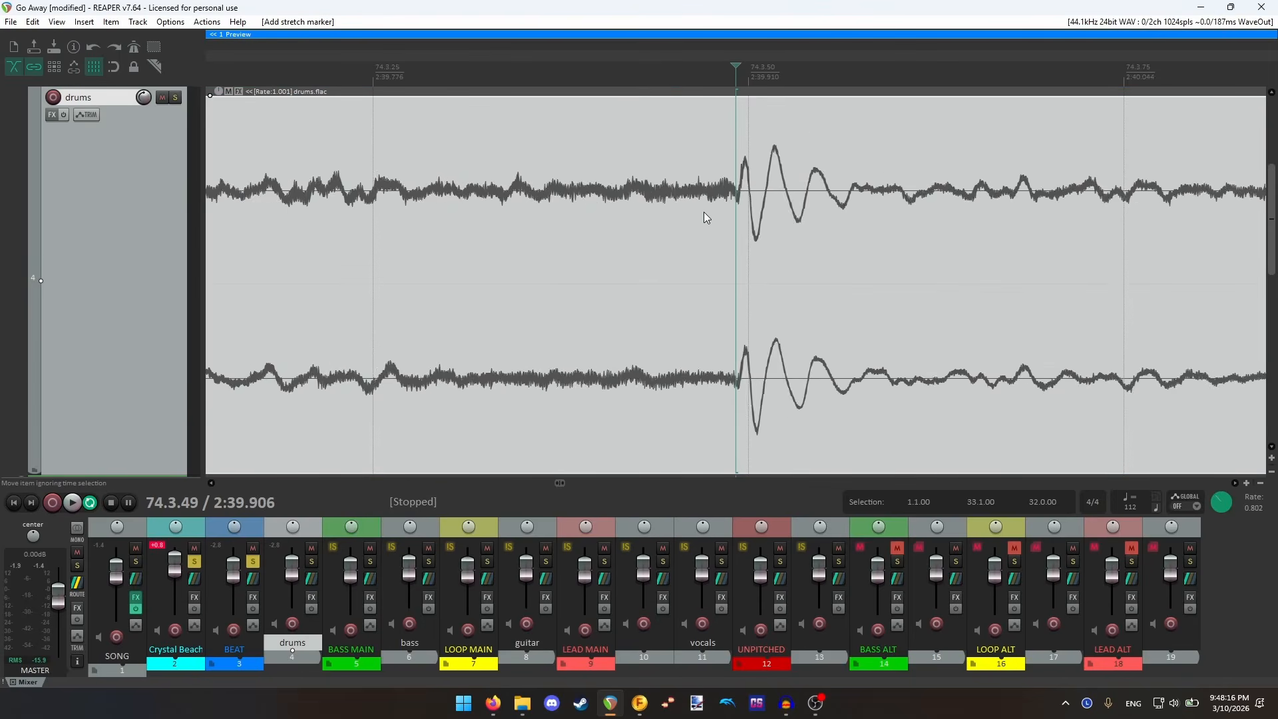
scroll(756, 208, "down", 5)
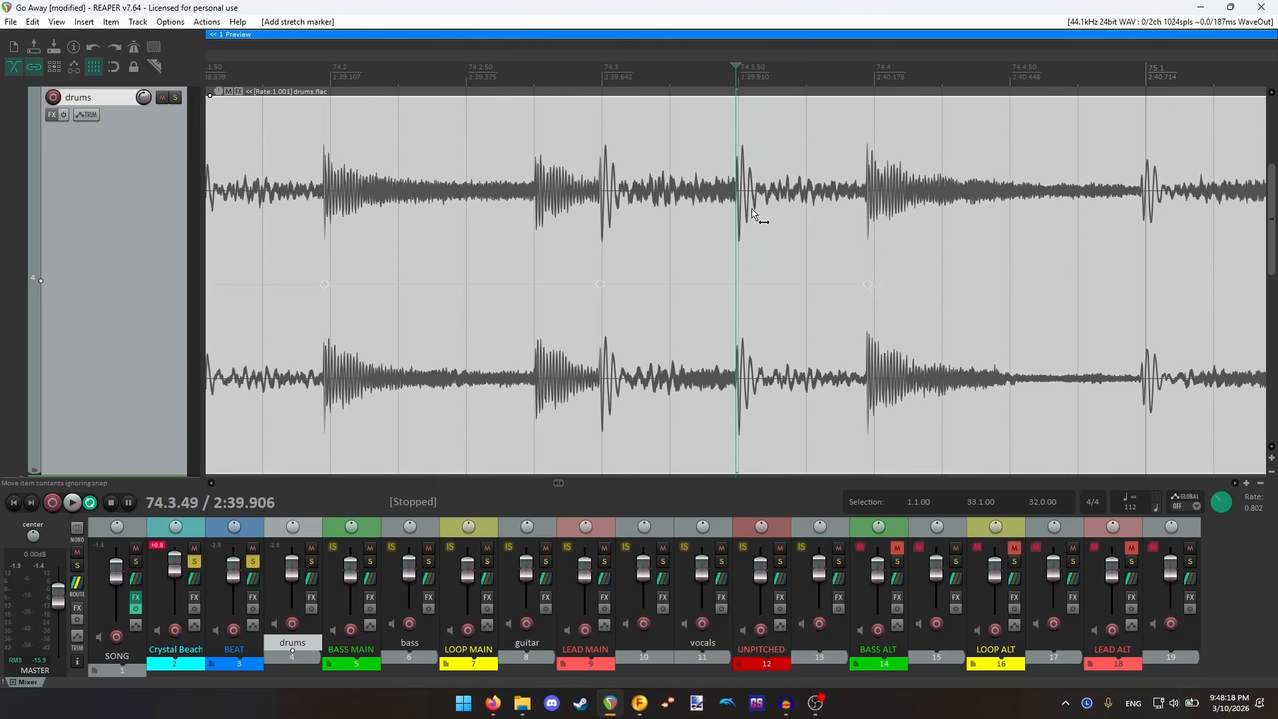
- Set the grid line spacing to 1/12 and place the edit cursor at the first triplet line after beat 74.3
key("alt+l")
left_click(131, 125)
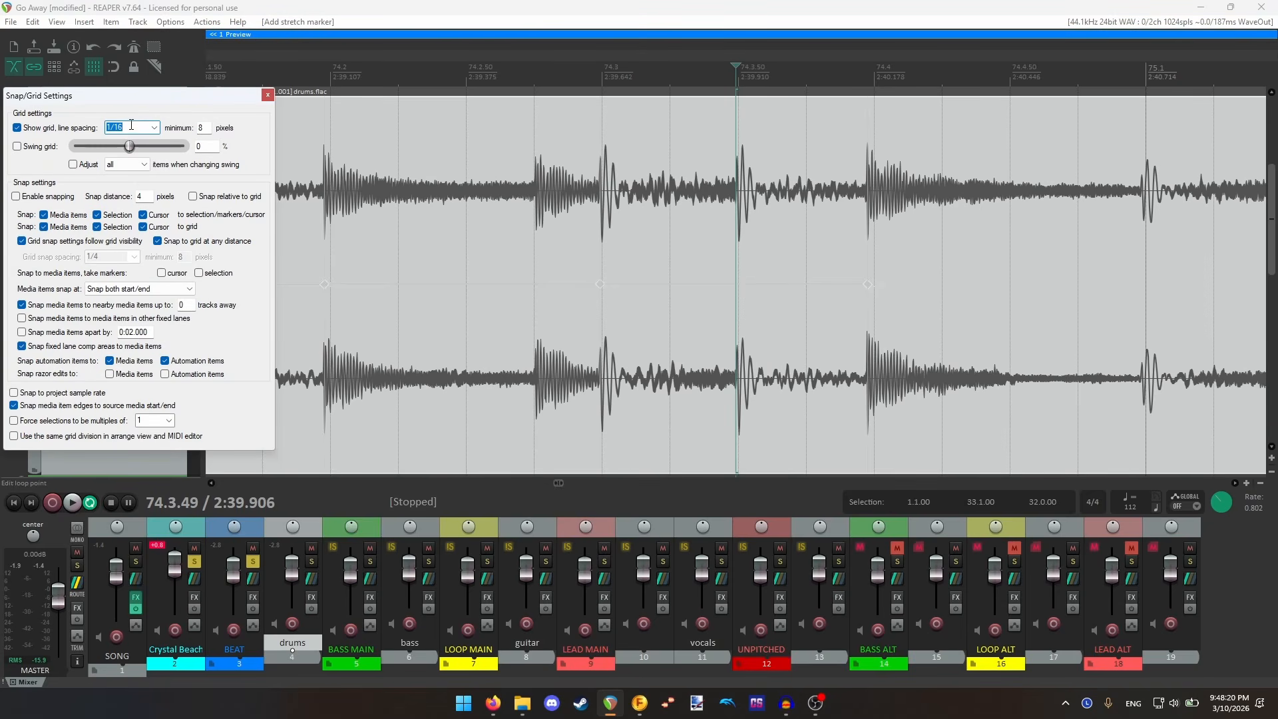
type("1/12")
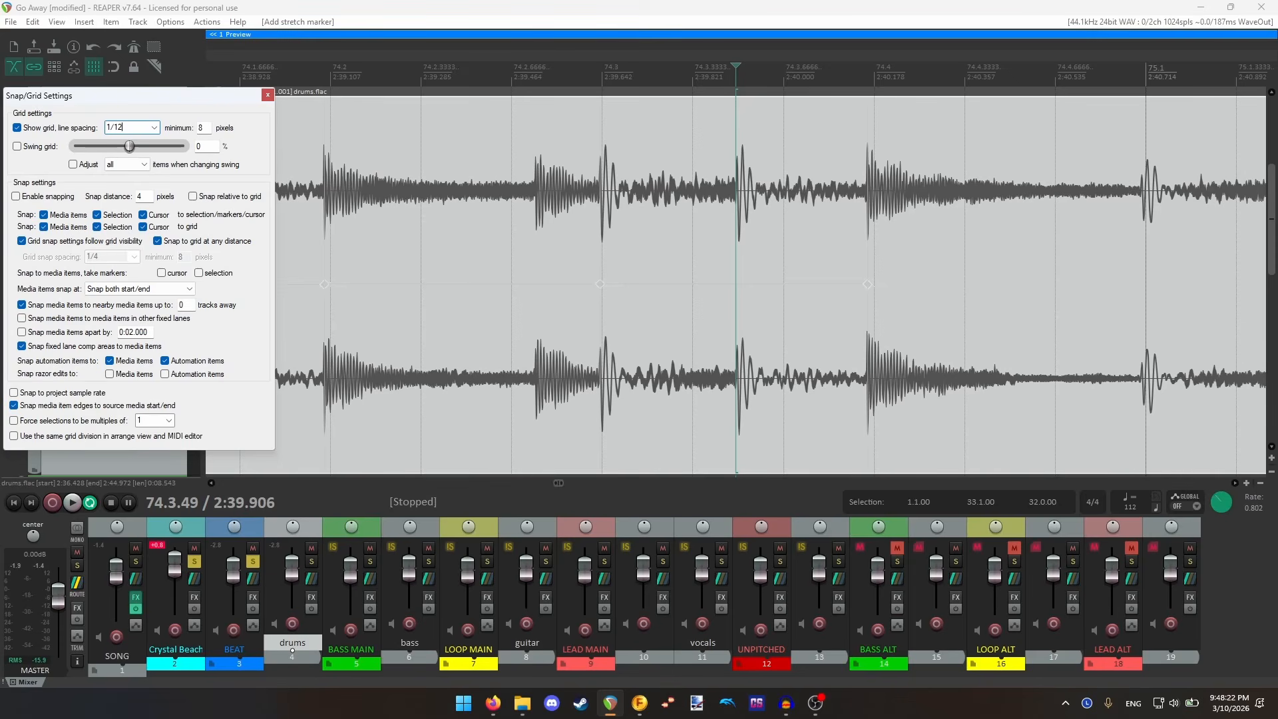
left_click(268, 95)
left_click(698, 73)
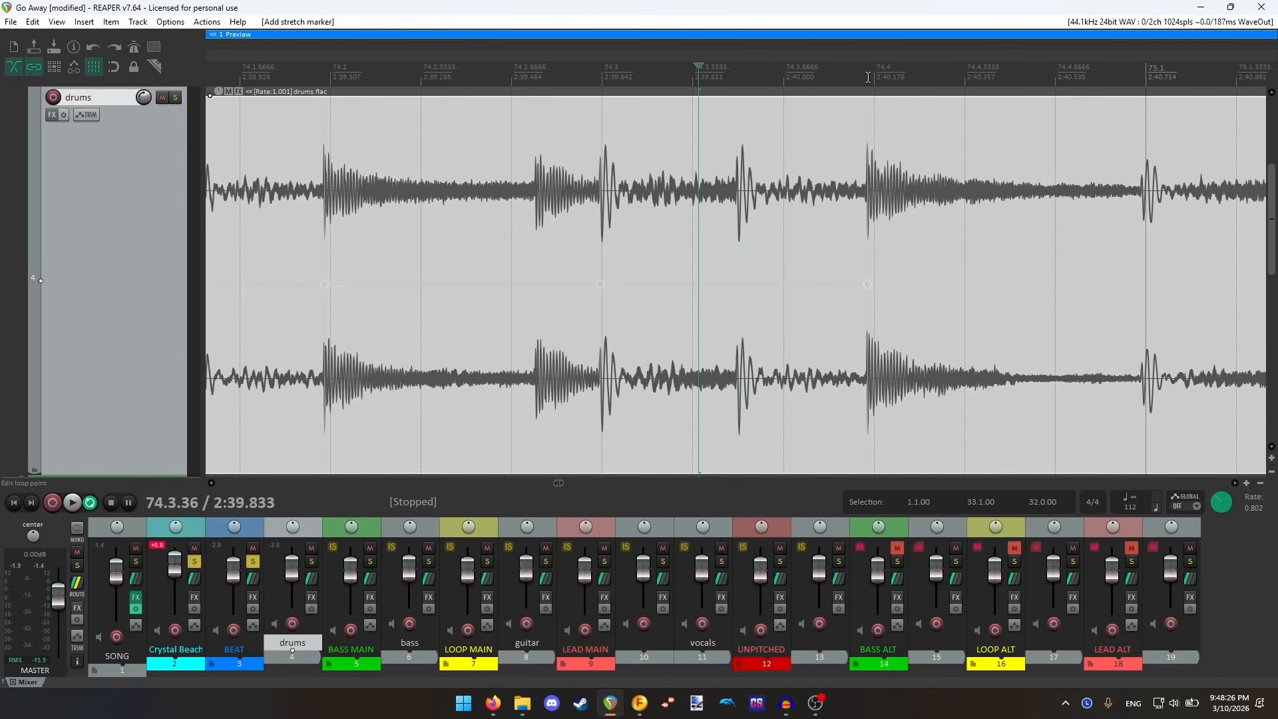
- Set the grid line spacing back to 1/4 and close the snap and grid settings
key("alt+l")
left_click(154, 127)
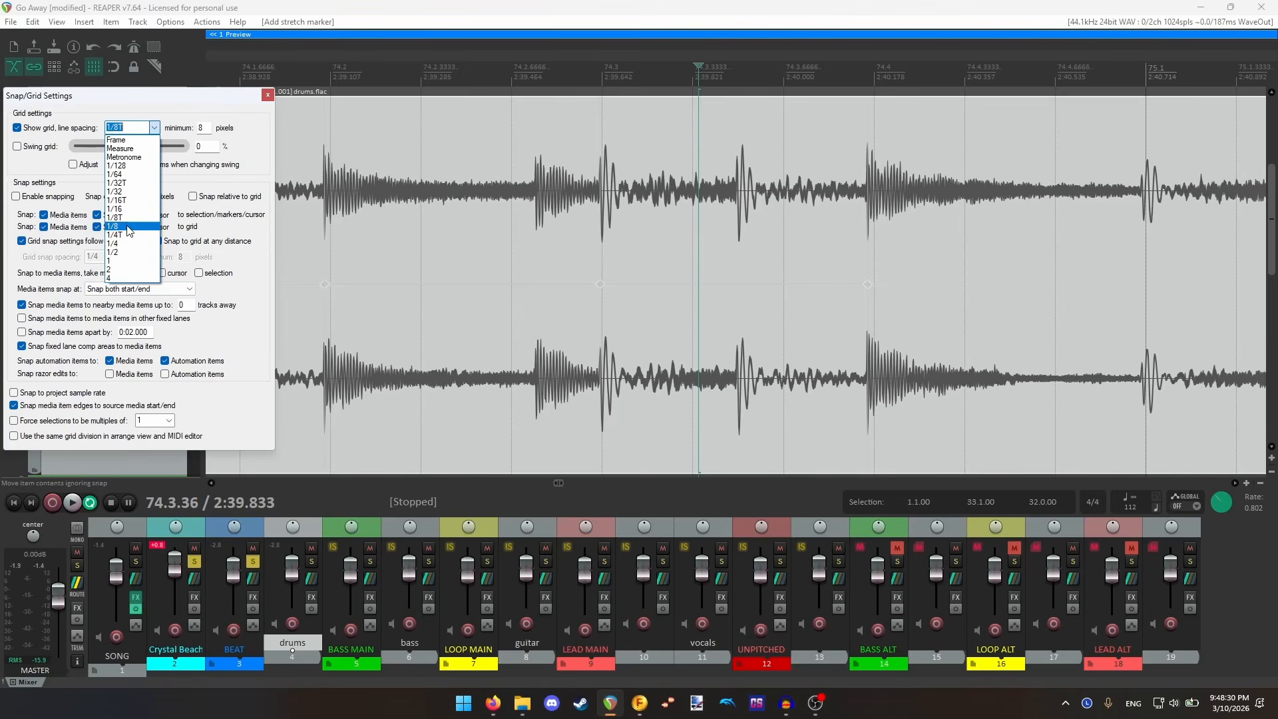
left_click(129, 227)
left_click(268, 95)
- Add a stretch marker to the drums item at the onset of the hit just before beat 75.1
scroll(804, 269, "down", 5)
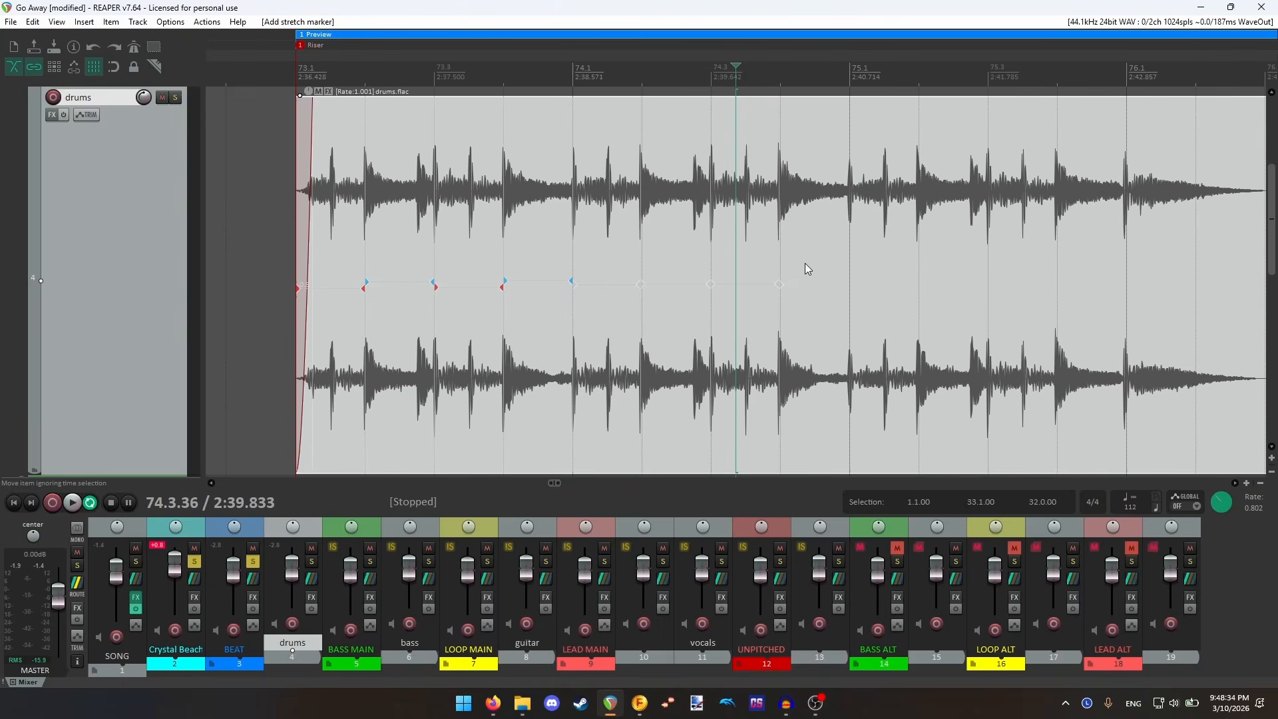
left_click(849, 229)
scroll(849, 229, "up", 10)
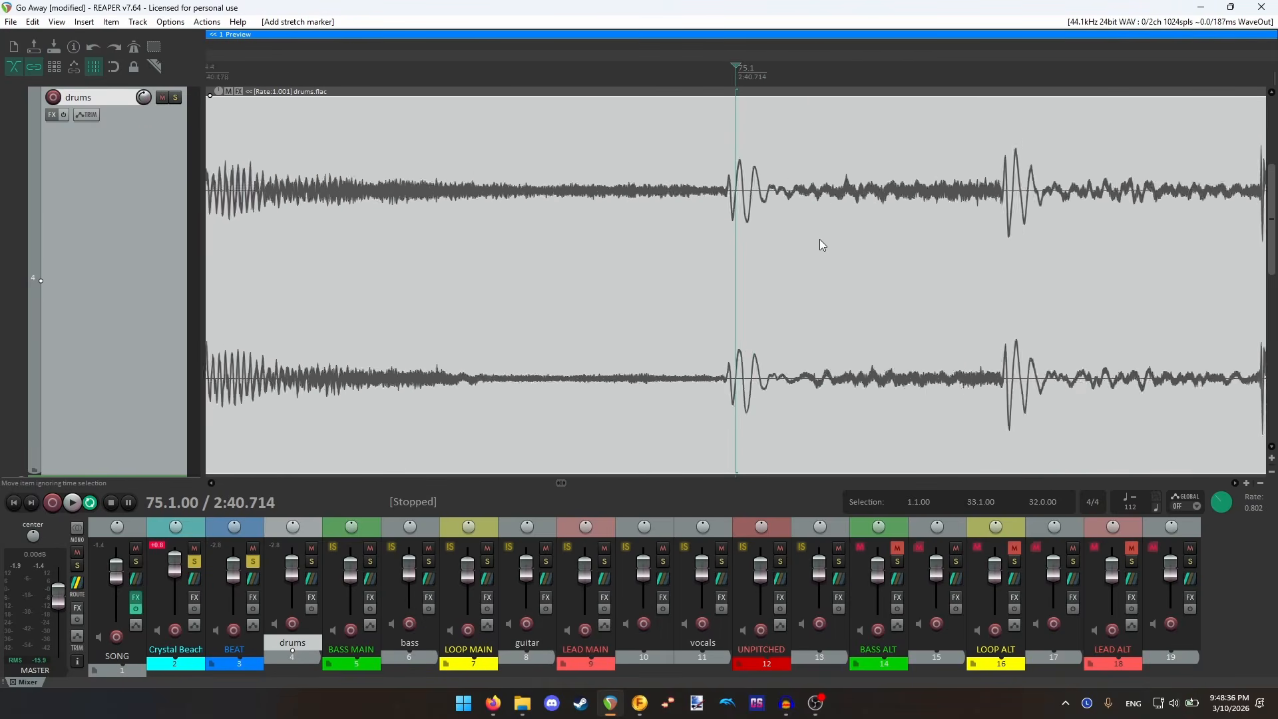
left_click(705, 201)
scroll(739, 212, "up", 5)
scroll(776, 211, "up", 4)
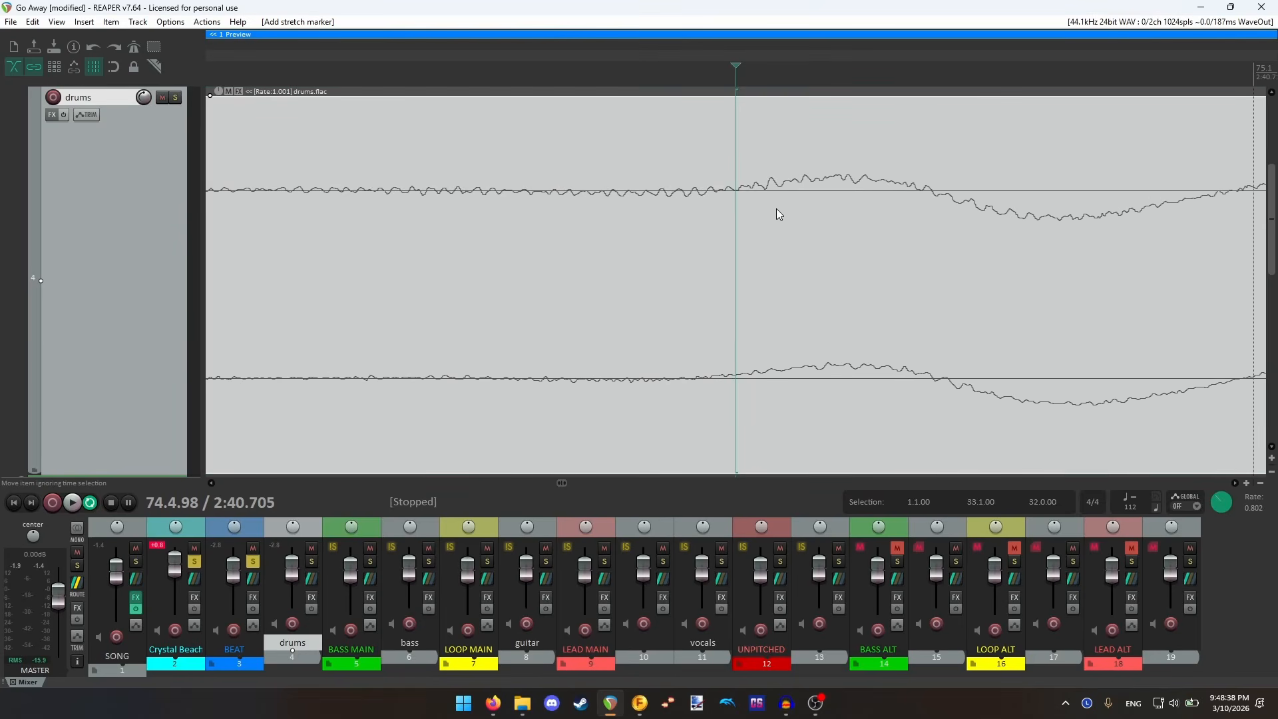
left_click(756, 196)
left_click(750, 192)
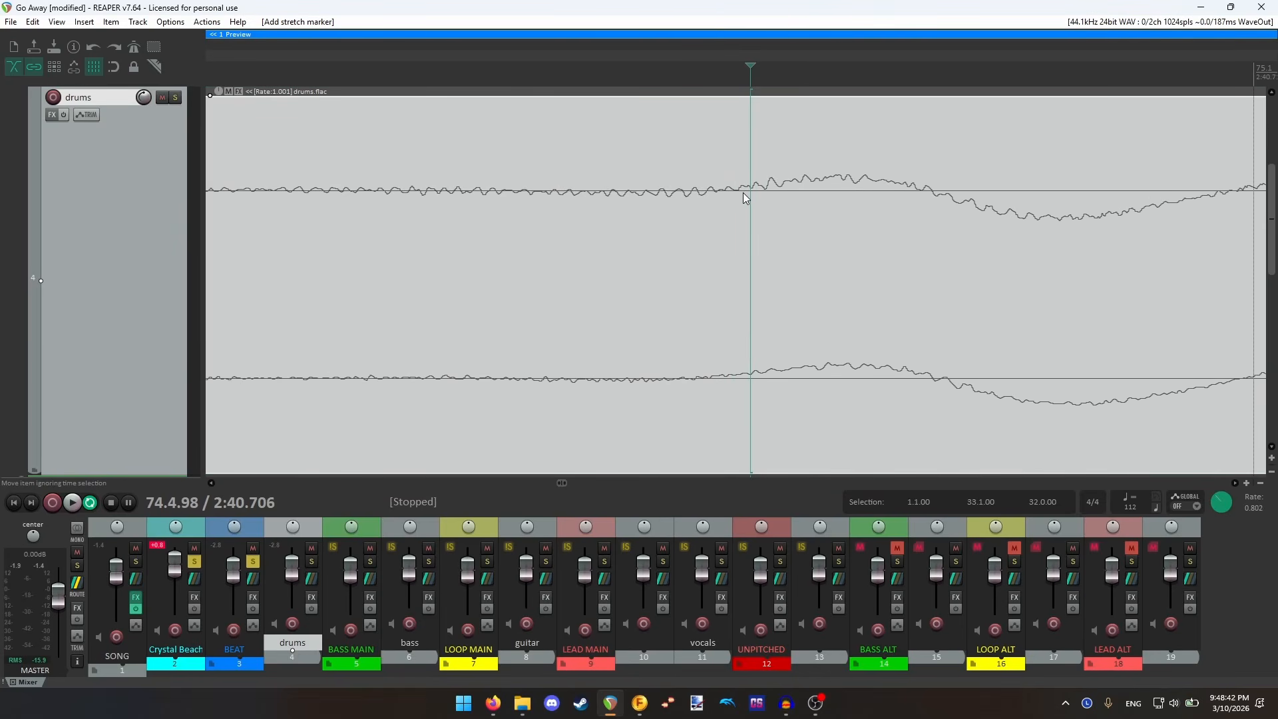
- Add a stretch marker to the drums item at the onset of the hit just before beat 75.2
scroll(815, 266, "down", 8)
left_click(829, 217)
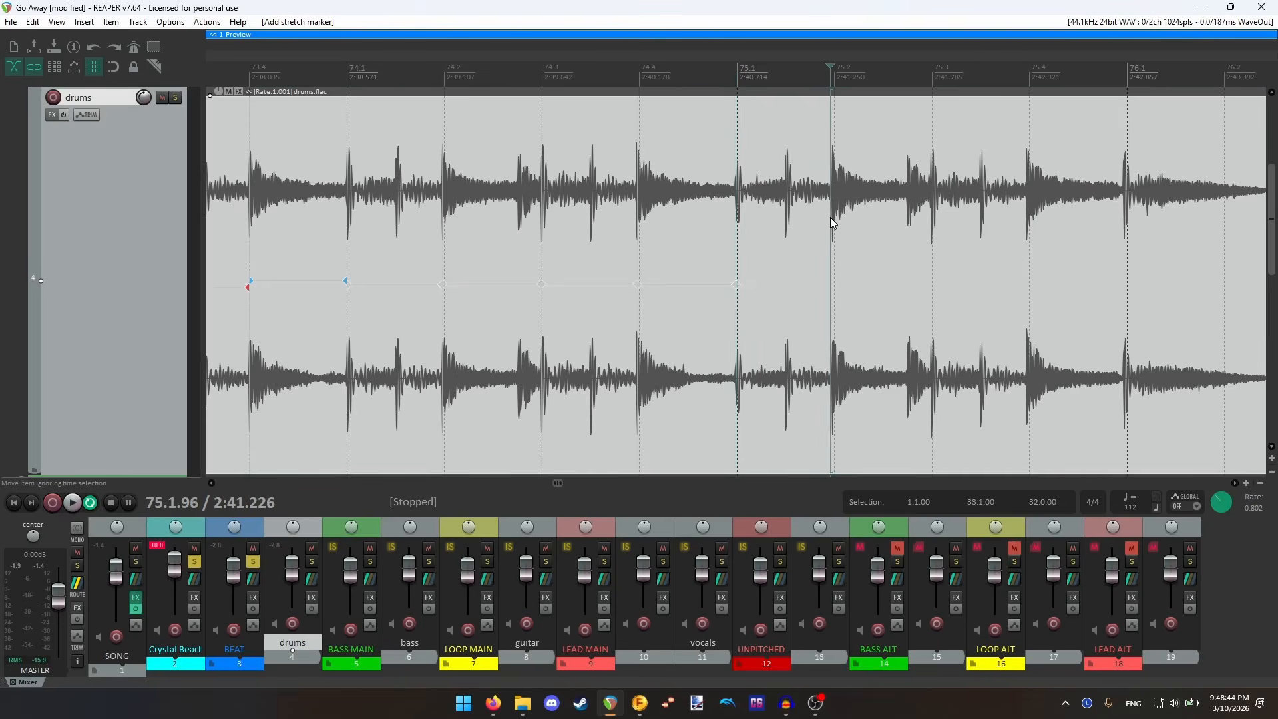
scroll(829, 217, "up", 6)
left_click(748, 202)
scroll(748, 201, "up", 8)
scroll(761, 203, "up", 6)
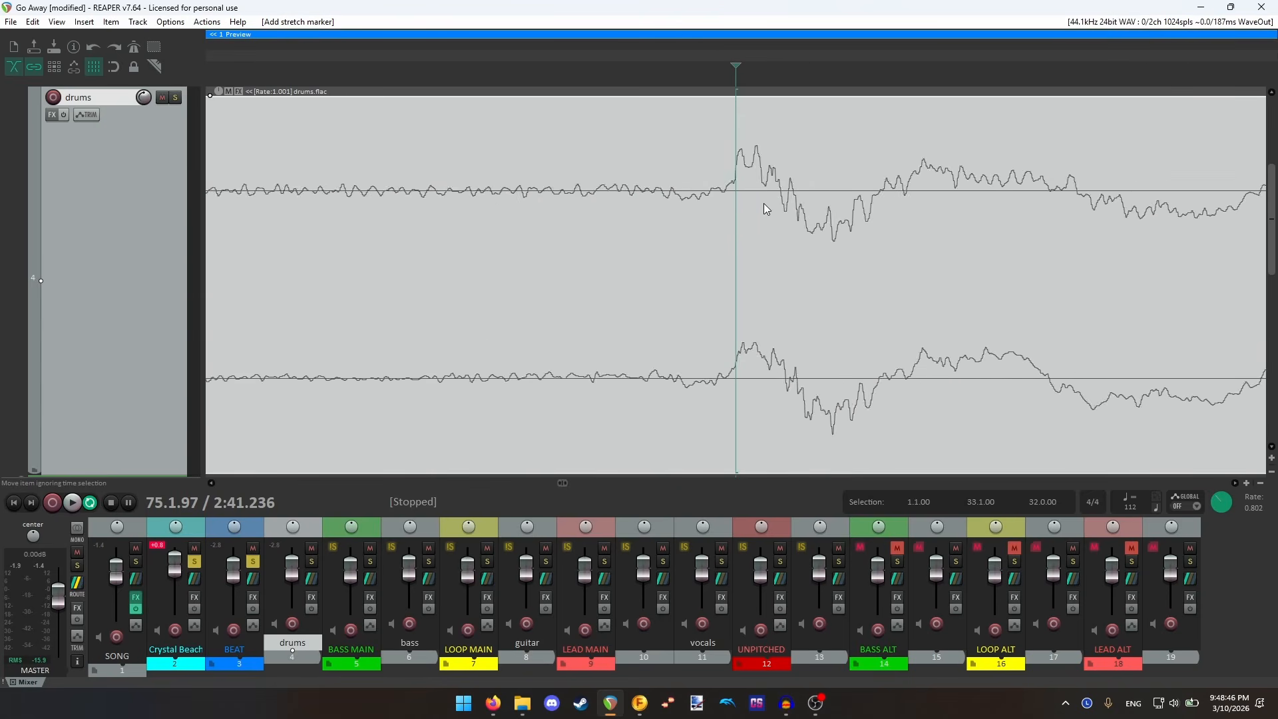
left_click(731, 190)
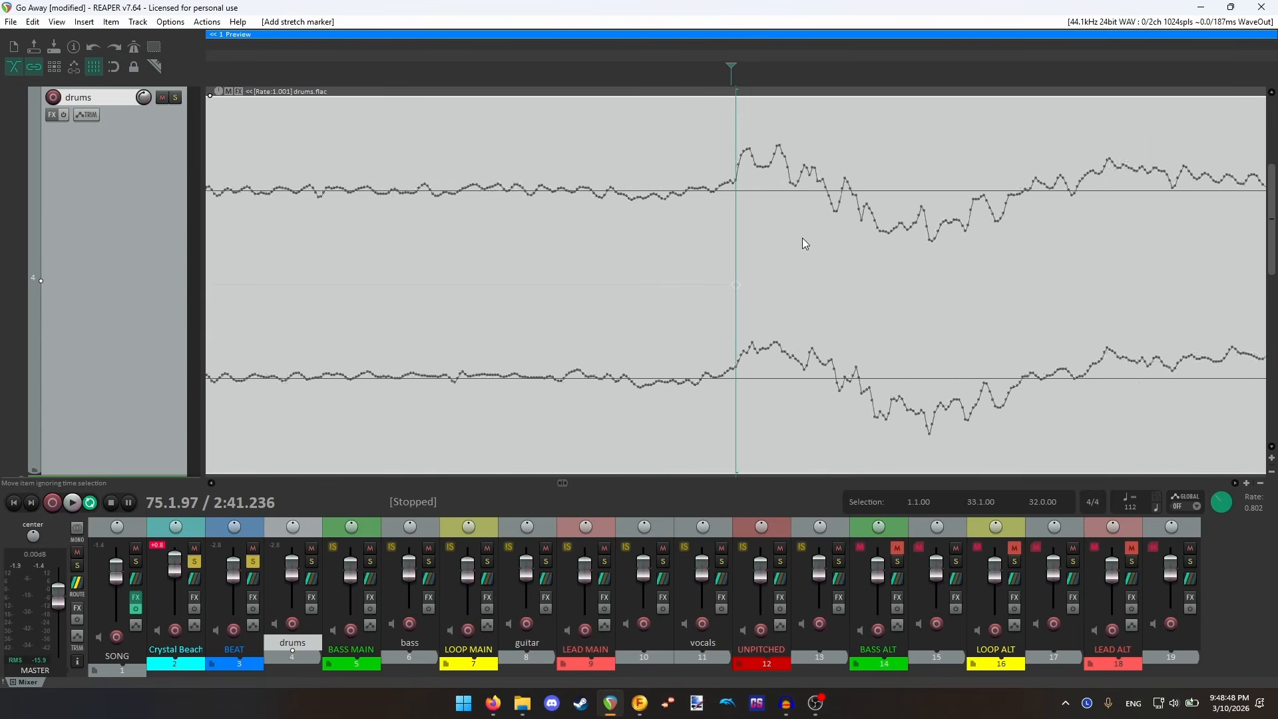
- Add a stretch marker to the drums item at the onset of the hit just before beat 75.3
scroll(804, 240, "down", 10)
left_click(1012, 216)
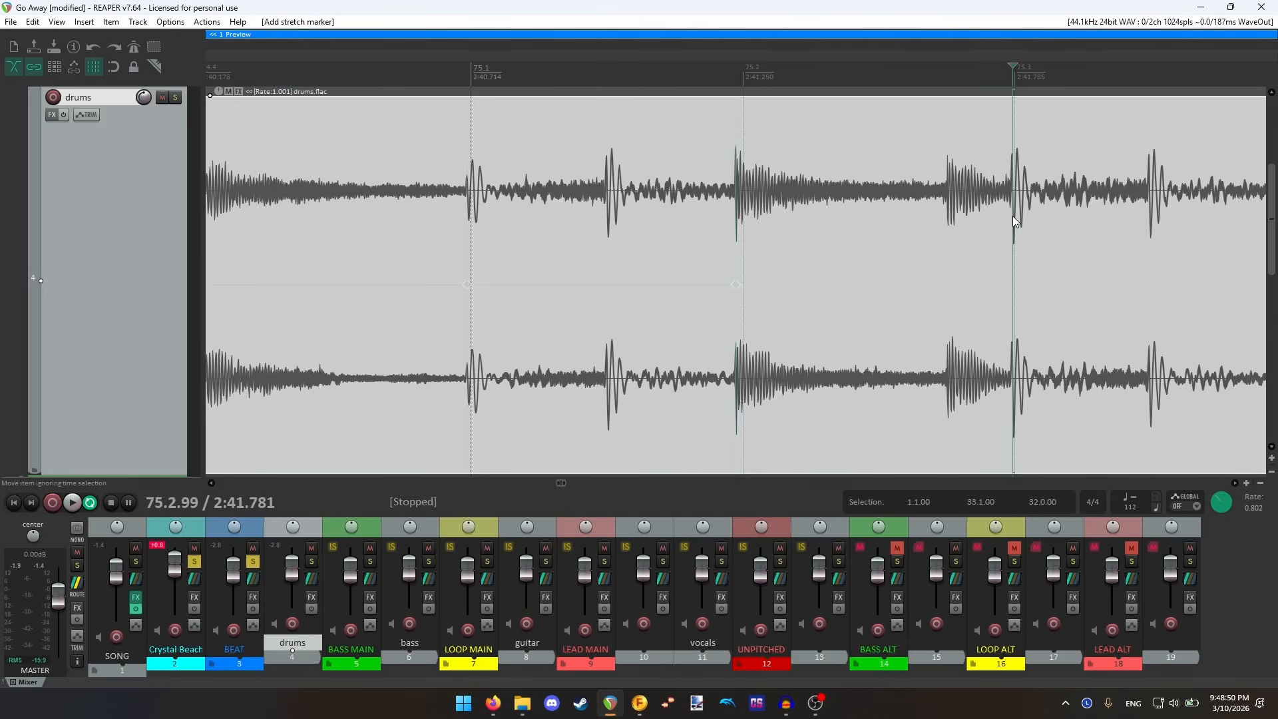
scroll(1012, 216, "up", 10)
left_click(687, 202)
scroll(728, 214, "up", 3)
left_click(712, 208)
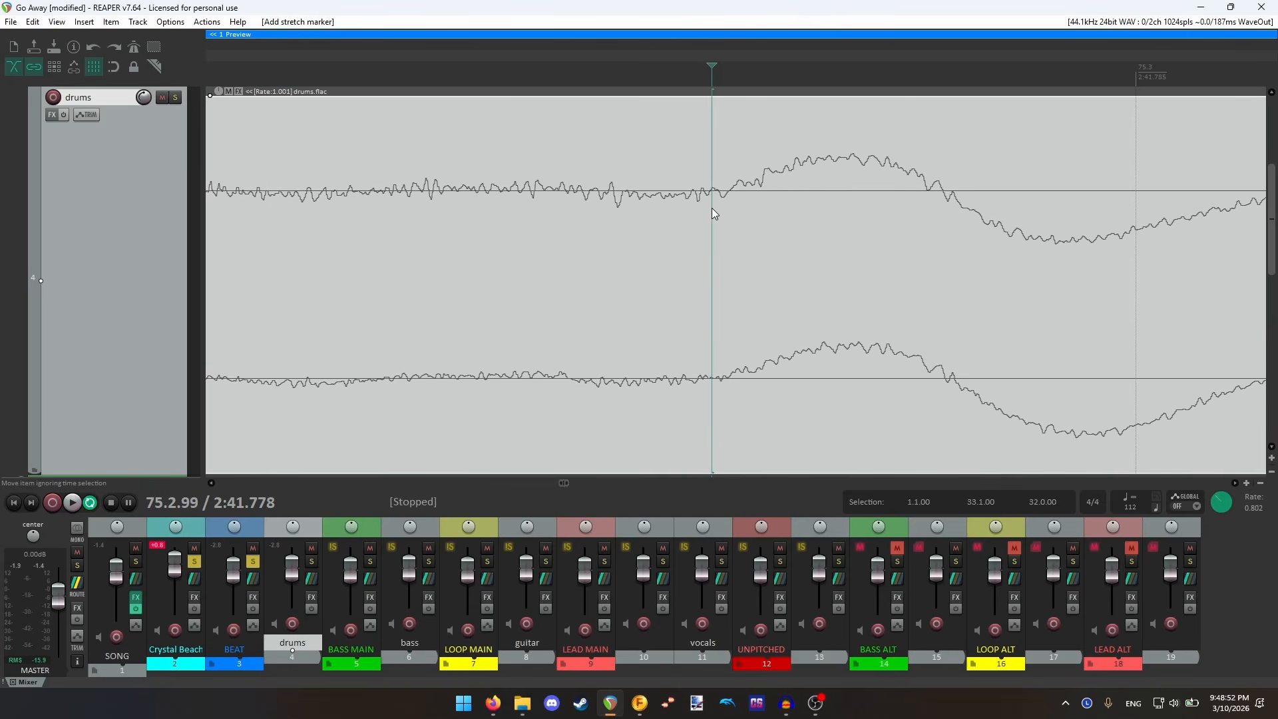
left_click(724, 208)
- Add a stretch marker to the drums item at the onset of the hit just before beat 75.4
scroll(824, 243, "down", 8)
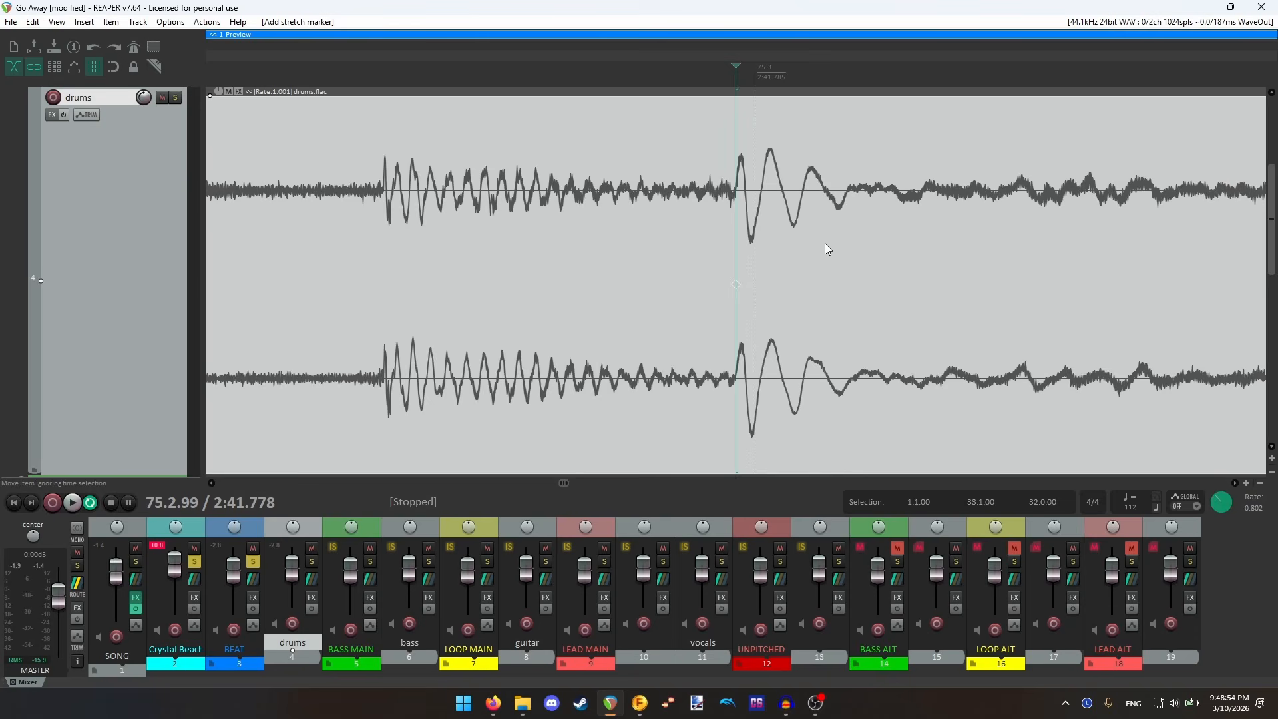
left_click(922, 209)
scroll(902, 227, "up", 5)
left_click(747, 209)
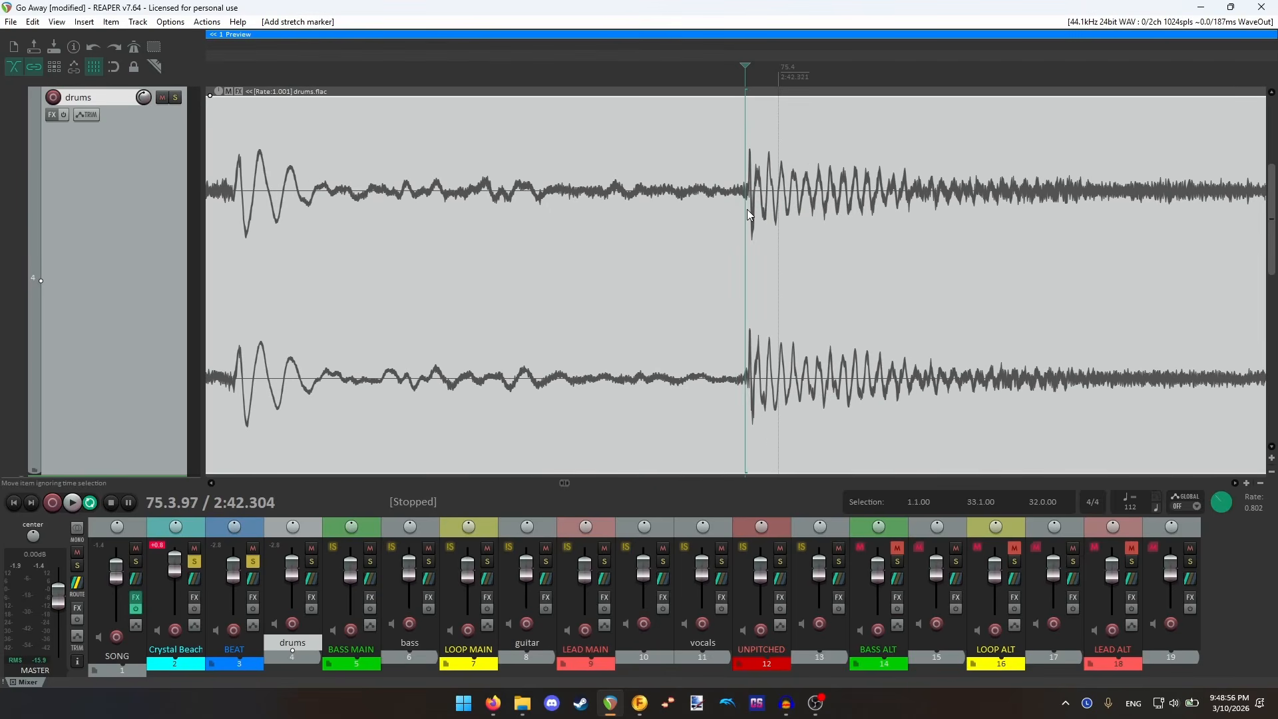
scroll(748, 209, "up", 6)
left_click(767, 203)
scroll(768, 202, "up", 2)
left_click(760, 205)
scroll(749, 205, "up", 3)
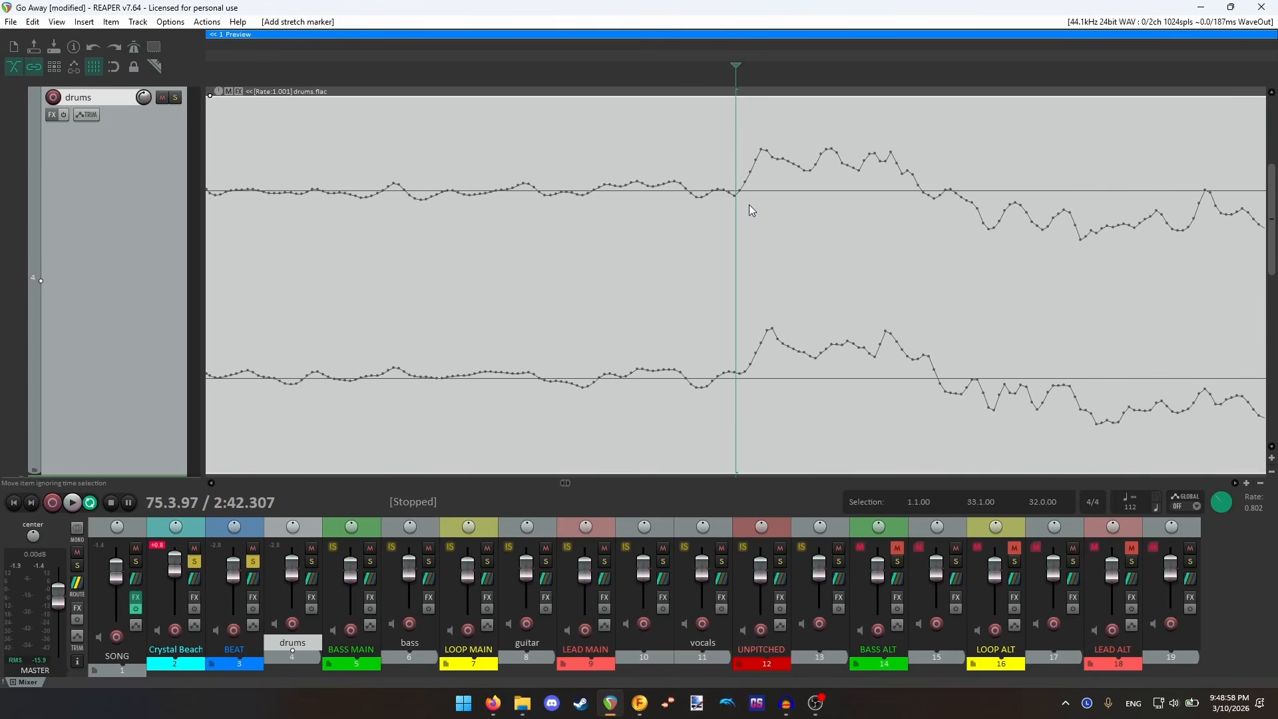
- Add a stretch marker to the drums item at the onset of the final hit just before beat 76.1
scroll(785, 240, "down", 5)
scroll(816, 252, "down", 8)
left_click(834, 227)
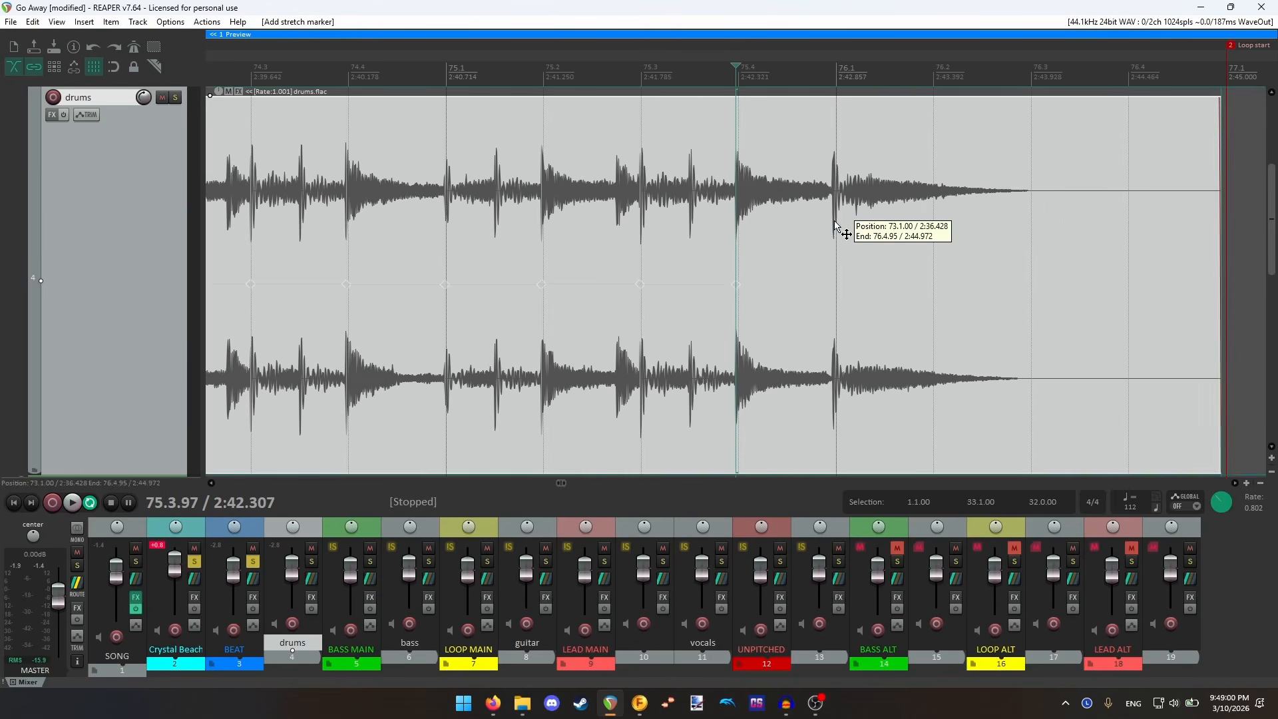
scroll(833, 227, "up", 5)
left_click(717, 212)
scroll(725, 212, "up", 4)
left_click(761, 205)
scroll(761, 205, "up", 3)
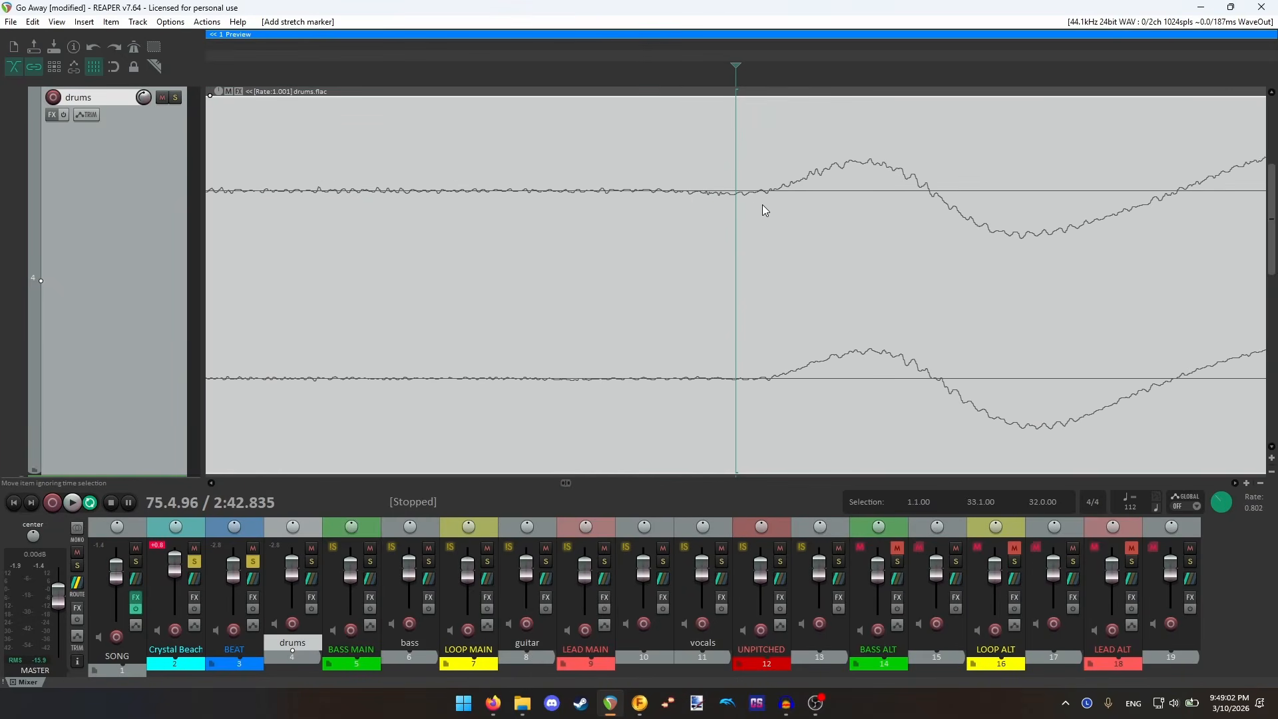
left_click(780, 198)
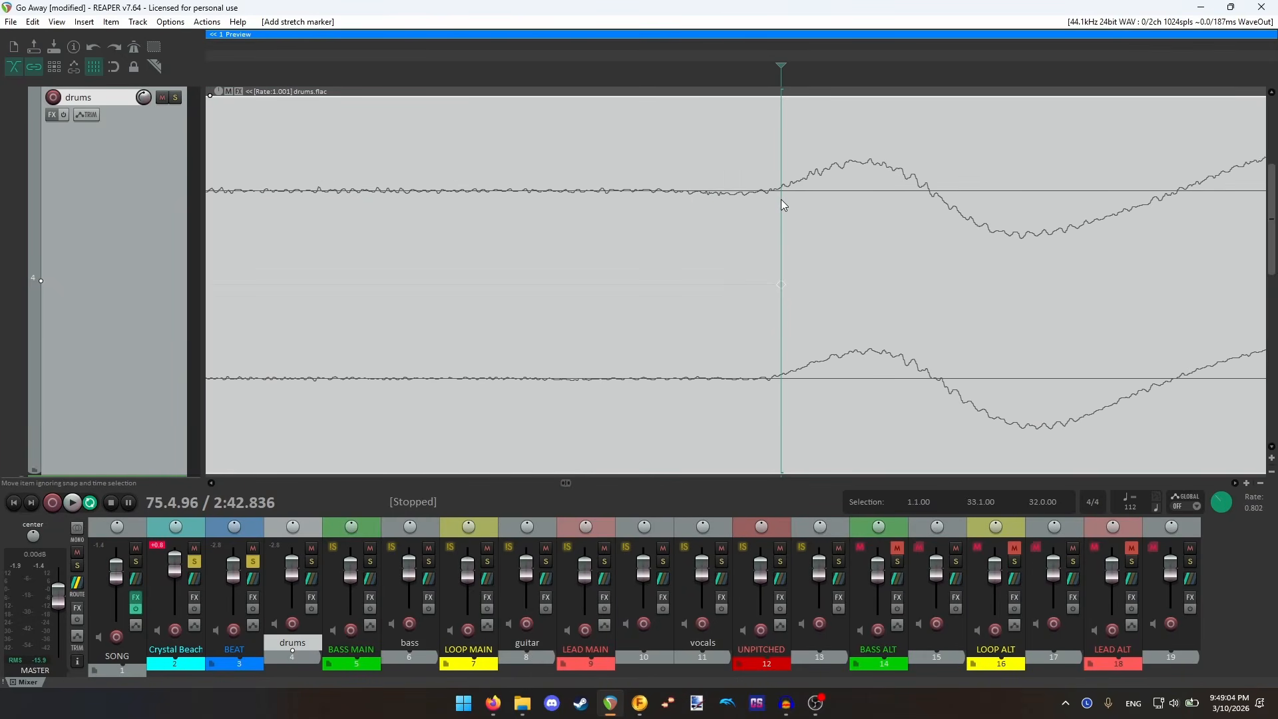
- Snap all stretch markers of the drums item to the 1/4 grid
scroll(773, 285, "down", 8)
scroll(773, 285, "down", 3)
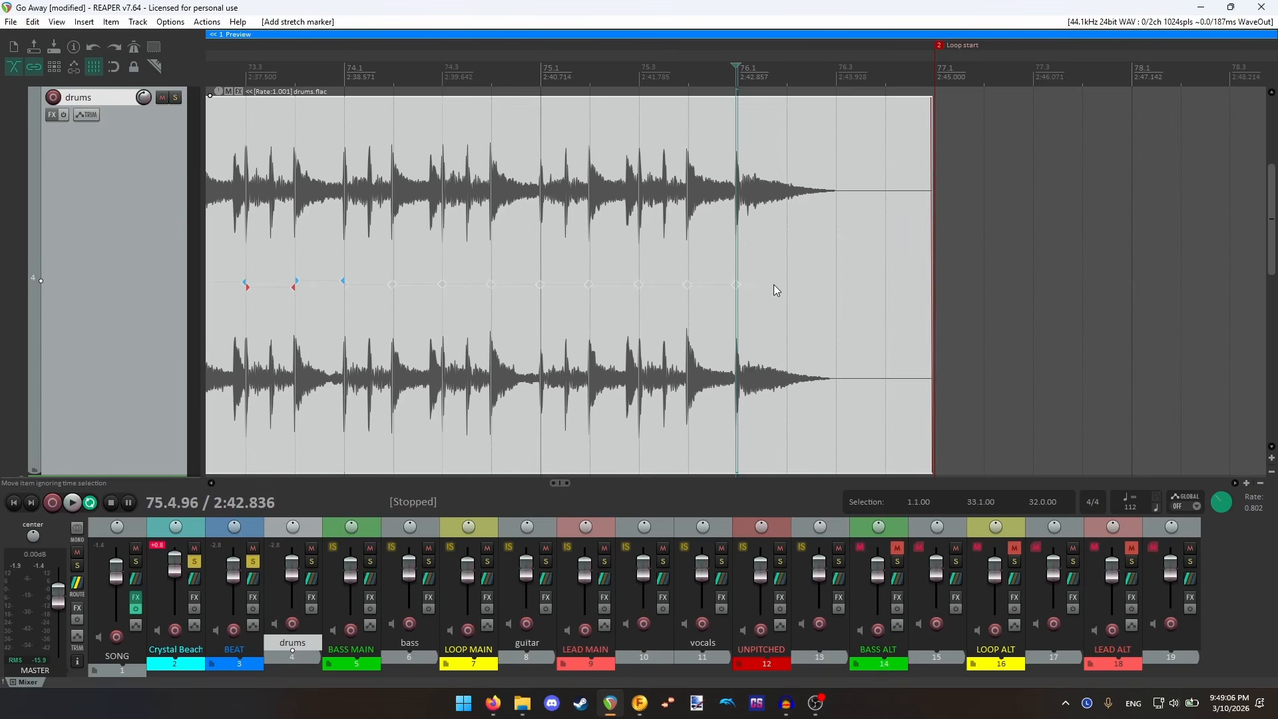
scroll(773, 285, "down", 1)
key("ctrl+shift+w")
- Play the snapped drums together with the Crystal Beach track from the start of bar 73 through bar 76
scroll(465, 276, "down", 2)
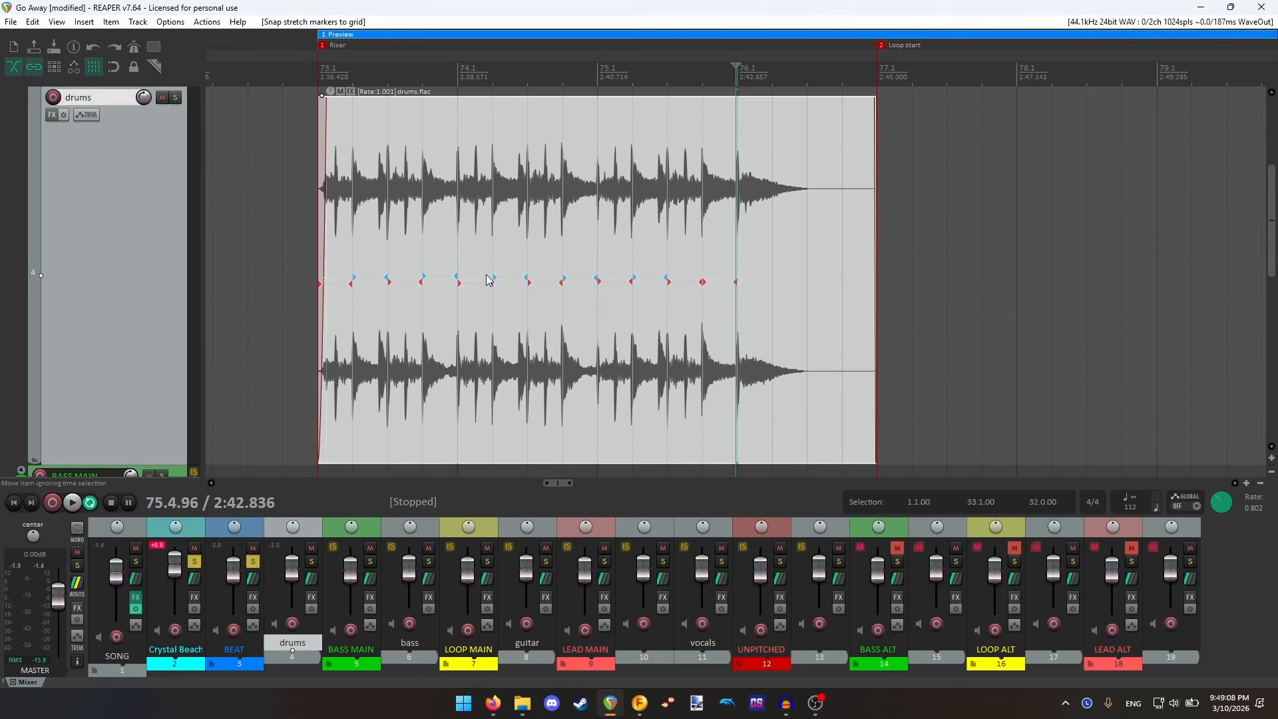
left_click(322, 75)
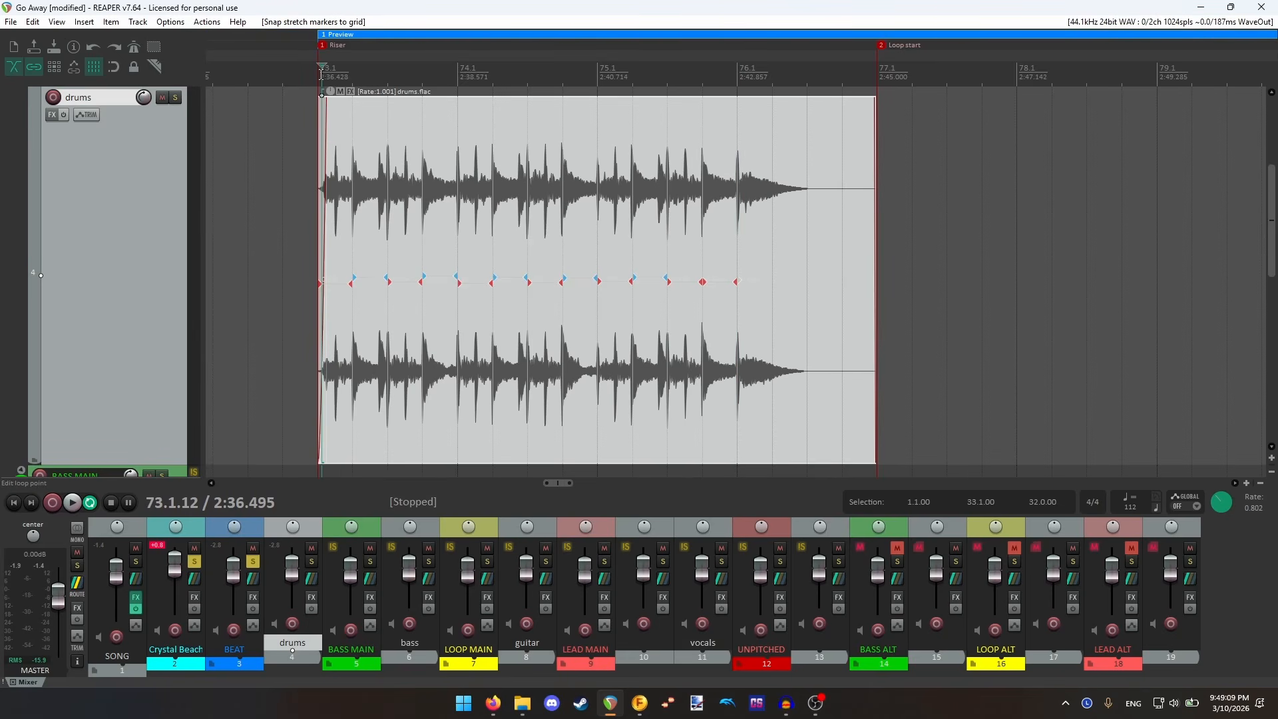
left_click(71, 503)
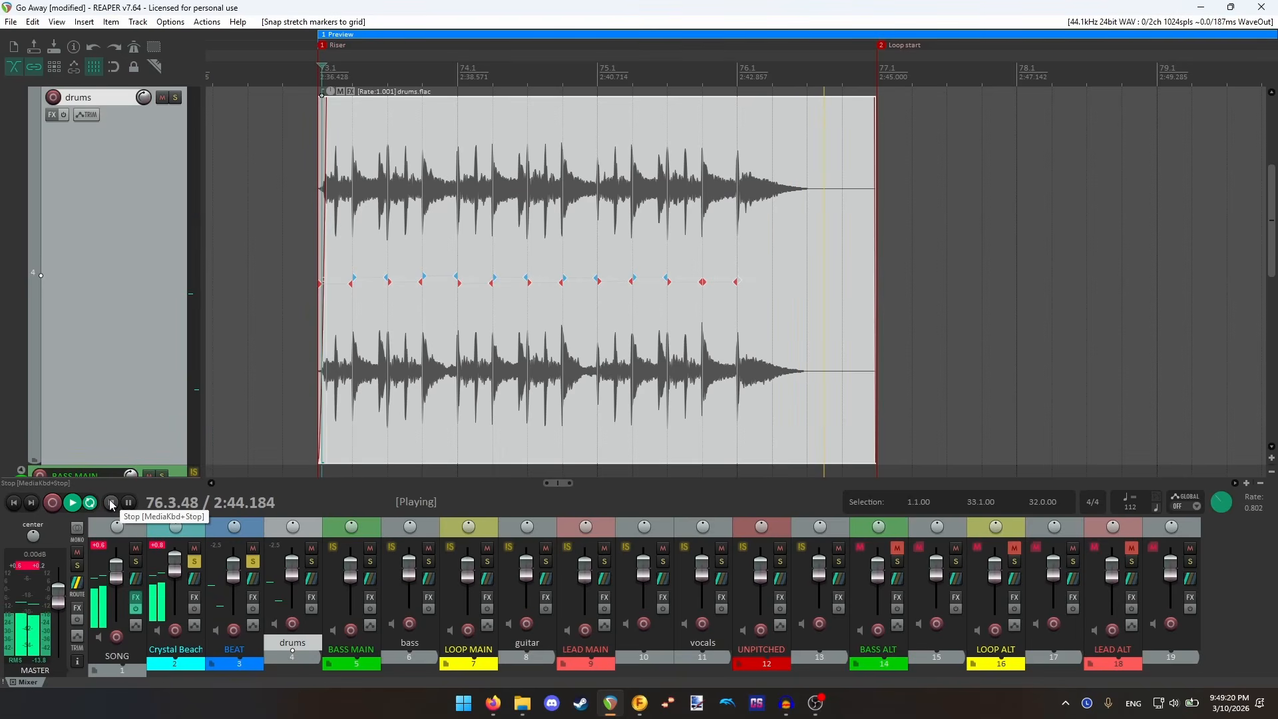
- Stop playback and examine the snapped hits of the drums item against the Crystal Beach track from the start of bar 73
left_click(109, 499)
scroll(102, 281, "up", 4)
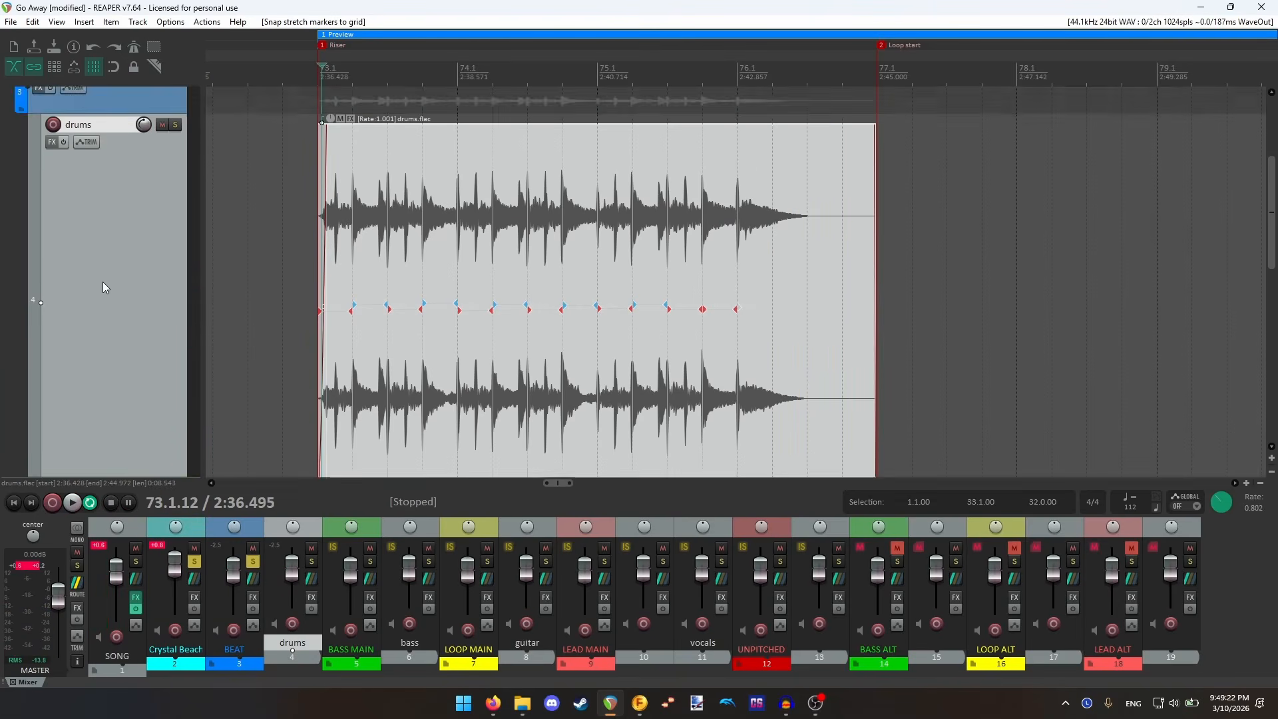
scroll(158, 165, "down", 1)
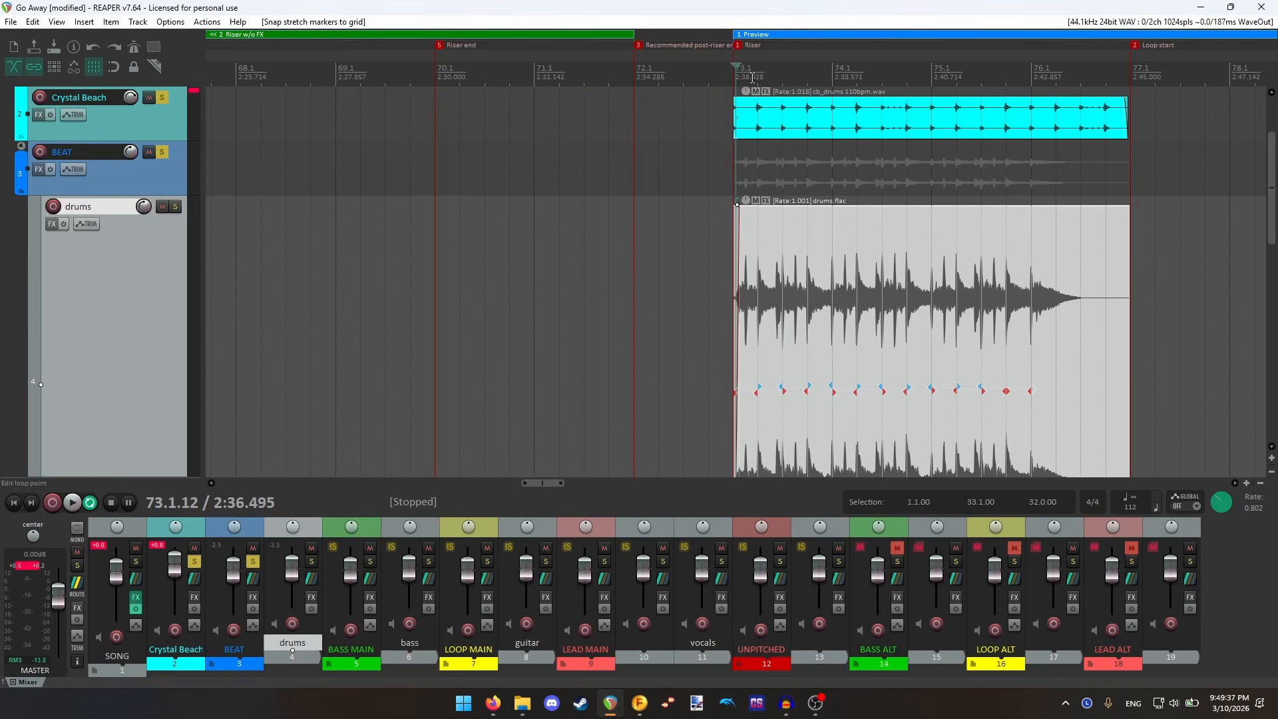
left_click(733, 78)
scroll(867, 239, "up", 5)
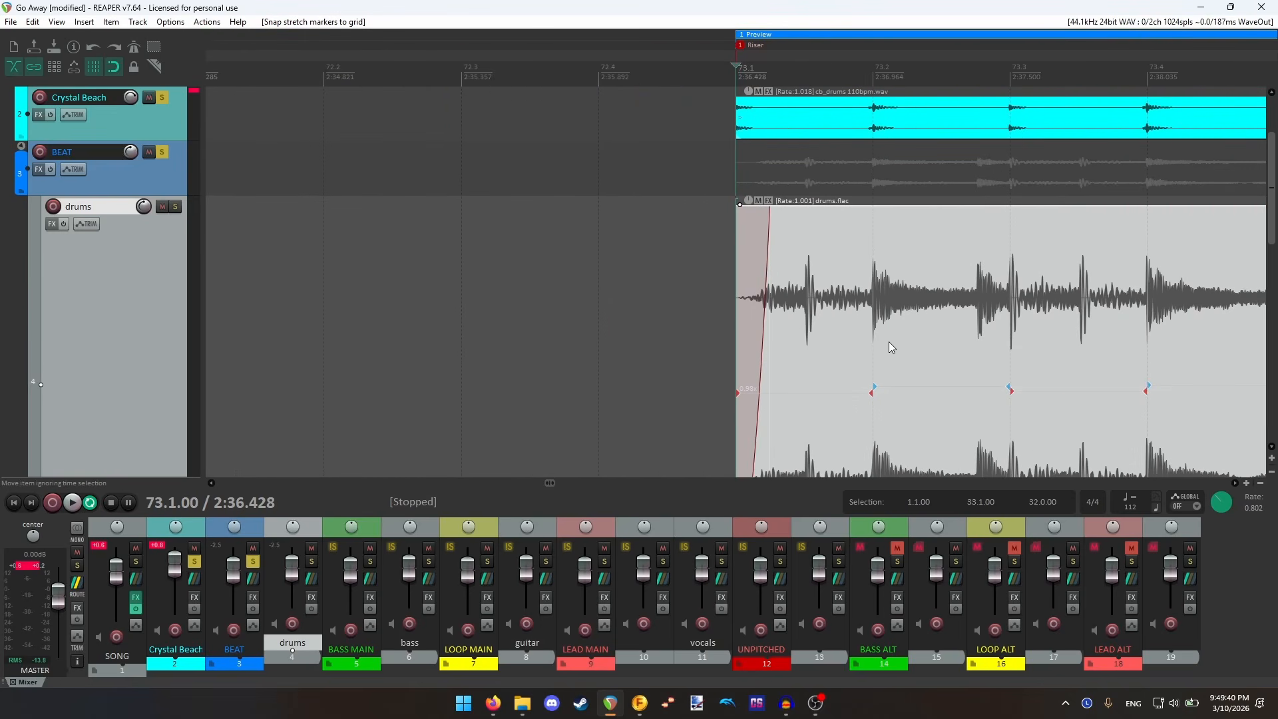
scroll(892, 337, "down", 4)
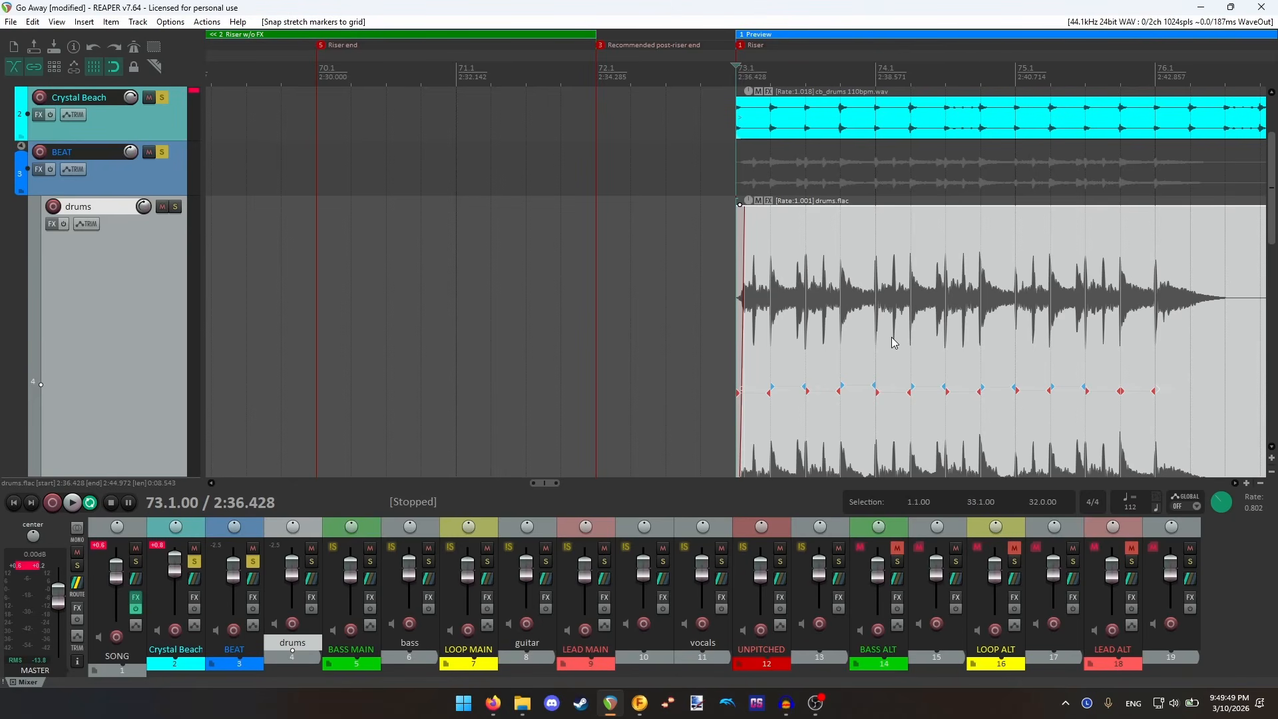
scroll(892, 337, "down", 1)
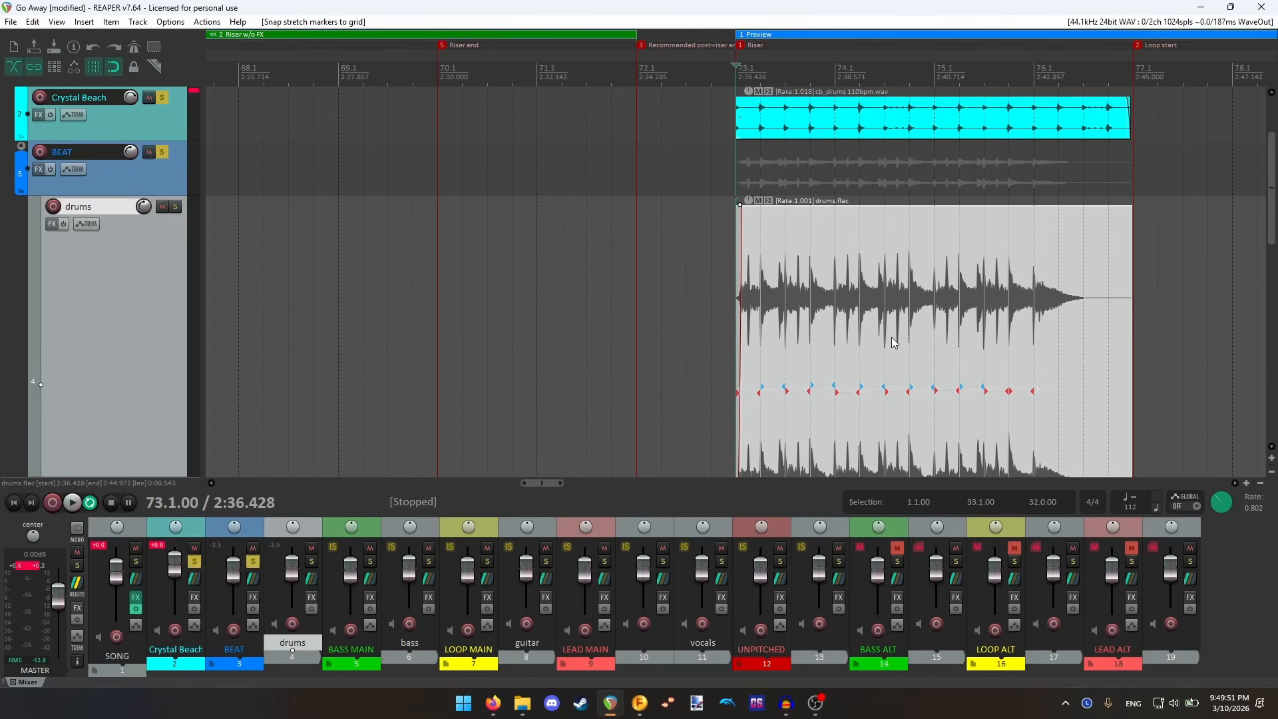
scroll(892, 337, "down", 2)
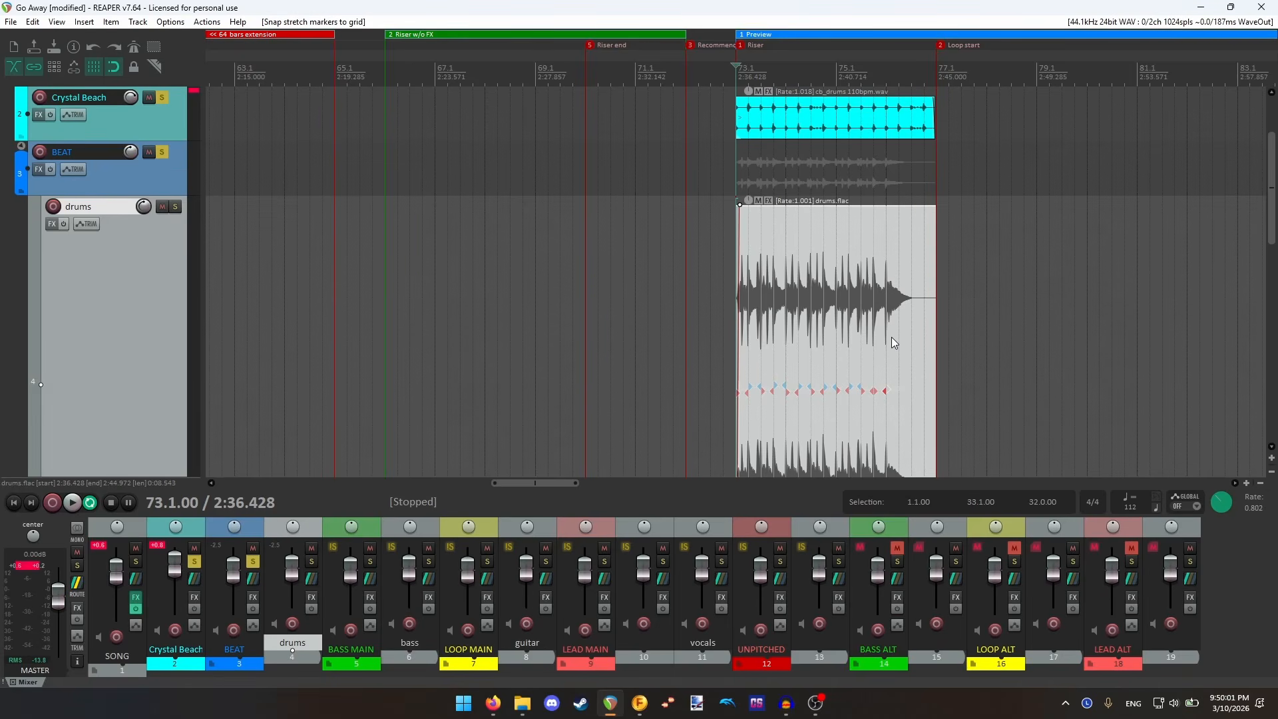
scroll(891, 337, "up", 3)
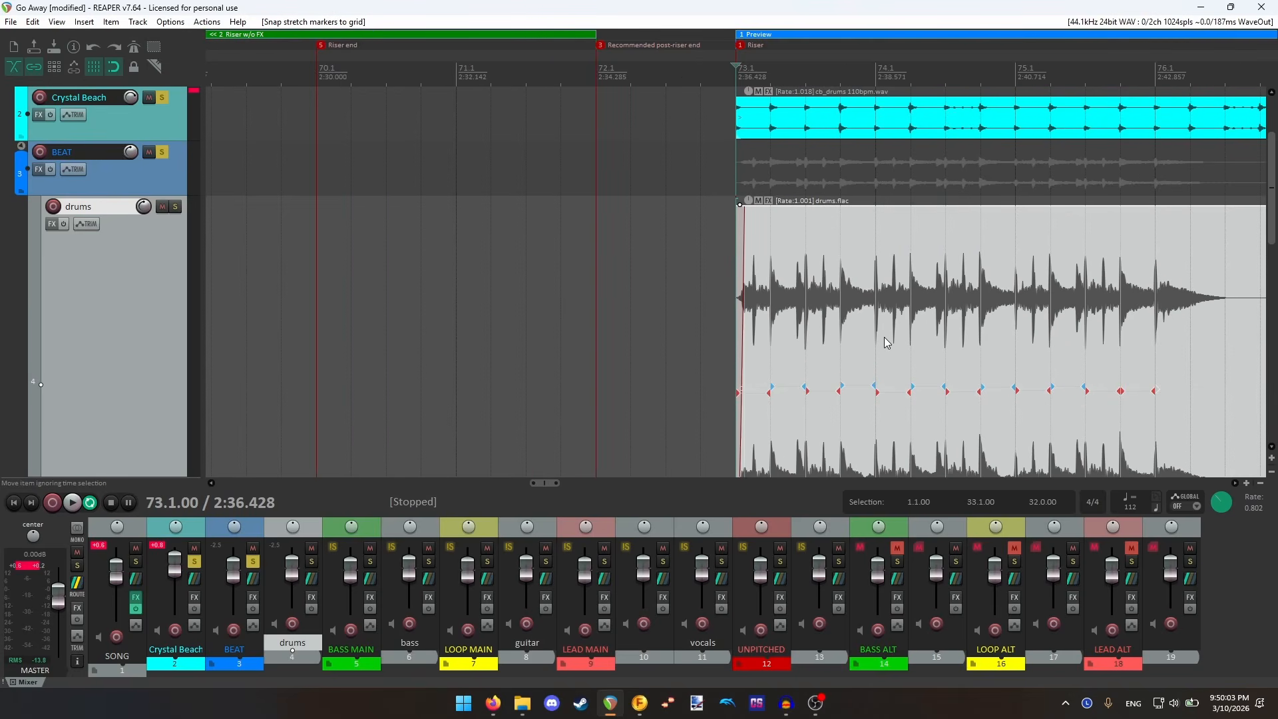
- Add the ReaPitch effect to the drums item that starts at bar 73
left_click(769, 200)
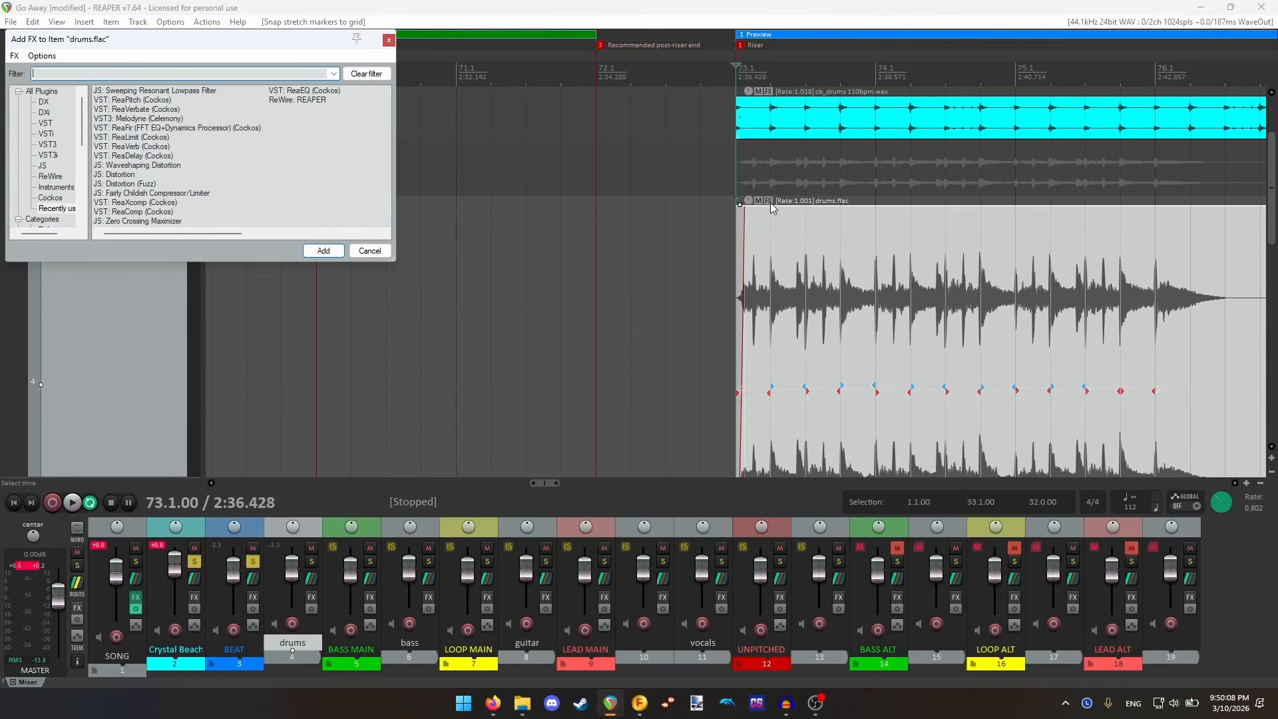
double_click(163, 101)
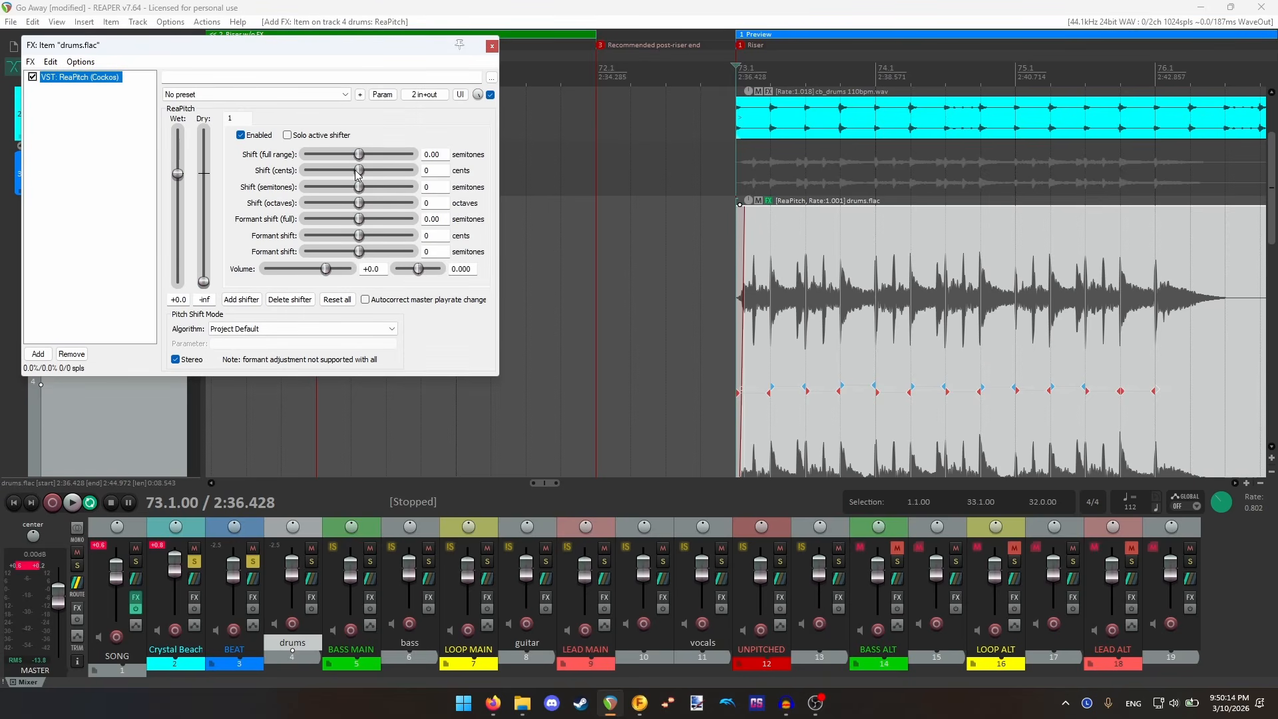
- Try a pitch shift of -18 cents in ReaPitch and reset it to 0 cents
left_click_drag(358, 172, 353, 172)
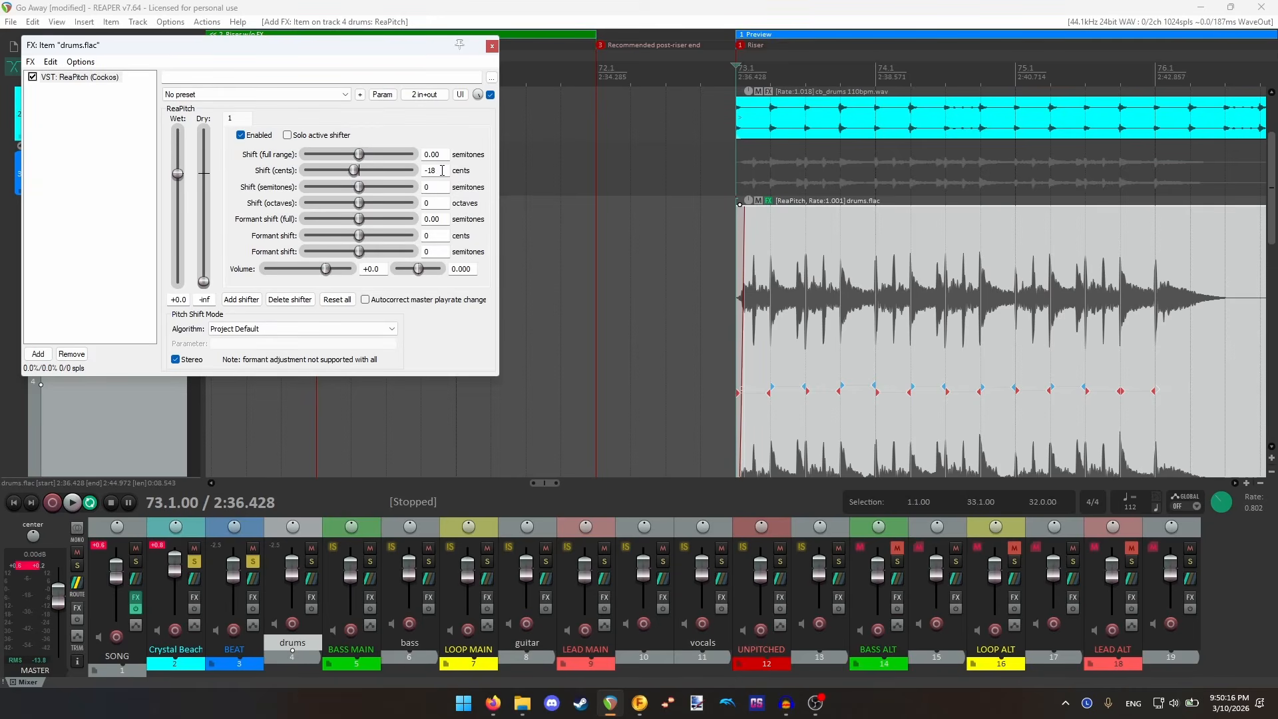
left_click_drag(442, 170, 364, 170)
type("0")
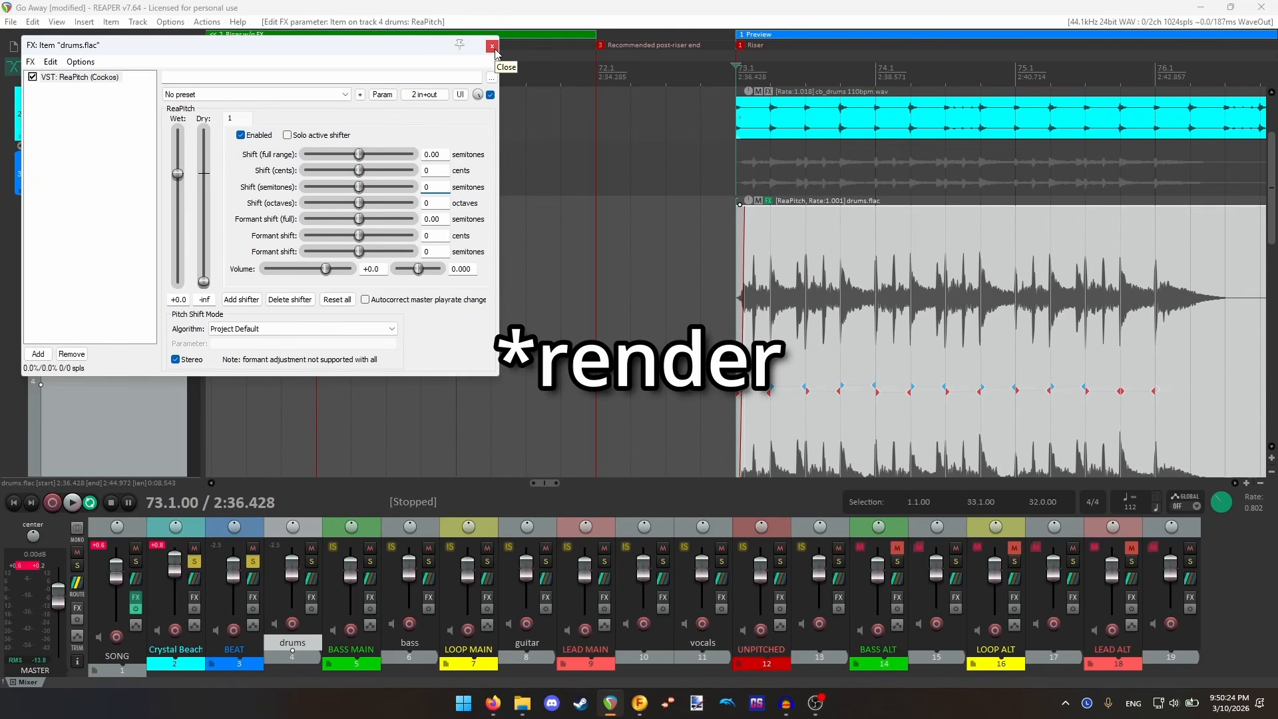
left_click(443, 171)
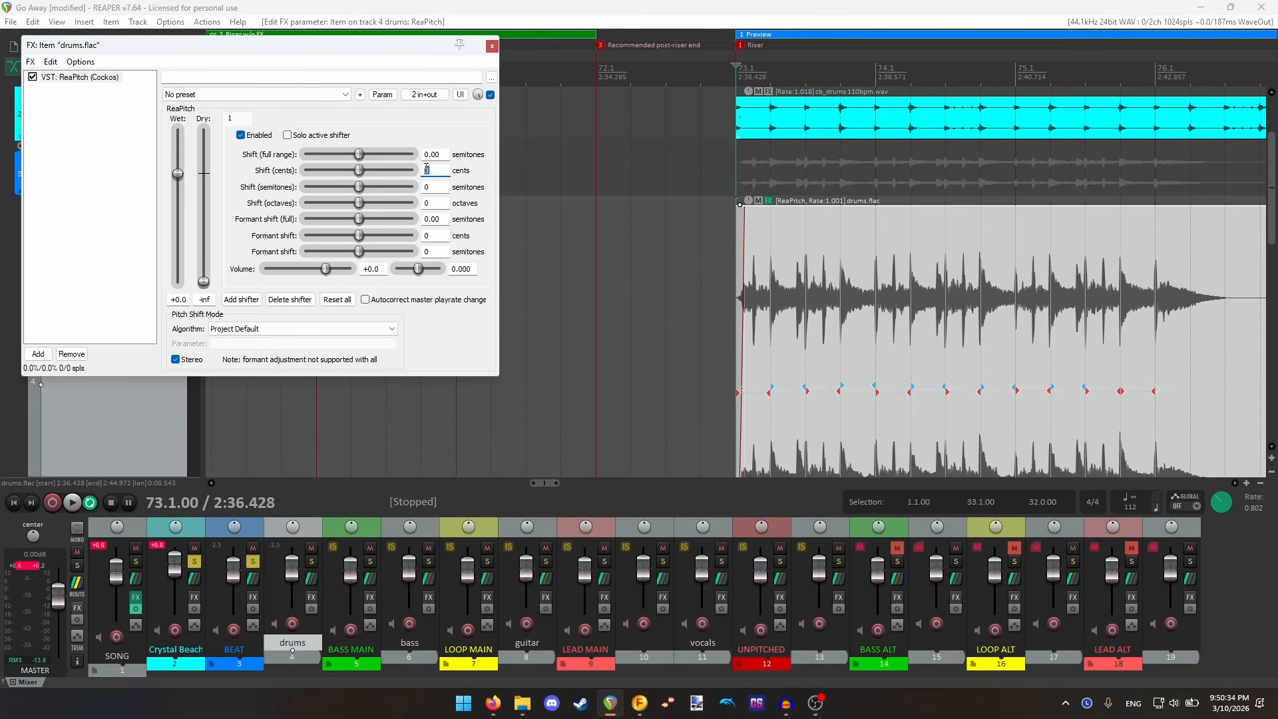
left_click(432, 187)
- Set ReaPitch's pitch shift to -25 cents and its formant shift to 25 cents
left_click(435, 173)
type("-25")
left_click(440, 156)
left_click(432, 171)
type("0")
left_click(433, 183)
left_click(432, 170)
type("-25")
left_click(437, 187)
left_click(439, 236)
type("25")
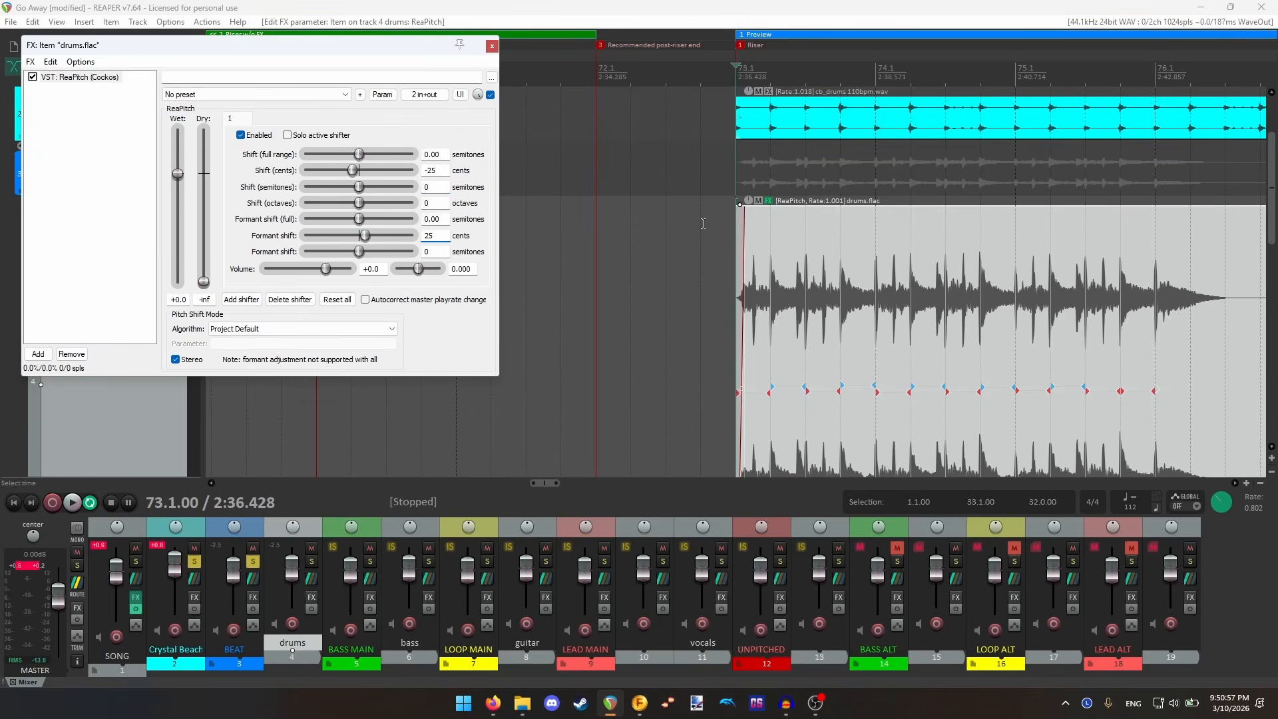
left_click(438, 202)
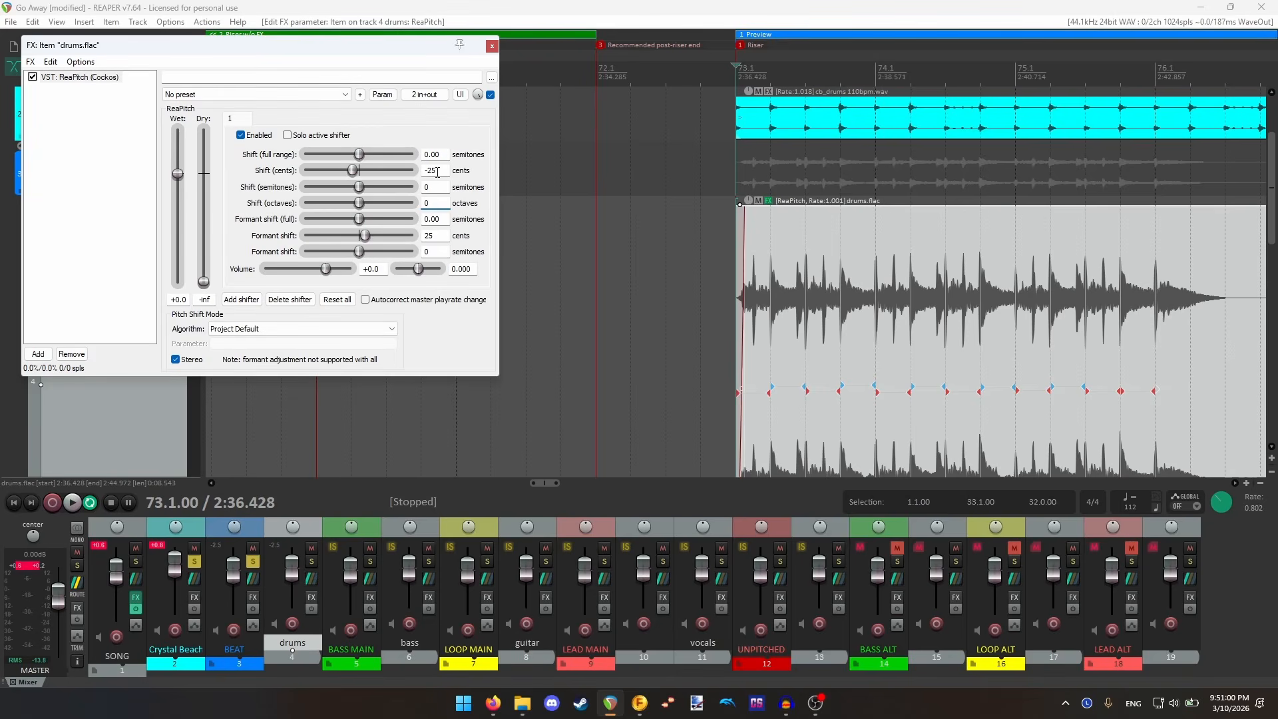
- Reset ReaPitch's pitch shift and formant shift to 0 cents and close the effect window
left_click(438, 170)
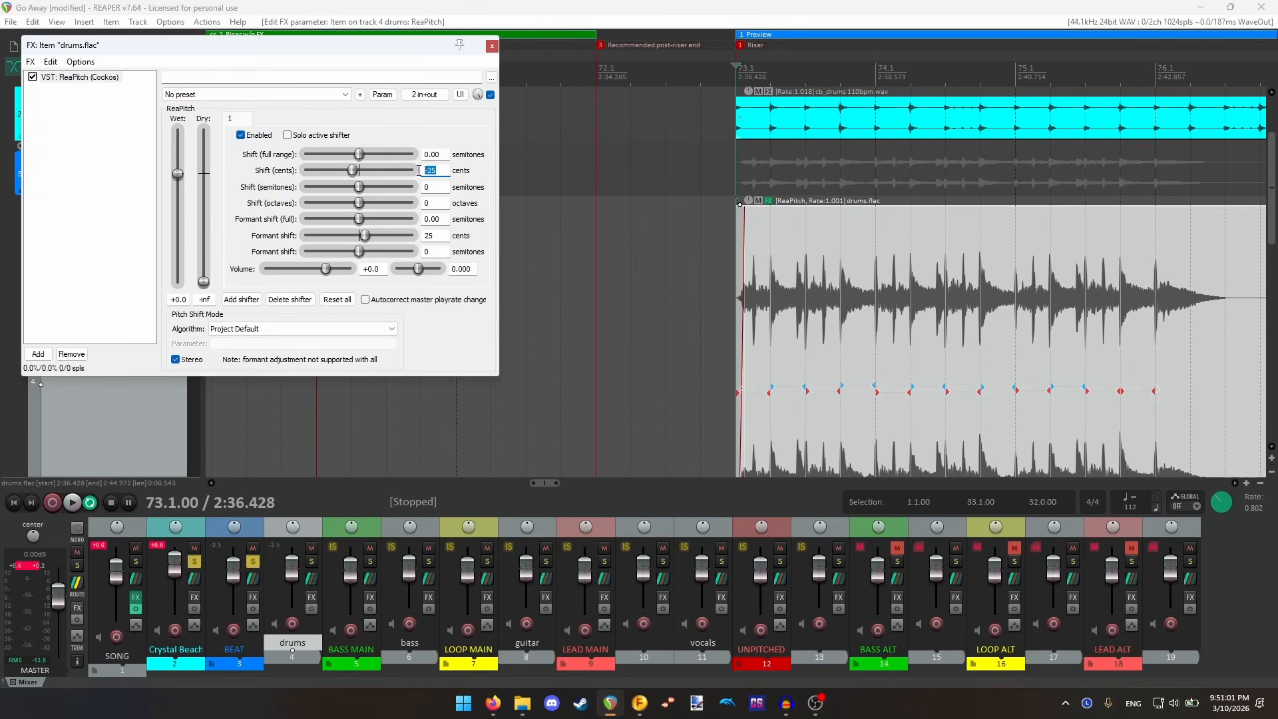
key("BackSpace")
left_click(421, 235)
key("BackSpace")
left_click(438, 171)
type("0")
left_click(436, 236)
type("0")
left_click(435, 204)
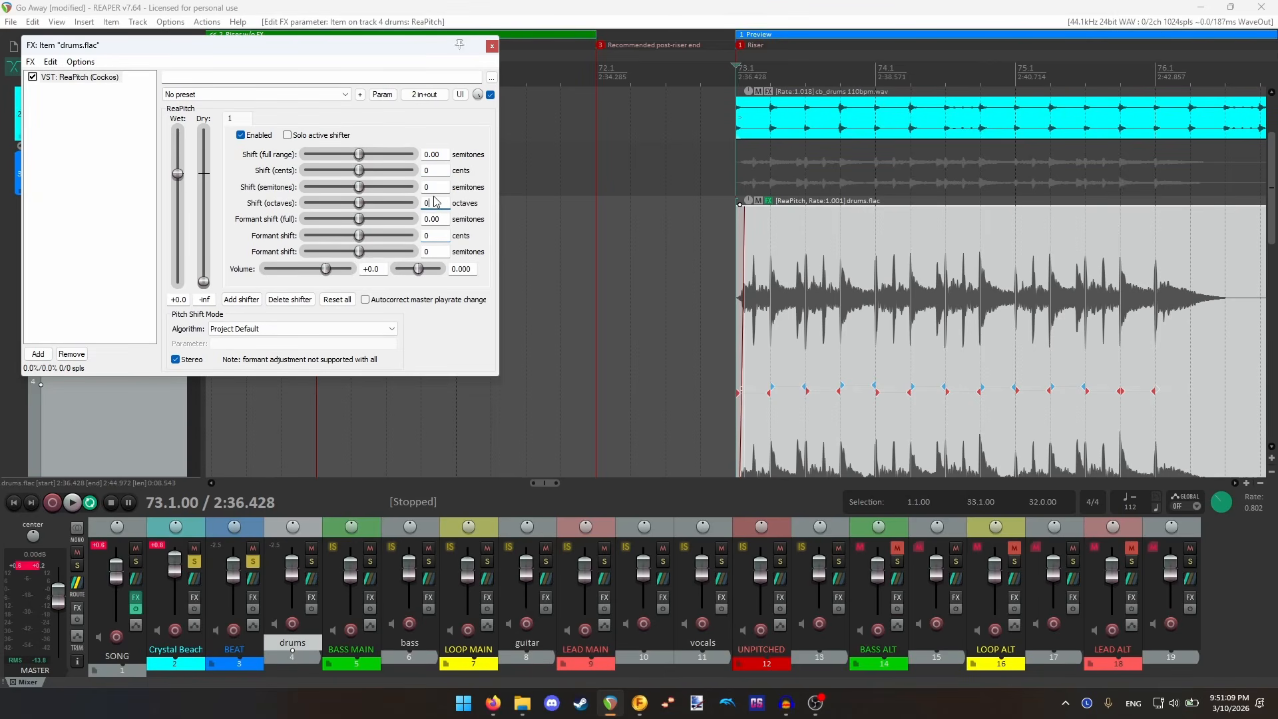
left_click(493, 46)
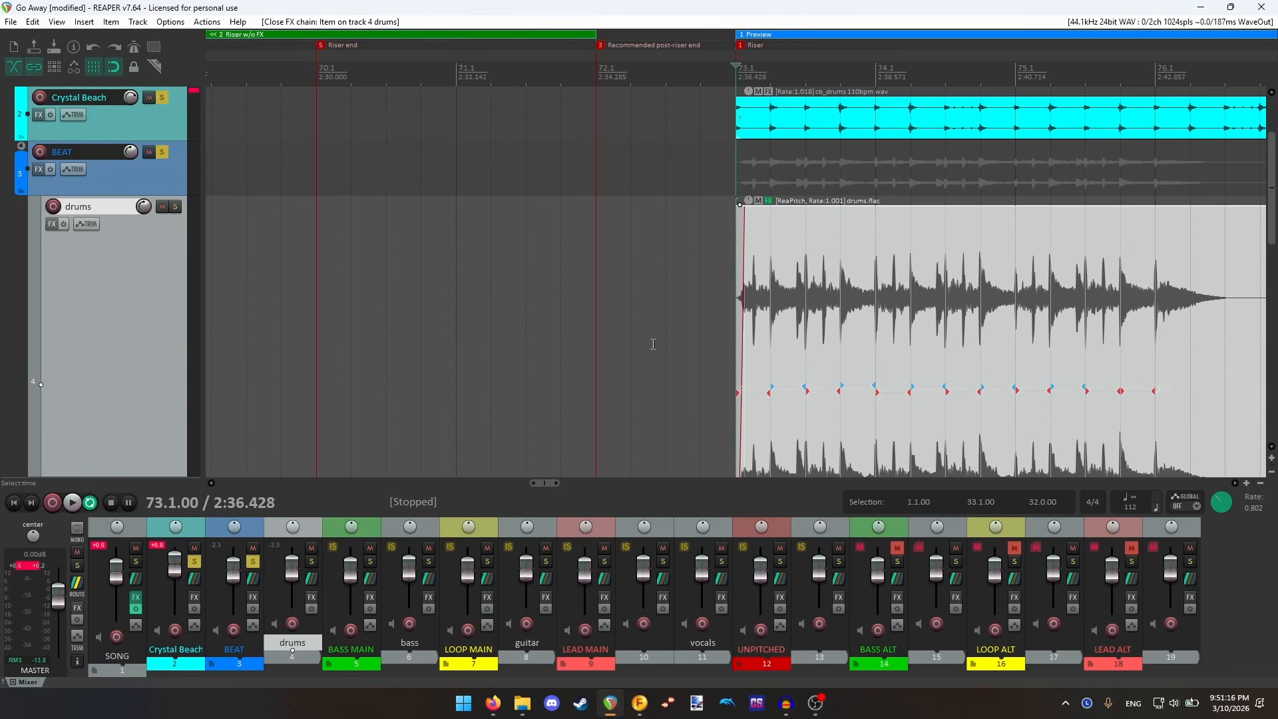
- Shrink the drums track to its minimum height and place the edit cursor at the start of bar 1
scroll(653, 344, "down", 4)
scroll(105, 269, "down", 3)
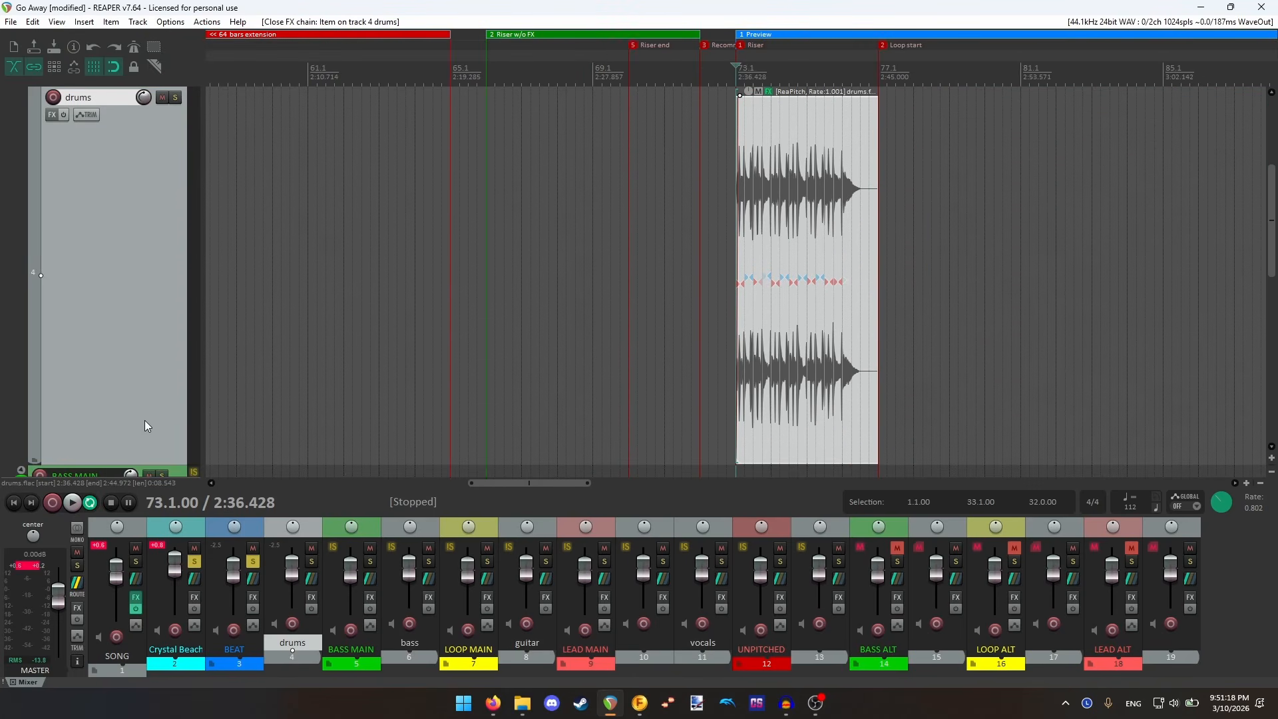
left_click_drag(141, 466, 116, 96)
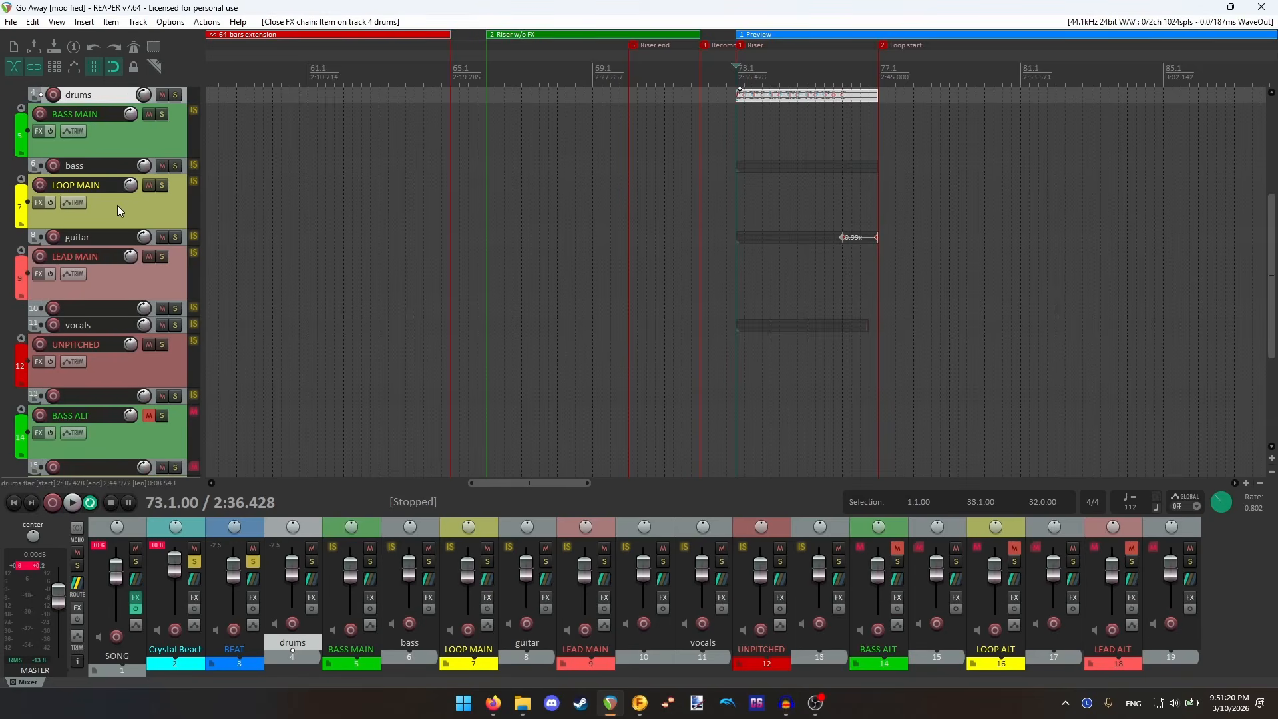
scroll(117, 206, "up", 2)
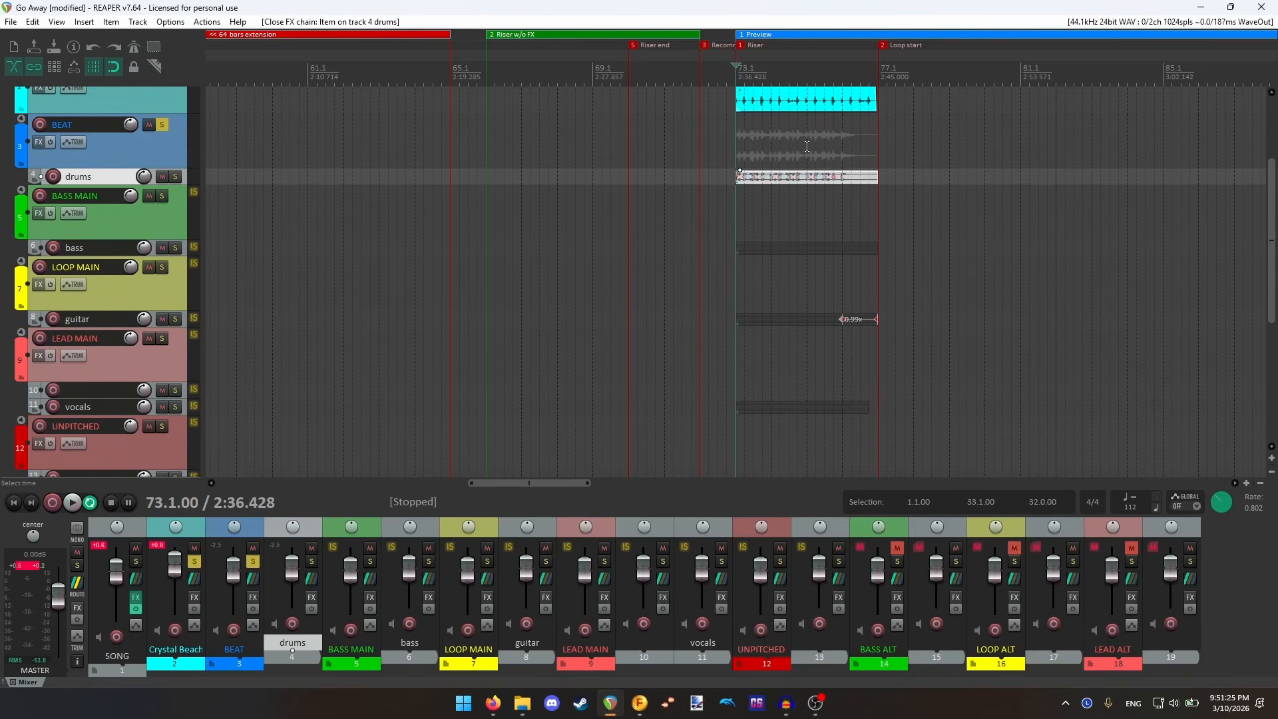
scroll(806, 146, "down", 1)
scroll(807, 146, "up", 2)
scroll(806, 145, "down", 8)
left_click(210, 69)
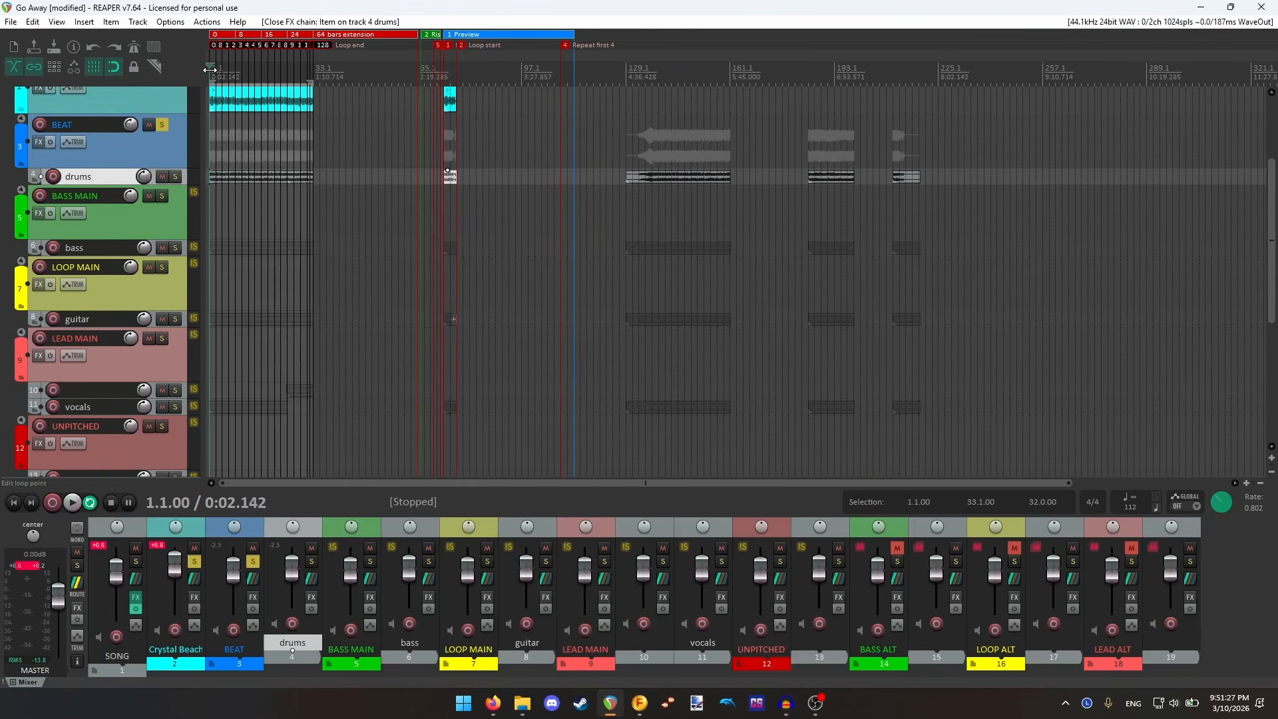
scroll(276, 147, "up", 7)
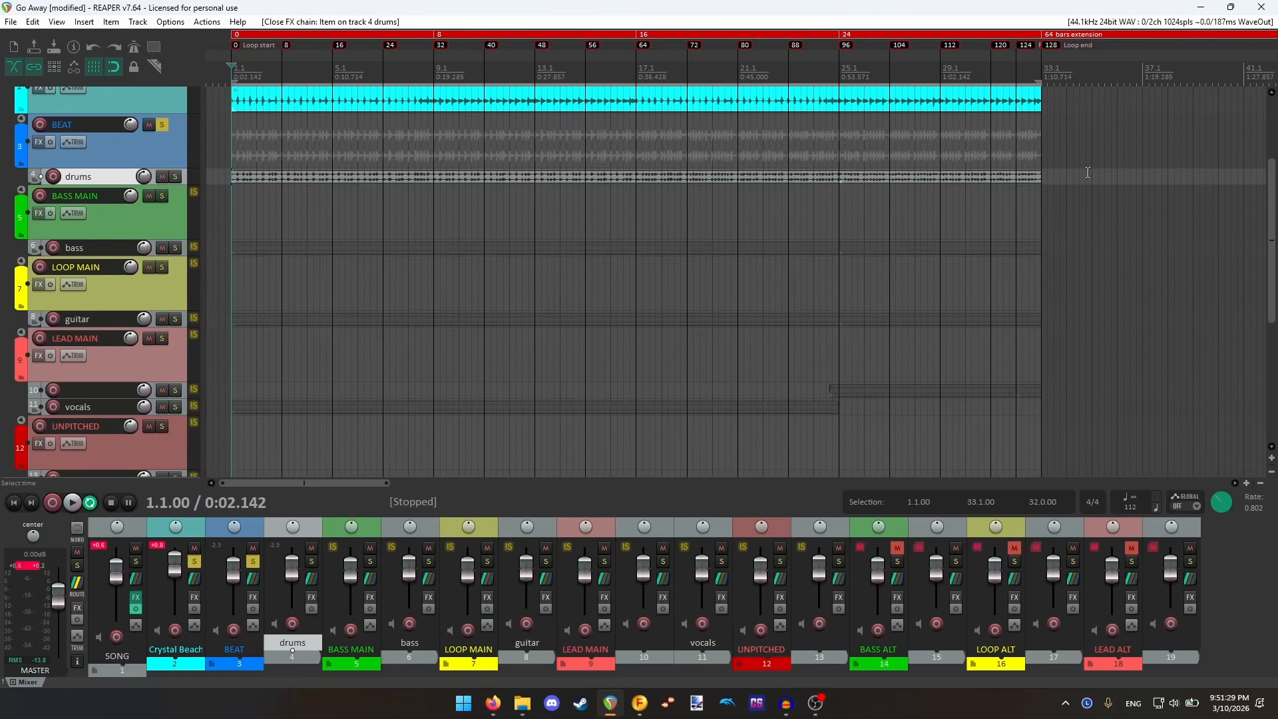
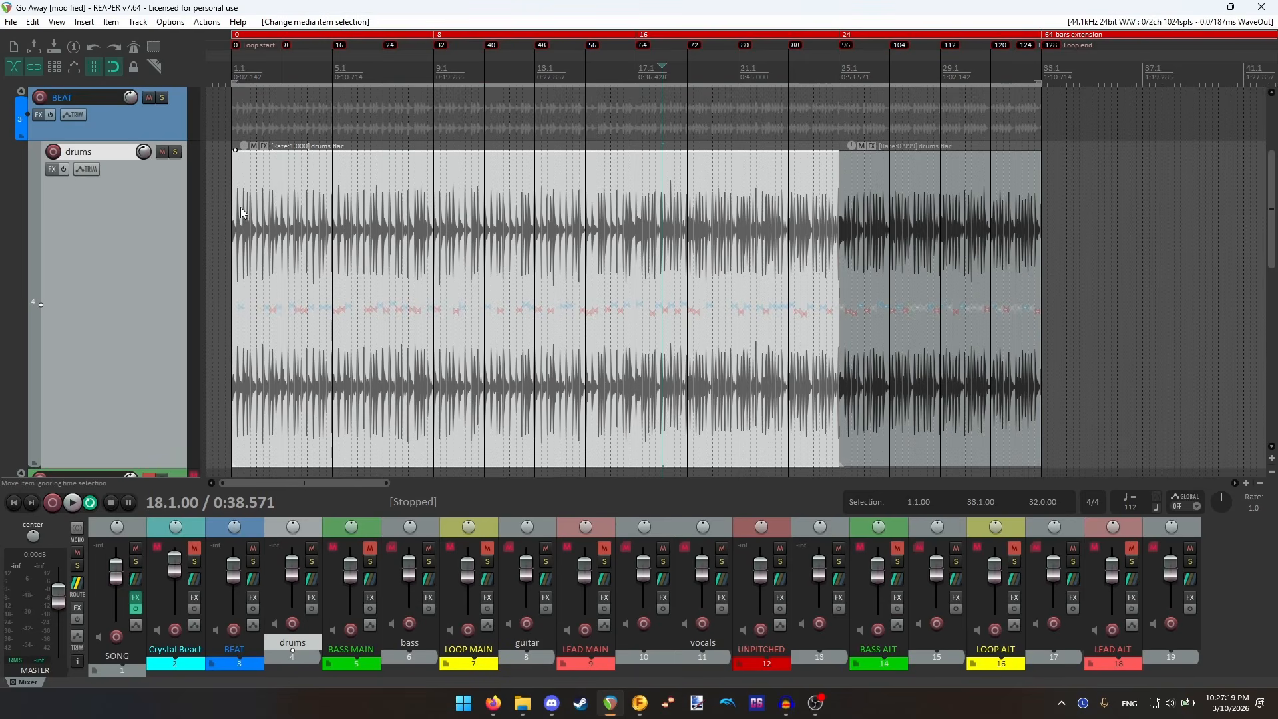
- Review the stretch markers of the first drums item around bars 15 to 21 and place the edit cursor at the start of bar 18
scroll(484, 239, "up", 2)
scroll(585, 258, "up", 3)
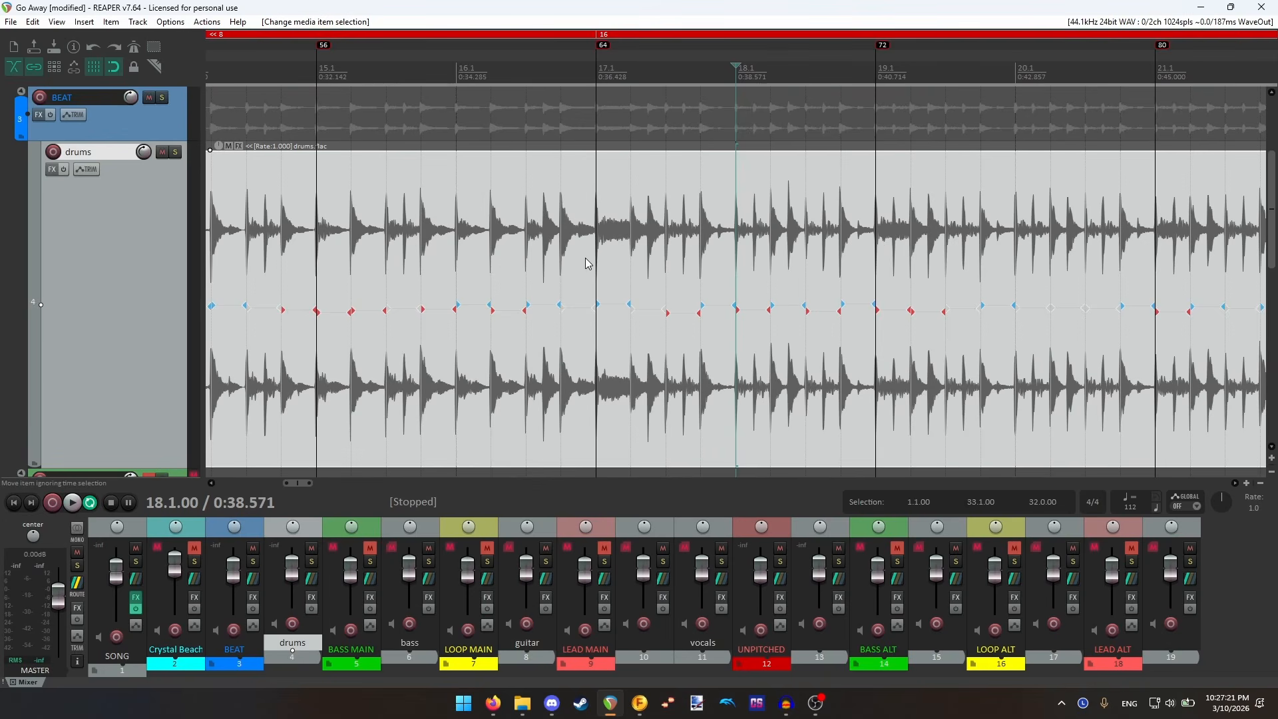
scroll(688, 253, "down", 3)
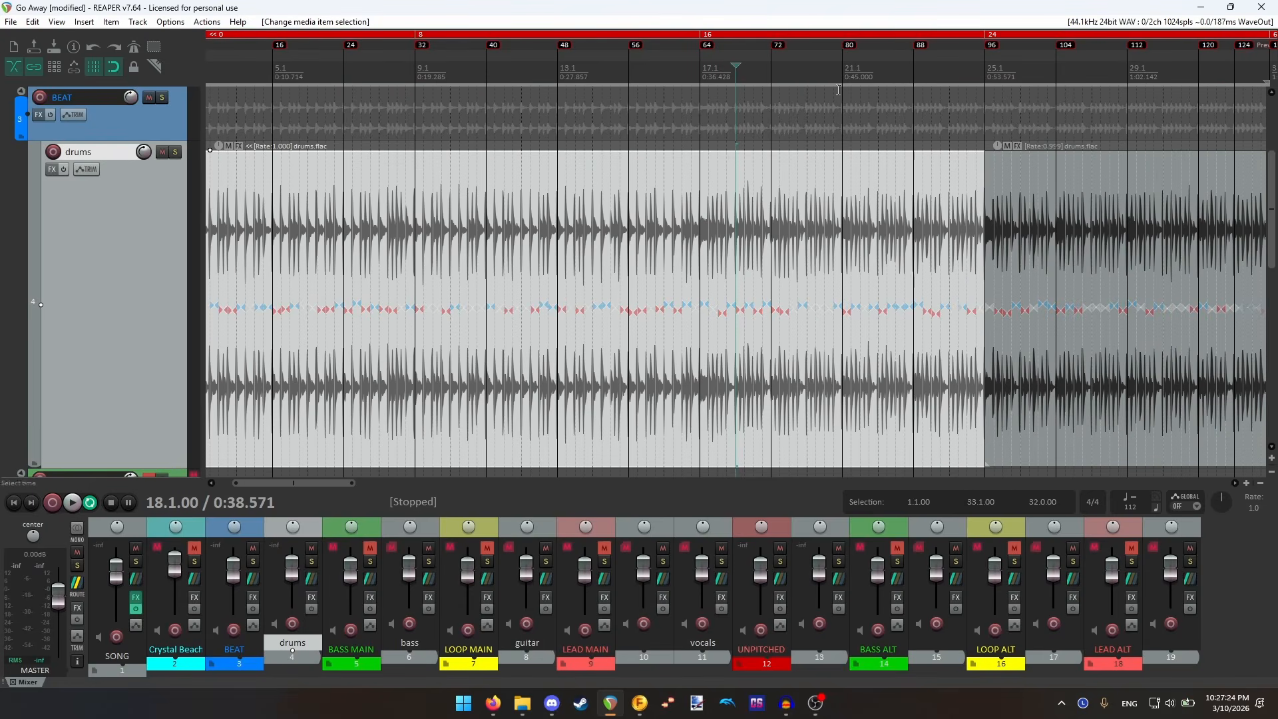
left_click(804, 77)
scroll(781, 152, "up", 2)
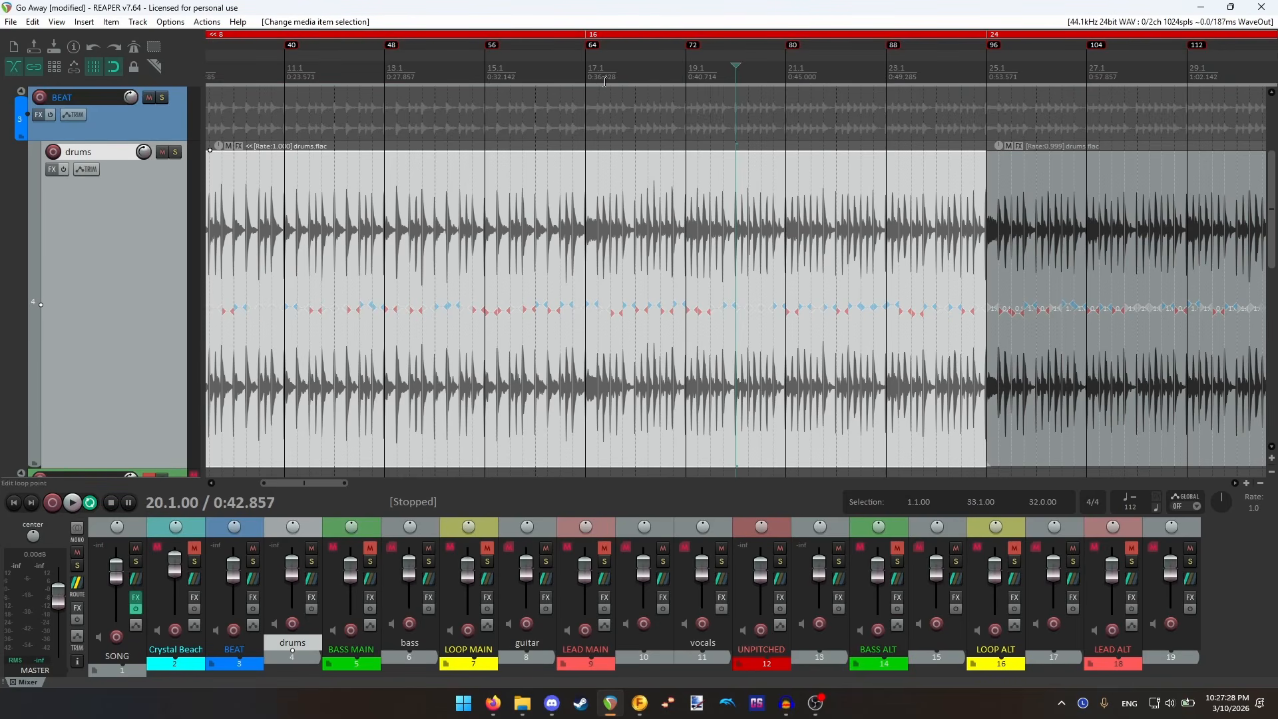
left_click(628, 72)
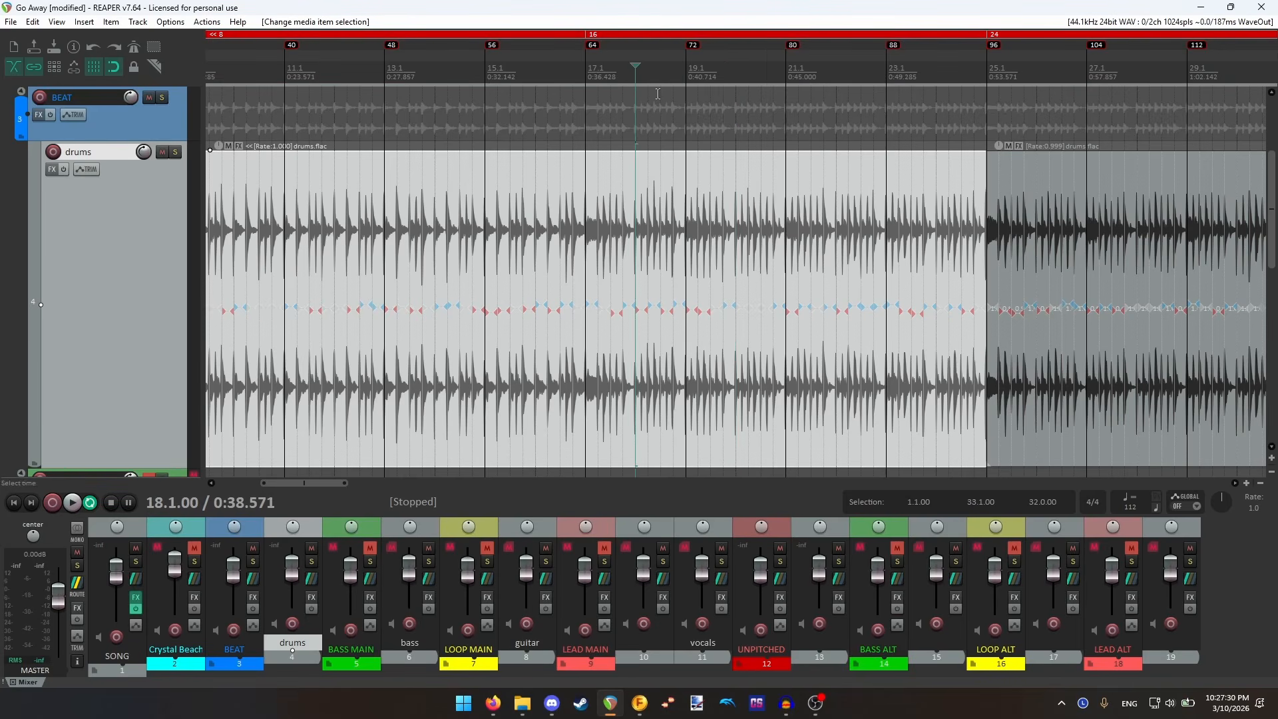
- Examine in close-up how the stretch marker at 18.1 sits against the onset of the drum hit's waveform
scroll(832, 241, "up", 6)
scroll(785, 261, "up", 2)
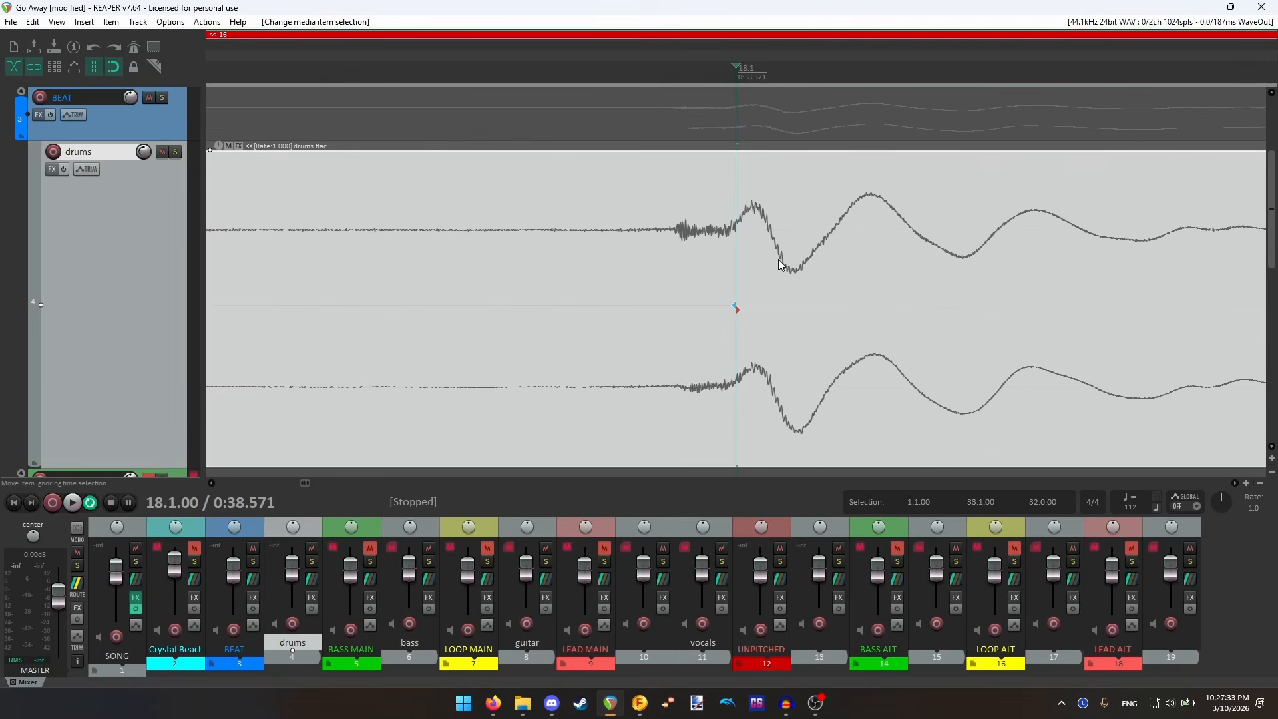
scroll(737, 252, "down", 1)
scroll(677, 238, "up", 1)
scroll(694, 277, "up", 2)
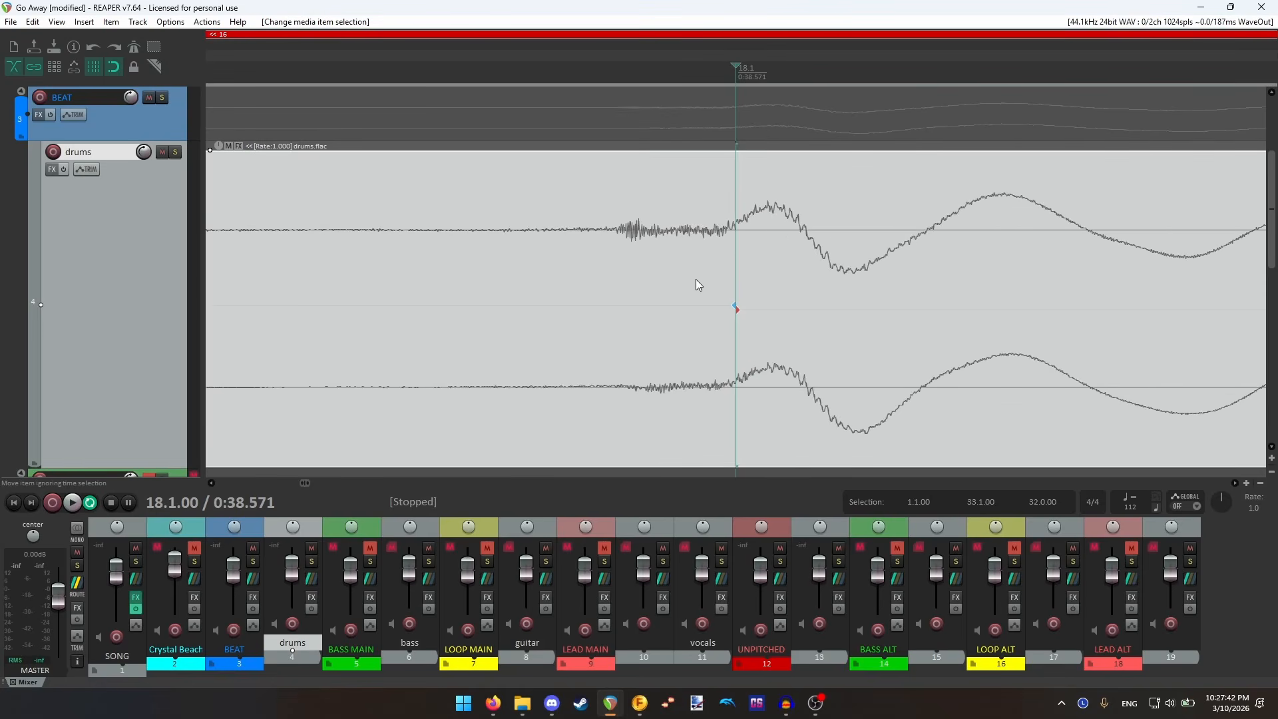
scroll(696, 280, "down", 3)
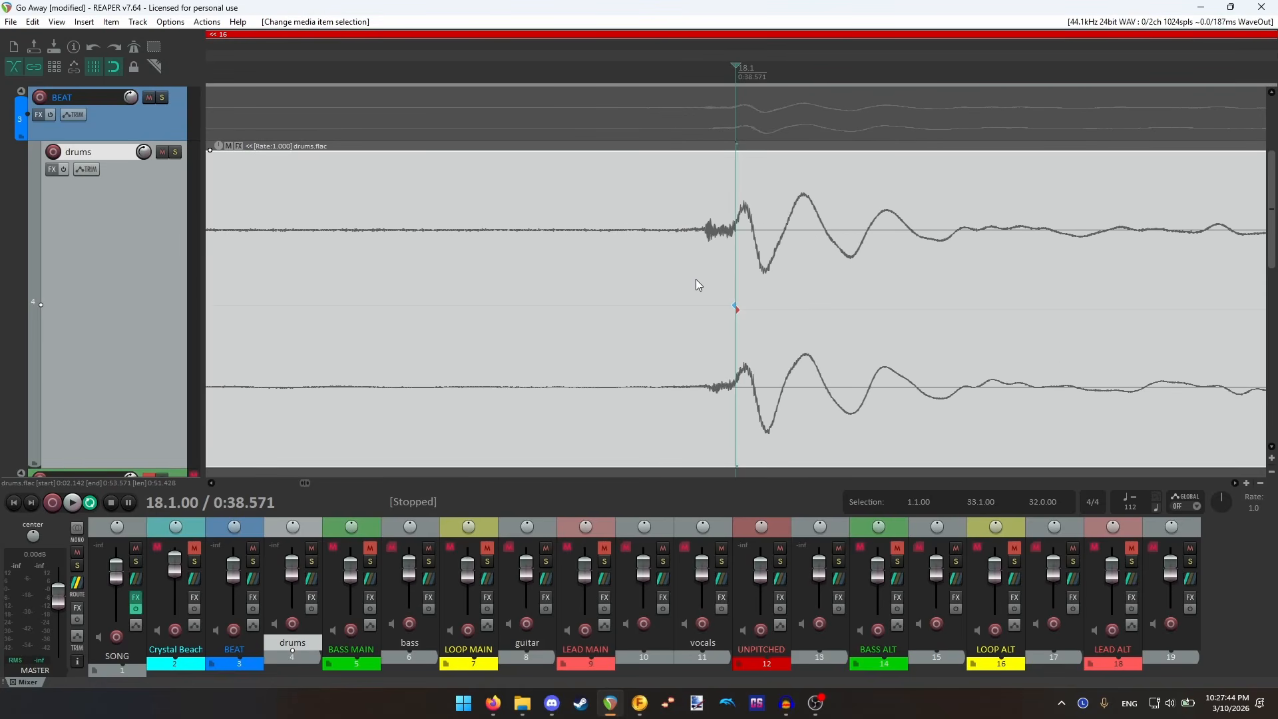
scroll(696, 278, "down", 3)
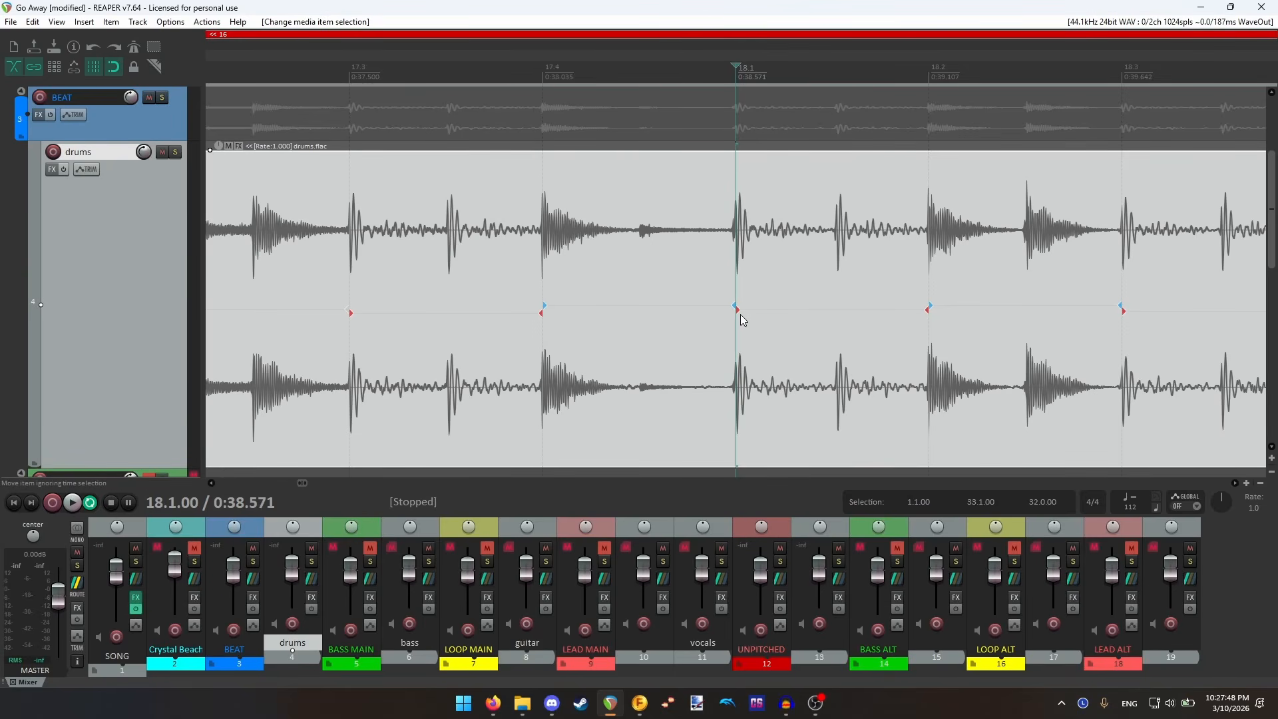
scroll(742, 320, "up", 8)
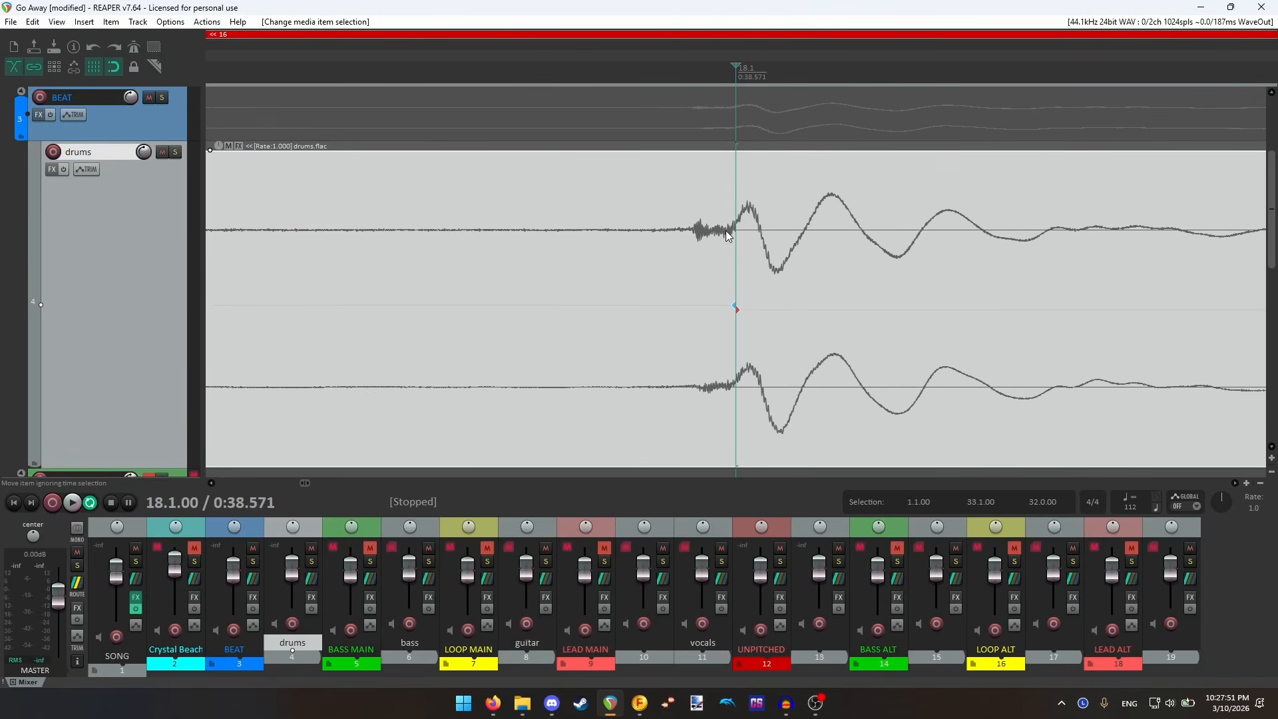
scroll(692, 251, "up", 1)
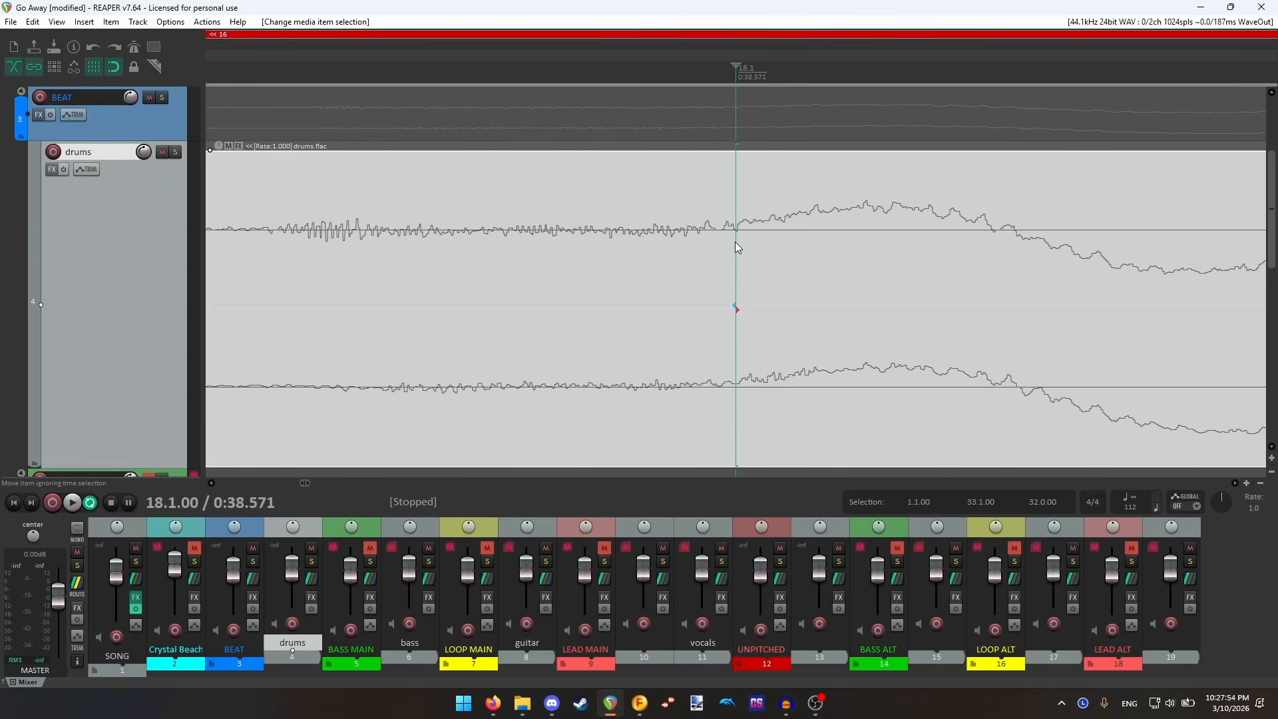
scroll(735, 250, "down", 6)
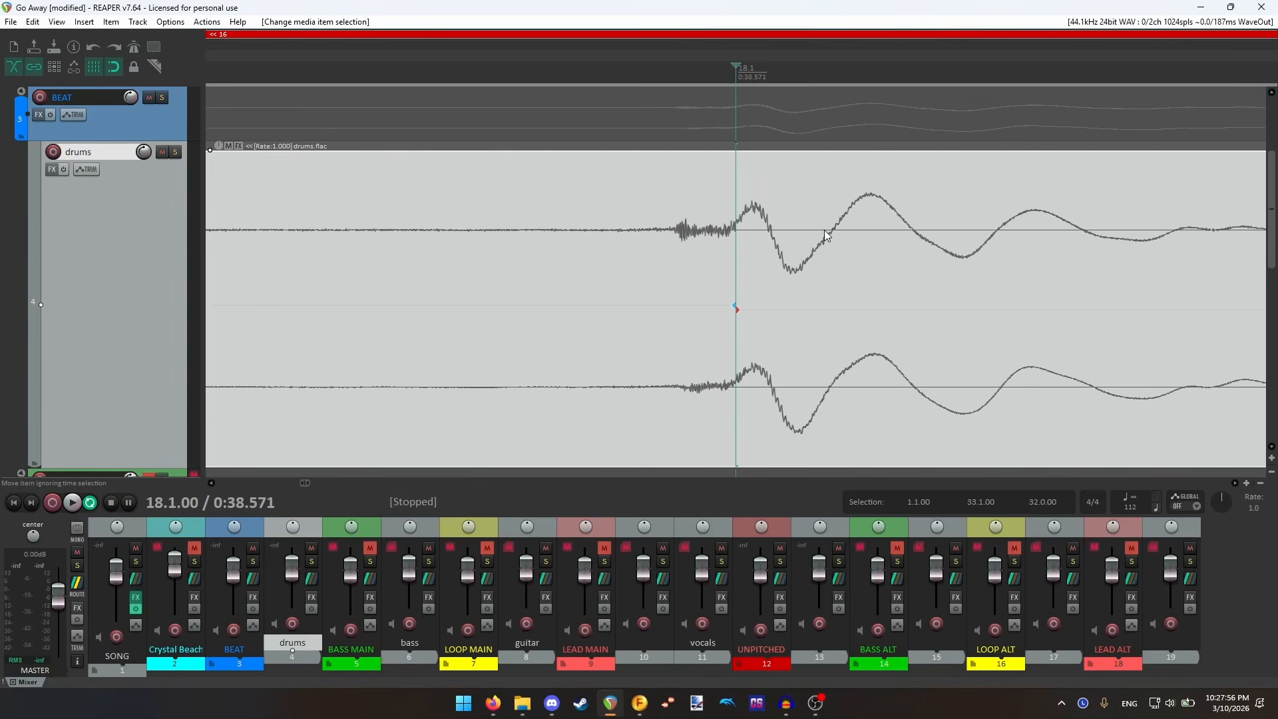
scroll(1038, 280, "down", 4)
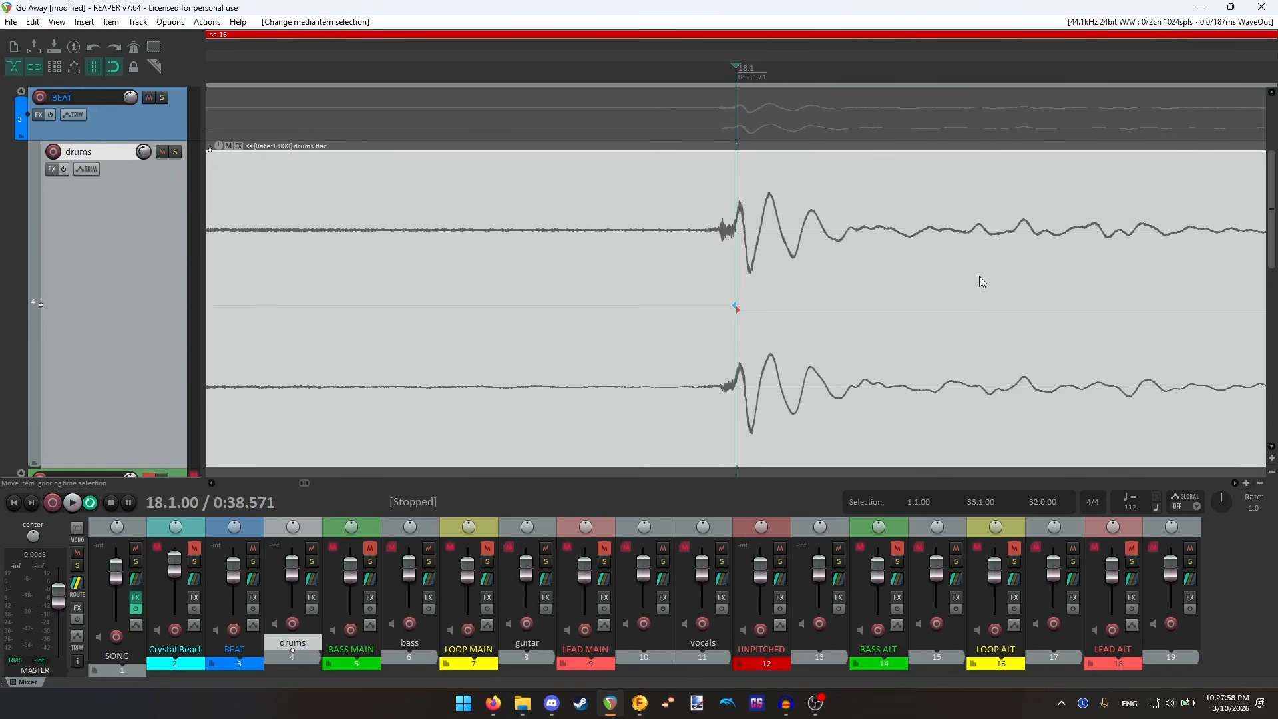
- Place the edit cursor at the start of bar 17, and move it to the Riser marker at bar 73
scroll(969, 286, "down", 3)
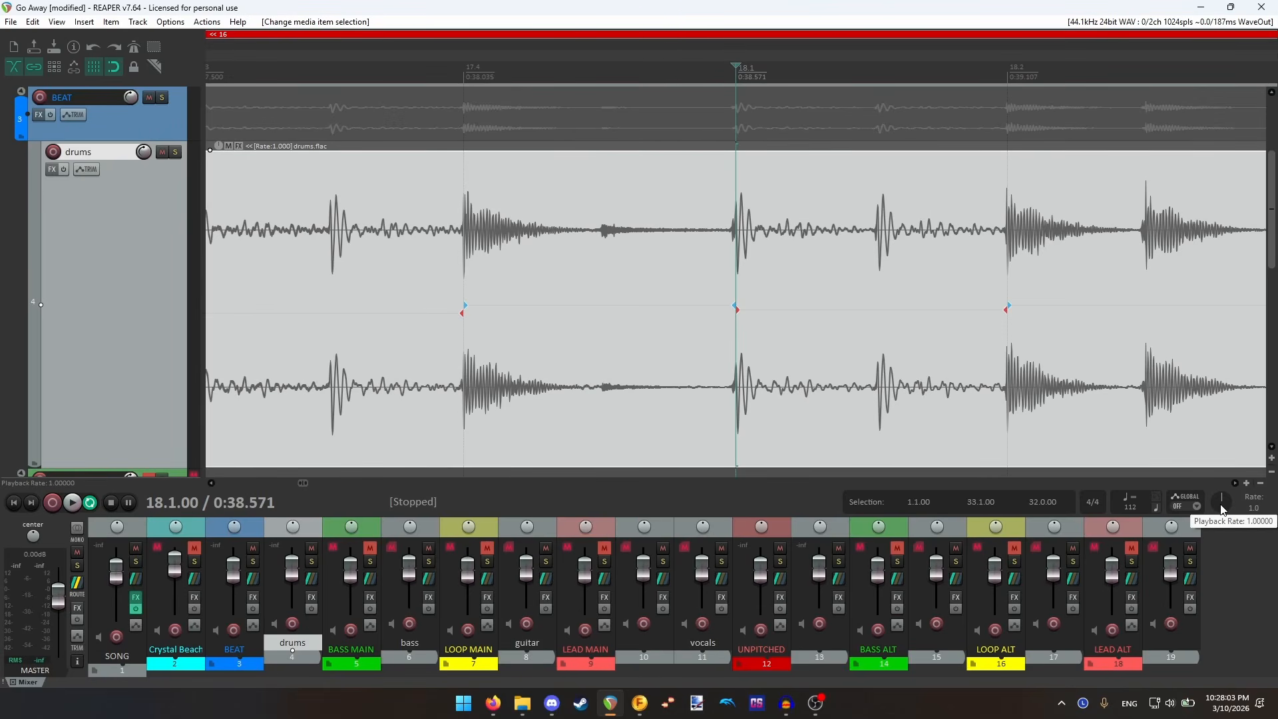
scroll(847, 264, "down", 4)
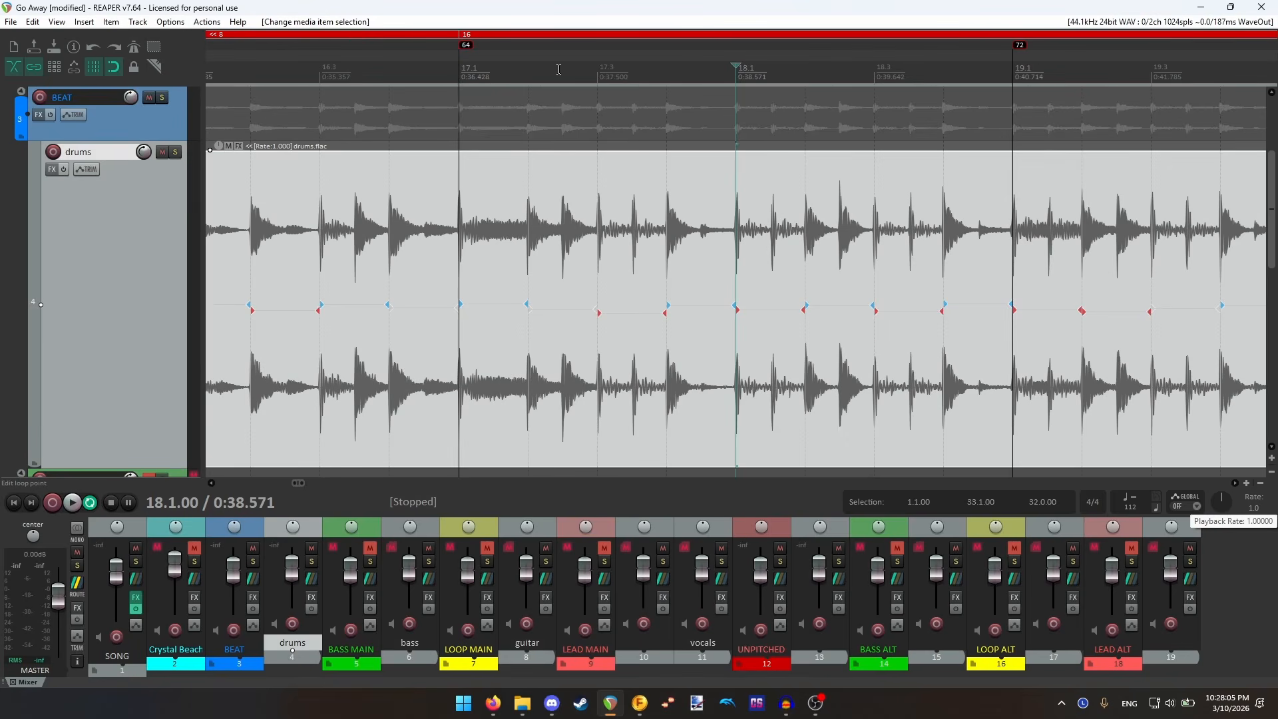
left_click(522, 70)
left_click(465, 64)
scroll(685, 253, "down", 8)
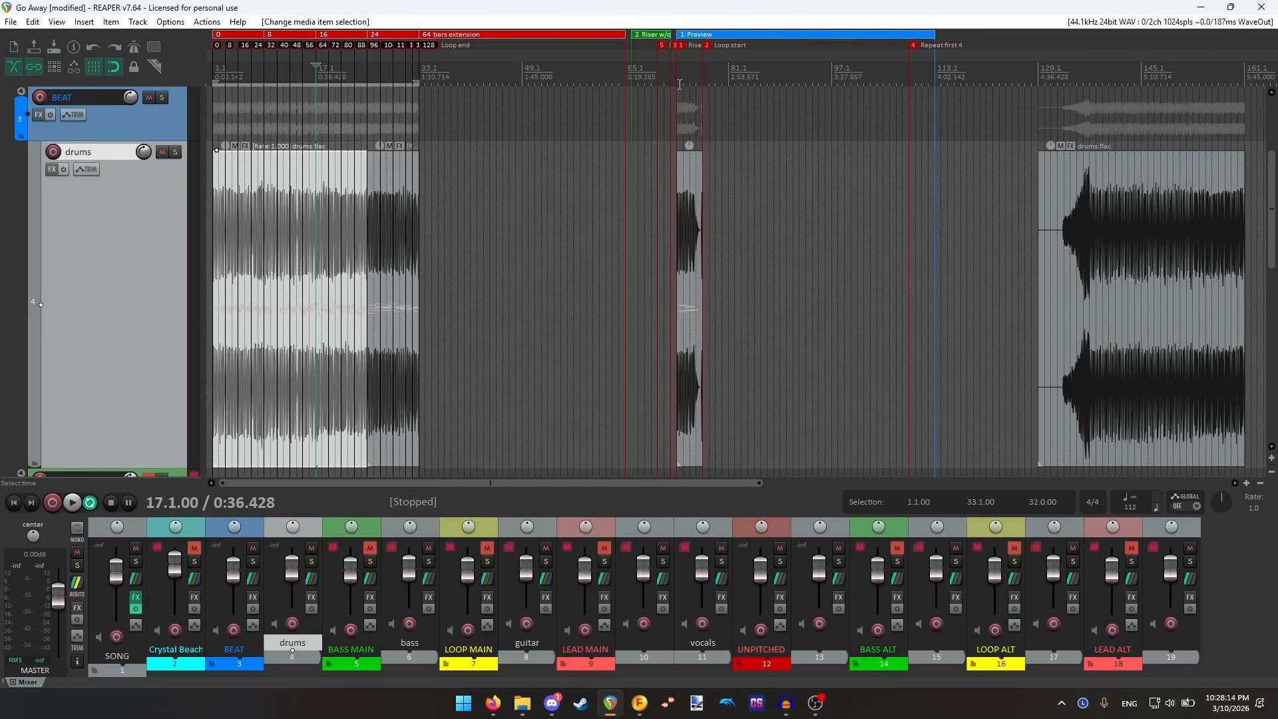
left_click(675, 80)
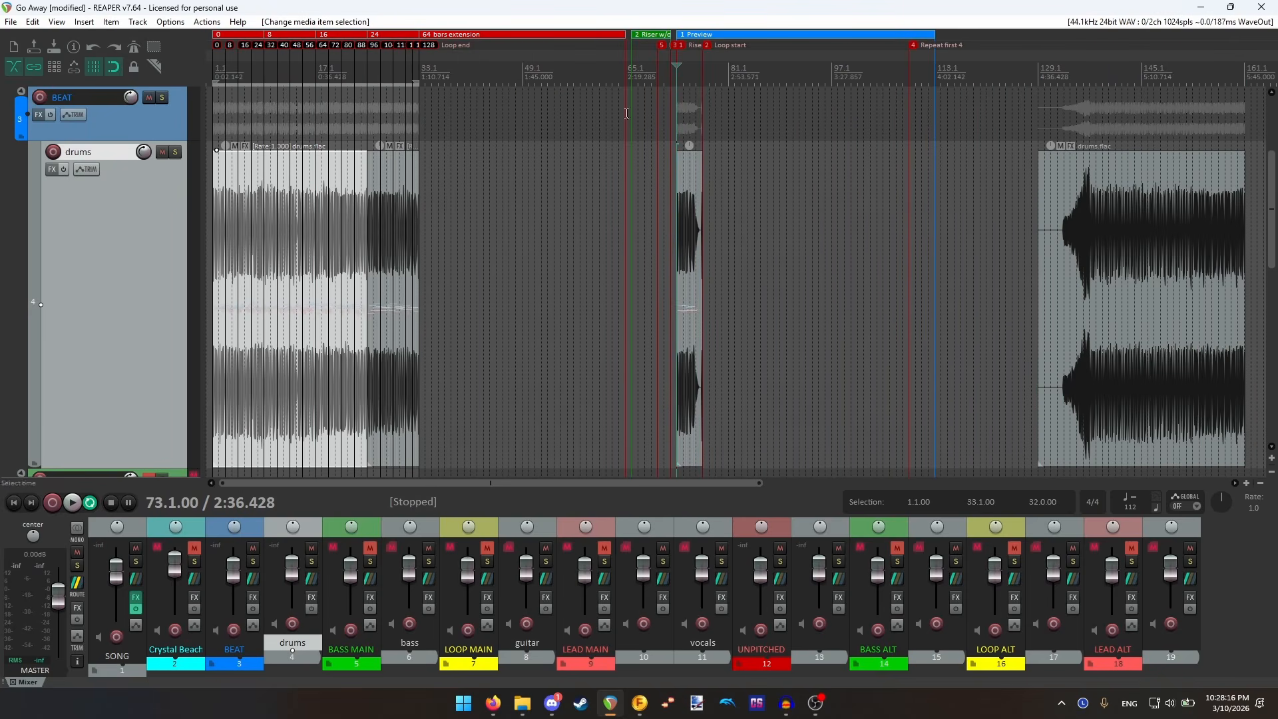
- Shrink the drums track to its minimum height
scroll(166, 201, "up", 2)
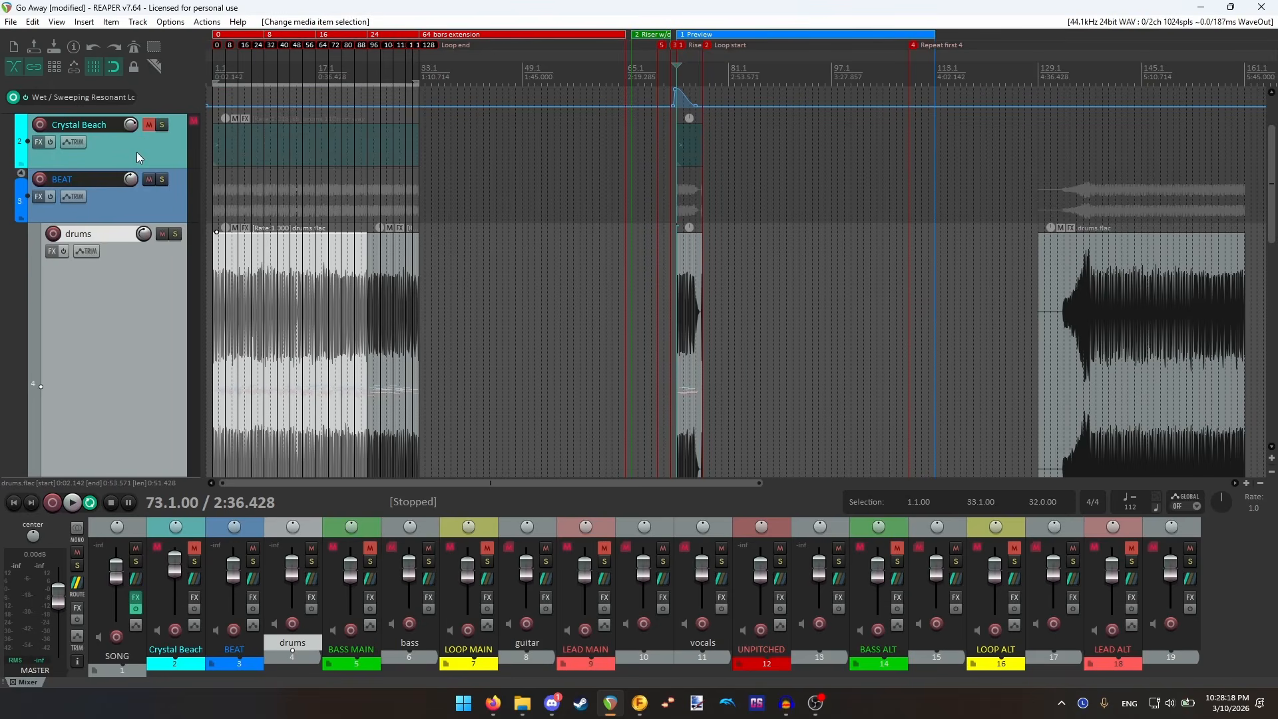
scroll(121, 181, "down", 5)
scroll(120, 220, "up", 5)
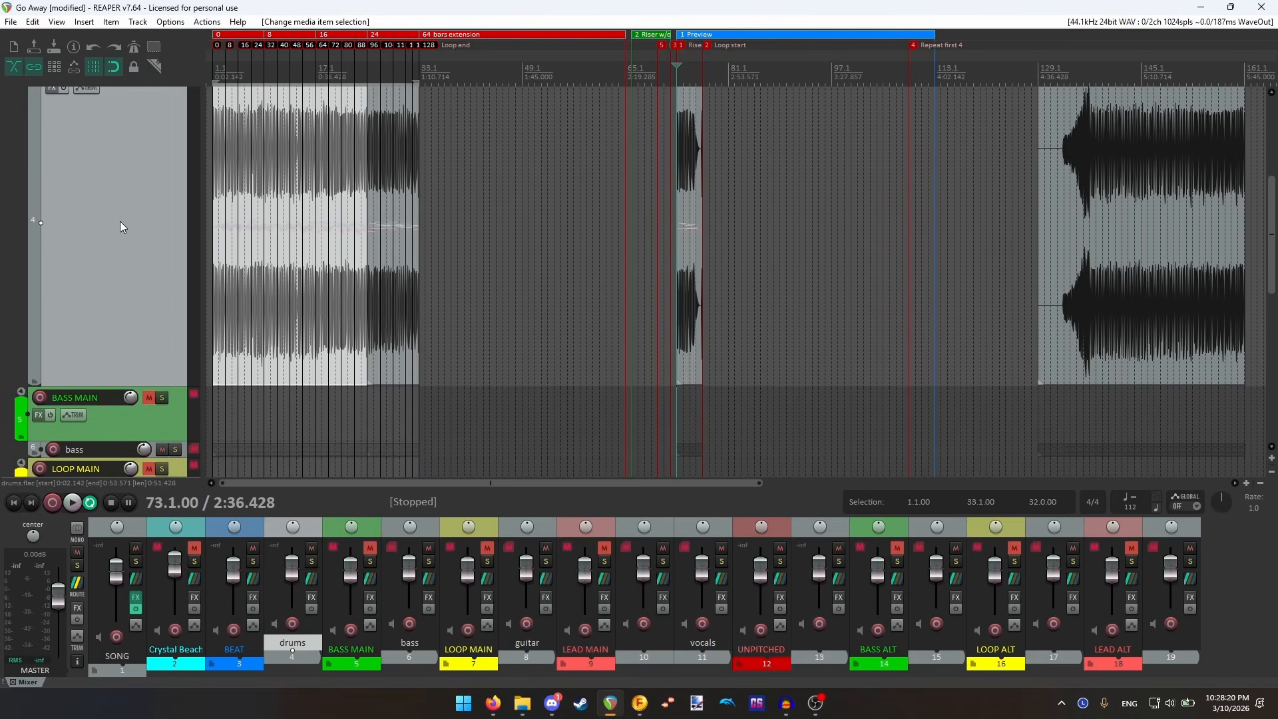
left_click_drag(139, 413, 109, 103)
scroll(109, 148, "up", 3)
scroll(111, 165, "up", 1)
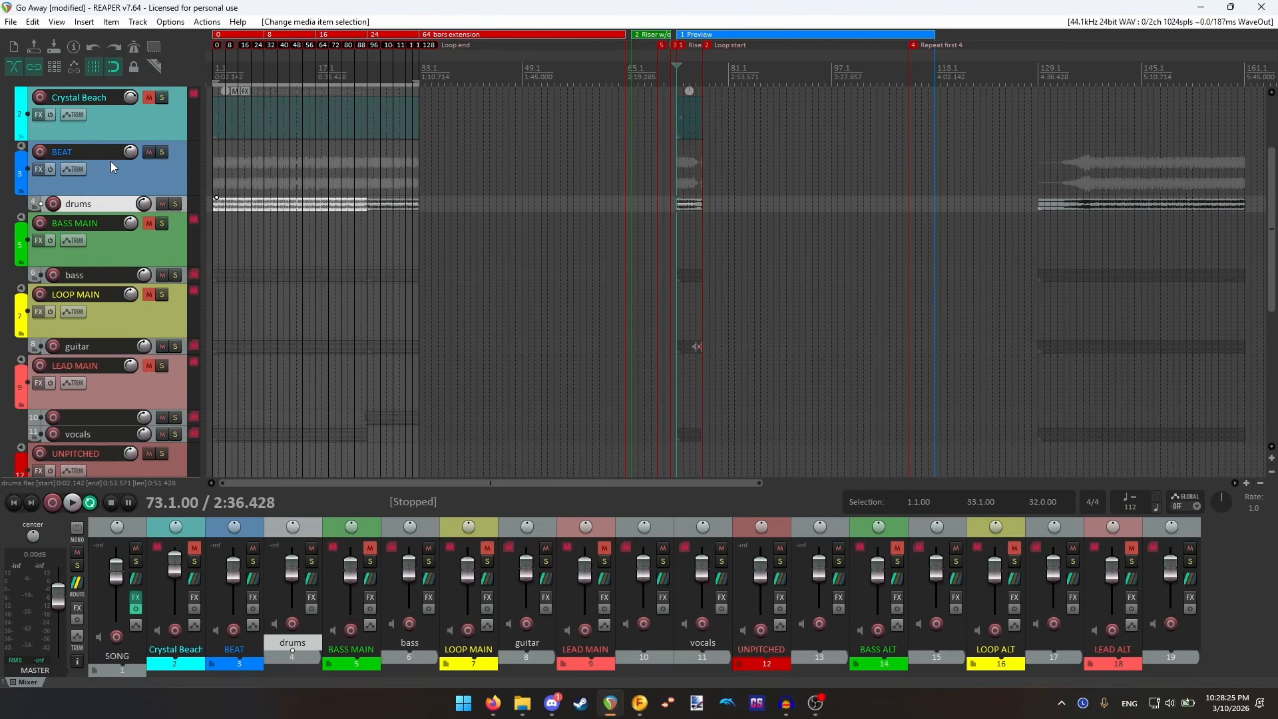
- Unmute the BASS MAIN, LOOP MAIN and LEAD MAIN tracks
left_click(147, 223)
left_click(148, 294)
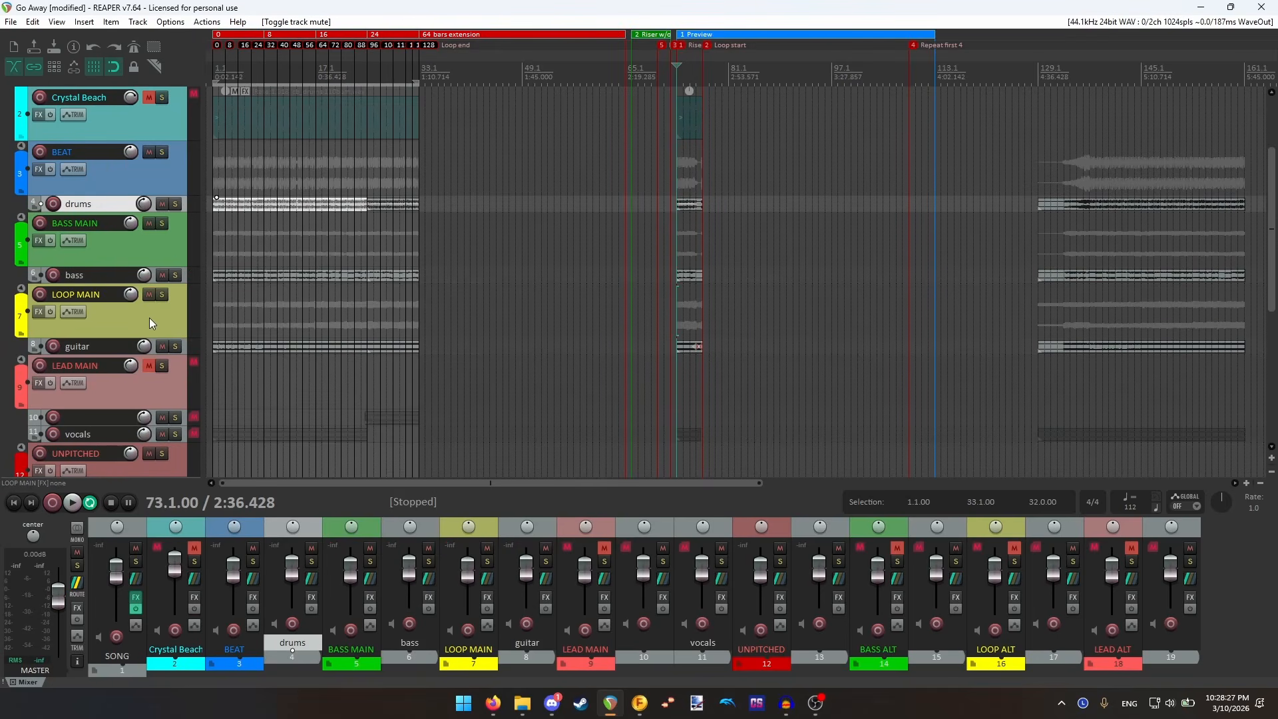
left_click(148, 364)
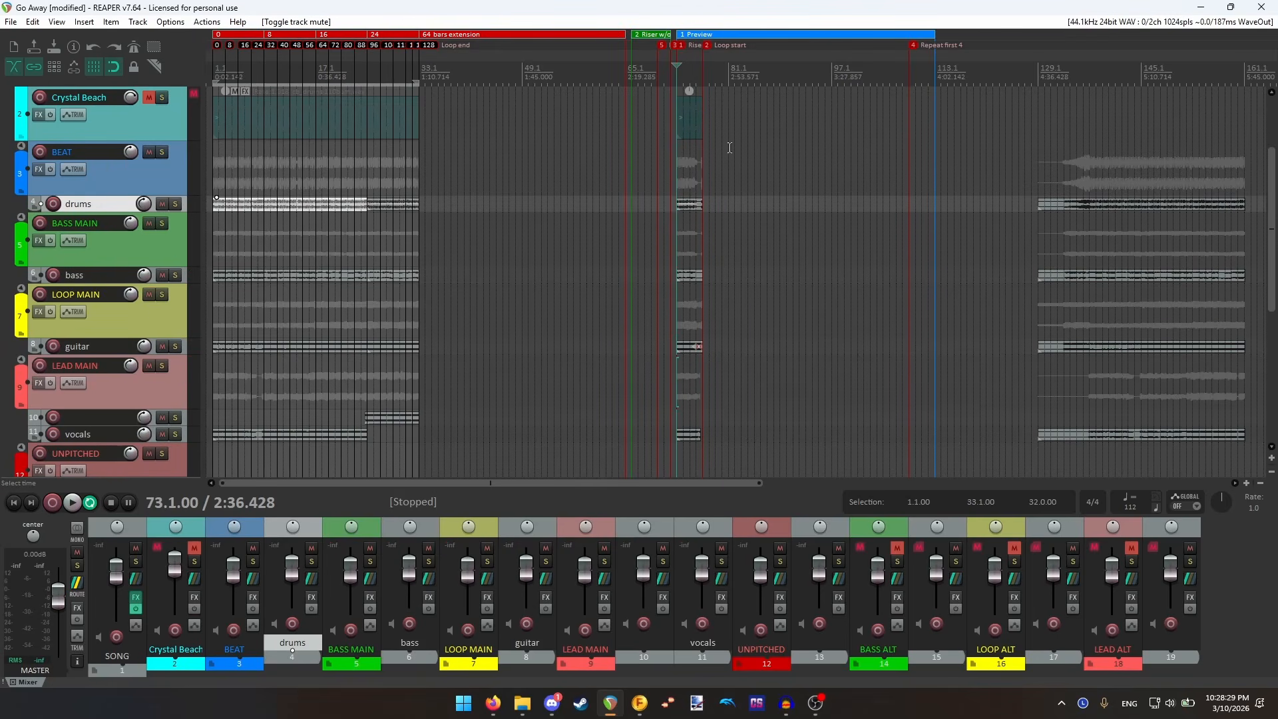
- Place the edit cursor at bar 74 and examine the stem items in the preview section between bars 73 and 77
left_click(682, 78)
scroll(681, 78, "up", 8)
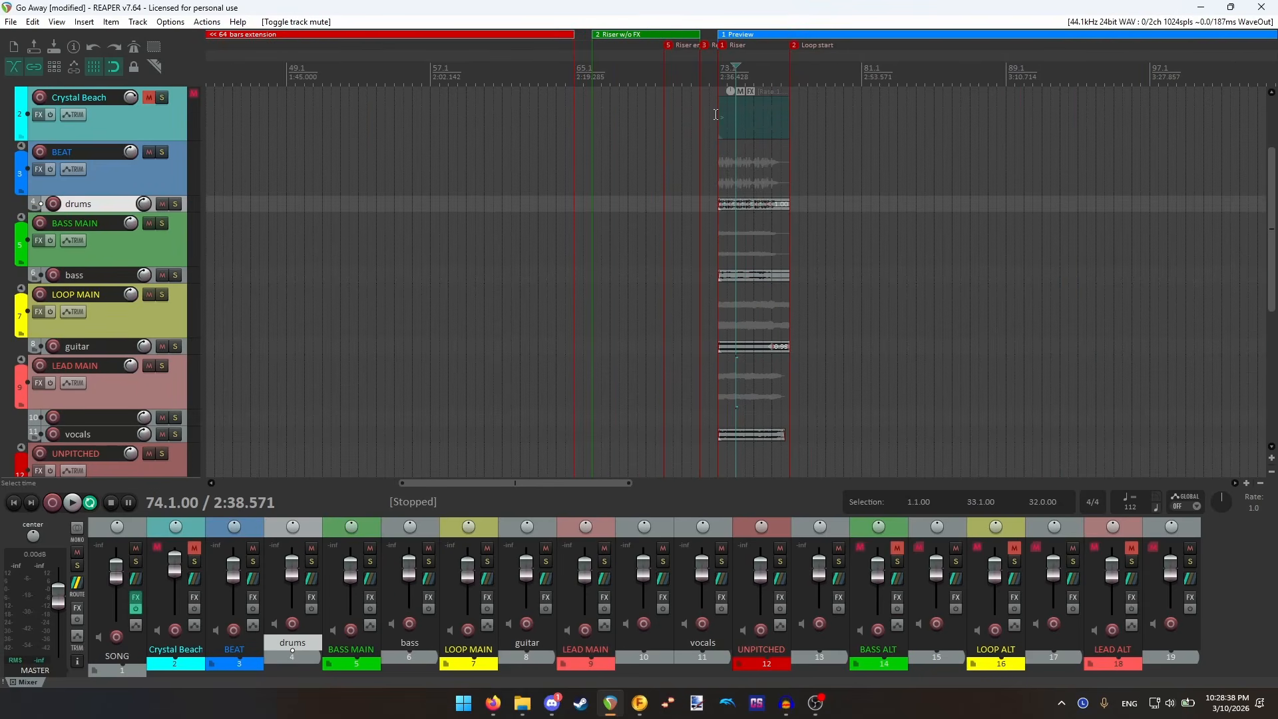
scroll(715, 114, "up", 4)
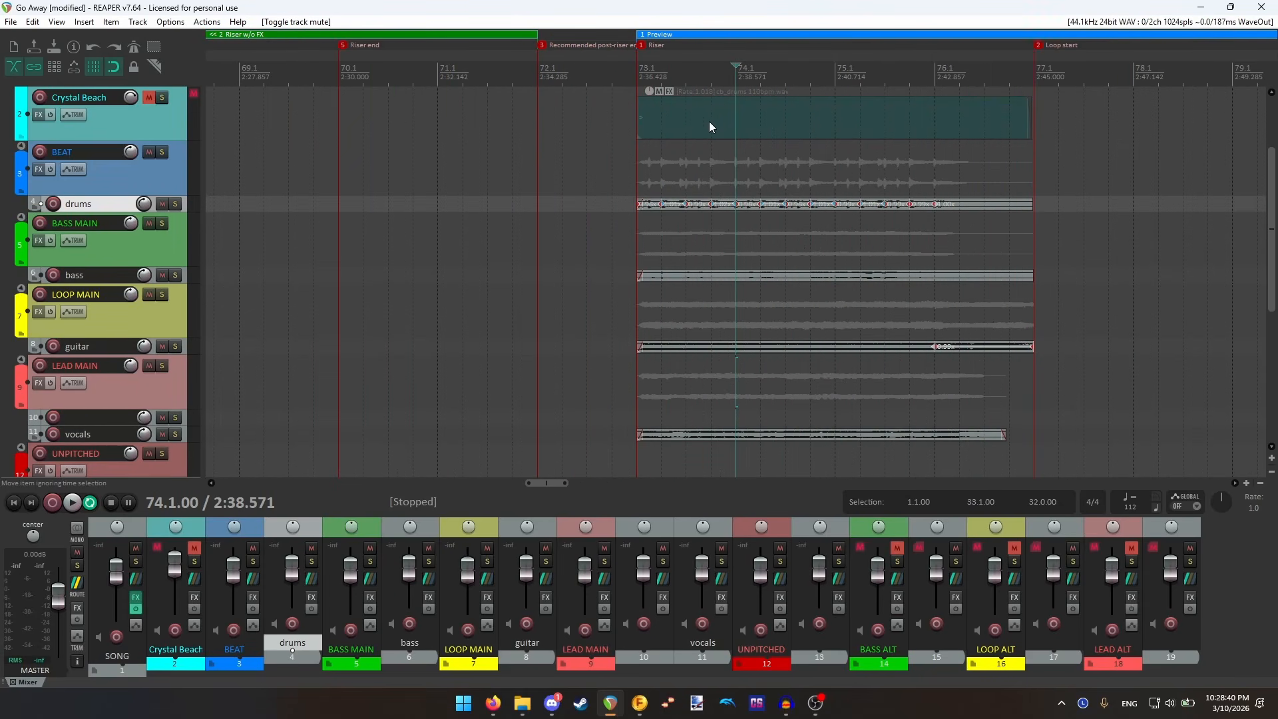
scroll(709, 121, "up", 3)
scroll(708, 122, "down", 5)
scroll(710, 126, "up", 3)
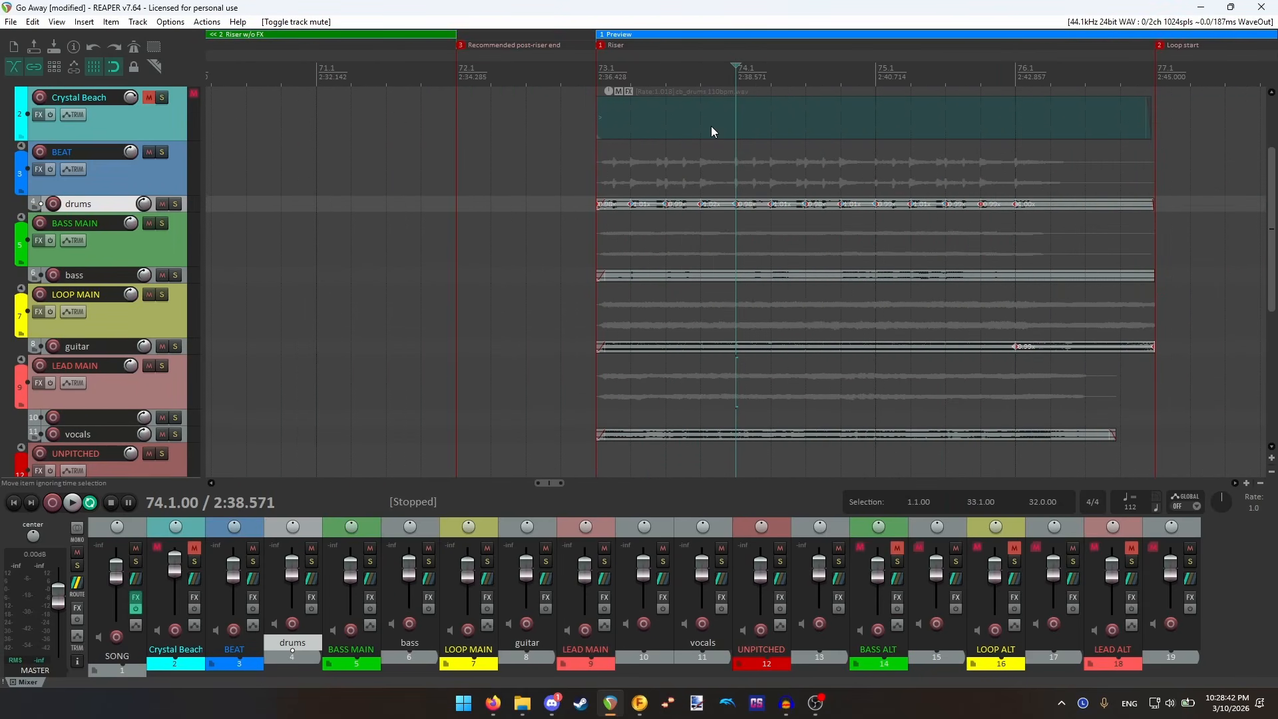
scroll(710, 126, "up", 1)
- Audition the BEAT and BASS MAIN tracks in solo from bar 73, stop playback and release both solos
left_click(162, 151)
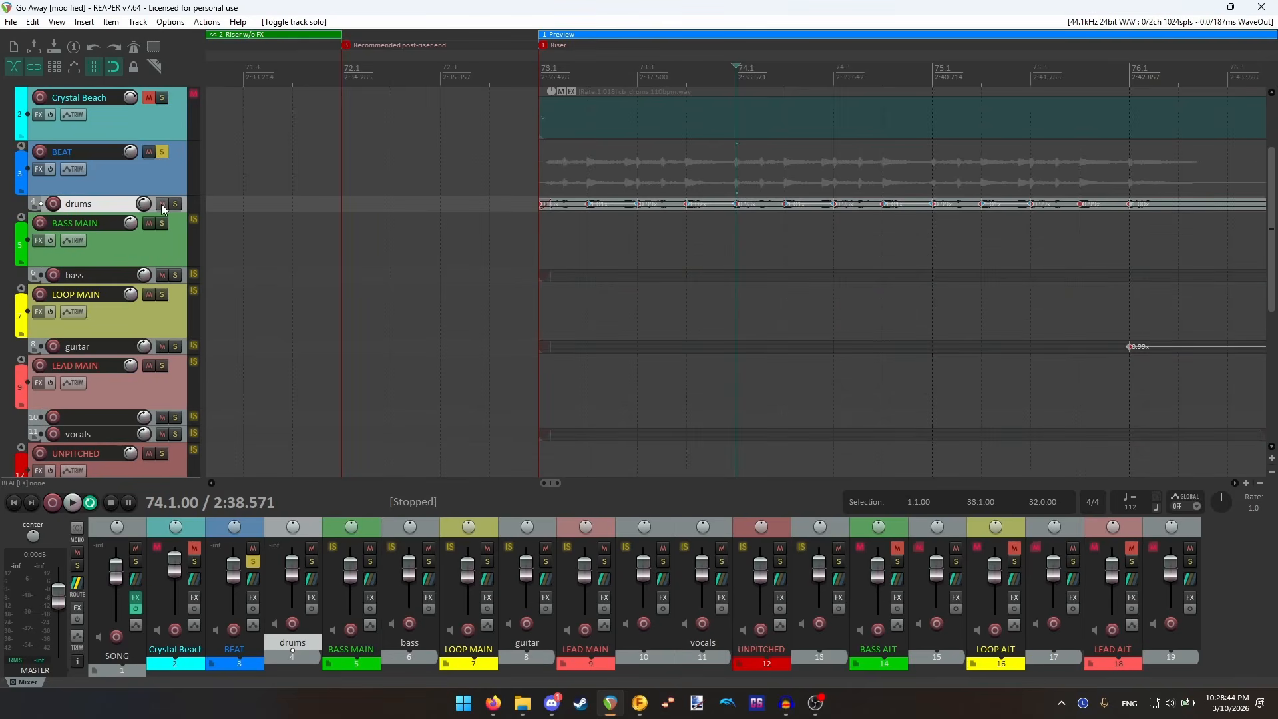
left_click(161, 223)
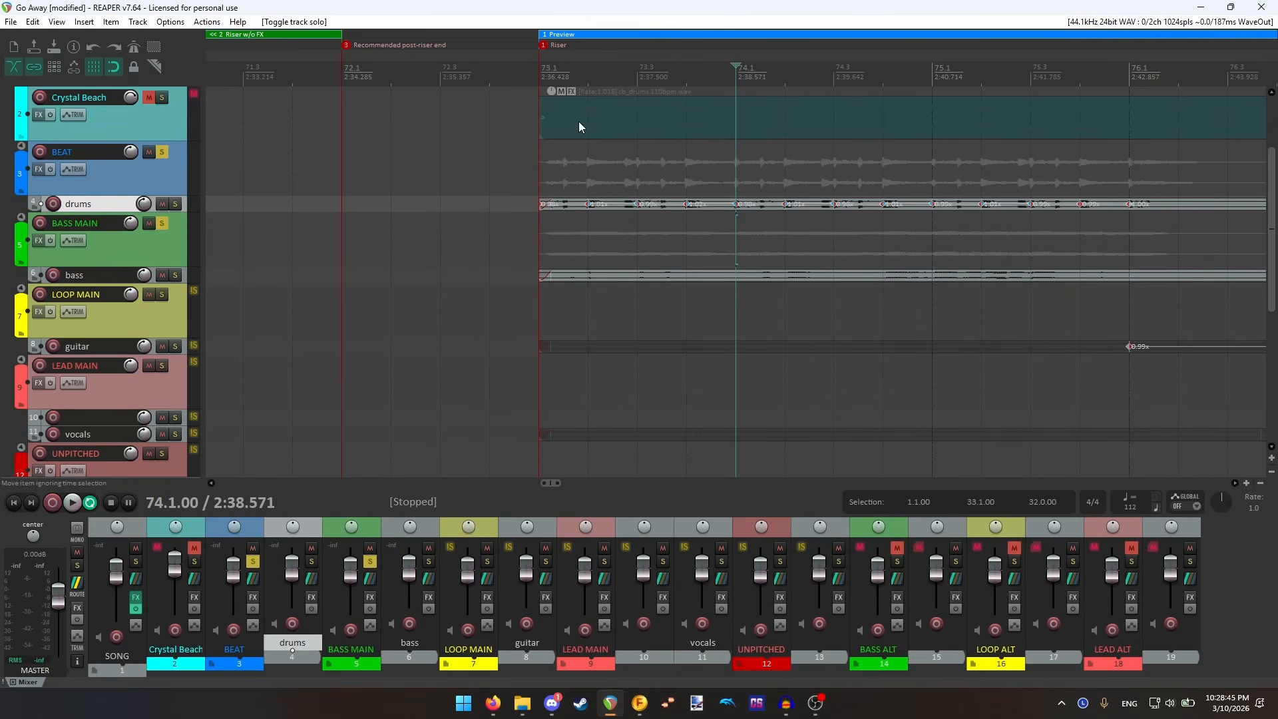
left_click(539, 71)
scroll(867, 255, "down", 1)
left_click(72, 503)
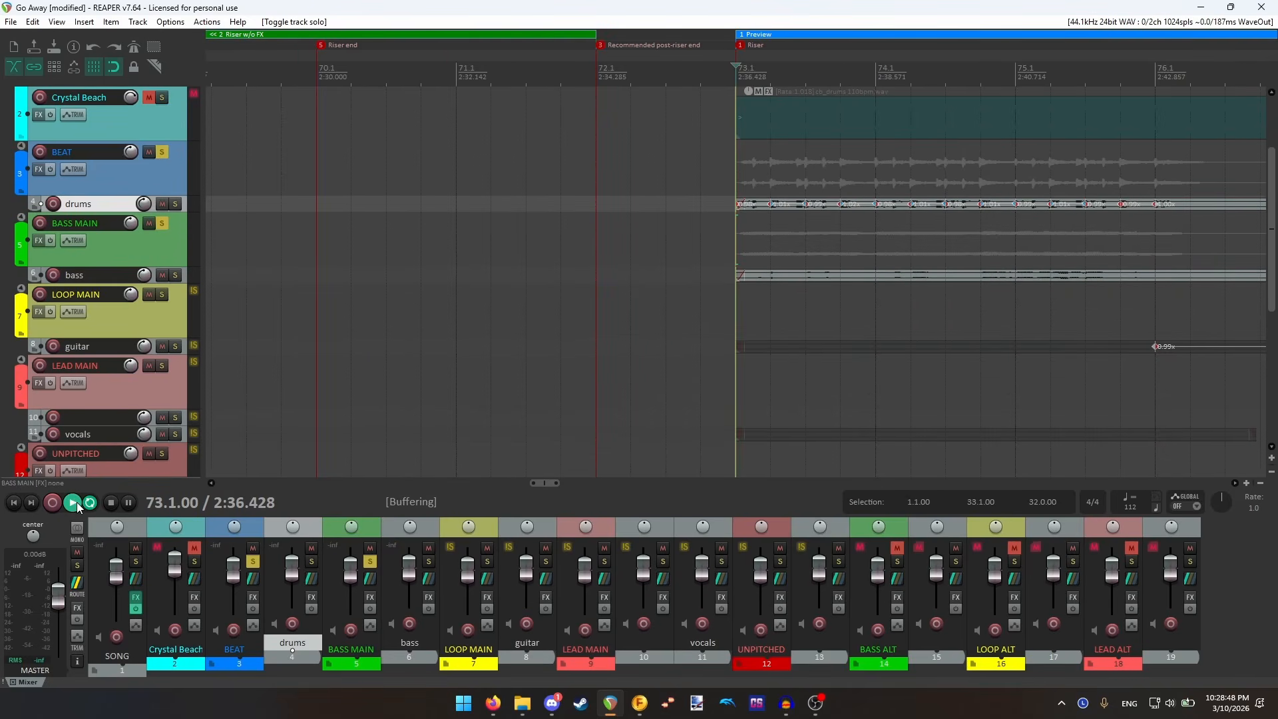
left_click(114, 504)
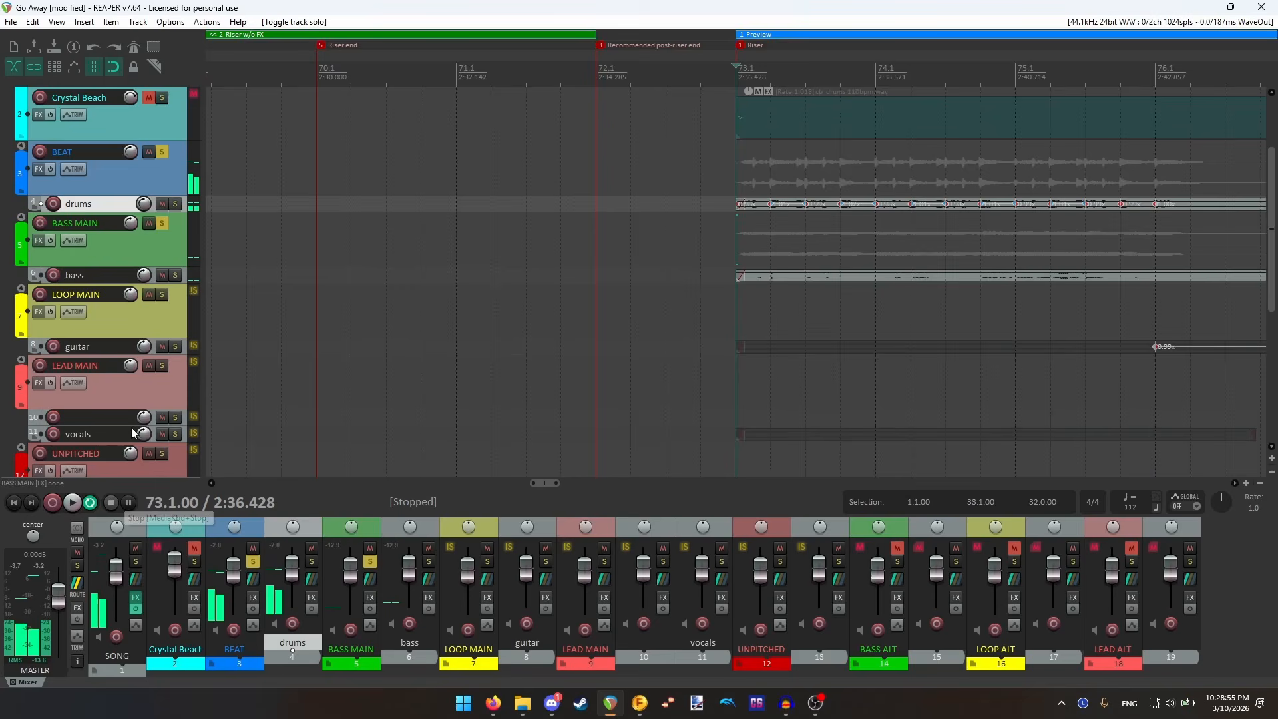
left_click(162, 223)
left_click(159, 155)
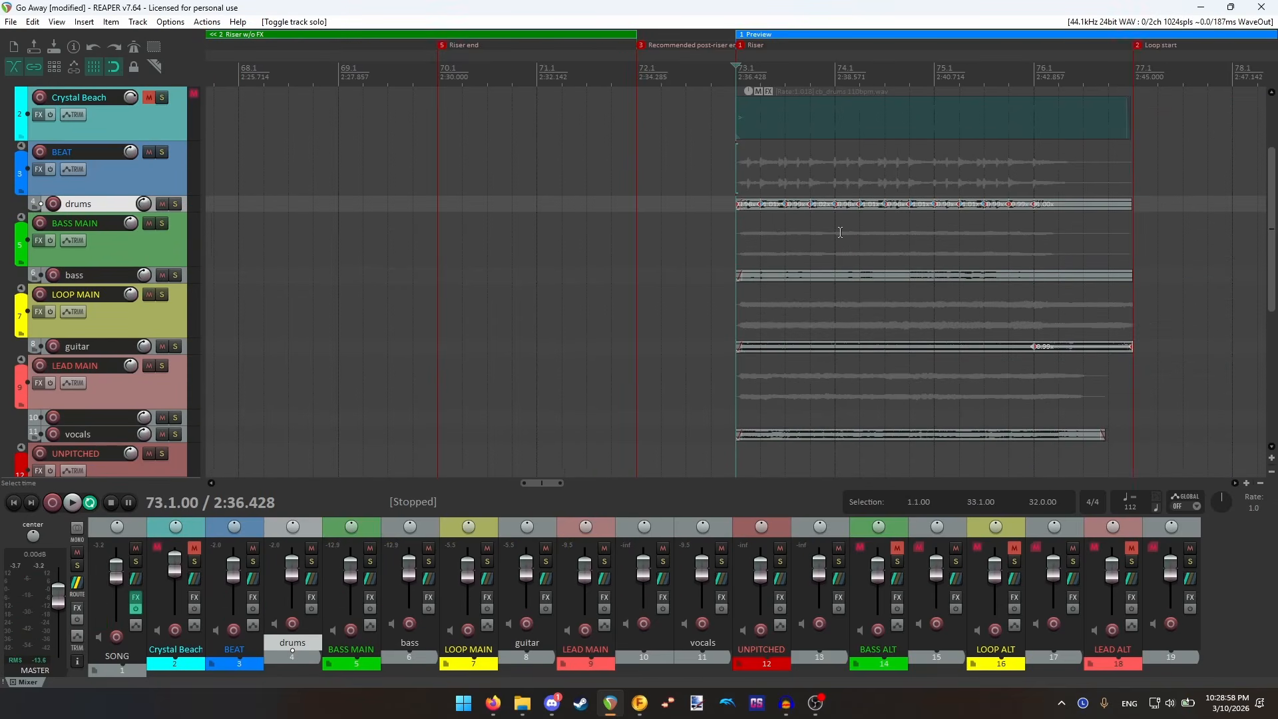
- Solo the BEAT and BASS MAIN tracks and place the edit cursor at the start of bar 1
scroll(784, 261, "down", 4)
scroll(281, 350, "down", 5)
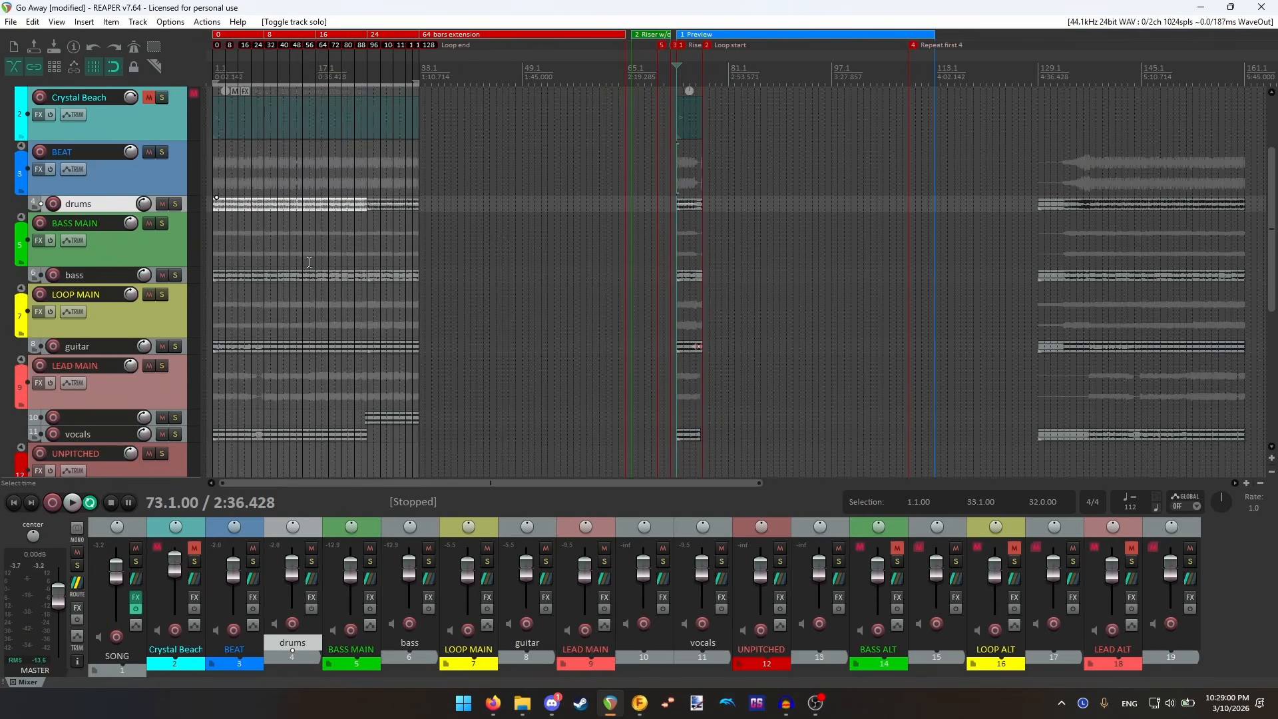
left_click(293, 186)
scroll(362, 185, "up", 3)
left_click(166, 151)
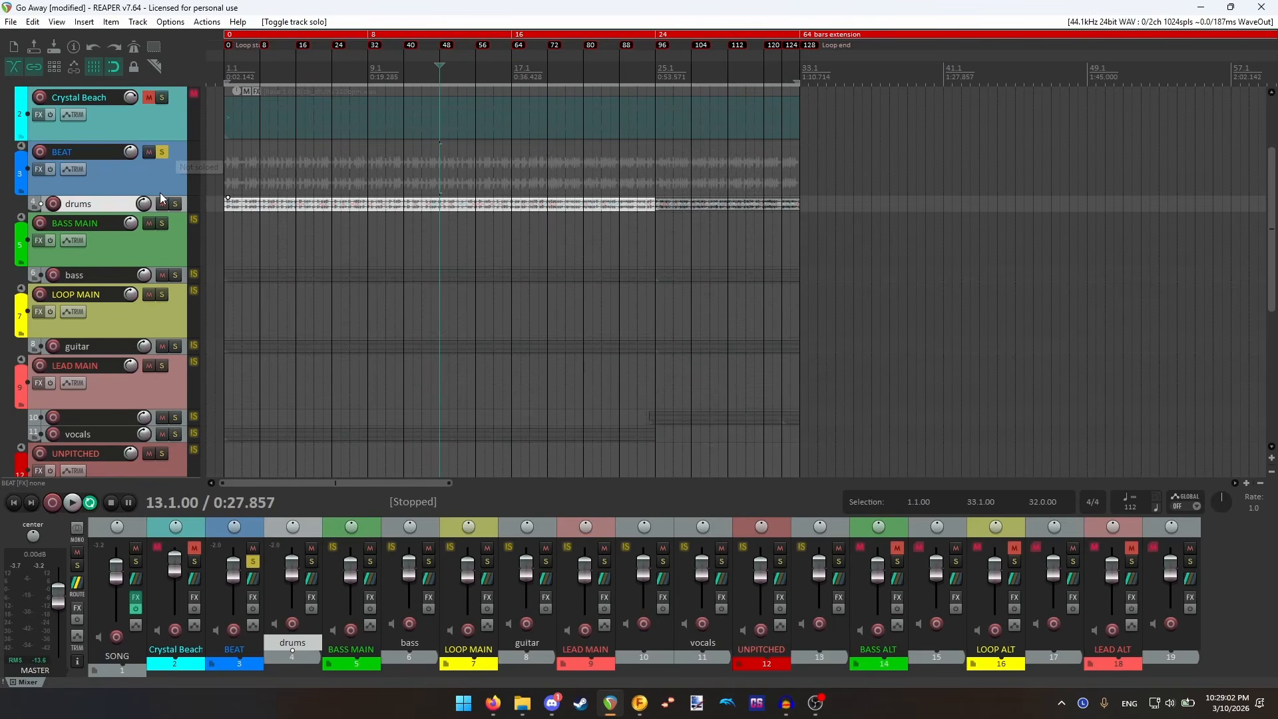
left_click(160, 222)
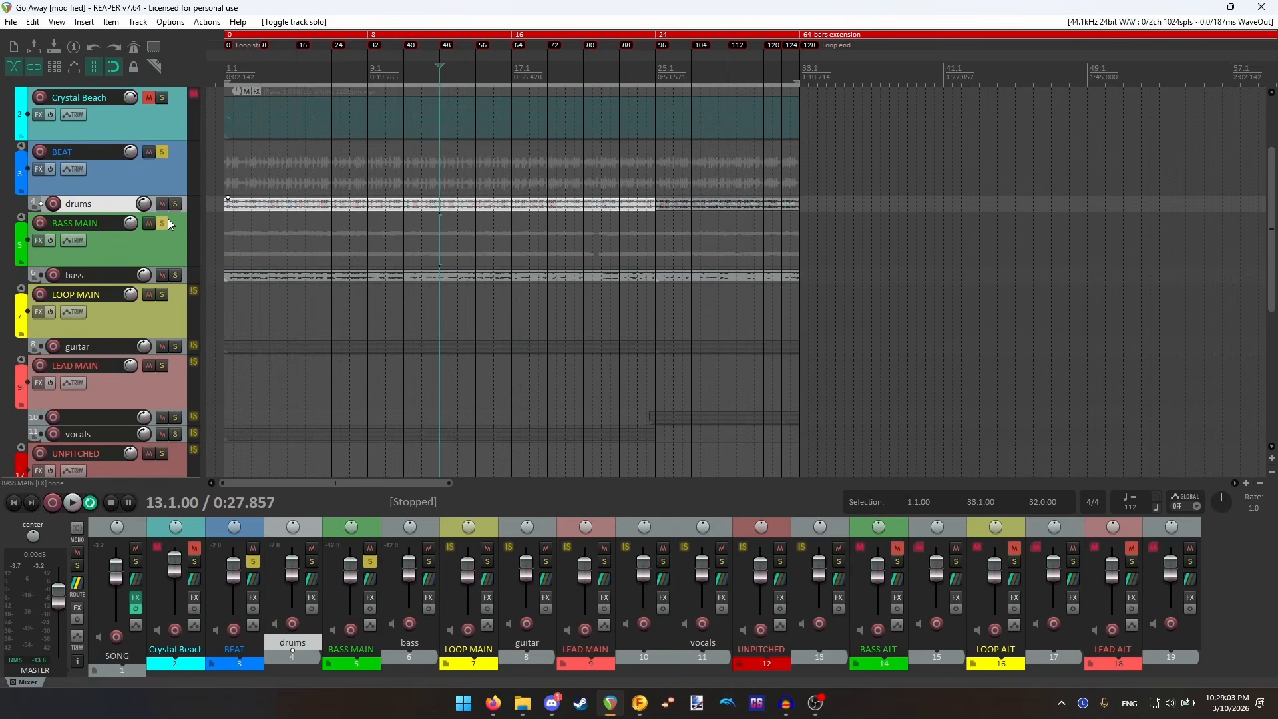
left_click(221, 74)
scroll(433, 173, "up", 4)
scroll(827, 231, "down", 2)
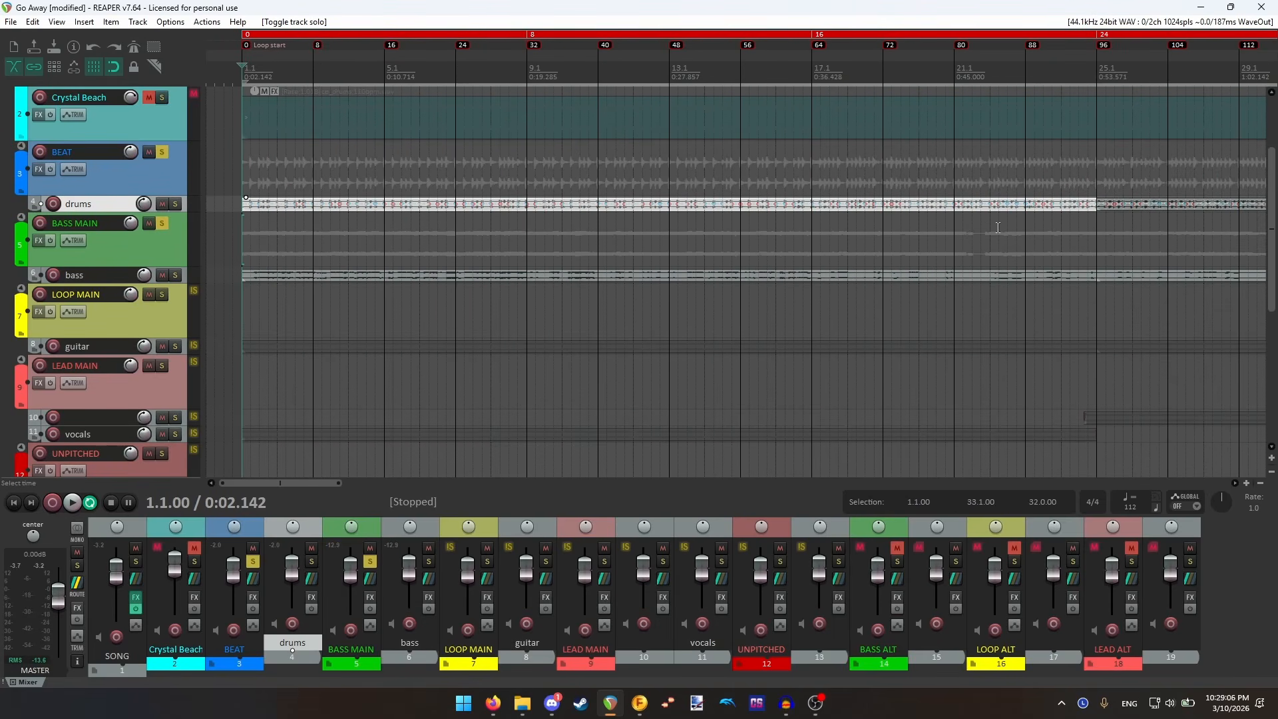
- Select the first bass item and enlarge the bass track's height
left_click_drag(1086, 256, 1010, 315)
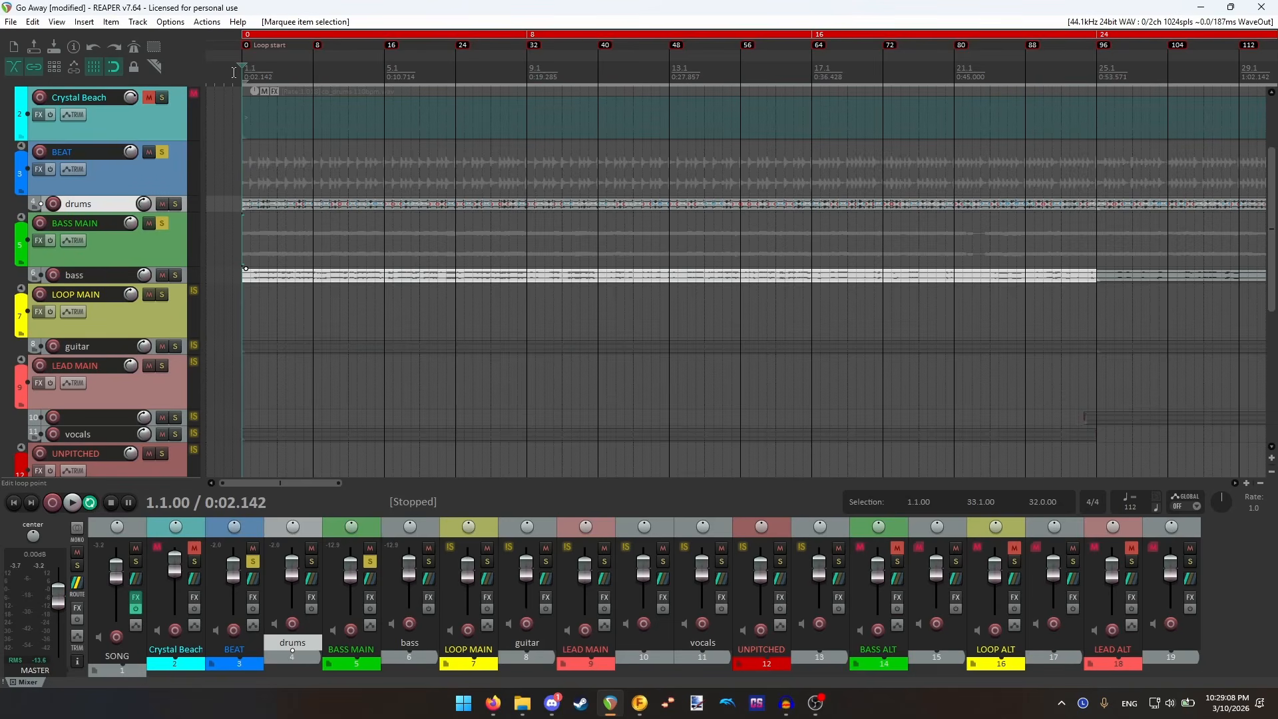
scroll(377, 204, "up", 4)
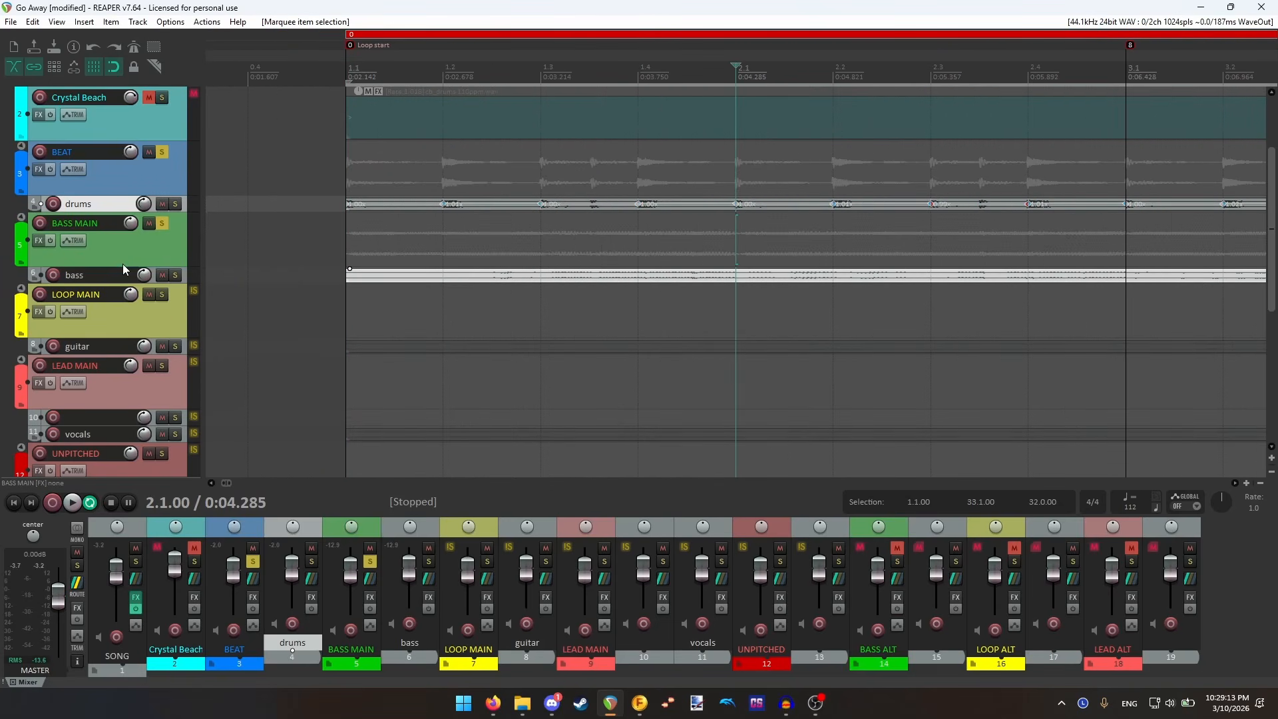
left_click_drag(120, 283, 122, 400)
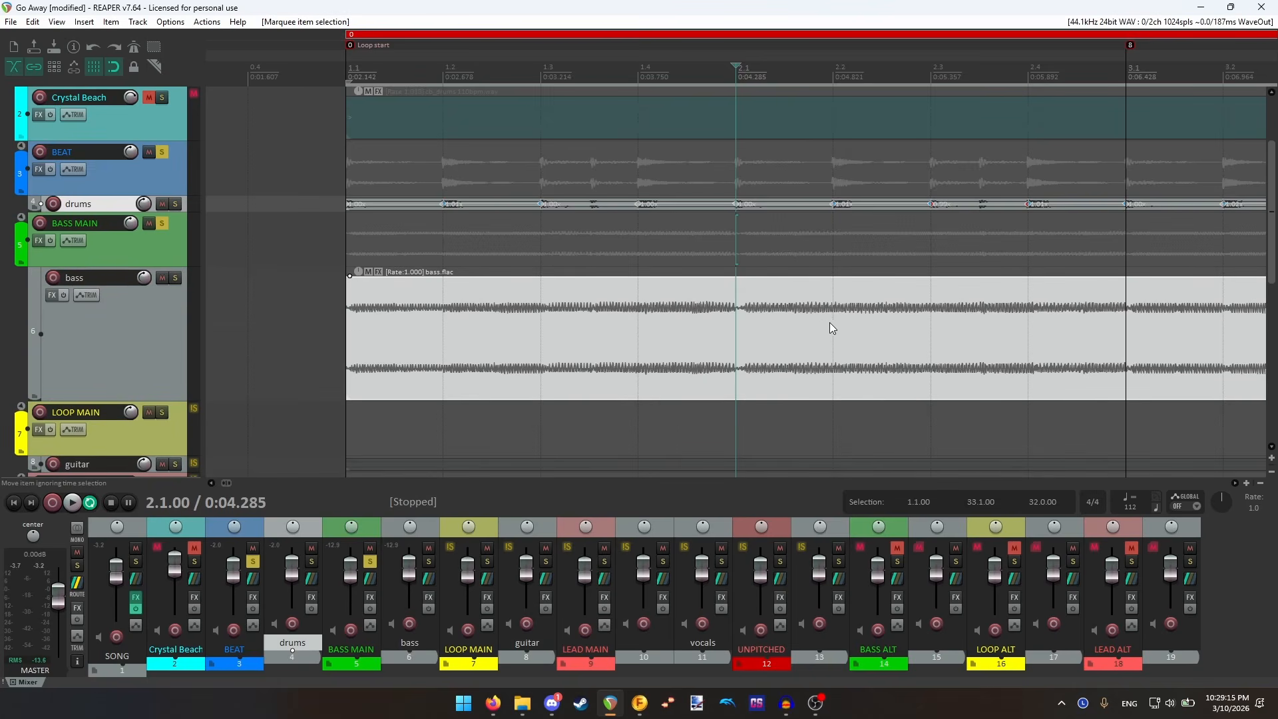
- Shift the first bass item slightly earlier without snapping and trim its start to the beginning of bar 1
left_click(1126, 161)
scroll(1079, 169, "up", 4)
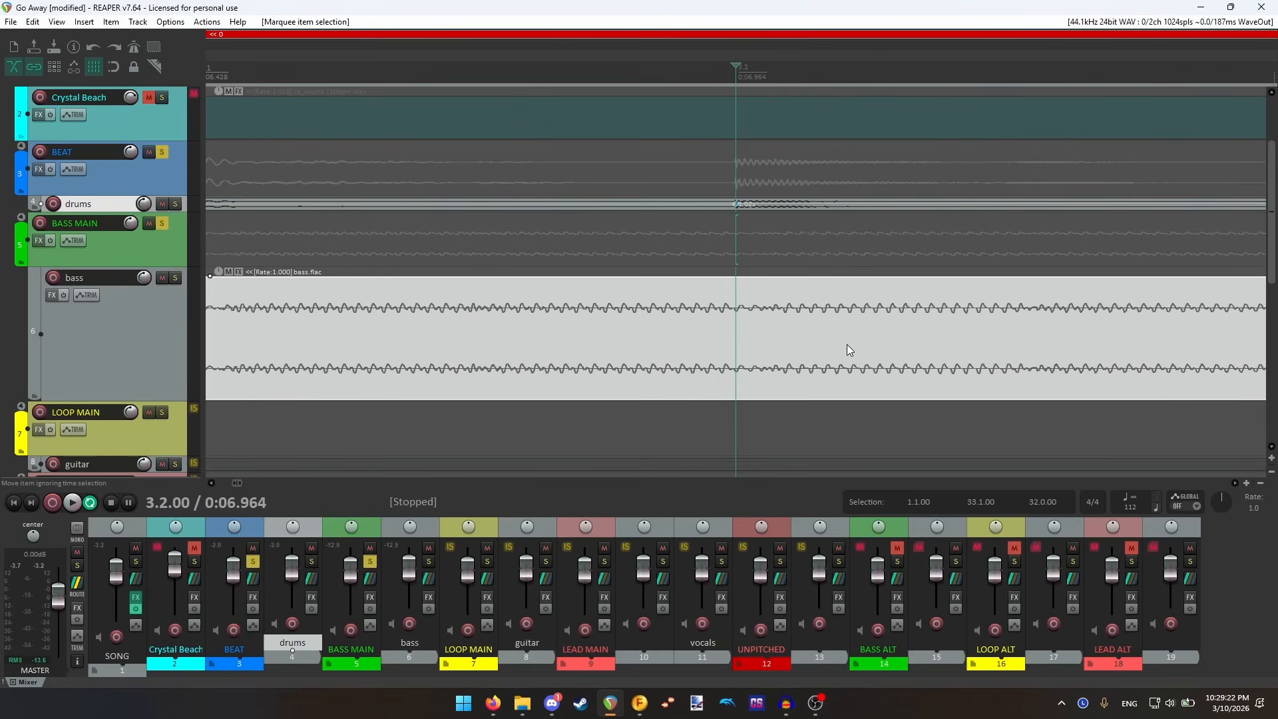
left_click_drag(847, 349, 818, 356)
key("Home")
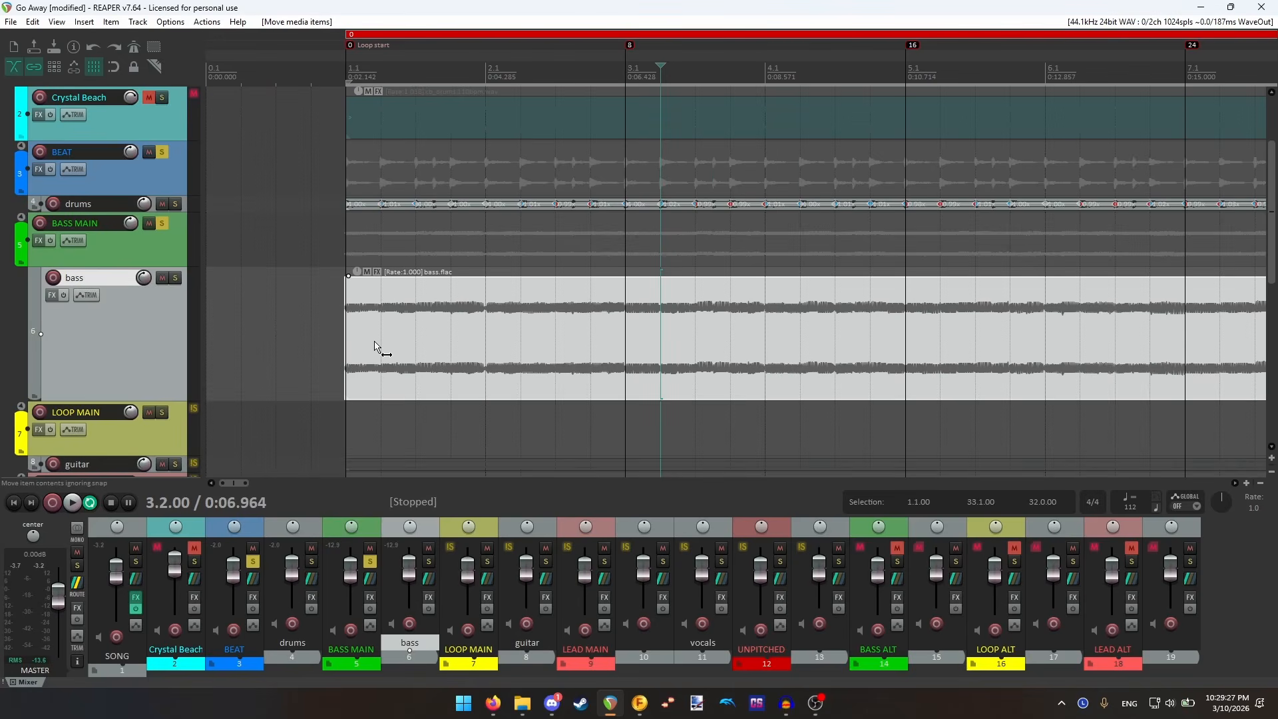
scroll(785, 335, "down", 1)
mouse_move(726, 318)
left_mouse_down()
mouse_move(710, 318)
mouse_move(737, 318)
left_mouse_up()
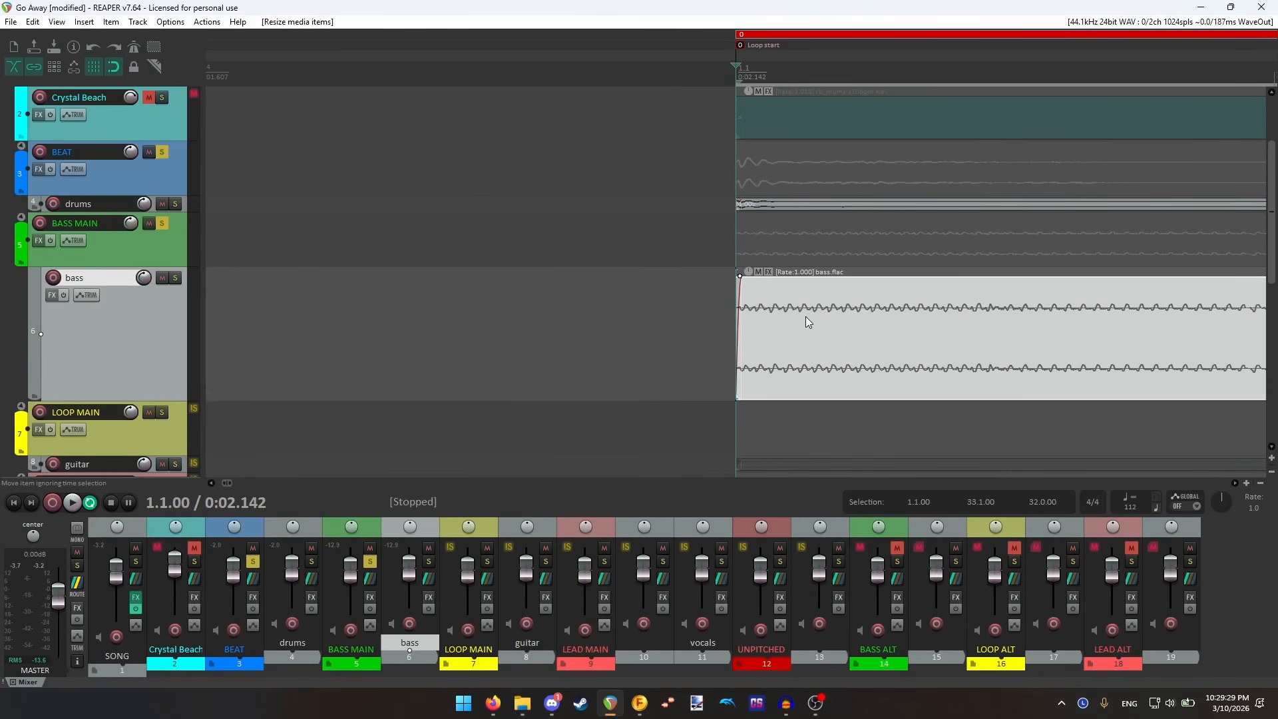
- Extend the end of the first bass item to meet the start of the second bass item just before bar 25
scroll(808, 319, "down", 8)
left_click(657, 318)
scroll(657, 317, "up", 10)
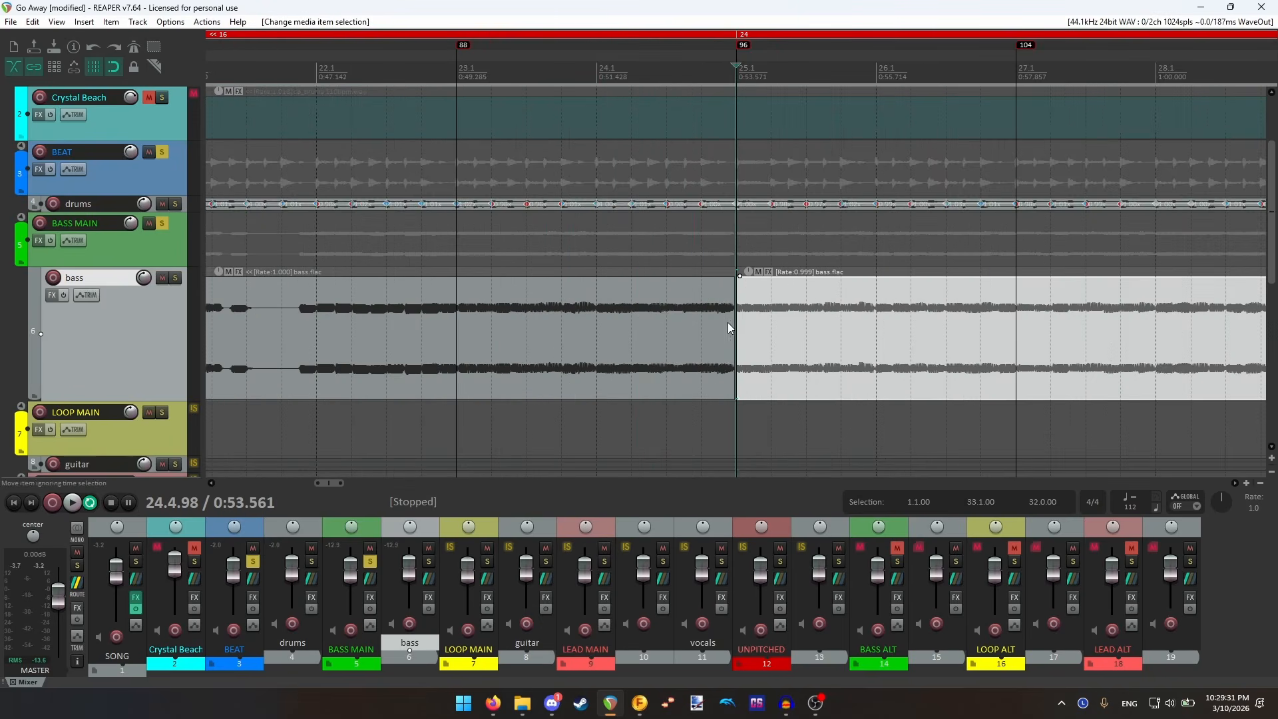
scroll(725, 324, "up", 3)
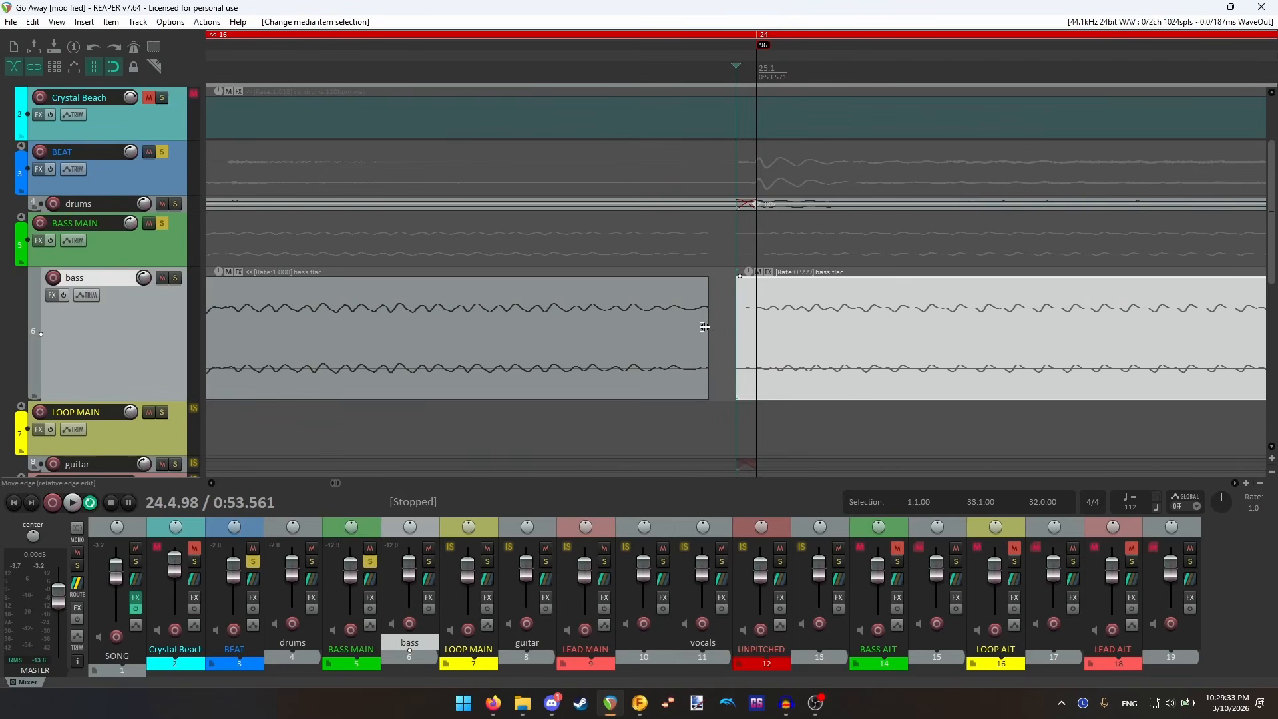
left_click_drag(704, 326, 733, 327)
scroll(734, 324, "down", 7)
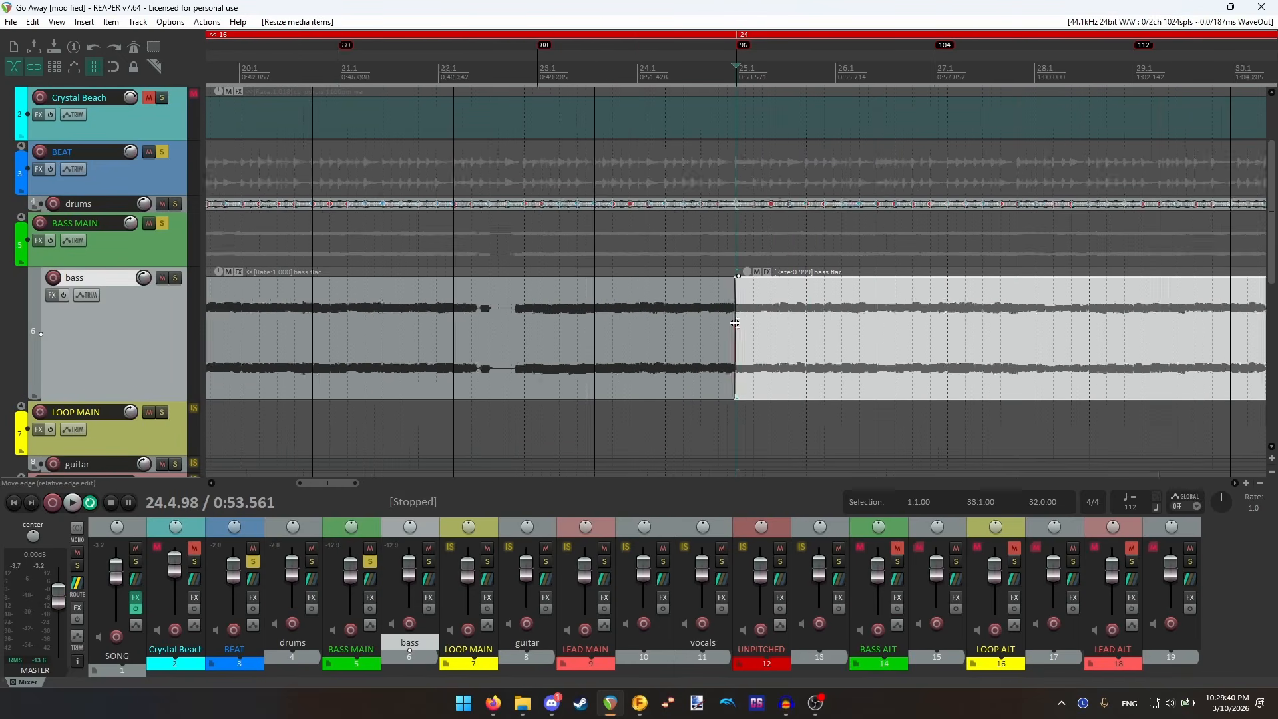
- Re-enable snapping, release the BEAT solo and audition the bass from 24.2 across the join between its two items
scroll(734, 322, "down", 2)
key("alt+s")
left_click(708, 79)
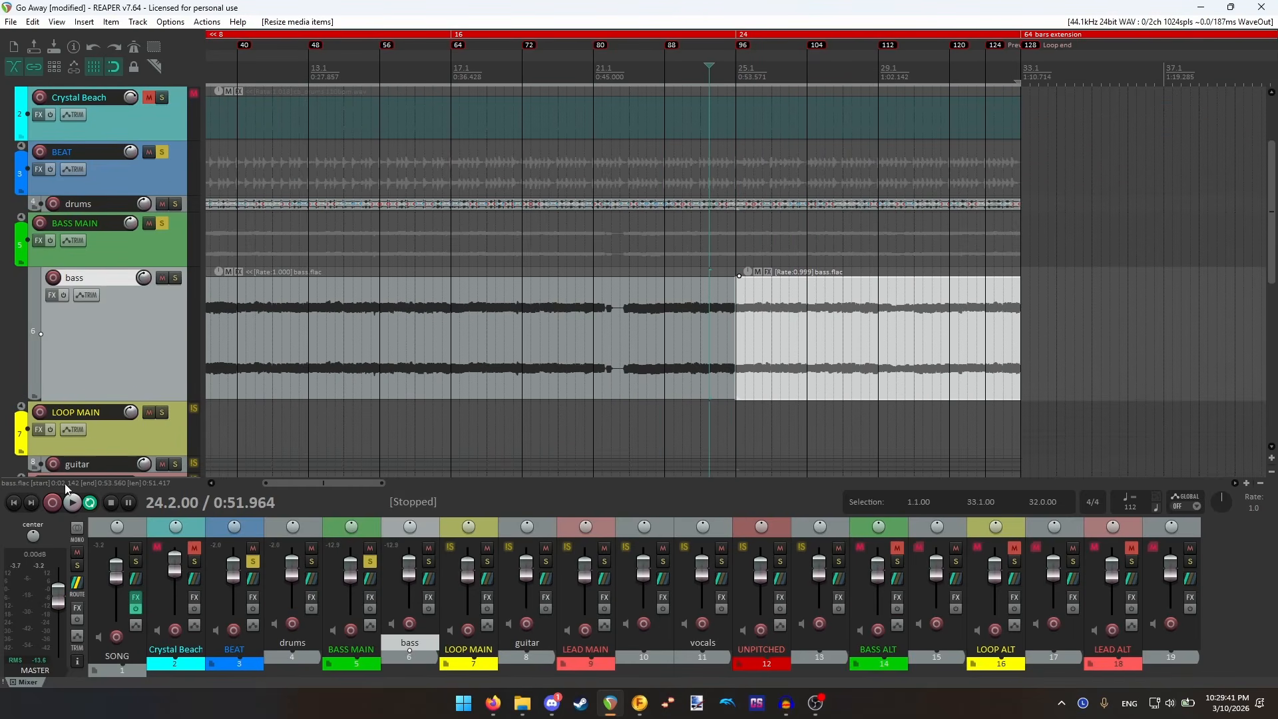
left_click(162, 152)
left_click(71, 502)
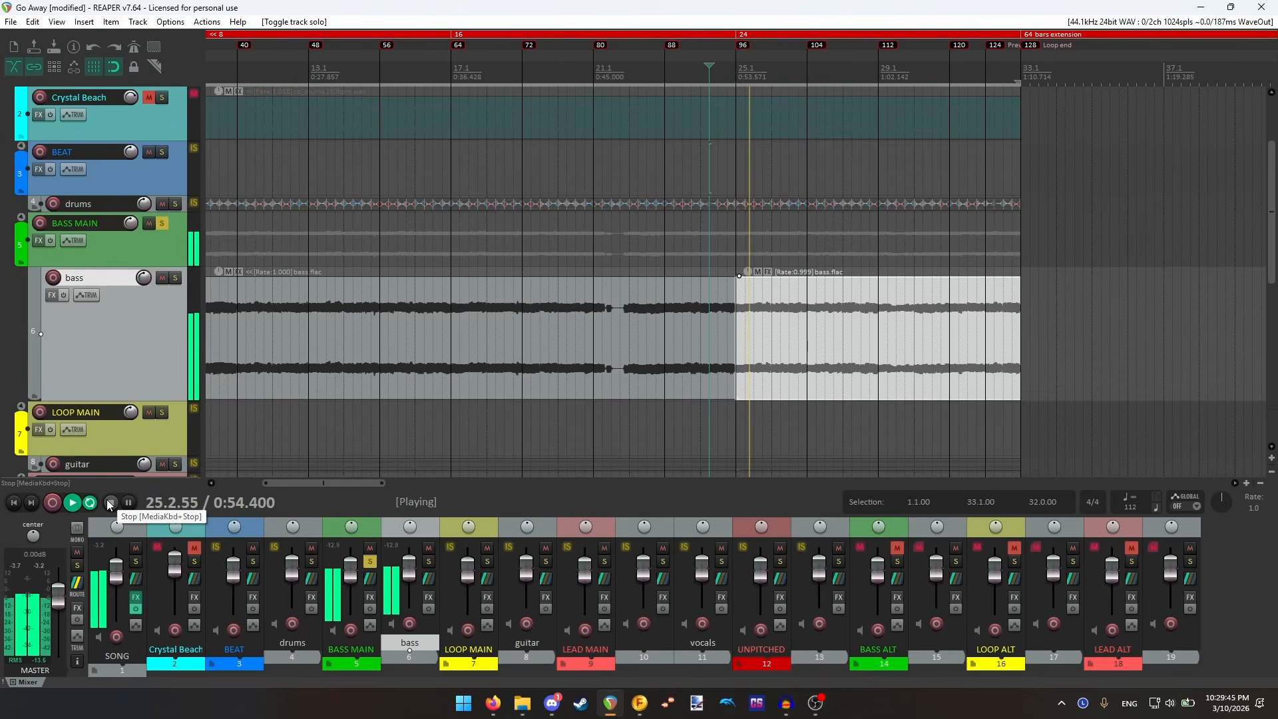
left_click(110, 503)
- Solo the BEAT track again alongside BASS MAIN and play both from the start of bar 1
scroll(266, 319, "down", 2)
left_click(162, 152)
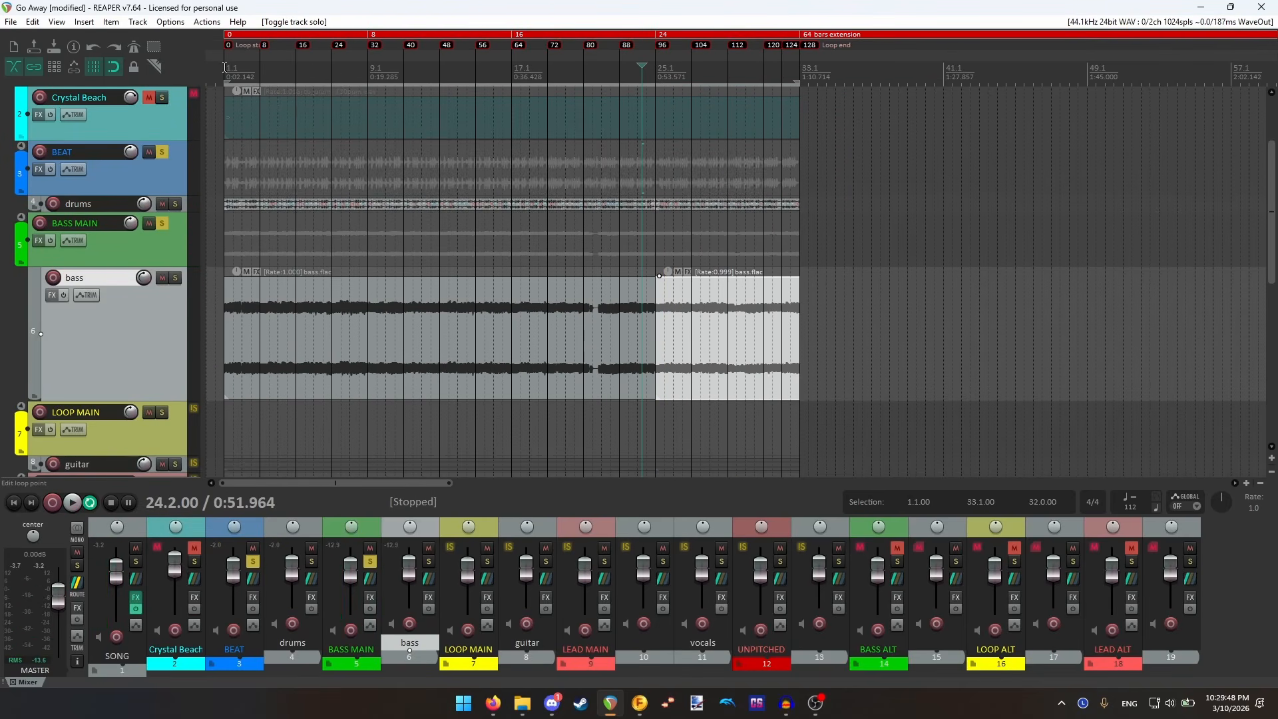
left_click(226, 68)
scroll(567, 261, "up", 4)
scroll(567, 261, "up", 6)
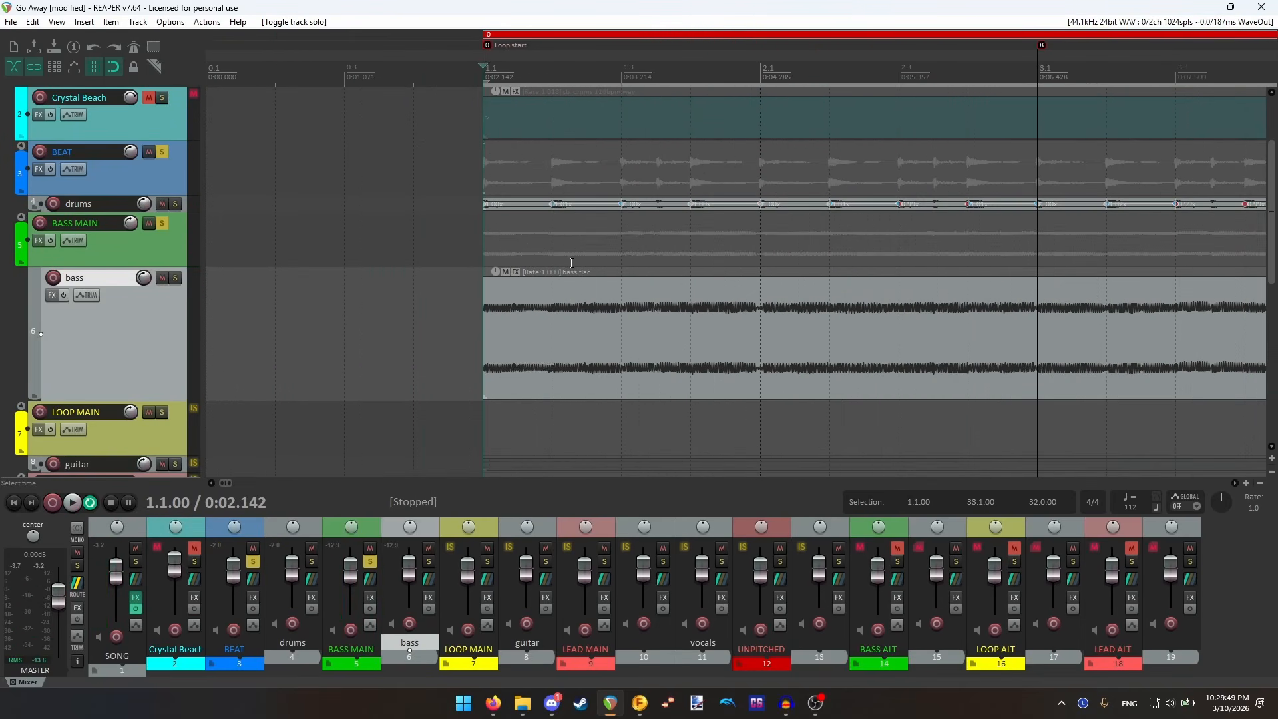
left_click(73, 503)
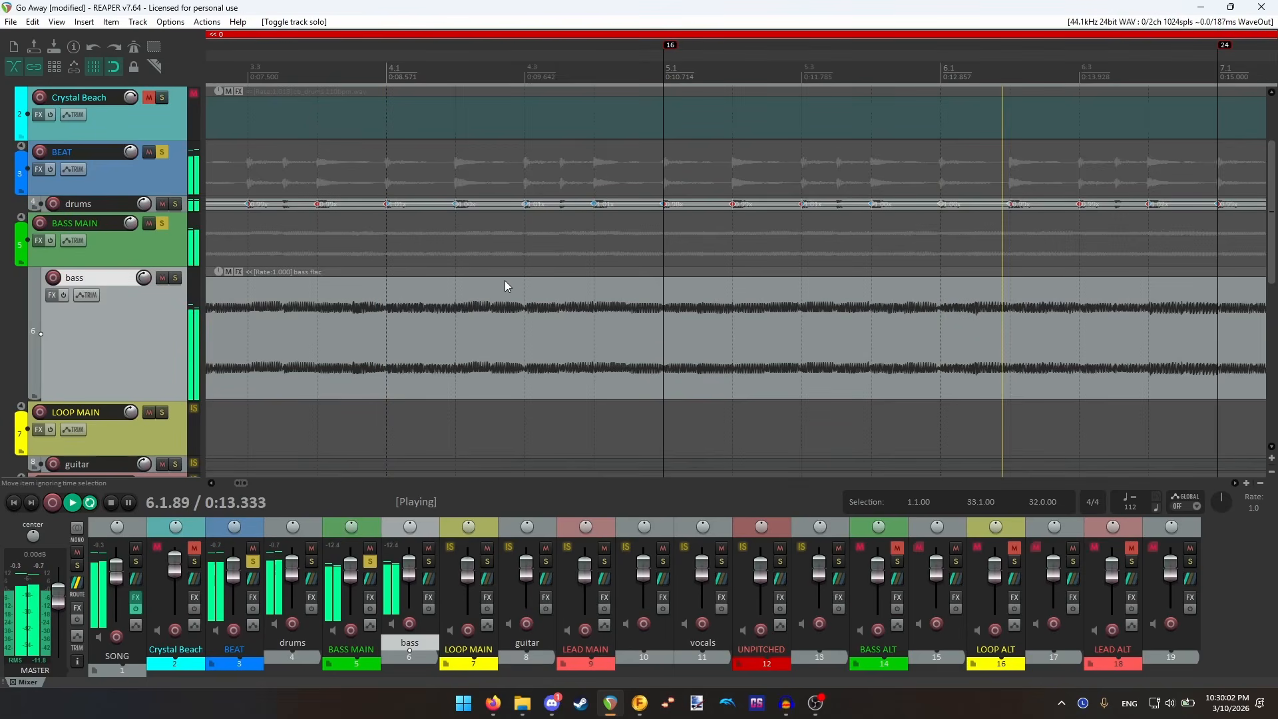
- Play all the stems together from the start of bar 1 without solo, stop playback and save the project
left_click(111, 503)
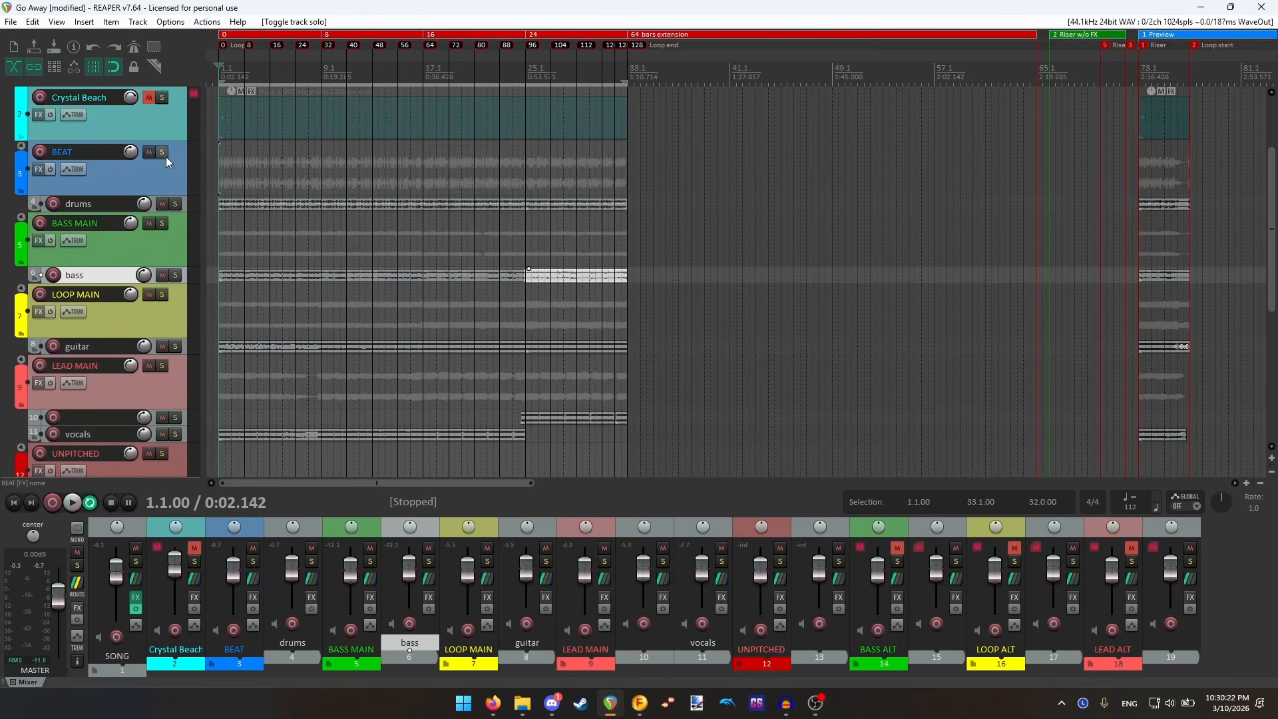
scroll(158, 183, "down", 3)
scroll(157, 182, "up", 1)
scroll(644, 297, "up", 2)
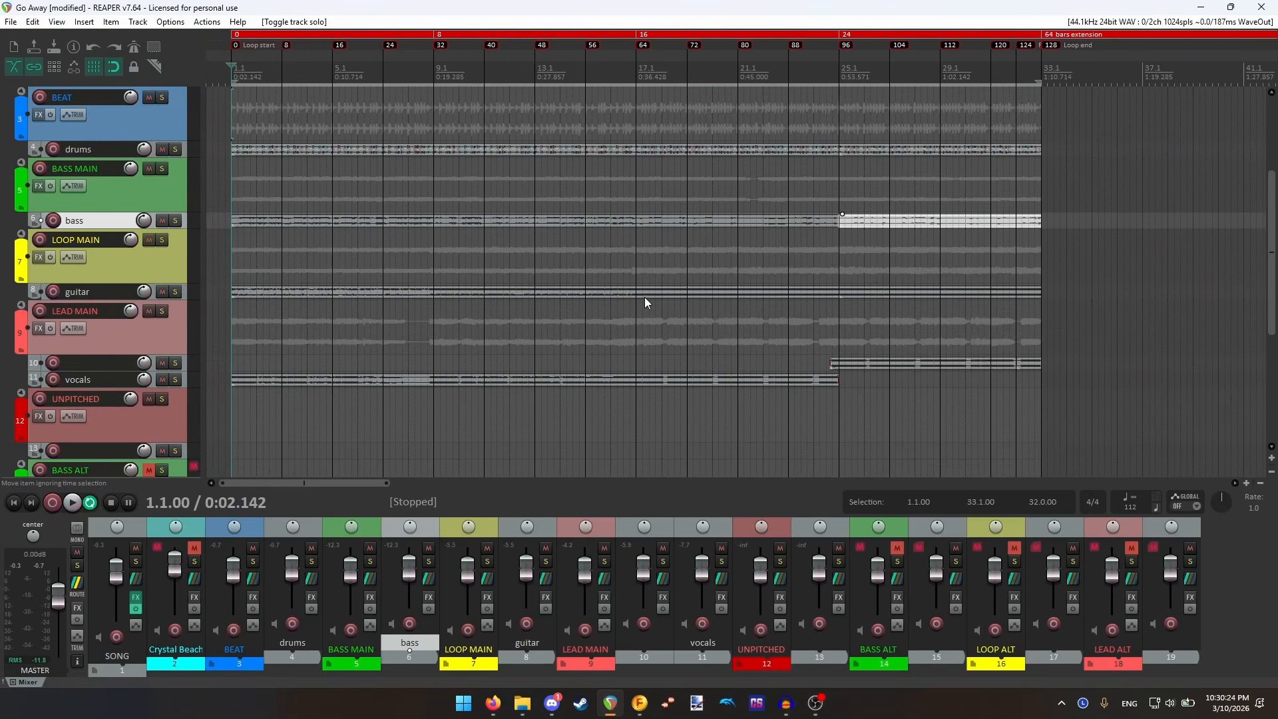
left_click(73, 504)
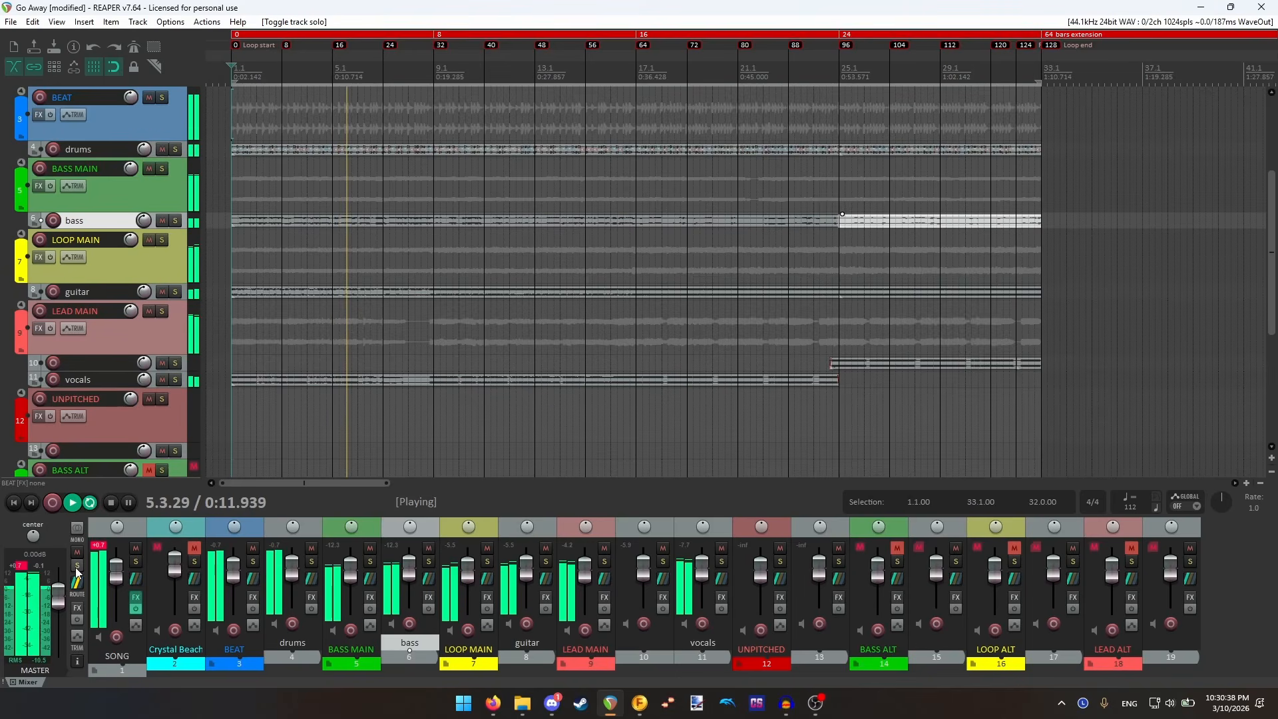
left_click(108, 503)
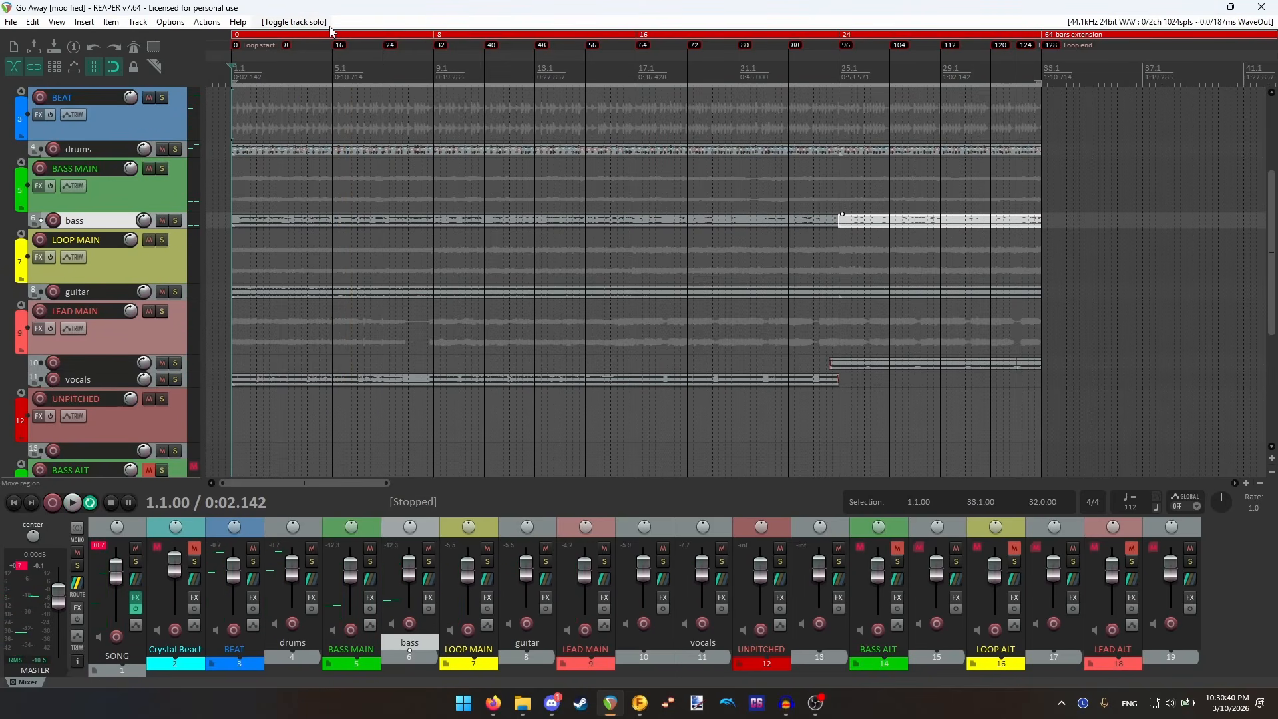
key("ctrl+s")
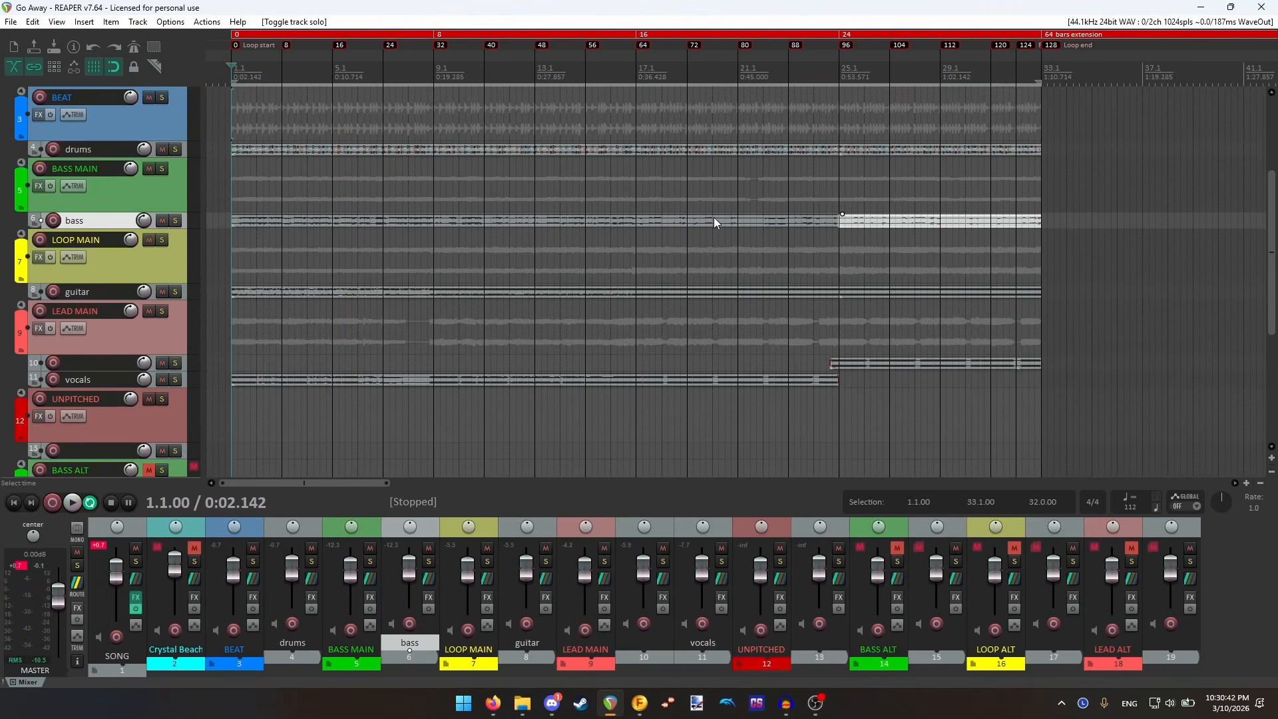
scroll(628, 200, "down", 3)
scroll(628, 200, "up", 2)
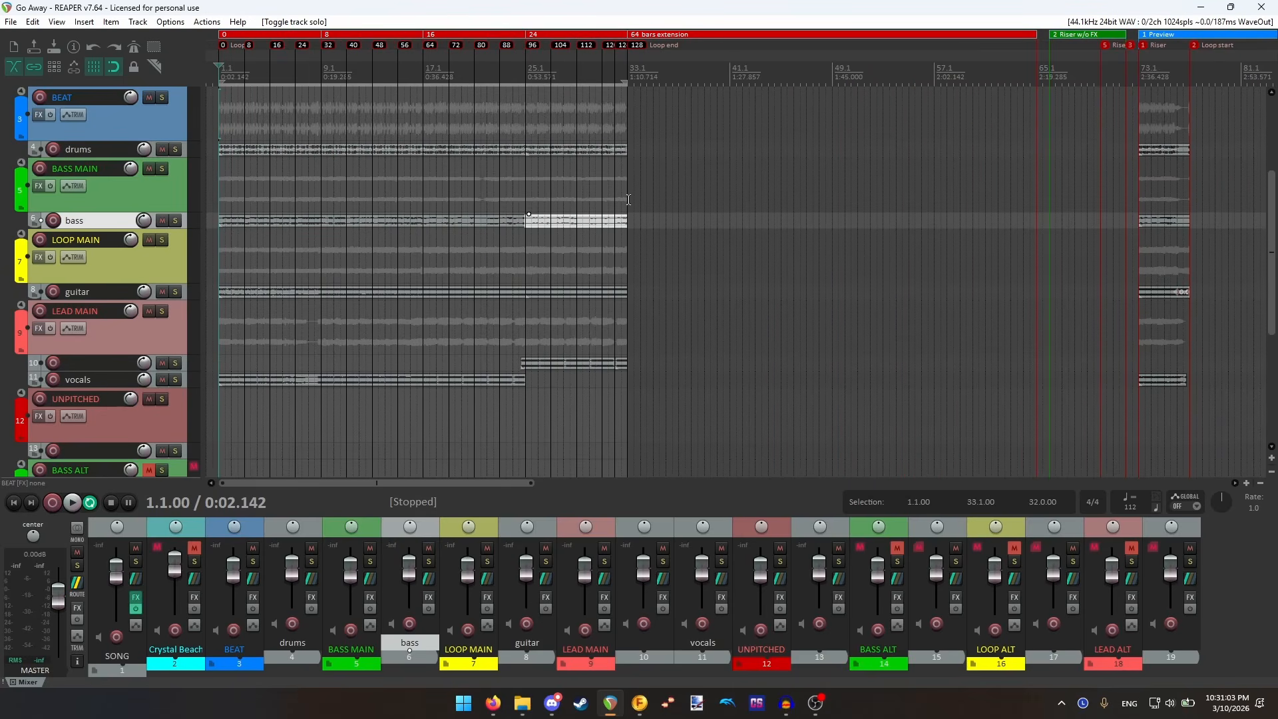
scroll(628, 200, "up", 2)
scroll(628, 200, "up", 2)
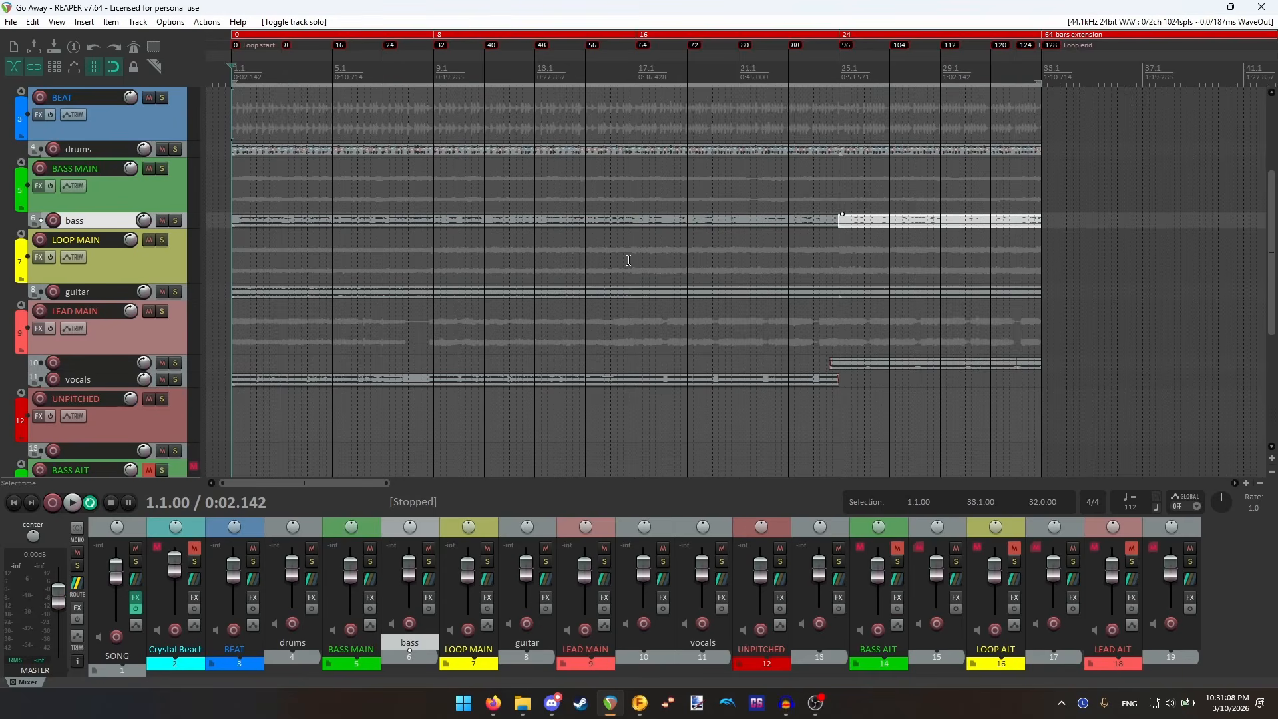
- Switch to Fuser Custom Song Creator, review the song's main properties and genre choices, and return to REAPER
left_click(640, 706)
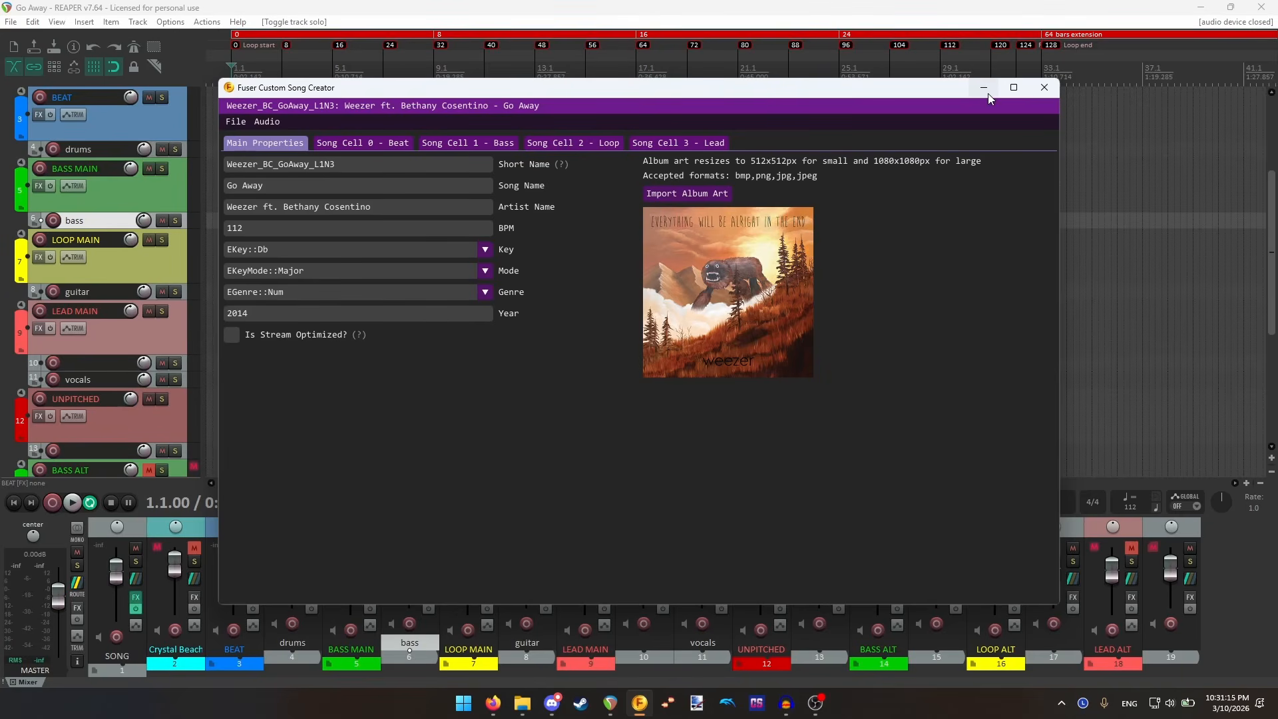
left_click(309, 293)
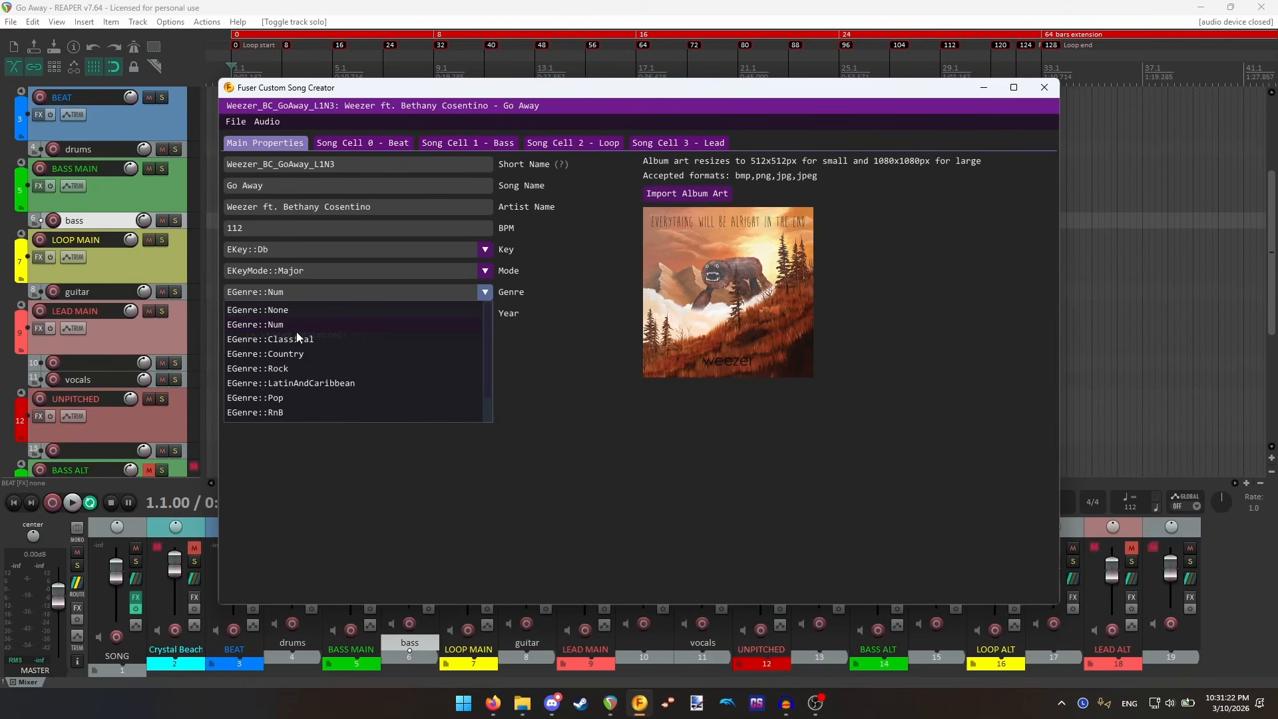
left_click(491, 290)
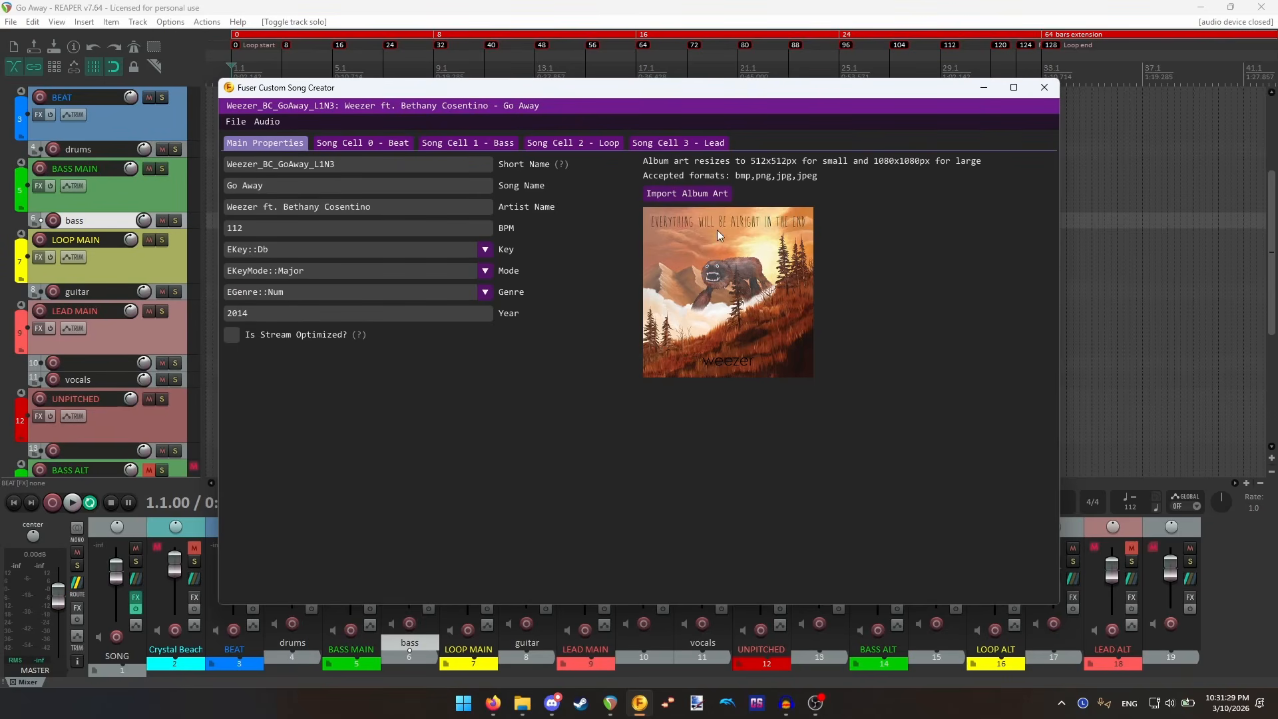
left_click(983, 87)
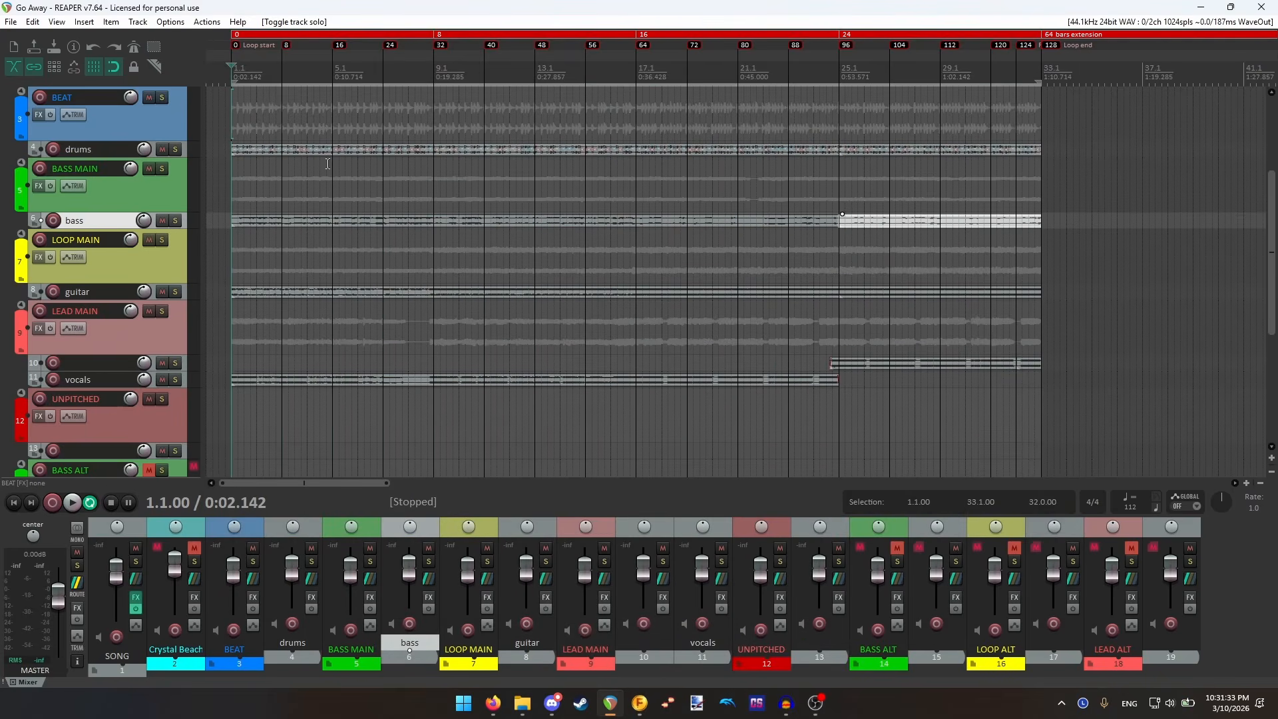
- Select the BEAT, BASS MAIN, LOOP MAIN and LEAD MAIN folder tracks together
left_click(169, 121)
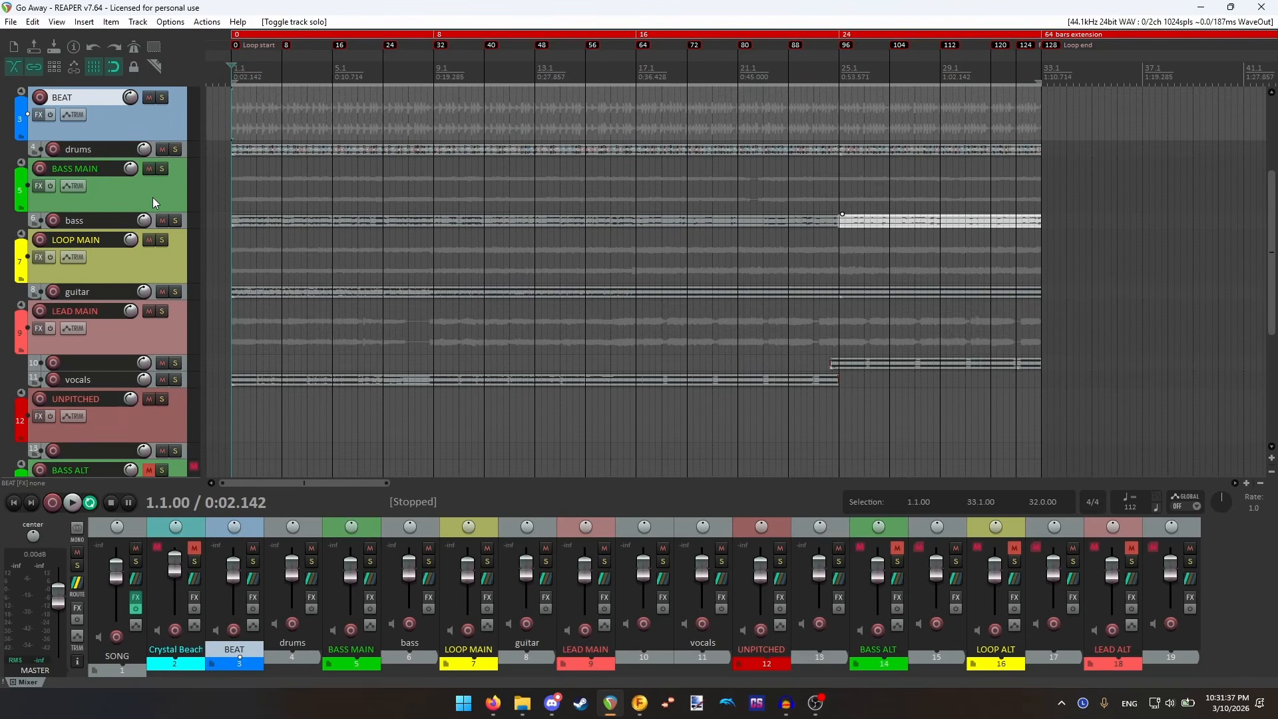
left_click(153, 197, "ctrl")
left_click(153, 258, "ctrl")
left_click(157, 346, "ctrl")
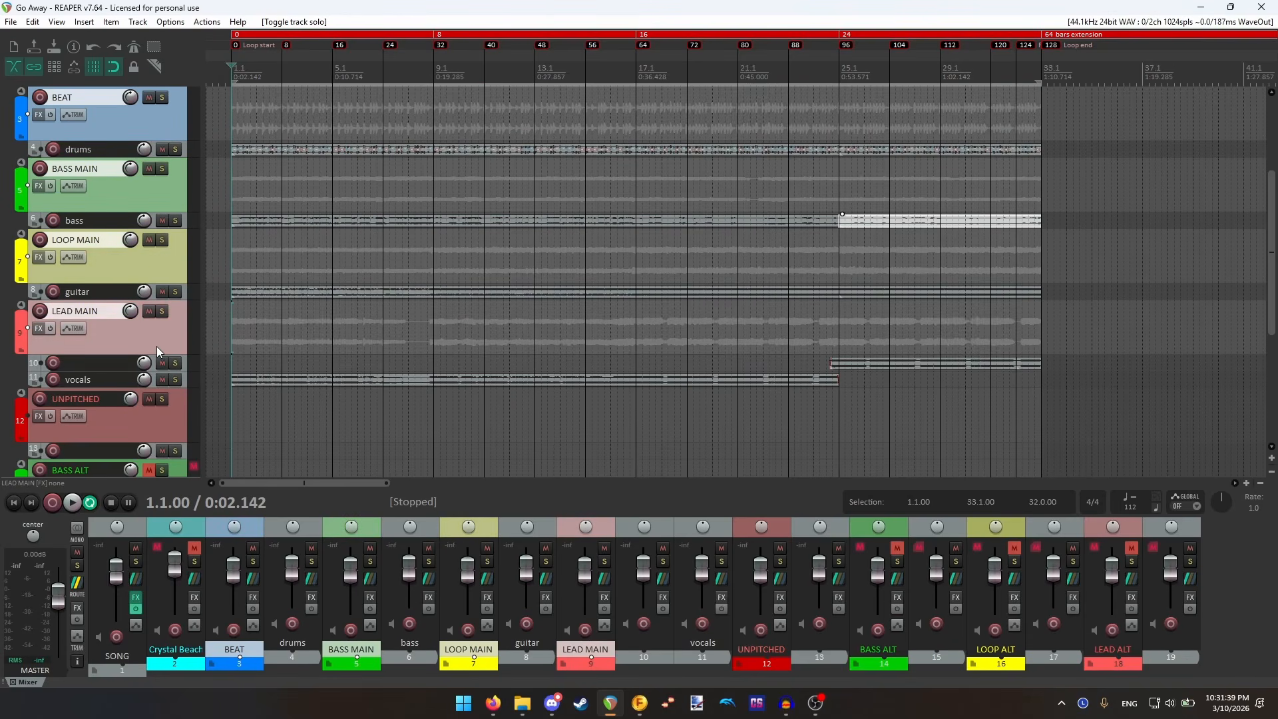
- Open the render settings and set the output directory to D:\Fuser workshop\Go Away
left_click(12, 24)
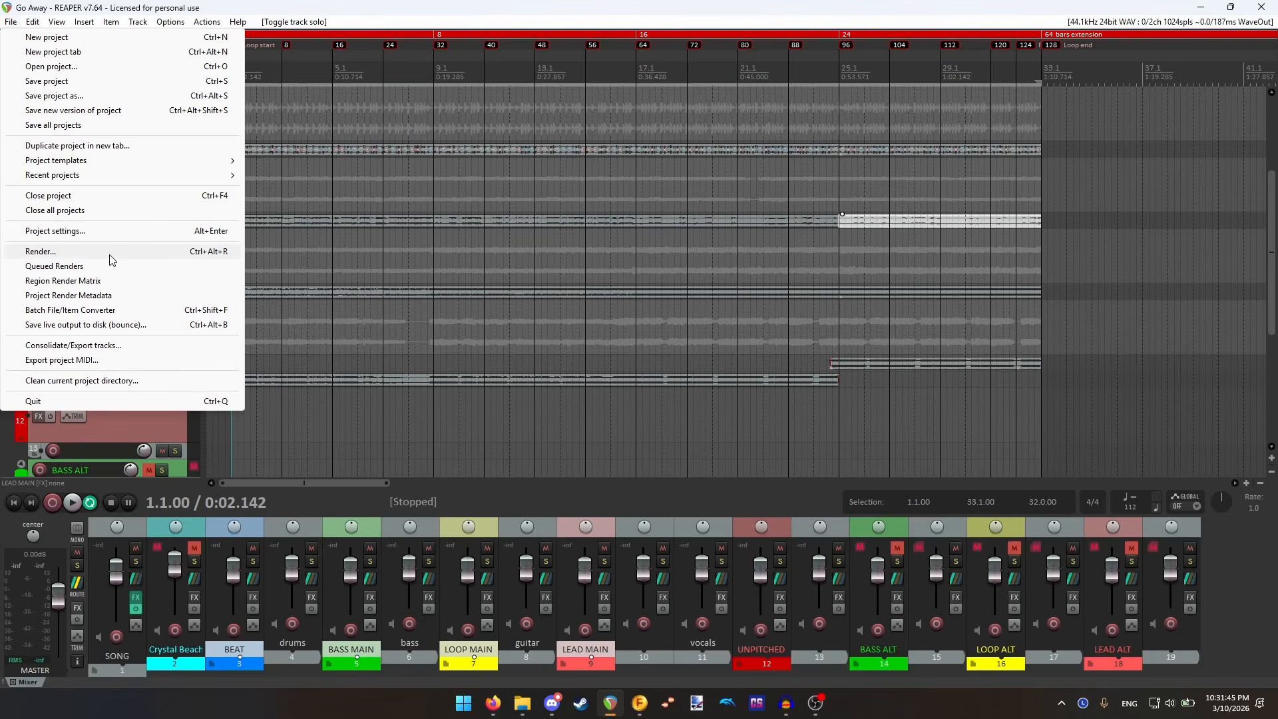
key("ctrl+alt+r")
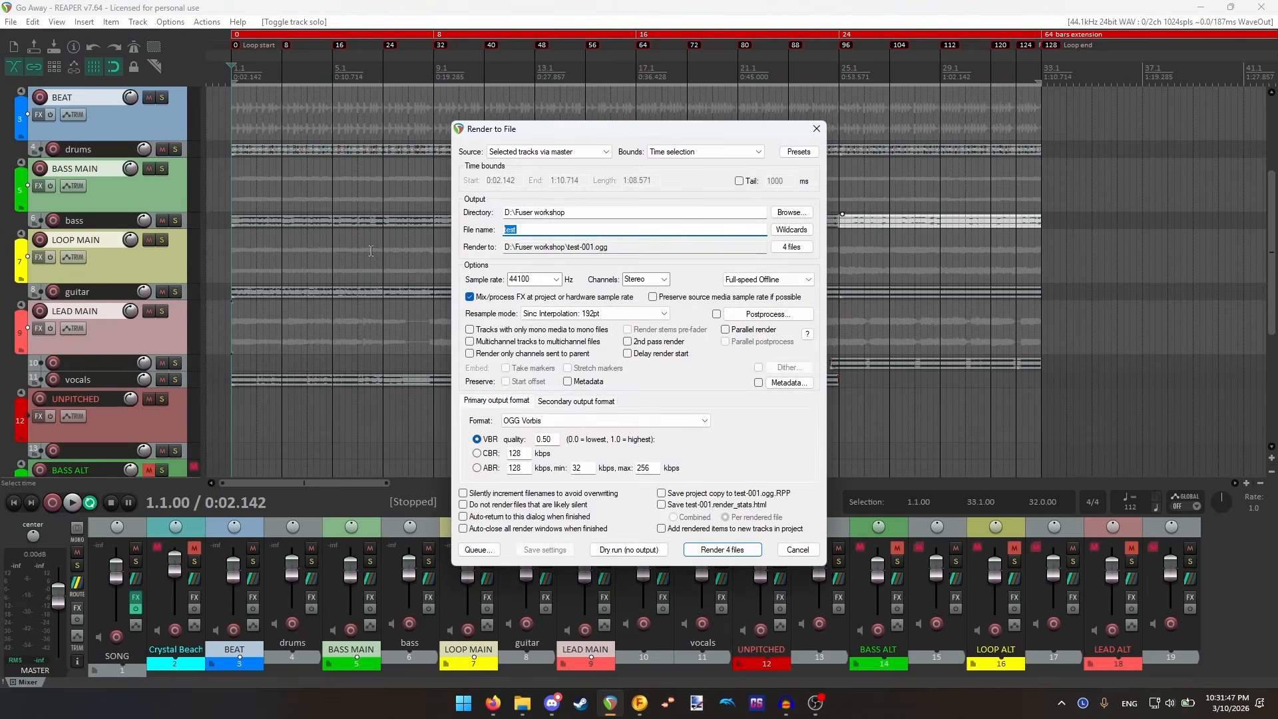
left_click(805, 220)
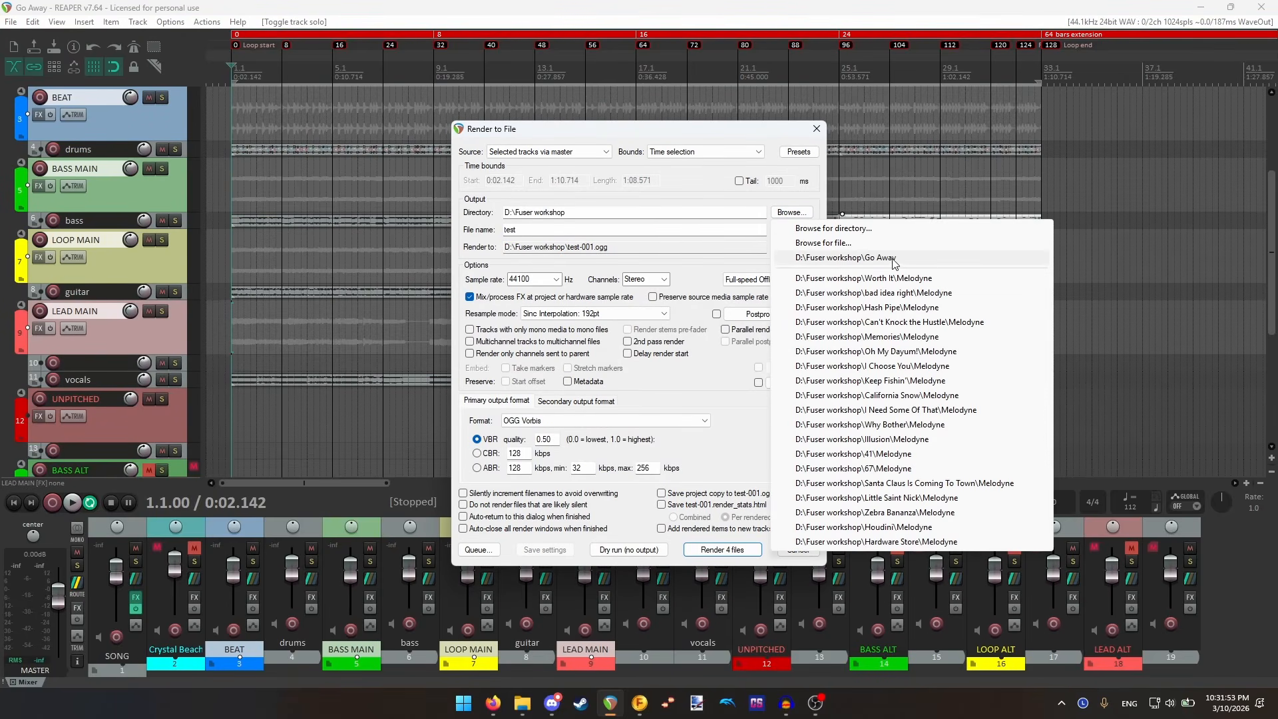
left_click(943, 259)
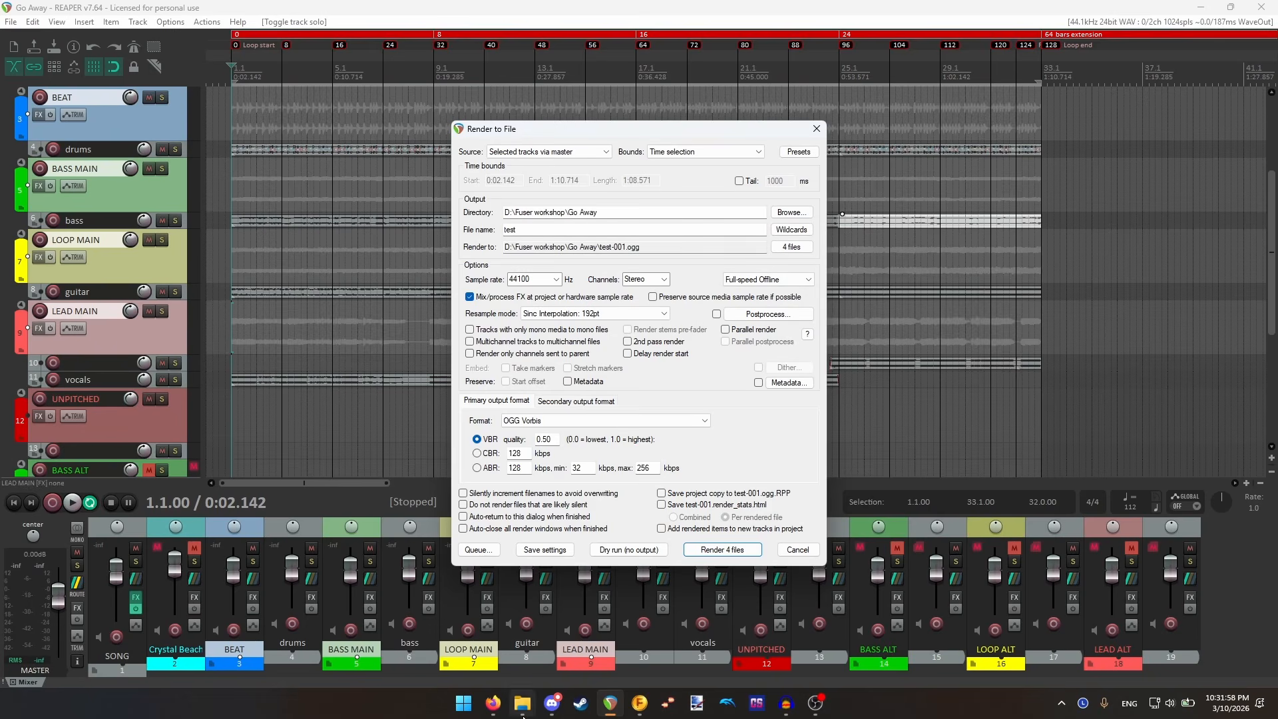
- Switch to File Explorer, examine the contents of the Go Away project folder, and return to the render settings
left_click(523, 704)
left_click(302, 131)
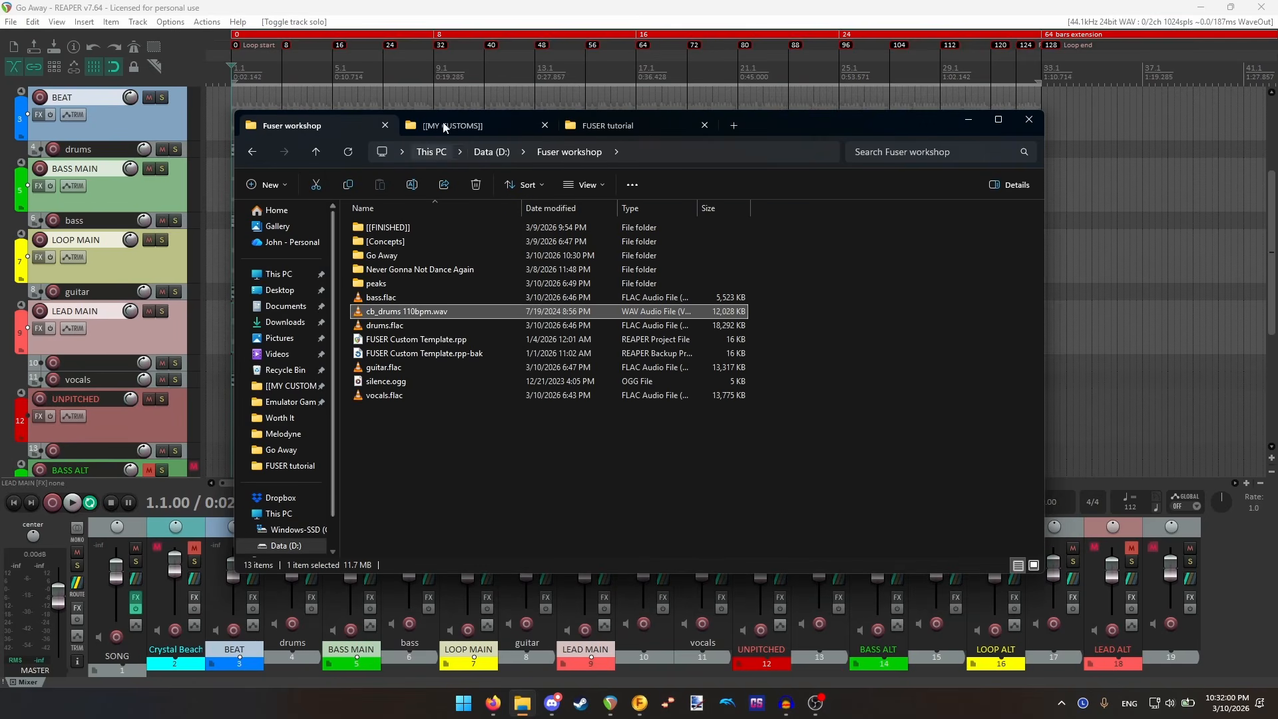
double_click(429, 256)
left_click(492, 241)
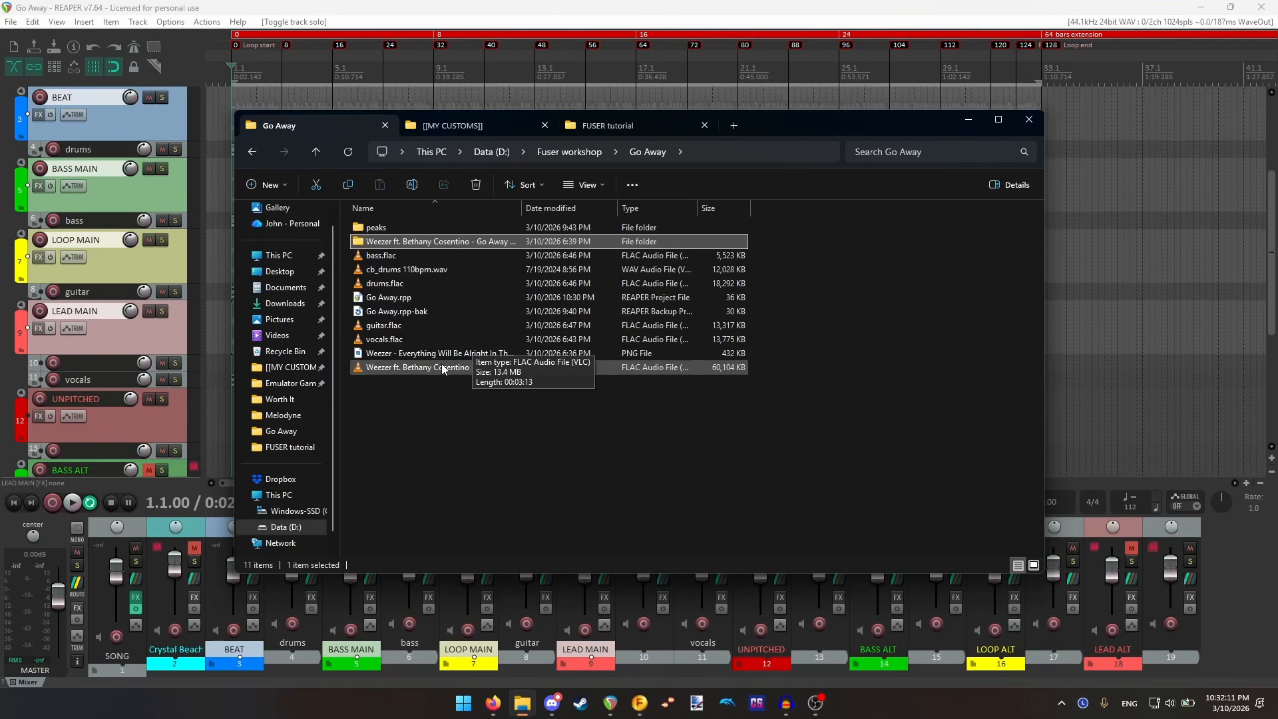
left_click(967, 121)
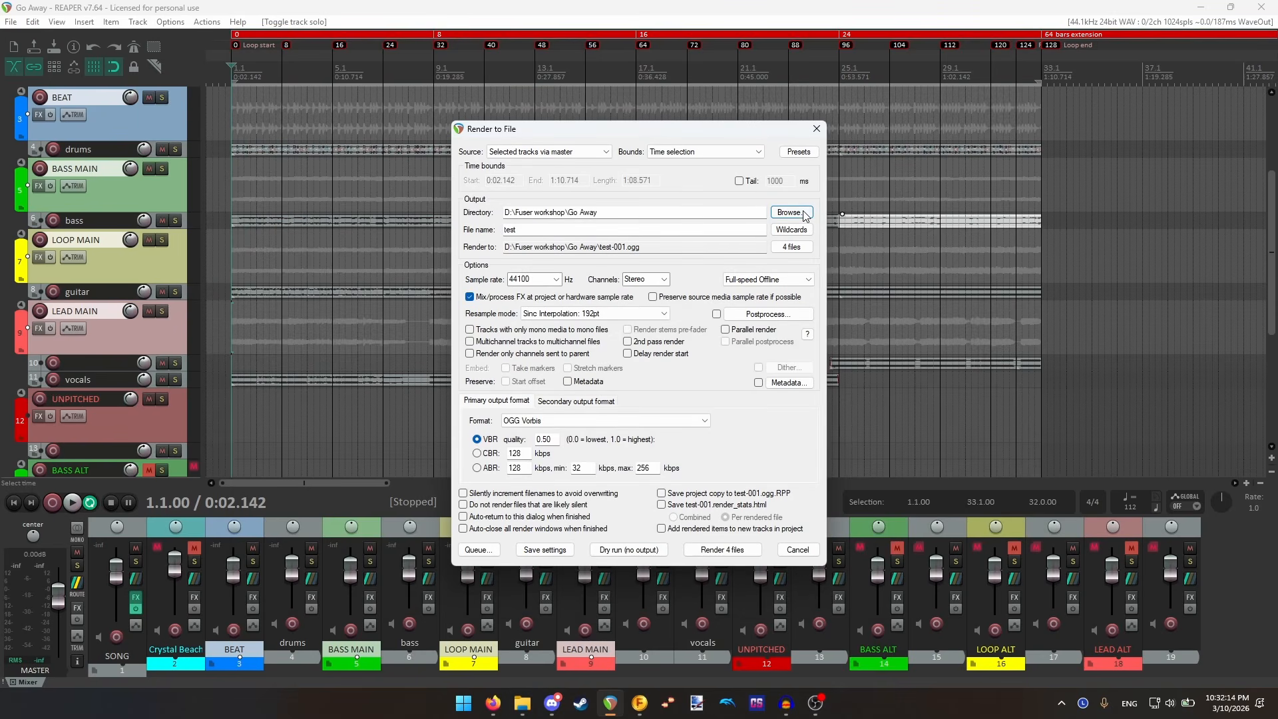
- Set the render file name to Go Away and keep OGG Vorbis as the output format
double_click(544, 230)
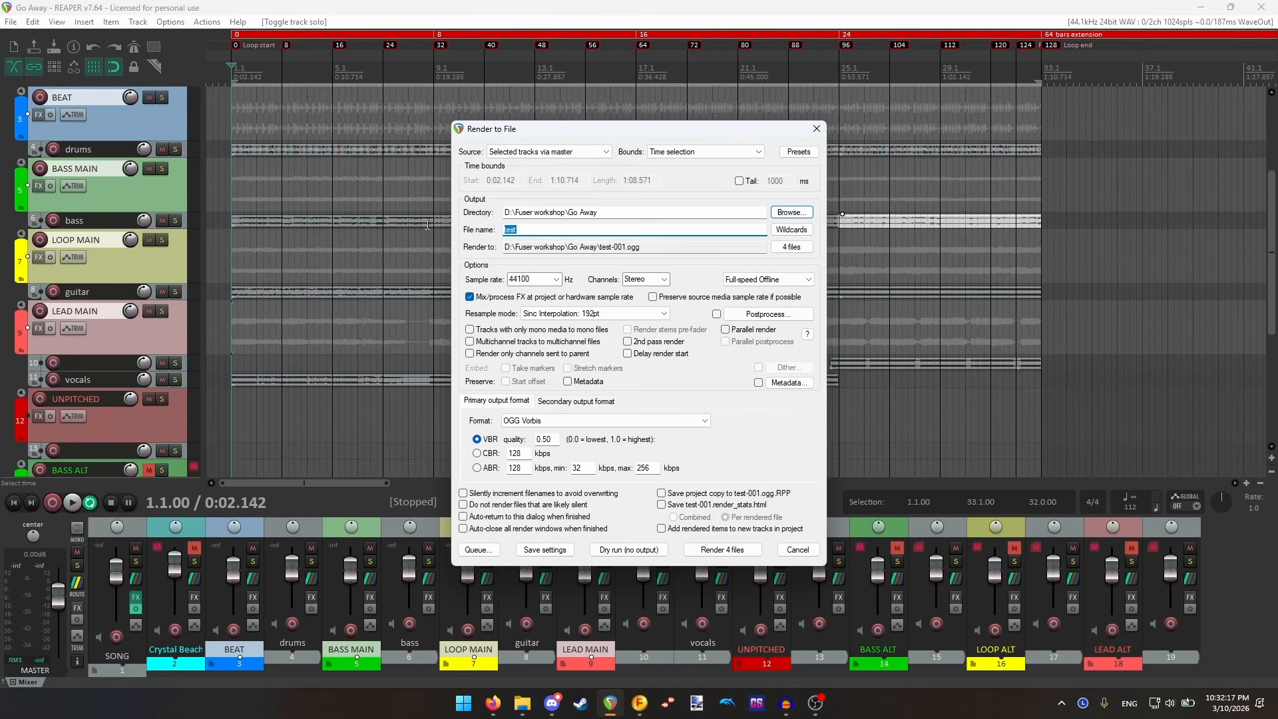
type("Go Away")
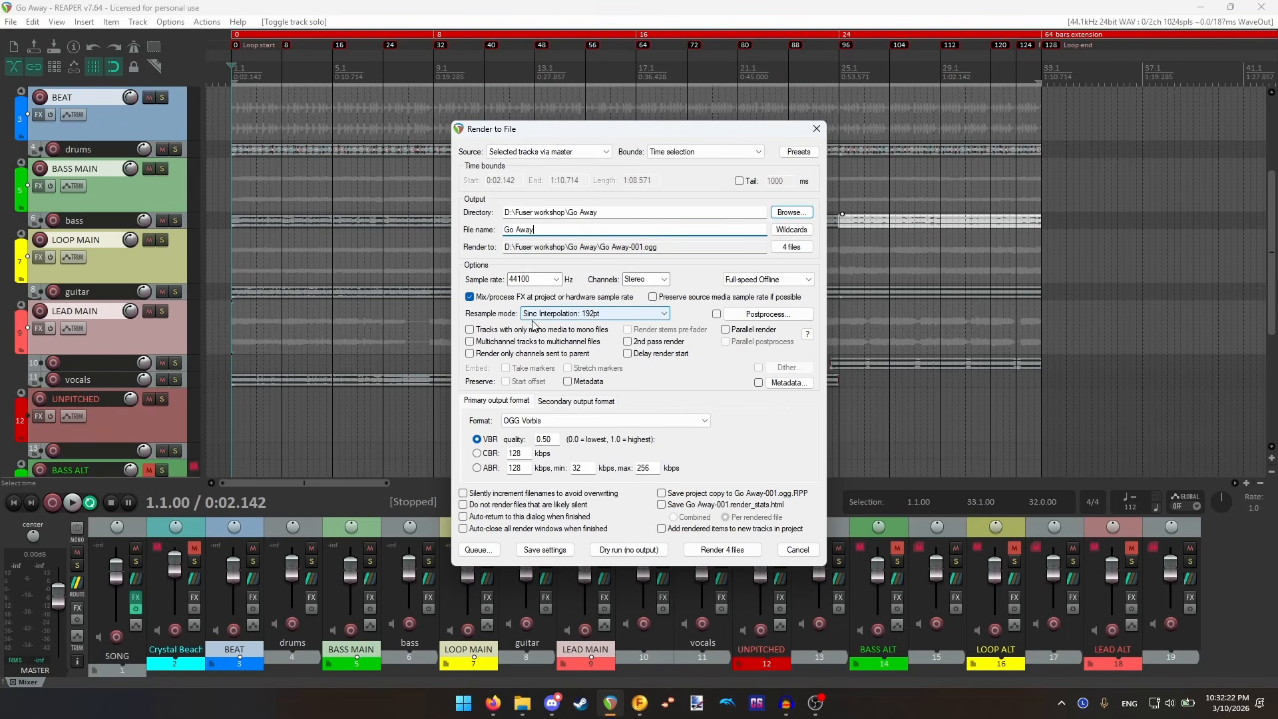
left_click(624, 420)
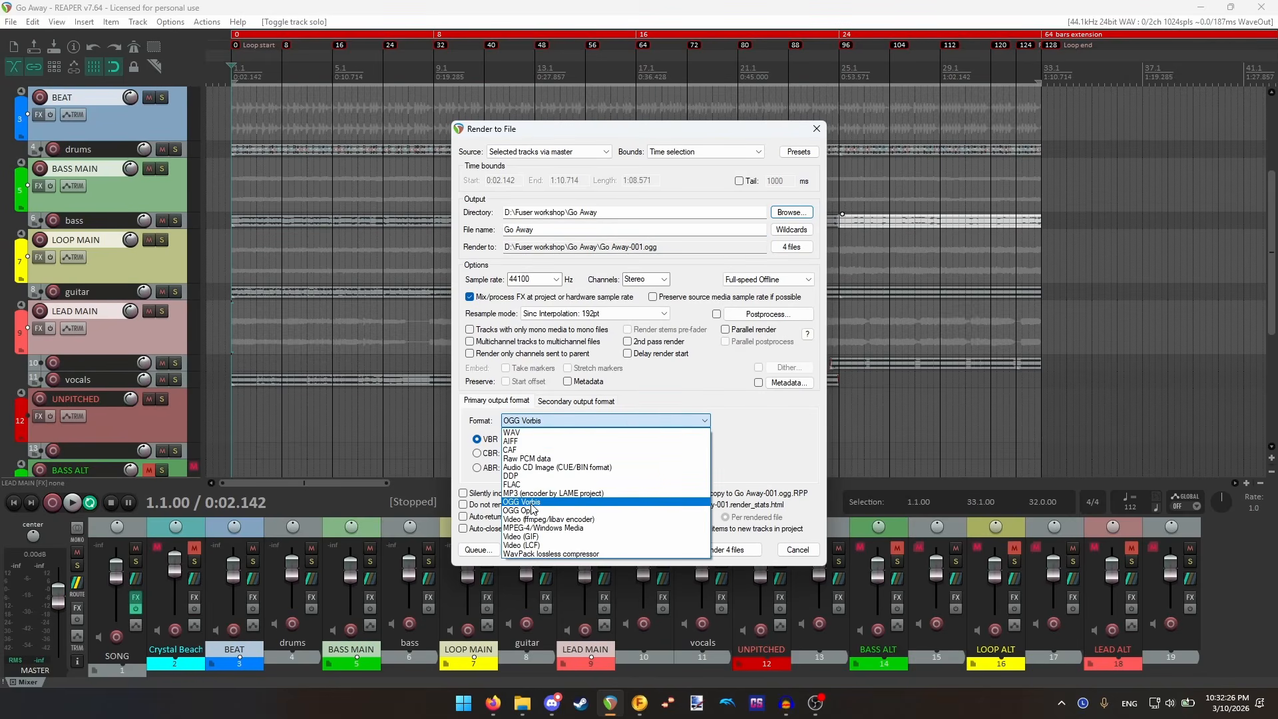
left_click(532, 509)
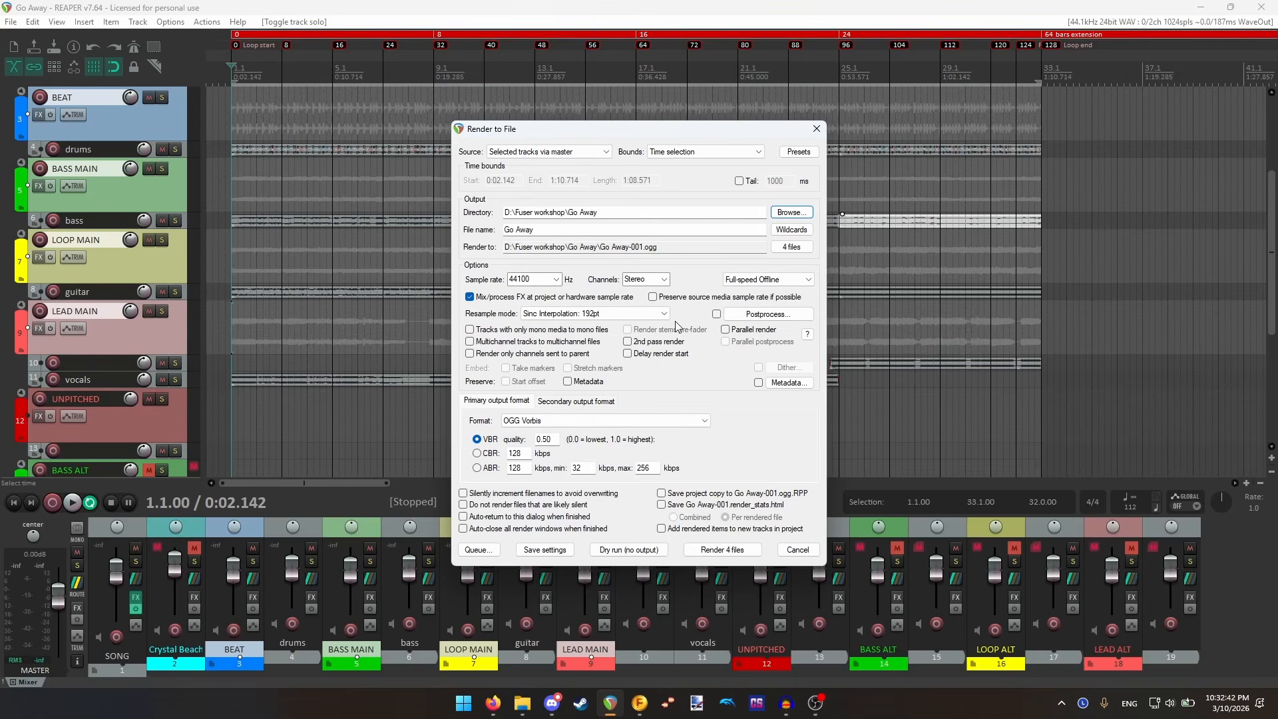
- Render the four selected tracks via master with the time selection as bounds, and close the render report
left_click(575, 156)
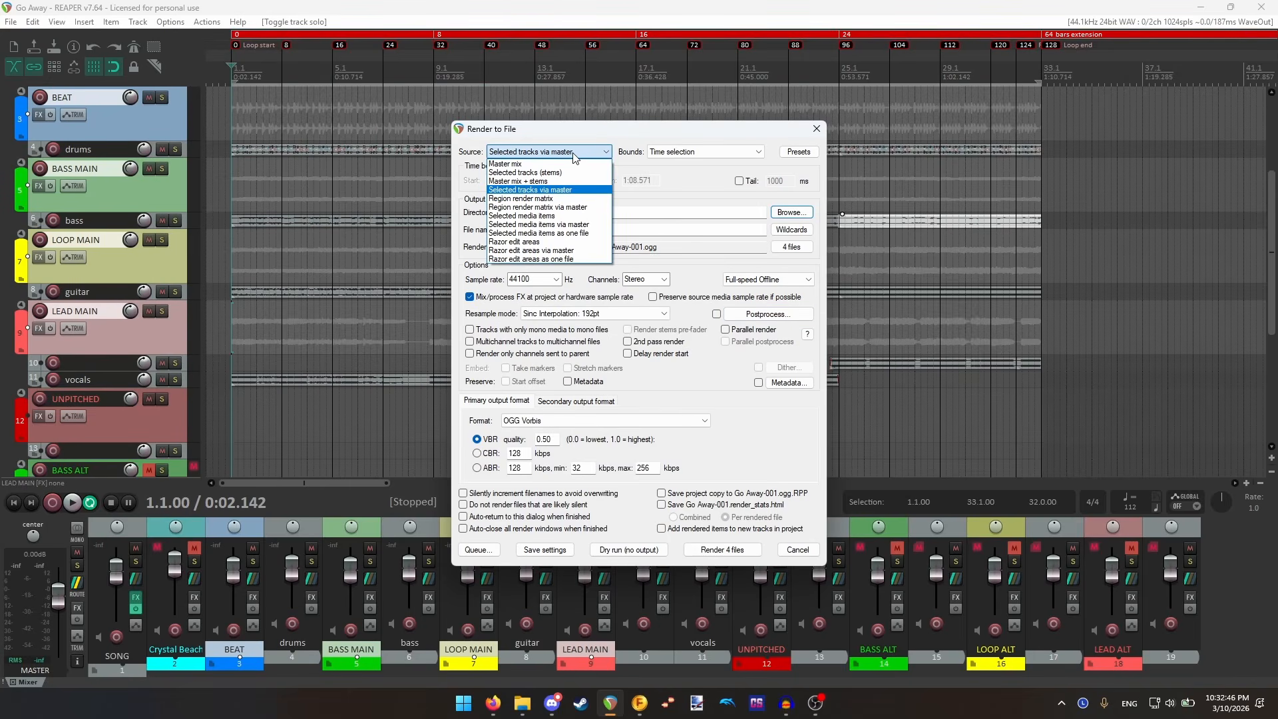
left_click(704, 157)
left_click(706, 158)
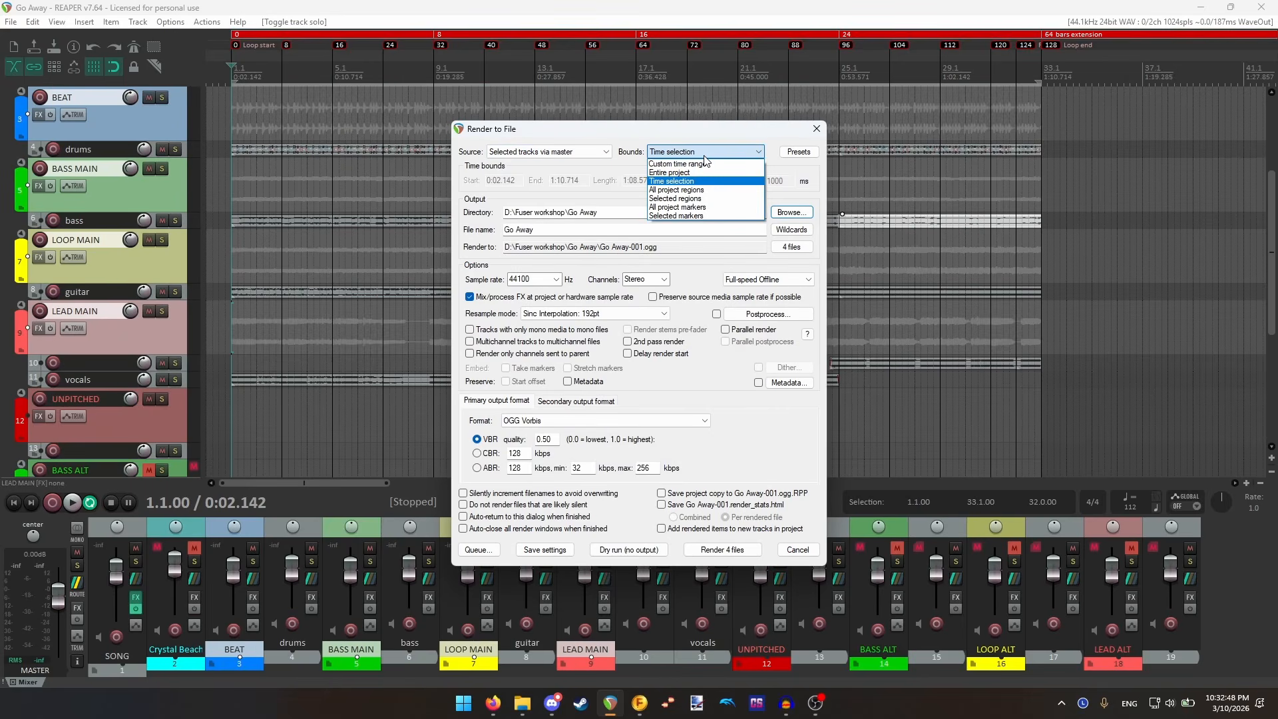
left_click(704, 155)
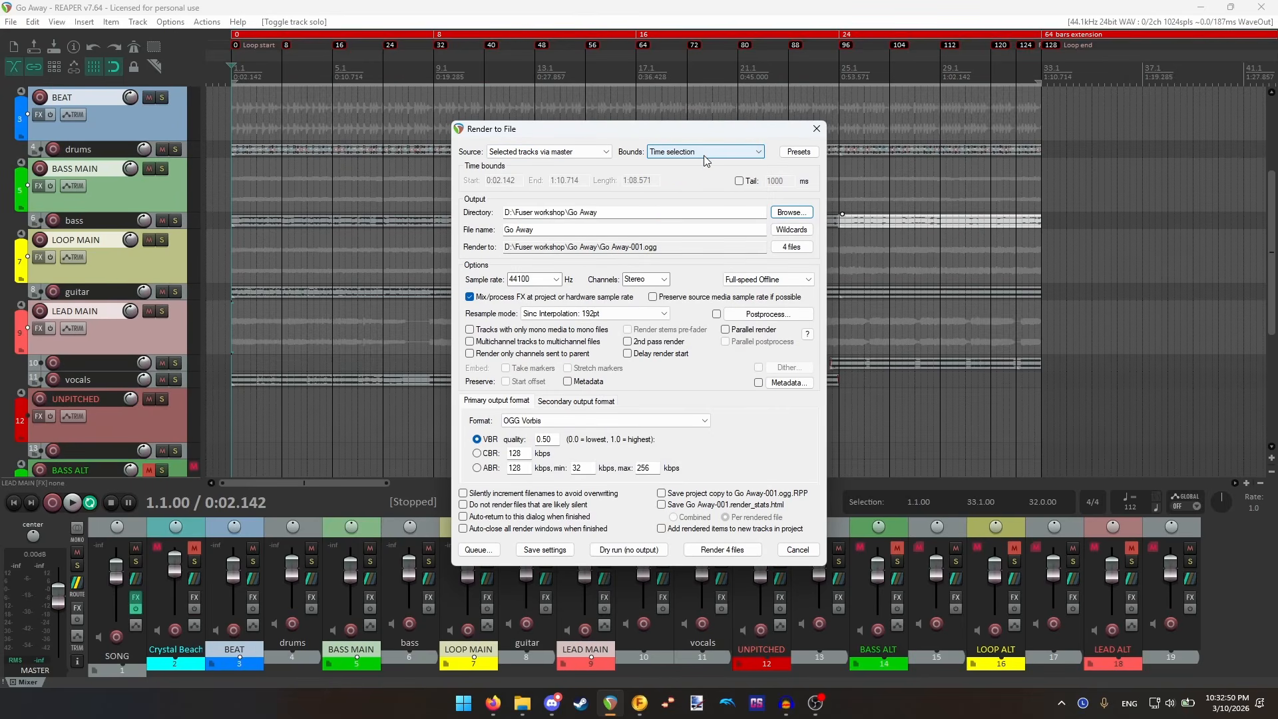
left_click(733, 551)
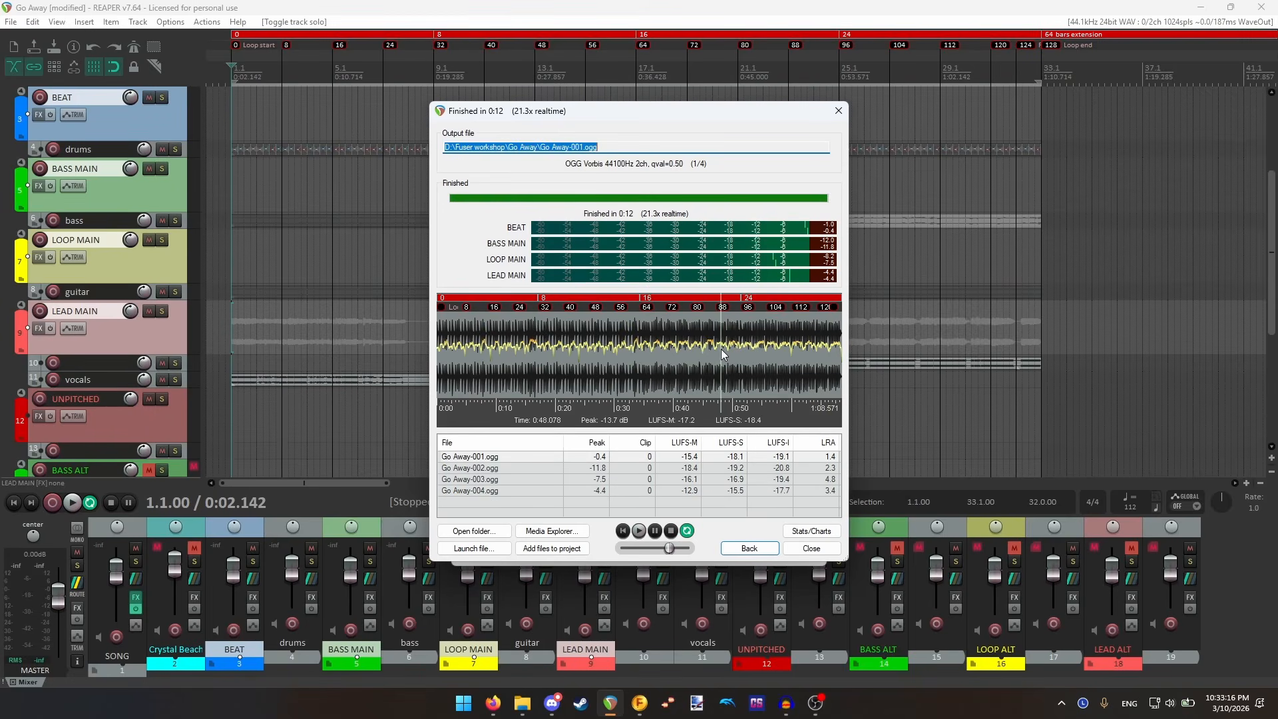
left_click(812, 548)
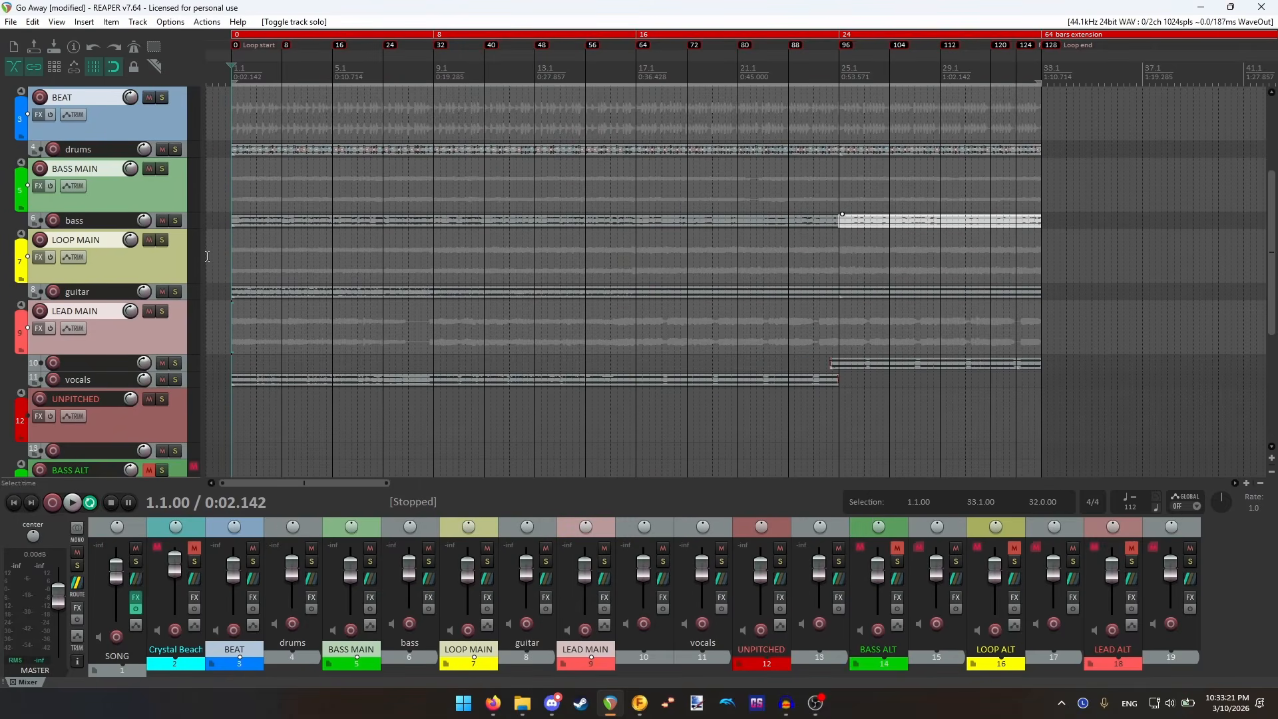
- Play the full mix from bar 1 and check the master output level for clipping
left_click(73, 505)
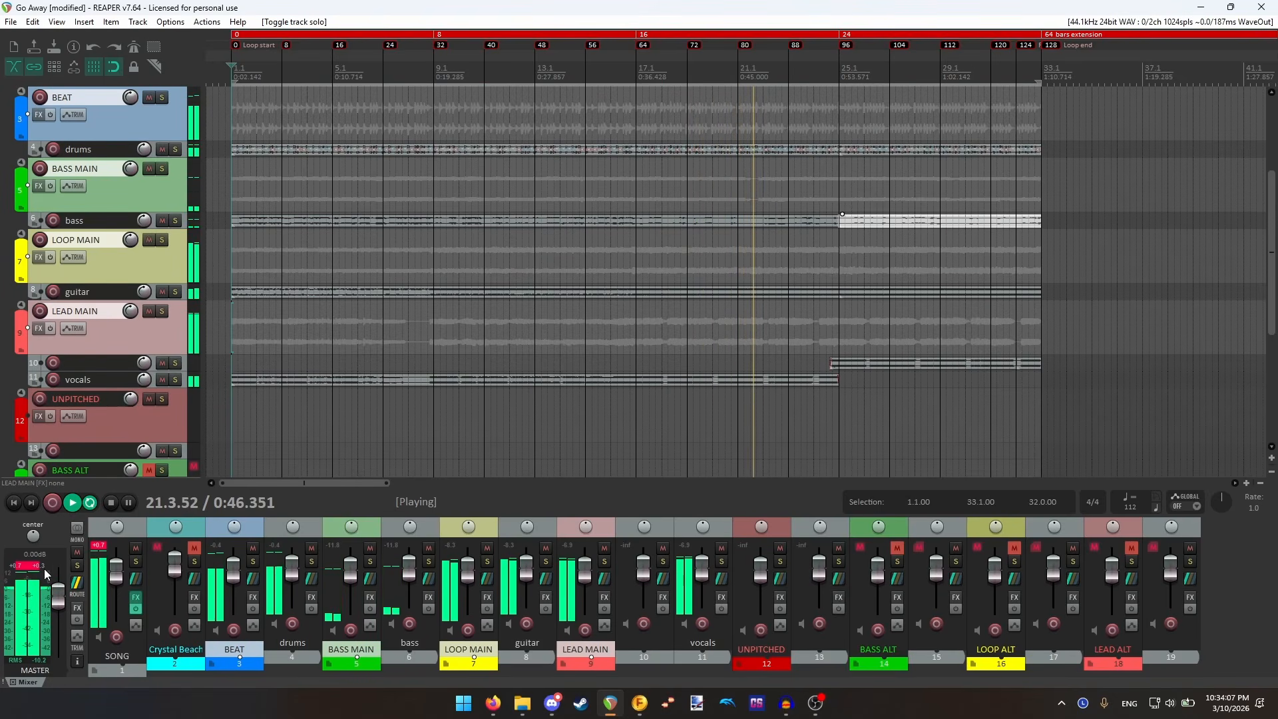
key("space")
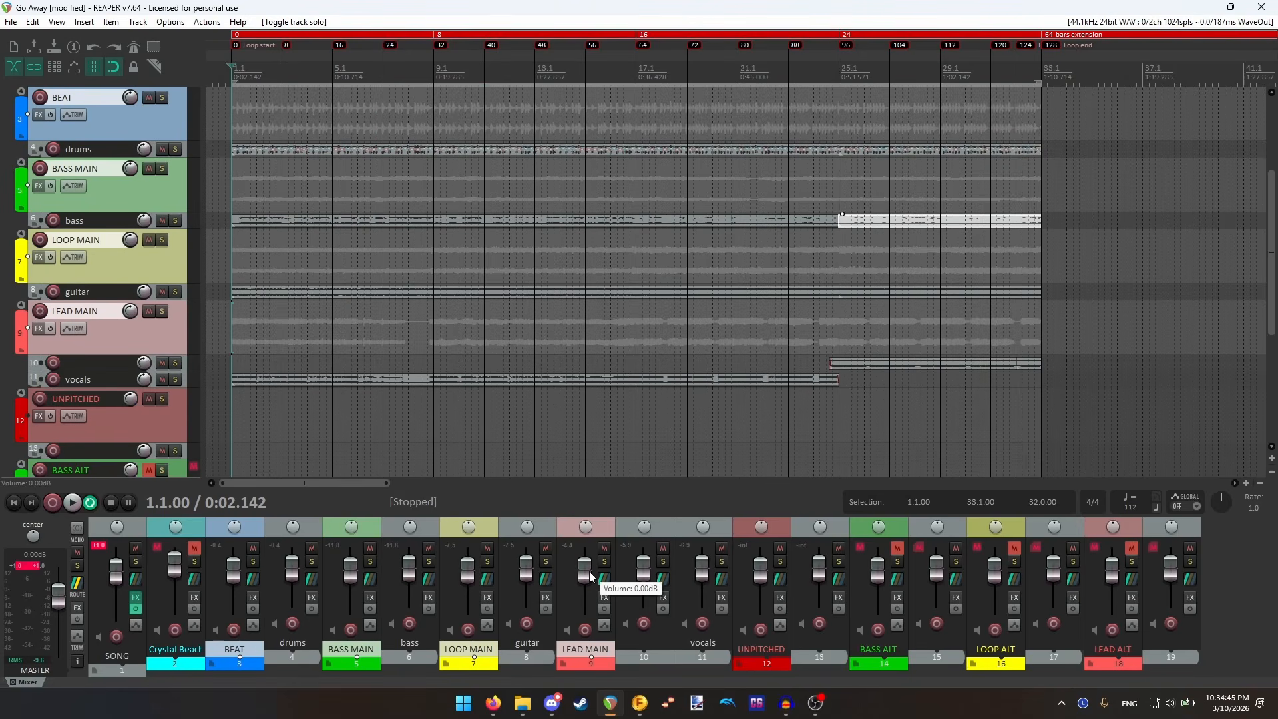
- Try lowering the volume of the four selected tracks together, with LEAD MAIN at -8.32 dB
mouse_move(589, 571)
left_mouse_down()
mouse_move(590, 590)
mouse_move(592, 580)
left_mouse_up()
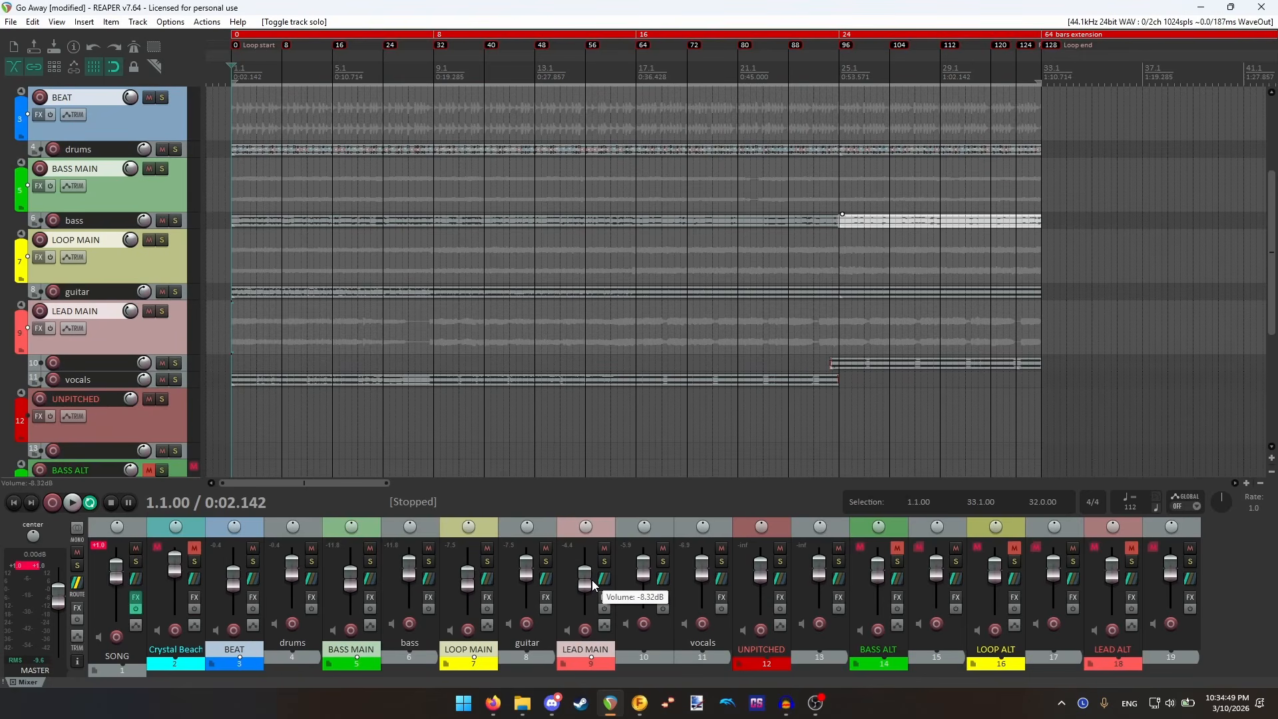
right_click(586, 575)
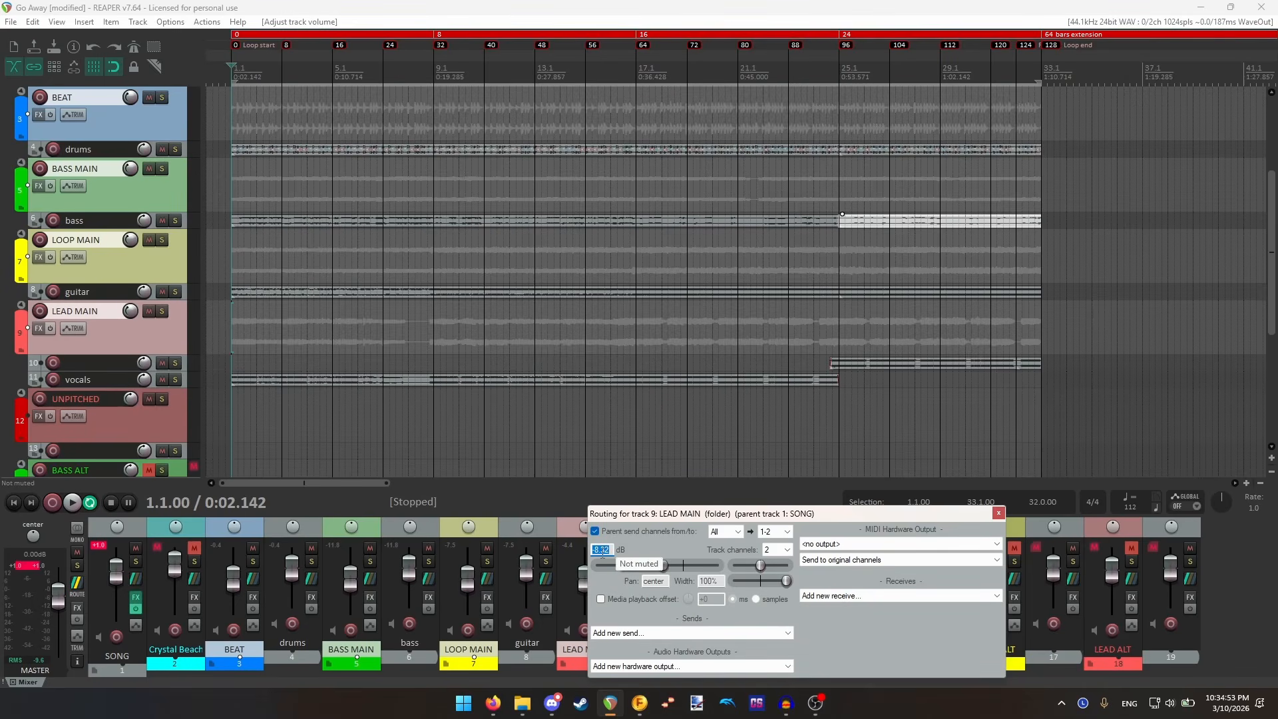
left_click(999, 513)
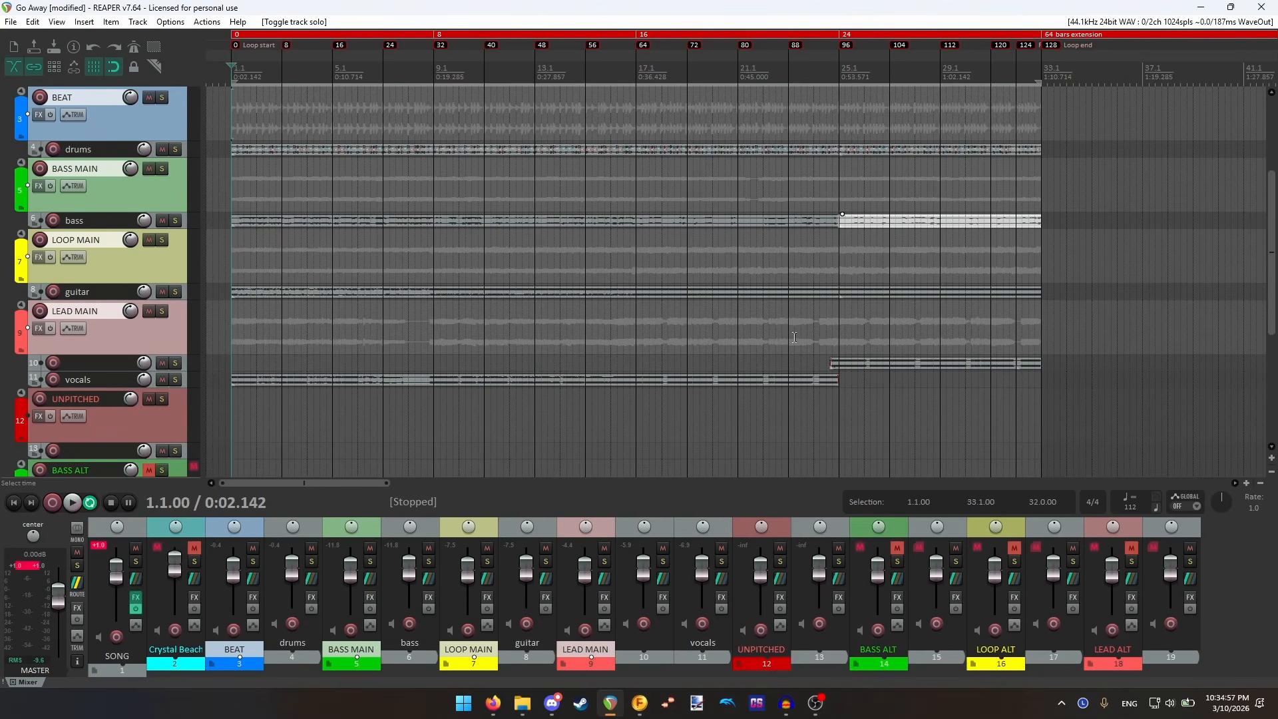
- Save the project
key("ctrl+s")
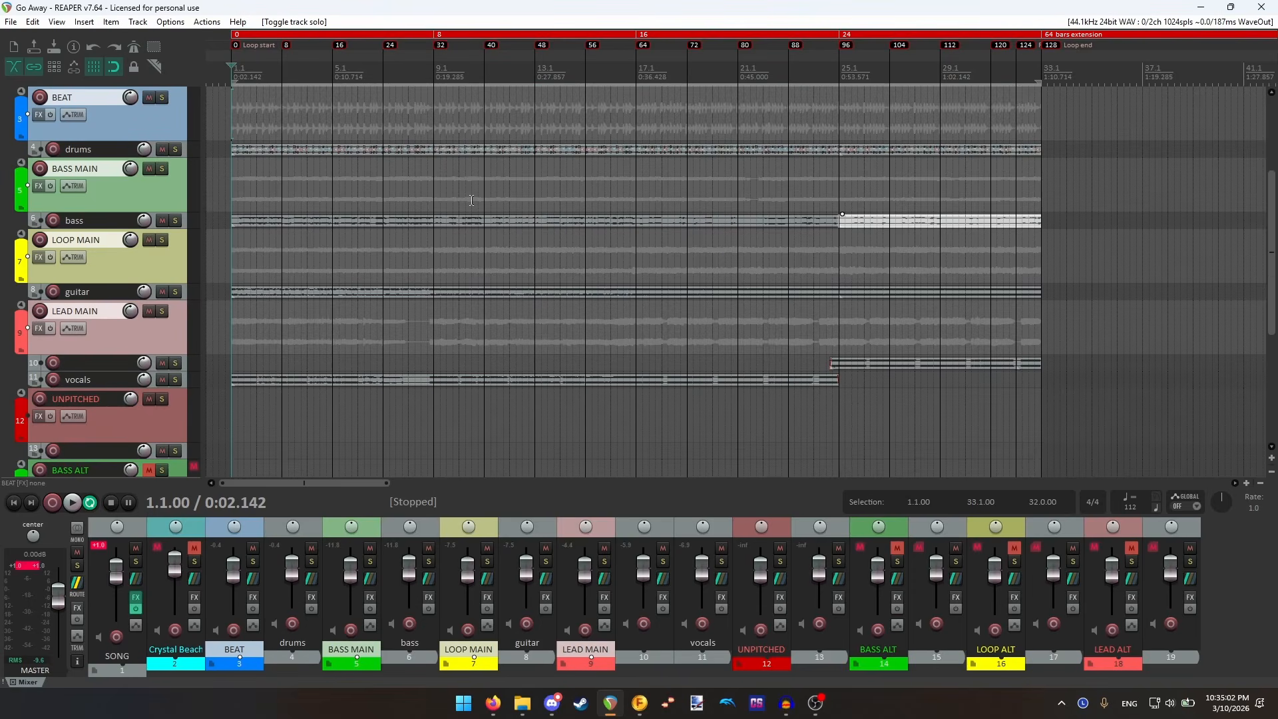
- Inspect the first bass item's media properties, including the stretch marker fade size, and close them without changes
left_click(334, 221)
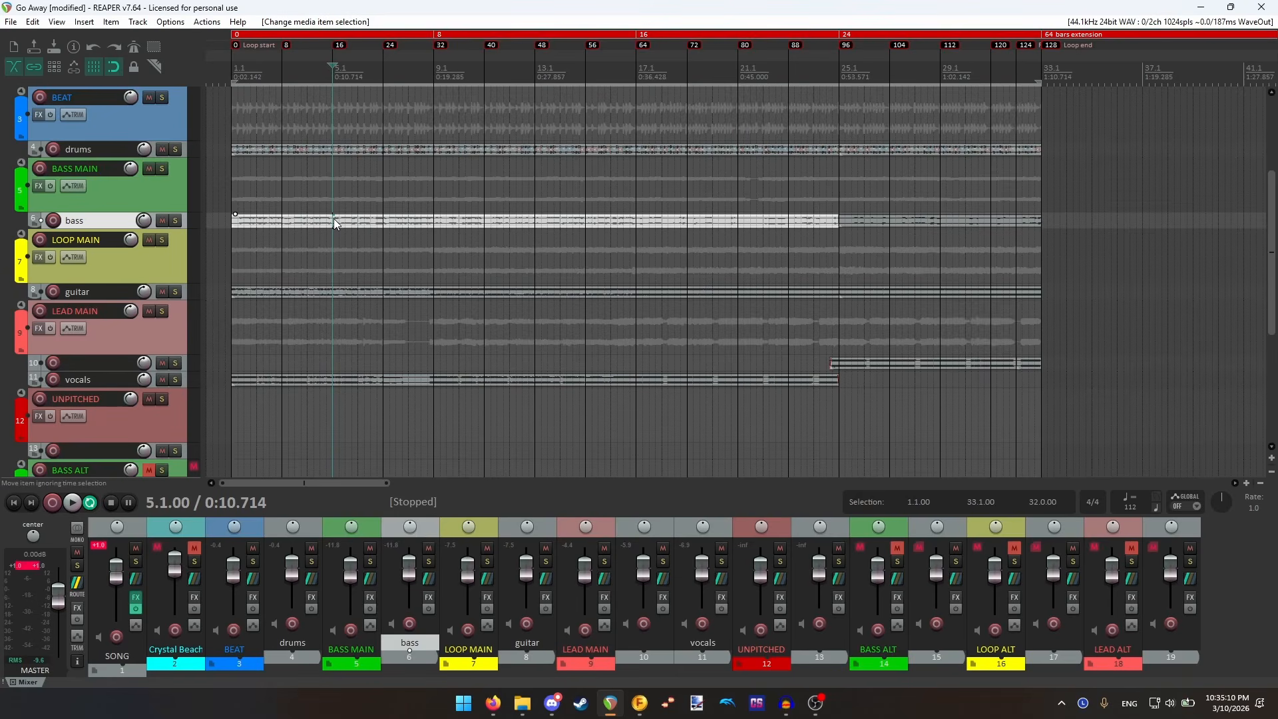
double_click(334, 219)
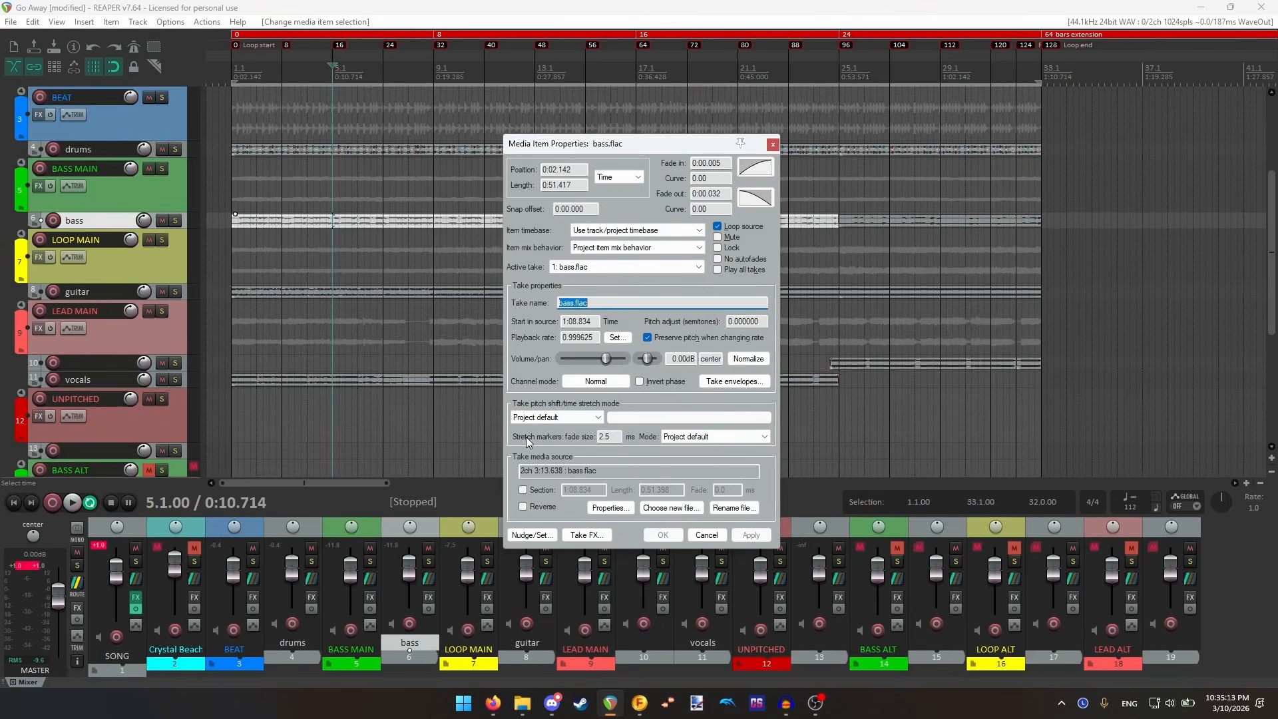
double_click(617, 437)
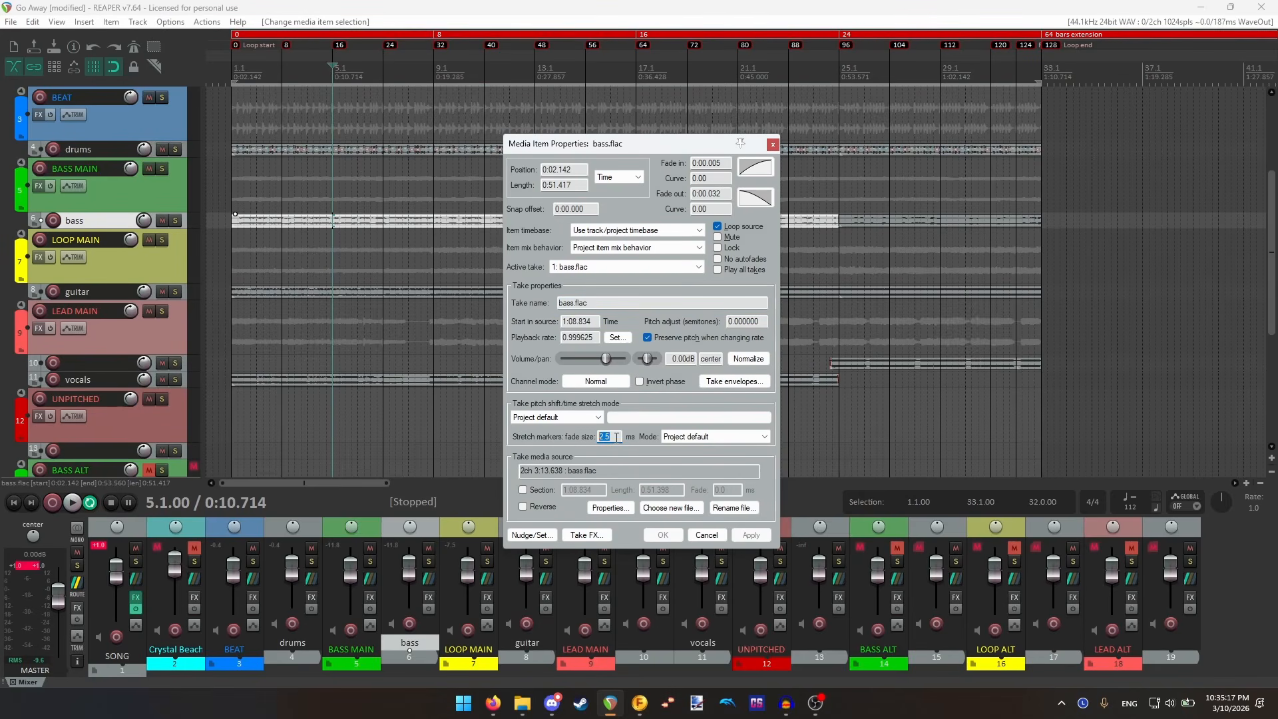
left_click(616, 437)
left_click(707, 536)
- Set the time selection to the riser section, from bar 73 to bar 77
scroll(598, 127, "down", 5)
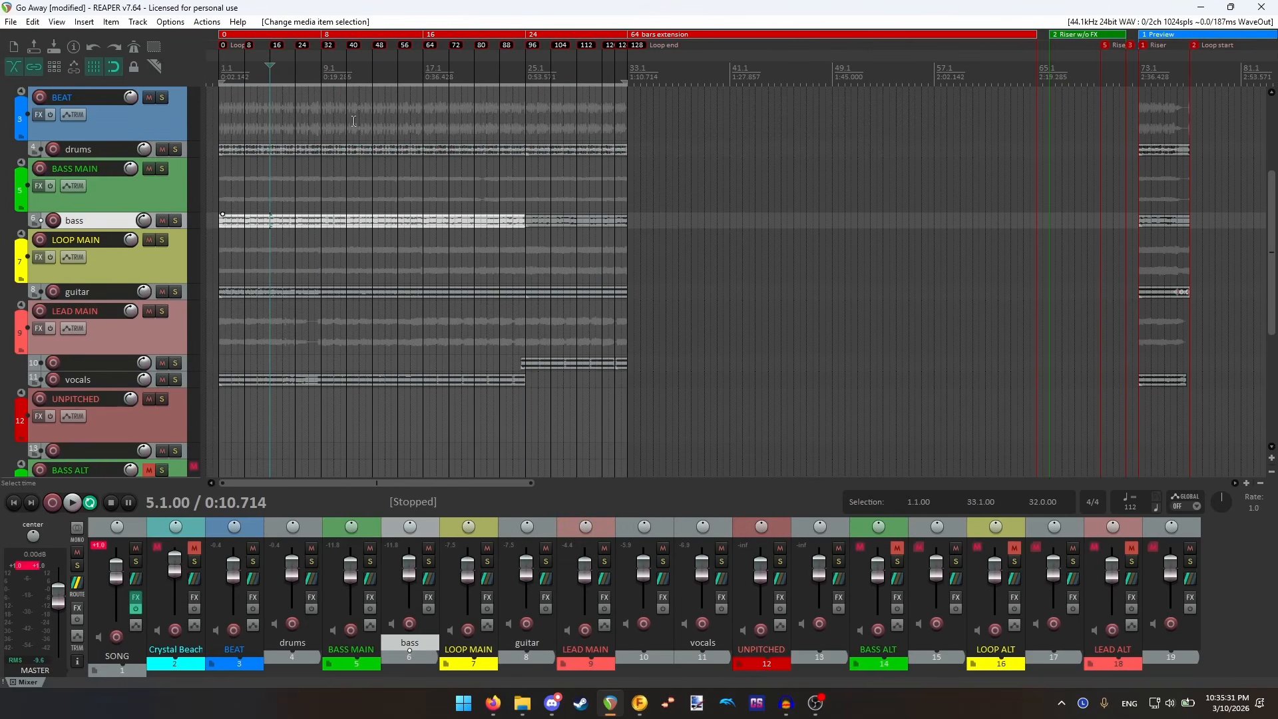
left_click(871, 78)
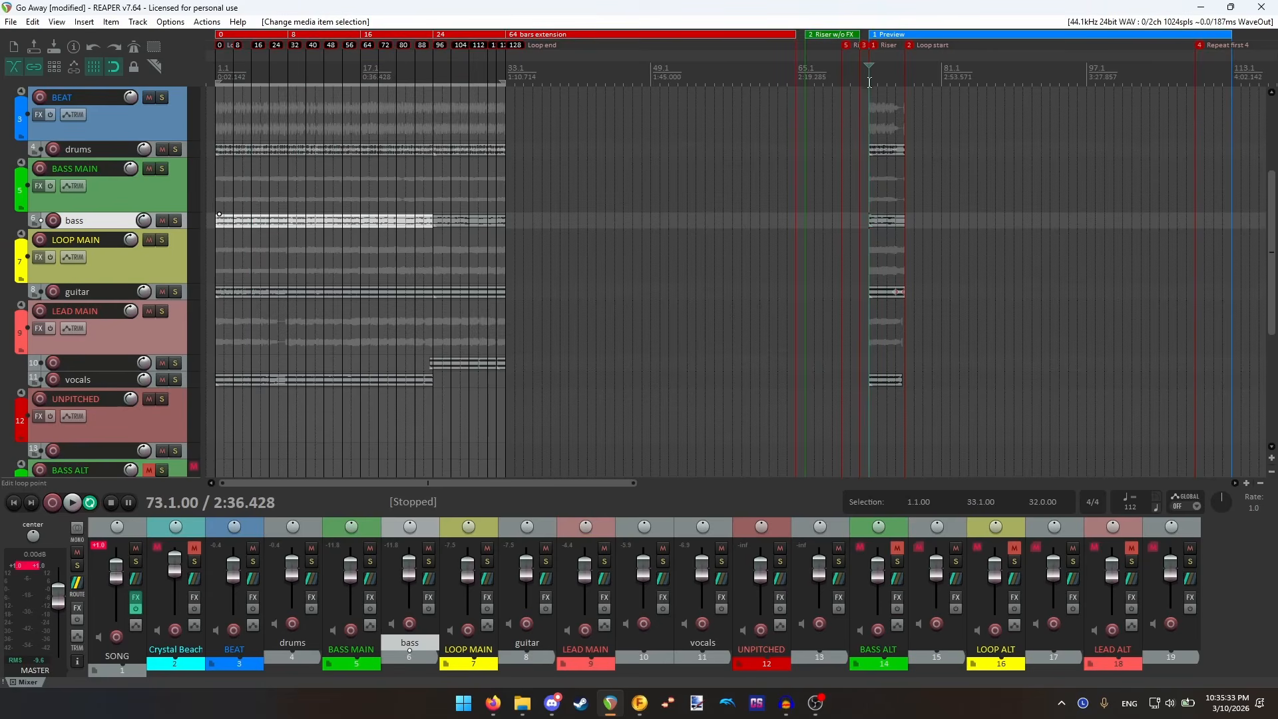
scroll(871, 78, "up", 5)
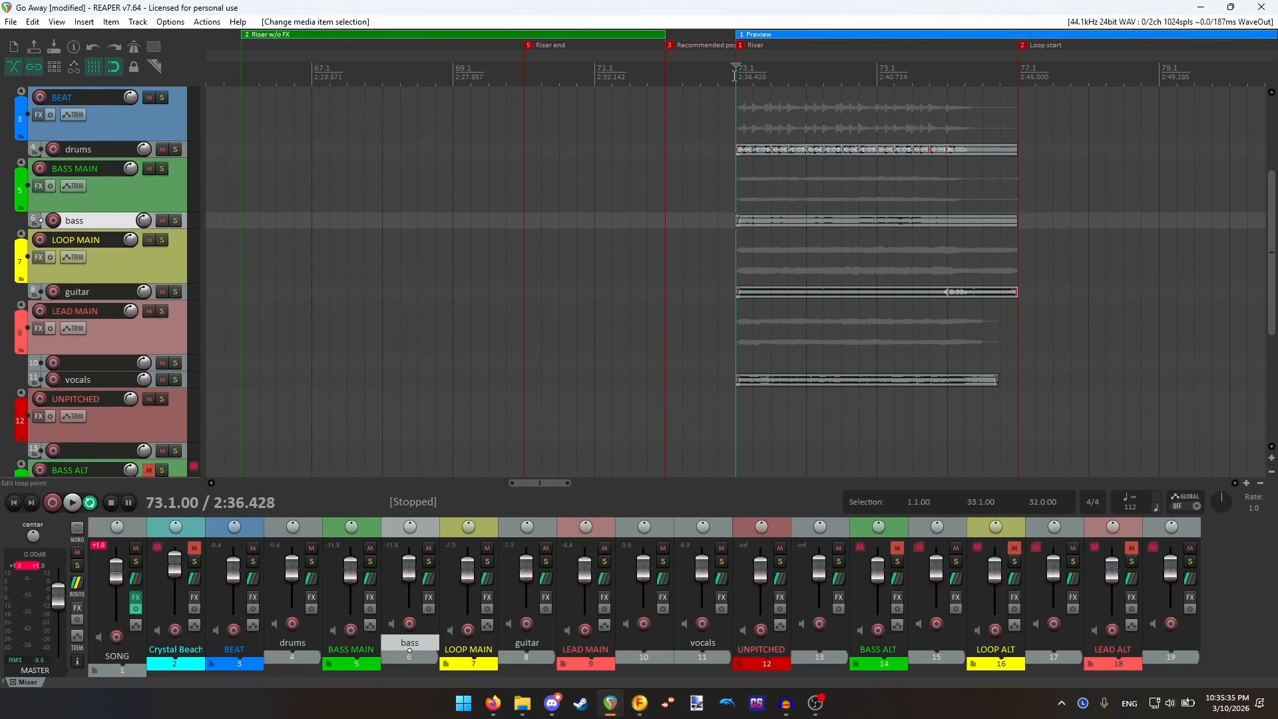
left_click_drag(734, 75, 1011, 100)
scroll(909, 162, "down", 3)
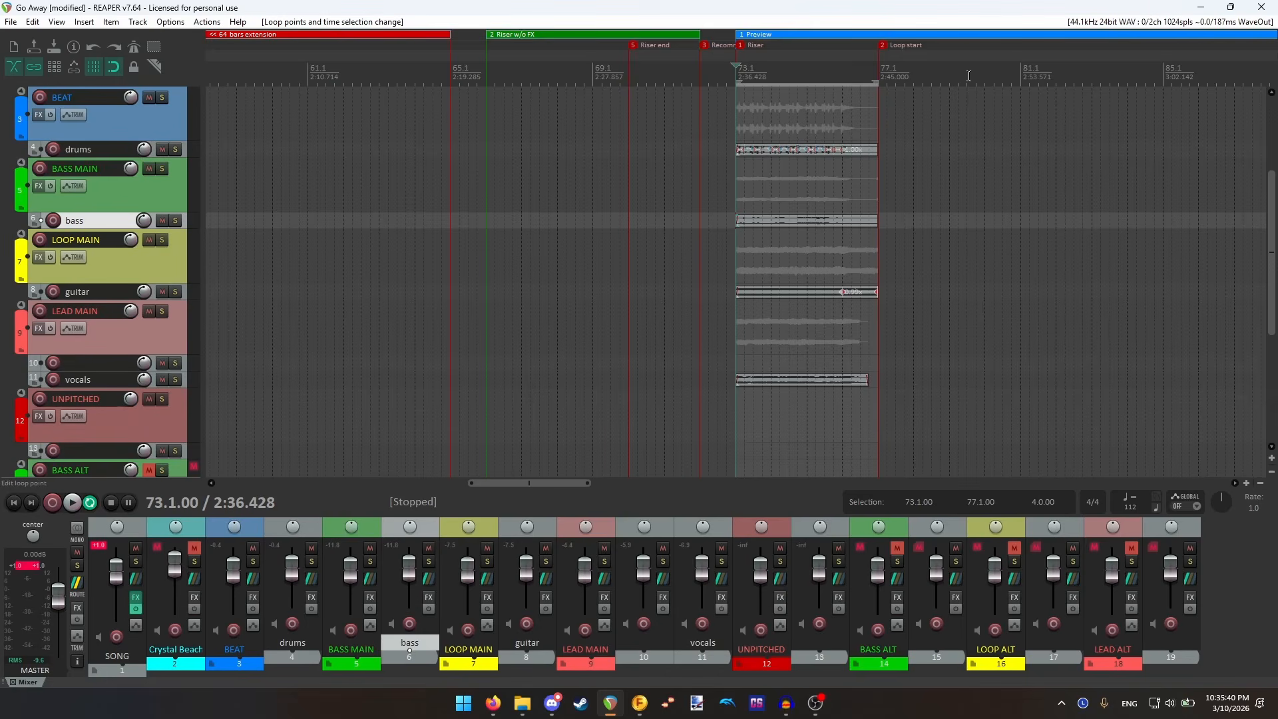
scroll(954, 75, "up", 2)
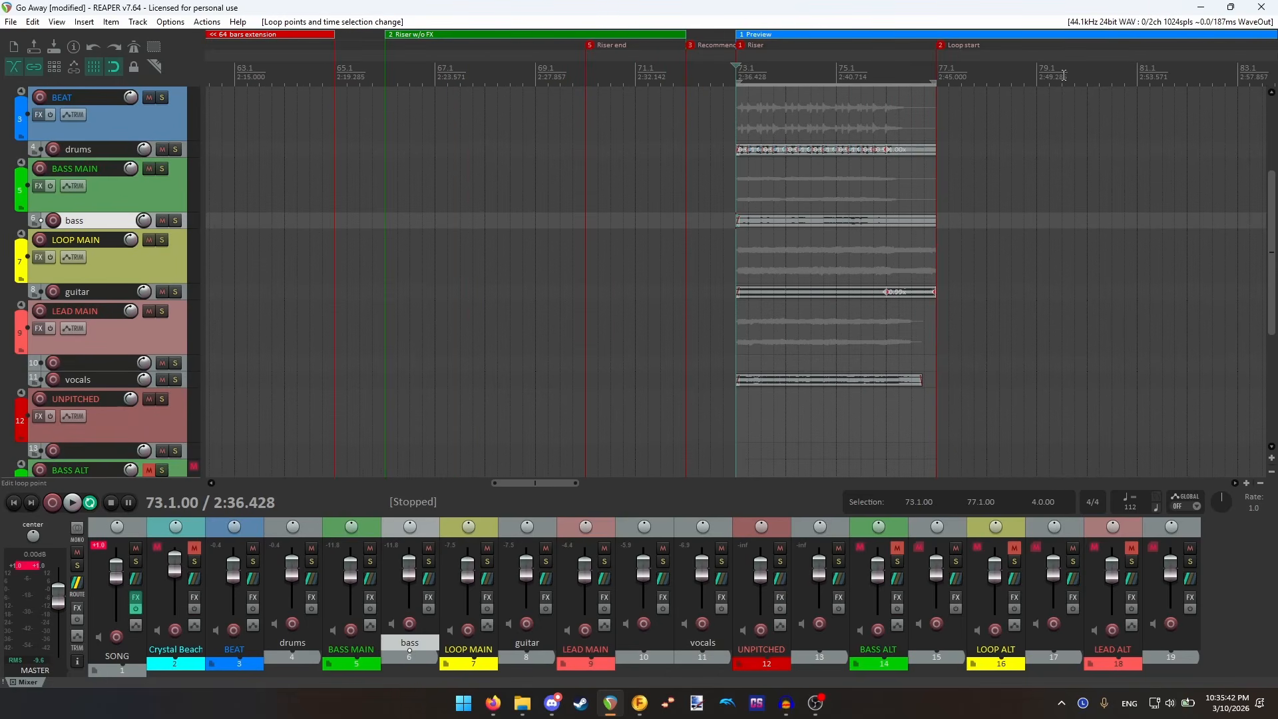
- Examine the end of the riser around bar 77 and compare it with the loop's start at bar 1
left_click(1036, 76)
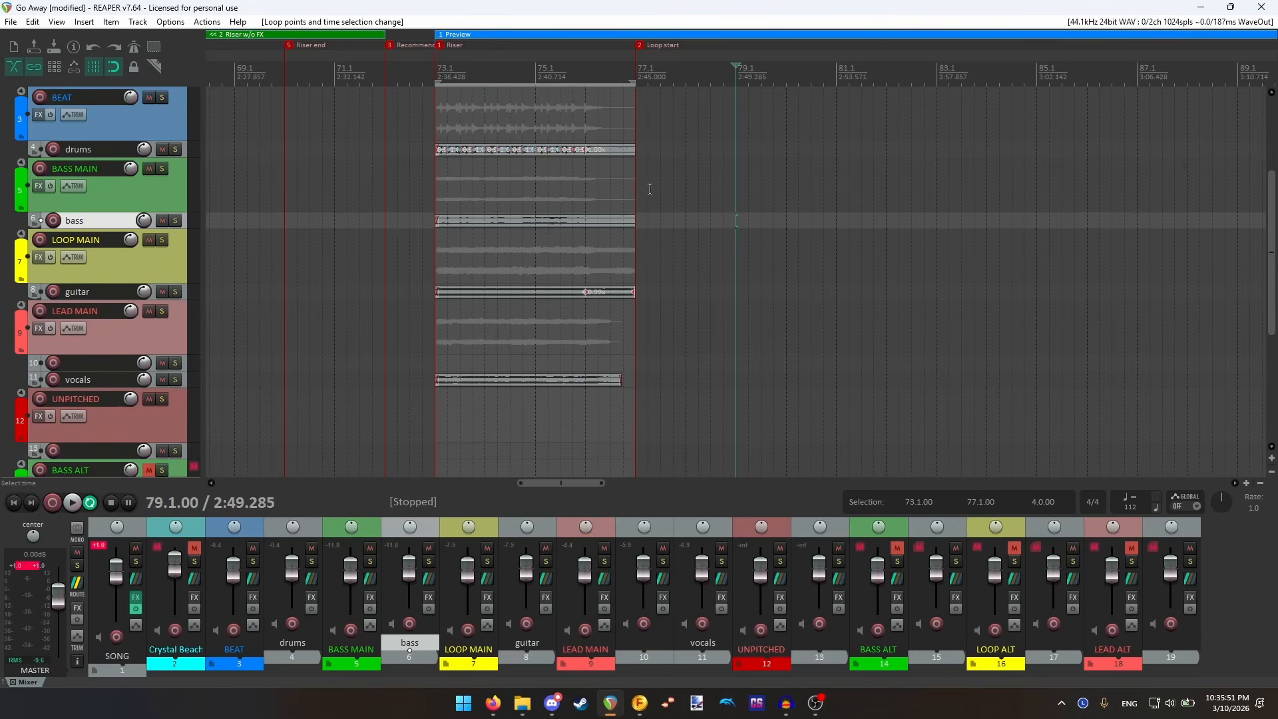
scroll(717, 220, "down", 7)
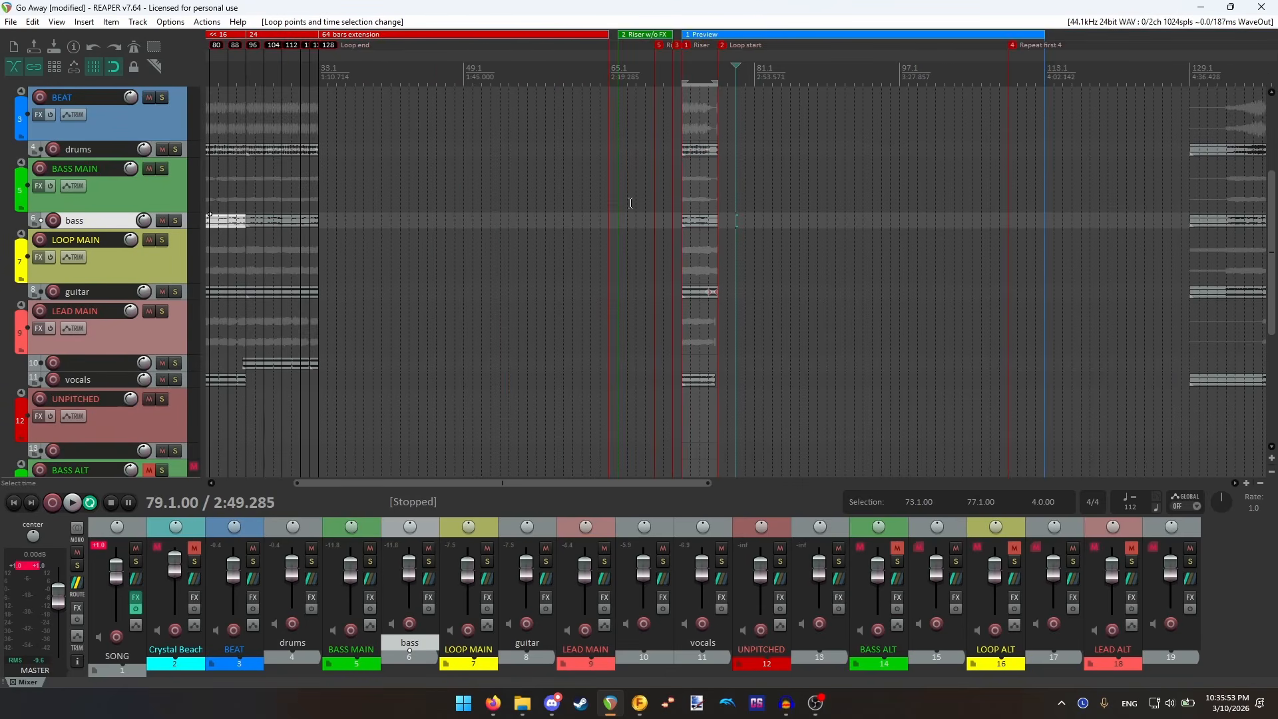
left_click(212, 73)
scroll(213, 75, "up", 5)
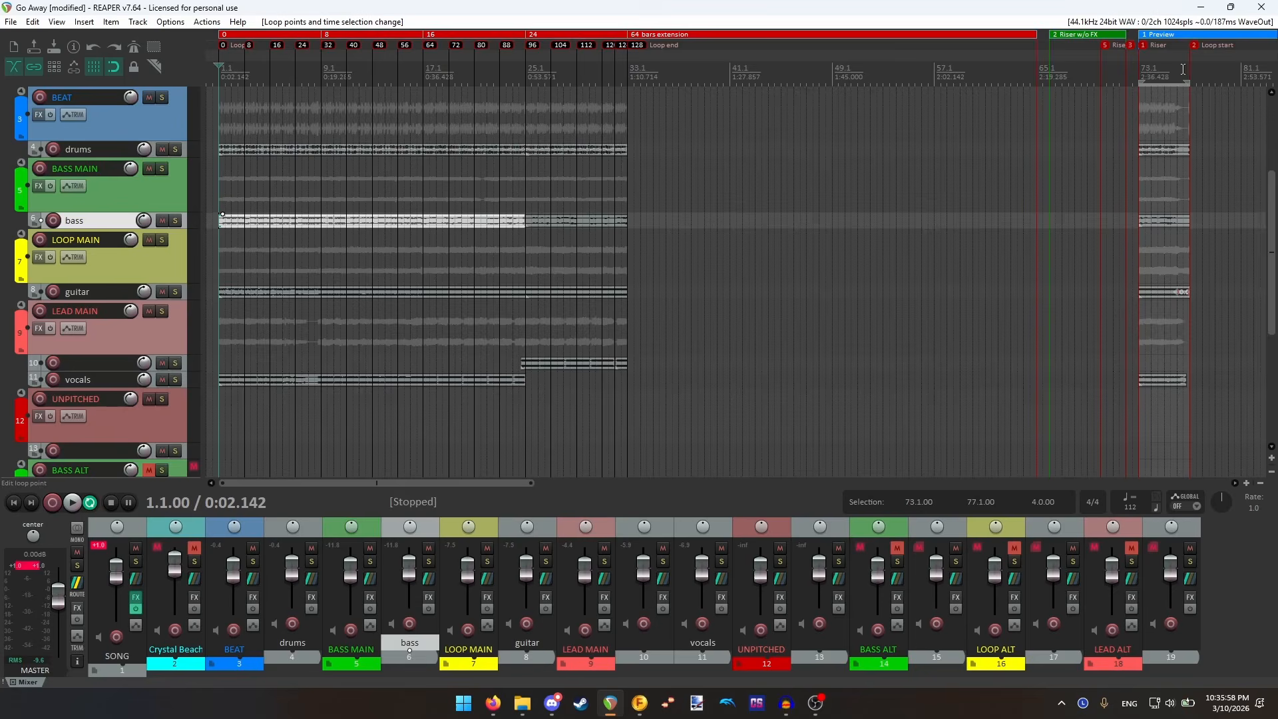
left_click(1193, 70)
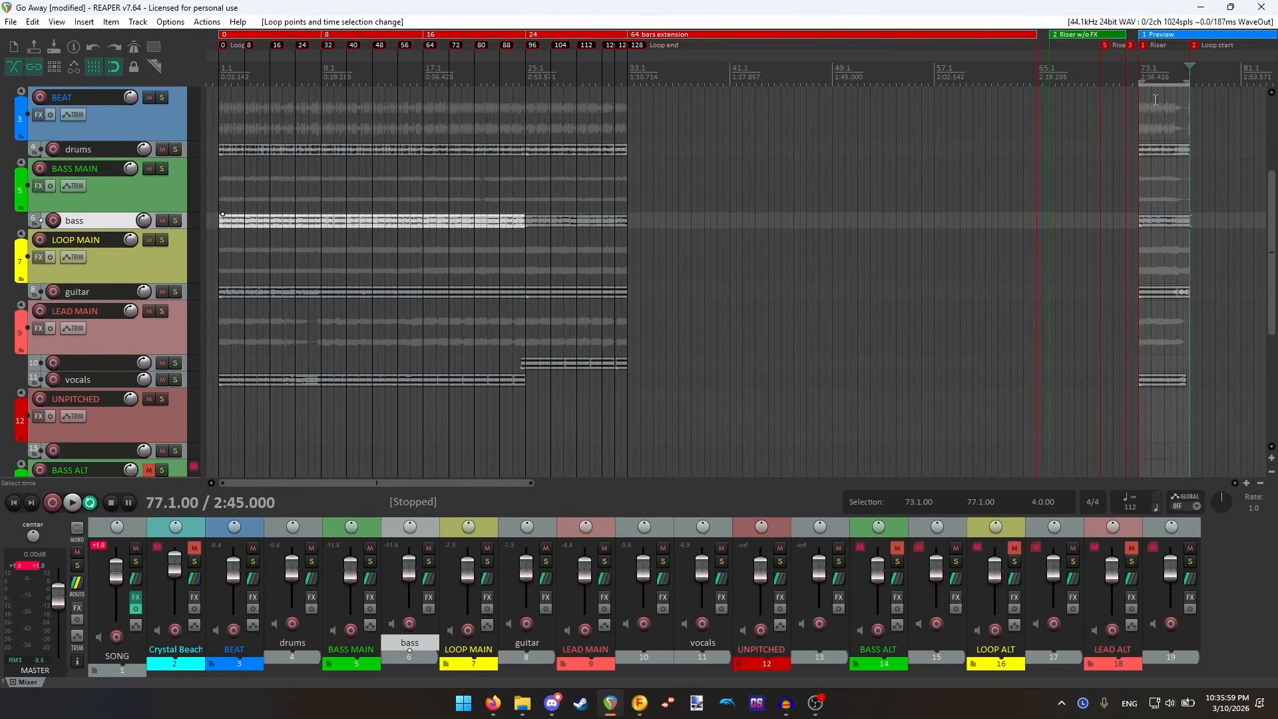
scroll(1191, 72, "up", 5)
scroll(879, 226, "up", 3)
scroll(871, 230, "down", 2)
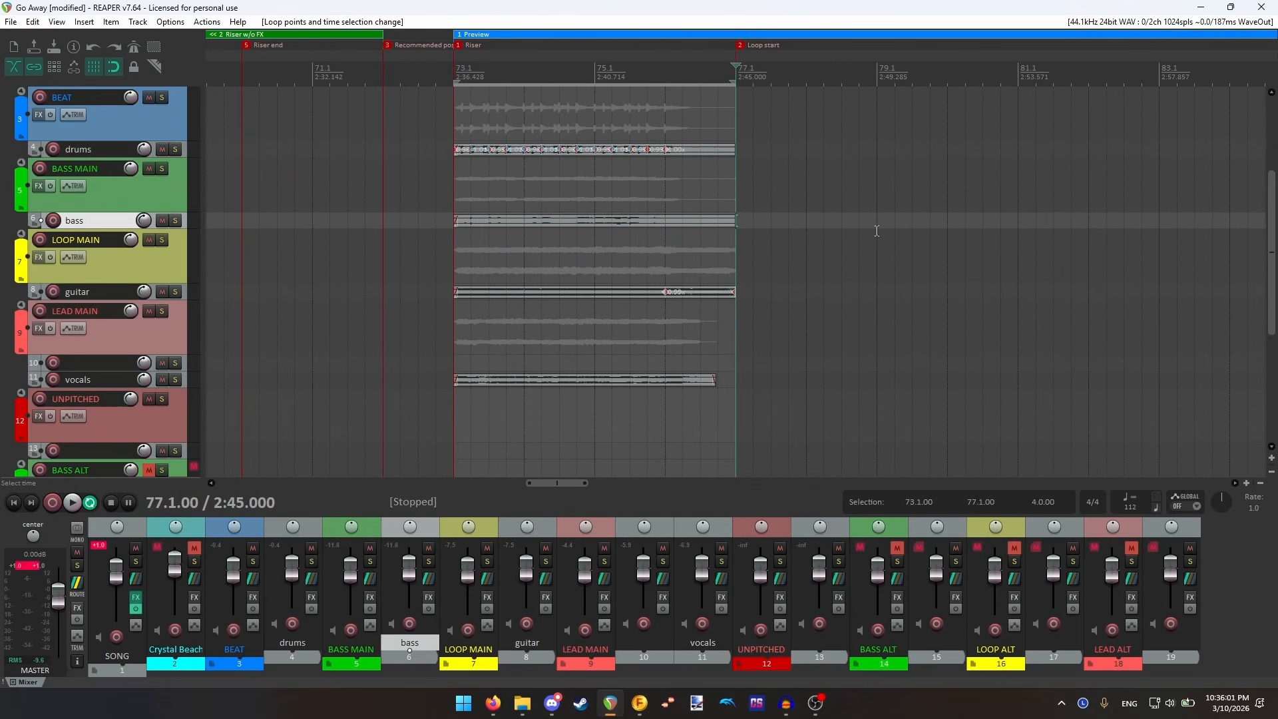
left_click_drag(575, 484, 584, 485)
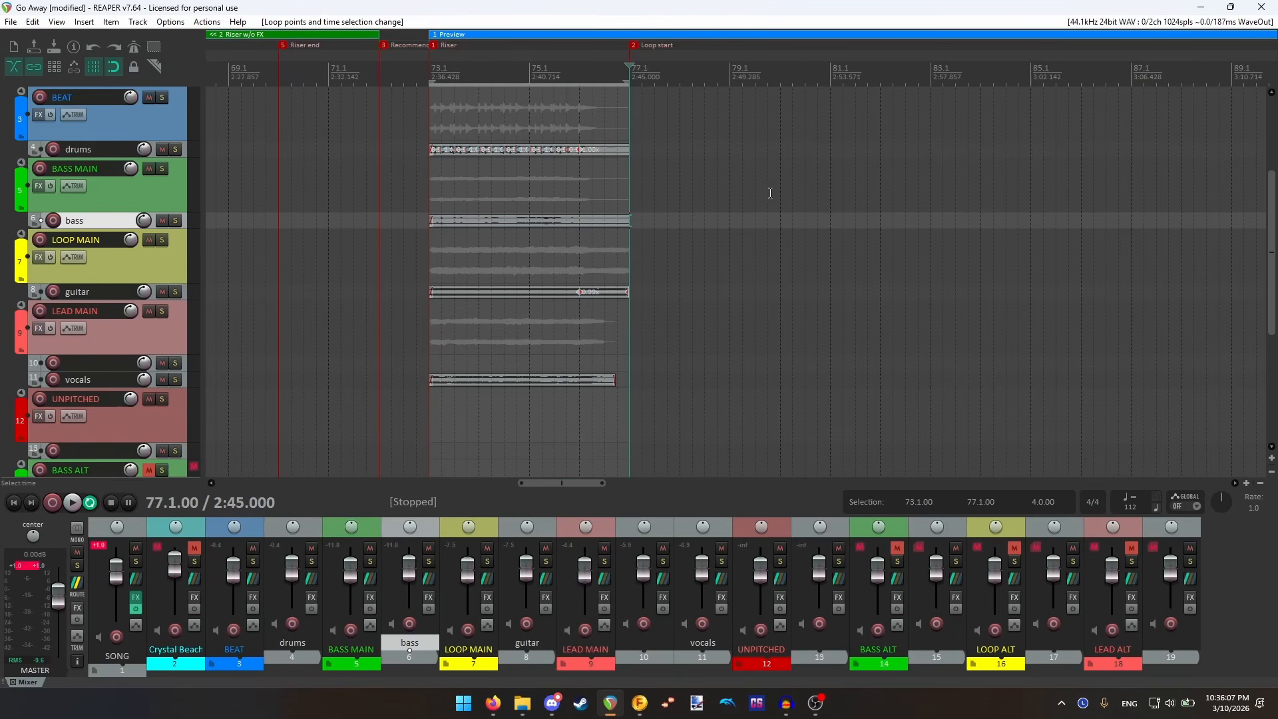
- Compare the loop's final bars before bar 33 with the riser's closing bar from bar 76 to 77
scroll(757, 256, "down", 6)
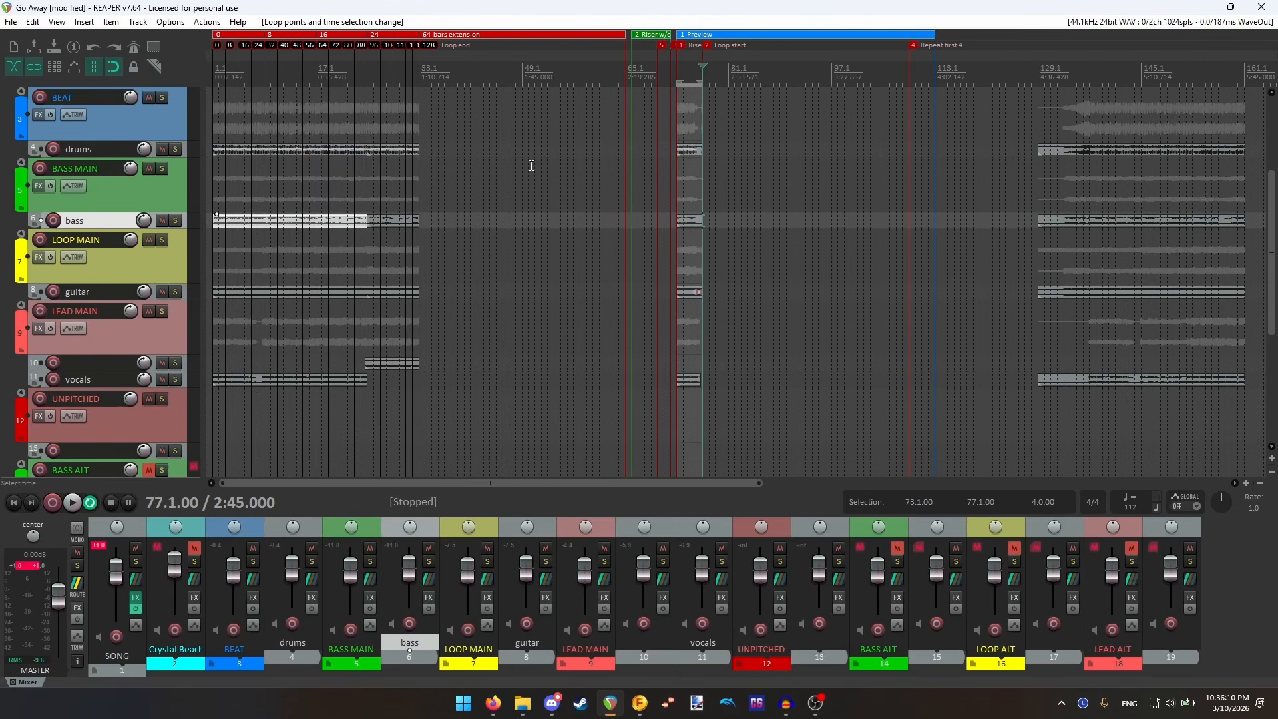
left_click(420, 78)
scroll(419, 78, "up", 4)
left_click(710, 77)
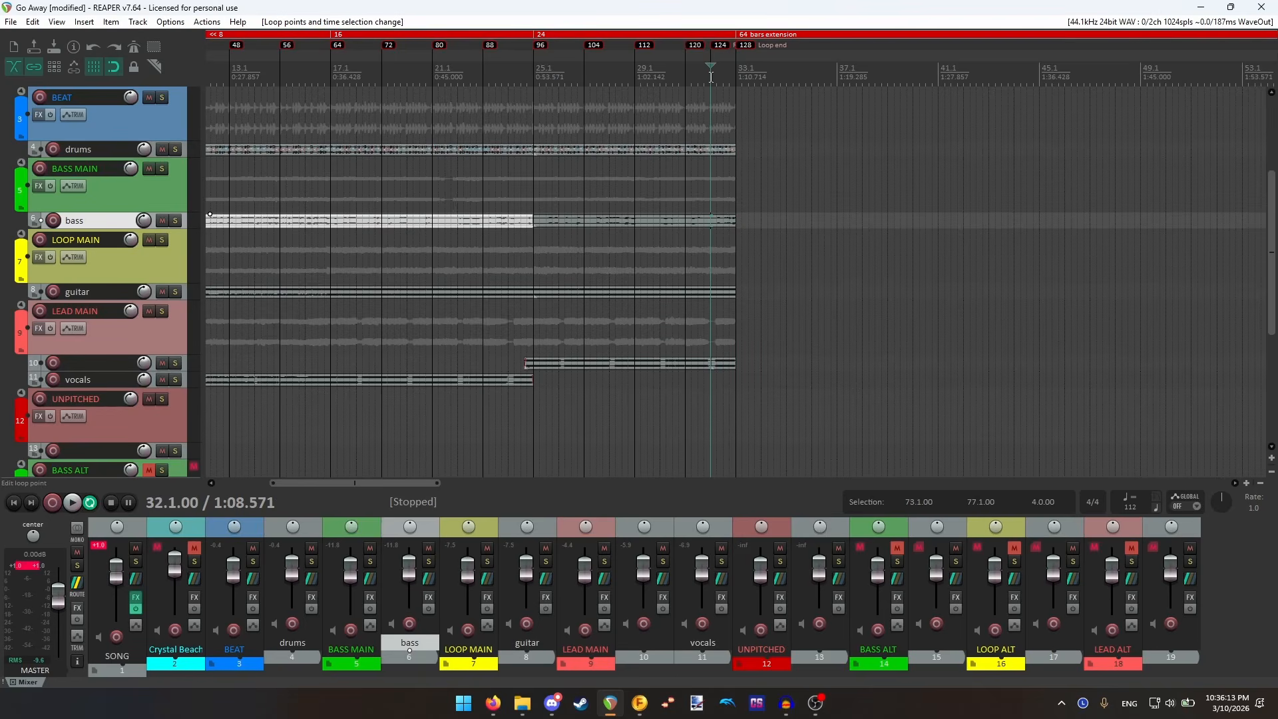
scroll(710, 77, "up", 2)
scroll(359, 101, "down", 4)
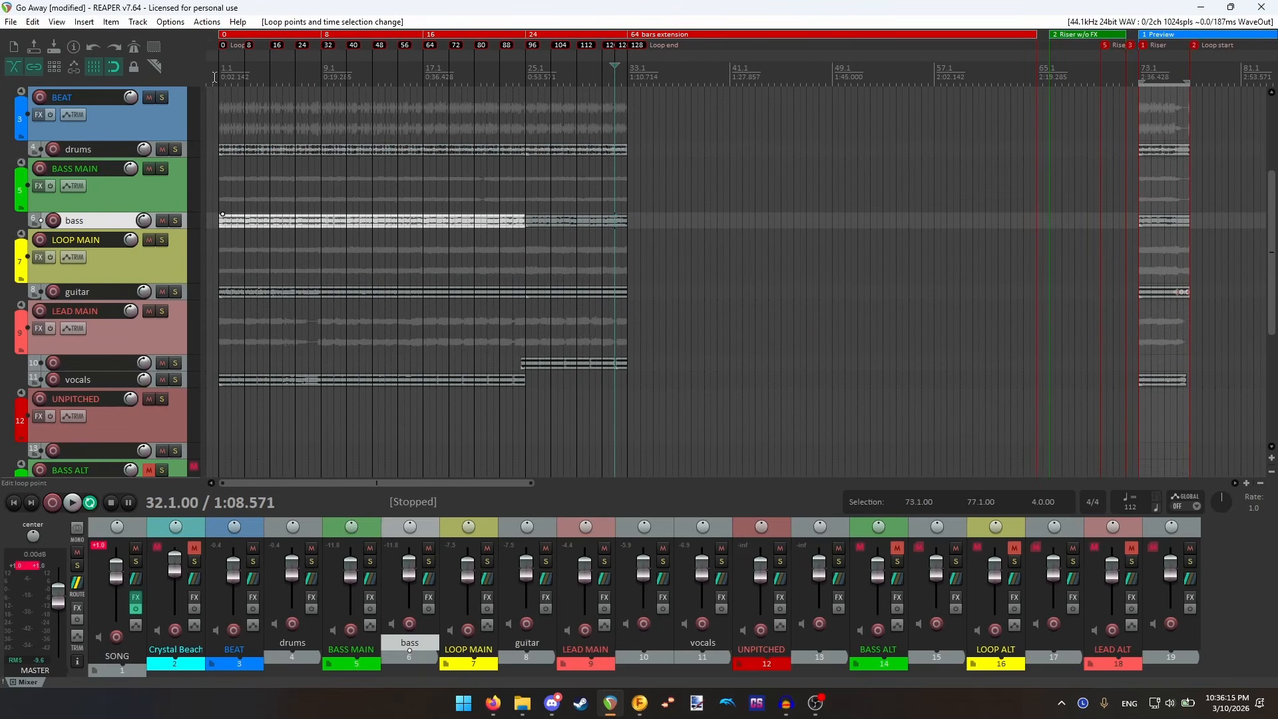
left_click(1183, 77)
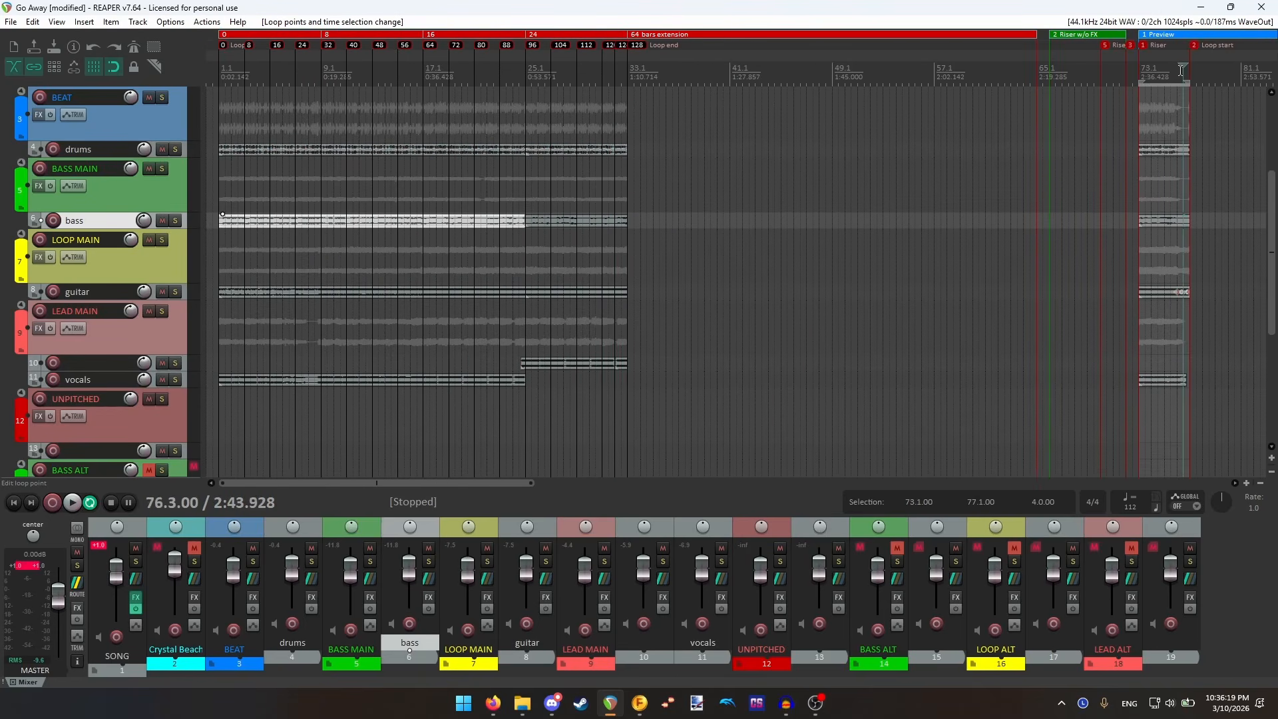
scroll(1183, 78, "up", 5)
left_click(703, 72)
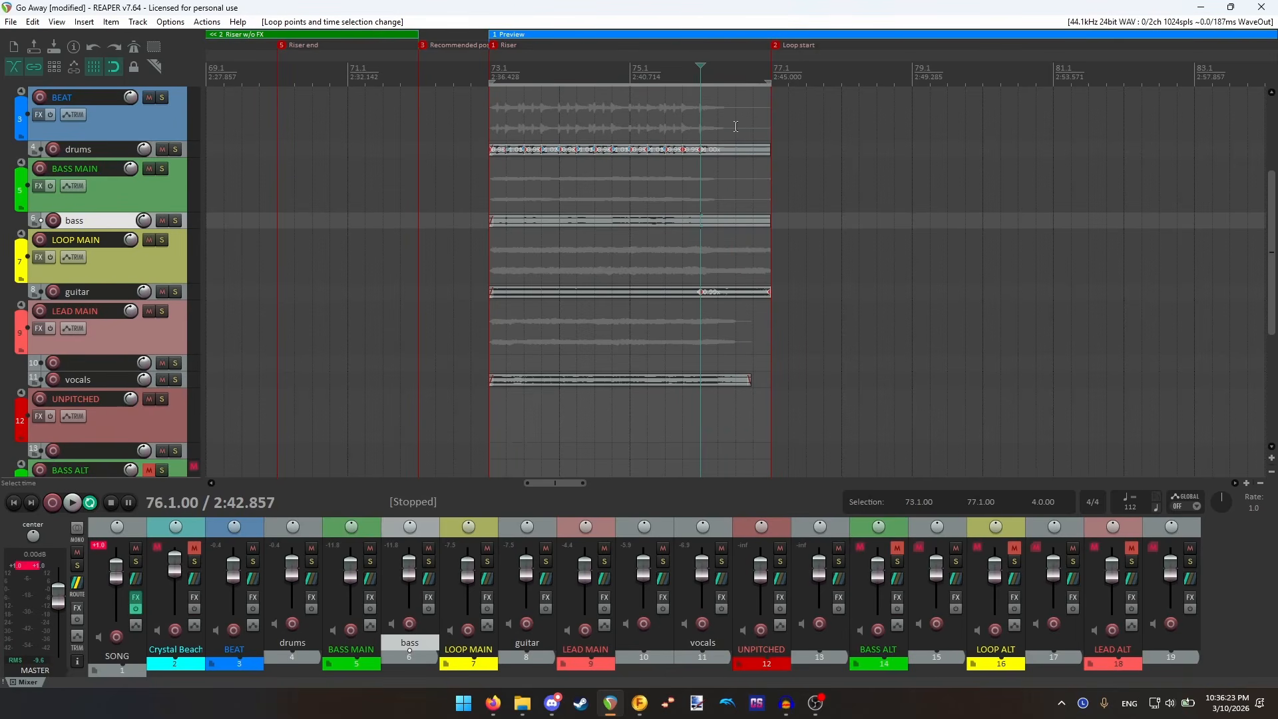
scroll(688, 170, "down", 3)
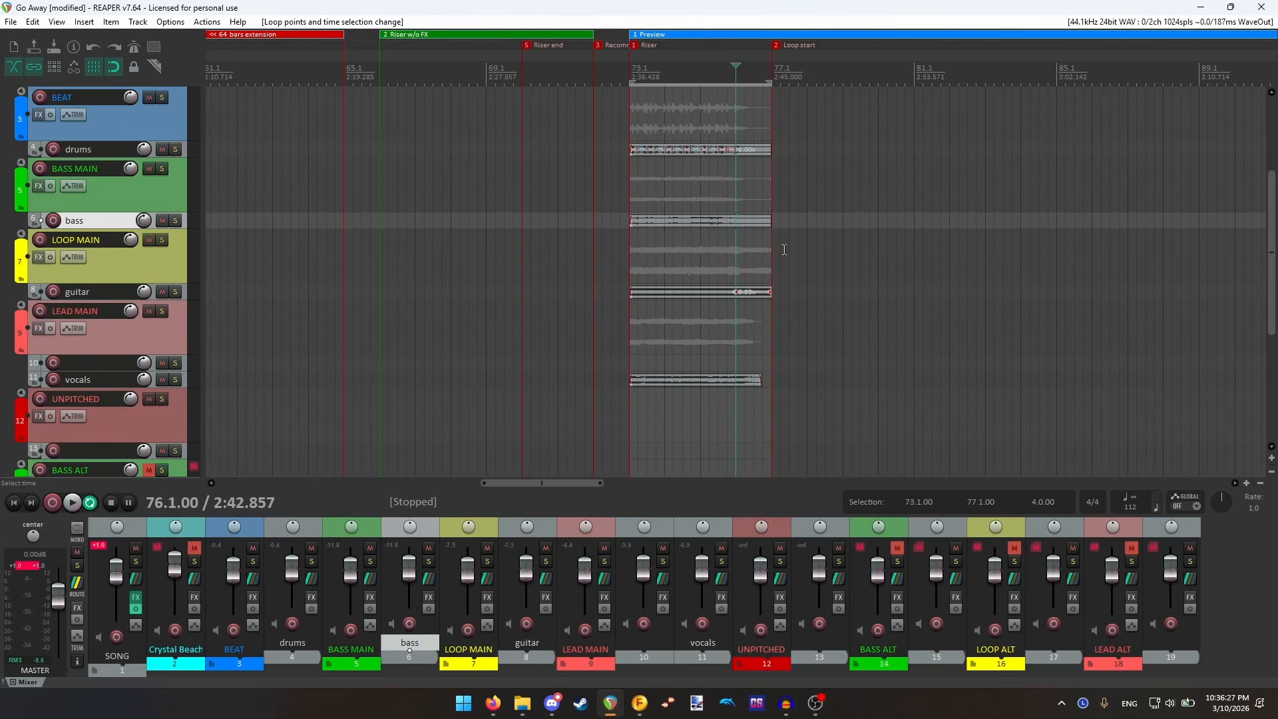
scroll(734, 253, "up", 11)
scroll(734, 252, "down", 8)
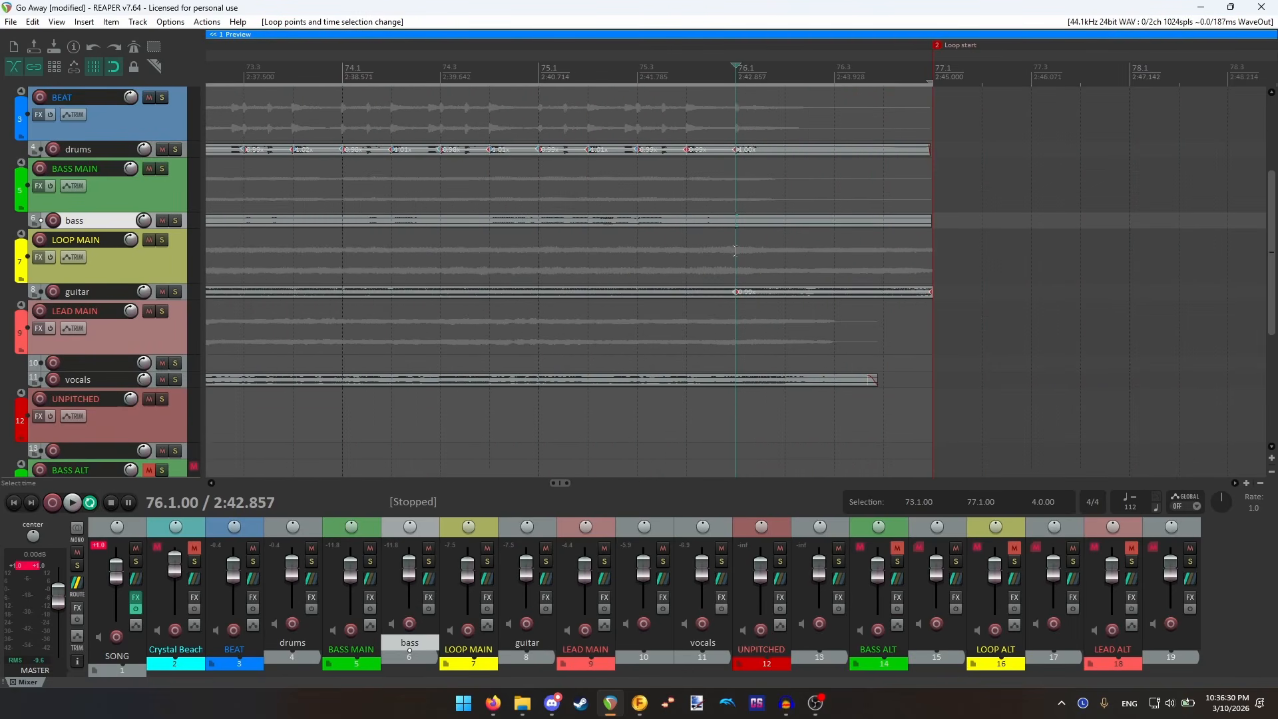
scroll(735, 251, "down", 5)
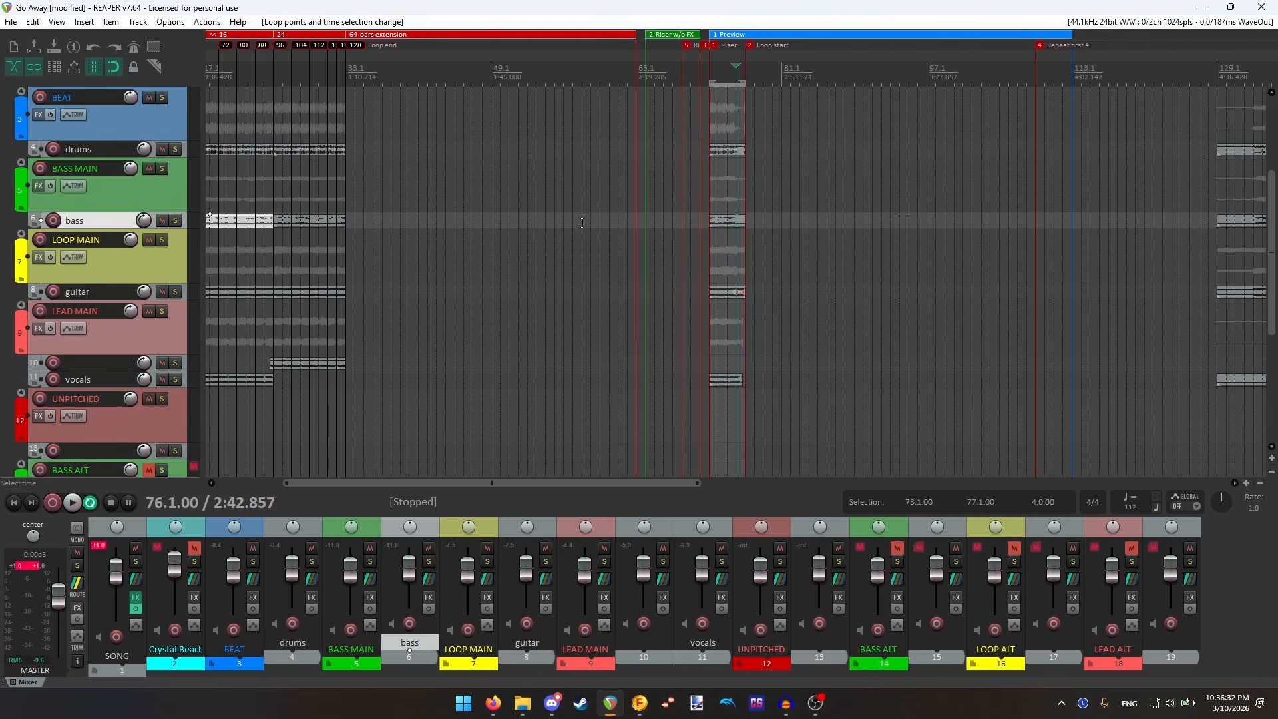
- Review the loop's end at bar 33, its start at bar 1, and the LEAD MAIN part in the loop and riser
left_click(346, 75)
scroll(728, 190, "up", 5)
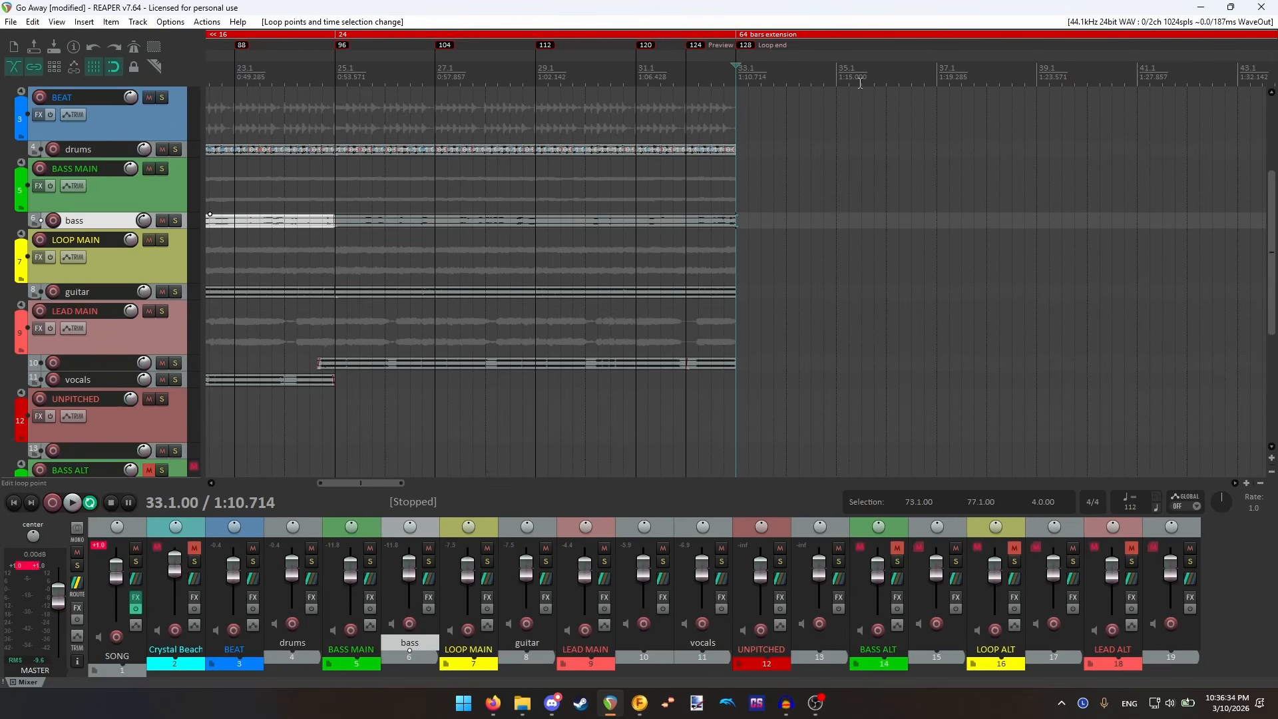
scroll(622, 200, "down", 3)
left_click(225, 75)
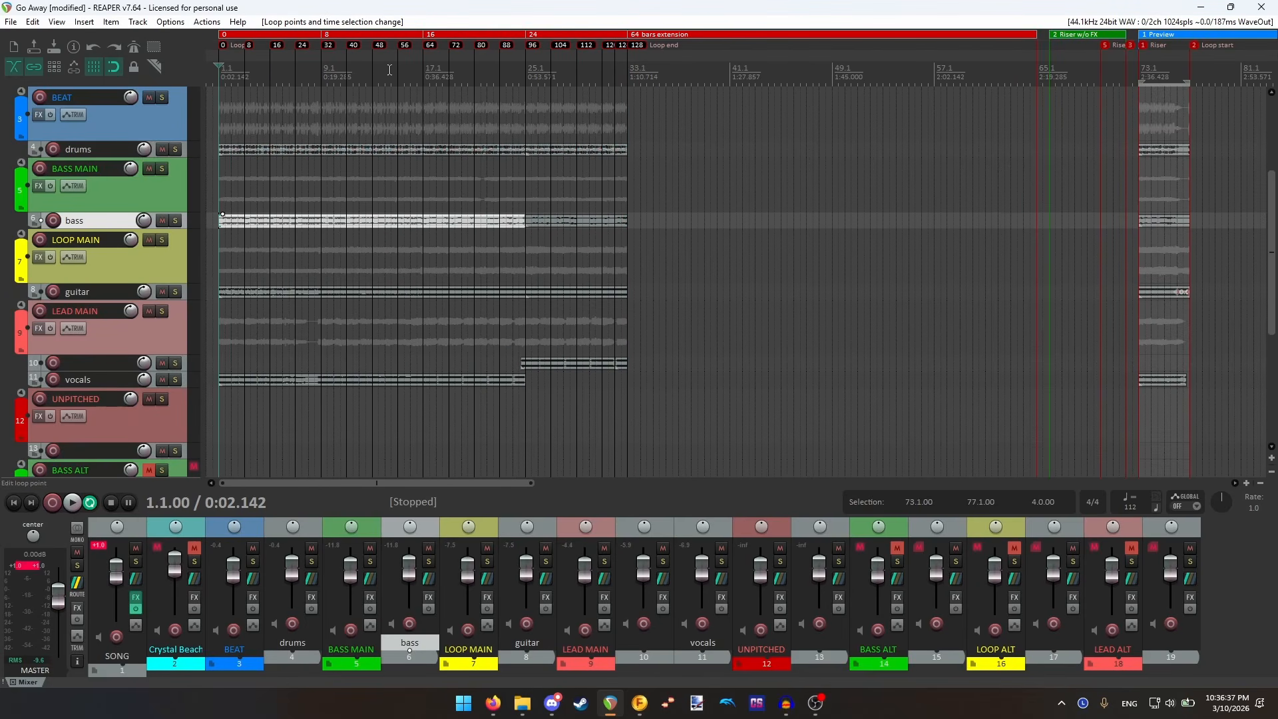
left_click(1175, 72)
scroll(786, 100, "up", 3)
scroll(785, 100, "up", 2)
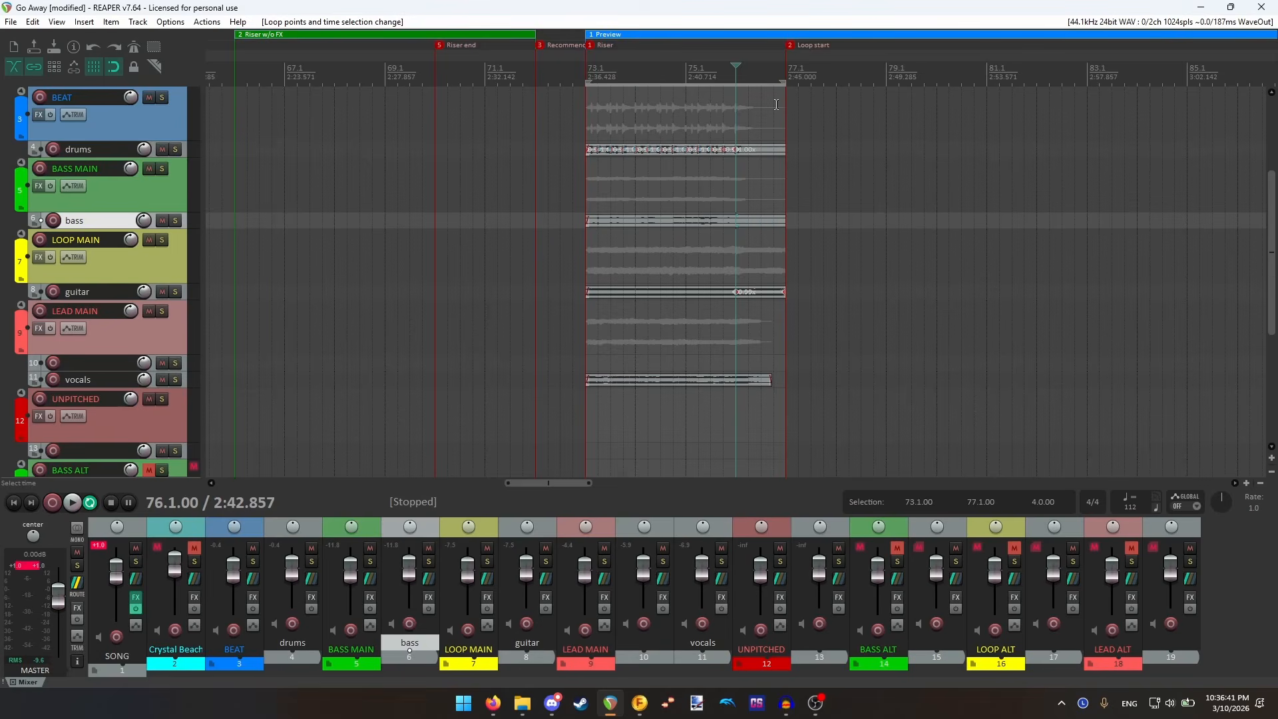
scroll(743, 275, "down", 4)
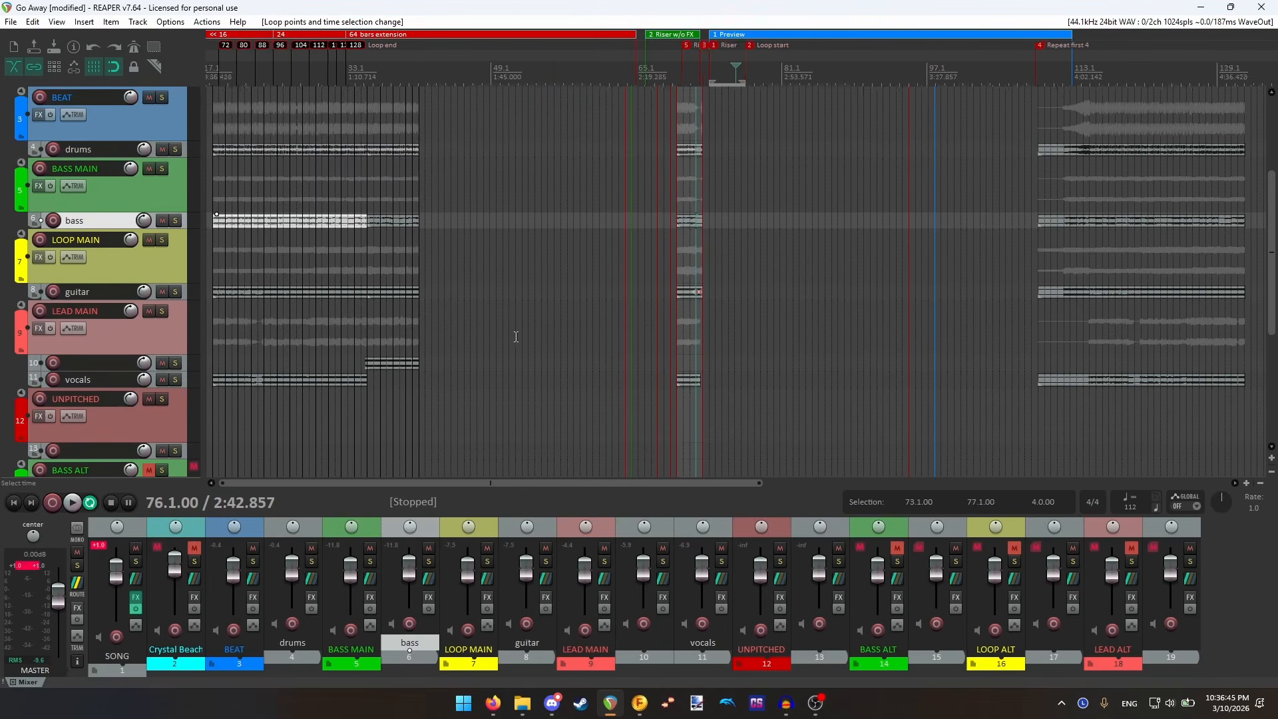
left_click(406, 347)
scroll(773, 361, "up", 4)
scroll(773, 360, "down", 4)
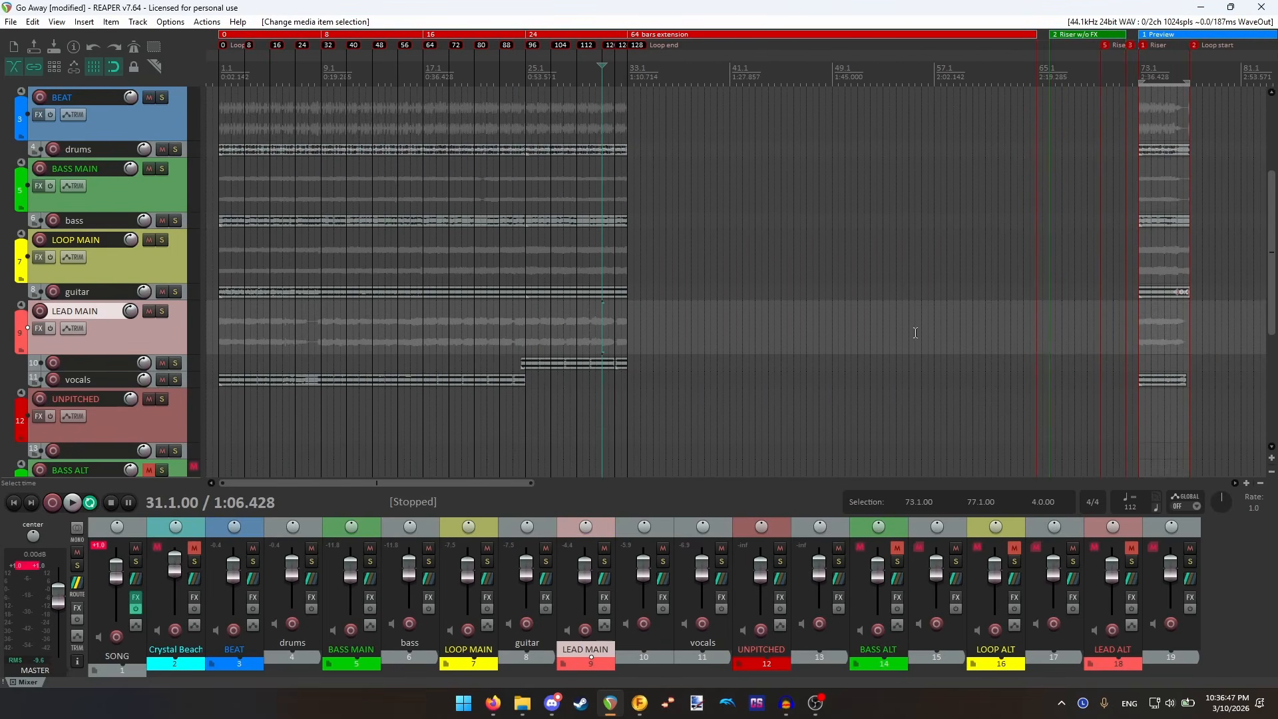
left_click(1152, 332)
scroll(1075, 365, "up", 4)
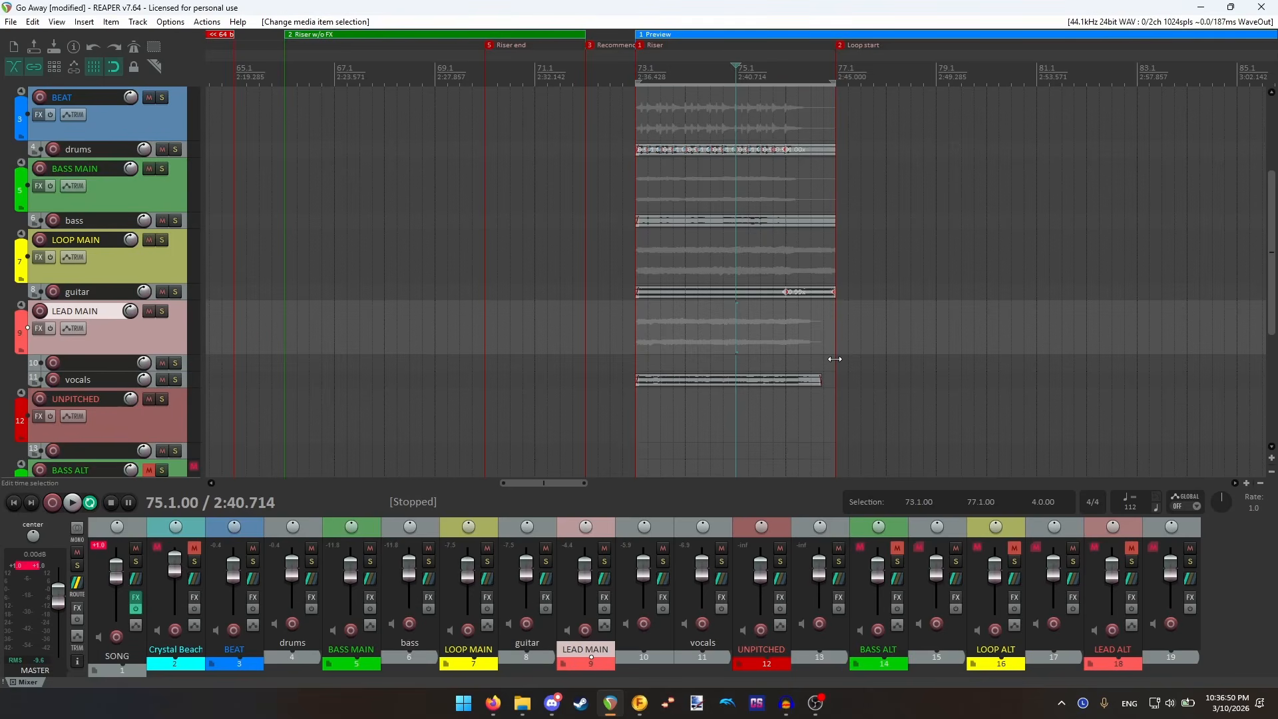
- Open the render settings and set the output file name to "Go Away riser"
left_click(10, 21)
left_click(41, 251)
left_click(541, 230)
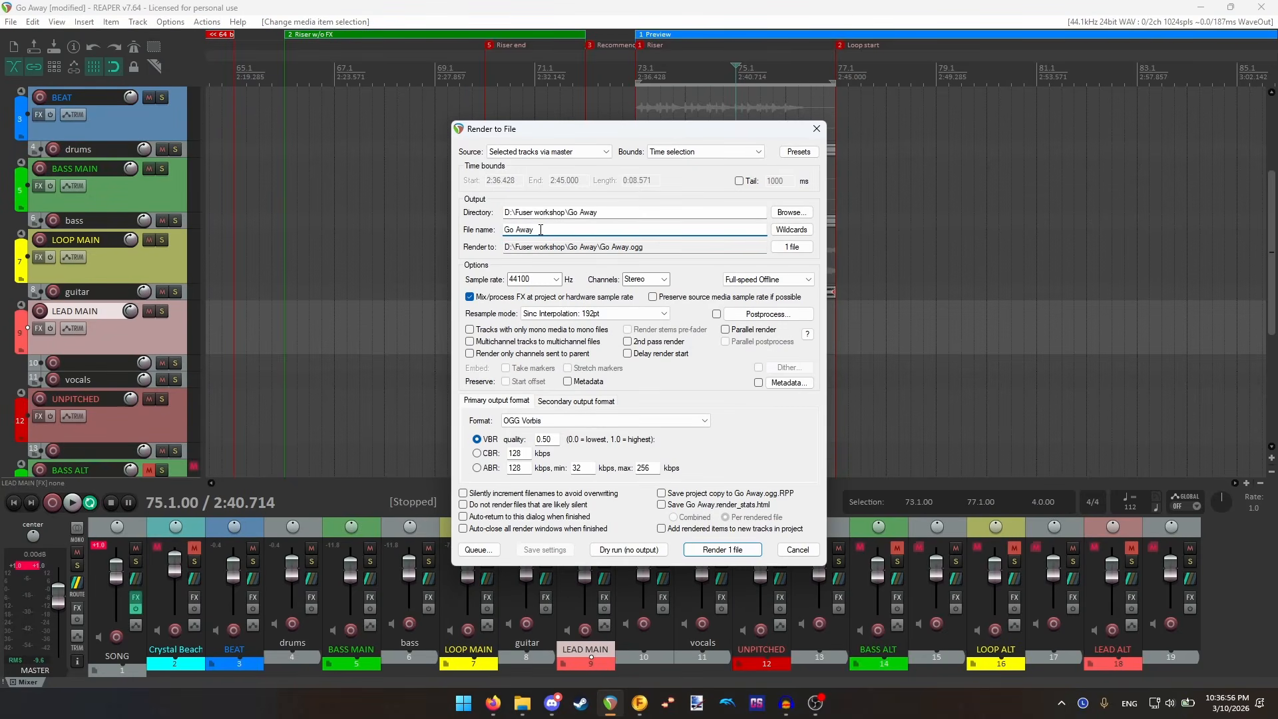
type("riser")
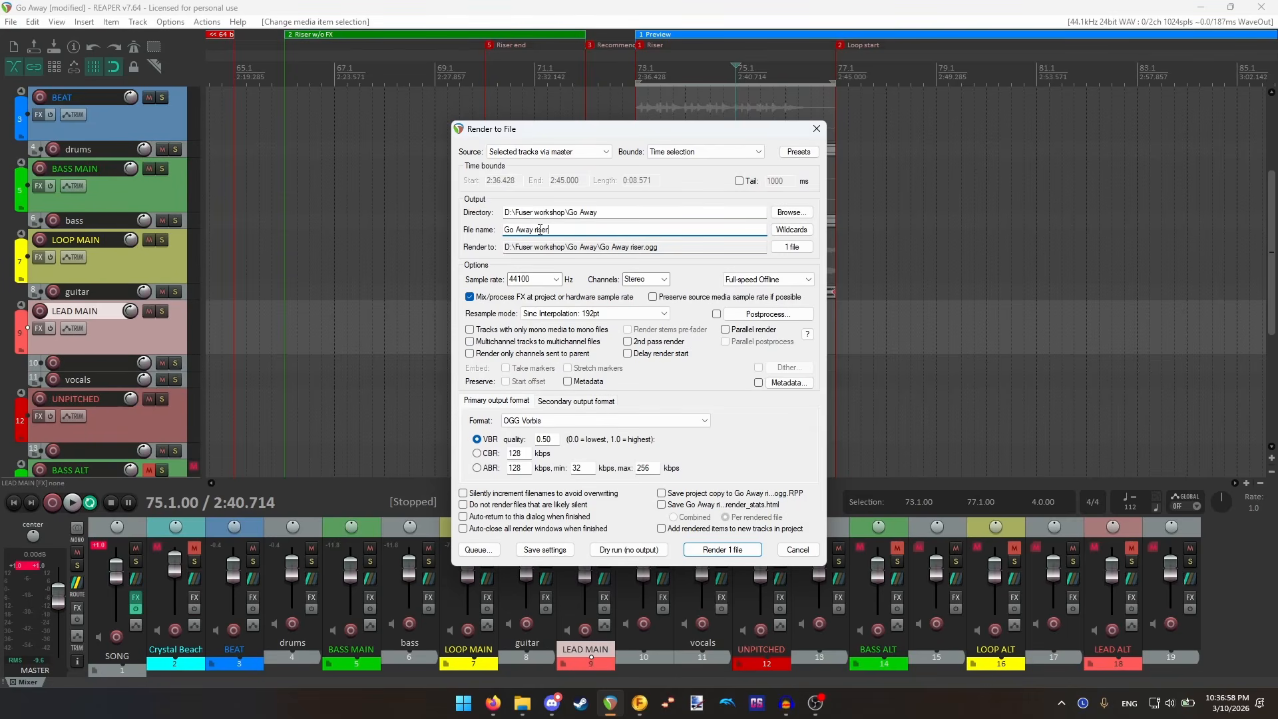
- Render BEAT, BASS MAIN, LOOP MAIN and LEAD MAIN as riser OGG files, and check the output in the Go Away folder
left_click(137, 110)
left_click(160, 193, "ctrl")
left_click(160, 266, "ctrl")
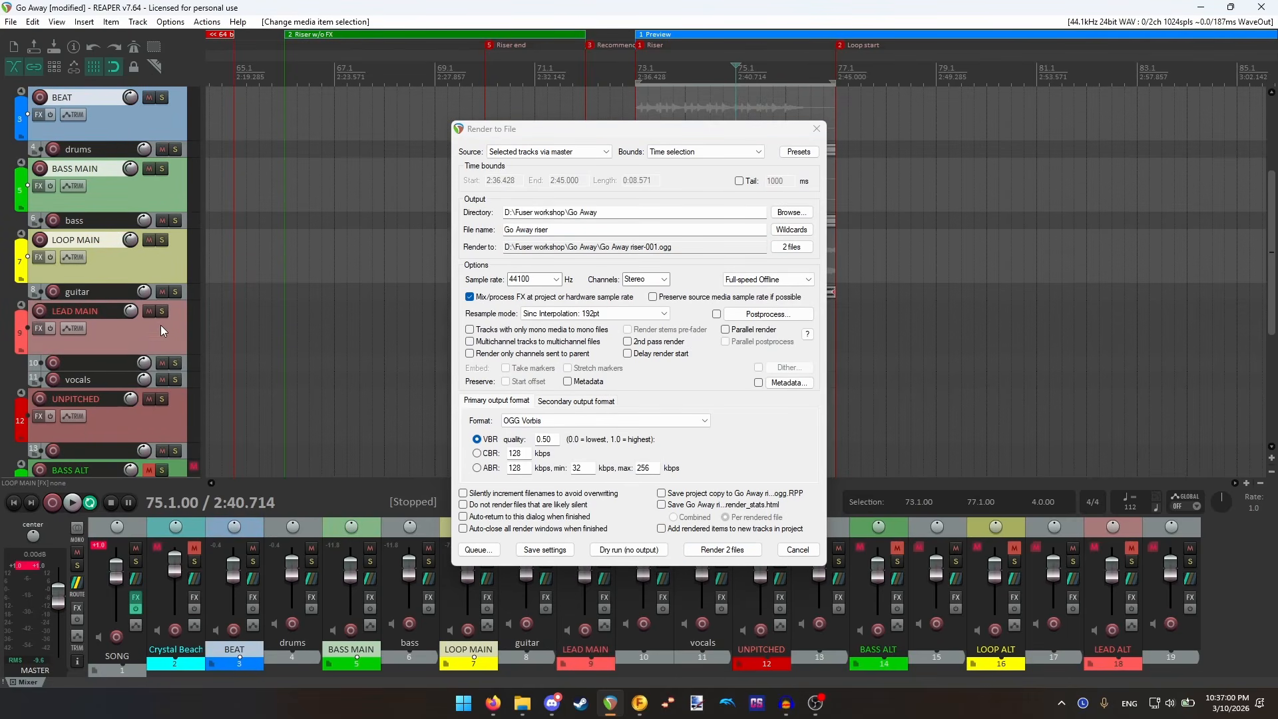
left_click(161, 325, "ctrl")
left_click(749, 548)
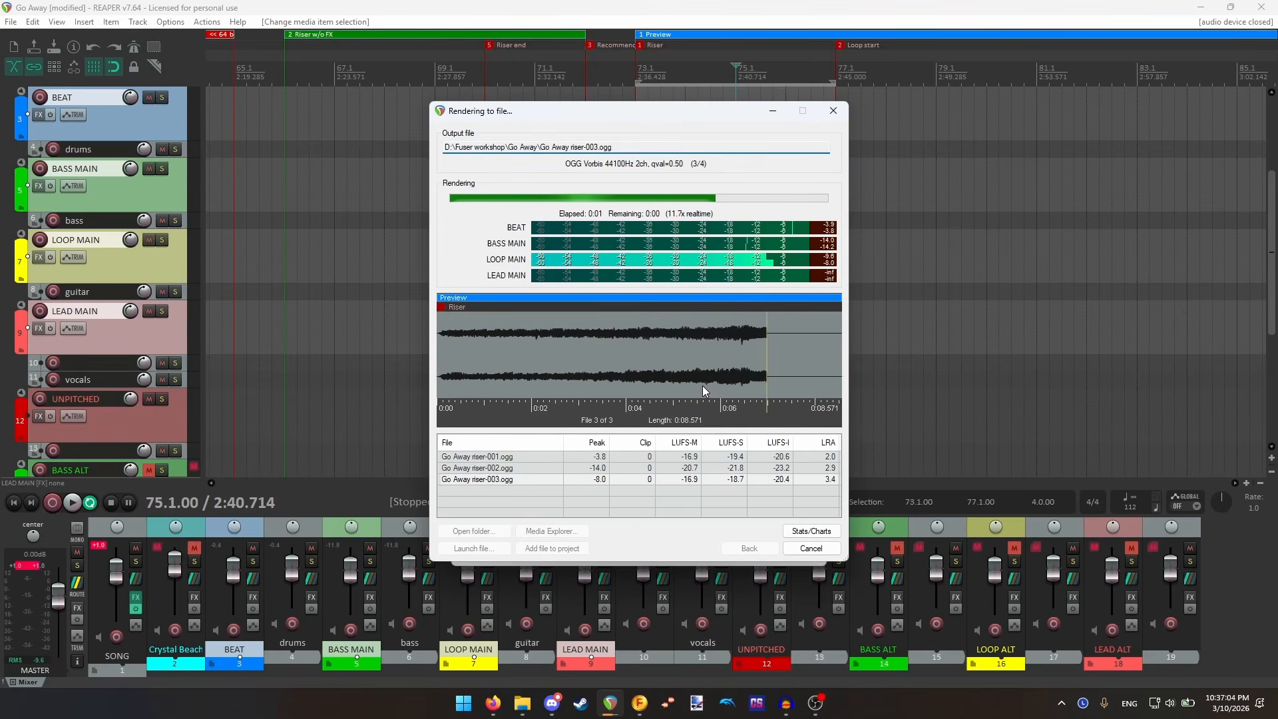
key("Escape")
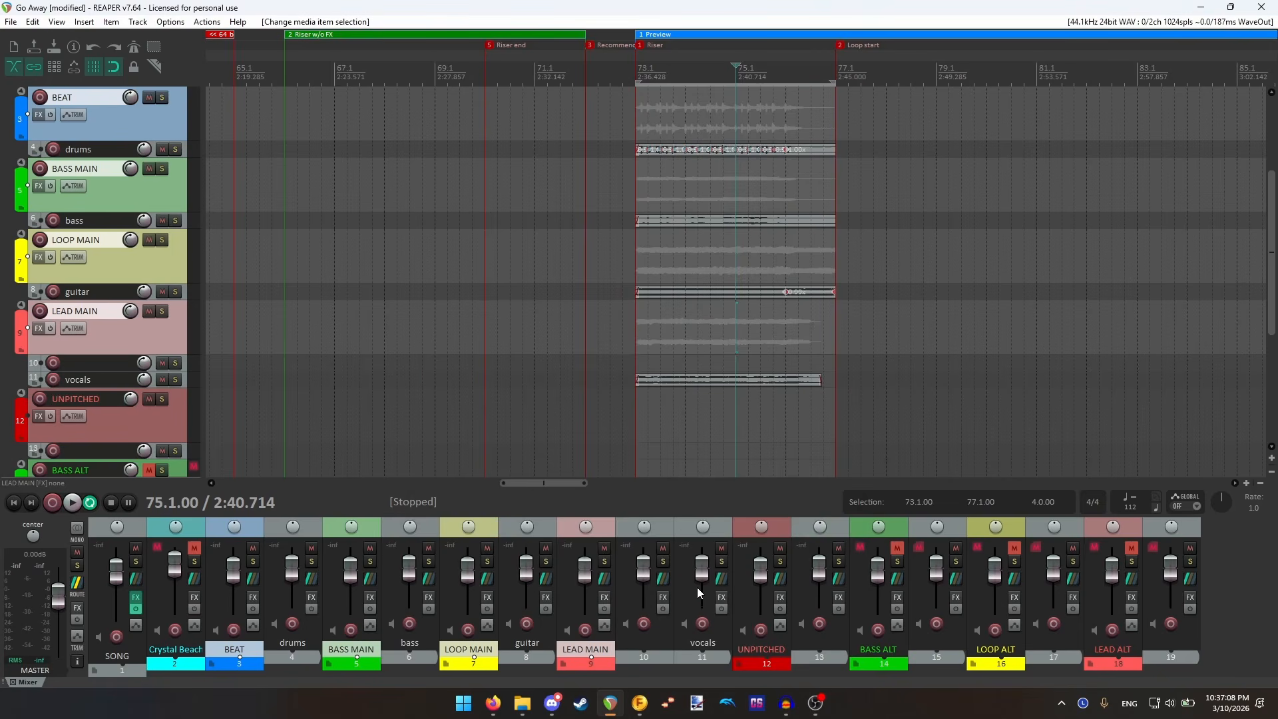
left_click(522, 704)
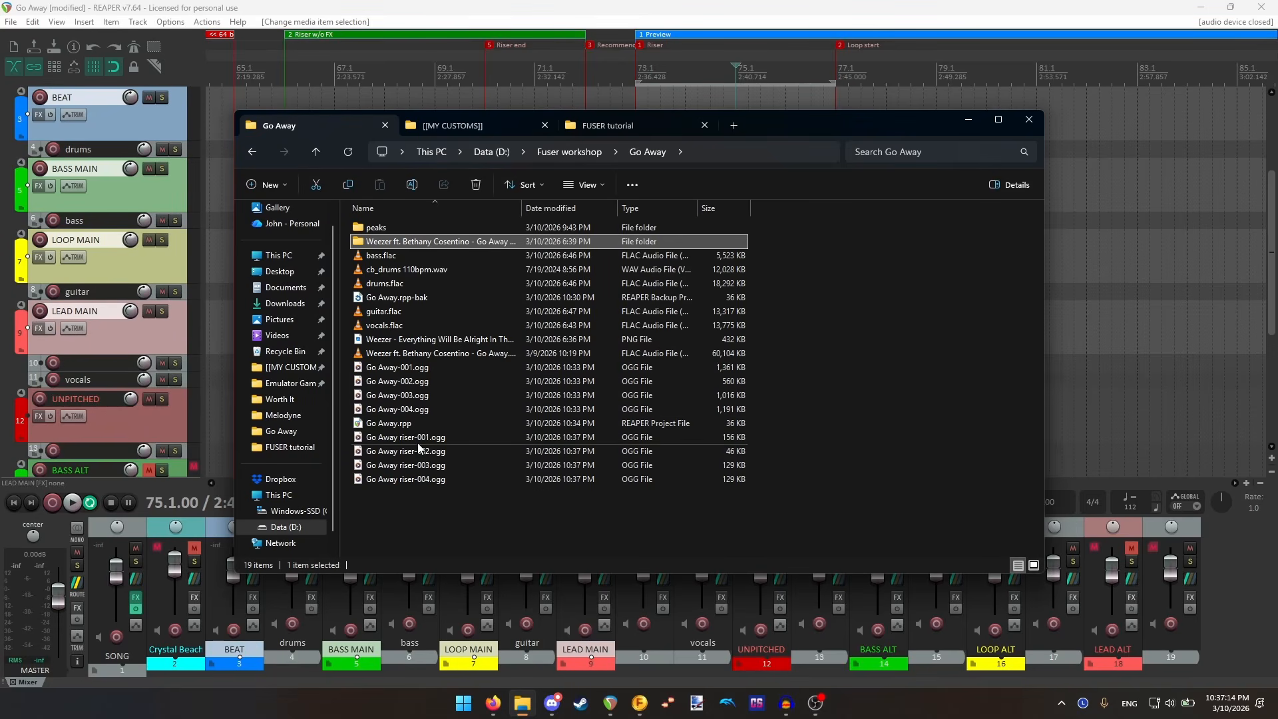
left_click(968, 119)
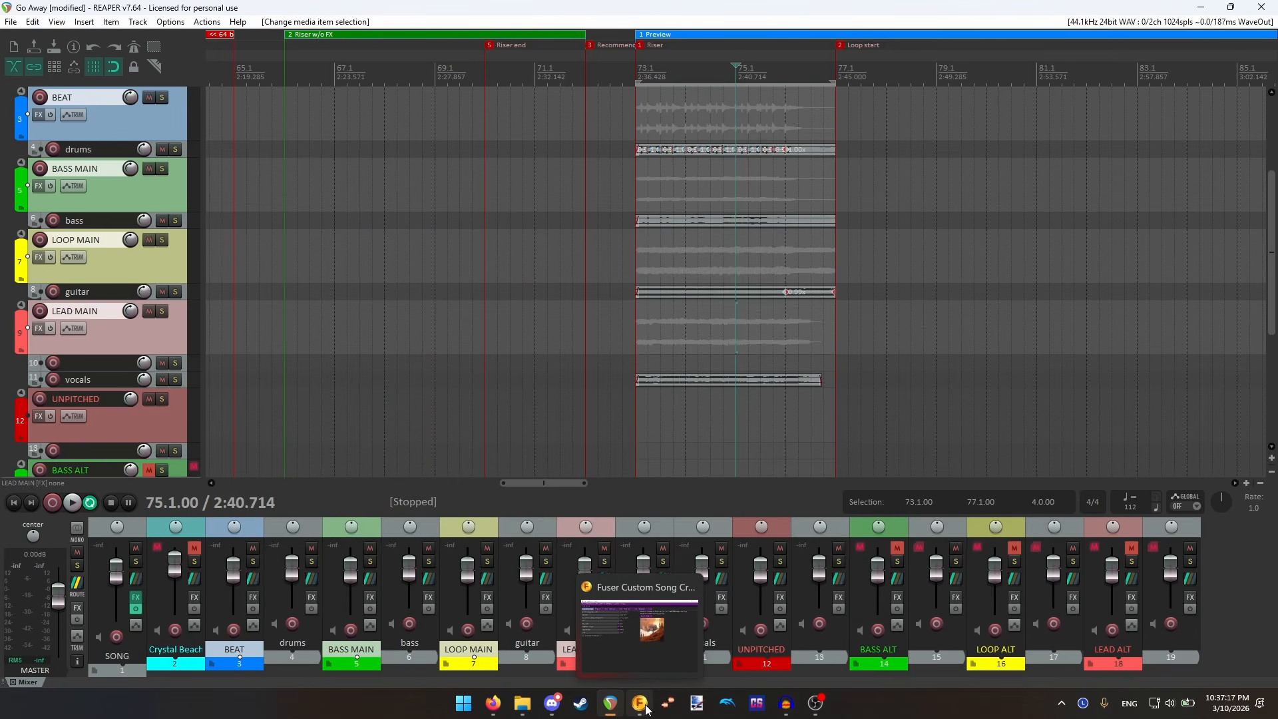
- Switch to Fuser Custom Song Creator and load Go Away-001.ogg from the Go Away folder as the Beat cell's disc audio
left_click(644, 707)
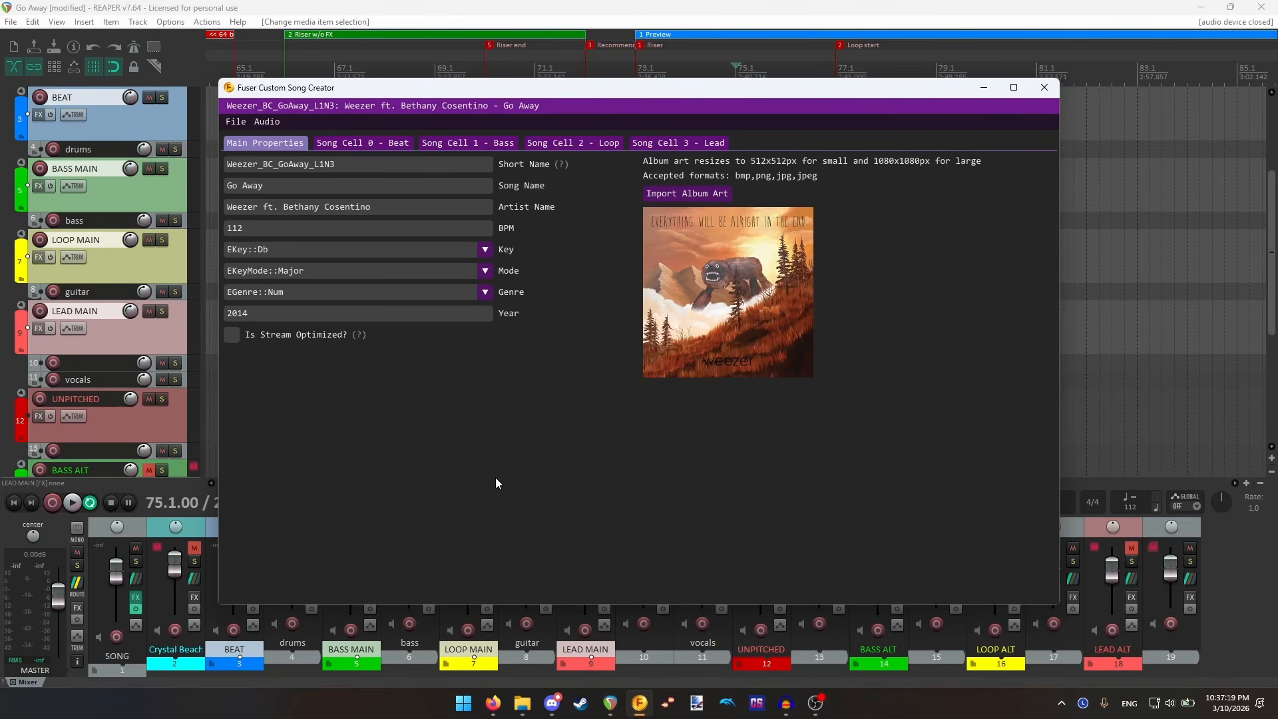
left_click(392, 144)
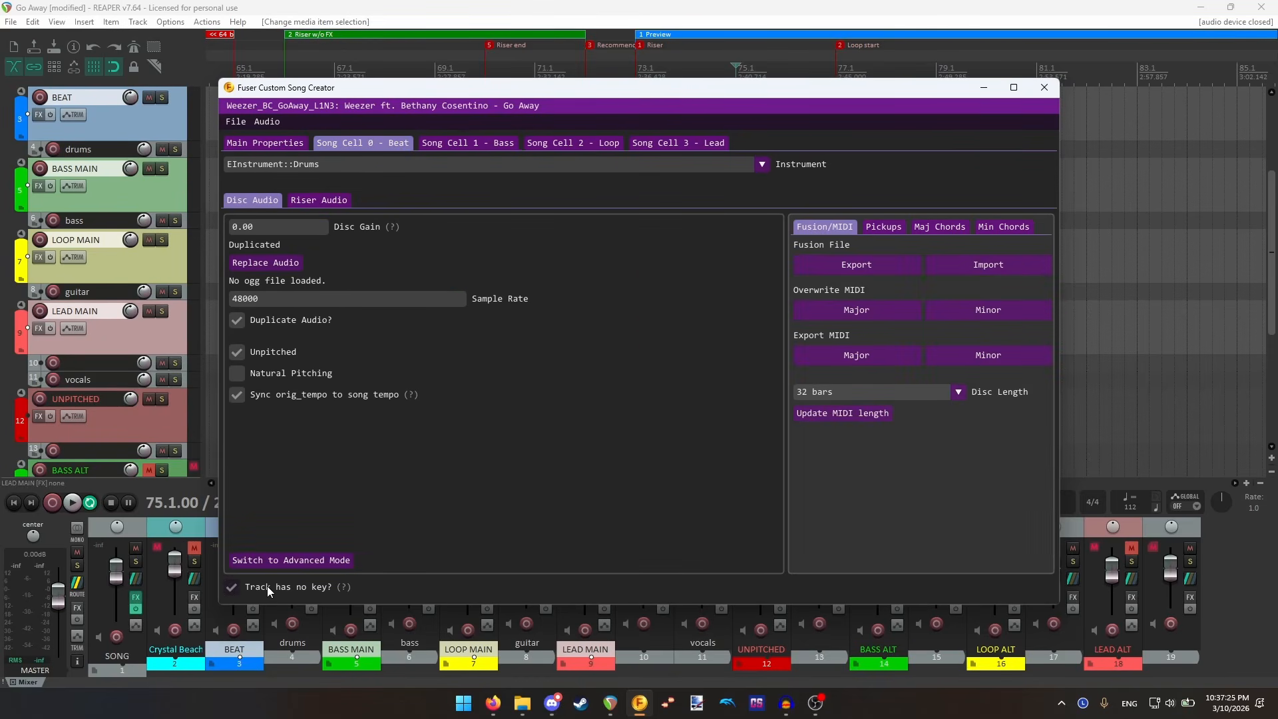
mouse_move(346, 587)
left_click(273, 263)
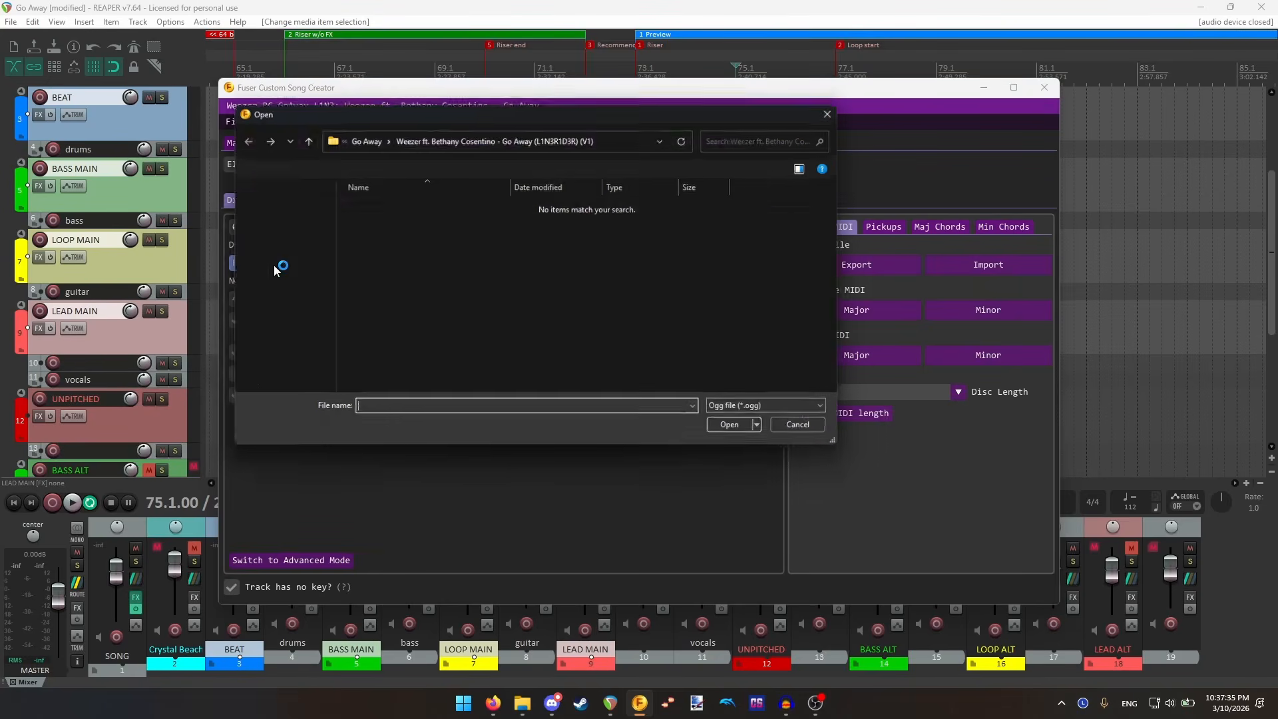
left_click(373, 138)
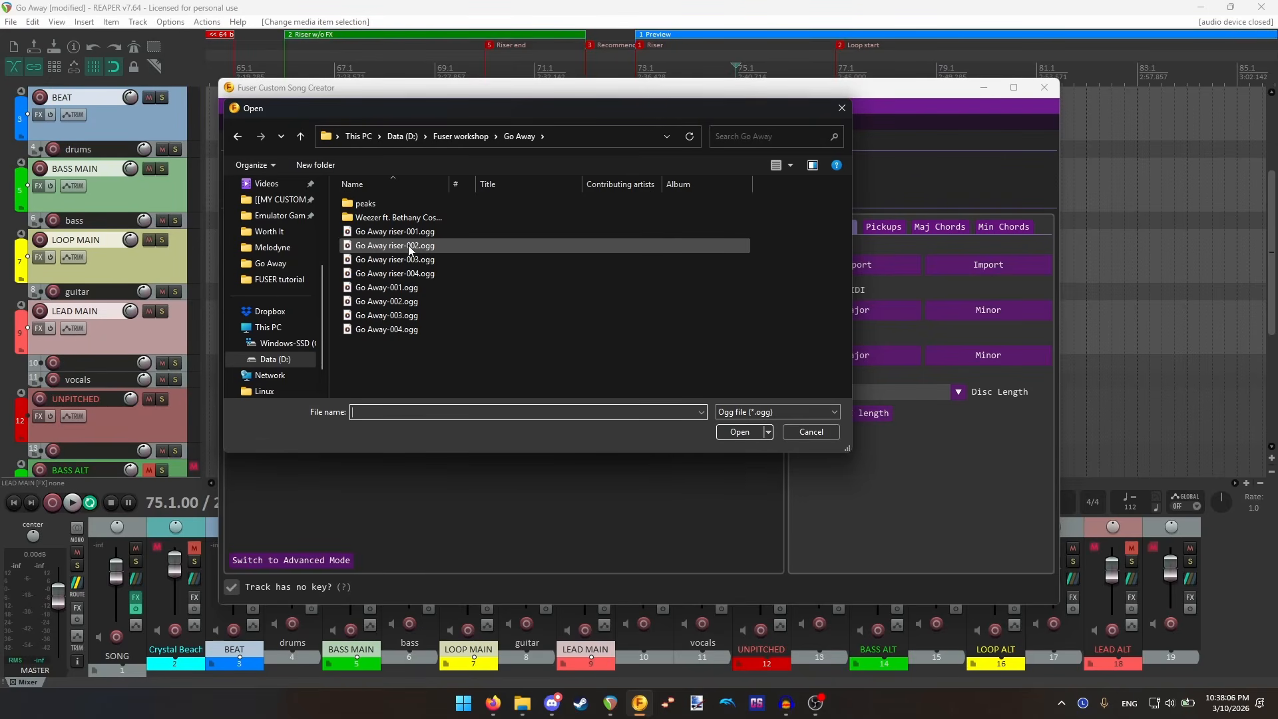
double_click(401, 292)
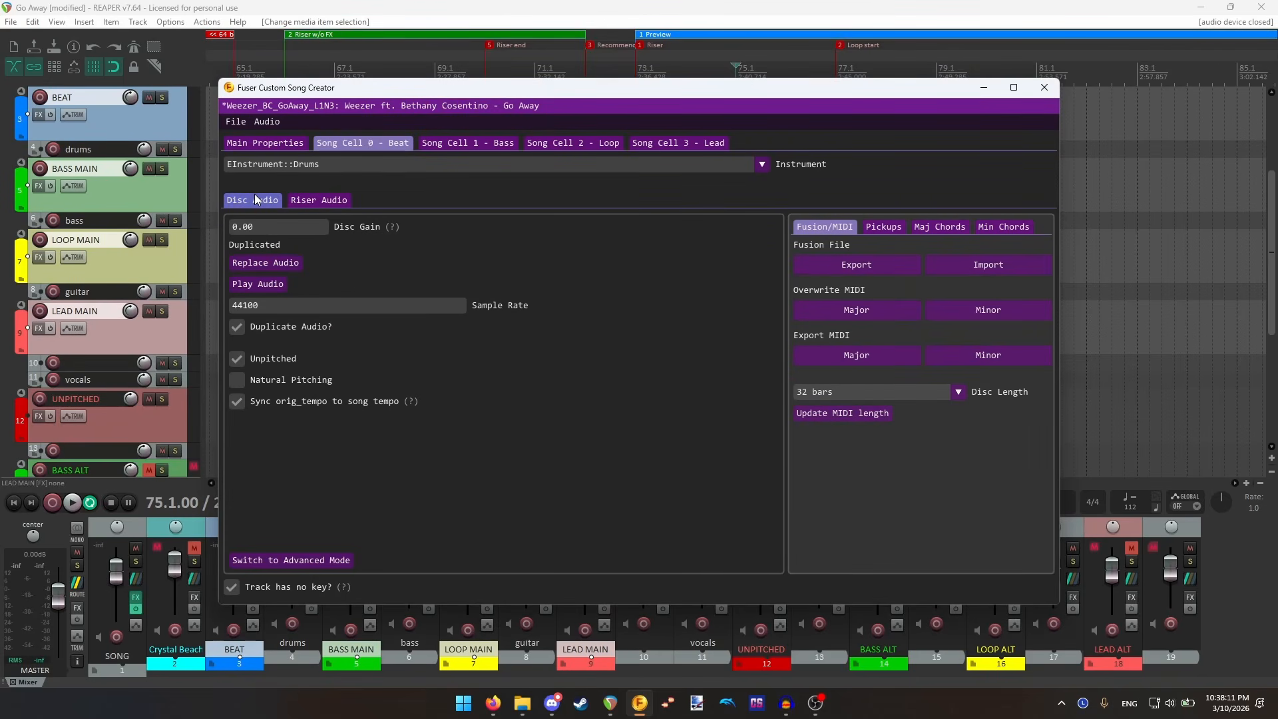
- Load Go Away riser-001.ogg as the Beat cell's riser audio
left_click(317, 199)
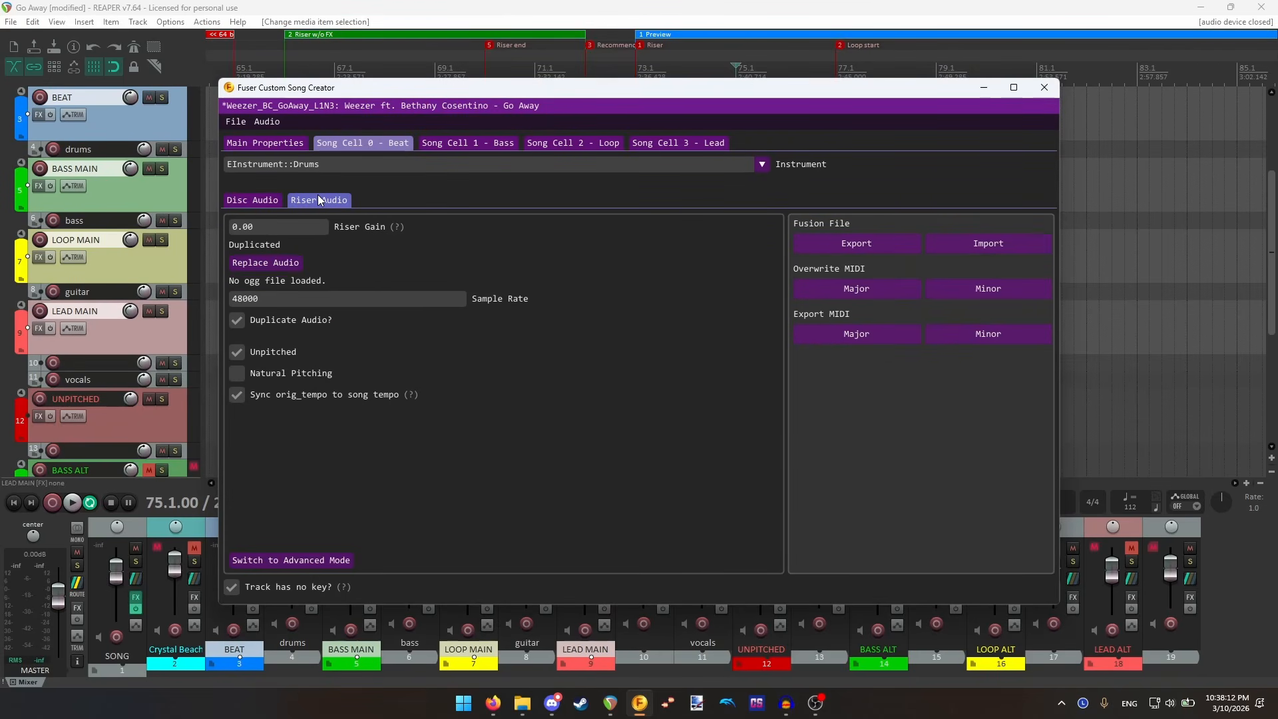
left_click(278, 264)
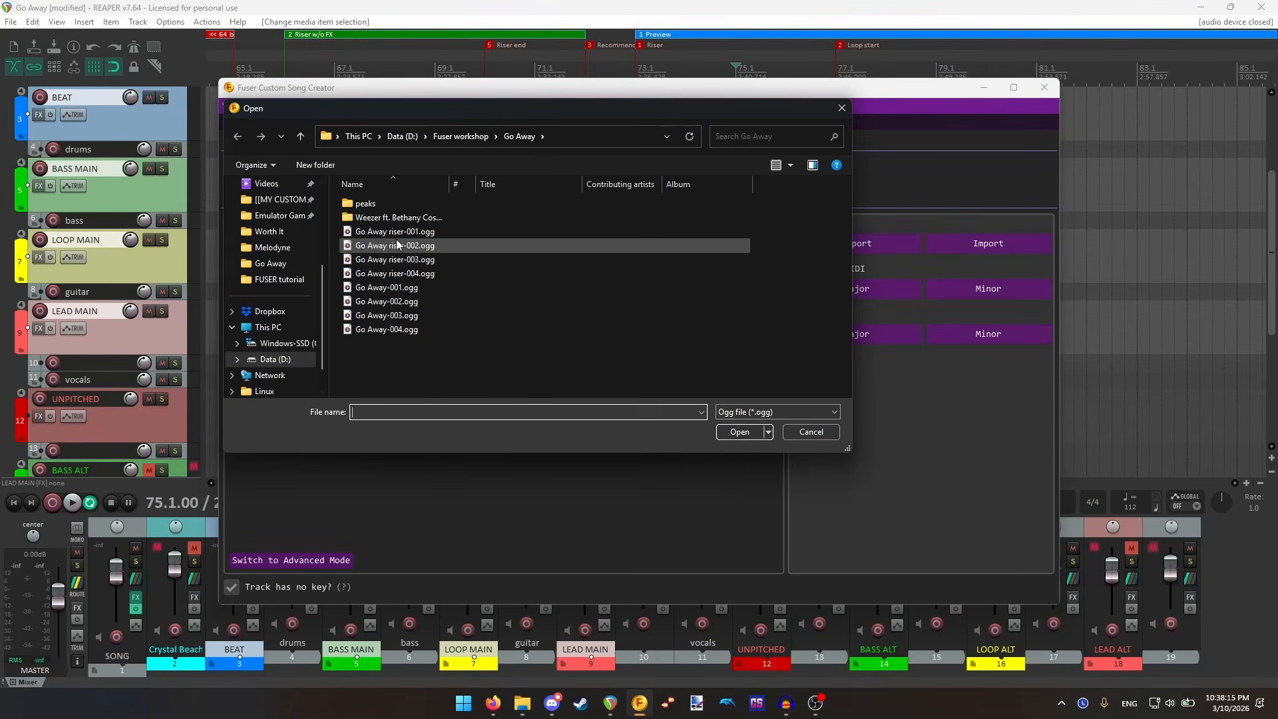
double_click(405, 232)
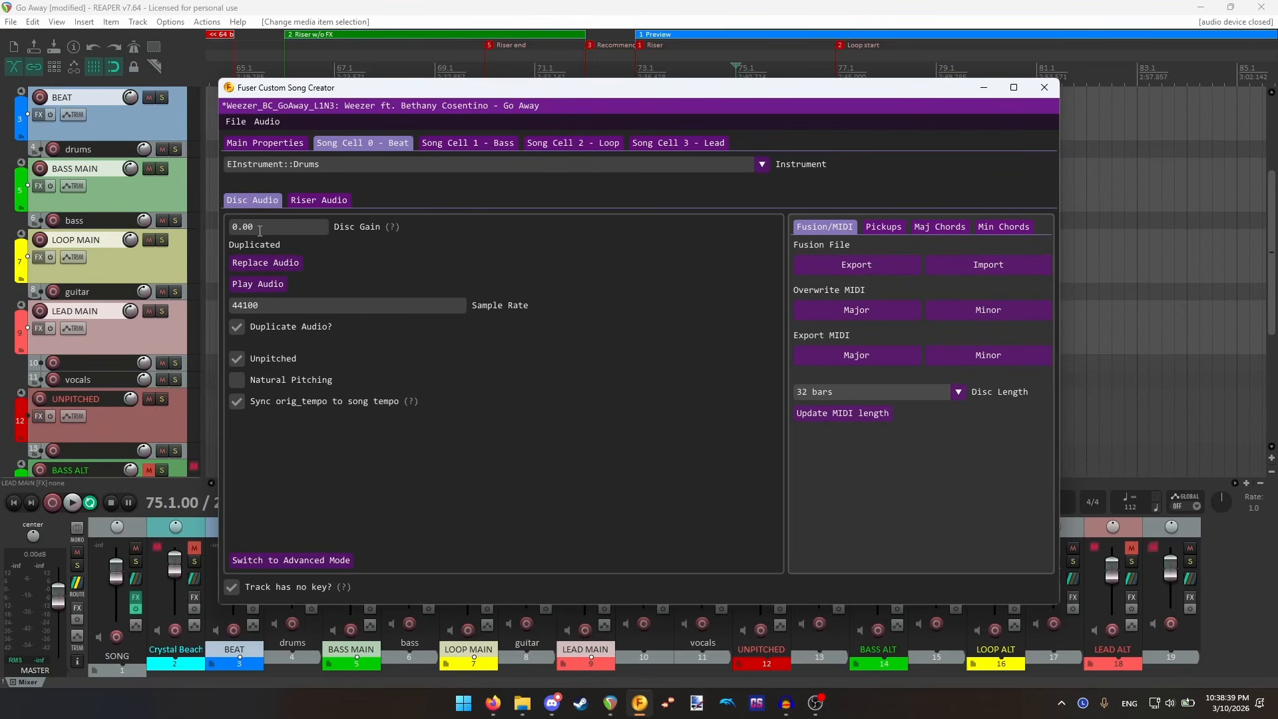
- Preview the Beat disc audio, and switch it to Advanced Mode to inspect its Major and Minor keyzones and keymap presets
left_click(264, 285)
left_click(330, 562)
left_click(548, 386)
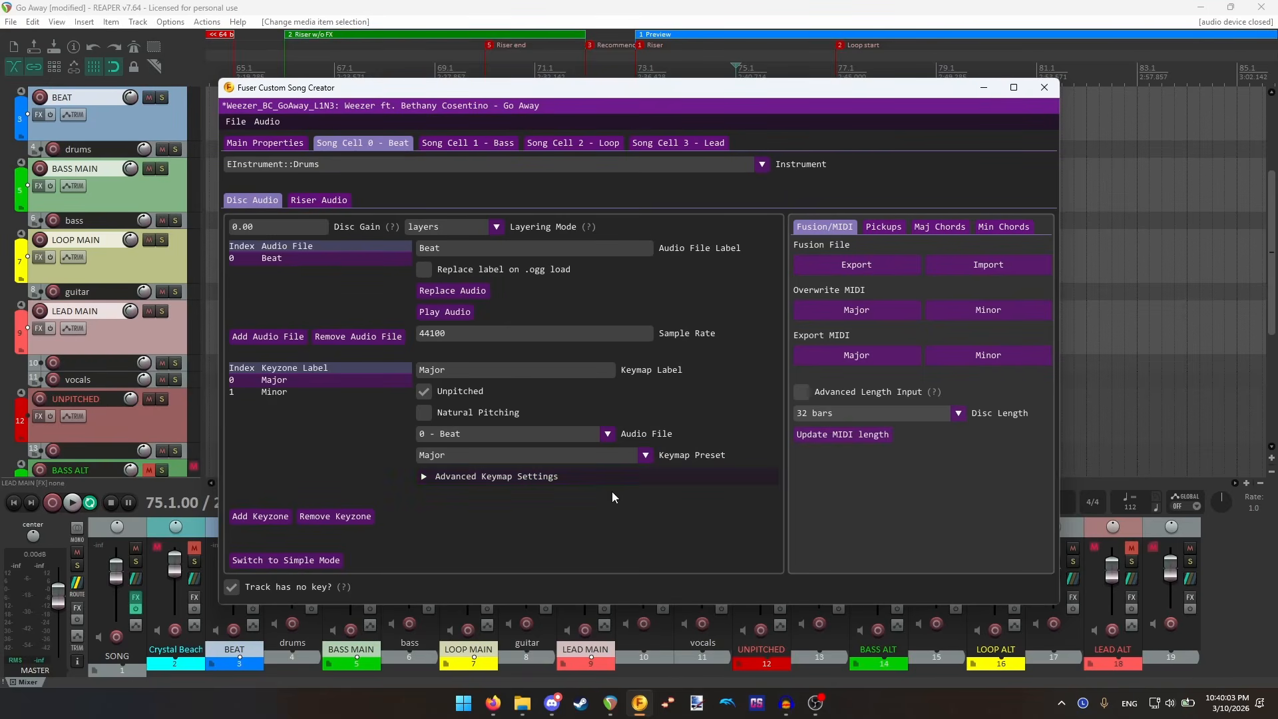
left_click(314, 397)
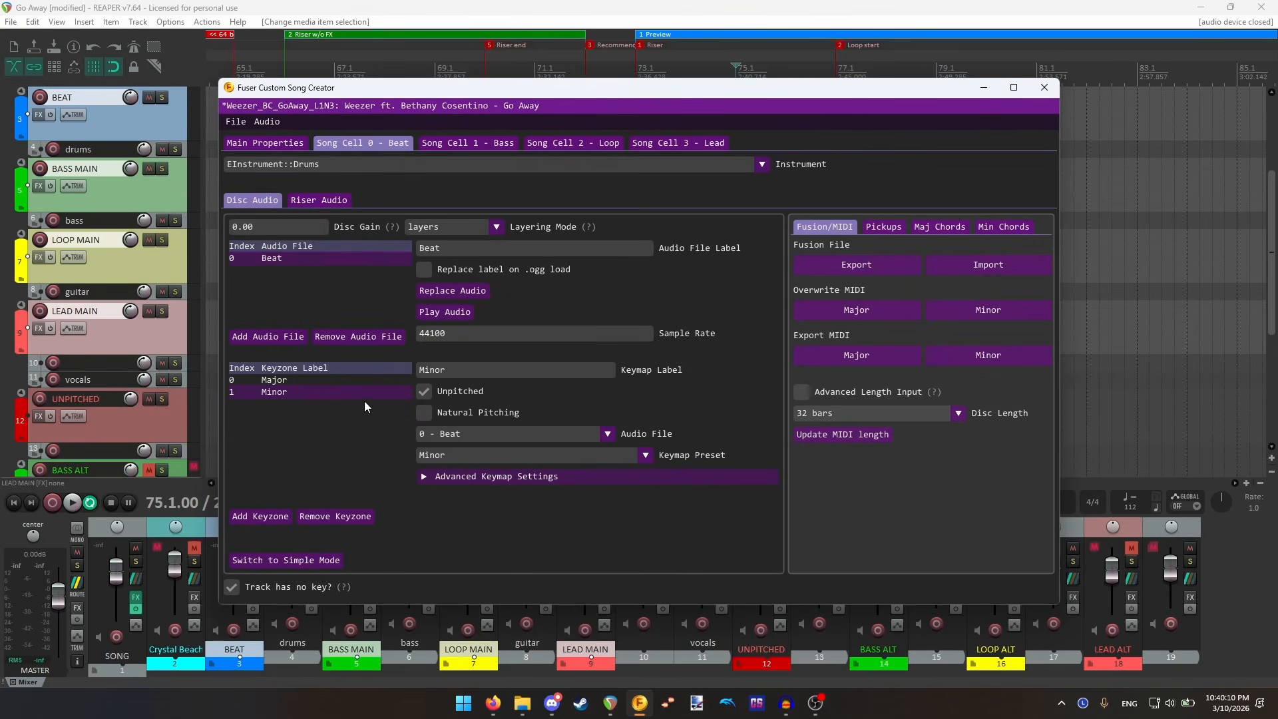
left_click(352, 381)
left_click(489, 456)
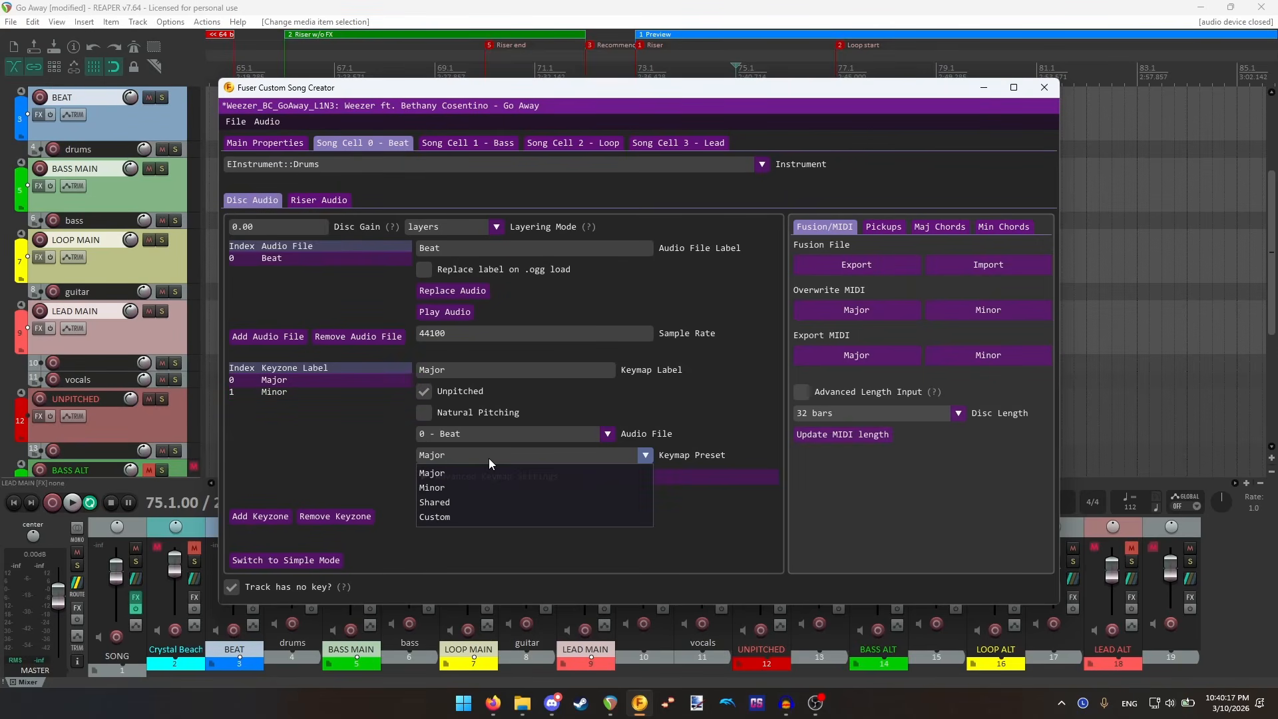
left_click(488, 457)
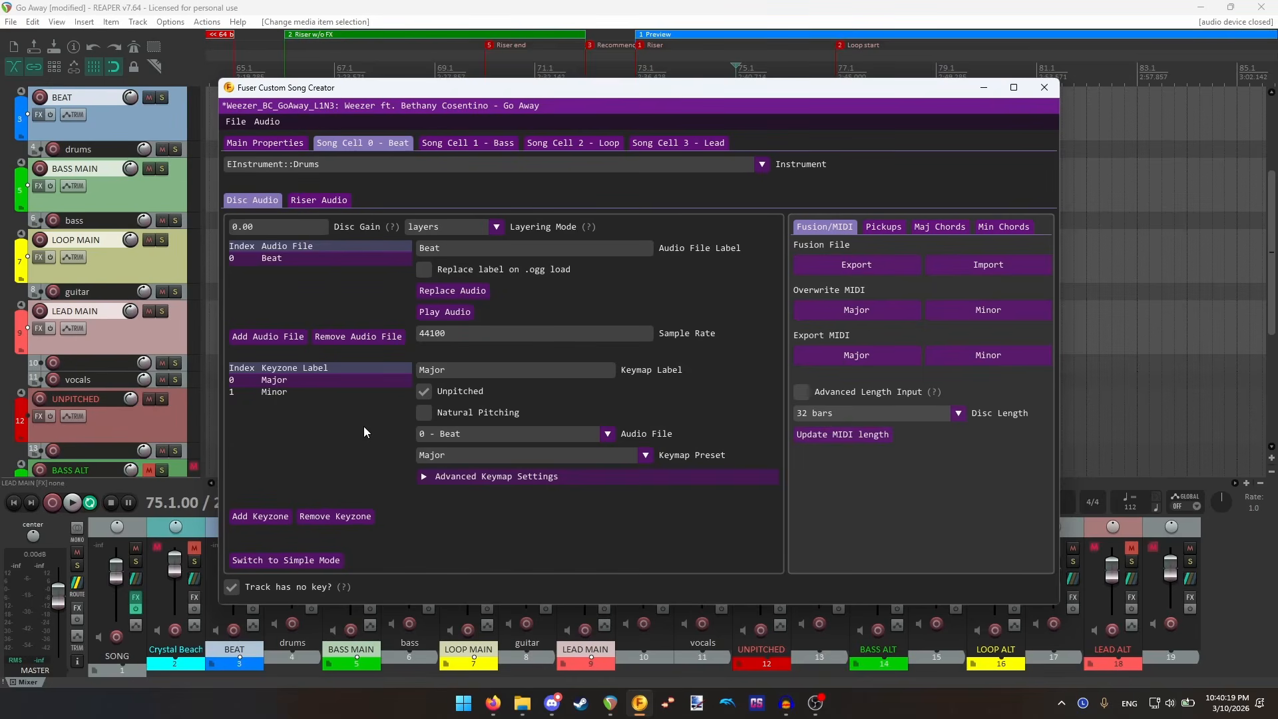
- Switch the Lead cell's disc audio to Advanced Mode to inspect its audio files, and return it to Simple Mode
left_click(693, 145)
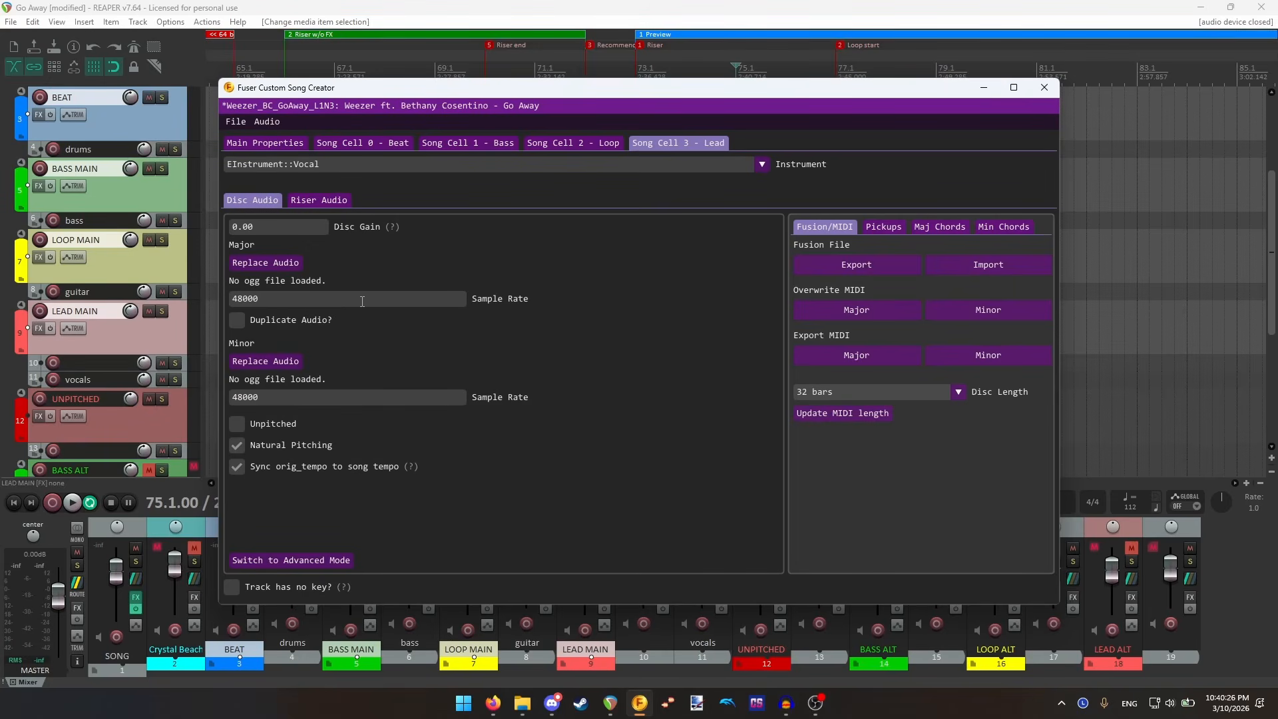
left_click(310, 556)
left_click(474, 397)
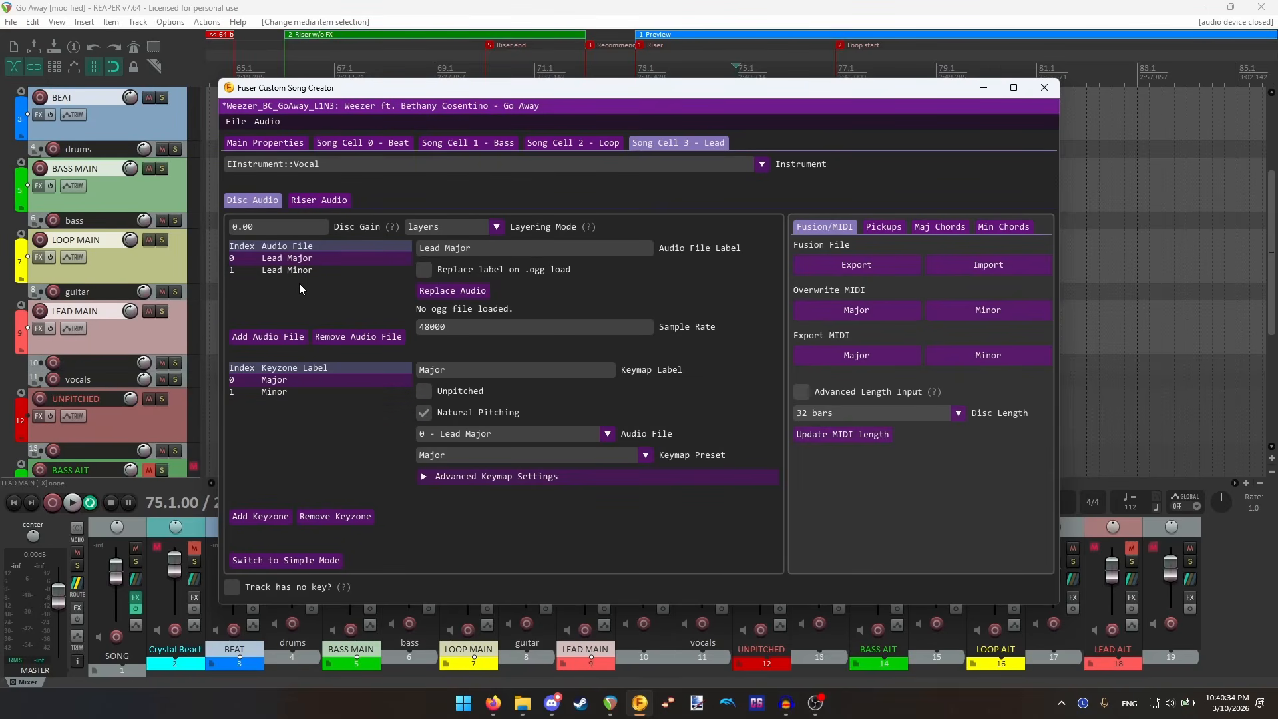
left_click(286, 559)
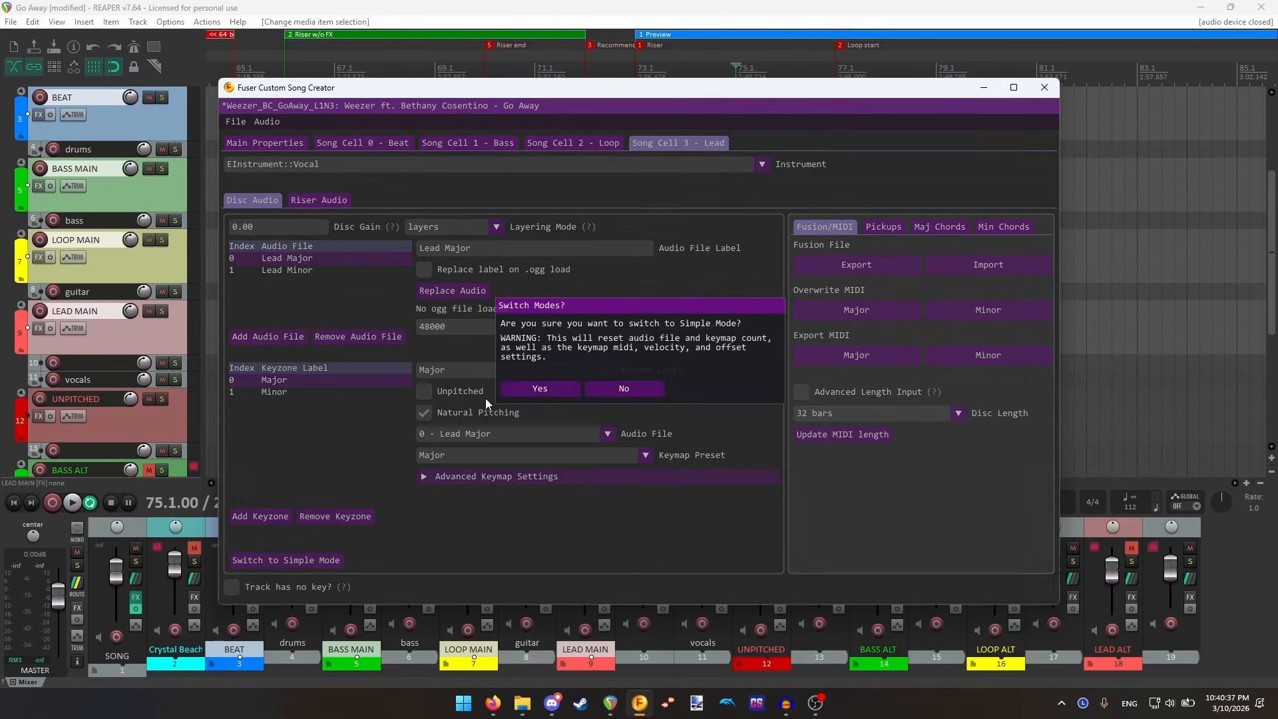
left_click(485, 398)
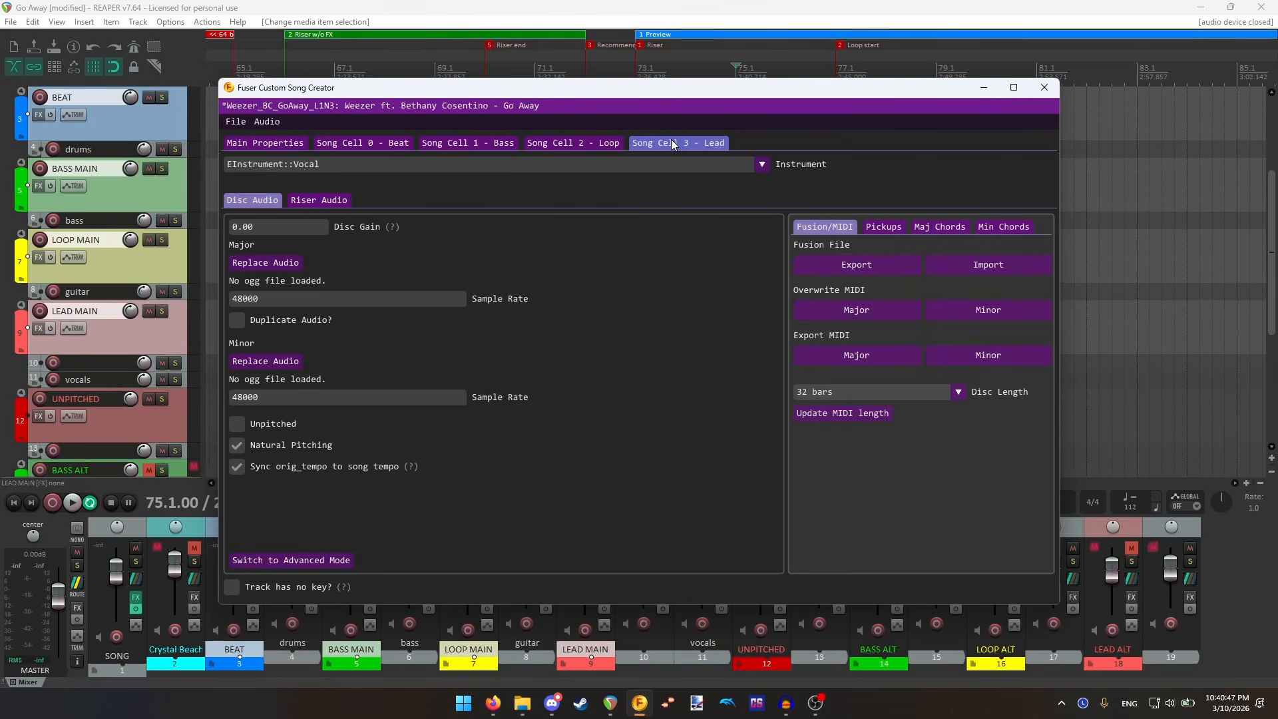
- Return the Beat cell's disc audio to Simple Mode
left_click(382, 145)
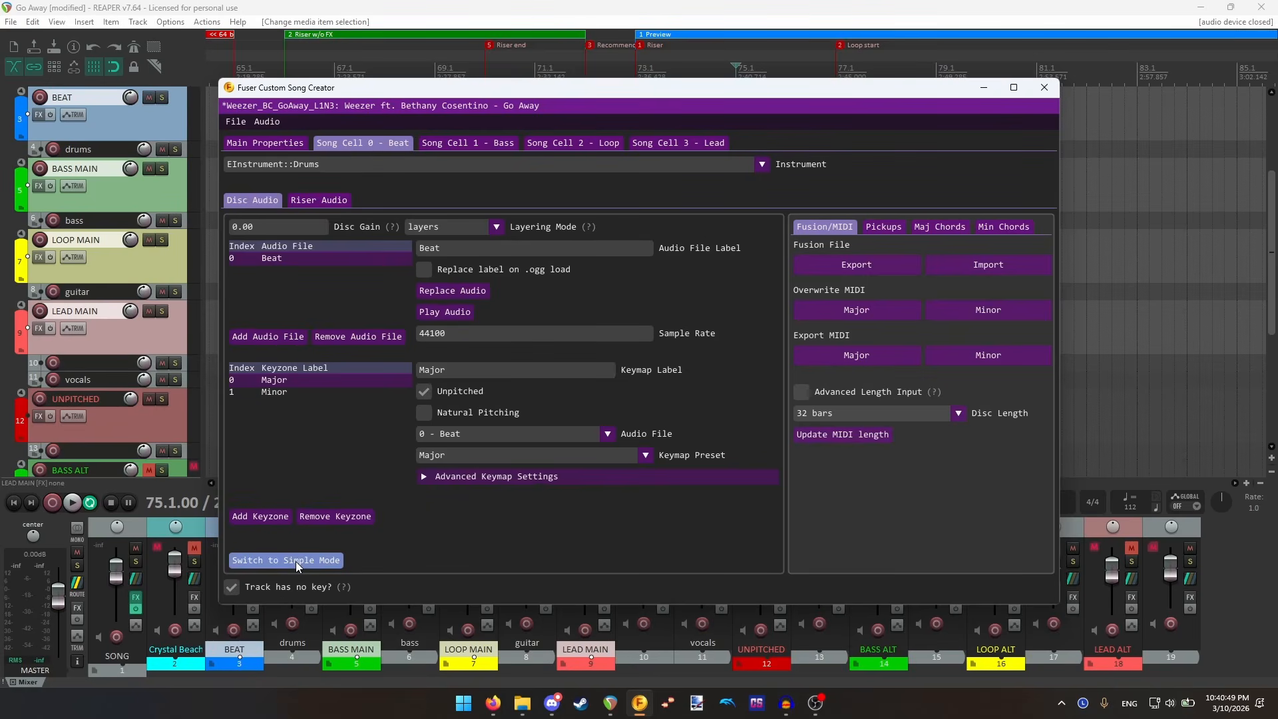
left_click(296, 561)
left_click(540, 390)
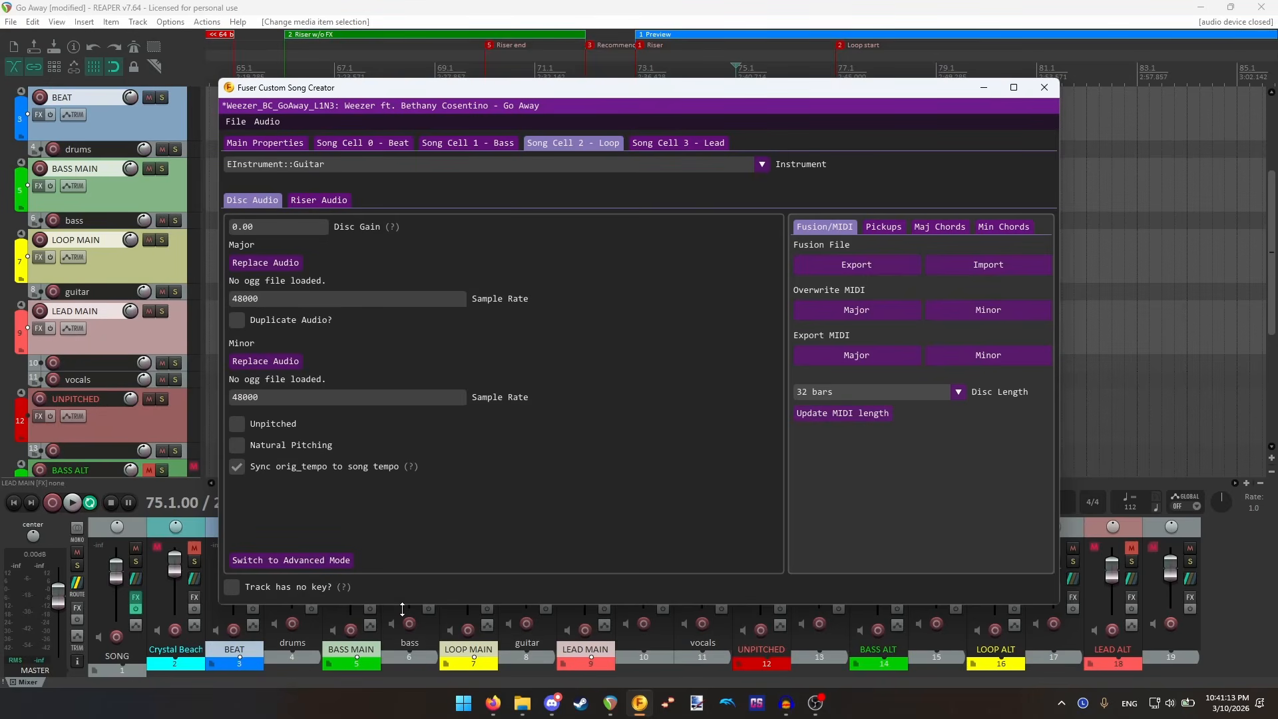
- Check that audio is loaded for both the disc and the riser of the Beat cell
left_click(370, 146)
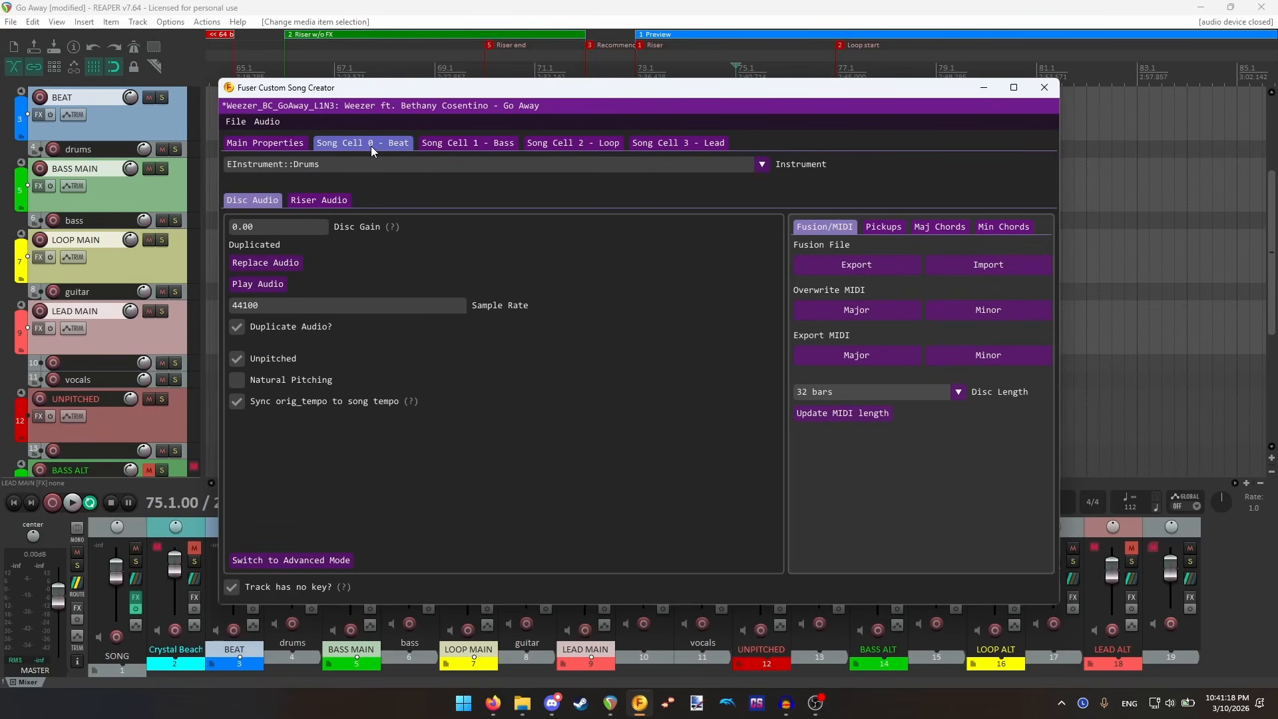
left_click(318, 201)
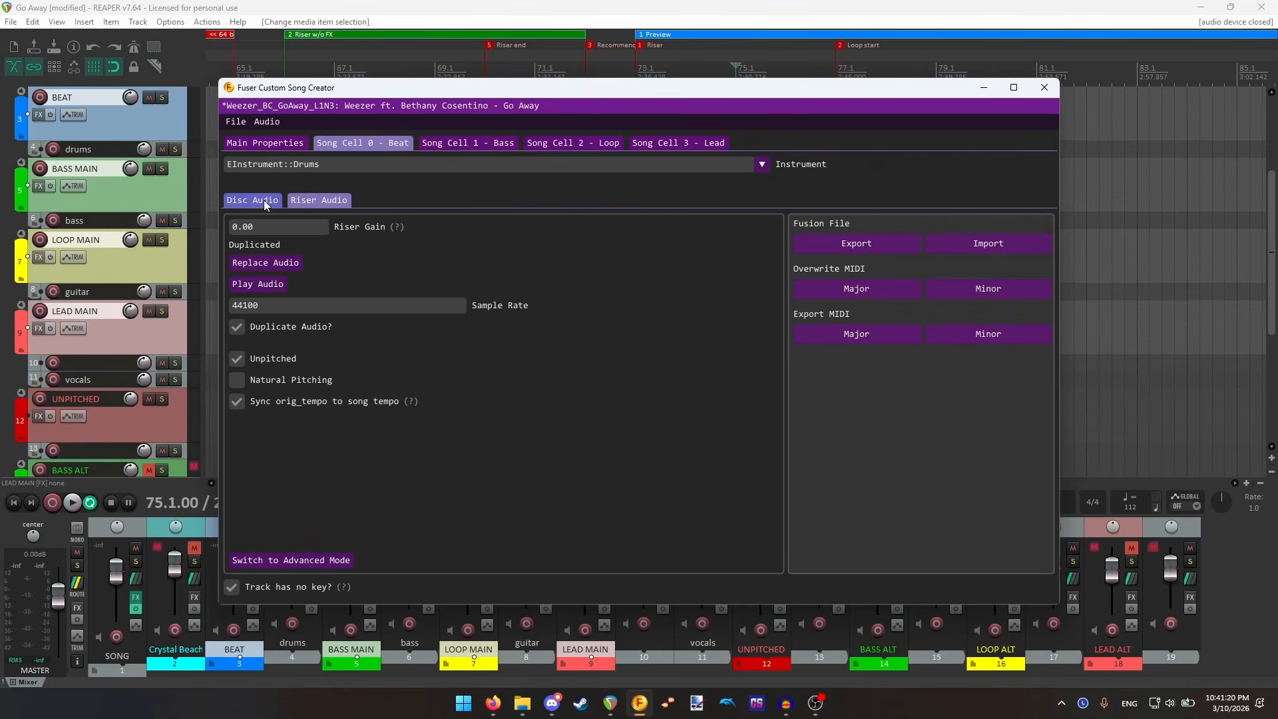
left_click(263, 199)
- Load Go Away-002.ogg as the Bass cell's major disc audio and Go Away riser-002.ogg as its major riser audio
left_click(451, 143)
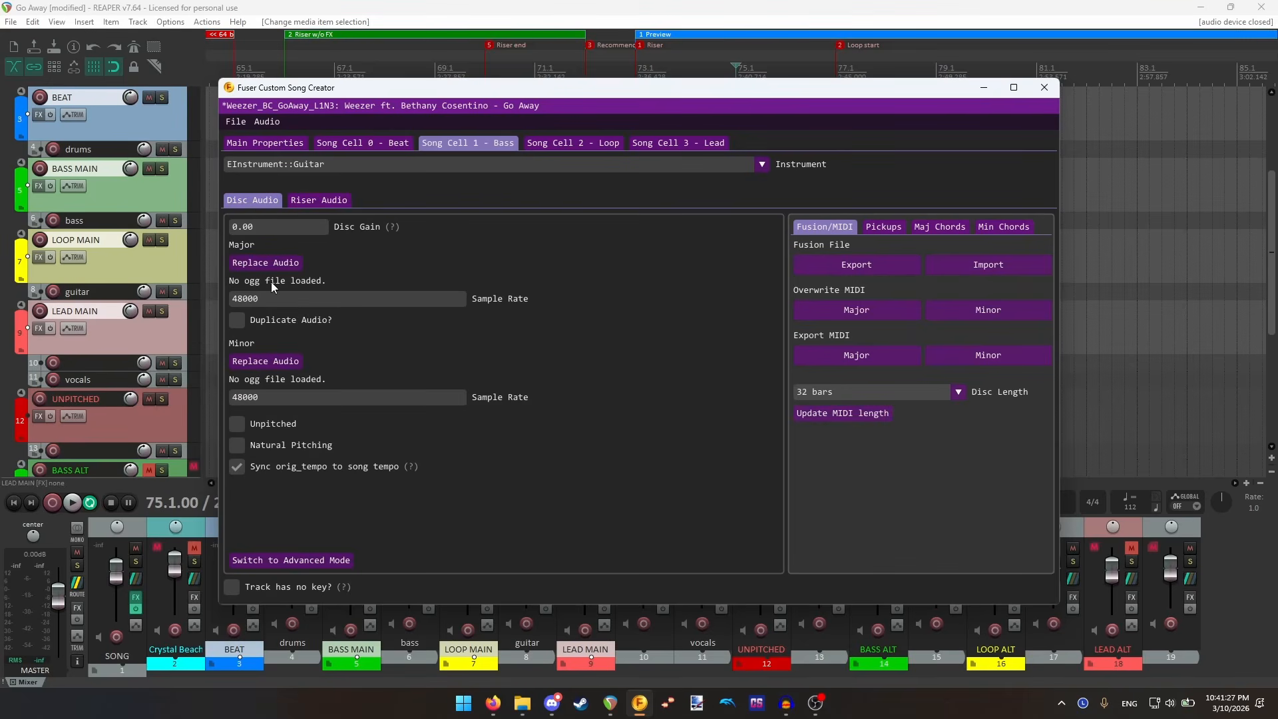
left_click(273, 265)
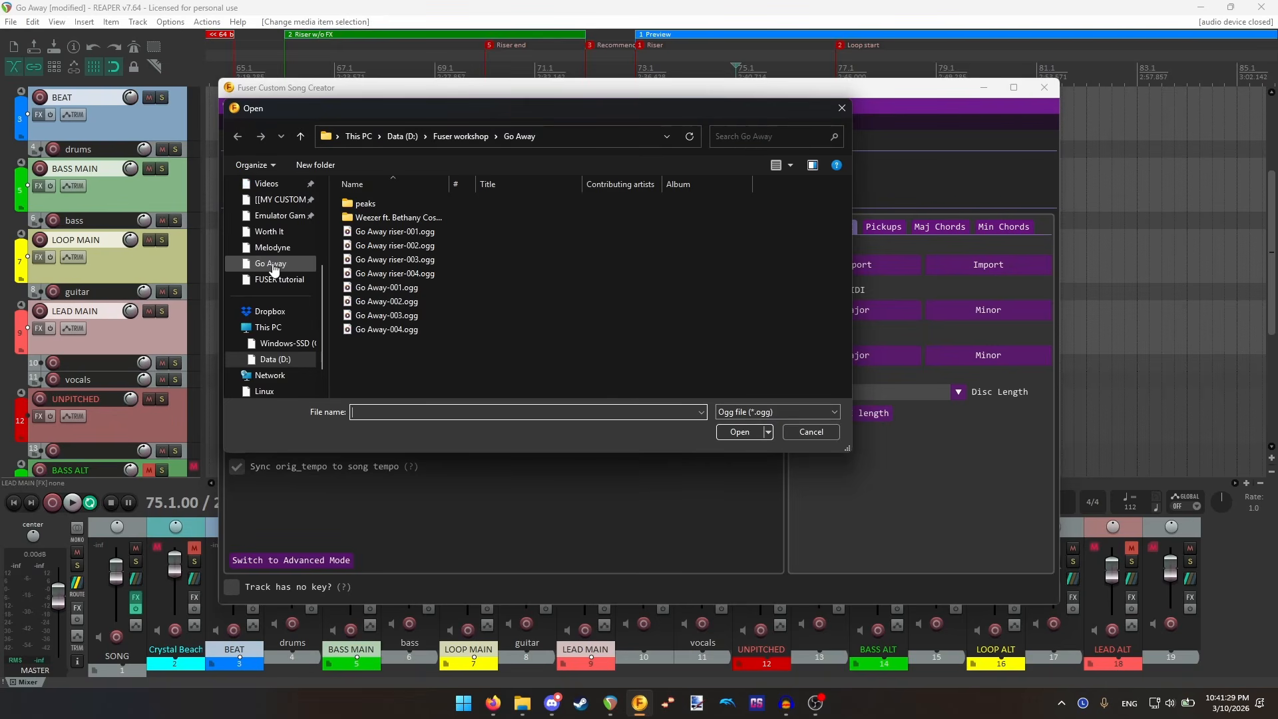
double_click(397, 302)
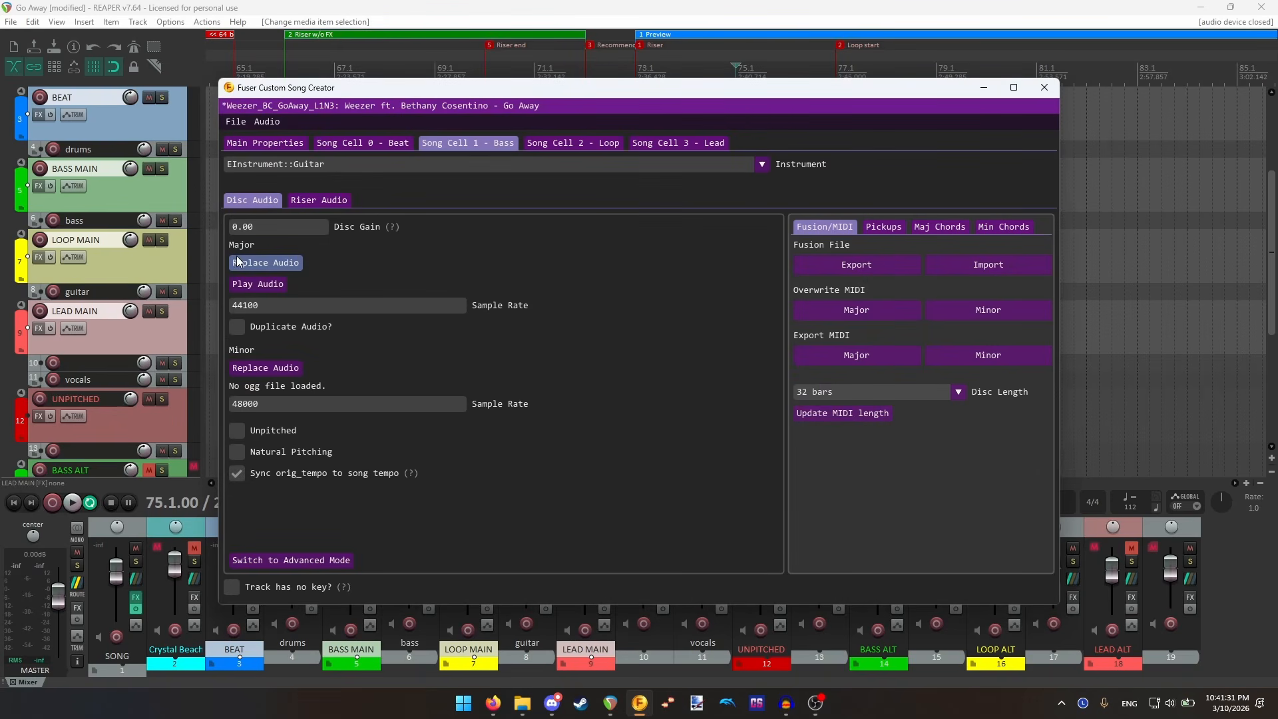
left_click(316, 200)
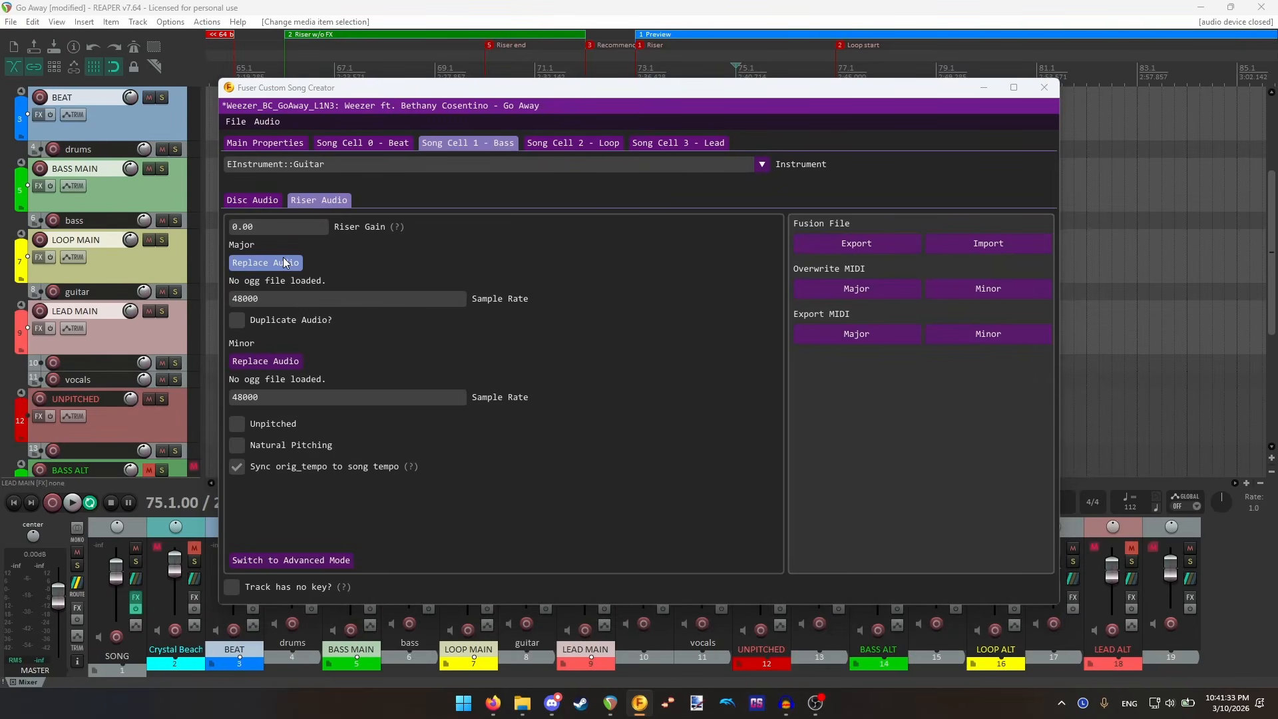
left_click(283, 256)
double_click(452, 245)
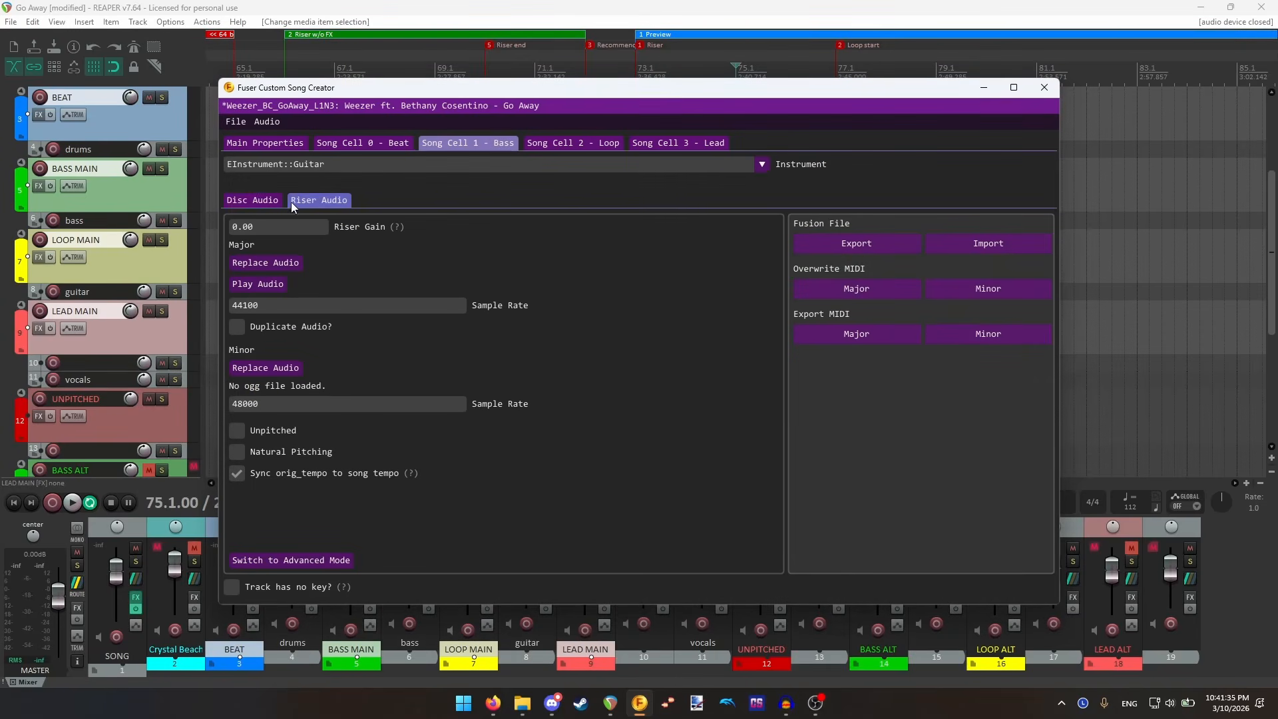
left_click(273, 200)
- Load Go Away-003.ogg as the Loop cell's major disc audio and Go Away riser-003.ogg as its major riser audio
left_click(588, 143)
left_click(298, 263)
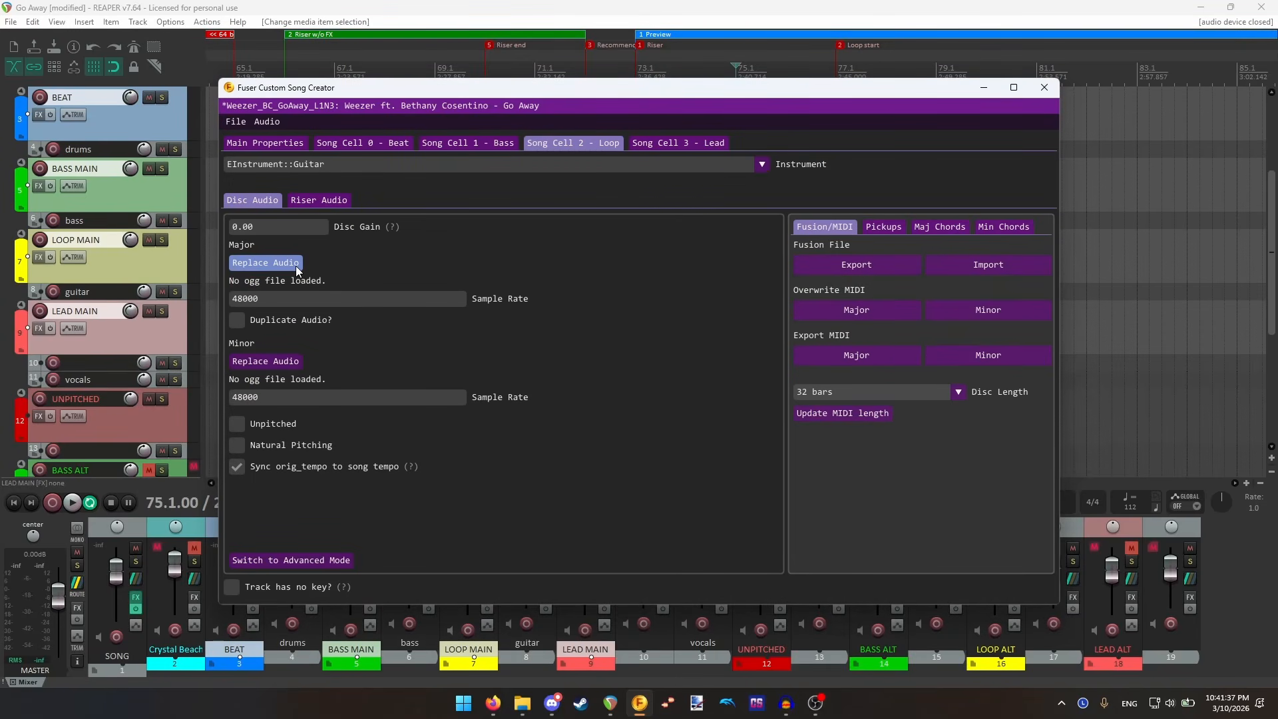
double_click(419, 314)
left_click(286, 262)
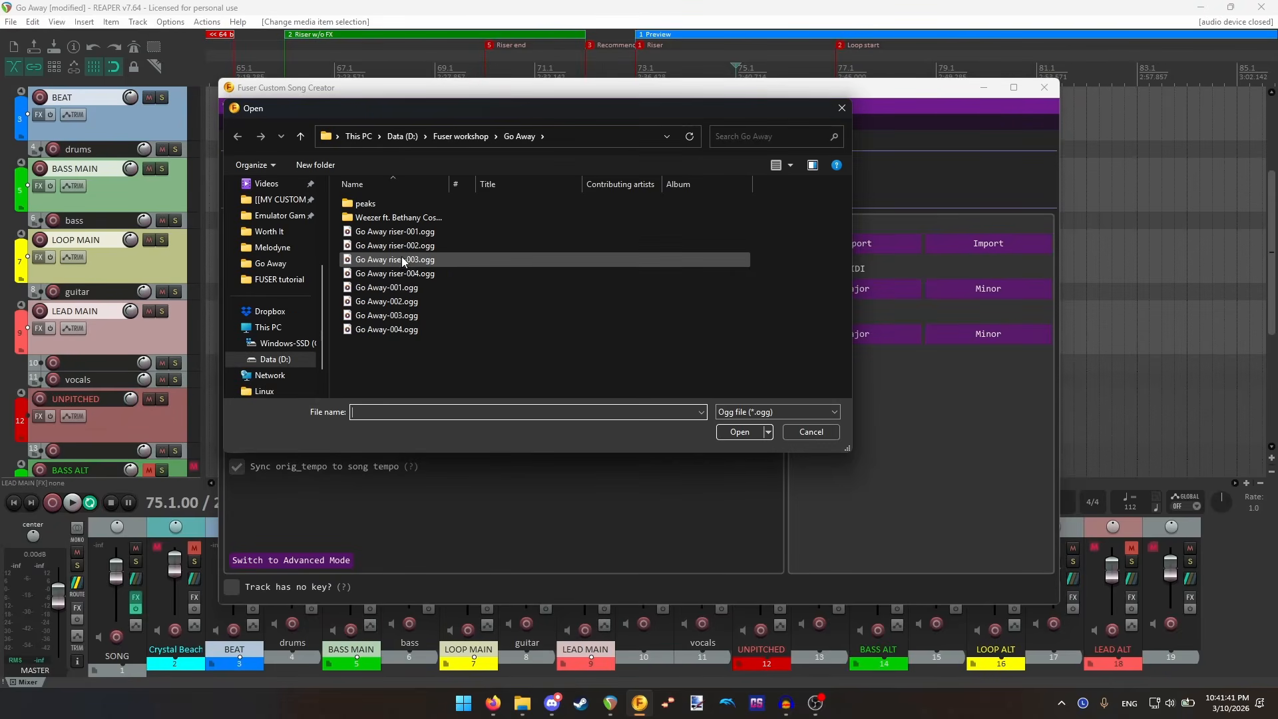
double_click(403, 259)
left_click(253, 200)
- Load Go Away-004.ogg as the Lead cell's major disc audio and Go Away riser-004.ogg as its major riser audio
left_click(653, 142)
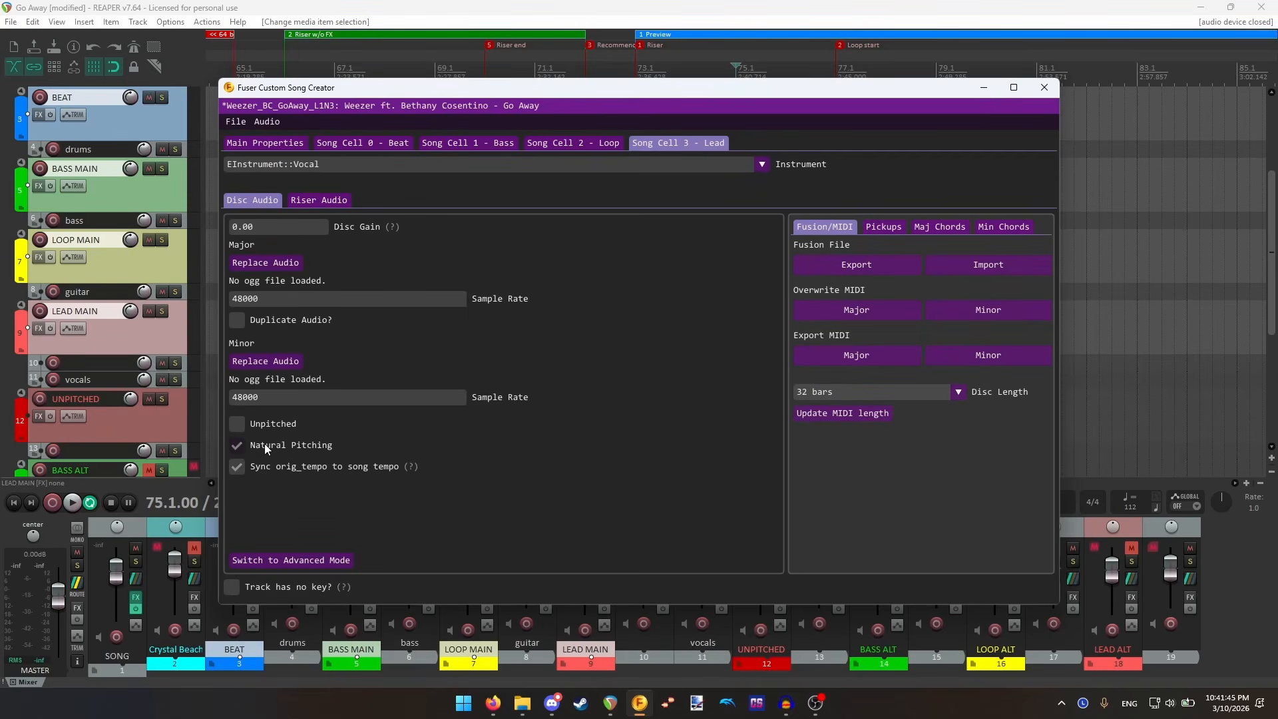
left_click(282, 262)
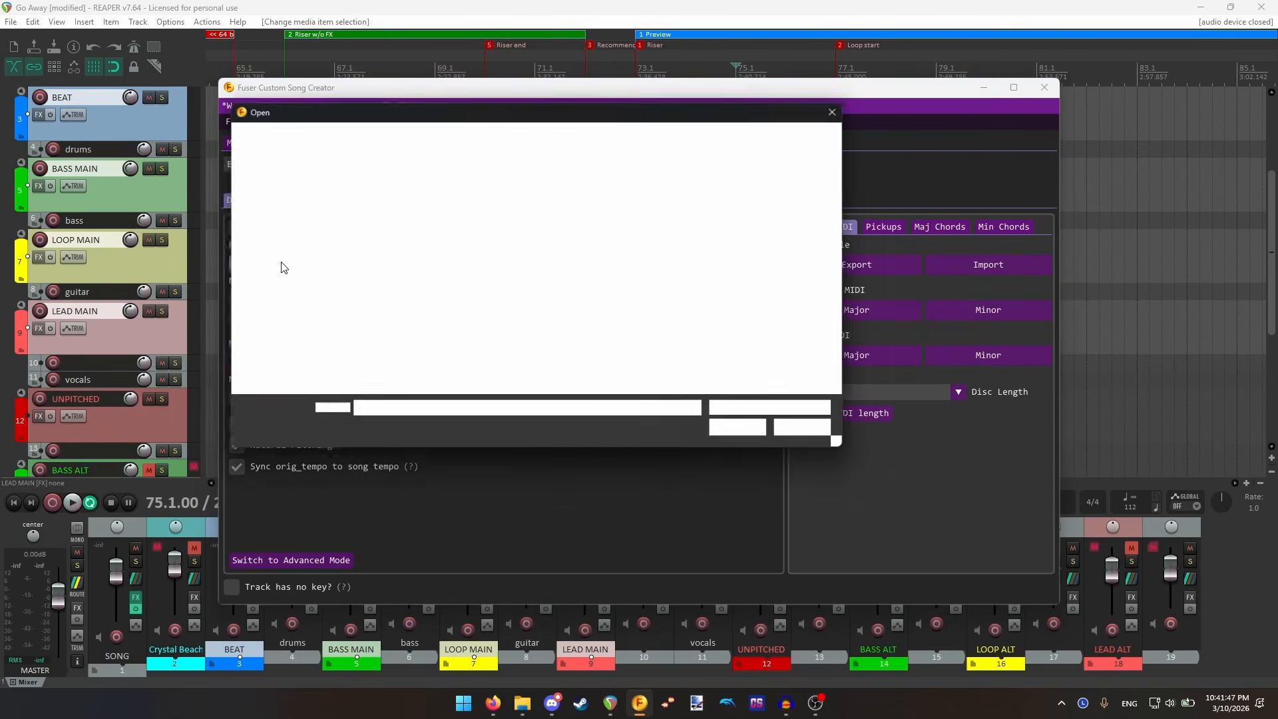
left_click(379, 329)
double_click(378, 329)
left_click(313, 199)
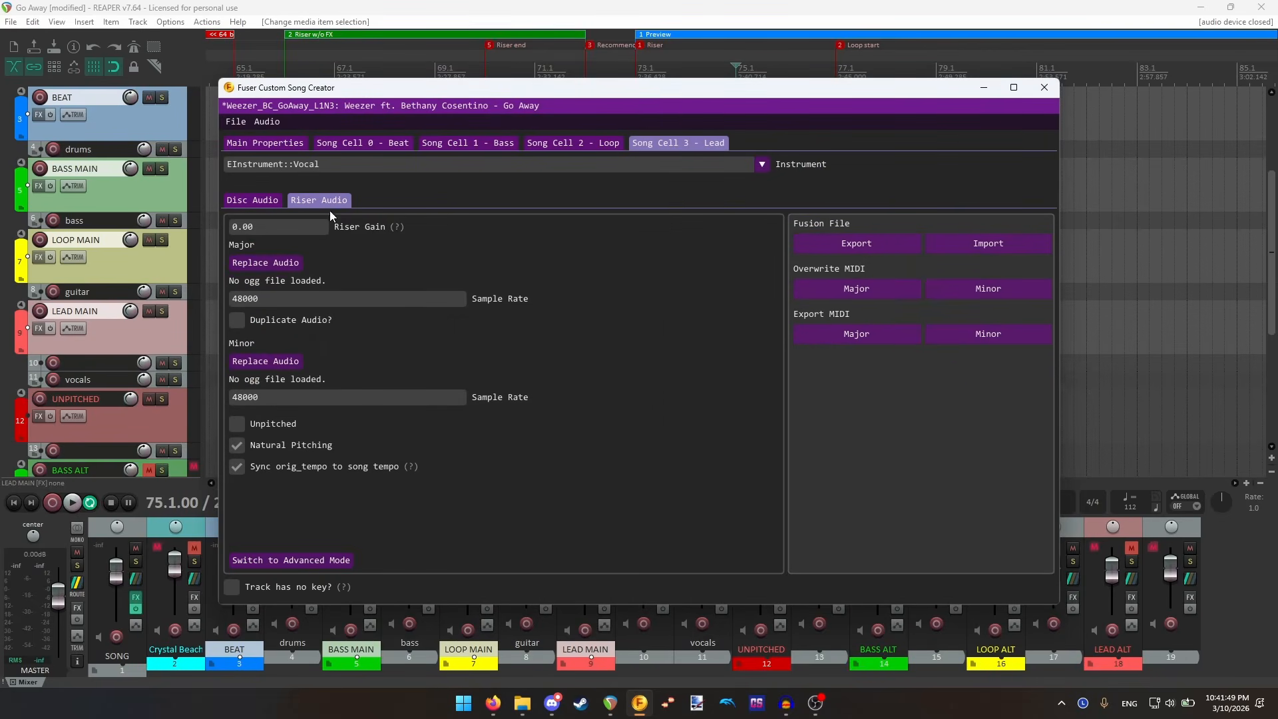
left_click(286, 262)
double_click(392, 270)
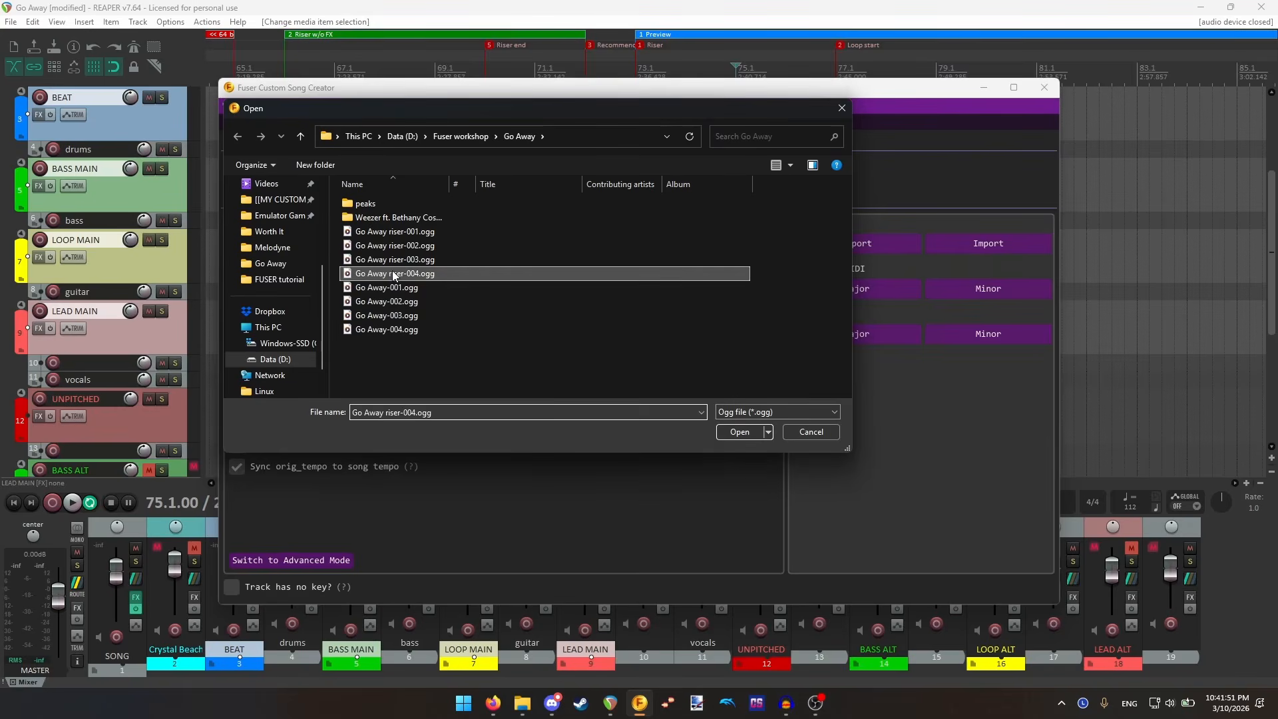
left_click(266, 203)
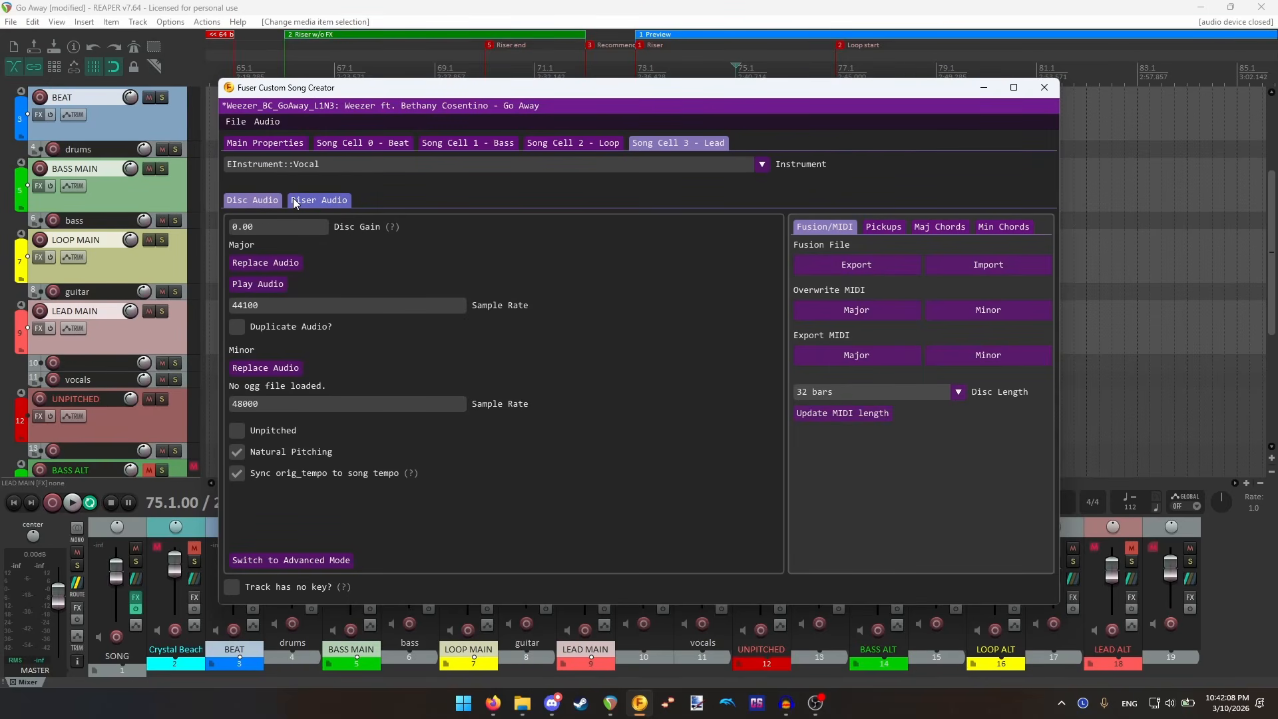
- Review the disc and riser audio assignments of the Beat, Bass and Loop cells
left_click(354, 146)
left_click(438, 142)
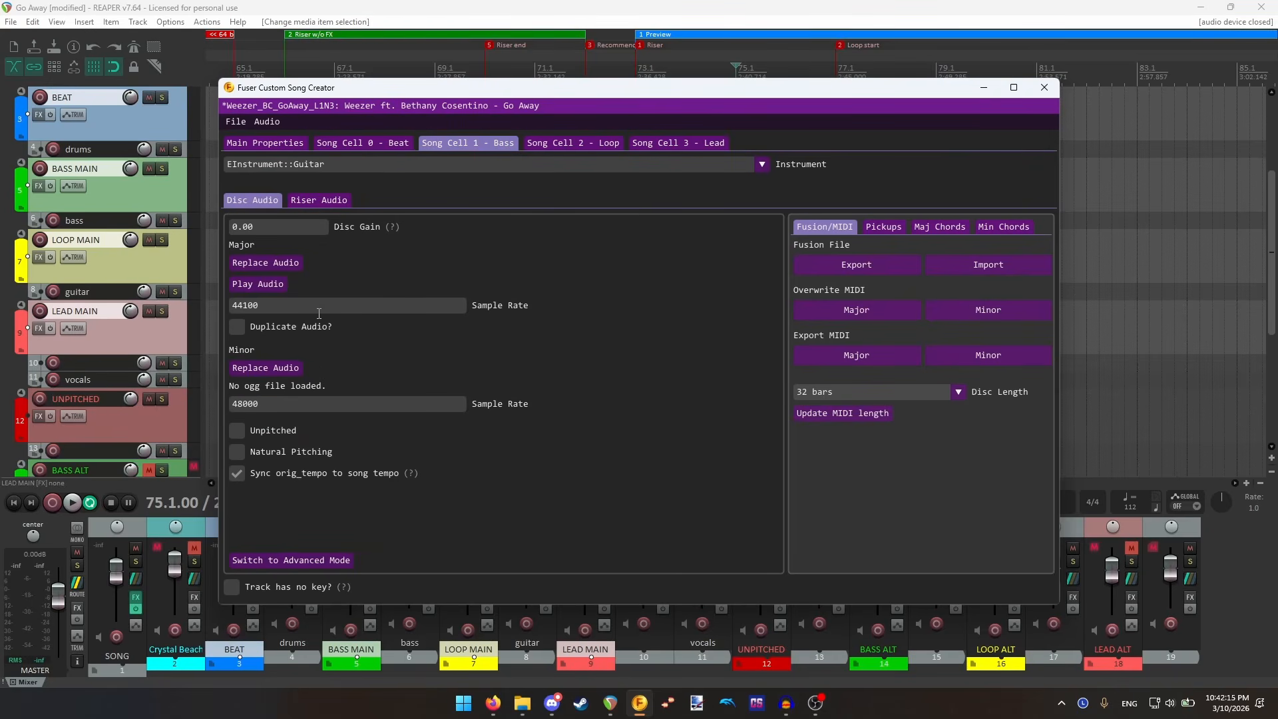
left_click(309, 201)
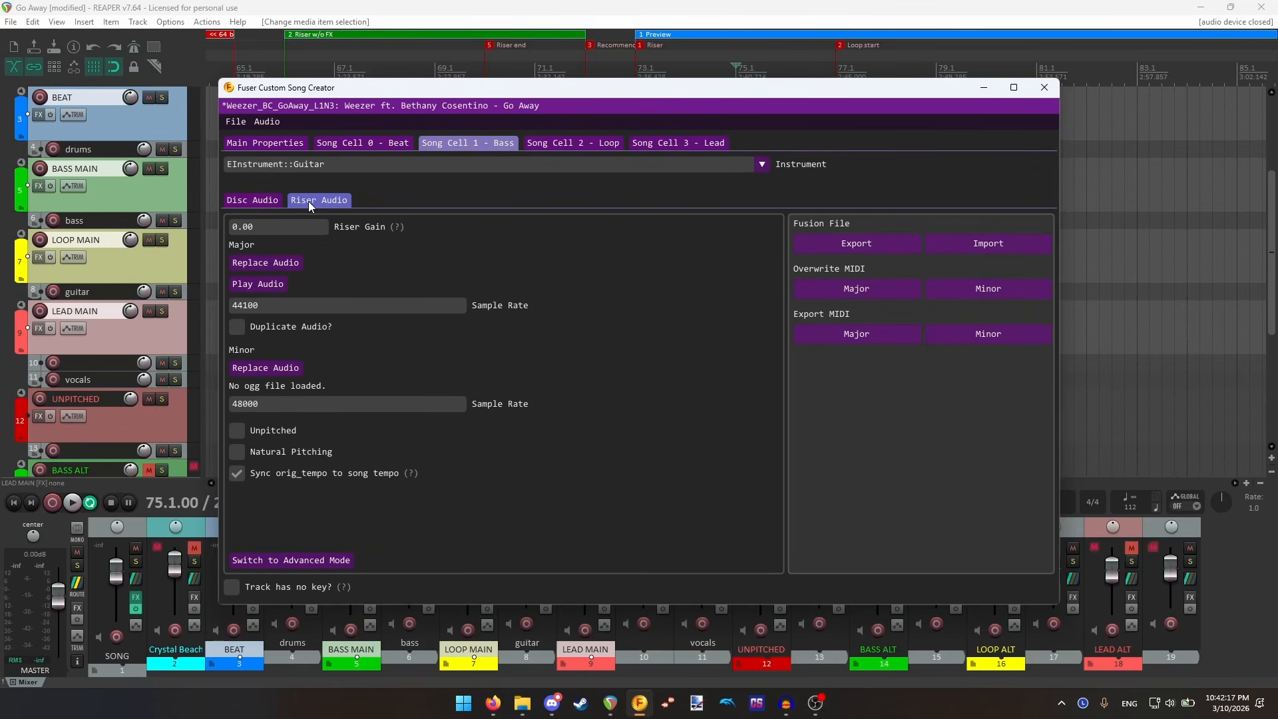
left_click(552, 142)
left_click(316, 203)
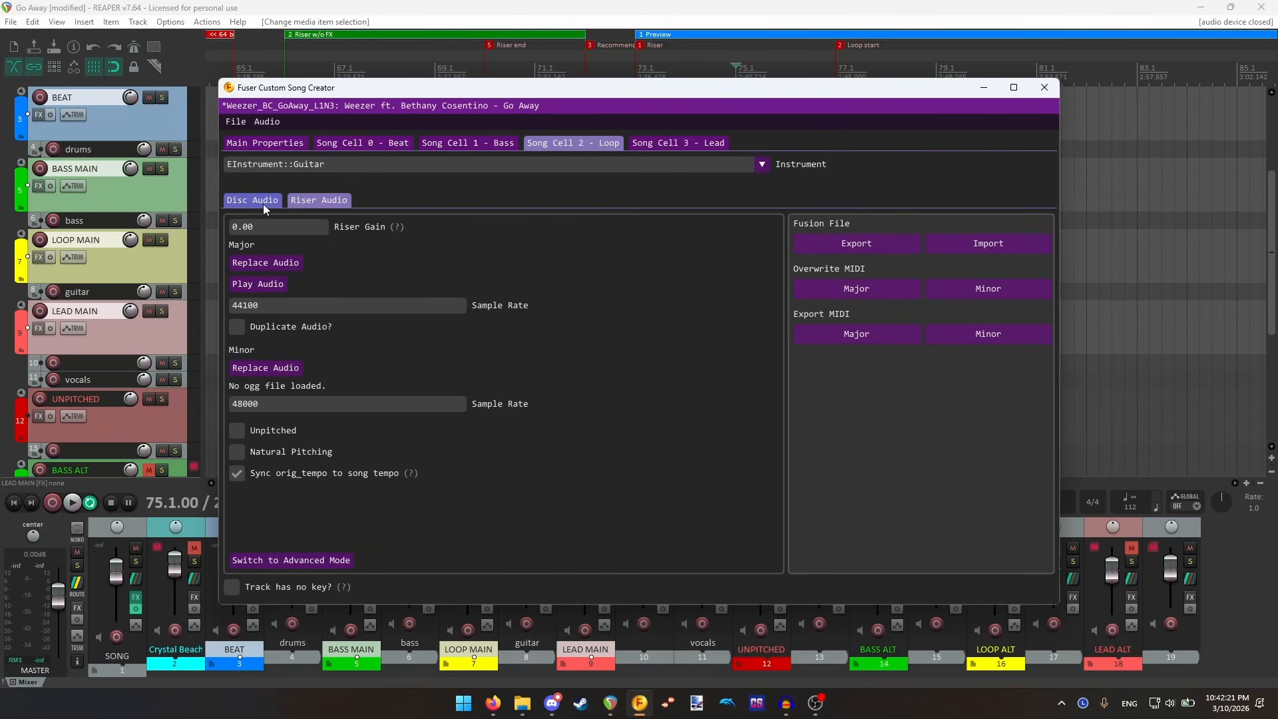
- Review the Loop and Lead cells' disc and riser audio, the Beat cell, and the song's main properties
left_click(262, 202)
left_click(685, 142)
left_click(329, 202)
left_click(242, 200)
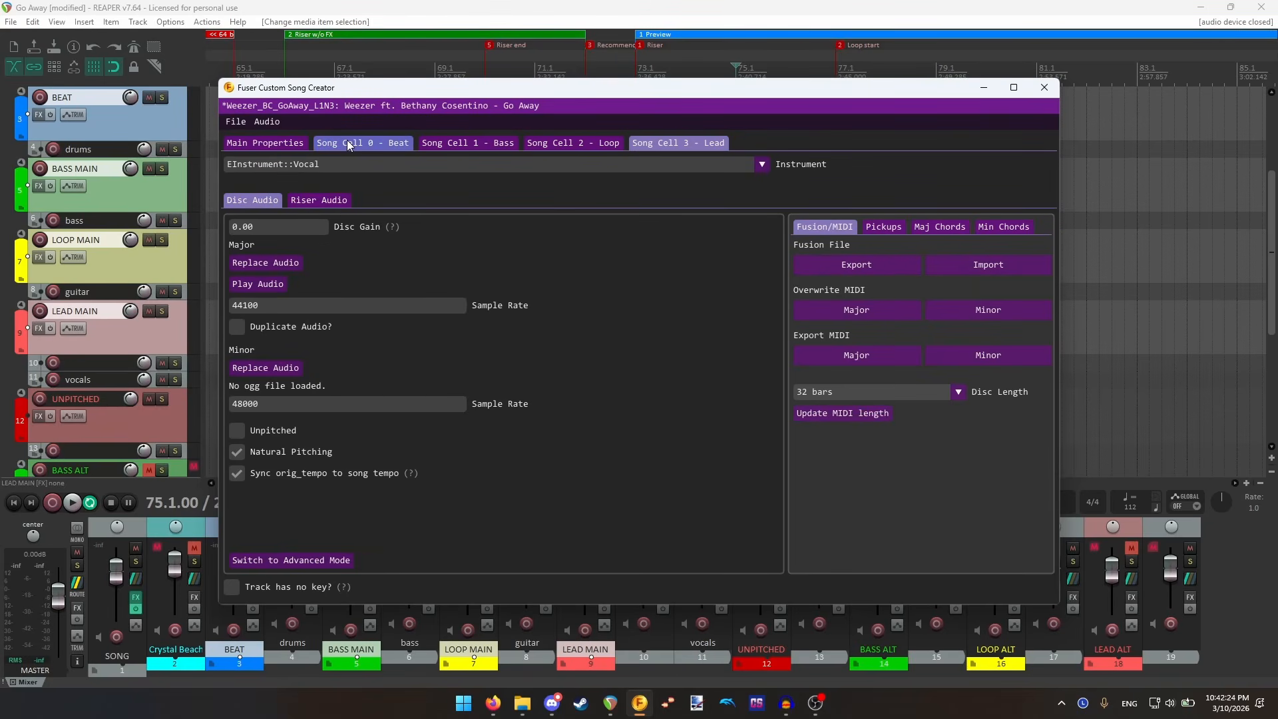
left_click(346, 142)
left_click(276, 141)
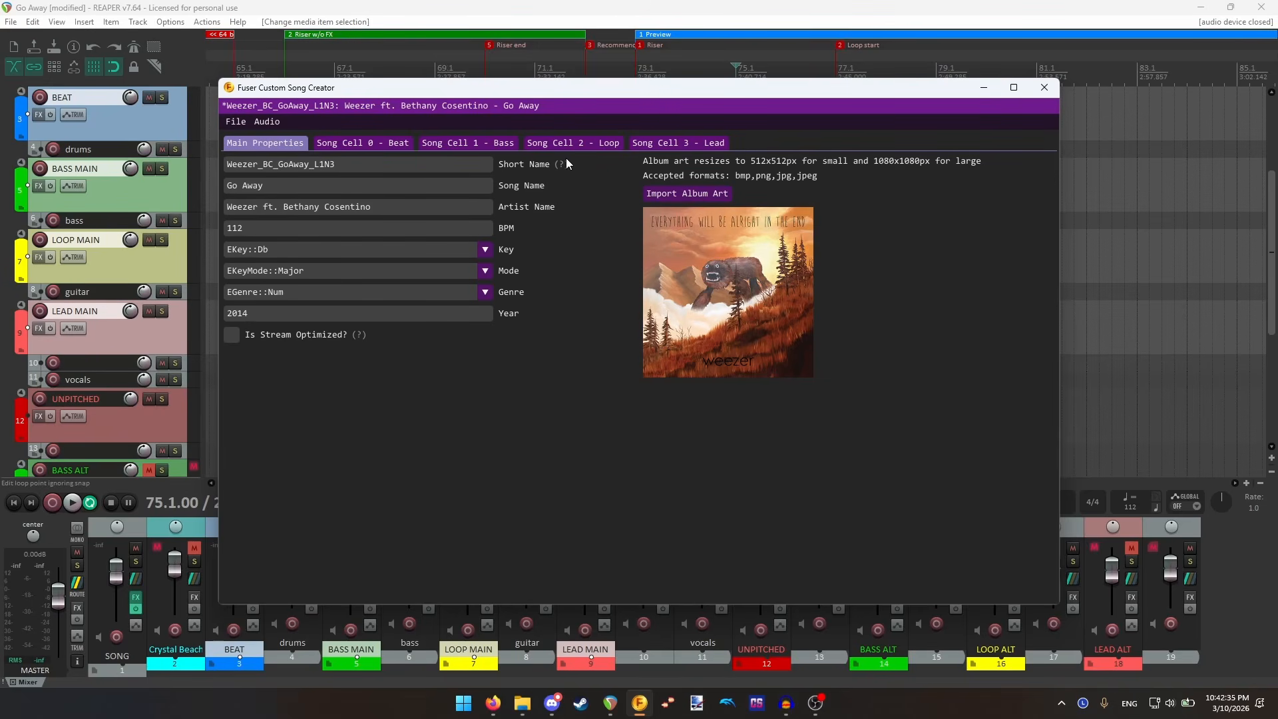
- In File Explorer, check the exported Weezer ft. Bethany Cosentino - Go Away folder and copy it into the [[MY CUSTOMS]] folder
left_click(984, 88)
left_click(522, 702)
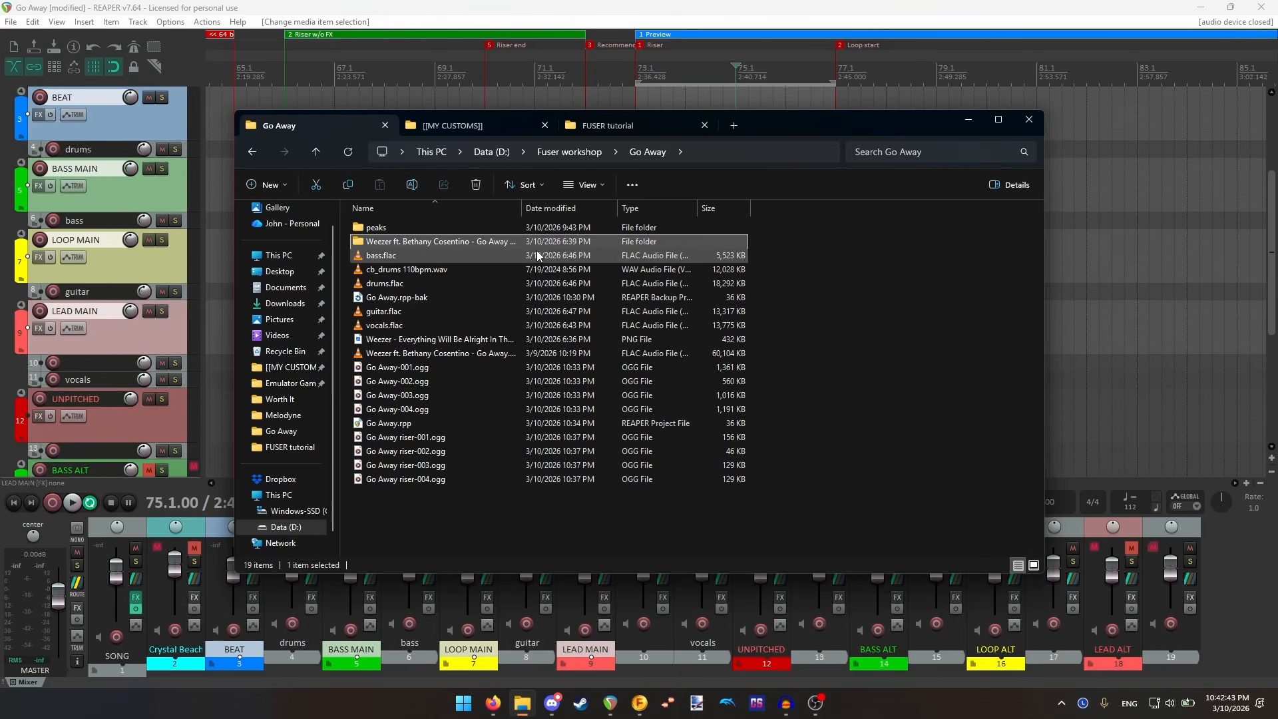
double_click(508, 241)
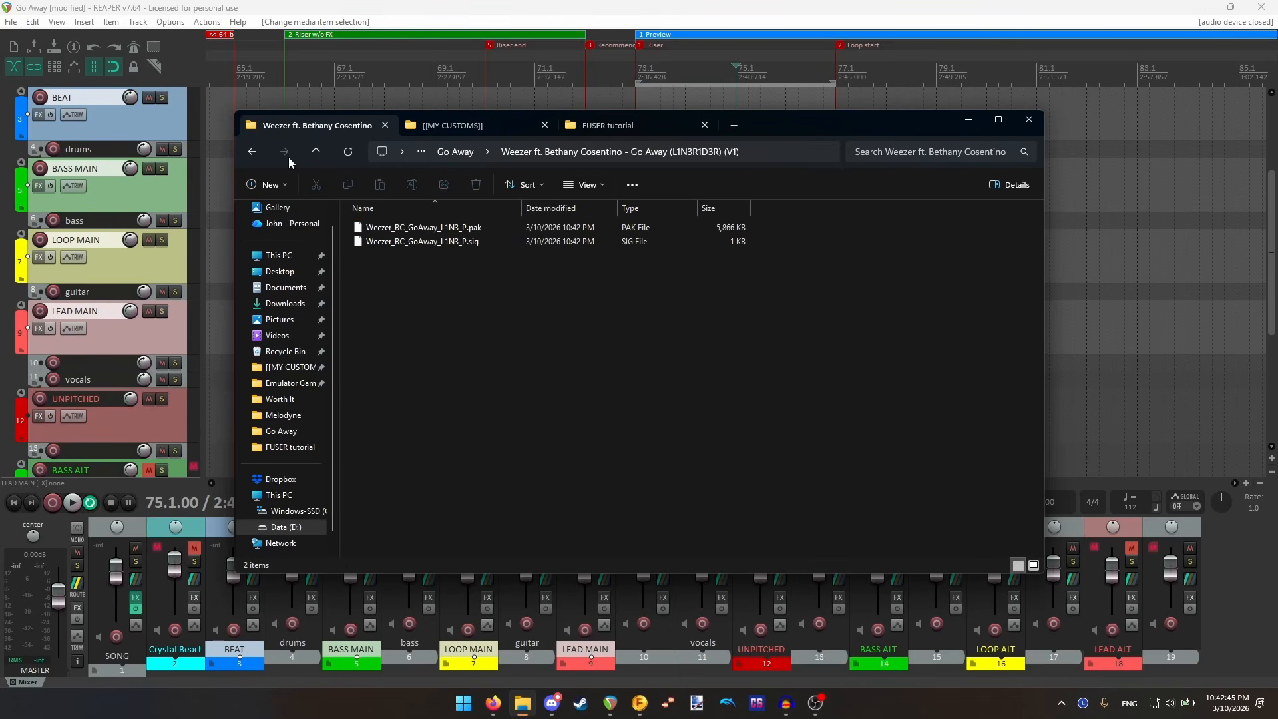
key("alt+Left")
left_click(479, 128)
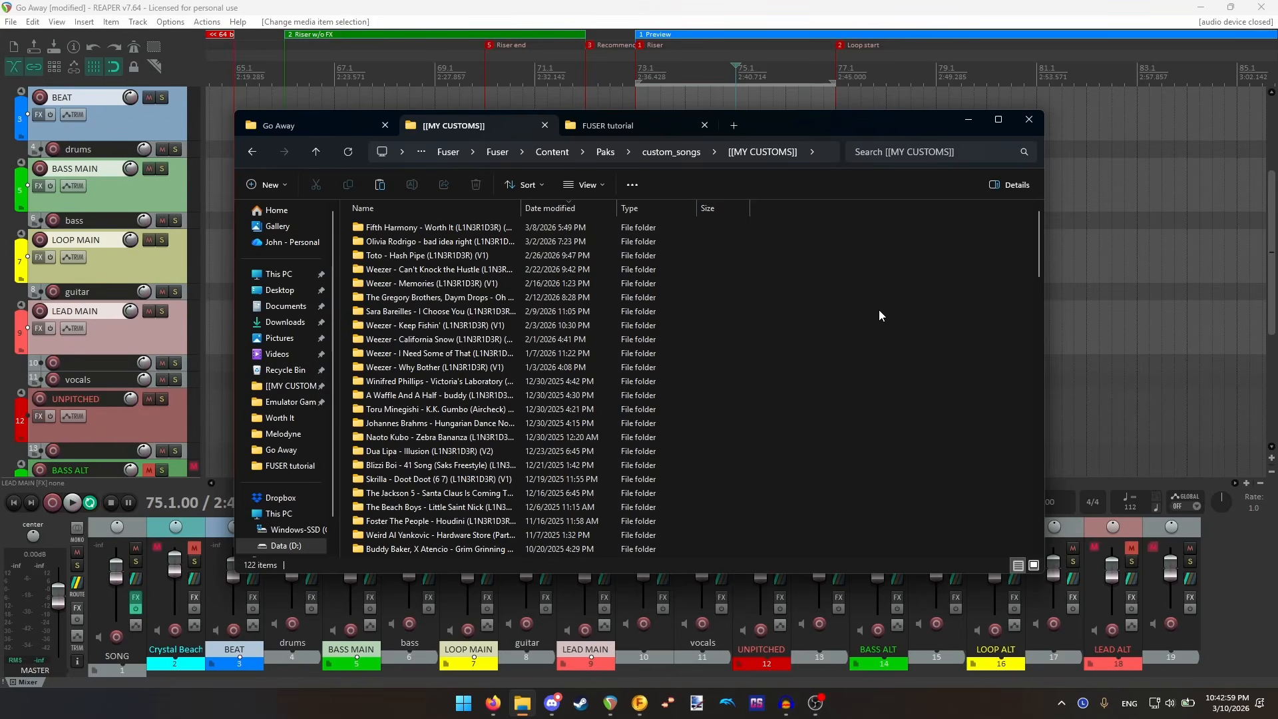
key("ctrl+v")
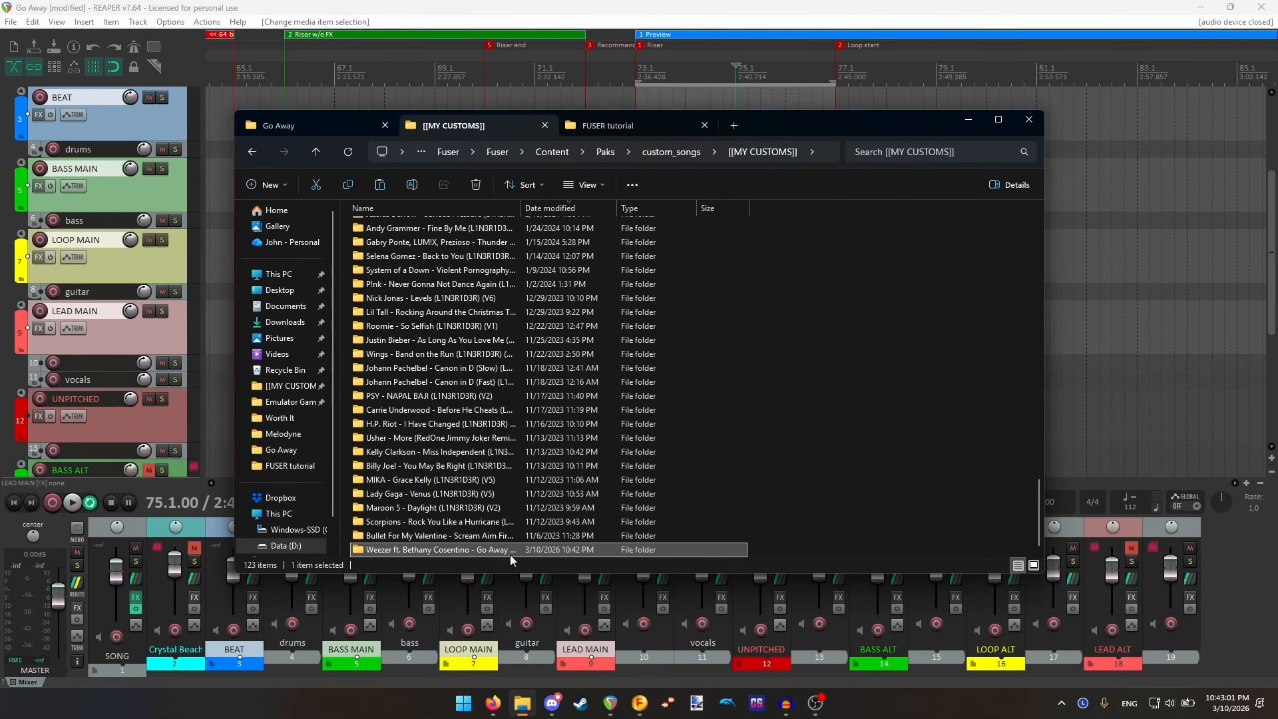
left_click(347, 152)
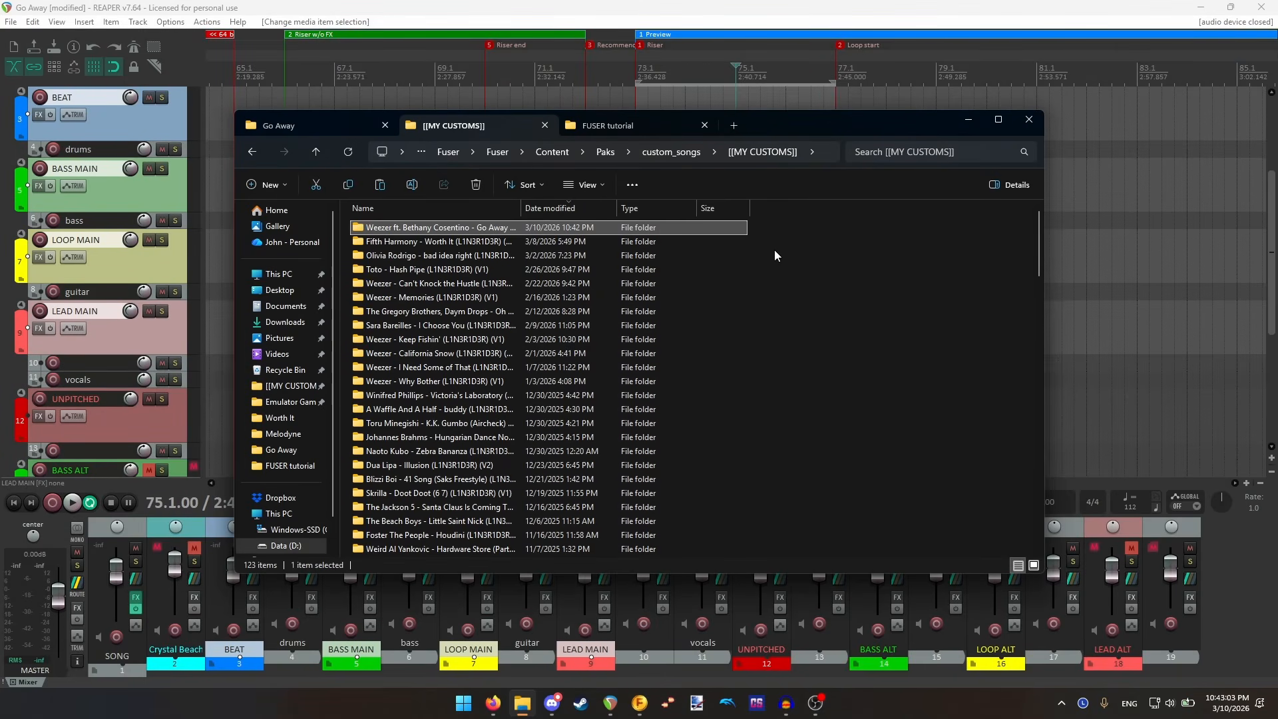
left_click(837, 260)
- Switch to Steam and launch FUSER from the installed games in the library
left_click(581, 702)
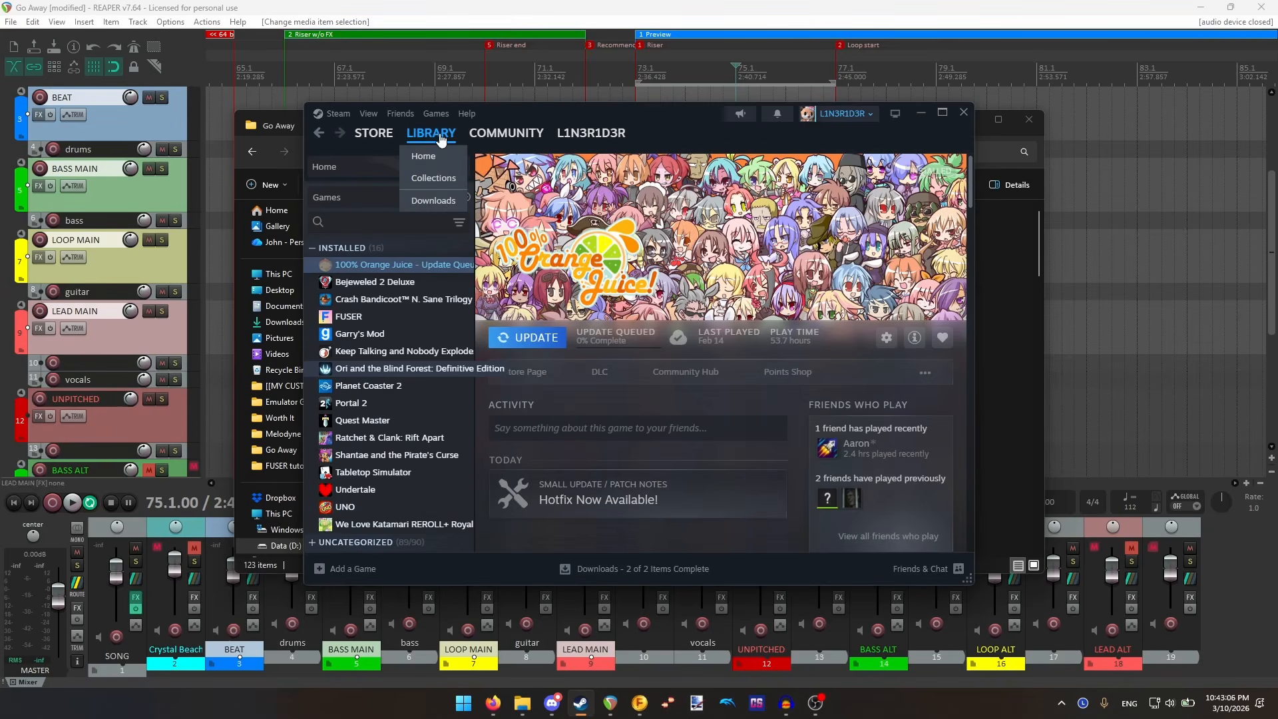
left_click(374, 319)
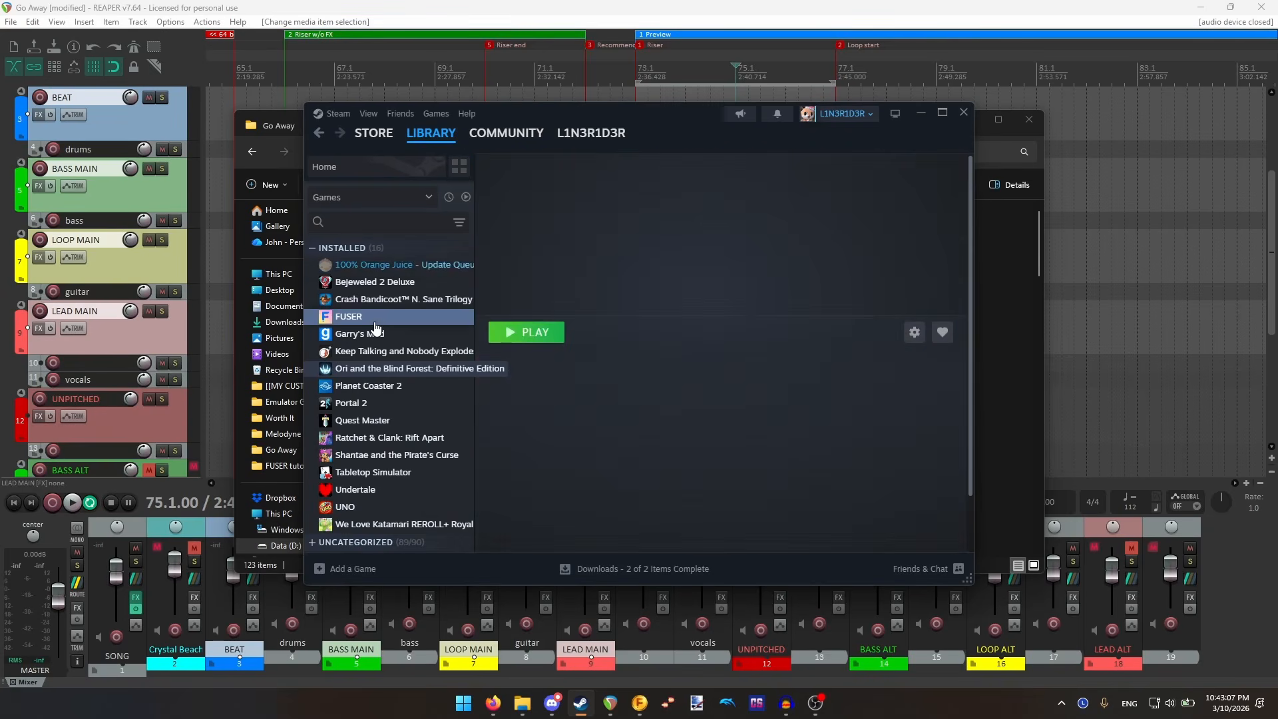
left_click(539, 334)
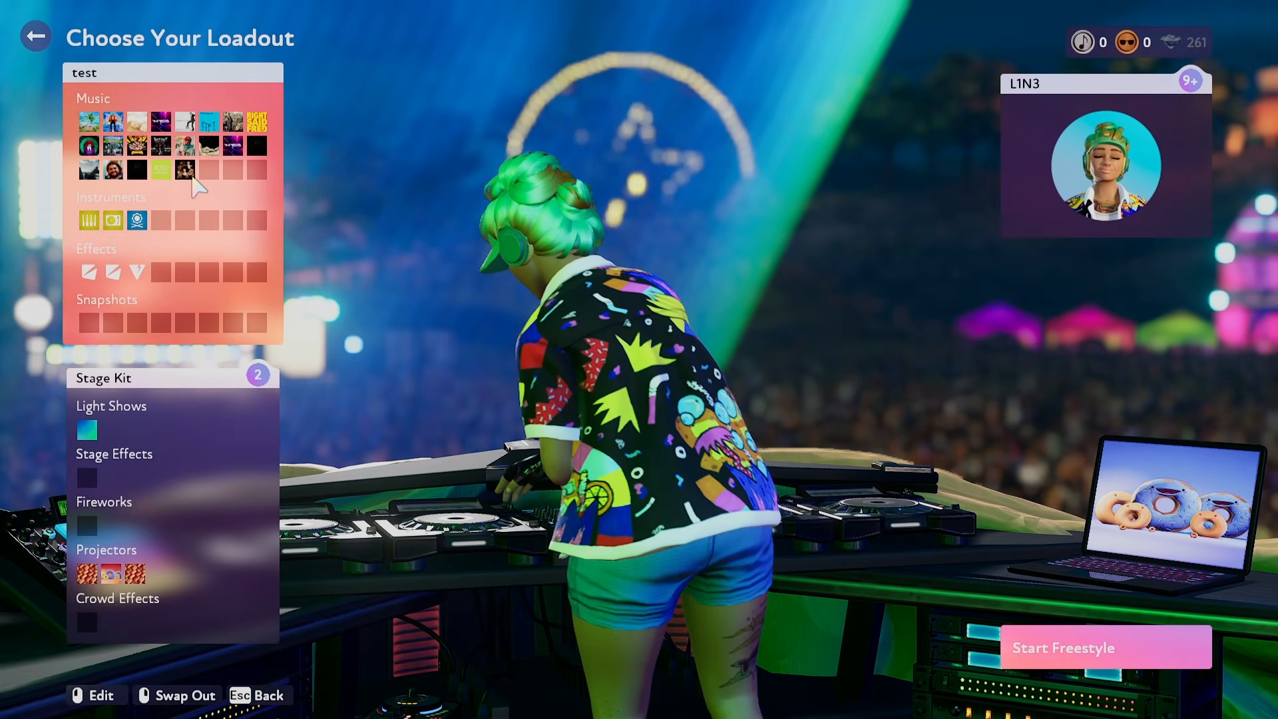
- Edit the music of the "test" crate and add Go Away to its third page of songs
left_click(193, 179)
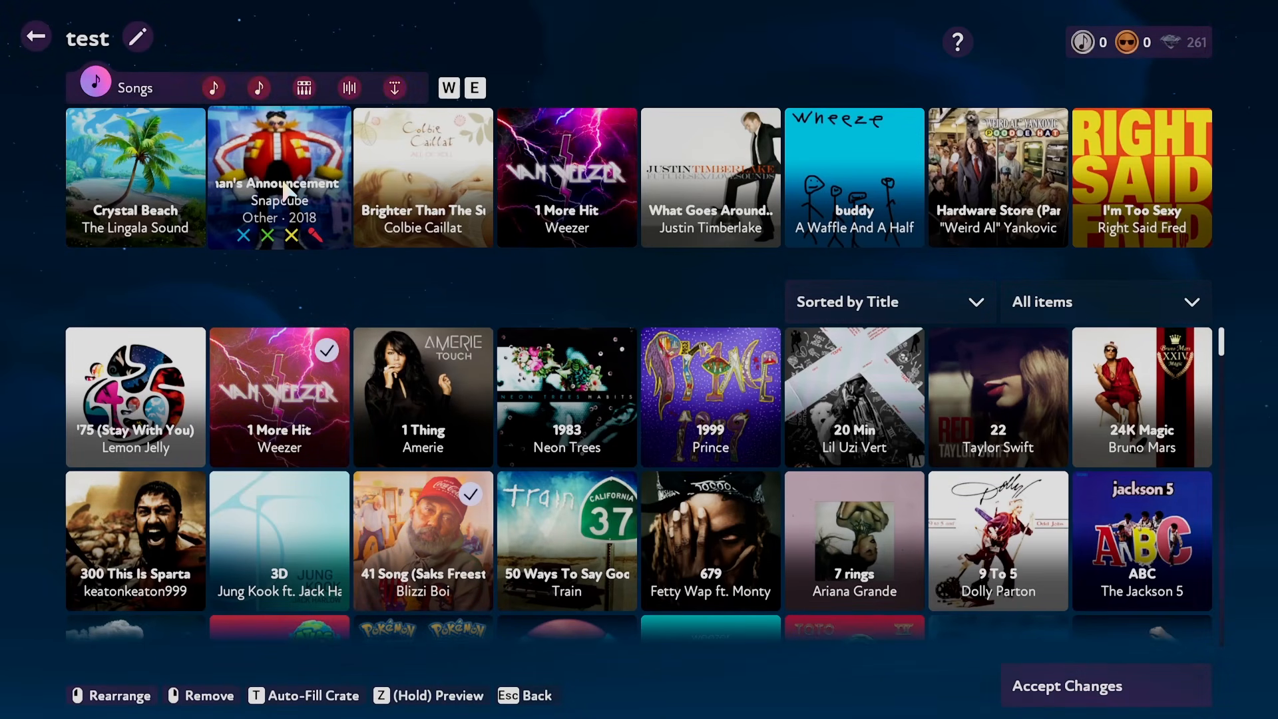
left_click(259, 87)
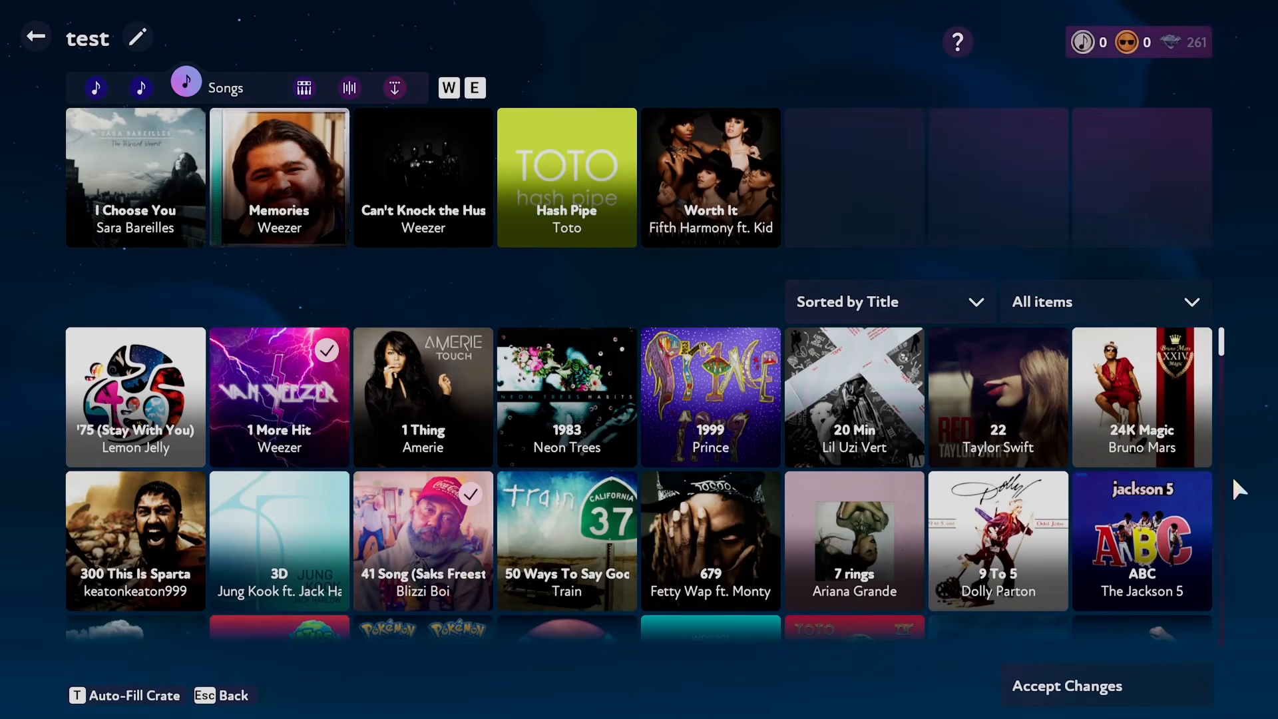
left_click(1223, 440)
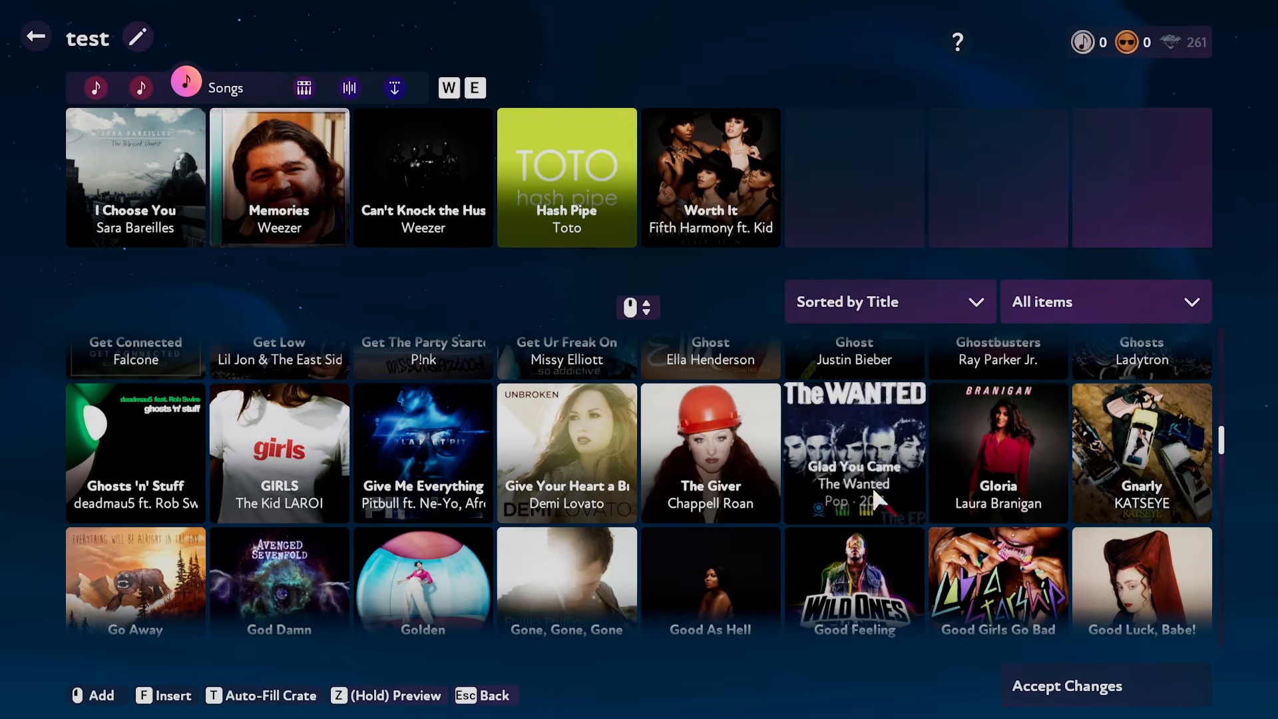
scroll(677, 477, "down", 1)
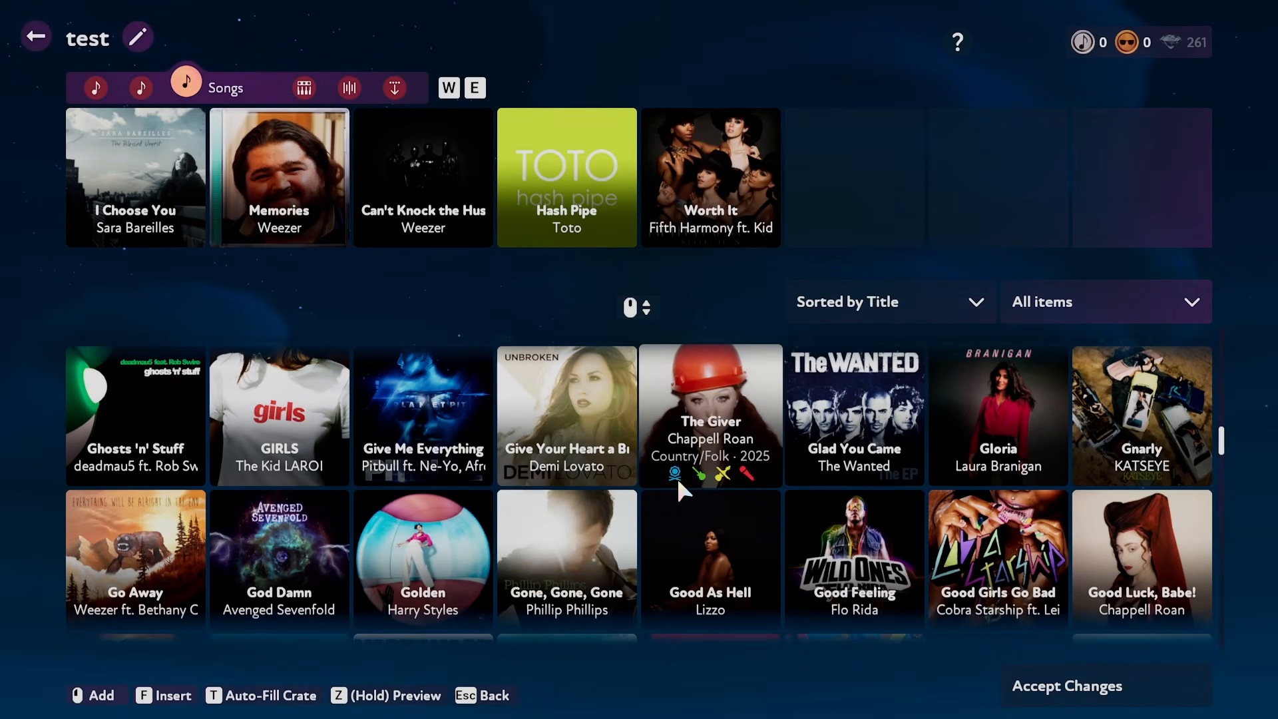
scroll(101, 547, "down", 1)
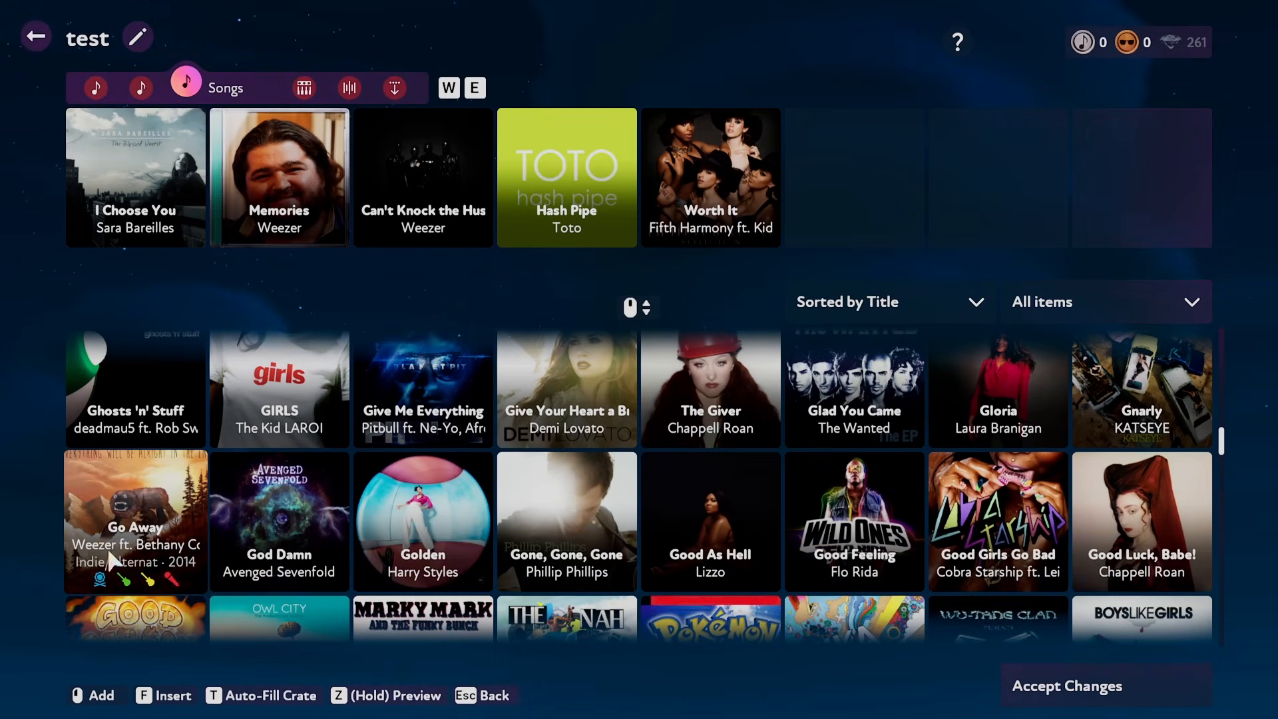
left_click(137, 524)
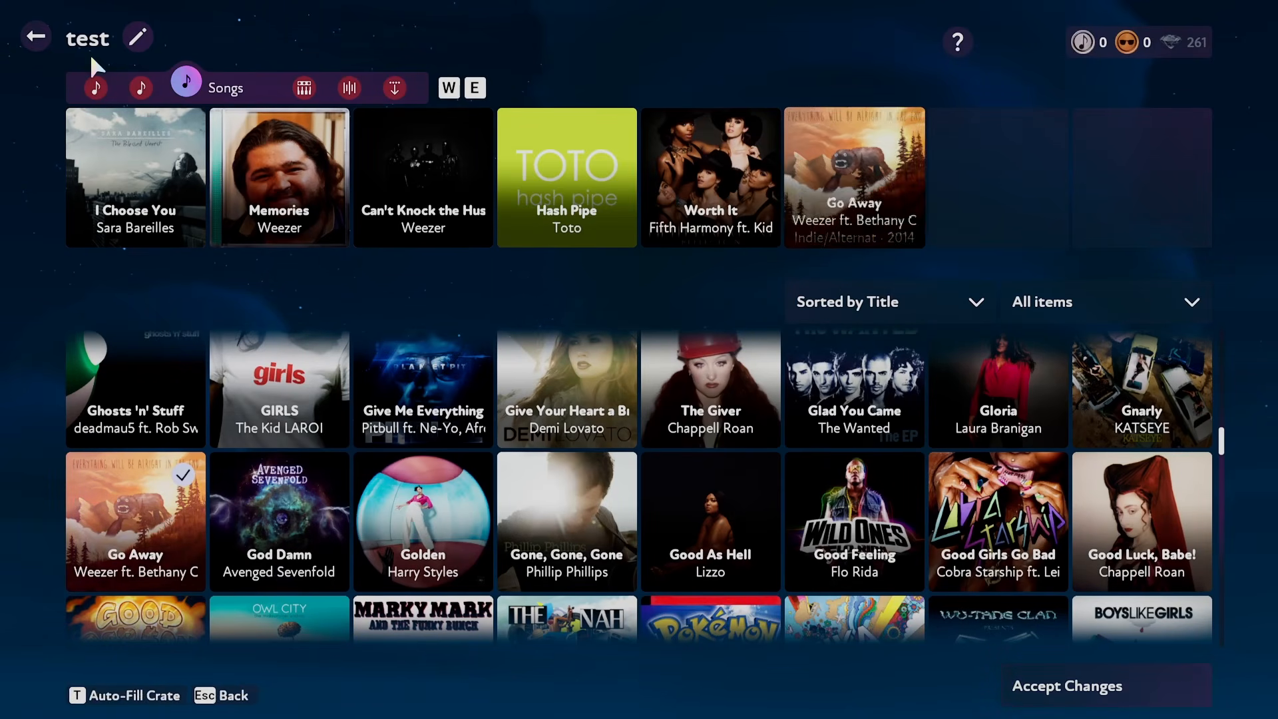
- Accept the crate changes and start the freestyle session
left_click(95, 87)
left_click(1042, 687)
left_click(1042, 654)
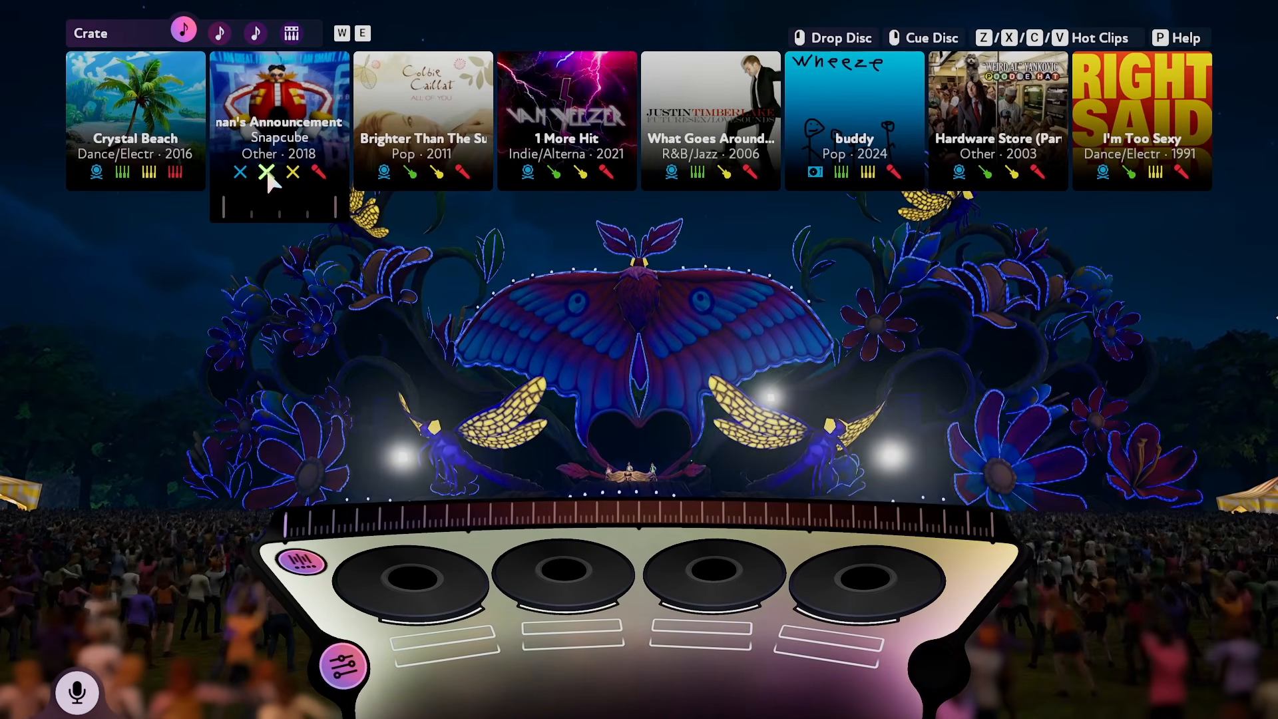
- Drop the green disc of Eggman's Announcement on the second deck and cue all four Go Away discs
left_click(266, 175)
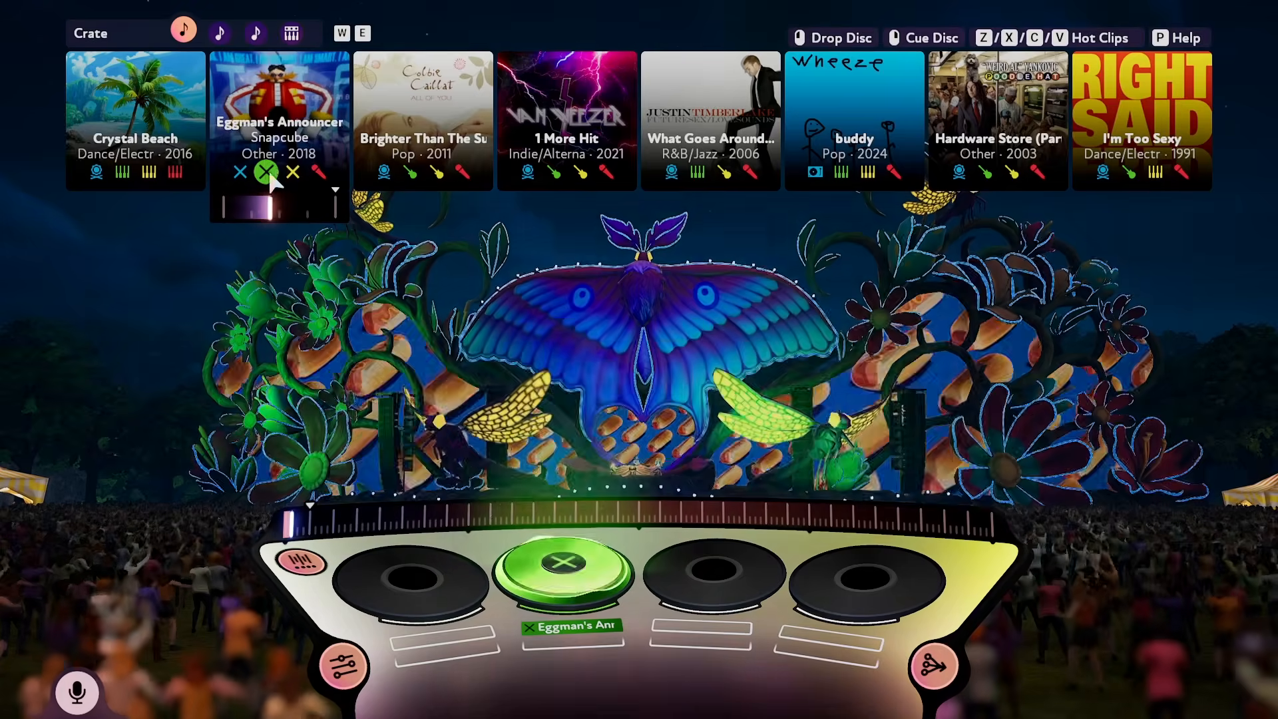
left_click(255, 33)
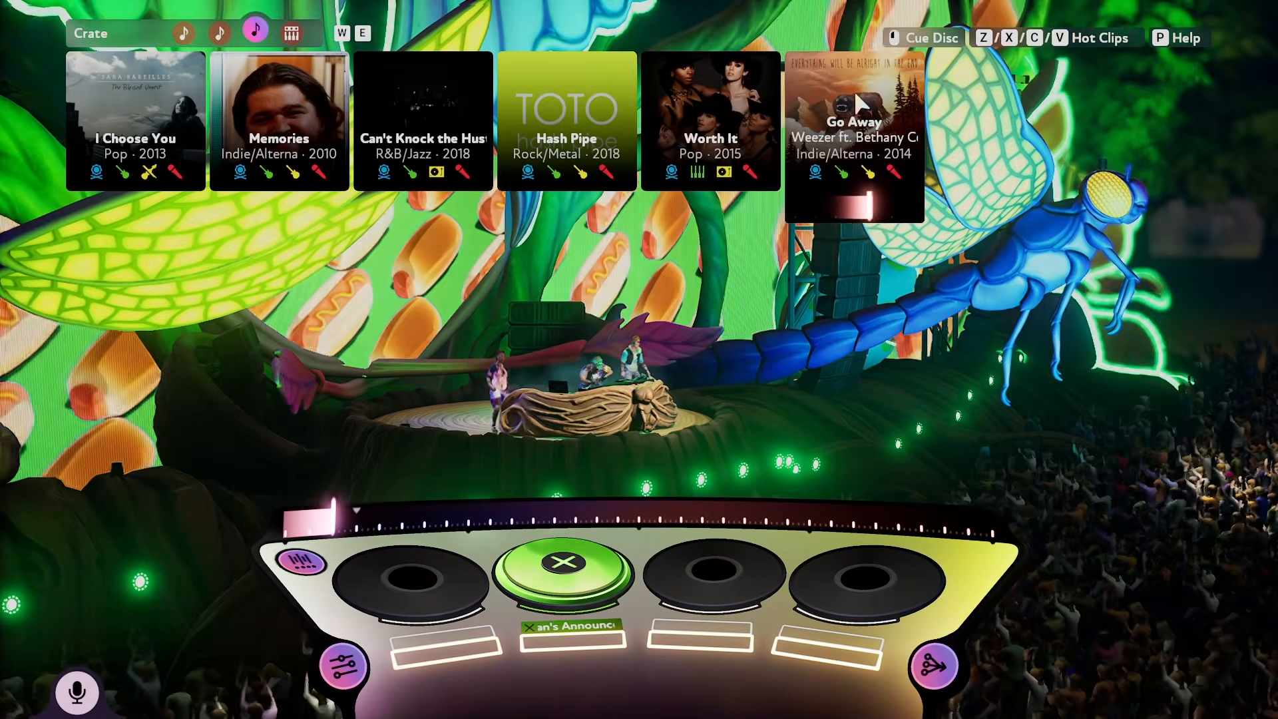
right_click(861, 104)
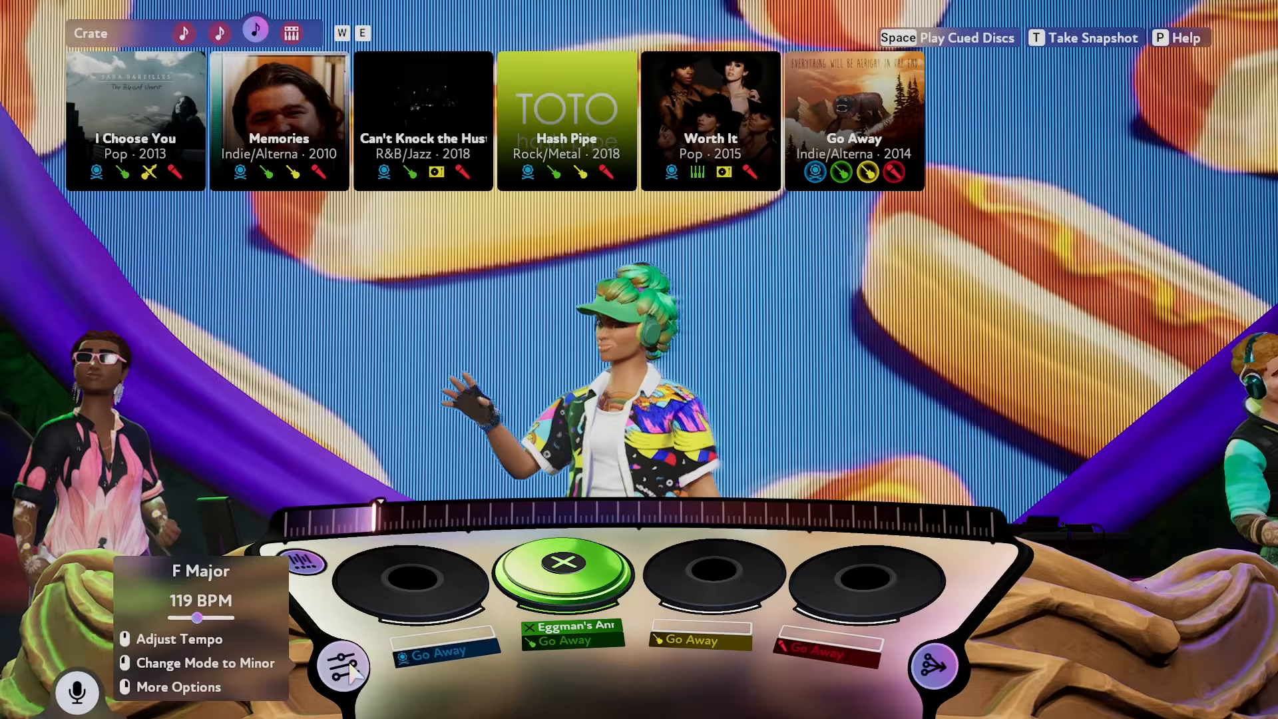
- Set the mix tempo to 112 BPM and trigger a Smart Riser to bring in the cued Go Away discs
left_click(343, 665)
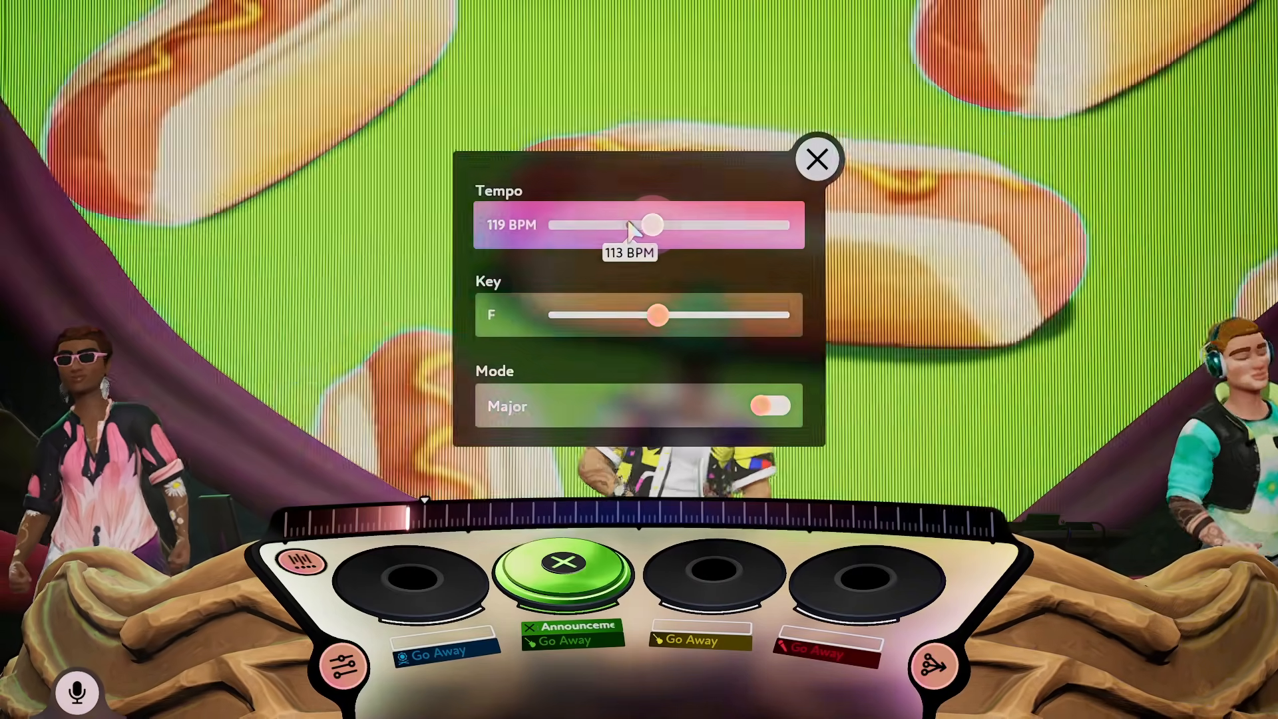
left_click(629, 225)
left_click(817, 161)
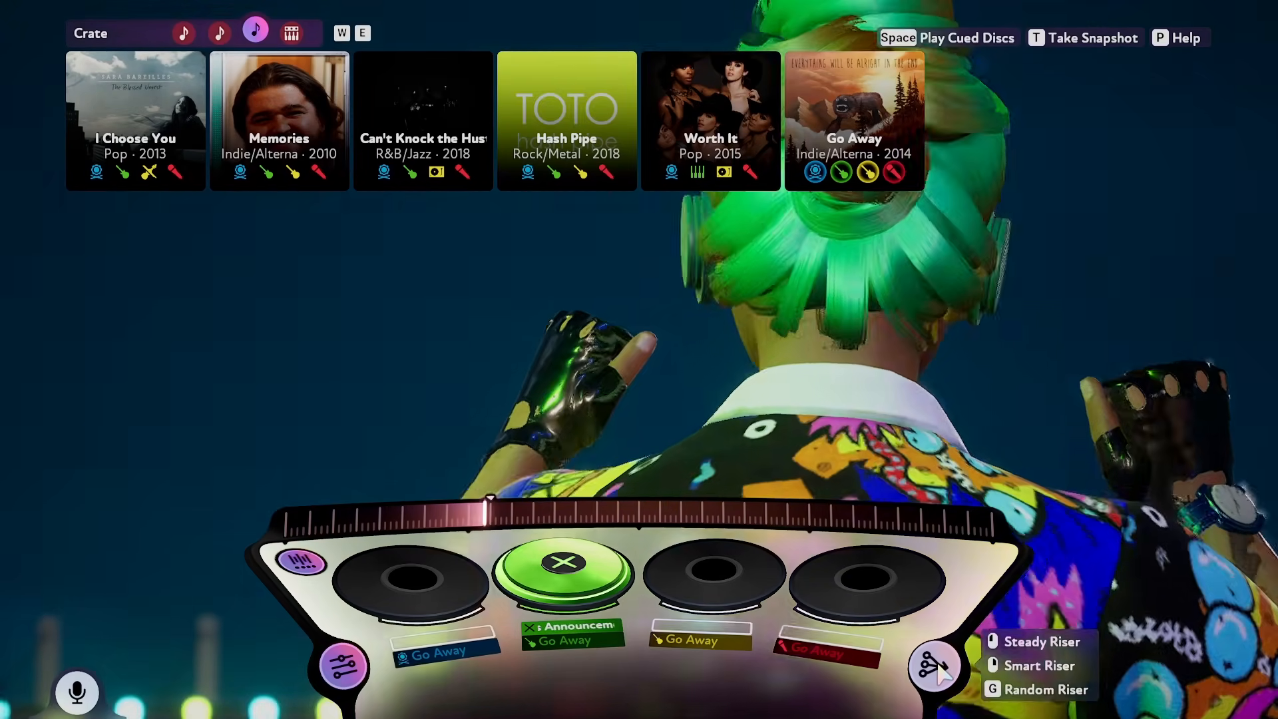
right_click(937, 665)
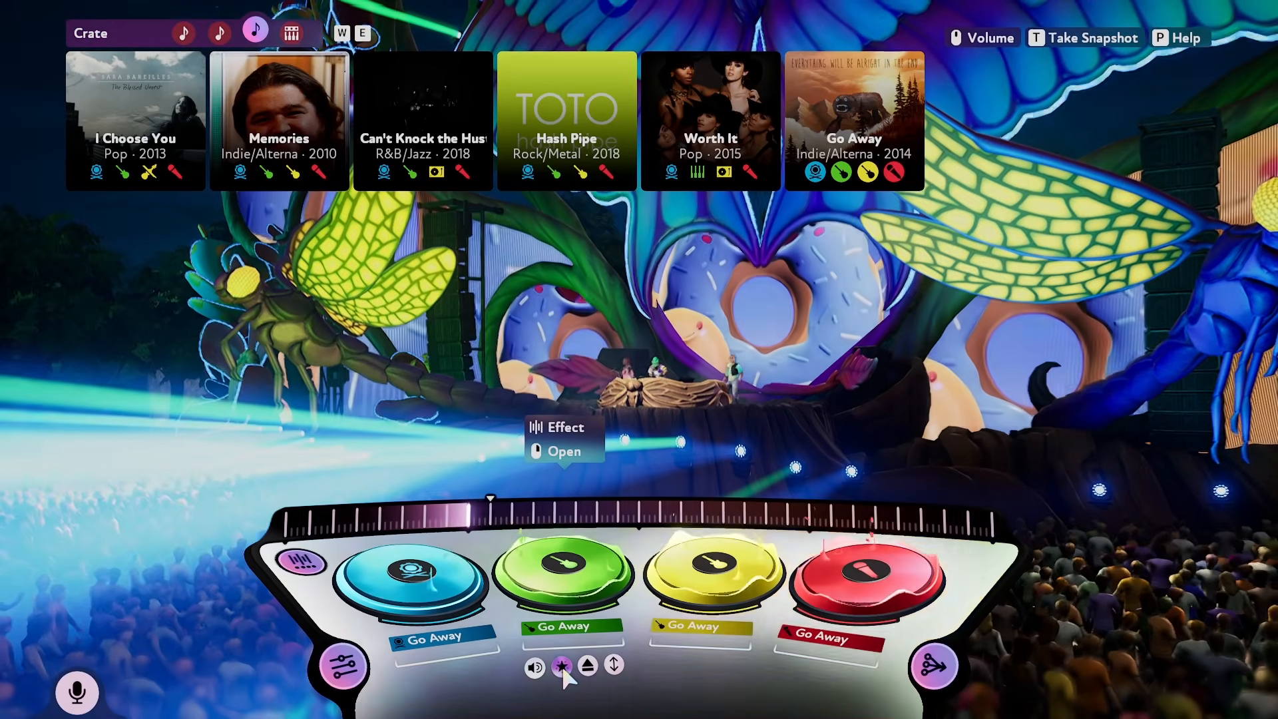
- Solo and unsolo the Go Away bass and beat discs in turn to hear them on their own
left_click(562, 666)
left_click(561, 664)
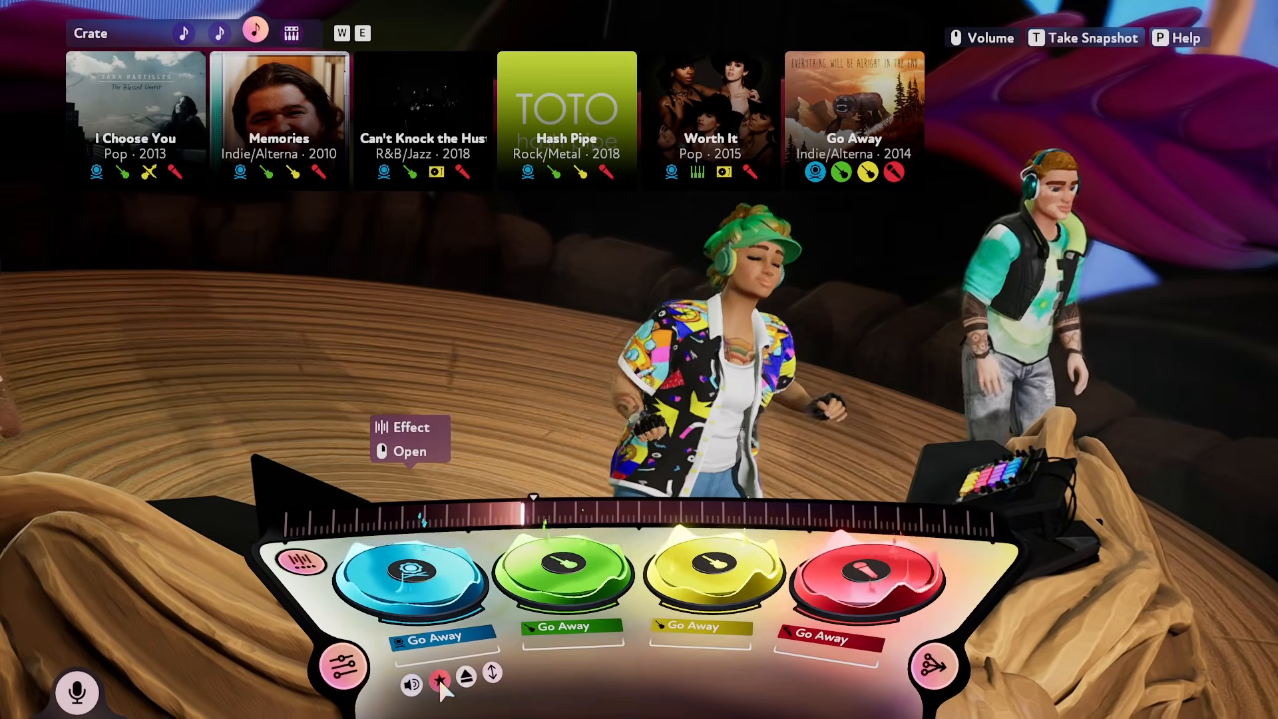
left_click(438, 678)
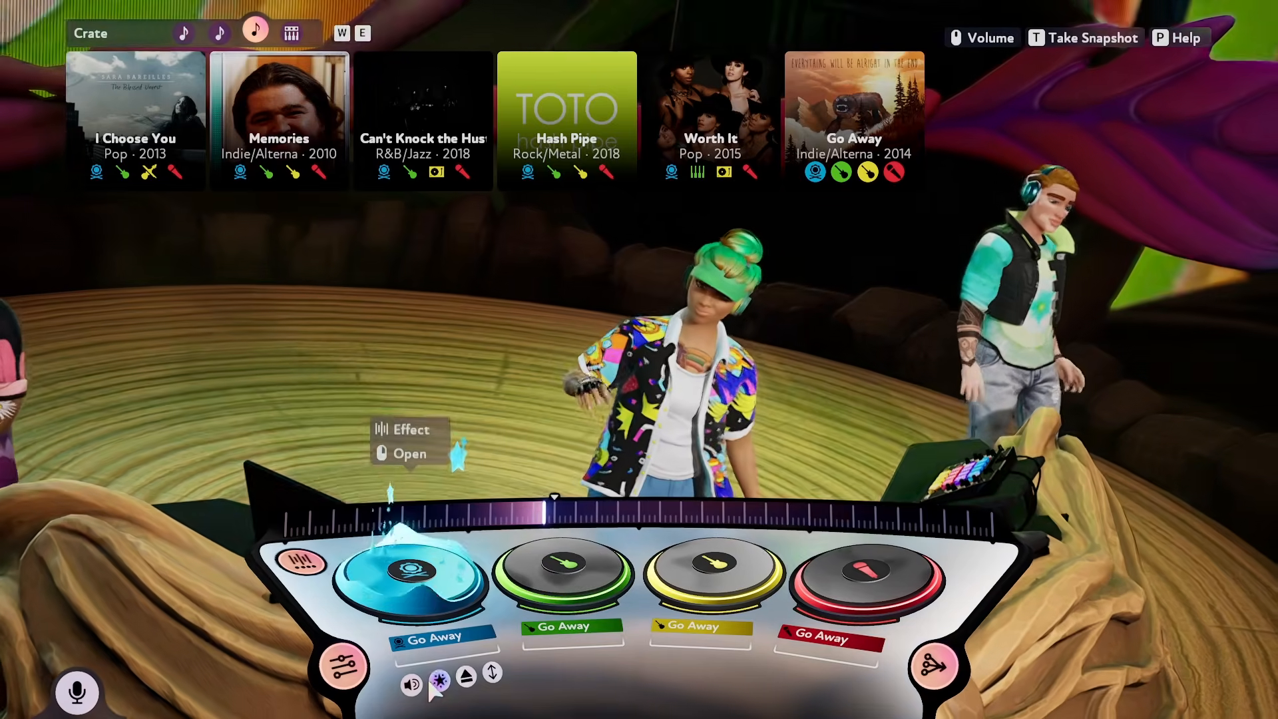
left_click(437, 678)
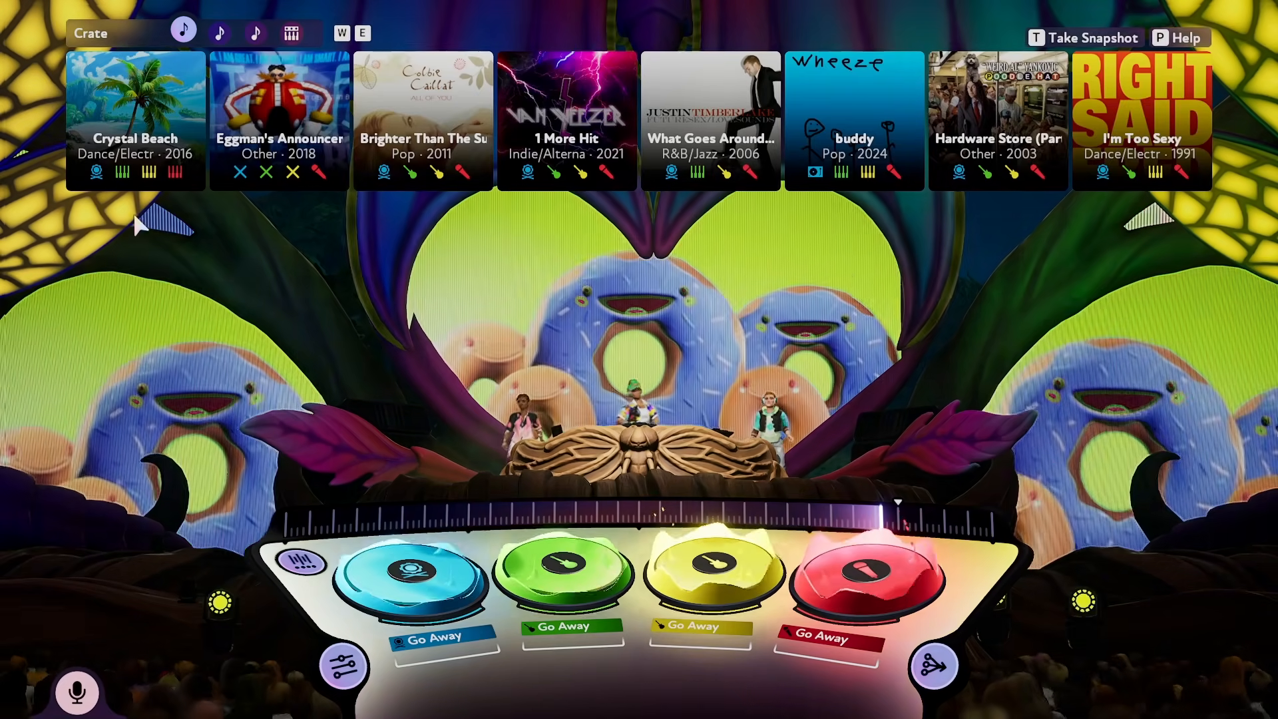
- Cue Crystal Beach's beat disc on the fourth deck, eject the Go Away bass and loop discs, and play the cued disc
mouse_move(96, 176)
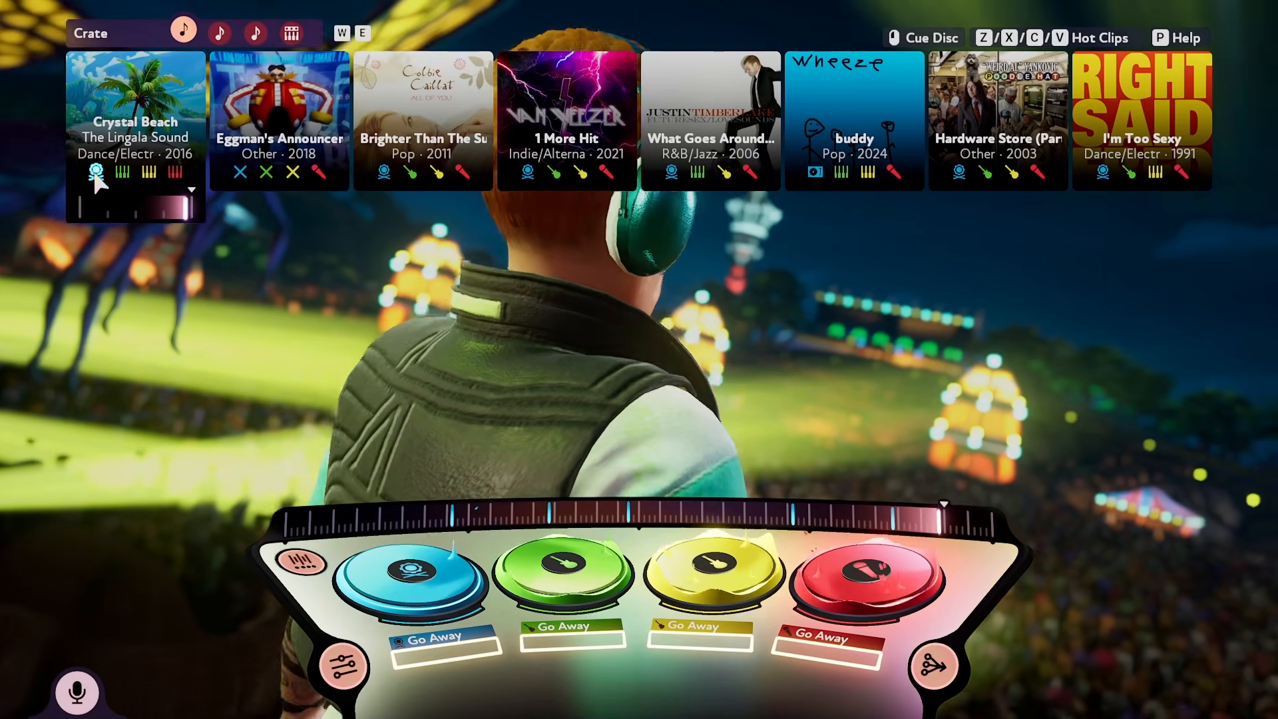
left_click_drag(133, 159, 932, 403)
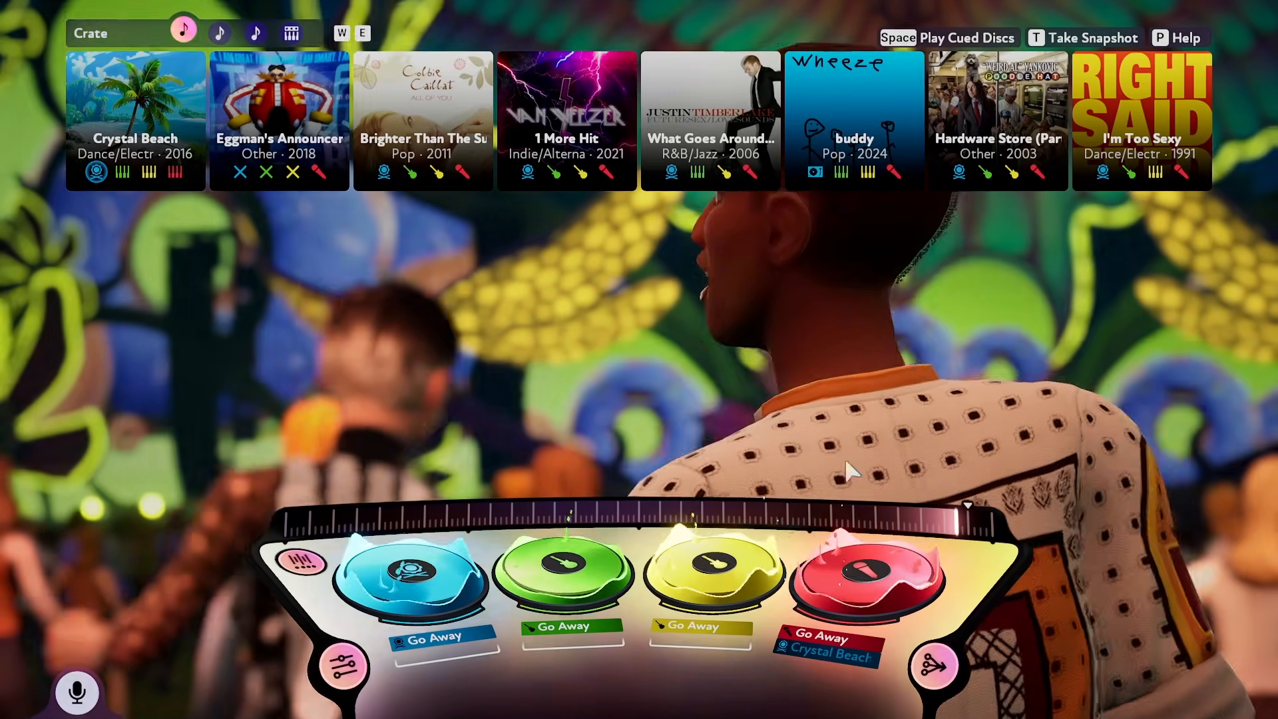
mouse_move(579, 583)
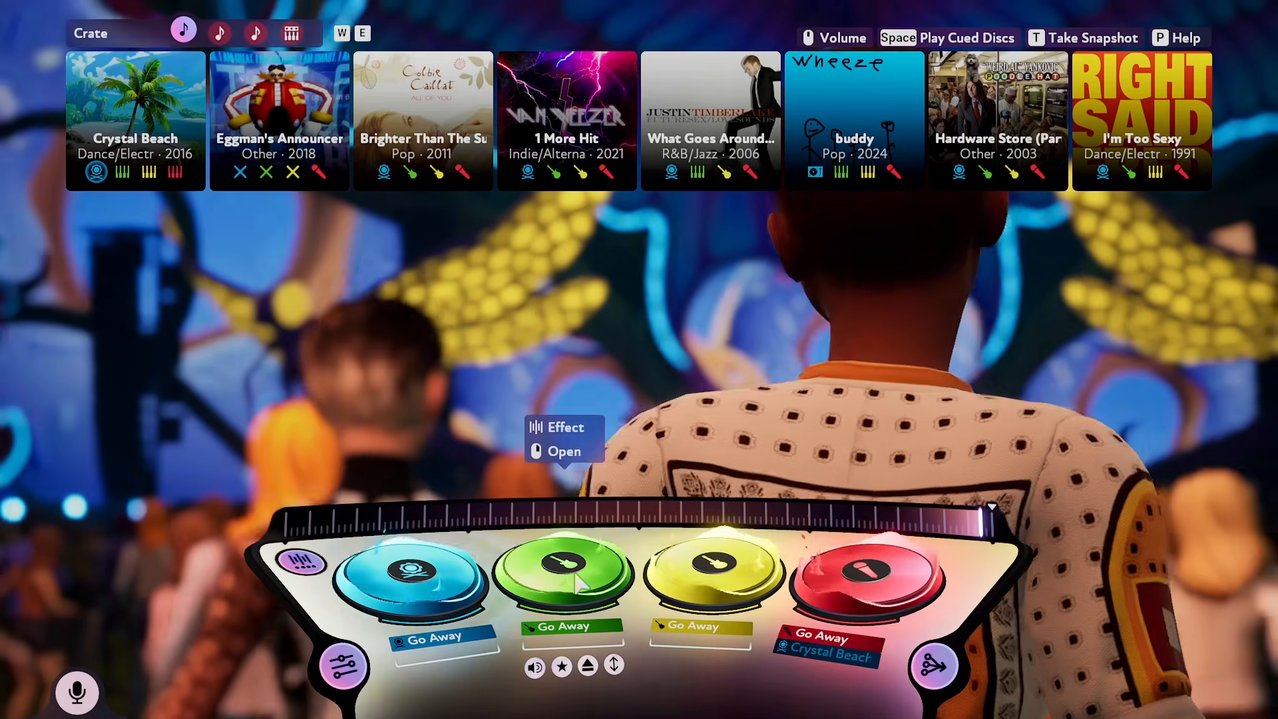
left_click(588, 665)
left_click(715, 664)
key("space")
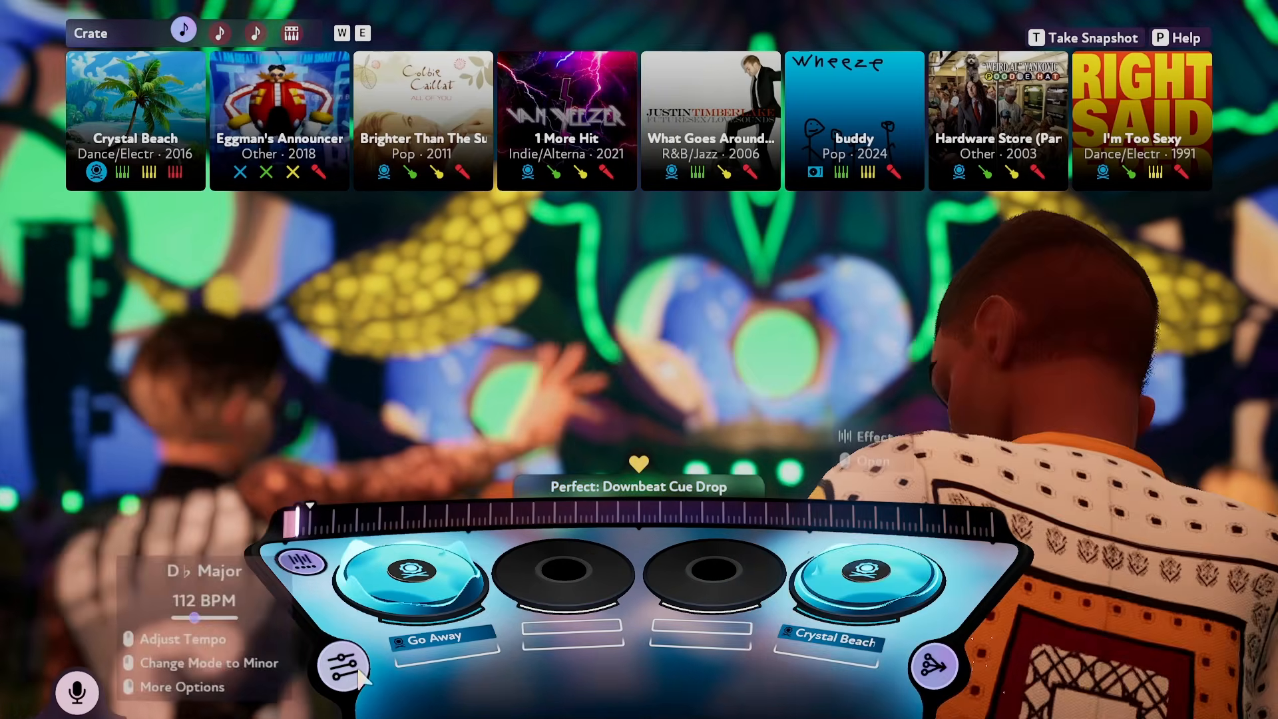
- Lower the mix tempo to 93 BPM with both beat discs playing
left_click(302, 562)
left_click(558, 226)
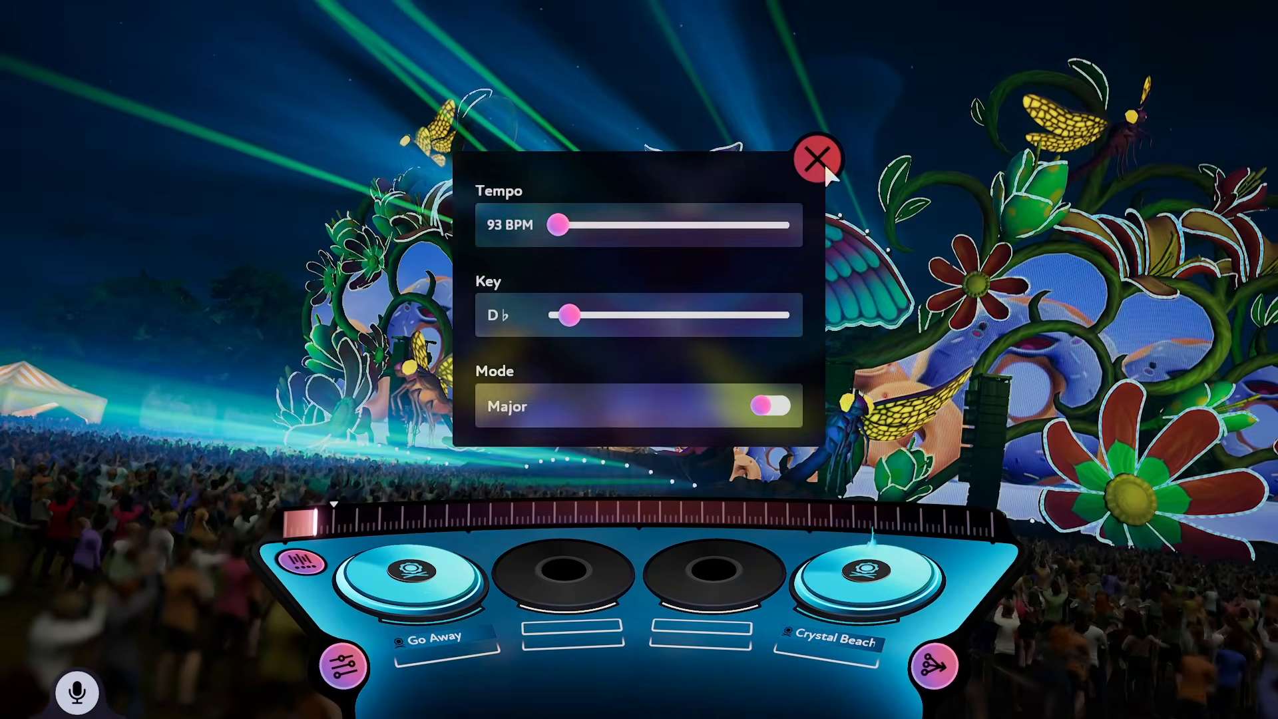
left_click(821, 161)
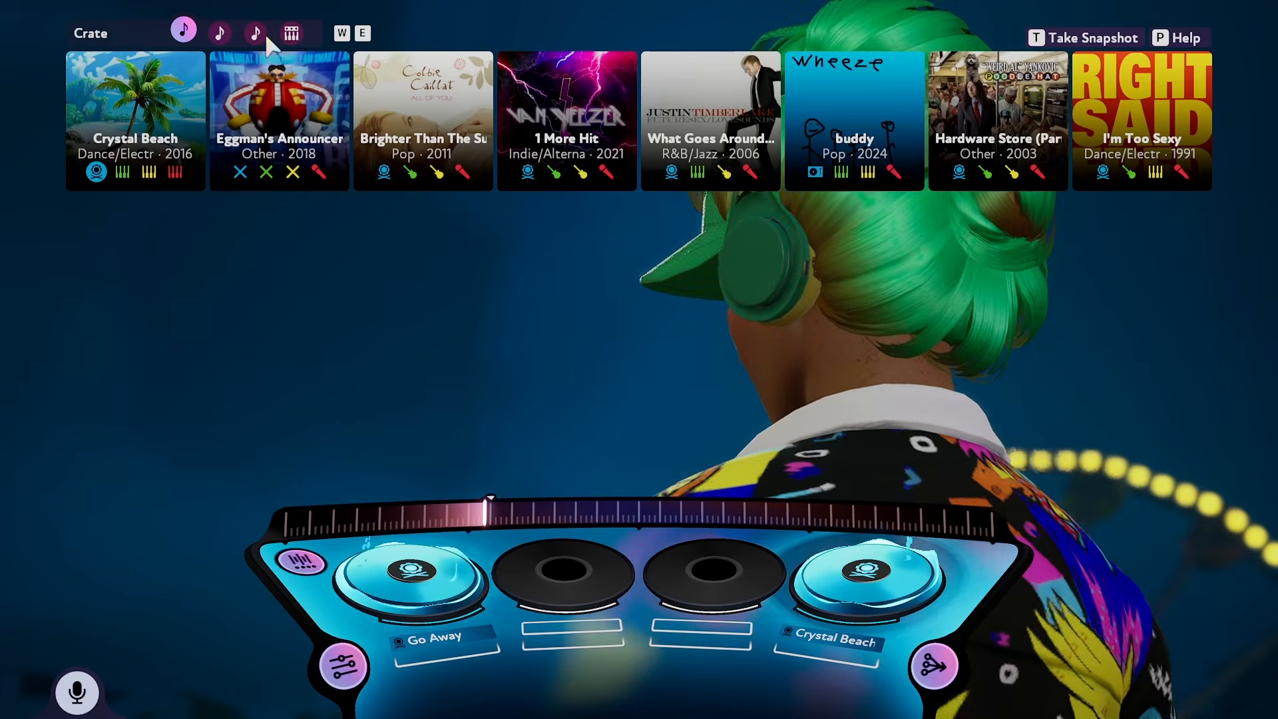
- Switch to the third crate page, and quit the freestyle session
left_click(255, 33)
key("Escape")
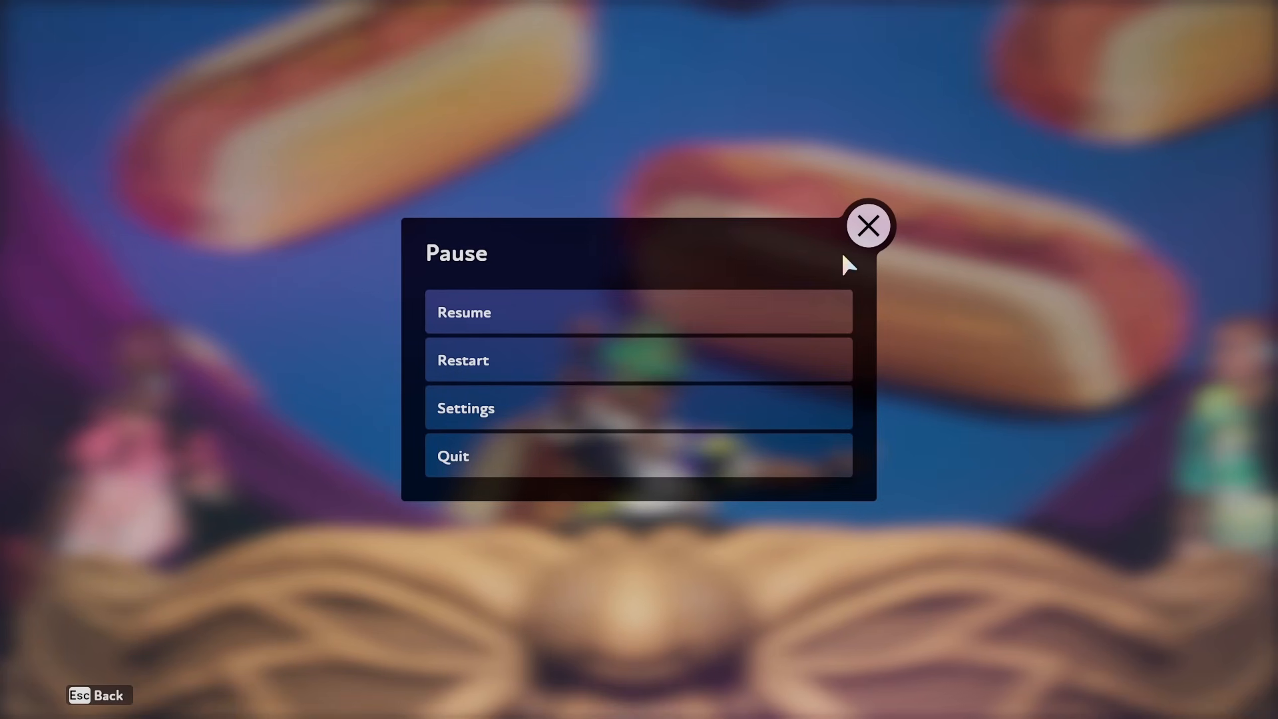
left_click(730, 459)
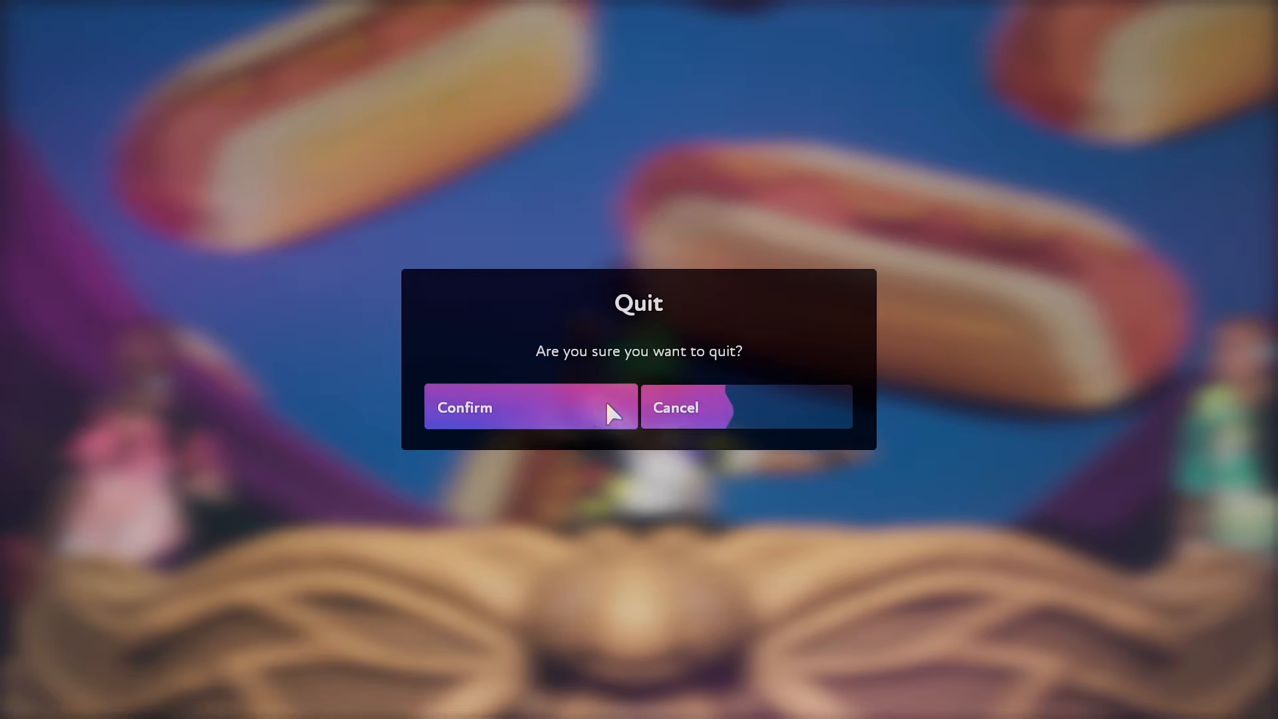
left_click(605, 403)
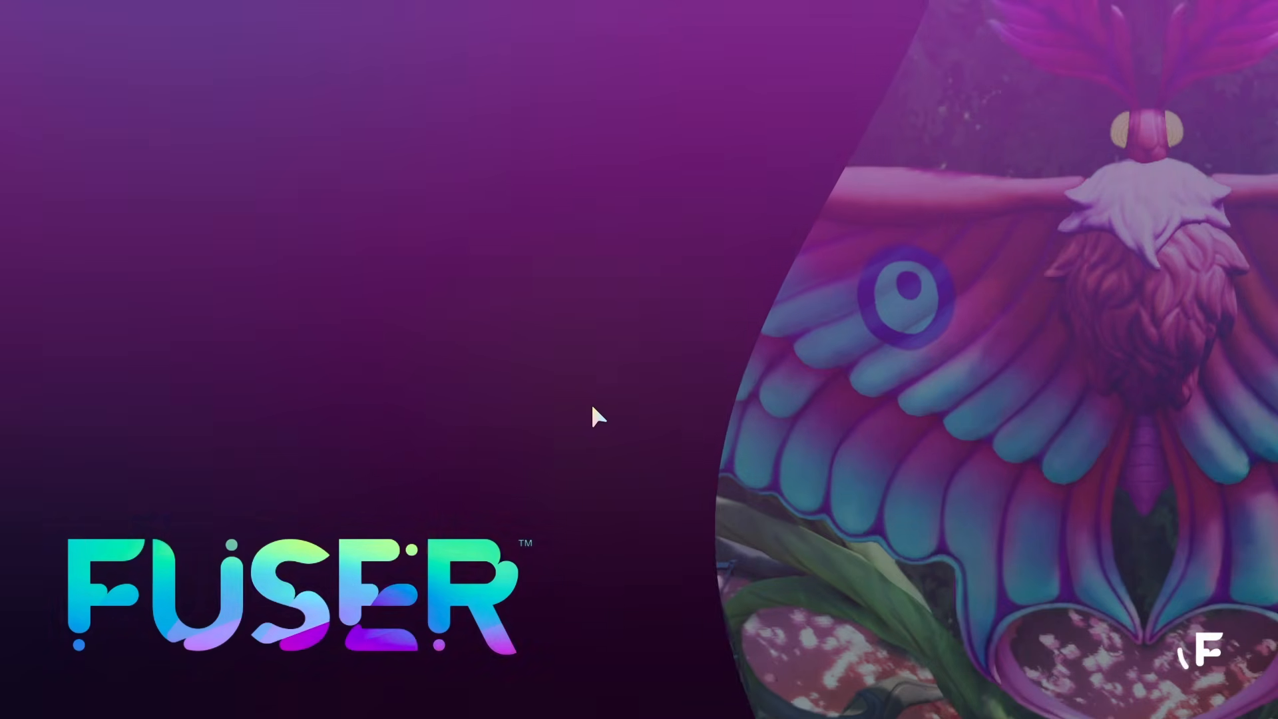
- Leave the FUSER title screen and quit the game, confirming the exit
left_click(593, 408)
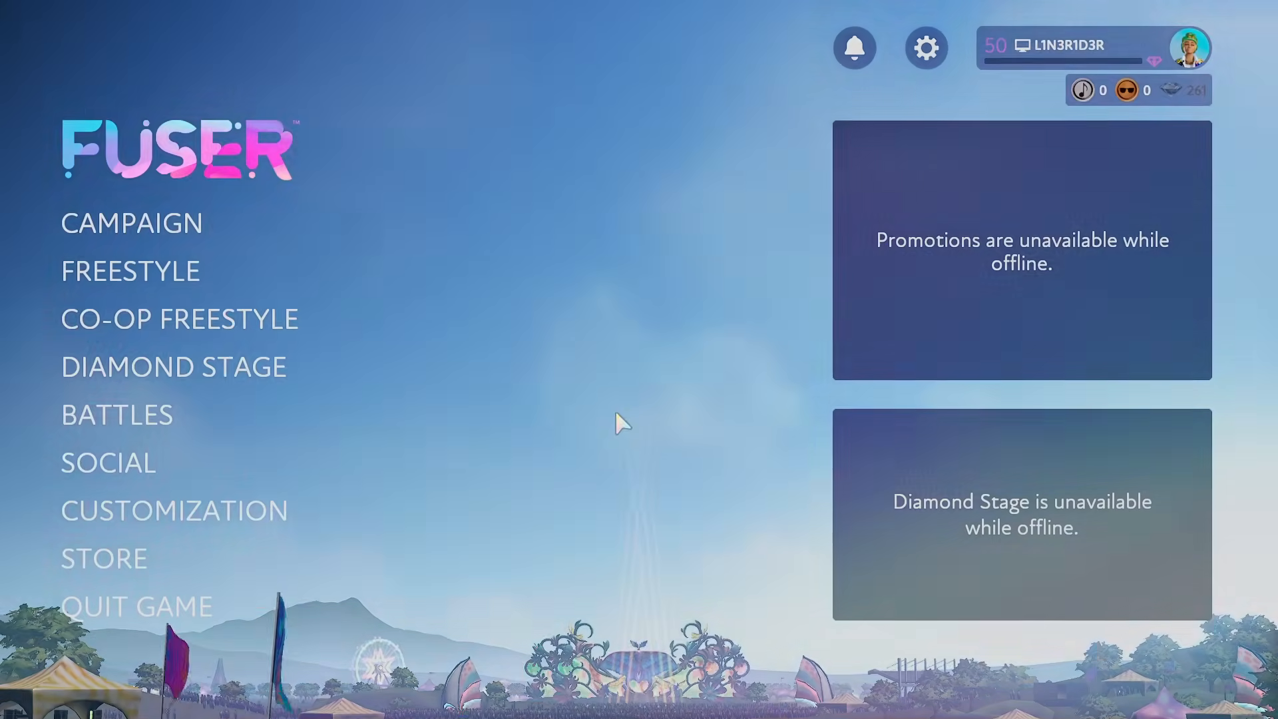
left_click(320, 602)
left_click(564, 397)
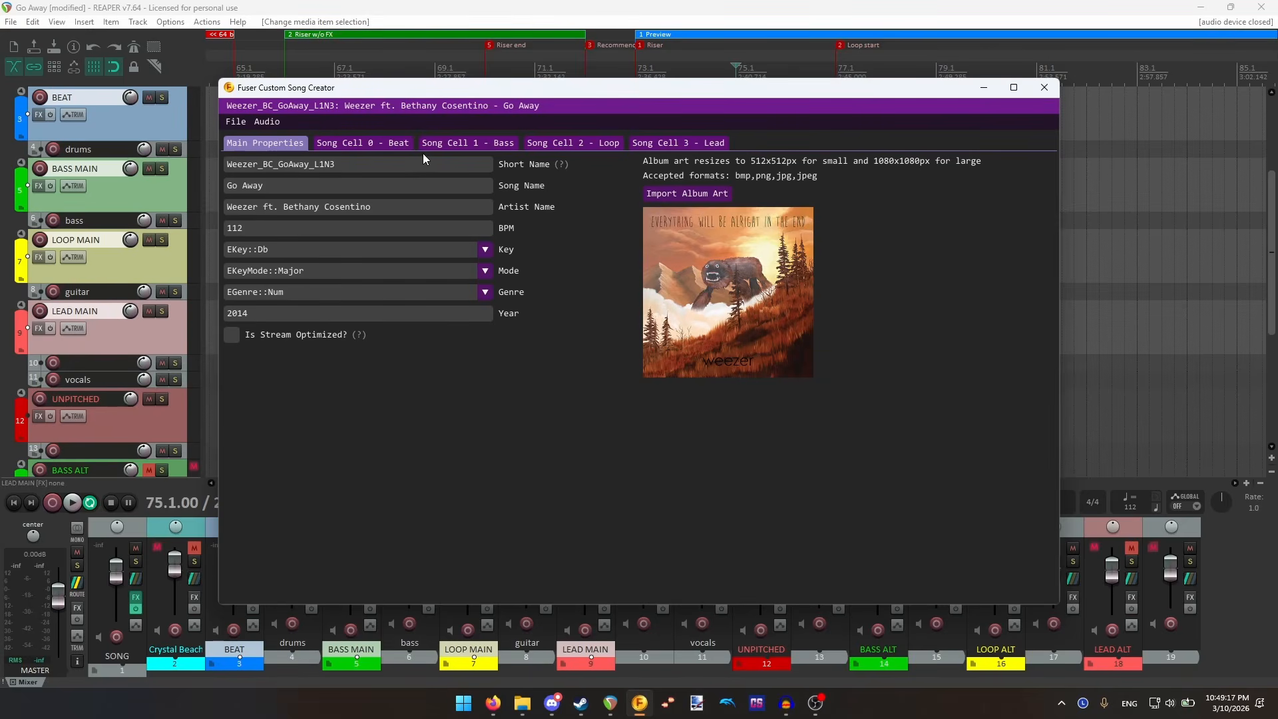
- Open the beat song cell in Fuser Custom Song Creator and examine its disc length options and pickup list
left_click(396, 143)
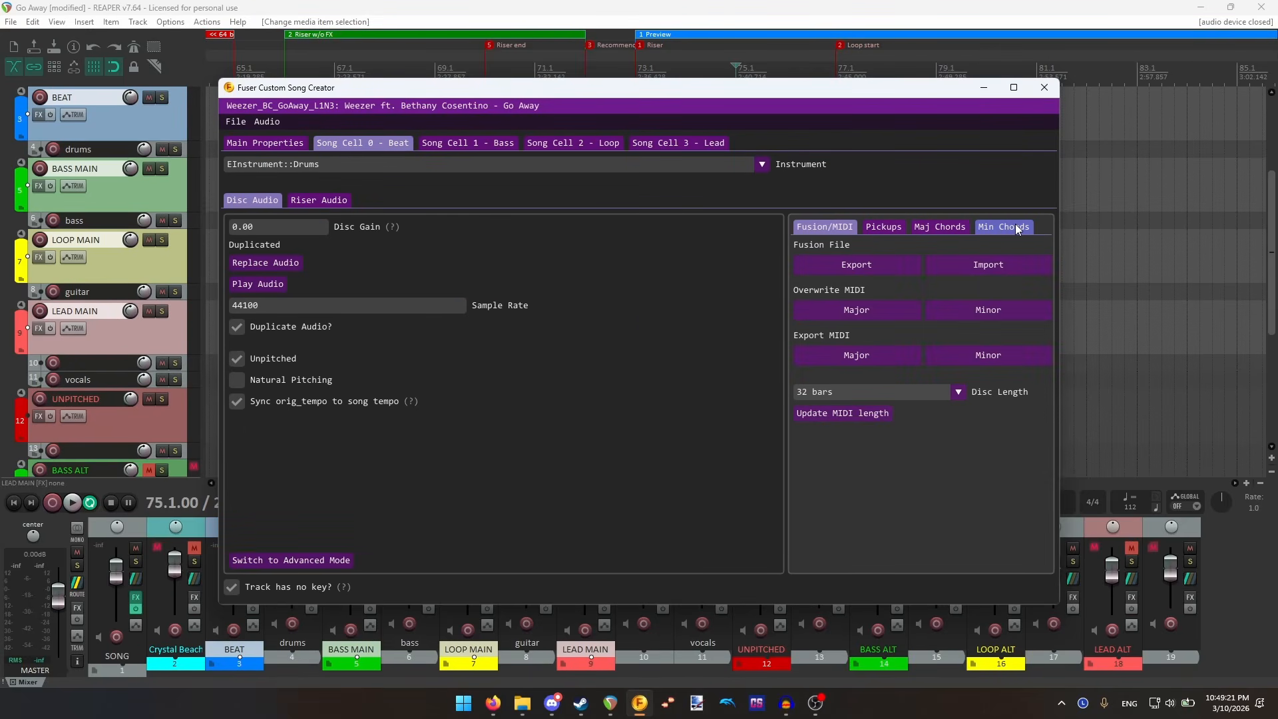
left_click(958, 392)
left_click(959, 394)
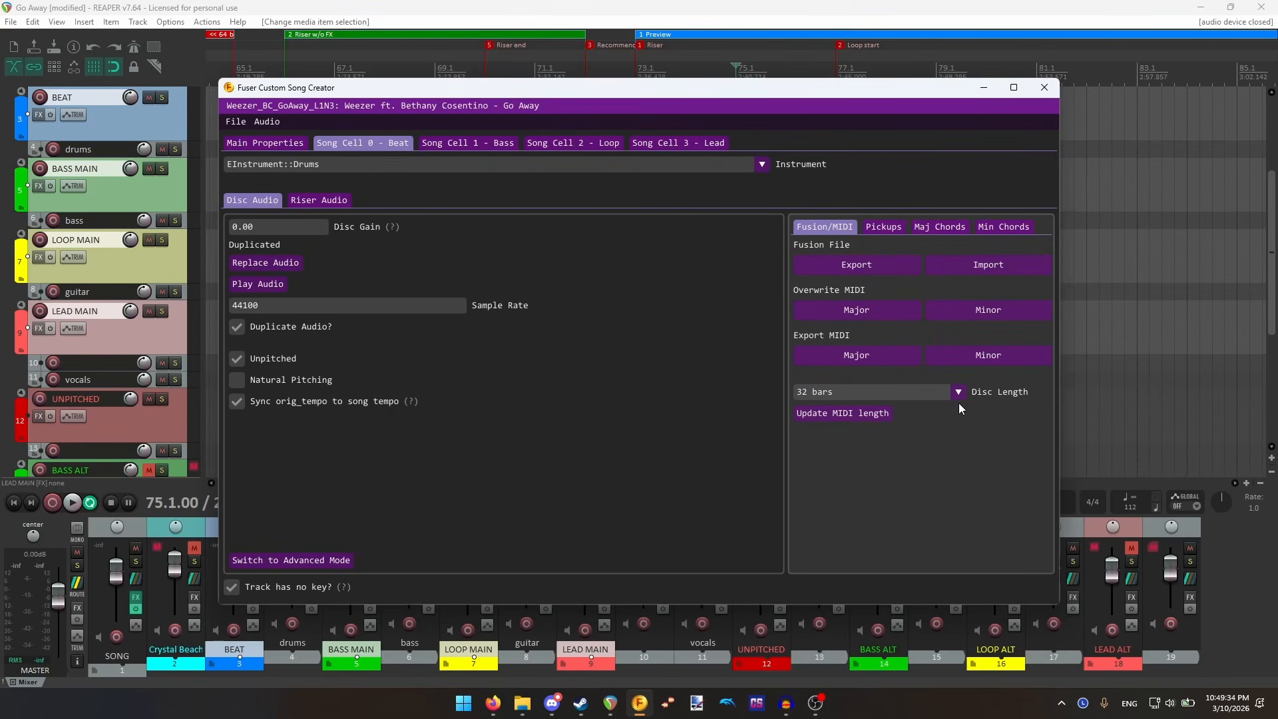
left_click(958, 394)
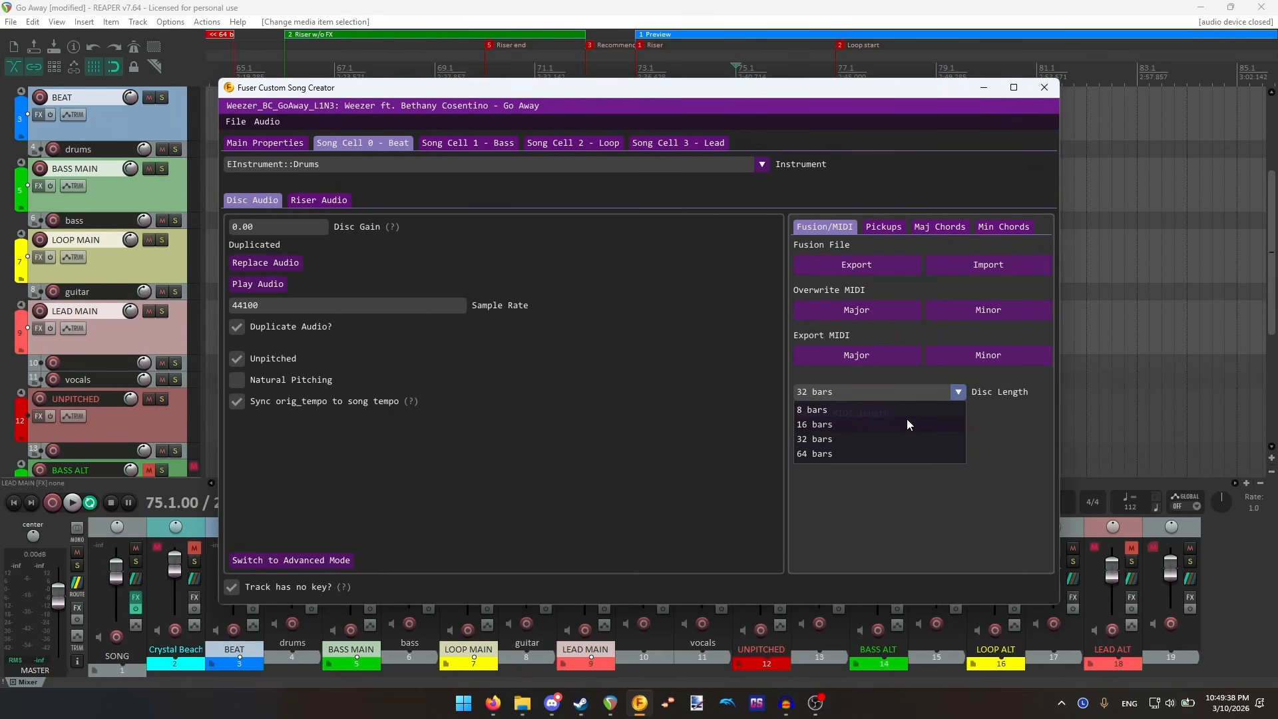
left_click(956, 393)
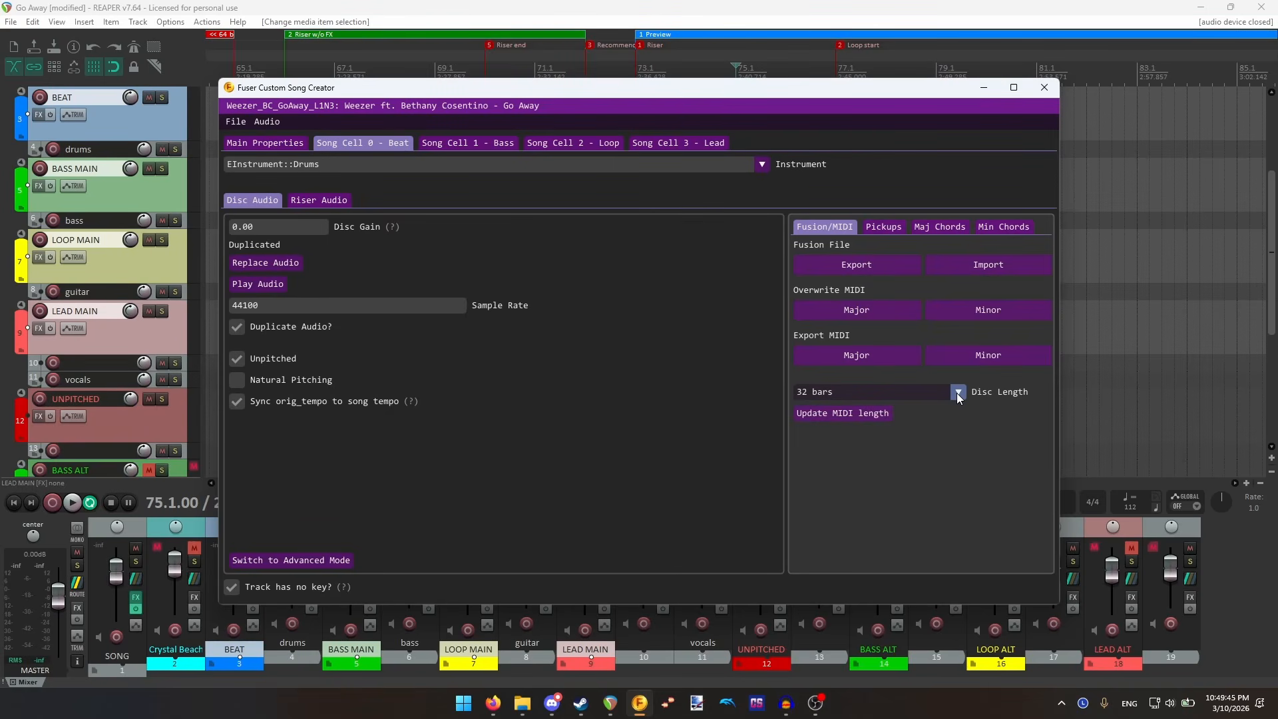
left_click(958, 394)
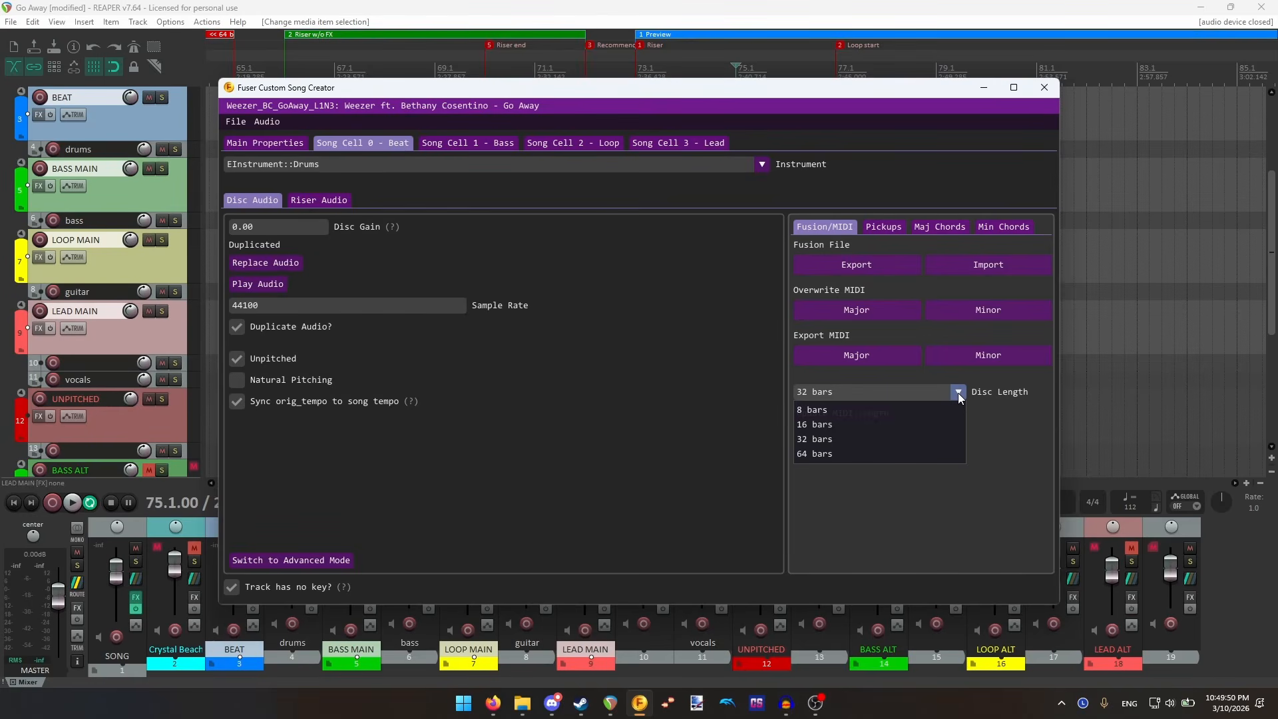
left_click(958, 393)
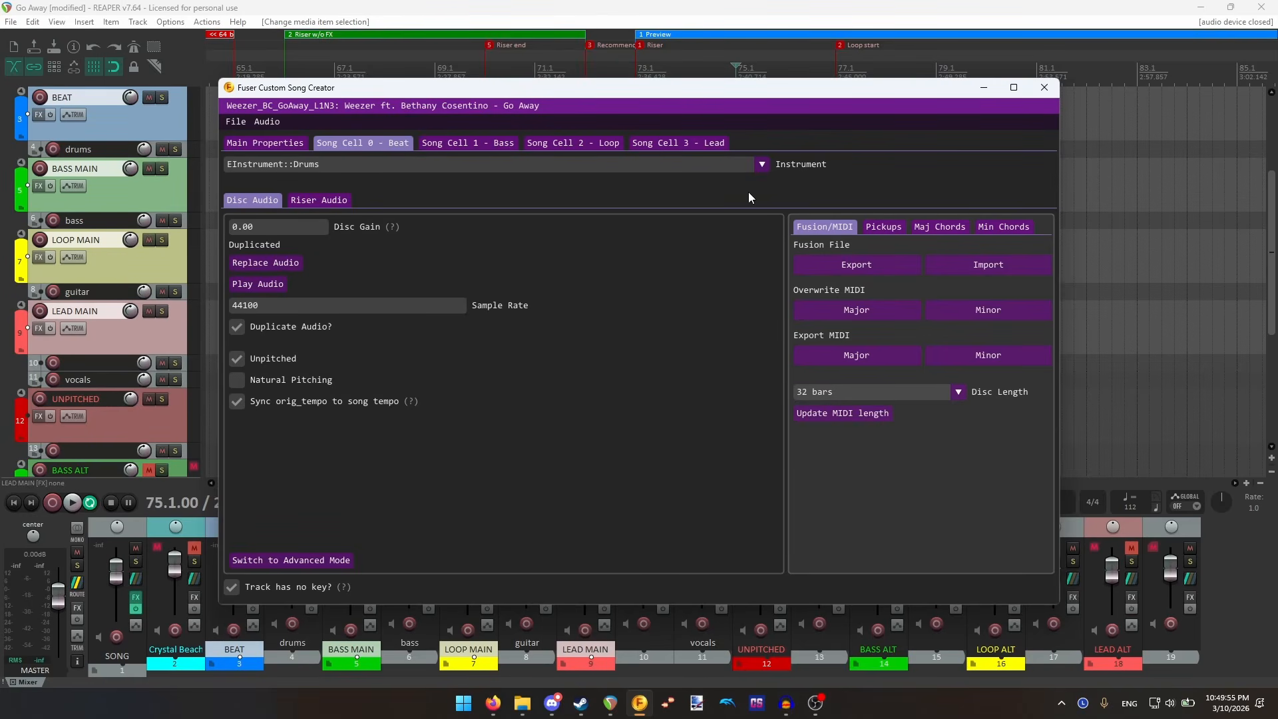
left_click(884, 226)
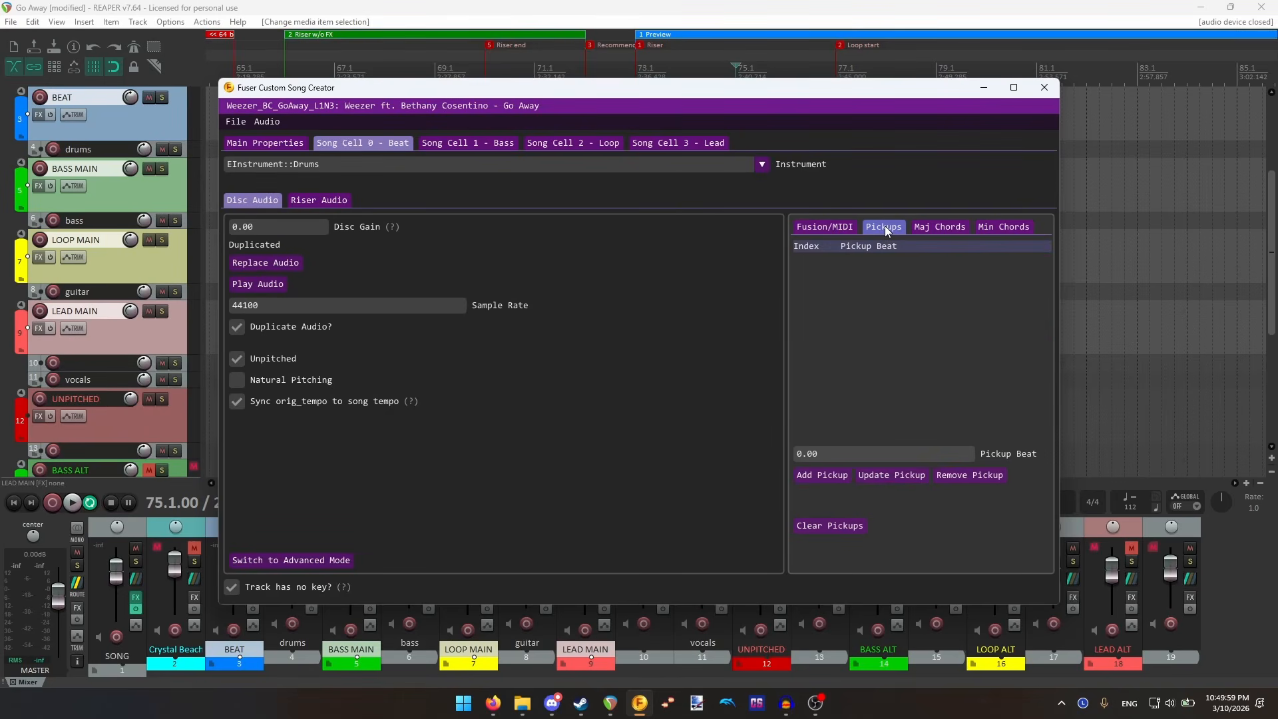
- Switch to REAPER, set the time selection to the 32-bar loop from 1.1 to 33.1, and solo the BEAT track
key("alt+Tab")
scroll(436, 115, "down", 6)
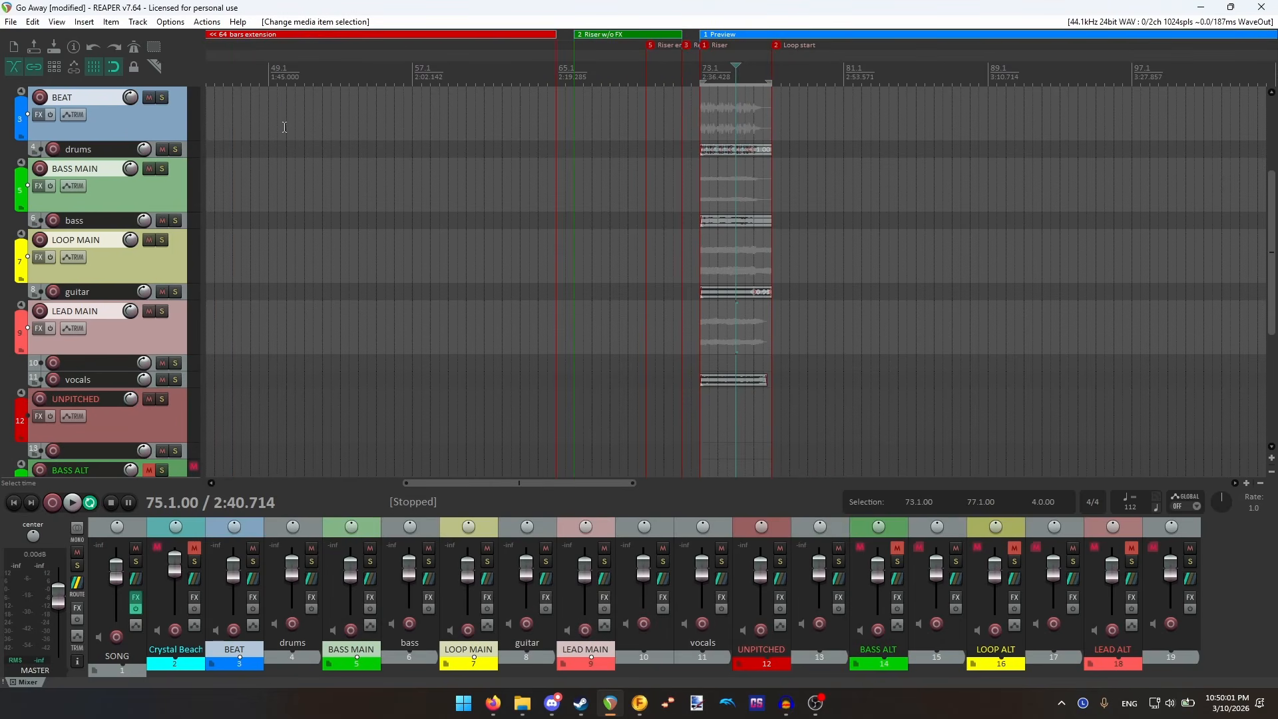
left_click(219, 77)
scroll(245, 93, "down", 2)
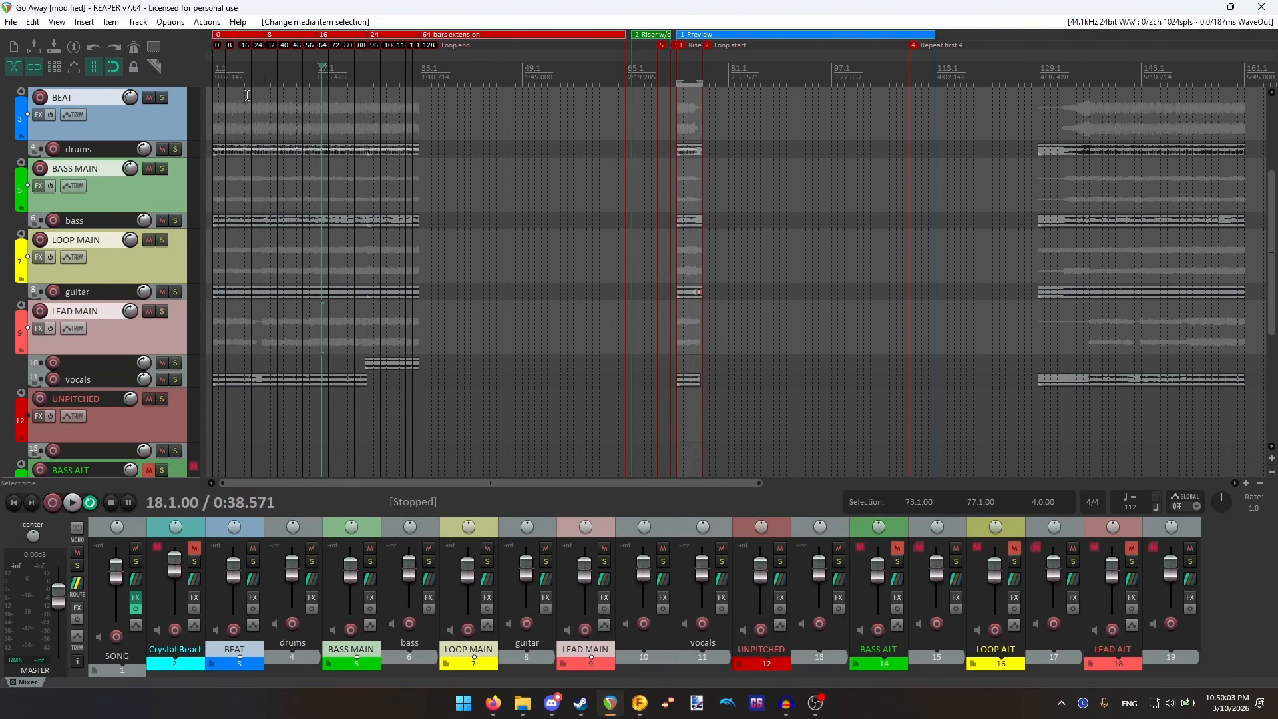
left_click(212, 77)
scroll(212, 78, "up", 5)
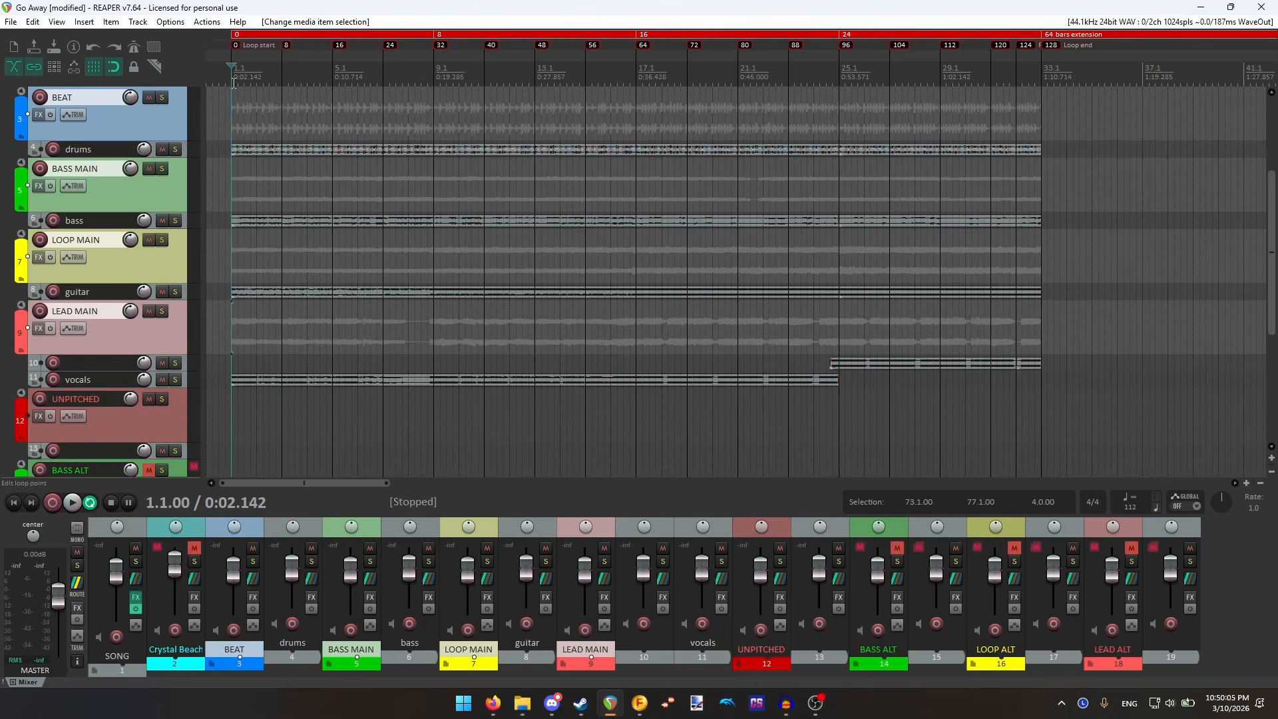
left_click_drag(232, 78, 1041, 80)
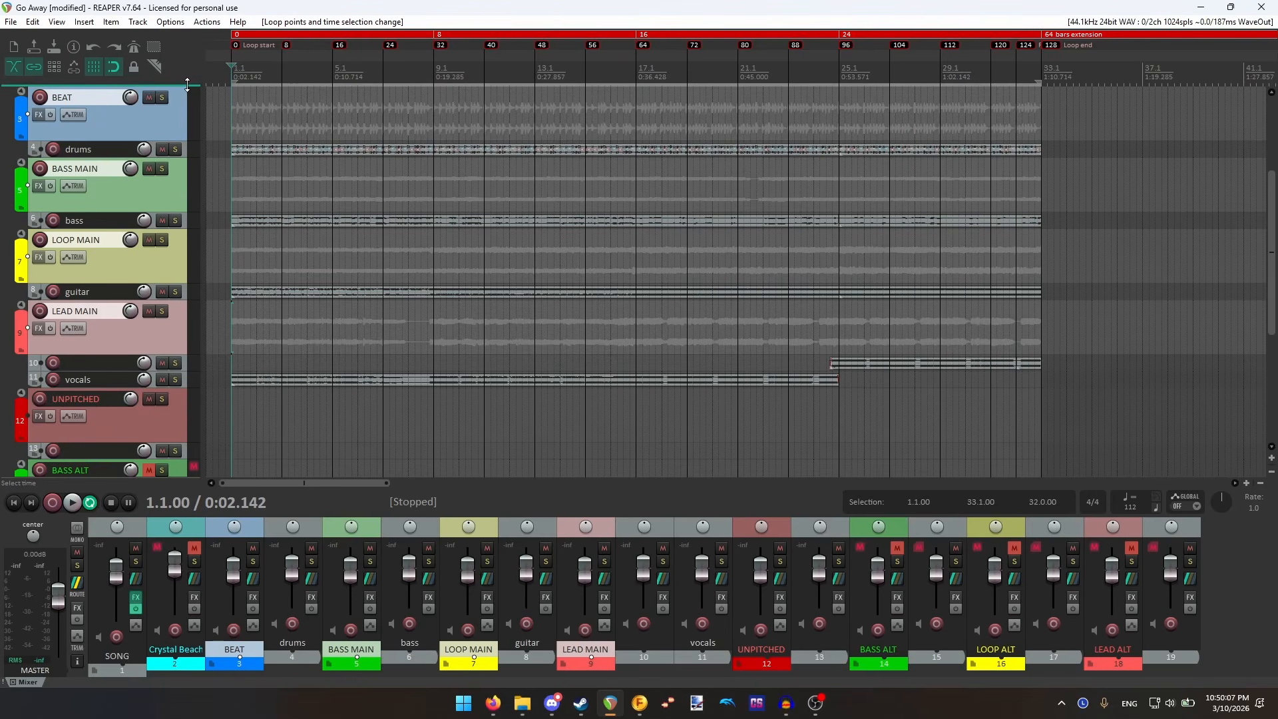
left_click(162, 97)
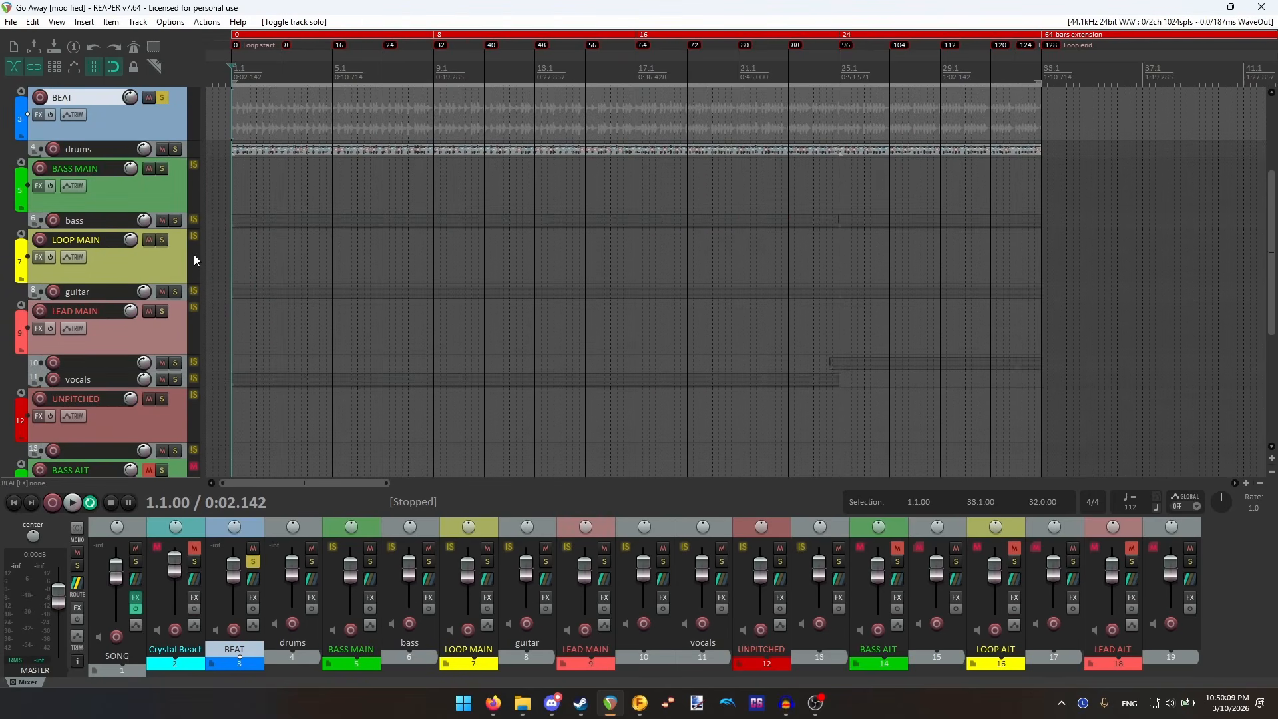
- Check the empty pickup list against the end of the REAPER loop, placing the edit cursor at 32.1
left_click(637, 704)
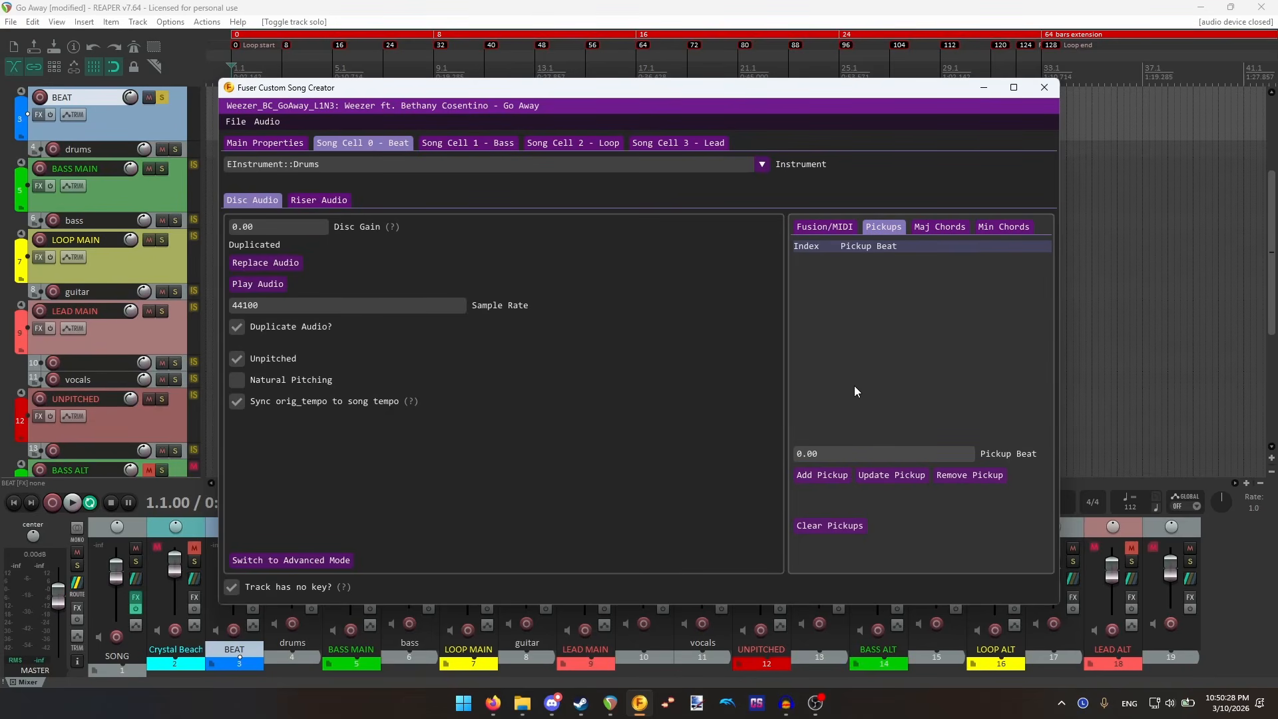
left_click(262, 11)
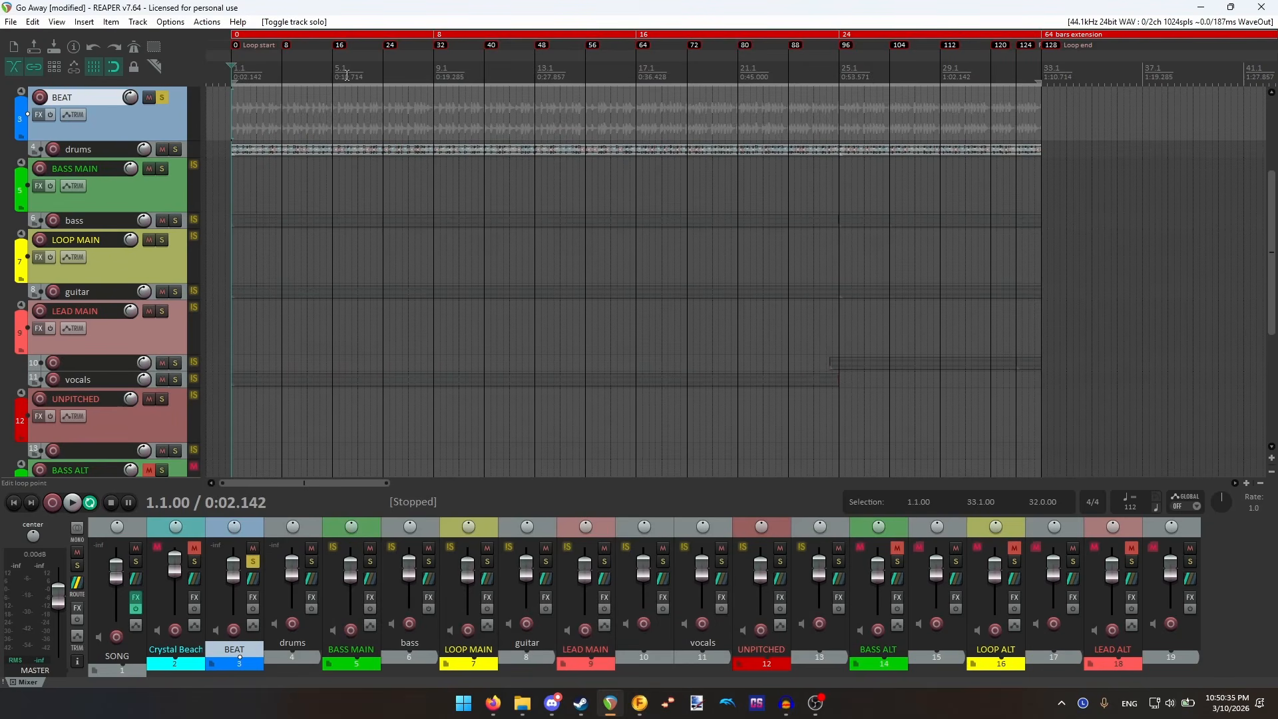
left_click(1030, 75)
scroll(585, 71, "up", 4)
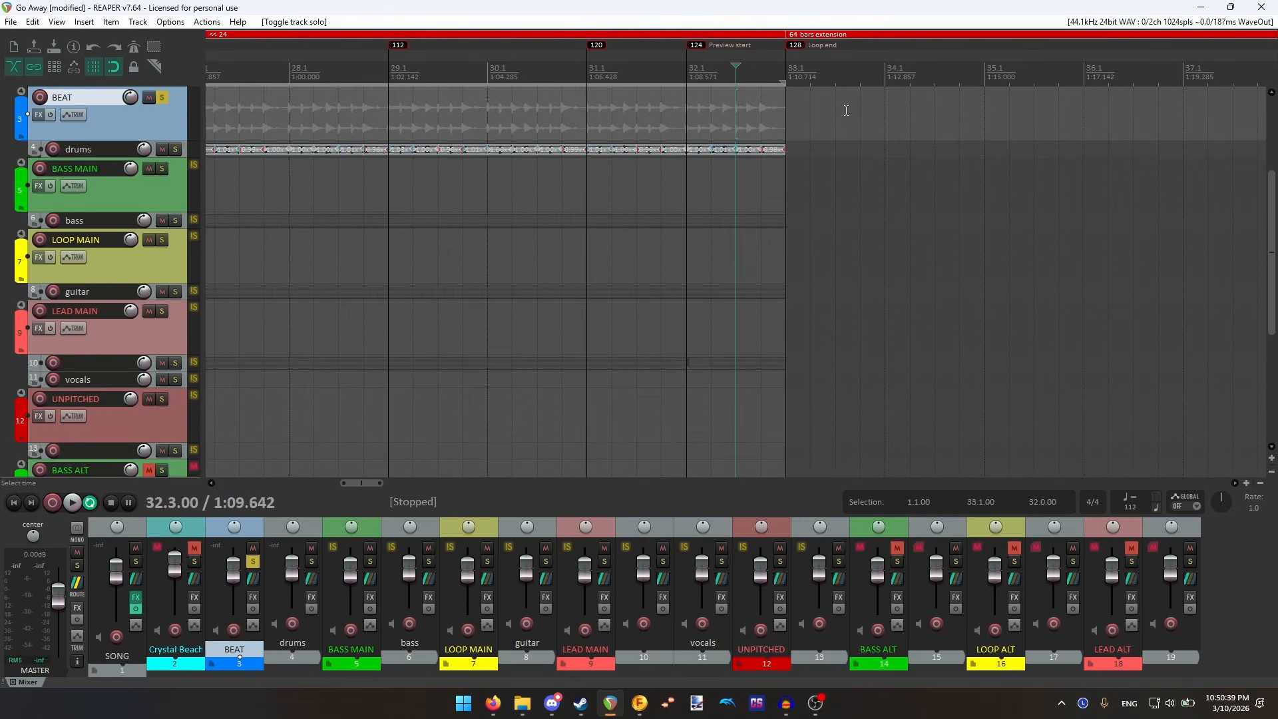
left_click(600, 71)
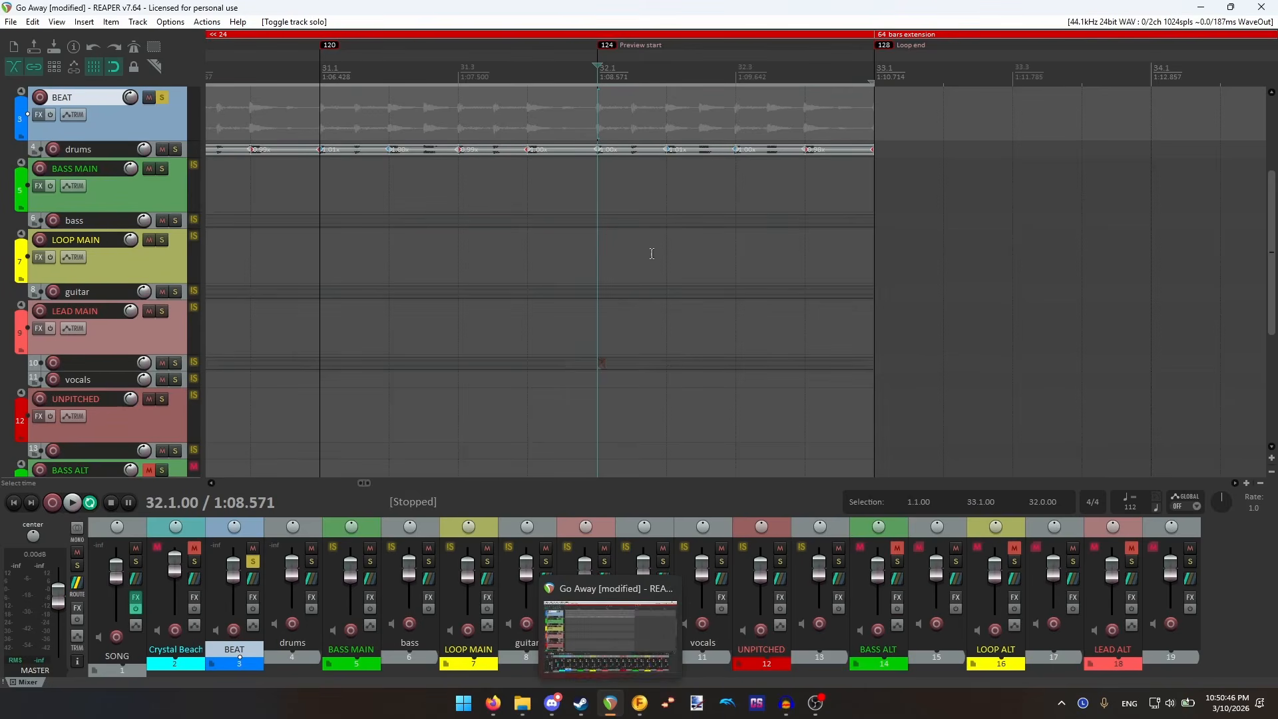
- Unsolo the BEAT track and examine how all the tracks end at bar 33 and start at bar 1
left_click(166, 101)
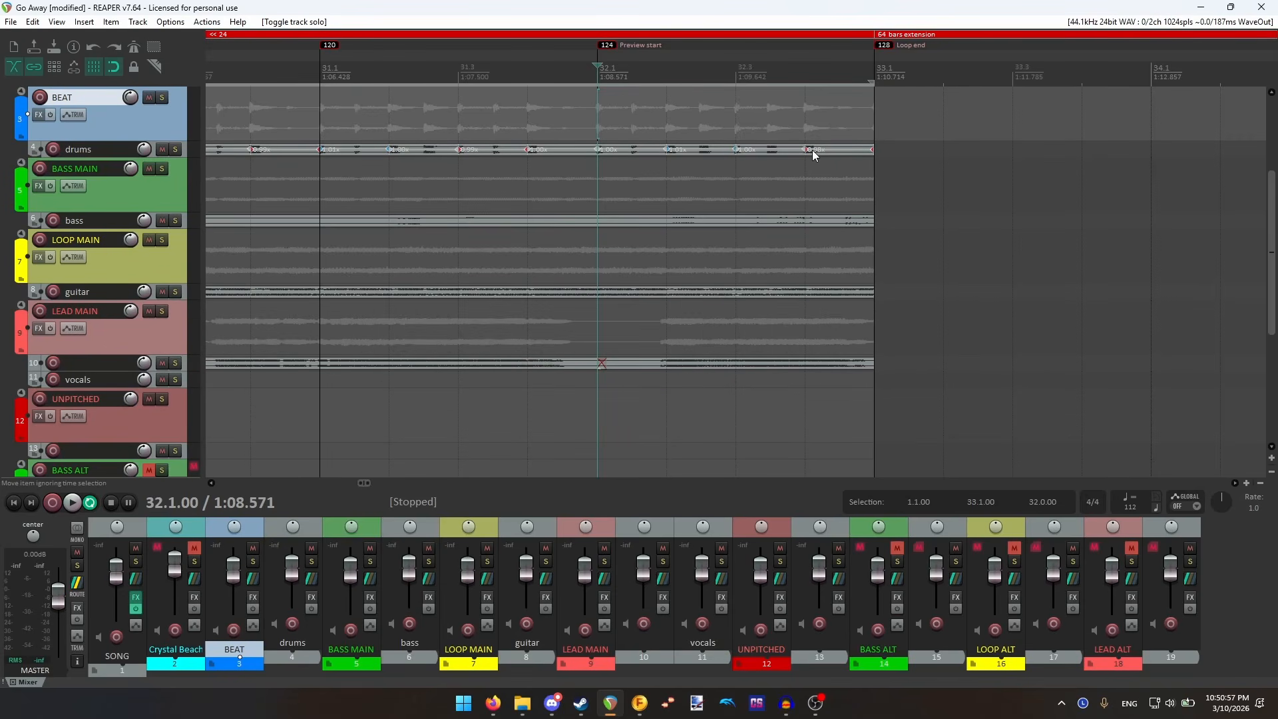
scroll(812, 150, "down", 6)
scroll(215, 77, "down", 3)
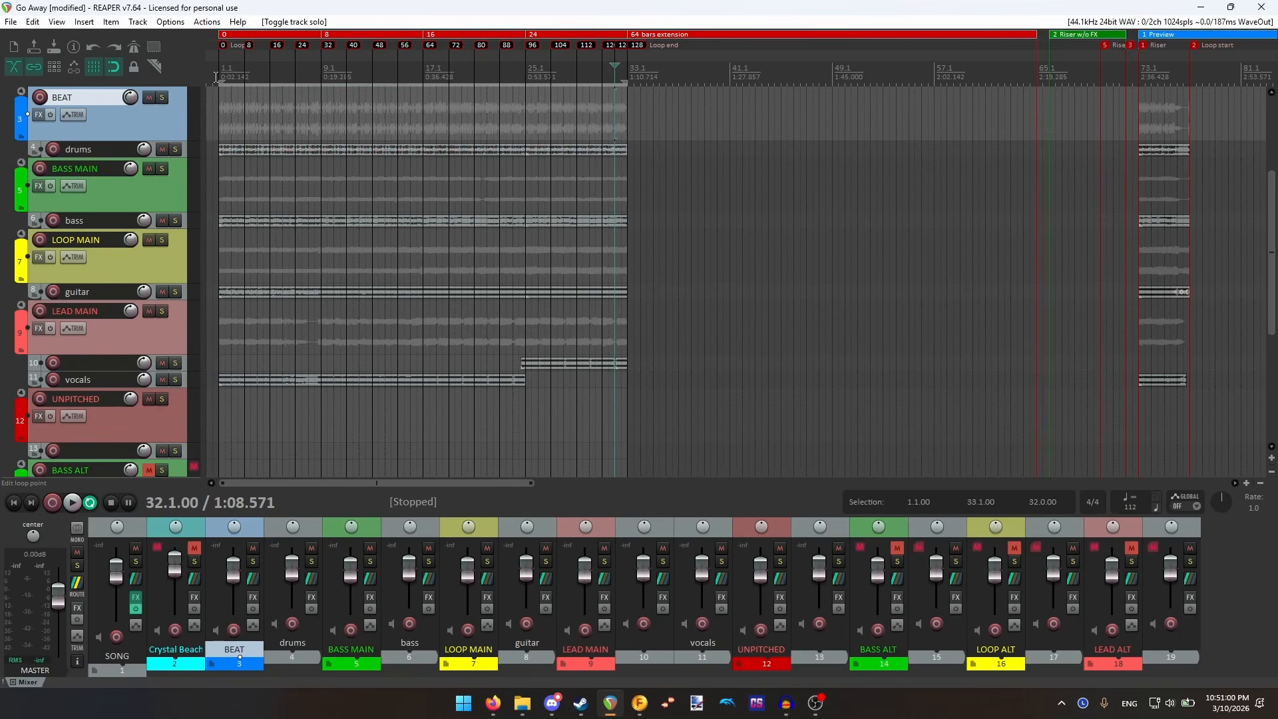
left_click(217, 77)
left_click(623, 69)
scroll(622, 69, "up", 9)
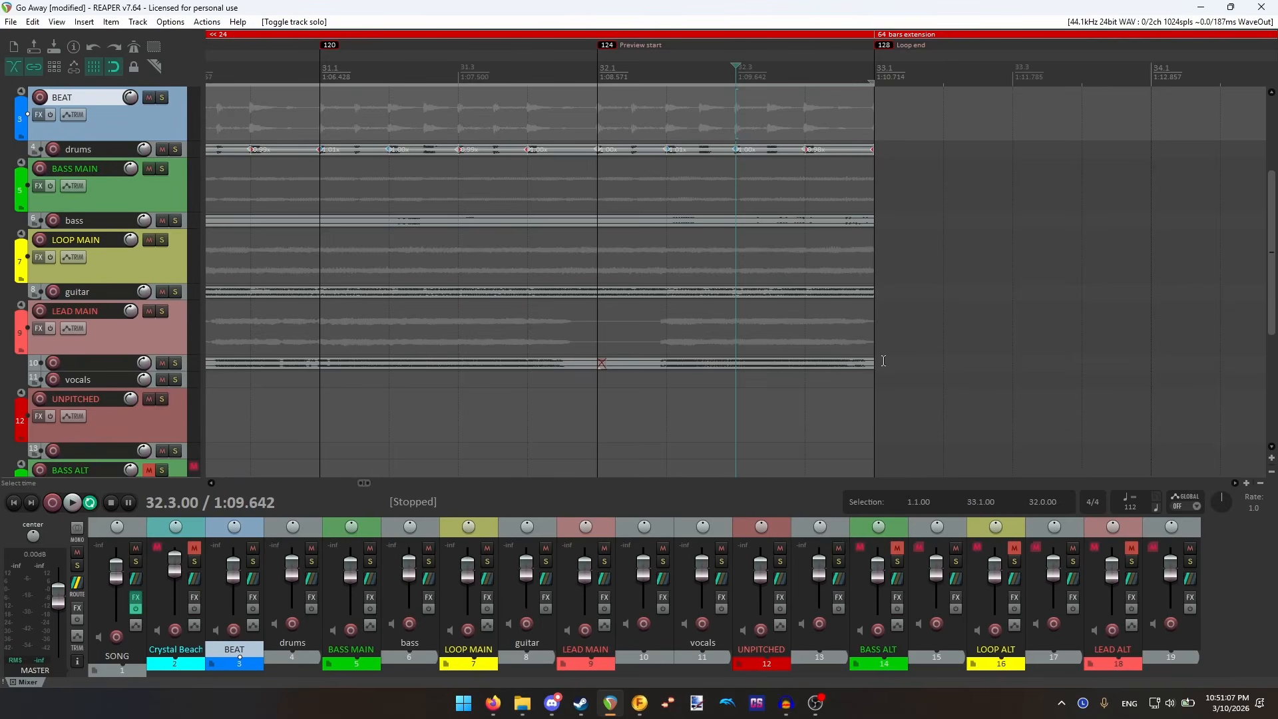
scroll(870, 368, "down", 9)
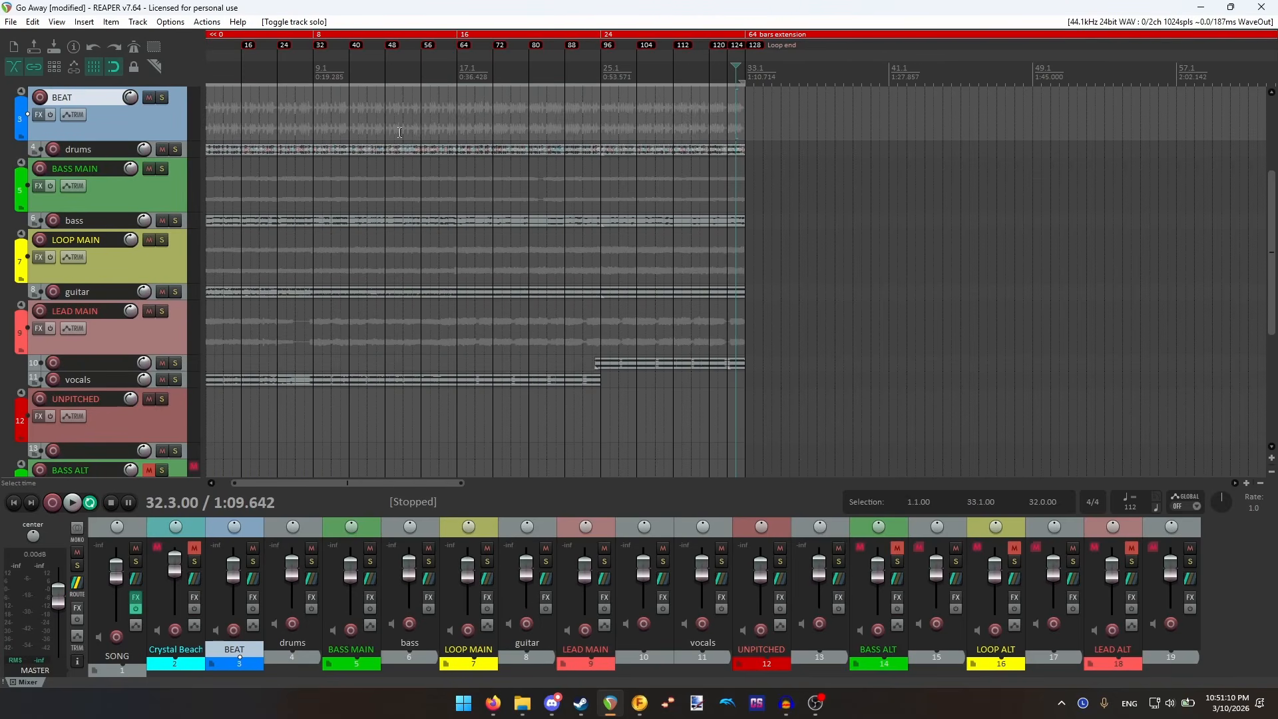
left_click(218, 69)
scroll(219, 70, "up", 7)
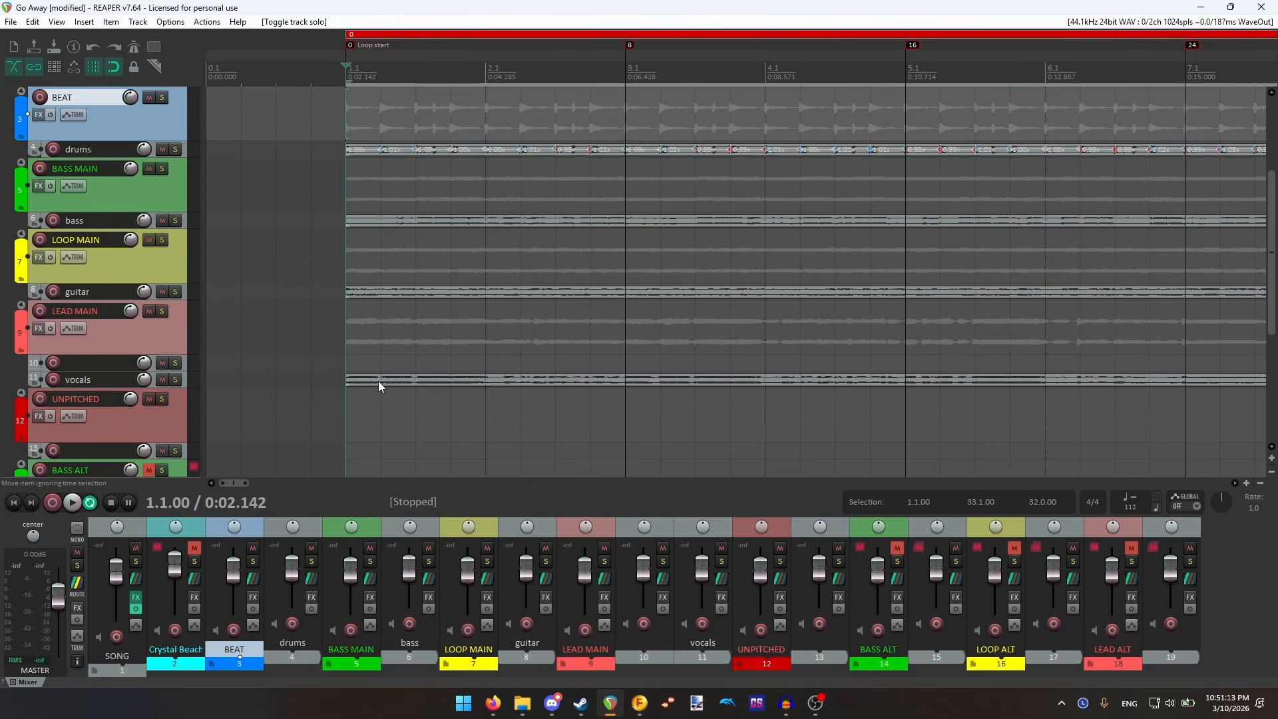
scroll(775, 245, "down", 4)
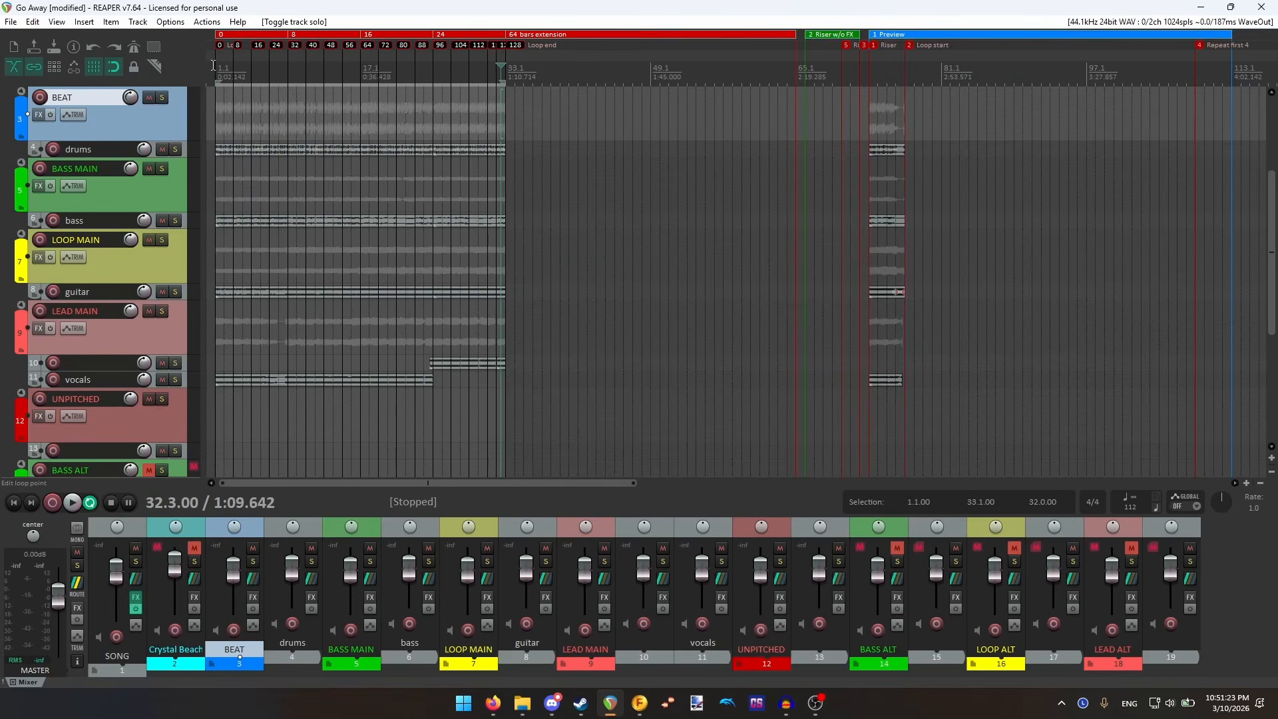
- Solo the BEAT track again, play it from the loop start to hear the drum fill before bar 9, and stop
left_click(218, 70)
scroll(217, 71, "up", 3)
left_click(162, 98)
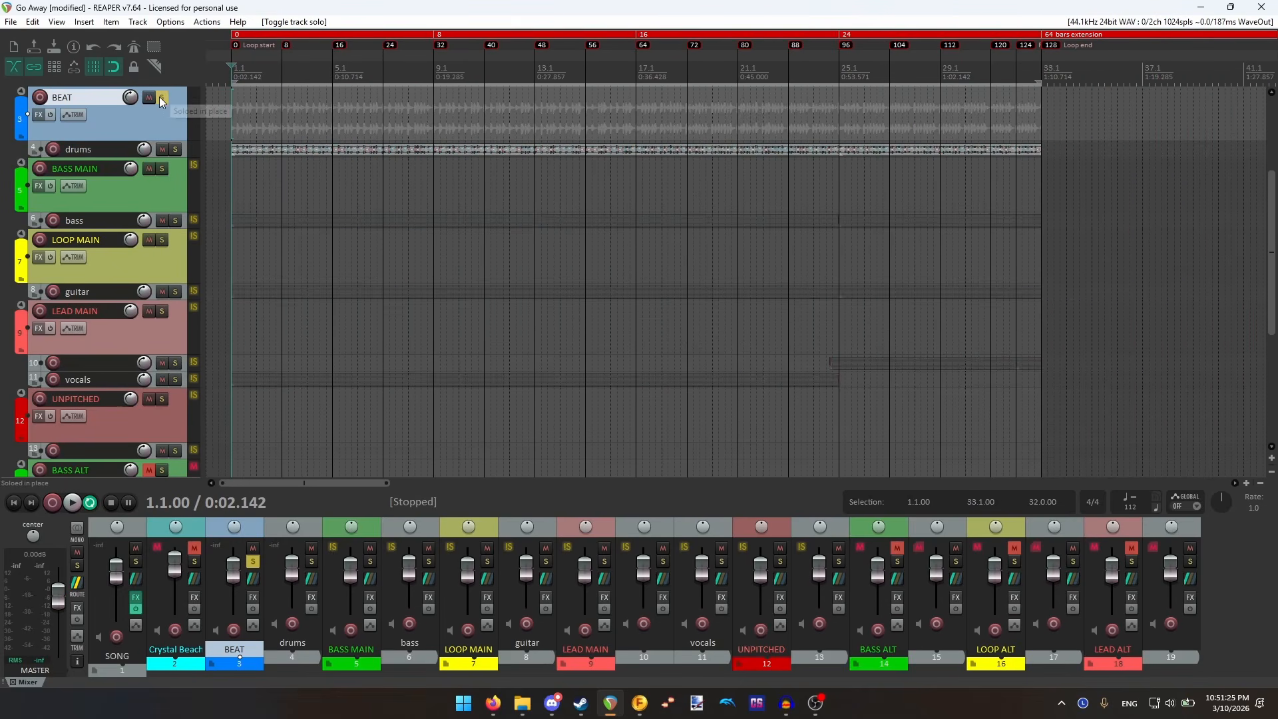
left_click(76, 503)
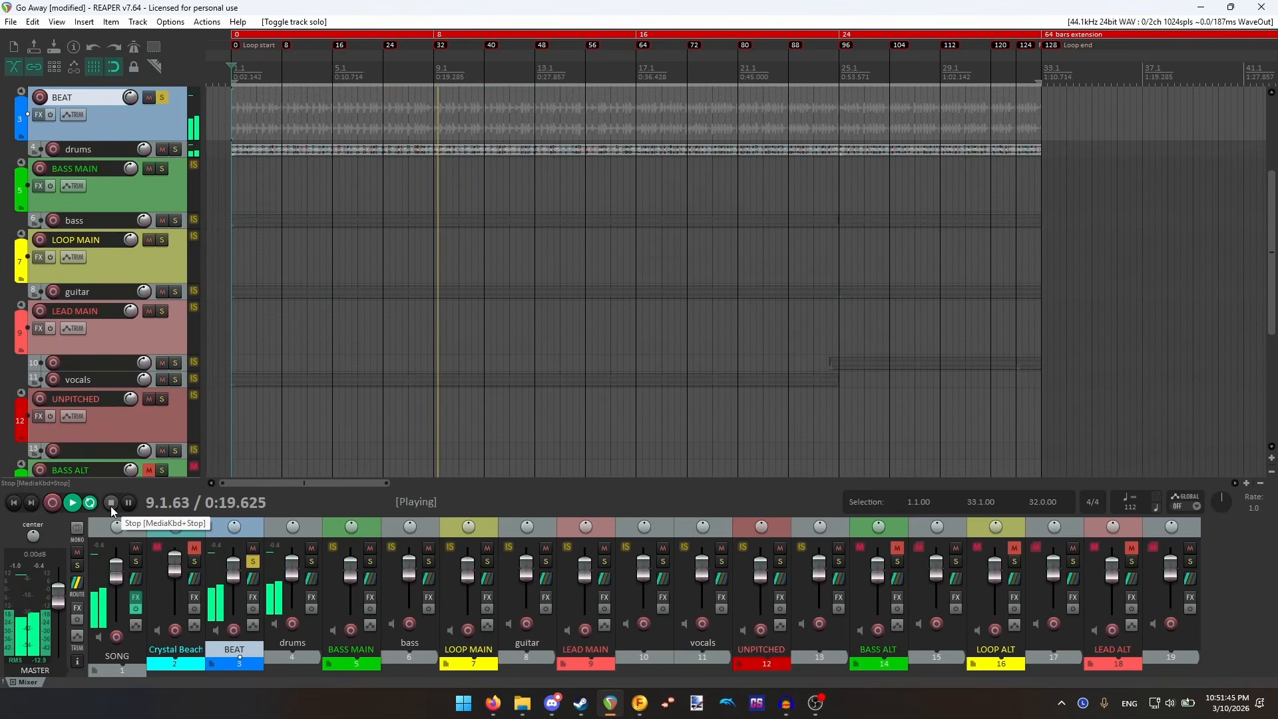
left_click(397, 114)
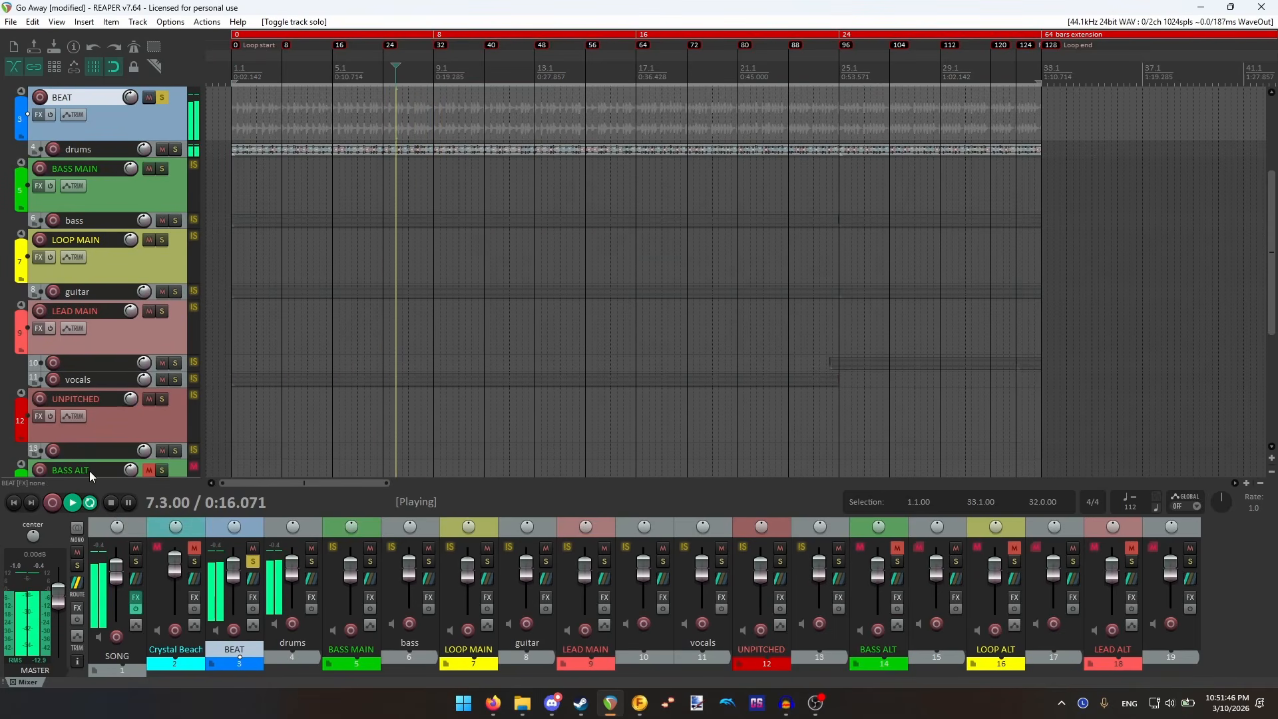
left_click(109, 505)
- Place the edit cursor at 8.2 and examine the drum waveform leading into the beat 32 marker
left_click(415, 75)
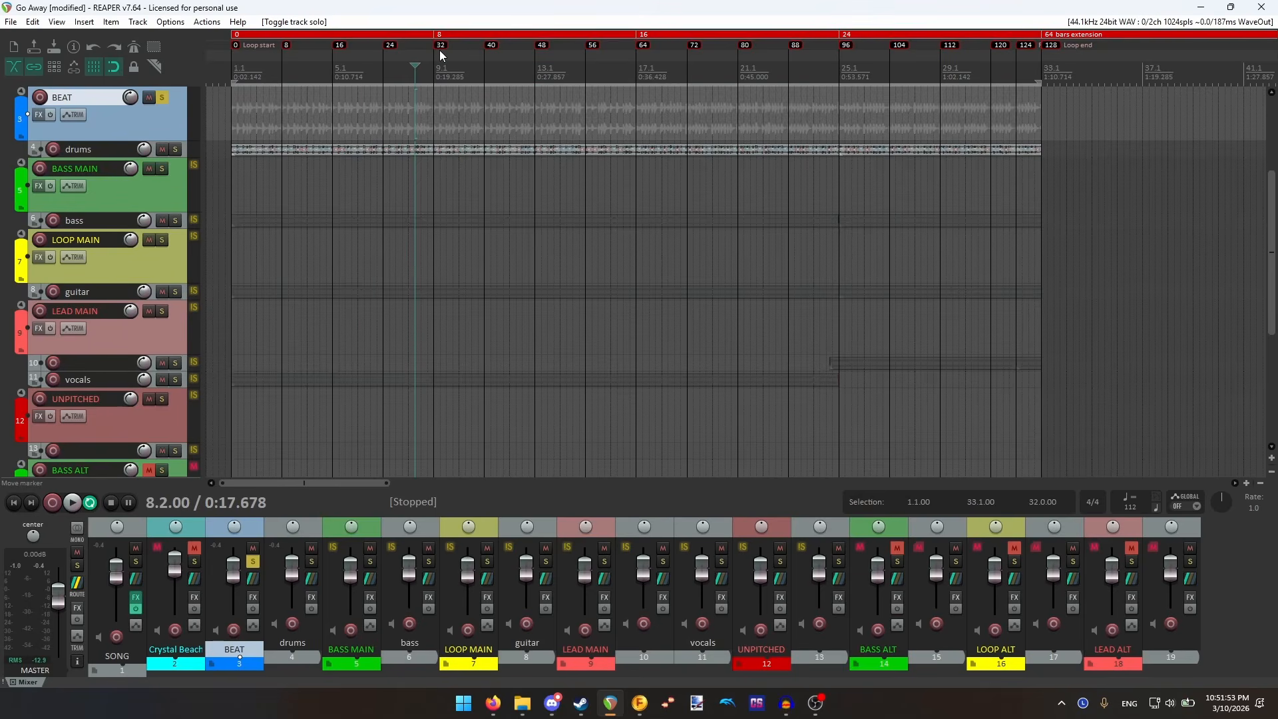
scroll(708, 107, "up", 5)
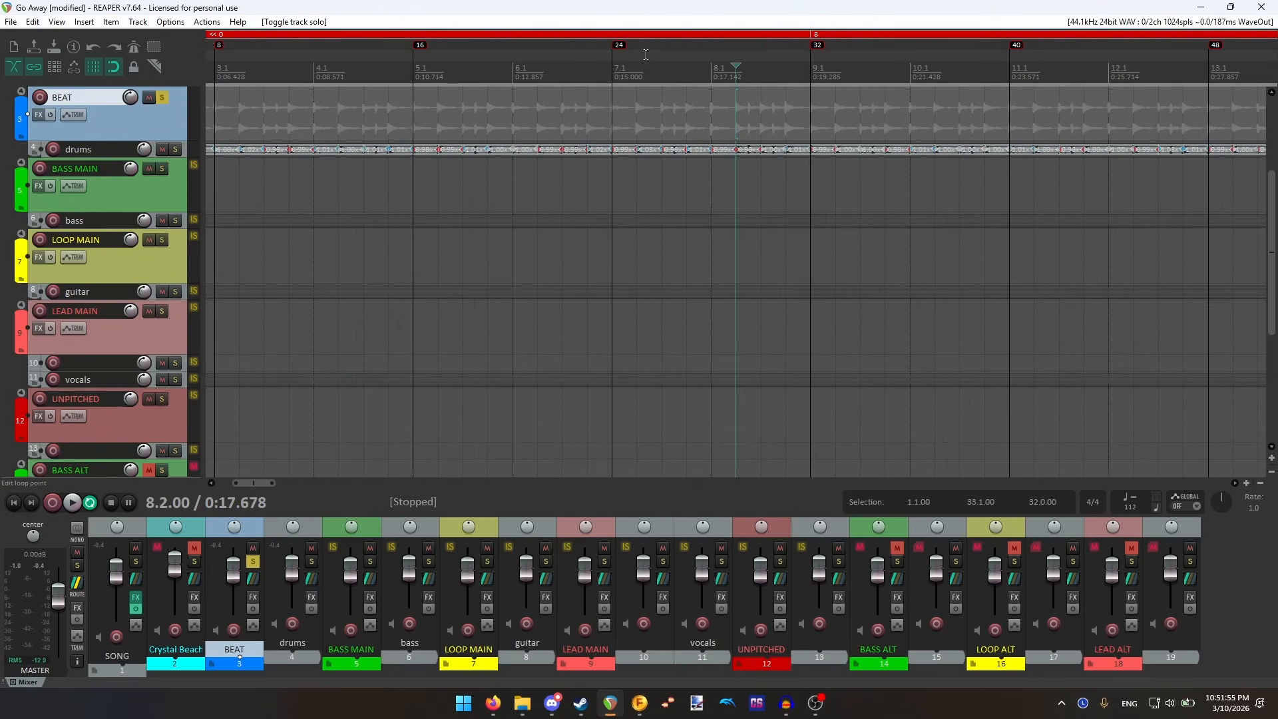
scroll(728, 115, "up", 1)
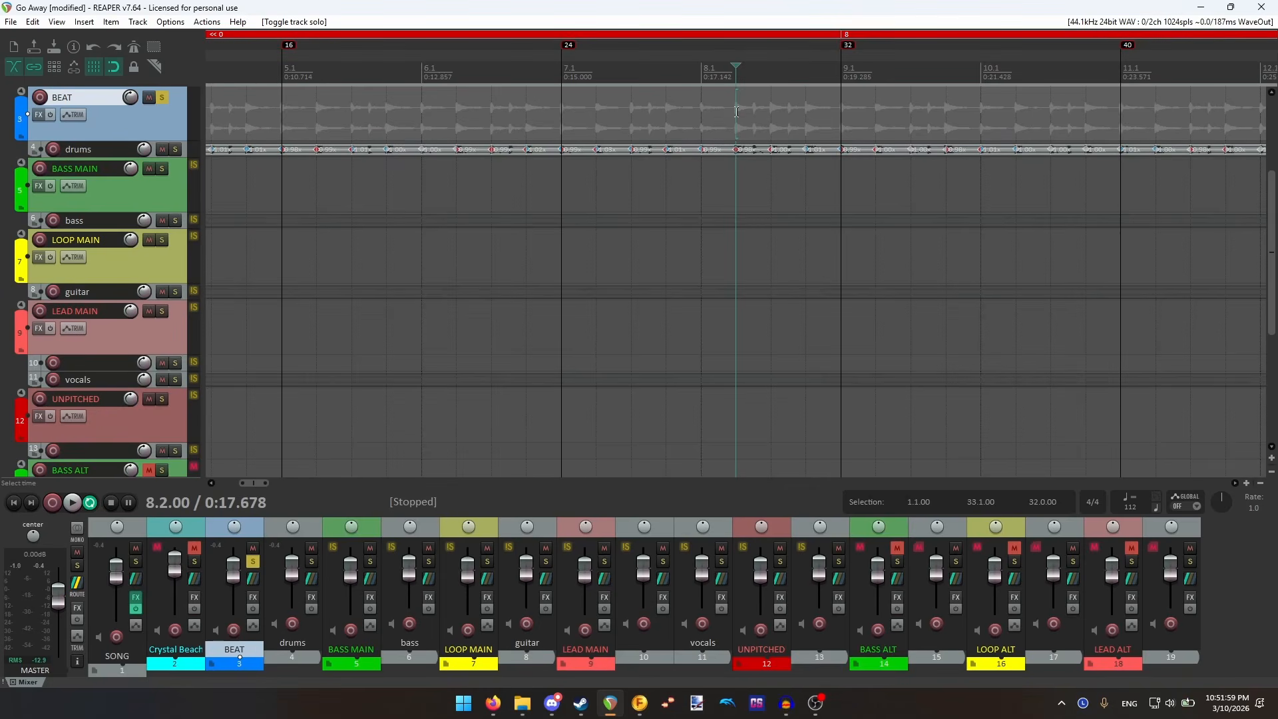
scroll(736, 111, "down", 6)
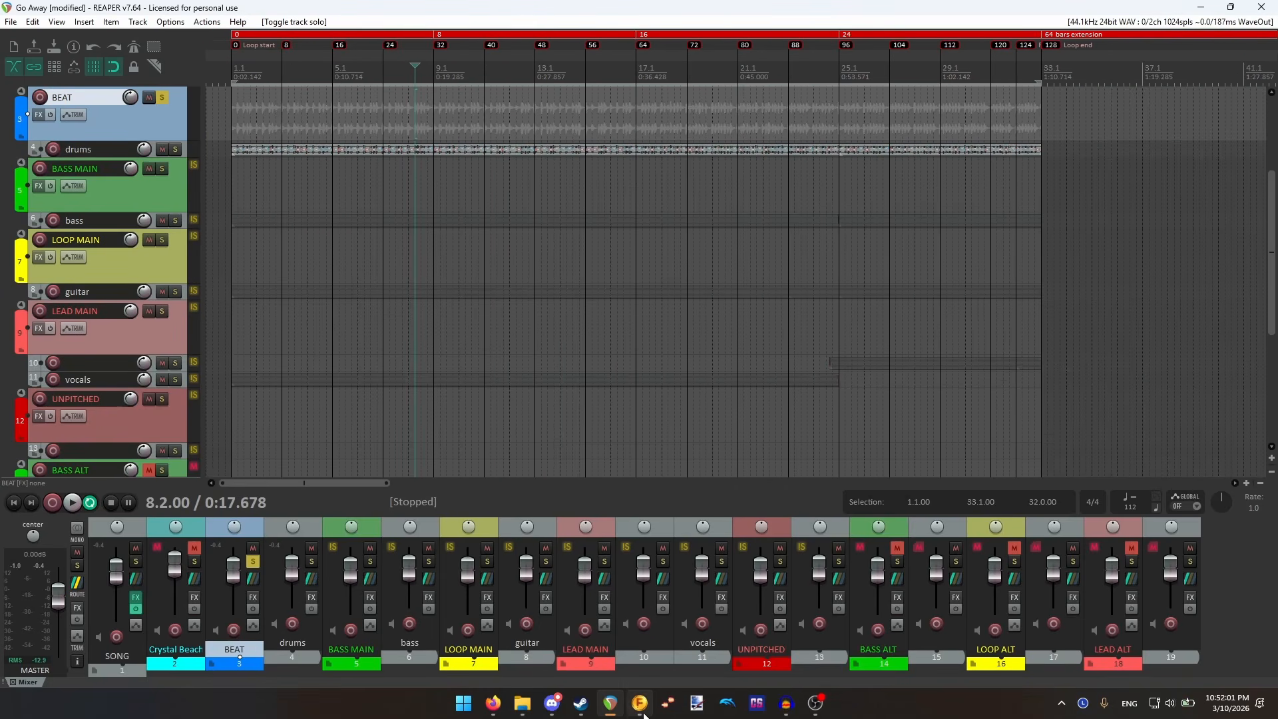
- Switch to Fuser Custom Song Creator and enter 29 as the pickup beat for the beat disc
left_click(639, 704)
type("16")
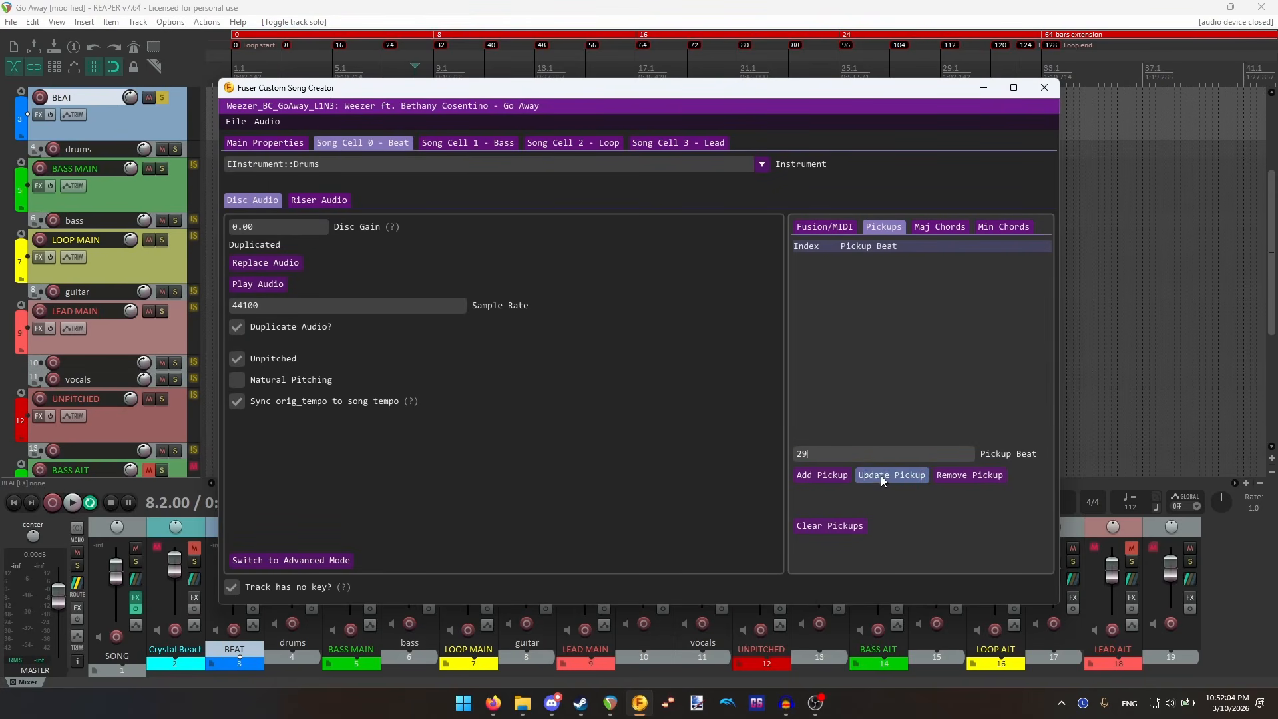
left_click(880, 475)
- Return to REAPER, play the soloed beat from 8.2 into bar 16, stop, and place the edit cursor at 16.3
left_click(670, 8)
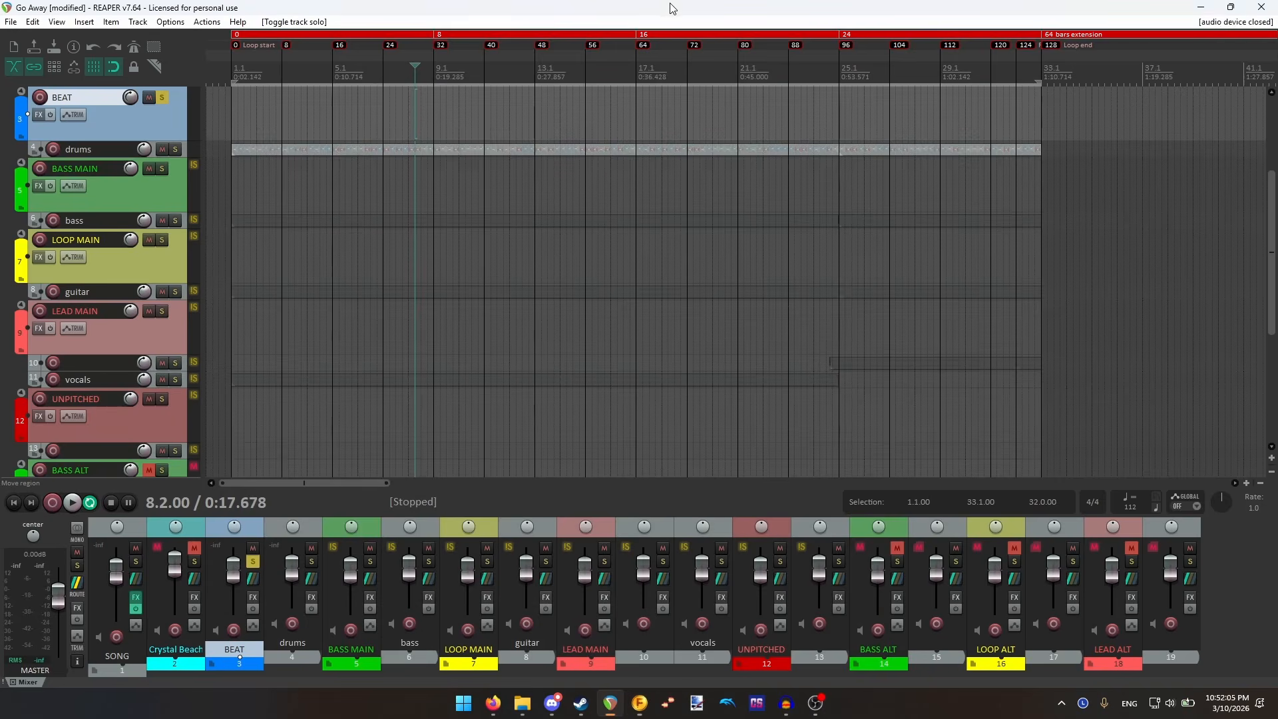
left_click(72, 503)
scroll(488, 245, "up", 3)
scroll(506, 239, "down", 3)
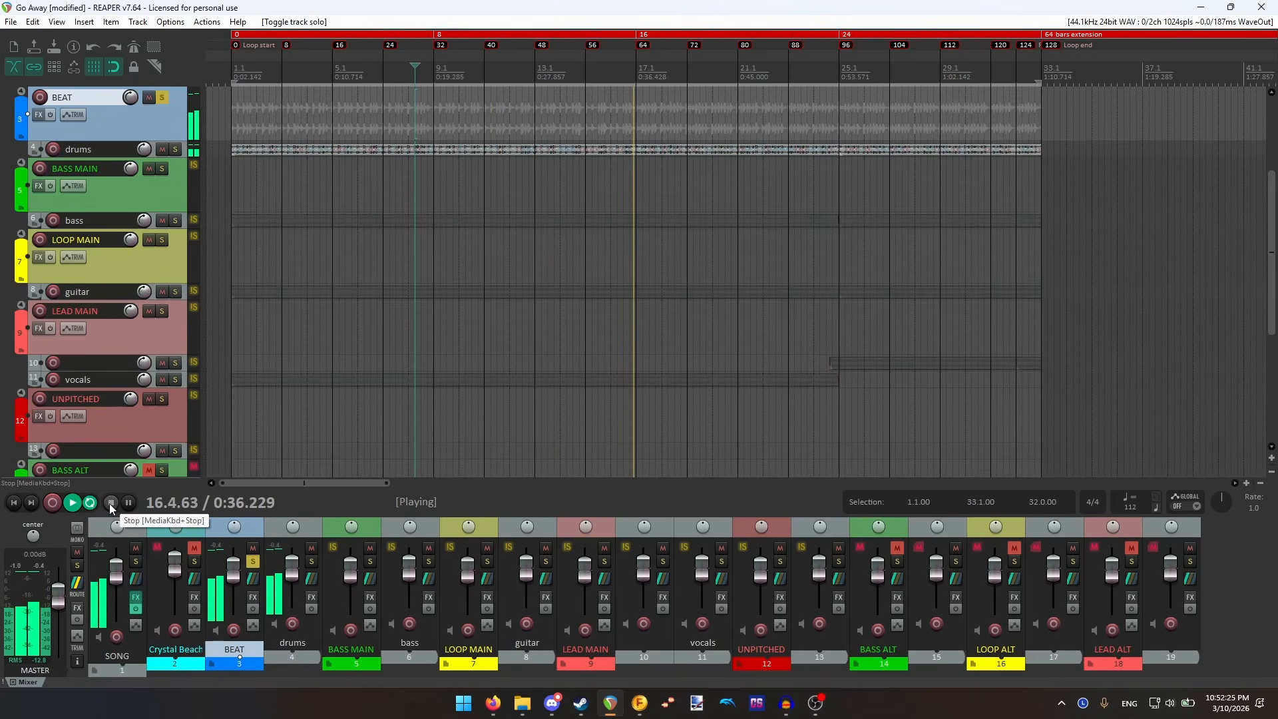
left_click(109, 503)
left_click(626, 76)
scroll(761, 163, "up", 7)
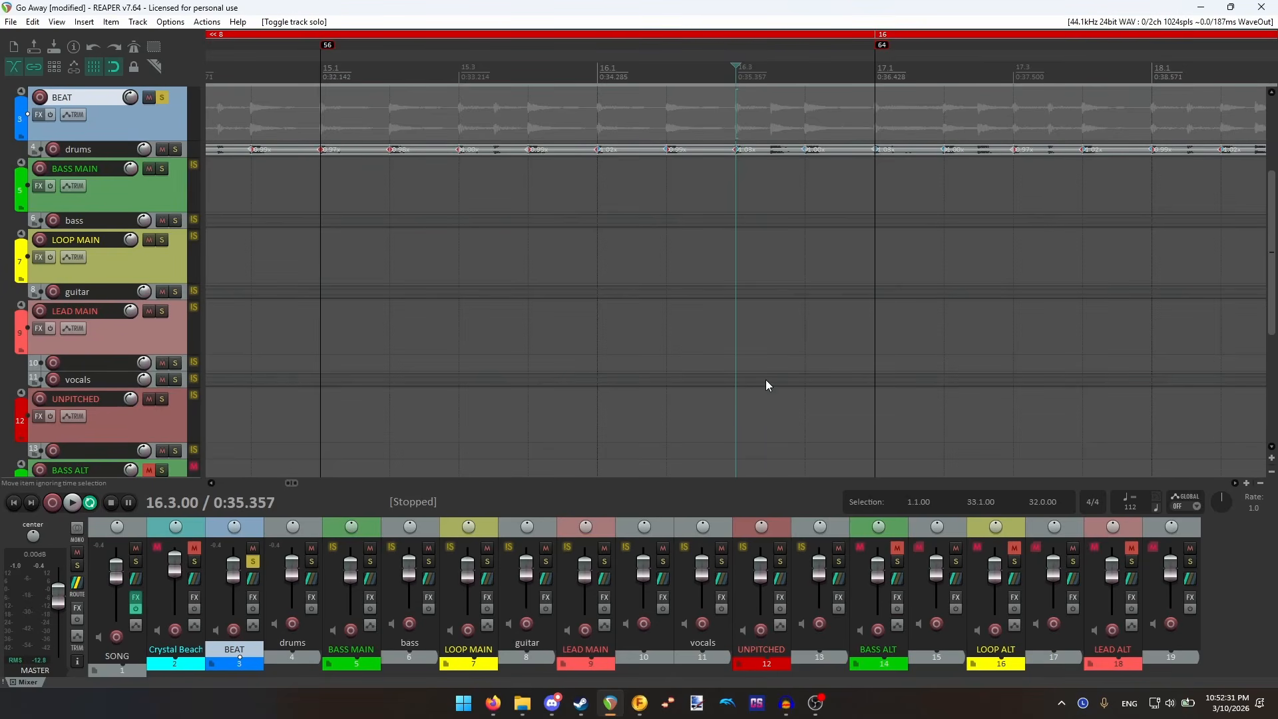
- Switch to Fuser Custom Song Creator and add 62 as a pickup beat for the beat disc
left_click(639, 703)
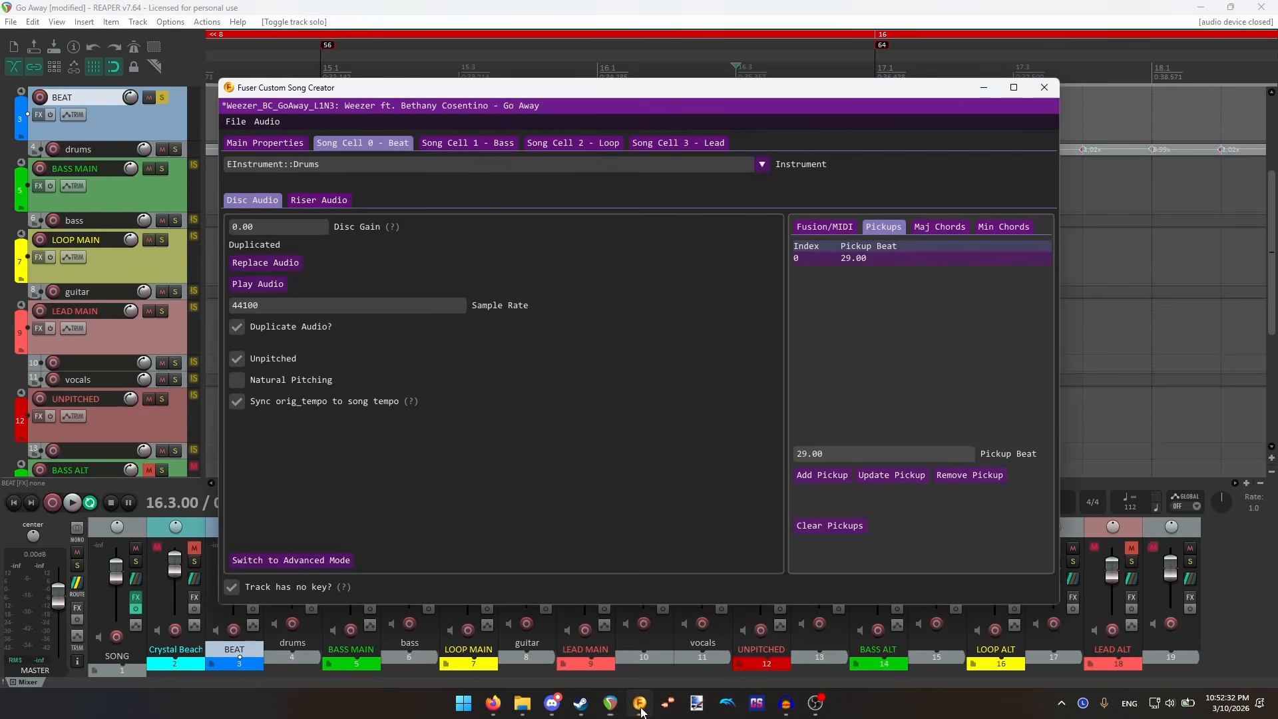
left_click(832, 458)
type("62")
left_click(817, 476)
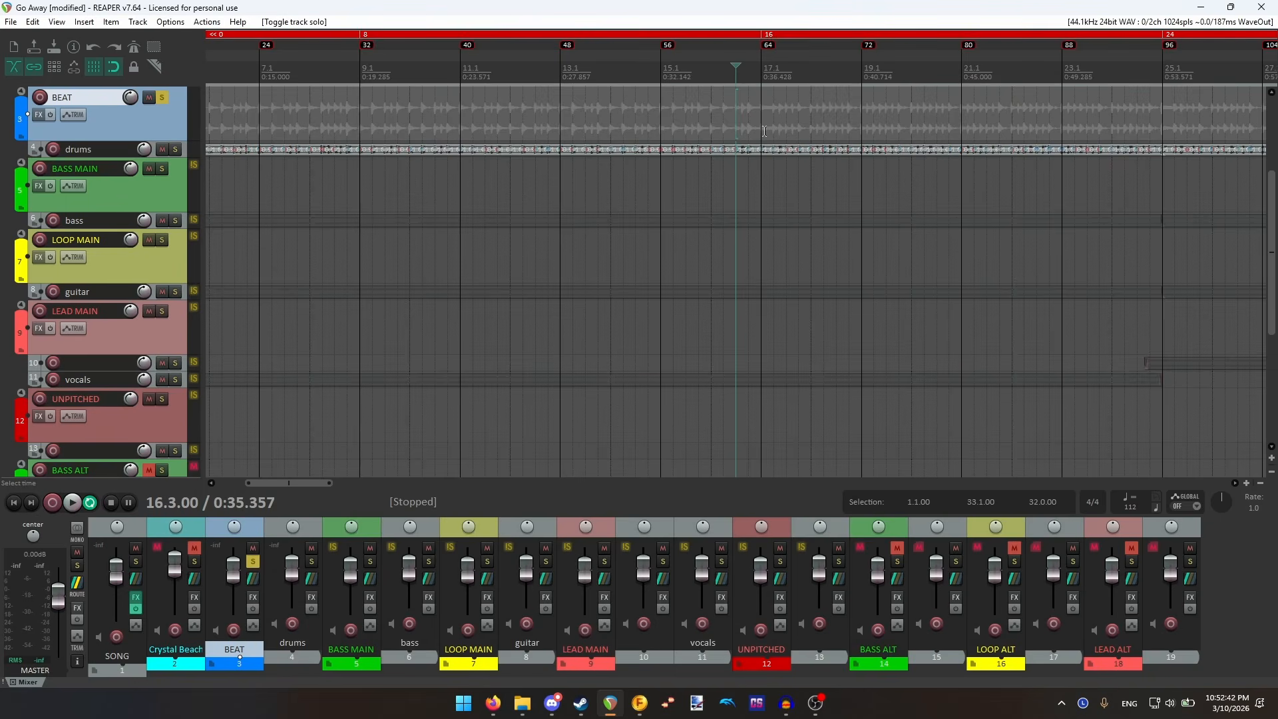
- Review the beat markers in REAPER, and add pickup beats 72, 80, 88 and 96 to the beat disc in the song creator
scroll(764, 131, "down", 1)
scroll(764, 131, "up", 3)
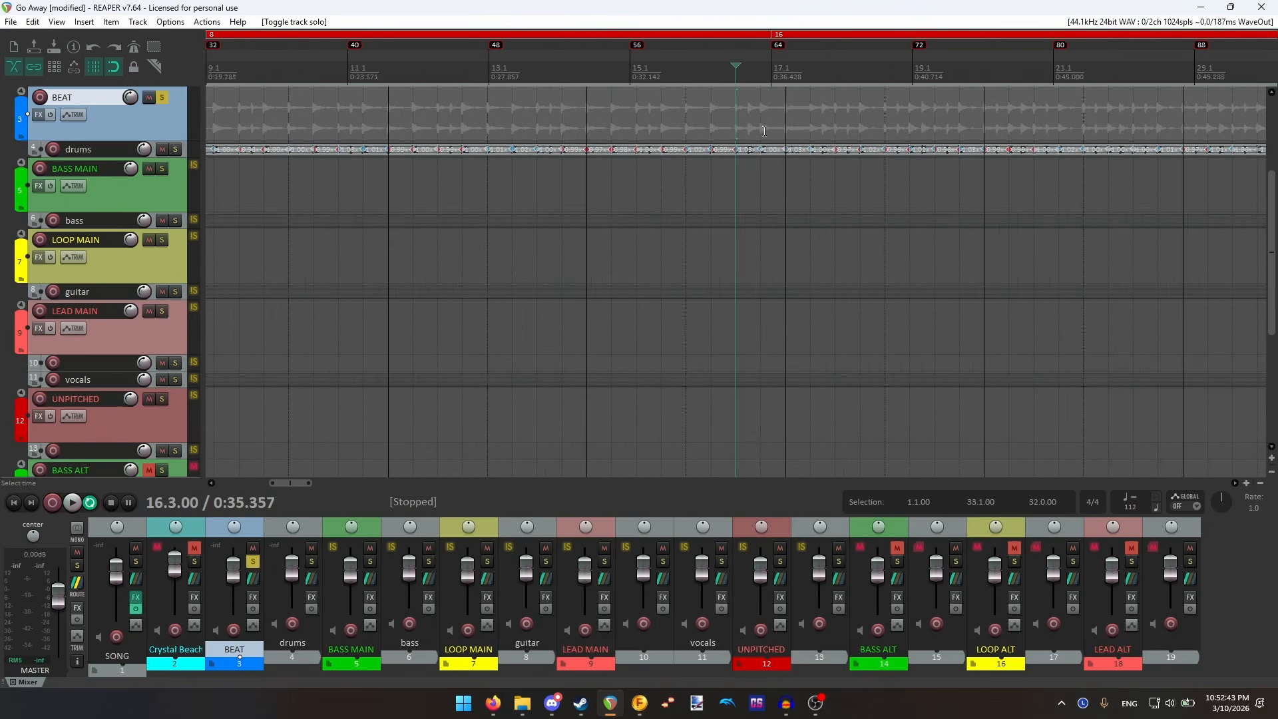
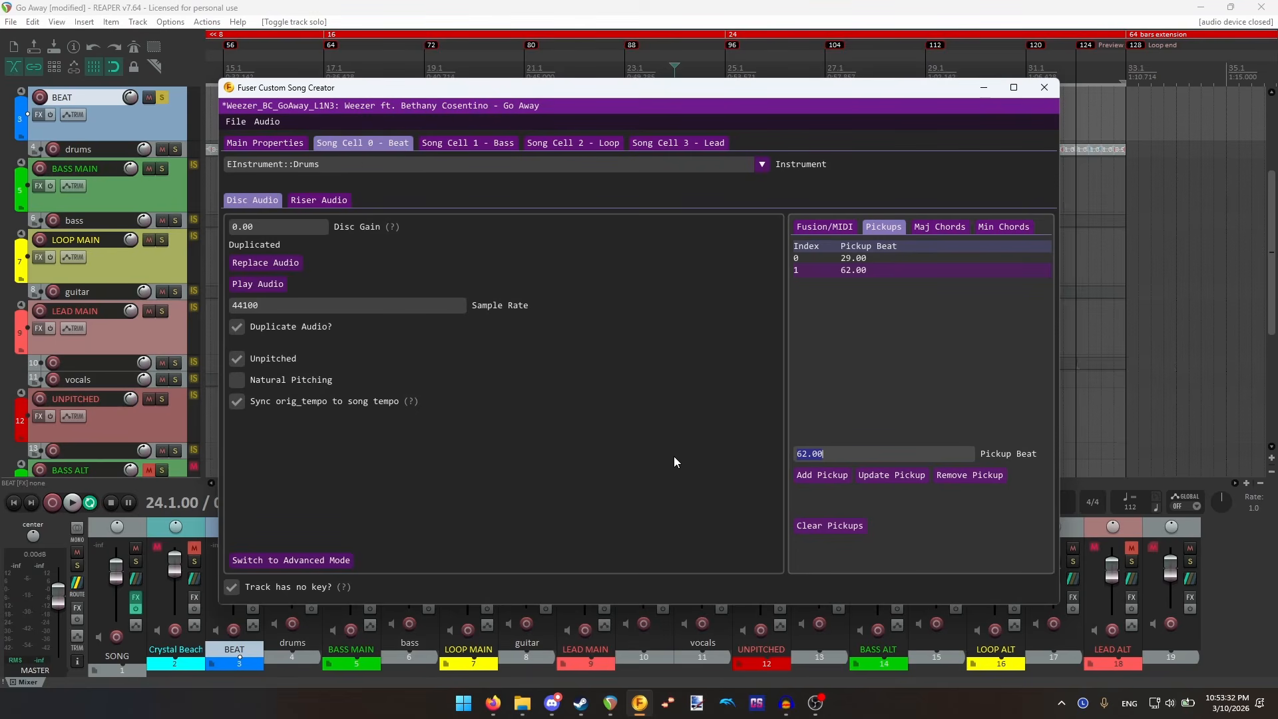
type("72")
left_click(823, 475)
type("80")
left_click(816, 477)
left_click(808, 455)
type("88")
left_click(837, 474)
type("96")
left_click(808, 475)
- Add pickup beats 104, 112 and 120 to the beat disc
left_click(801, 453)
type("104")
left_click(818, 476)
left_click(802, 453)
type("112")
left_click(816, 474)
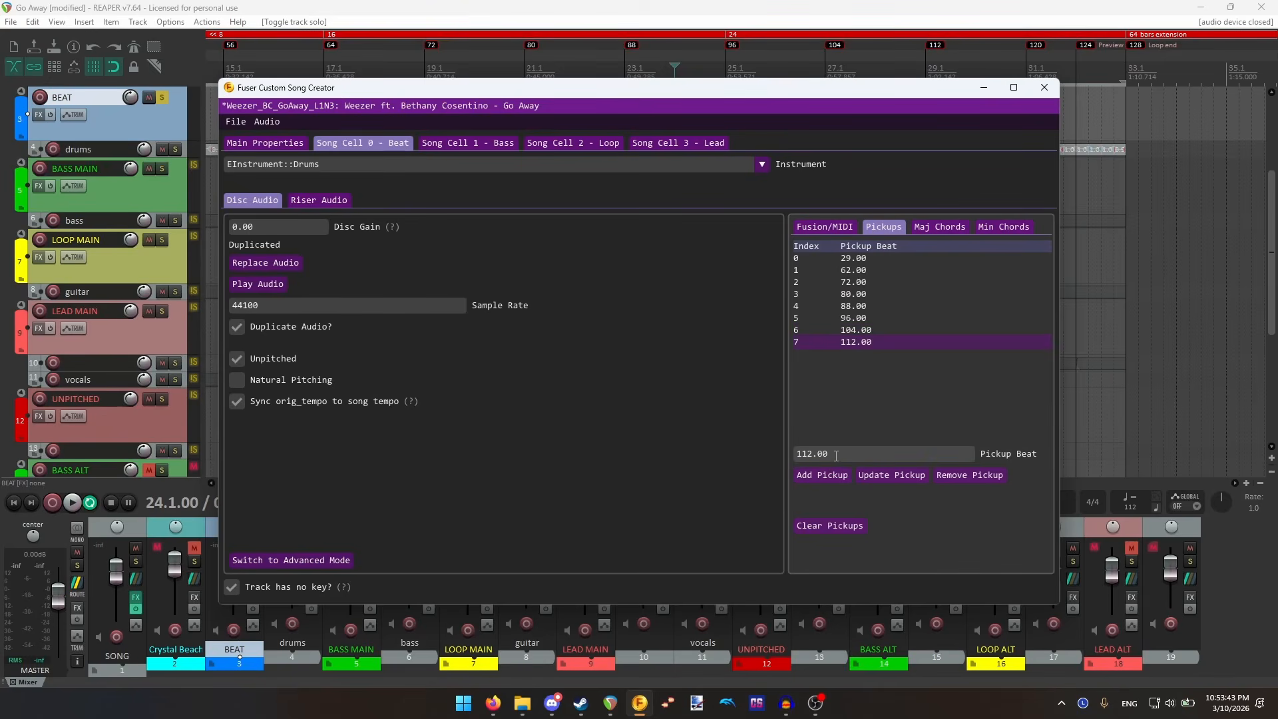
left_click(802, 453)
type("120")
left_click(820, 478)
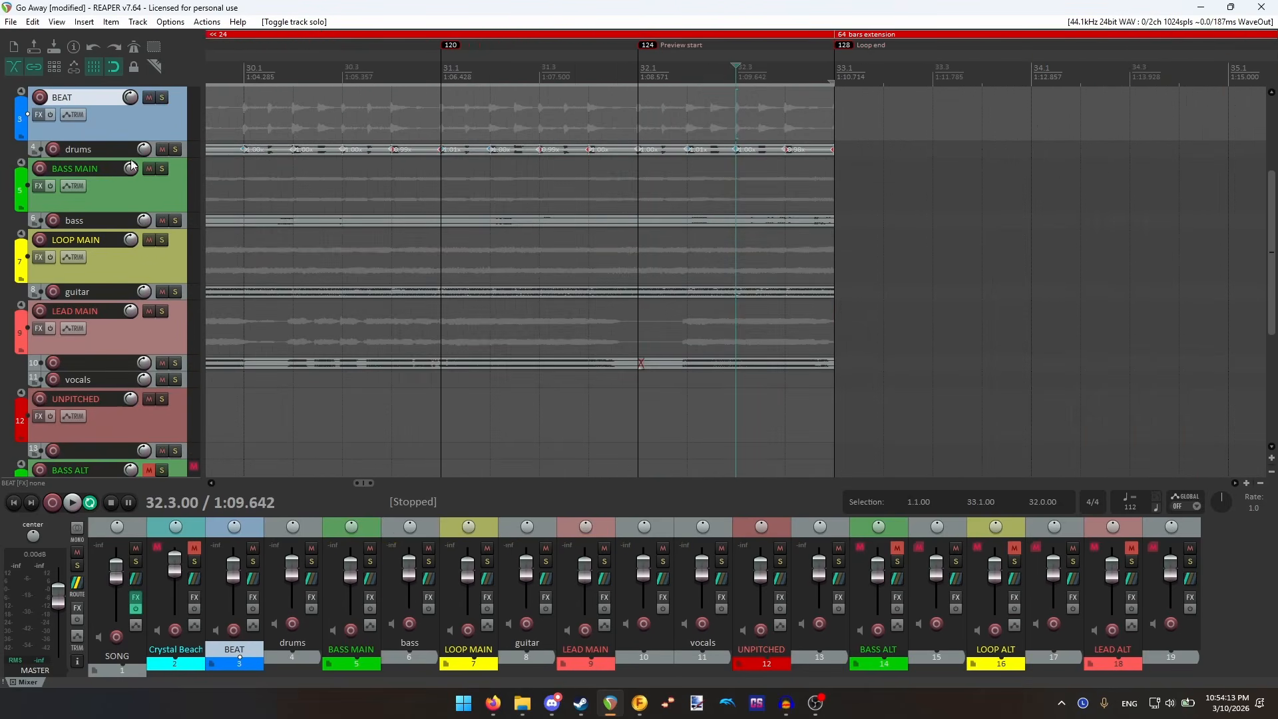
- In REAPER, solo the BEAT track, play it from 32.1 to hear the closing drum fill, and stop
left_click(162, 98)
key("Left")
key("Left")
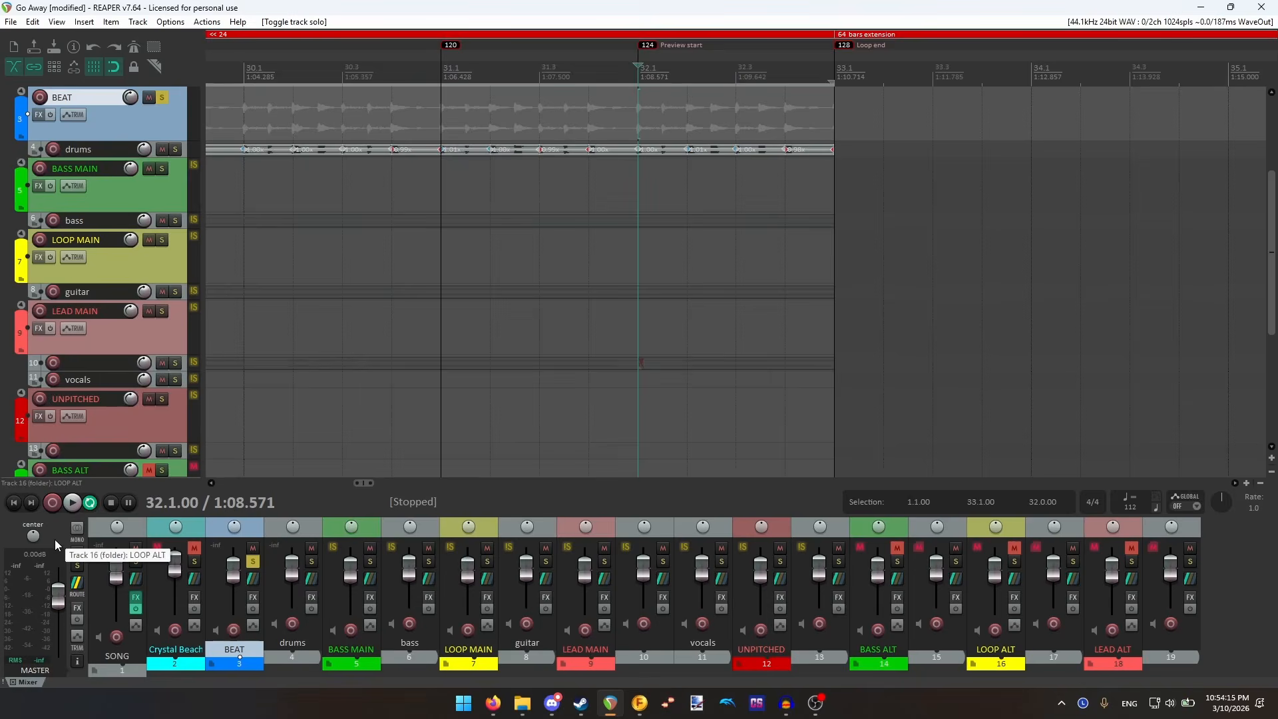
left_click(71, 502)
left_click(113, 502)
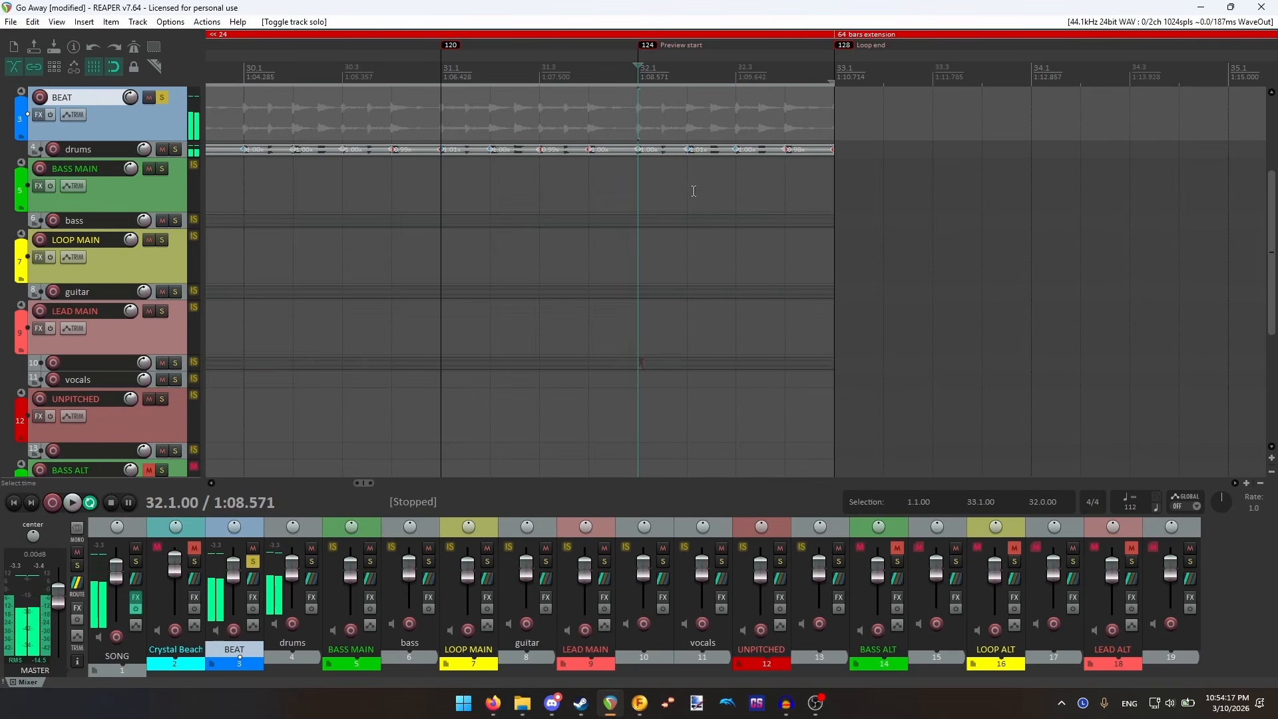
- Place the edit cursor without snapping on the drum hit between 32.3 and 32.4 to find its exact position, 32.3.47
left_click(768, 147)
scroll(762, 148, "up", 4)
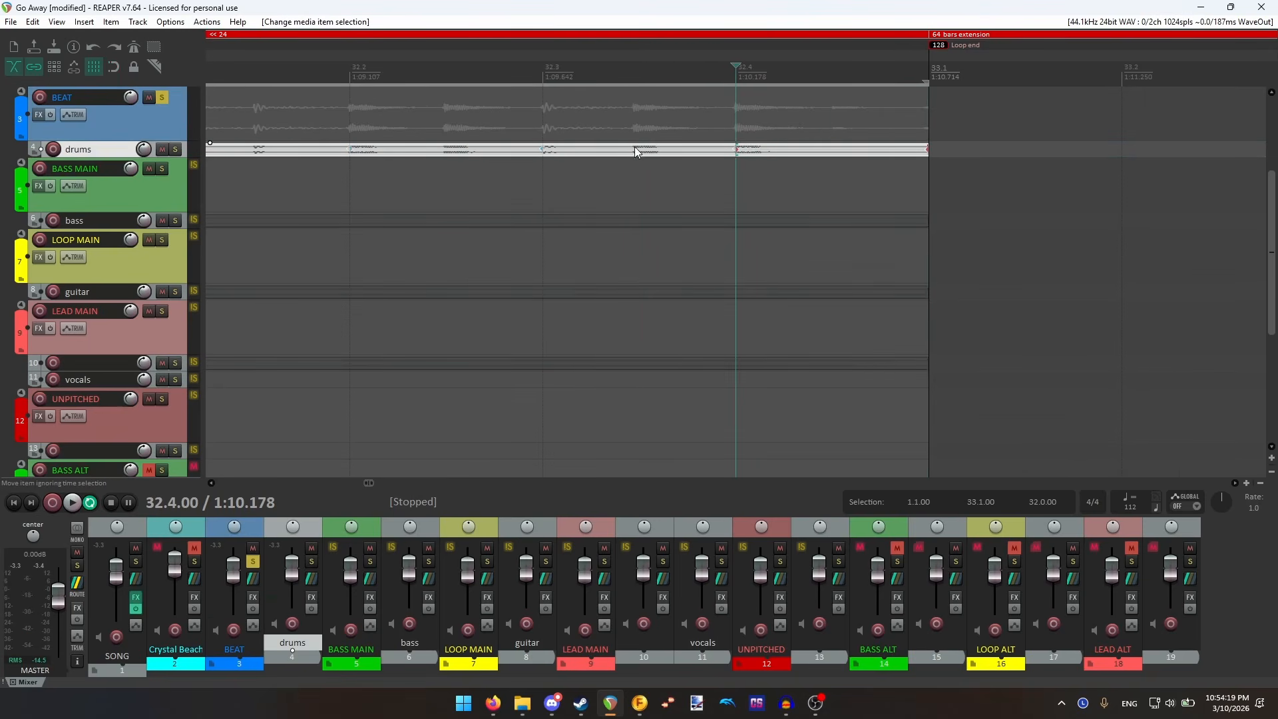
left_click(633, 147)
left_click(635, 149)
scroll(731, 154, "up", 2)
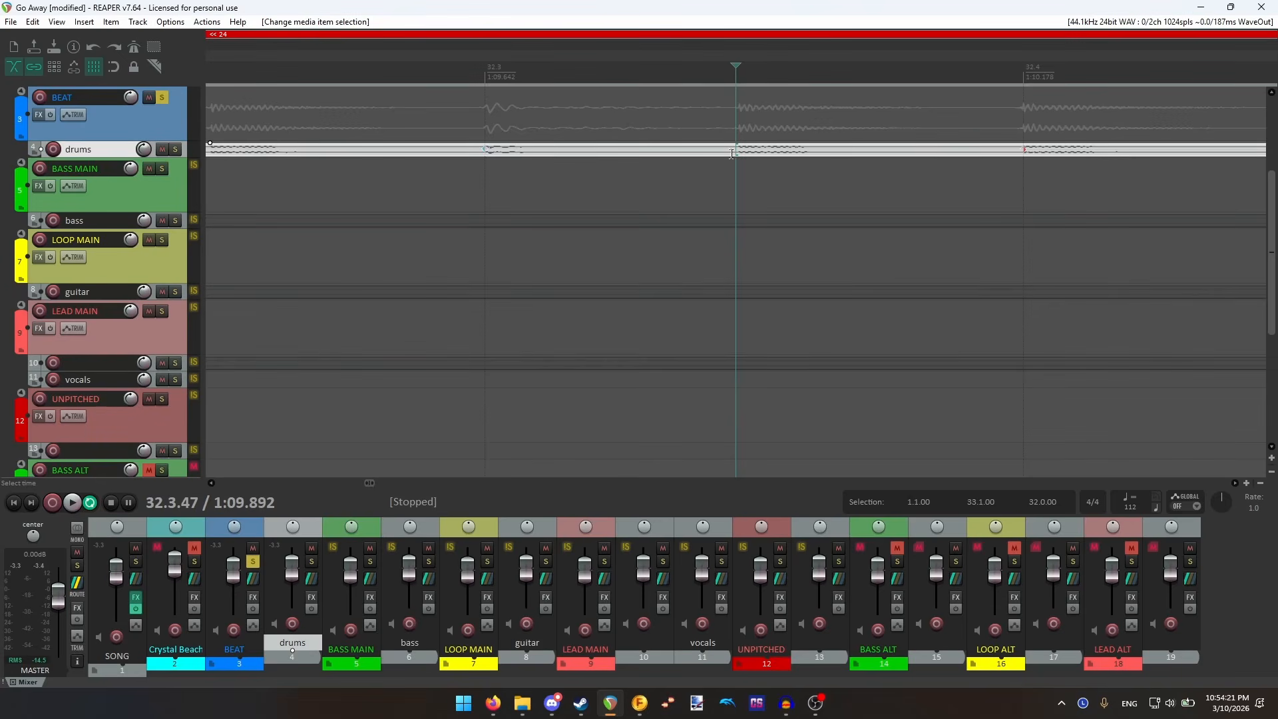
left_click(737, 152)
scroll(736, 143, "up", 2)
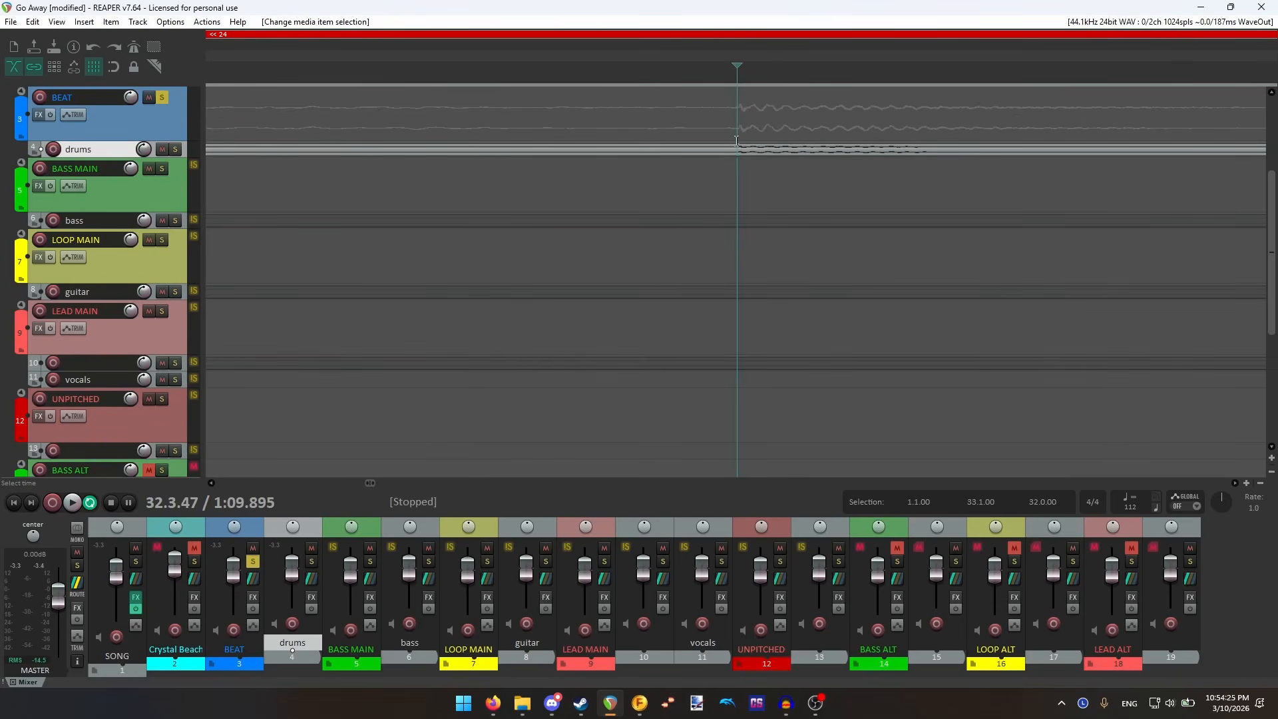
scroll(732, 149, "down", 3)
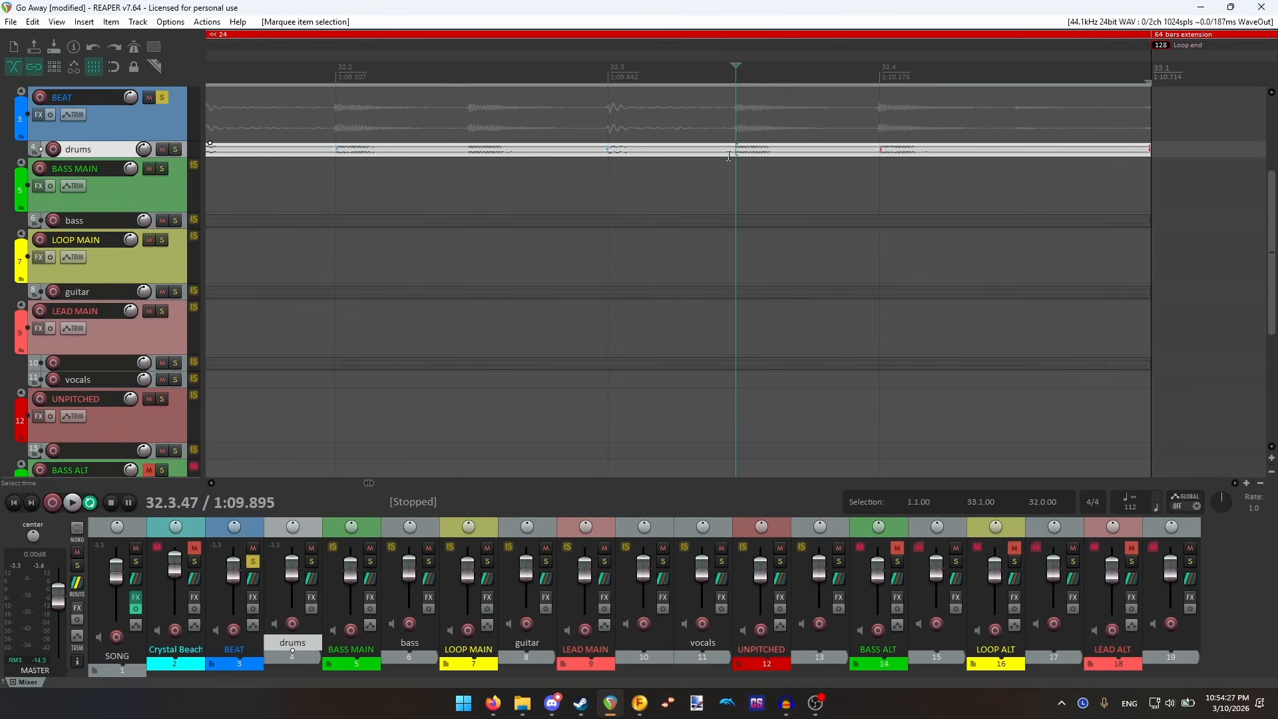
scroll(728, 156, "down", 3)
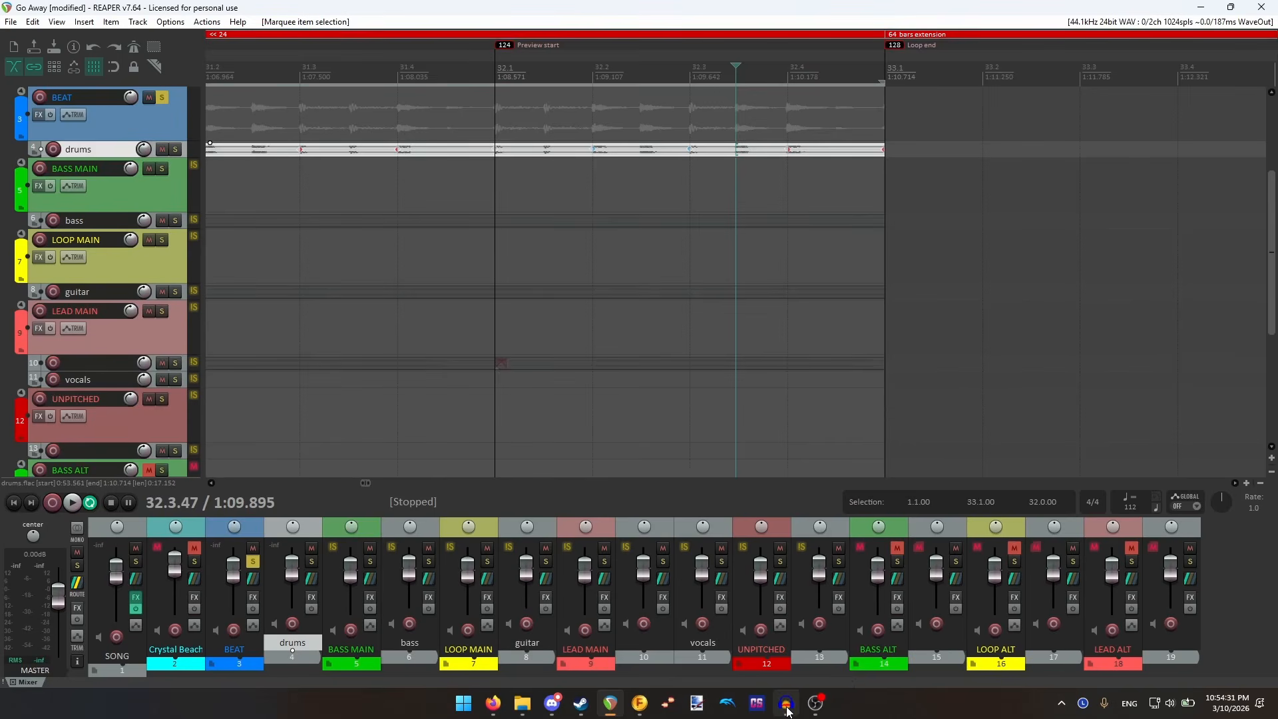
- Switch to Fuser Custom Song Creator and add 126.47 as a pickup beat for the beat disc
left_click(649, 703)
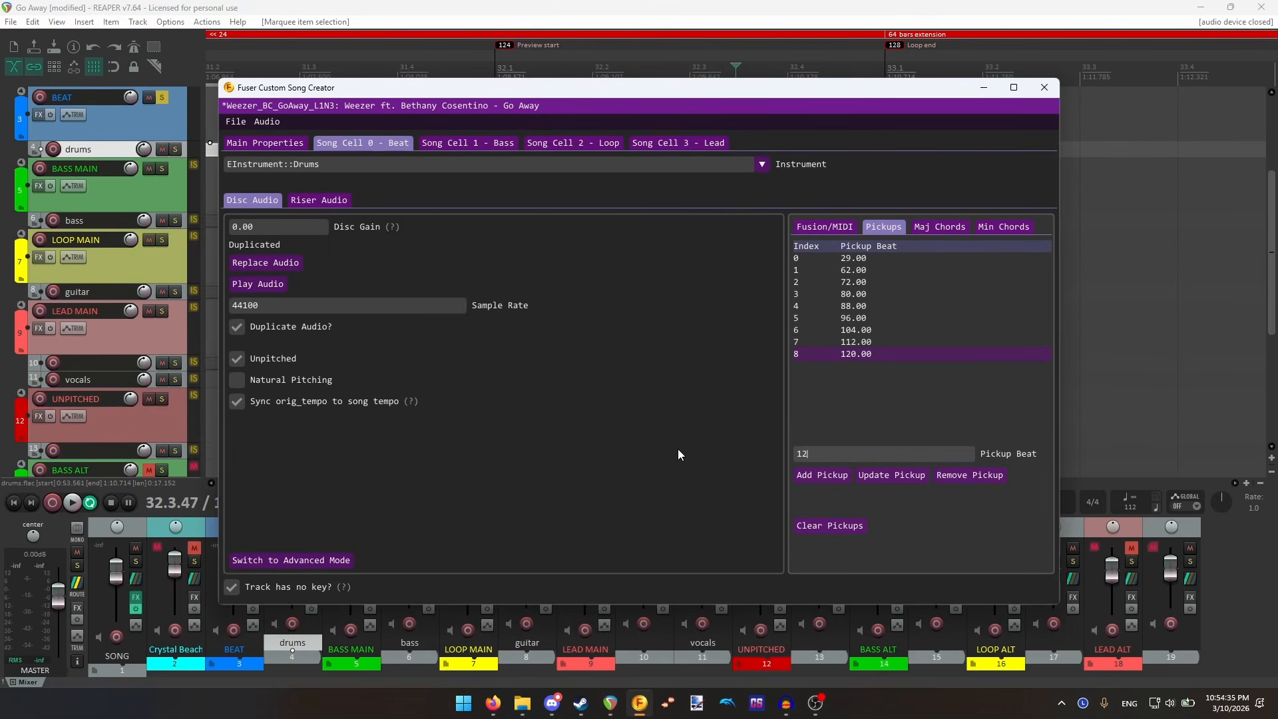
type("126.47")
left_click(829, 476)
- Return to REAPER, solo the BASS MAIN track instead of BEAT, play it from bar 31 into bar 32, and stop
left_click(779, 6)
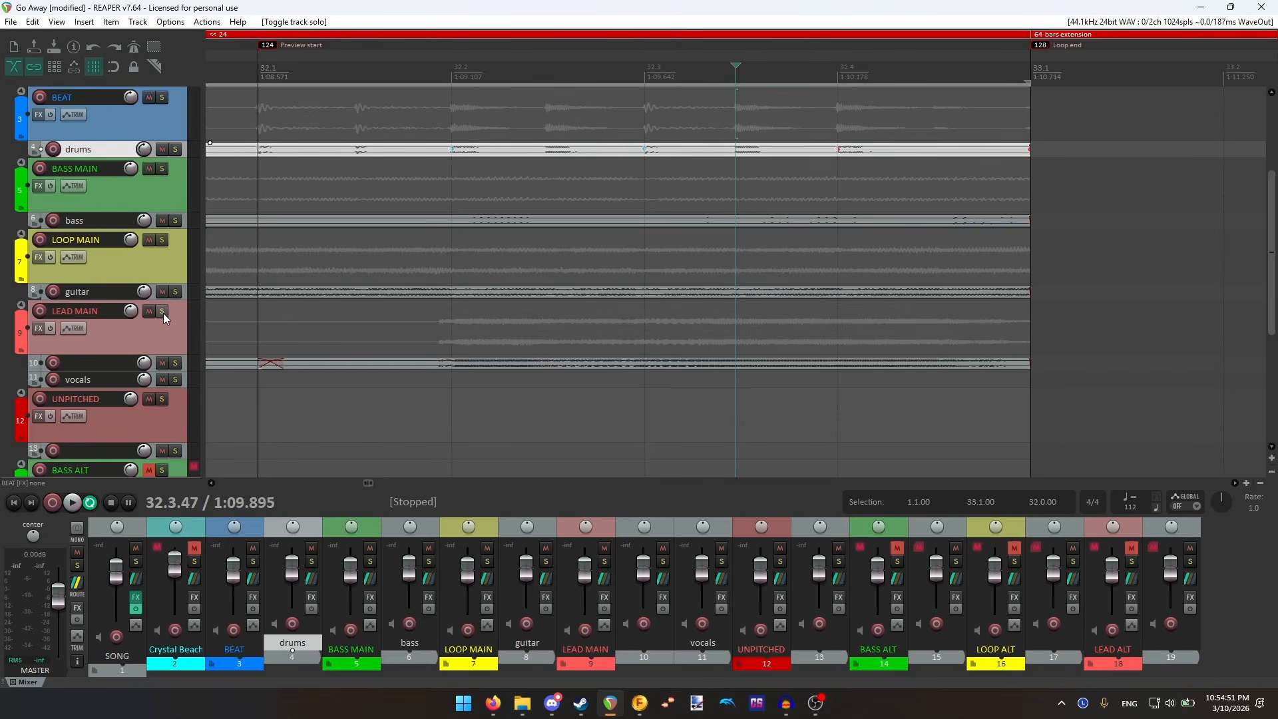
left_click(162, 168)
key("space")
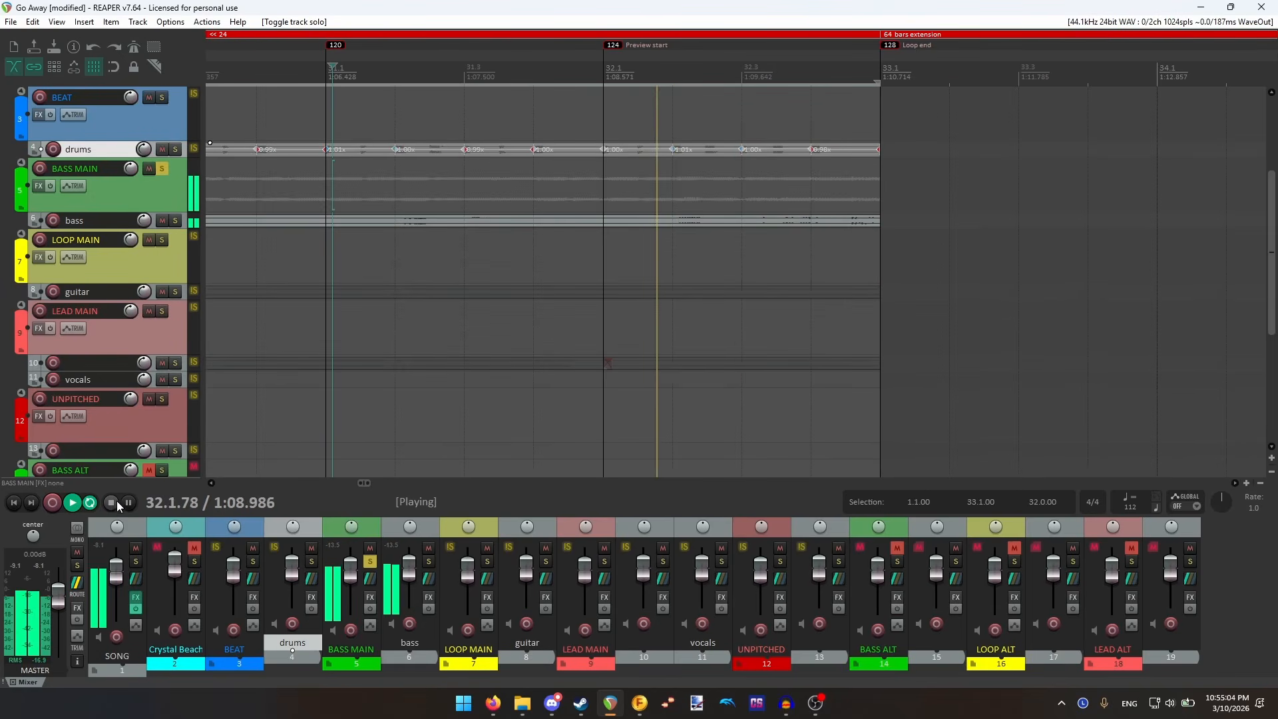
left_click(113, 502)
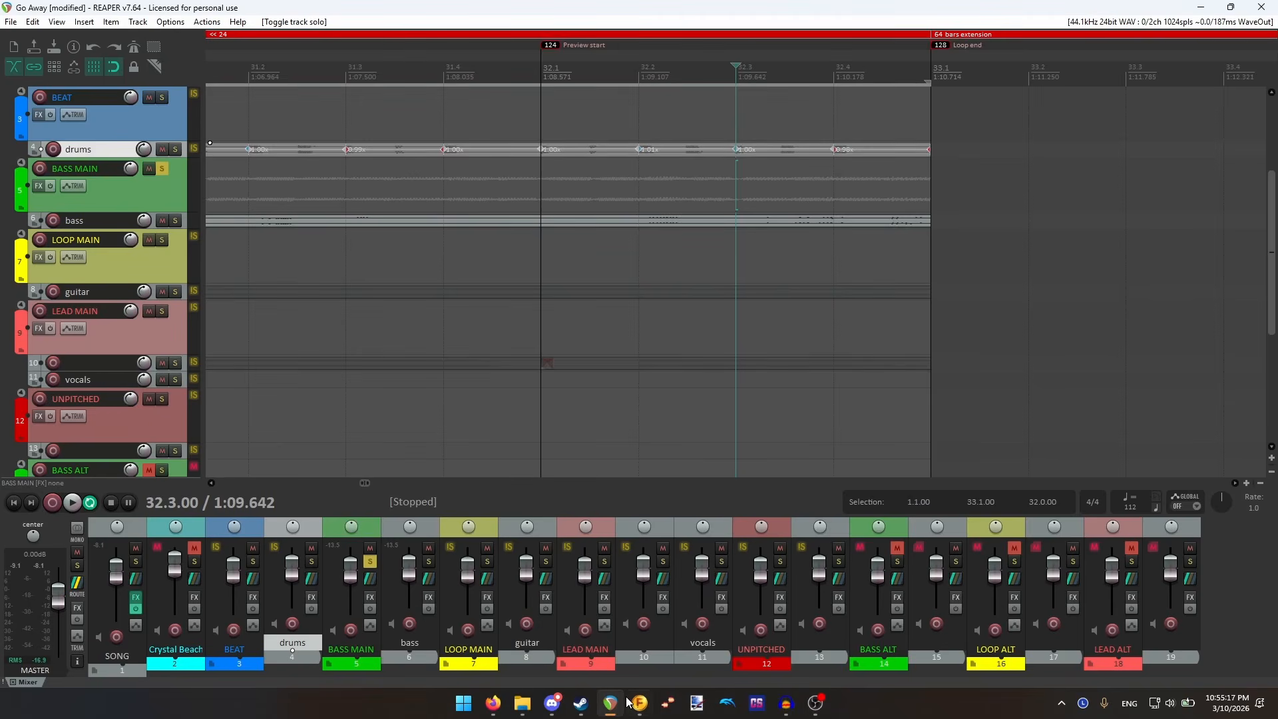
- Add 126 as a pickup beat for the bass disc in Fuser Custom Song Creator and return to REAPER
left_click(632, 702)
left_click(469, 142)
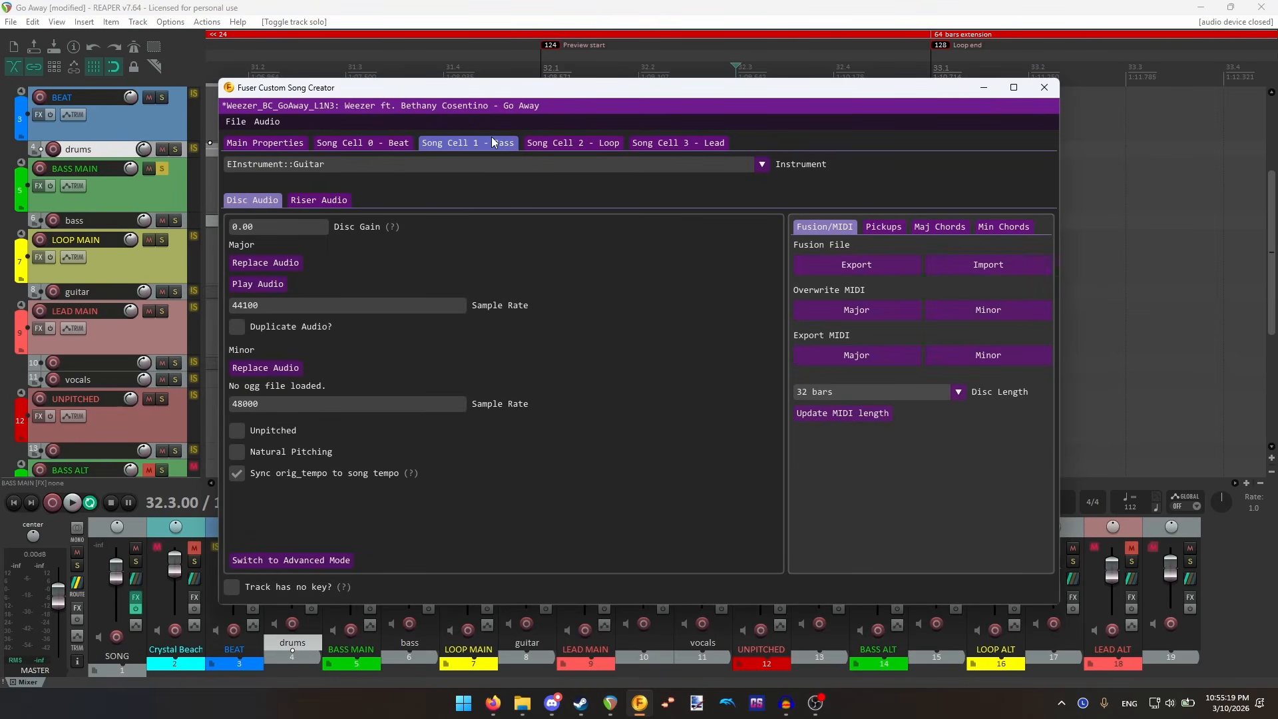
left_click(876, 230)
left_click(808, 455)
type("126")
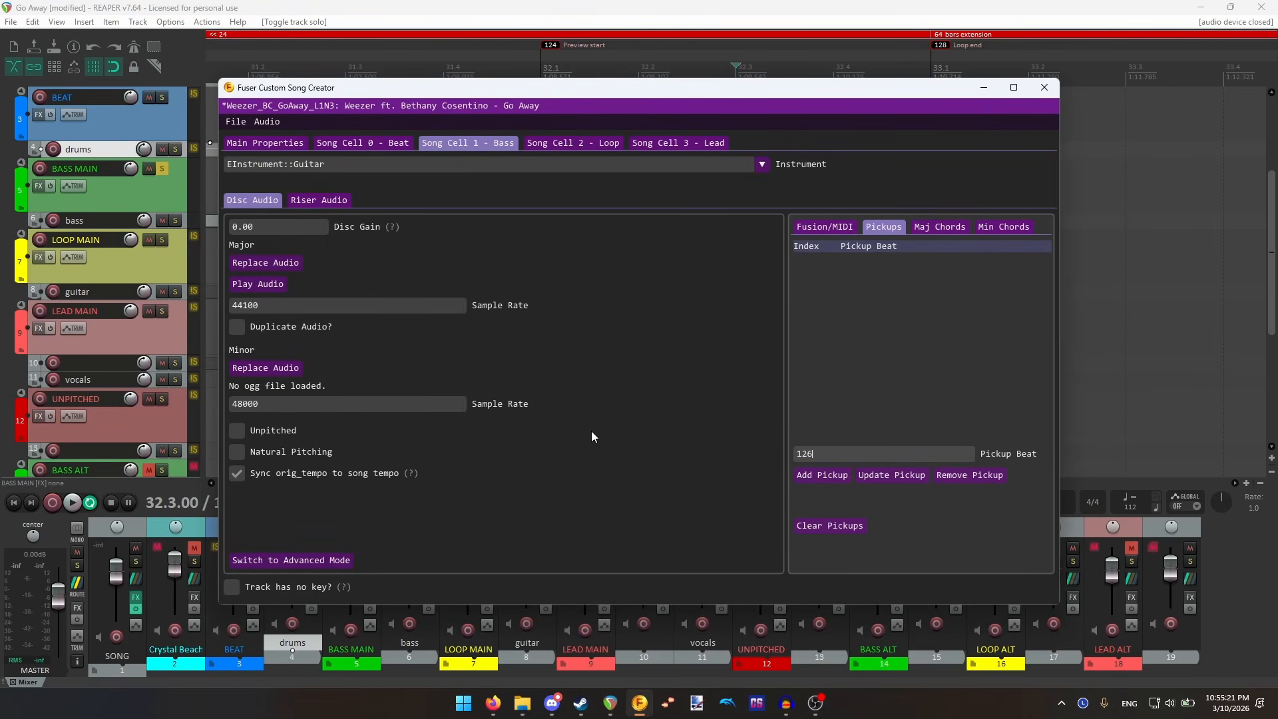
left_click(811, 474)
key("alt+Tab")
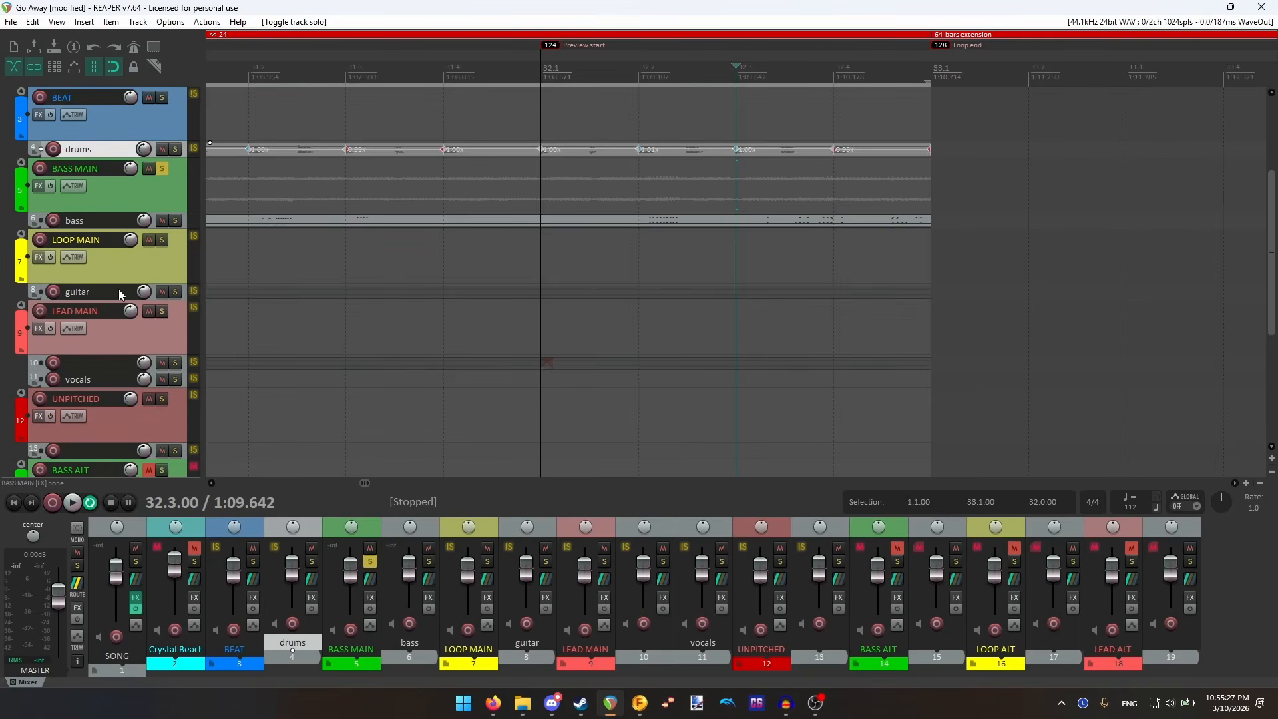
- Solo LEAD MAIN instead of BASS MAIN and enlarge track 10 to inspect the vocal onset in its last clip
left_click(162, 311)
left_click(163, 168)
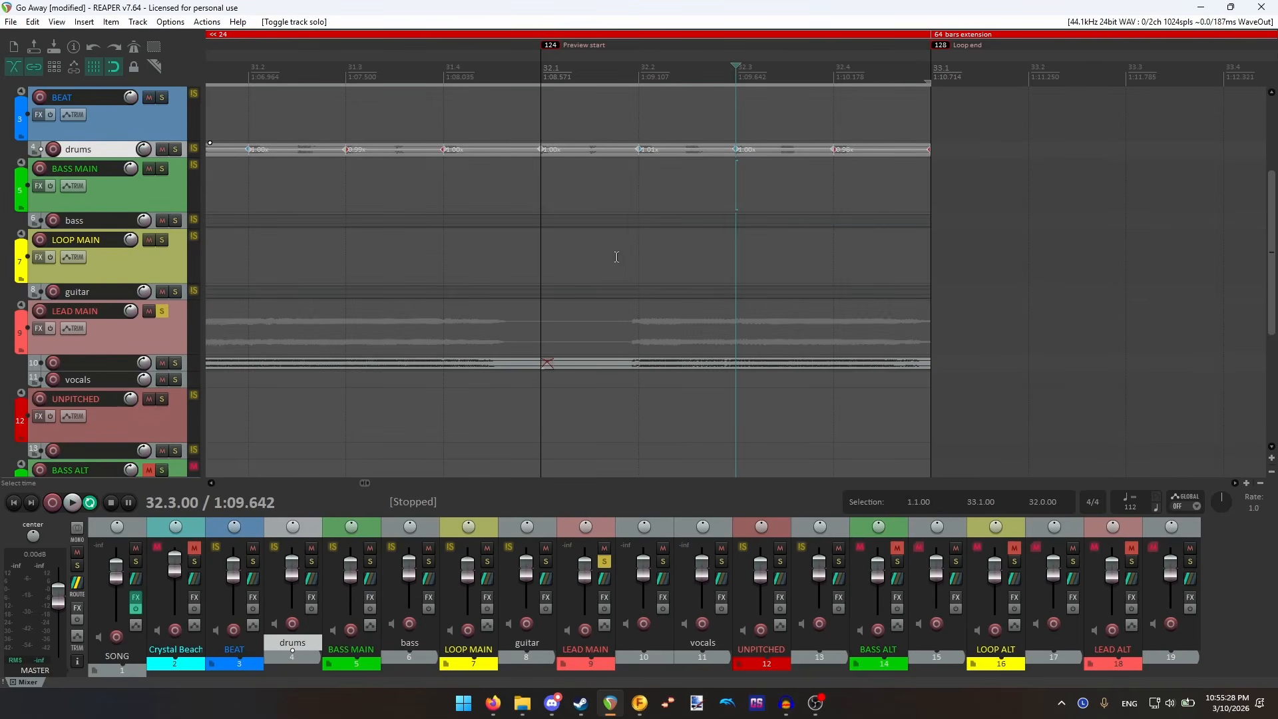
left_click(632, 360)
left_click_drag(108, 369, 108, 460)
scroll(733, 416, "up", 5)
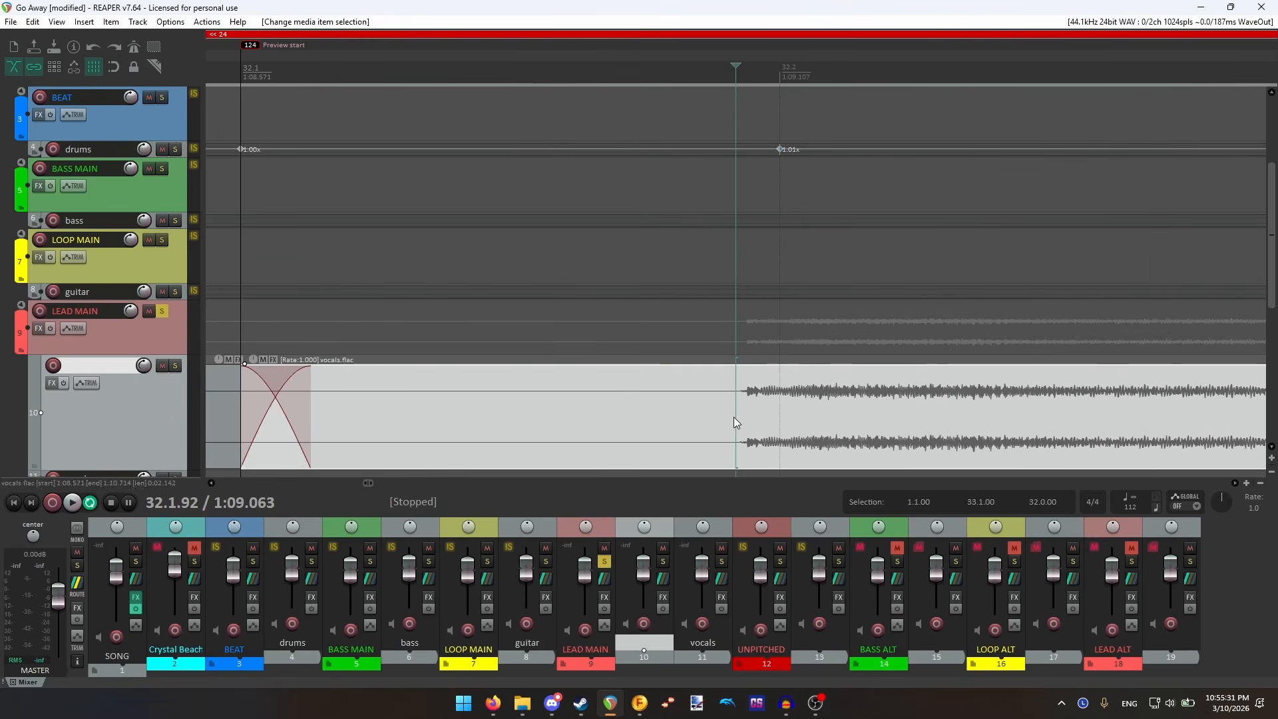
- Switch to Fuser Custom Song Creator and add a pickup at beat 124.94 to the Lead cell
key("alt+Tab")
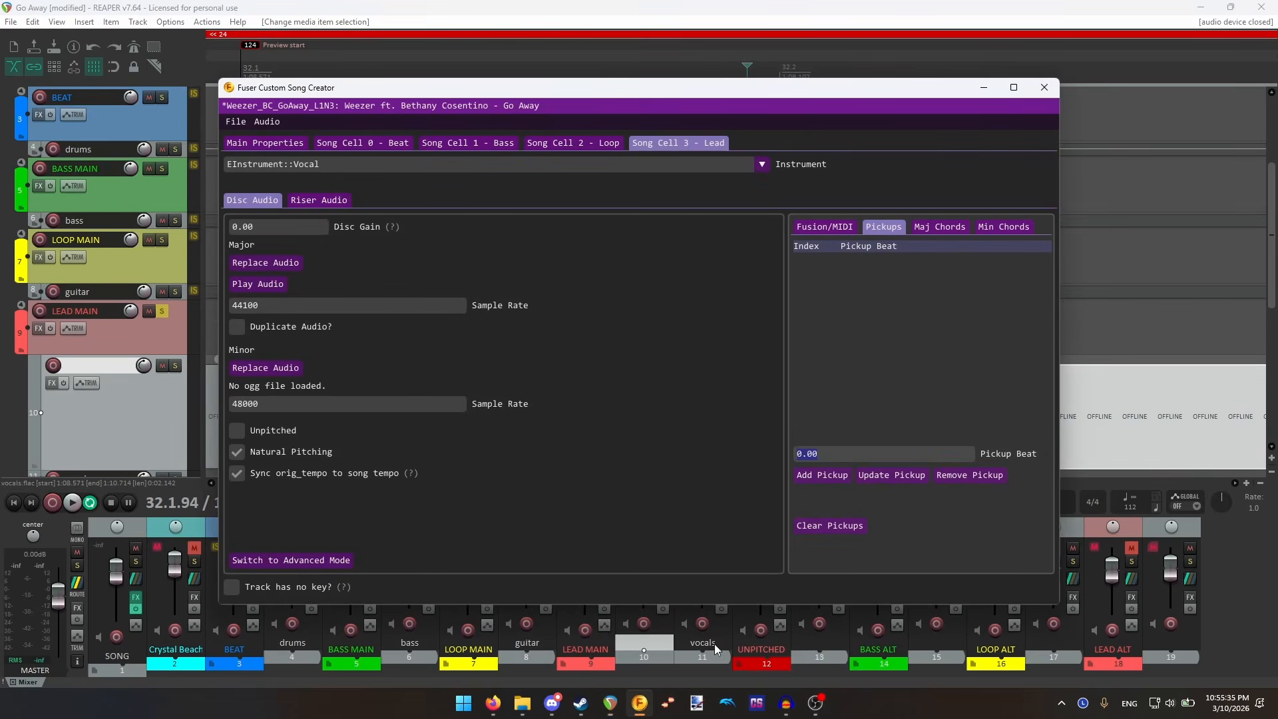
type("124.94")
left_click(837, 474)
- Switch back to REAPER and listen to LOOP MAIN soloed instead of LEAD MAIN from around bar 30, ending with the solo off
left_click(164, 310)
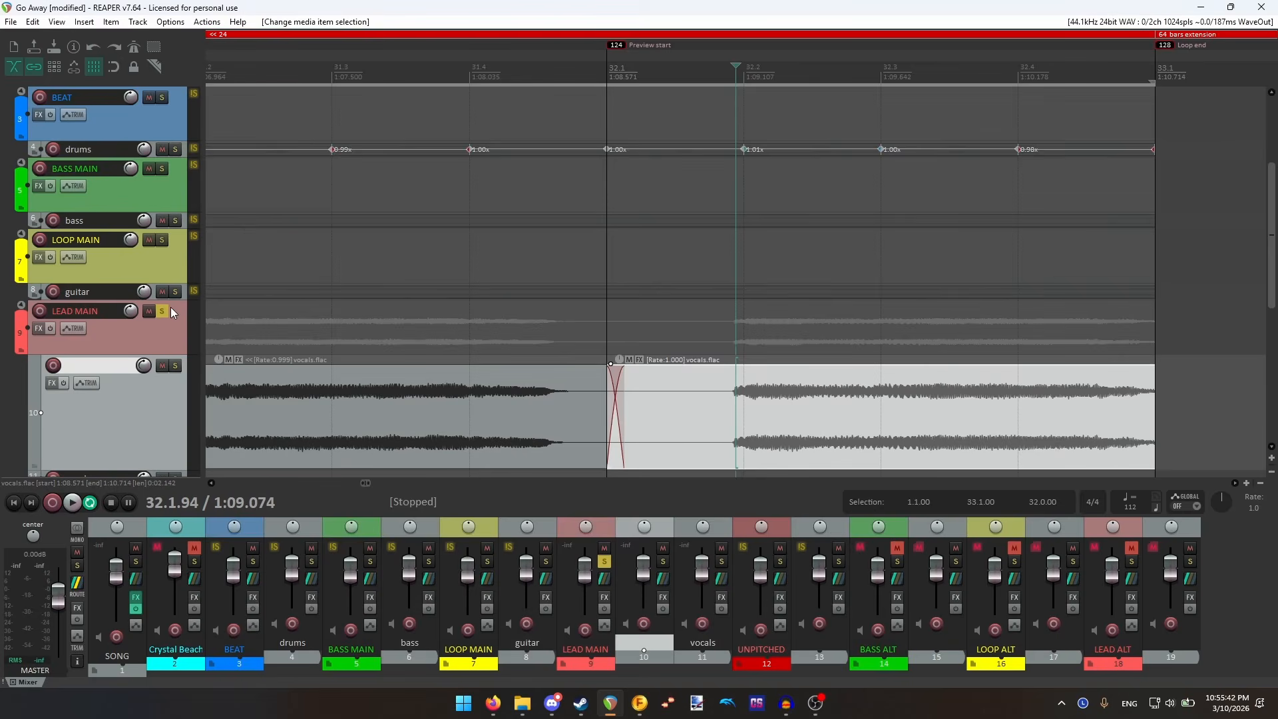
left_click(161, 239)
key("space")
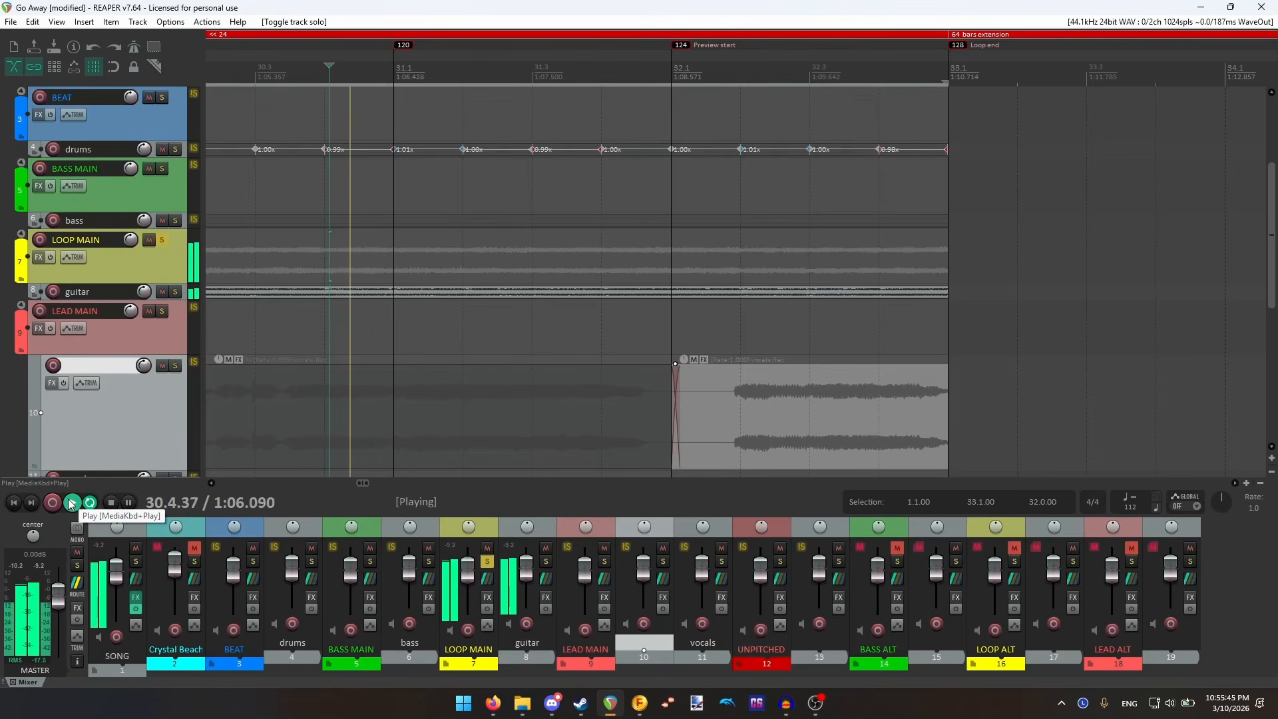
left_click(112, 503)
scroll(841, 205, "down", 4)
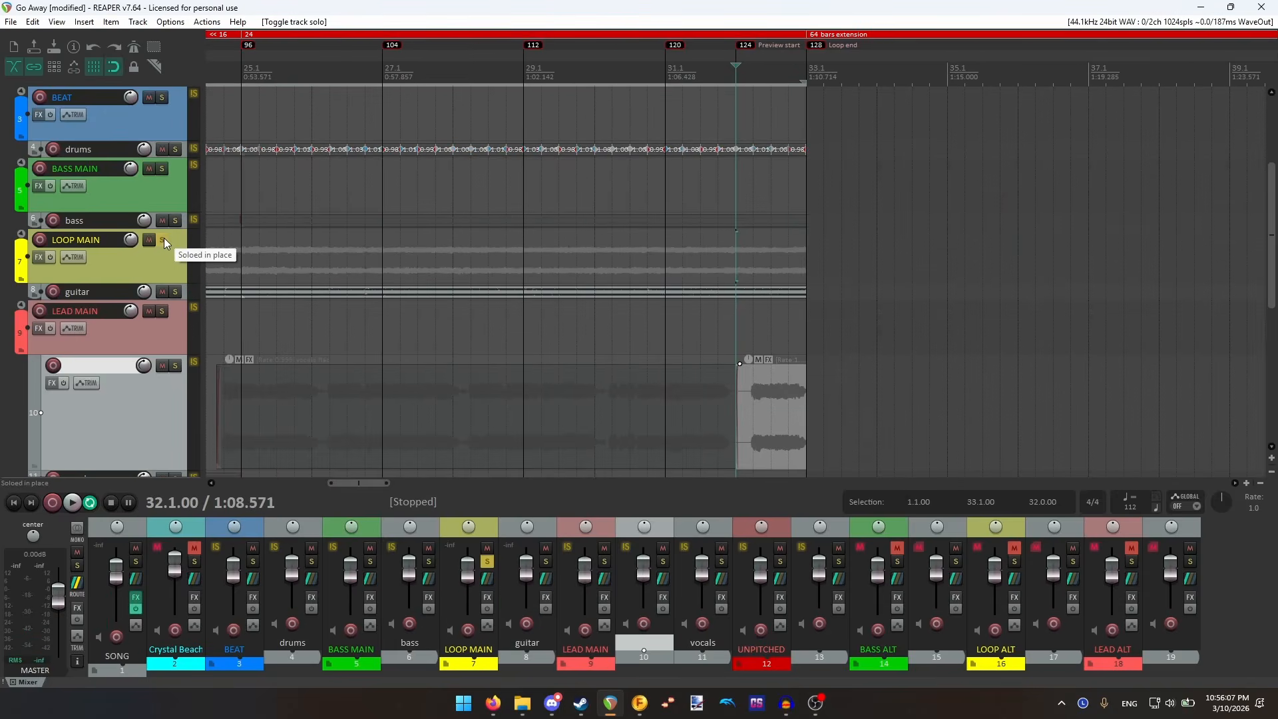
left_click(162, 240)
- Examine the opening bar's timing by placing the edit cursor at the loop start, 1.4.00 and 2.1.00
scroll(701, 301, "down", 3)
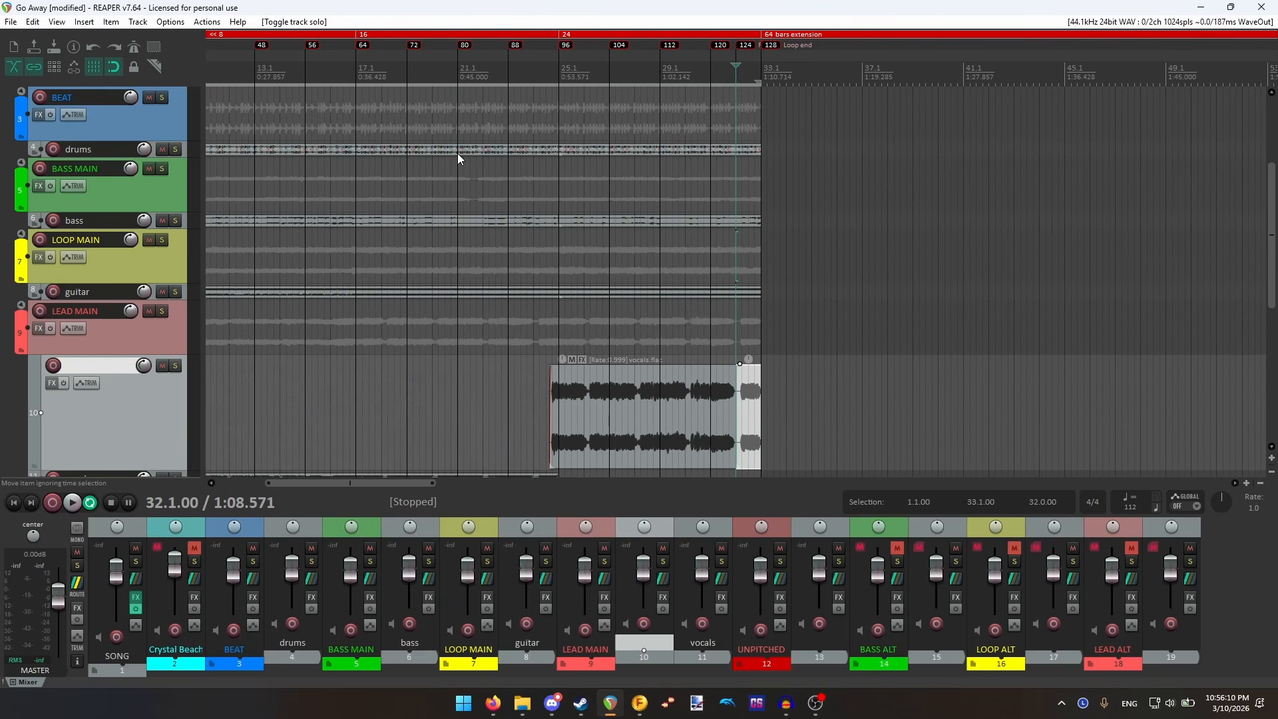
scroll(457, 153, "down", 2)
left_click(220, 72)
scroll(392, 249, "up", 4)
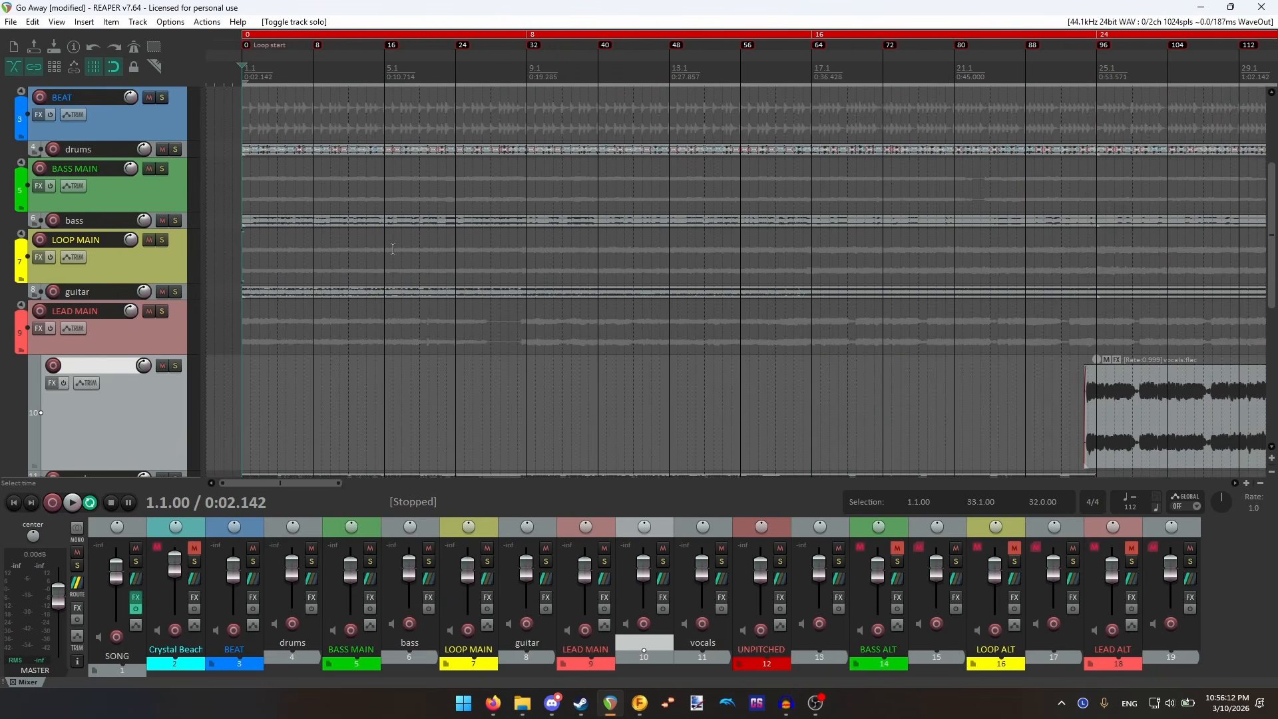
scroll(763, 194, "up", 6)
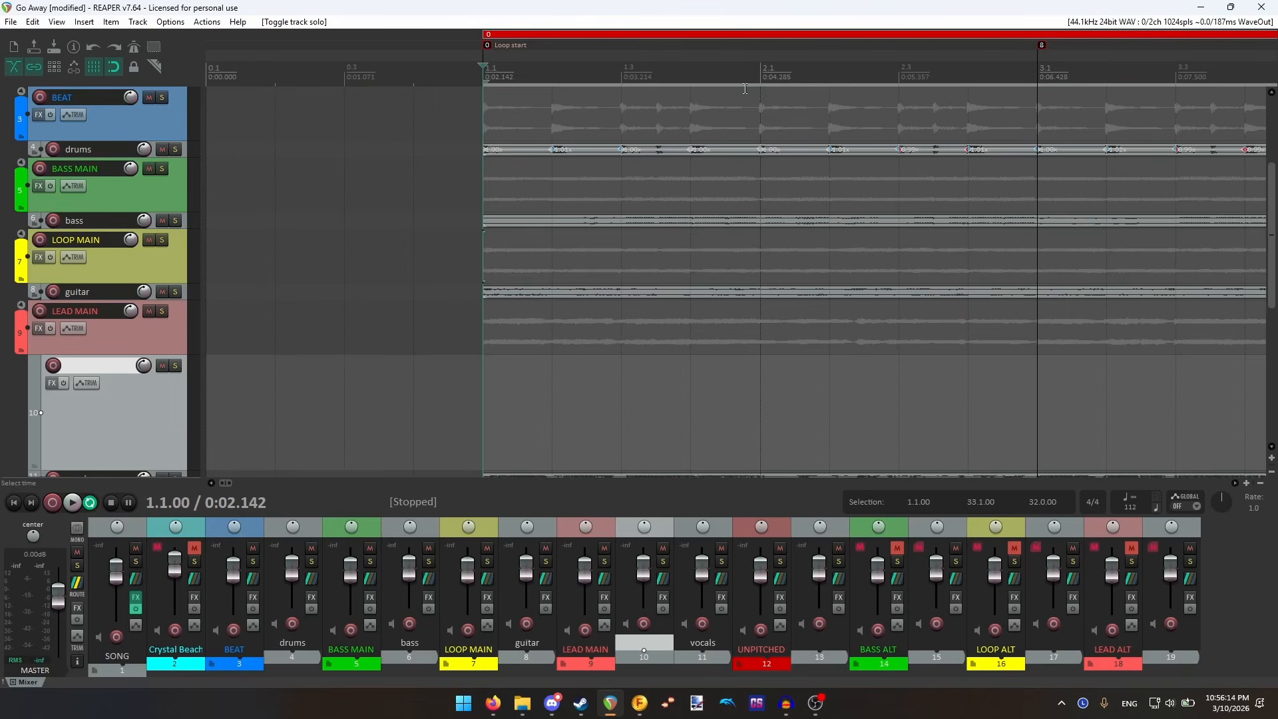
left_click(690, 69)
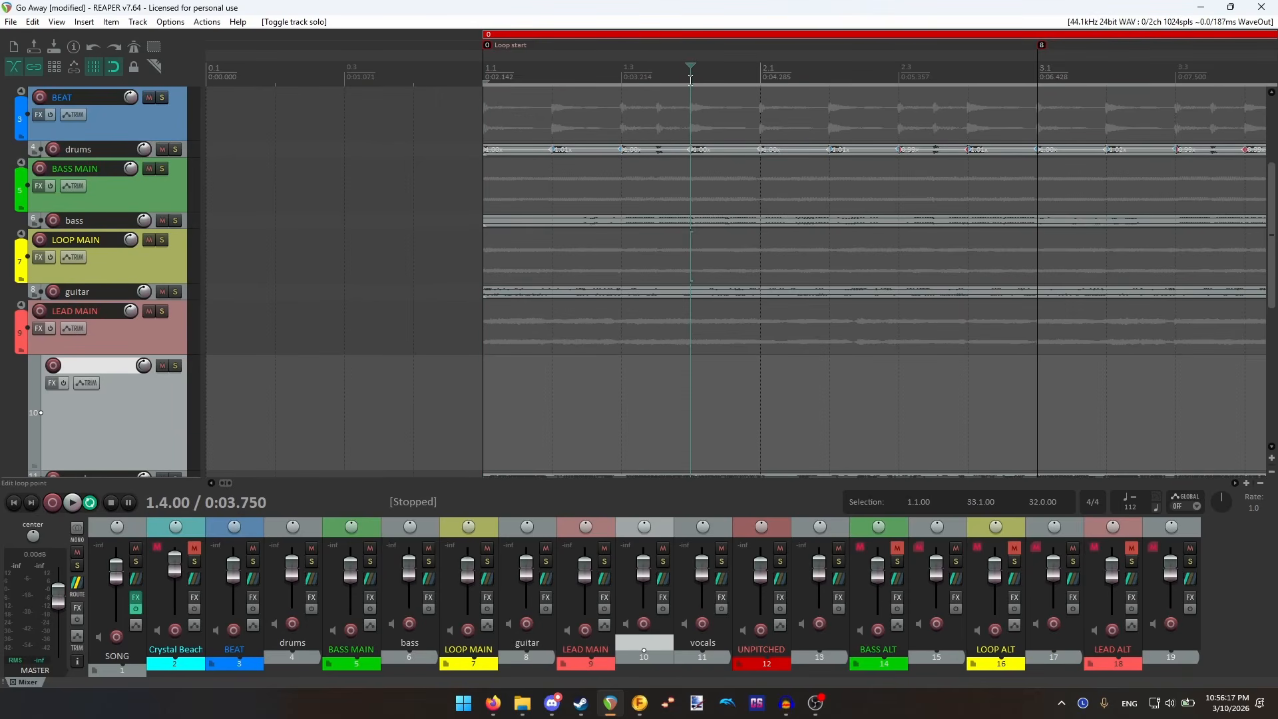
left_click(762, 72)
scroll(750, 67, "up", 2)
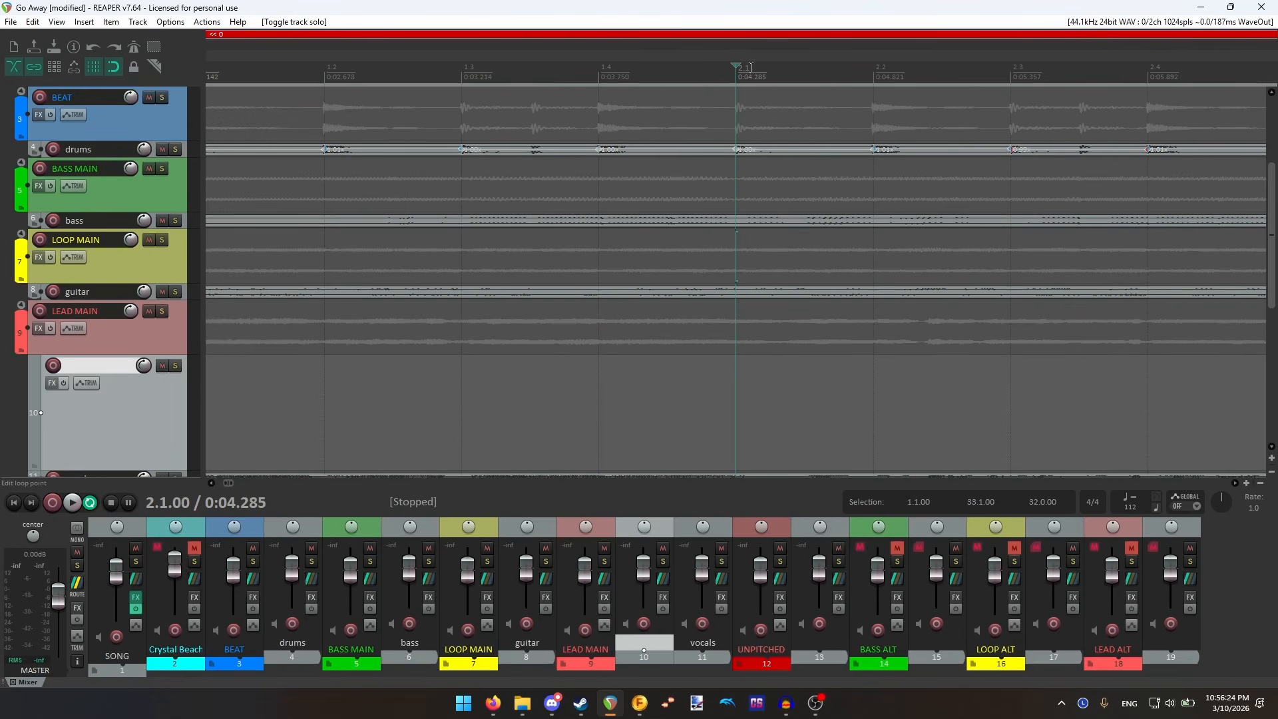
left_click(604, 71)
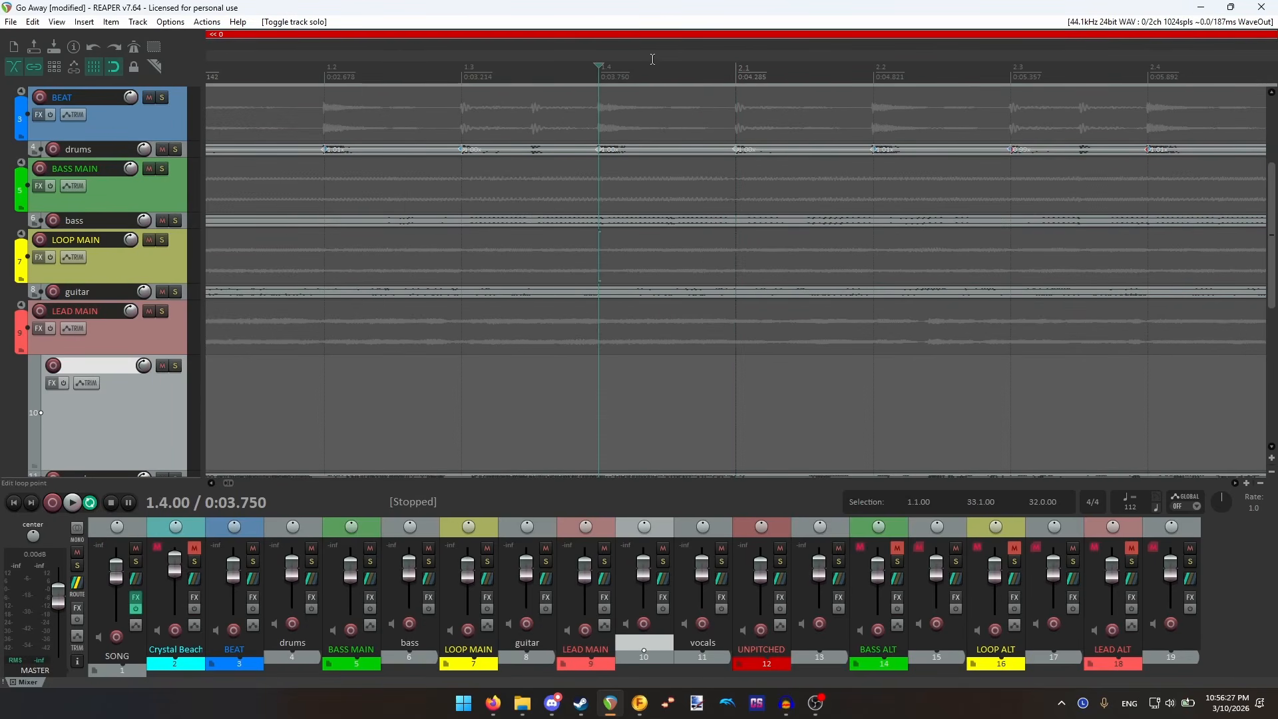
left_click(733, 68)
scroll(733, 68, "down", 2)
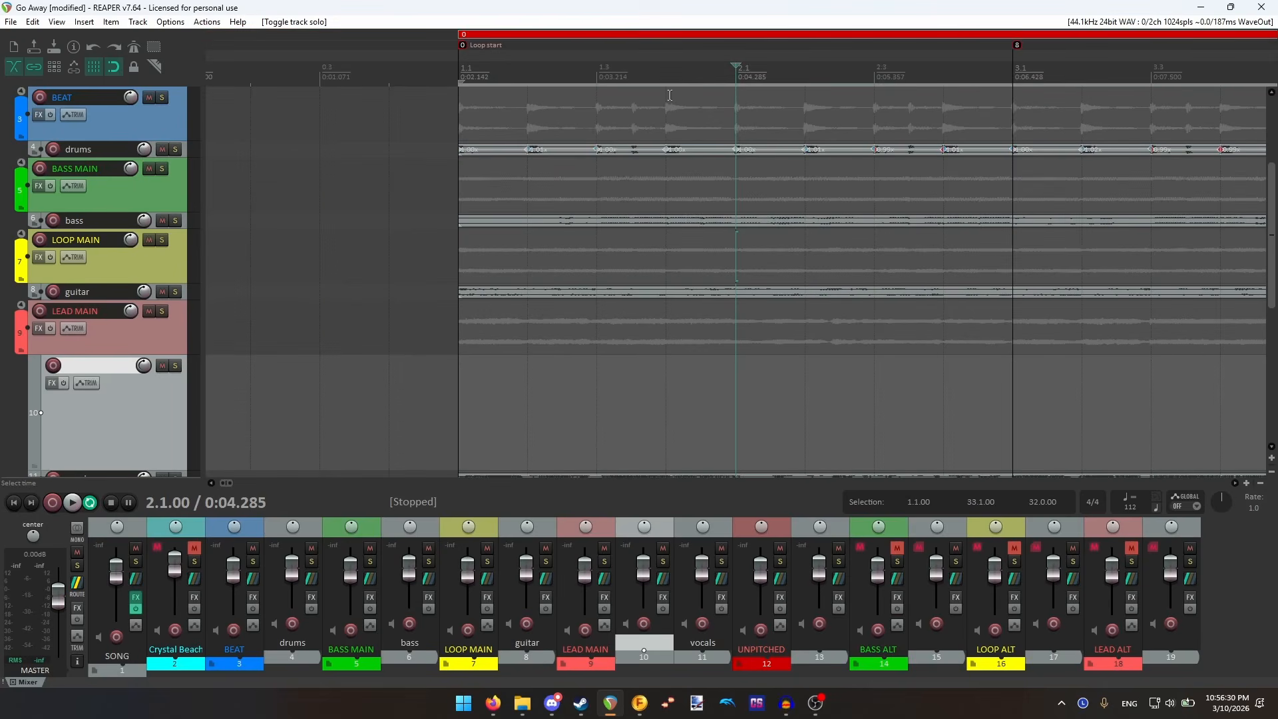
- Walk the edit cursor beat by beat through the first bar, from 1.1.00 to 2.1.00
left_click(461, 70)
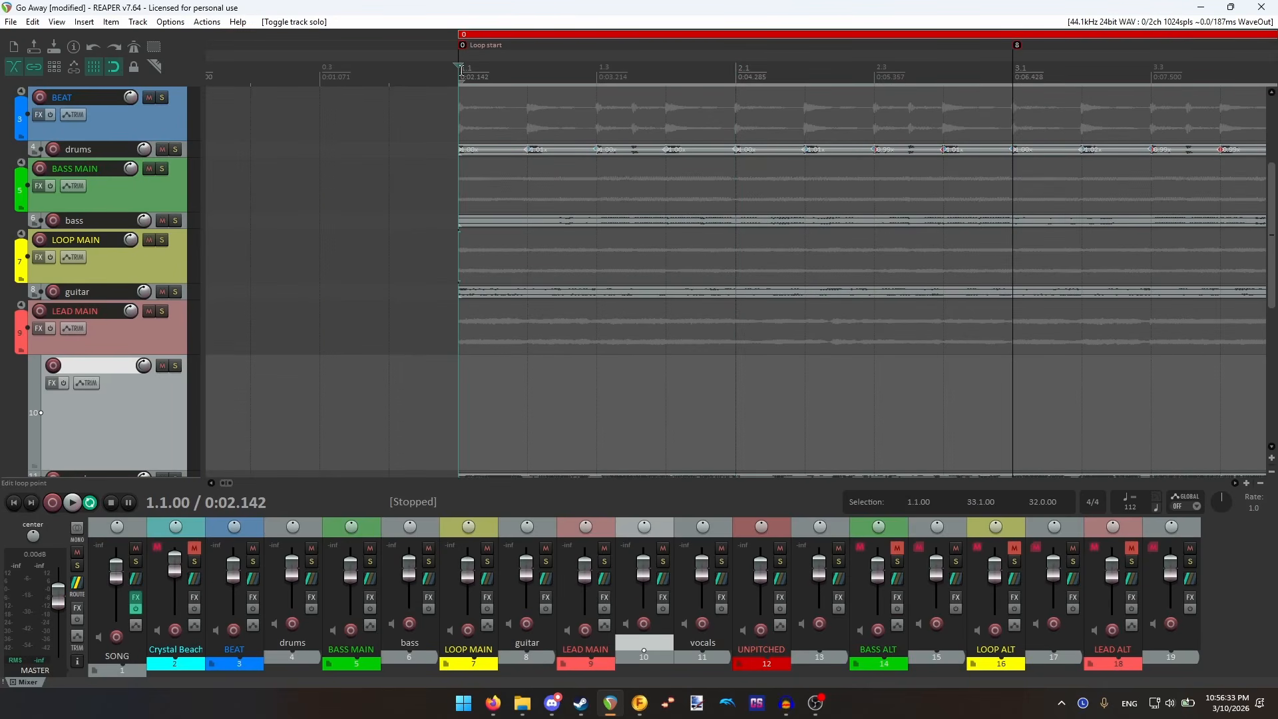
left_click(523, 72)
left_click(597, 68)
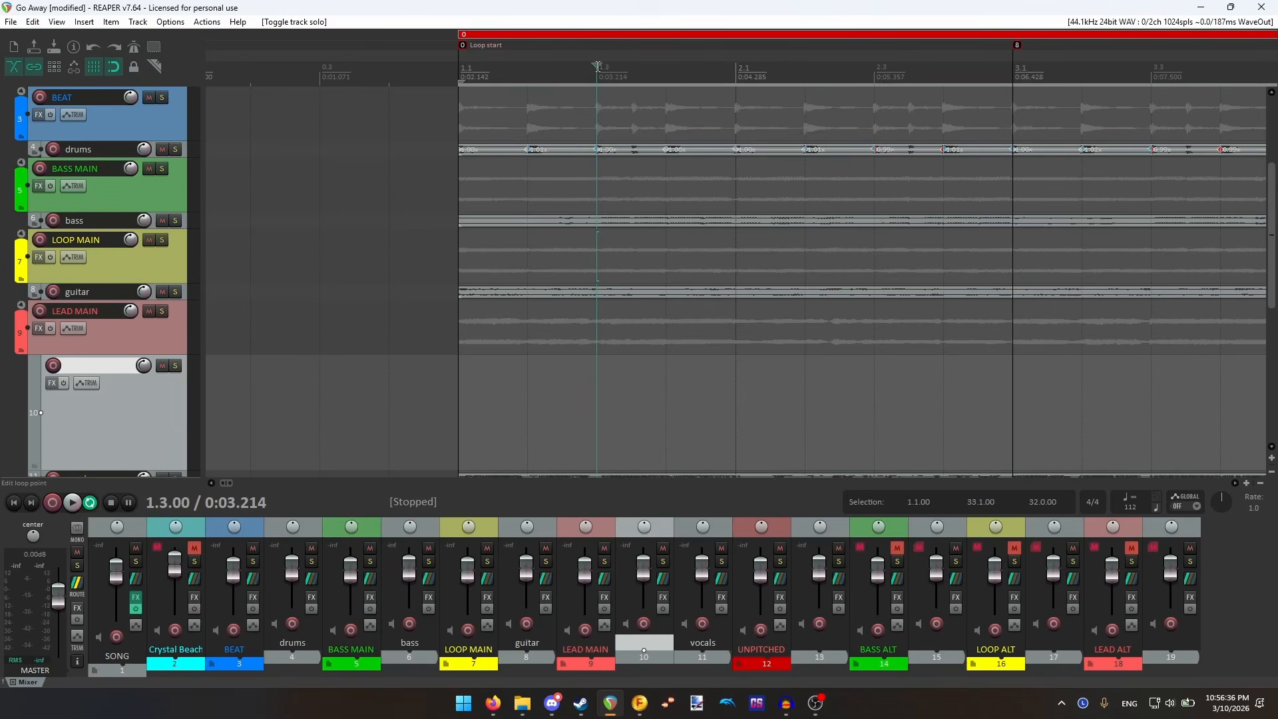
left_click(664, 70)
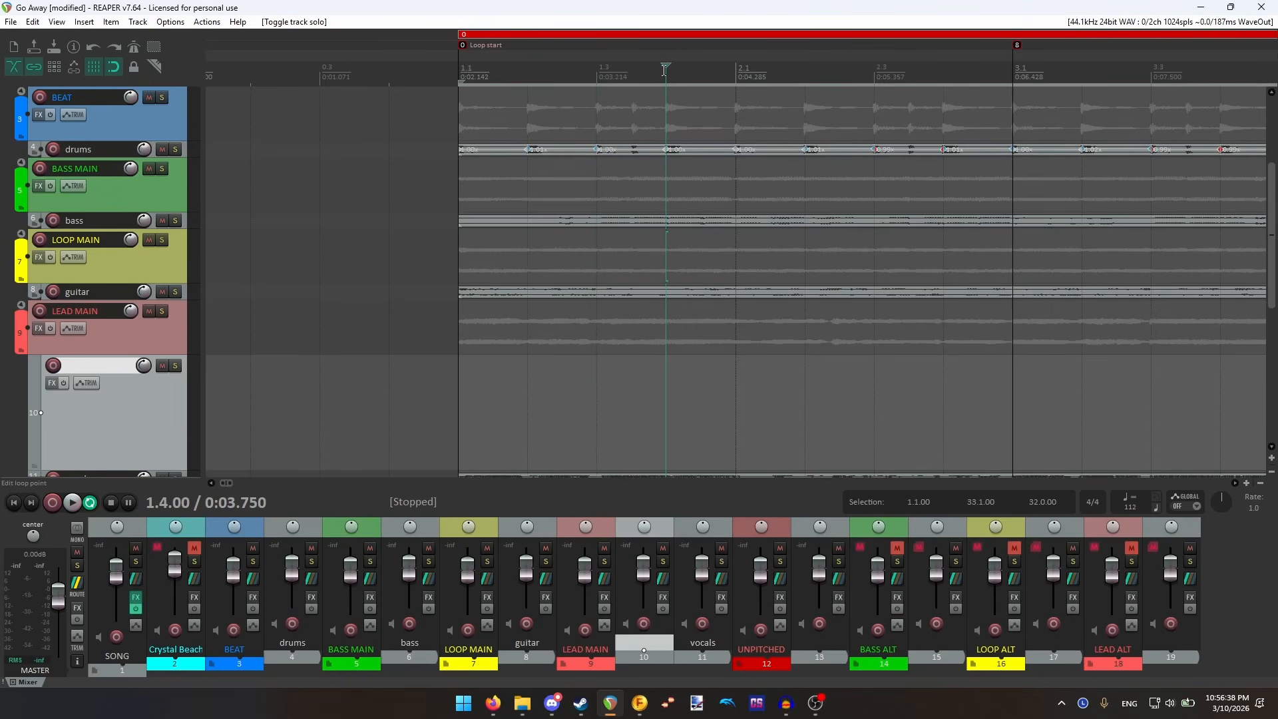
left_click(732, 73)
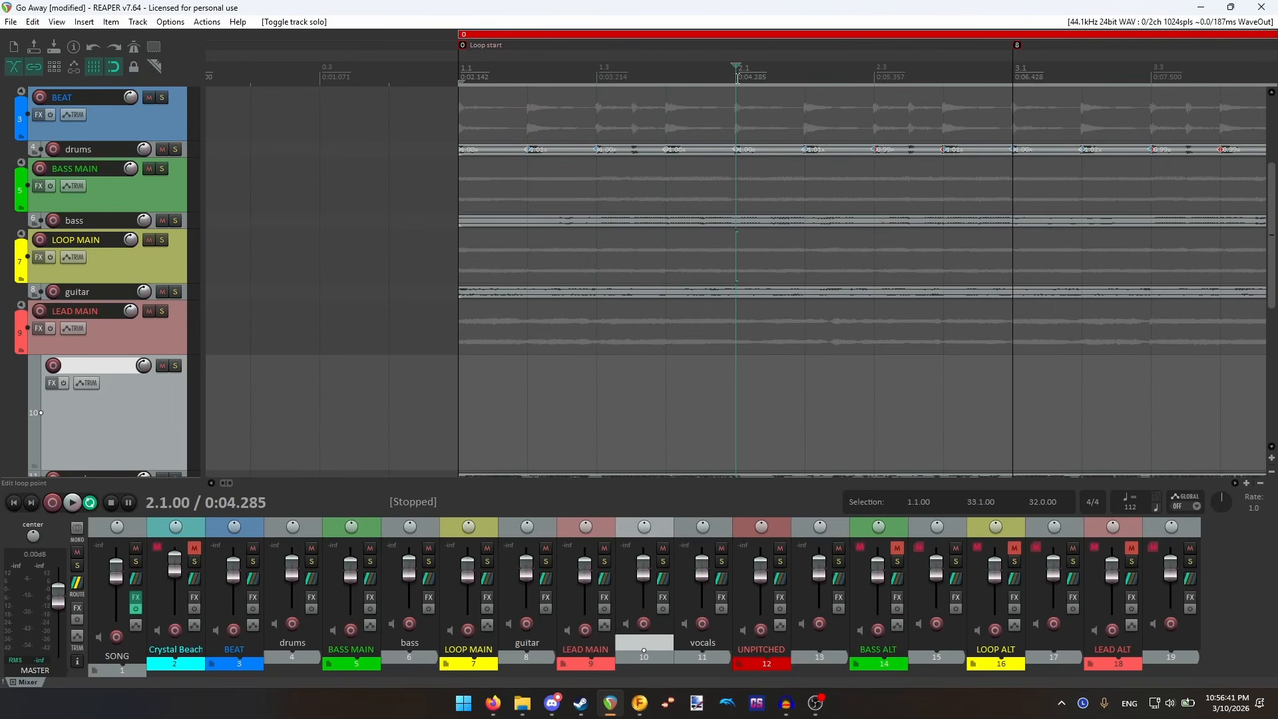
scroll(732, 79, "down", 2)
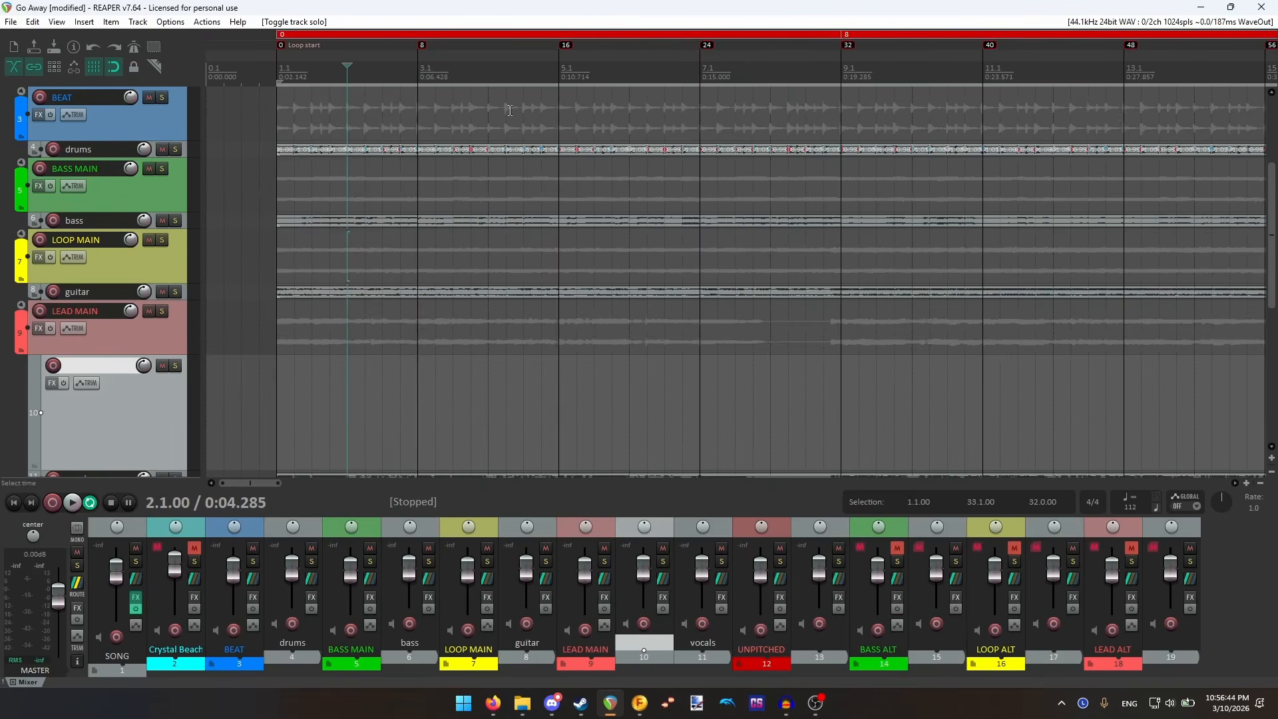
- Compare the last beats of bars 2 and 3 with the following downbeats, placing the edit cursor from 2.4.00 through 4.1.00
left_click(589, 73)
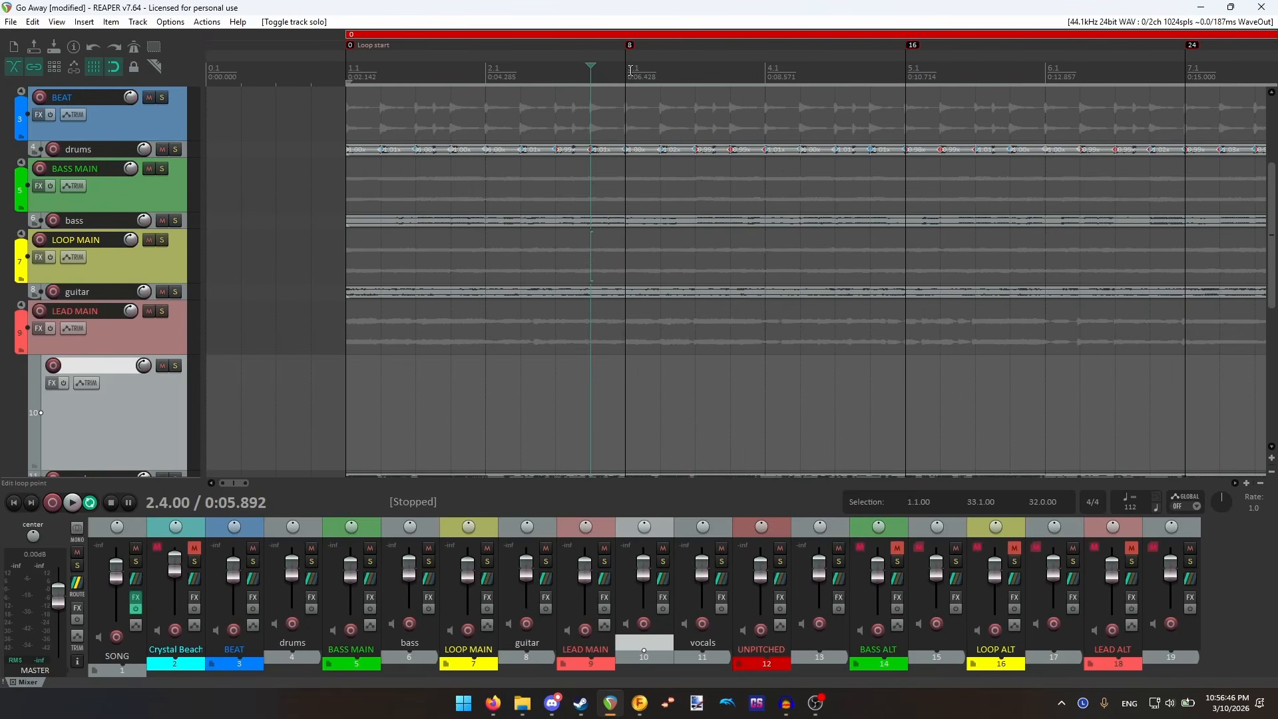
left_click(627, 72)
left_click(730, 72)
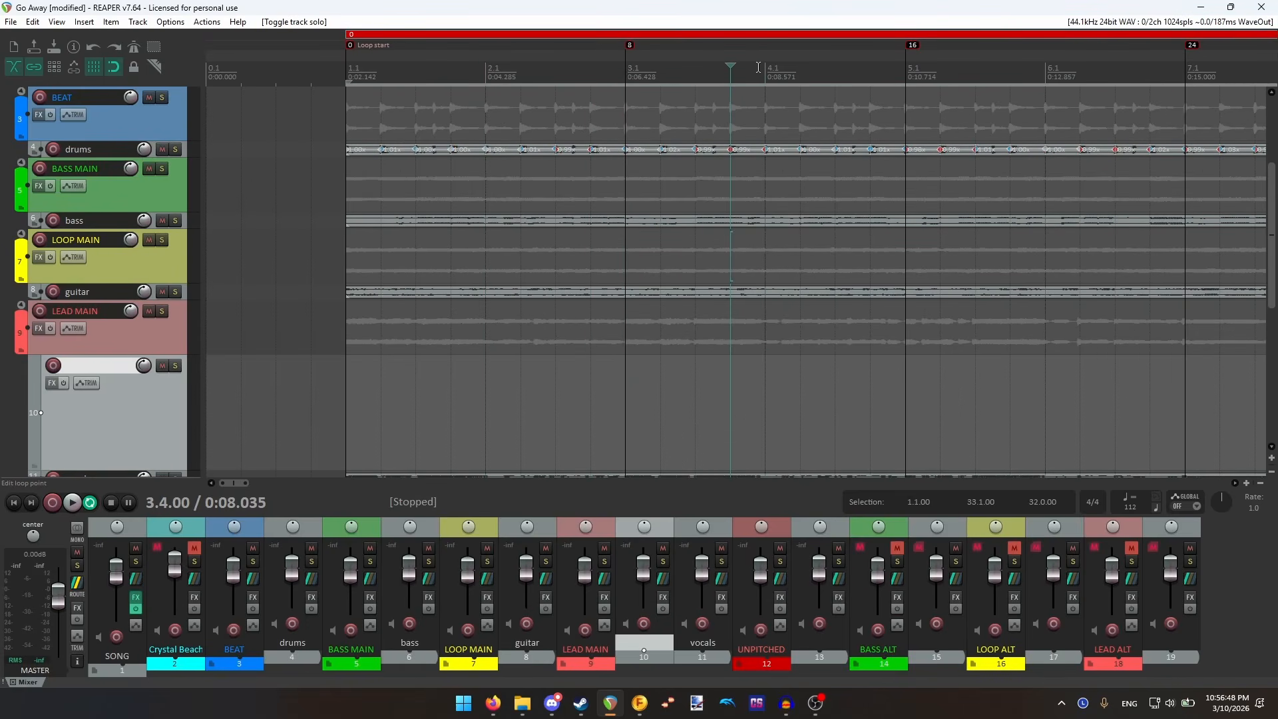
left_click(758, 67)
scroll(849, 200, "down", 5)
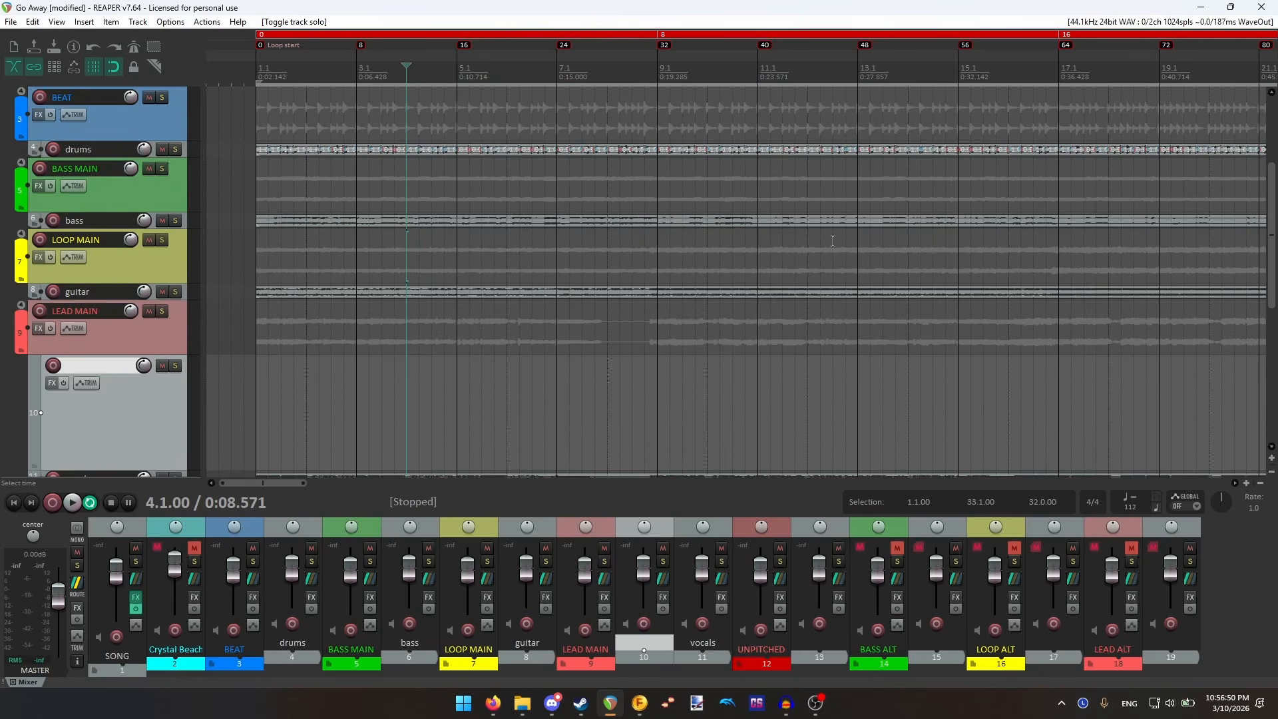
- Shrink track 10, solo BASS MAIN and listen to the bass part from 1.1.00
left_click_drag(141, 466, 135, 326)
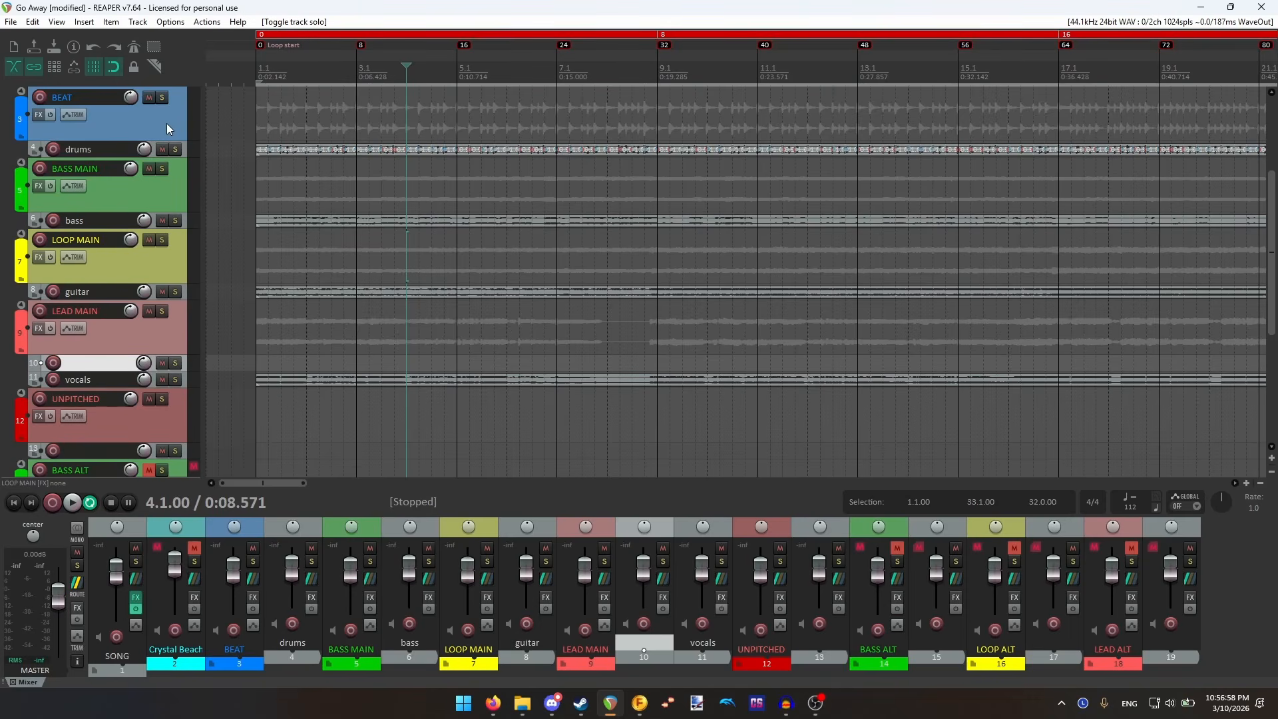
left_click(162, 169)
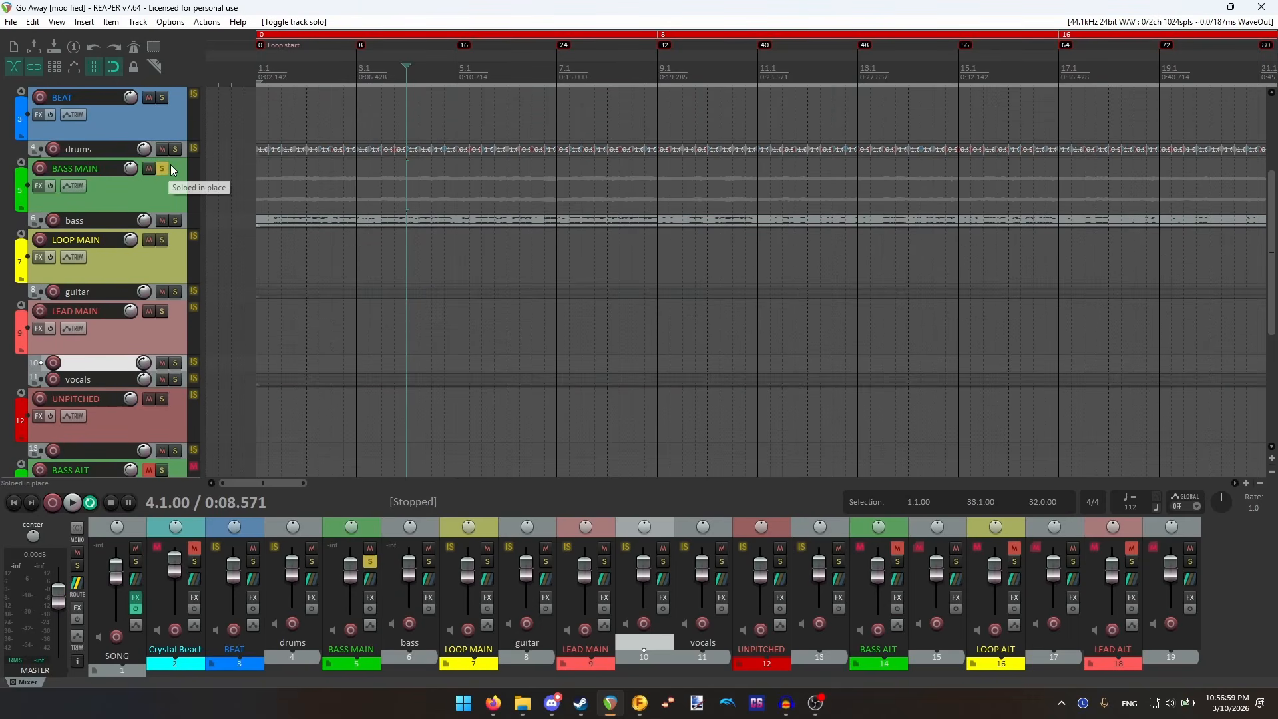
left_click(253, 70)
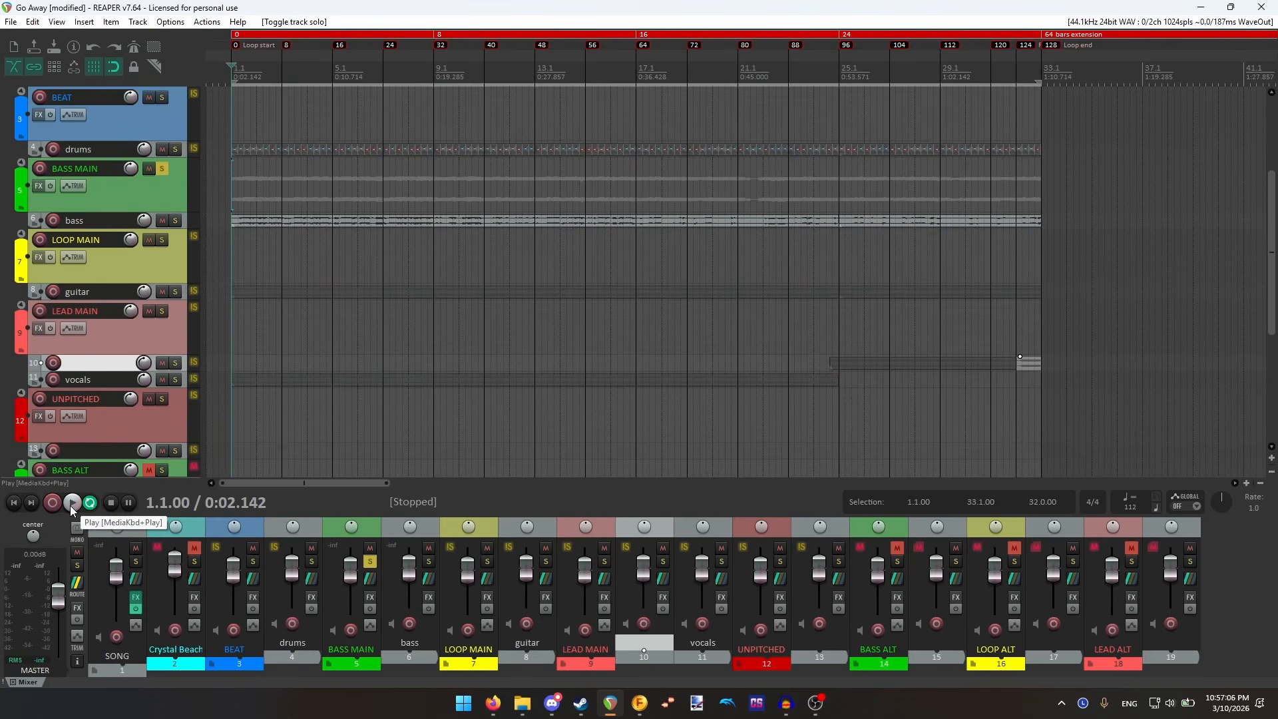
left_click(639, 703)
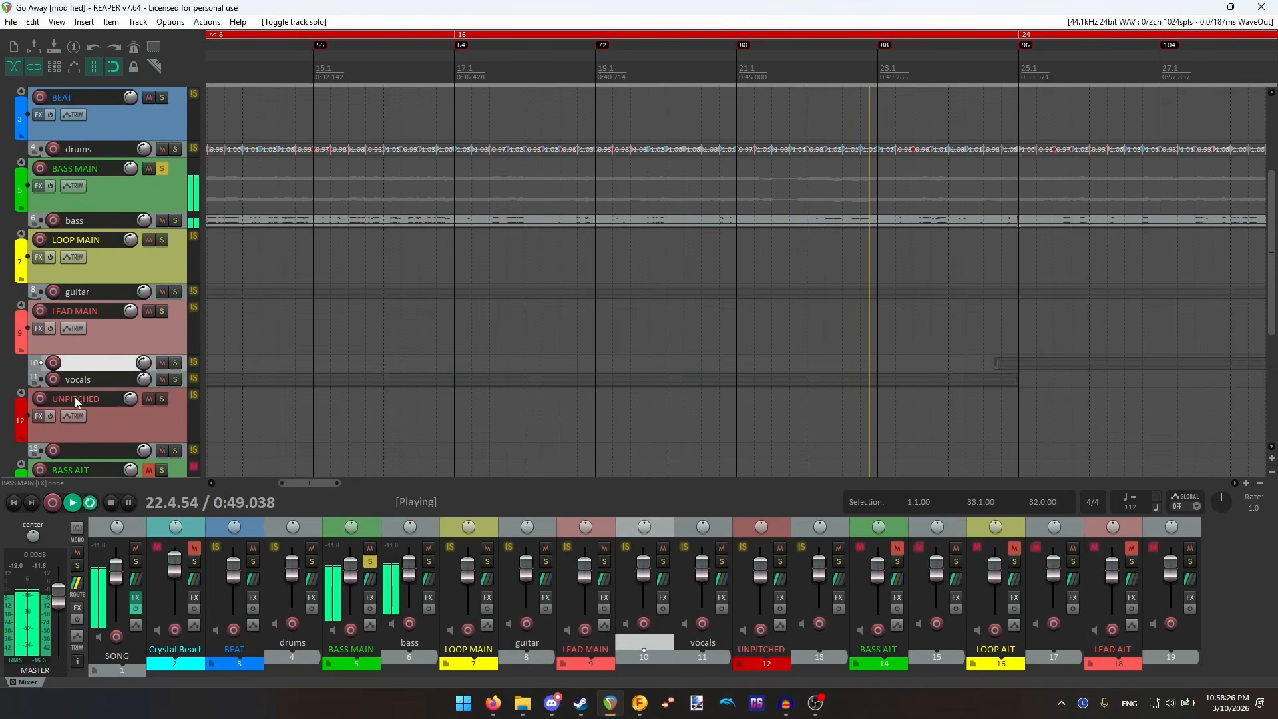
key("space")
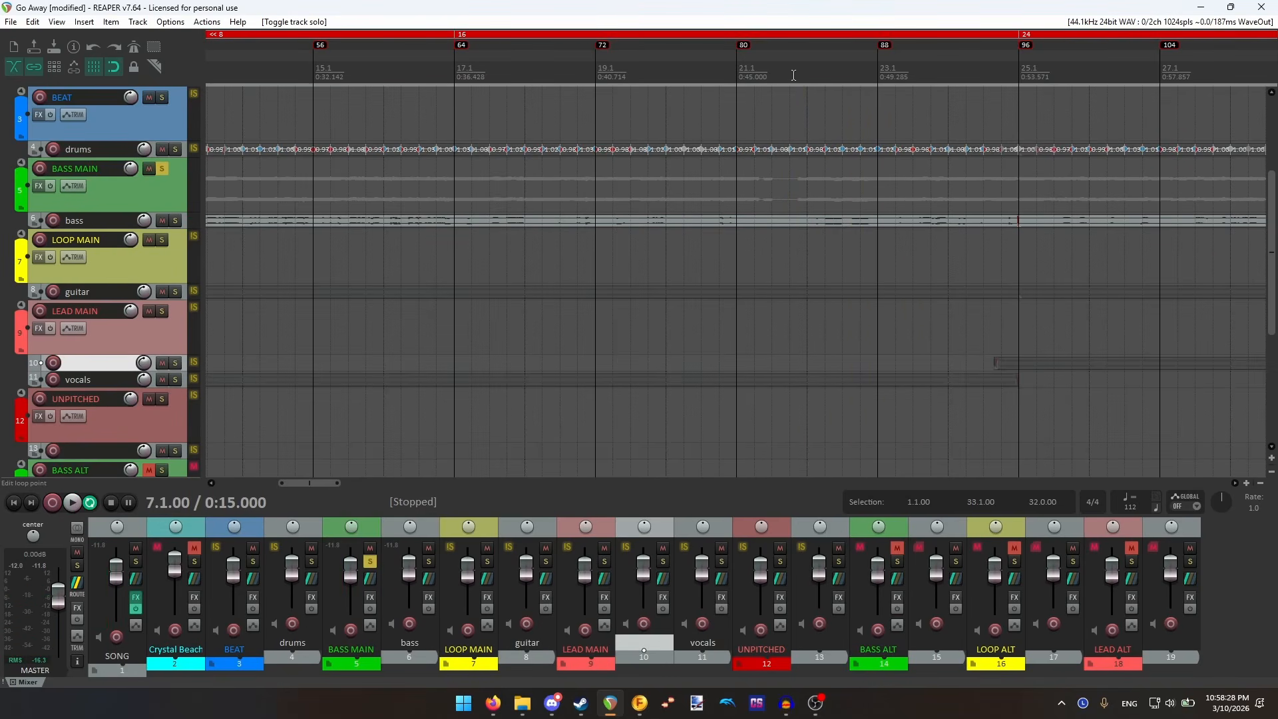
- Inspect the bass gap in bar 21 by placing the edit cursor at 21.4.00, 22.1.00 and 21.3.00
left_click(792, 102)
scroll(792, 101, "up", 1)
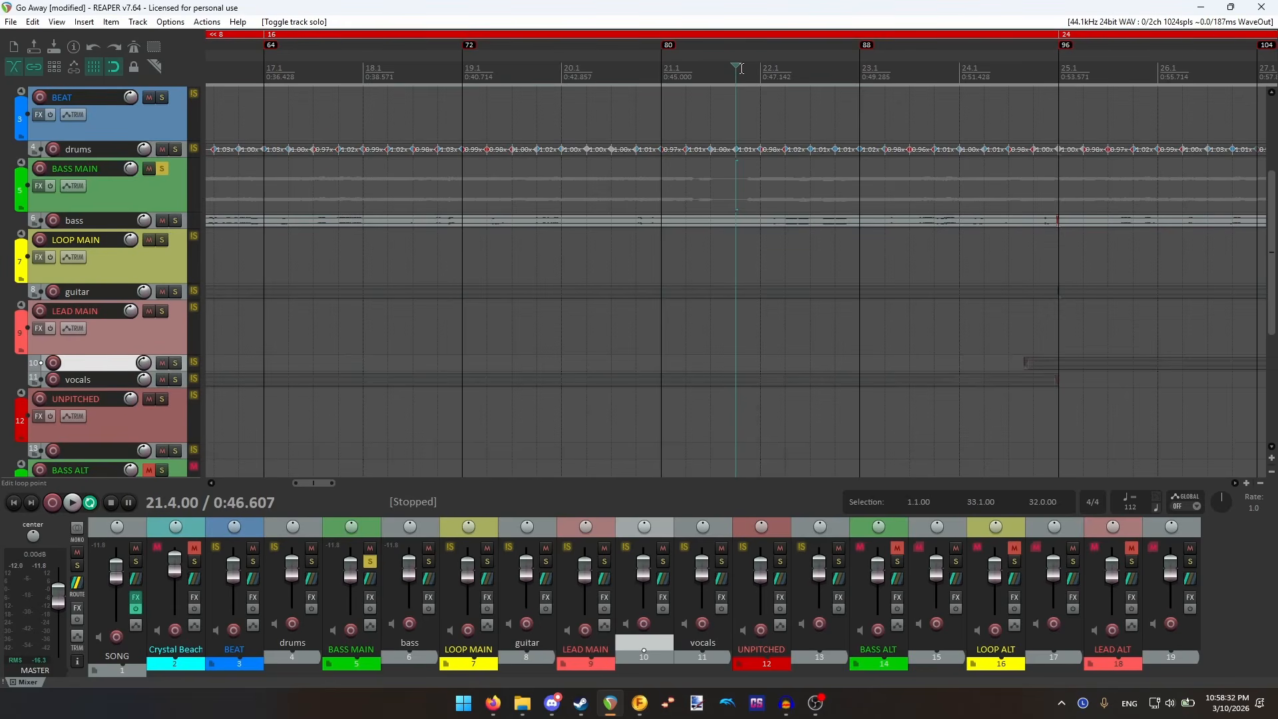
left_click(762, 75)
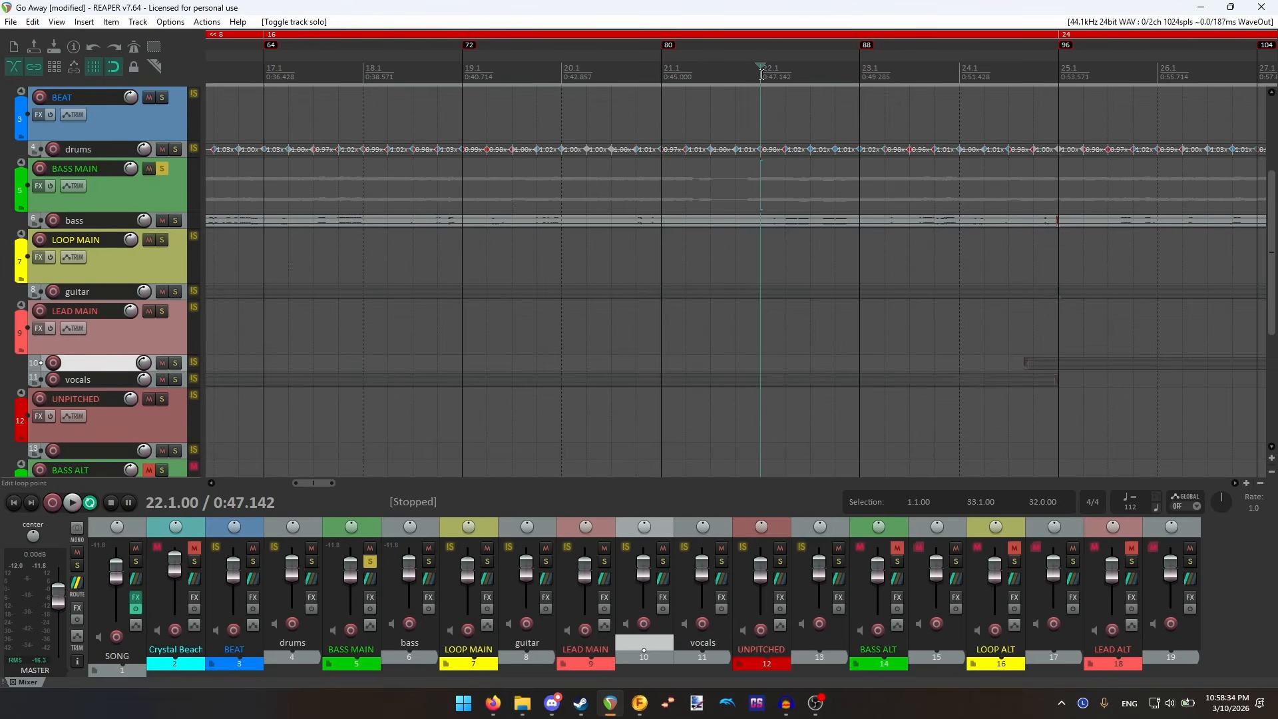
left_click(710, 73)
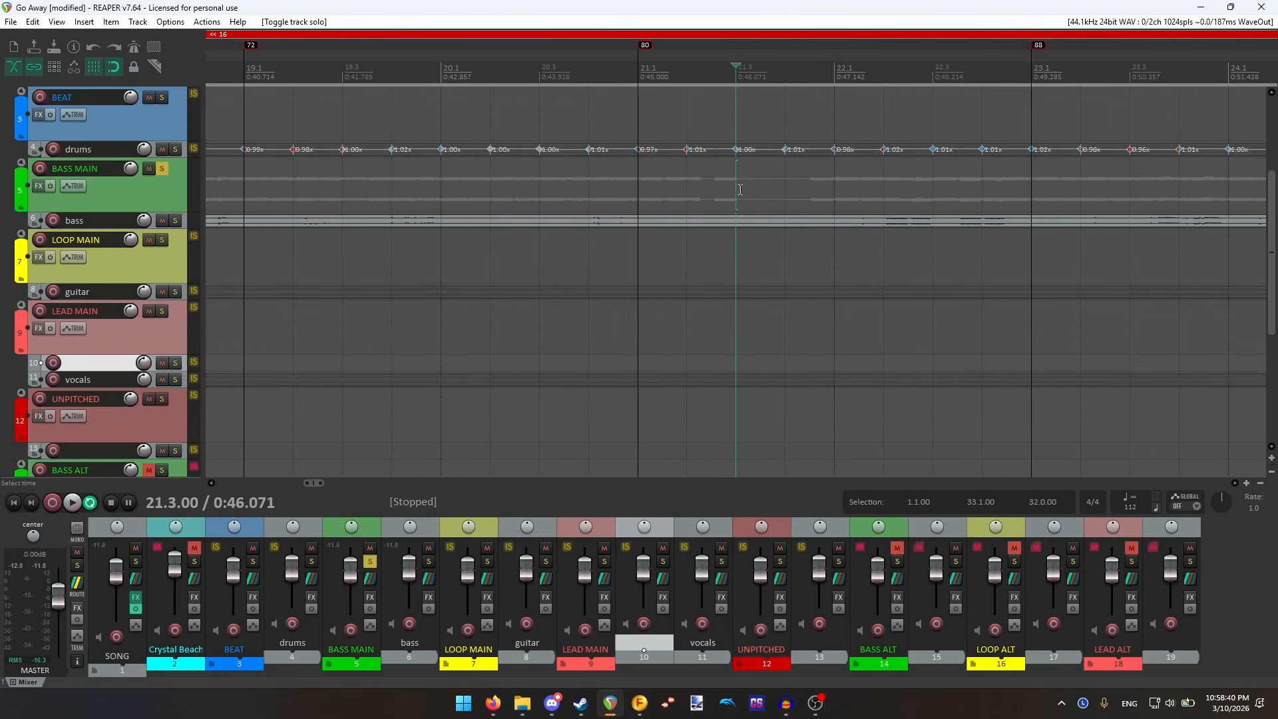
scroll(723, 179, "up", 1)
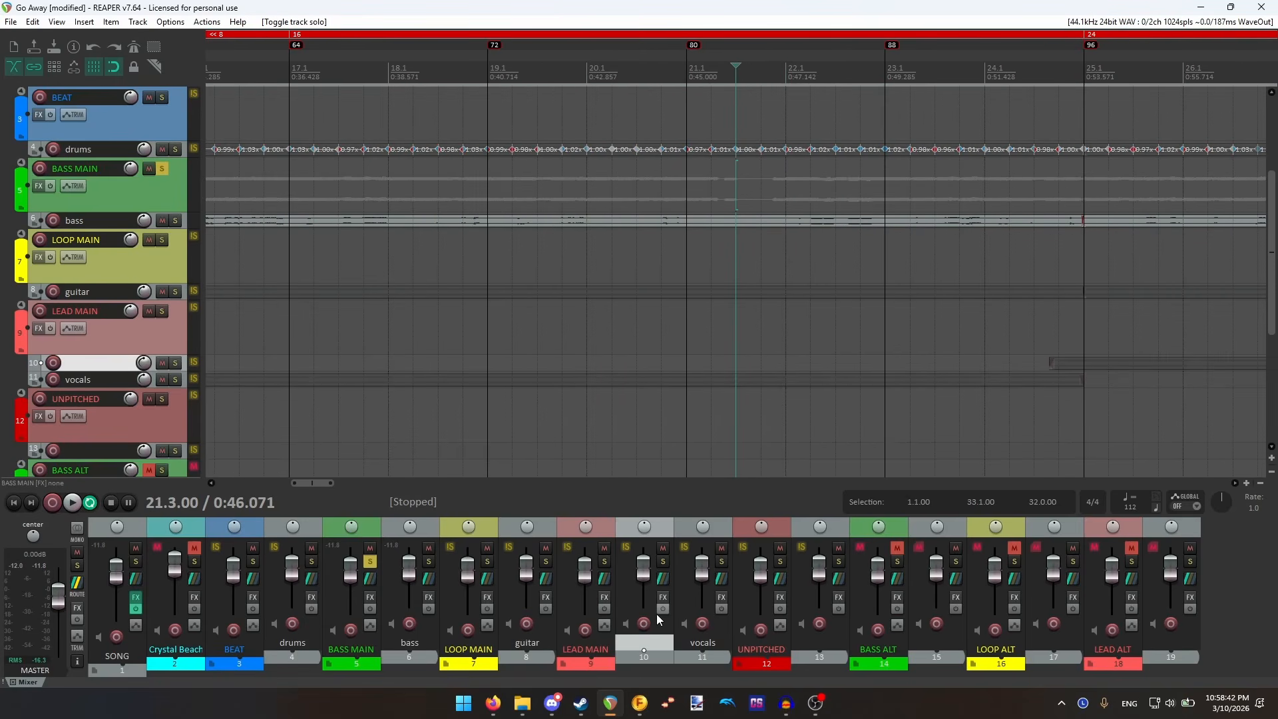
- Switch to Fuser Custom Song Creator and add a pickup at beat 82 to the Bass cell
left_click(639, 702)
left_click(835, 453)
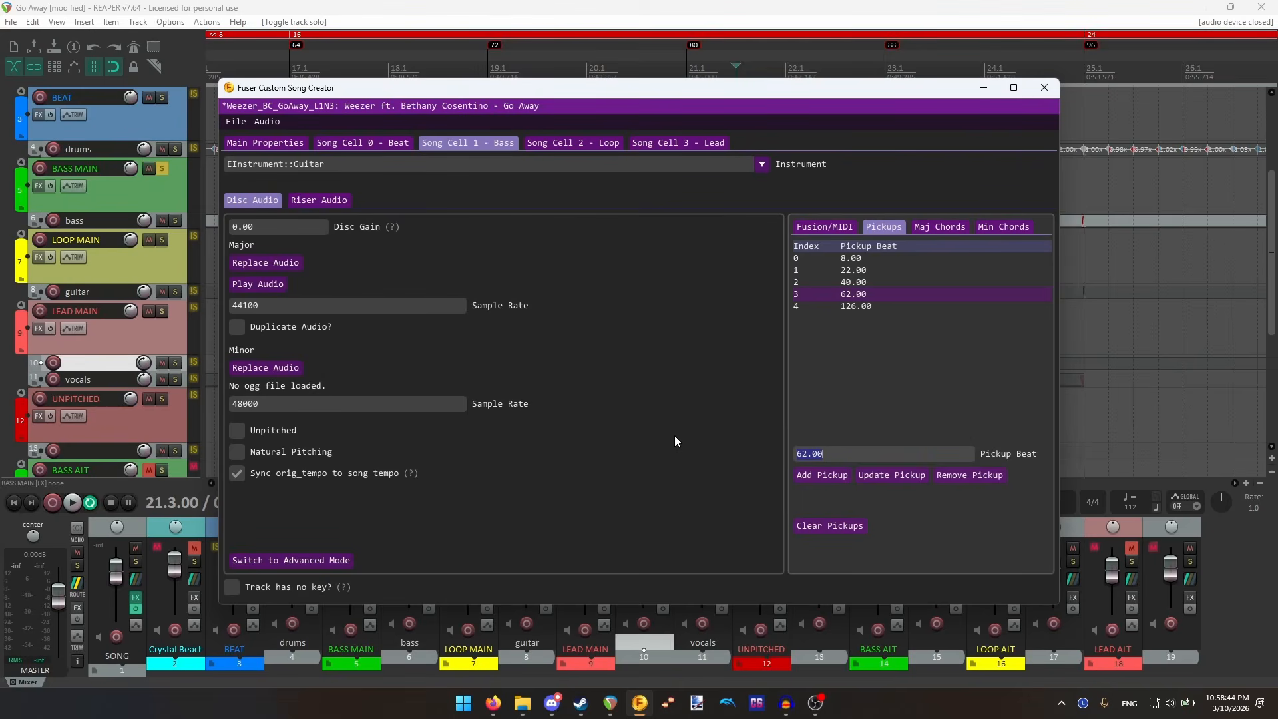
type("82")
left_click(801, 478)
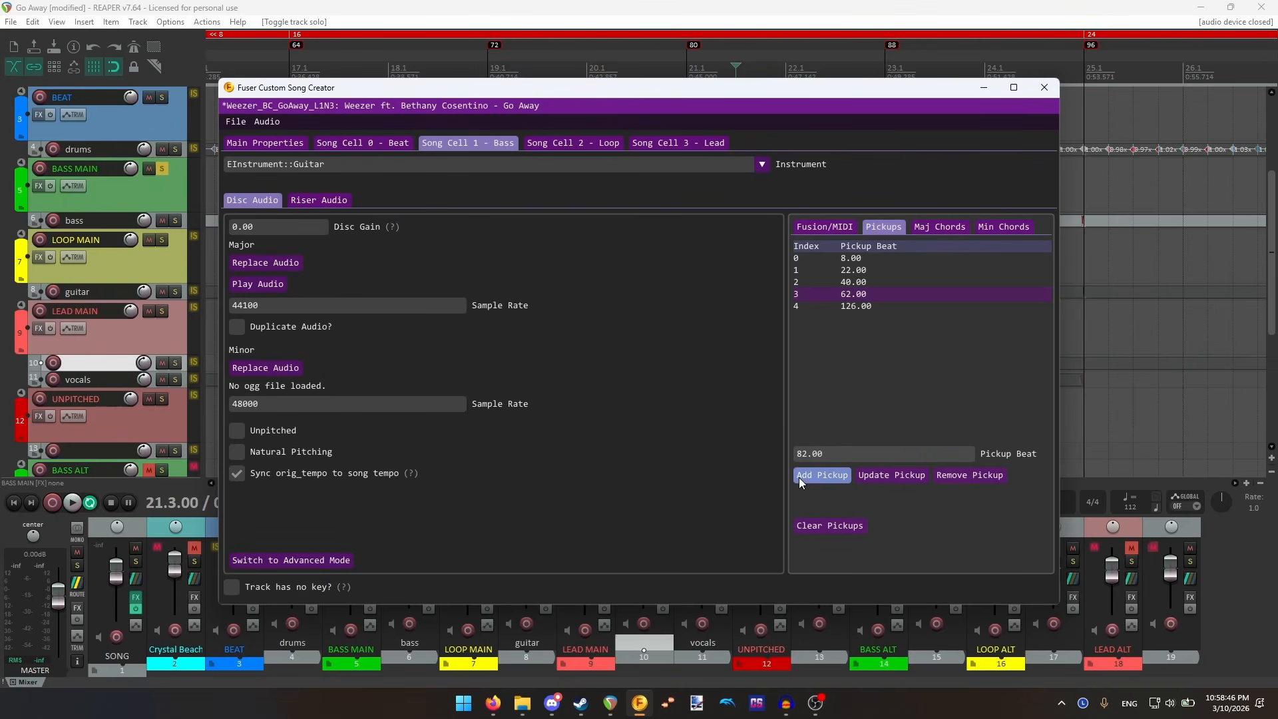
- Return to REAPER and recheck the bass waveform around 21.4.00 and 22.1.00 with the edit cursor
left_click(808, 6)
scroll(776, 83, "up", 3)
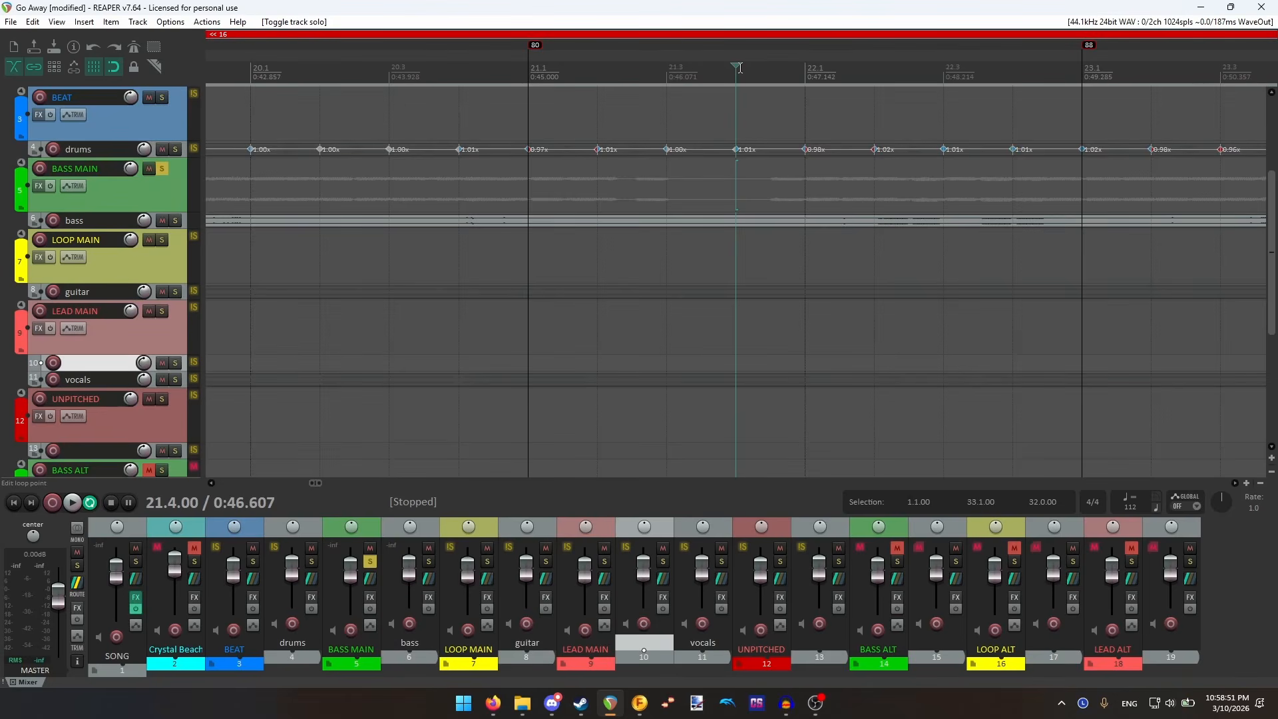
left_click(805, 74)
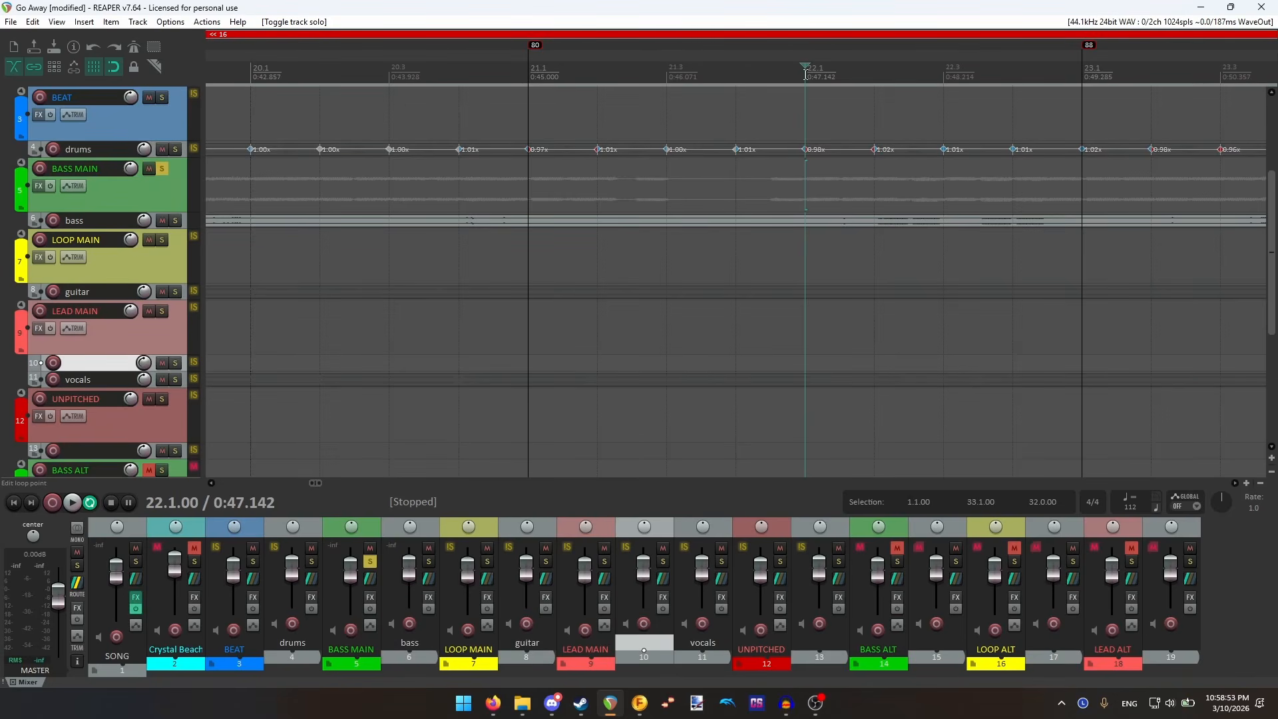
scroll(805, 73, "down", 3)
- Add a pickup at beat 118 to the Bass cell in Fuser Custom Song Creator, and stop playback in REAPER
type("1")
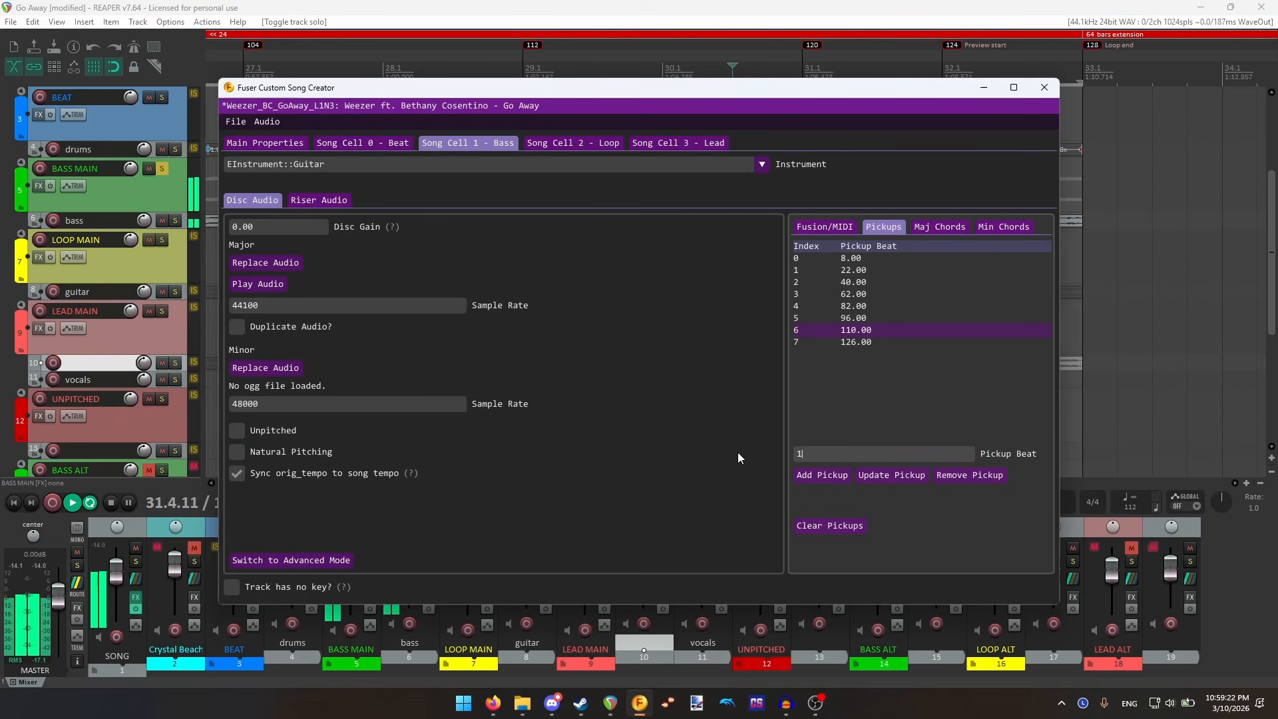
type("18")
left_click(822, 474)
left_click(857, 6)
key("space")
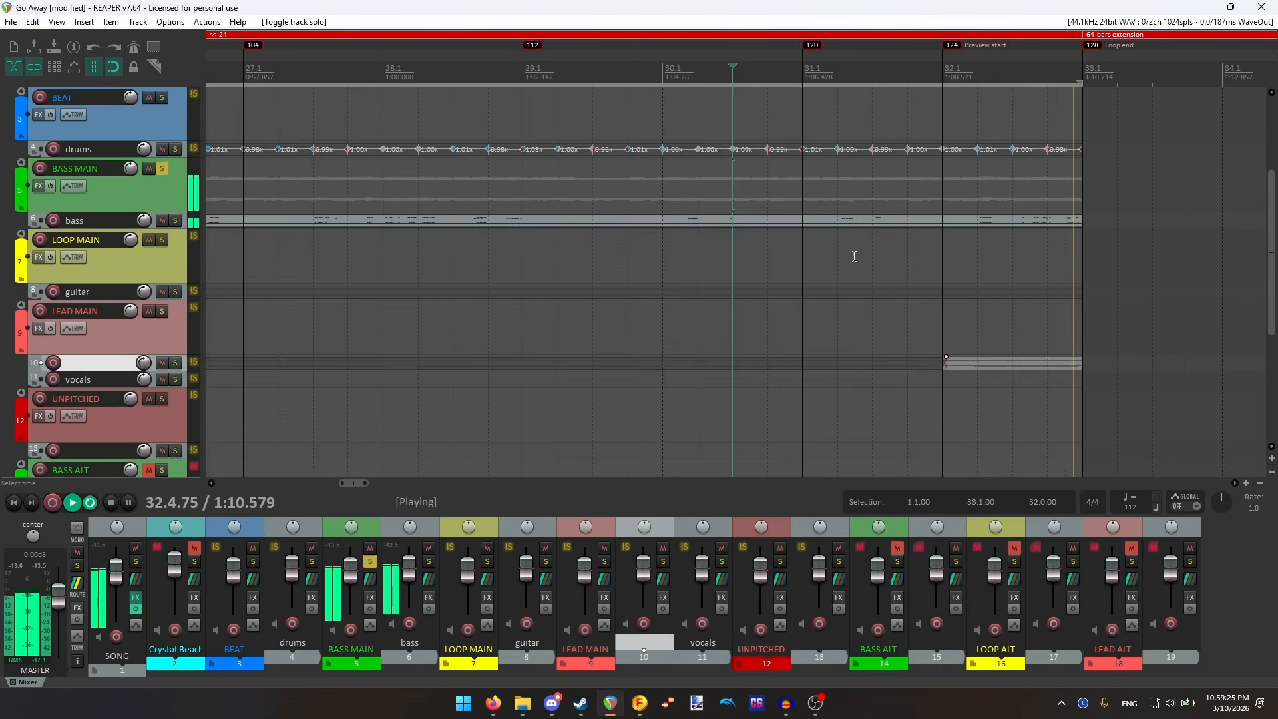
- Solo LOOP MAIN instead of BASS MAIN and listen to the guitar loop leading into bar 9
left_click(161, 240)
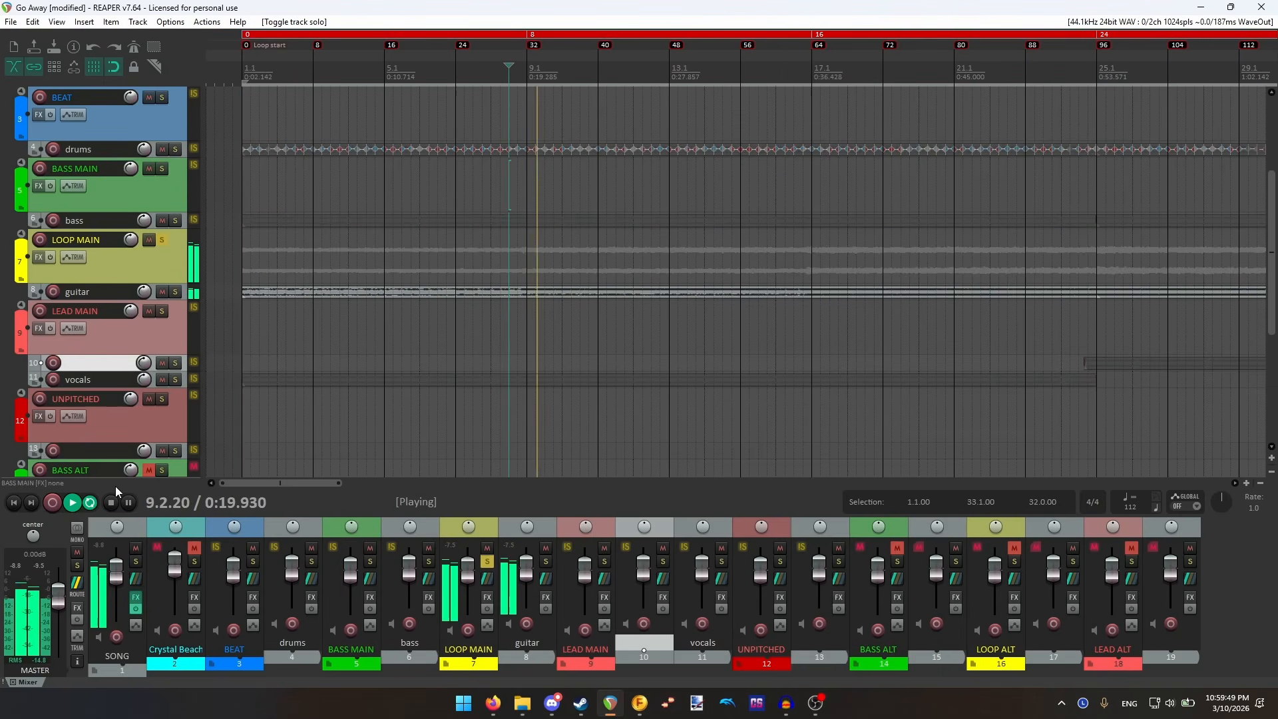
key("space")
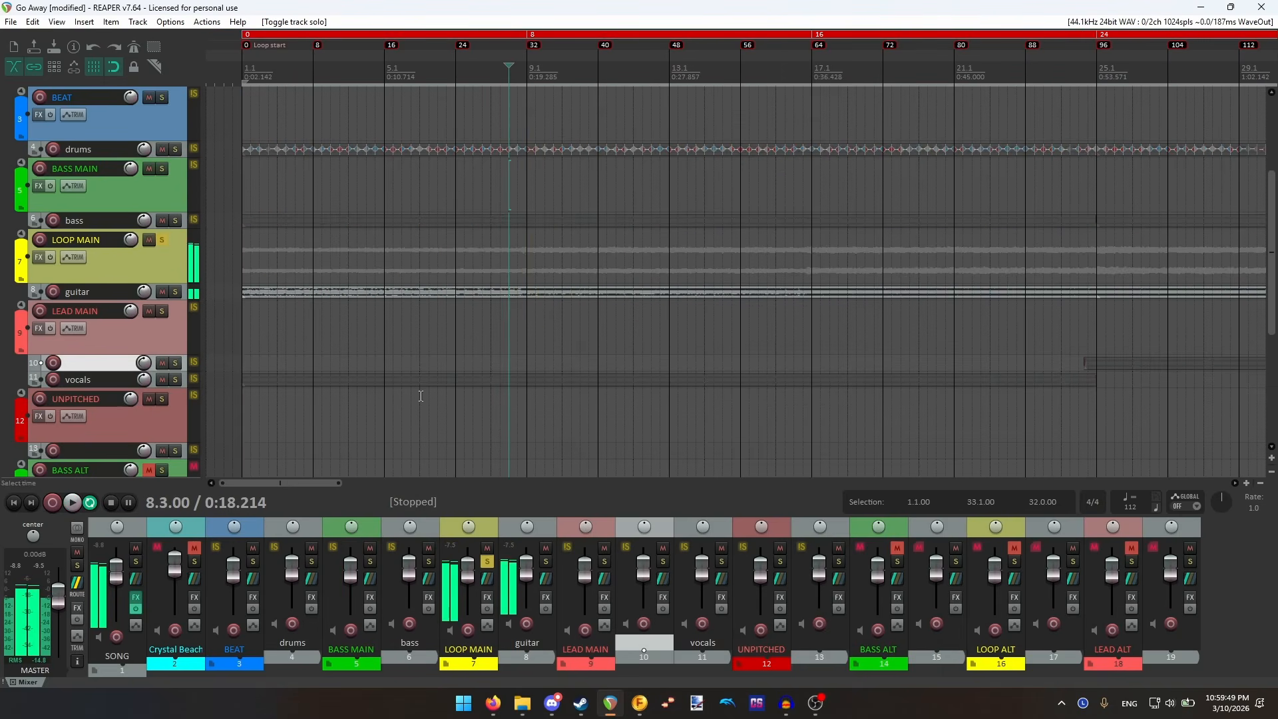
scroll(884, 297, "up", 4)
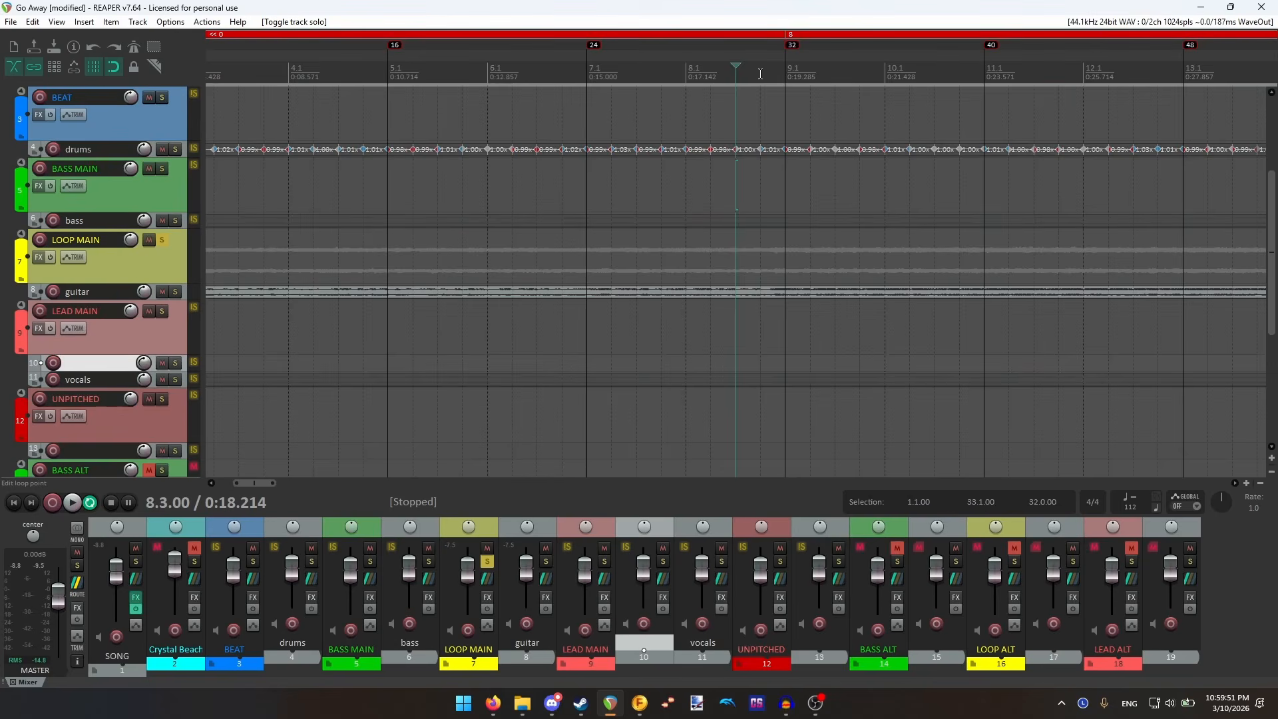
- Switch to Fuser Custom Song Creator, add a pickup at beat 30 to the Loop cell, and return to REAPER
left_click(639, 704)
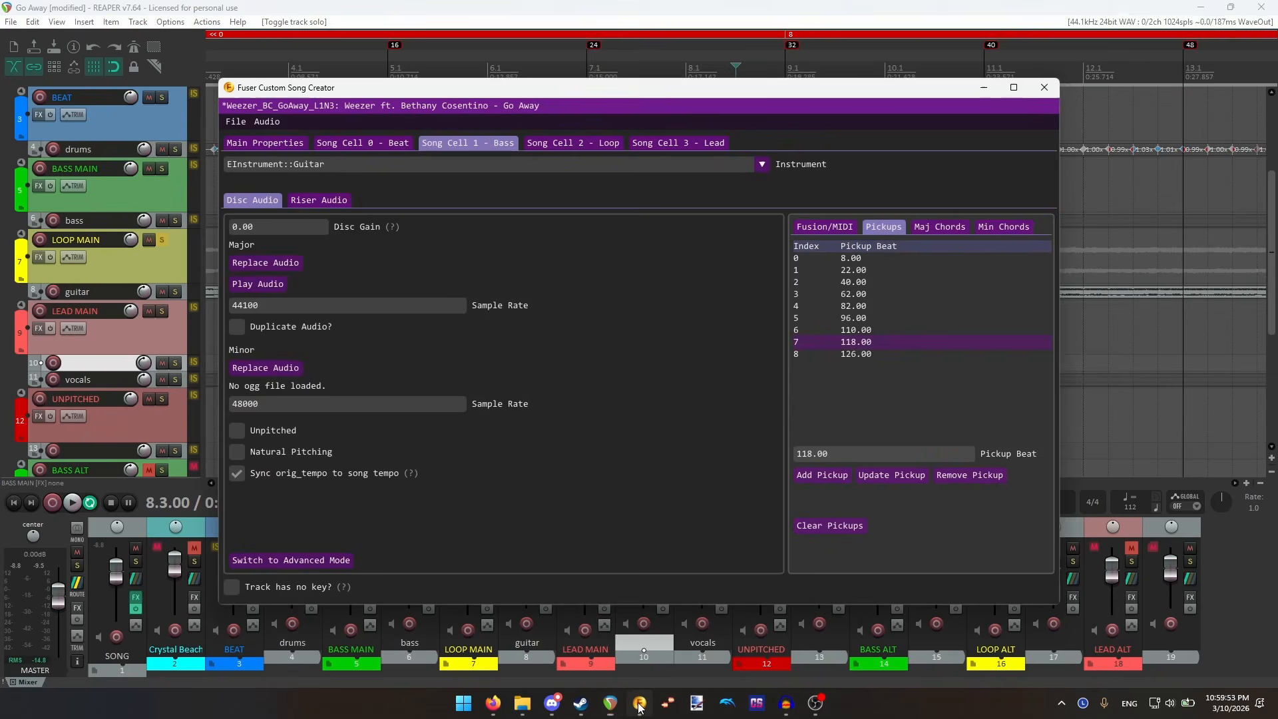
left_click(567, 143)
left_click(883, 227)
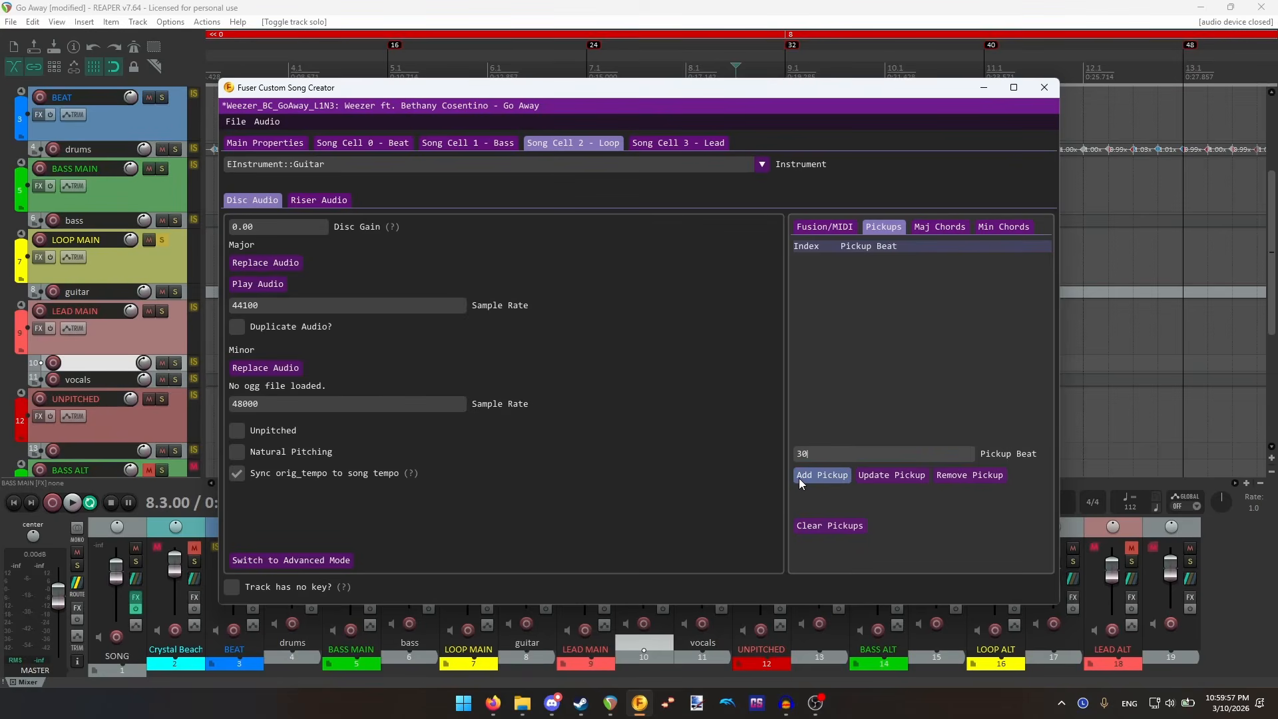
left_click(652, 73)
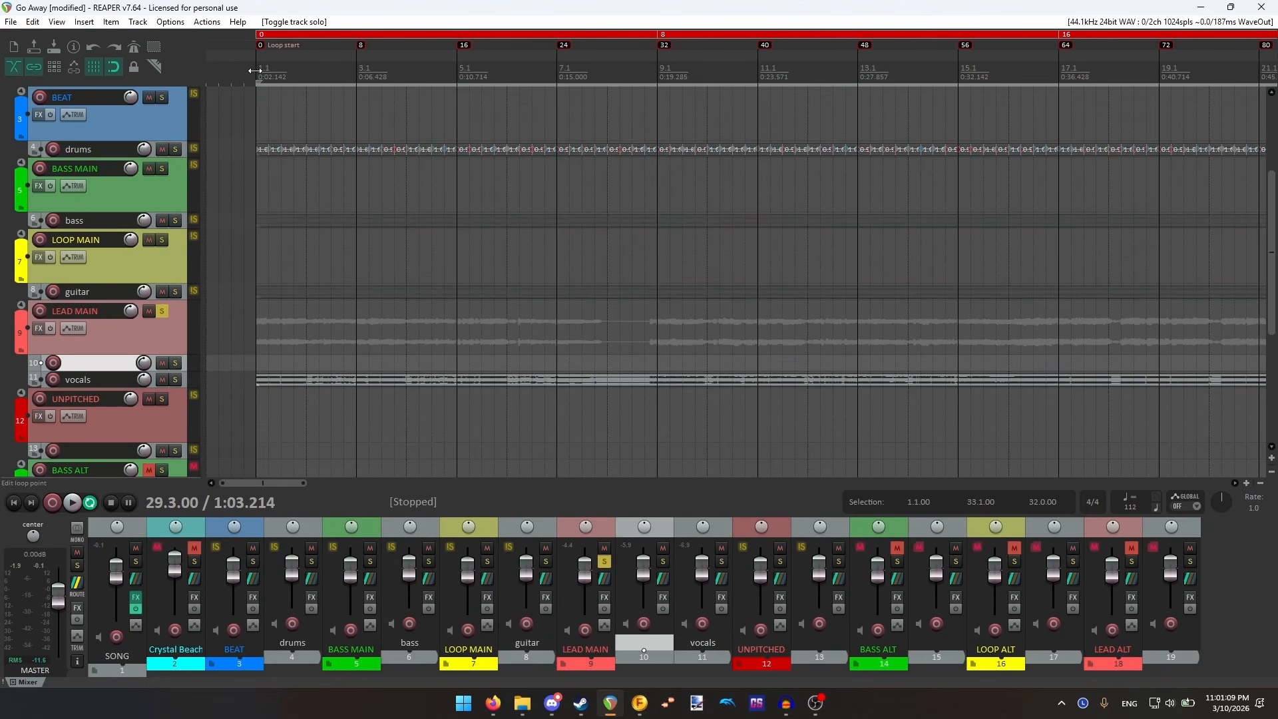
- Listen to the soloed LEAD MAIN part from 1.1.00 and place the edit cursor at 4.1.00
left_click(255, 71)
scroll(387, 268, "up", 3)
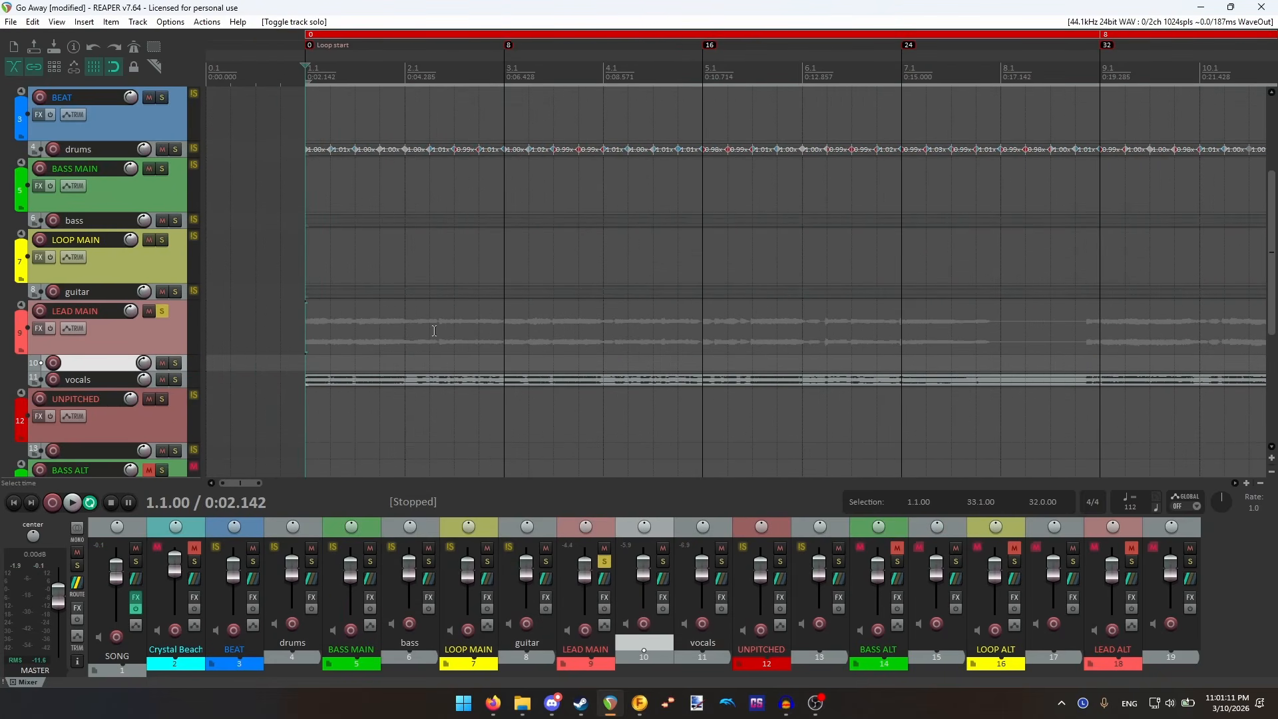
scroll(434, 330, "down", 3)
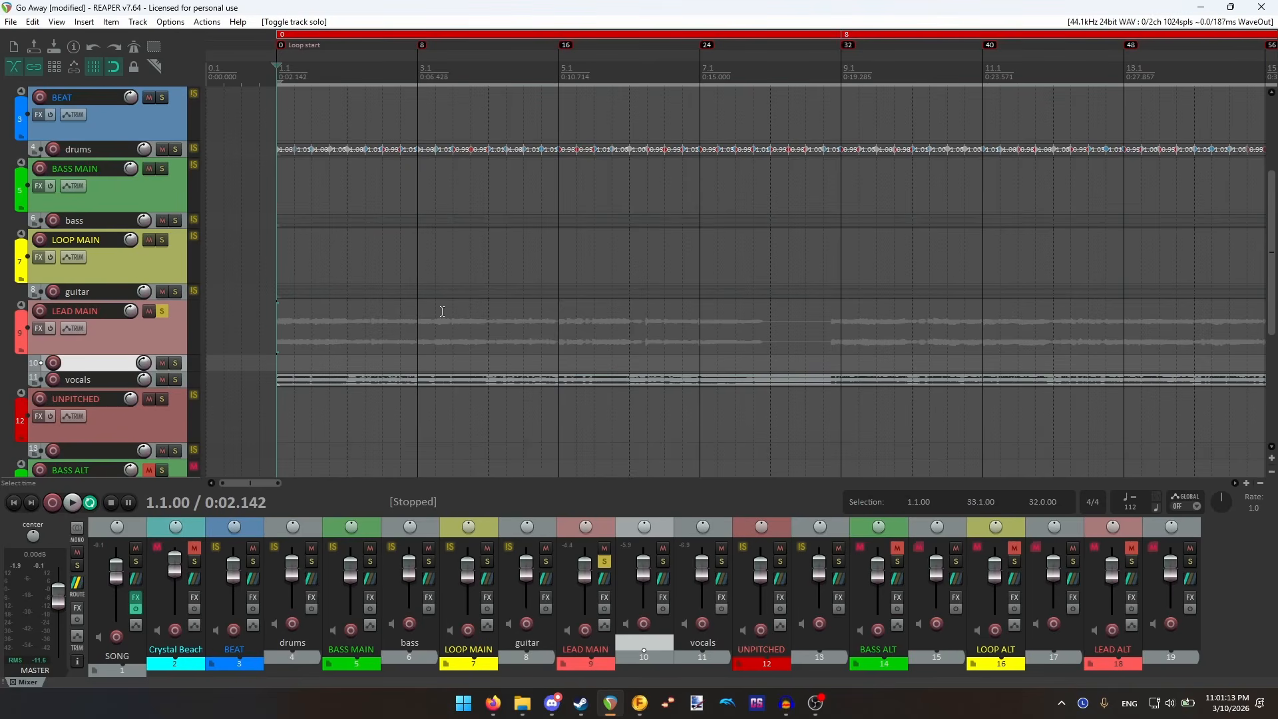
left_click(70, 503)
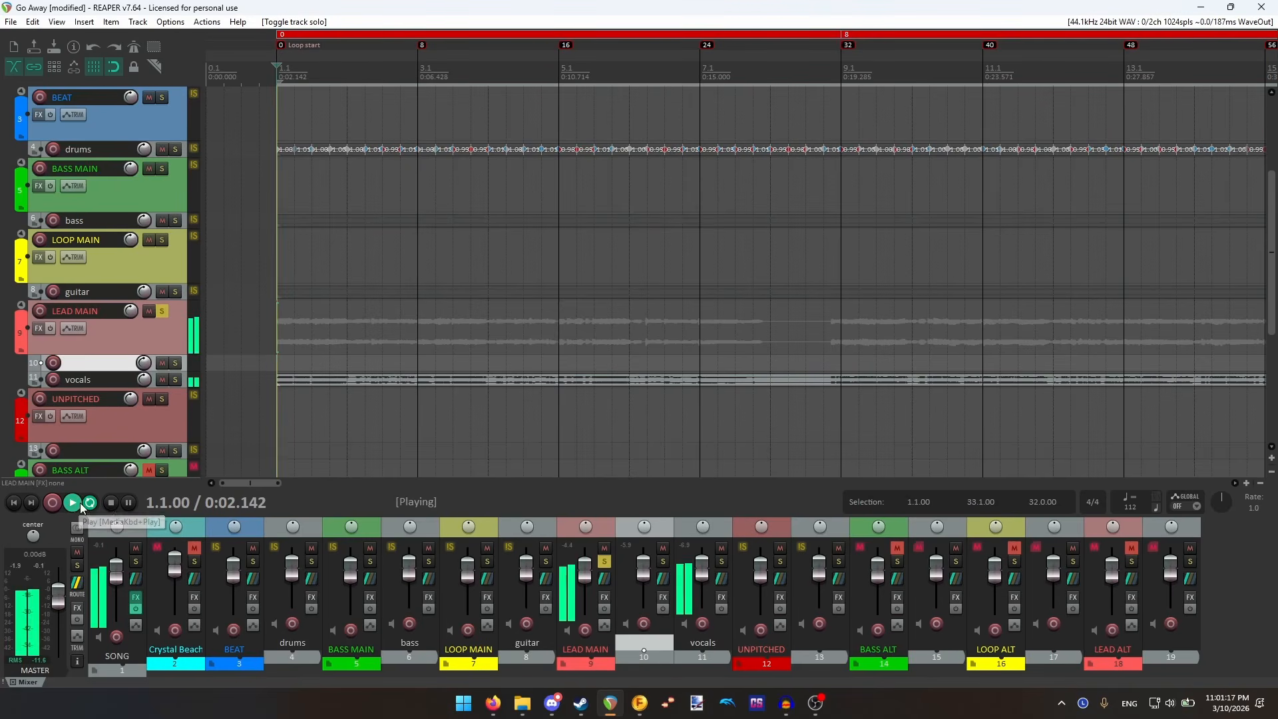
left_click(111, 503)
left_click(488, 74)
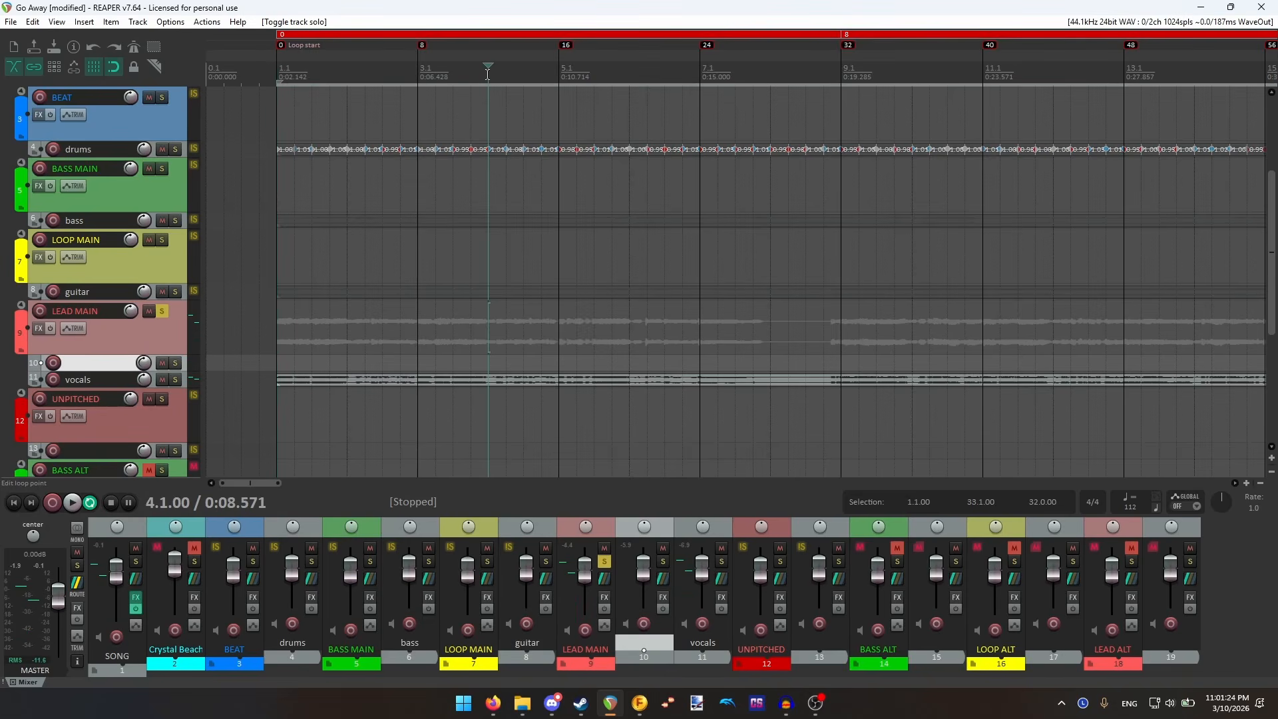
- Switch to Fuser Custom Song Creator, remove the mistaken pickup at beat 112 from the Lead cell and add one at beat 12
left_click(640, 702)
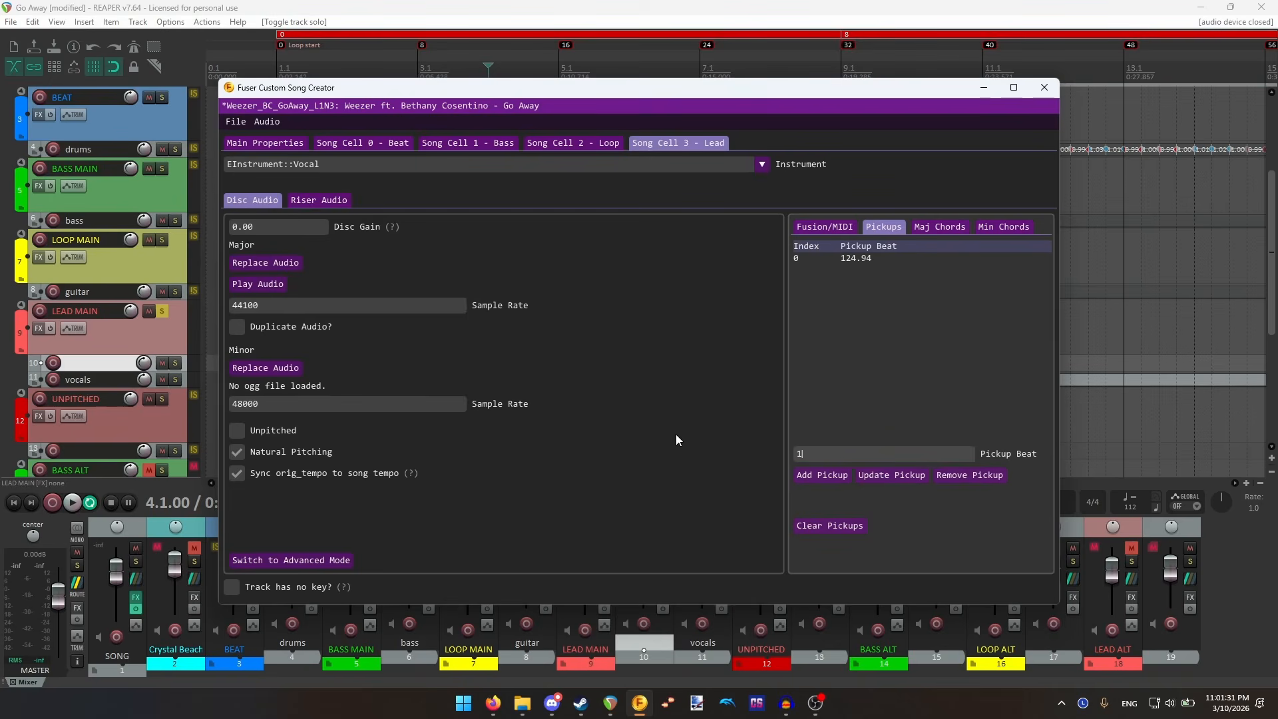
left_click(820, 474)
left_click(896, 259)
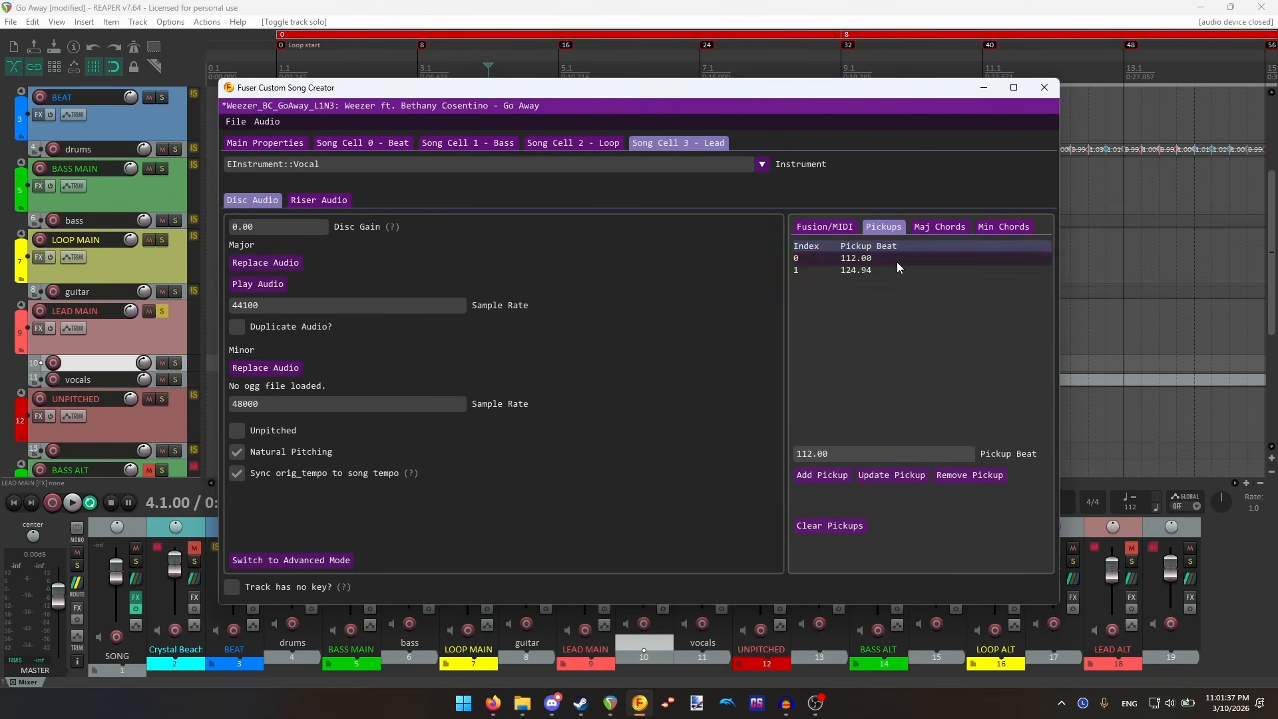
left_click(974, 477)
left_click_drag(861, 454, 681, 453)
type("12")
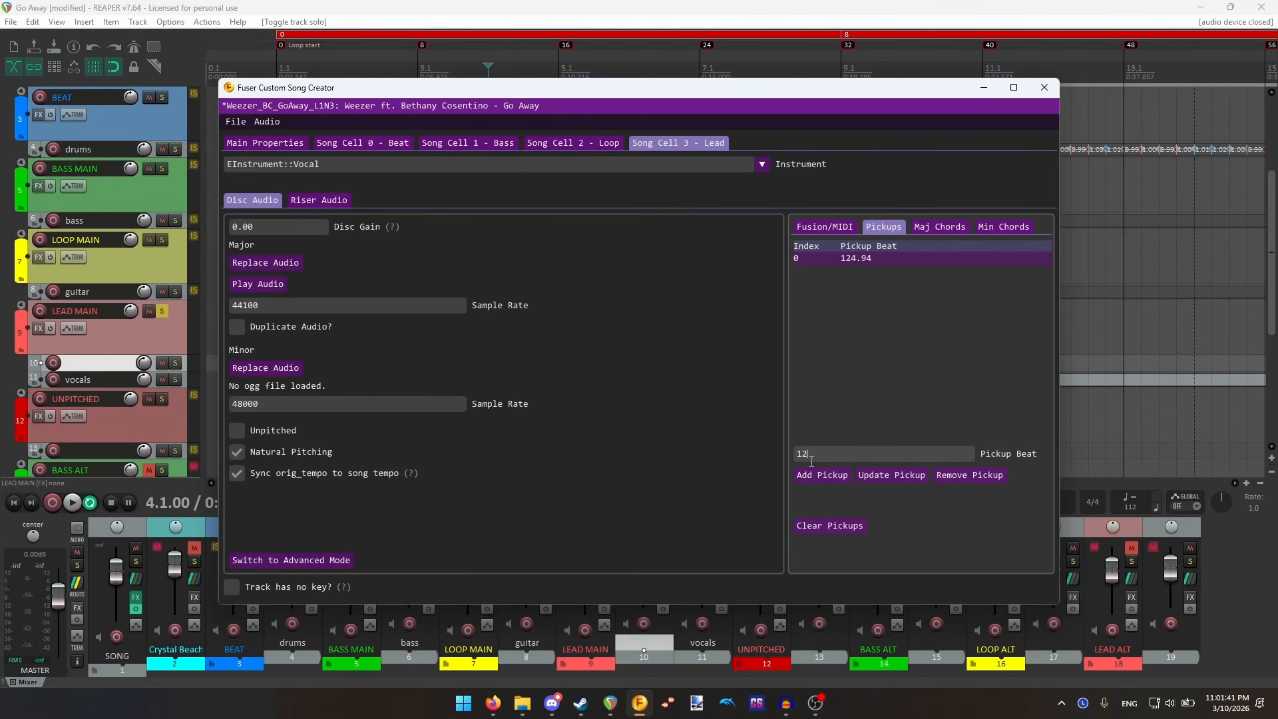
left_click(821, 474)
- Play the lead part from 4.1.00 in REAPER and add a pickup at beat 30 to the Lead cell in Fuser Custom Song Creator
left_click(656, 48)
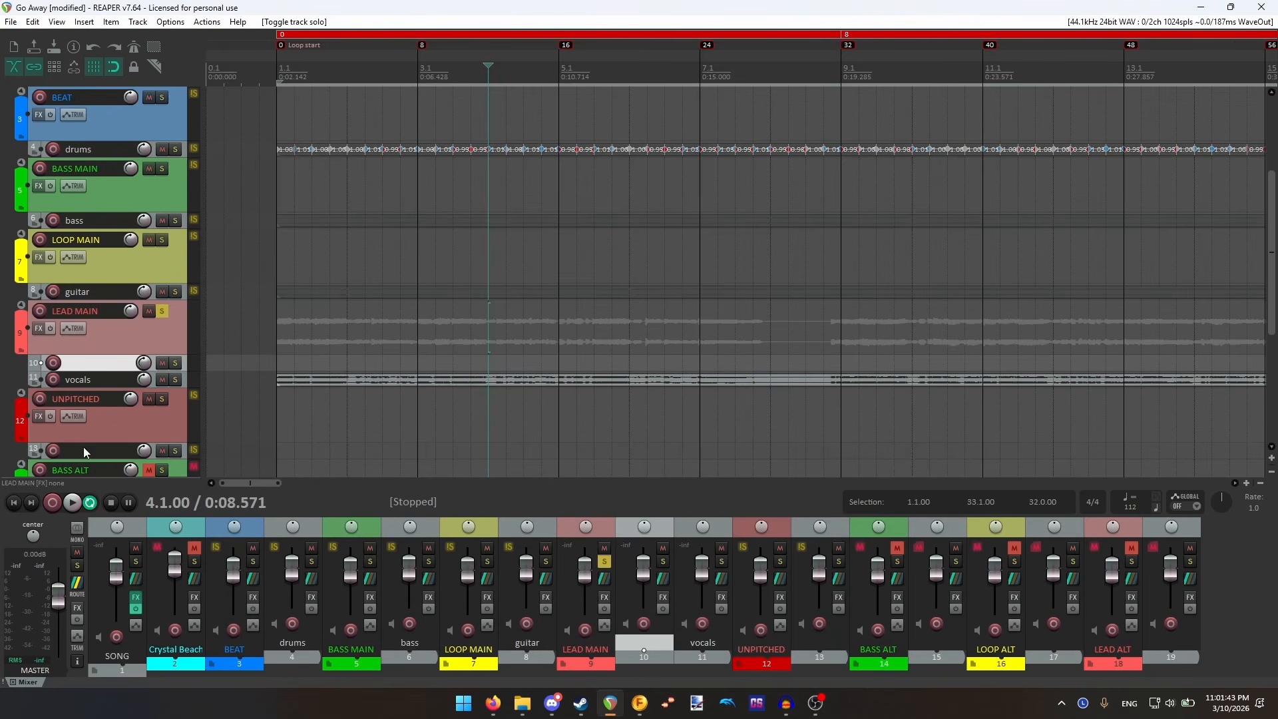
key("space")
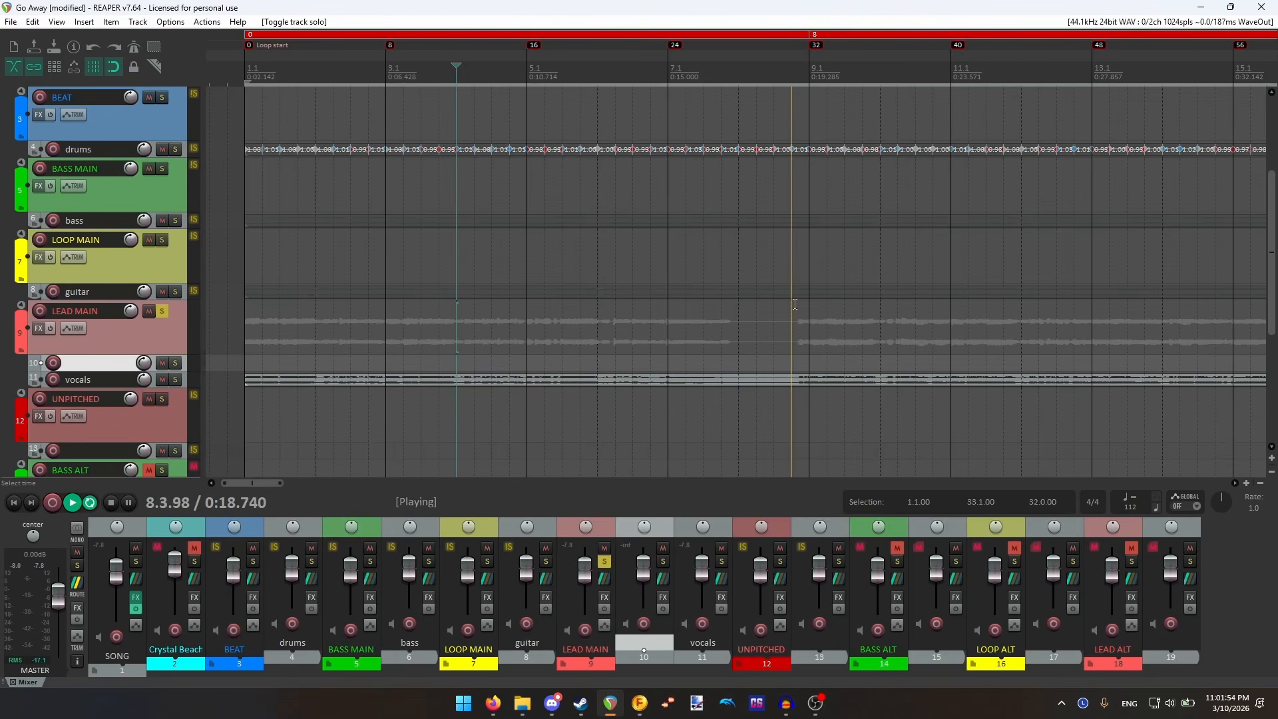
left_click(644, 703)
type("30")
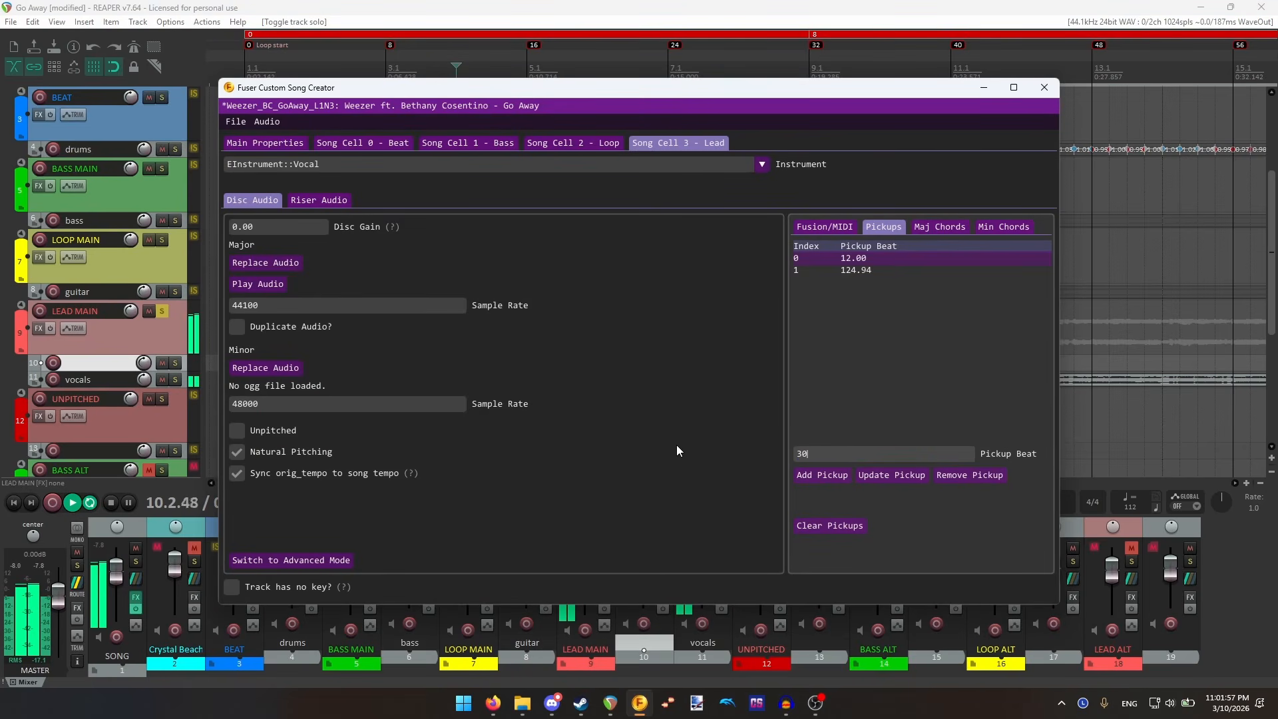
left_click(809, 476)
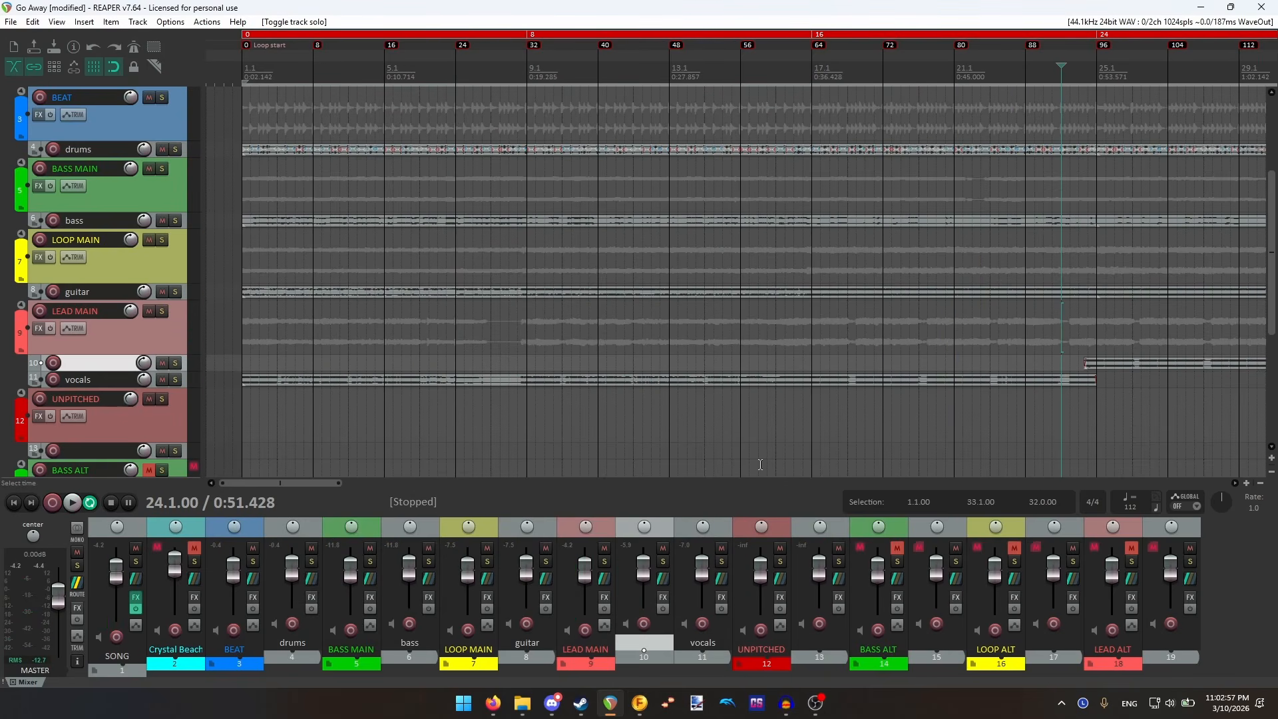
scroll(759, 463, "down", 2)
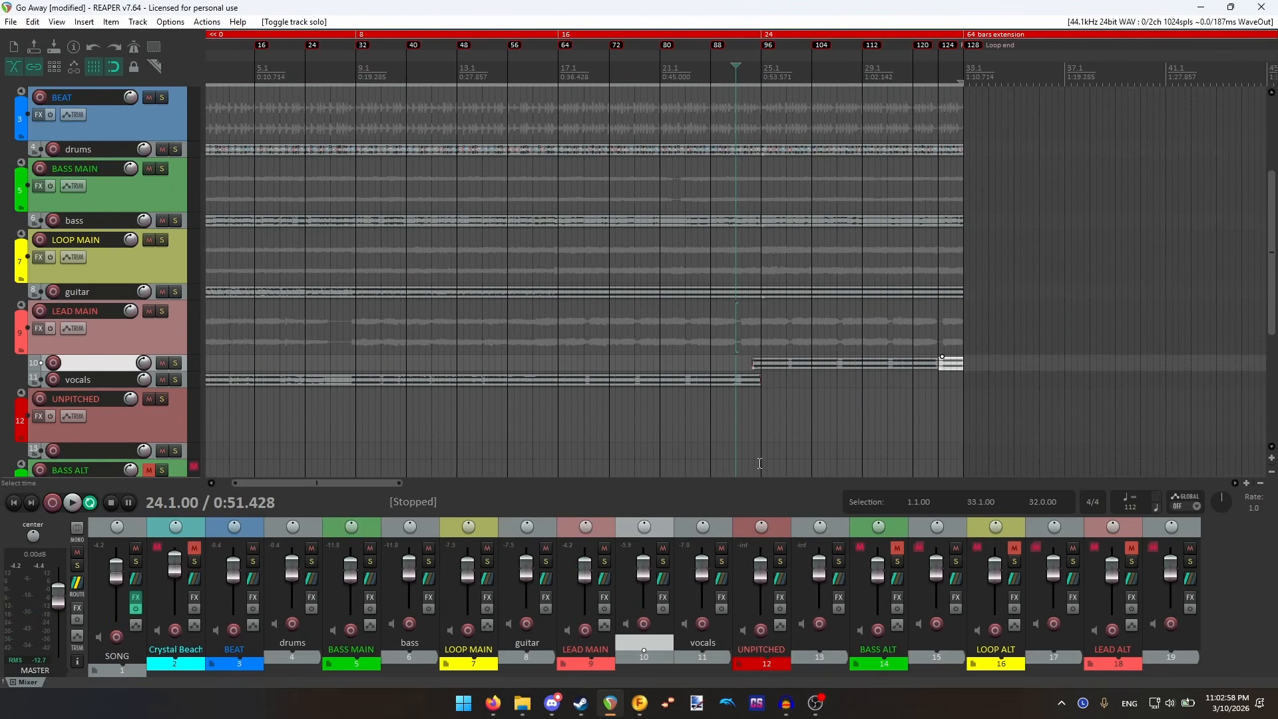
left_click(1245, 483)
left_click_drag(350, 480, 301, 483)
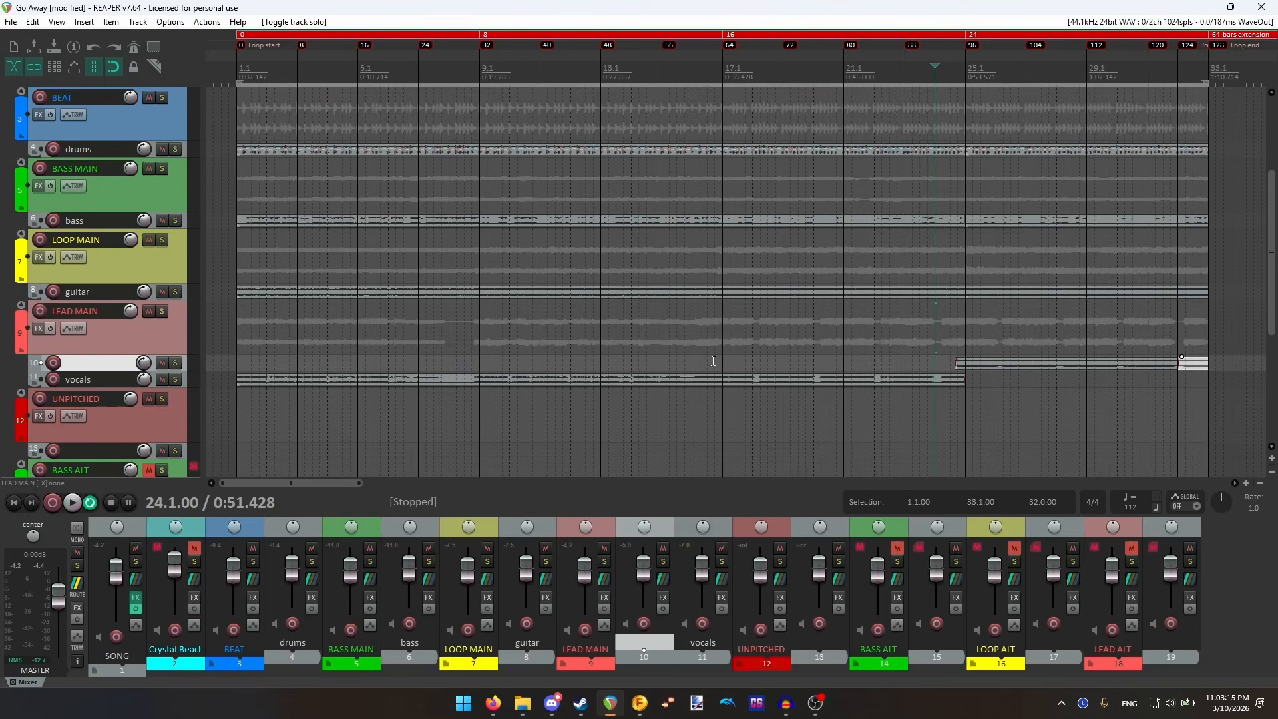
- Switch to Fuser Custom Song Creator and review the pickup lists of the Bass, Beat and Lead cells
left_click(638, 702)
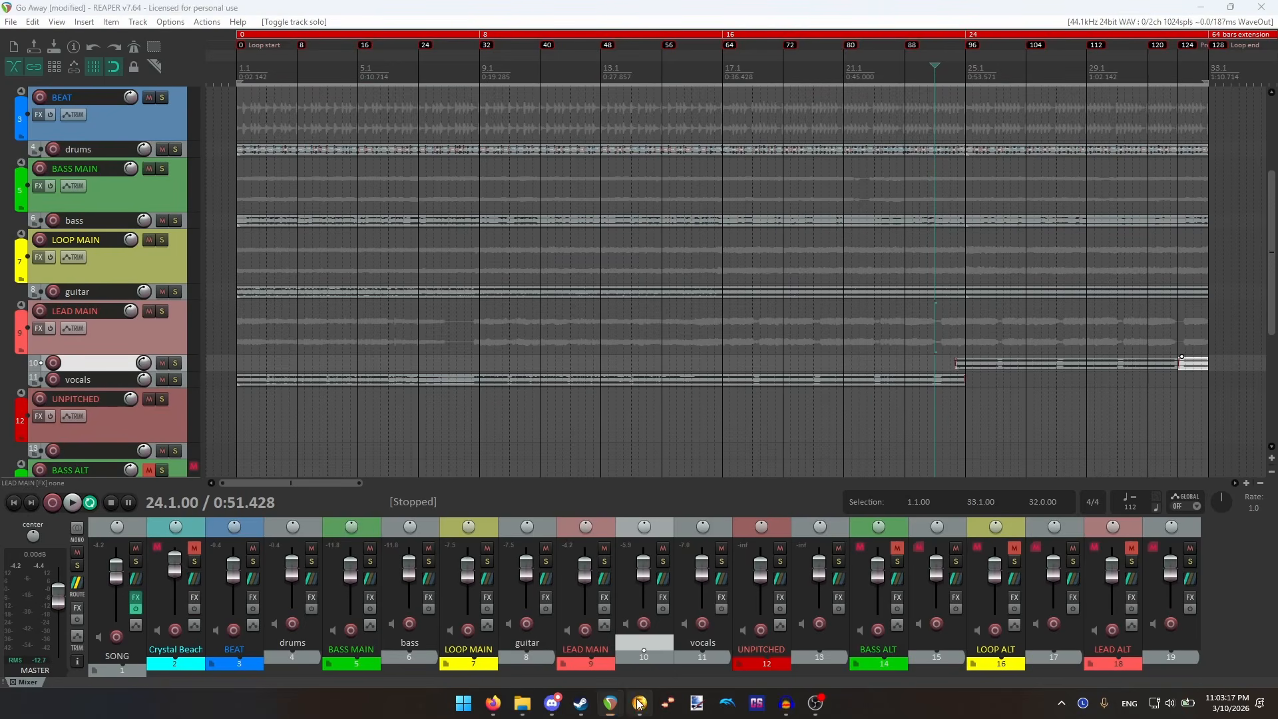
left_click(486, 142)
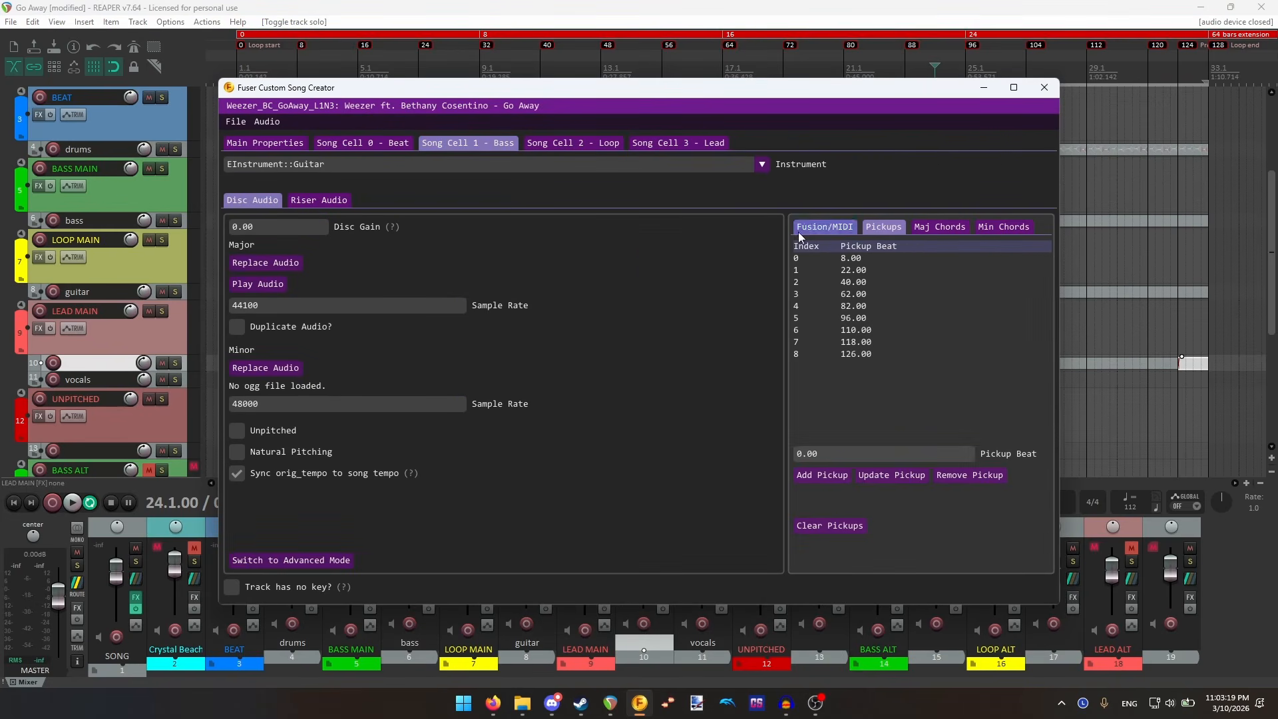
left_click(373, 142)
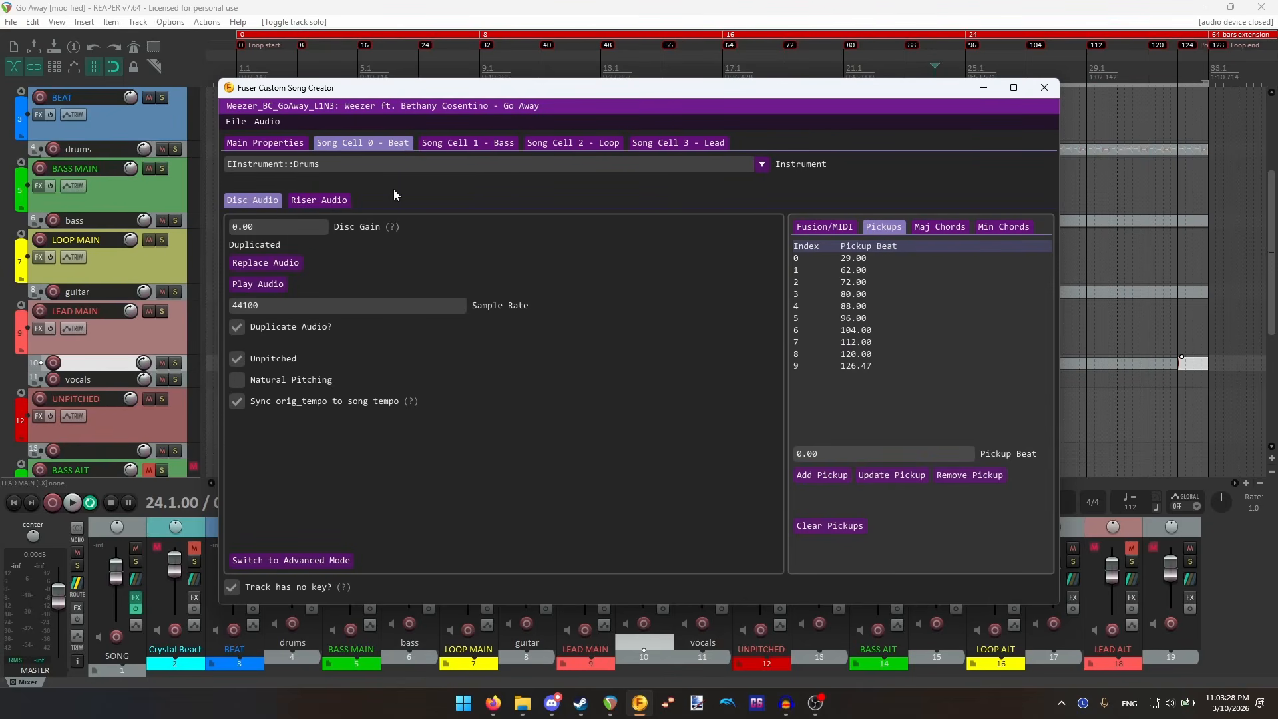
left_click(468, 143)
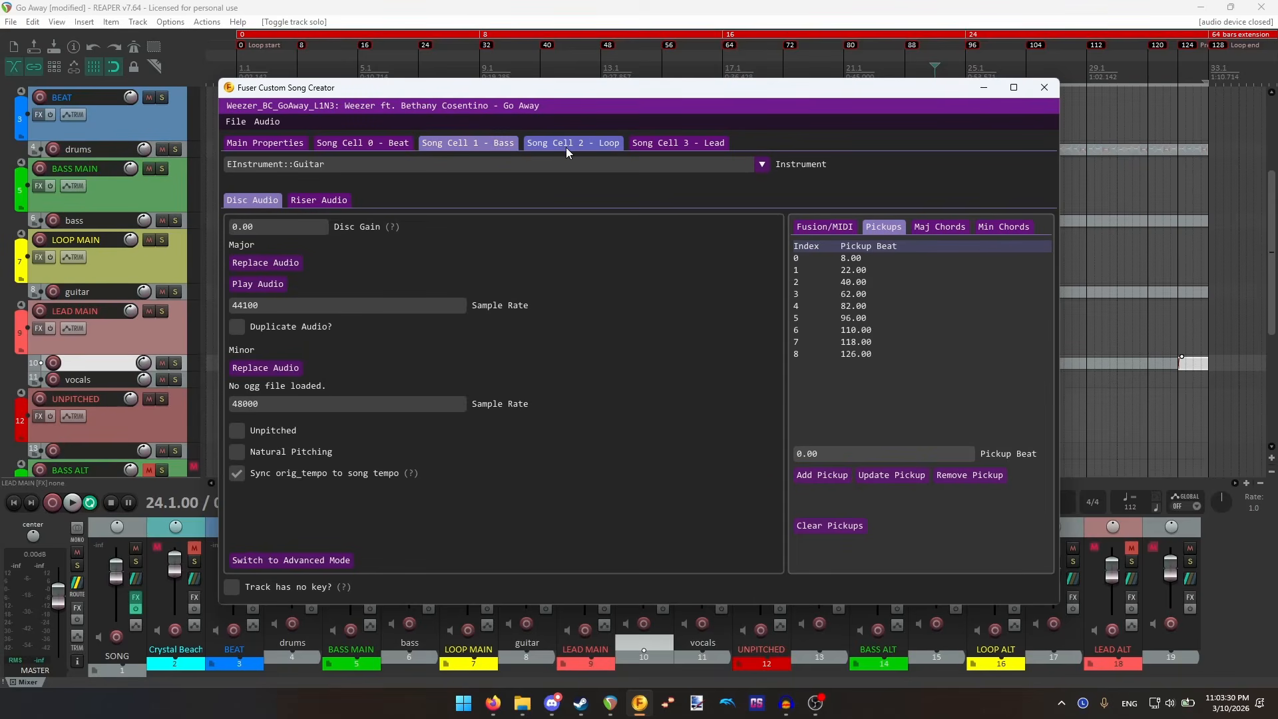
left_click(658, 142)
left_click(504, 143)
left_click(504, 144)
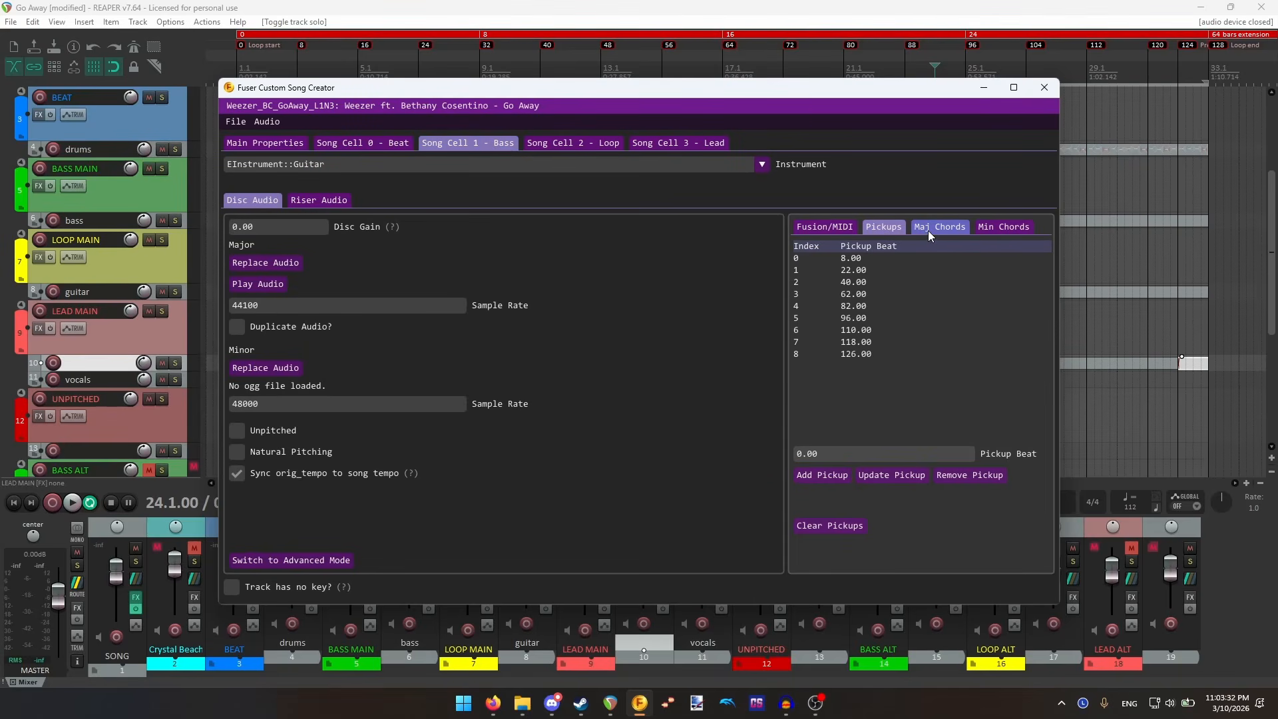
- Open the Bass cell's major chord list, and return to REAPER to place the edit cursor at 1.1.00
left_click(929, 229)
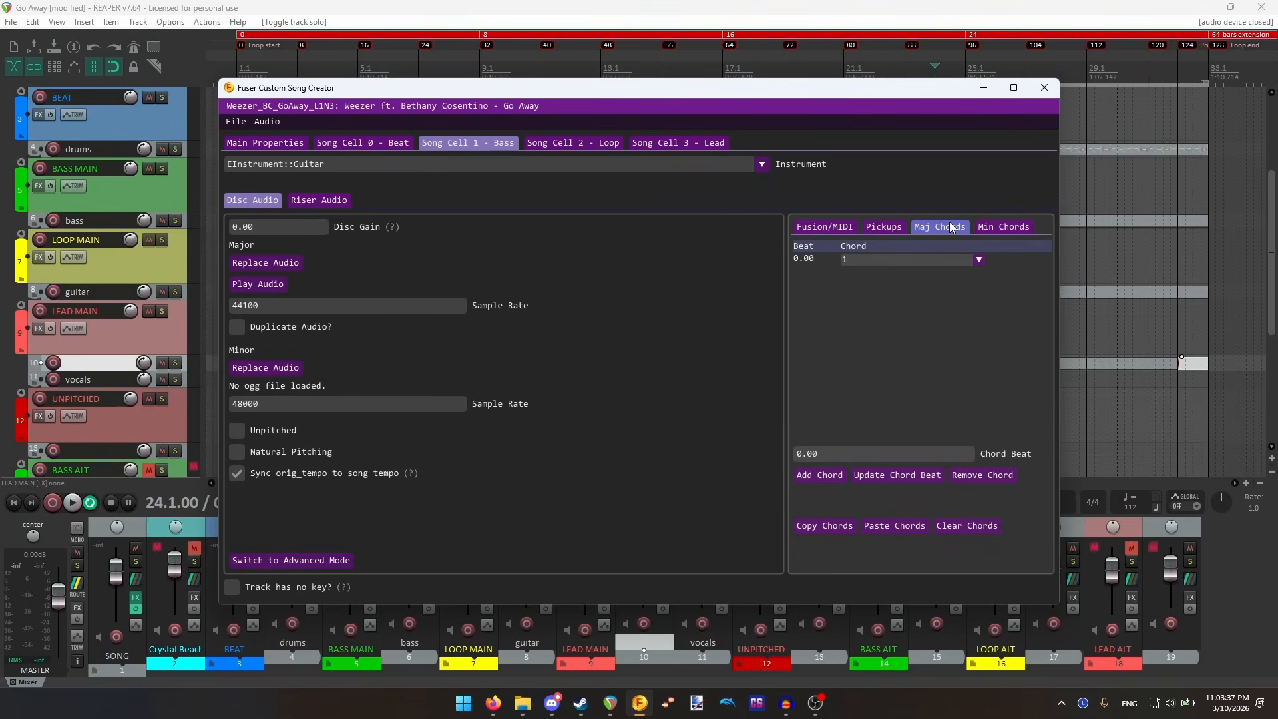
left_click(702, 6)
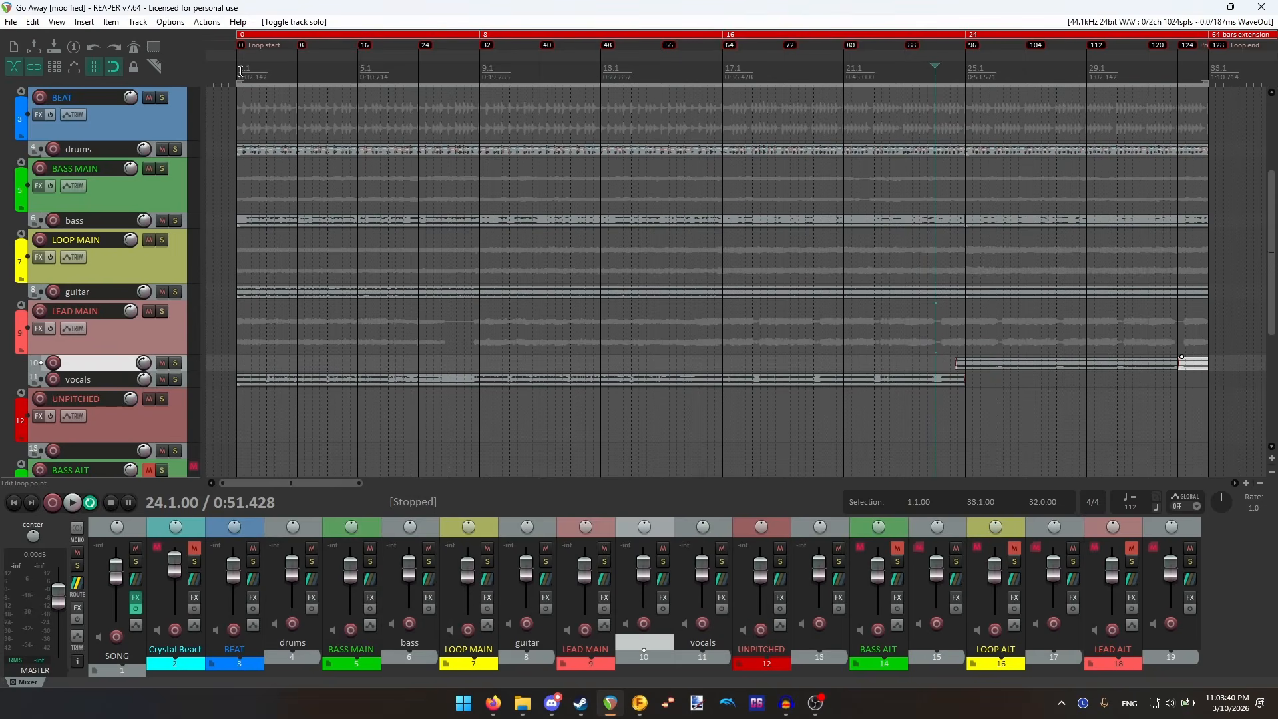
left_click(237, 70)
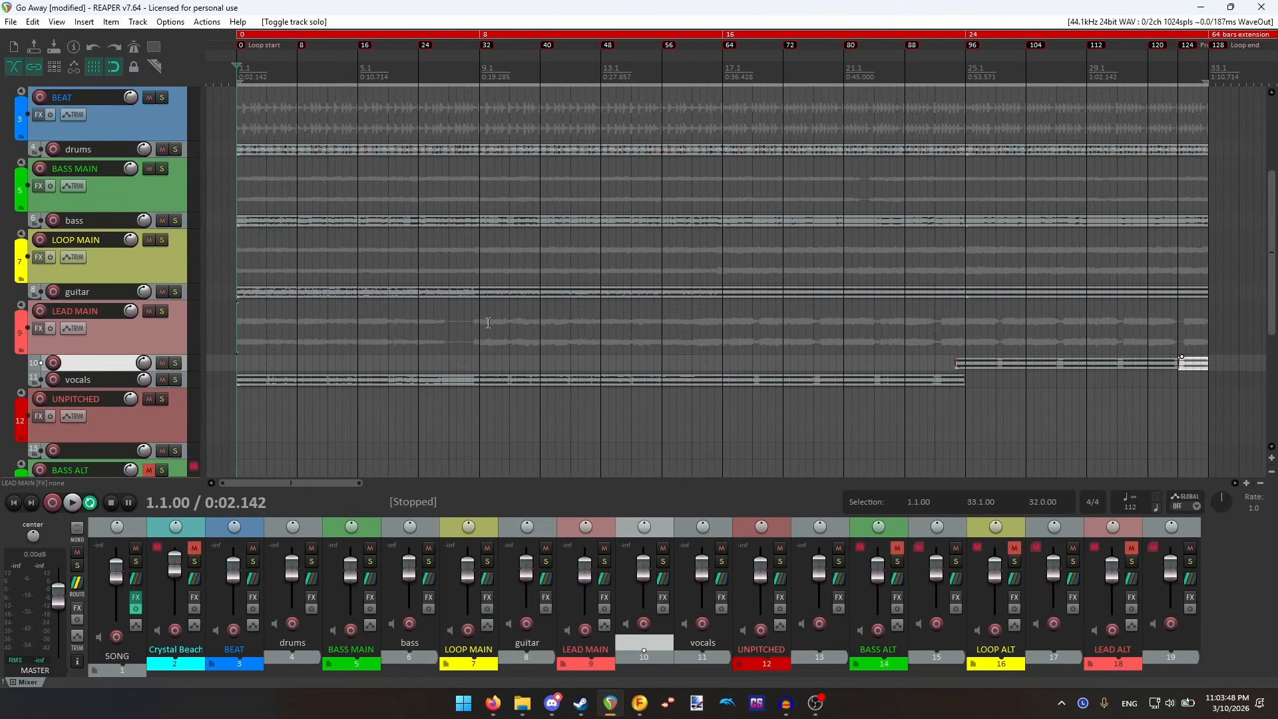
- Switch to the MVSEP window in Firefox, close its two MVSEP pages and examine the "Anti-Hero" chord example on Hooktheory TheoryTab
mouse_move(492, 705)
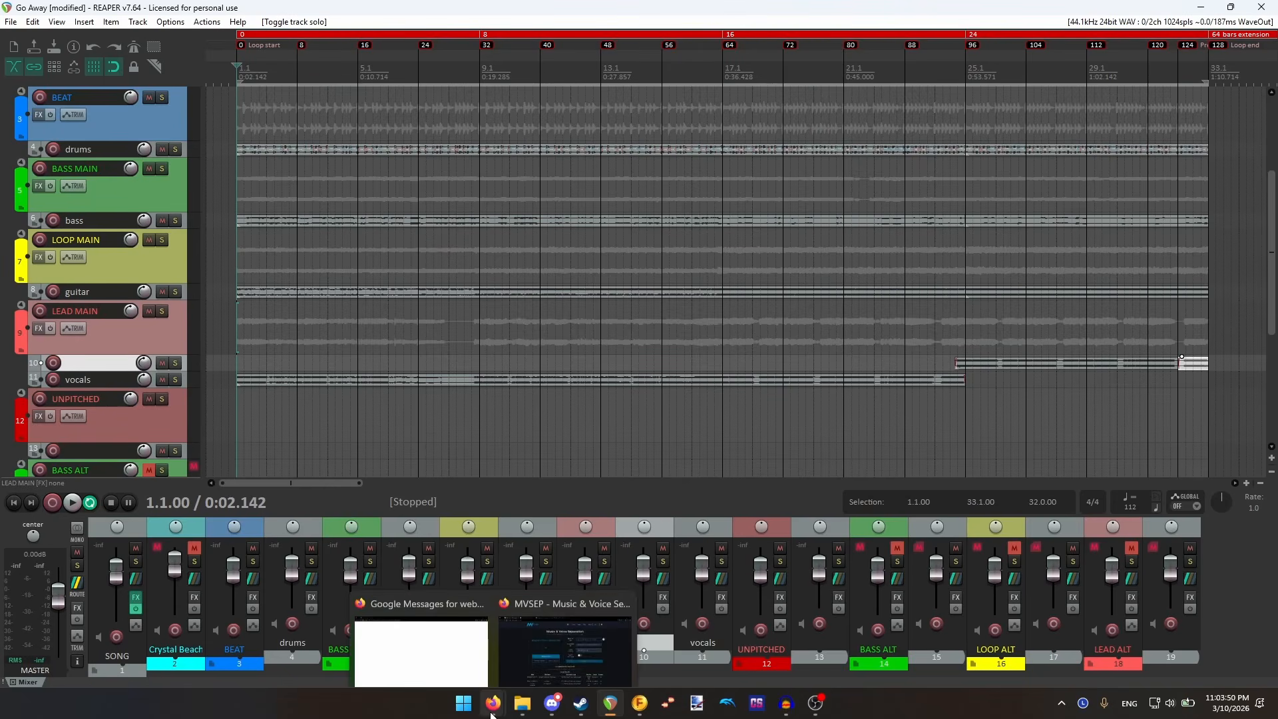
left_click(558, 633)
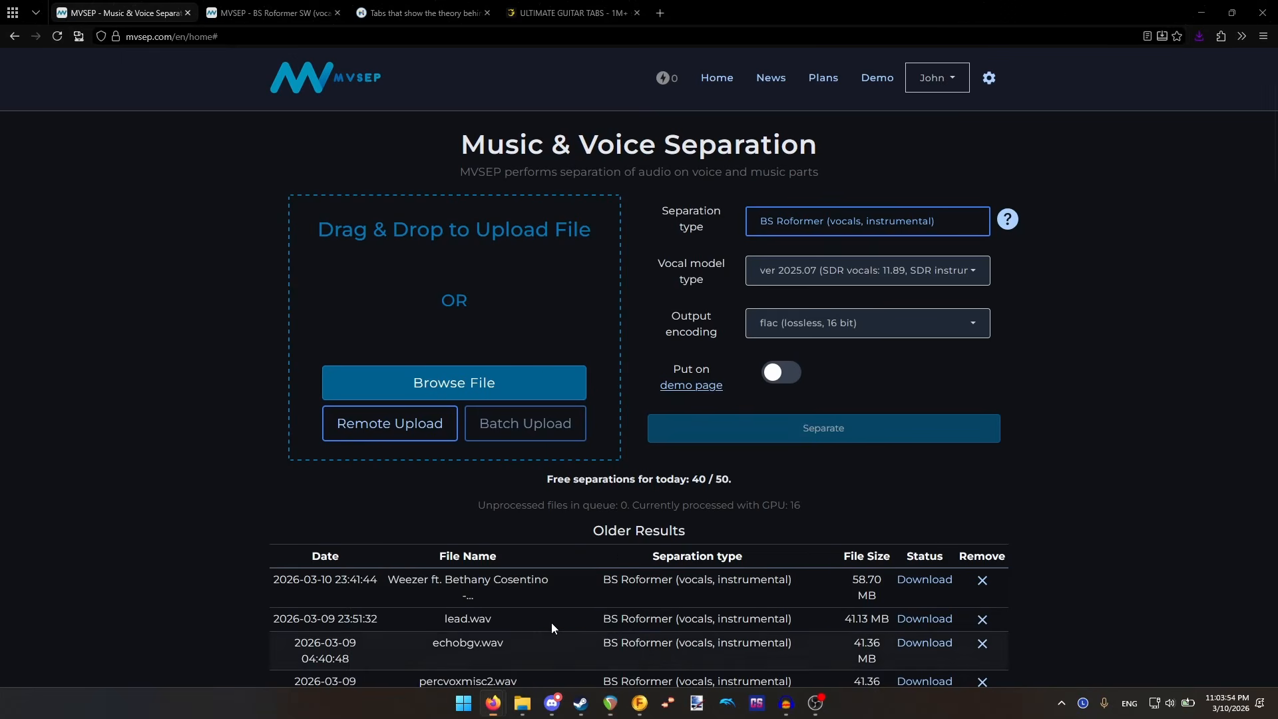
middle_click(161, 6)
middle_click(162, 6)
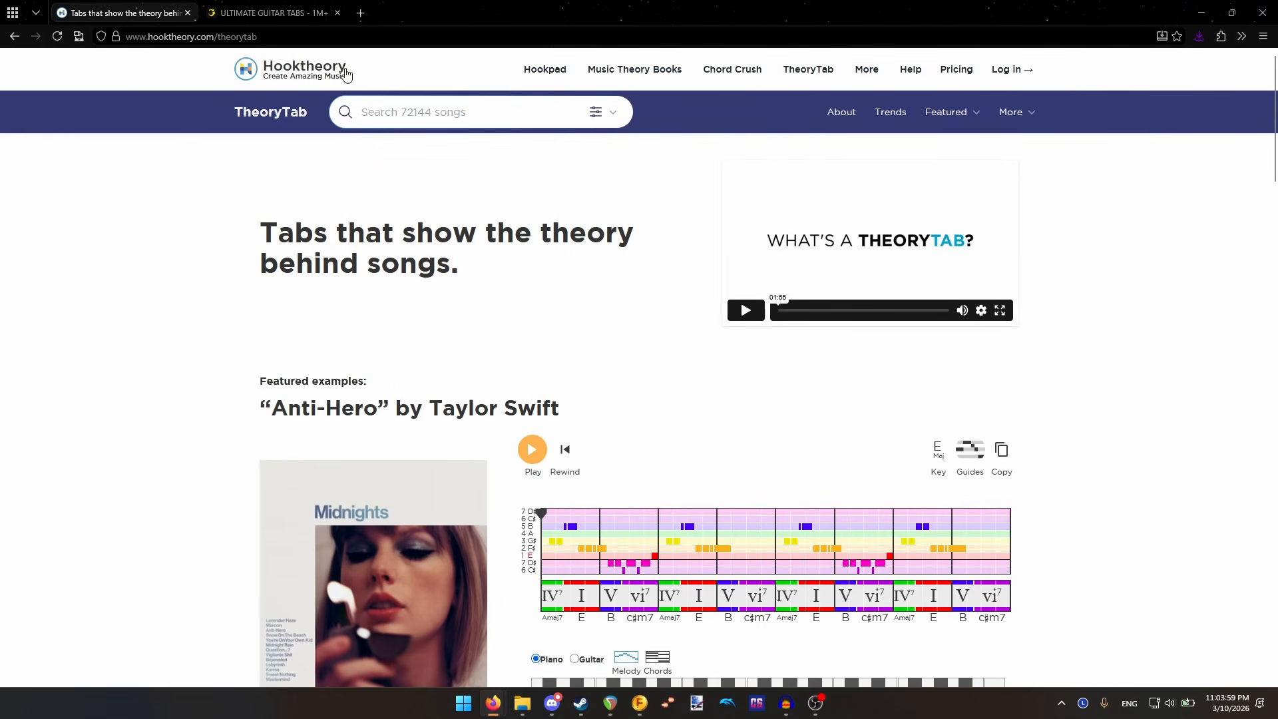
scroll(618, 505, "down", 2)
scroll(619, 505, "down", 1)
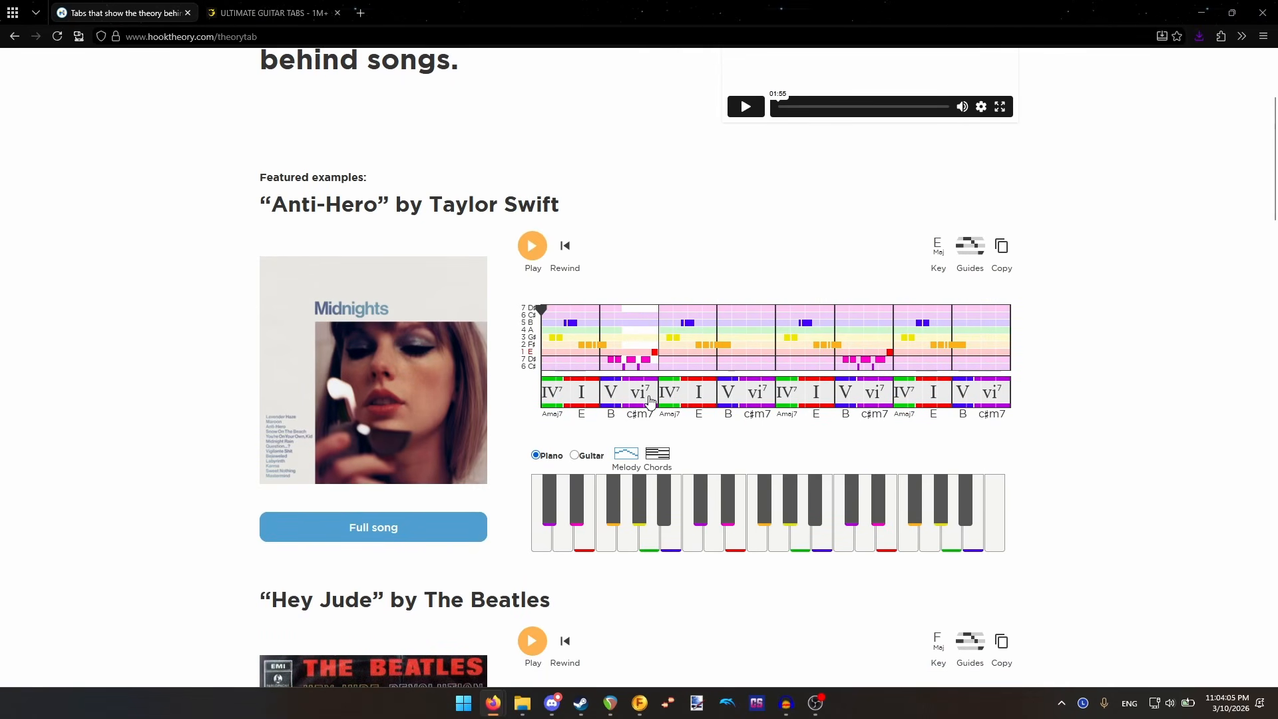
- Return to Fuser Custom Song Creator and show the chord options for beat 0.00 in the Bass cell's major chords
mouse_move(637, 706)
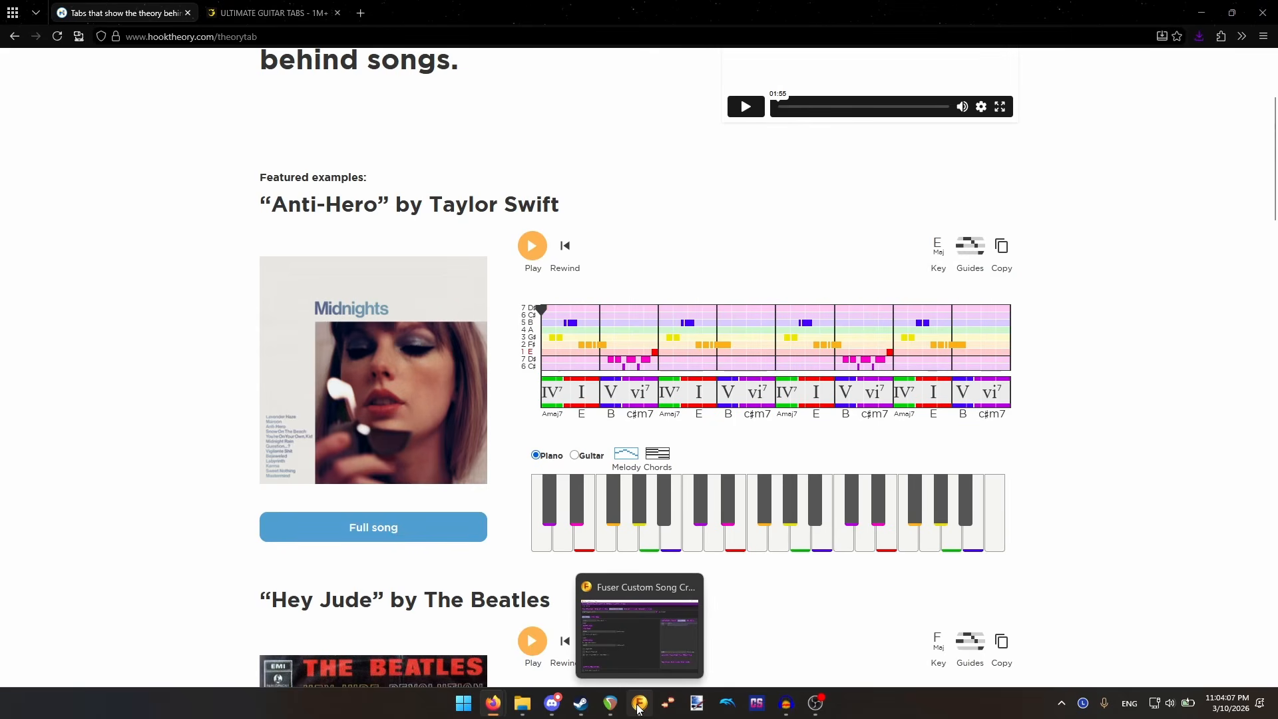
left_click(638, 704)
left_click(876, 258)
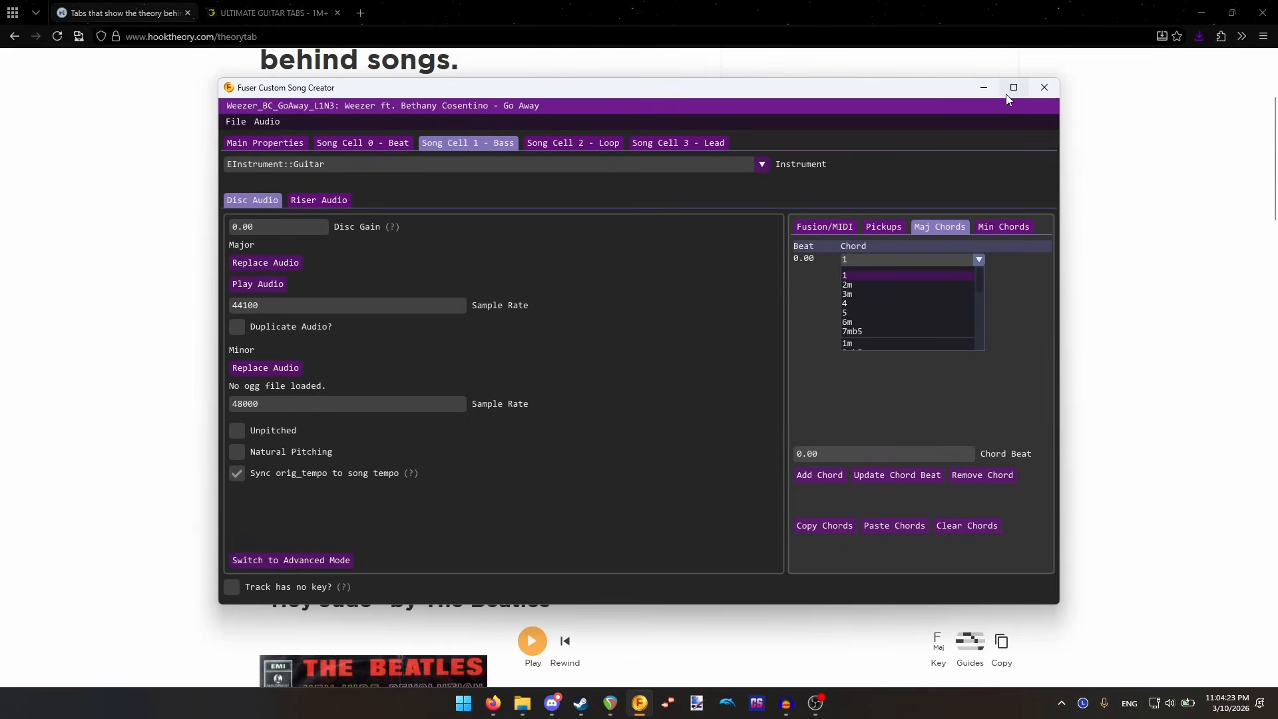
- Compare the I, V and vi7 numerals of Hooktheory's "Anti-Hero" example with the beat 0.00 major chord options in Fuser Custom Song Creator
left_click(983, 87)
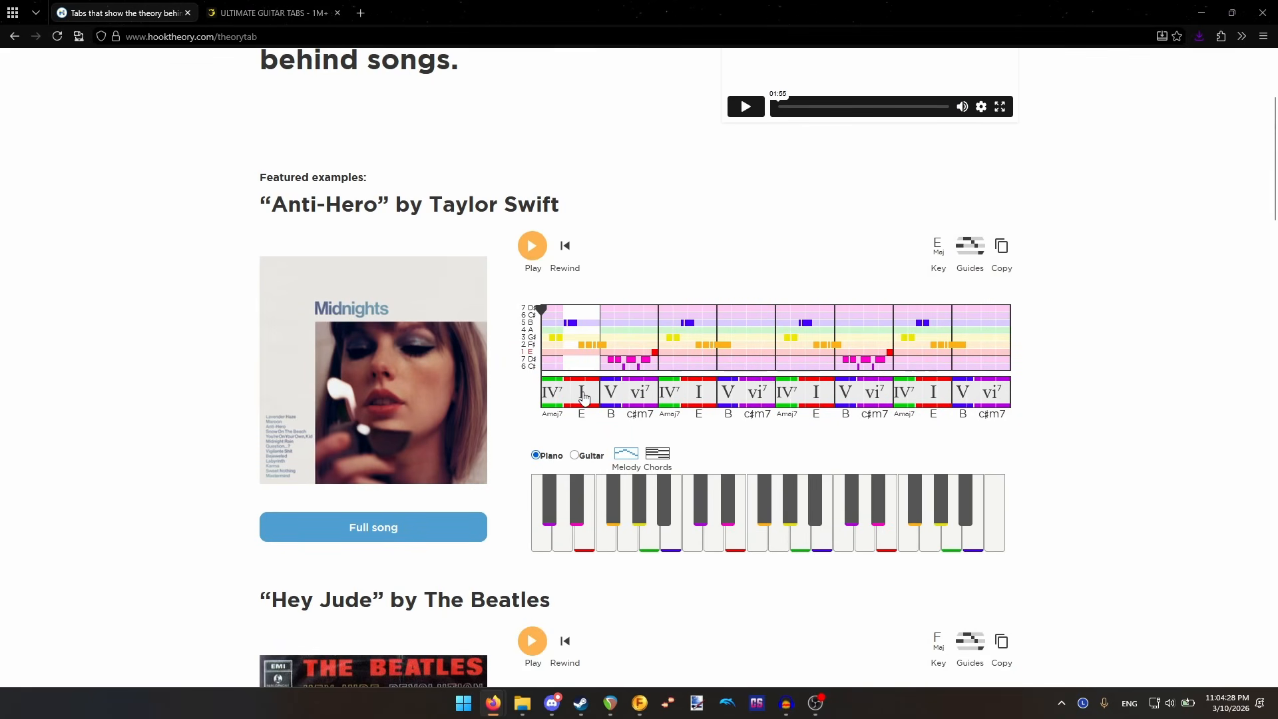
left_click(639, 703)
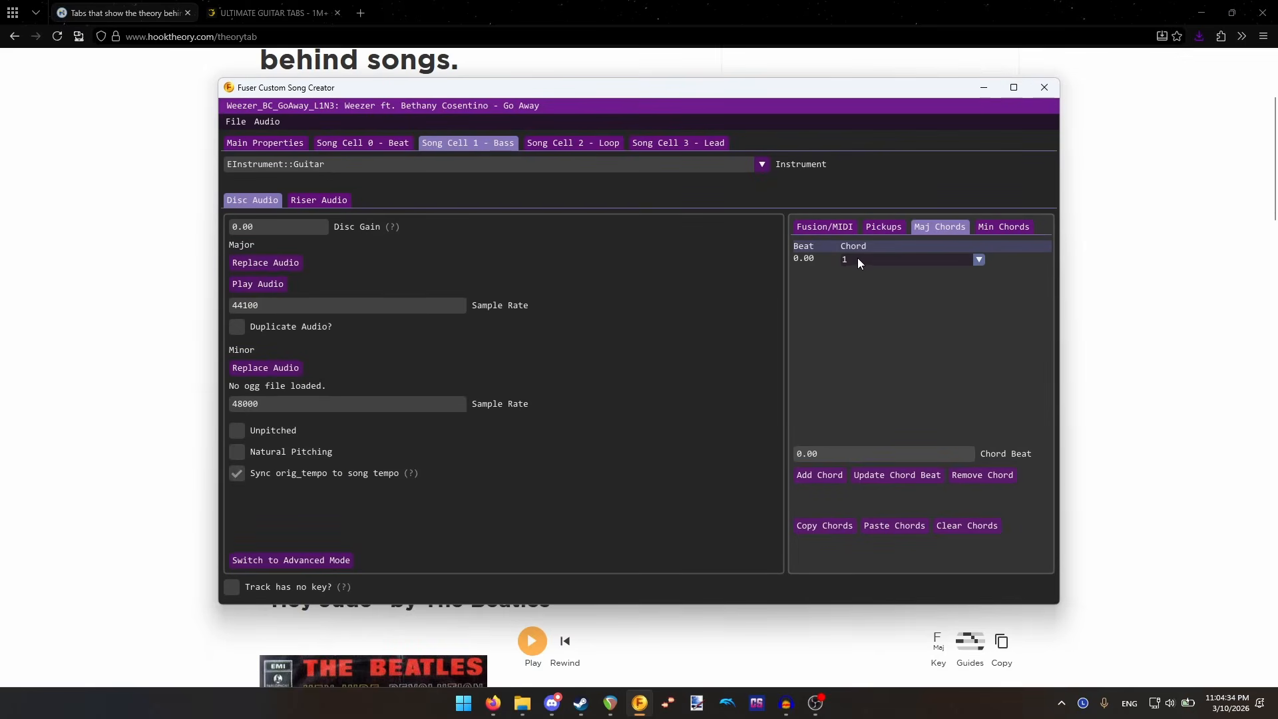
left_click(853, 260)
left_click(853, 261)
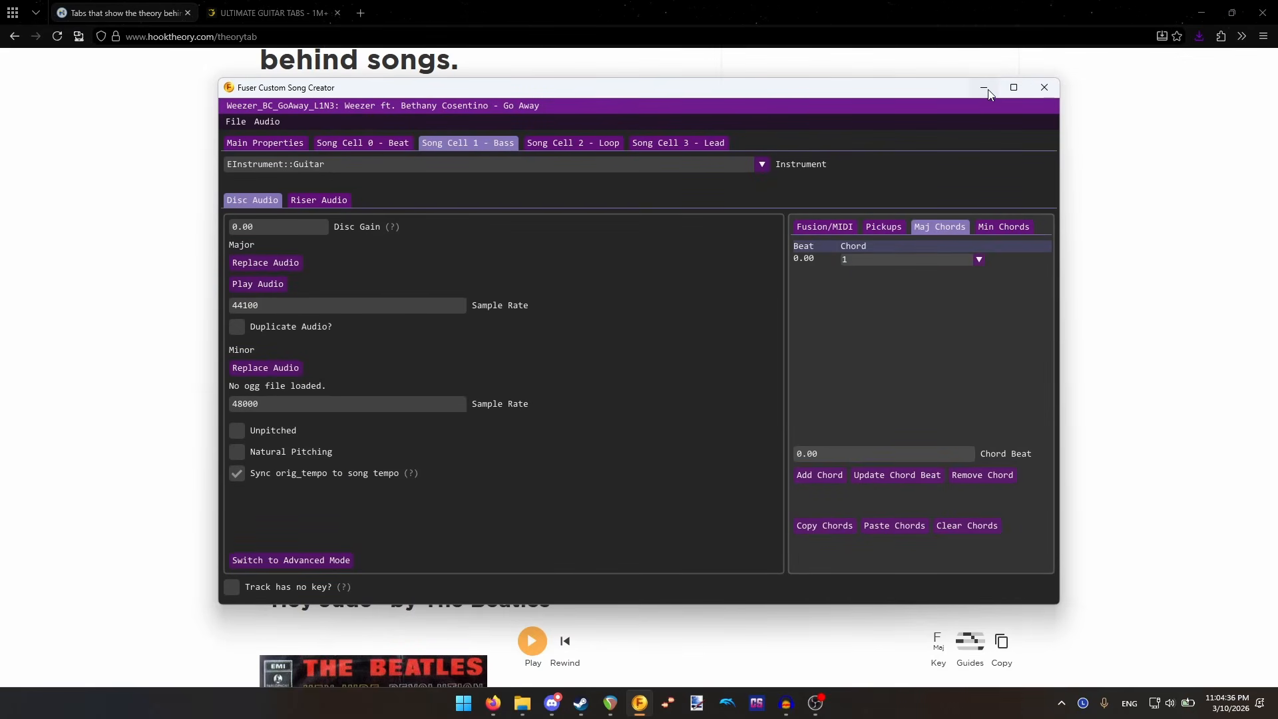
left_click(640, 703)
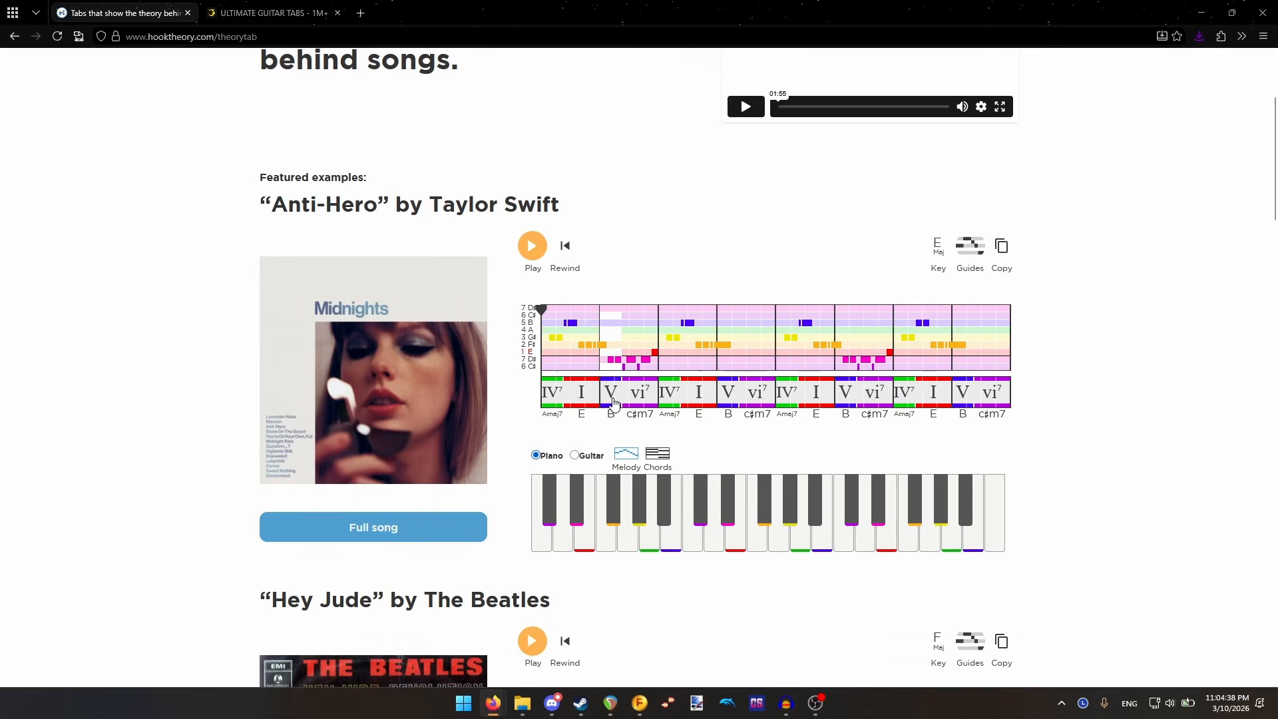
left_click(639, 703)
left_click(860, 262)
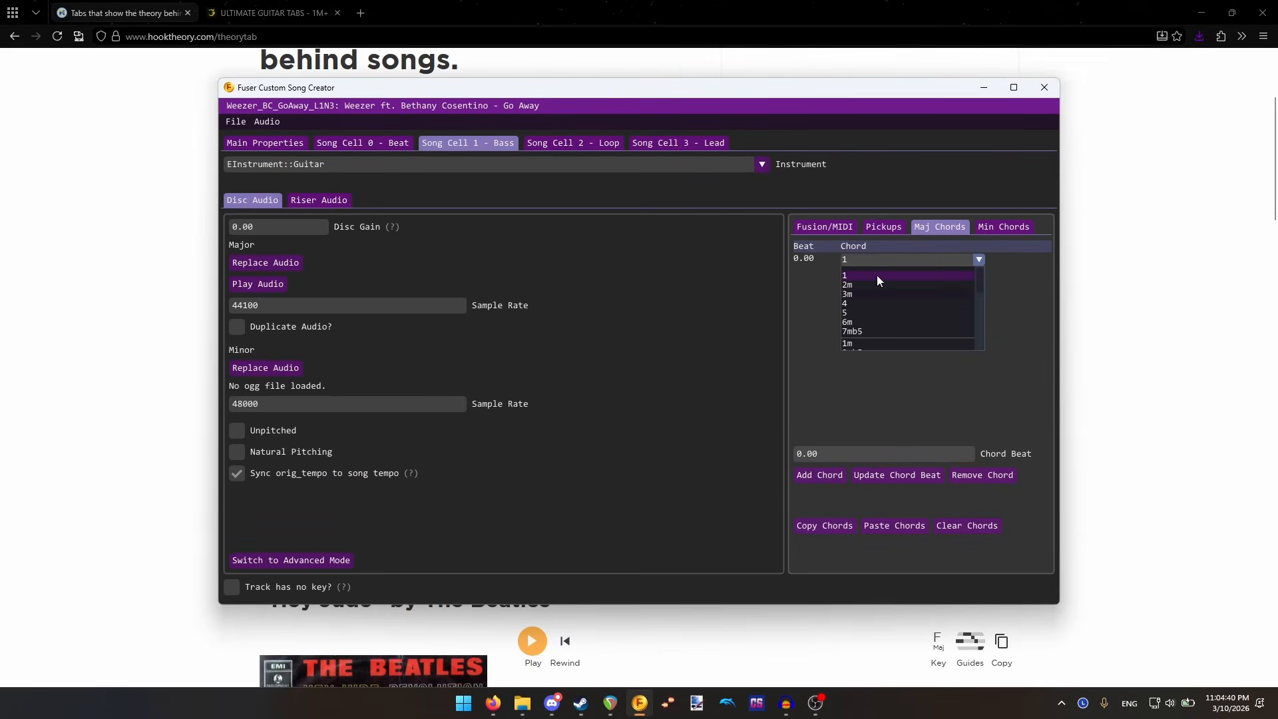
left_click(990, 89)
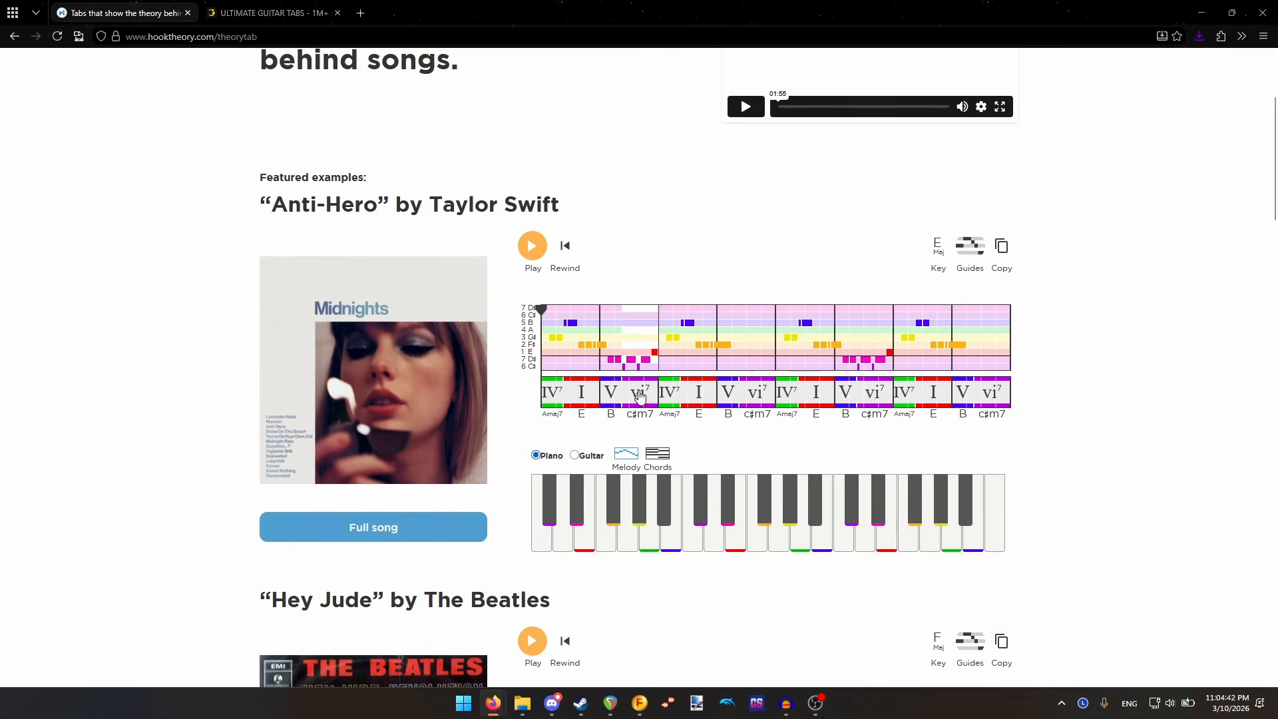
left_click(636, 704)
left_click(865, 260)
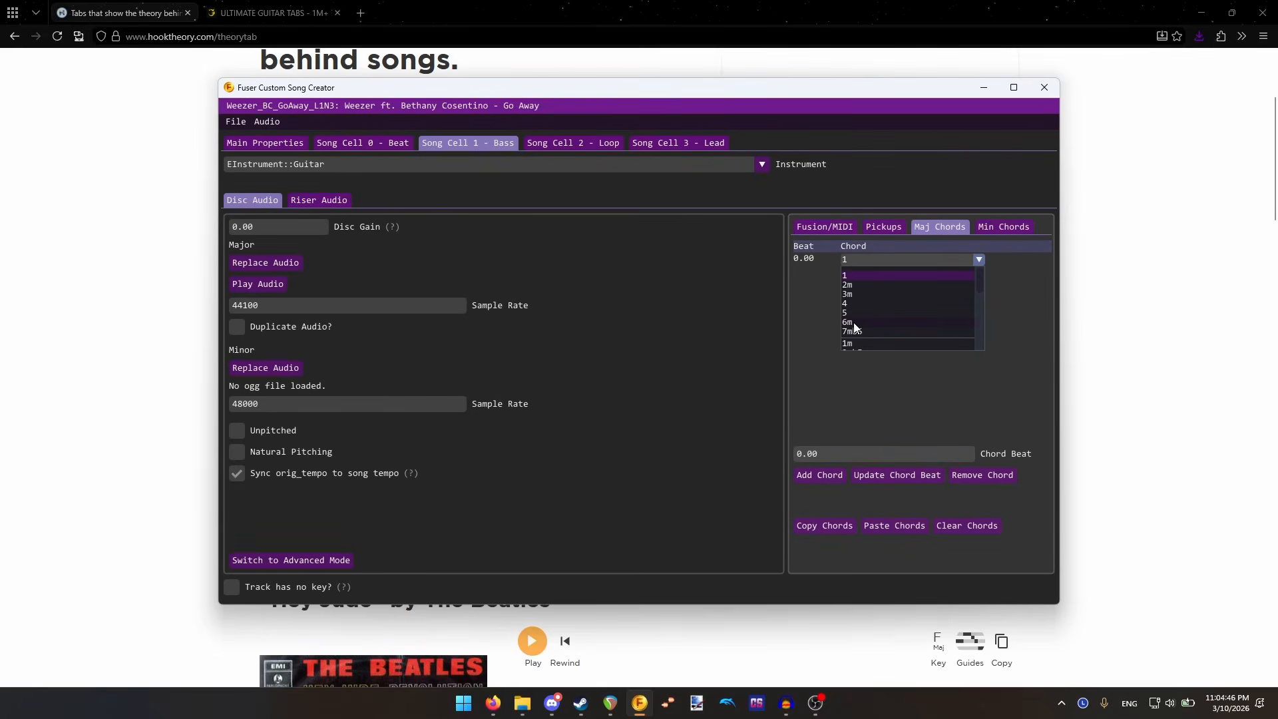
left_click(982, 87)
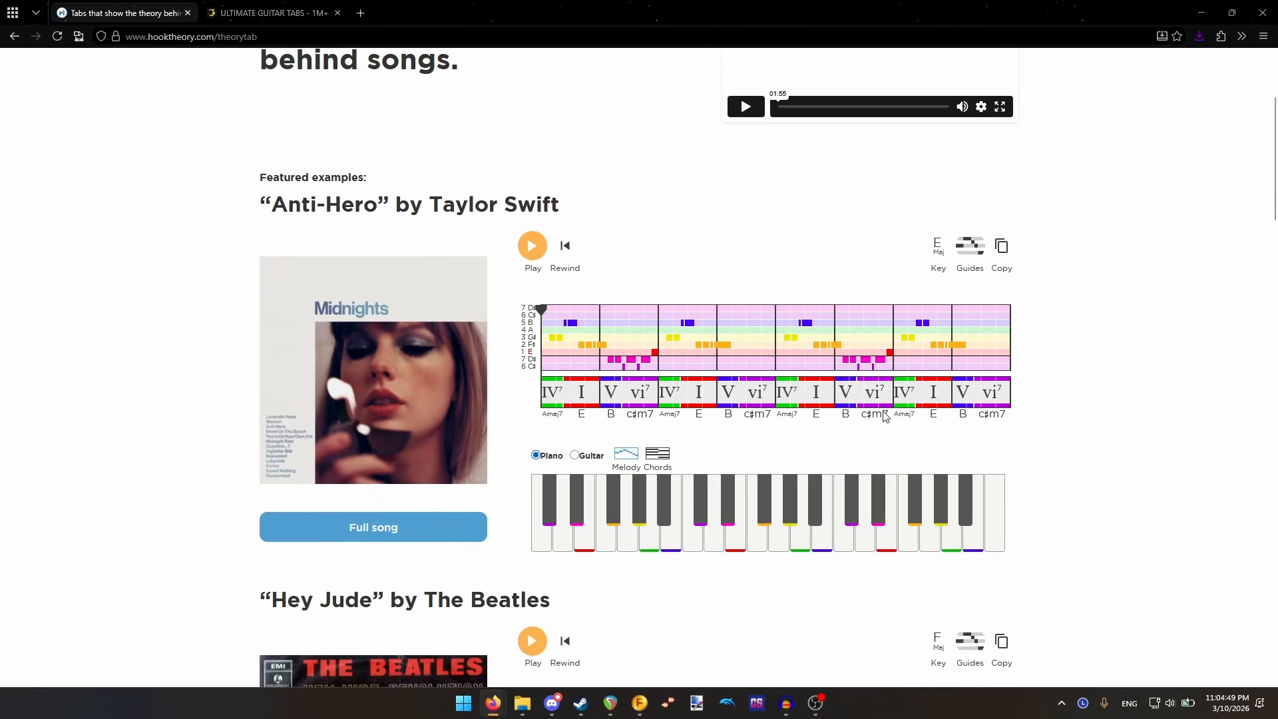
- Look through the TheoryTab featured examples, and return to Fuser Custom Song Creator to review the Bass cell's major chord options
scroll(668, 397, "down", 15)
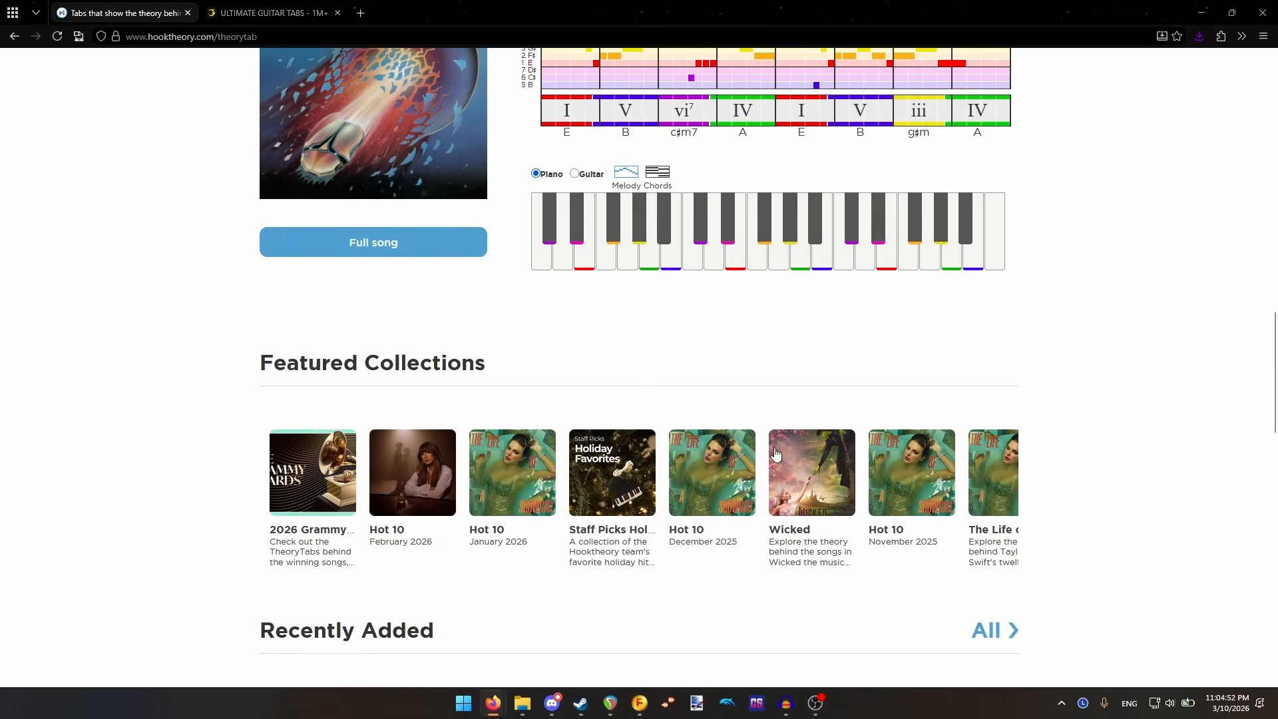
scroll(777, 453, "up", 4)
scroll(776, 454, "up", 10)
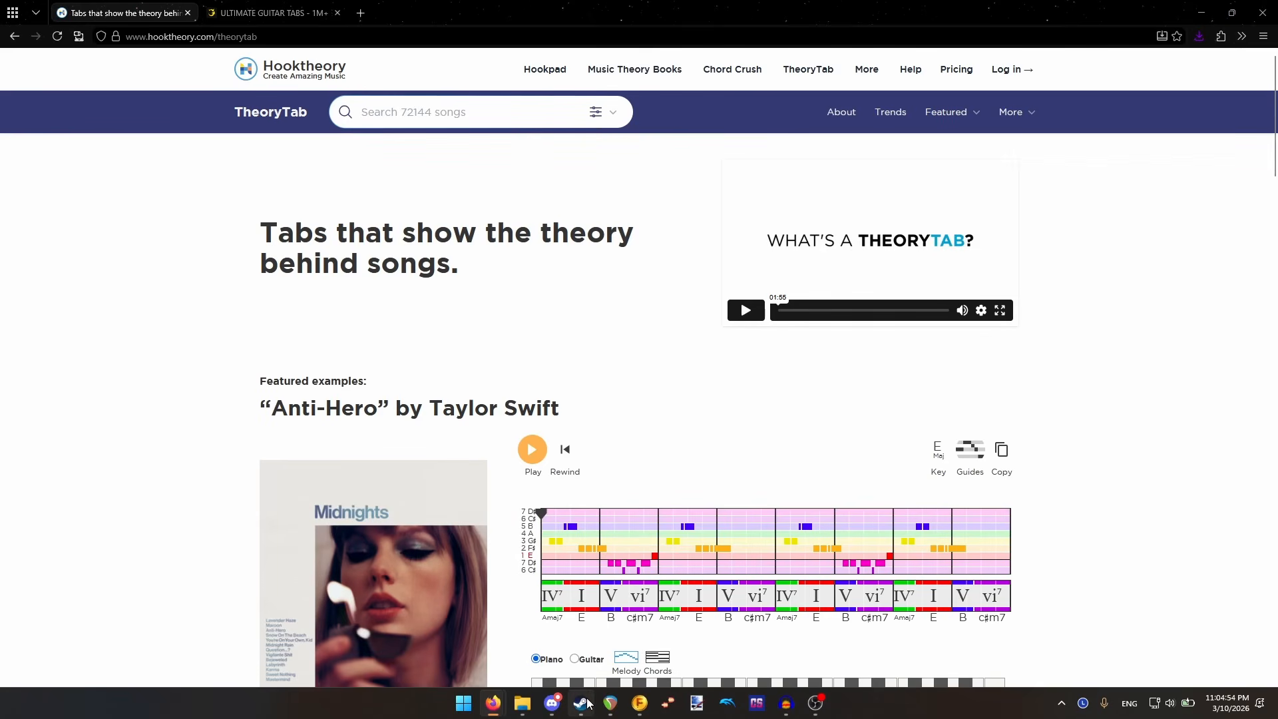
left_click(553, 706)
left_click(553, 703)
left_click(639, 702)
left_click(853, 259)
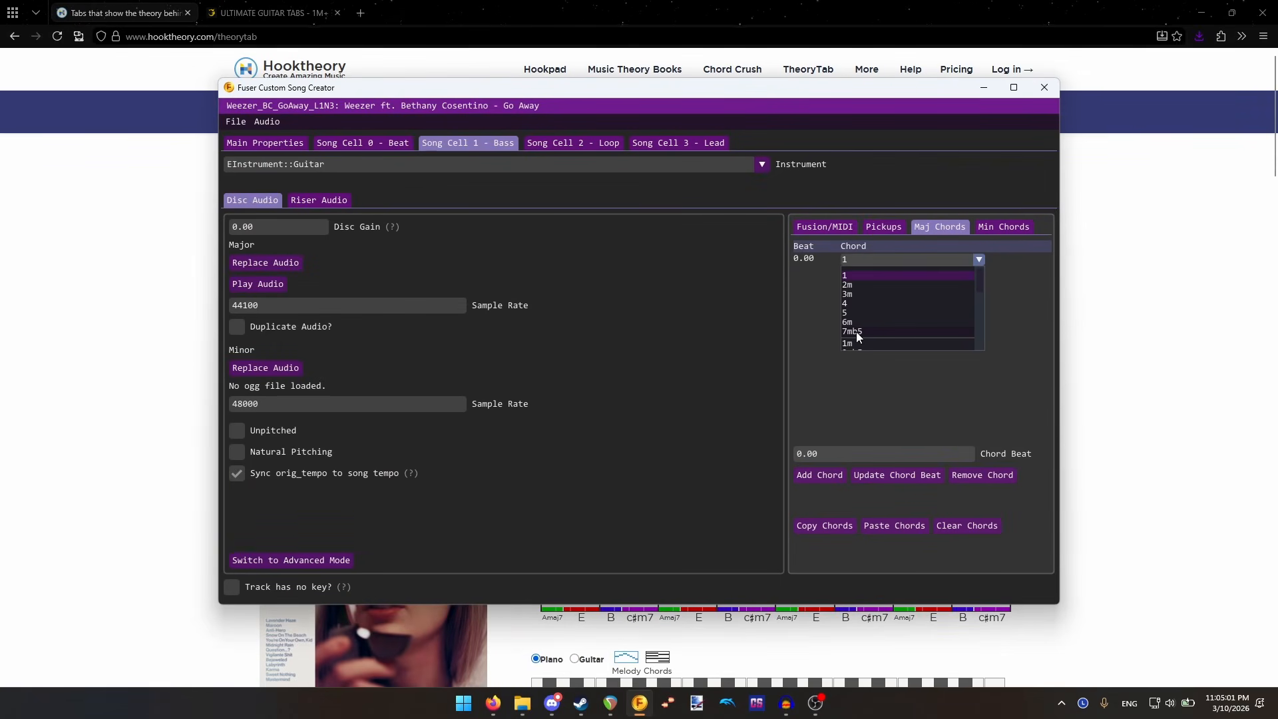
left_click(862, 367)
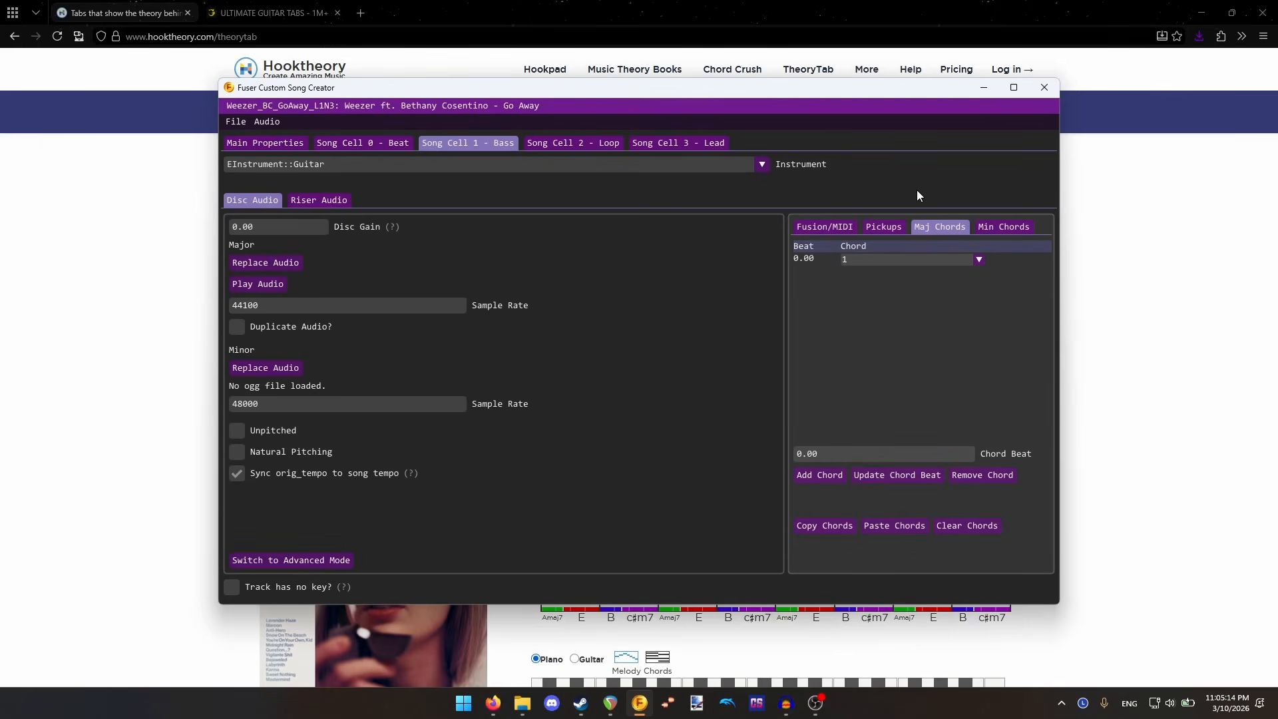
- Return to the Hooktheory TheoryTab page in Firefox and look over the "Anti-Hero" chord progression
left_click(148, 5)
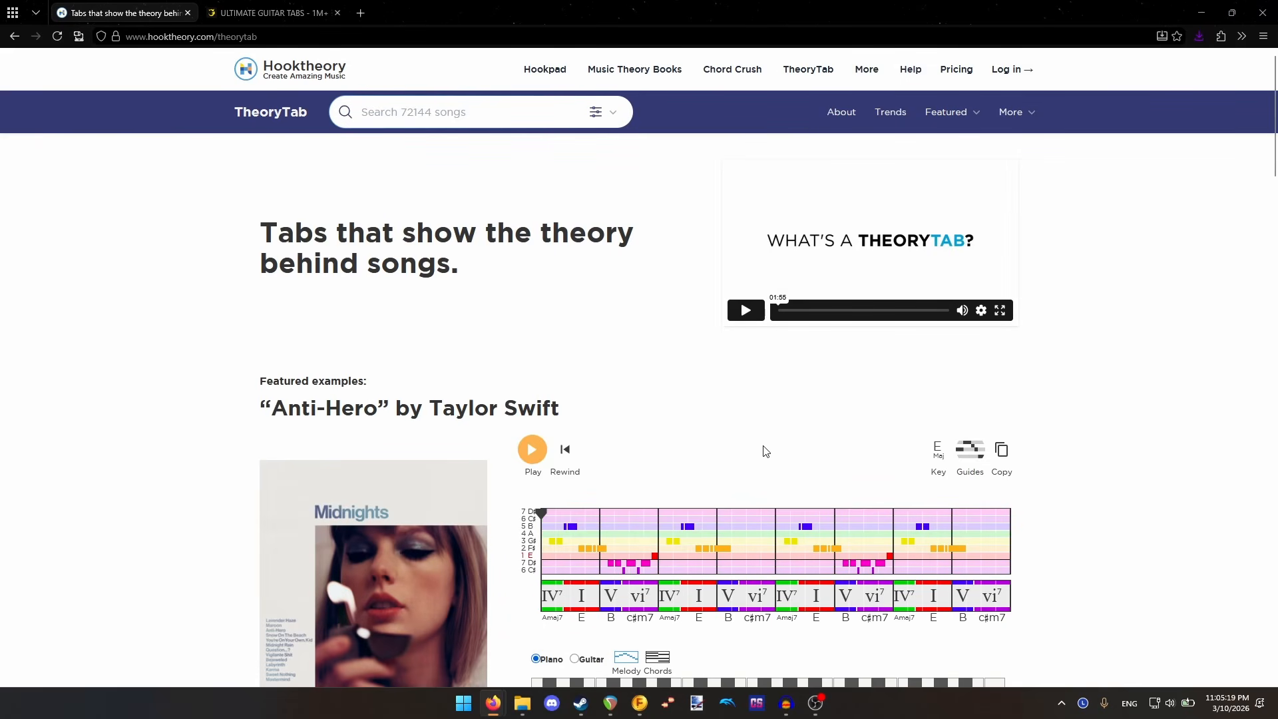
scroll(696, 554, "down", 4)
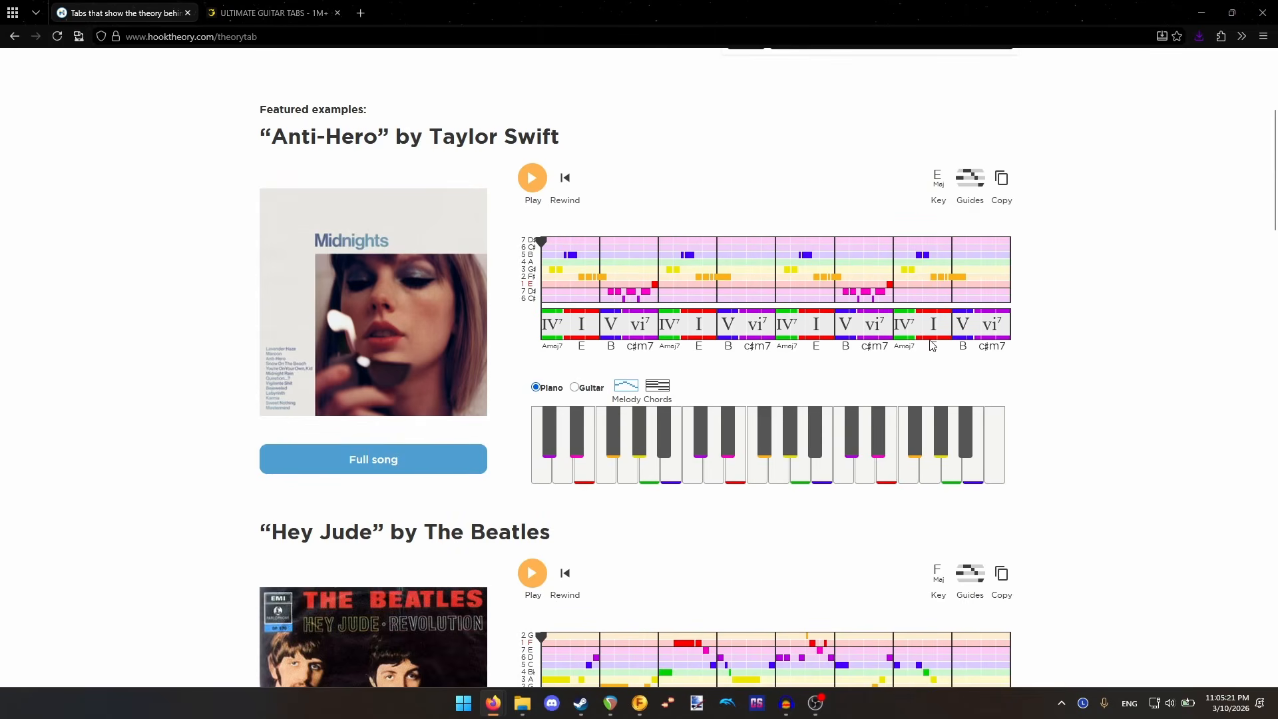
scroll(696, 554, "up", 5)
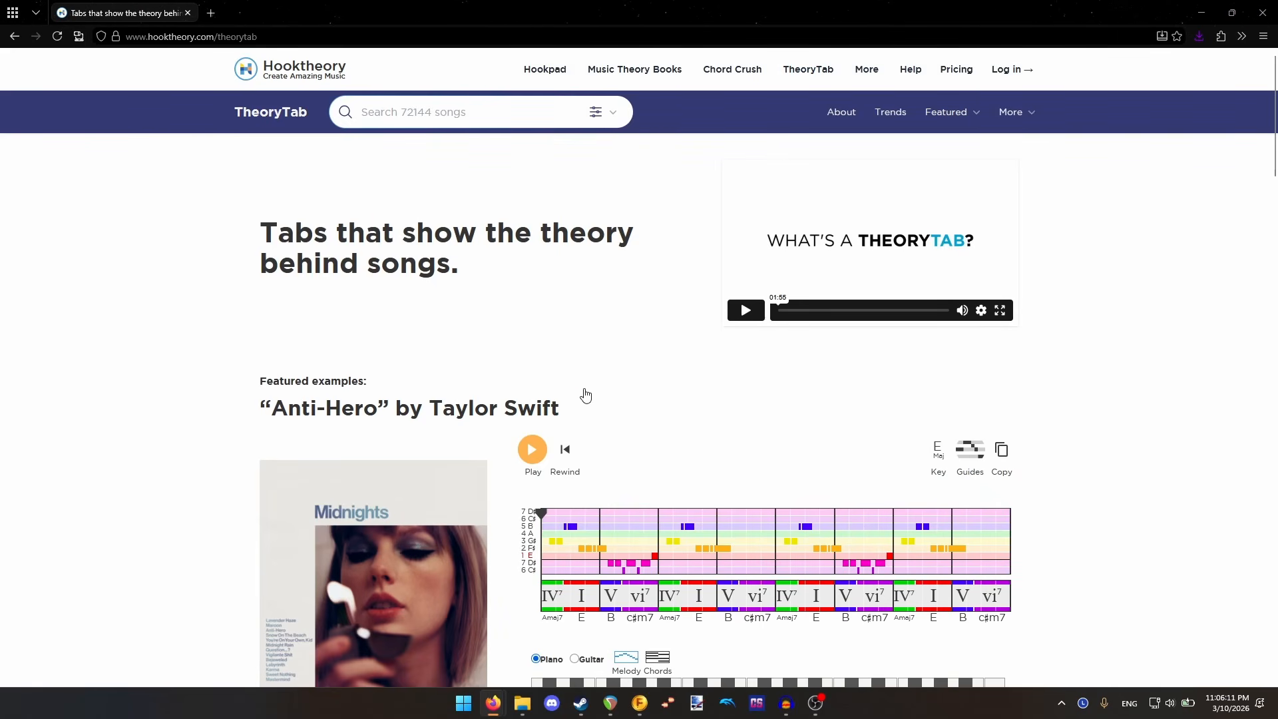
- Switch to REAPER, solo the BASS MAIN and LOOP MAIN tracks, and play the song from 1.1.00
left_click(635, 708)
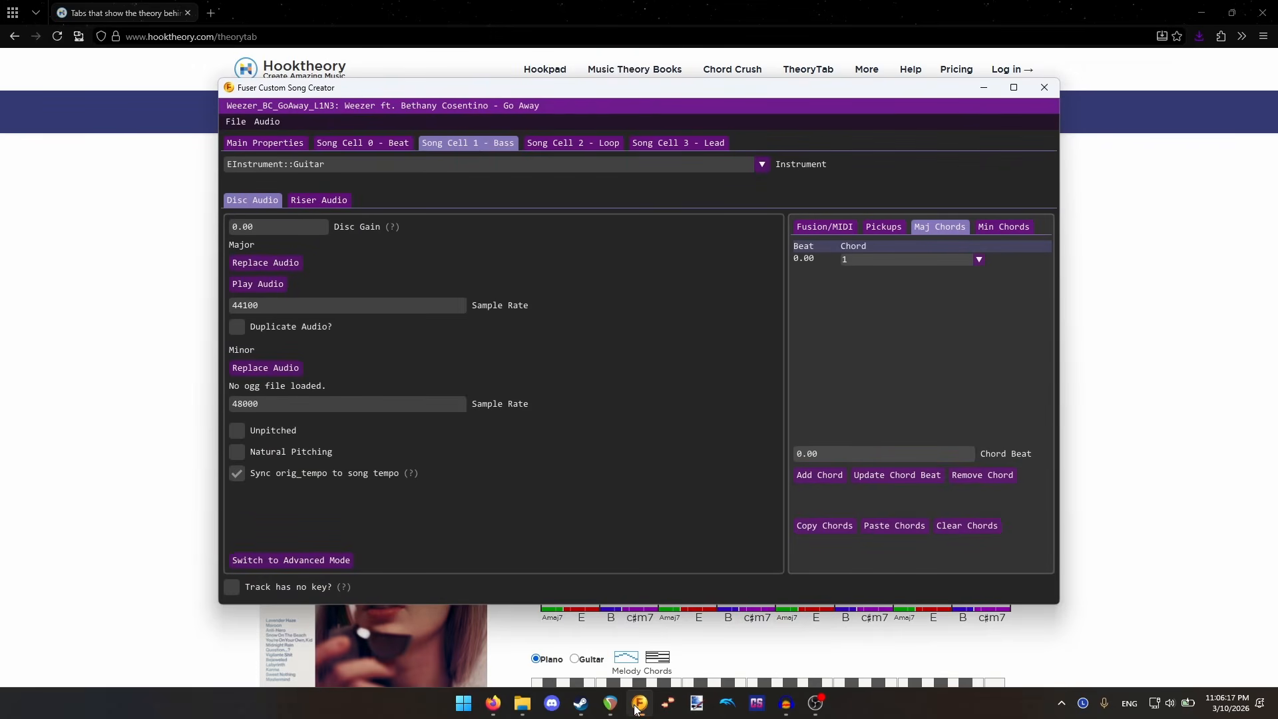
left_click(610, 704)
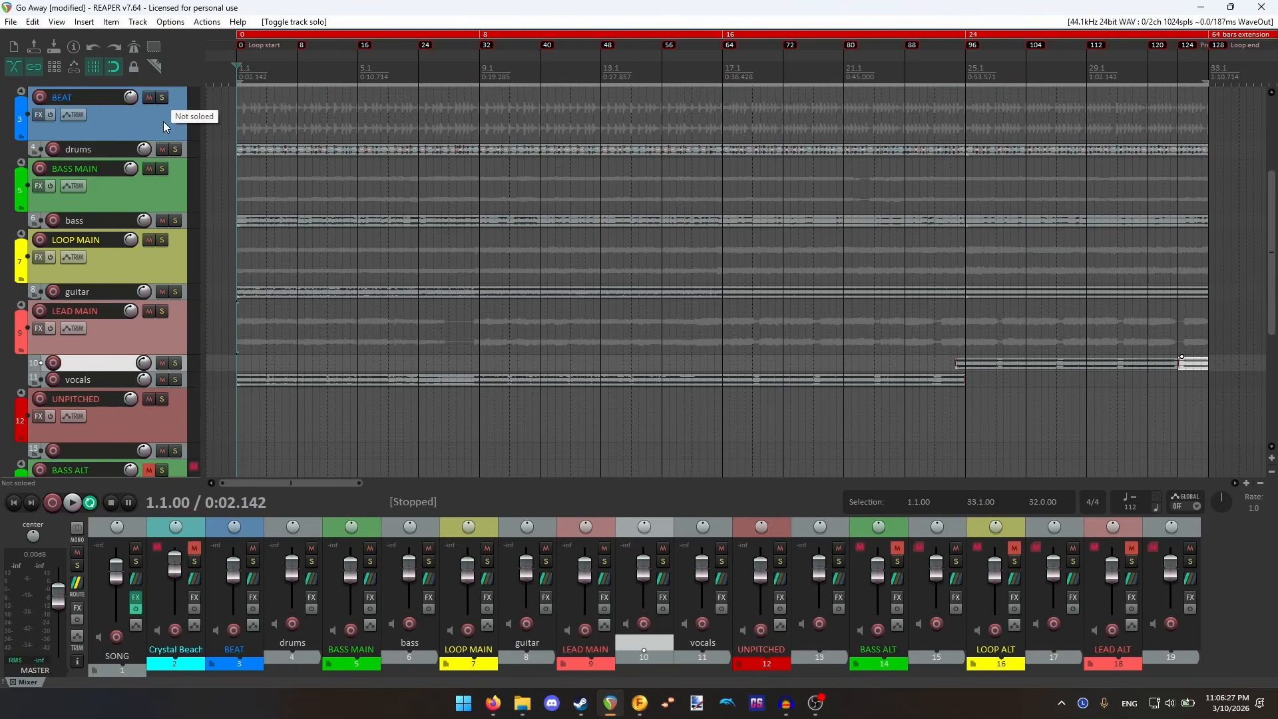
left_click(162, 169)
left_click(162, 243)
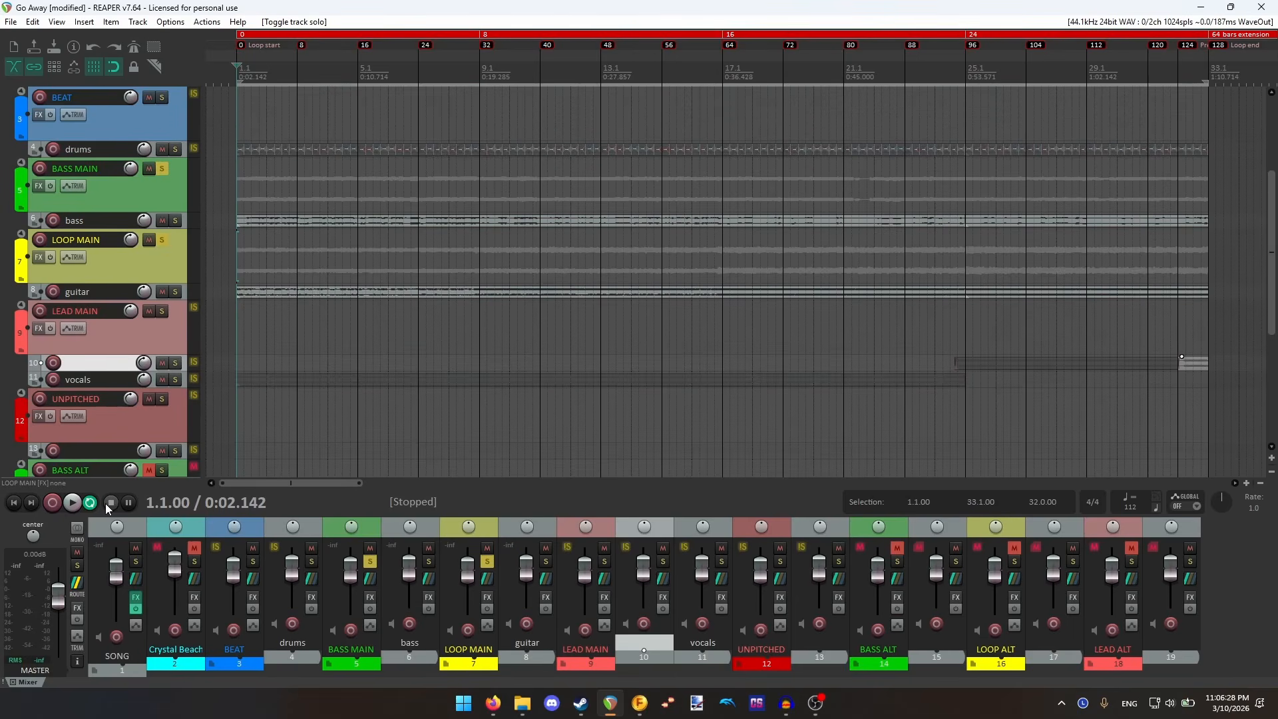
left_click(72, 502)
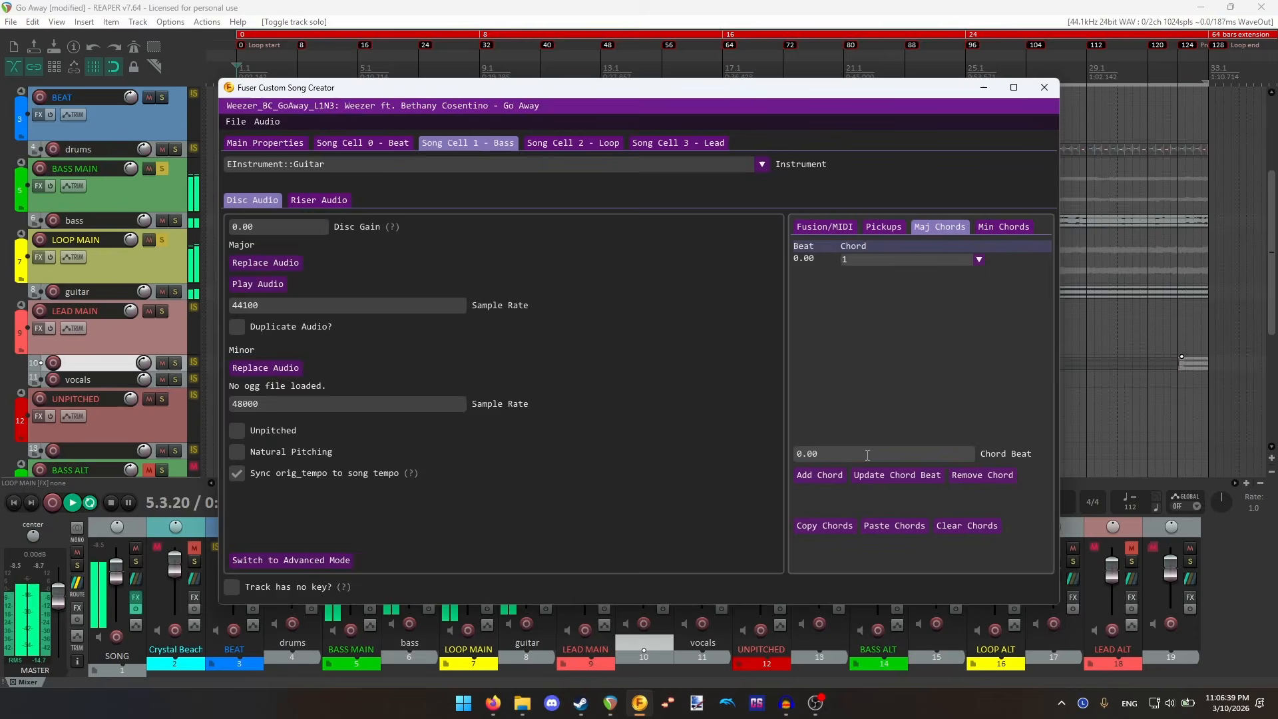
- In Fuser Custom Song Creator, add chords at beats 2.00, 4.00, 6.00 and 8.00 to the Bass cell's major chords
left_click_drag(867, 455, 701, 460)
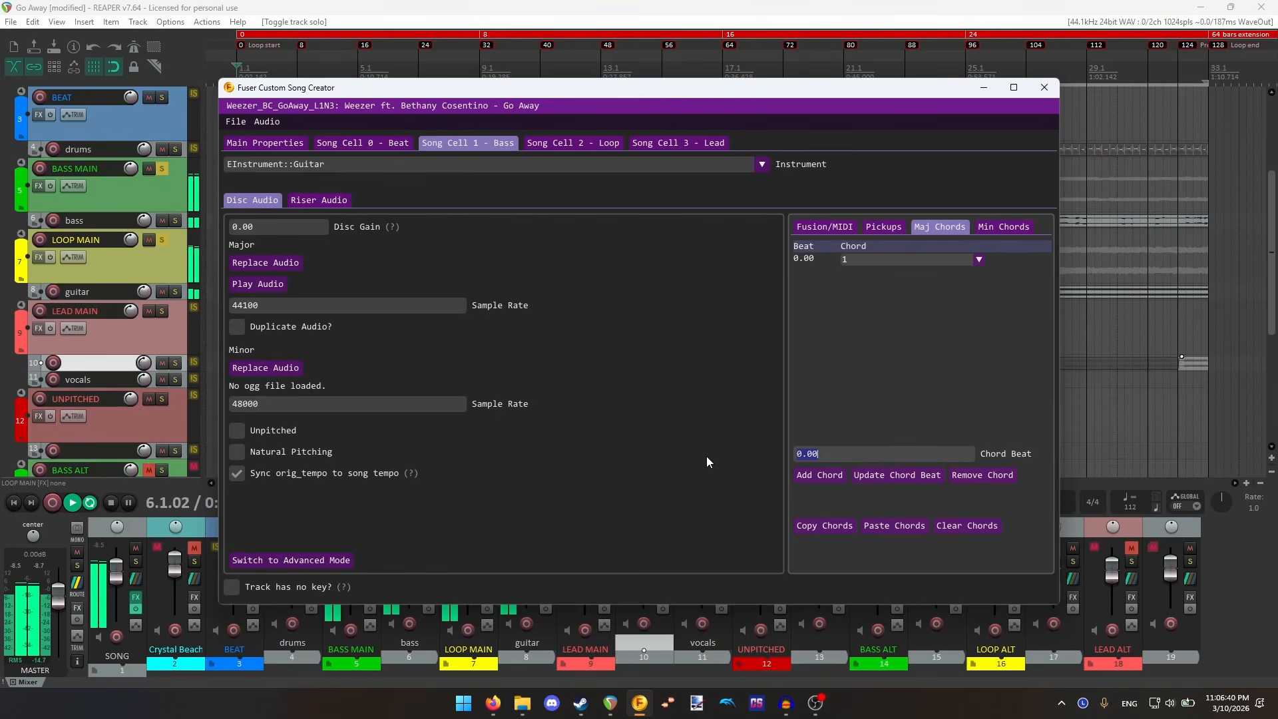
type("2")
left_click(815, 475)
double_click(832, 453)
type("4")
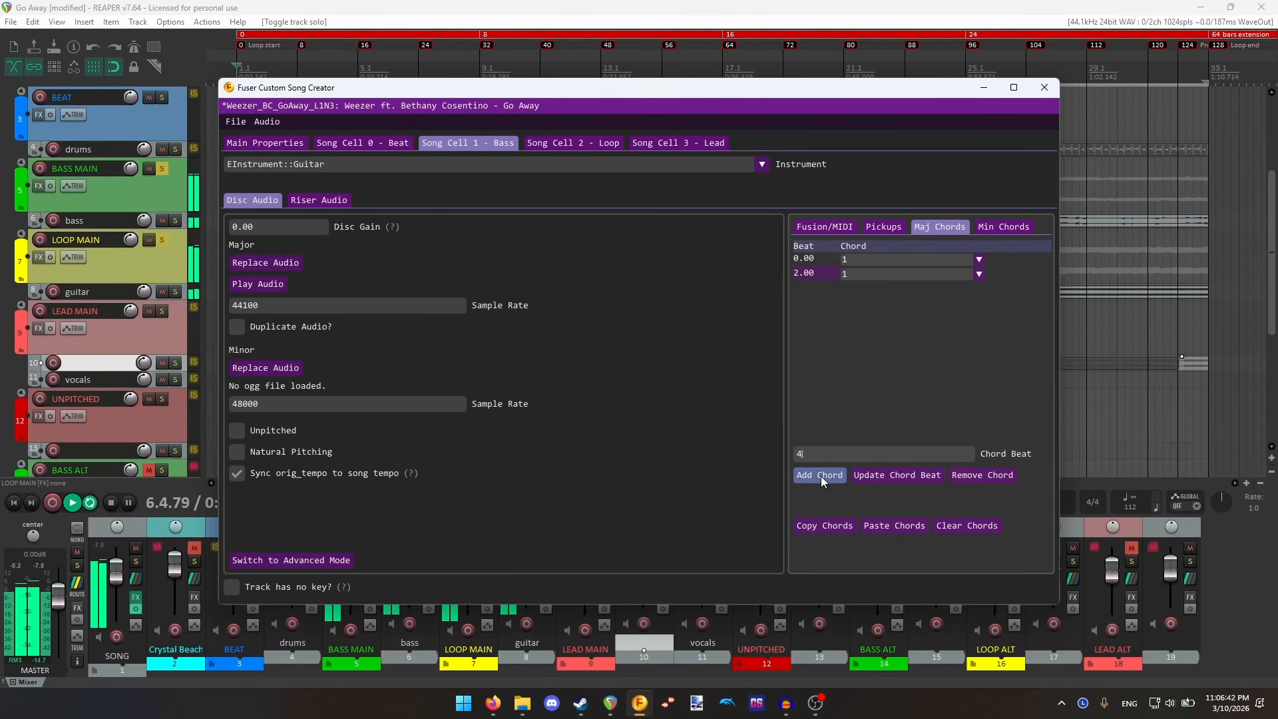
left_click(820, 477)
type("6")
left_click_drag(824, 454, 778, 458)
left_click(817, 476)
type("8")
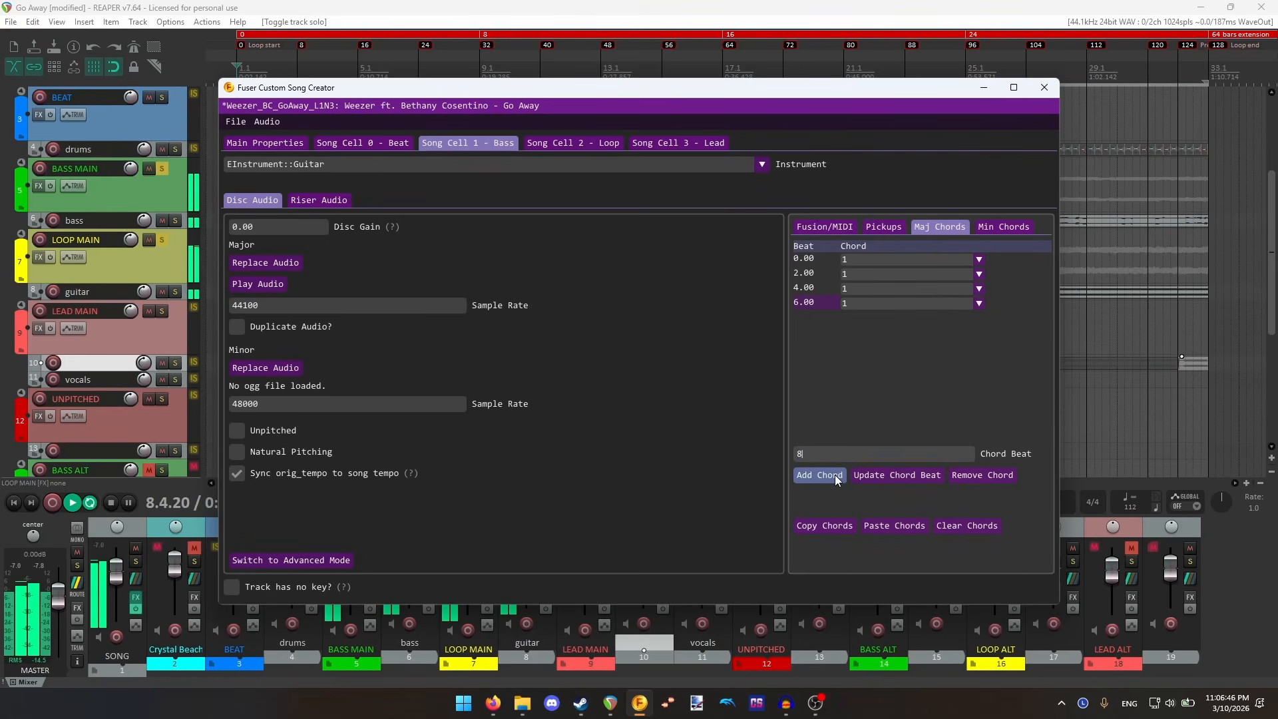
left_click(834, 474)
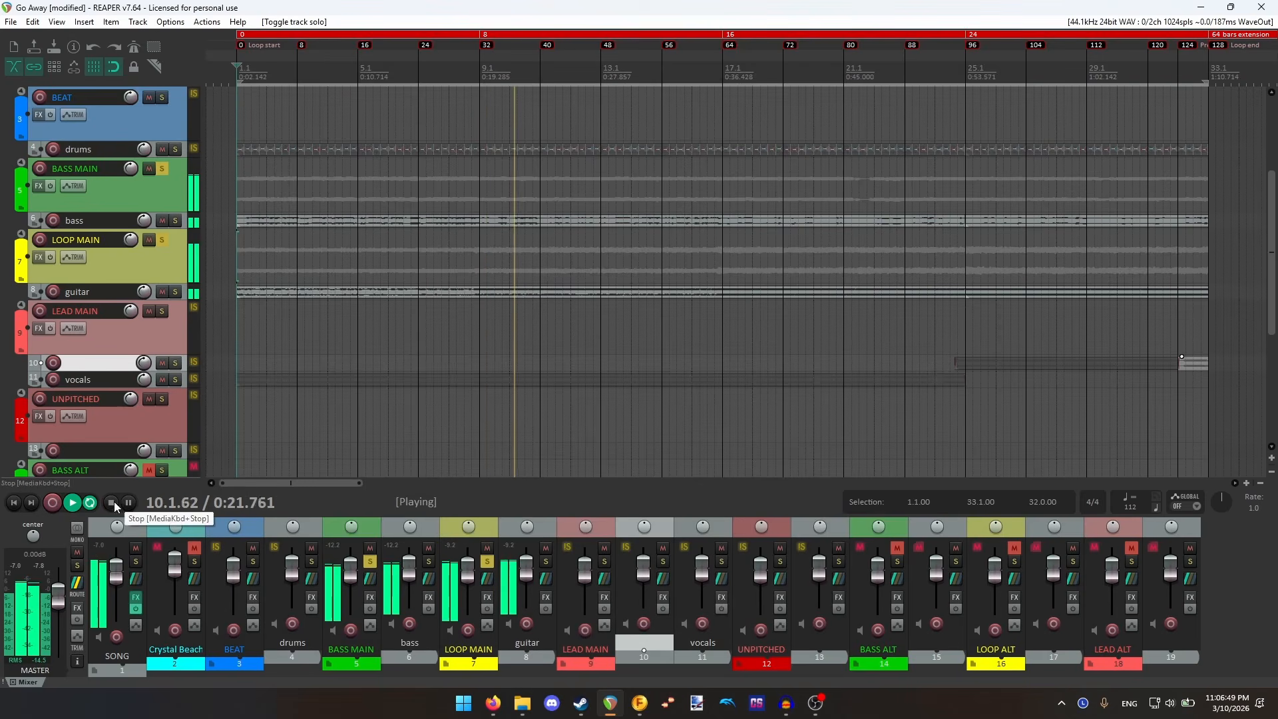
- Stop the playback in REAPER, and return to the Bass cell's major chord list in Fuser Custom Song Creator
left_click(112, 503)
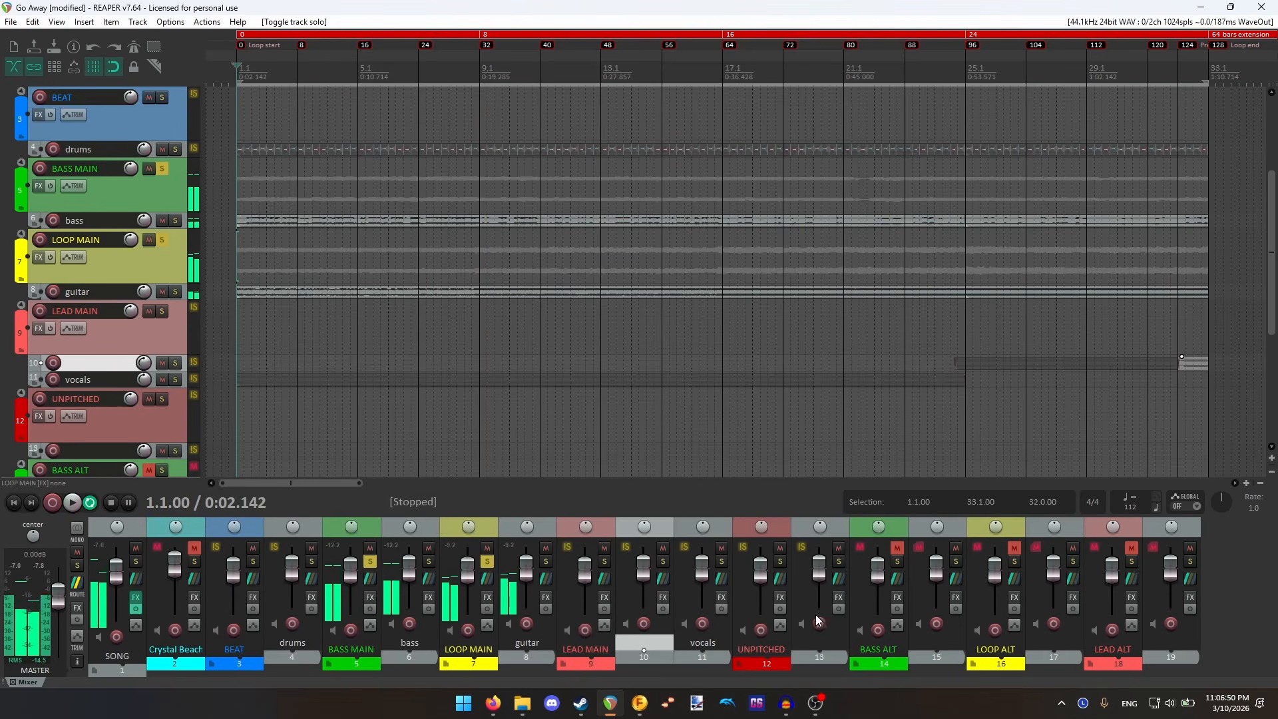
left_click(640, 702)
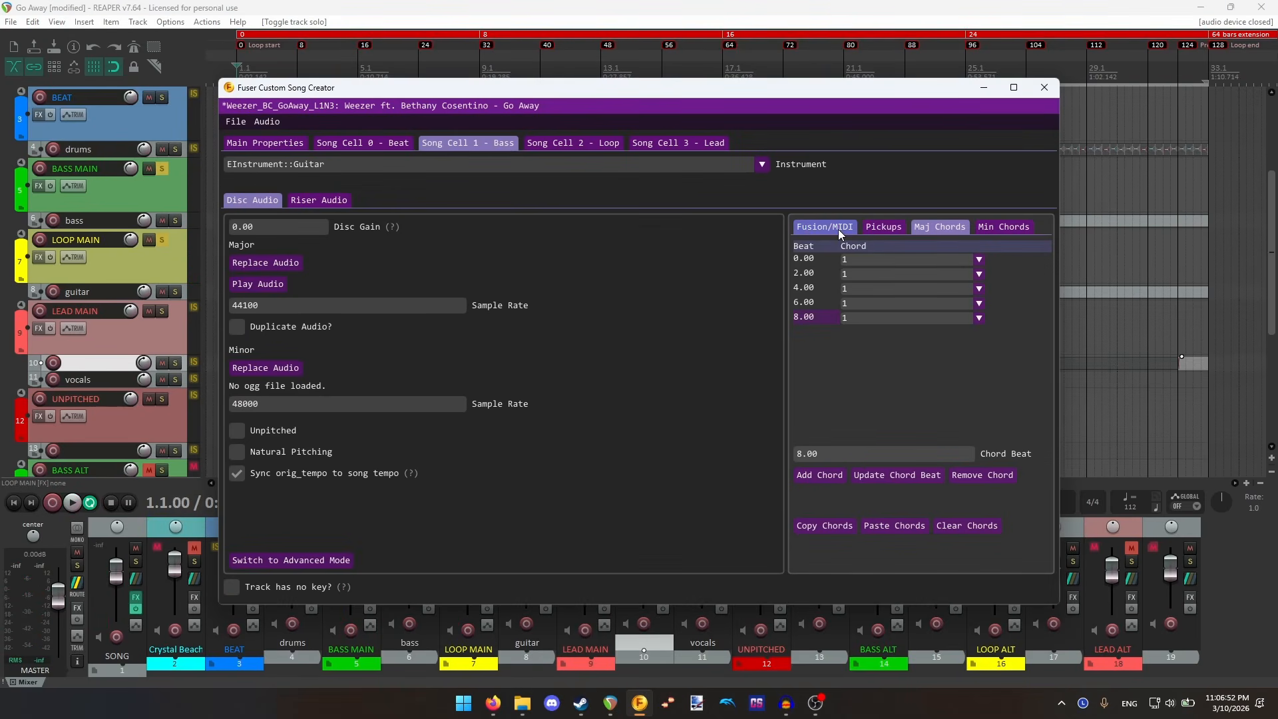
left_click(832, 453)
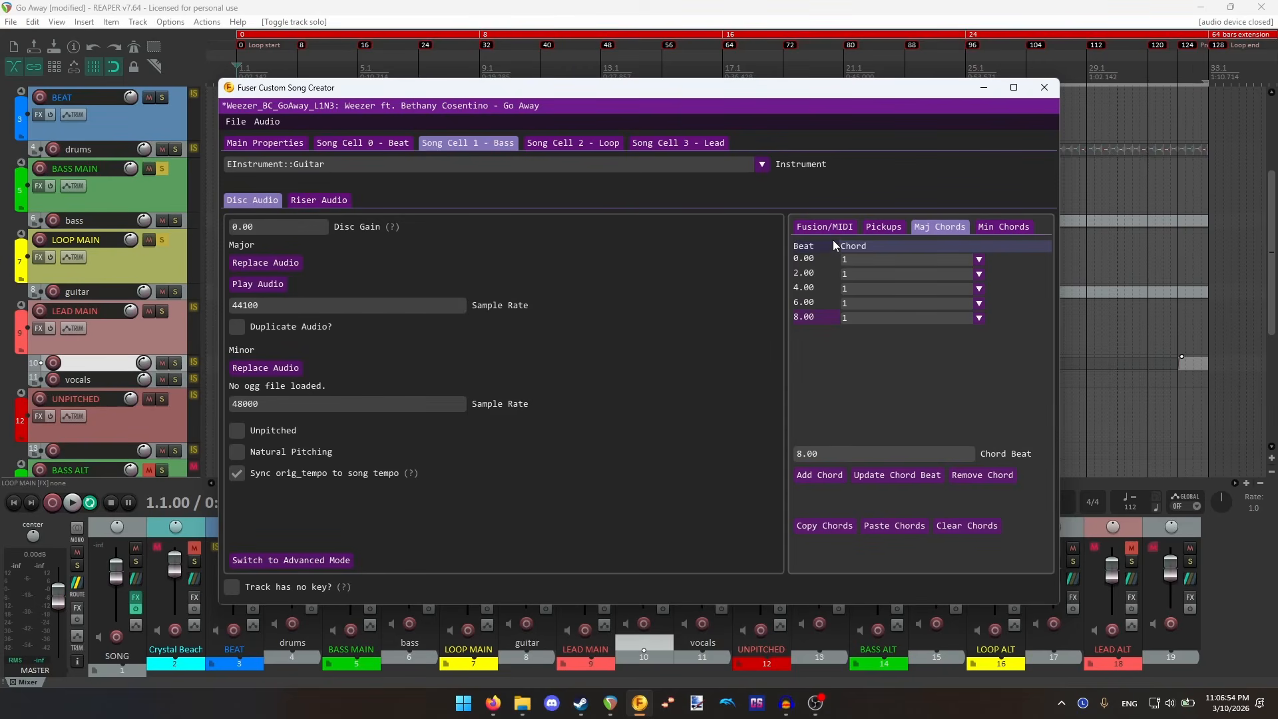
left_click(883, 227)
left_click(939, 226)
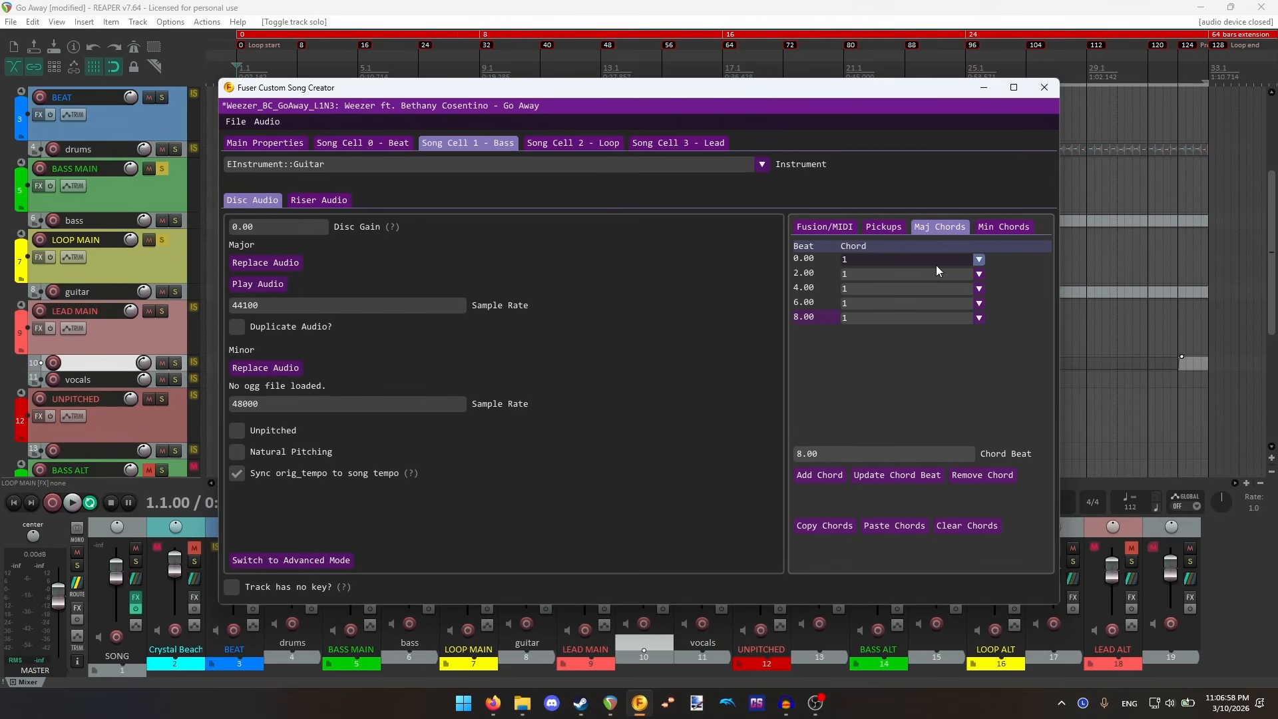
- Set the Bass cell's major chords to 6m at beat 2.00, 4 at beat 4.00 and 5 at beat 6.00
left_click(899, 265)
left_click(897, 267)
left_click(885, 274)
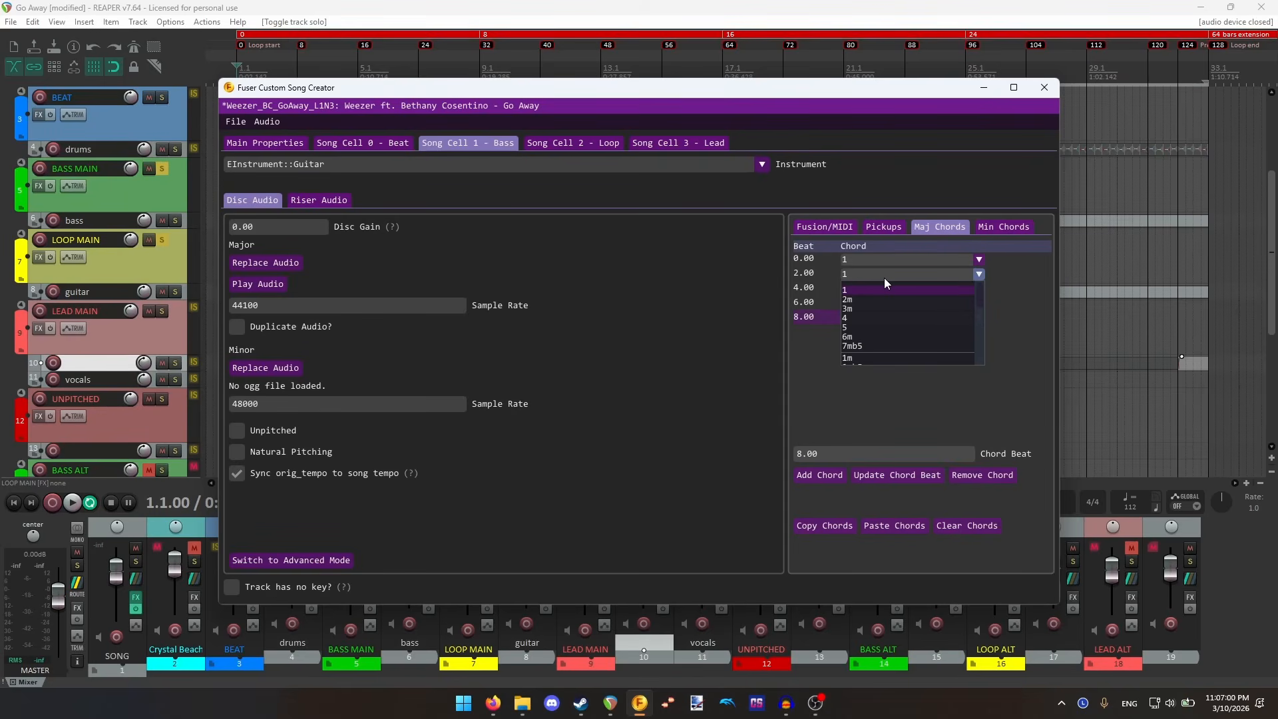
left_click(858, 337)
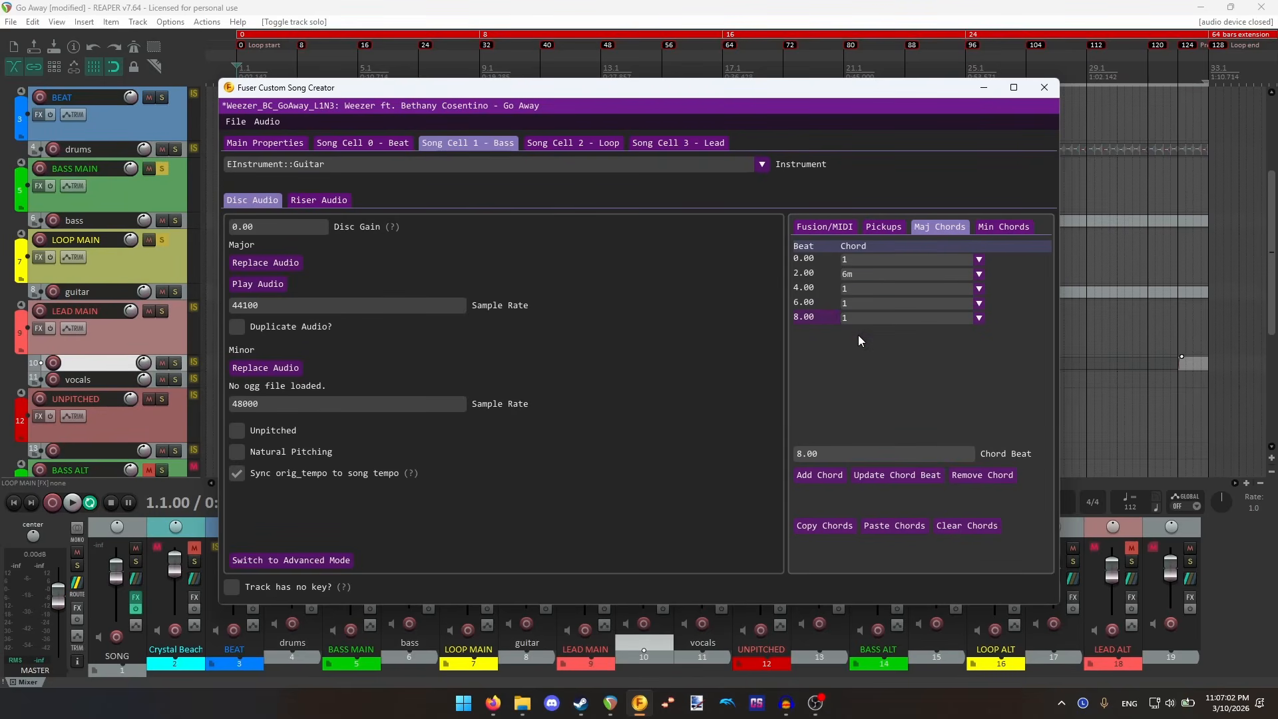
left_click(856, 289)
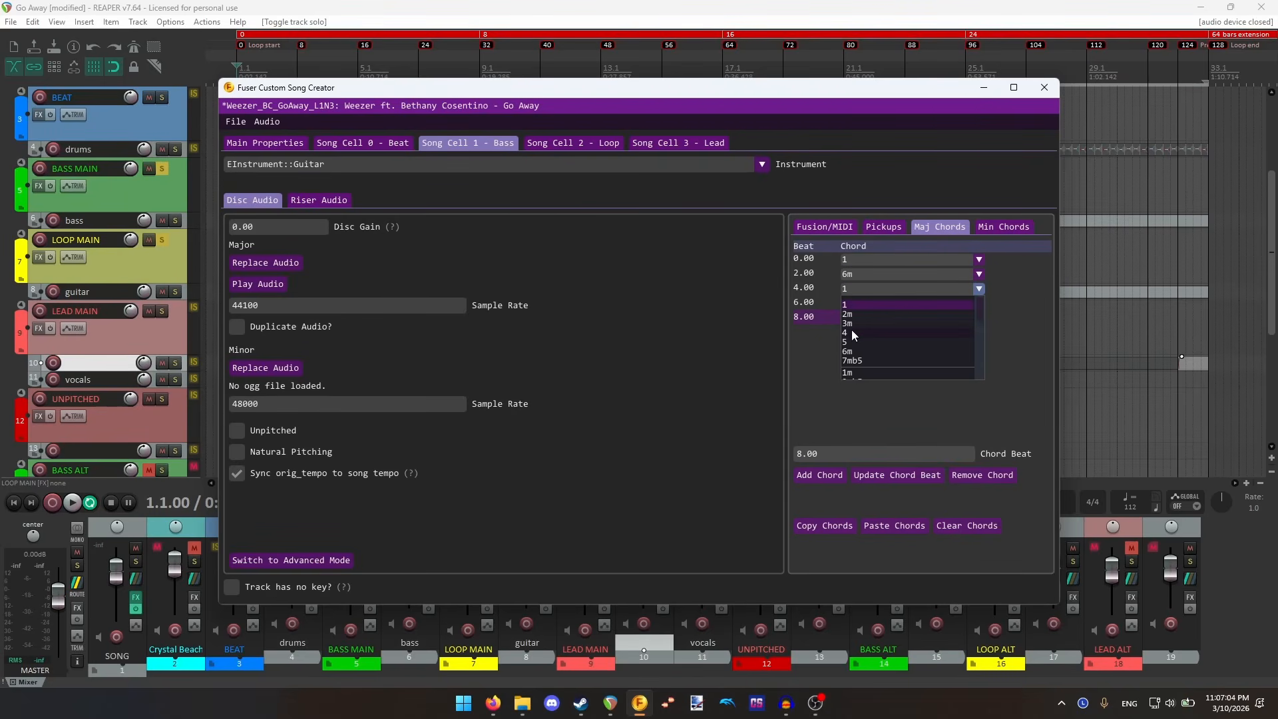
left_click(854, 333)
left_click(855, 304)
left_click(855, 358)
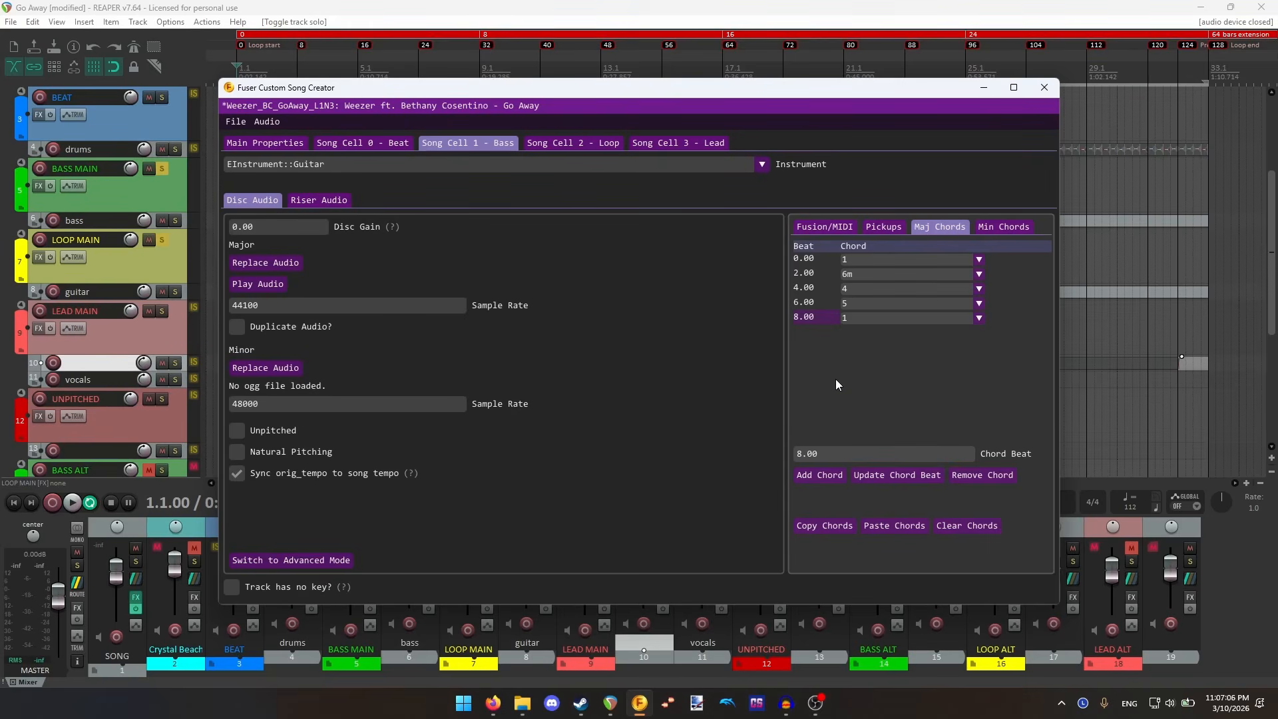
- Switch to REAPER and place the edit cursor at 9.1.00
left_click(537, 7)
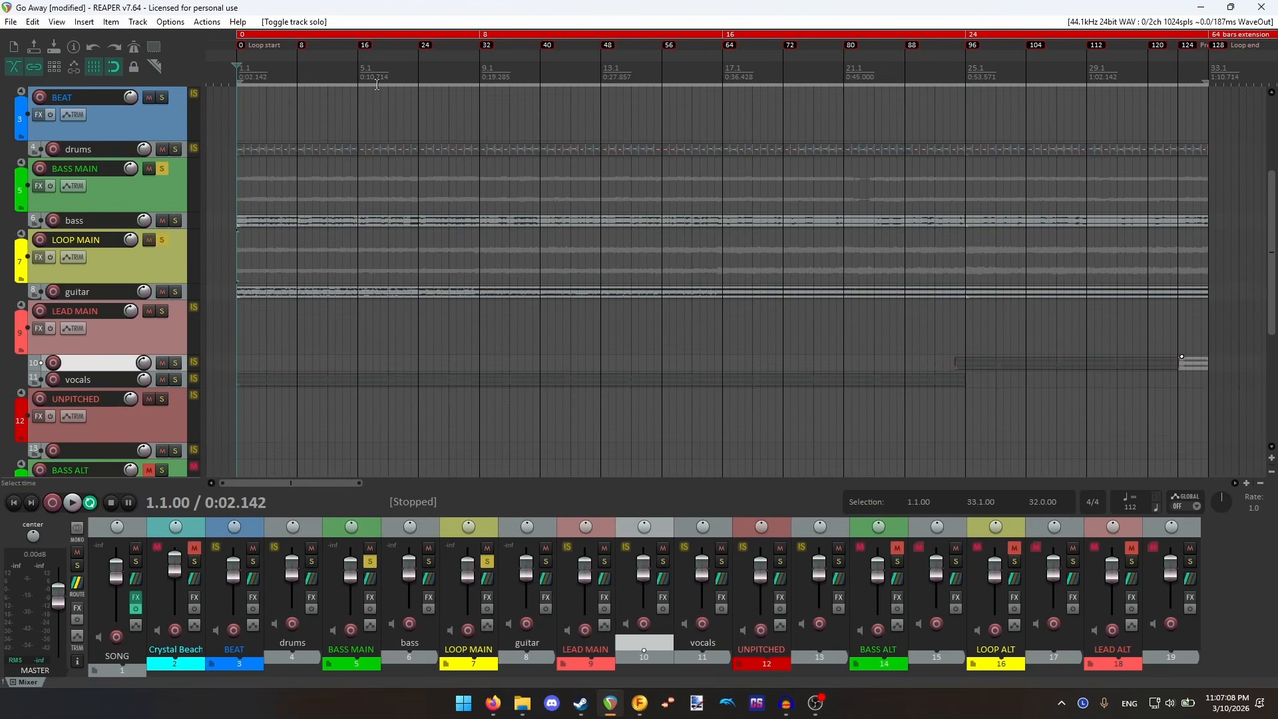
left_click(475, 72)
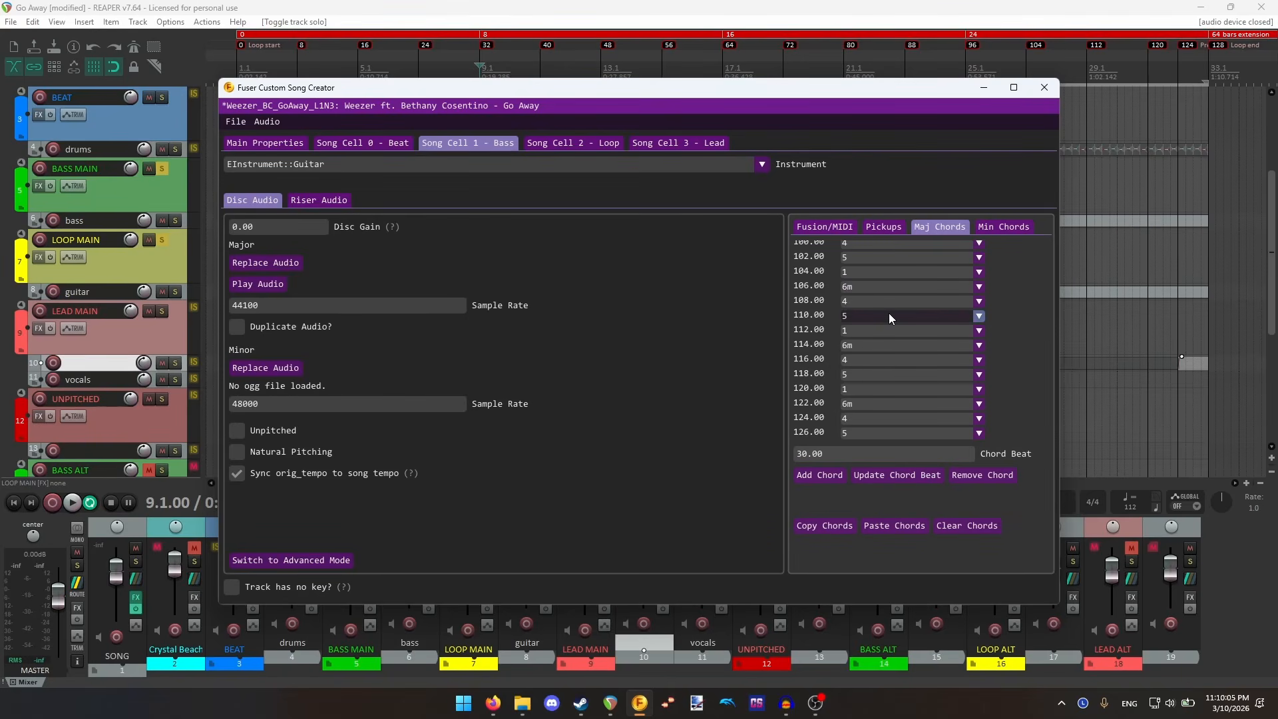
- Copy the Bass cell's major chords and paste them over its minor chords
left_click(843, 533)
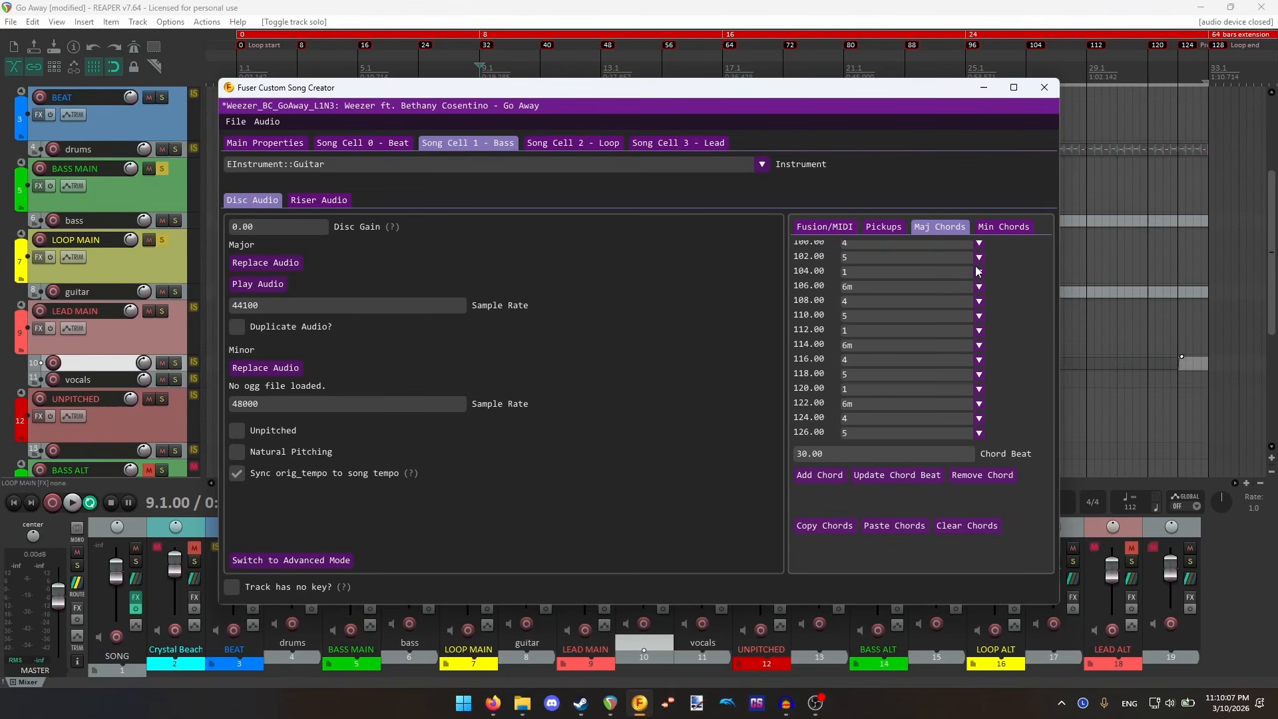
left_click(1003, 227)
left_click(881, 529)
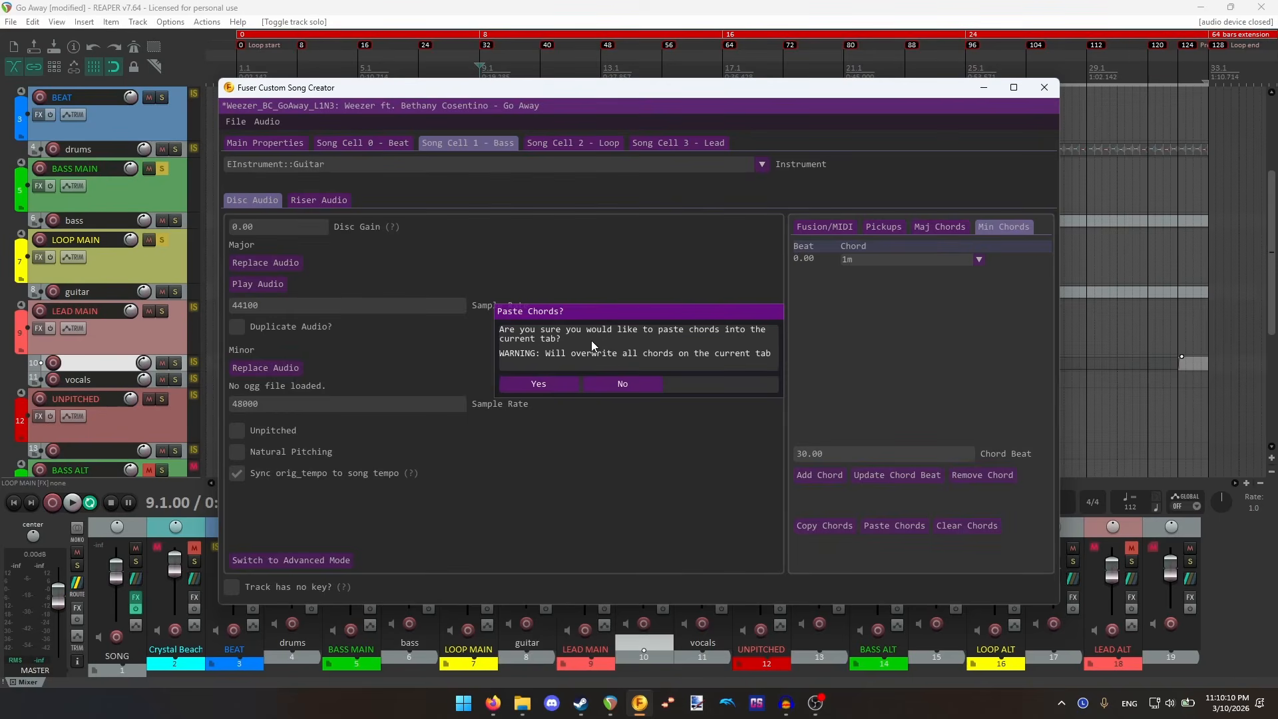
left_click(553, 389)
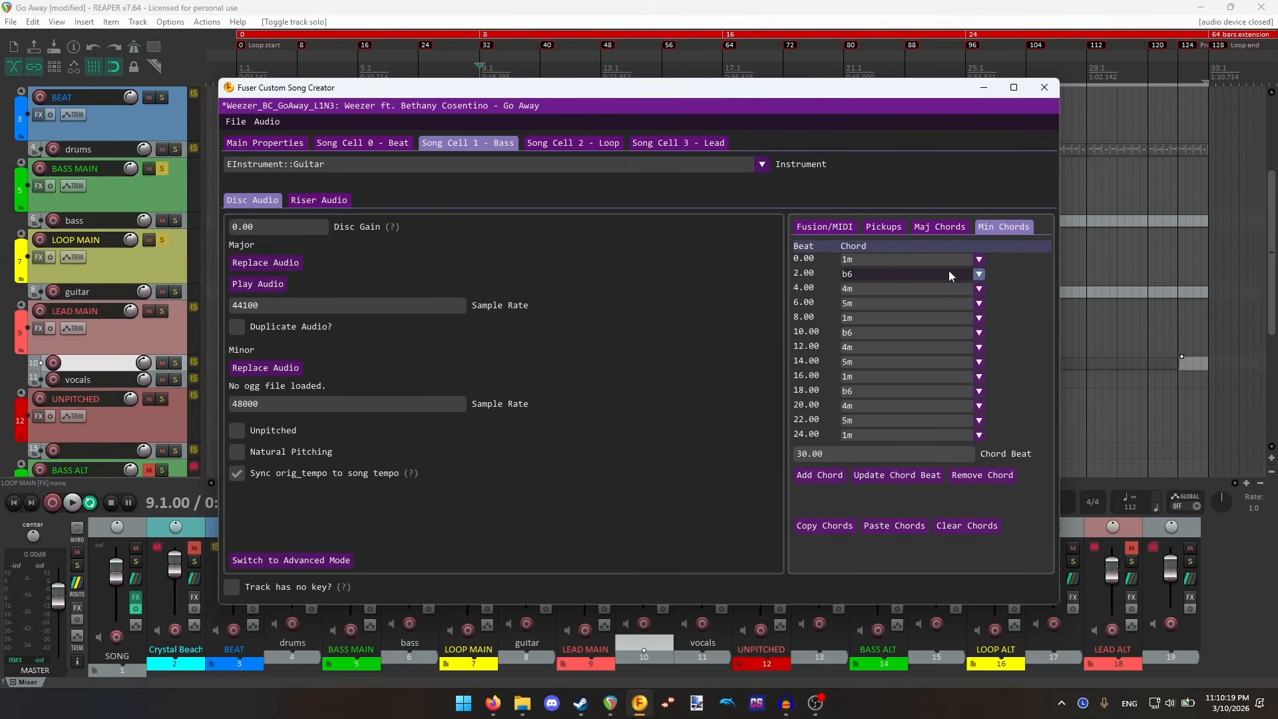
- Compare the Bass cell's major and minor chord lists and examine the chord options available for the minor chord at beat 0.00
left_click(940, 227)
scroll(905, 273, "up", 20)
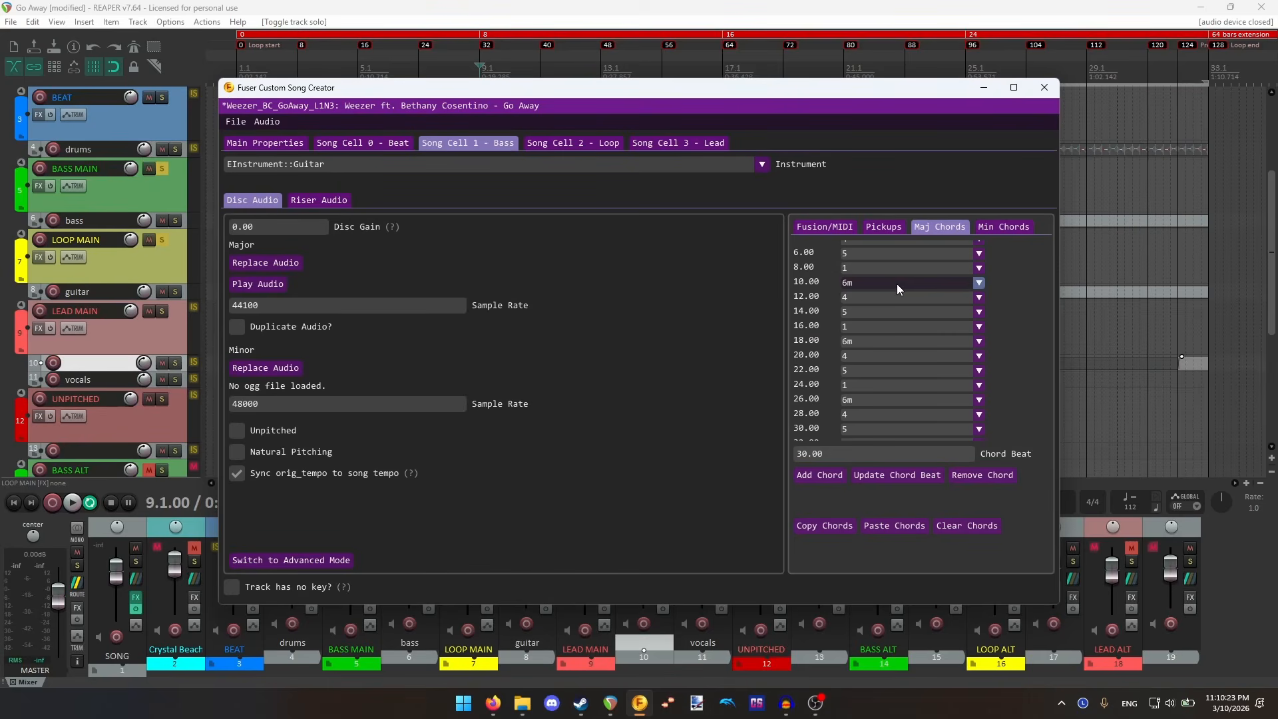
left_click(1003, 227)
left_click(978, 259)
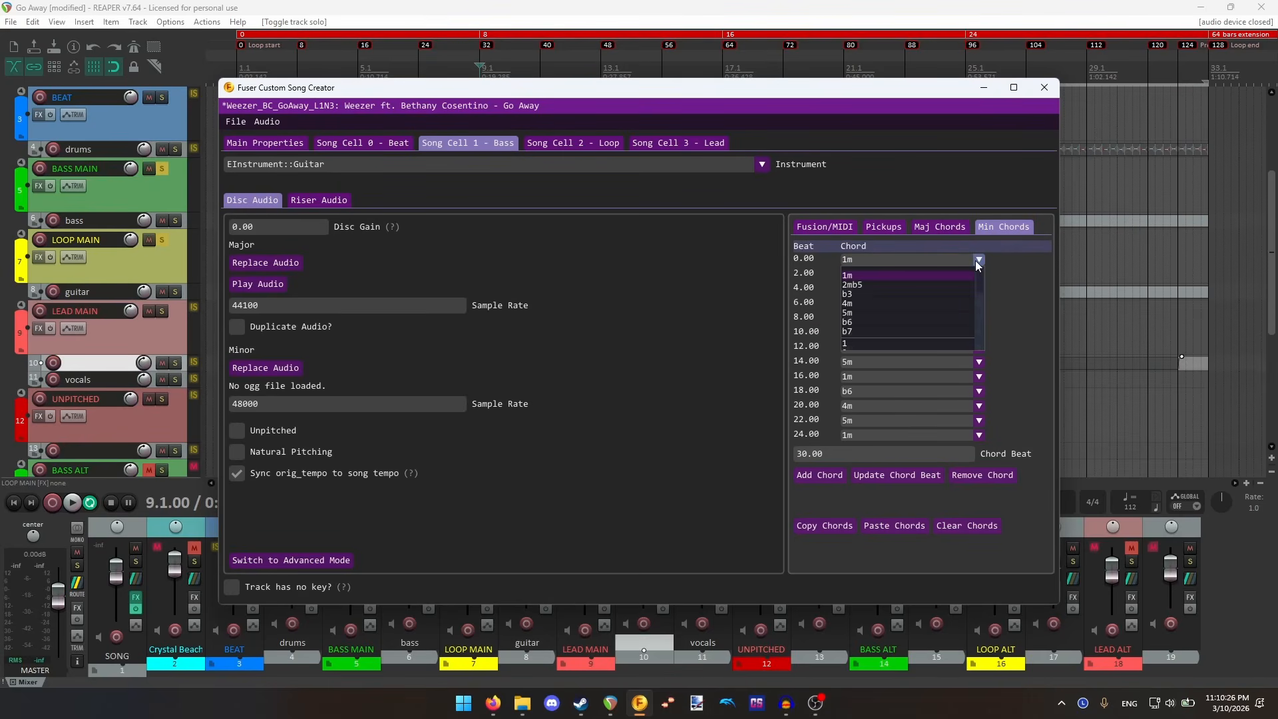
scroll(924, 325, "down", 3)
scroll(901, 316, "up", 2)
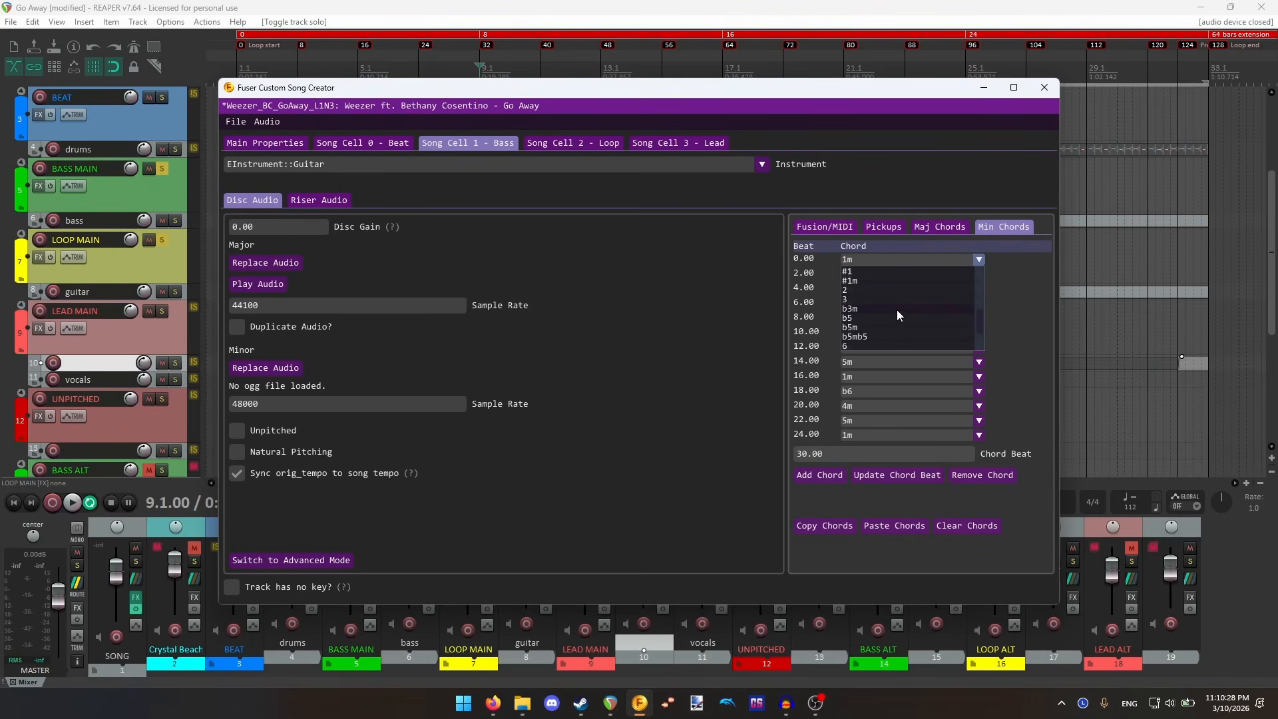
scroll(878, 332, "up", 2)
scroll(877, 331, "up", 3)
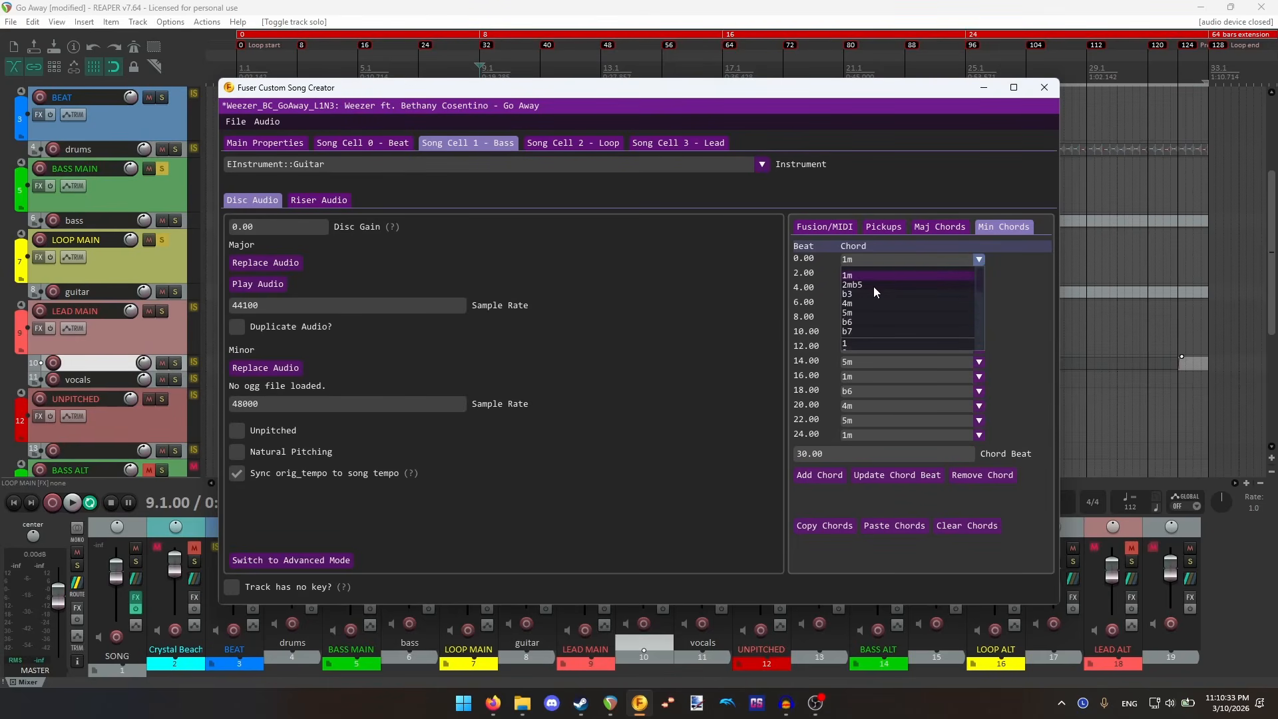
scroll(874, 297, "down", 2)
left_click(977, 259)
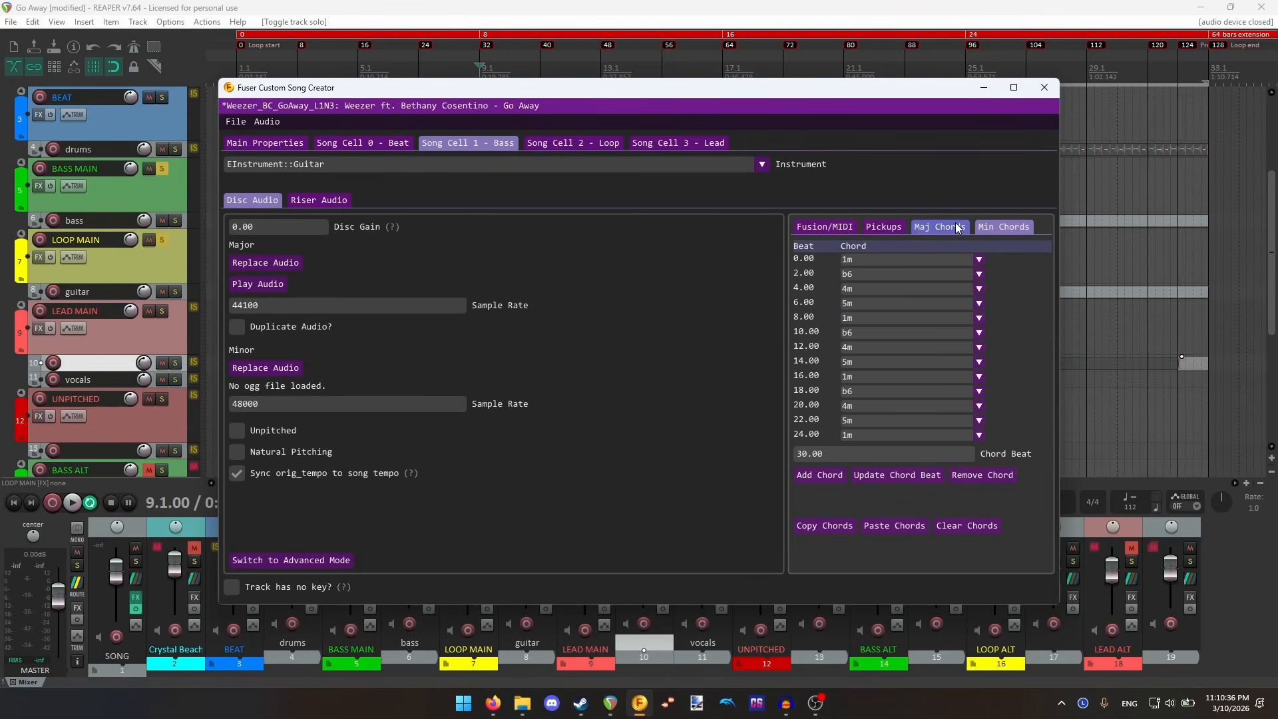
- Paste the copied chords into both the major and minor chord lists of the Loop cell
left_click(572, 142)
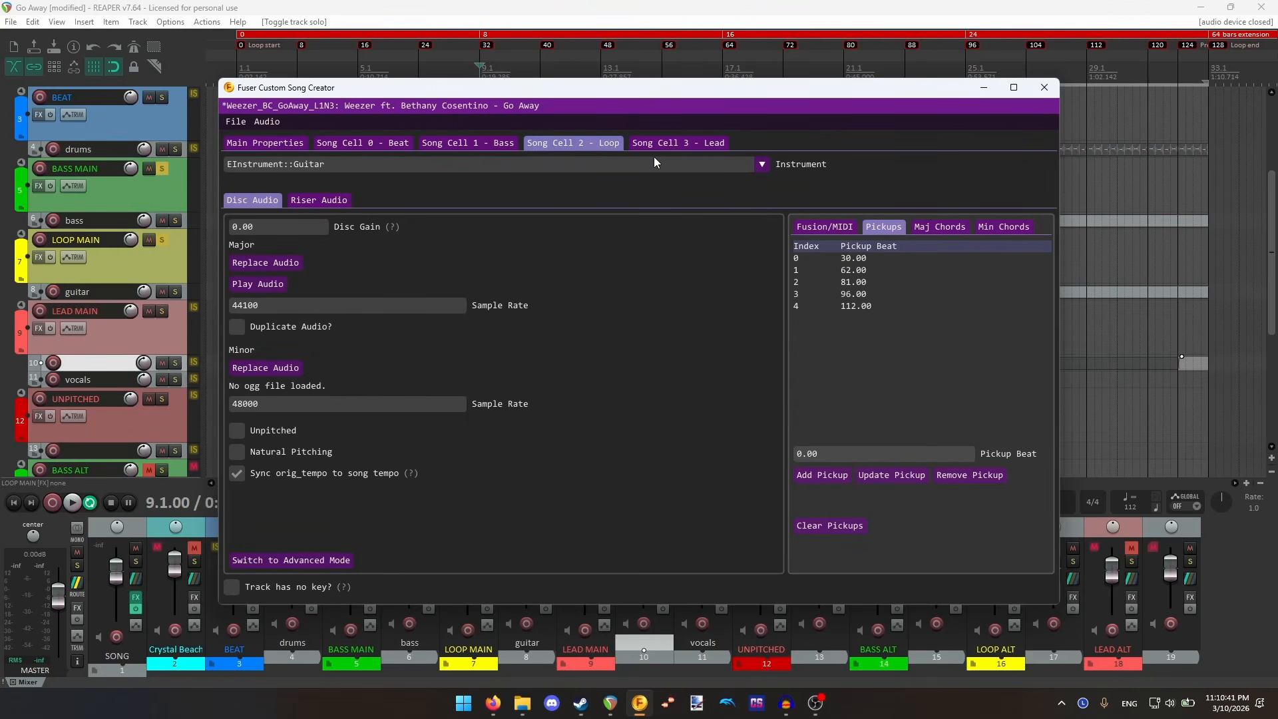
left_click(928, 230)
left_click(894, 525)
left_click(566, 383)
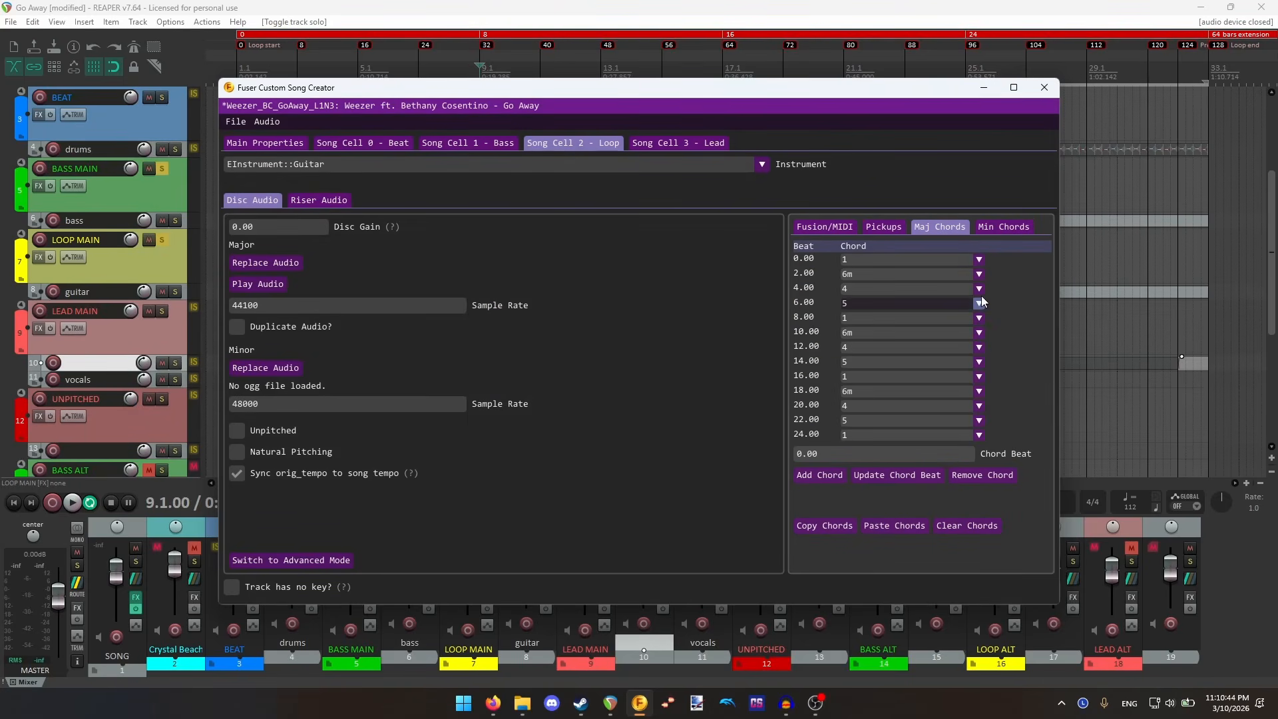
left_click(1003, 226)
left_click(893, 525)
left_click(539, 384)
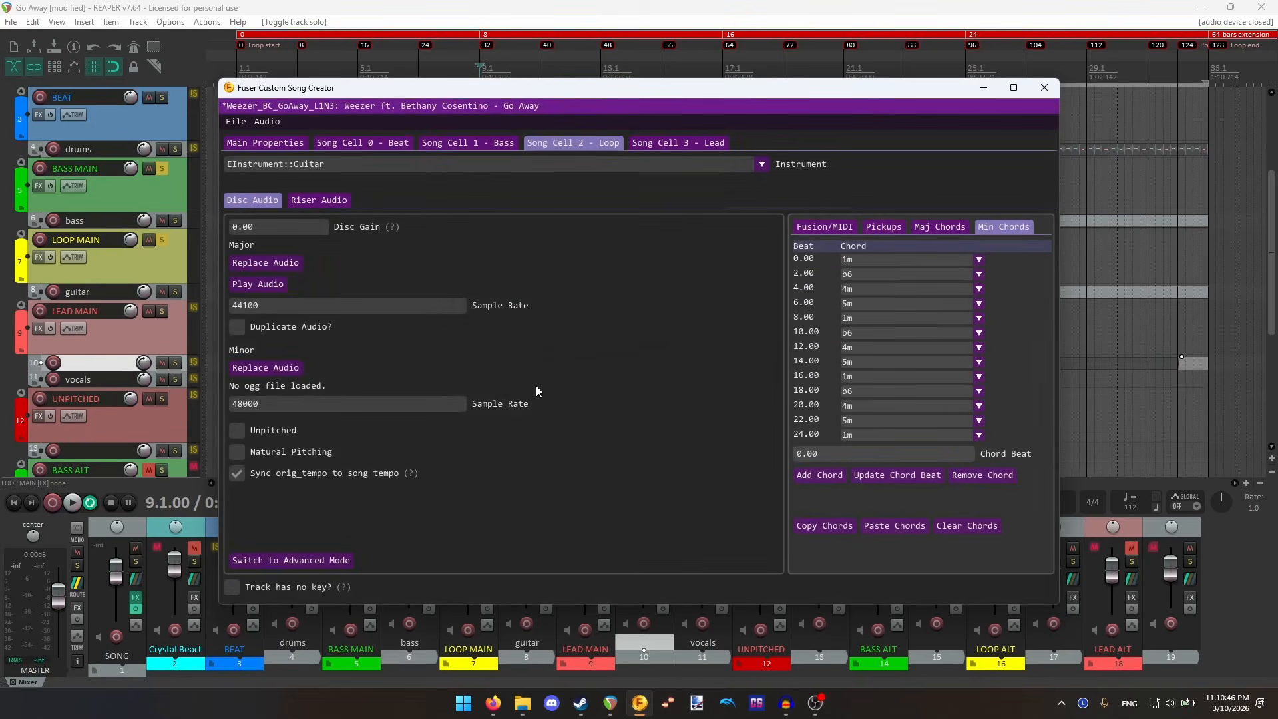
- Paste the copied chords into both the major and minor chord lists of the Lead cell
left_click(665, 142)
left_click(939, 226)
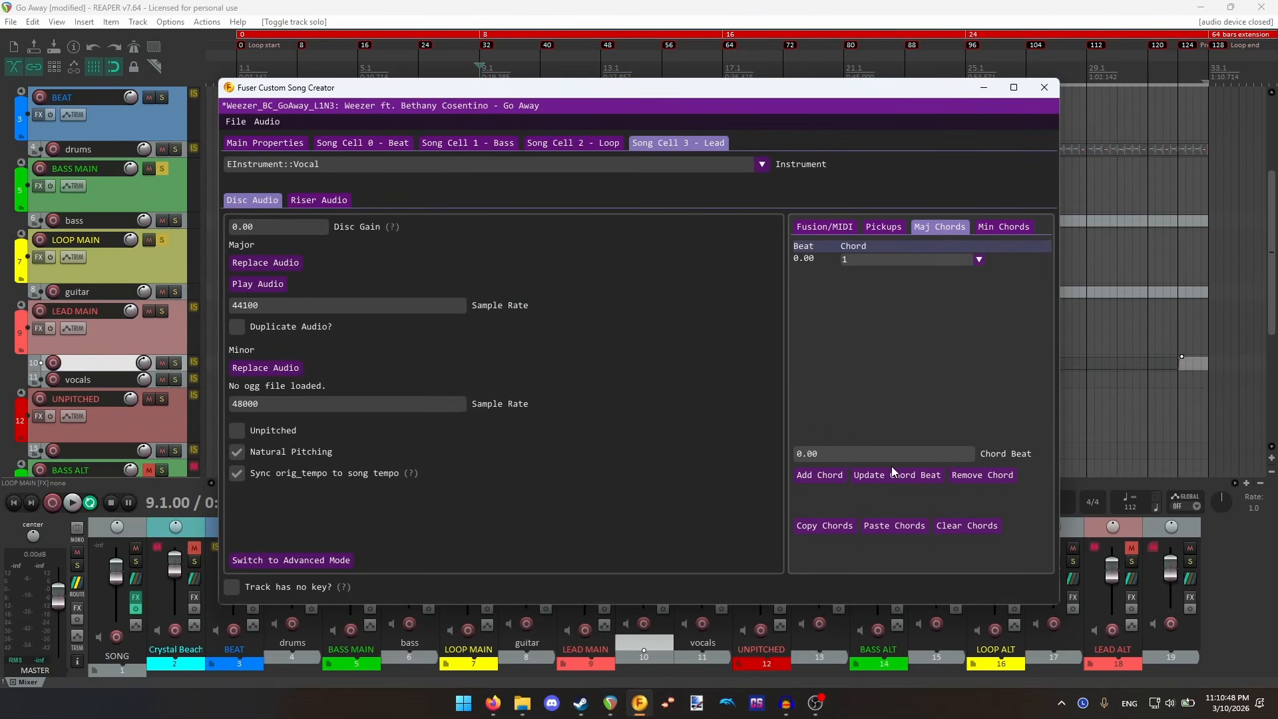
left_click(894, 525)
left_click(541, 383)
left_click(1003, 226)
left_click(893, 525)
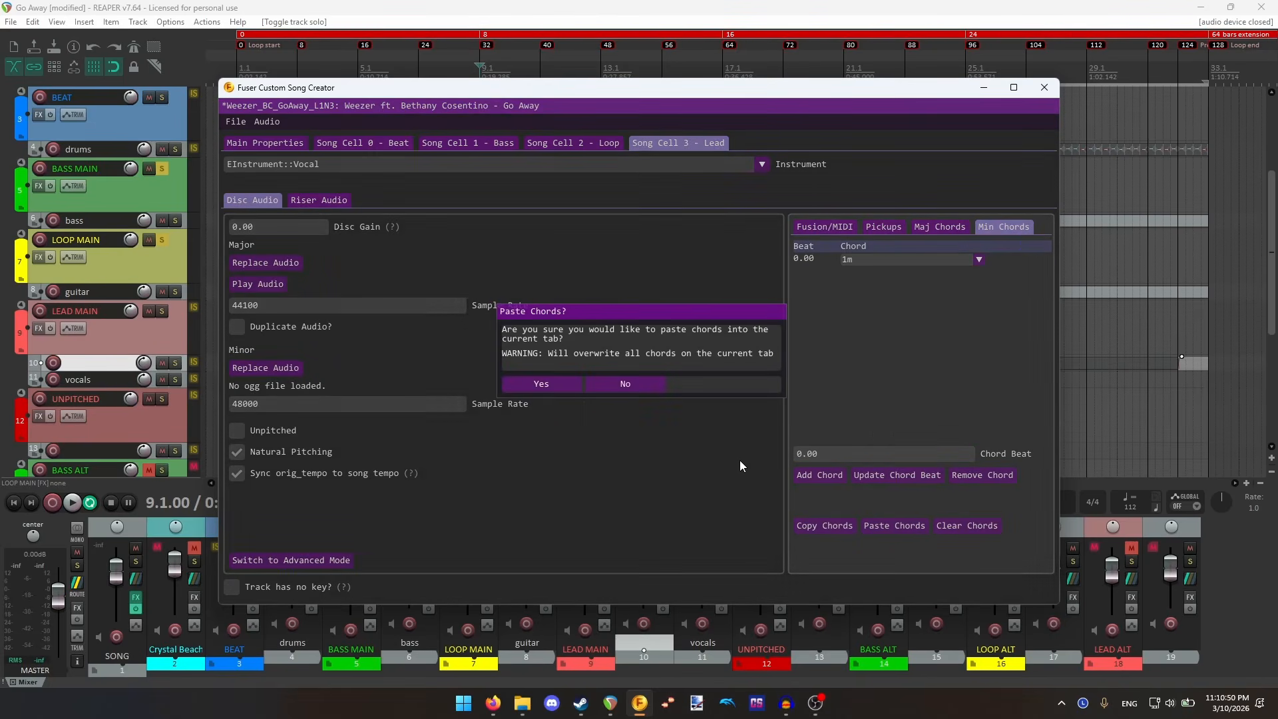
left_click(540, 384)
- Return to the song's main properties, save the custom song, and minimise Fuser Custom Song Creator to go back to REAPER
left_click(290, 147)
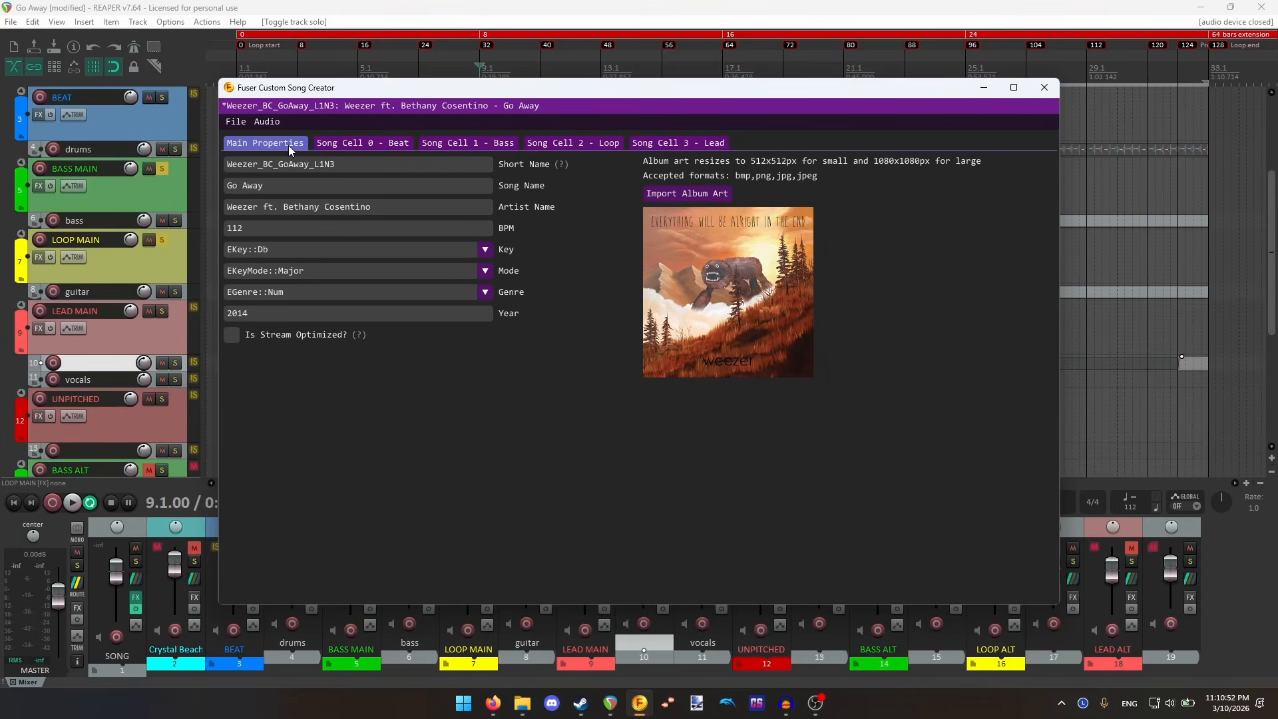
key("ctrl+s")
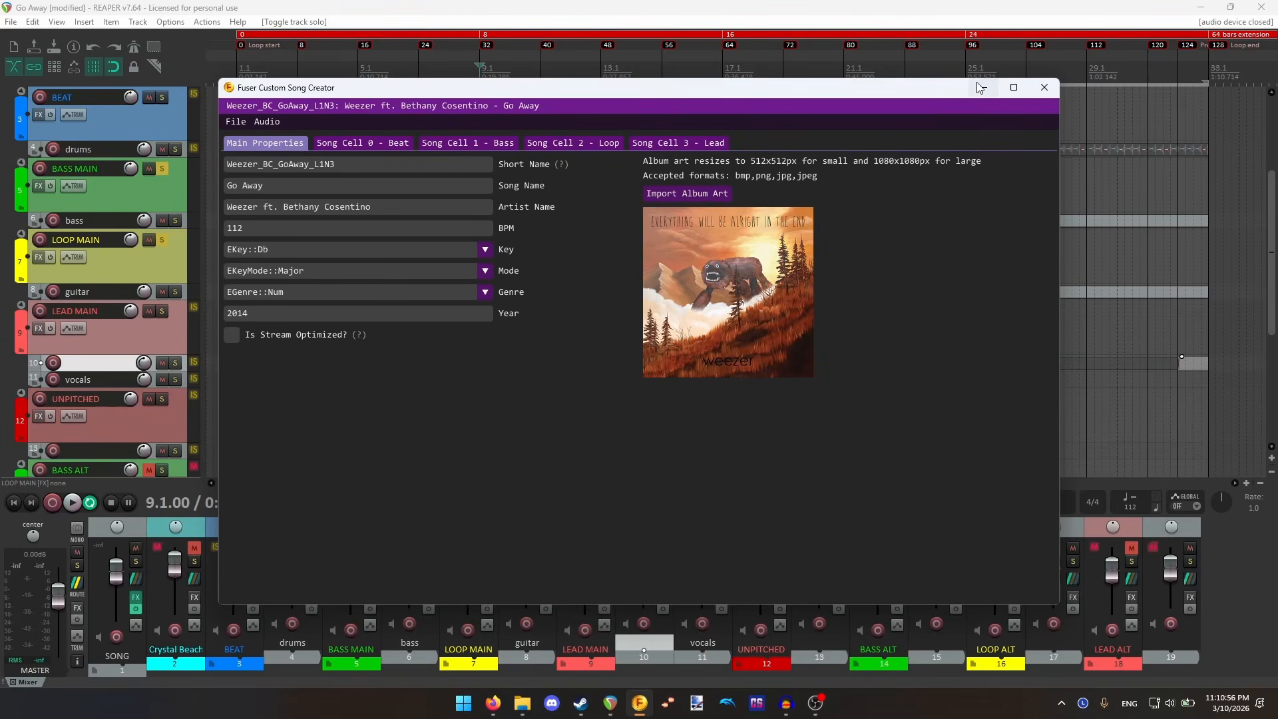
left_click(979, 88)
- Unsolo BASS MAIN and LOOP MAIN, and copy all drums, bass, guitar and vocals items between 1.1.00 and 33.1.00
scroll(851, 280, "down", 2)
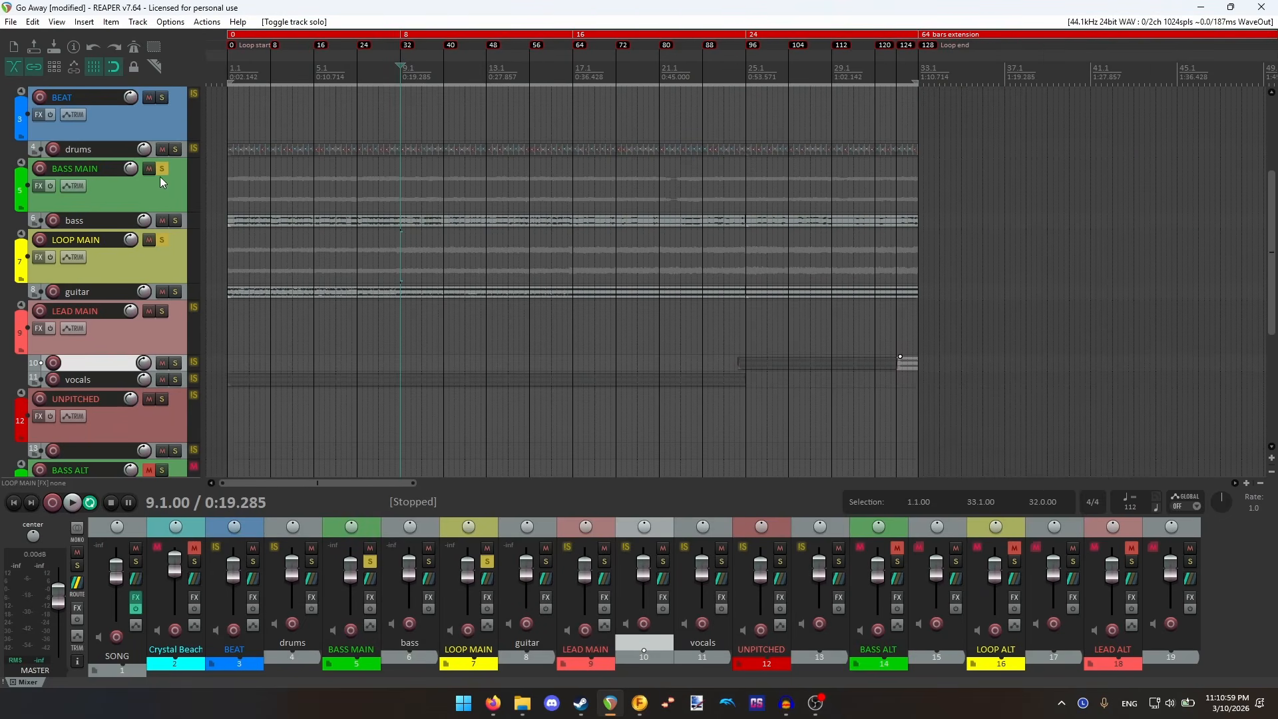
scroll(567, 218, "down", 1)
scroll(567, 217, "down", 1)
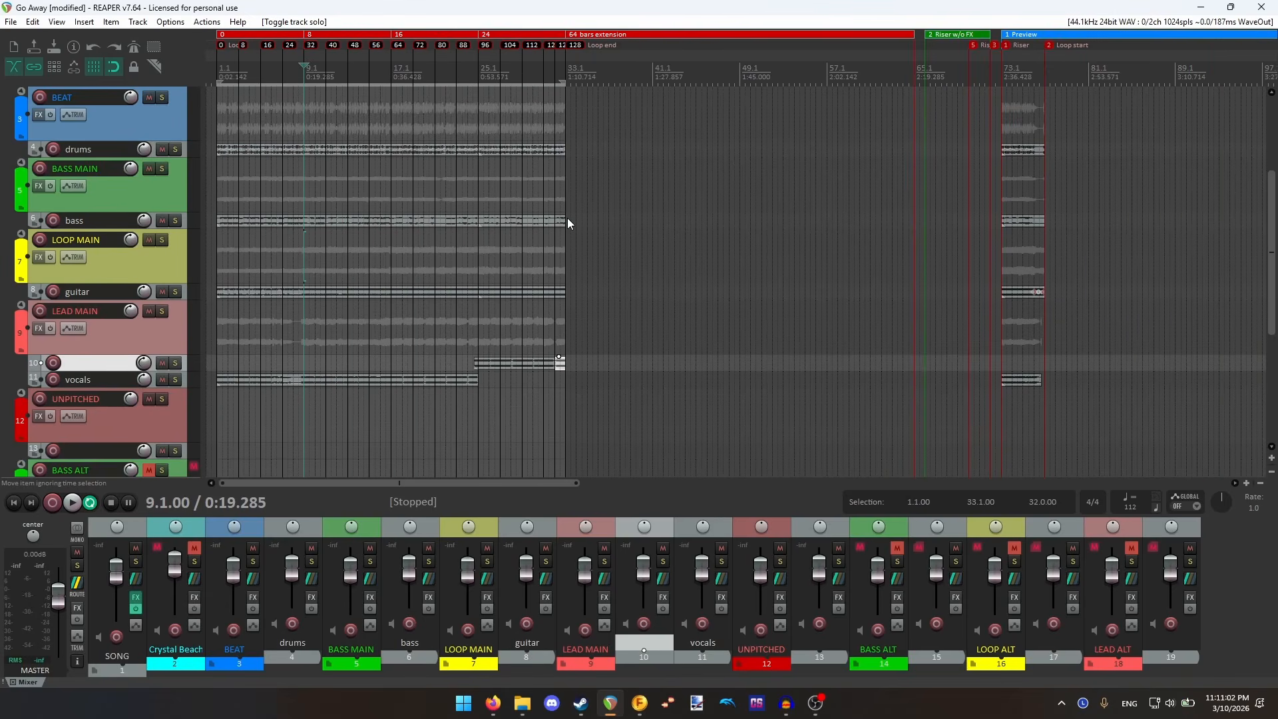
scroll(567, 217, "up", 2)
left_click_drag(941, 141, 225, 418)
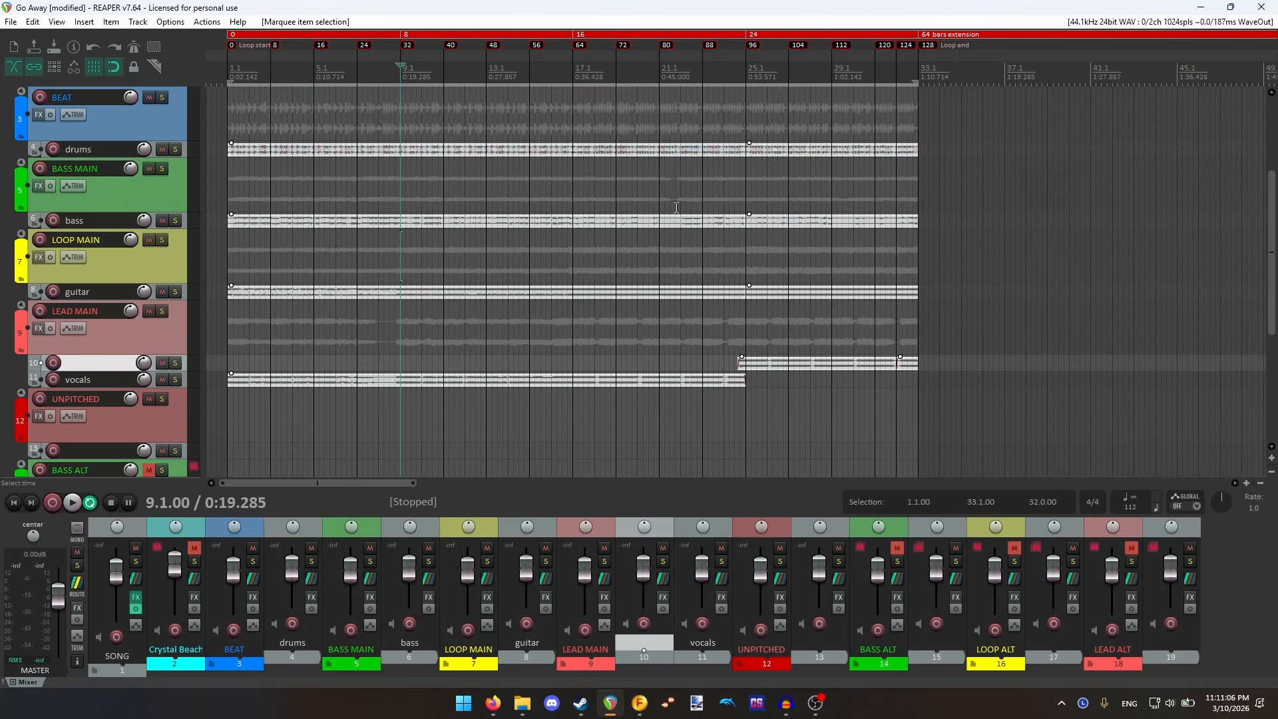
scroll(678, 208, "down", 3)
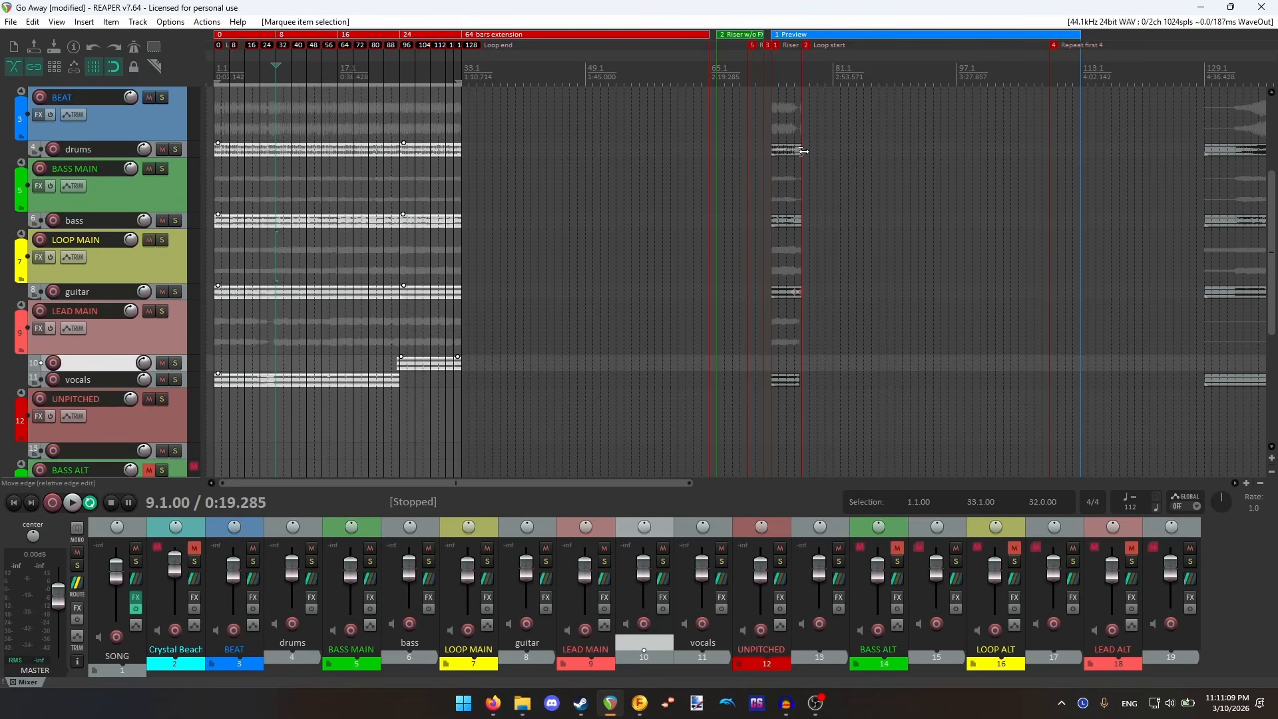
- Paste the copied items twice in a row, starting at the Preview region's Loop start marker at 77.1.00
left_click(800, 149)
scroll(835, 223, "up", 5)
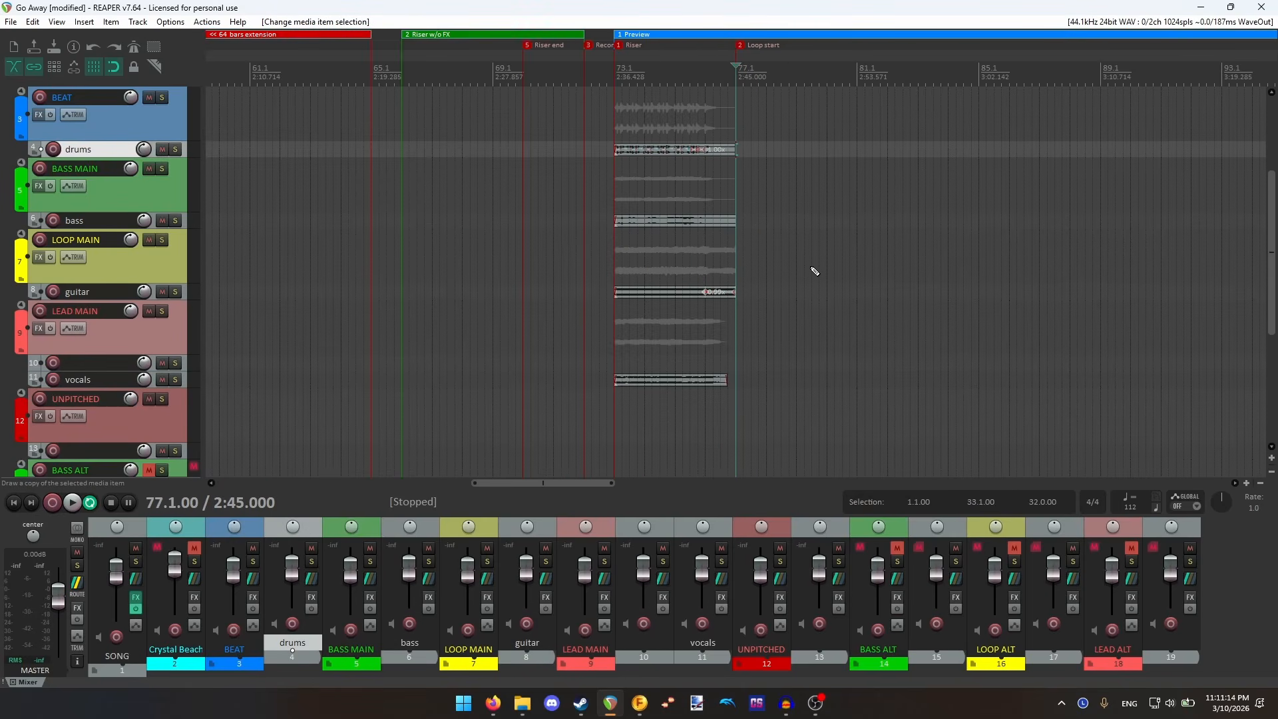
key("ctrl+v")
key("ctrl+v")
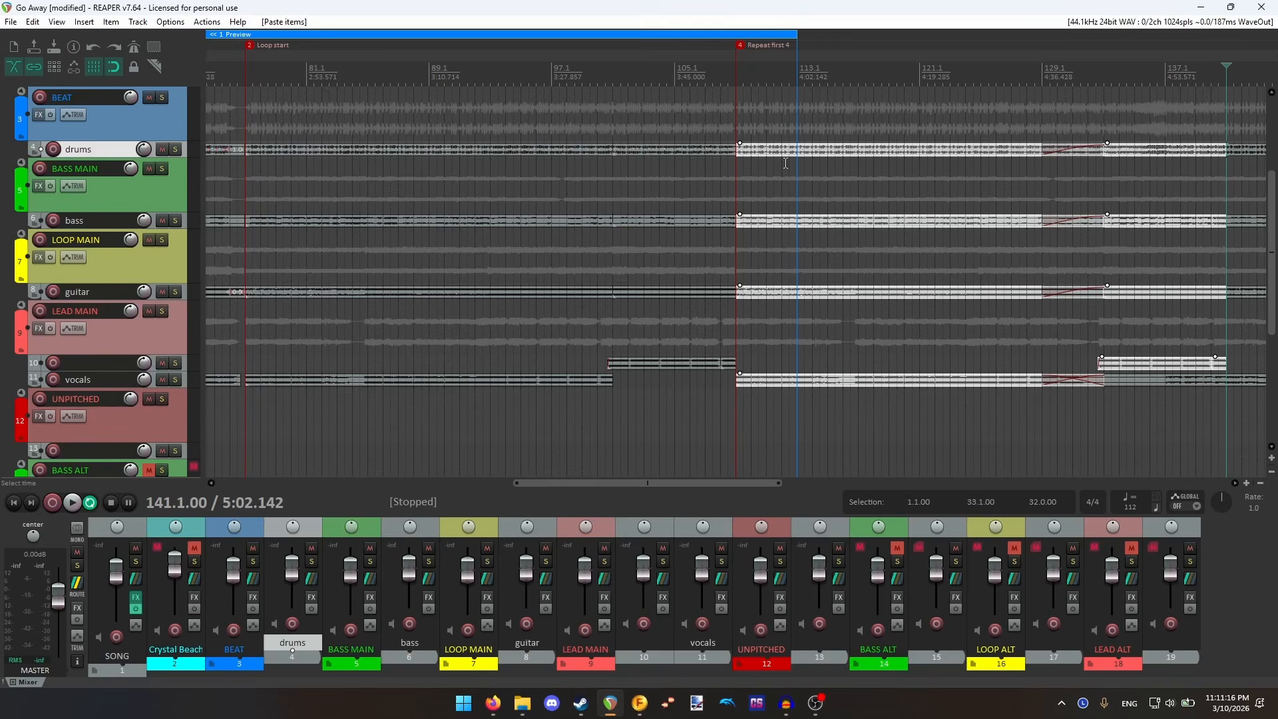
- Split the second pasted set of items at the end of the Preview region, 113.1.00, and delete everything after the split
left_click(798, 75)
key("s")
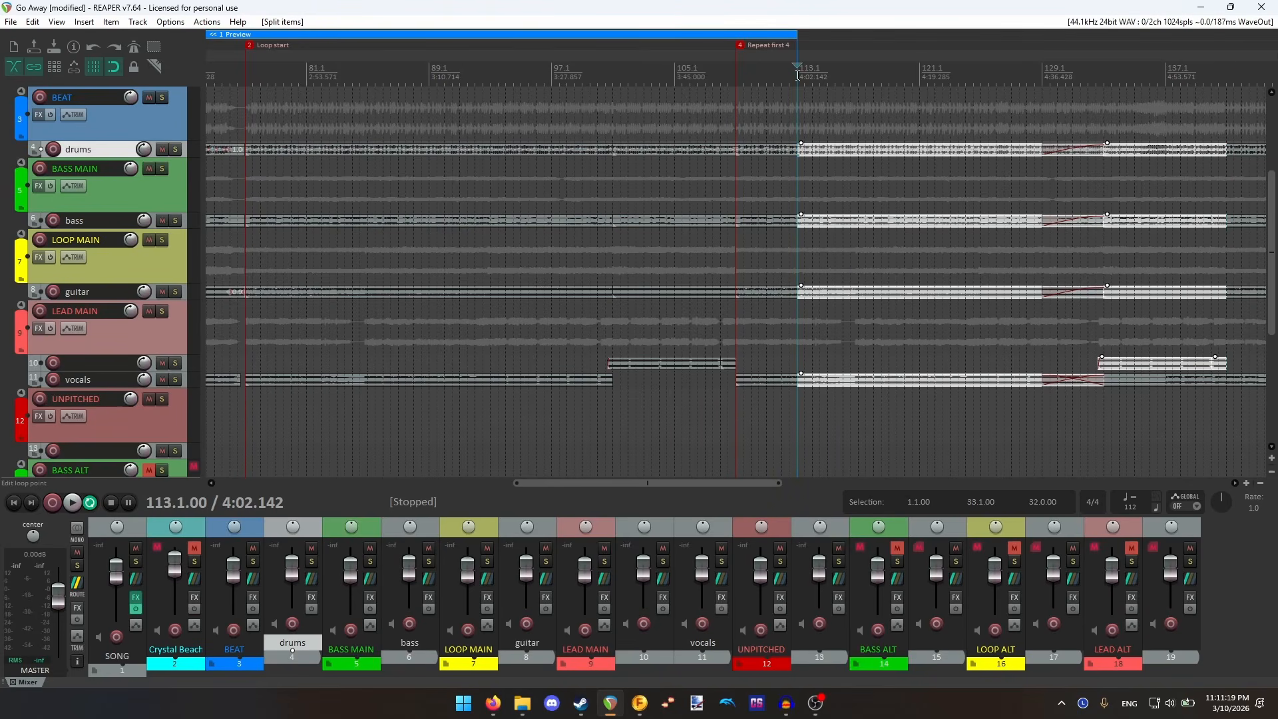
key("Delete")
- Set the time selection to the Preview region, 73.1.00 to 113.1.00, and select the SONG track
scroll(677, 190, "down", 2)
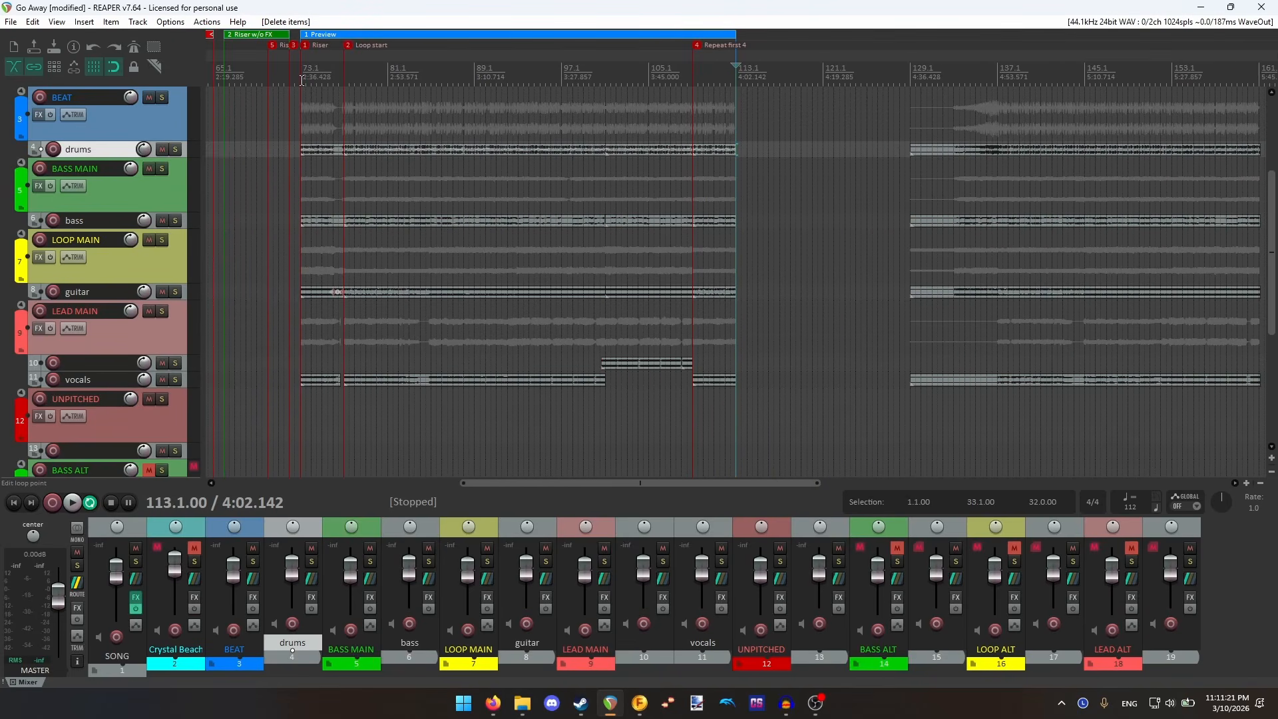
left_click_drag(304, 78, 737, 78)
scroll(584, 155, "up", 2)
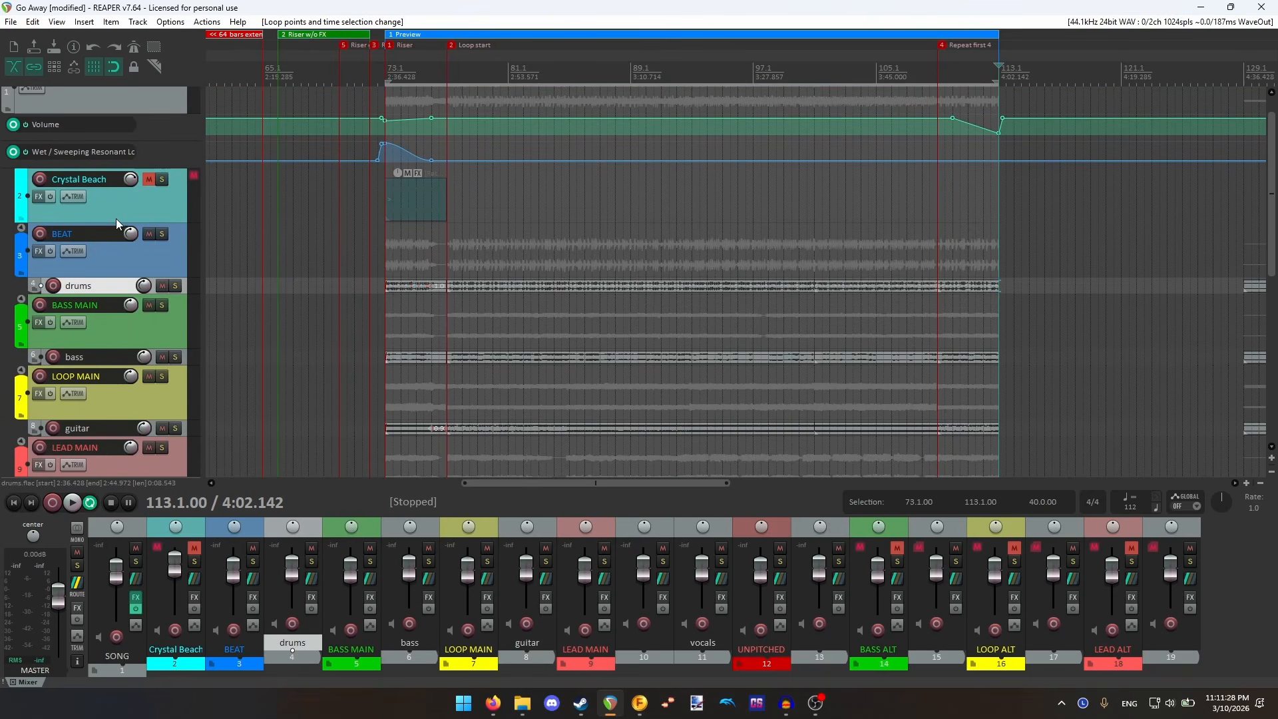
scroll(118, 224, "up", 1)
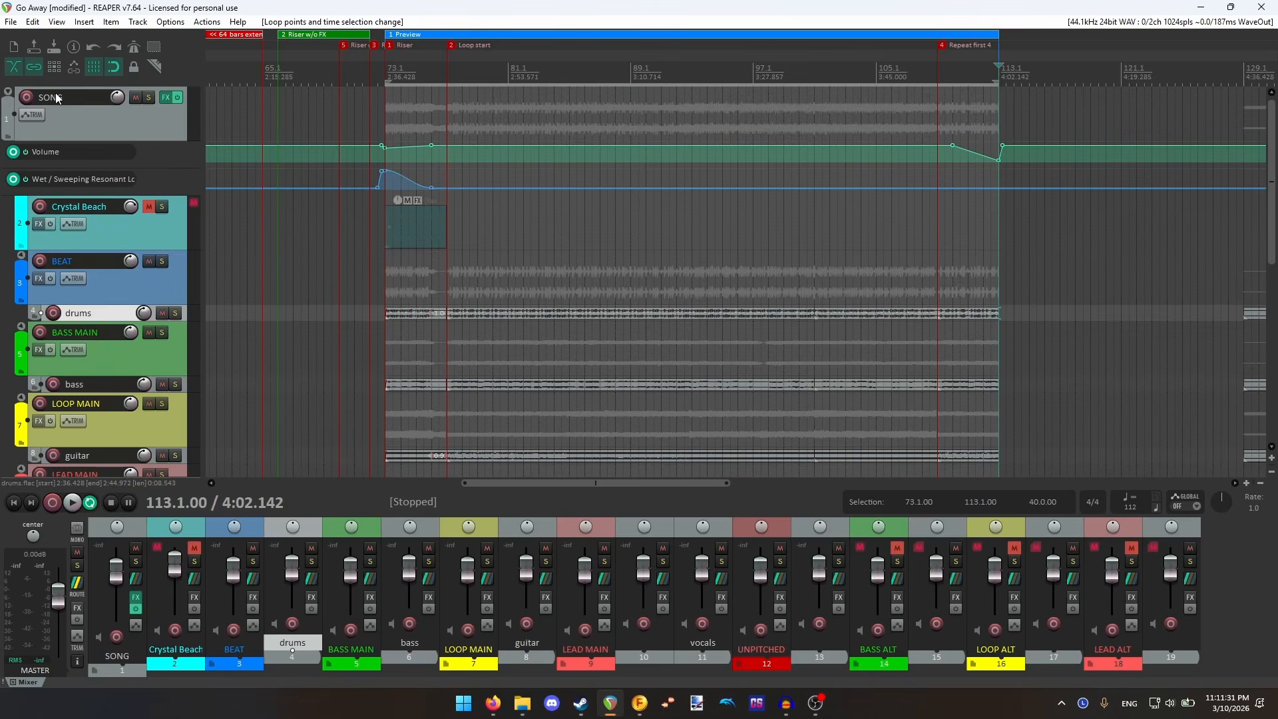
left_click(95, 134)
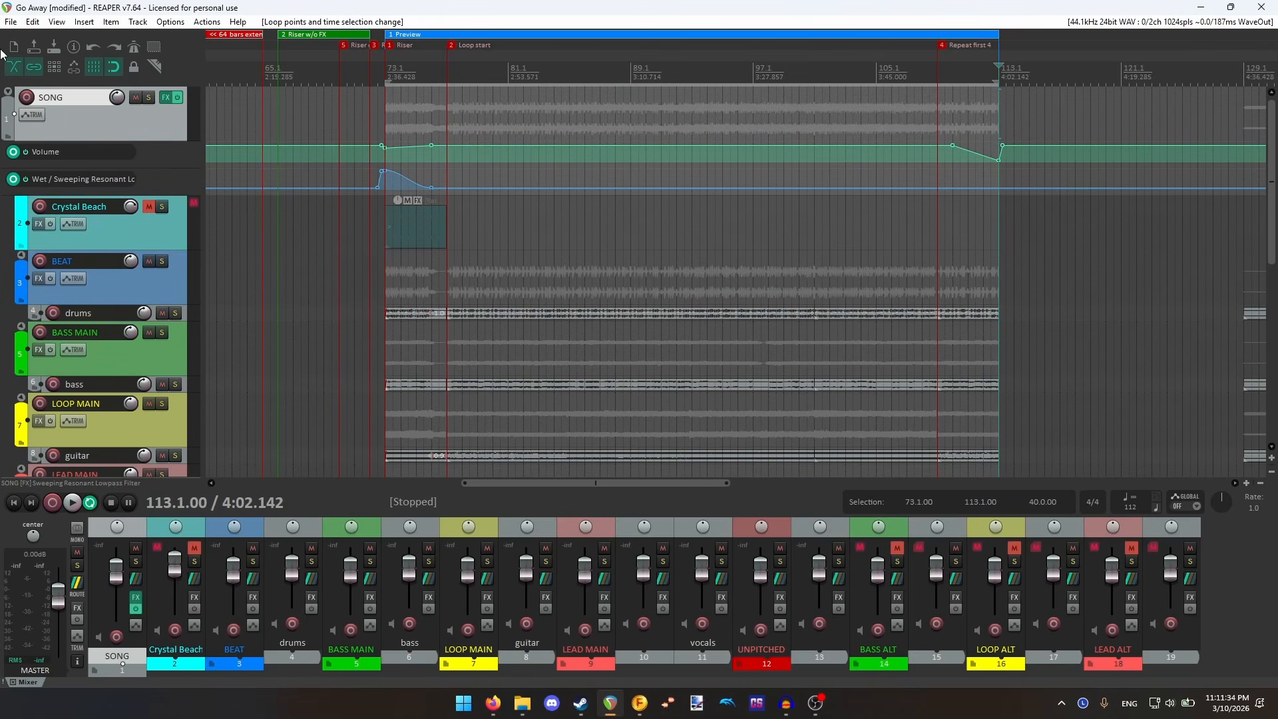
- Open the render settings and set the primary output format to MP3 (encoder by LAME project)
left_click(10, 21)
left_click(56, 252)
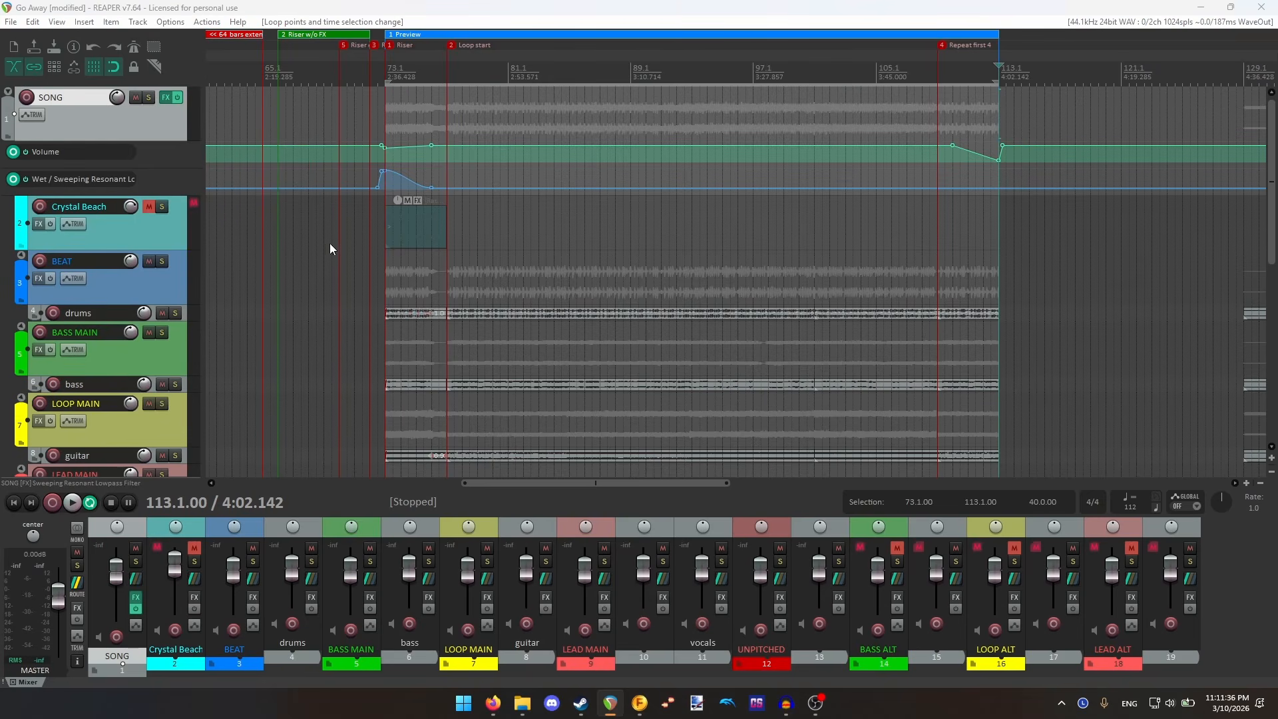
left_click(535, 420)
left_click(543, 494)
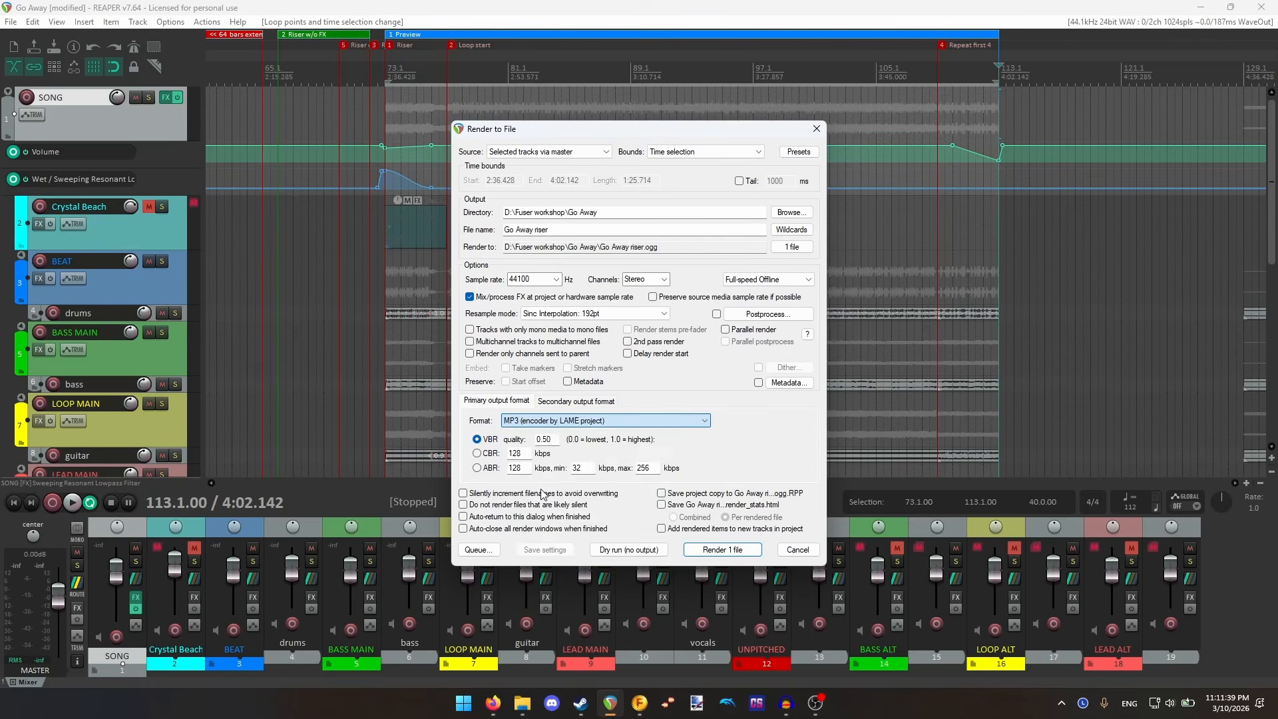
- Name the output file "Go Away preview", render it, and close the finished render window
left_click(557, 229)
key("BackSpace")
key("BackSpace")
key("BackSpace")
key("BackSpace")
key("BackSpace")
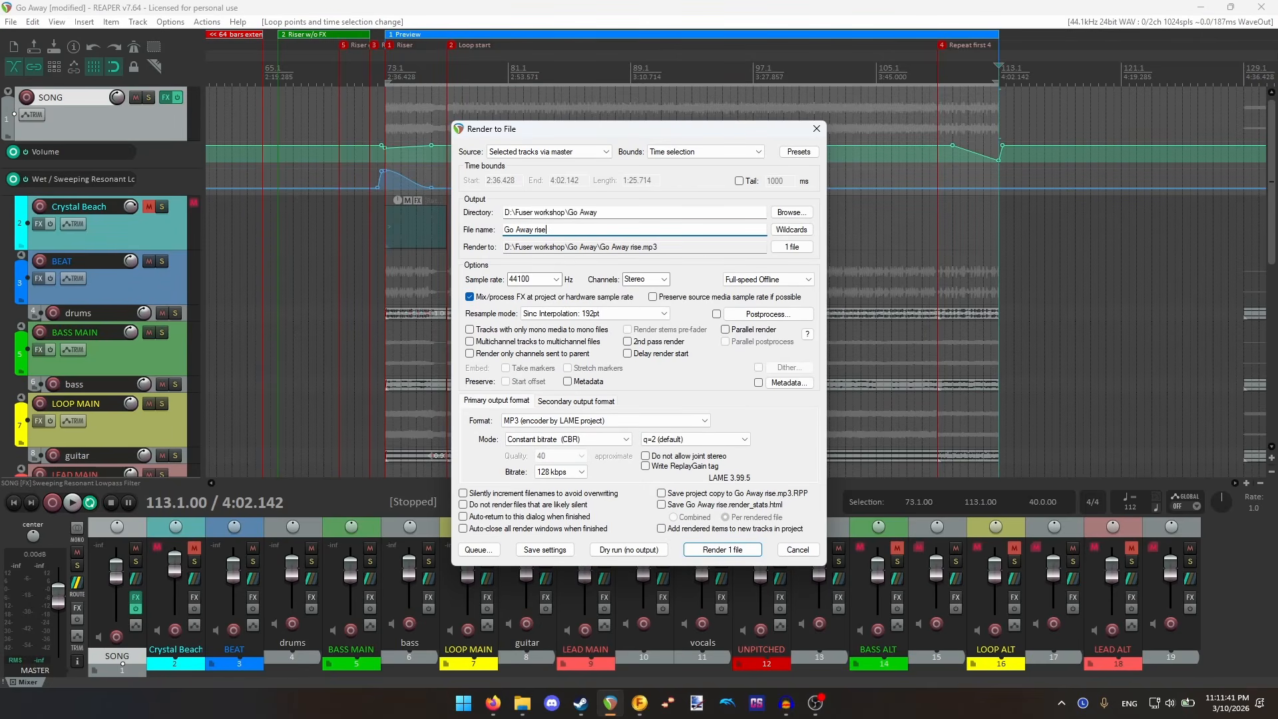
type("preview")
left_click(738, 550)
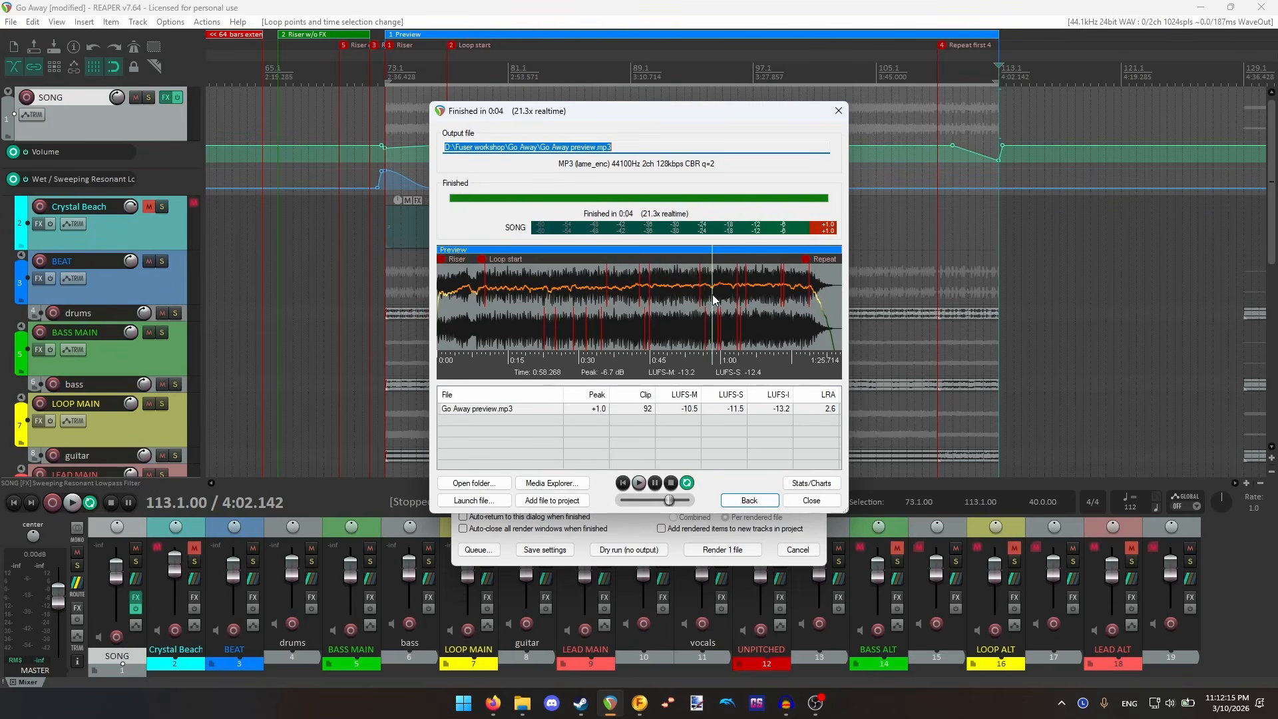
left_click(807, 501)
- Place the edit cursor at 66.3.00 and save the REAPER project
scroll(97, 210, "down", 5)
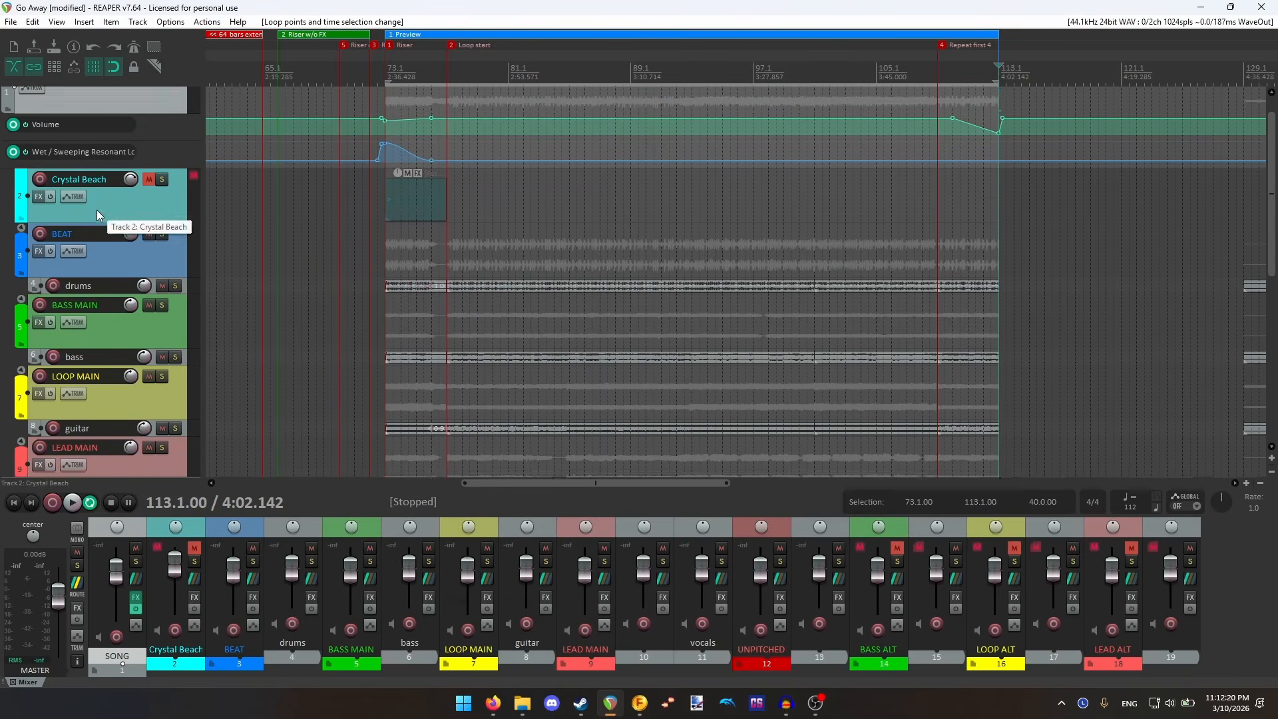
scroll(103, 217, "down", 1)
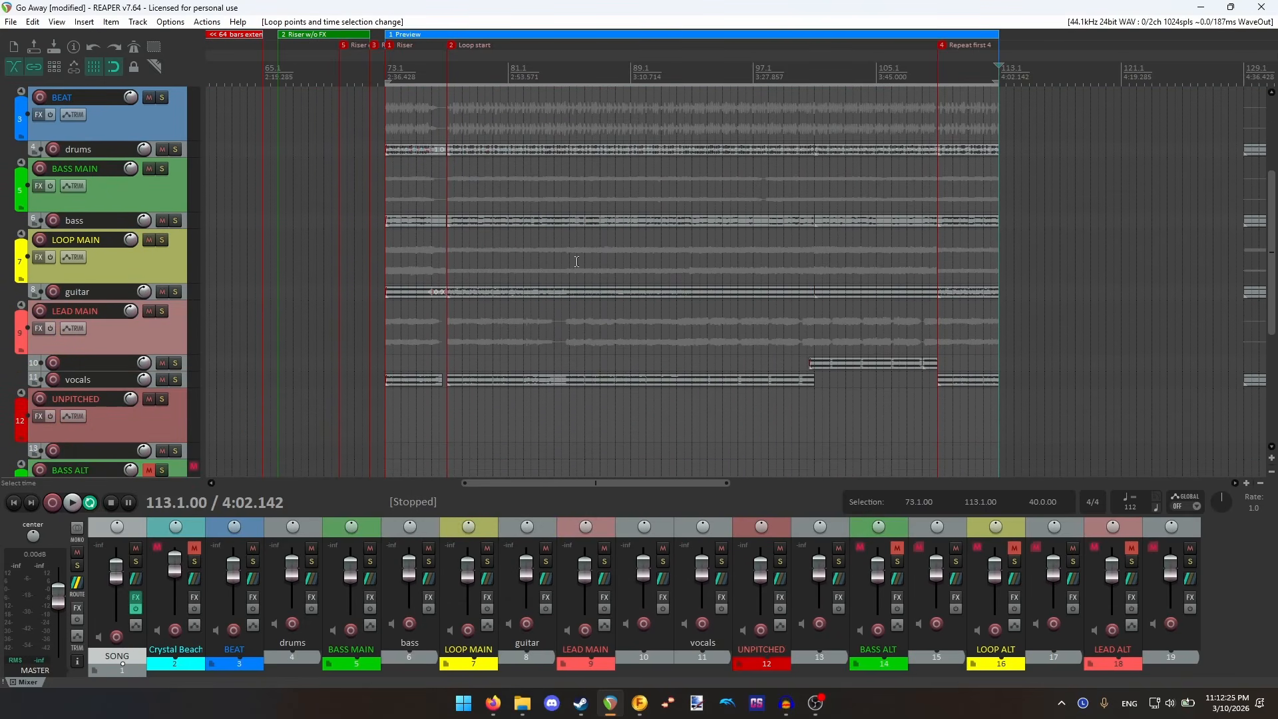
scroll(267, 86, "down", 2)
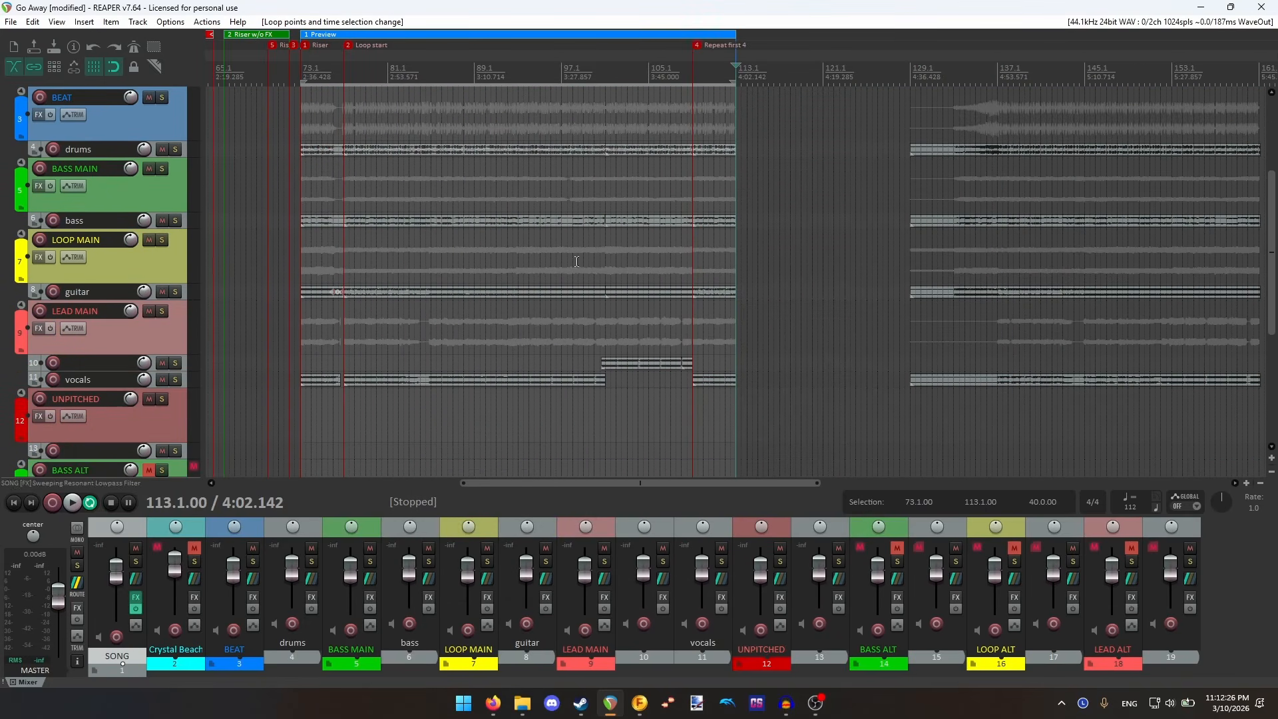
left_click(226, 78)
key("ctrl+s")
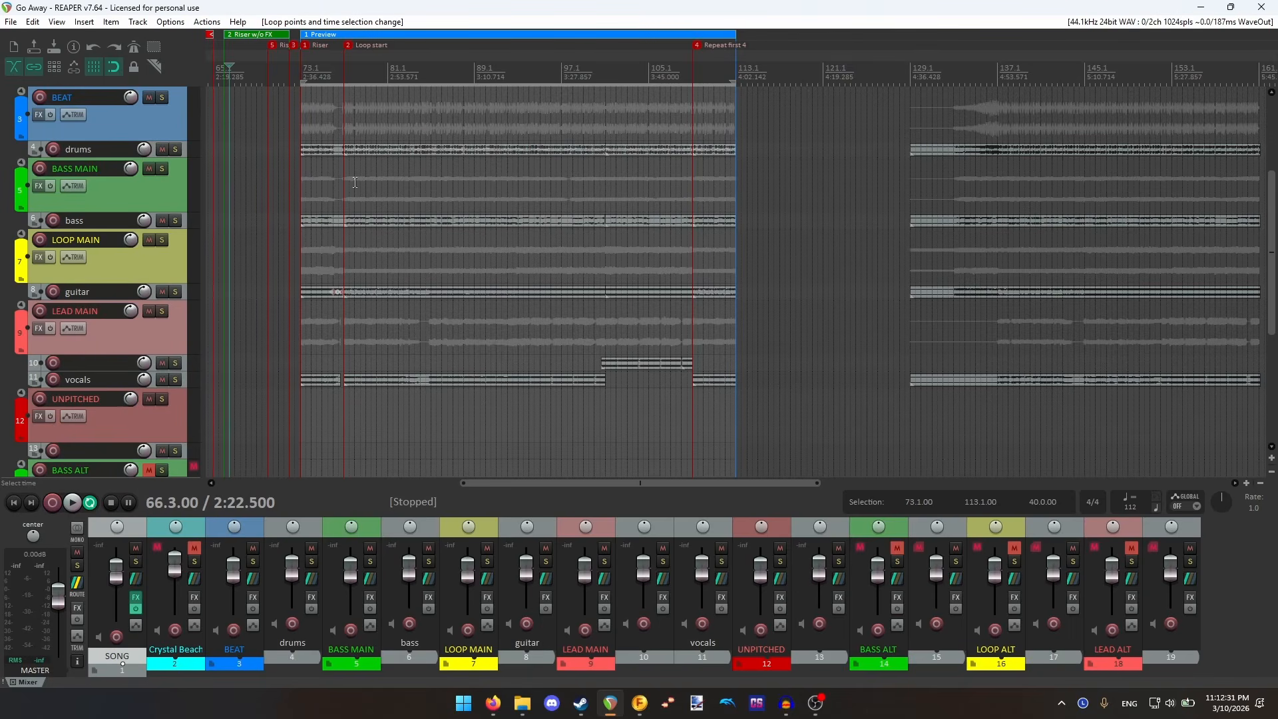
scroll(596, 228, "up", 1)
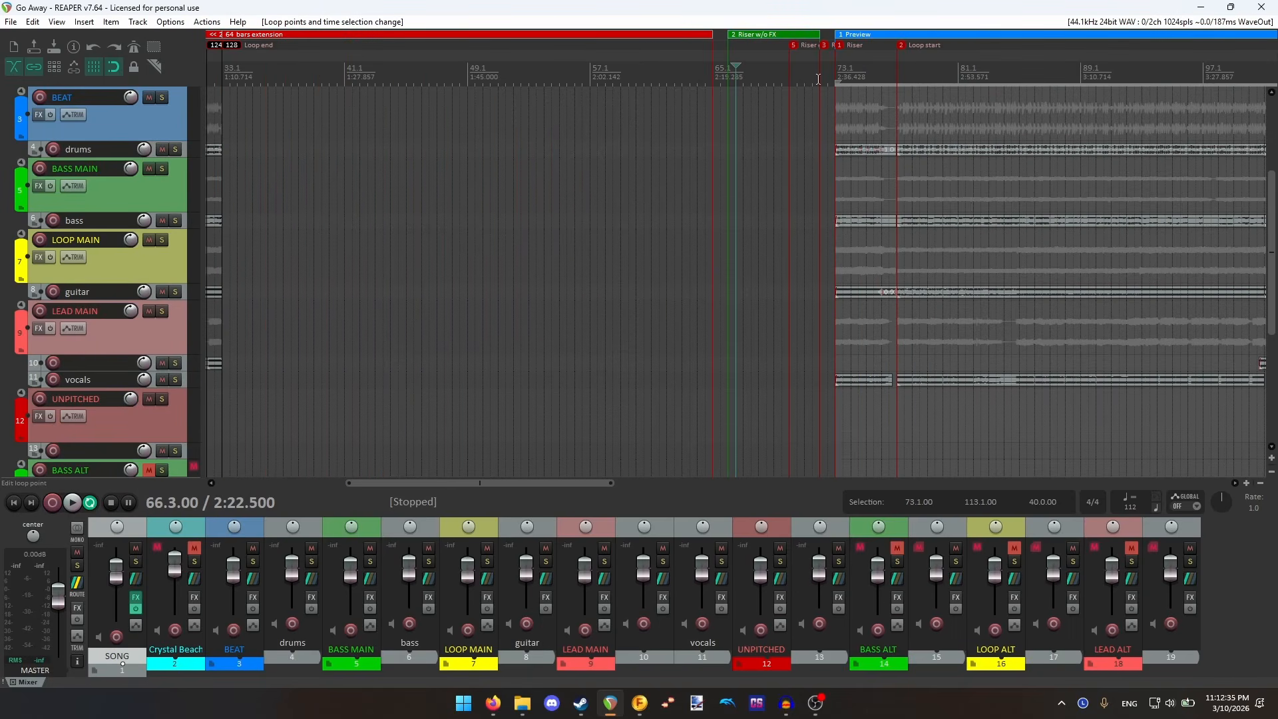
- Copy the bass, guitar and vocals riser clips from 73.1.00 and paste them at the Riser w/o FX region's start, 66.1.00
left_click(820, 78)
scroll(825, 181, "up", 2)
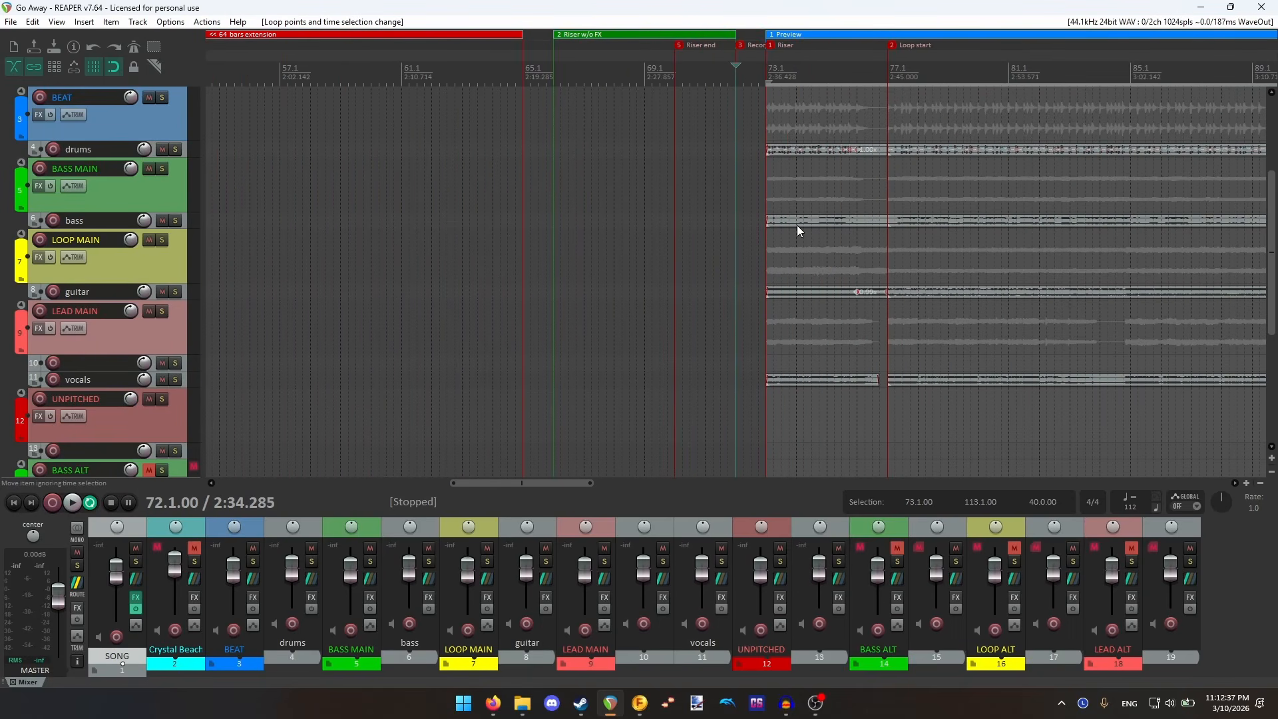
scroll(797, 225, "up", 1)
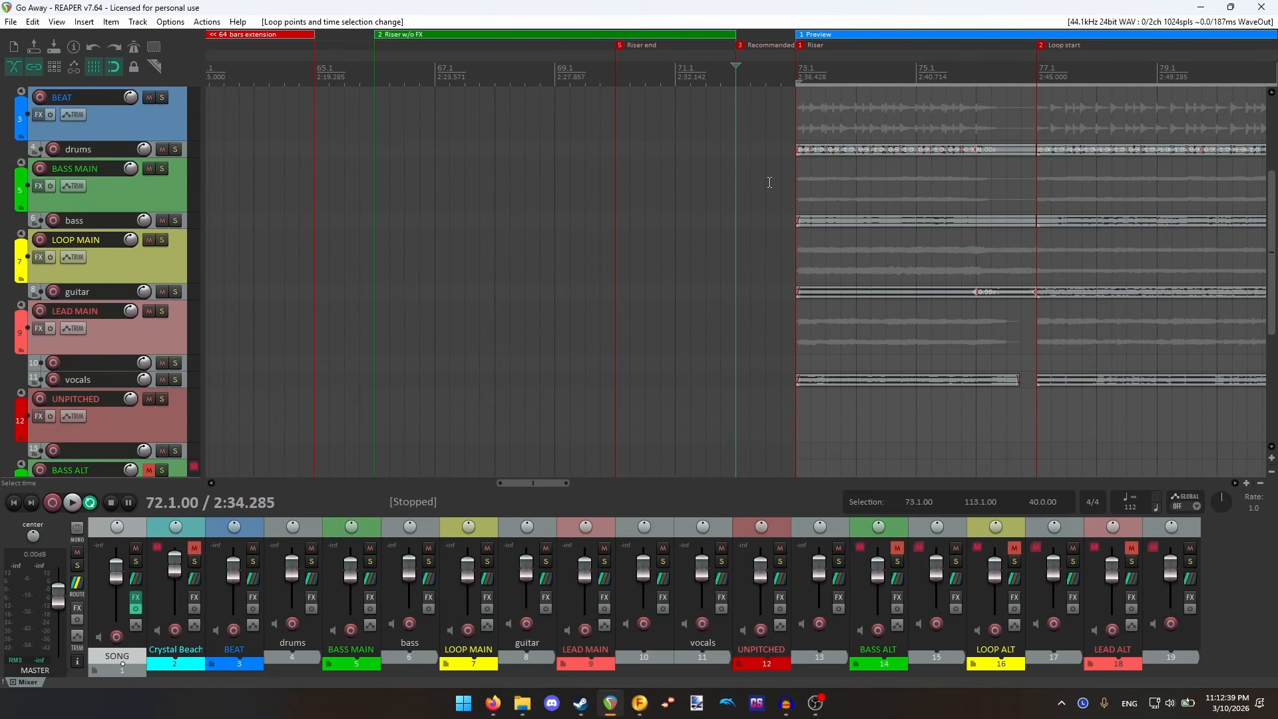
left_click_drag(769, 185, 1023, 401)
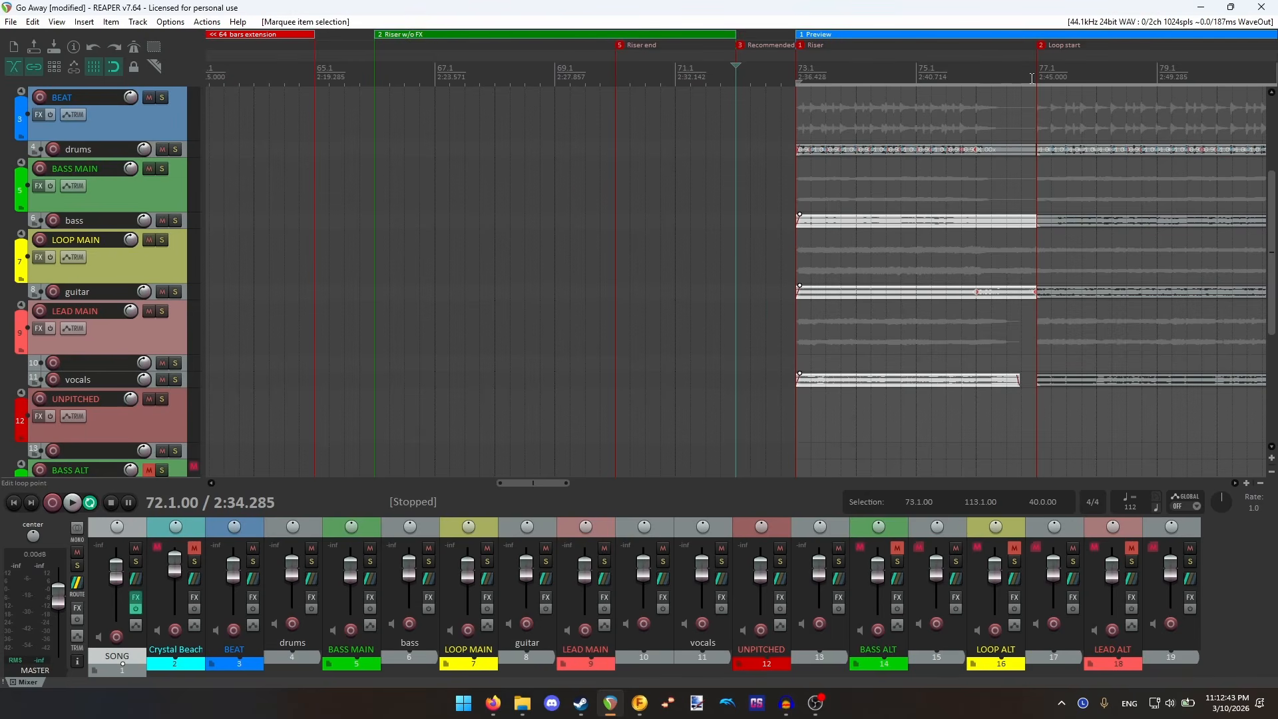
left_click(371, 214)
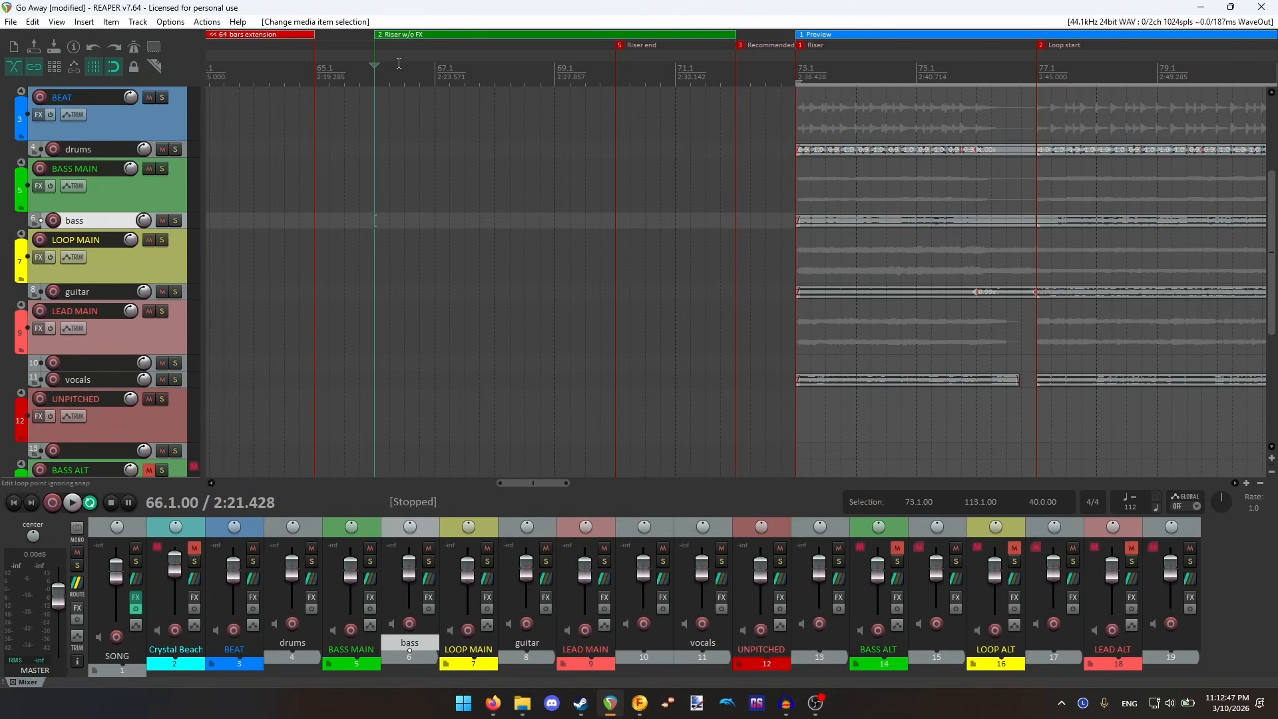
key("ctrl+v")
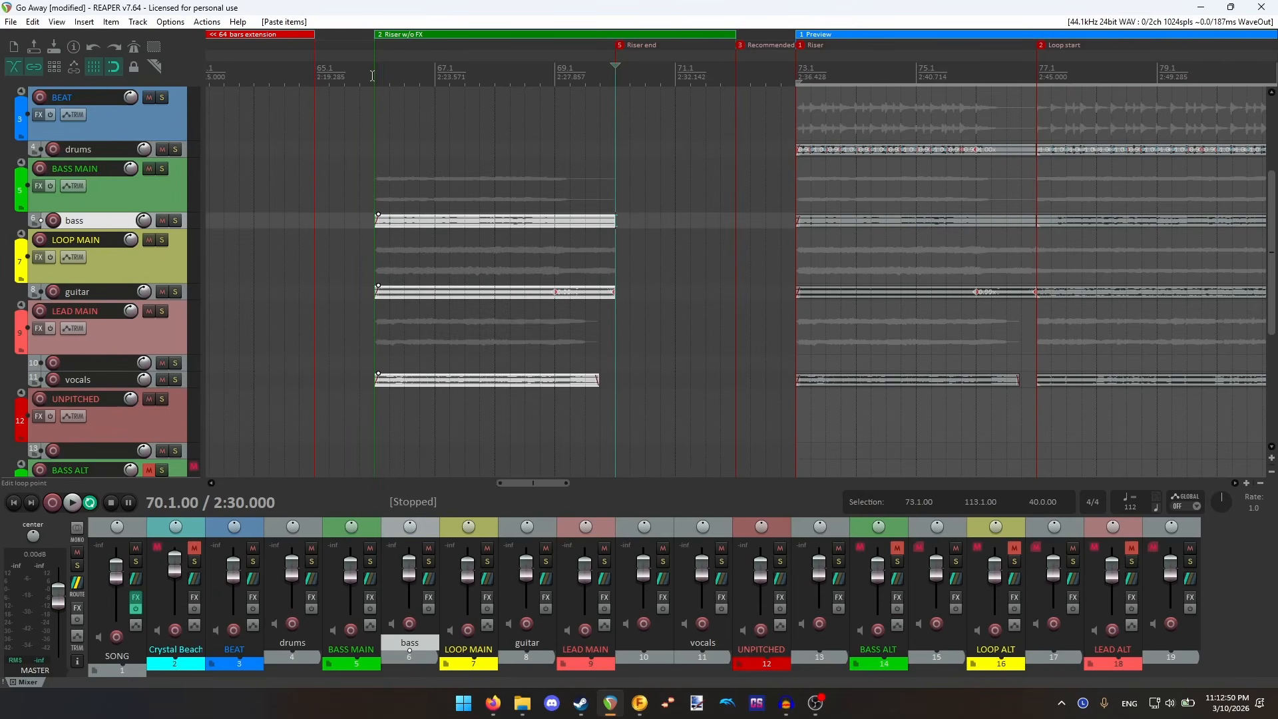
- Compare the pasted riser clips with the originals in the Preview region and check the remaining tracks around them
left_click(372, 75)
scroll(626, 168, "up", 2)
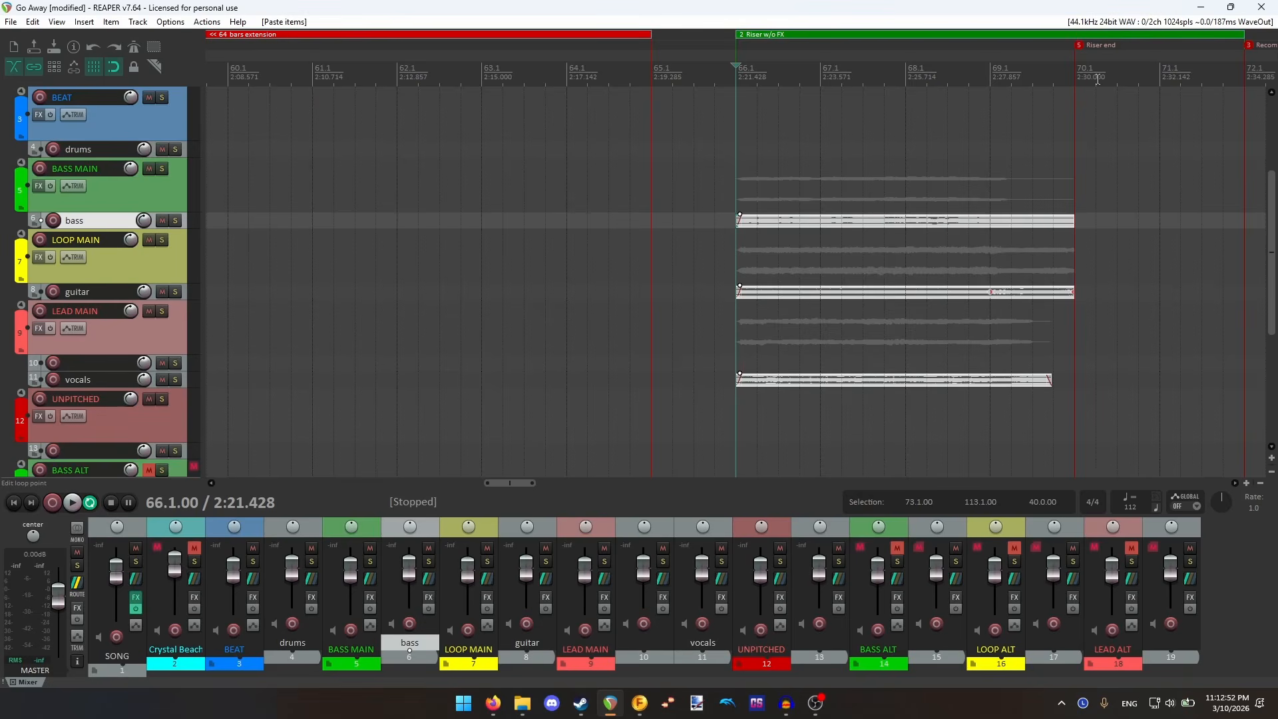
scroll(1072, 230, "down", 2)
left_click(1038, 76)
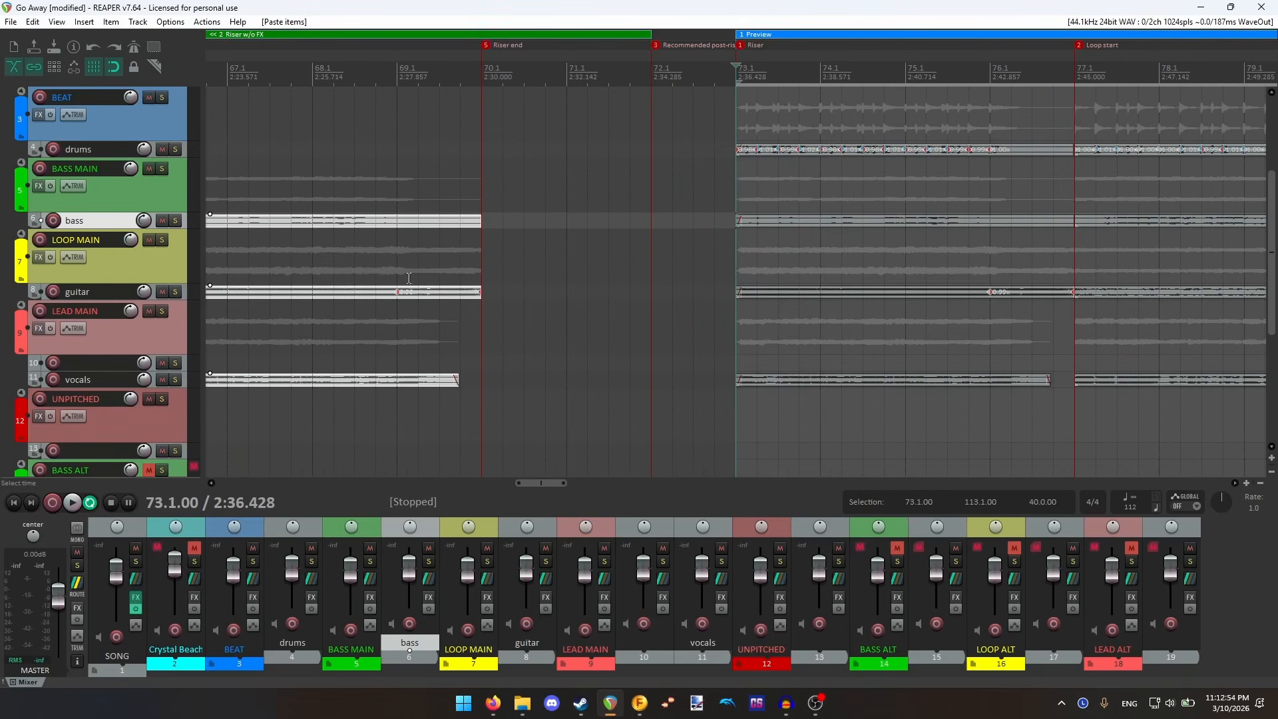
scroll(89, 286, "down", 5)
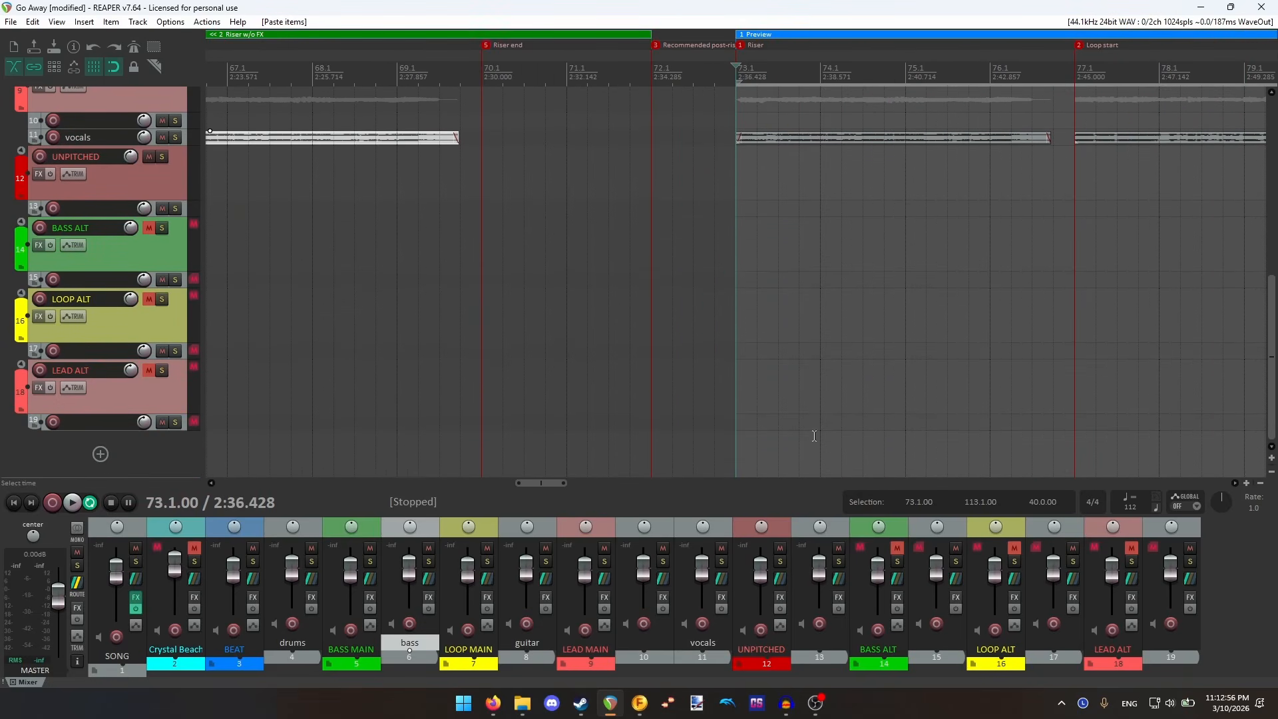
scroll(117, 301, "up", 5)
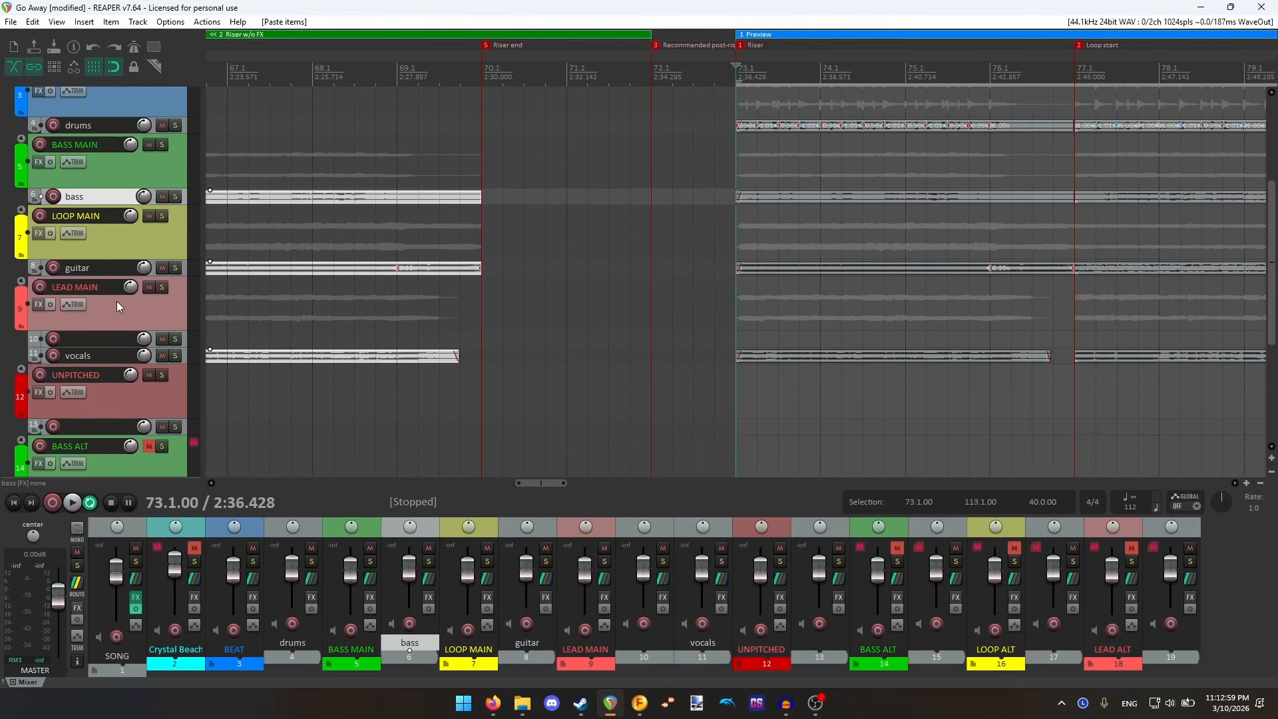
scroll(669, 307, "down", 2)
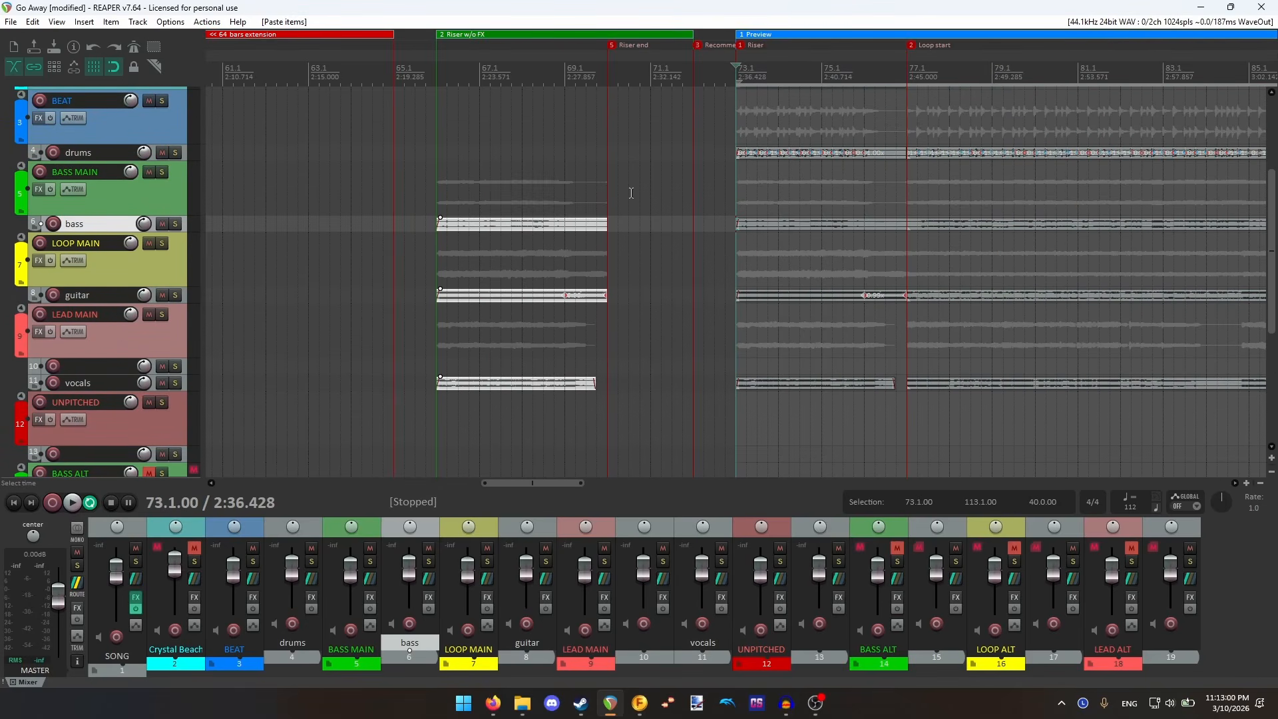
left_click(436, 77)
scroll(792, 135, "up", 2)
left_click(714, 74)
scroll(666, 113, "down", 6)
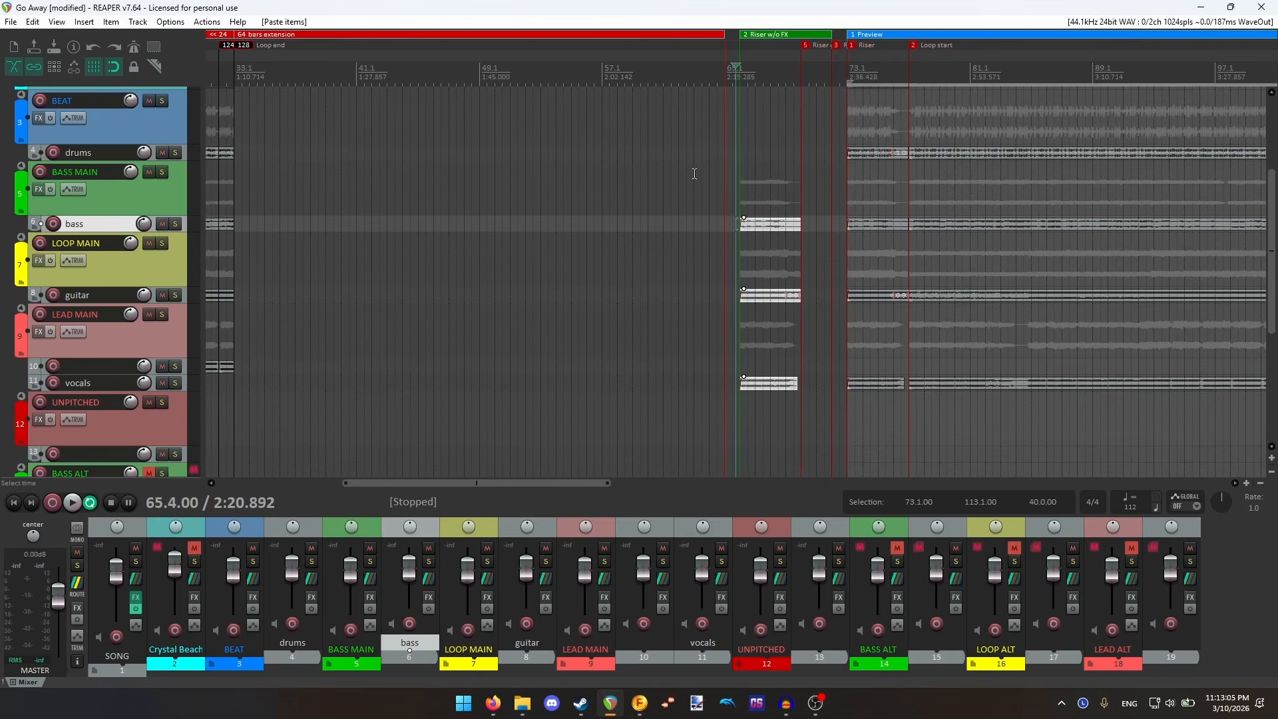
scroll(692, 125, "up", 5)
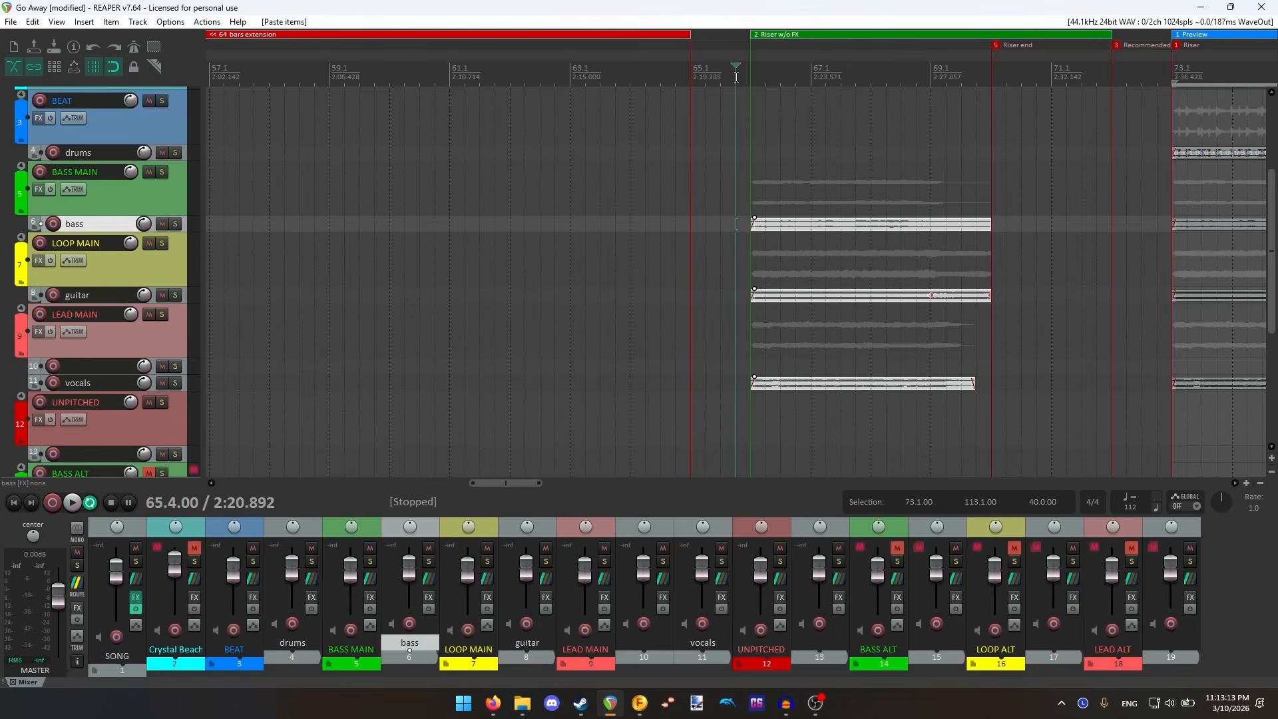
- Switch to File Explorer and create a folder named "Melodyne" inside the Go Away project folder
left_click(522, 702)
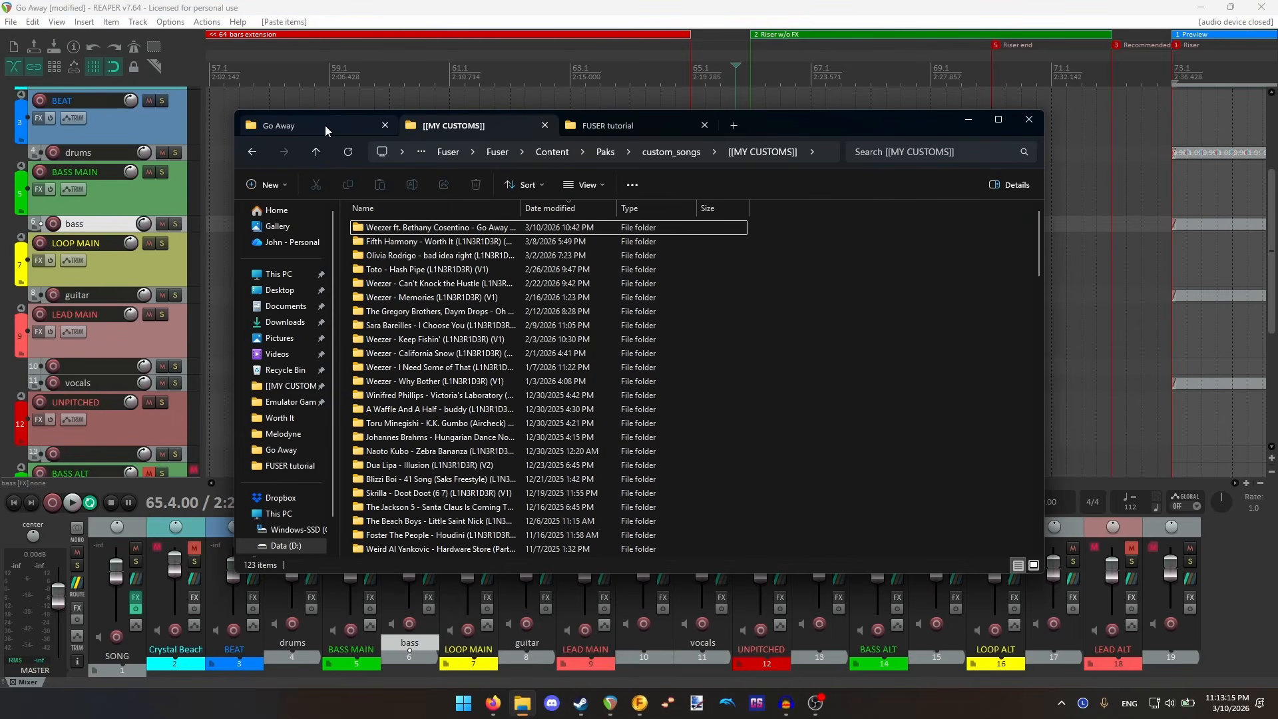
left_click(325, 126)
right_click(885, 289)
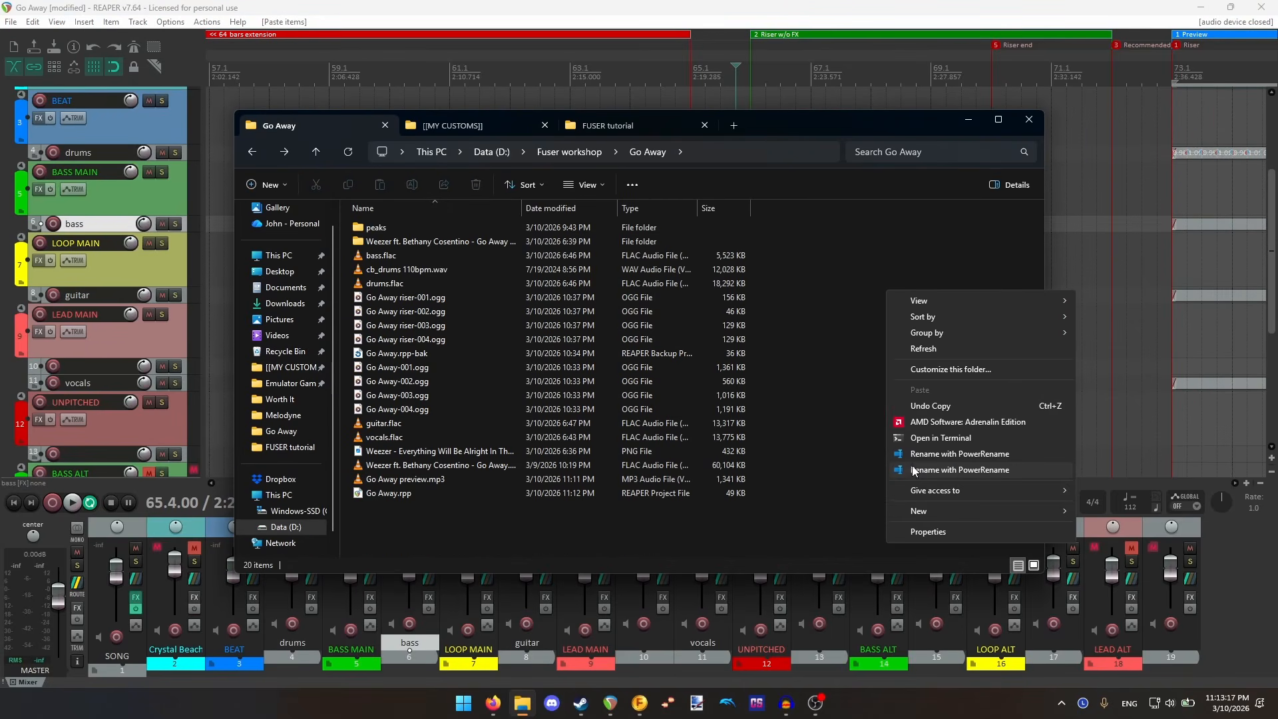
mouse_move(938, 512)
left_click(1108, 511)
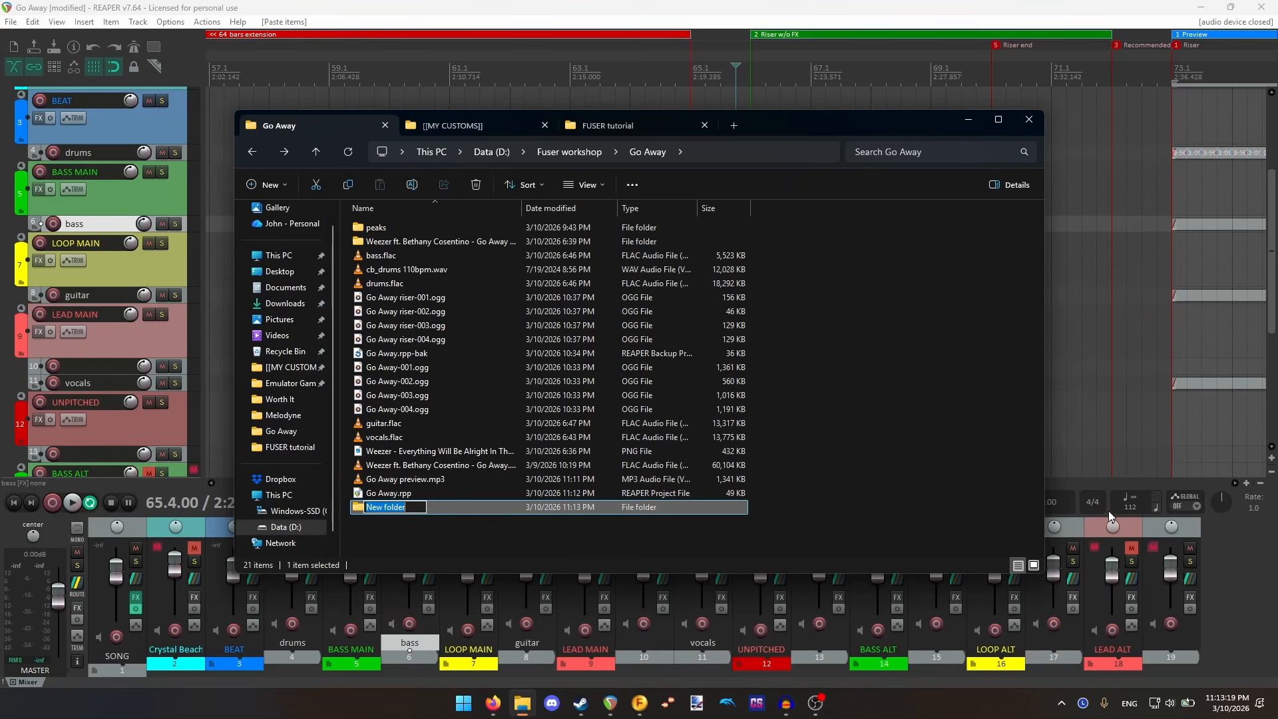
type("Melodyne")
key("Return")
- Create a subfolder named "Output" inside the Melodyne folder, open it, and return to REAPER
double_click(422, 505)
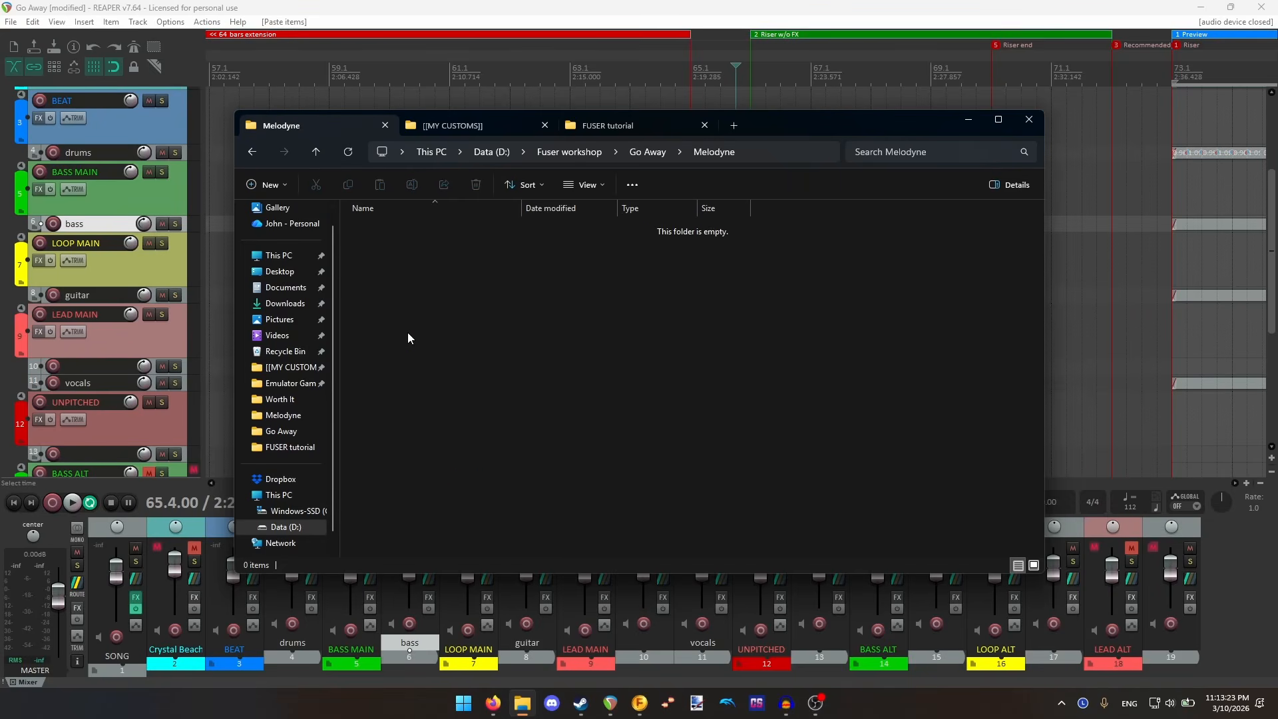
right_click(408, 332)
mouse_move(529, 554)
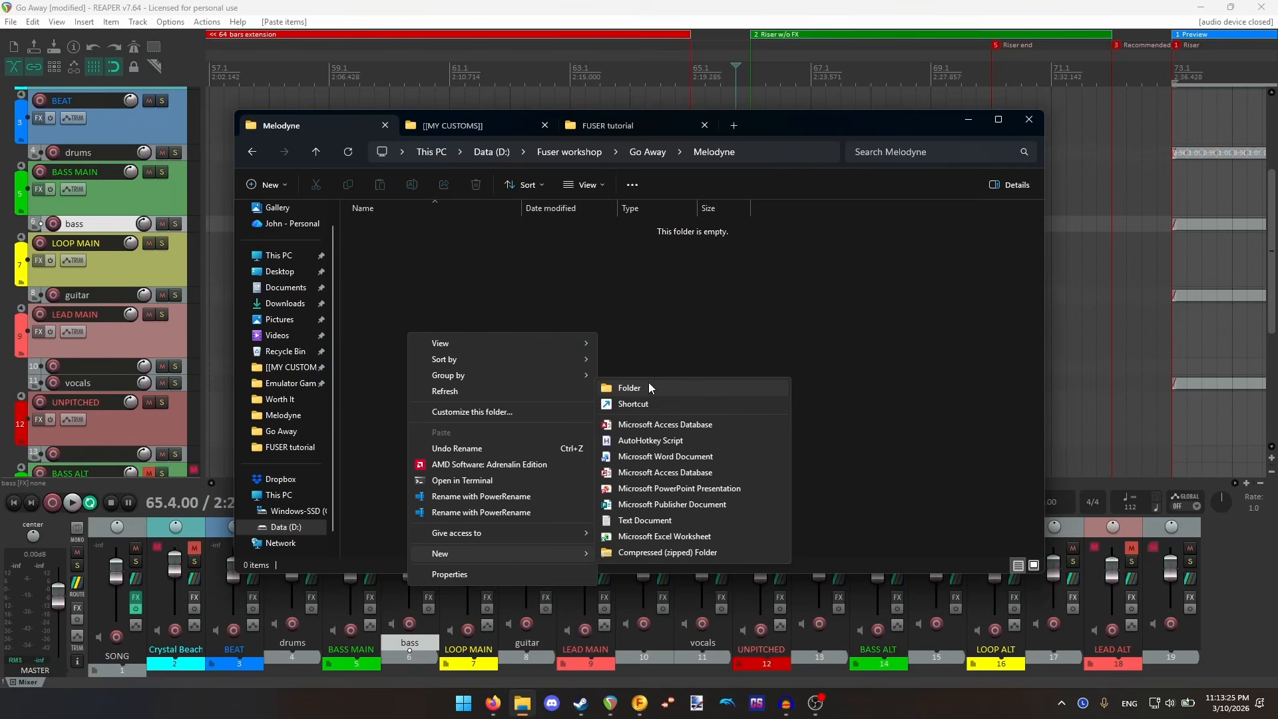
left_click(666, 383)
type("Output")
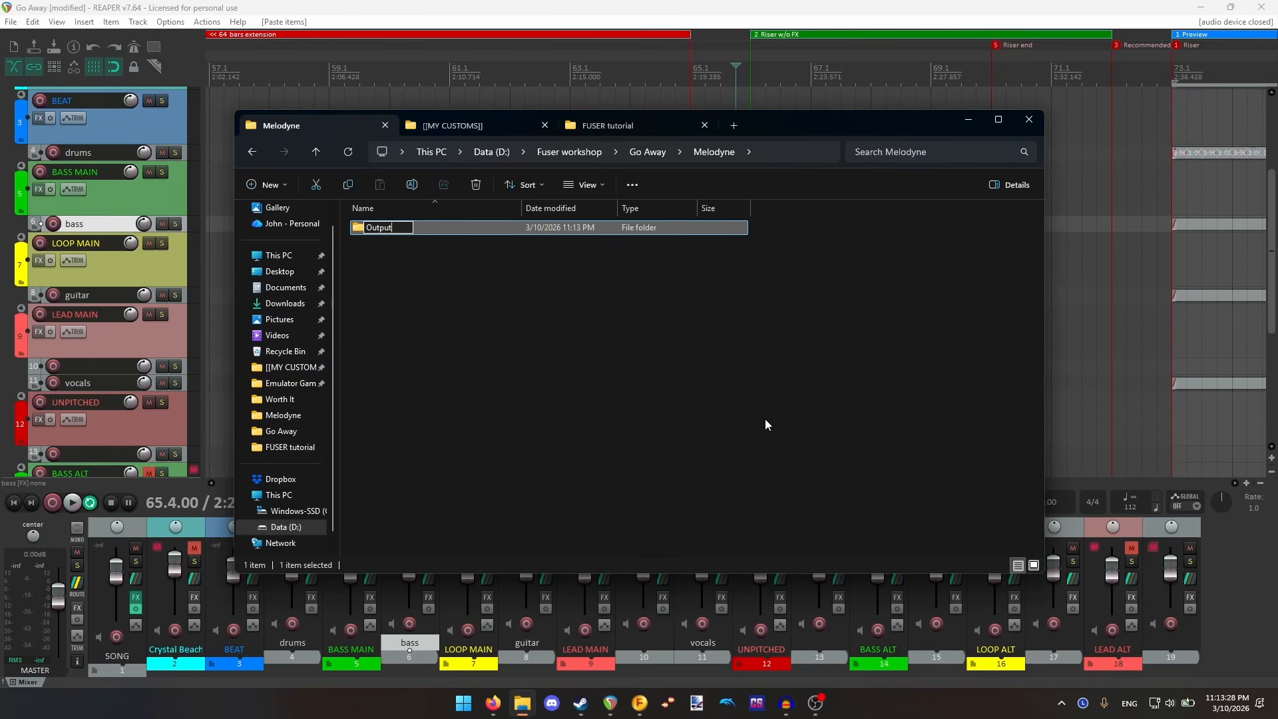
key("Return")
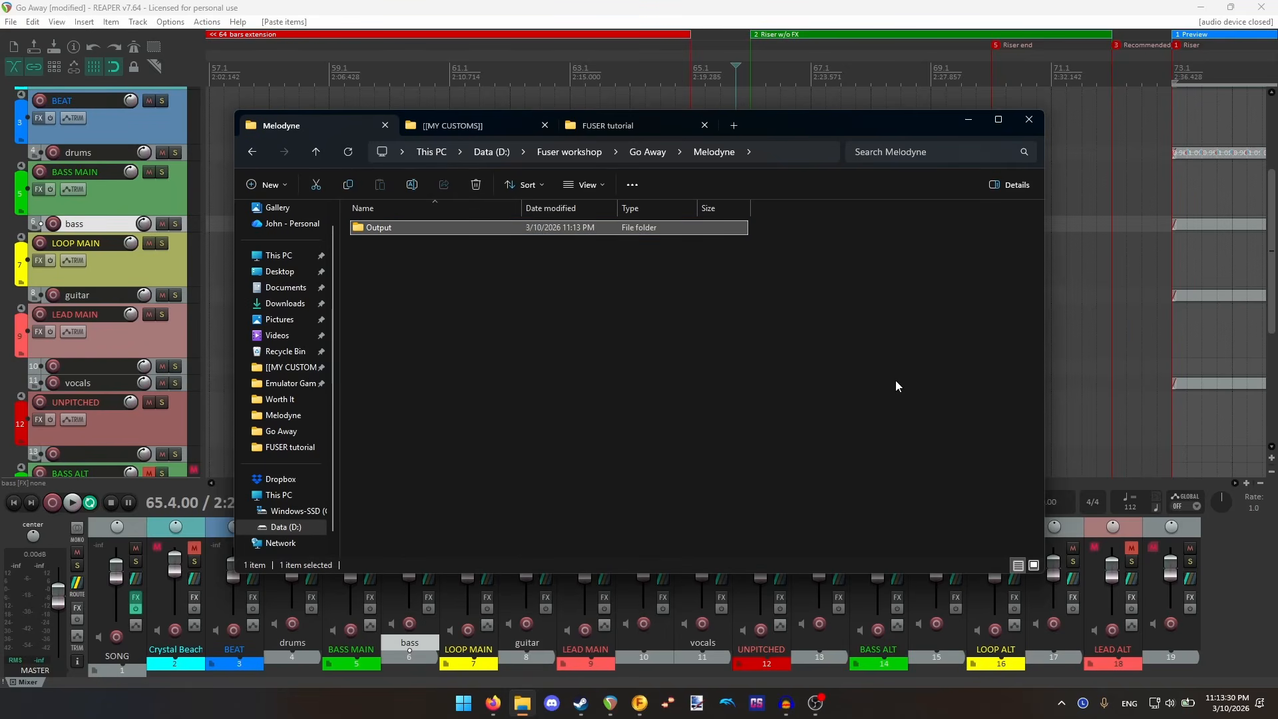
double_click(656, 226)
left_click(968, 120)
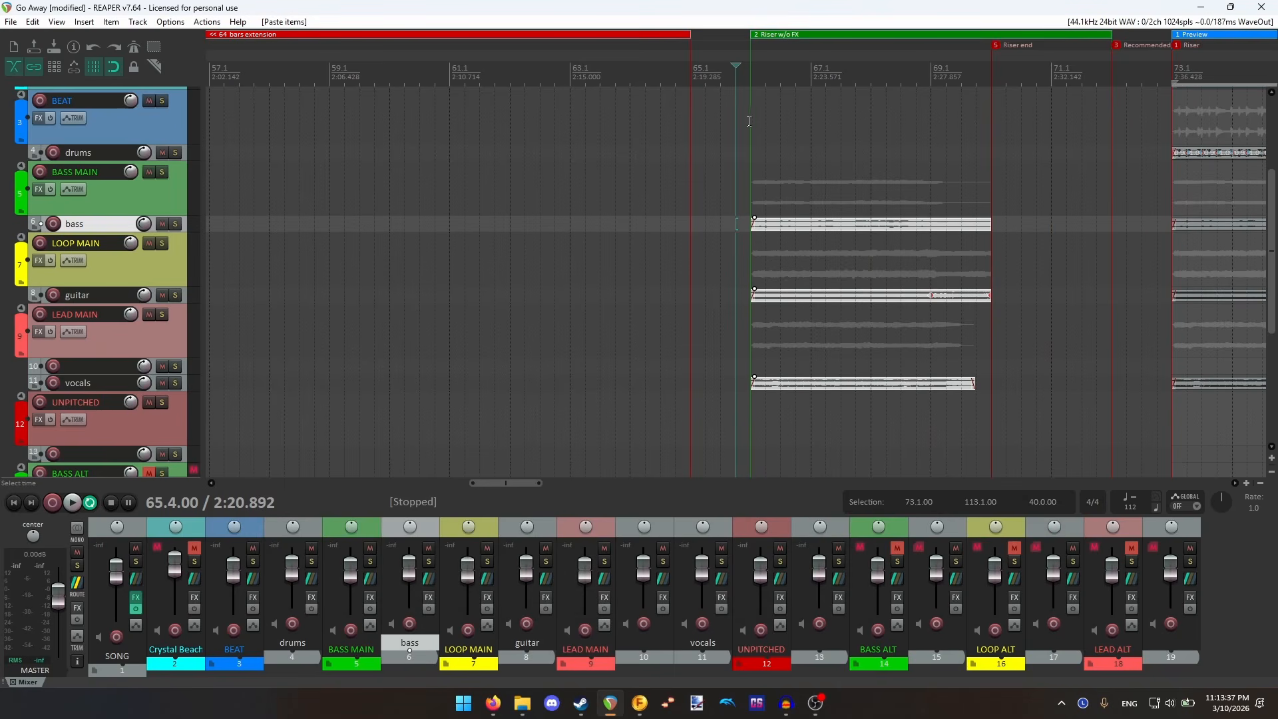
- Set the time selection to 65.4.00 through 70.2.00 and choose D:\Fuser workshop\Go Away\Melodyne as the render directory
left_click_drag(736, 79, 1003, 99)
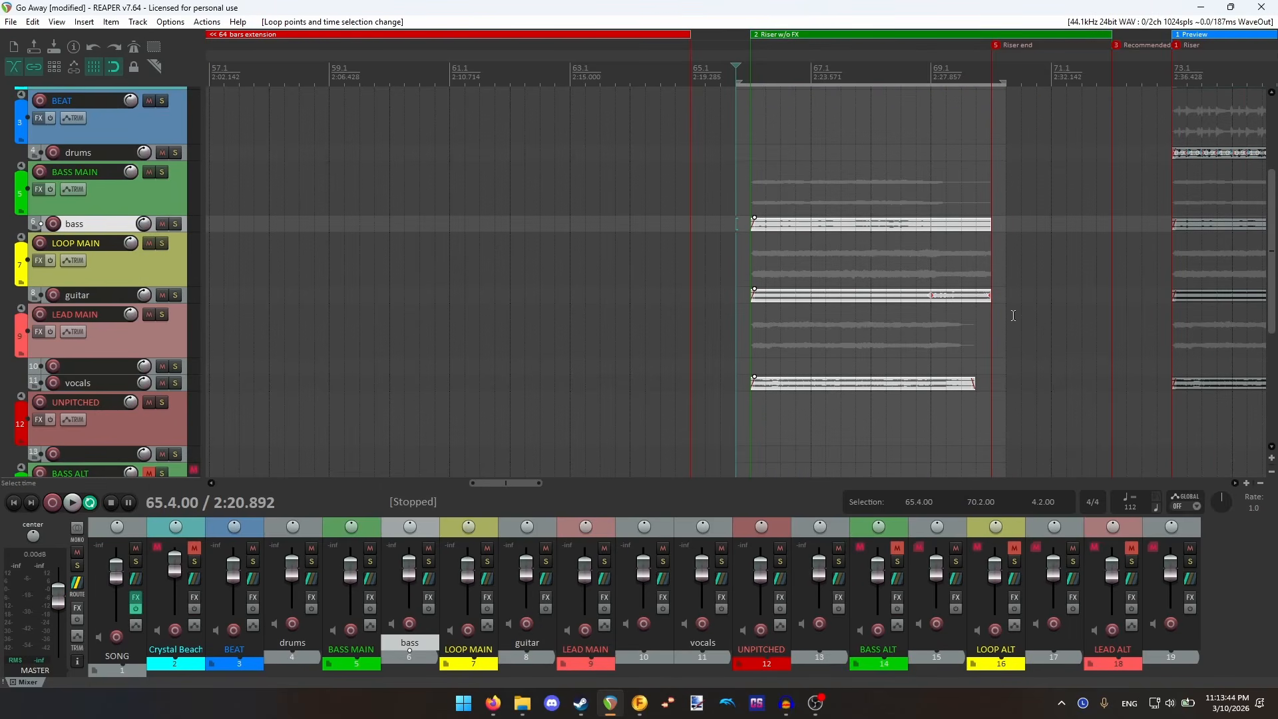
left_click(10, 22)
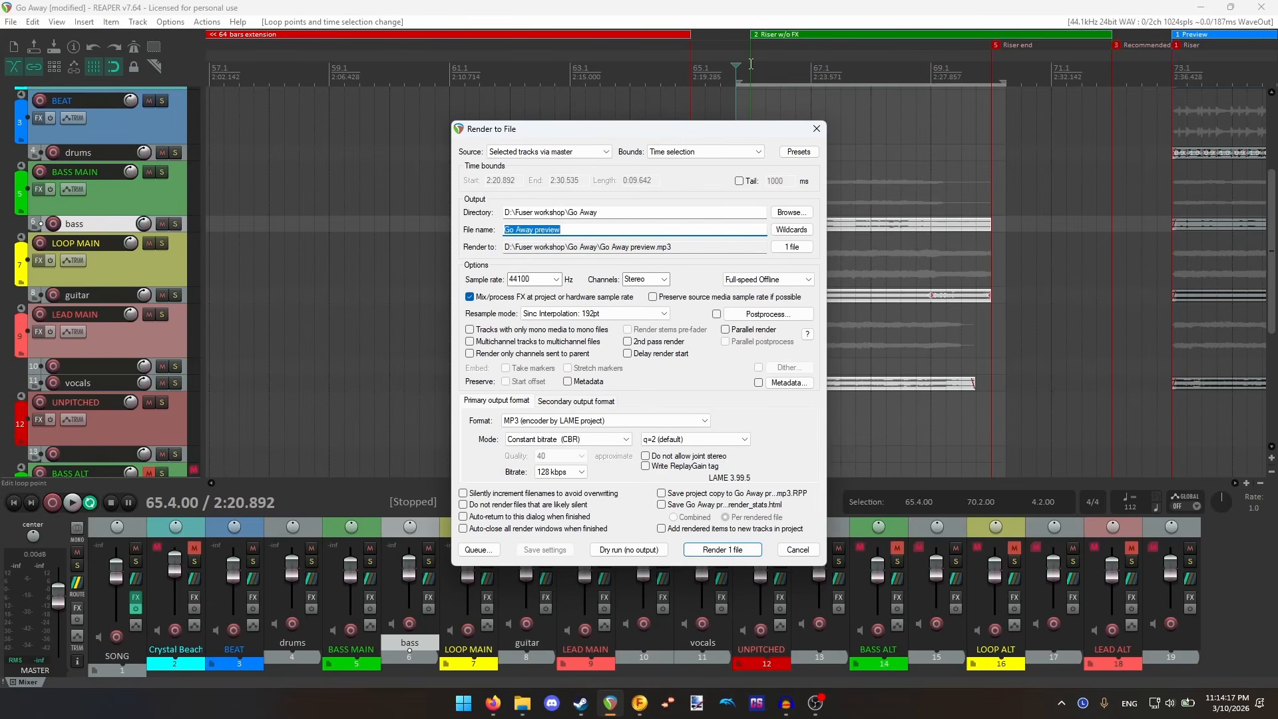
left_click(782, 211)
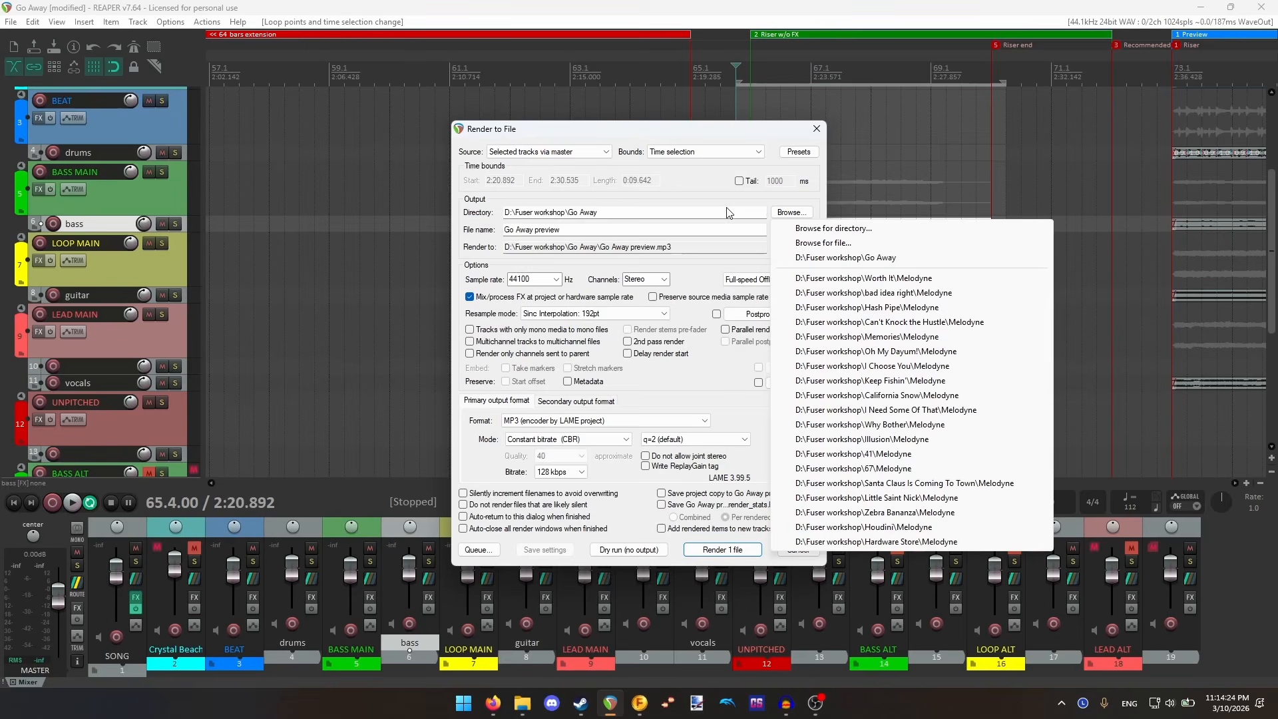
left_click(836, 229)
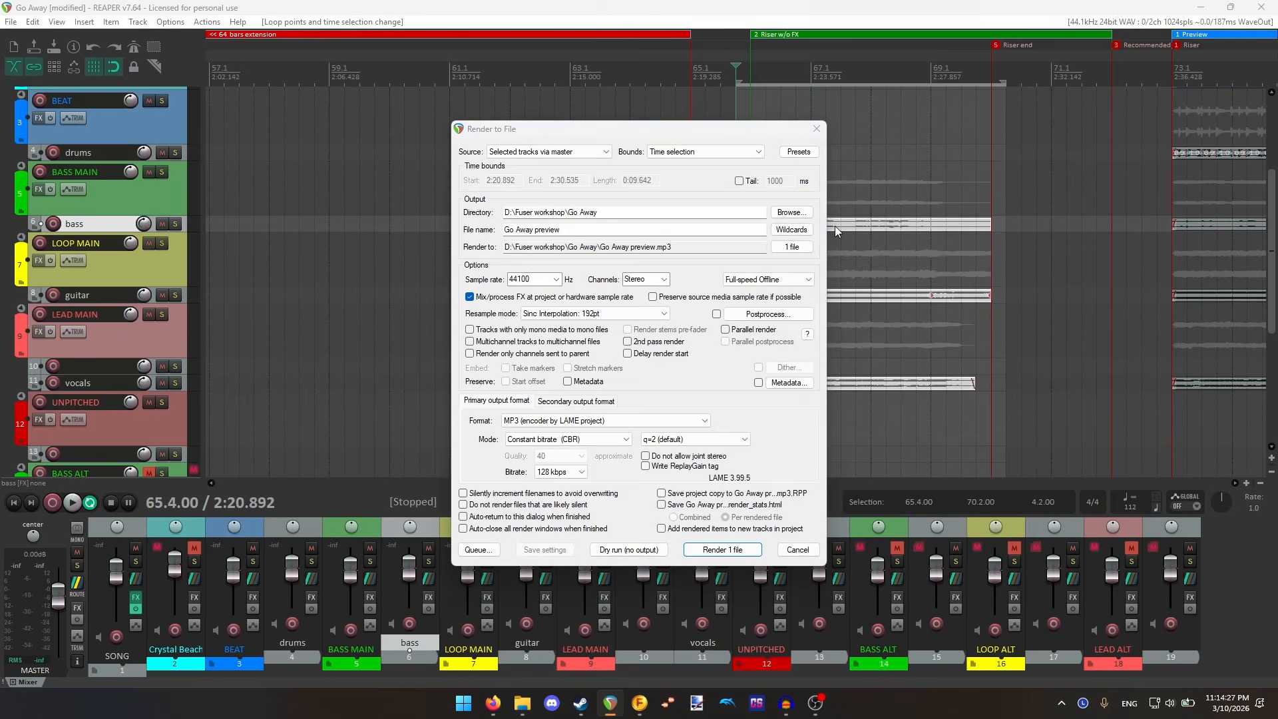
left_click(630, 241)
double_click(631, 242)
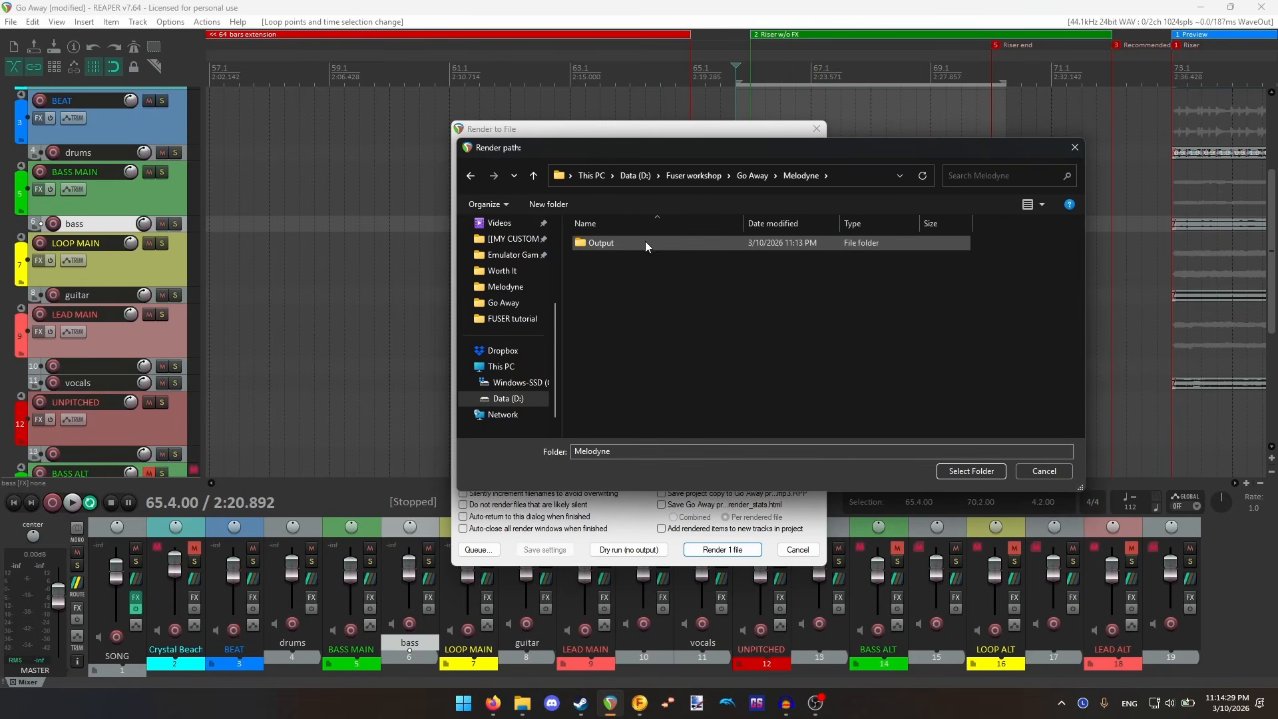
left_click(971, 470)
- Shorten the render file name to "Go Away" and place the edit cursor at 66.1.00
left_click(564, 228)
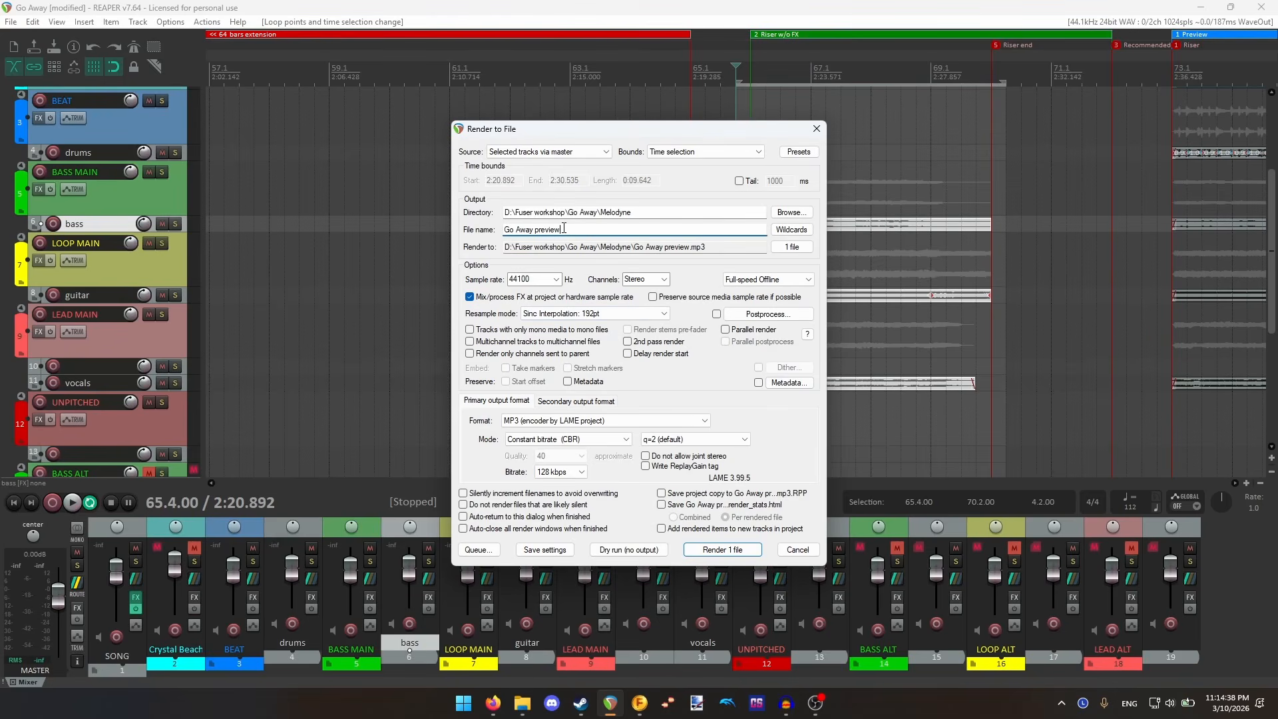
left_click_drag(563, 228, 472, 230)
scroll(905, 334, "down", 2)
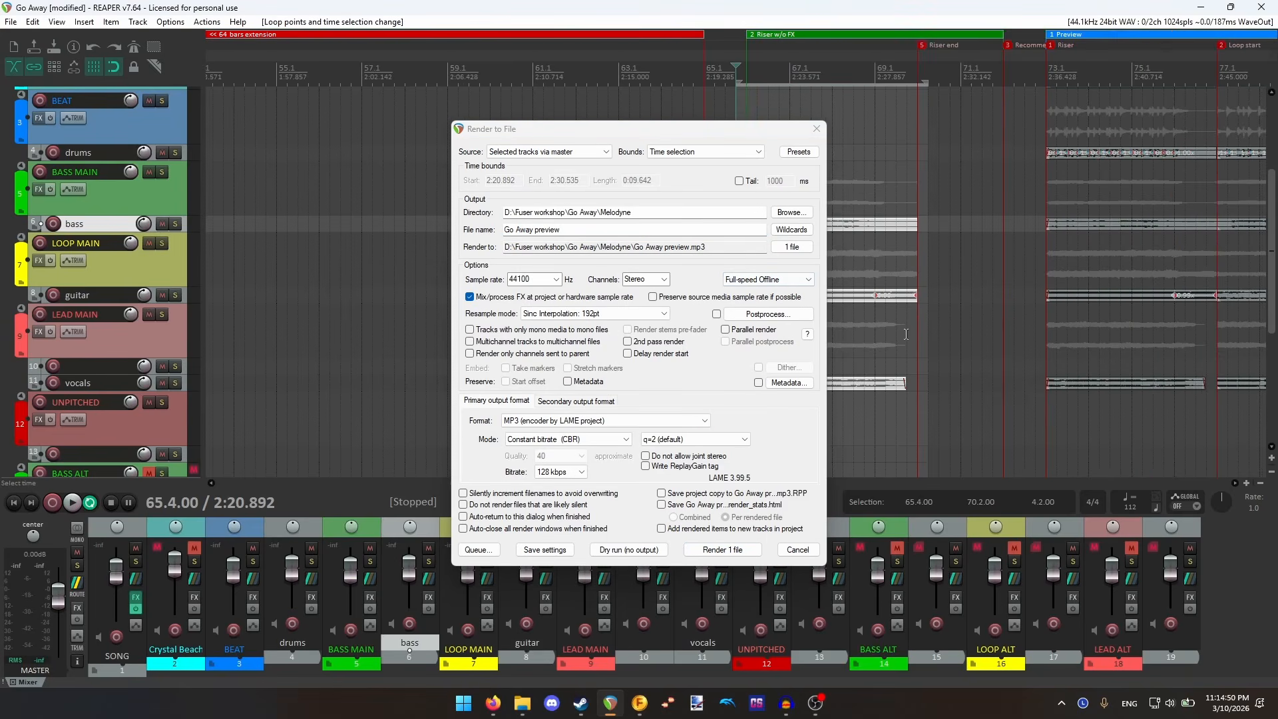
scroll(905, 334, "down", 3)
left_click(390, 79)
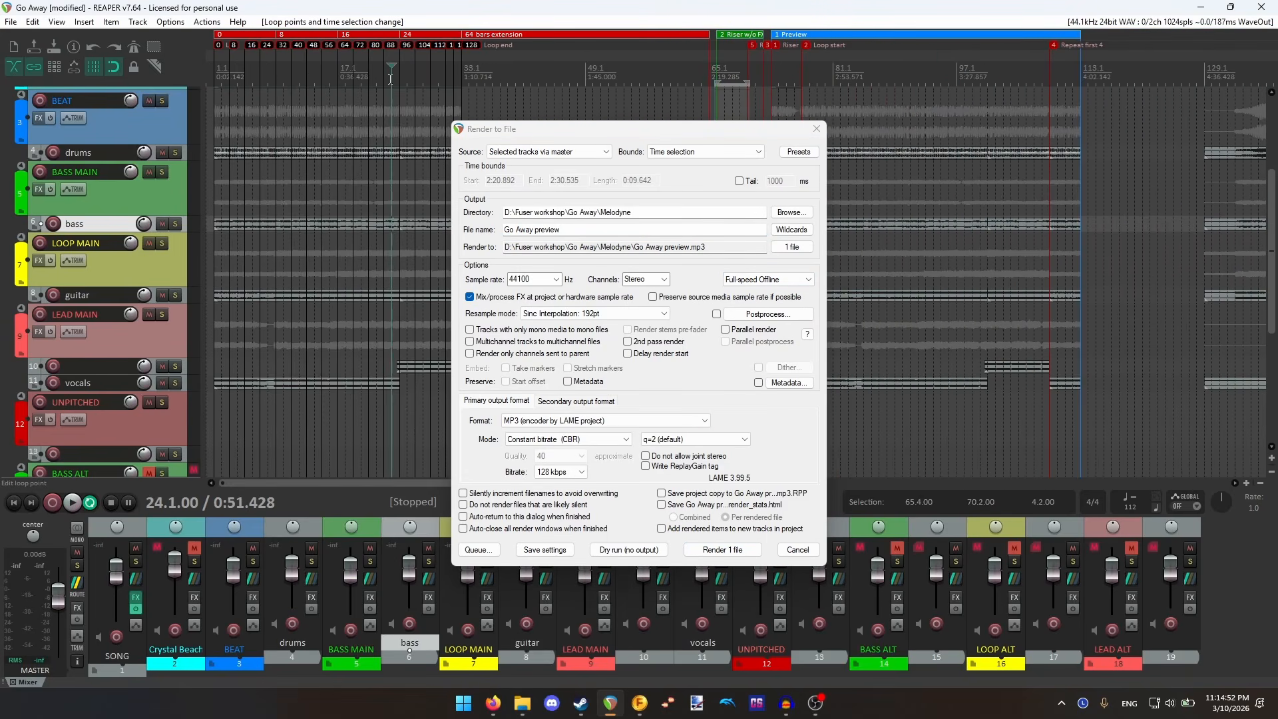
left_click(578, 230)
left_click_drag(577, 230, 534, 231)
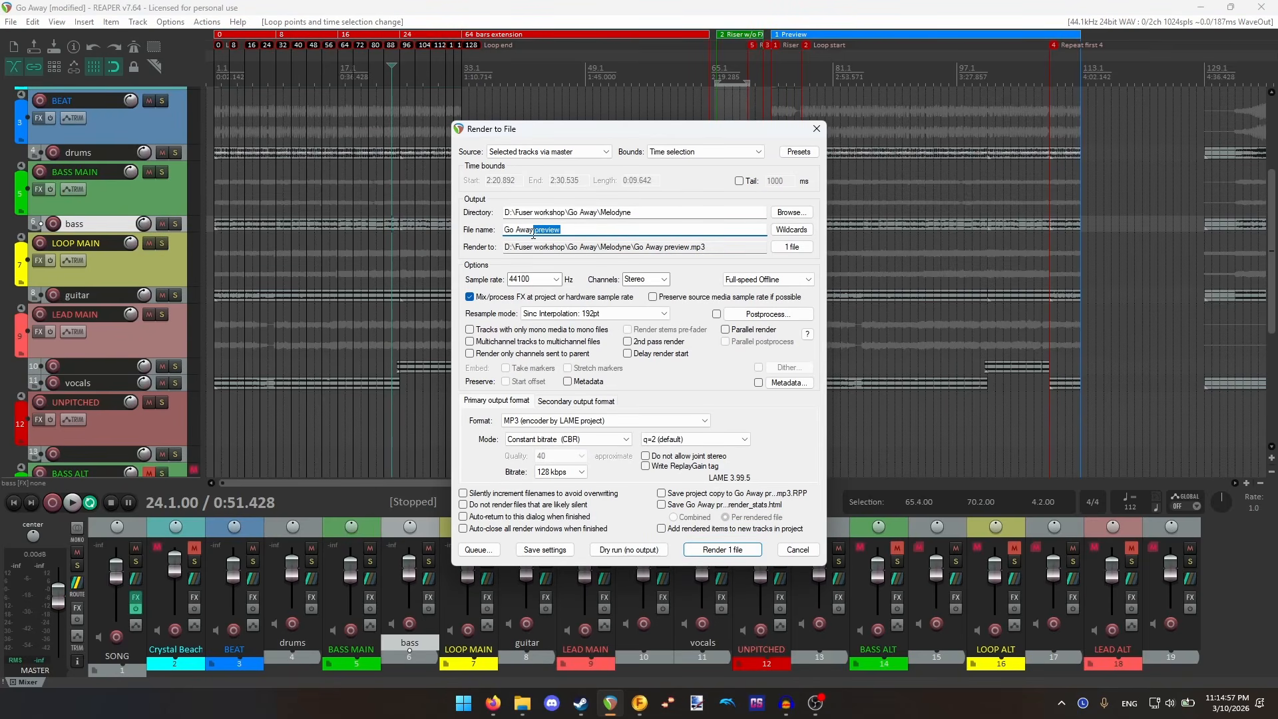
key("BackSpace")
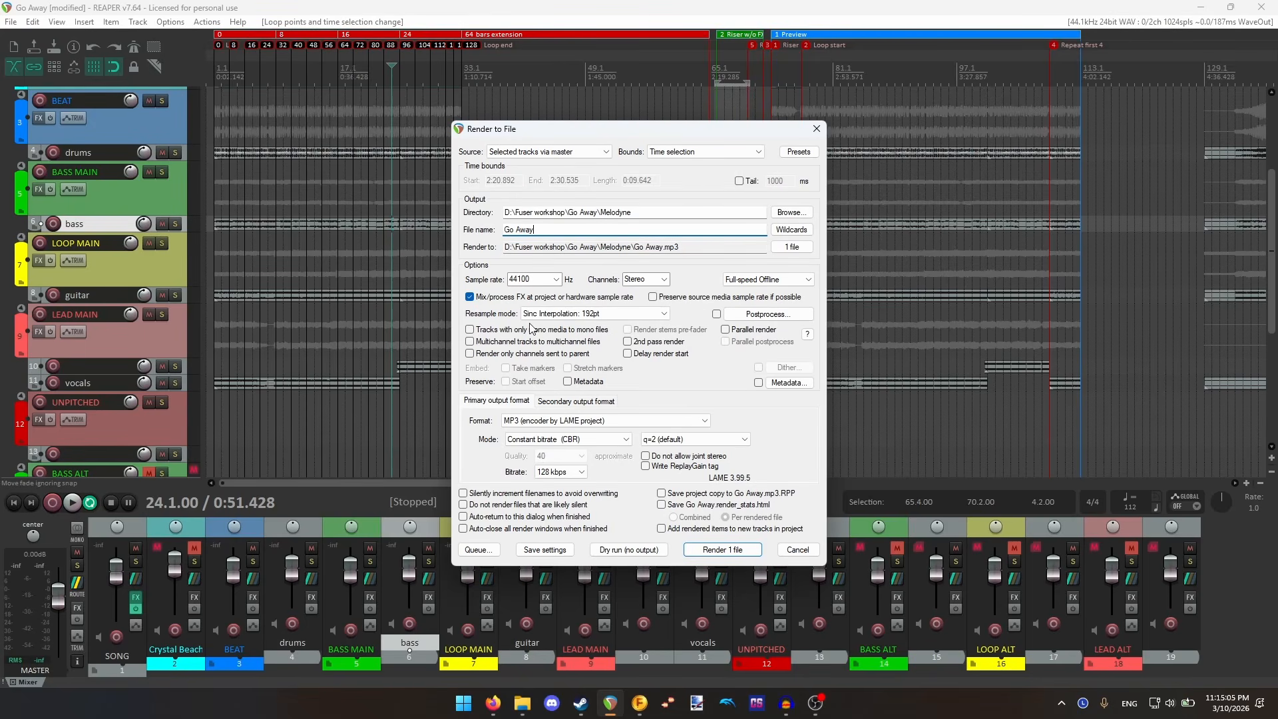
left_click(714, 71)
scroll(714, 73, "up", 5)
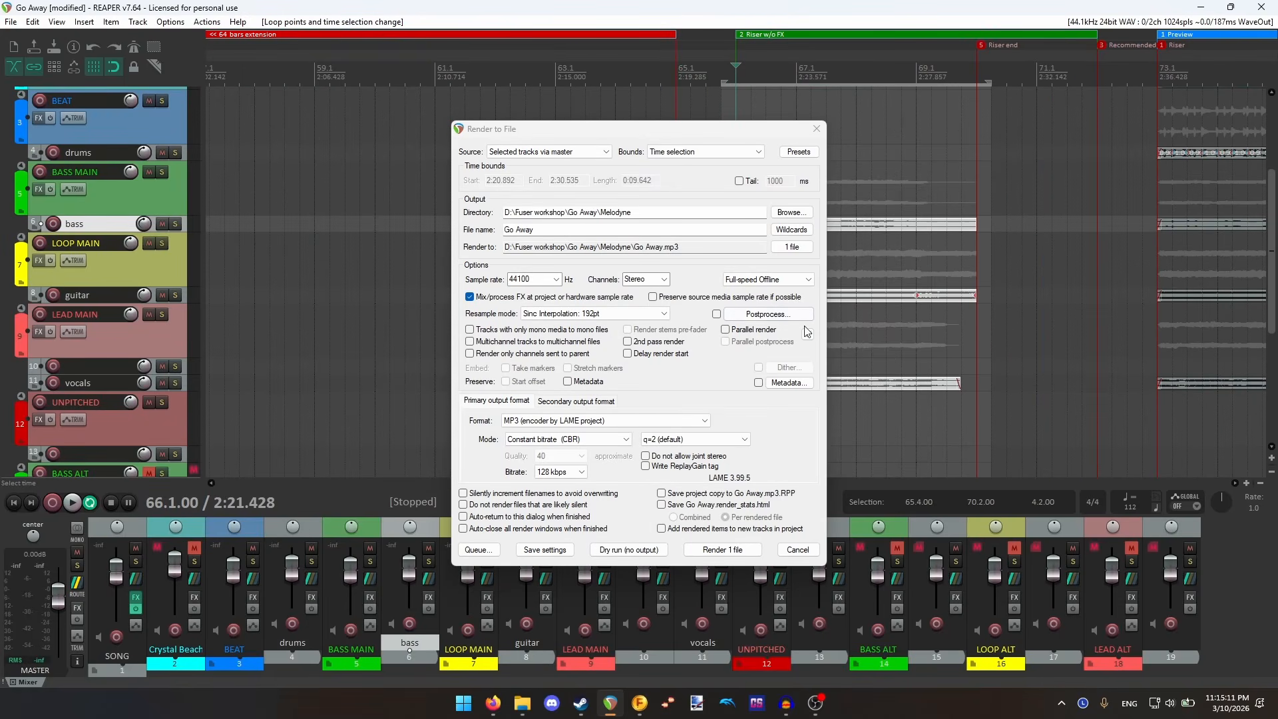
- Name the render output file "bass" after the selected bass track
left_click_drag(541, 231, 414, 234)
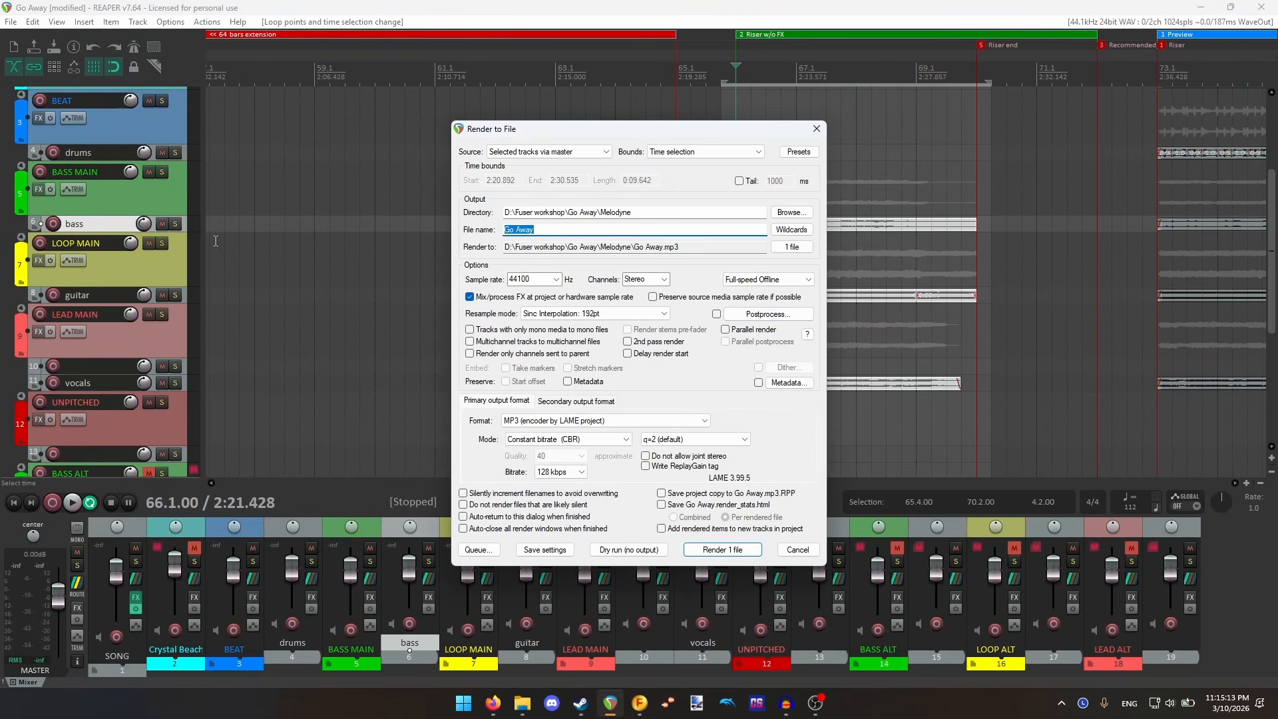
left_click(186, 225)
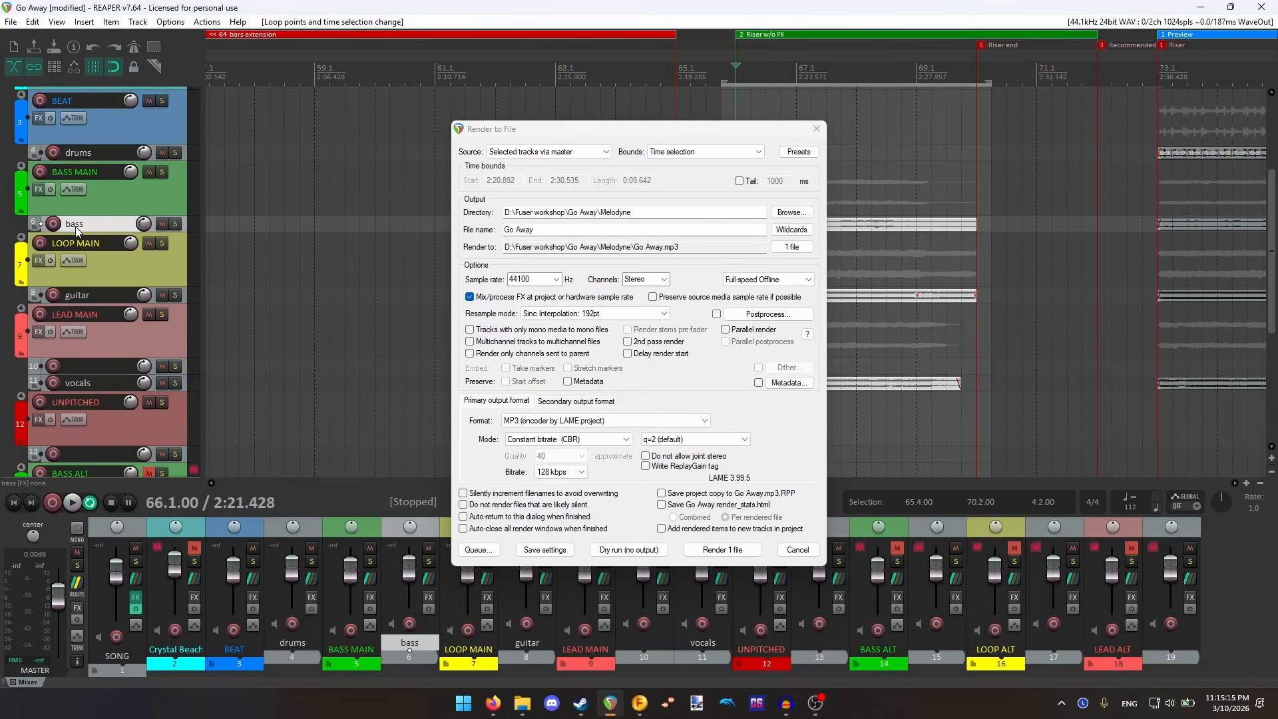
left_click_drag(558, 231, 368, 225)
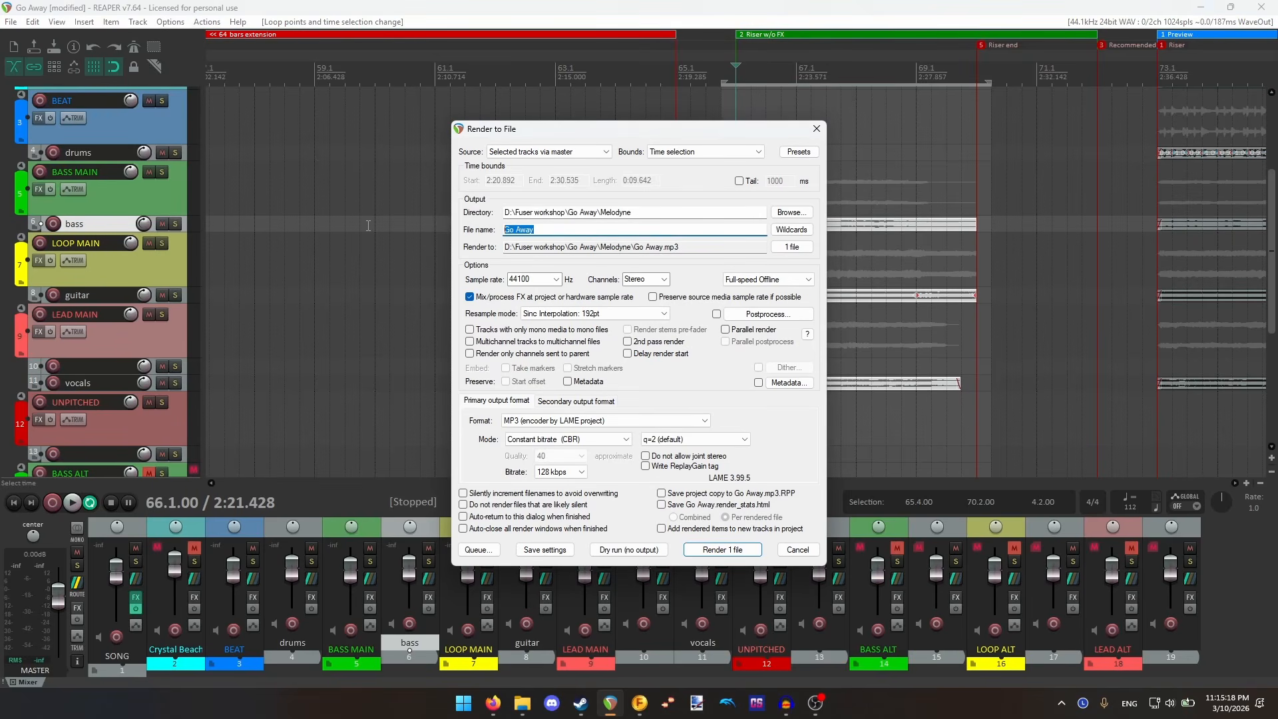
type("bass")
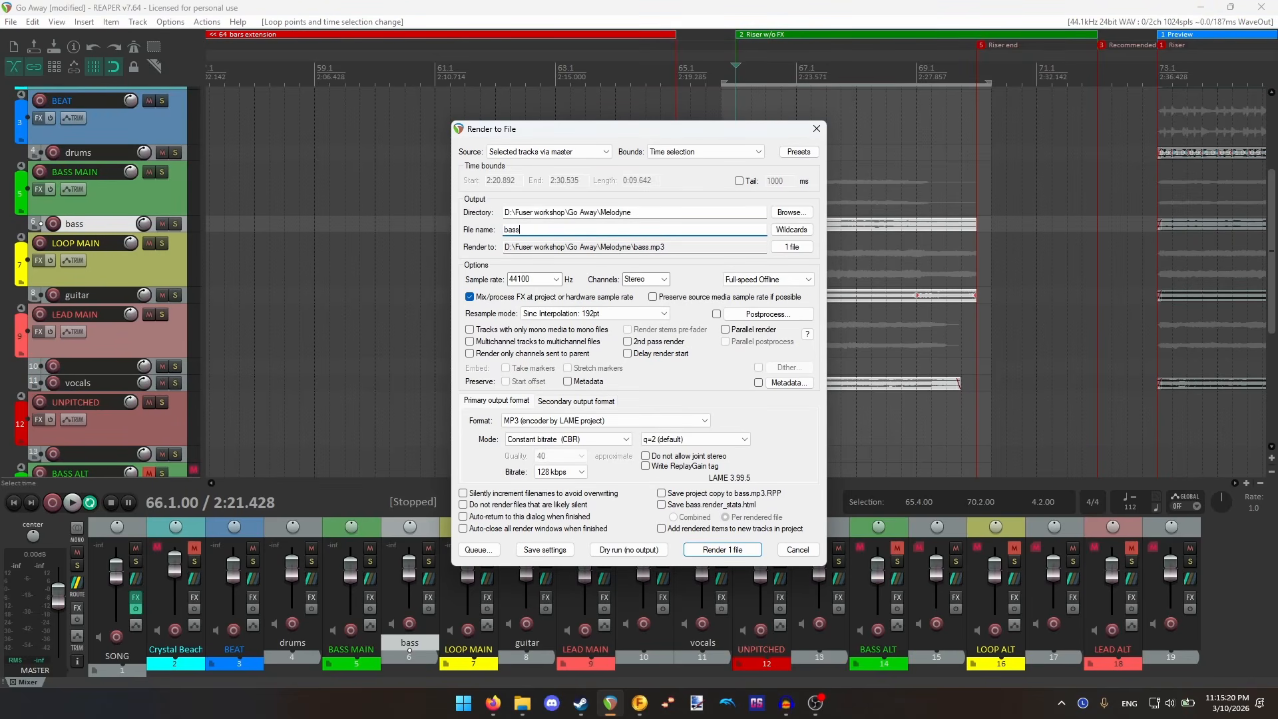
- Complete the render file name as "bass riser", set the format to WAV, and render the bass track
type(" riser")
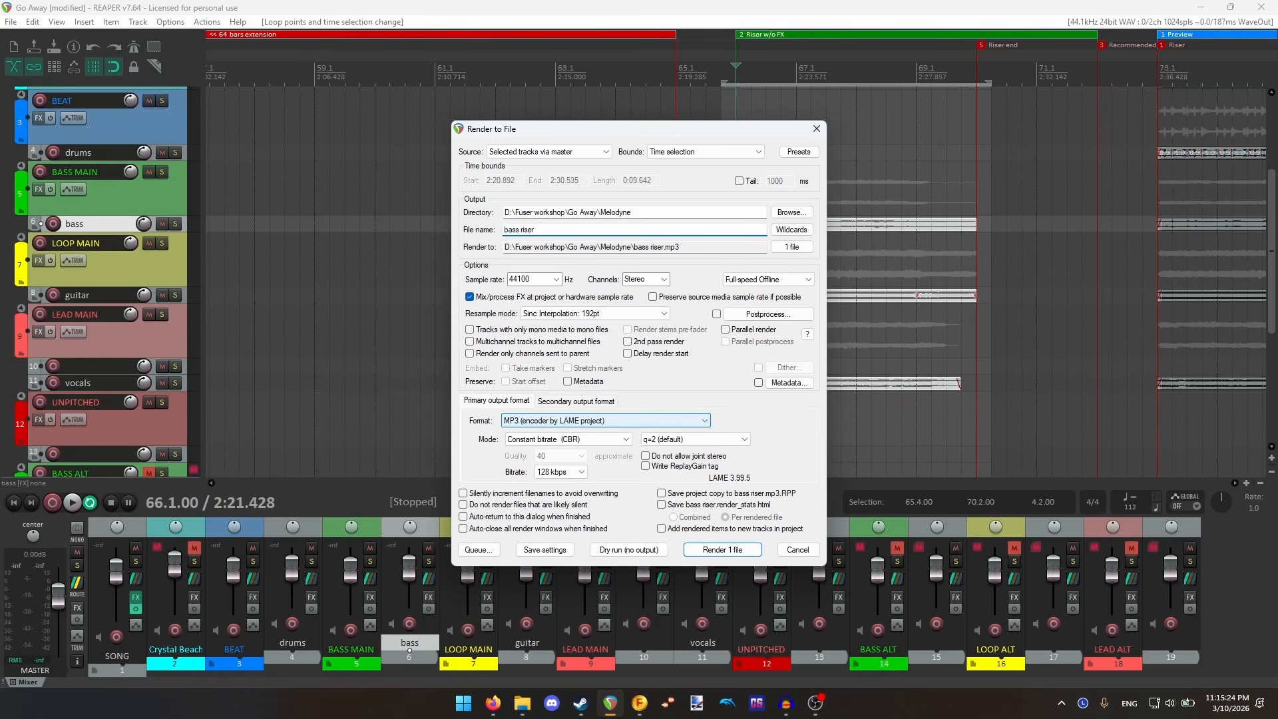
left_click(624, 416)
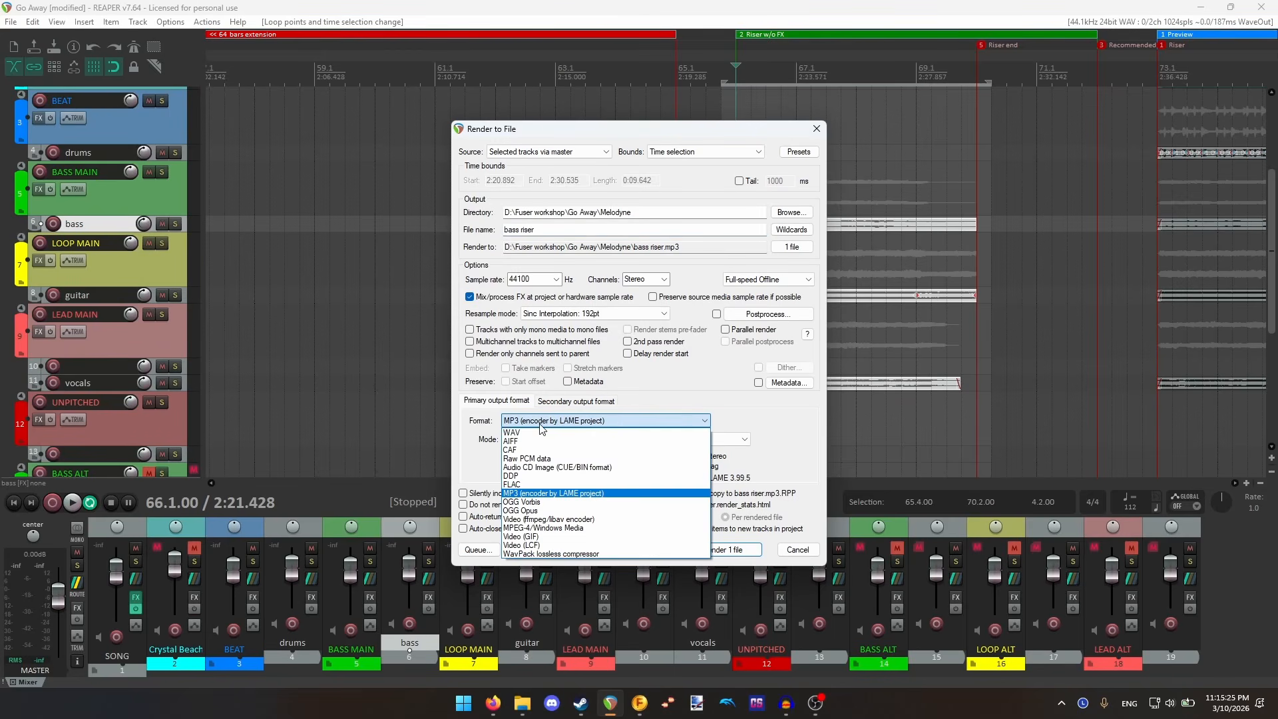
left_click(525, 433)
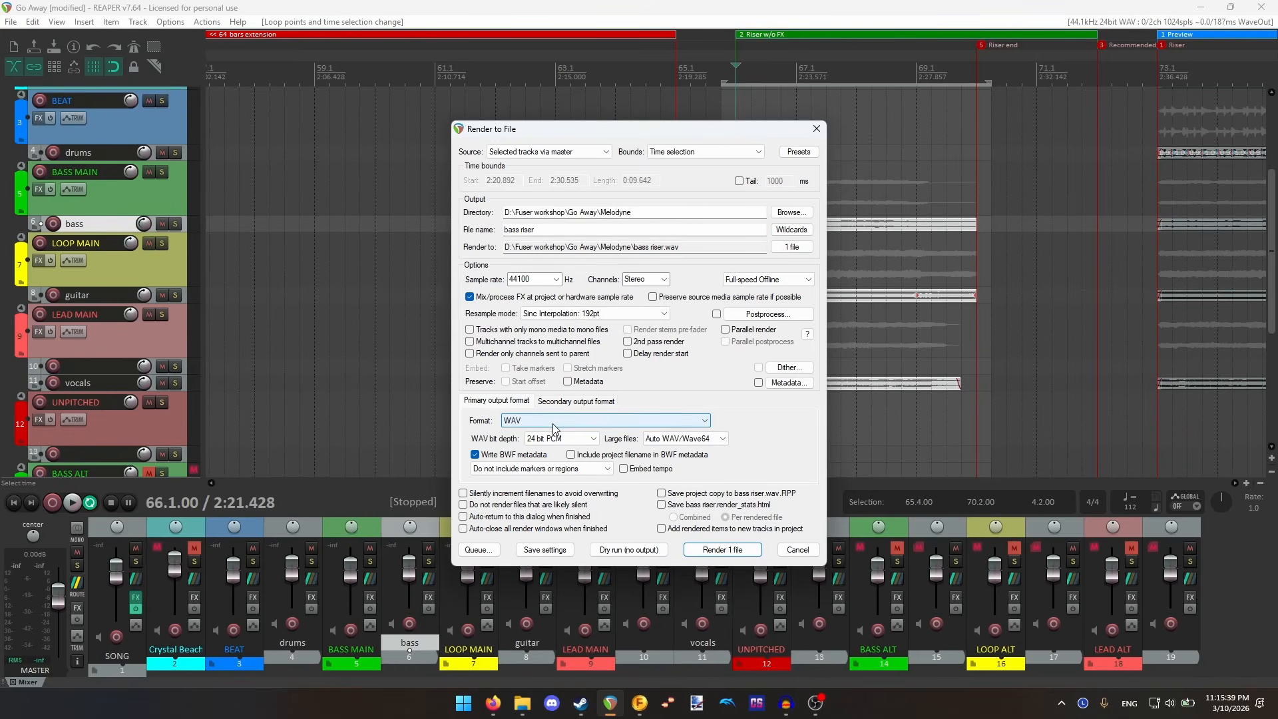
left_click(740, 552)
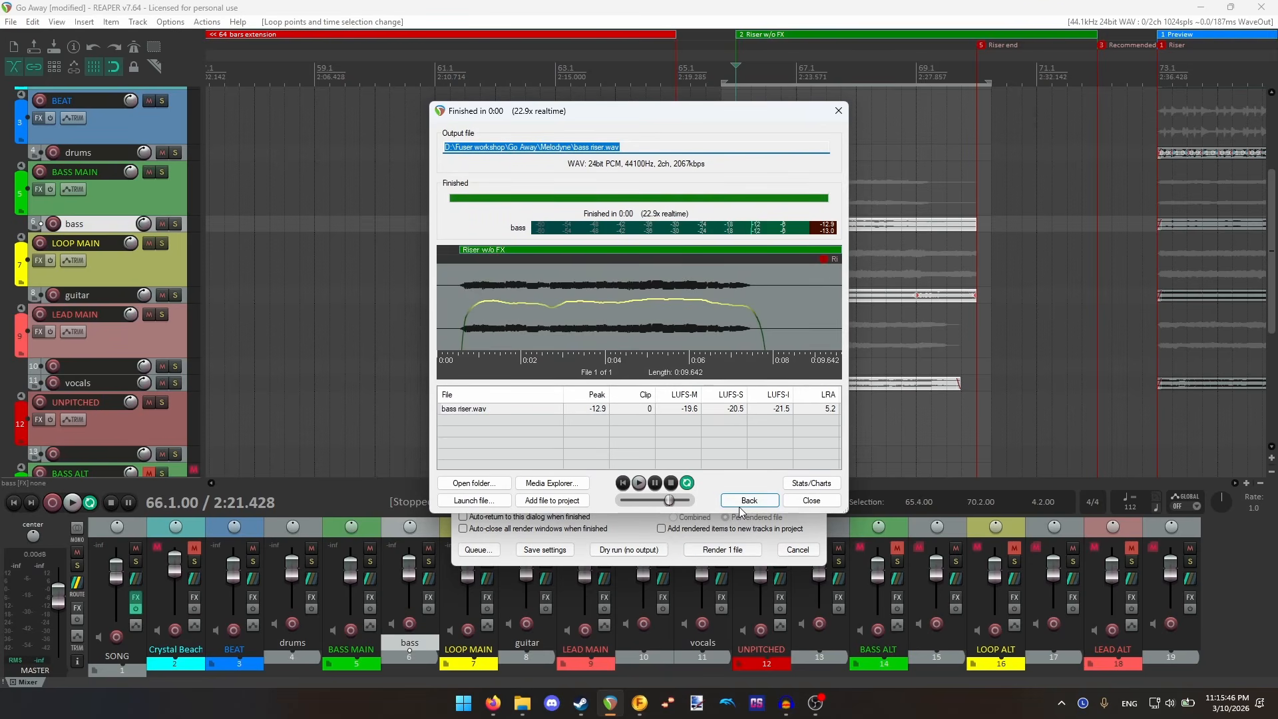
left_click(740, 506)
- Render the guitar track for the same time selection under the file name "loop riser"
left_click(183, 294)
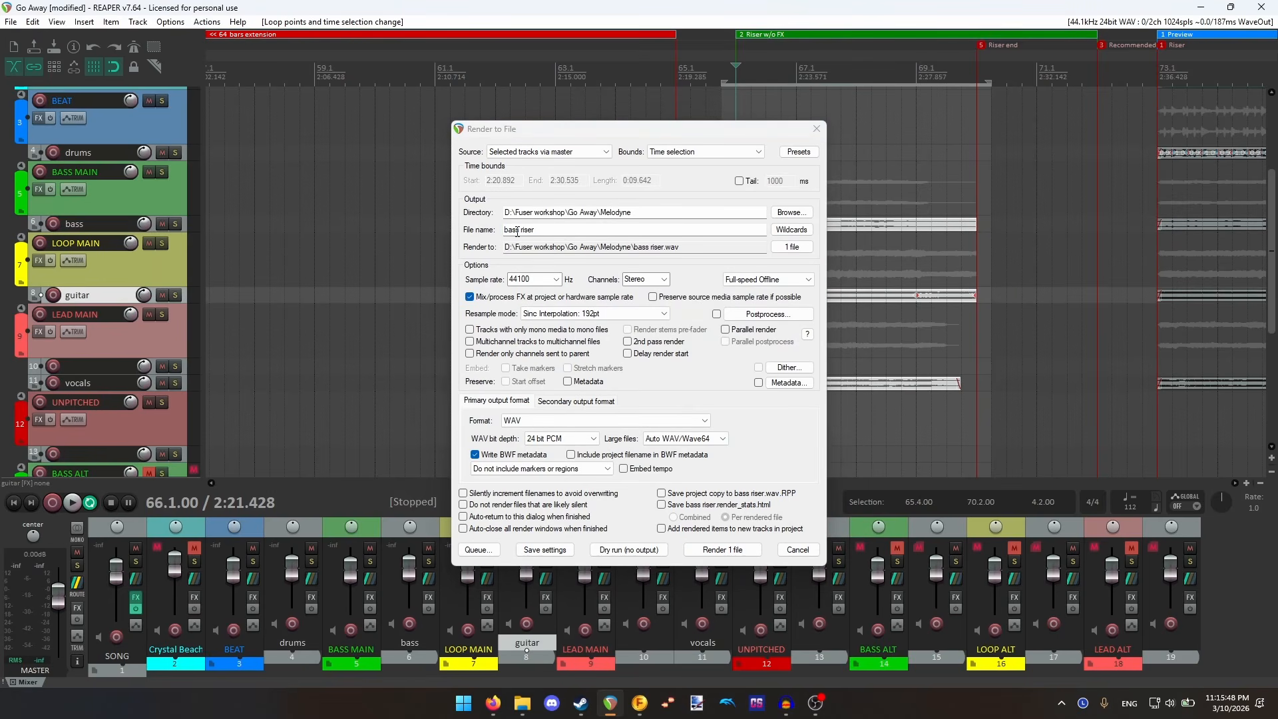
left_click(517, 232)
double_click(518, 230)
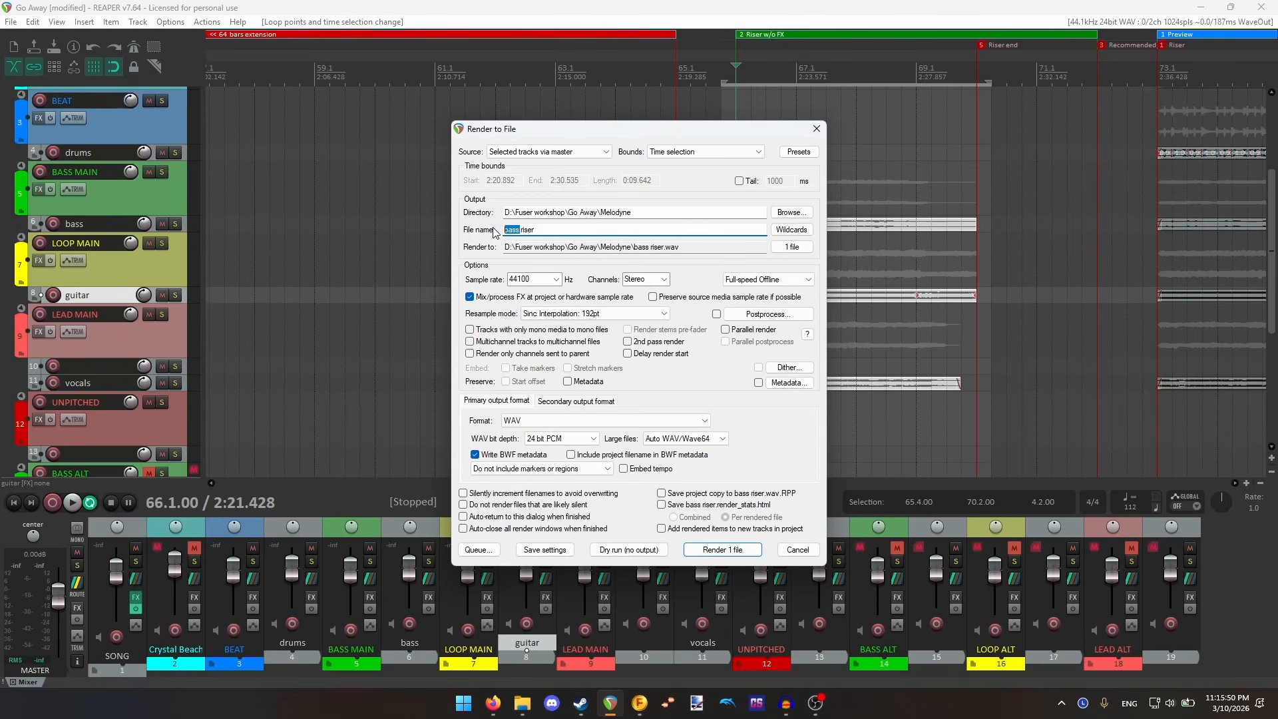
type("loop")
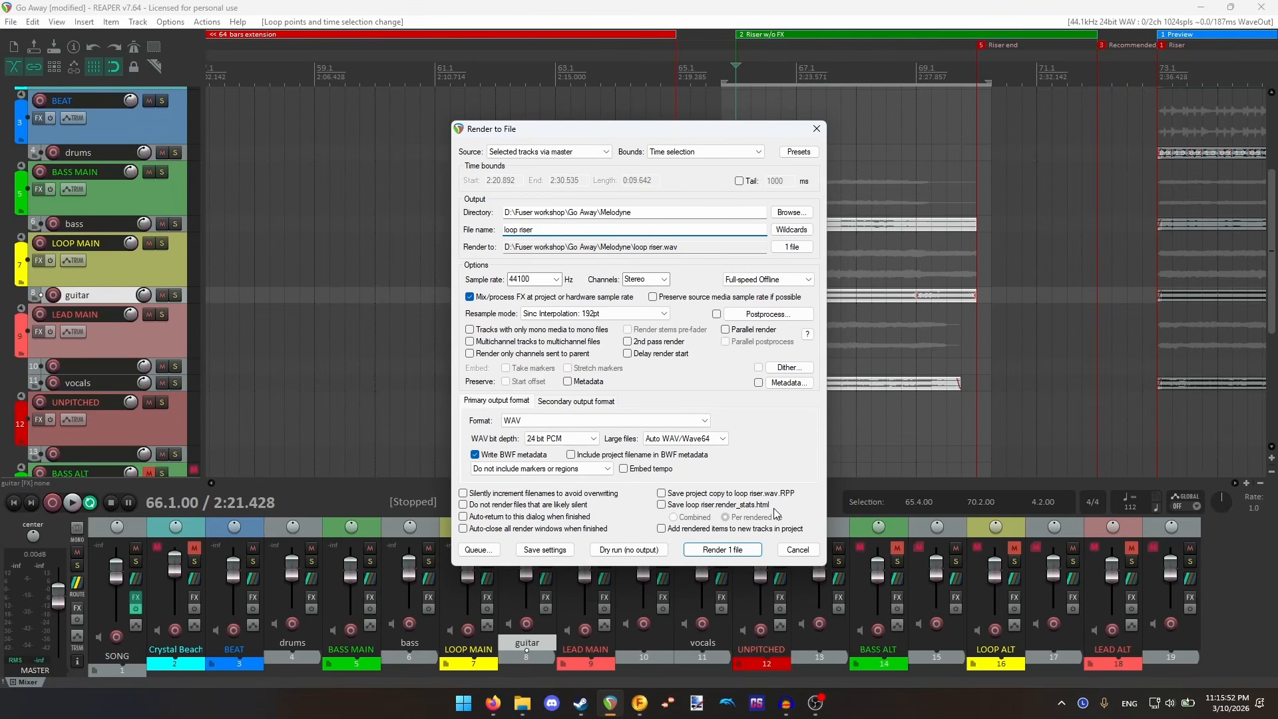
left_click(753, 547)
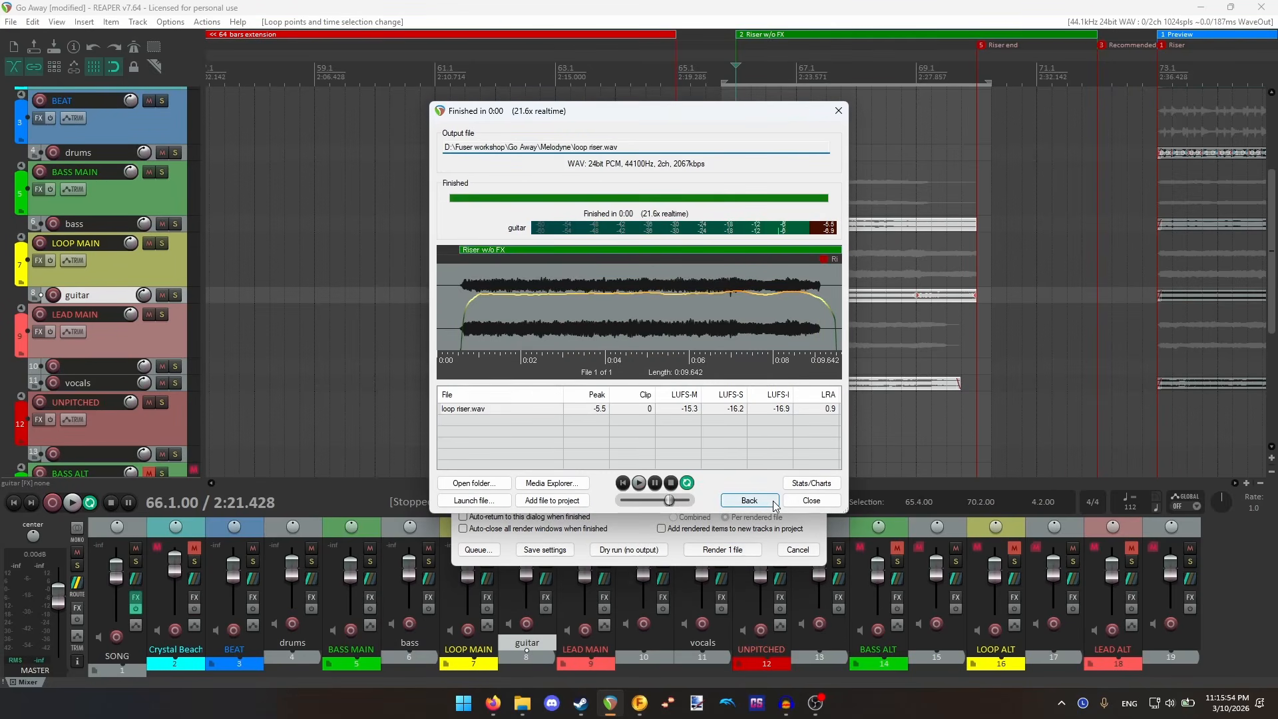
left_click(748, 500)
- Render the vocals track for the same time selection under the file name "lead riser"
left_click(185, 366)
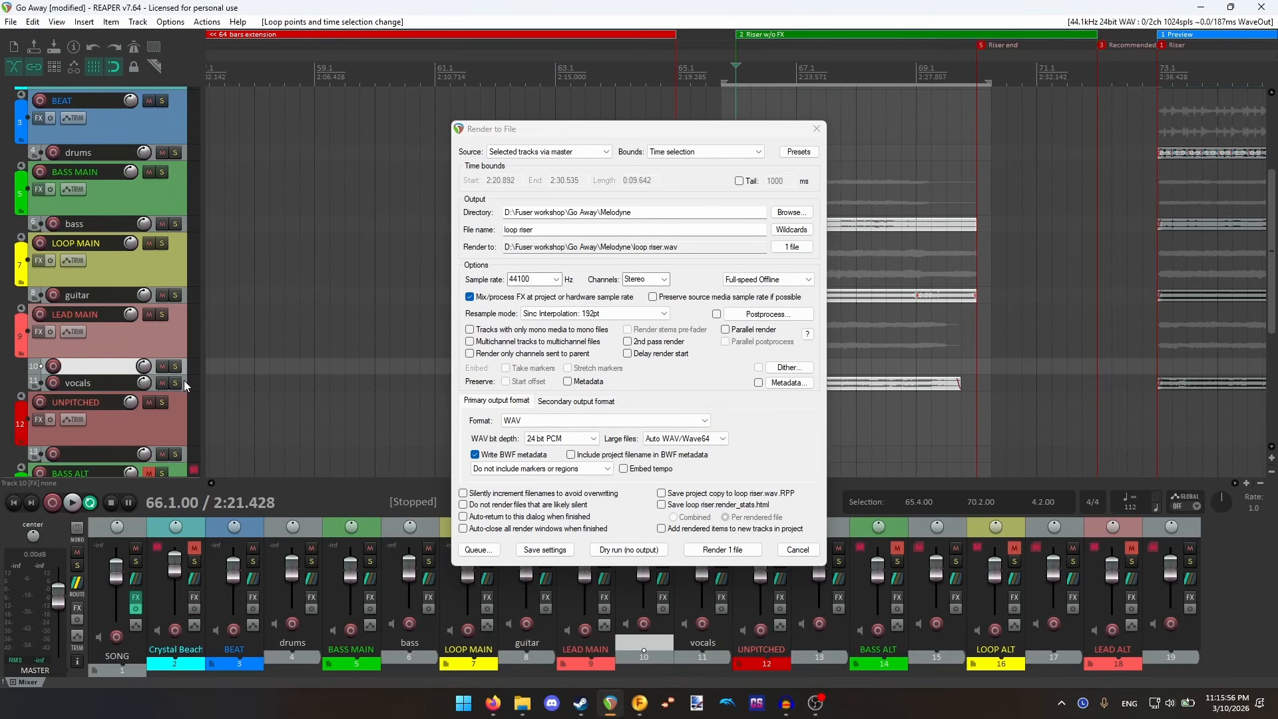
left_click(183, 381)
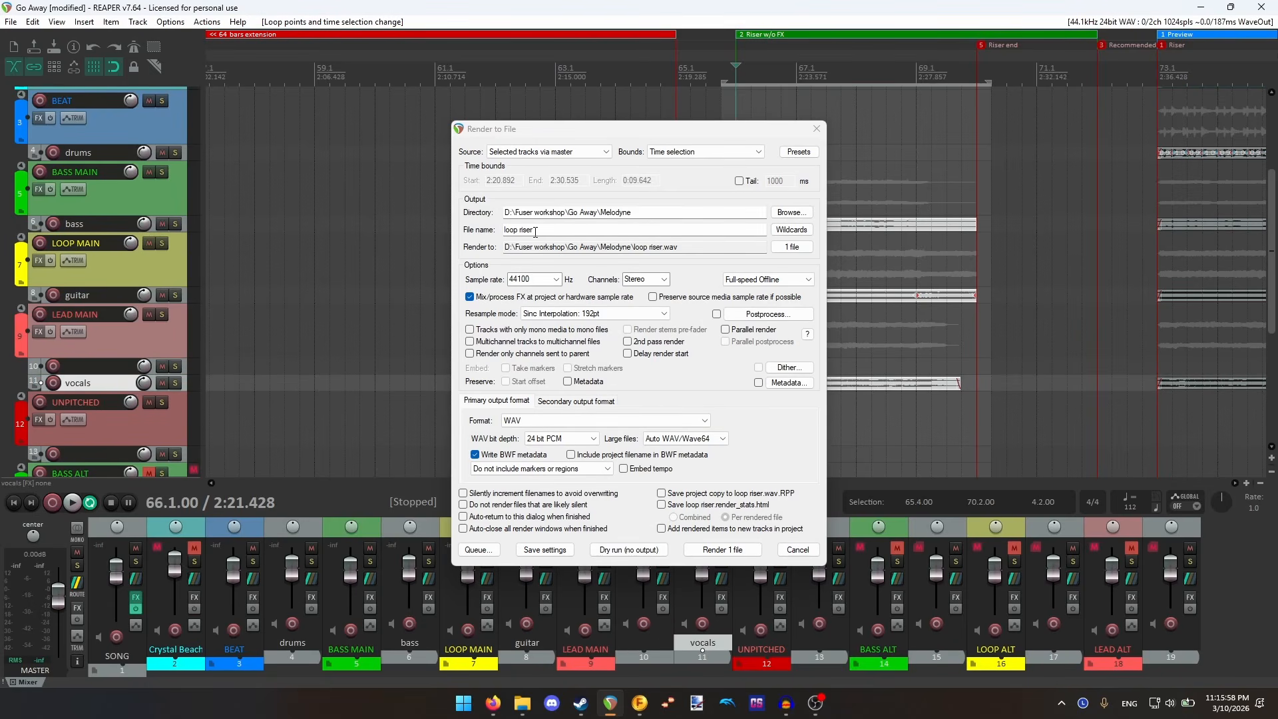
double_click(510, 230)
type("le")
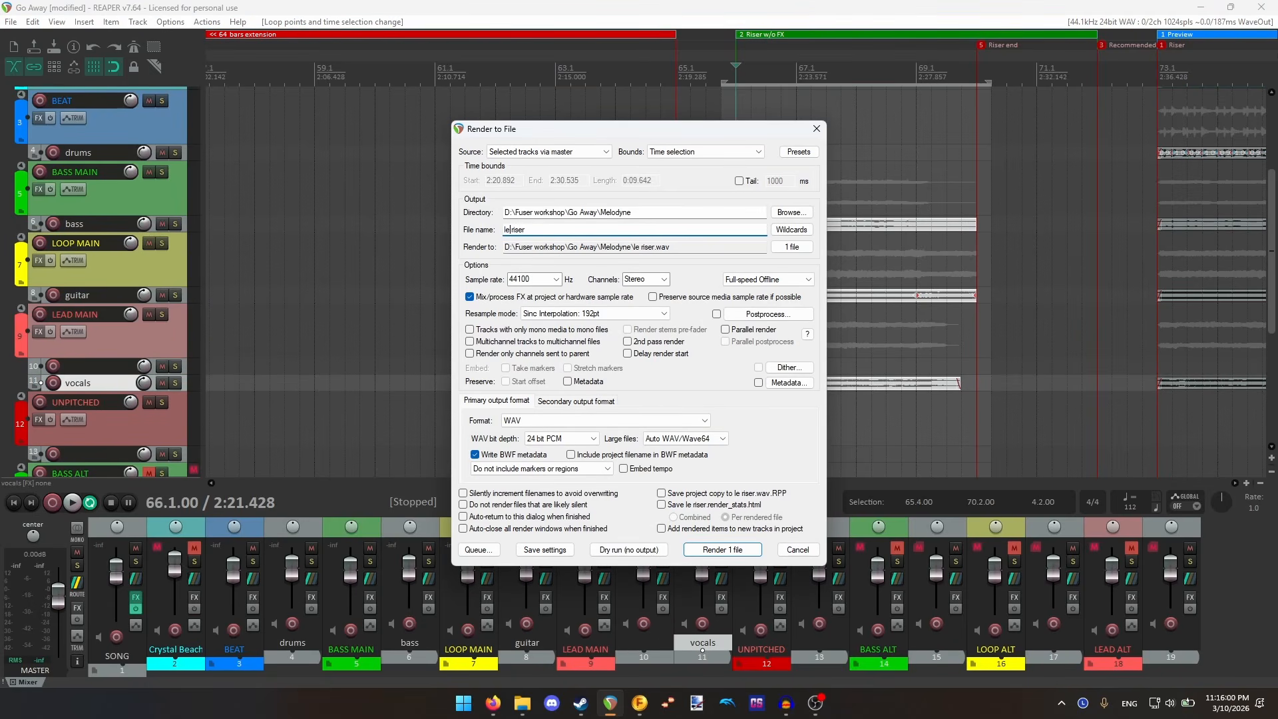
type("ad")
left_click(722, 549)
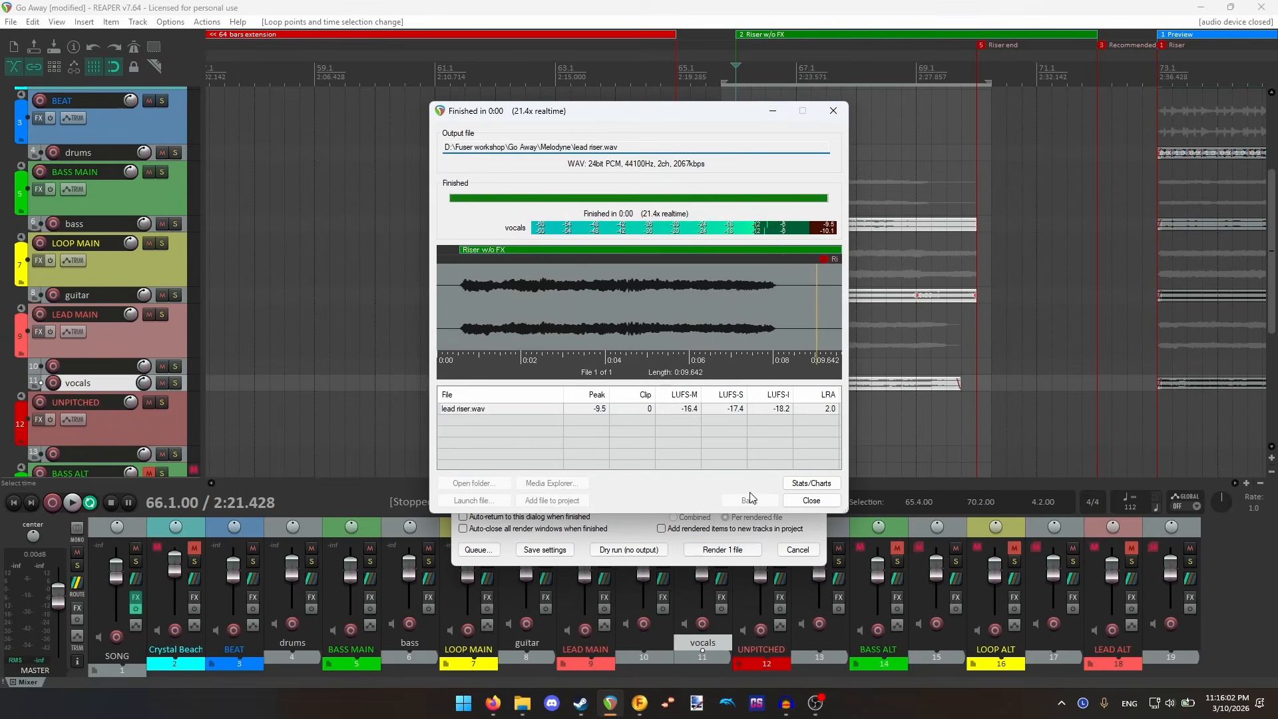
left_click(772, 501)
- Examine the "Riser w/o FX" region and compare it with the riser section in the Preview region
scroll(894, 155, "up", 2)
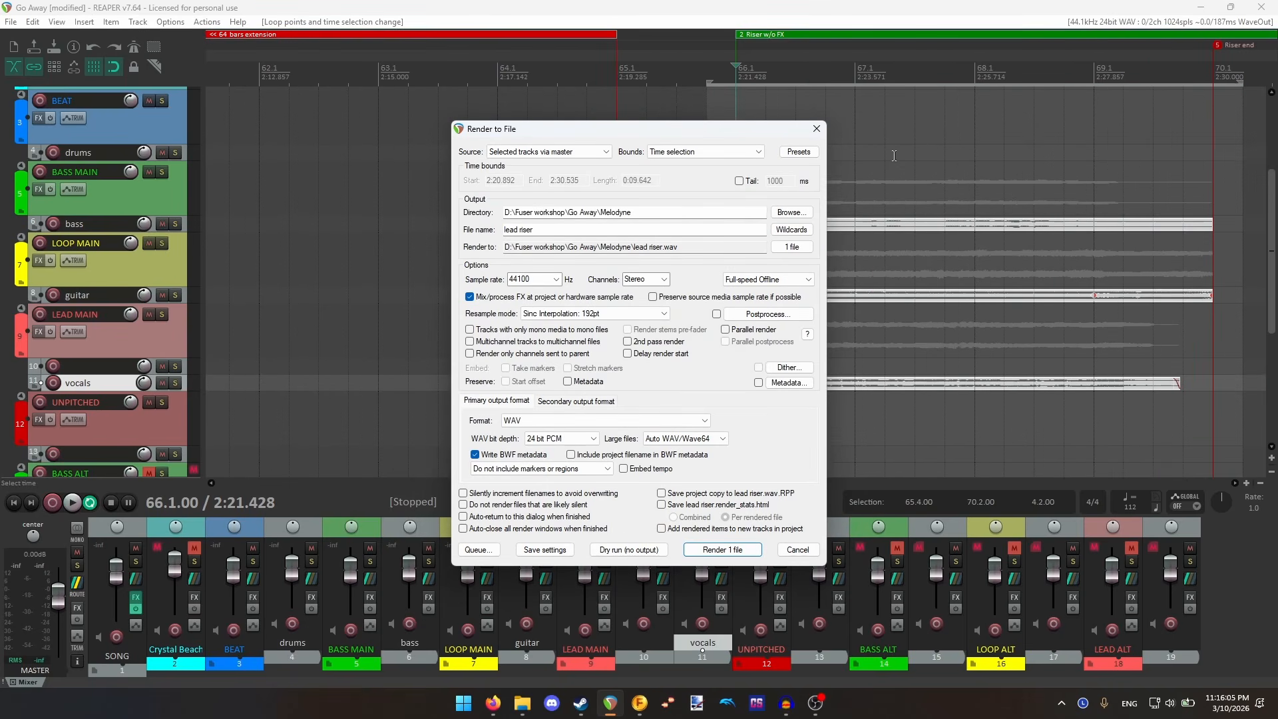
scroll(893, 155, "up", 1)
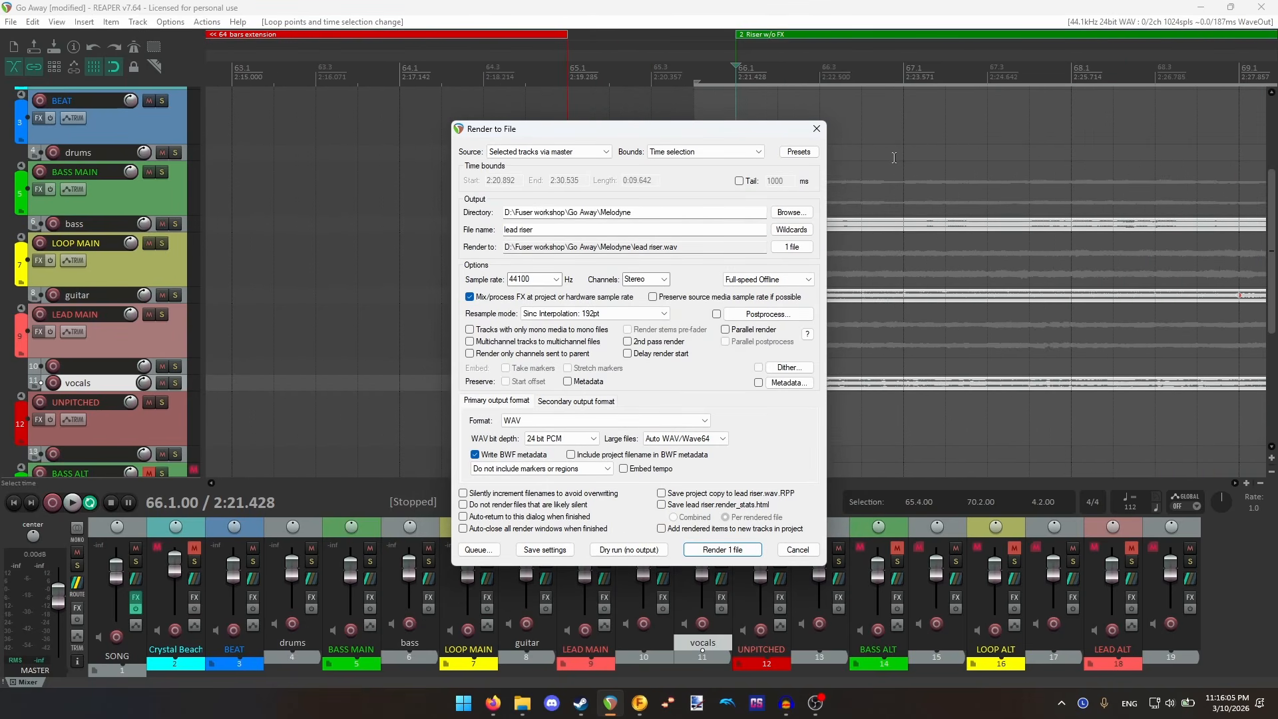
left_click(820, 75)
scroll(1055, 151, "down", 3)
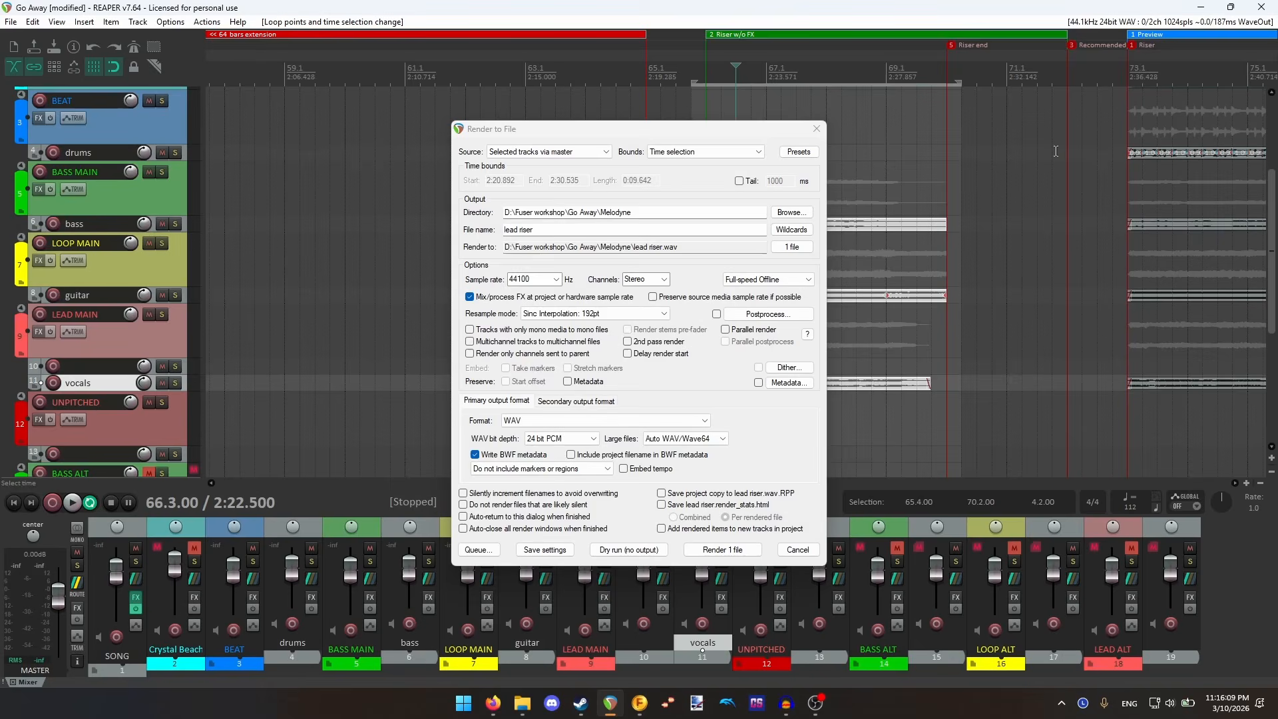
left_click(1143, 78)
scroll(1142, 79, "up", 3)
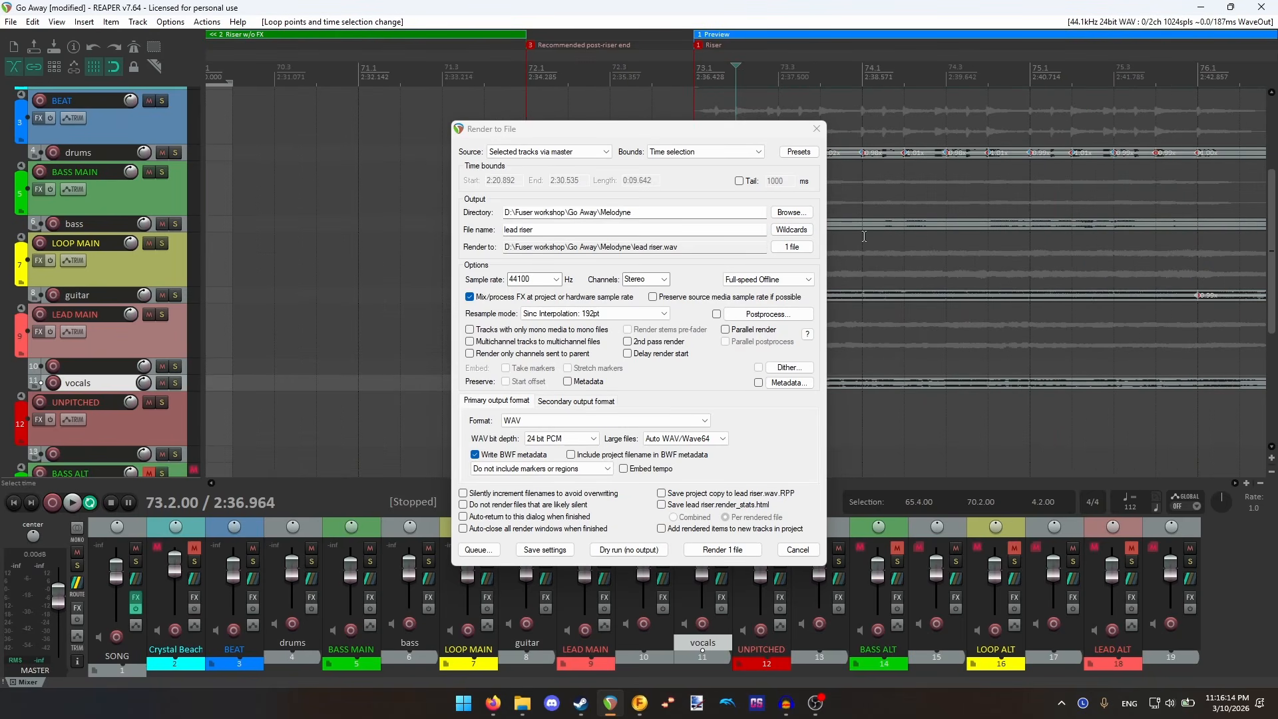
scroll(866, 225, "down", 2)
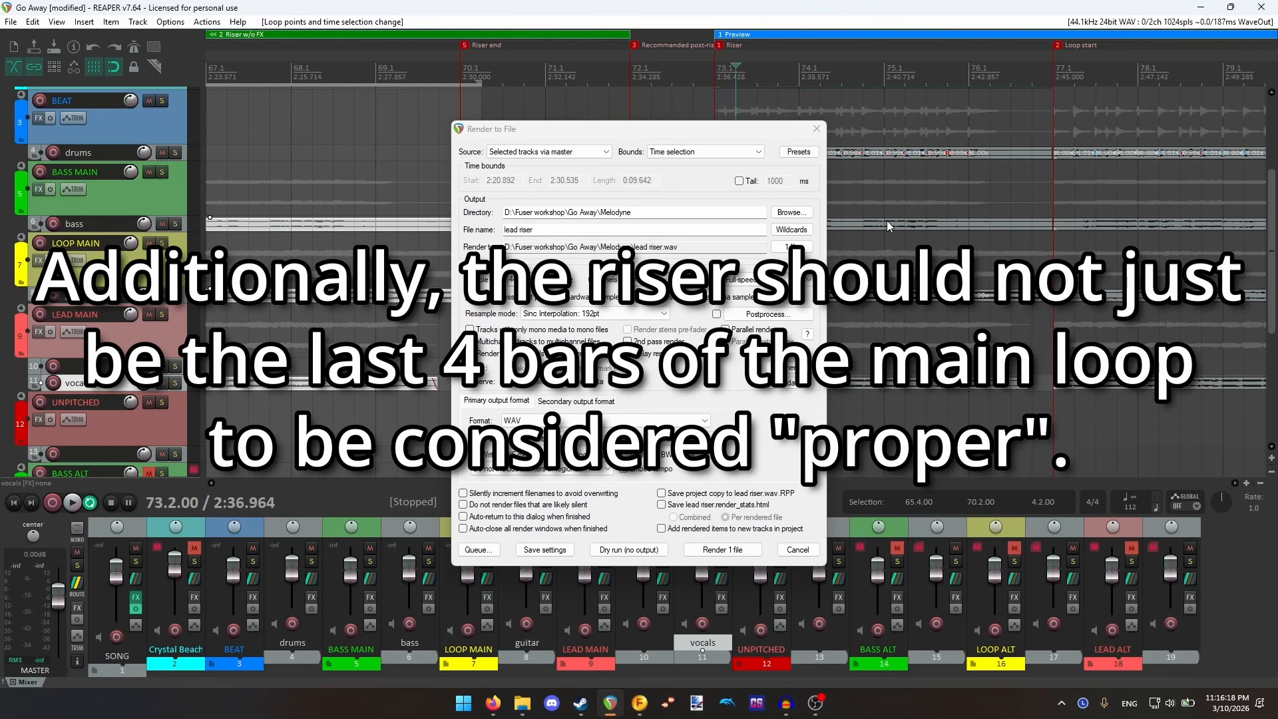
scroll(887, 225, "down", 2)
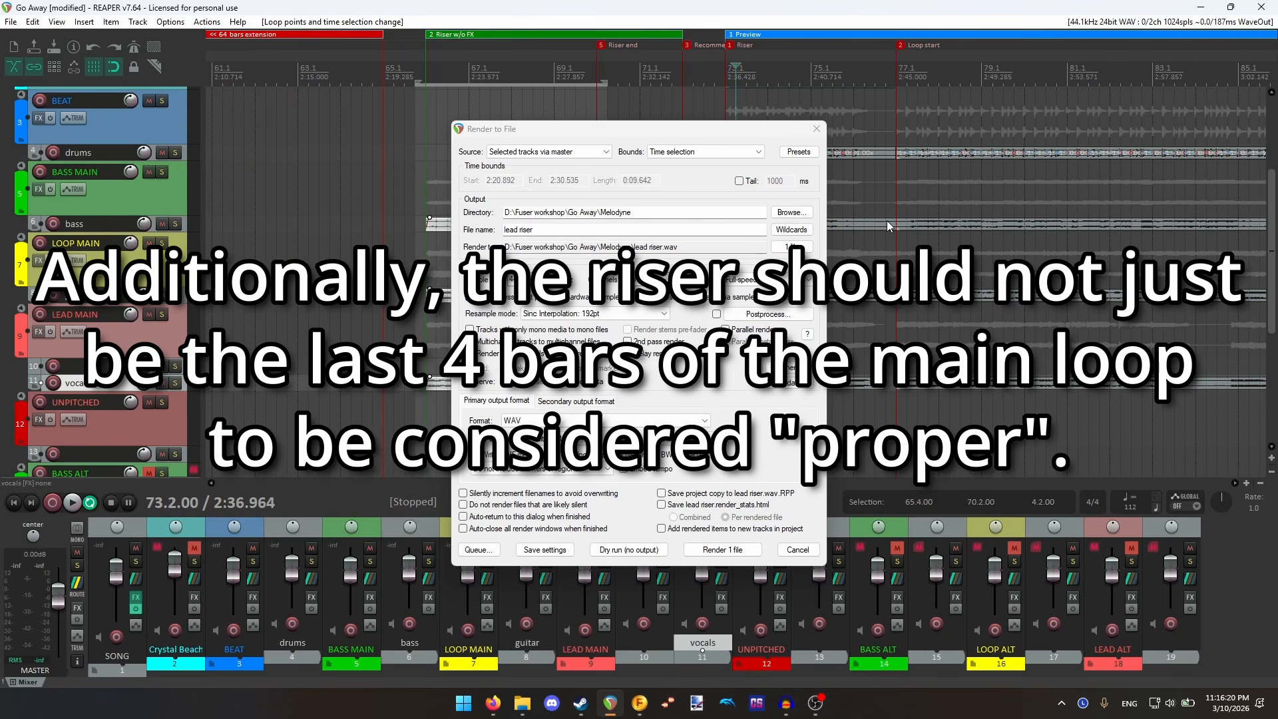
left_click(428, 76)
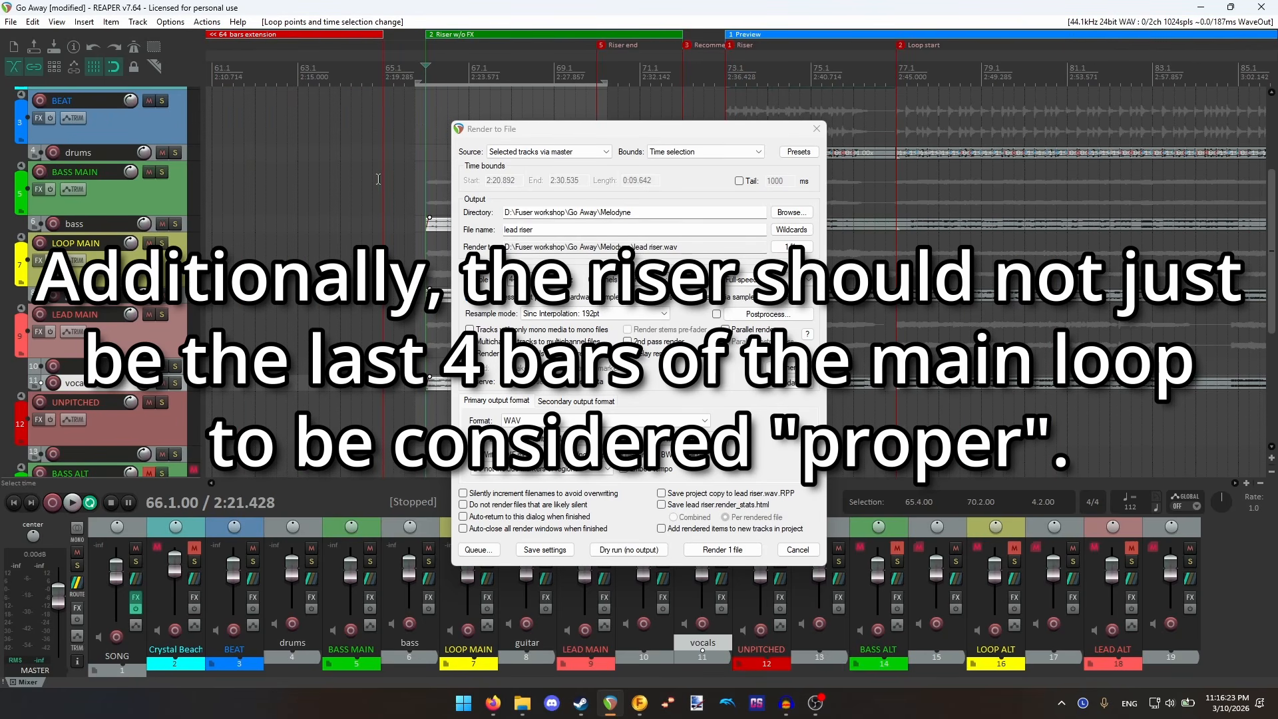
- Place the edit cursor at 1.1.00 and set the time selection over the main loop from 0.4.00 to 33.2.00
scroll(378, 178, "down", 3)
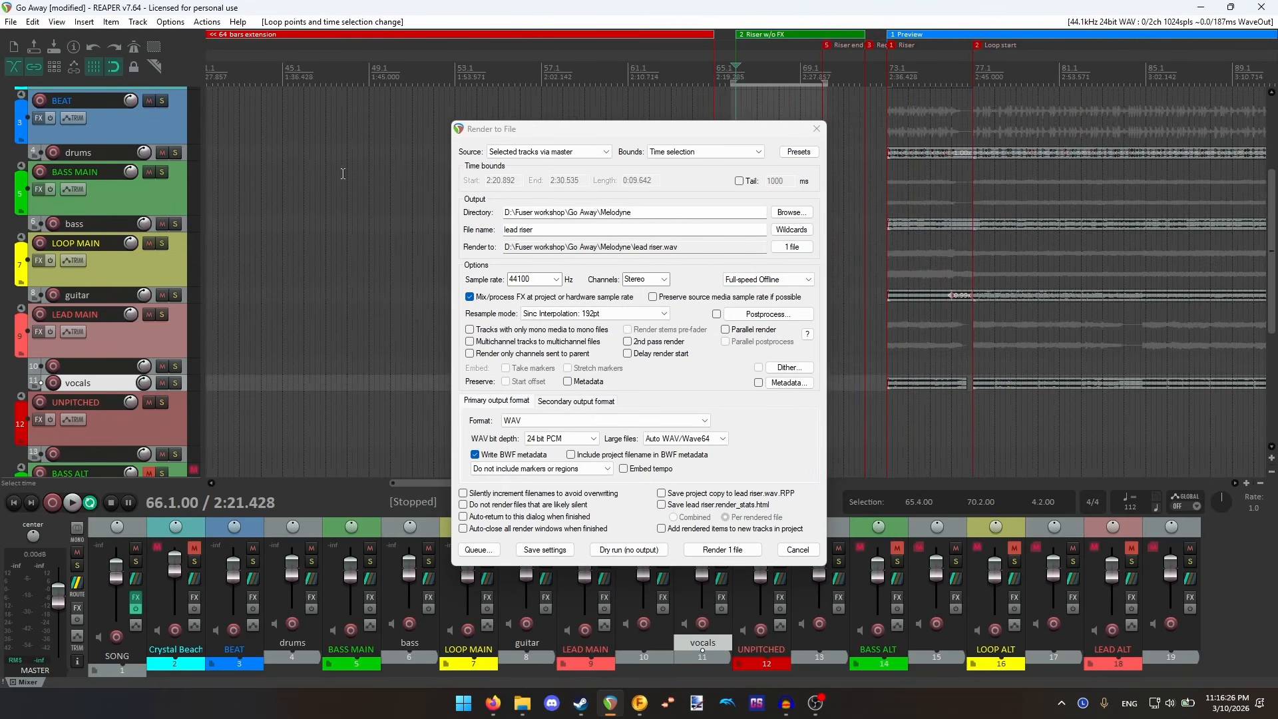
scroll(341, 173, "down", 1)
left_click(213, 80)
scroll(261, 109, "down", 2)
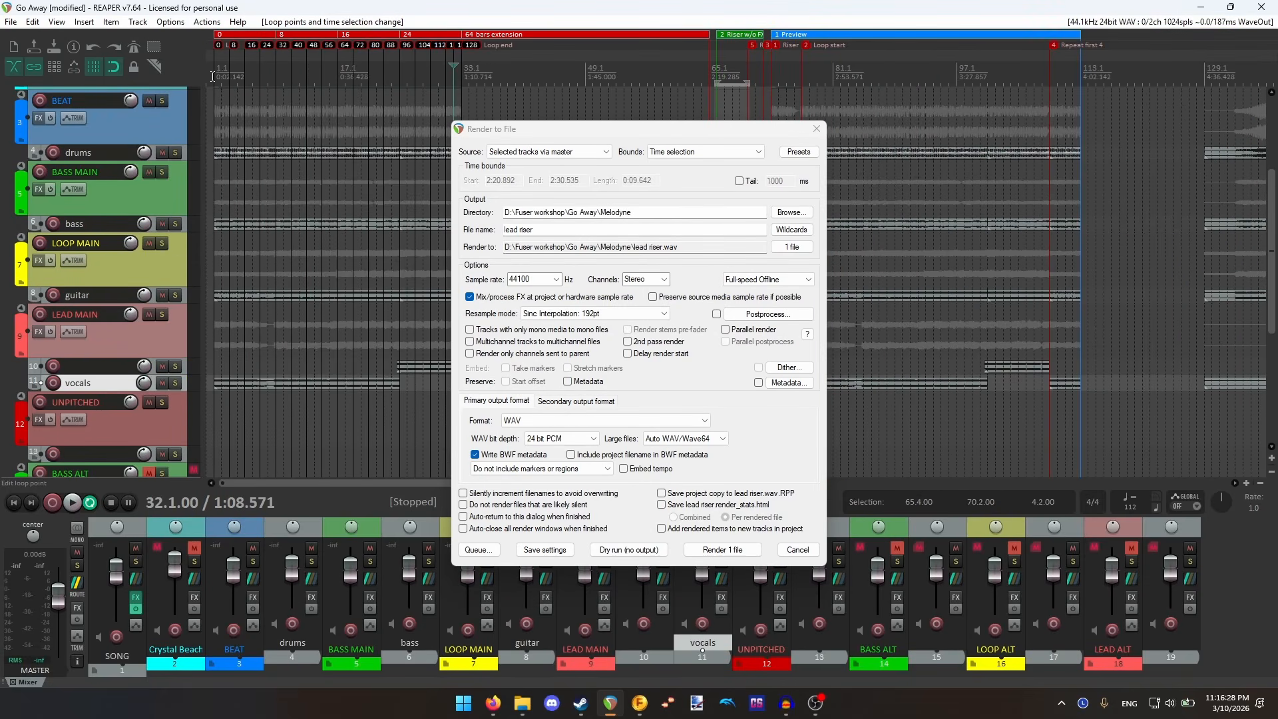
scroll(306, 149, "up", 3)
left_click_drag(234, 77, 1214, 80)
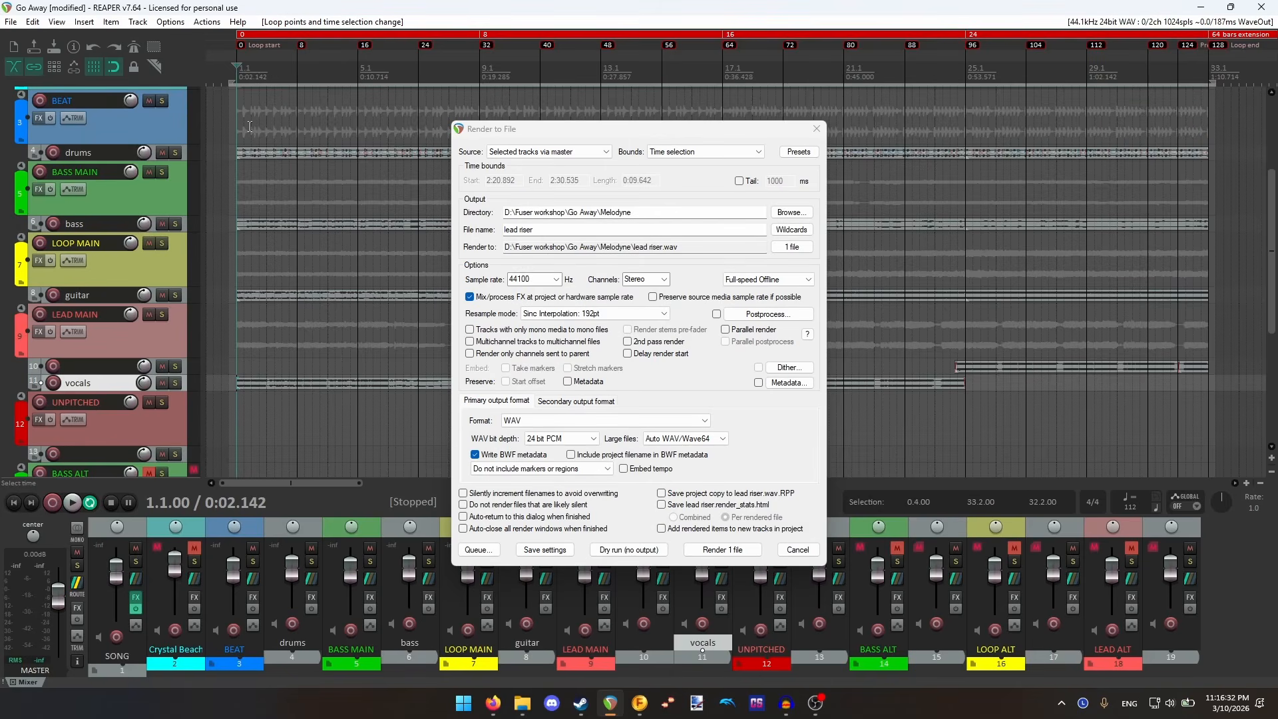
- Render the bass track over the main loop selection under the file name "bass"
left_click(185, 224)
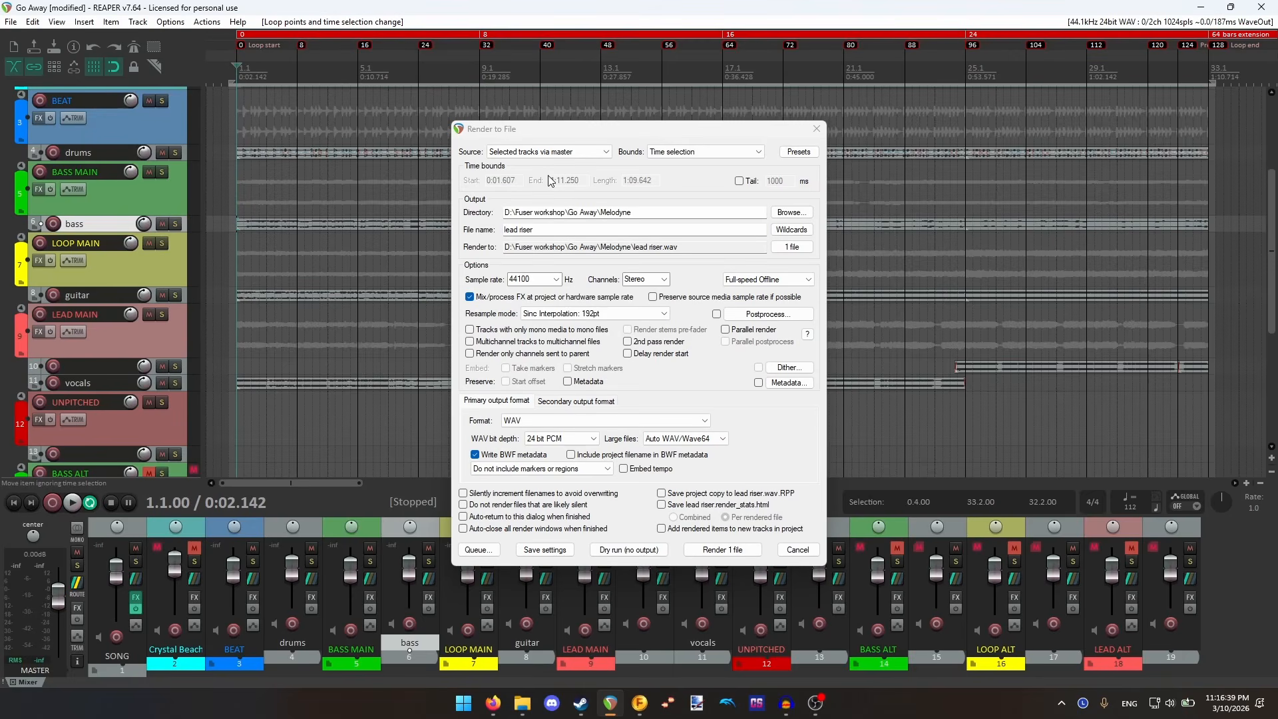
left_click(552, 229)
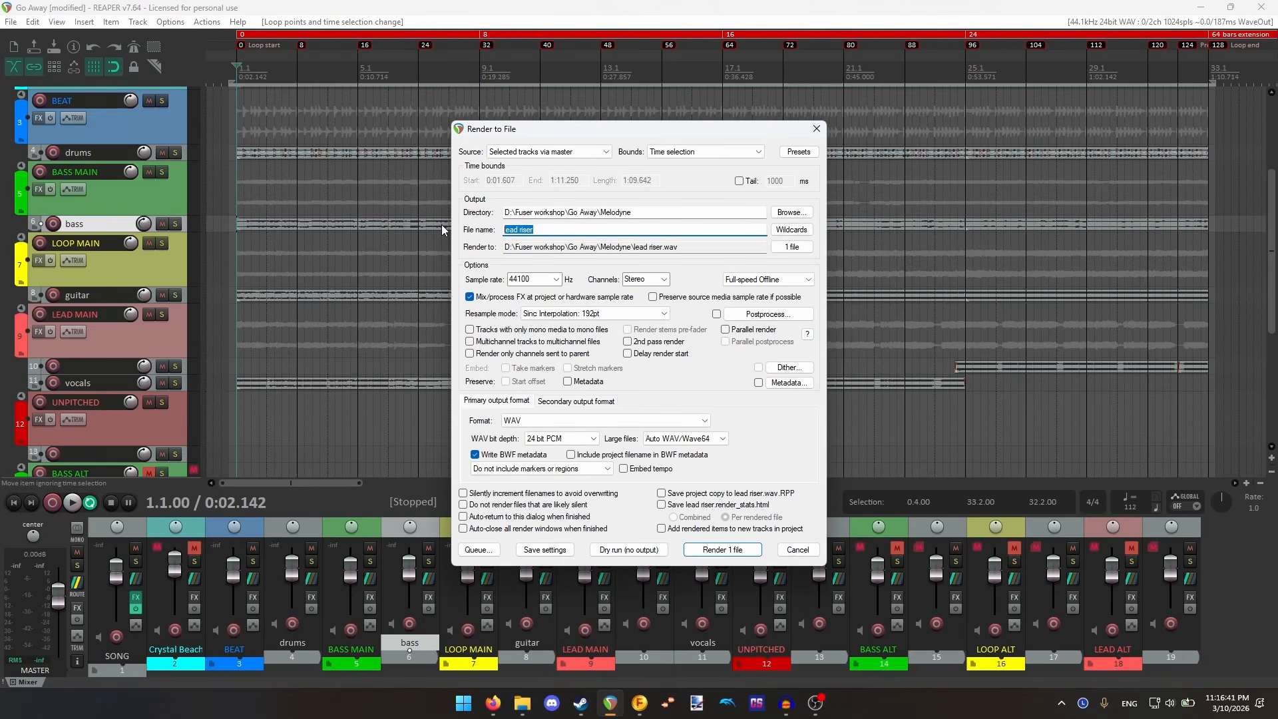
type("bass")
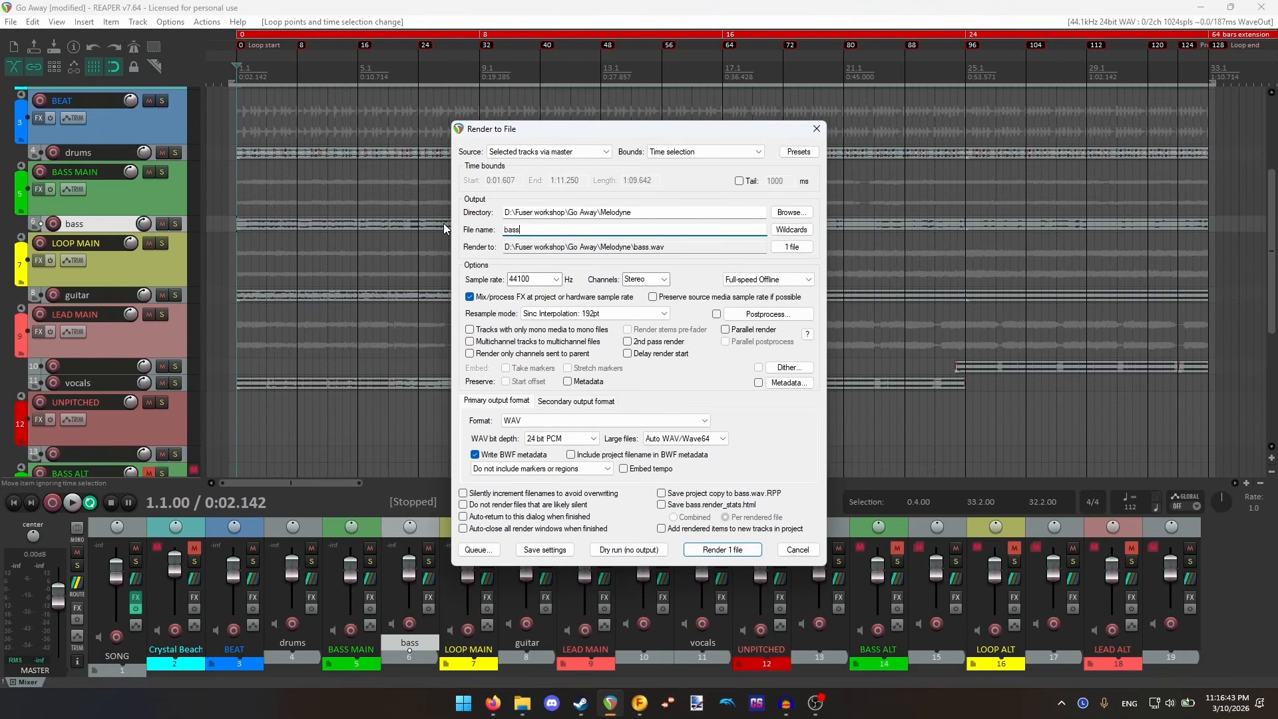
left_click(722, 549)
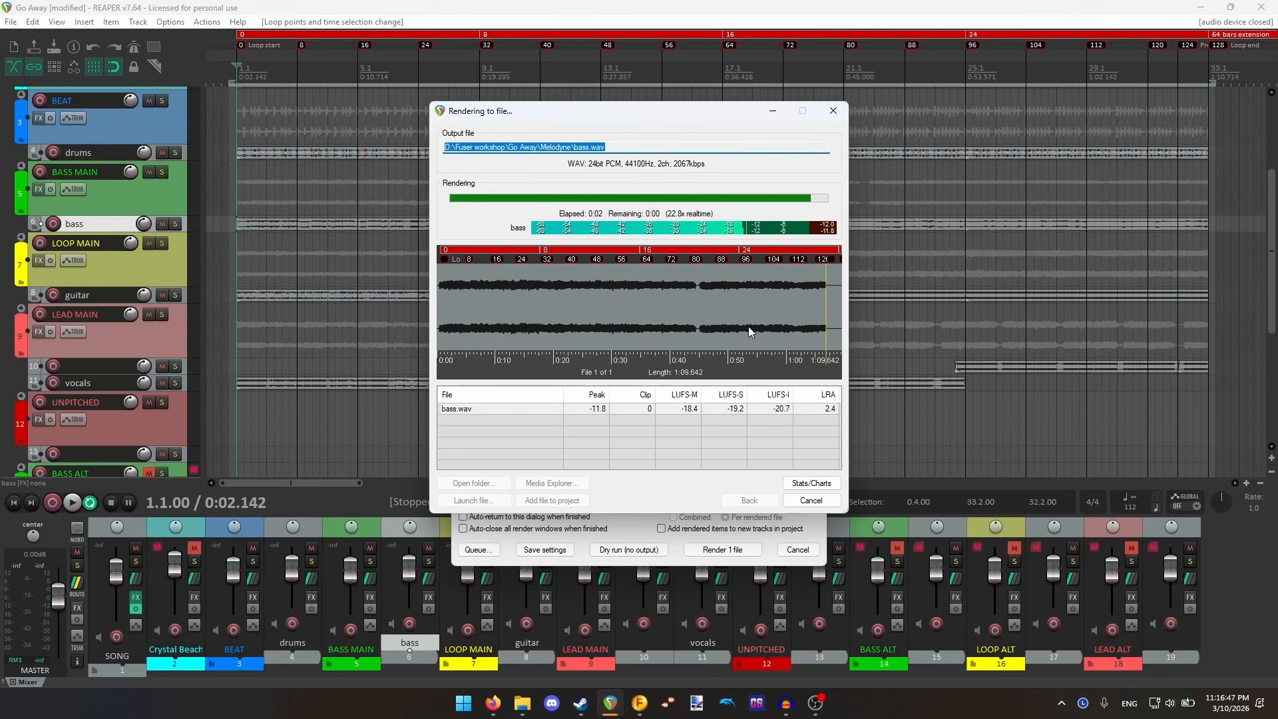
left_click(759, 500)
- Render the guitar track over the main loop selection under the file name "loop"
left_click(184, 298)
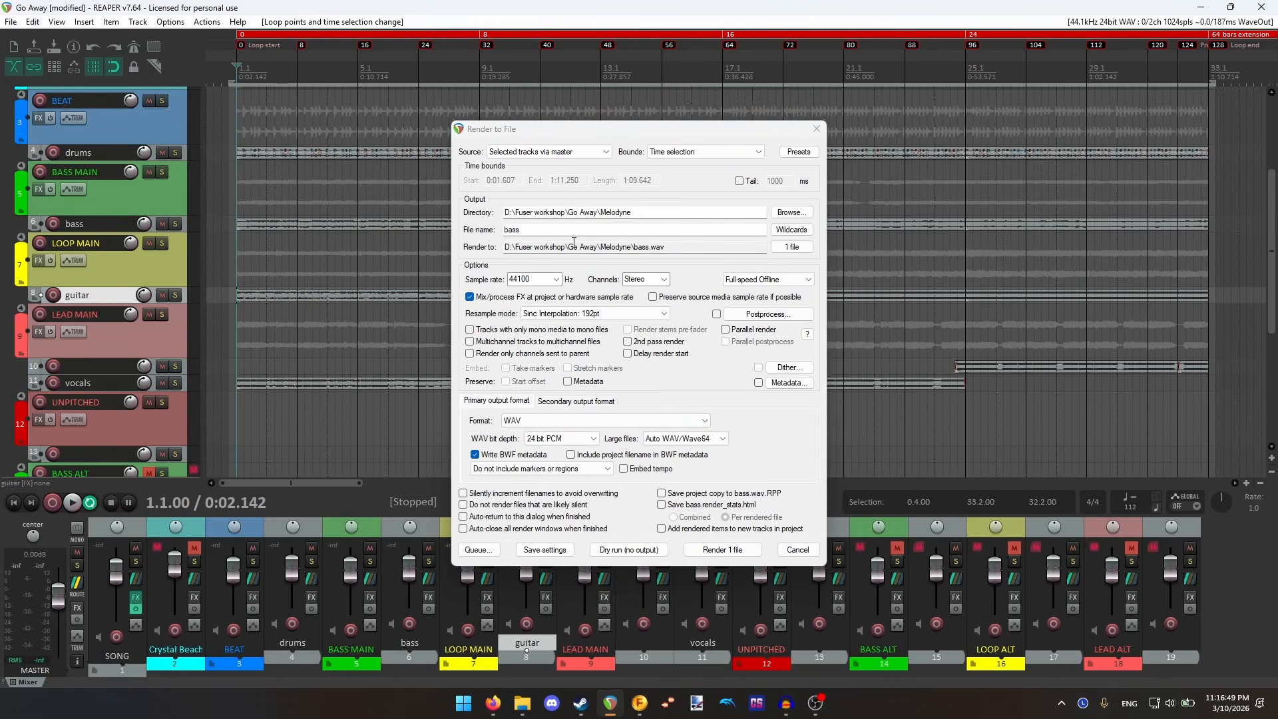
left_click(513, 228)
double_click(513, 228)
type("loop")
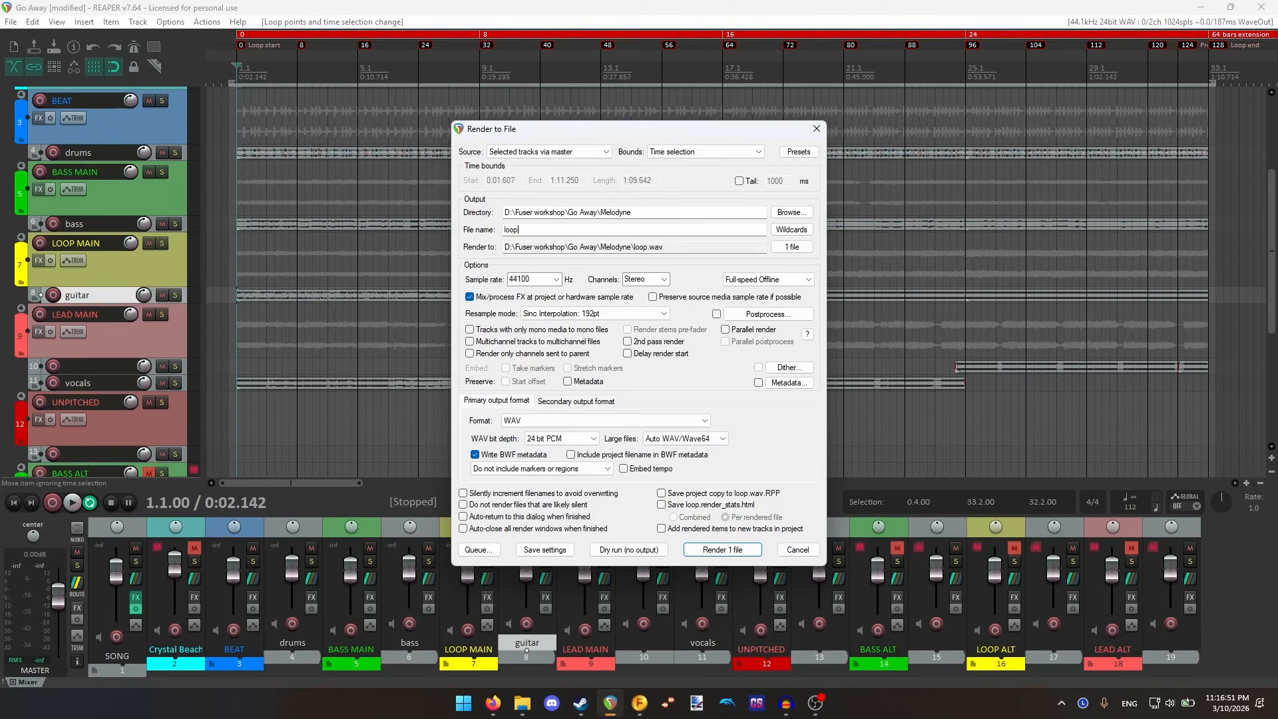
left_click(750, 548)
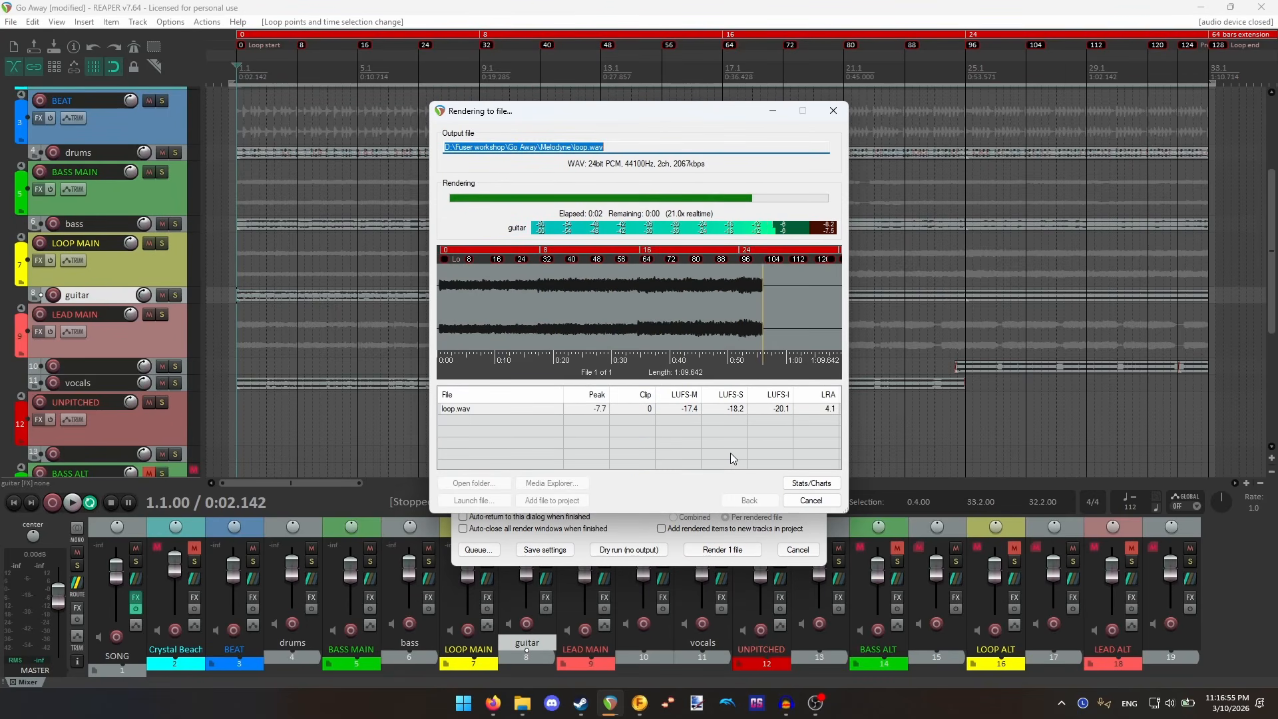
left_click(749, 500)
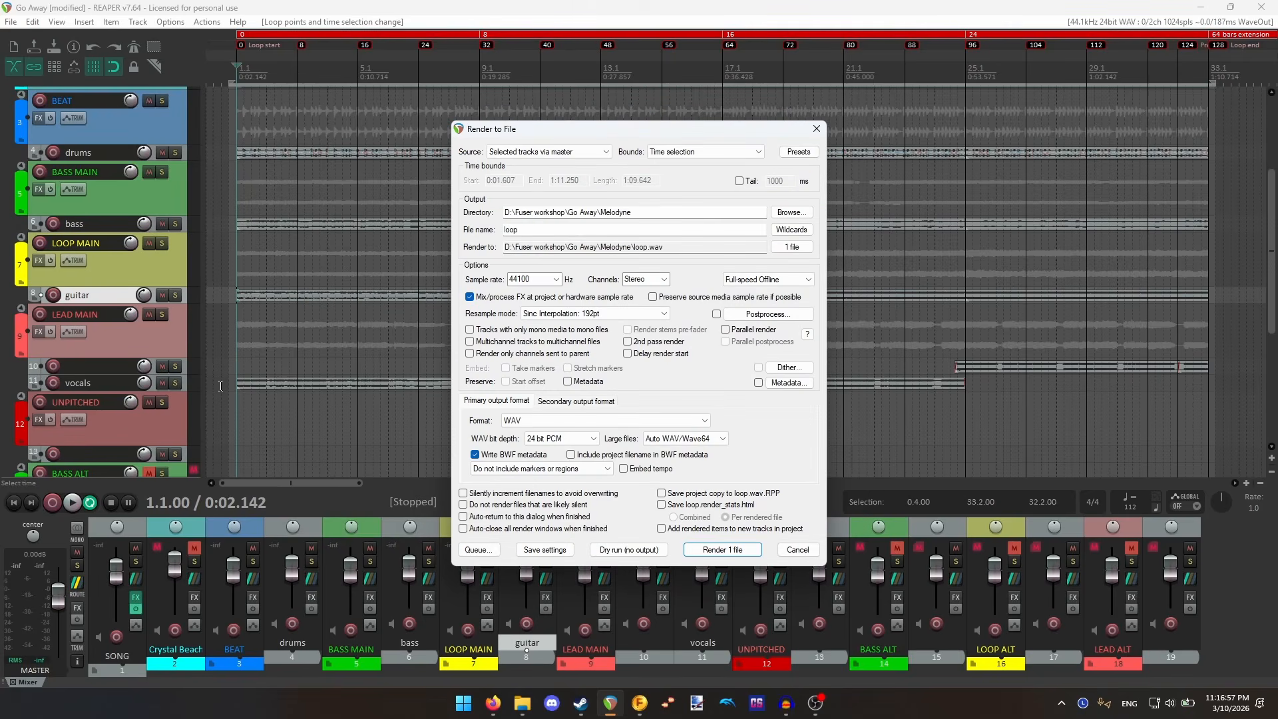
- Select both the unnamed track 10 and the vocals track, name the render "lead", and list its output files
left_click(185, 369)
left_click(184, 378, "ctrl")
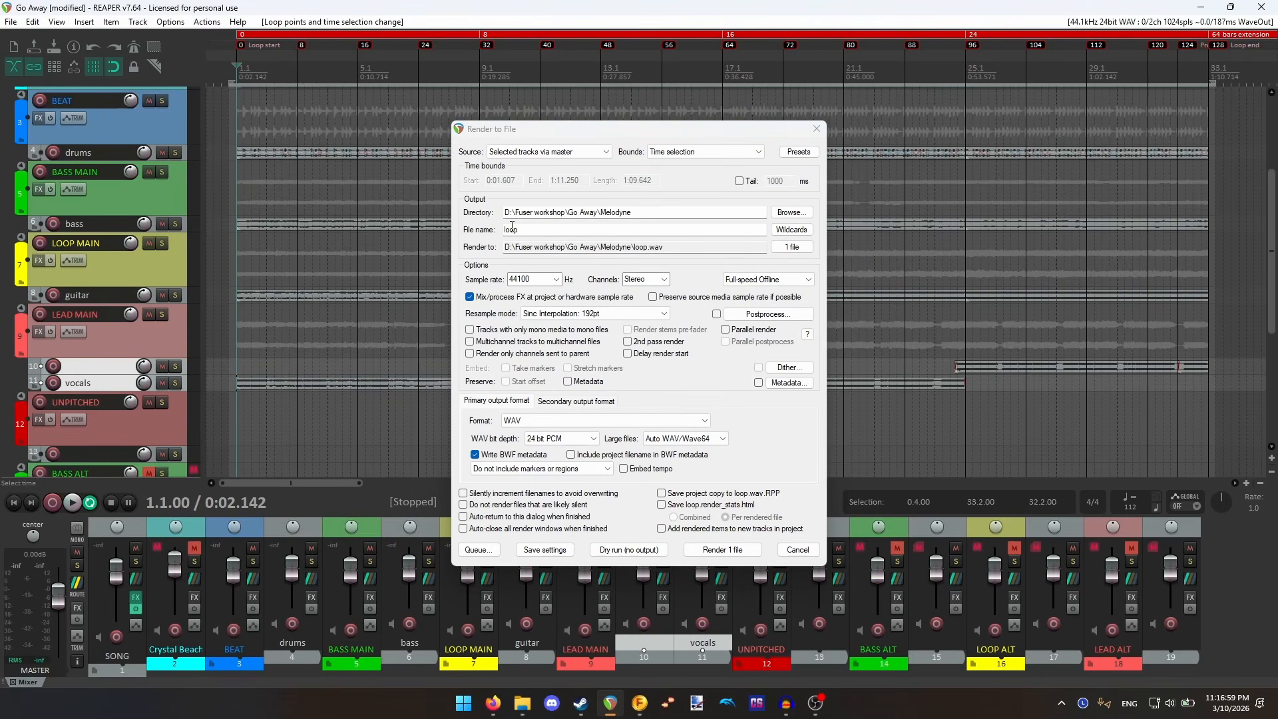
left_click(658, 243)
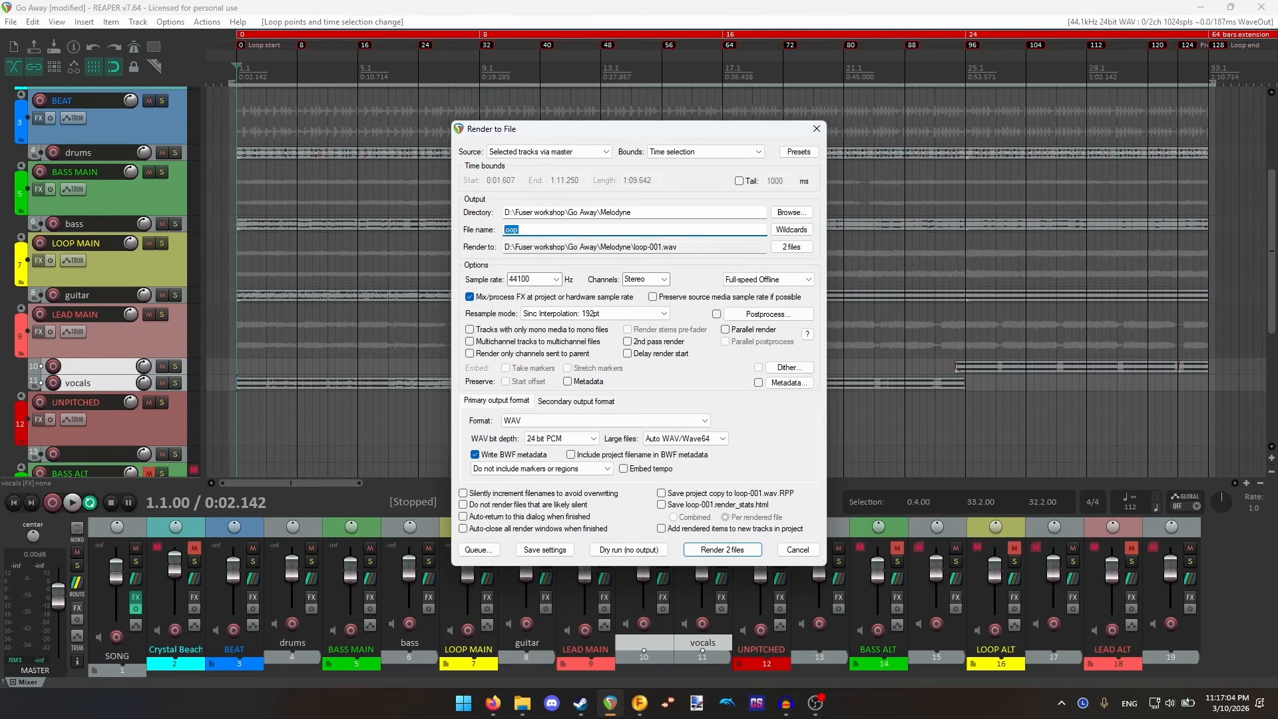
type("lead")
left_click(792, 247)
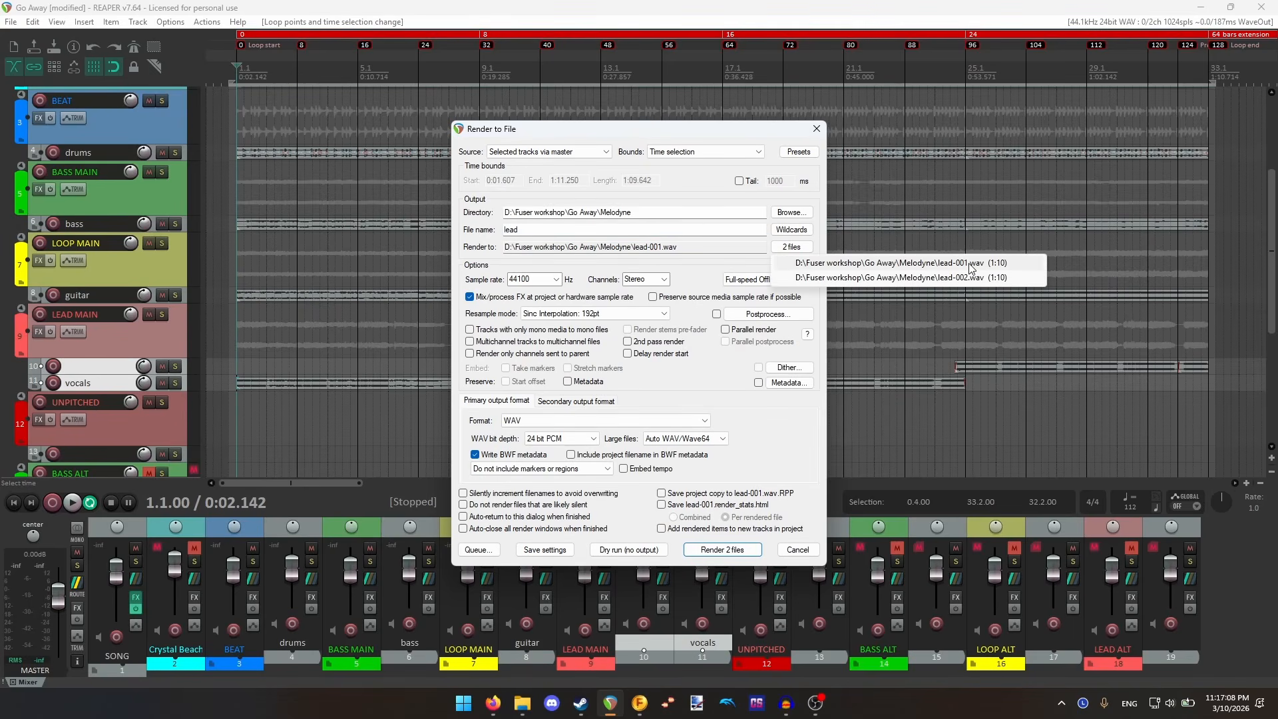
- Change the render file name to "lead-0" and highlight the final digits of the numbering in the output path
left_click(536, 231)
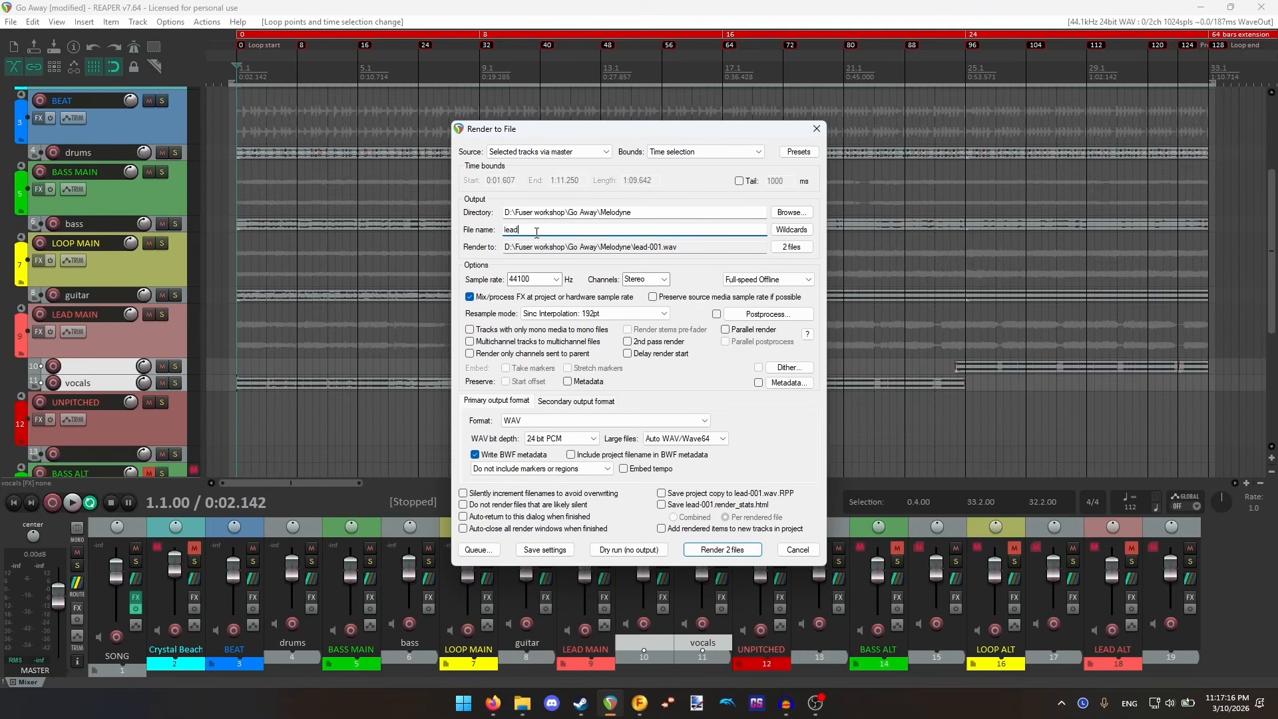
type("-00")
key("BackSpace")
key("BackSpace")
key("BackSpace")
key("BackSpace")
type("-0")
left_click_drag(663, 247, 649, 246)
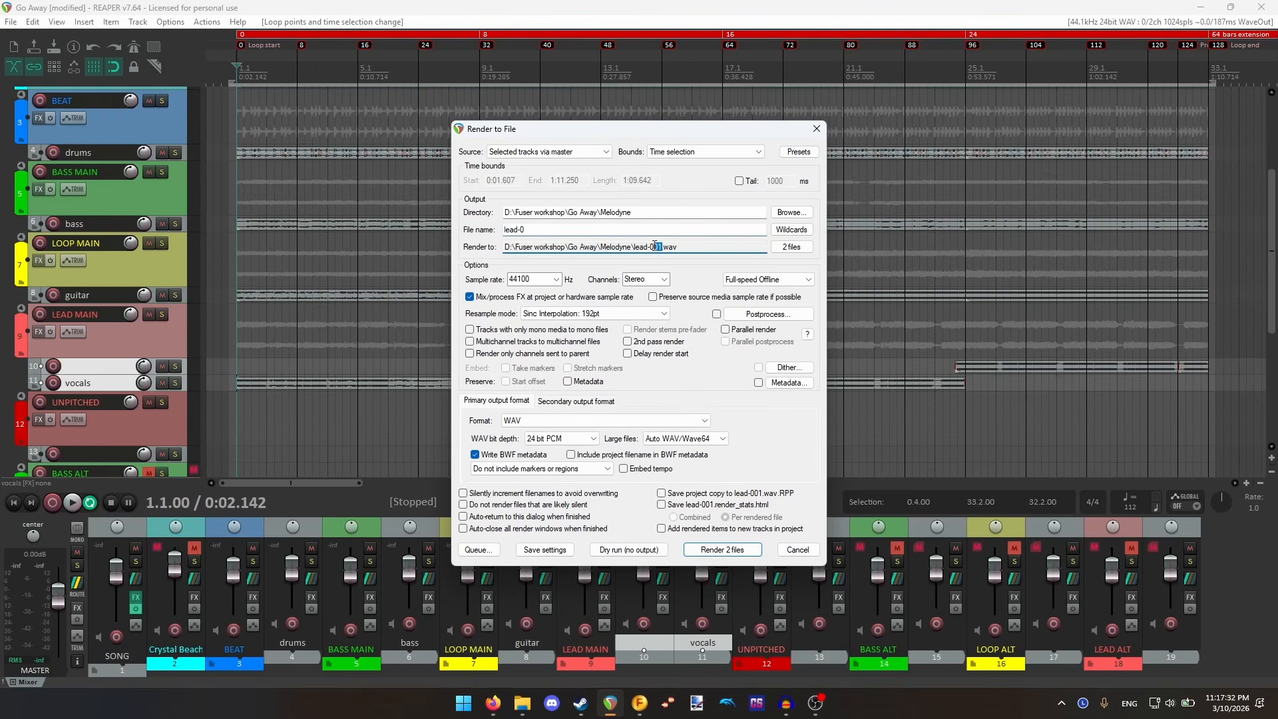
- Check the output file list, change the render file name back to "lead", and render both selected lead tracks
left_click(792, 247)
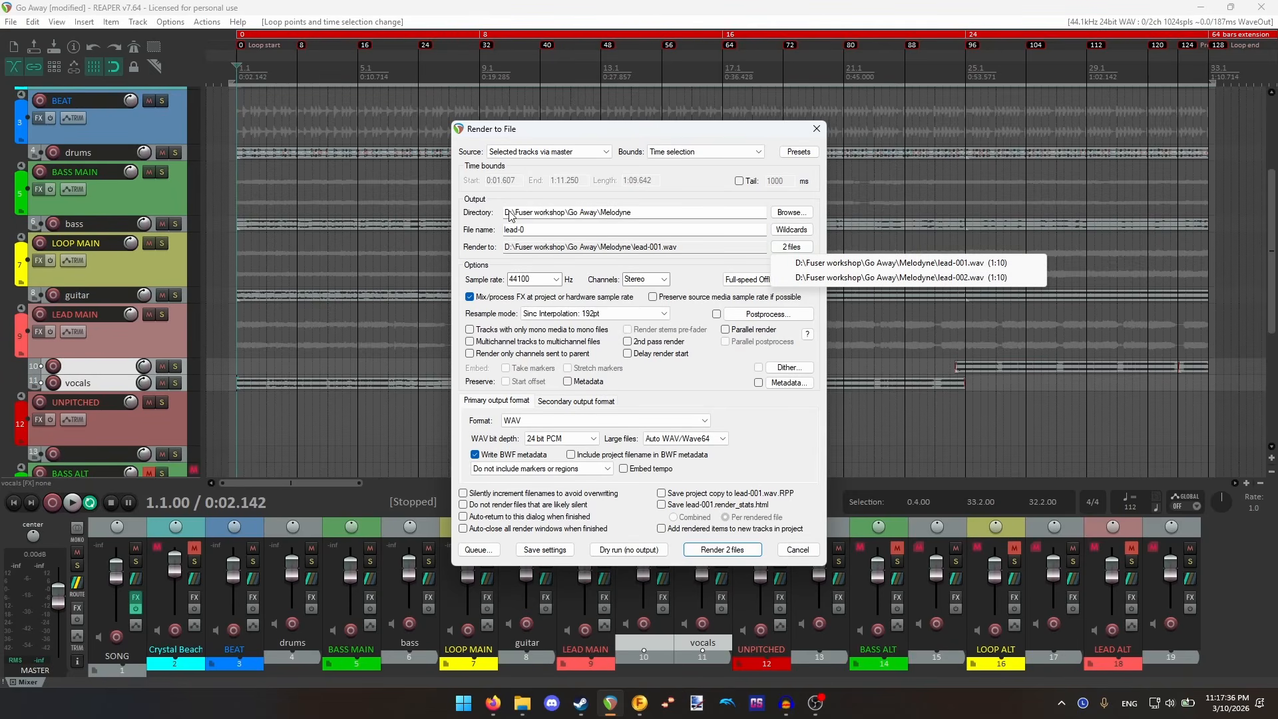
left_click(556, 228)
left_click(555, 227)
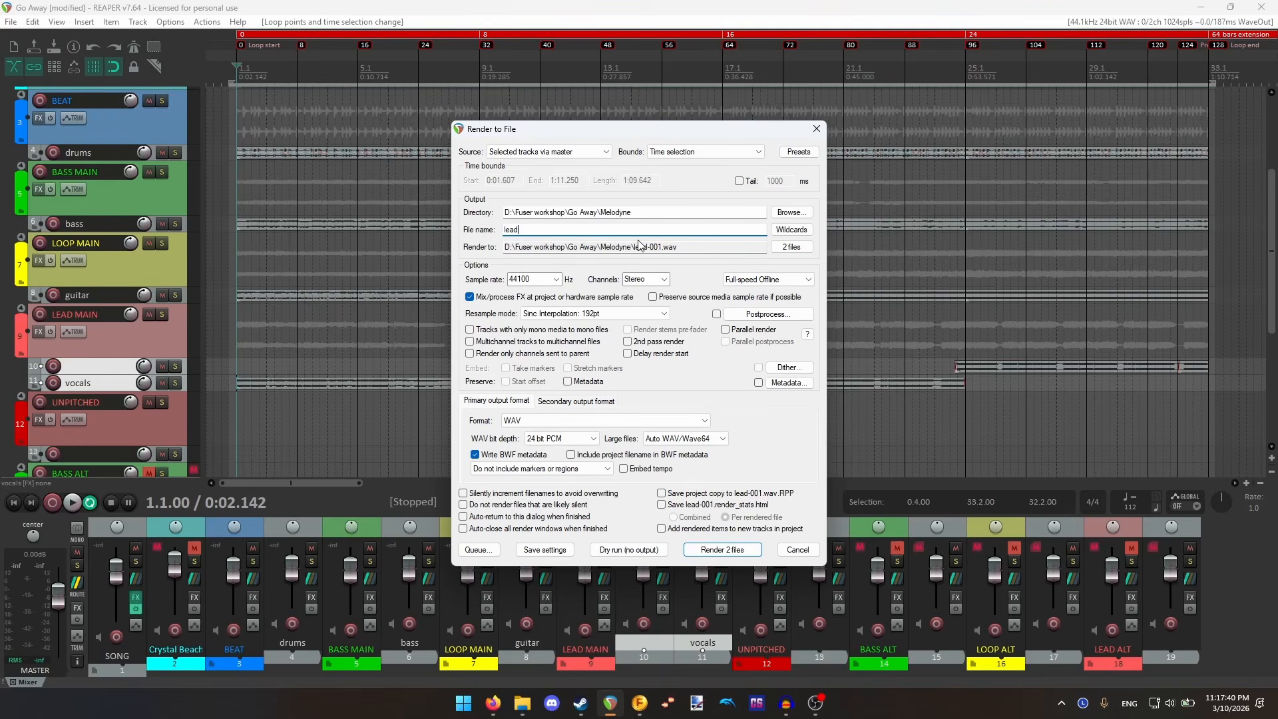
left_click(723, 550)
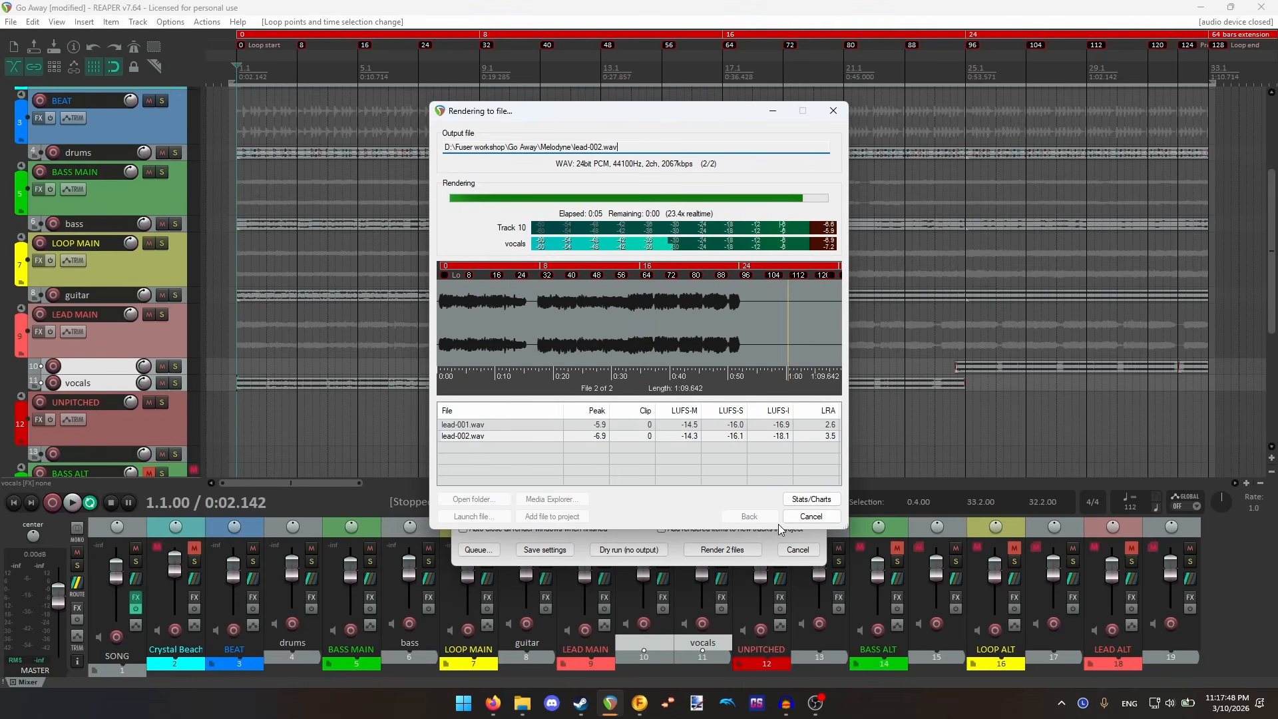
- Switch to File Explorer to examine the rendered stems and the Output subfolder in the Melodyne folder, and return to REAPER
left_click(522, 703)
left_click(709, 153)
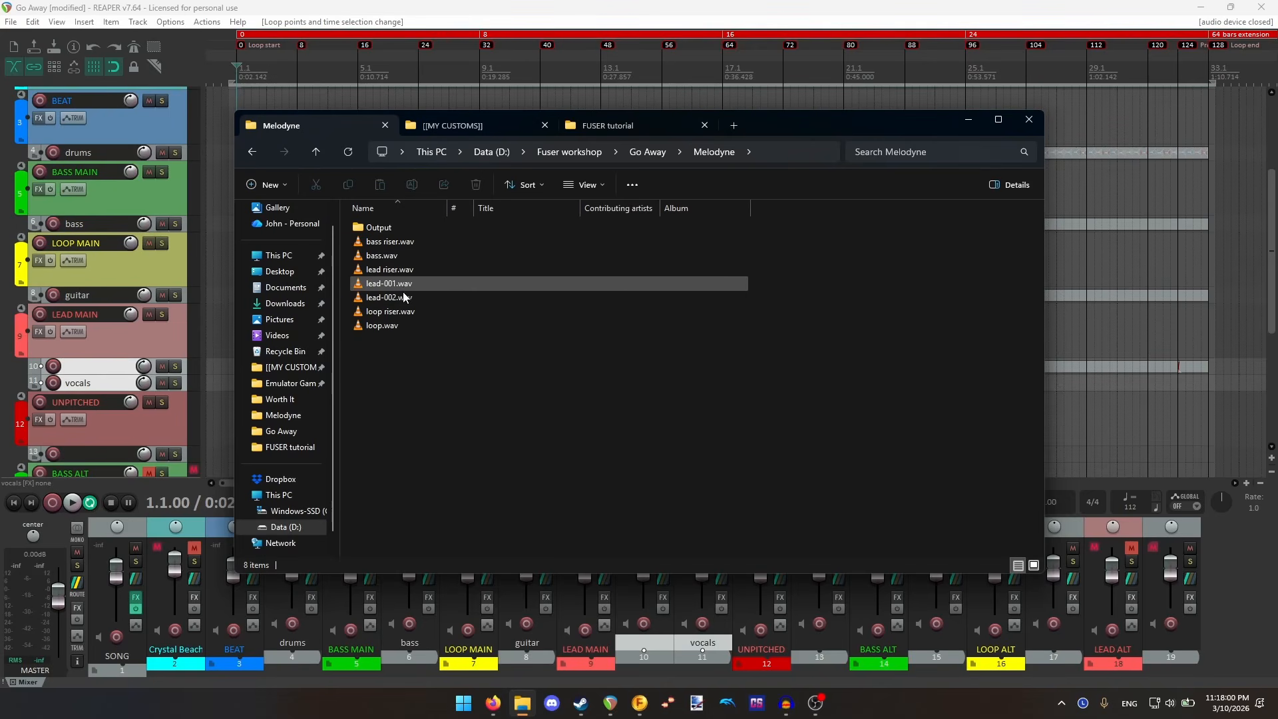
double_click(404, 230)
left_click(943, 33)
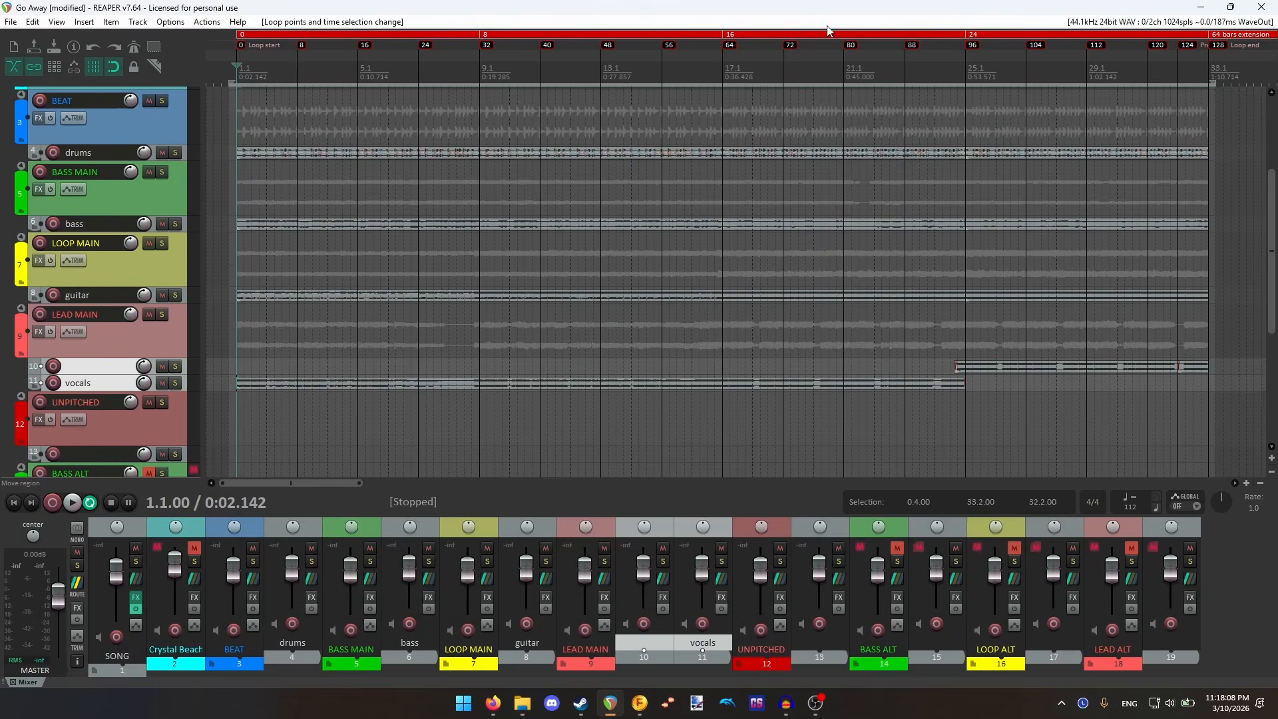
- Mute the BASS MAIN, LOOP MAIN and LEAD MAIN tracks and unmute BASS ALT, LOOP ALT and LEAD ALT
left_click(149, 171)
left_click(149, 243)
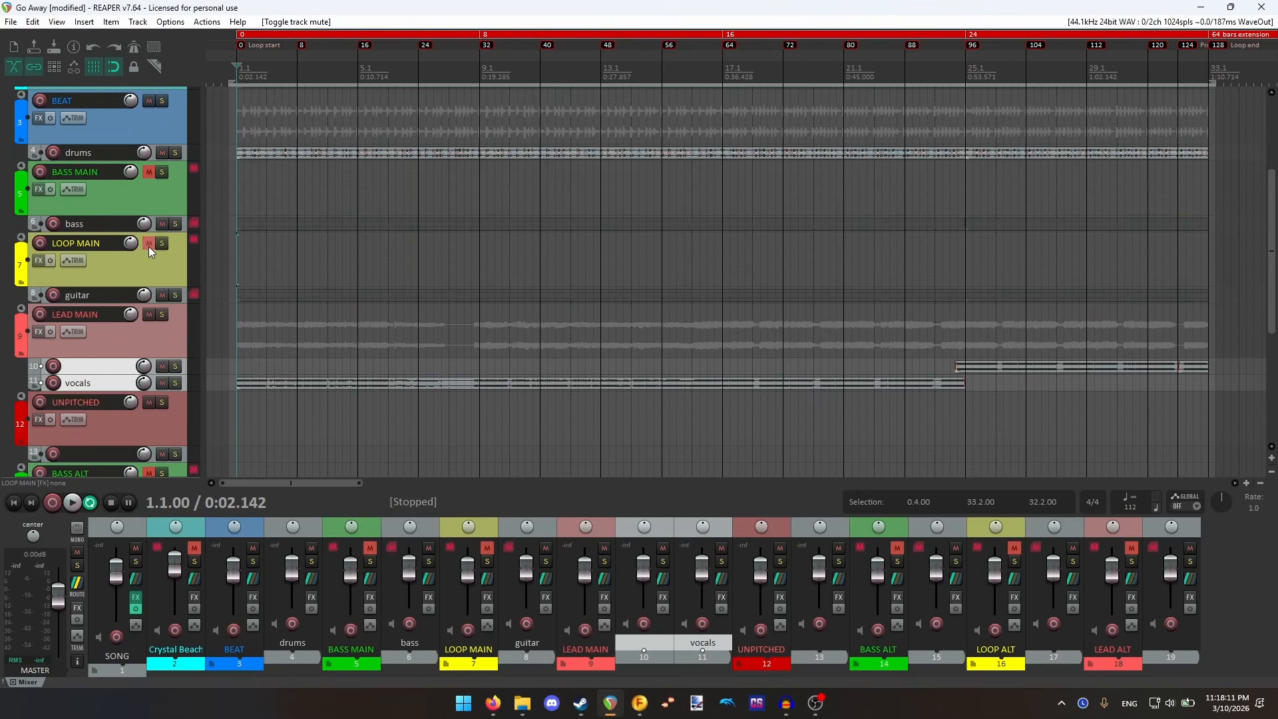
left_click(149, 314)
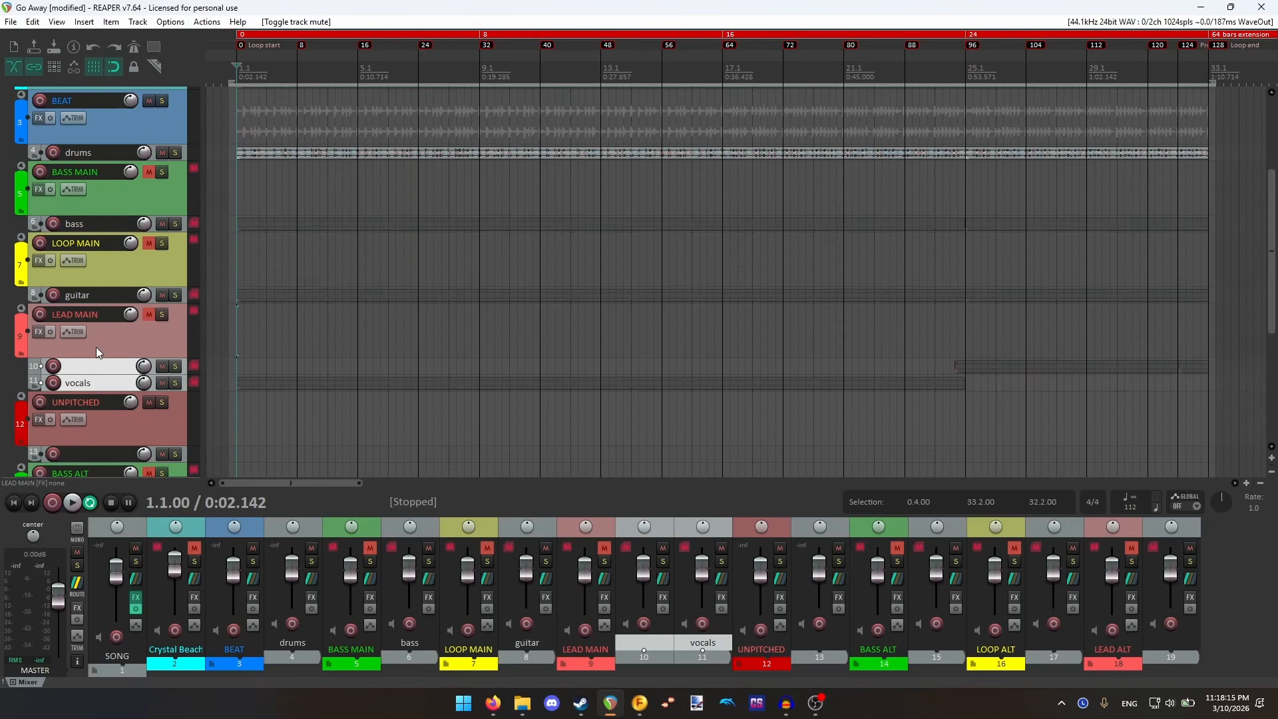
scroll(100, 300, "down", 4)
left_click(147, 228)
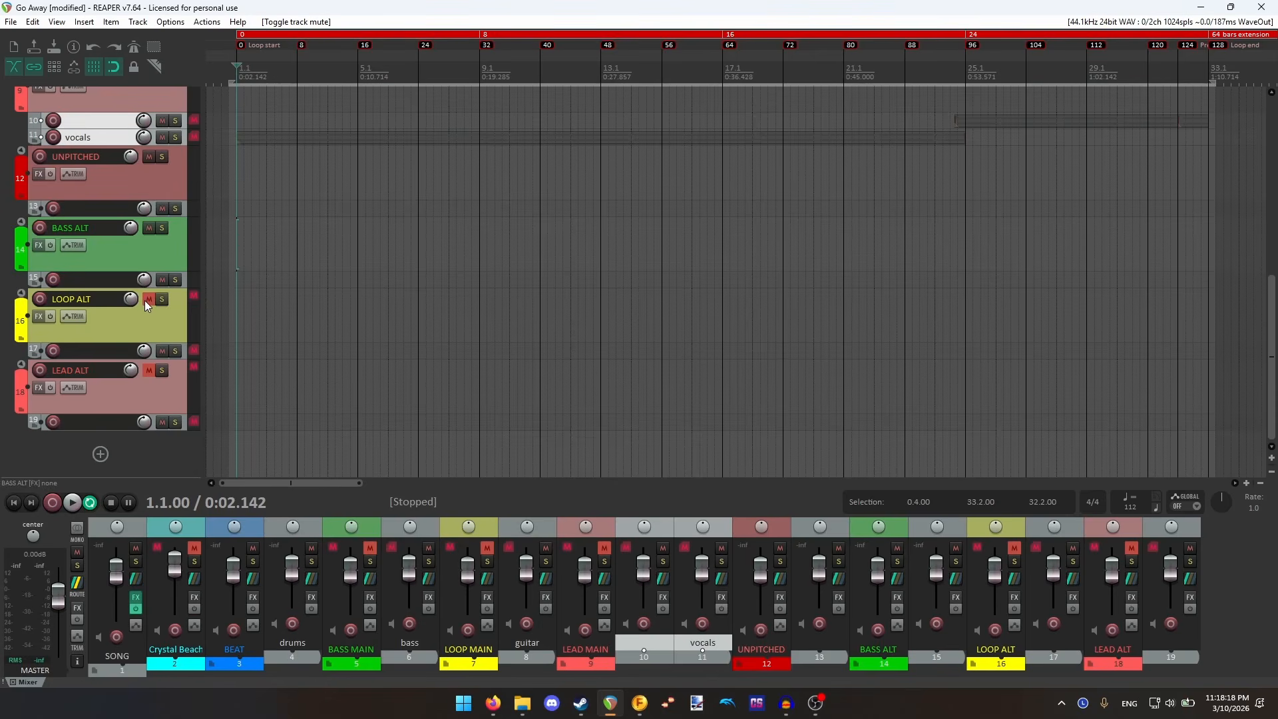
left_click(147, 299)
left_click(149, 370)
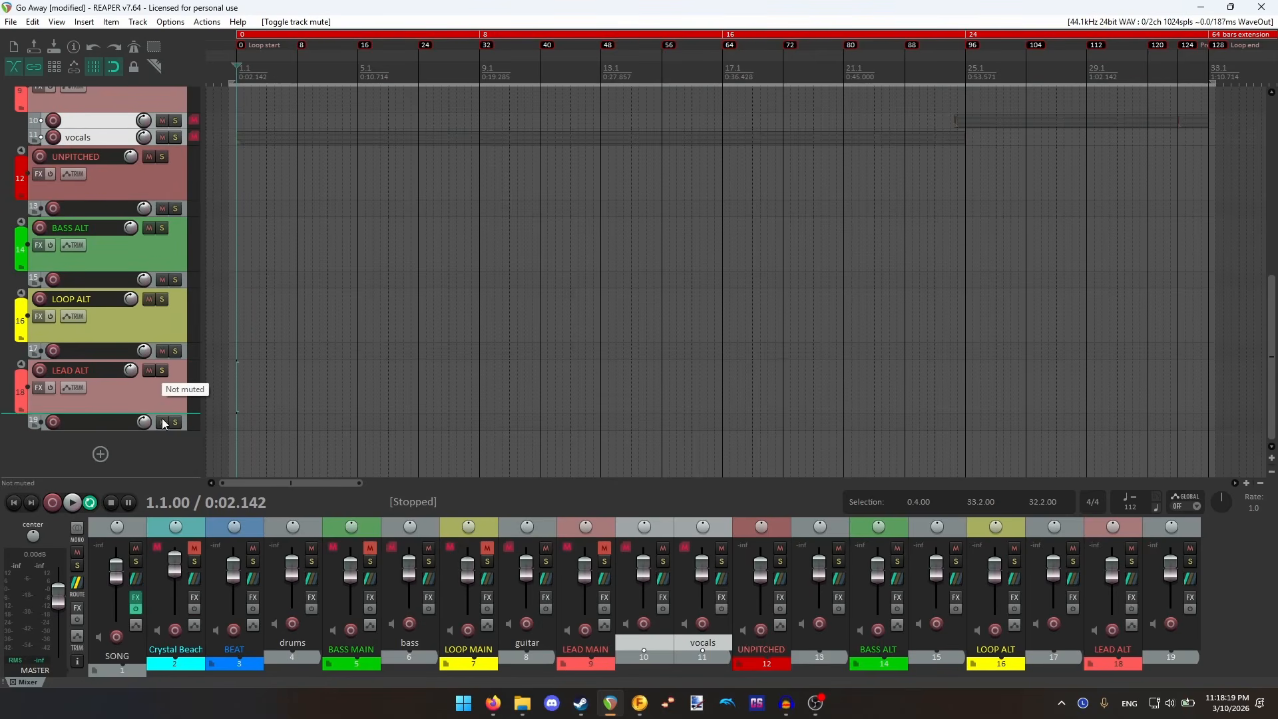
- Add an empty track beneath the LEAD ALT folder track
left_click(133, 390)
key("ctrl+t")
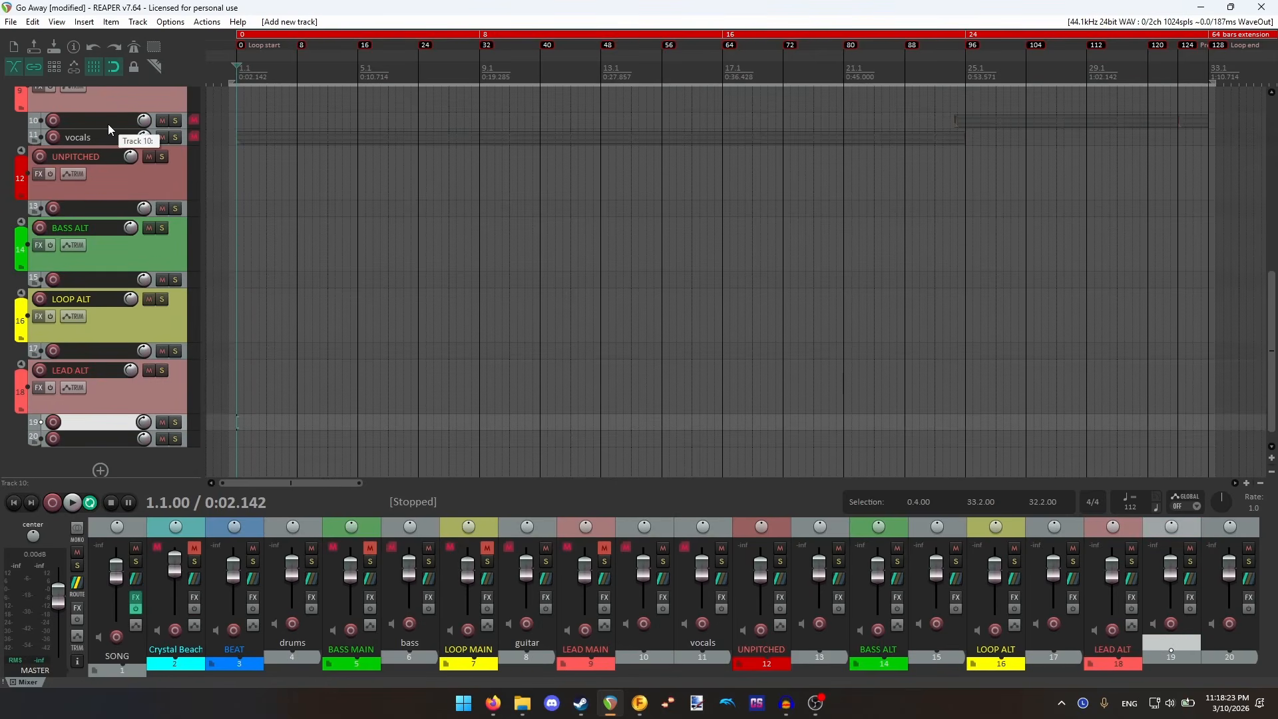
left_click_drag(127, 423, 131, 171)
scroll(131, 171, "up", 1)
scroll(131, 175, "up", 5)
scroll(127, 166, "down", 1)
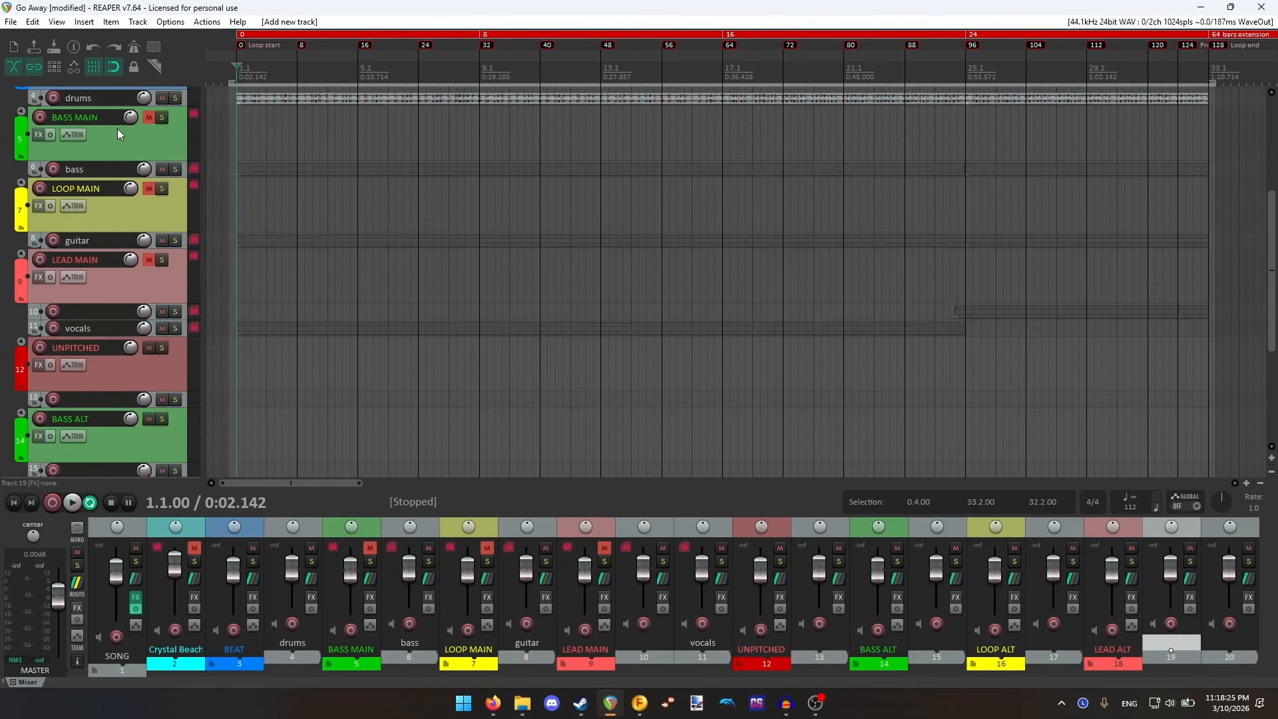
scroll(94, 239, "down", 8)
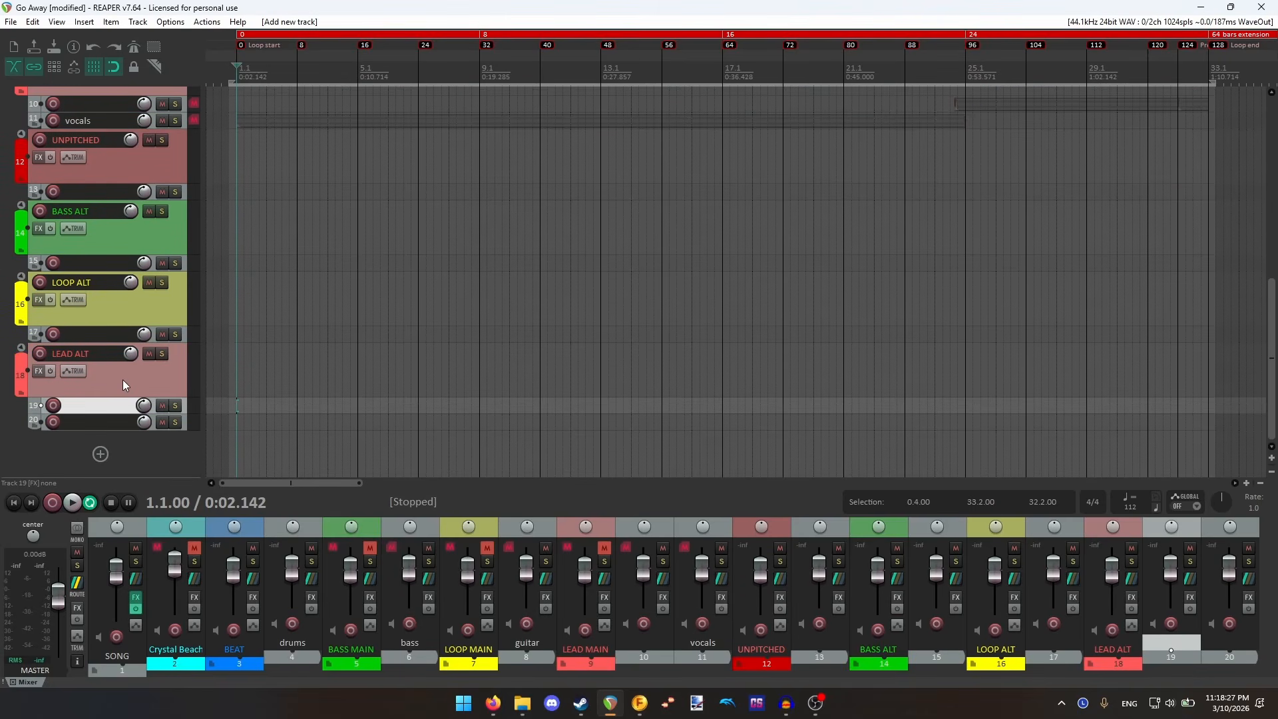
scroll(958, 133, "down", 3)
- Place the edit cursor at 72.4.00, between the recommended post-riser end marker and the Preview region
left_click(977, 76)
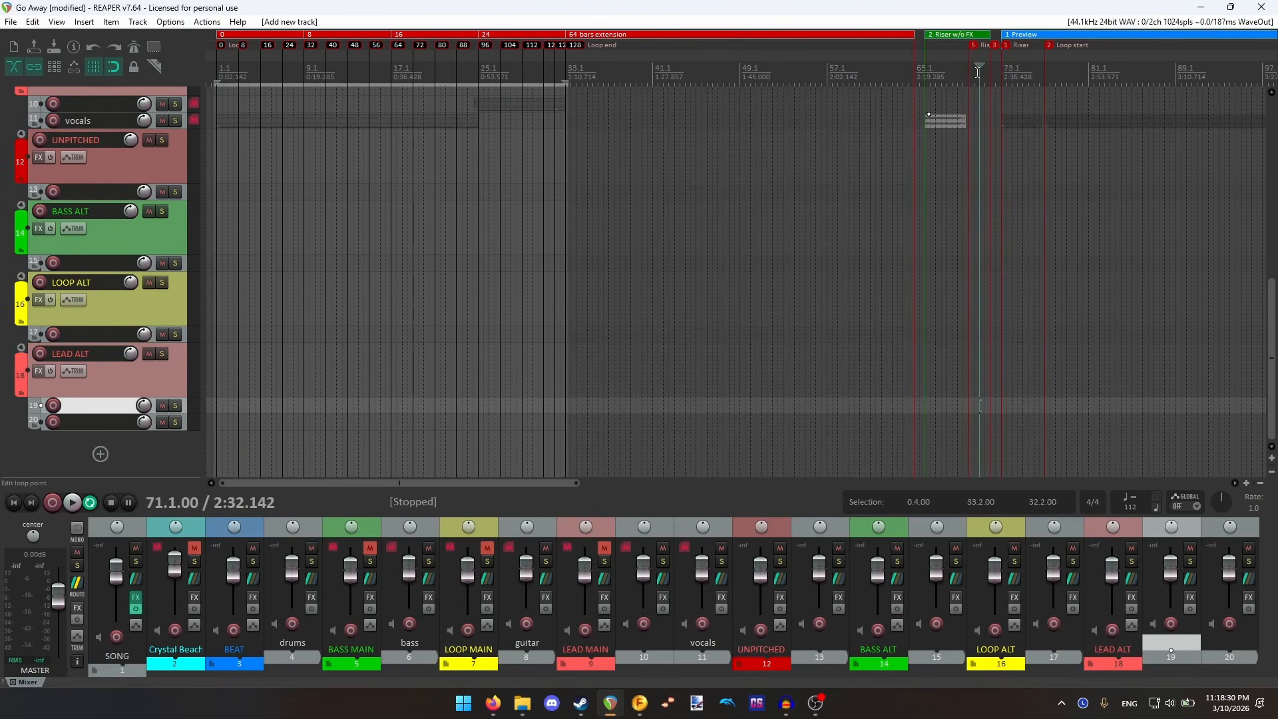
scroll(961, 124, "up", 4)
left_click(651, 77)
scroll(566, 107, "up", 2)
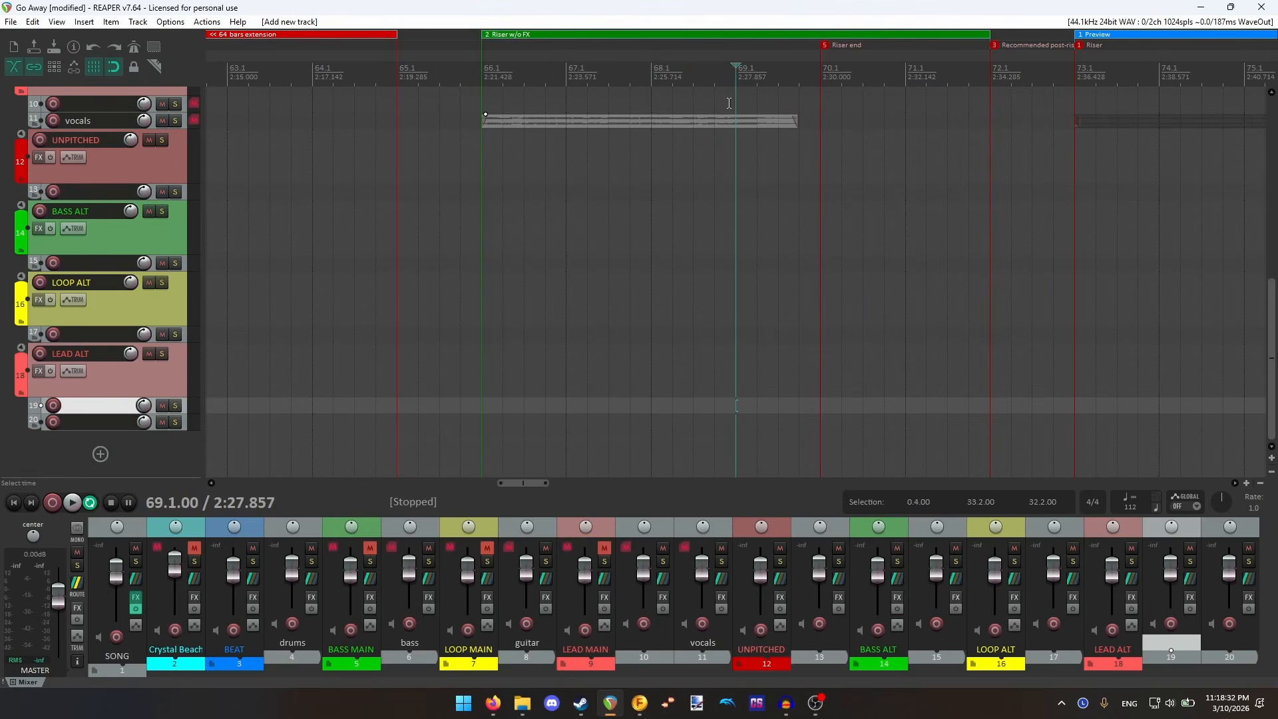
scroll(1131, 94, "up", 1)
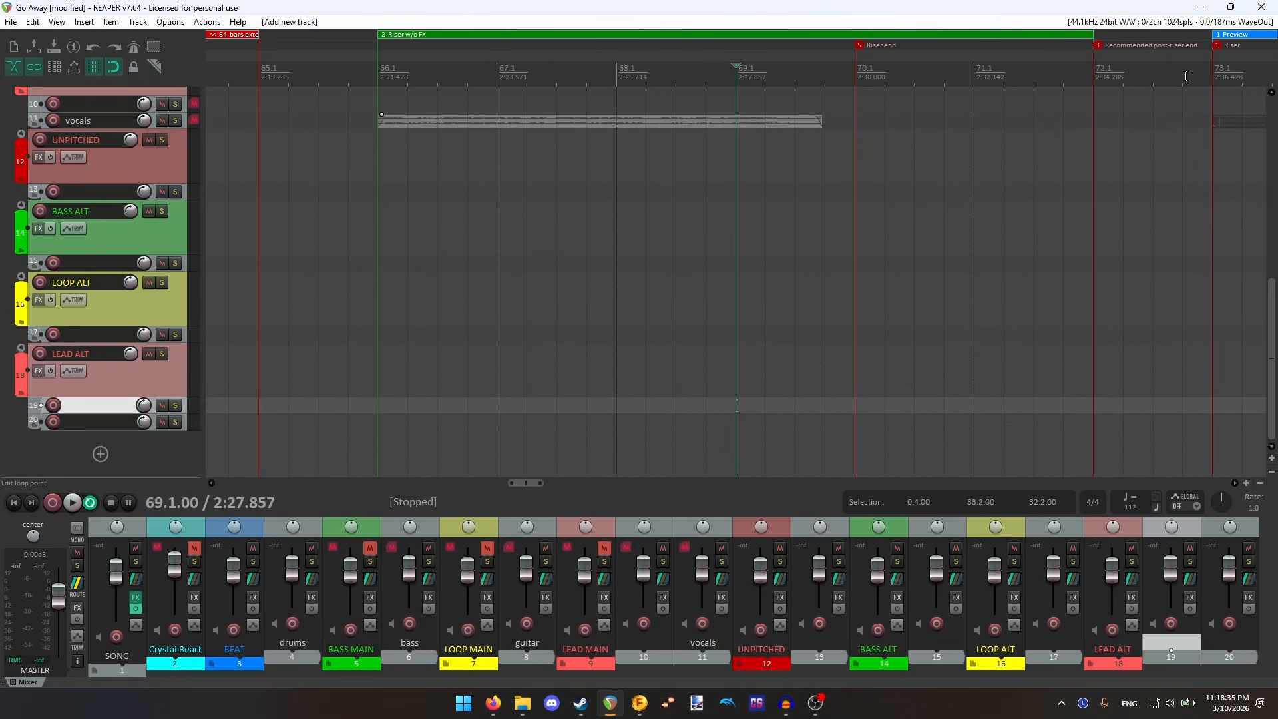
left_click(1183, 70)
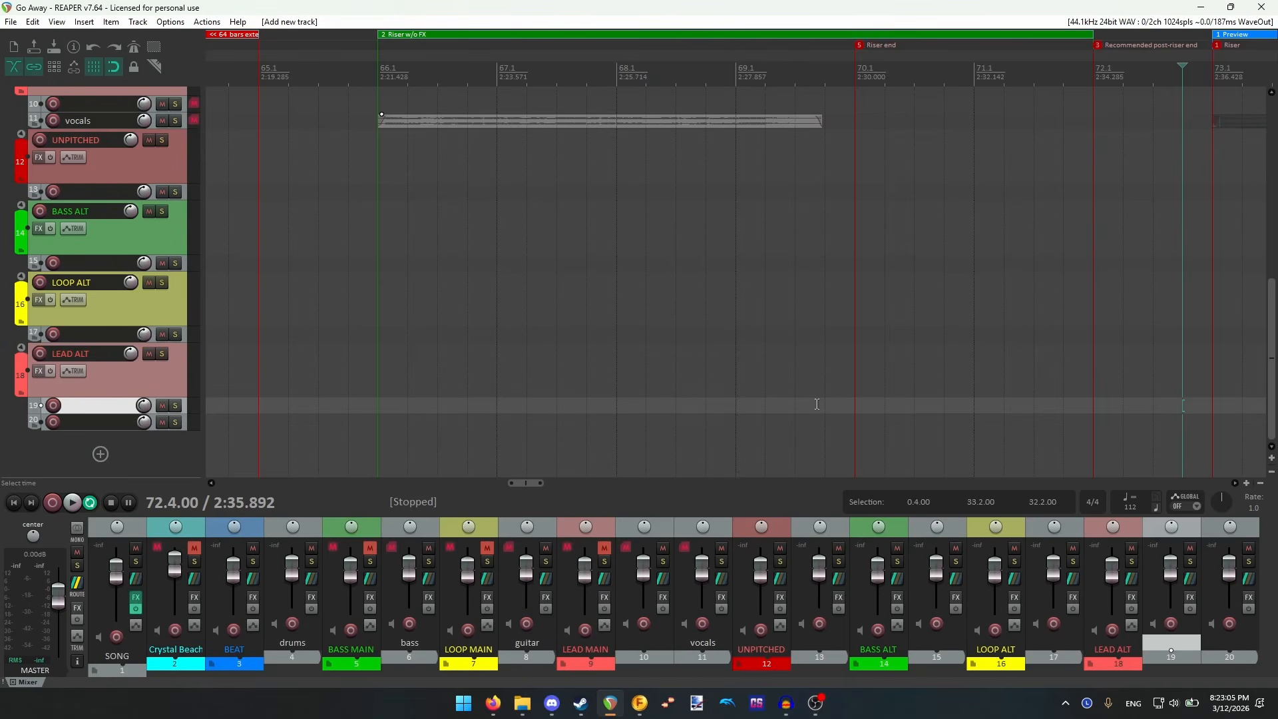
- Switch to Melodyne and set the empty project's tempo to 112 BPM
left_click(668, 704)
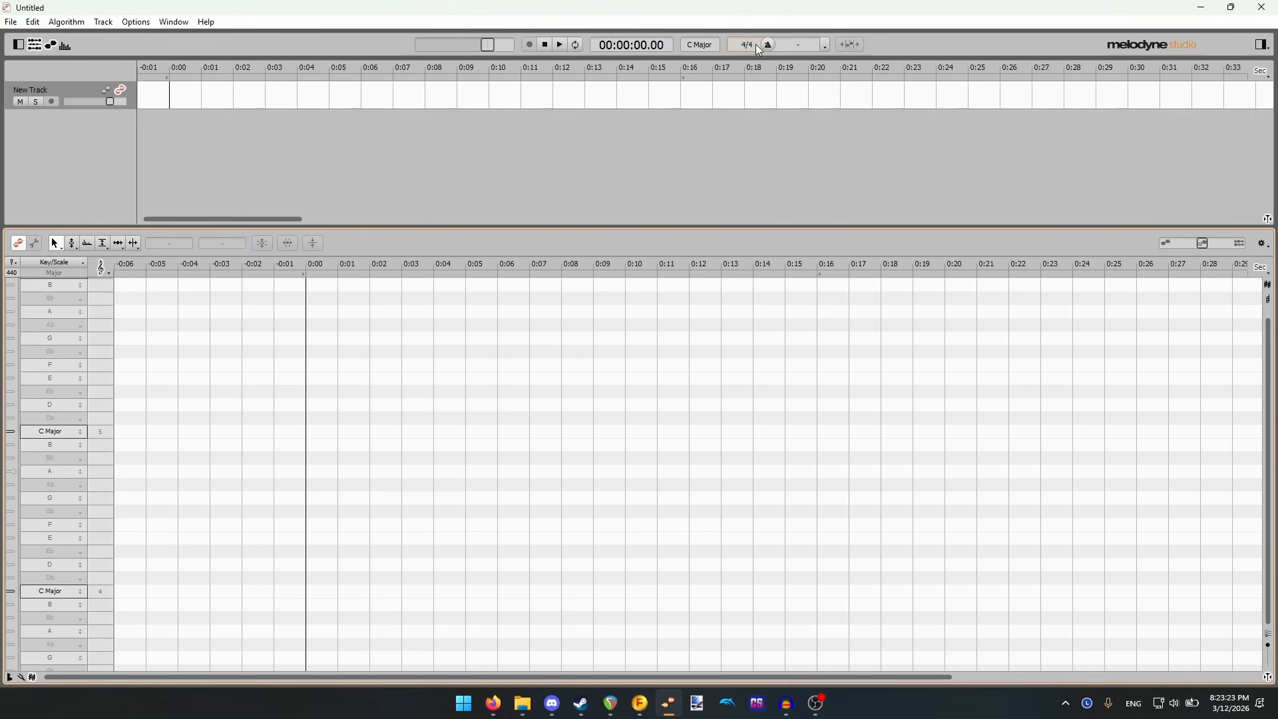
left_click(800, 45)
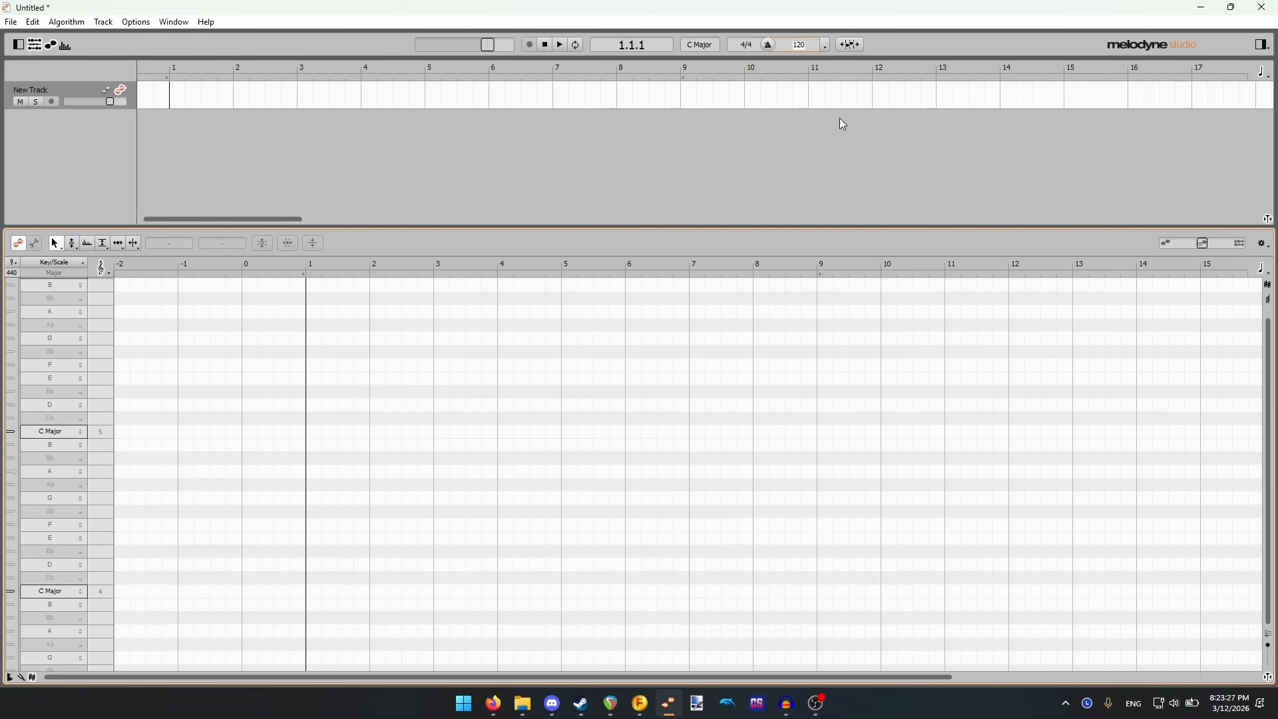
type("112")
key("Return")
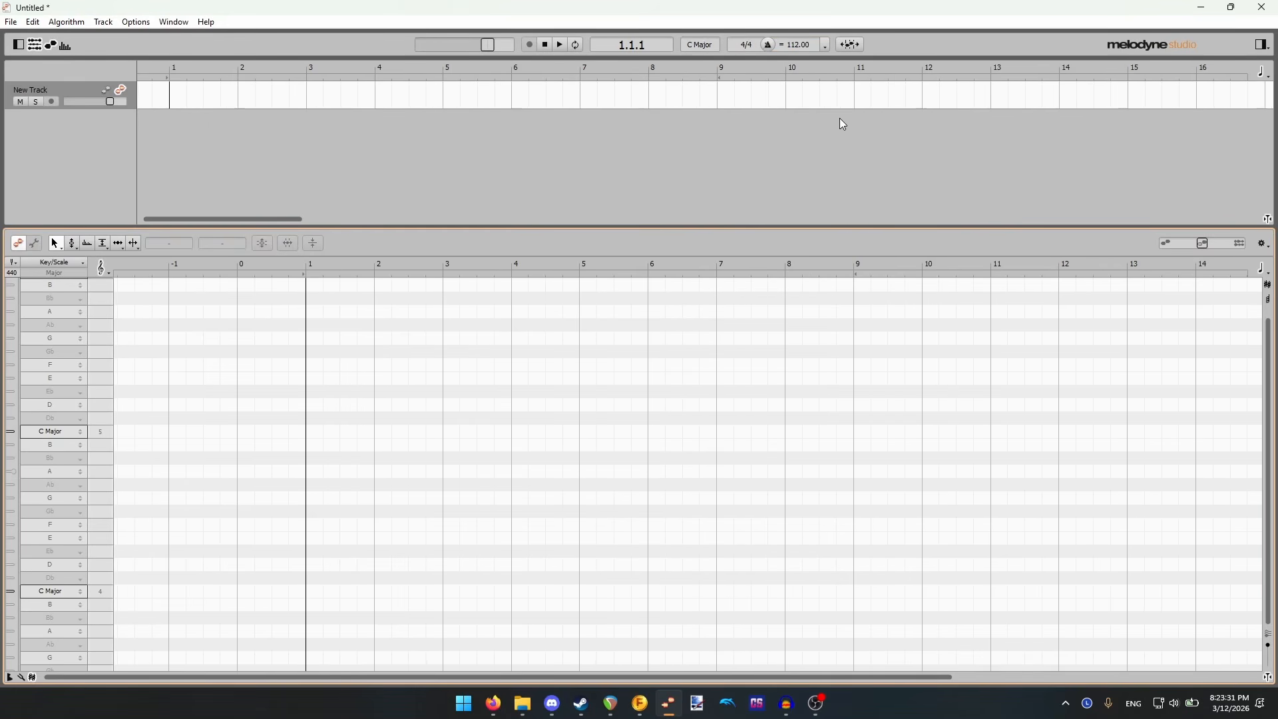
- Import the audio file "bass riser.wav" from the Fuser workshop\Go Away\Melodyne folder on drive D
left_click(11, 23)
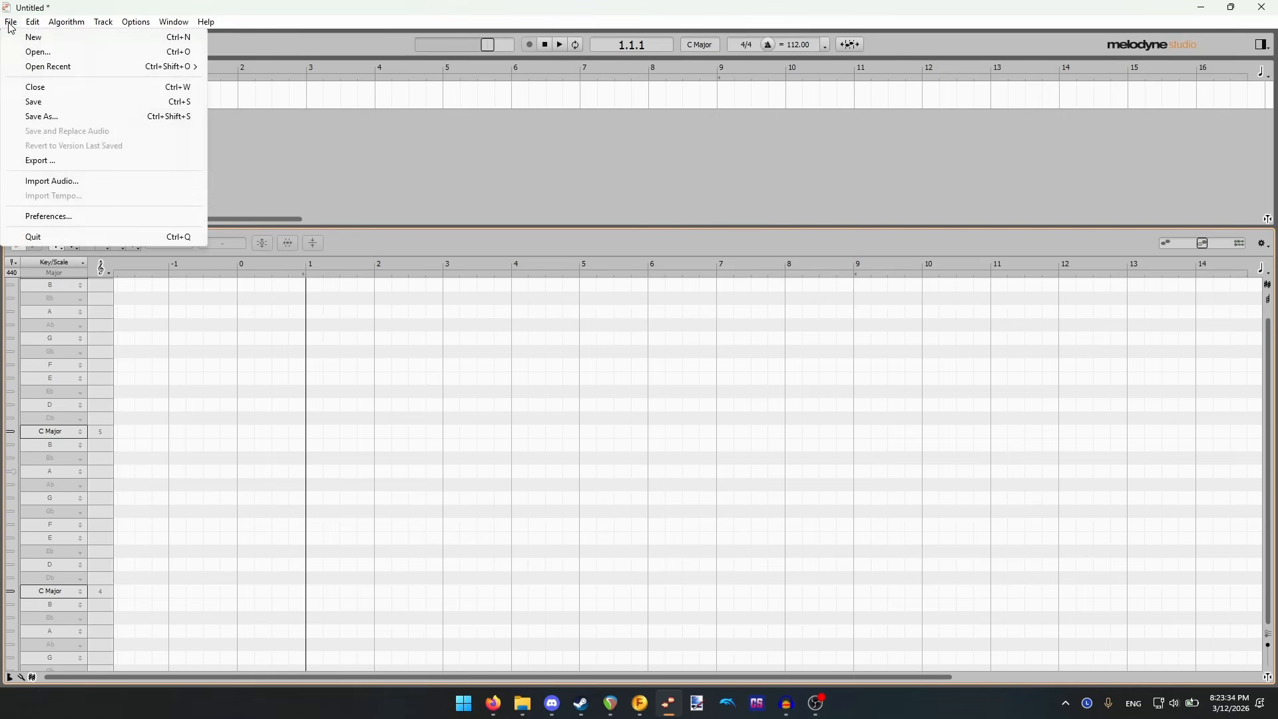
left_click(77, 184)
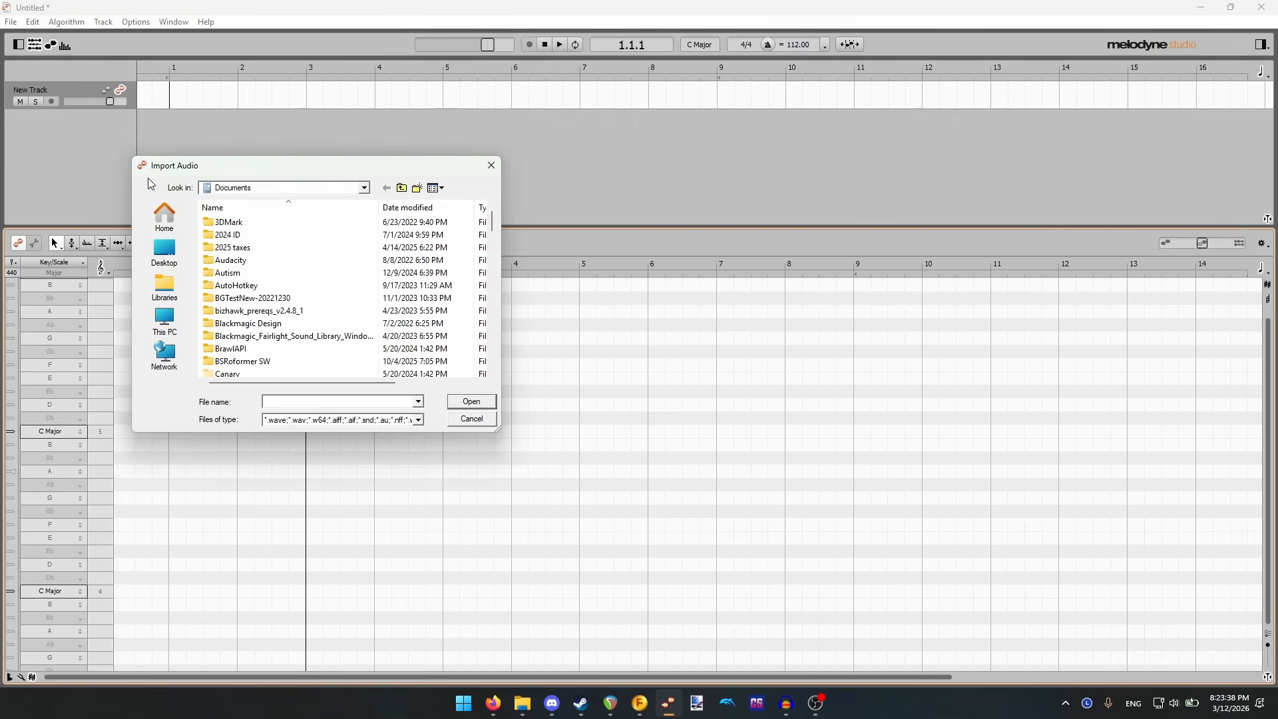
left_click(165, 322)
double_click(265, 267)
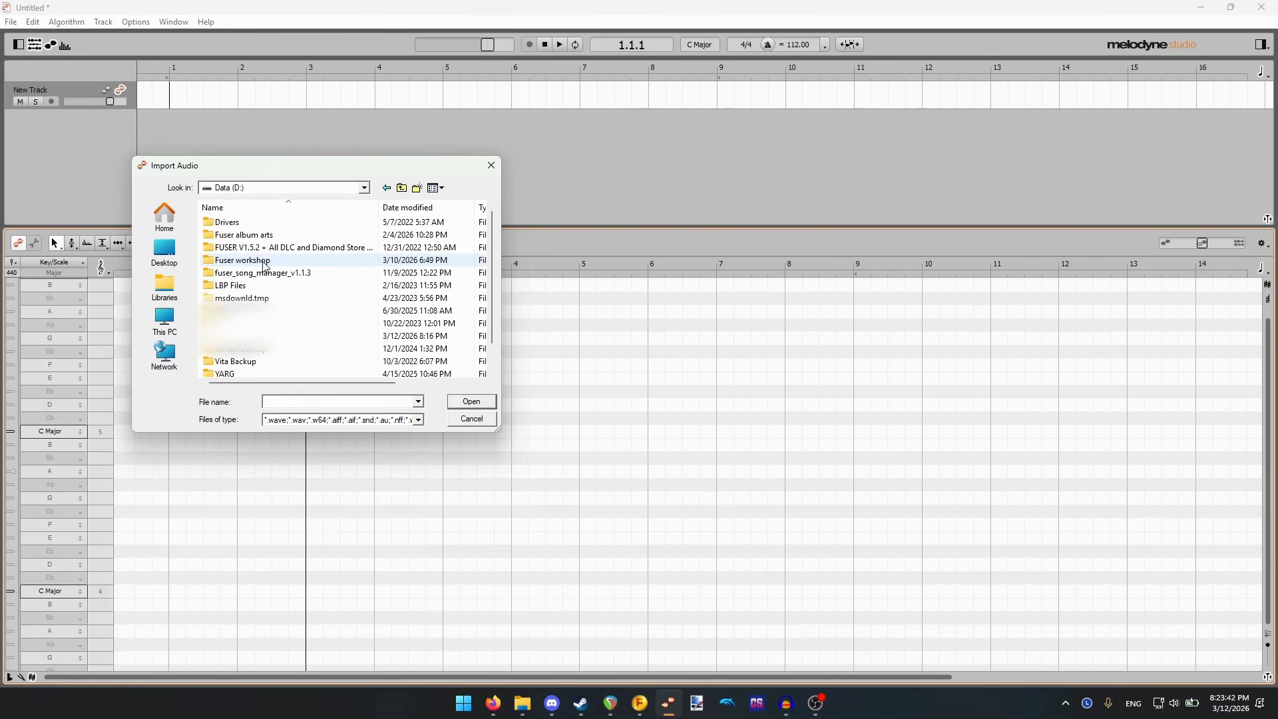
left_click(261, 264)
double_click(262, 264)
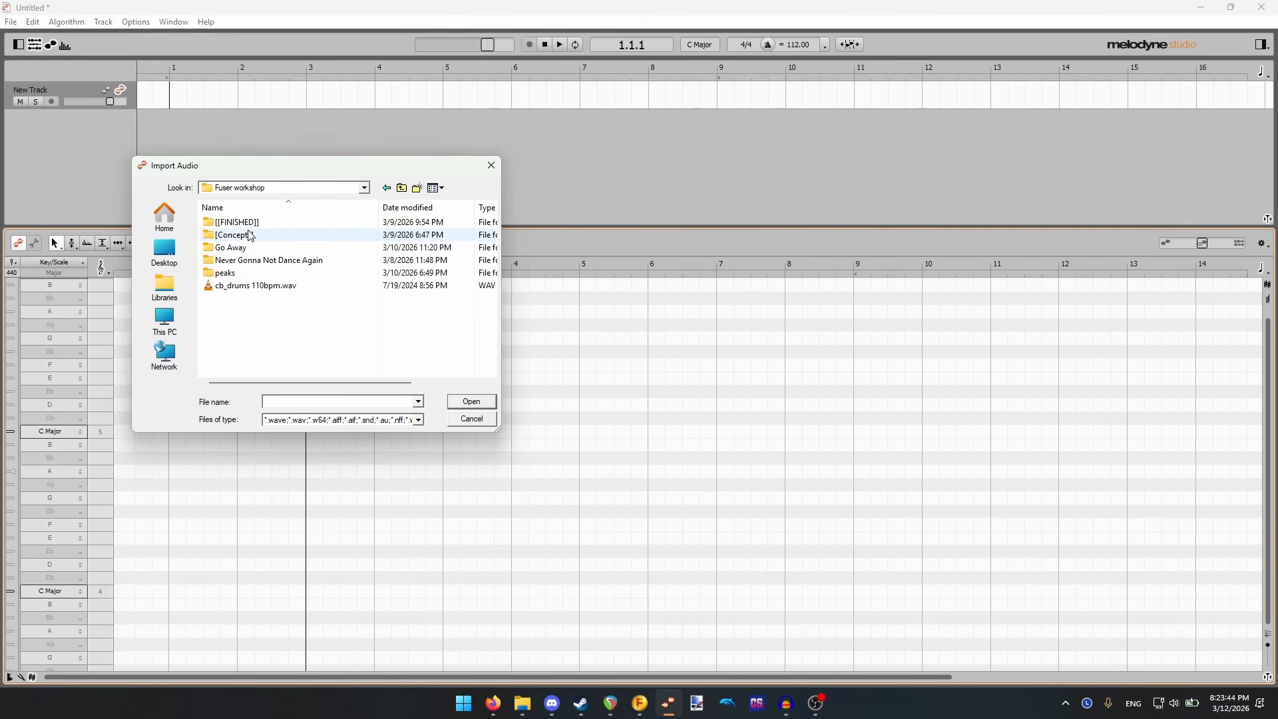
double_click(244, 256)
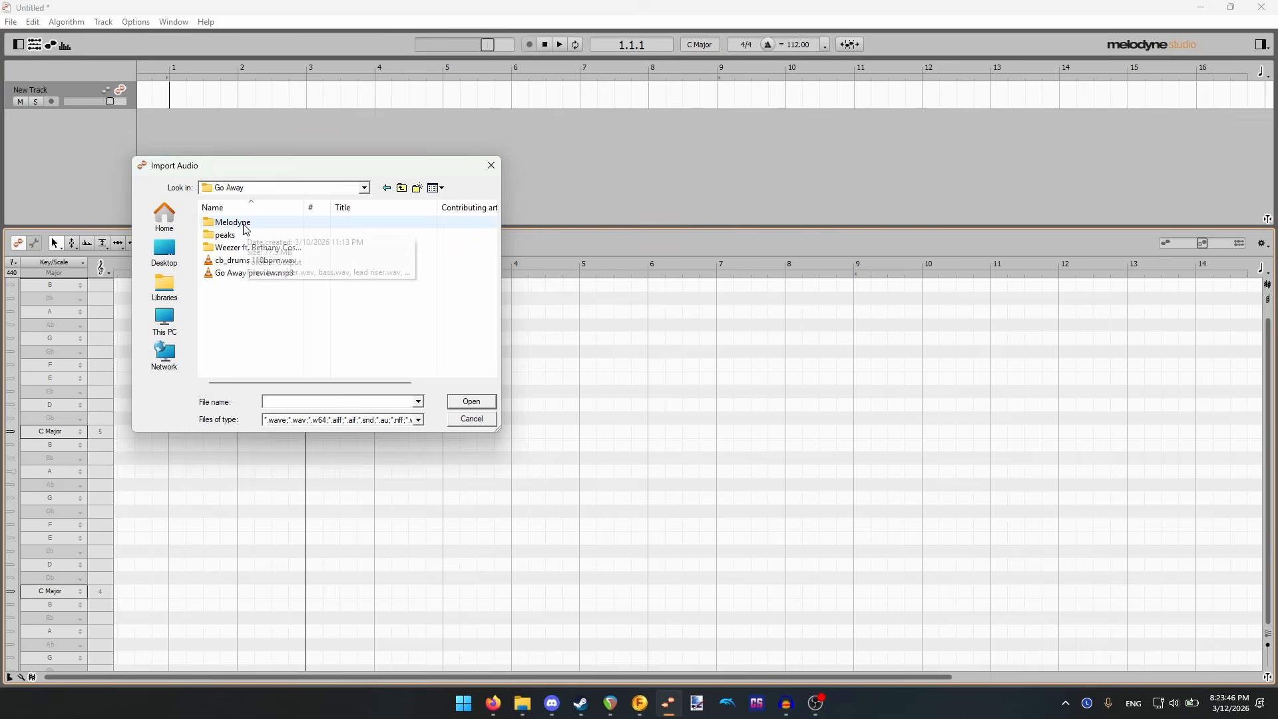
double_click(246, 229)
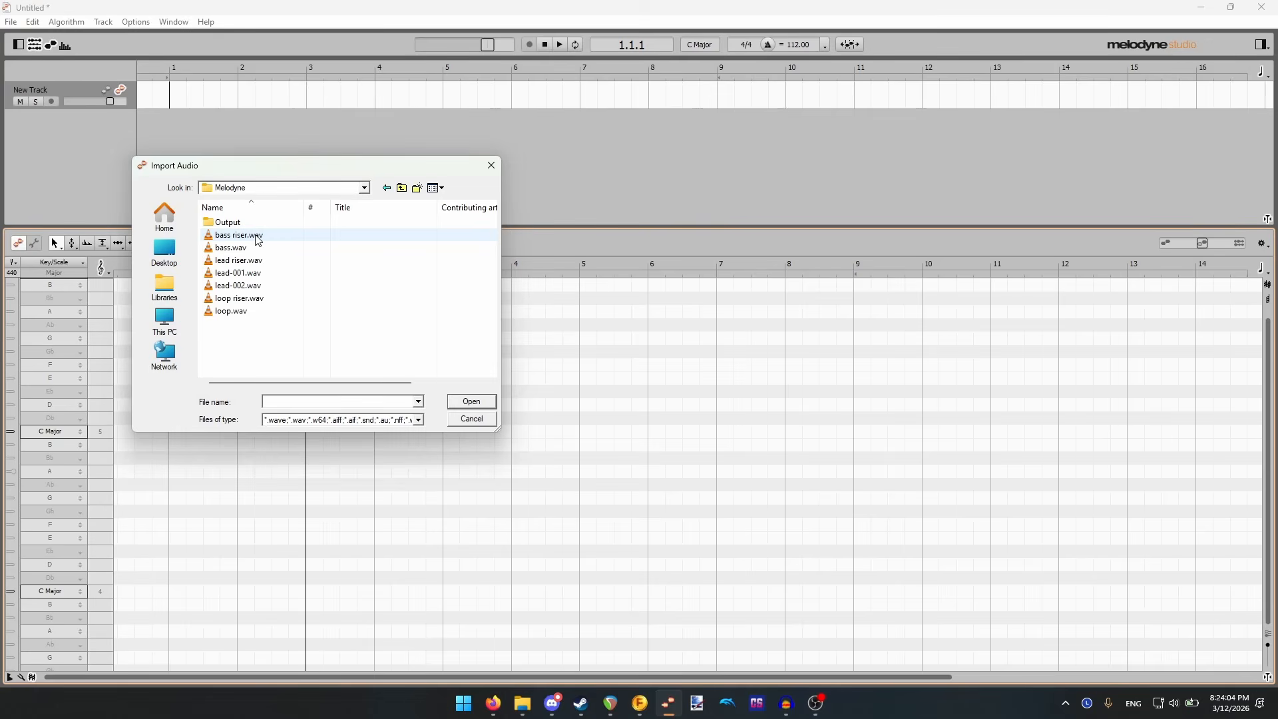
double_click(258, 237)
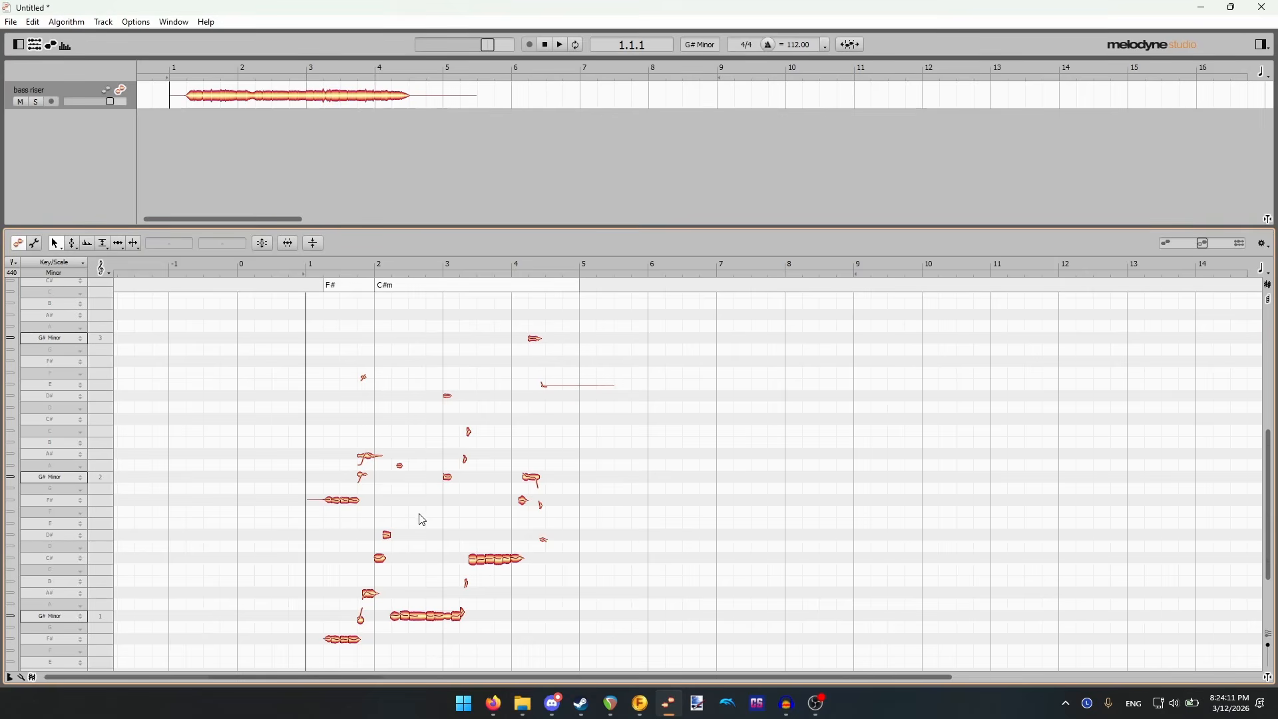
- Try shifting one of the low G# notes between bars 2 and 3 down a semitone to G
scroll(407, 525, "down", 1)
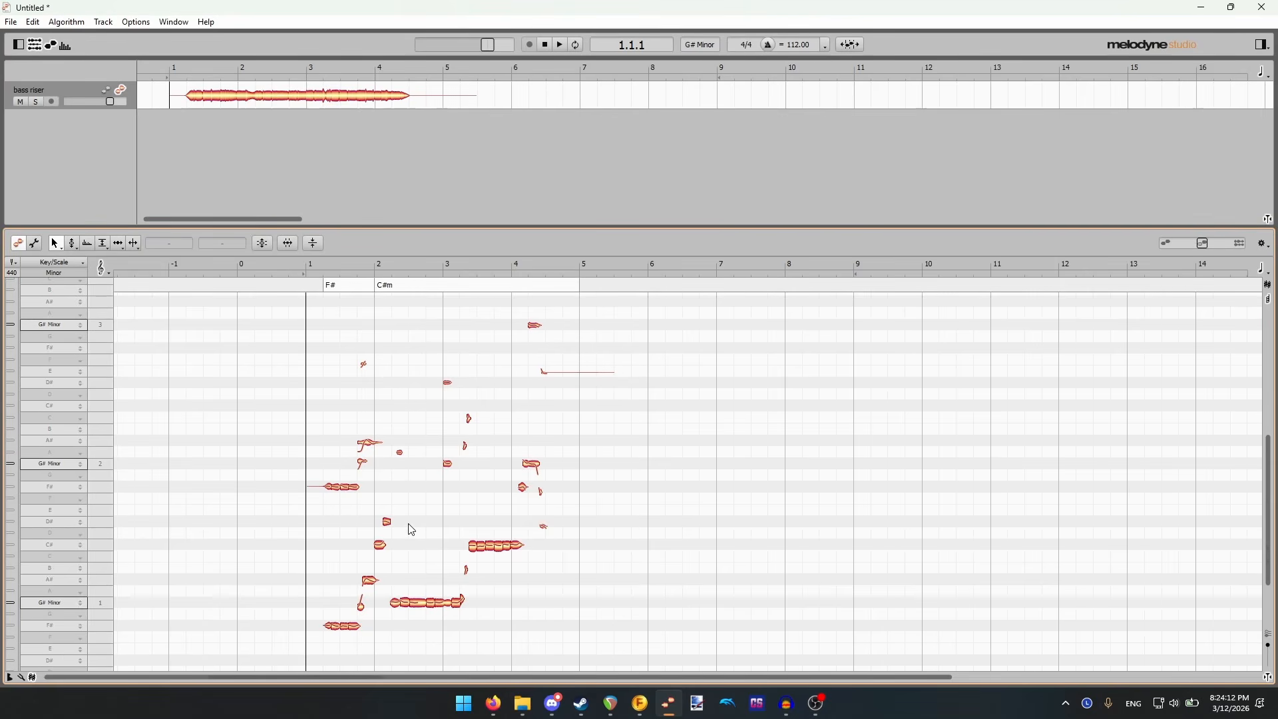
left_click(420, 605)
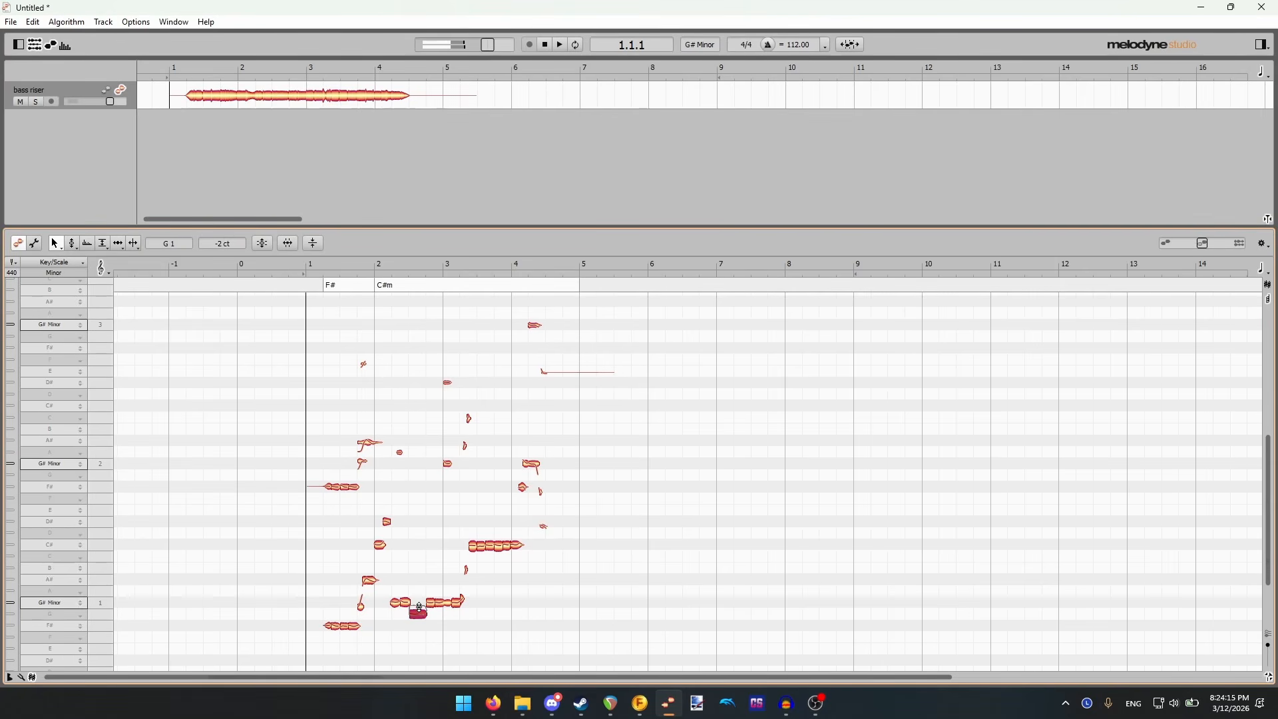
left_click(652, 553)
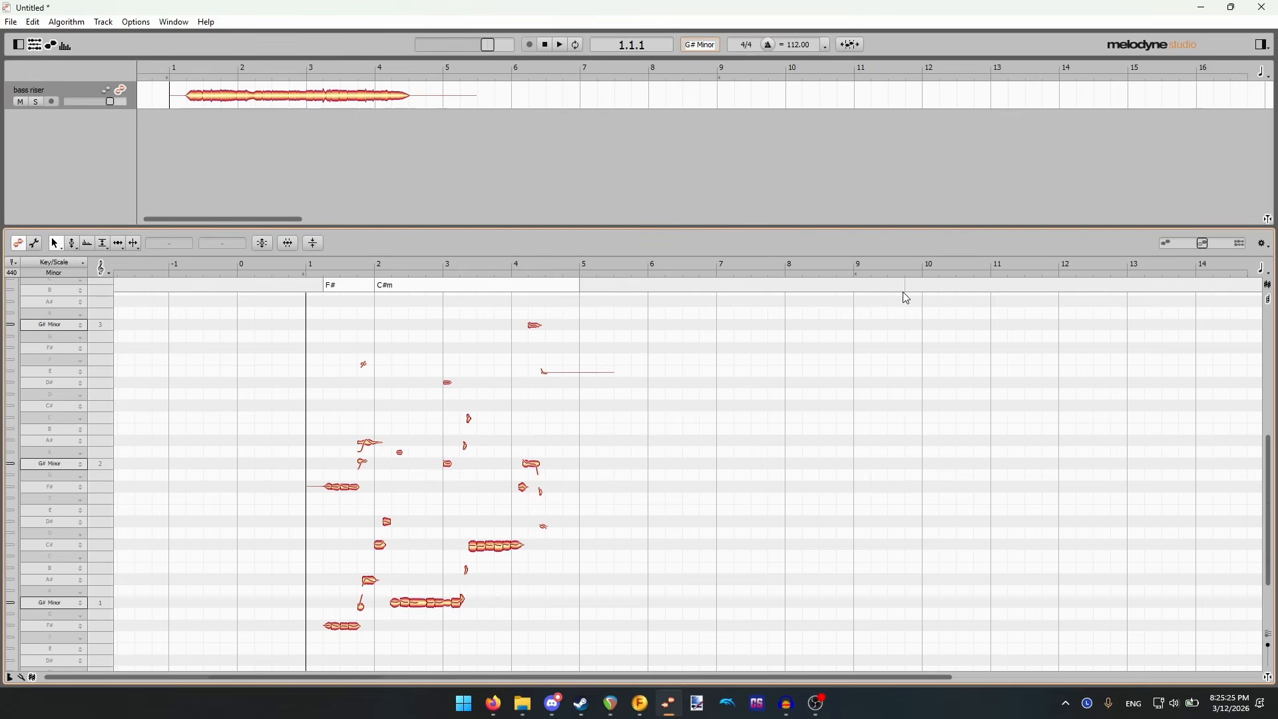
- Set the project key to Db major
type("Db major")
key("Return")
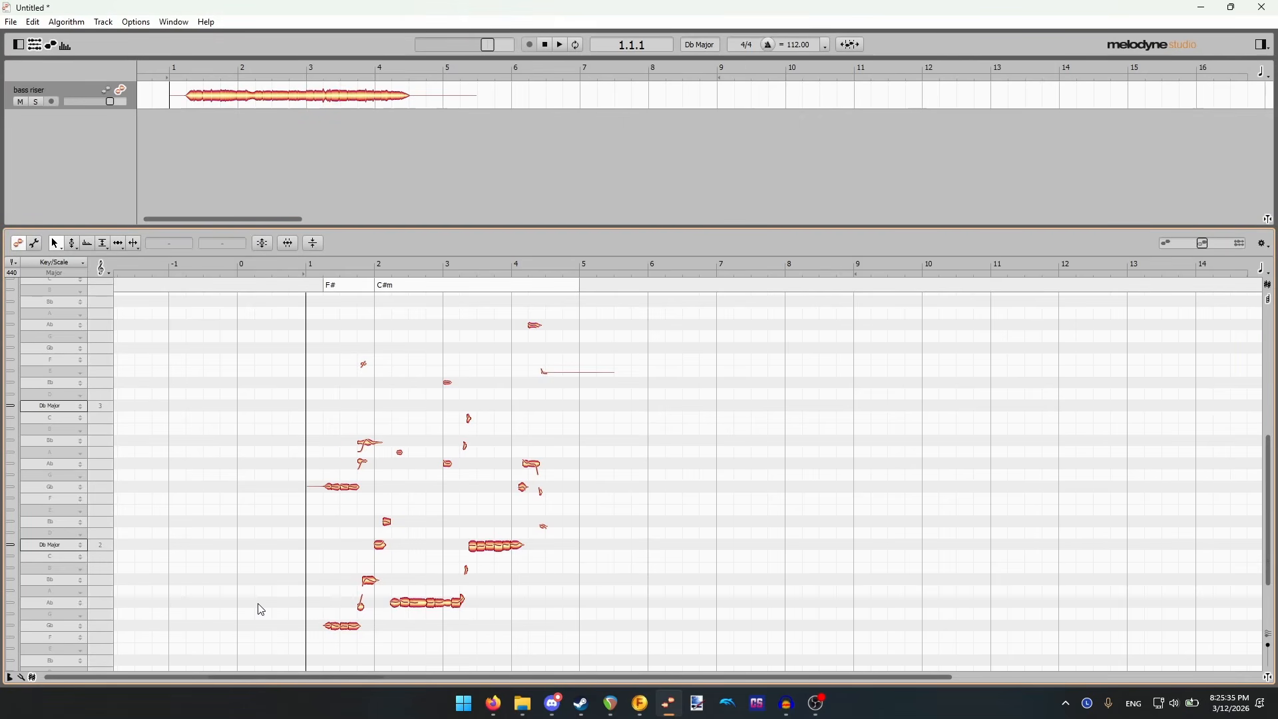
- Lower the Bb note just before bar 2 and its counterpart an octave higher by a semitone to A
scroll(257, 605, "down", 1)
scroll(153, 533, "up", 1)
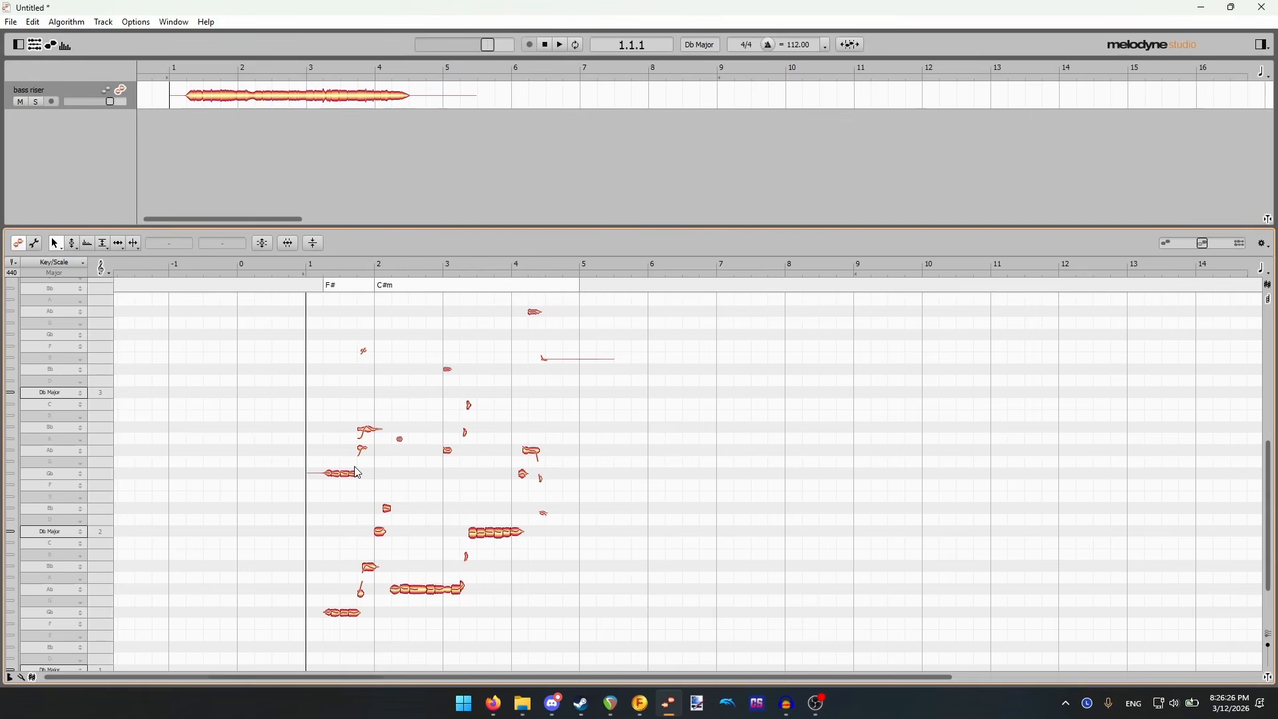
left_click_drag(372, 576, 372, 588)
left_click_drag(372, 434, 370, 437)
left_click(373, 402)
scroll(370, 366, "up", 1)
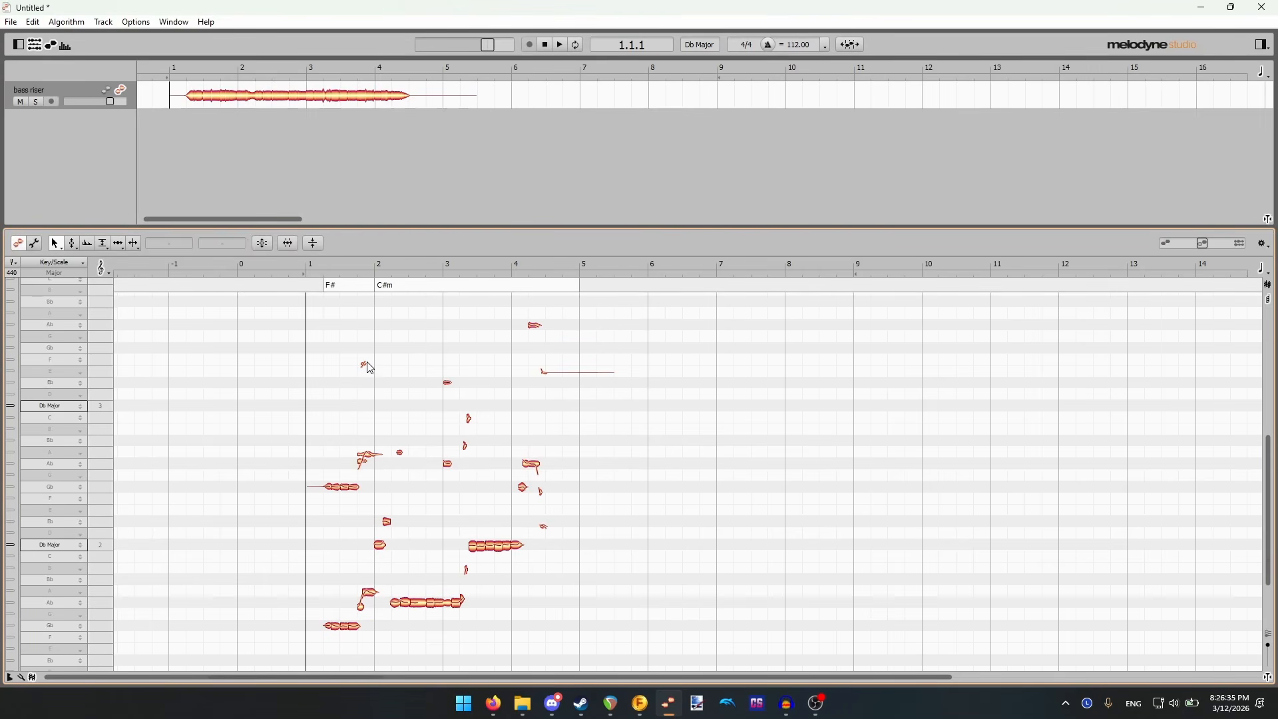
scroll(372, 373, "down", 1)
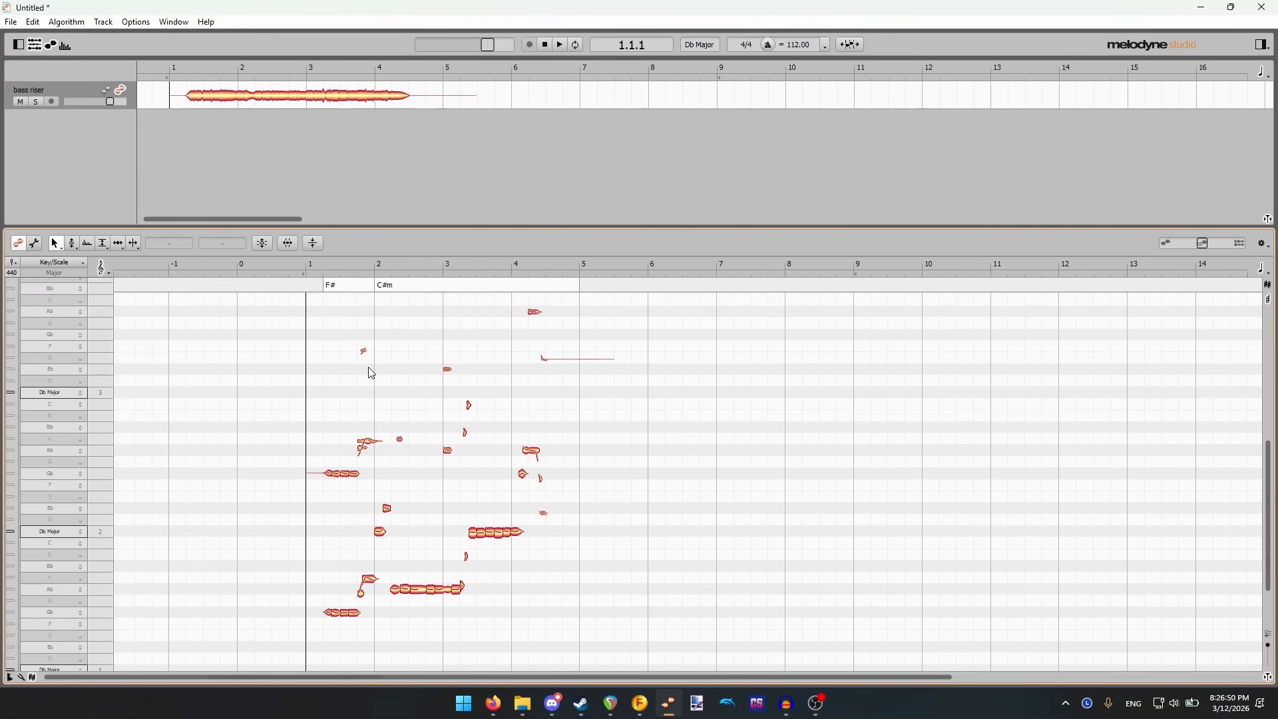
scroll(416, 380, "up", 2)
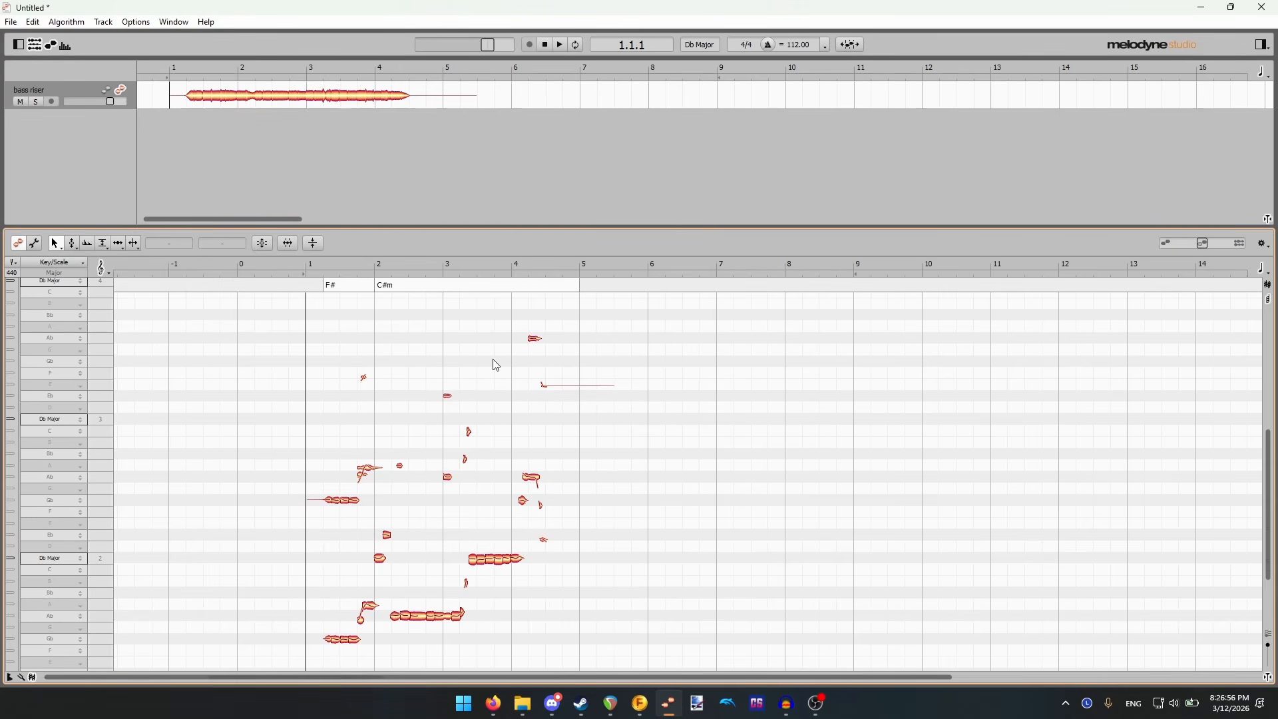
scroll(385, 365, "up", 1)
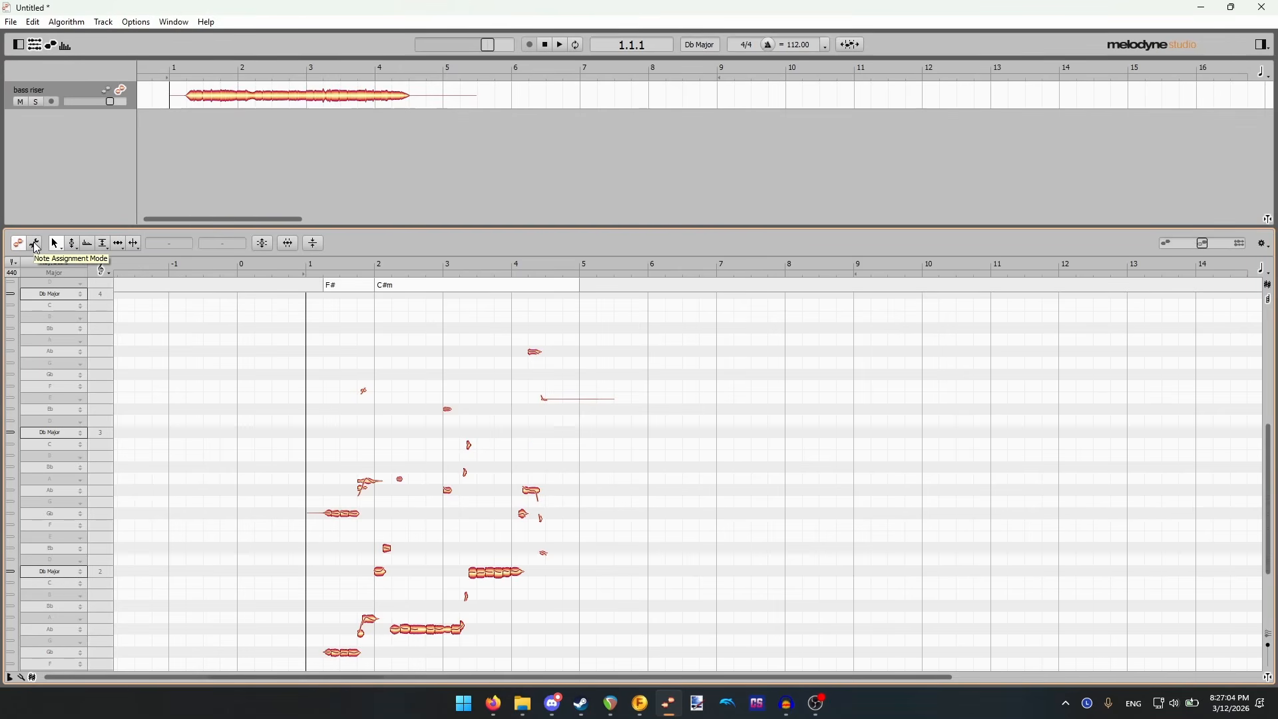
- In note assignment mode, deactivate the last F# 2 overtone notes before bar 1 and lower the upper note detection limit to just above G# 2
left_click(36, 244)
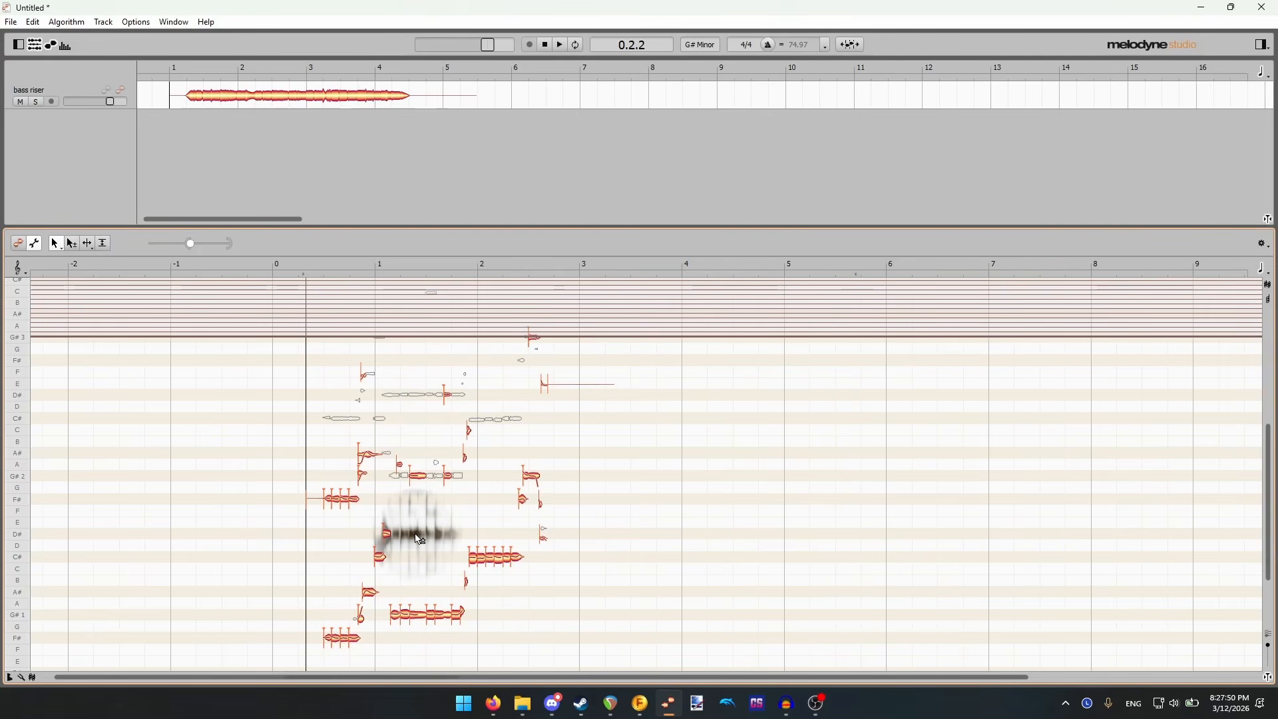
double_click(415, 536)
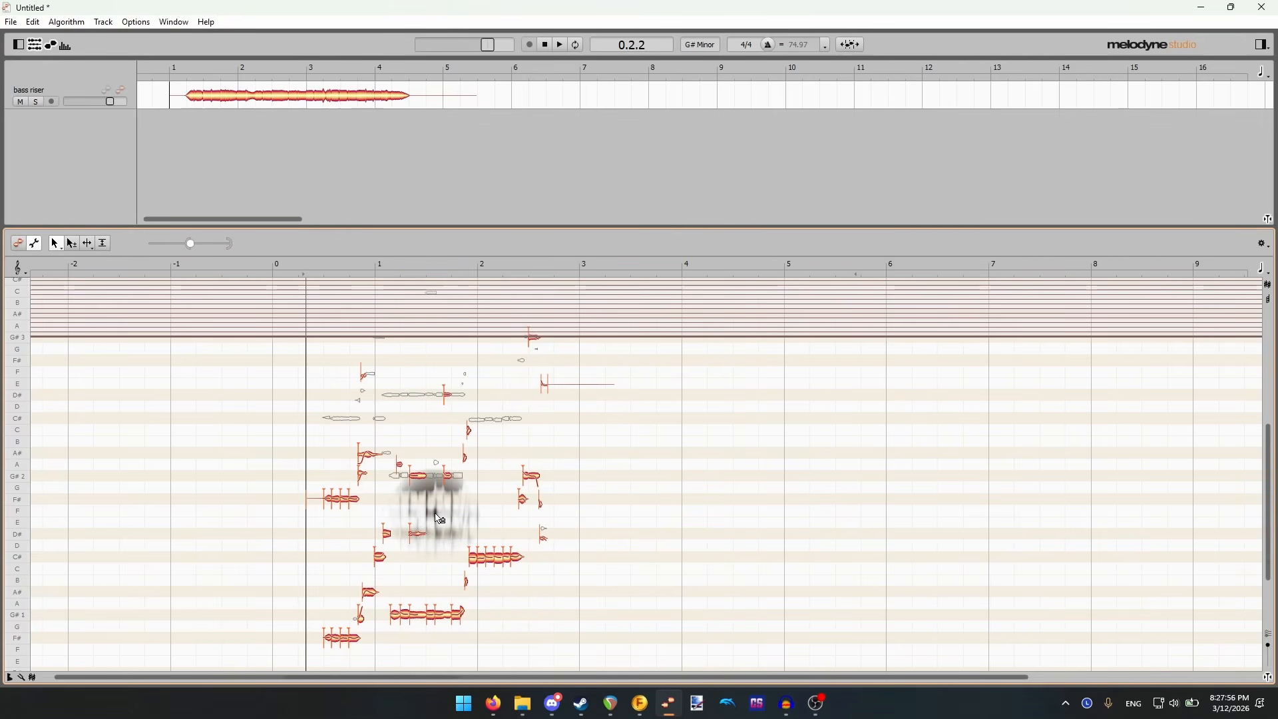
key("ctrl+z")
key("ctrl+z")
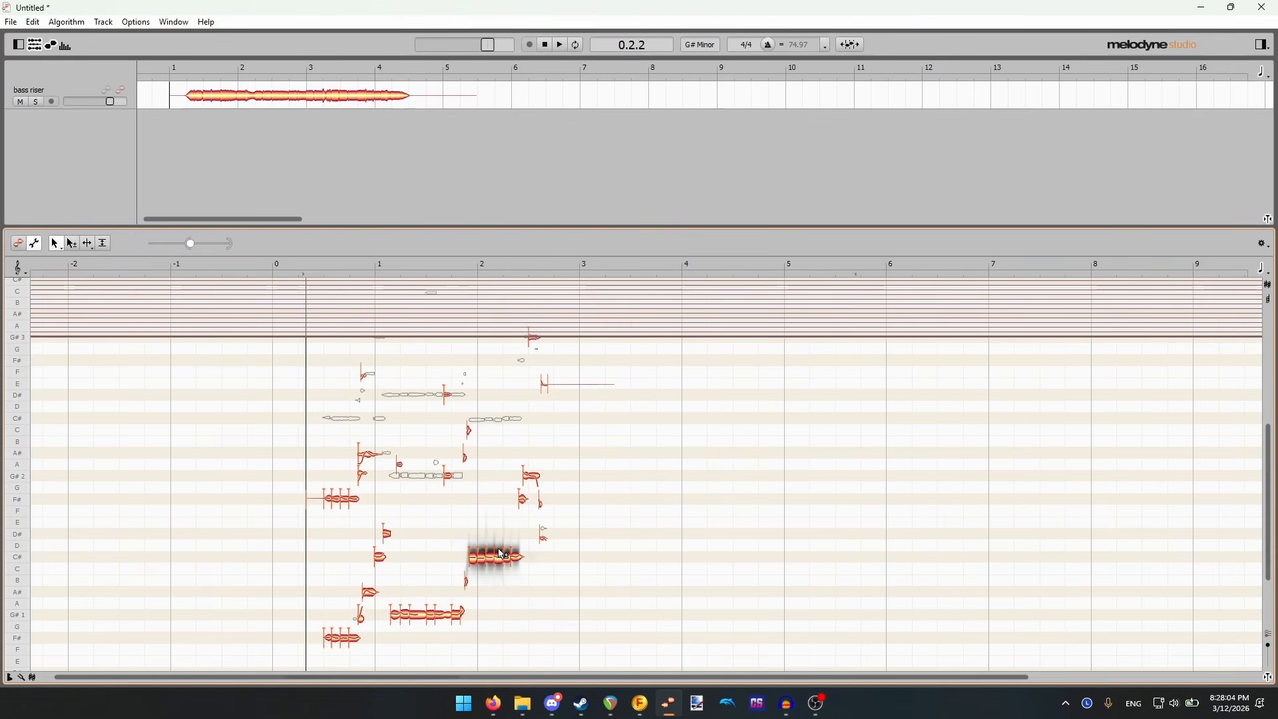
scroll(503, 554, "up", 2)
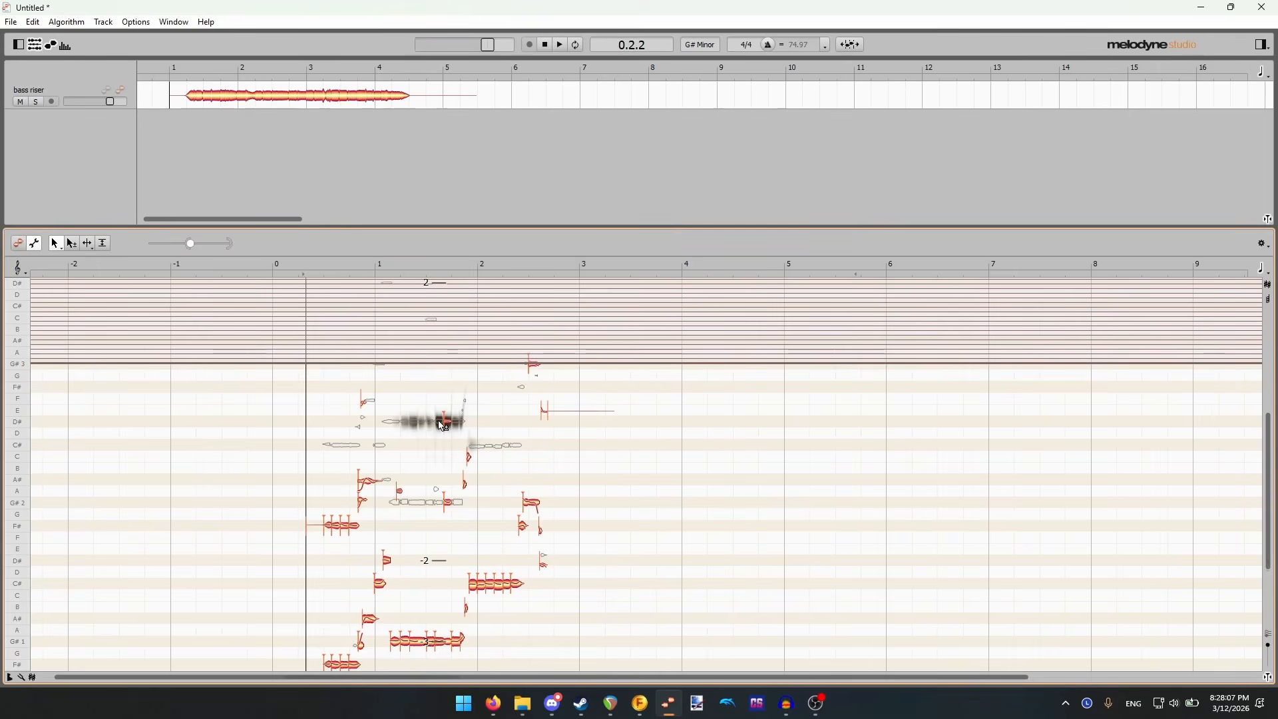
double_click(349, 527)
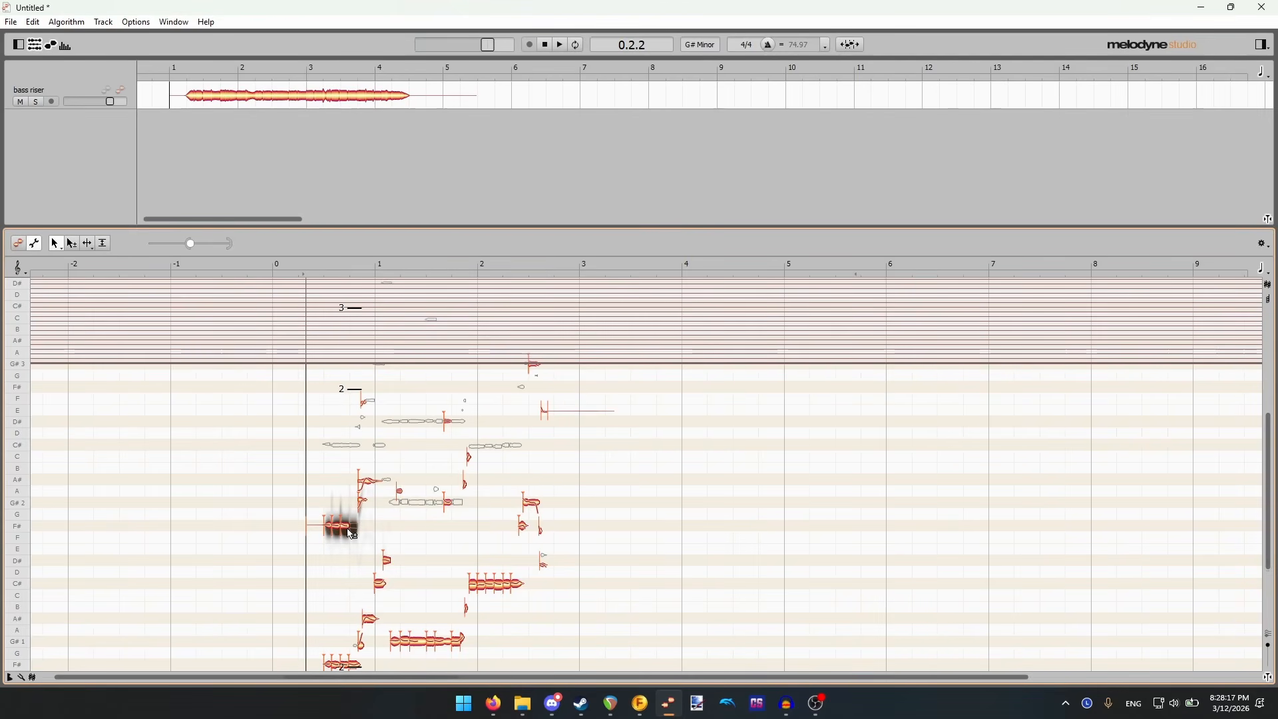
scroll(346, 528, "down", 1)
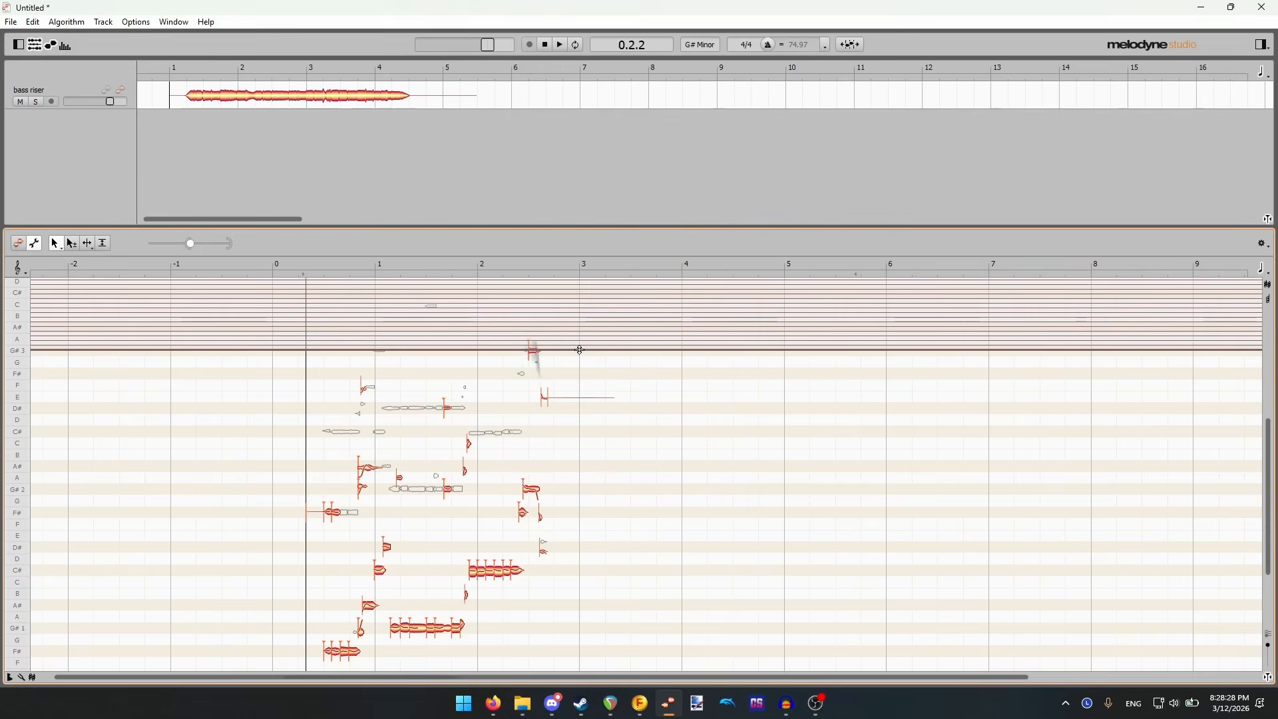
left_click_drag(619, 353, 642, 480)
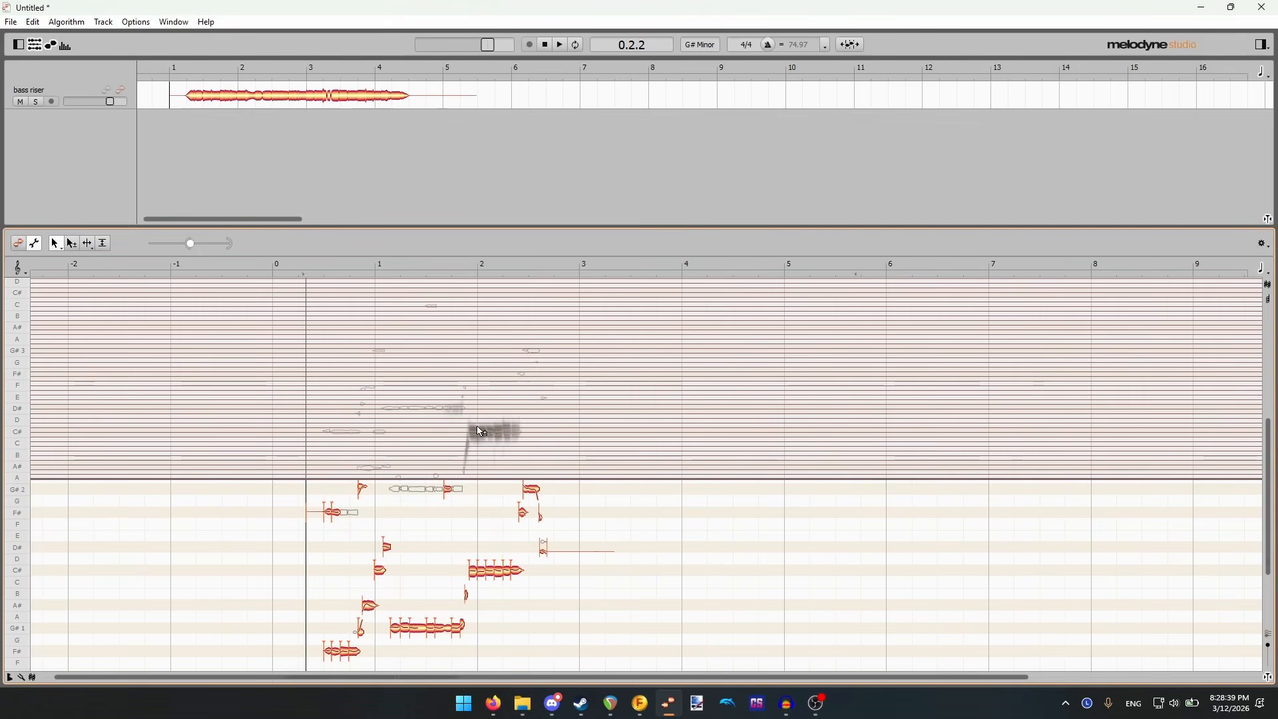
- Deactivate the remaining F# 2 and G# 2 overtone notes before bar 2, and return to edit mode
double_click(334, 515)
double_click(328, 515)
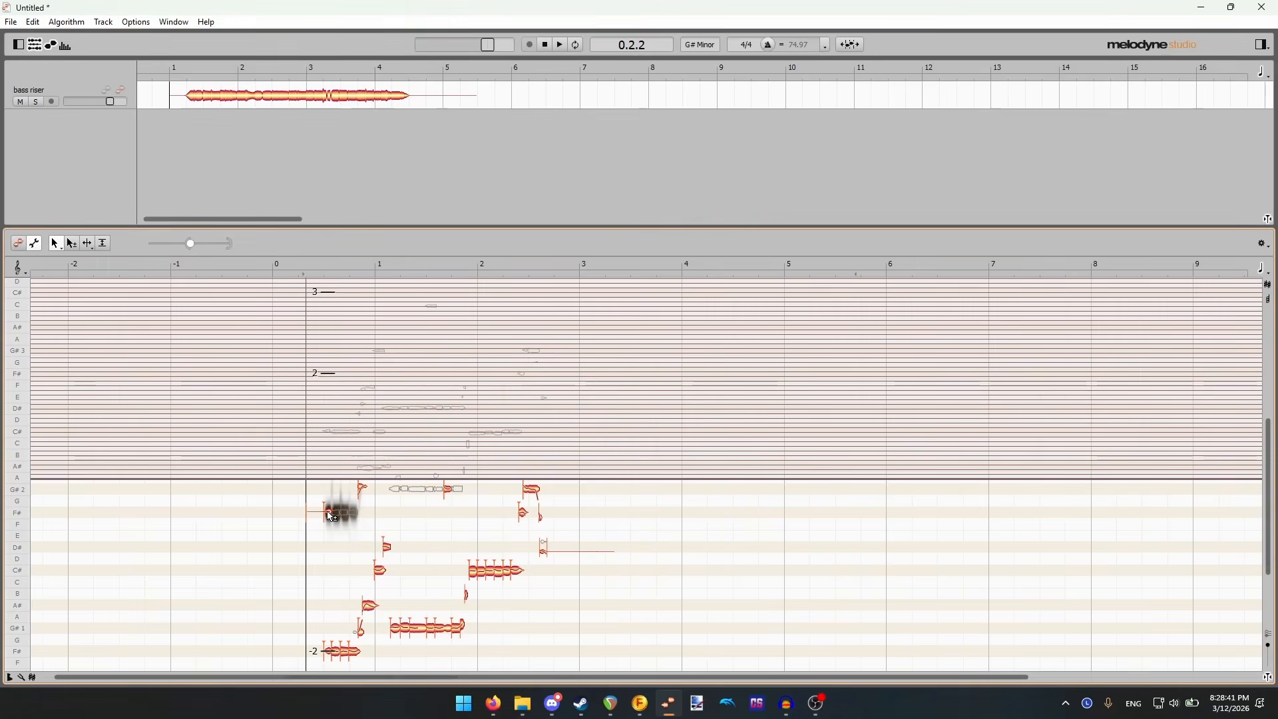
double_click(362, 489)
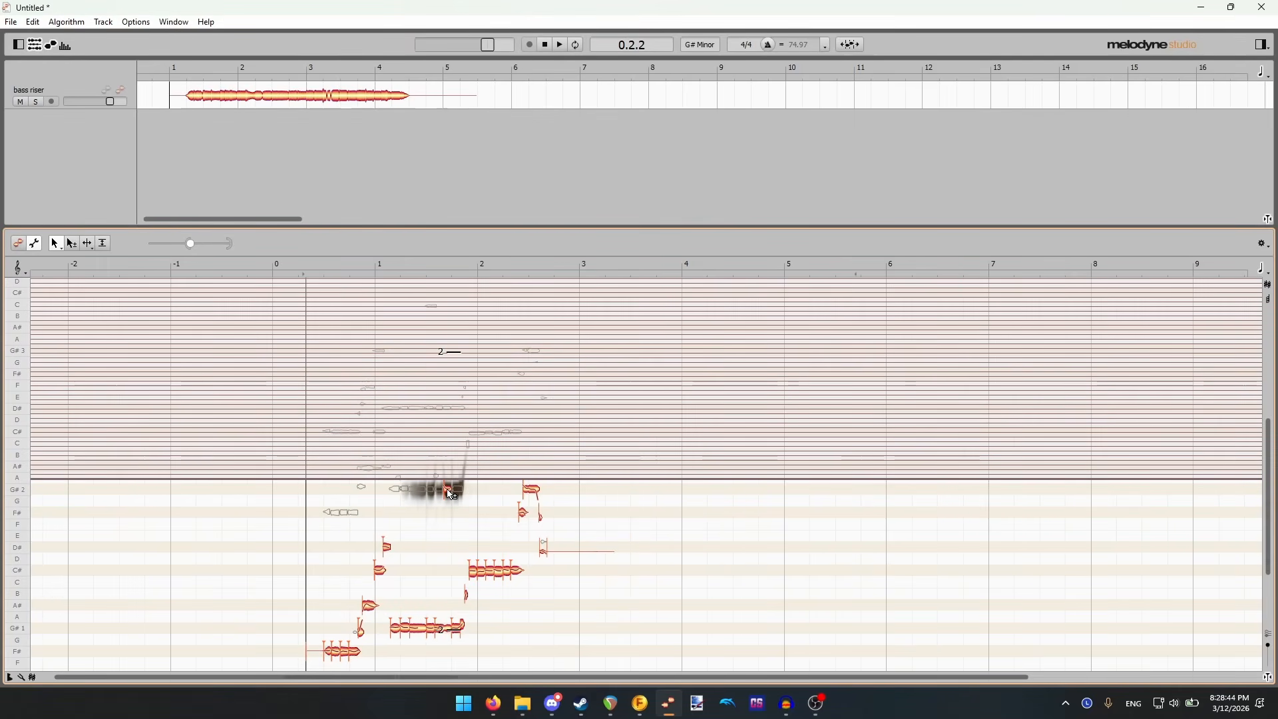
double_click(446, 492)
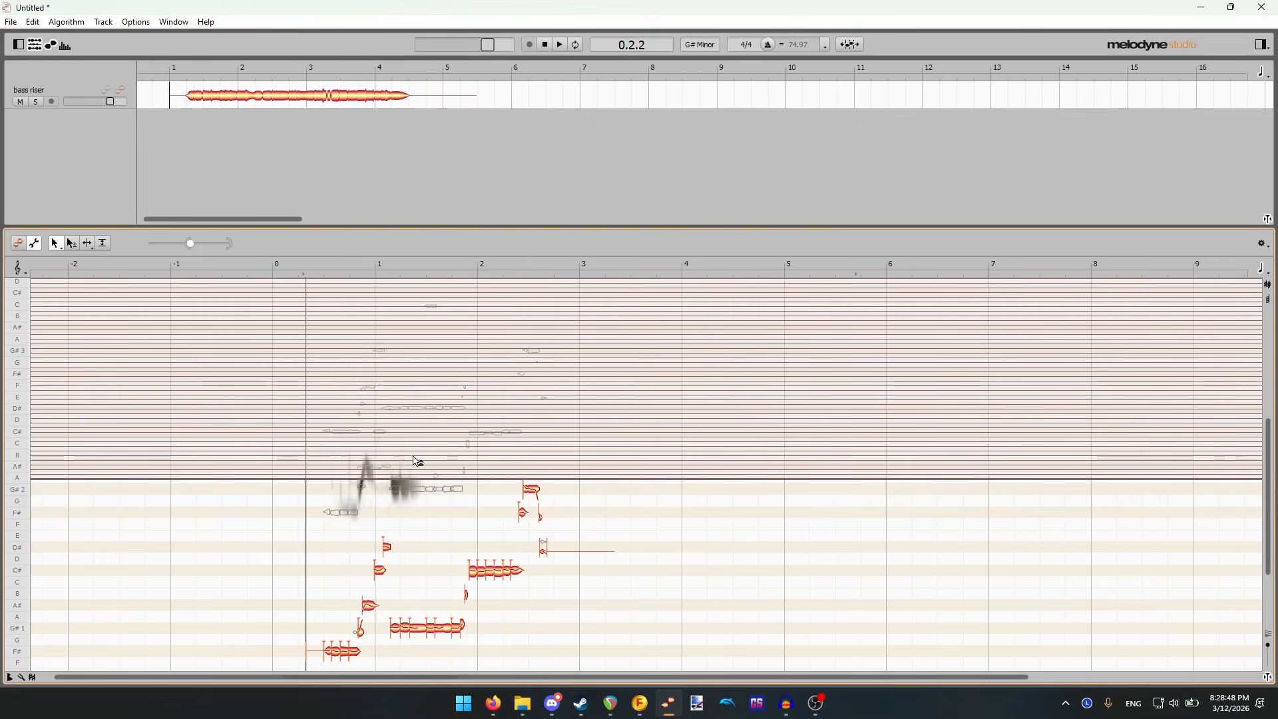
left_click(18, 244)
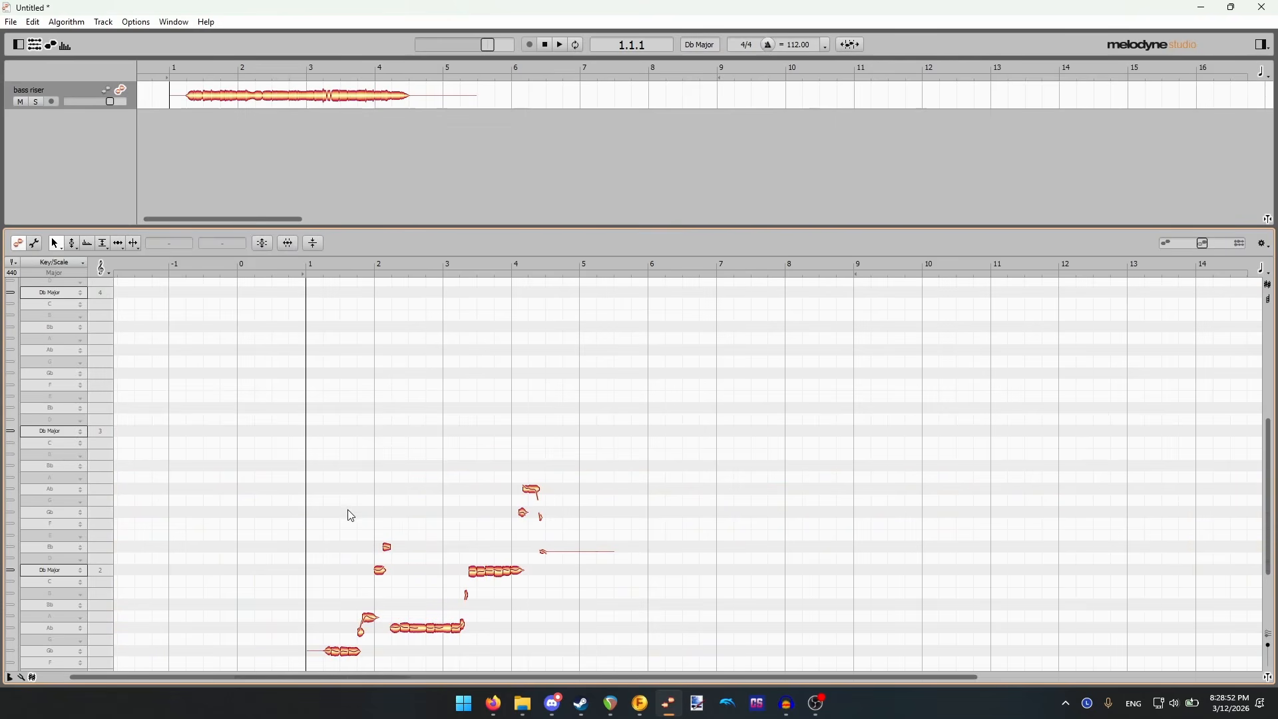
- Try toggling one of the C# 2 notes just after bar 2 in note assignment mode, then undo it and return to edit mode
left_click_drag(346, 509, 523, 595)
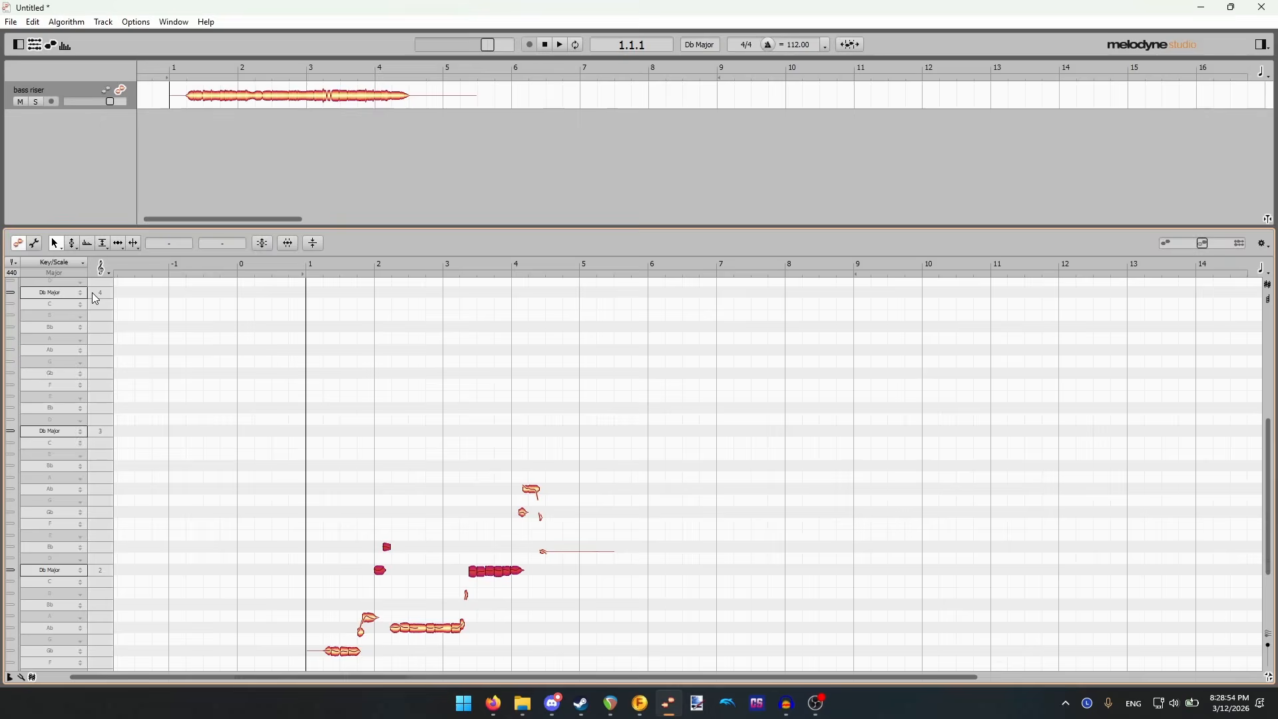
left_click(34, 244)
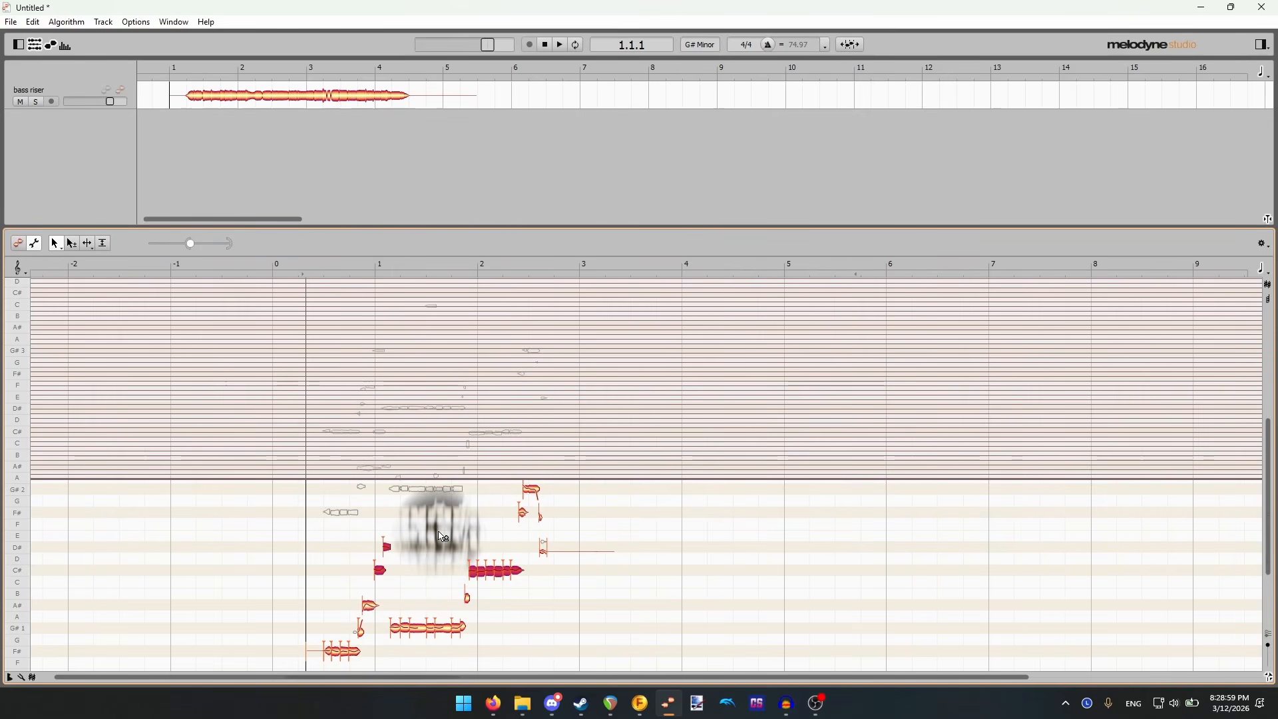
double_click(501, 577)
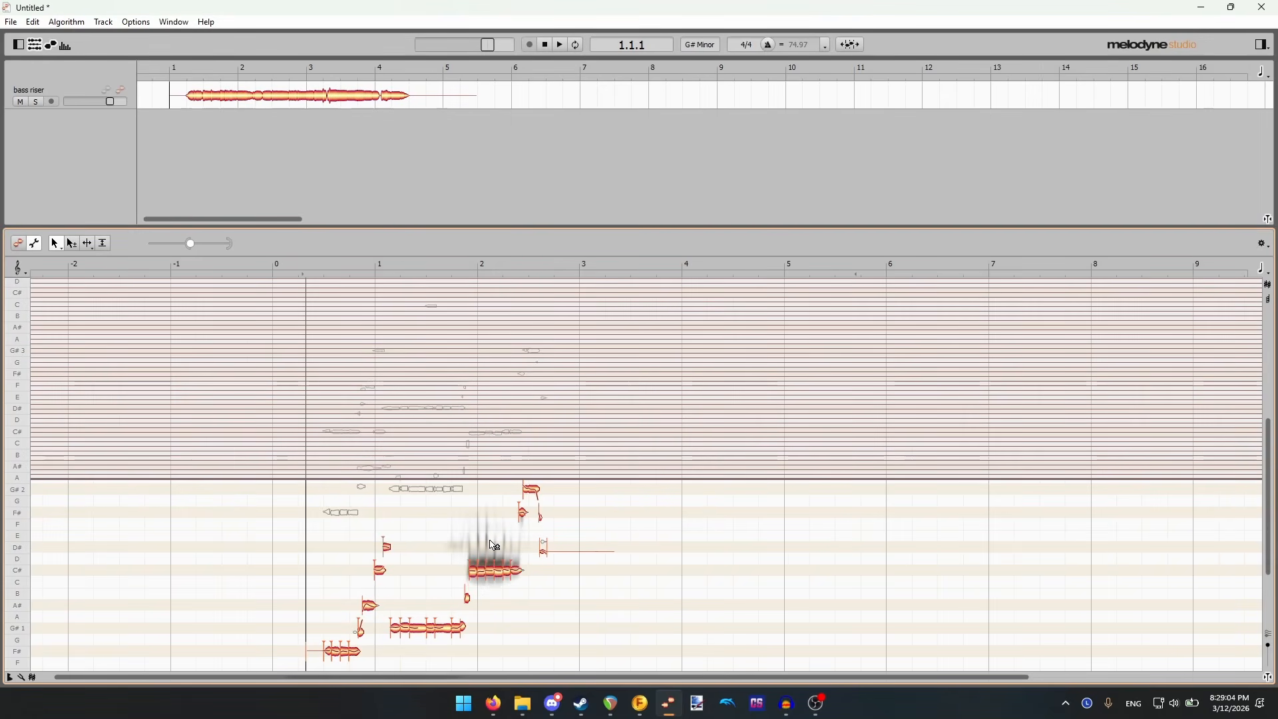
key("ctrl+z")
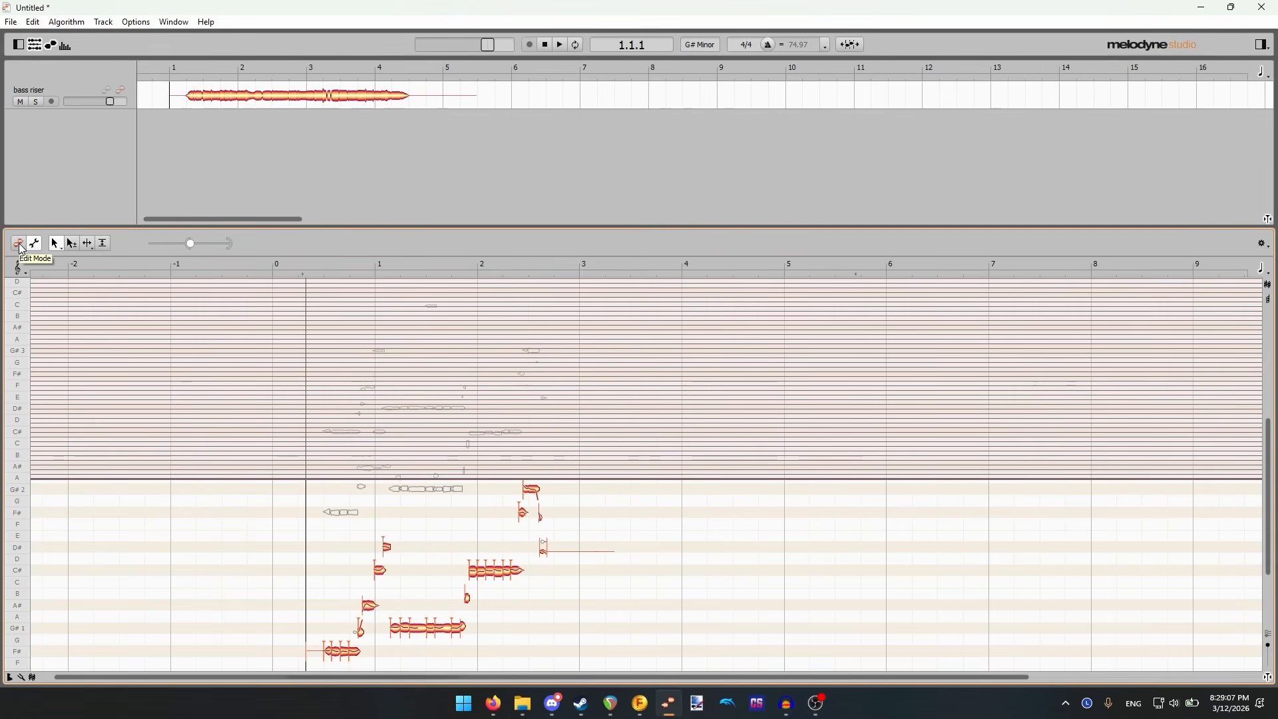
left_click(19, 247)
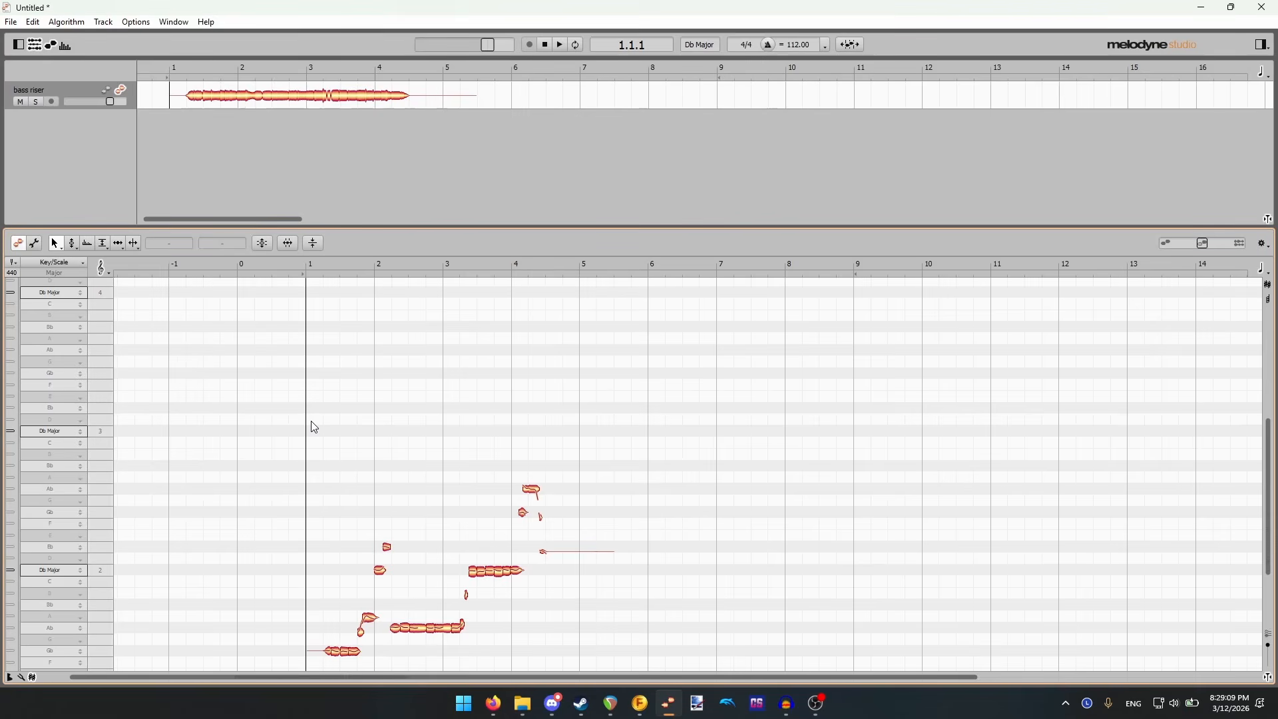
- Play the edited bass riser from the start to check how it sounds, and stop playback
scroll(403, 458, "down", 2)
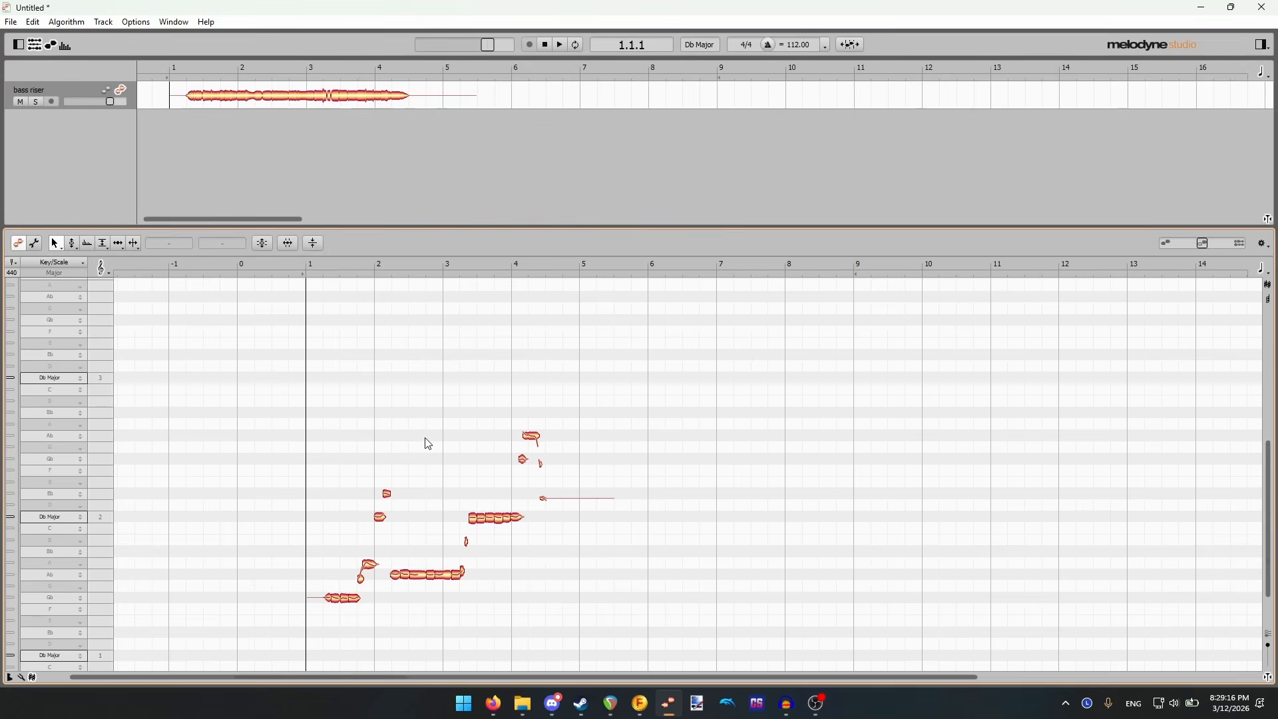
left_click(559, 44)
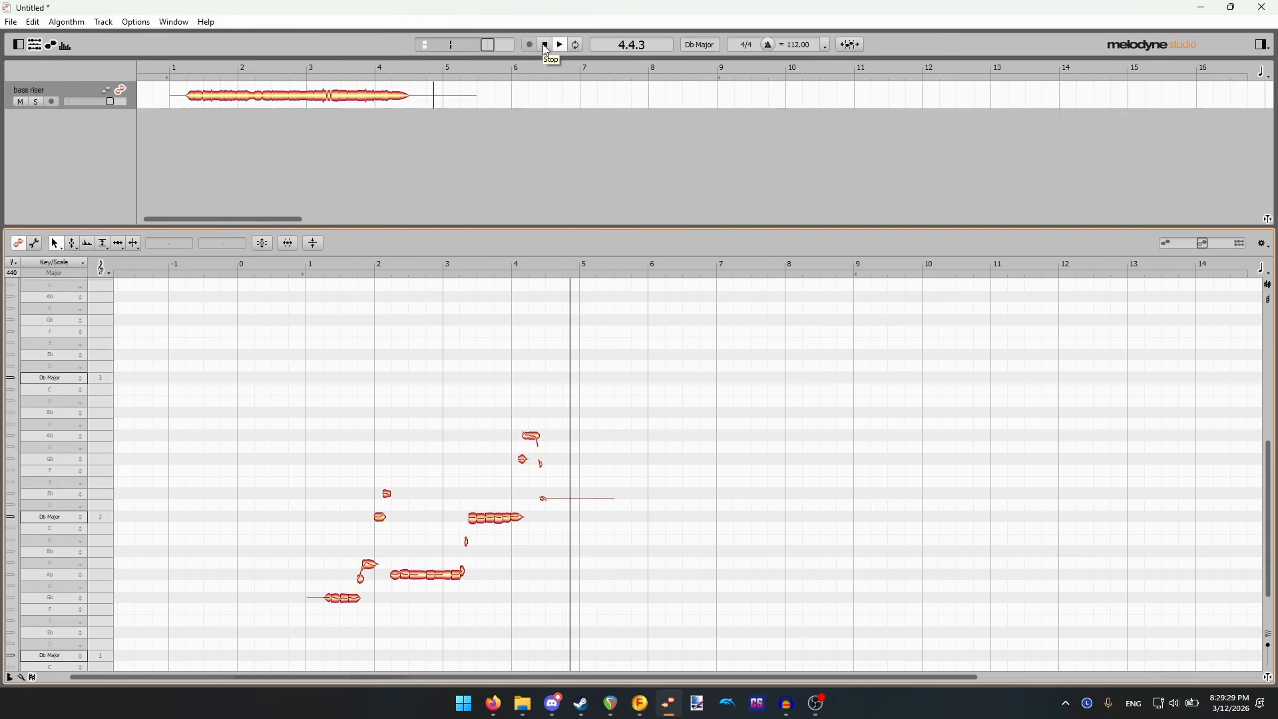
left_click(546, 45)
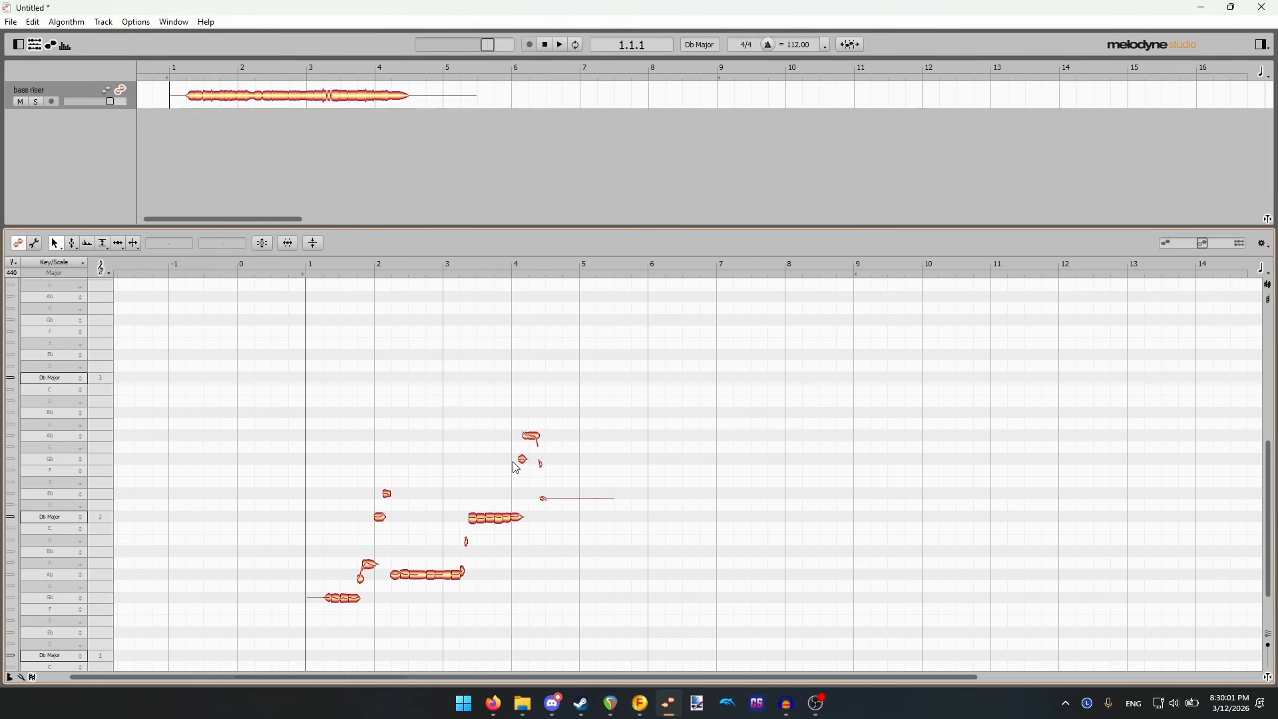
- Save the project as "bass riser minor" in the Melodyne folder
left_click(20, 29)
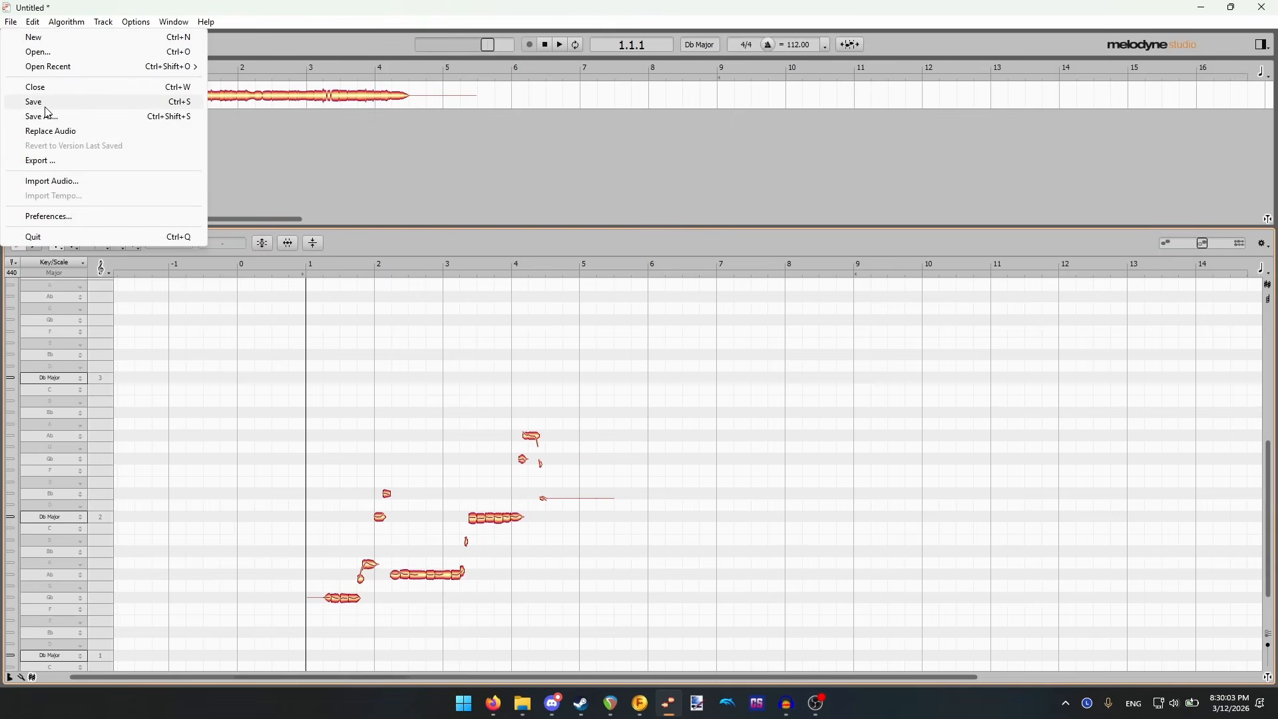
left_click(46, 121)
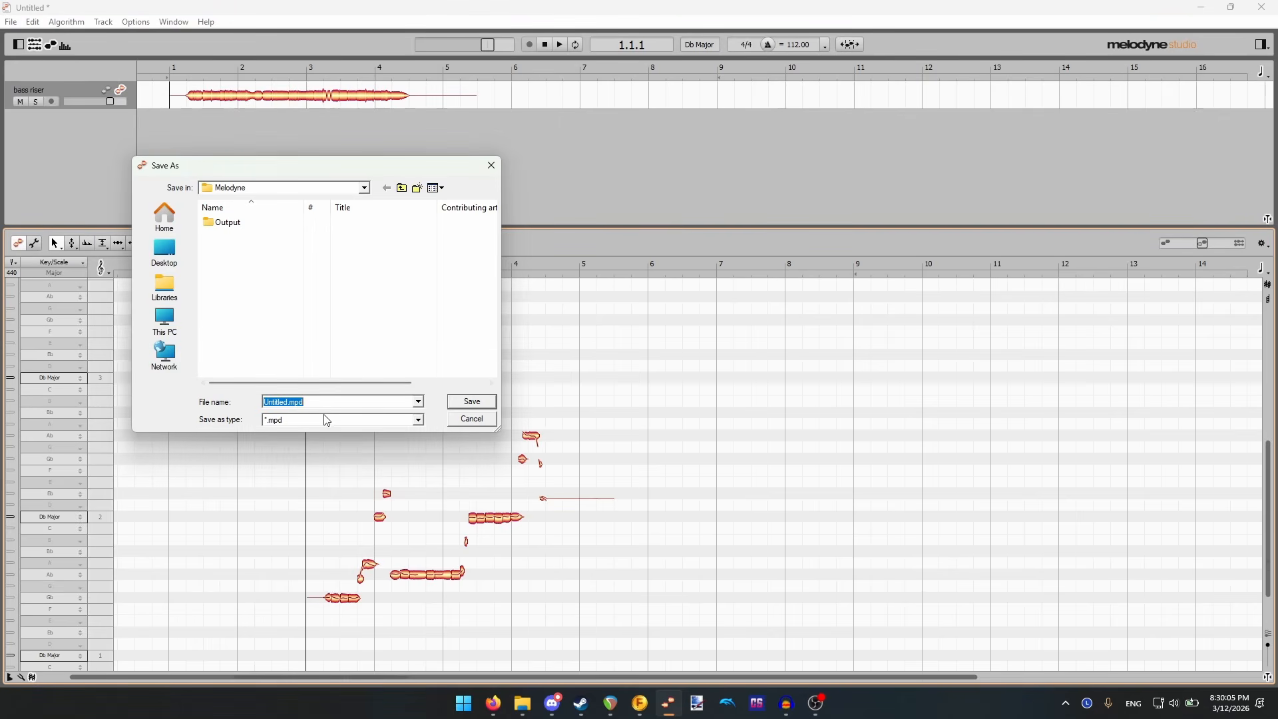
type("bass")
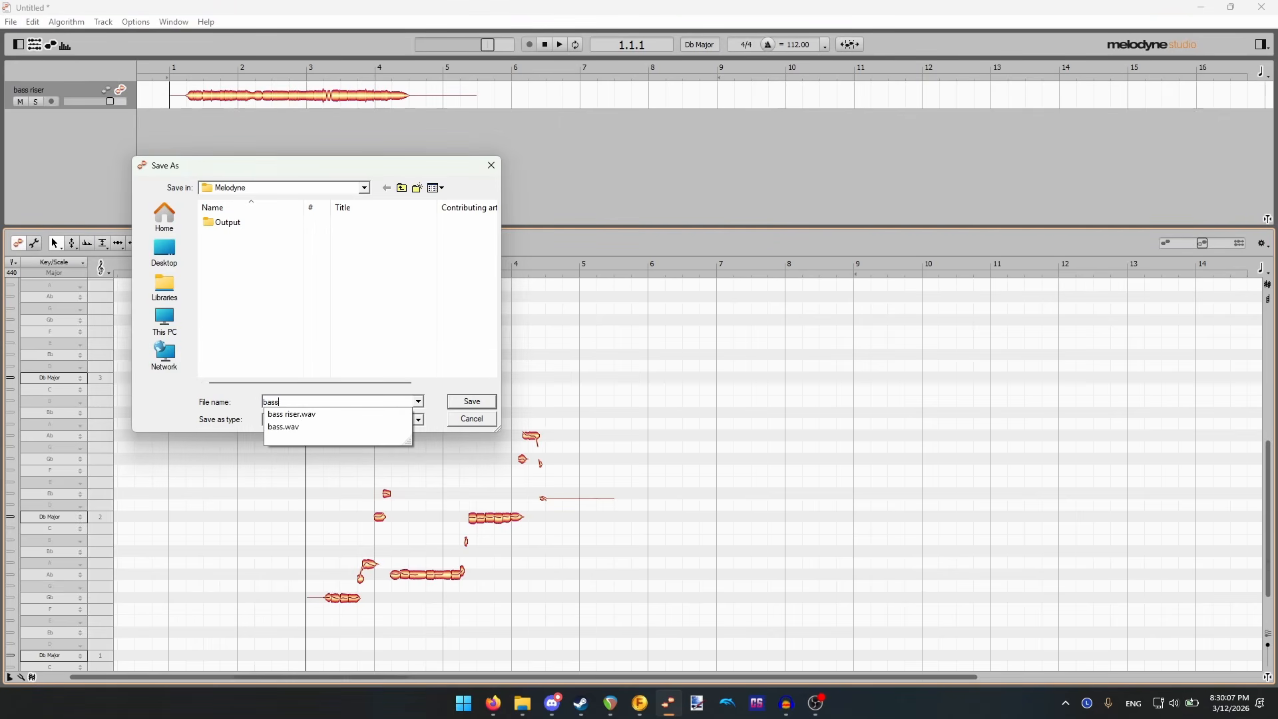
type(" riser minor")
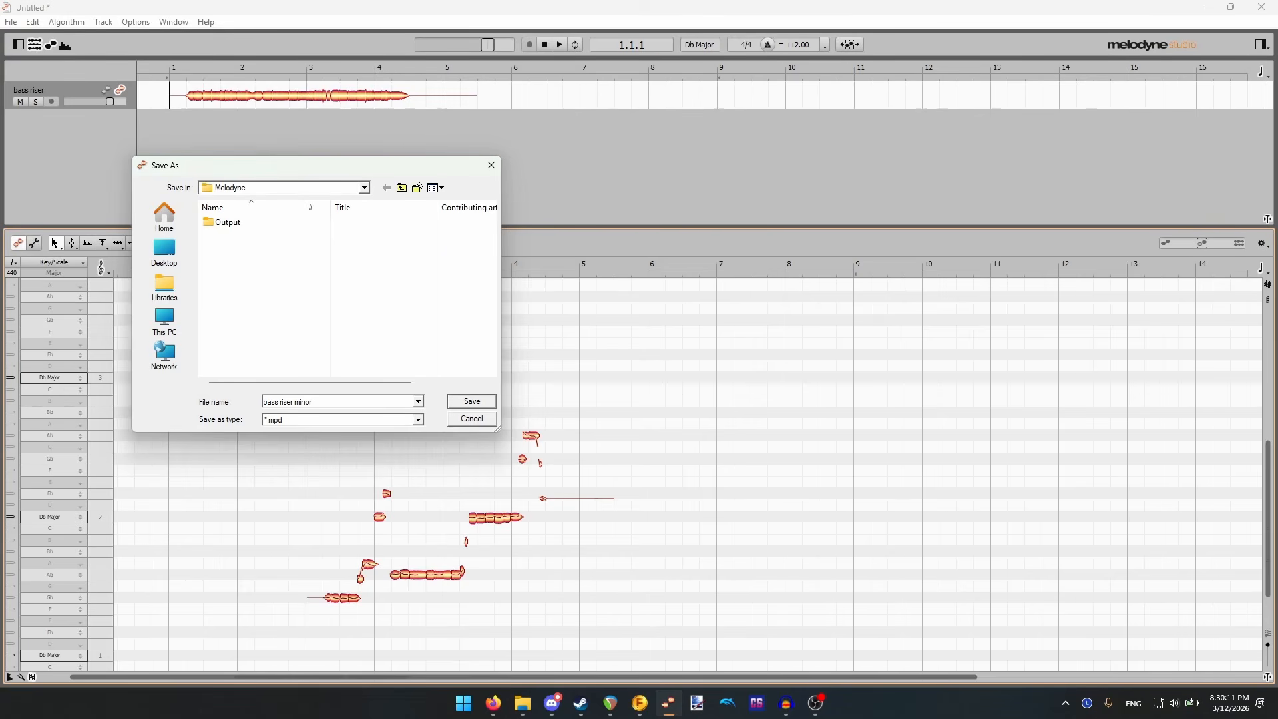
key("Return")
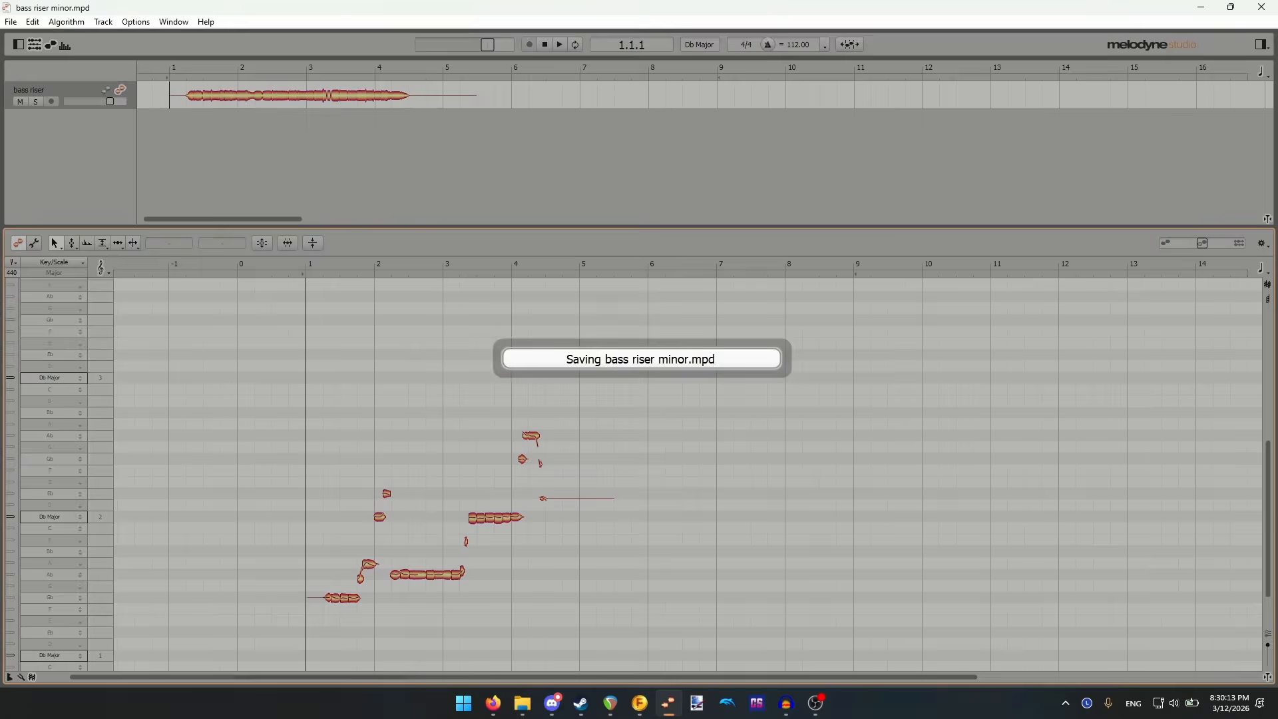
- Prepare a WAV export of the bass riser with the range set to Range of Reference Track
left_click(19, 26)
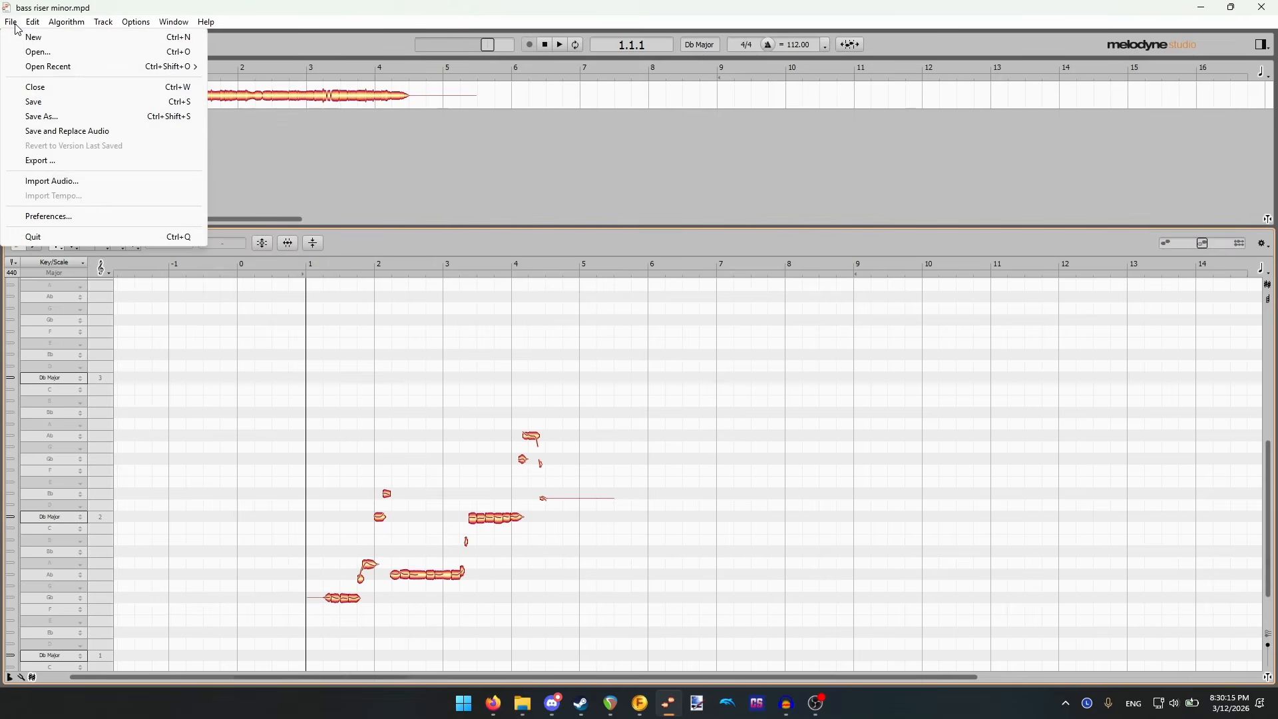
left_click(58, 166)
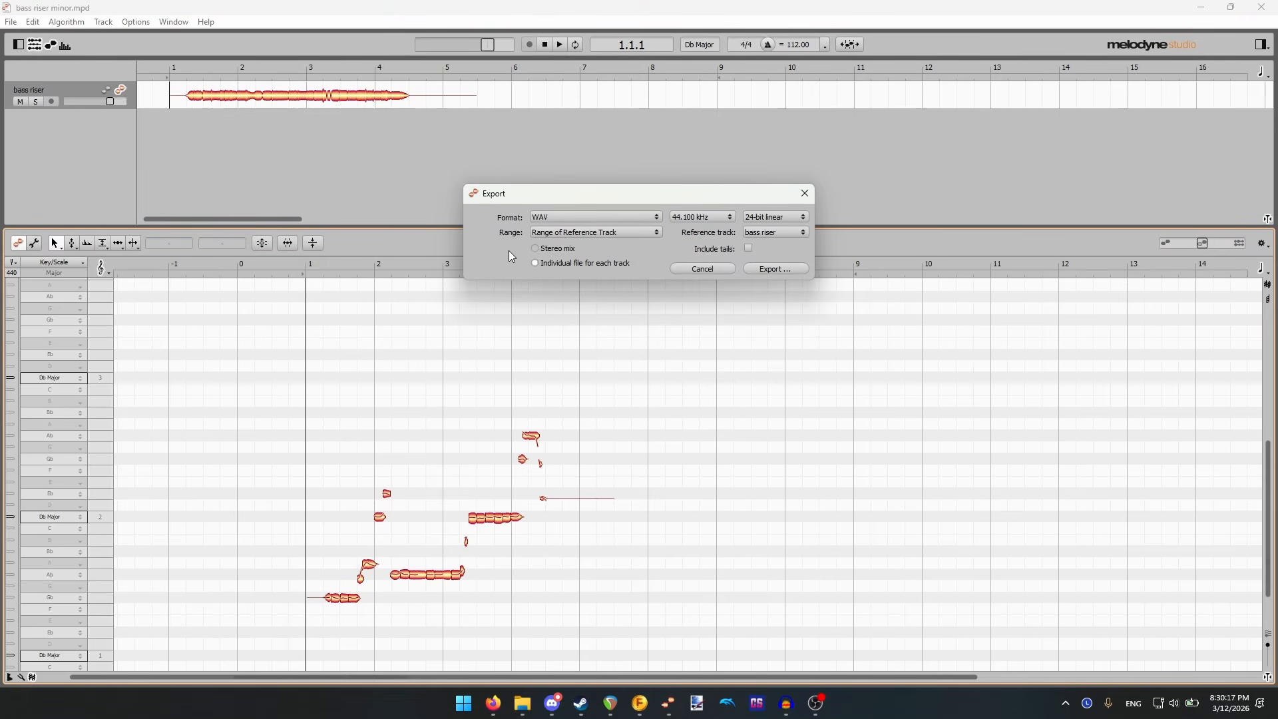
left_click(593, 233)
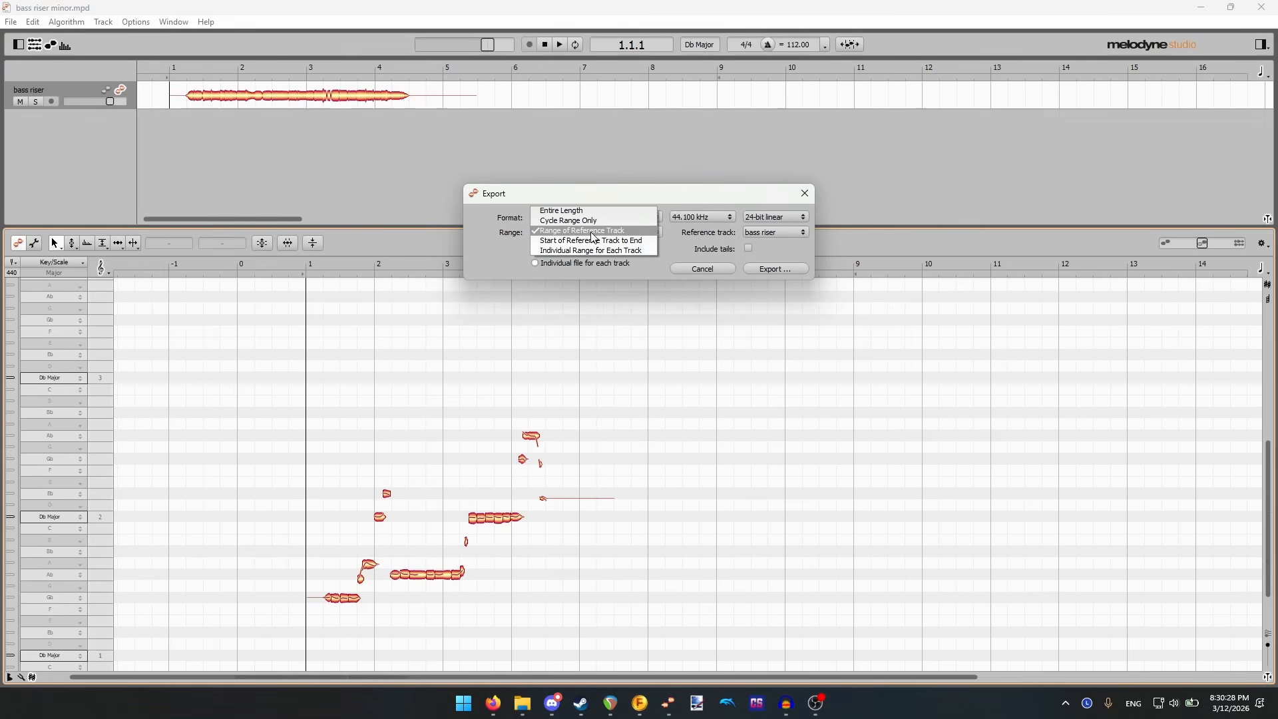
left_click(592, 233)
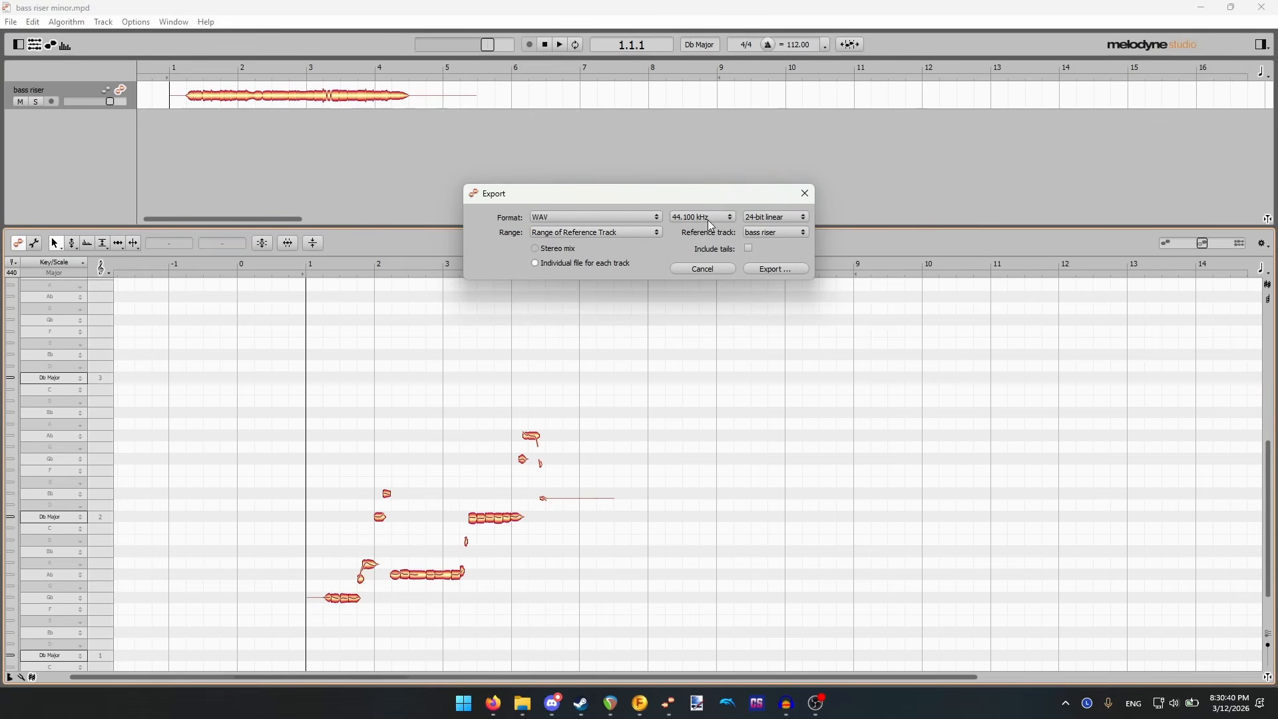
- Export the bass riser as WAV to the Output folder inside Fuser workshop > Go Away > Melodyne on the D: drive
left_click(773, 269)
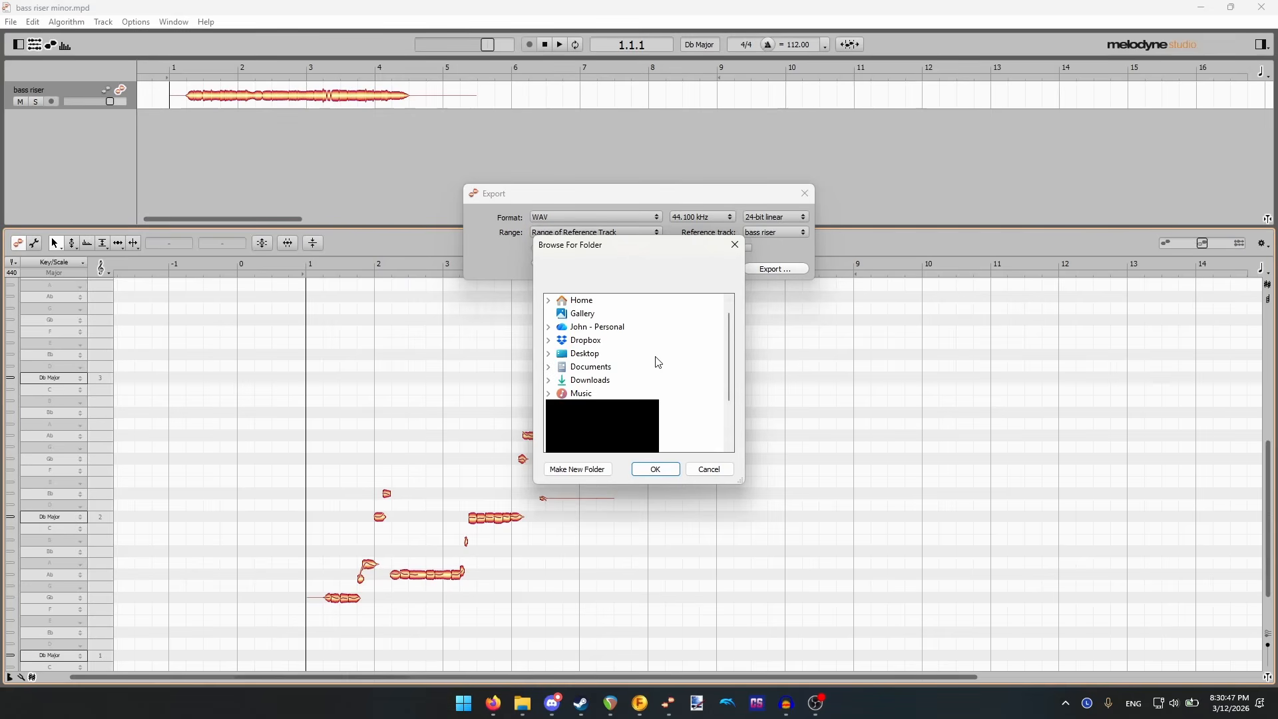
scroll(653, 359, "down", 2)
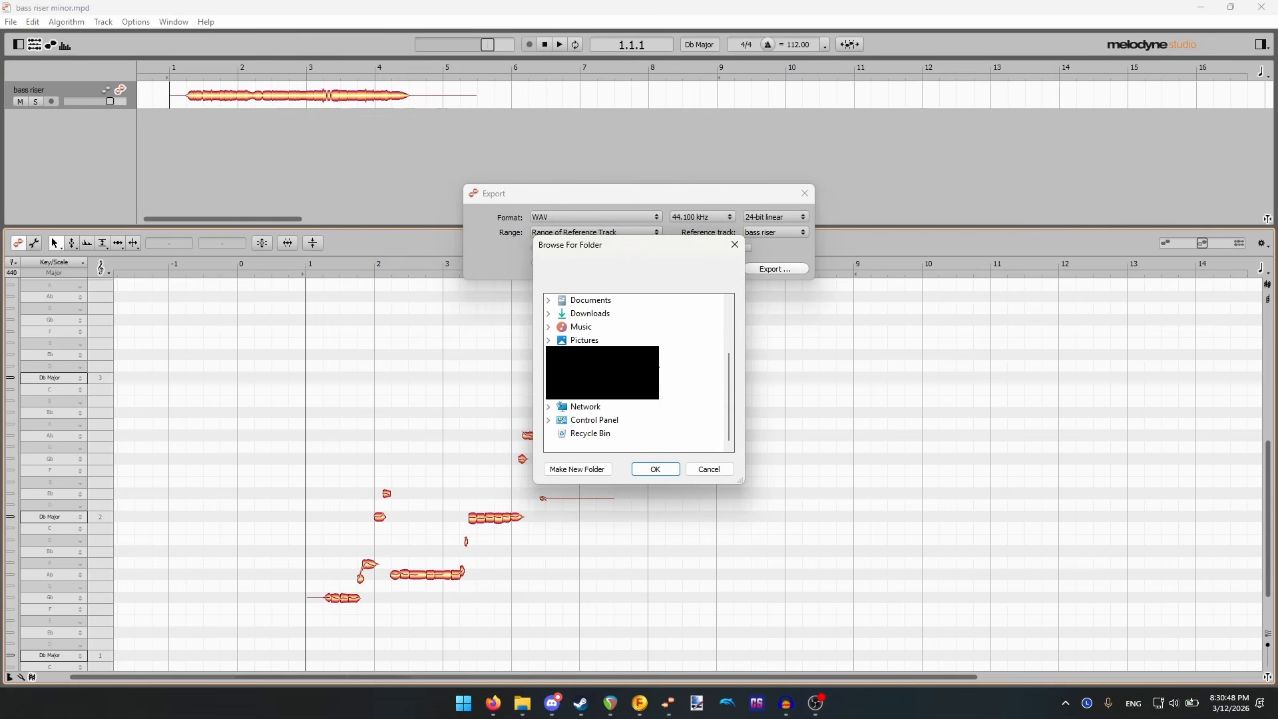
left_click(546, 380)
left_click(560, 380)
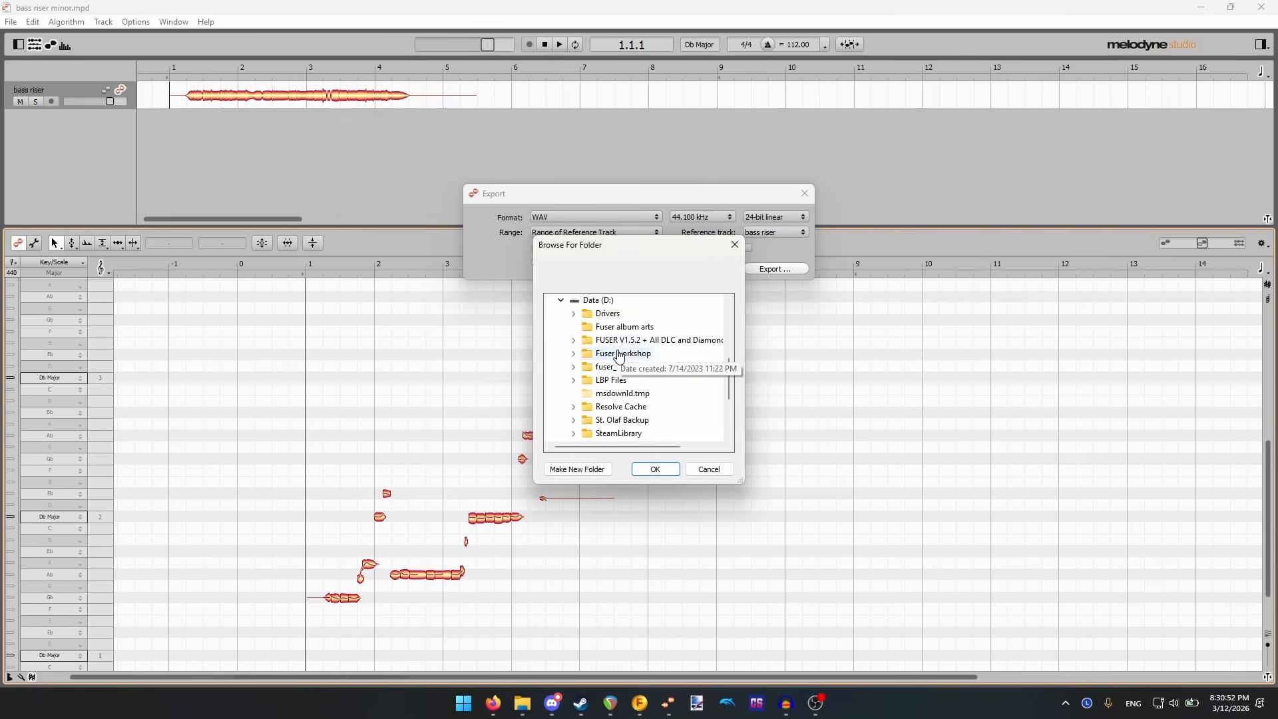
scroll(619, 356, "up", 1)
double_click(588, 368)
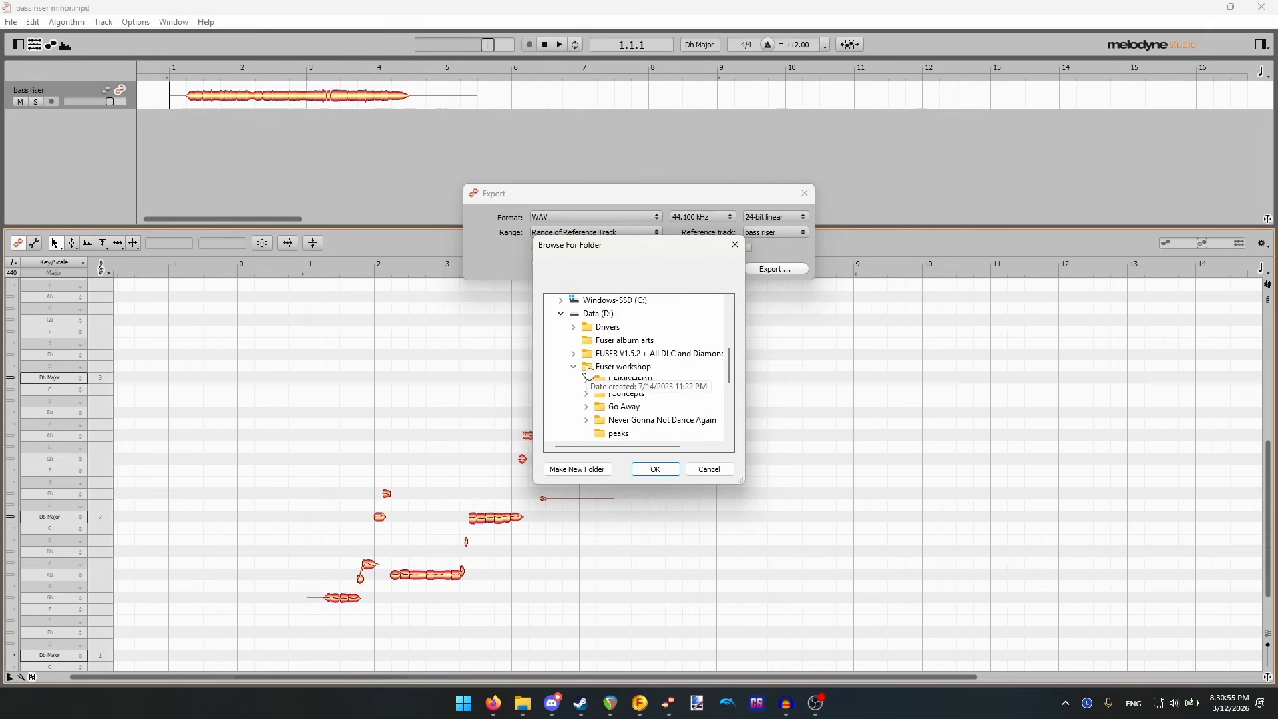
left_click(586, 367)
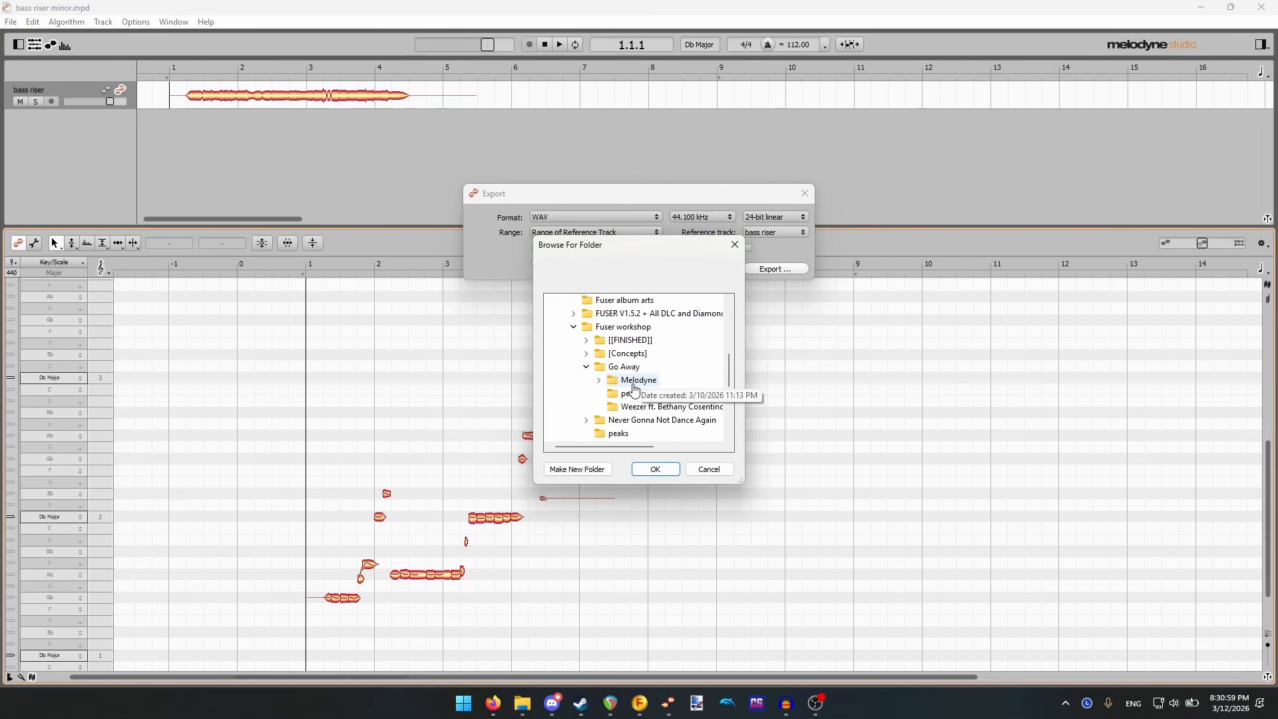
left_click(599, 380)
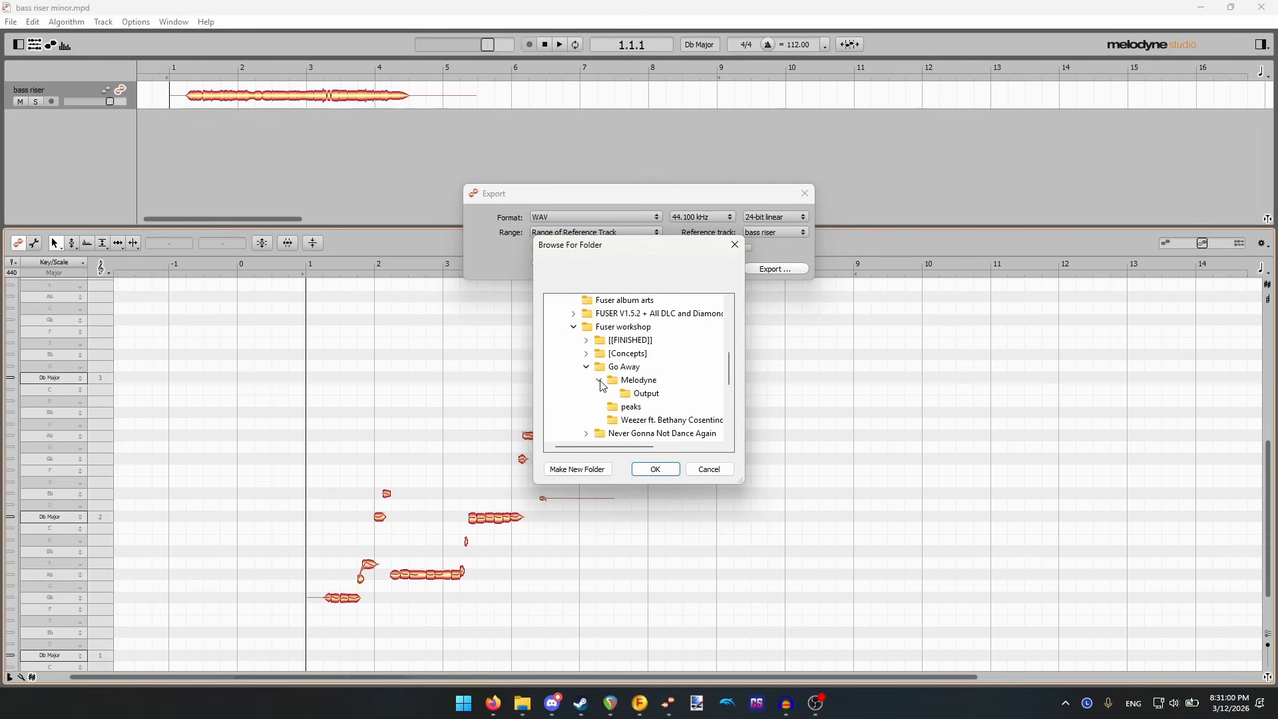
left_click(646, 394)
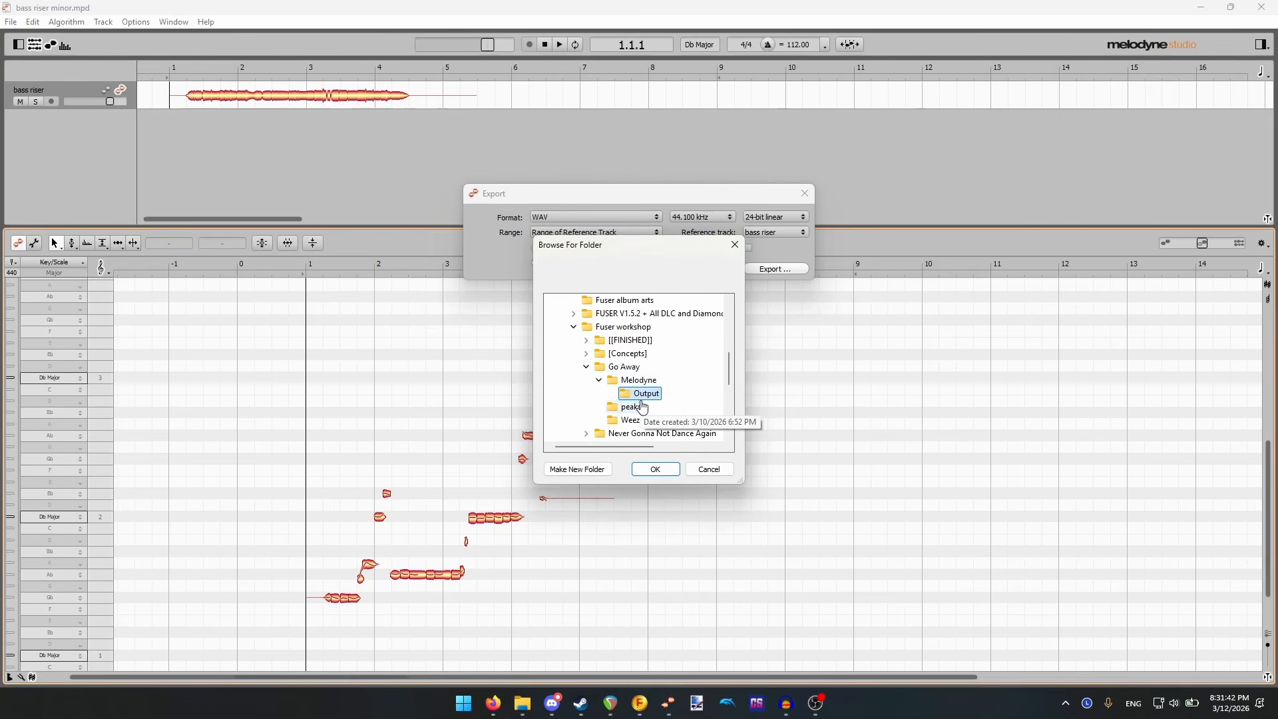
left_click(659, 469)
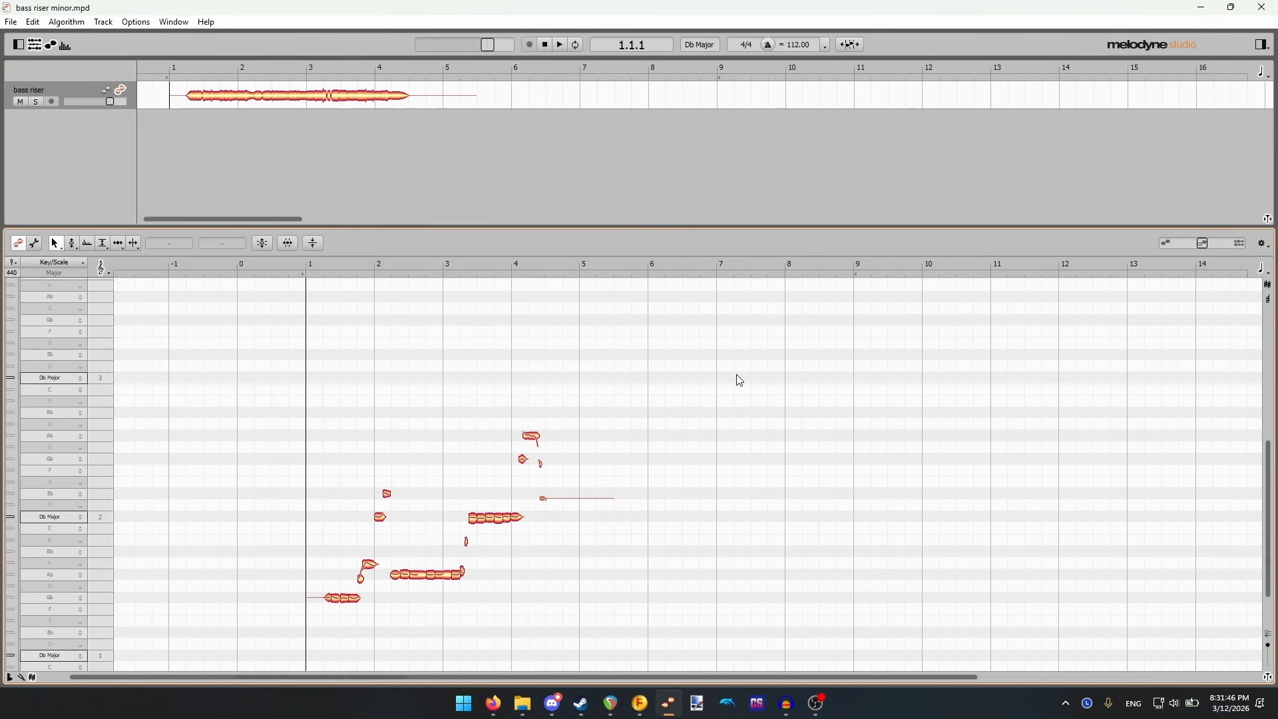
- Create a new project and set its tempo to 112 BPM
left_click(9, 22)
left_click(32, 37)
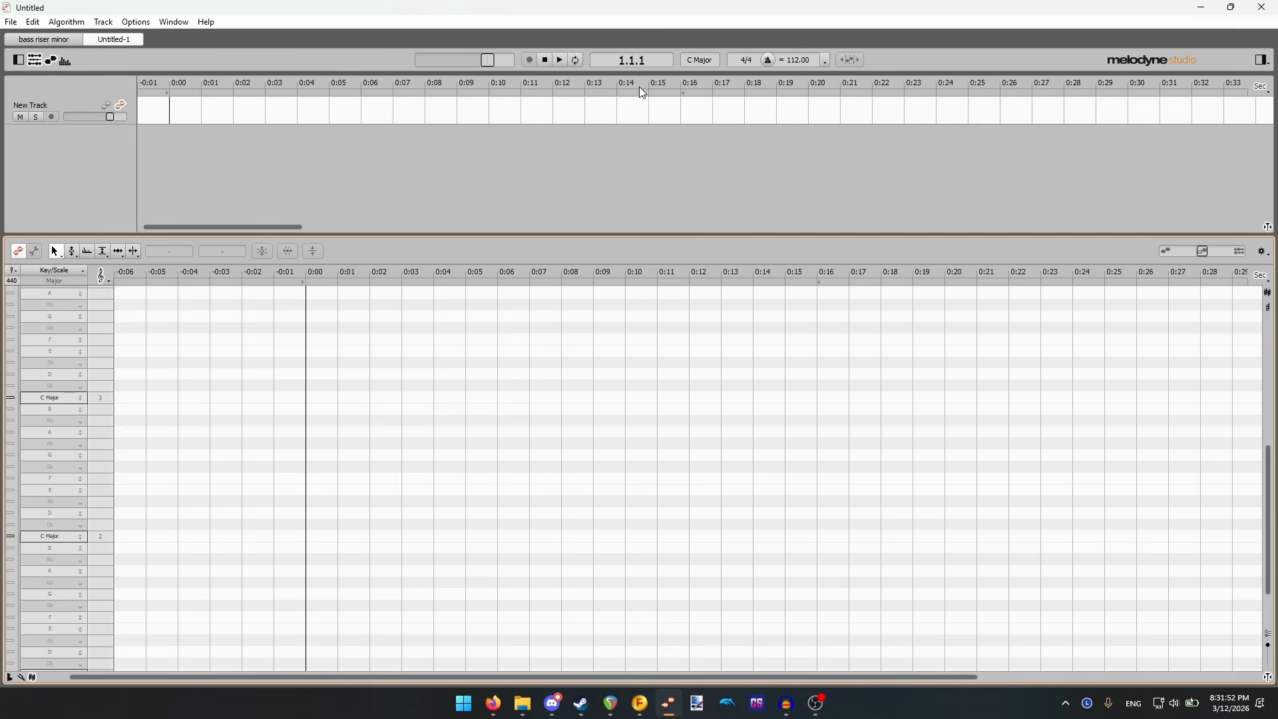
left_click(745, 65)
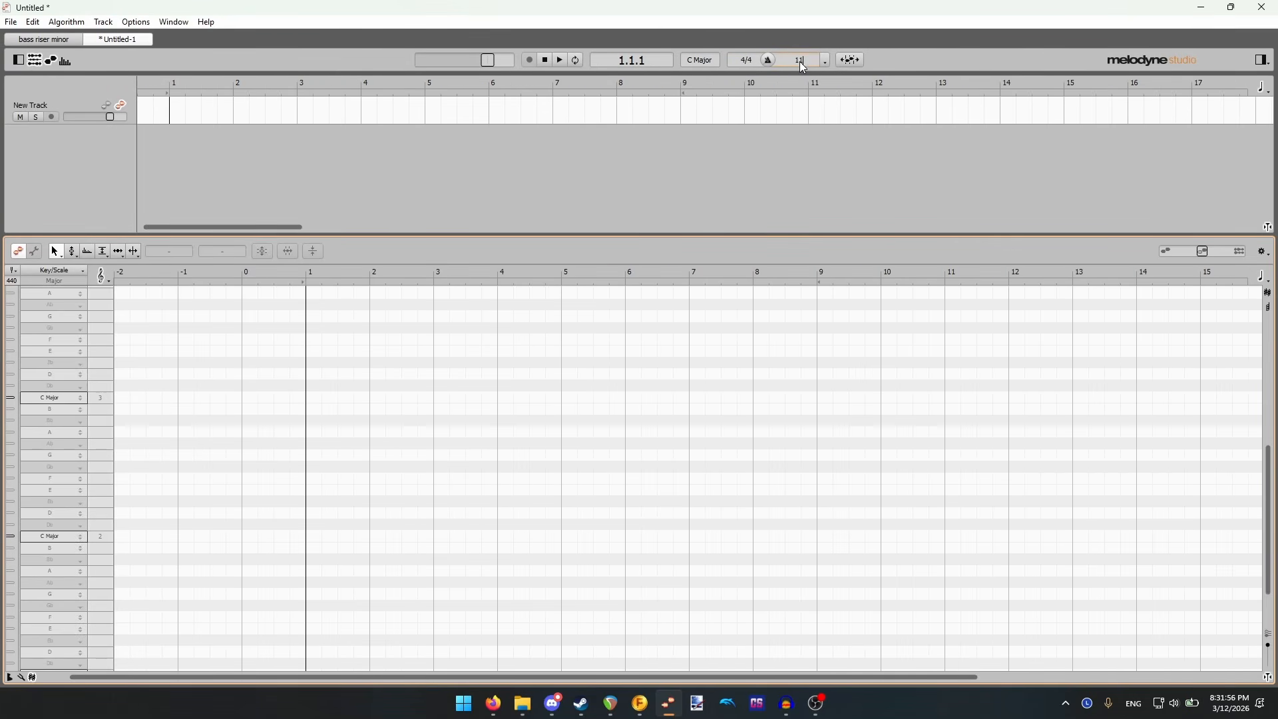
- Import loop riser.wav from the Melodyne folder into the new project
left_click(10, 22)
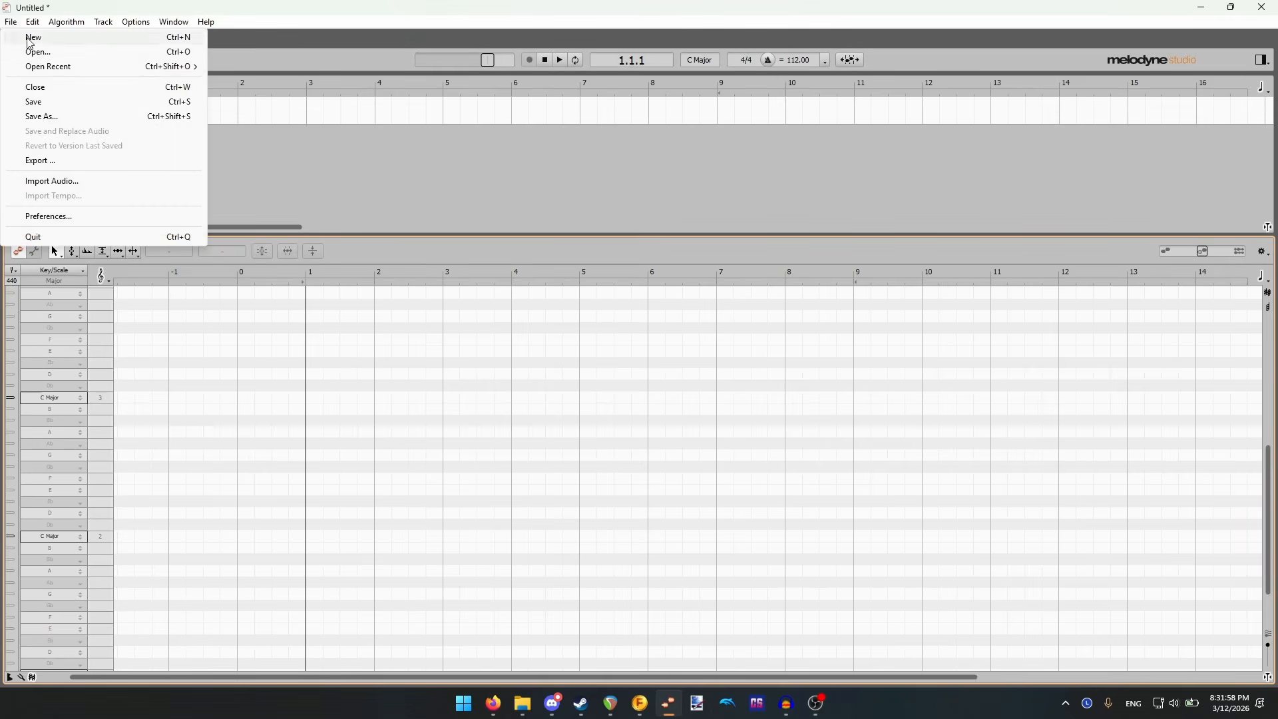
left_click(67, 181)
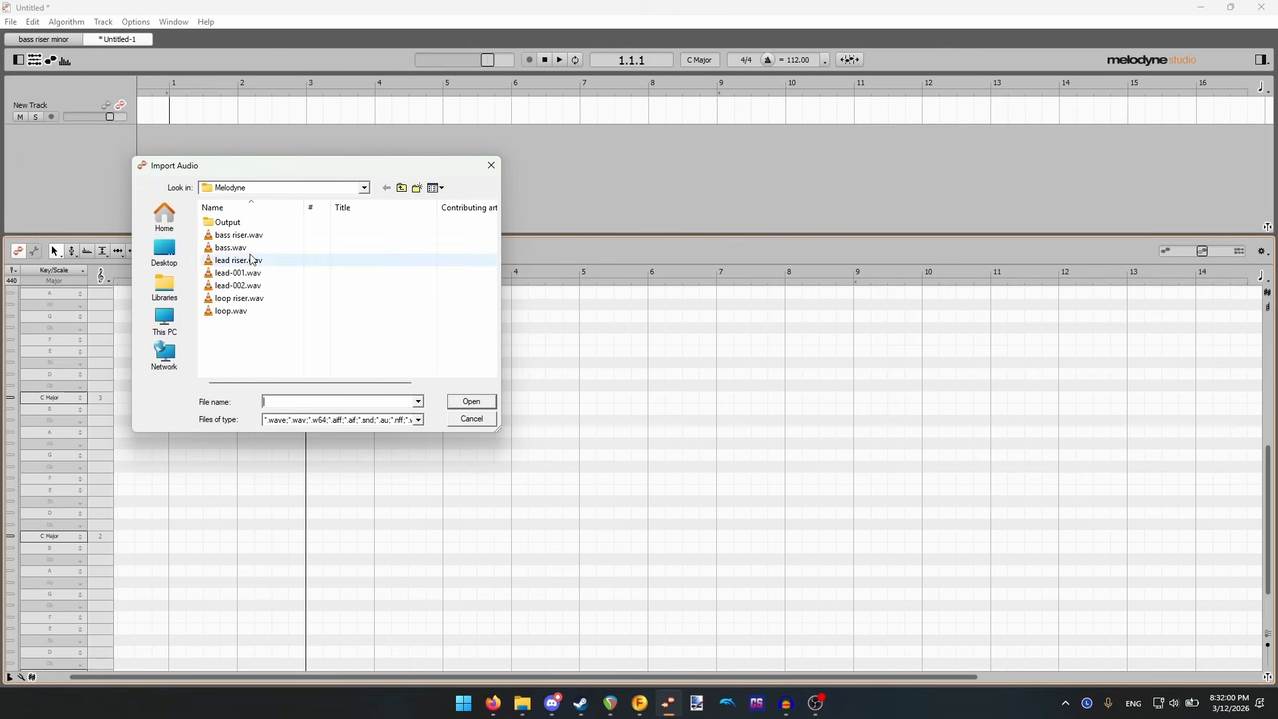
double_click(244, 299)
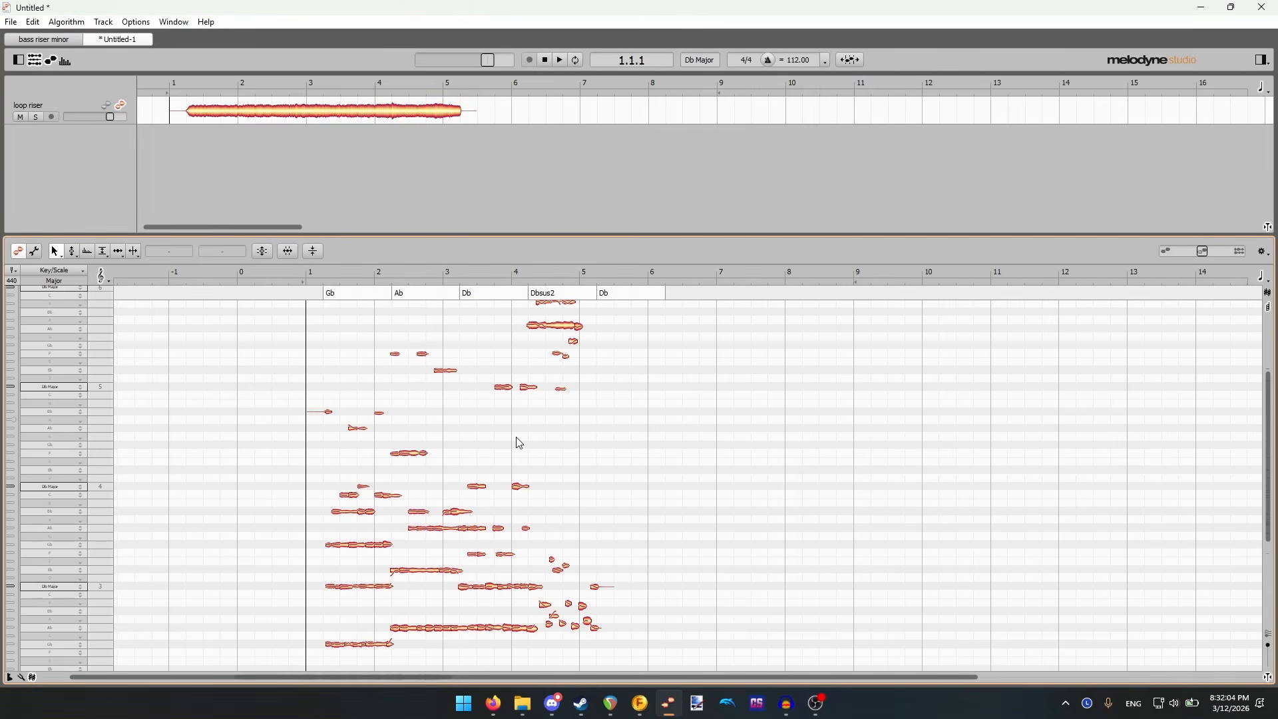
- Examine the loop riser's detected notes, check the long Eb 3 note in bar 2, and clear the selection
scroll(465, 506, "down", 3)
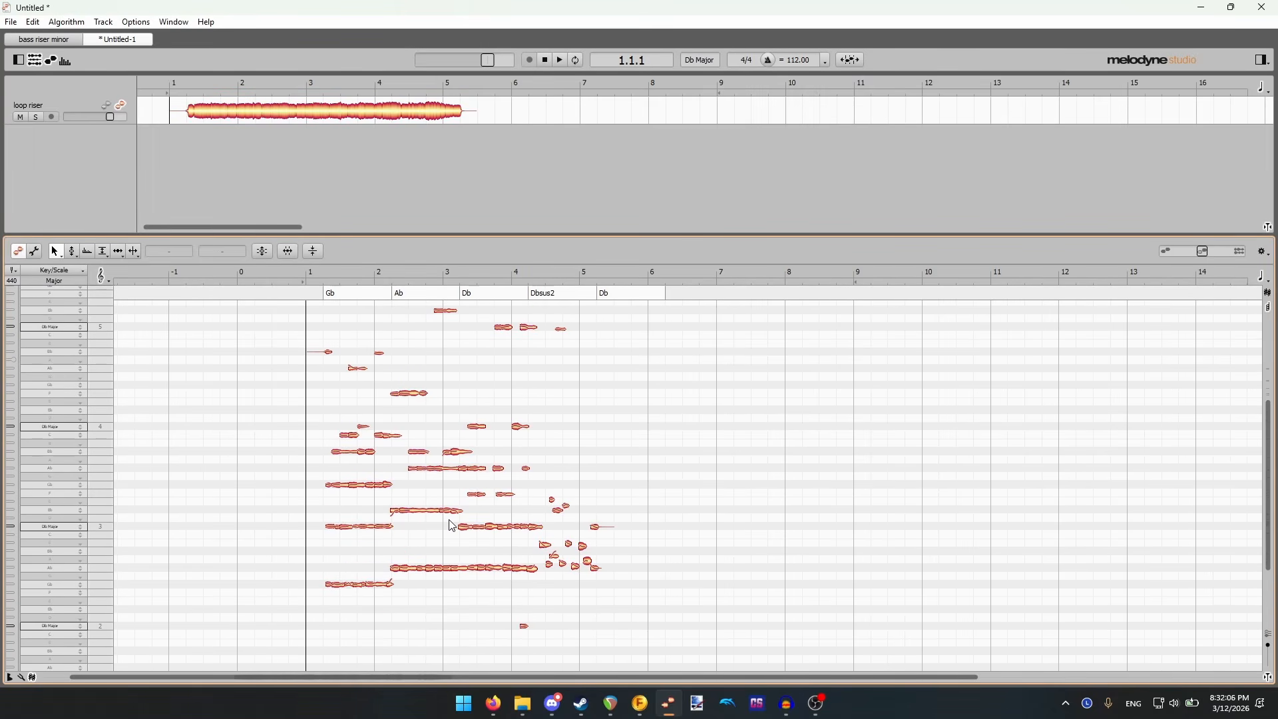
scroll(452, 525, "up", 3)
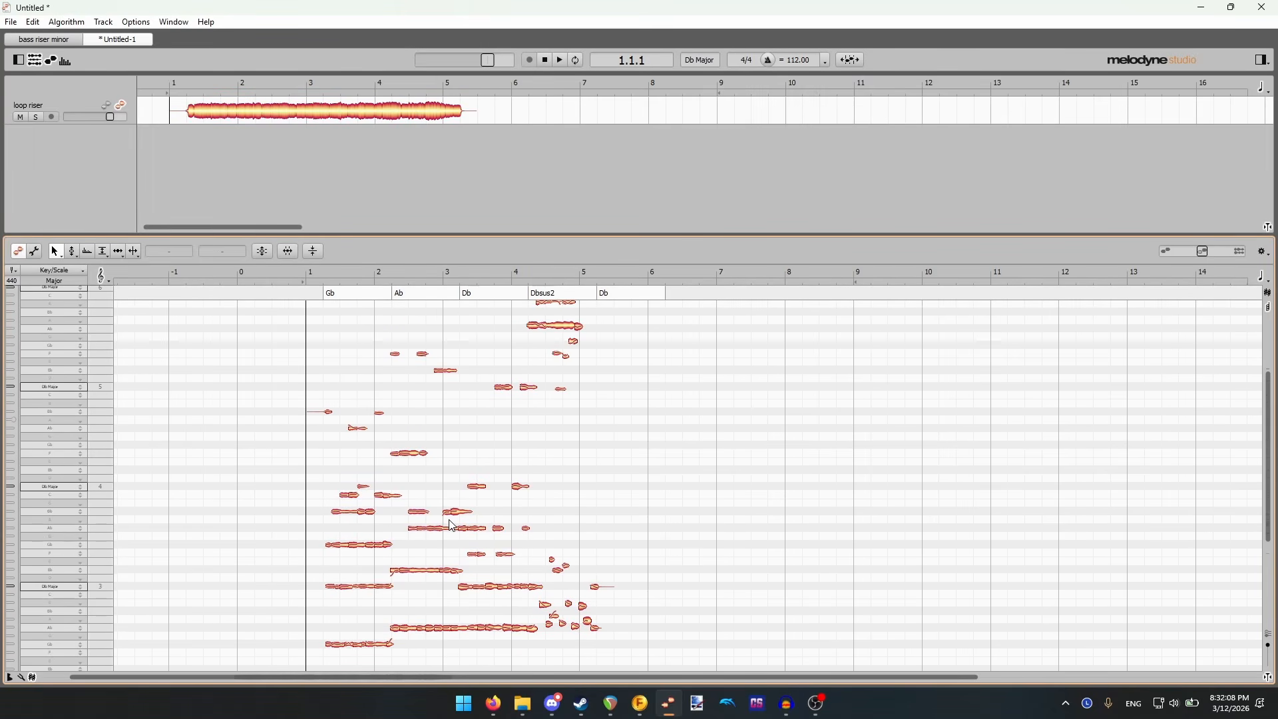
scroll(452, 525, "up", 1)
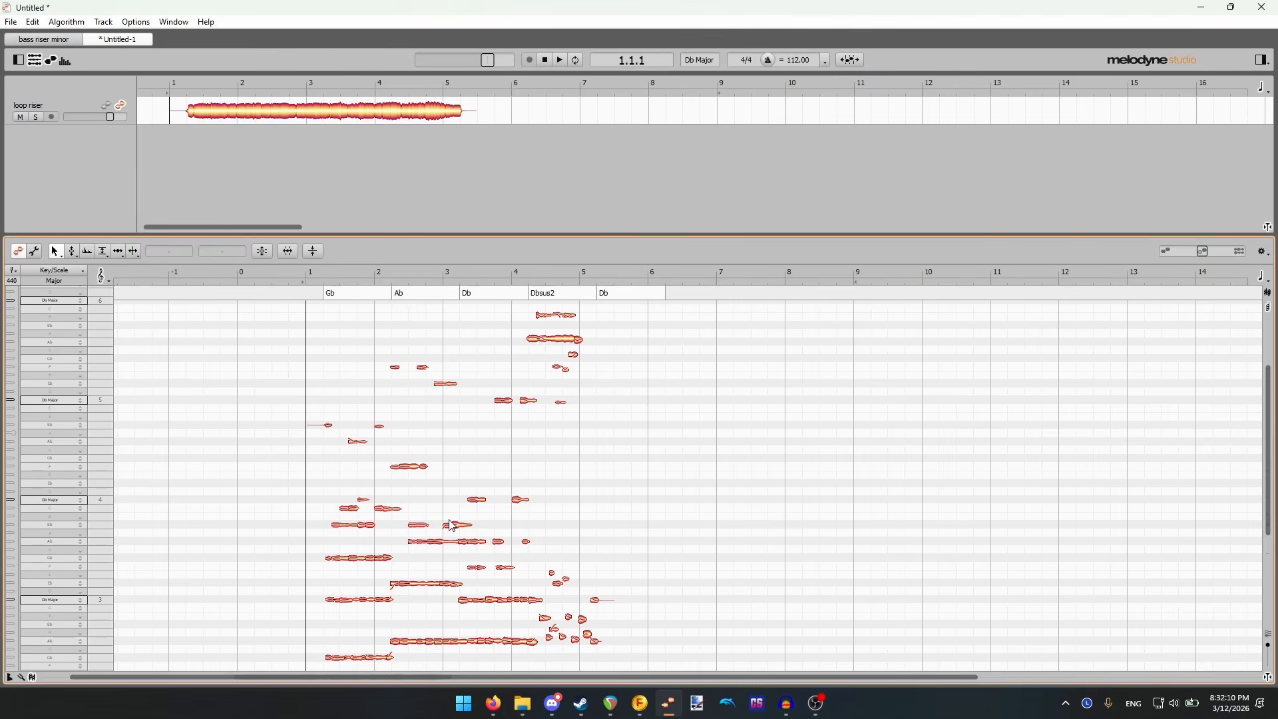
scroll(475, 510, "down", 1)
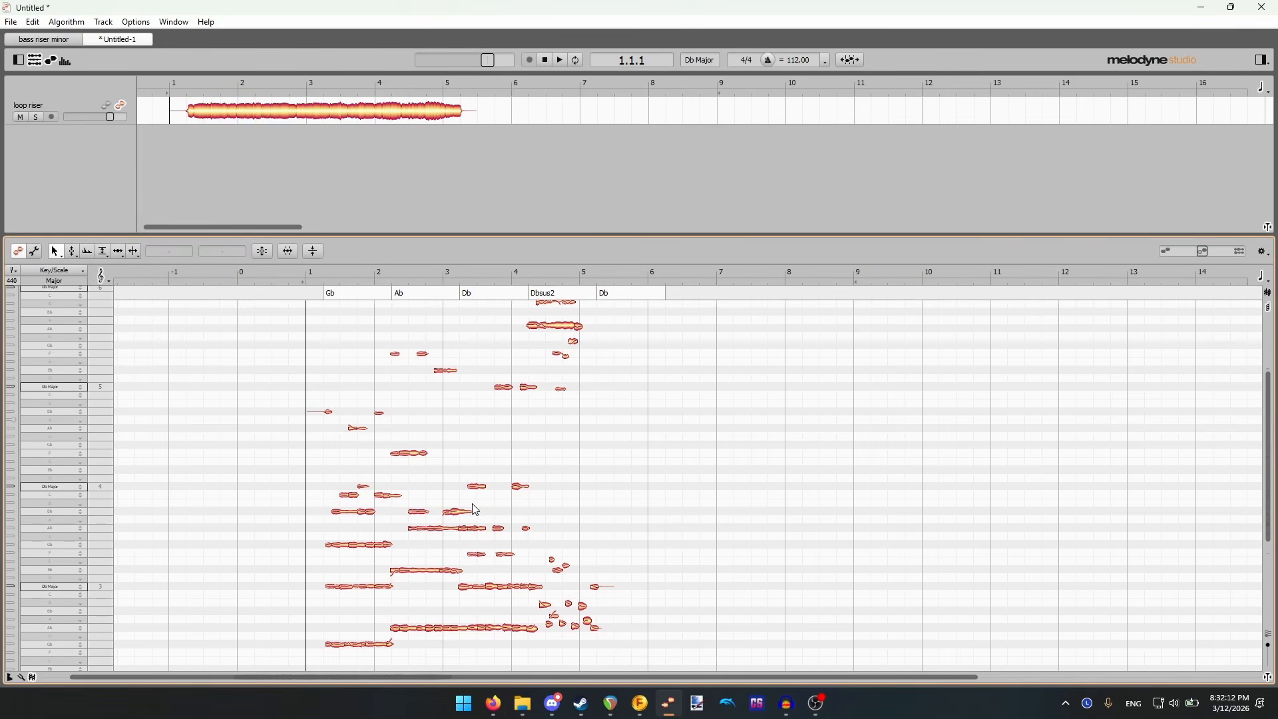
scroll(475, 509, "down", 1)
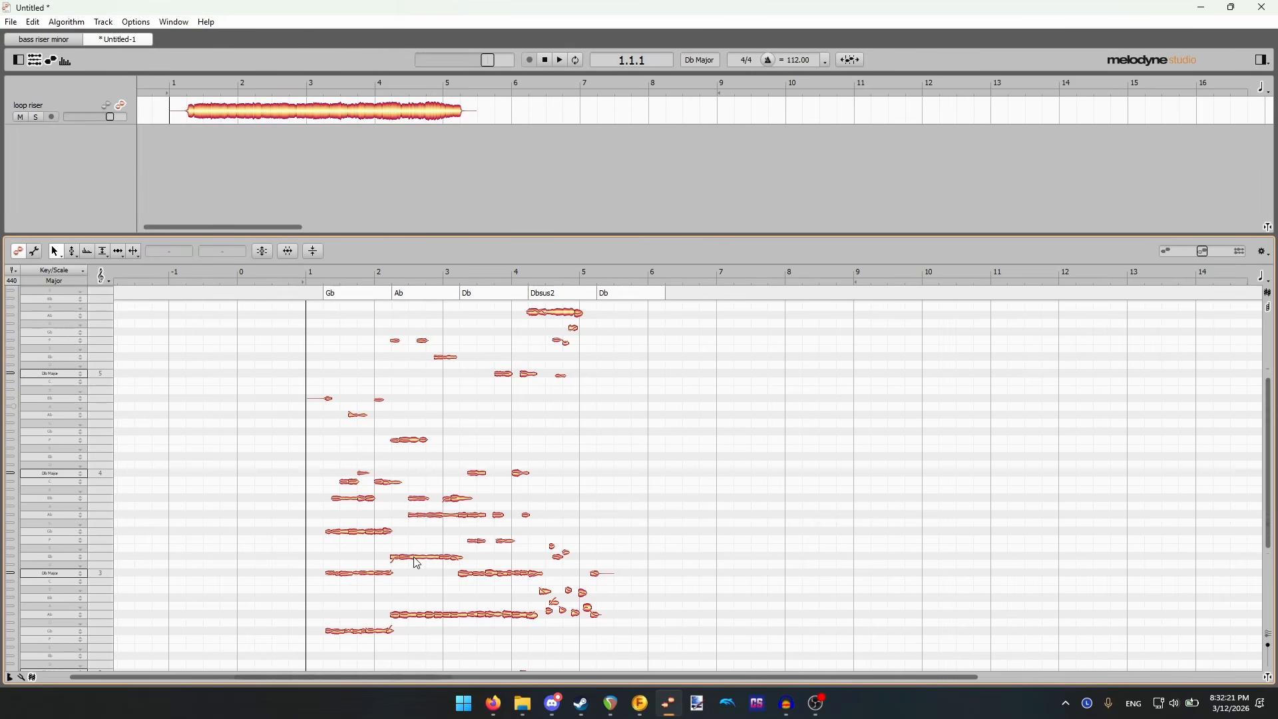
left_click(415, 561)
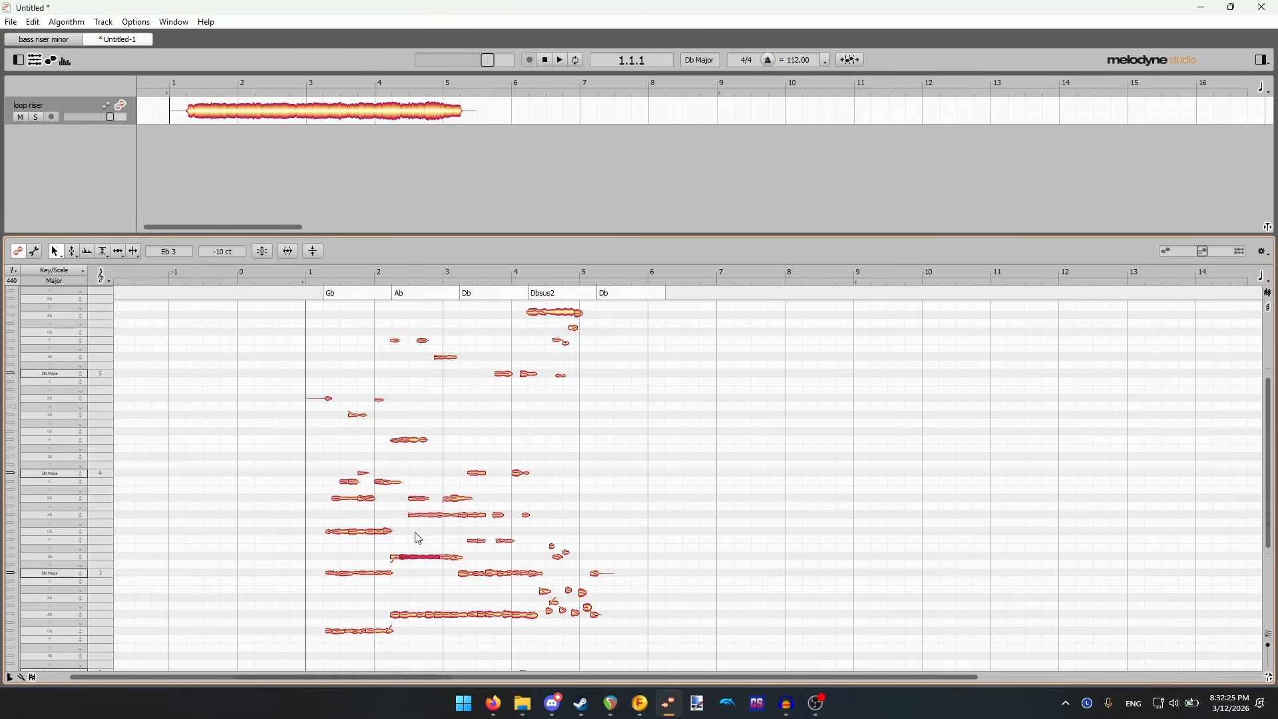
scroll(415, 536, "up", 2)
scroll(418, 541, "up", 2)
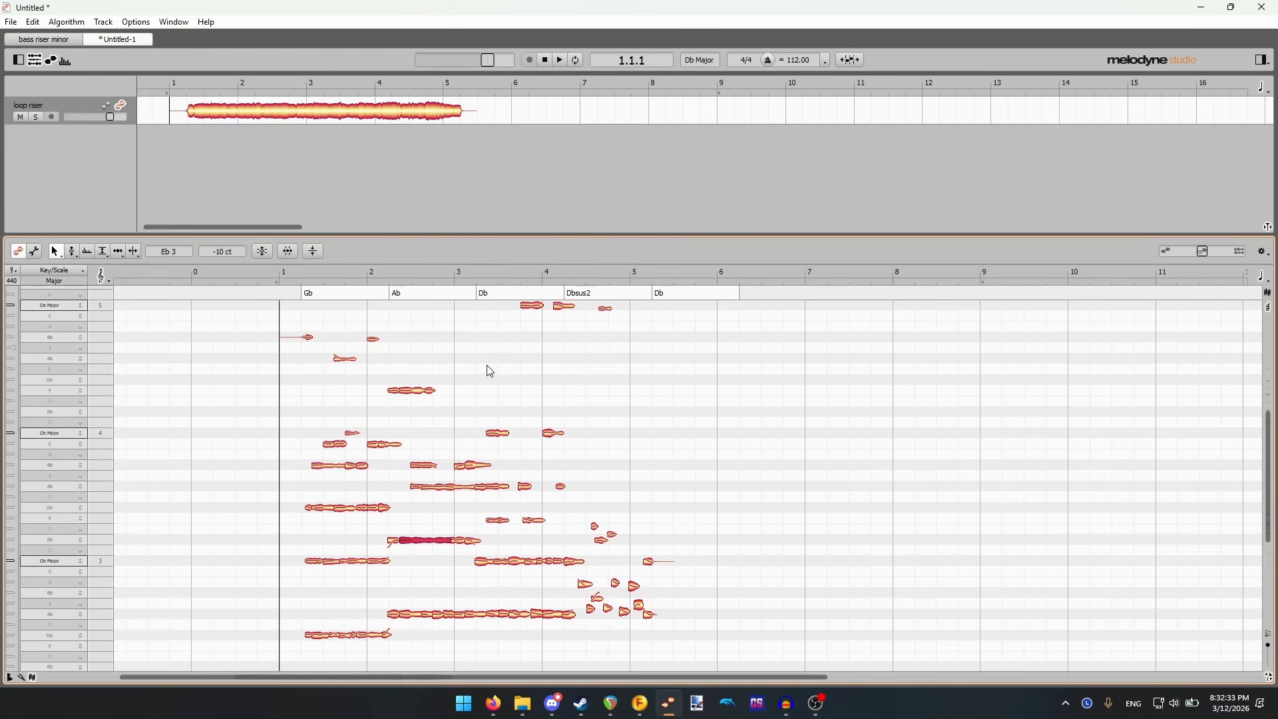
left_click(486, 547)
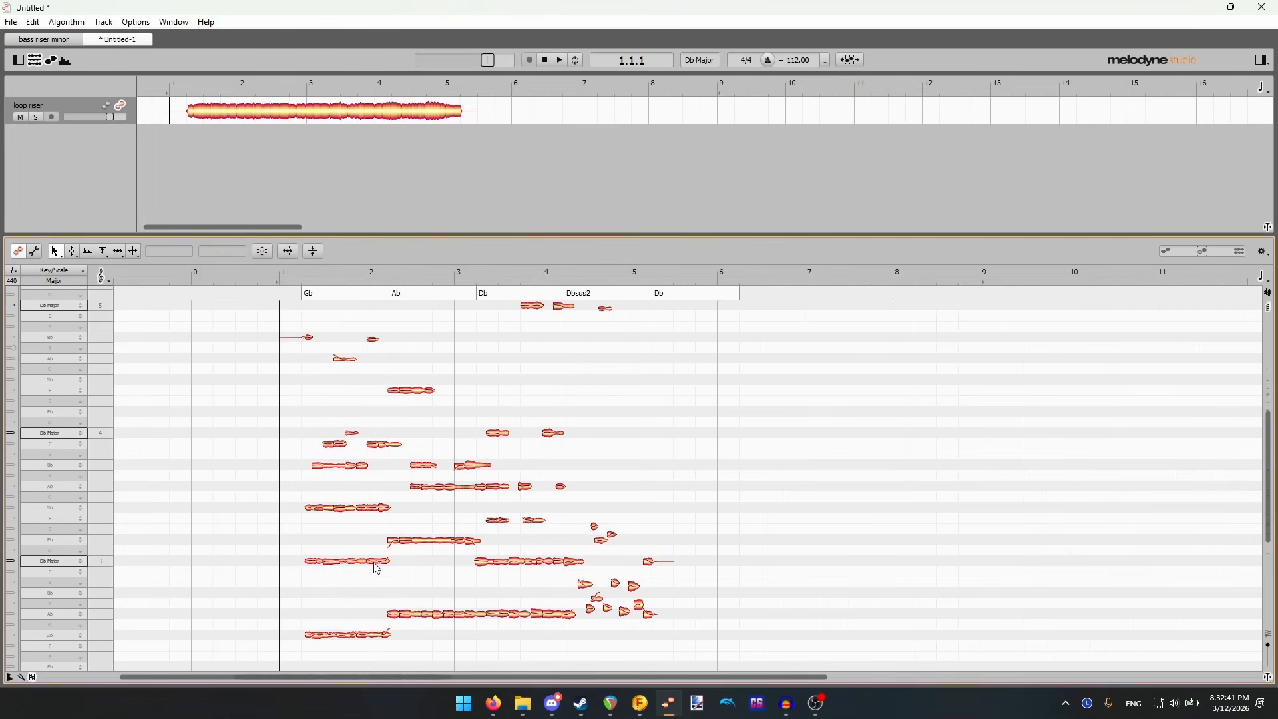
- Audition individual loop riser notes in bars 1 and 2, starting with the end of the Gb 3 line, and deselect them
left_click(384, 509)
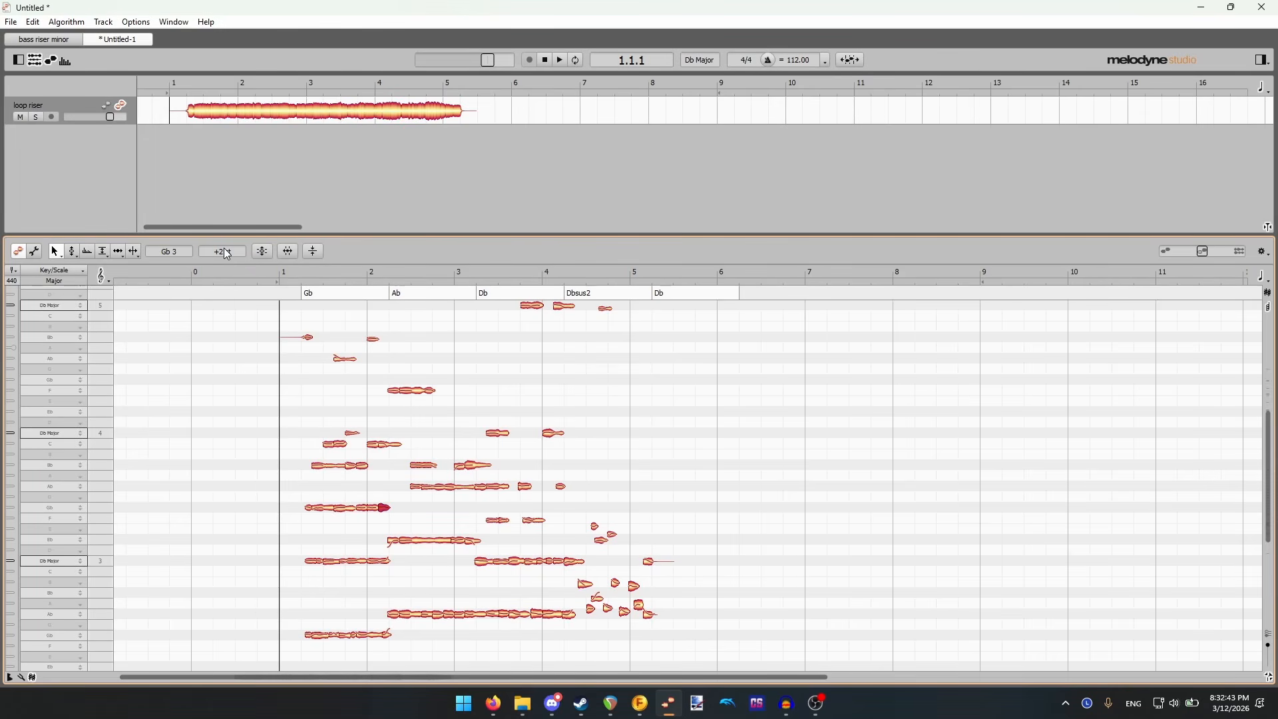
left_click(352, 467)
left_click(340, 444)
left_click(394, 391)
left_click(326, 509)
left_click(664, 497)
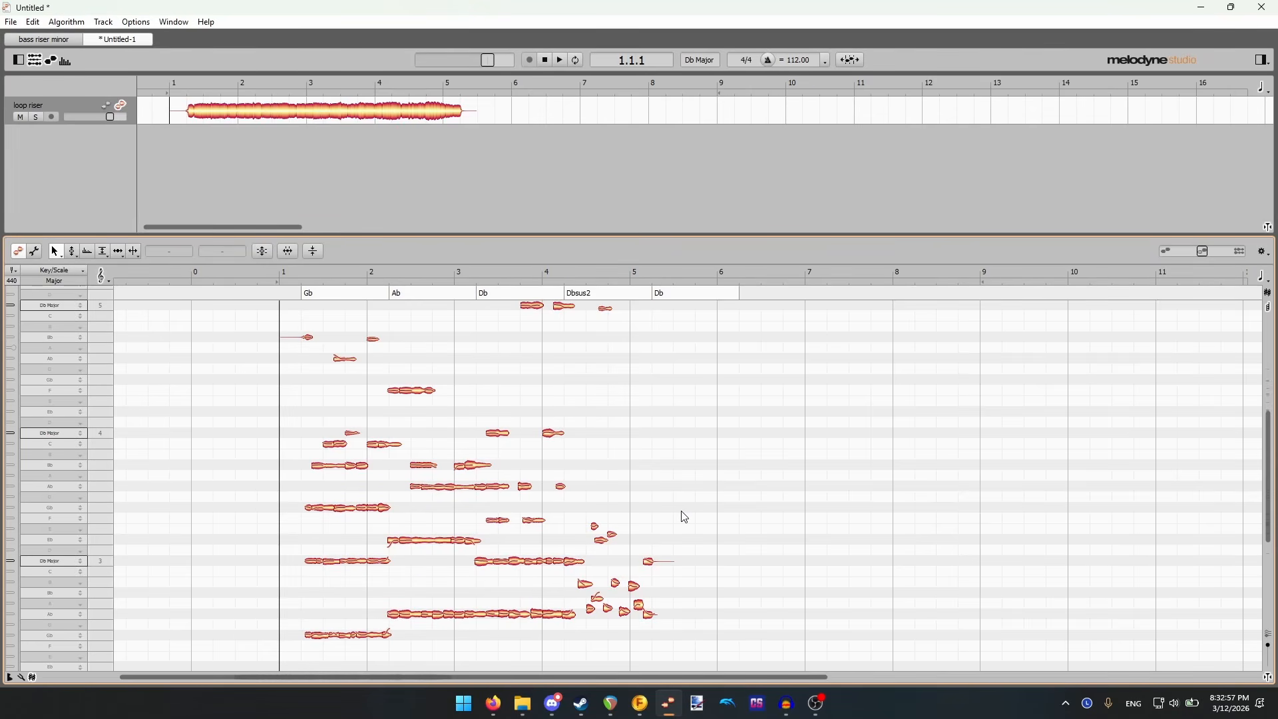
- Look over the loop riser's notes from the high to the low register, and play the whole riser once
scroll(684, 516, "up", 1)
scroll(691, 509, "up", 10)
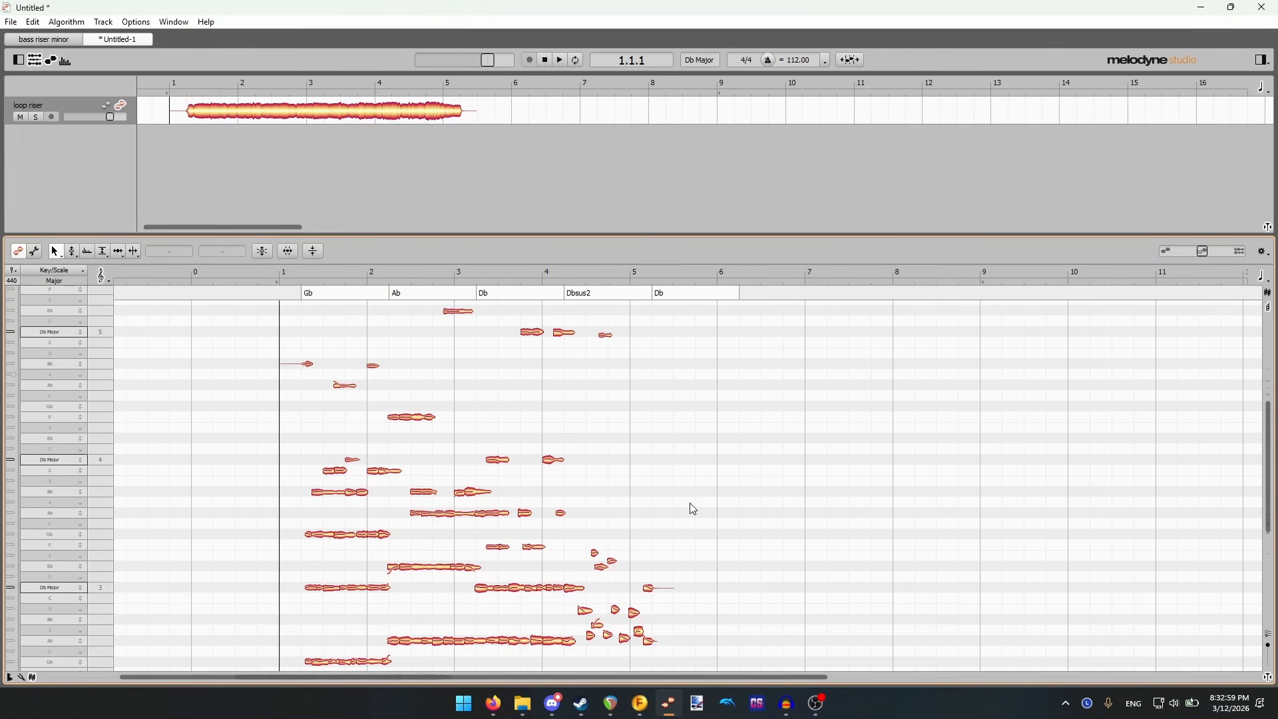
scroll(689, 511, "down", 12)
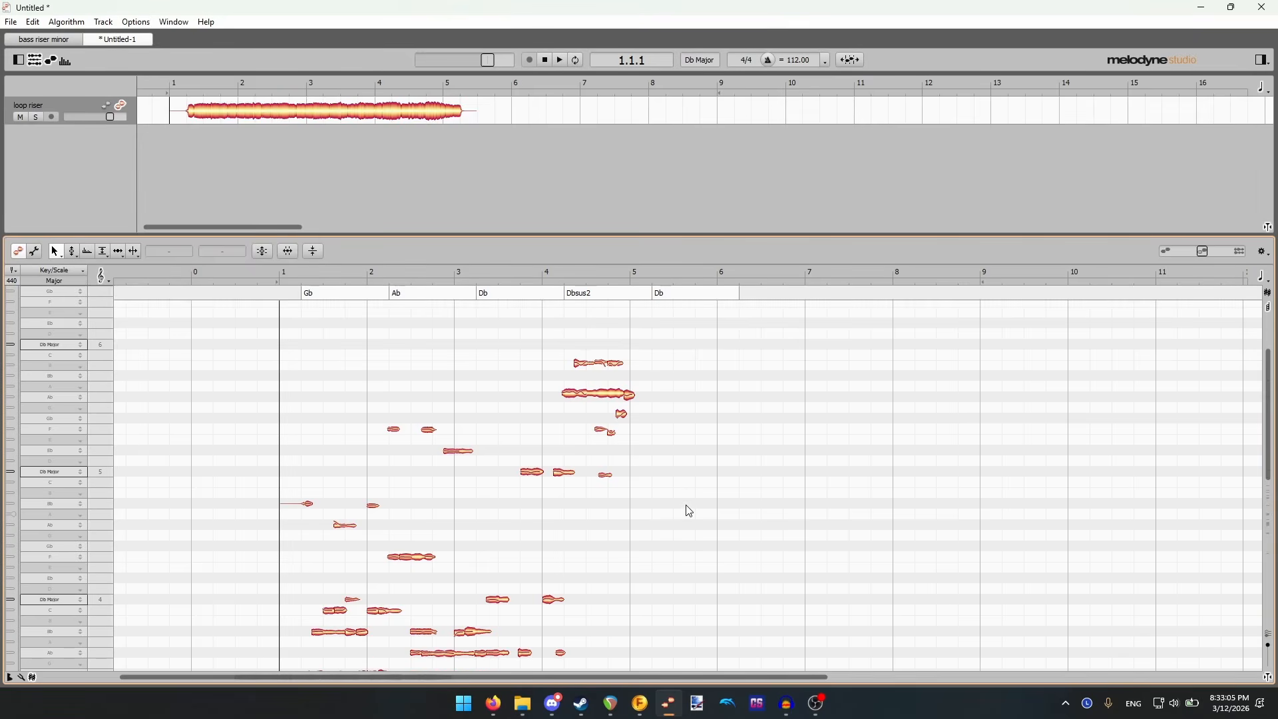
scroll(689, 511, "down", 2)
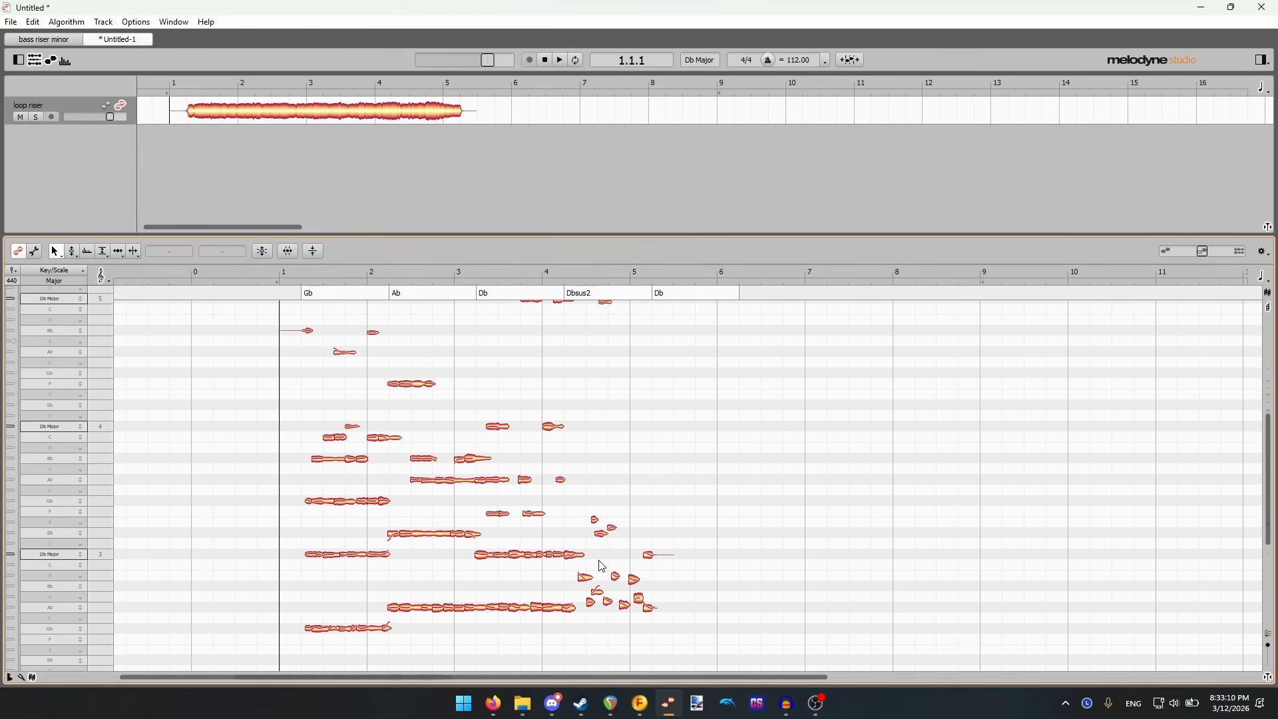
scroll(549, 439, "up", 2)
scroll(549, 439, "down", 1)
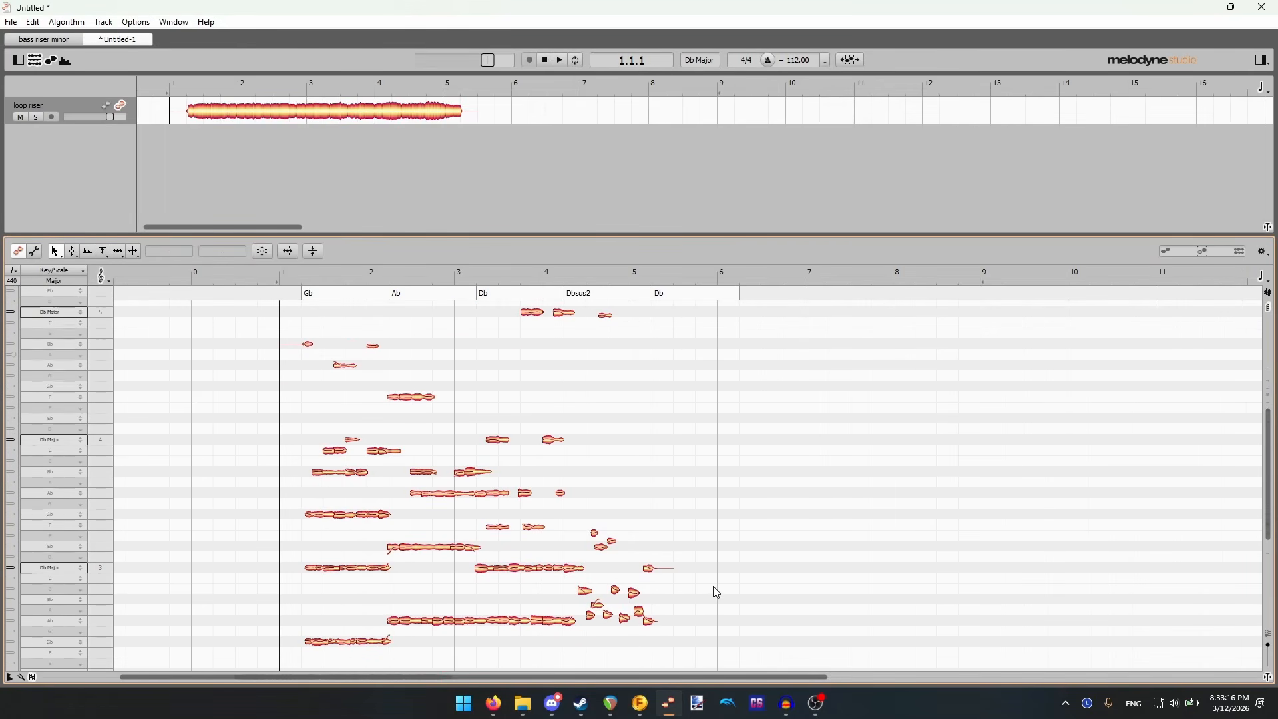
scroll(396, 505, "up", 1)
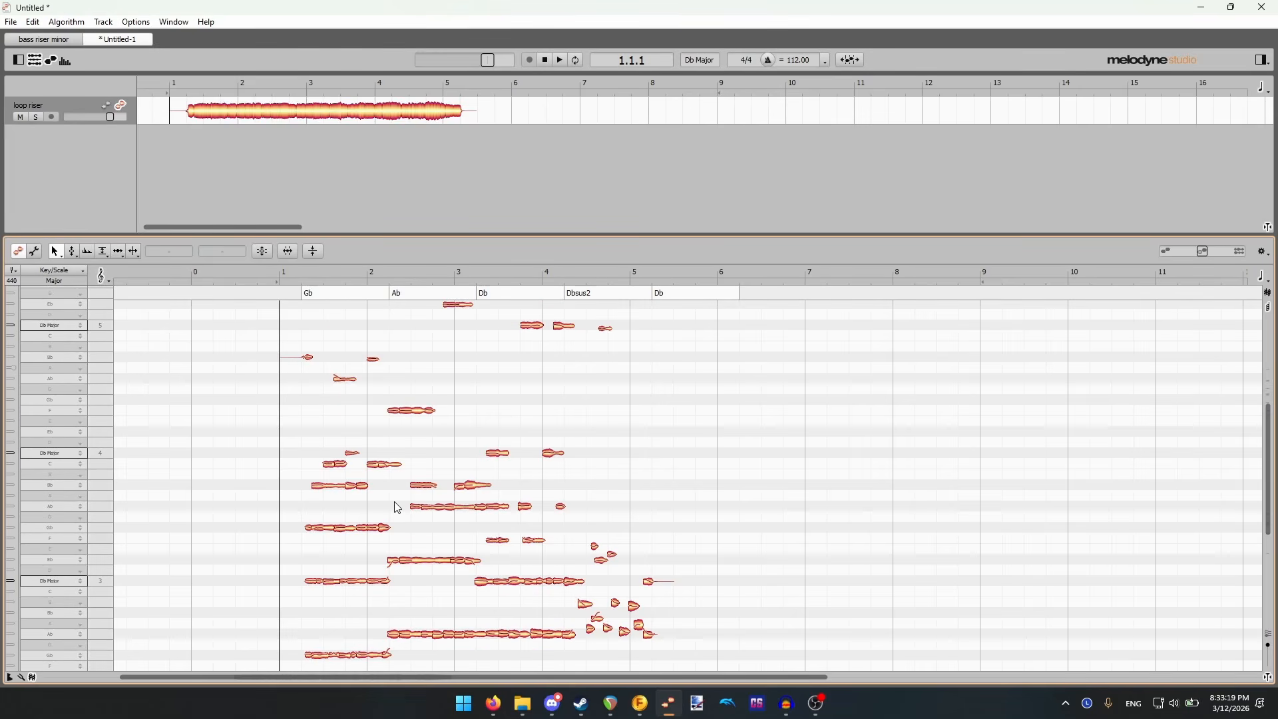
scroll(400, 493, "down", 1)
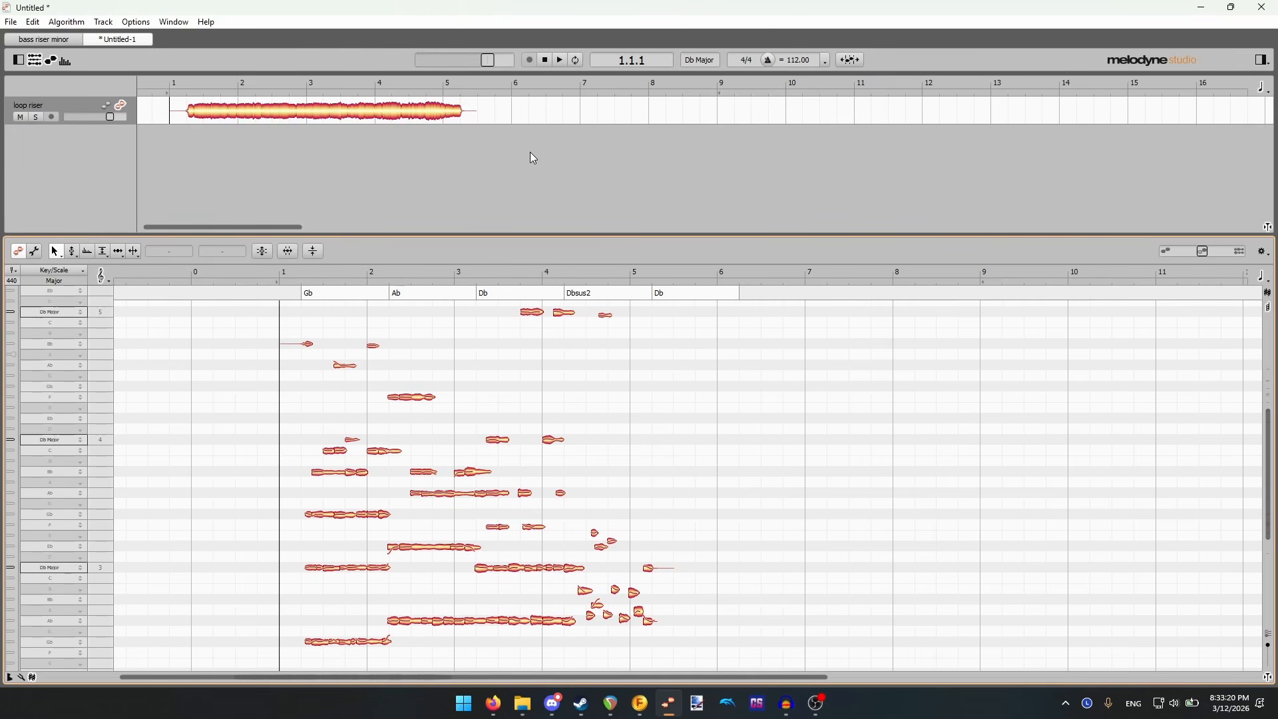
left_click(560, 61)
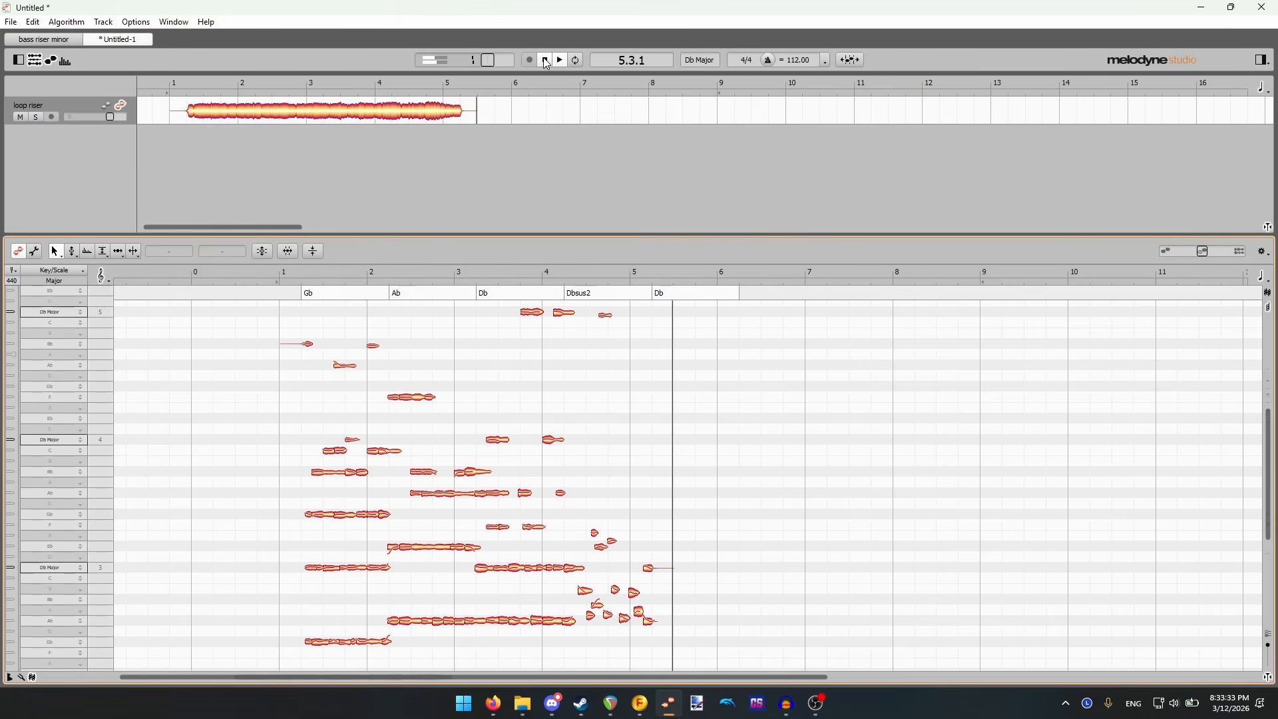
left_click(546, 60)
- Switch to note assignment and activate the missing Bb 3 note at the start of bar 1 and Ab 3 note at the start of bar 2
scroll(624, 515, "up", 1)
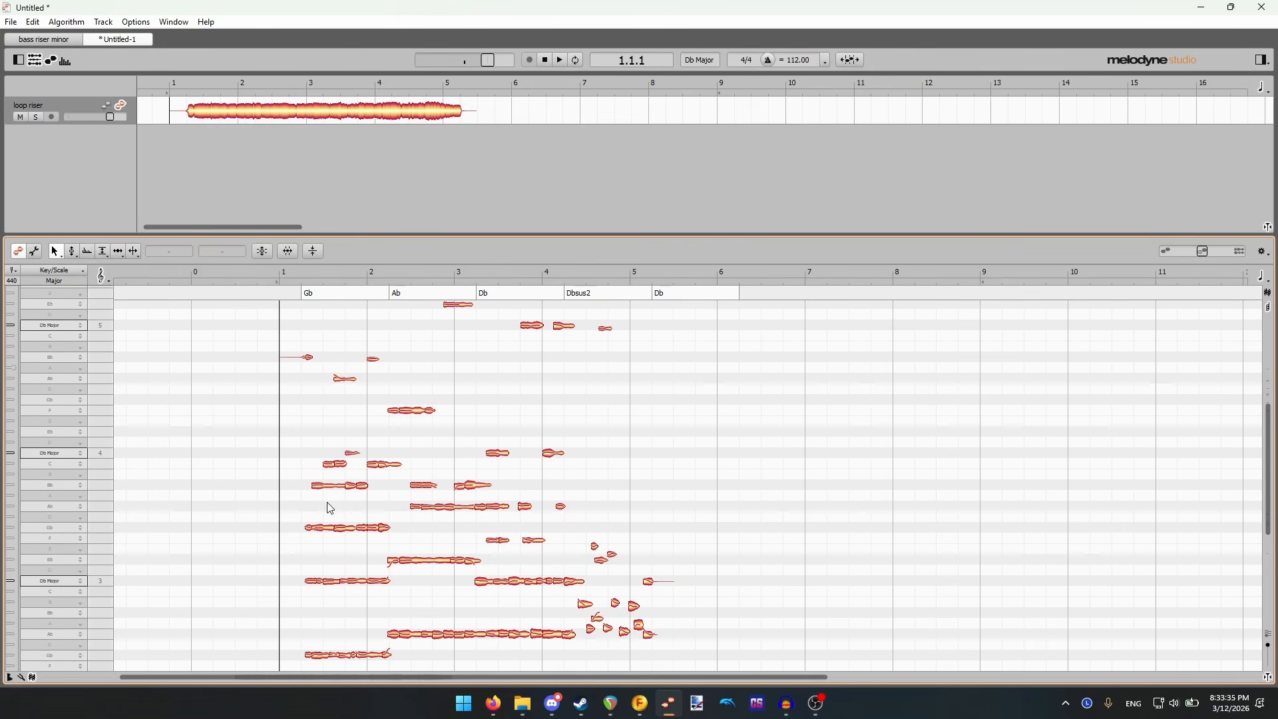
left_click(36, 254)
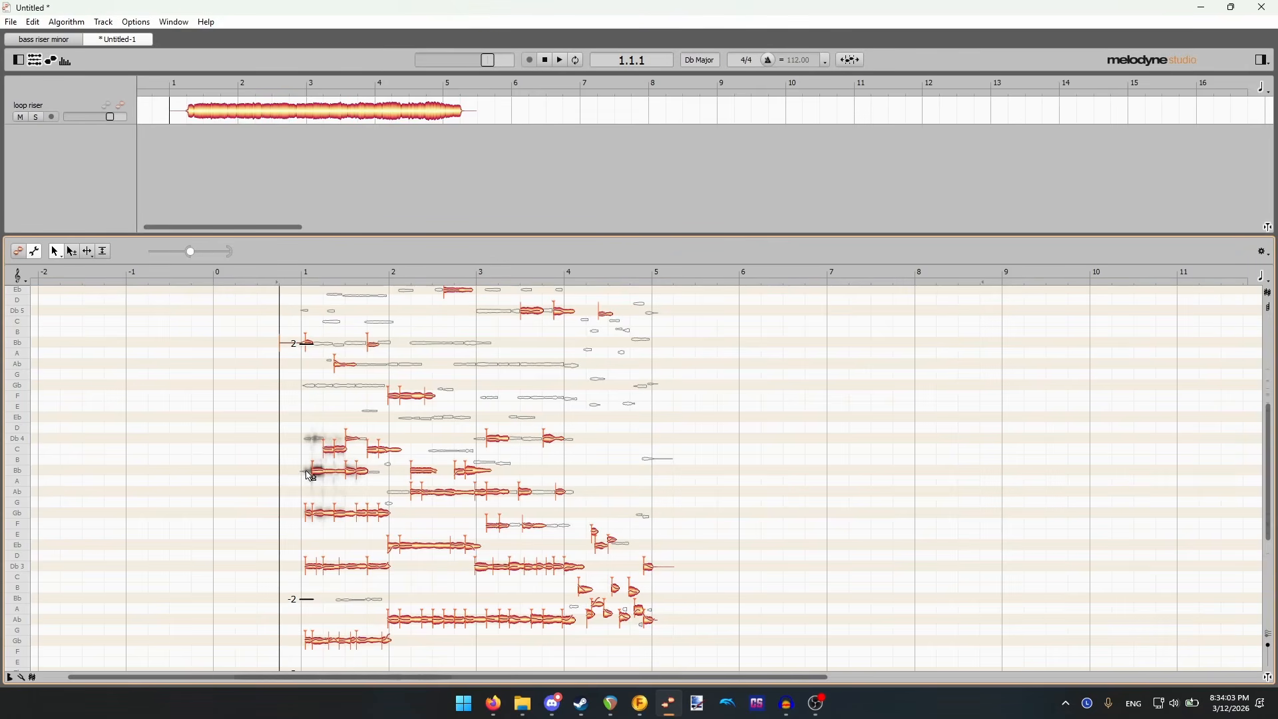
scroll(313, 464, "up", 1)
scroll(313, 464, "up", 4)
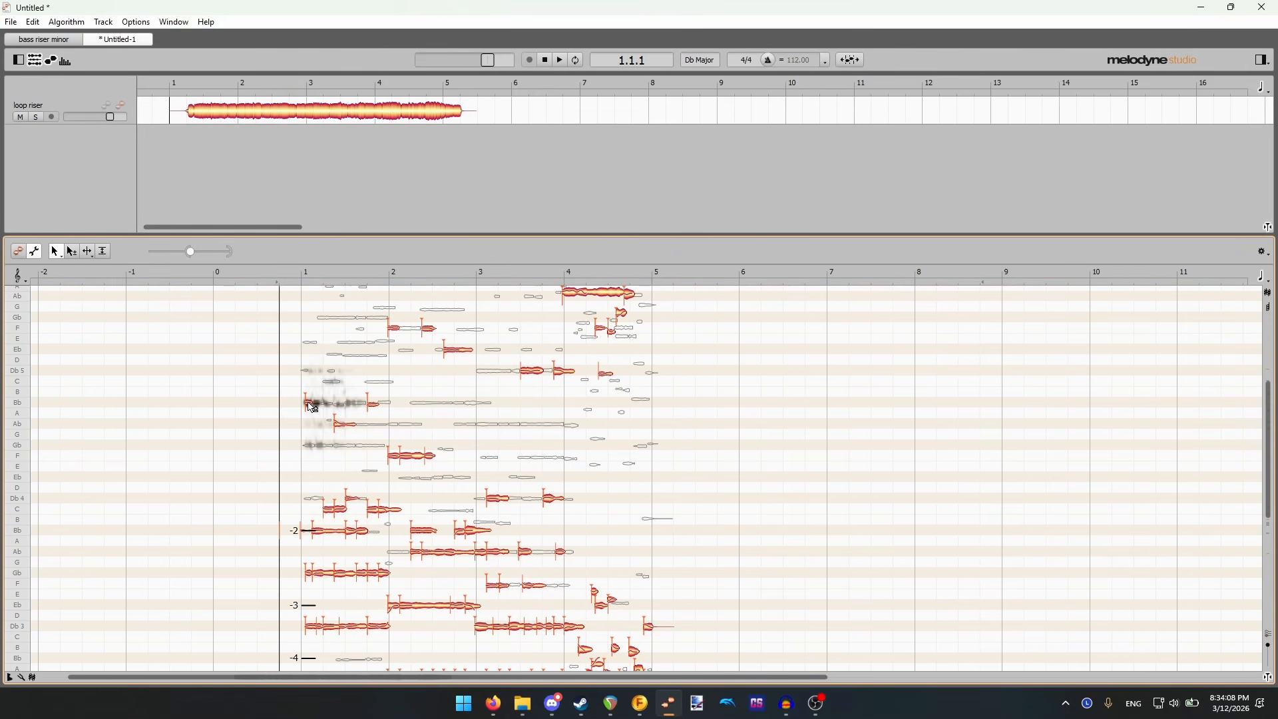
scroll(312, 407, "up", 7)
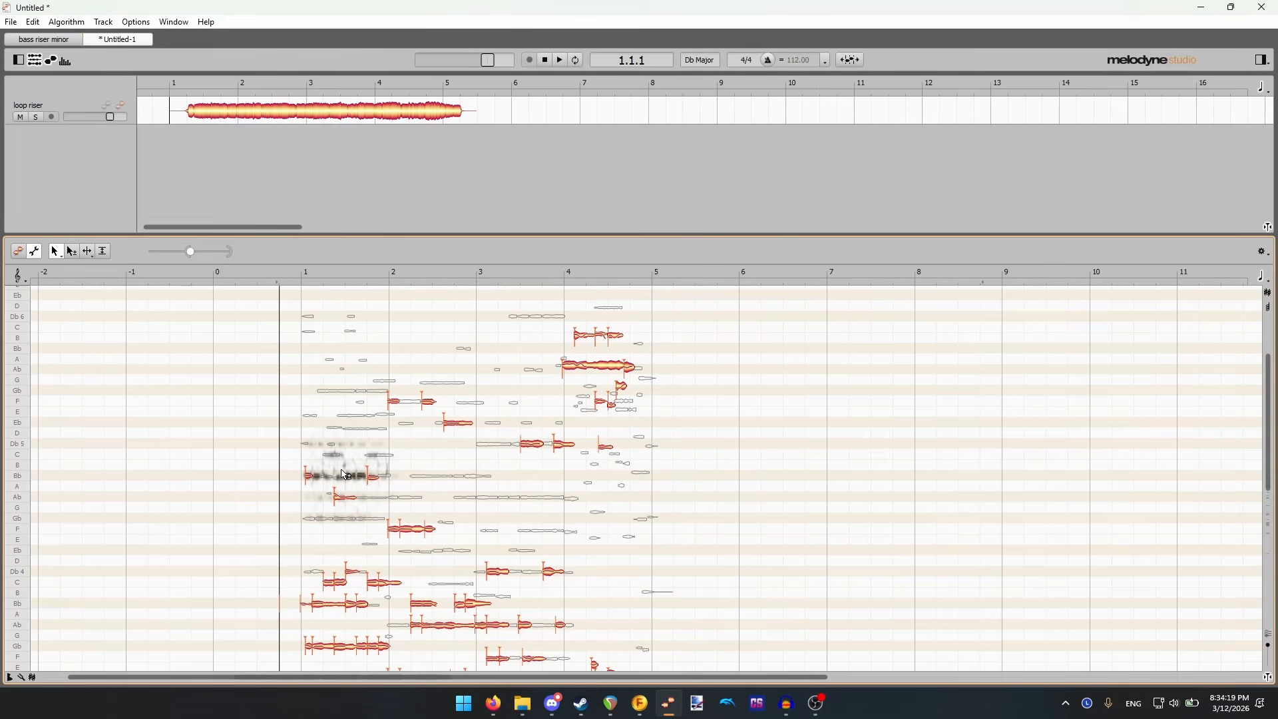
scroll(344, 475, "down", 3)
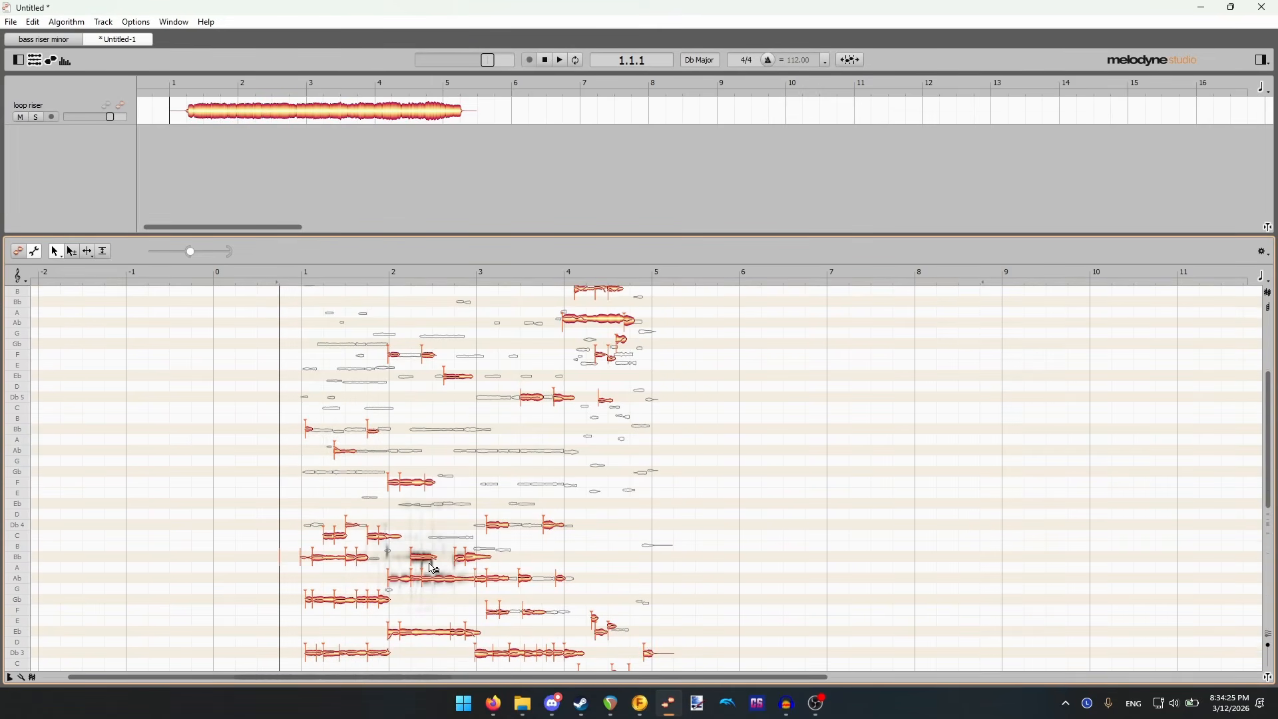
- Activate the missing end of the Bb 3 line in bar 1 and the C 4 notes in bar 2
scroll(377, 516, "down", 3)
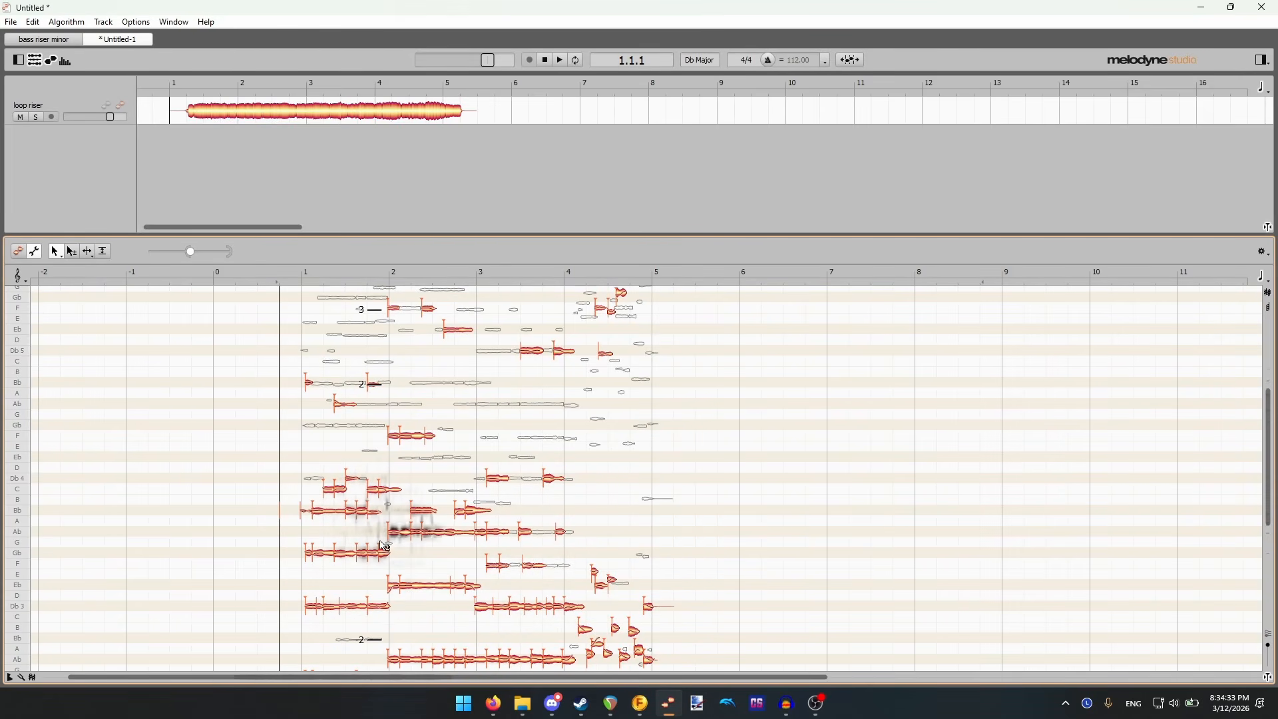
scroll(377, 516, "down", 5)
scroll(372, 413, "up", 1)
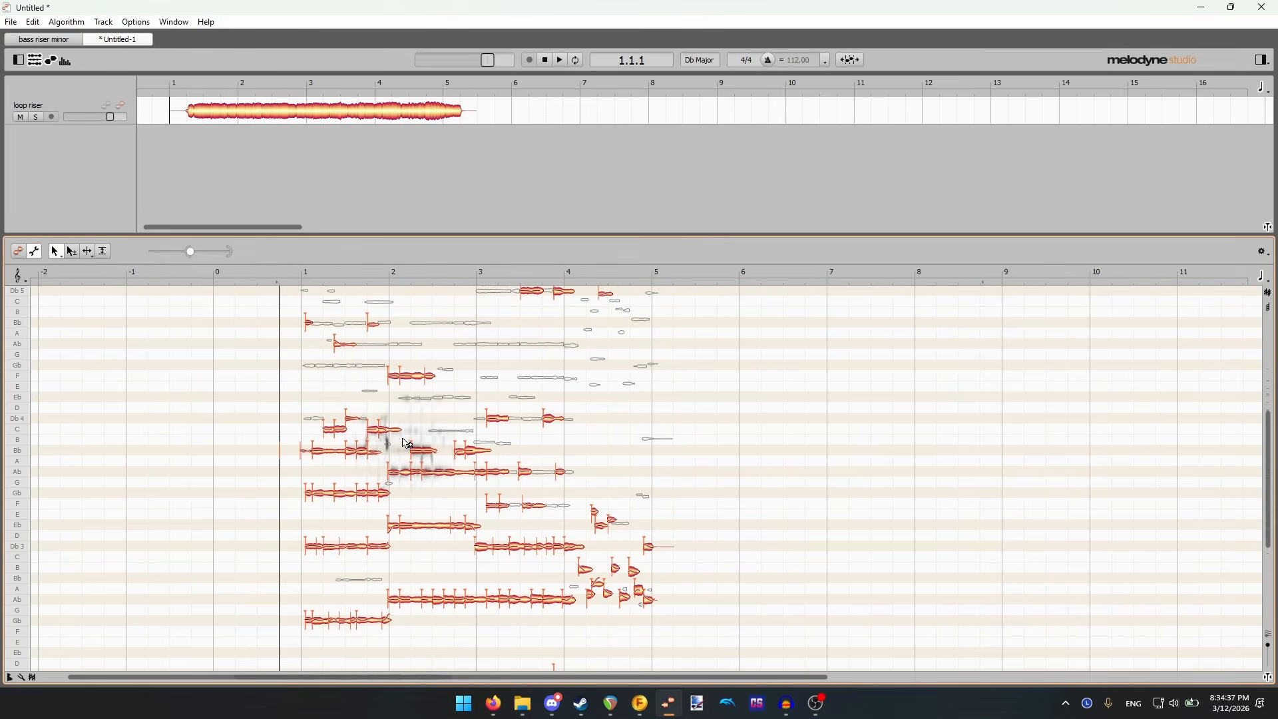
scroll(407, 462, "up", 2)
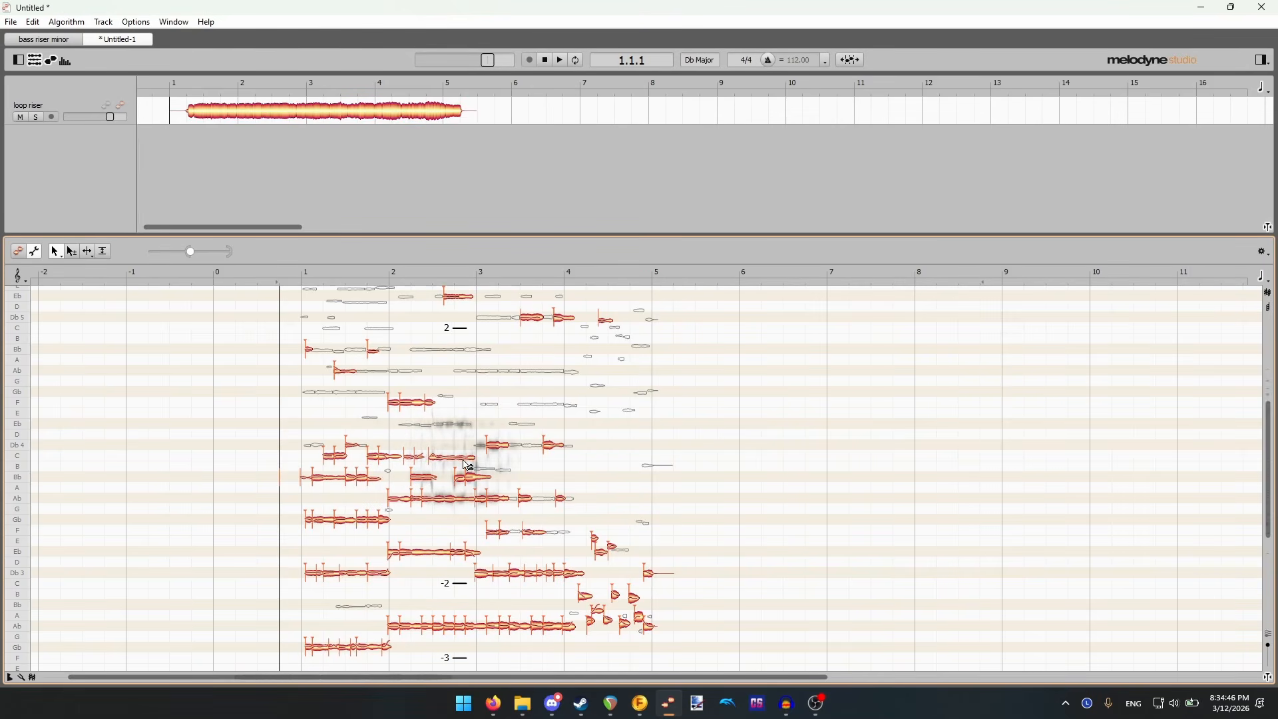
scroll(456, 474, "up", 3)
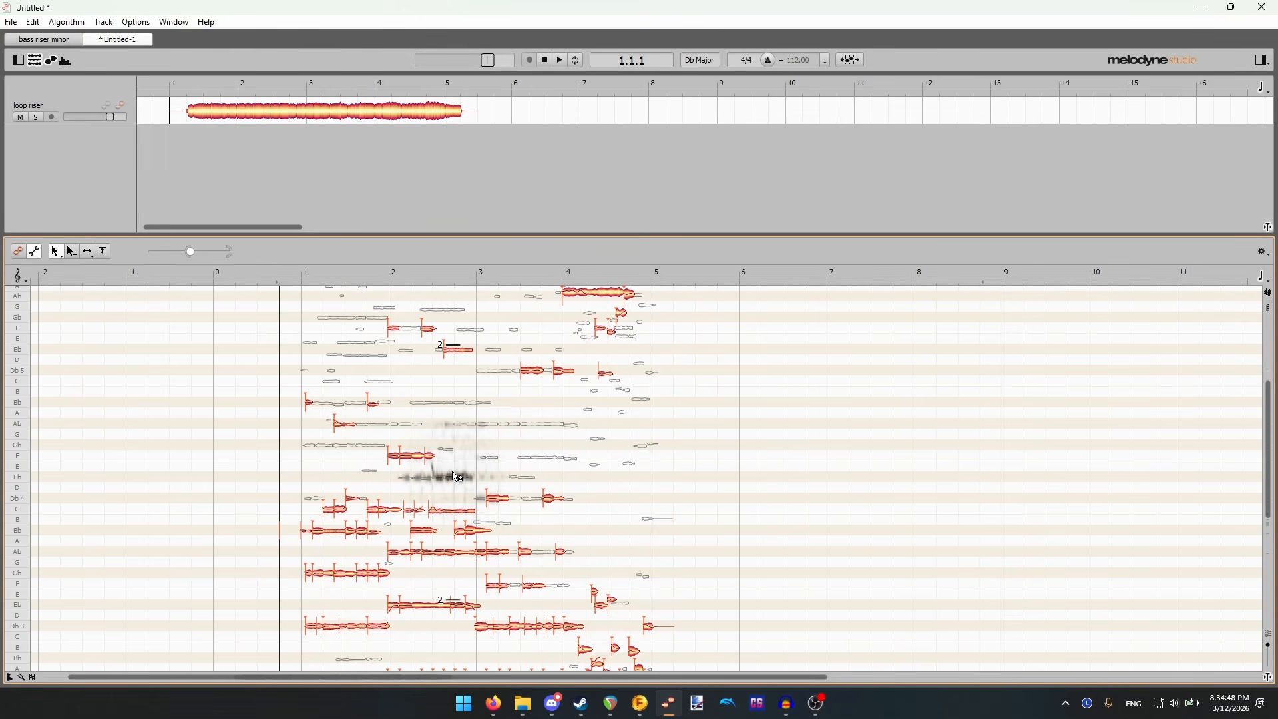
scroll(455, 476, "up", 2)
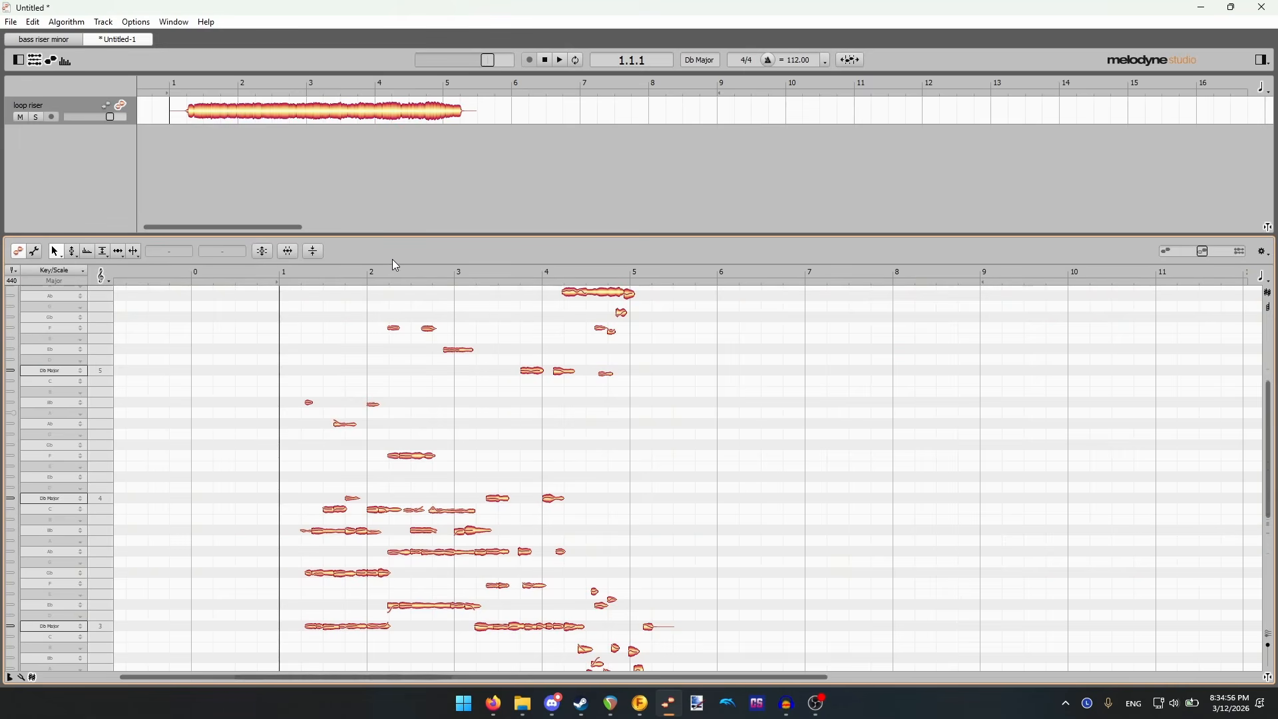
- Return to note editing and play the loop riser from beat 1.2 into bar 2
left_click(379, 273)
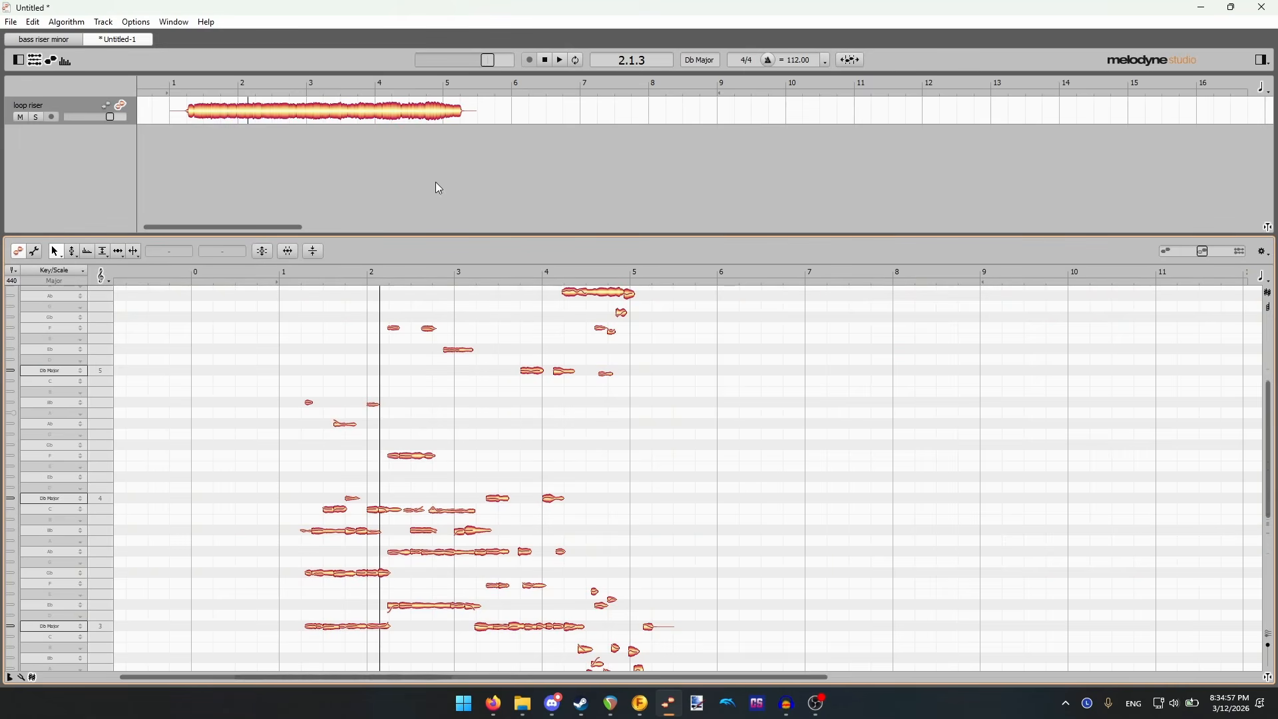
left_click(309, 274)
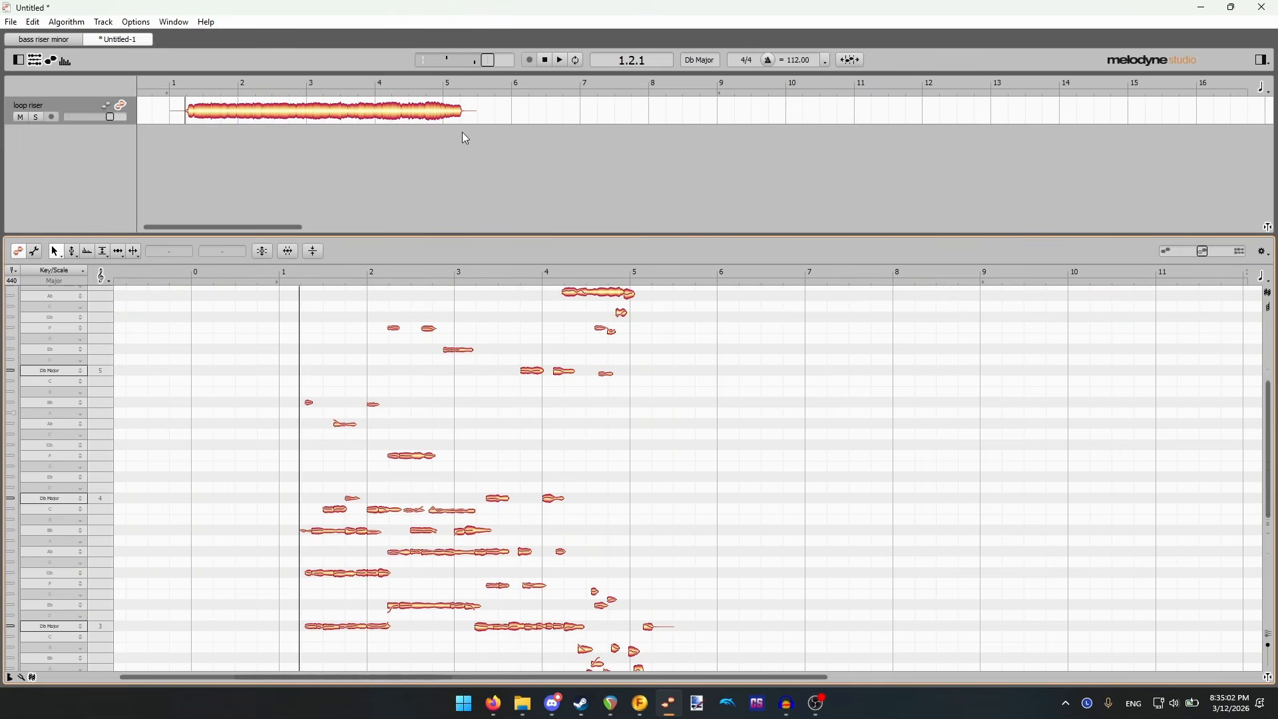
left_click(562, 61)
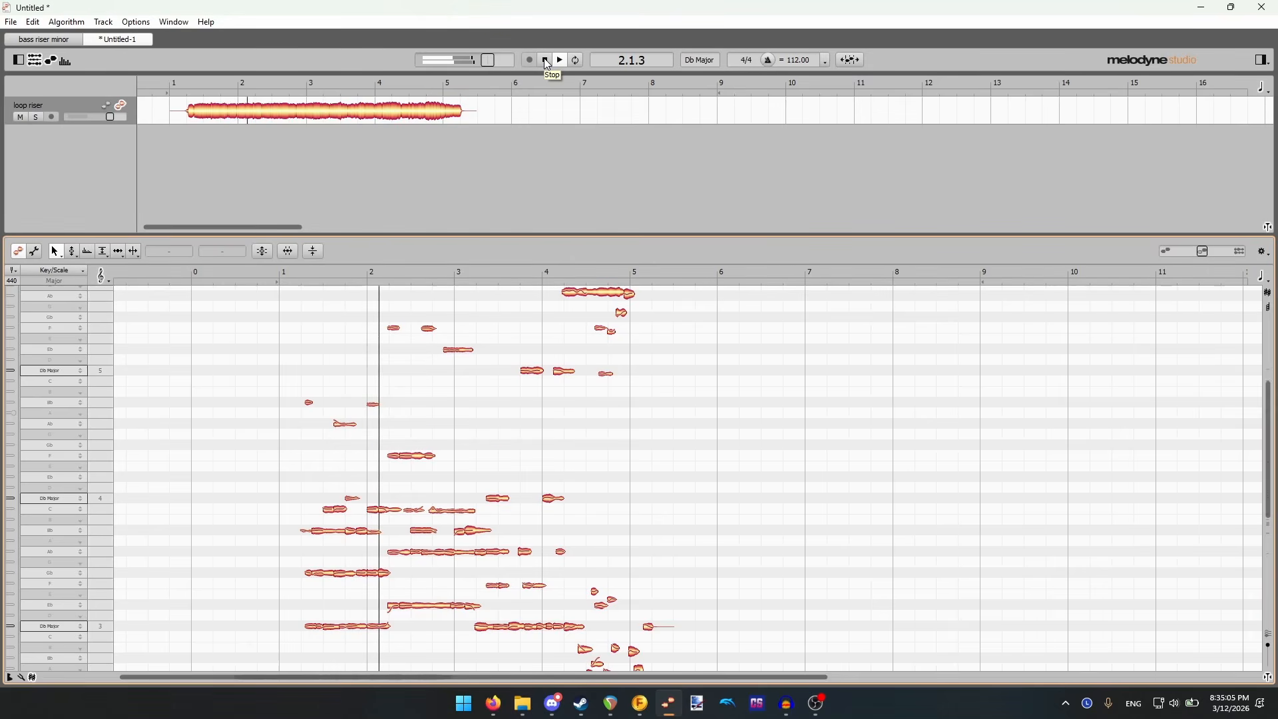
left_click(545, 62)
- Activate the Gb 4 notes across bar 1 in note assignment
left_click(34, 252)
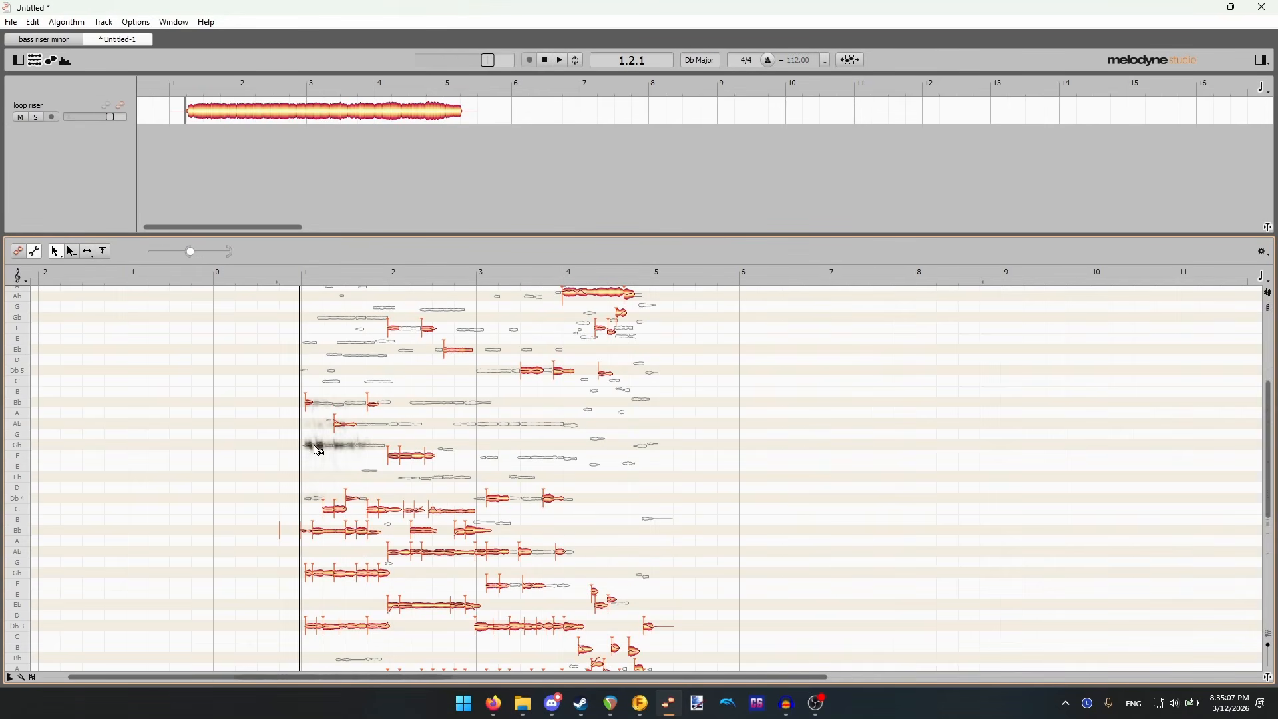
double_click(313, 448)
double_click(326, 448)
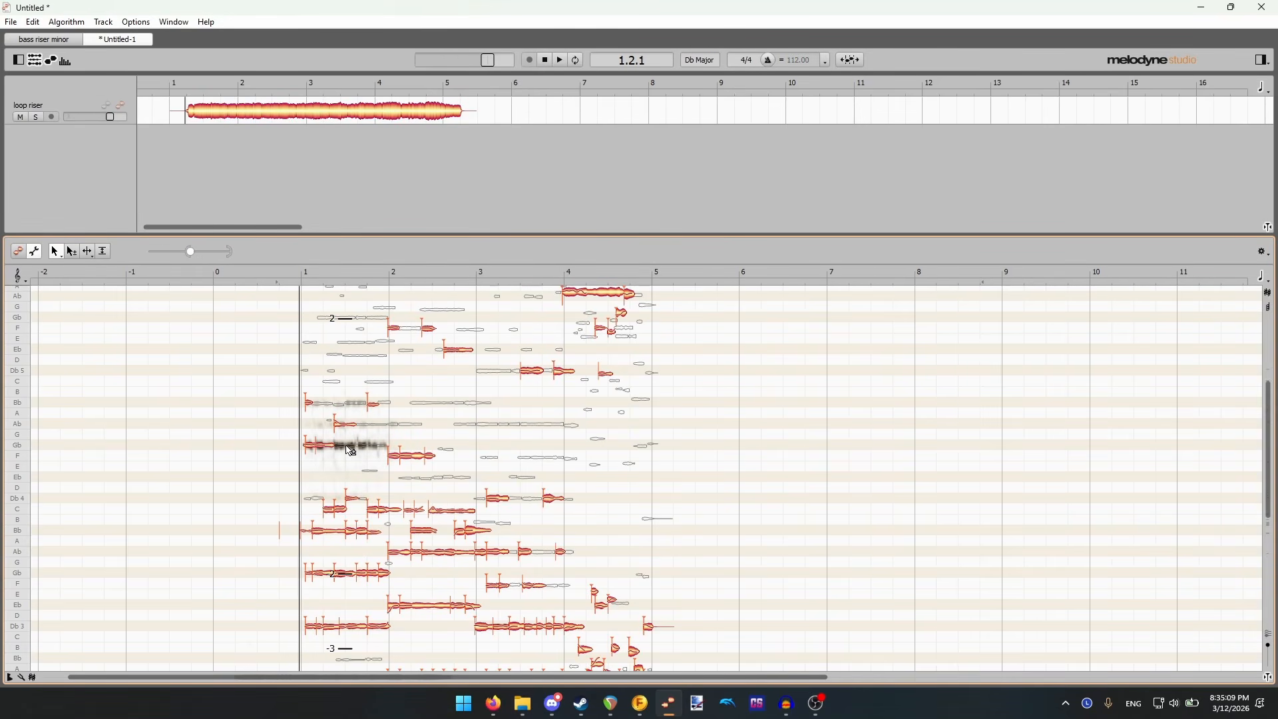
double_click(347, 447)
double_click(364, 446)
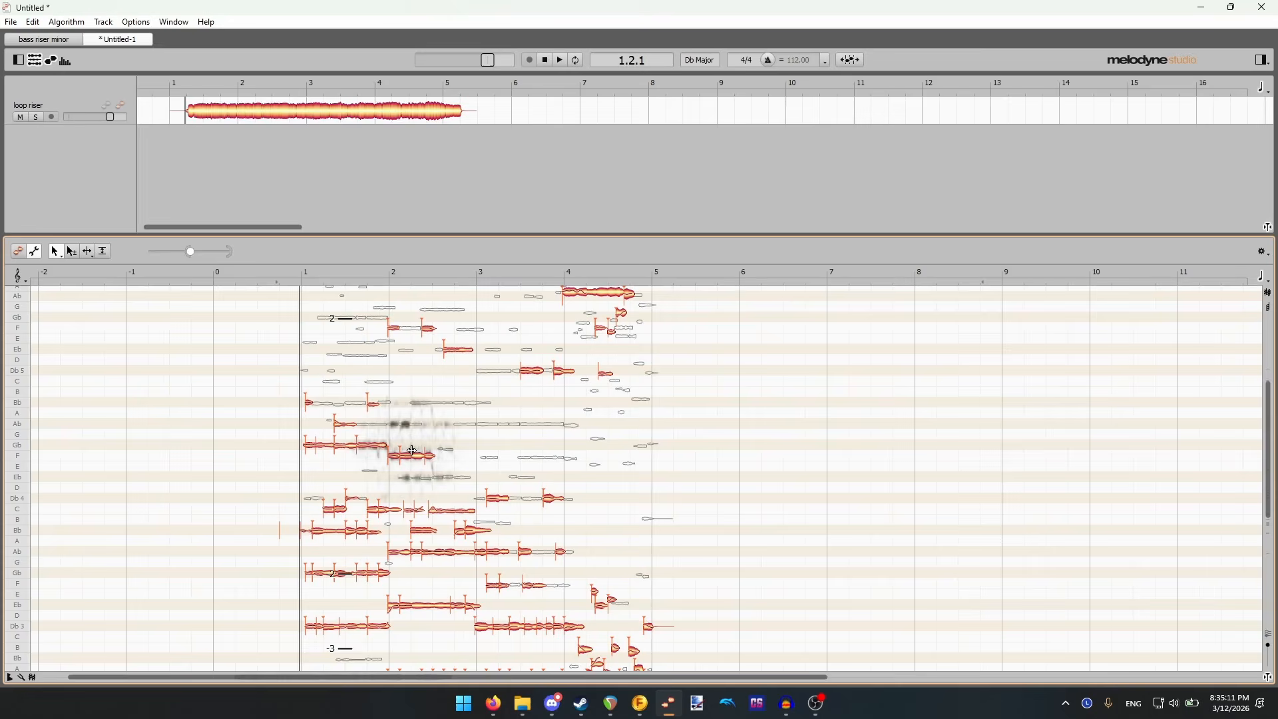
- Activate the Eb 4 notes in the second half of bar 2 and the remaining Db 4 notes across bar 3
double_click(441, 478)
double_click(453, 479)
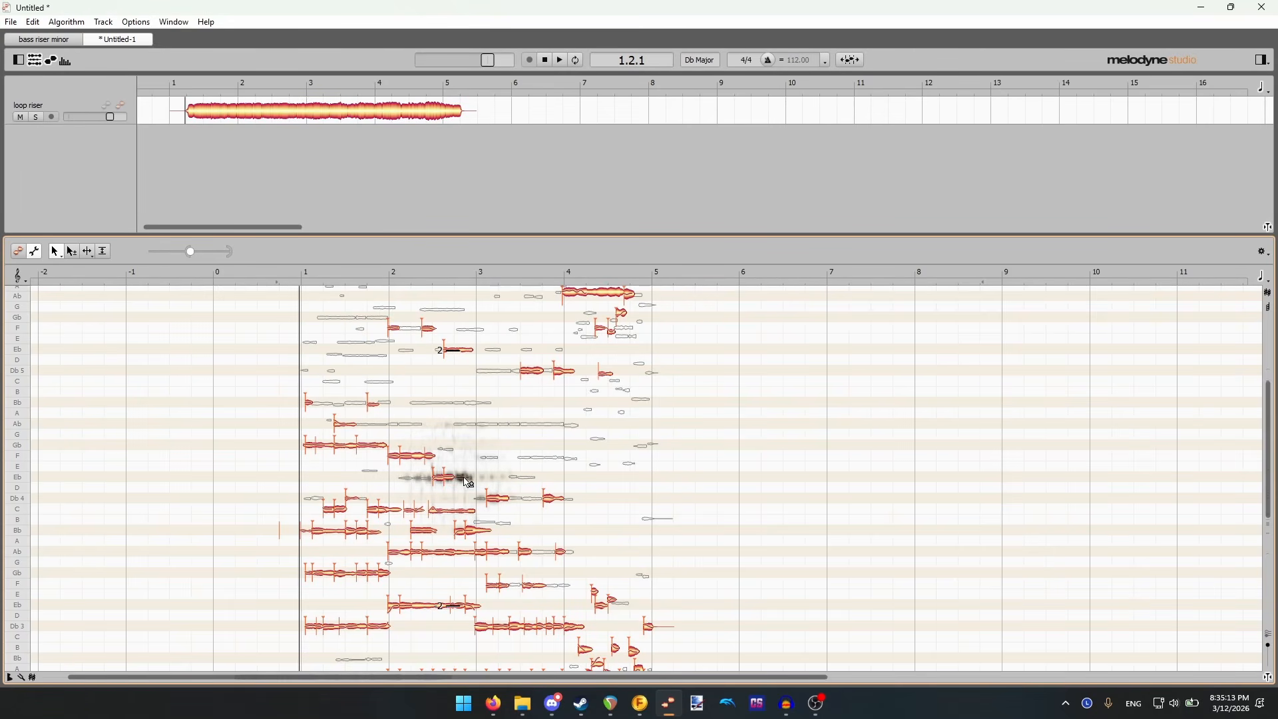
double_click(465, 479)
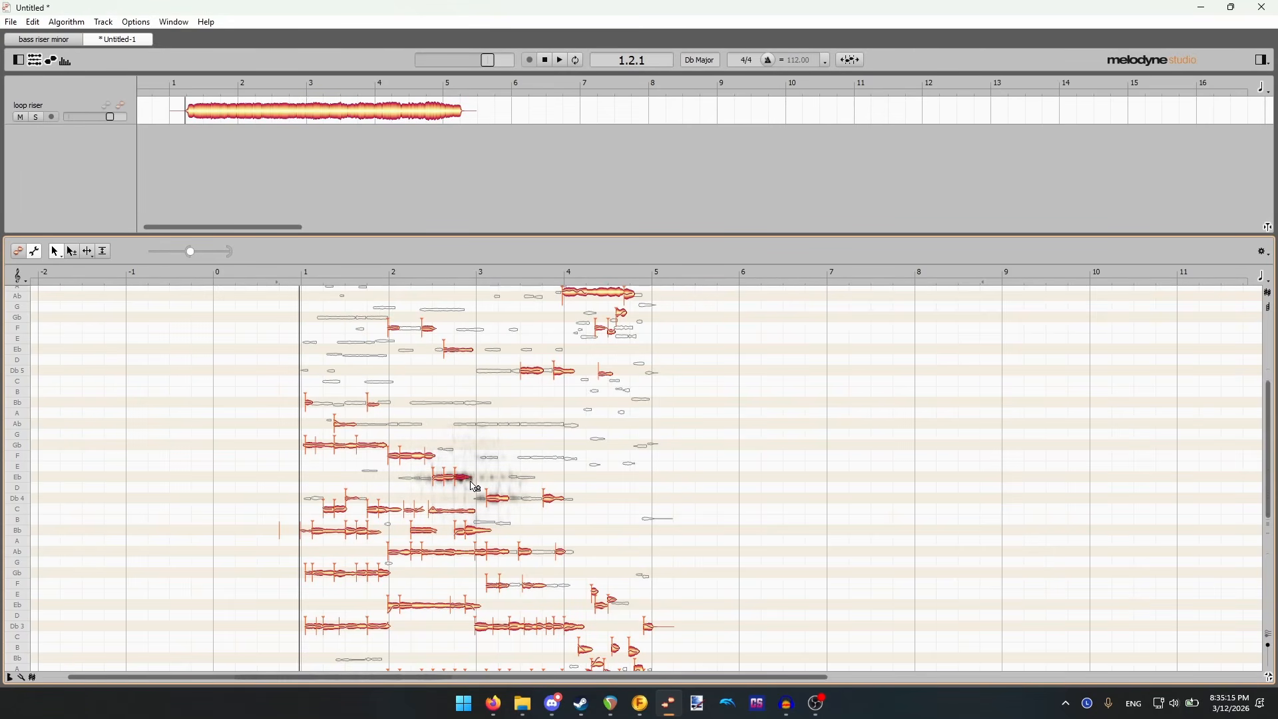
double_click(470, 481)
double_click(470, 481)
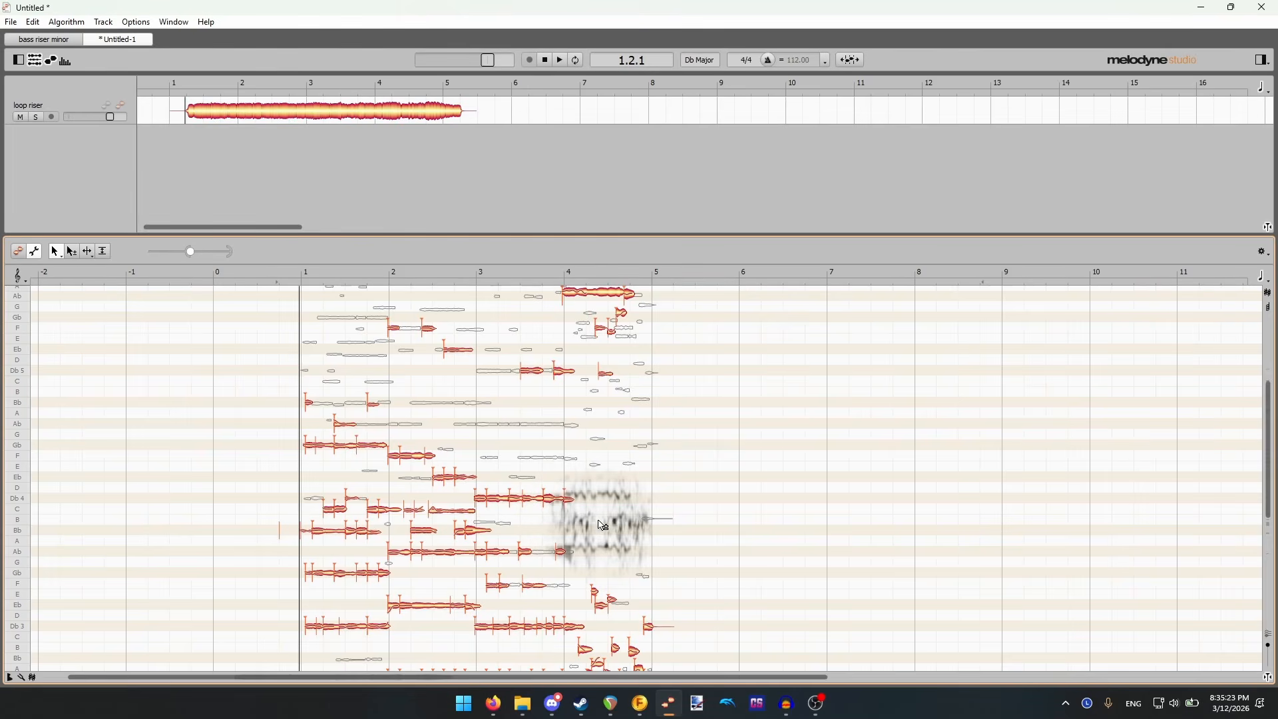
- Return to note editing and lower the two short Bb 4 notes to A 4
left_click(17, 251)
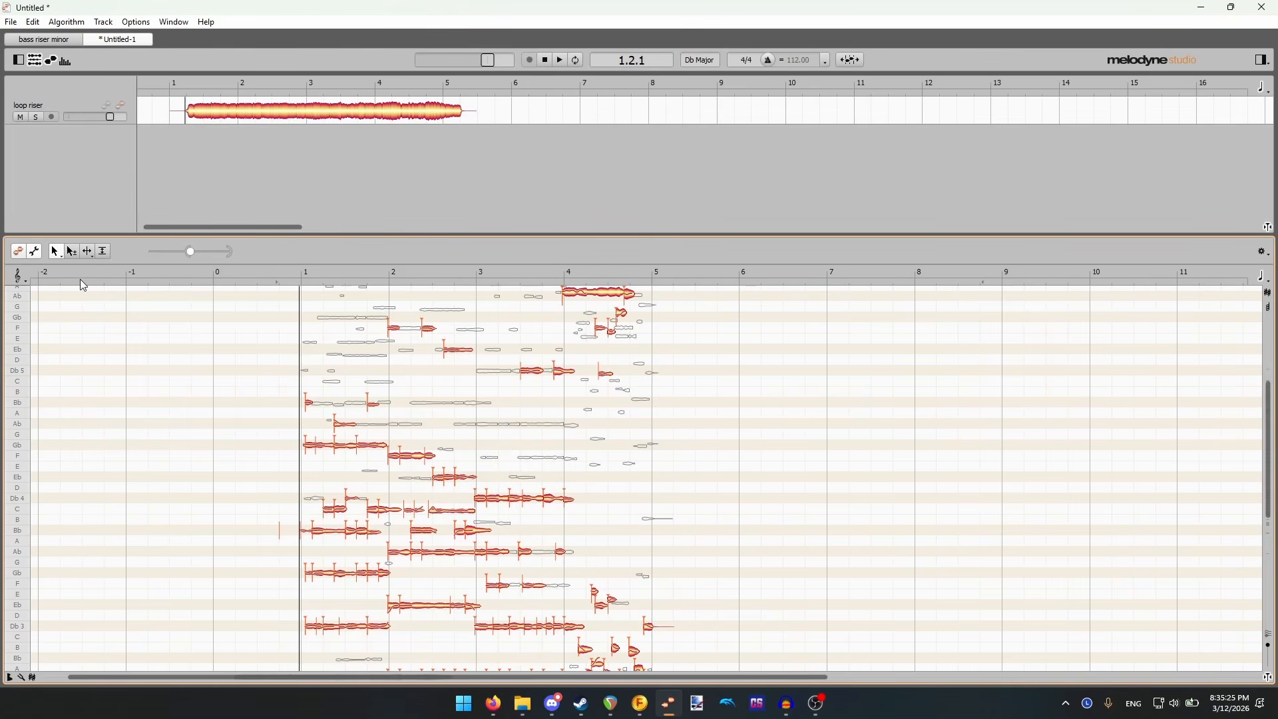
left_click_drag(303, 389, 378, 411)
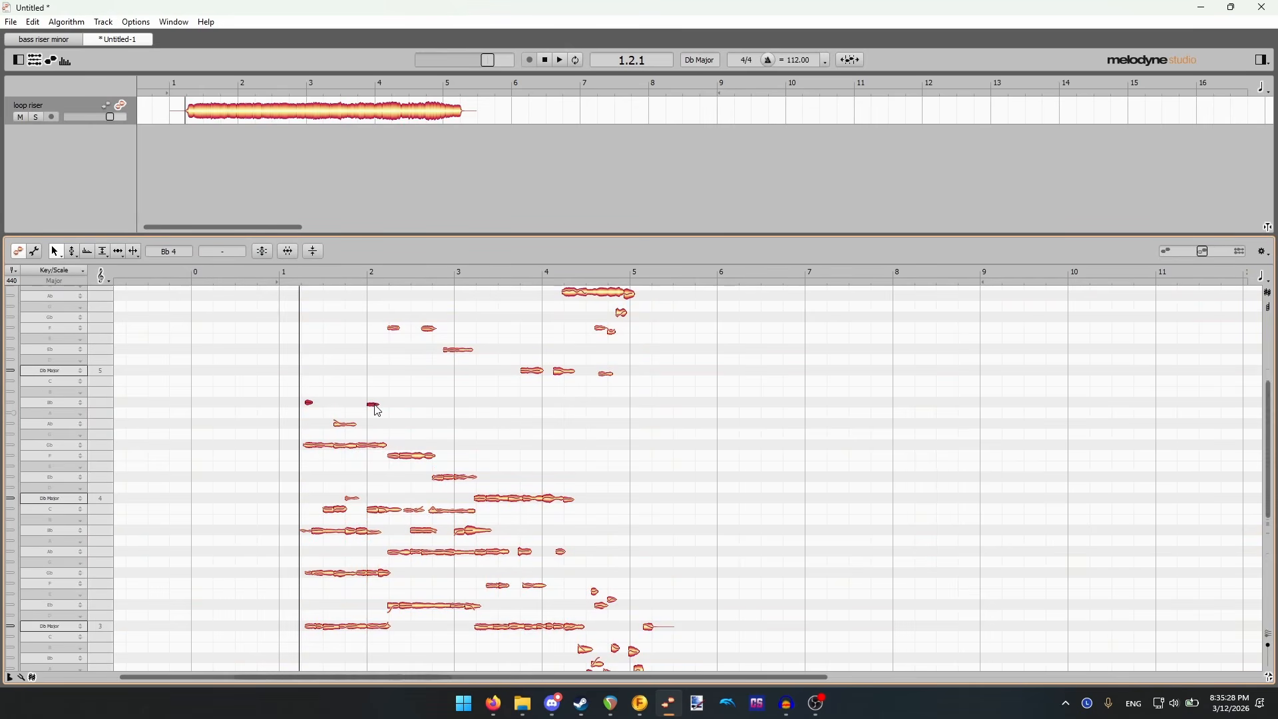
left_click(430, 400)
- Select all the Bb 3 notes and lower them a semitone to A 3
scroll(427, 426, "down", 2)
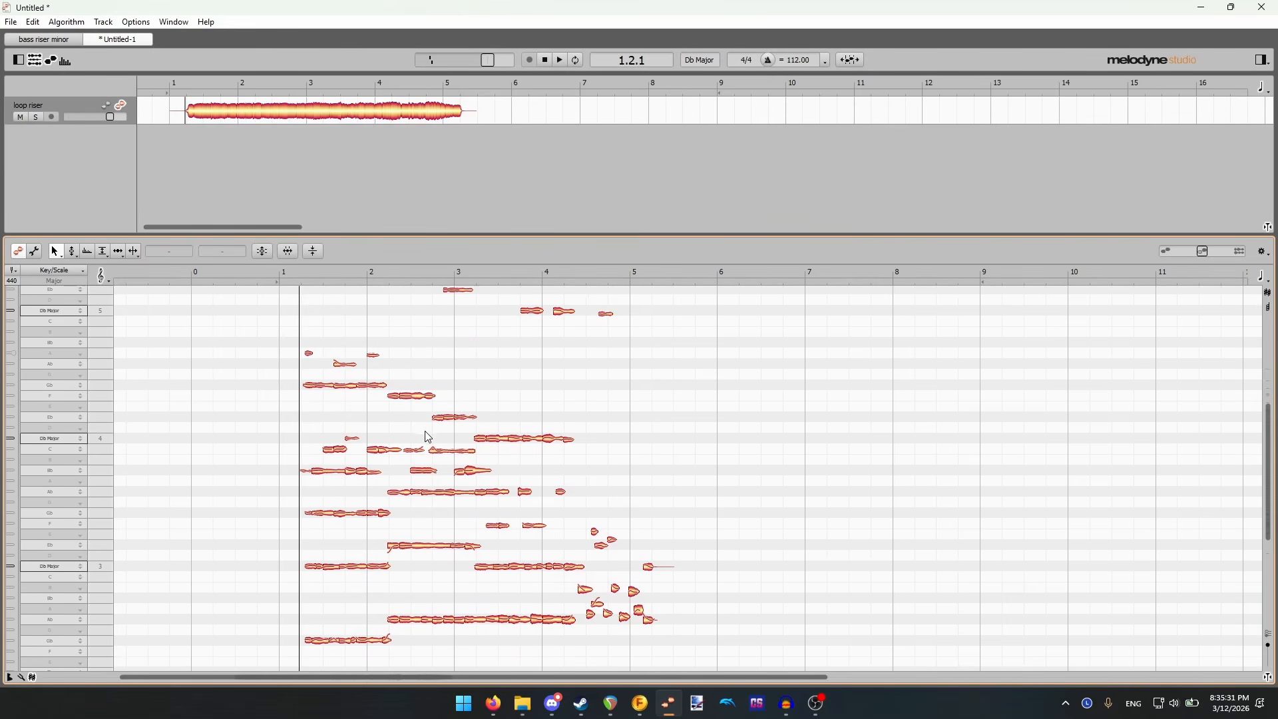
double_click(97, 470)
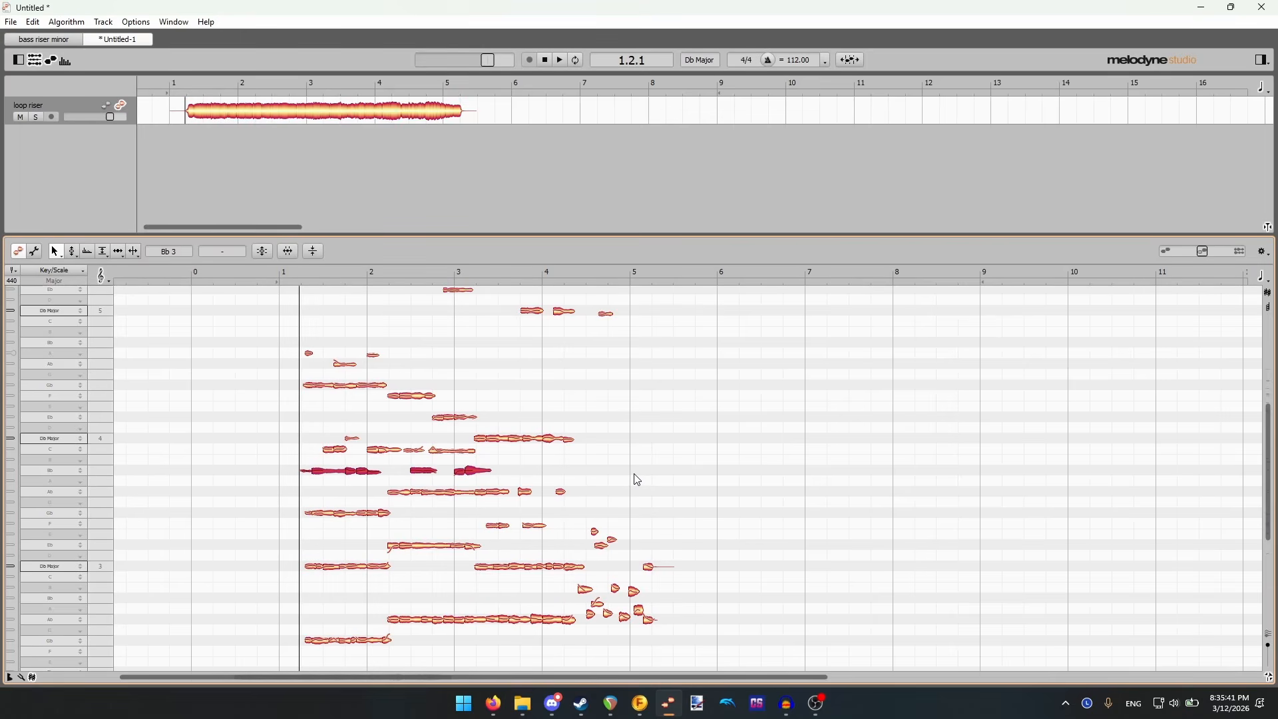
left_click_drag(428, 476, 428, 488)
left_click(488, 467)
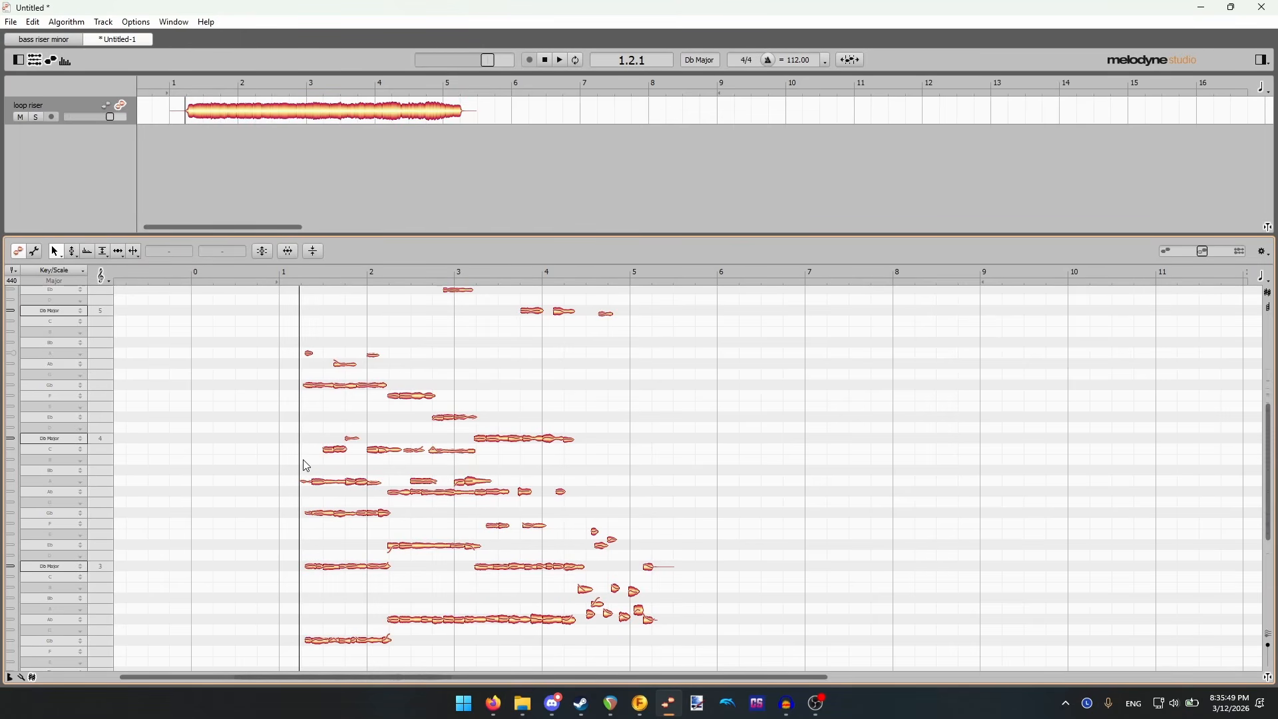
double_click(108, 450)
double_click(107, 438, "shift")
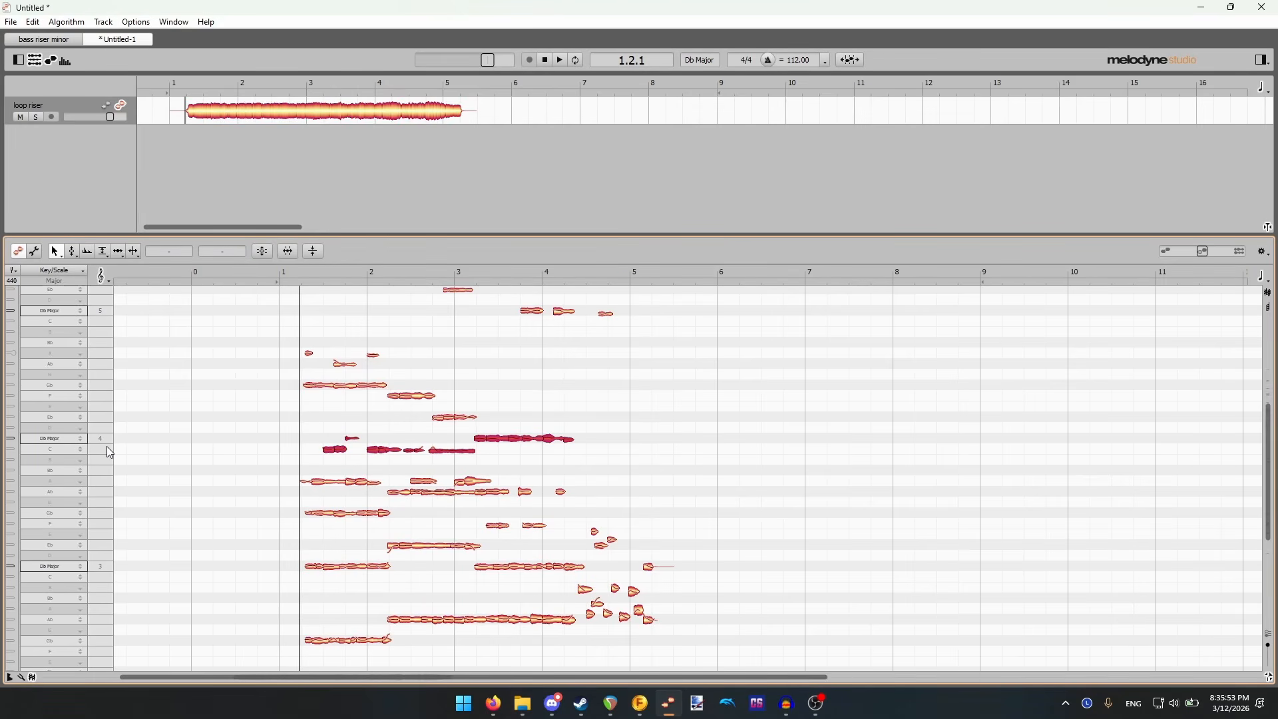
double_click(103, 418, "shift")
double_click(101, 394, "shift")
left_click(148, 419)
- Select all the C 4 notes and lower them a semitone to B 3
double_click(98, 451)
left_click_drag(396, 454, 395, 463)
left_click(591, 460)
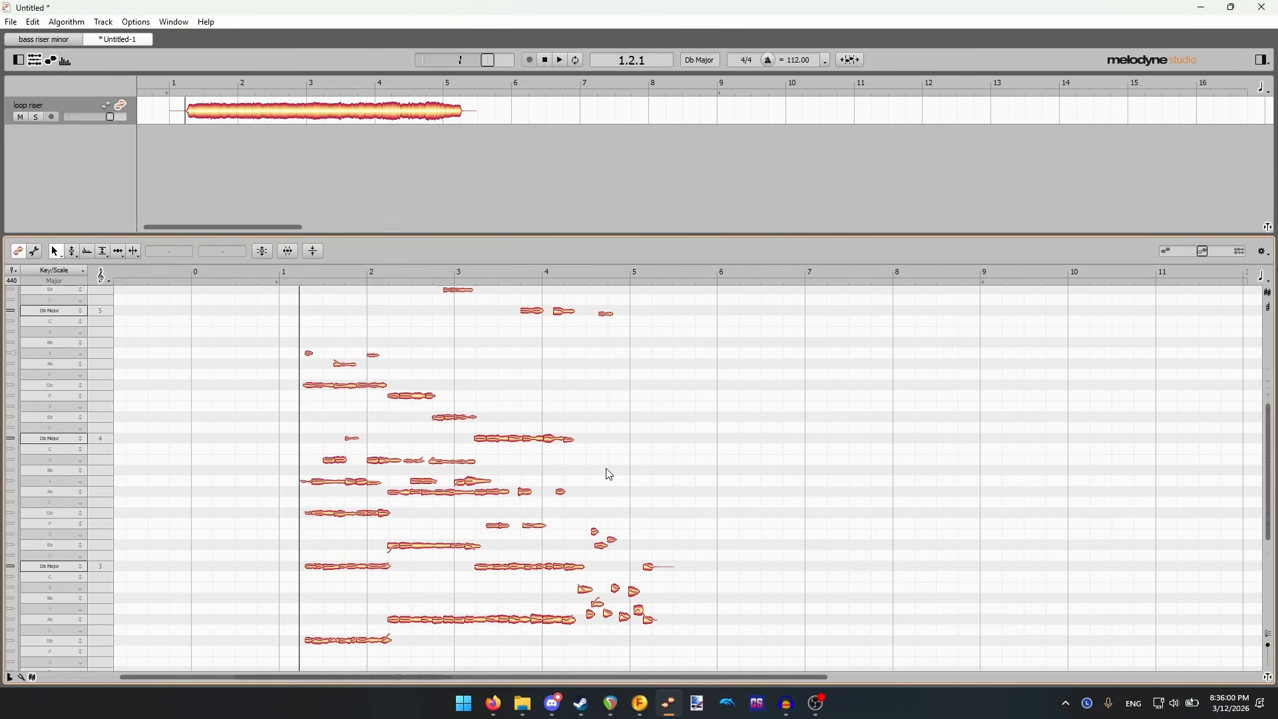
scroll(445, 382, "up", 2)
scroll(396, 346, "up", 1)
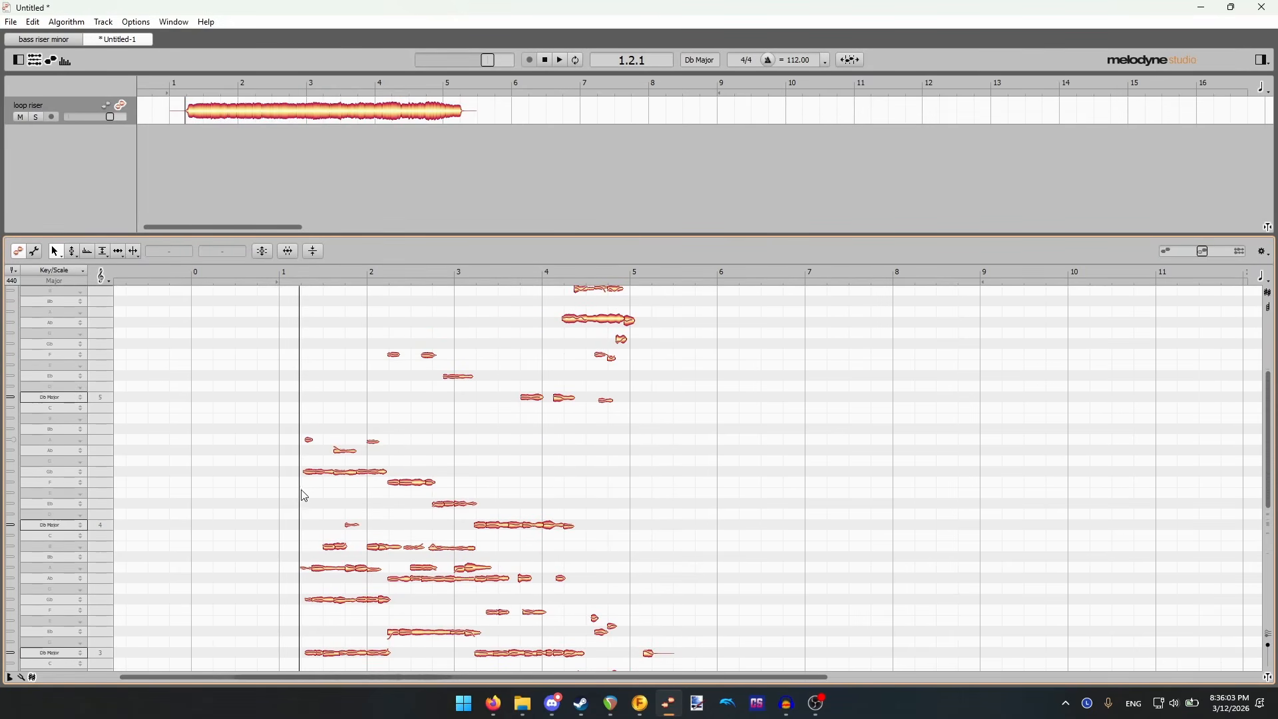
left_click(104, 482)
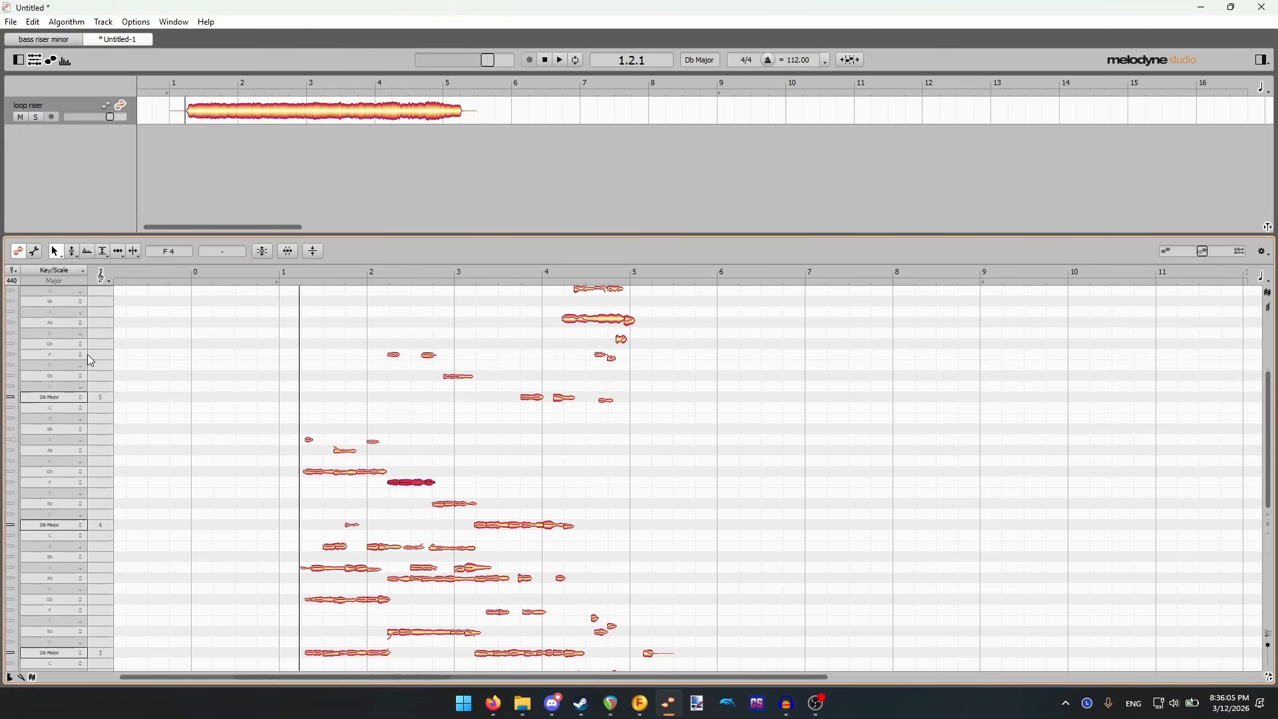
left_click(96, 355, "shift")
left_click(429, 362)
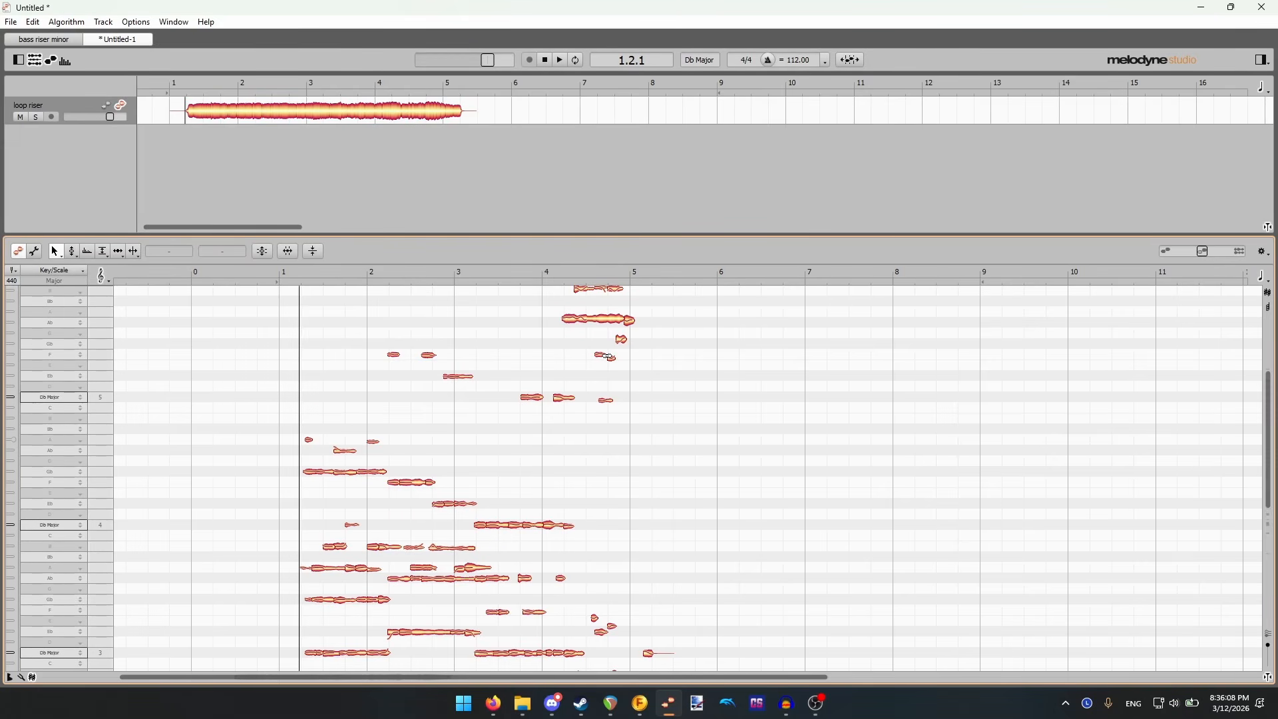
- Play the riser from bar 2, and lower that bar's F 4 and F 5 notes a semitone to E
double_click(395, 343)
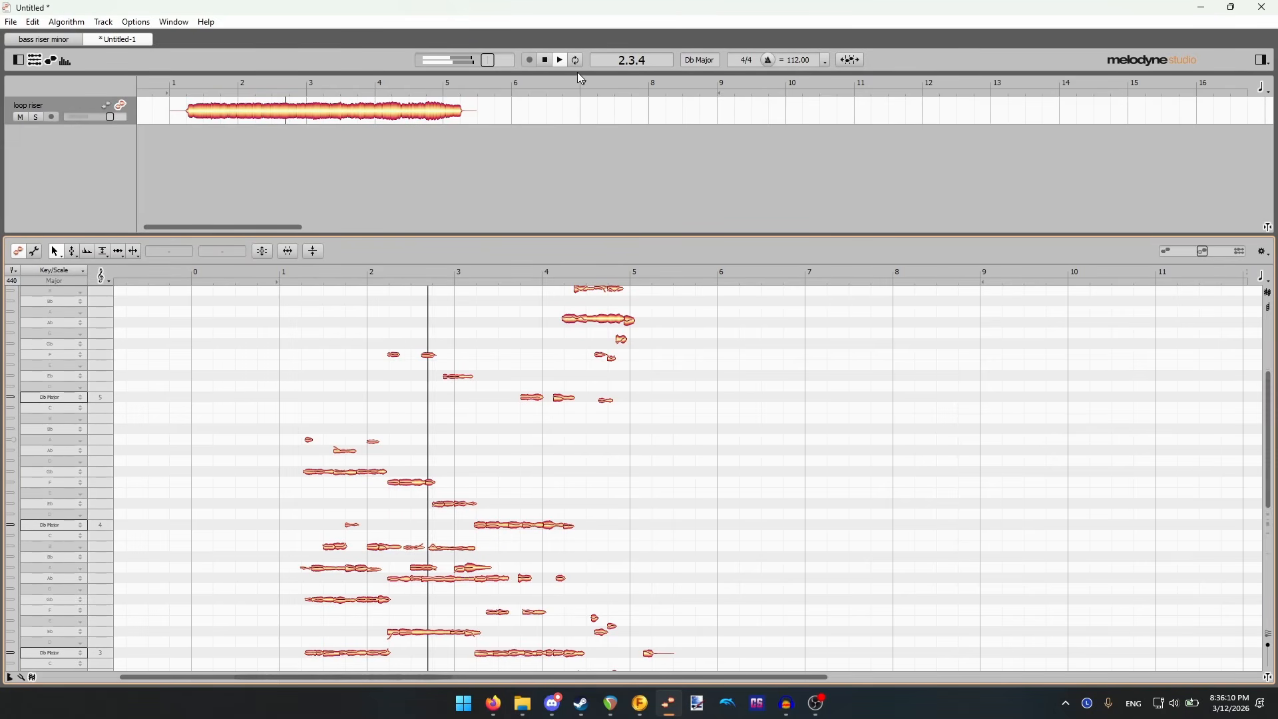
key("space")
left_click_drag(396, 336, 432, 490)
key("Down")
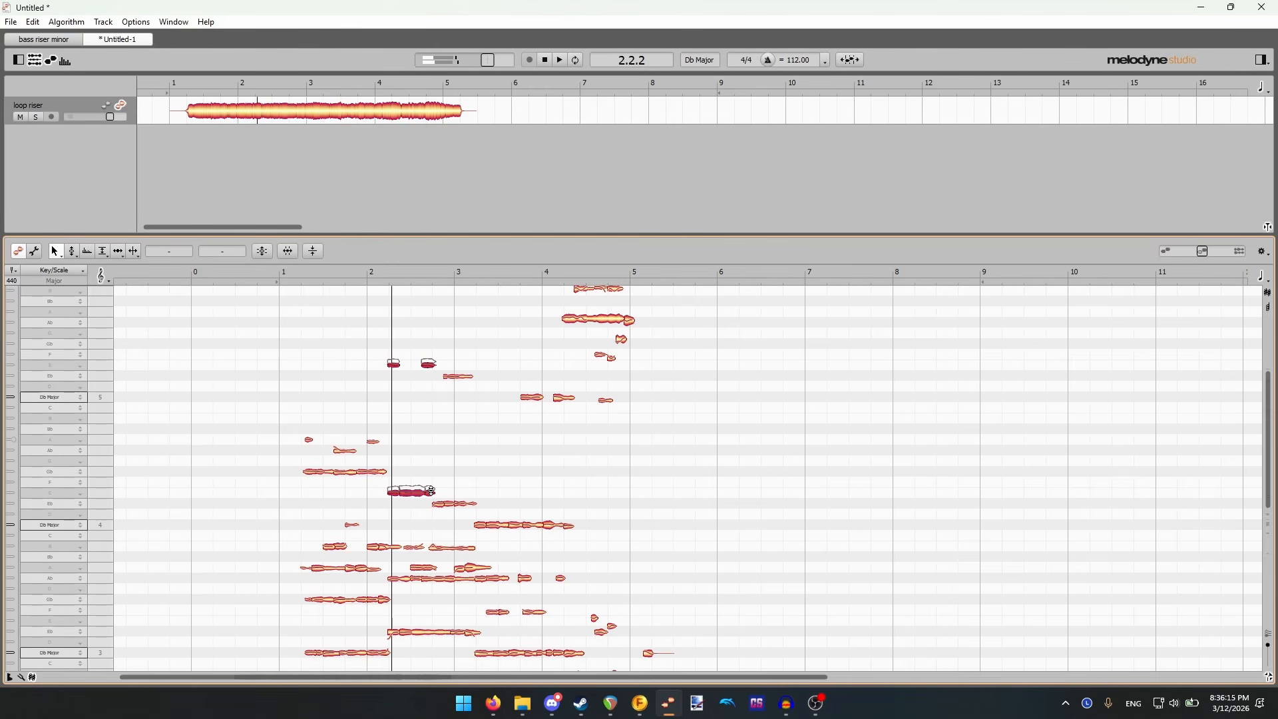
left_click(504, 480)
- Switch to note assignment and activate the missing Db 2 notes across bar 3
scroll(522, 462, "down", 2)
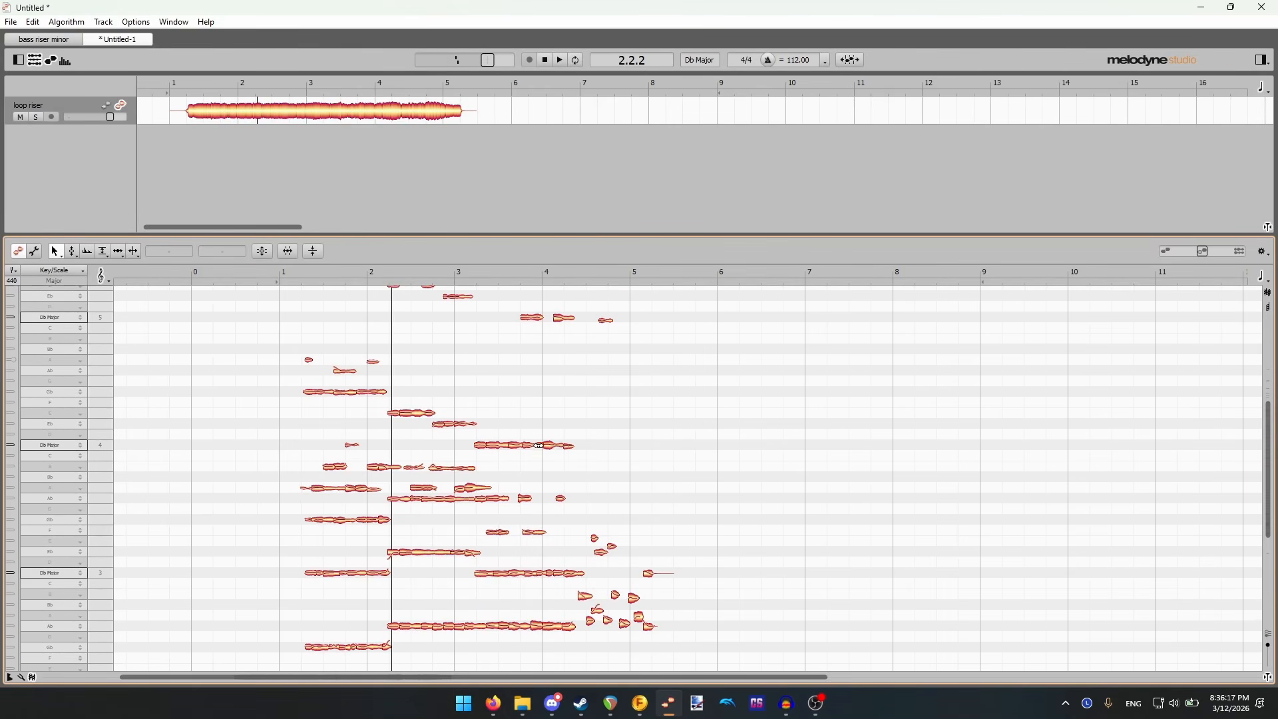
scroll(542, 443, "down", 3)
left_click(35, 253)
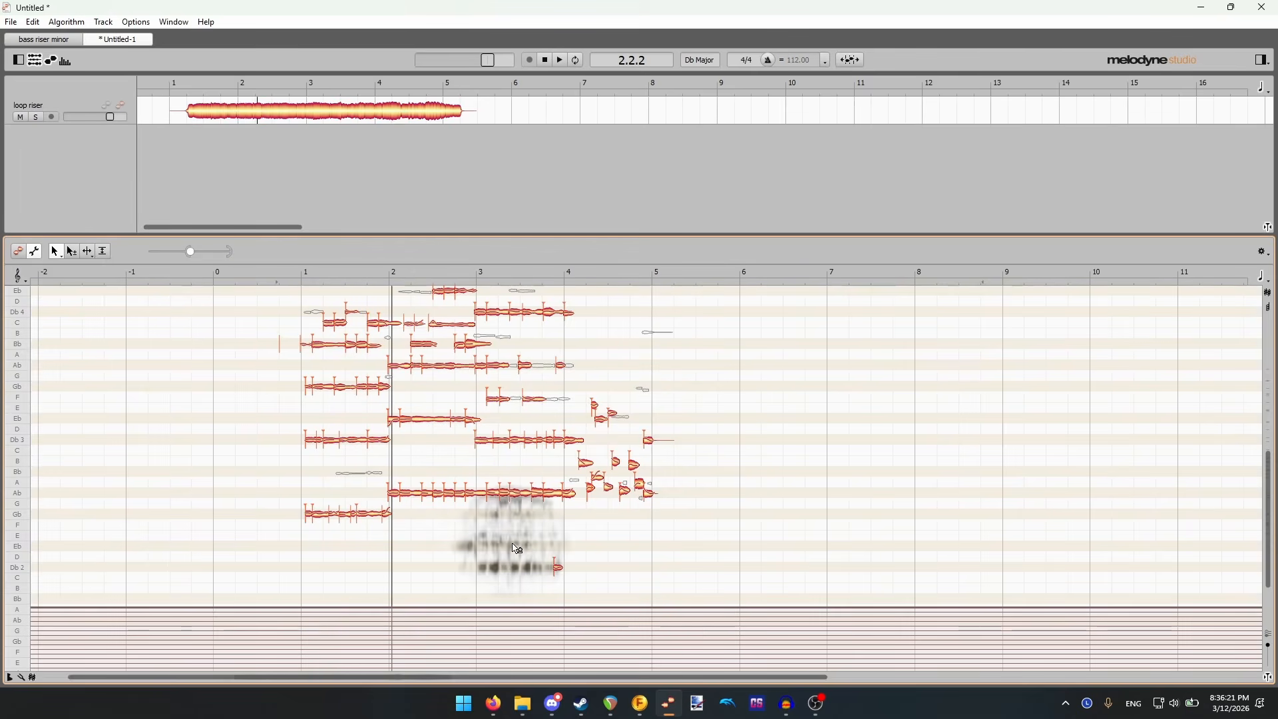
left_click_drag(499, 573, 559, 574)
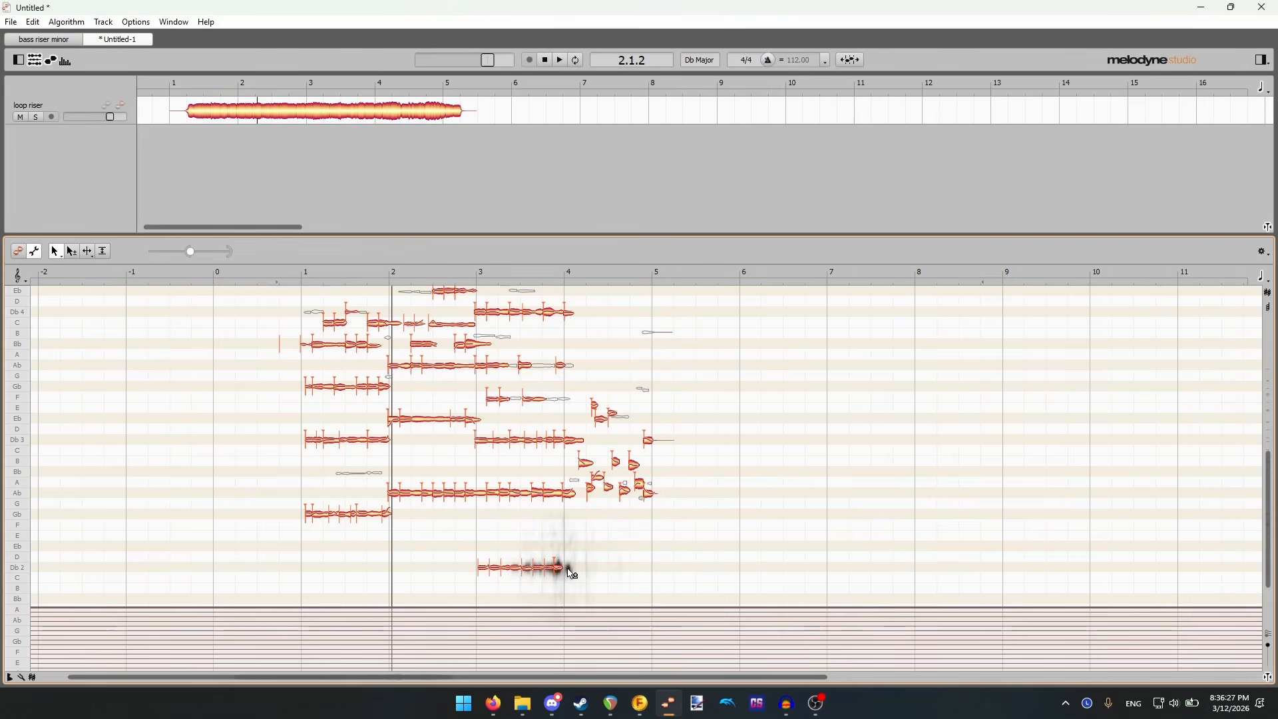
- Return to note editing and listen to the loop riser's ending from just past bar 4
scroll(626, 539, "up", 3)
left_click(17, 248)
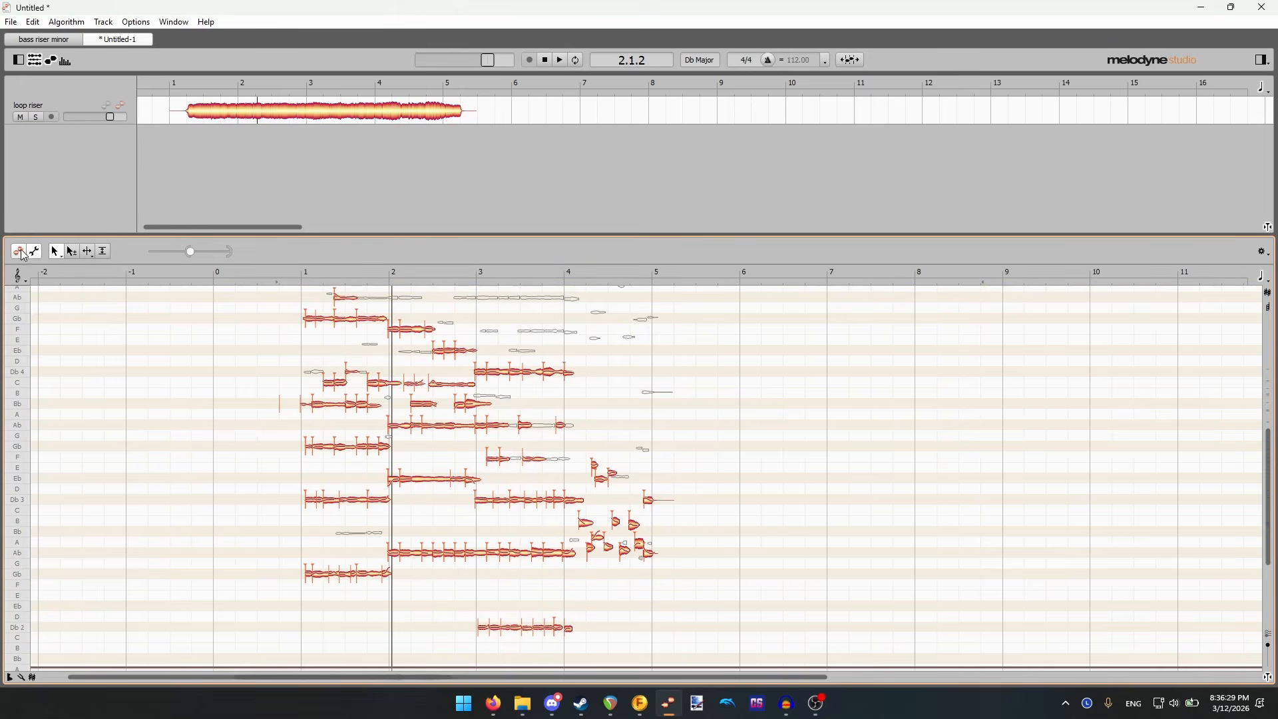
left_click(581, 271)
left_click(567, 272)
left_click(561, 61)
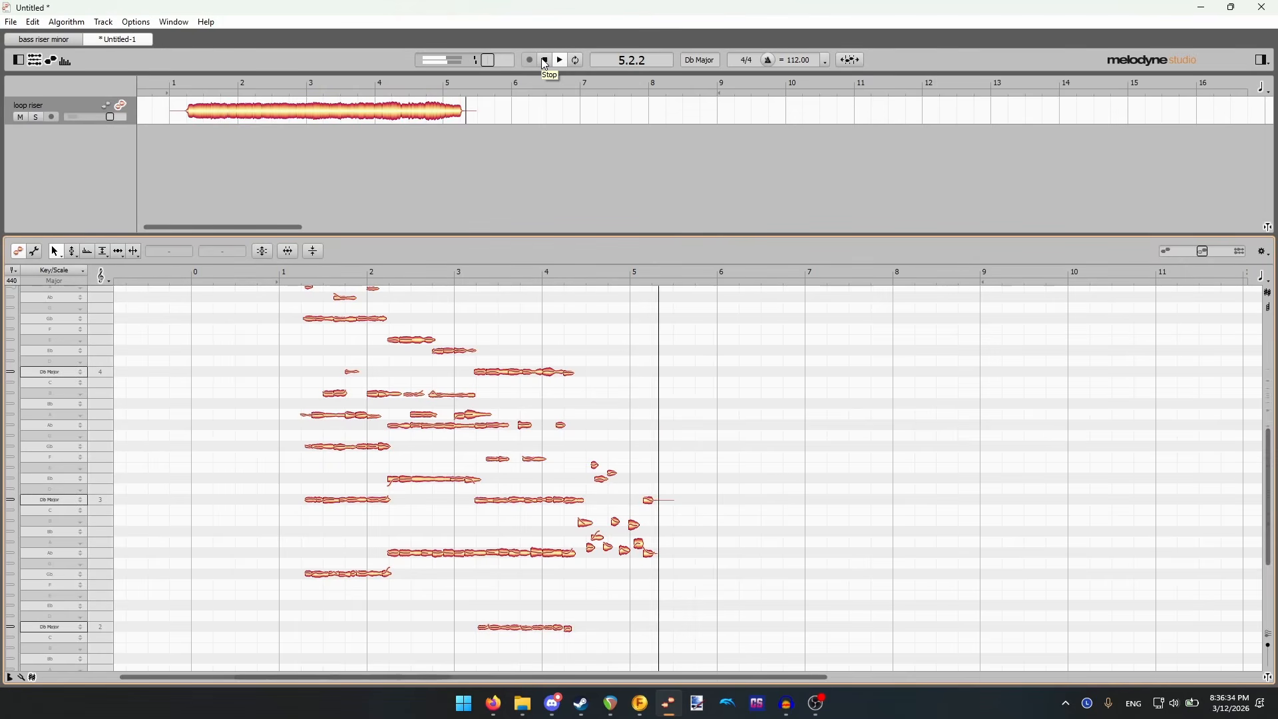
left_click(545, 61)
- Deactivate the short stray notes between bars 4 and 5, from Ab2 up to E3, in Note Assignment Mode
left_click_drag(581, 570, 646, 445)
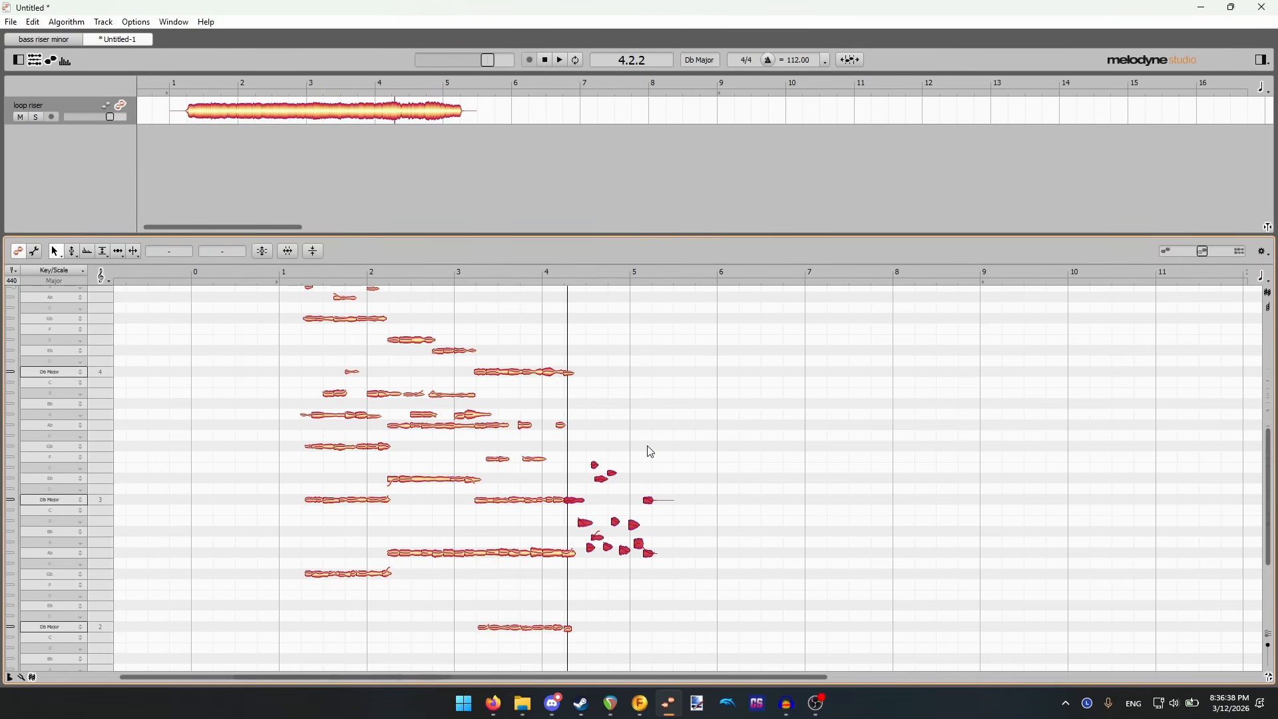
left_click(35, 251)
key("Delete")
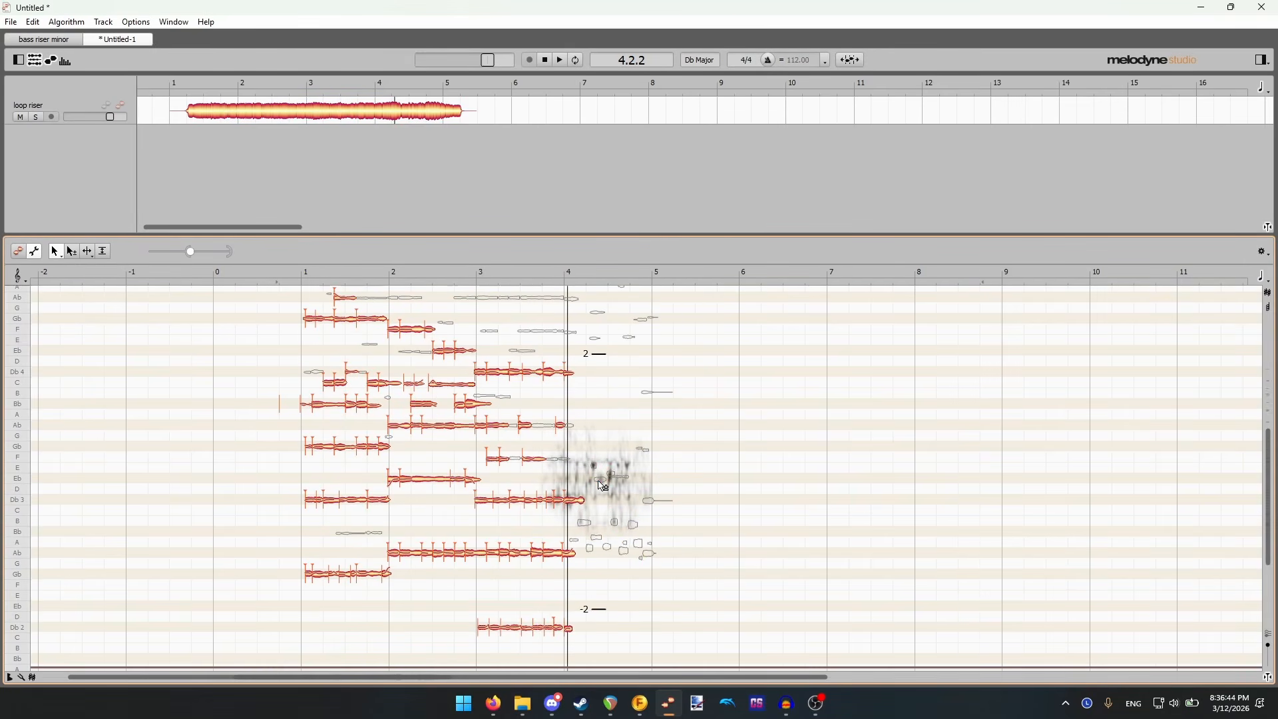
- Return to note editing and play the loop riser from its start to check the cleaned-up notes
scroll(613, 488, "up", 5)
scroll(619, 493, "up", 3)
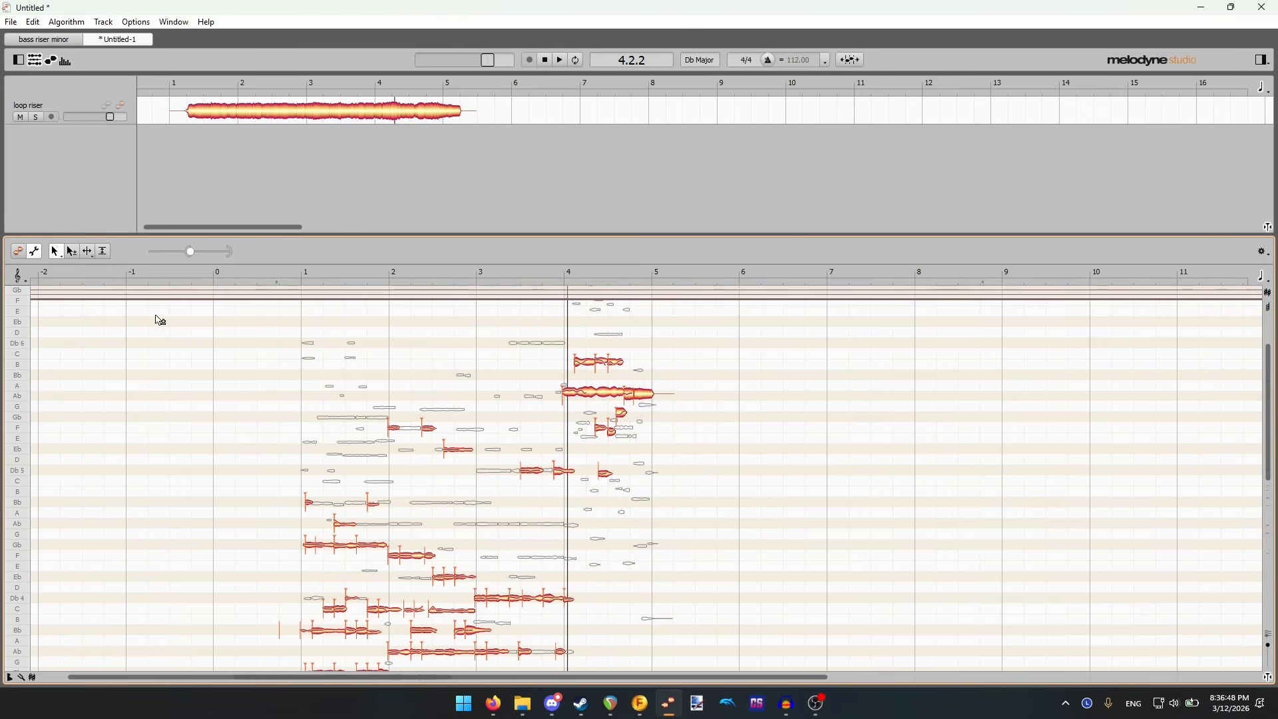
left_click(18, 252)
left_click(561, 61)
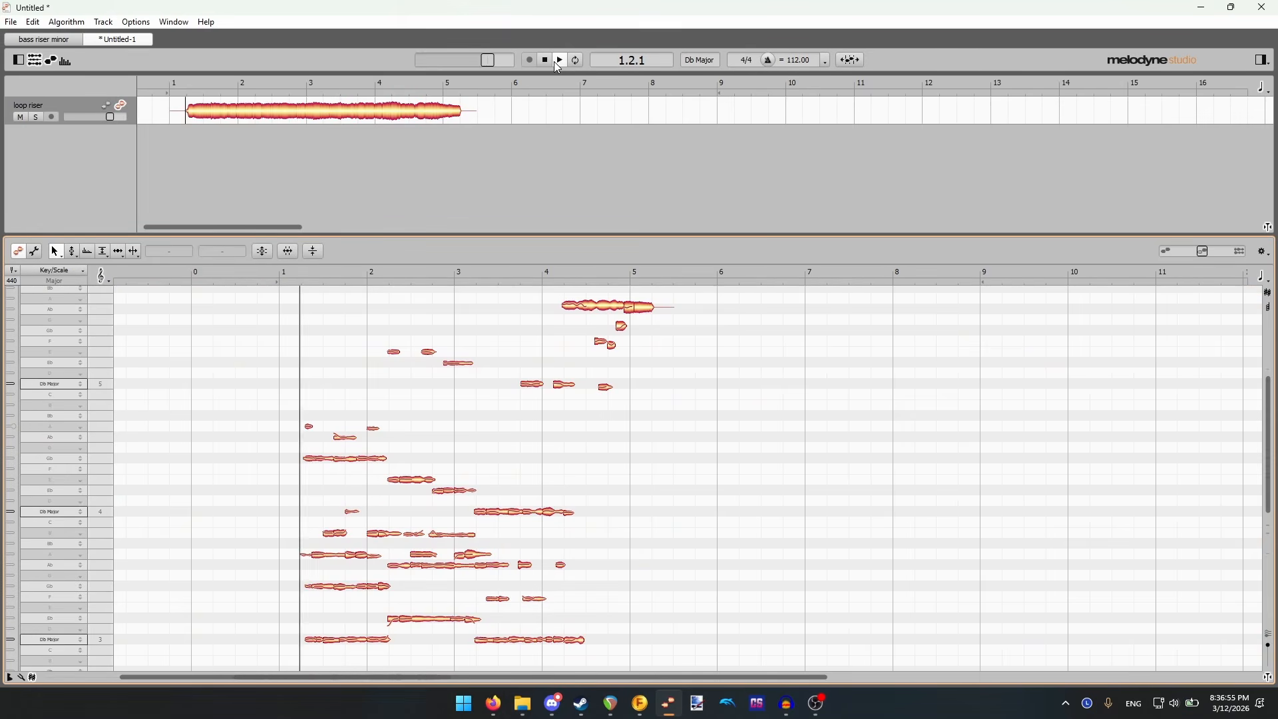
scroll(551, 313, "down", 1)
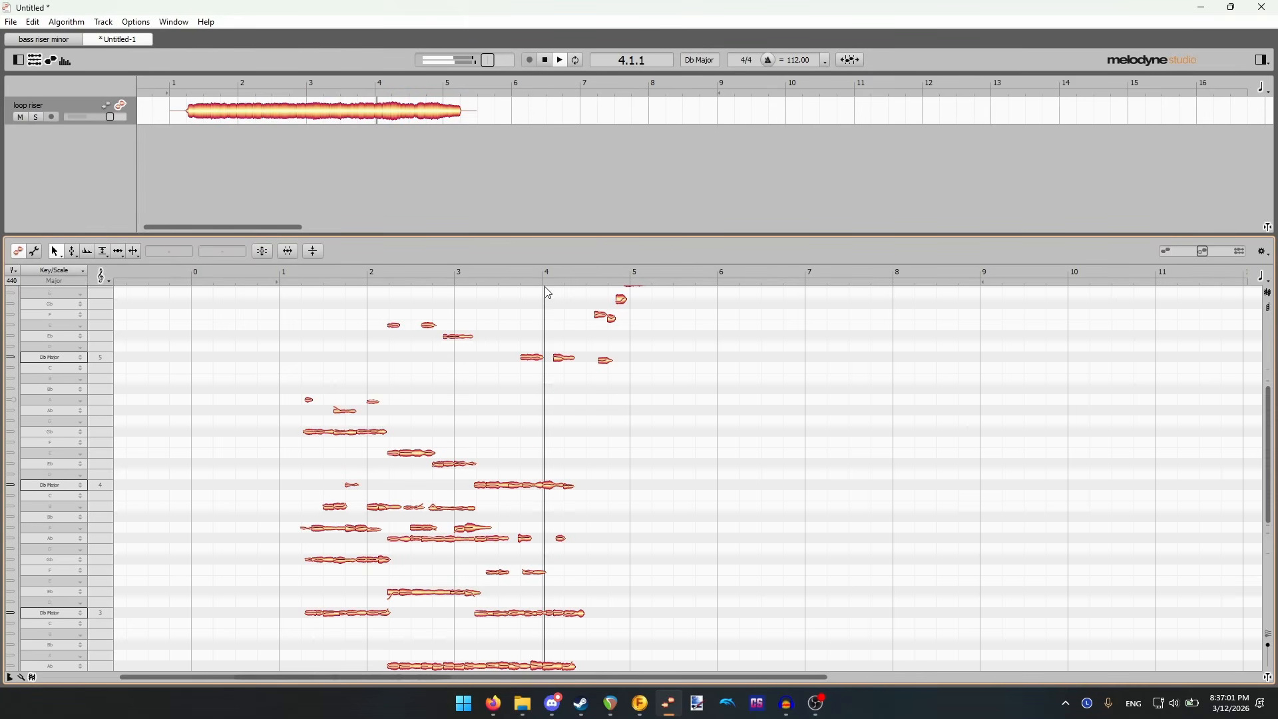
left_click(545, 58)
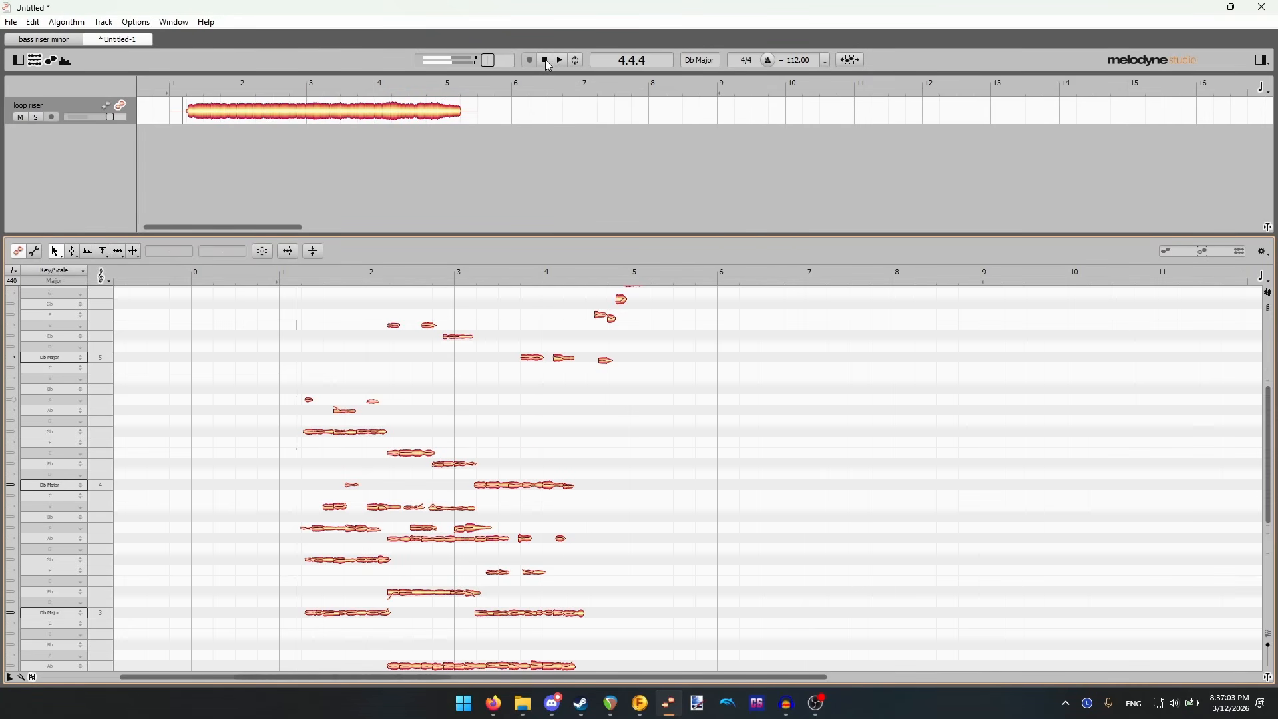
- Activate the missing F3 and Ab3 notes across the third bar of the loop riser in Note Assignment Mode
scroll(491, 444, "down", 3)
left_click(34, 251)
double_click(480, 478)
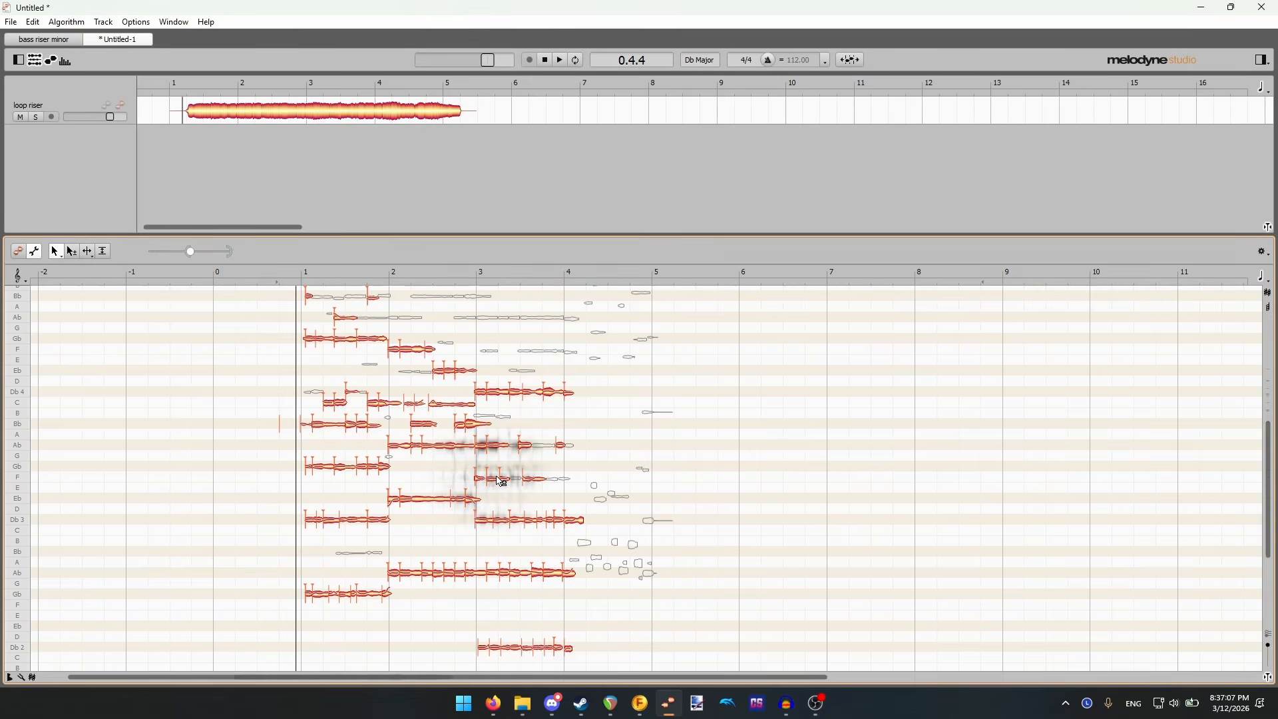
double_click(517, 478)
double_click(559, 479)
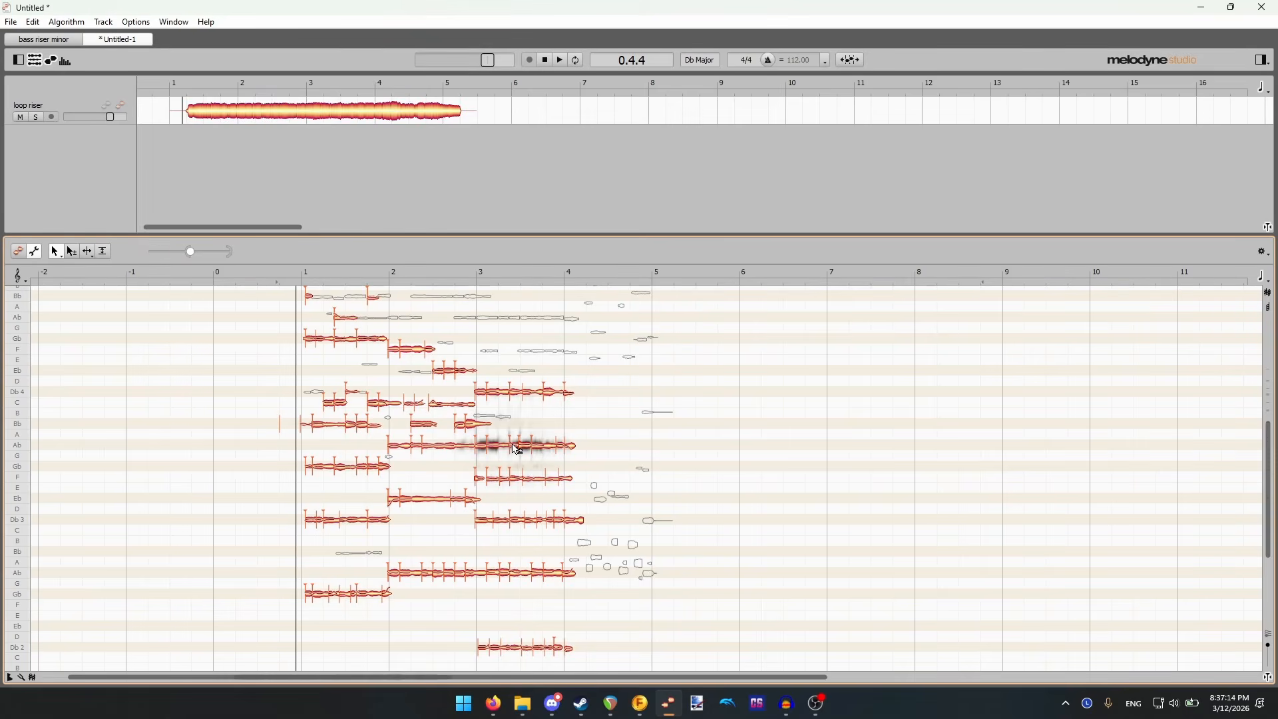
- Select all the F3 notes in the loop riser's third bar and lower them a semitone to E3
left_click(18, 252)
left_click_drag(595, 488, 480, 467)
left_click_drag(567, 486, 568, 497)
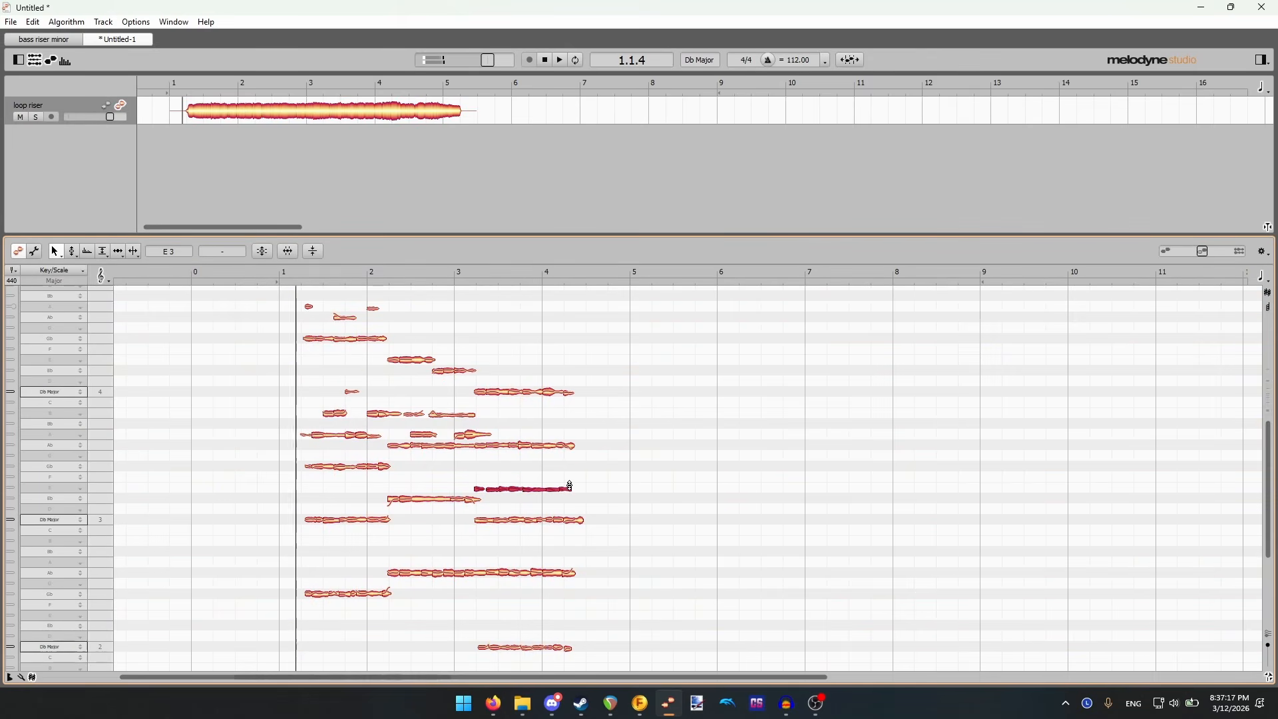
- Play the loop riser from the middle of bar 2 to check the lowered E3 notes
left_click(438, 276)
left_click(558, 61)
scroll(704, 419, "up", 5)
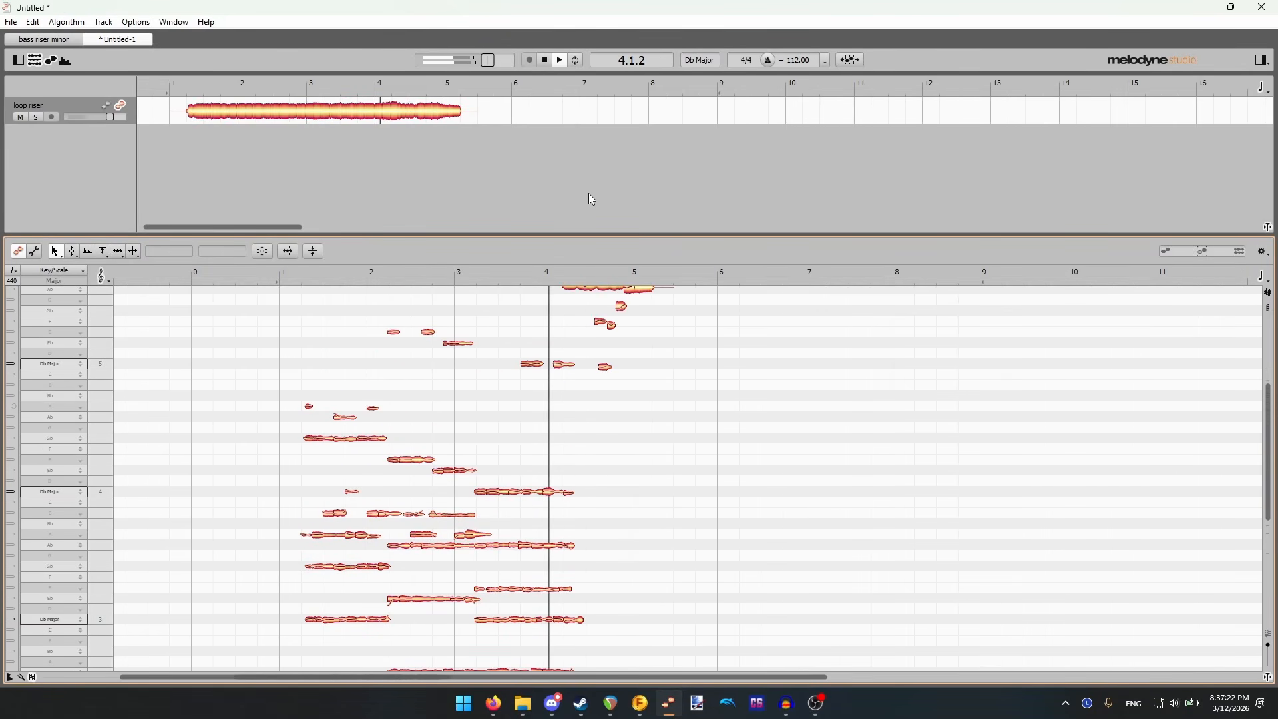
left_click(545, 60)
scroll(668, 405, "up", 5)
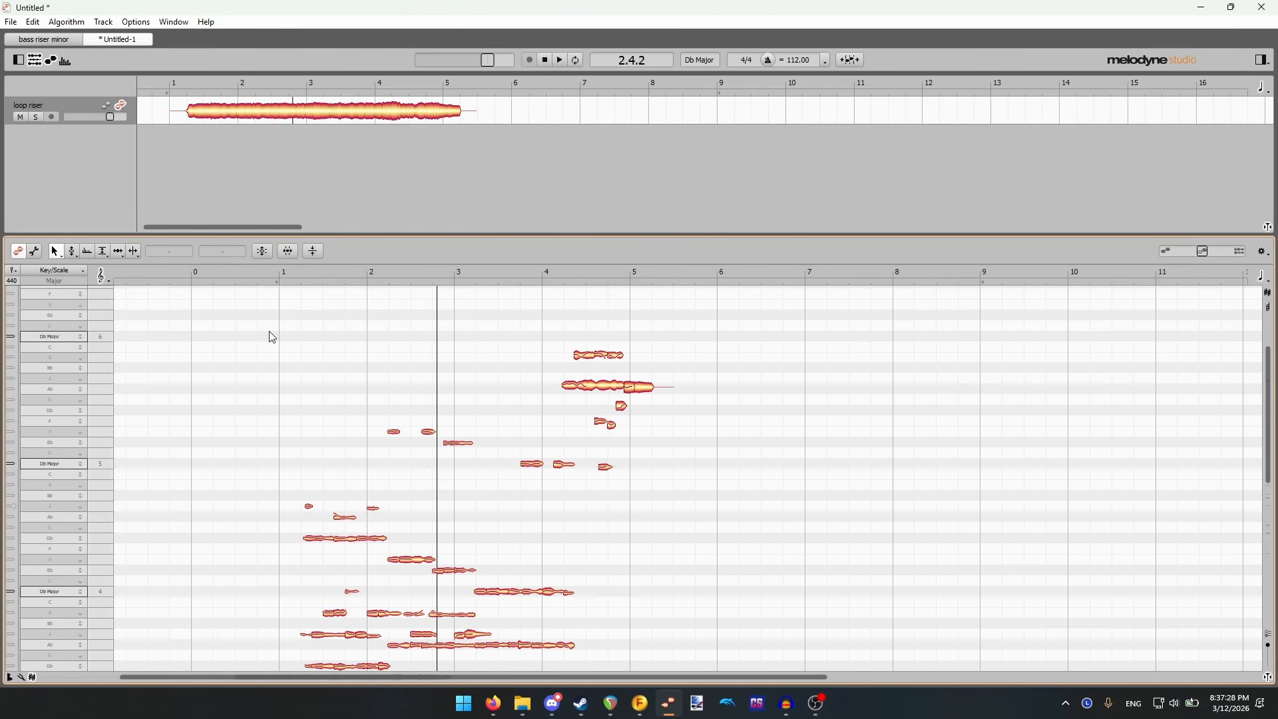
- Activate the missing notes around F5 past bar 4 and lower the F5 notes there a semitone to E5
left_click(35, 252)
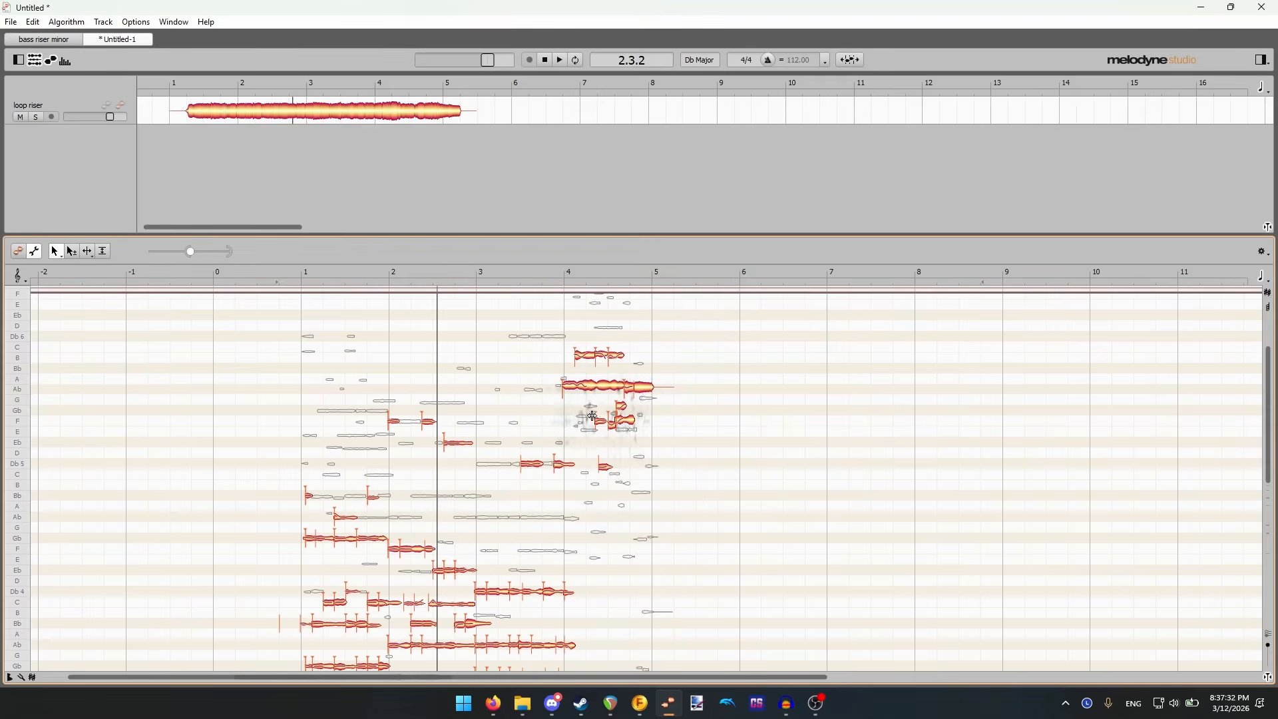
left_click_drag(594, 435, 625, 438)
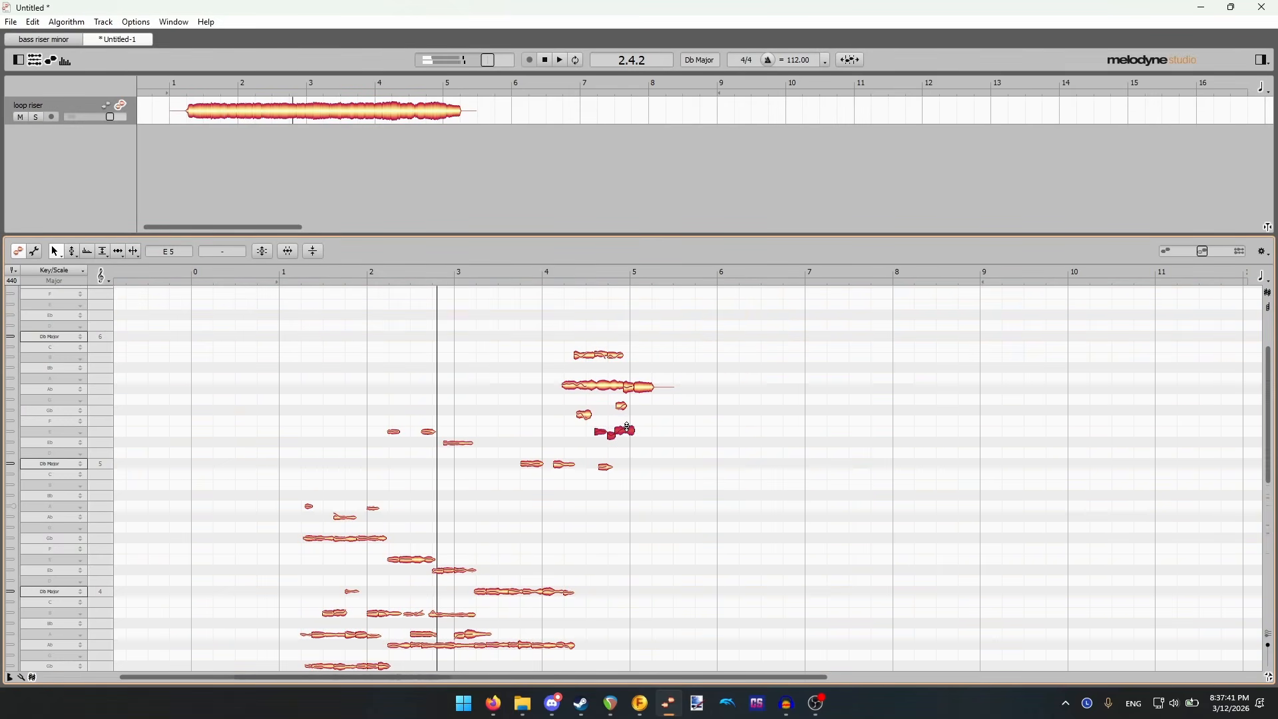
left_click(667, 429)
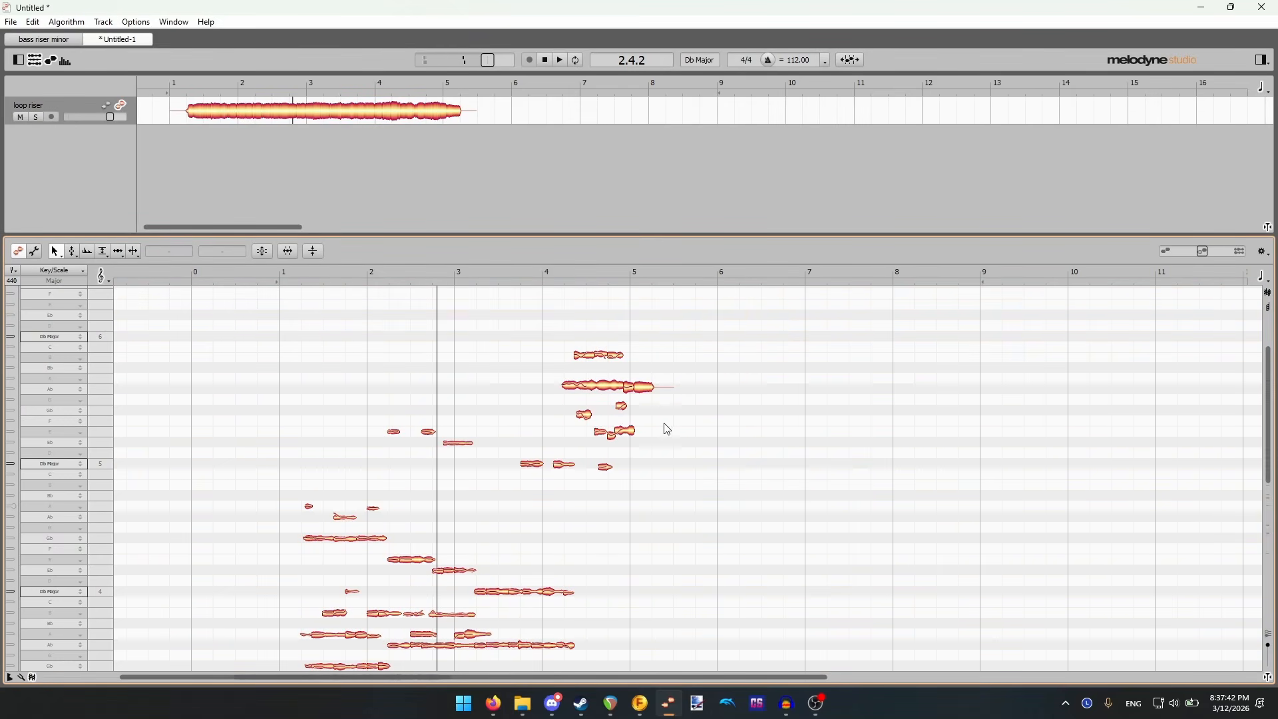
- Play the loop riser through to its end to check the lowered E5 notes
left_click(560, 60)
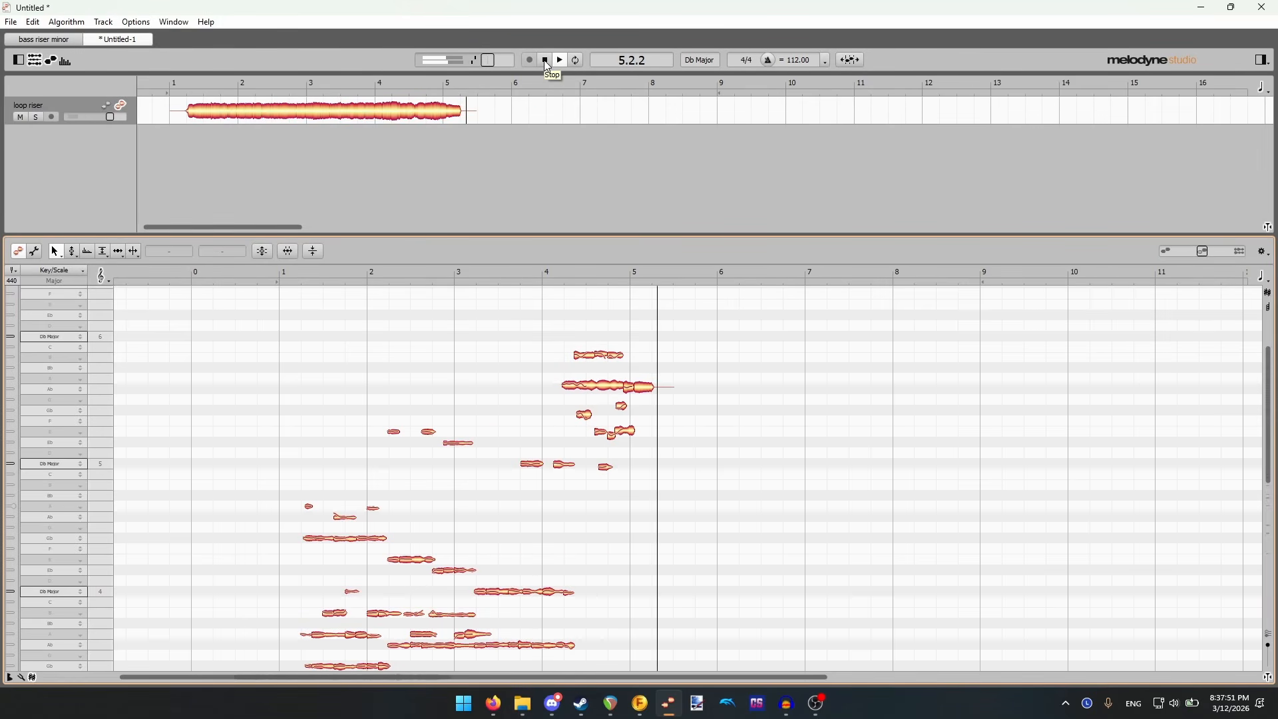
left_click(545, 61)
scroll(662, 368, "up", 2)
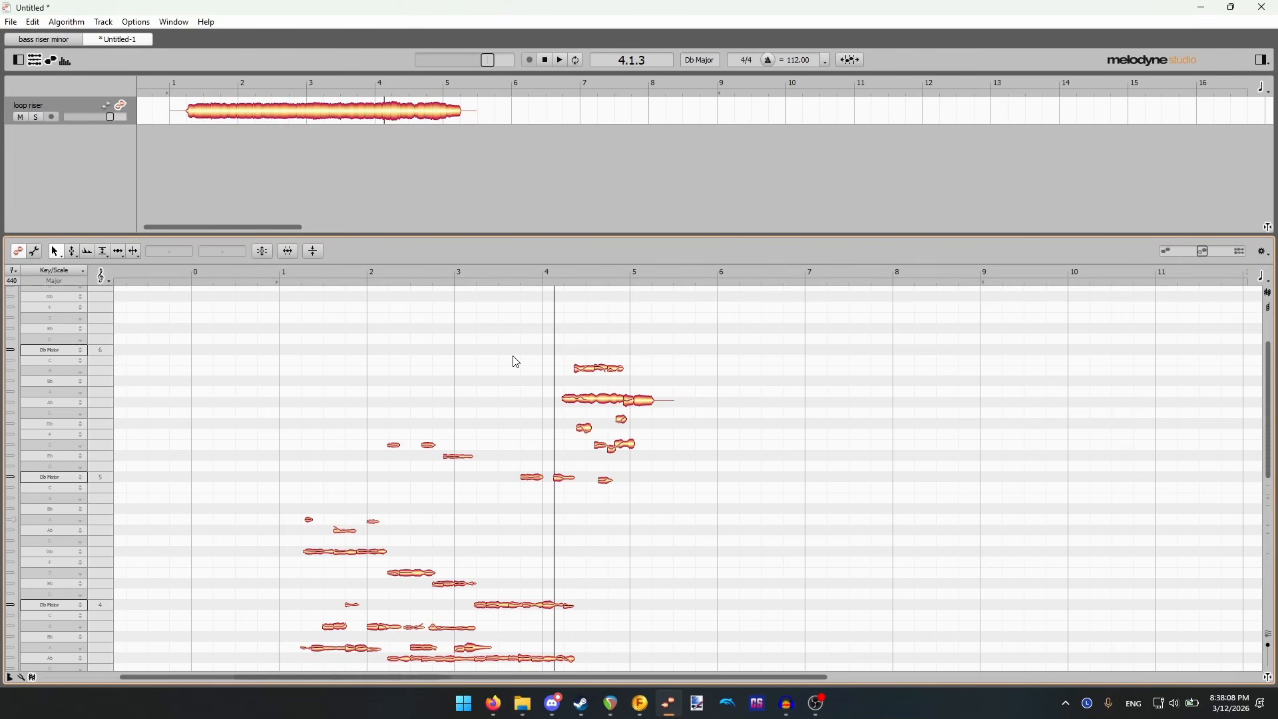
- Save the project as "loop riser minor" in the Melodyne folder
key("ctrl+s")
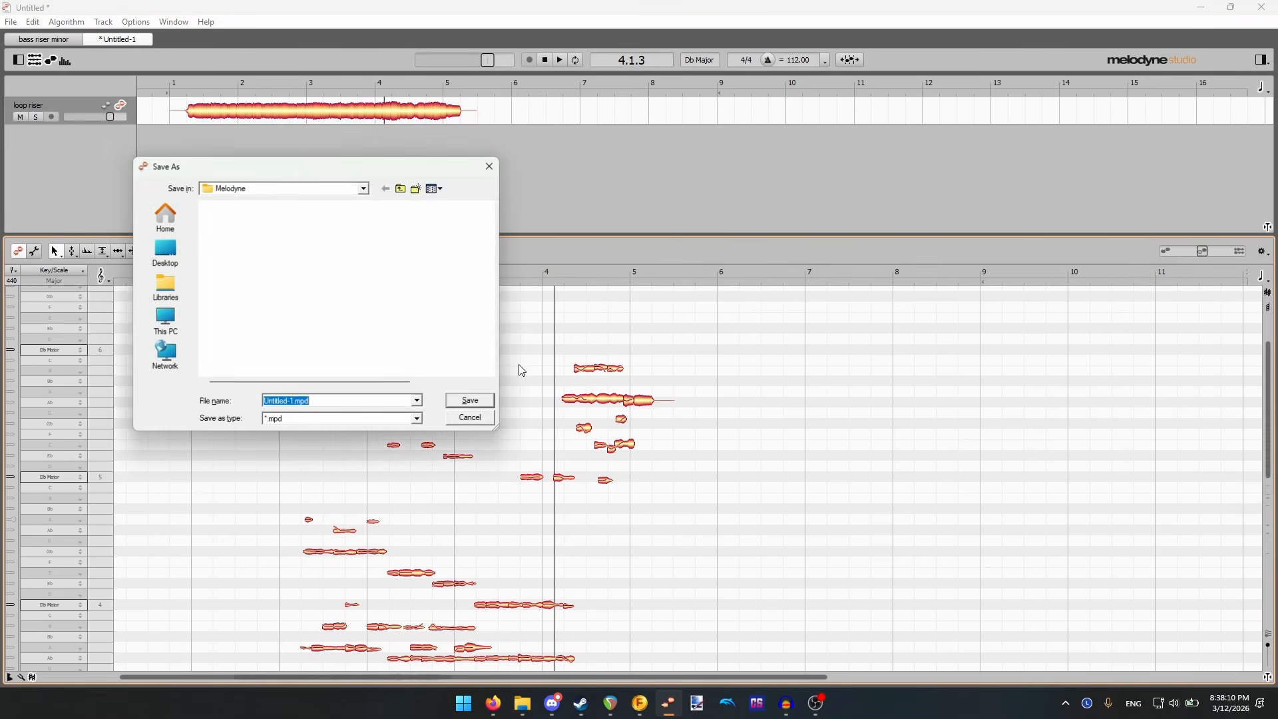
type("loop riser minor")
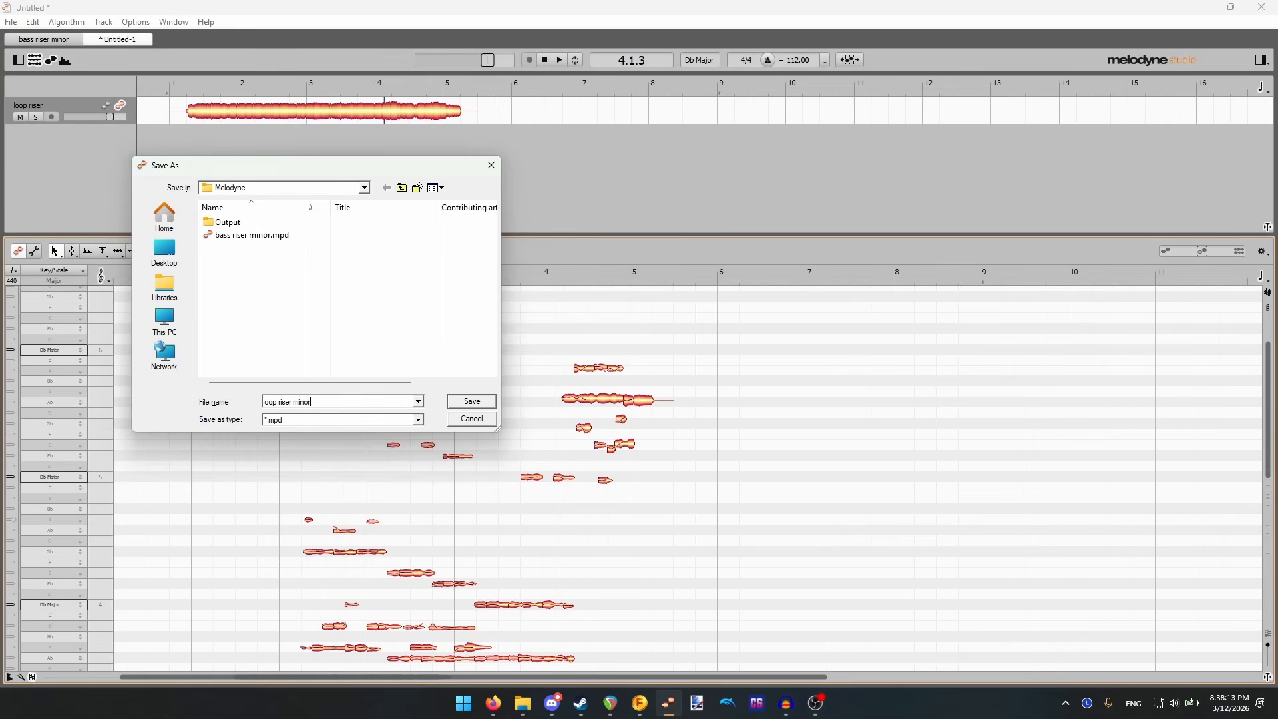
key("Return")
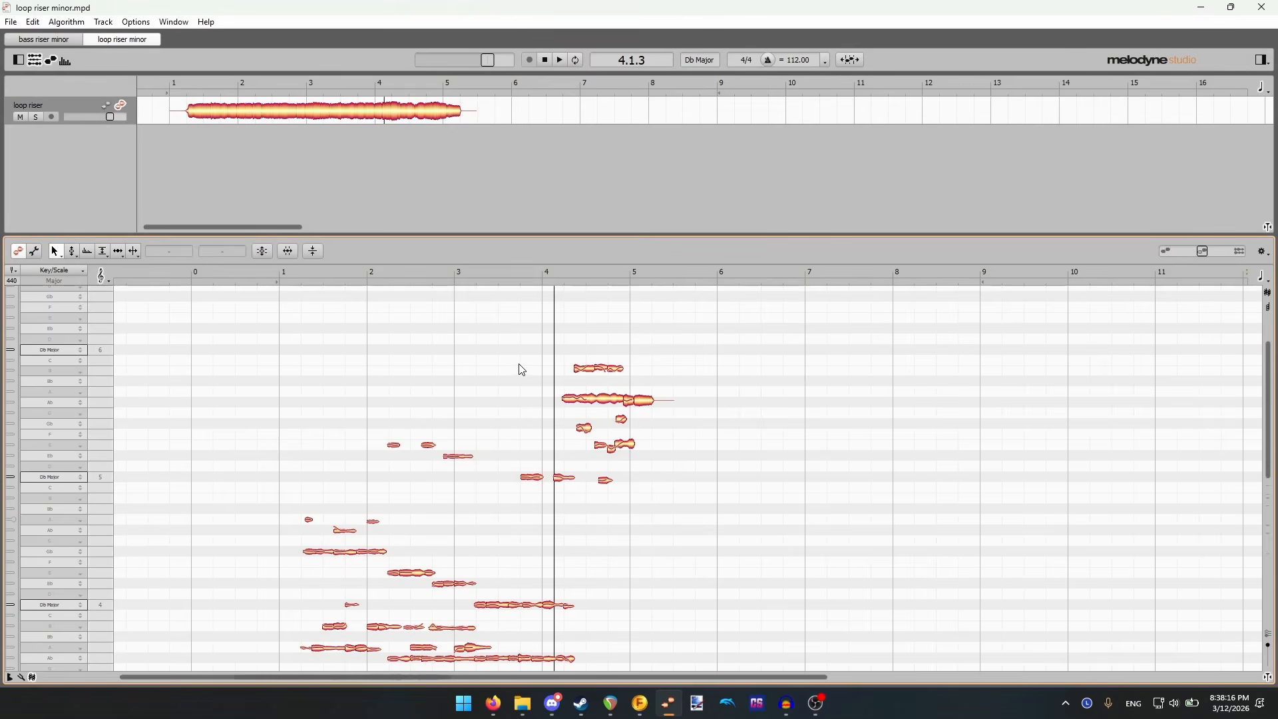
- Export the loop riser track as a 24-bit, 44.1 kHz WAV file into the Output folder
key("ctrl+e")
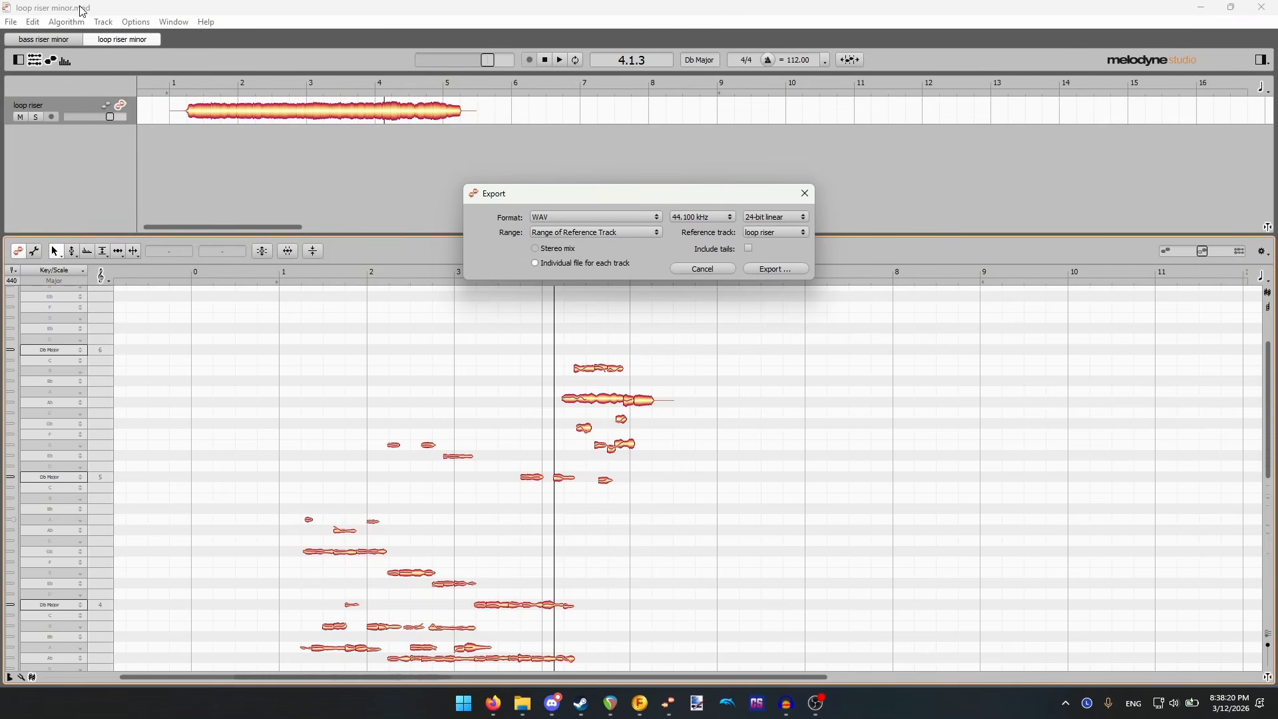
left_click(772, 269)
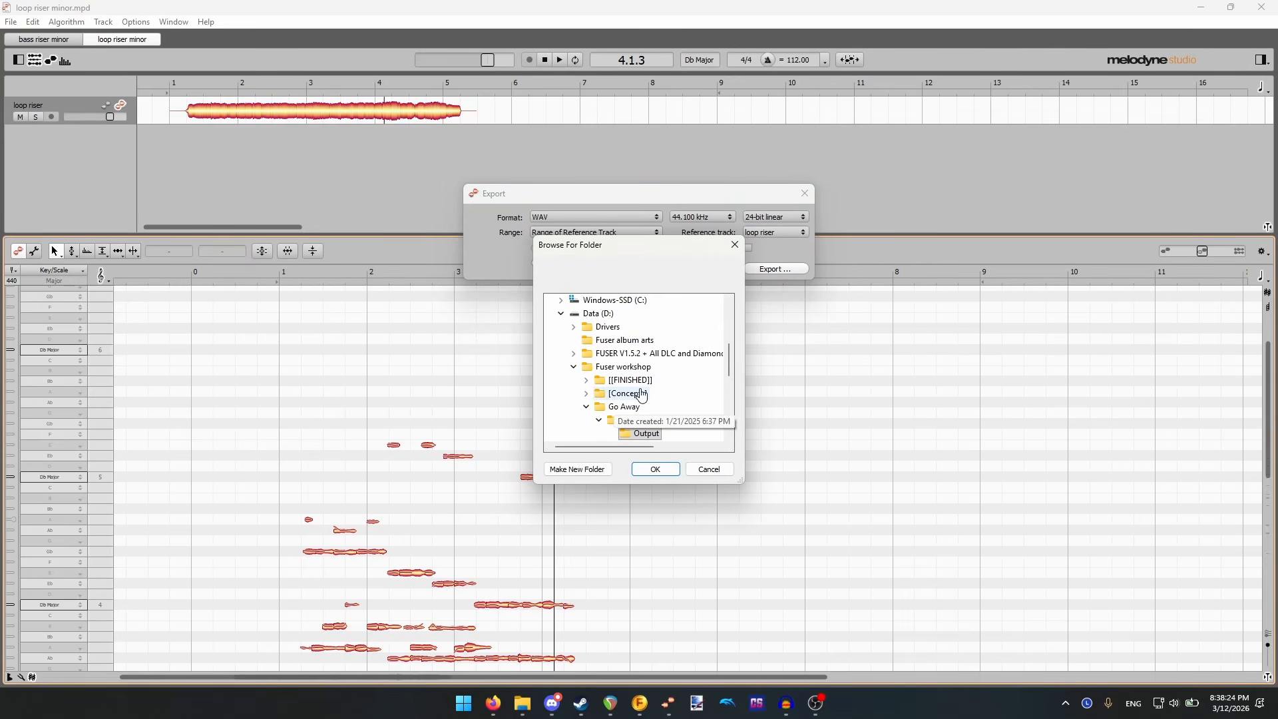
left_click(669, 472)
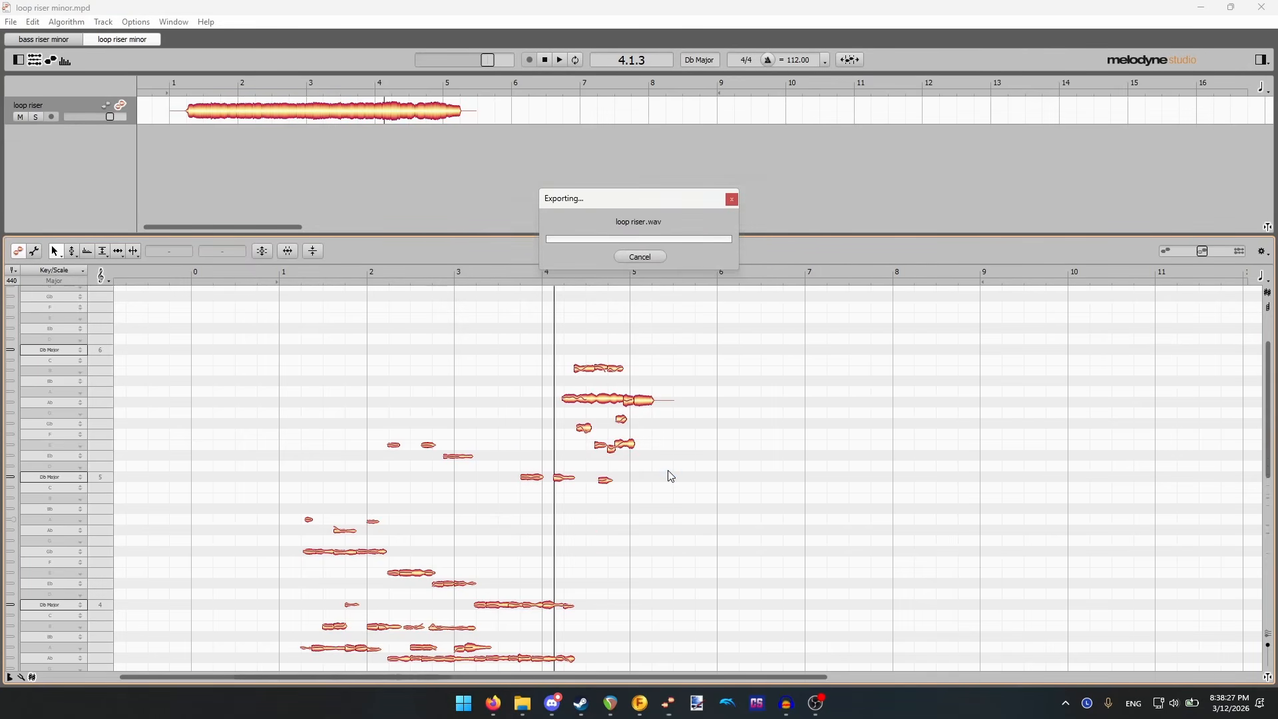
- Create a new project and set its tempo to 112 BPM
left_click(5, 24)
left_click(34, 37)
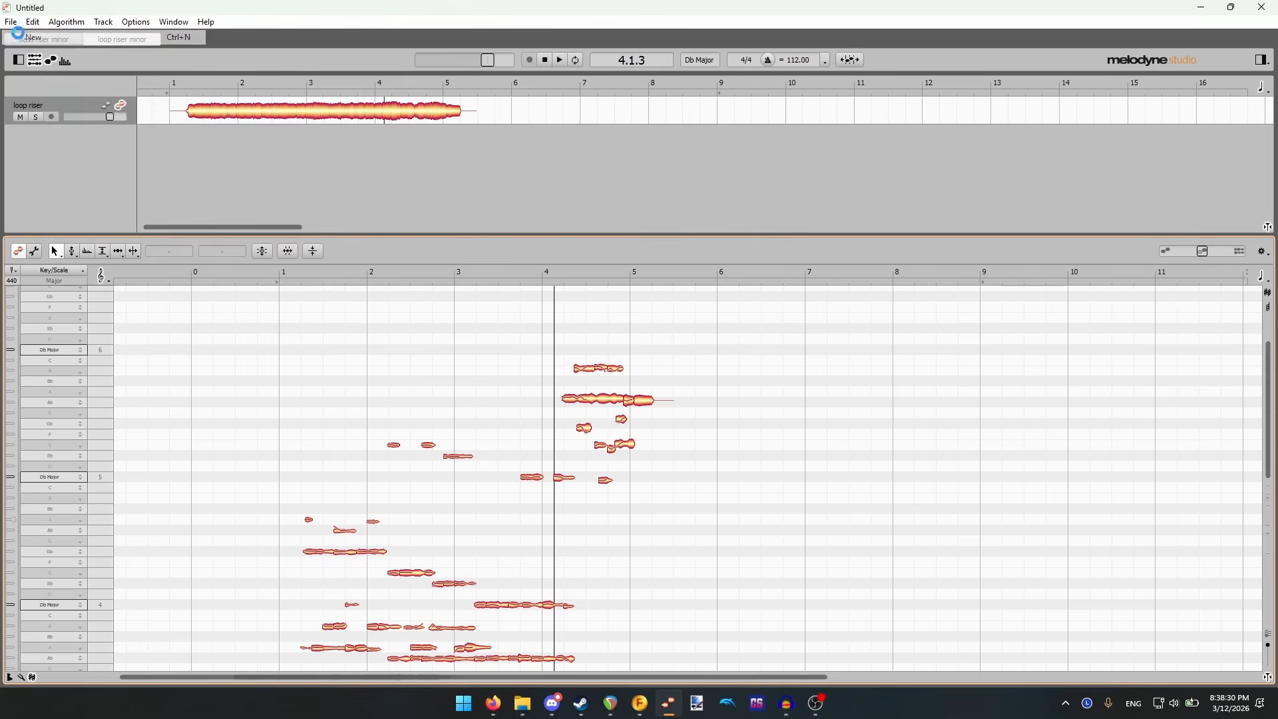
left_click(794, 62)
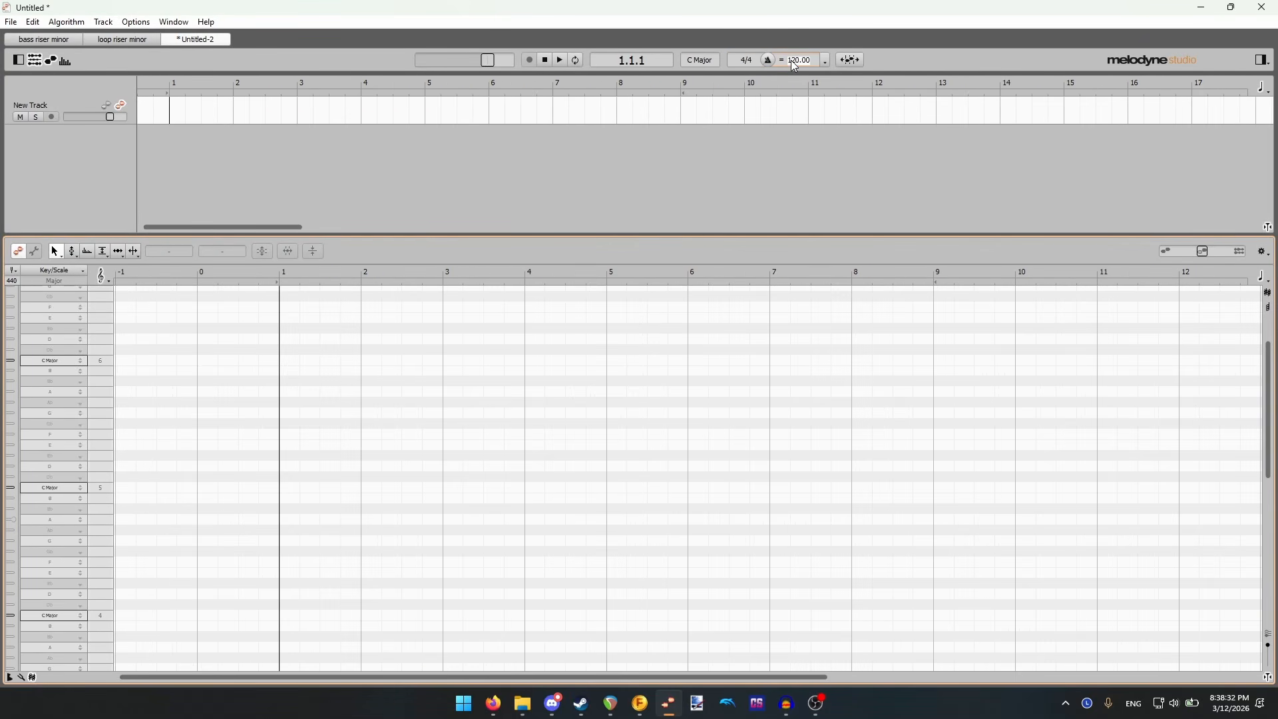
type("112")
key("Return")
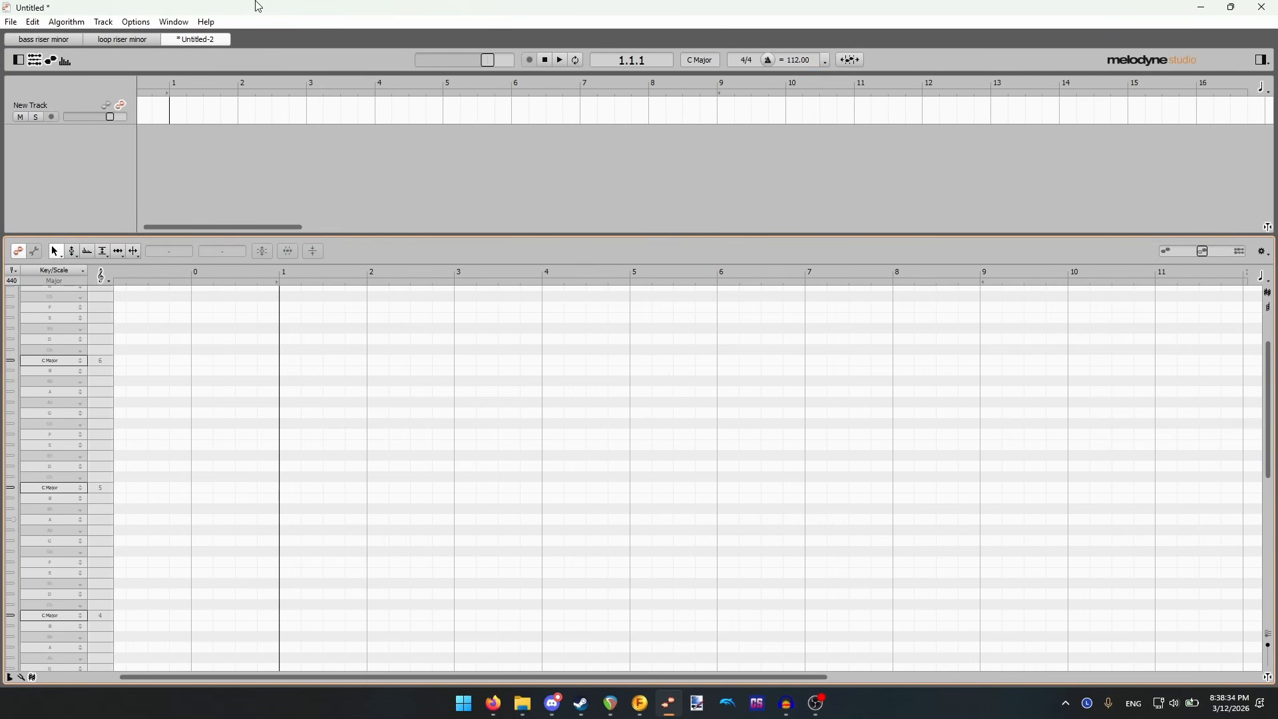
- Import the "lead riser" audio file into the new project
left_click(10, 24)
left_click(80, 160)
double_click(257, 265)
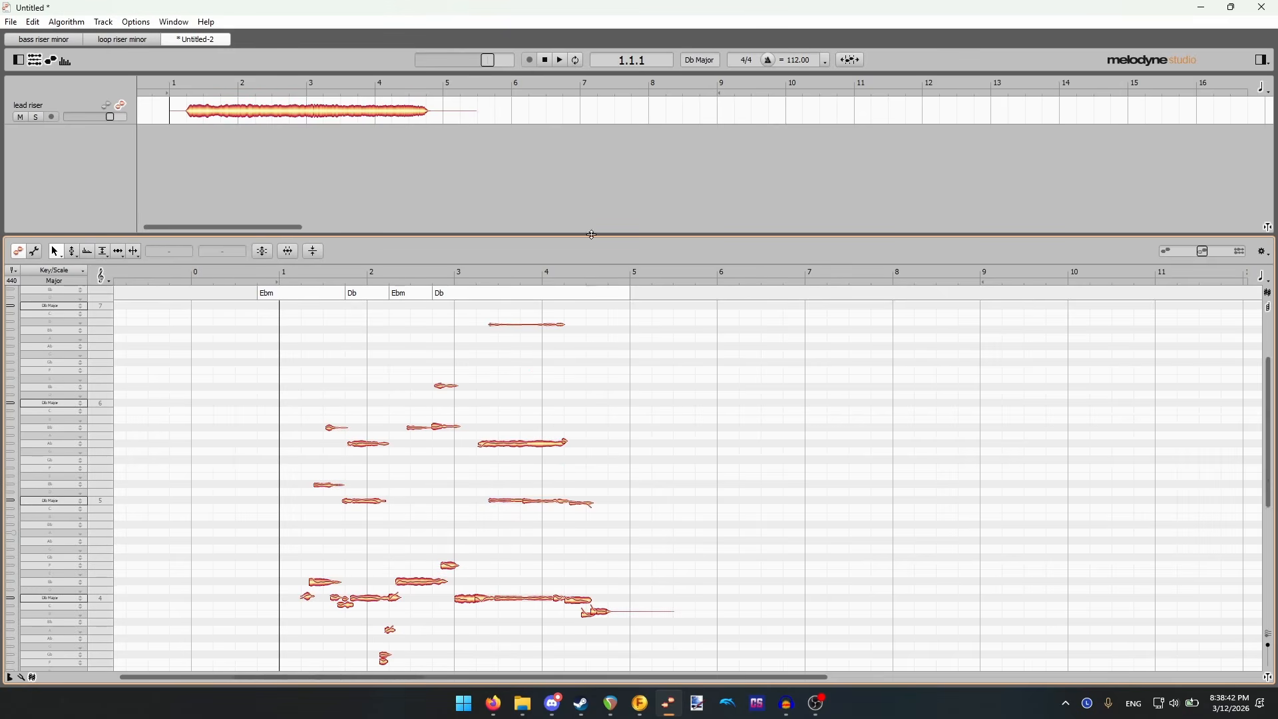
- Lower the upper limit of the lead riser's note range to A4 in Note Assignment Mode, excluding all higher notes
scroll(575, 502, "up", 3)
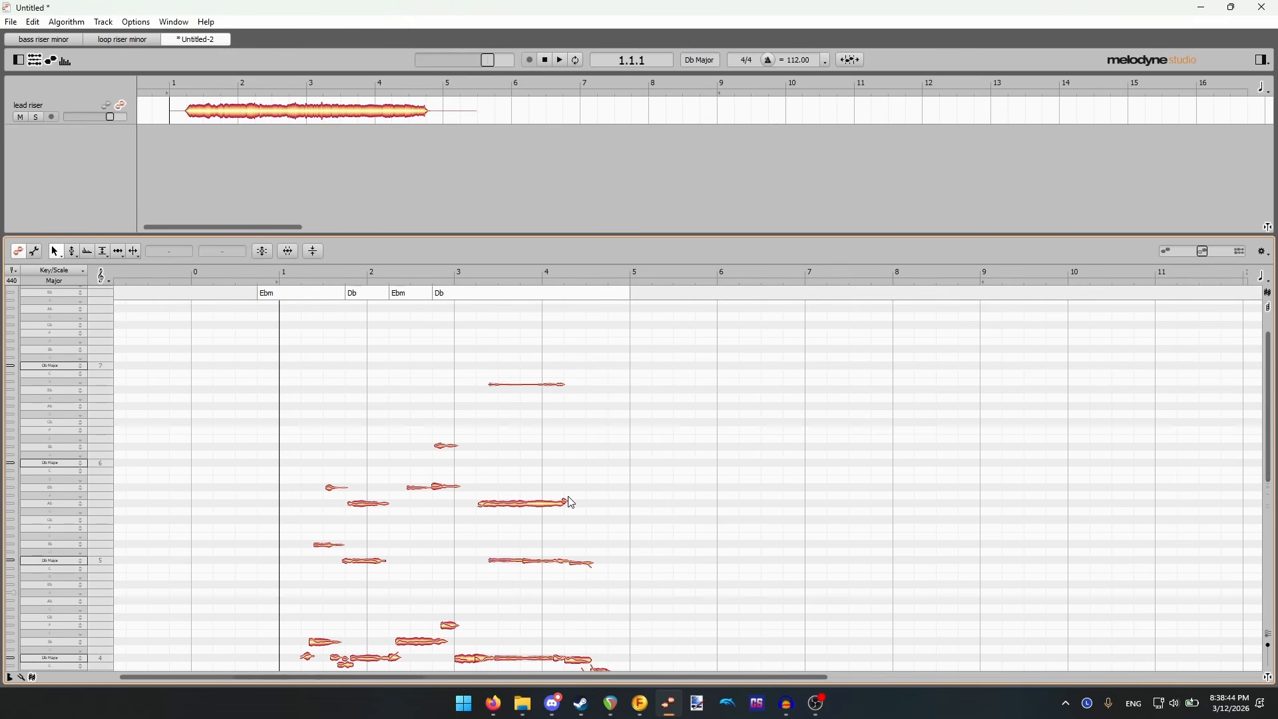
scroll(571, 503, "down", 3)
scroll(565, 496, "down", 1)
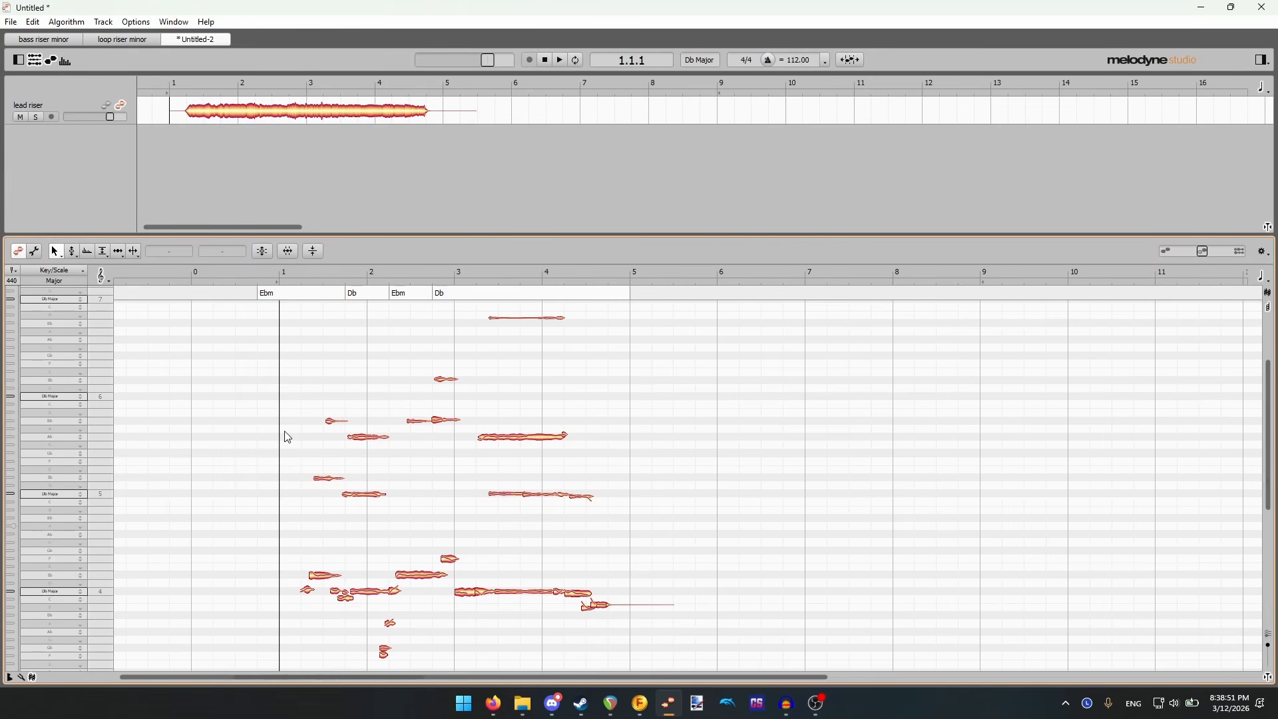
scroll(339, 491, "down", 2)
scroll(411, 499, "up", 2, "ctrl")
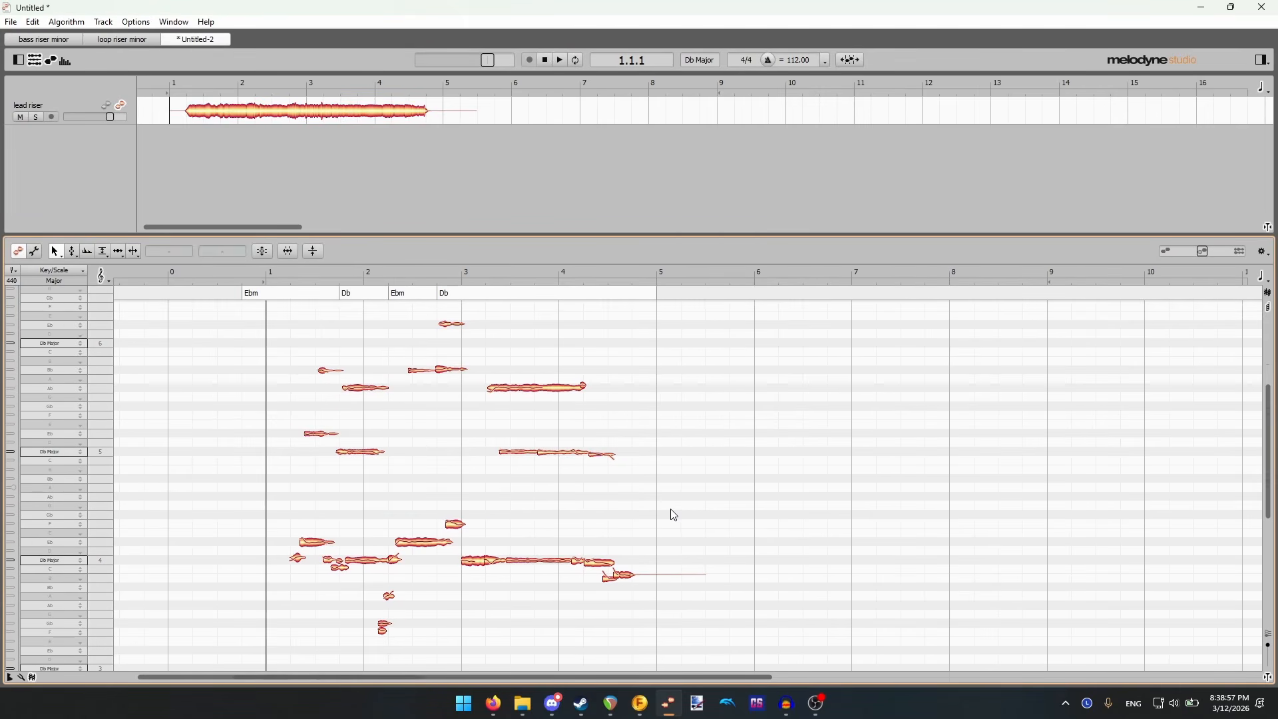
scroll(526, 459, "up", 4)
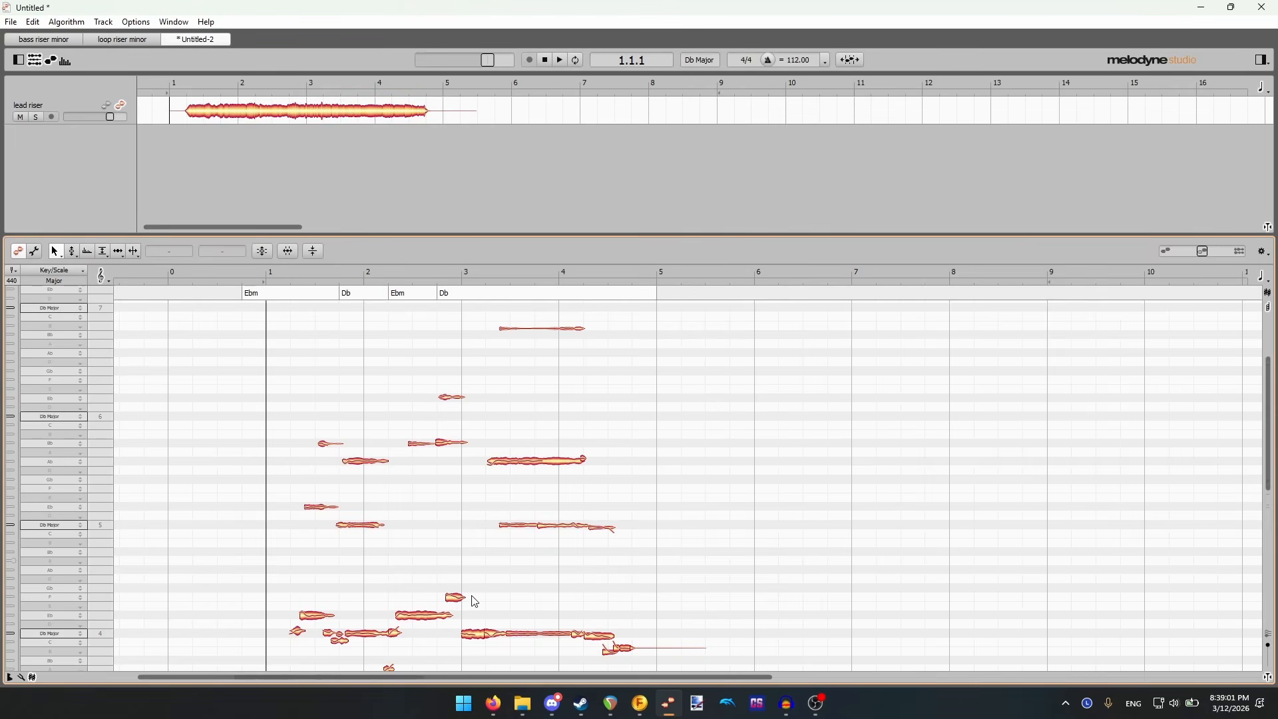
left_click(34, 252)
scroll(639, 357, "up", 3)
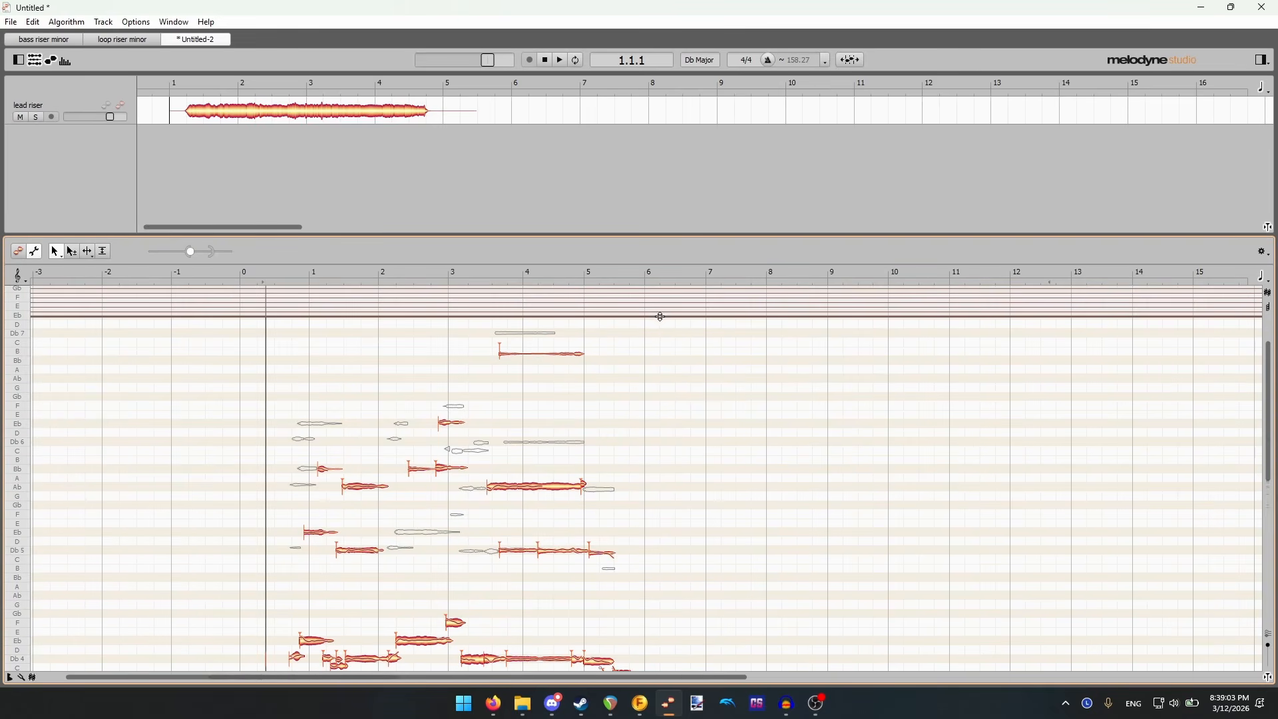
left_click_drag(659, 314, 672, 386)
left_click_drag(695, 444, 718, 588)
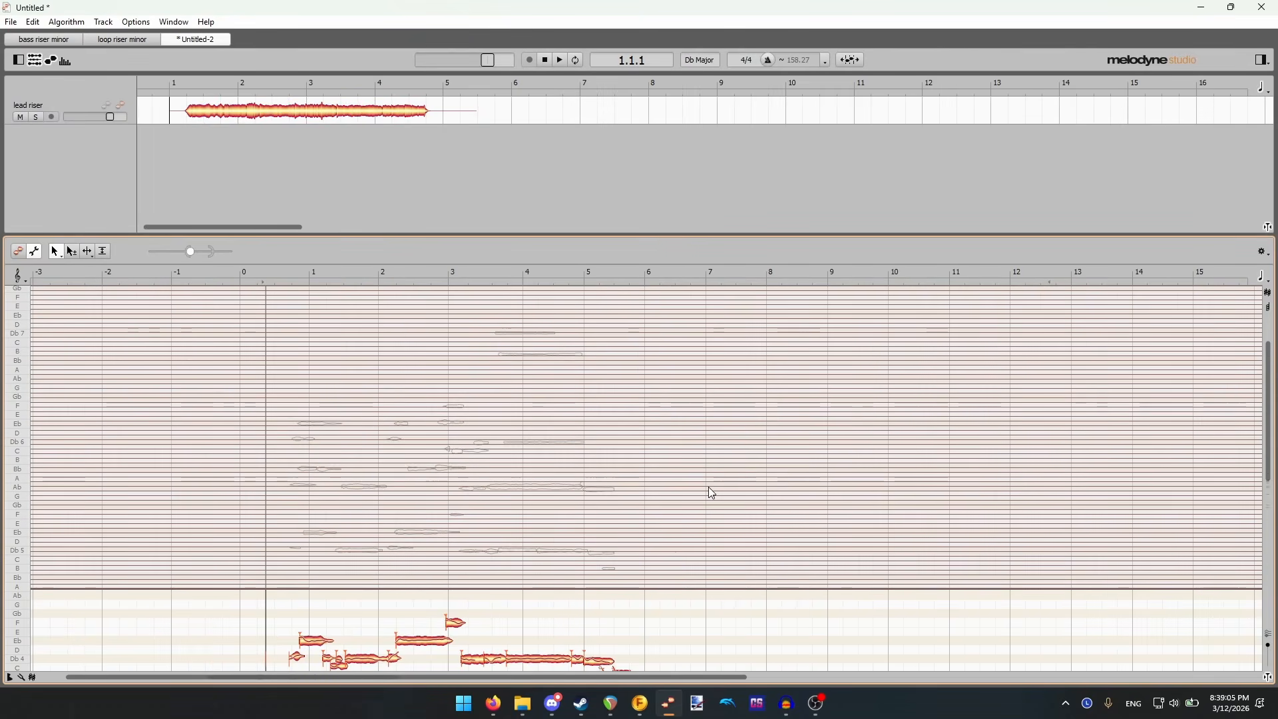
scroll(708, 487, "down", 3)
scroll(710, 493, "down", 1)
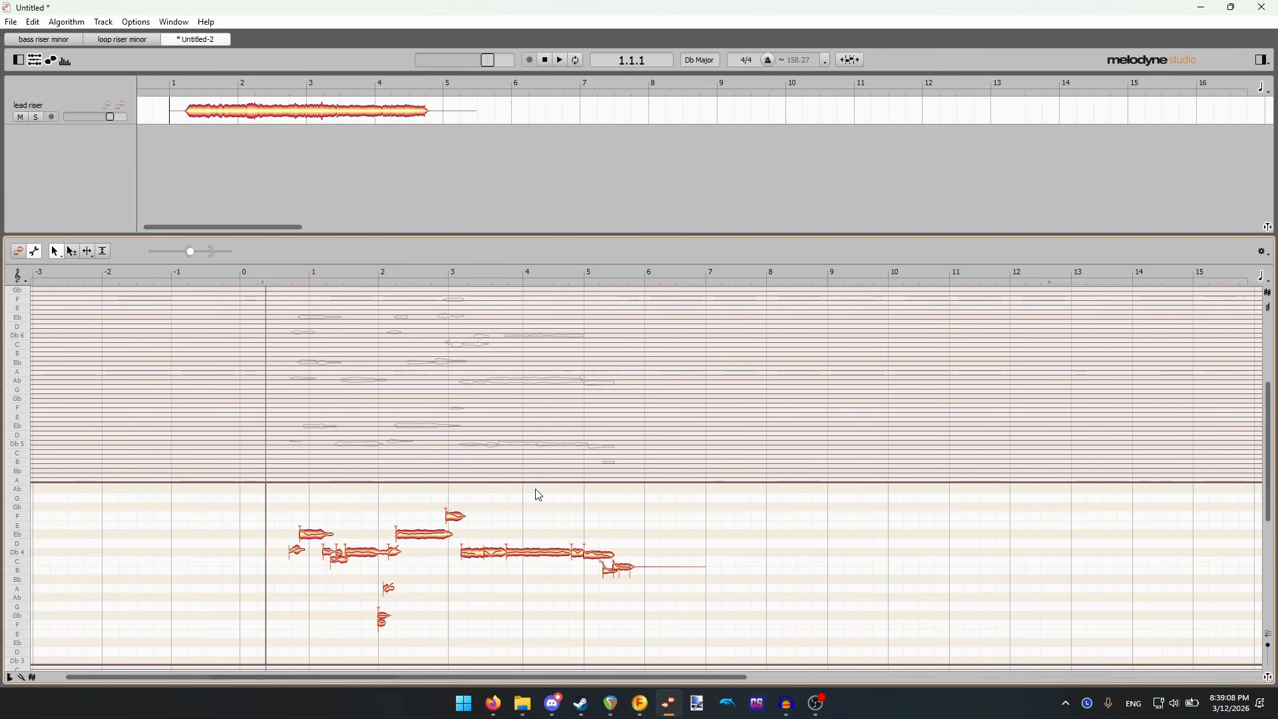
- Switch to Edit Mode, lower the F4 note just before bar 3 to E4, and play back the riser
scroll(536, 491, "up", 1)
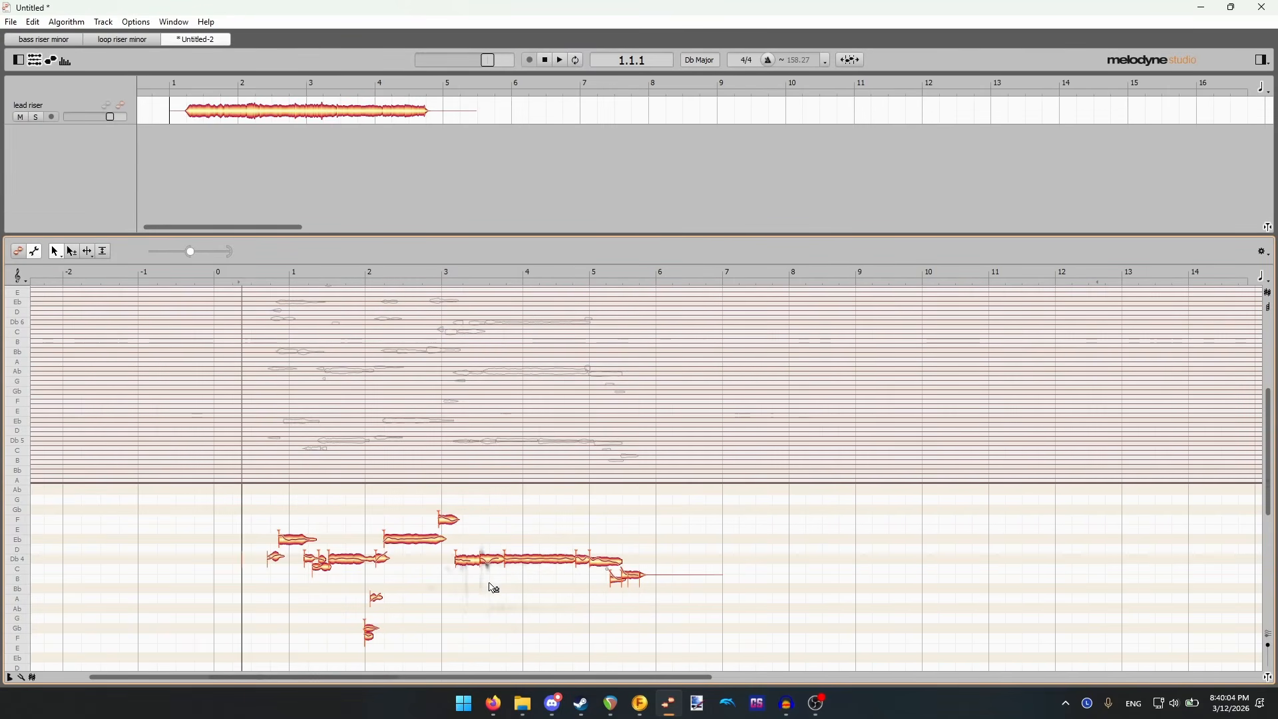
scroll(488, 594, "up", 4)
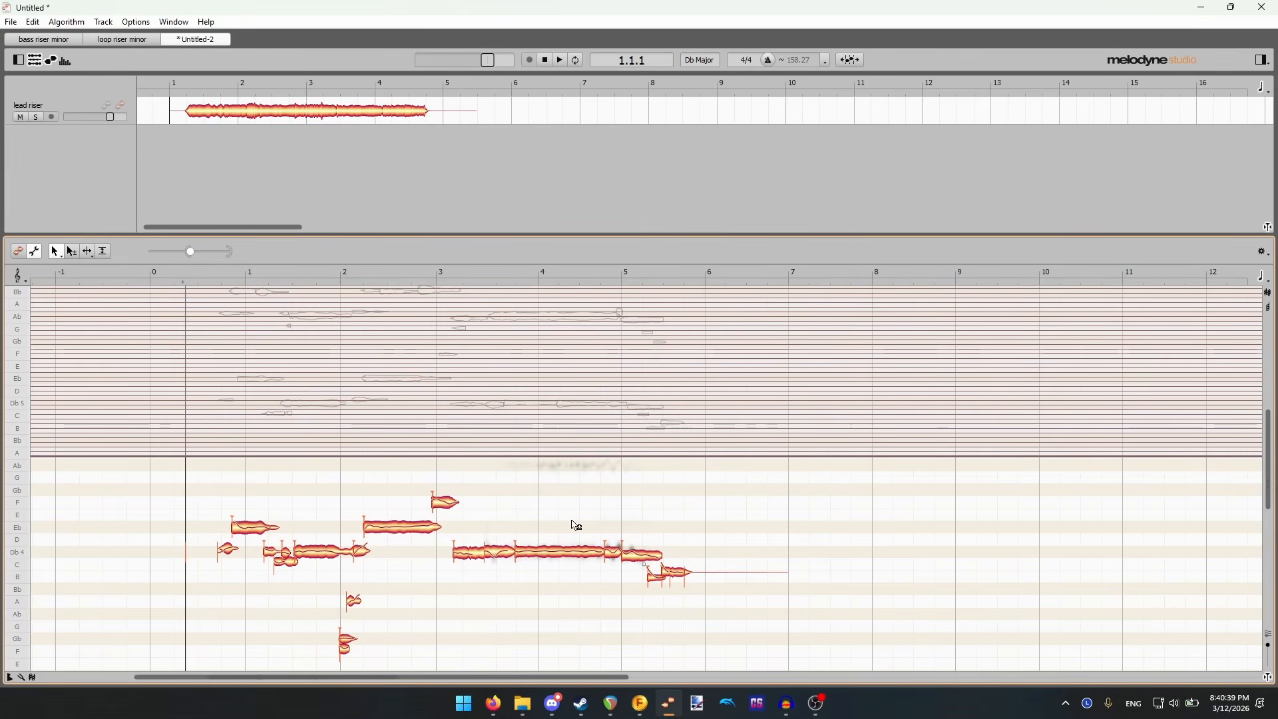
scroll(300, 412, "down", 2)
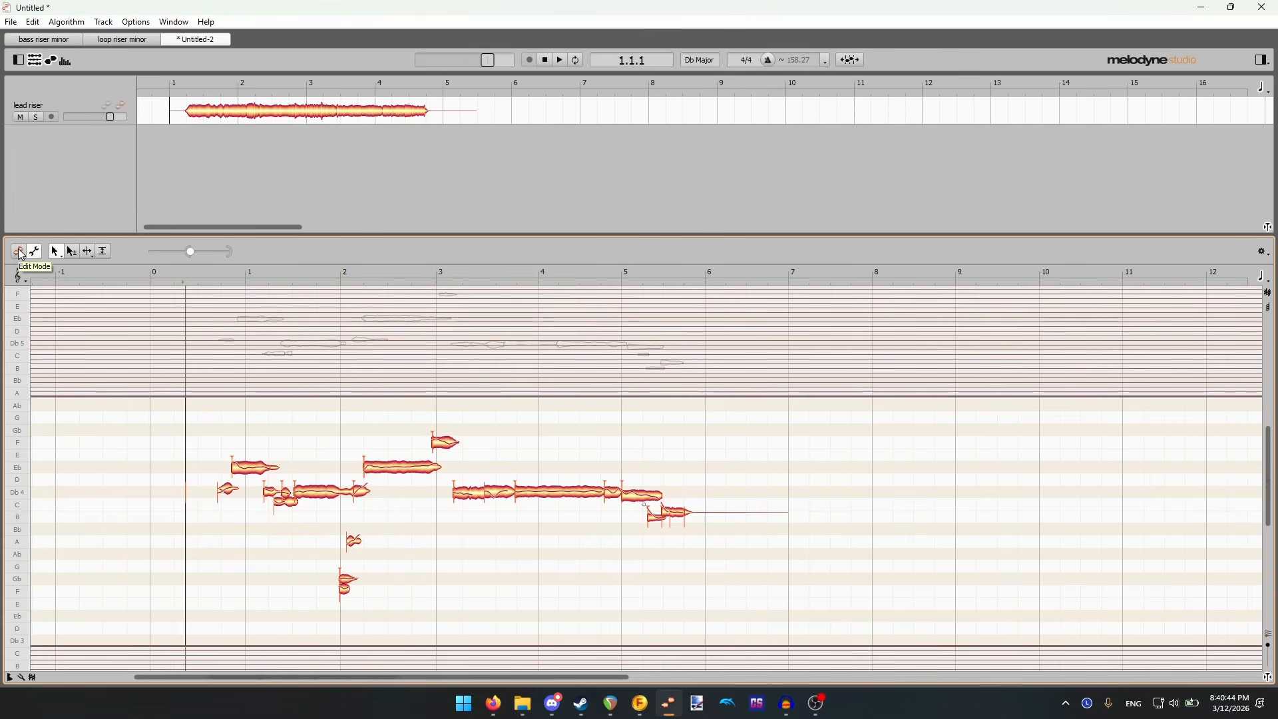
left_click(18, 251)
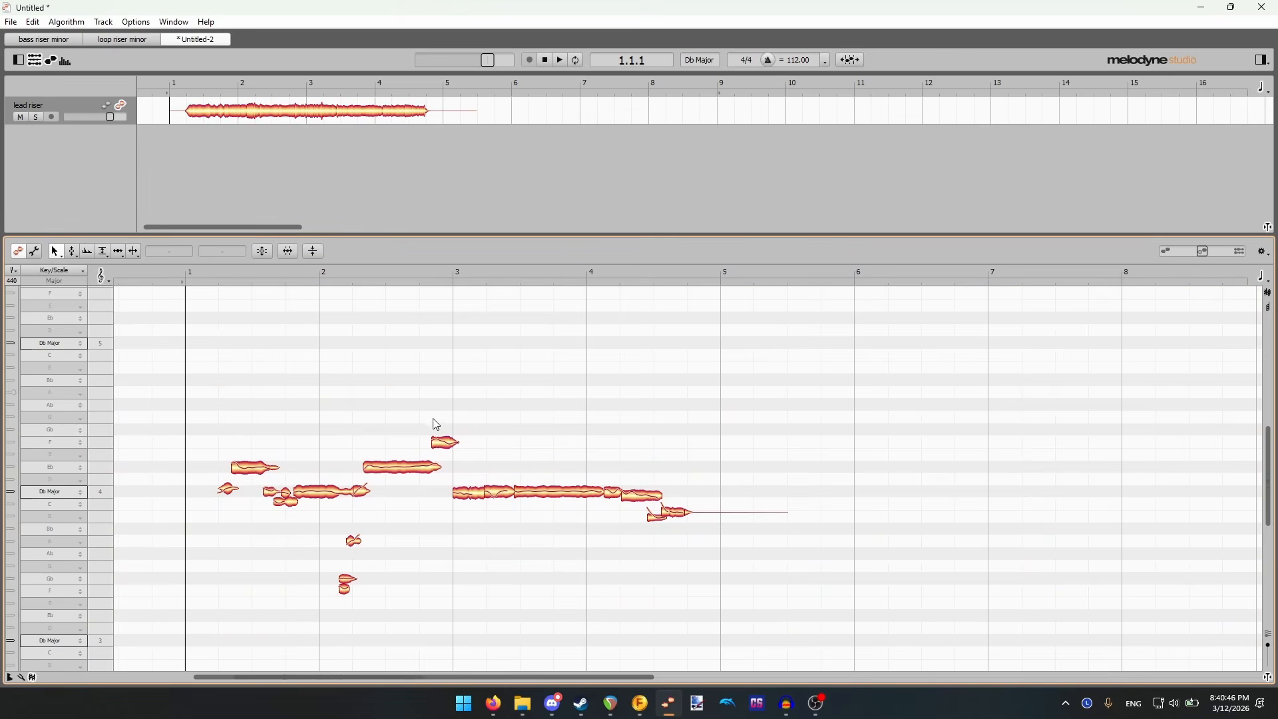
left_click_drag(442, 447, 443, 459)
left_click(559, 61)
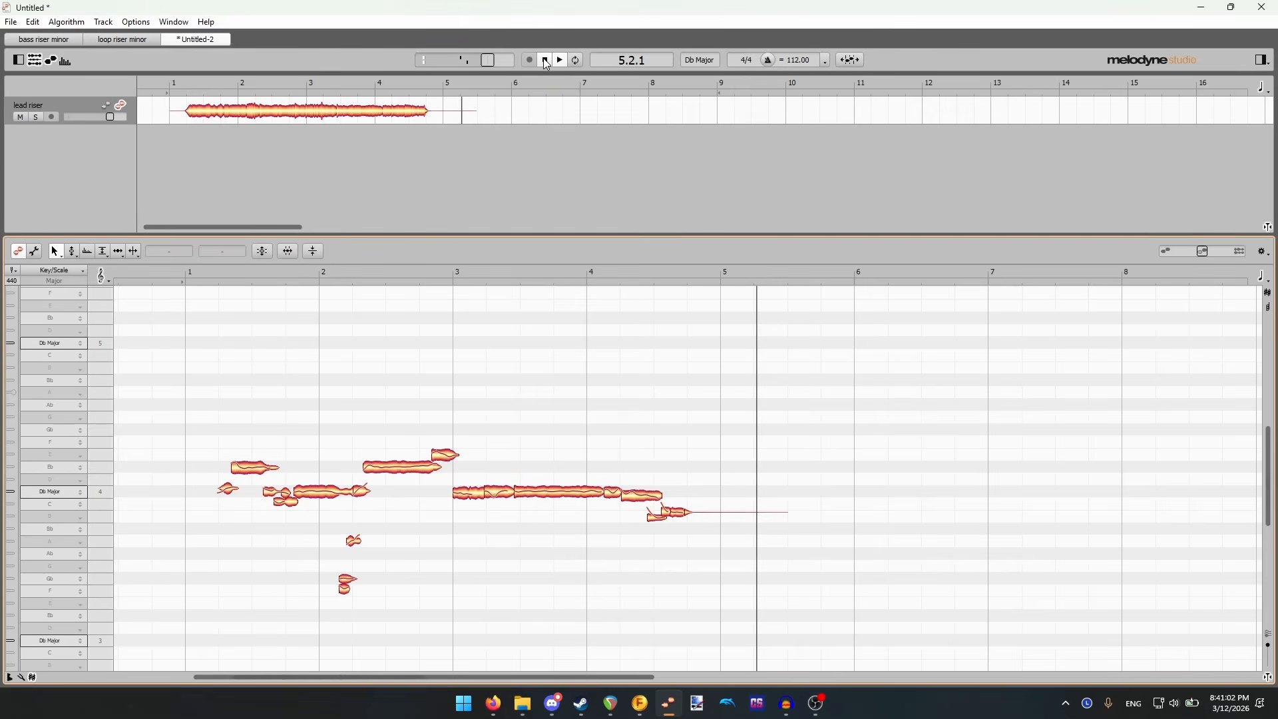
key("space")
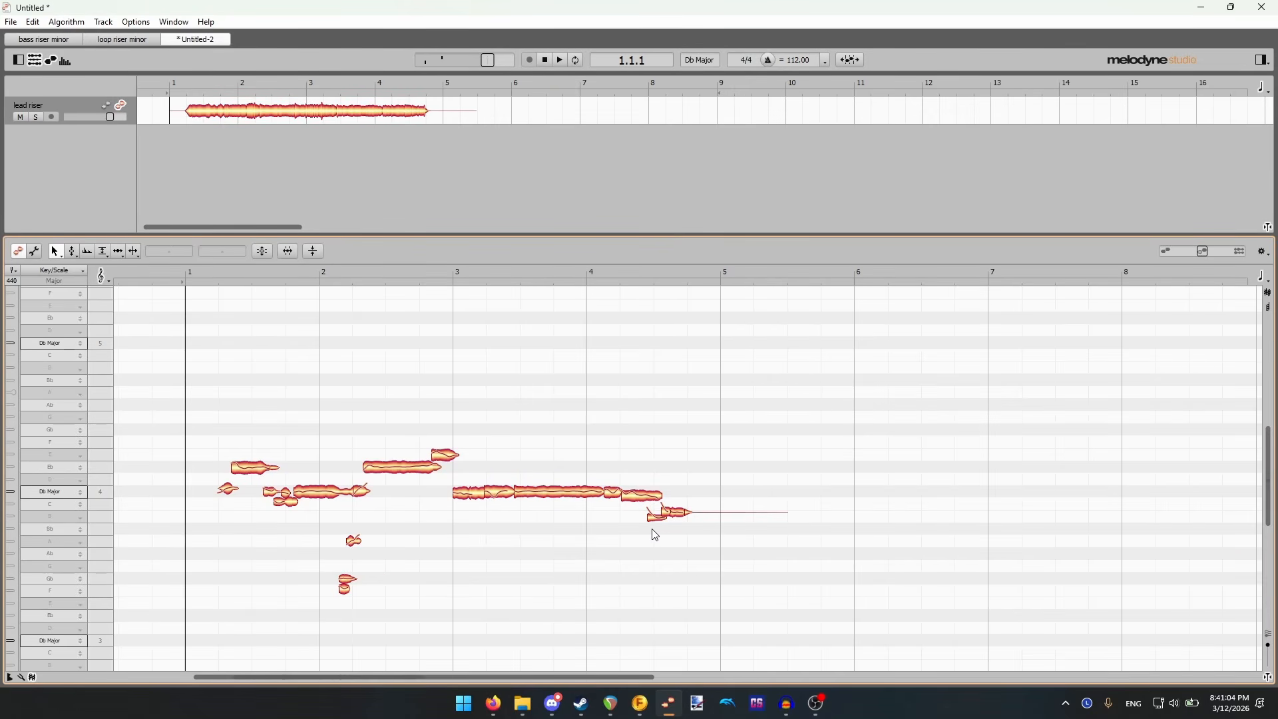
- Inspect the assignment of the closing notes after bar 4, then lower the final B3 note to Bb3 in Edit Mode
mouse_move(652, 527)
left_mouse_down()
mouse_move(679, 515)
mouse_move(673, 542)
left_mouse_up()
left_click(672, 512)
left_click(658, 510)
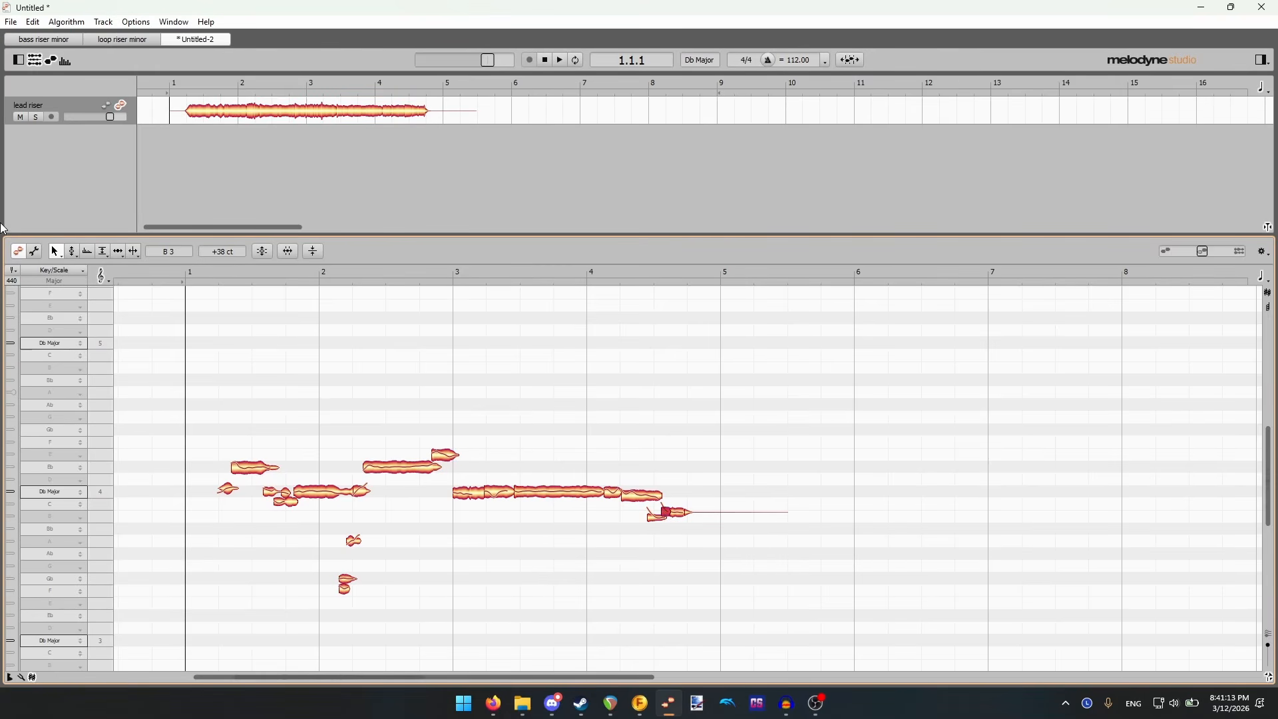
left_click(18, 252)
left_click(20, 252)
left_click(37, 255)
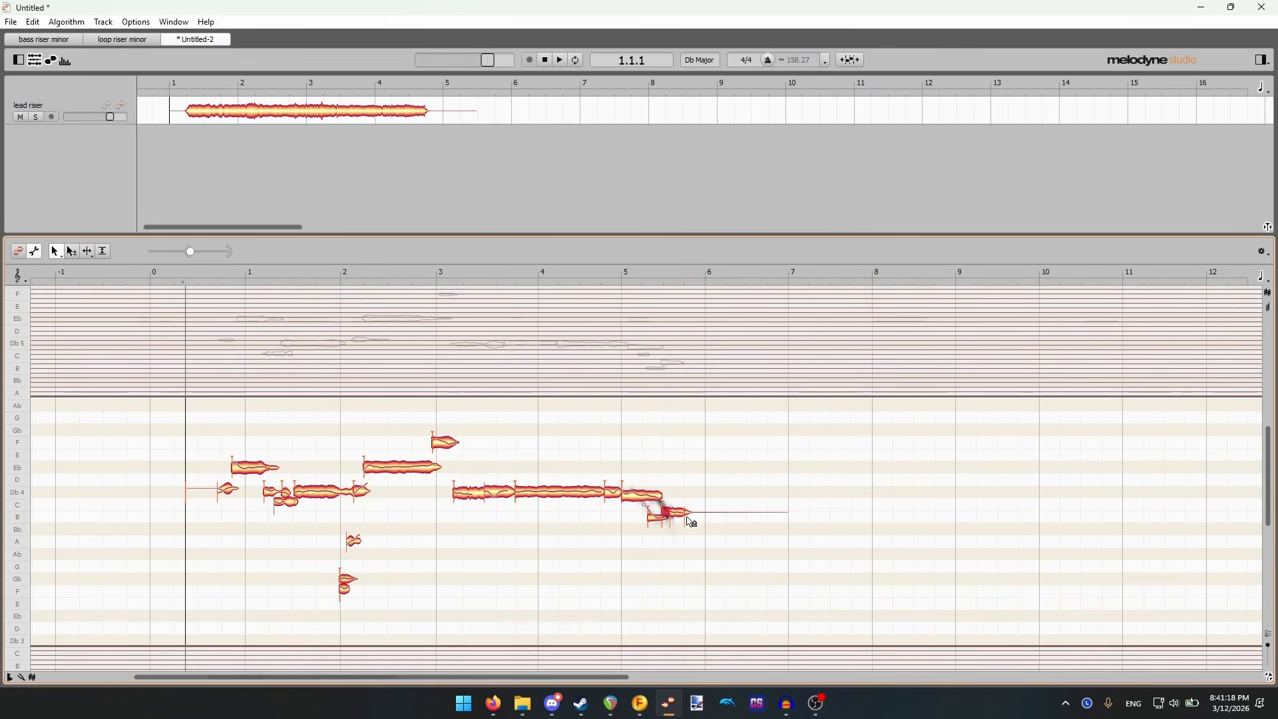
scroll(691, 520, "up", 5)
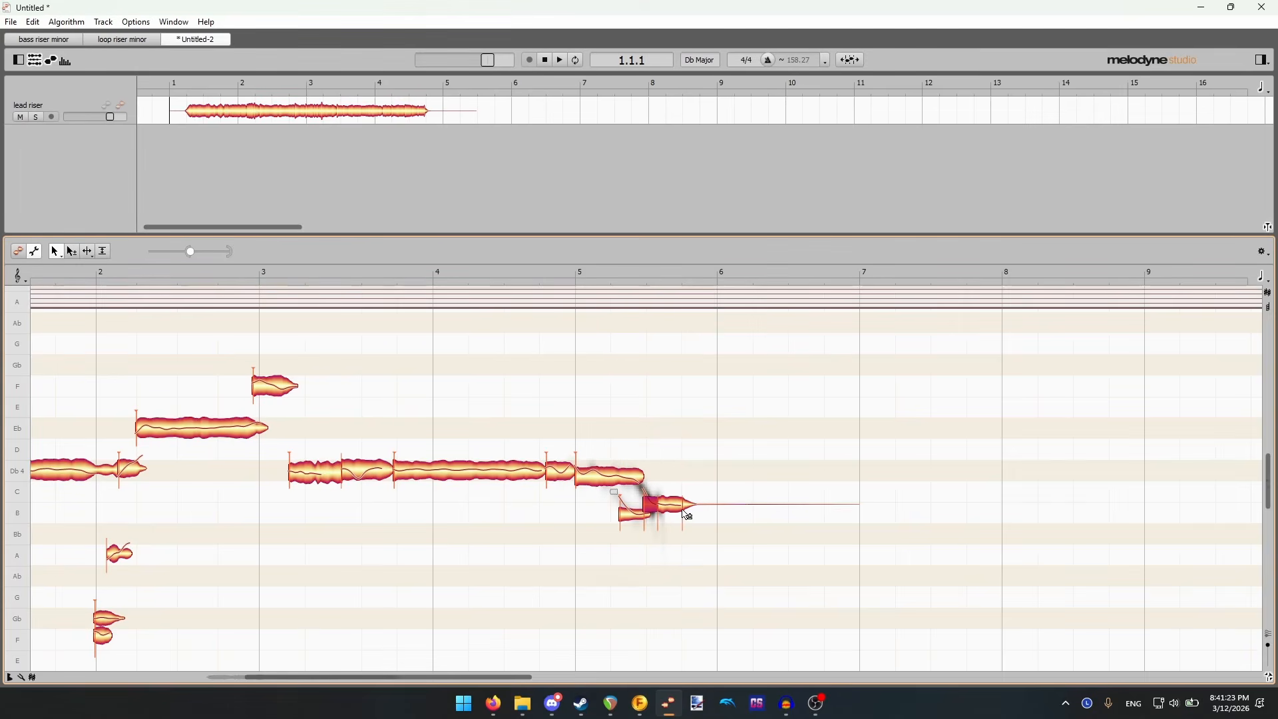
left_click(19, 253)
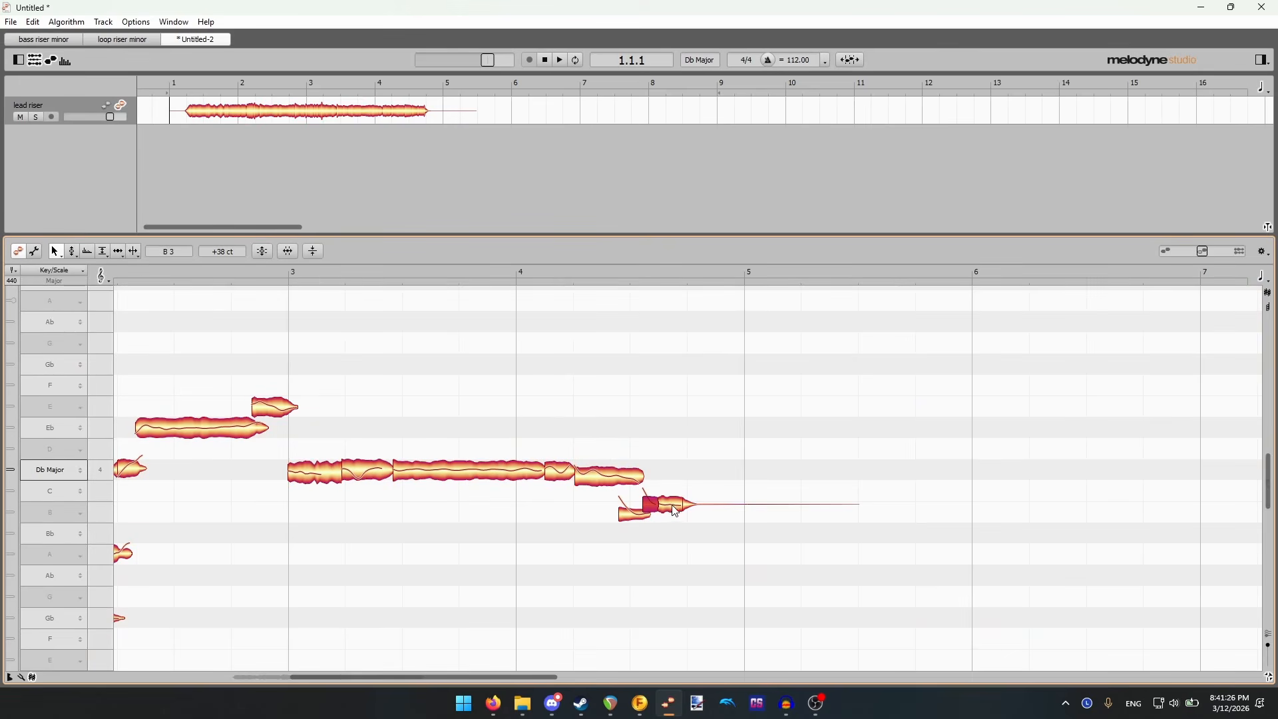
left_click_drag(678, 500, 680, 518)
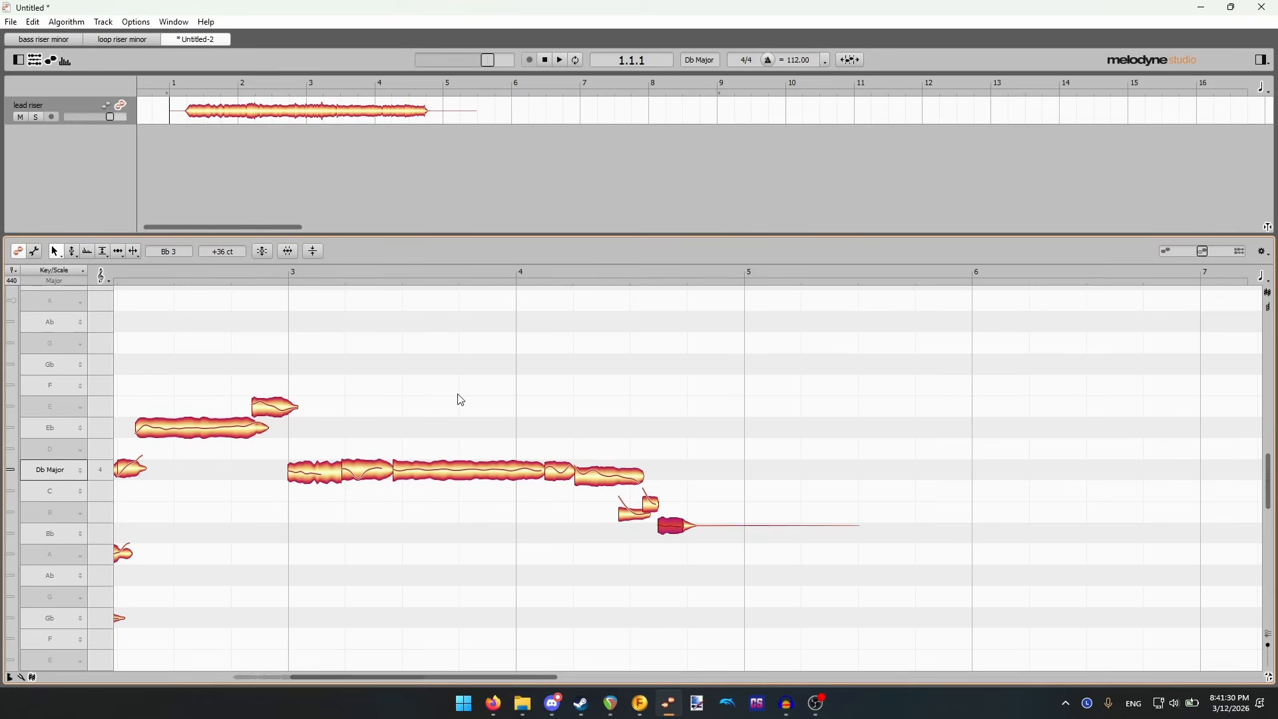
- Lower the two short notes just before the final note by a semitone and play back from bar 3
left_click_drag(597, 528, 652, 507)
left_click_drag(648, 508, 649, 528)
left_click(670, 494)
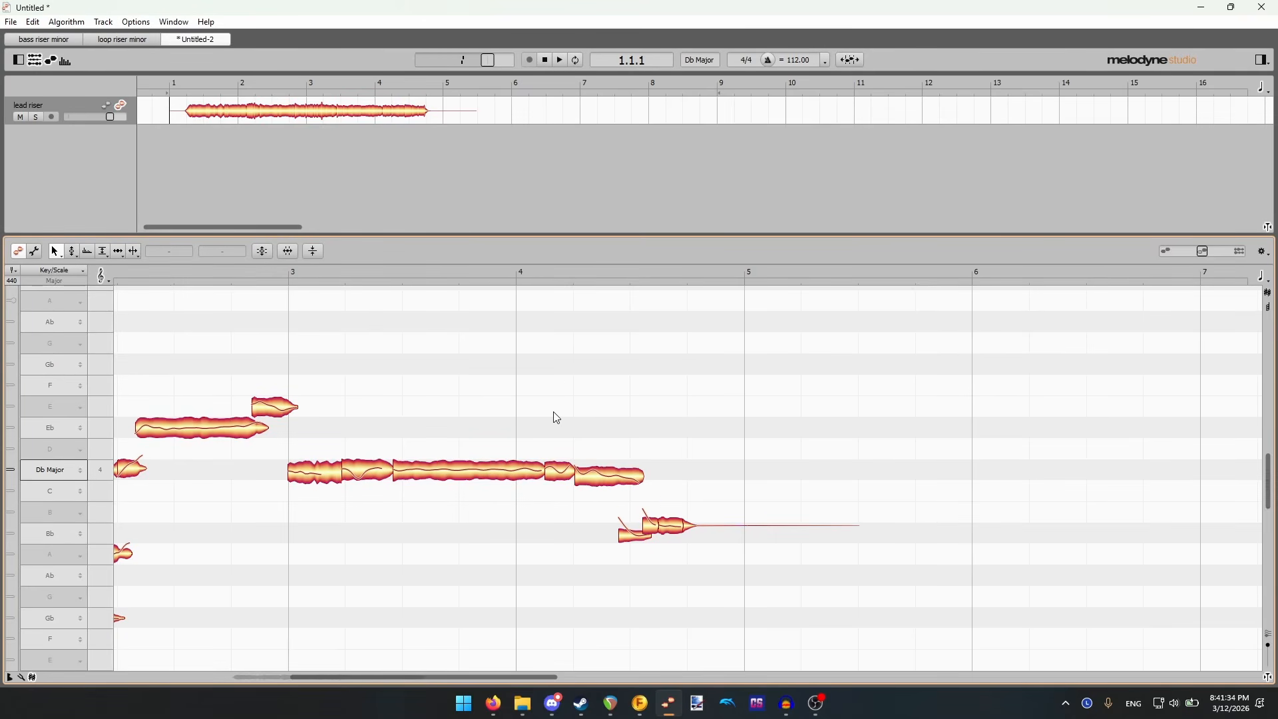
left_click(377, 269)
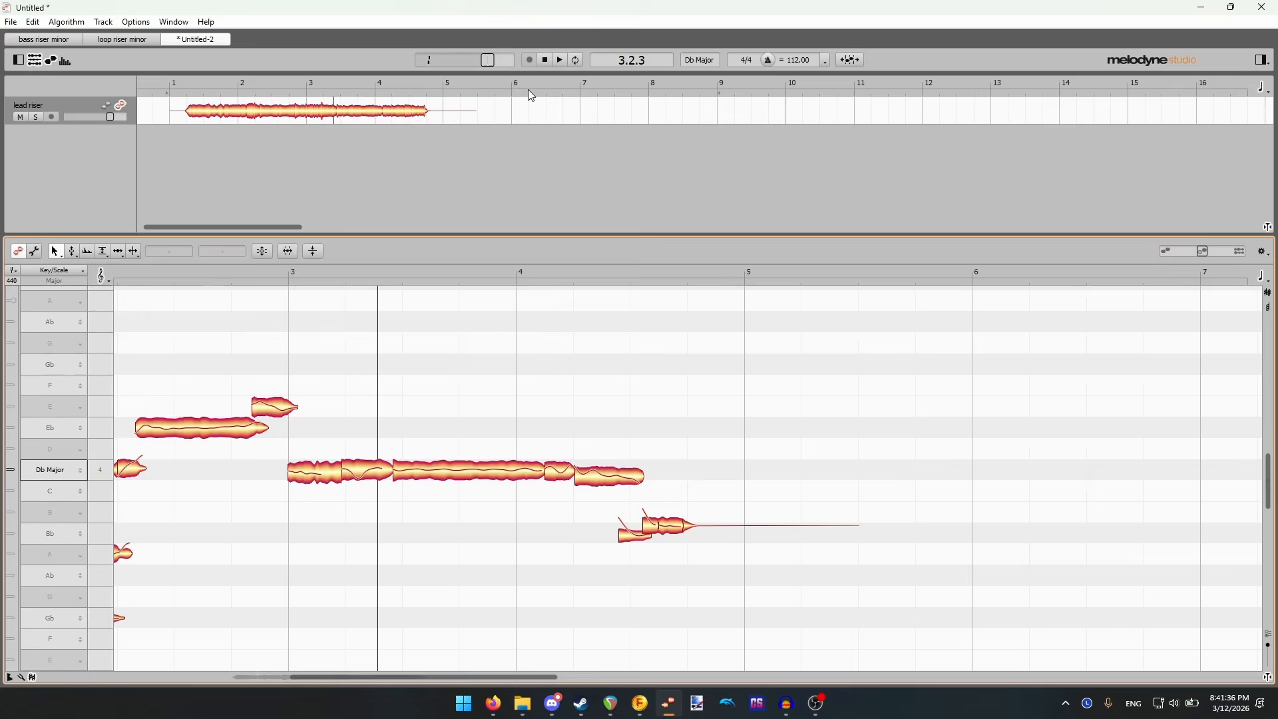
left_click(562, 62)
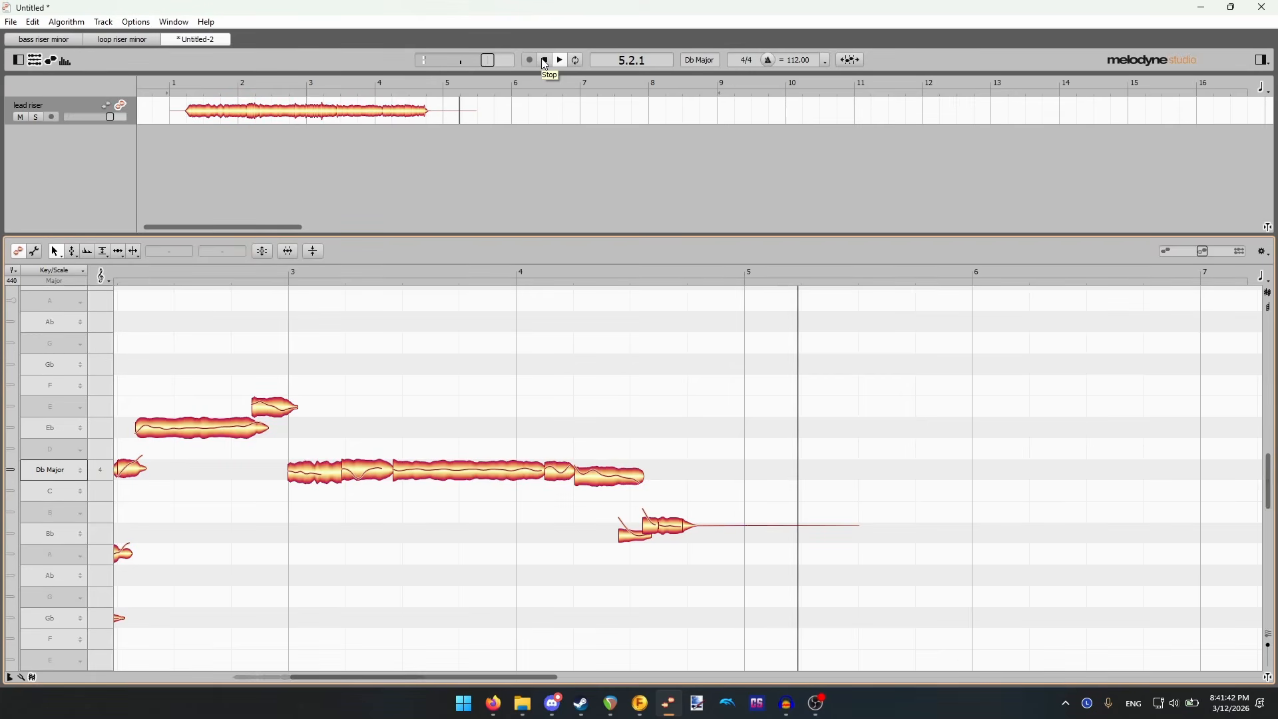
left_click(545, 61)
- Remove the separation inside the final note in Note Assignment Mode, then return to Edit Mode and play back the ending
left_click(36, 252)
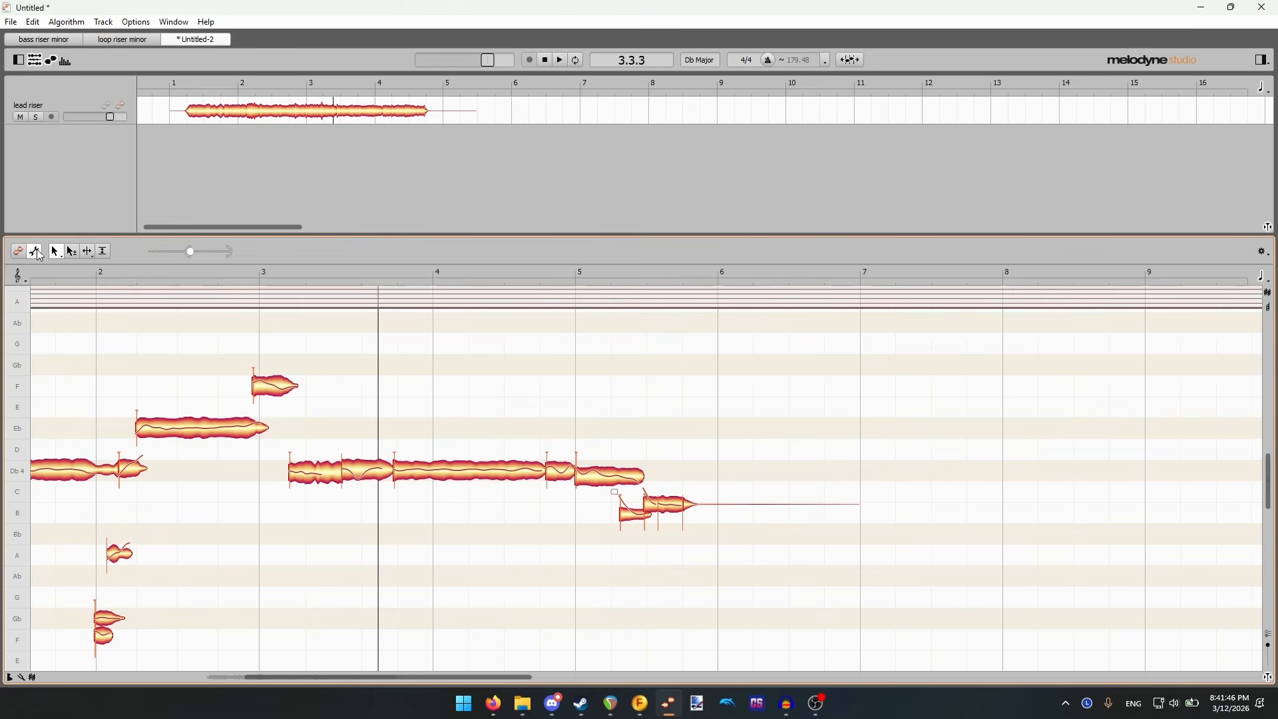
left_click(88, 252)
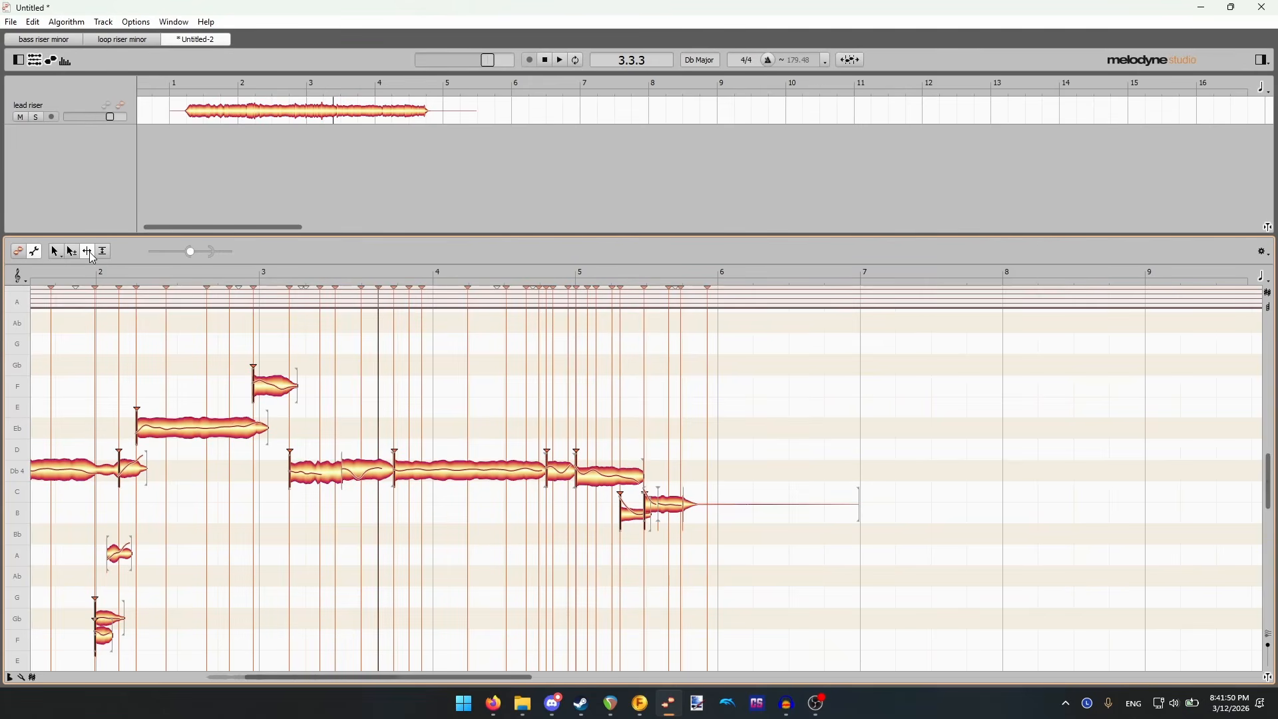
left_click(686, 505)
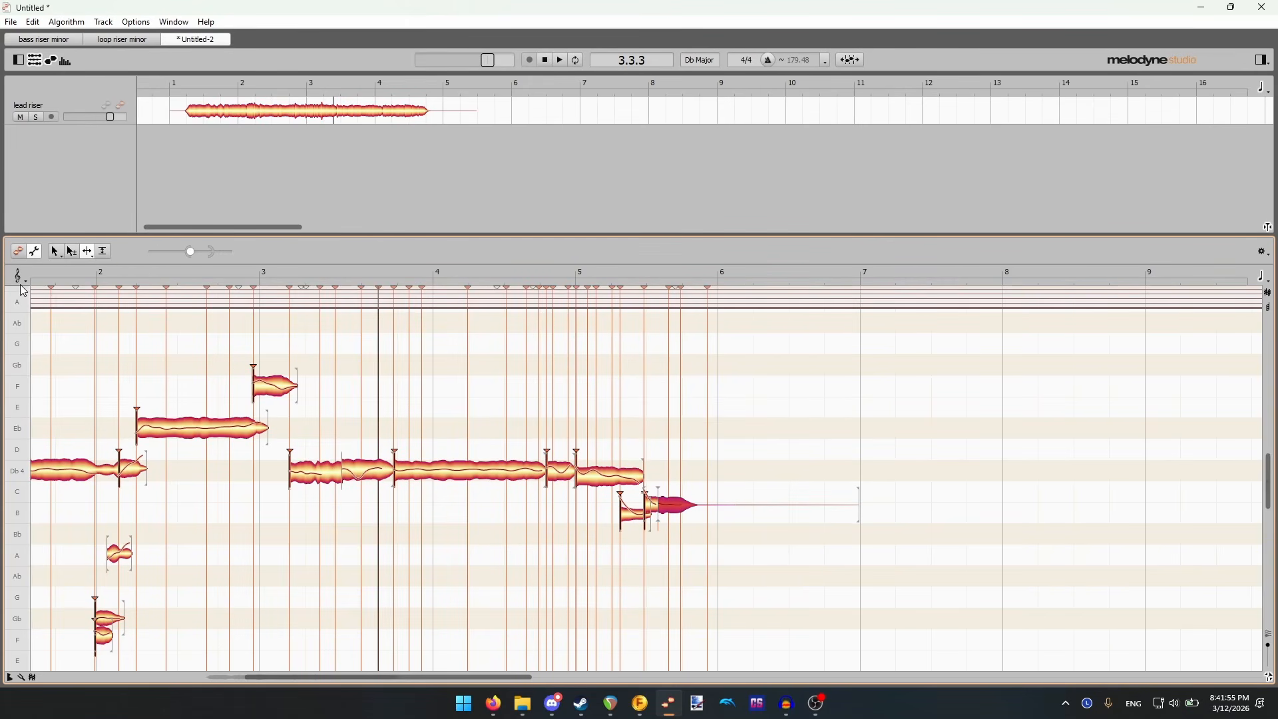
left_click(19, 252)
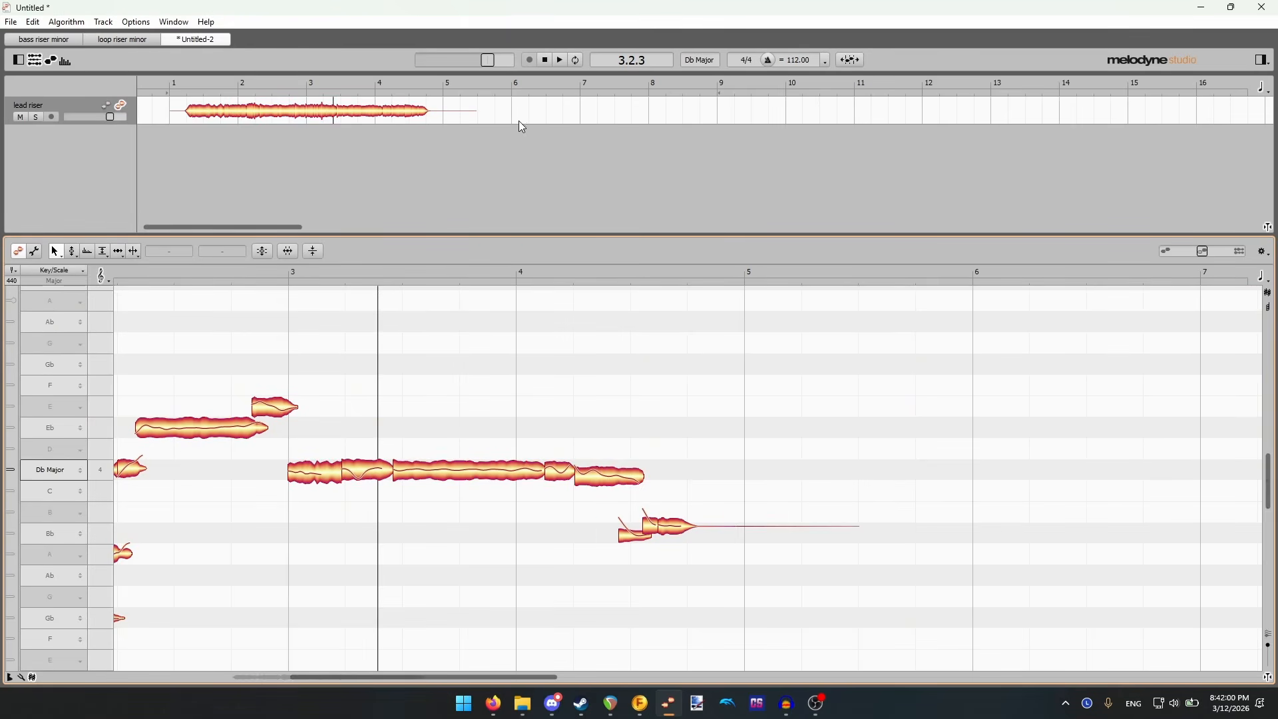
left_click(561, 59)
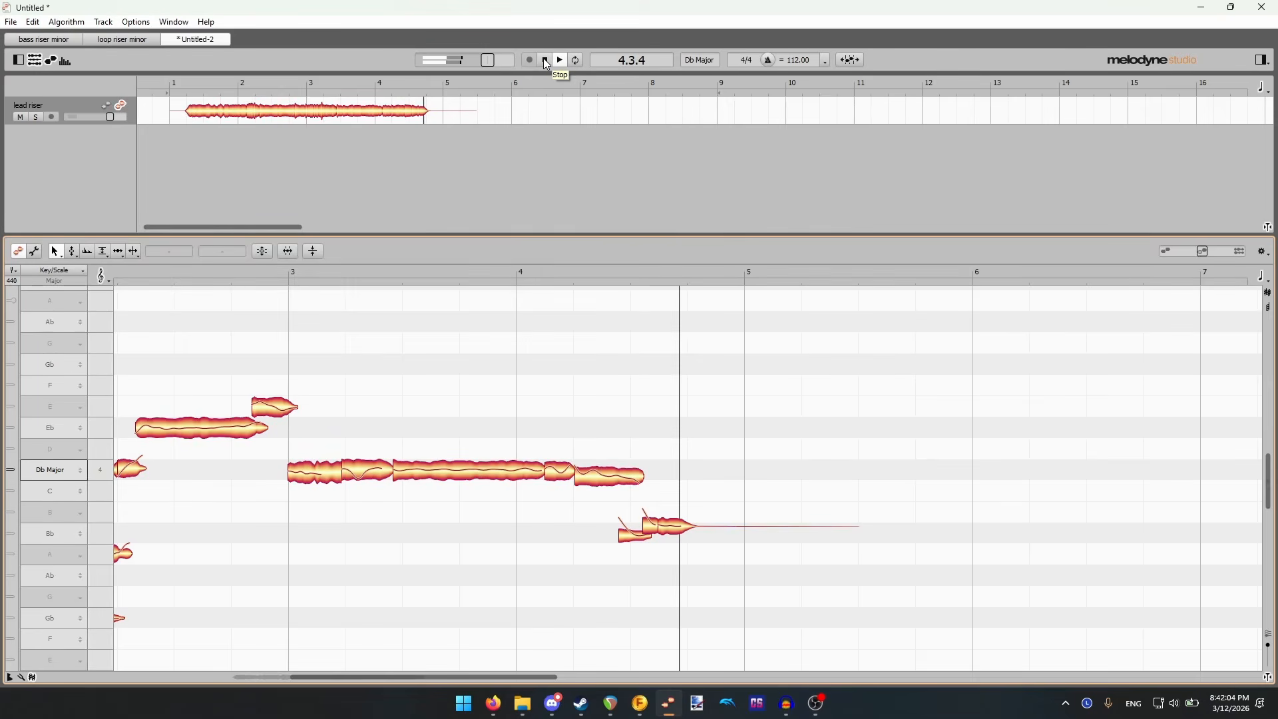
left_click(546, 60)
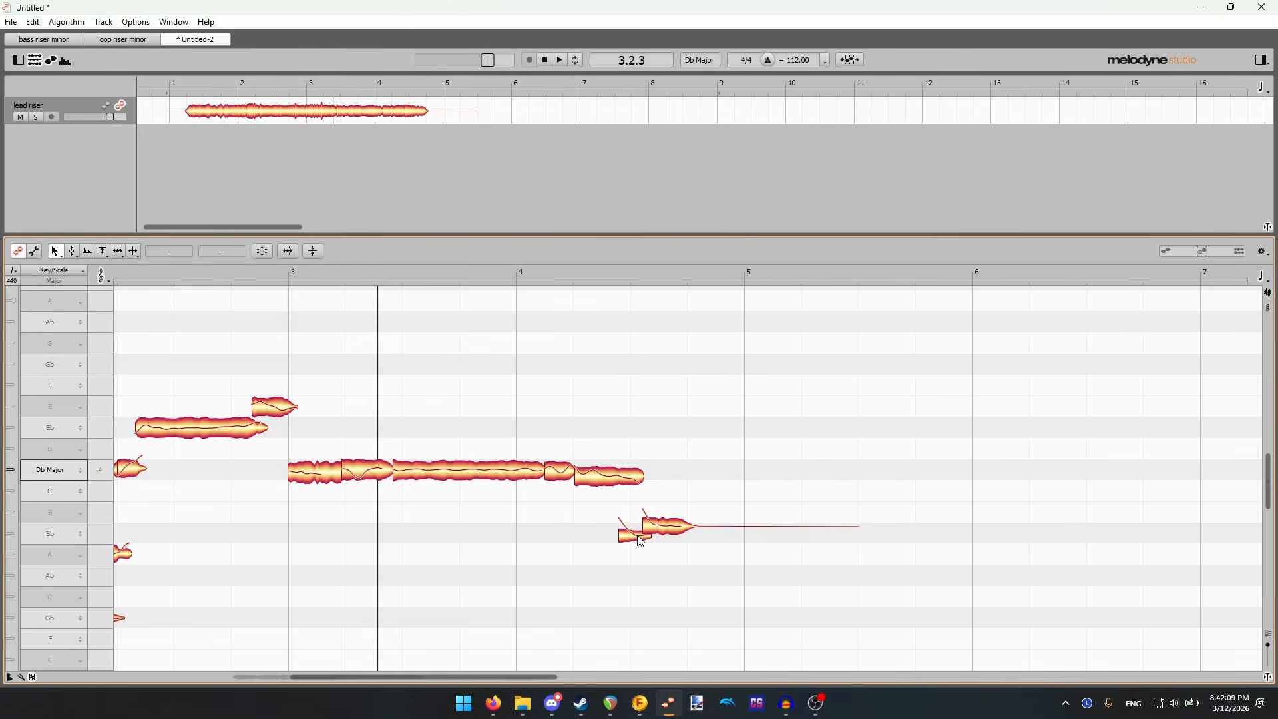
- Raise the first of the short closing notes after bar 4 by a semitone and play back the ending
left_click_drag(641, 541, 643, 521)
left_click(672, 504)
left_click(559, 60)
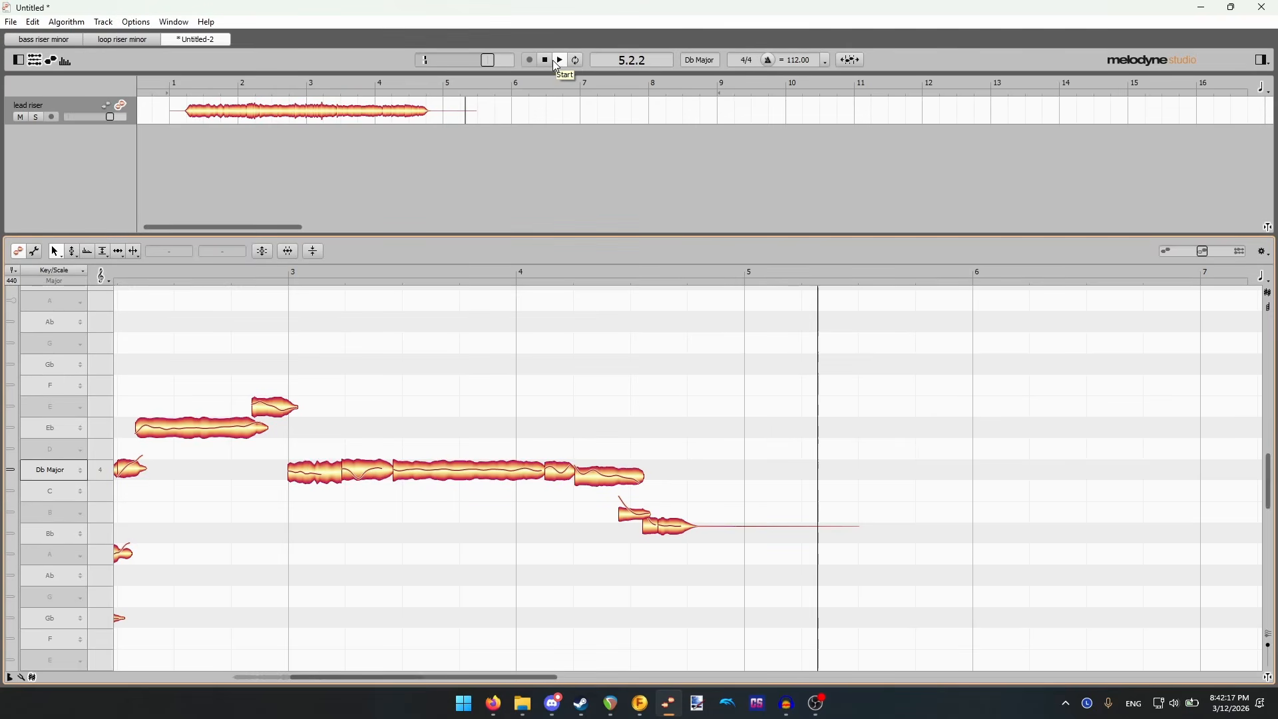
left_click(545, 60)
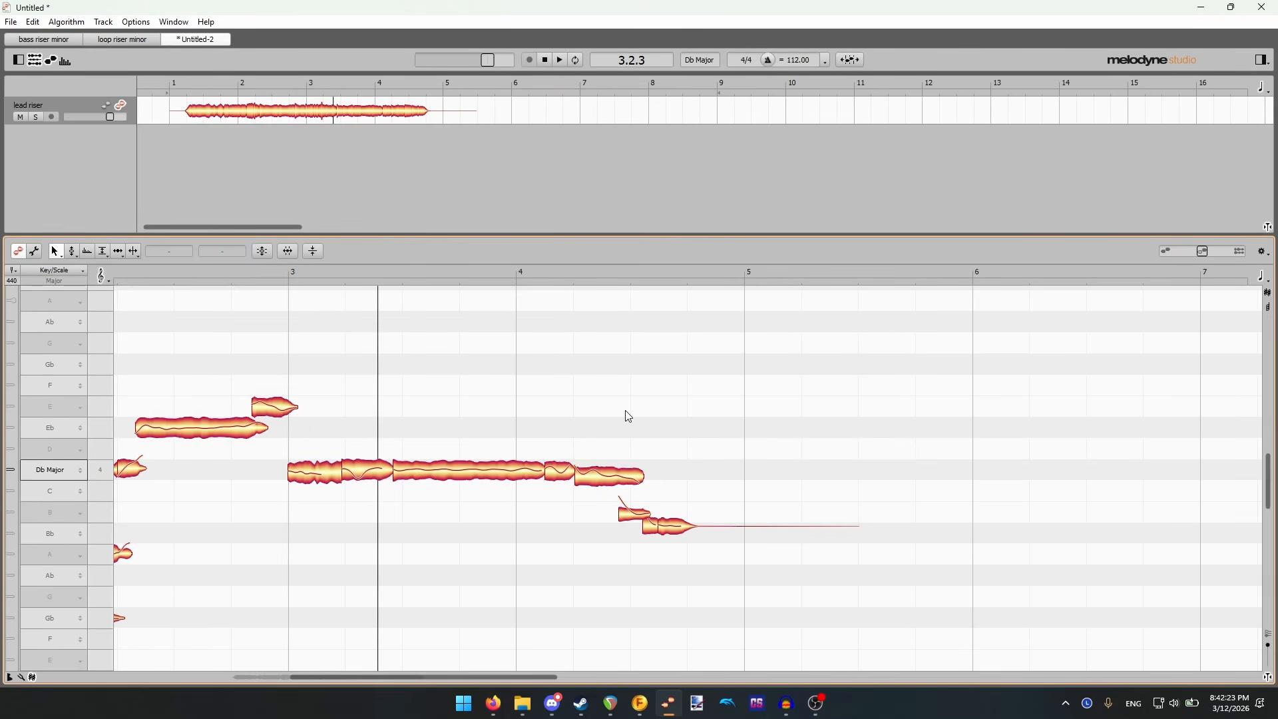
- Save the project in the Melodyne folder as "lead riser minor"
left_click_drag(508, 677, 431, 678)
scroll(562, 555, "down", 2)
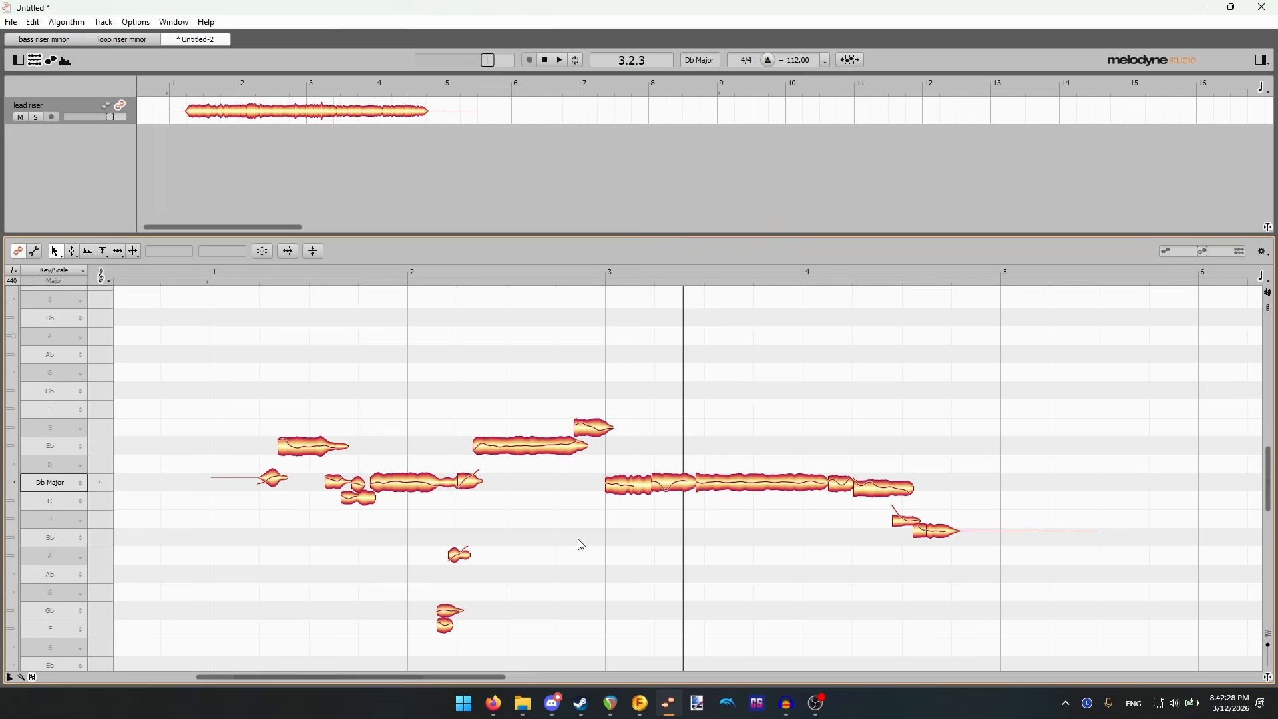
scroll(580, 543, "down", 1)
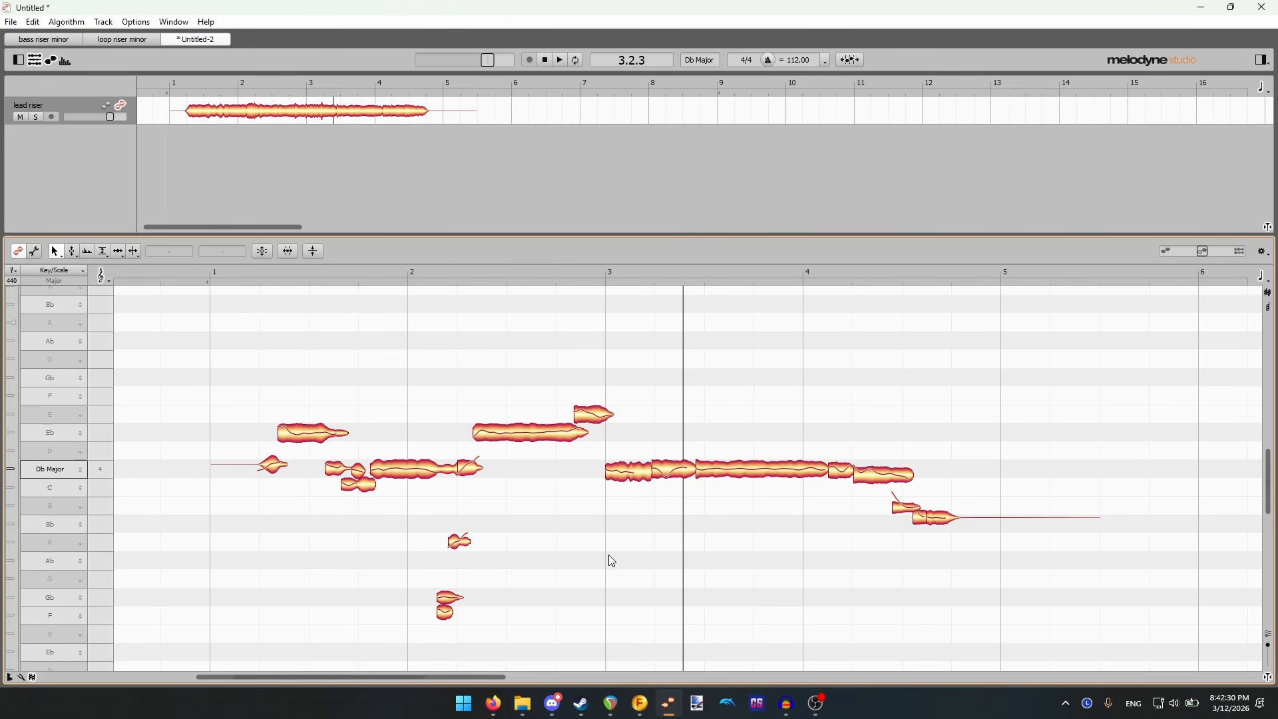
key("ctrl+shift+s")
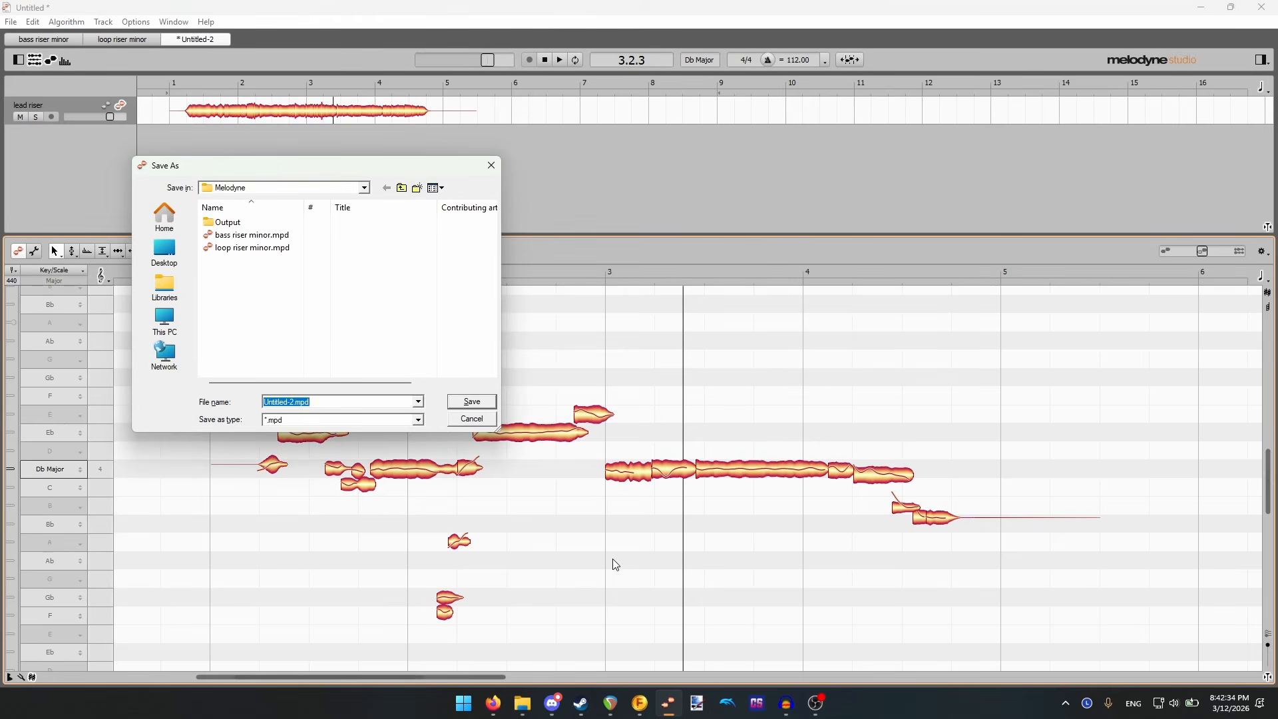
type("lead riser minor")
key("Return")
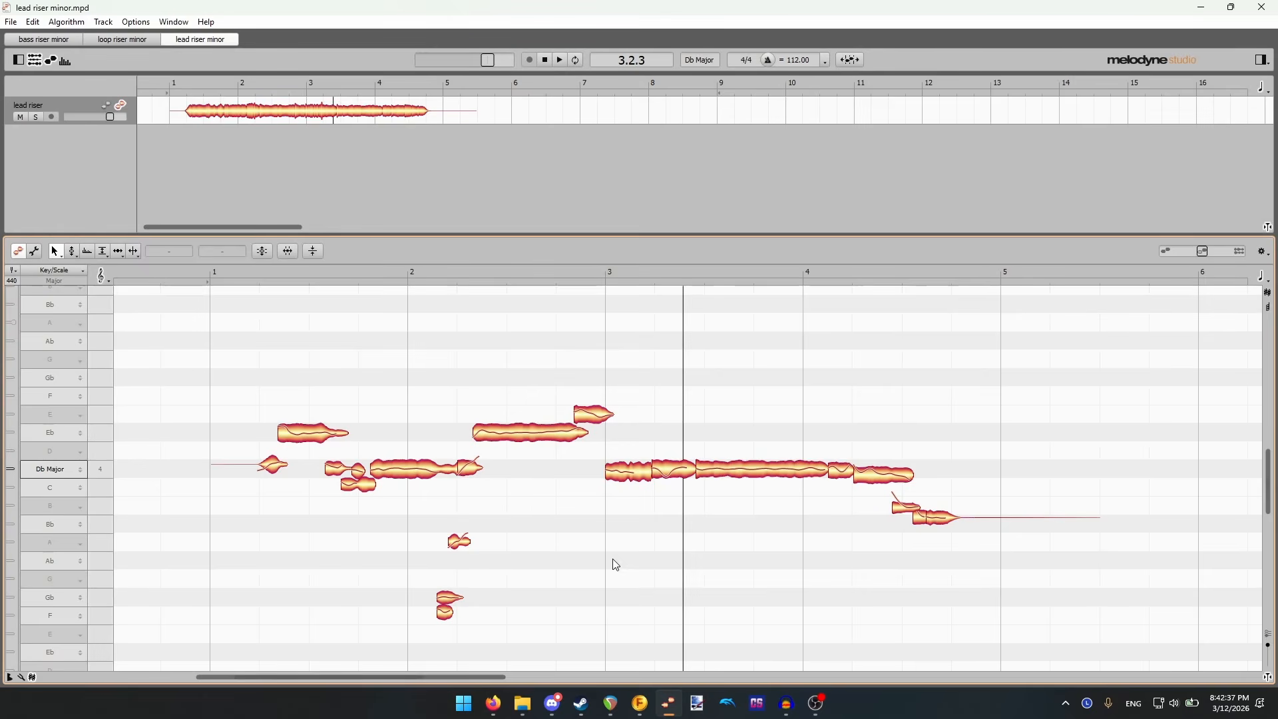
- Export the lead riser track as a 24-bit, 44.1 kHz WAV file into the Output folder
left_click(11, 22)
left_click(66, 161)
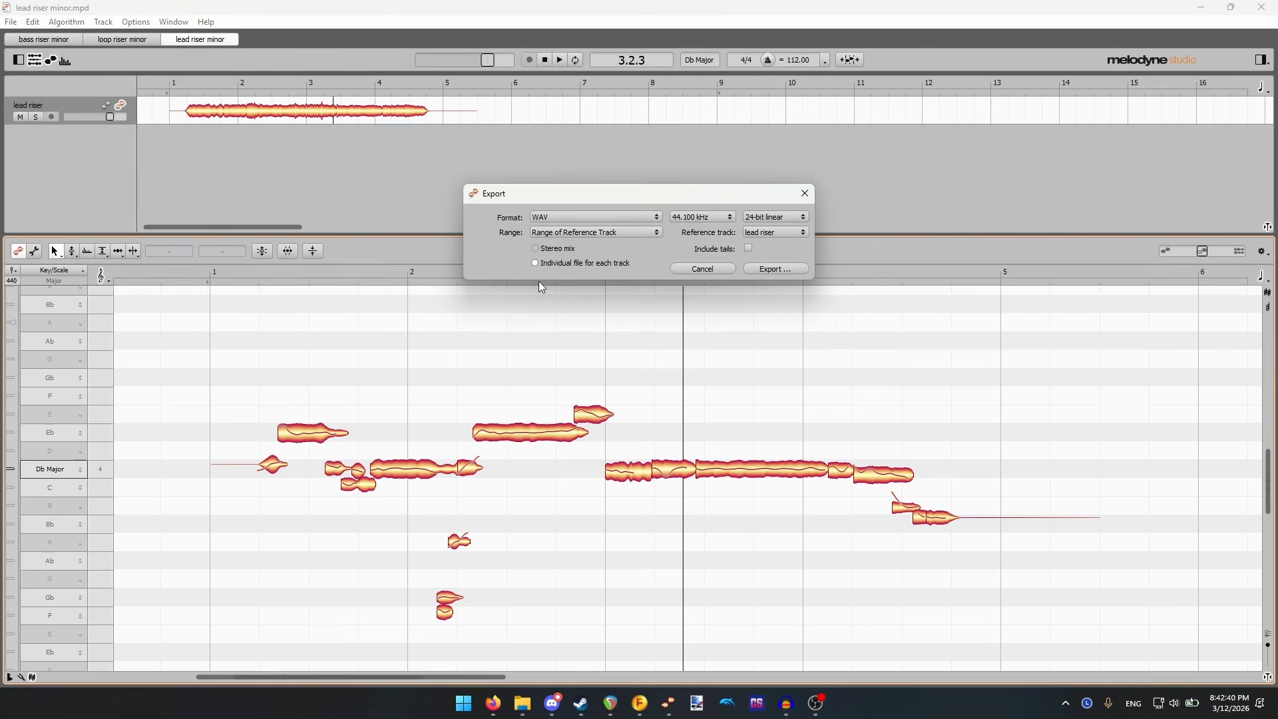
left_click(772, 270)
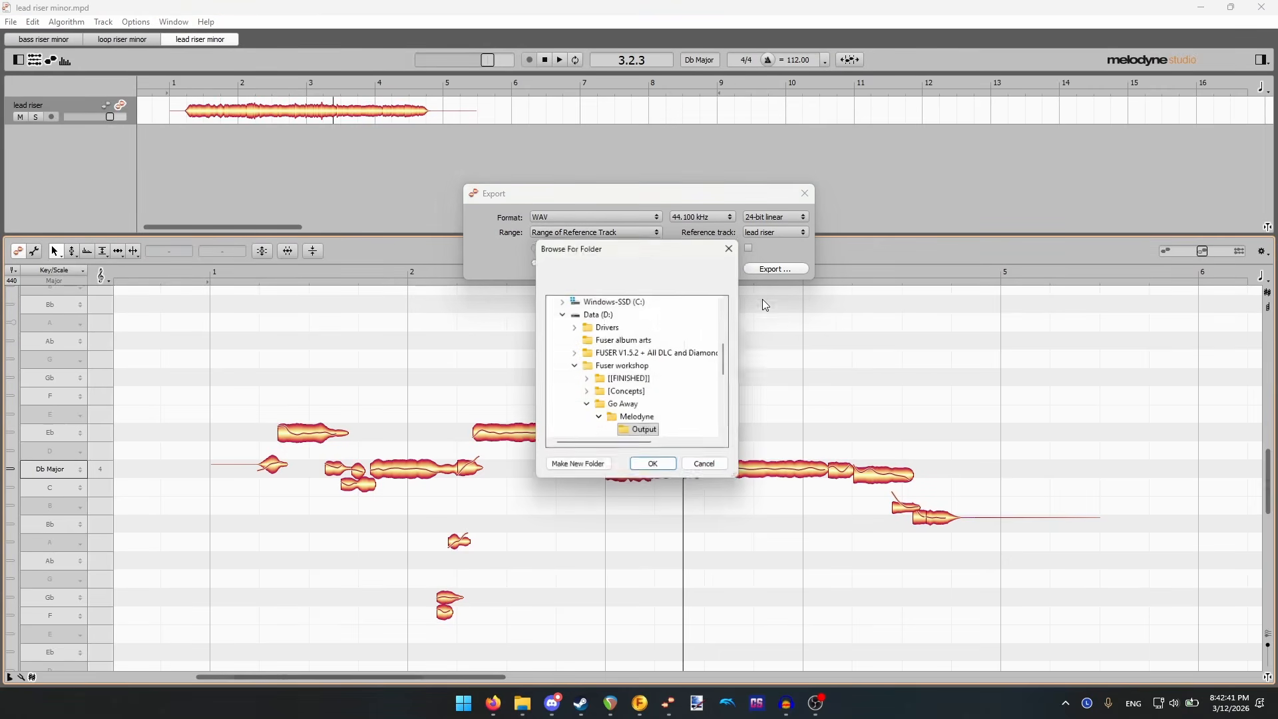
left_click(655, 465)
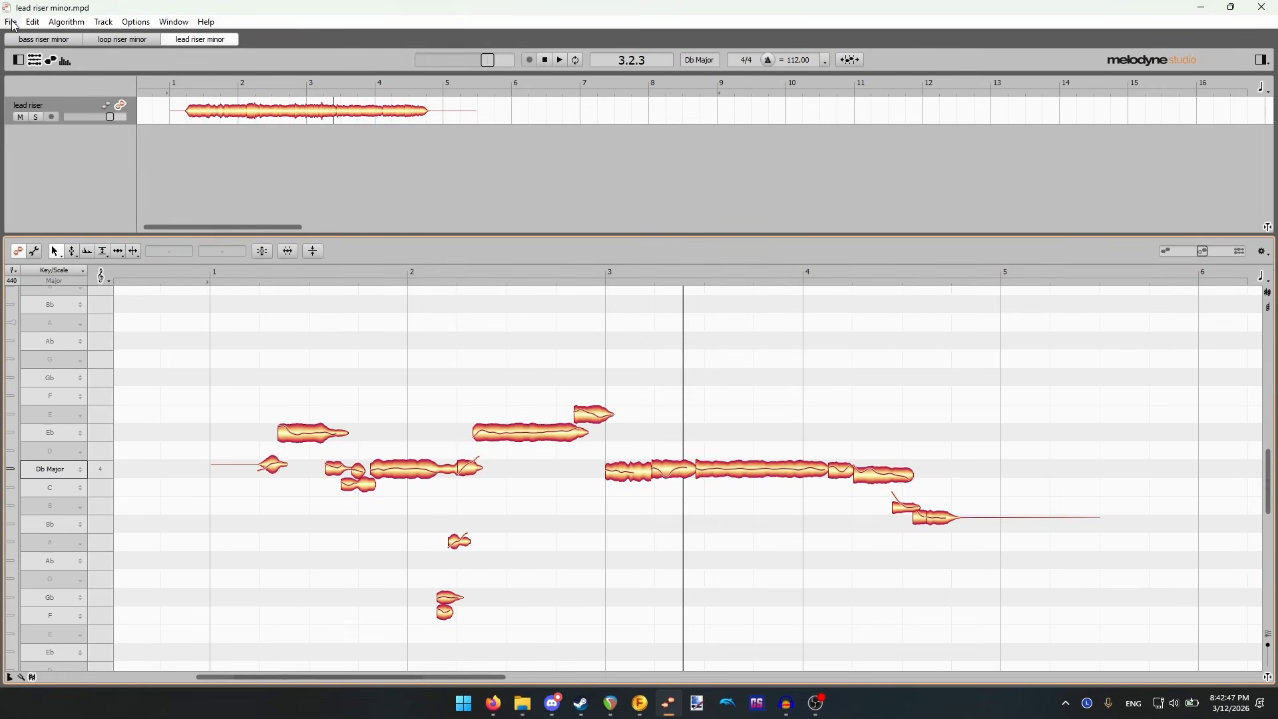
- Switch to REAPER and place bass riser.wav, loop riser.wav and lead riser.wav at 72.4.00 on the tracks under BASS ALT, LOOP ALT and LEAD ALT
left_click(618, 709)
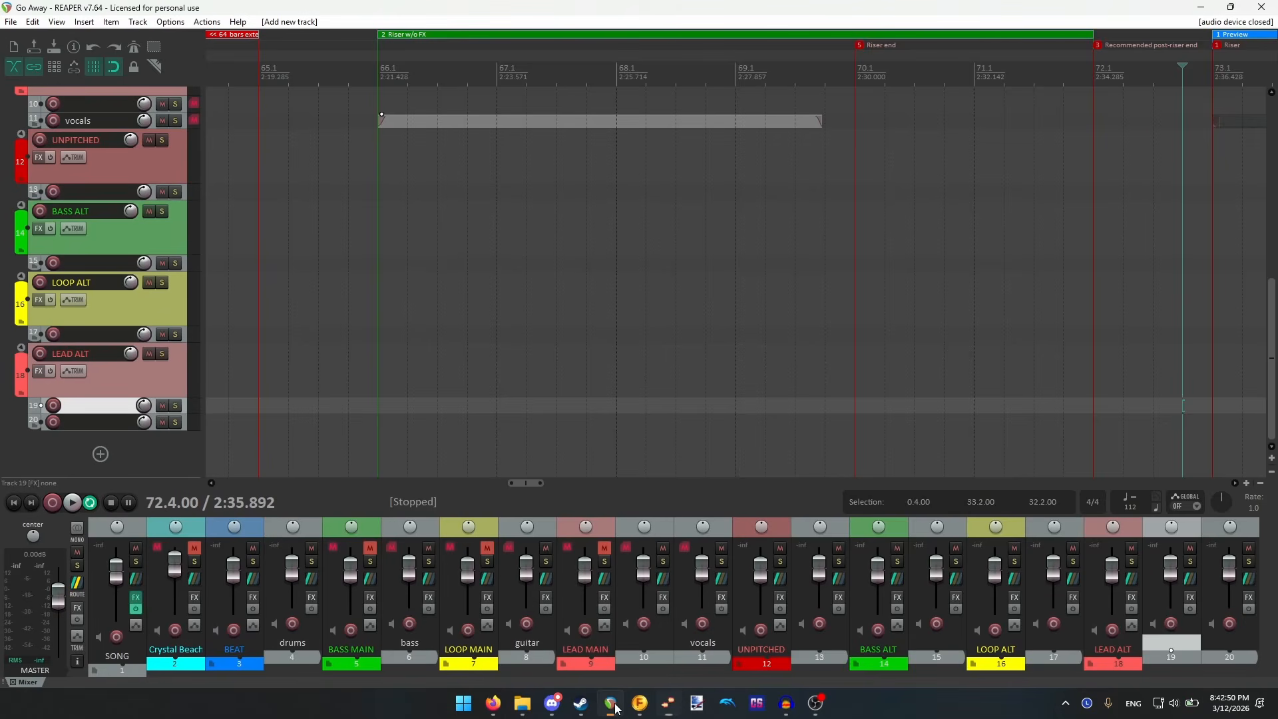
left_click(523, 703)
left_click(442, 227)
left_click_drag(442, 227, 1188, 262)
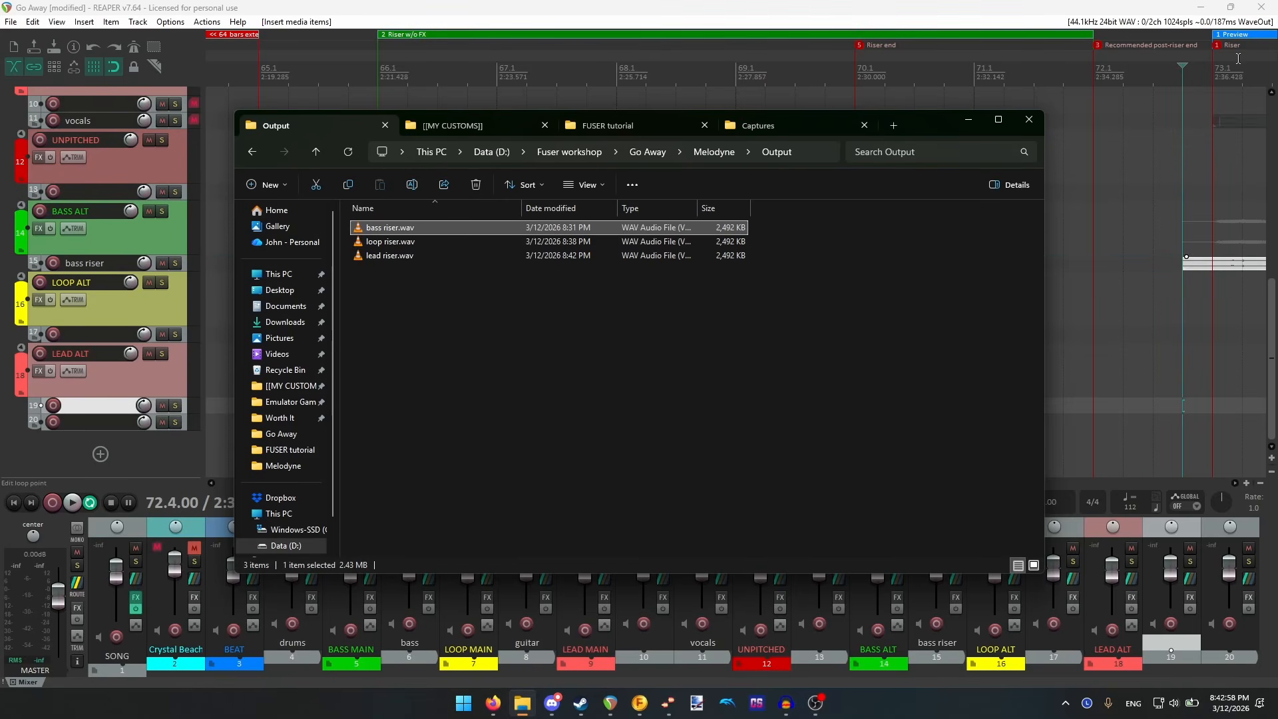
left_click_drag(453, 243, 1195, 338)
left_click_drag(417, 257, 1187, 404)
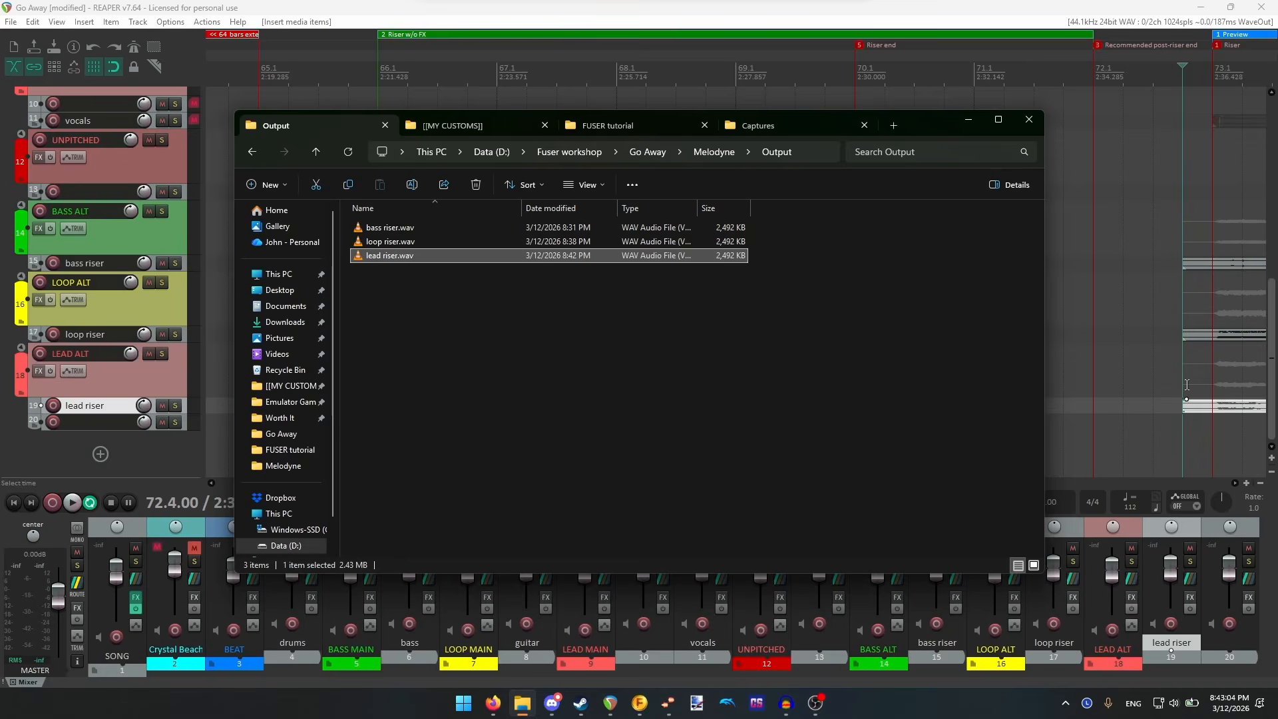
- Play the imported minor risers together from the Riser marker at 73.1.00
scroll(108, 245, "up", 5)
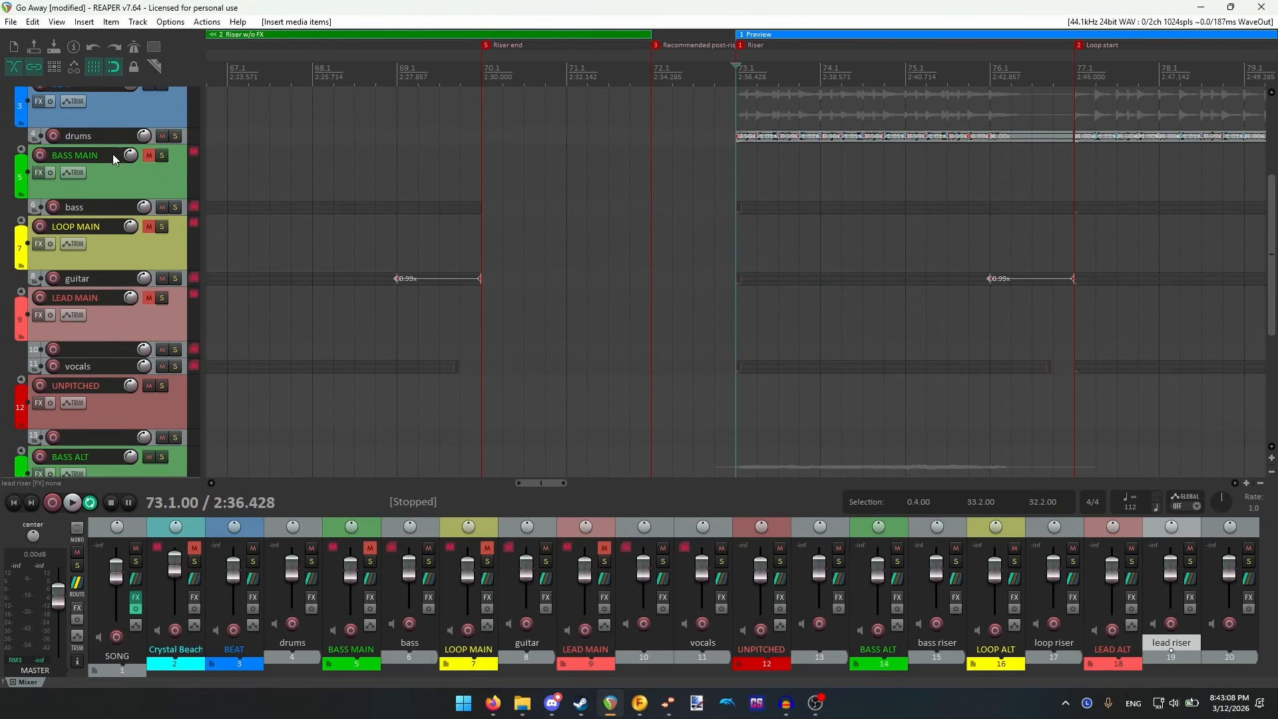
scroll(107, 250, "down", 5)
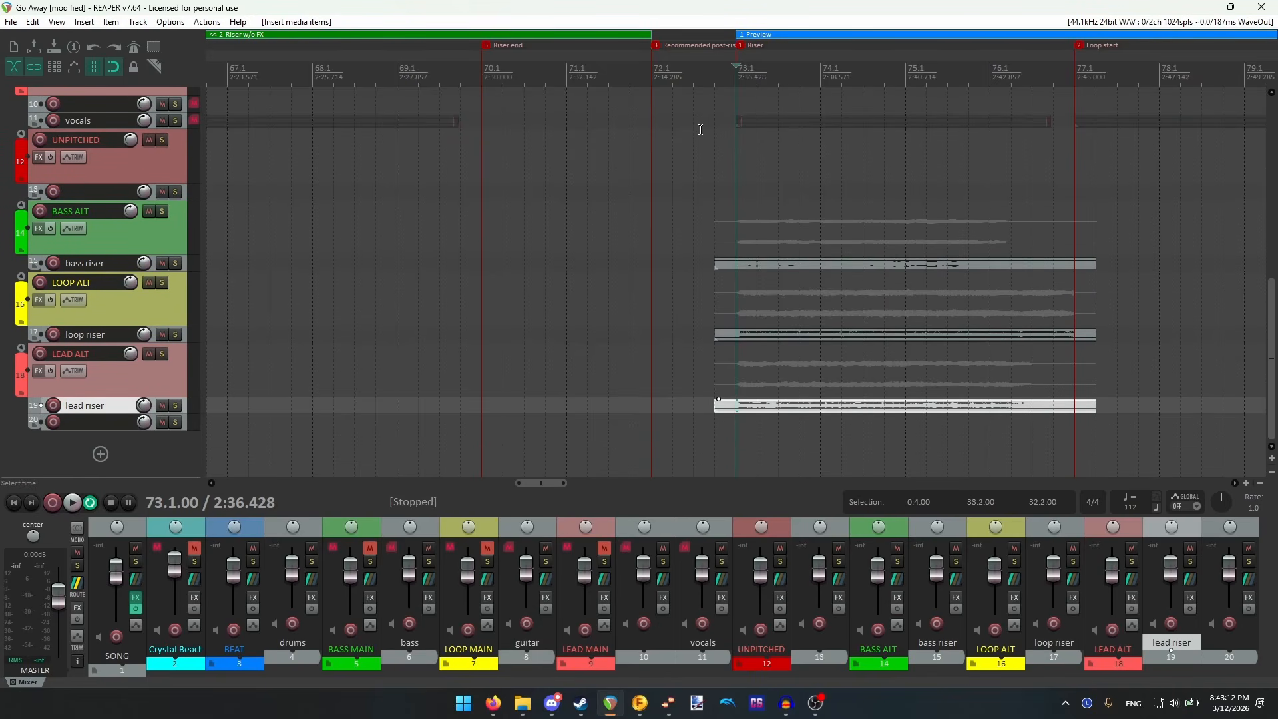
left_click(72, 503)
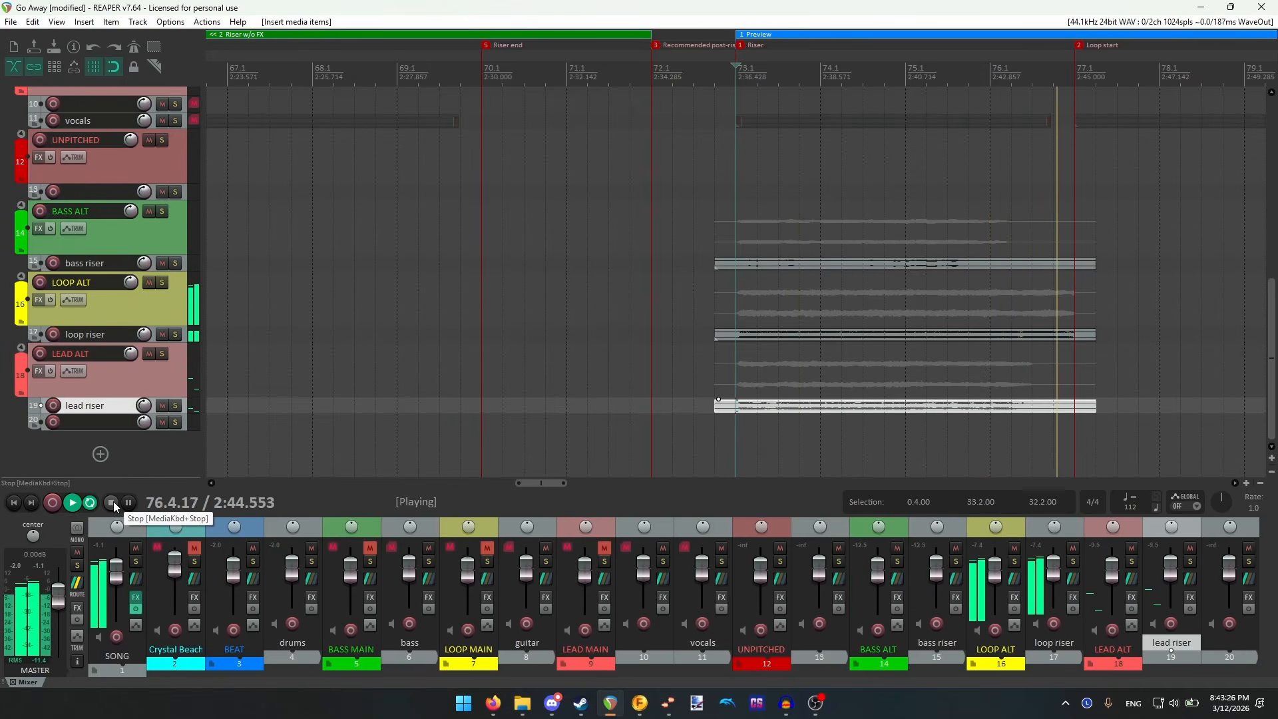
- Stop playback, trim the starts of the three alt riser items to 73.1.00 and give them short fade-ins
left_click(113, 501)
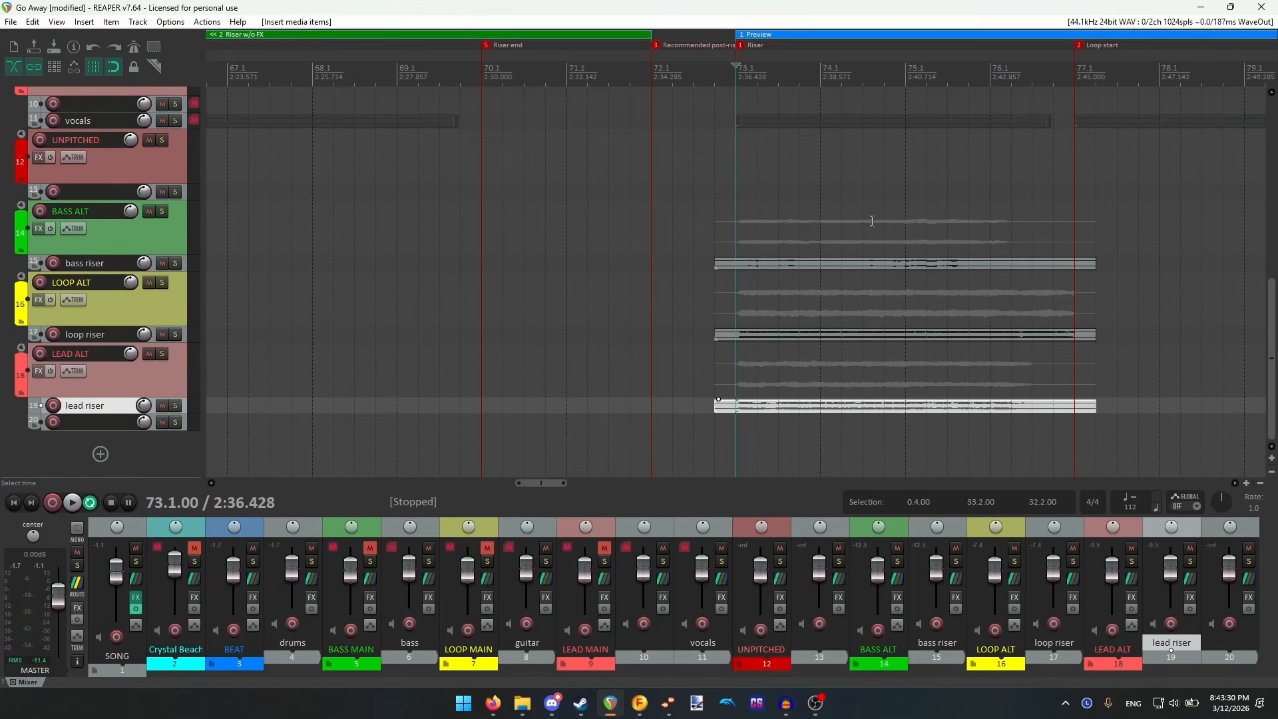
scroll(759, 144, "up", 5)
left_click_drag(790, 228, 720, 429)
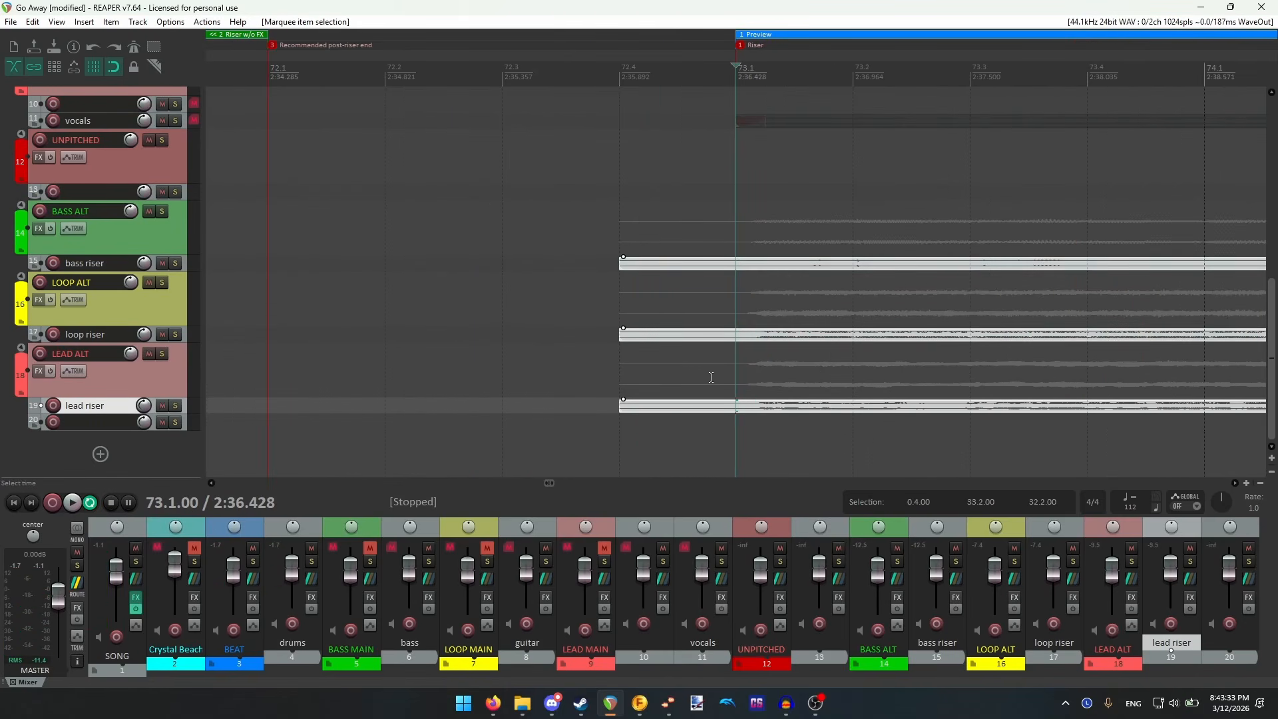
left_click_drag(622, 263, 742, 260)
scroll(851, 282, "up", 2)
scroll(772, 283, "up", 1)
scroll(845, 276, "down", 1)
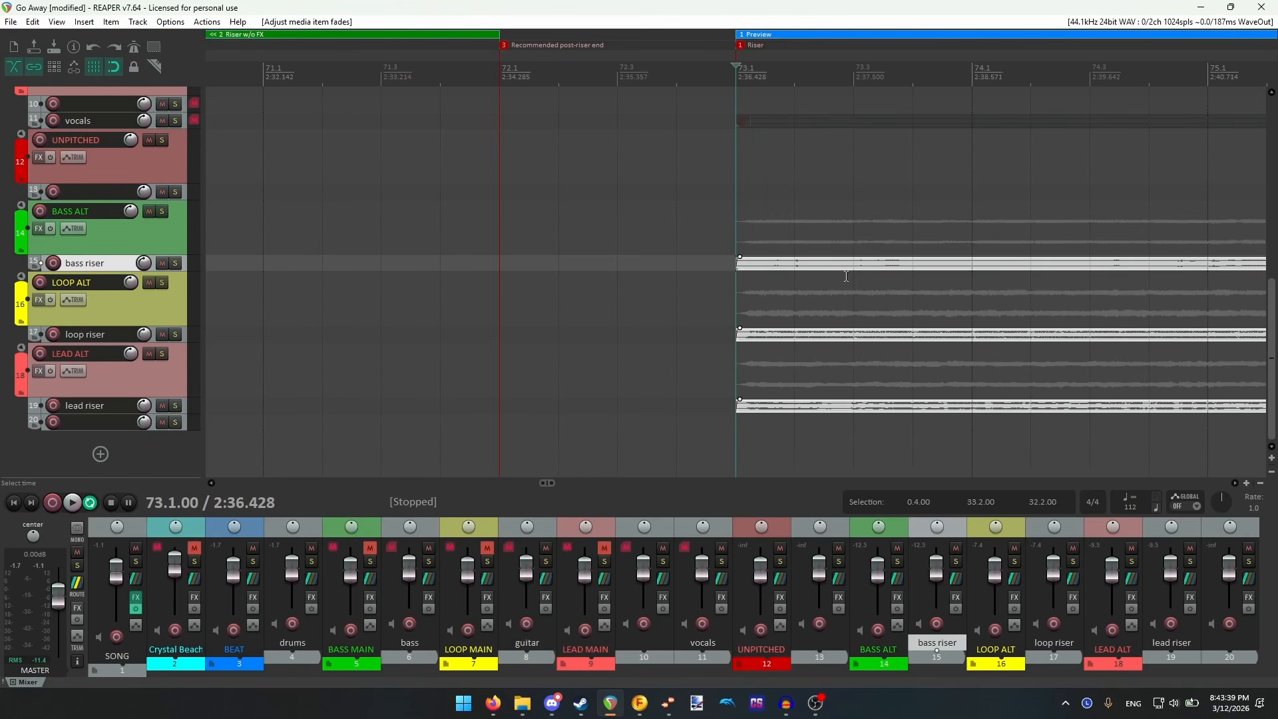
scroll(846, 275, "up", 1)
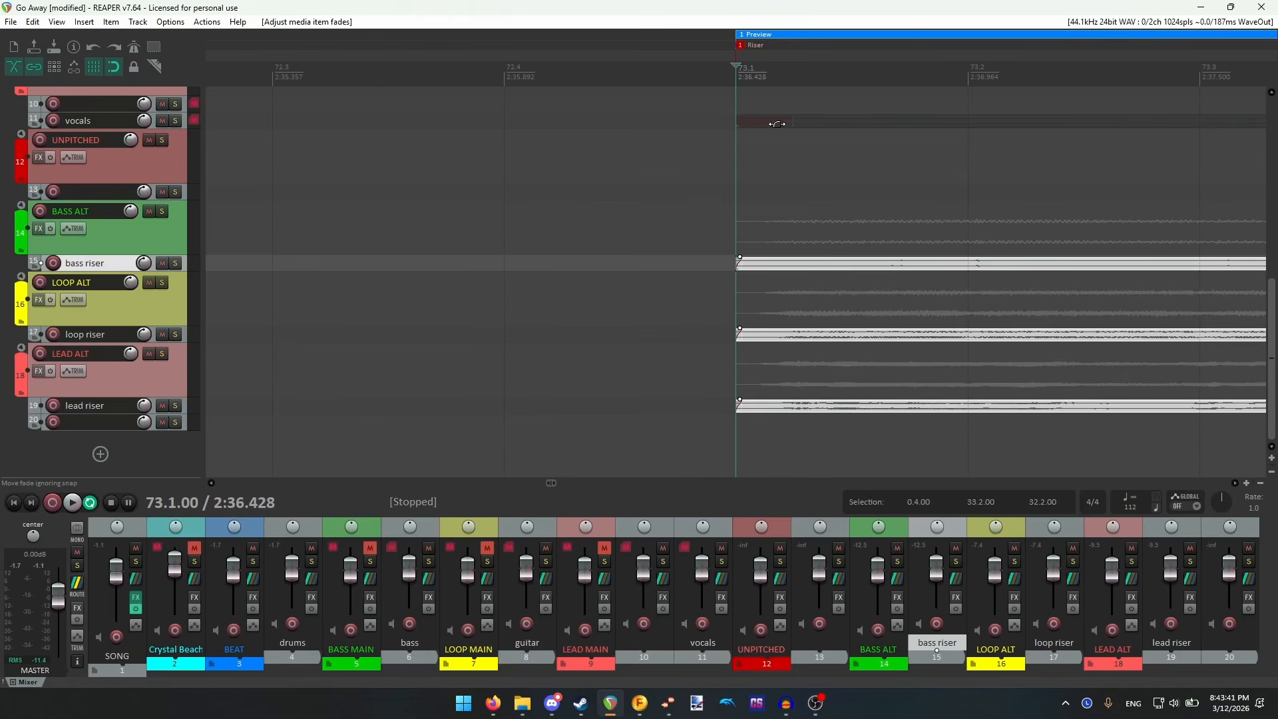
- Trim the ends of the three alt riser items to the Loop start marker at 77.1.00 and add short fade-outs
scroll(931, 108, "down", 6)
left_click(909, 77)
scroll(836, 266, "up", 9)
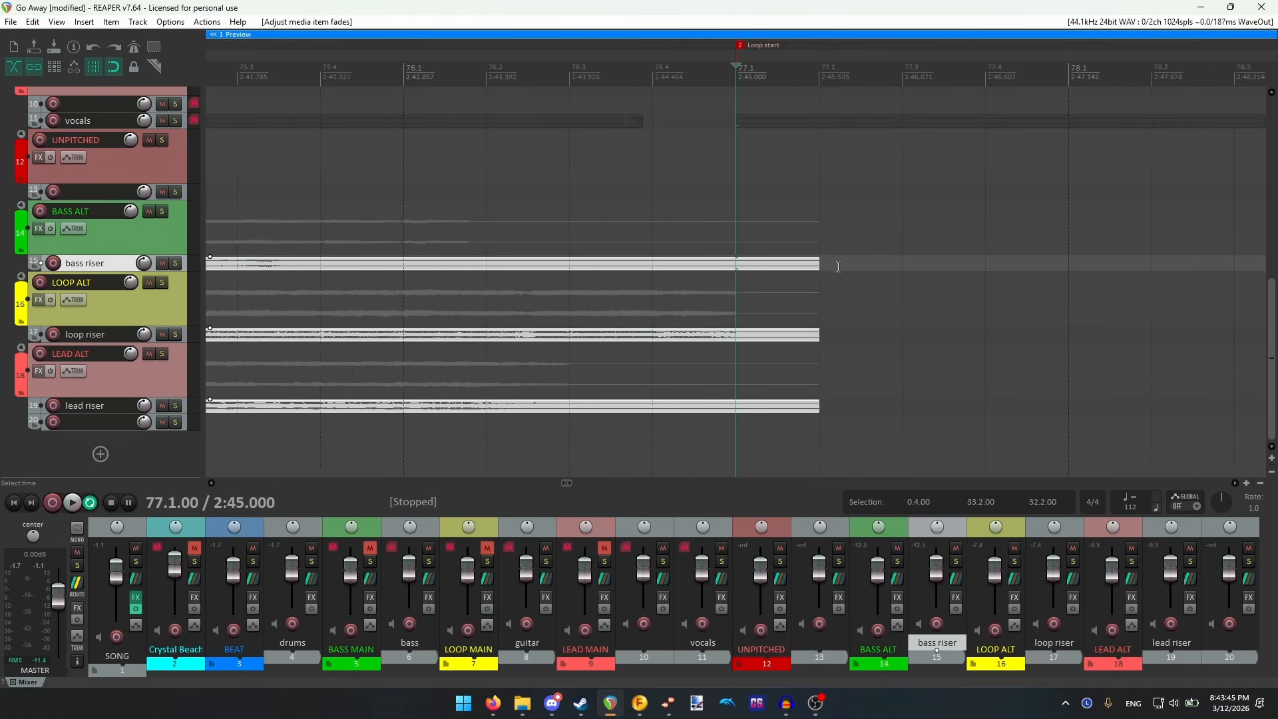
key("Right")
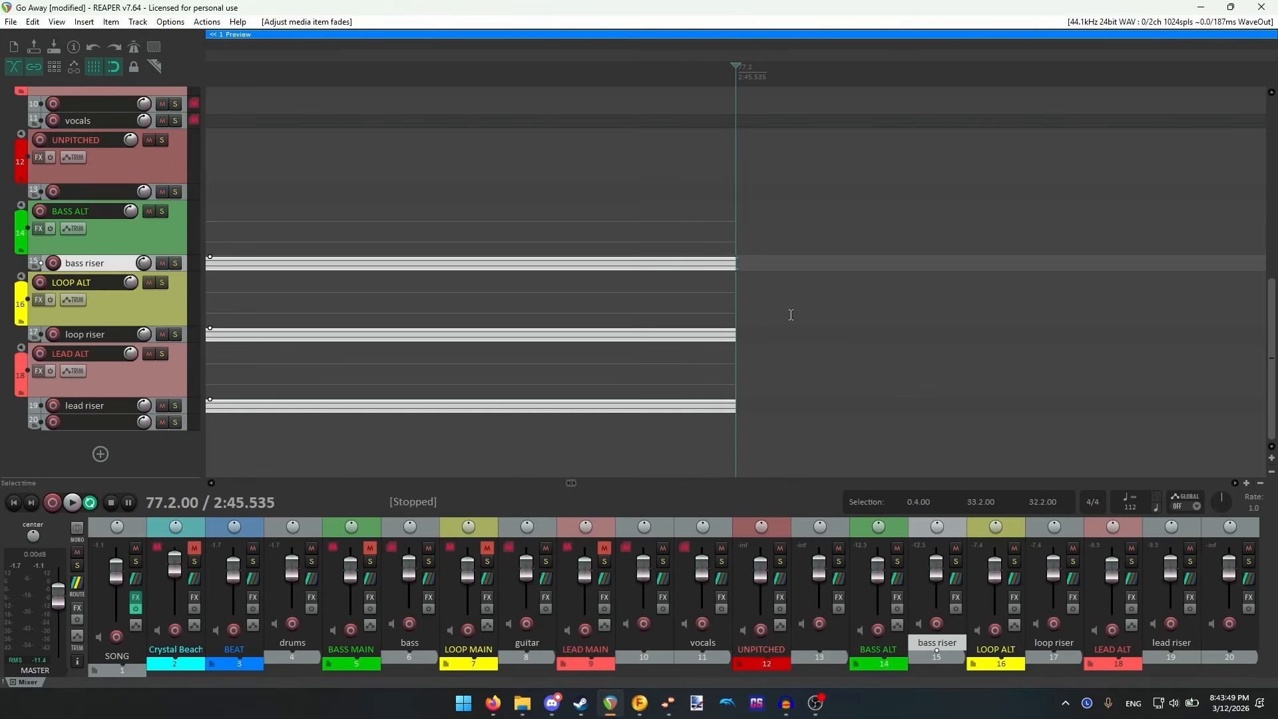
key("Left")
scroll(879, 219, "up", 4)
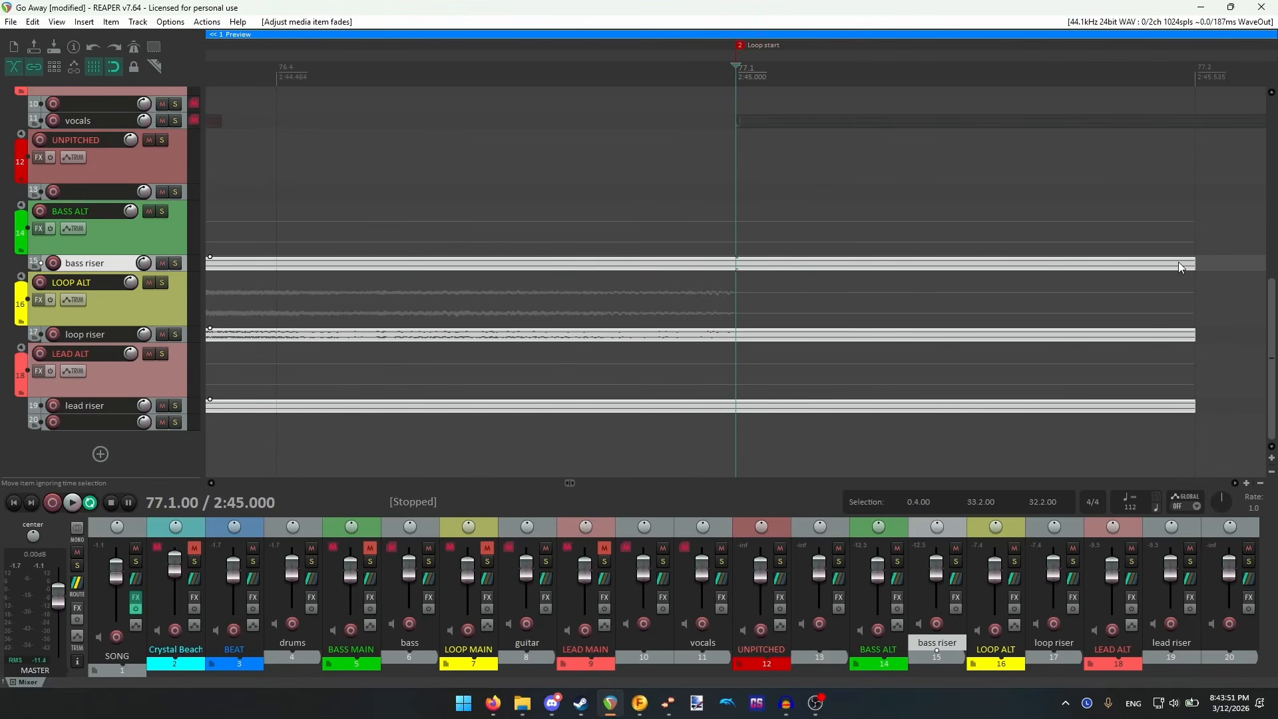
left_click_drag(1194, 265, 552, 266)
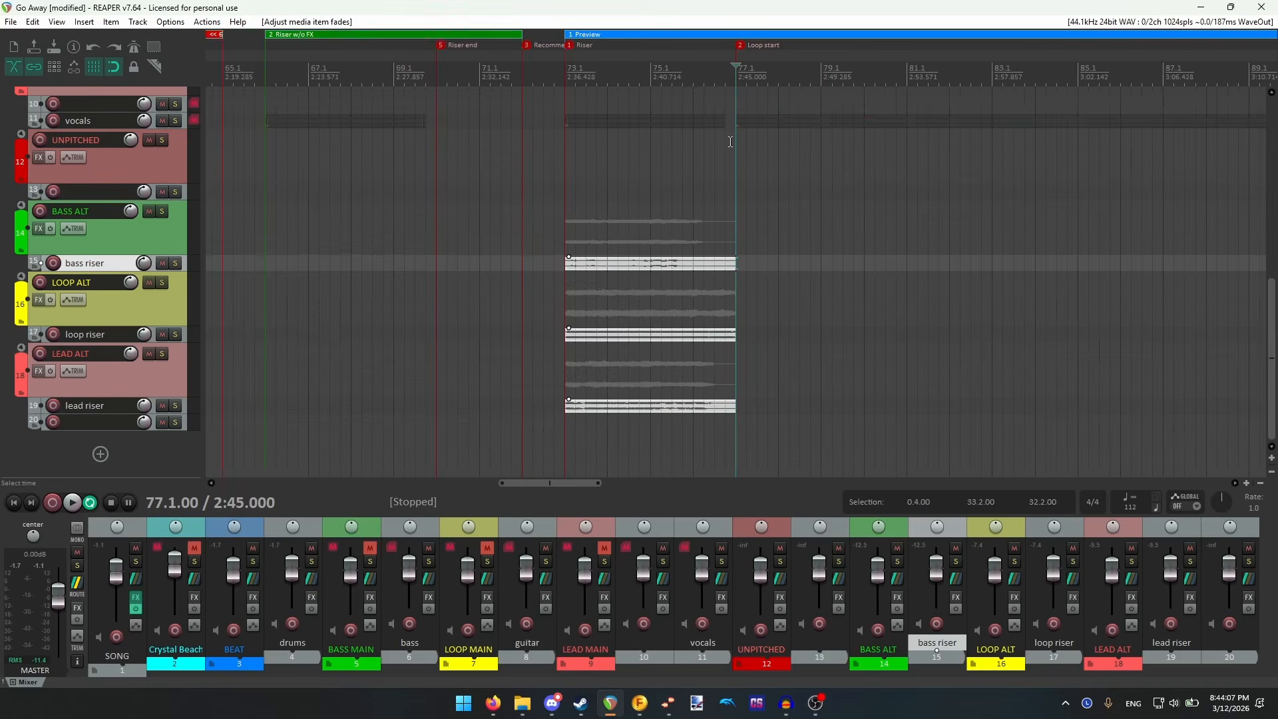
- Set the loop time selection from 1.1.00 to 33.1.00 and save the project
scroll(729, 142, "down", 10)
left_click(569, 78)
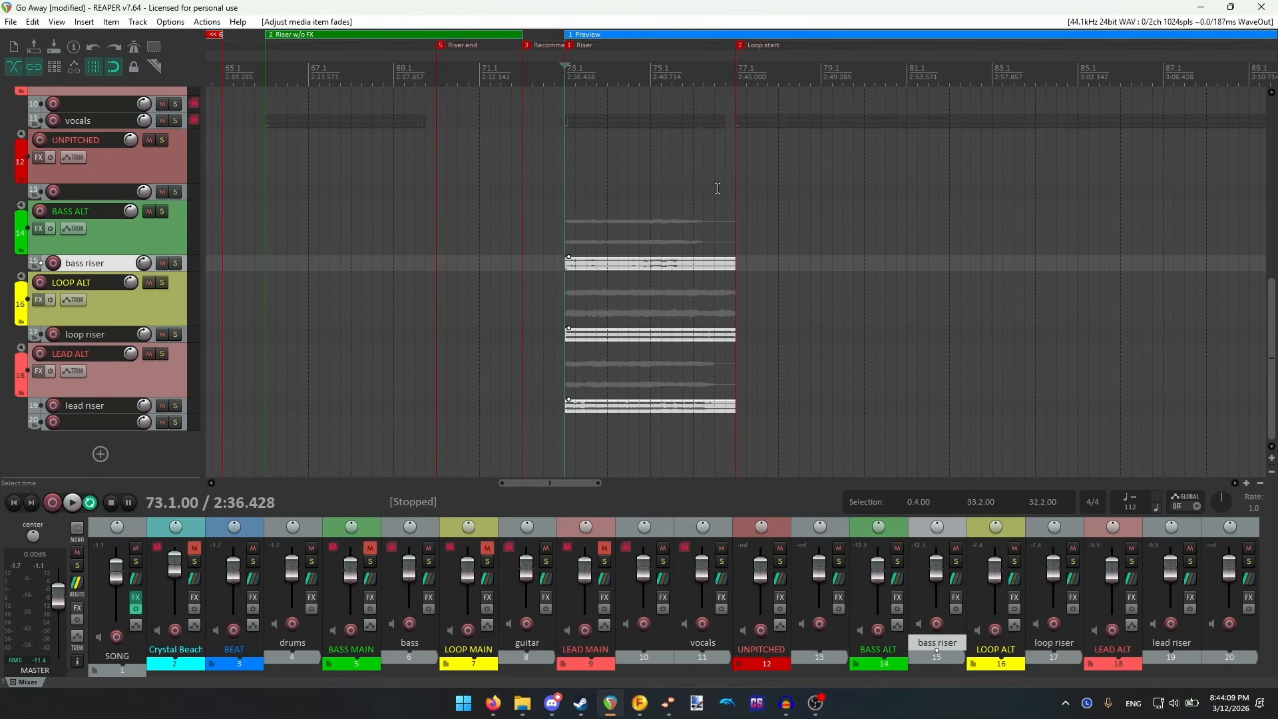
scroll(538, 317, "down", 3)
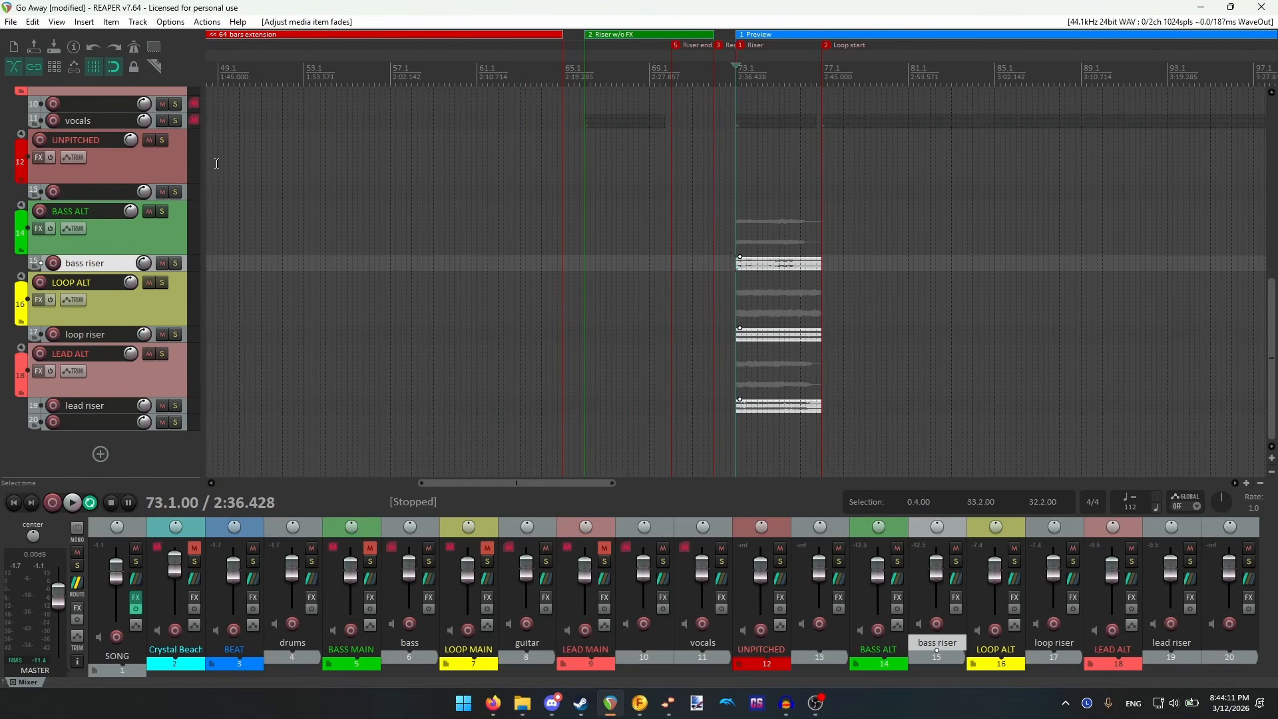
scroll(221, 150, "down", 3)
left_click(223, 73)
scroll(241, 111, "up", 1)
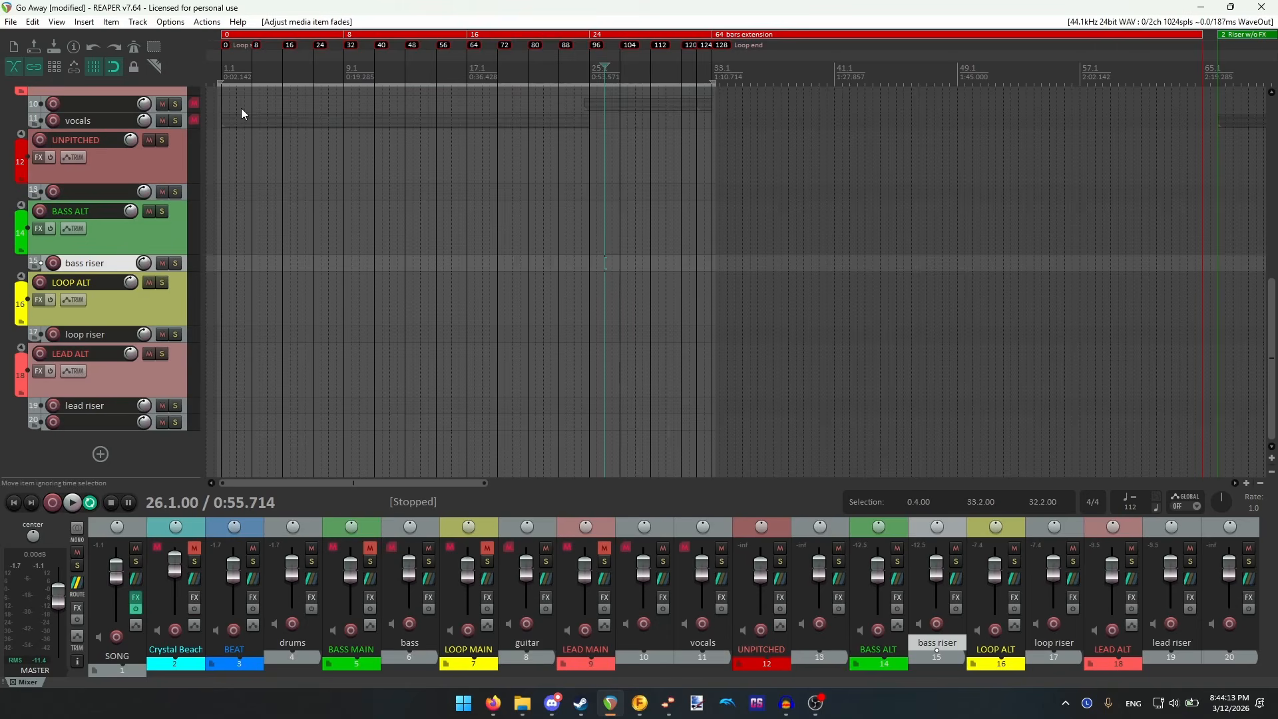
left_click(224, 75)
scroll(226, 75, "up", 2)
left_click_drag(230, 82, 238, 83)
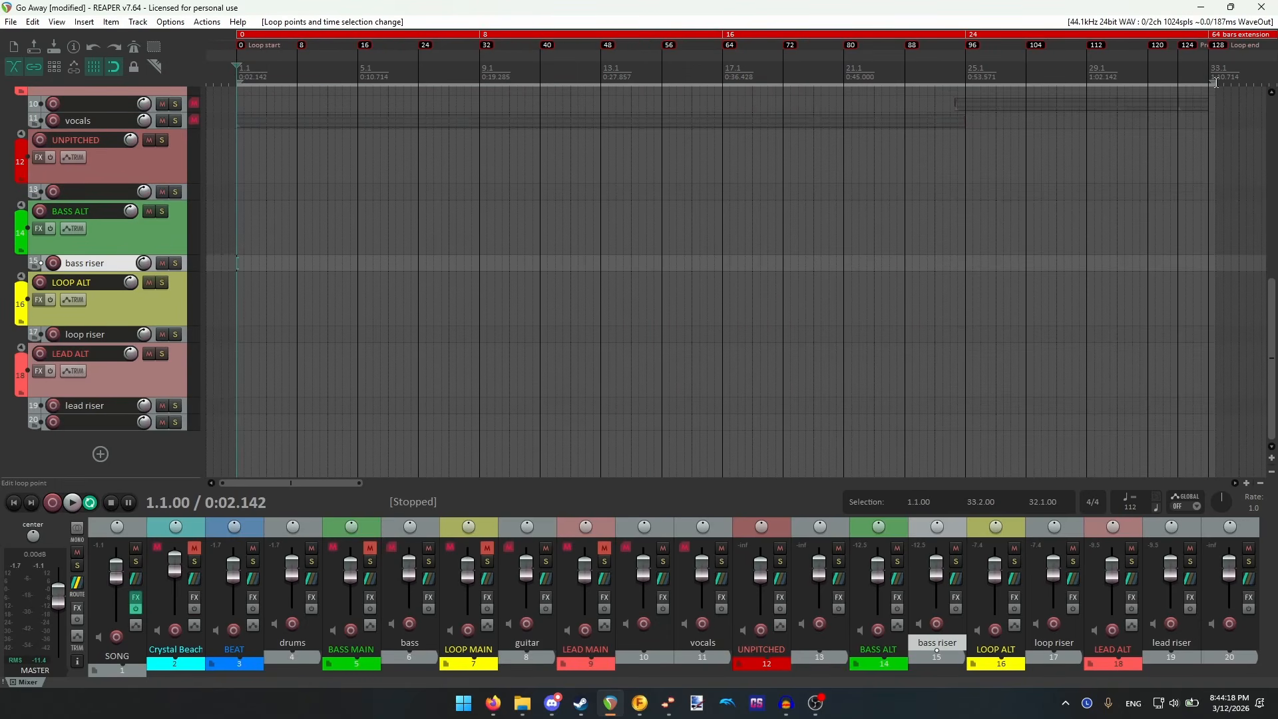
left_click_drag(1215, 82, 1208, 83)
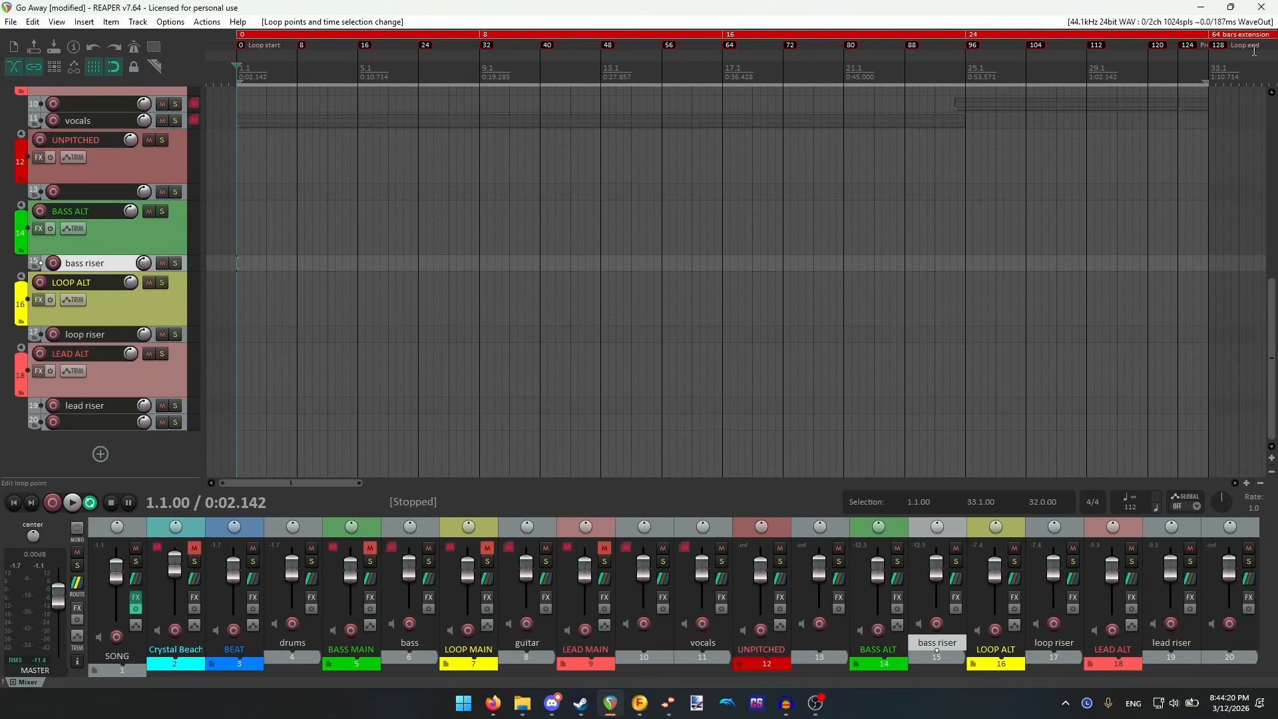
key("ctrl+s")
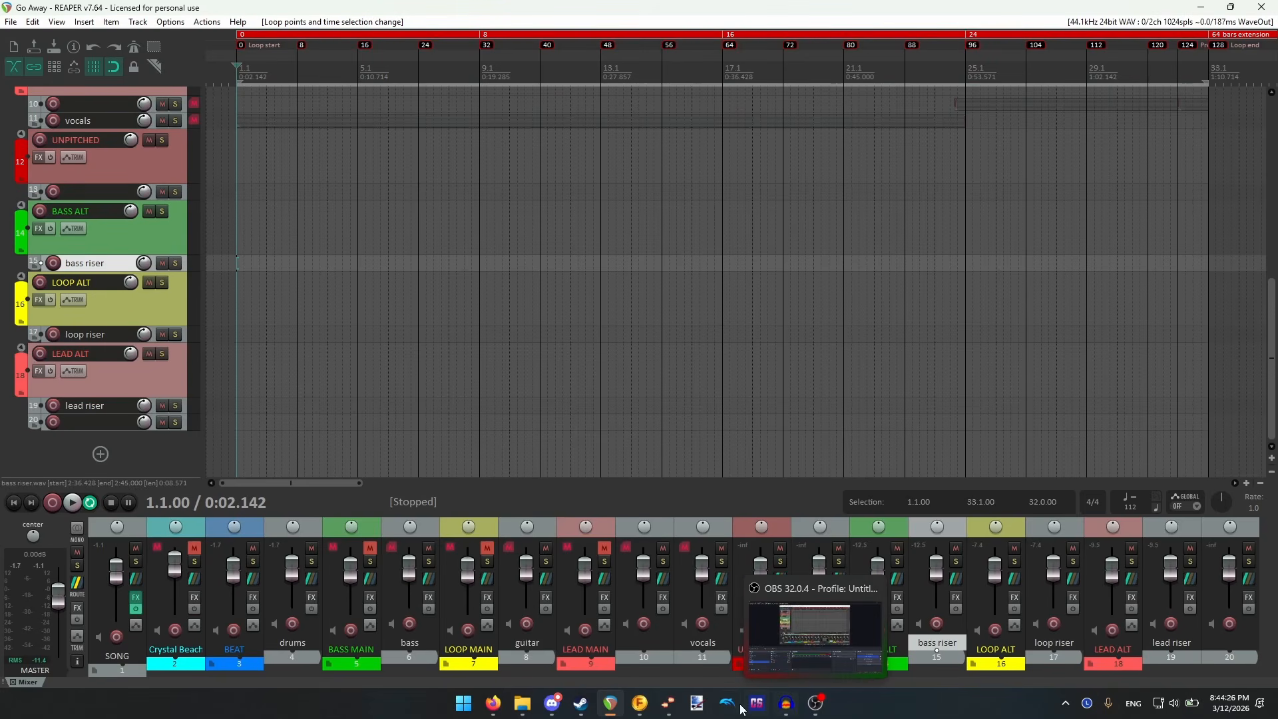
- From the Melodyne Output folder, place bass.wav on the bass riser track and loop.wav on the loop riser track at 0.4.00
left_click(668, 704)
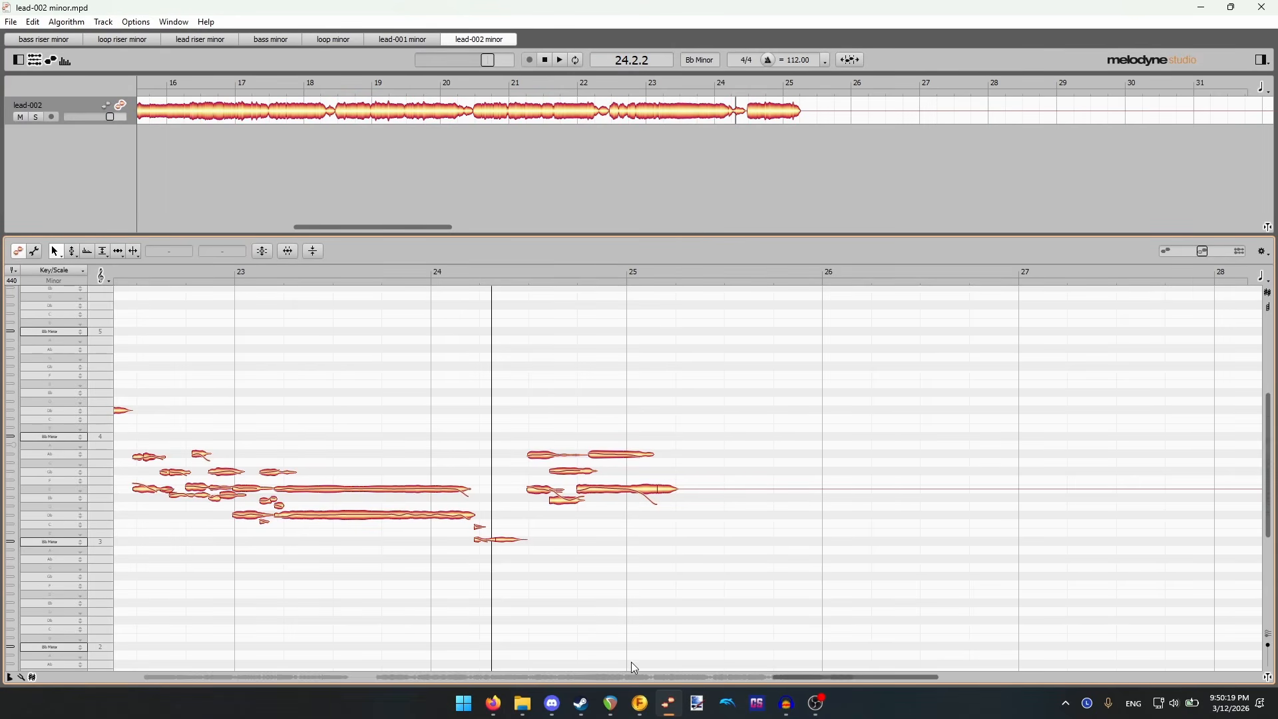
left_click(620, 711)
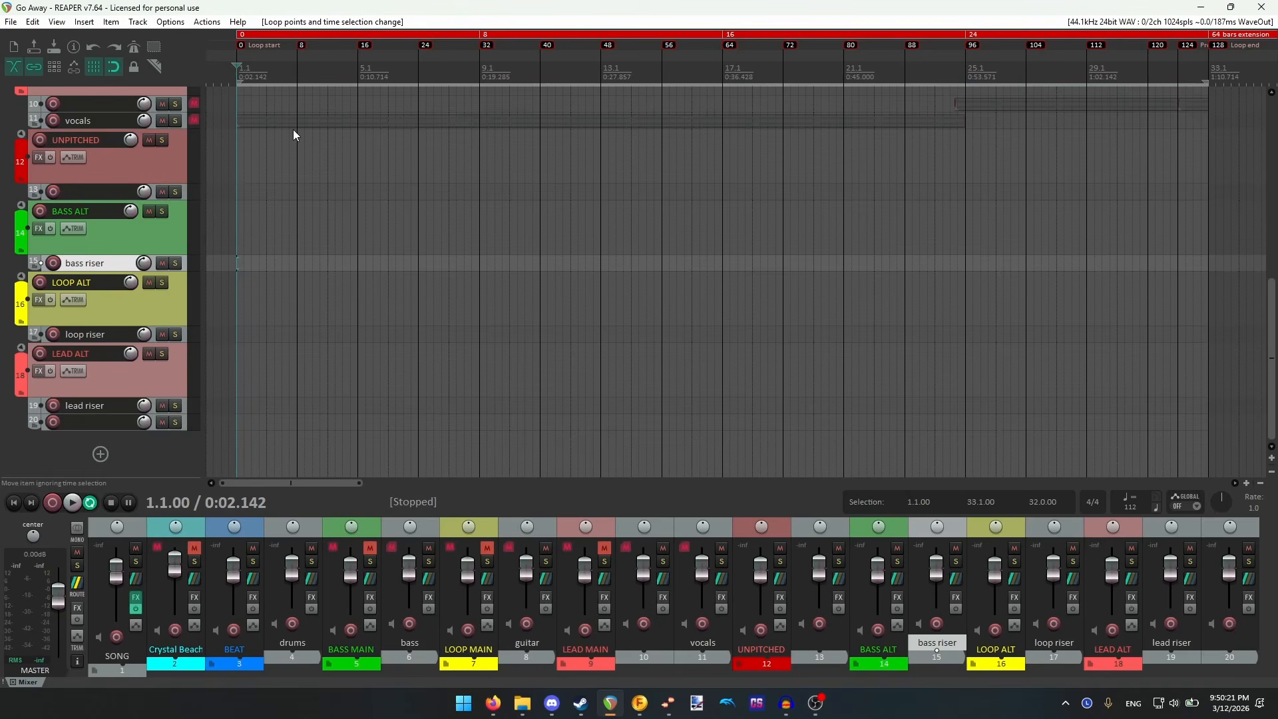
left_click(225, 71)
left_click(522, 703)
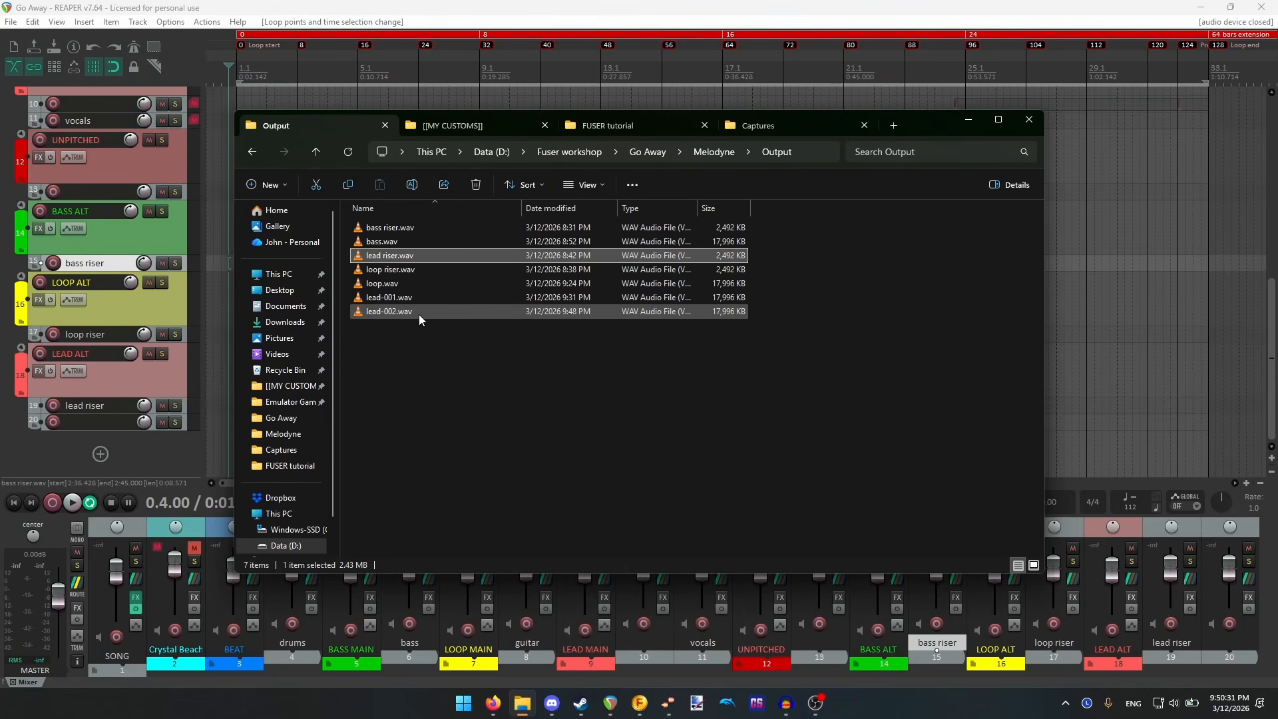
left_click(525, 373)
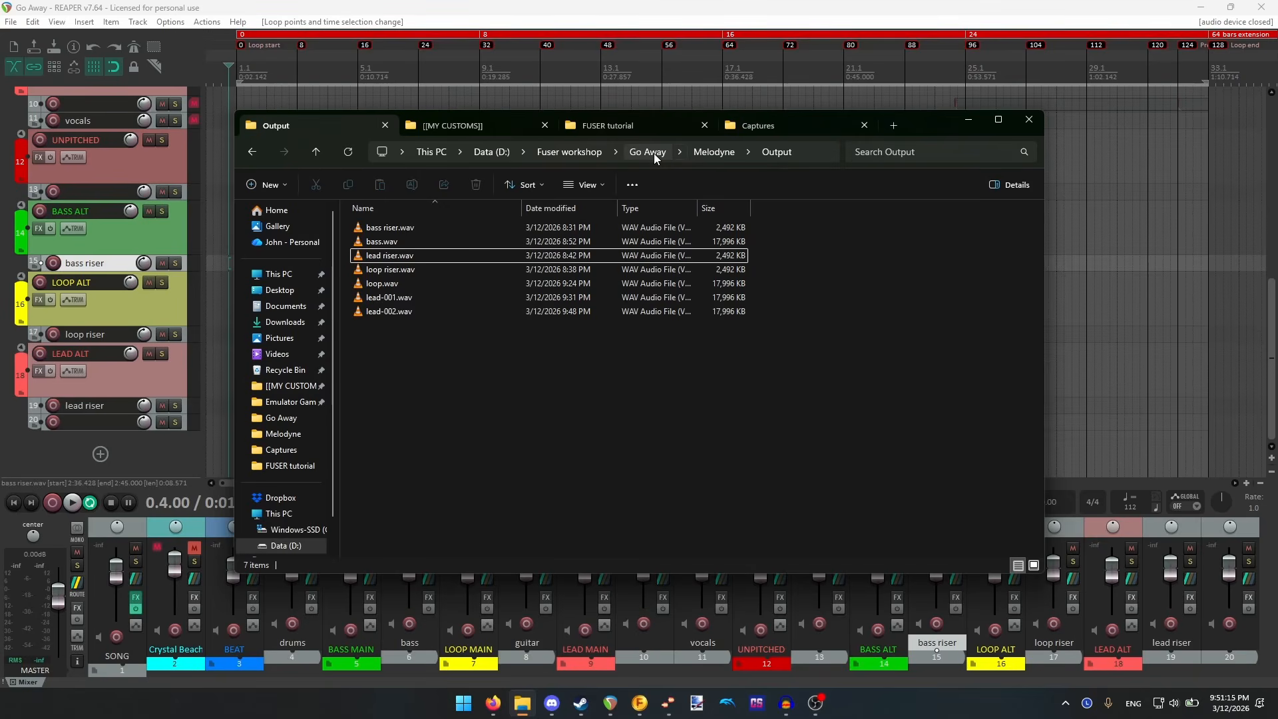
left_click(402, 241)
left_click_drag(413, 241, 225, 263)
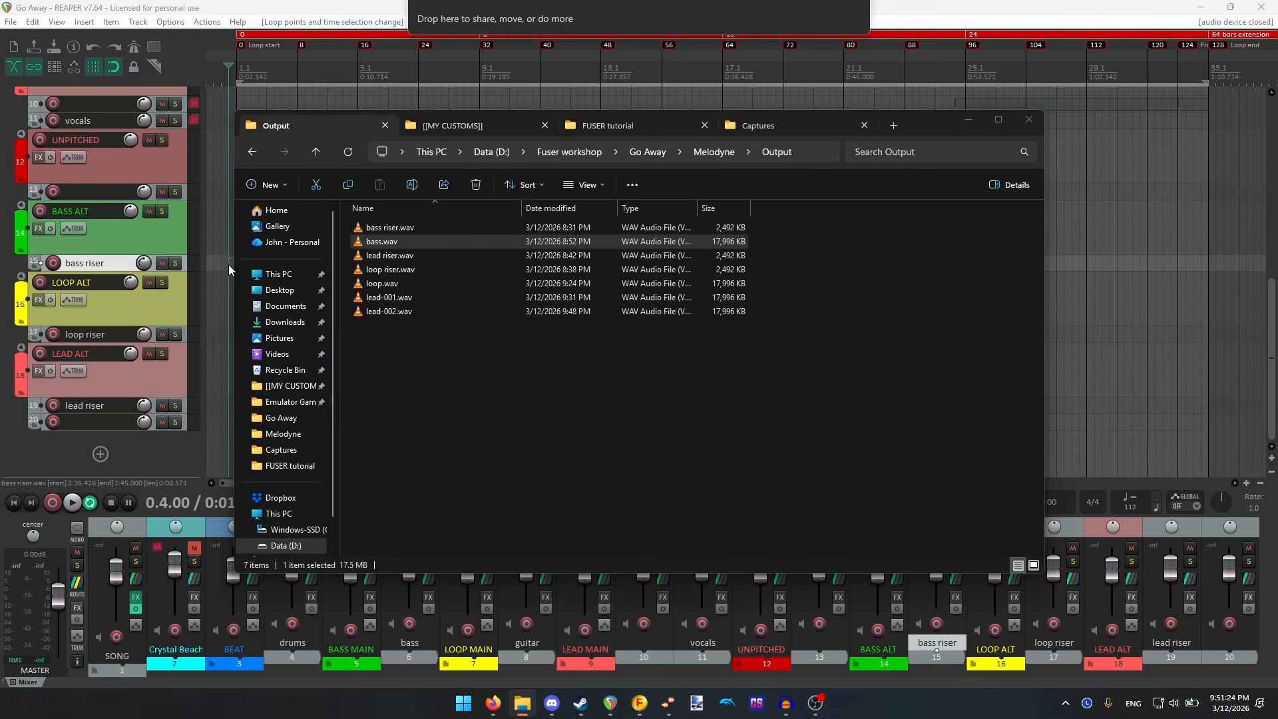
left_click(399, 282)
left_click_drag(409, 283, 227, 338)
- Place lead-001.wav on the lead riser track and lead-002.wav on the empty track below it at 0.4.00
left_click(417, 297)
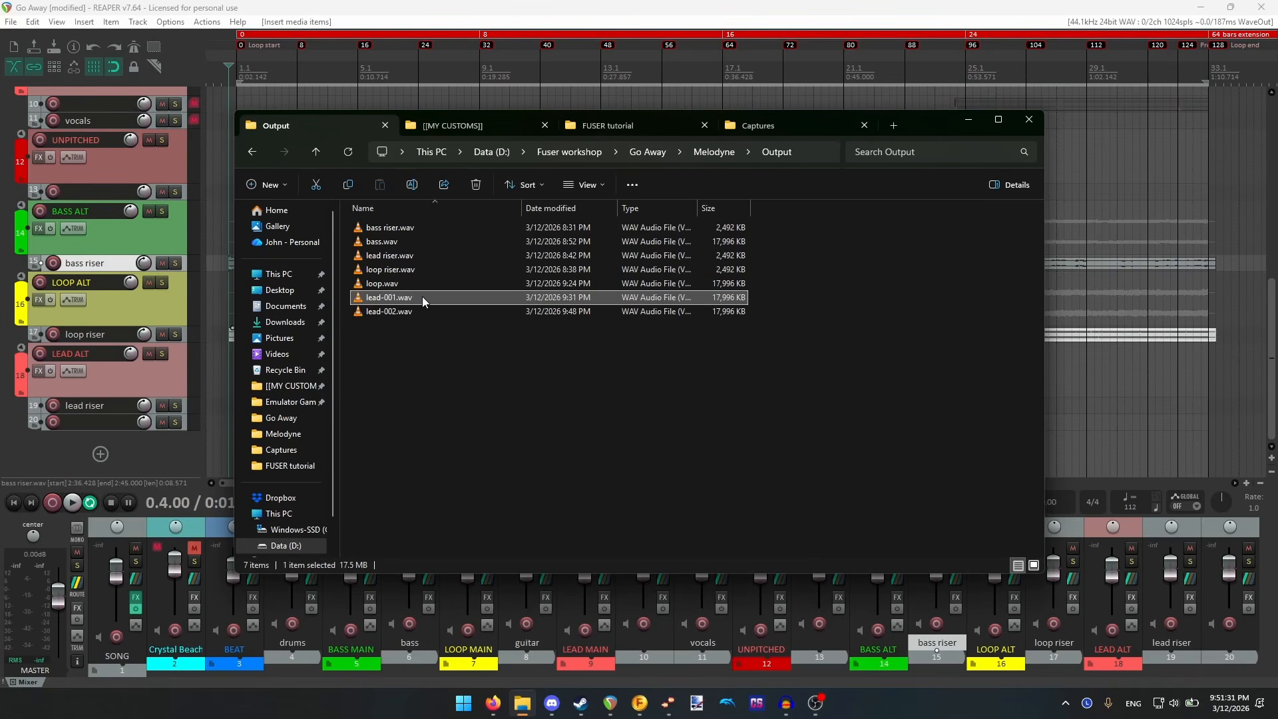
left_click_drag(422, 297, 228, 407)
left_click_drag(409, 312, 227, 425)
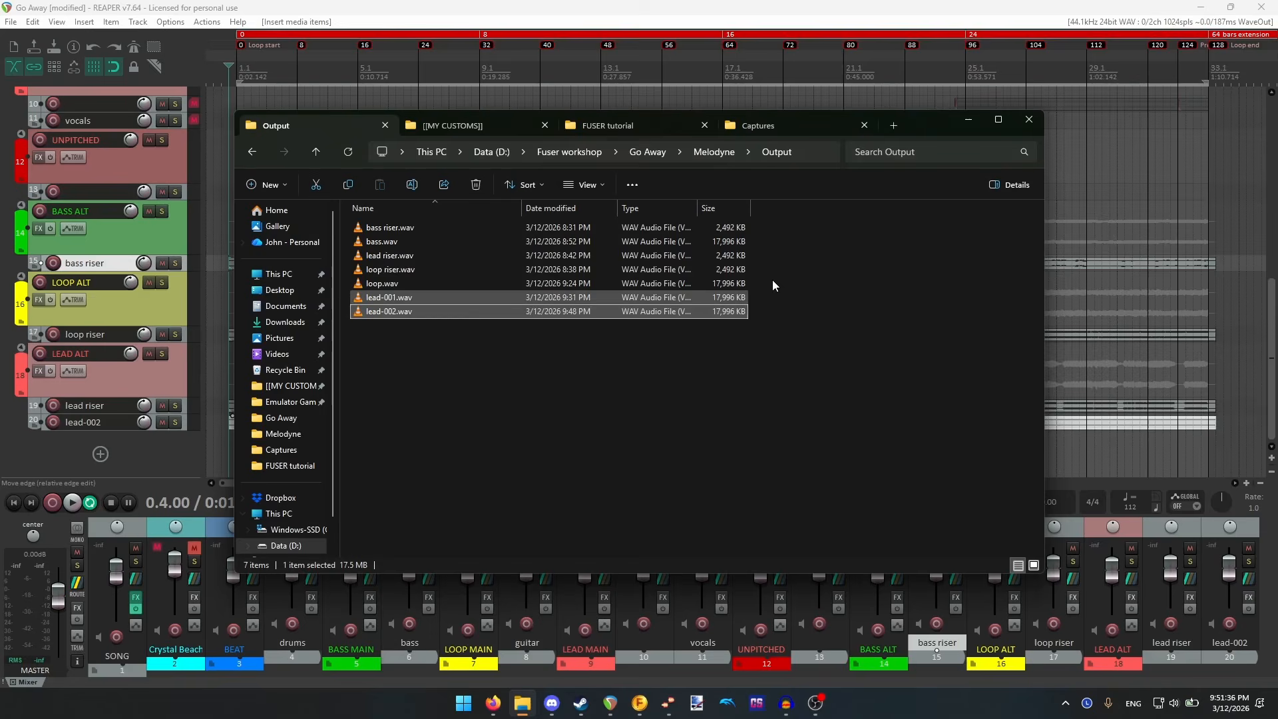
- Inspect the ends of the imported loop stems around the Loop end marker at 33.1.00 and at 33.2.00
left_click(1210, 67)
scroll(981, 337, "up", 6)
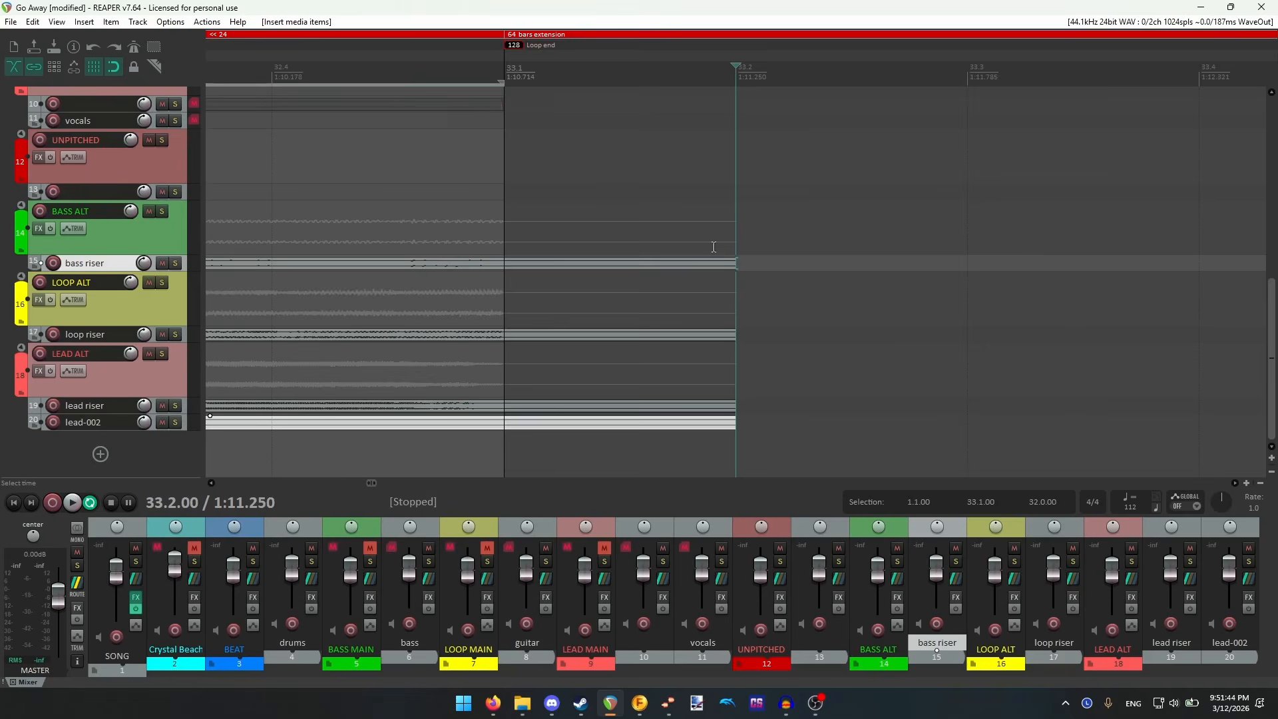
scroll(713, 246, "up", 1)
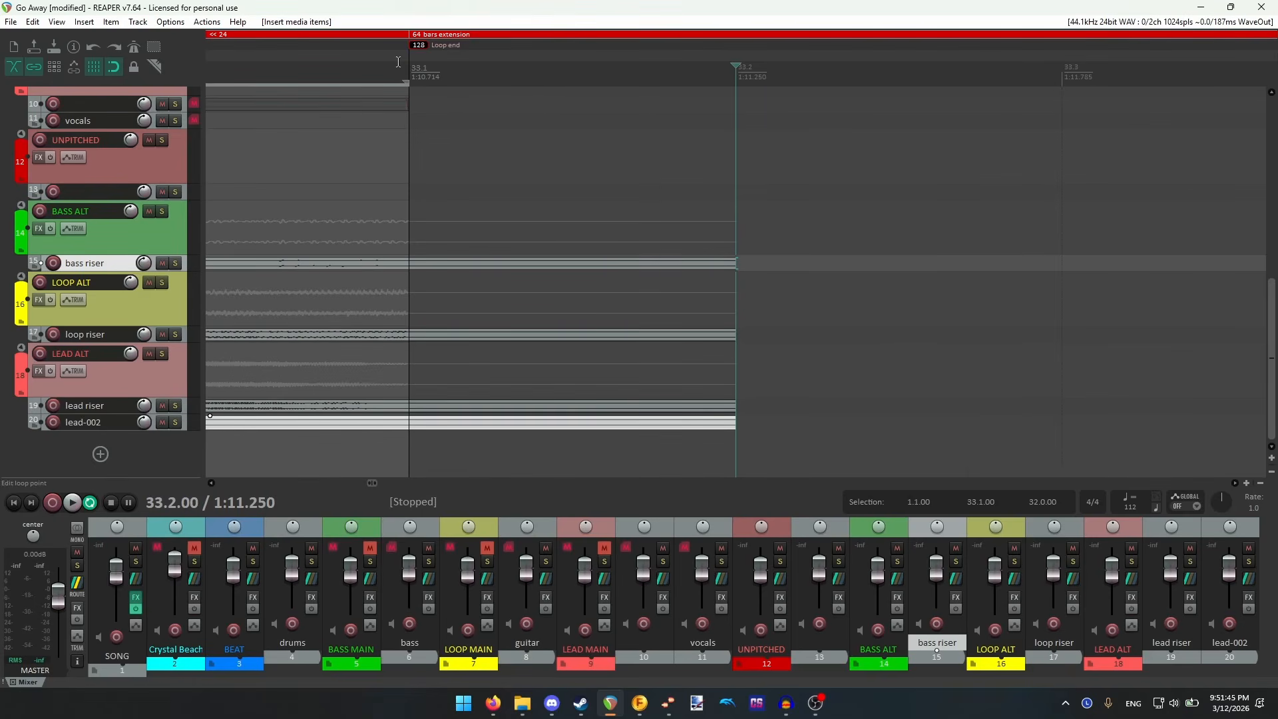
left_click(408, 68)
scroll(690, 246, "up", 2)
scroll(703, 265, "down", 4)
left_click(1061, 67)
scroll(804, 313, "up", 4)
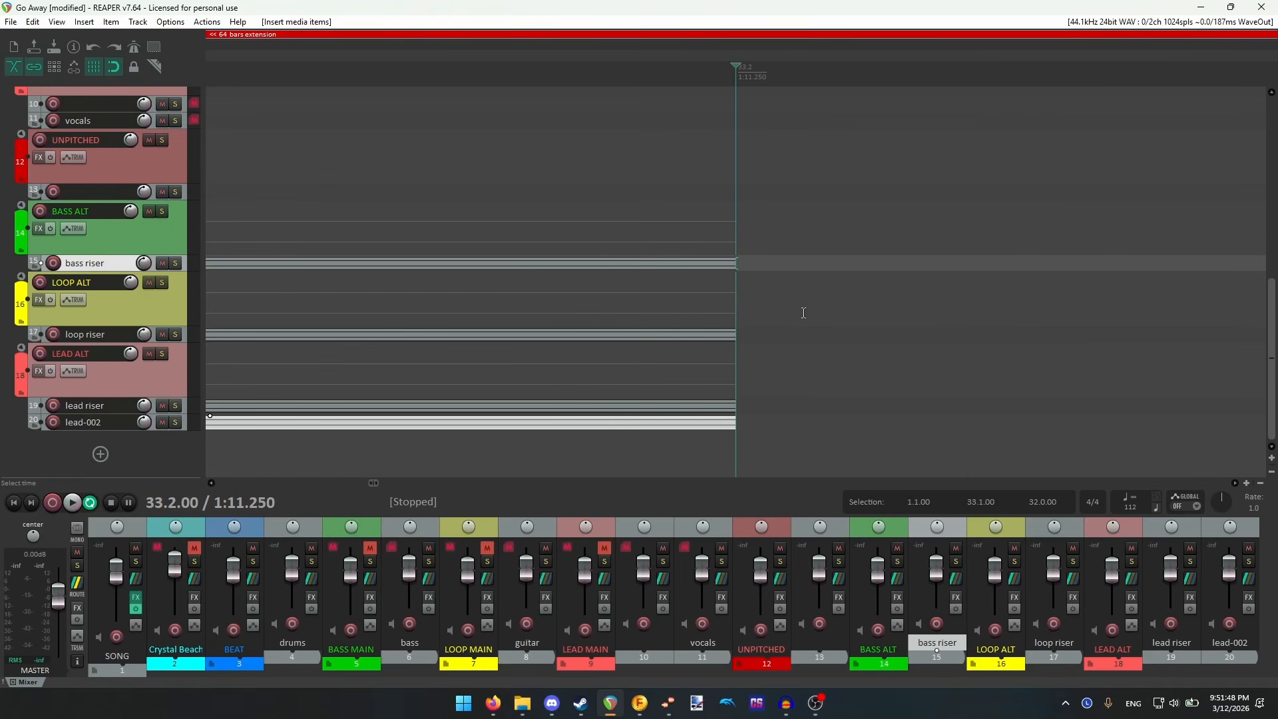
scroll(752, 287, "down", 4)
left_click(278, 67)
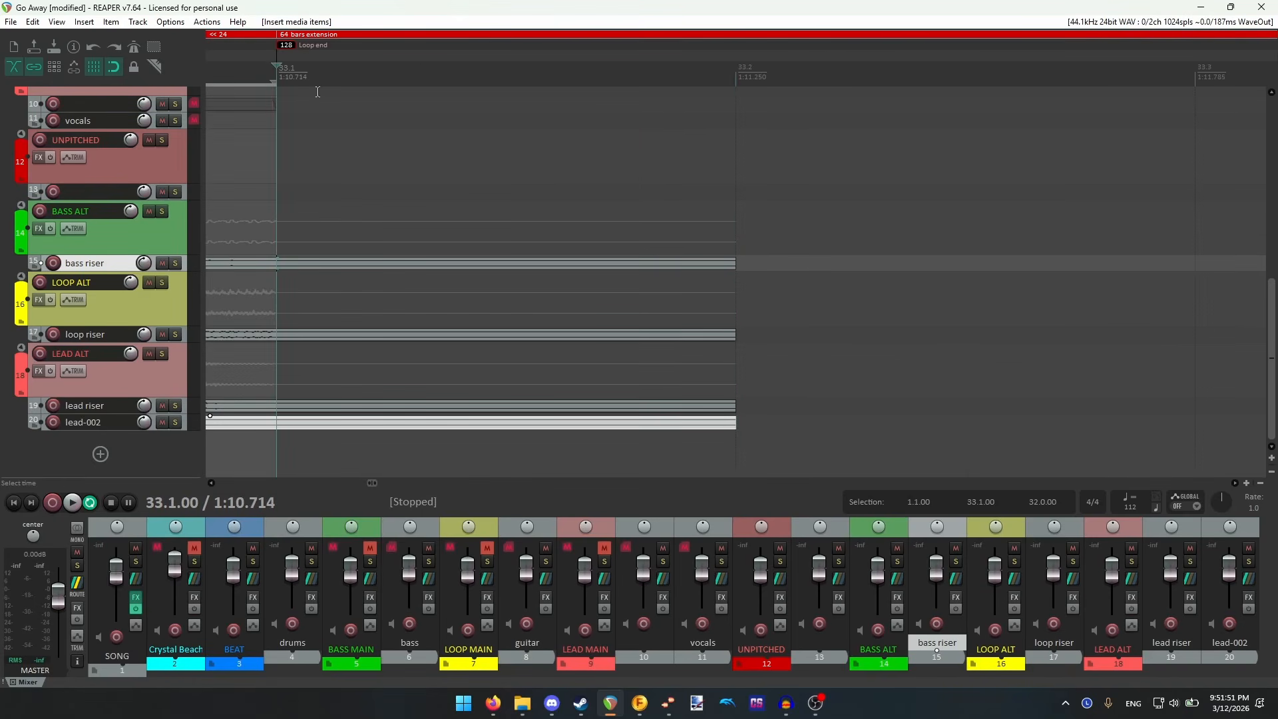
scroll(721, 282, "up", 4)
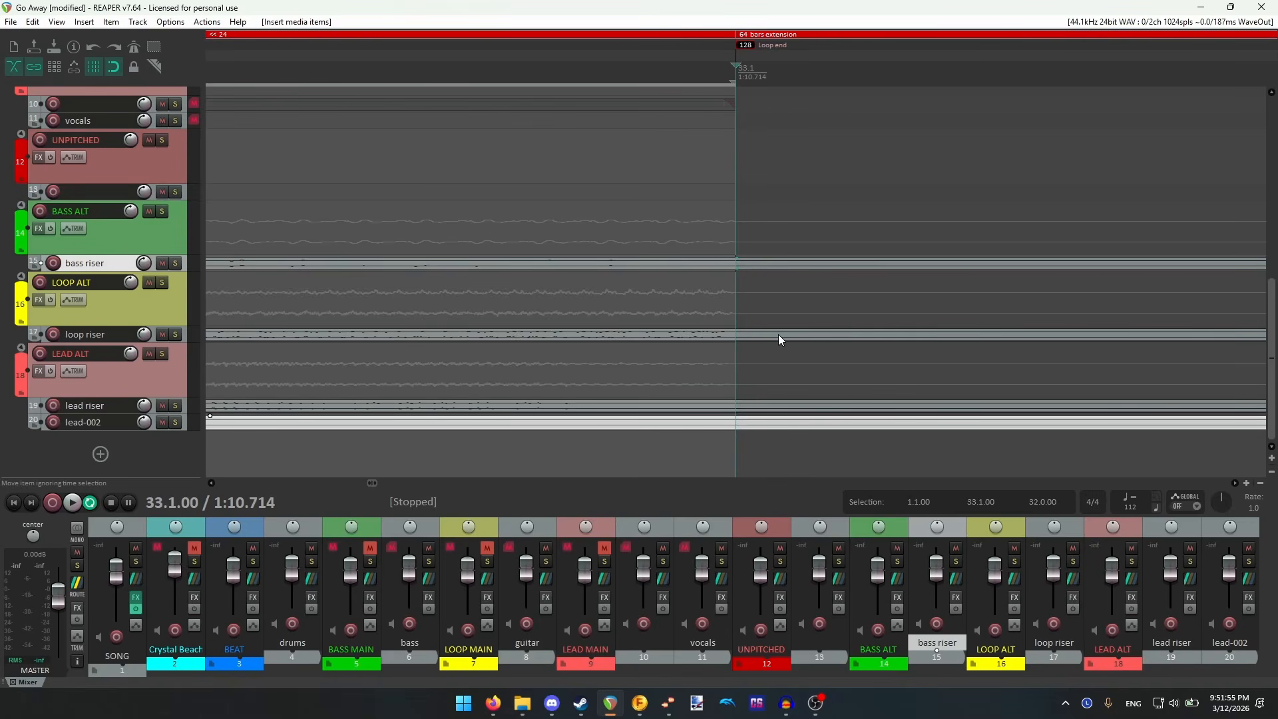
- Select the four imported loop stems, trim their ends to 33.1.00 and add short fade-outs
scroll(799, 337, "down", 5)
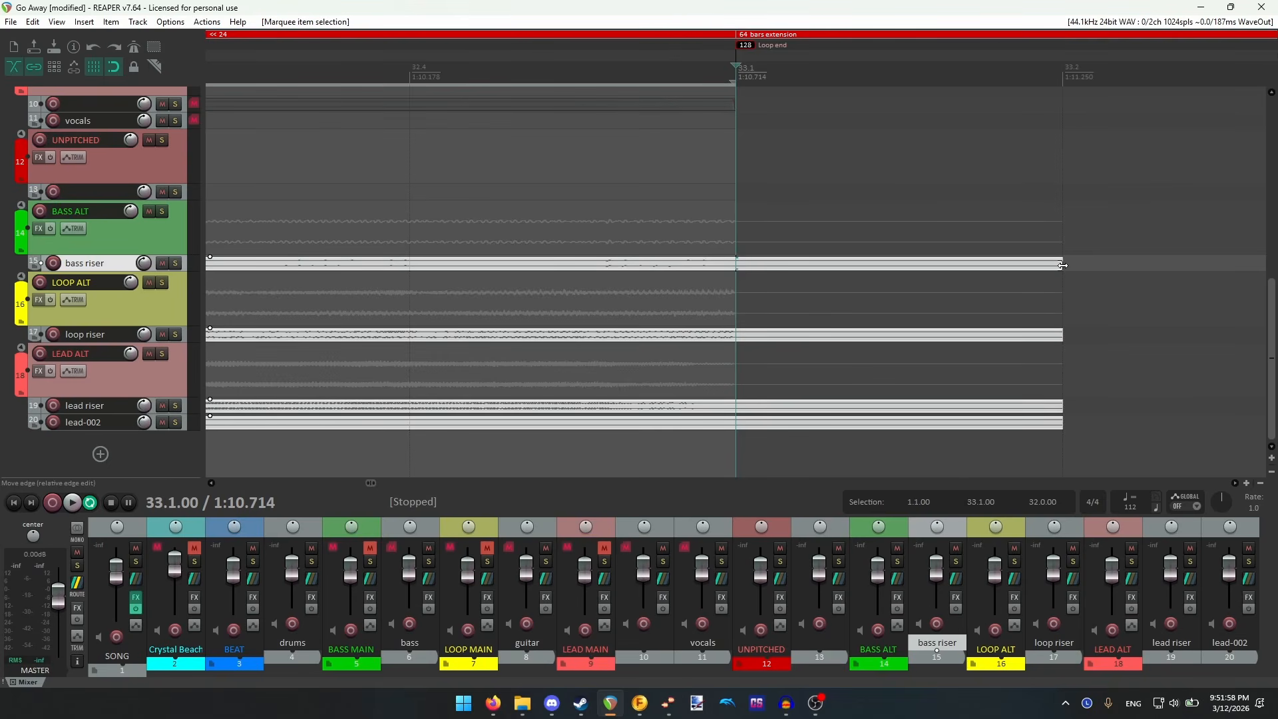
left_click_drag(1062, 265, 473, 265)
scroll(733, 261, "up", 1)
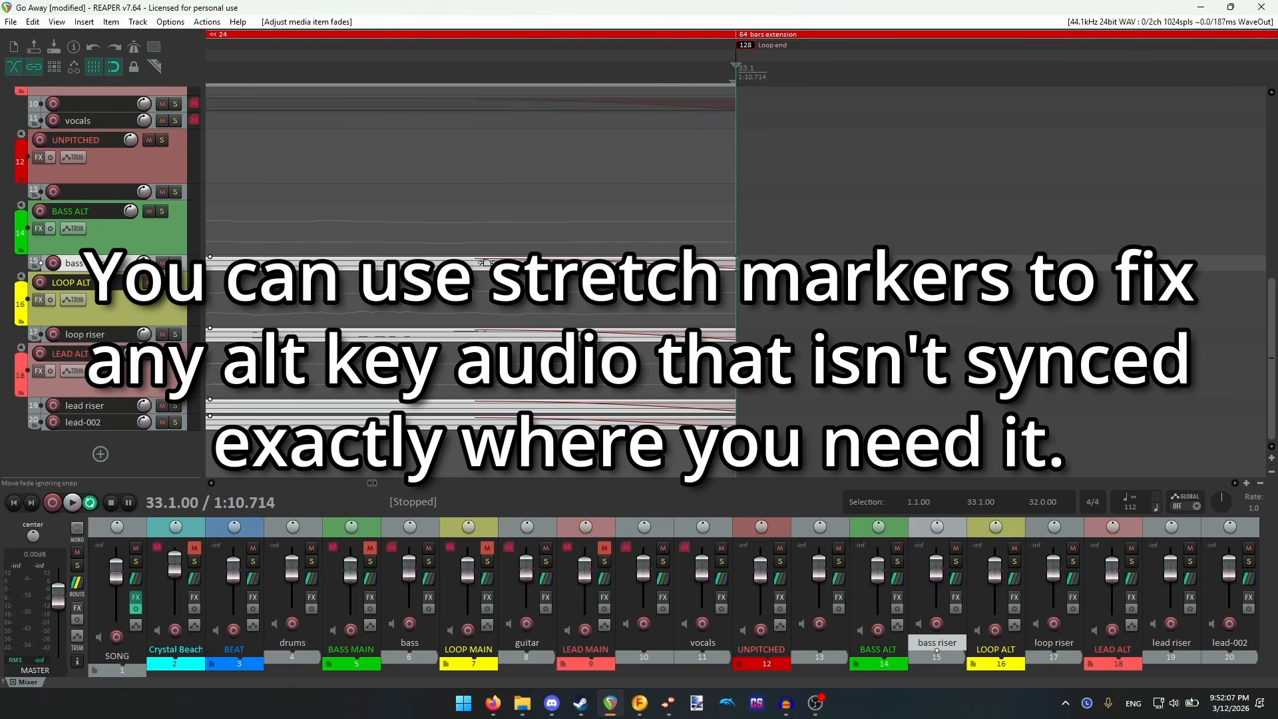
- Trim the starts of the four loop stems to the Loop start marker at 1.1.00 and add short fade-ins
scroll(492, 253, "down", 6)
key("Home")
scroll(507, 226, "up", 6)
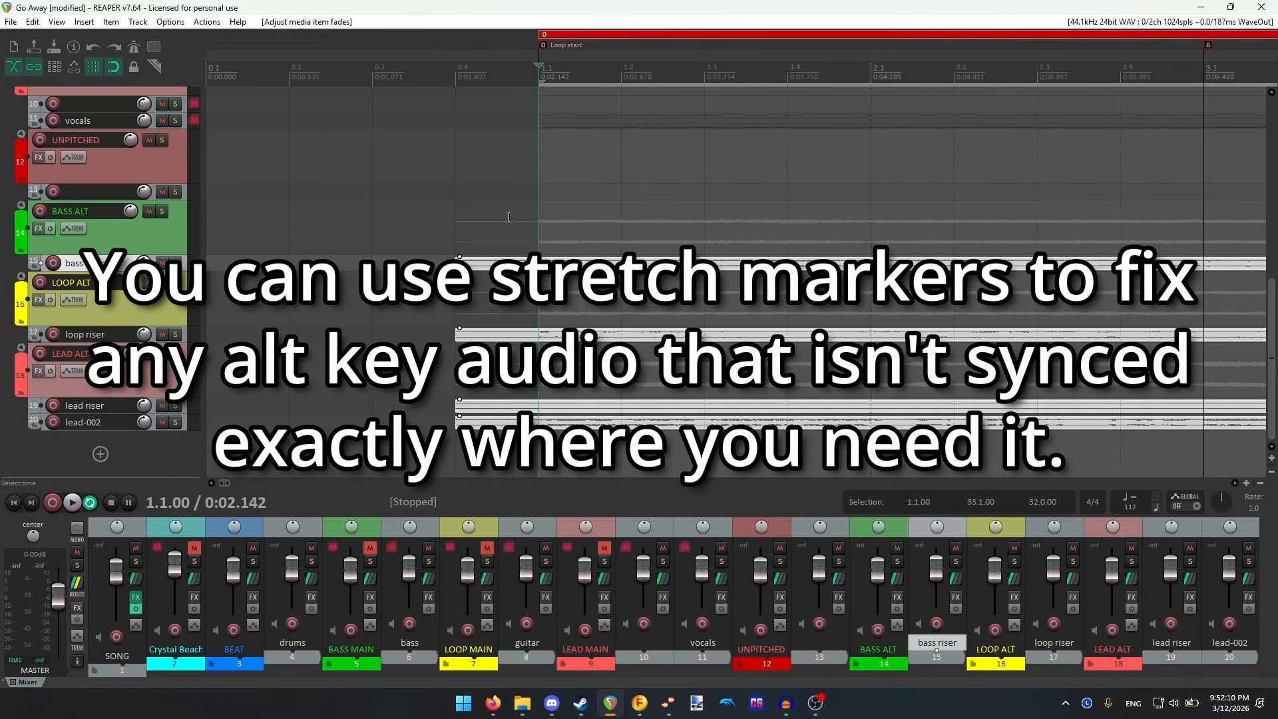
left_click_drag(457, 263, 540, 265)
scroll(832, 252, "up", 5)
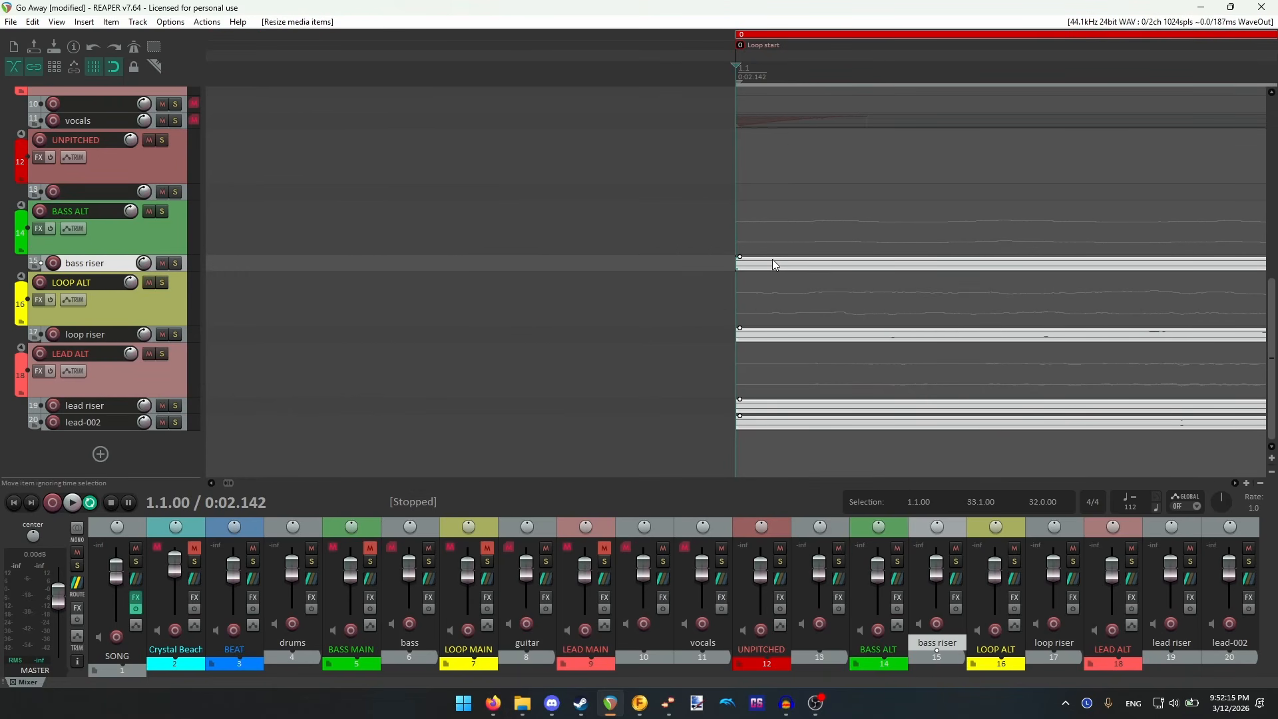
left_click_drag(740, 260, 869, 263)
- Play the minor loop stems together from 20.1.00 and stop playback
scroll(872, 266, "down", 15)
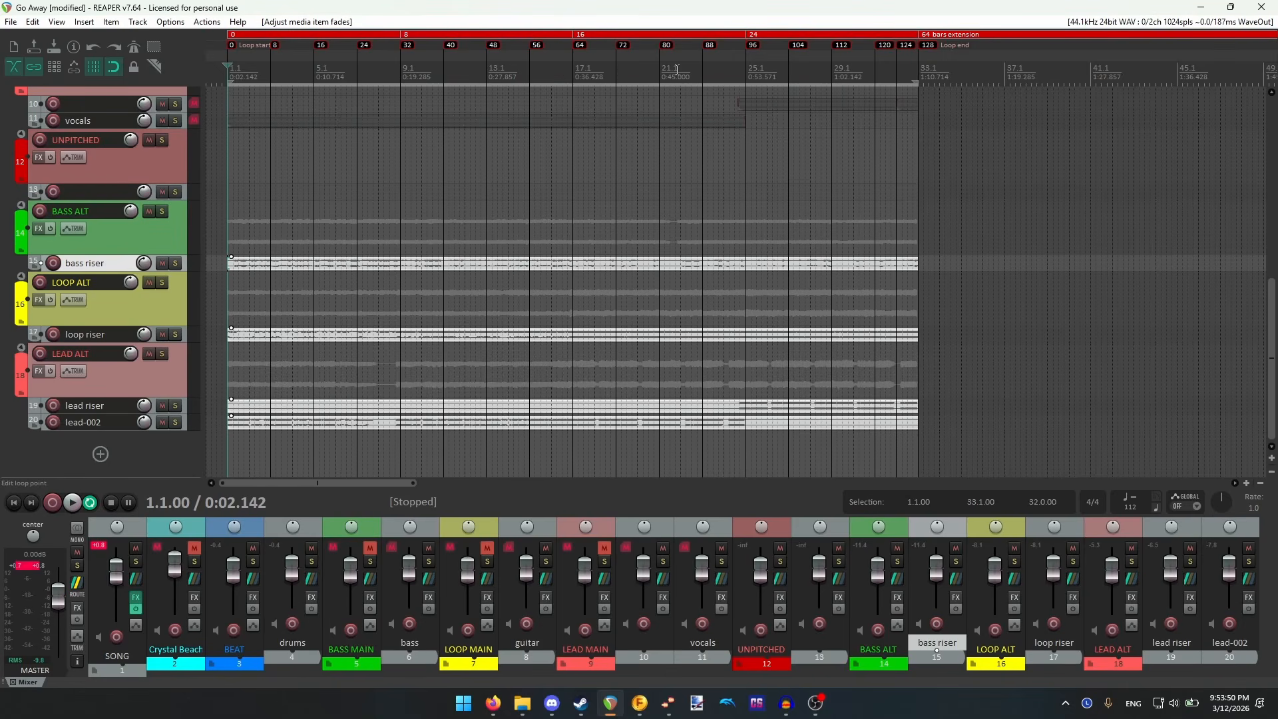
left_click(653, 70)
left_click(636, 70)
left_click(72, 502)
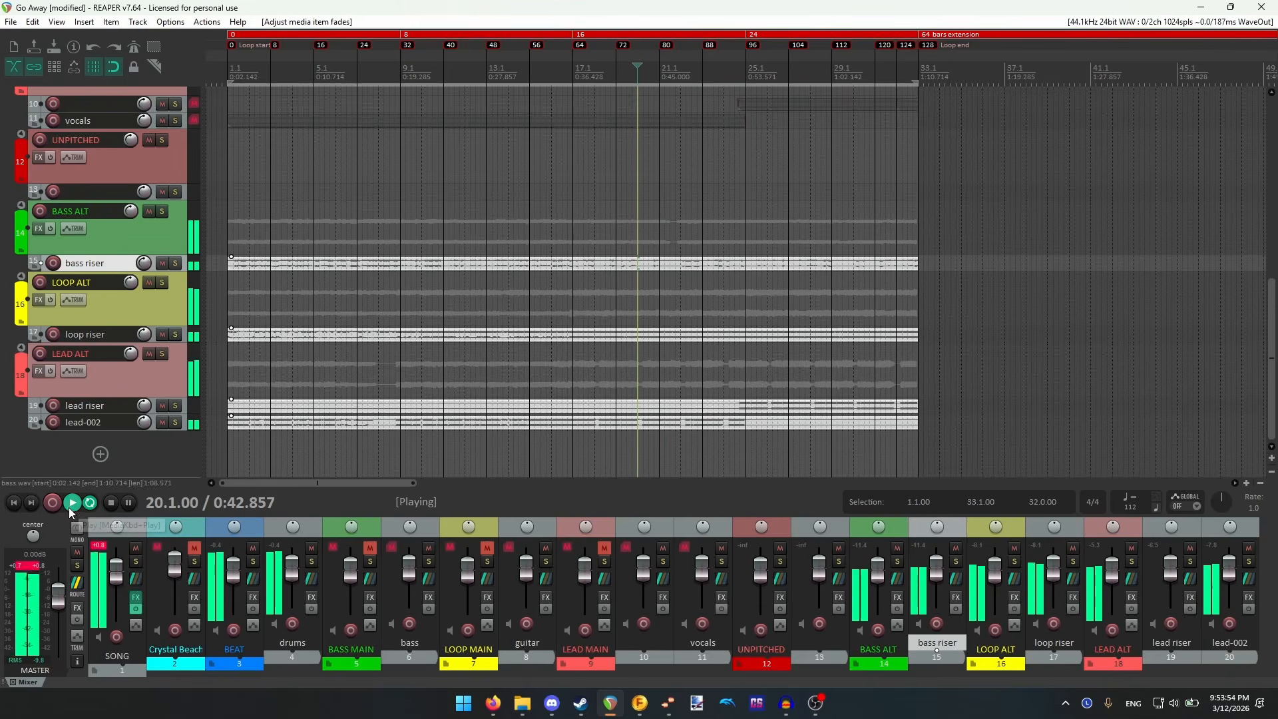
left_click(110, 501)
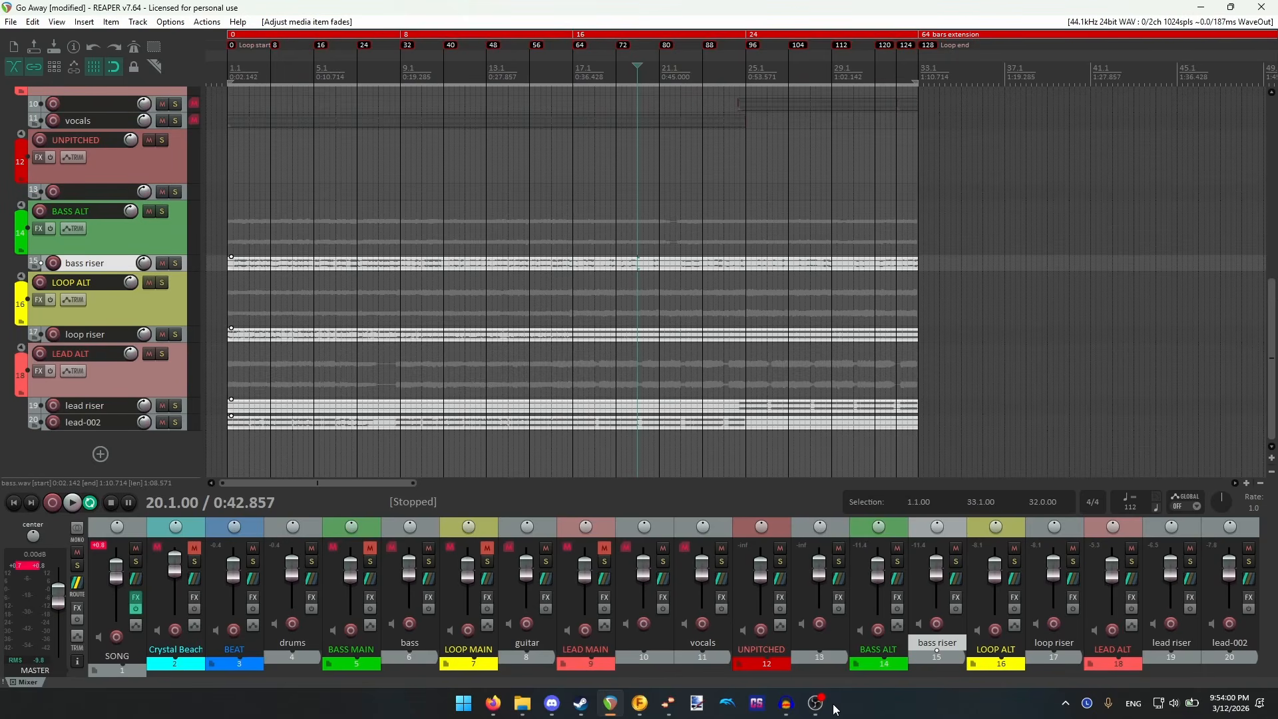
- Open the Go Away project folder in File Explorer and look through its WAV files
left_click(667, 703)
left_click(654, 158)
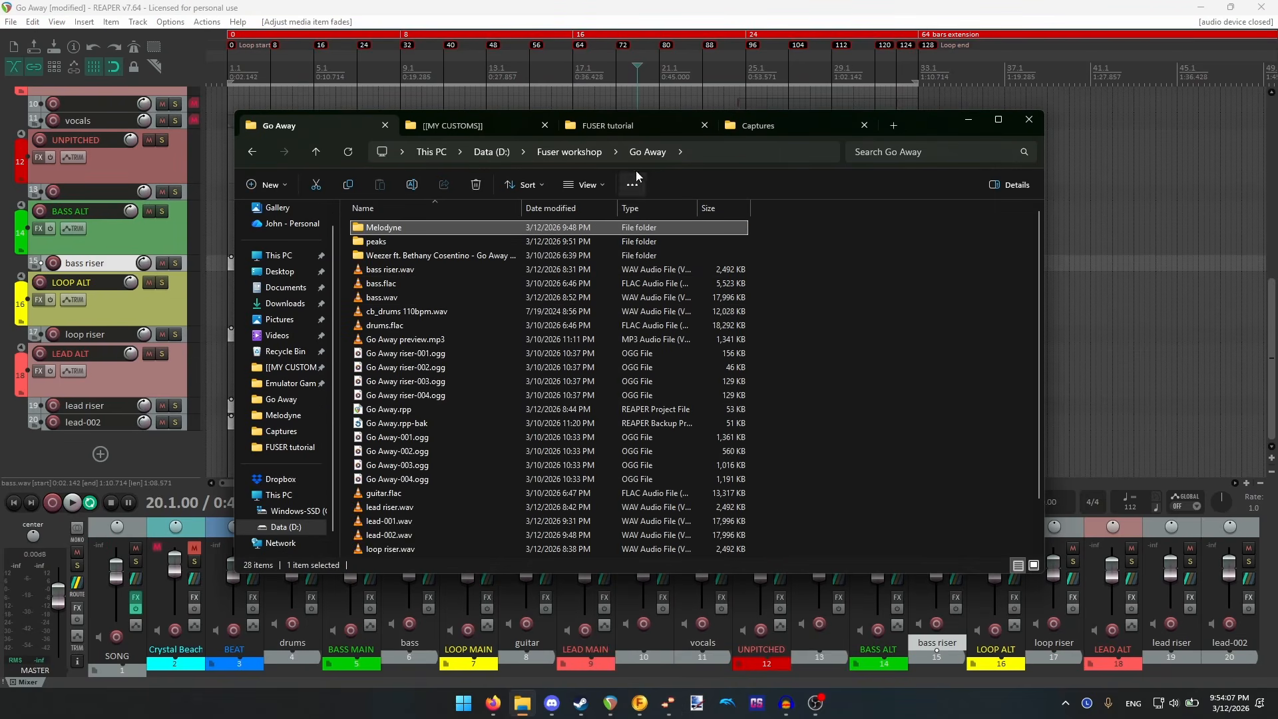
scroll(429, 410, "down", 2)
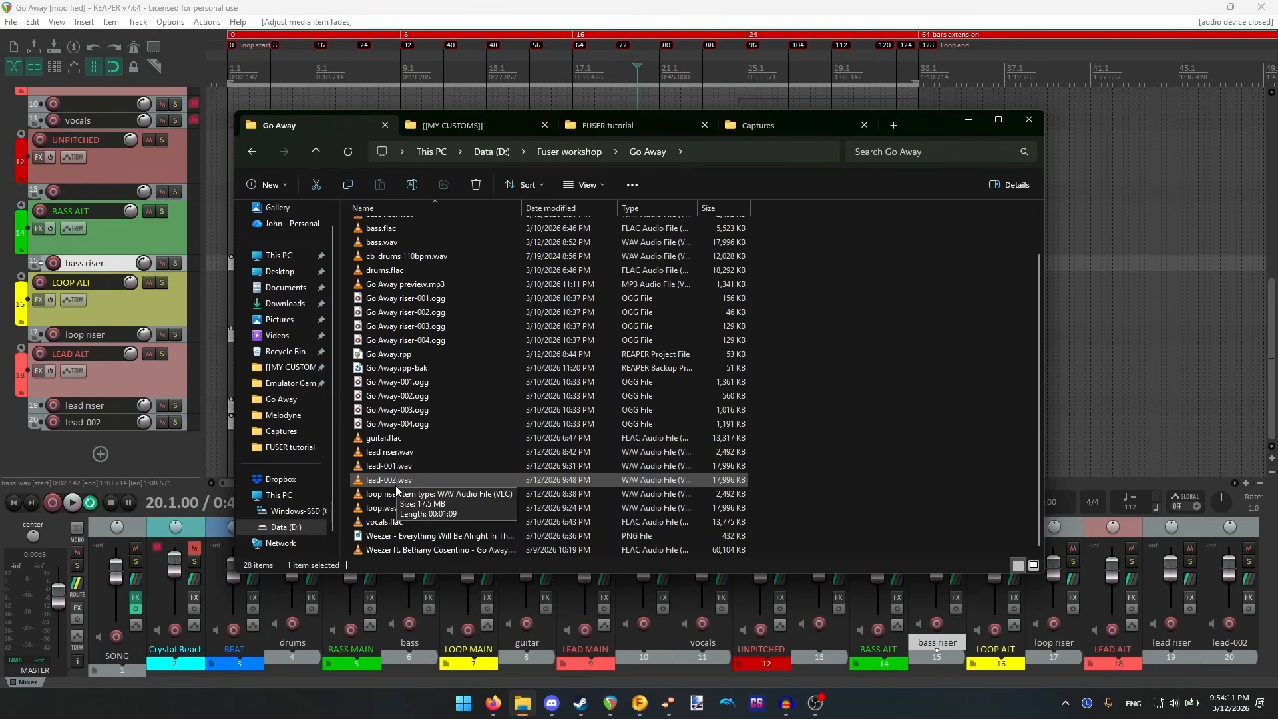
- Delete lead-002.wav from both the Go Away project folder and its Melodyne\Output subfolder
left_click(397, 482)
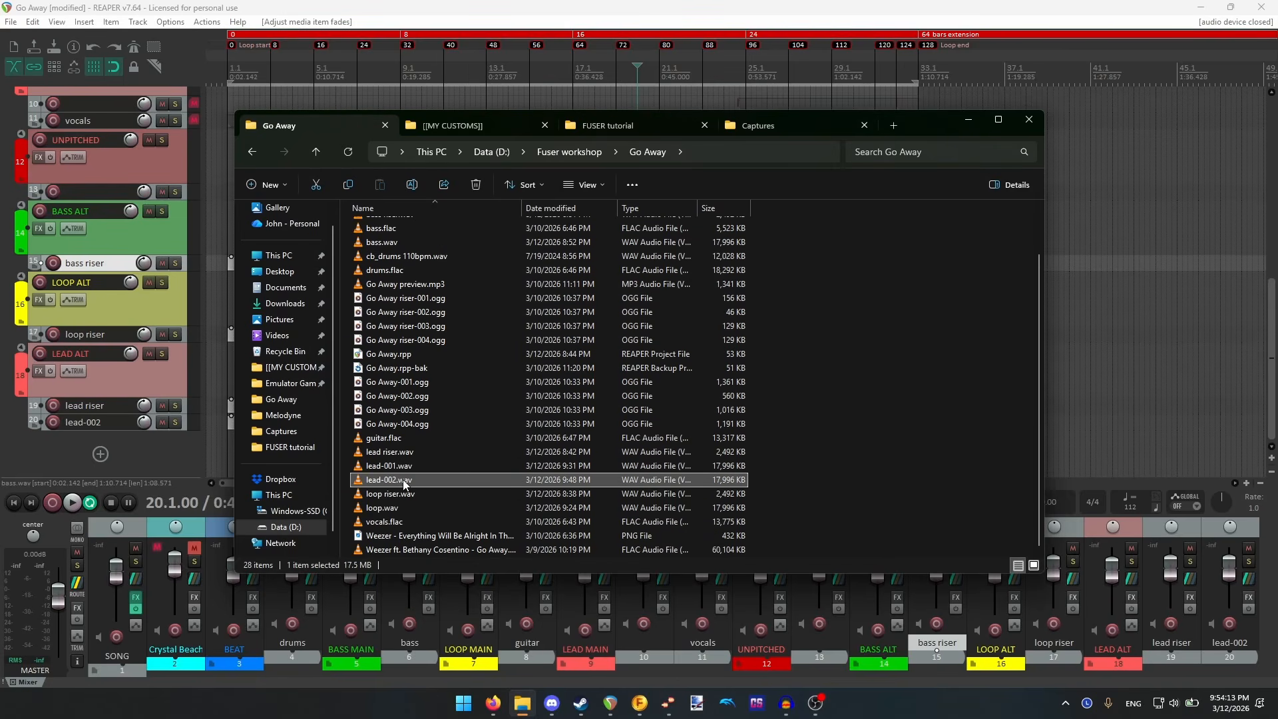
scroll(385, 314, "up", 1)
scroll(393, 327, "down", 1)
scroll(396, 233, "up", 3)
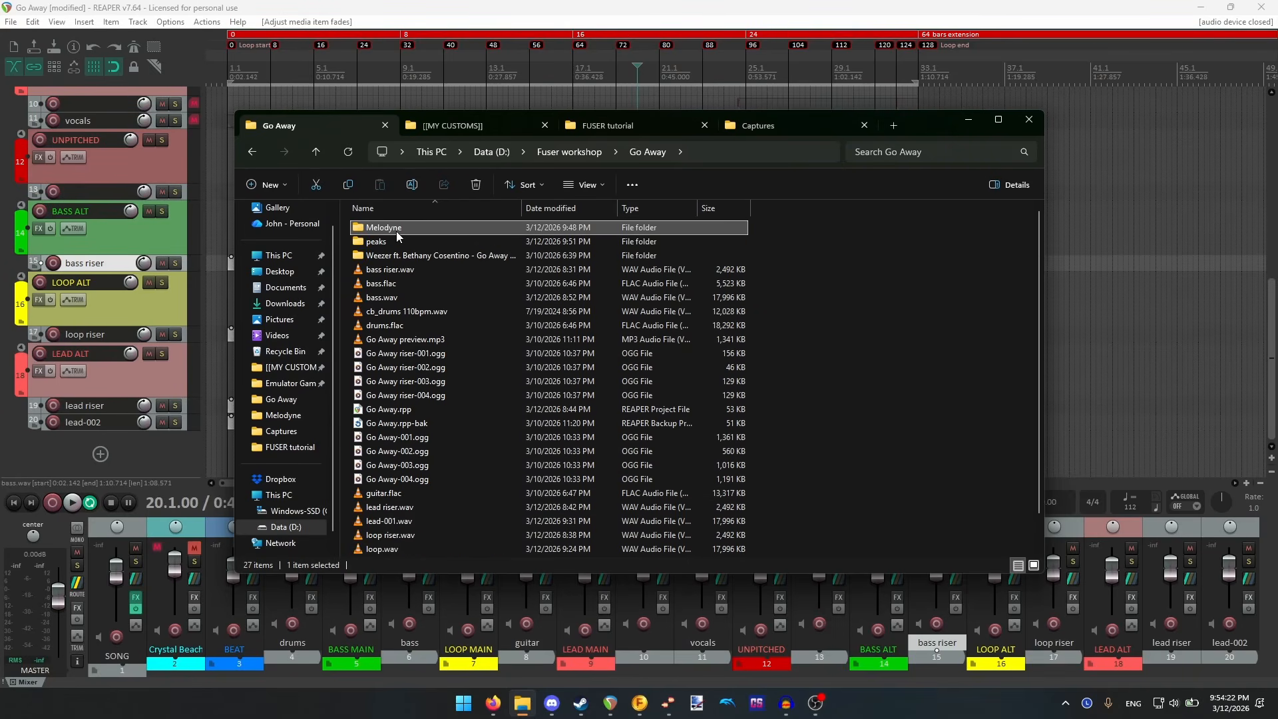
double_click(398, 230)
double_click(386, 227)
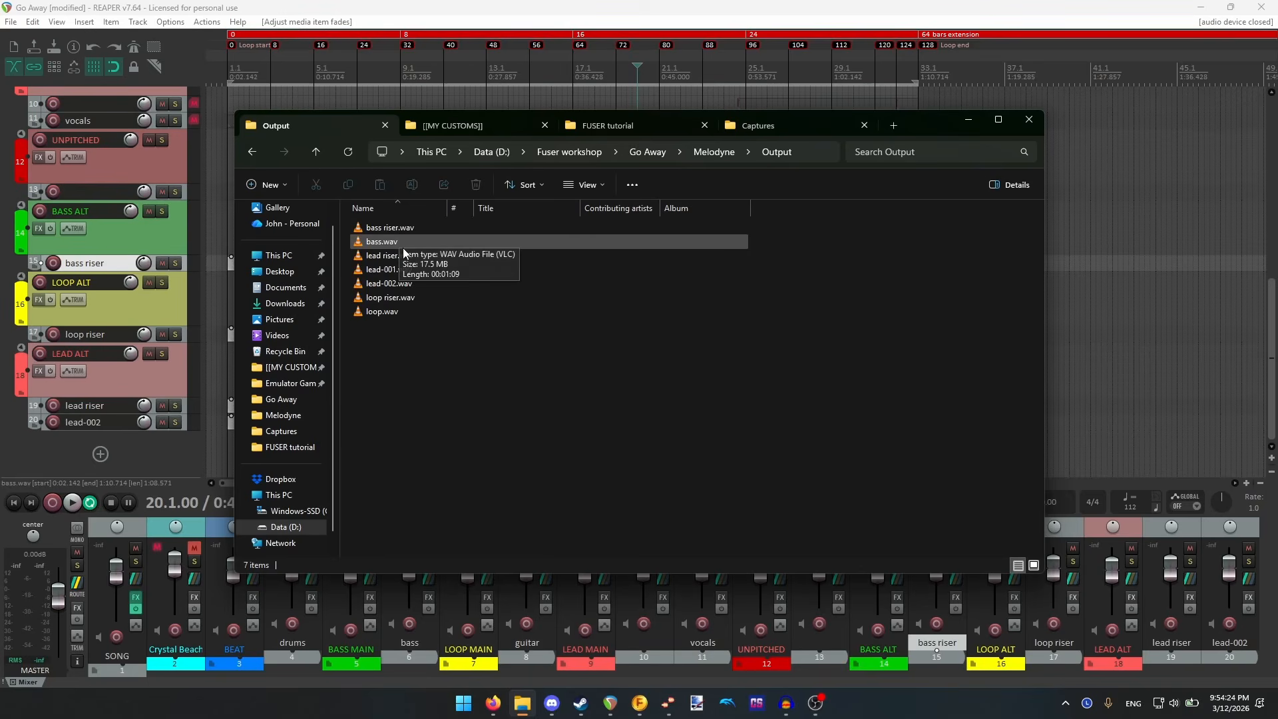
left_click(404, 286)
key("Delete")
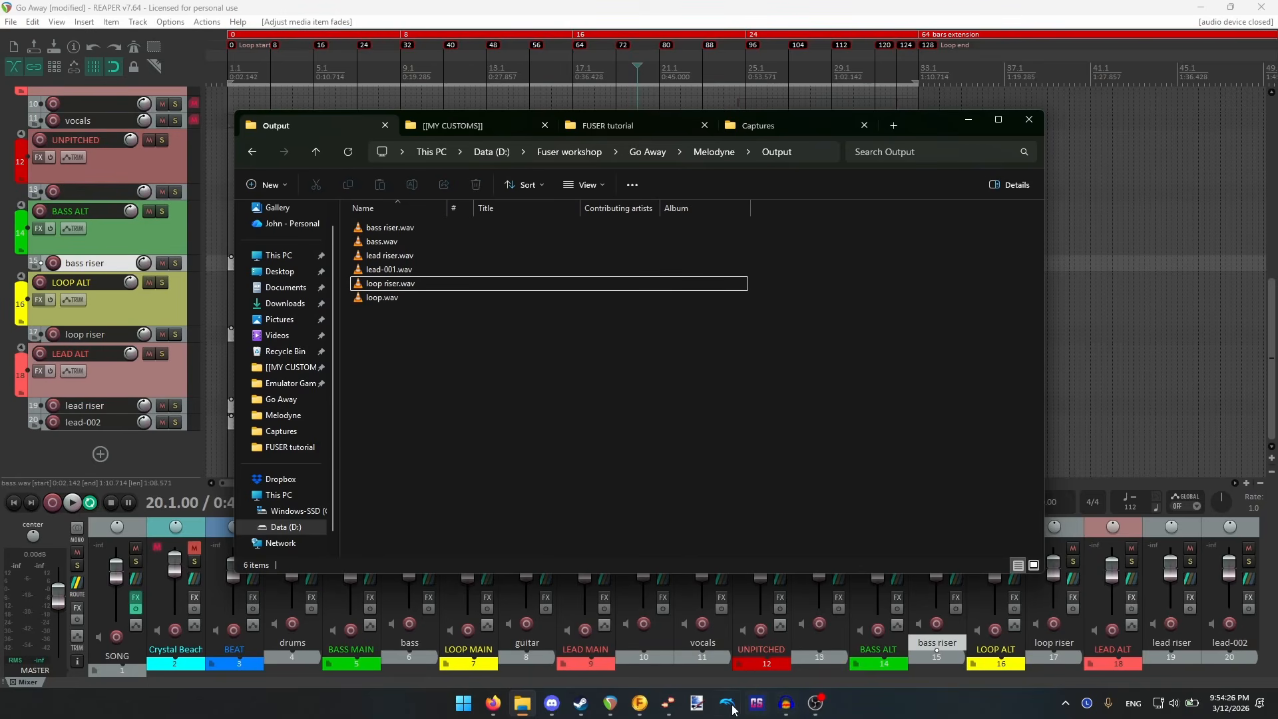
- Switch to Melodyne, lower the low notes in bar 21 of lead-002 and play back that passage
left_click(663, 706)
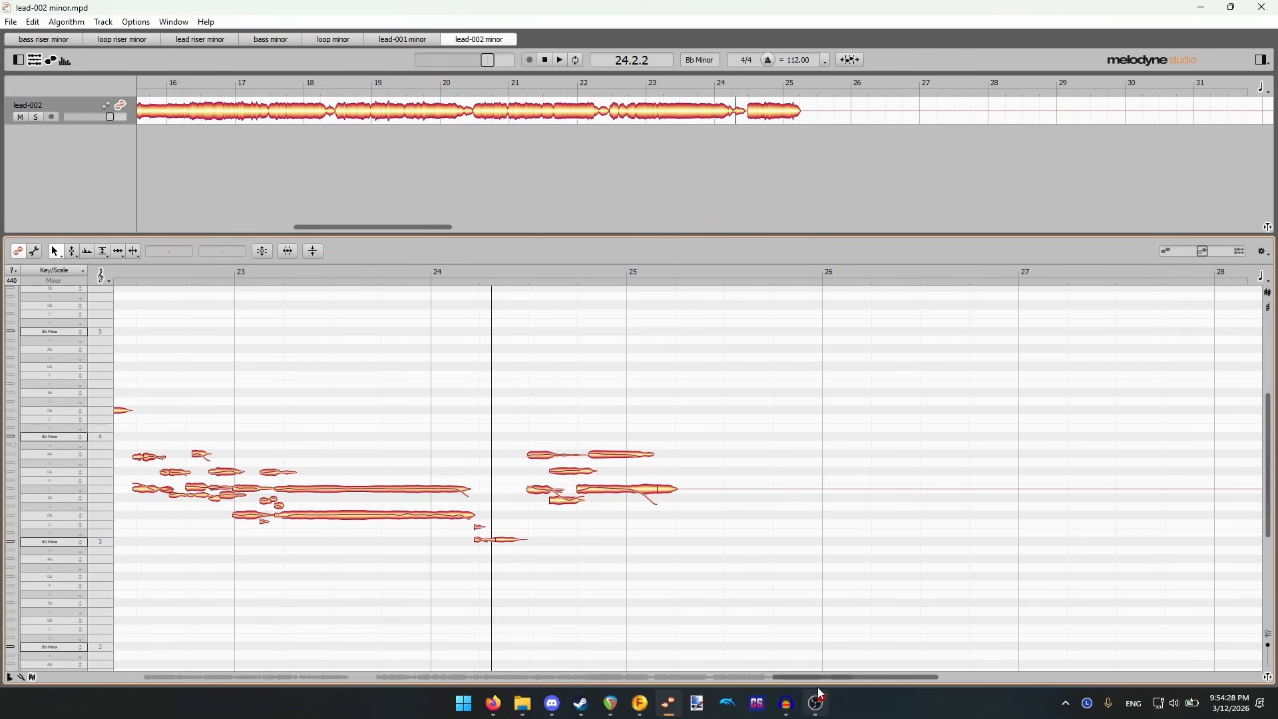
scroll(599, 551, "left", 10)
left_click_drag(566, 526, 586, 534)
left_click(622, 537)
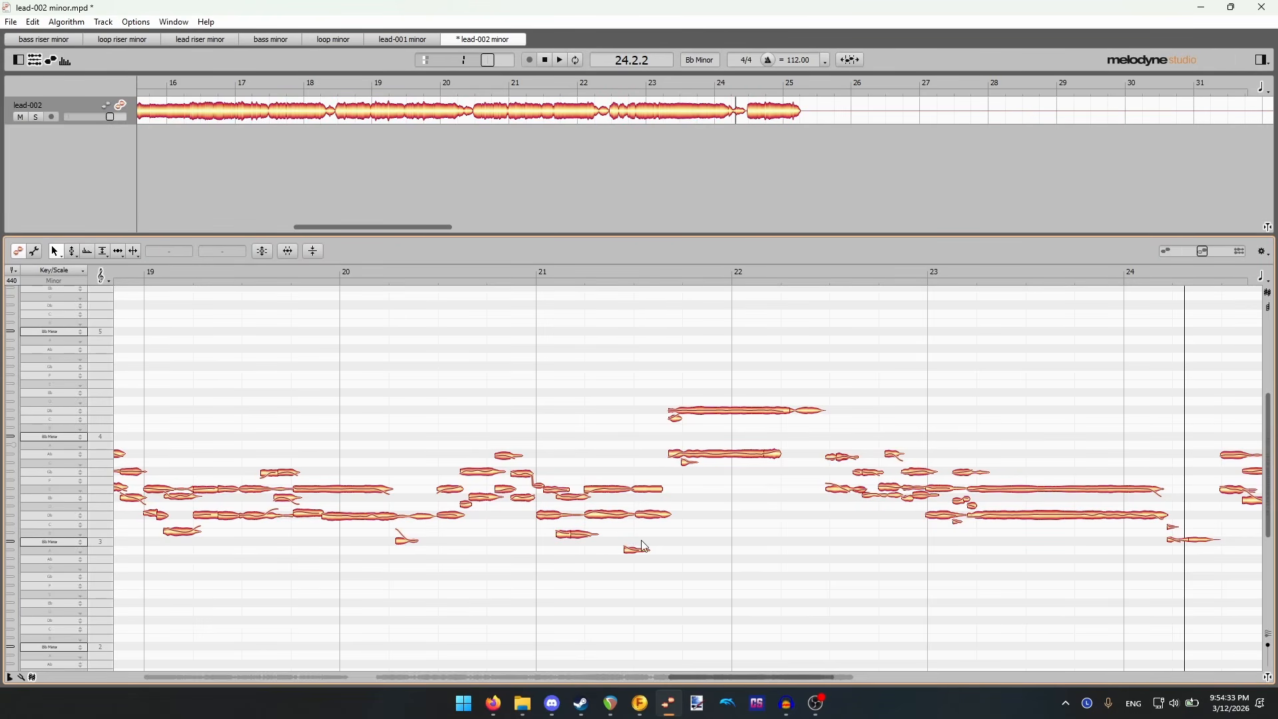
left_click_drag(770, 676, 744, 675)
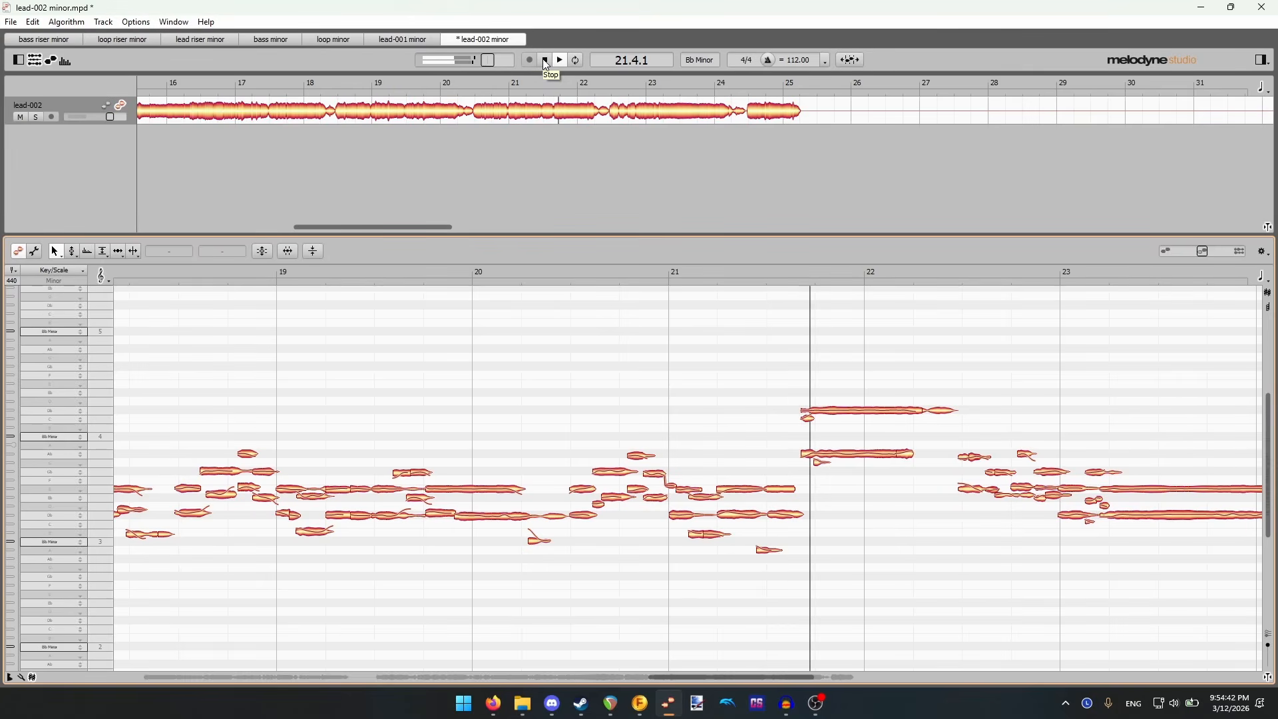
left_click(545, 59)
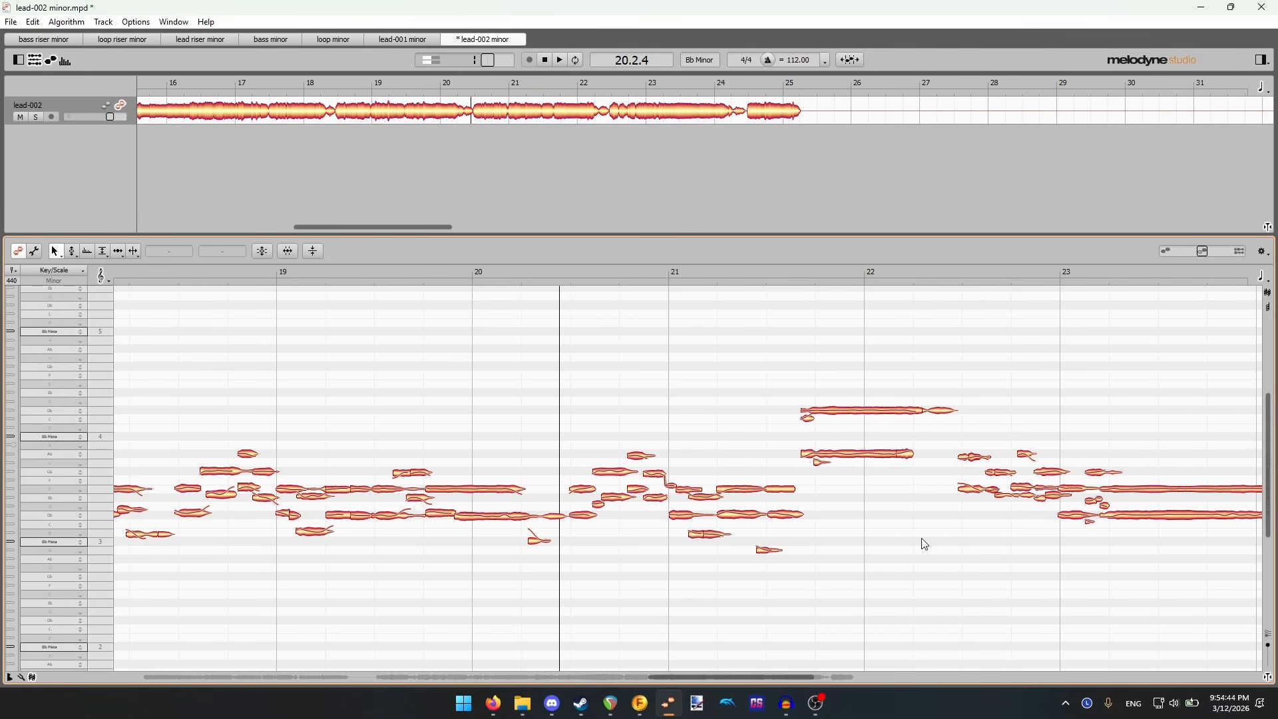
- Play lead-002 from bar 1 through bar 7 and stop playback
left_click_drag(779, 676, 233, 672)
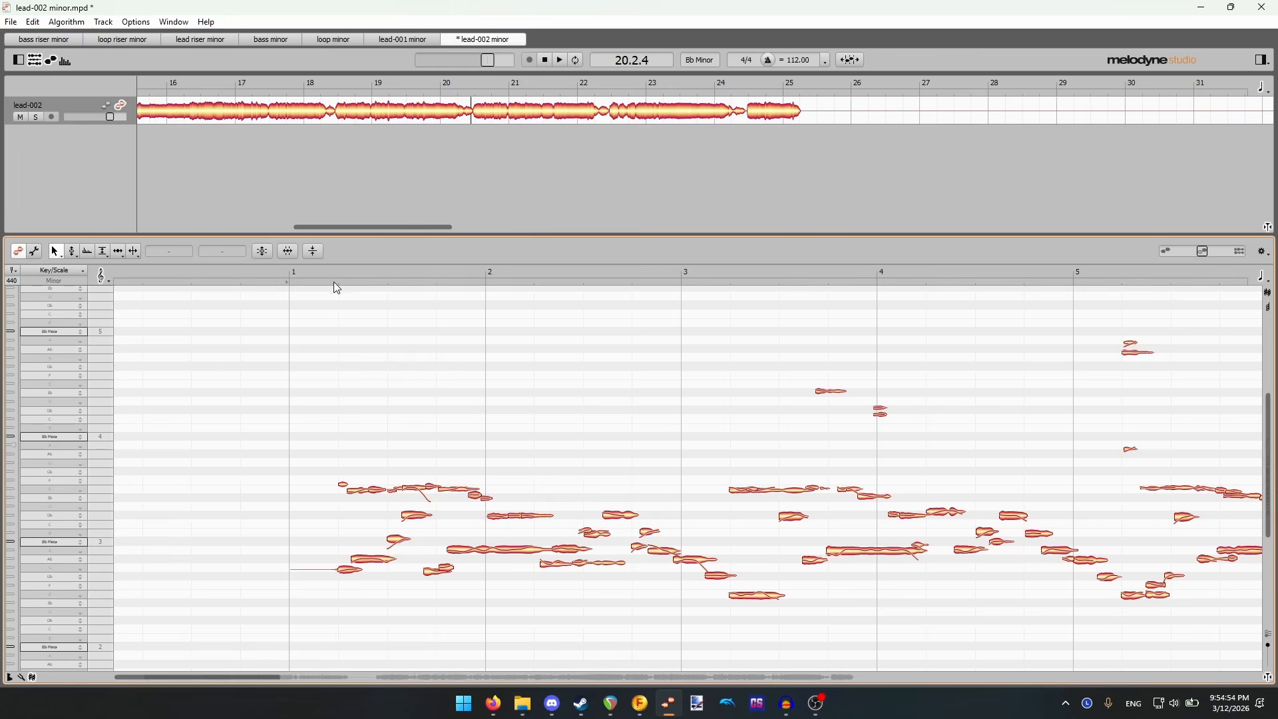
left_click(336, 286)
left_click(561, 59)
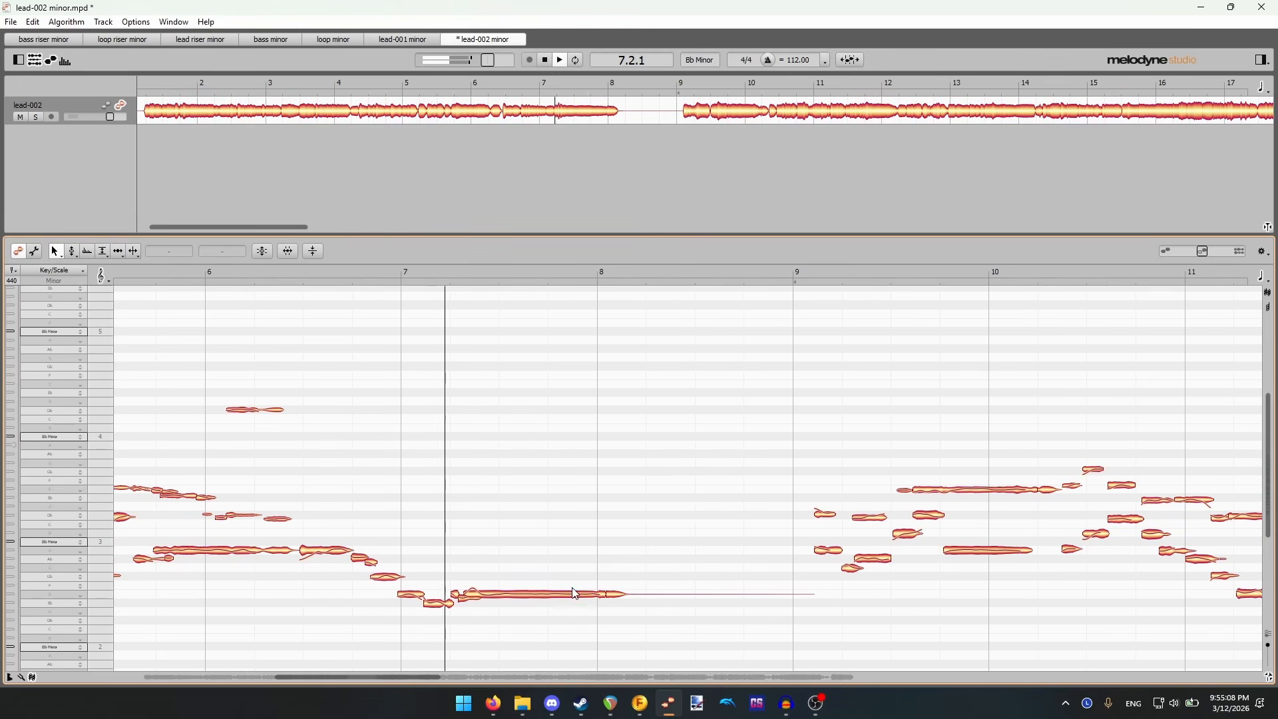
left_click(545, 62)
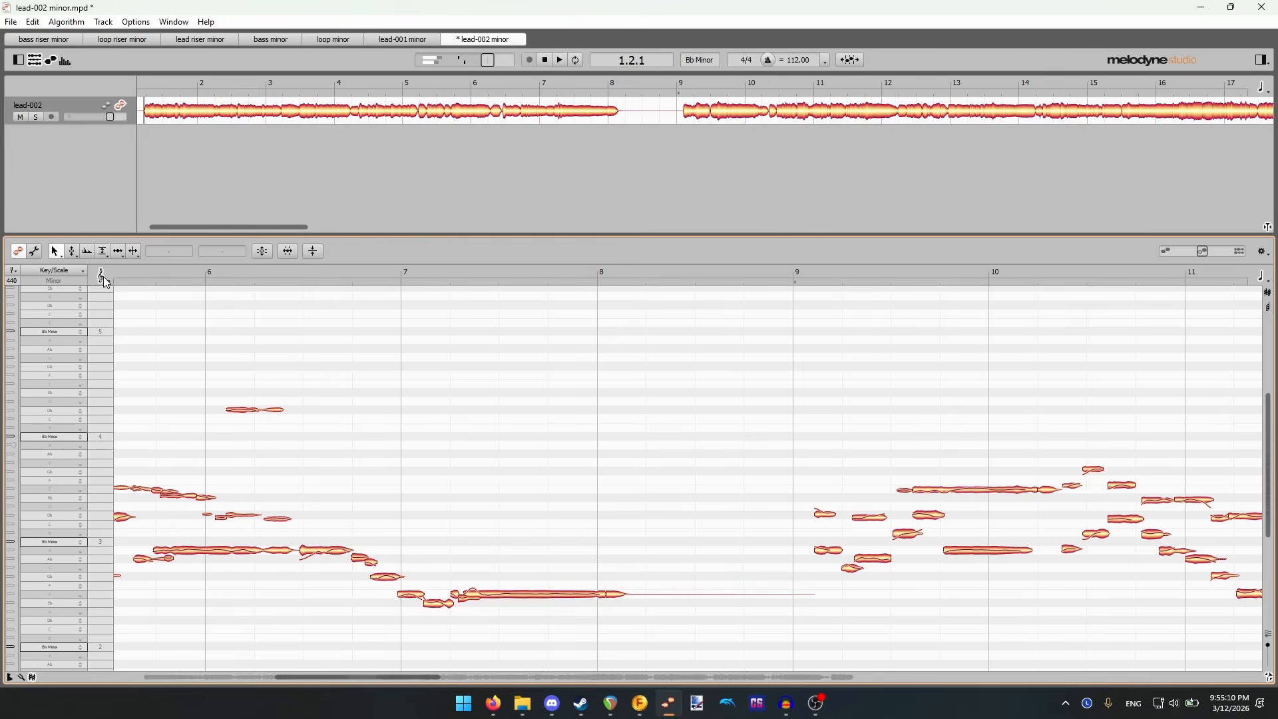
- Split off a short piece at the start of the long note in bar 7 in Note Assignment Mode, and return to editing
left_click(32, 253)
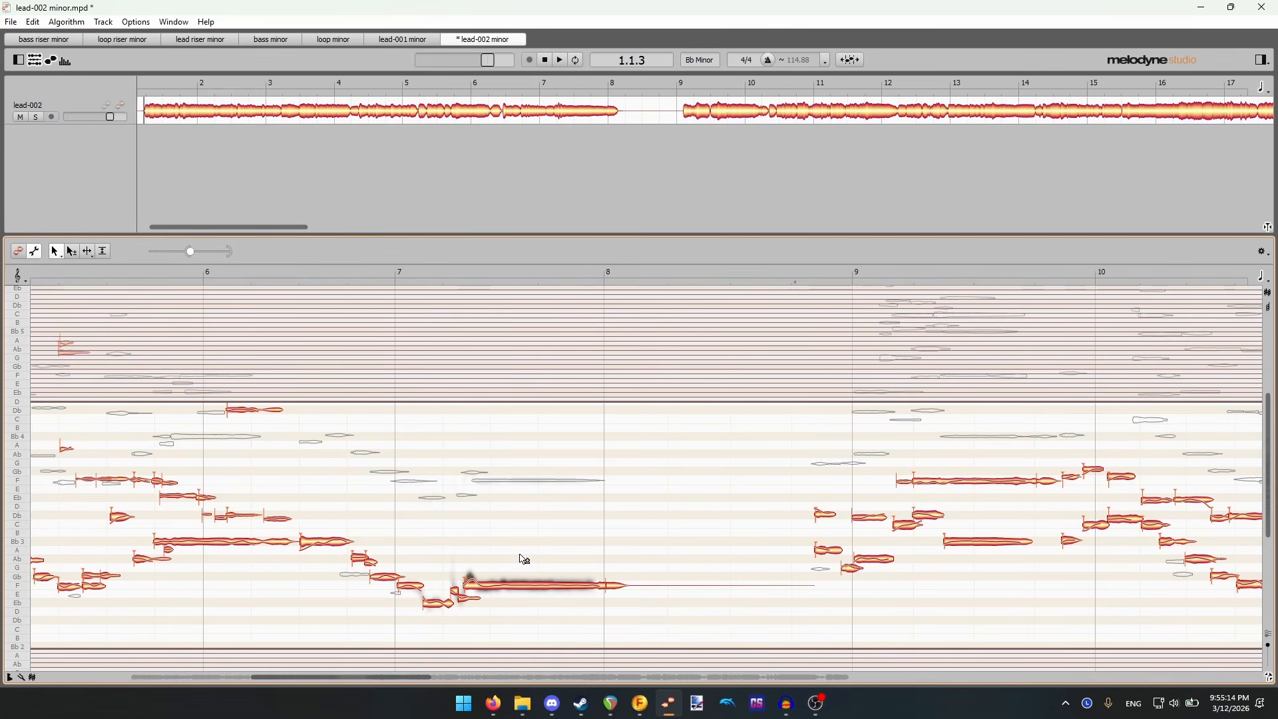
scroll(522, 559, "up", 5)
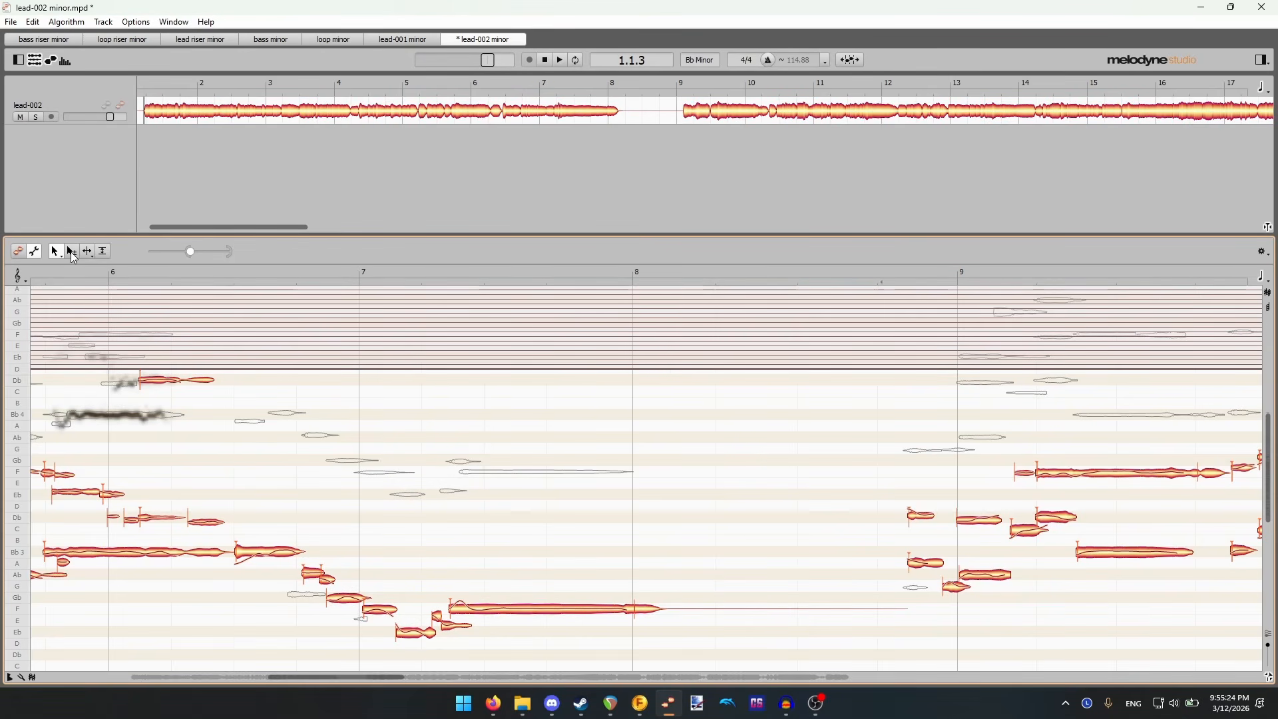
left_click(87, 252)
left_click(456, 609)
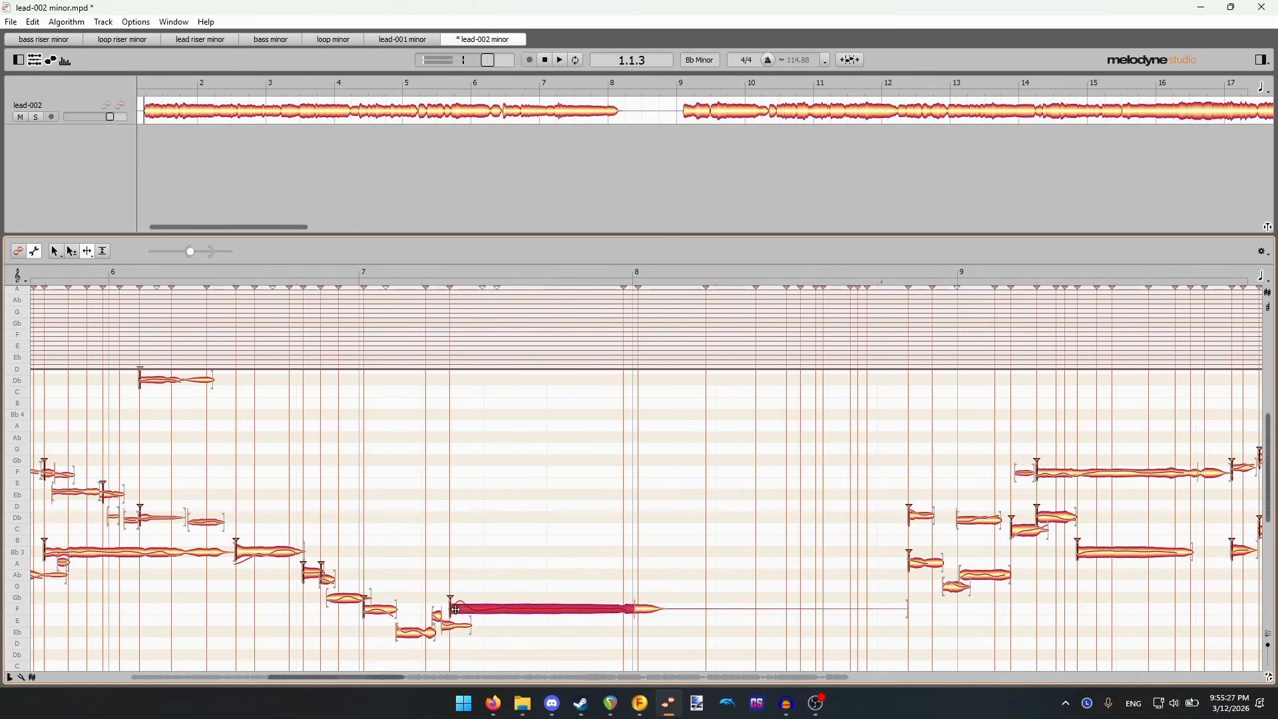
left_click(466, 609)
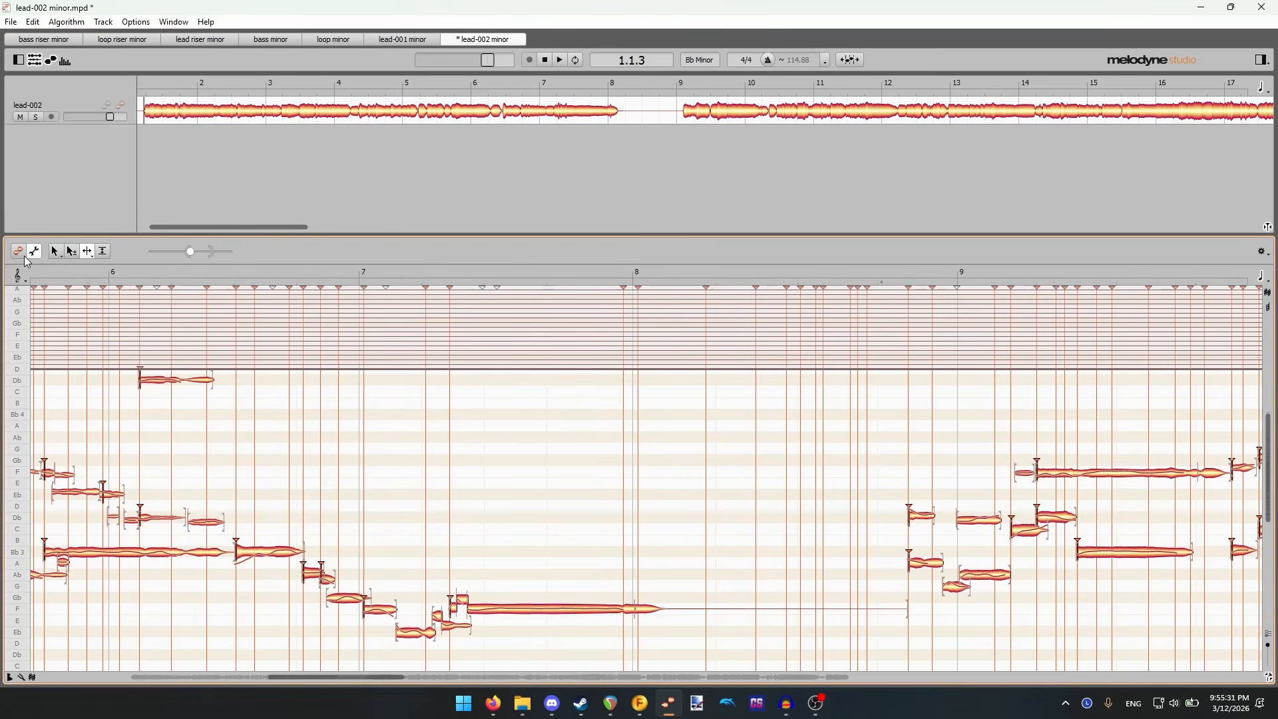
left_click(57, 253)
left_click(16, 252)
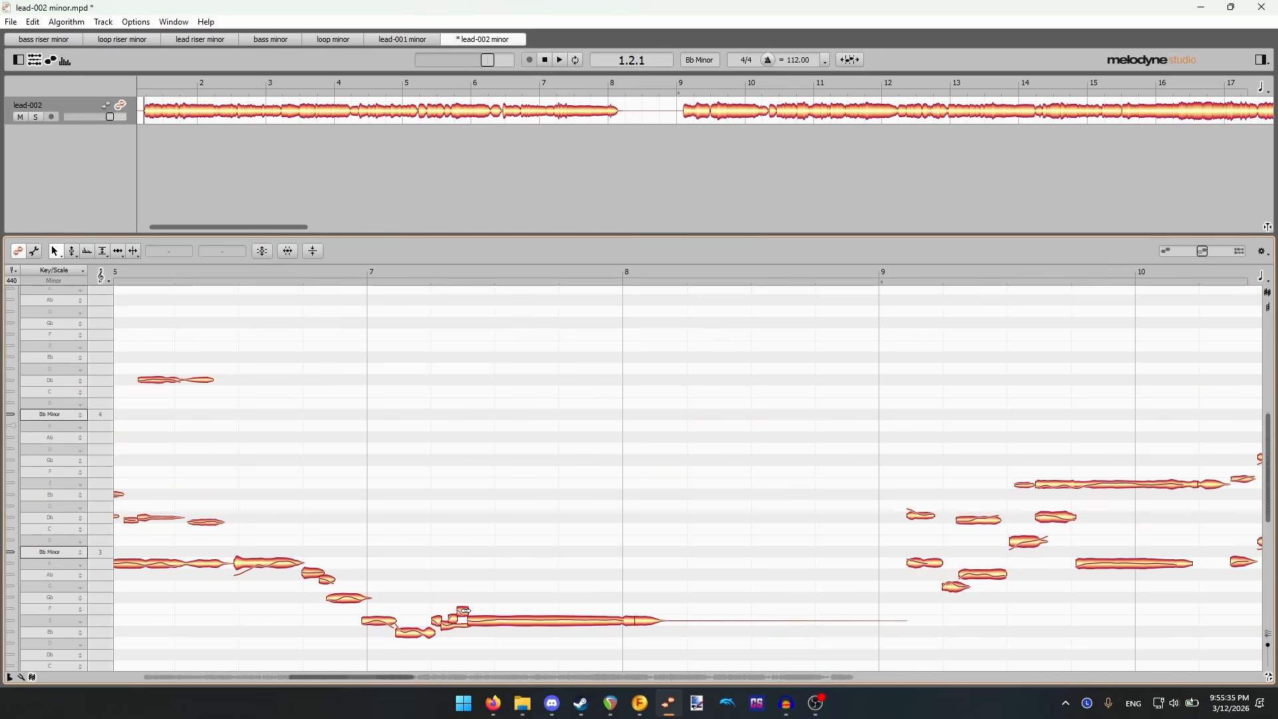
- Raise the short split-off note in bar 7 by one pitch row and play that passage back
left_click_drag(460, 610, 461, 599)
left_click(460, 488)
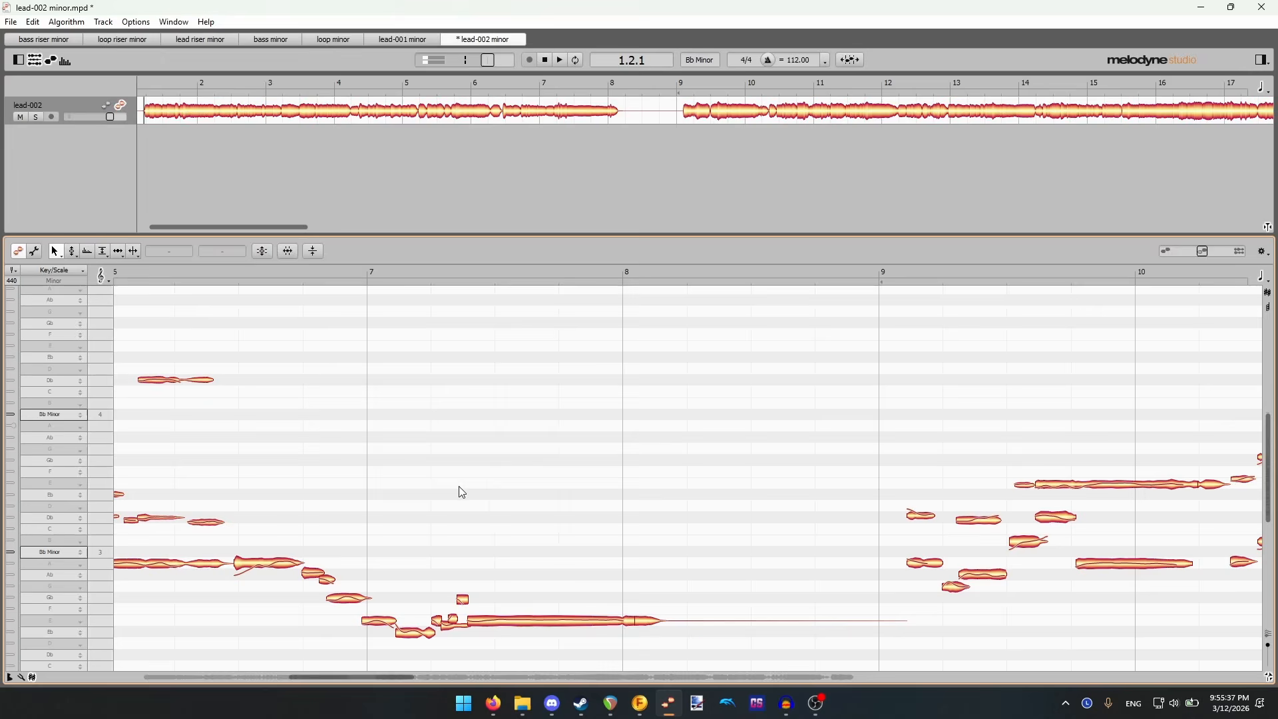
double_click(342, 270)
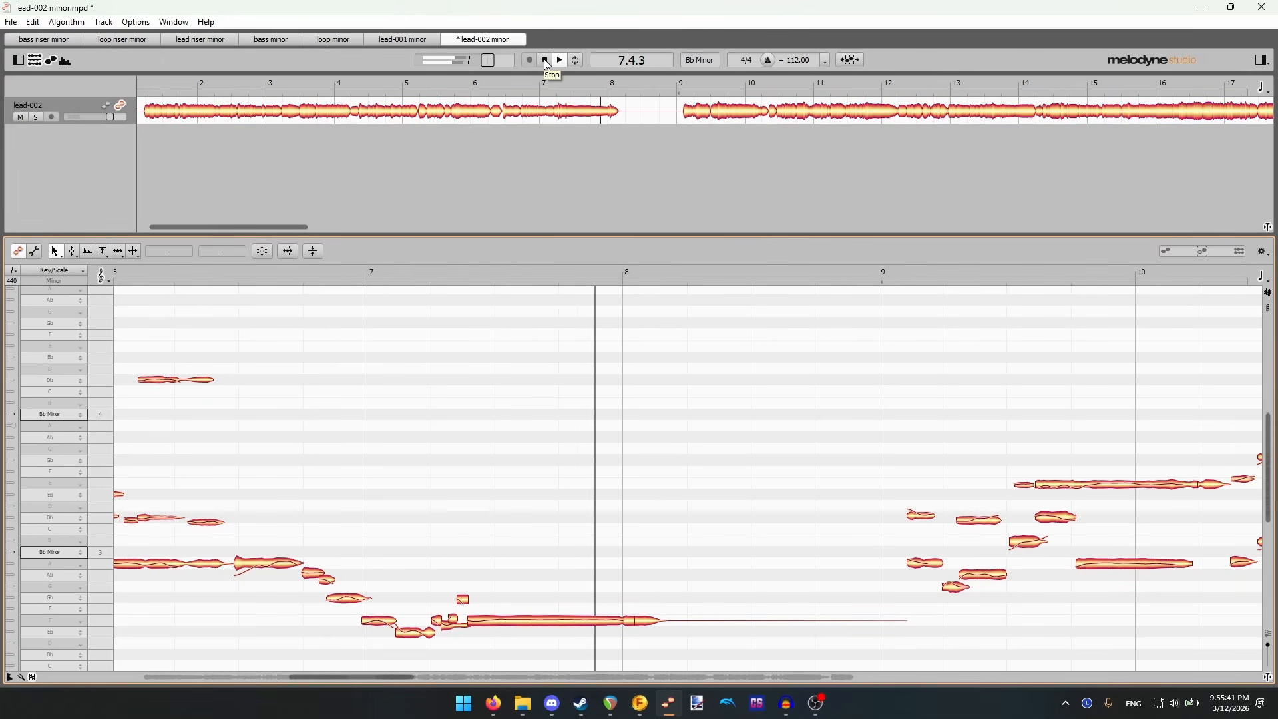
left_click(546, 59)
- Save the lead-002 minor project and export lead-002 as a 44.1 kHz, 24-bit WAV file
key("ctrl+s")
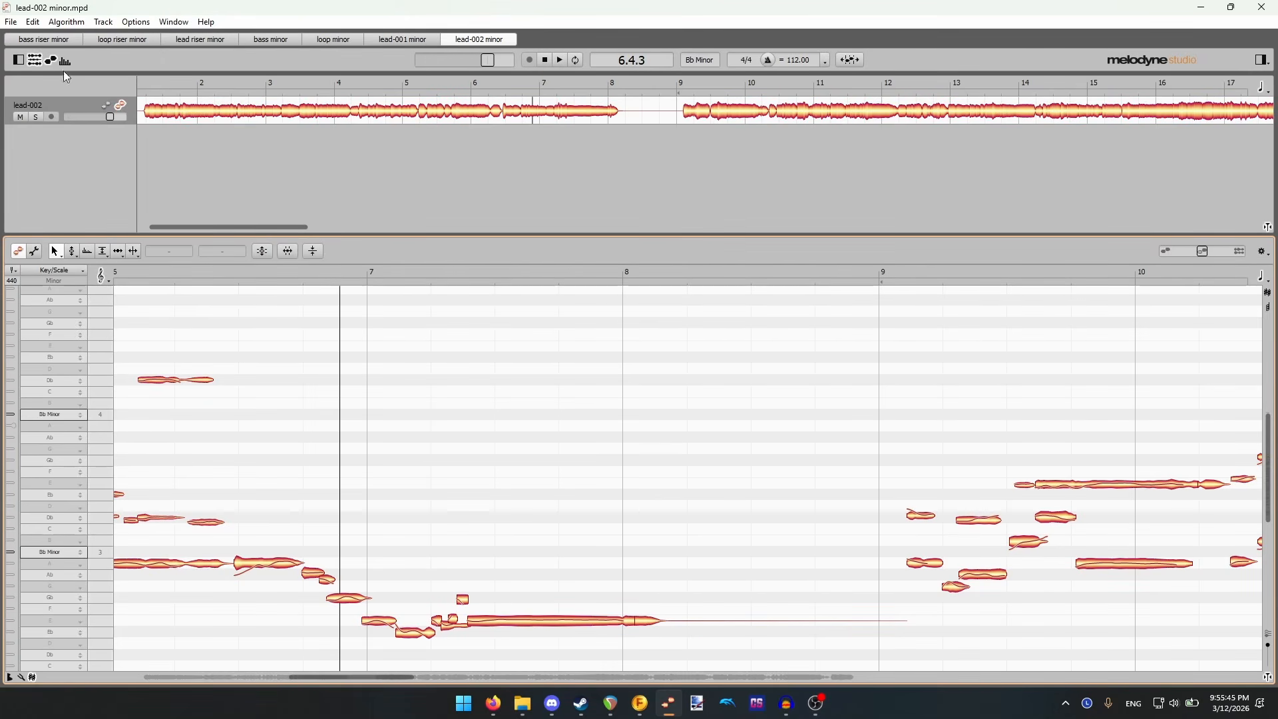
left_click(10, 22)
left_click(40, 162)
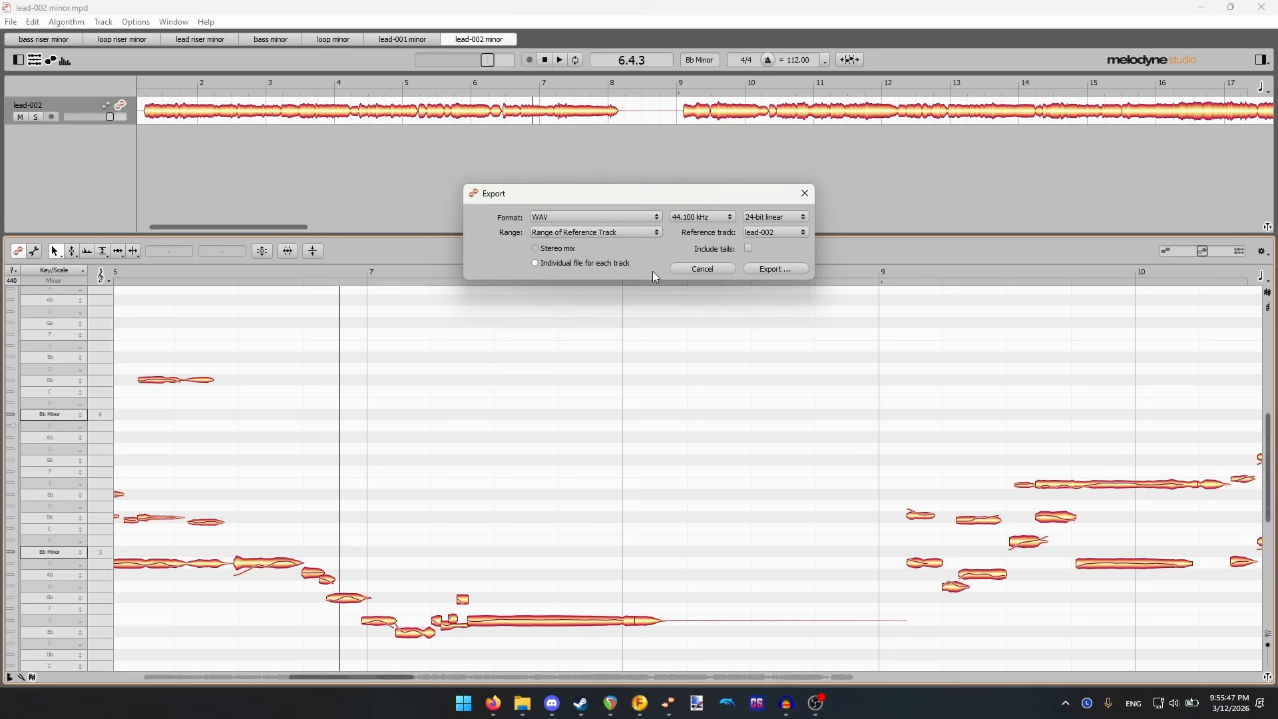
left_click(772, 268)
left_click(659, 466)
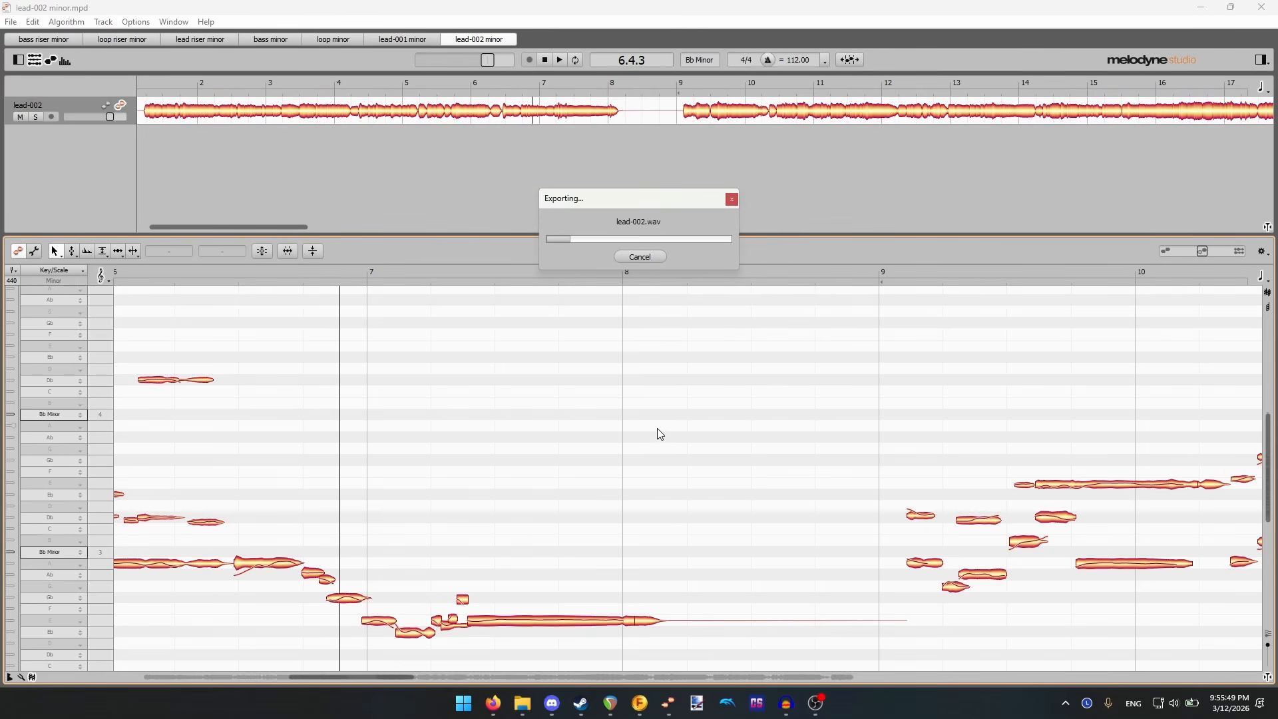
- Switch to REAPER and replace the lead-002 item's source media with lead-002.wav from the Melodyne\Output folder
key("alt+Tab")
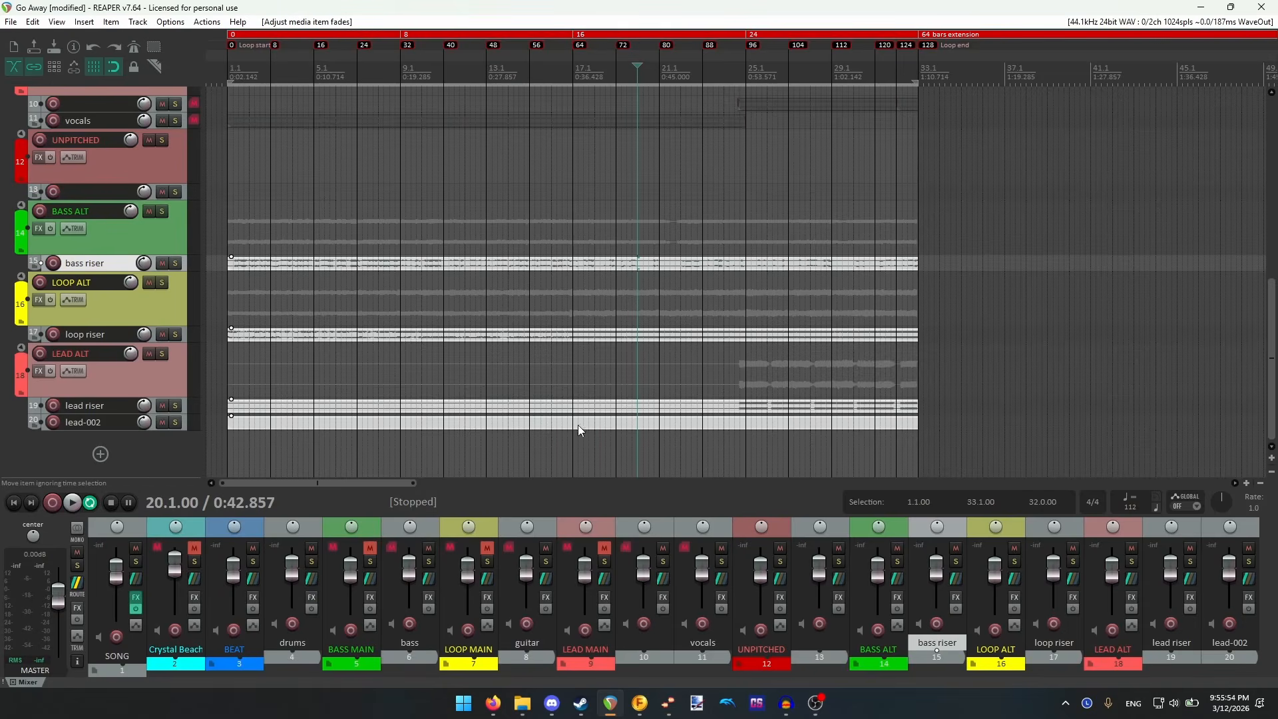
double_click(571, 429)
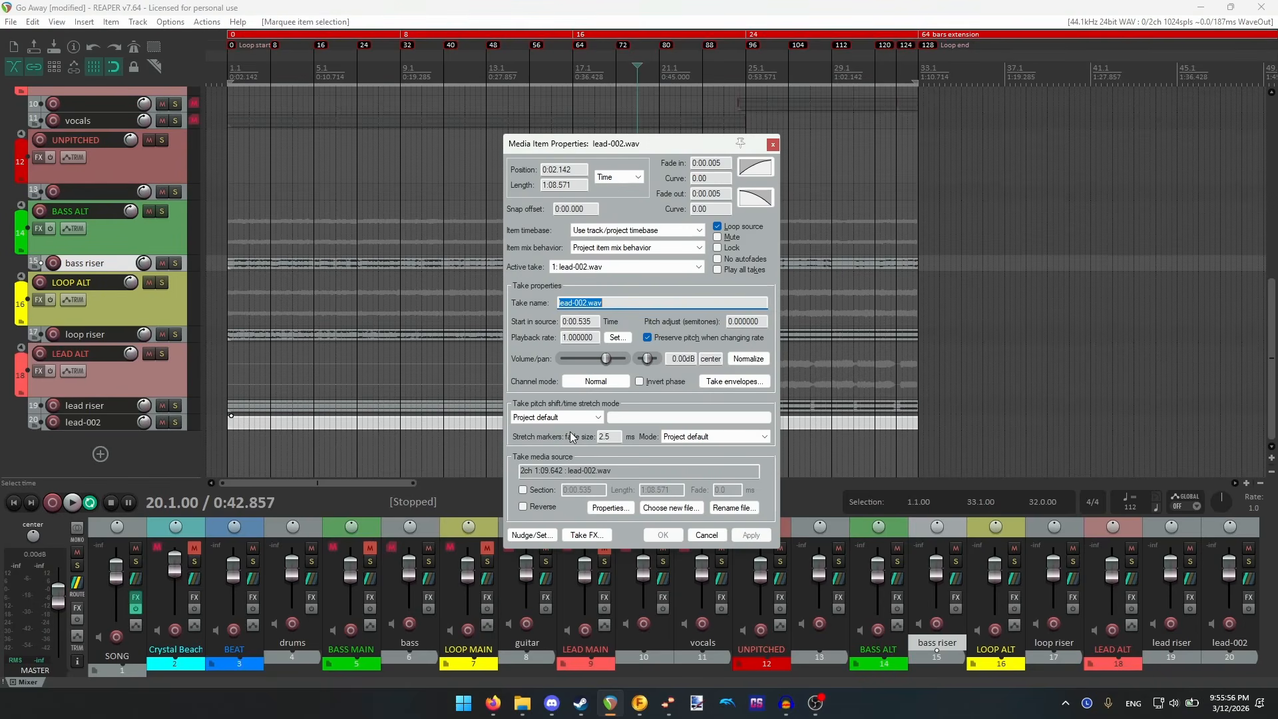
left_click(682, 514)
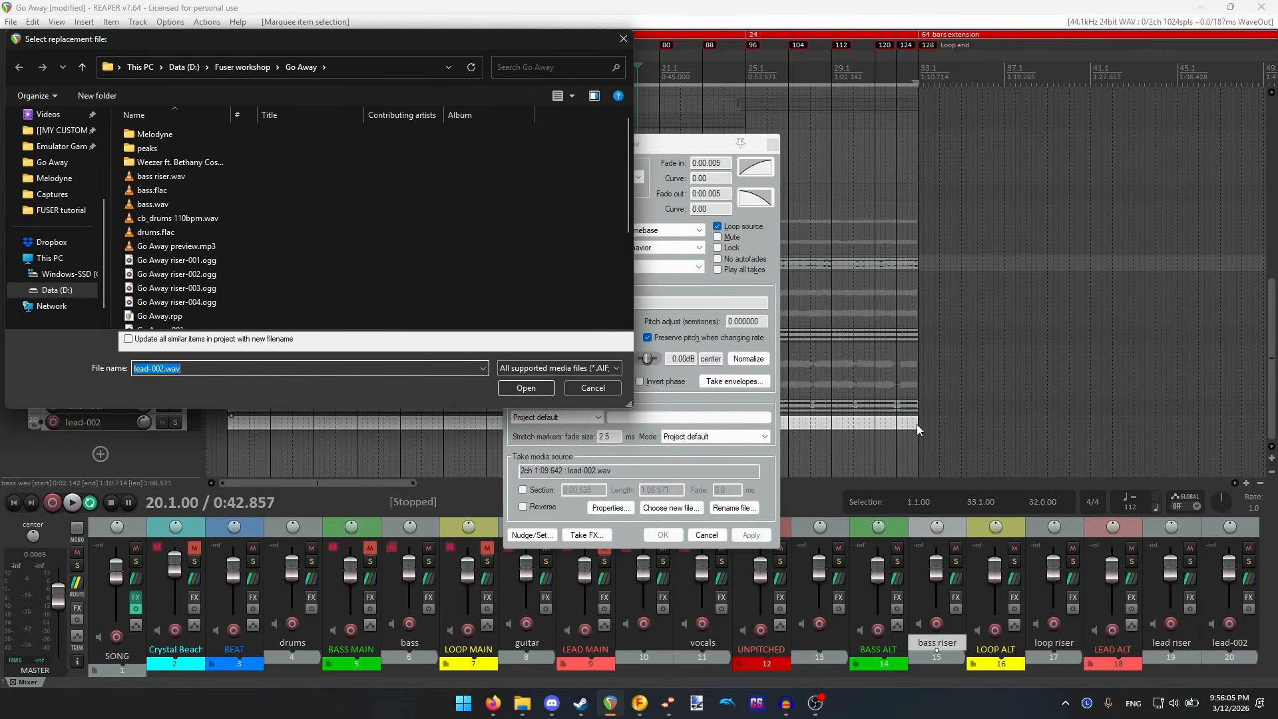
double_click(183, 134)
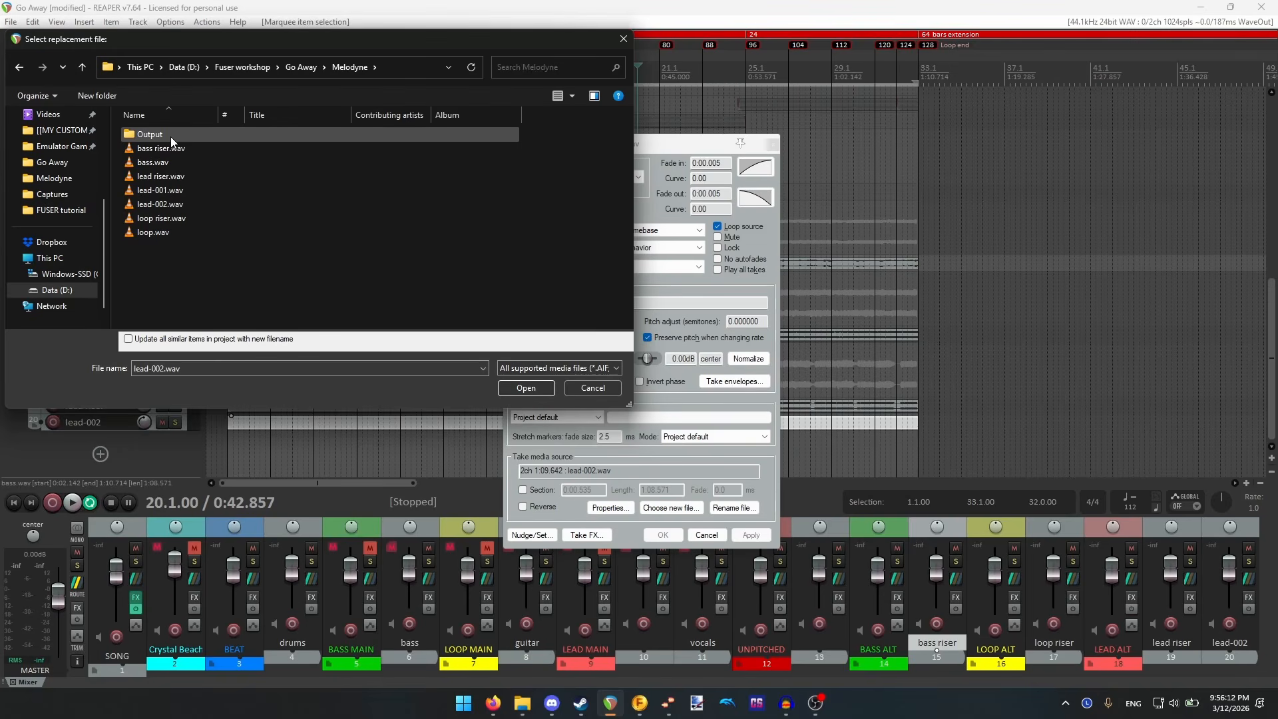
double_click(171, 137)
left_click(360, 67)
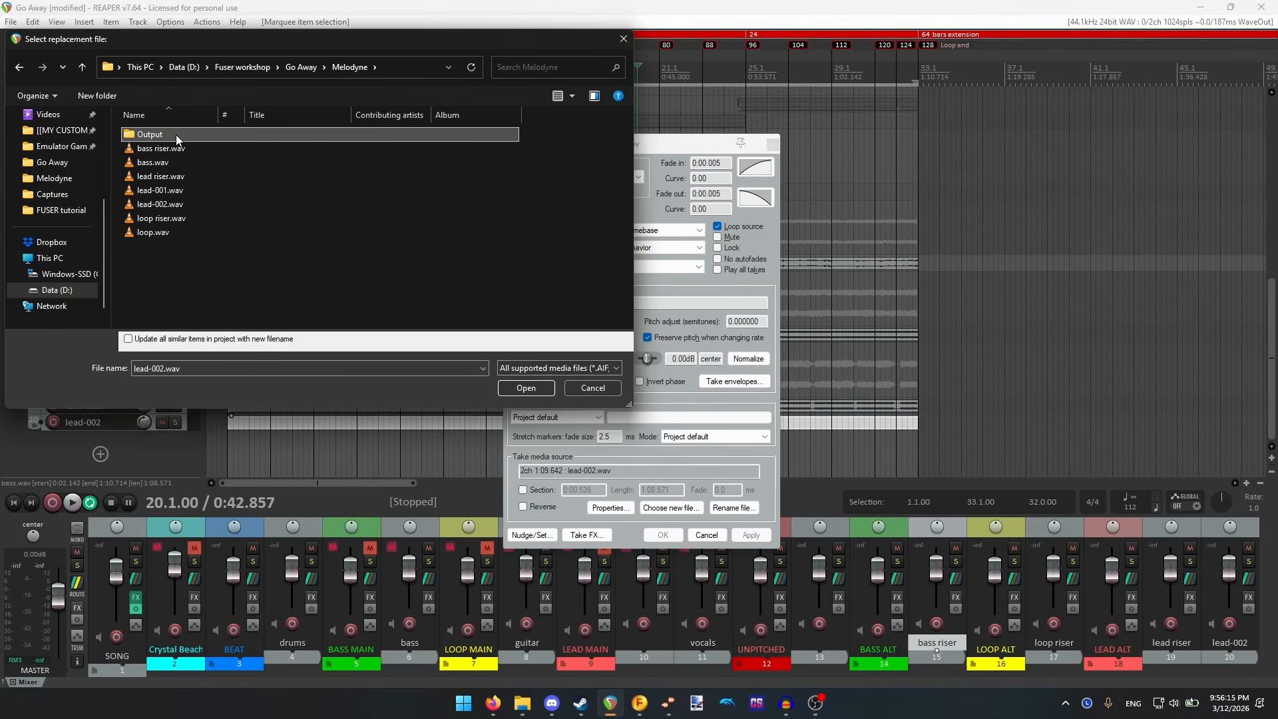
double_click(176, 136)
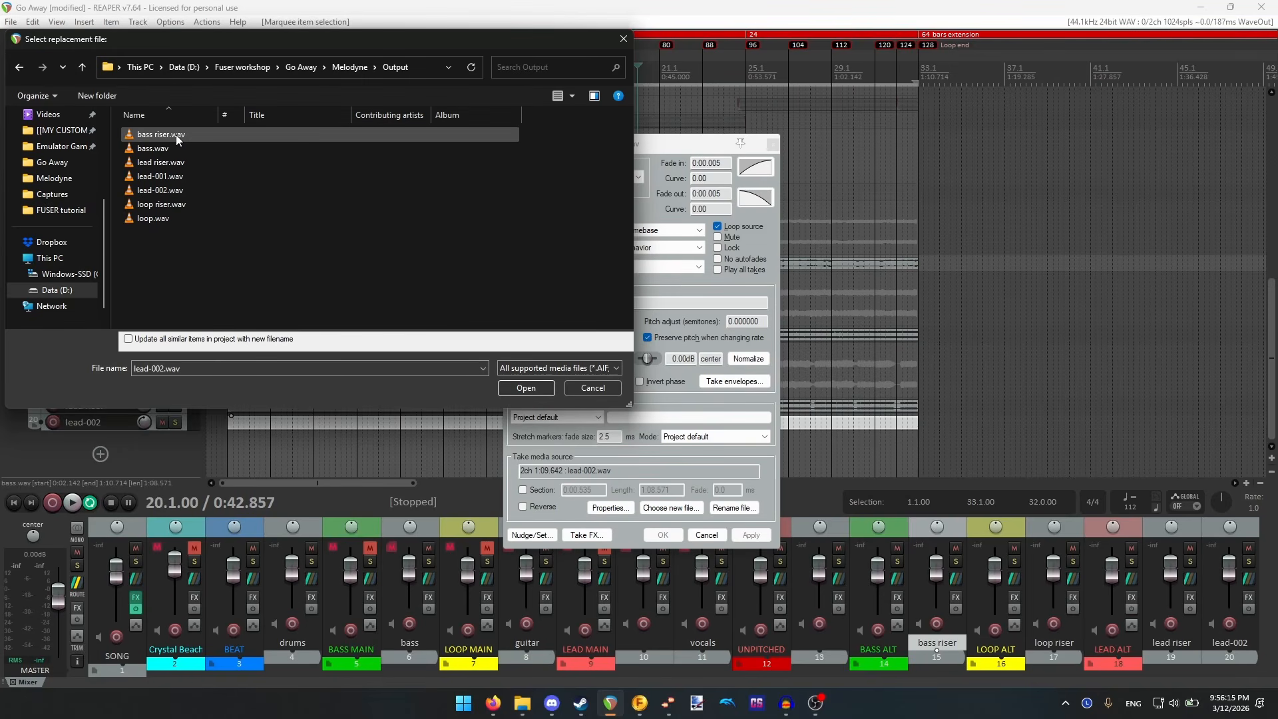
double_click(177, 191)
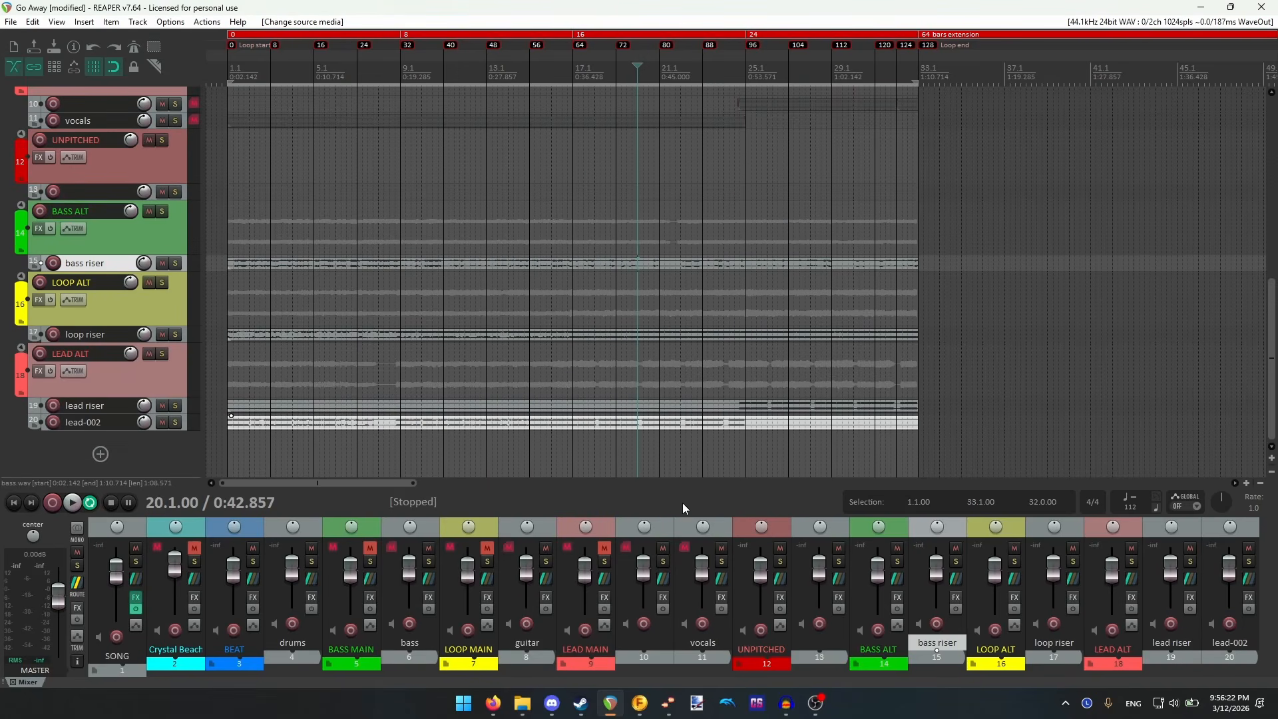
left_click(705, 535)
- Solo the LEAD ALT track, play it from 6.4.00 and stop playback
left_click(352, 74)
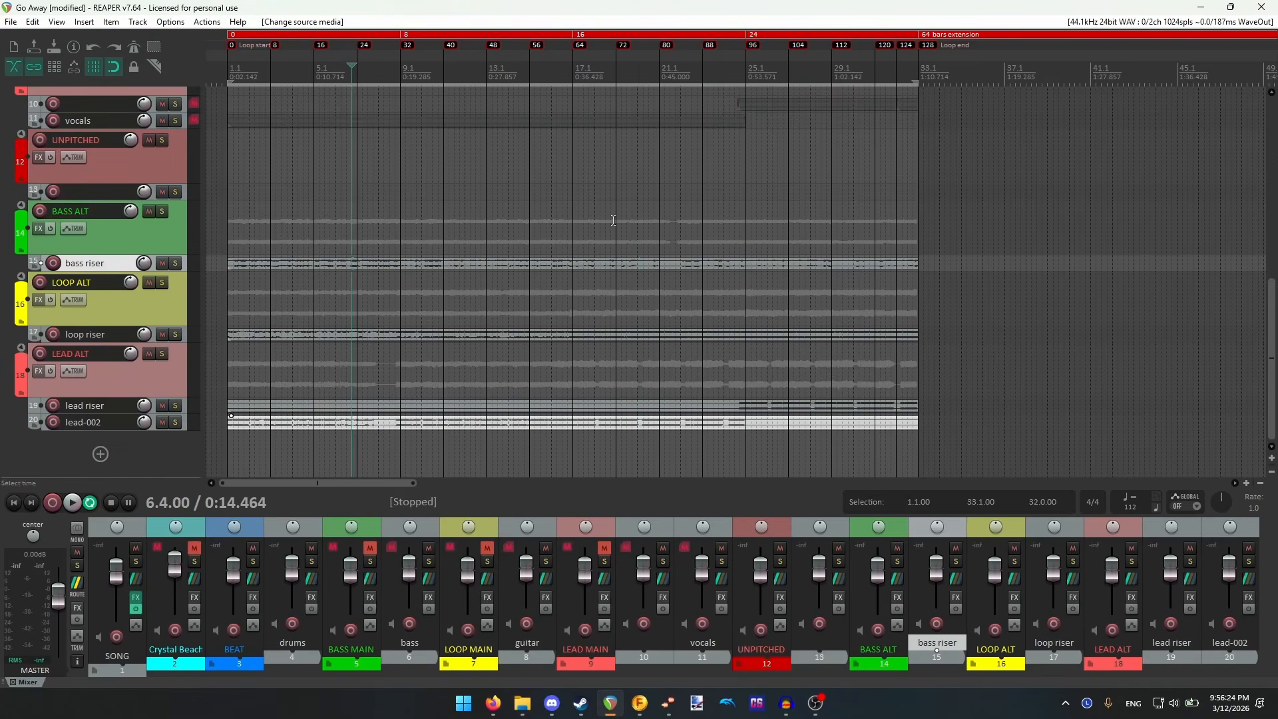
scroll(207, 267, "up", 3)
left_click(161, 354)
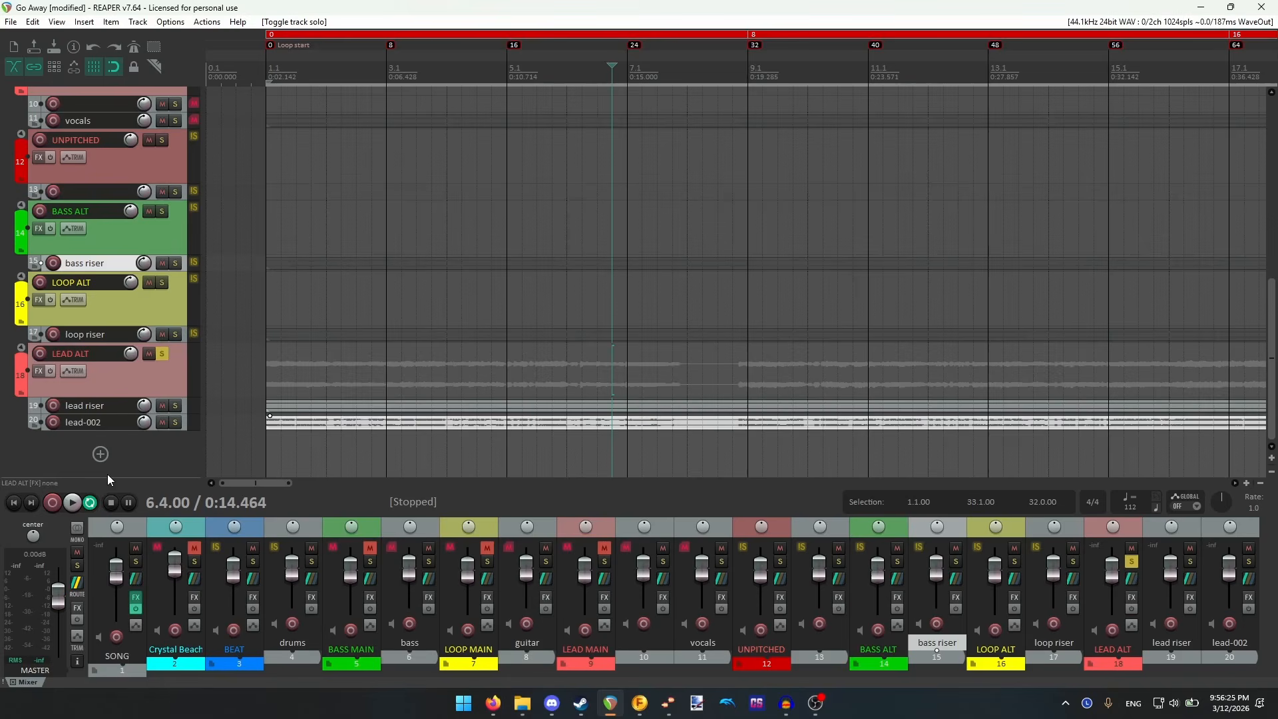
left_click(71, 504)
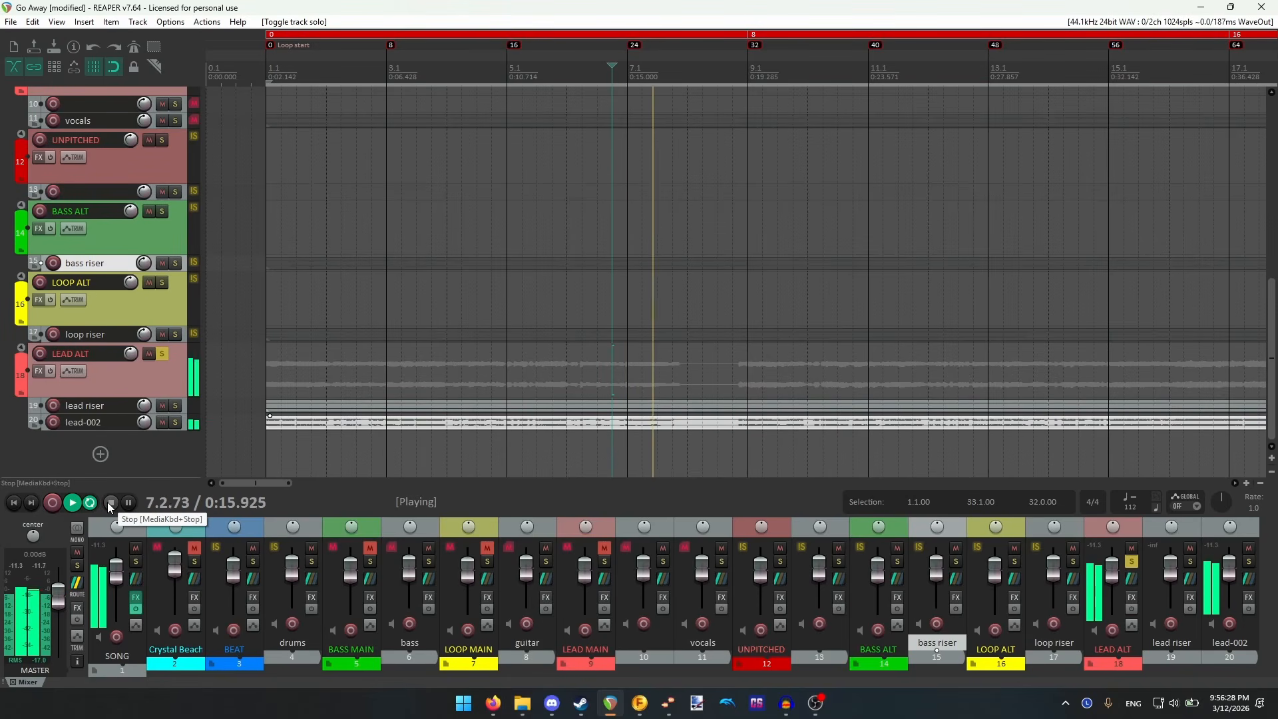
left_click(109, 503)
- Play the soloed LEAD ALT track from 20.1.00, stop playback and save the project
scroll(753, 265, "down", 2)
left_click(815, 71)
left_click(74, 503)
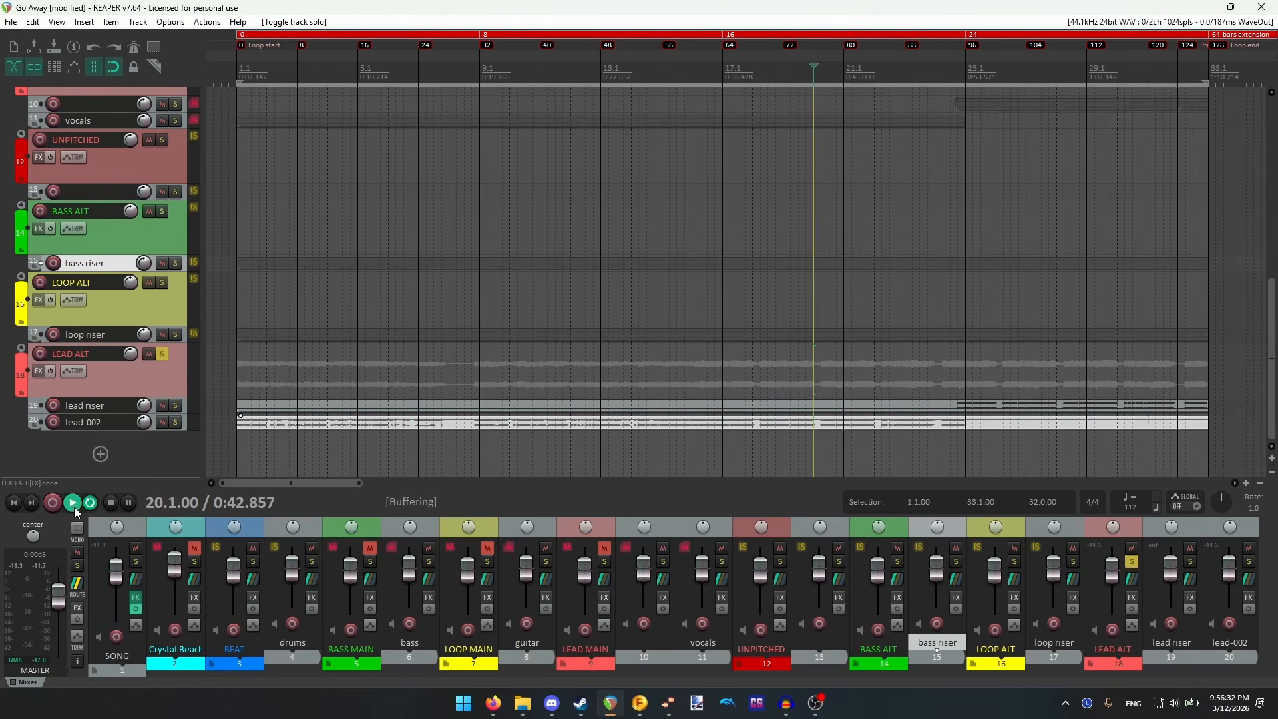
scroll(642, 308, "up", 3)
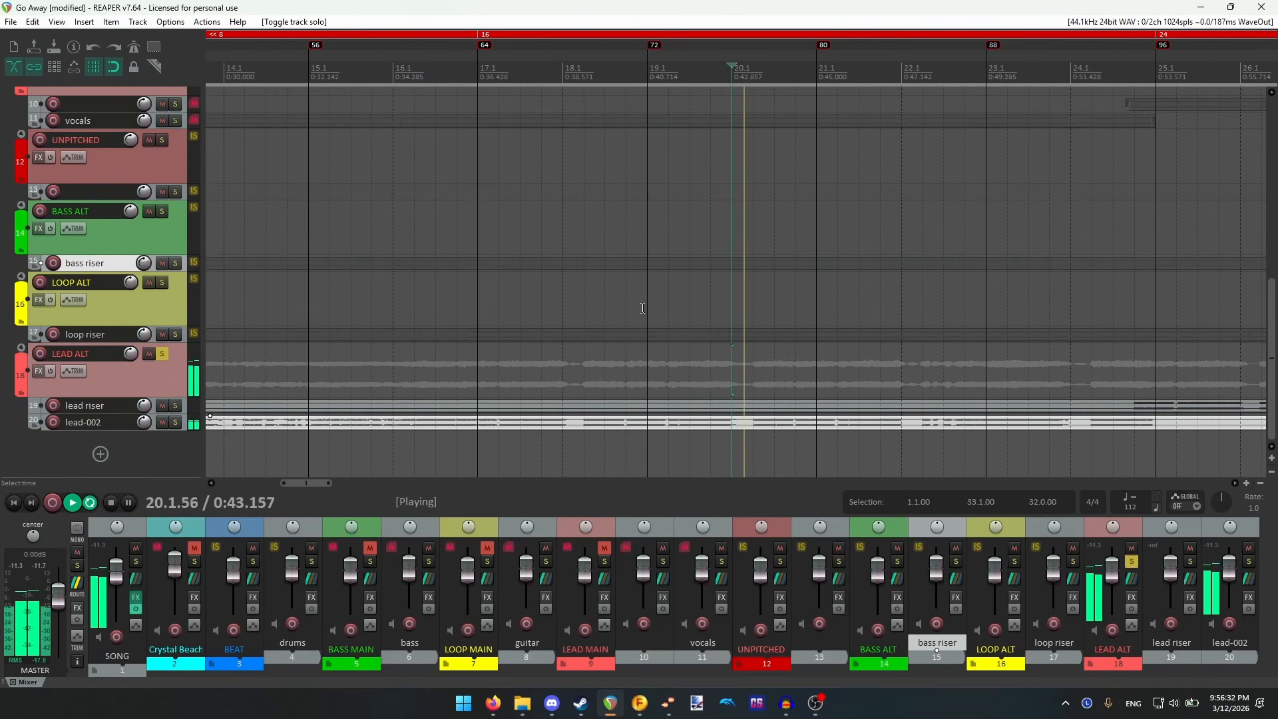
left_click(114, 503)
scroll(666, 248, "down", 3)
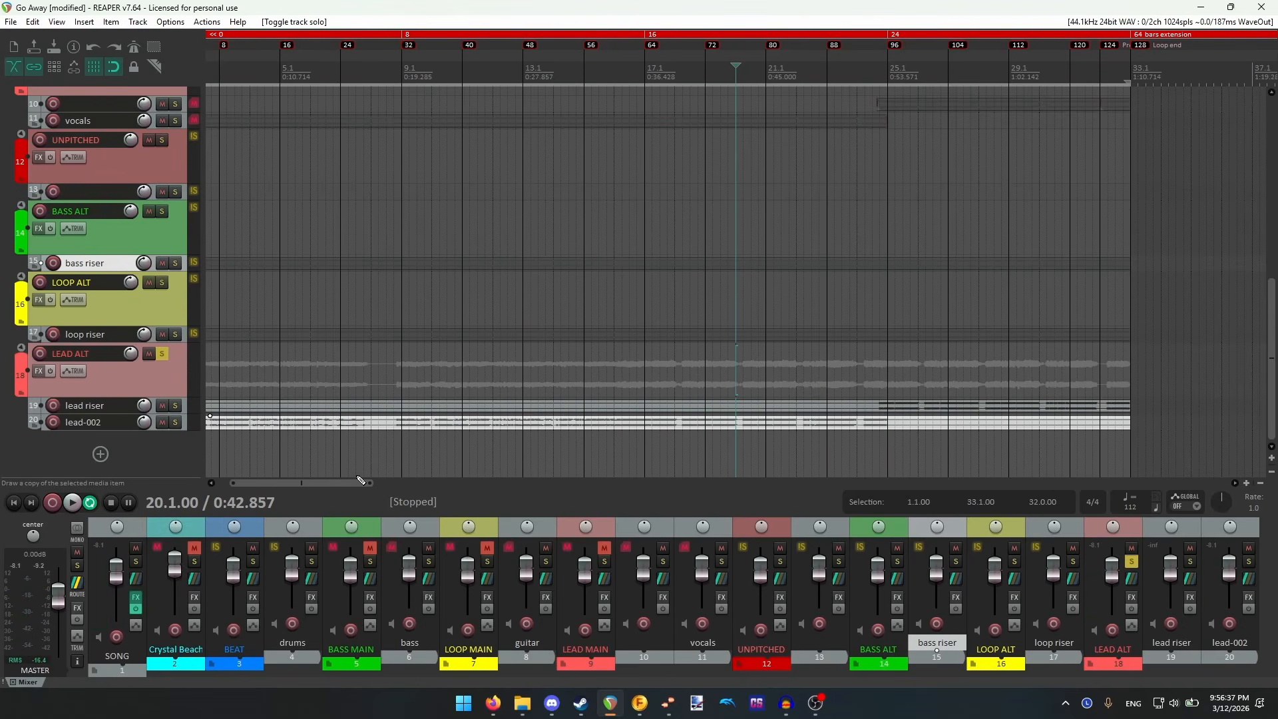
key("ctrl+s")
left_click_drag(348, 485, 282, 491)
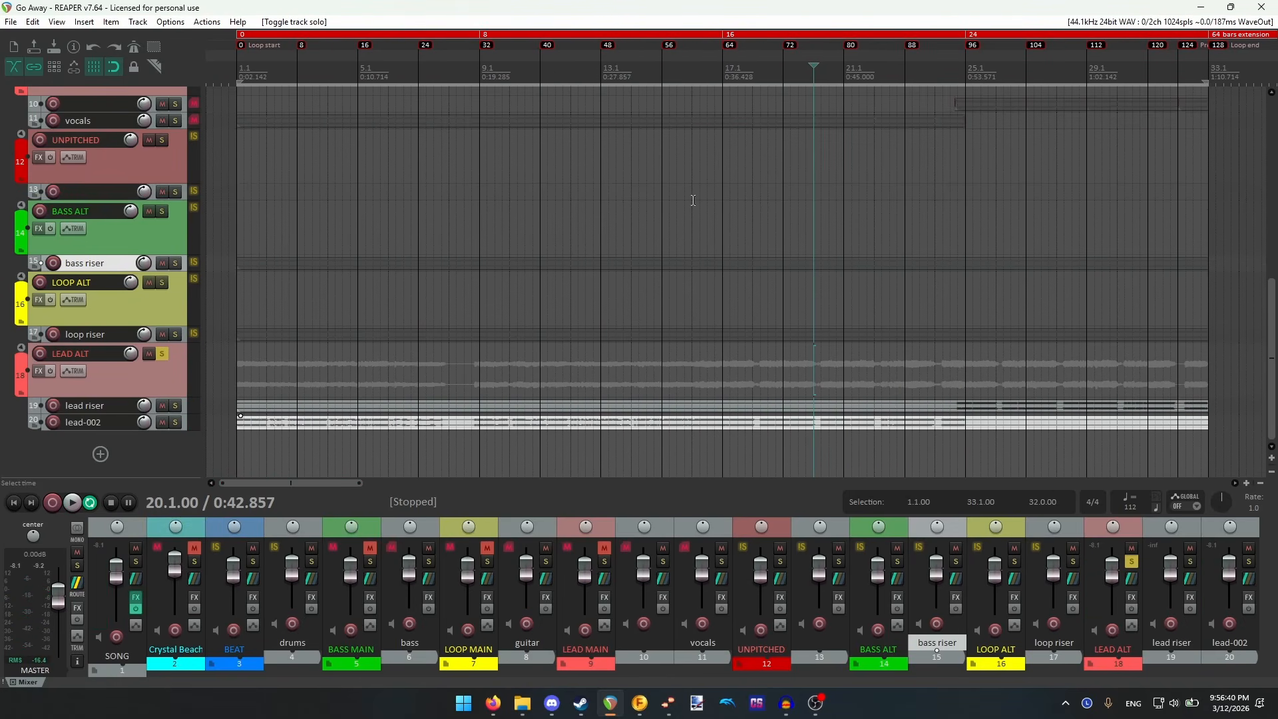
- Unsolo LEAD ALT, select the UNPITCHED, BASS ALT, LOOP ALT and LEAD ALT tracks, and open the render settings for them
left_click(162, 354)
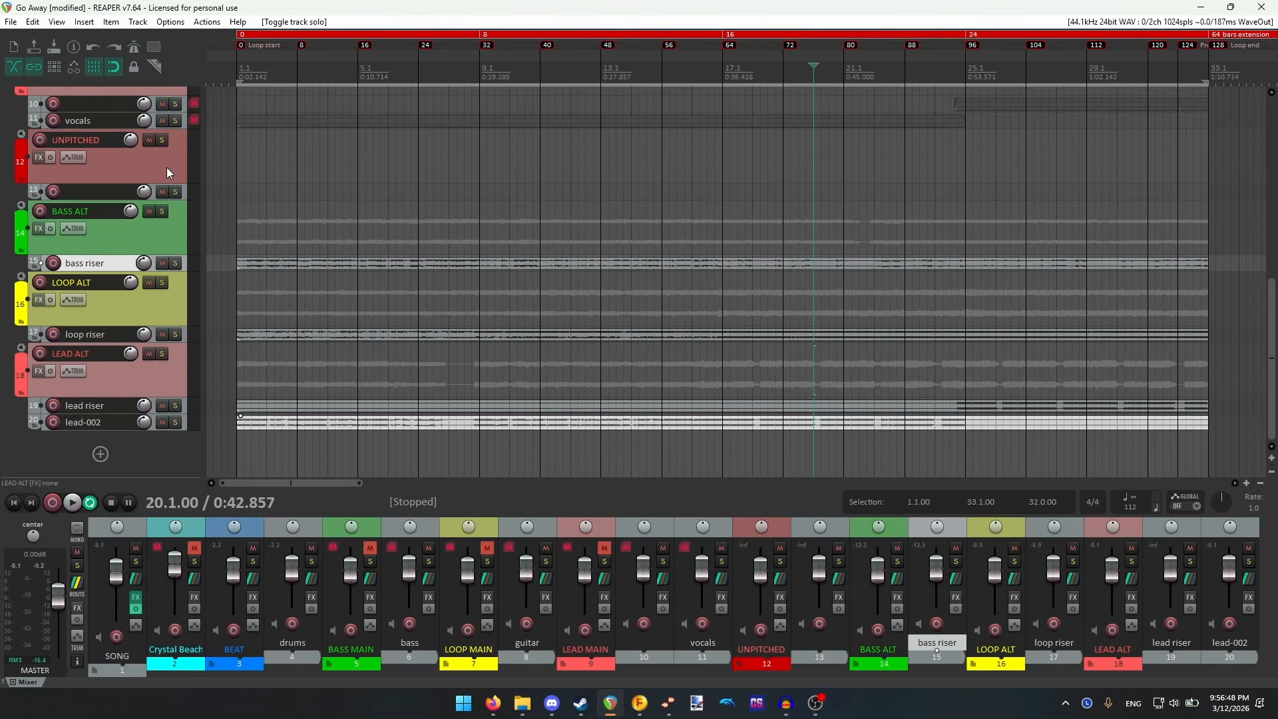
left_click(167, 173)
left_click(164, 245, "ctrl")
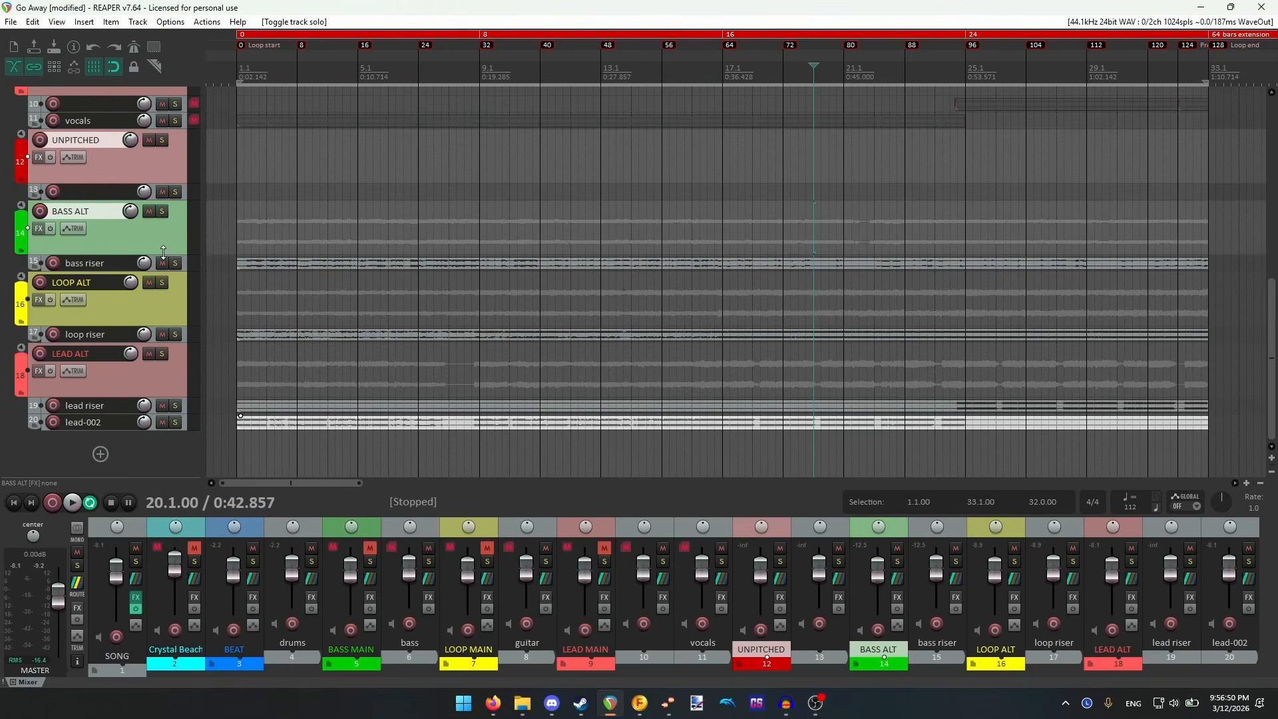
left_click(162, 312, "ctrl")
left_click(161, 357, "ctrl")
left_click(11, 22)
left_click(40, 243)
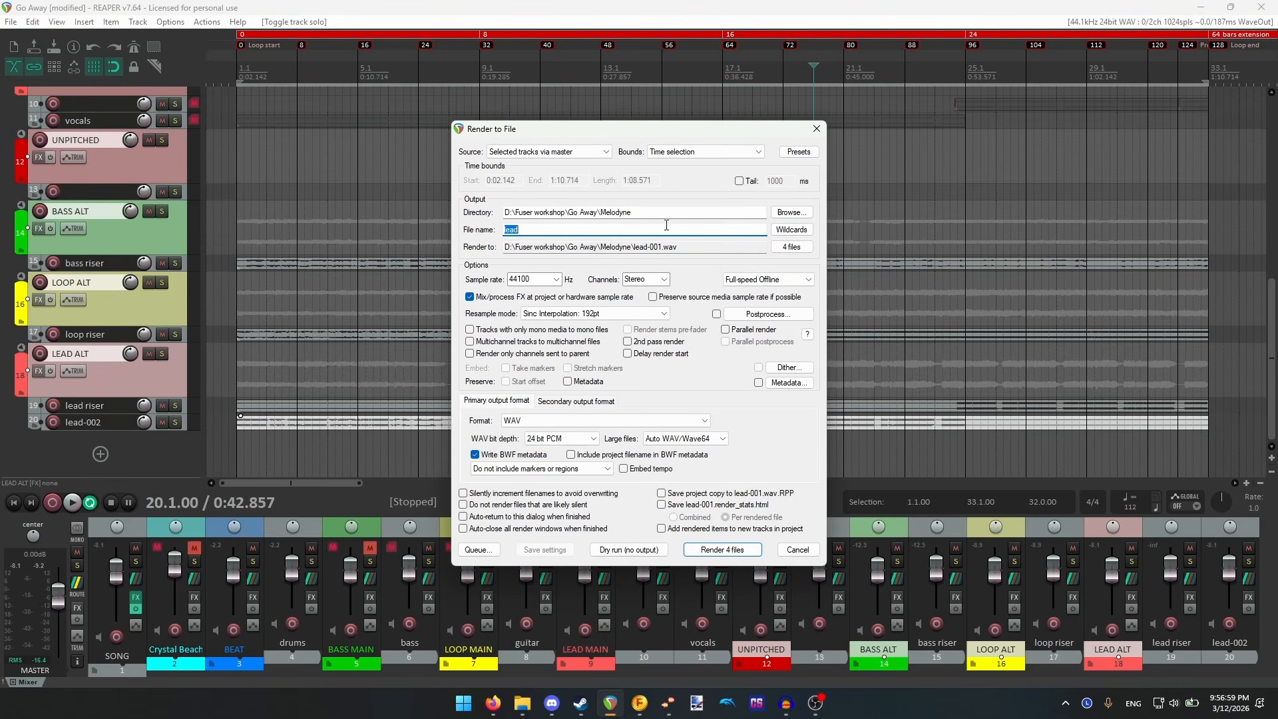
- Render the four selected tracks over the time selection as OGG Vorbis files named Go Away minor
type("Go Away minor")
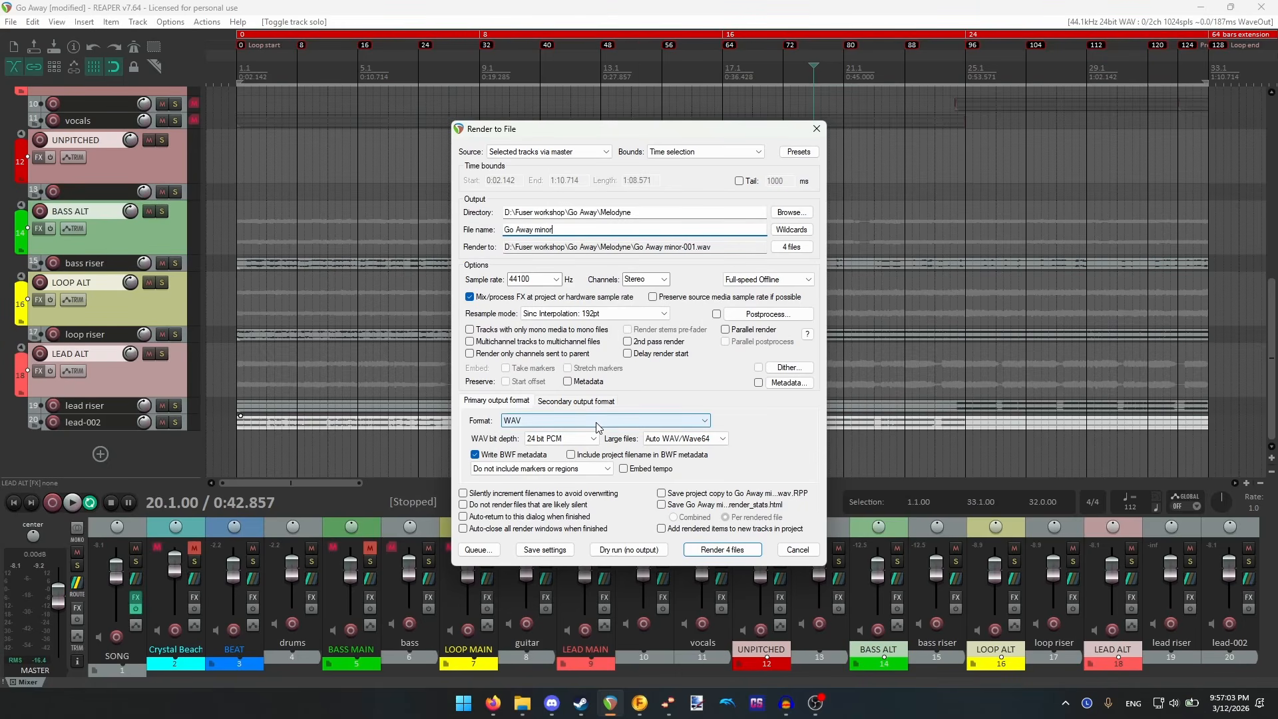
left_click(566, 420)
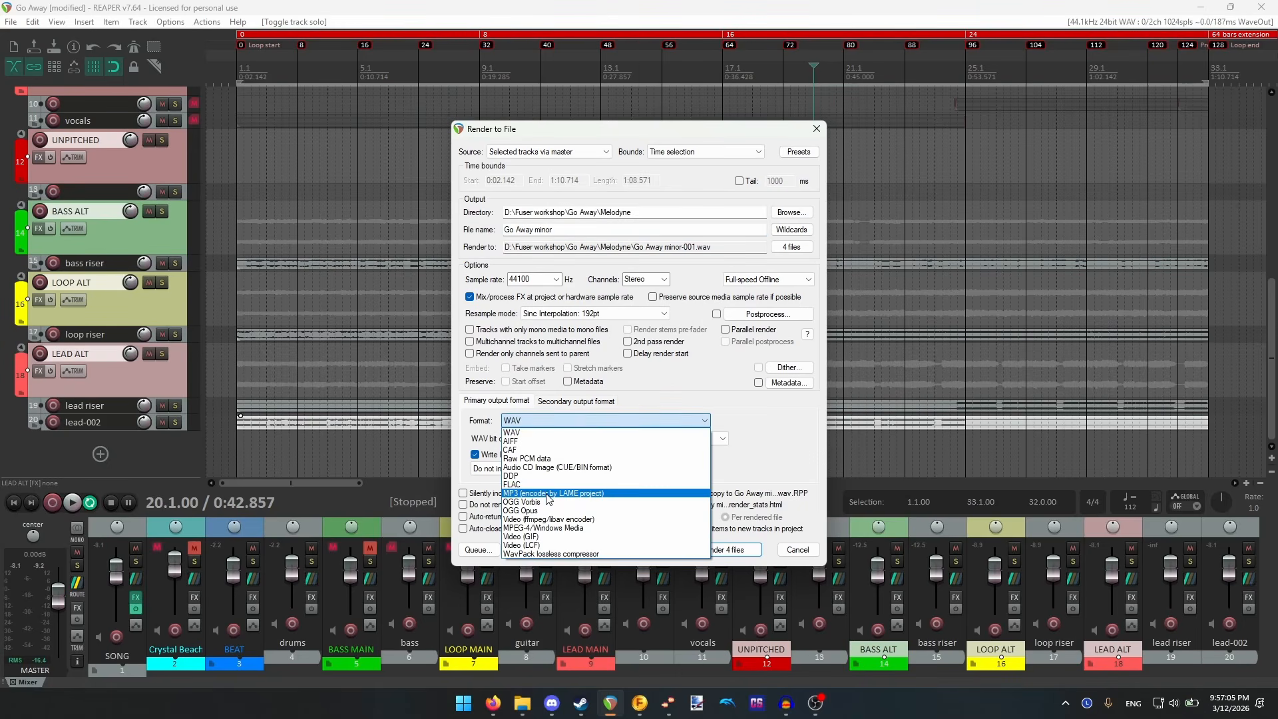
left_click(539, 502)
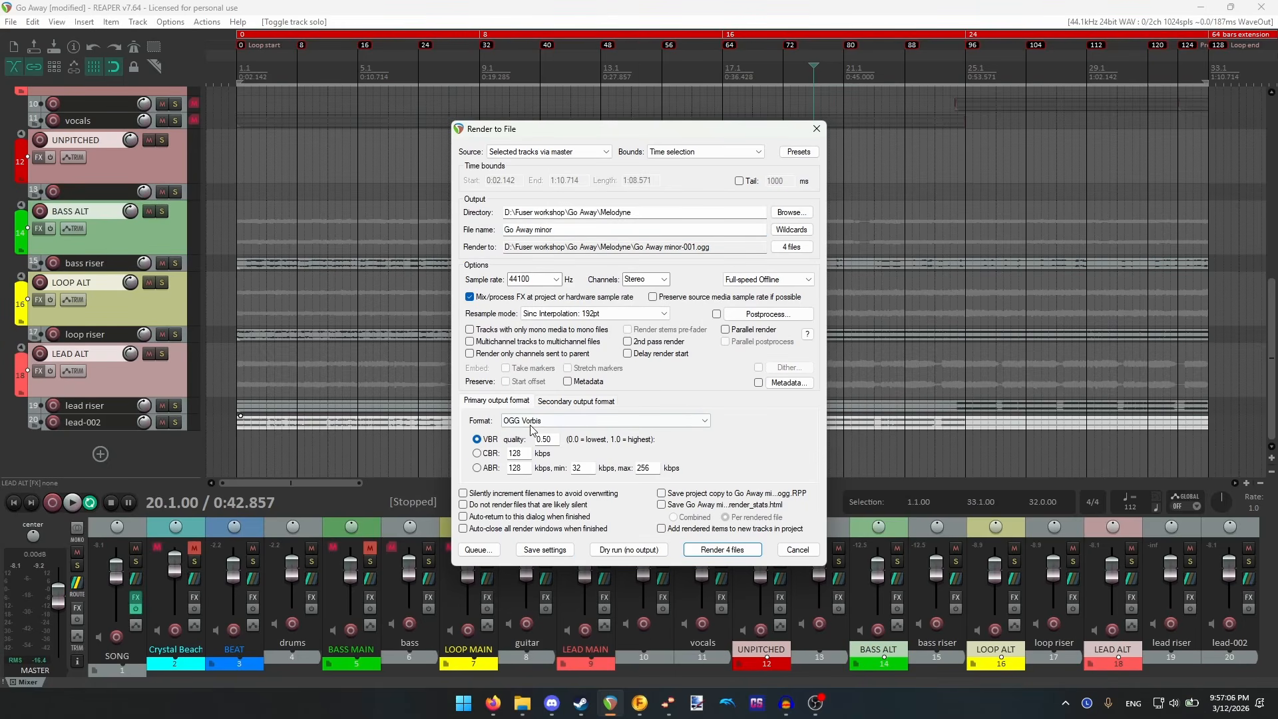
left_click(709, 551)
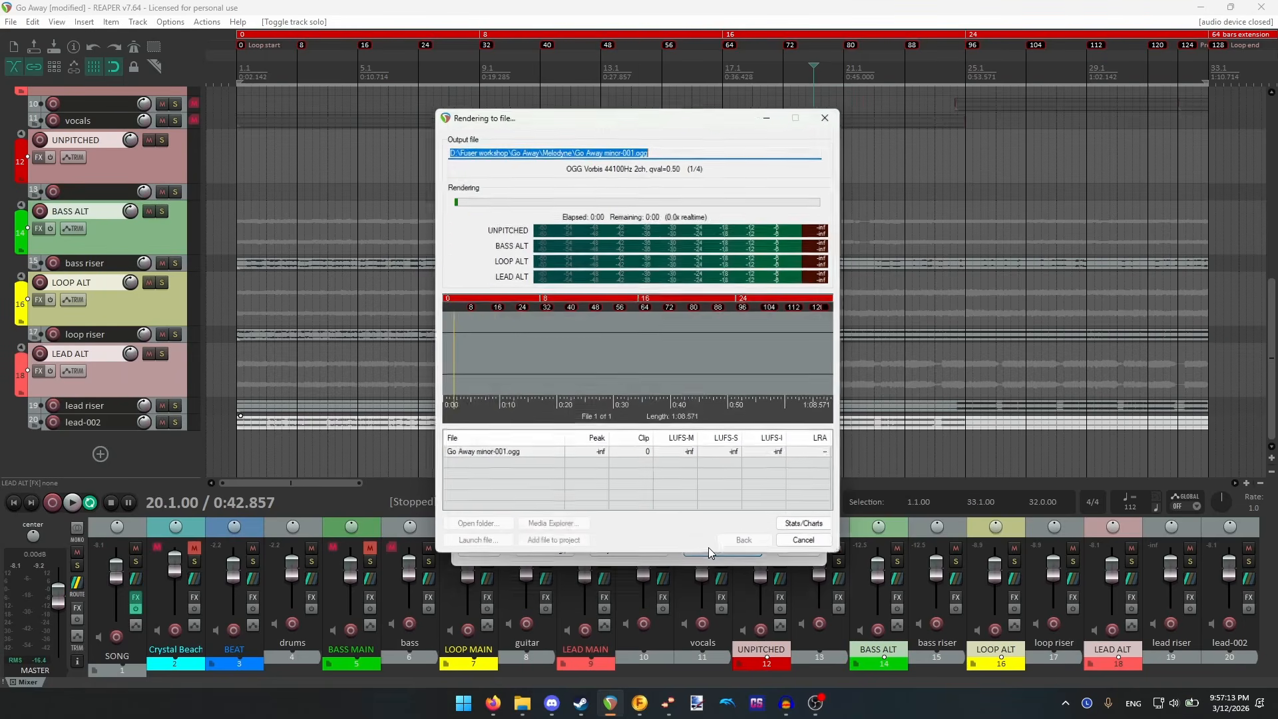
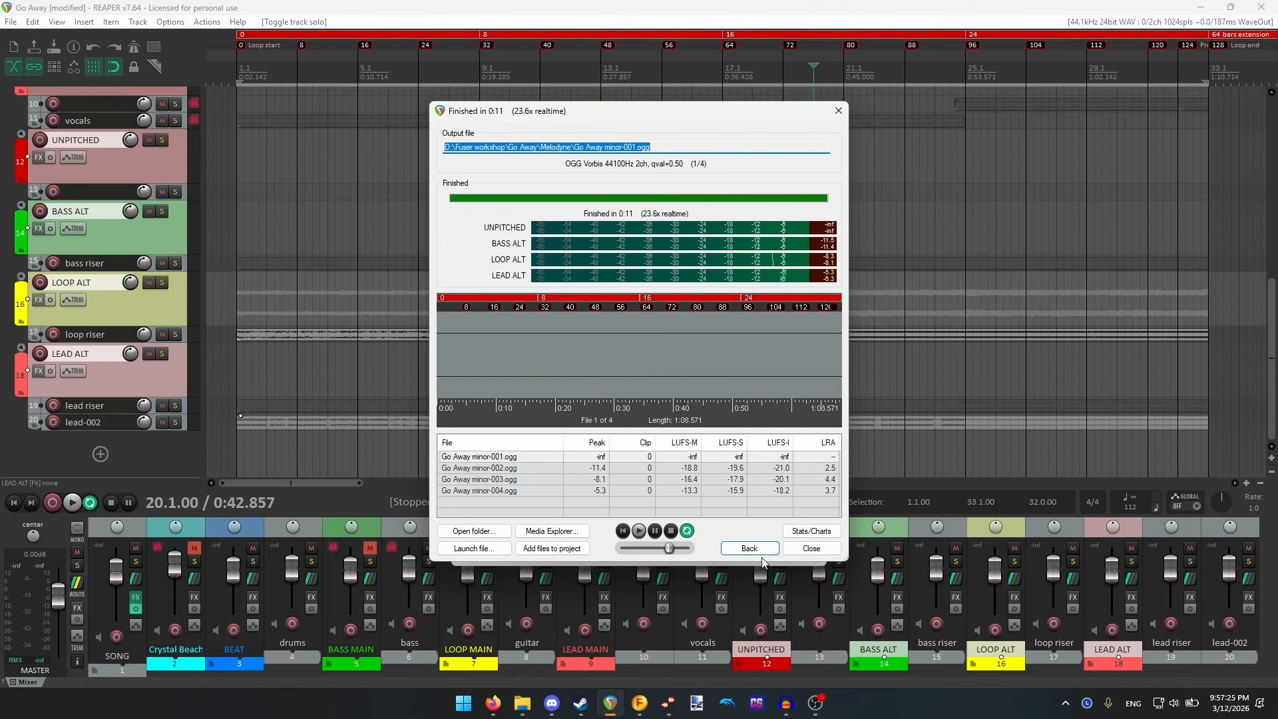
- Set the time selection to the riser from 73.1.00 to 77.1.00 and render the four tracks as Go Away minor riser
left_click(749, 548)
left_click(1006, 76)
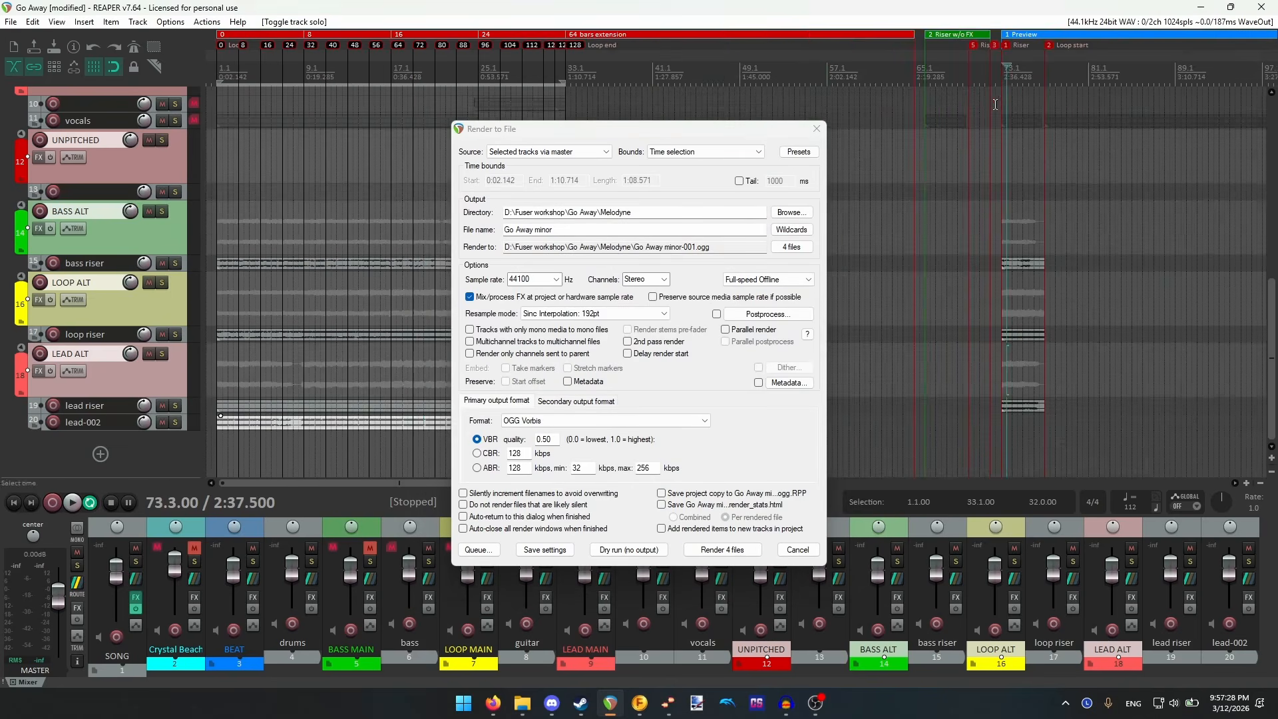
scroll(1006, 76, "up", 7)
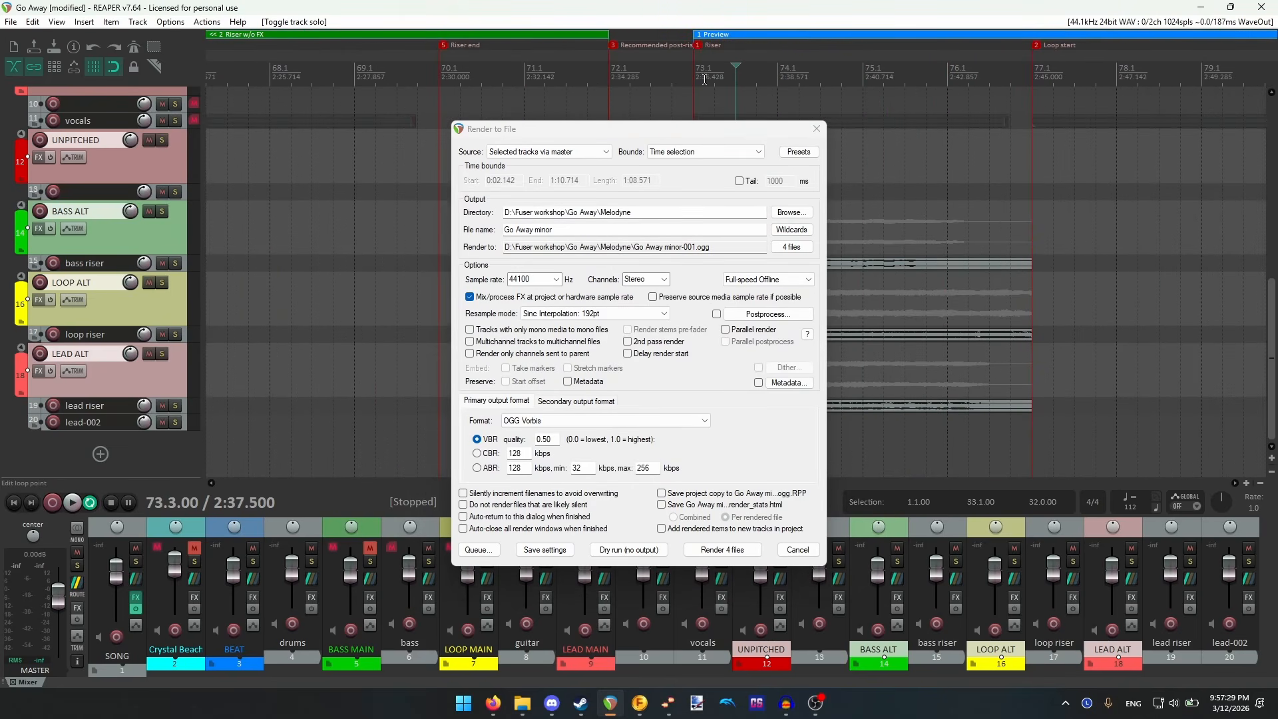
left_click_drag(694, 75, 1031, 78)
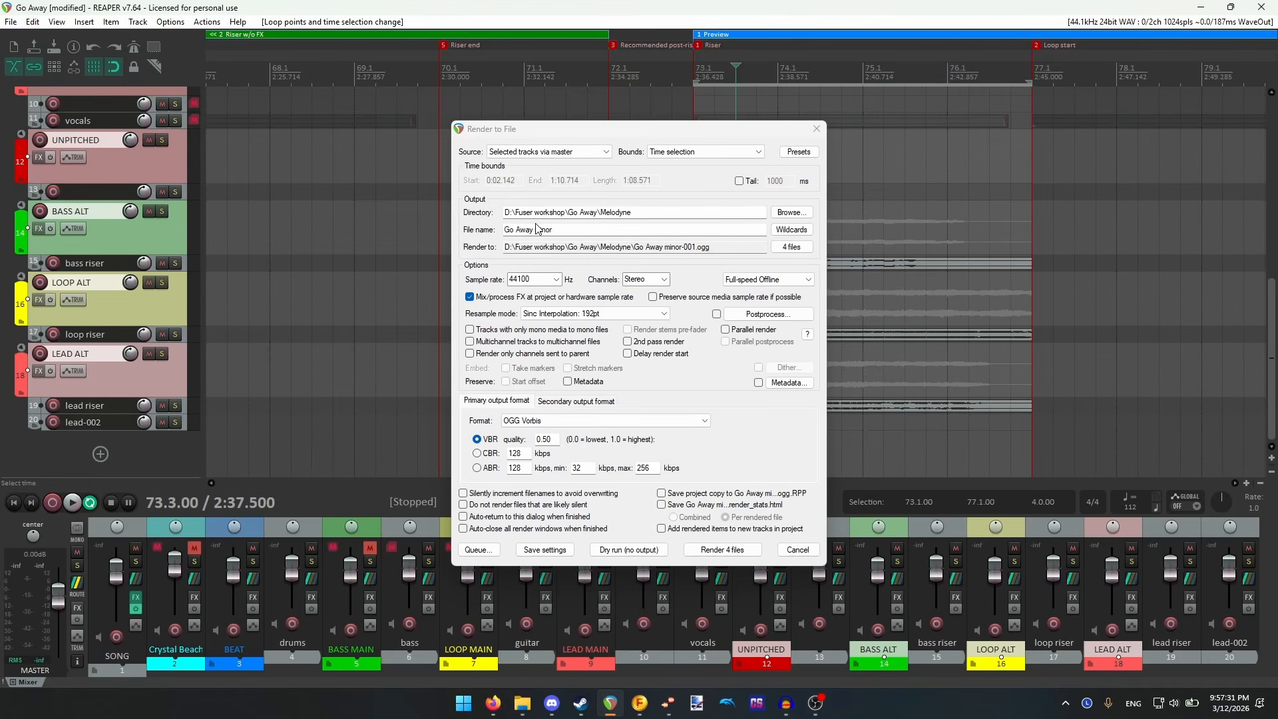
left_click(562, 229)
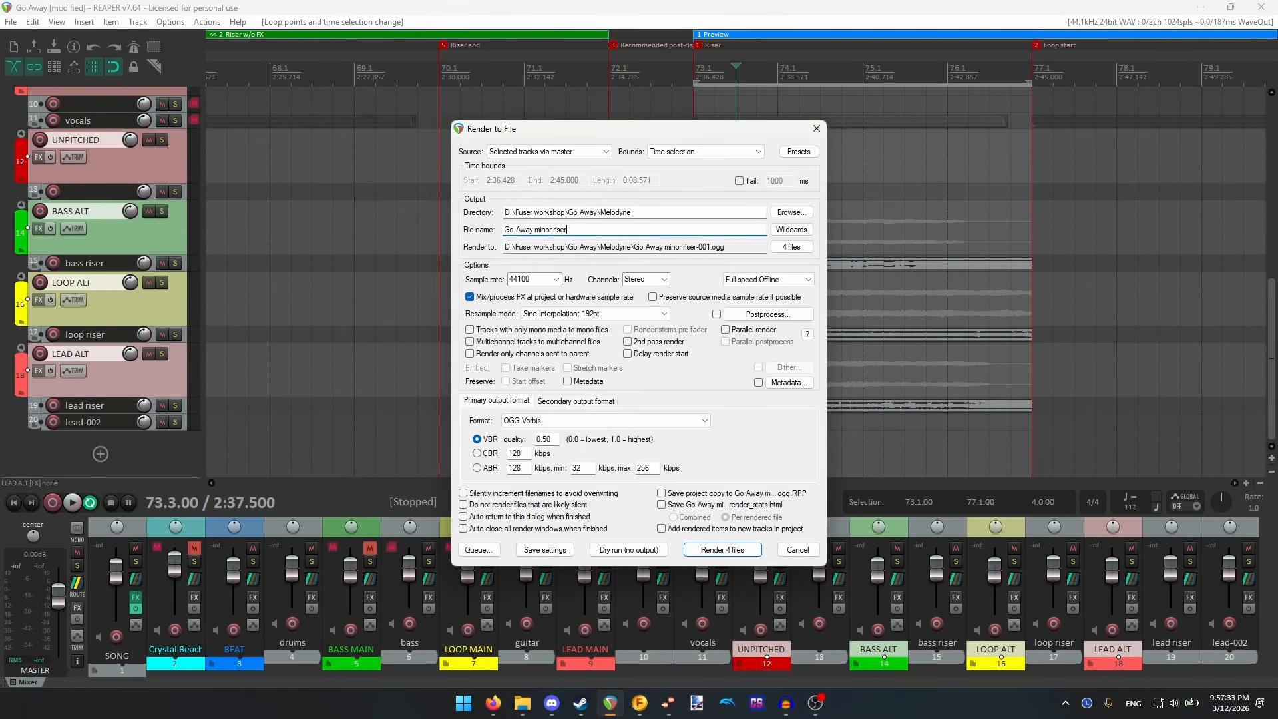
left_click(721, 549)
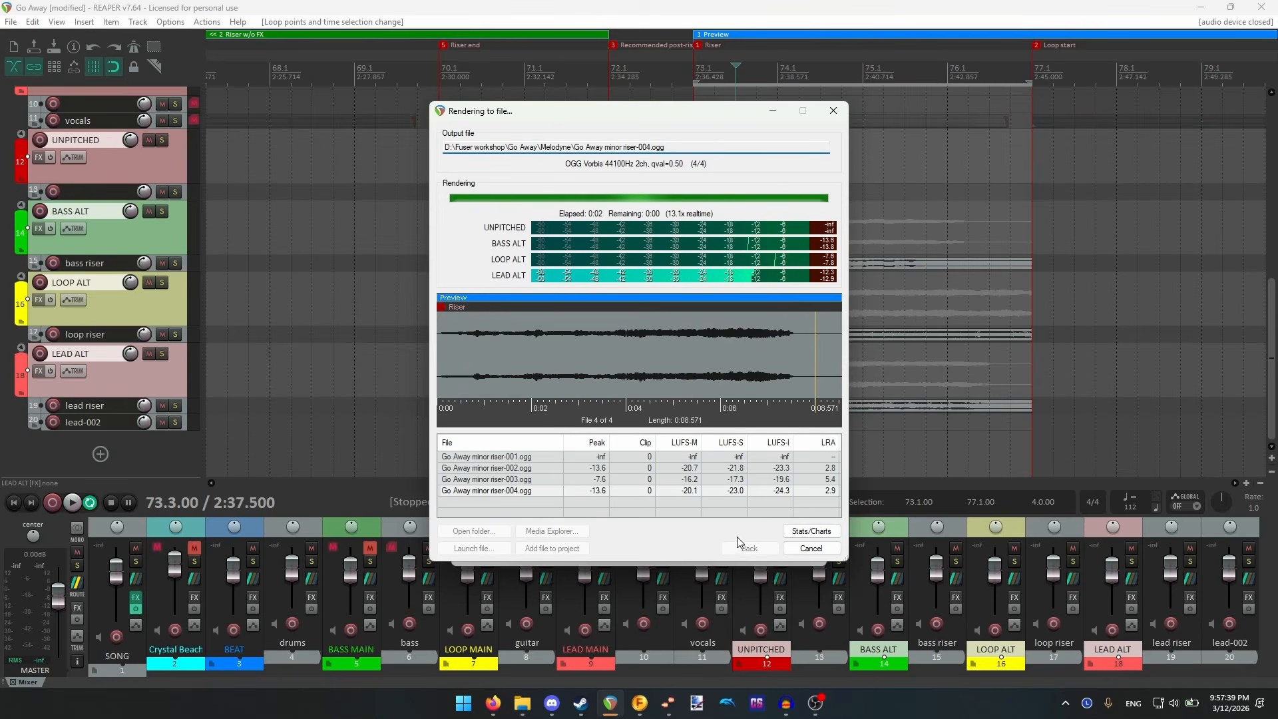
- Switch to File Explorer and delete Go Away minor riser-001.ogg and Go Away minor-001.ogg from the Melodyne folder
left_click(522, 703)
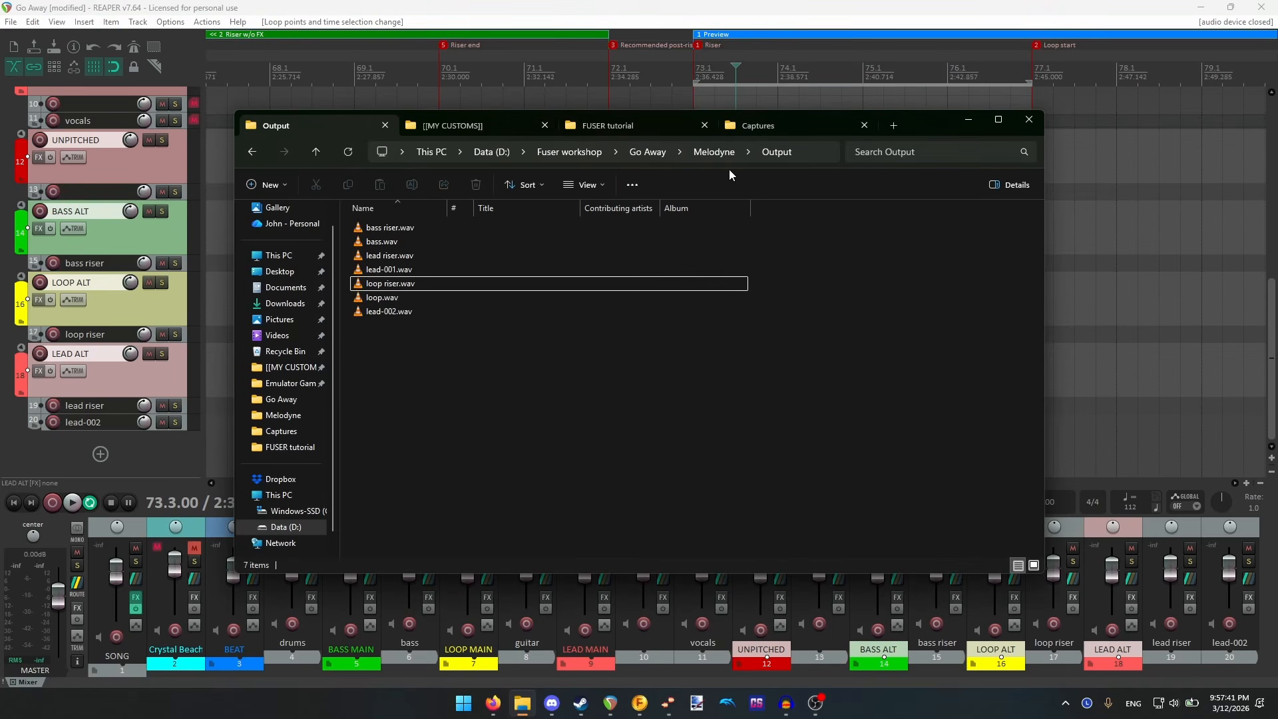
left_click(714, 151)
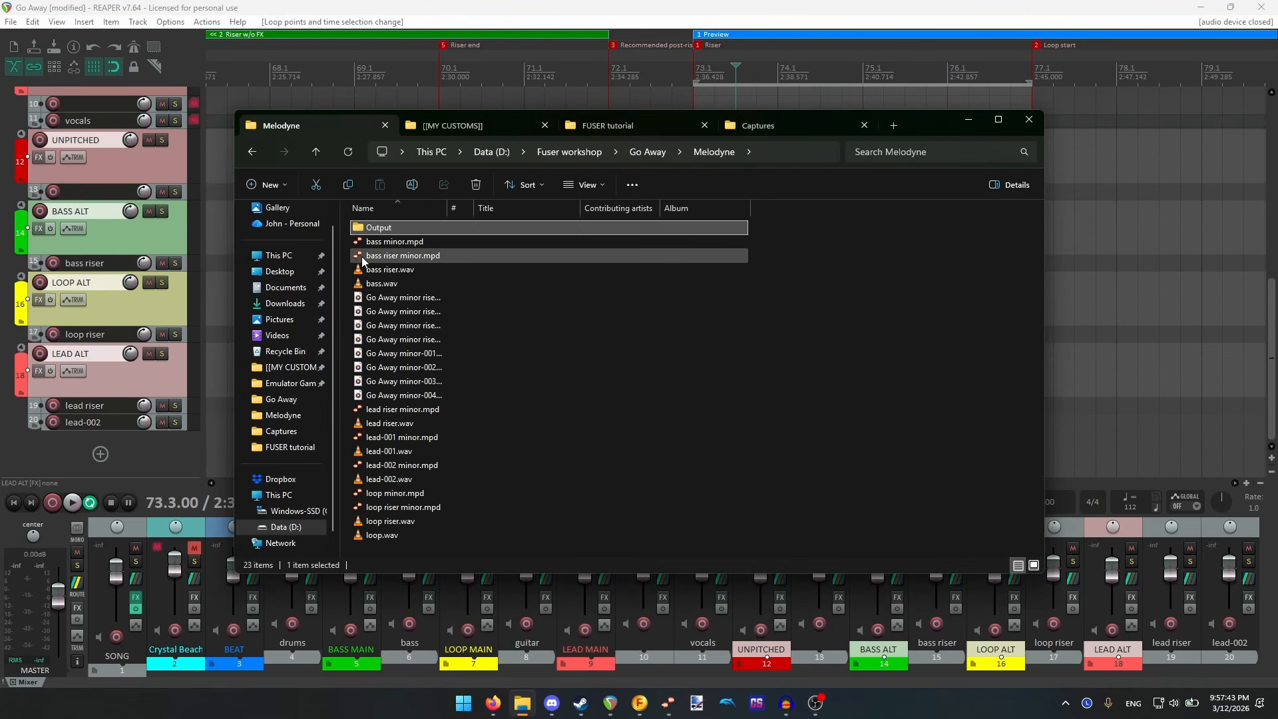
left_click_drag(448, 209, 479, 212)
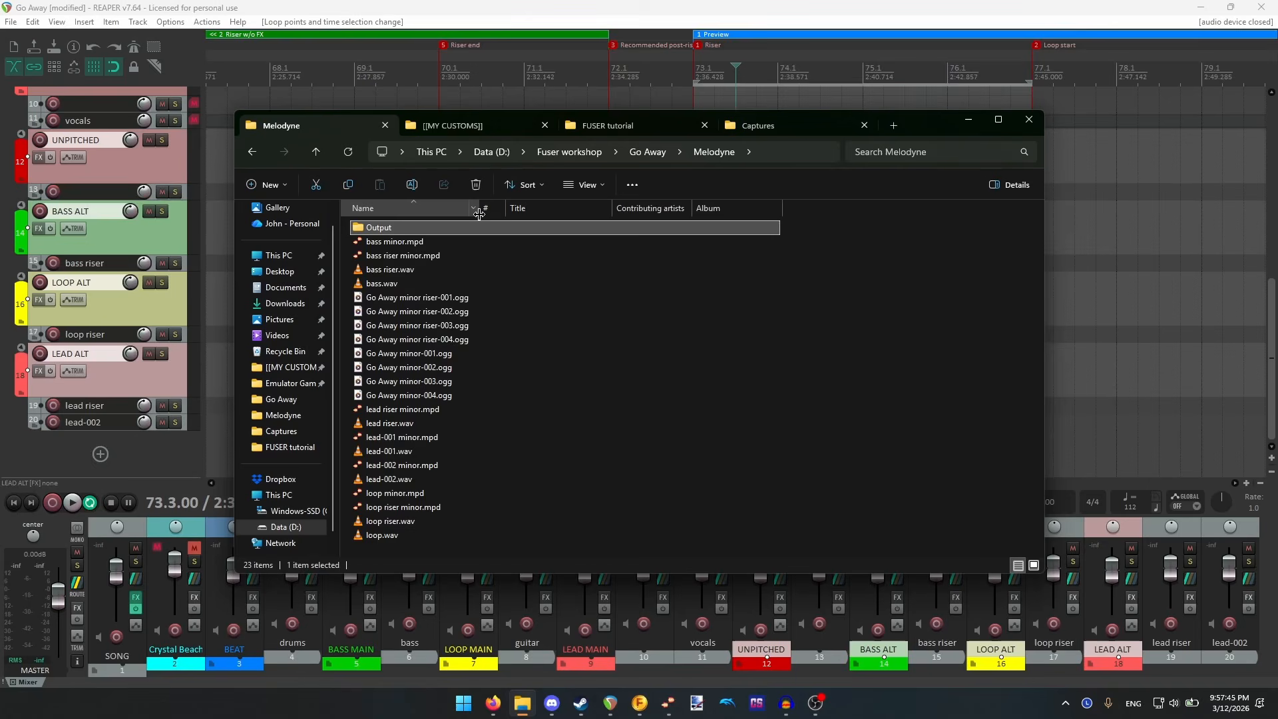
left_click(446, 298)
left_click(450, 353, "ctrl")
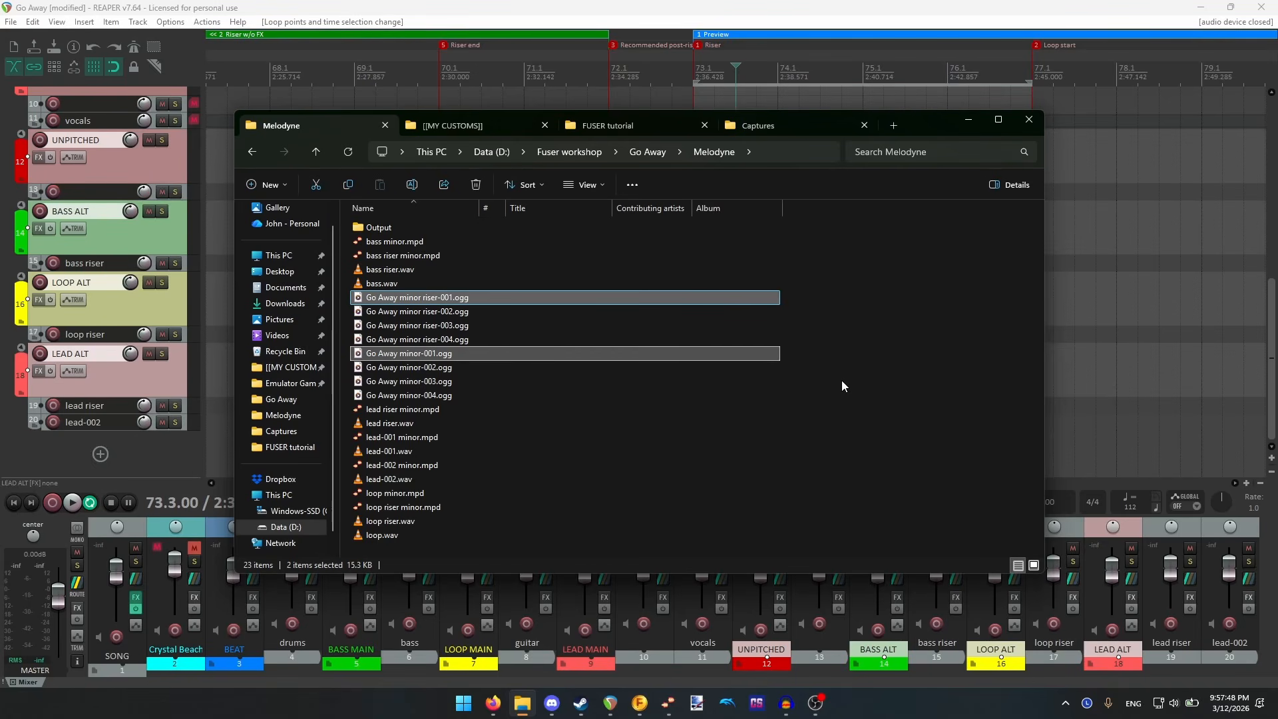
key("Delete")
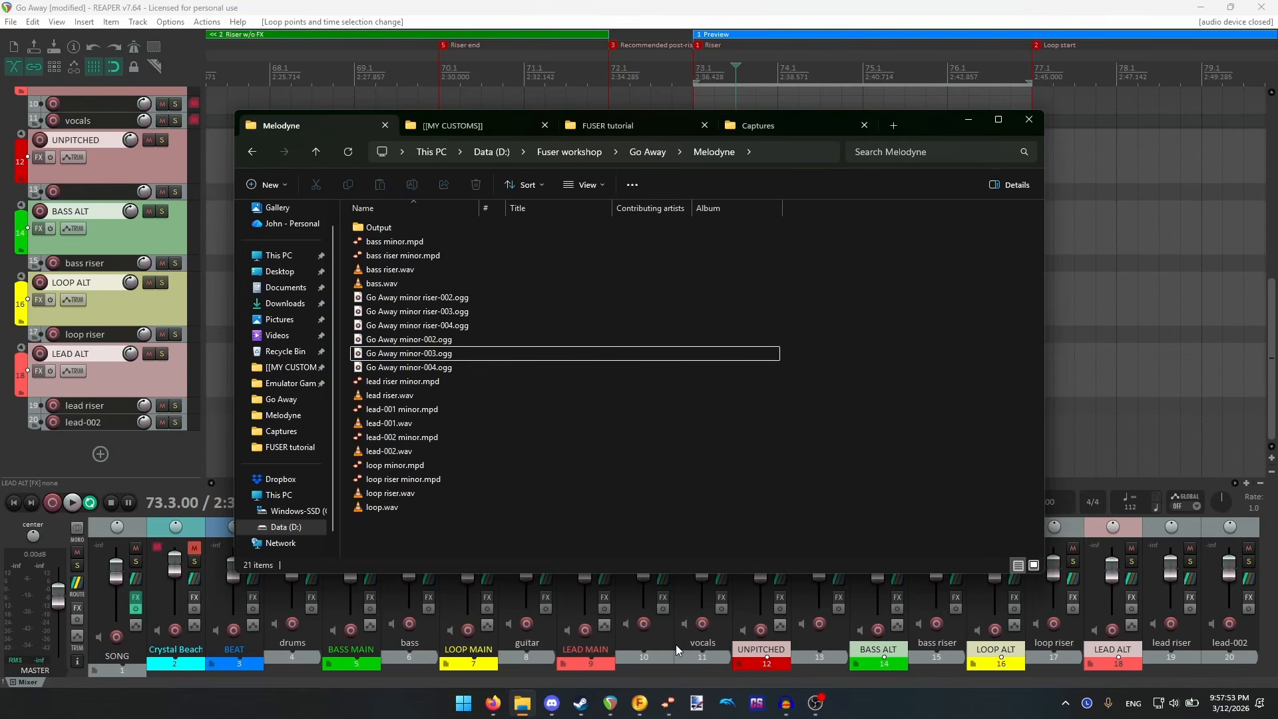
- Switch to Fuser Custom Song Creator and load Go Away minor-002.ogg from the Melodyne folder as the Bass cell's minor disc audio
left_click(642, 710)
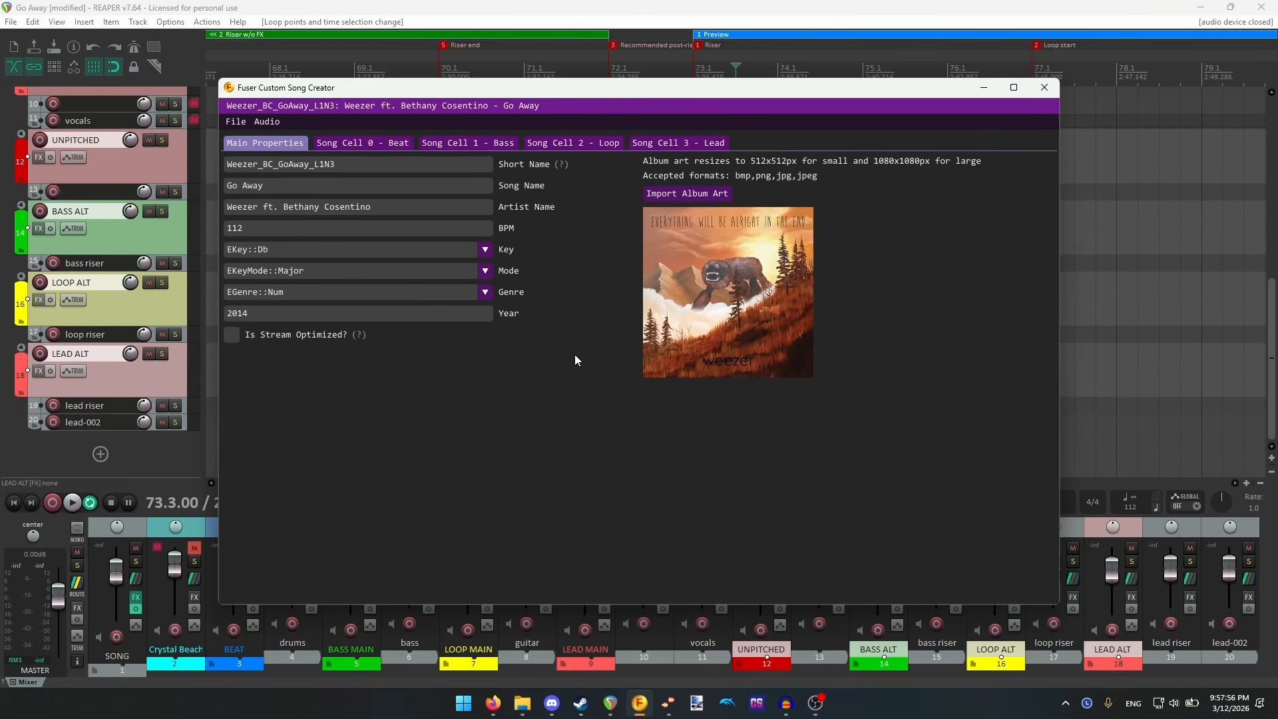
left_click(444, 139)
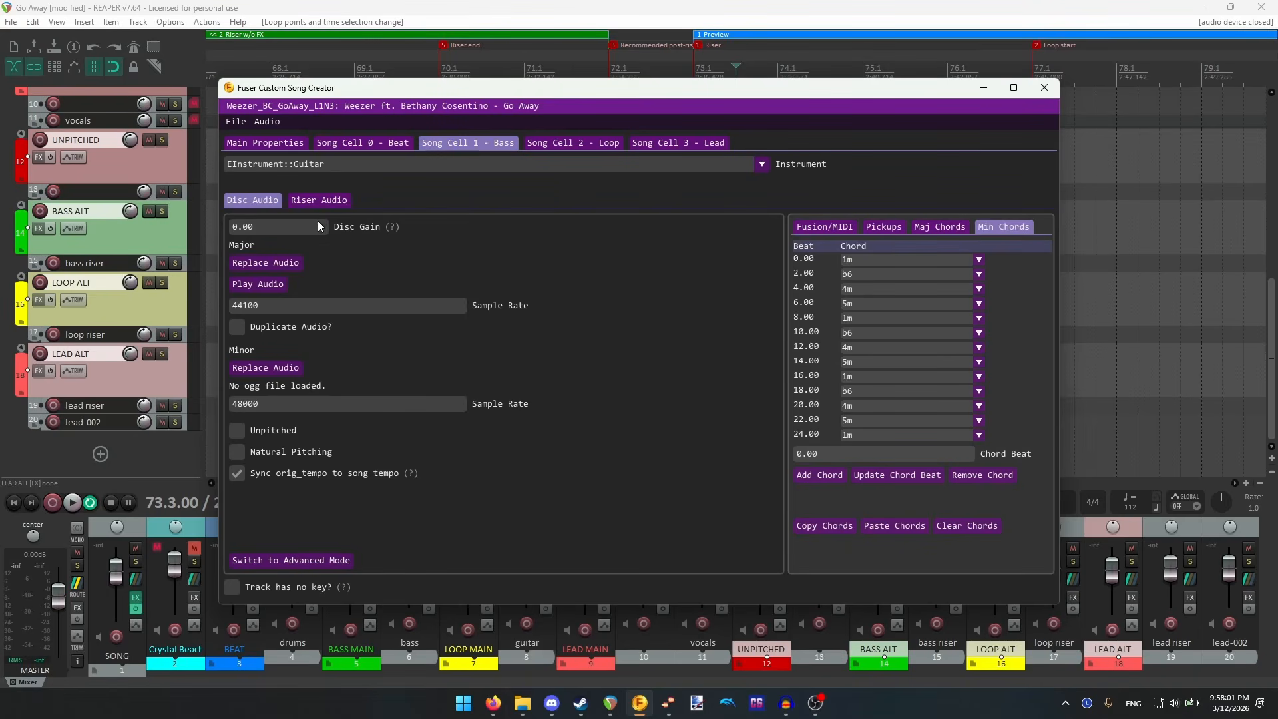
left_click(288, 370)
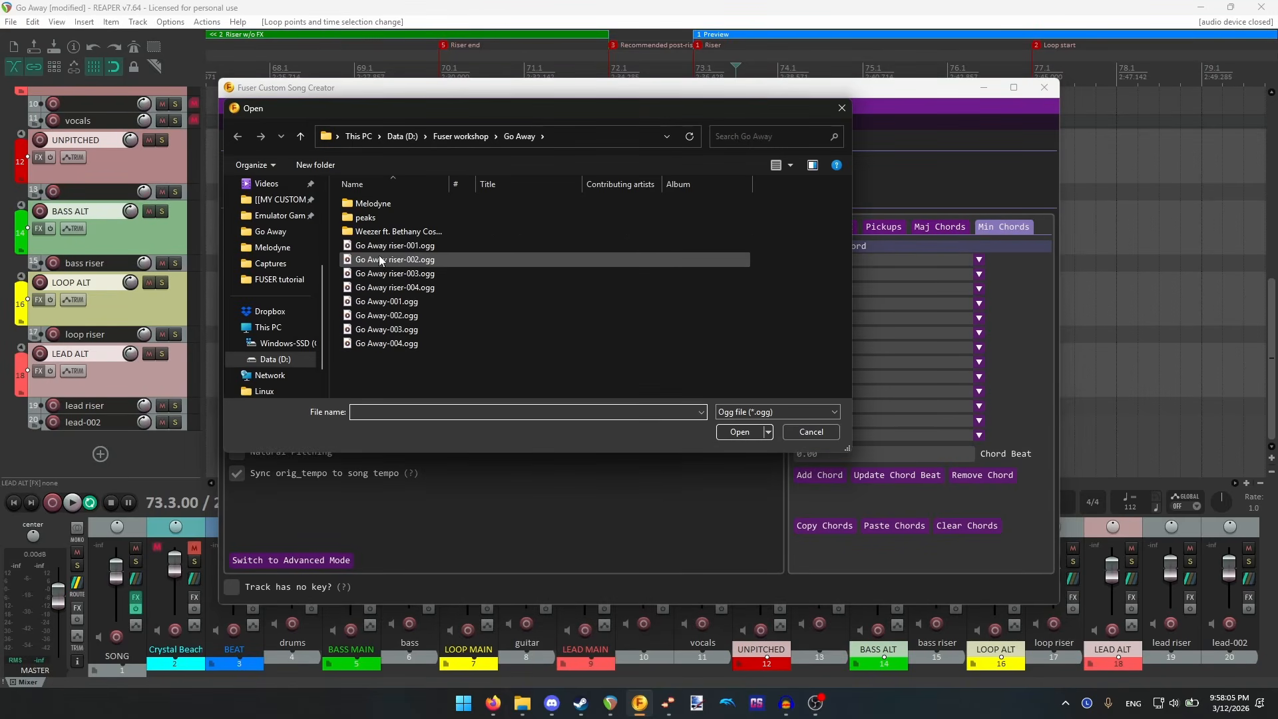
double_click(385, 203)
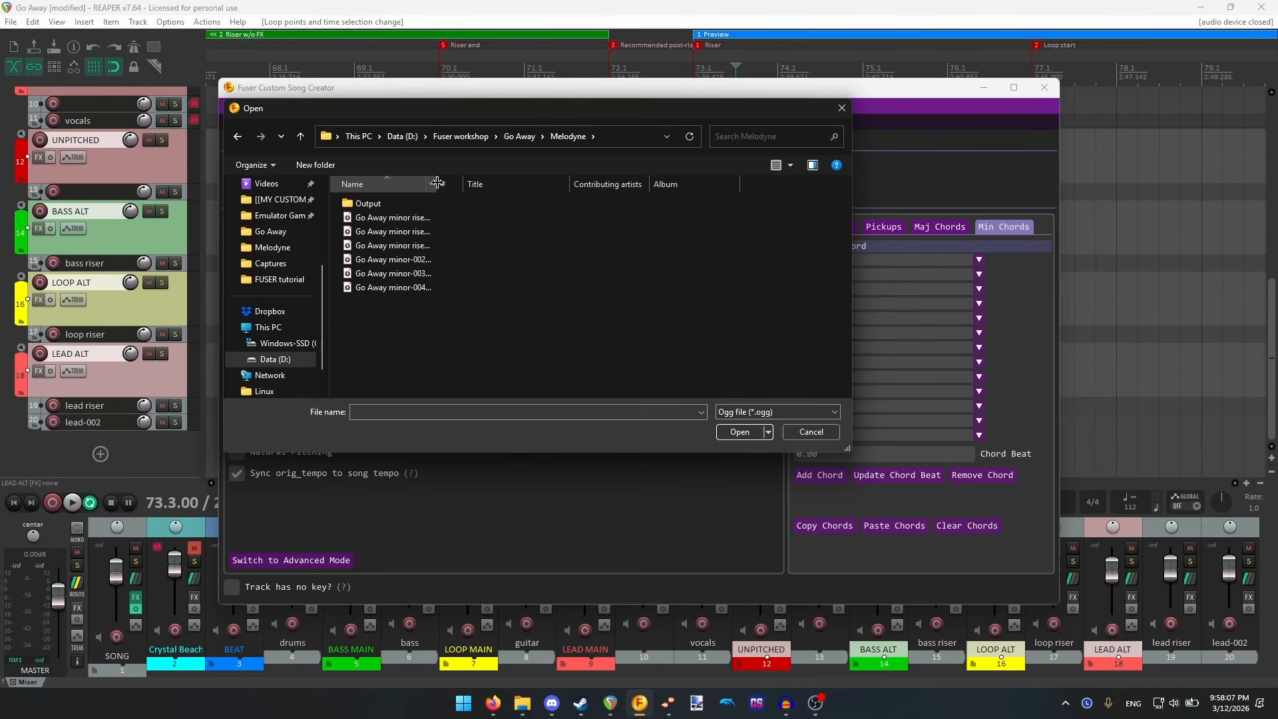
left_click_drag(436, 184, 459, 186)
double_click(419, 259)
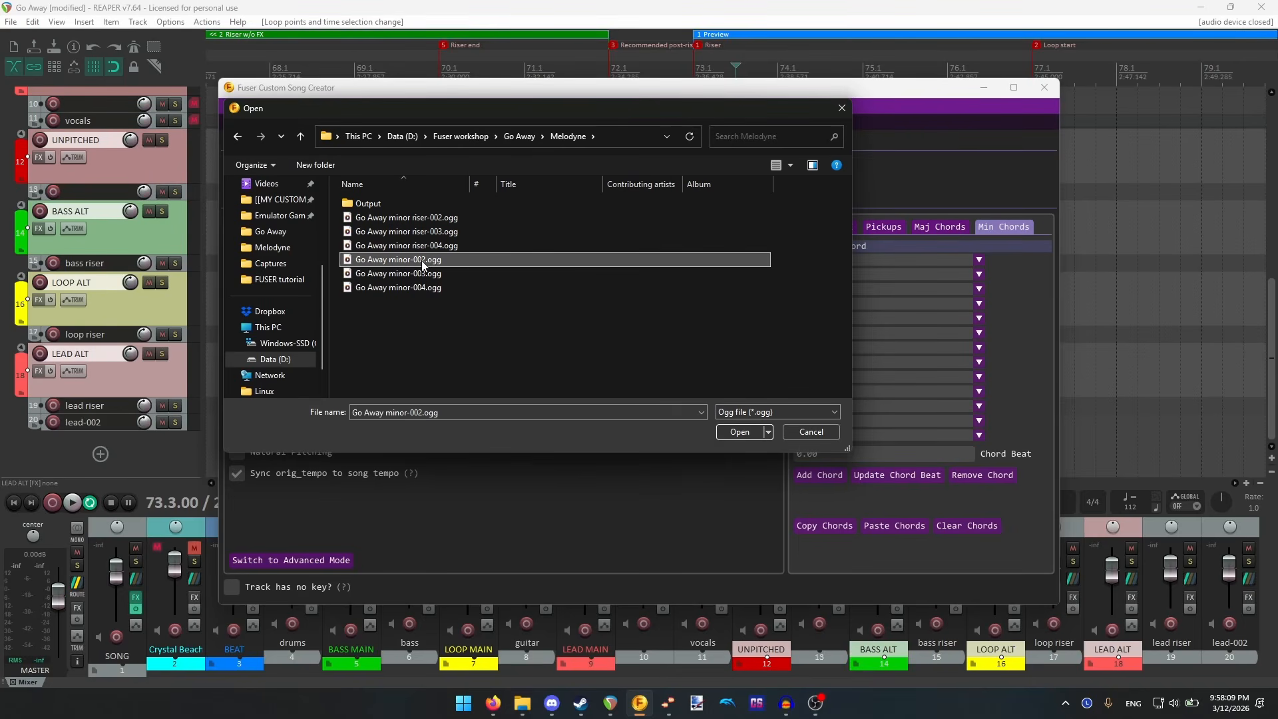
- Load Go Away minor riser-002.ogg as the Bass cell's minor riser audio
left_click(338, 200)
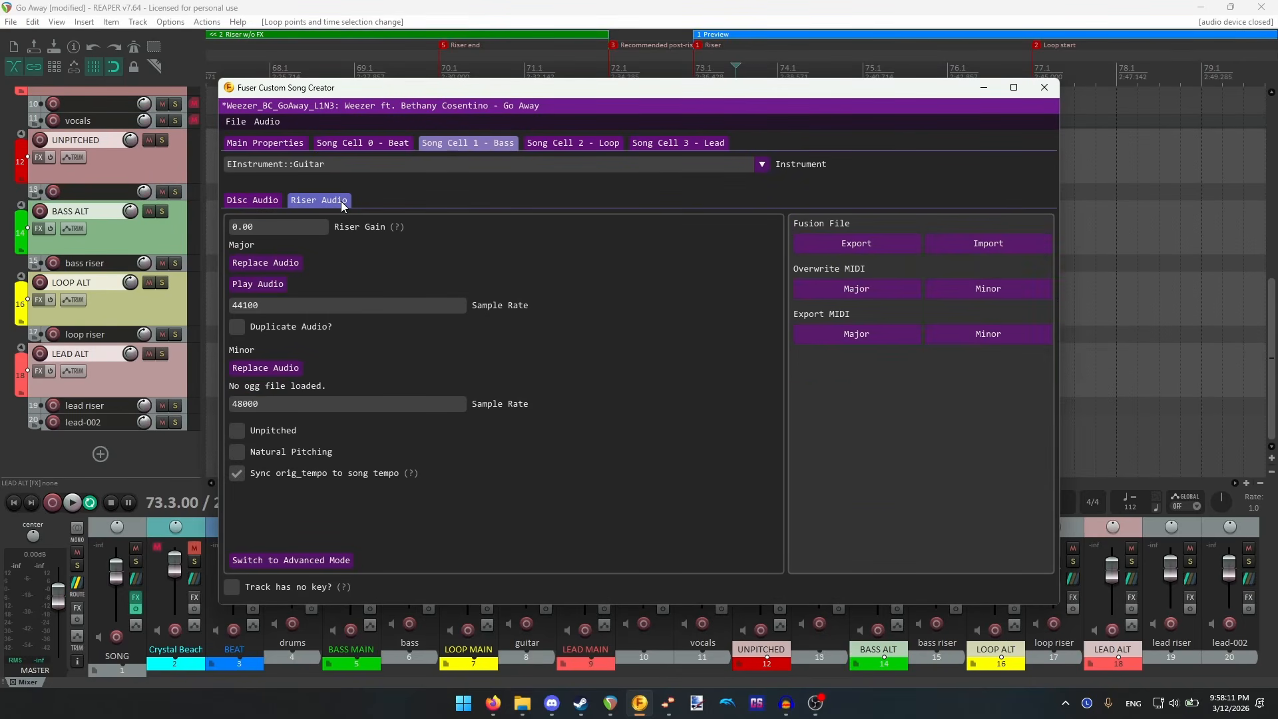
left_click(276, 372)
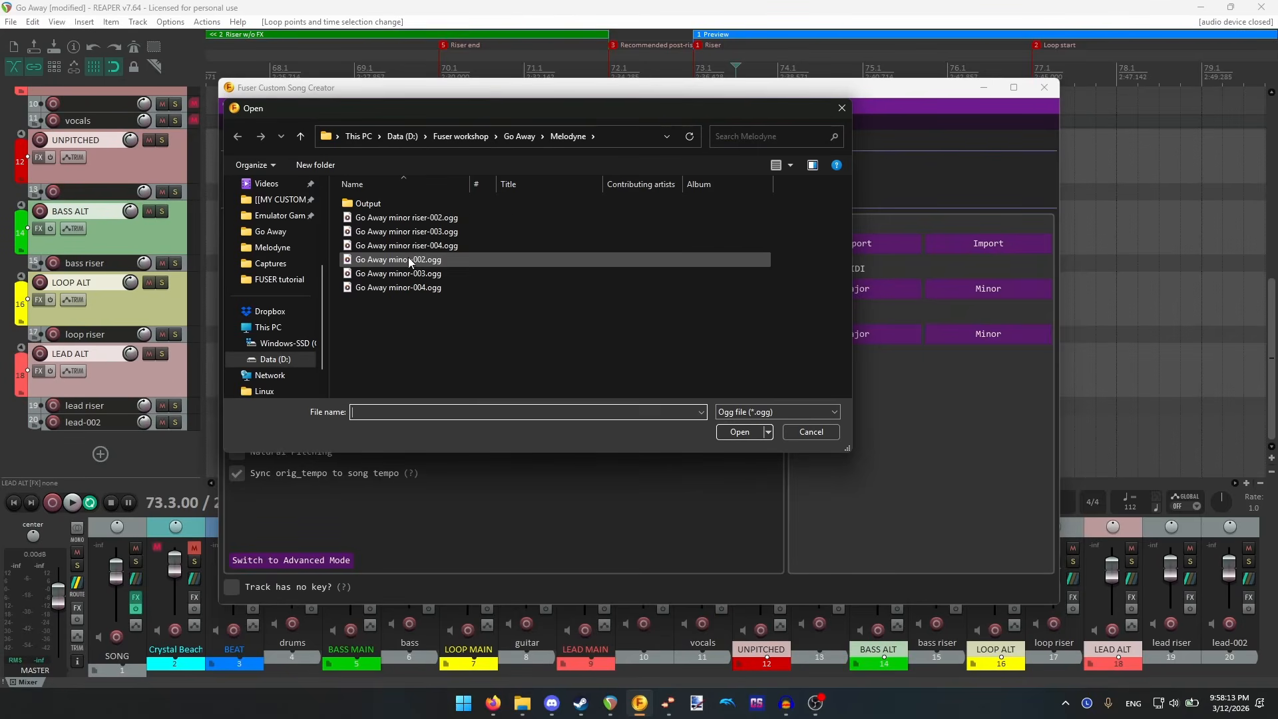
left_click(421, 218)
double_click(420, 218)
- Load Go Away minor-003.ogg as the Loop cell's minor disc audio
left_click(574, 141)
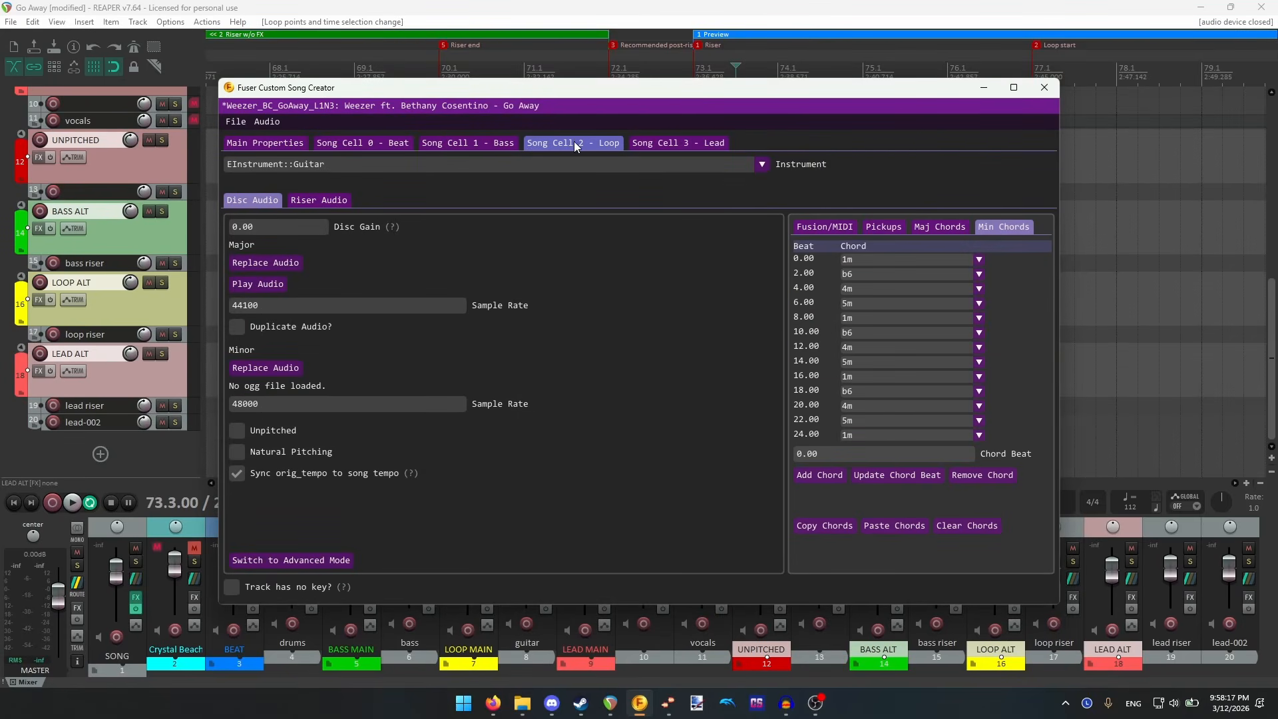
left_click(277, 367)
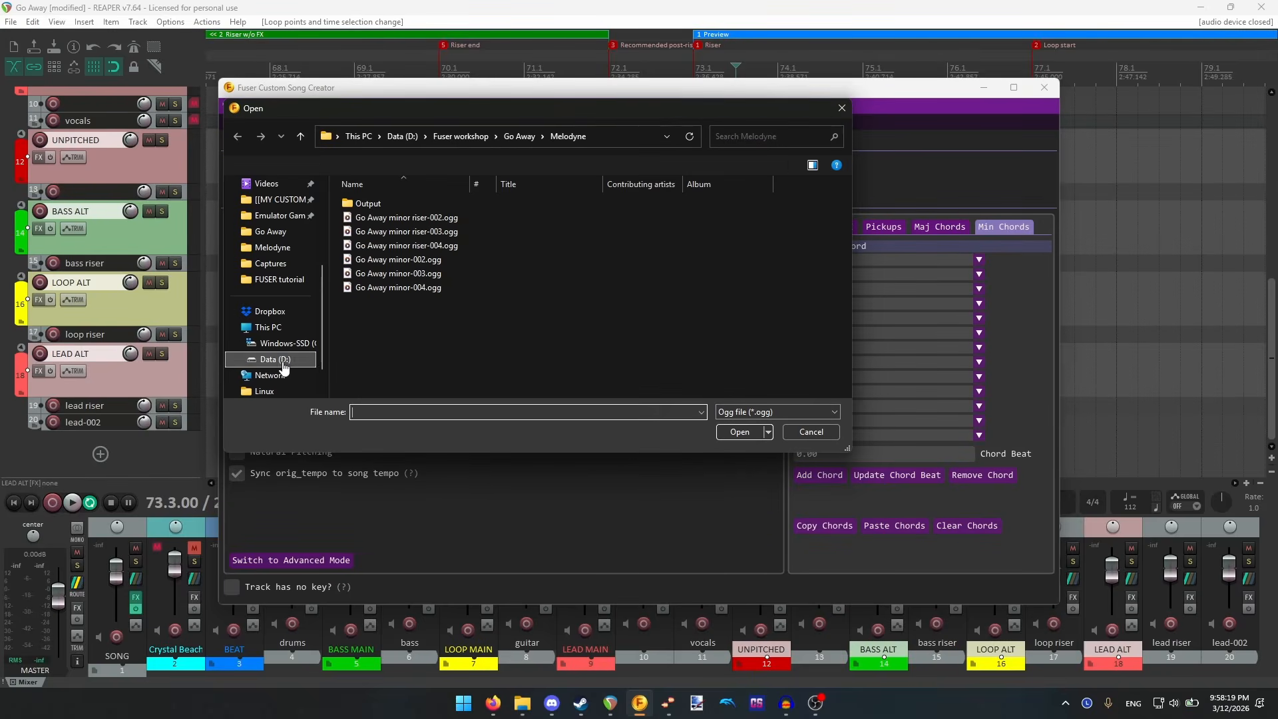
left_click(428, 273)
double_click(434, 273)
- Load Go Away minor riser-003.ogg as the Loop cell's minor riser audio
left_click(334, 204)
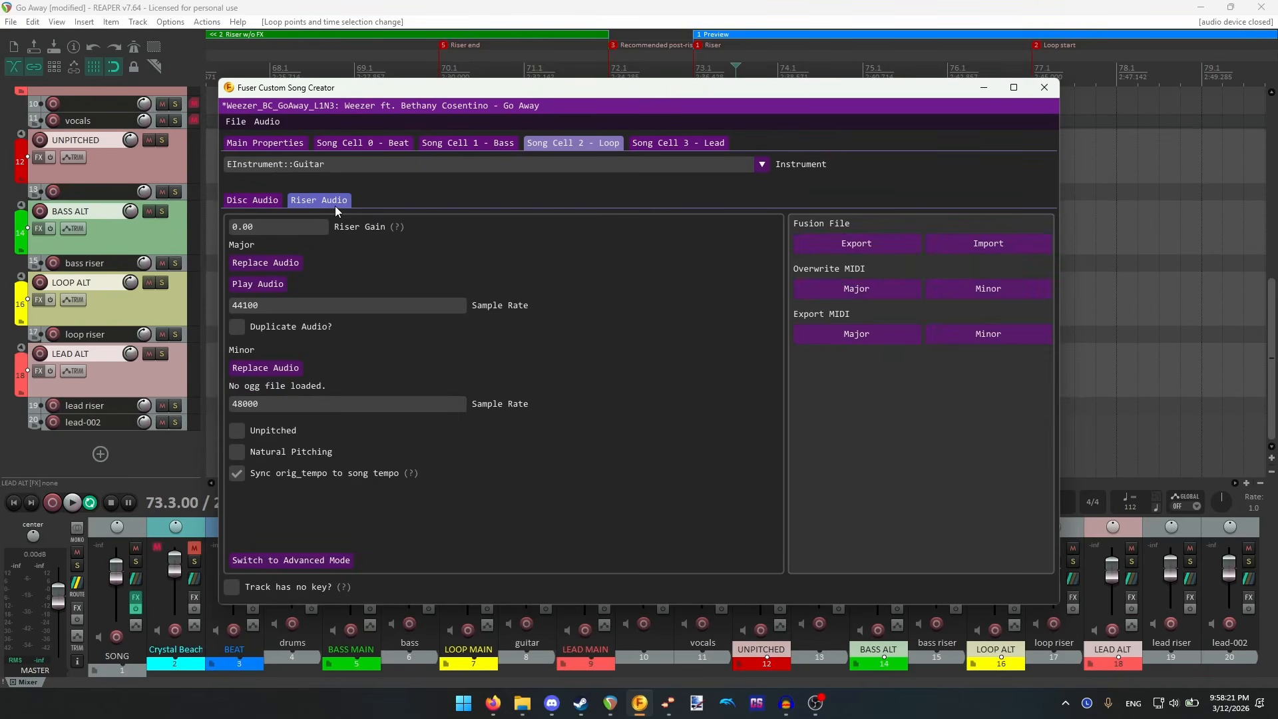
left_click(280, 366)
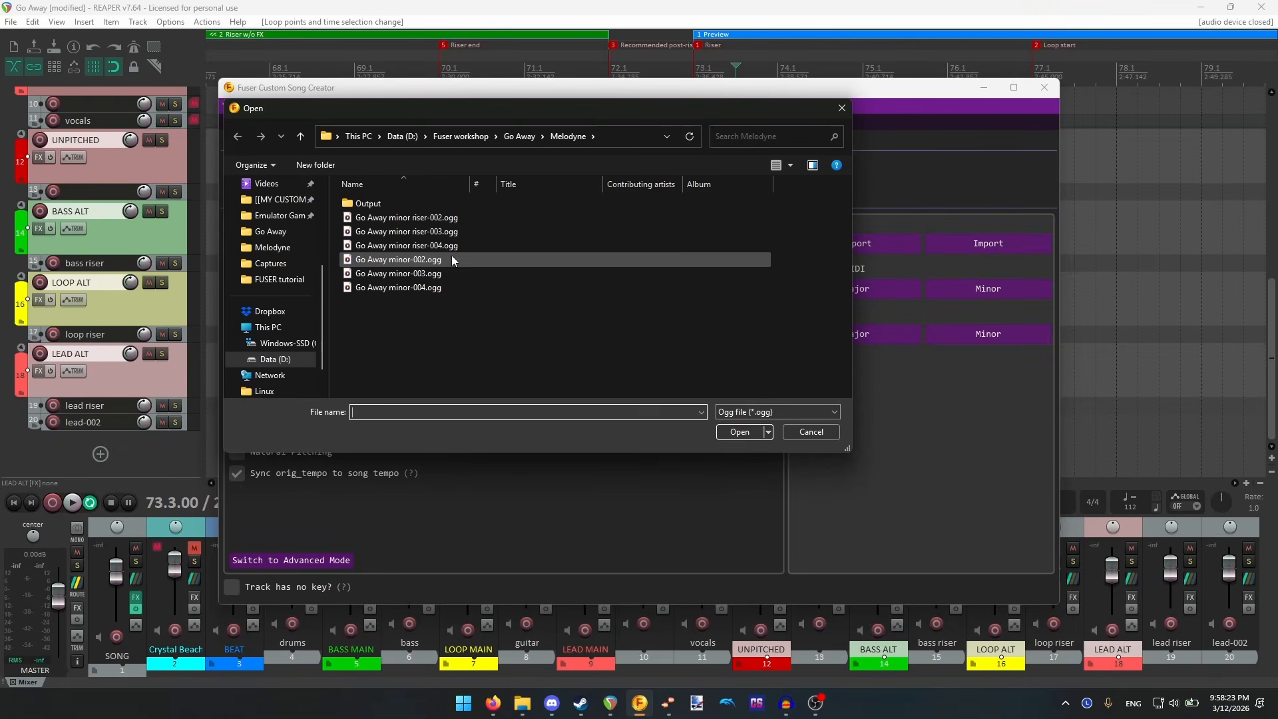
left_click(443, 230)
double_click(443, 230)
- Load Go Away minor-004.ogg as the Lead cell's minor disc audio
left_click(661, 143)
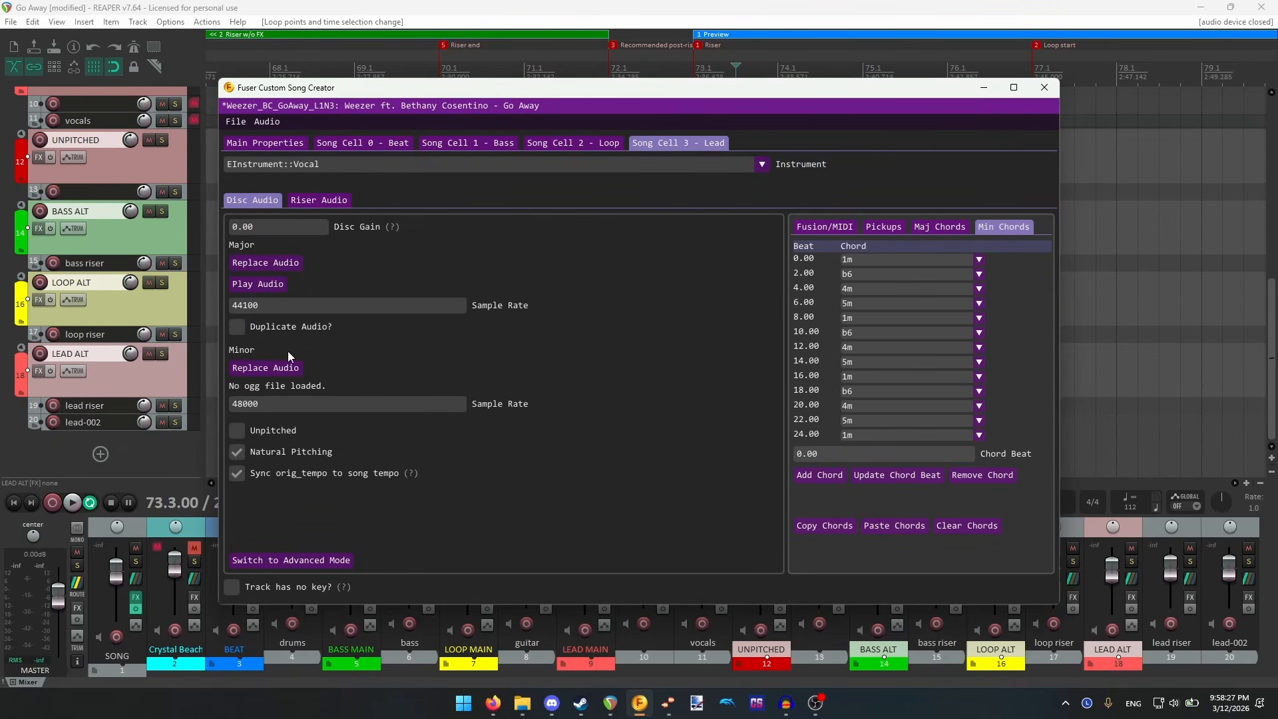
left_click(276, 370)
left_click(416, 285)
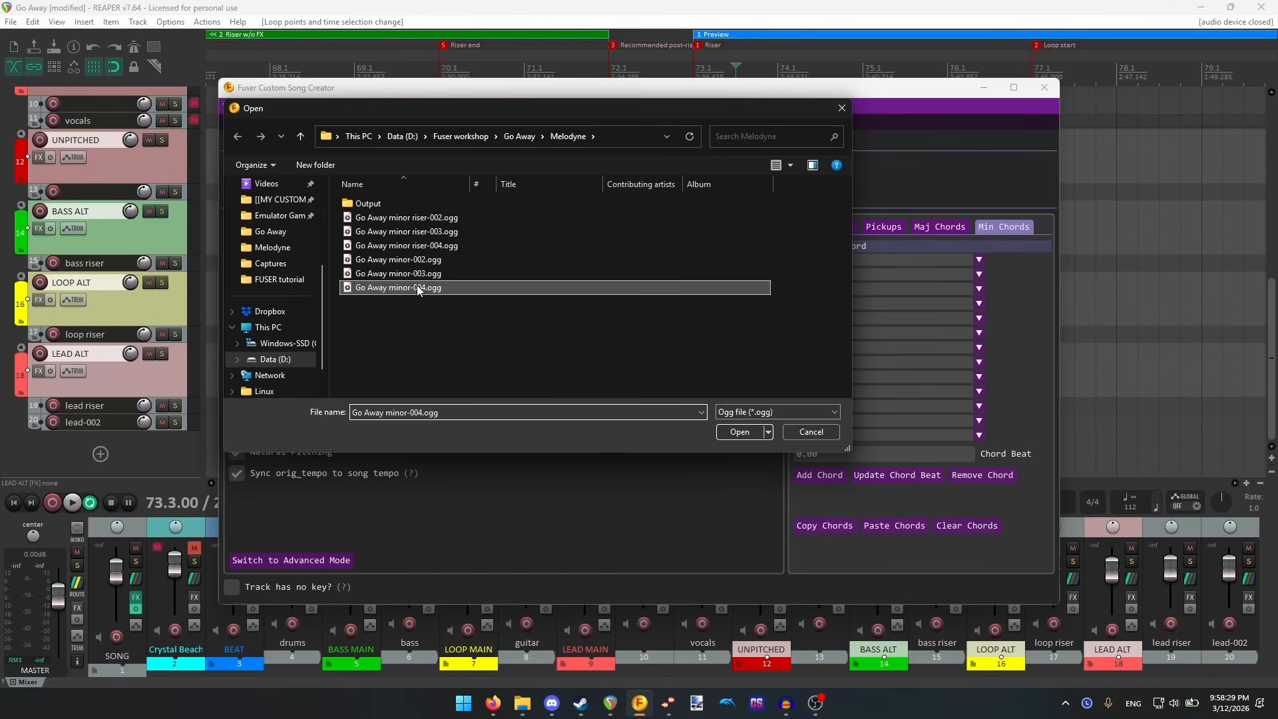
double_click(416, 285)
- Load Go Away minor riser-004.ogg as the Lead cell's minor riser audio, return to the main properties and save the project
left_click(312, 201)
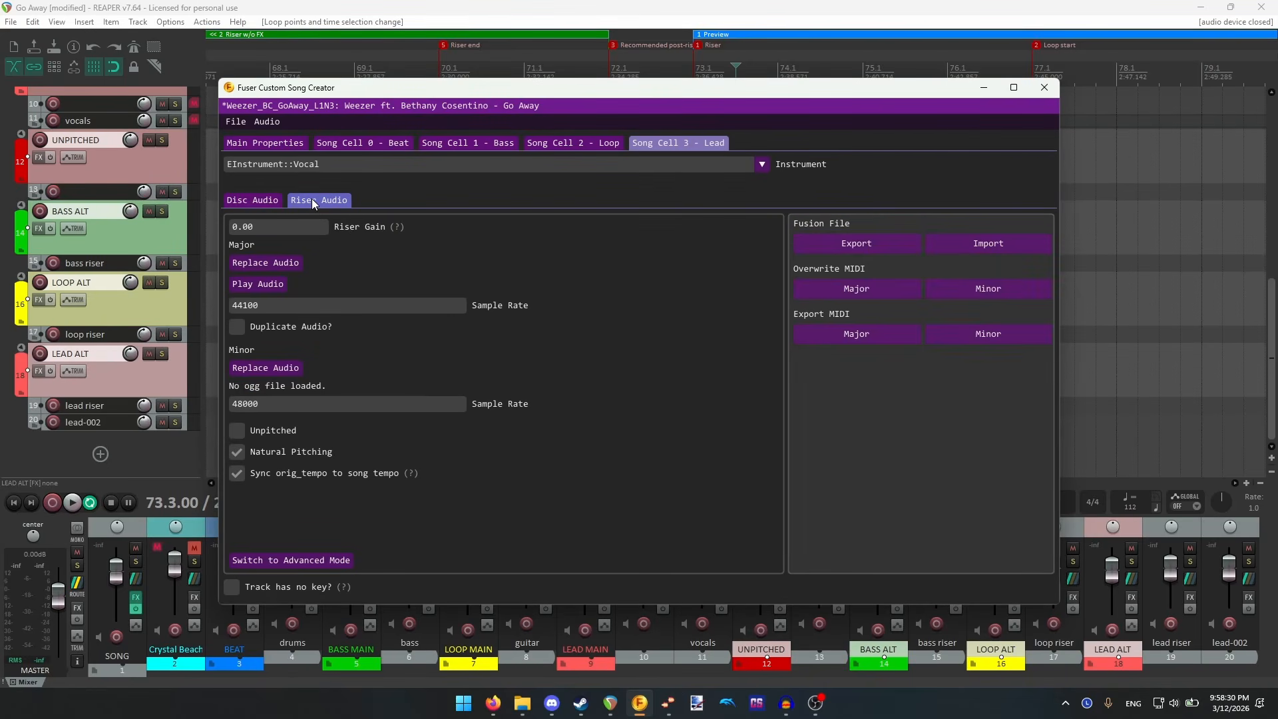
left_click(274, 369)
double_click(426, 246)
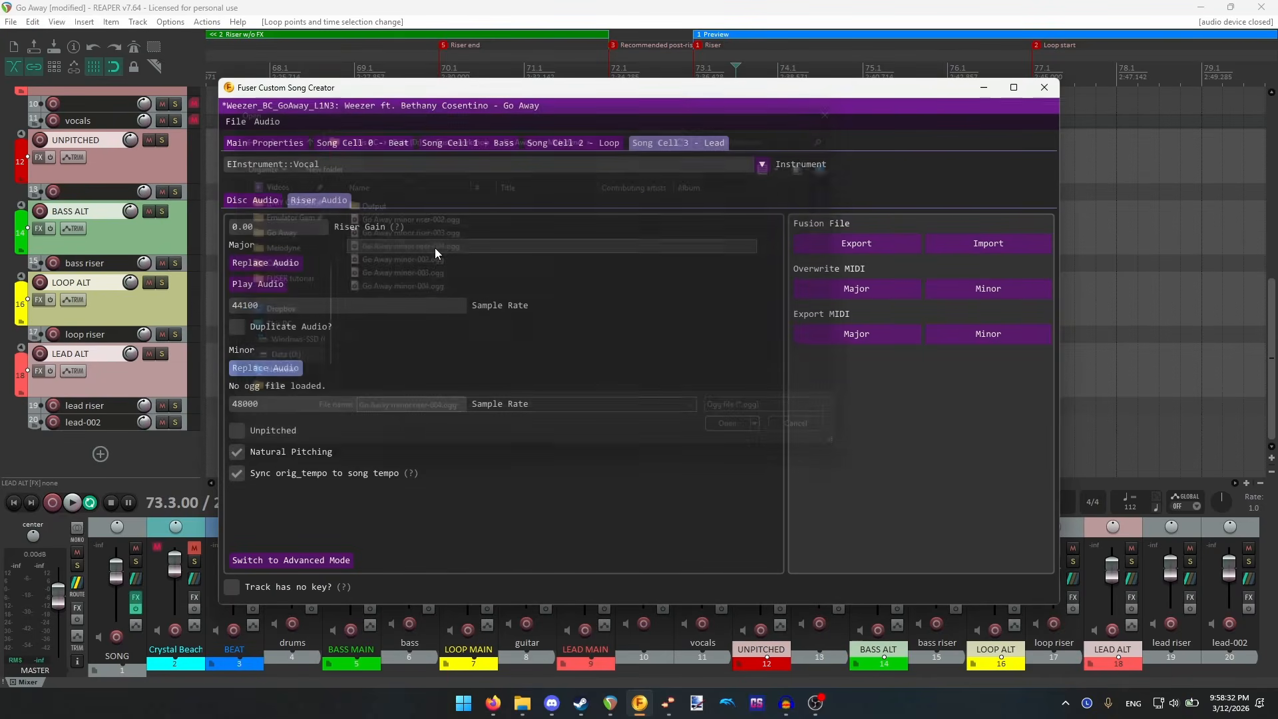
left_click(267, 201)
left_click(266, 144)
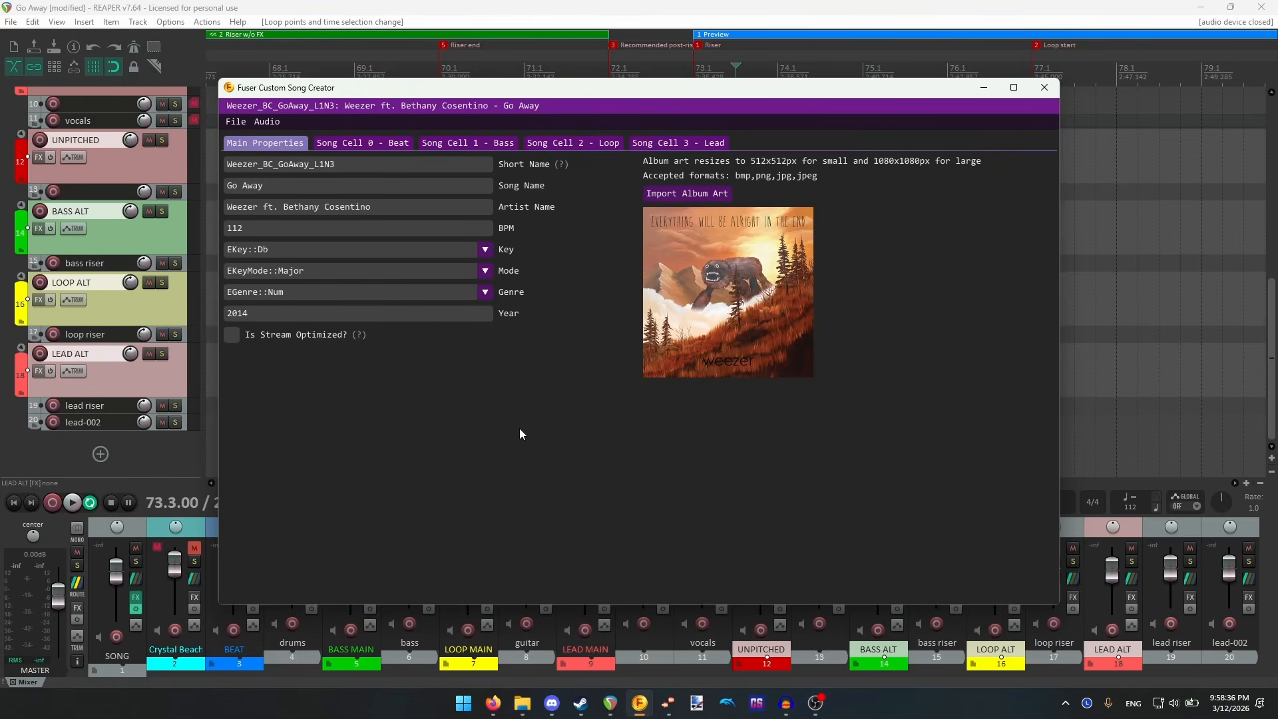
- Copy the Weezer ft. Bethany Cosentino - Go Away folder from the Go Away workshop folder and open the [[MY CUSTOMS]] folder
left_click(983, 91)
left_click(644, 152)
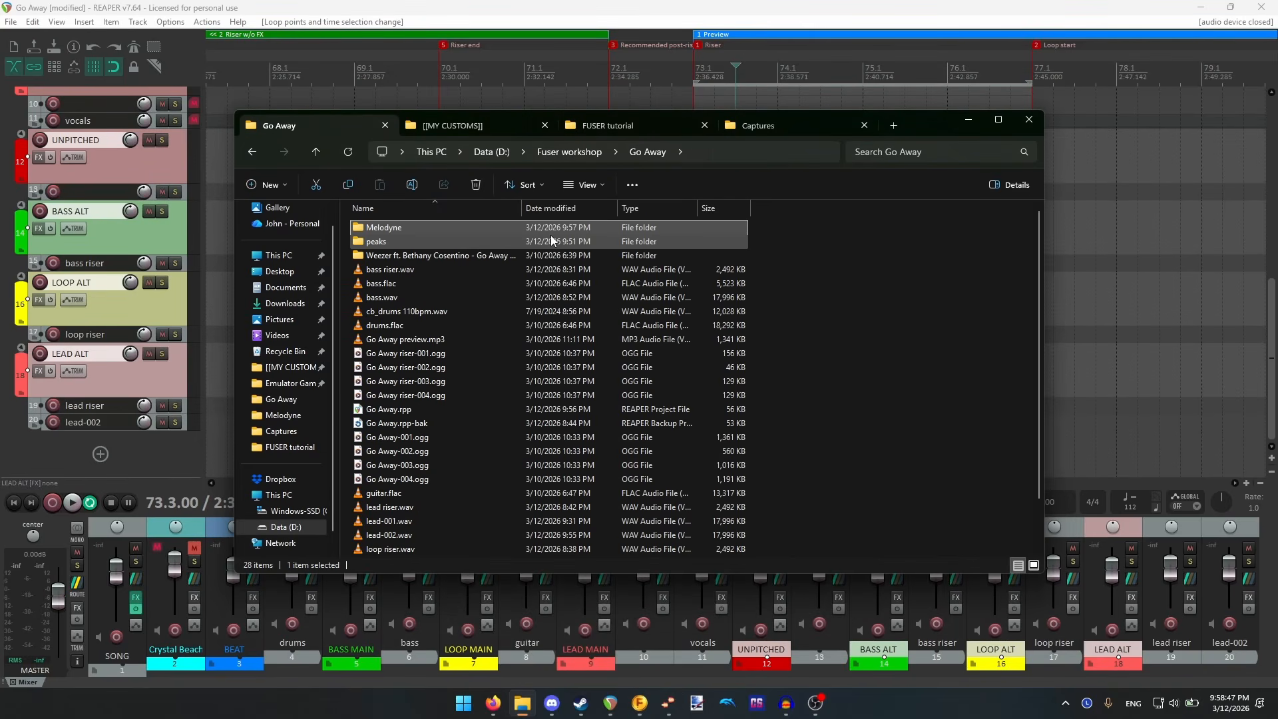
left_click(430, 256)
key("ctrl+c")
left_click(466, 126)
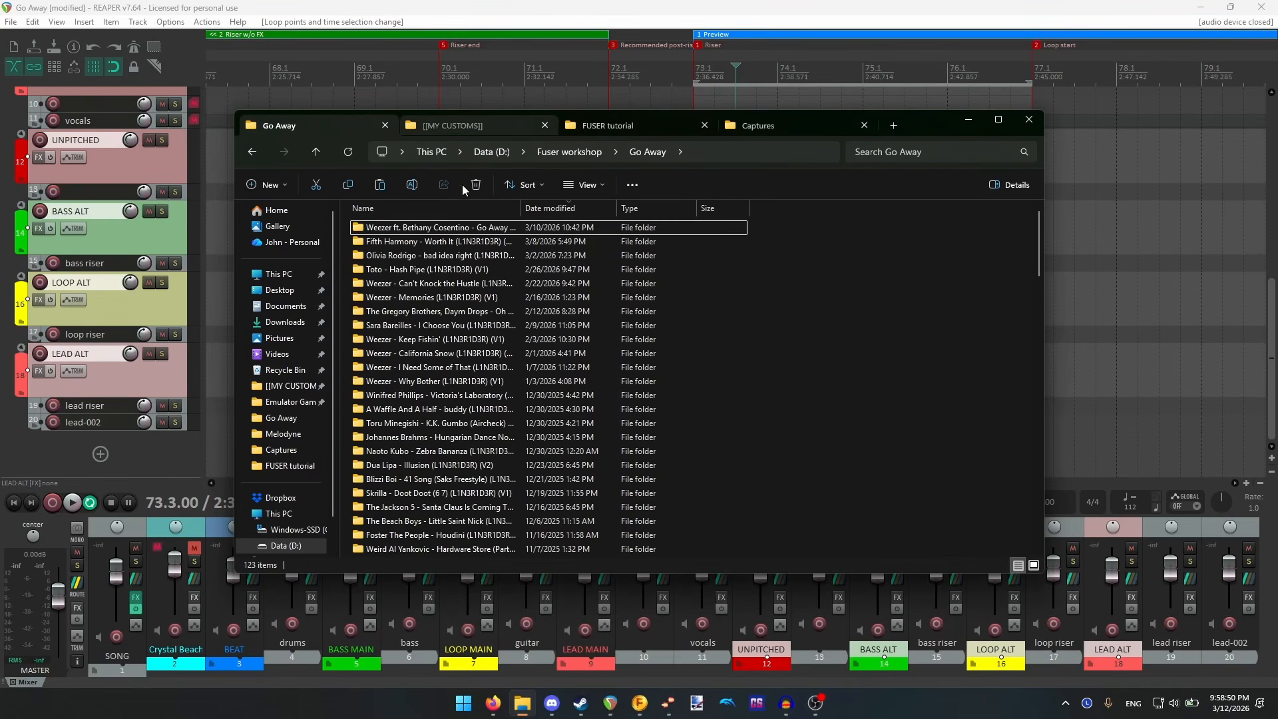
- Replace the old Go Away song folder in [[MY CUSTOMS]] with the copied version and refresh the listing
left_click(692, 230)
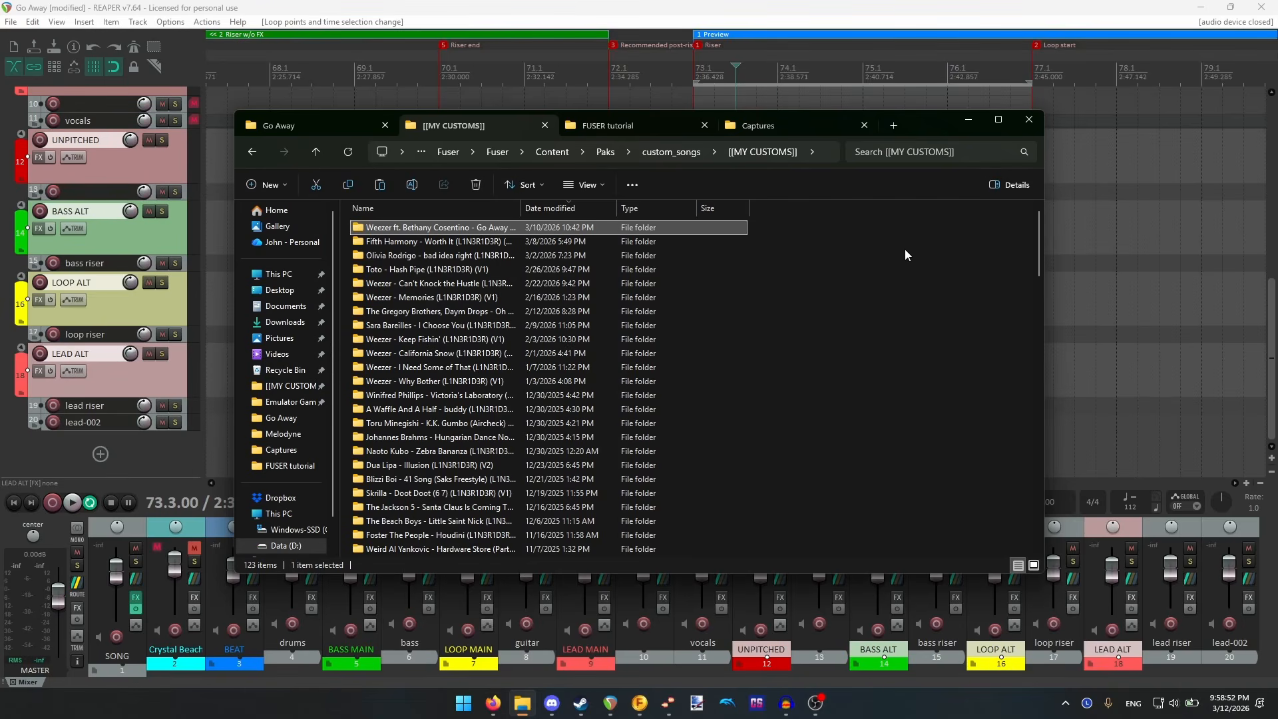
key("Delete")
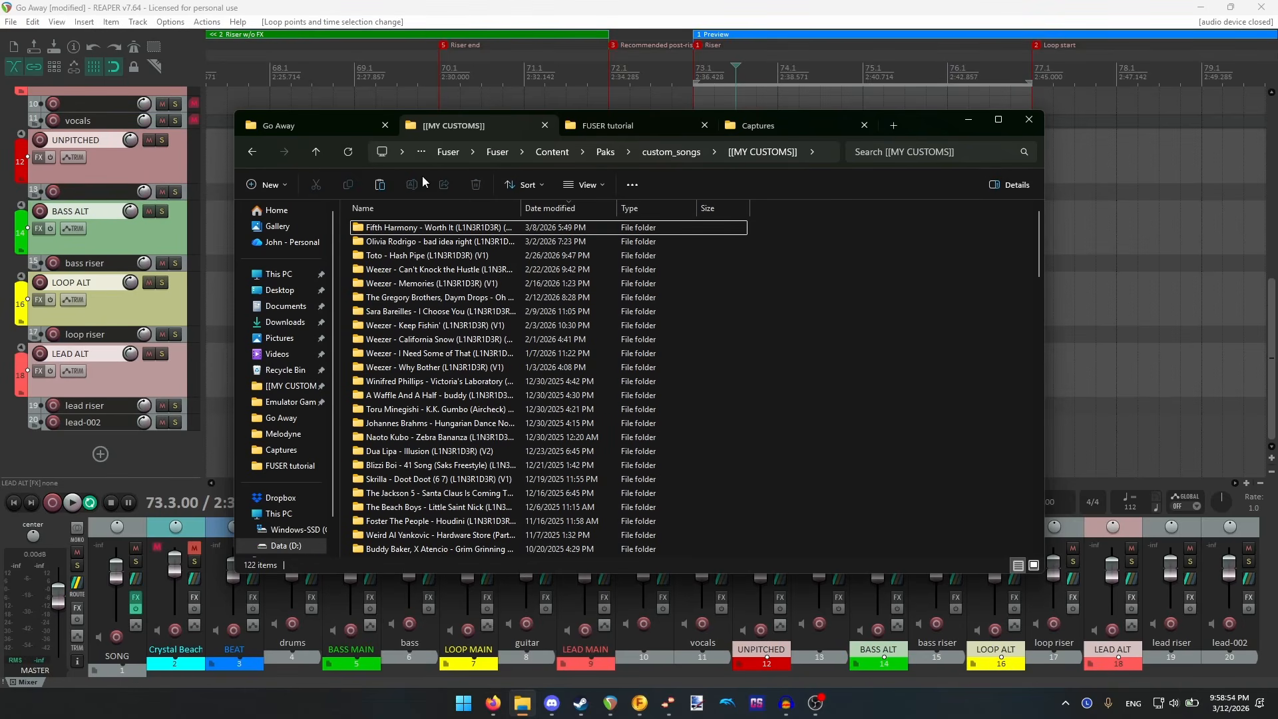
key("ctrl+v")
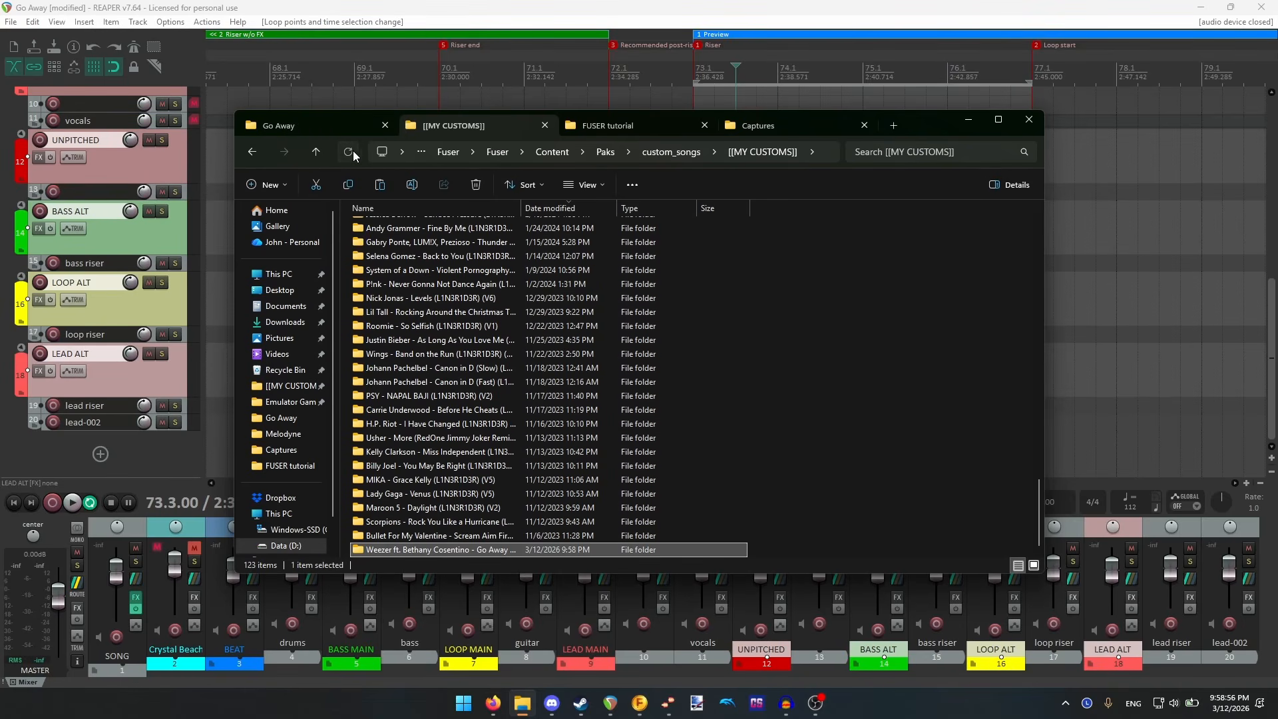
left_click(352, 150)
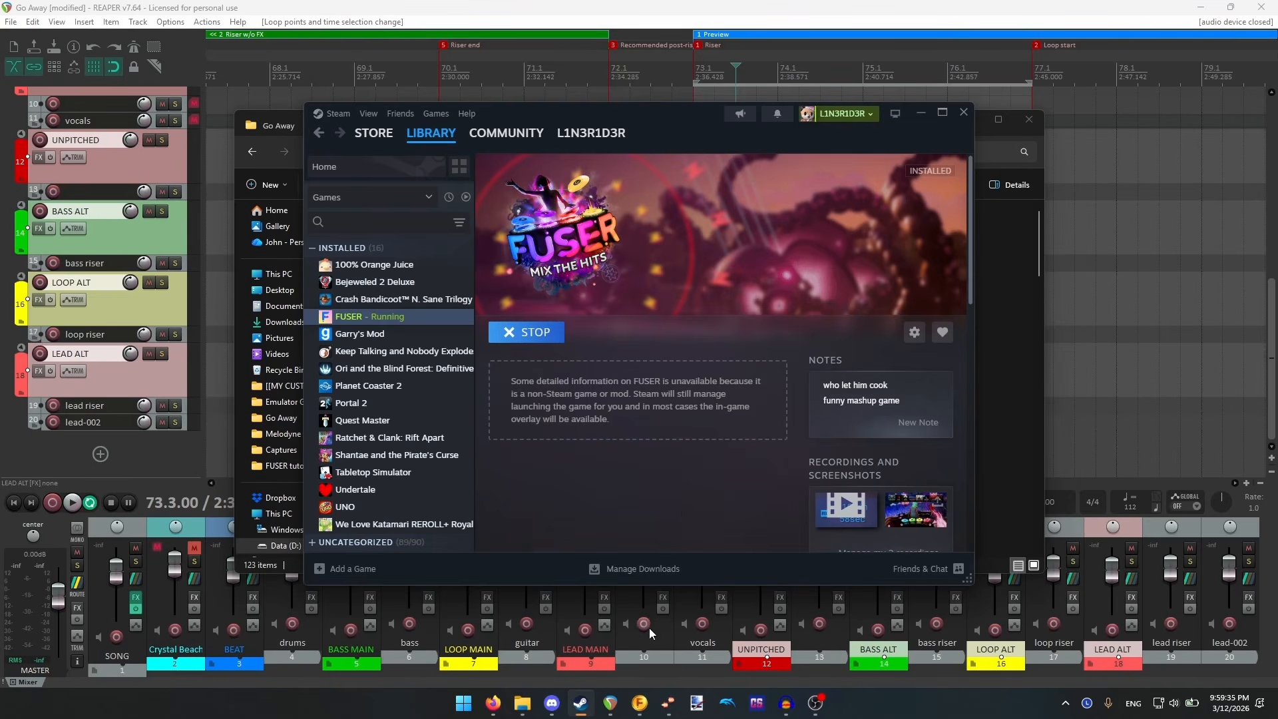
- Switch to the FUSER game, cue all four Go Away discs from the crate's third page and play them
left_click(637, 710)
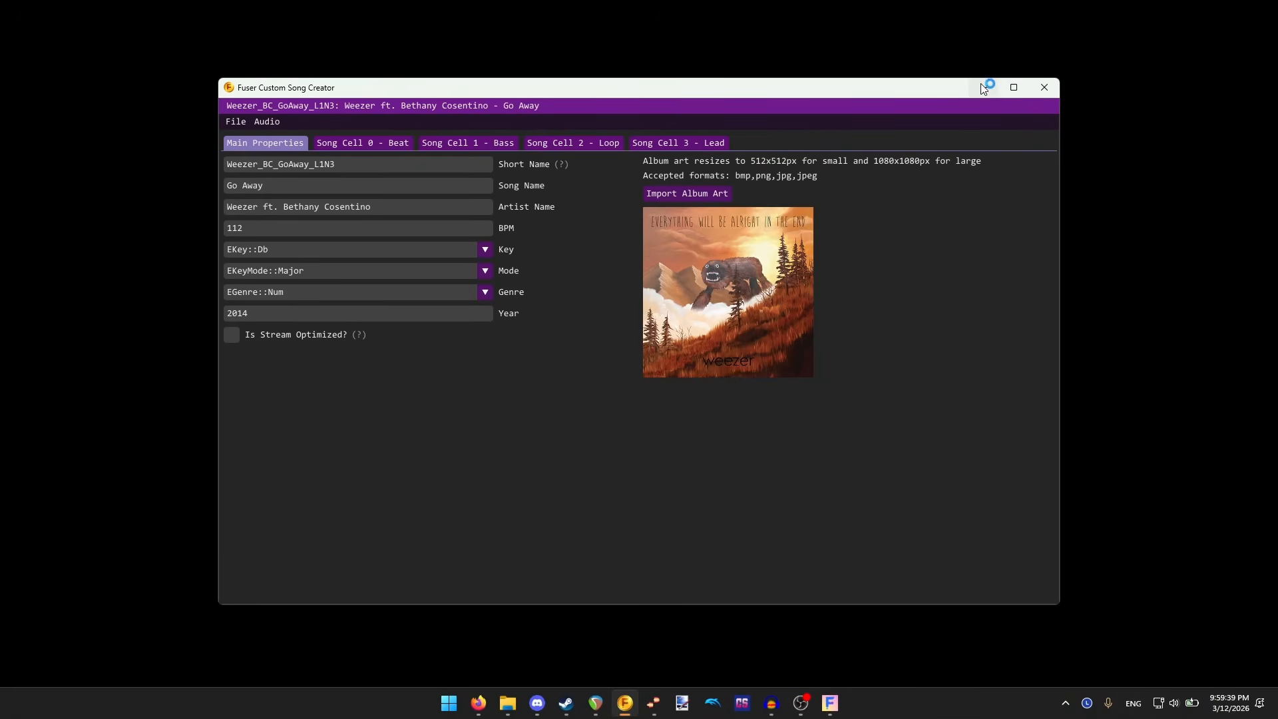
left_click(983, 88)
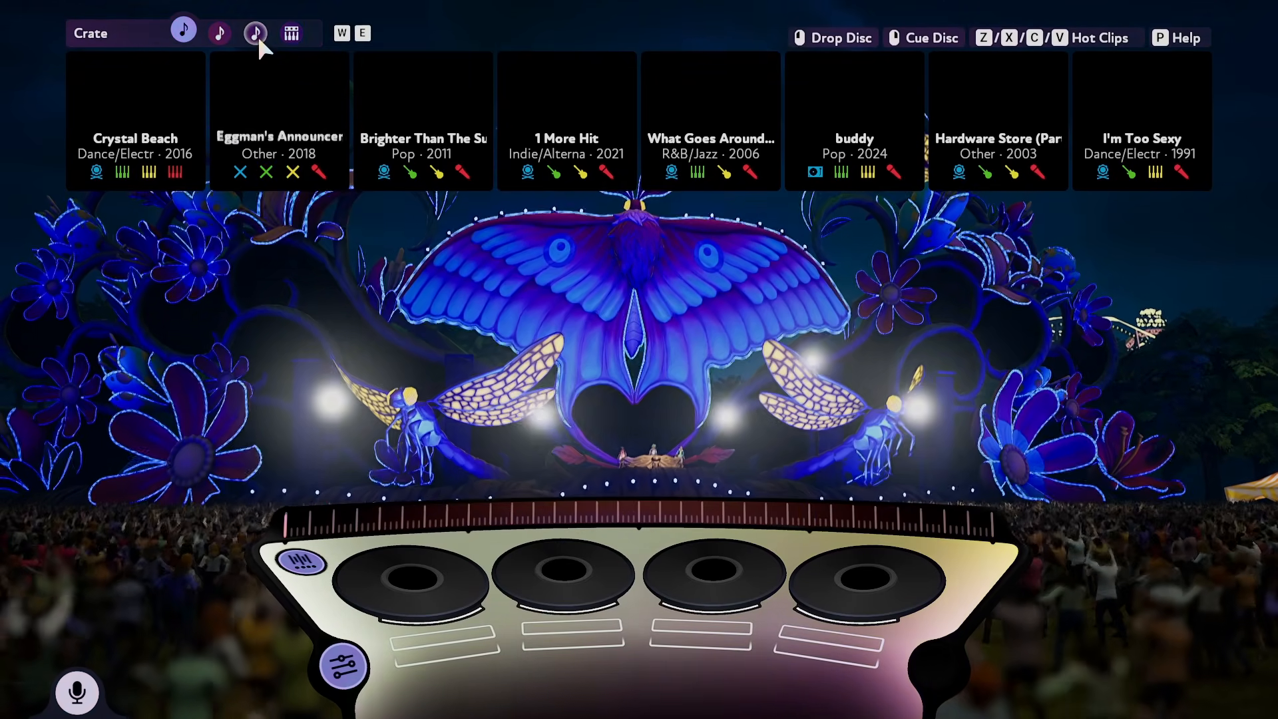
left_click(257, 34)
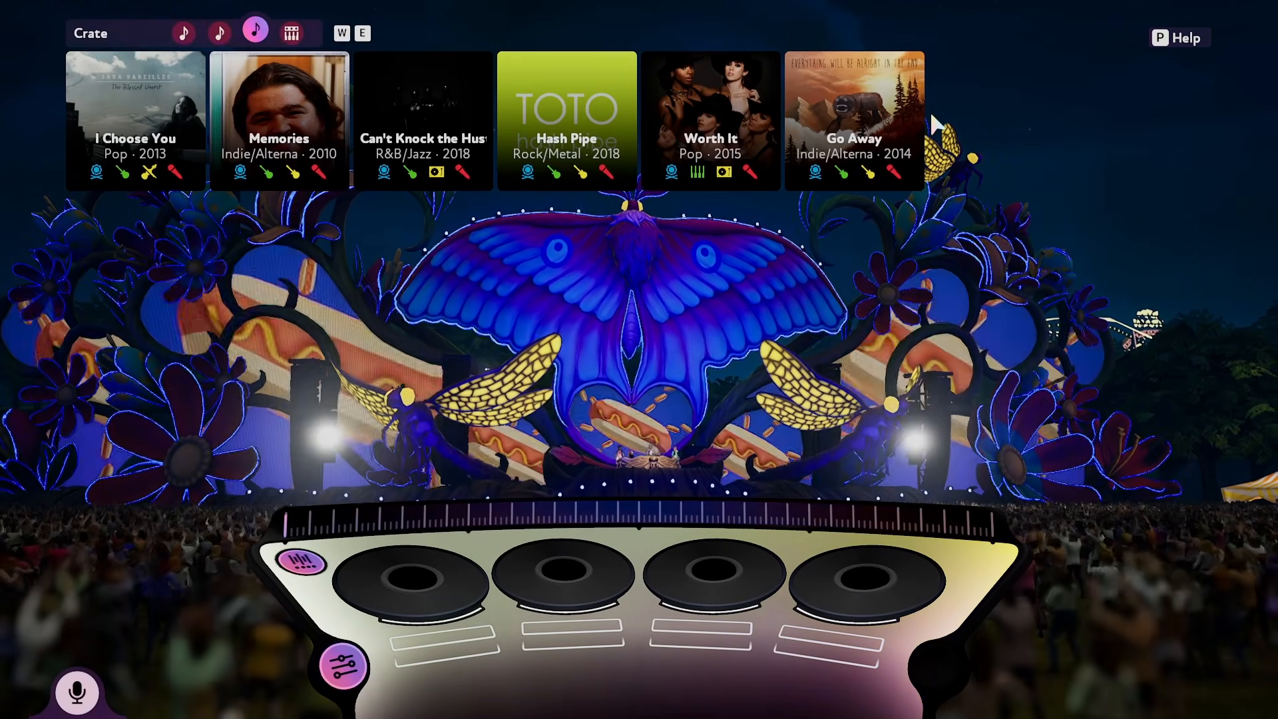
right_click(893, 113)
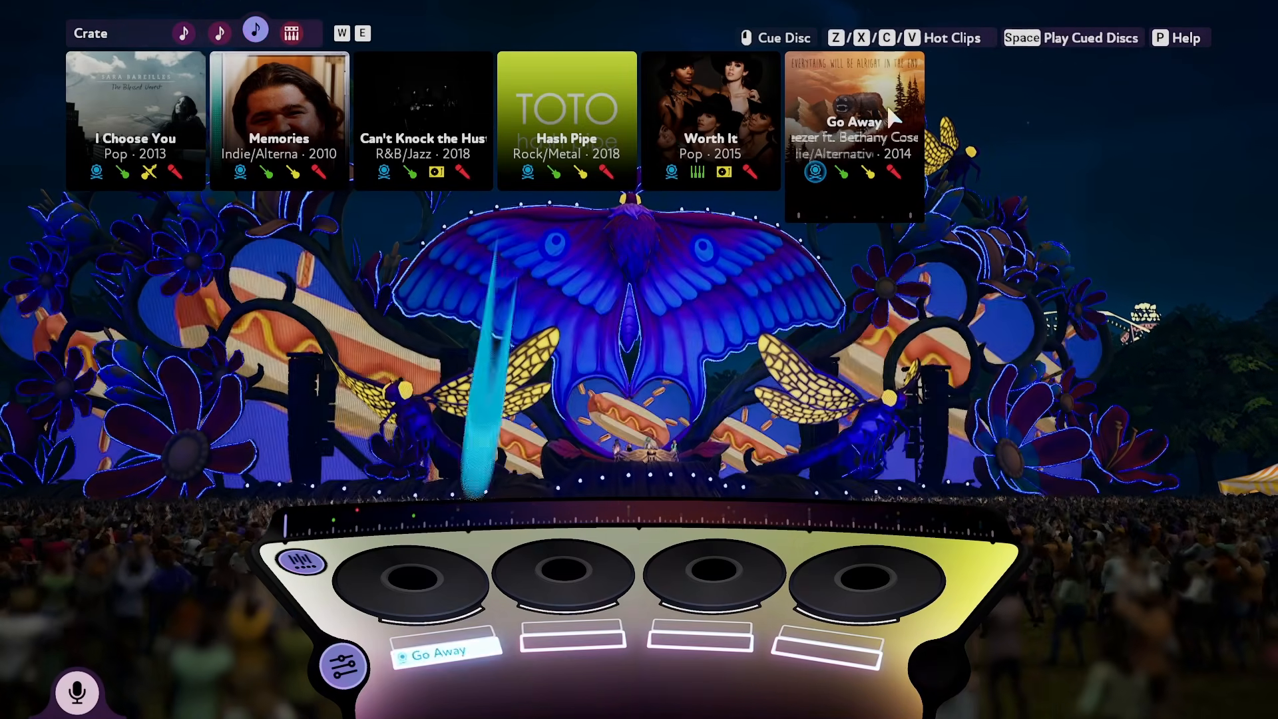
right_click(893, 116)
right_click(893, 115)
right_click(892, 116)
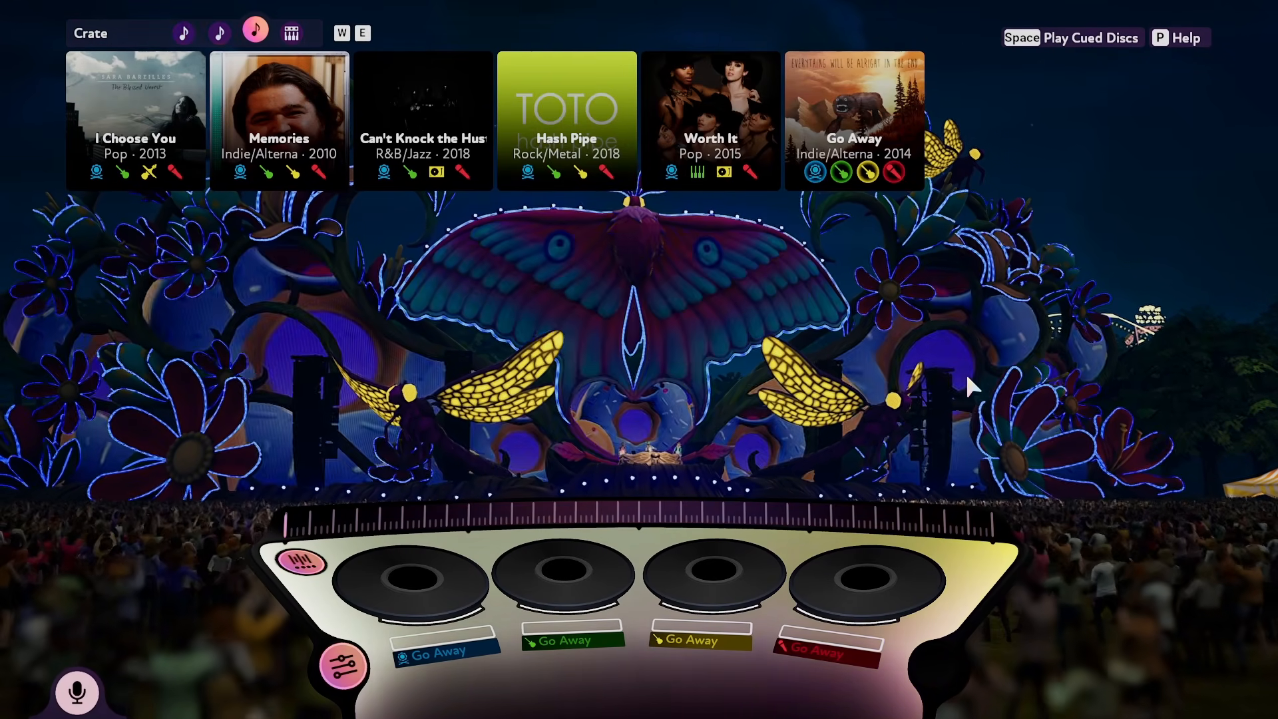
key("space")
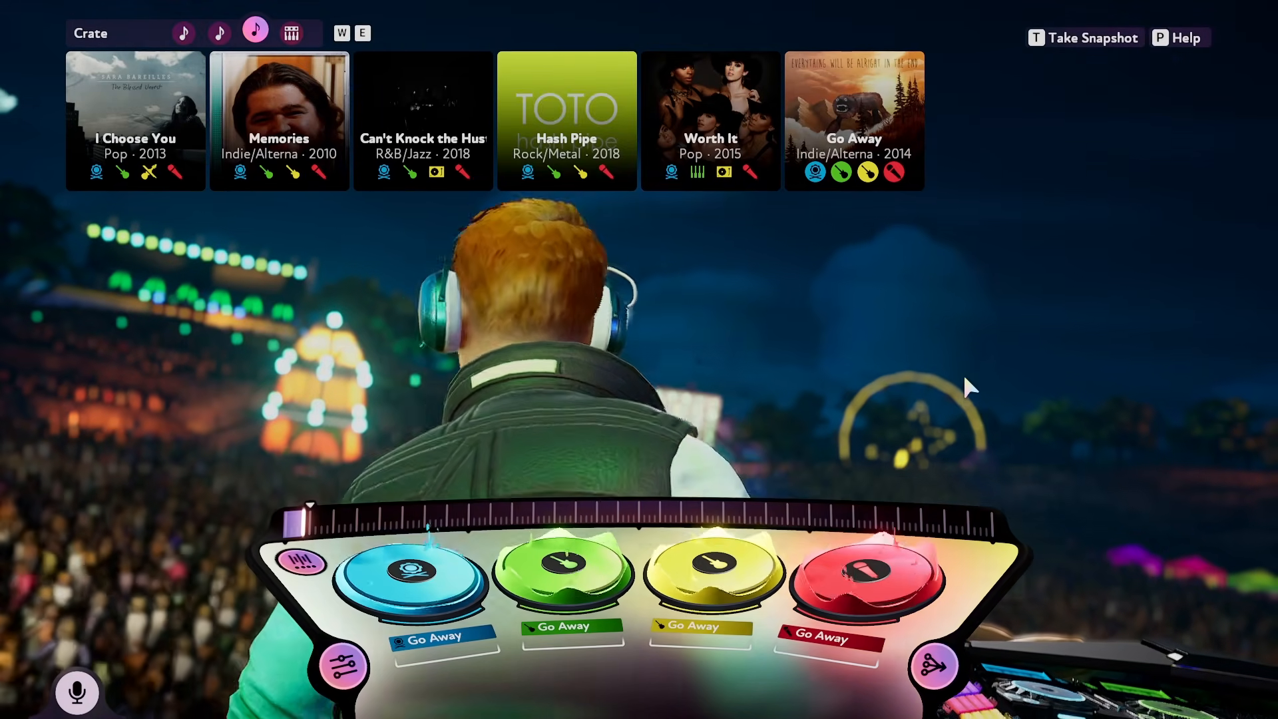
- Pause and resume the playing mix, open the Vibraphone instrument and play one of its pads over Go Away
key("Escape")
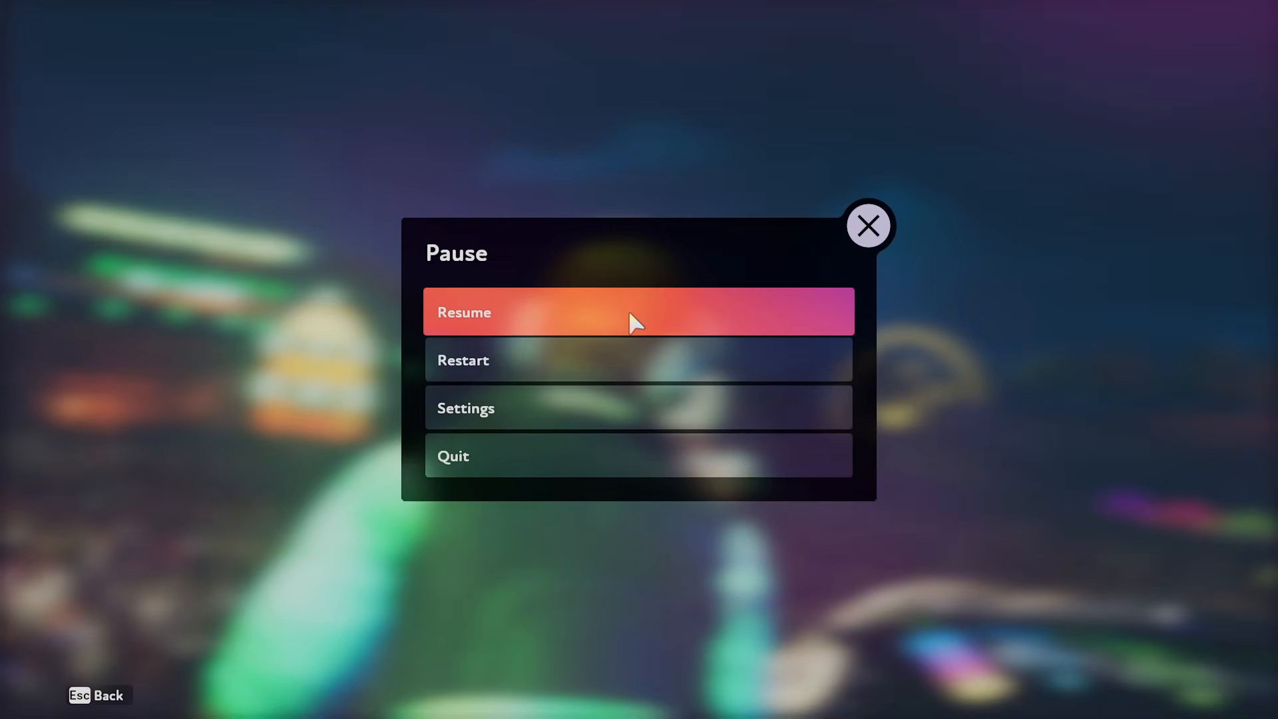
left_click(724, 316)
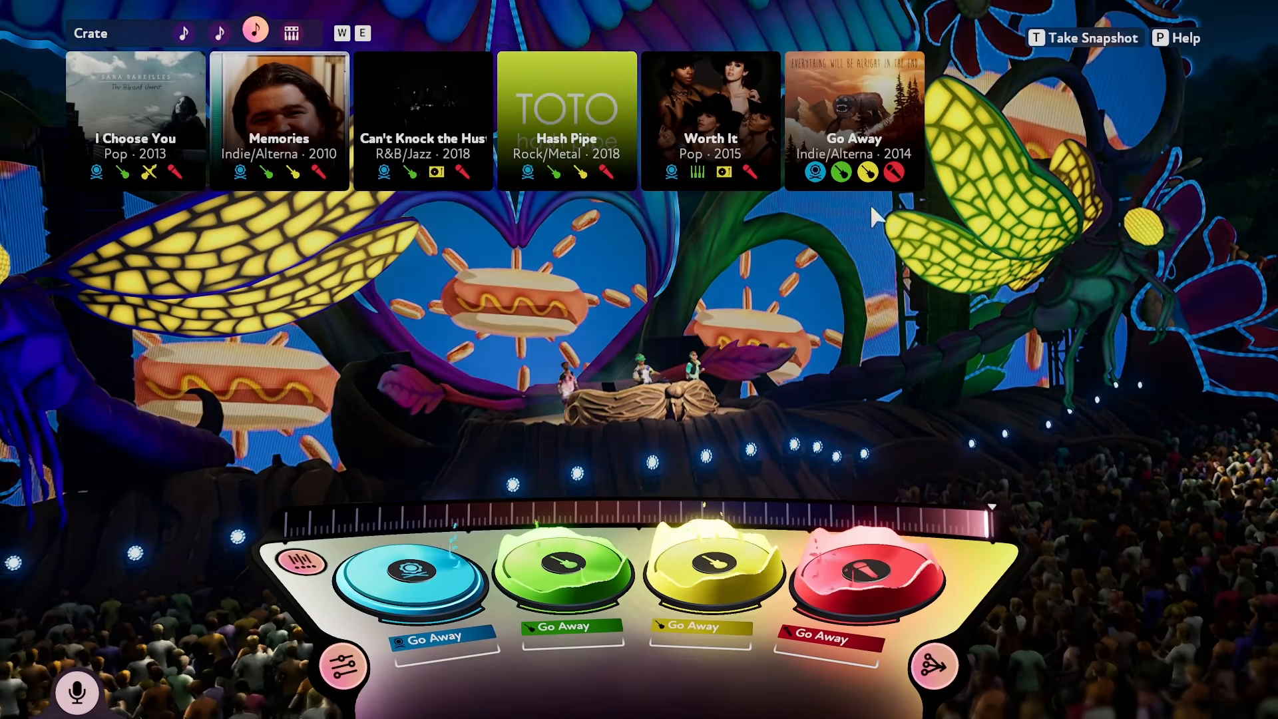
key("Escape")
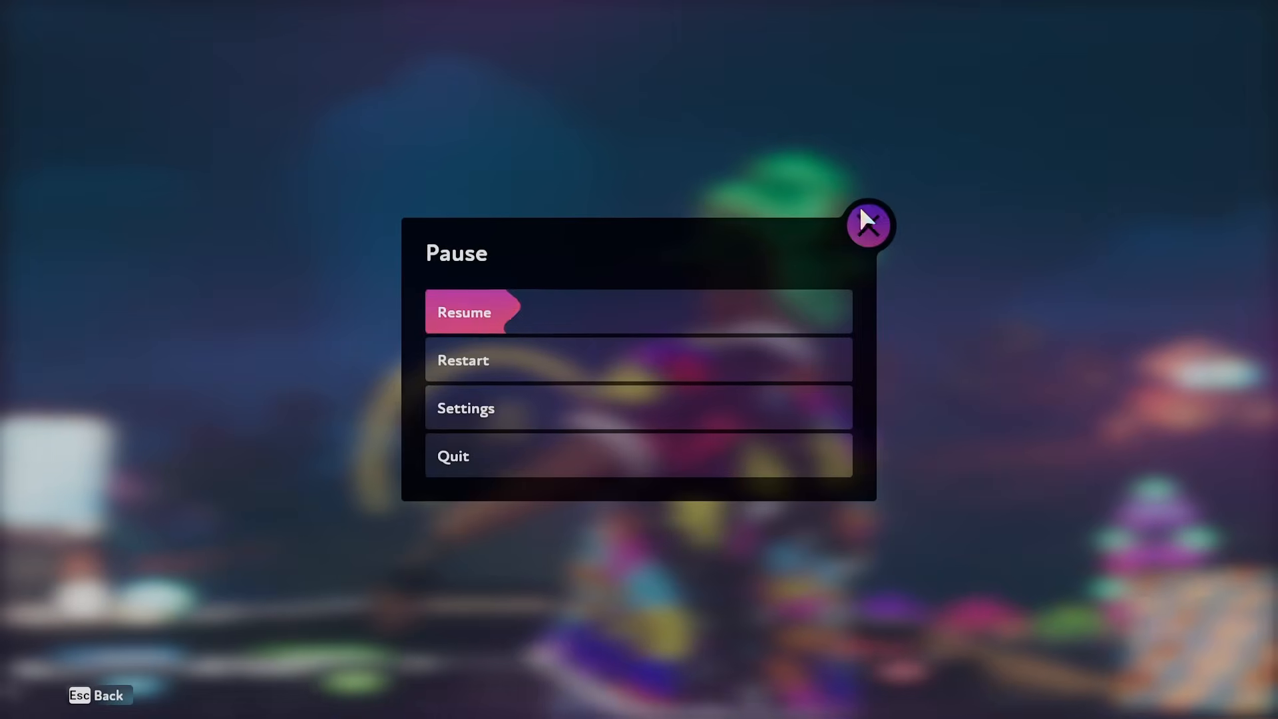
left_click(698, 308)
key("e")
left_click(152, 129)
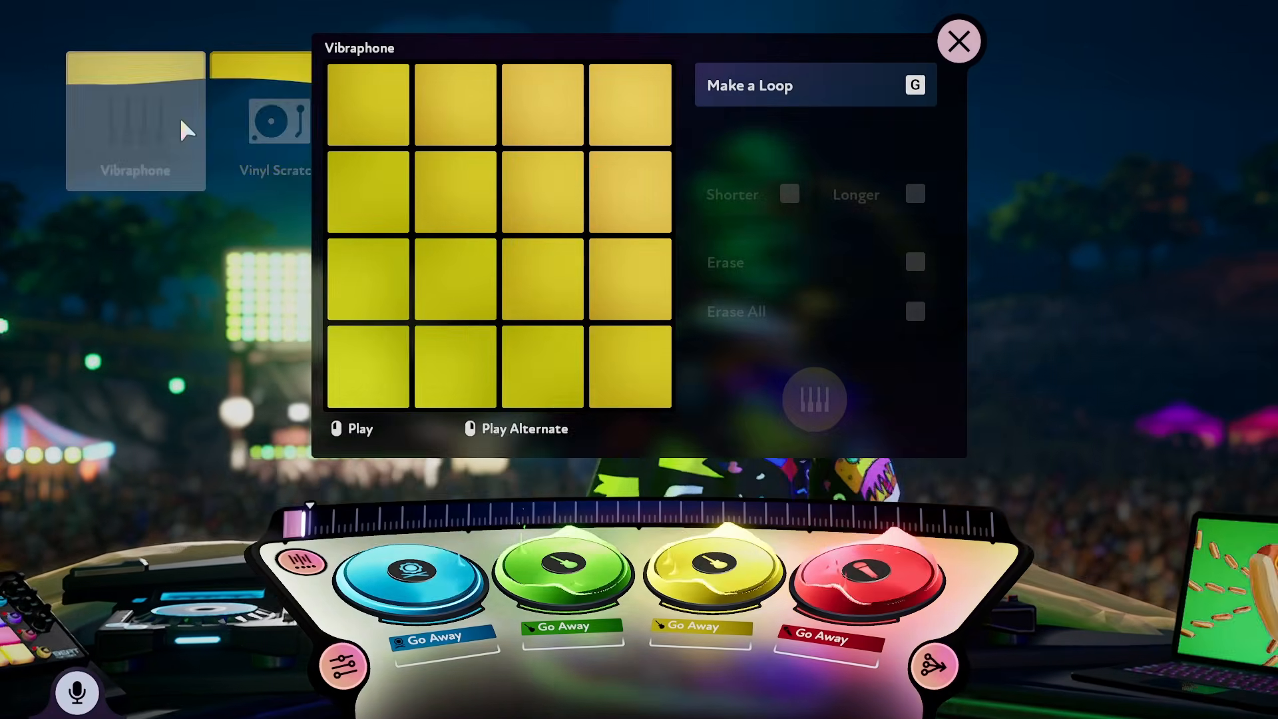
left_click(356, 105)
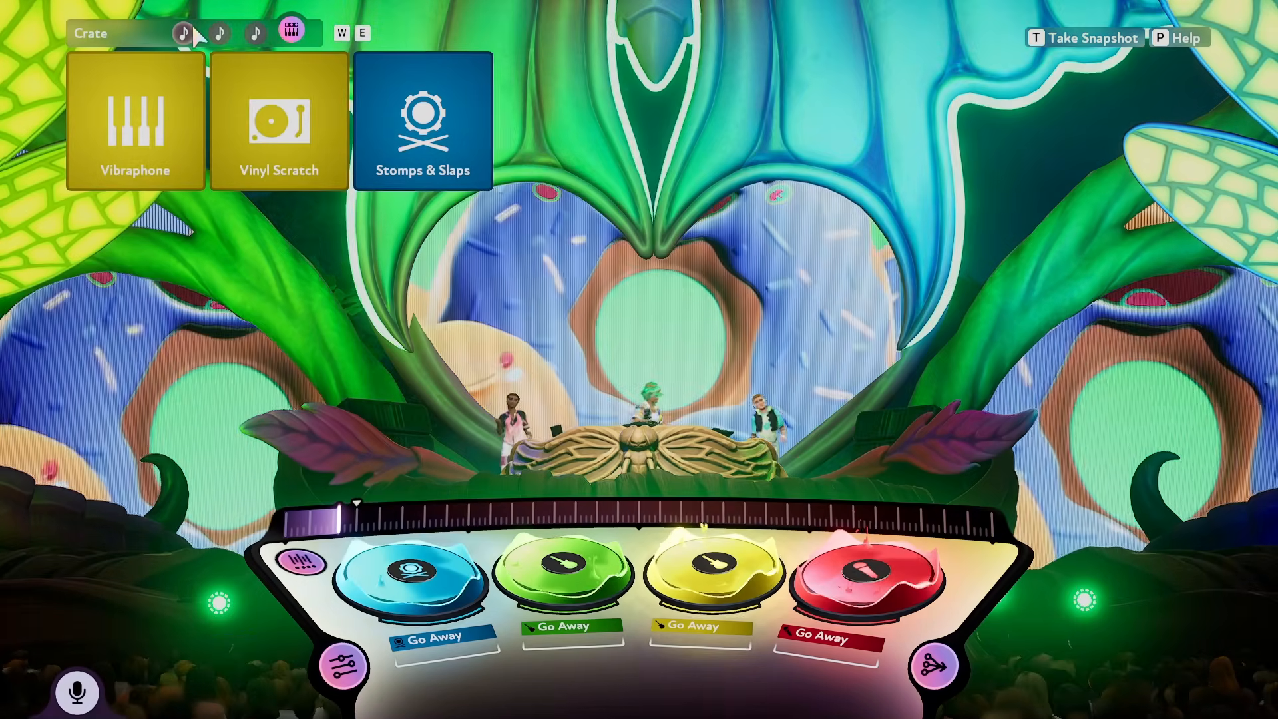
- Clear the four playing Go Away discs, keep Go Away cued on every deck, and drop Eggman's Announcer's green disc on the second deck
left_click(192, 29)
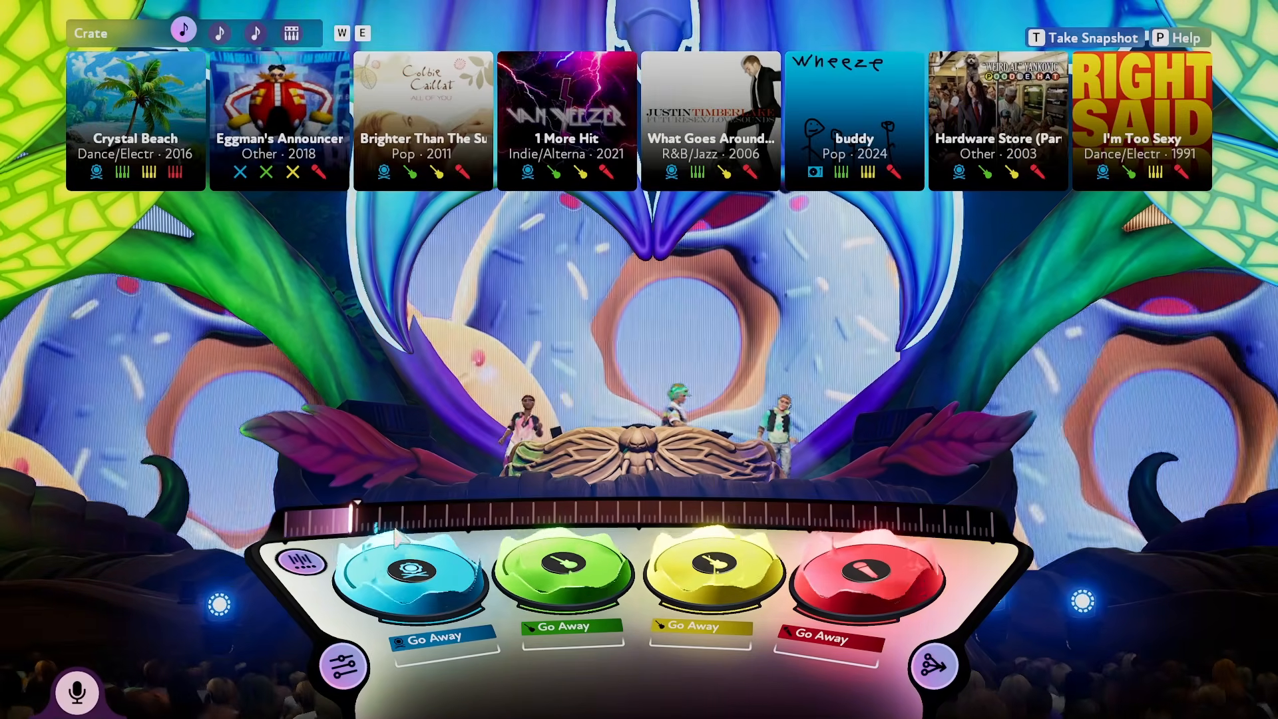
left_click(412, 576)
left_click(564, 573)
left_click(714, 572)
left_click(855, 577)
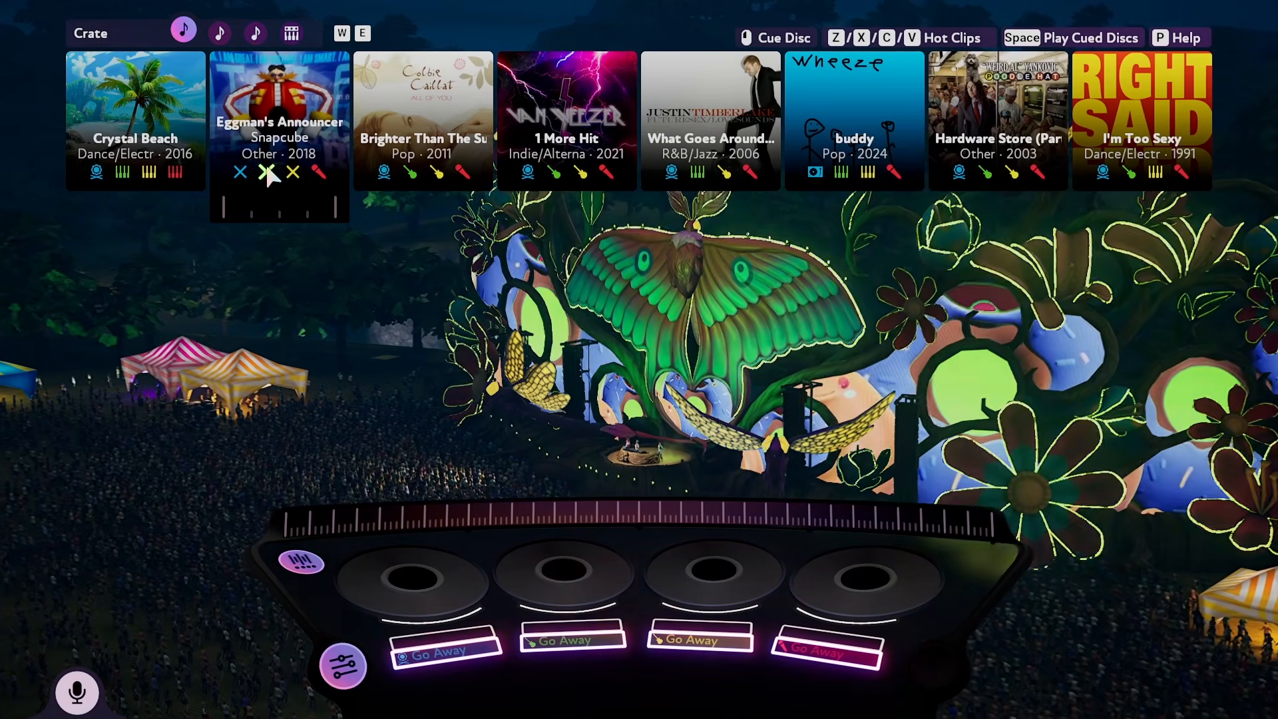
left_click(266, 173)
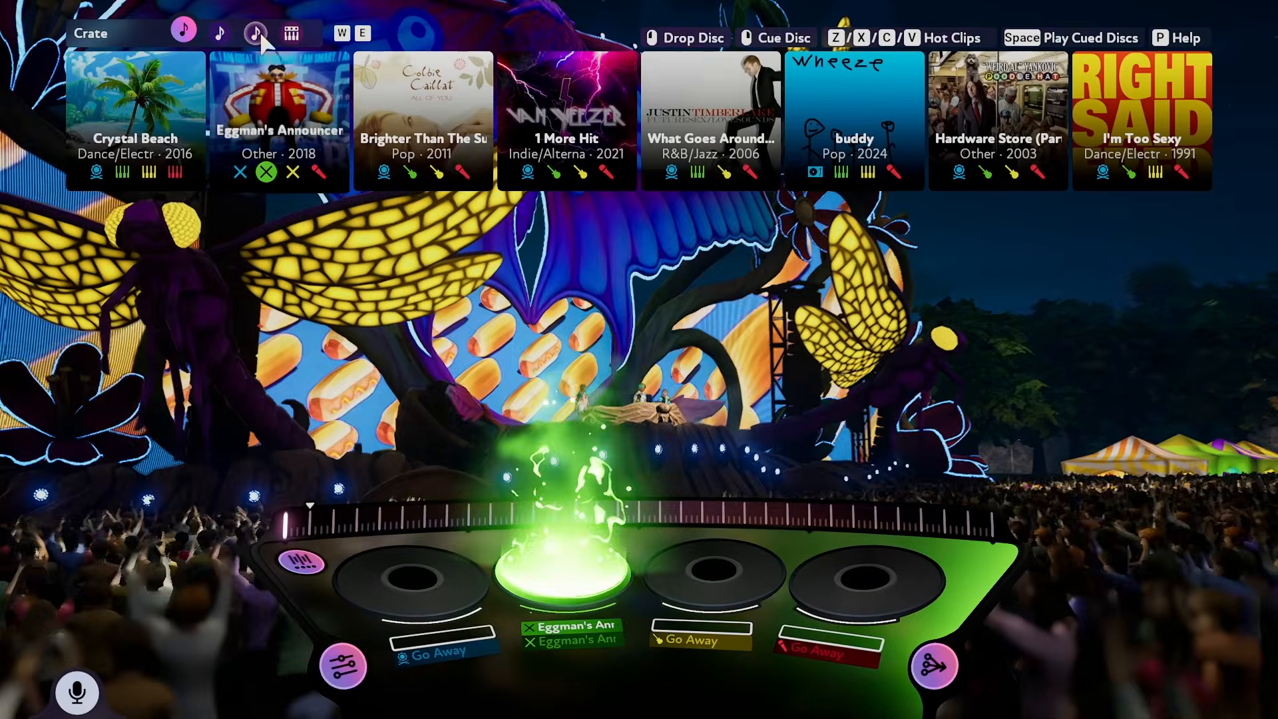
left_click(255, 32)
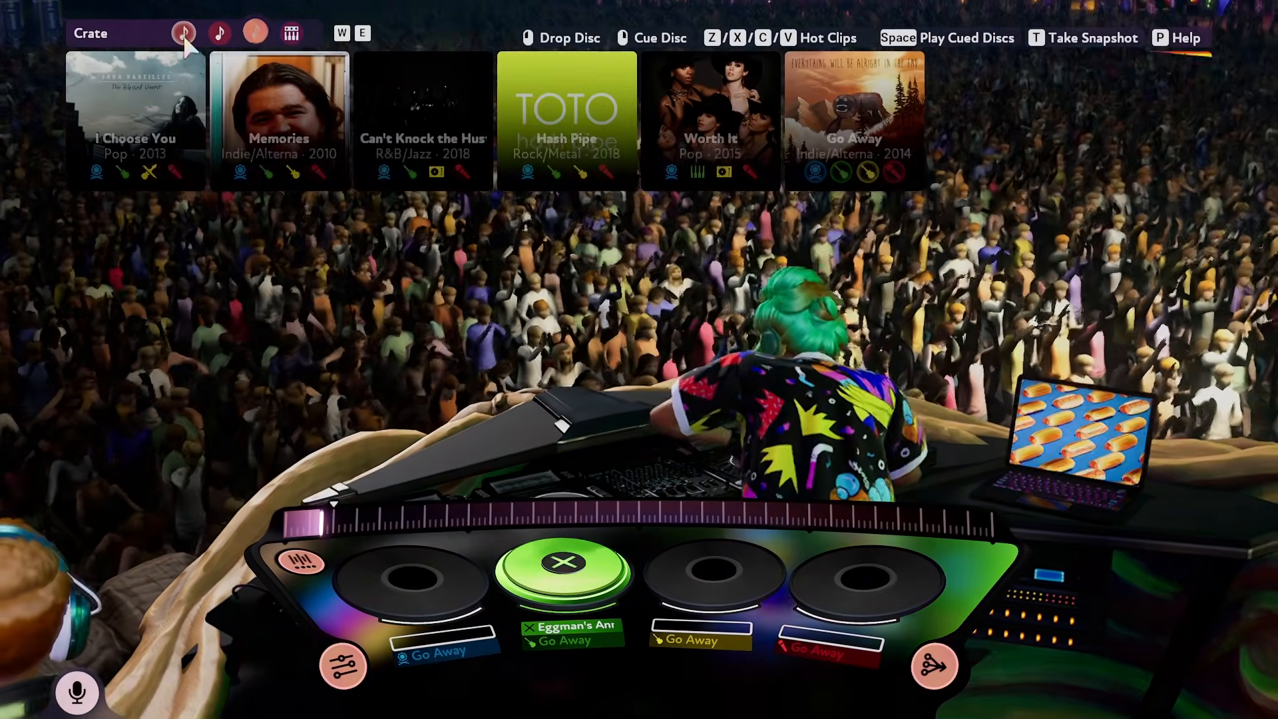
left_click(183, 33)
- Set the mix to 112 BPM, key D♭ and Minor mode
left_click(343, 666)
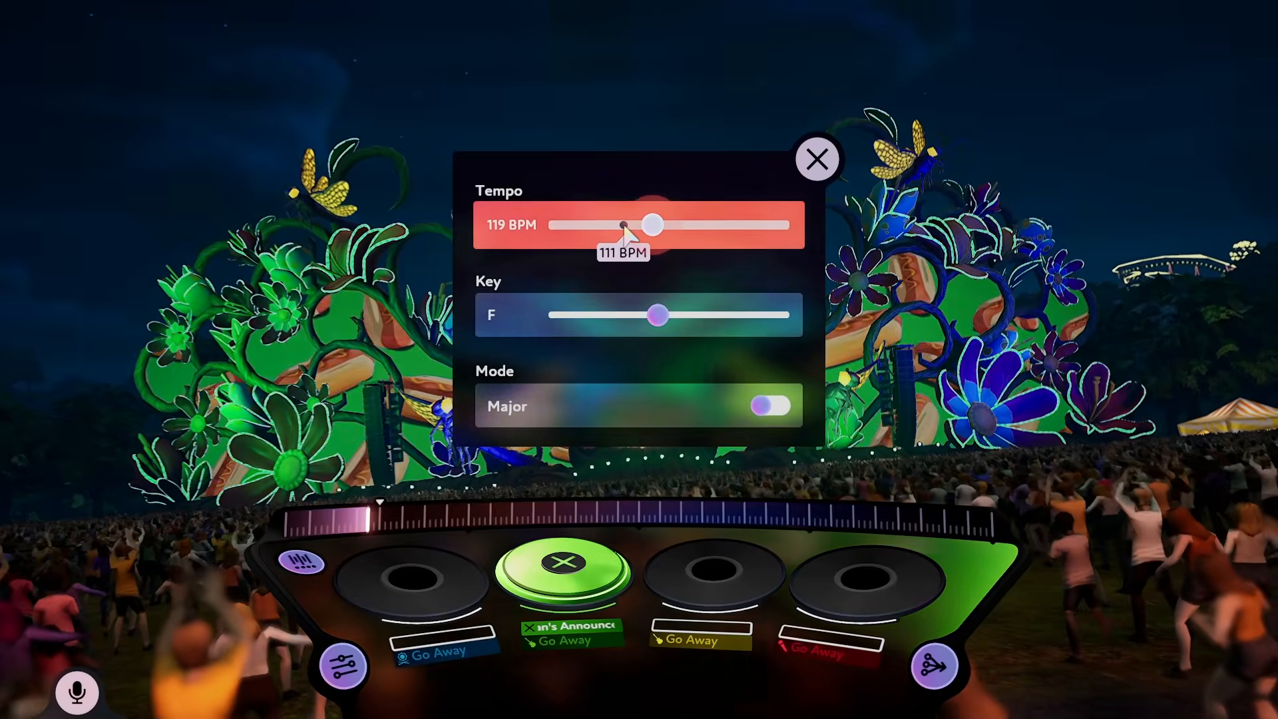
left_click_drag(658, 314, 569, 326)
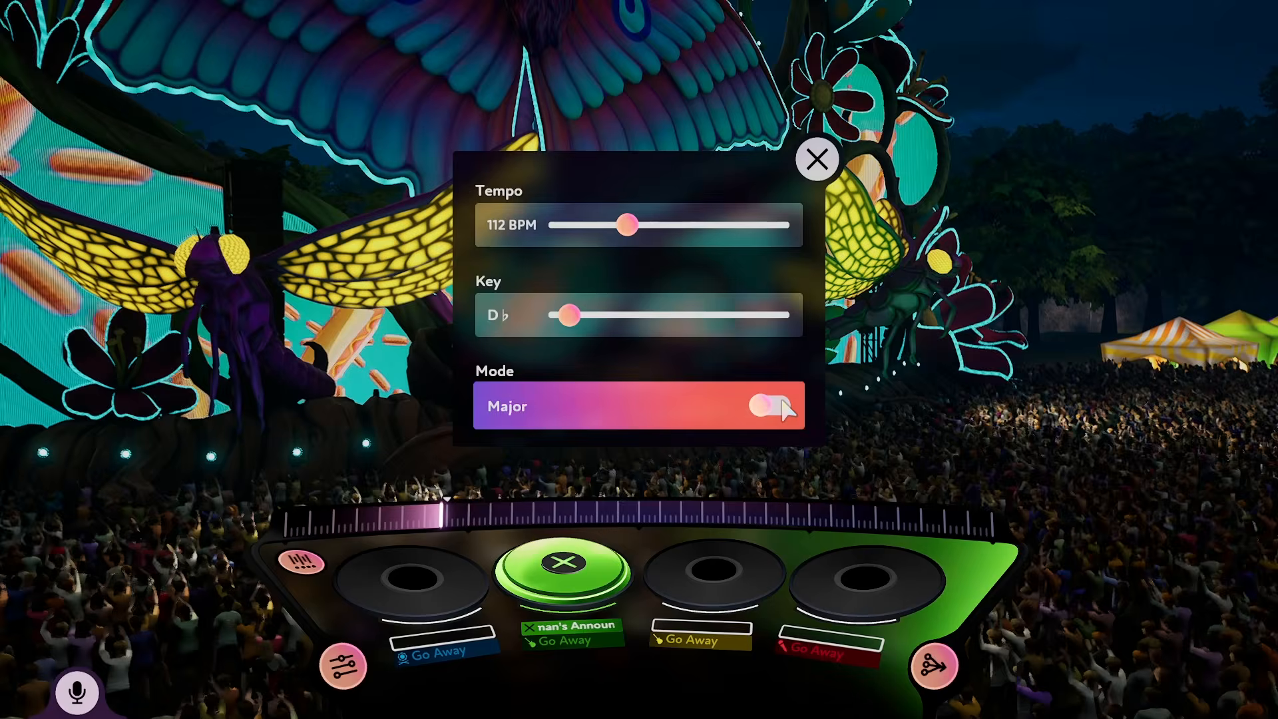
left_click(788, 408)
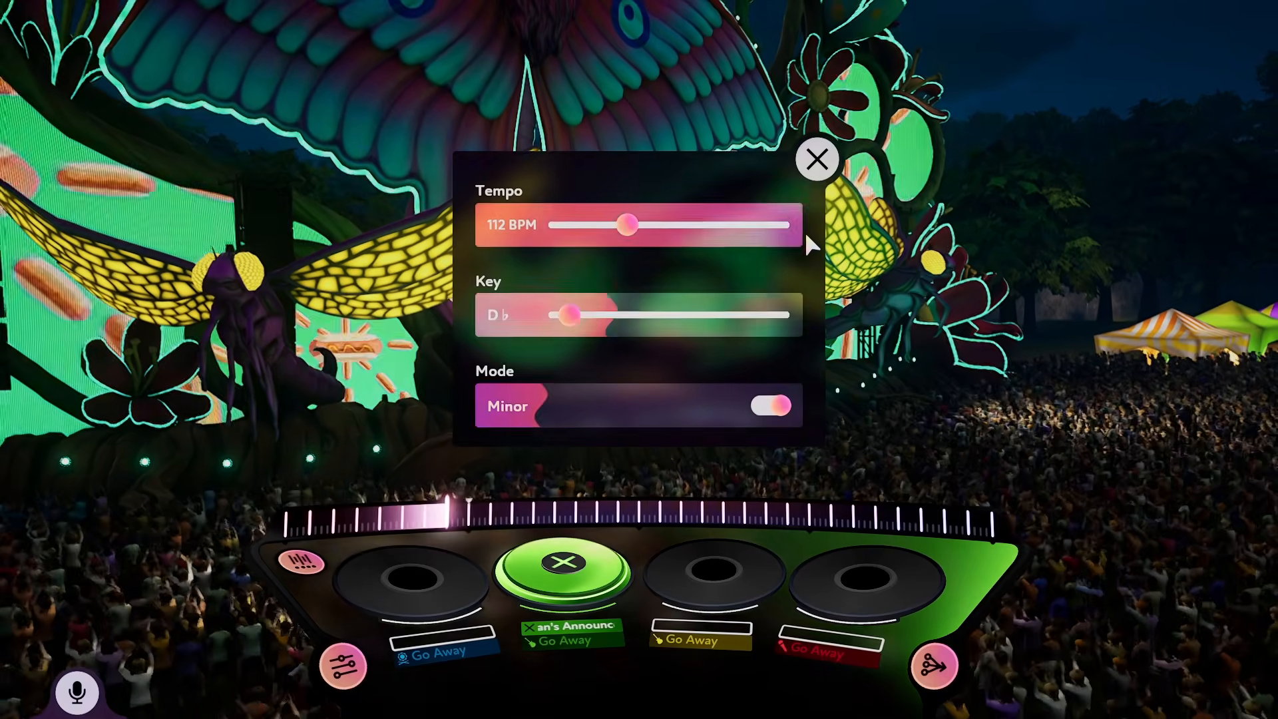
left_click(818, 158)
- Trigger a riser to bring in the cued Go Away discs in minor and try a crate instrument over the mix
mouse_move(958, 658)
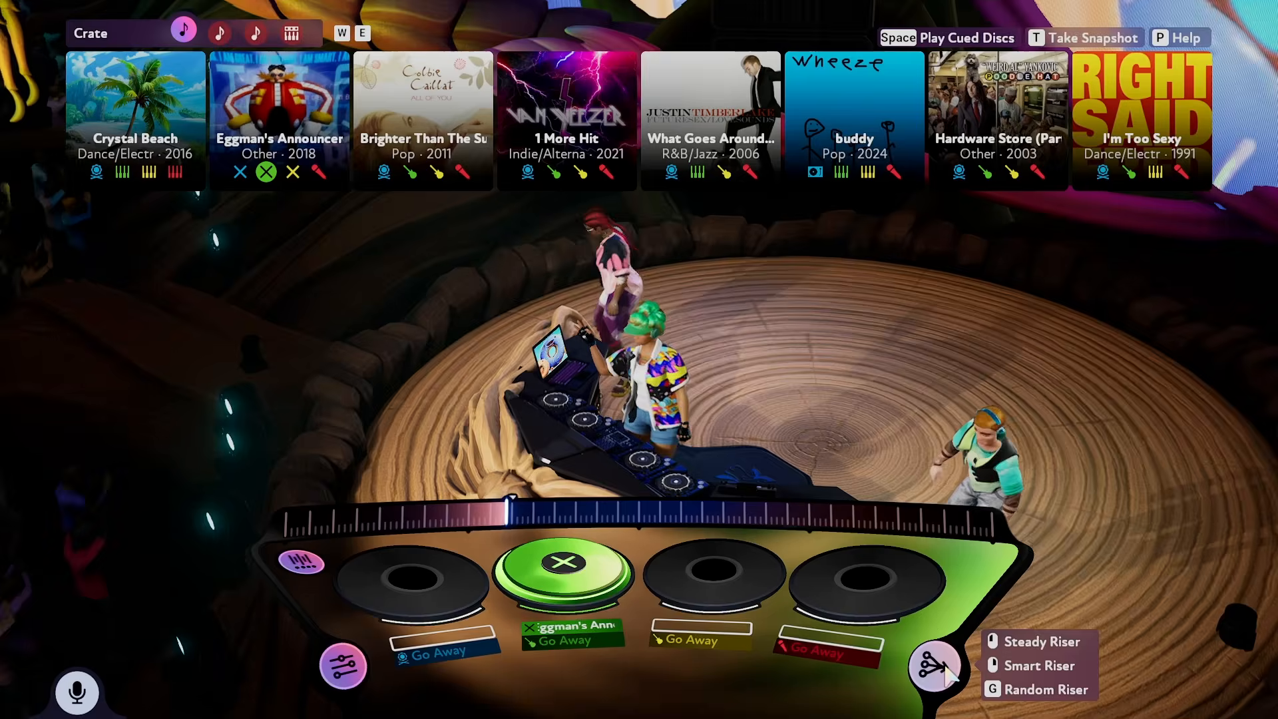
left_click(945, 669)
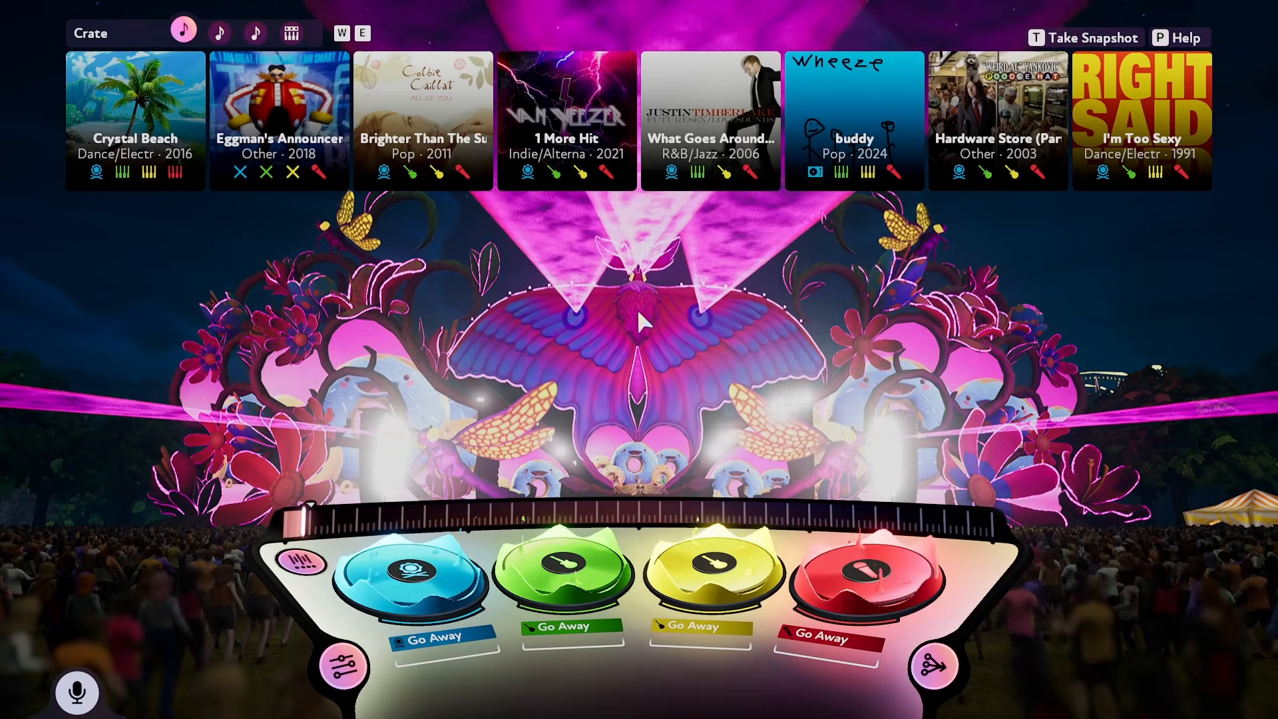
mouse_move(707, 594)
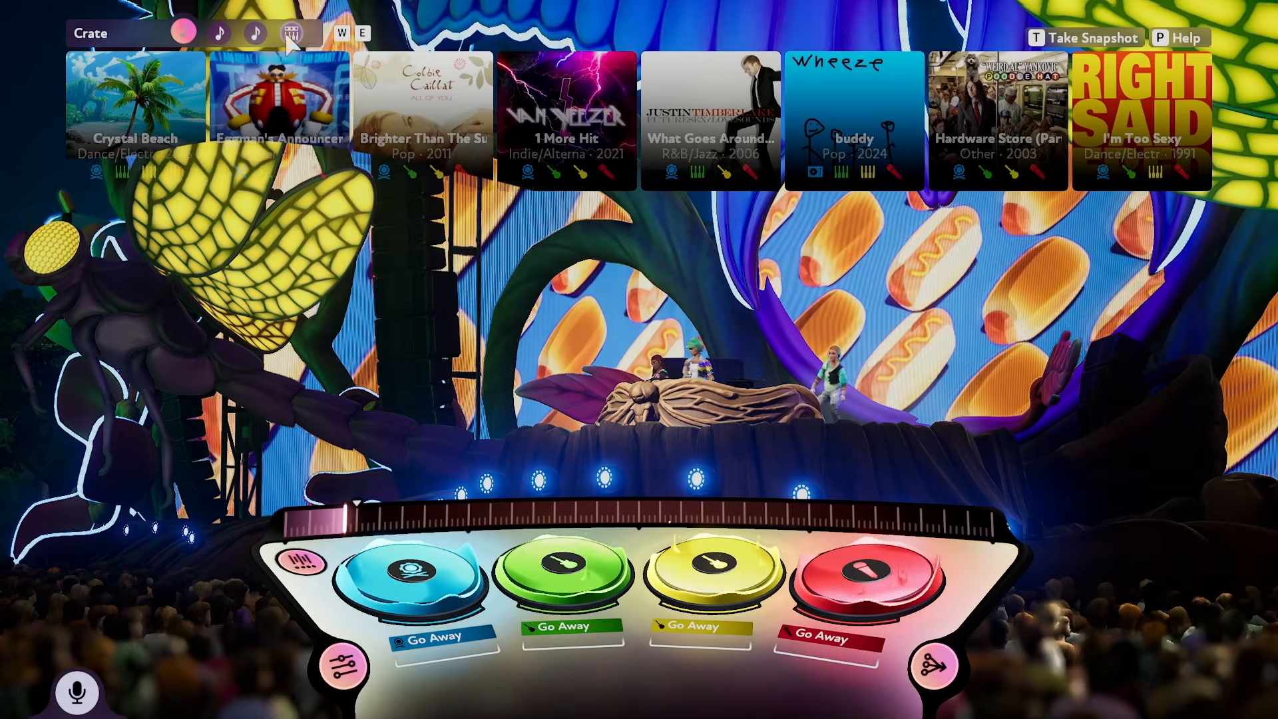
left_click(292, 33)
left_click(384, 113)
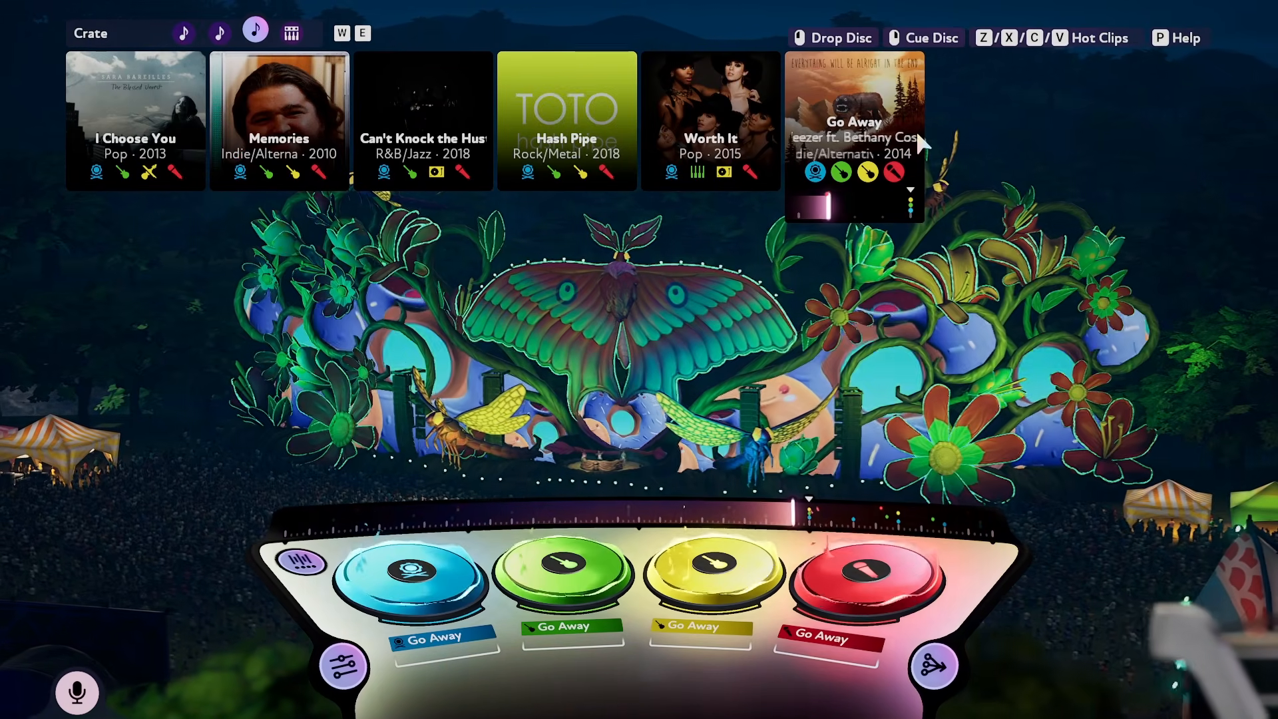
- Pause the game, switch to Google Drive in Firefox and open the [PREVIEWS] folder of the FUSER customs
key("Escape")
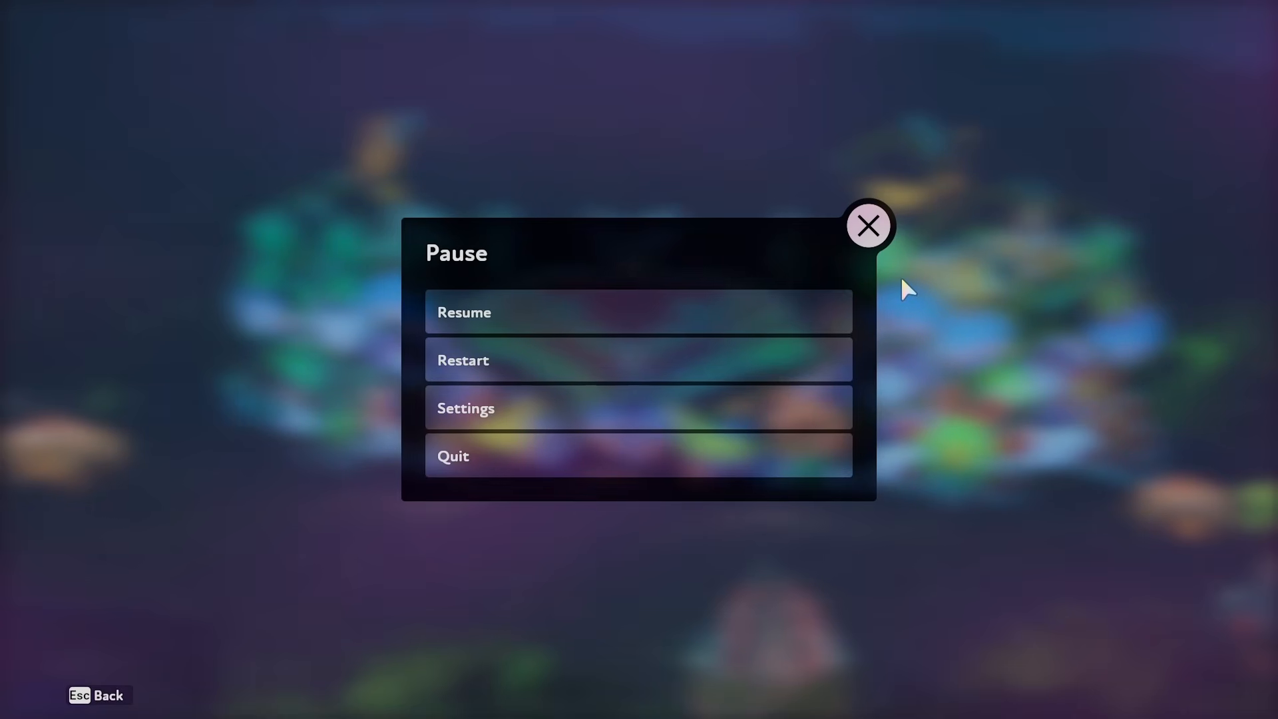
key("super")
mouse_move(488, 702)
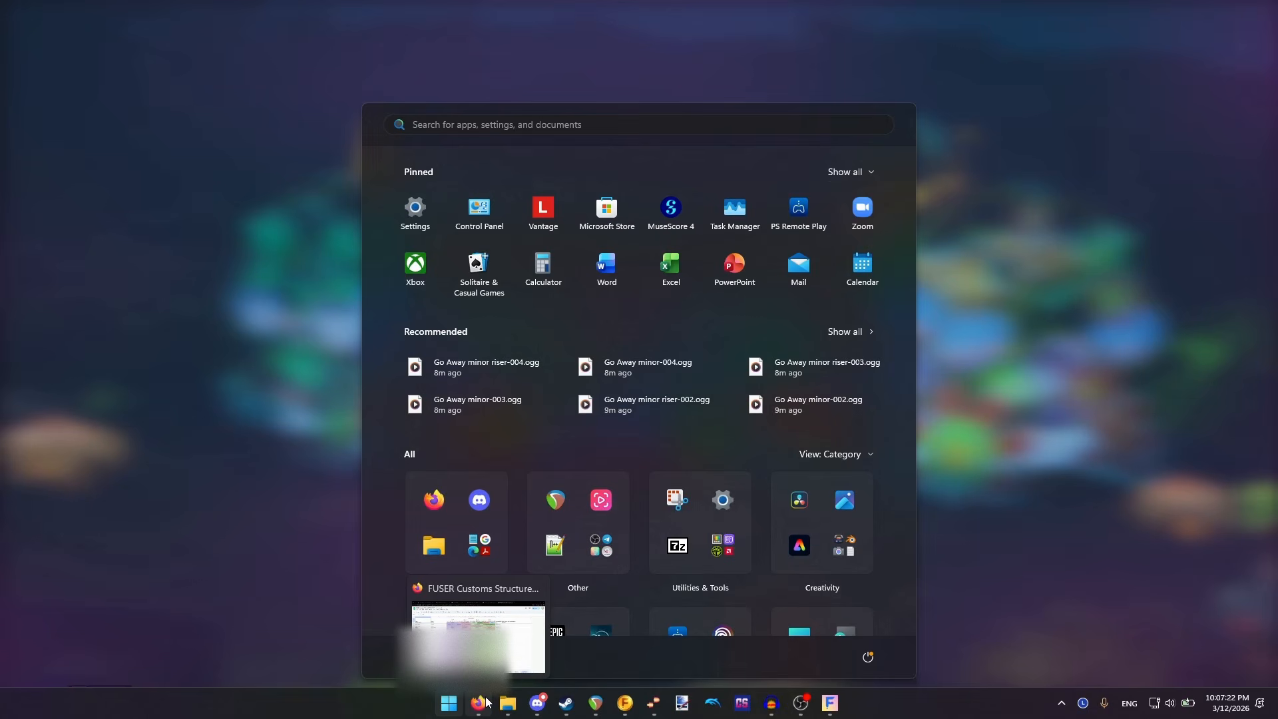
left_click(488, 702)
left_click(281, 5)
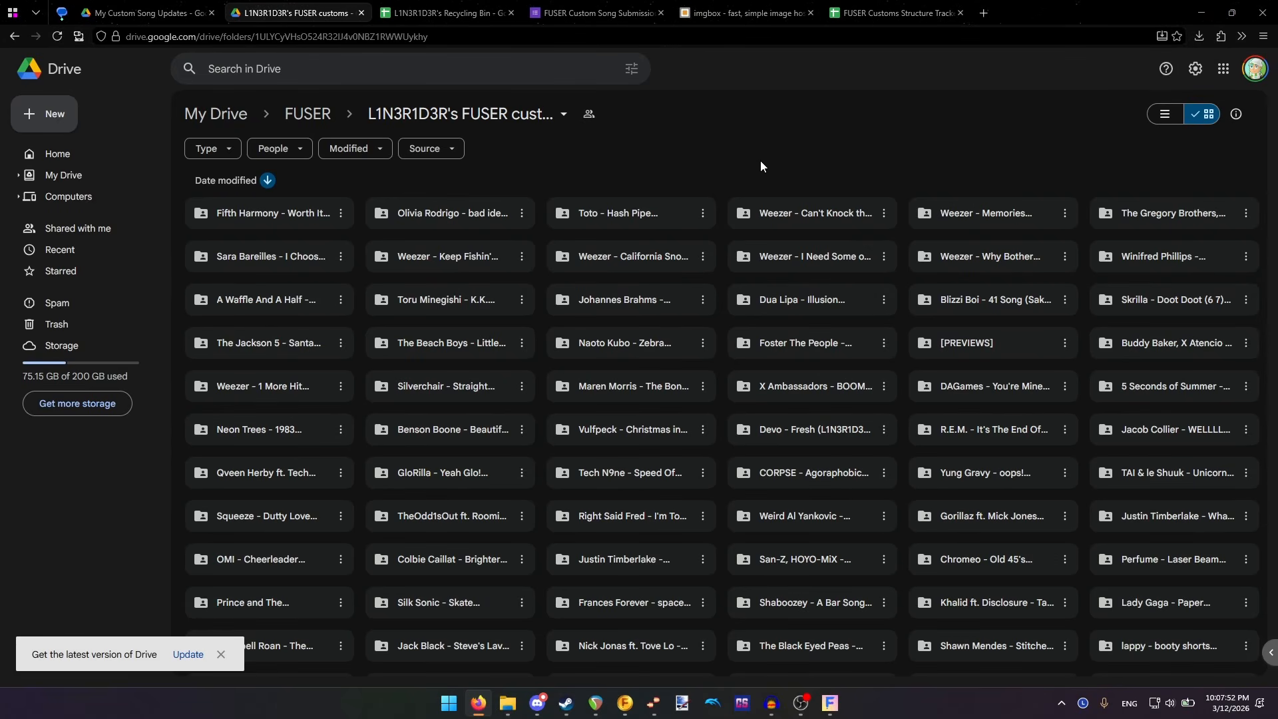
double_click(1014, 355)
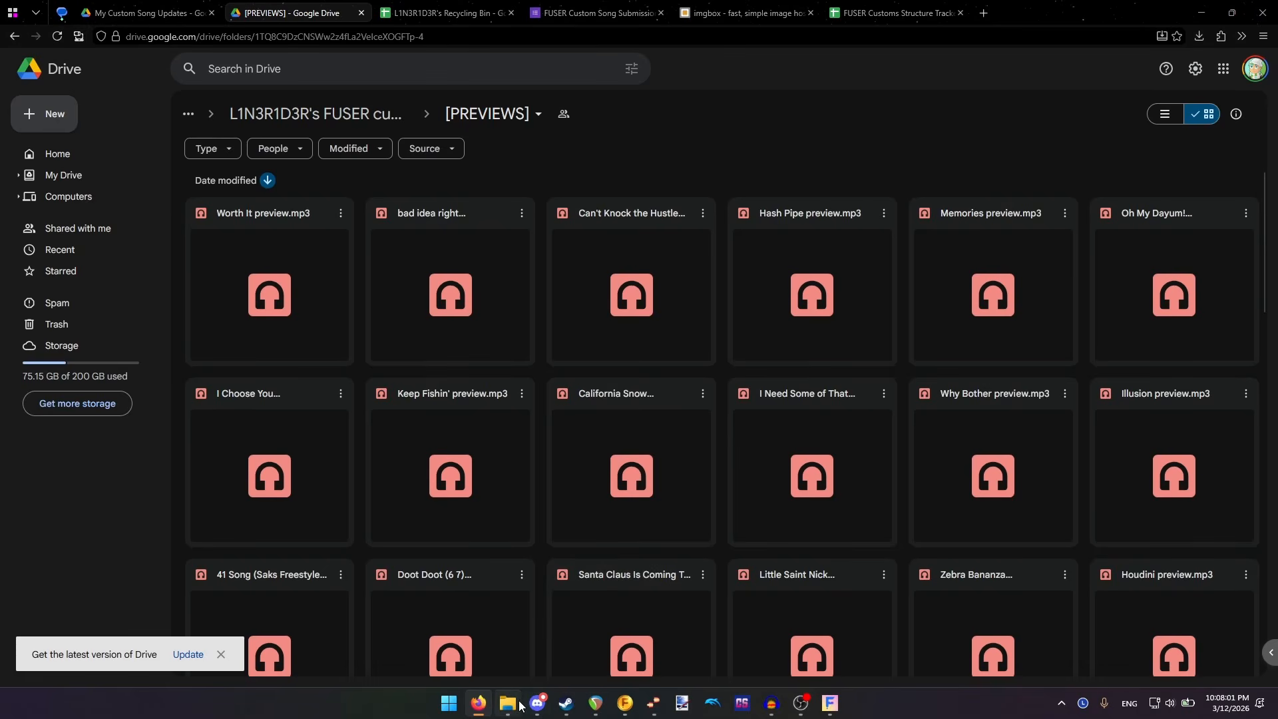
- Upload Go Away preview.mp3 from the Go Away workshop folder into the Drive [PREVIEWS] folder
left_click(509, 705)
left_click(312, 127)
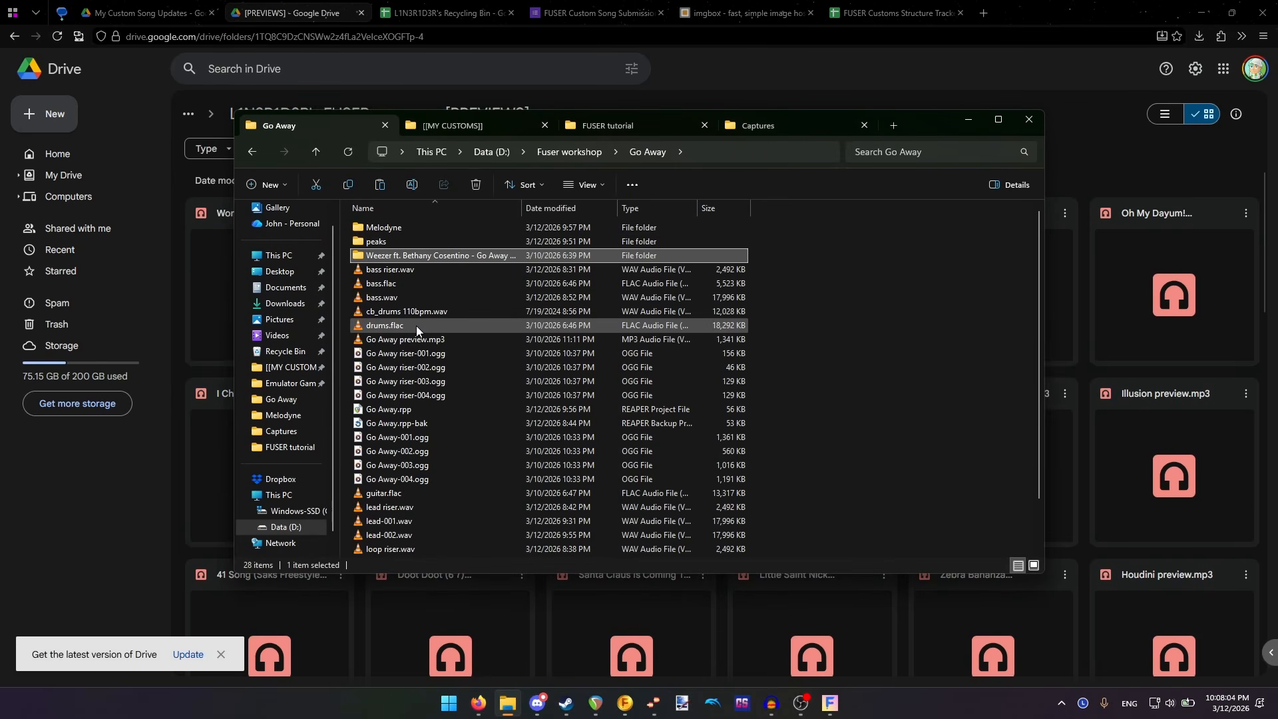
left_click(420, 339)
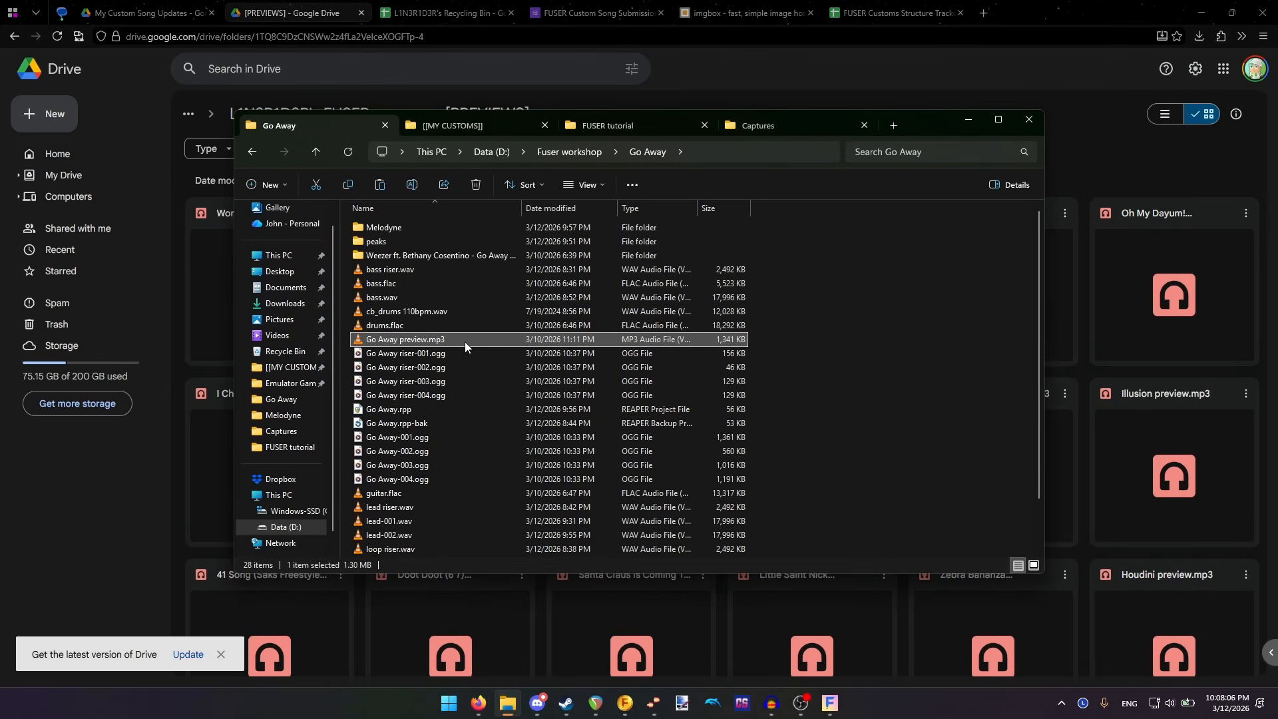
left_click_drag(462, 340, 216, 178)
left_click(968, 121)
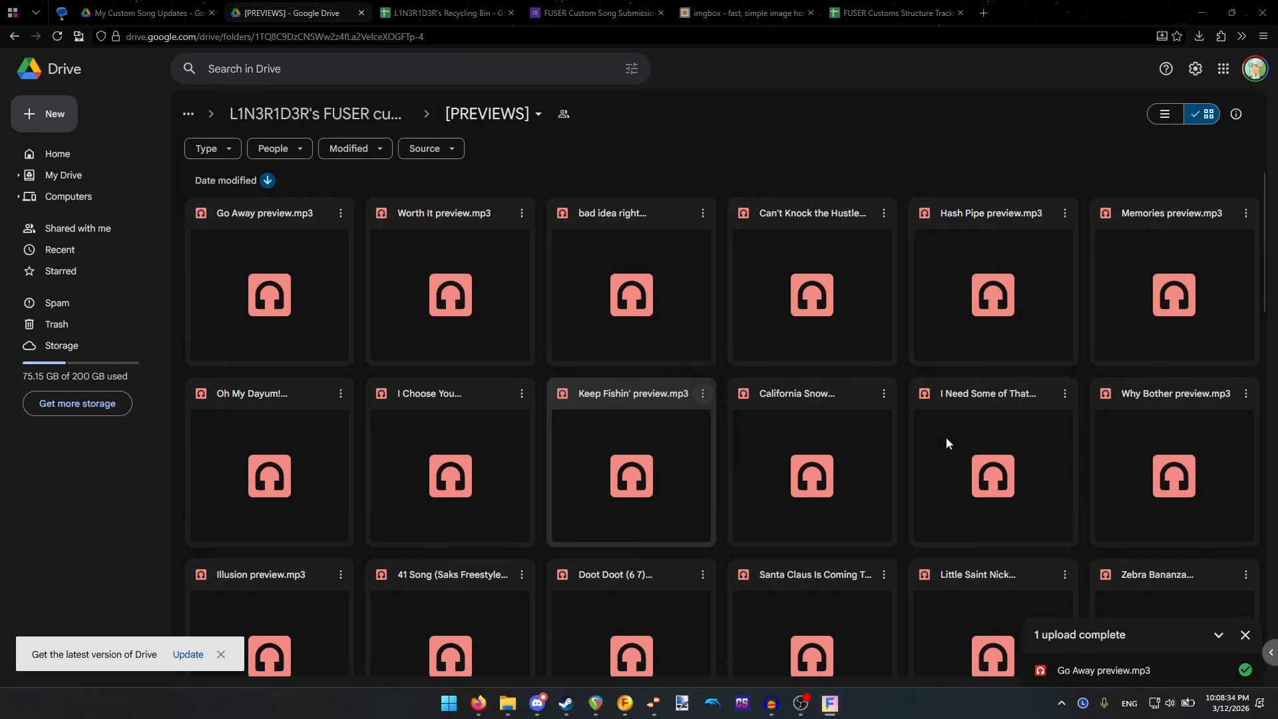
- Dismiss the Drive notifications and copy the sharing link of Go Away preview.mp3
left_click(1254, 636)
left_click(220, 654)
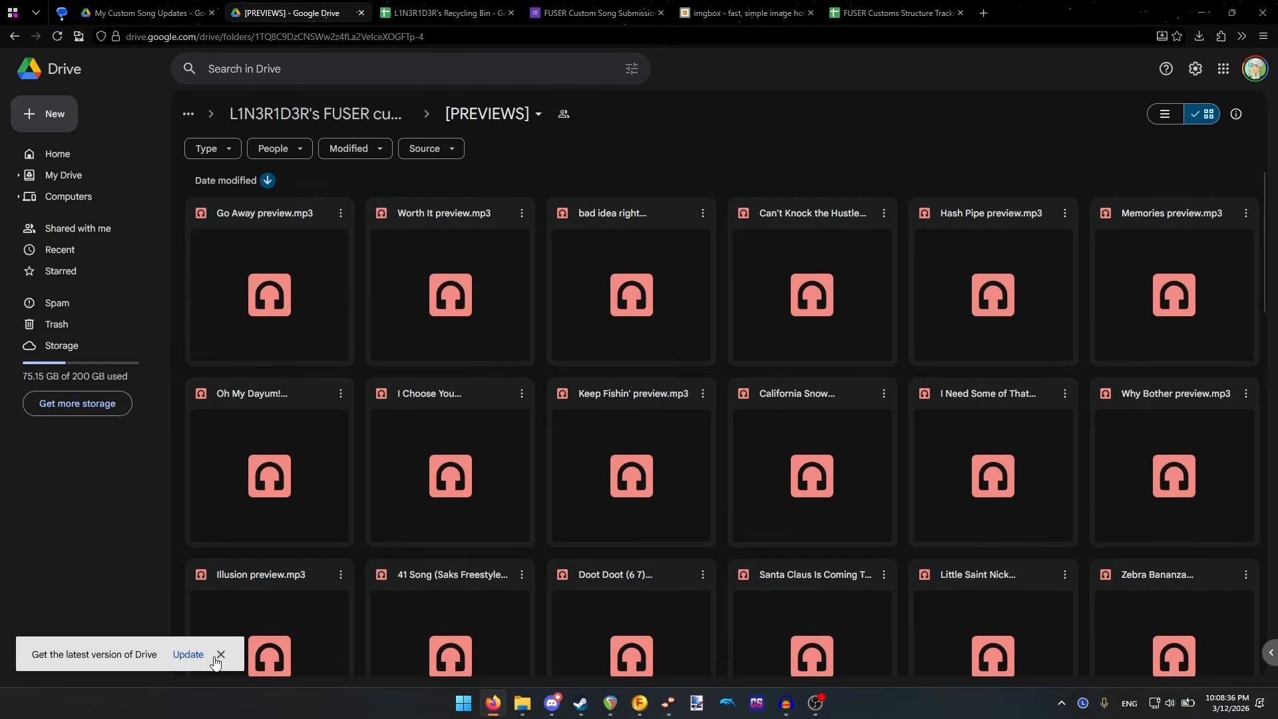
left_click(340, 213)
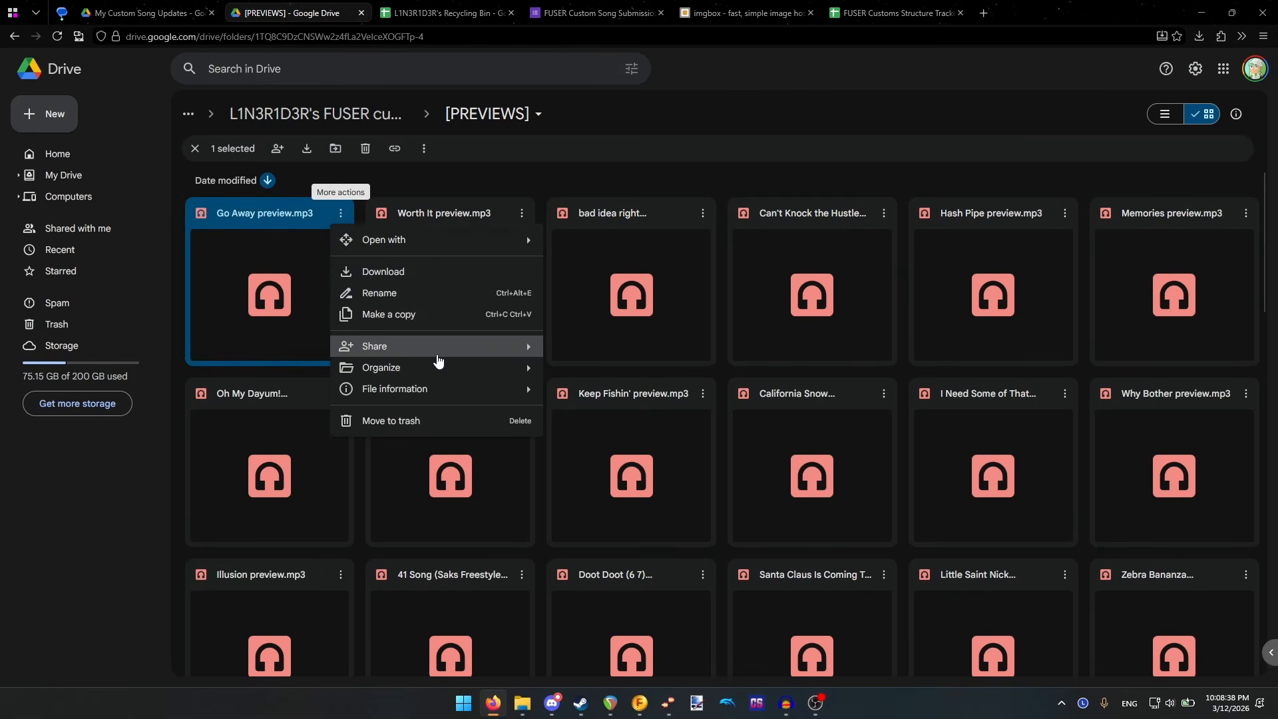
mouse_move(533, 352)
left_click(585, 371)
- Switch to the L1N3R1D3R's Recycling Bin spreadsheet and insert a Website Status checkbox in A133, below the Hash Pipe row
left_click(448, 8)
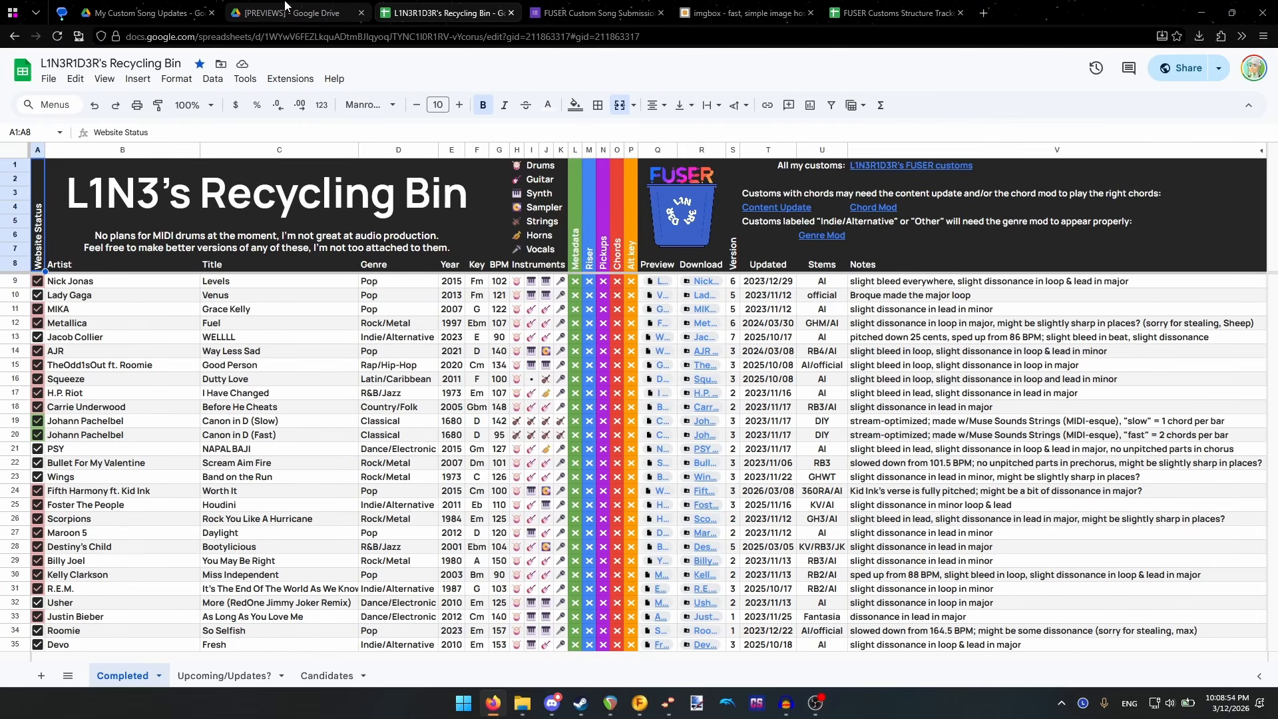
mouse_move(665, 286)
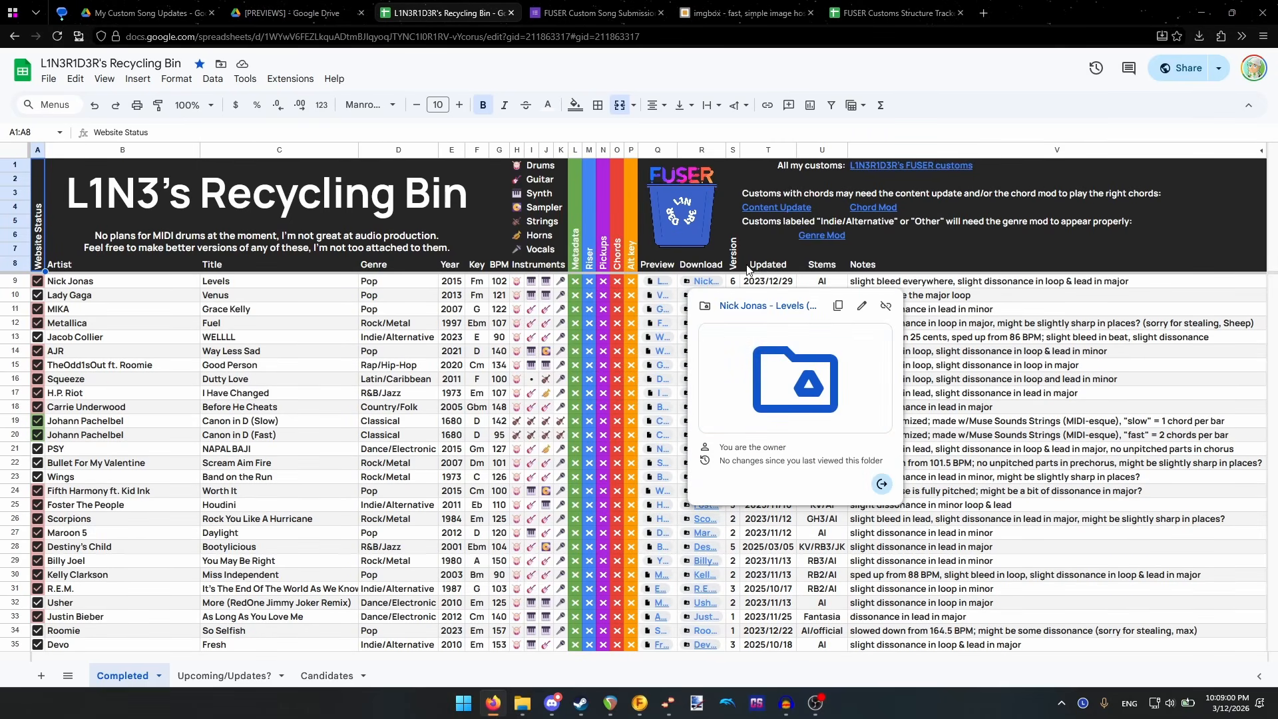
scroll(657, 380, "down", 18)
scroll(657, 380, "down", 4)
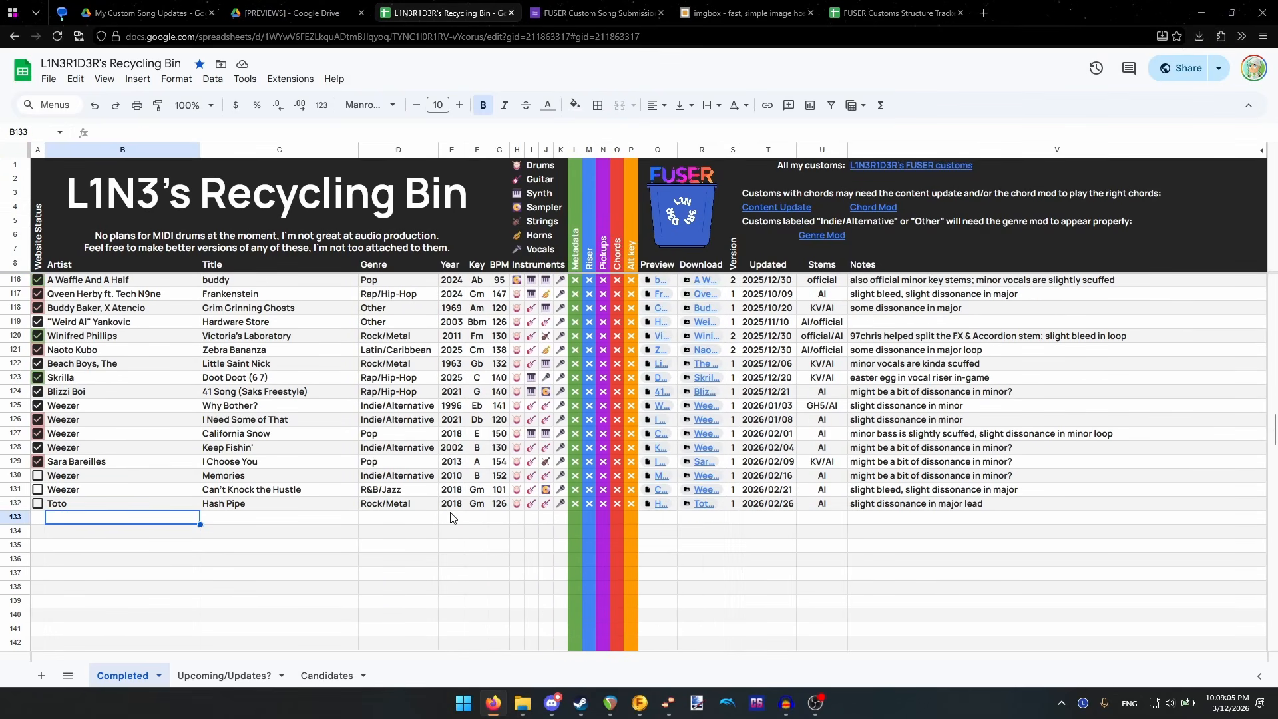
left_click(37, 519)
left_click(139, 80)
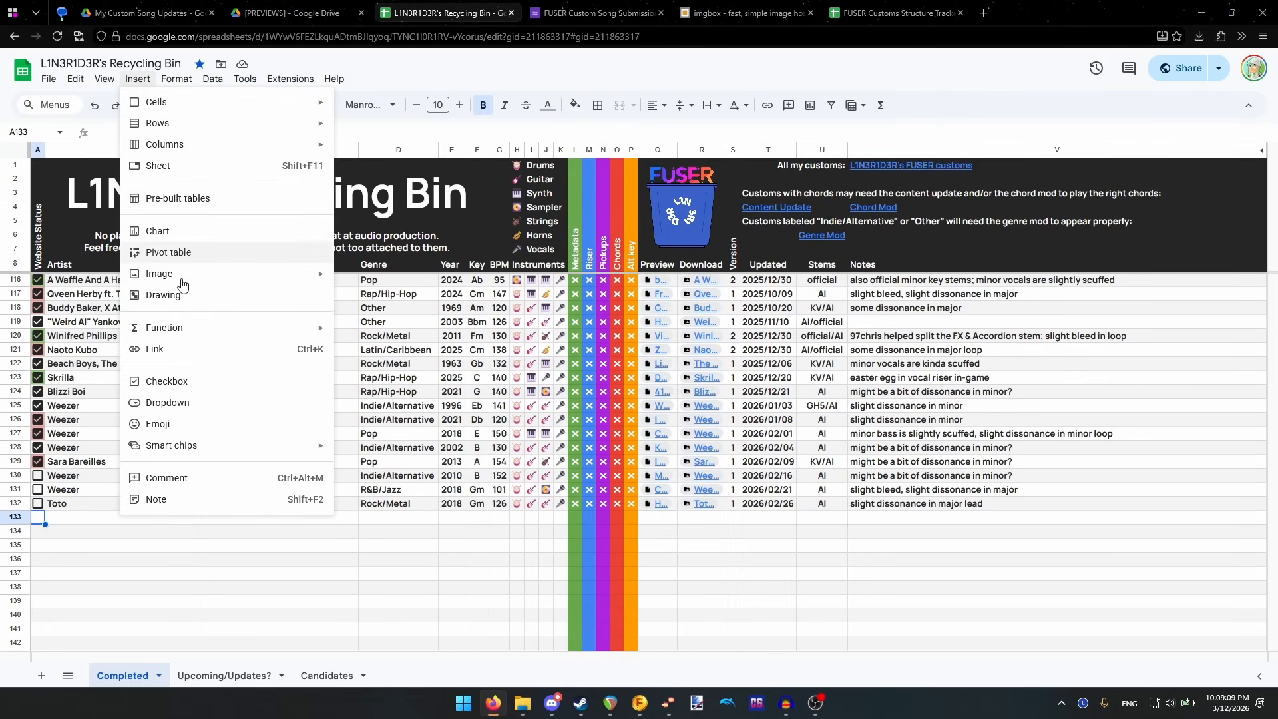
left_click(166, 381)
- Enter Weezer ft. Bethany Cosentino as the artist and Go Away as the title in row 133
left_click(120, 522)
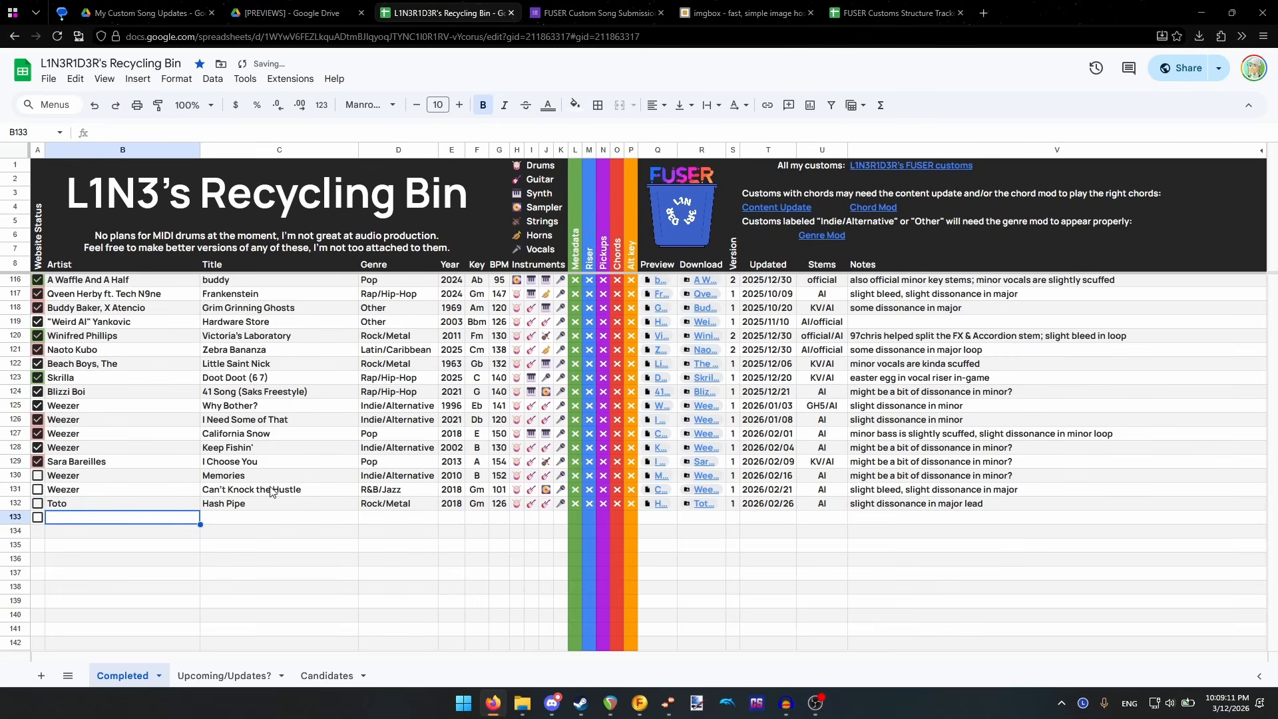
type("Weezer f")
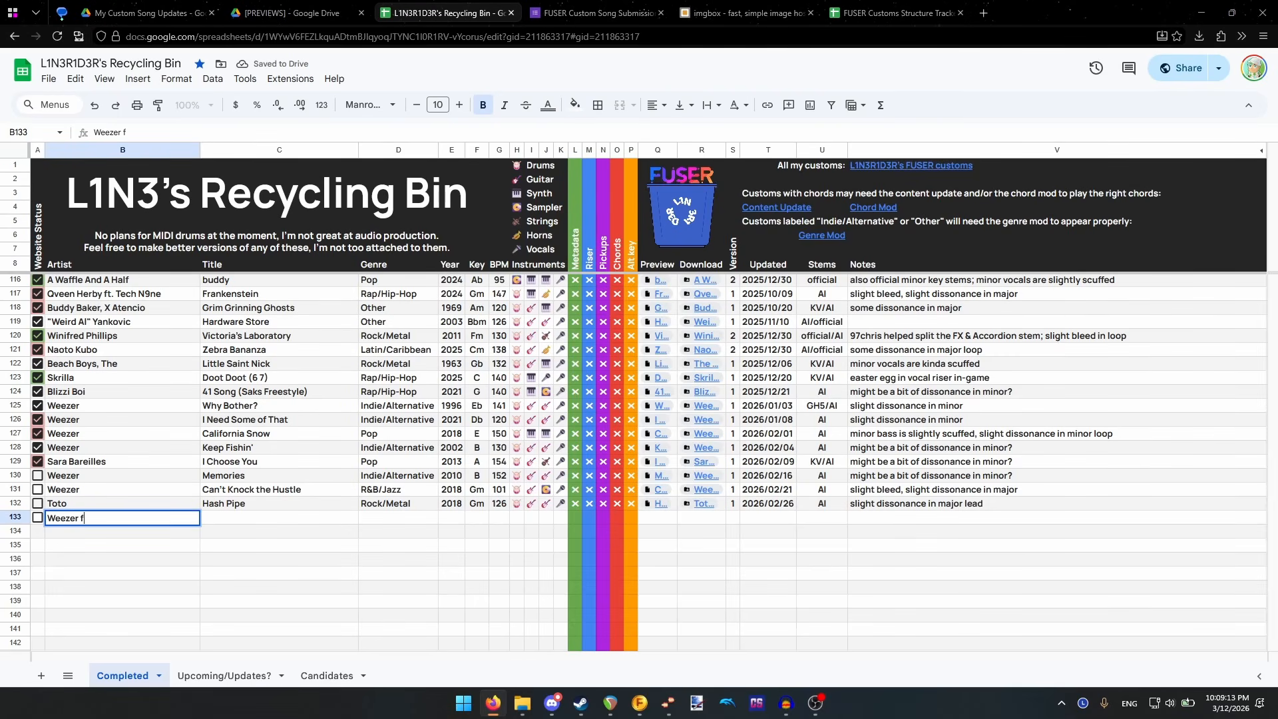
type("t. Bethany Cosentino")
key("Tab")
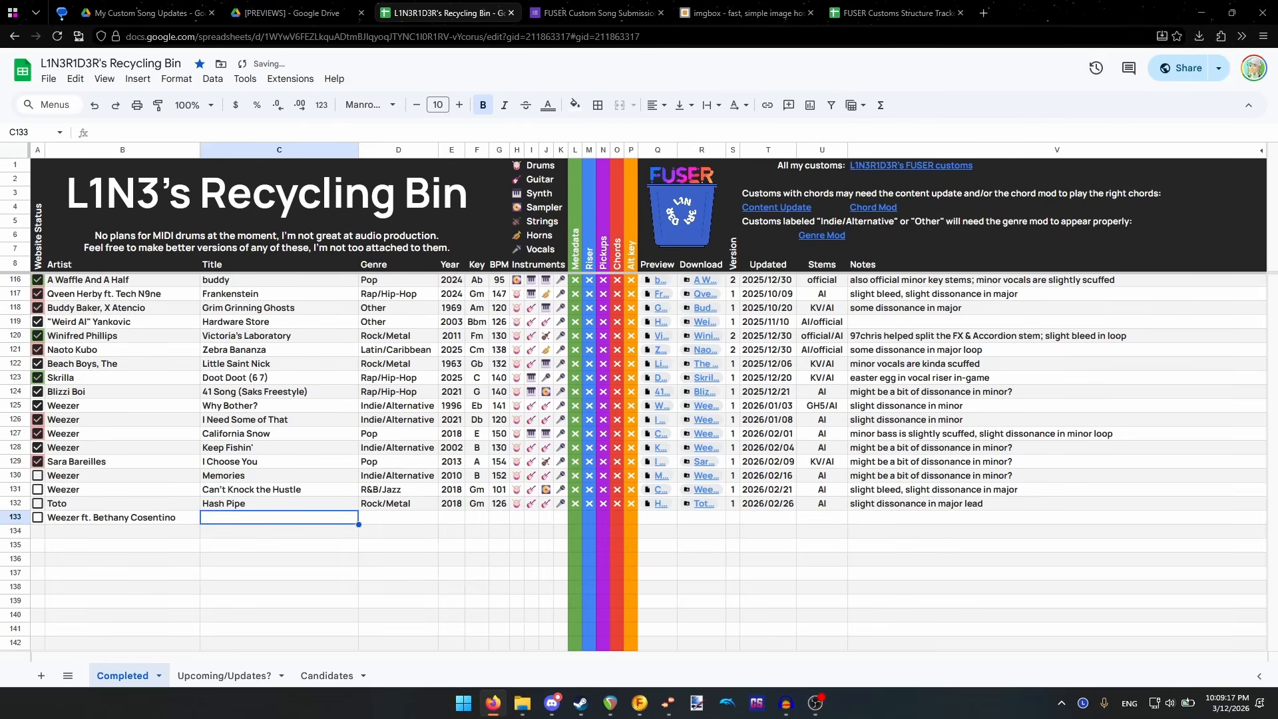
type("Go Away")
key("Tab")
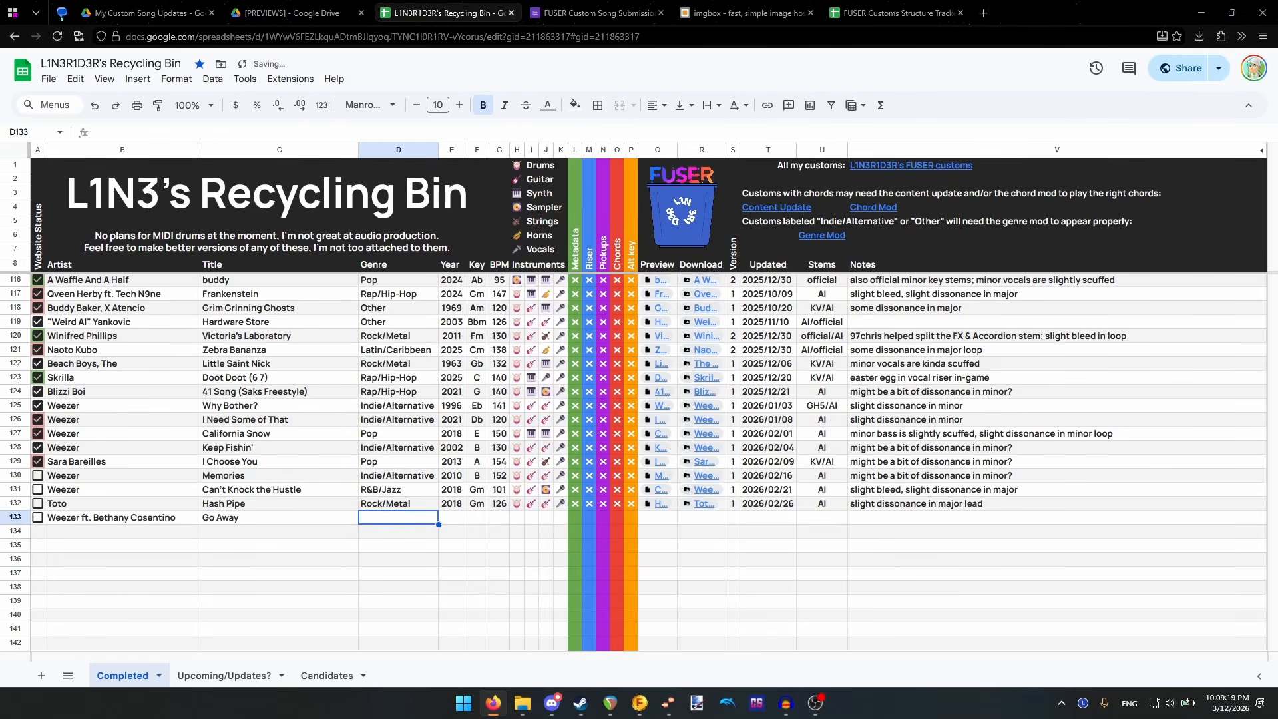
- Fill row 133 with genre Indie/Alternative, year 2014, key Db and BPM 112
type("Indie/Alternative")
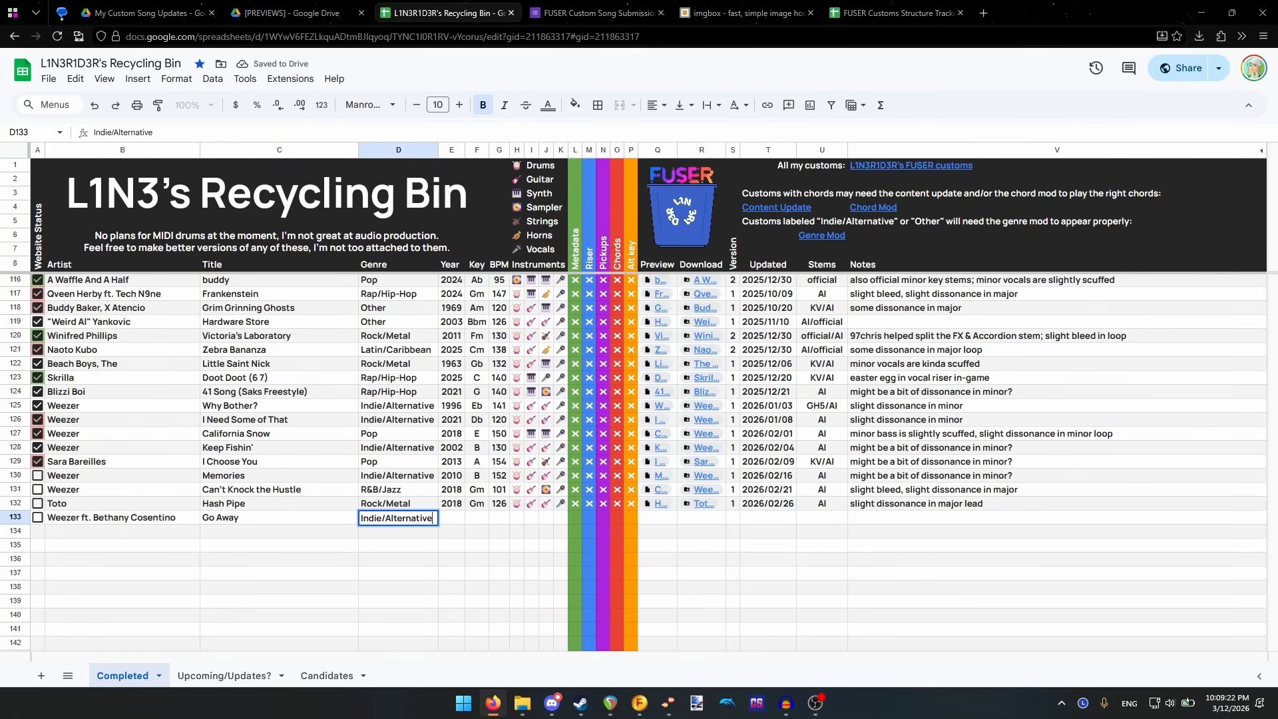
key("Tab")
type("20")
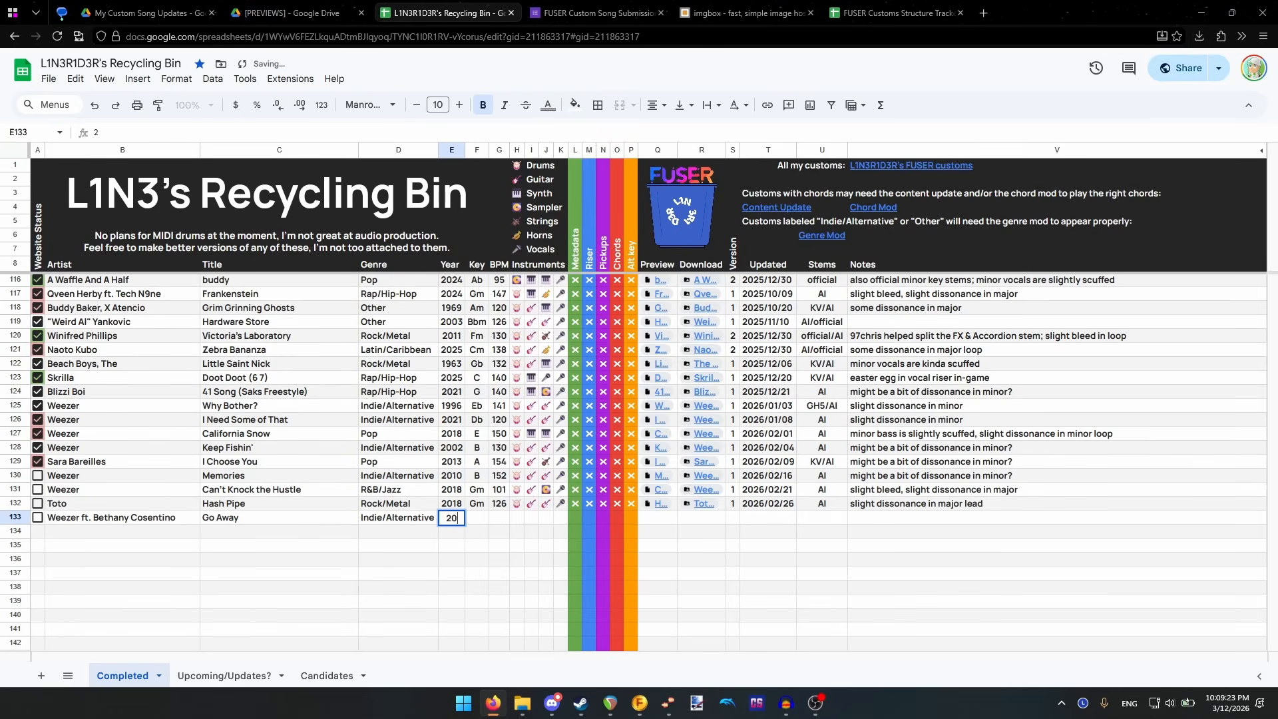
key("Tab")
type("D")
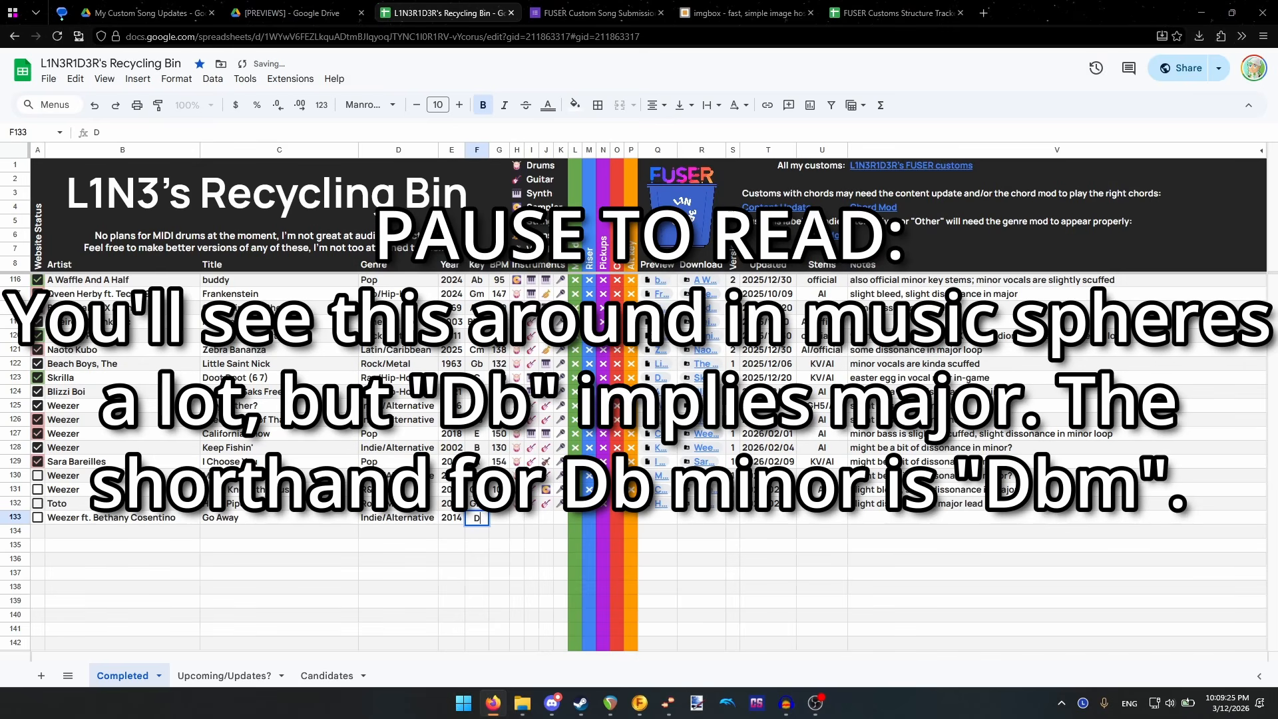
type("b")
key("Tab")
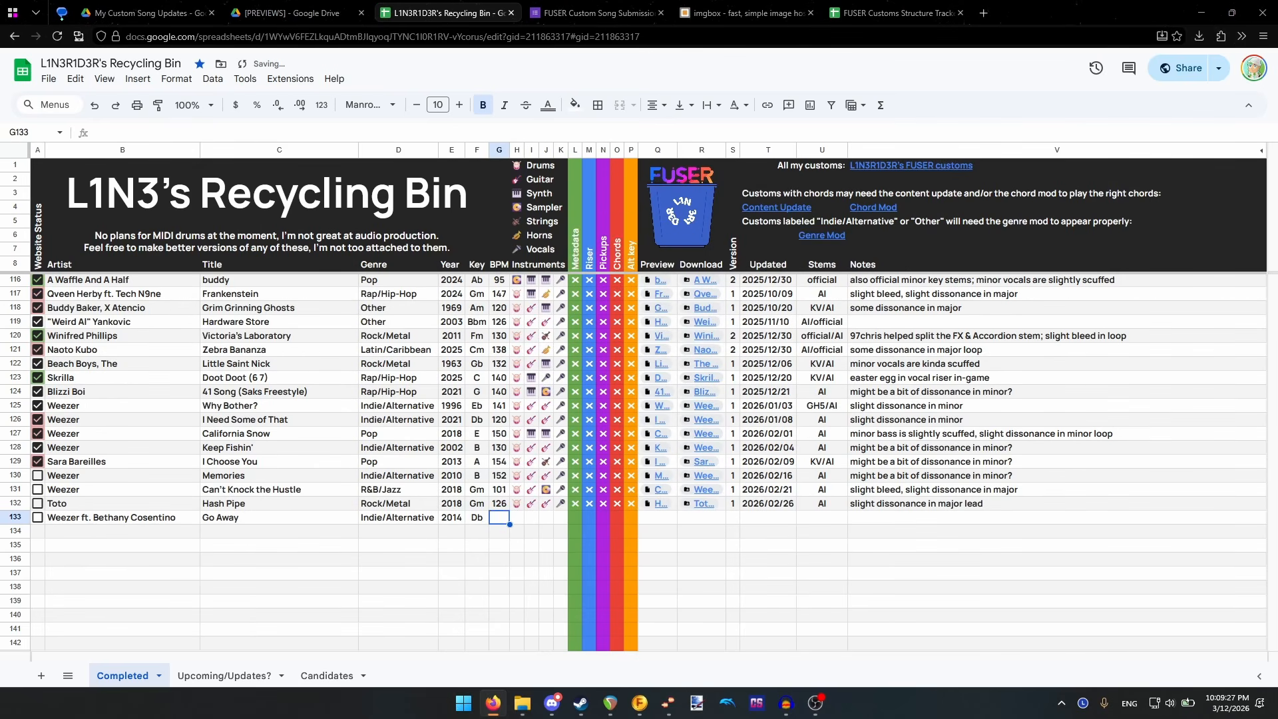
type("112")
key("Tab")
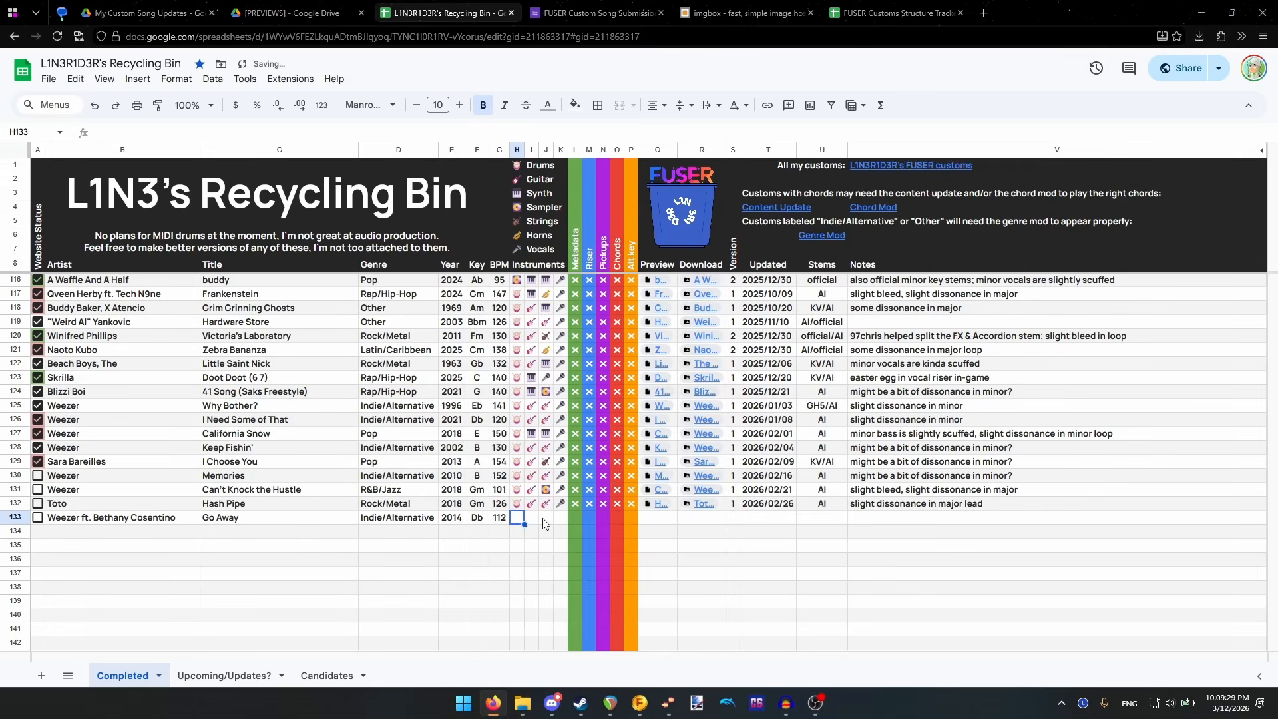
- Copy the instrument icons and feature marks from H132:P132 of the Hash Pipe row into the Go Away row
left_click(517, 504)
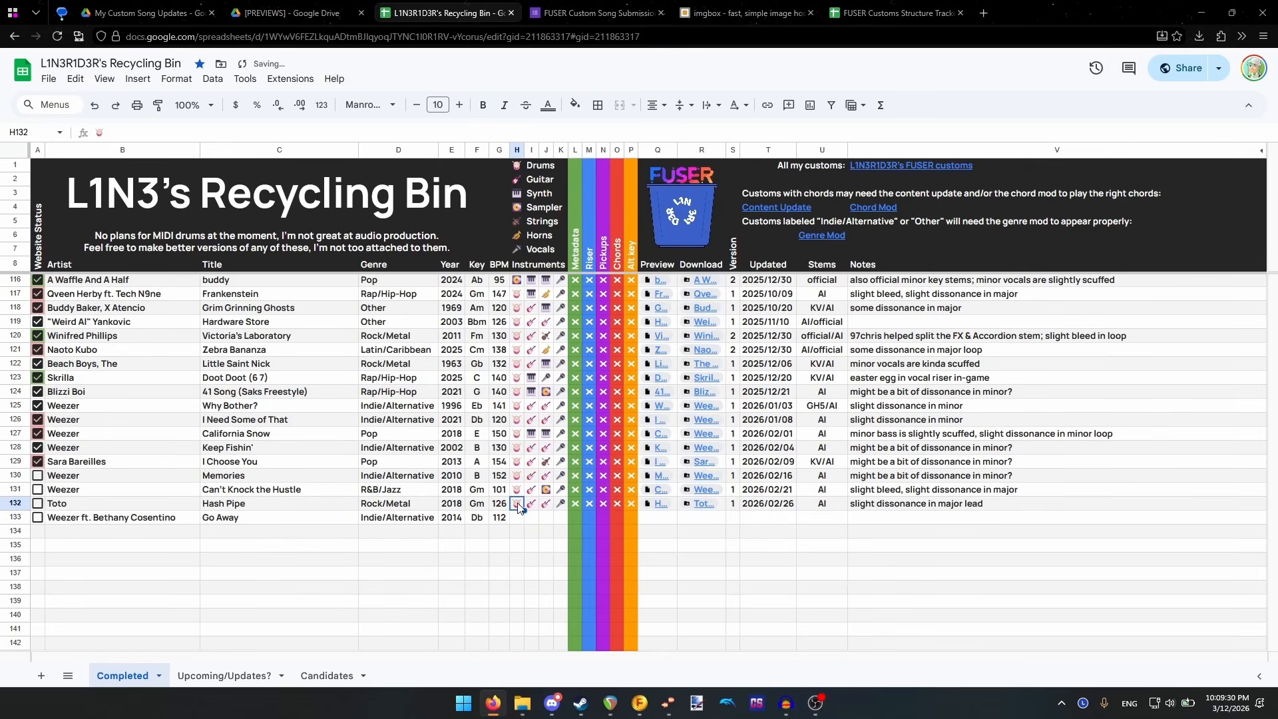
left_click(633, 503, "shift")
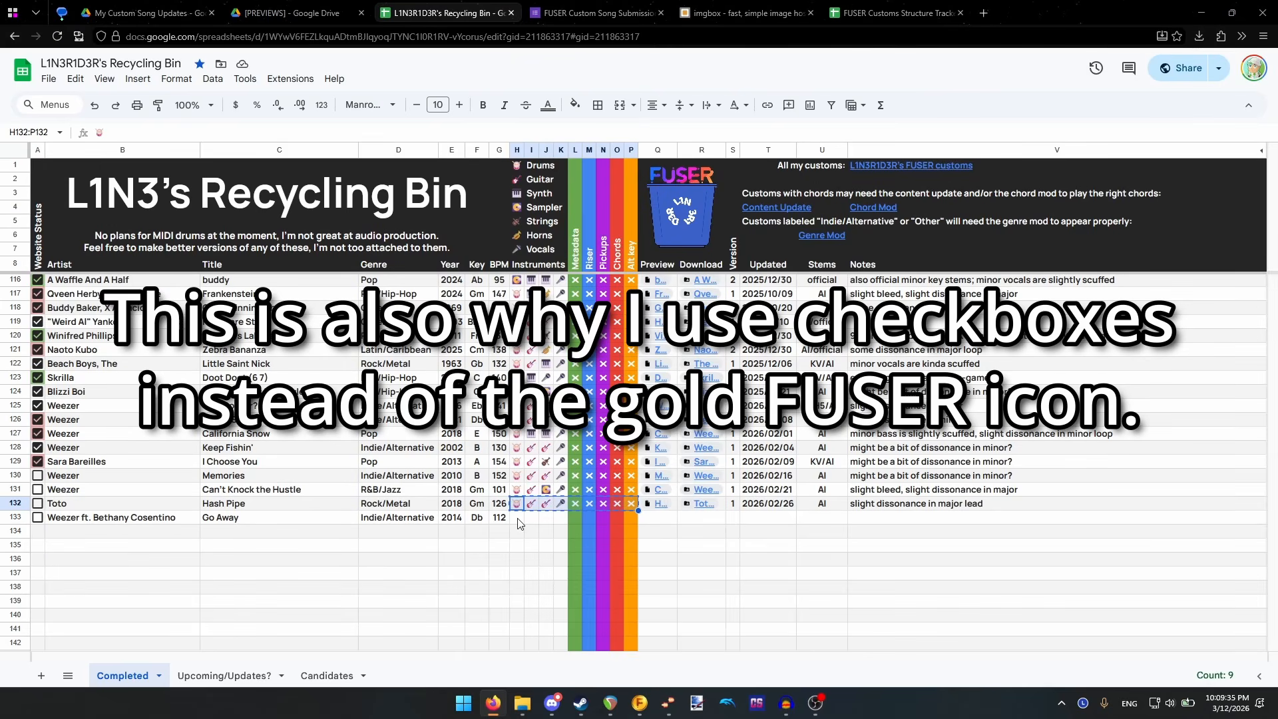
key("ctrl+c")
left_click(518, 519)
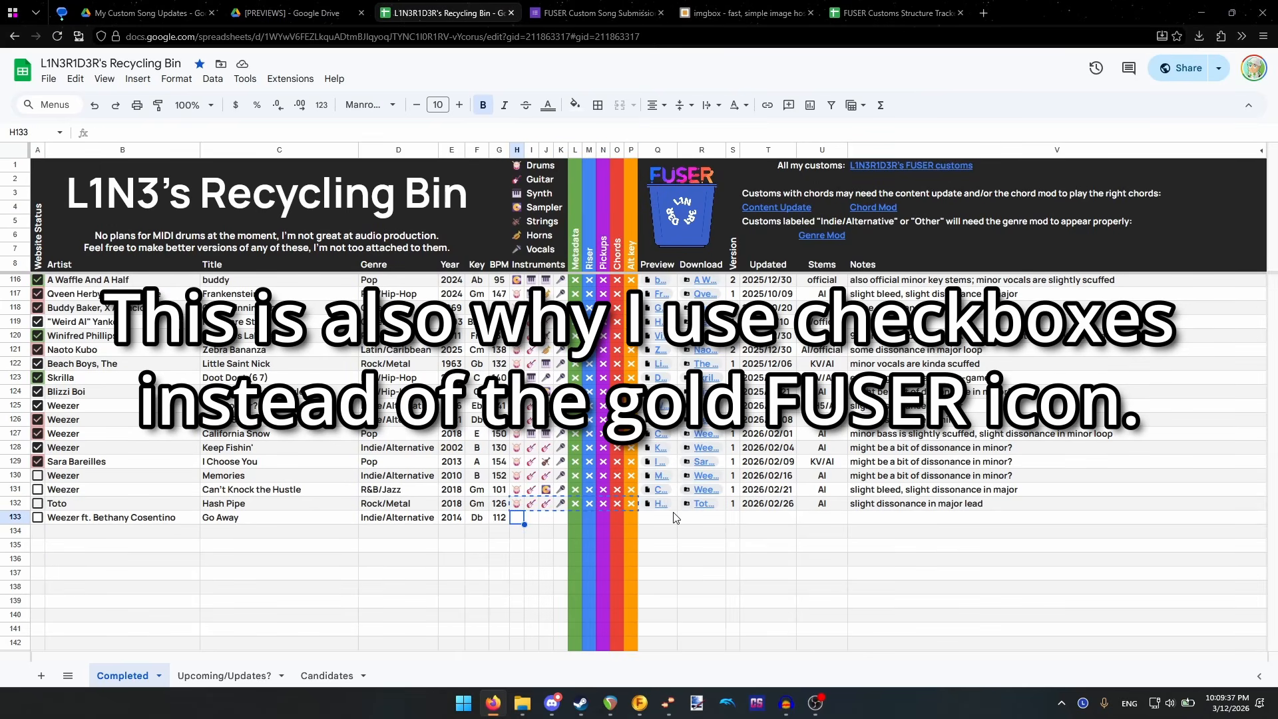
key("ctrl+v")
- Copy the sharing link of Go Away preview.mp3 from Drive and insert it as a file chip in Preview cell Q133
left_click(658, 519)
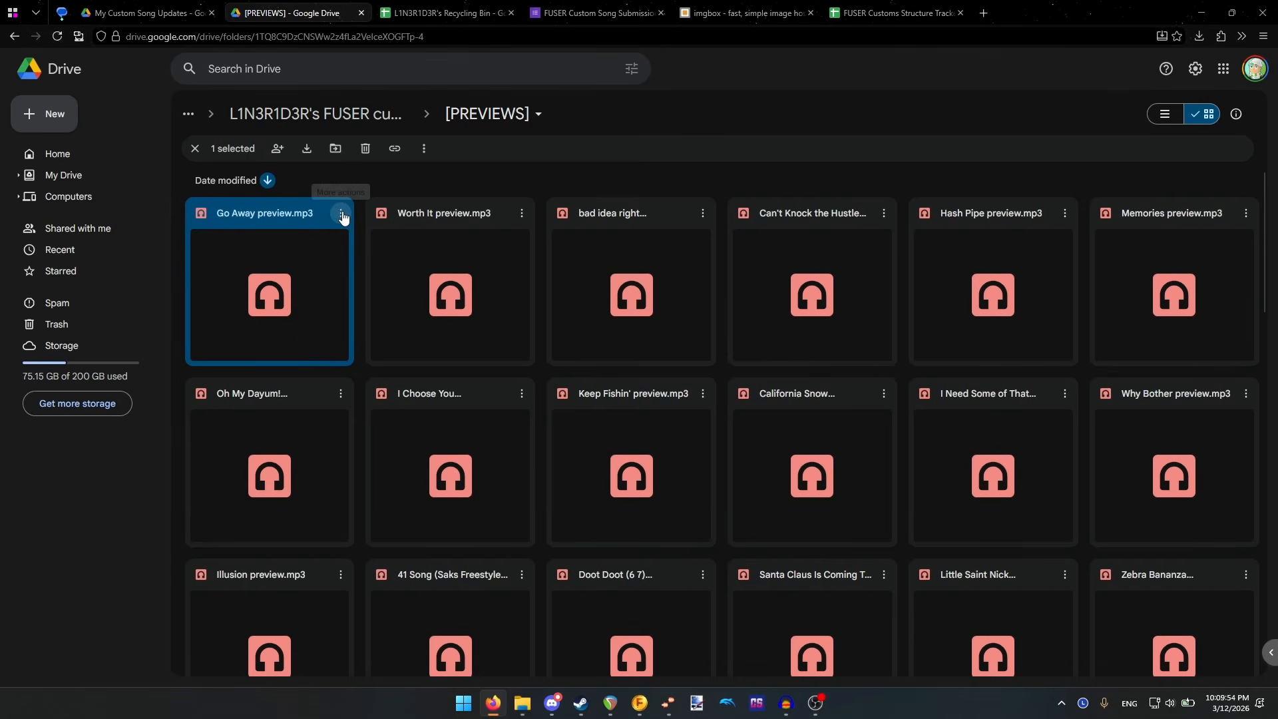
left_click(341, 213)
mouse_move(492, 353)
left_click(579, 370)
left_click(464, 13)
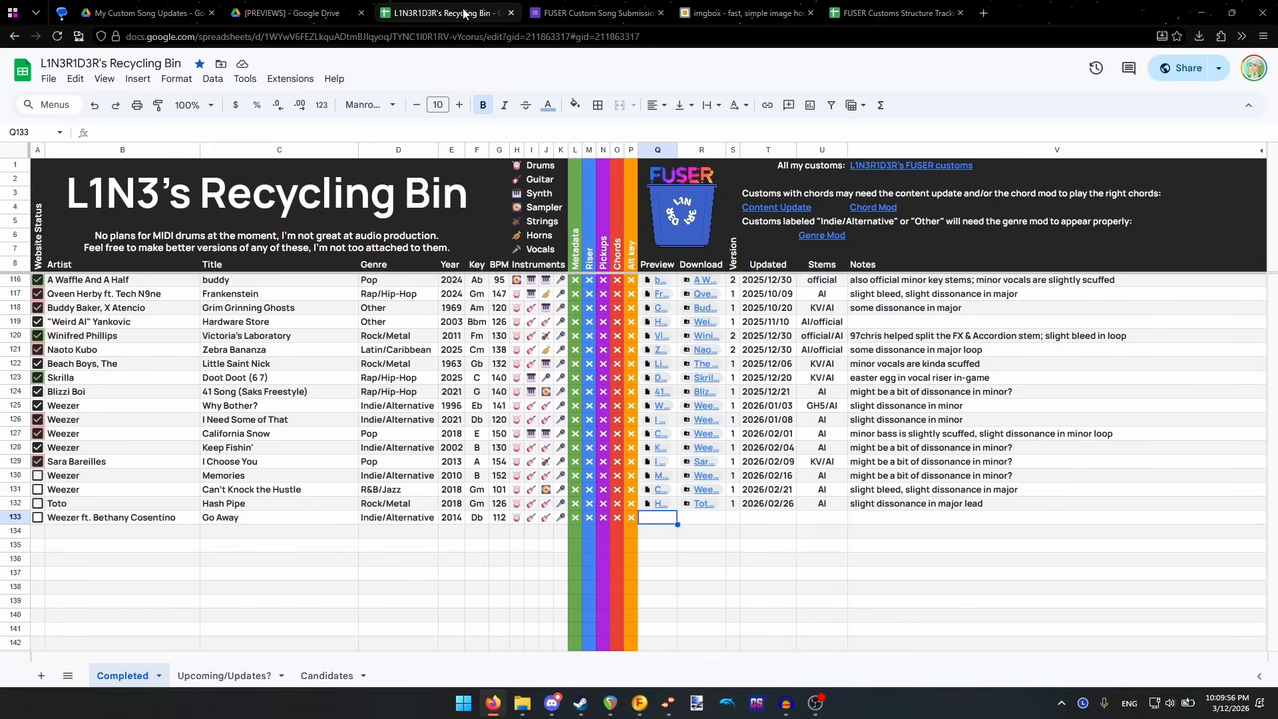
key("ctrl+v")
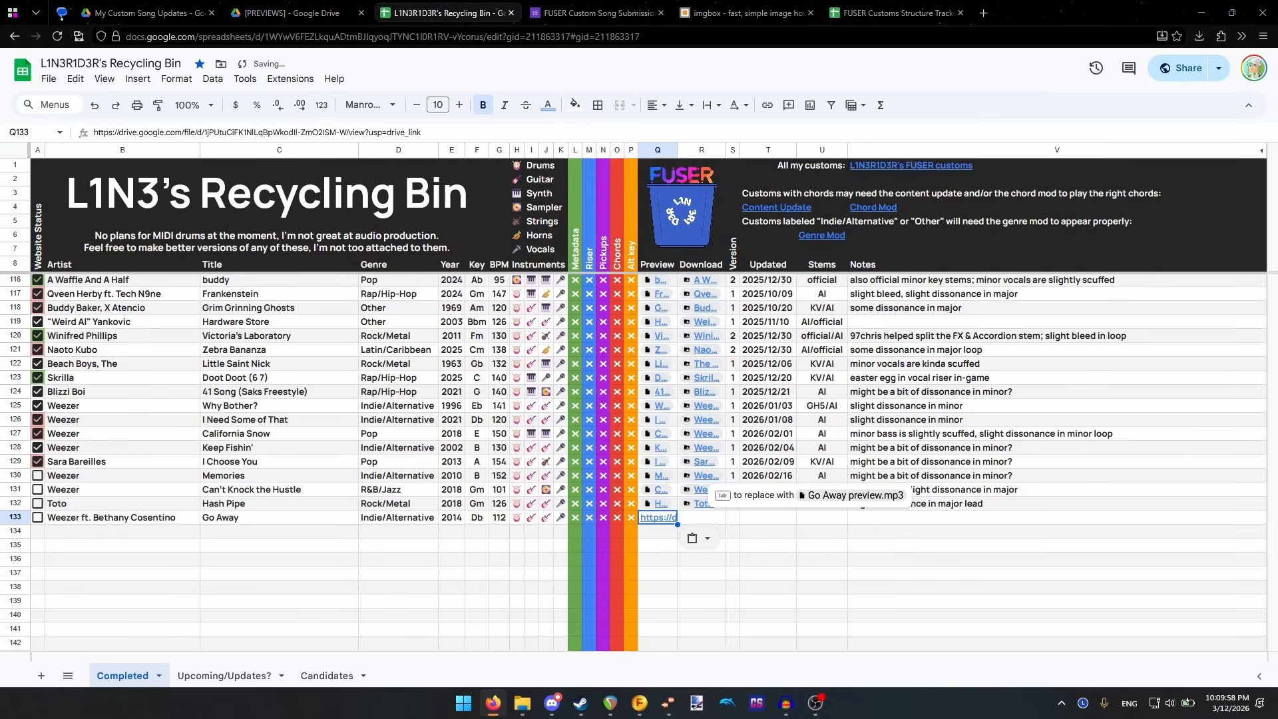
key("Caps_Lock")
key("Tab")
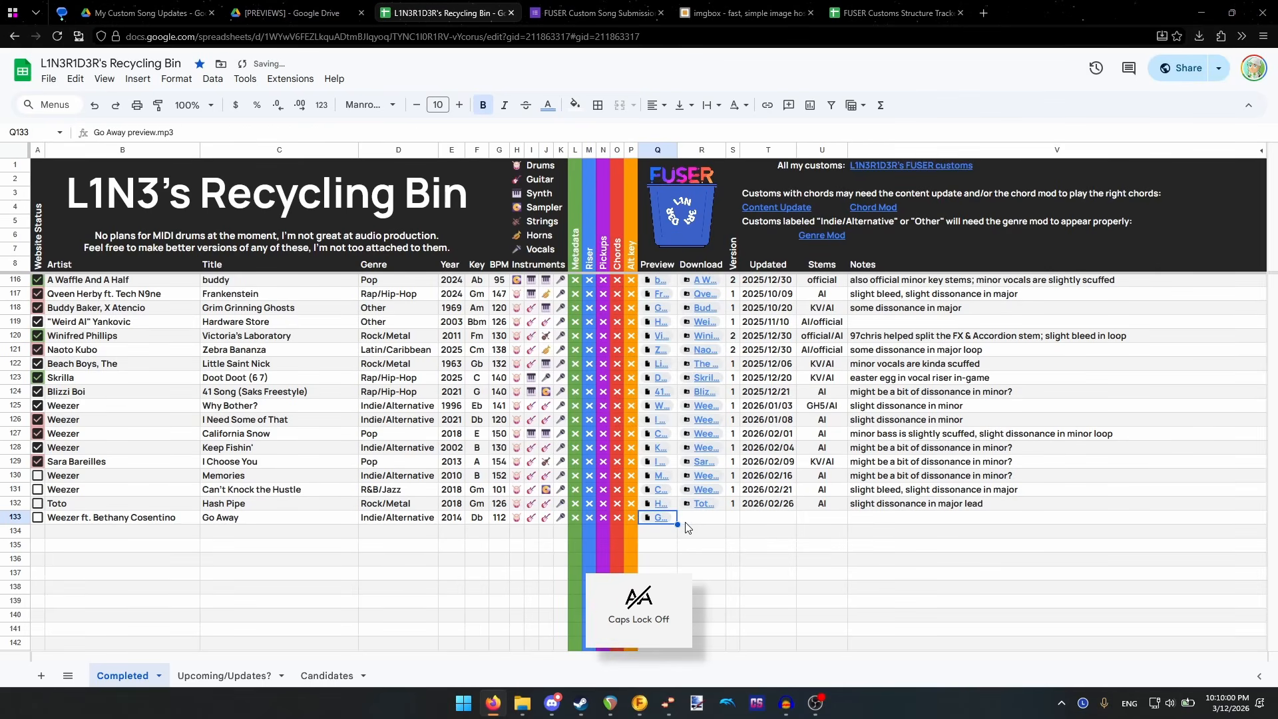
- Upload the Weezer ft. Bethany Cosentino - Go Away folder from the Go Away workshop folder into the FUSER customs folder on Drive
left_click(147, 13)
left_click(293, 13)
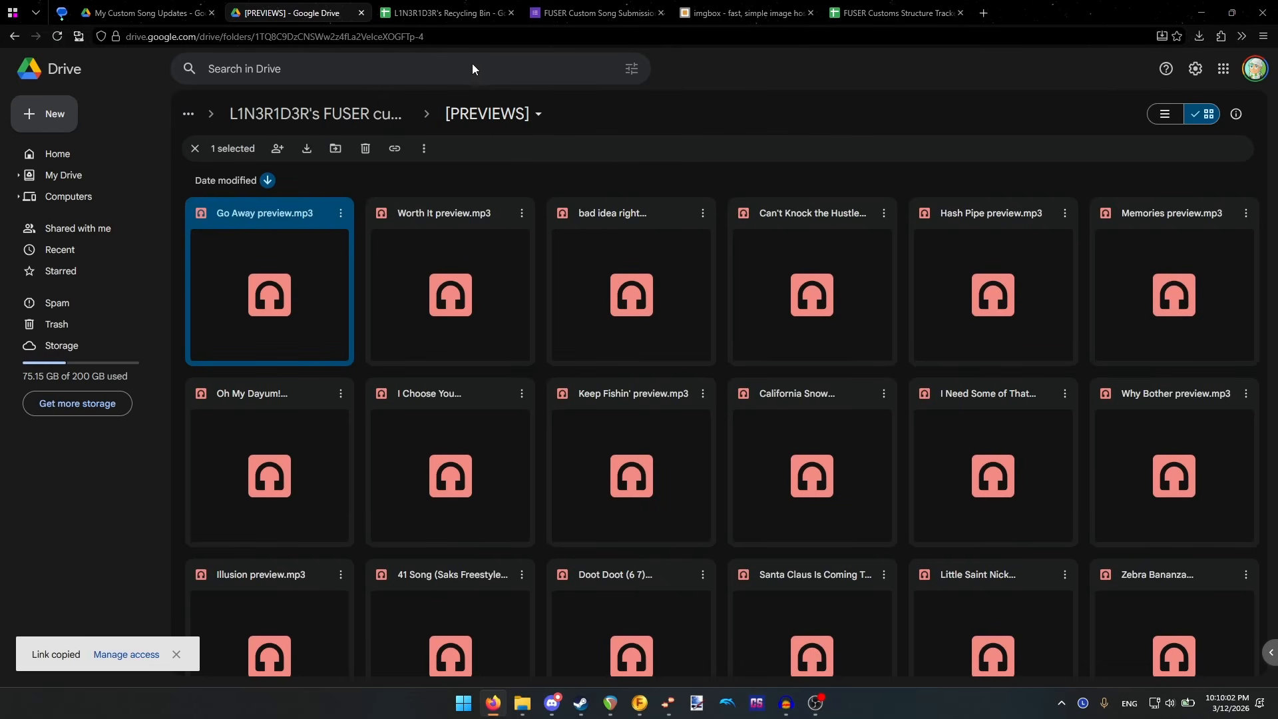
left_click(361, 117)
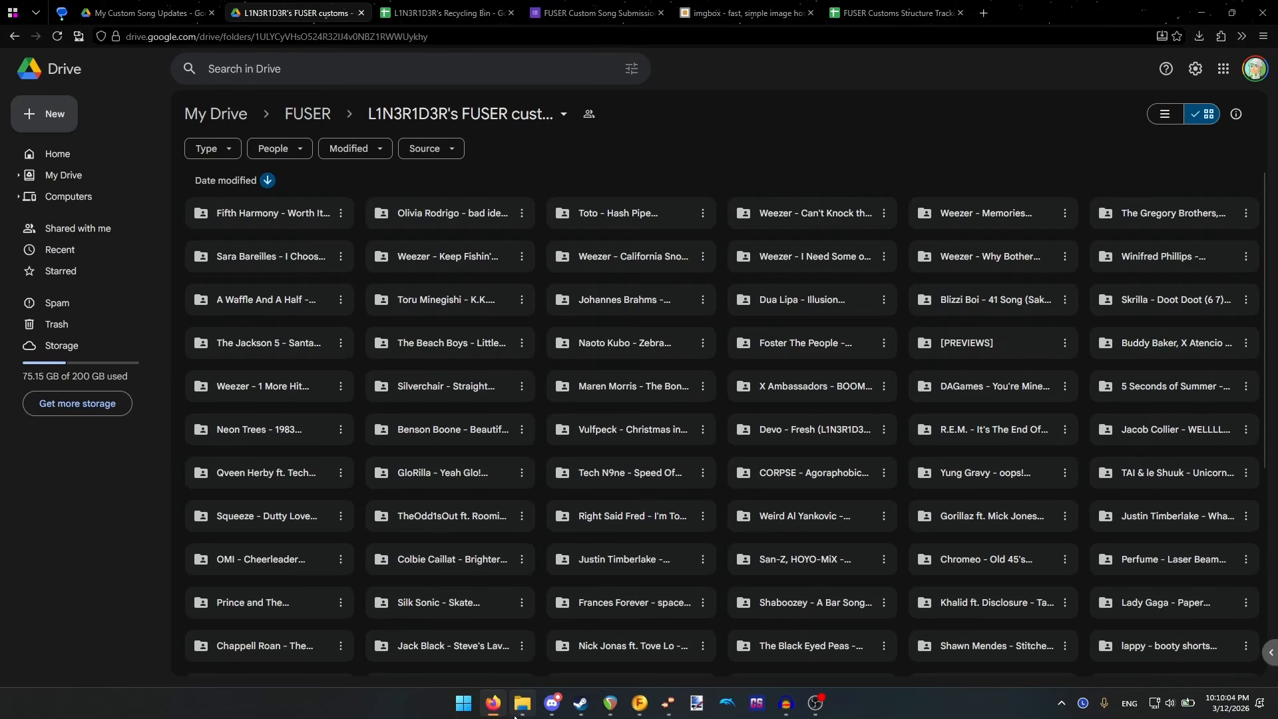
left_click(522, 703)
left_click(477, 255)
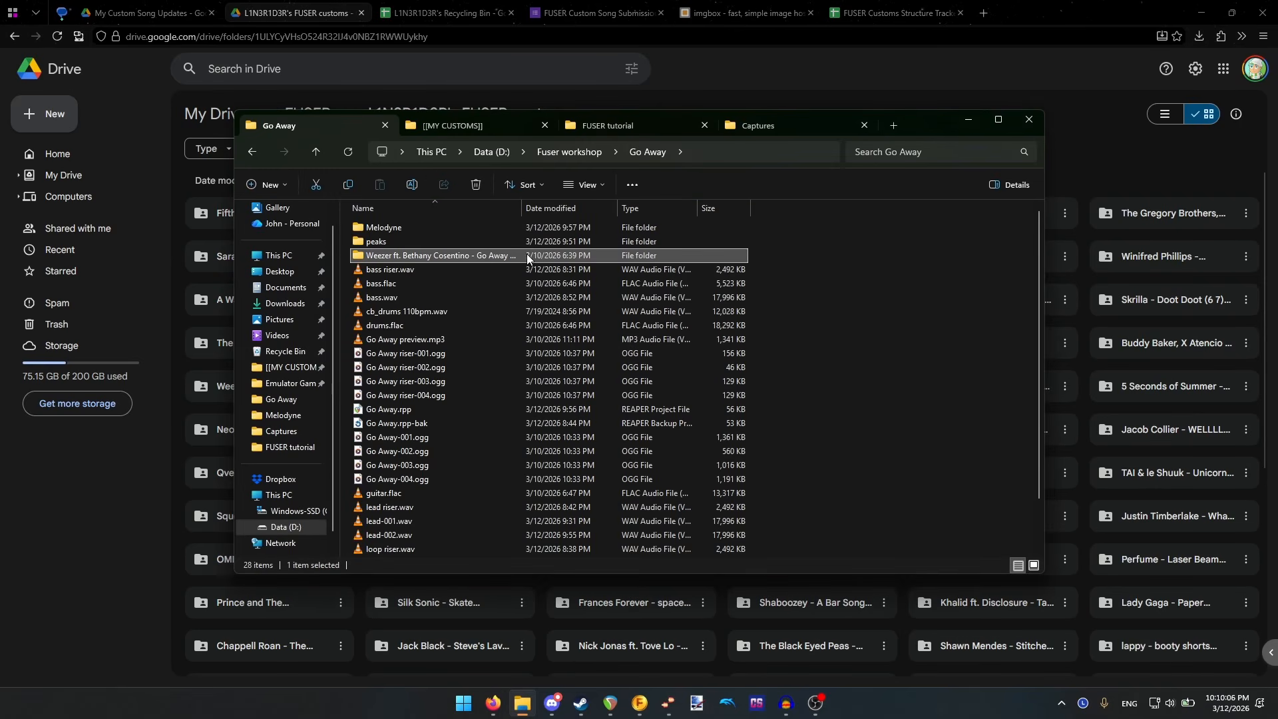
left_click_drag(526, 255, 222, 181)
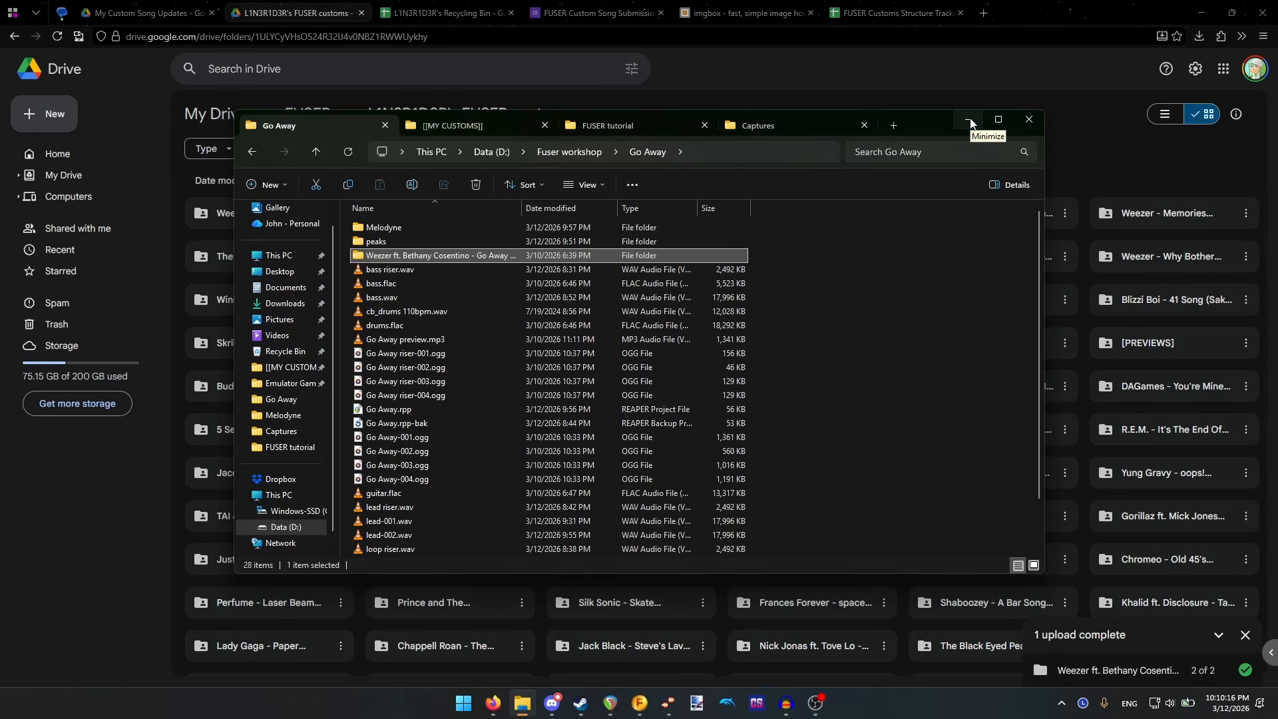
left_click(968, 121)
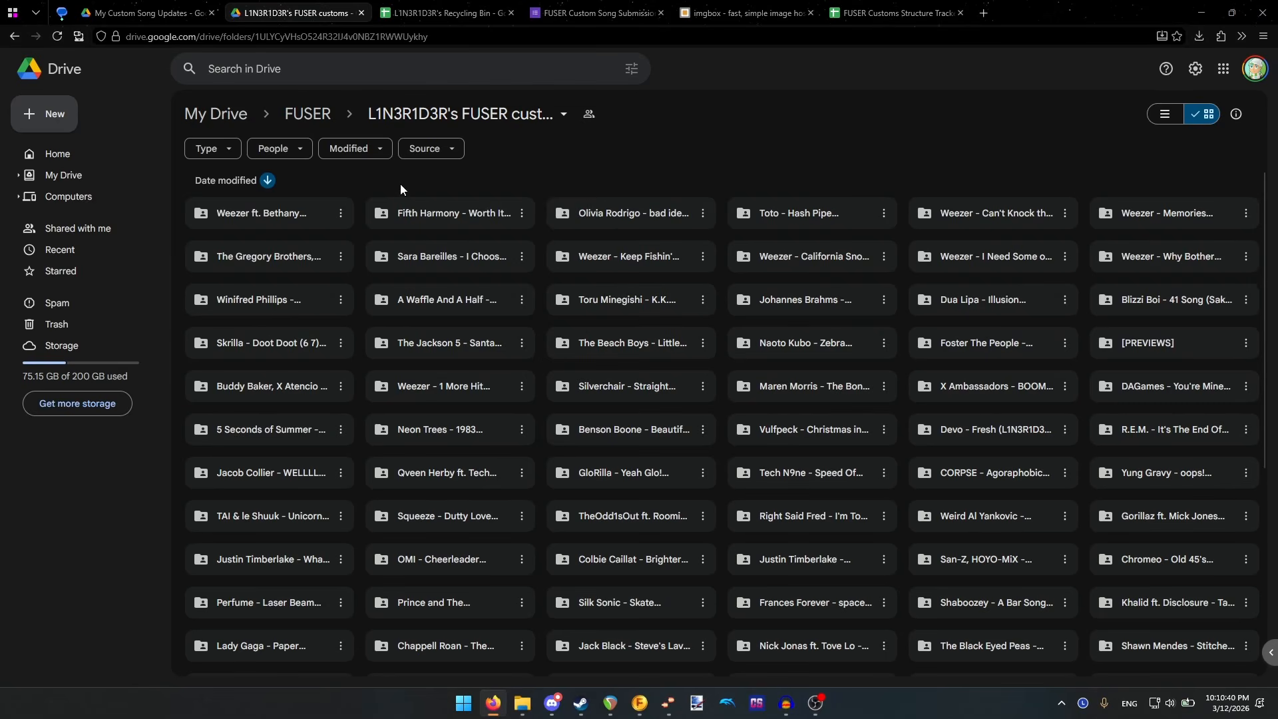
- Copy the uploaded Go Away folder's sharing link and insert it as a folder chip in Download cell R133
left_click(340, 213)
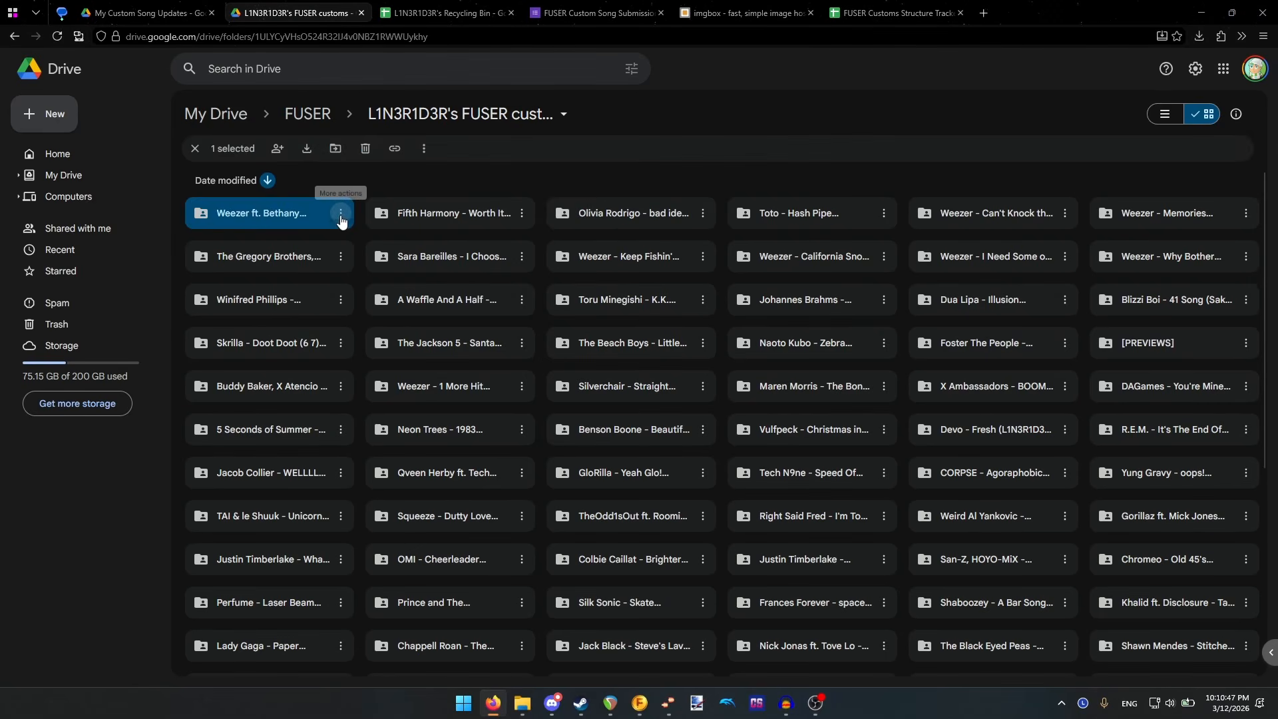
mouse_move(510, 302)
left_click(596, 319)
key("ctrl+Tab")
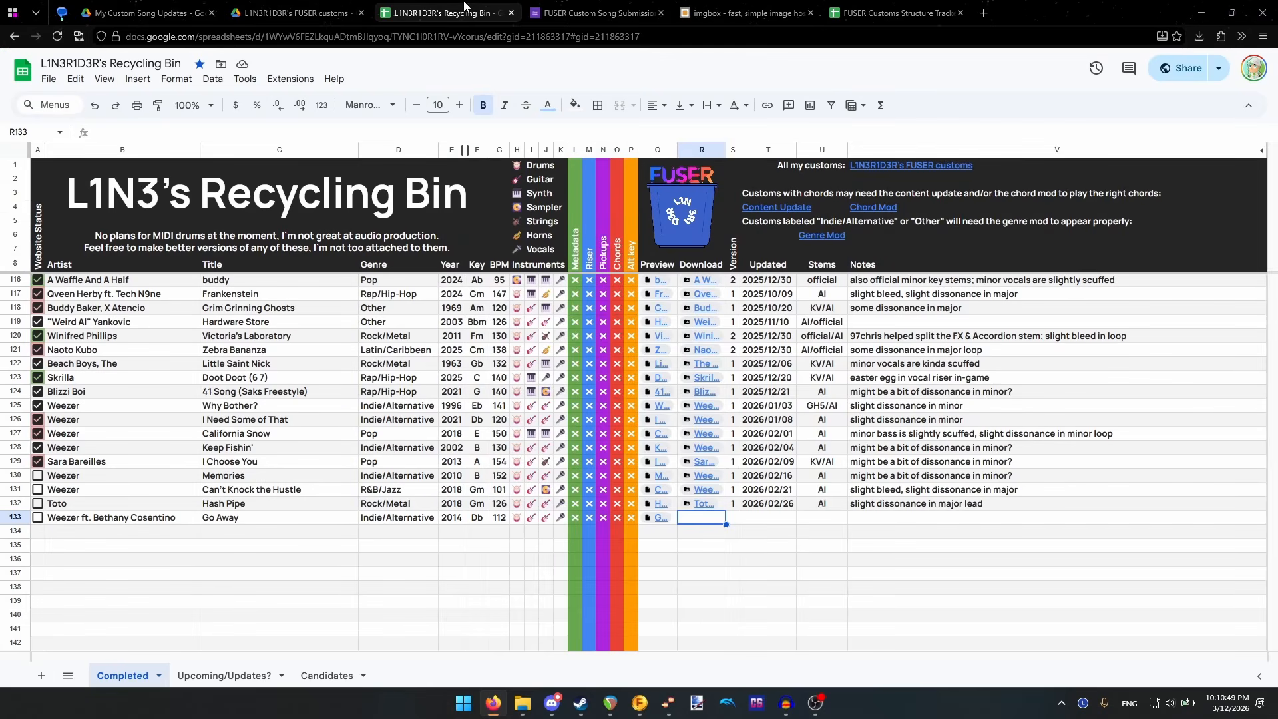
key("ctrl+v")
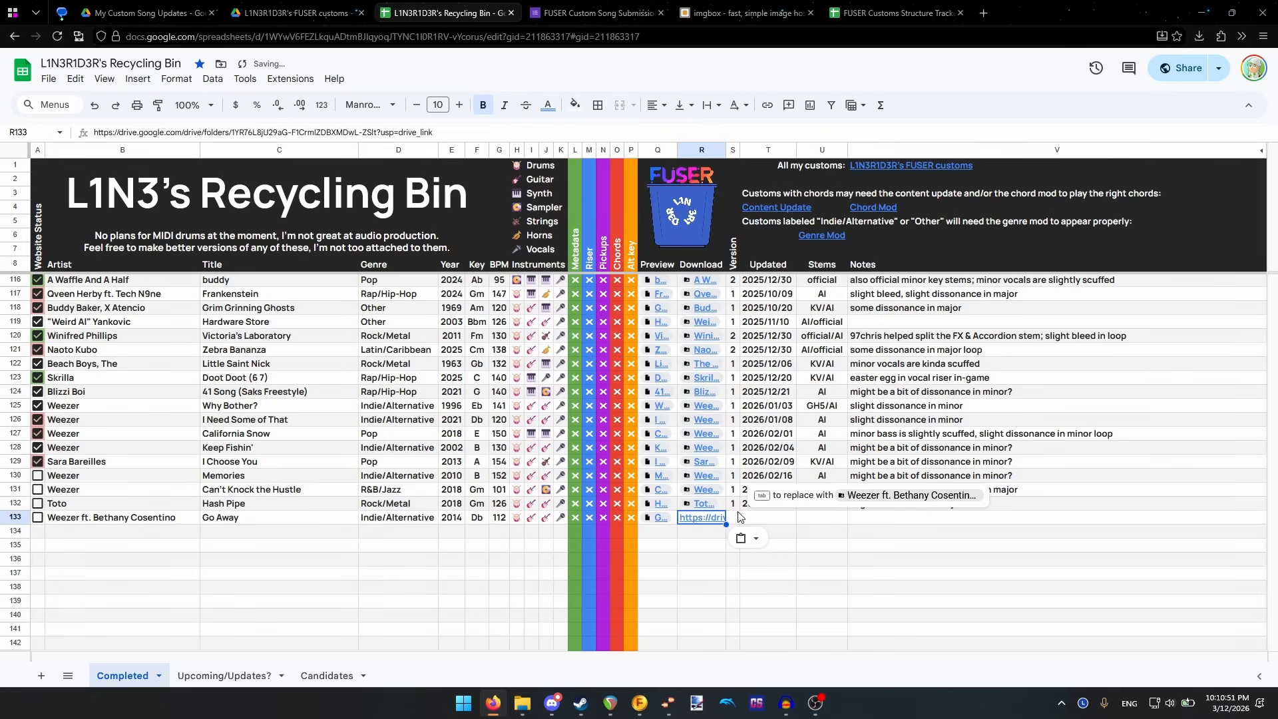
key("Tab")
- Fill the Go Away row with version 1, updated date 2026/03/12 and stems AI
type("1")
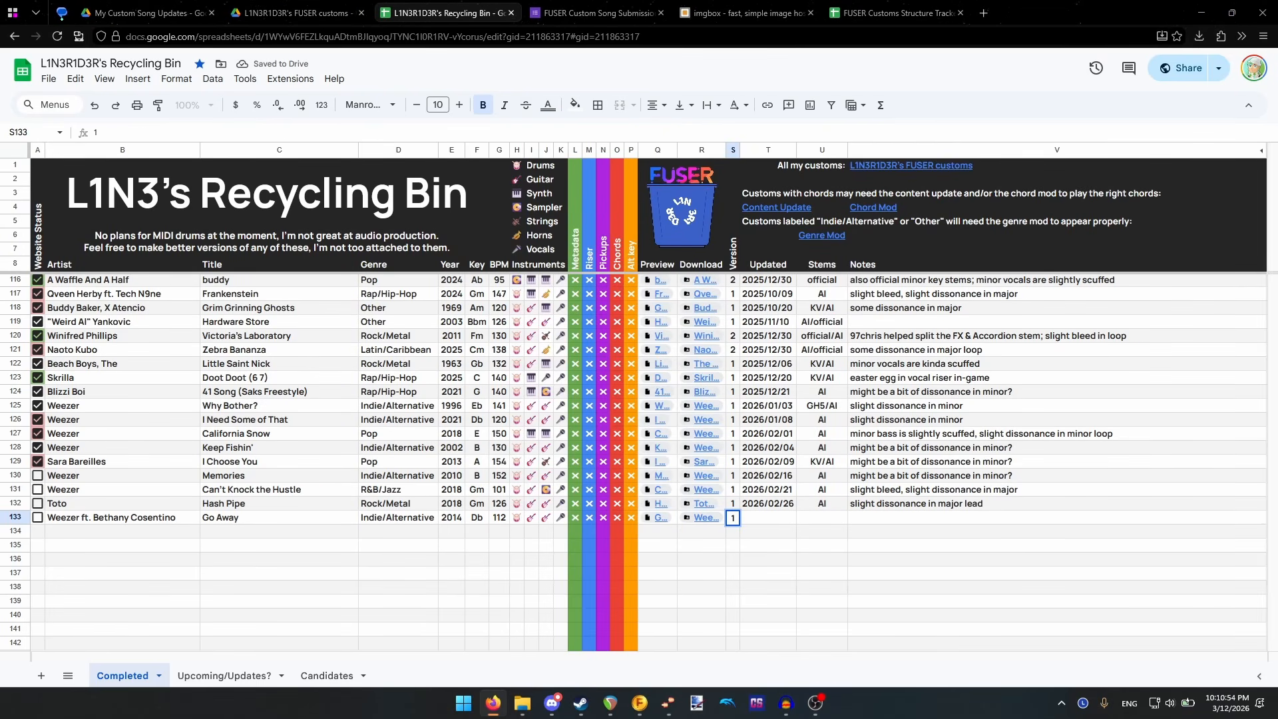
key("Tab")
type("2026")
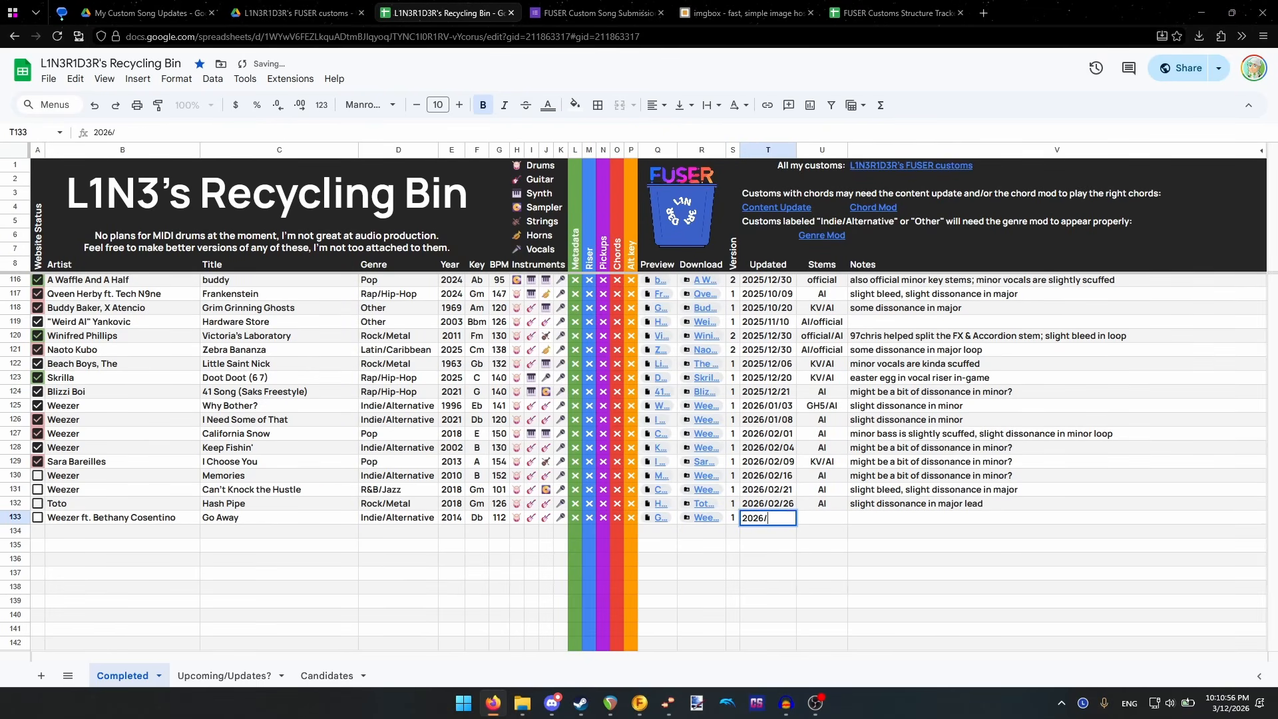
type("/03/12")
key("Tab")
type("A")
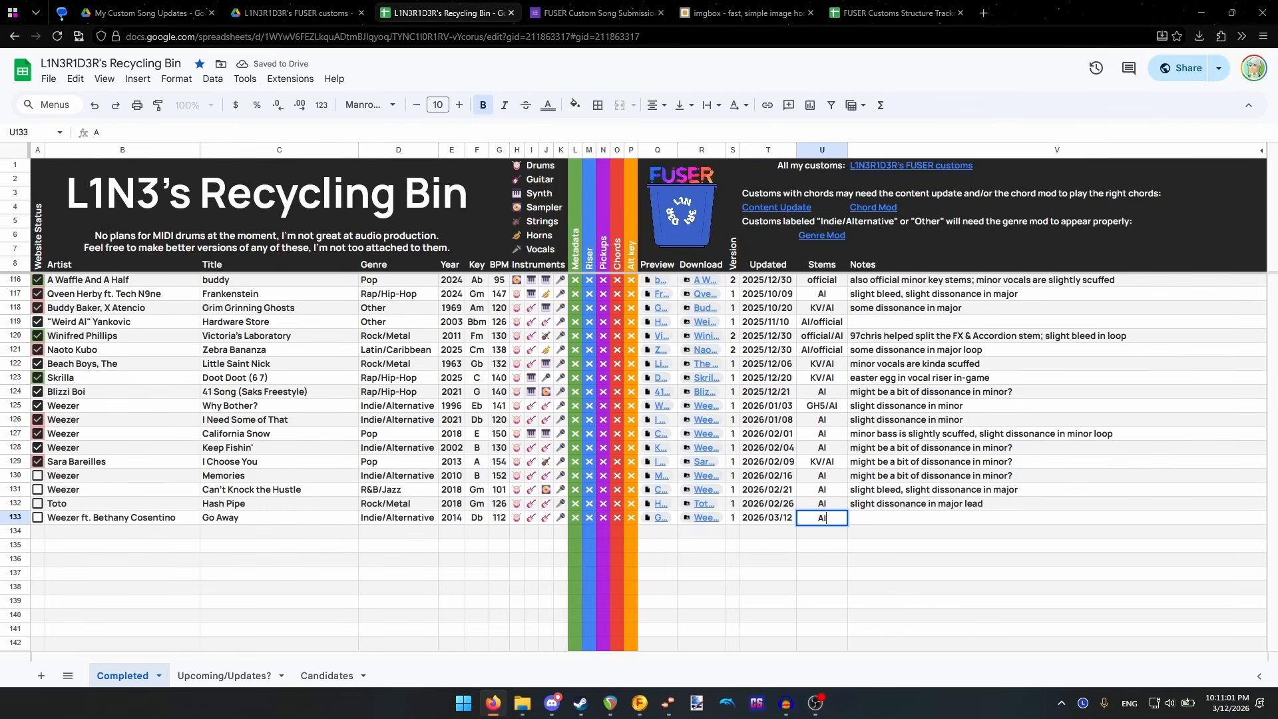
- Enter "slight dissonance in minor lead" in the Notes cell of the Go Away row
key("Tab")
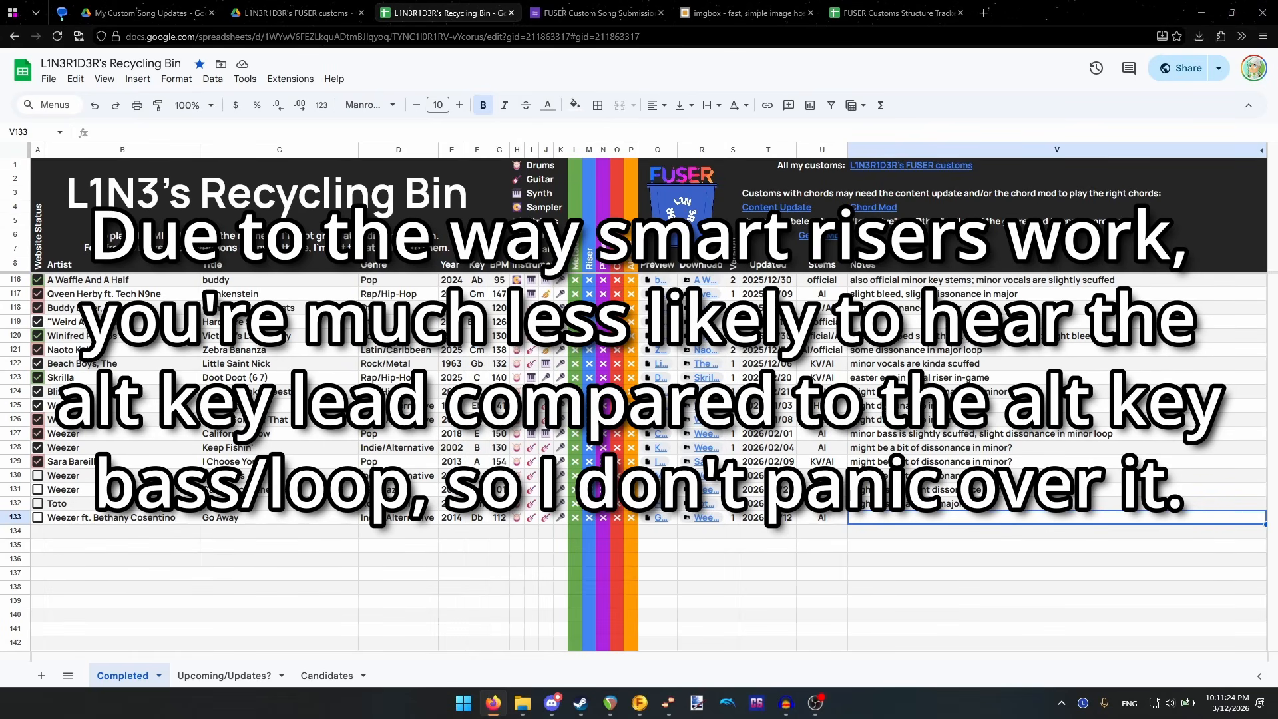
type("slight ")
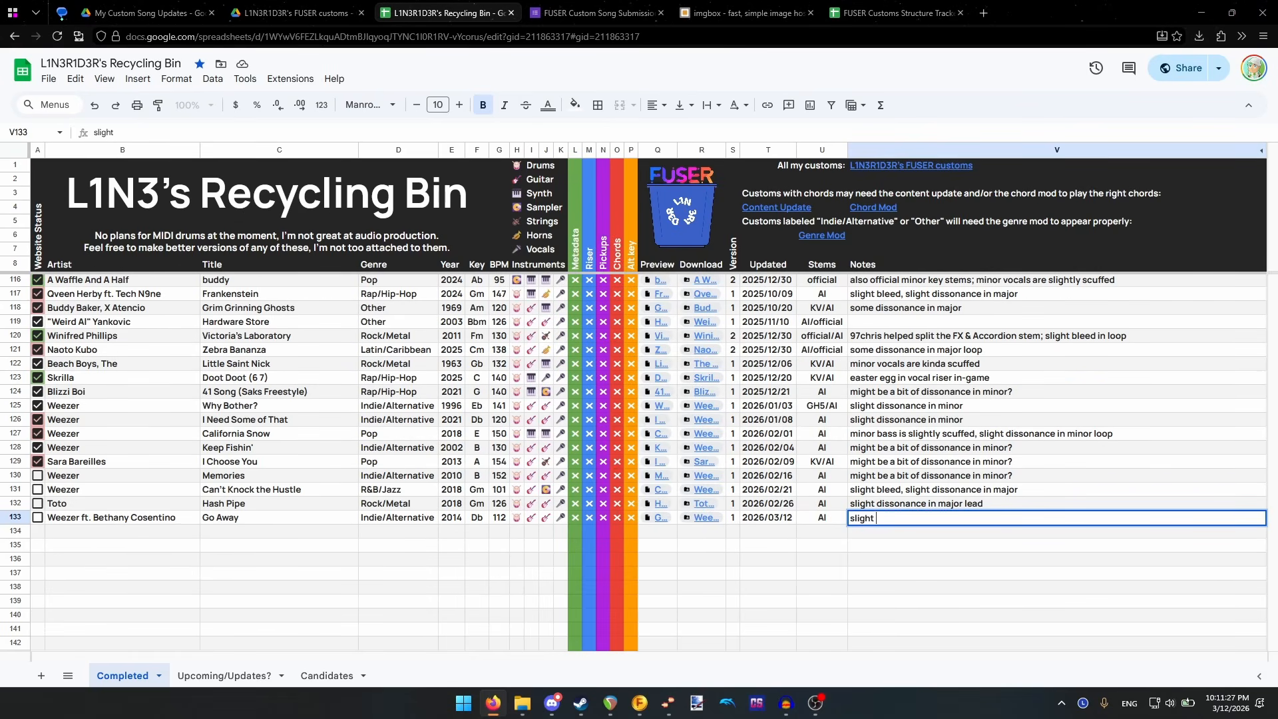
type("dissonance in minor lead")
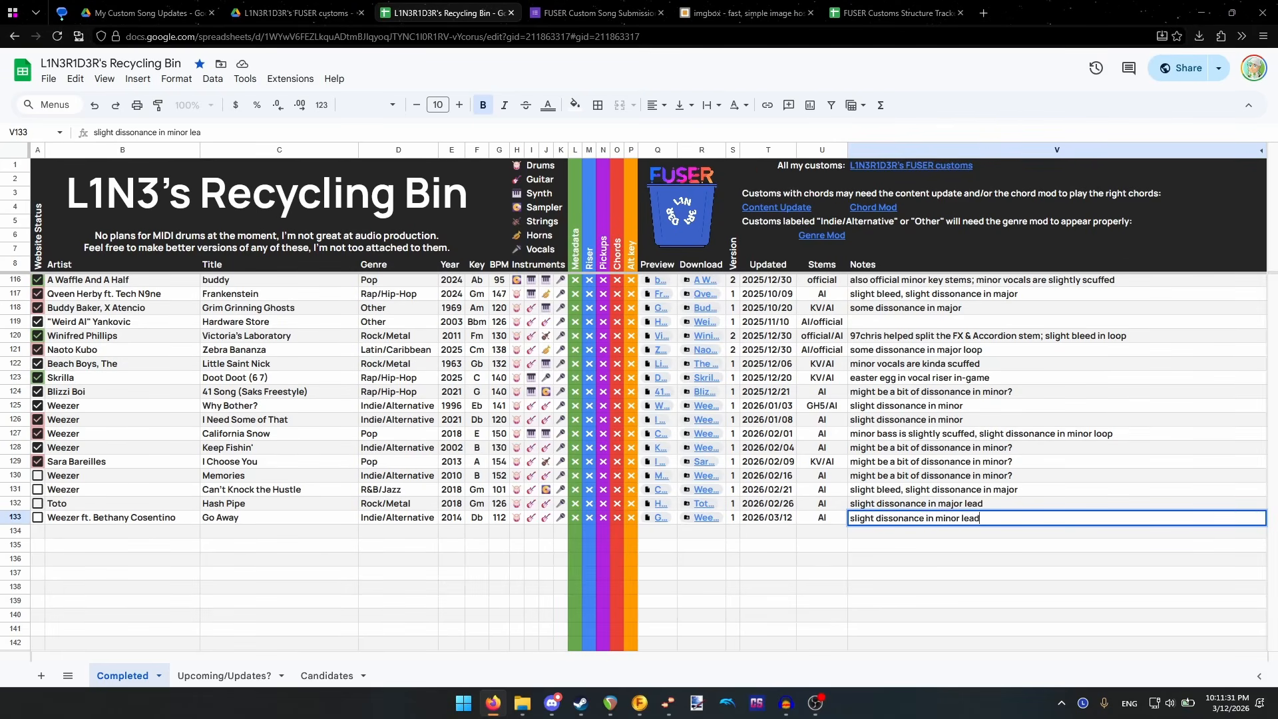
left_click(916, 545)
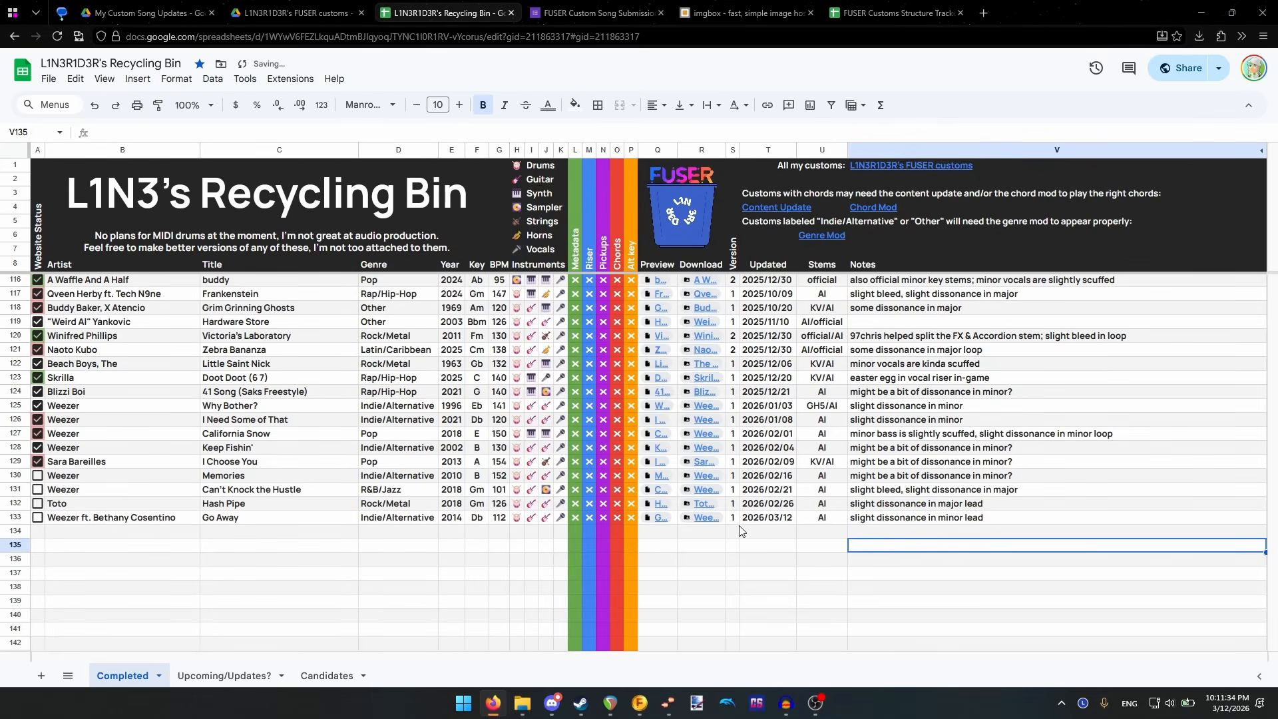
- In the FUSER Custom Song Submission form, enter the creator name, choose New Submission and continue to the Song Metadata page
left_click(594, 9)
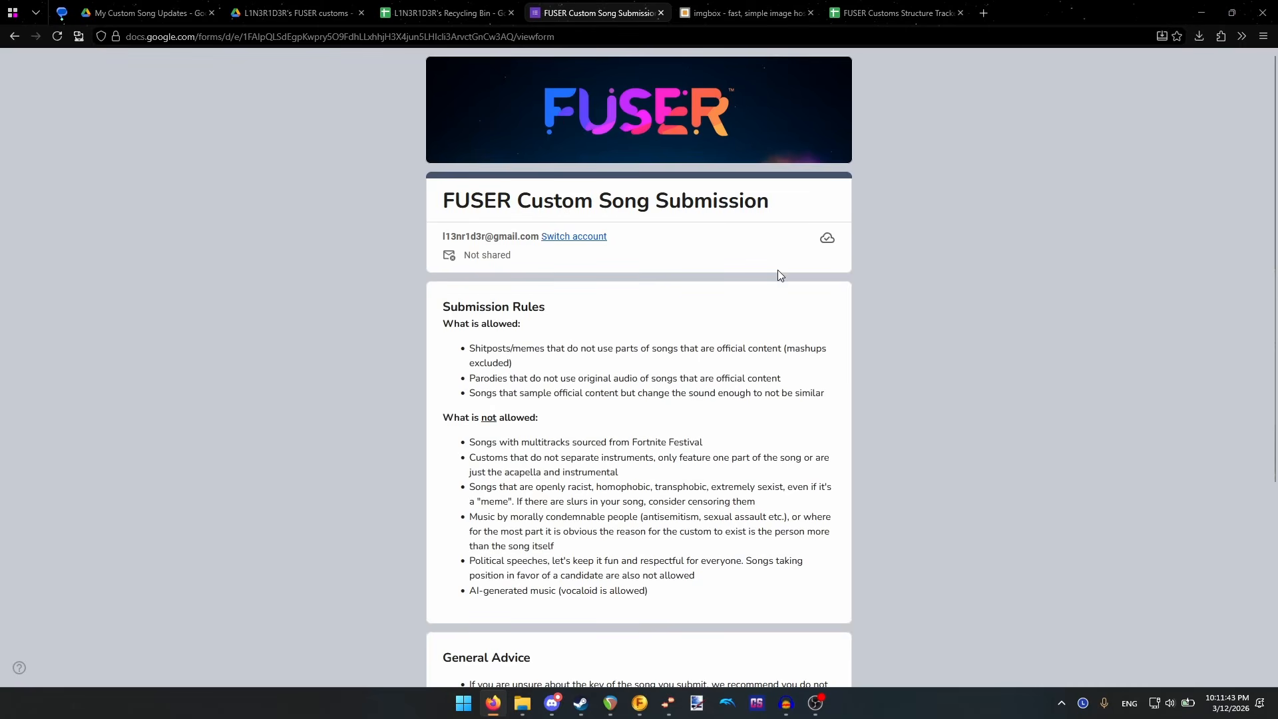
scroll(777, 269, "down", 5)
left_click(461, 563)
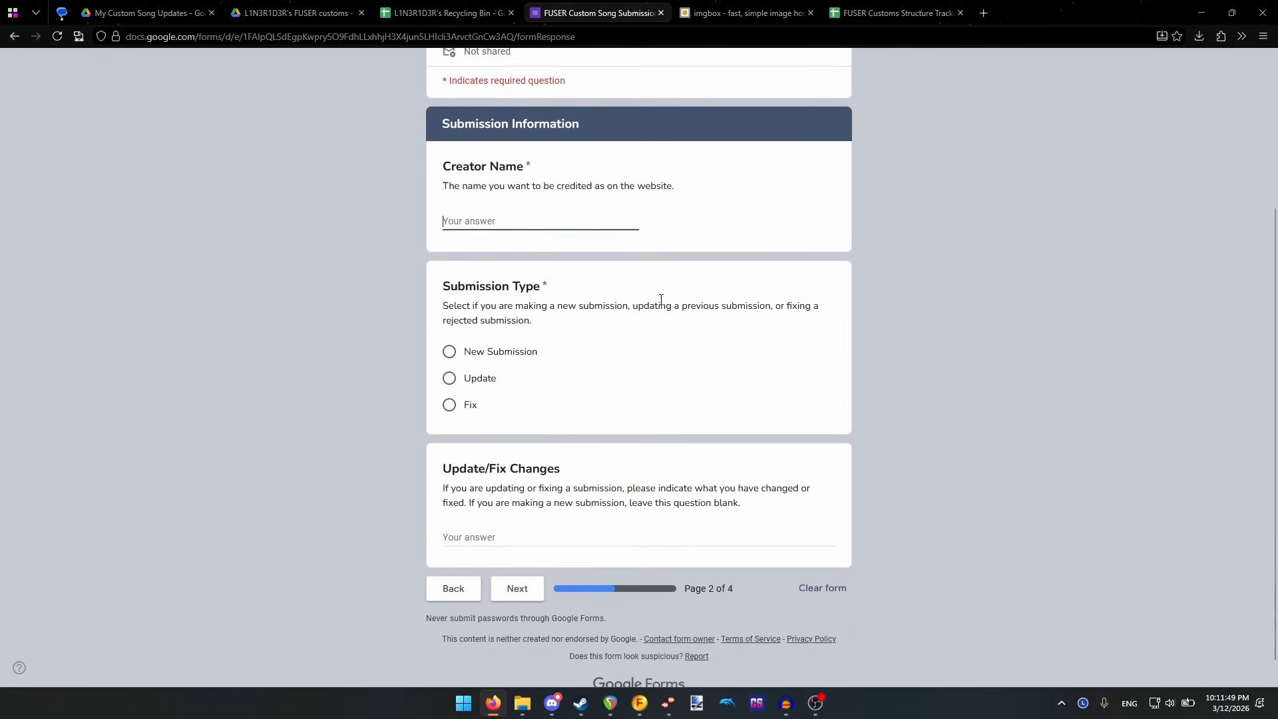
key("Caps_Lock")
type("L1N3R1D3R")
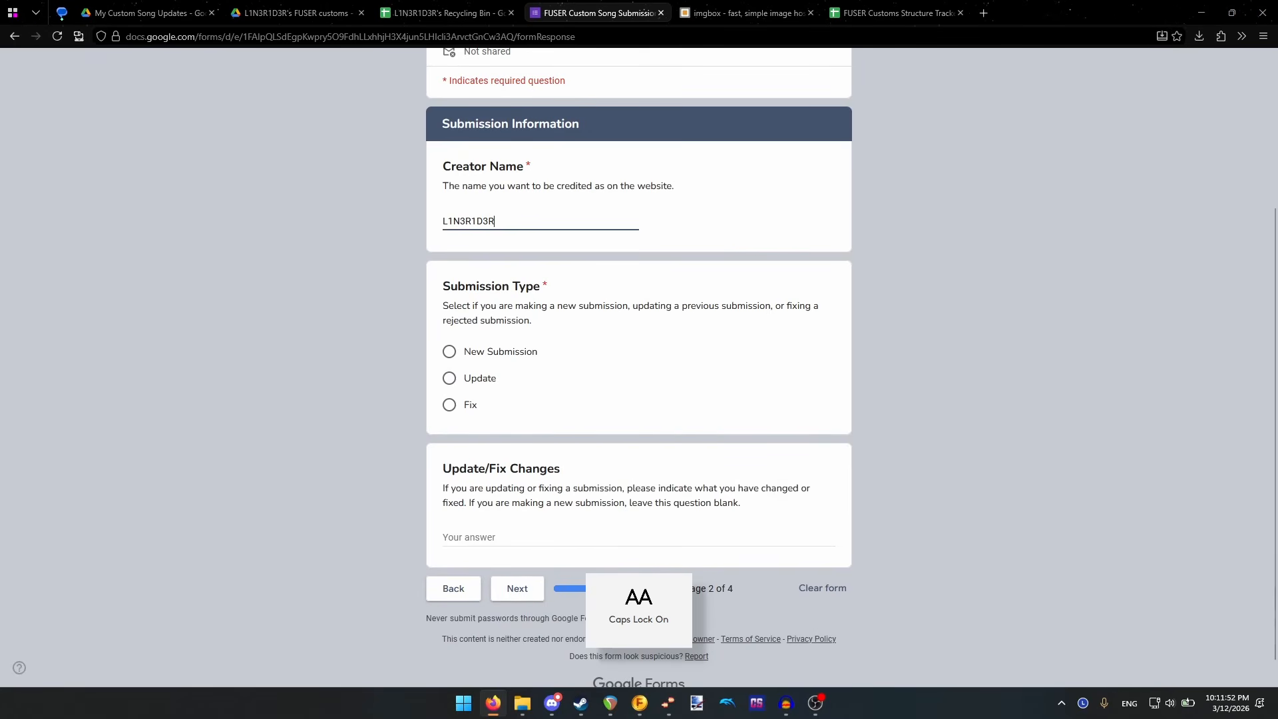
left_click(449, 351)
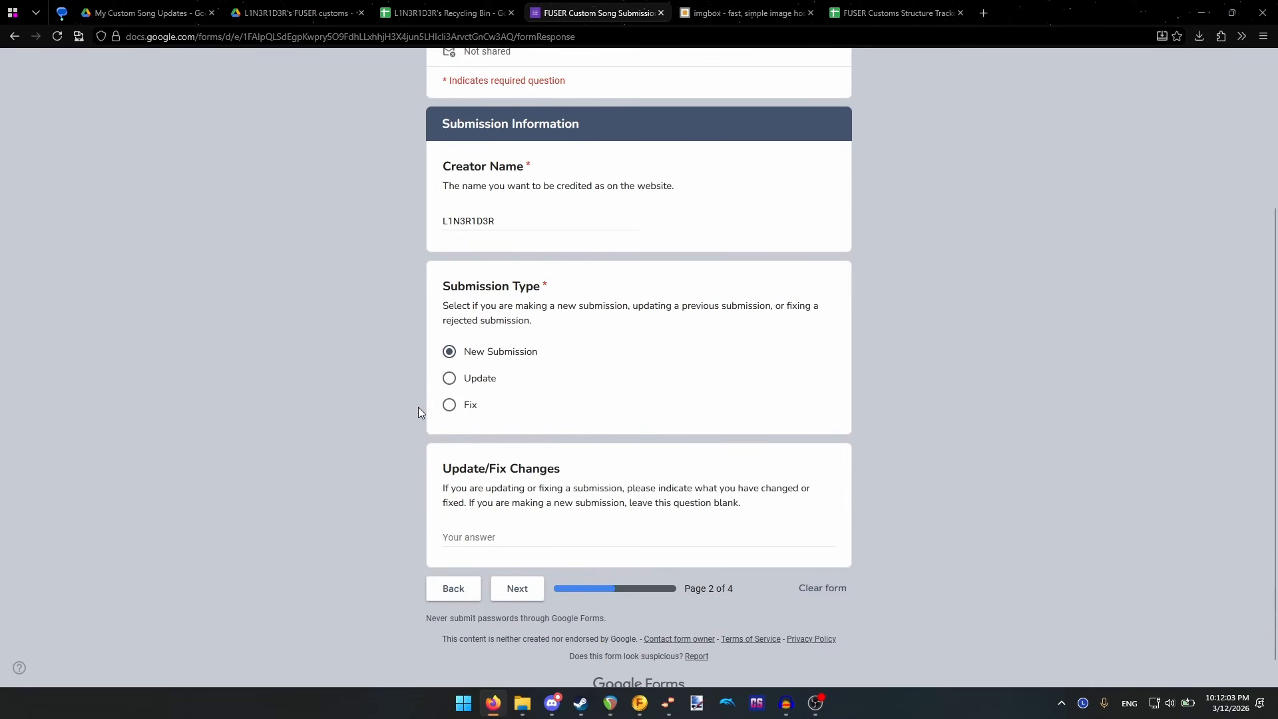
scroll(410, 404, "down", 1)
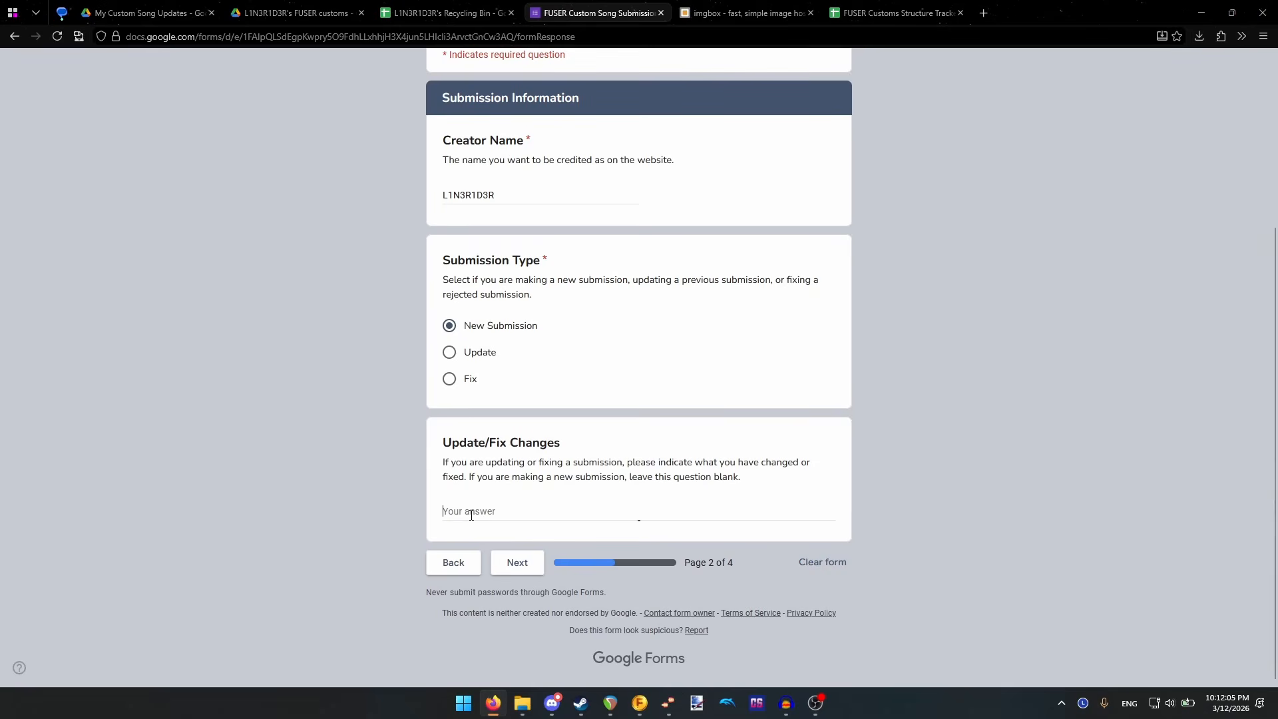
left_click(415, 478)
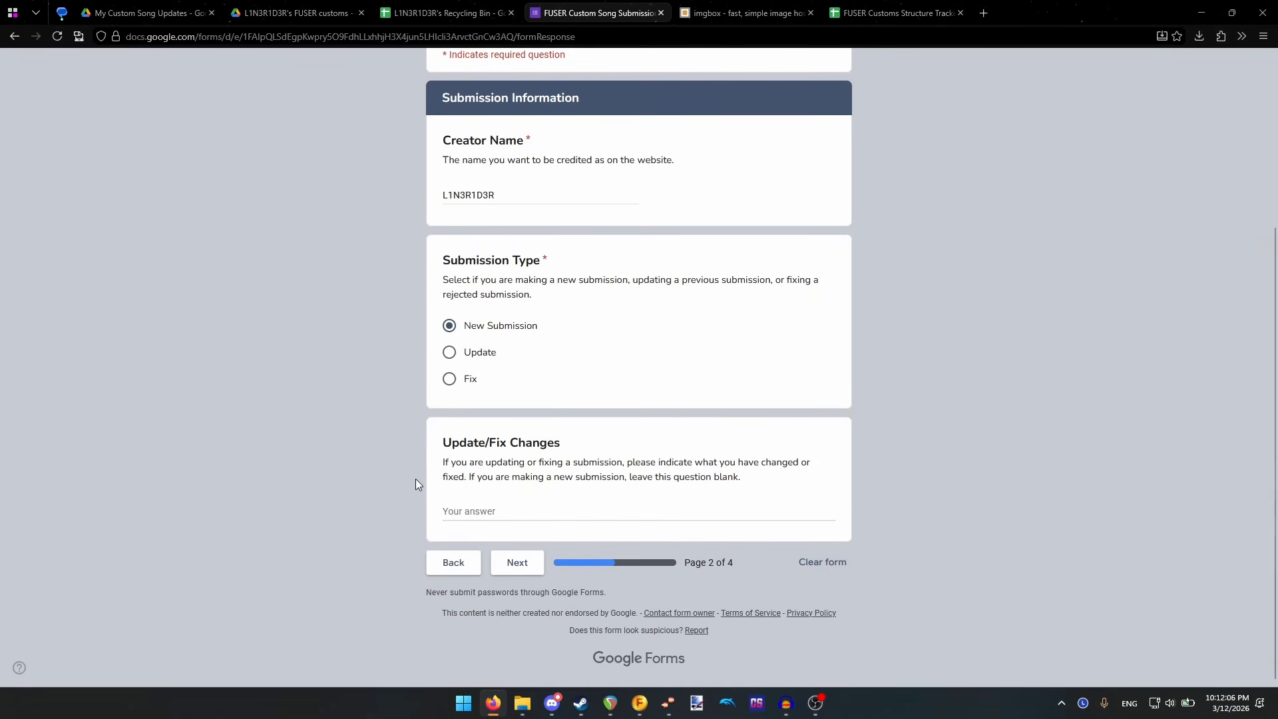
left_click(520, 562)
- Enter song title Go Away, song artist Weezer ft. Bethany Cosentino and tempo 112 in the song metadata
type("Go Away")
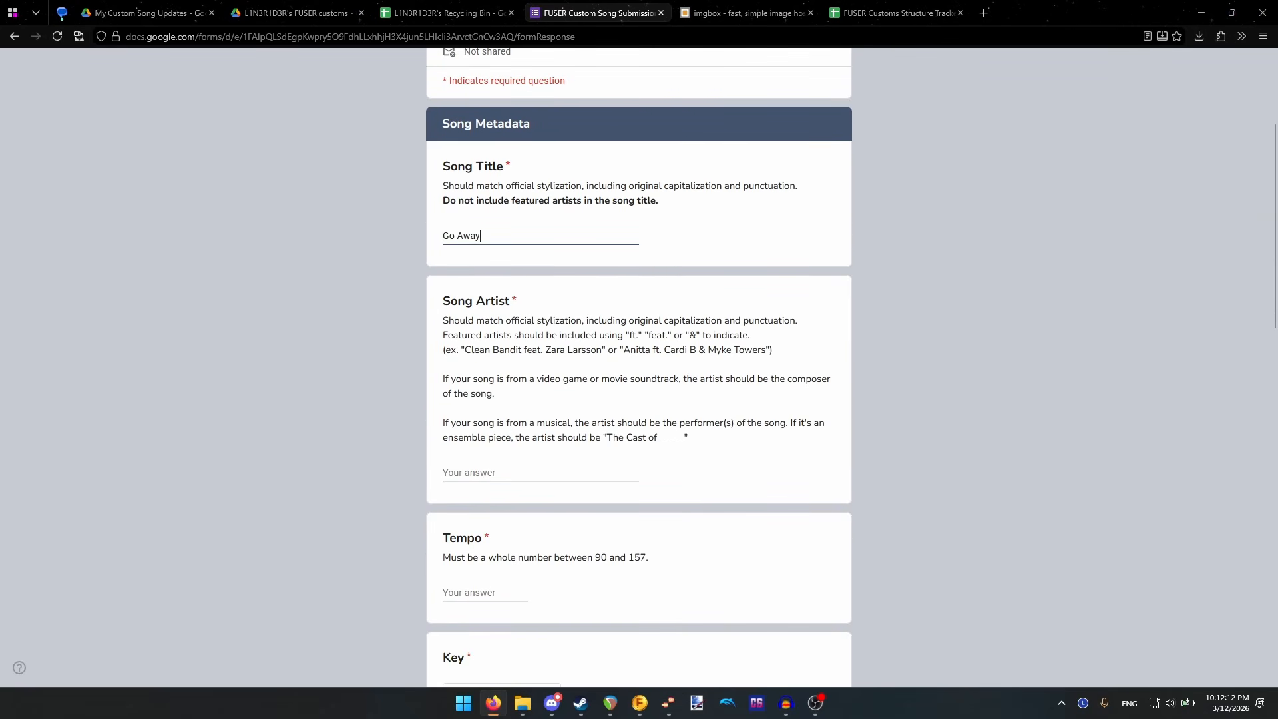
key("Tab")
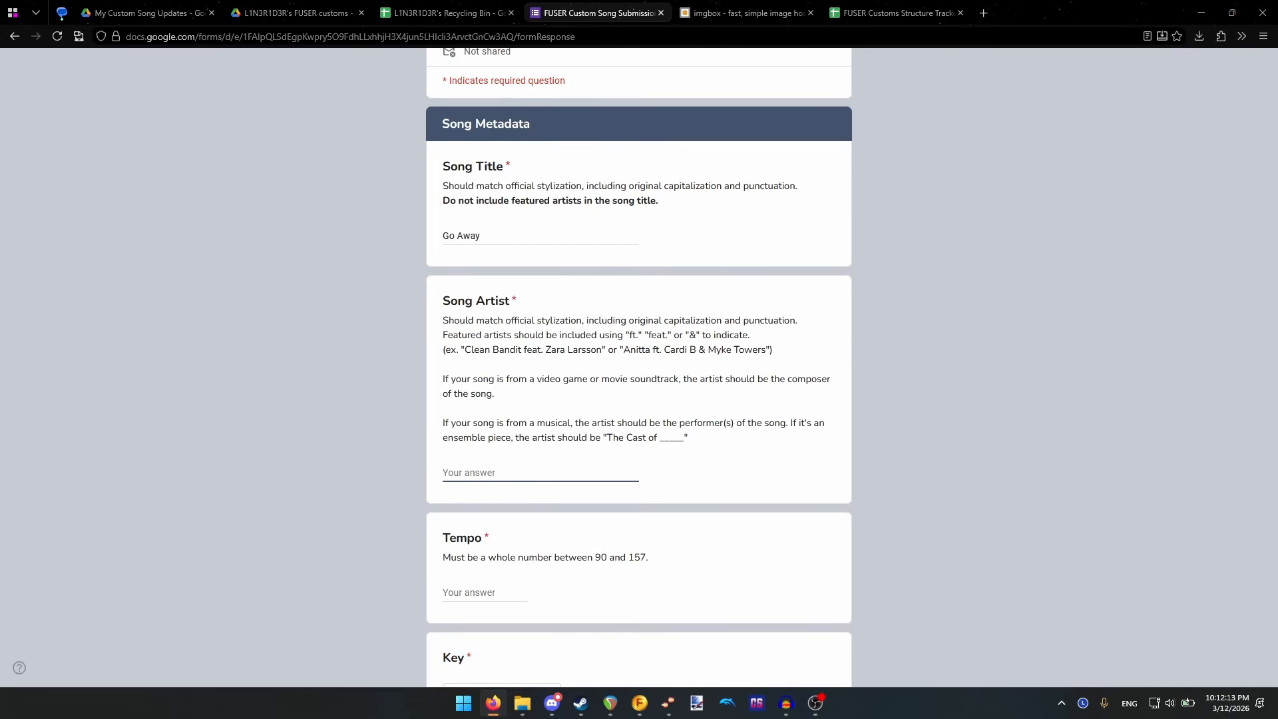
type("Weezer ft. Bethany Cen")
key("BackSpace")
key("BackSpace")
type("osentino")
key("Tab")
type("1")
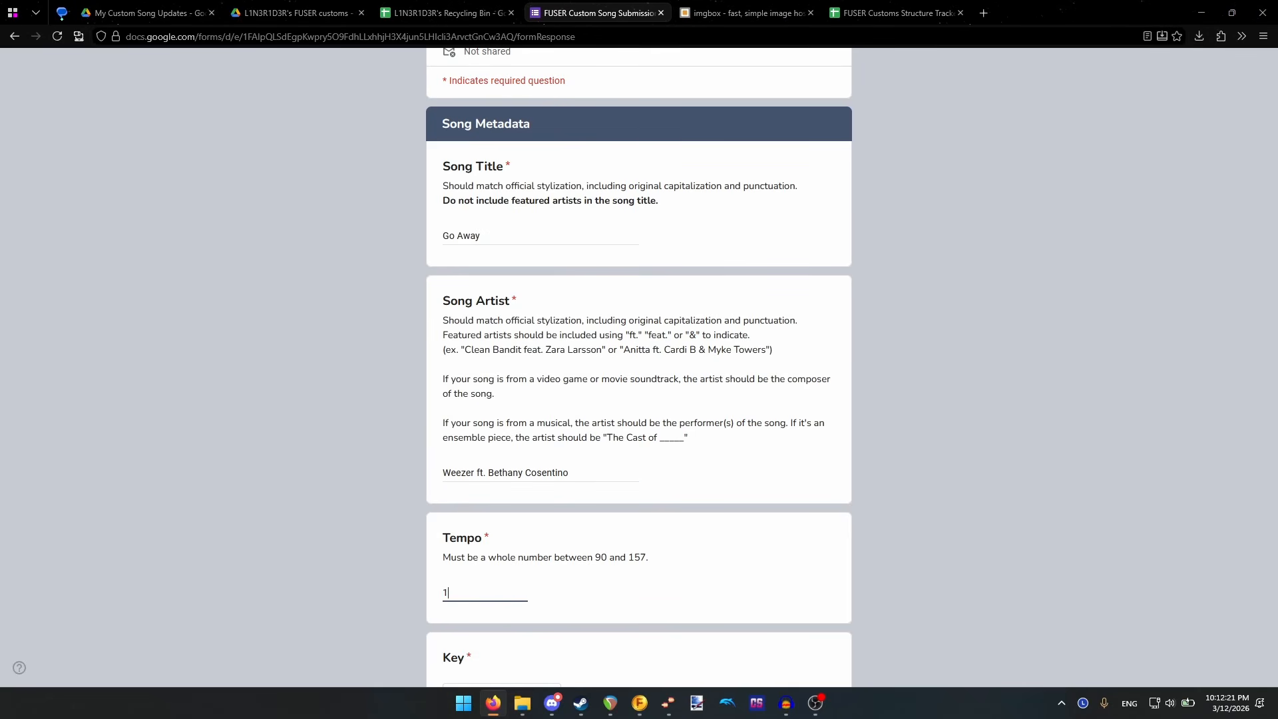
type("12")
- Set the song's key to Db Major, genre to Num (Indie/Alternative) and year to 2014
scroll(793, 462, "down", 4)
left_click(473, 428)
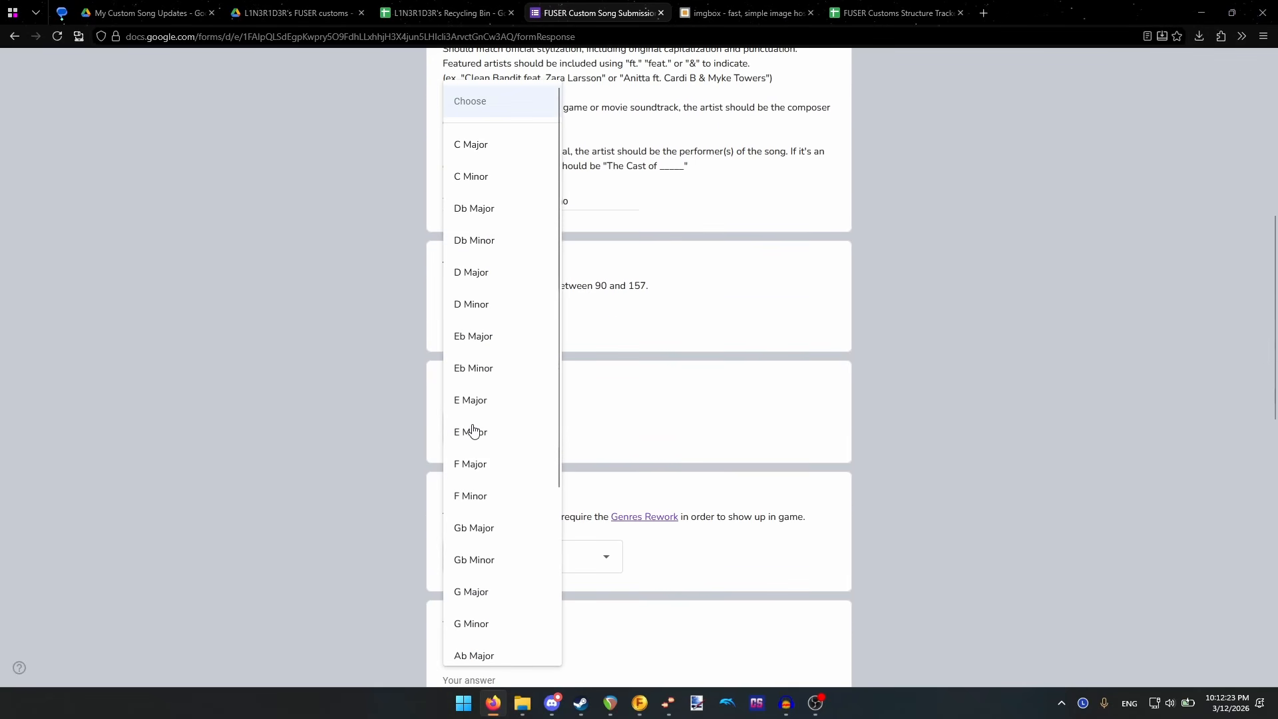
left_click(519, 224)
scroll(519, 224, "down", 3)
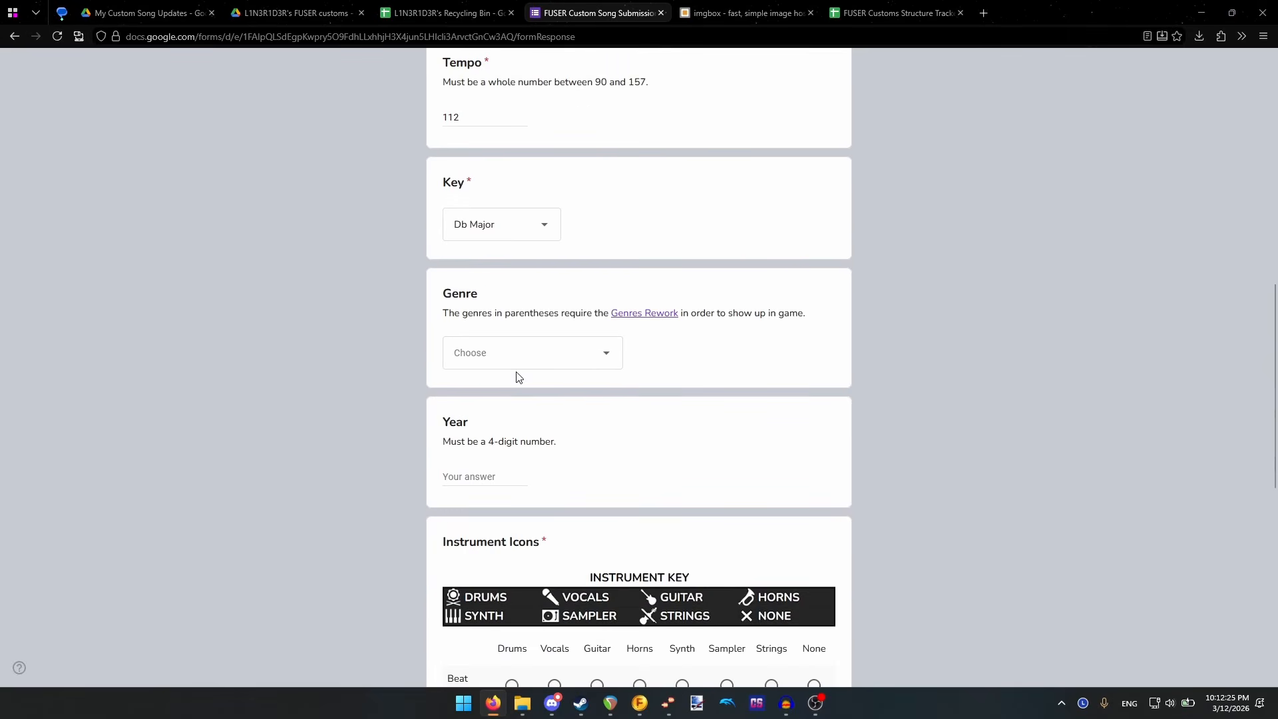
left_click(519, 353)
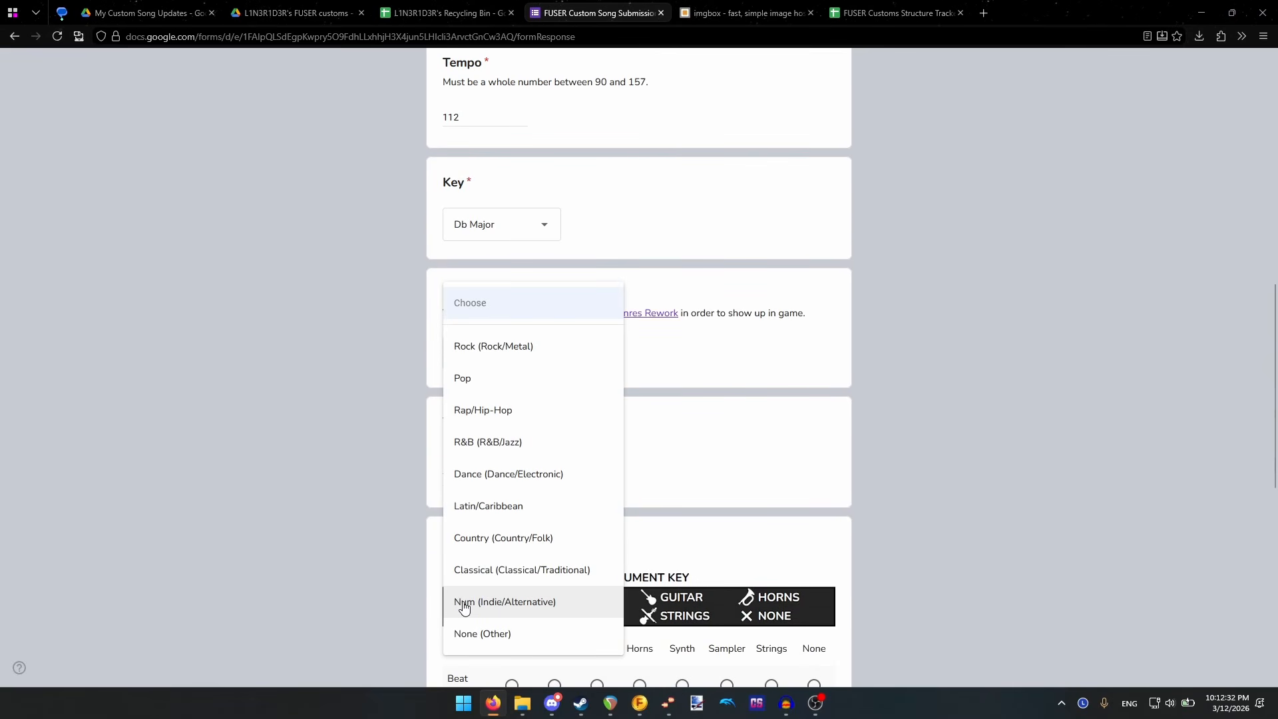
left_click(515, 608)
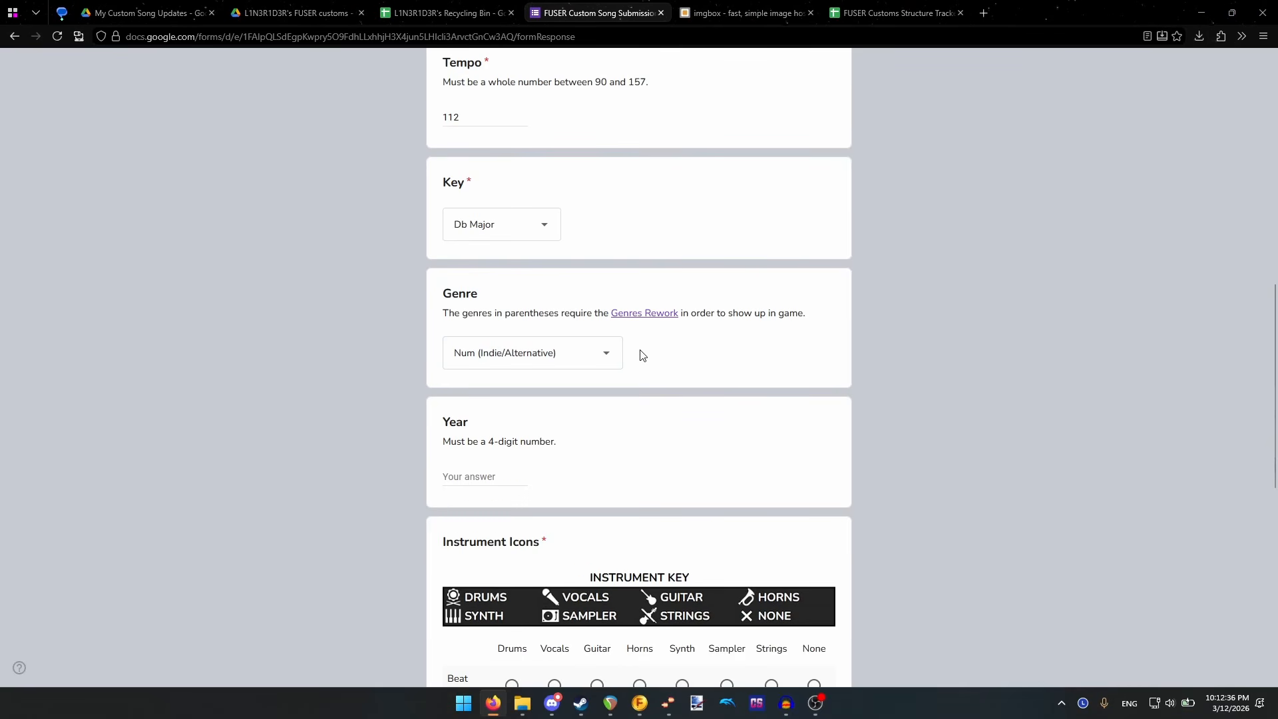
scroll(638, 352, "down", 3)
left_click(517, 266)
type("2014")
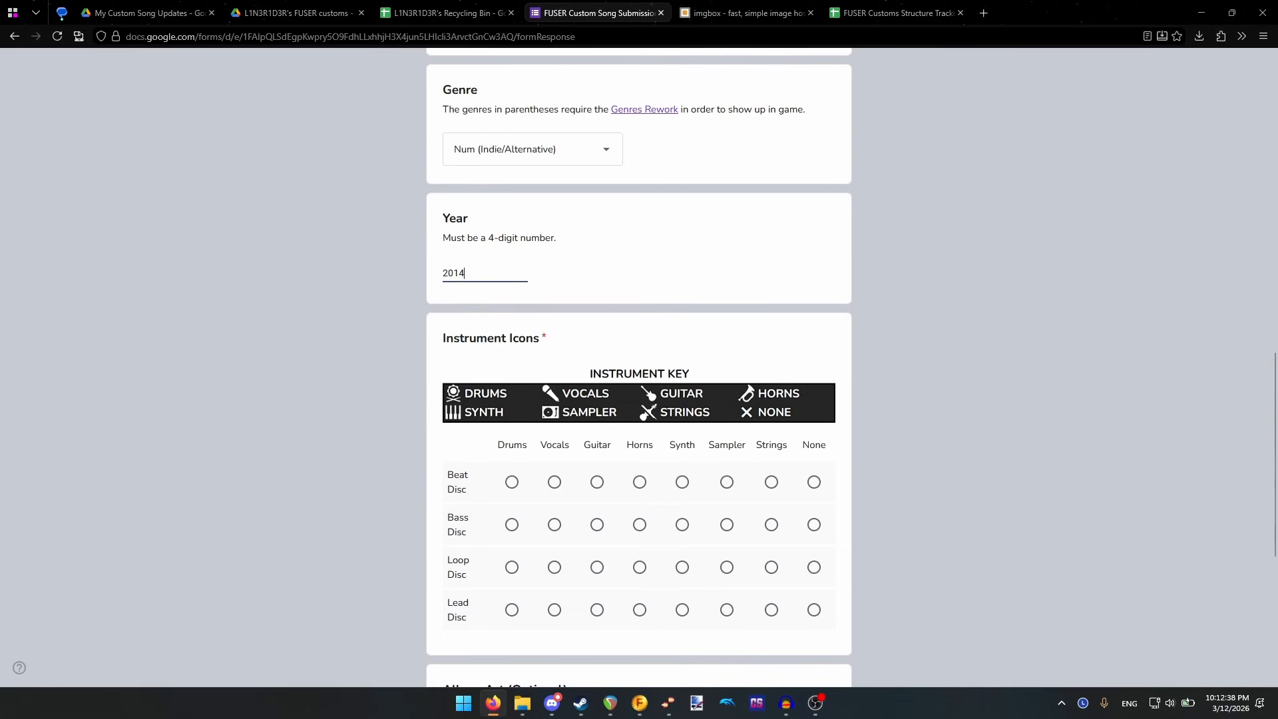
- Assign the instrument icons: Drums for the beat disc, Guitar for the bass and loop discs, and Vocals for the lead disc
scroll(913, 342, "down", 1)
scroll(910, 337, "down", 3)
left_click(512, 211)
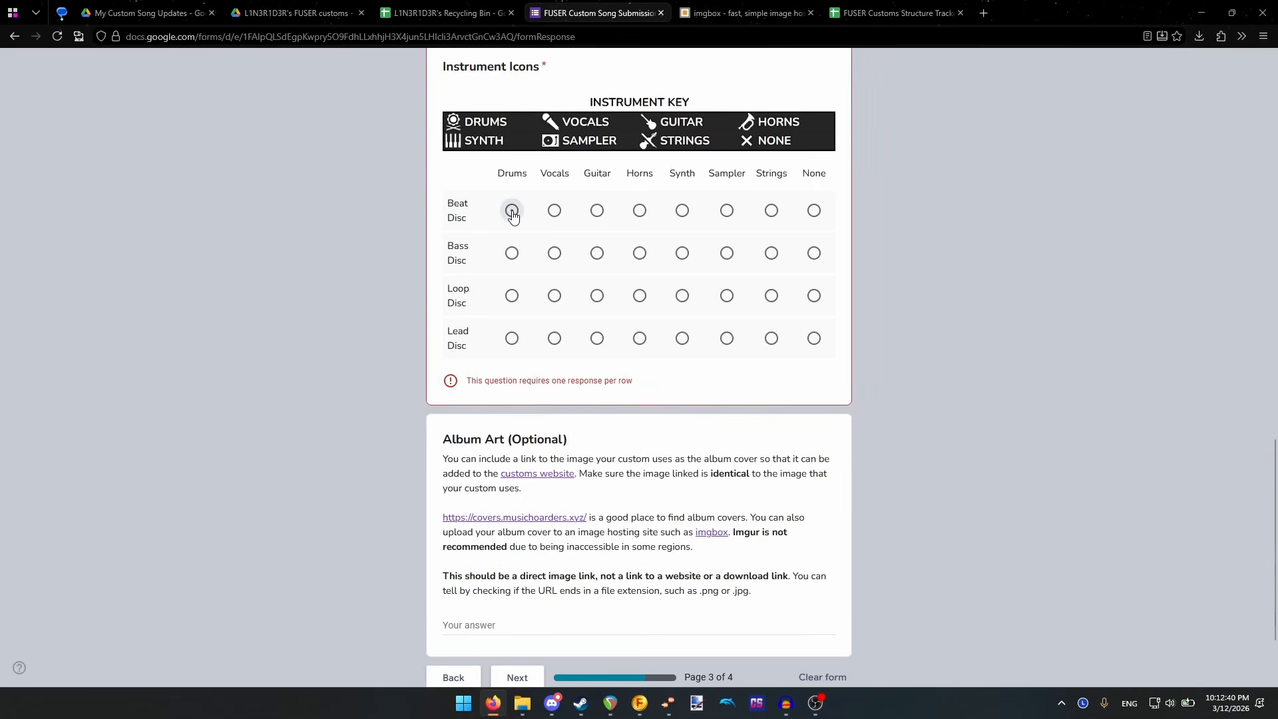
left_click(597, 253)
left_click(597, 295)
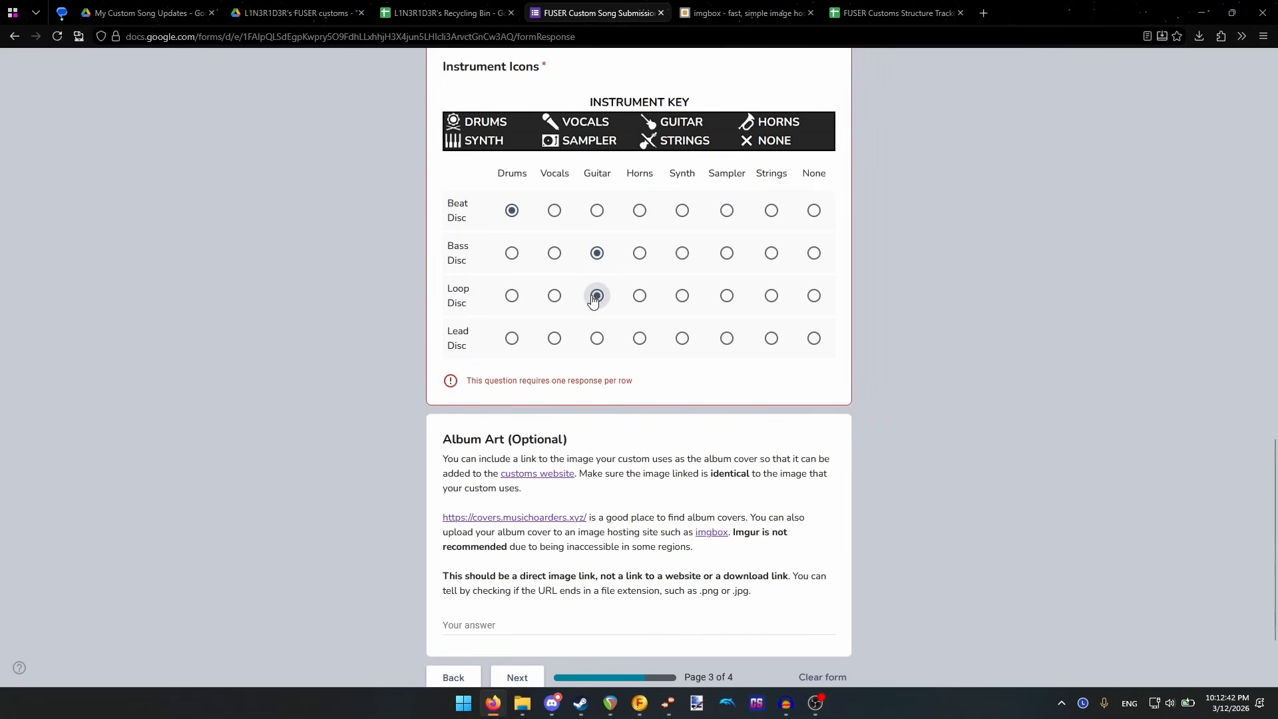
left_click(554, 338)
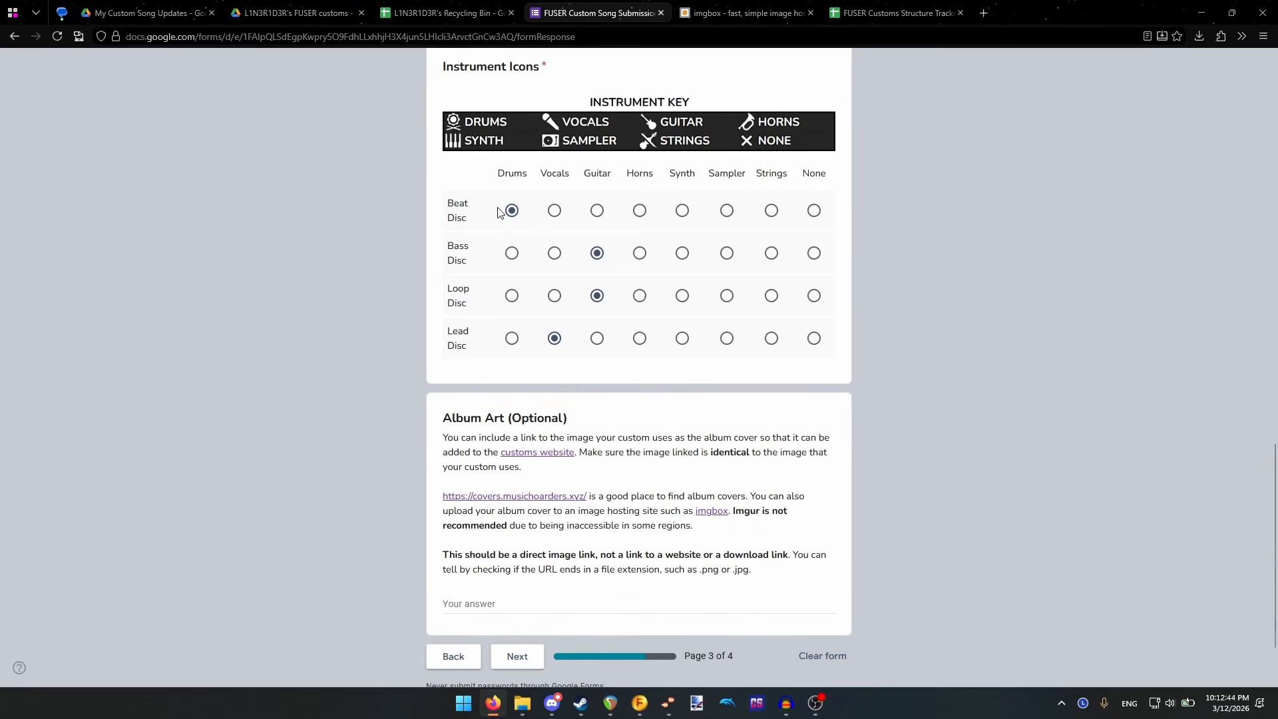
- Switch to imgbox and add the album cover Weezer - Everything Will Be Alright In The End.png from the Go Away workshop folder for uploading
scroll(556, 343, "down", 2)
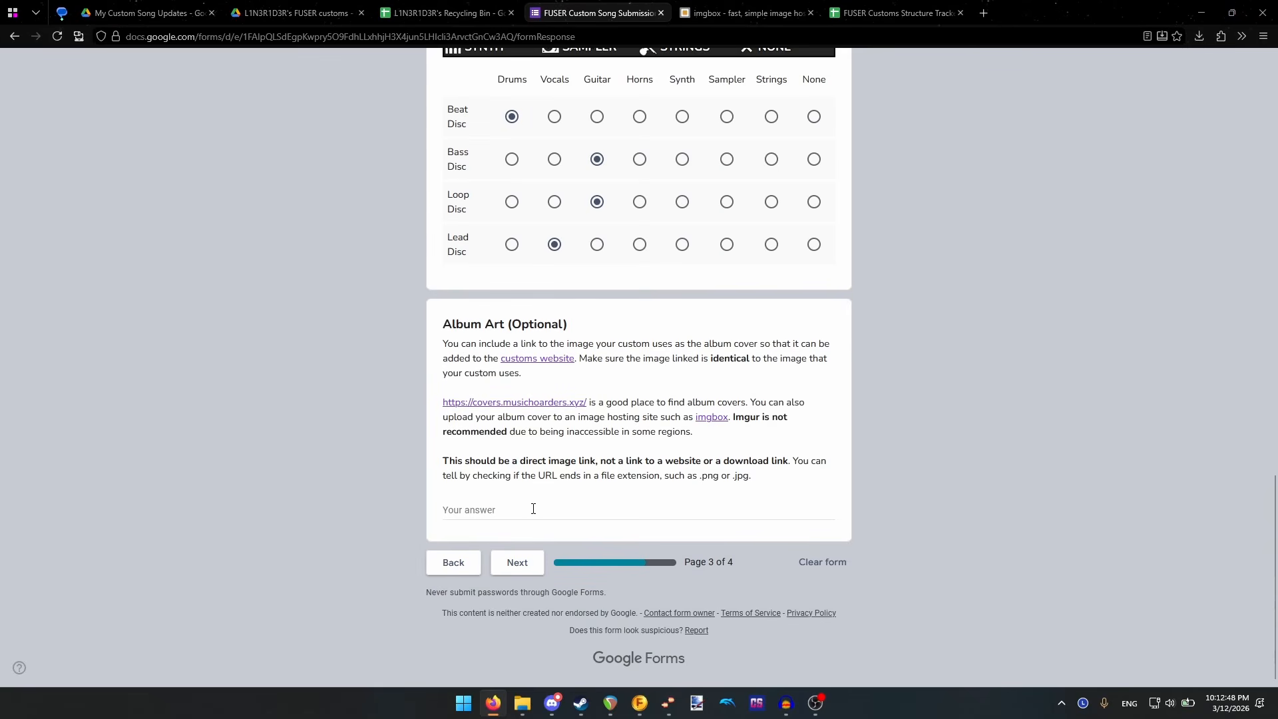
left_click(639, 510)
left_click(857, 475)
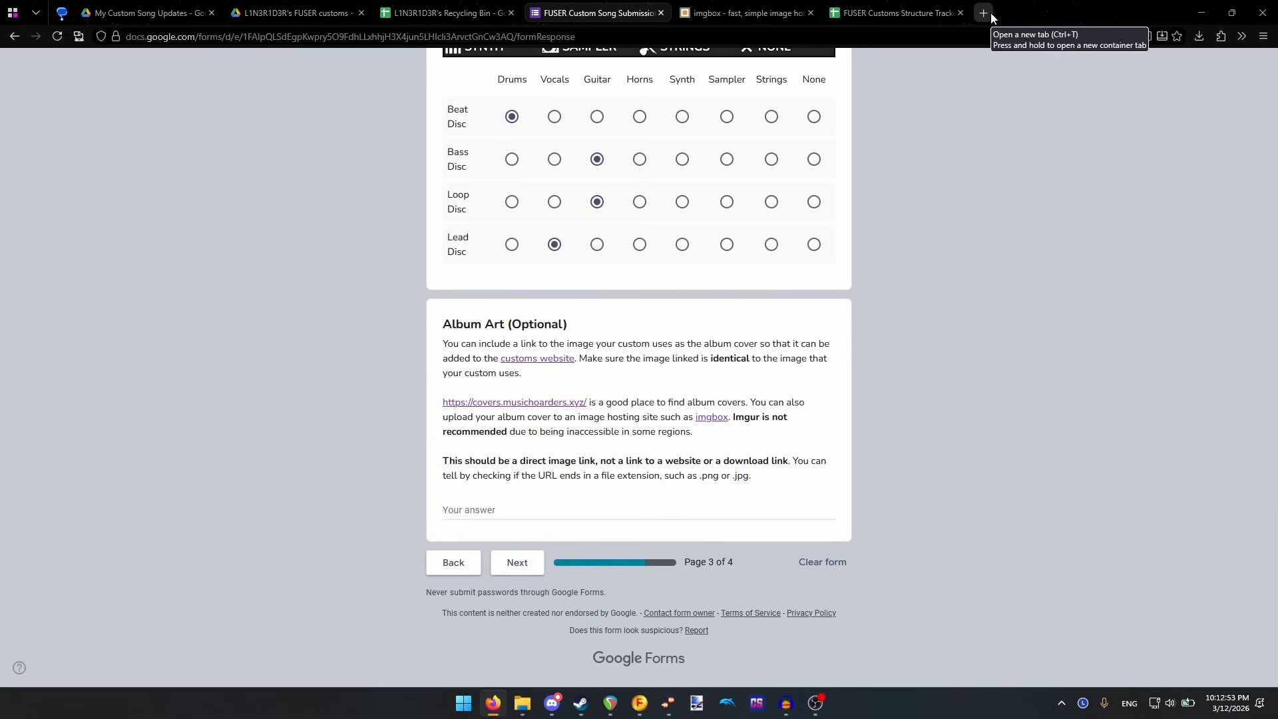
mouse_move(749, 5)
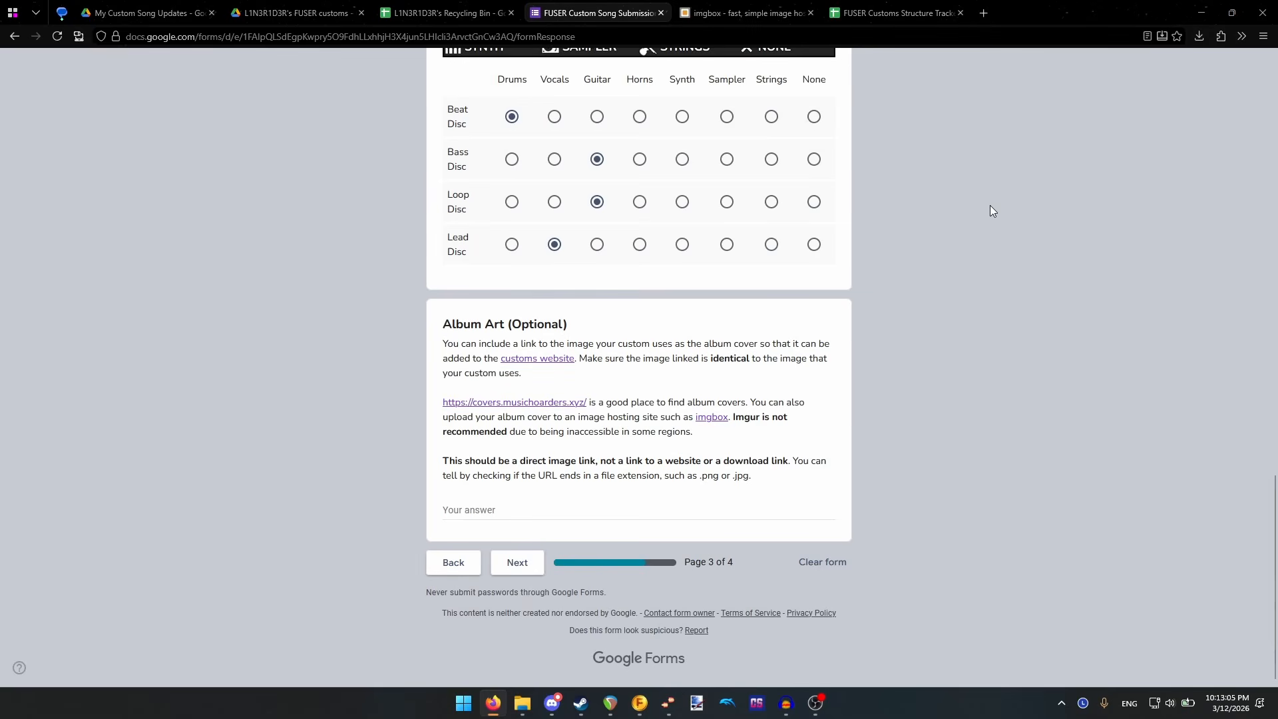
left_click(717, 8)
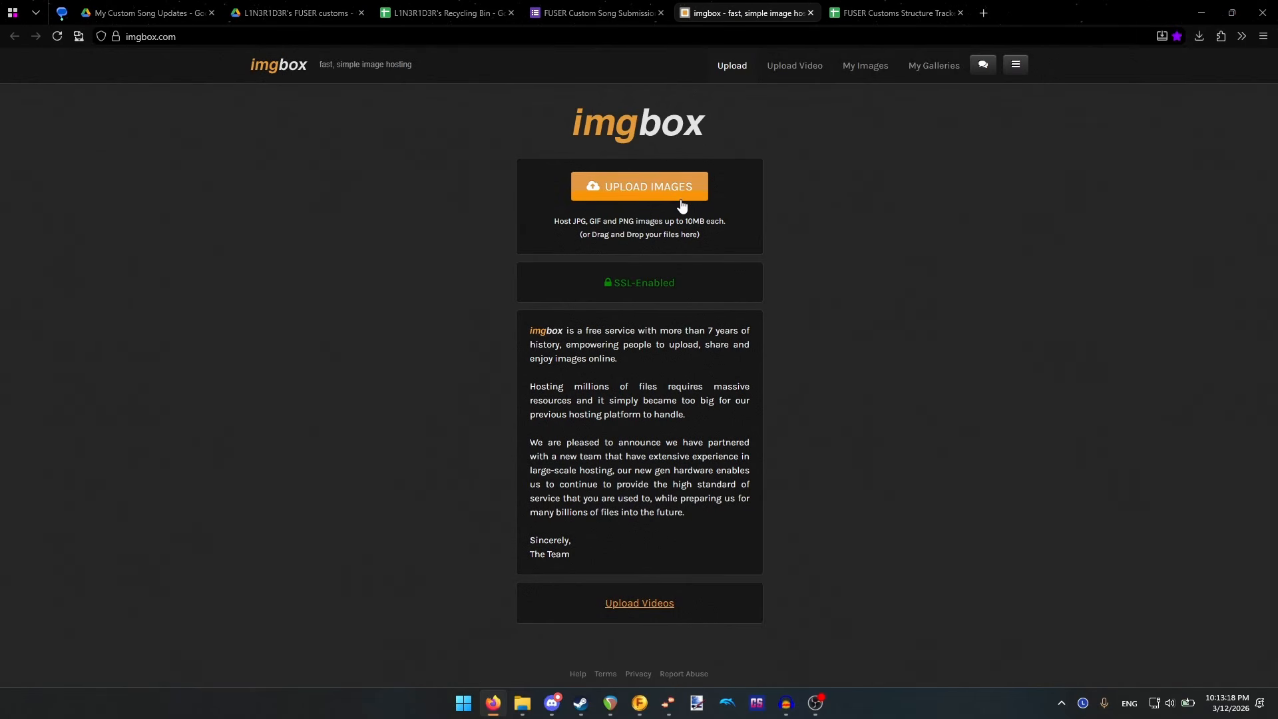
left_click(523, 704)
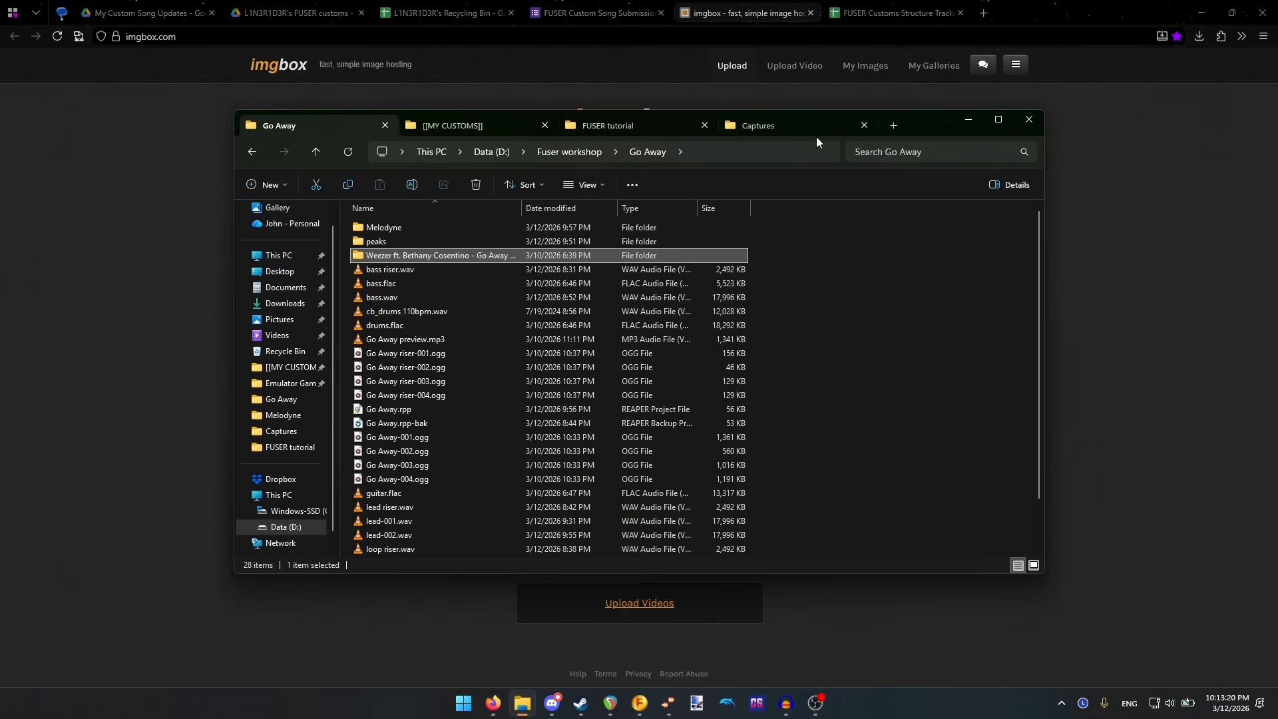
scroll(852, 334, "down", 2)
left_click(460, 536)
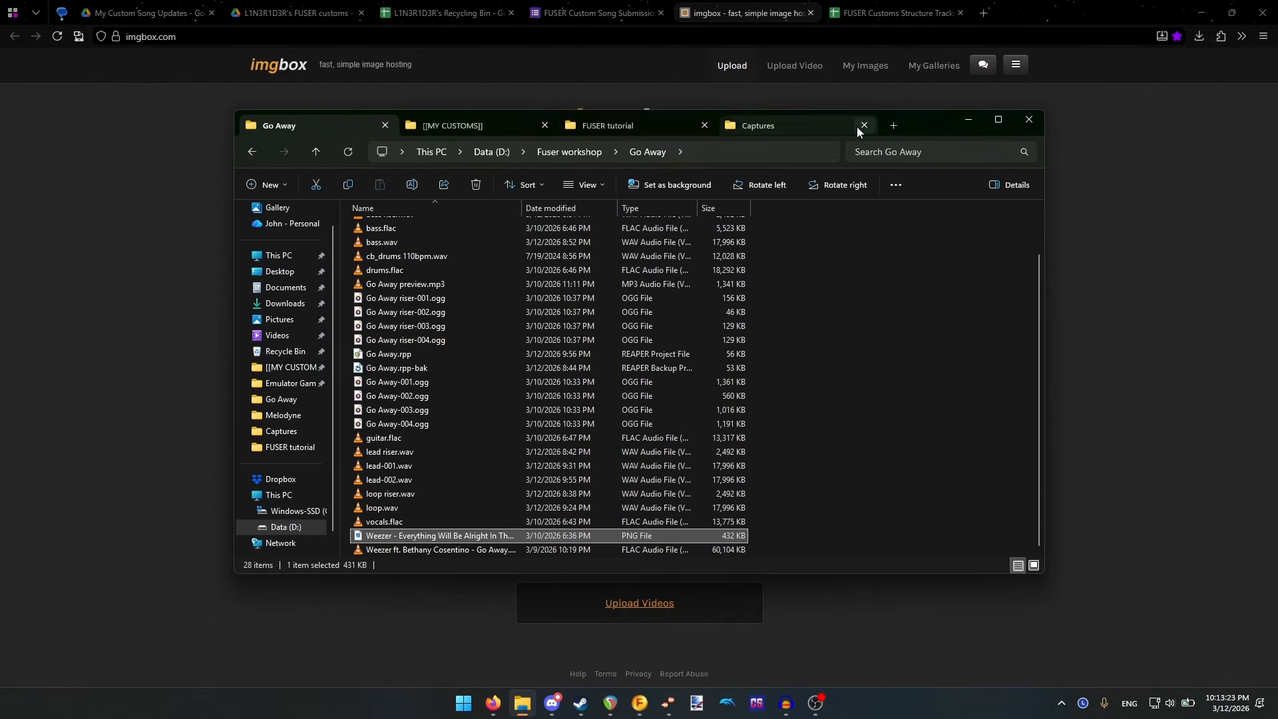
left_click_drag(922, 120, 1104, 200)
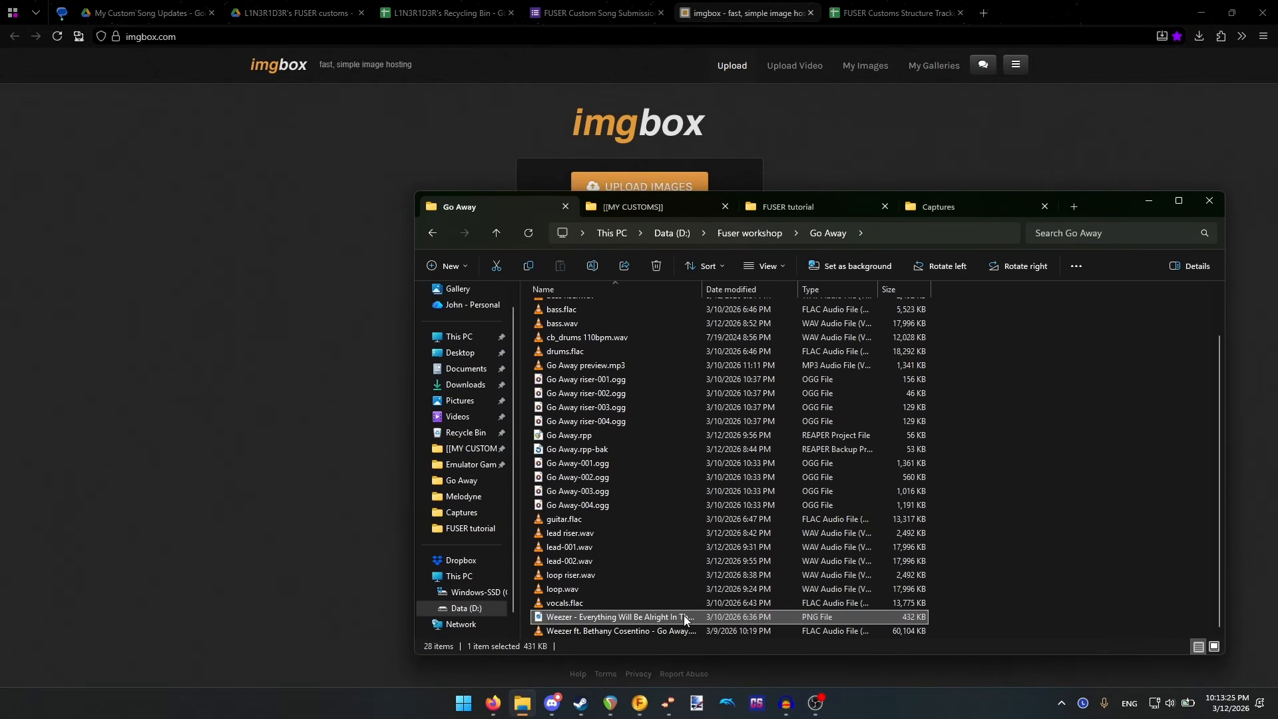
left_click_drag(684, 615, 667, 170)
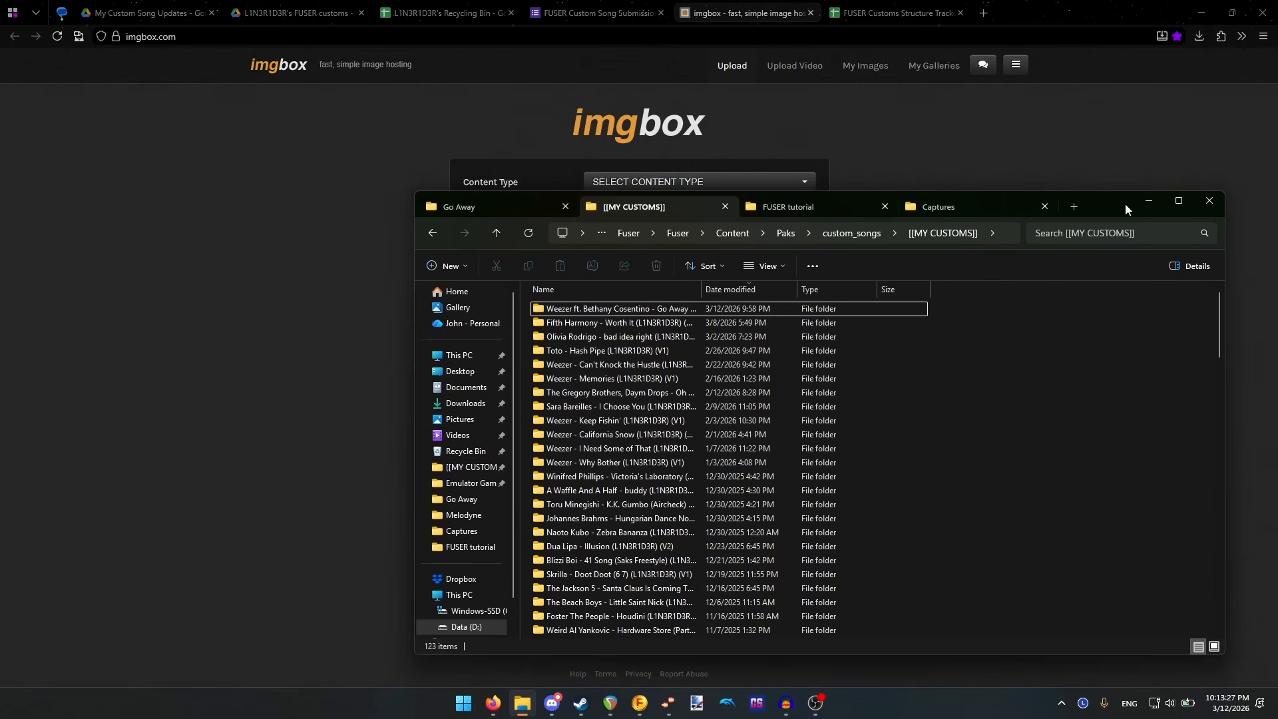
left_click(1124, 203)
- Set the image upload's content type to Family Safe Content and its thumbnail size to 150x150 pixel (resized)
left_click(684, 182)
left_click(666, 224)
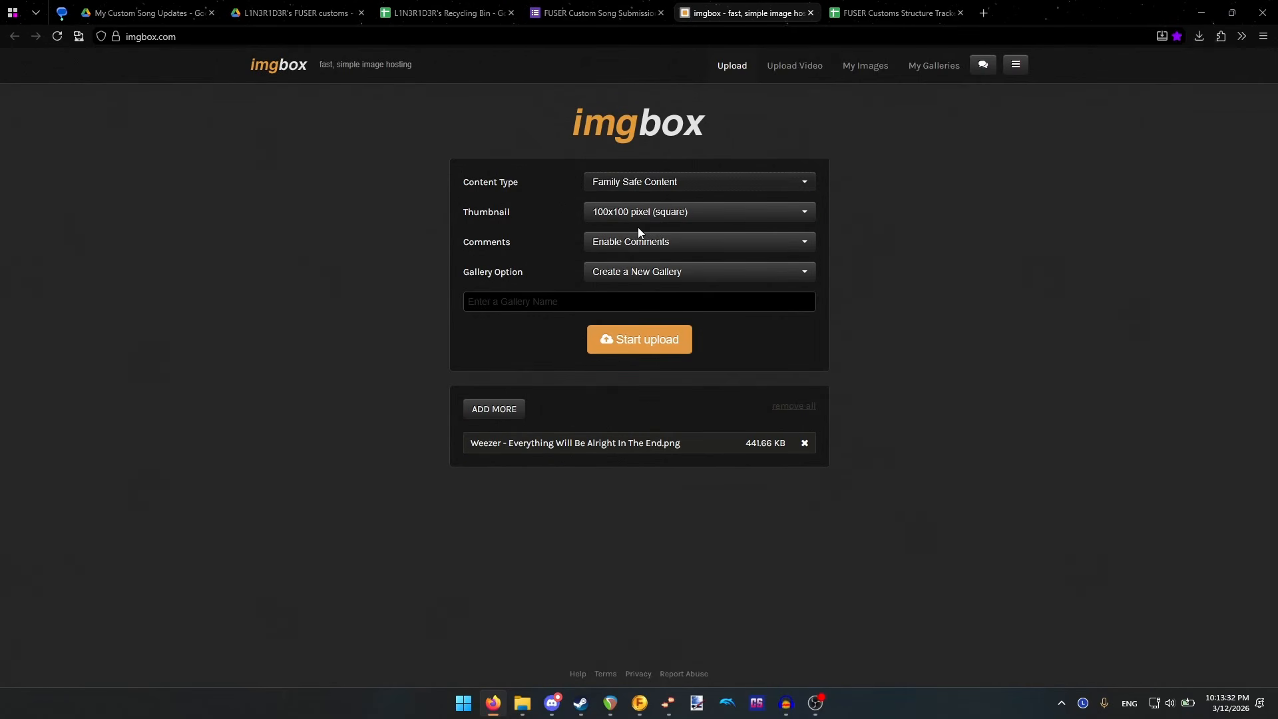
left_click(638, 217)
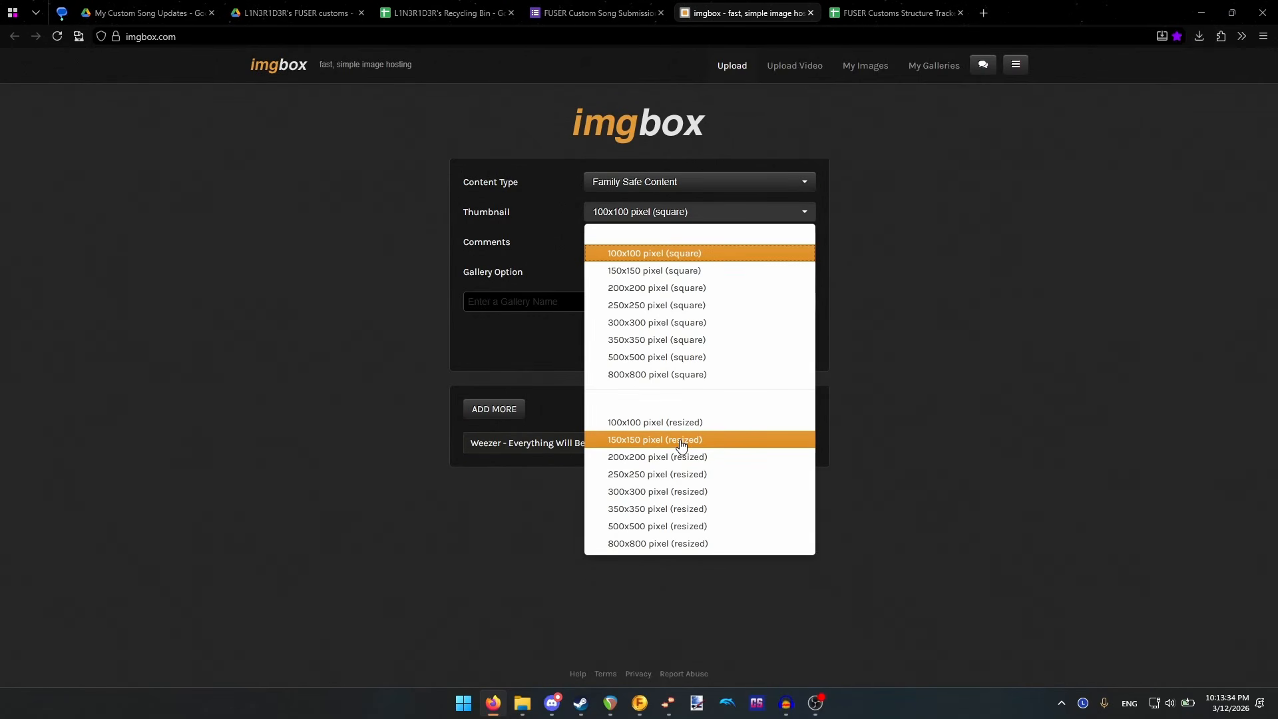
left_click(722, 440)
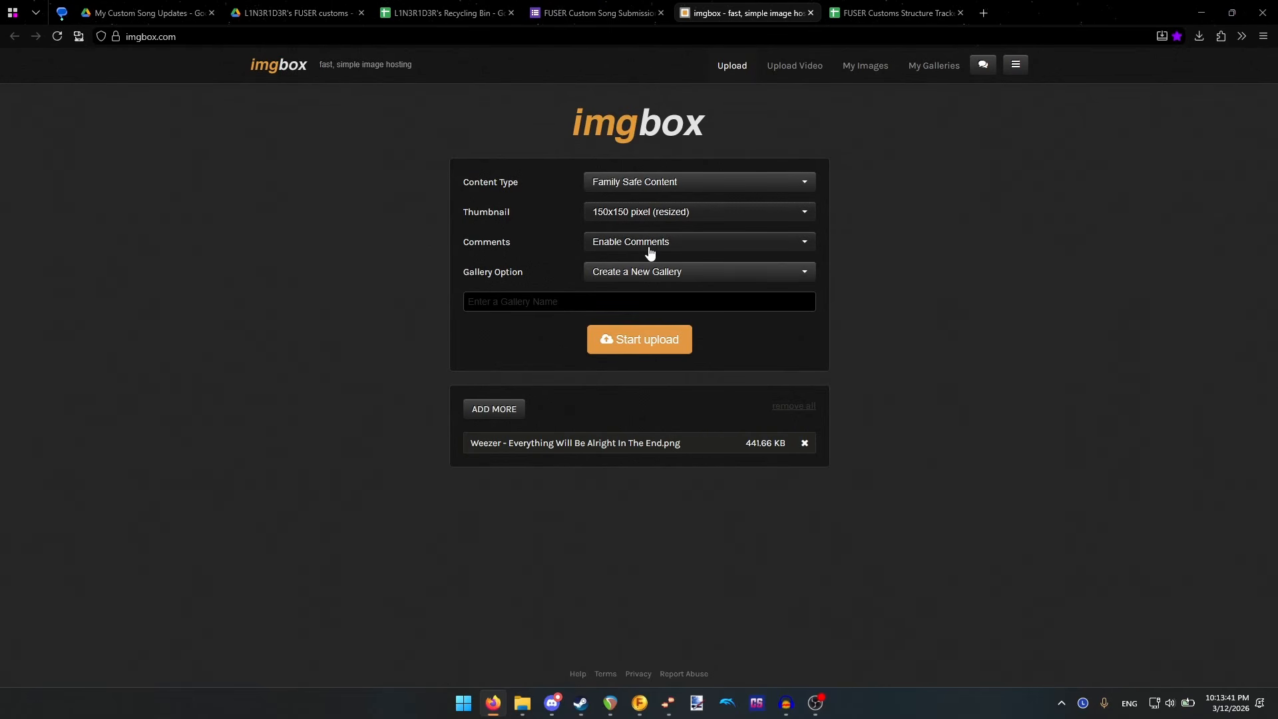
- Choose to add the cover to the existing gallery FUSER album arts and start the upload
left_click(649, 276)
left_click(649, 313)
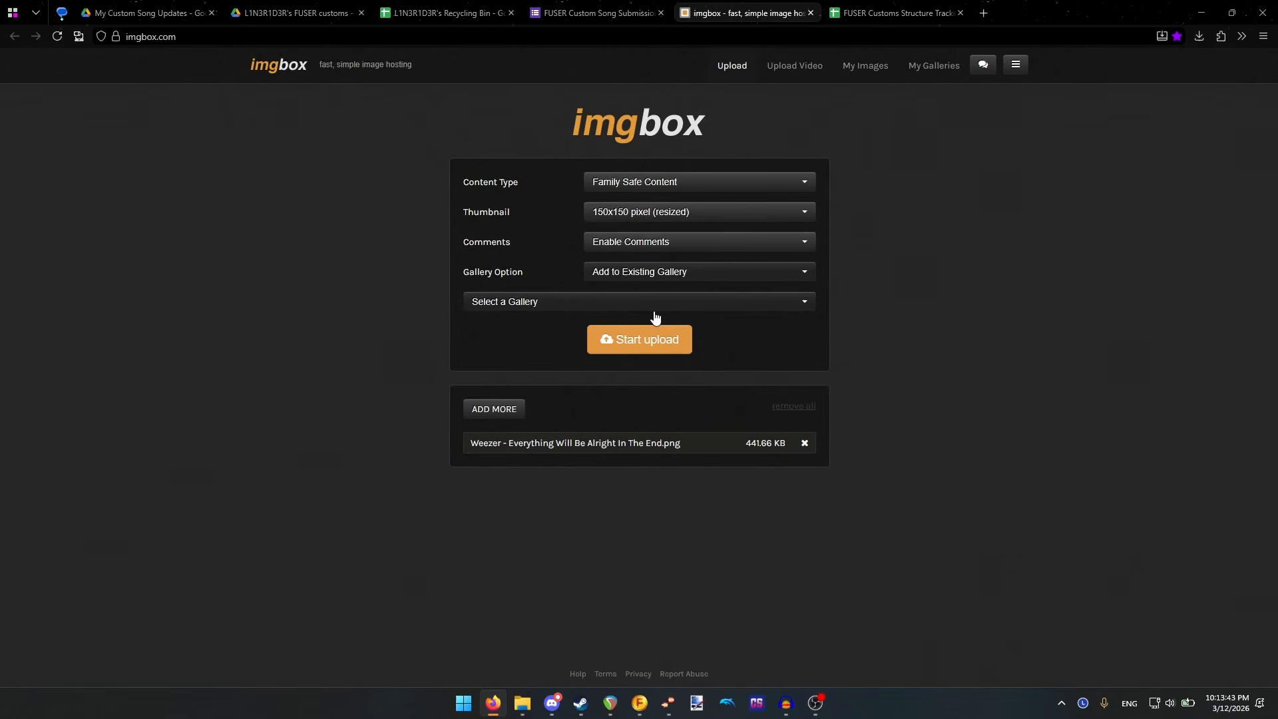
left_click(548, 305)
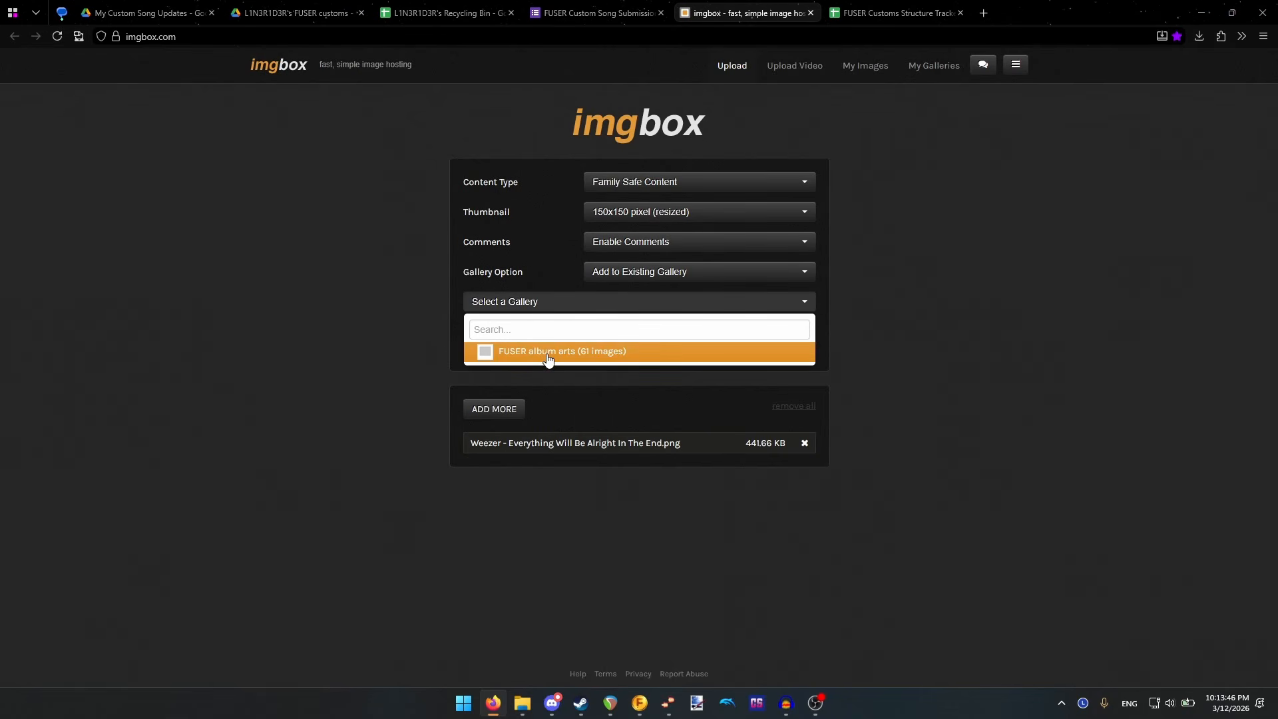
left_click(547, 359)
left_click(666, 340)
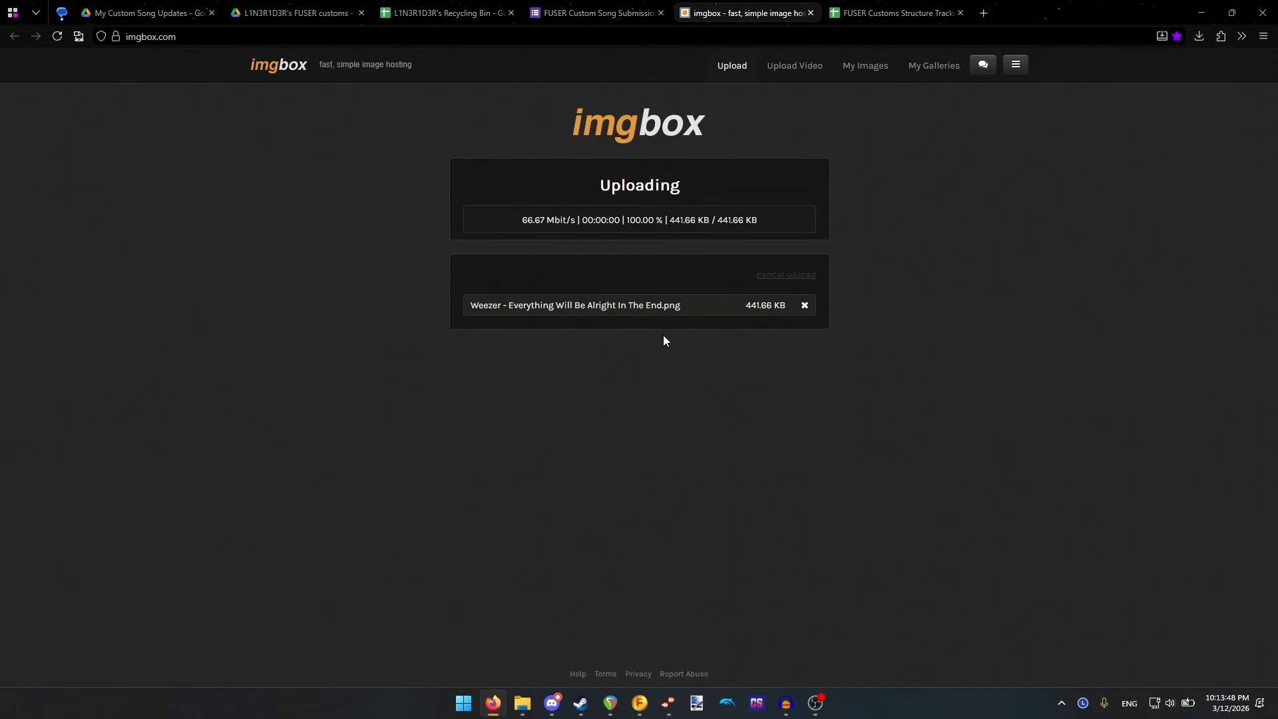
- Open the uploaded Weezer cover's image page and open its full image in a separate browser tab
left_click(358, 315)
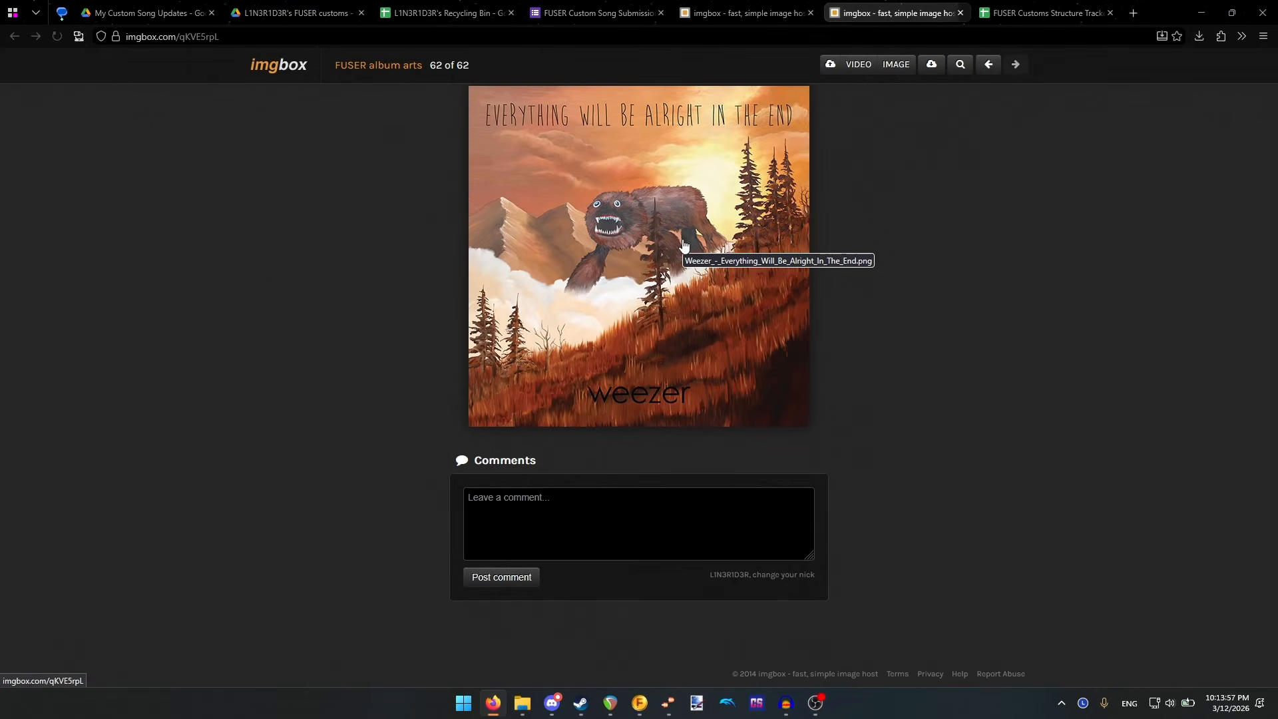
right_click(684, 240)
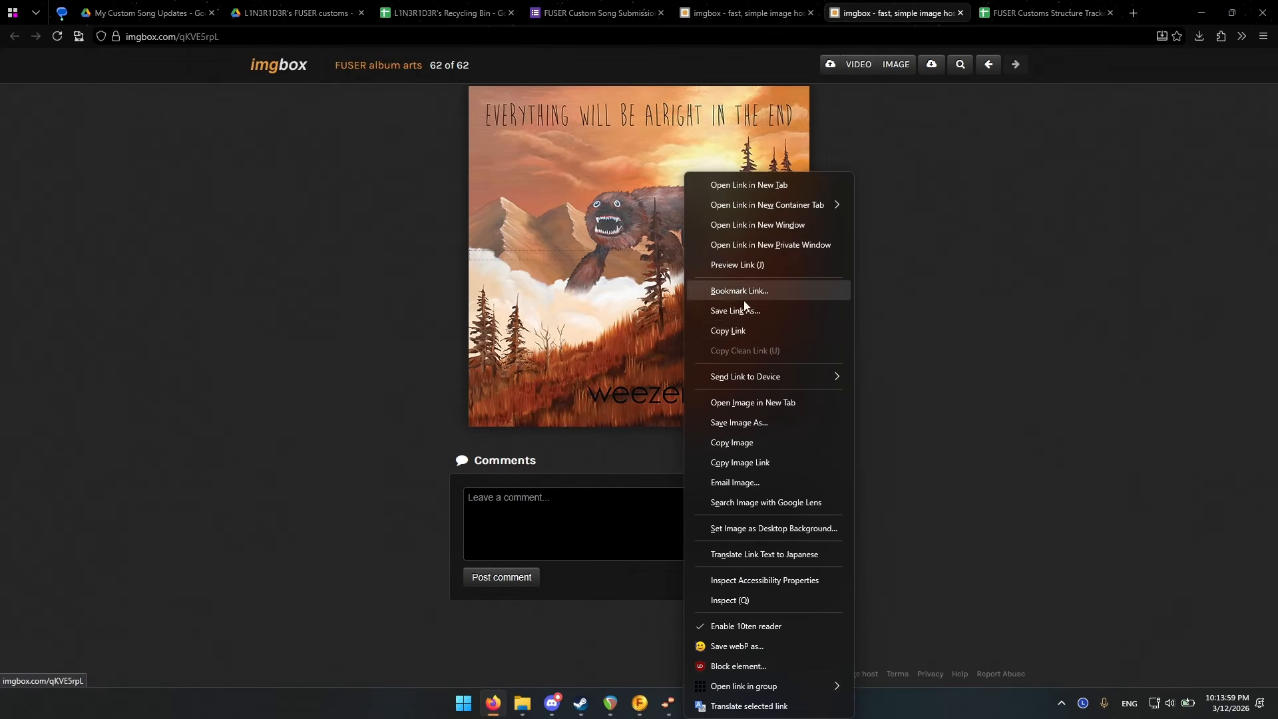
left_click(766, 459)
right_click(684, 290)
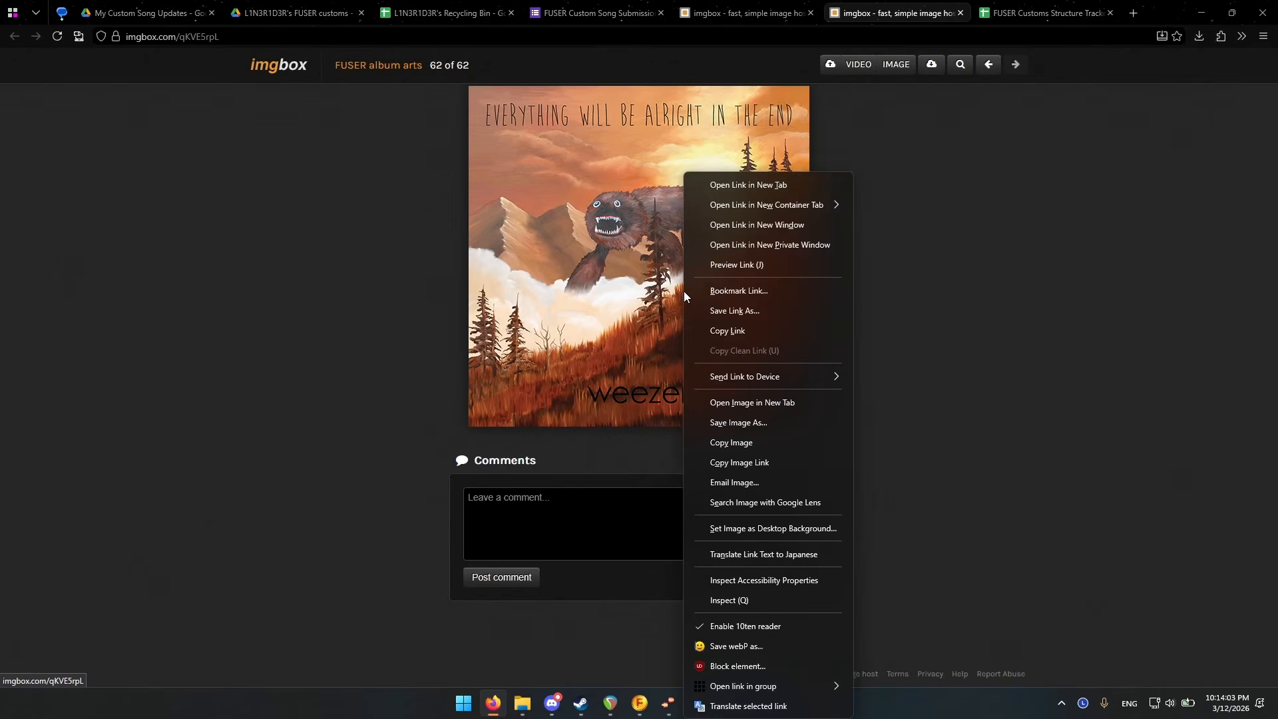
left_click(779, 400)
left_click(935, 13)
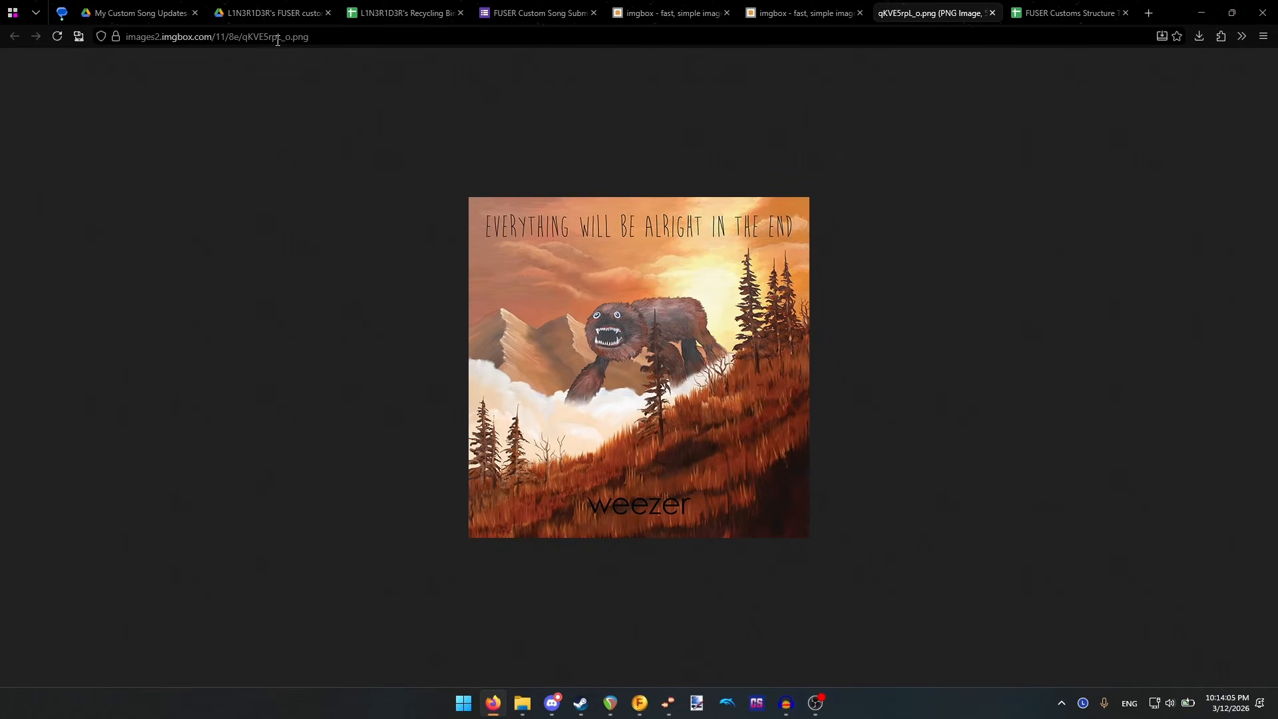
- Copy the cover's direct image link and paste it as the Album Art answer in the submission form
left_click(338, 40)
key("ctrl+c")
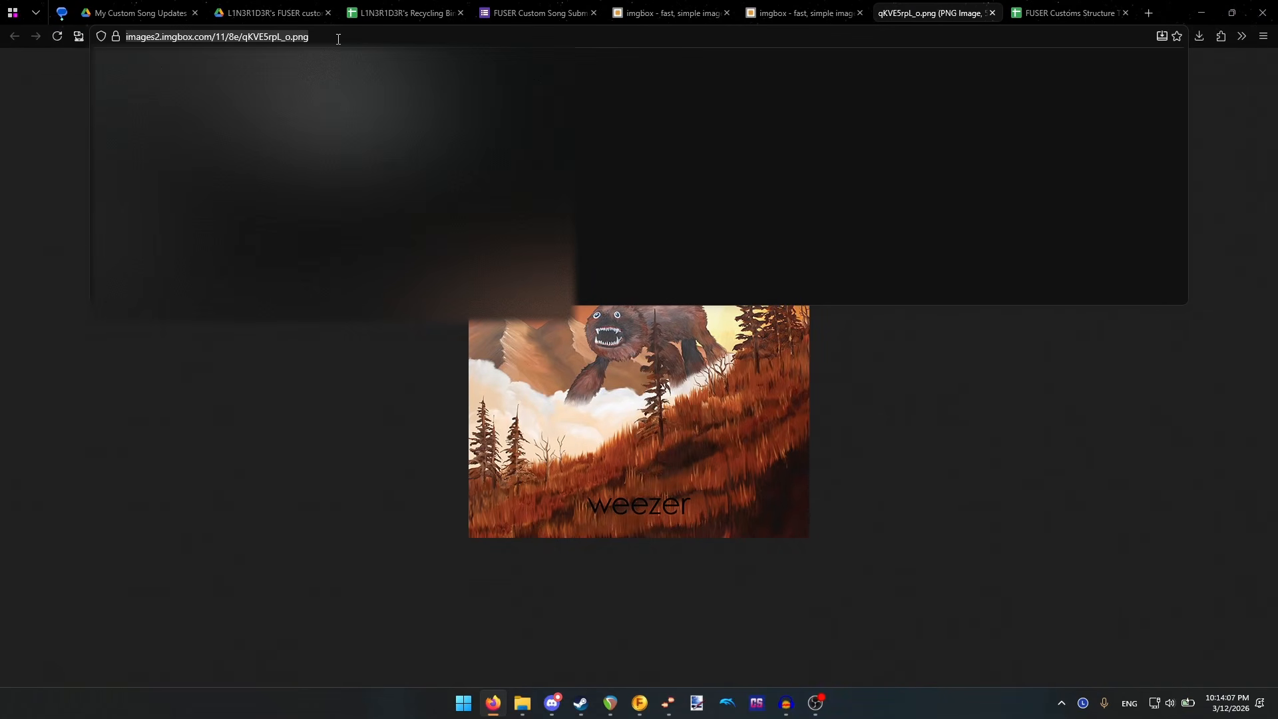
left_click(296, 43)
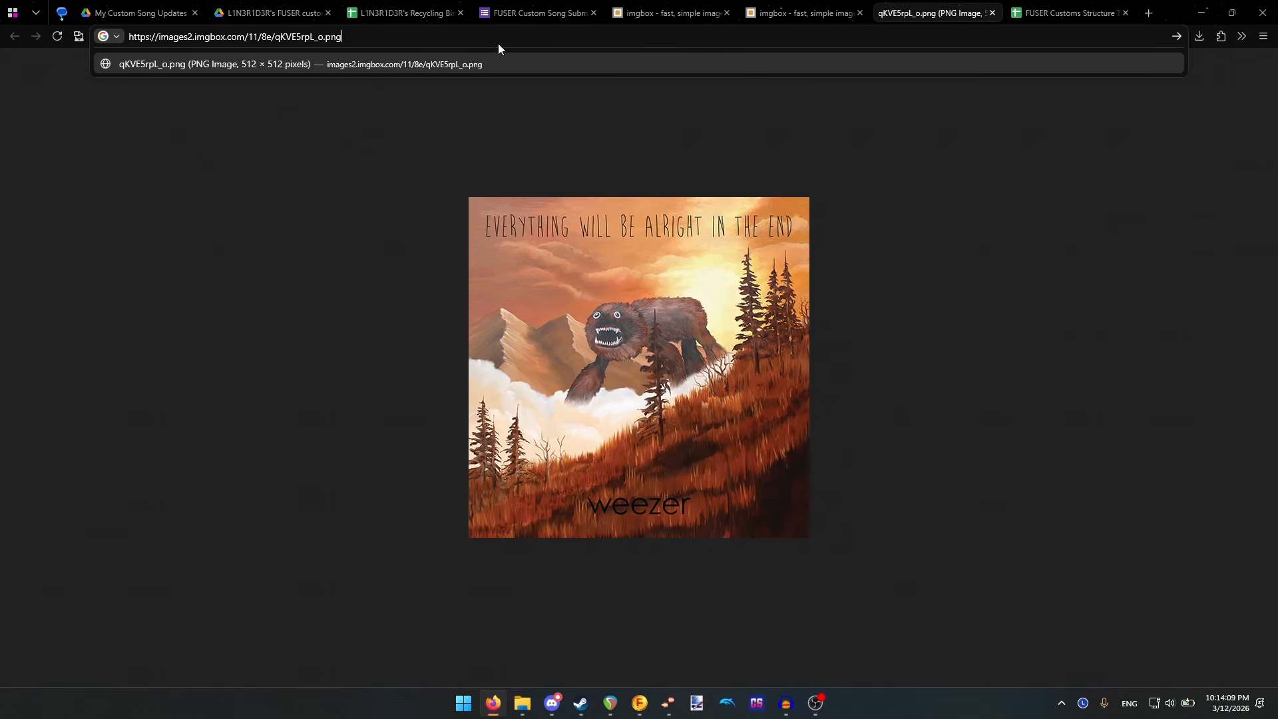
left_click(991, 13)
left_click(564, 510)
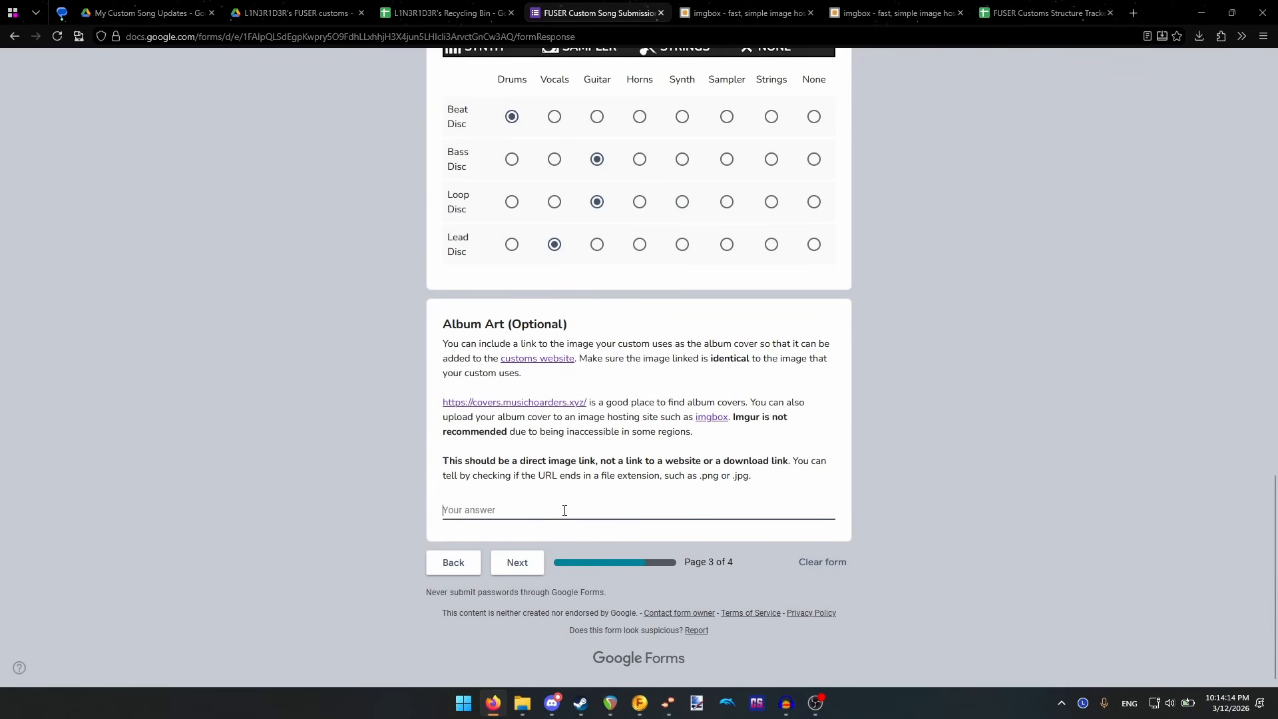
key("ctrl+v")
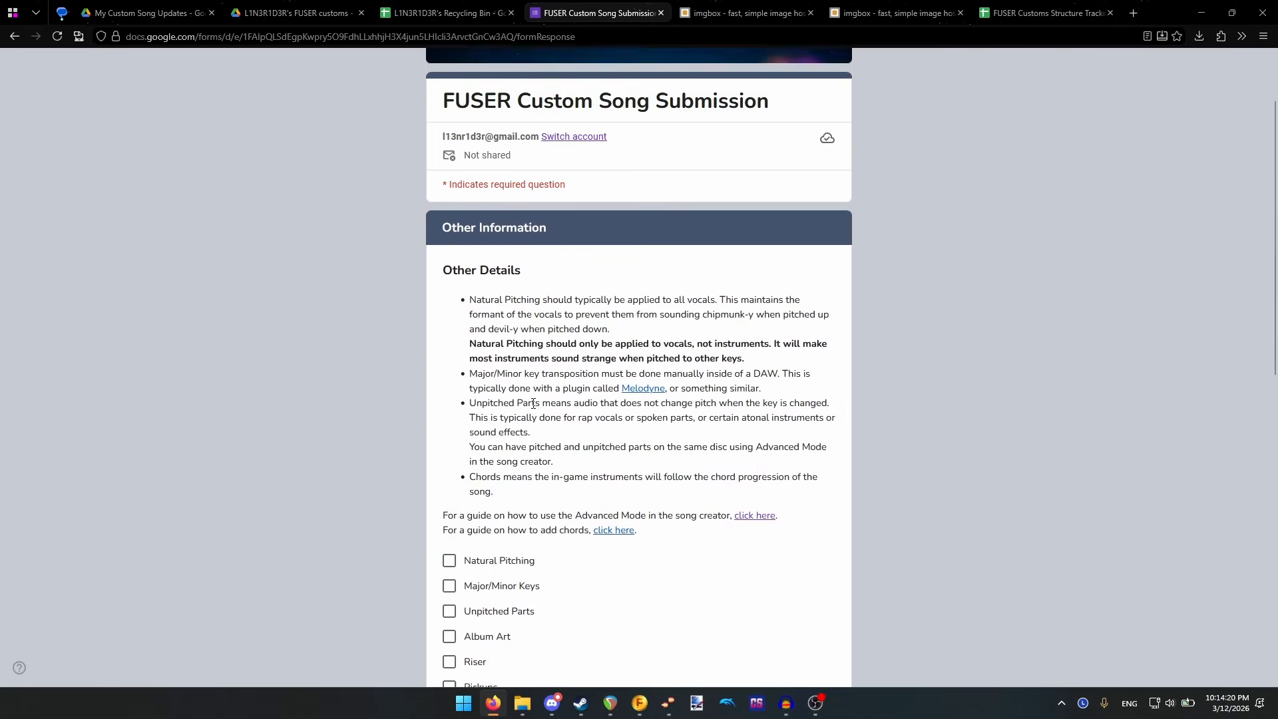
- On the form's final page, mark Natural Pitching, Major/Minor Keys, Album Art, Riser, Pickups and Chords under Other Details
scroll(532, 408, "down", 2)
scroll(533, 407, "down", 1)
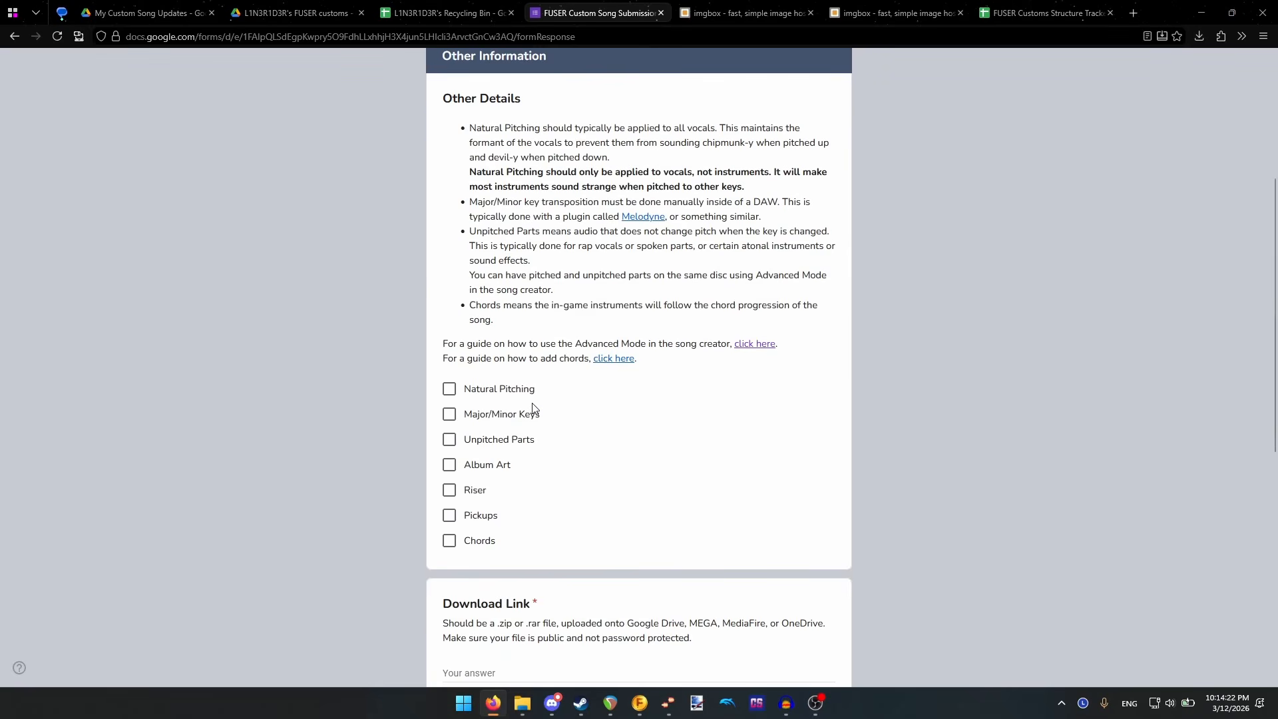
left_click(450, 390)
scroll(418, 376, "down", 1)
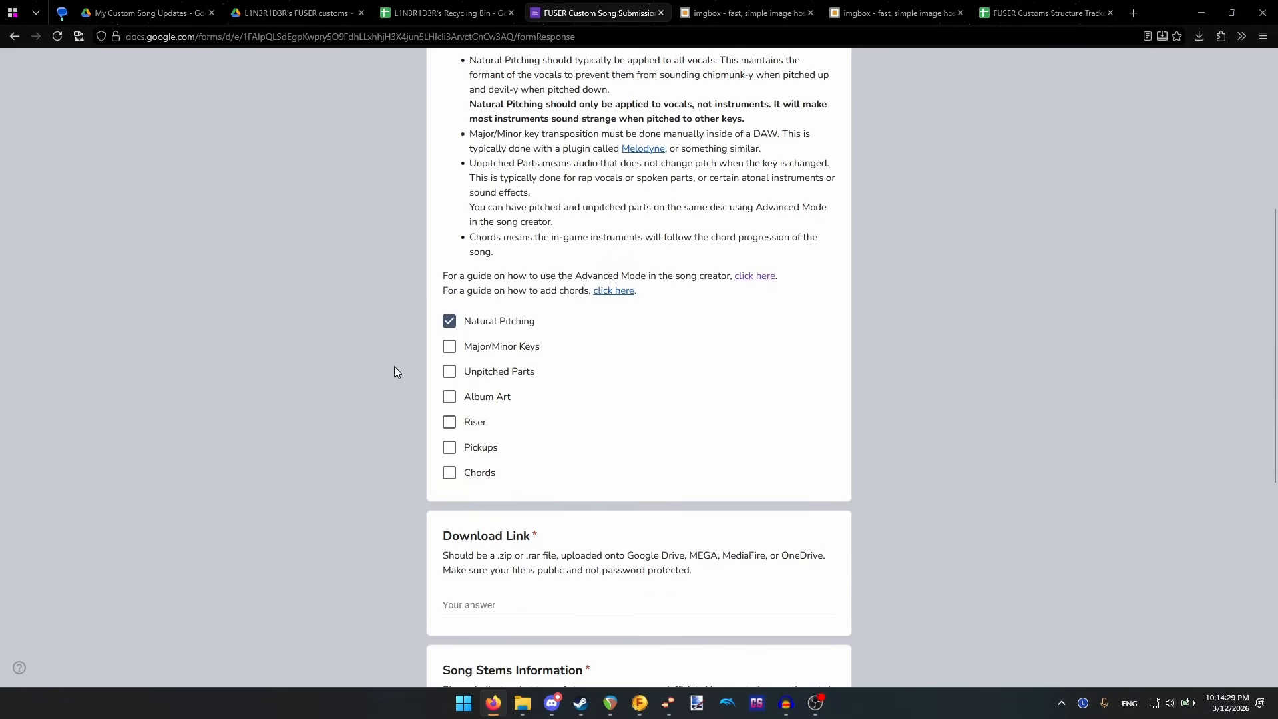
left_click(450, 350)
scroll(353, 348, "down", 1)
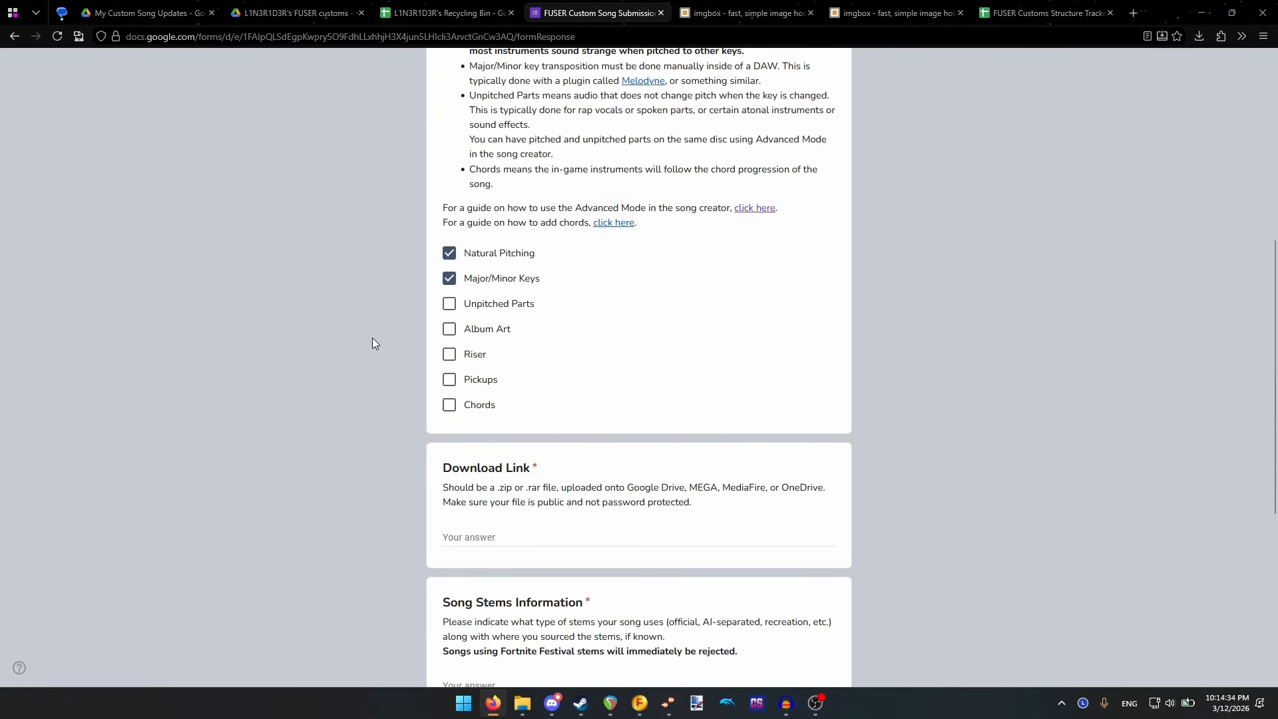
left_click(452, 333)
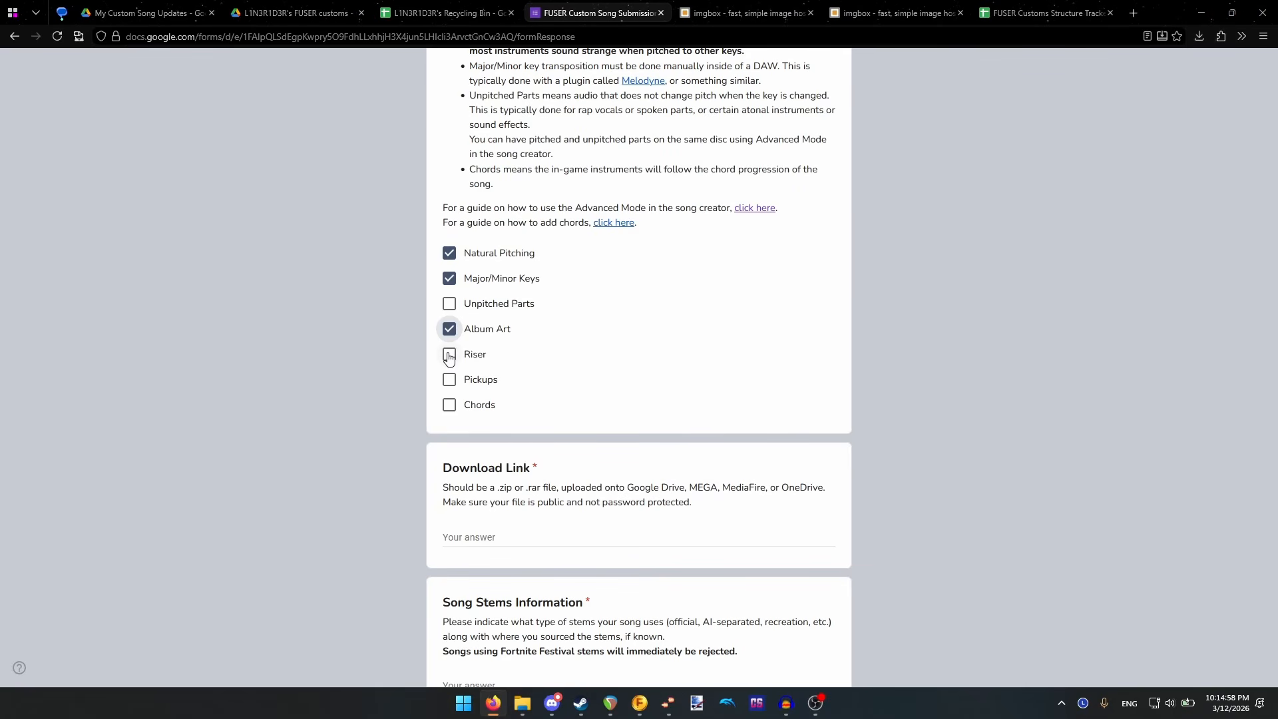
left_click(449, 356)
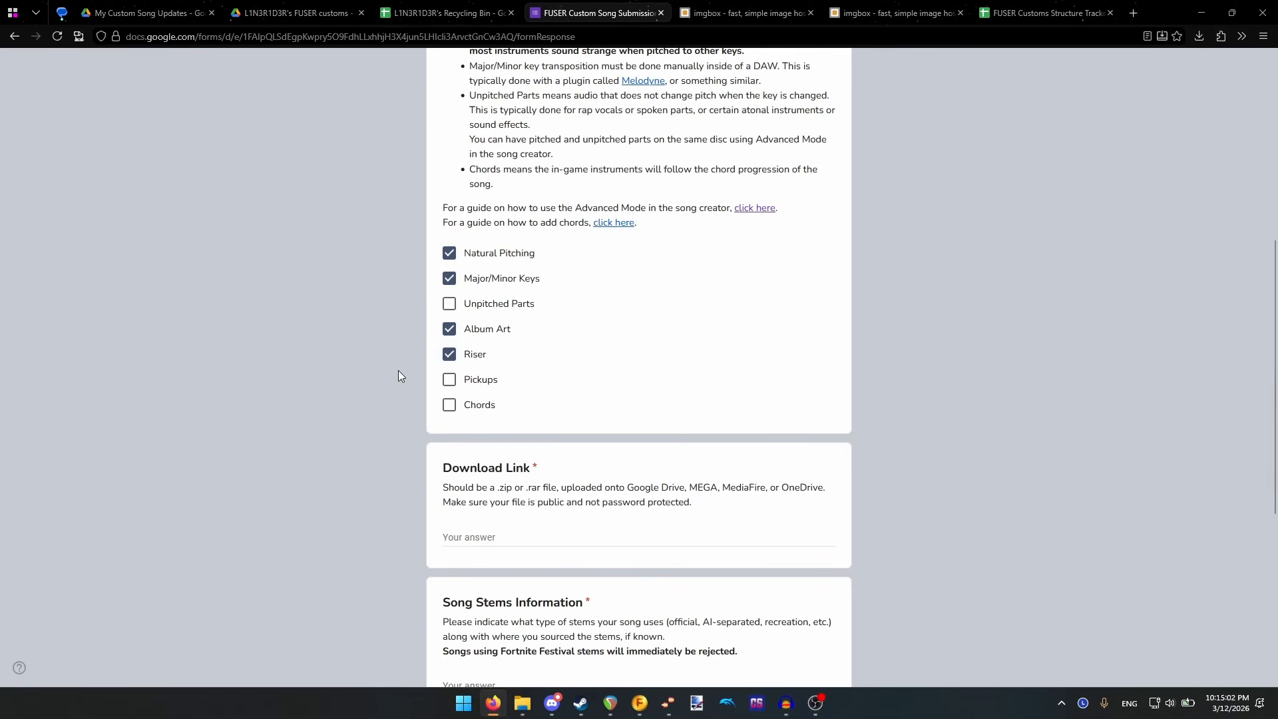
left_click(448, 407)
- Copy the Go Away download link from the Recycling Bin spreadsheet and paste it as the form's Download Link answer
scroll(318, 360, "down", 4)
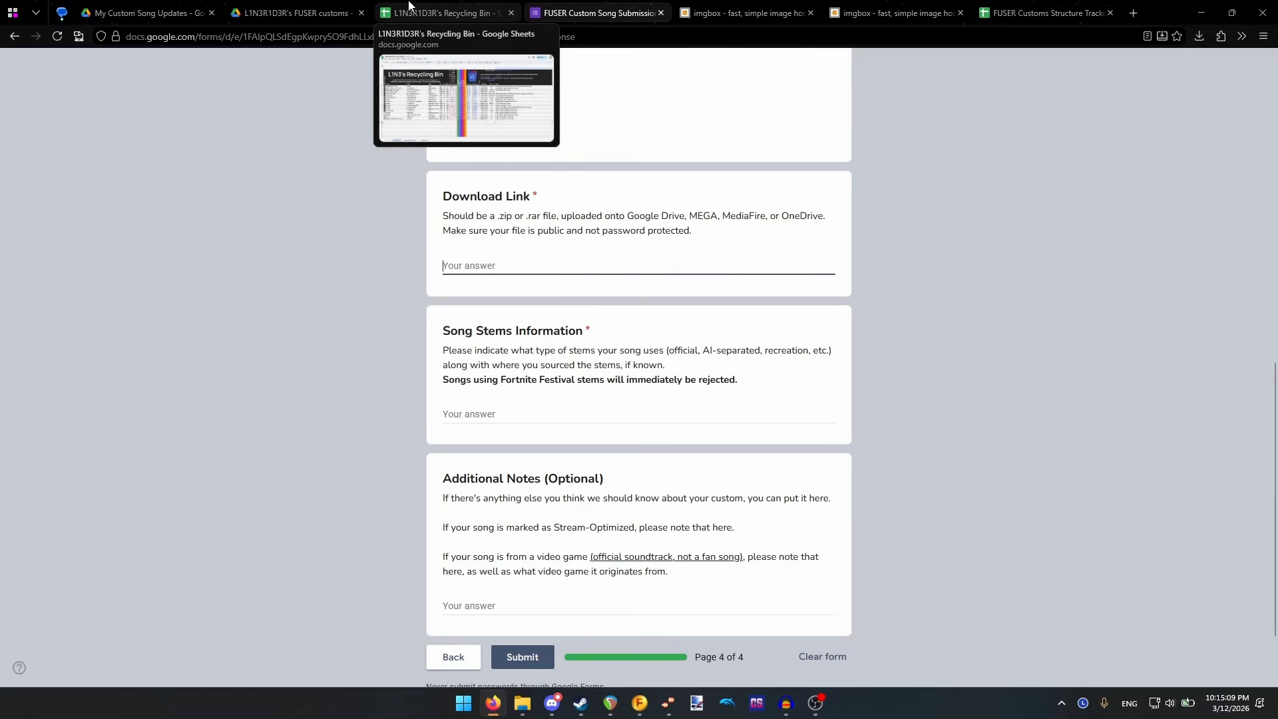
left_click(441, 13)
left_click(701, 517)
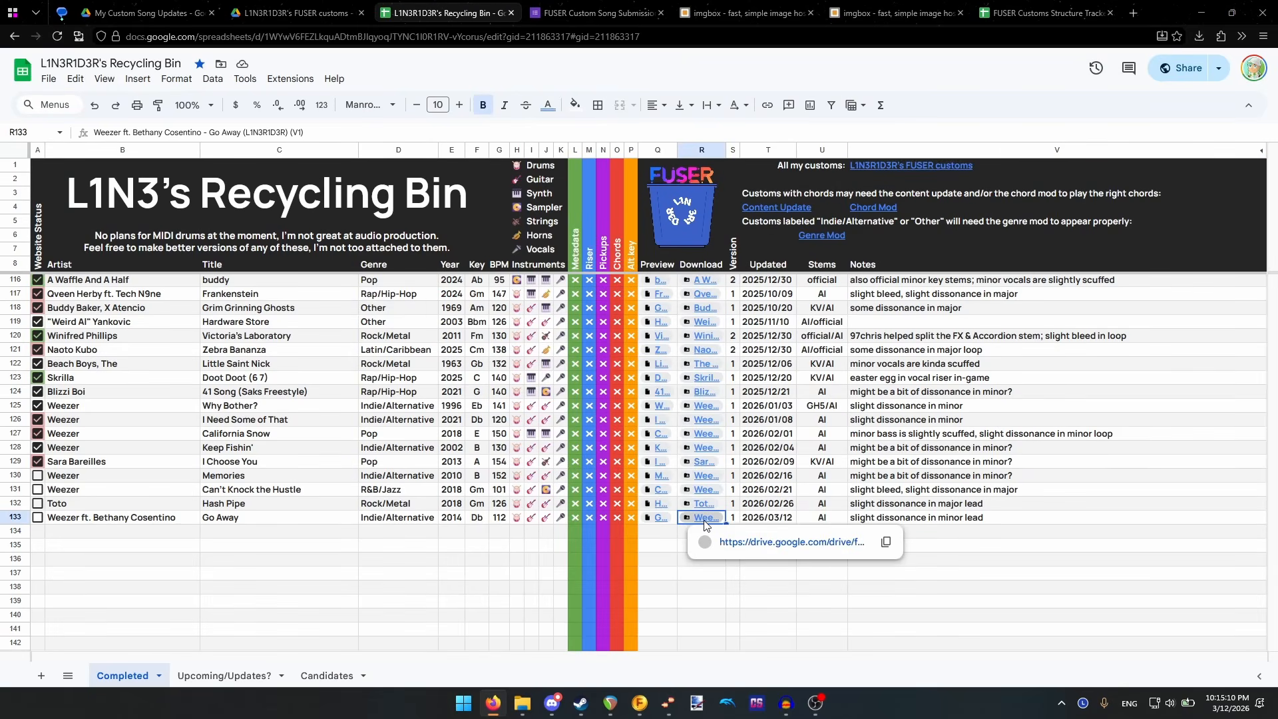
left_click(886, 541)
left_click(596, 13)
left_click(595, 267)
key("ctrl+v")
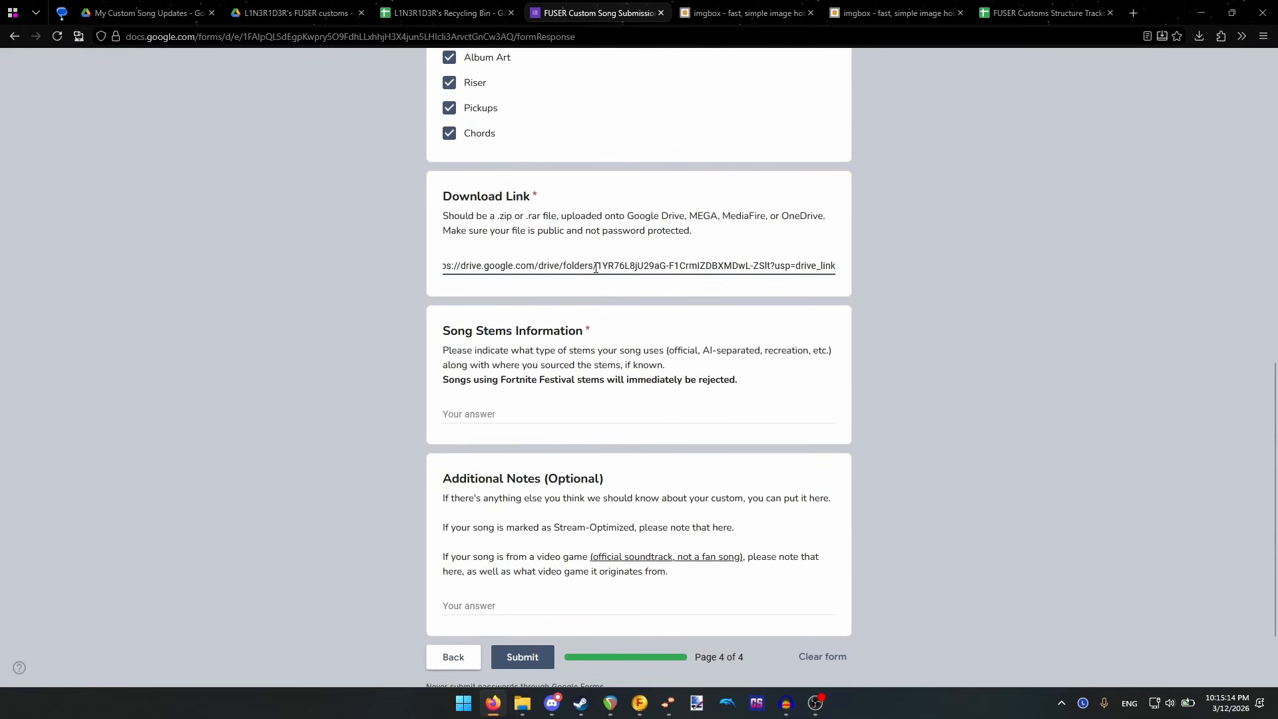
left_click_drag(593, 268, 562, 267)
- Enter "full DIY" as the Song Stems Information answer
left_click(543, 413)
left_click(847, 413)
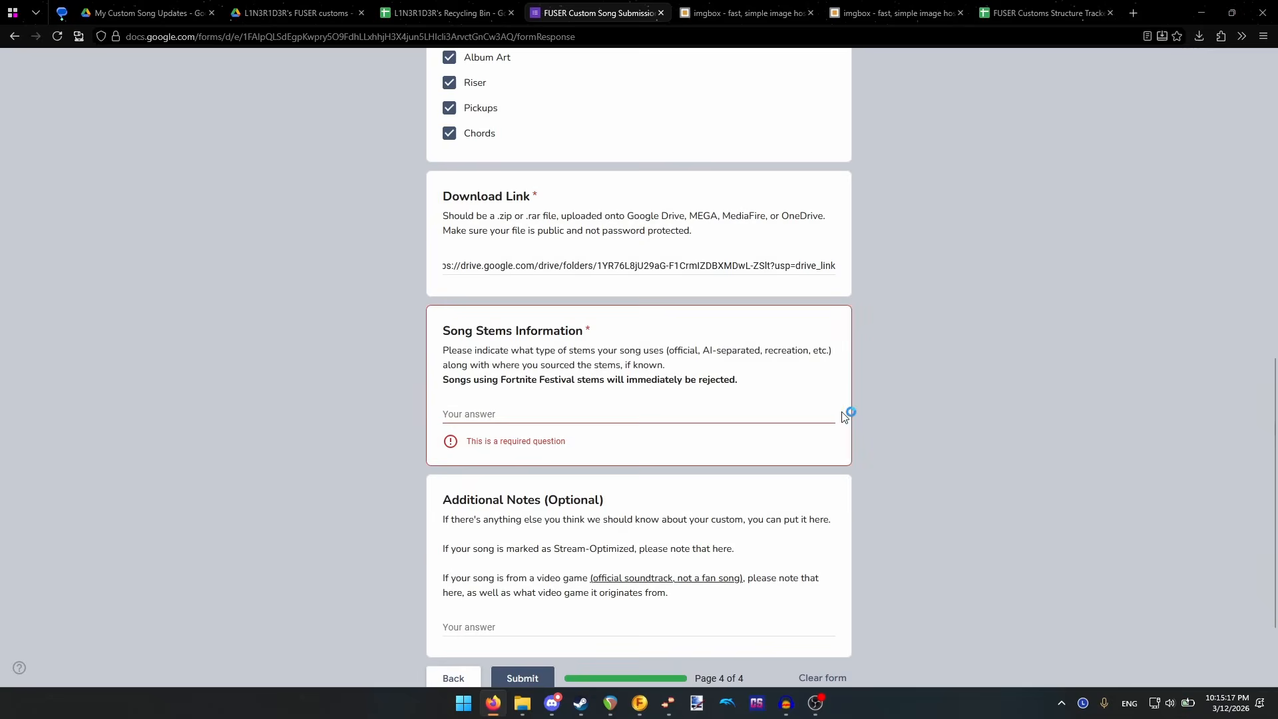
left_click(593, 412)
scroll(935, 418, "down", 2)
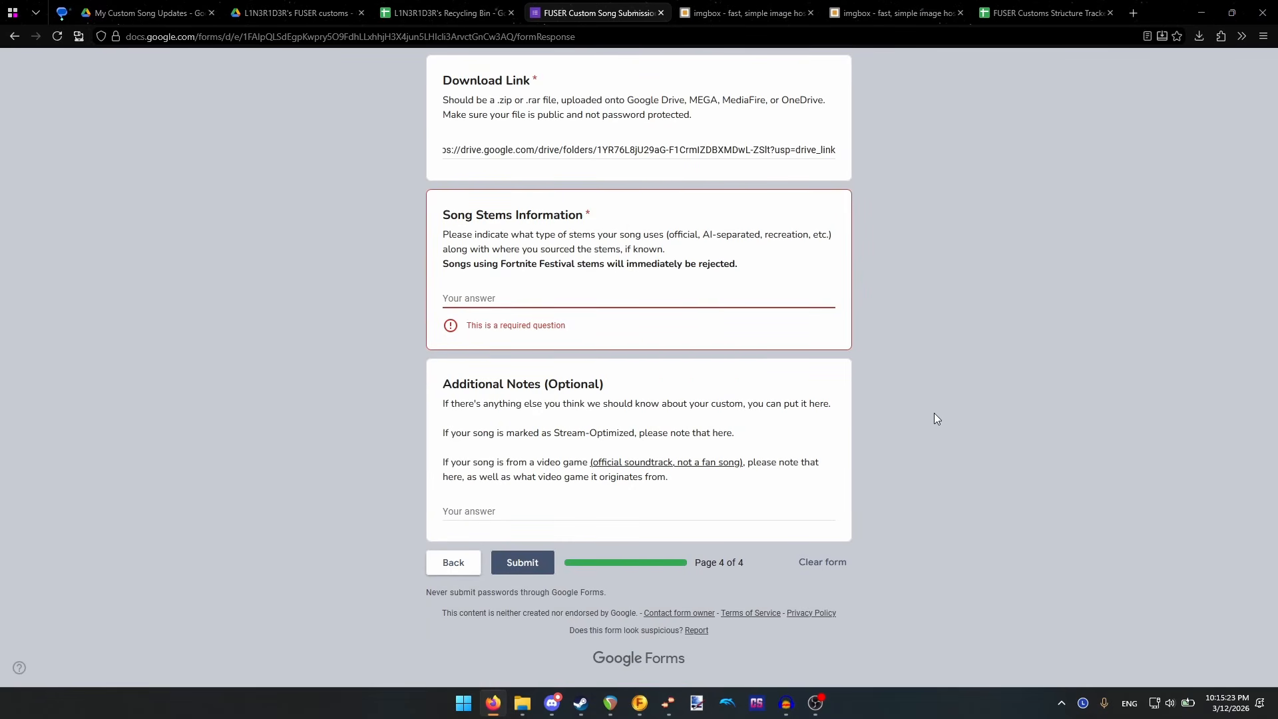
type("full DIY")
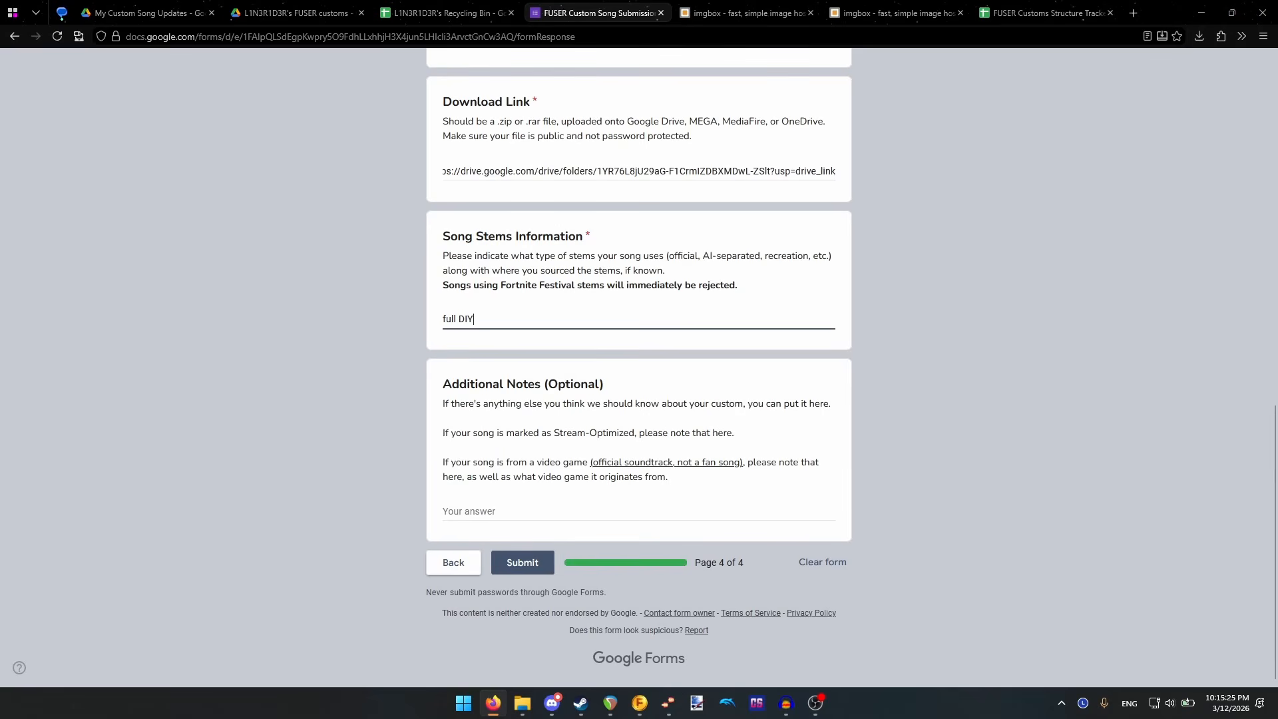
left_click(1020, 363)
left_click_drag(669, 256, 701, 260)
left_click(788, 255)
left_click(652, 320)
- Check the Go Away note in the spreadsheet, enter "slight dissonance in minor lead" under Additional Notes, and submit the form
left_click(584, 509)
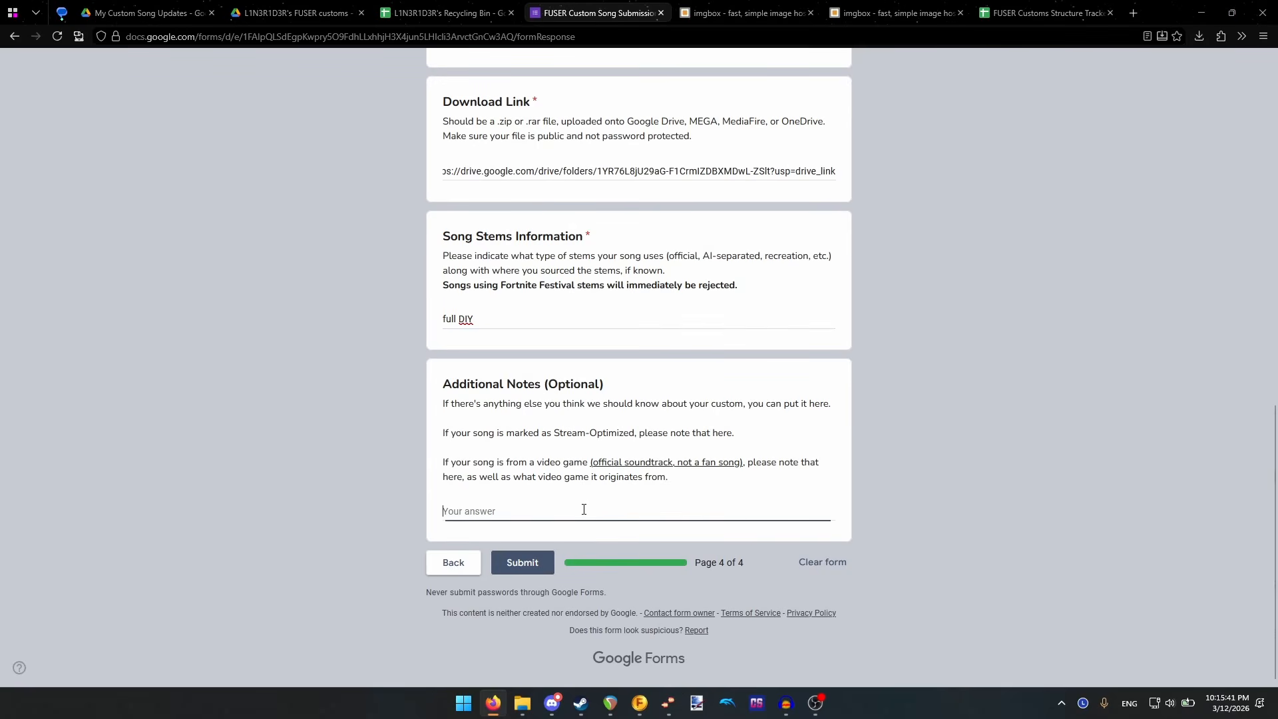
left_click(456, 12)
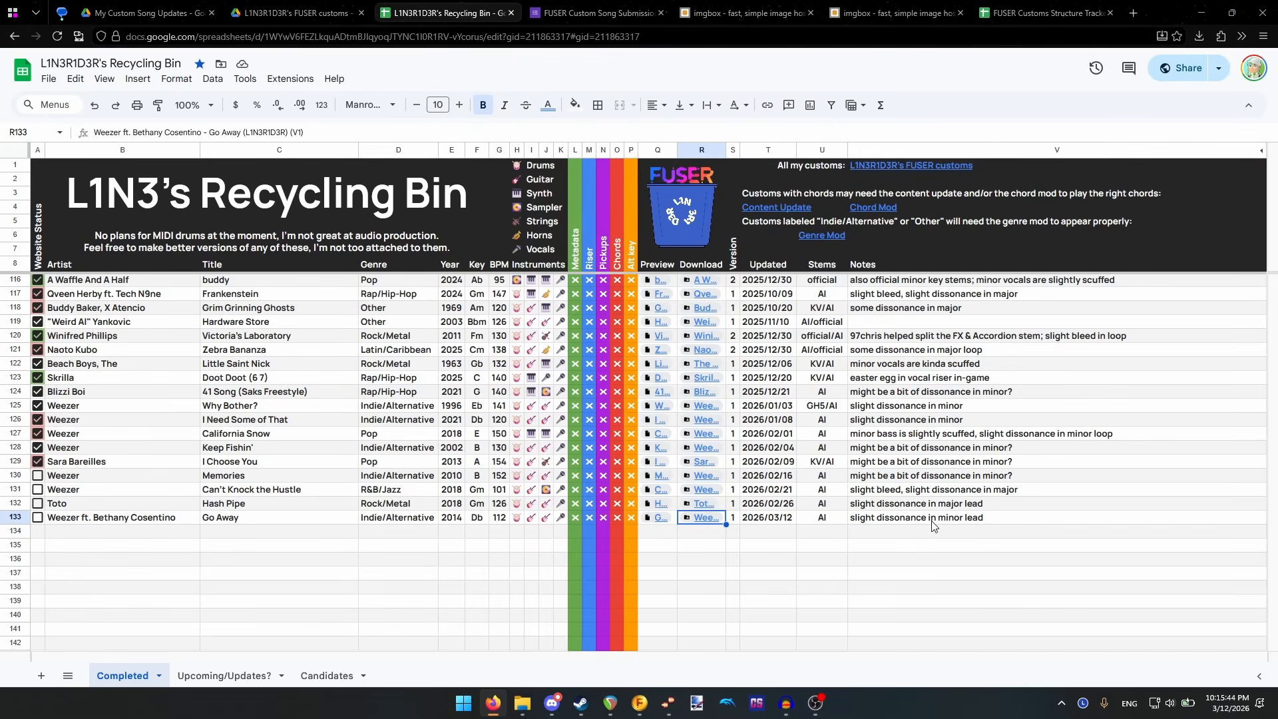
left_click(637, 5)
type("sl")
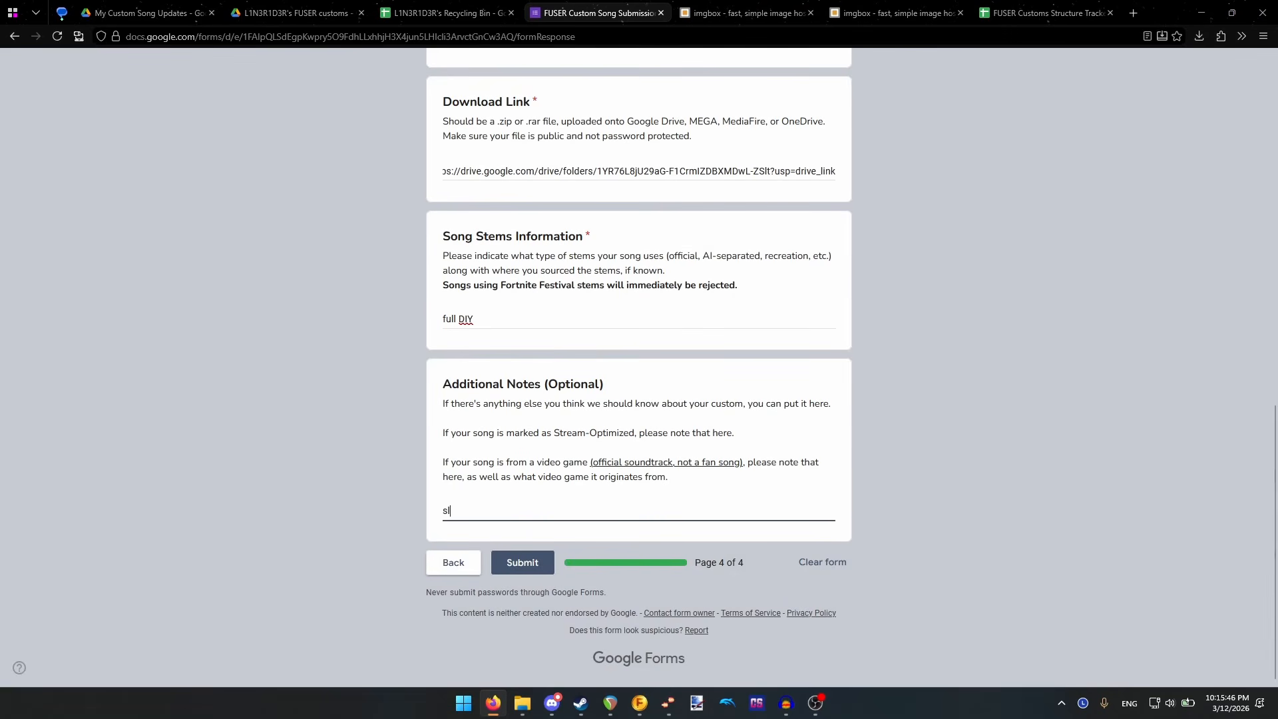
type("ight dissonance in minor l")
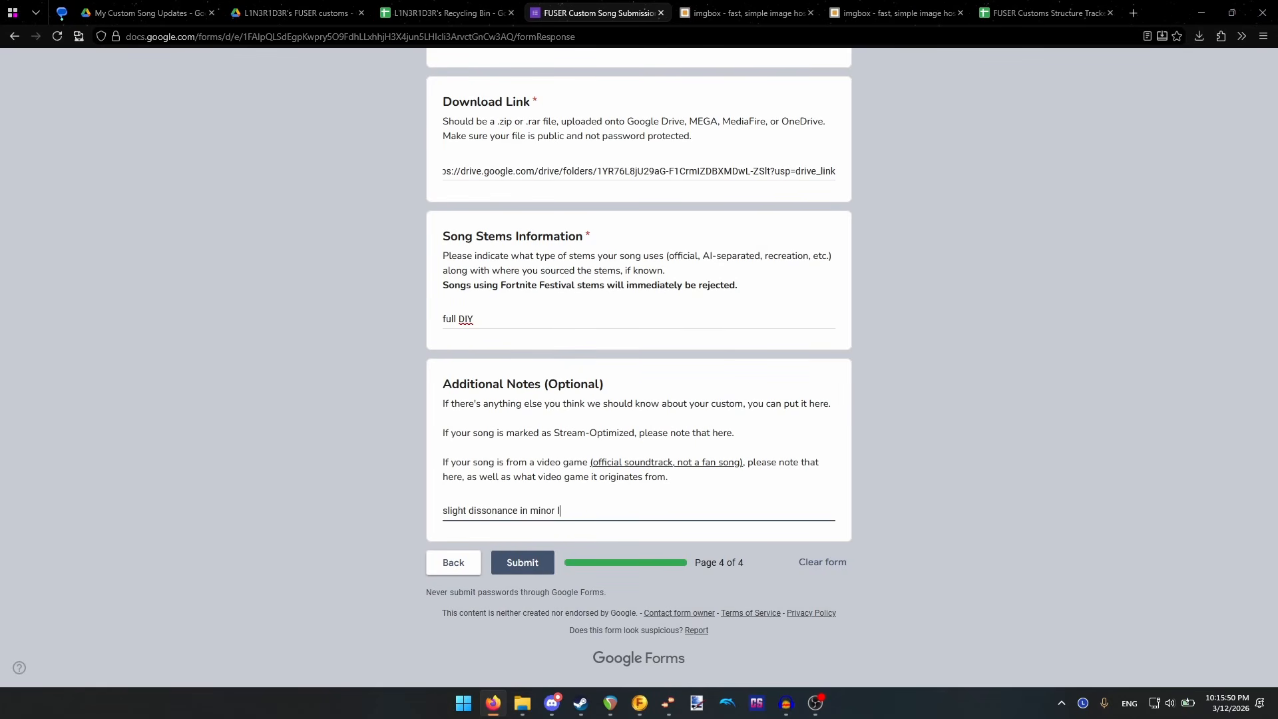
type("ead")
left_click(532, 564)
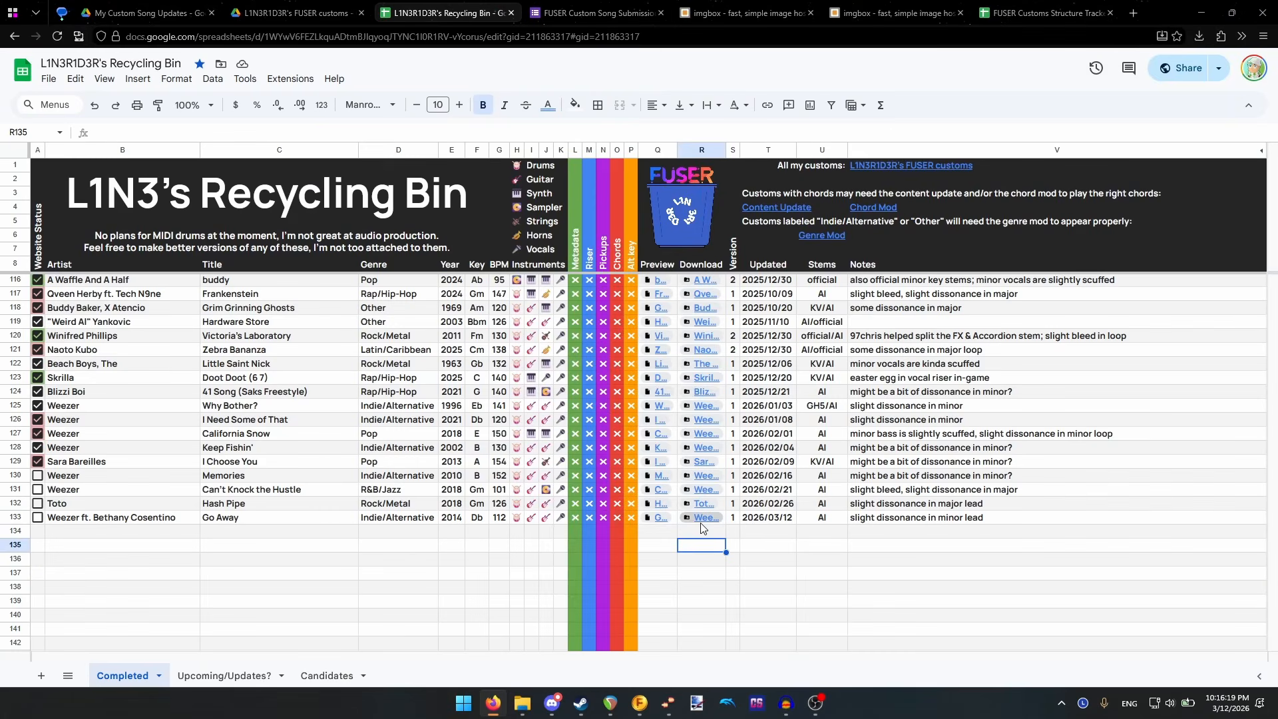
- Copy the Go Away folder link from the Download column of the Recycling Bin spreadsheet again
left_click(704, 519)
left_click(838, 543)
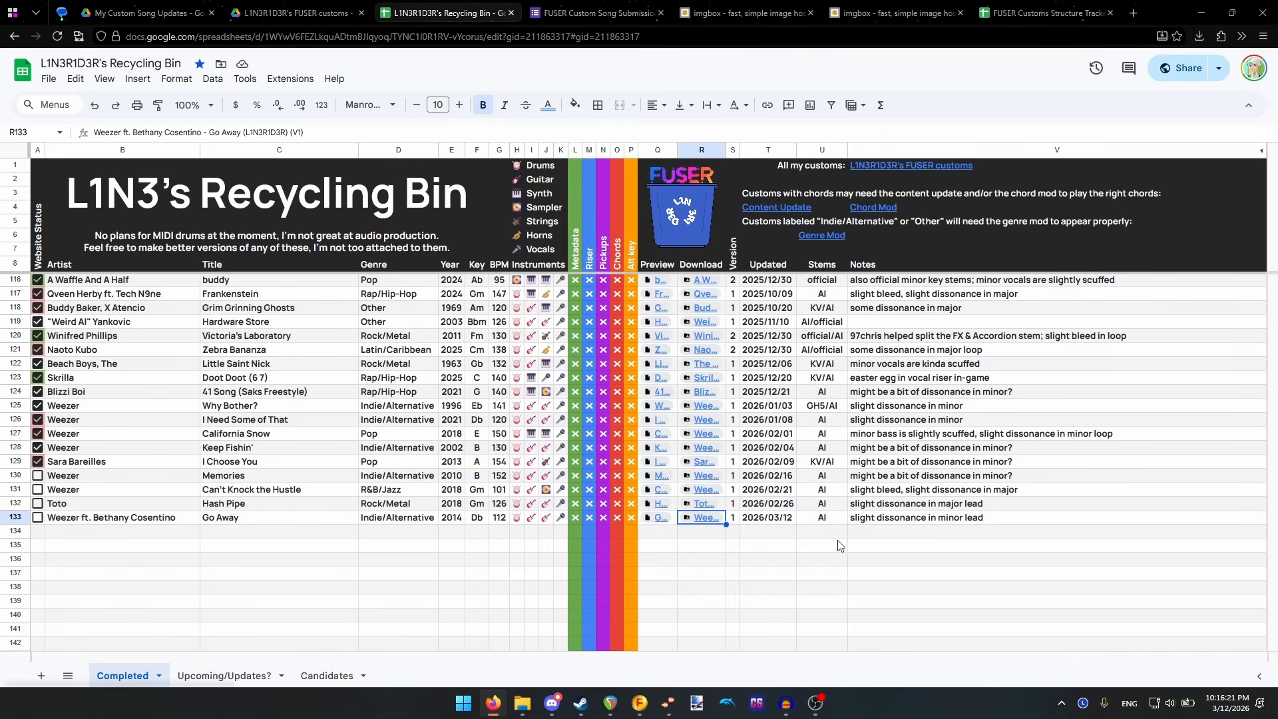
left_click(687, 549)
- Switch to Discord and open the Recycling Bin post under customs-sharing in the FUSER server
left_click(552, 707)
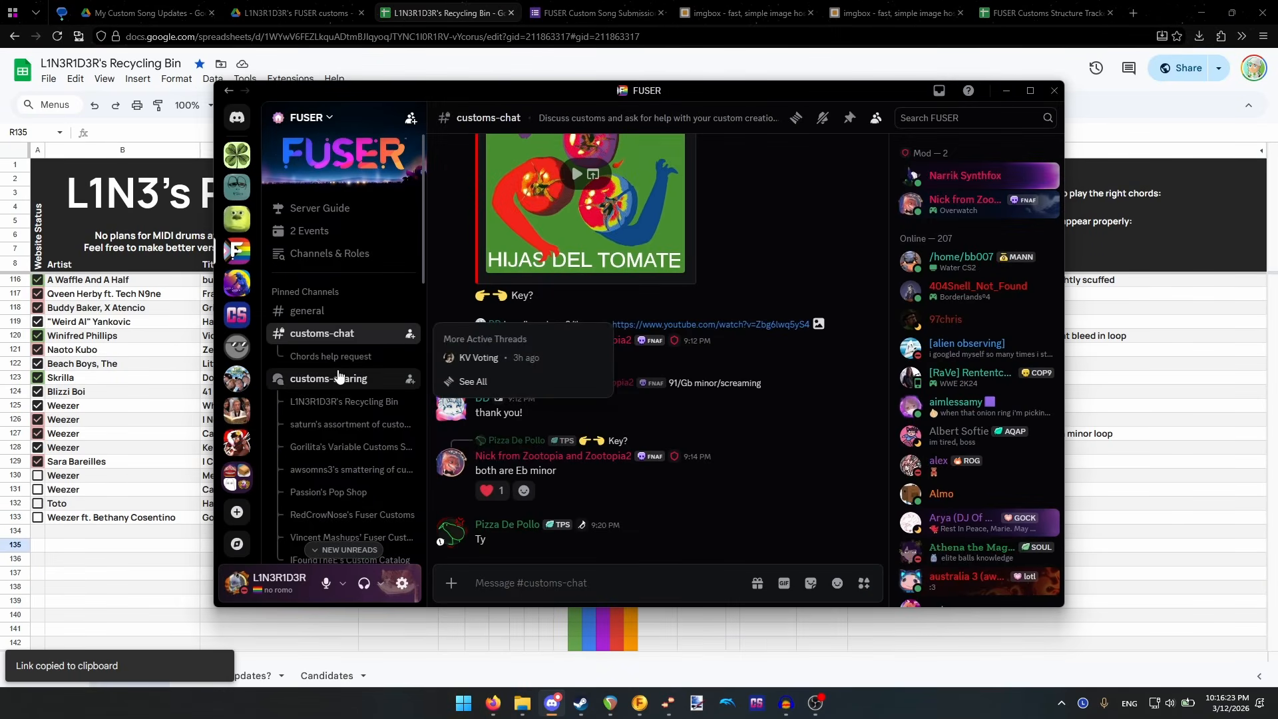
left_click(343, 402)
scroll(344, 411, "down", 1)
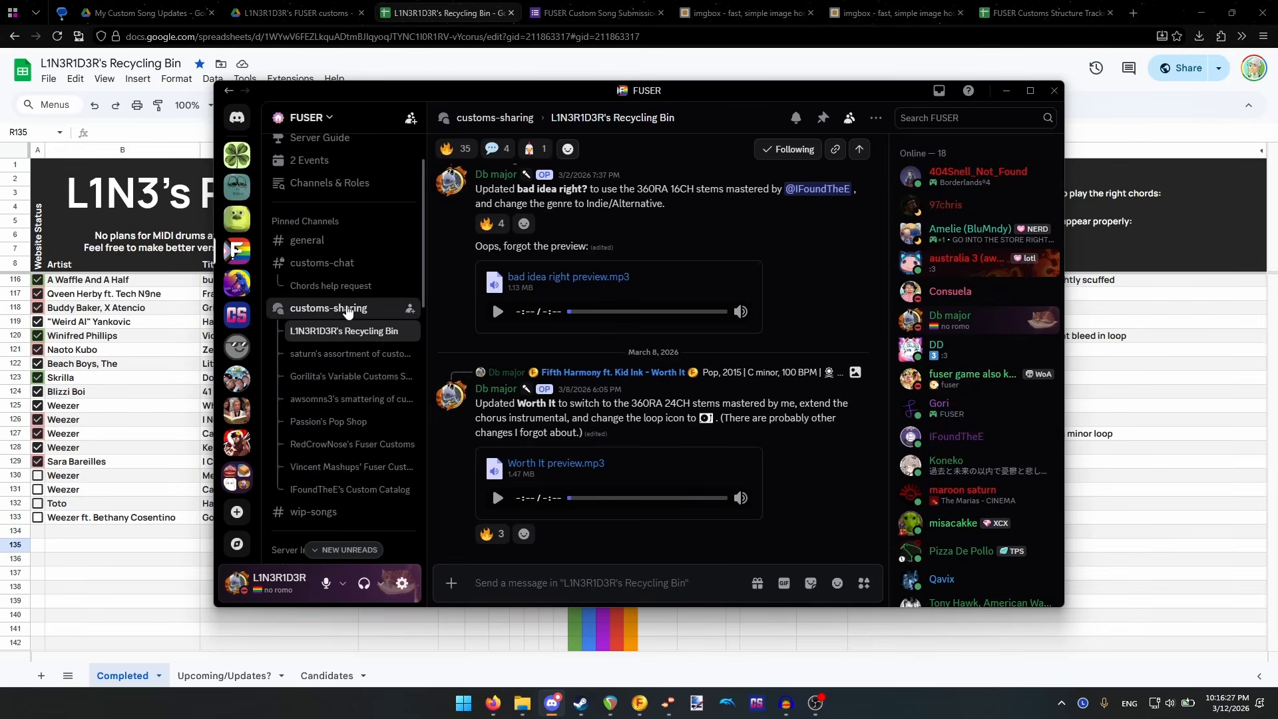
left_click(291, 309)
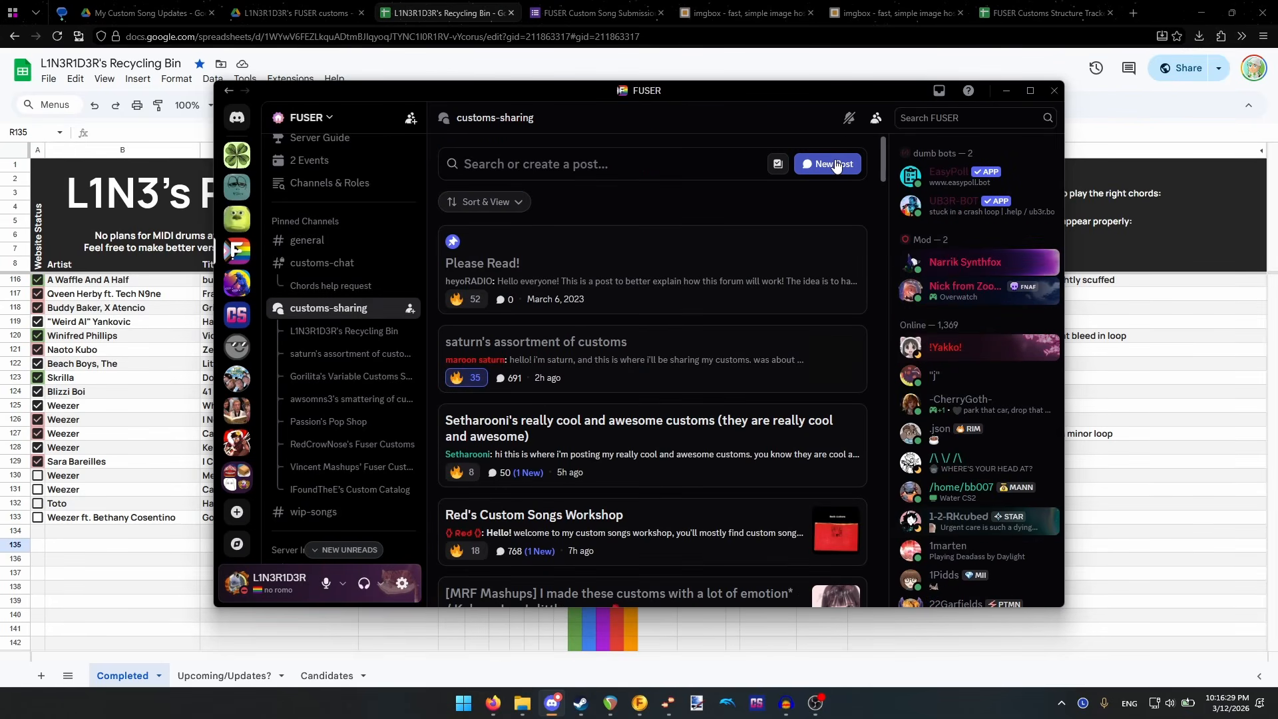
left_click(344, 332)
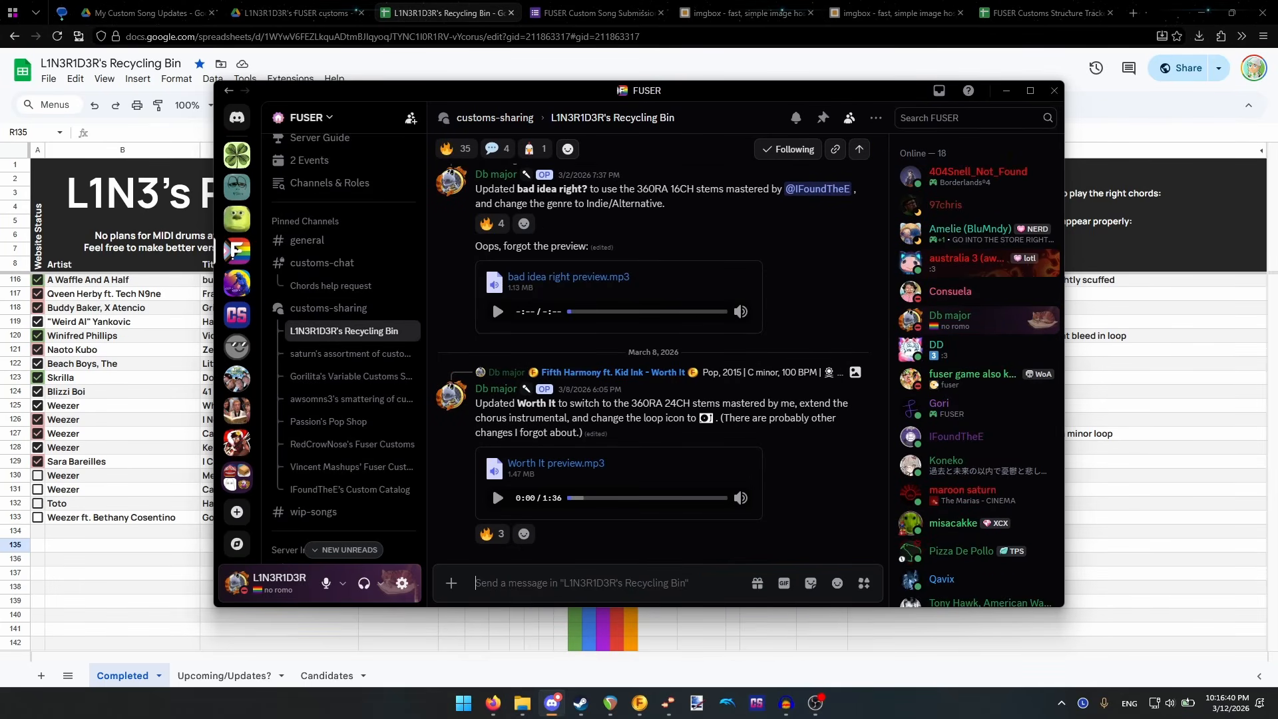
- Start a message with the bold title "Weezer ft. Bethany Cosentino - Go Away" linked to the copied Google Drive folder
type("[")
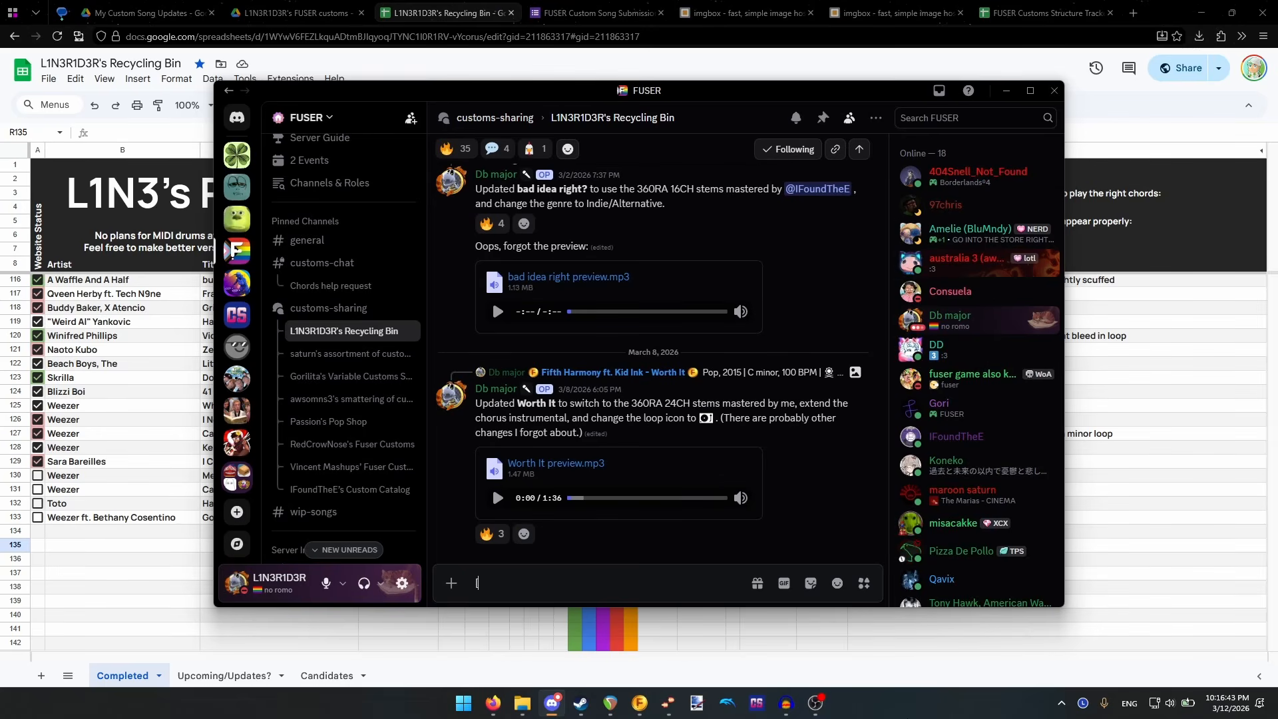
type("**Weezer ft. Bethany Cosentino - Go Away")
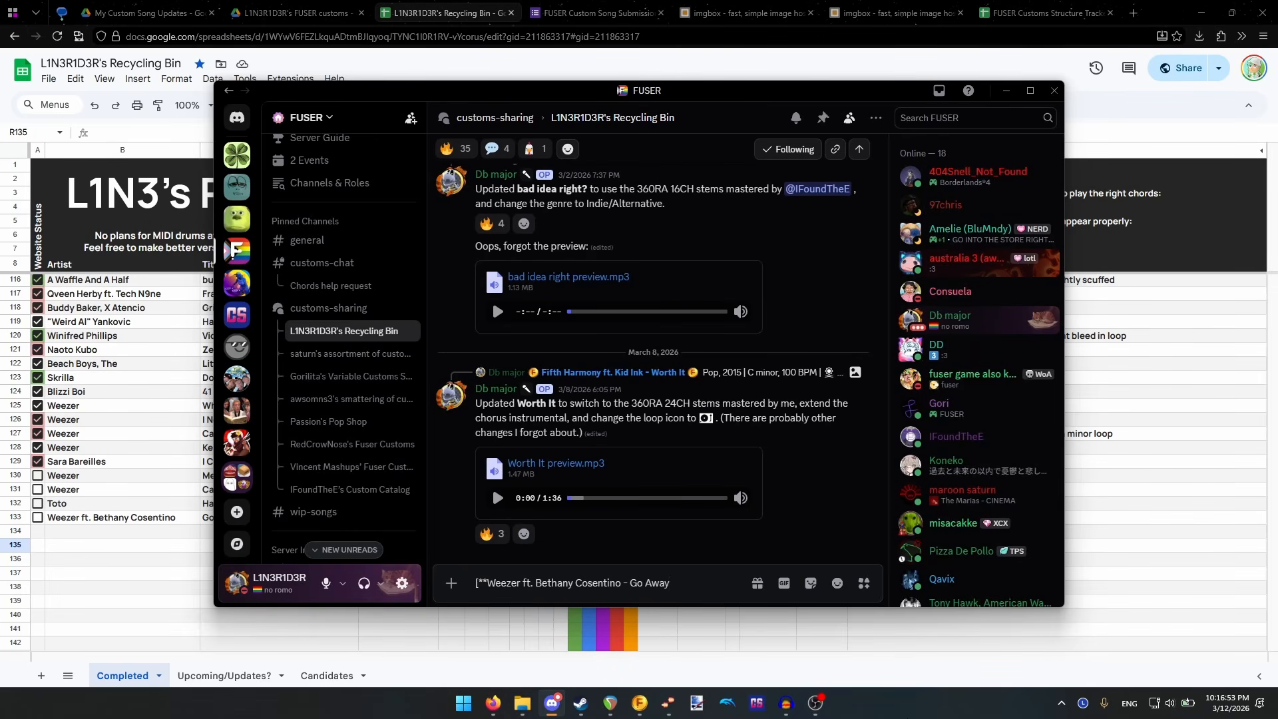
type("**](")
key("ctrl+v")
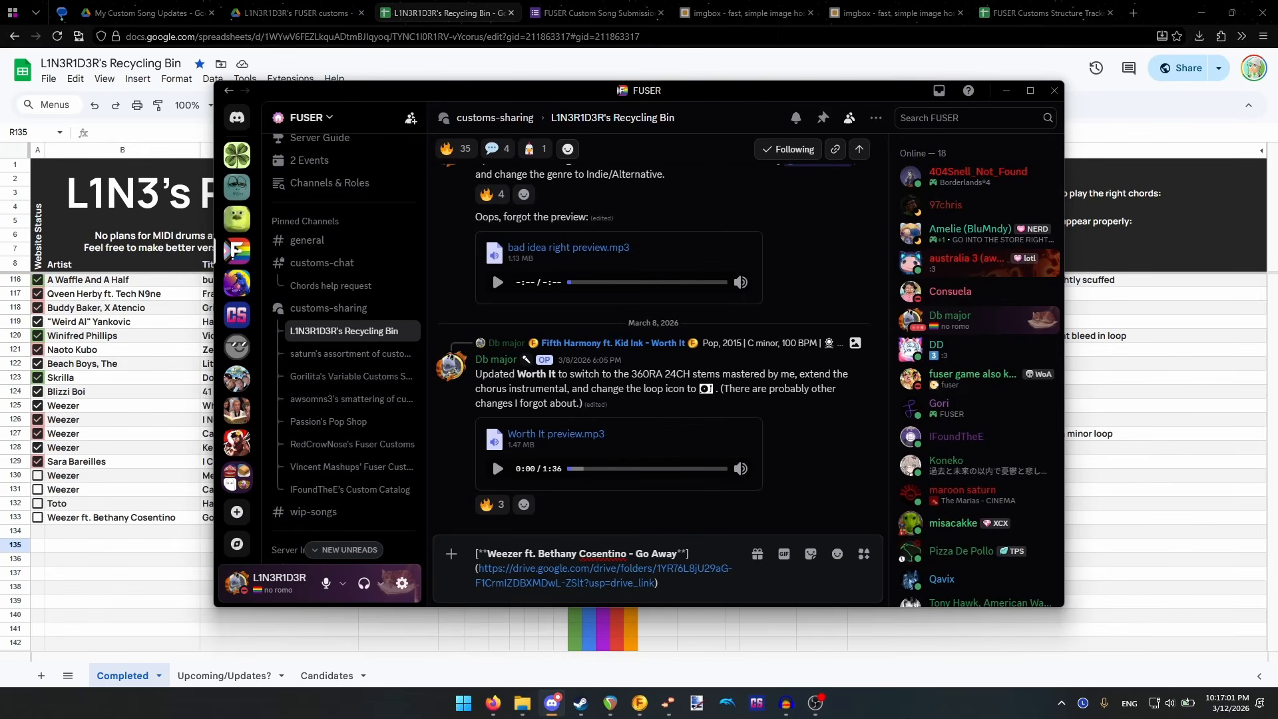
- Leave a blank line below the linked title and add the details "Indie/Alternative, 2014 | Db major, 112 BPM |" to the message
key("shift+Return")
key("shift+Return")
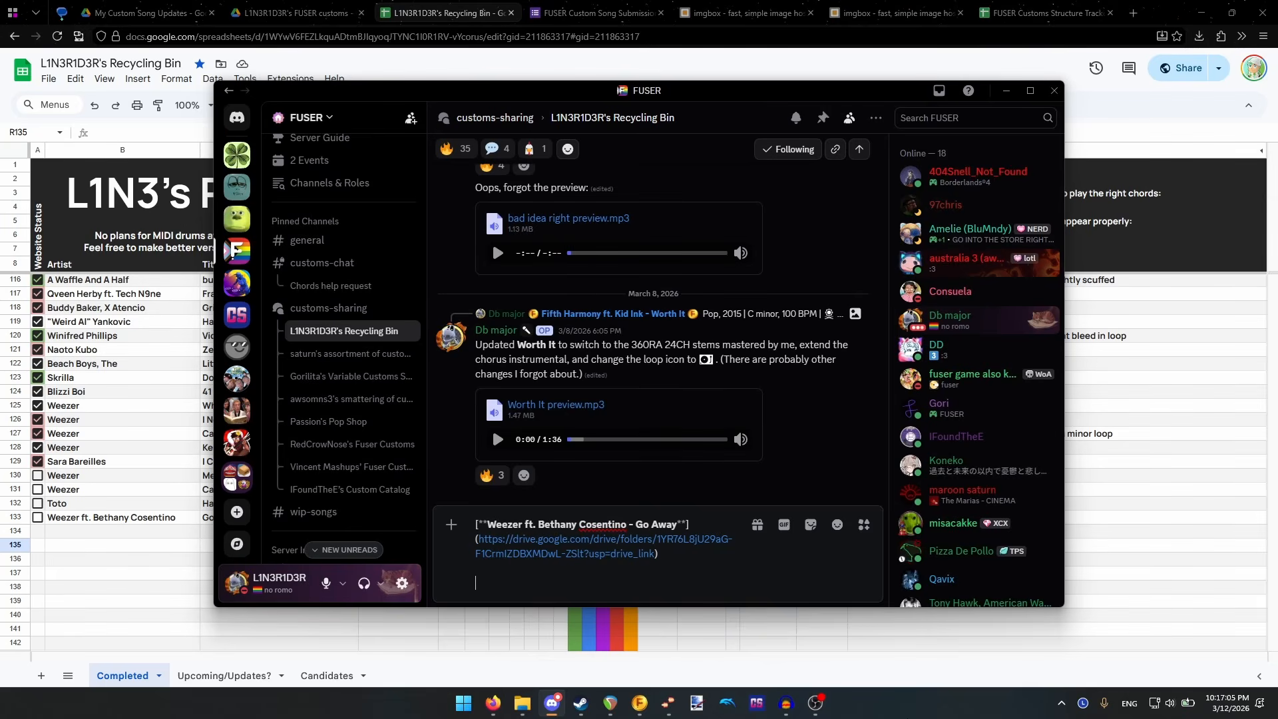
type("Indie/Alternative, 2014 | Db majo")
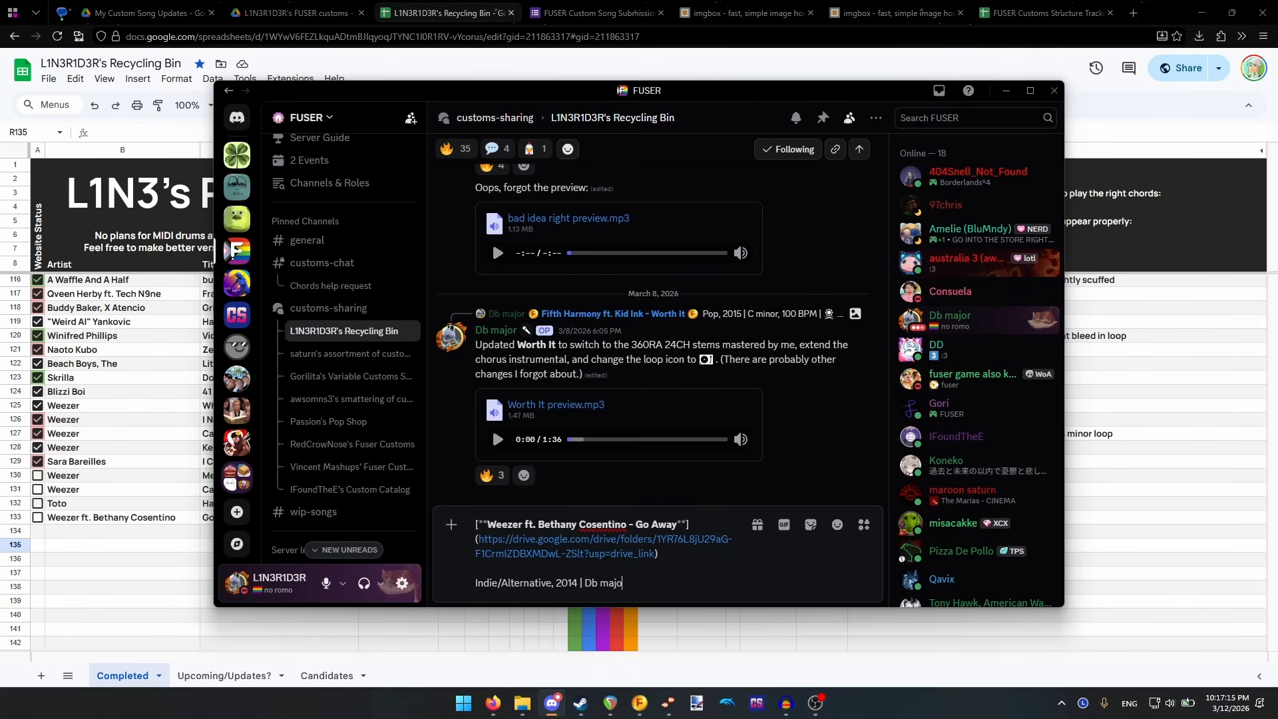
type("r, 112 BPM |")
- Finish the details line with the FUSER drum emoji, two guitar emojis and the microphone emoji
left_click(837, 524)
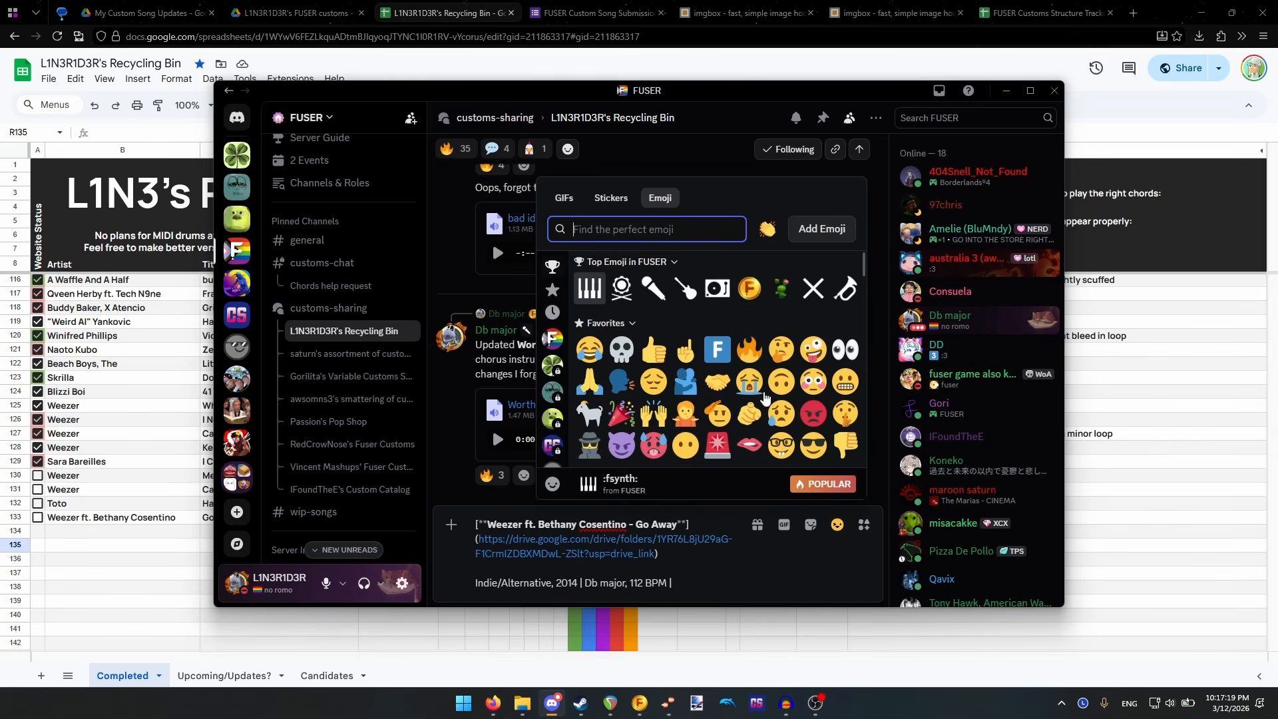
left_click(622, 283)
left_click(837, 524)
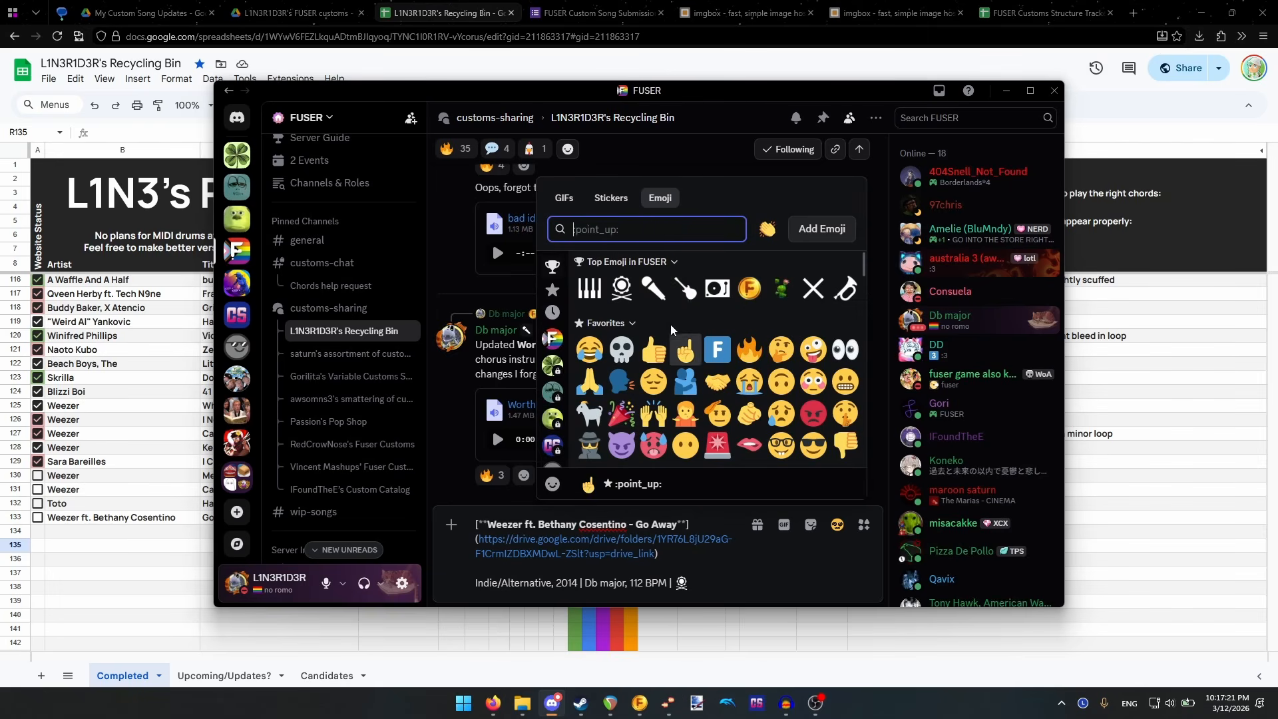
left_click(685, 350)
left_click(837, 525)
left_click(685, 288)
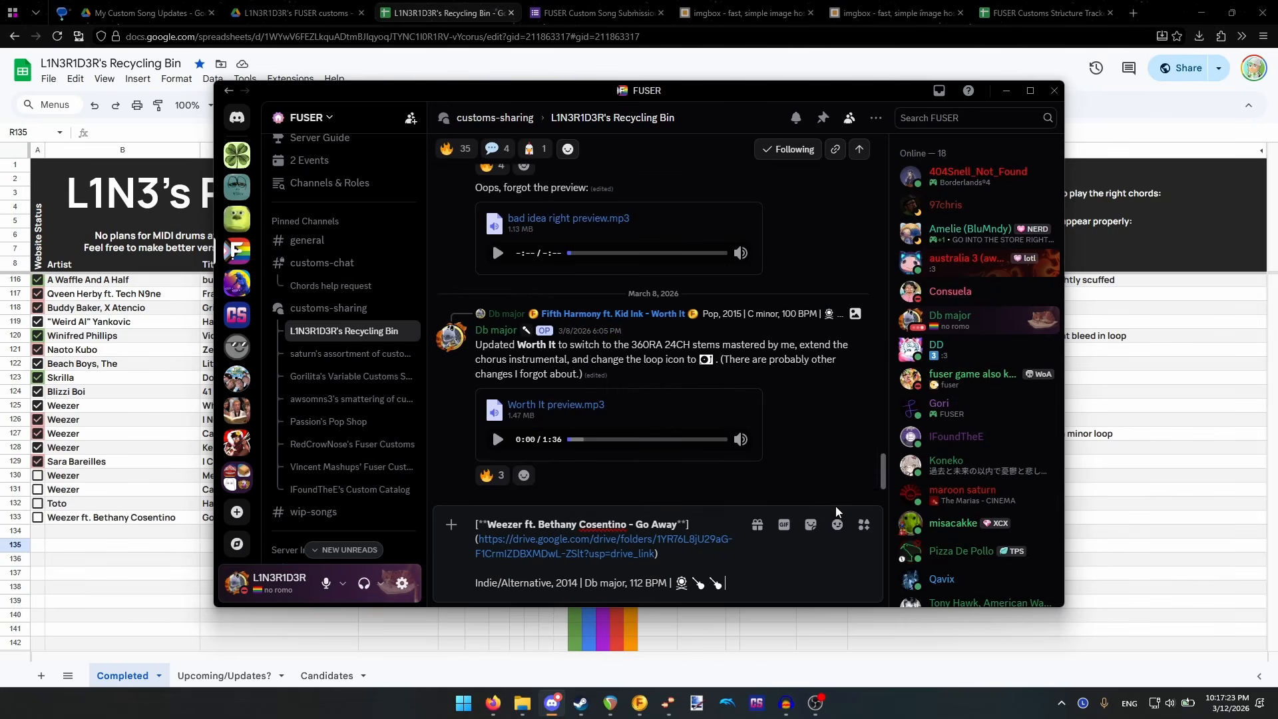
left_click(837, 524)
left_click(653, 288)
- Below the details, add "Stems: fully AI-separated" and "Notes: slight dissonance in minor lead", with both labels in bold
key("shift+Return")
type("**Stems")
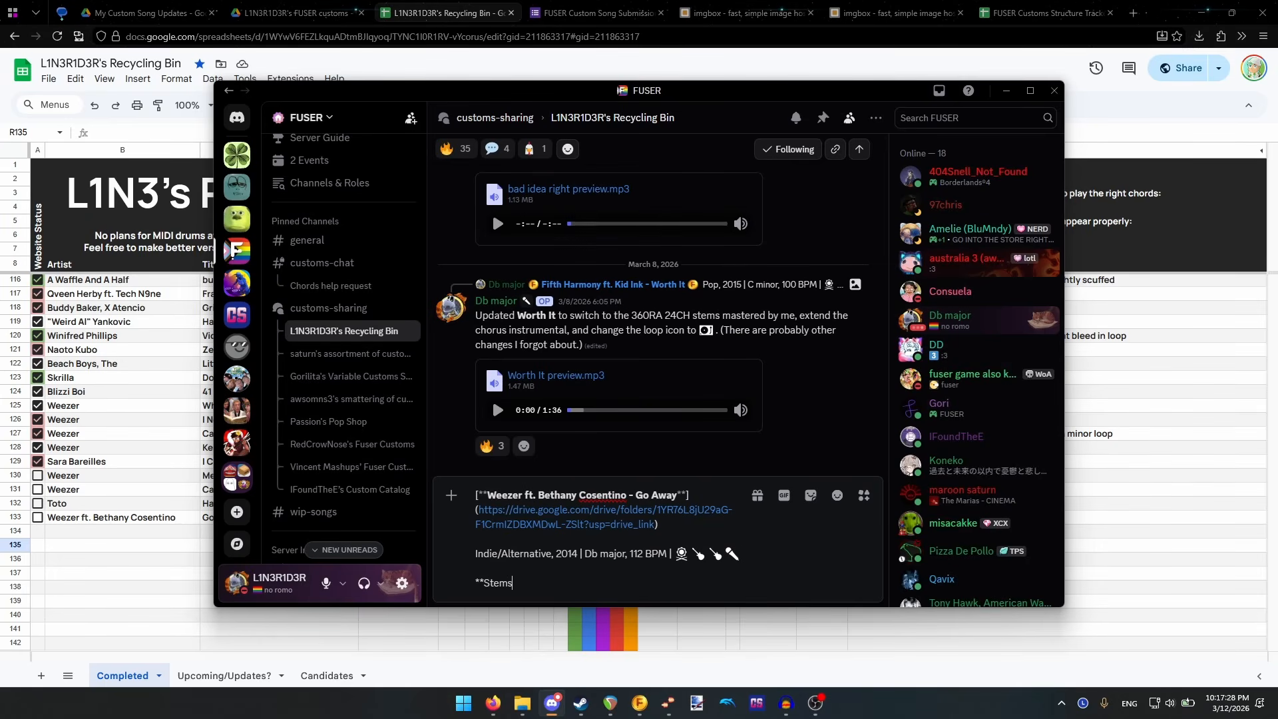
type(":** fully AI-separated")
key("shift+Return")
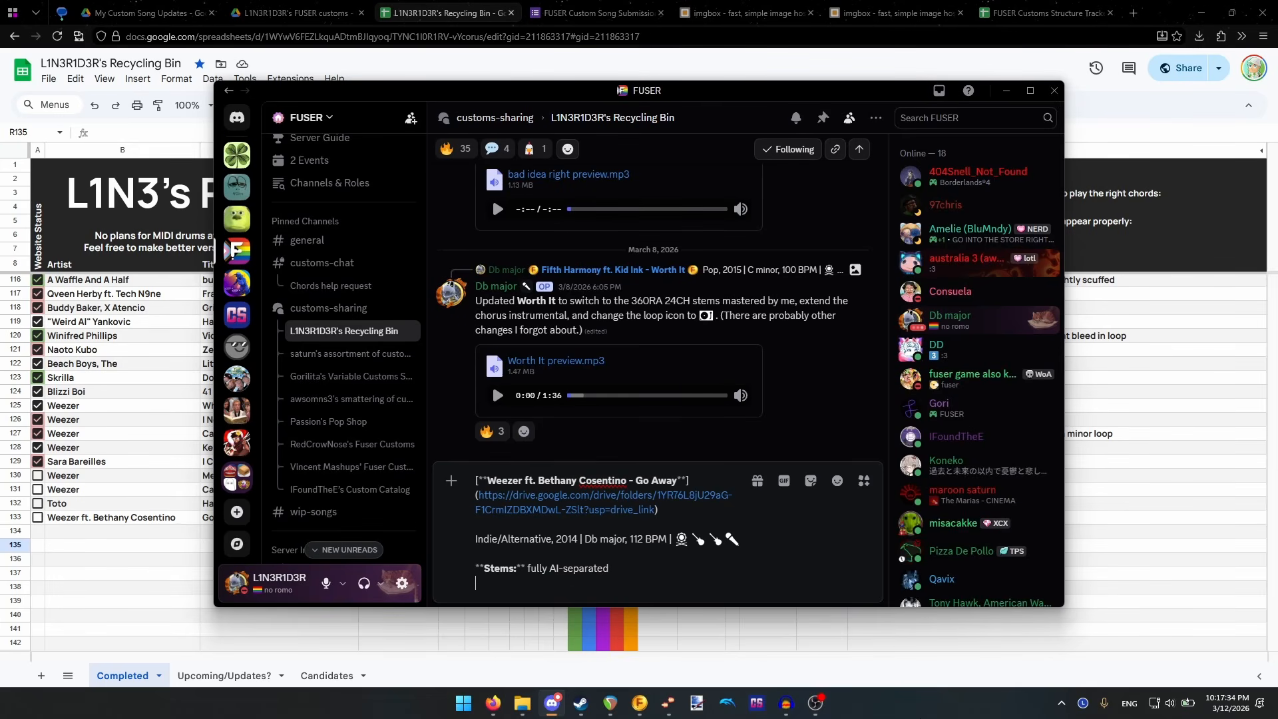
type("**Notes:** slight dissonance in mino")
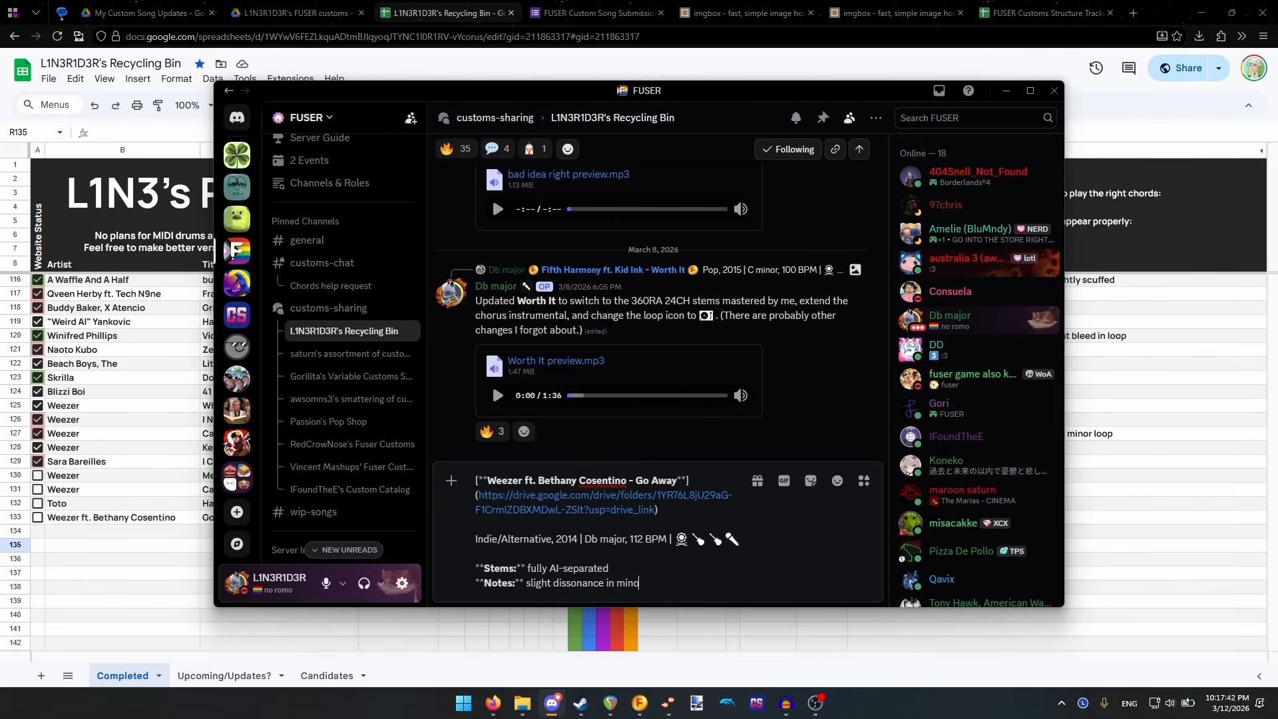
type("r lead")
- Attach the Weezer "Everything Will Be Alright In The End" cover PNG and Go Away preview.mp3 from the Go Away folder to the message
mouse_move(522, 702)
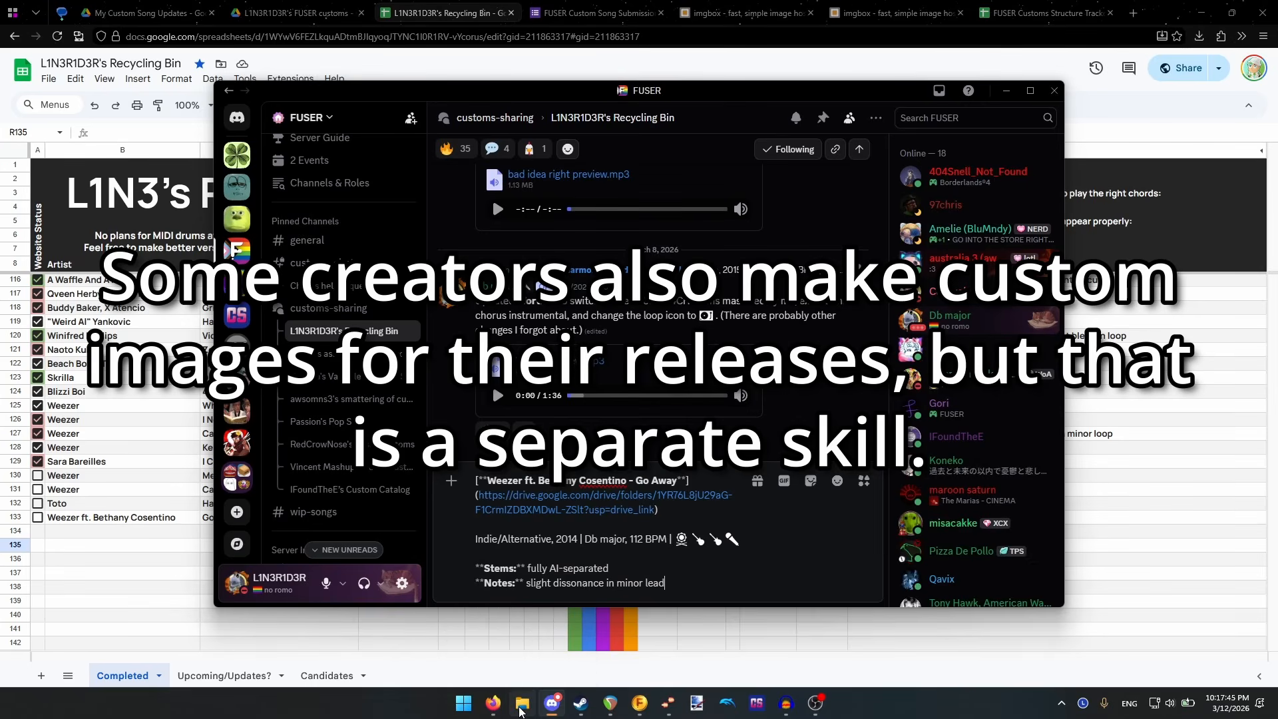
left_click(523, 622)
left_click(309, 125)
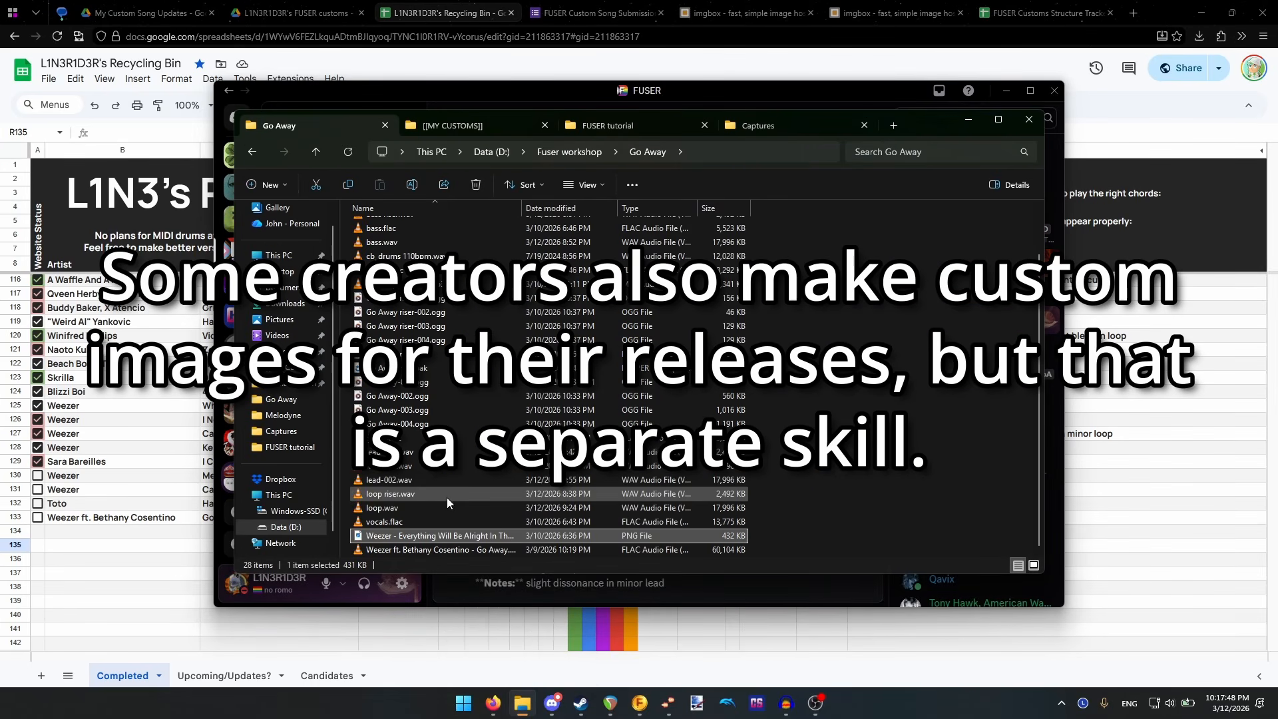
left_click_drag(466, 536, 667, 591)
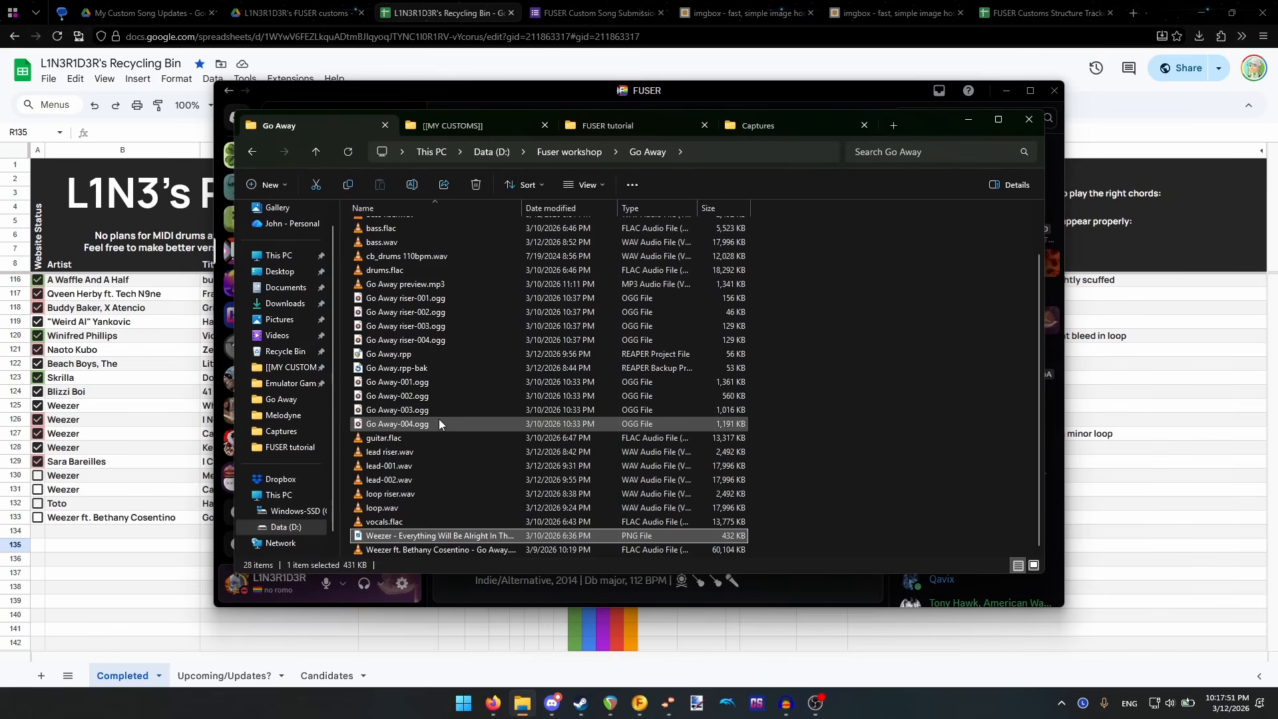
scroll(440, 365, "up", 2)
left_click_drag(458, 341, 714, 588)
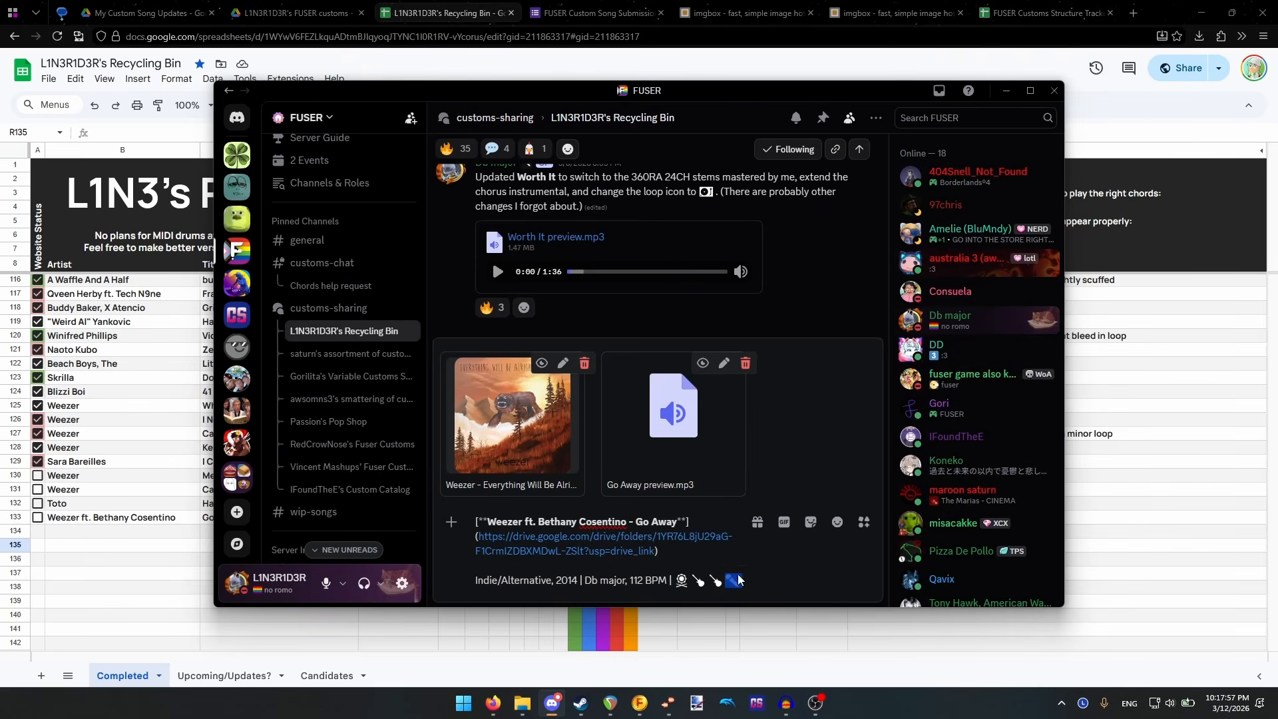
key("ctrl+v")
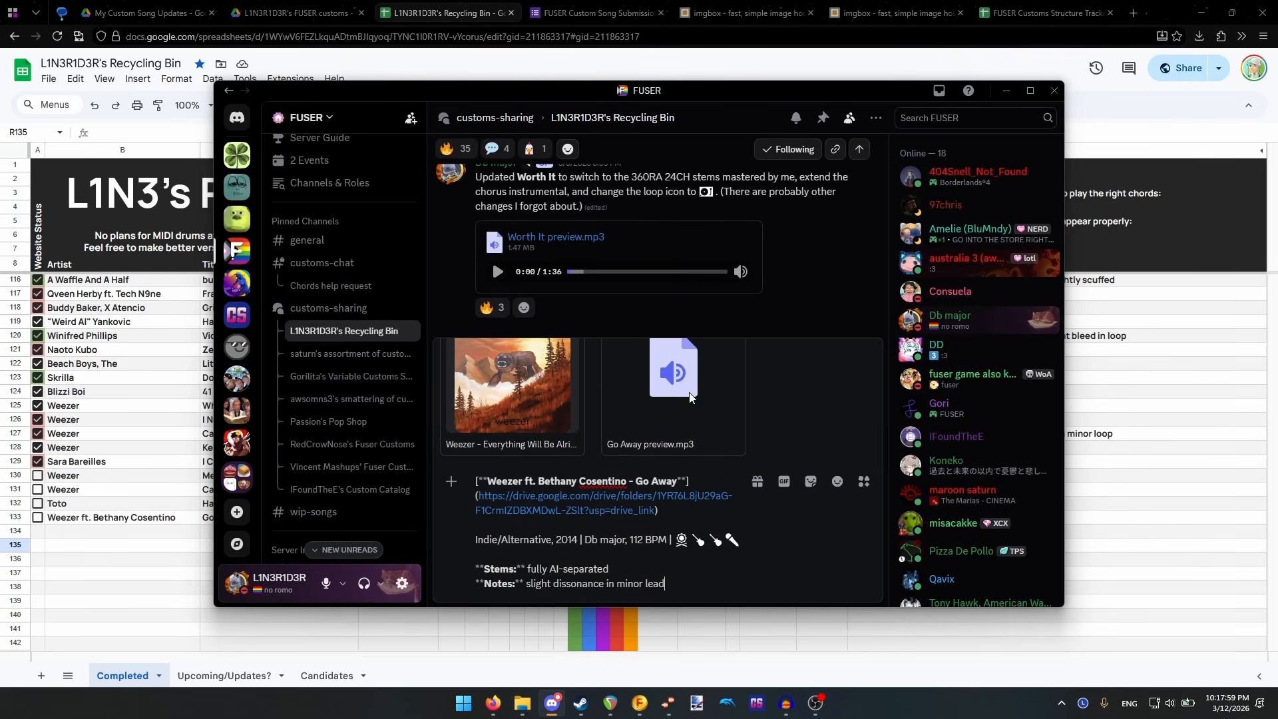
- Review the drafted Go Away message with its attachments and send it to the Recycling Bin post
scroll(682, 419, "up", 1)
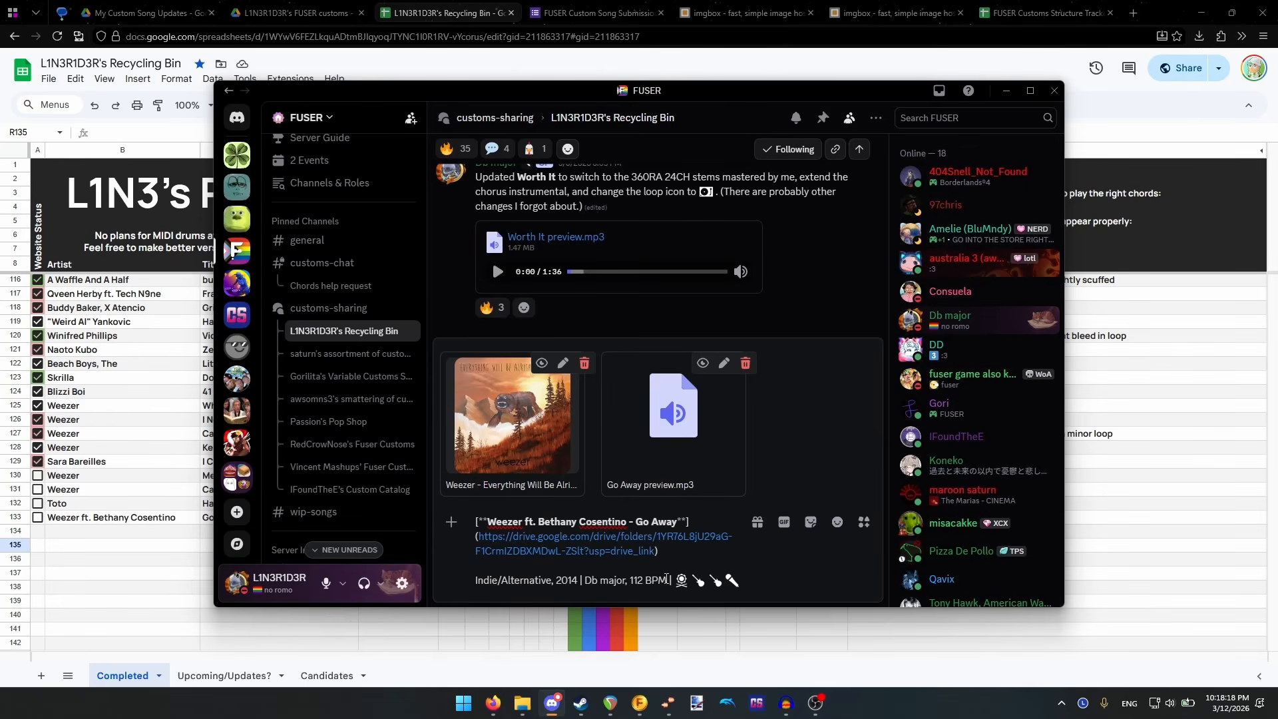
scroll(667, 579, "down", 1)
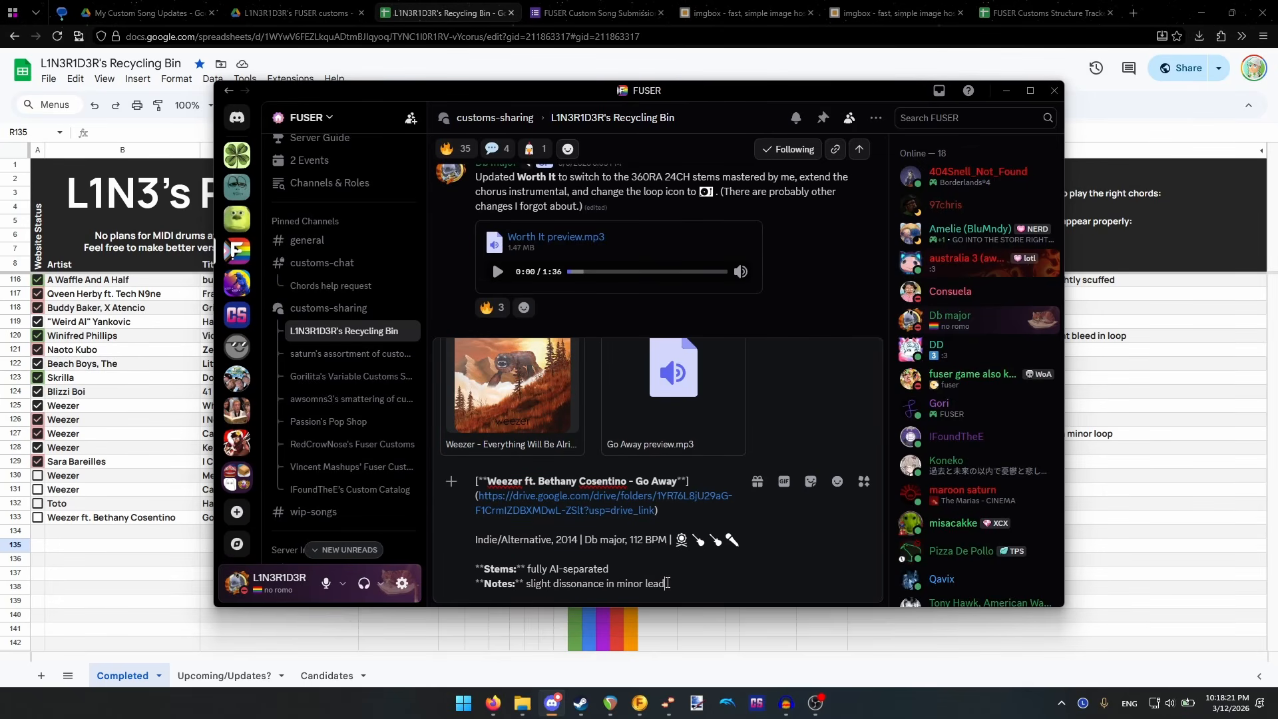
scroll(667, 576, "up", 1)
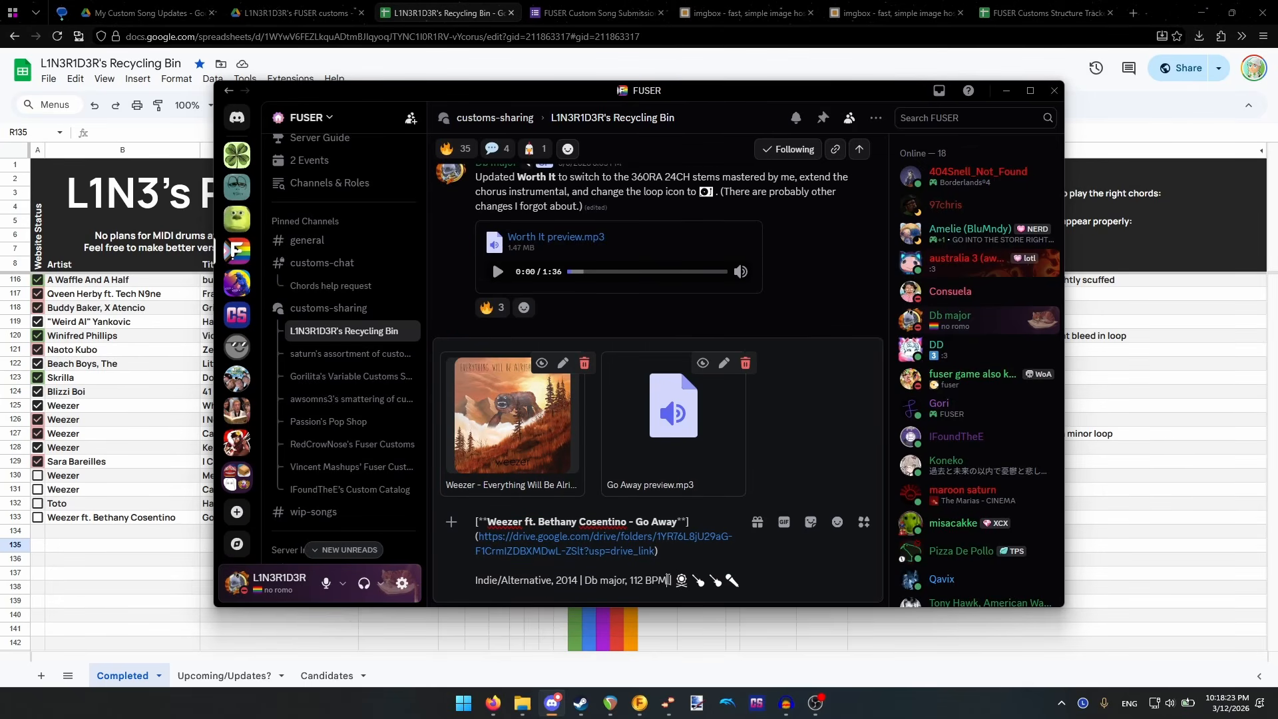
scroll(667, 579, "down", 1)
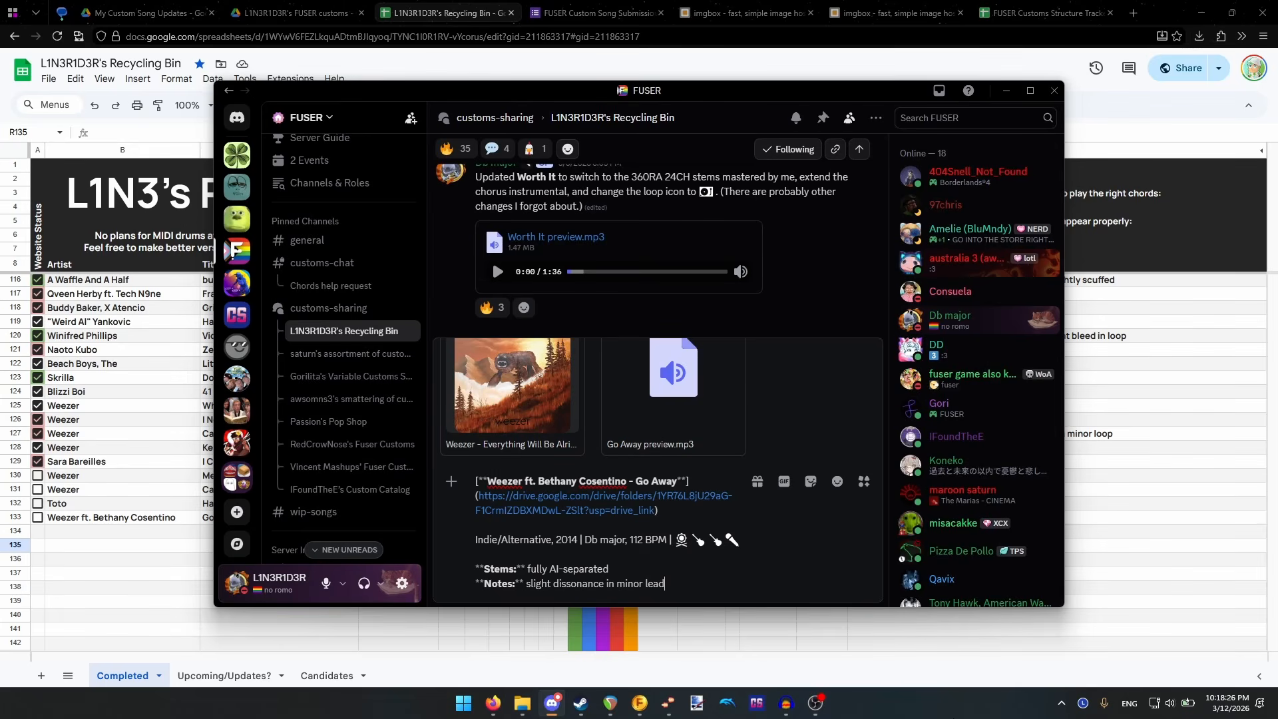
key("Return")
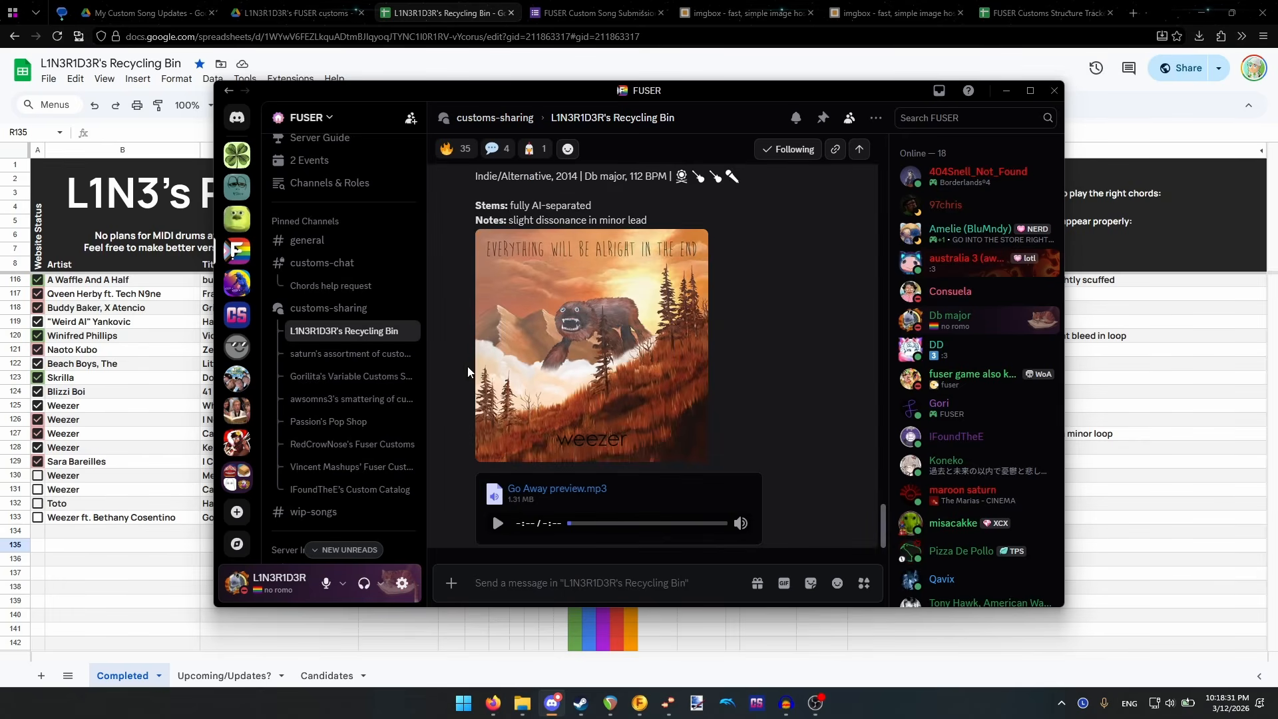
- Post "Weezer ft. Bethany Cosentino - Go Away" under a bold "Finished:" heading in the wip-songs channel
left_click(353, 514)
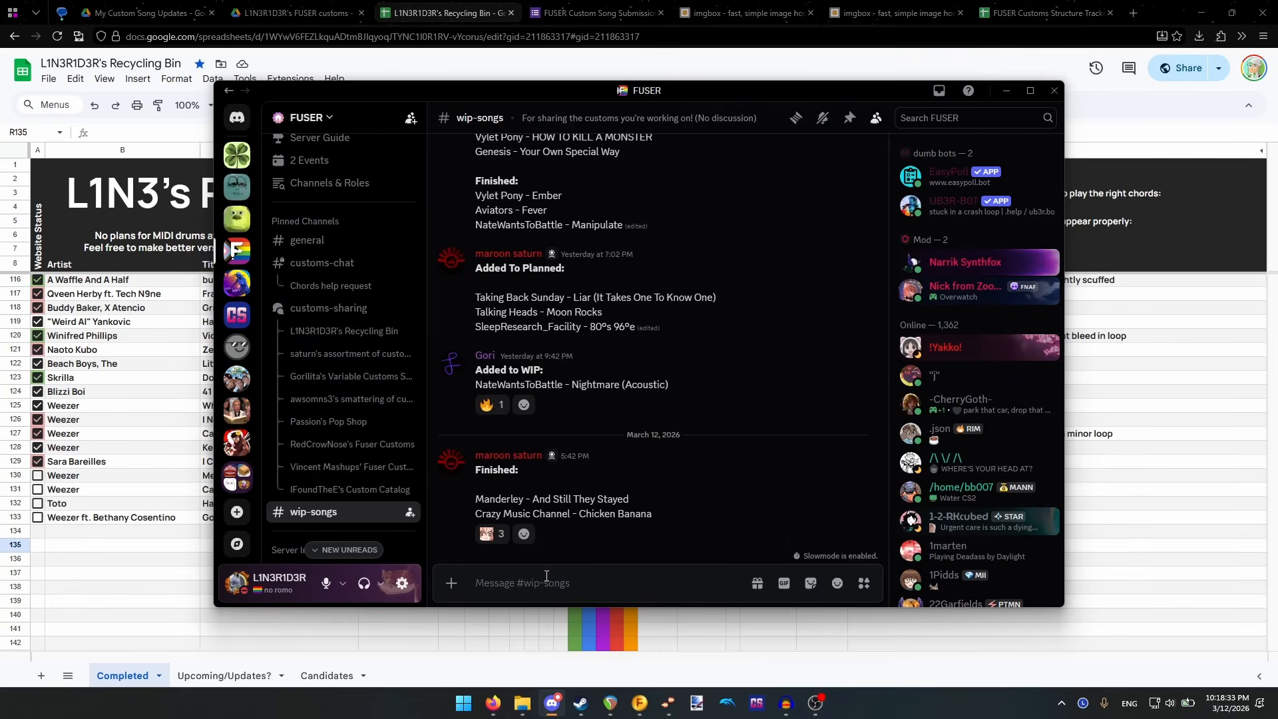
type("**Finished:**")
key("shift+Return")
type("Weez")
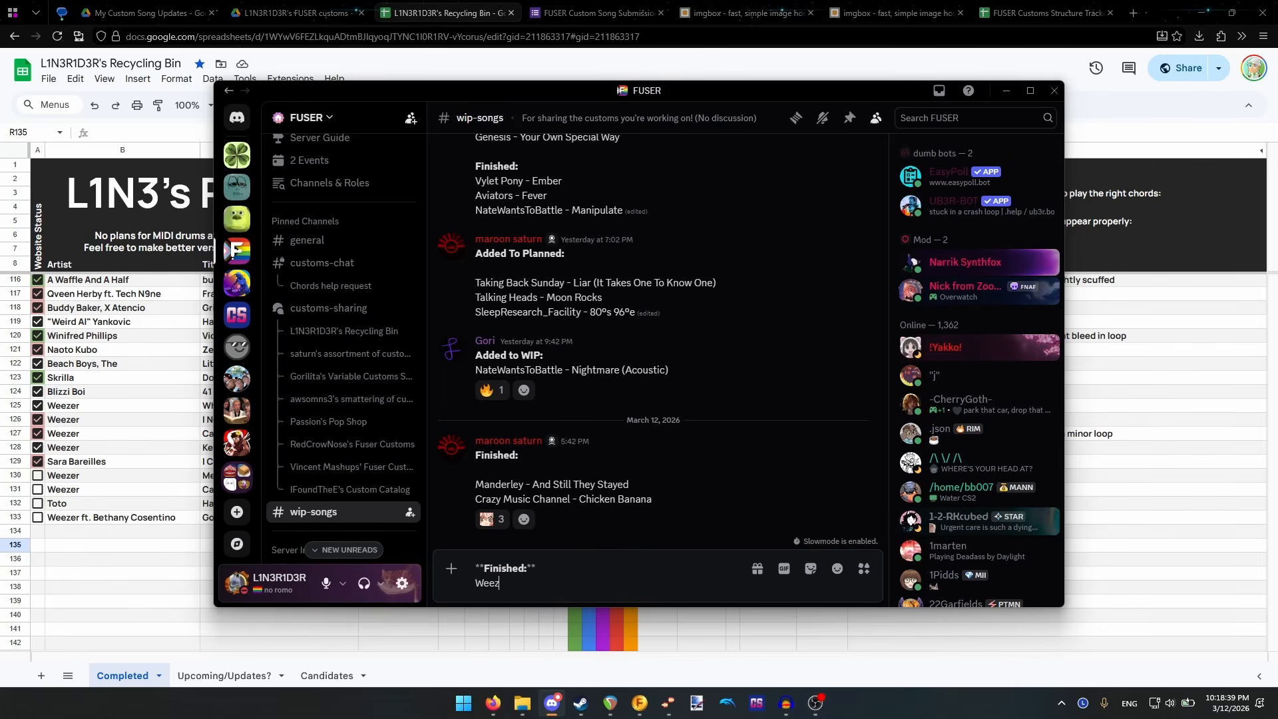
type("er ft. Bethany Cosentino - Go A")
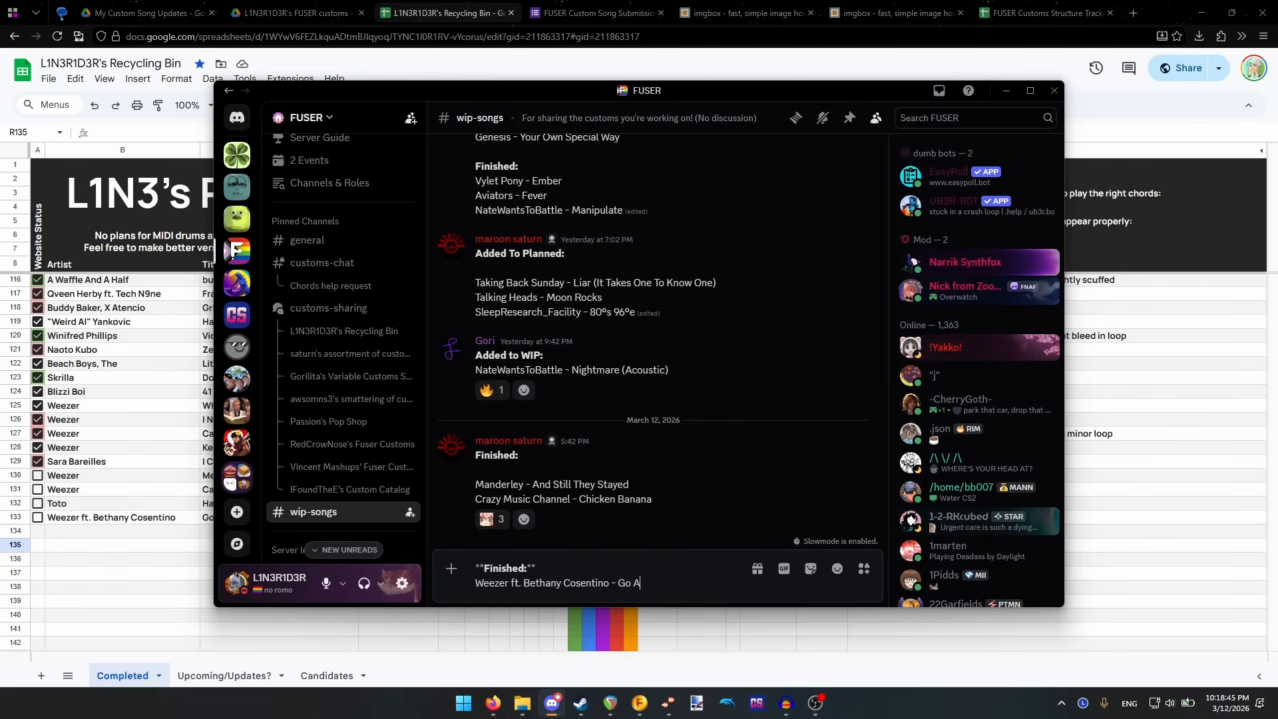
type("way")
key("Return")
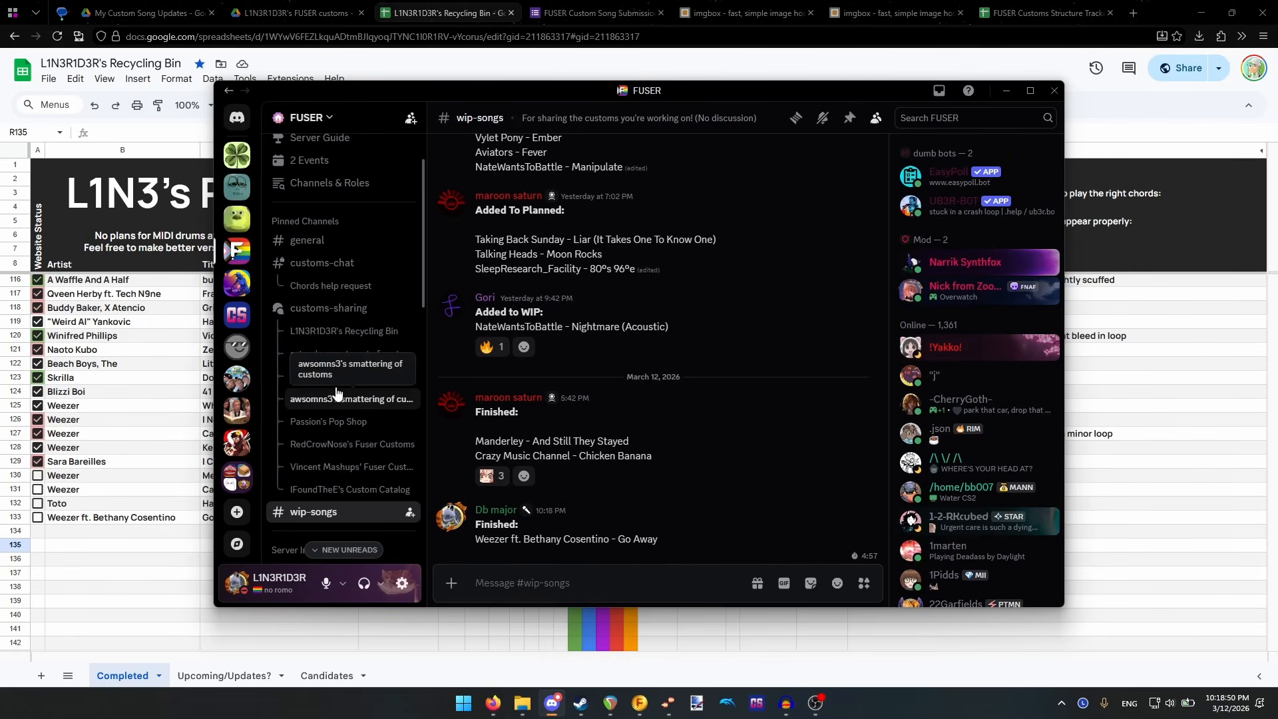
- Return to the Recycling Bin post under customs-sharing and view the published Go Away announcement
scroll(339, 389, "up", 2)
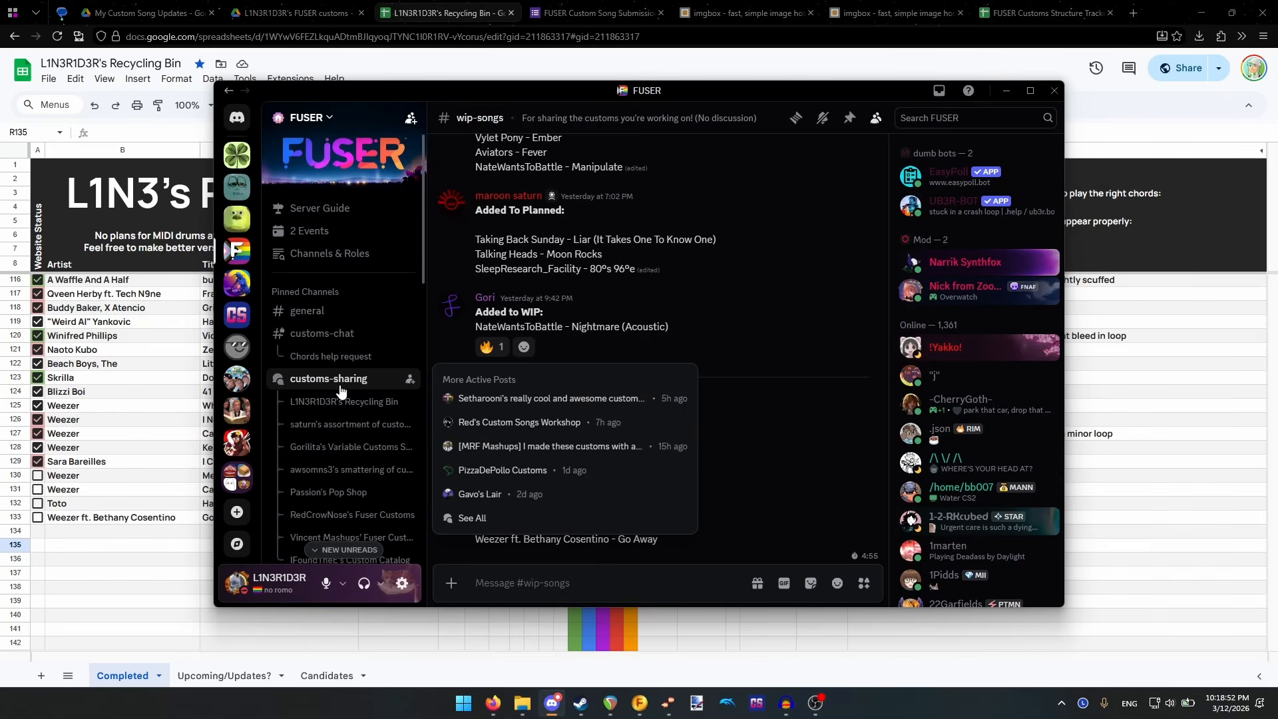
scroll(343, 396, "down", 5)
scroll(352, 407, "up", 5)
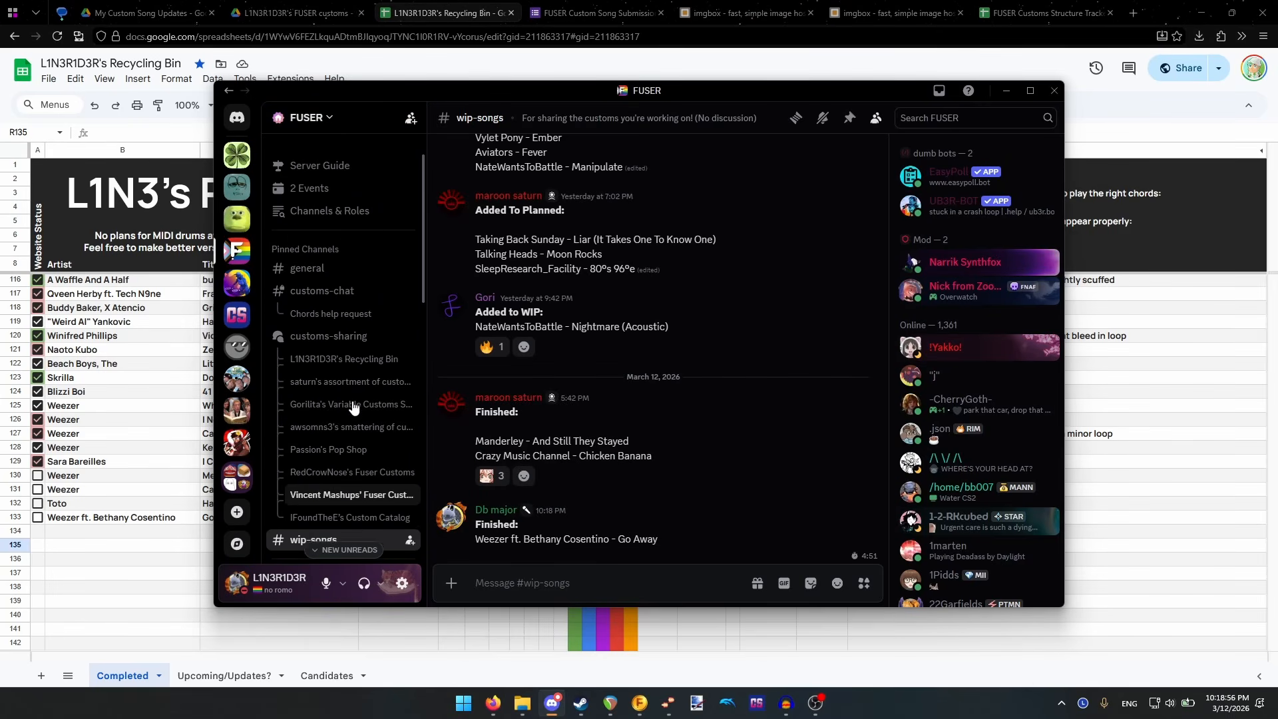
left_click(352, 402)
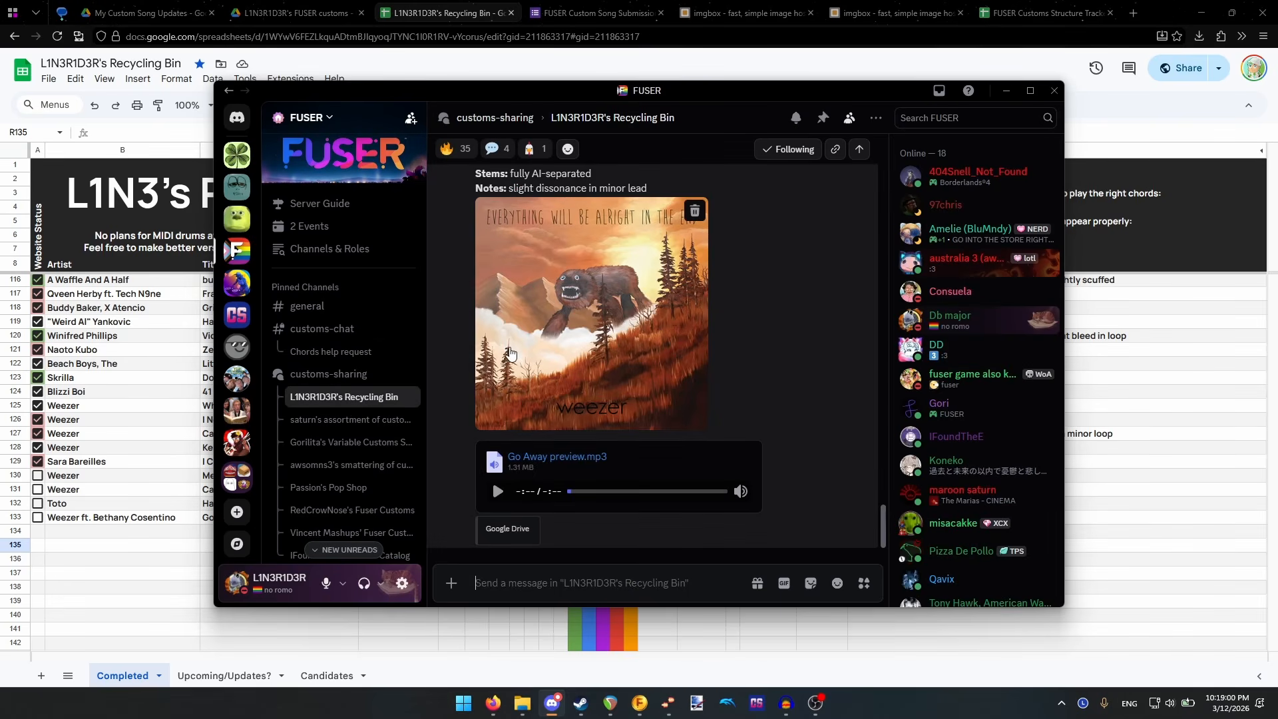